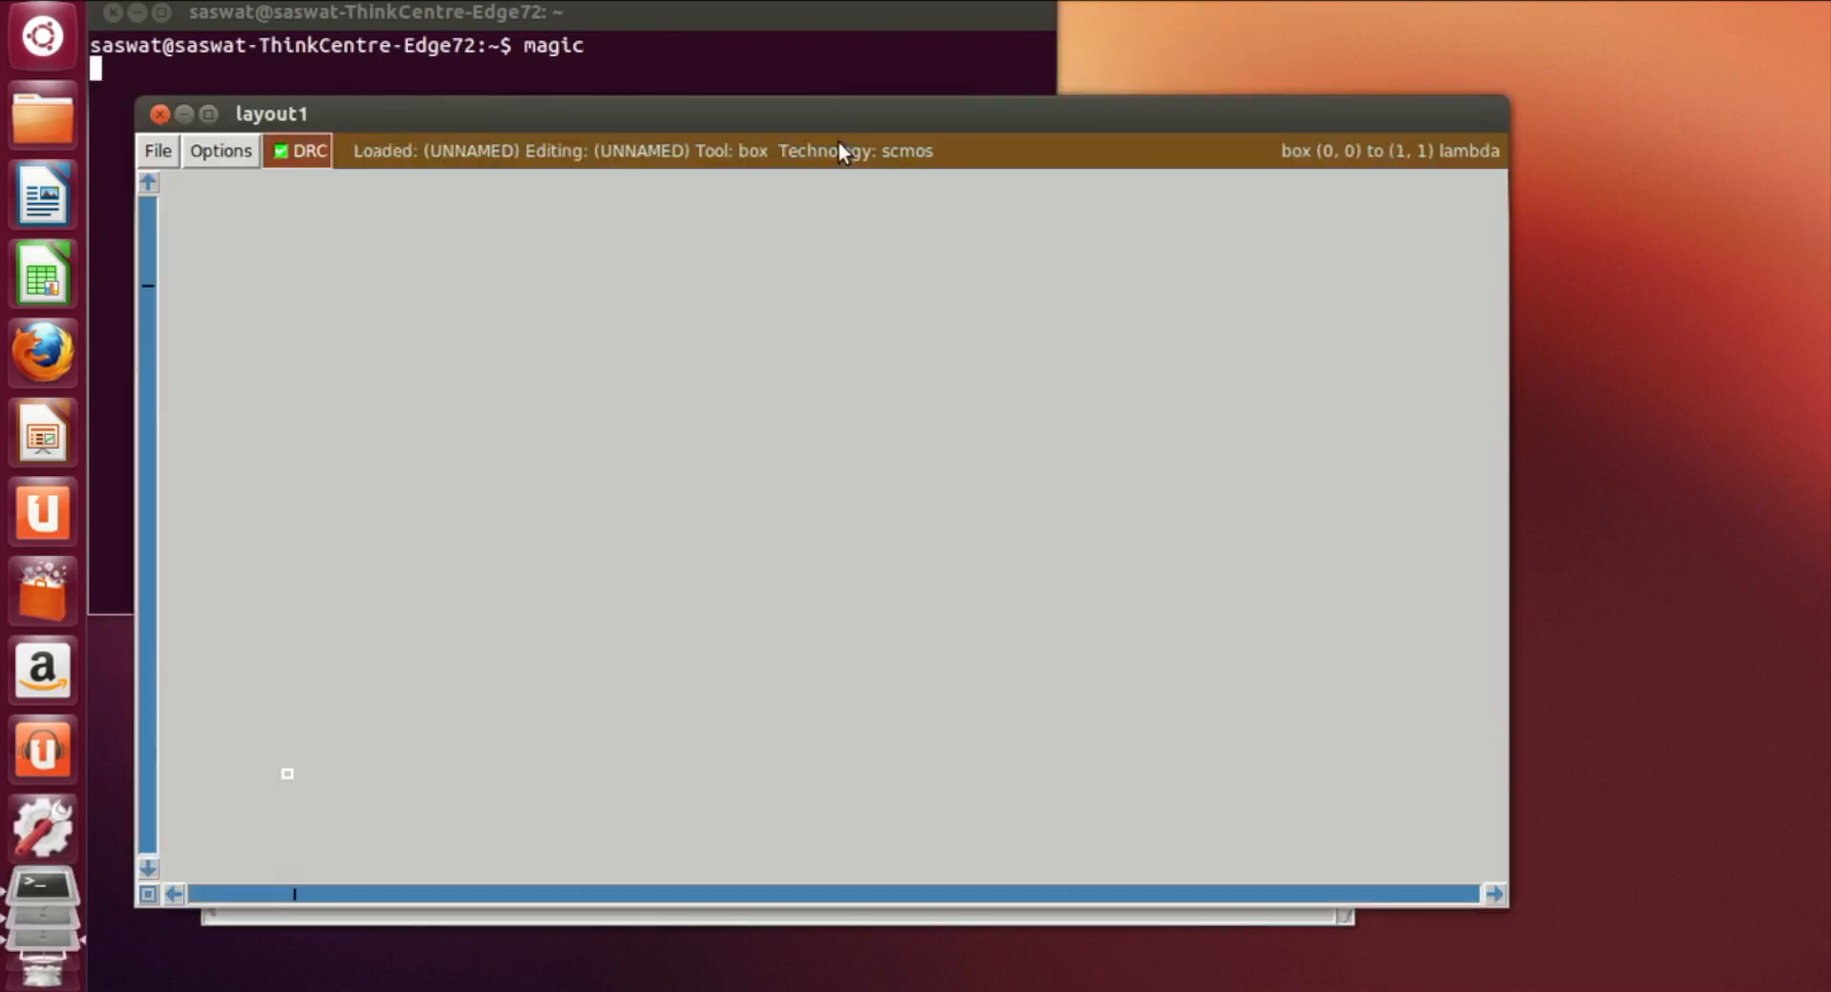
Show the layout grid with the grid command and enlarge the view so individual grid squares are readable
{"action": "left_click_drag", "start_coordinate": [954, 115], "coordinate": [962, 37]}
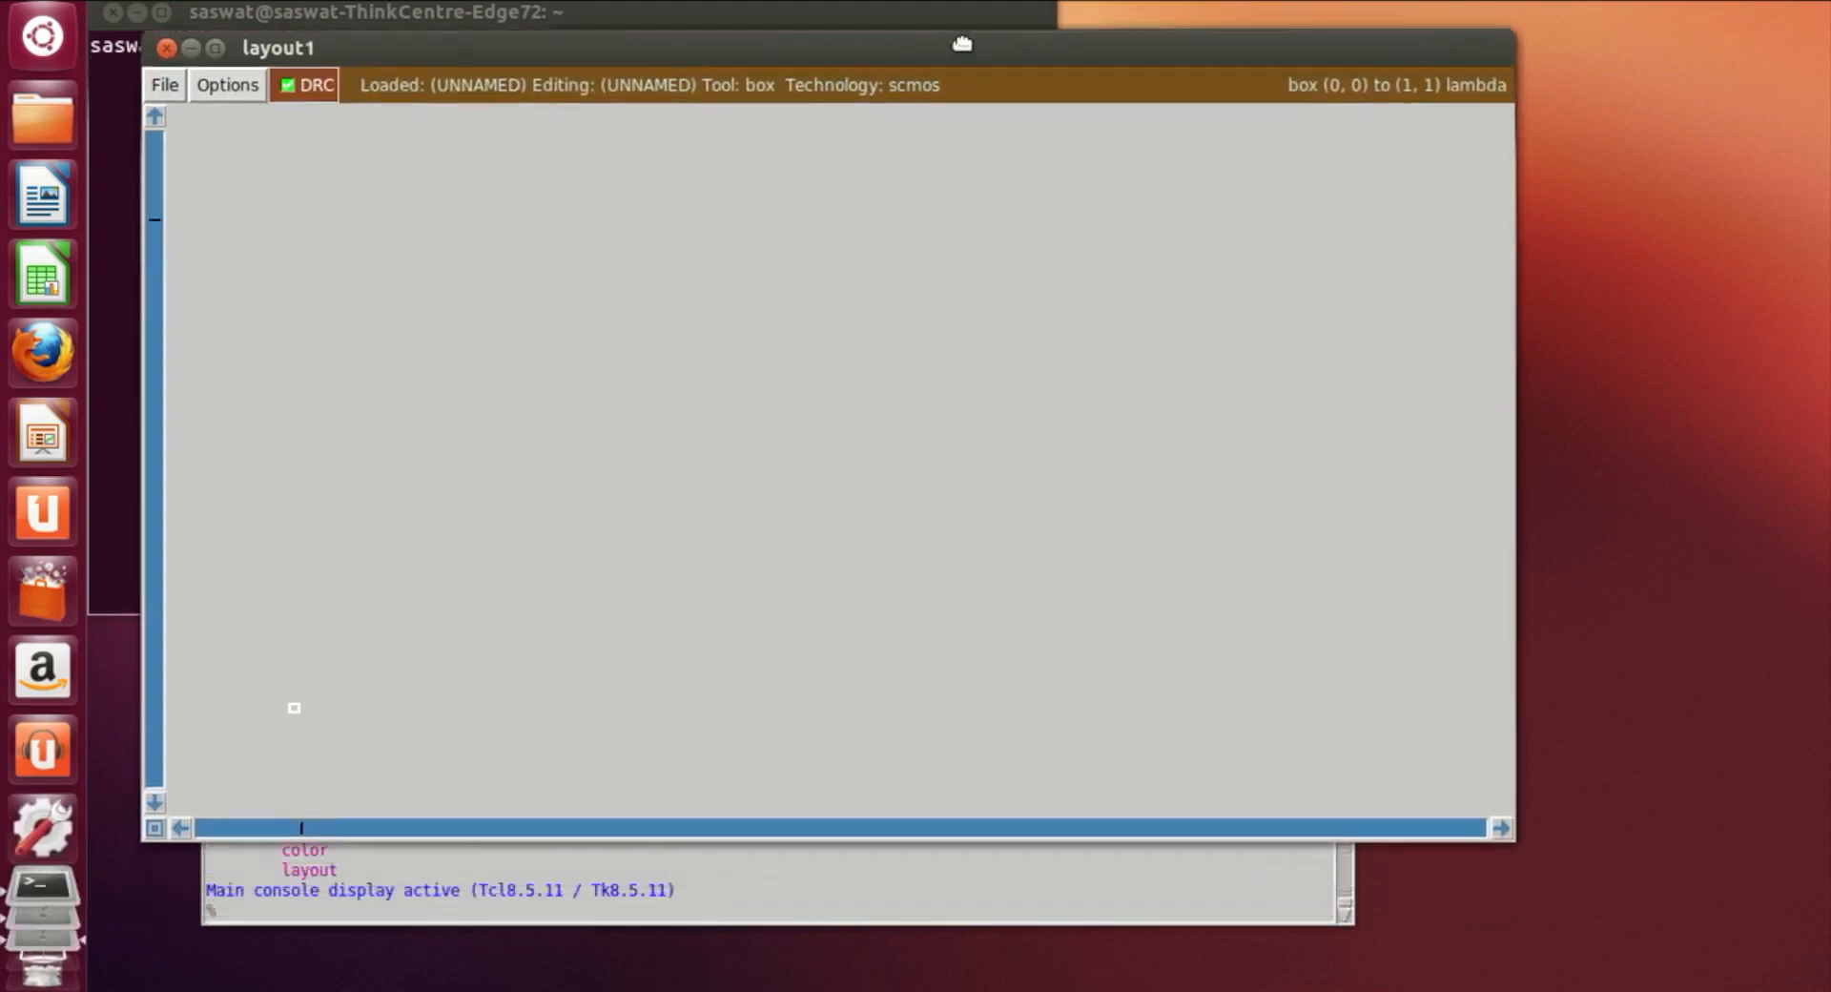
{"action": "left_click", "coordinate": [584, 909]}
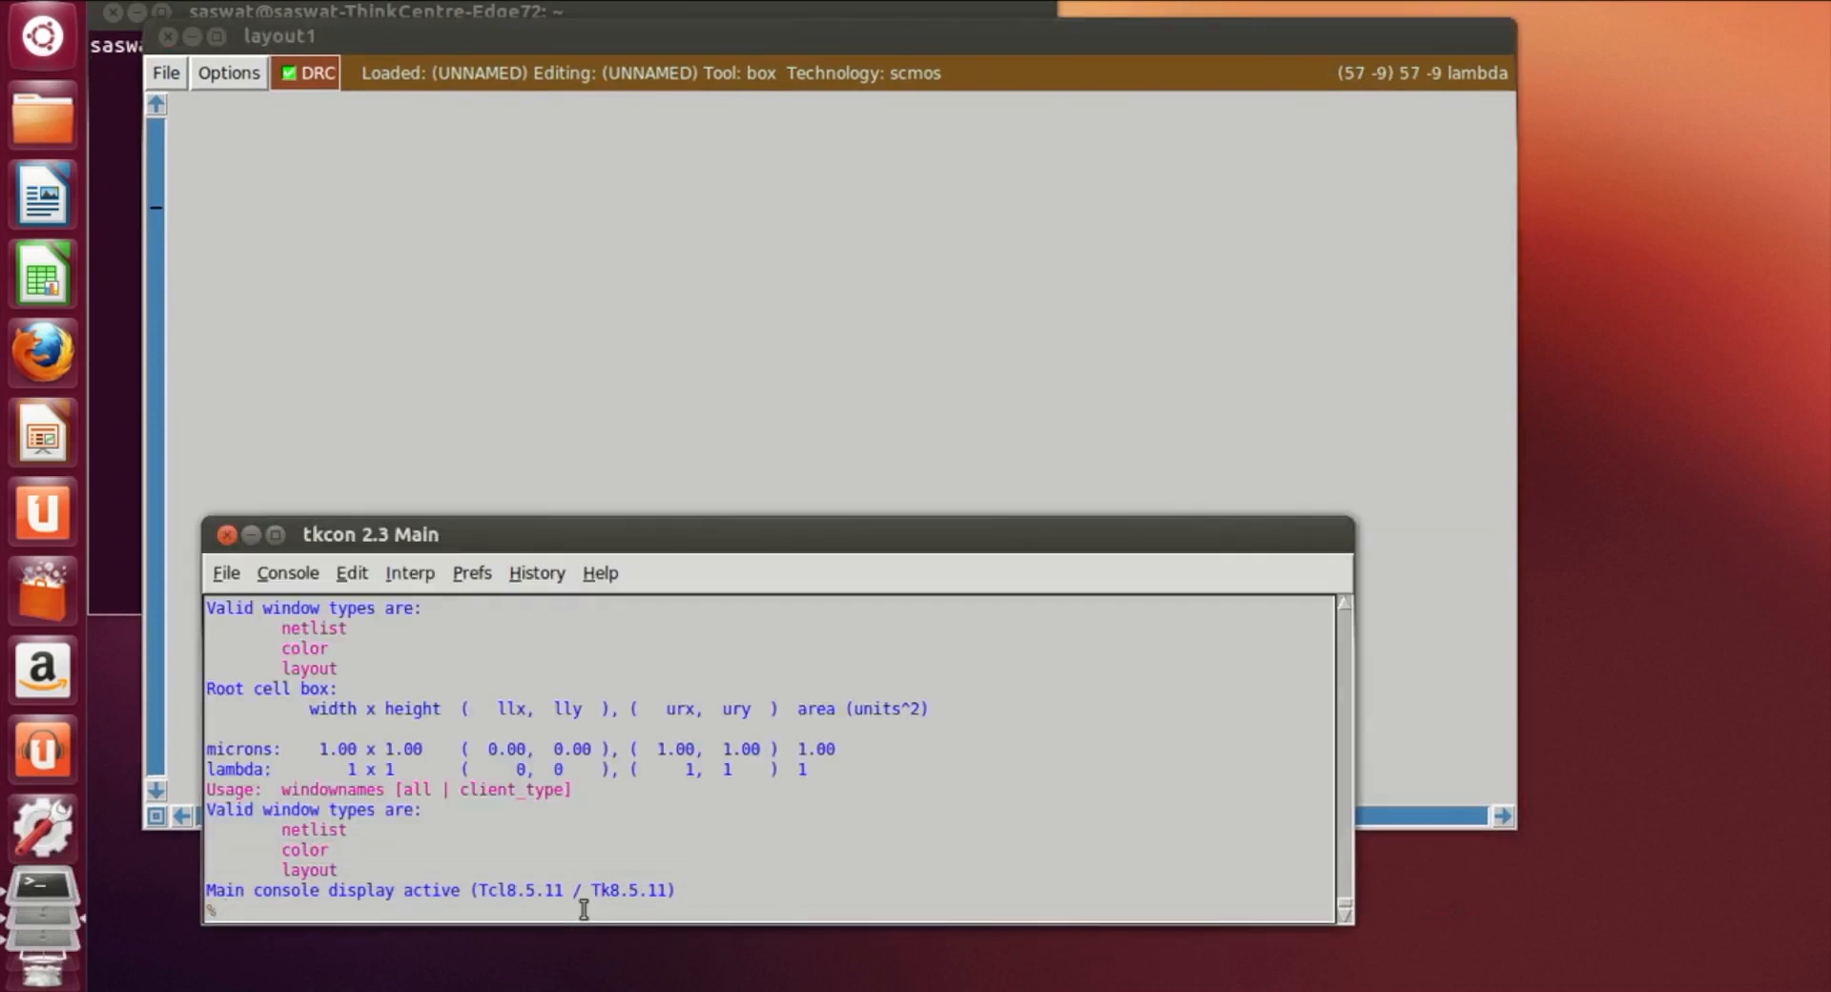
{"action": "type", "text": "grid"}
{"action": "key", "text": "Return"}
{"action": "left_click", "coordinate": [757, 339]}
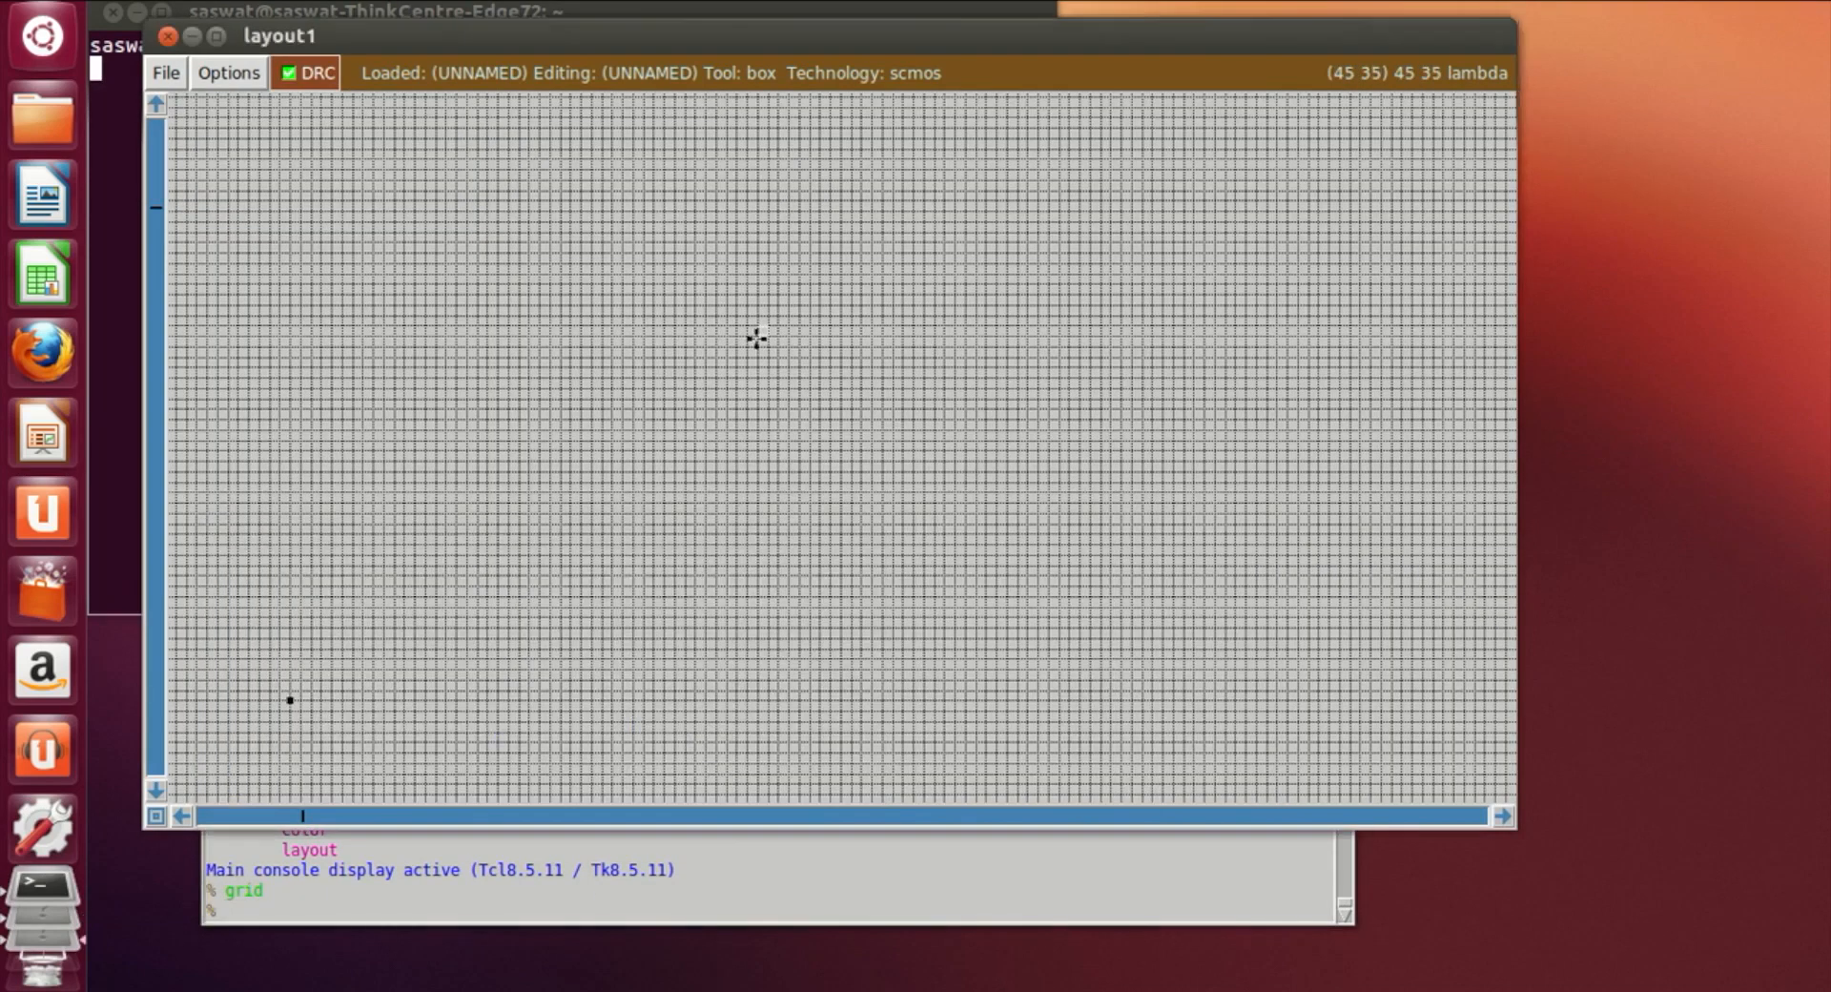
{"action": "key", "text": "z"}
{"action": "key", "text": "z"}
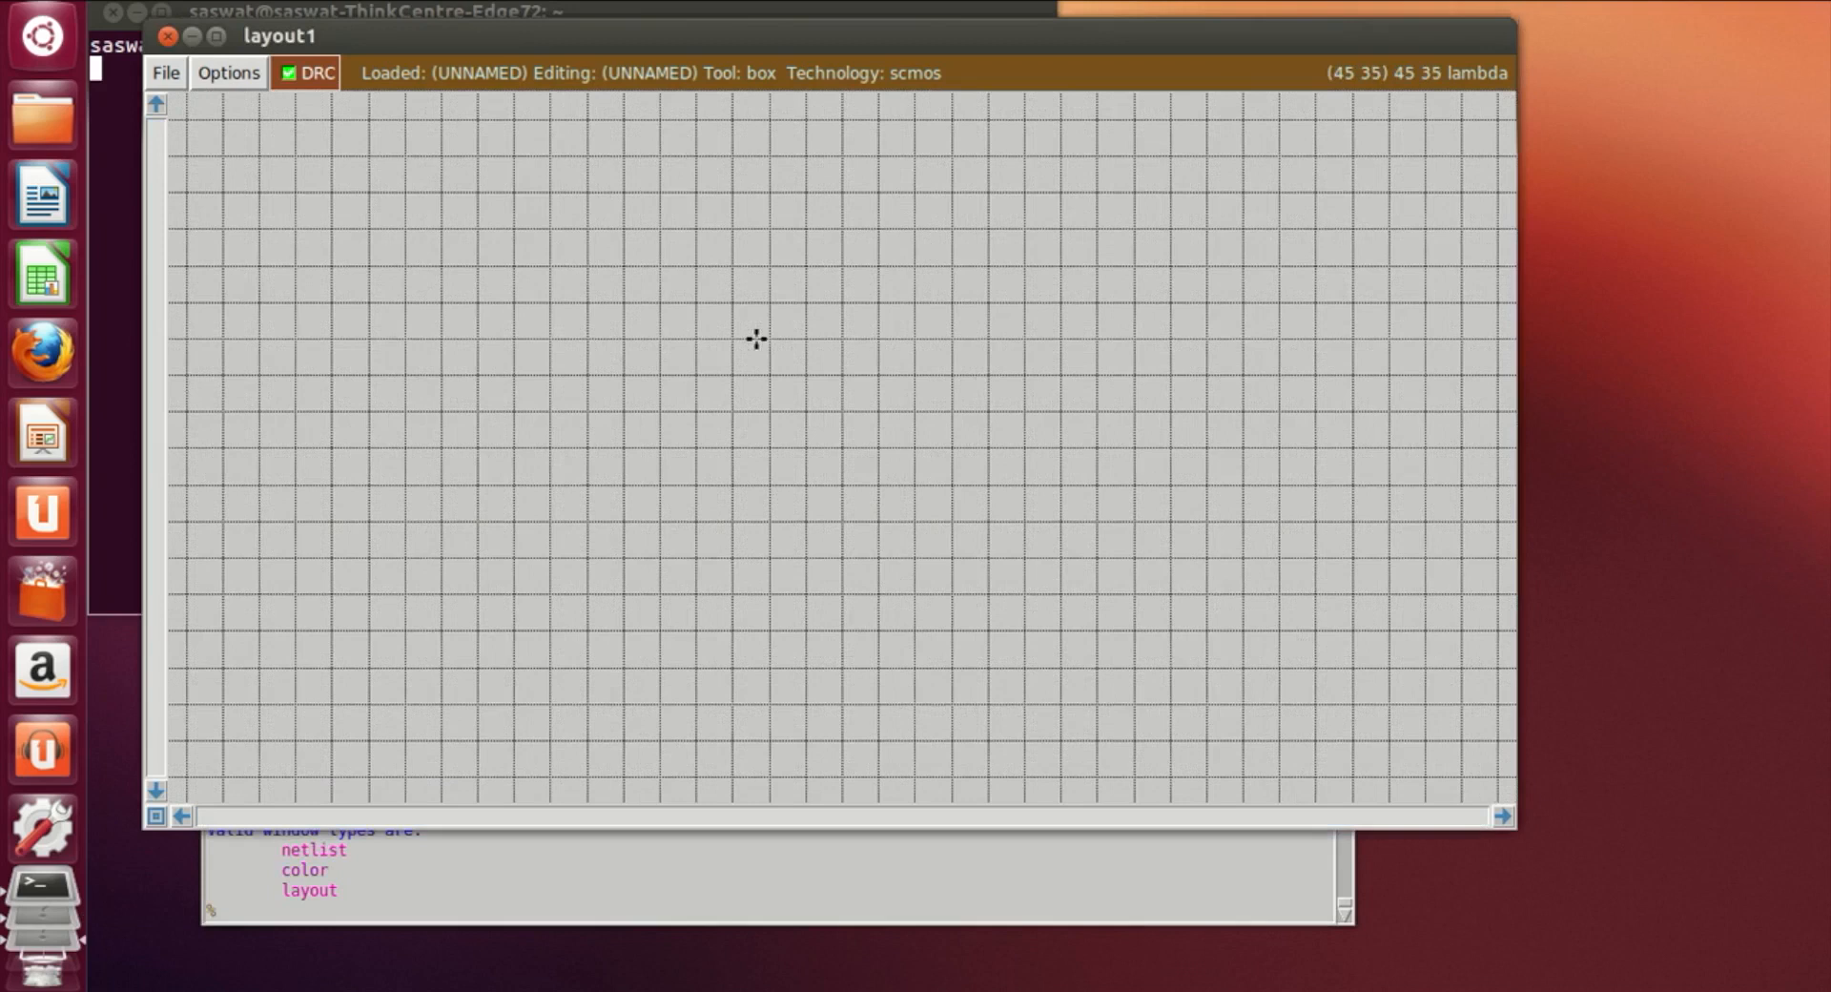
{"action": "key", "text": "shift+z"}
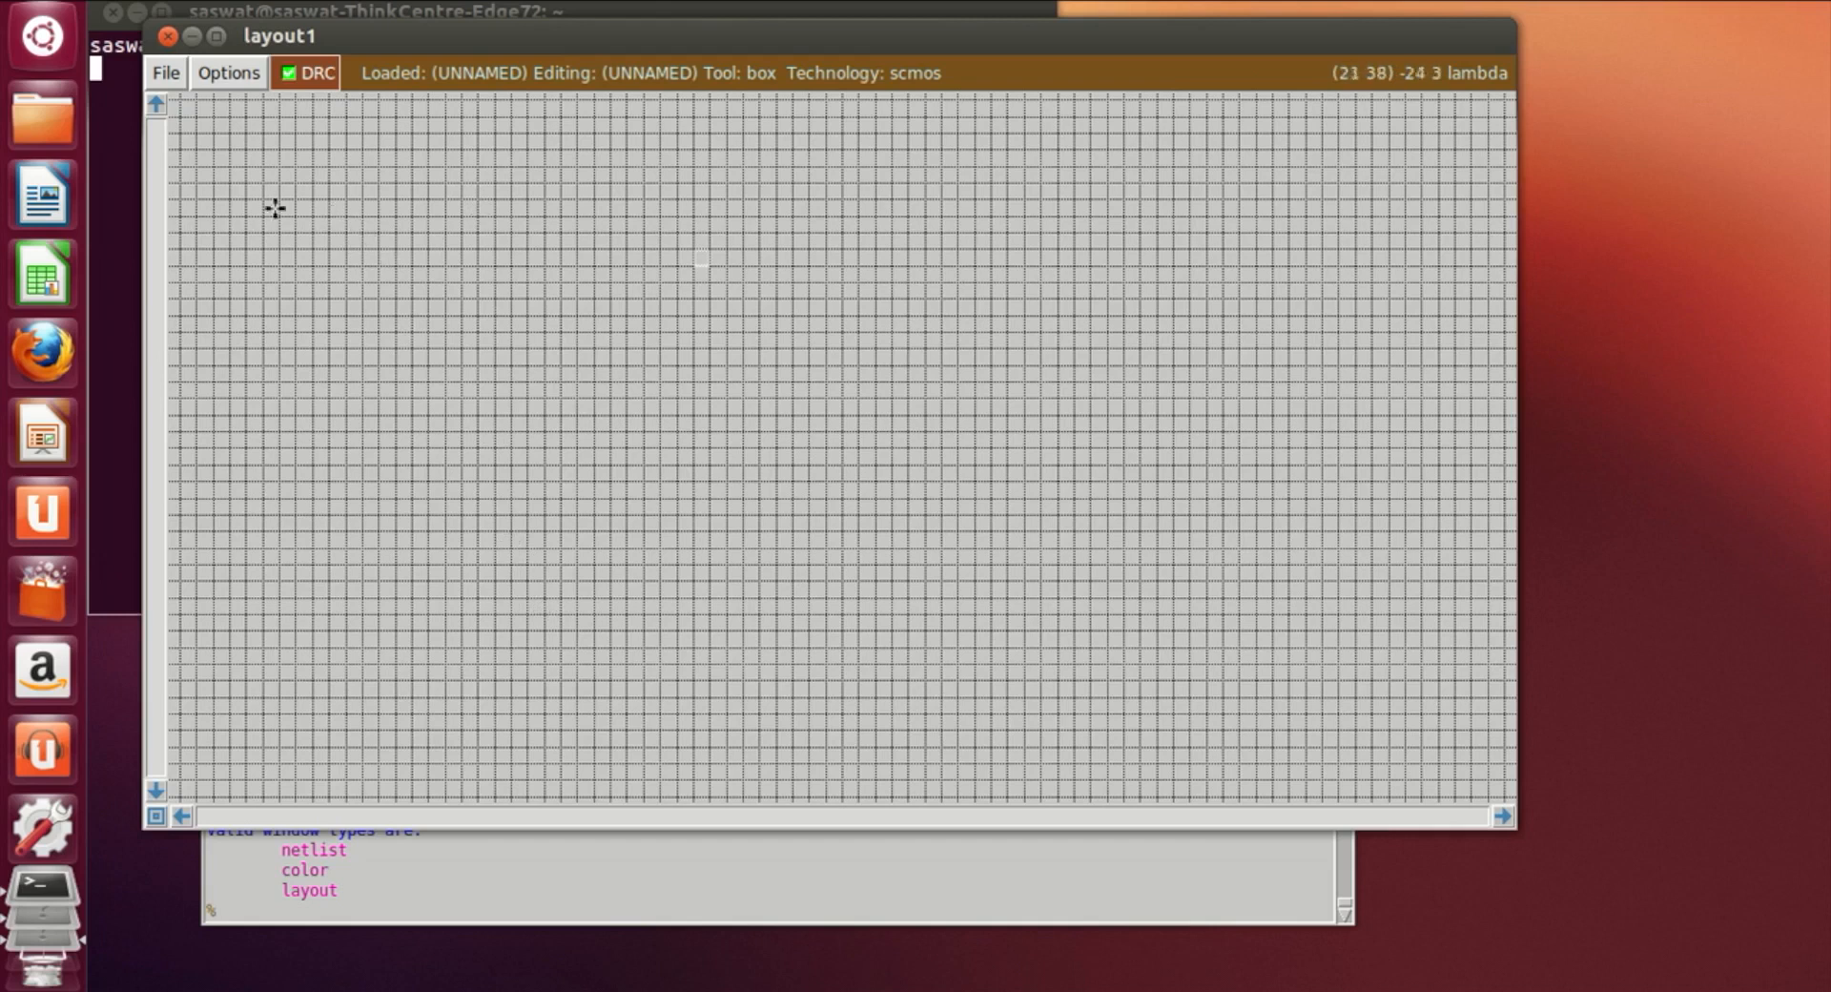
Define a box about 50 by 12 lambda in the upper part of the layout and paint it with nwell
{"action": "left_click", "coordinate": [234, 183]}
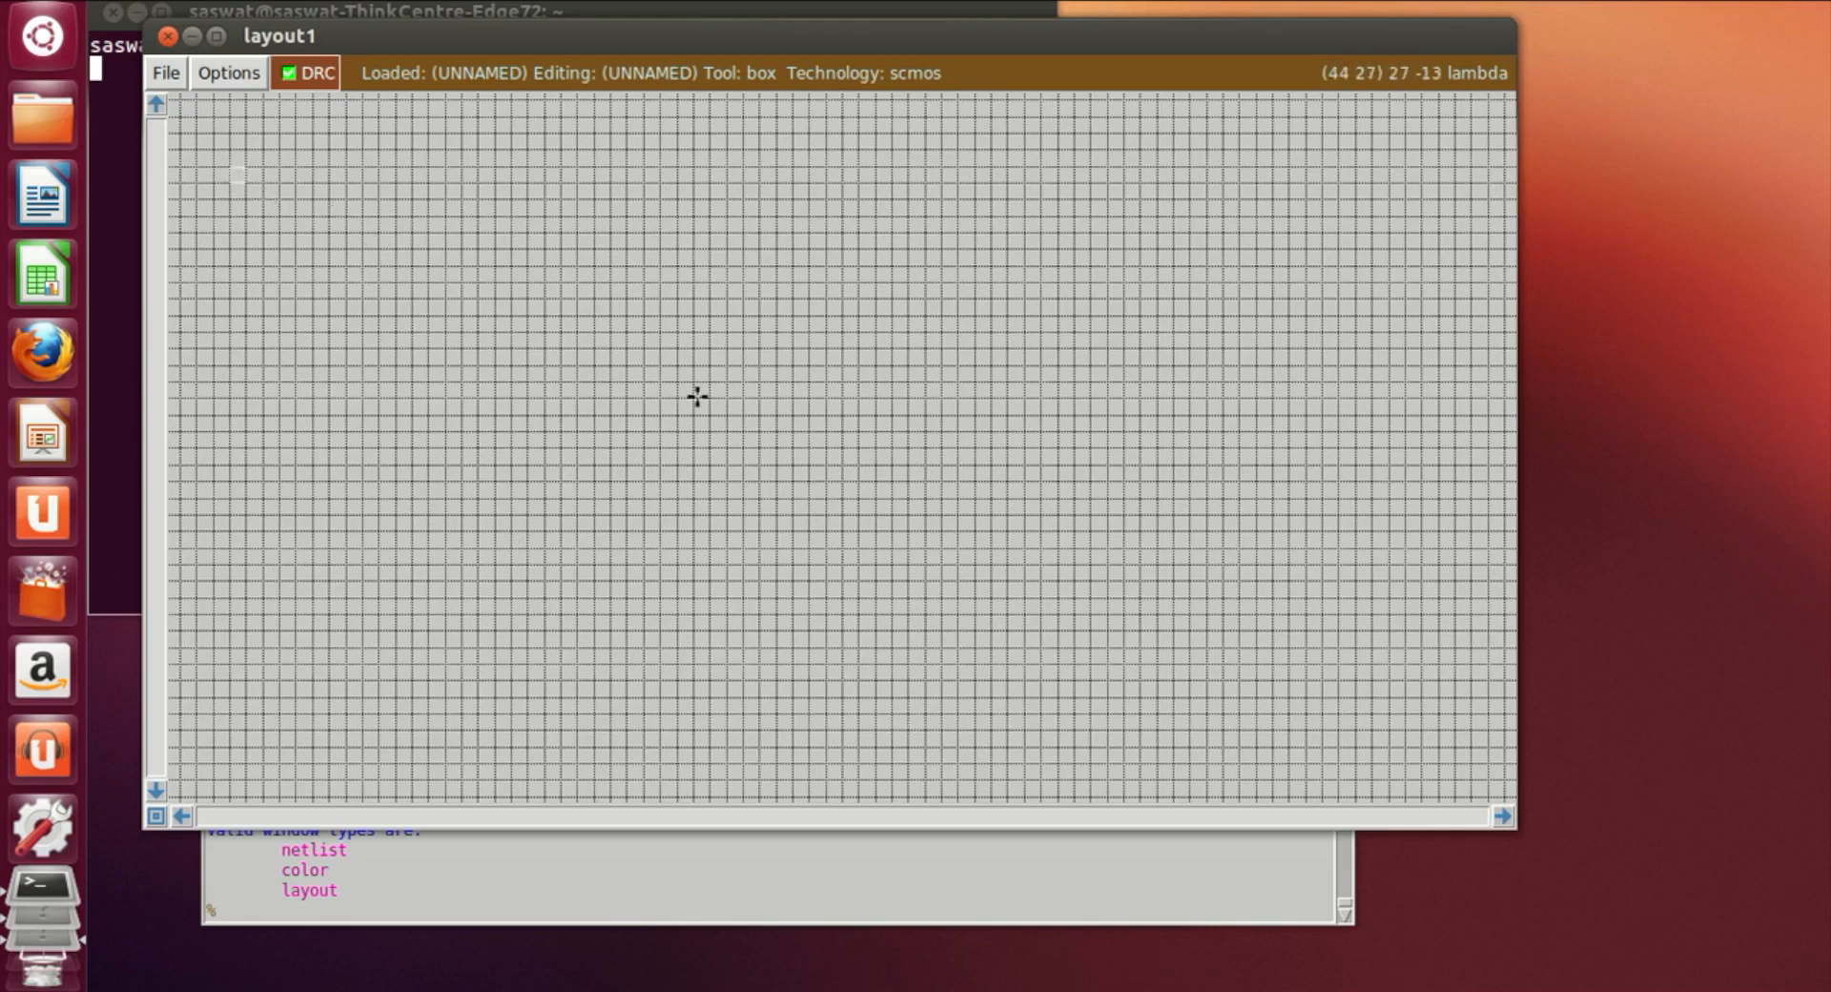
{"action": "right_click", "coordinate": [990, 374]}
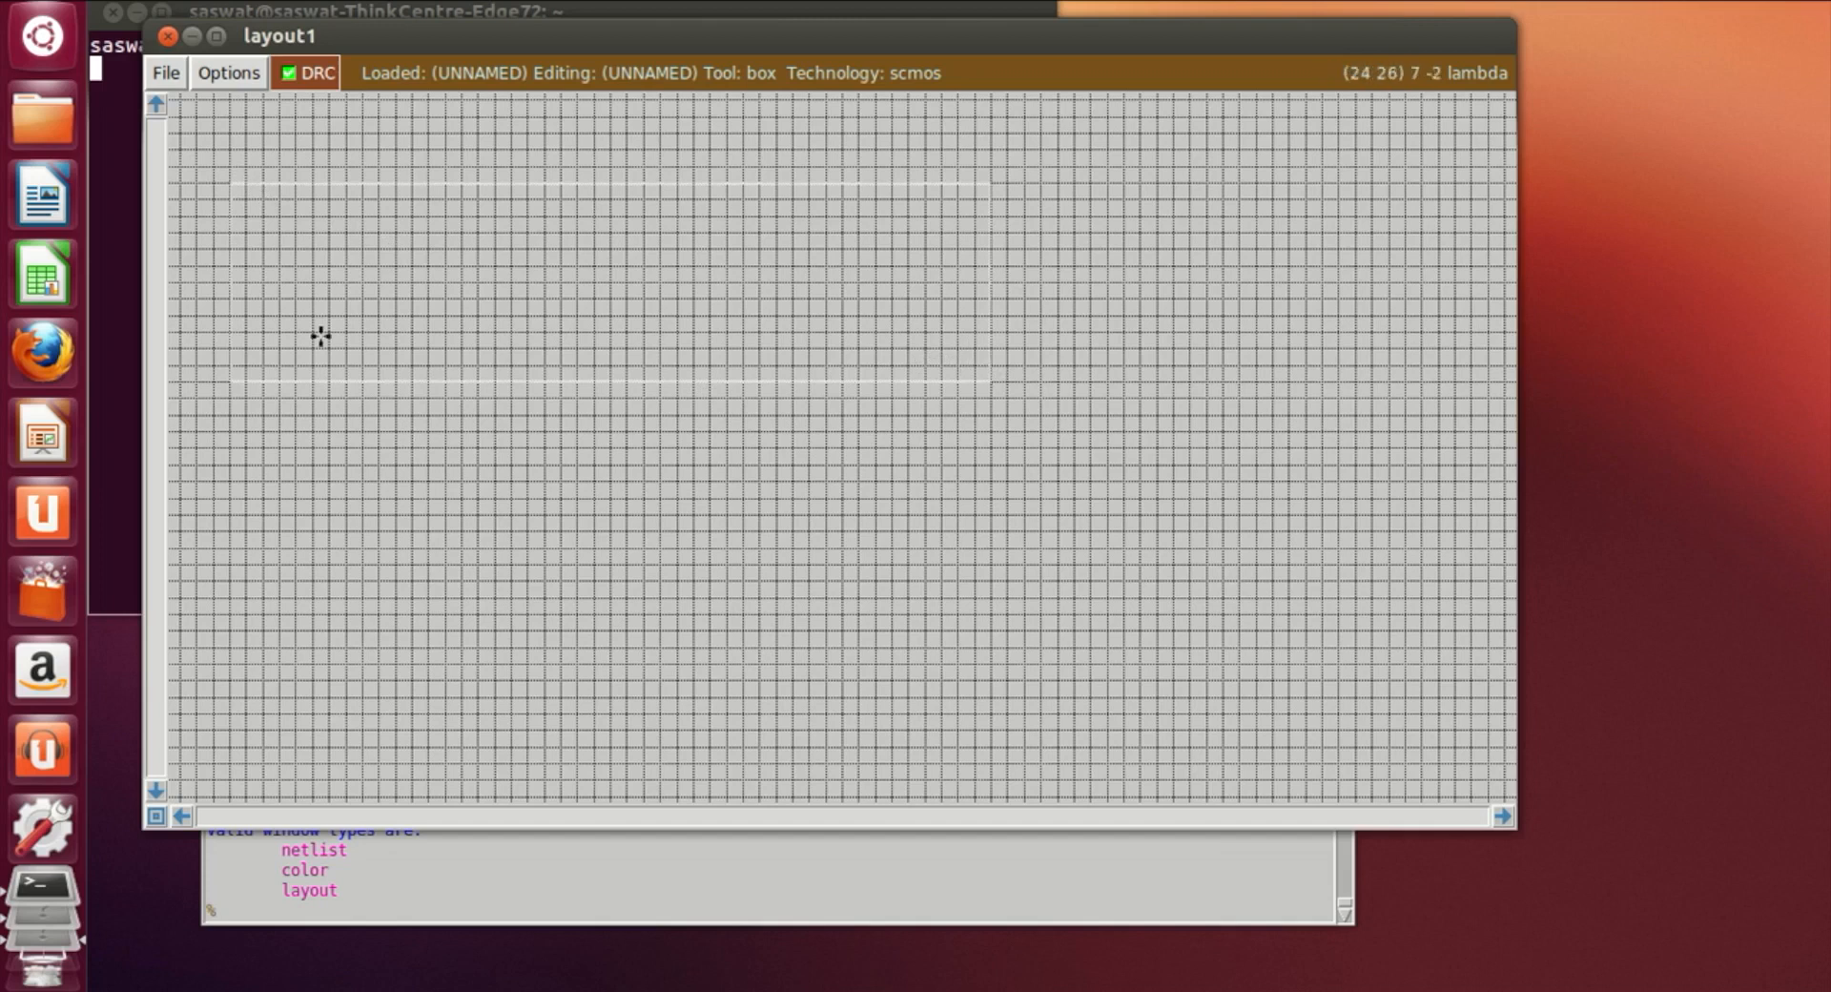
{"action": "right_click", "coordinate": [1053, 193]}
{"action": "right_click", "coordinate": [1055, 181]}
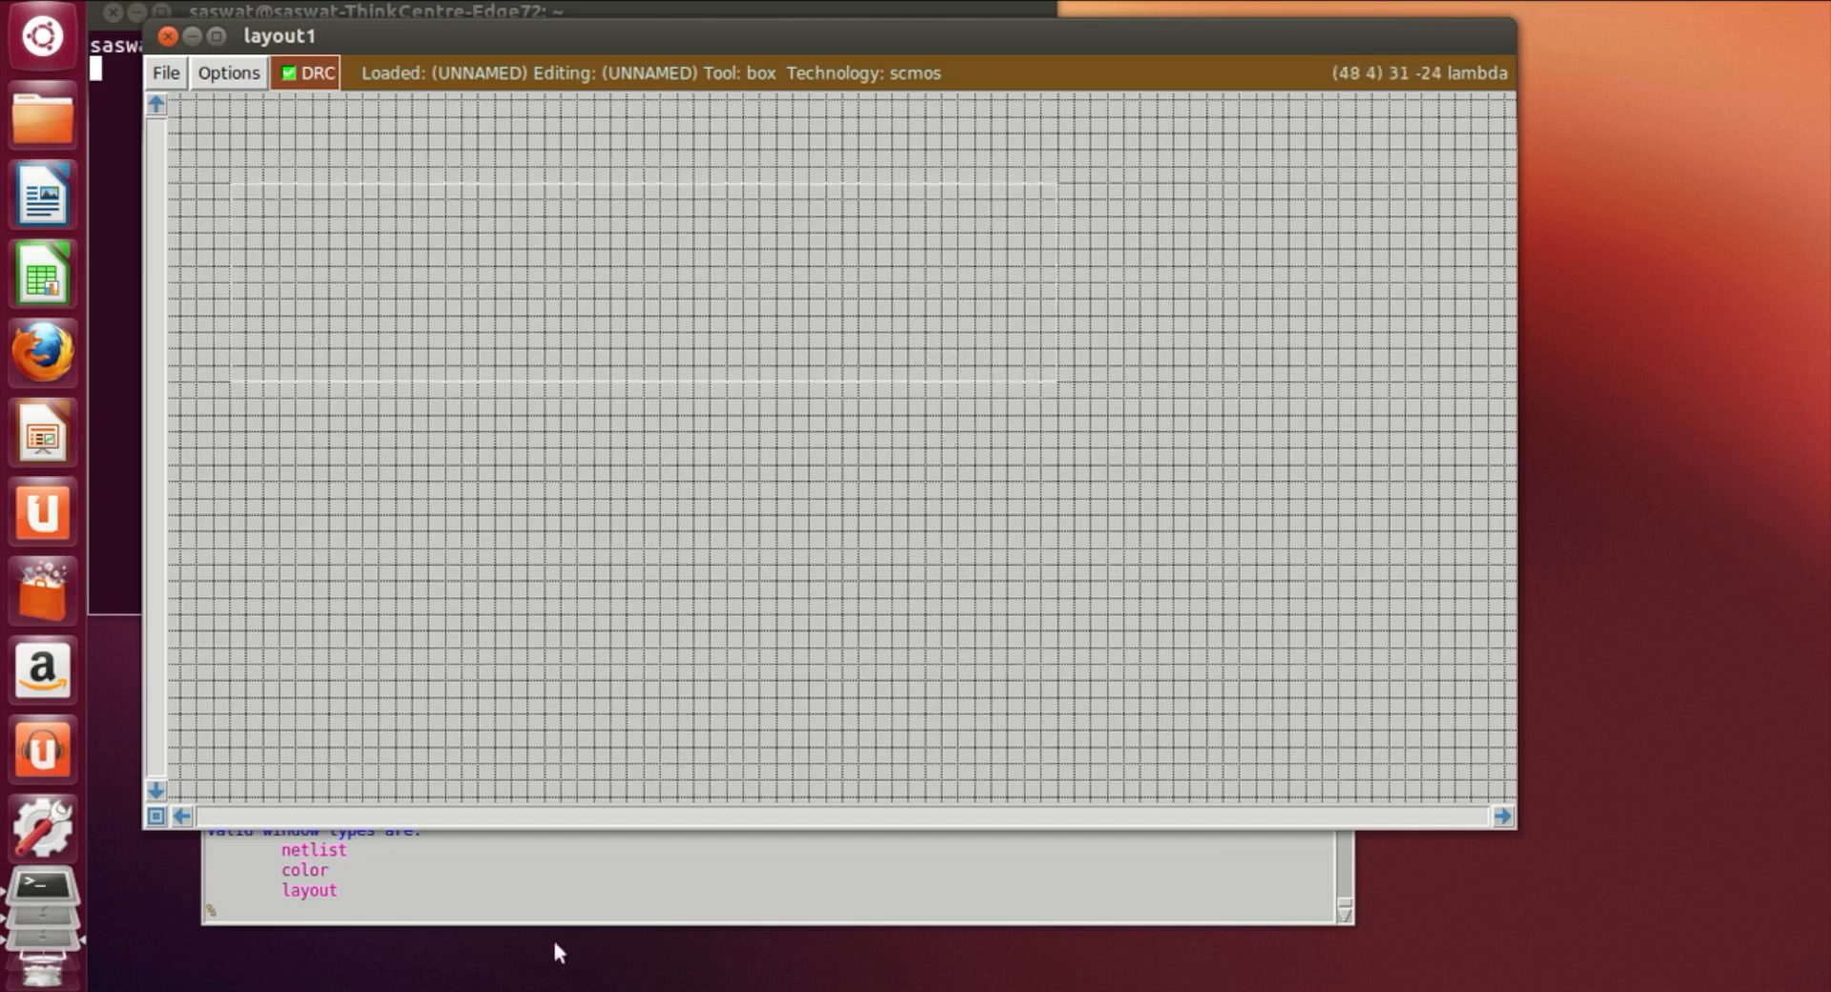
{"action": "left_click", "coordinate": [509, 908]}
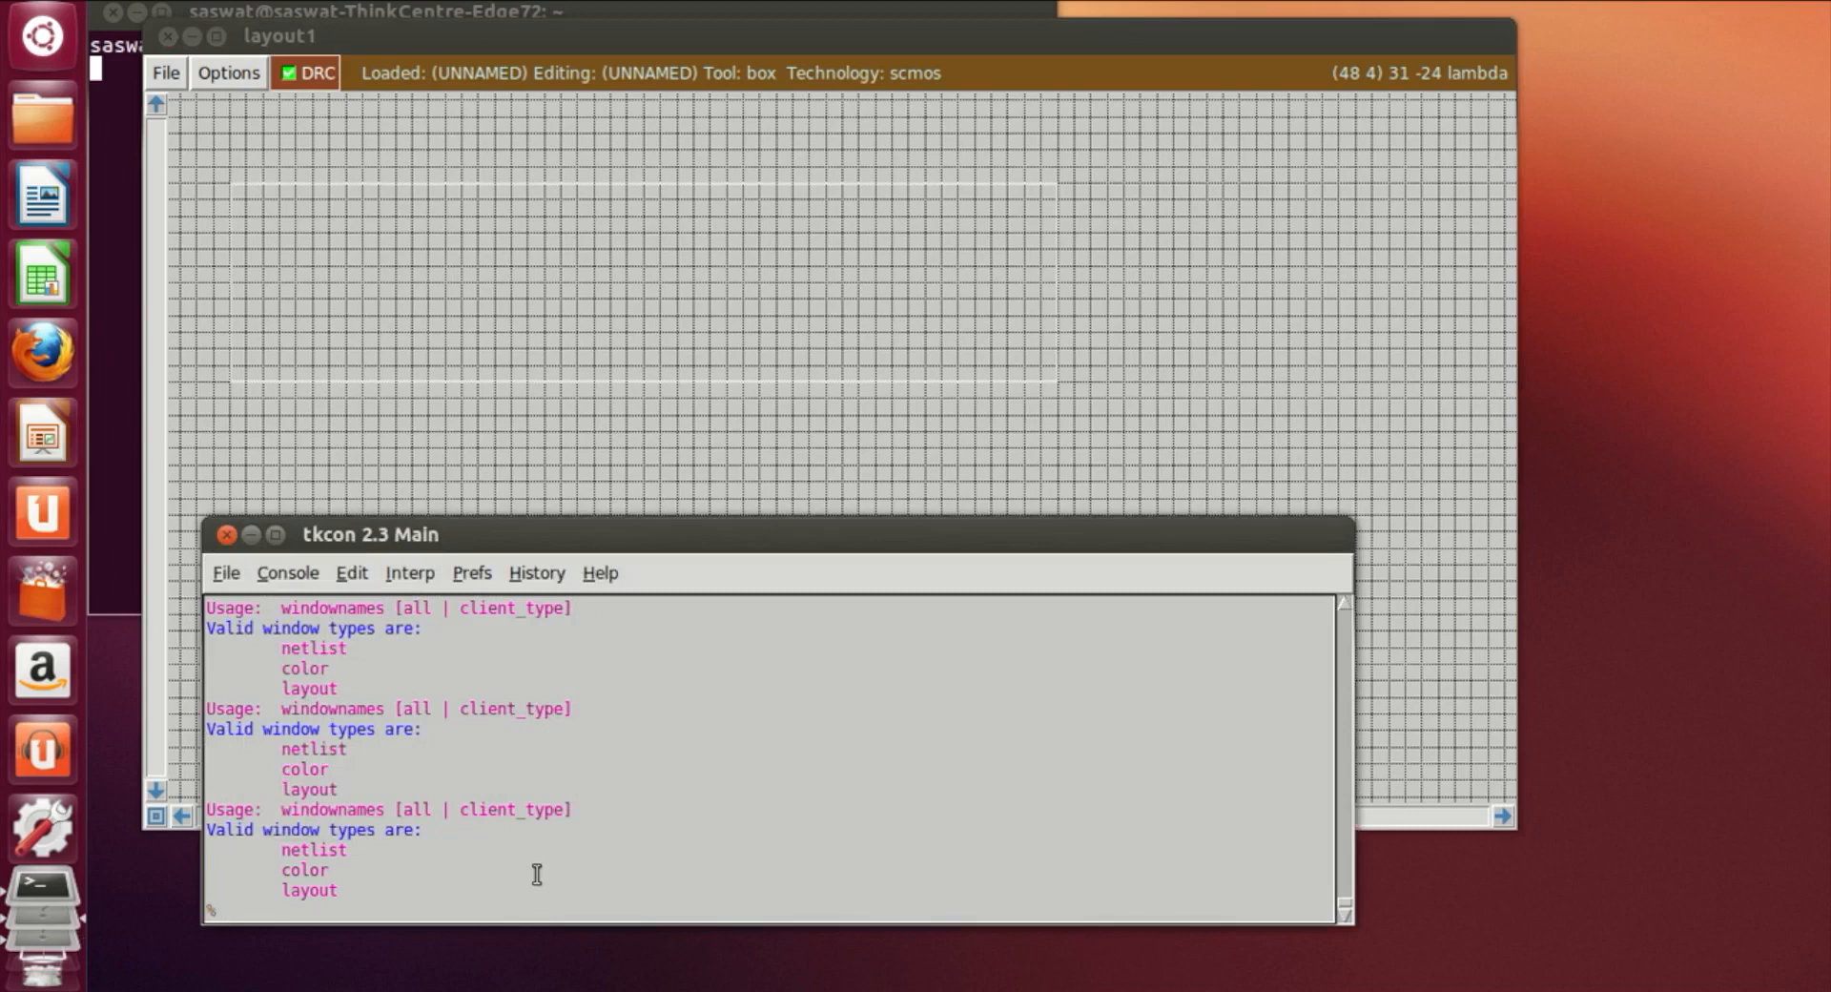
{"action": "type", "text": "paint"}
{"action": "key", "text": "Return"}
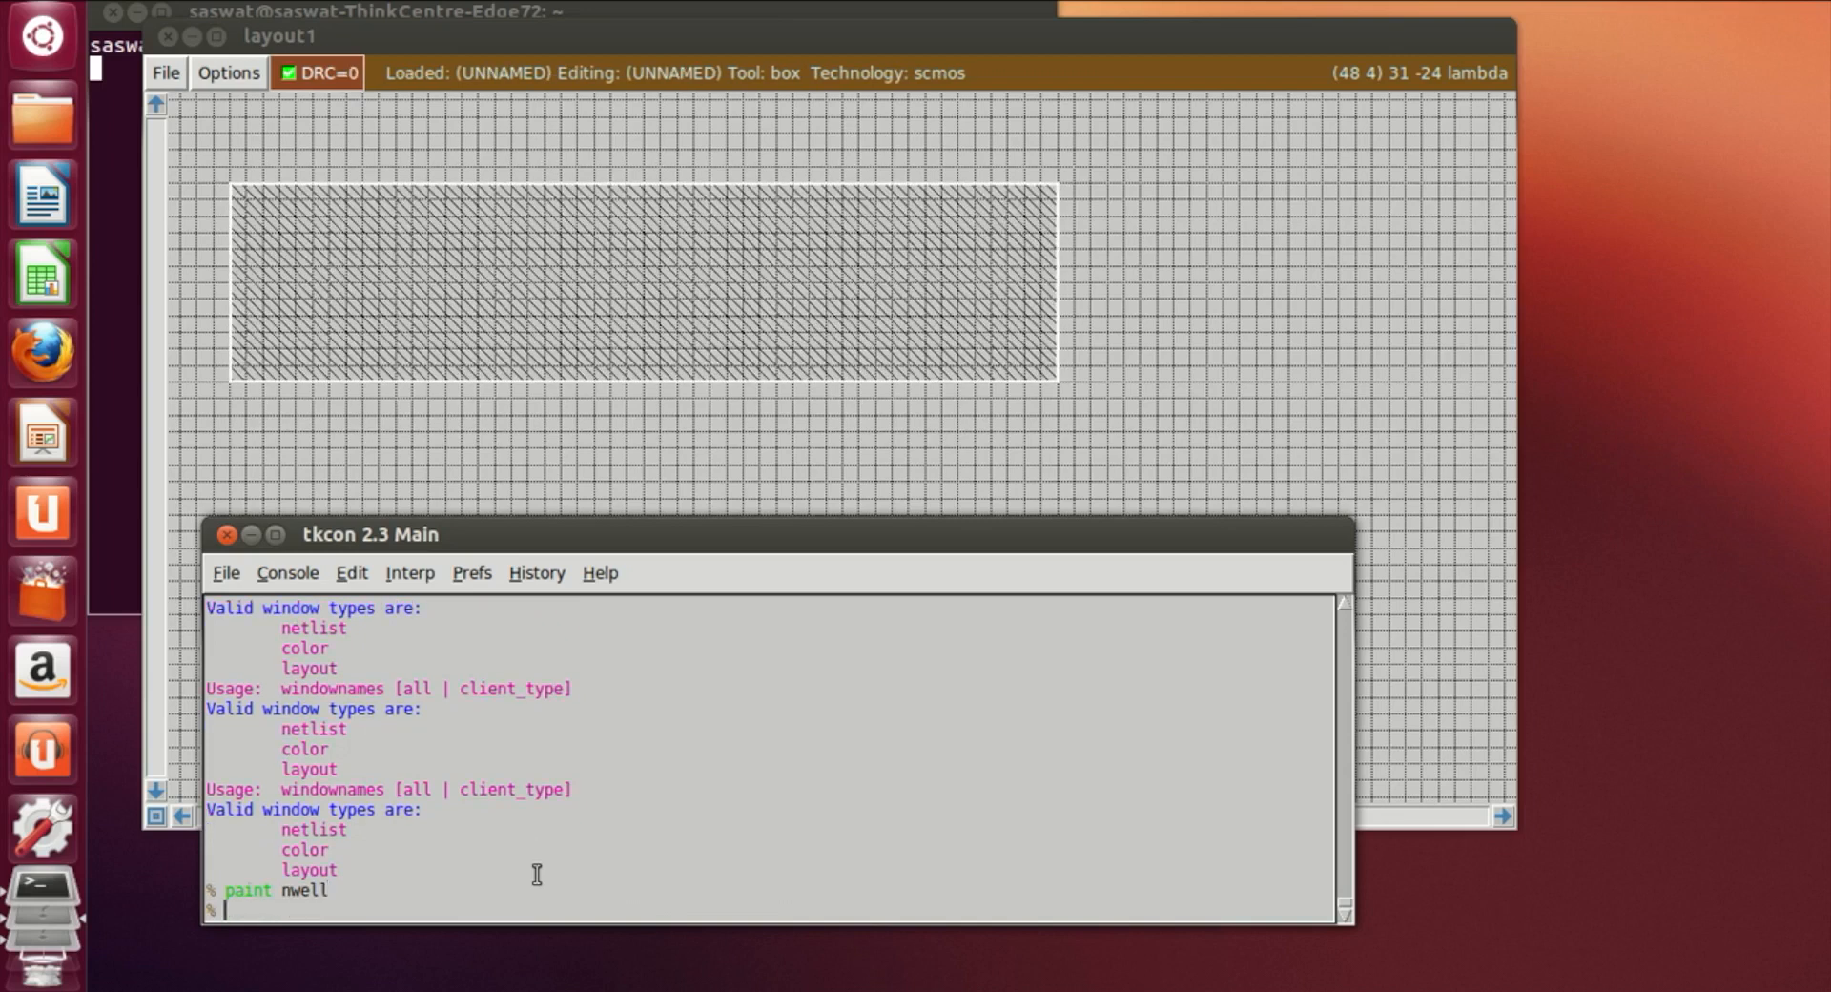
Define a box about 44 by 8 lambda inside the n-well and paint it with pdiff
{"action": "left_click", "coordinate": [278, 210]}
{"action": "right_click", "coordinate": [1004, 345]}
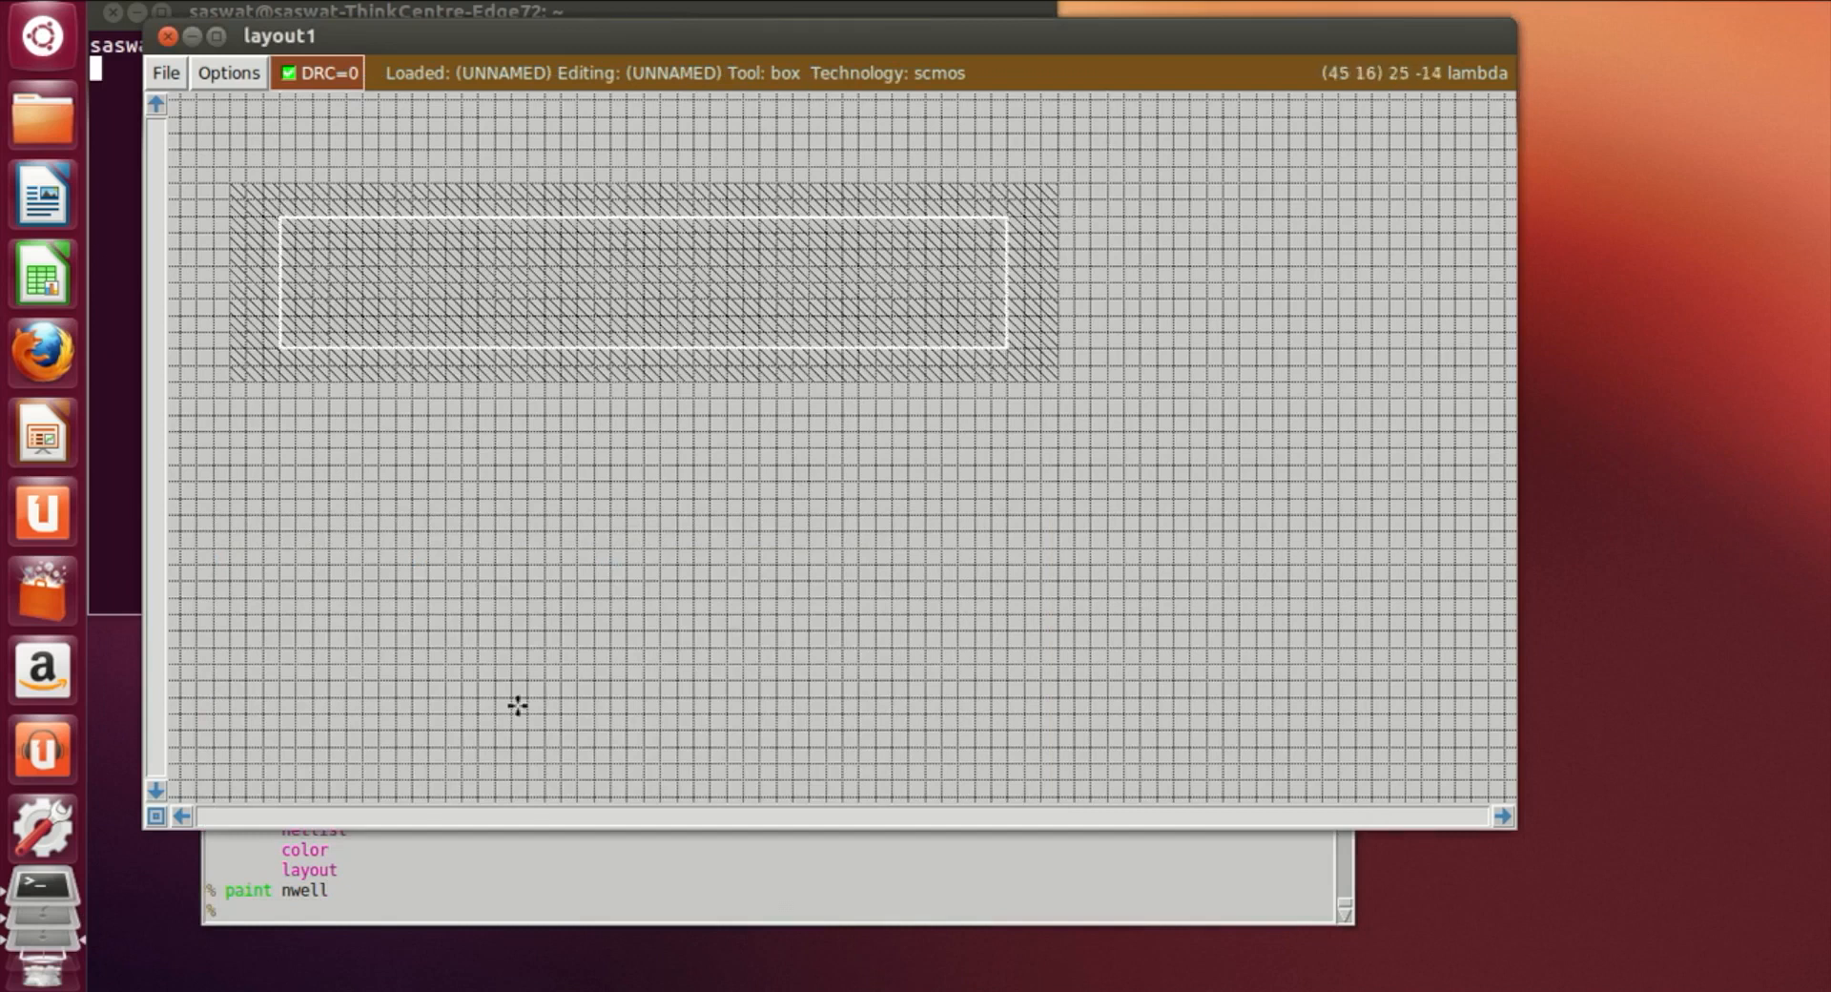
{"action": "left_click", "coordinate": [310, 911]}
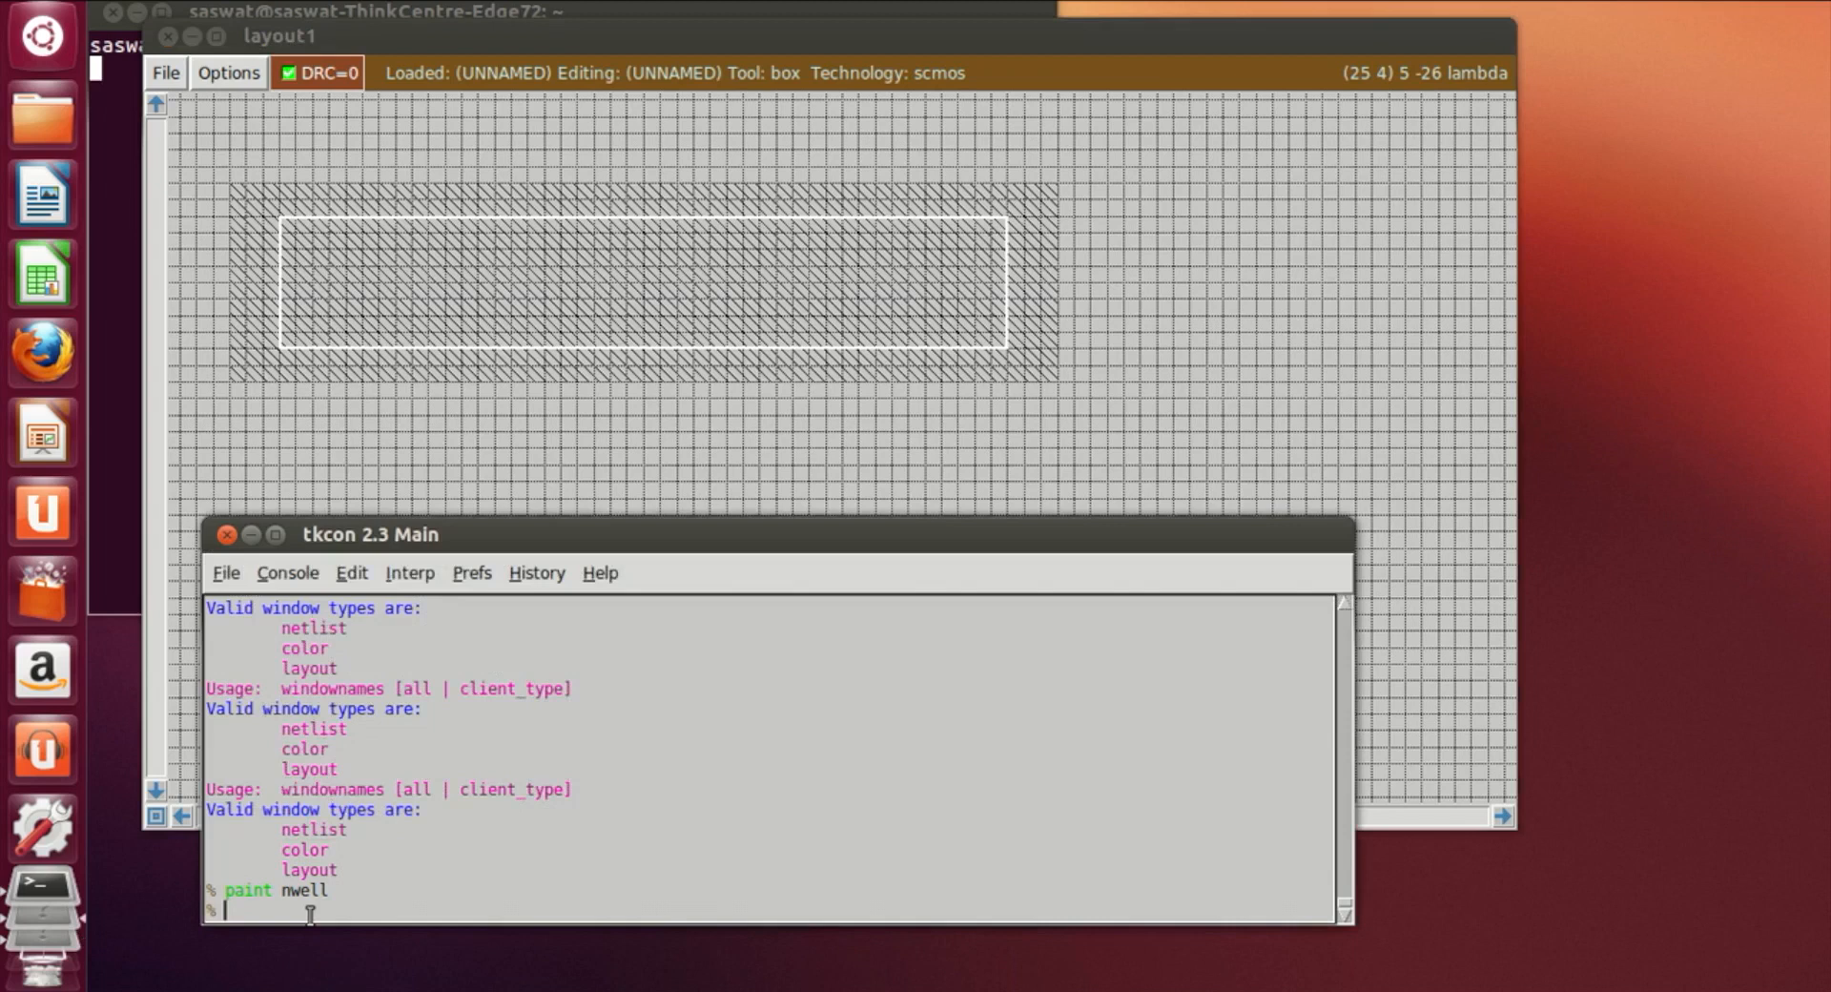
{"action": "type", "text": "paint pdiff"}
{"action": "key", "text": "Return"}
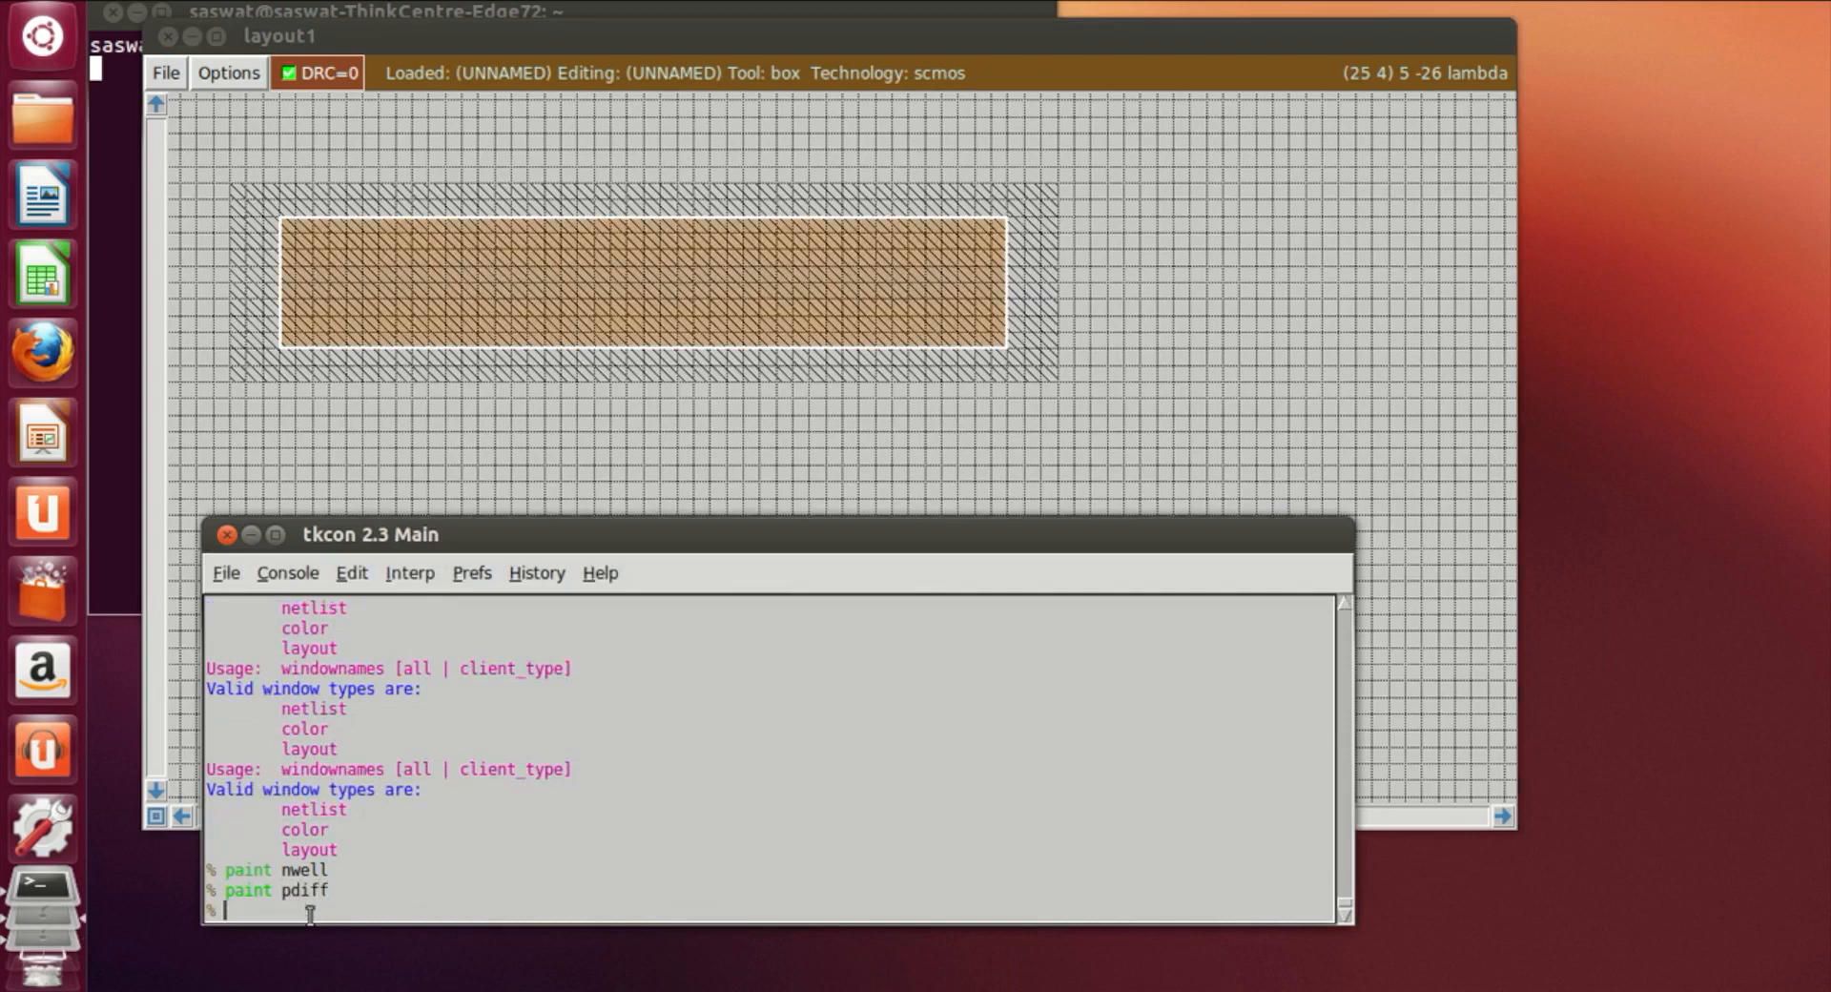
Place the same-size box below the n-well, horizontally aligned with the p-diffusion strip, and paint it with ndiff
{"action": "left_click", "coordinate": [658, 479]}
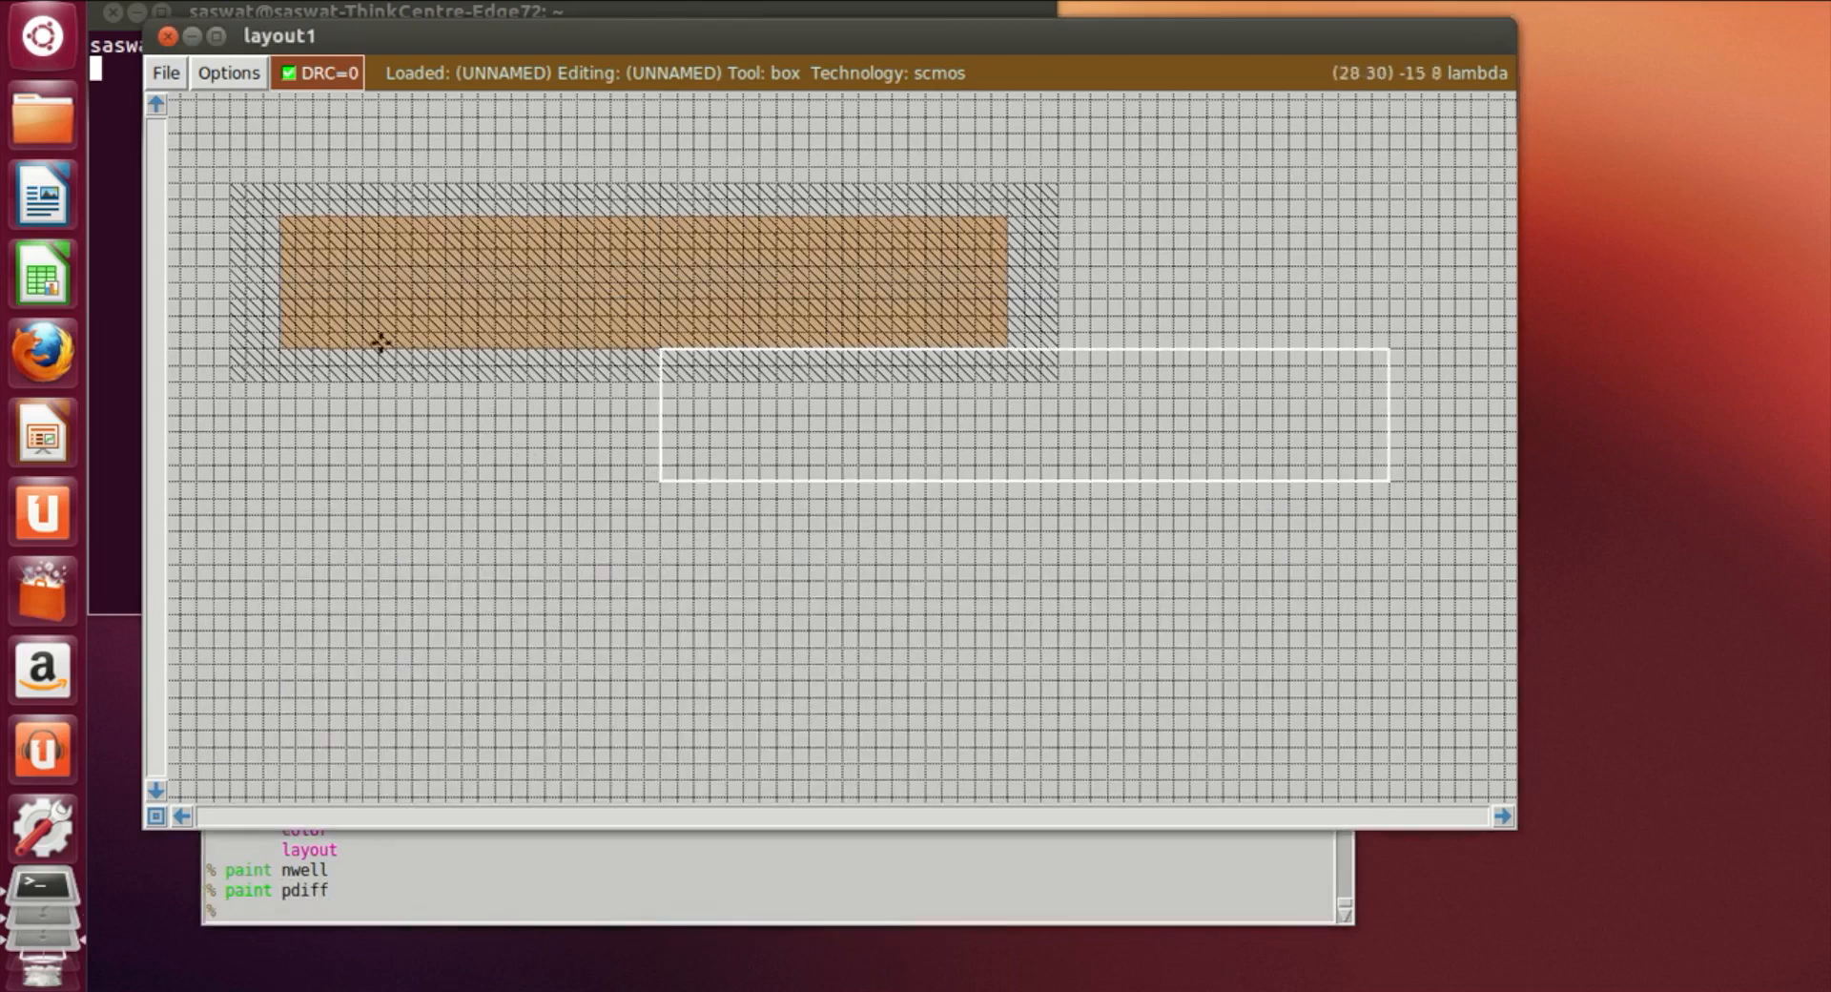
{"action": "scroll", "coordinate": [525, 646], "scroll_direction": "down", "scroll_amount": 4}
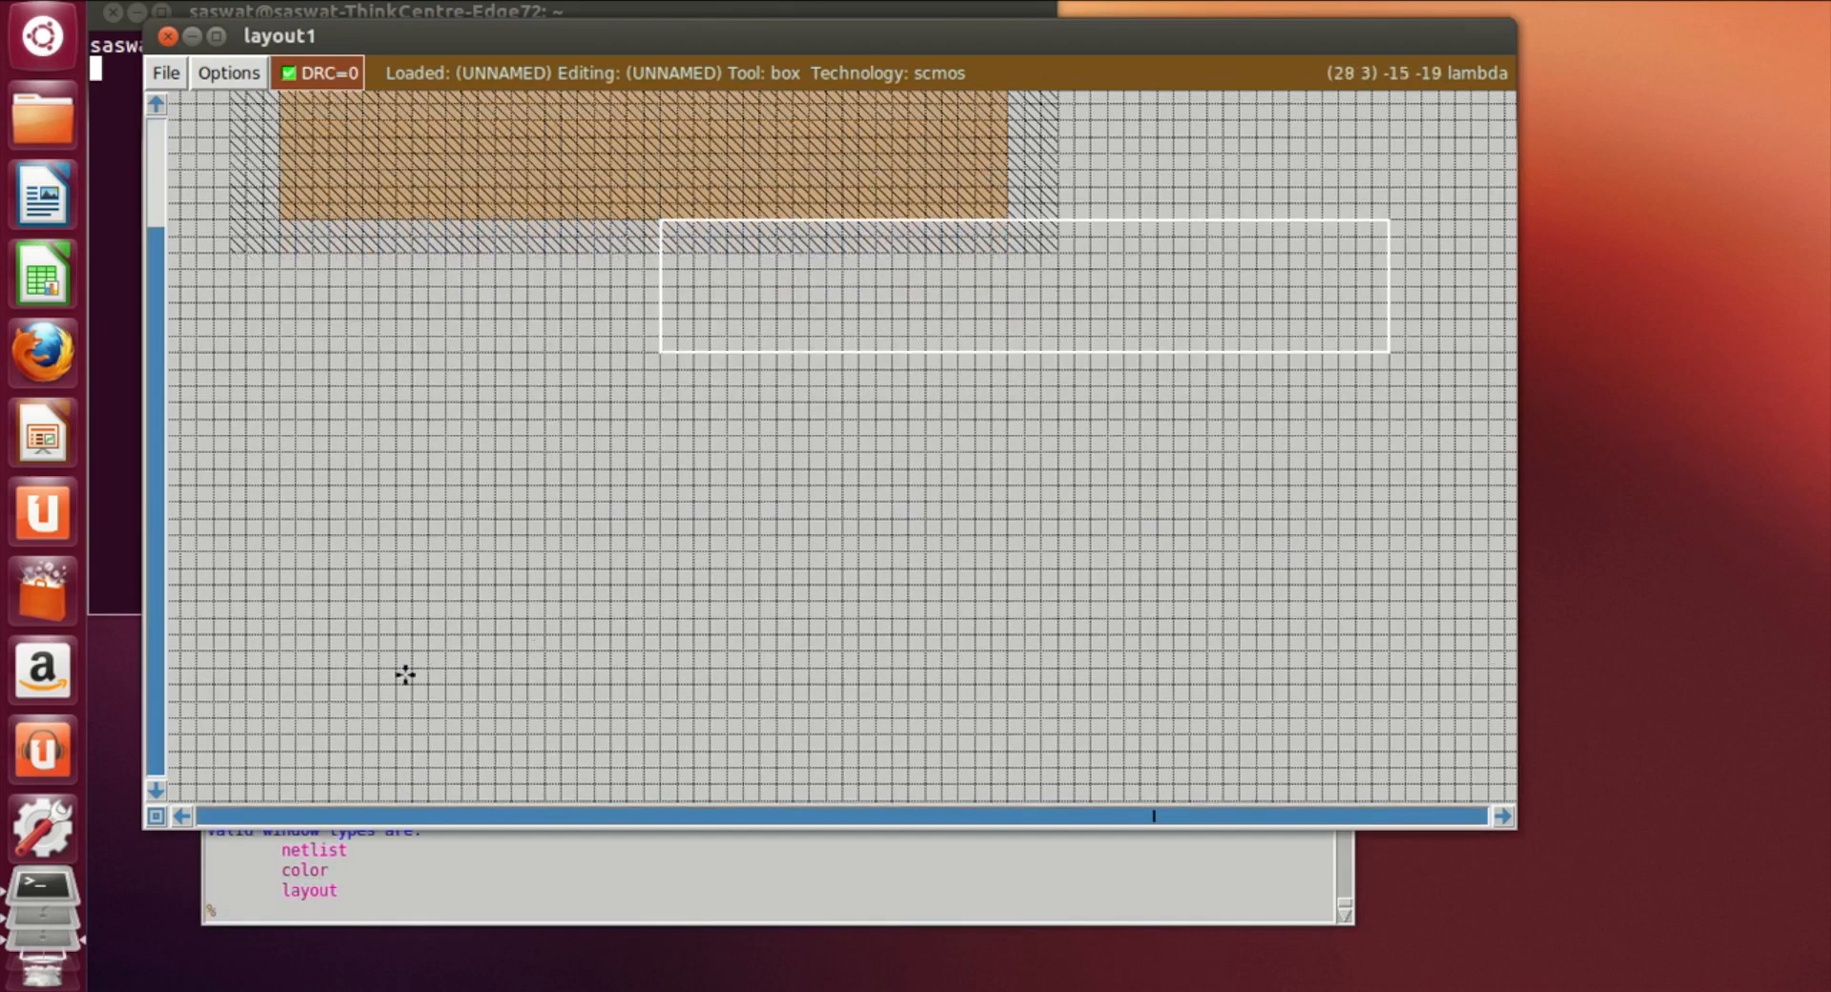
{"action": "left_click", "coordinate": [332, 733]}
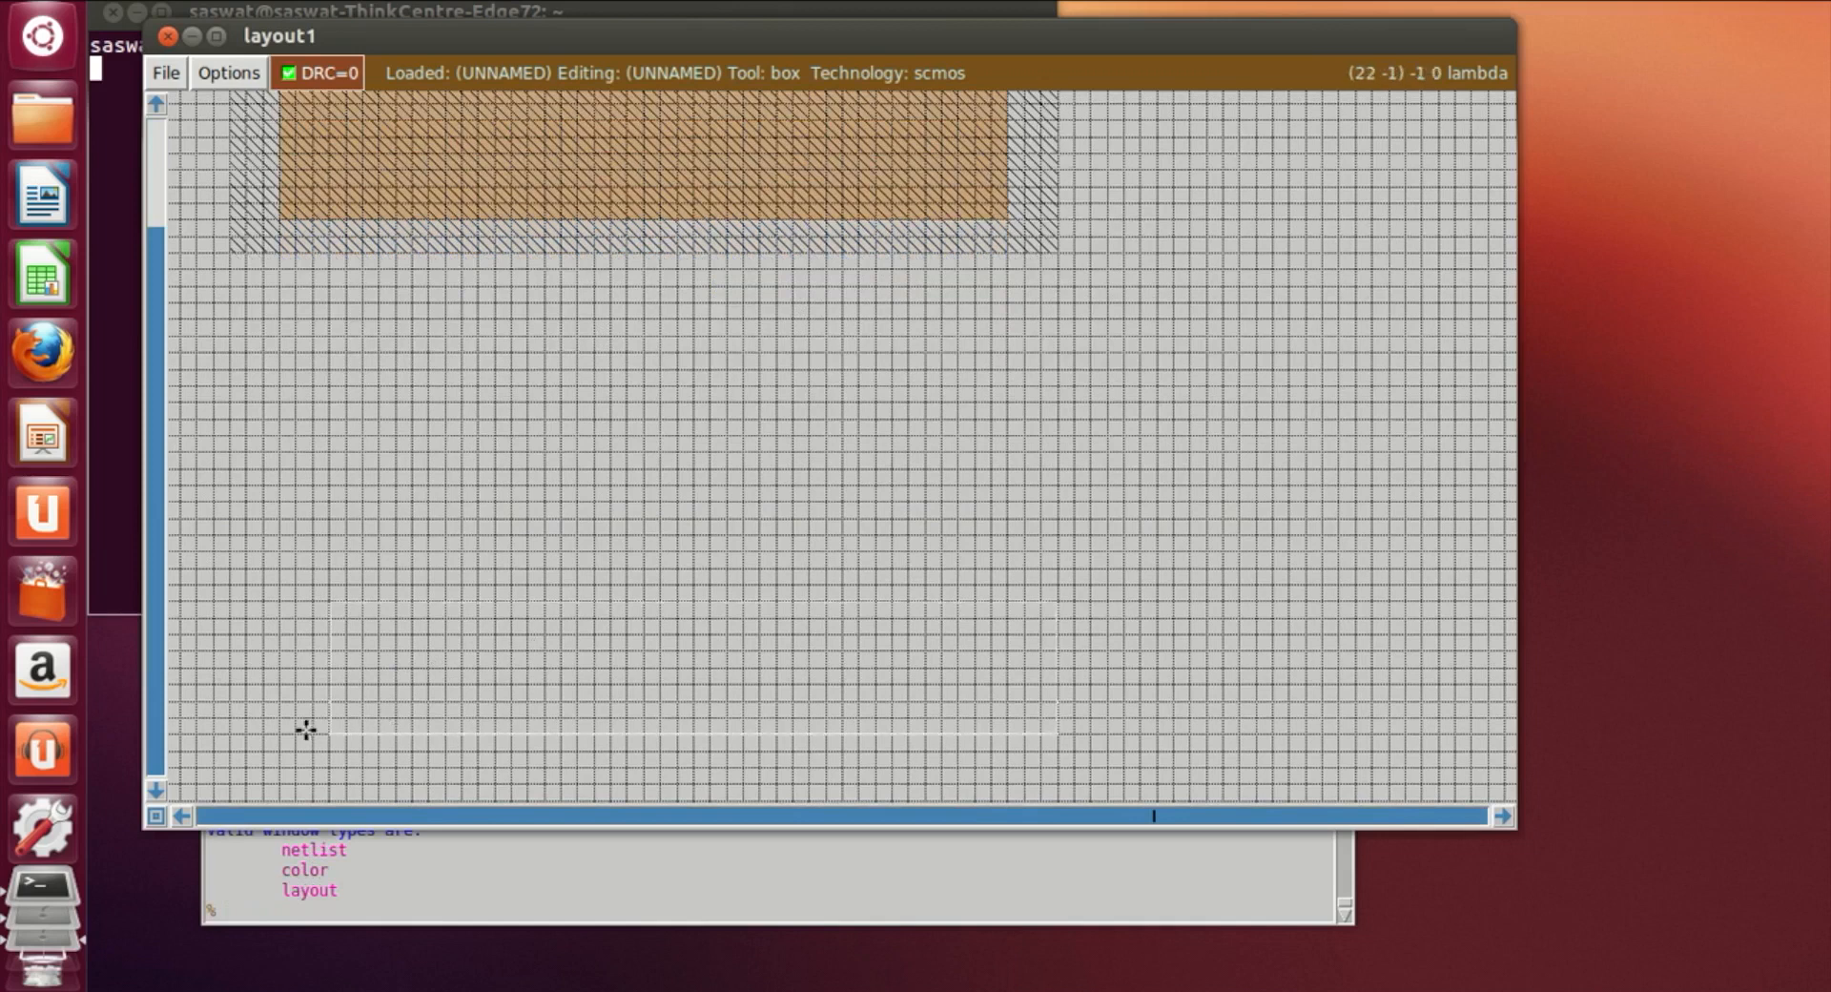
{"action": "left_click", "coordinate": [302, 729]}
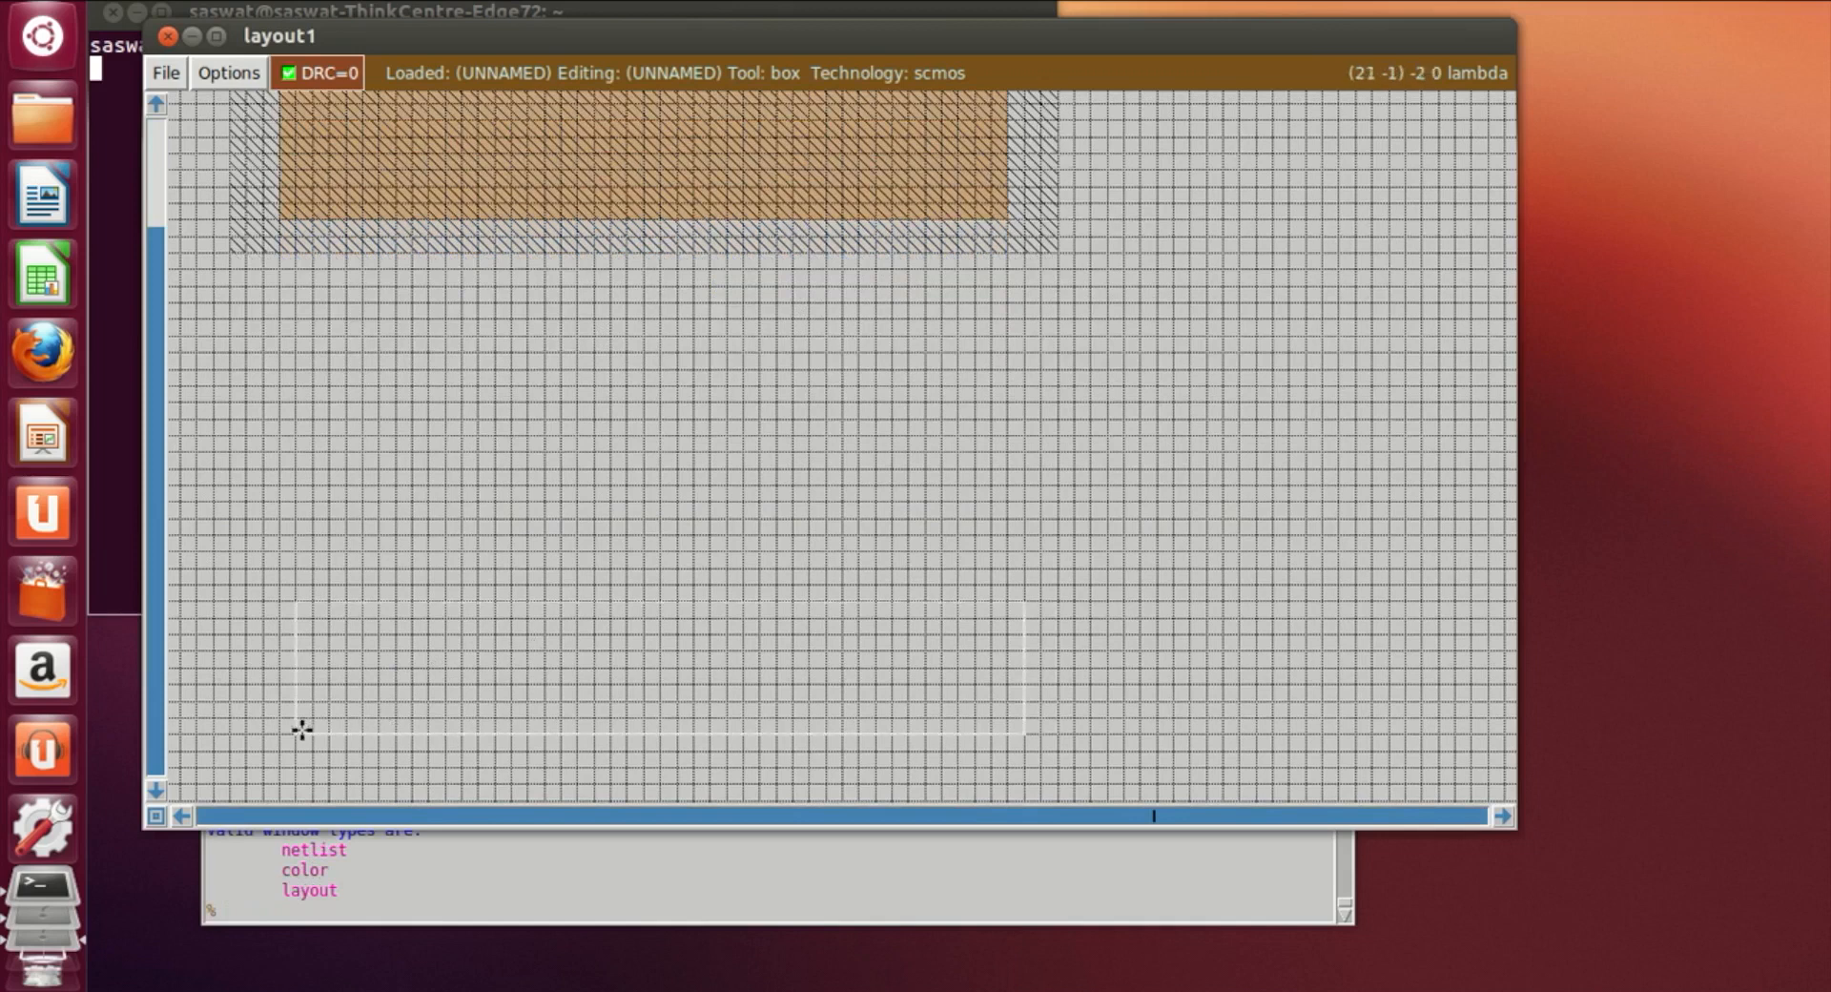
{"action": "scroll", "coordinate": [299, 729], "scroll_direction": "down", "scroll_amount": 2}
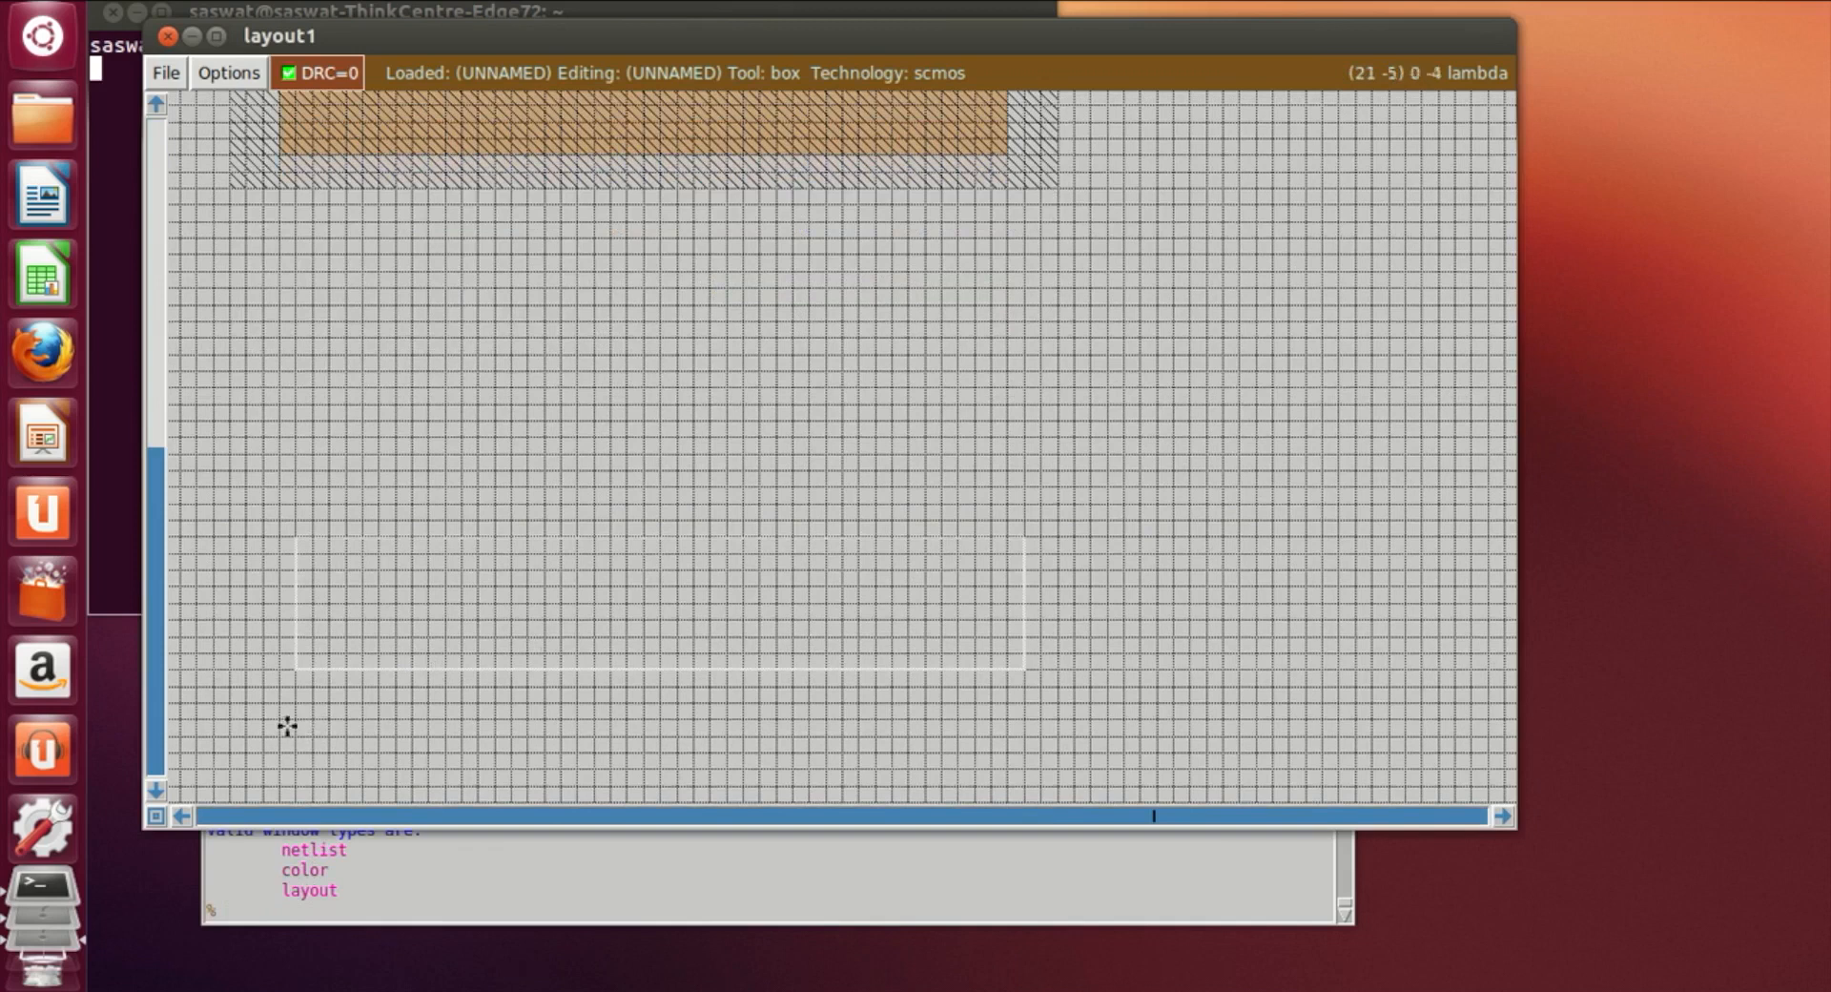
{"action": "left_click", "coordinate": [287, 711]}
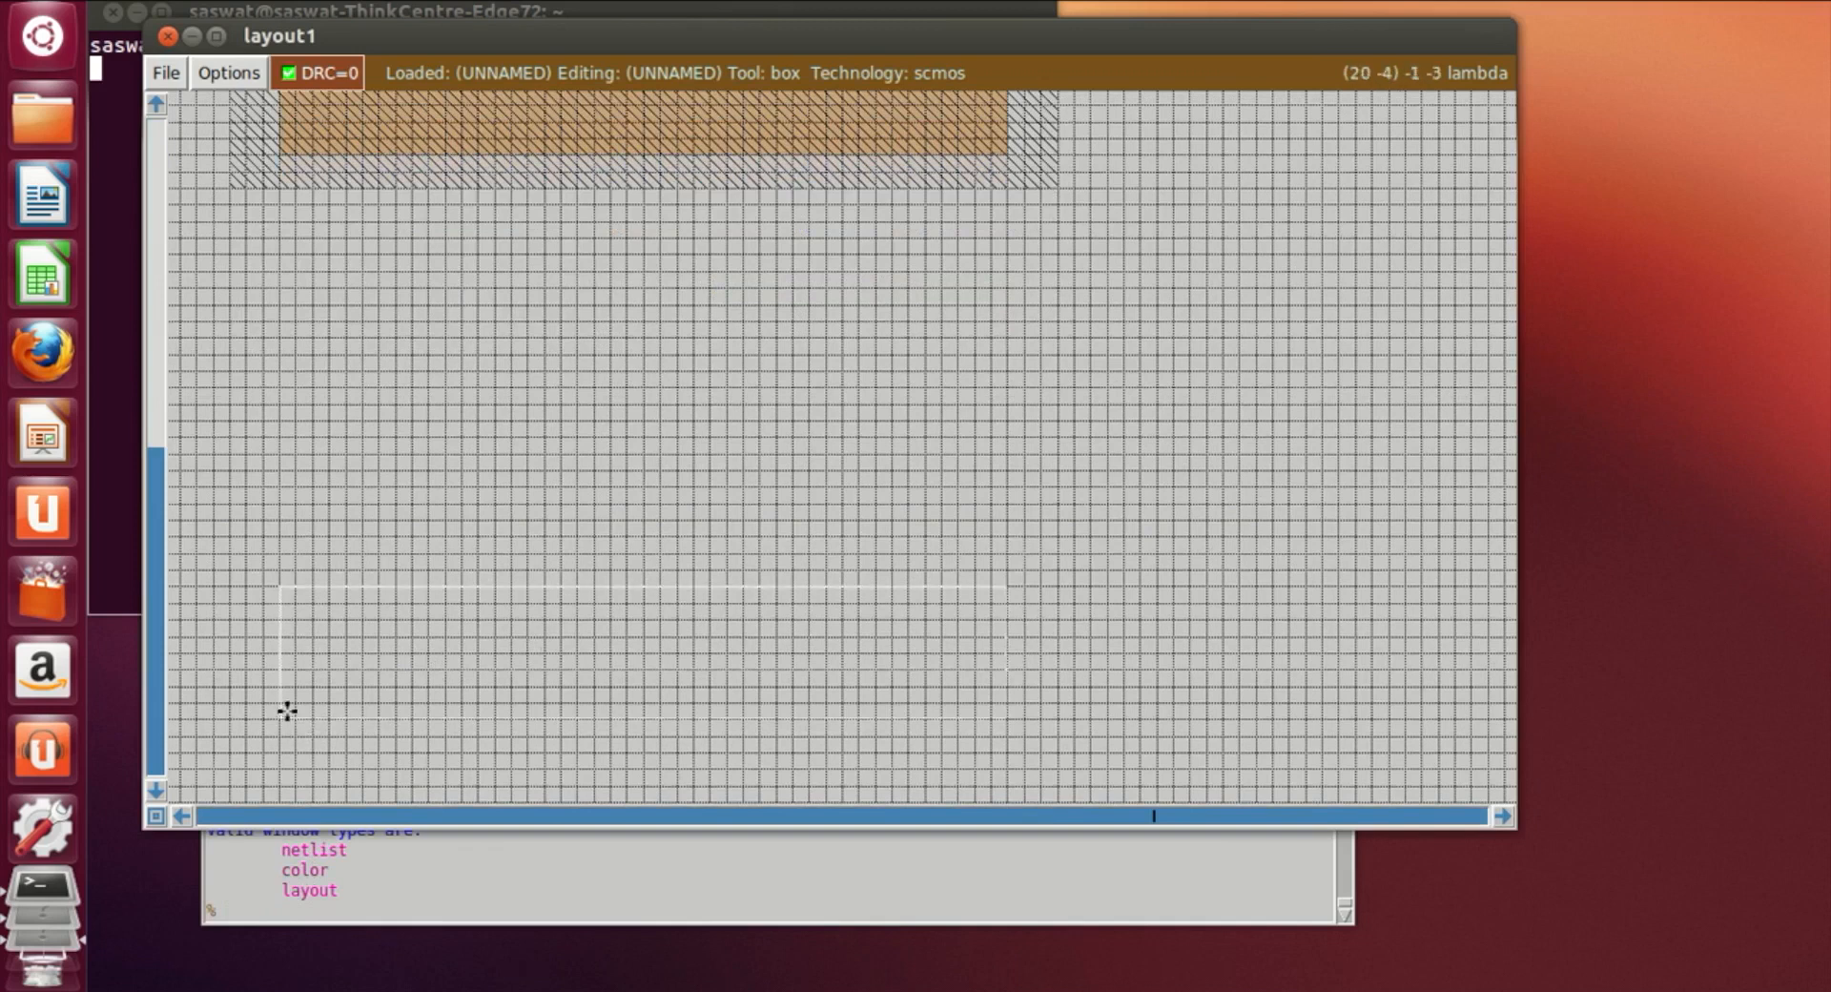
{"action": "left_click", "coordinate": [305, 916]}
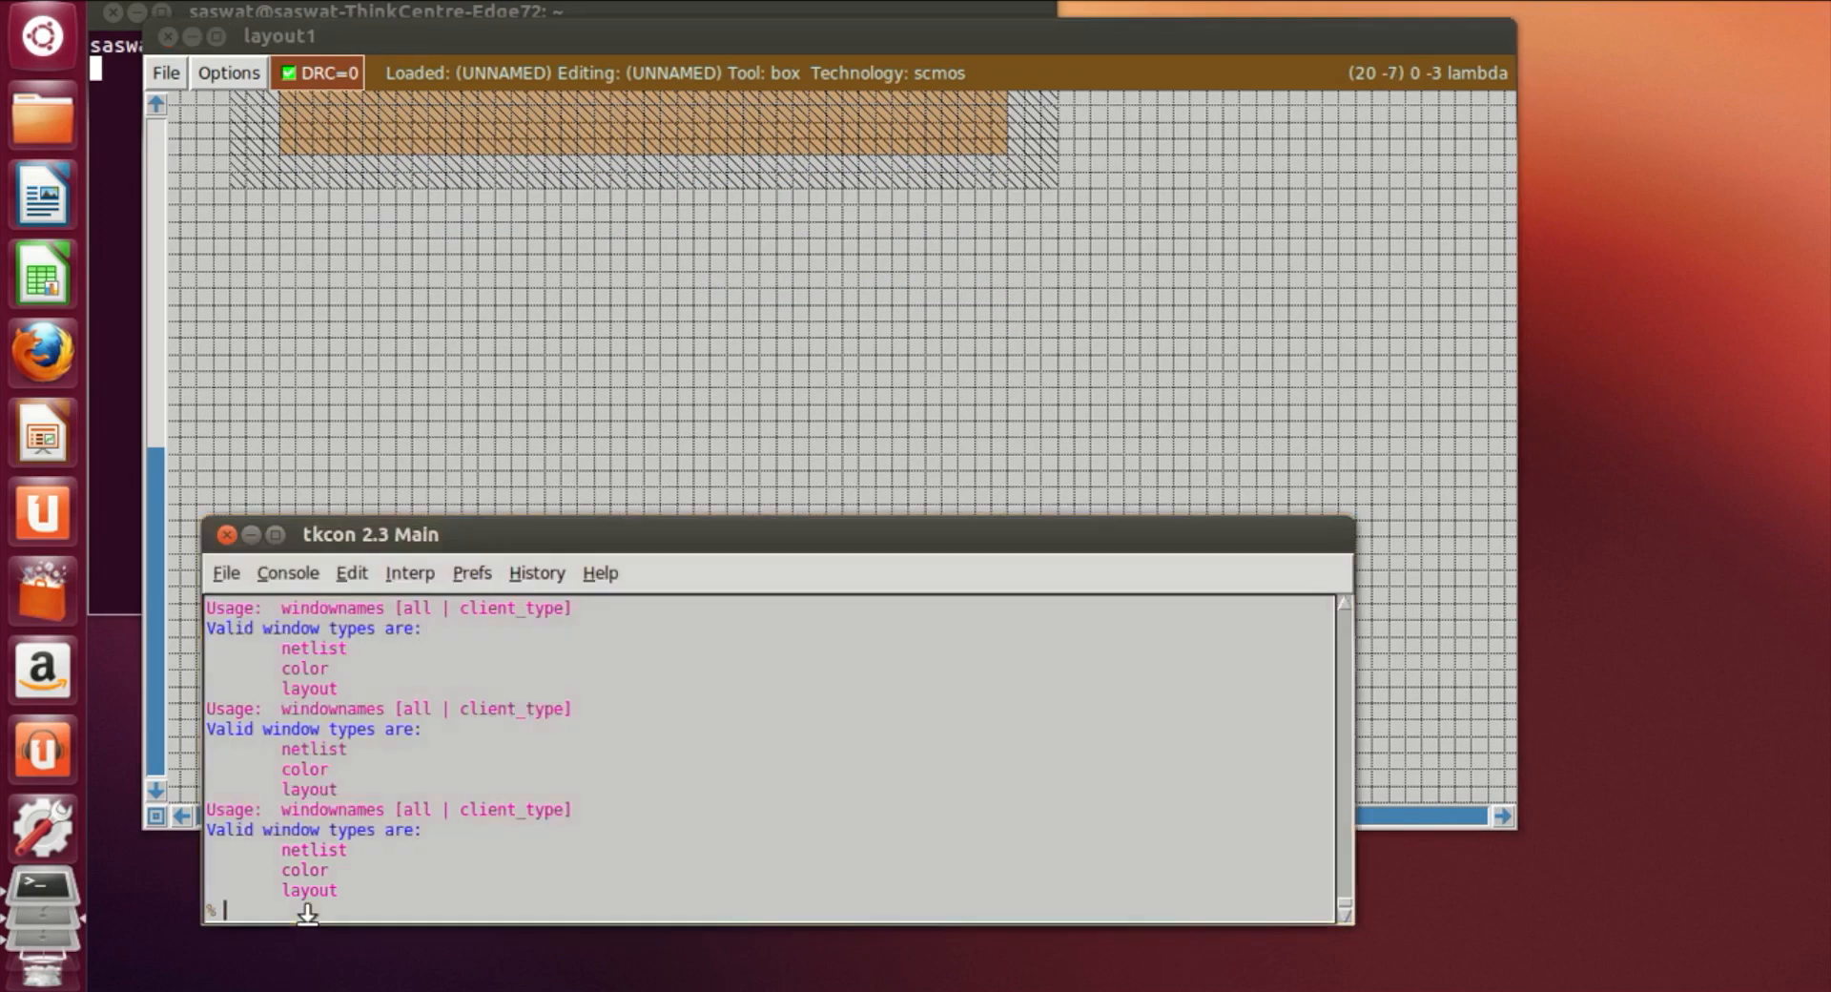
{"action": "type", "text": "paint ndiff"}
{"action": "key", "text": "Return"}
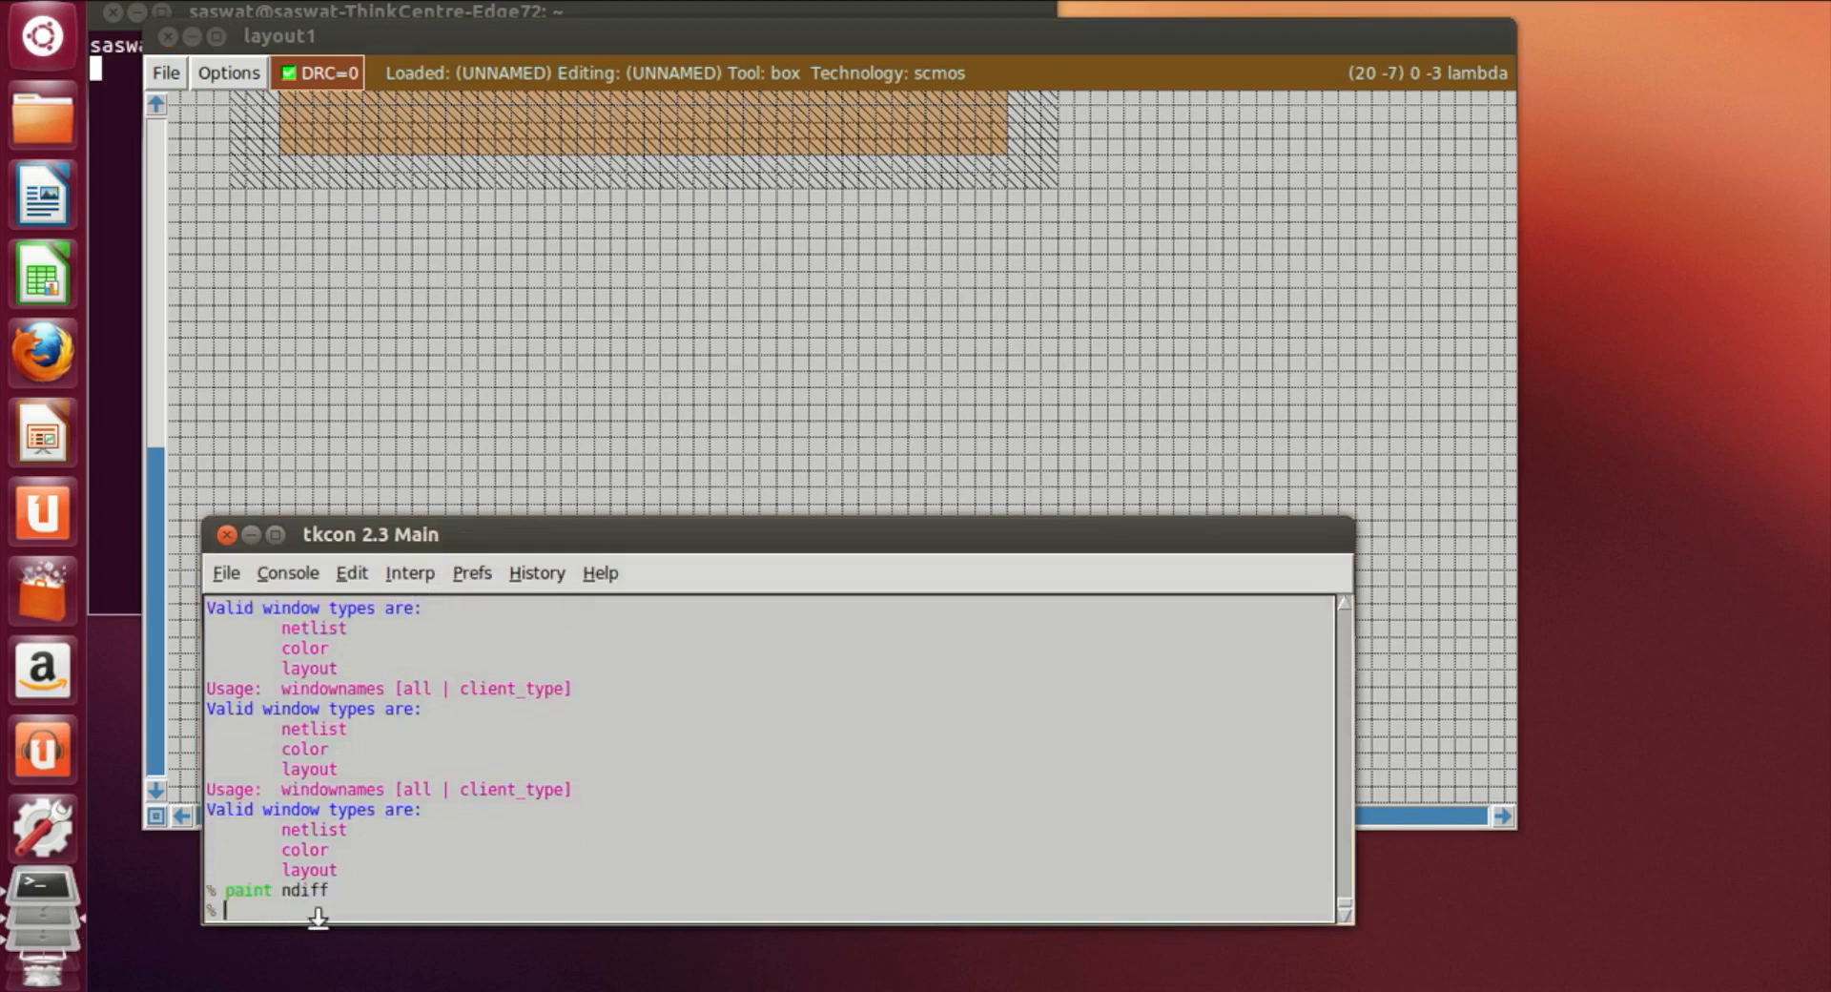
{"action": "left_click", "coordinate": [960, 419]}
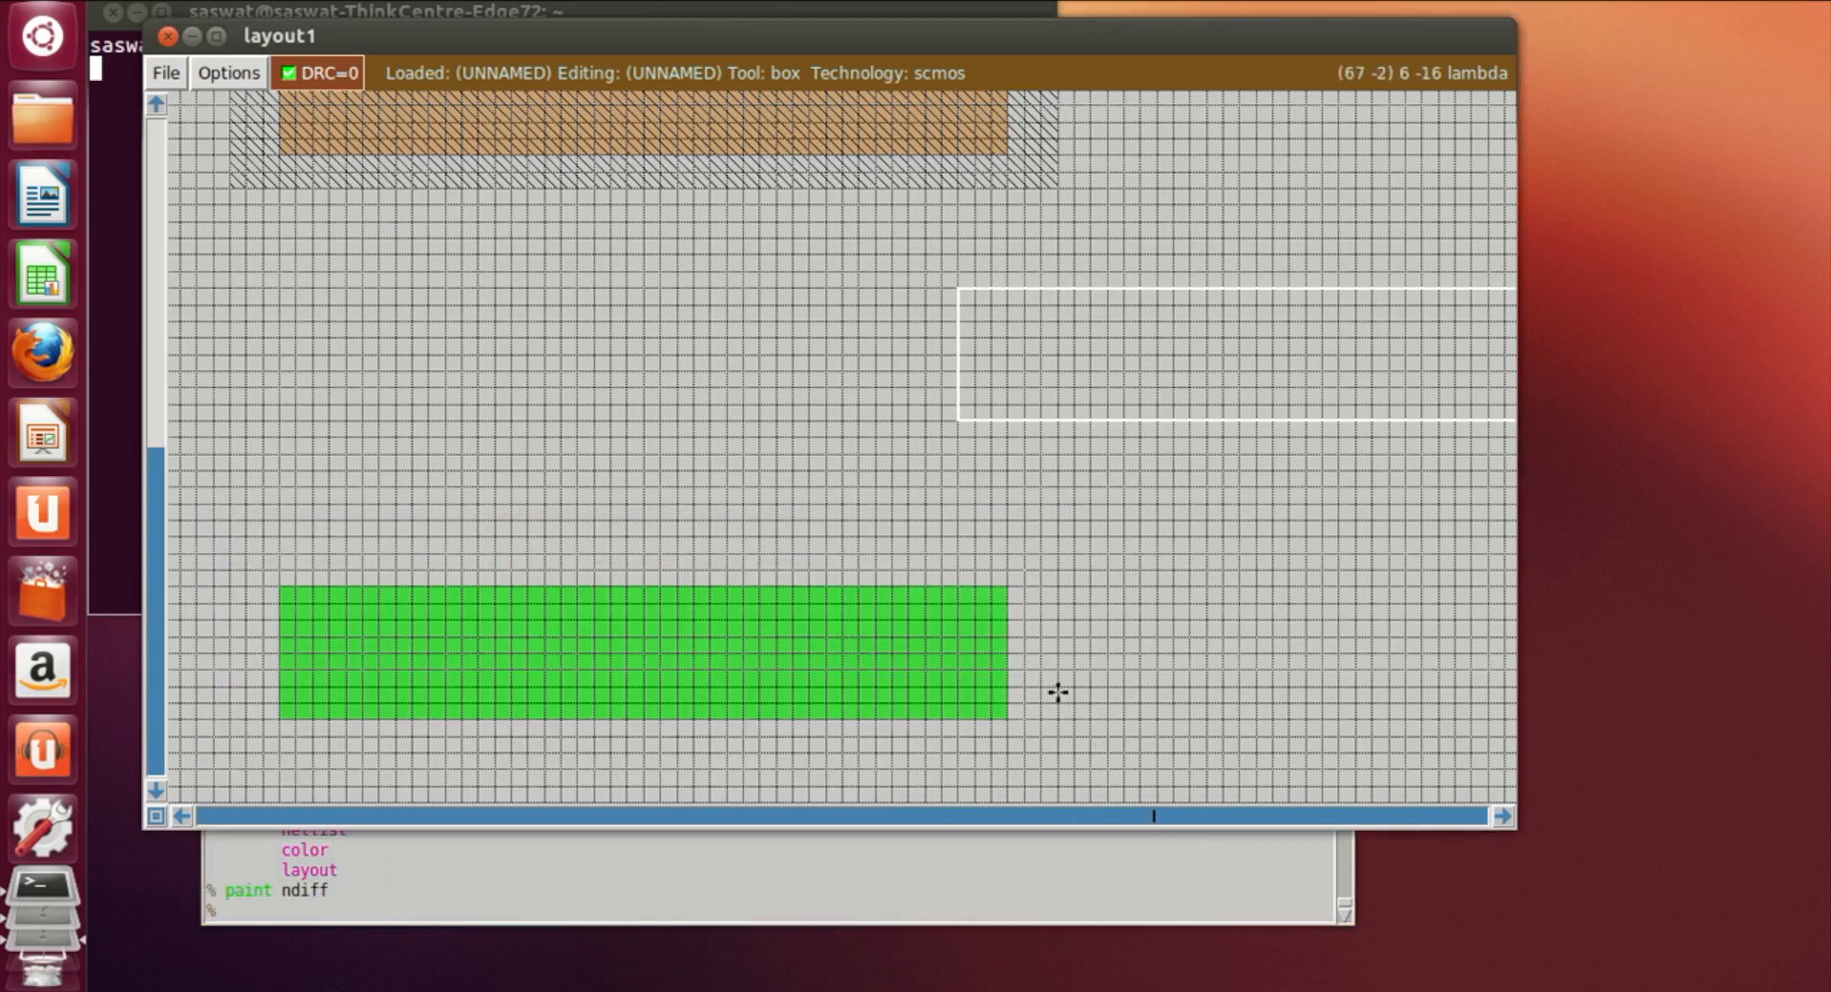
{"action": "scroll", "coordinate": [1058, 692], "scroll_direction": "up", "scroll_amount": 2}
{"action": "left_click", "coordinate": [315, 549]}
{"action": "left_click", "coordinate": [277, 637]}
{"action": "left_click", "coordinate": [308, 437]}
{"action": "left_click", "coordinate": [281, 367]}
{"action": "left_click", "coordinate": [1262, 667]}
{"action": "scroll", "coordinate": [899, 585], "scroll_direction": "up", "scroll_amount": 3}
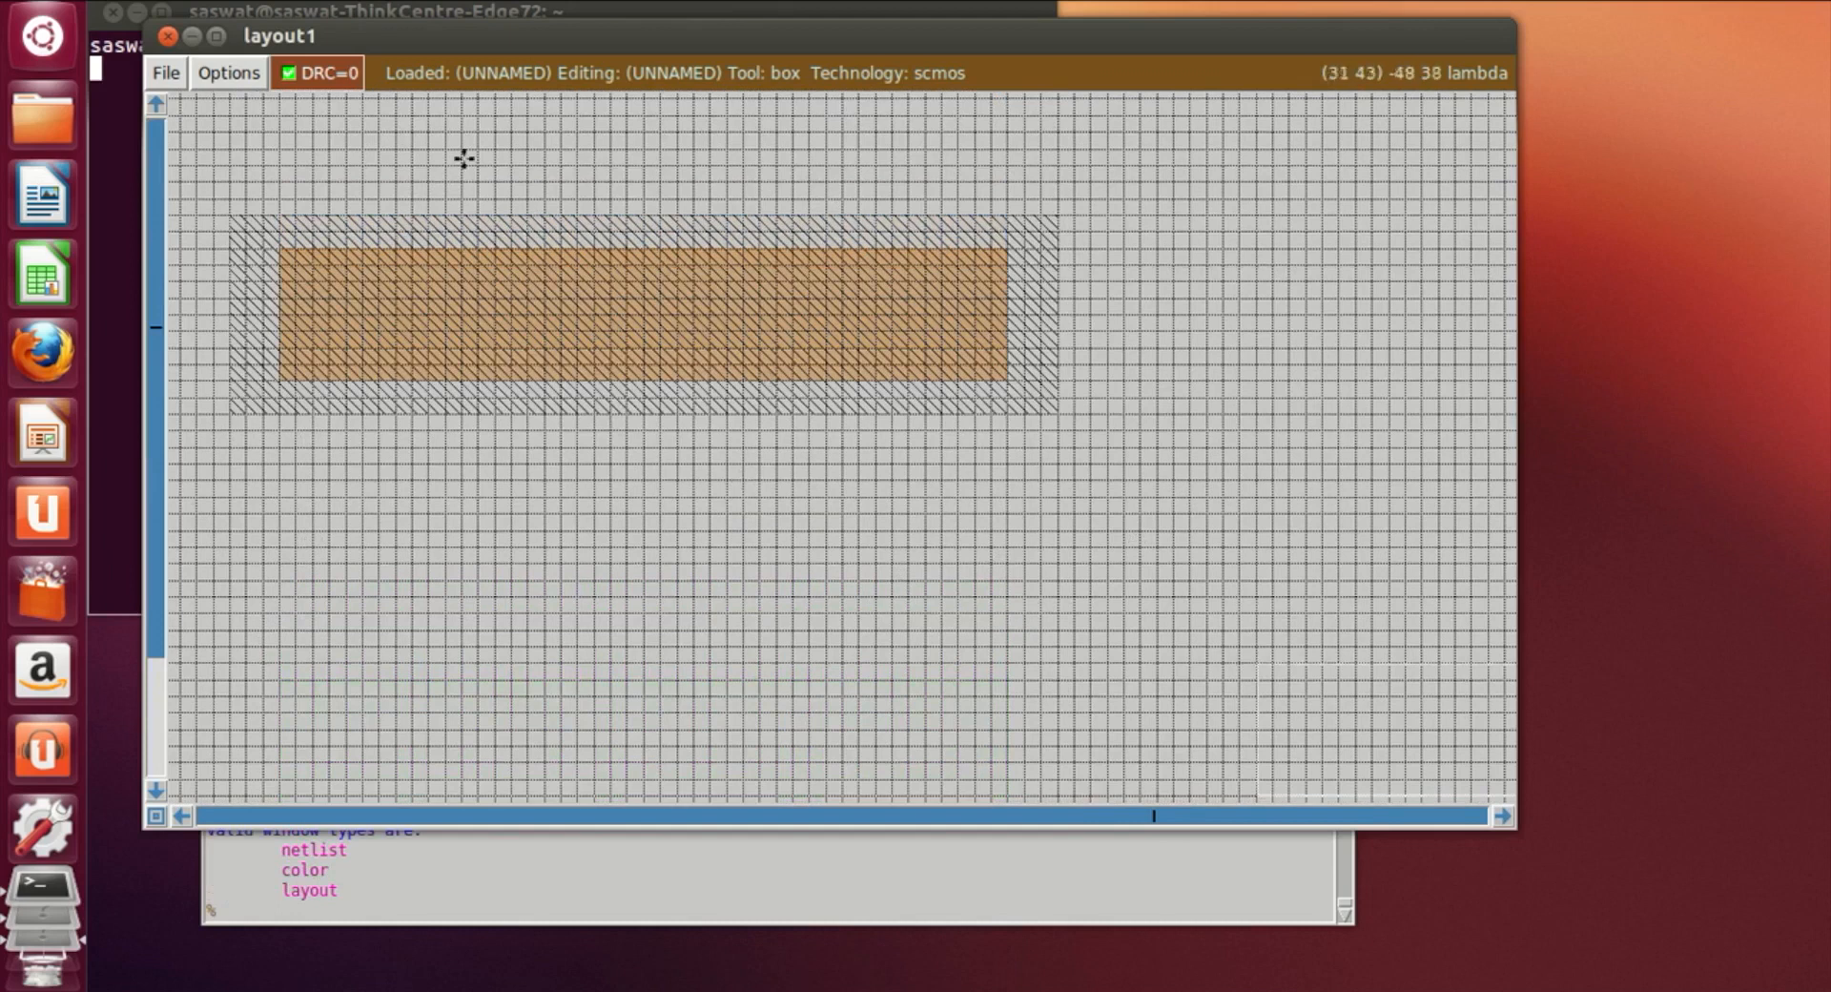
{"action": "scroll", "coordinate": [506, 386], "scroll_direction": "down", "scroll_amount": 4}
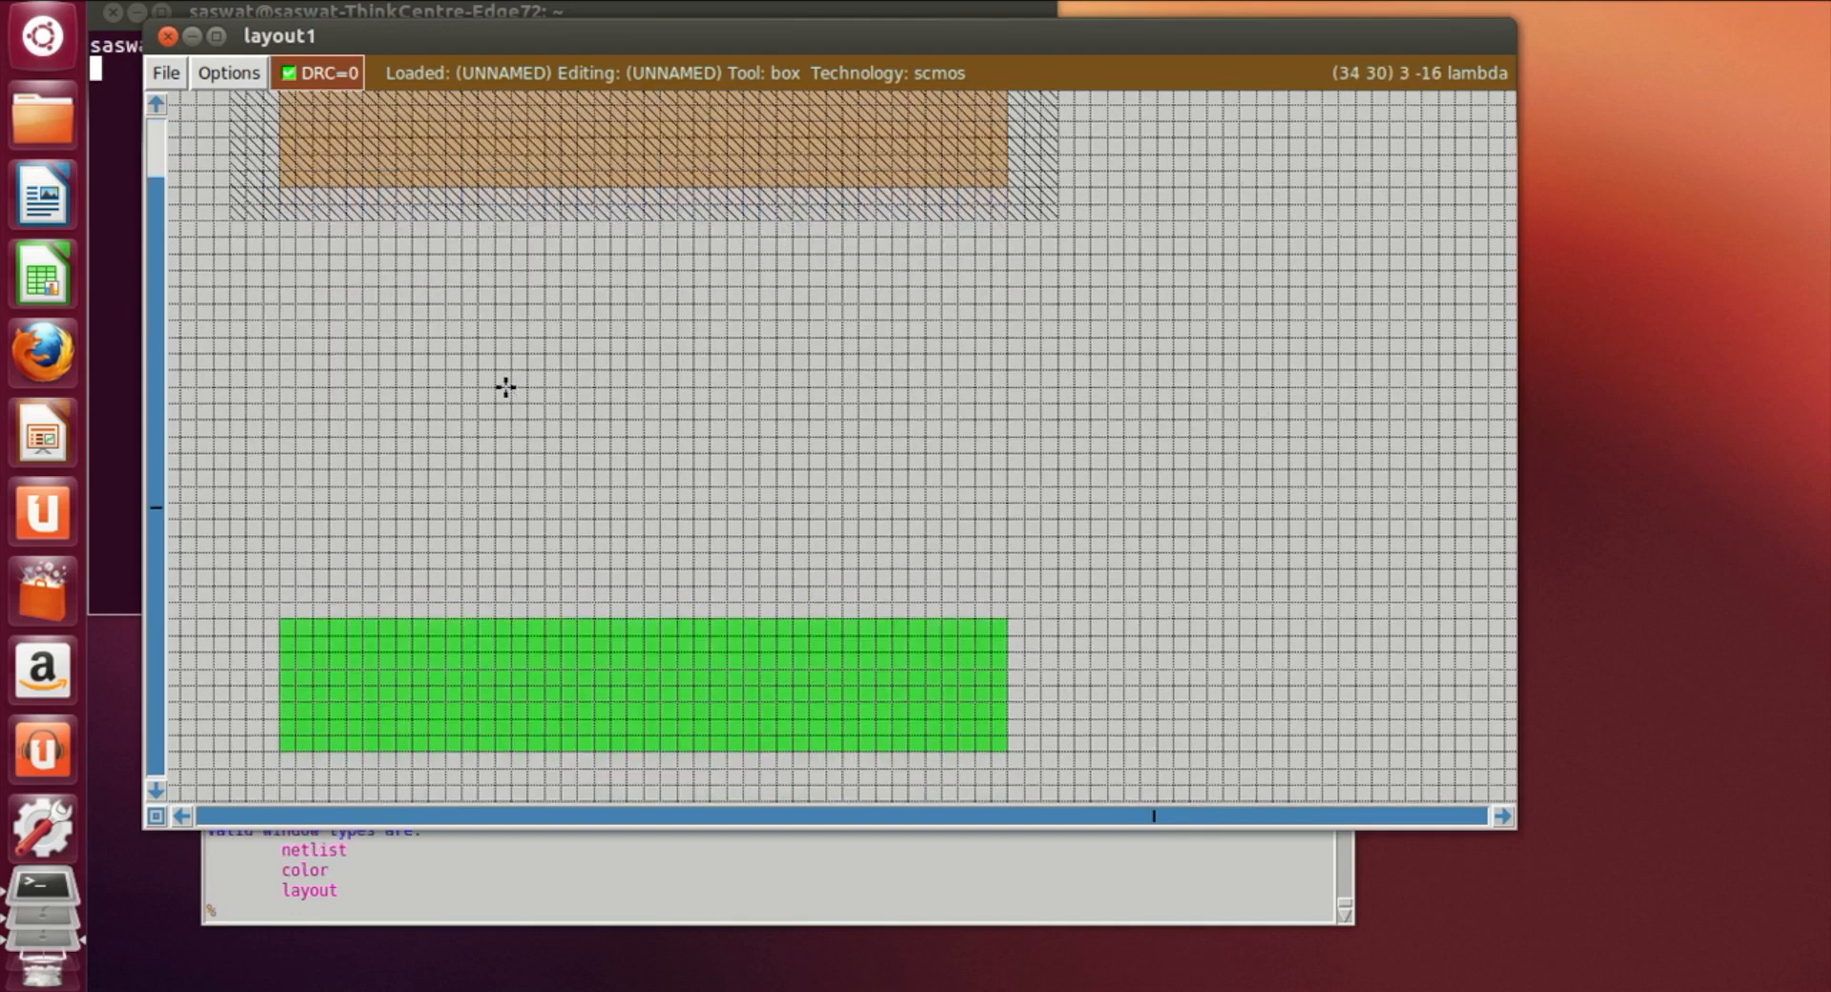
{"action": "scroll", "coordinate": [505, 387], "scroll_direction": "down", "scroll_amount": 3}
{"action": "left_click", "coordinate": [482, 724]}
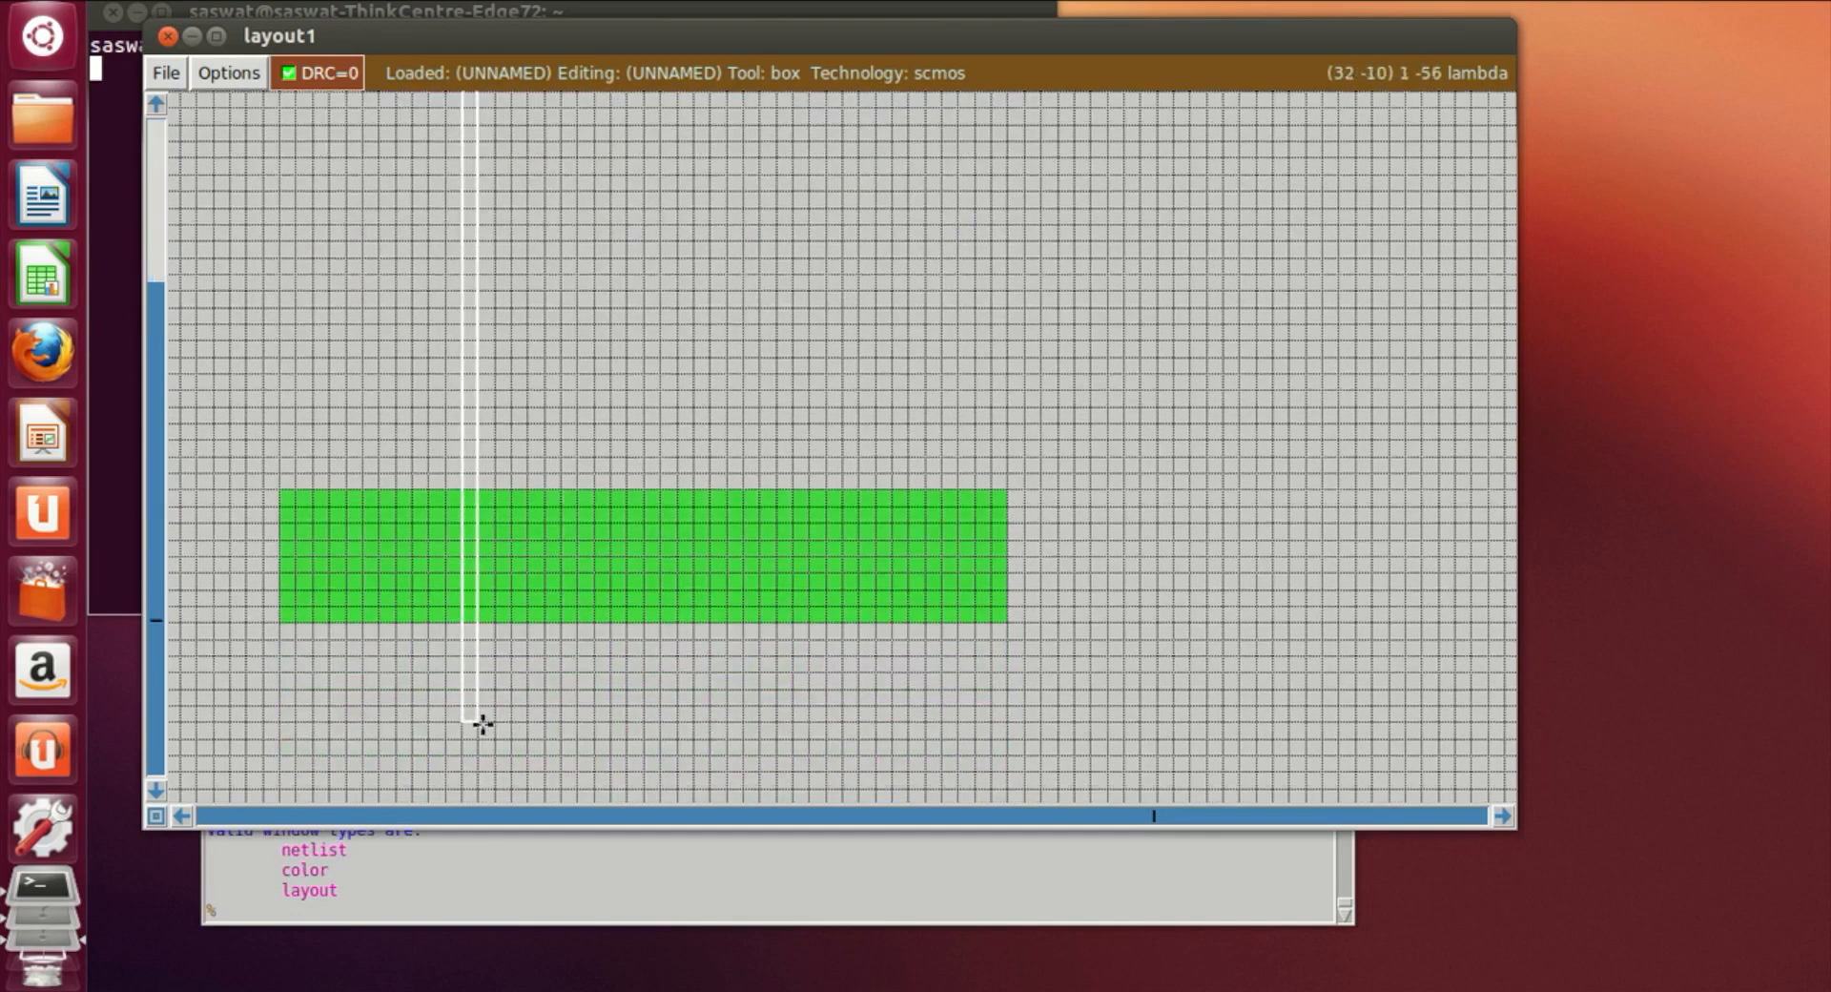
{"action": "left_click", "coordinate": [498, 699]}
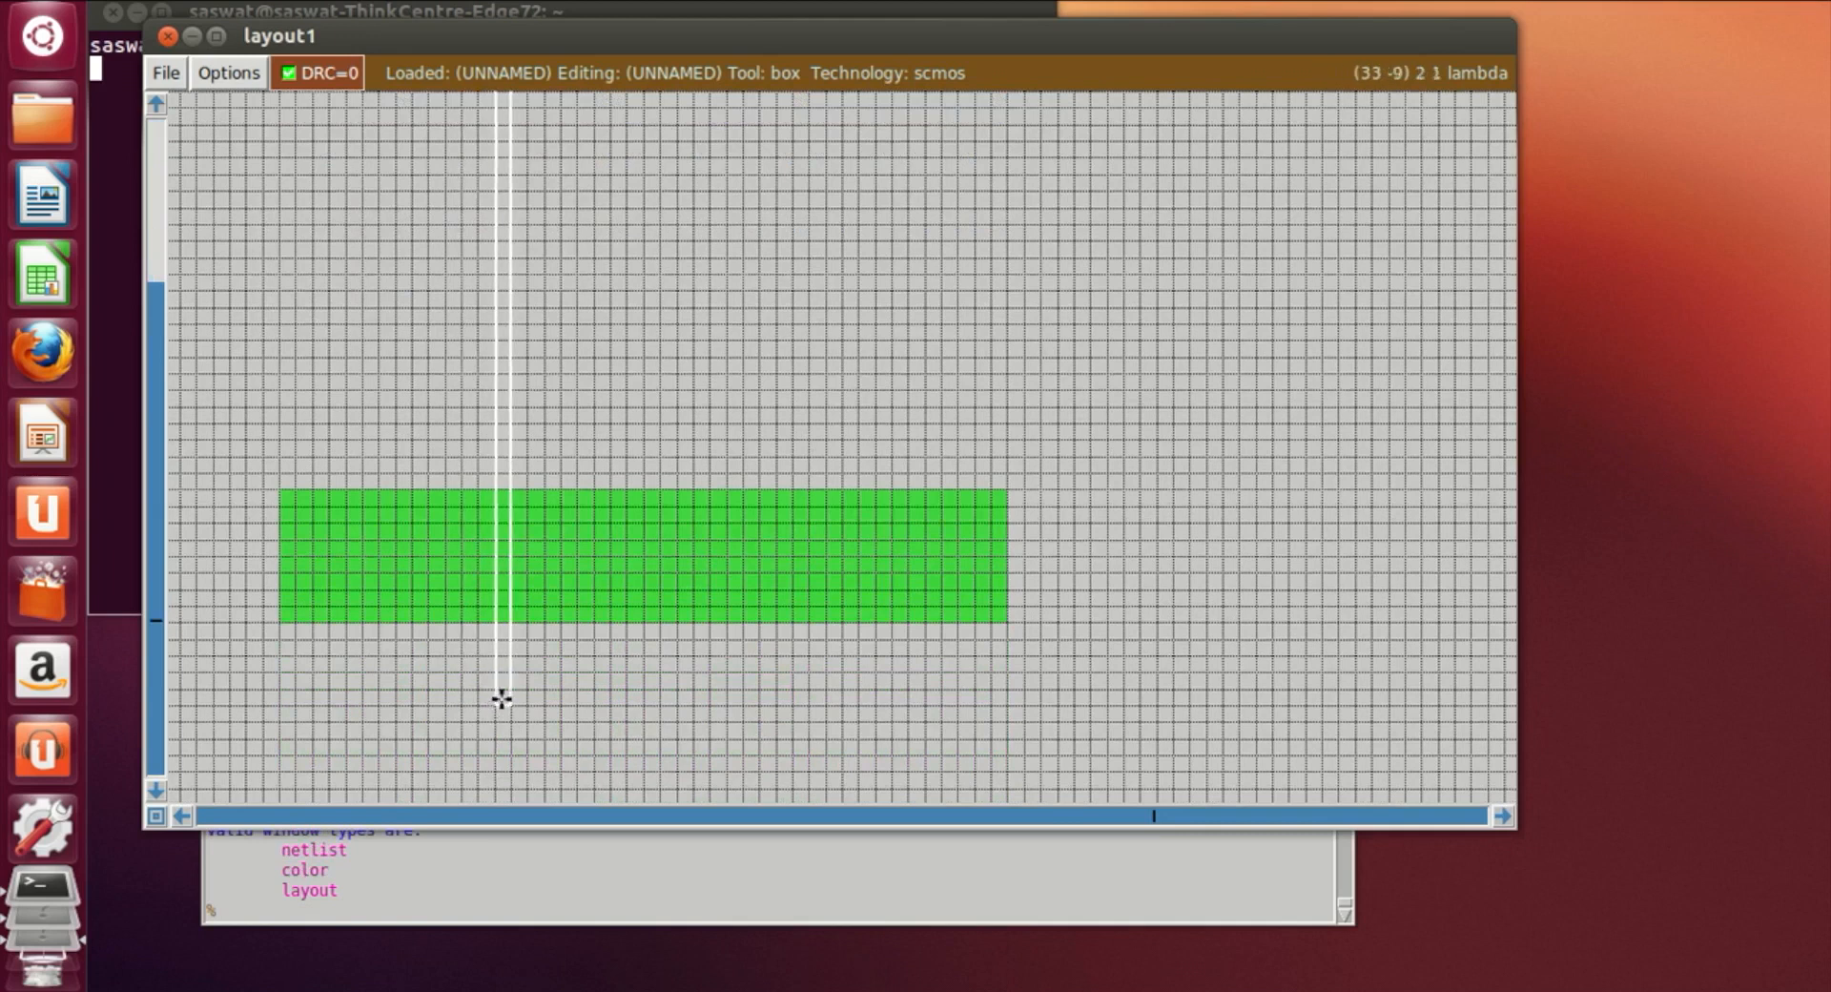
{"action": "left_click", "coordinate": [446, 722]}
{"action": "right_click", "coordinate": [481, 706]}
{"action": "left_click", "coordinate": [477, 555]}
Define a vertical box 3 lambda wide running from below the n-diffusion strip to above the n-well, crossing both diffusion strips
{"action": "left_click", "coordinate": [431, 737]}
{"action": "right_click", "coordinate": [490, 341]}
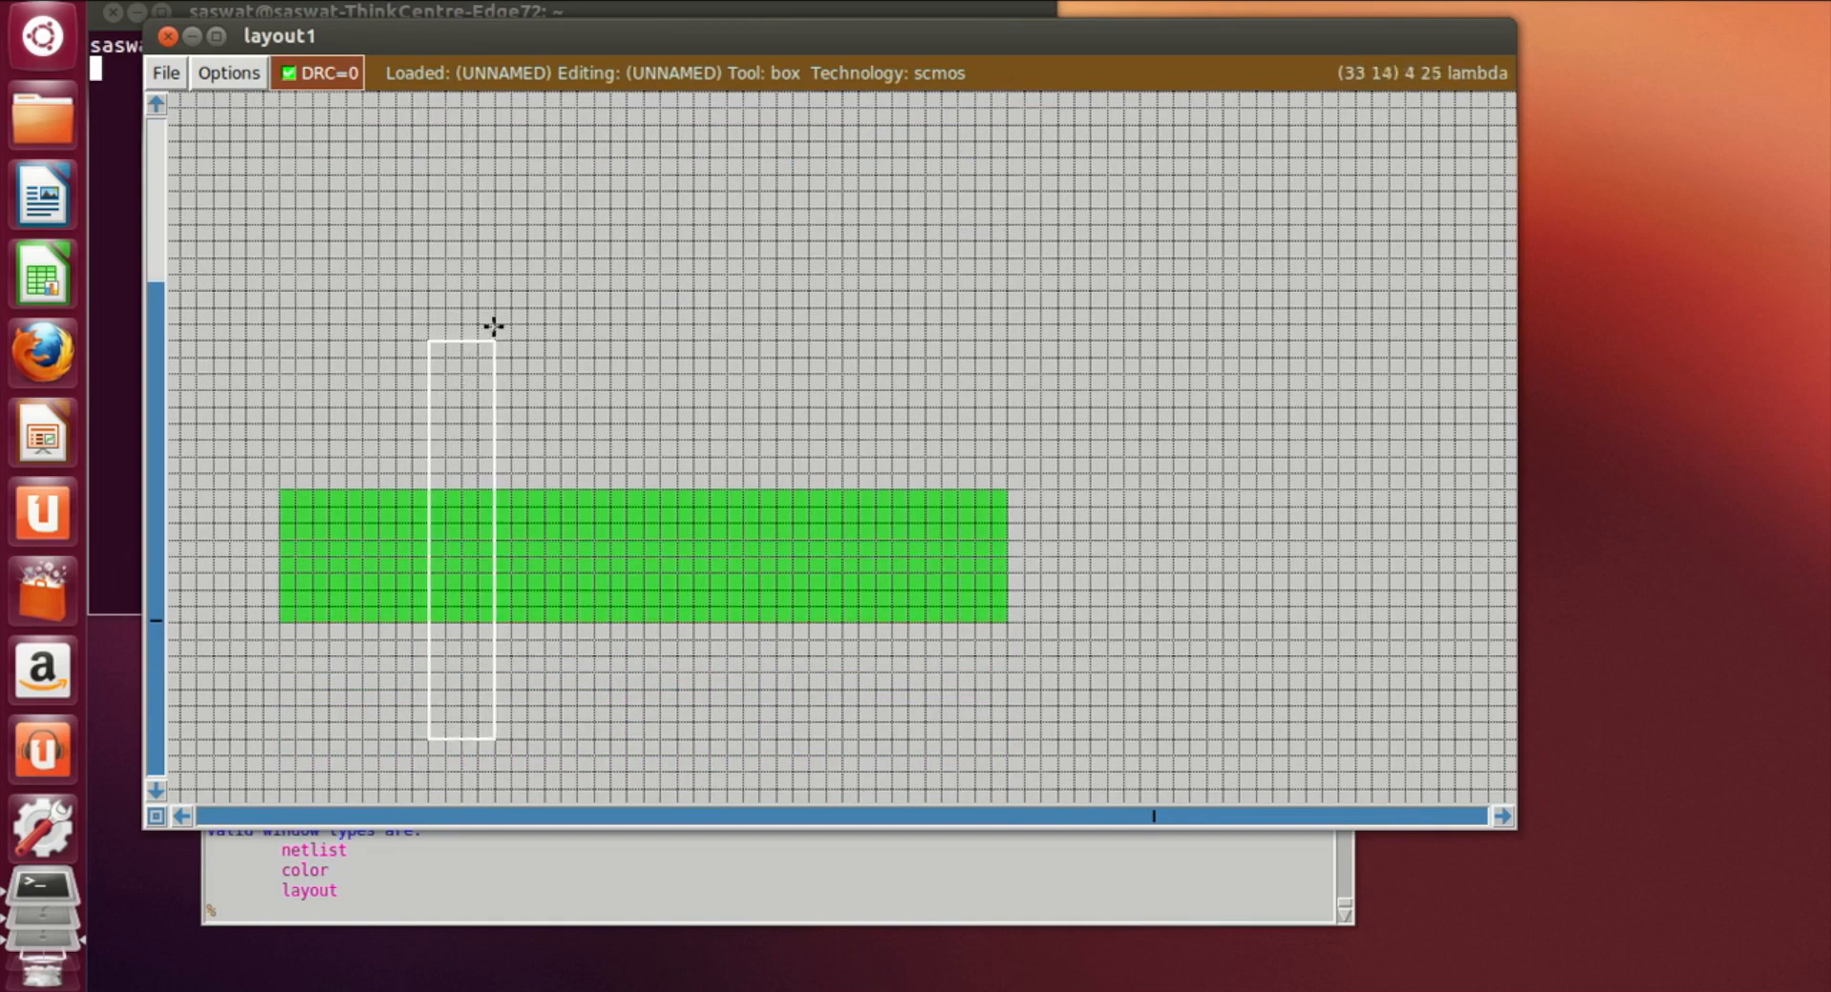
{"action": "scroll", "coordinate": [496, 319], "scroll_direction": "up", "scroll_amount": 2}
{"action": "right_click", "coordinate": [498, 315]}
{"action": "right_click_drag", "start_coordinate": [501, 243], "coordinate": [483, 114]}
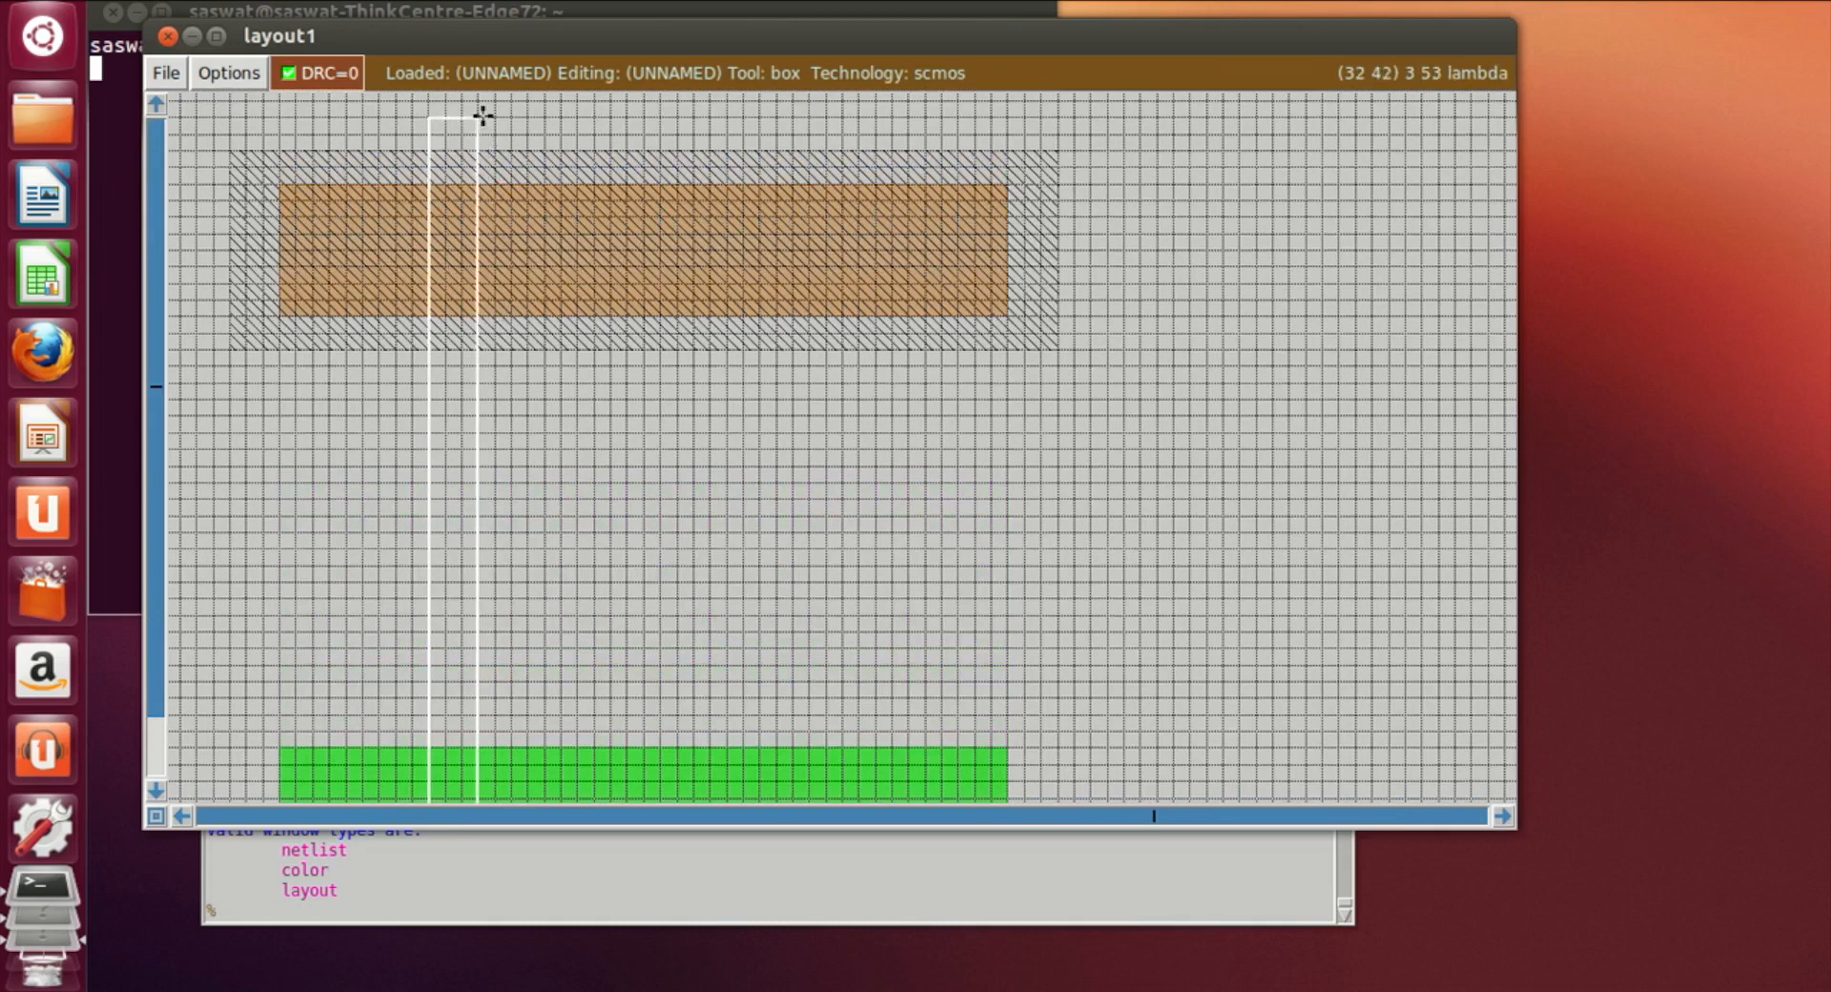
{"action": "scroll", "coordinate": [482, 115], "scroll_direction": "up", "scroll_amount": 2}
{"action": "right_click", "coordinate": [489, 139]}
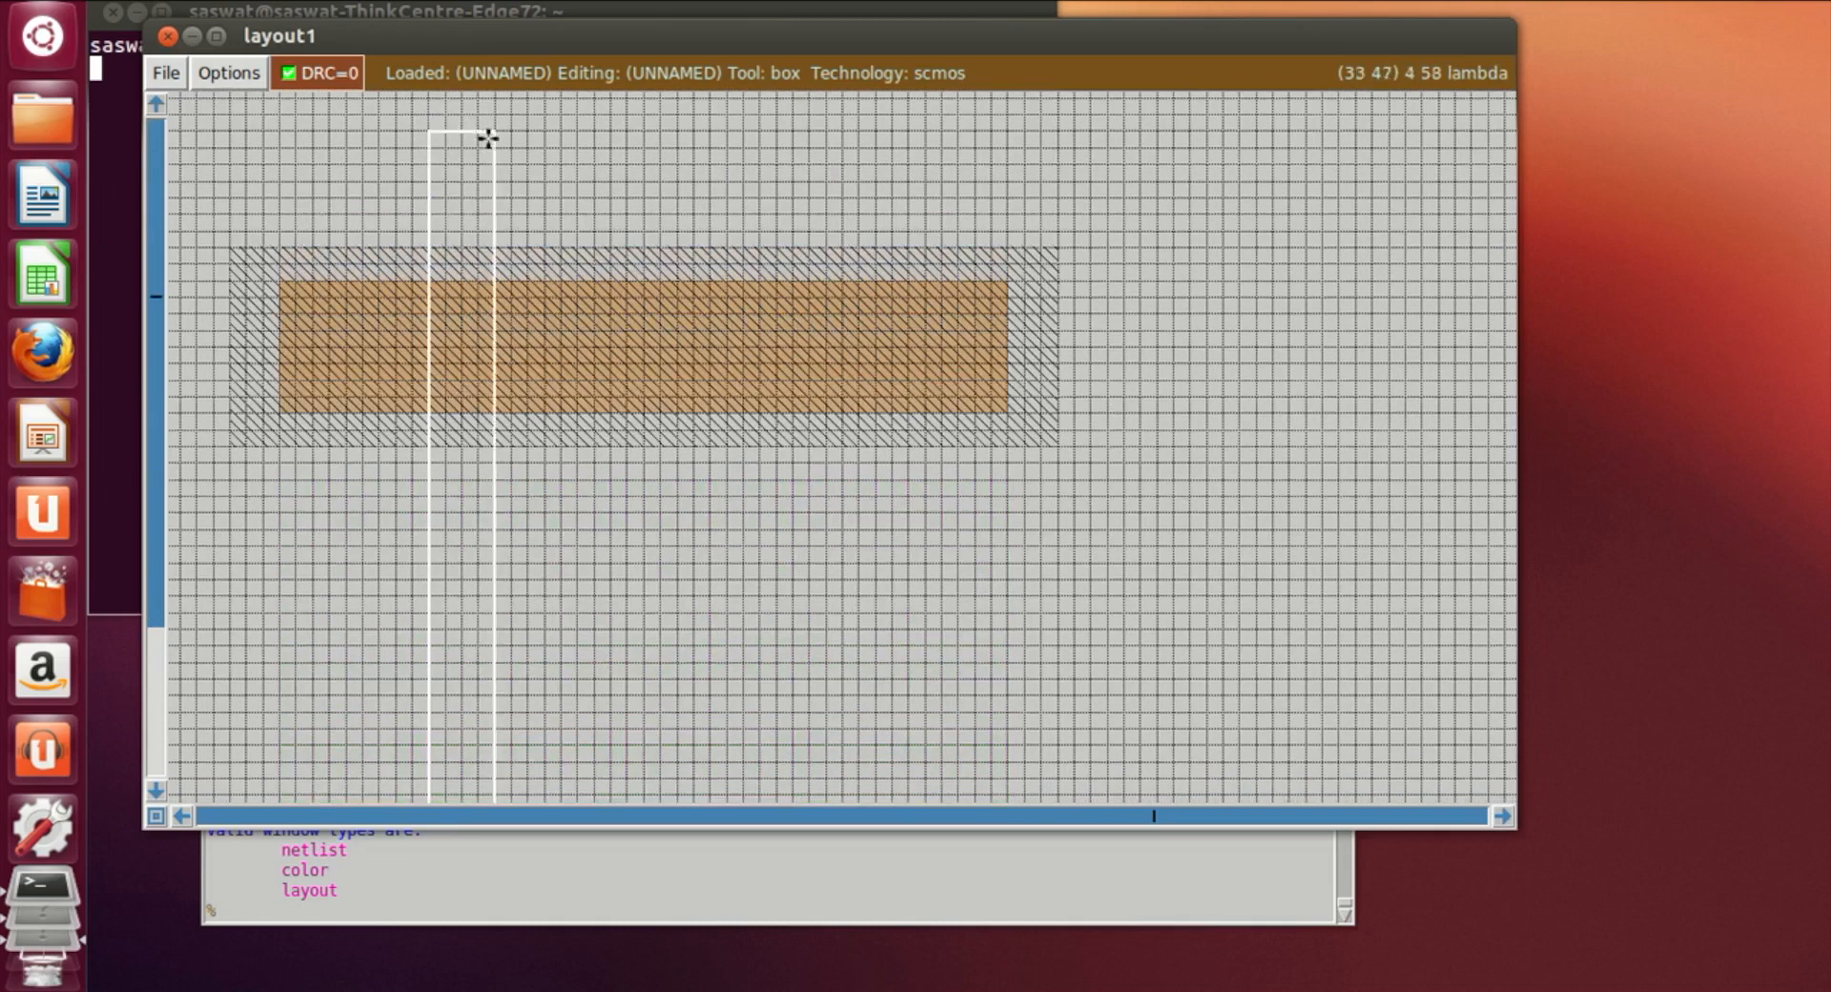
{"action": "right_click", "coordinate": [475, 137]}
Move the narrow vertical box across both diffusion strips to about 10 lambda from their left edge, extending beyond each strip
{"action": "left_click", "coordinate": [498, 147]}
{"action": "left_click", "coordinate": [478, 194]}
{"action": "scroll", "coordinate": [473, 725], "scroll_direction": "down", "scroll_amount": 2}
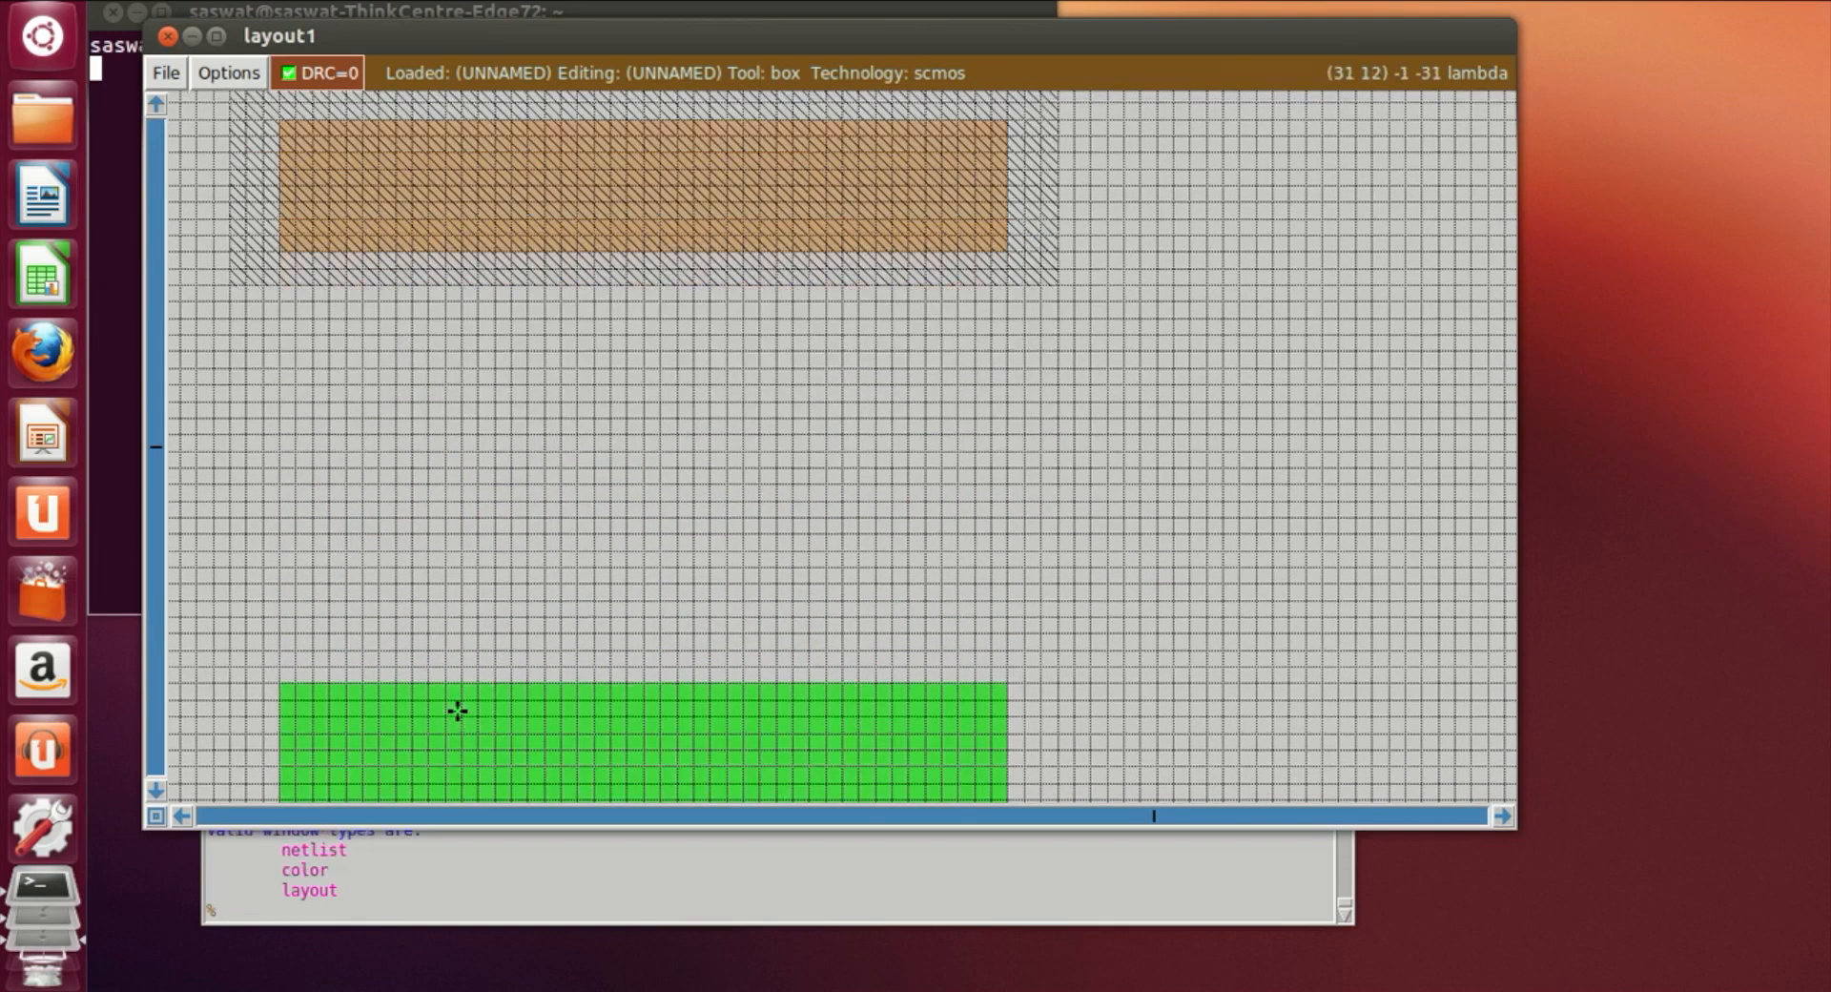
{"action": "left_click", "coordinate": [462, 776]}
{"action": "scroll", "coordinate": [462, 776], "scroll_direction": "down", "scroll_amount": 1}
{"action": "left_click", "coordinate": [458, 772]}
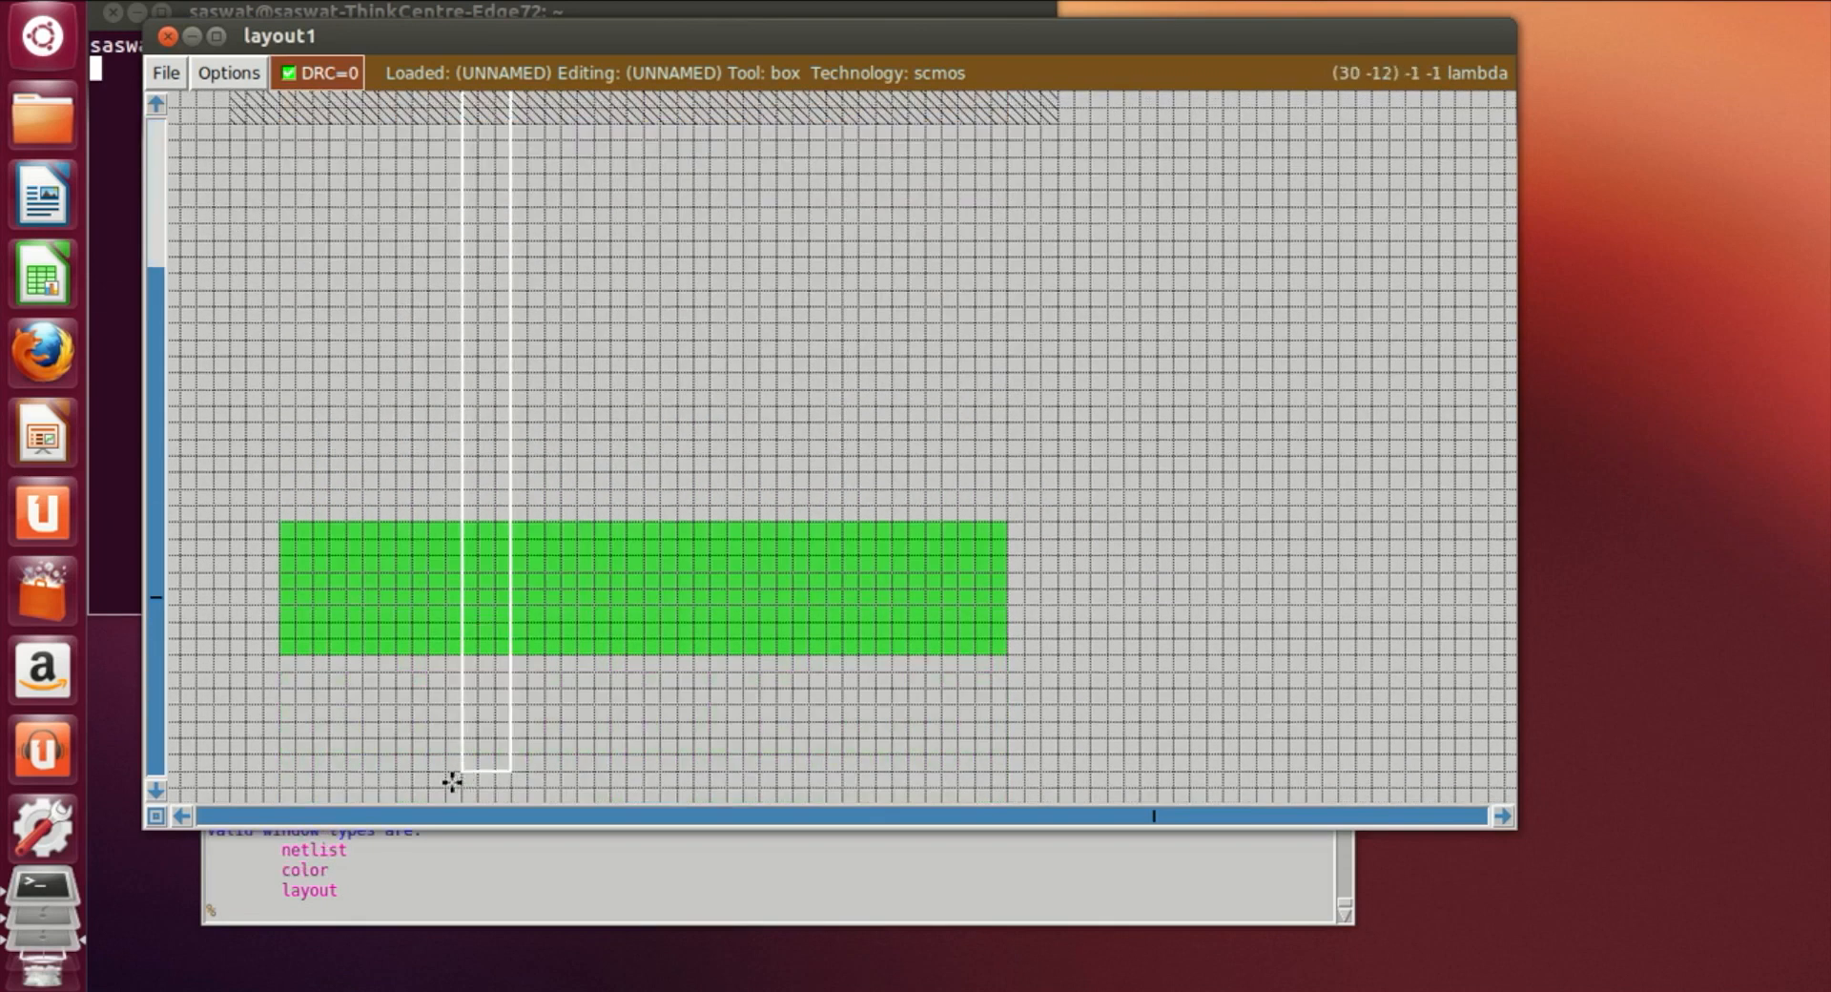
{"action": "left_click", "coordinate": [446, 795]}
{"action": "scroll", "coordinate": [448, 794], "scroll_direction": "up", "scroll_amount": 1}
{"action": "scroll", "coordinate": [453, 791], "scroll_direction": "up", "scroll_amount": 2}
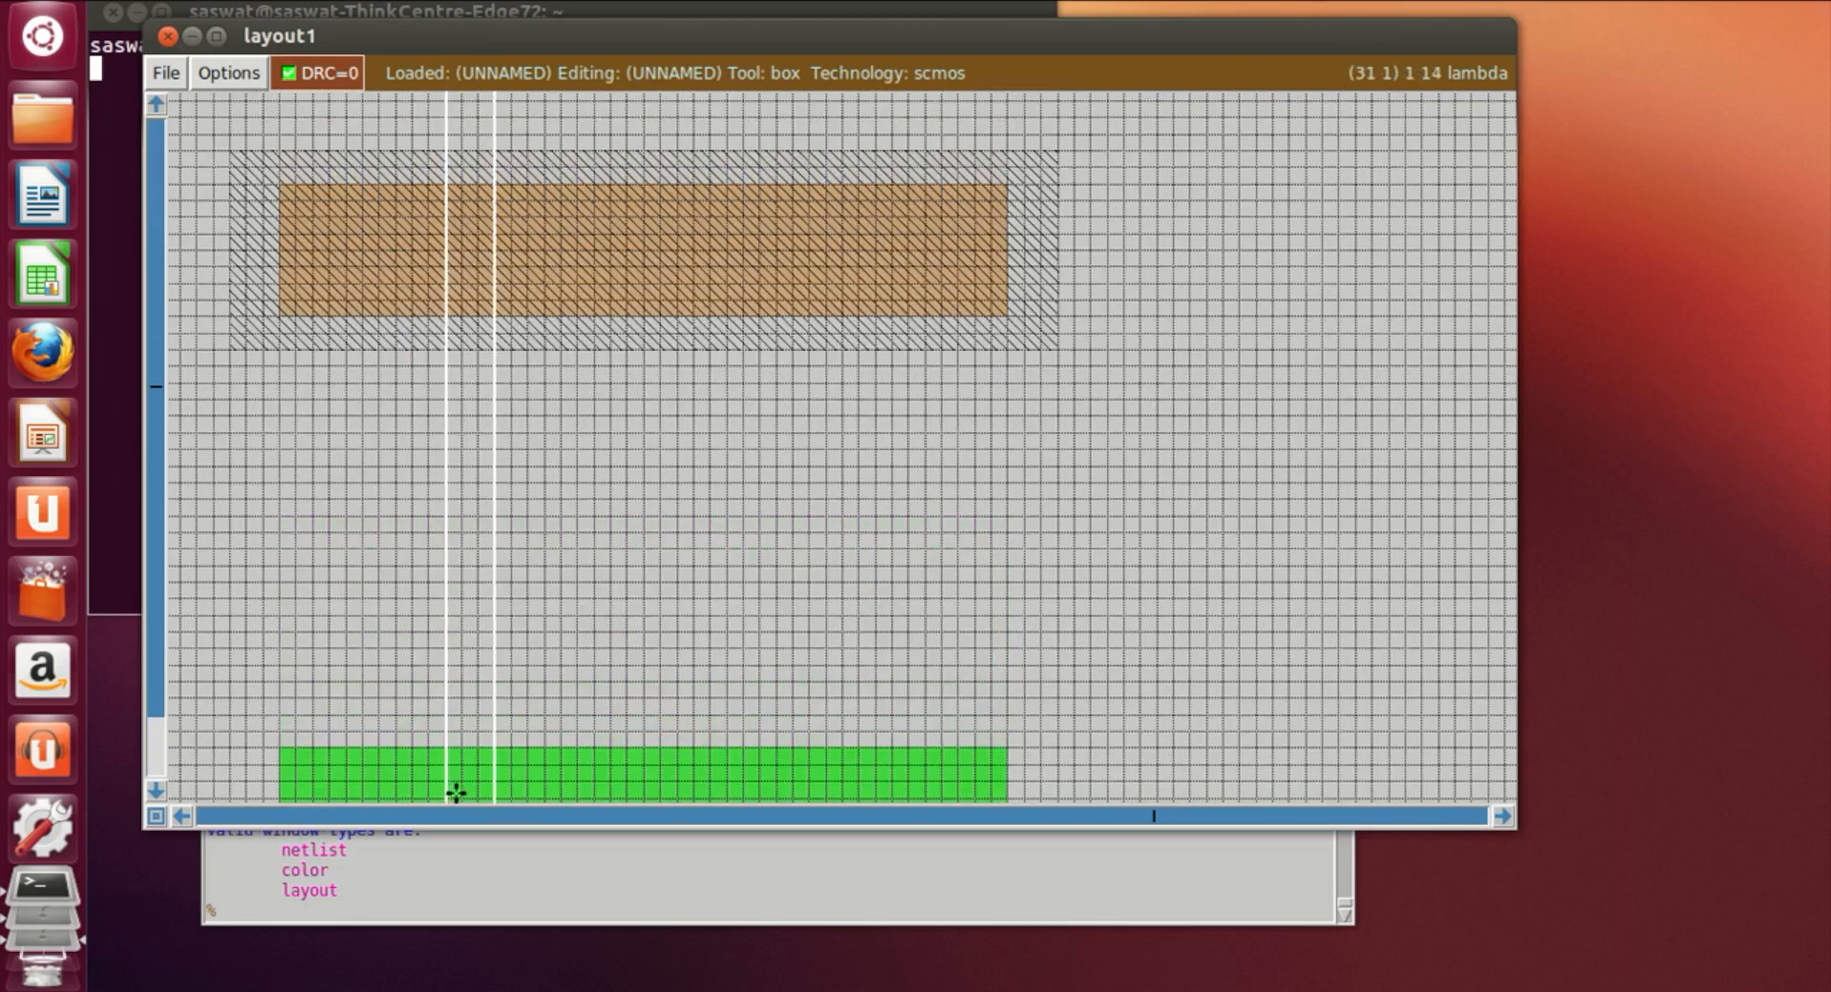
{"action": "scroll", "coordinate": [458, 789], "scroll_direction": "down", "scroll_amount": 3}
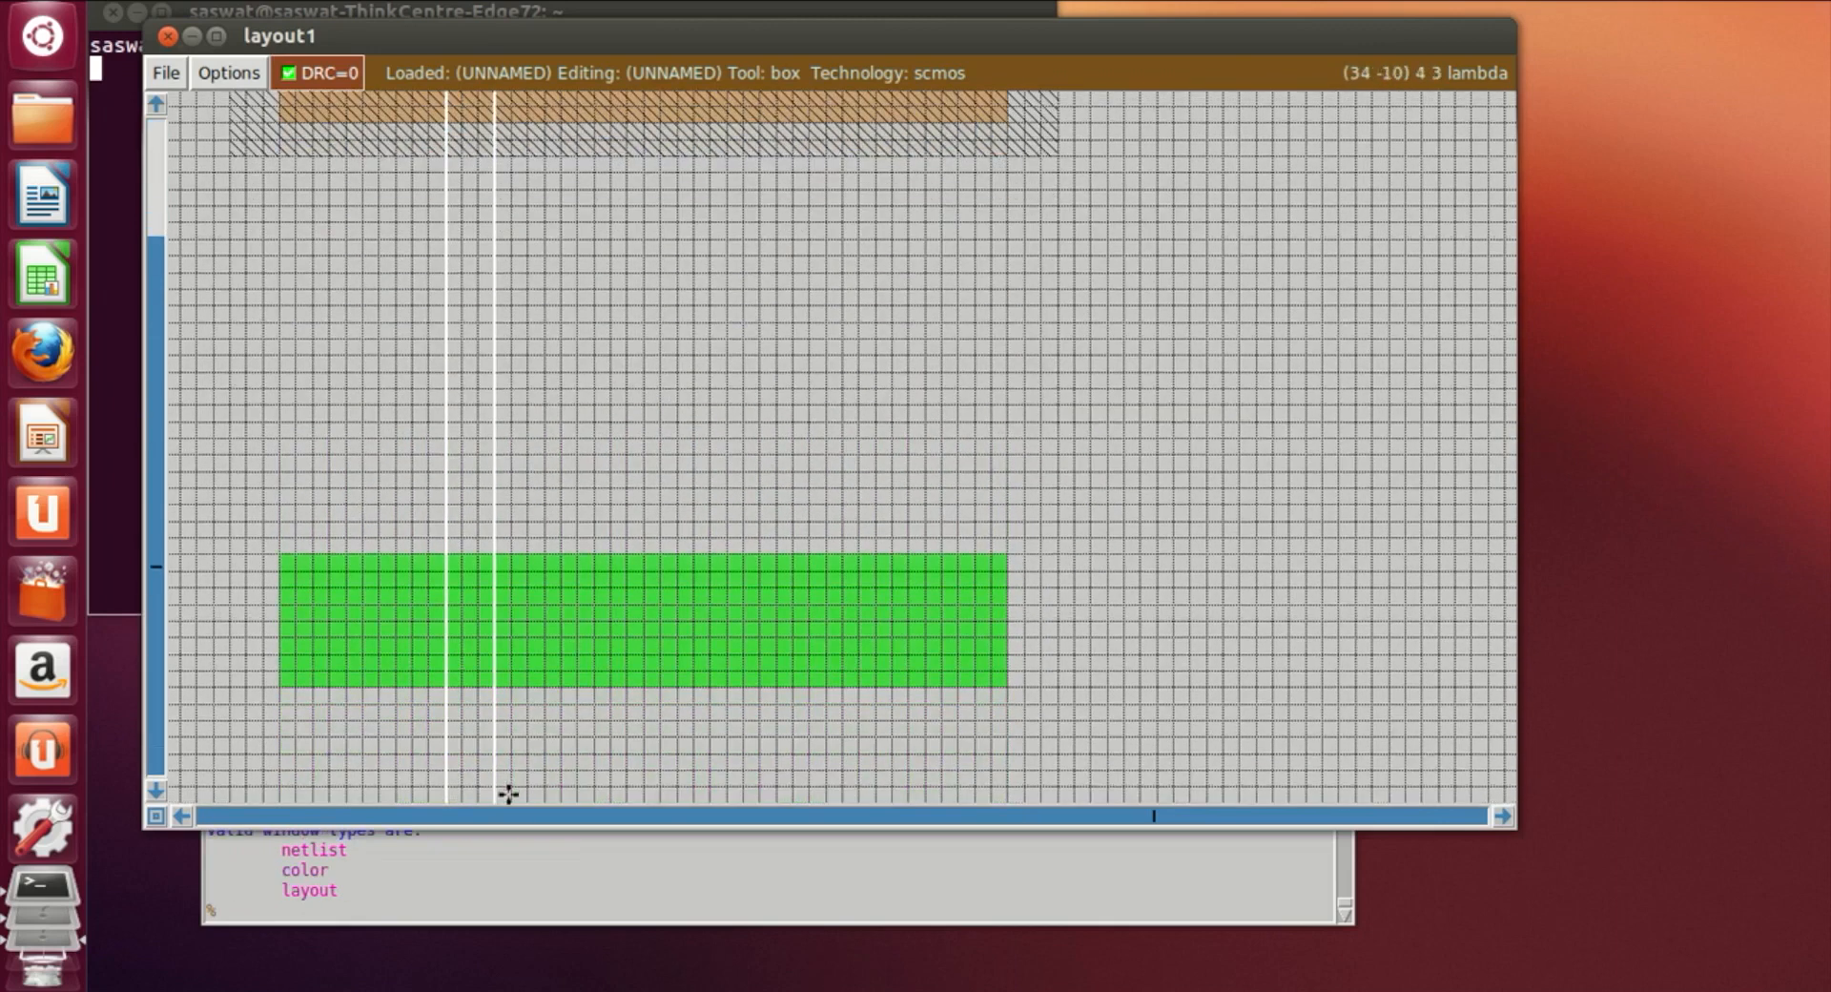
{"action": "scroll", "coordinate": [509, 790], "scroll_direction": "up", "scroll_amount": 2}
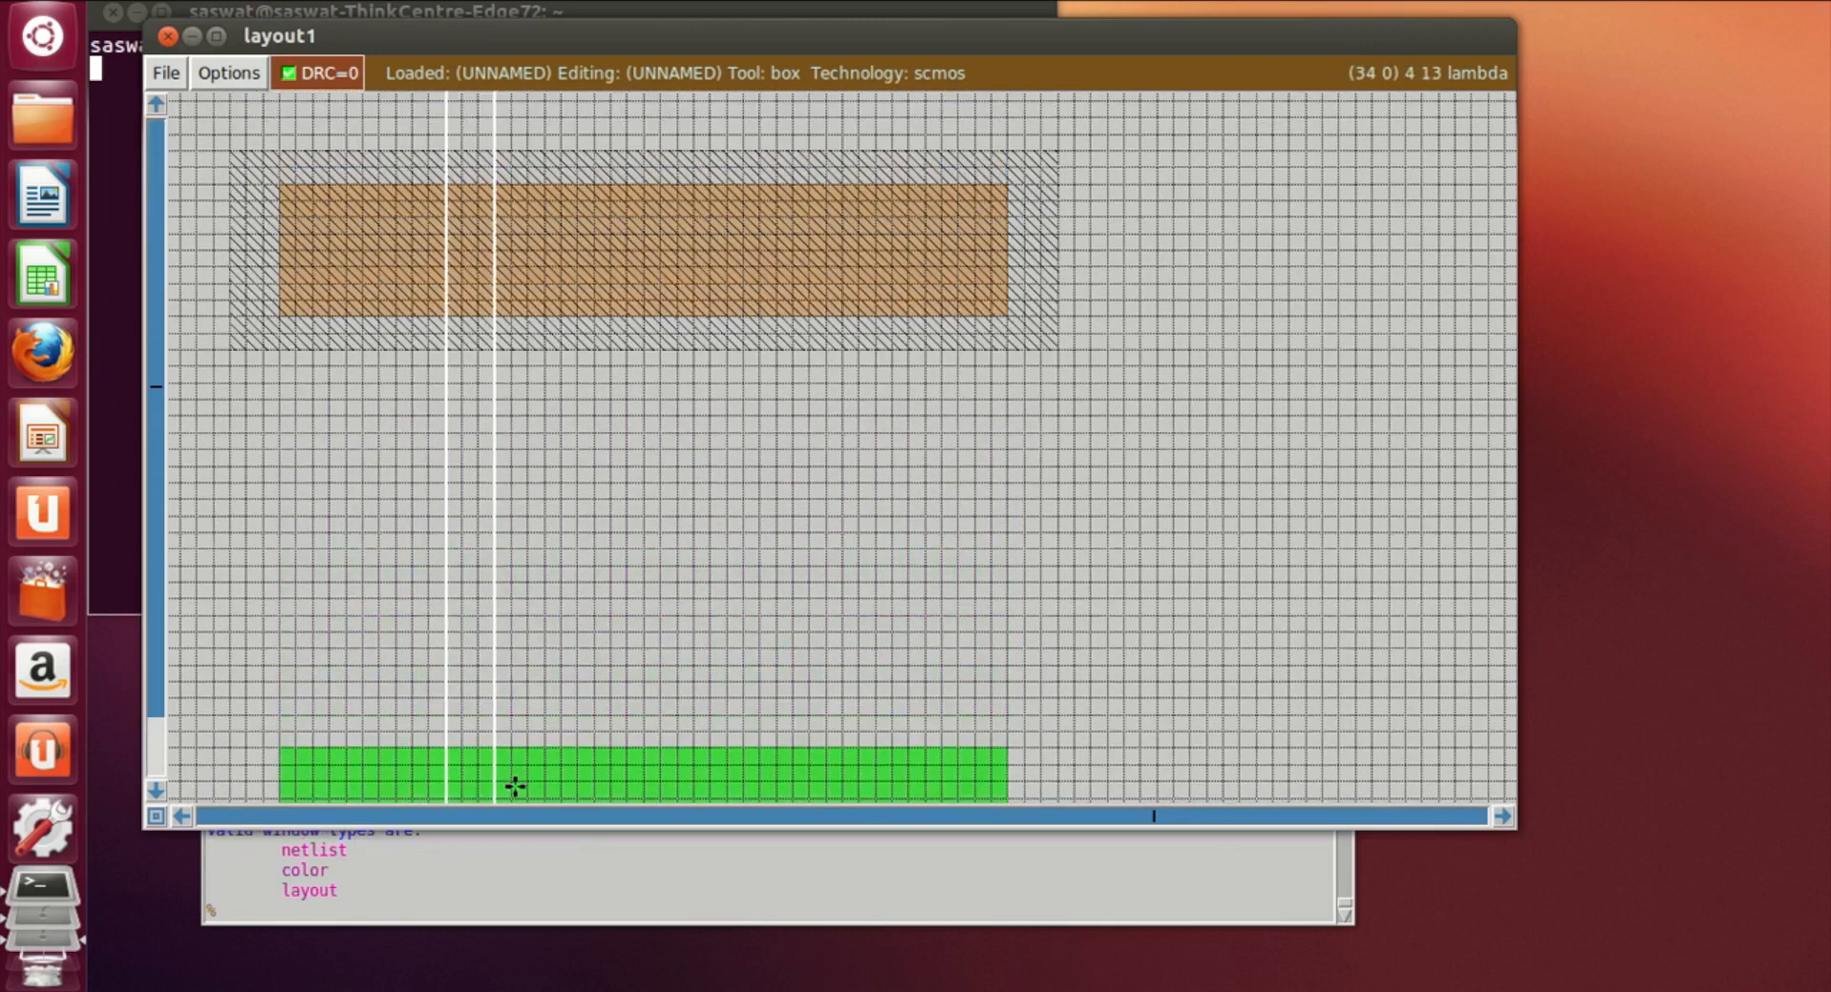
{"action": "scroll", "coordinate": [513, 785], "scroll_direction": "down", "scroll_amount": 2}
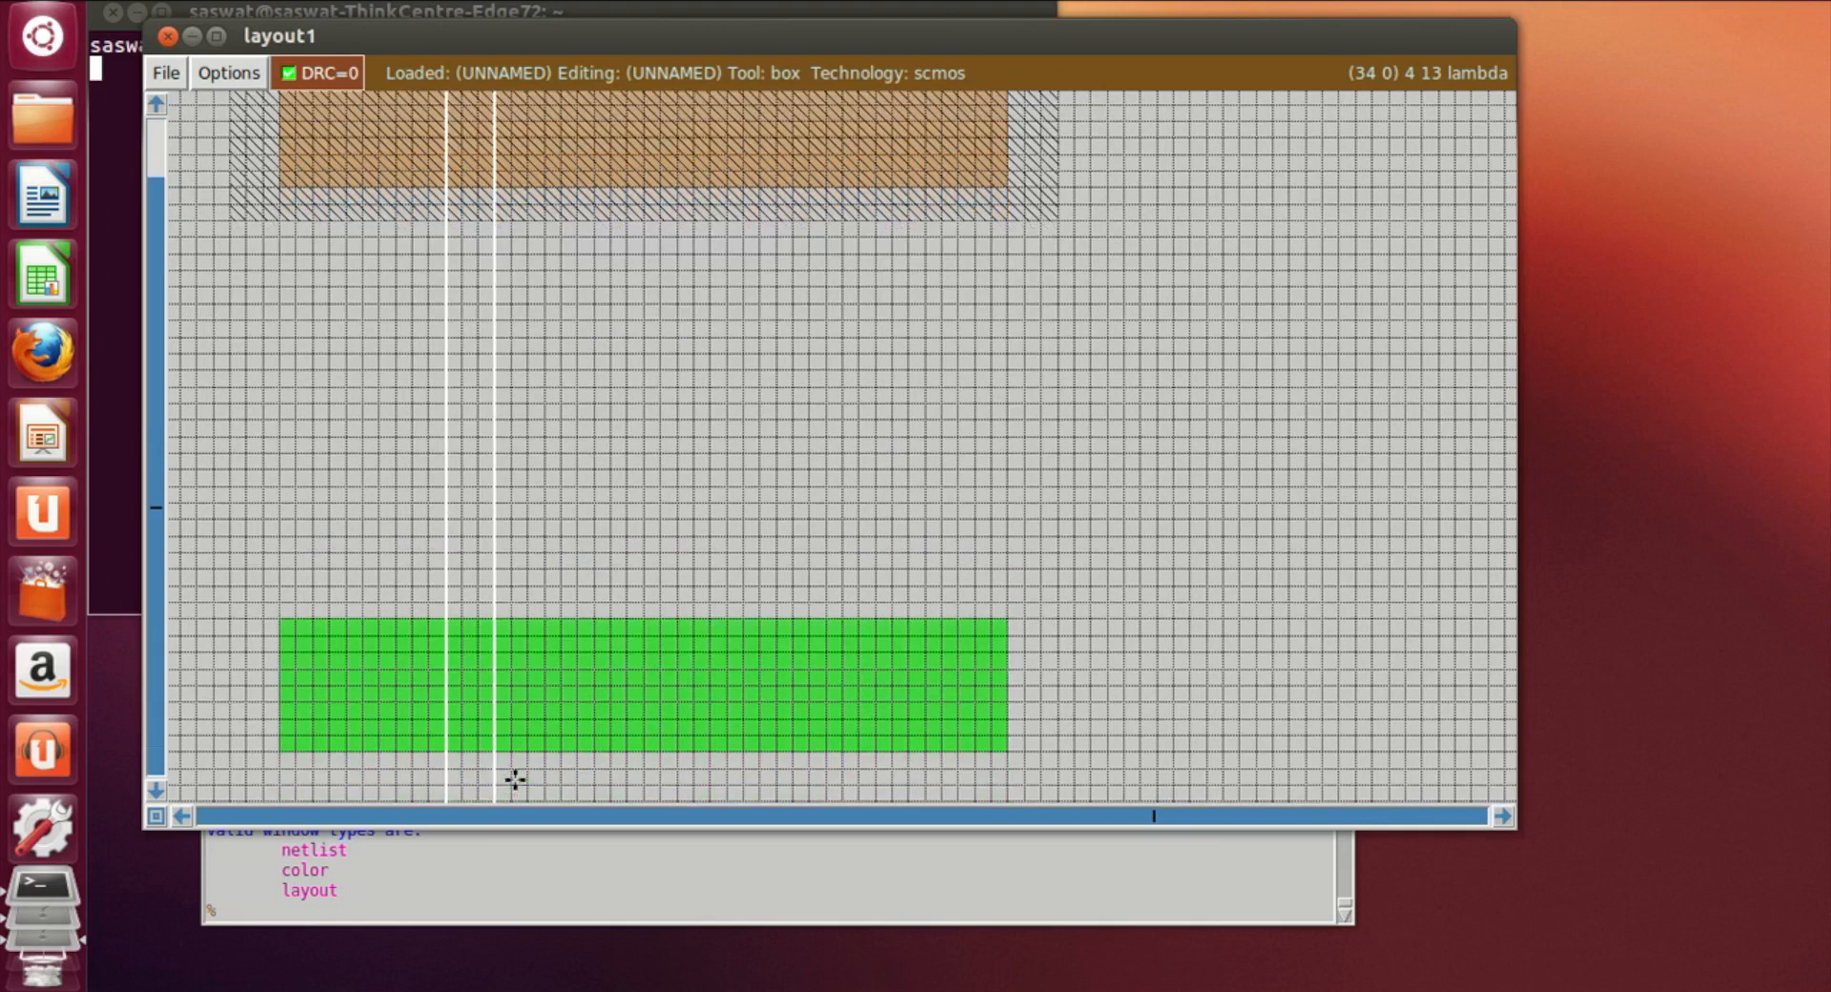
Paint the narrow vertical box crossing both diffusion strips with poly
{"action": "left_click", "coordinate": [412, 914]}
{"action": "type", "text": "paint "}
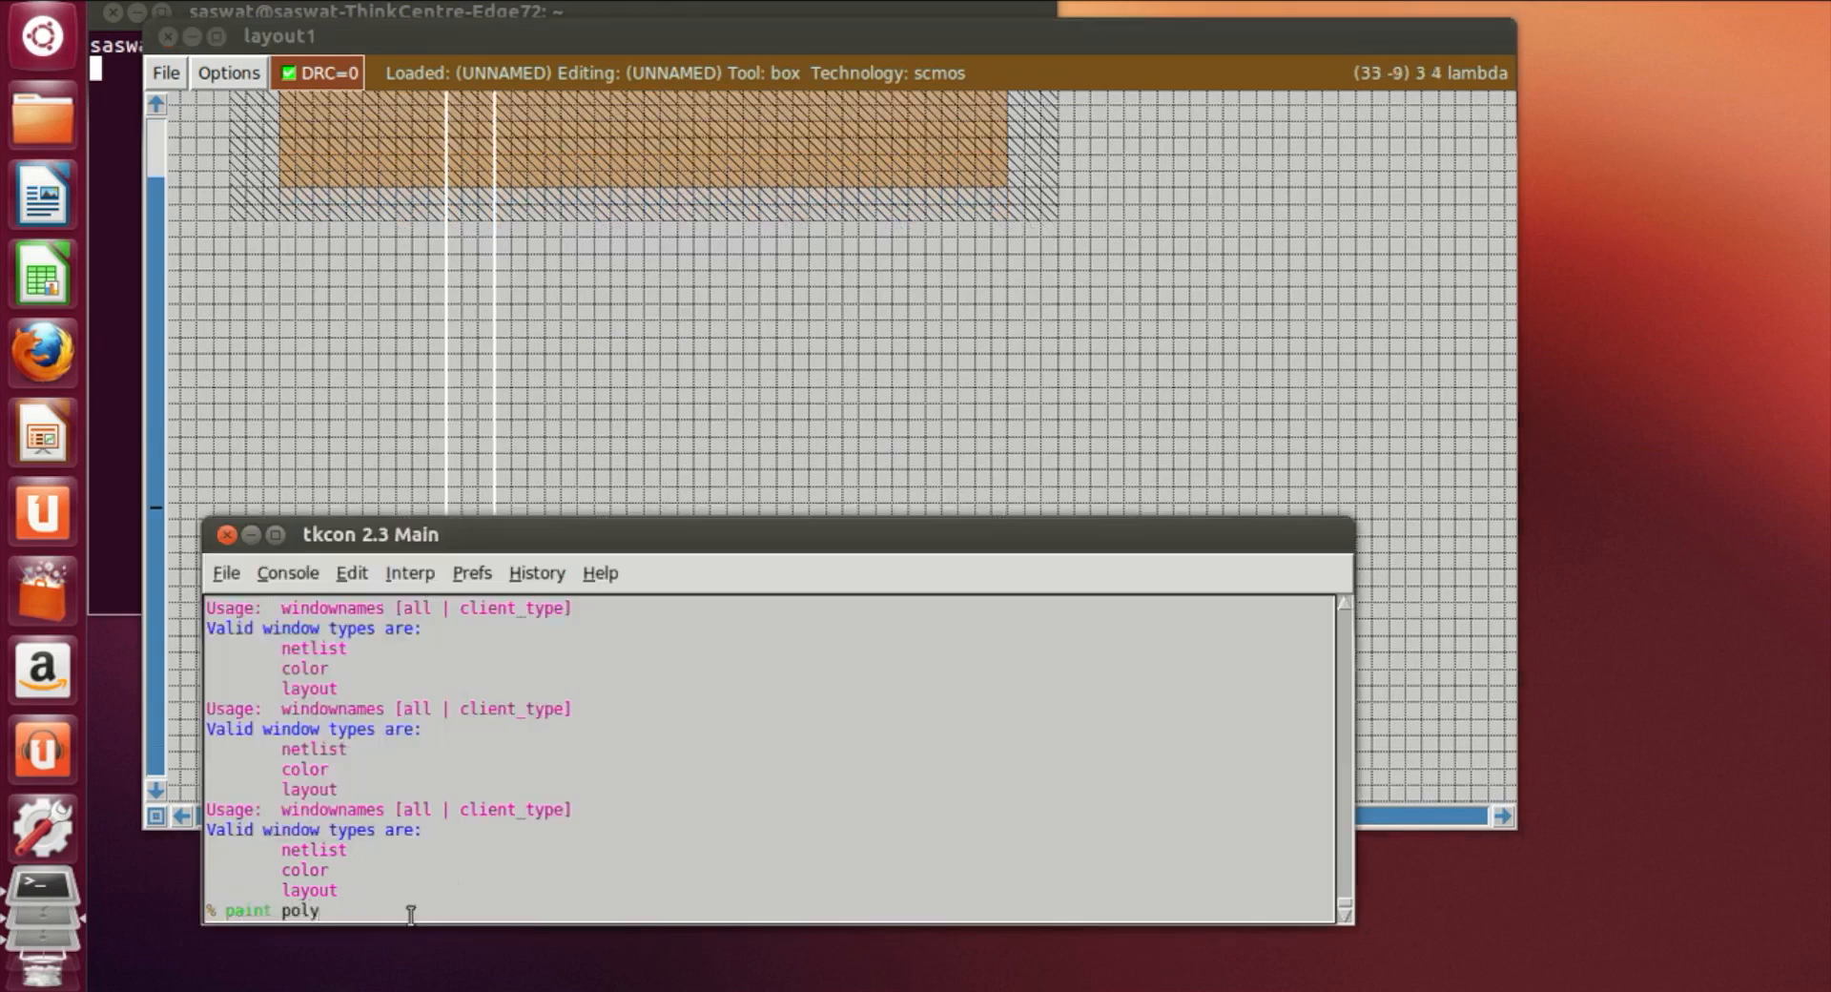
{"action": "type", "text": "poly"}
{"action": "key", "text": "Return"}
Move the narrow box to the right of the poly strip, crossing both diffusions, with its lower end level with the poly's lower end
{"action": "left_click", "coordinate": [977, 446]}
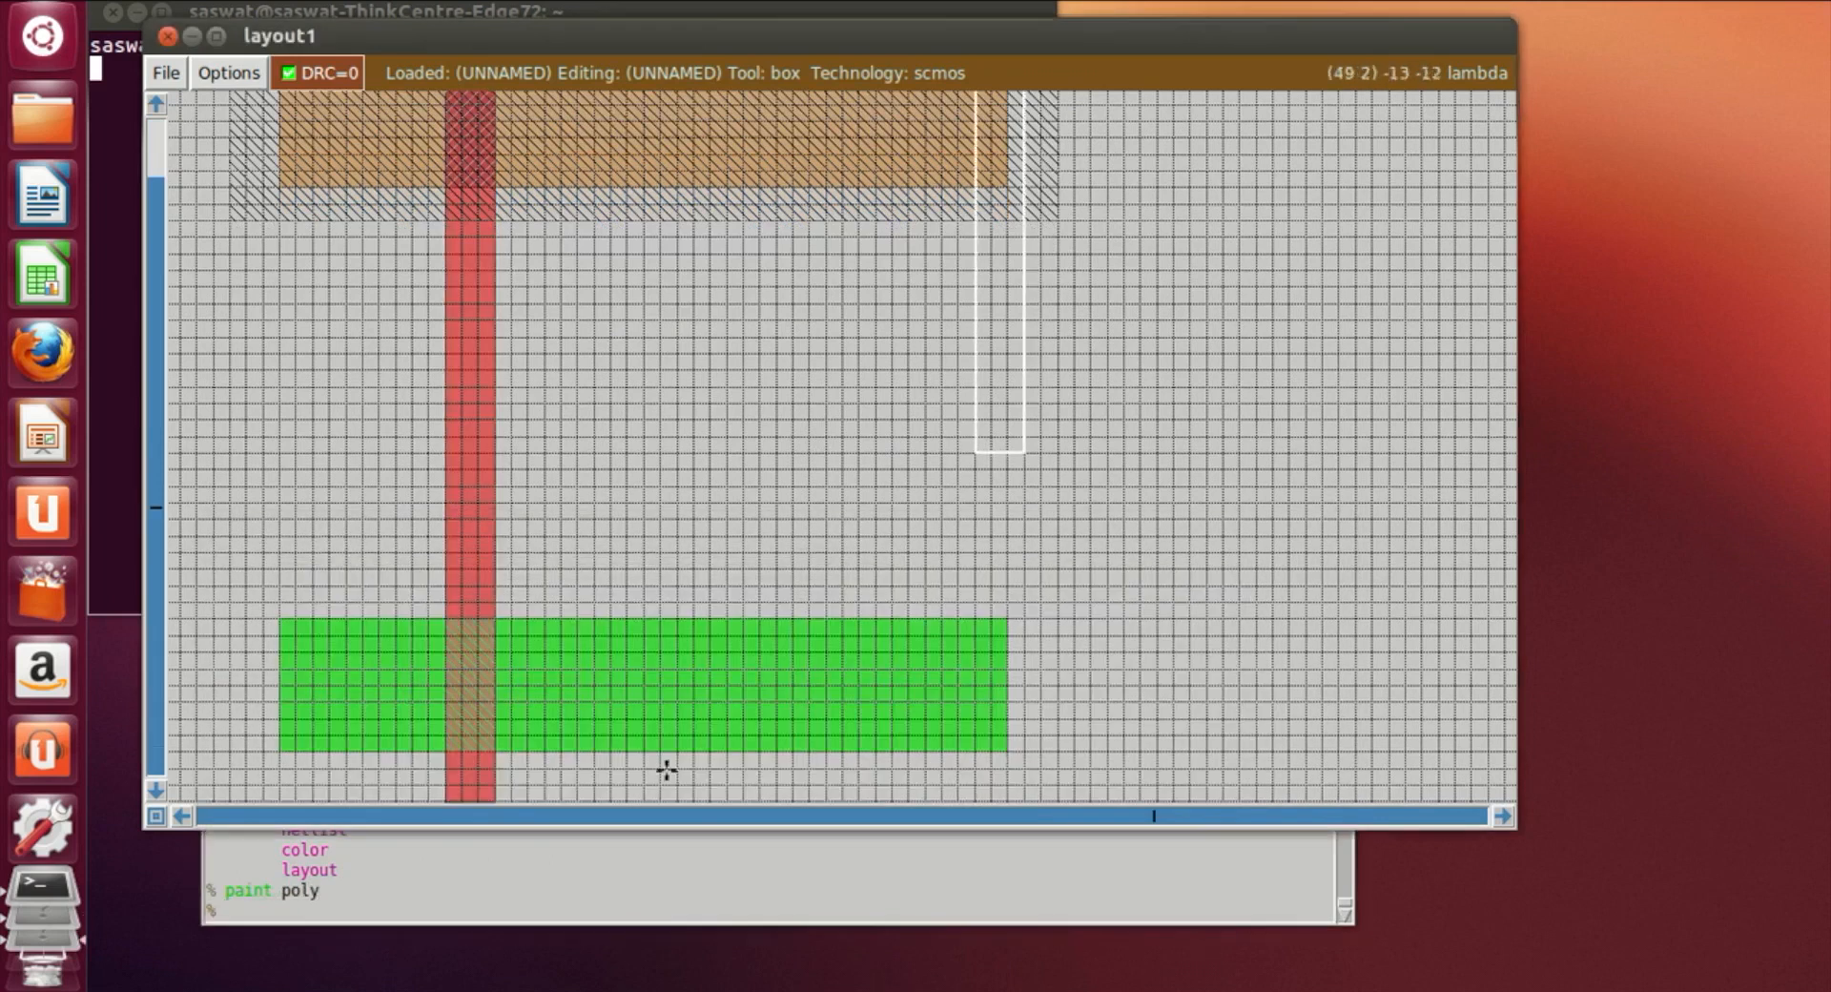
{"action": "left_click", "coordinate": [711, 799]}
{"action": "scroll", "coordinate": [720, 788], "scroll_direction": "down", "scroll_amount": 2}
{"action": "left_click", "coordinate": [724, 753]}
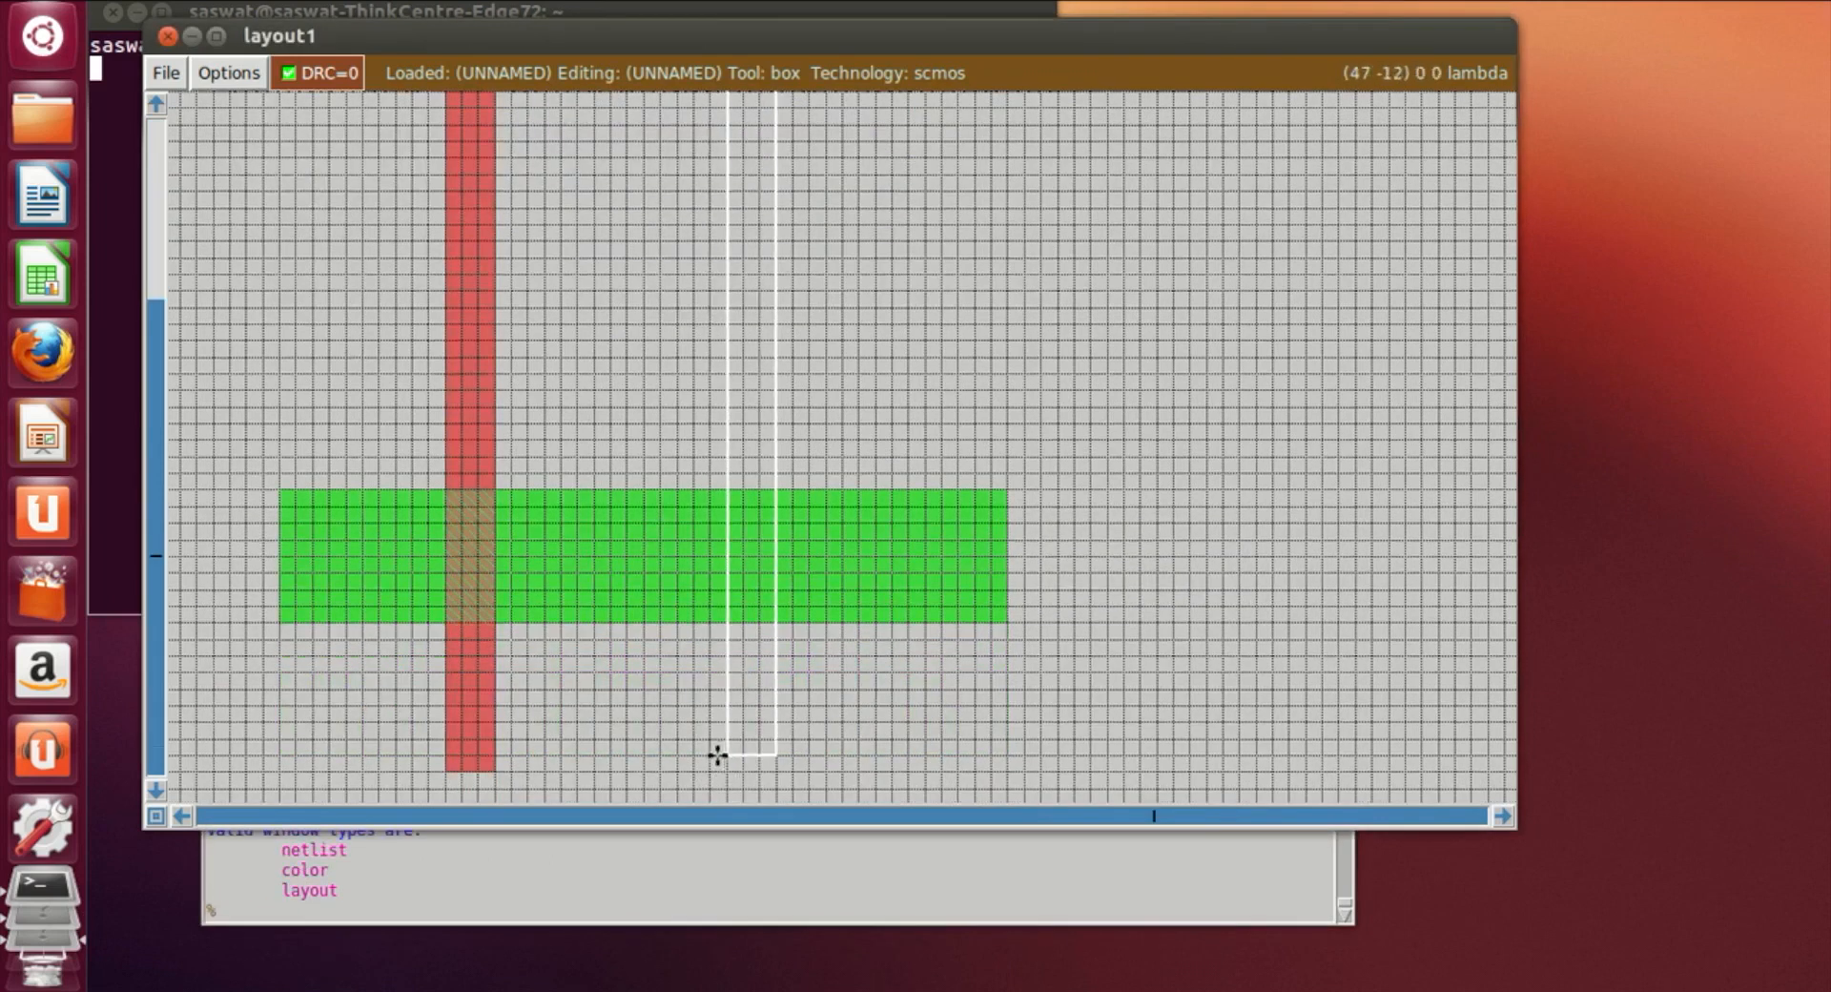
{"action": "left_click", "coordinate": [700, 758]}
{"action": "left_click", "coordinate": [713, 770]}
{"action": "left_click", "coordinate": [761, 763]}
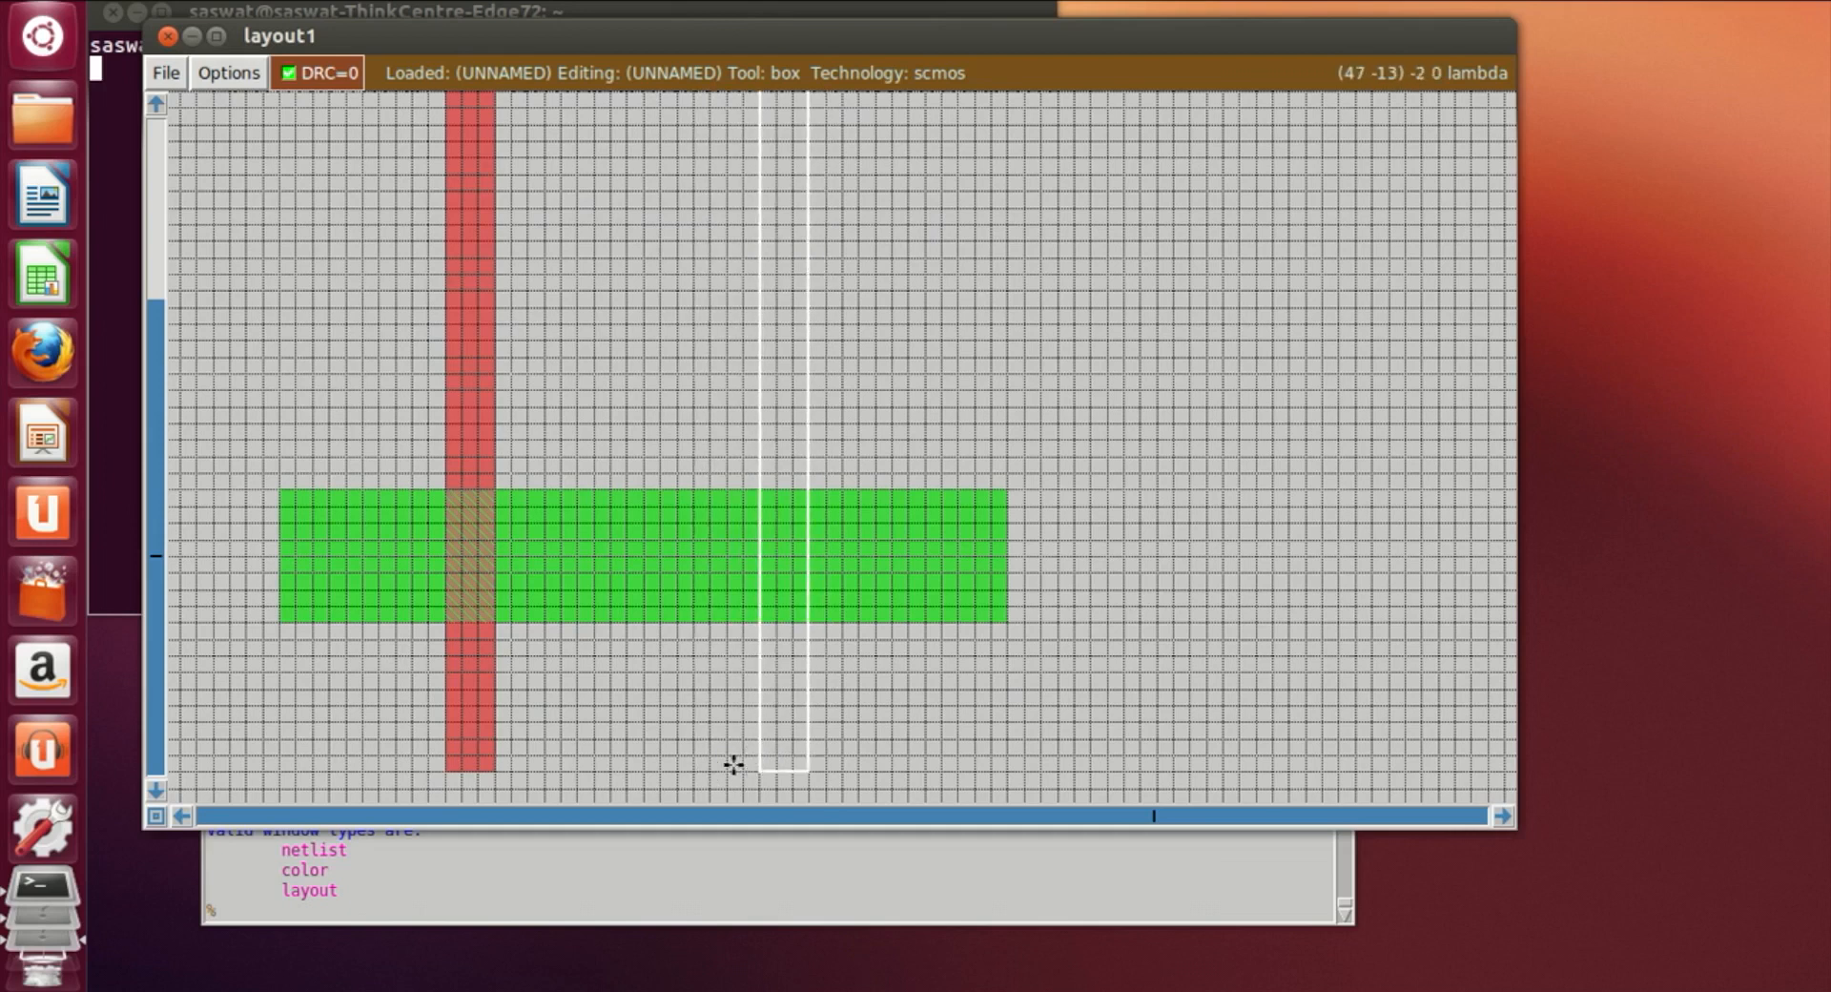
Undo the recent box moves and the poly painting, back to the unpainted vertical box
{"action": "left_click", "coordinate": [395, 917]}
{"action": "type", "text": "undo"}
{"action": "key", "text": "Return"}
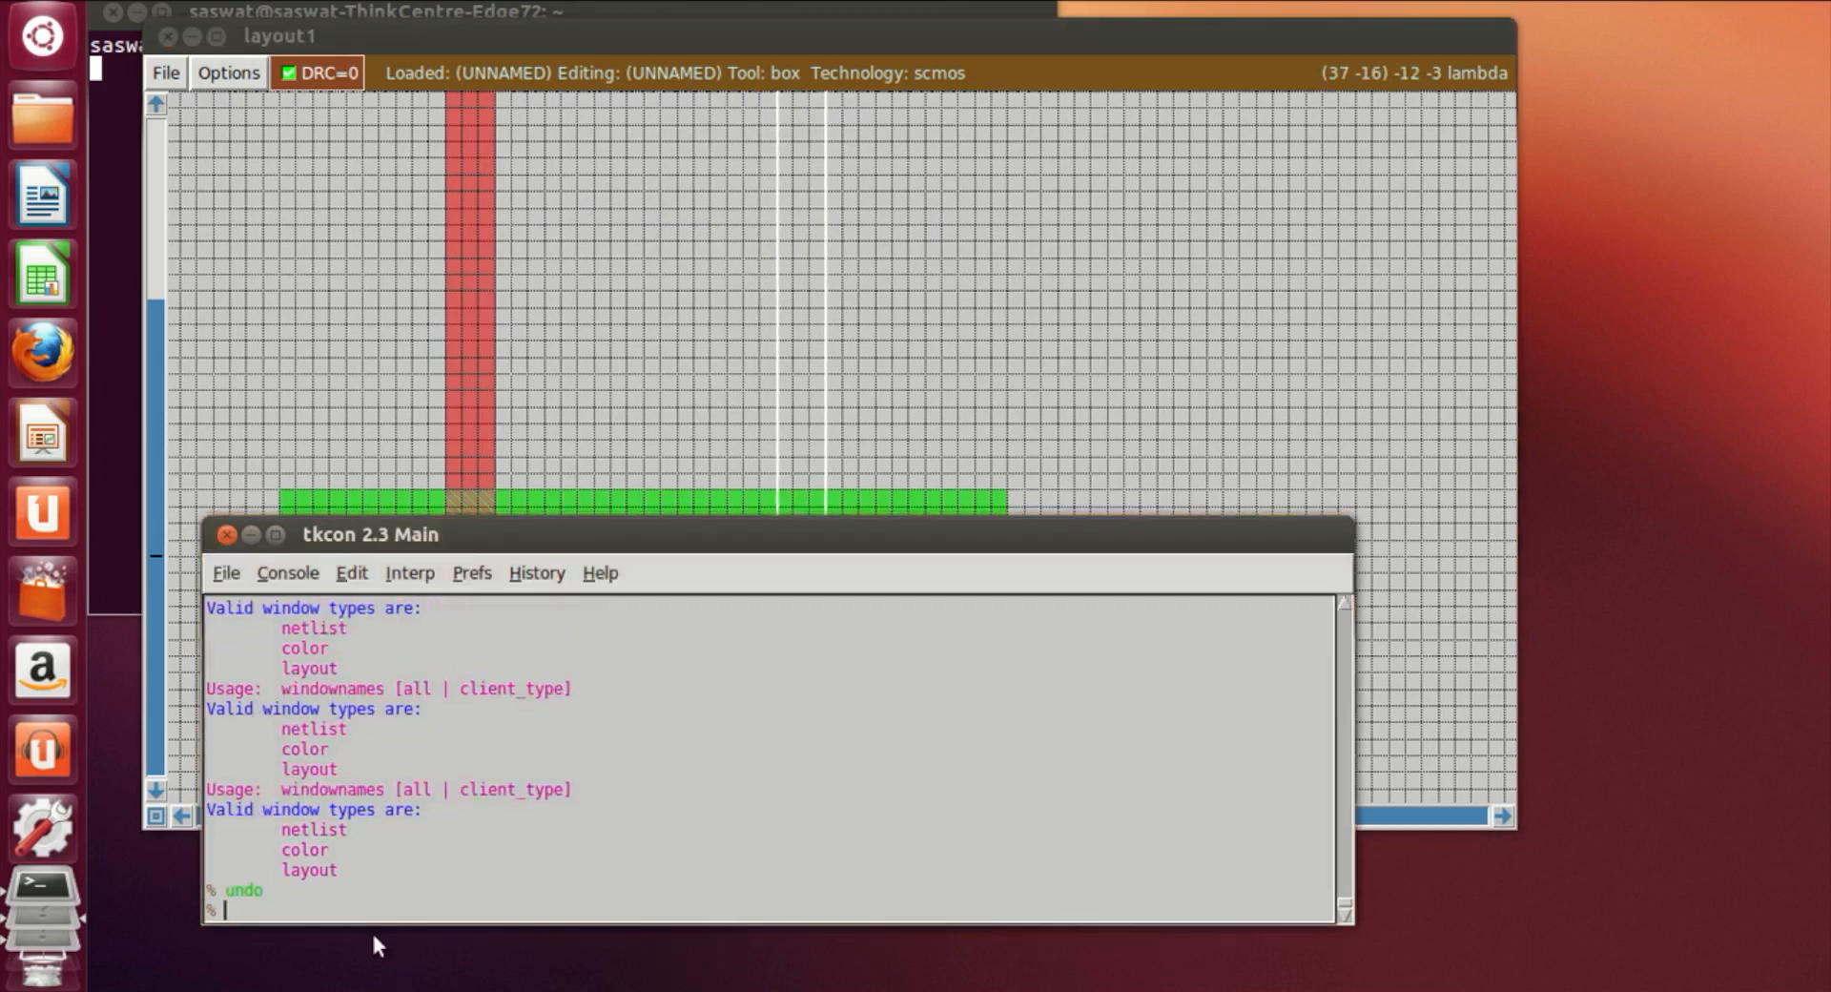
{"action": "type", "text": "undo"}
{"action": "key", "text": "Return"}
{"action": "key", "text": "Up"}
{"action": "key", "text": "Return"}
{"action": "key", "text": "Up"}
{"action": "key", "text": "Return"}
{"action": "key", "text": "Up"}
{"action": "key", "text": "Return"}
{"action": "key", "text": "Up"}
{"action": "key", "text": "Return"}
{"action": "key", "text": "Up"}
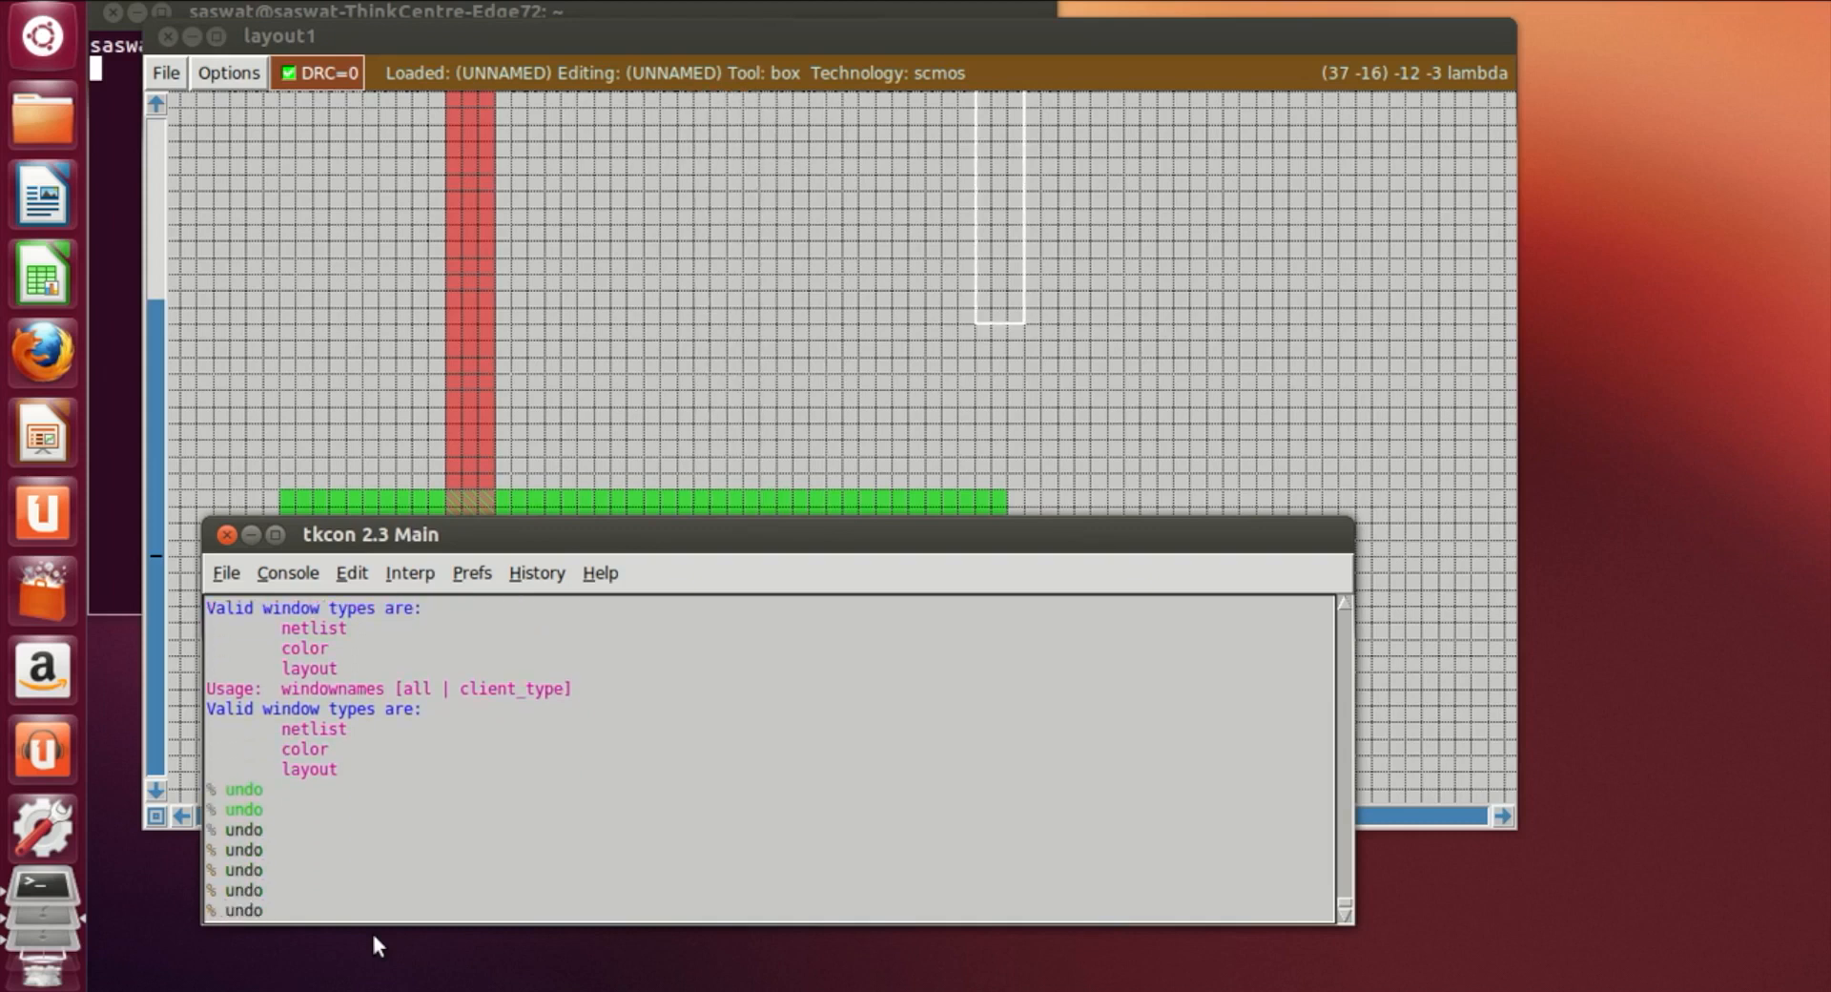
{"action": "key", "text": "Return"}
{"action": "key", "text": "Up"}
{"action": "key", "text": "Return"}
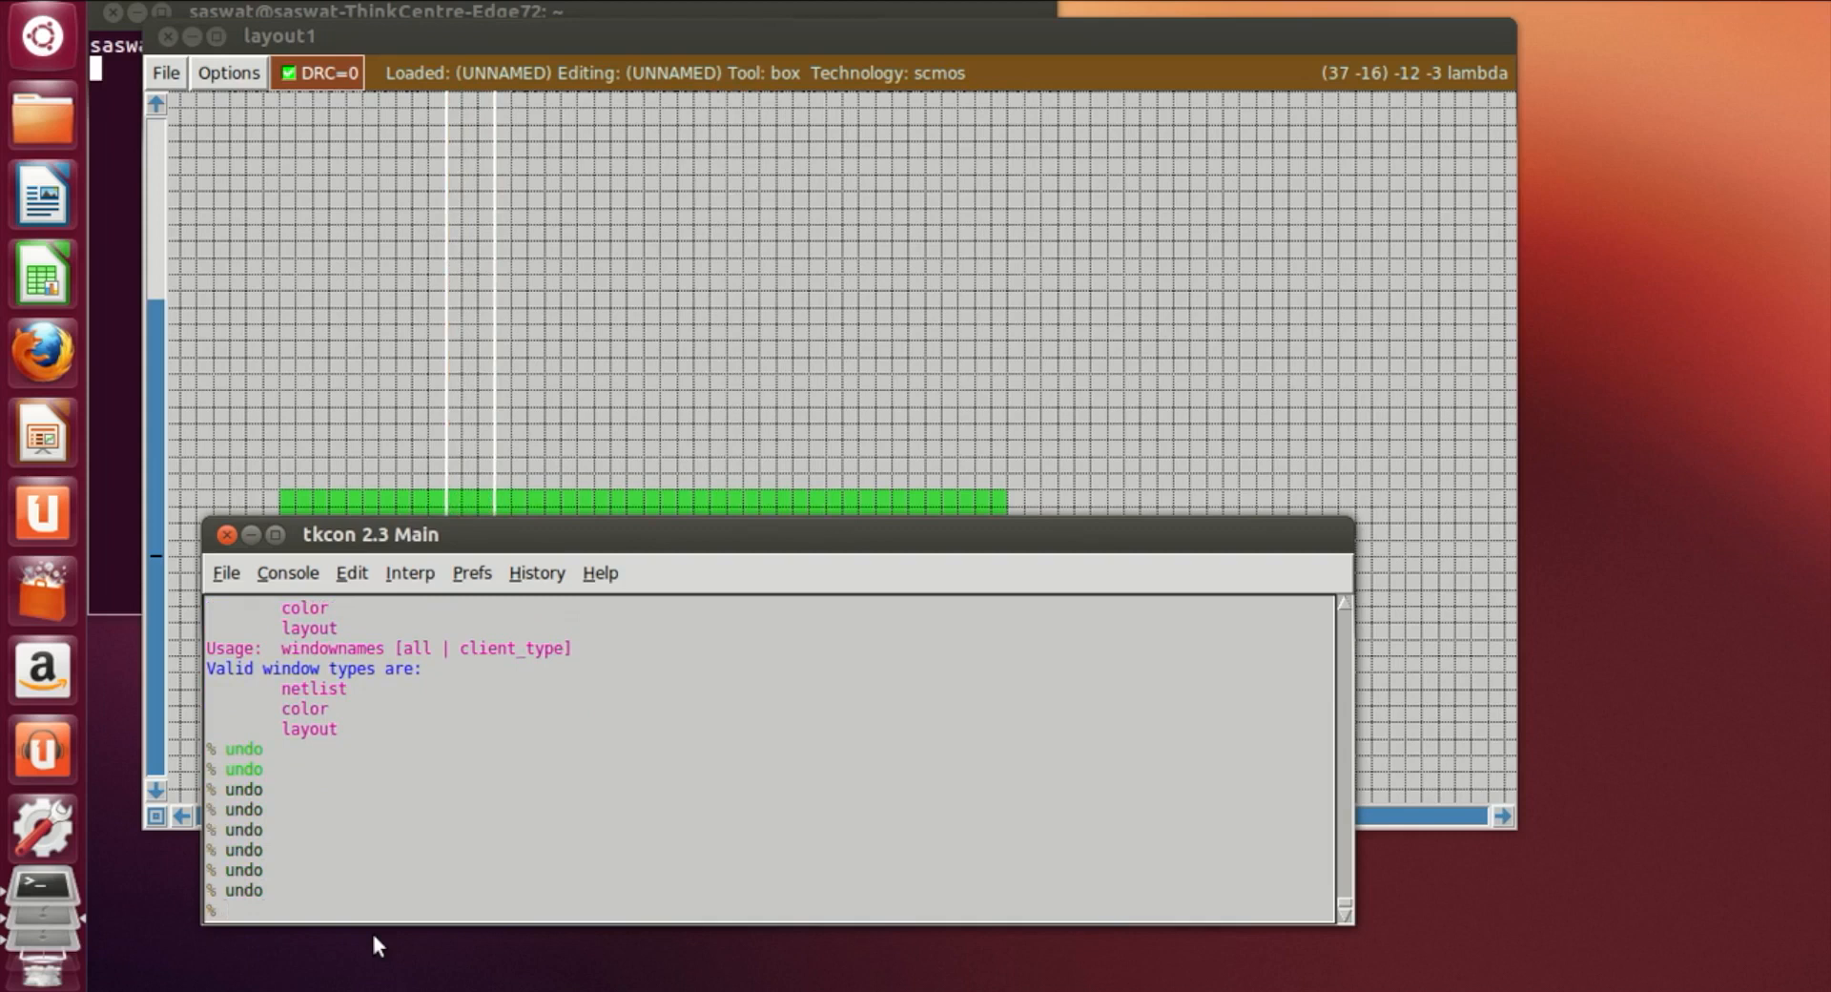
Place the vertical box about 12 lambda from the strips' left edge, extending about 8 lambda below the n-diffusion, and paint it with poly
{"action": "left_click", "coordinate": [497, 511]}
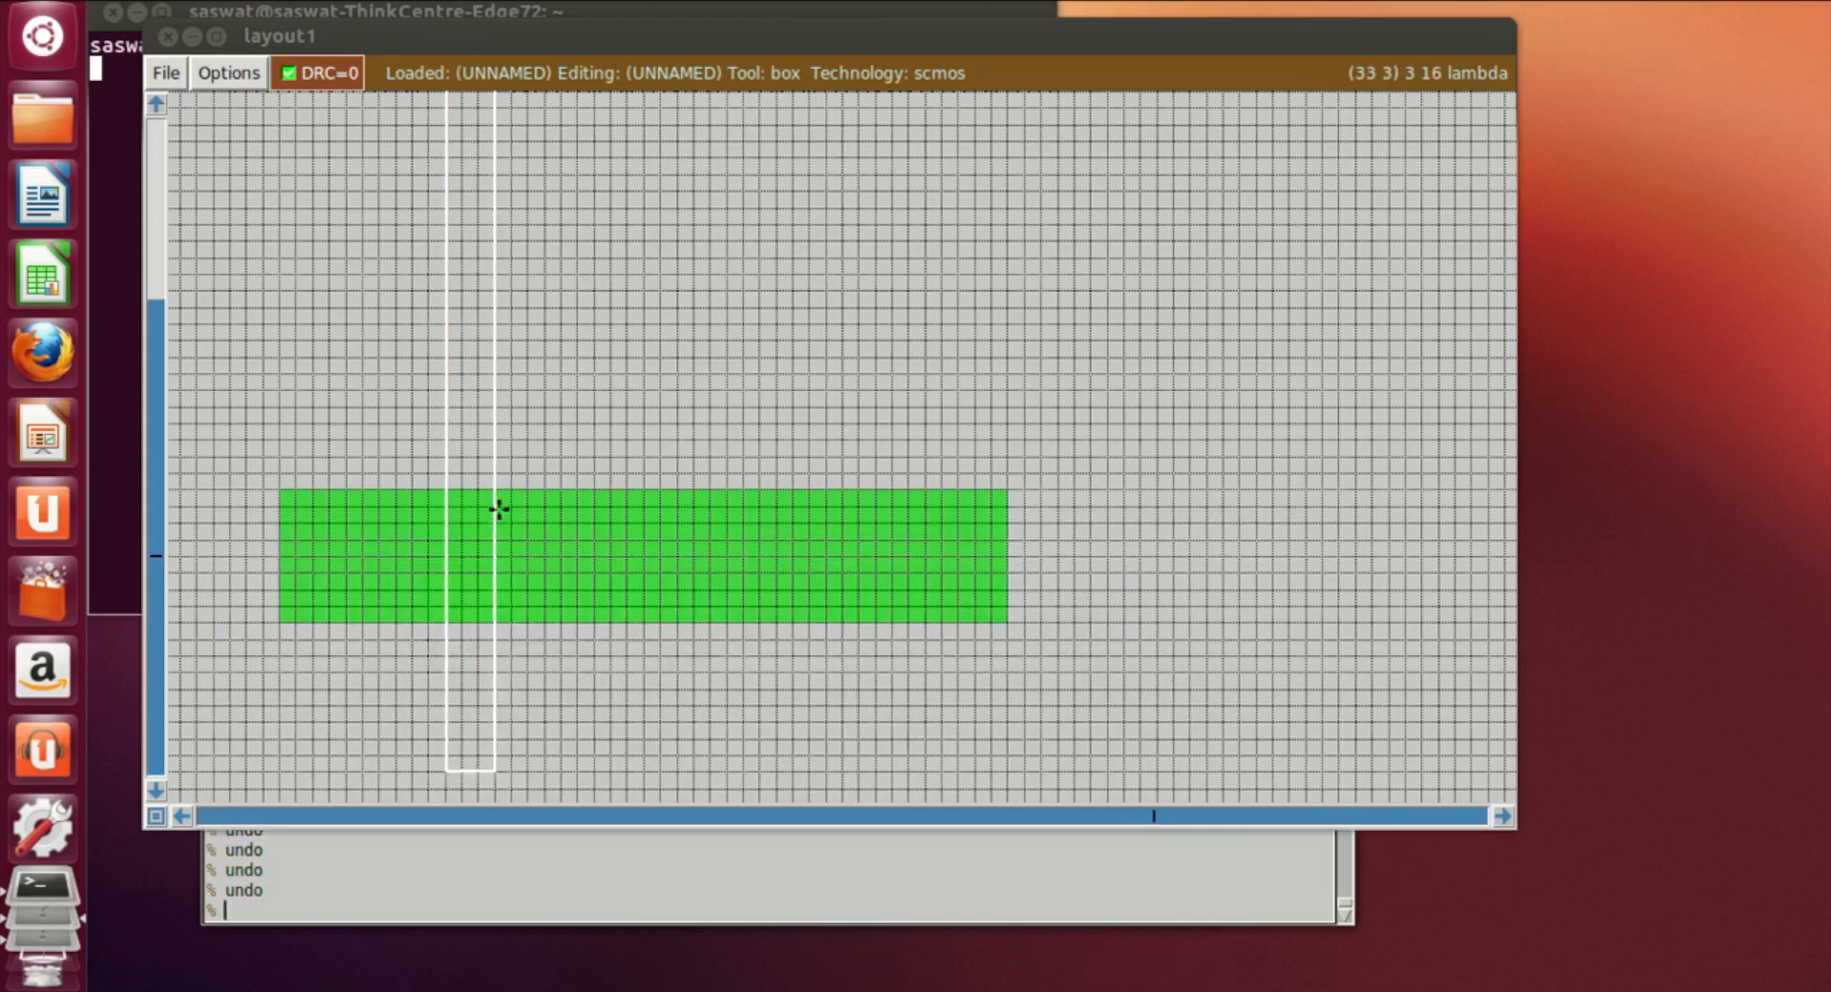
{"action": "scroll", "coordinate": [483, 629], "scroll_direction": "down", "scroll_amount": 2}
{"action": "left_click", "coordinate": [482, 661]}
{"action": "left_click", "coordinate": [490, 753]}
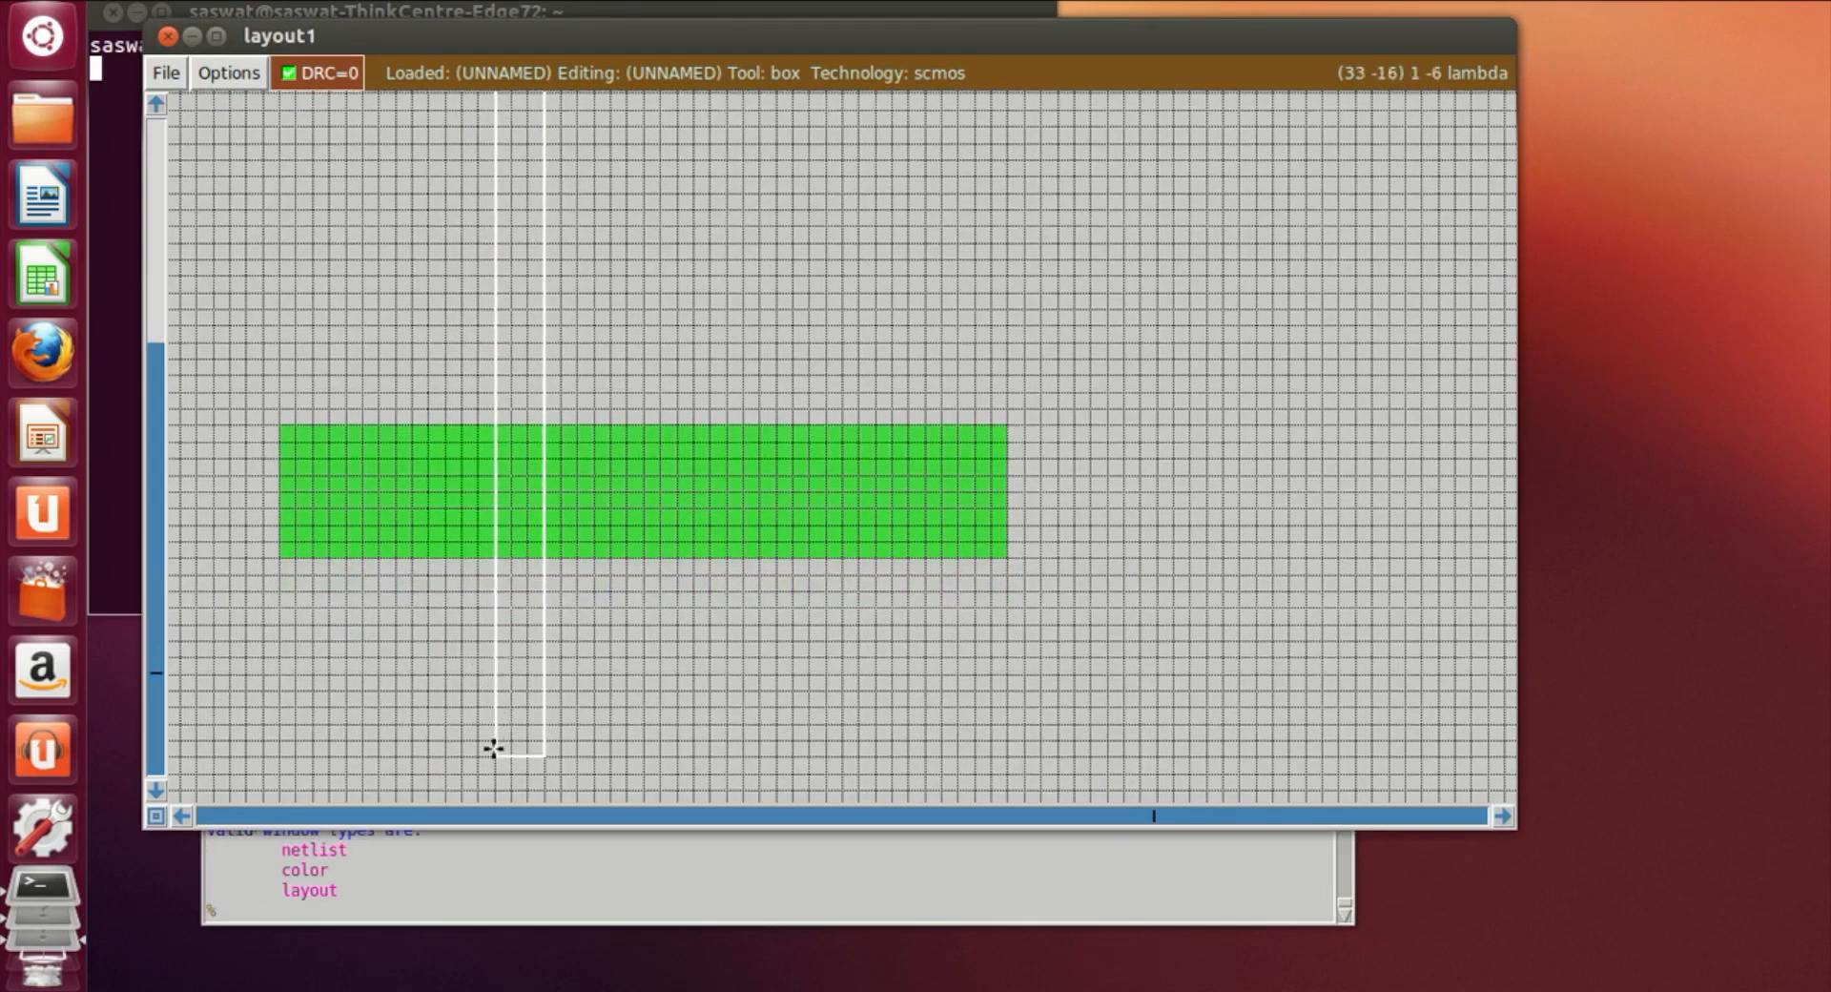
{"action": "left_click", "coordinate": [487, 691]}
{"action": "scroll", "coordinate": [486, 694], "scroll_direction": "up", "scroll_amount": 12}
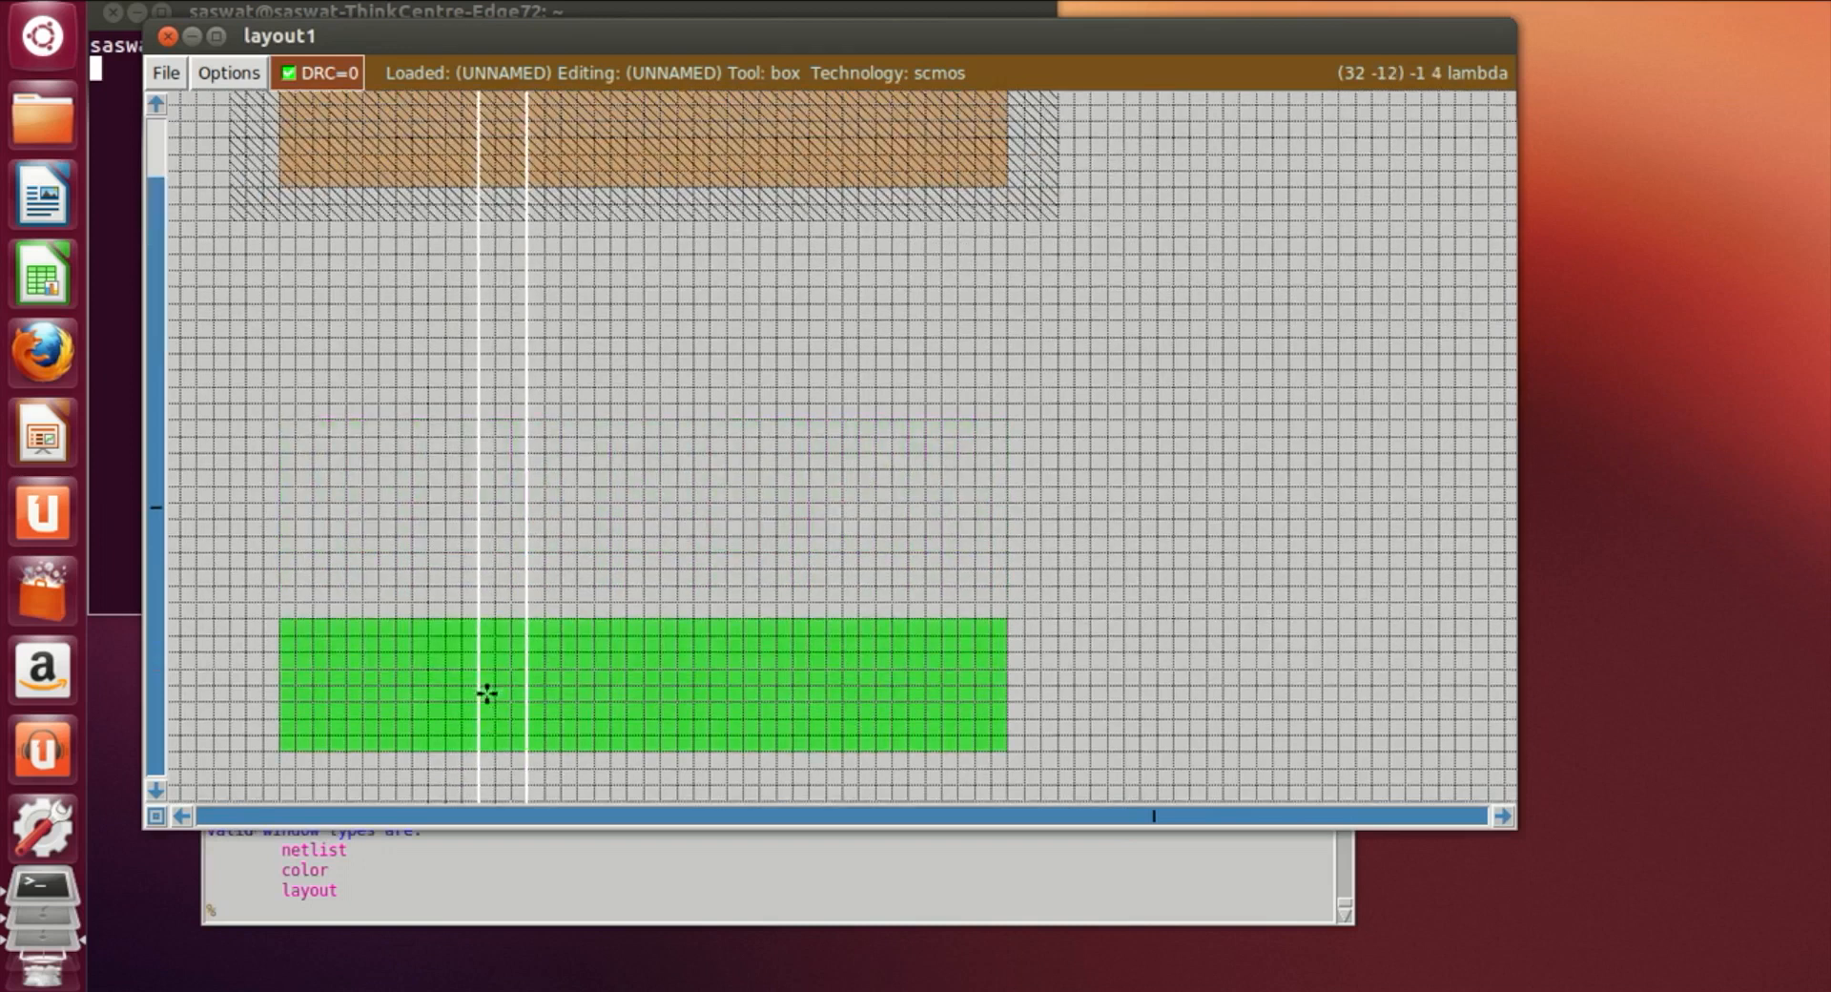
{"action": "scroll", "coordinate": [501, 694], "scroll_direction": "down", "scroll_amount": 8}
{"action": "scroll", "coordinate": [506, 693], "scroll_direction": "down", "scroll_amount": 4}
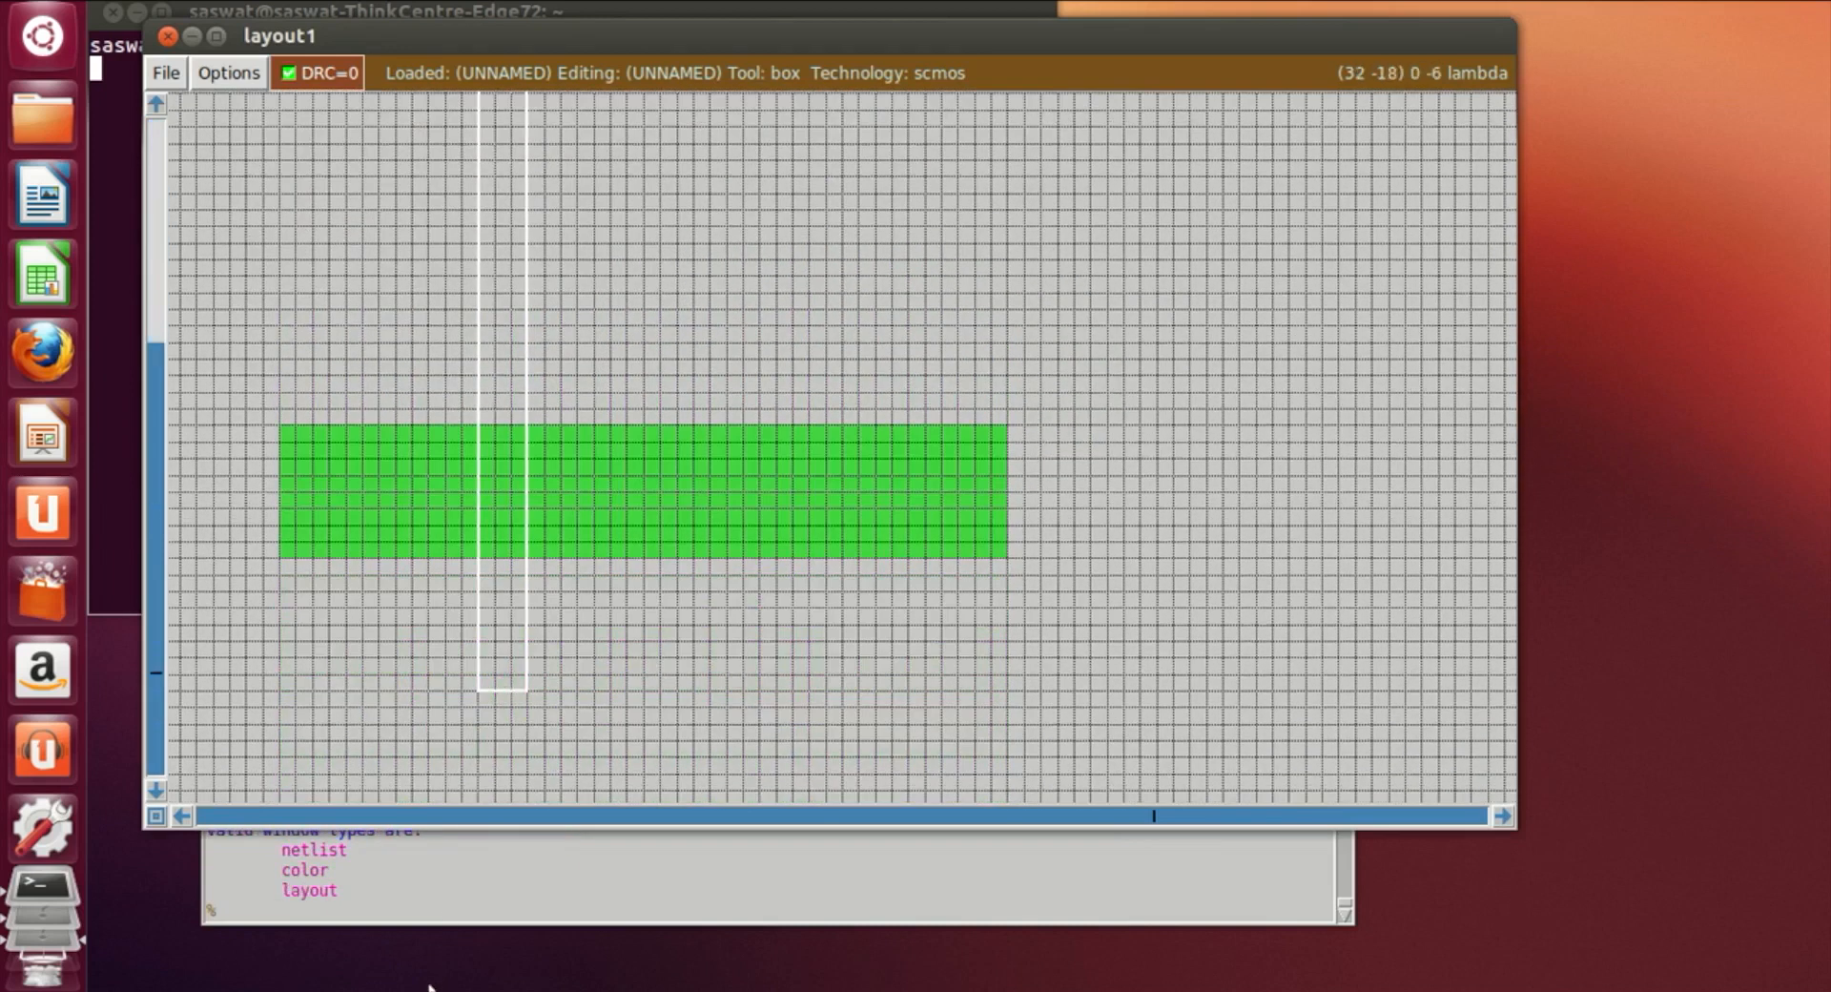
{"action": "left_click", "coordinate": [405, 914]}
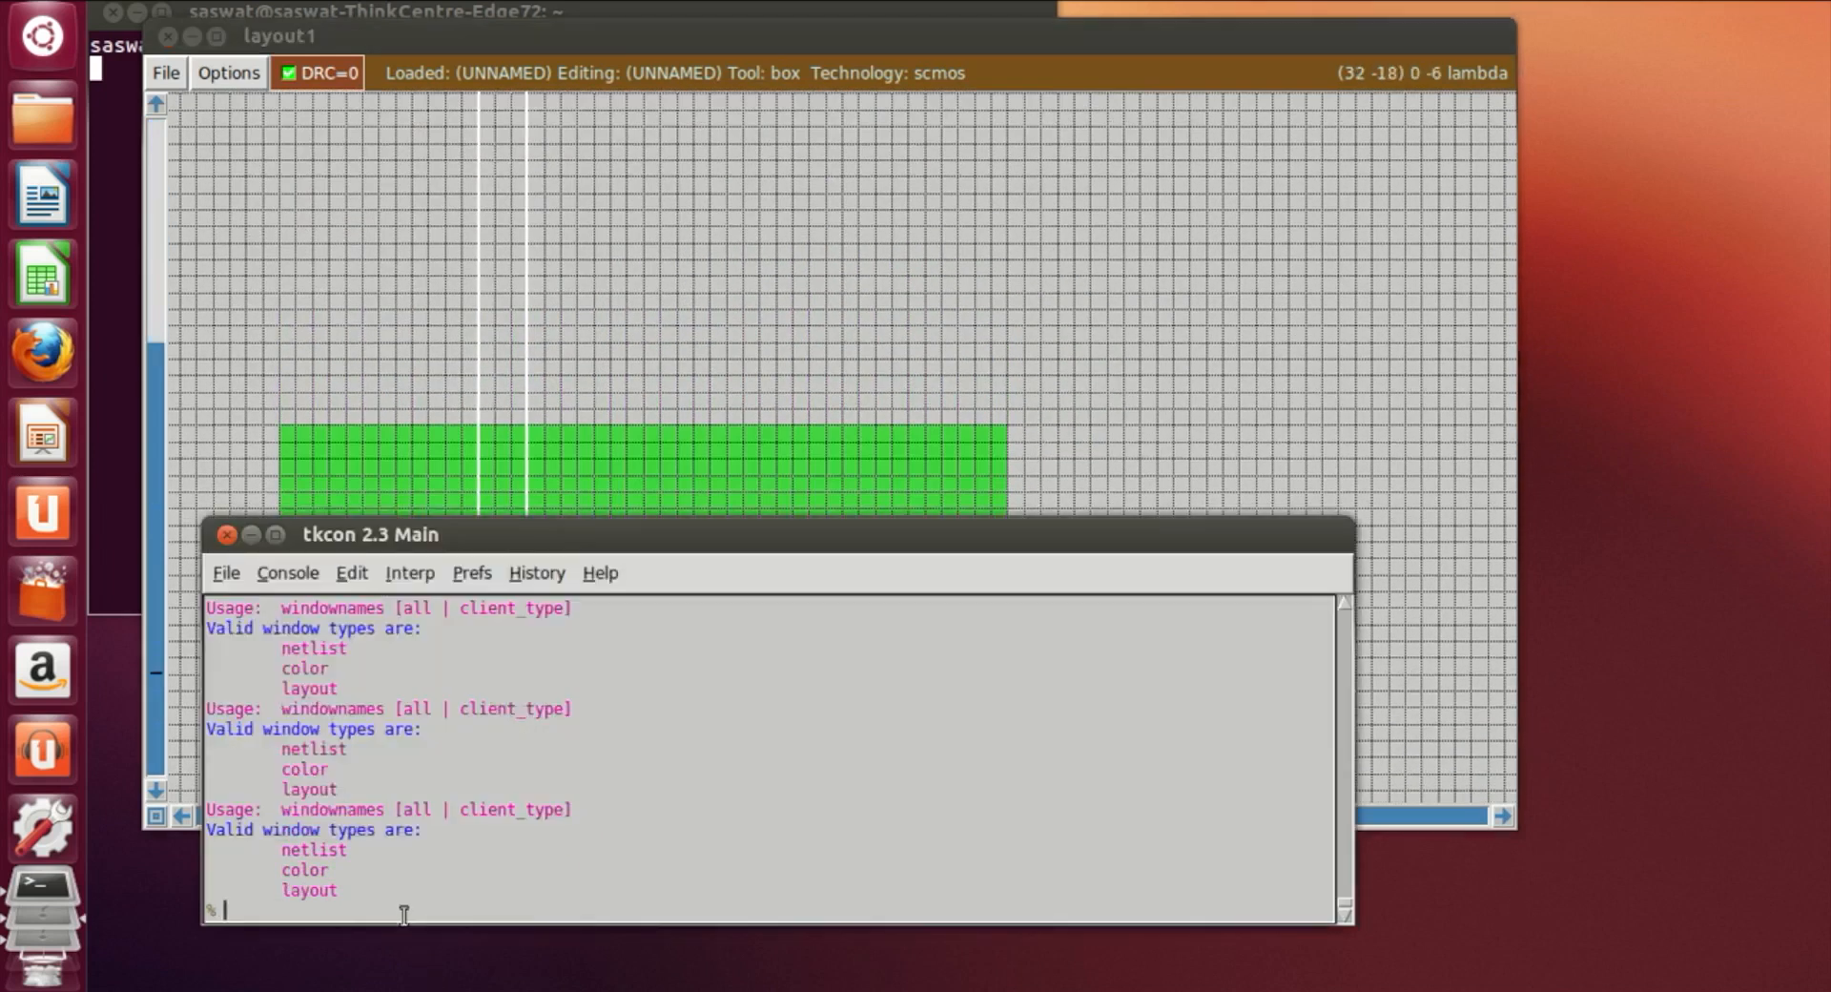
{"action": "type", "text": "paint poly"}
{"action": "key", "text": "Return"}
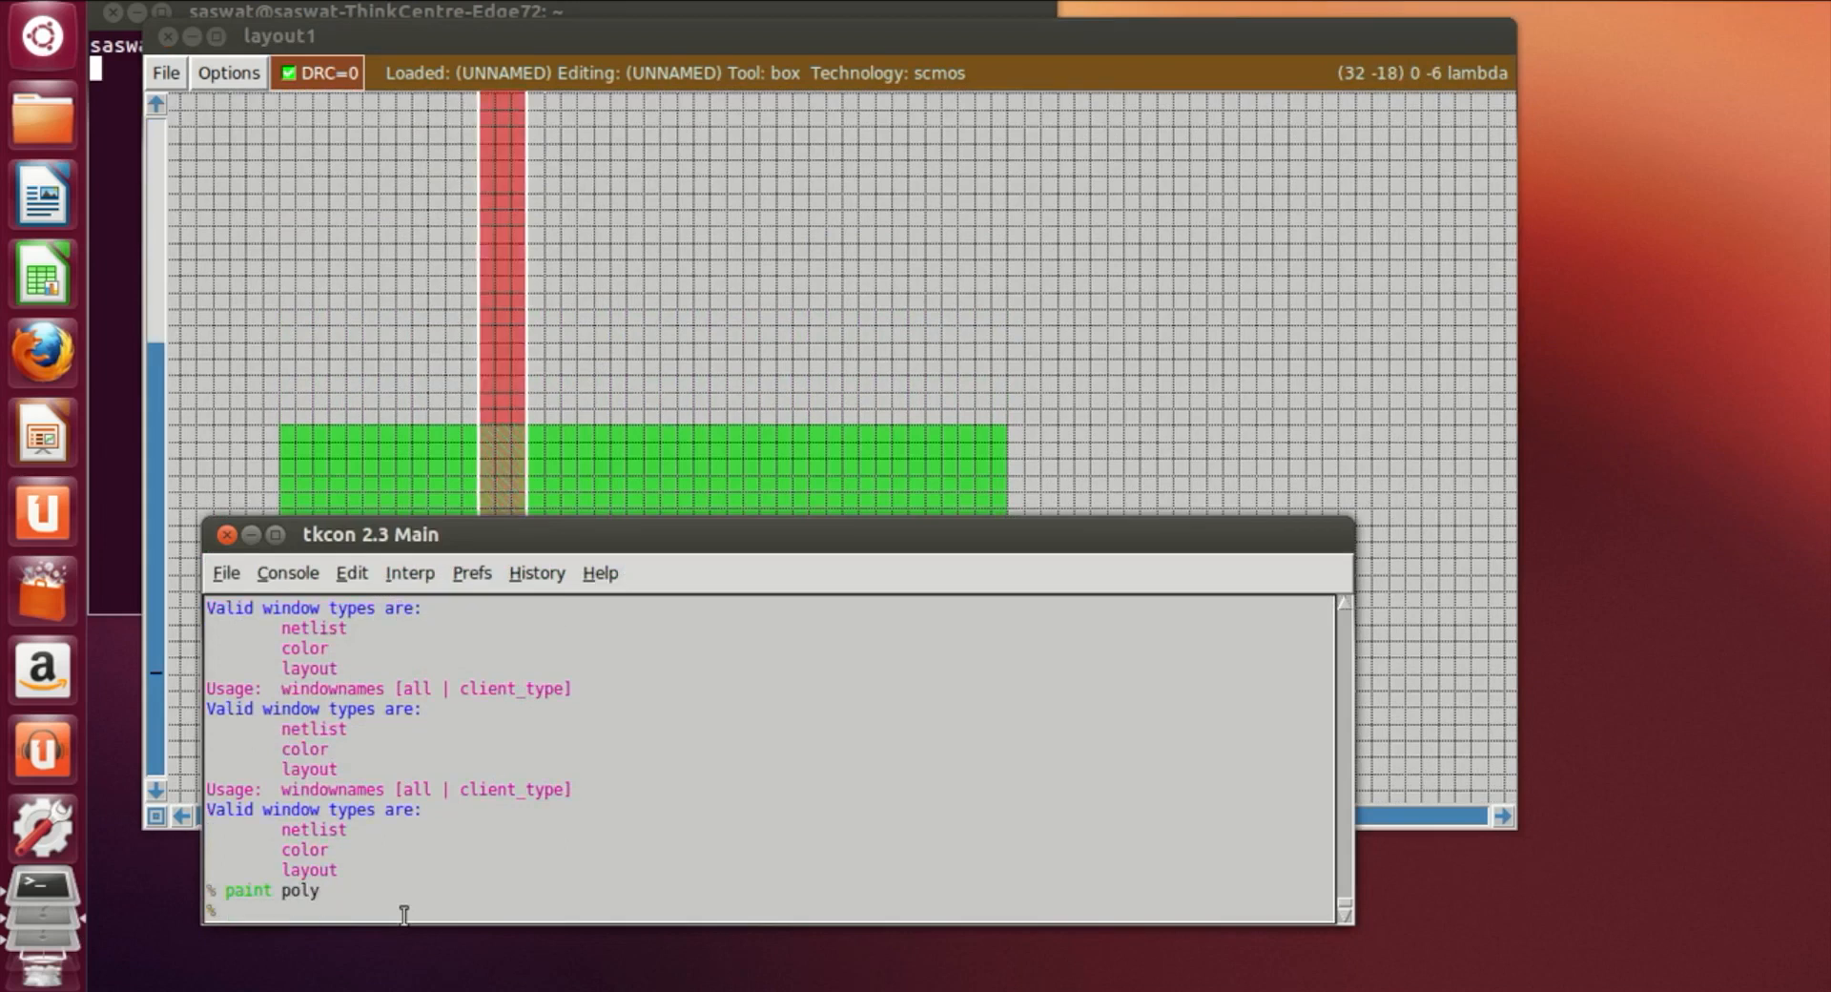
Place the same-size box about 16 lambda to the right of the first poly strip, vertically aligned with it, and paint it with poly
{"action": "left_click", "coordinate": [970, 474]}
{"action": "scroll", "coordinate": [867, 515], "scroll_direction": "down", "scroll_amount": 3}
{"action": "left_click", "coordinate": [744, 591]}
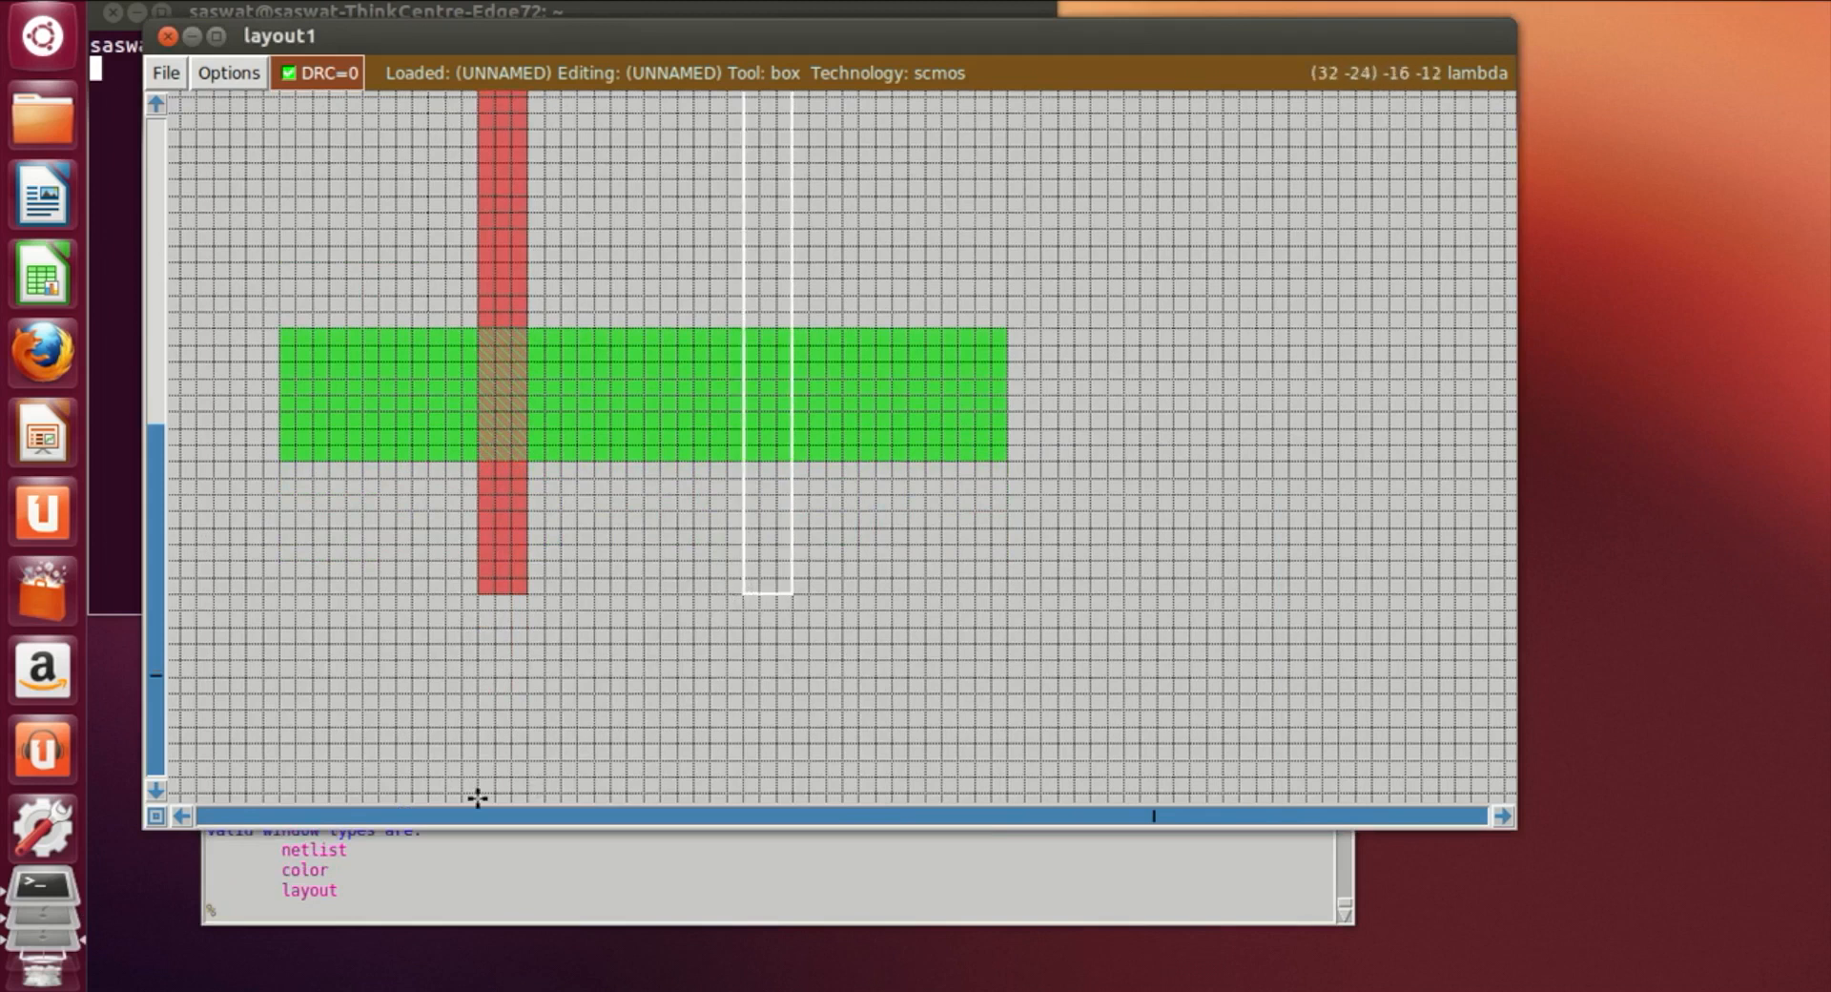
{"action": "left_click", "coordinate": [358, 914]}
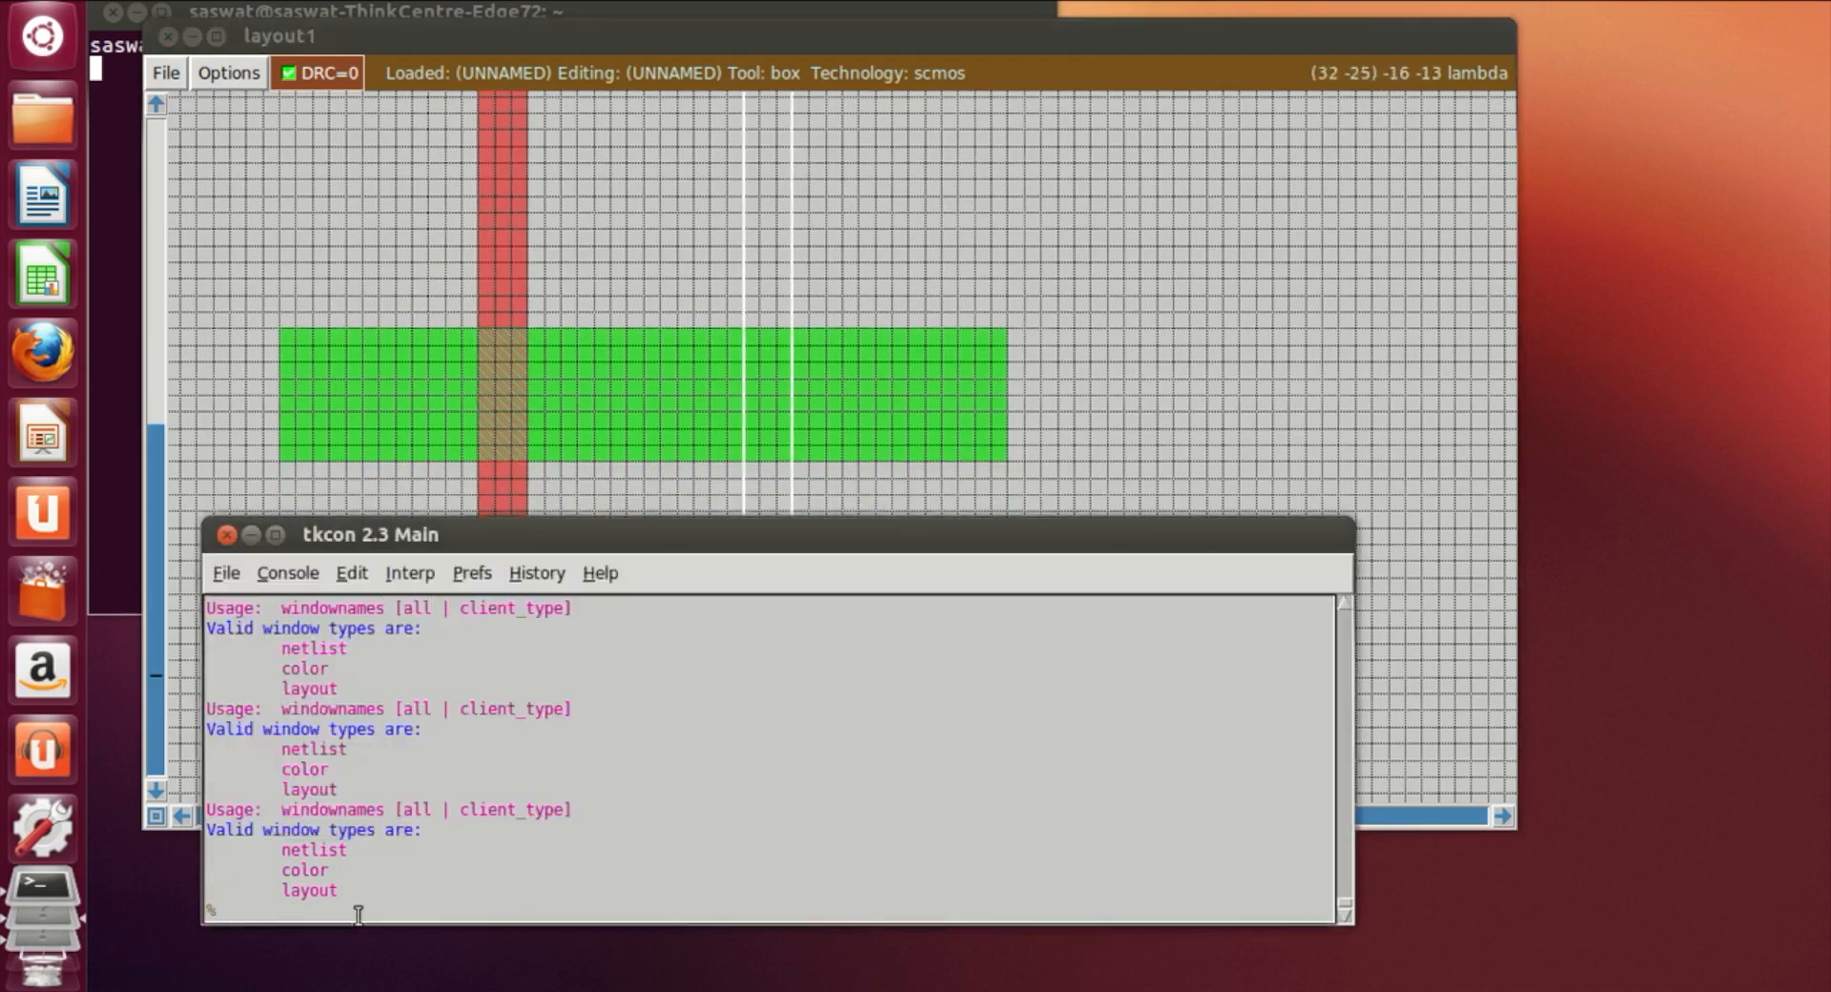
{"action": "type", "text": "paint poly"}
{"action": "key", "text": "Return"}
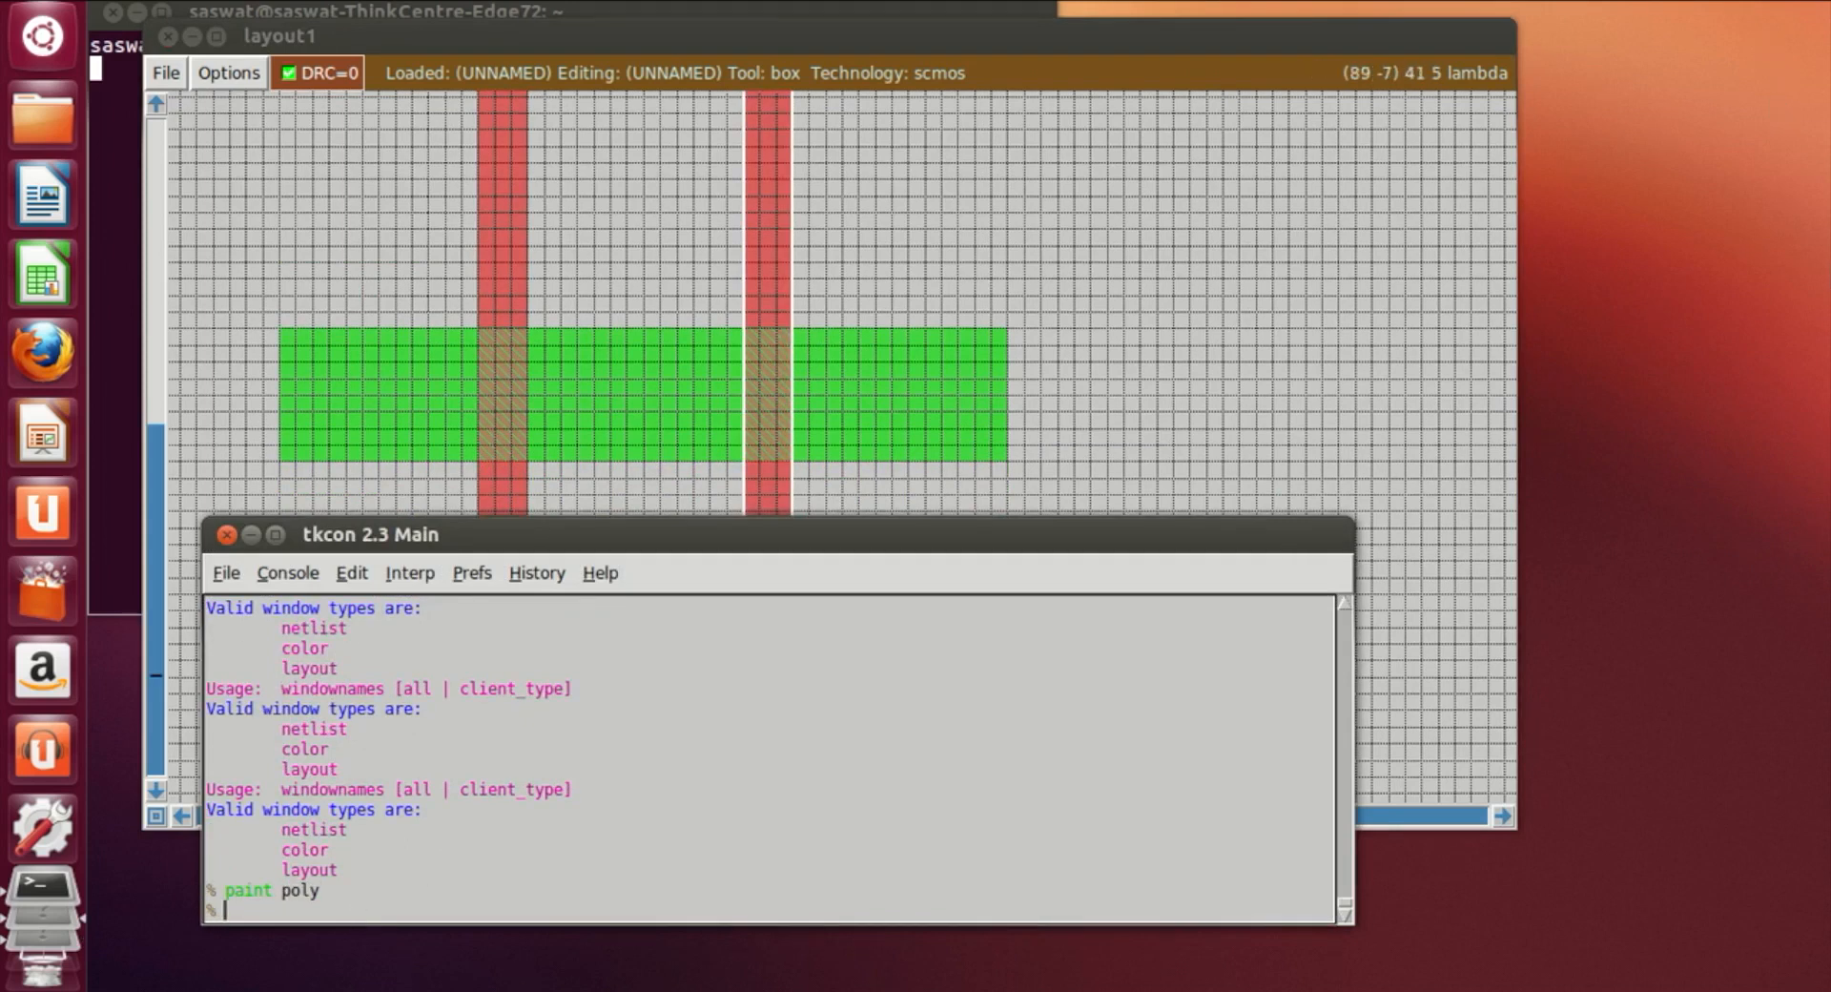
{"action": "left_click", "coordinate": [1615, 21]}
{"action": "left_click", "coordinate": [429, 477]}
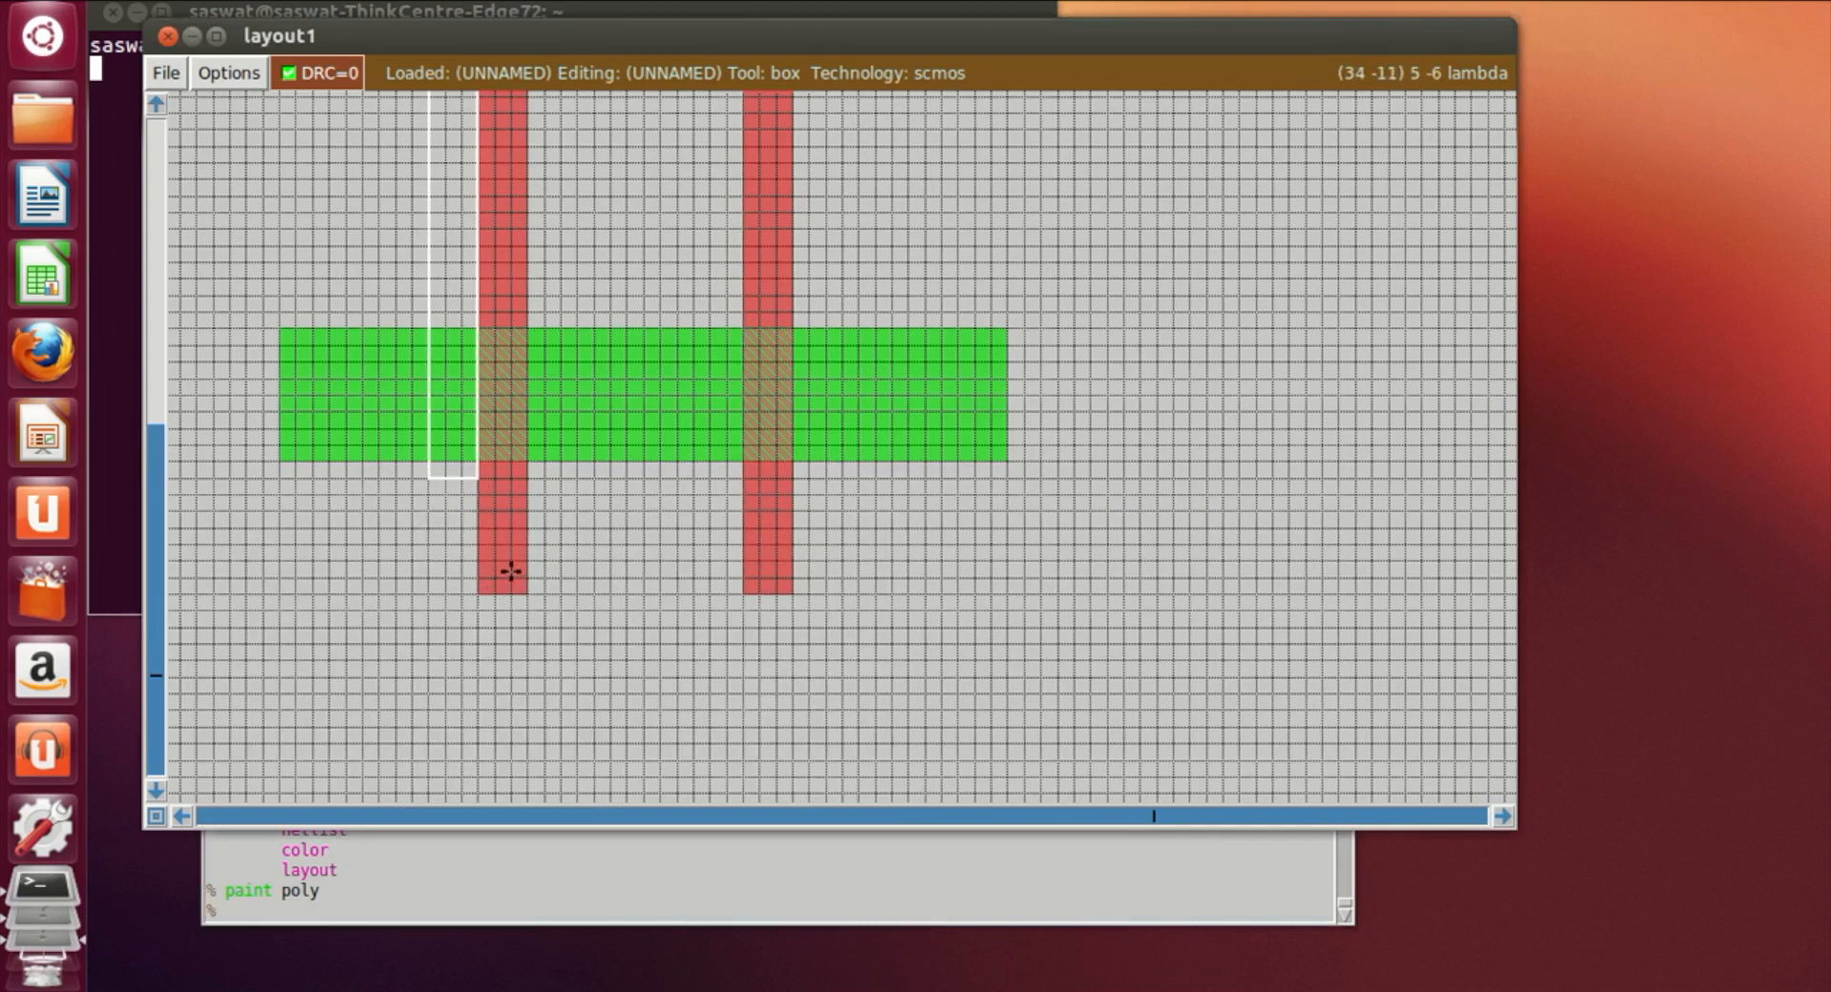
{"action": "scroll", "coordinate": [510, 571], "scroll_direction": "up", "scroll_amount": 3}
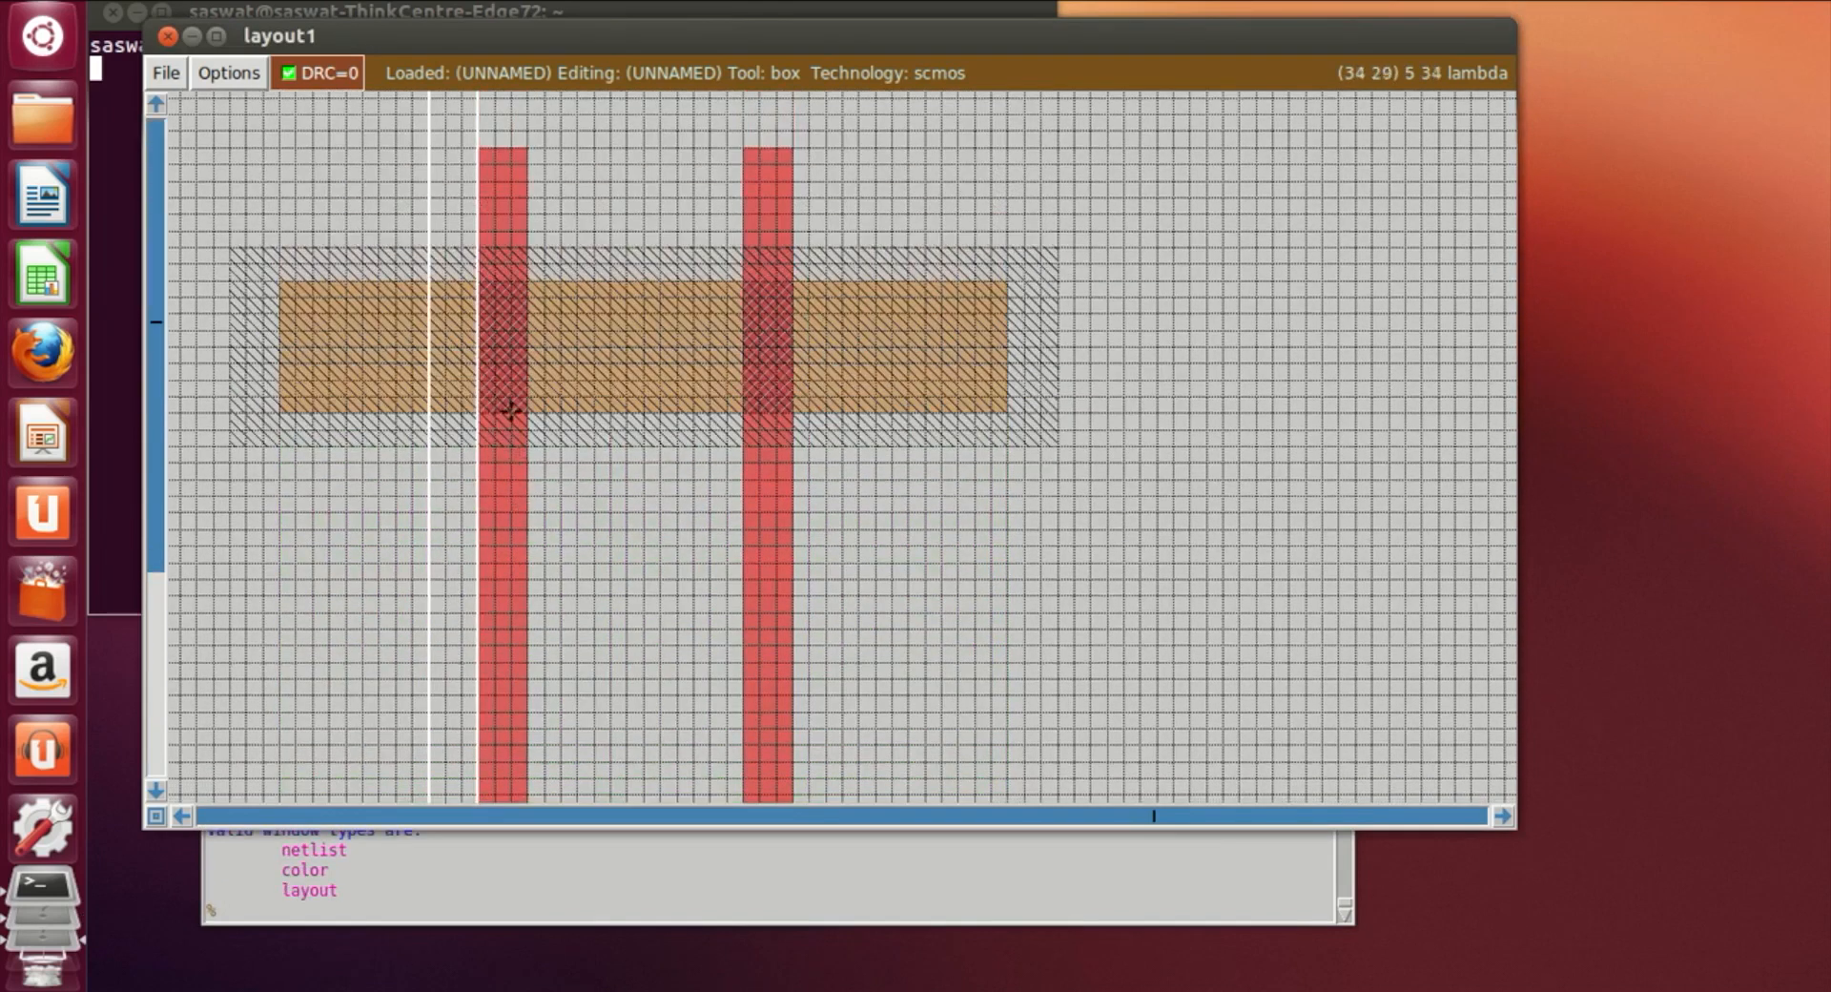
{"action": "left_click", "coordinate": [511, 346]}
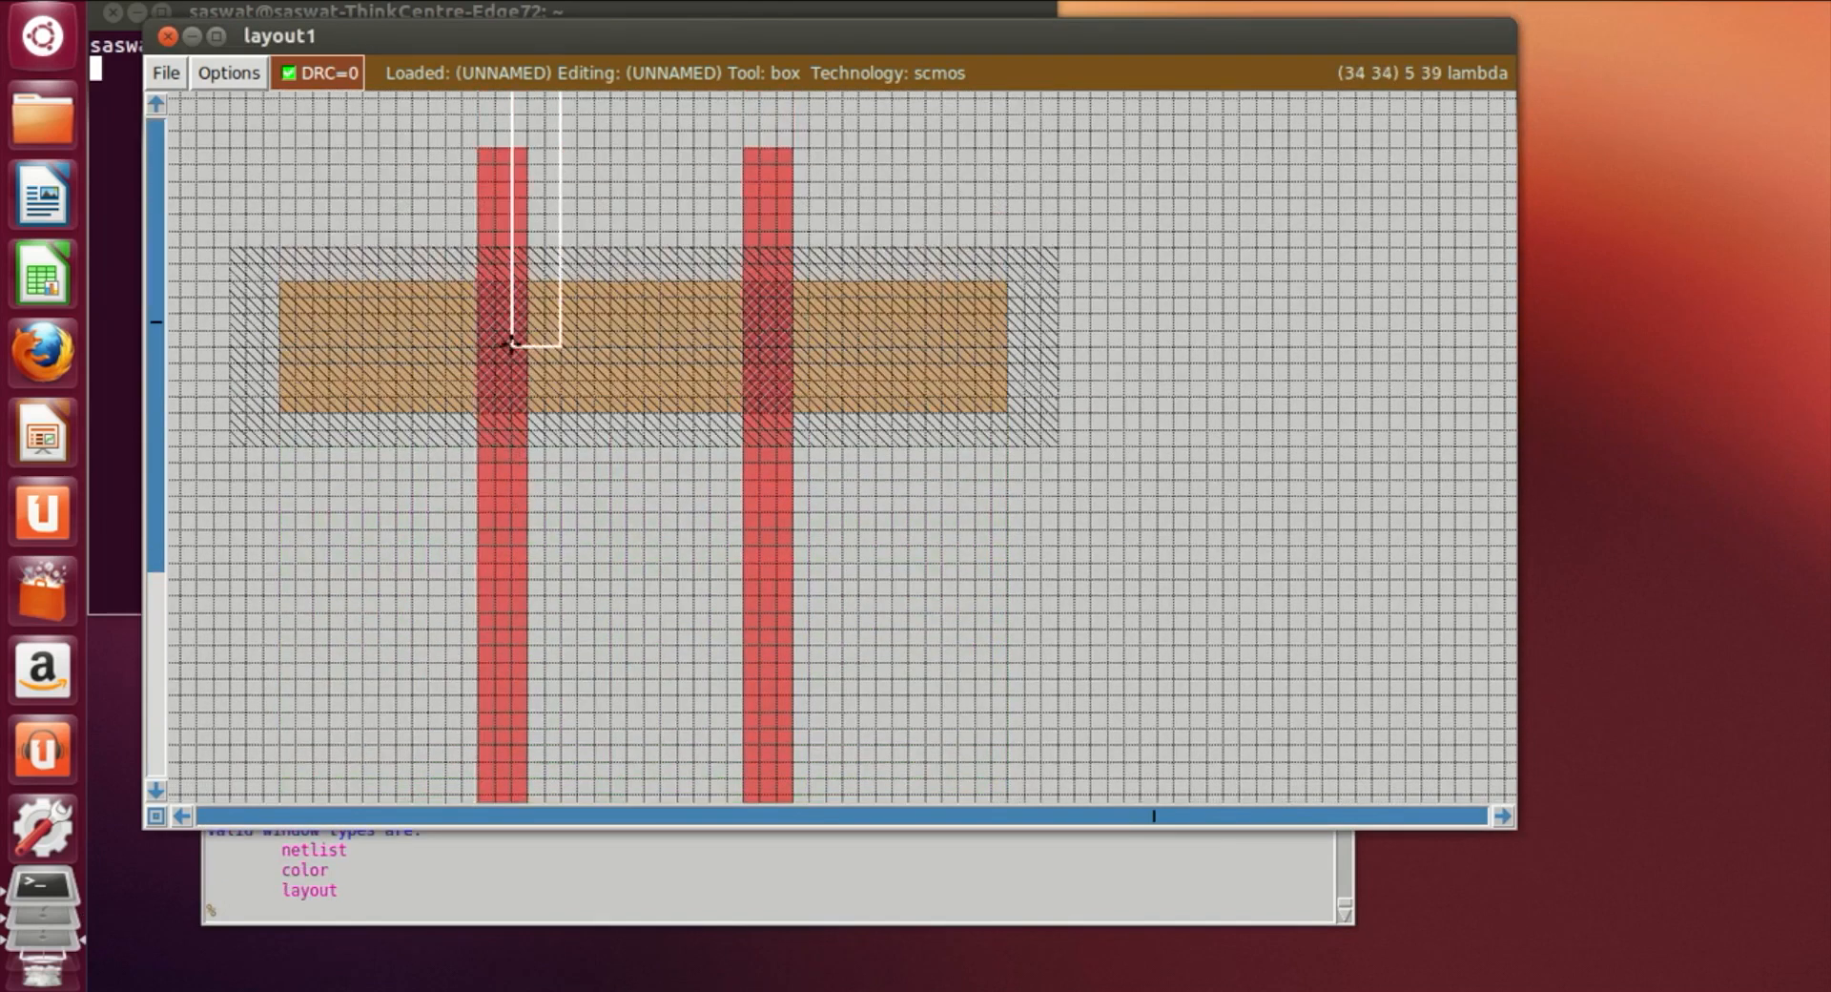
{"action": "left_click", "coordinate": [376, 362]}
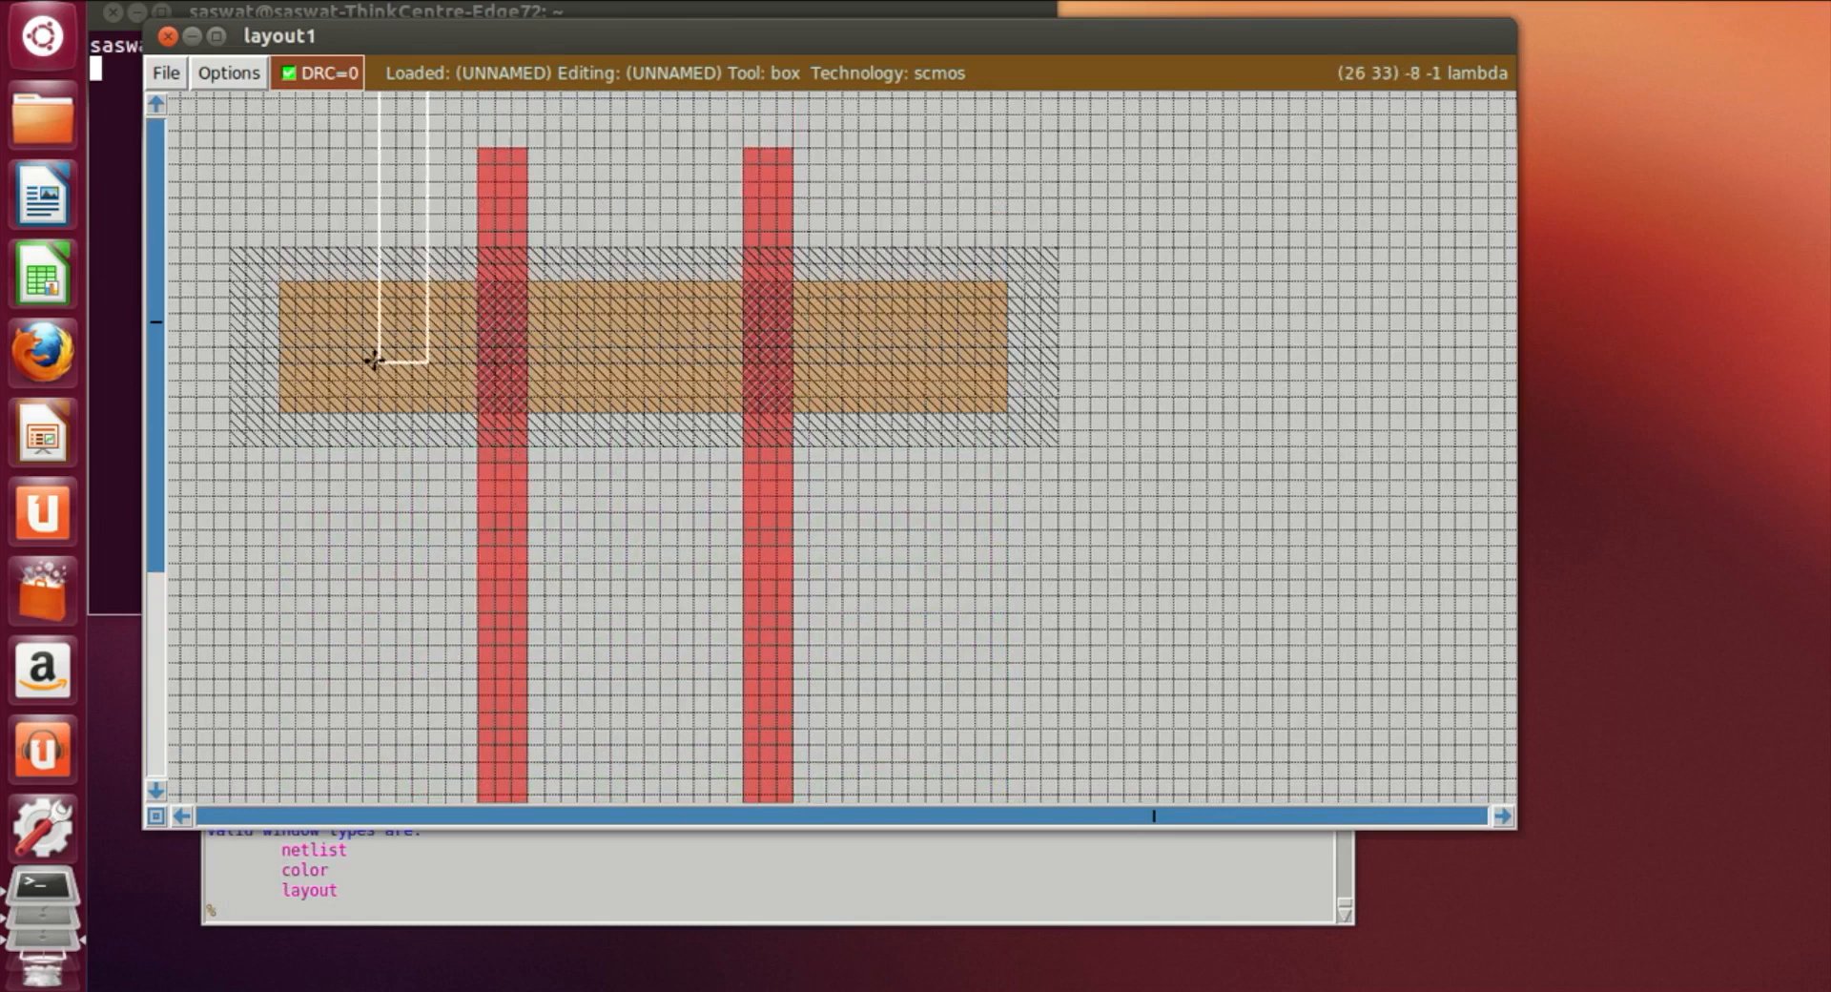
{"action": "left_click", "coordinate": [577, 370]}
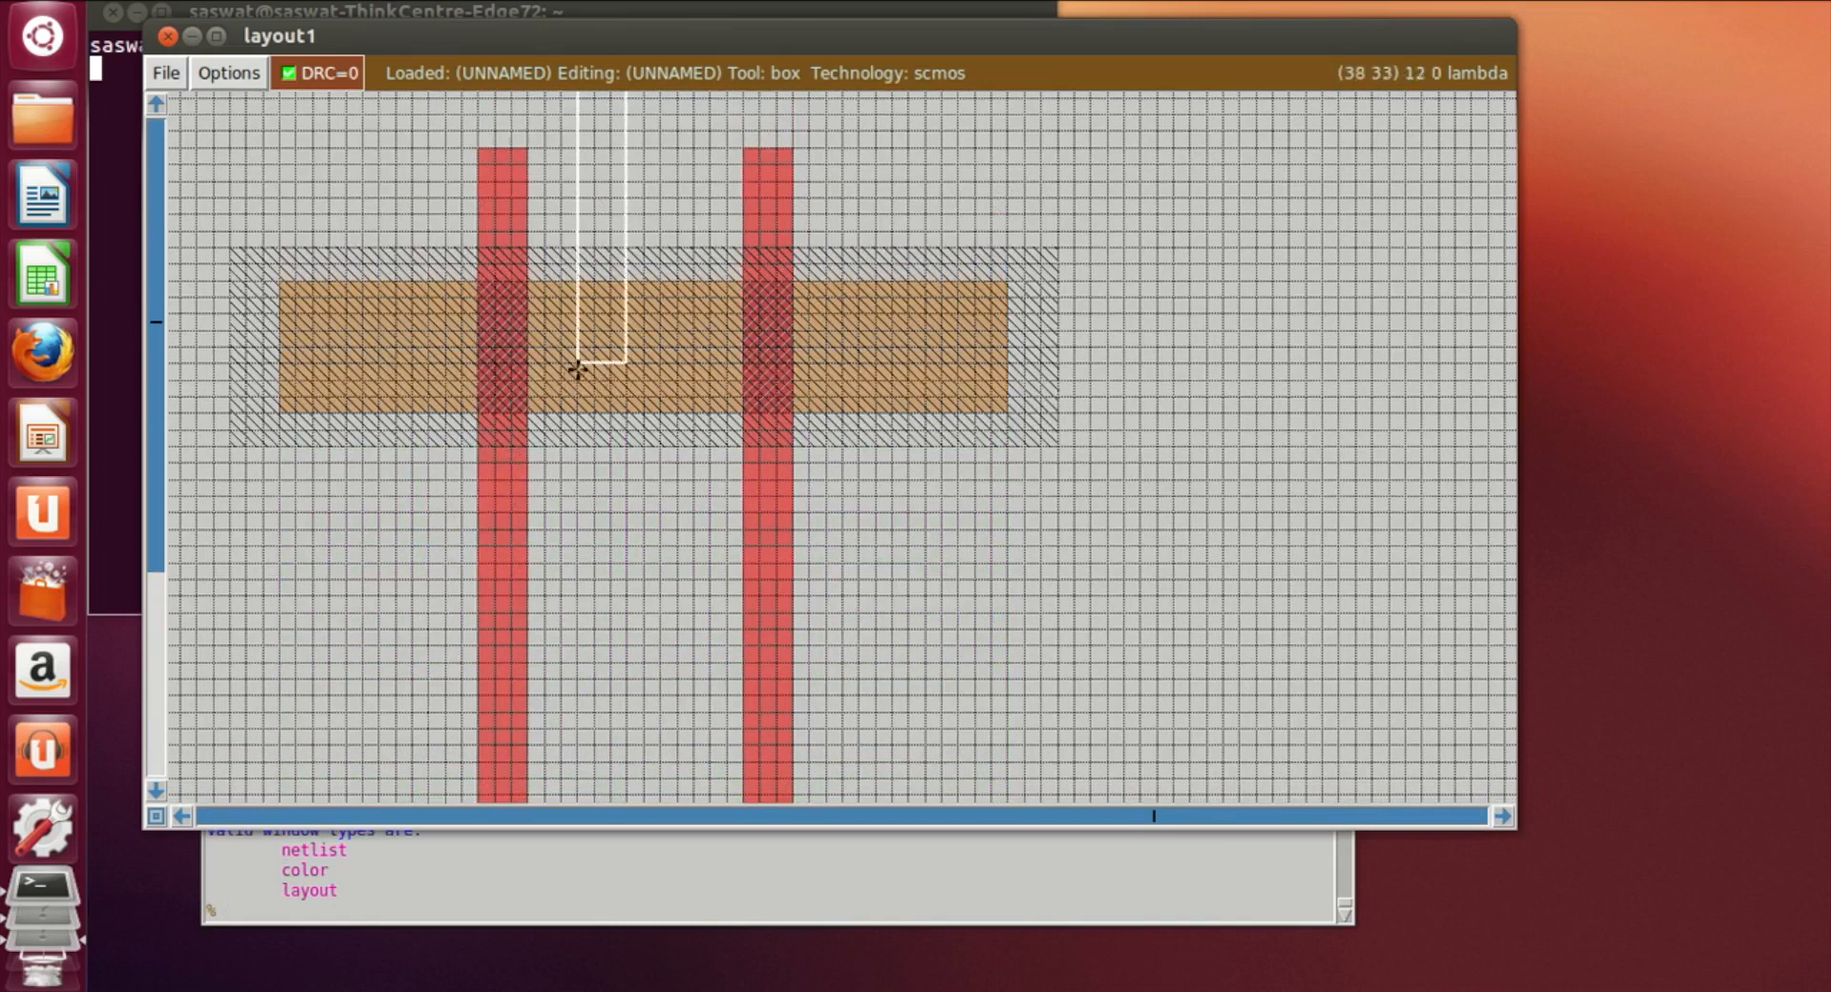
{"action": "left_click", "coordinate": [717, 370]}
{"action": "left_click", "coordinate": [942, 366]}
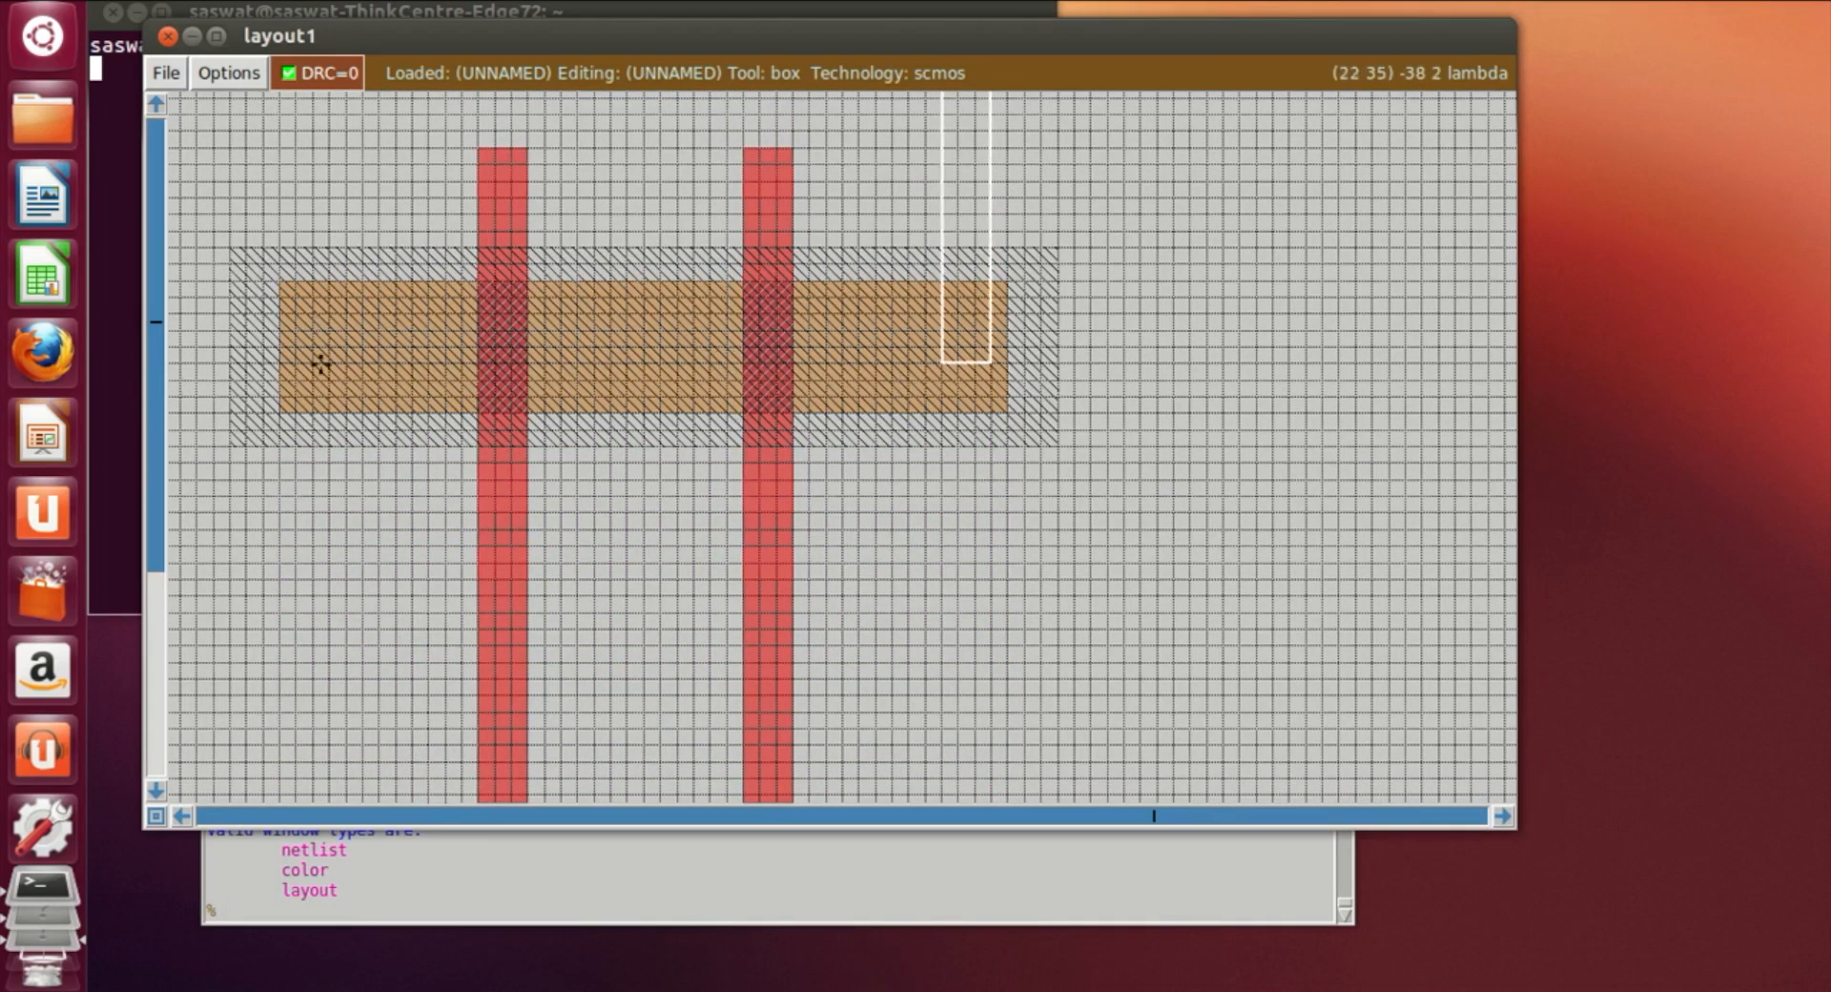
Define a box about 5 by 22 lambda from inside the p-diffusion, left of the first poly, to above the n-well and paint it with m1
{"action": "left_click", "coordinate": [334, 374]}
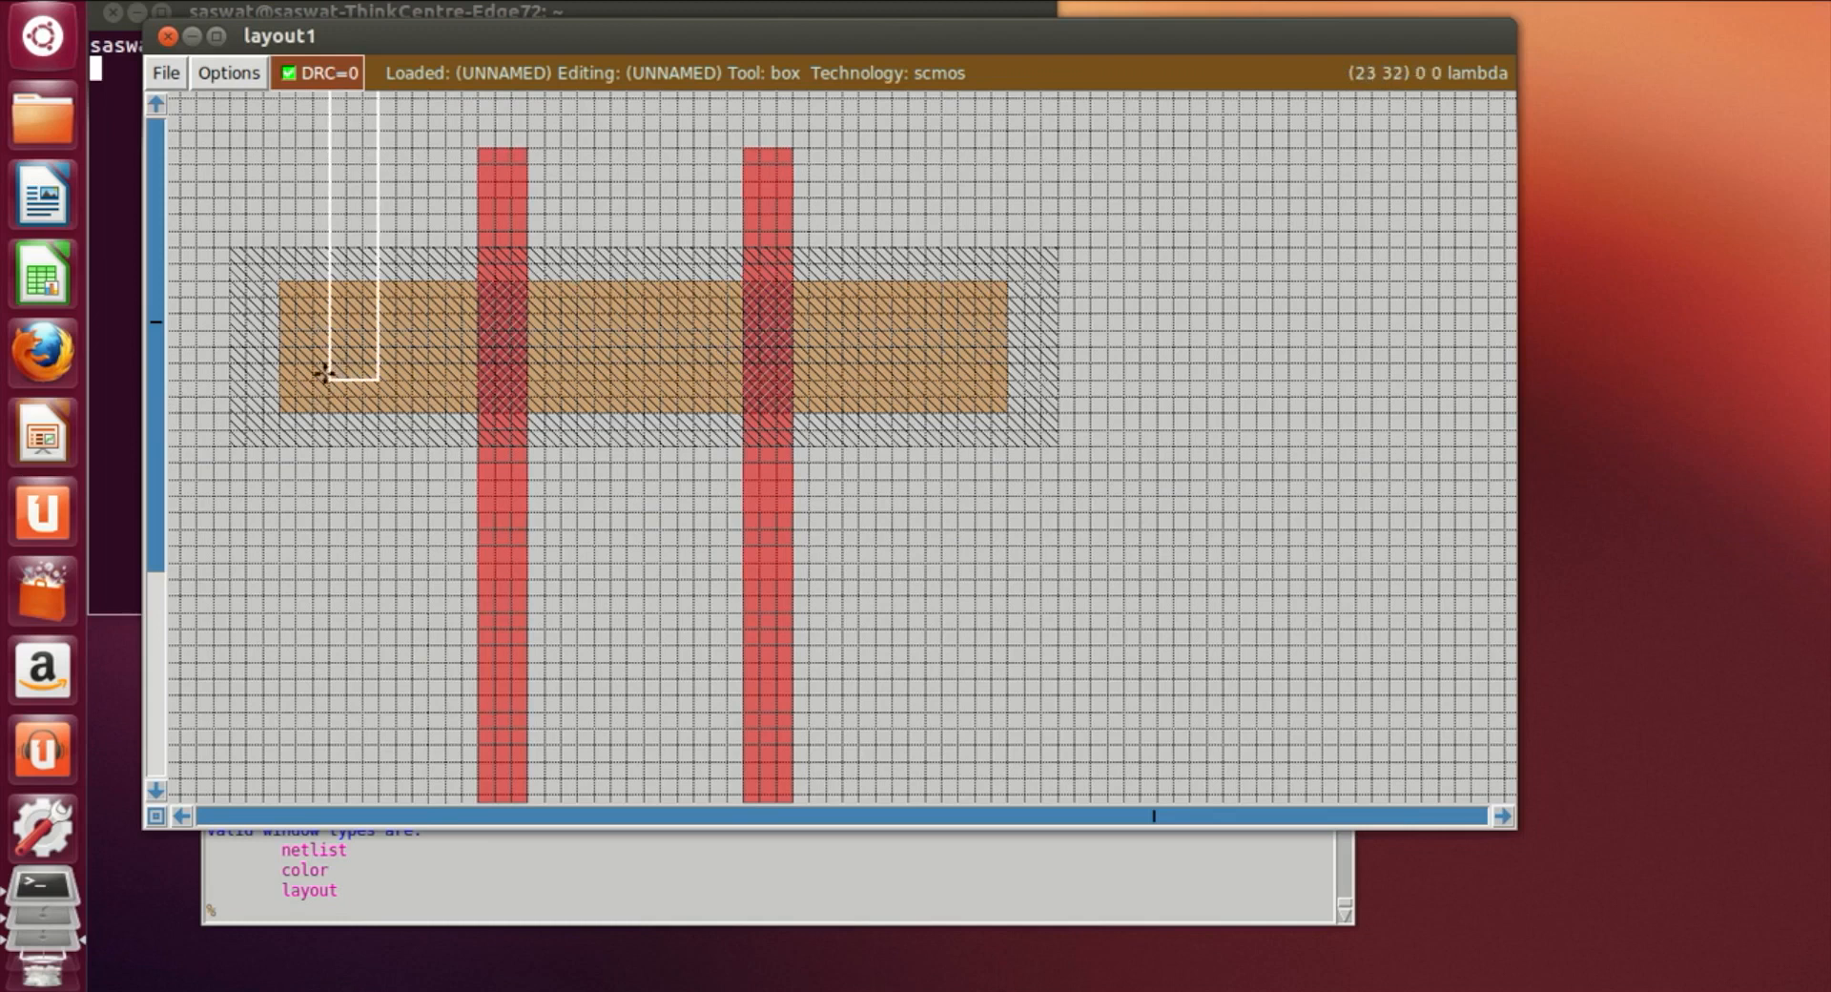
{"action": "right_click_drag", "start_coordinate": [412, 375], "coordinate": [417, 131]}
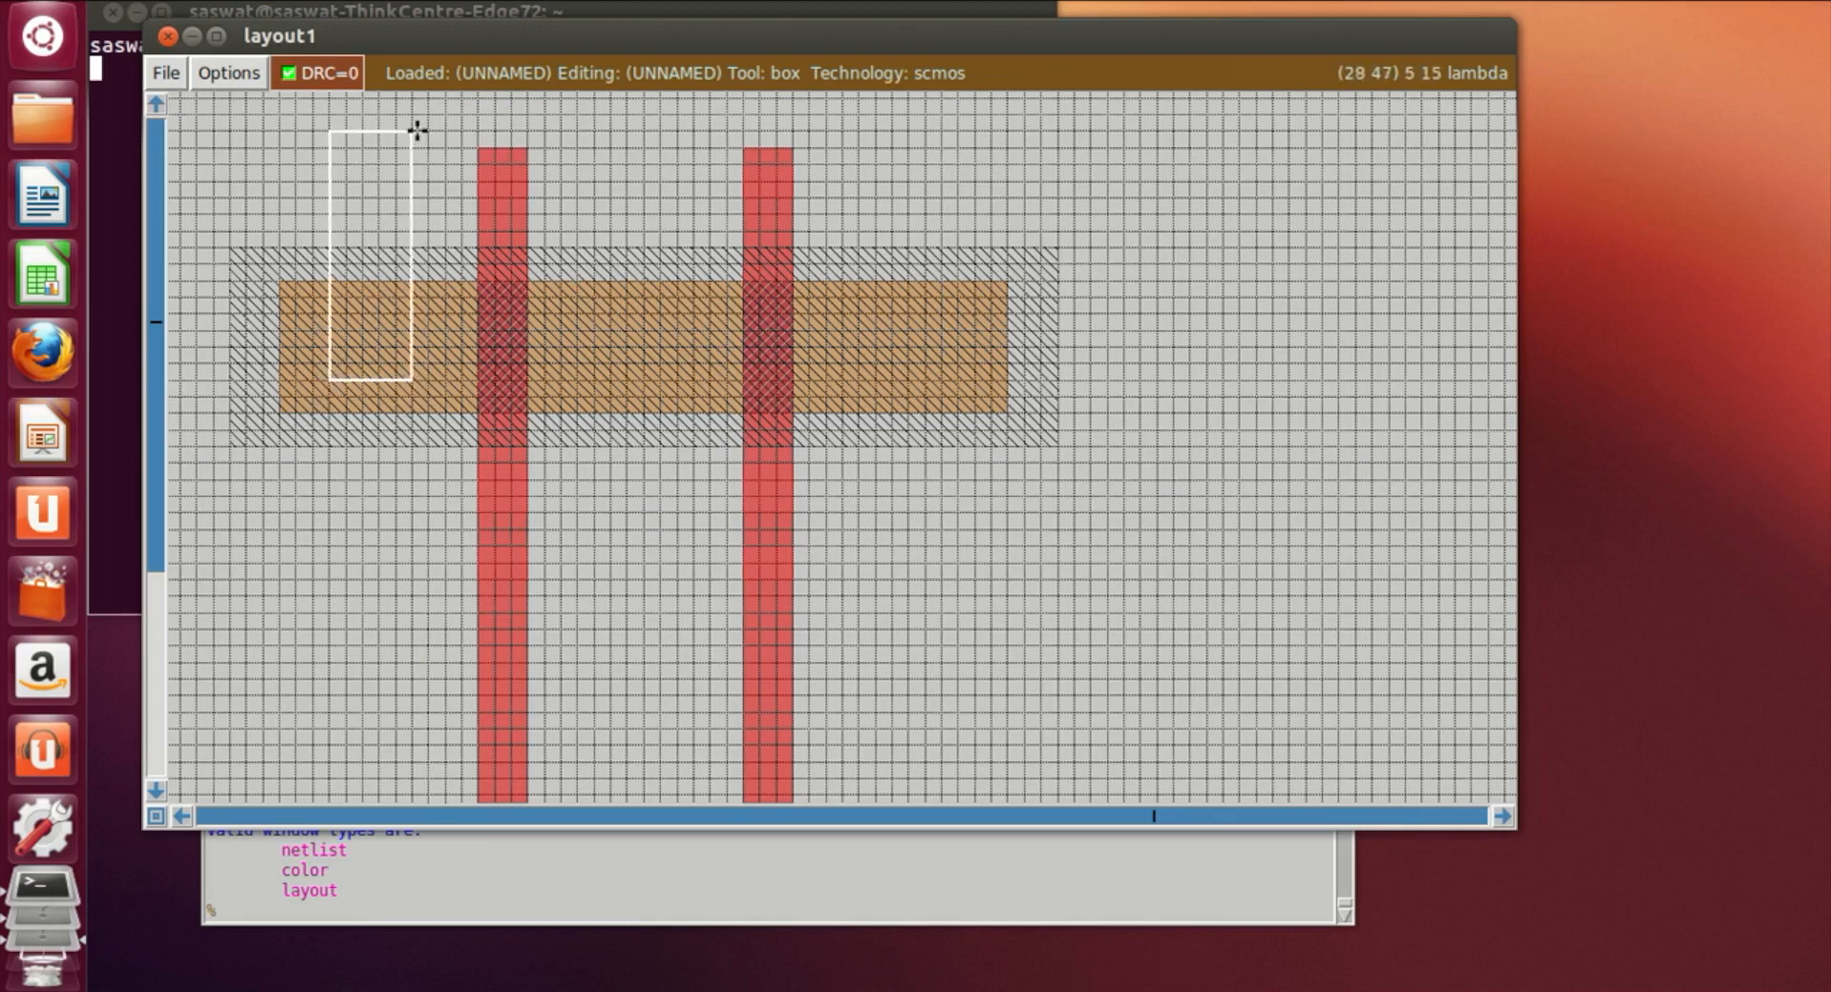
{"action": "scroll", "coordinate": [413, 129], "scroll_direction": "up", "scroll_amount": 1}
{"action": "right_click", "coordinate": [413, 128]}
{"action": "right_click", "coordinate": [407, 106]}
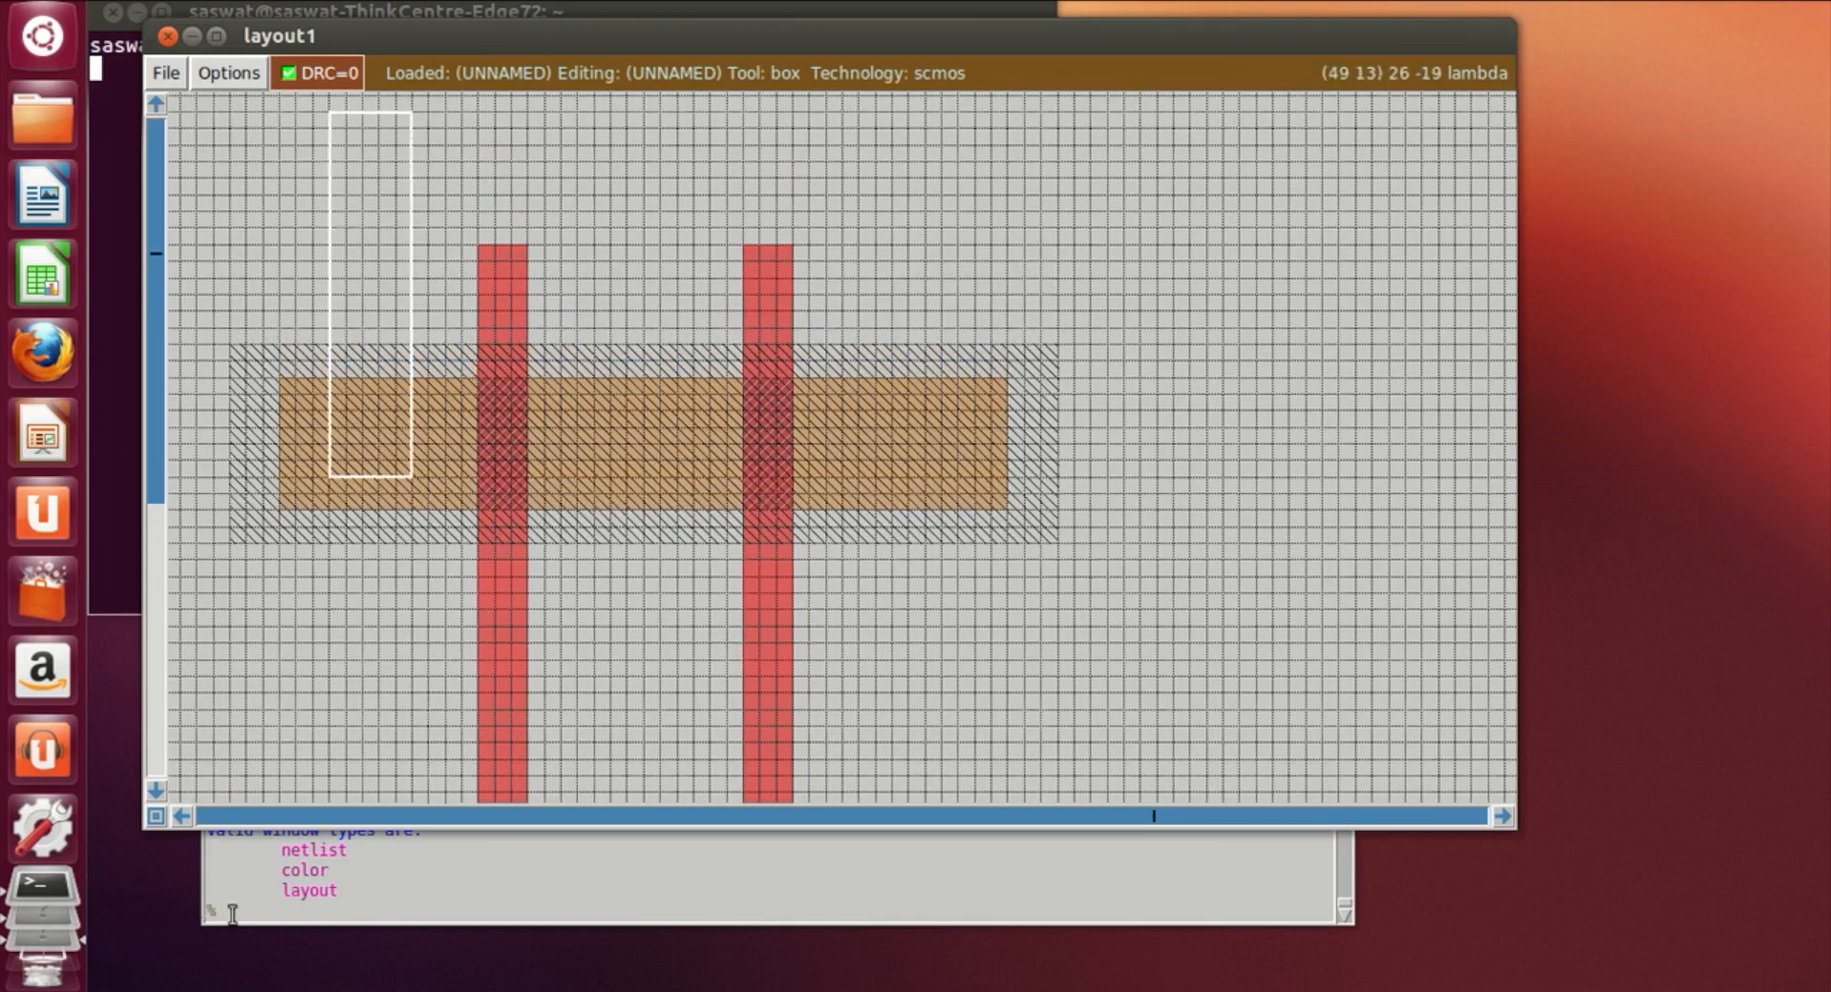
{"action": "left_click", "coordinate": [229, 912]}
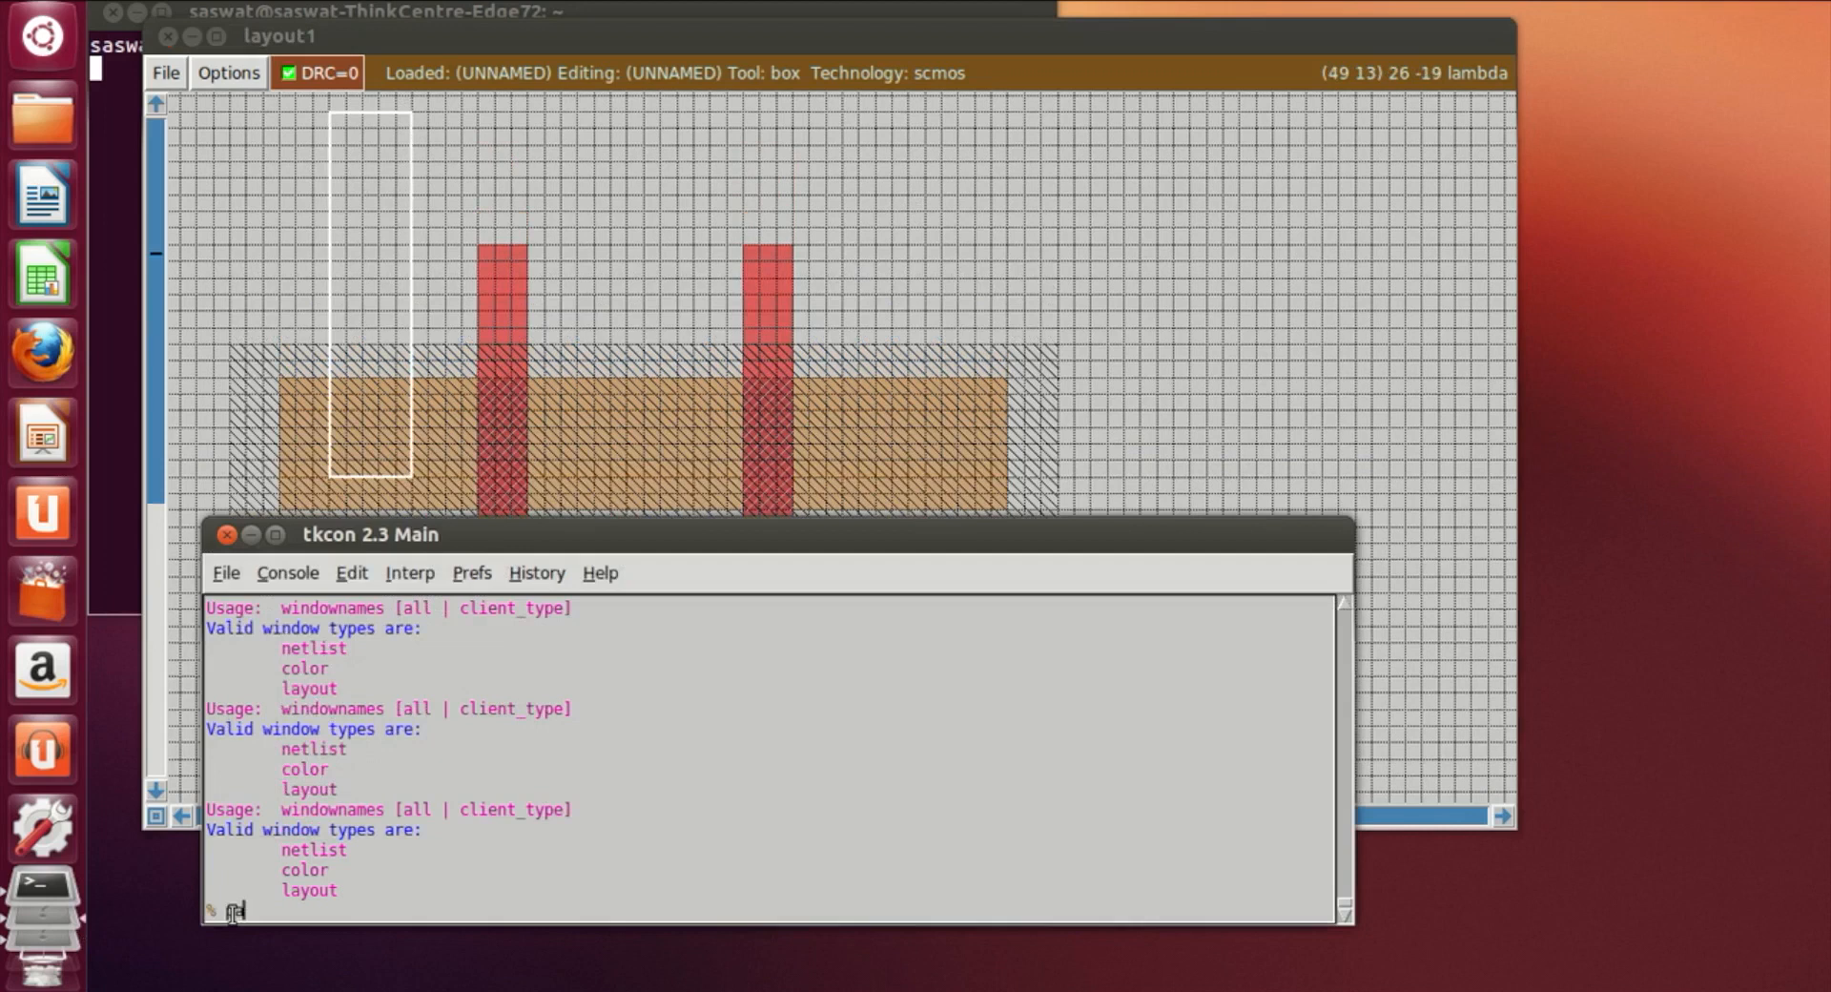
{"action": "type", "text": "paint m1"}
{"action": "key", "text": "Return"}
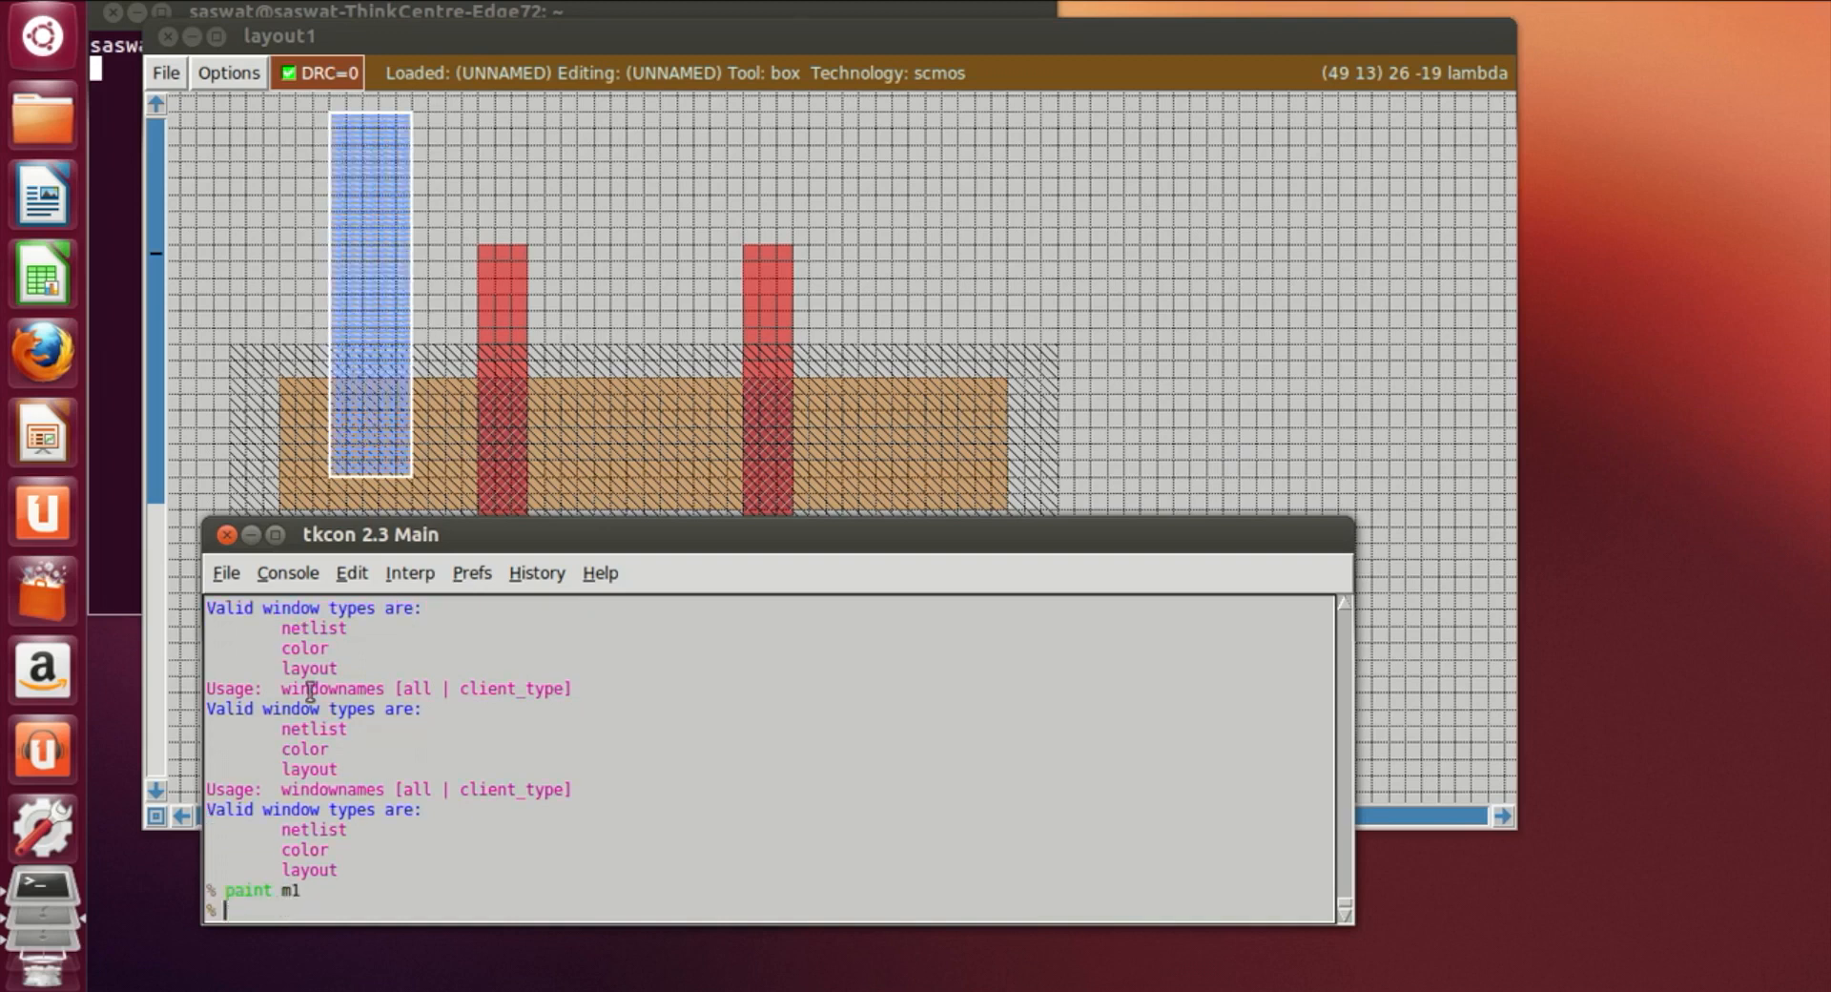
Define a box about 46 by 5 lambda extending right from the upper end of the vertical metal strip and paint it with m1
{"action": "left_click_drag", "start_coordinate": [406, 114], "coordinate": [1175, 194]}
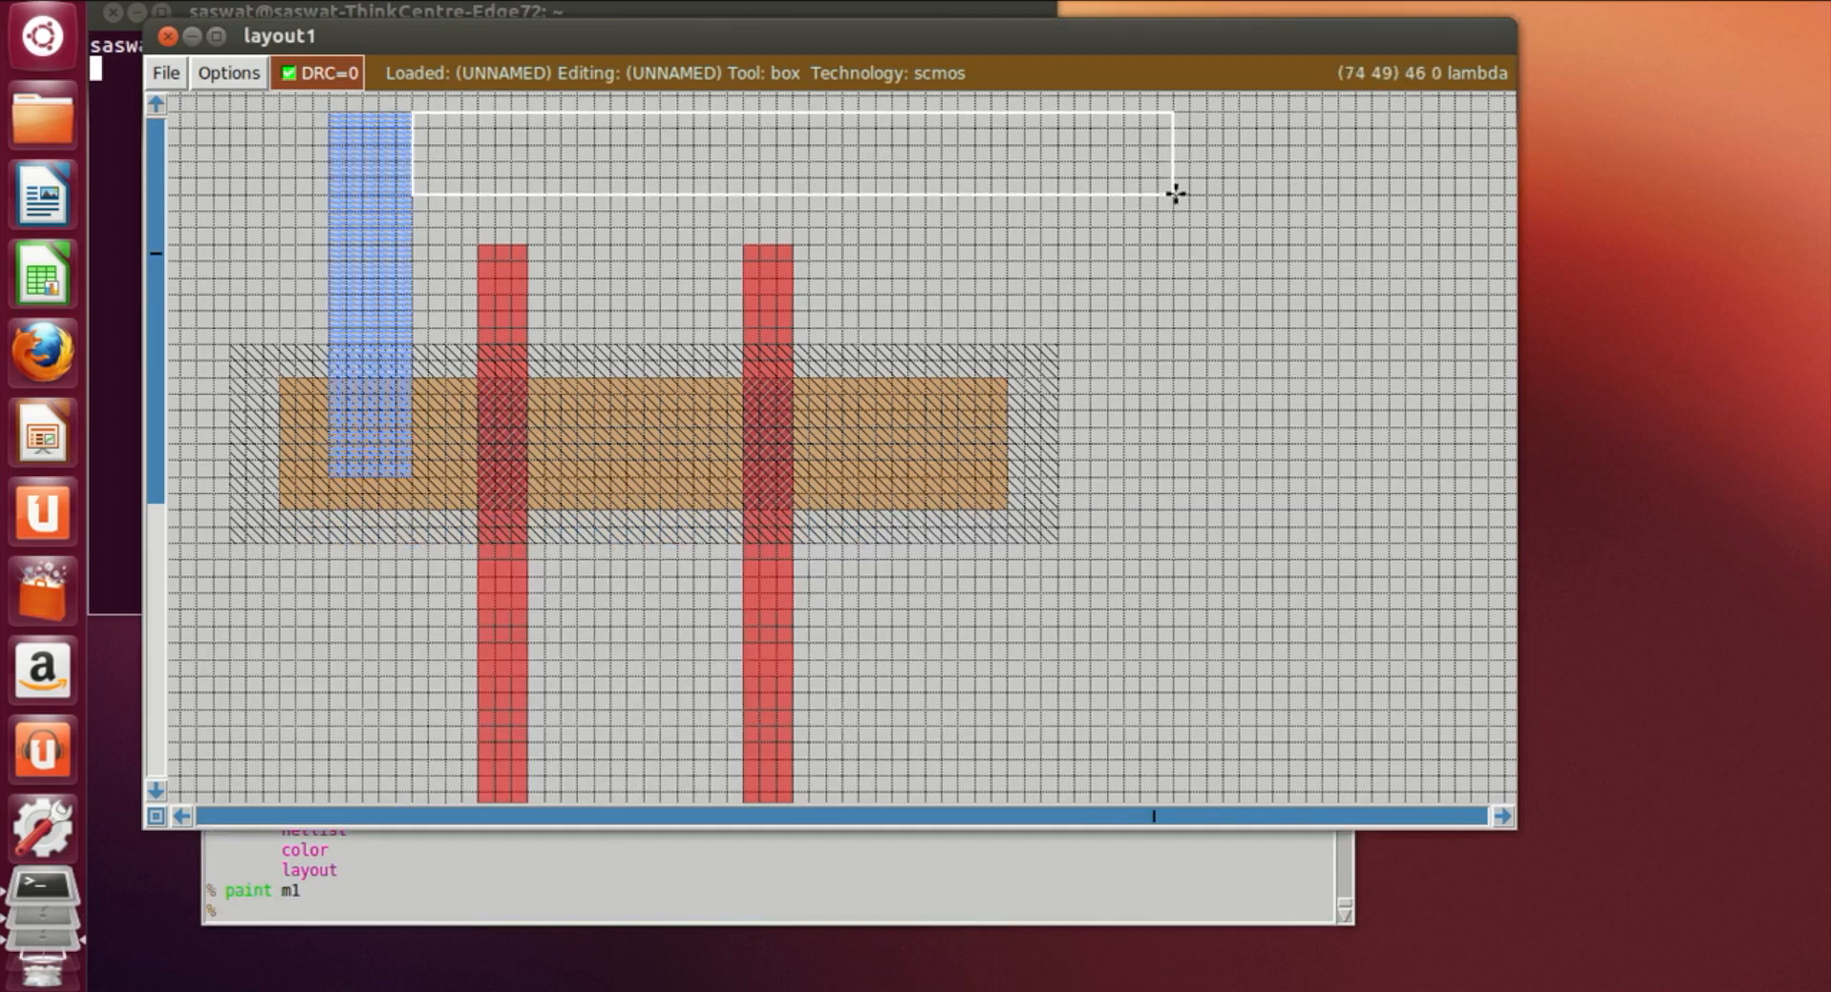
{"action": "left_click", "coordinate": [554, 912]}
{"action": "type", "text": "paint"}
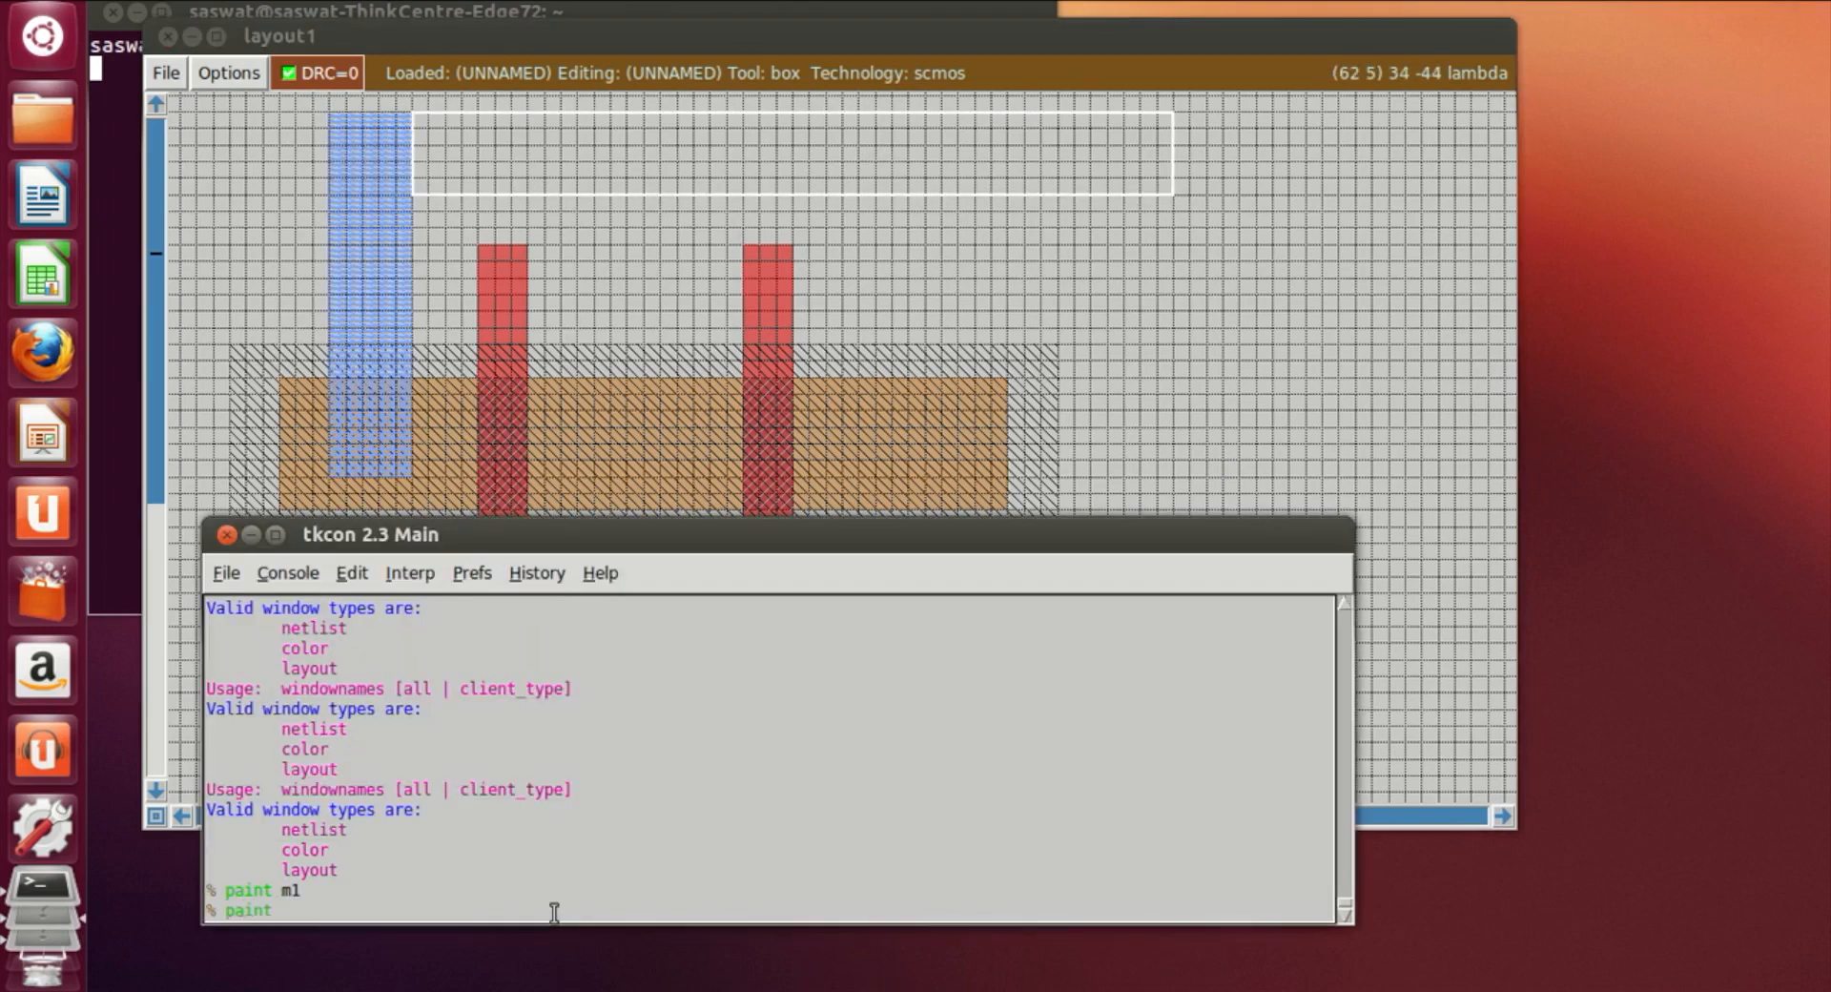
{"action": "type", "text": " m1"}
{"action": "key", "text": "Return"}
Place the same 46 by 5 lambda box about 5 lambda below the poly strips, starting 3 lambda inside the n-diffusion's left edge, and paint it with m1
{"action": "left_click", "coordinate": [1187, 327]}
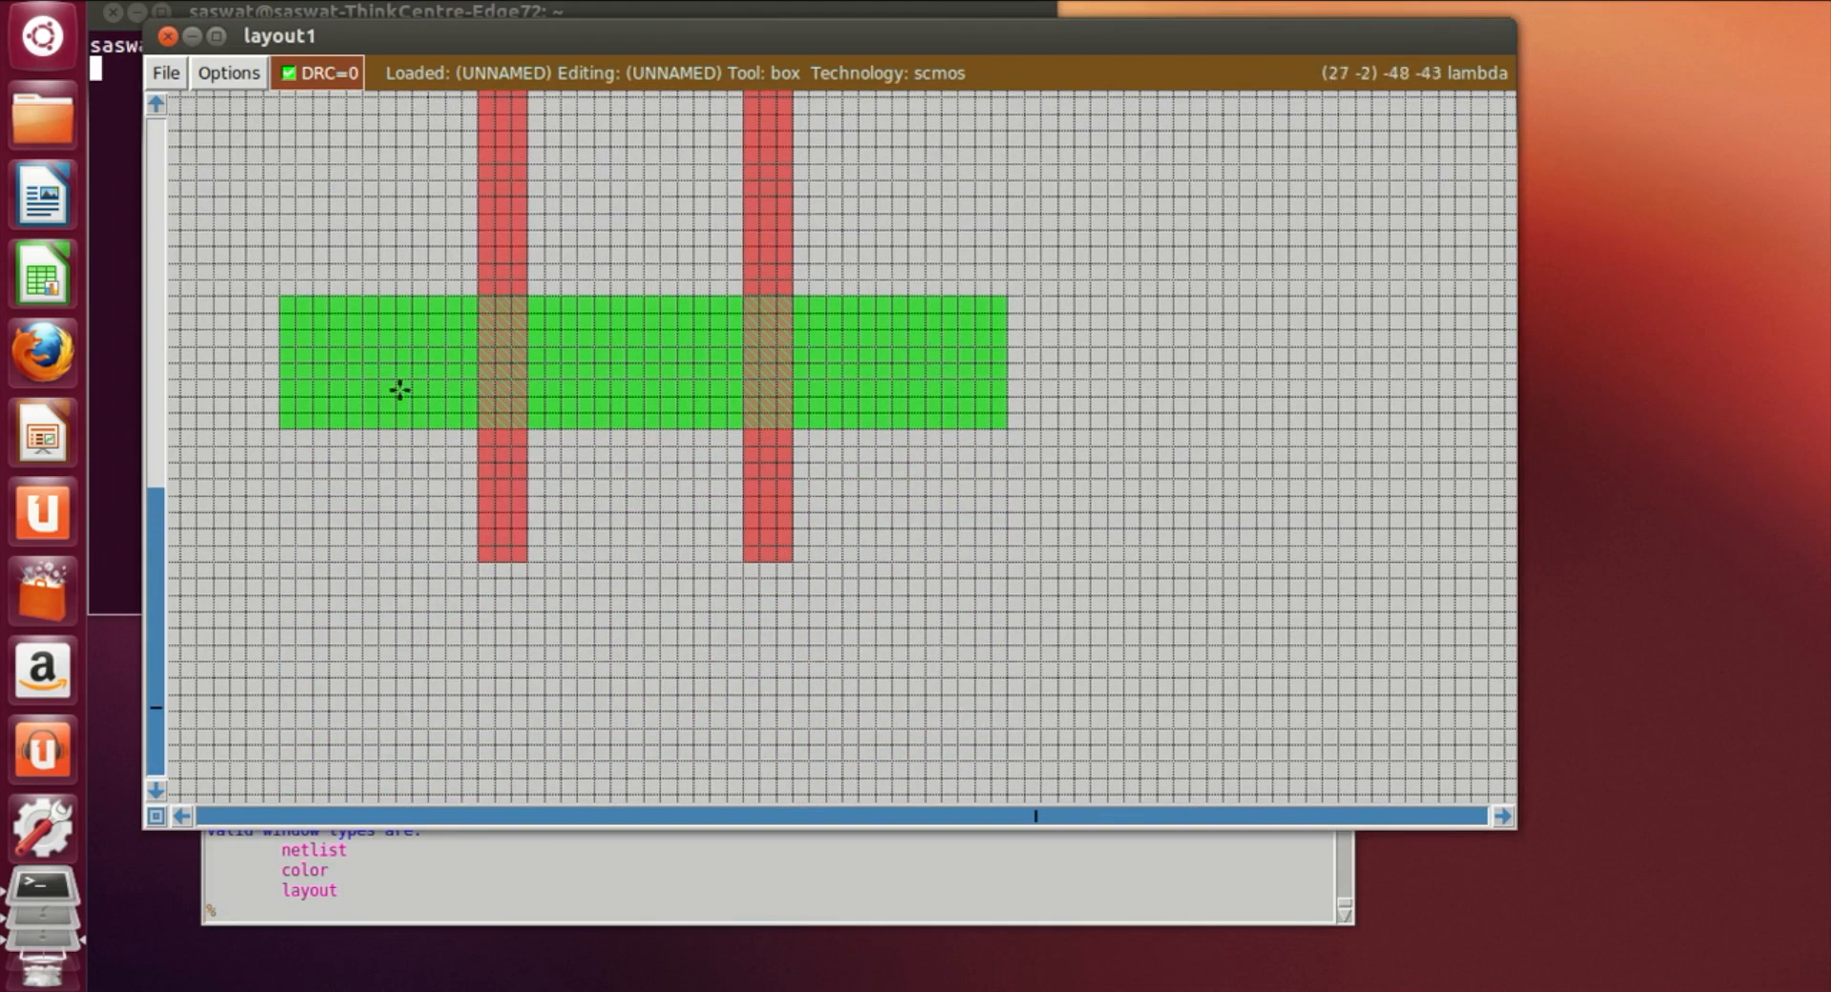
{"action": "left_click", "coordinate": [327, 329]}
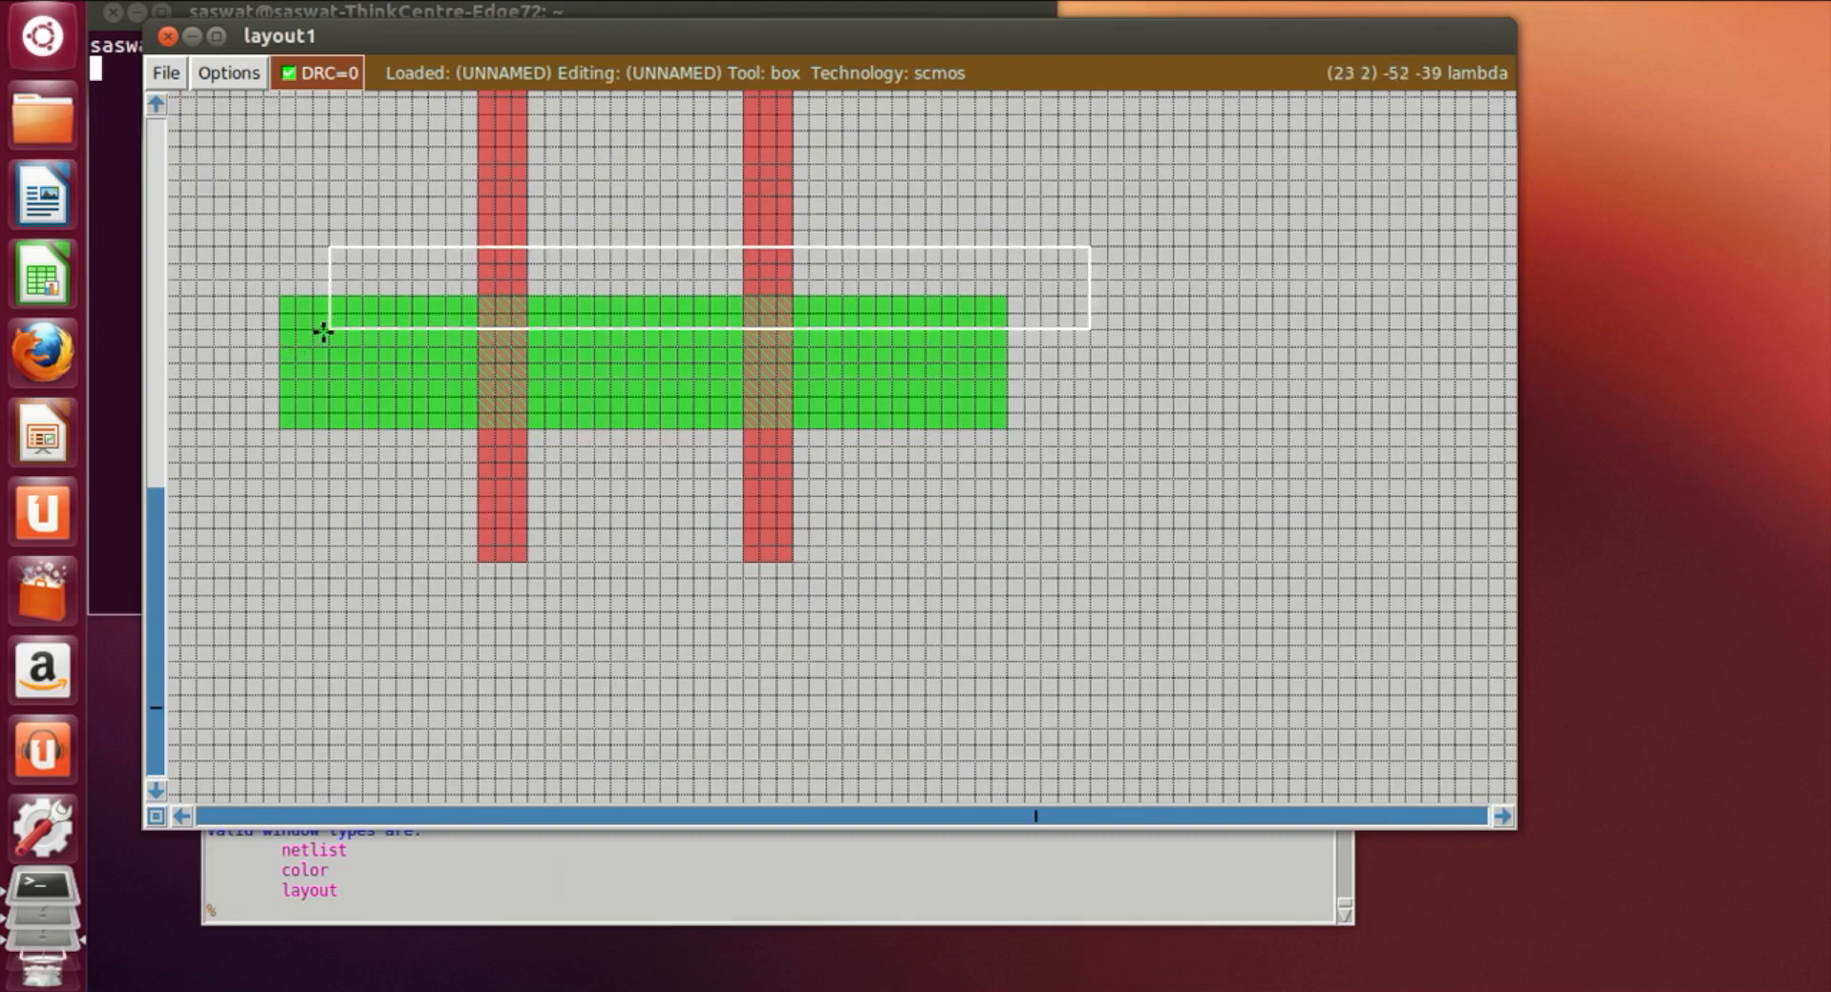
{"action": "left_click", "coordinate": [400, 689]}
{"action": "left_click", "coordinate": [340, 727]}
{"action": "left_click", "coordinate": [324, 720]}
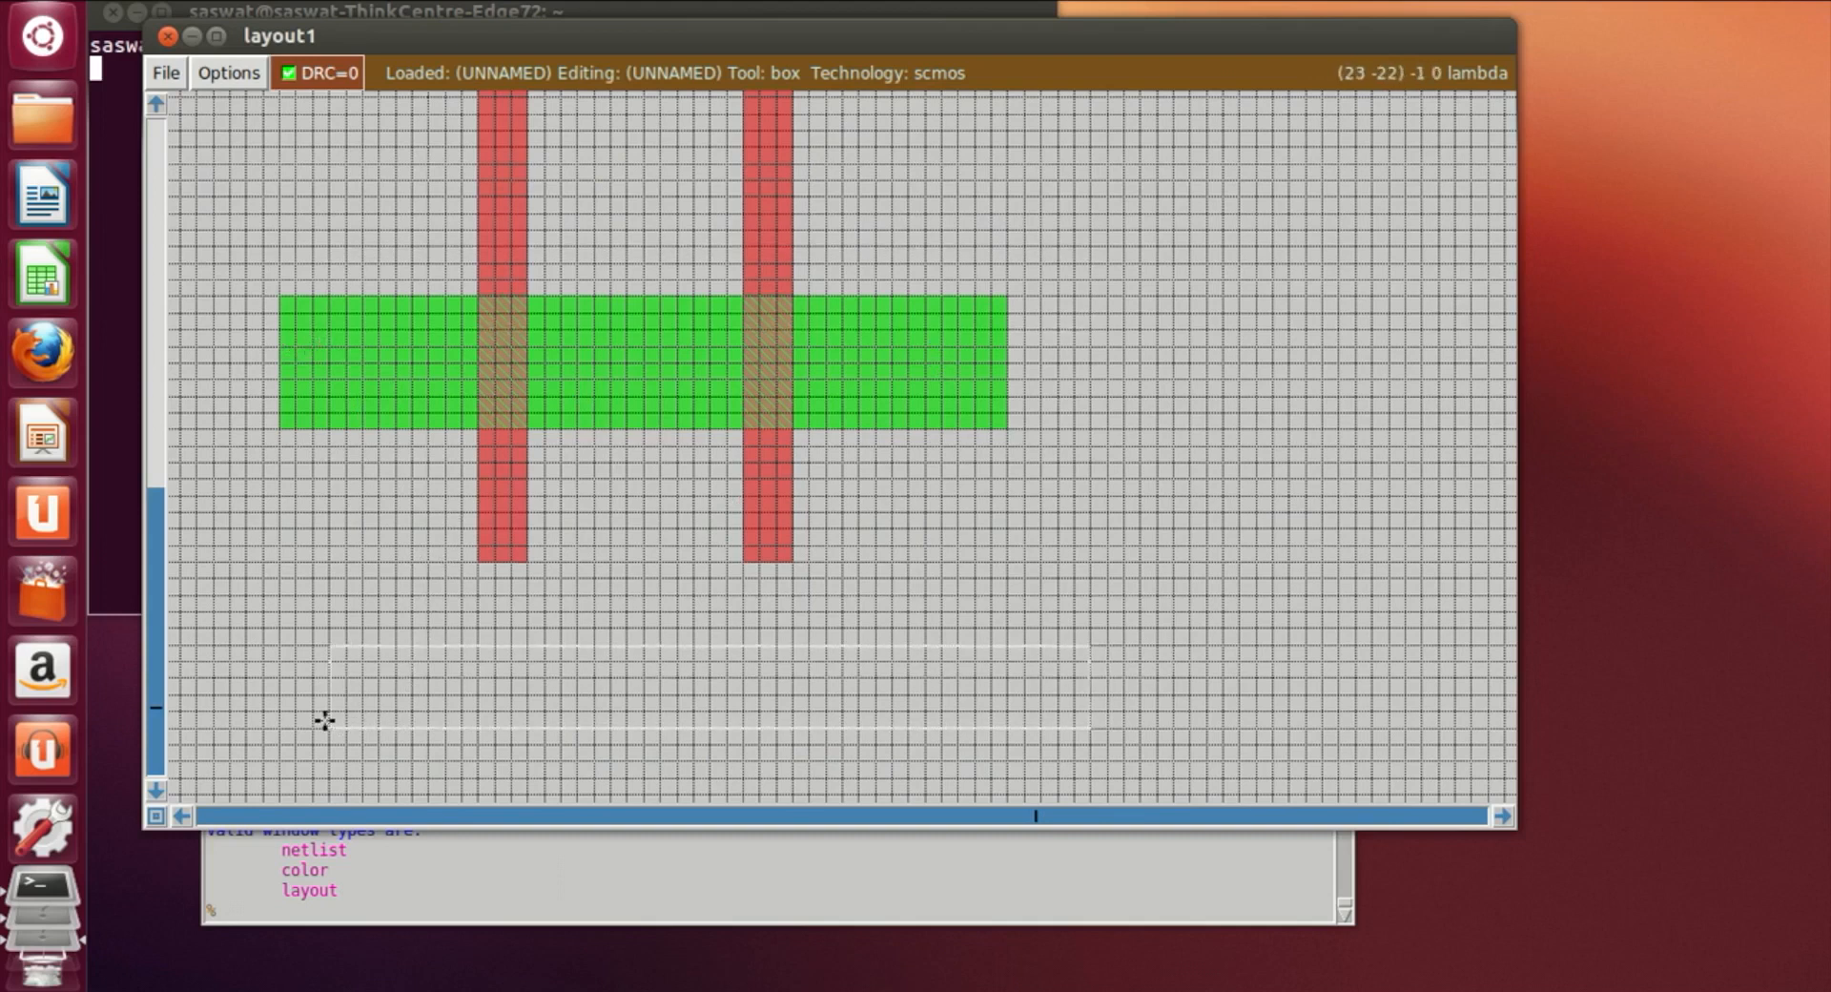
{"action": "left_click", "coordinate": [311, 907]}
{"action": "type", "text": "paint m1"}
{"action": "key", "text": "Return"}
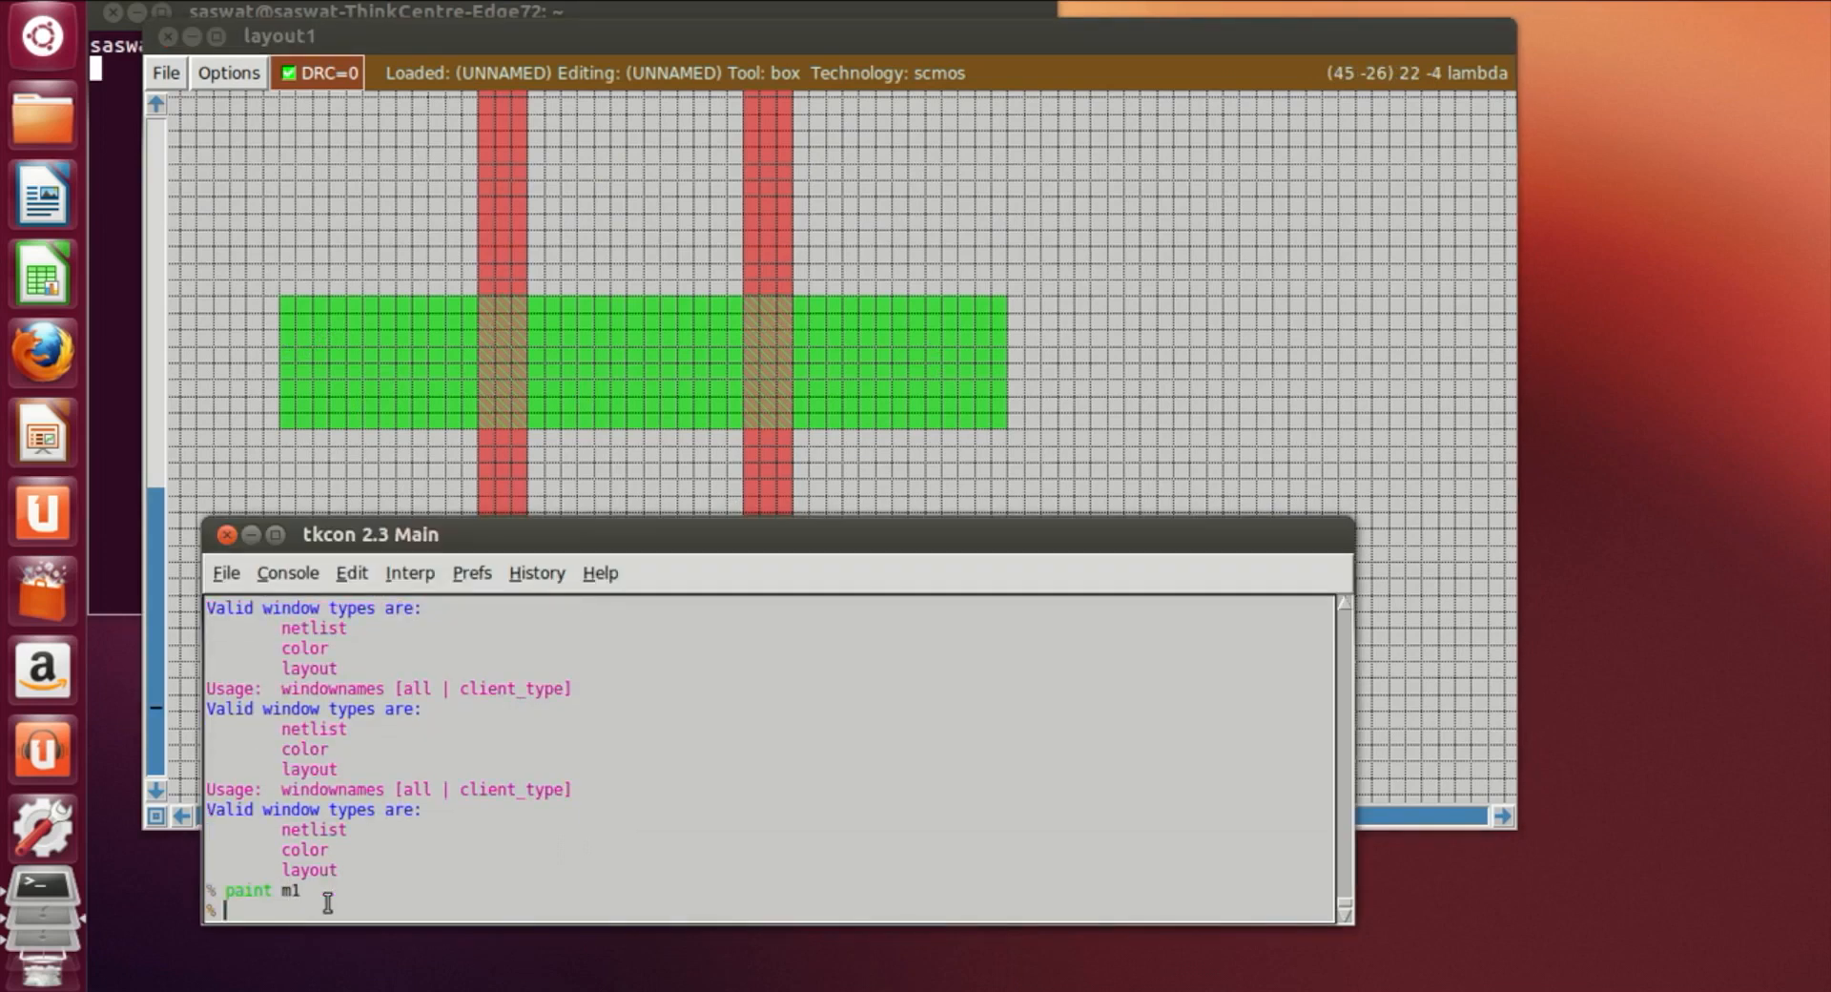
{"action": "left_click", "coordinate": [1593, 0]}
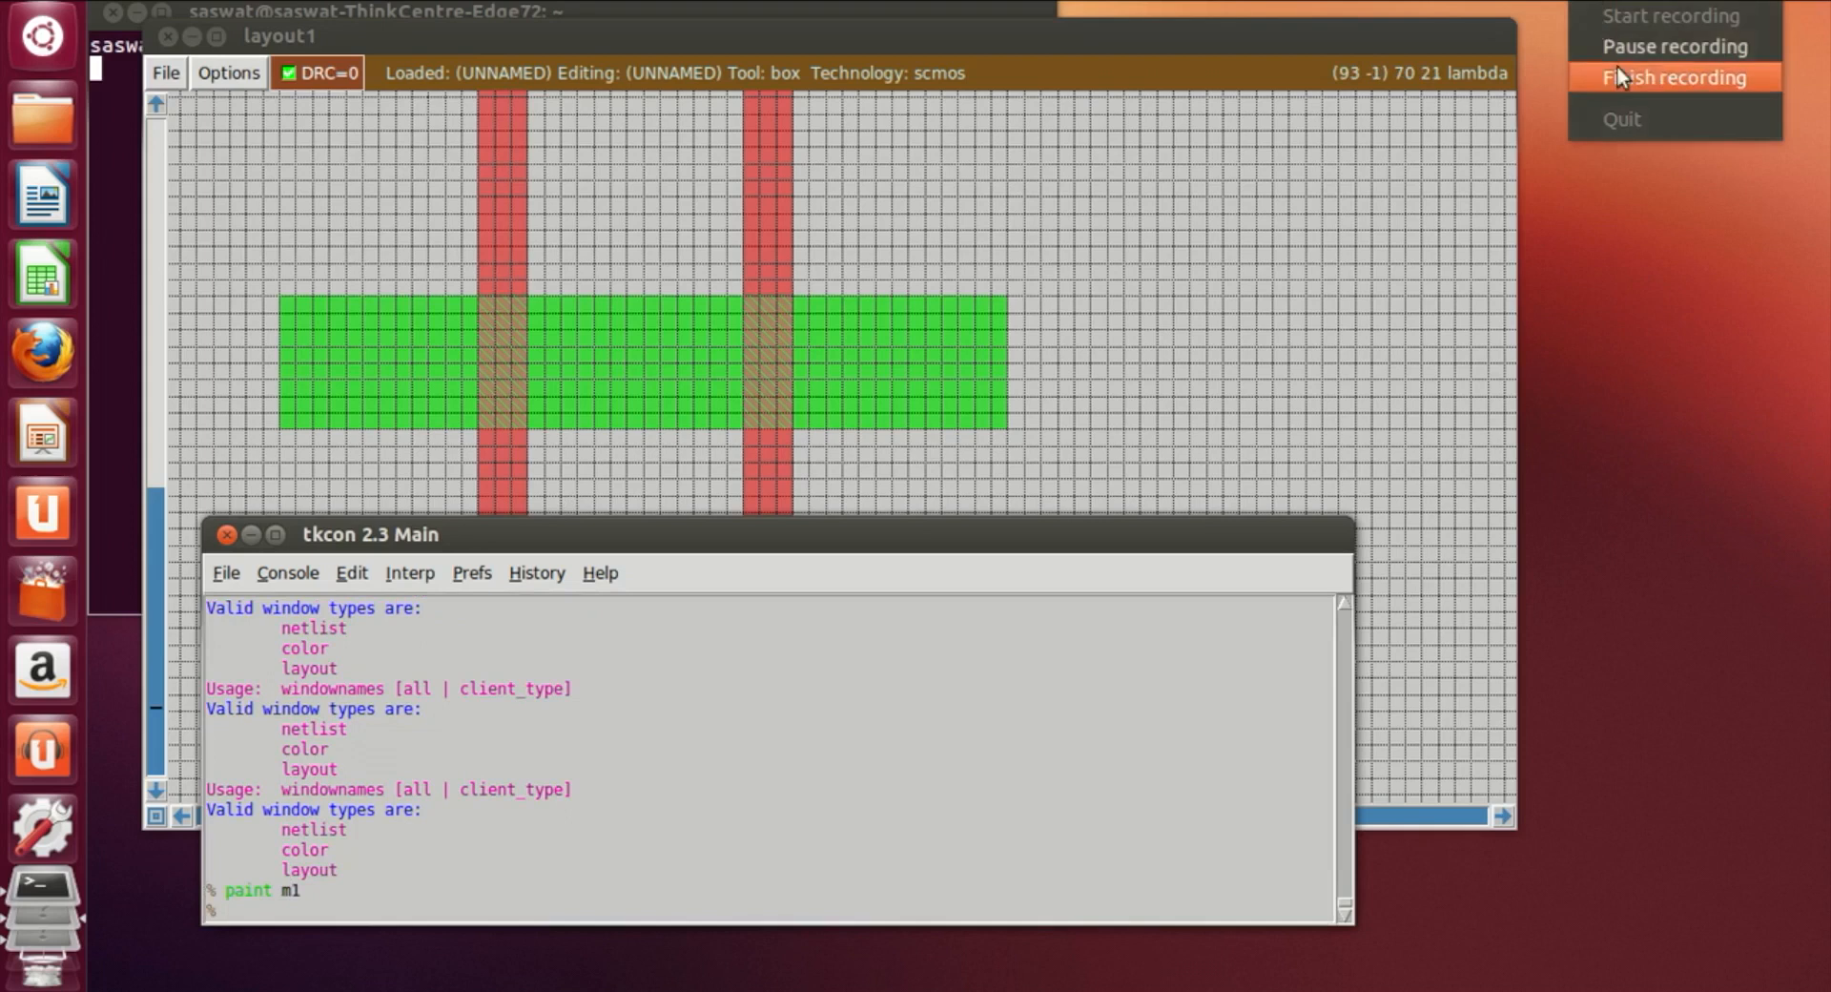
{"action": "left_click", "coordinate": [1627, 51]}
{"action": "left_click", "coordinate": [570, 497]}
{"action": "scroll", "coordinate": [570, 495], "scroll_direction": "down", "scroll_amount": 2}
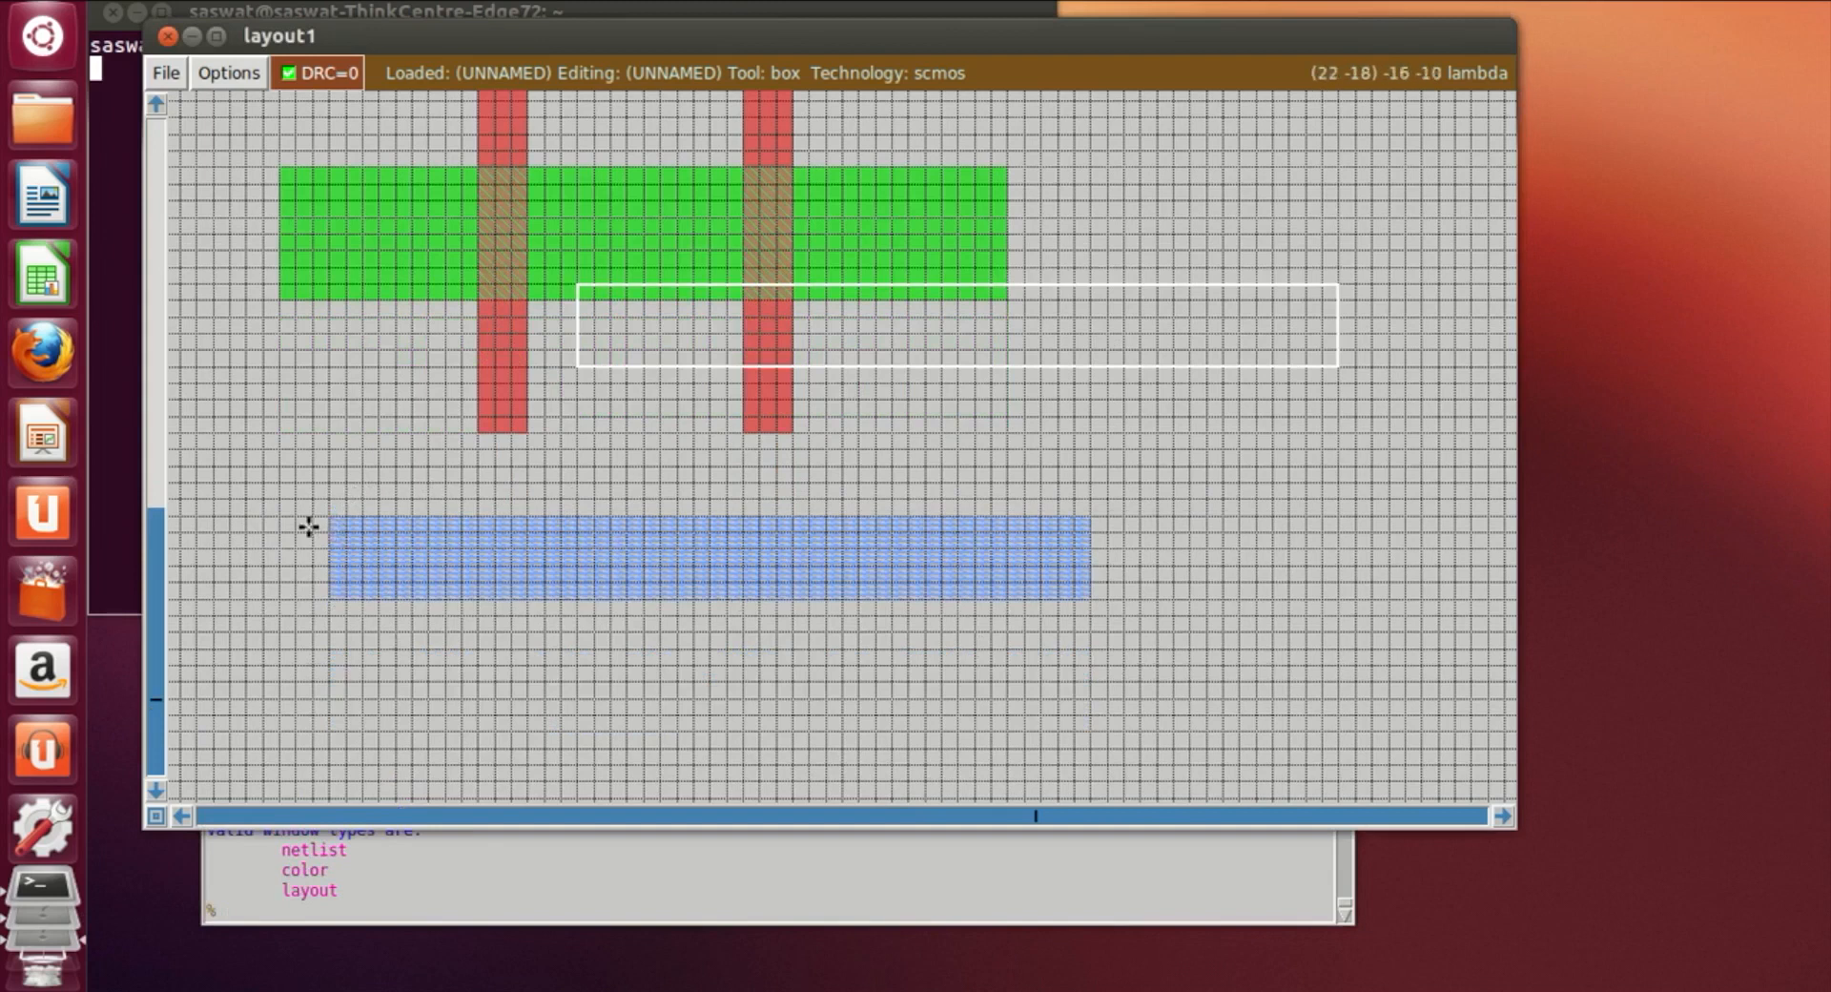
Define a box about 5 by 24 lambda from 2 lambda inside the n-diffusion's left edge to the lower metal rail's bottom and paint it with m1
{"action": "scroll", "coordinate": [336, 253], "scroll_direction": "up", "scroll_amount": 6}
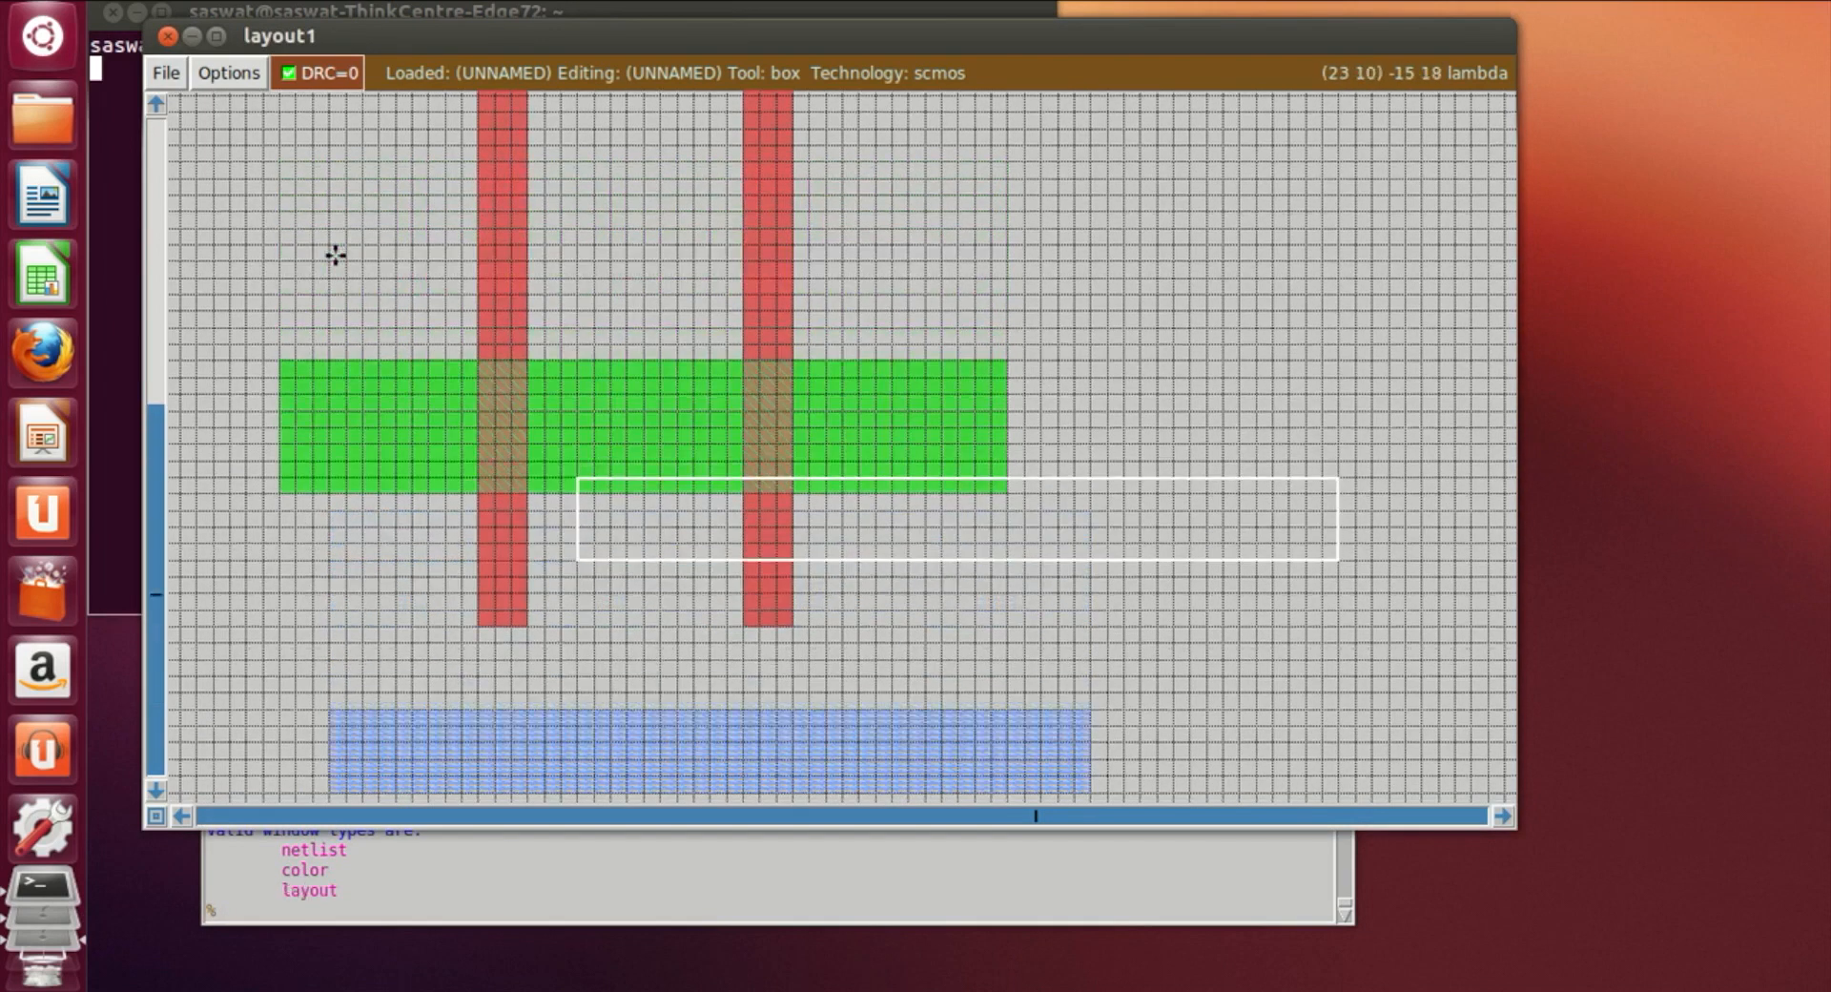
{"action": "scroll", "coordinate": [336, 254], "scroll_direction": "down", "scroll_amount": 3}
{"action": "left_click", "coordinate": [315, 393]}
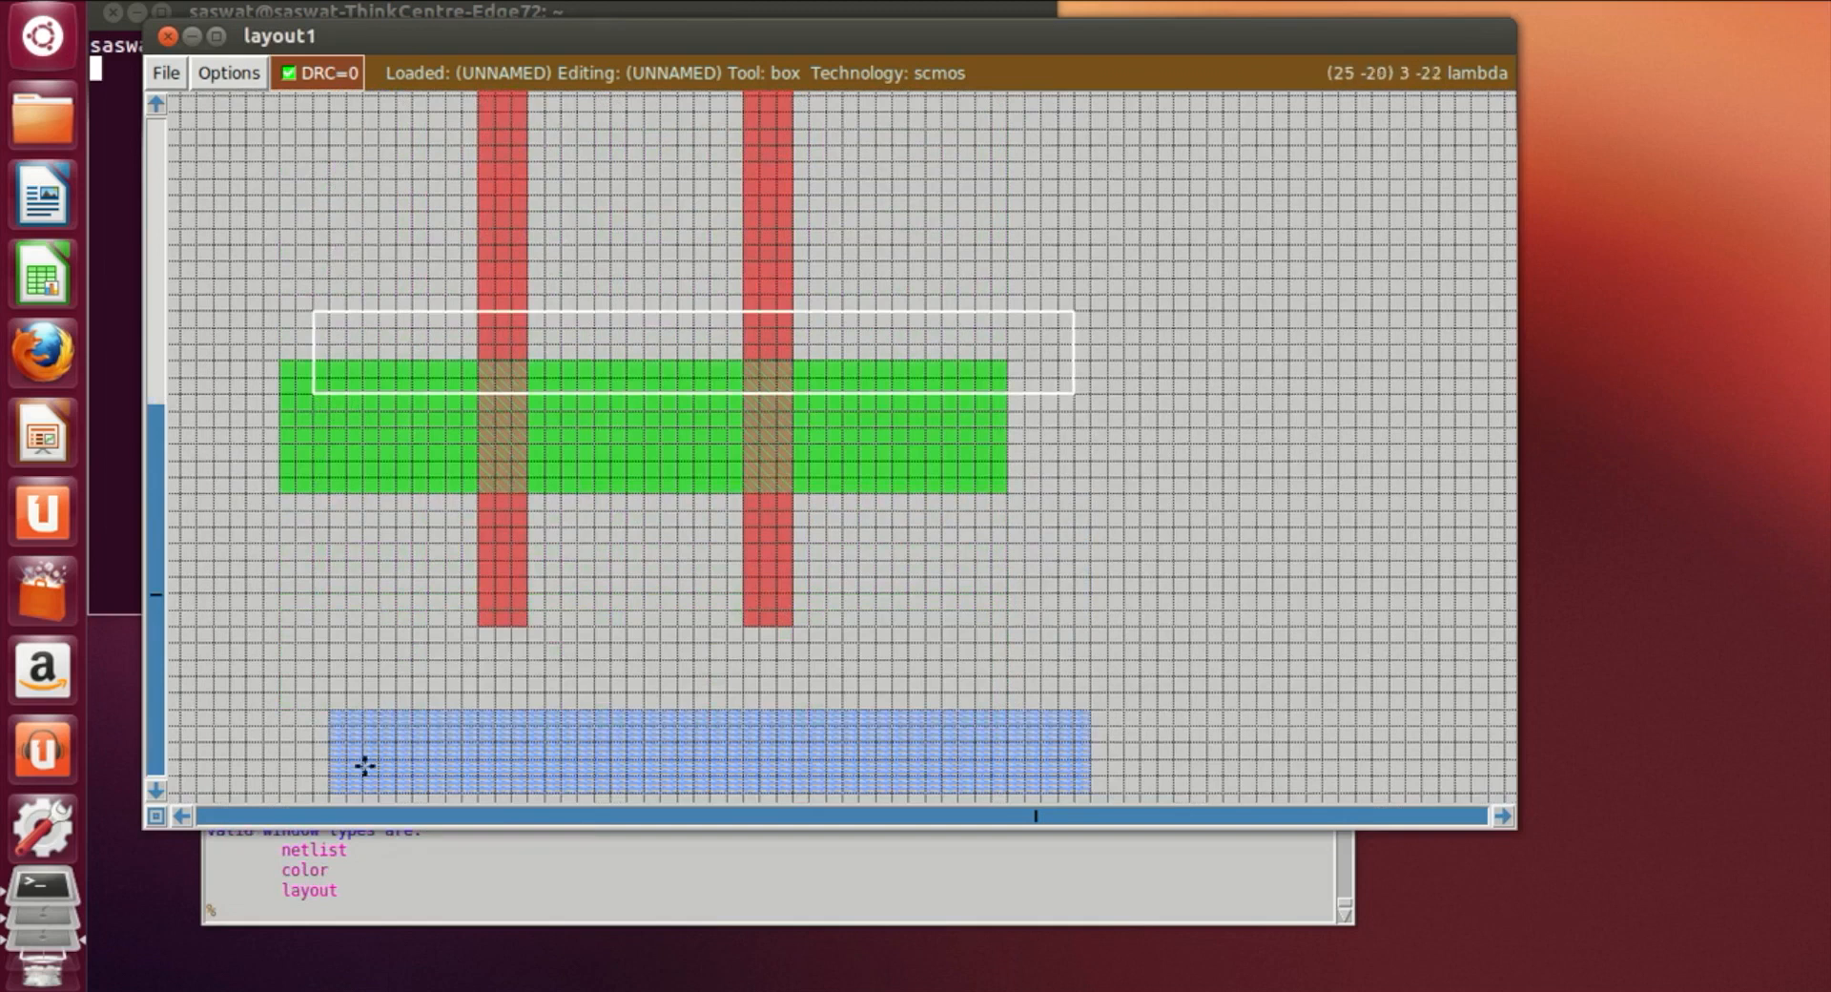
{"action": "right_click", "coordinate": [407, 791]}
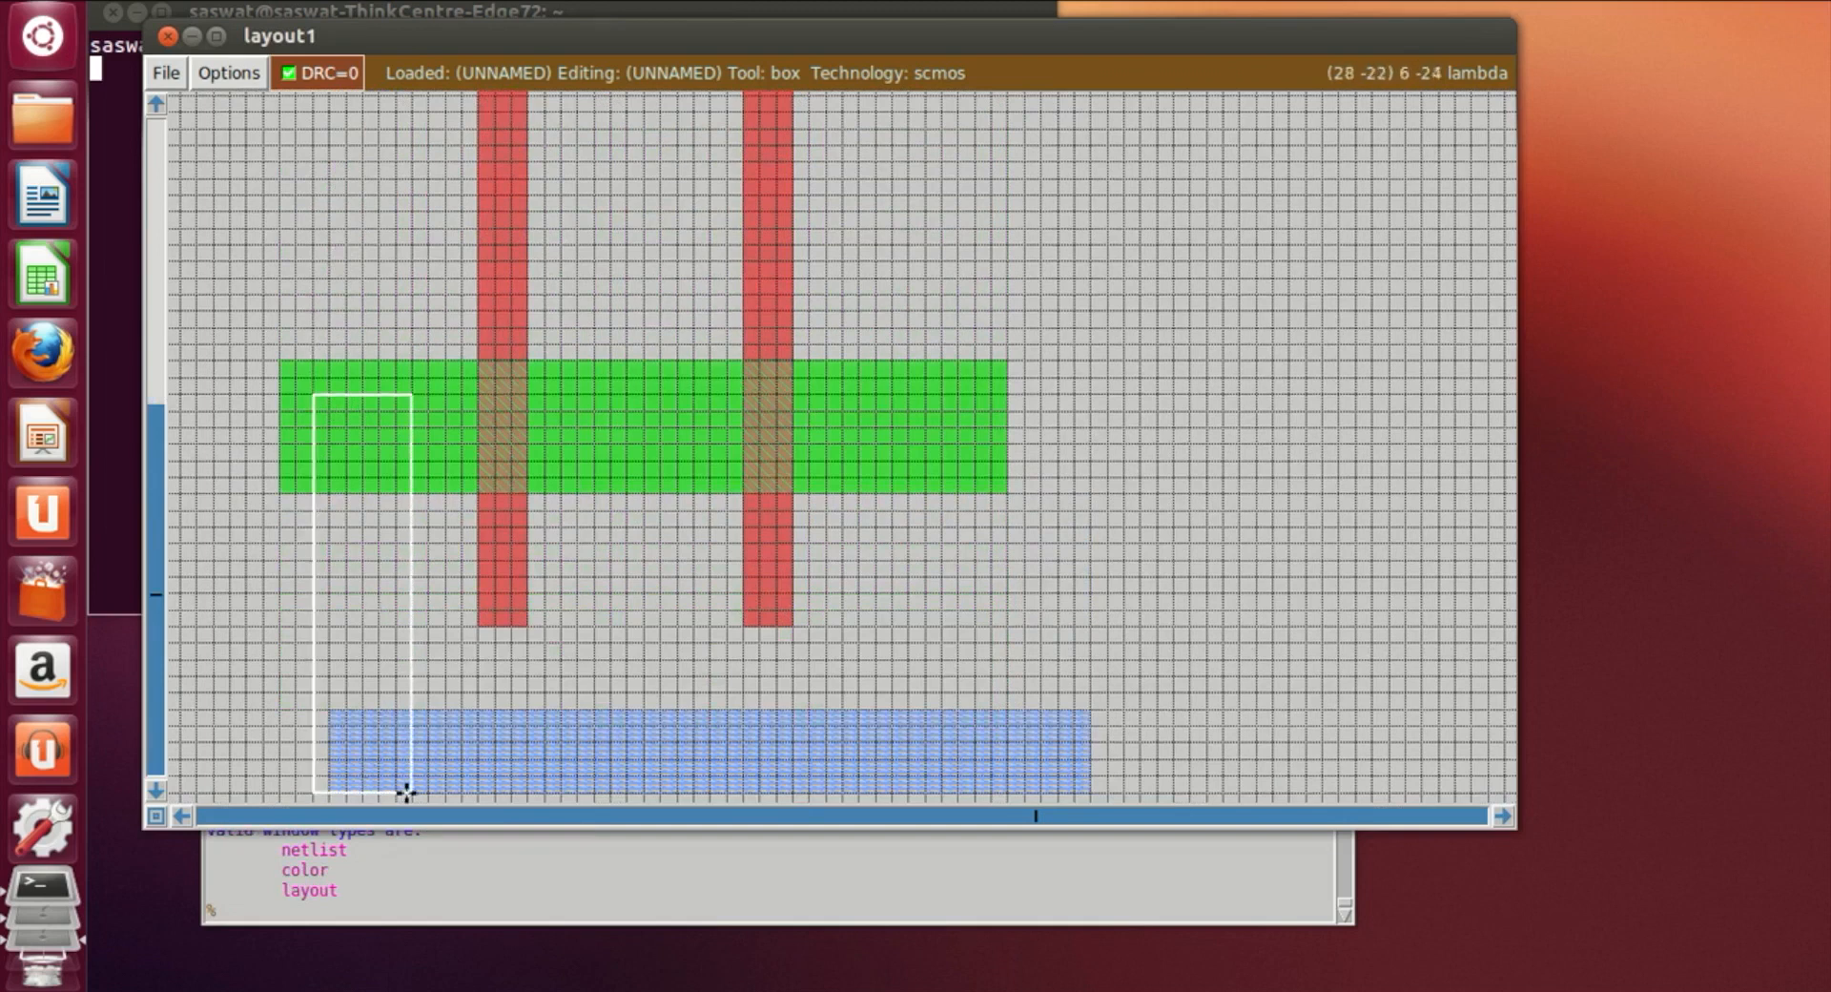
{"action": "right_click_drag", "start_coordinate": [397, 776], "coordinate": [400, 387]}
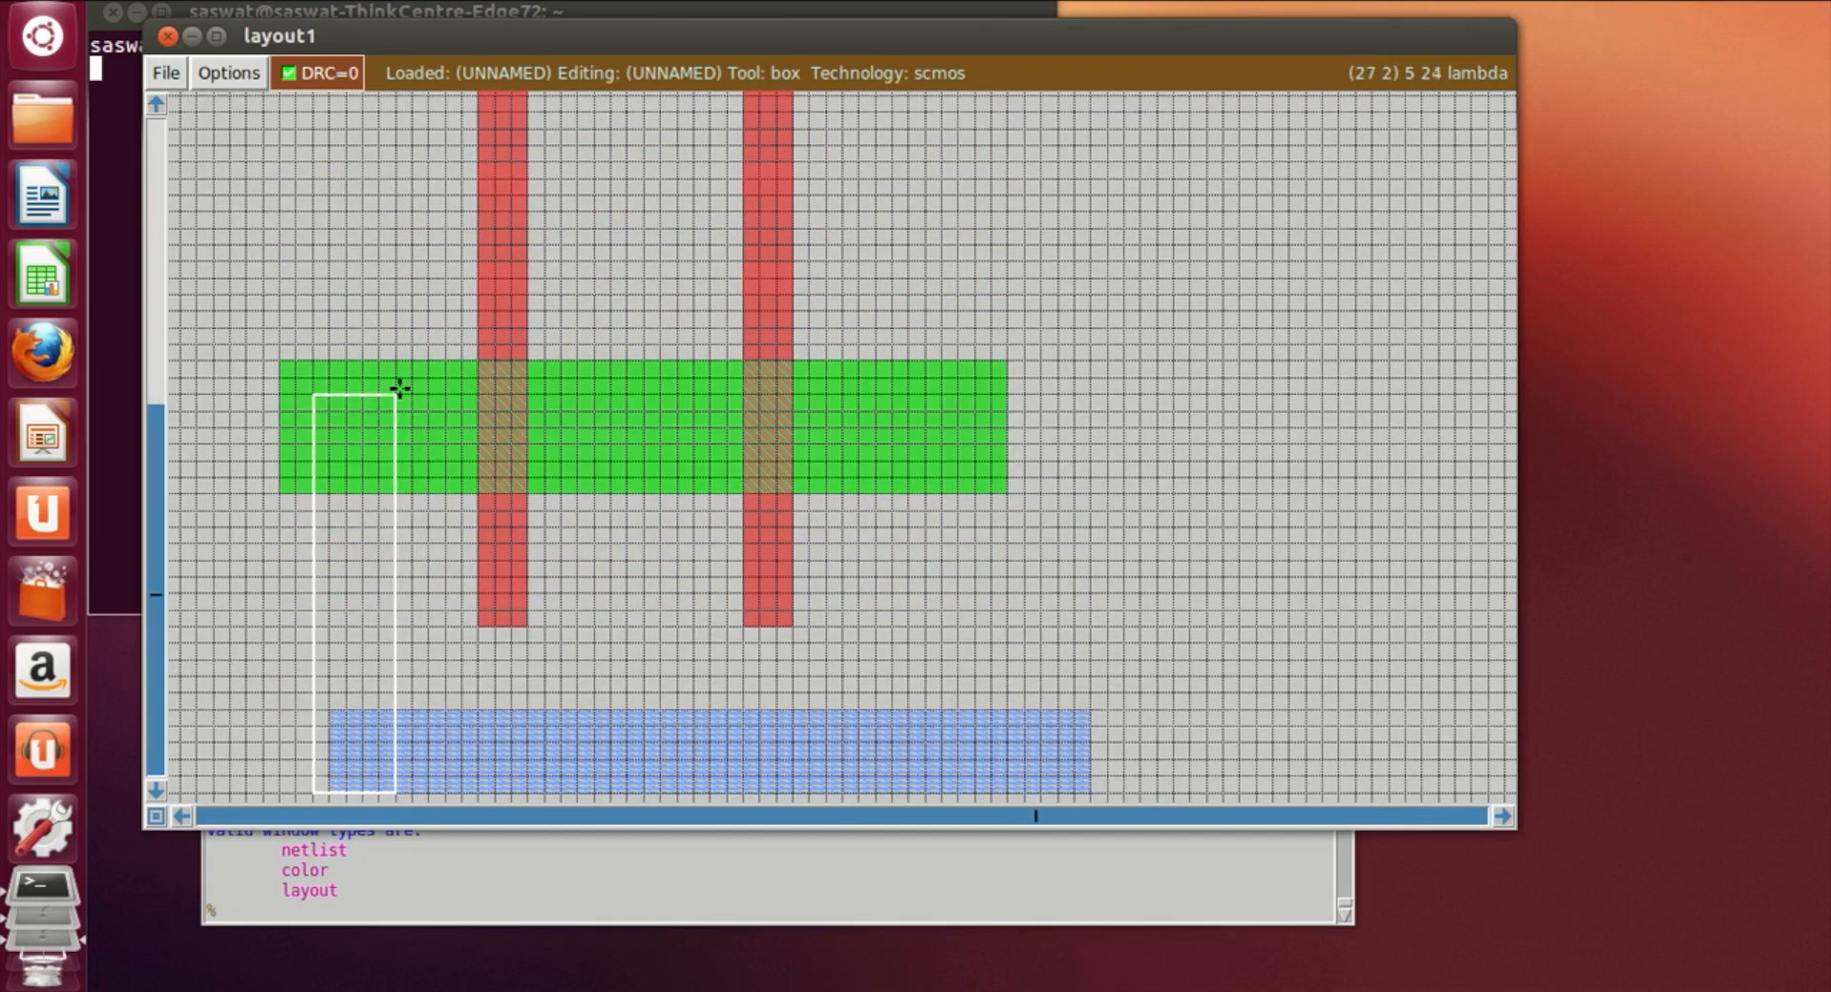
{"action": "left_click", "coordinate": [475, 902]}
{"action": "type", "text": "paint m1"}
{"action": "key", "text": "Return"}
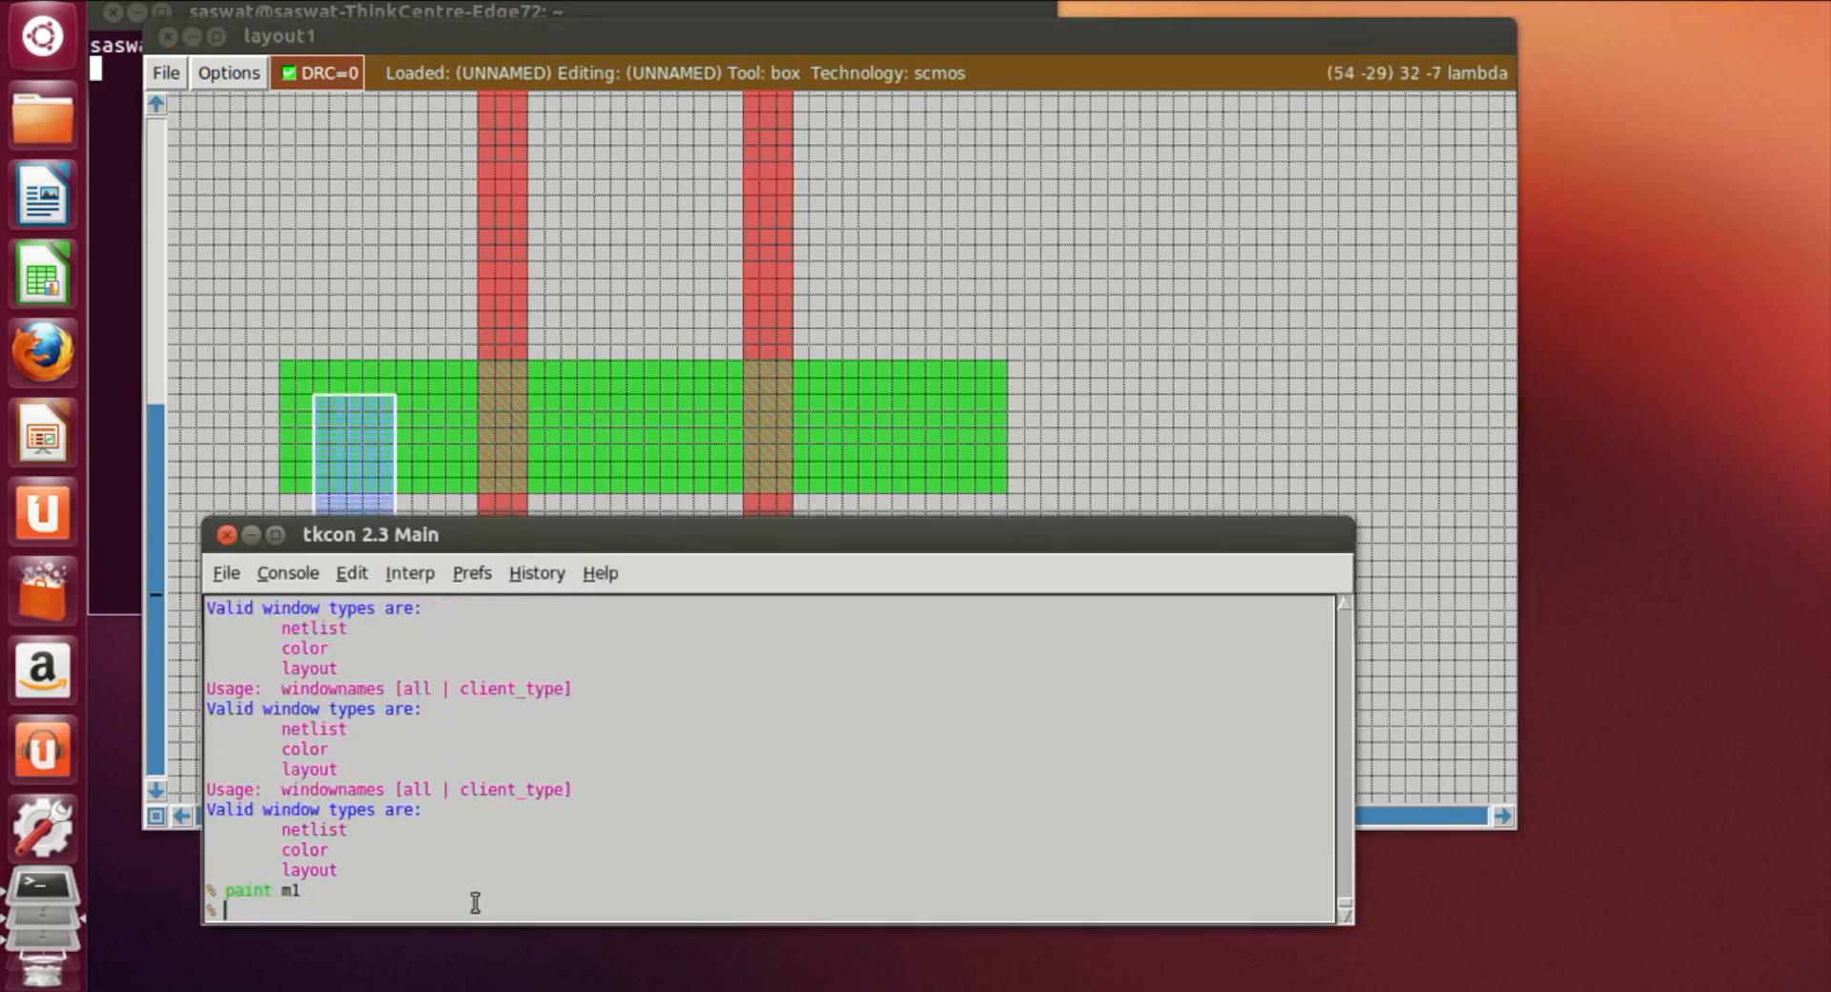
Place the same 5 by 24 lambda box right of the second poly, from inside the n-diffusion to the lower rail's bottom edge, and paint it with m1
{"action": "left_click", "coordinate": [901, 490]}
{"action": "scroll", "coordinate": [888, 499], "scroll_direction": "down", "scroll_amount": 2}
{"action": "left_click", "coordinate": [854, 565]}
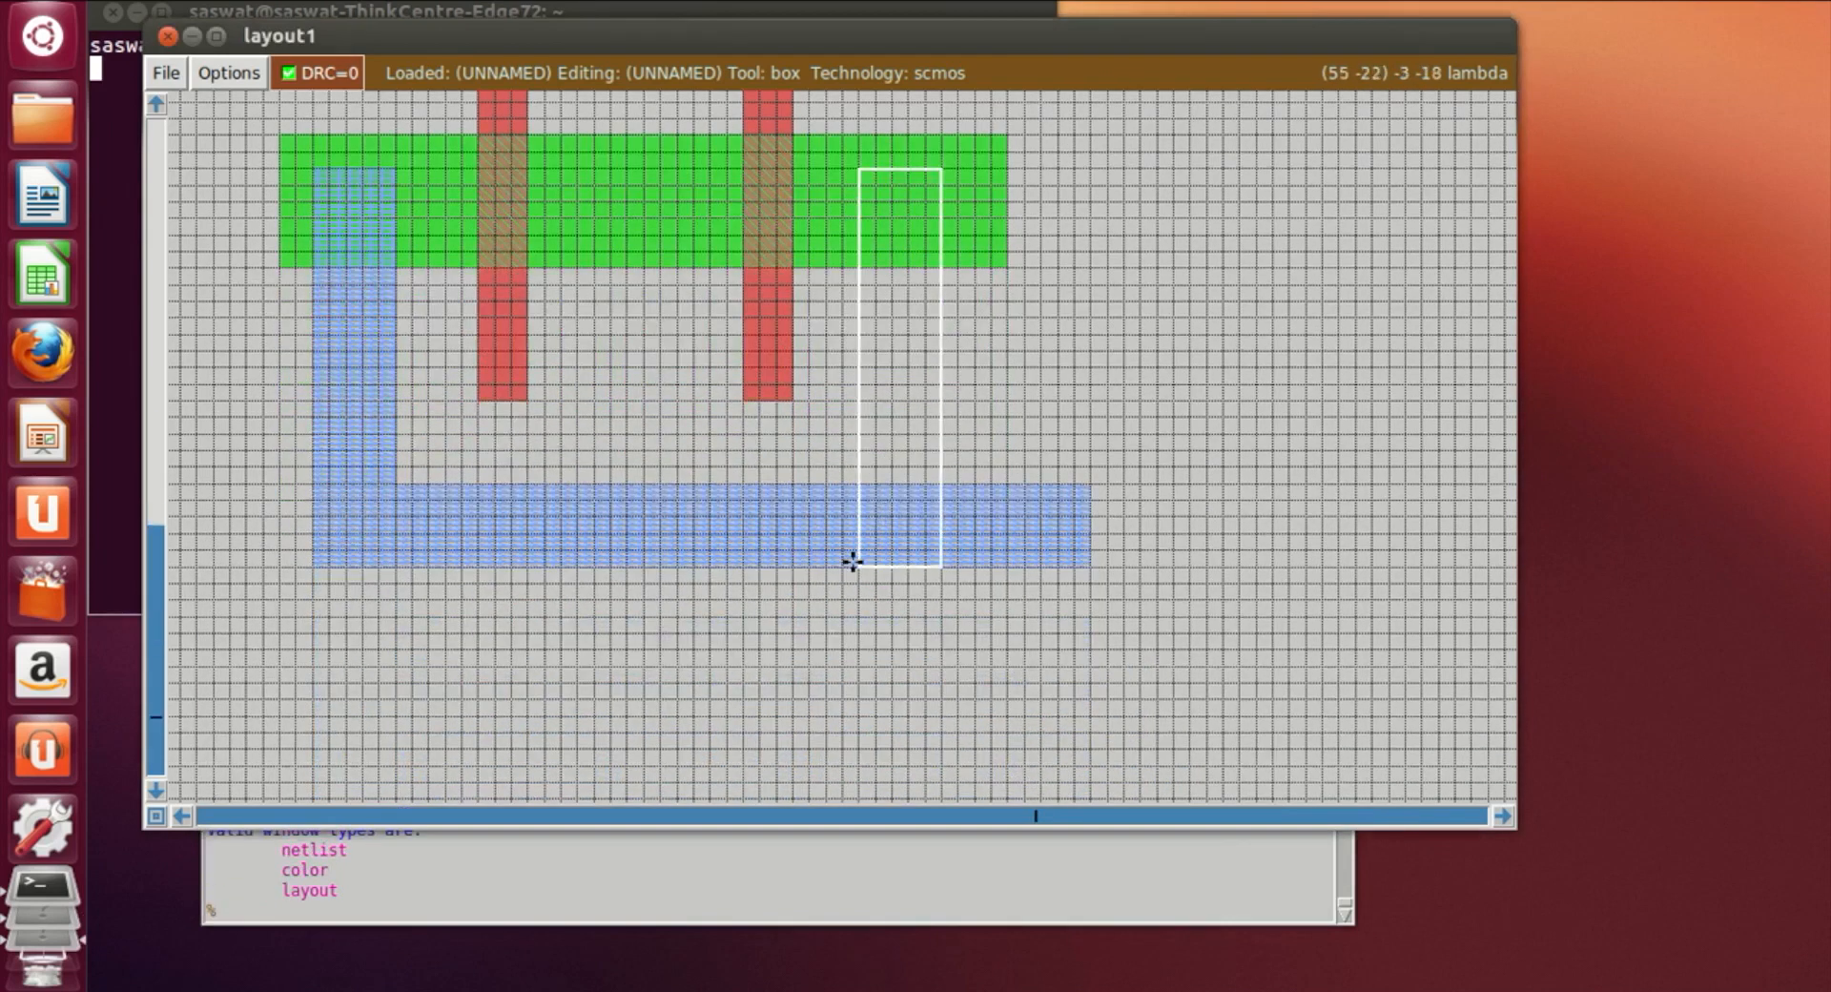
{"action": "left_click", "coordinate": [521, 906]}
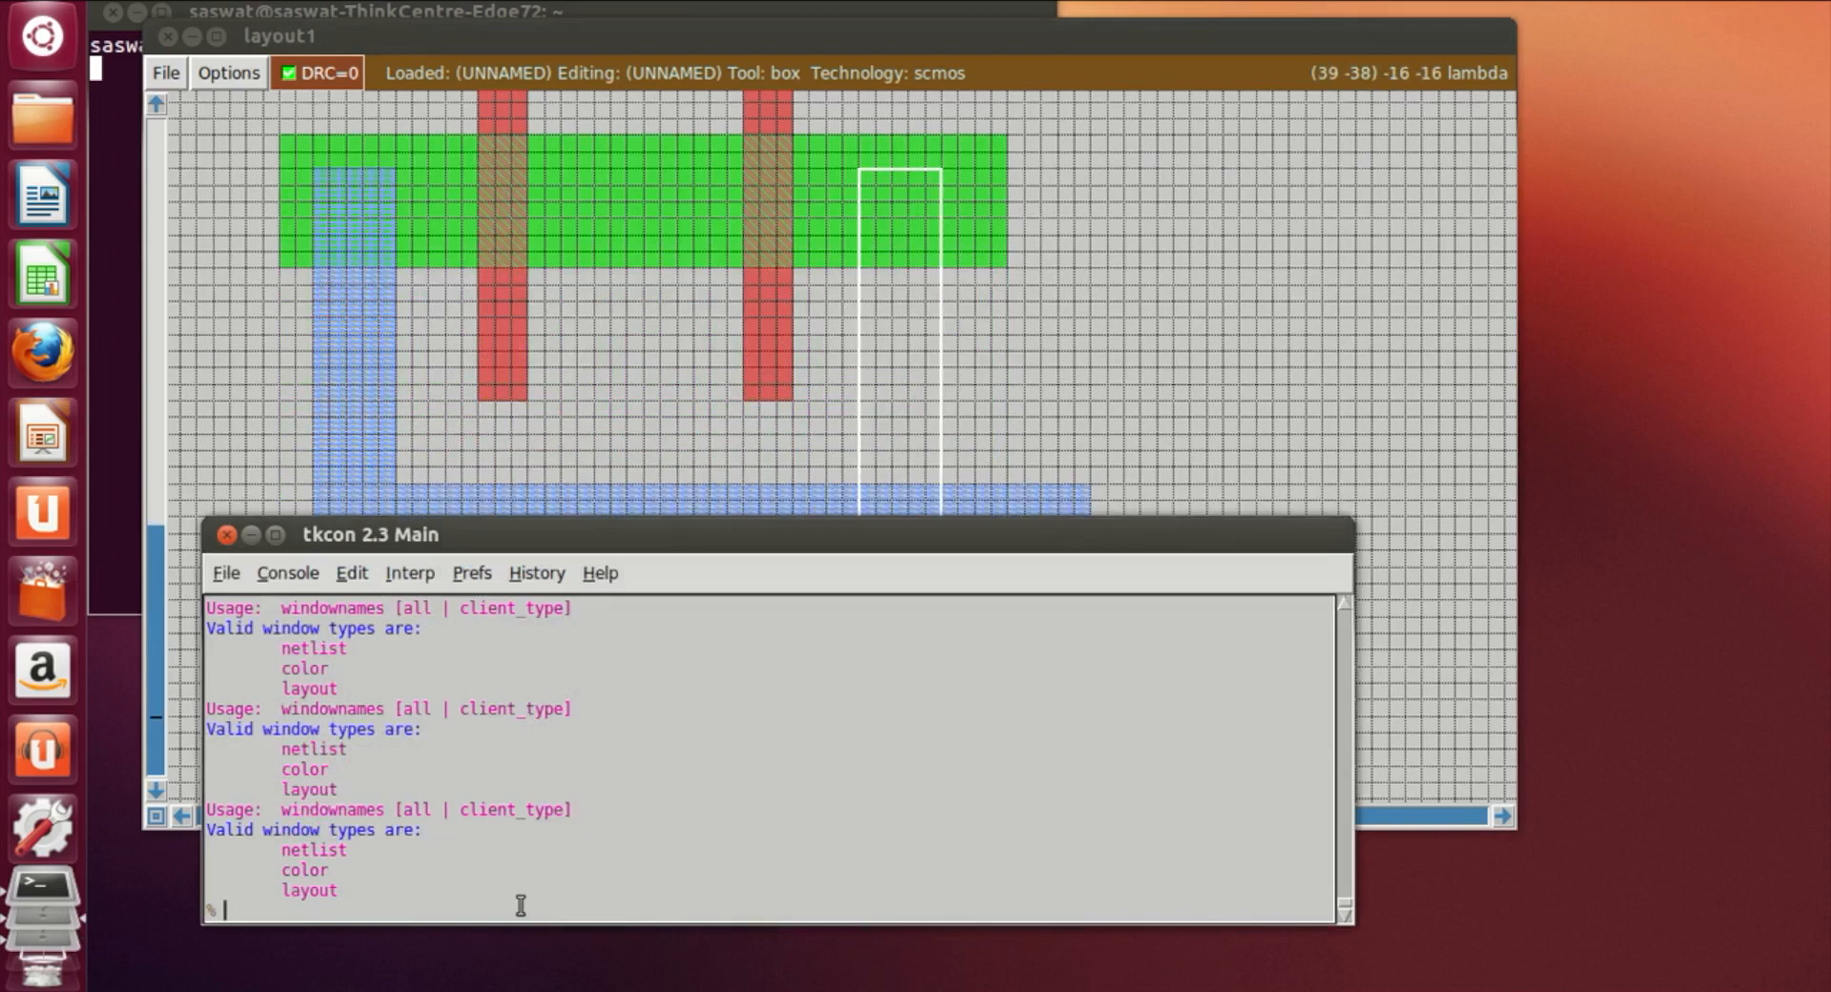
{"action": "type", "text": "paint m1"}
{"action": "key", "text": "Return"}
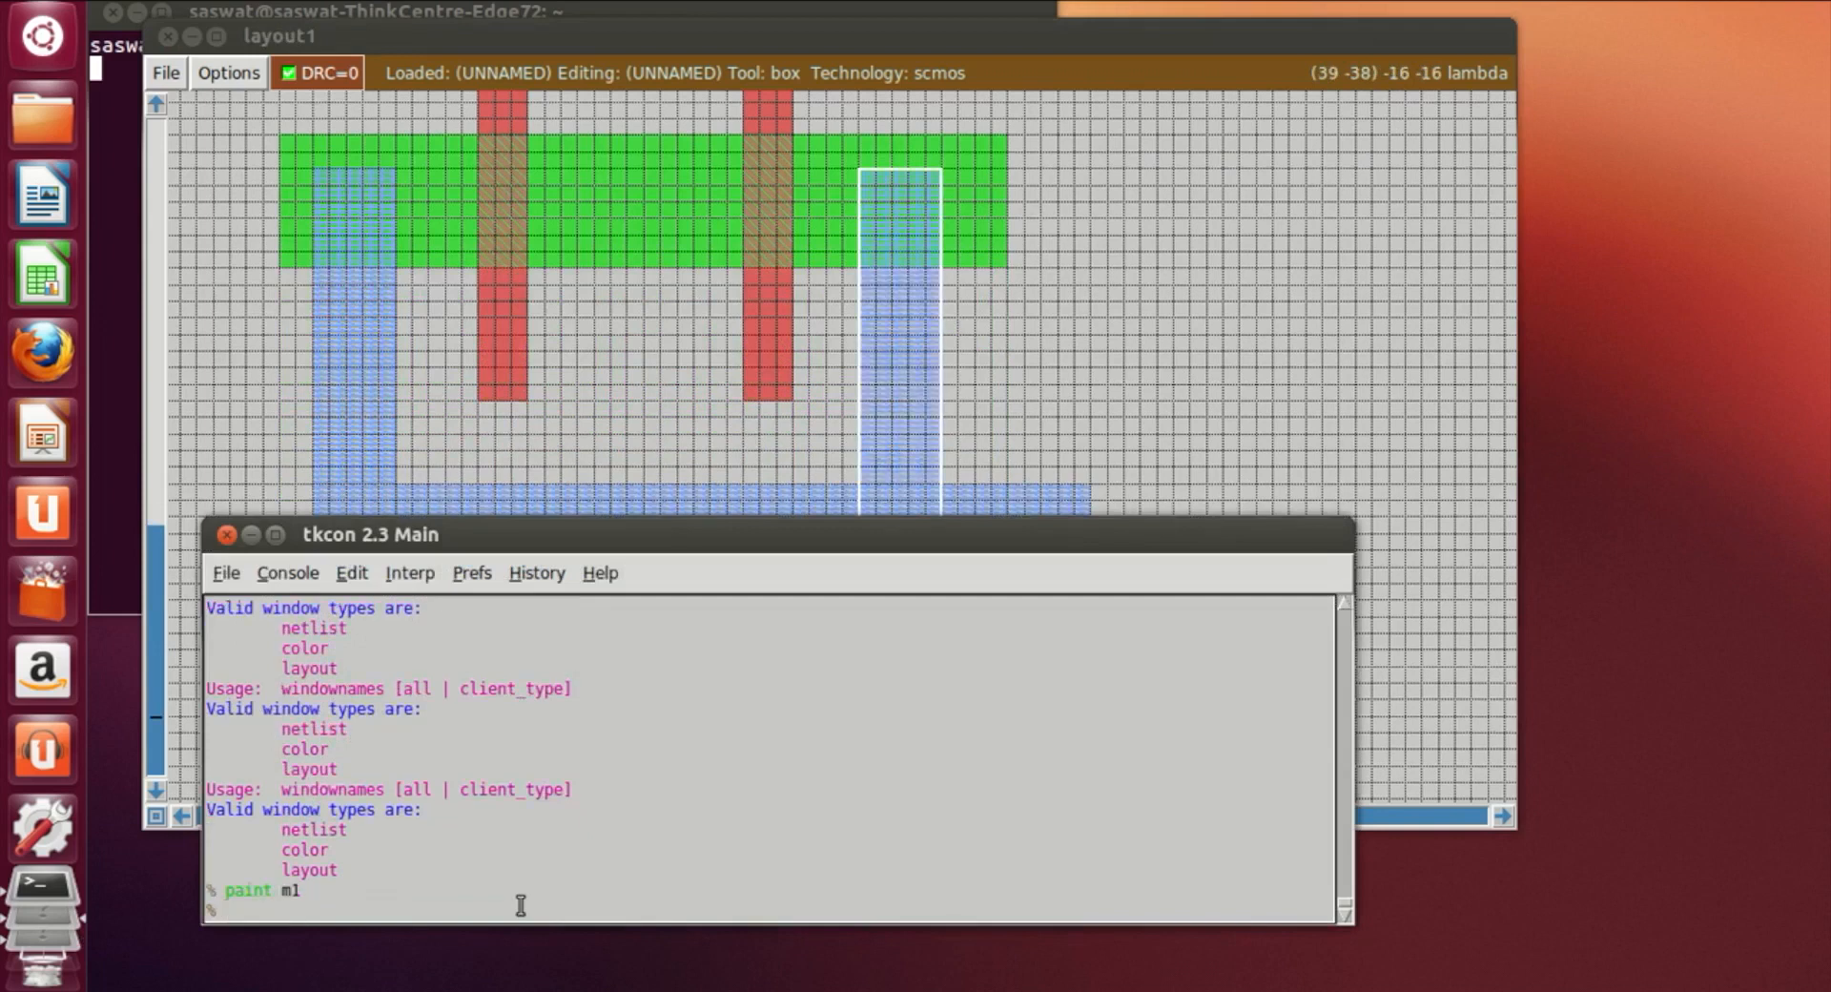
{"action": "left_click", "coordinate": [1208, 335]}
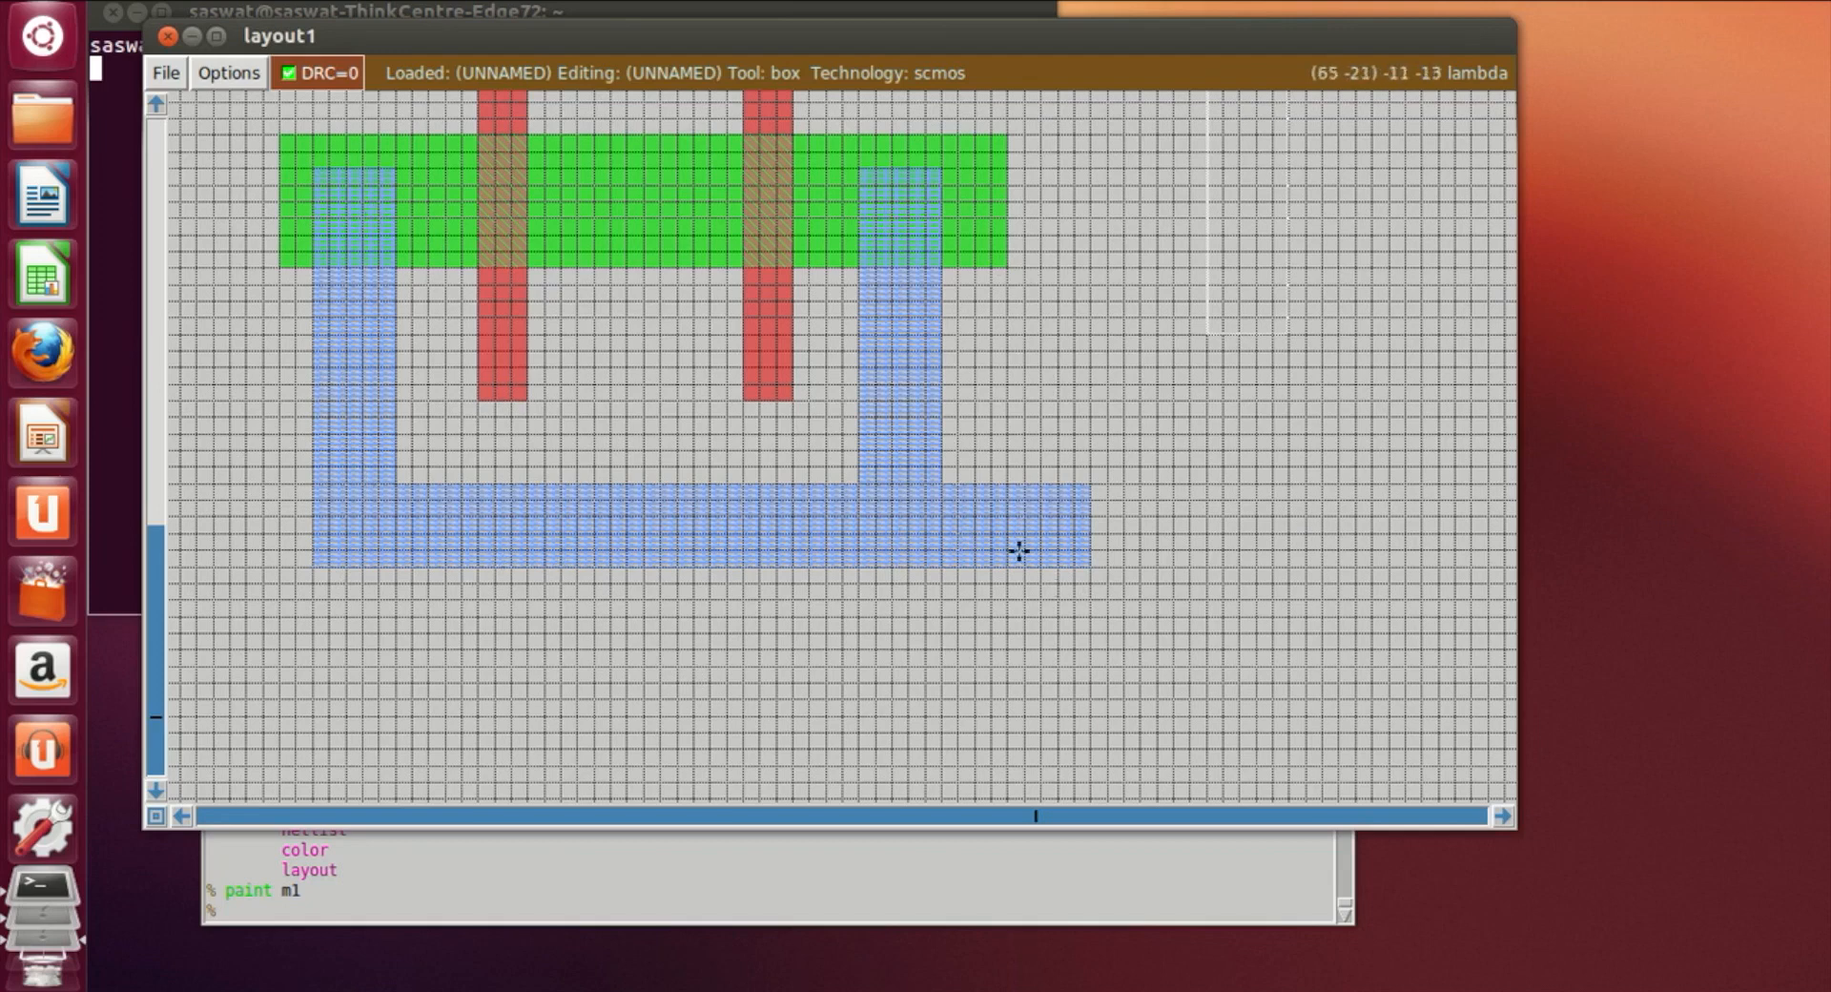
{"action": "scroll", "coordinate": [1018, 550], "scroll_direction": "up", "scroll_amount": 8}
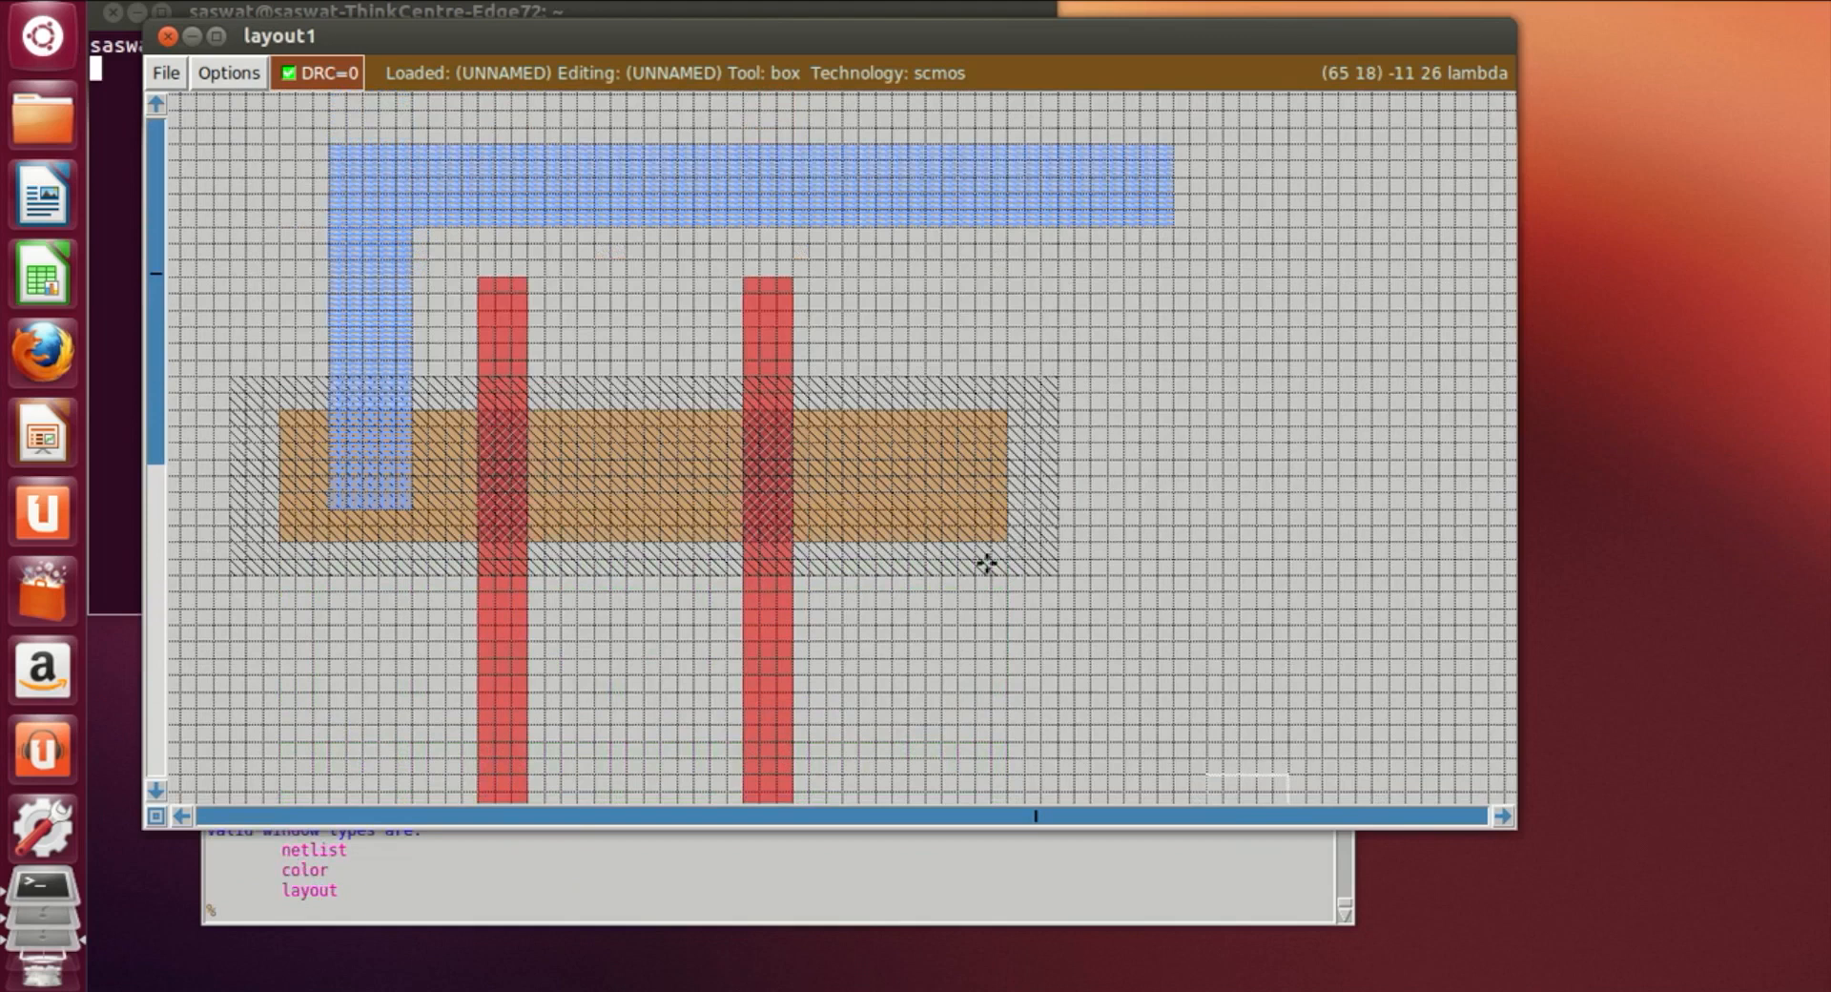
{"action": "scroll", "coordinate": [985, 403], "scroll_direction": "down", "scroll_amount": 2}
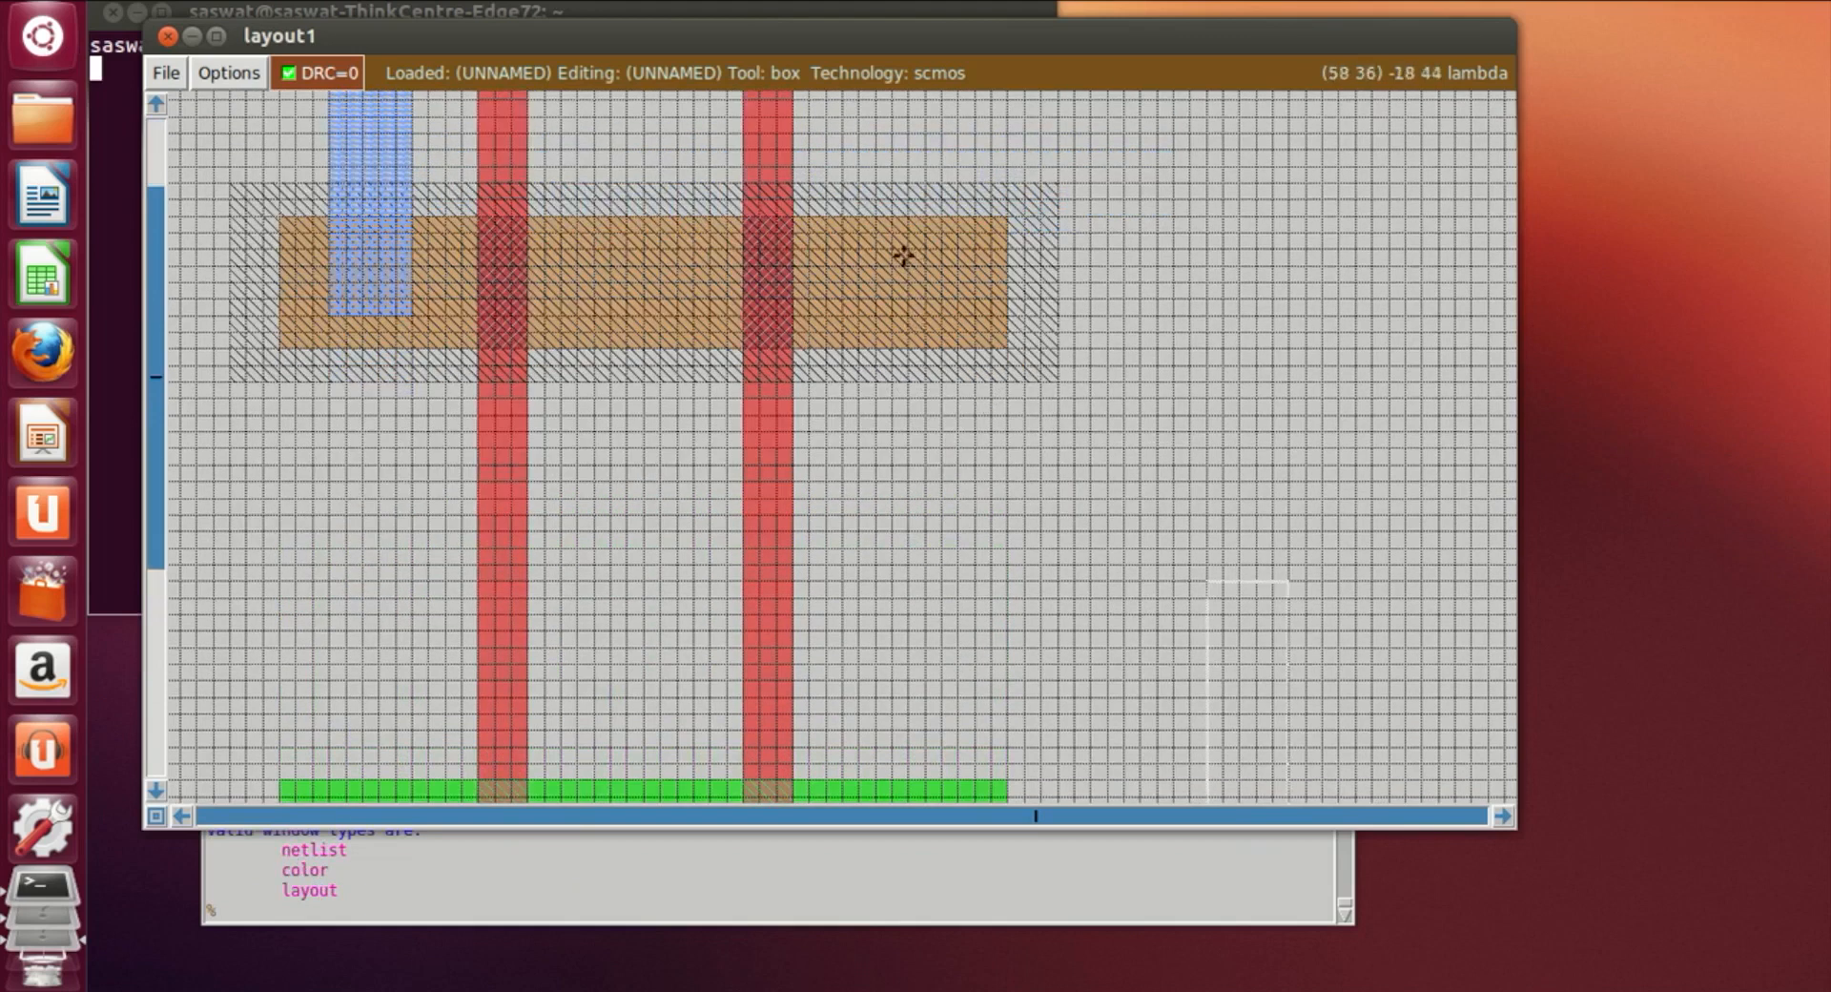
{"action": "scroll", "coordinate": [904, 256], "scroll_direction": "down", "scroll_amount": 2}
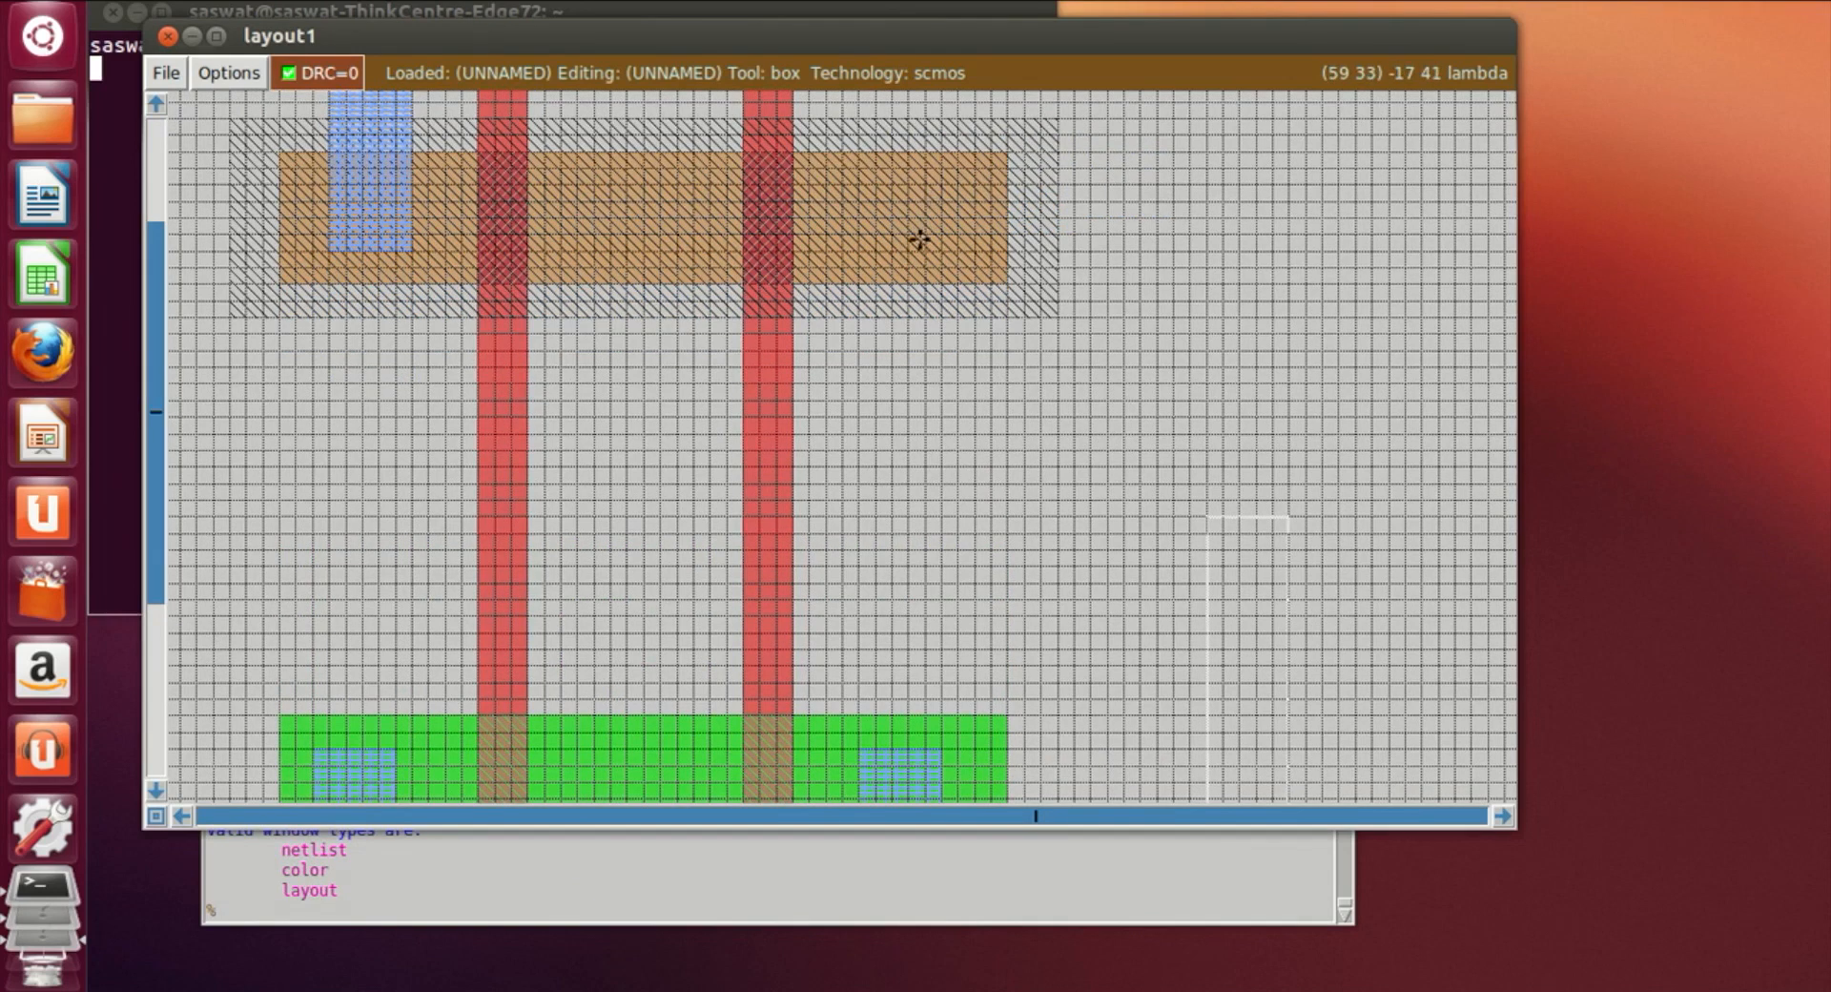
{"action": "scroll", "coordinate": [760, 755], "scroll_direction": "down", "scroll_amount": 1}
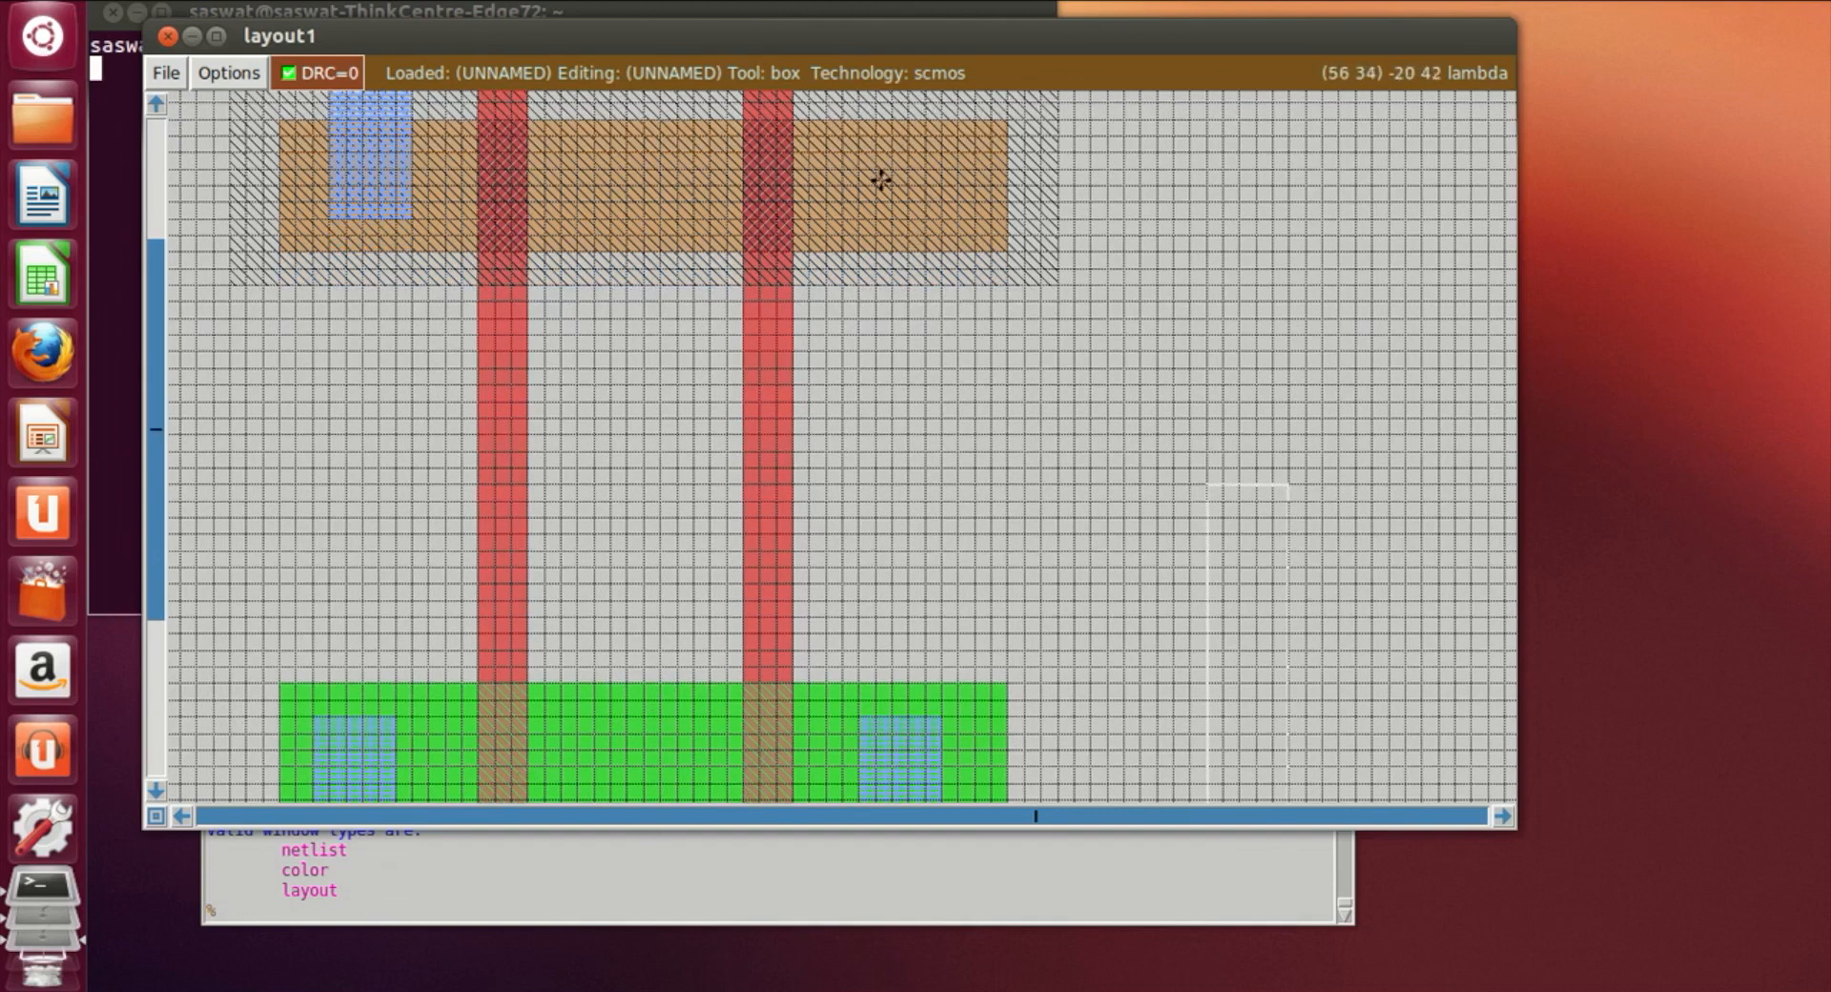
{"action": "left_click", "coordinate": [830, 286]}
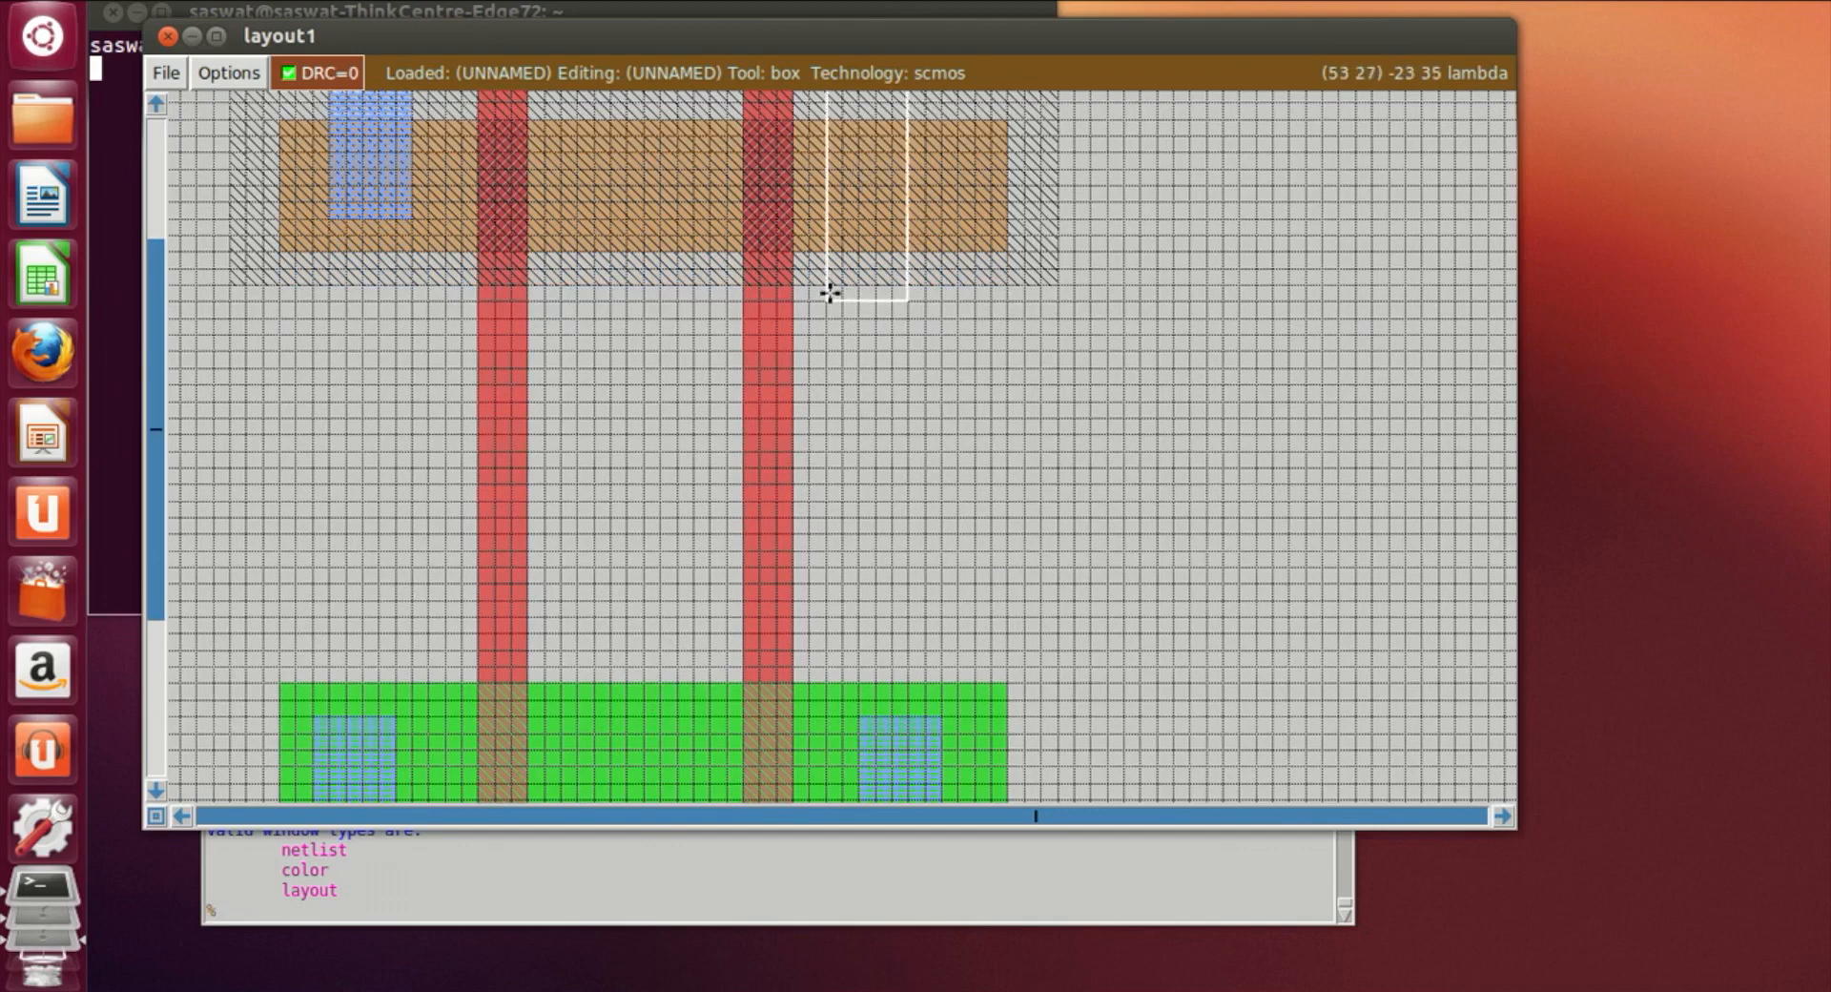
{"action": "scroll", "coordinate": [903, 443], "scroll_direction": "down", "scroll_amount": 5}
{"action": "left_click", "coordinate": [894, 456]}
{"action": "scroll", "coordinate": [894, 457], "scroll_direction": "down", "scroll_amount": 3}
{"action": "scroll", "coordinate": [896, 453], "scroll_direction": "up", "scroll_amount": 7}
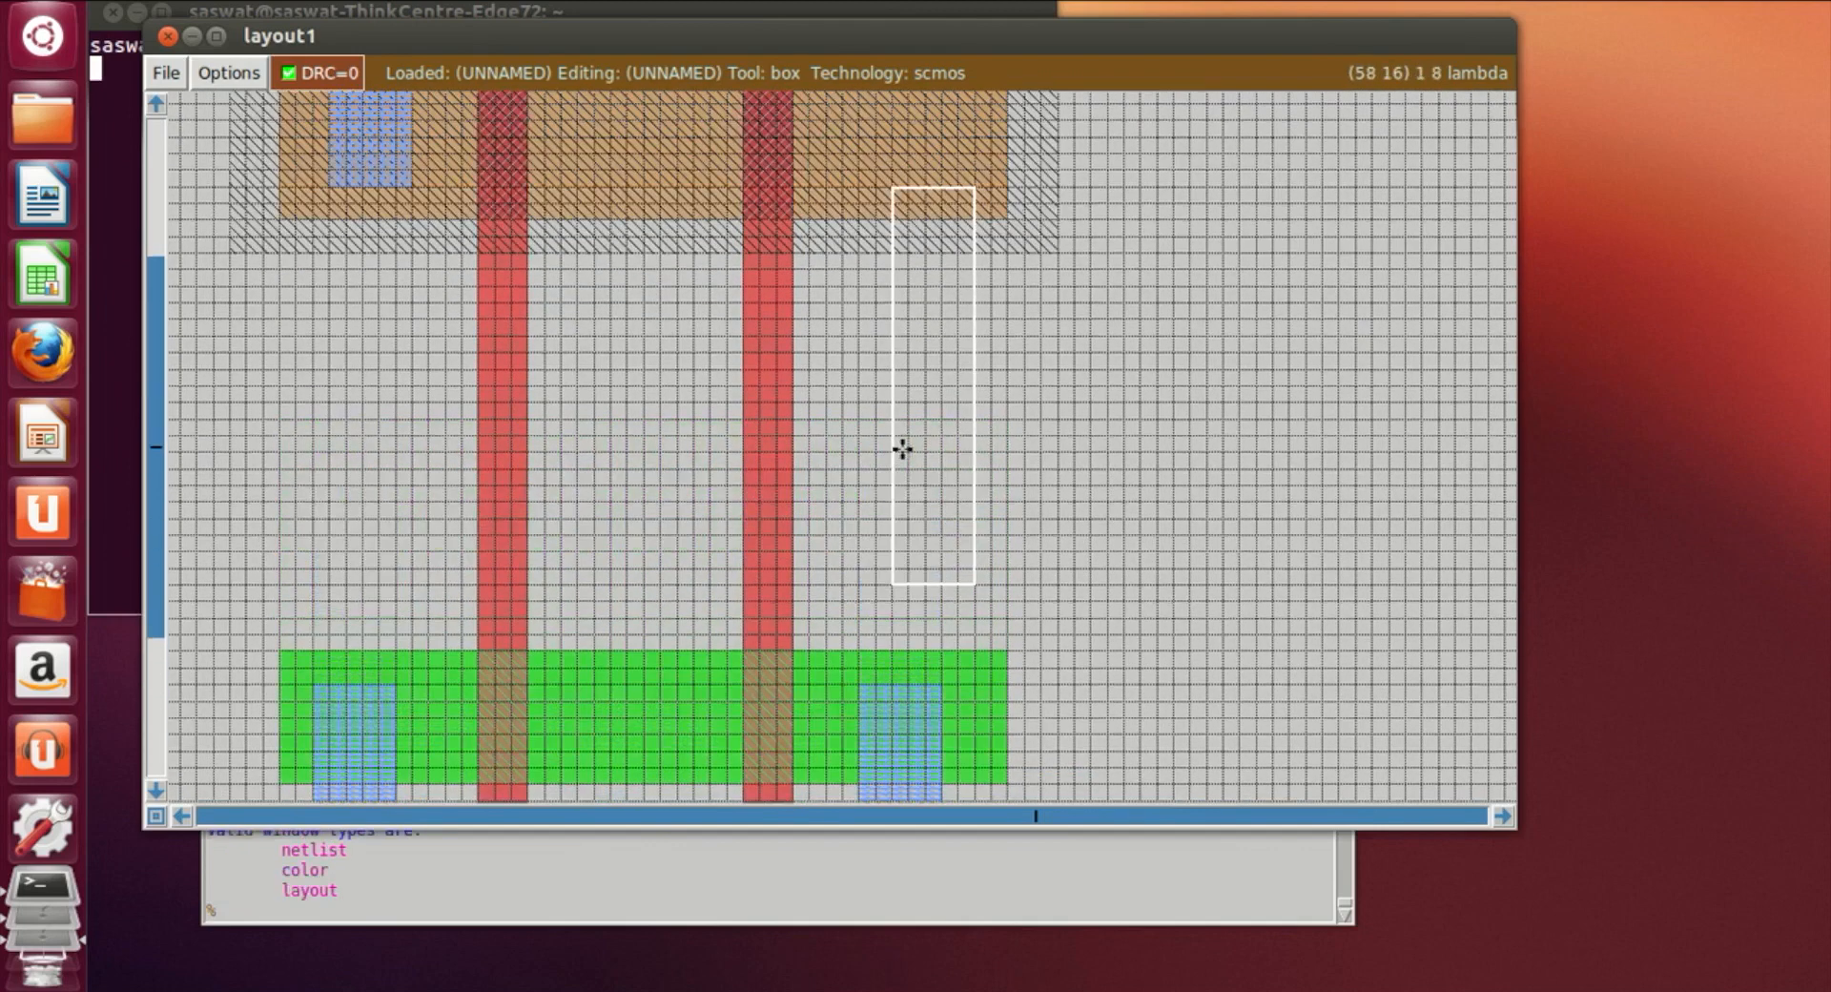
{"action": "left_click", "coordinate": [826, 388]}
{"action": "scroll", "coordinate": [834, 410], "scroll_direction": "up", "scroll_amount": 3}
{"action": "scroll", "coordinate": [839, 436], "scroll_direction": "down", "scroll_amount": 4}
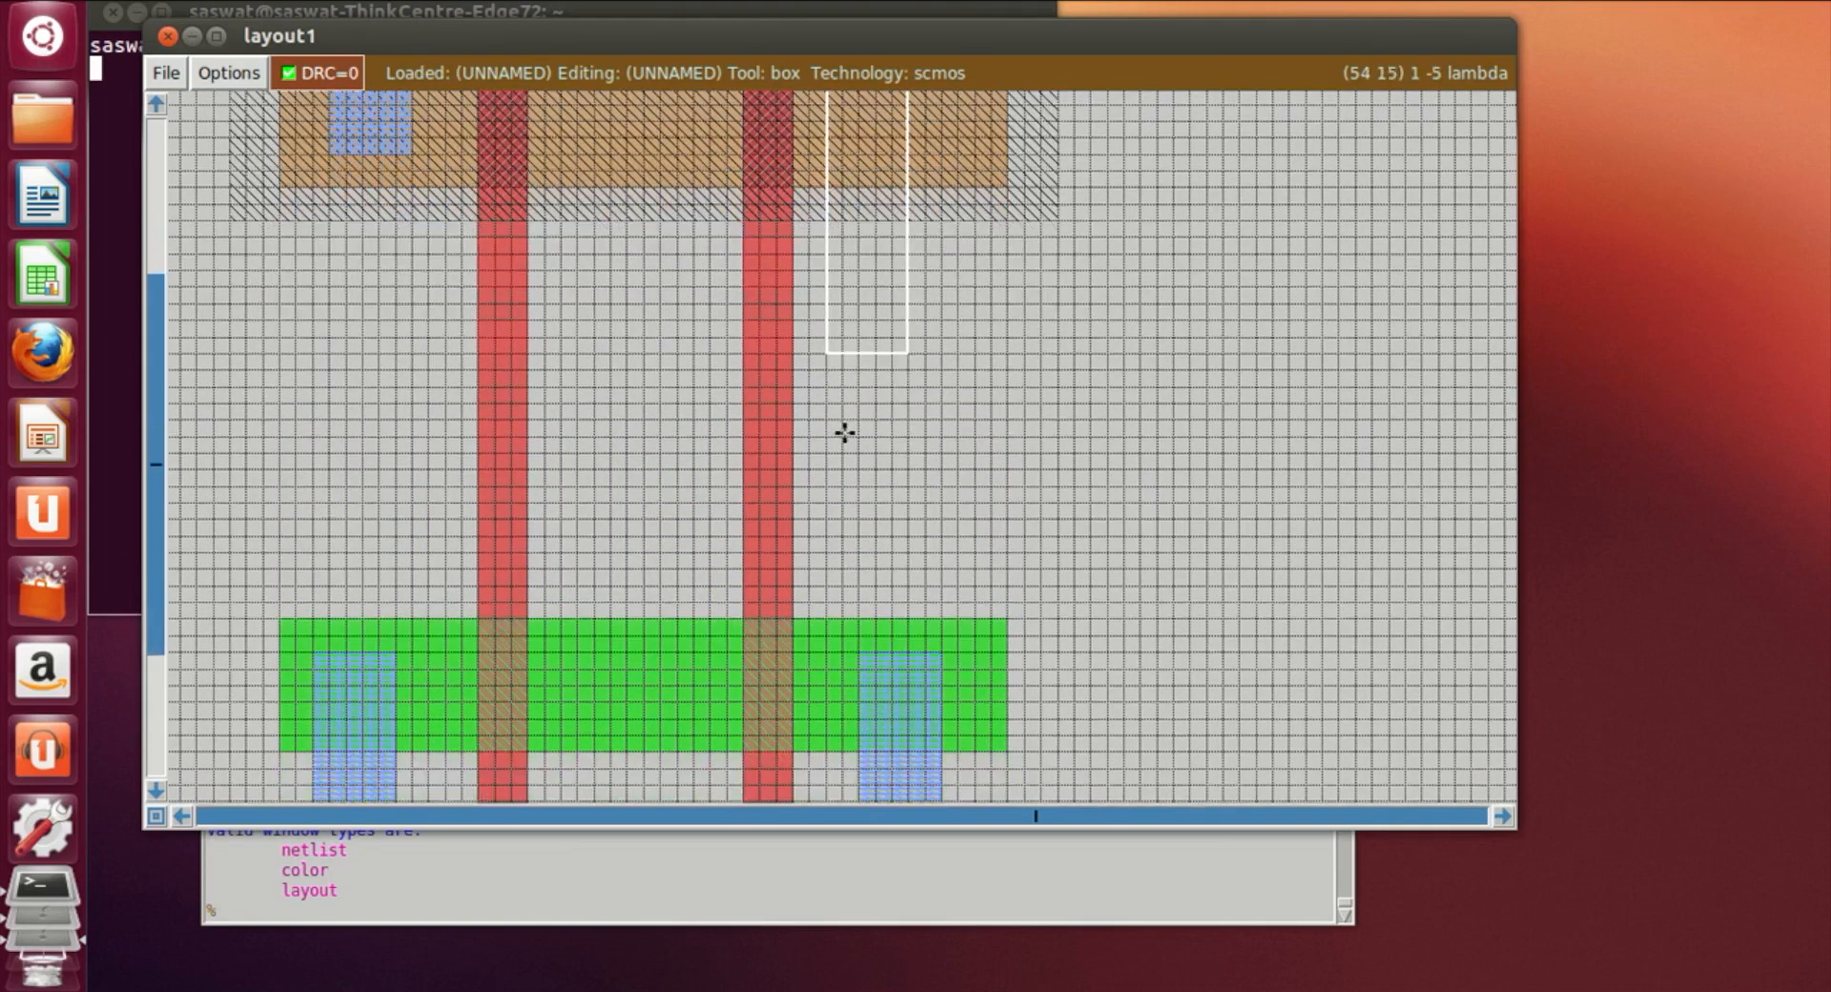
Place the 5 by 24 lambda box 3 lambda right of the second poly, extending down from inside the p-diffusion, and paint it with m1
{"action": "scroll", "coordinate": [842, 433], "scroll_direction": "up", "scroll_amount": 6}
{"action": "left_click", "coordinate": [878, 696]}
{"action": "left_click", "coordinate": [843, 681]}
{"action": "scroll", "coordinate": [847, 697], "scroll_direction": "down", "scroll_amount": 3}
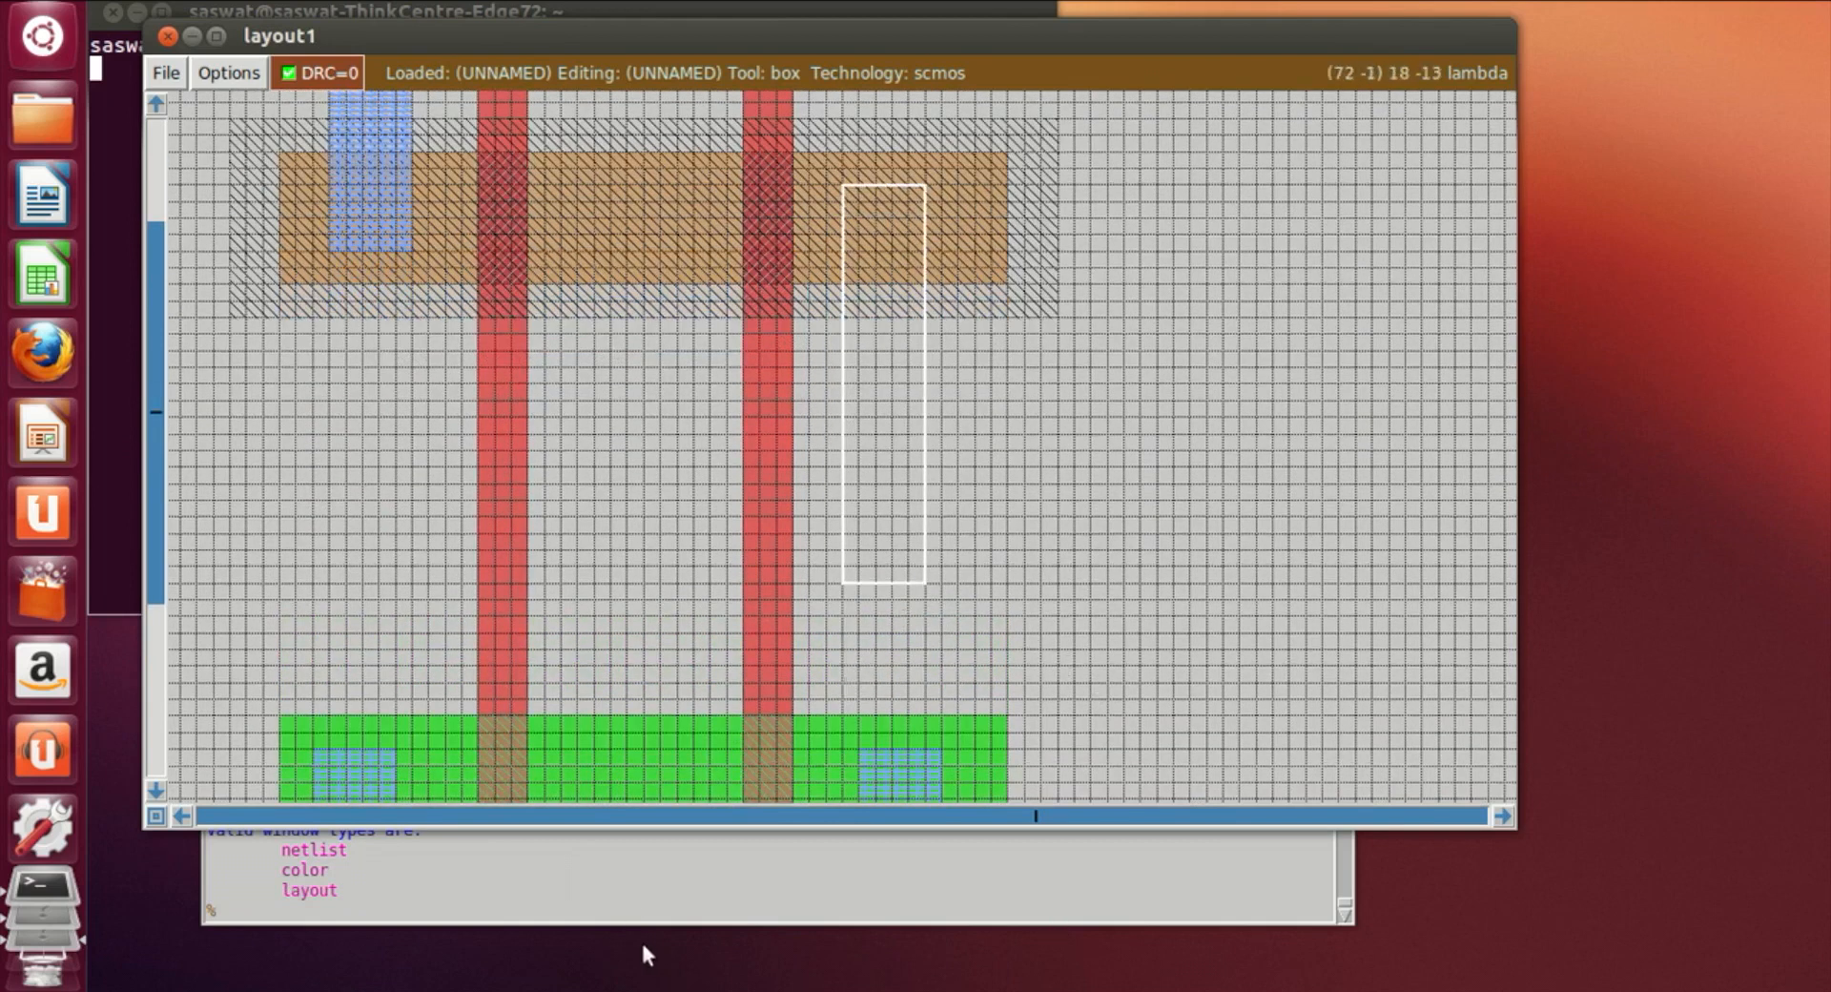
{"action": "scroll", "coordinate": [1059, 639], "scroll_direction": "down", "scroll_amount": 5}
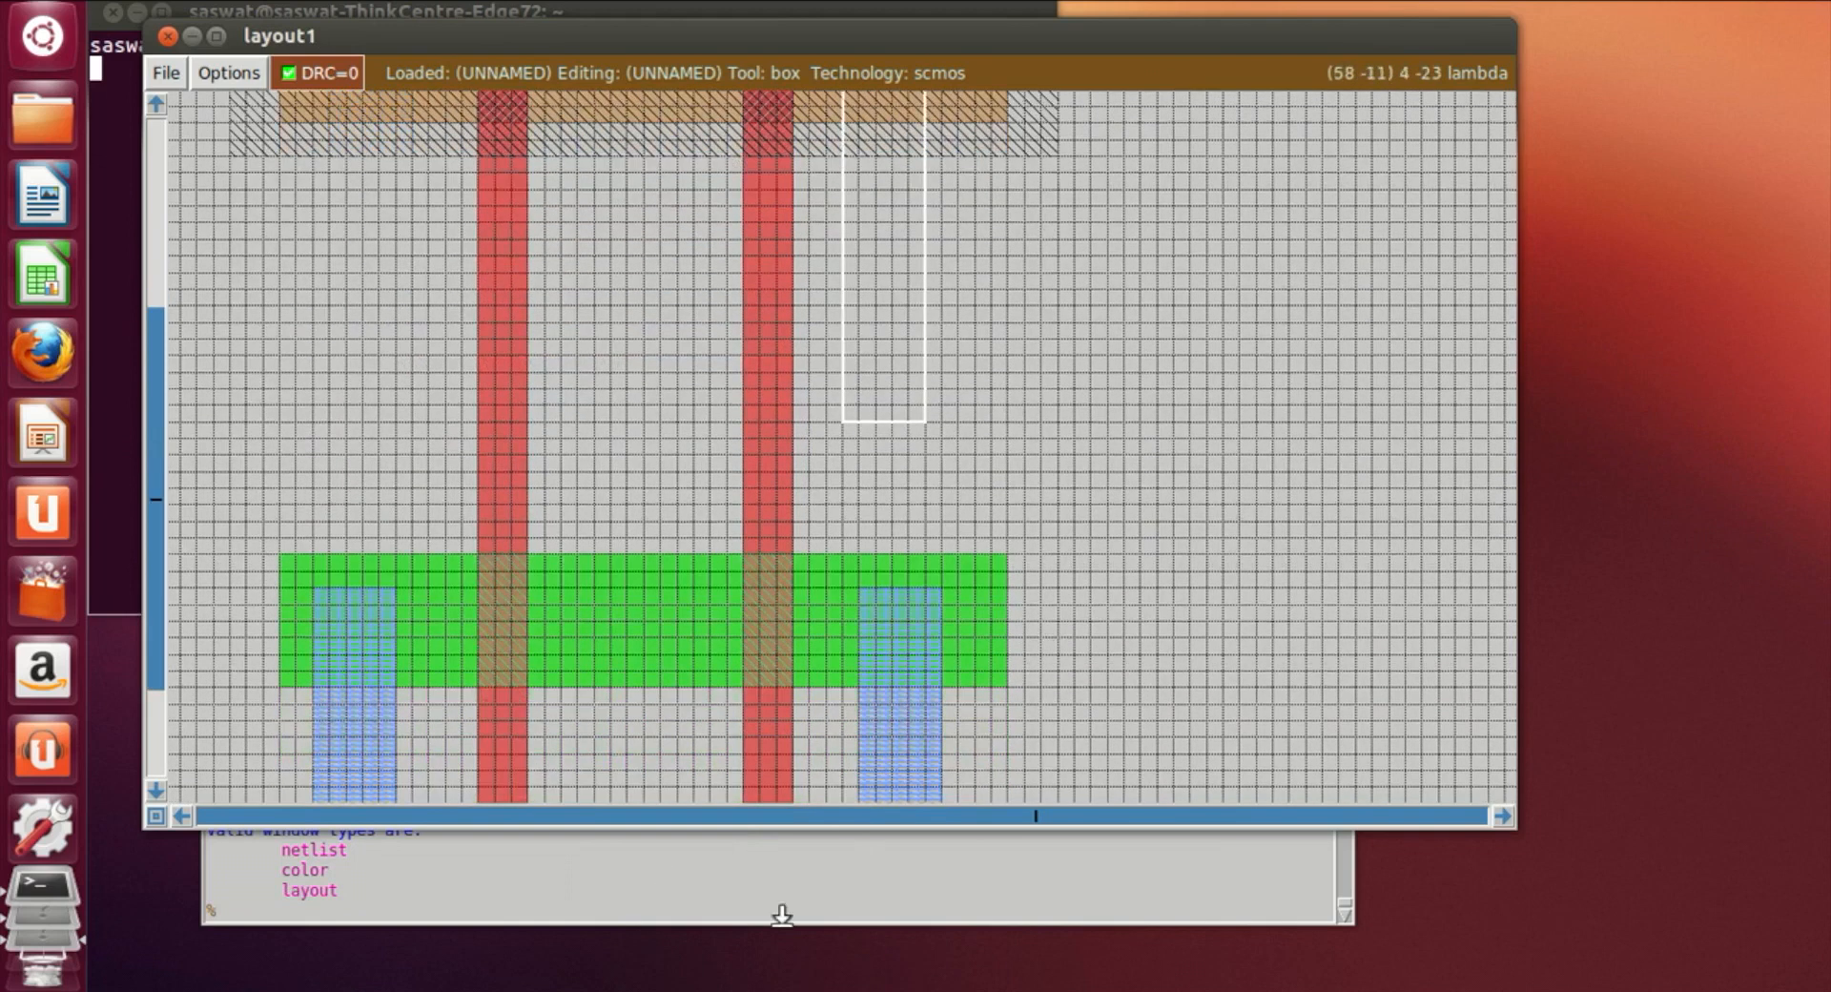
{"action": "left_click", "coordinate": [691, 921]}
{"action": "type", "text": "paint m1"}
{"action": "key", "text": "Return"}
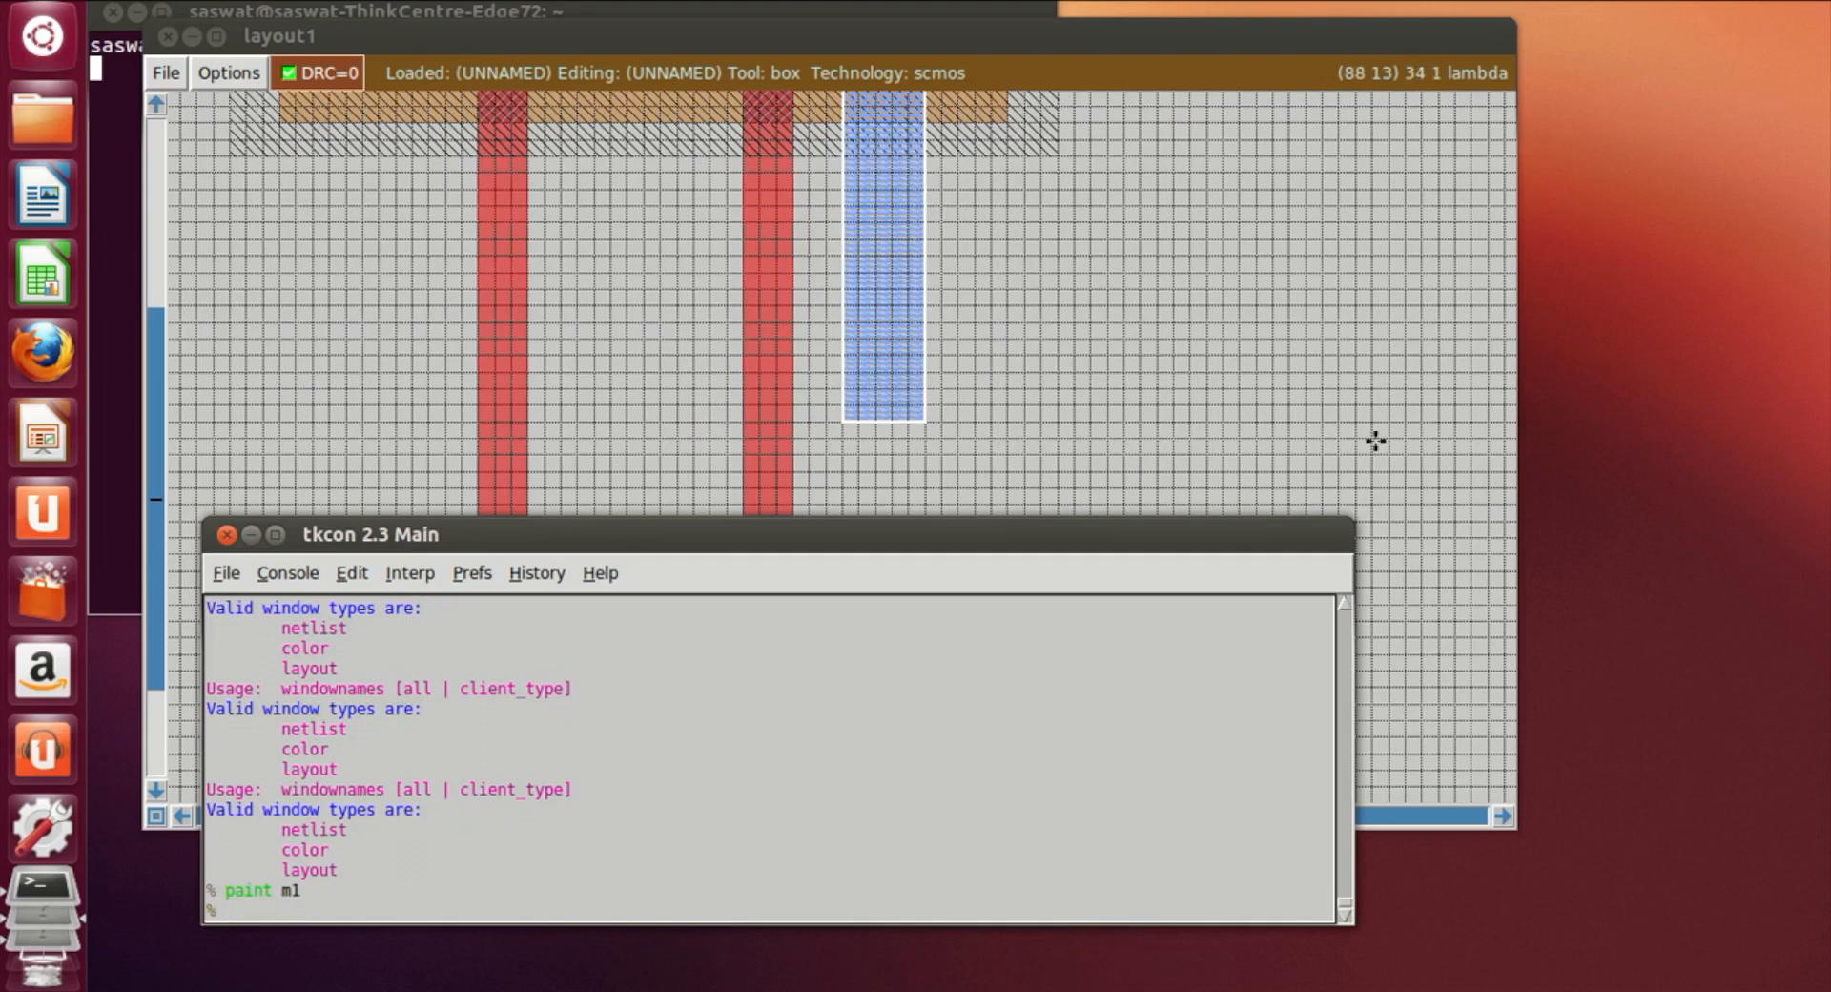
Define a box about 14 by 5 lambda extending left across the second poly from the new metal strip's lower end and paint it with m1
{"action": "left_click", "coordinate": [1308, 454]}
{"action": "left_click", "coordinate": [577, 336]}
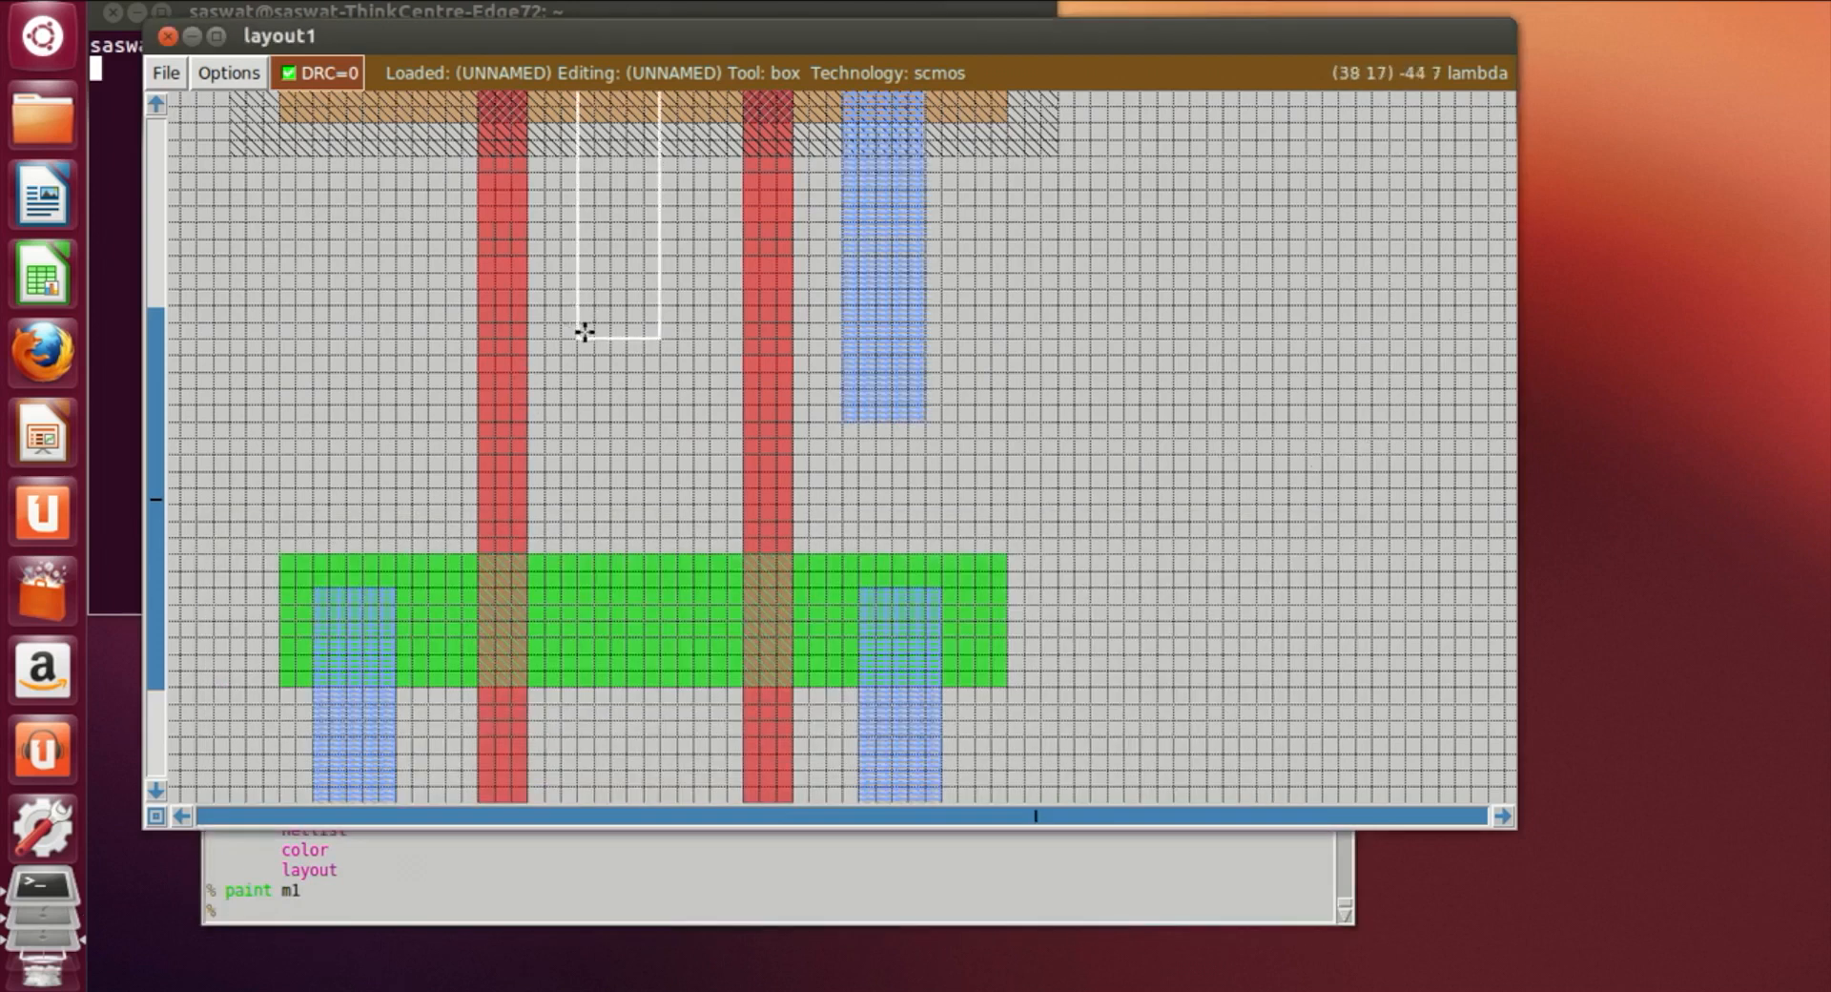
{"action": "right_click", "coordinate": [843, 416]}
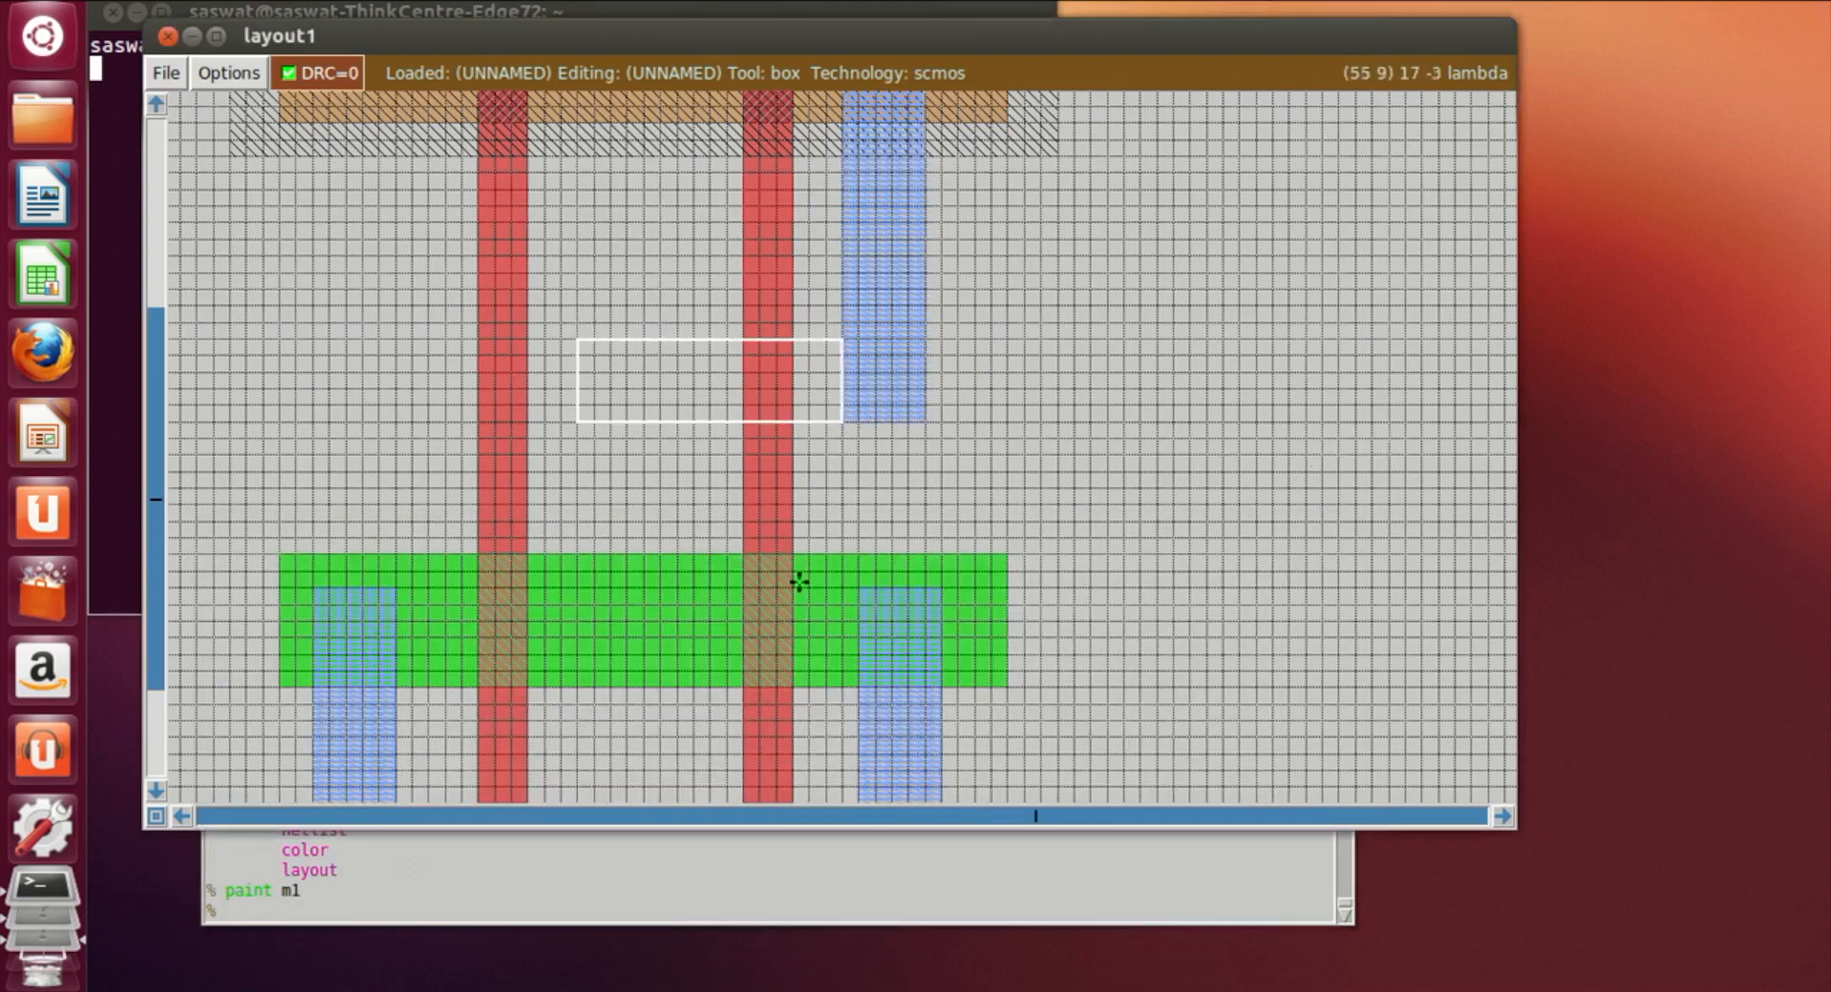
{"action": "right_click", "coordinate": [592, 419]}
{"action": "left_click", "coordinate": [610, 356]}
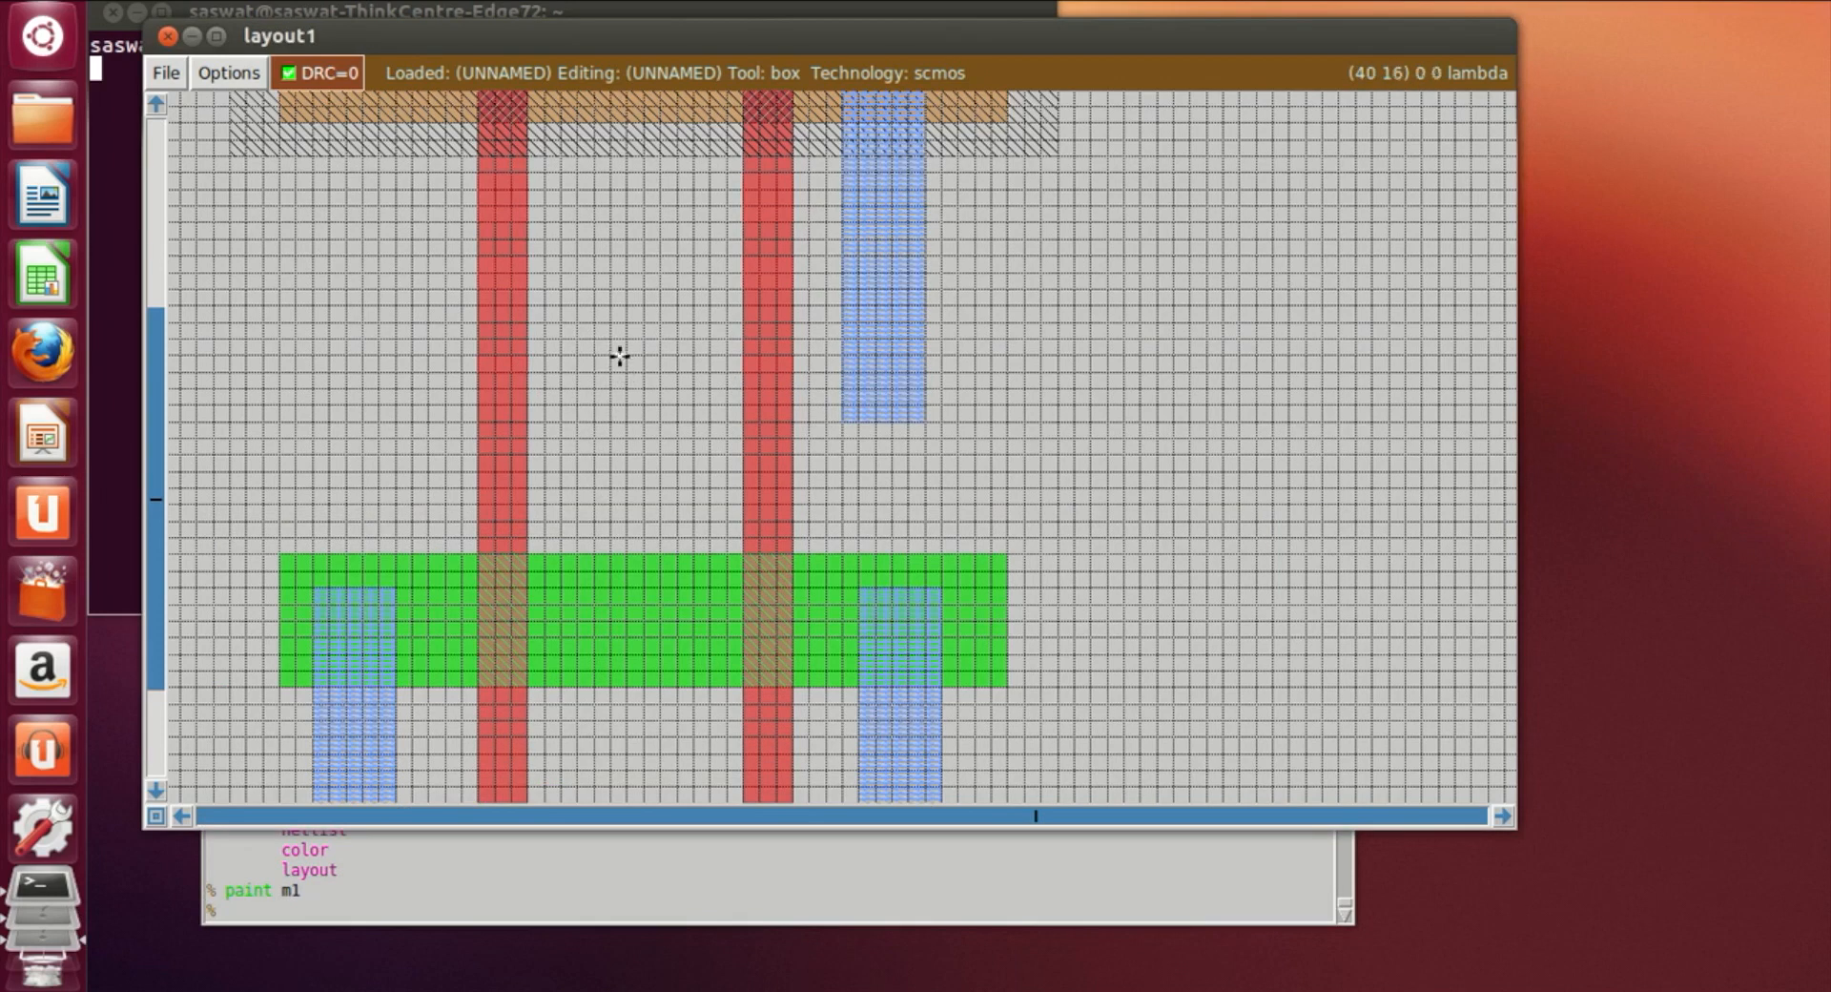
{"action": "right_click", "coordinate": [844, 419]}
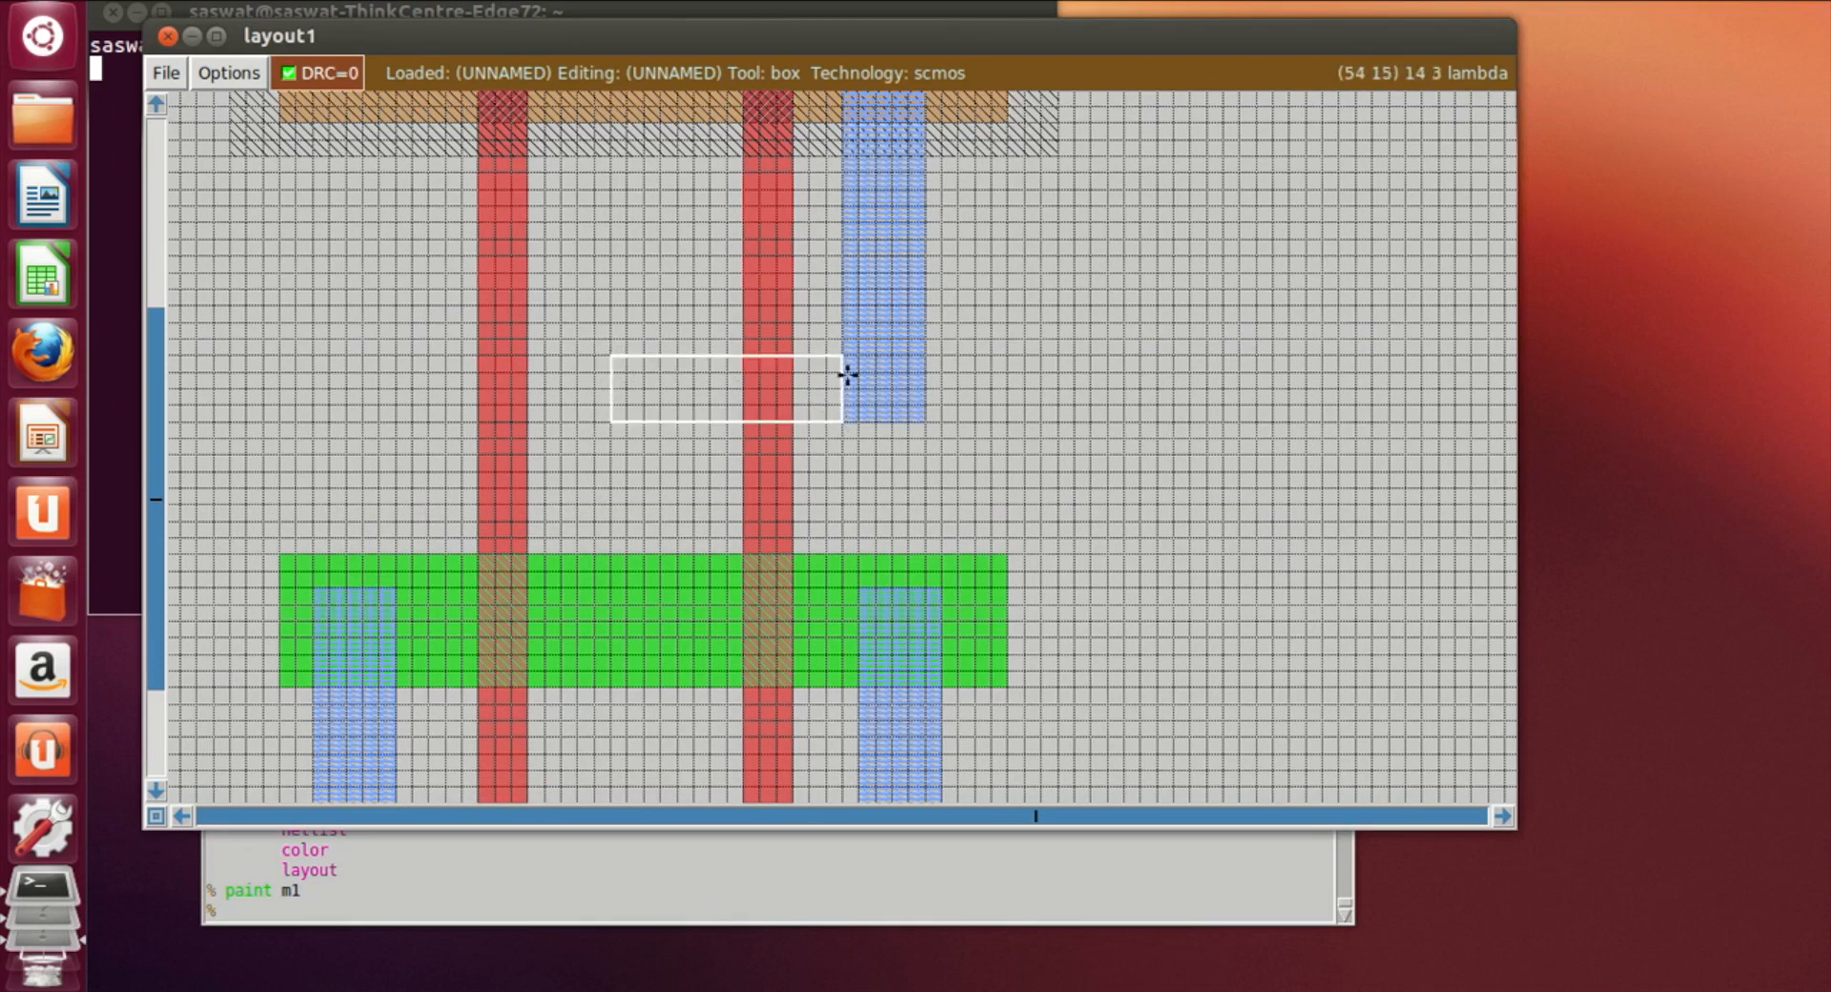
{"action": "right_click", "coordinate": [844, 338]}
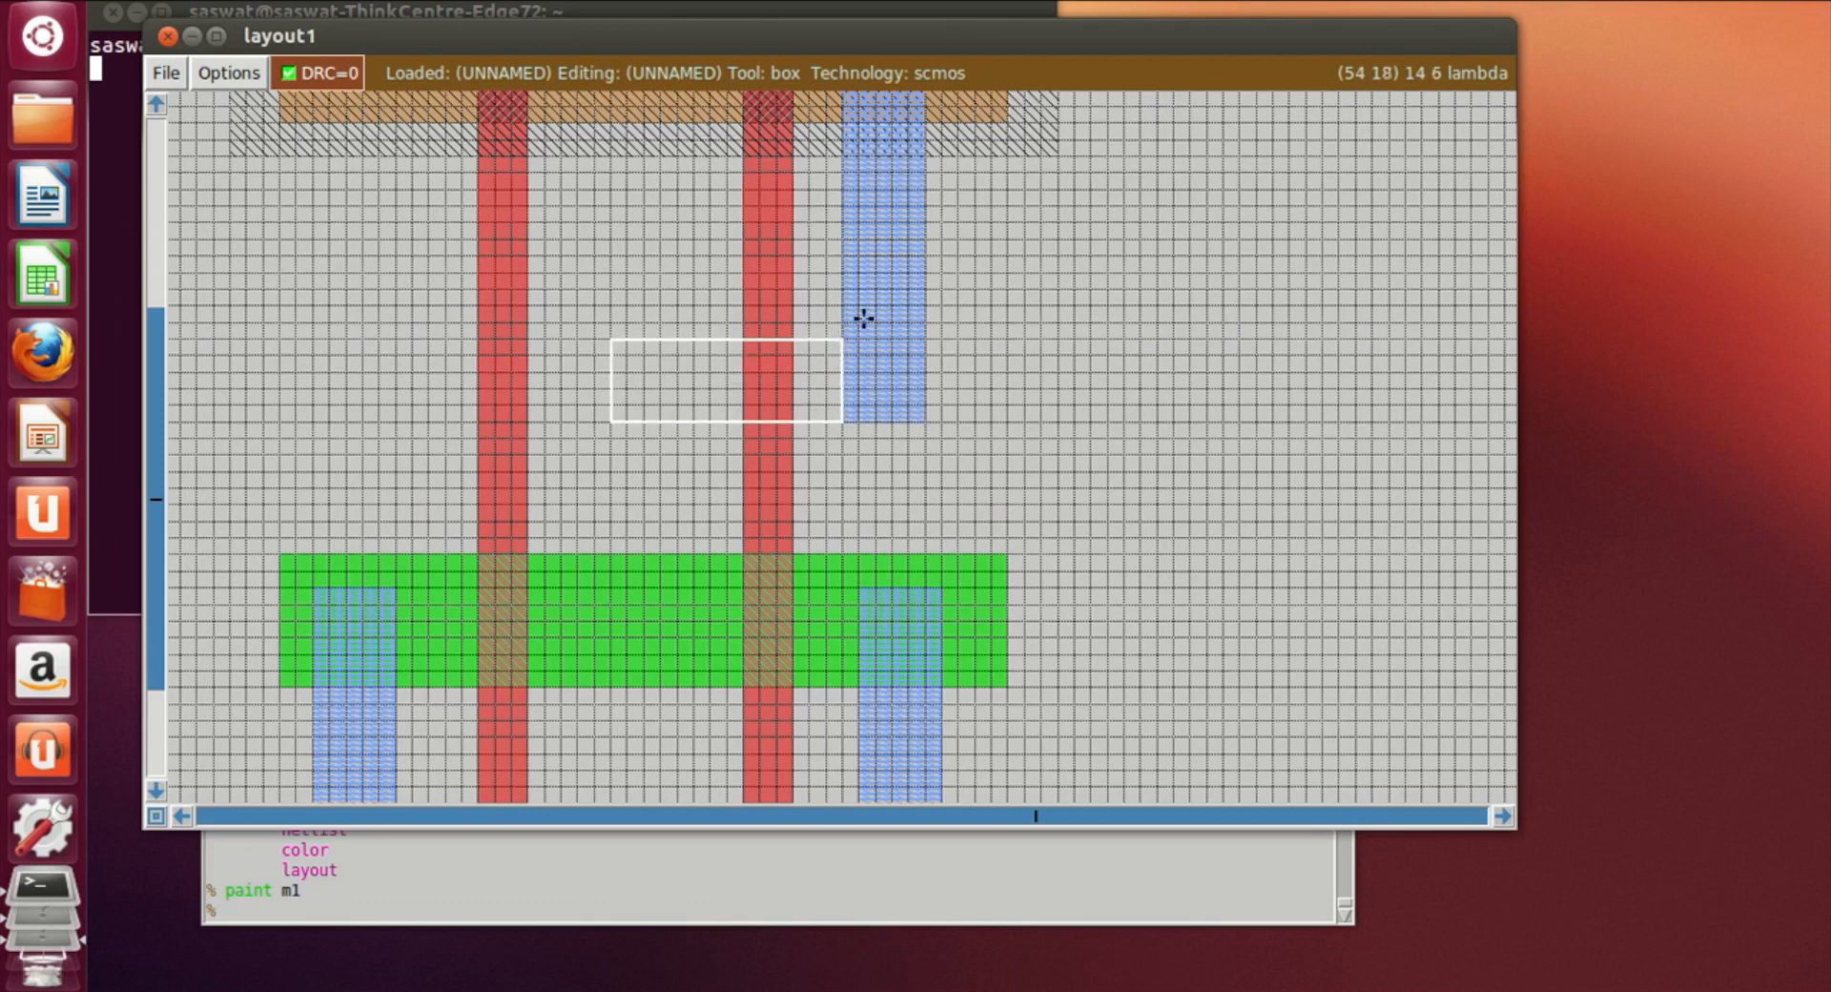
{"action": "scroll", "coordinate": [874, 662], "scroll_direction": "down", "scroll_amount": 3}
{"action": "left_click", "coordinate": [663, 913]}
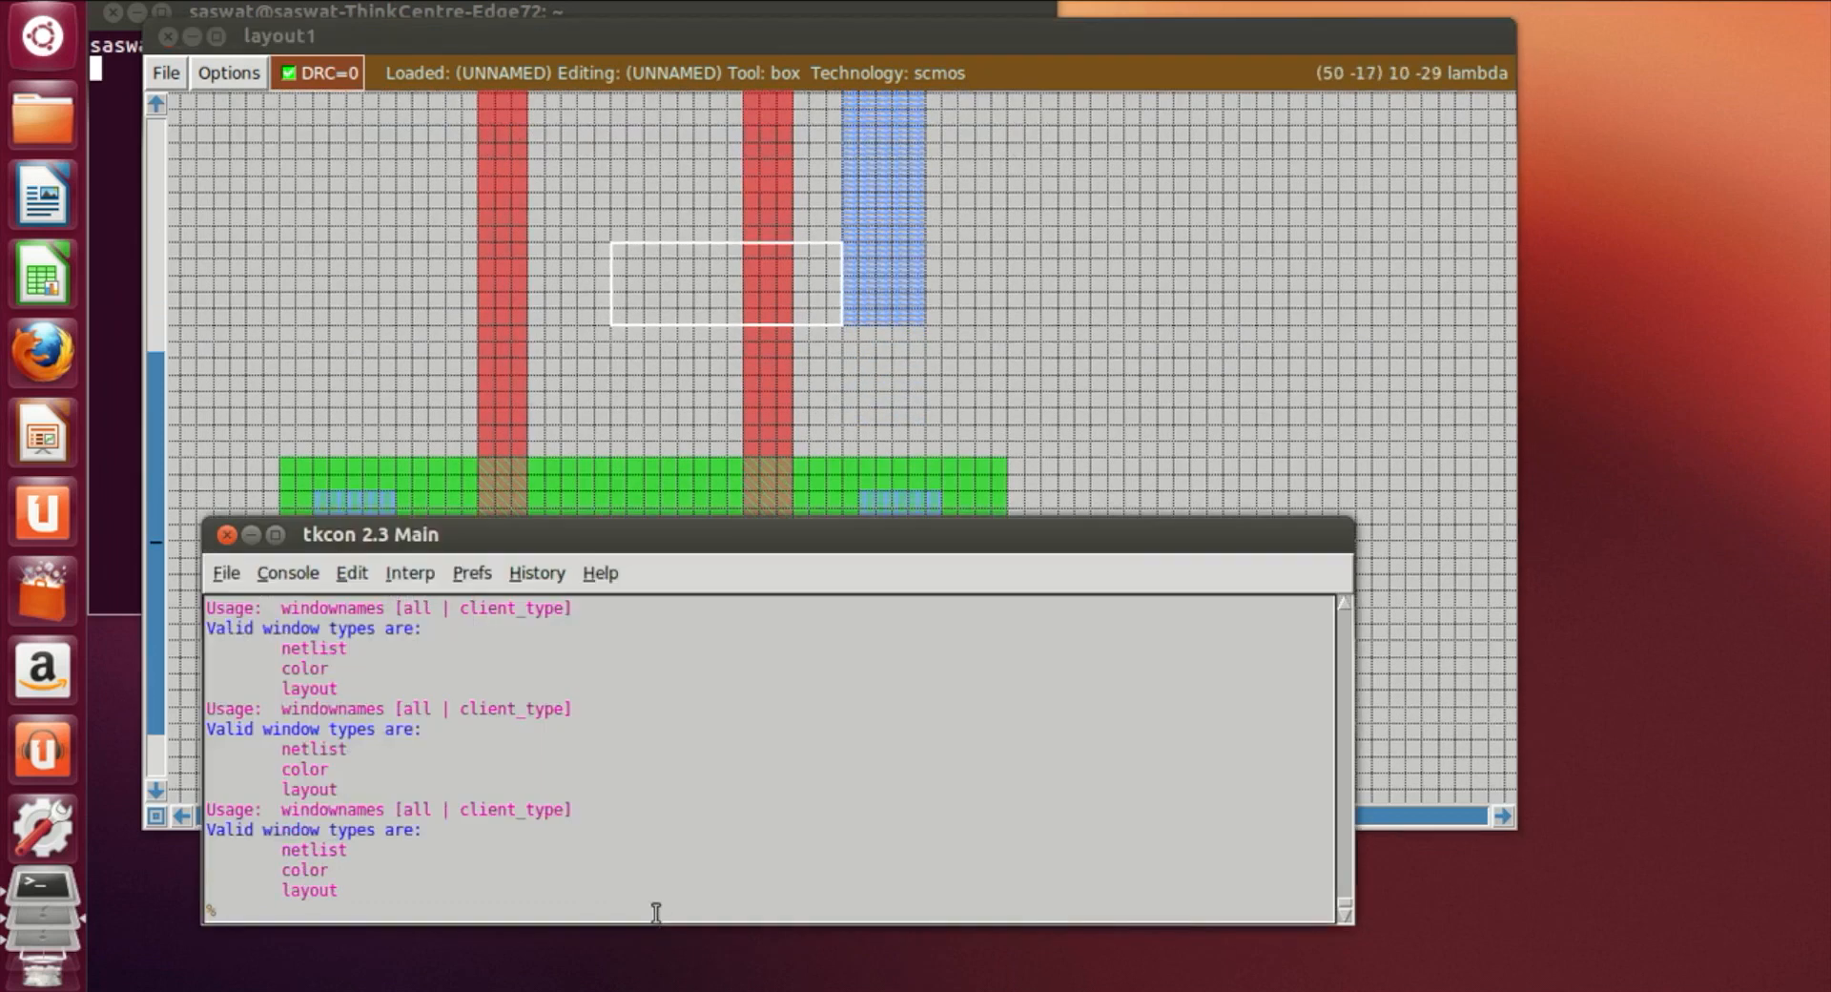
{"action": "type", "text": "paint m1"}
{"action": "key", "text": "Return"}
Define a box about 5 by 20 lambda between the poly strips, from the horizontal metal strip's top edge down into the n-diffusion
{"action": "left_click", "coordinate": [960, 423]}
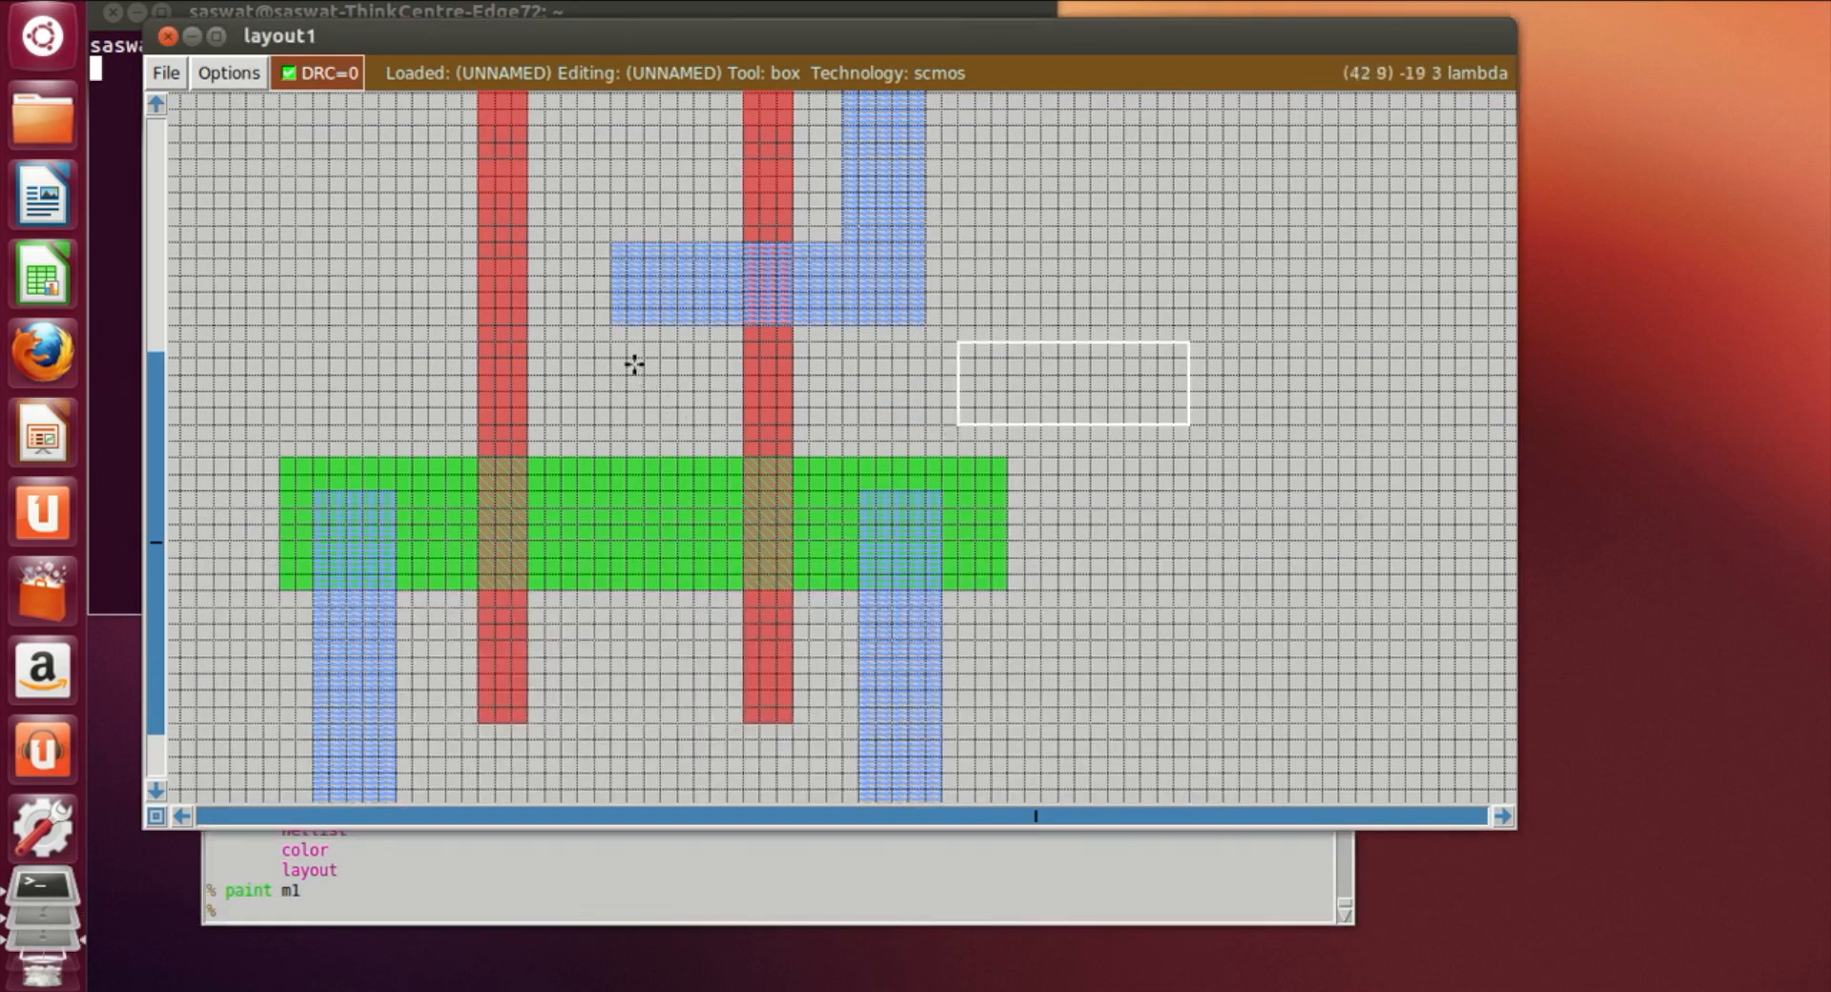
{"action": "left_click", "coordinate": [585, 256]}
{"action": "right_click", "coordinate": [644, 573]}
{"action": "right_click", "coordinate": [648, 563]}
{"action": "right_click", "coordinate": [658, 491]}
{"action": "right_click", "coordinate": [660, 392]}
{"action": "right_click", "coordinate": [662, 352]}
{"action": "right_click", "coordinate": [661, 254]}
{"action": "right_click", "coordinate": [661, 242]}
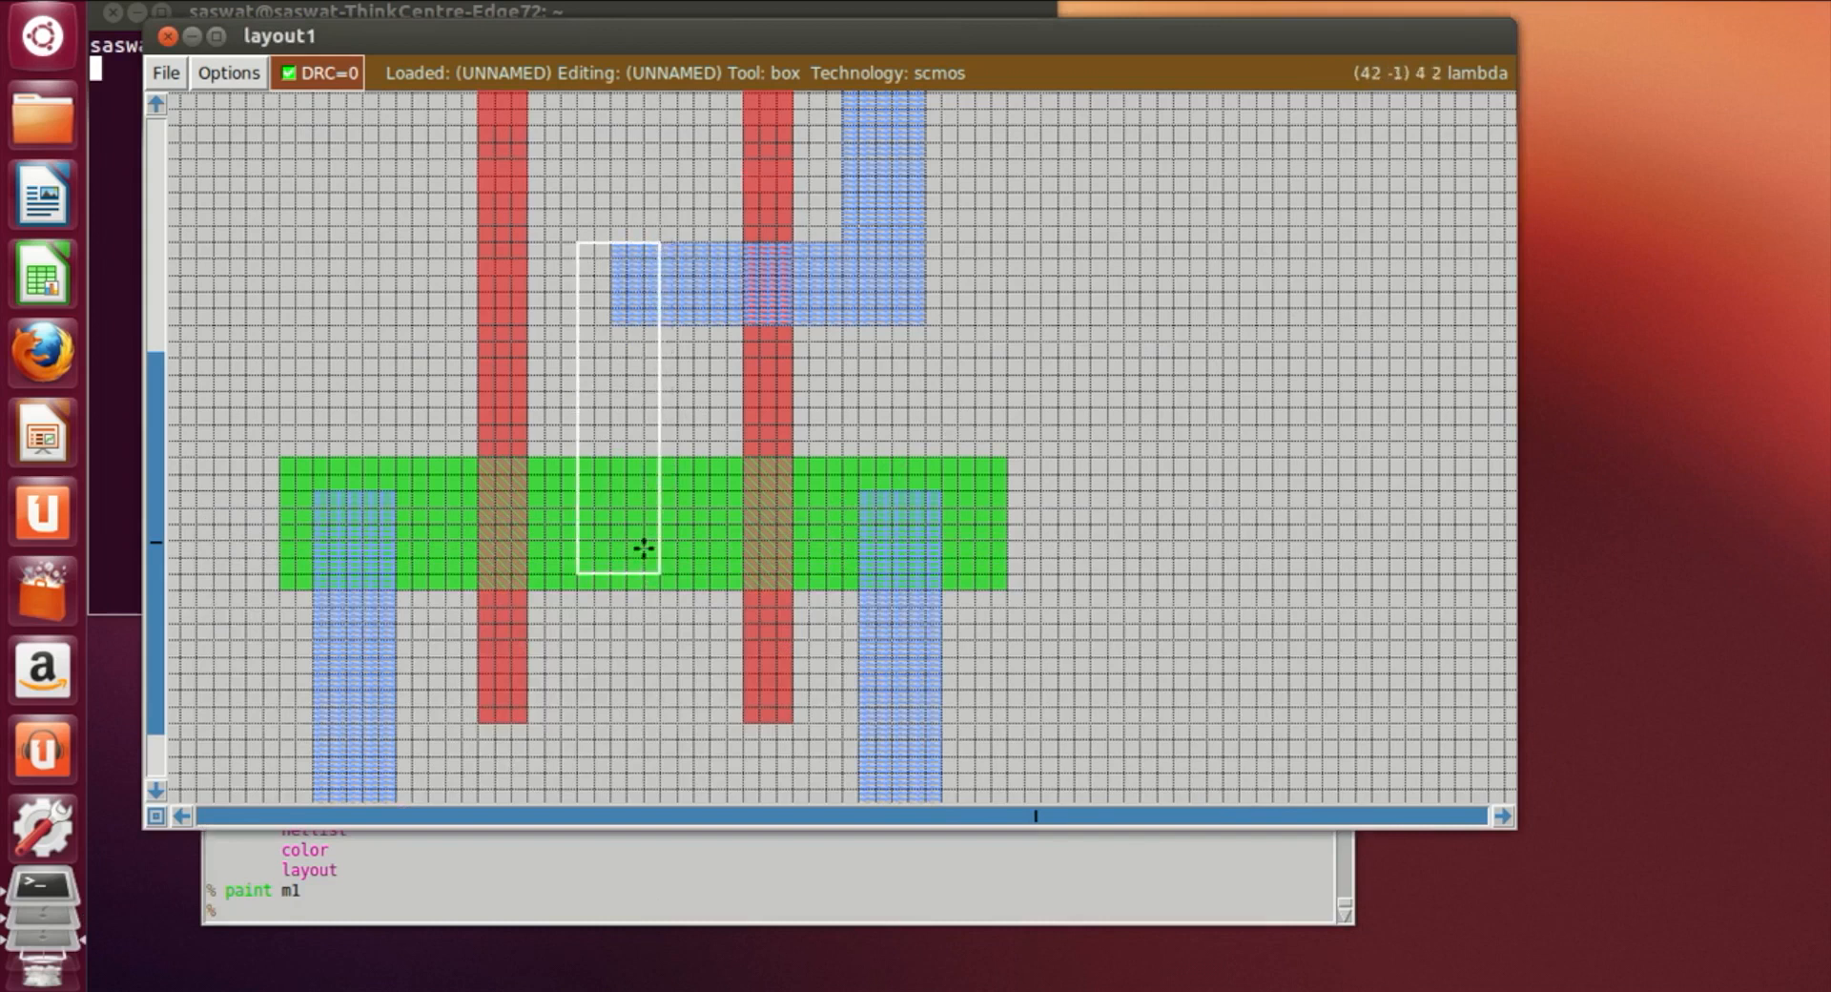
Shift the 5 by 20 lambda box 1 lambda right, keeping its vertical position, and paint it with m1
{"action": "left_click", "coordinate": [674, 576]}
{"action": "left_click", "coordinate": [593, 576]}
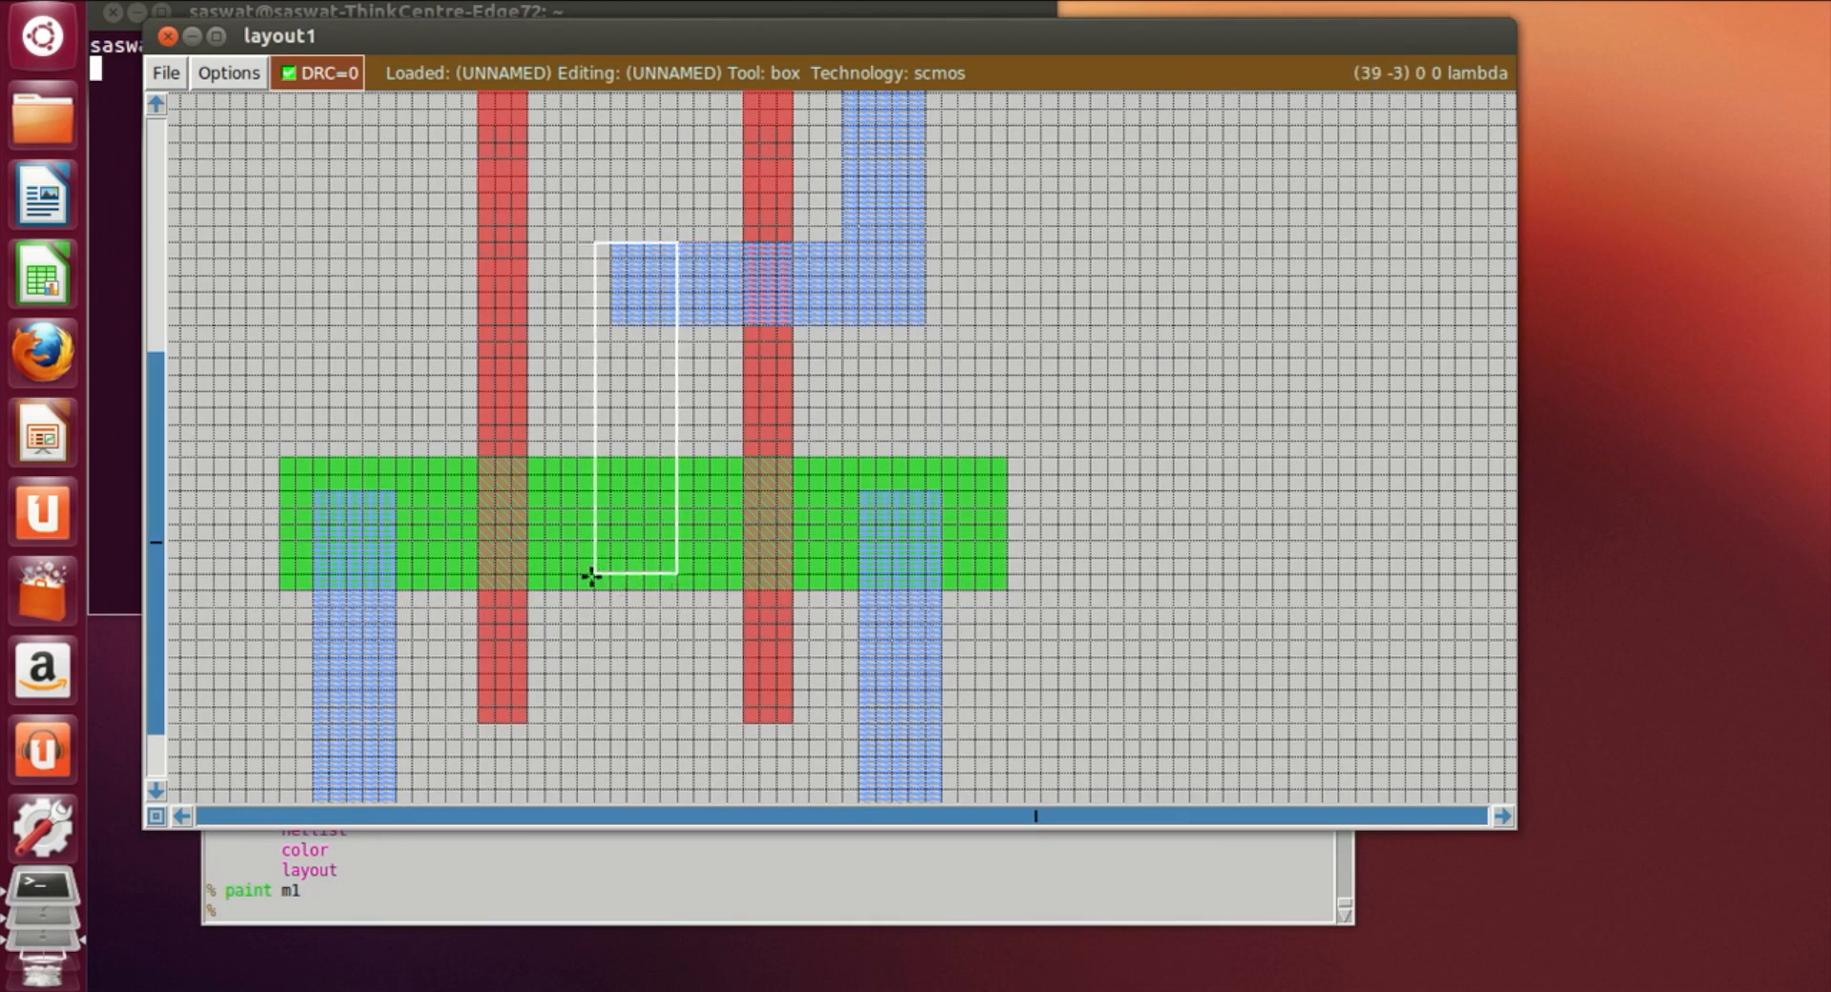
{"action": "left_click", "coordinate": [466, 914]}
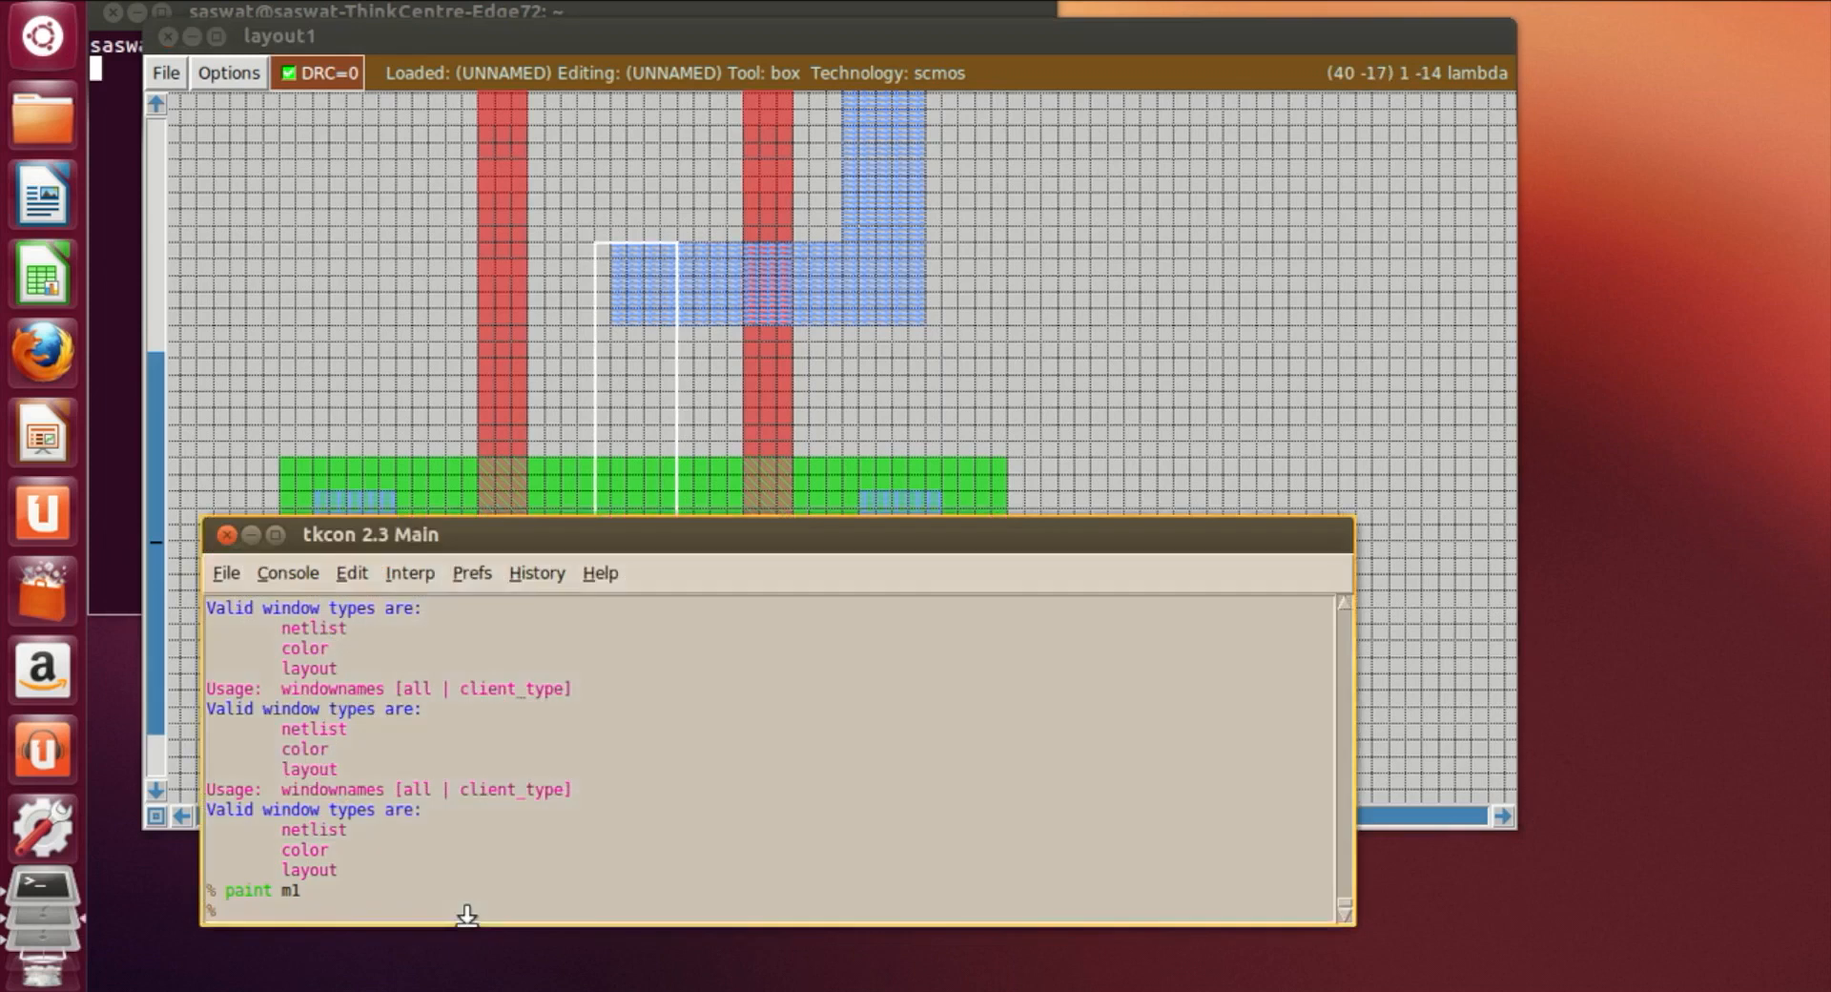
{"action": "type", "text": "paint m1"}
{"action": "key", "text": "Return"}
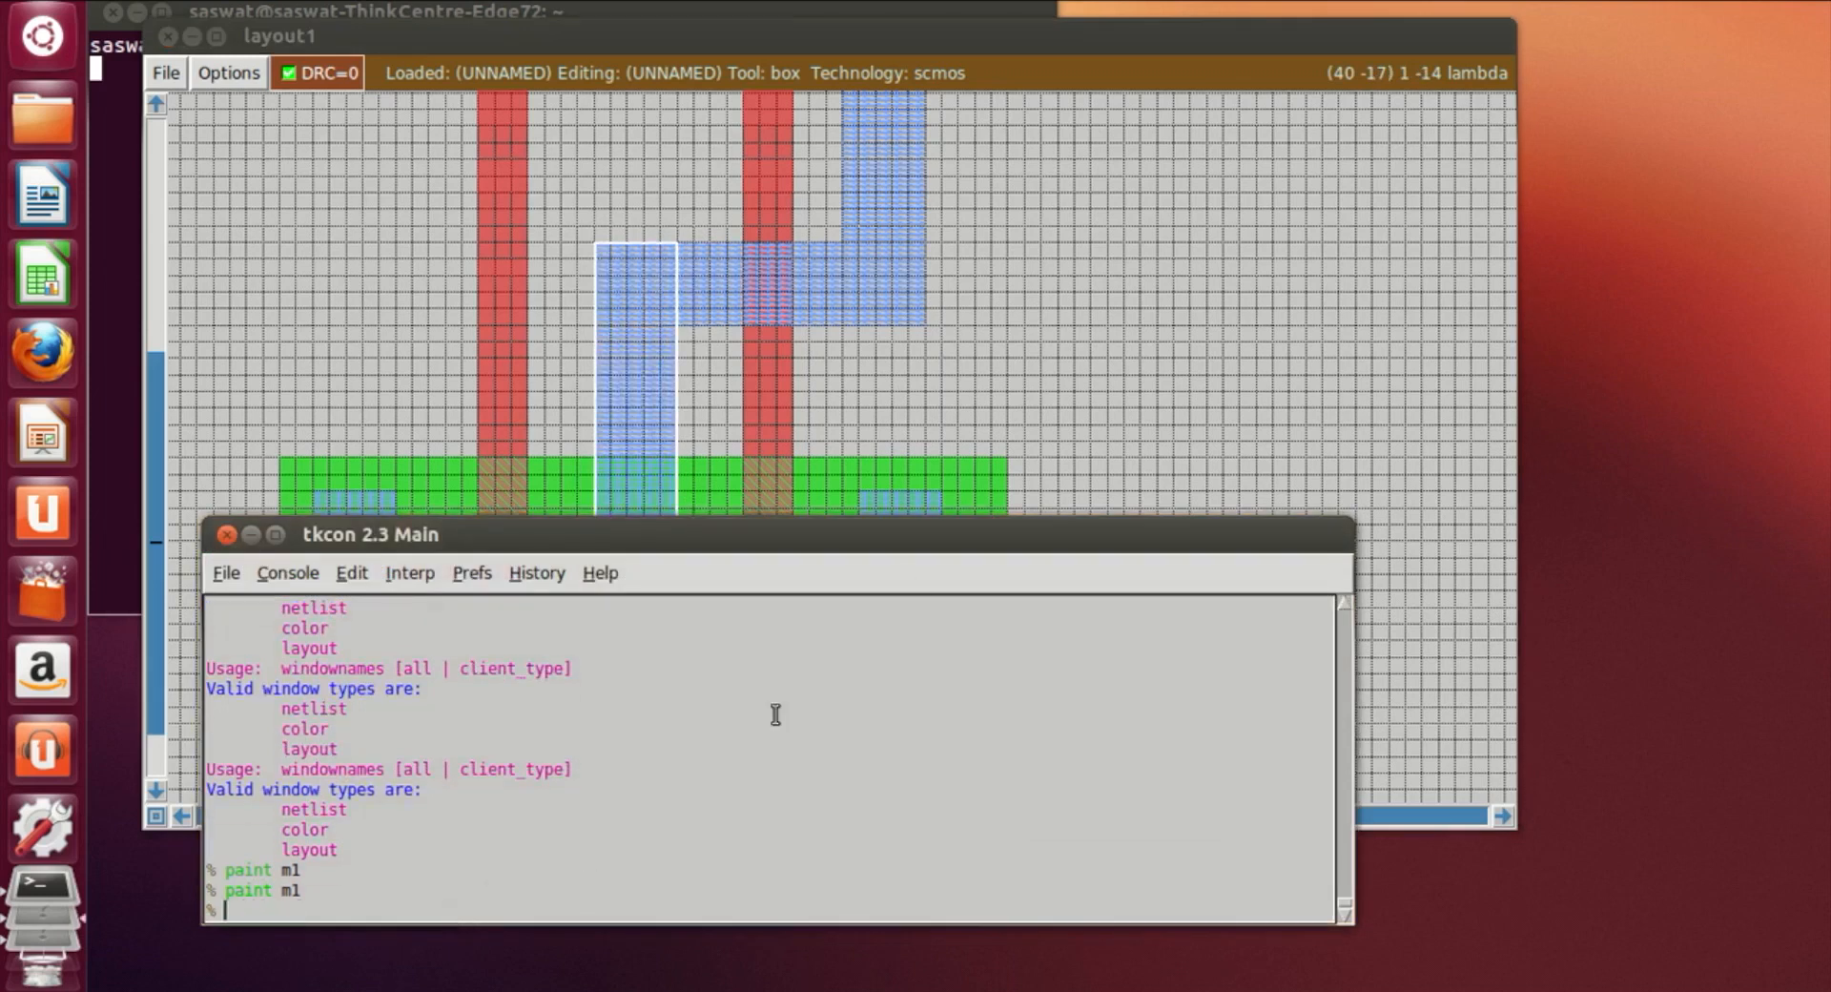
Inspect the metal1 connections between the diffusion strips and zoom in on the upper supply rail
{"action": "left_click", "coordinate": [1092, 425]}
{"action": "scroll", "coordinate": [1113, 591], "scroll_direction": "up", "scroll_amount": 4}
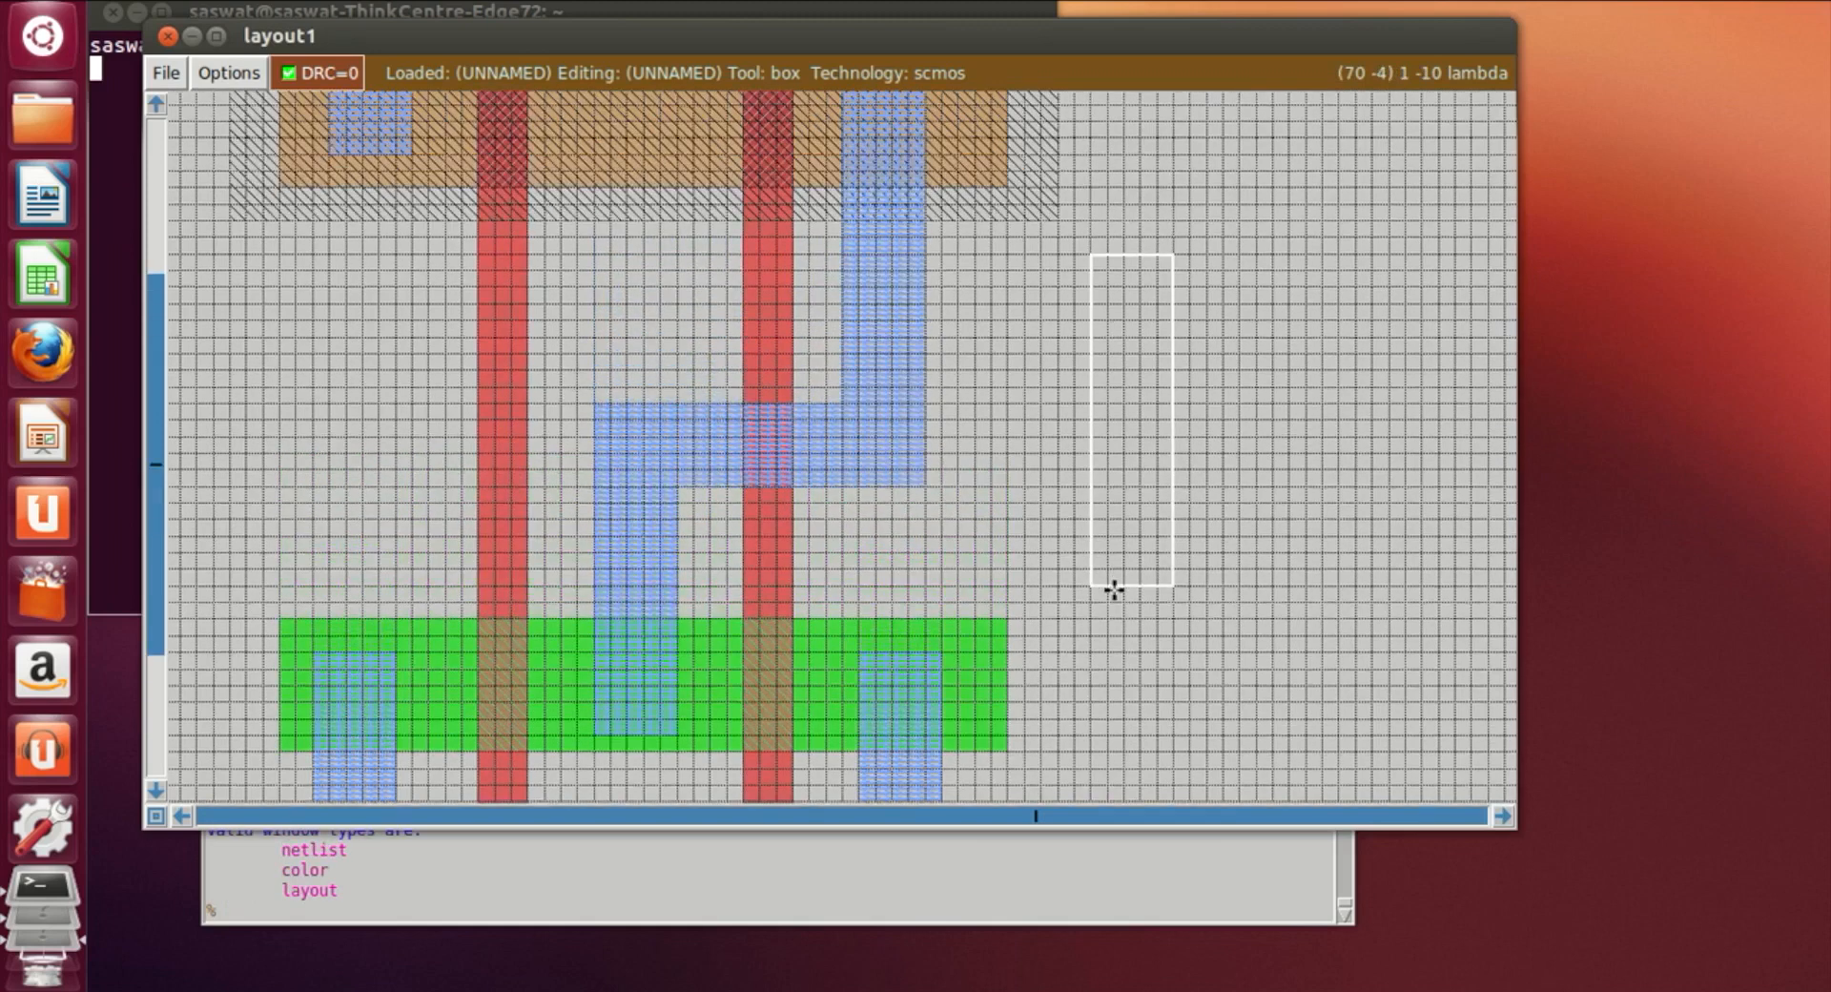
{"action": "scroll", "coordinate": [872, 611], "scroll_direction": "down", "scroll_amount": 2}
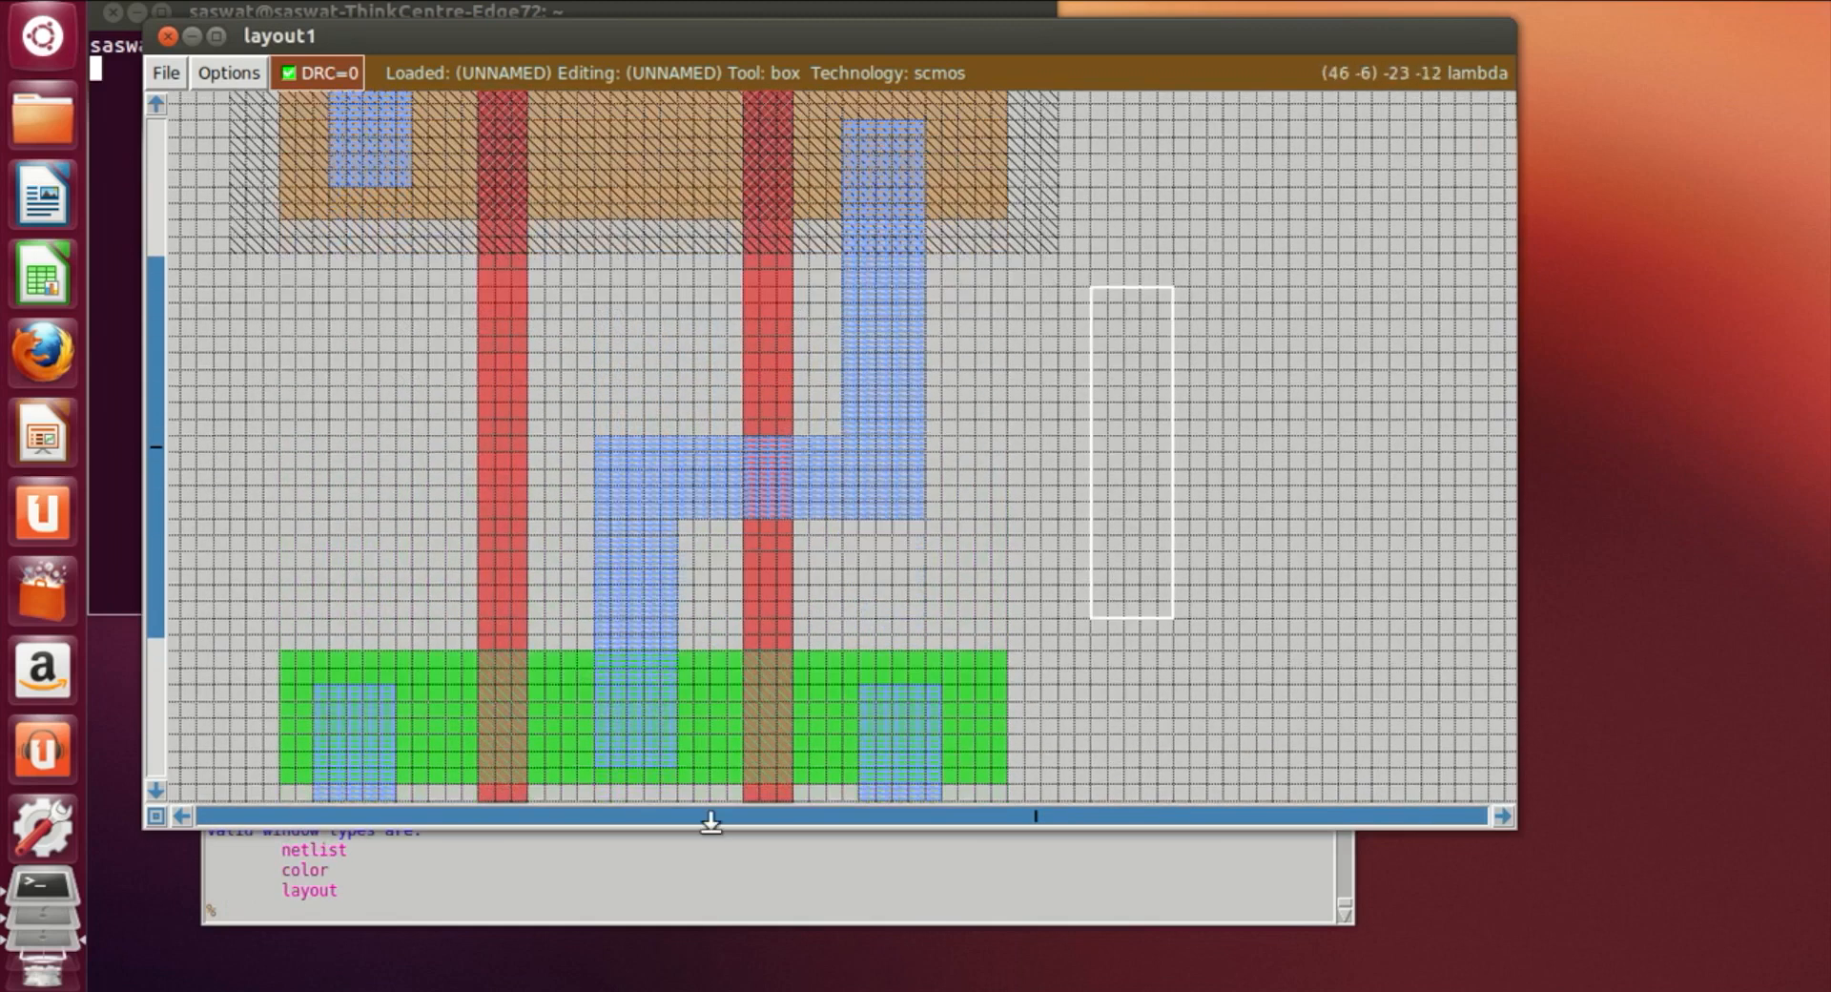
{"action": "scroll", "coordinate": [1161, 532], "scroll_direction": "down", "scroll_amount": 4}
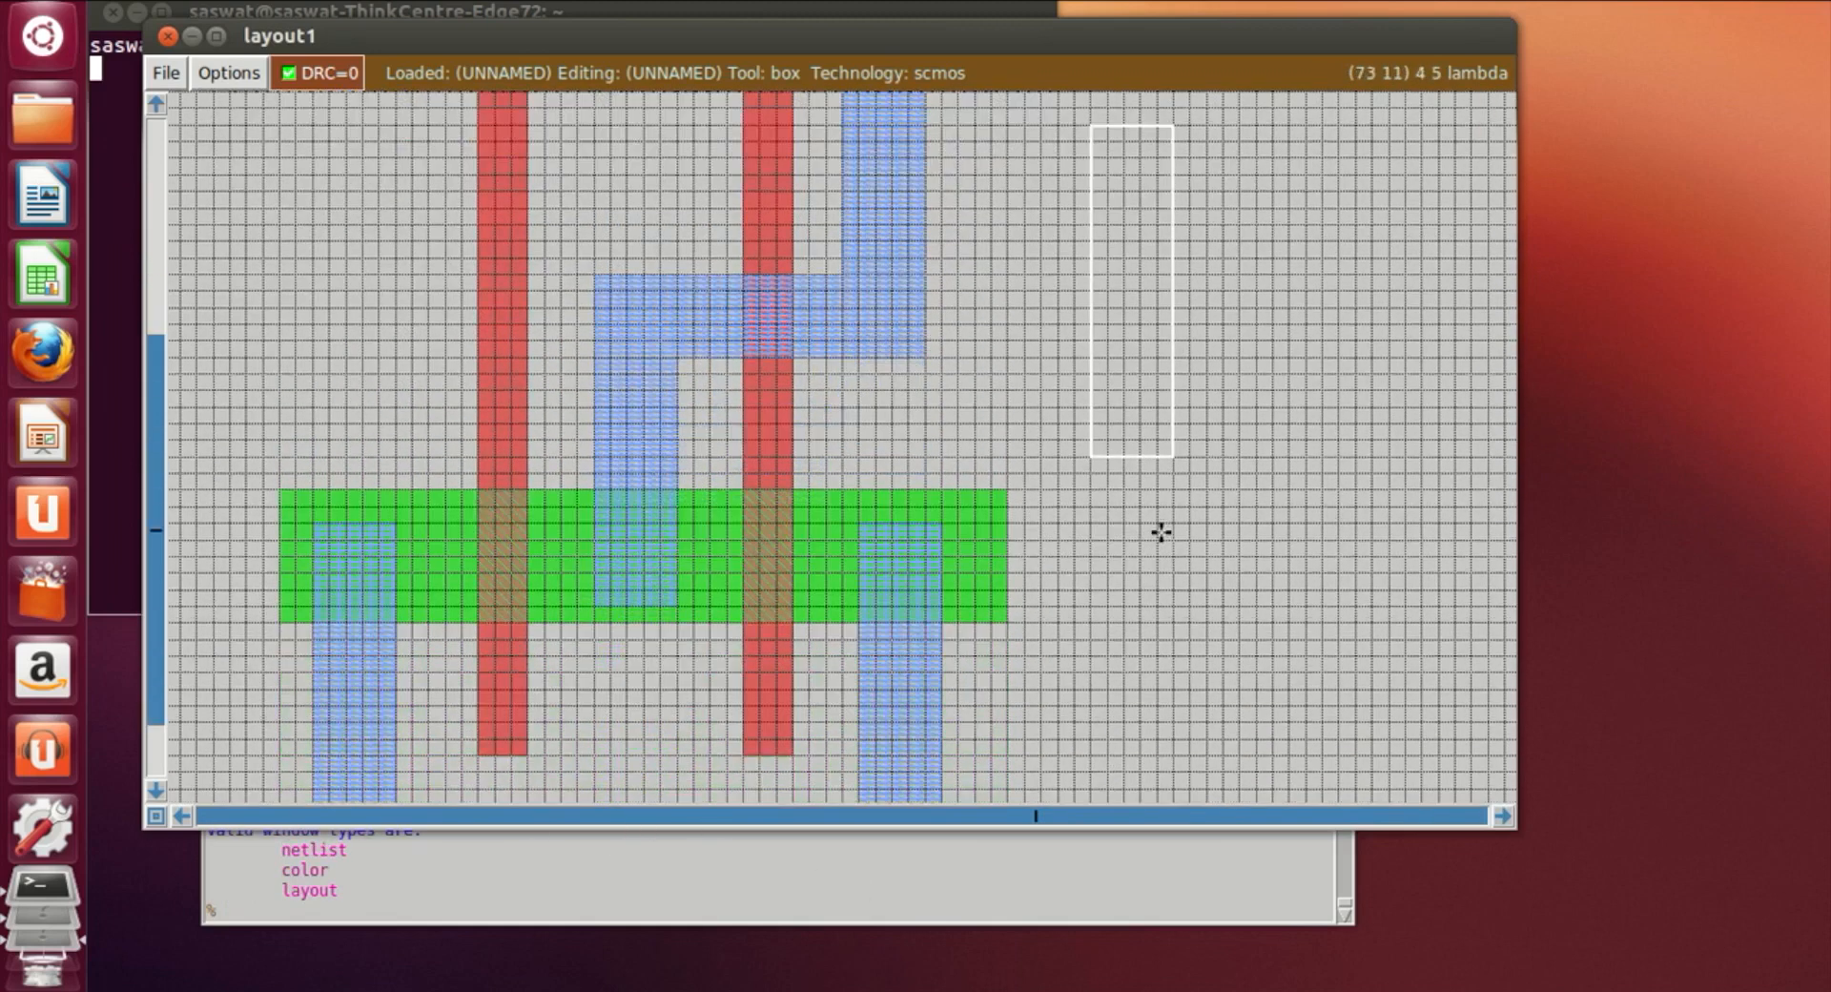
{"action": "scroll", "coordinate": [547, 443], "scroll_direction": "up", "scroll_amount": 2}
{"action": "scroll", "coordinate": [548, 444], "scroll_direction": "up", "scroll_amount": 8}
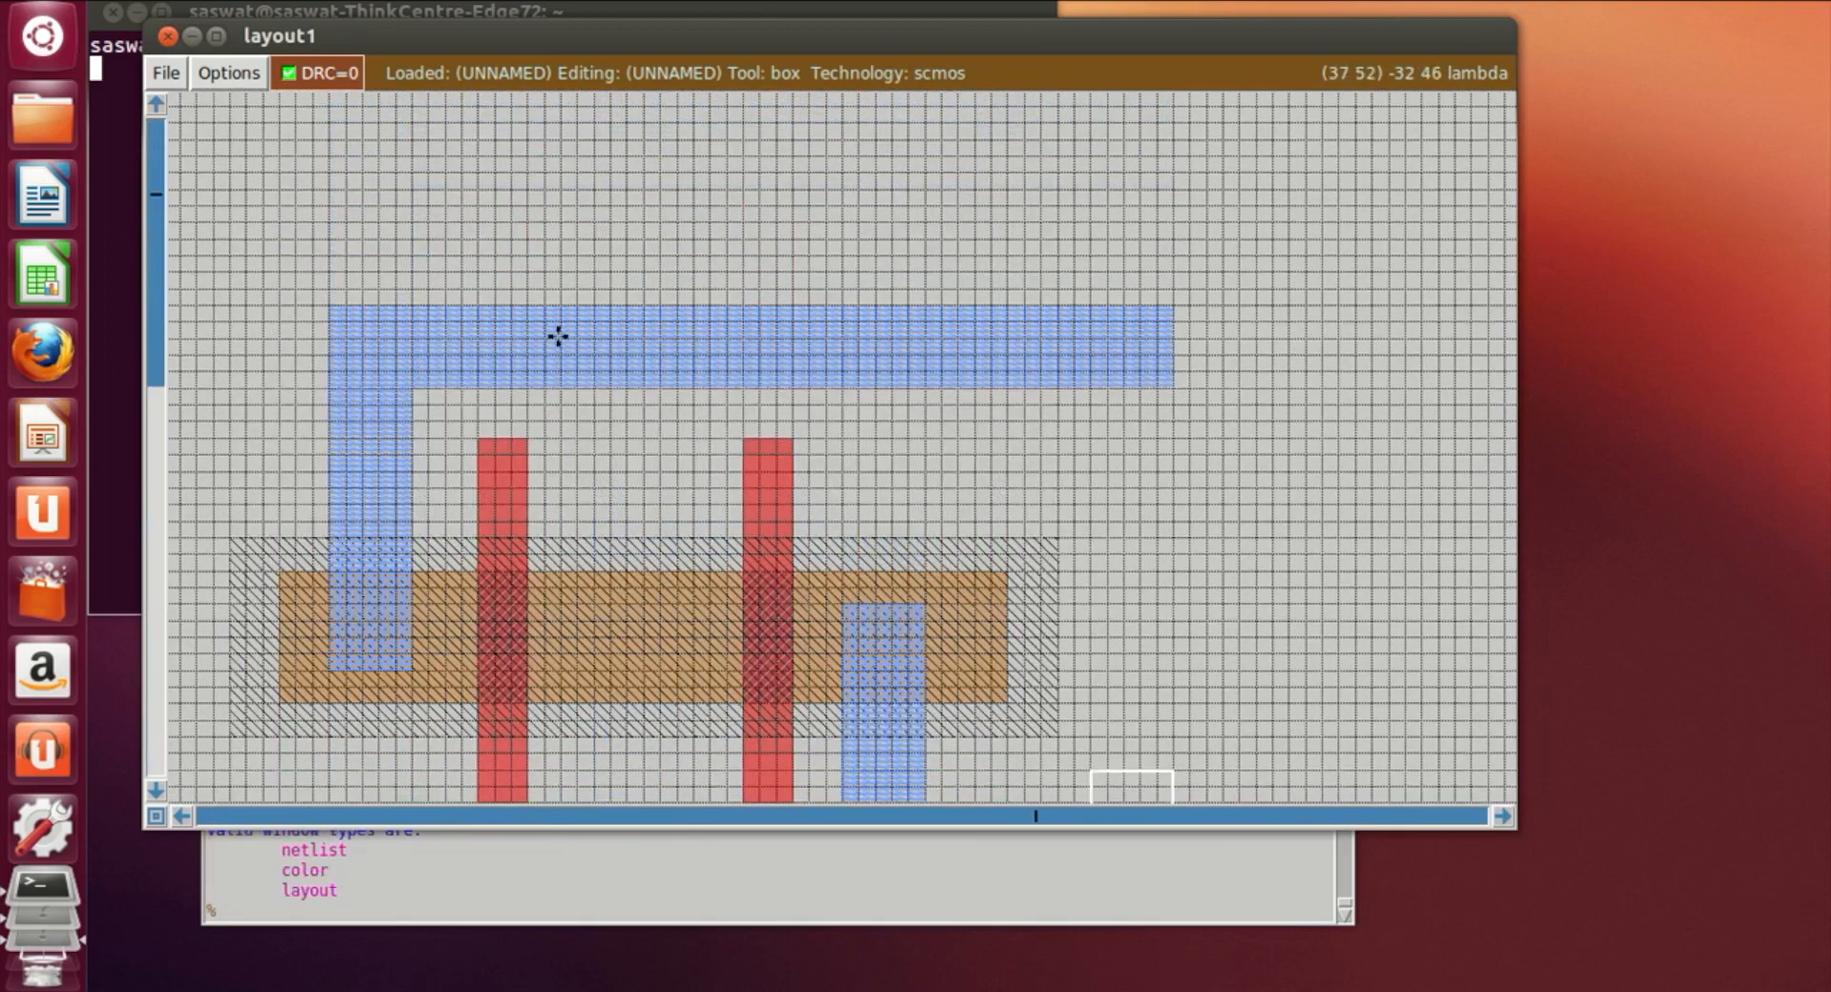
{"action": "key", "text": "z"}
{"action": "left_click", "coordinate": [496, 208]}
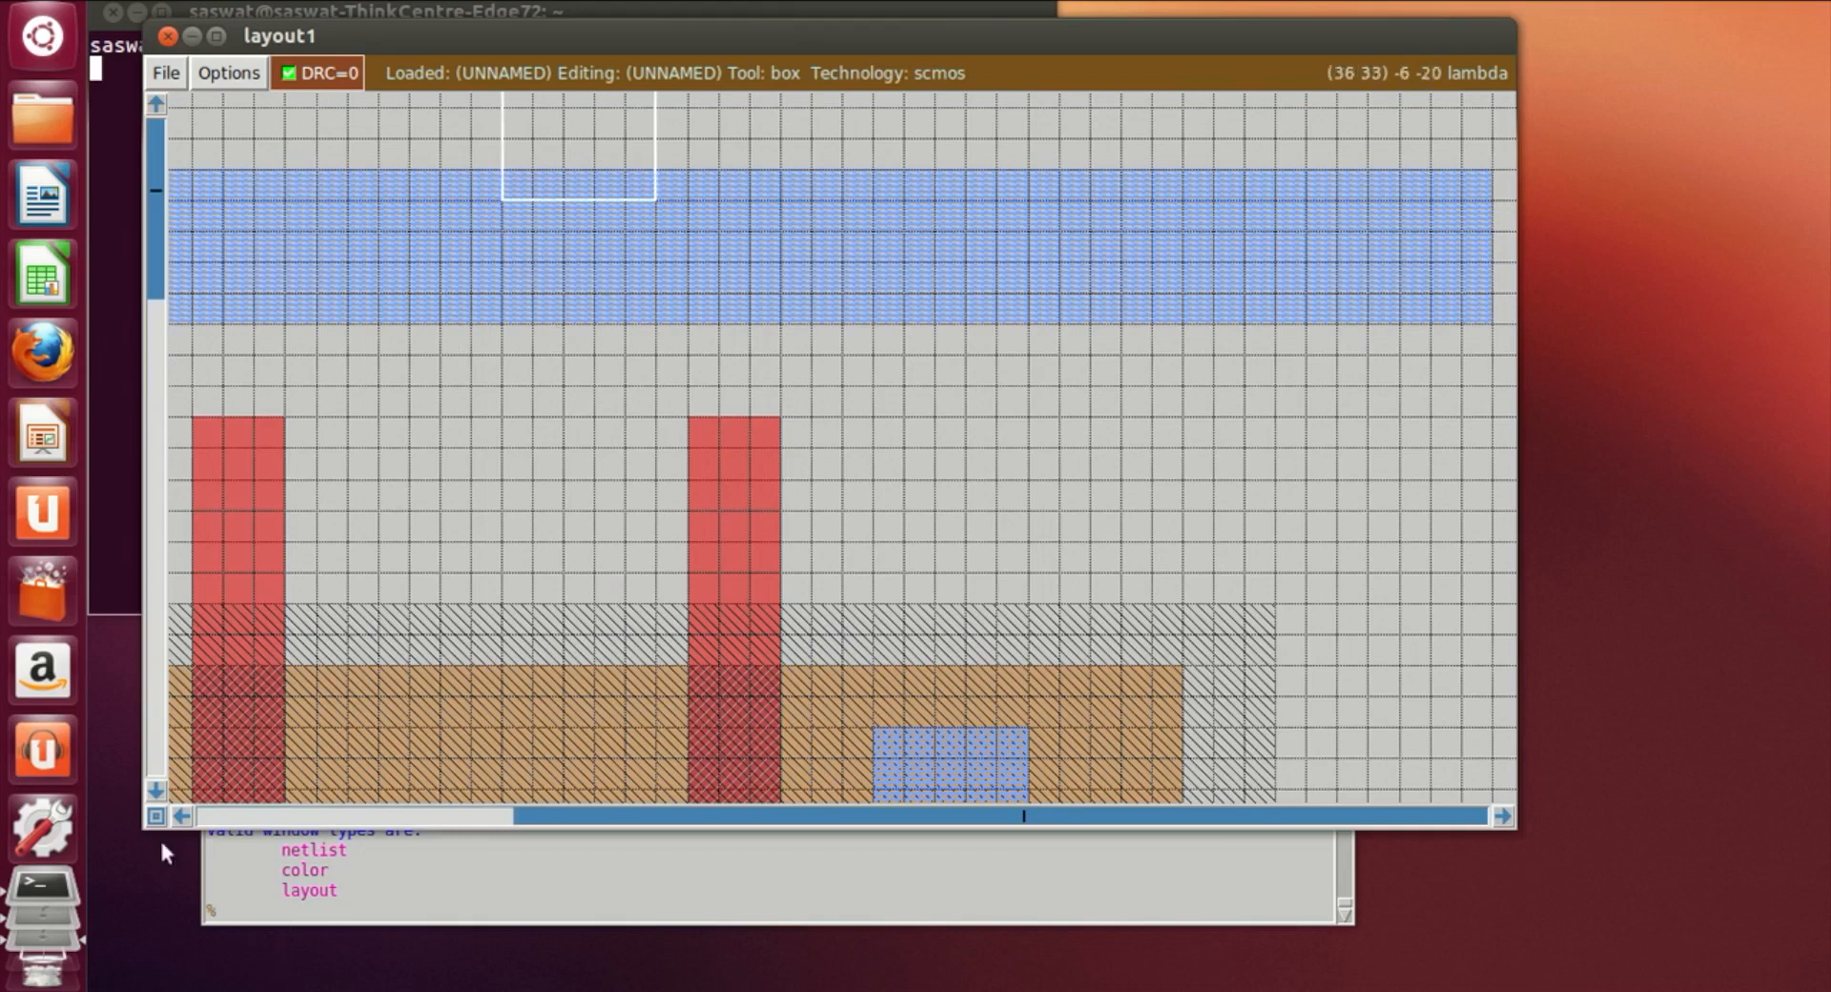
Place a point box on the upper metal1 supply rail near its left end and label it VDD!
{"action": "left_click", "coordinate": [181, 815]}
{"action": "left_click", "coordinate": [181, 815]}
{"action": "left_click", "coordinate": [181, 816]}
{"action": "left_click", "coordinate": [504, 215]}
{"action": "right_click", "coordinate": [592, 298]}
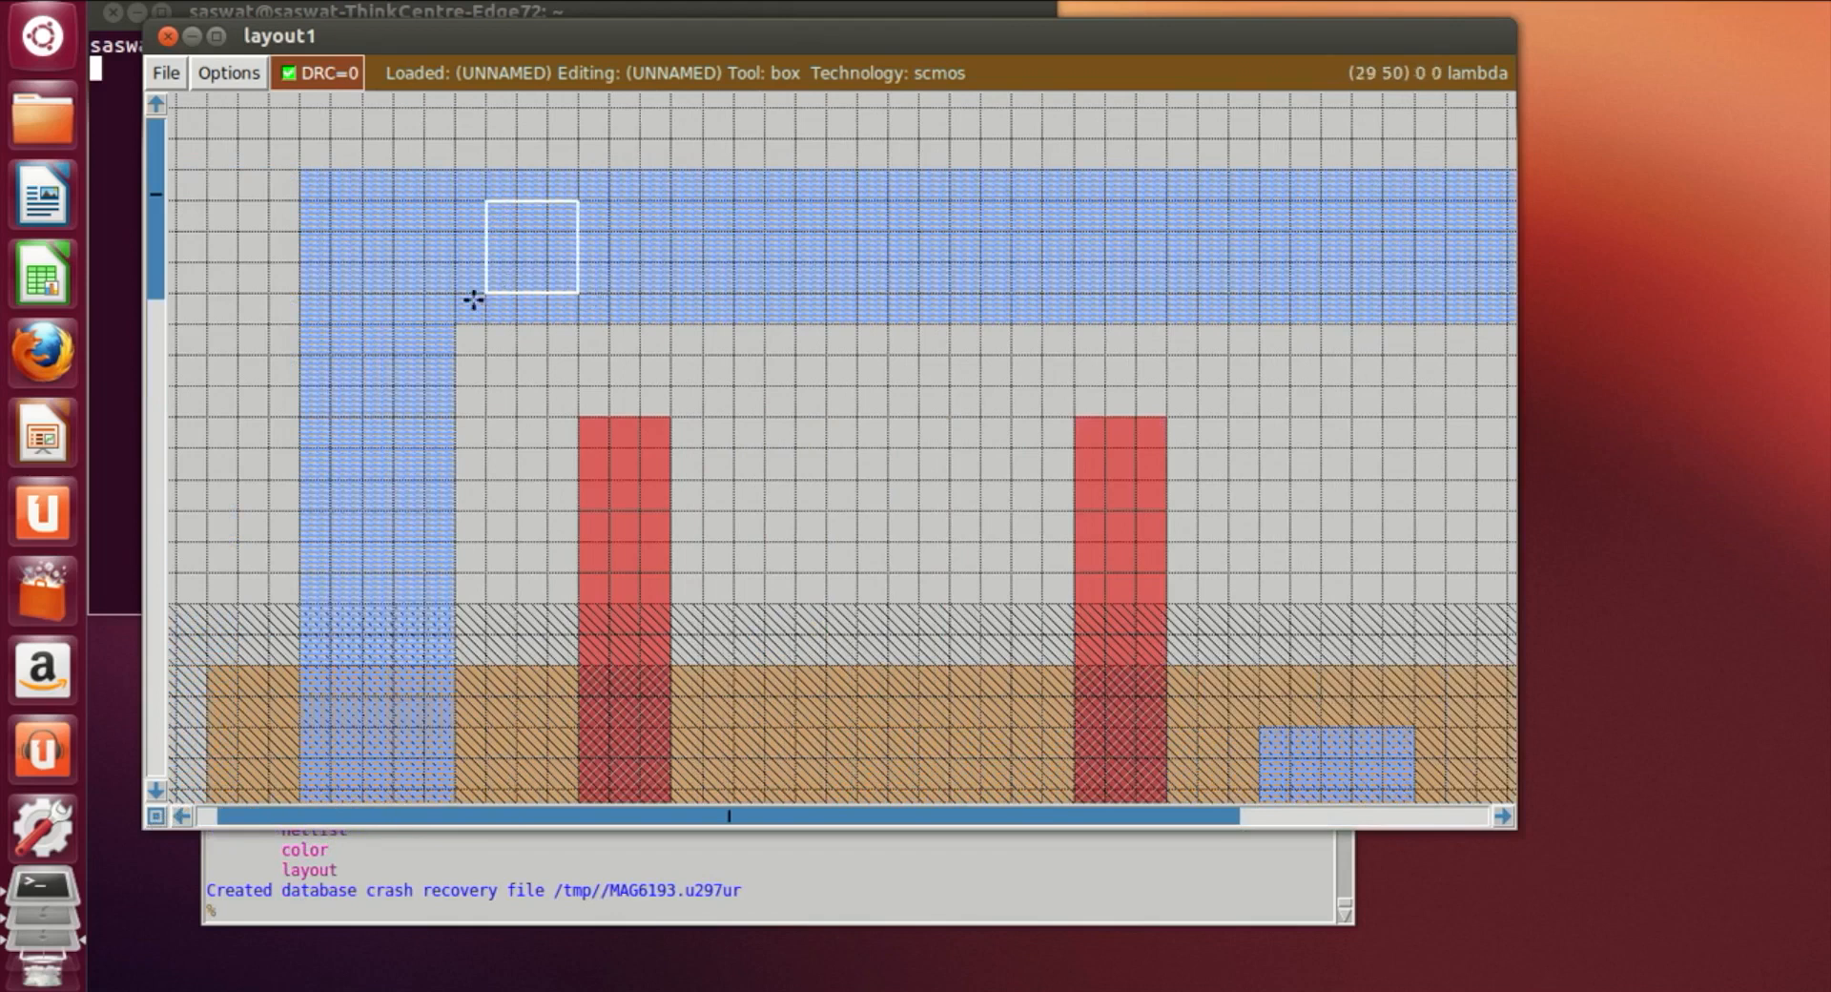
{"action": "right_click", "coordinate": [483, 297]}
{"action": "left_click", "coordinate": [250, 920]}
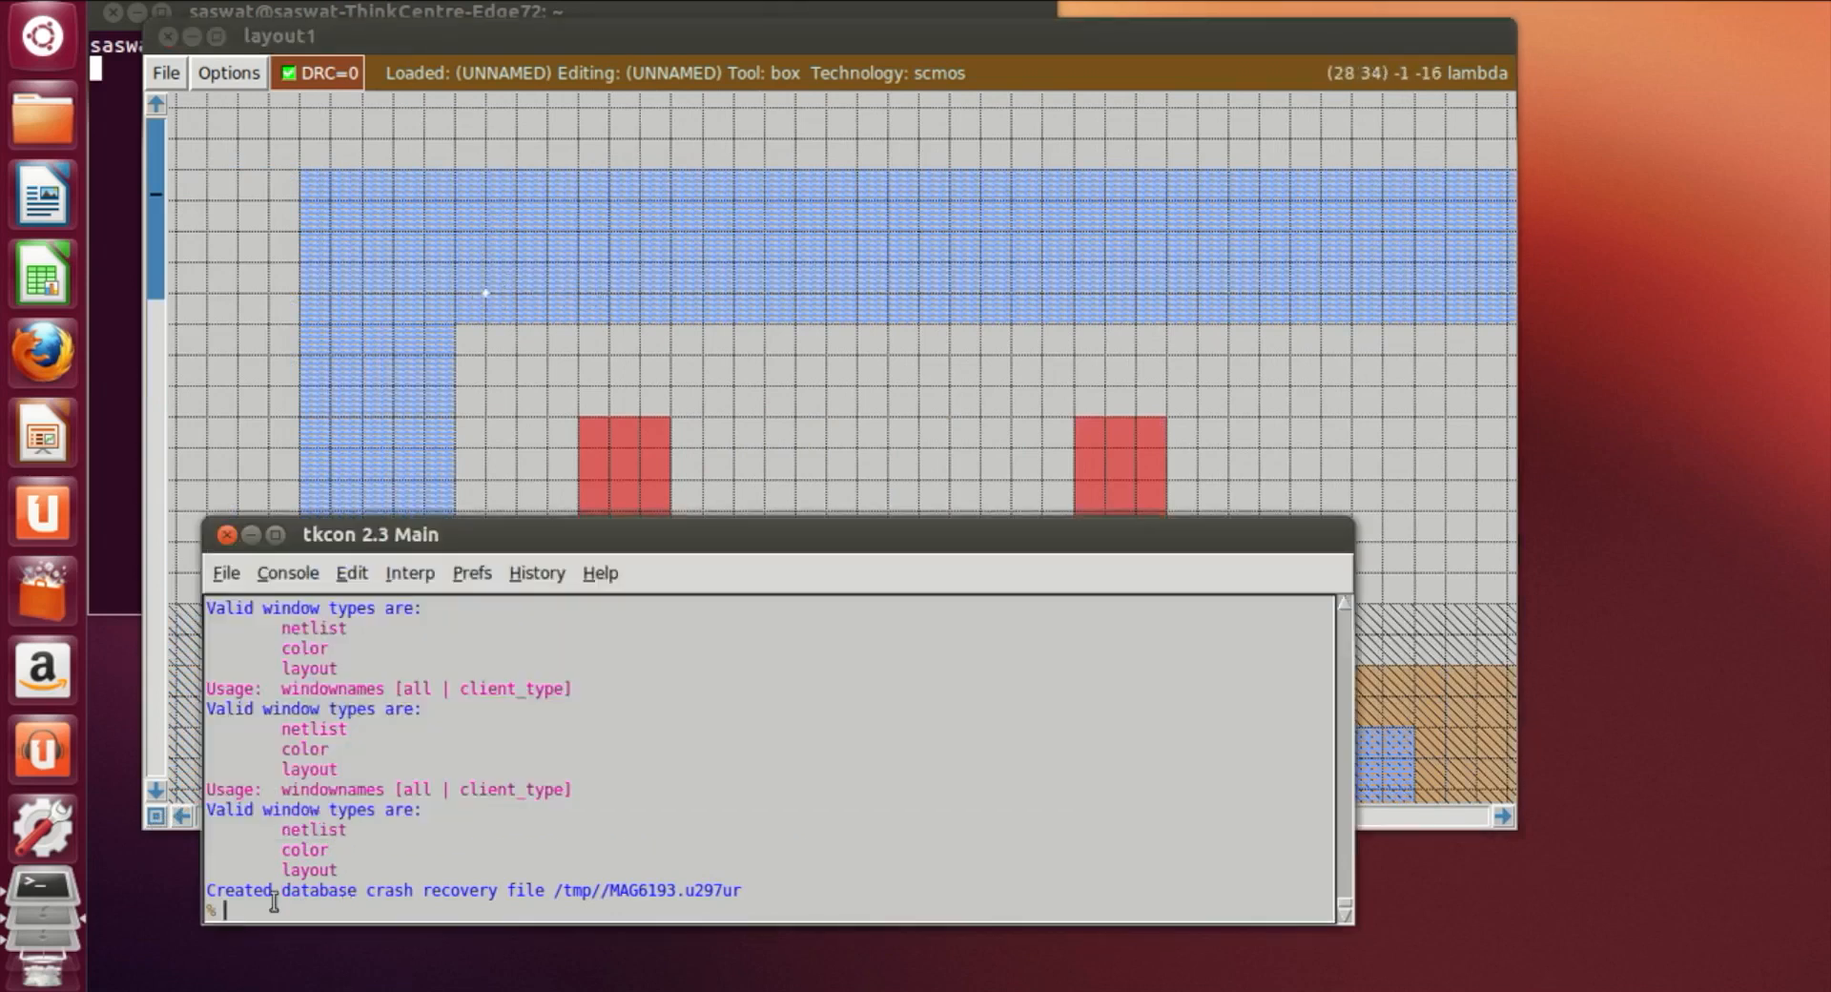
{"action": "type", "text": "label VDD!"}
{"action": "key", "text": "Return"}
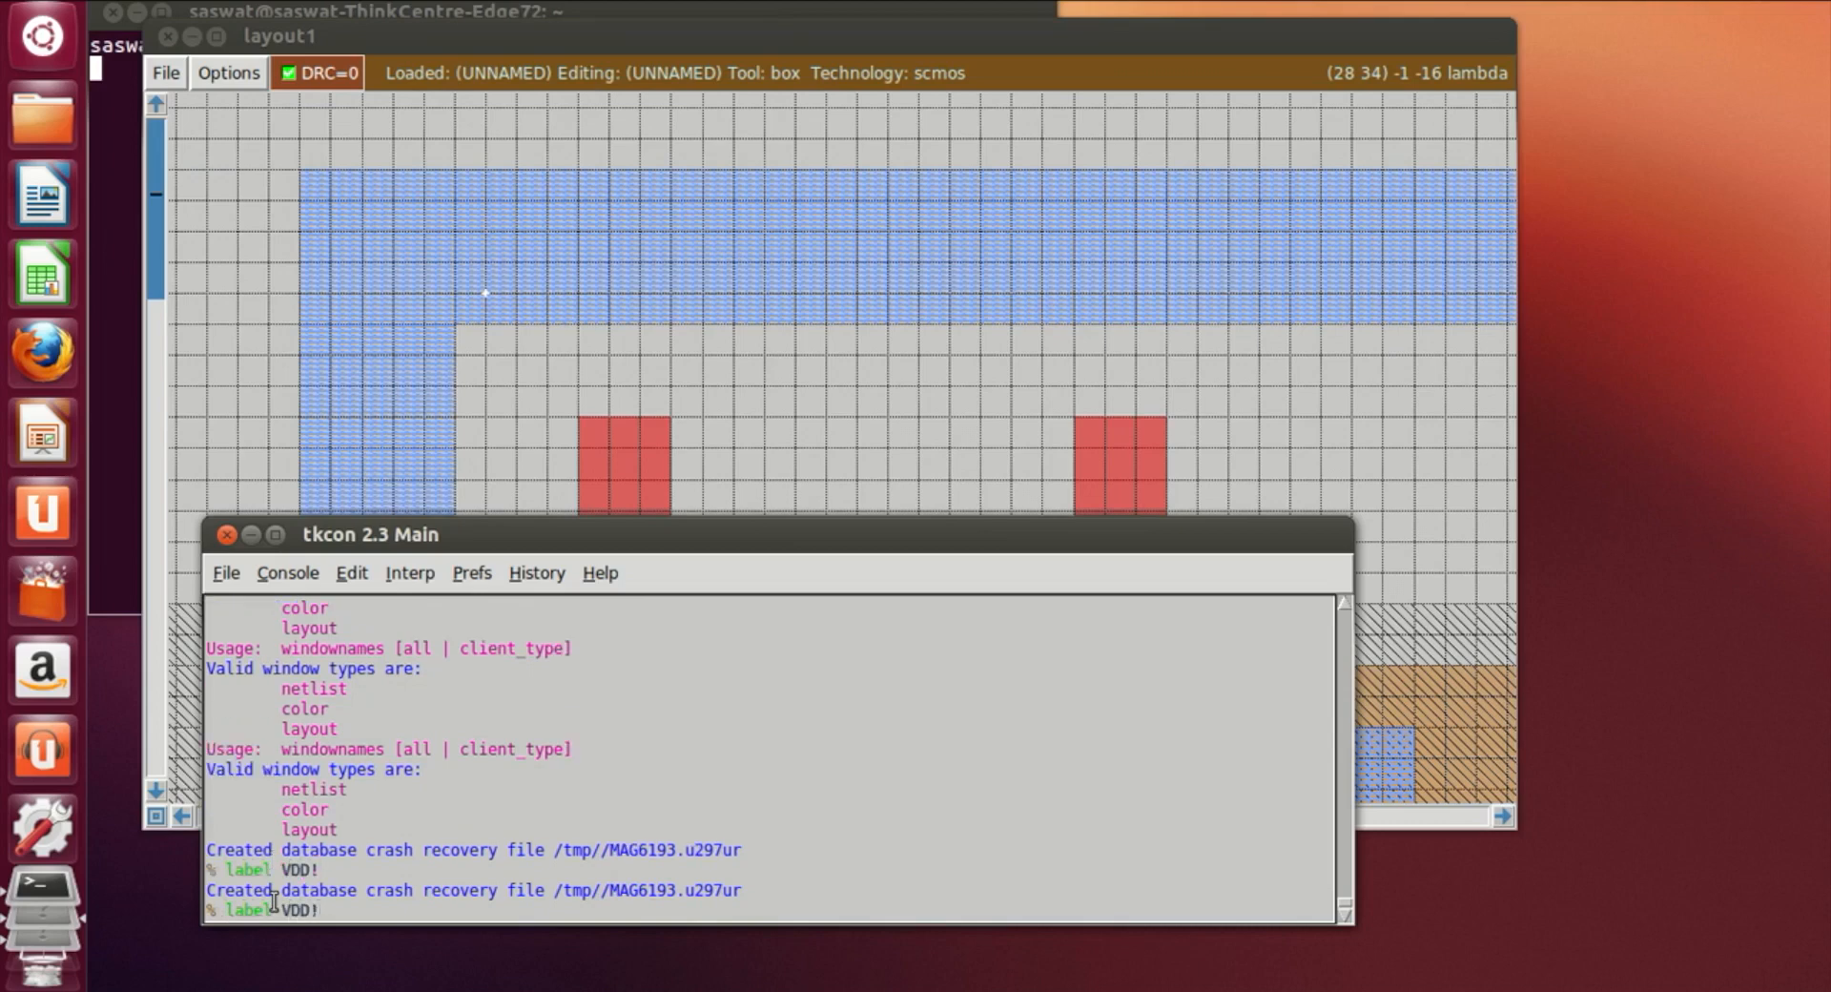
{"action": "left_click", "coordinate": [914, 396]}
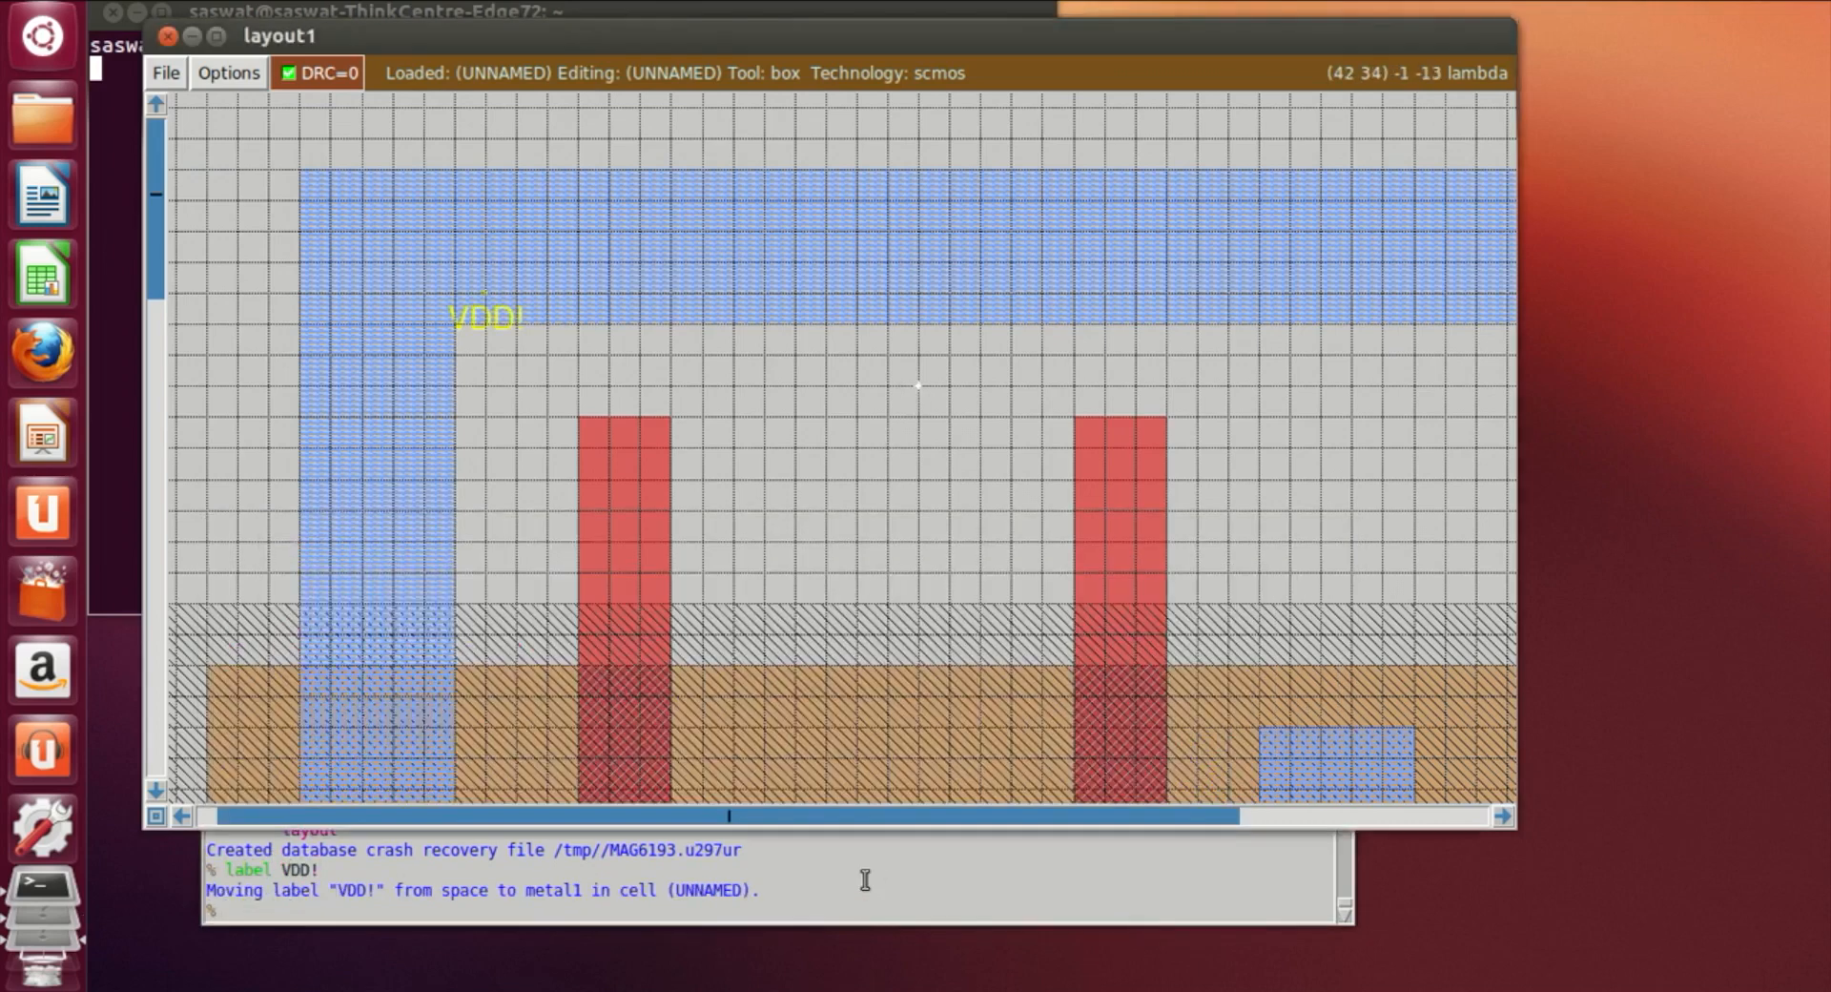
Place the point box on the lower metal1 supply rail near its left end and label it GND!
{"action": "scroll", "coordinate": [797, 650], "scroll_direction": "down", "scroll_amount": 2}
{"action": "scroll", "coordinate": [797, 648], "scroll_direction": "down", "scroll_amount": 5}
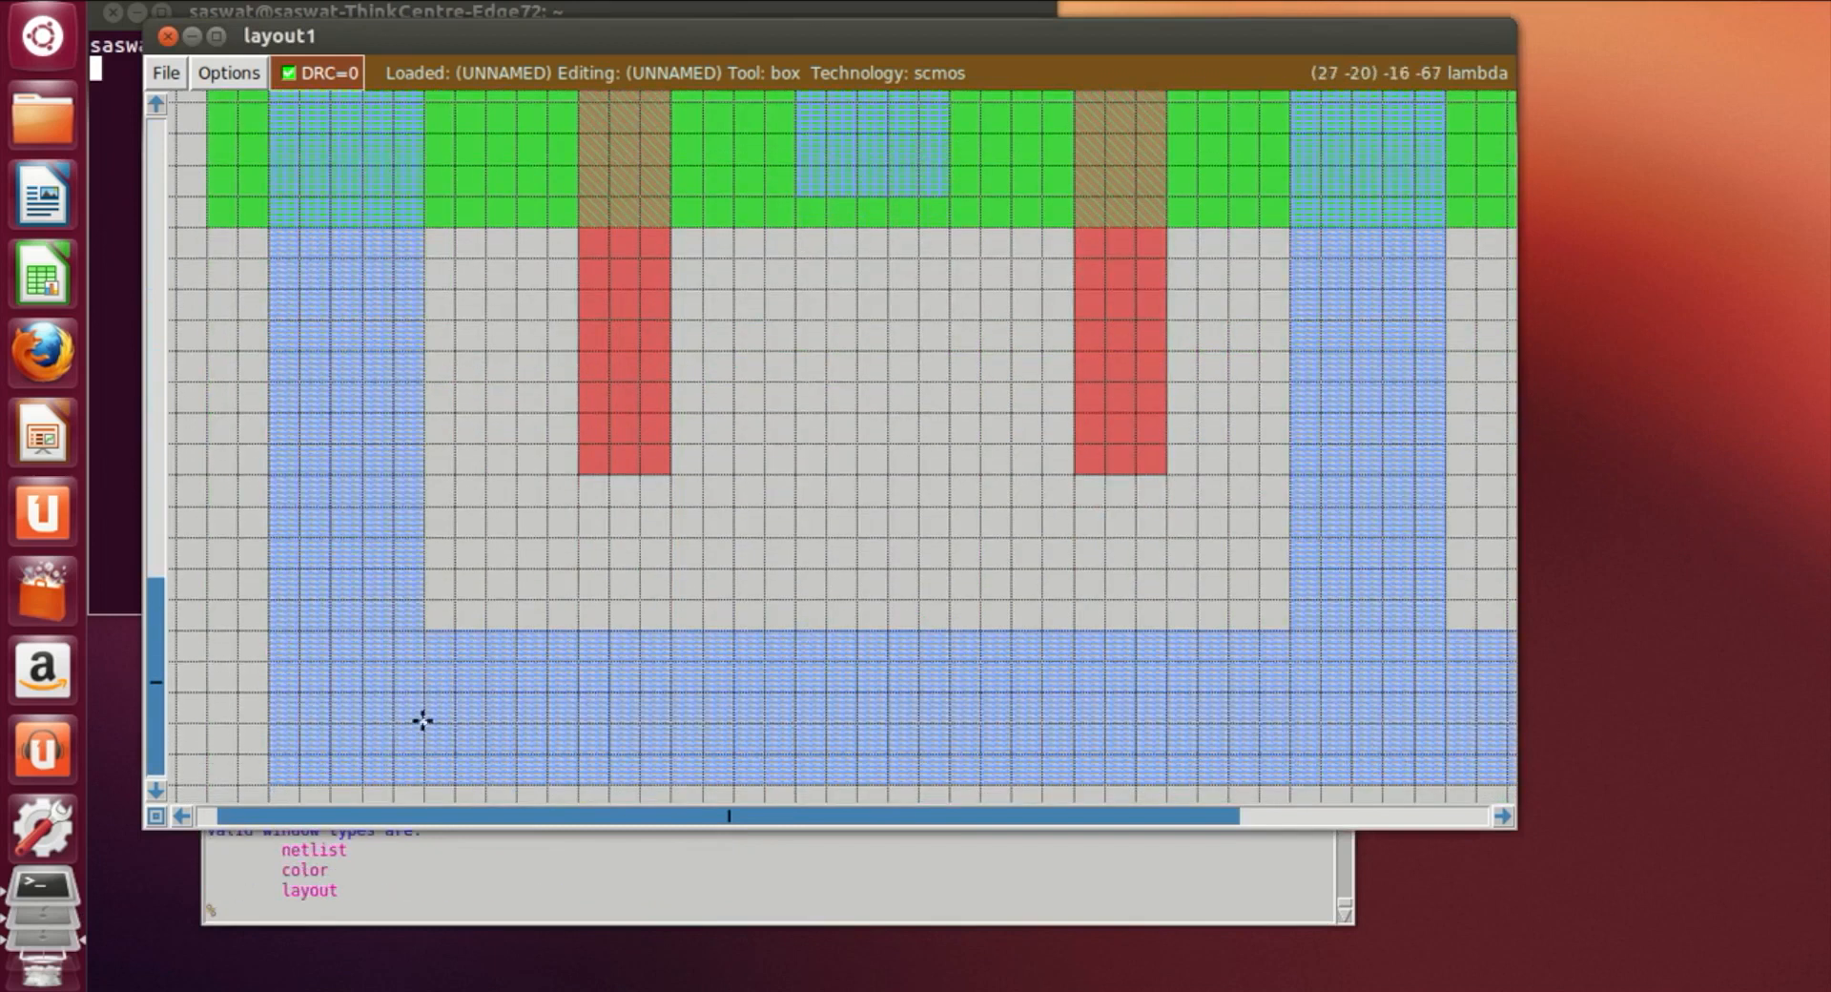
{"action": "left_click", "coordinate": [369, 907]}
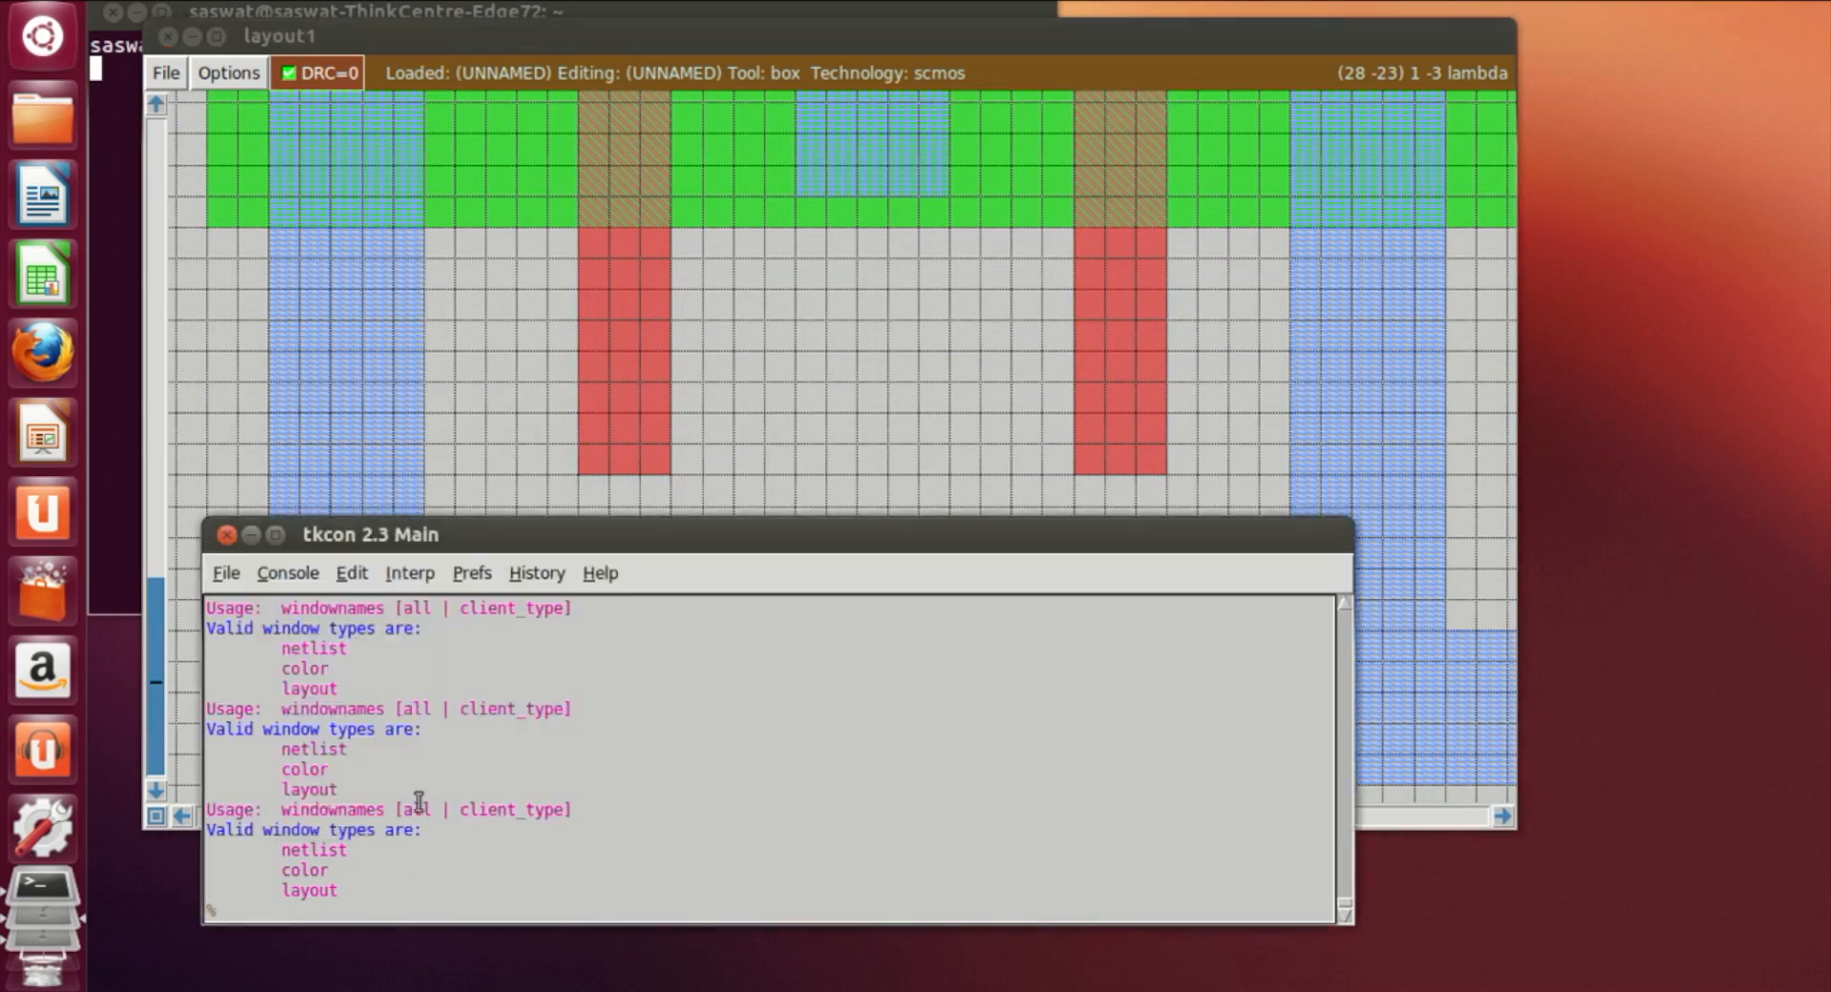
{"action": "type", "text": "label GND!"}
{"action": "key", "text": "Return"}
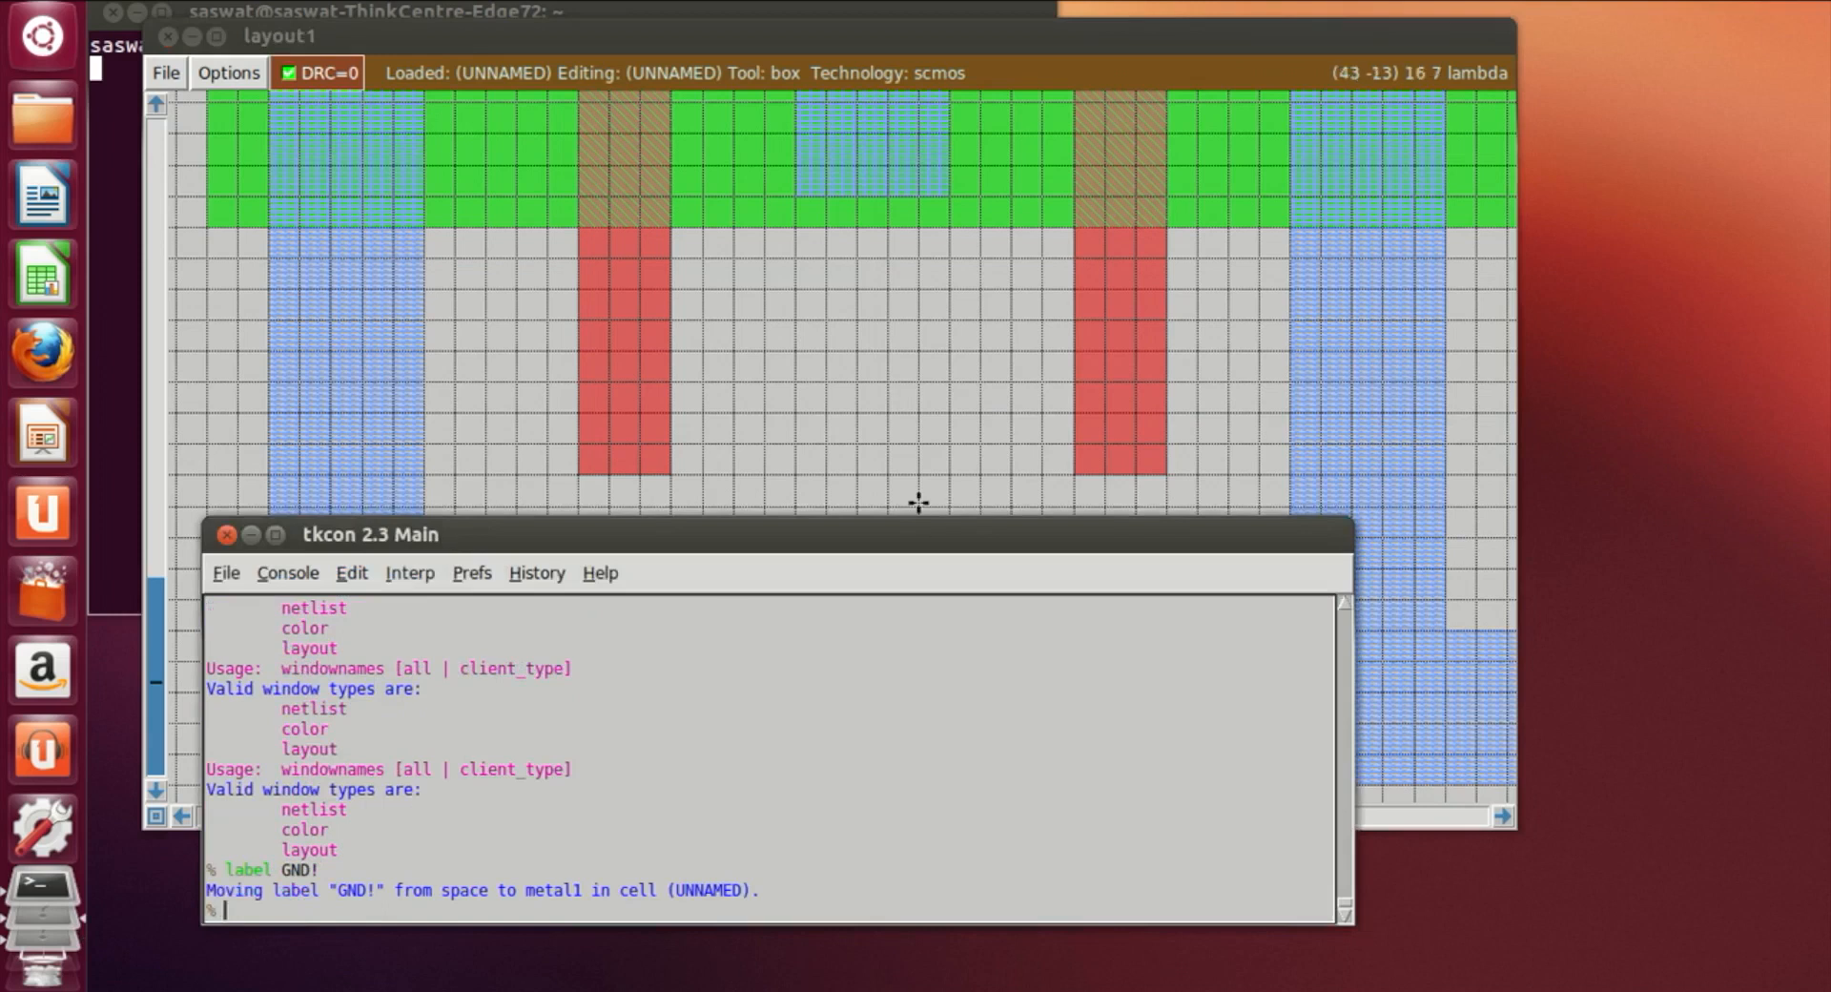
{"action": "left_click", "coordinate": [914, 453]}
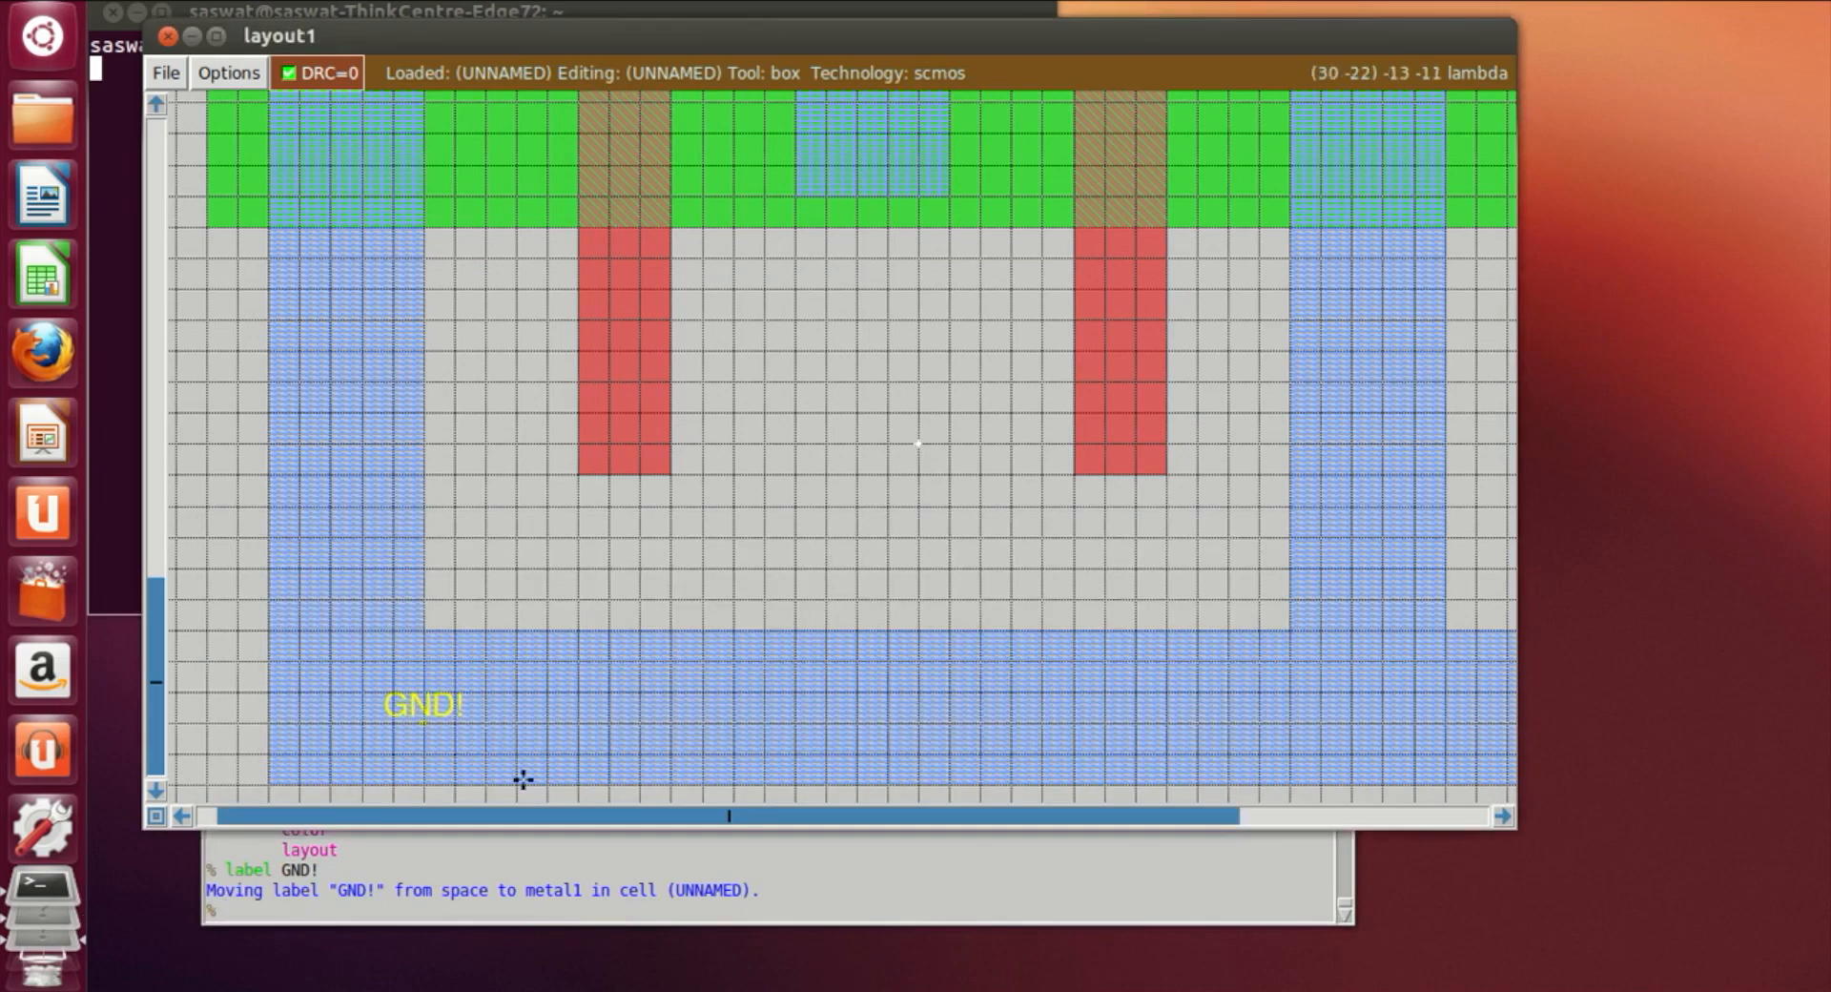
Collapse the box to a point on the first poly strip, midway between the two diffusion strips, and label it A
{"action": "scroll", "coordinate": [812, 612], "scroll_direction": "up", "scroll_amount": 2}
{"action": "scroll", "coordinate": [813, 611], "scroll_direction": "up", "scroll_amount": 1}
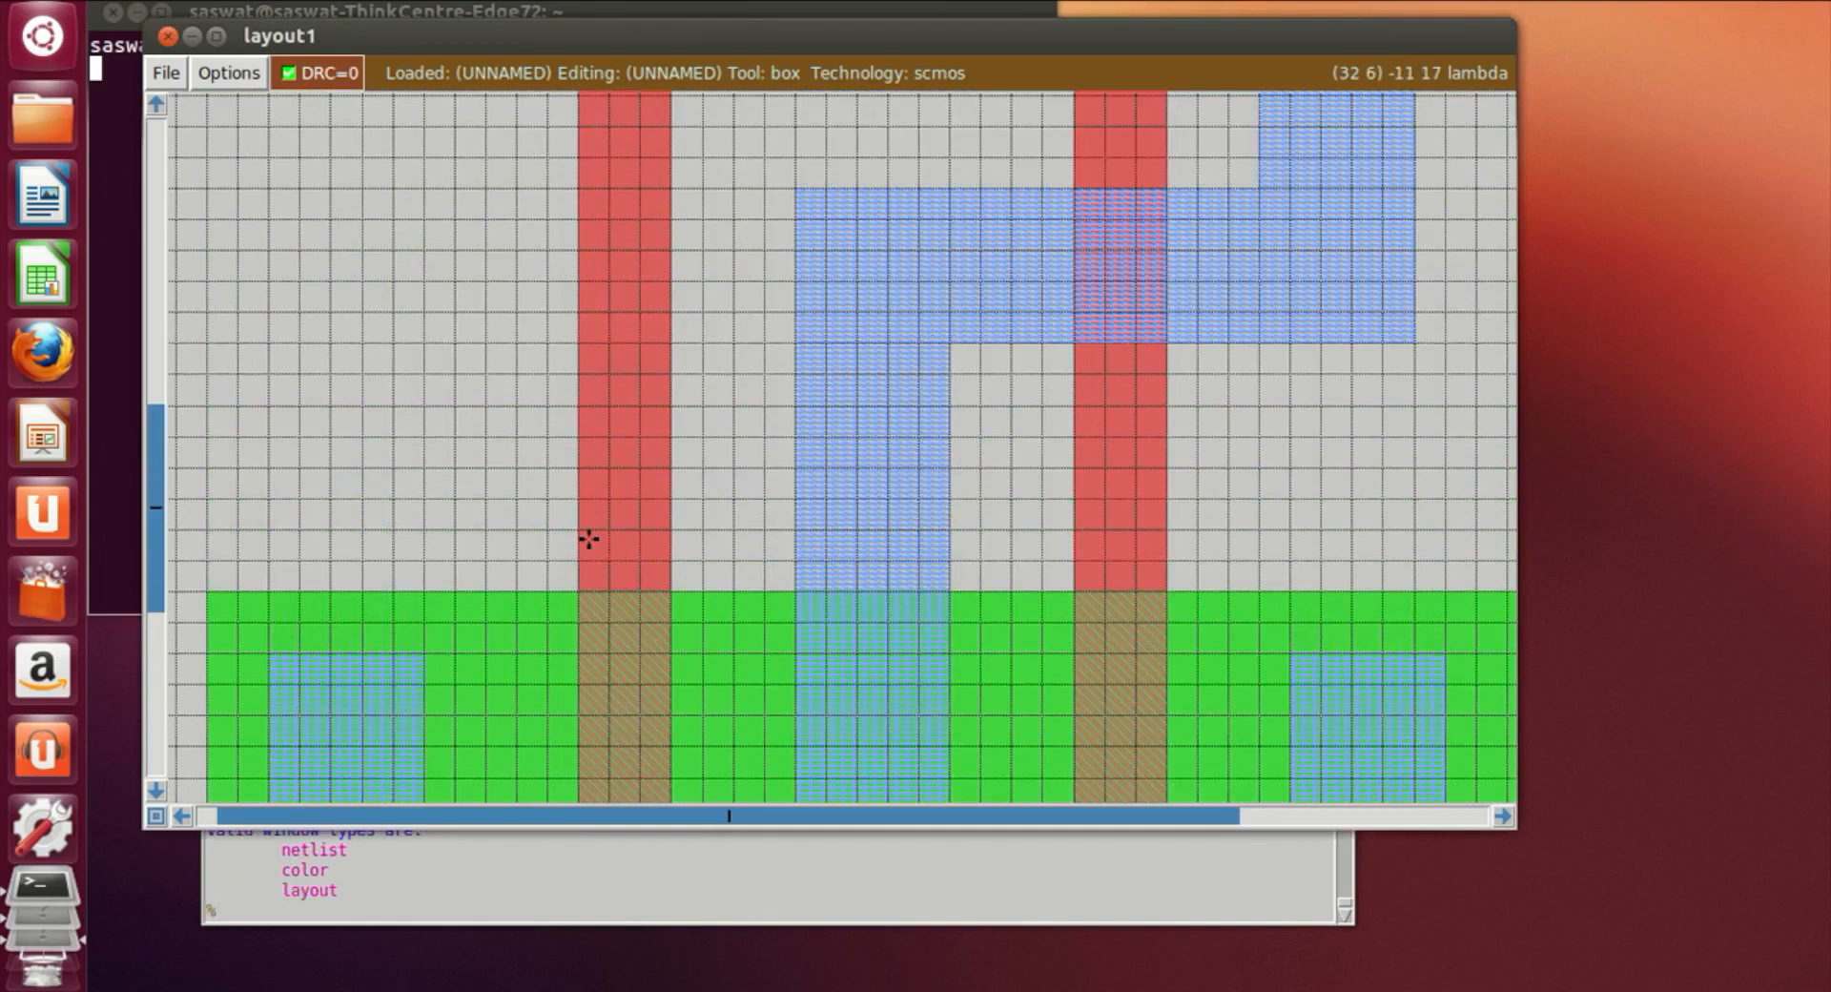
{"action": "scroll", "coordinate": [589, 539], "scroll_direction": "up", "scroll_amount": 3}
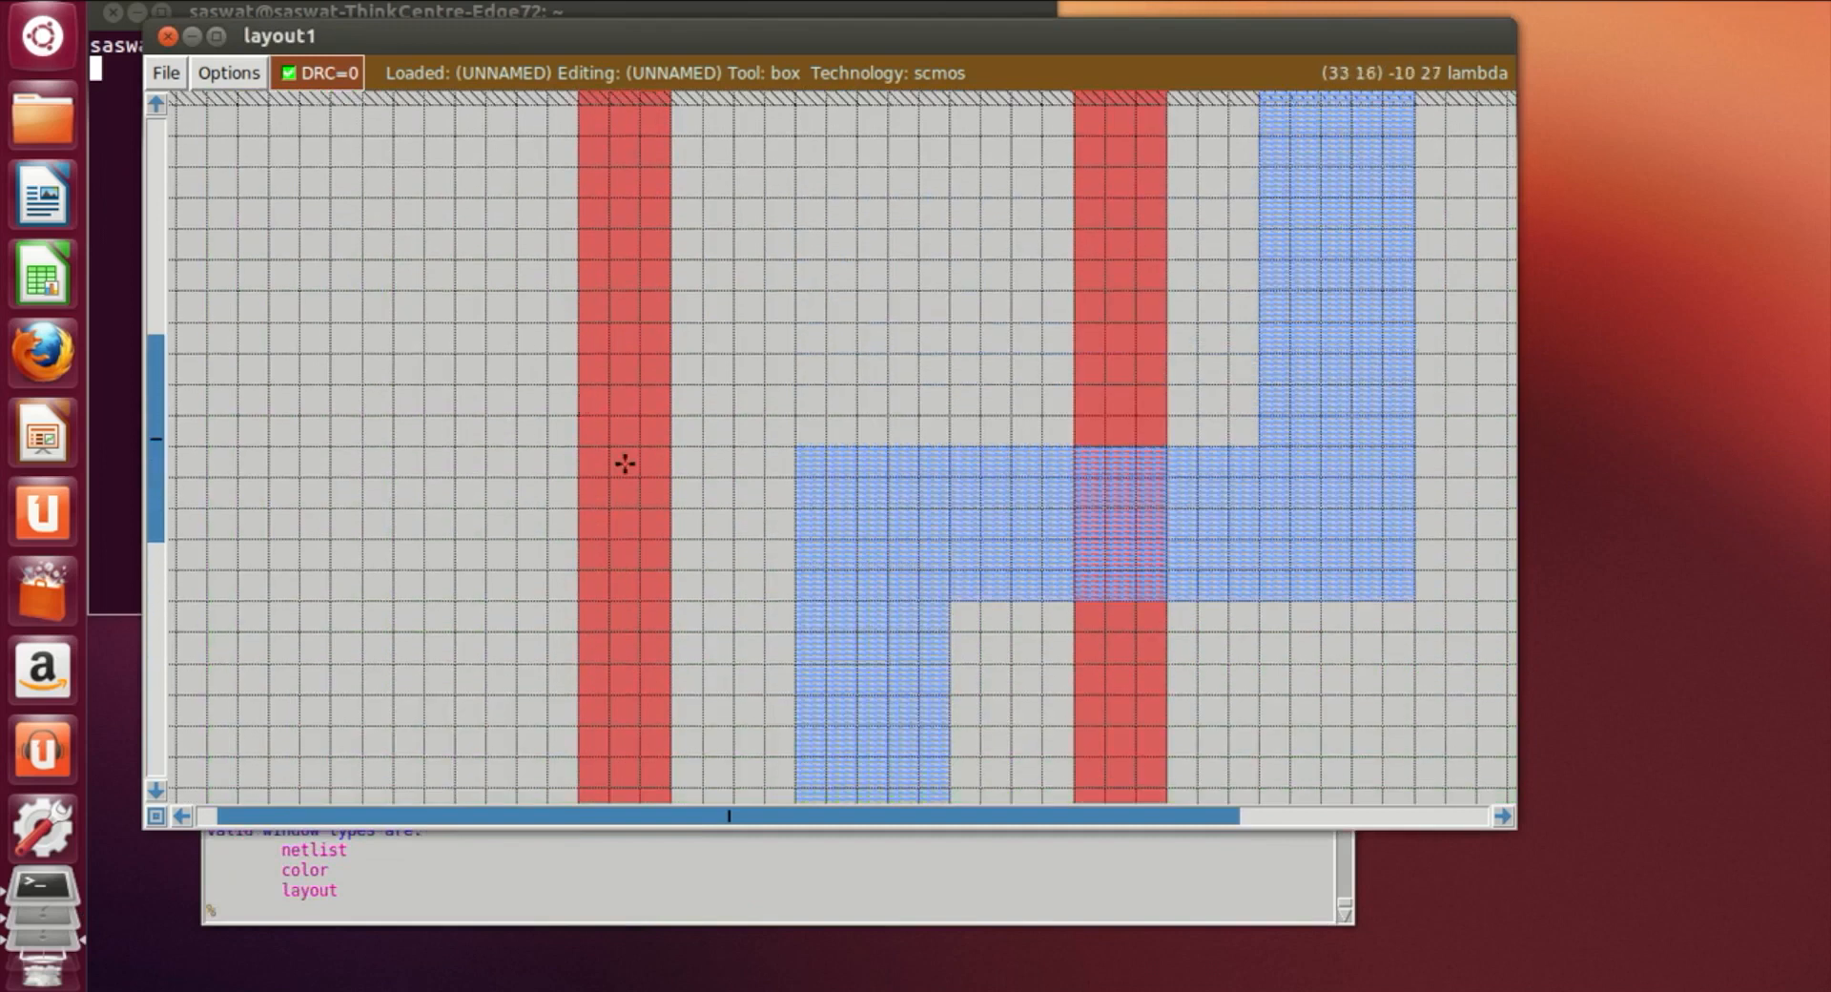
{"action": "left_click", "coordinate": [606, 450]}
{"action": "right_click", "coordinate": [641, 542]}
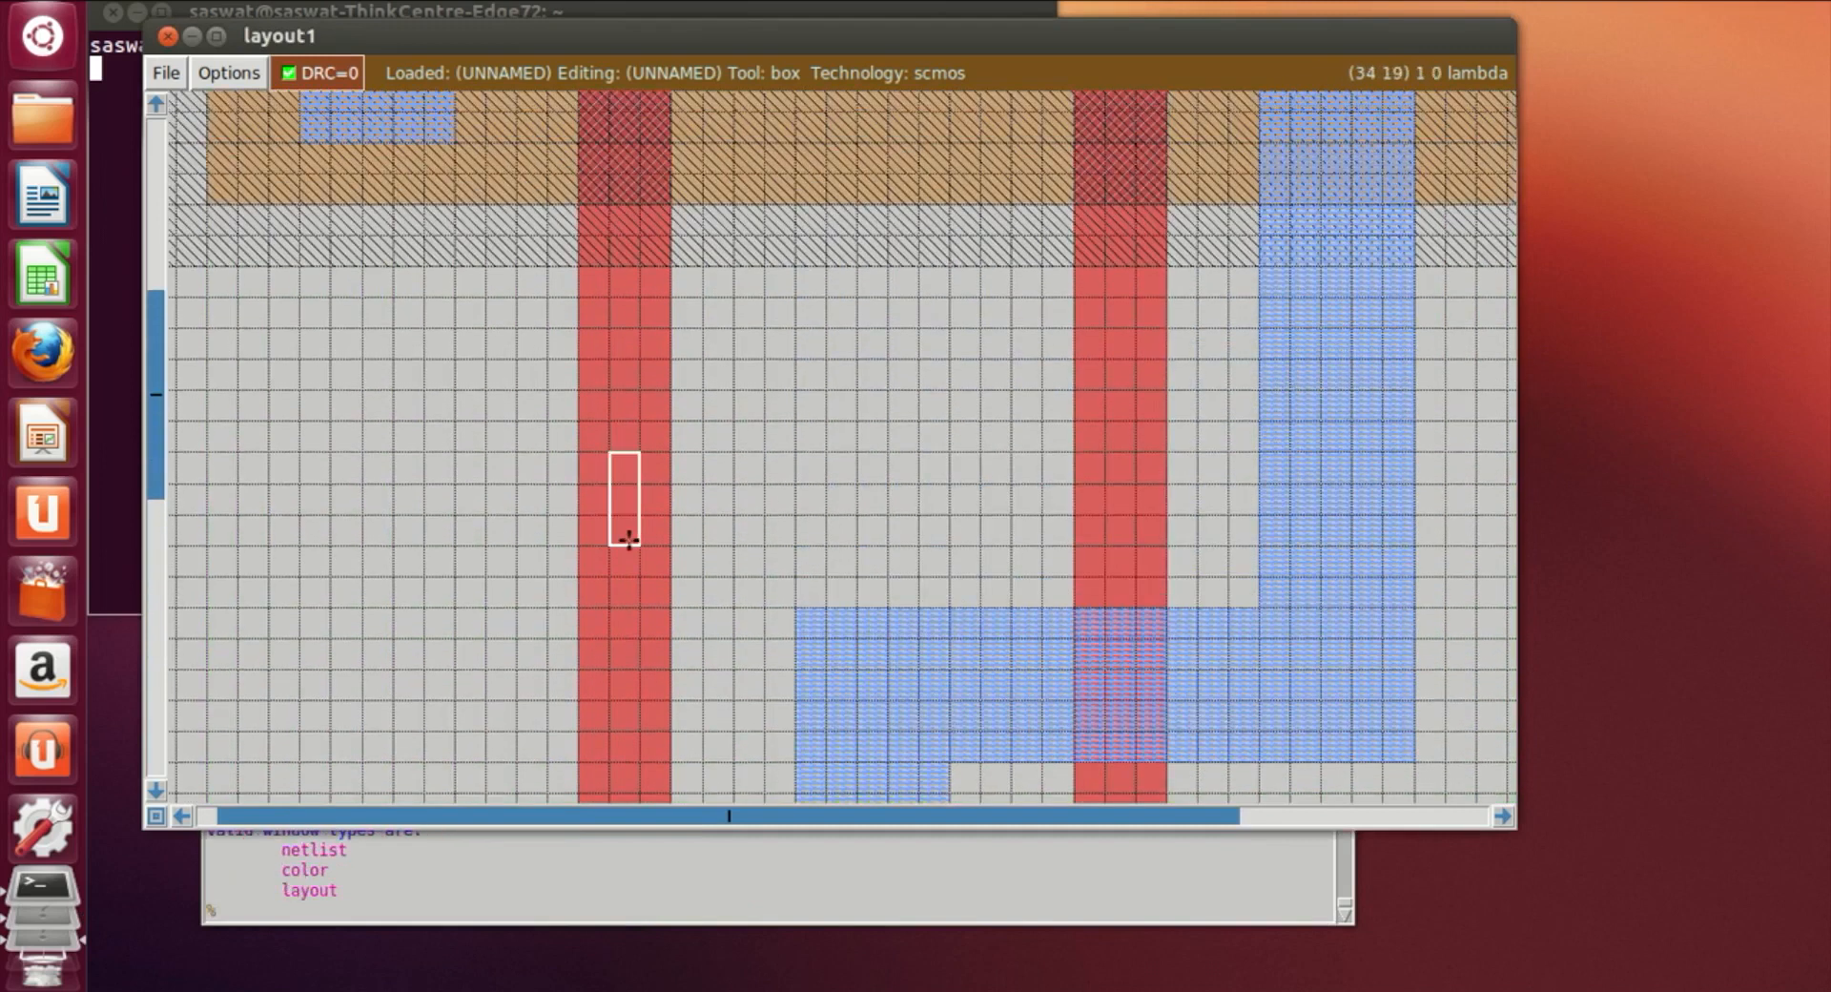
{"action": "left_click", "coordinate": [610, 419]}
{"action": "right_click", "coordinate": [658, 480]}
{"action": "right_click", "coordinate": [609, 484]}
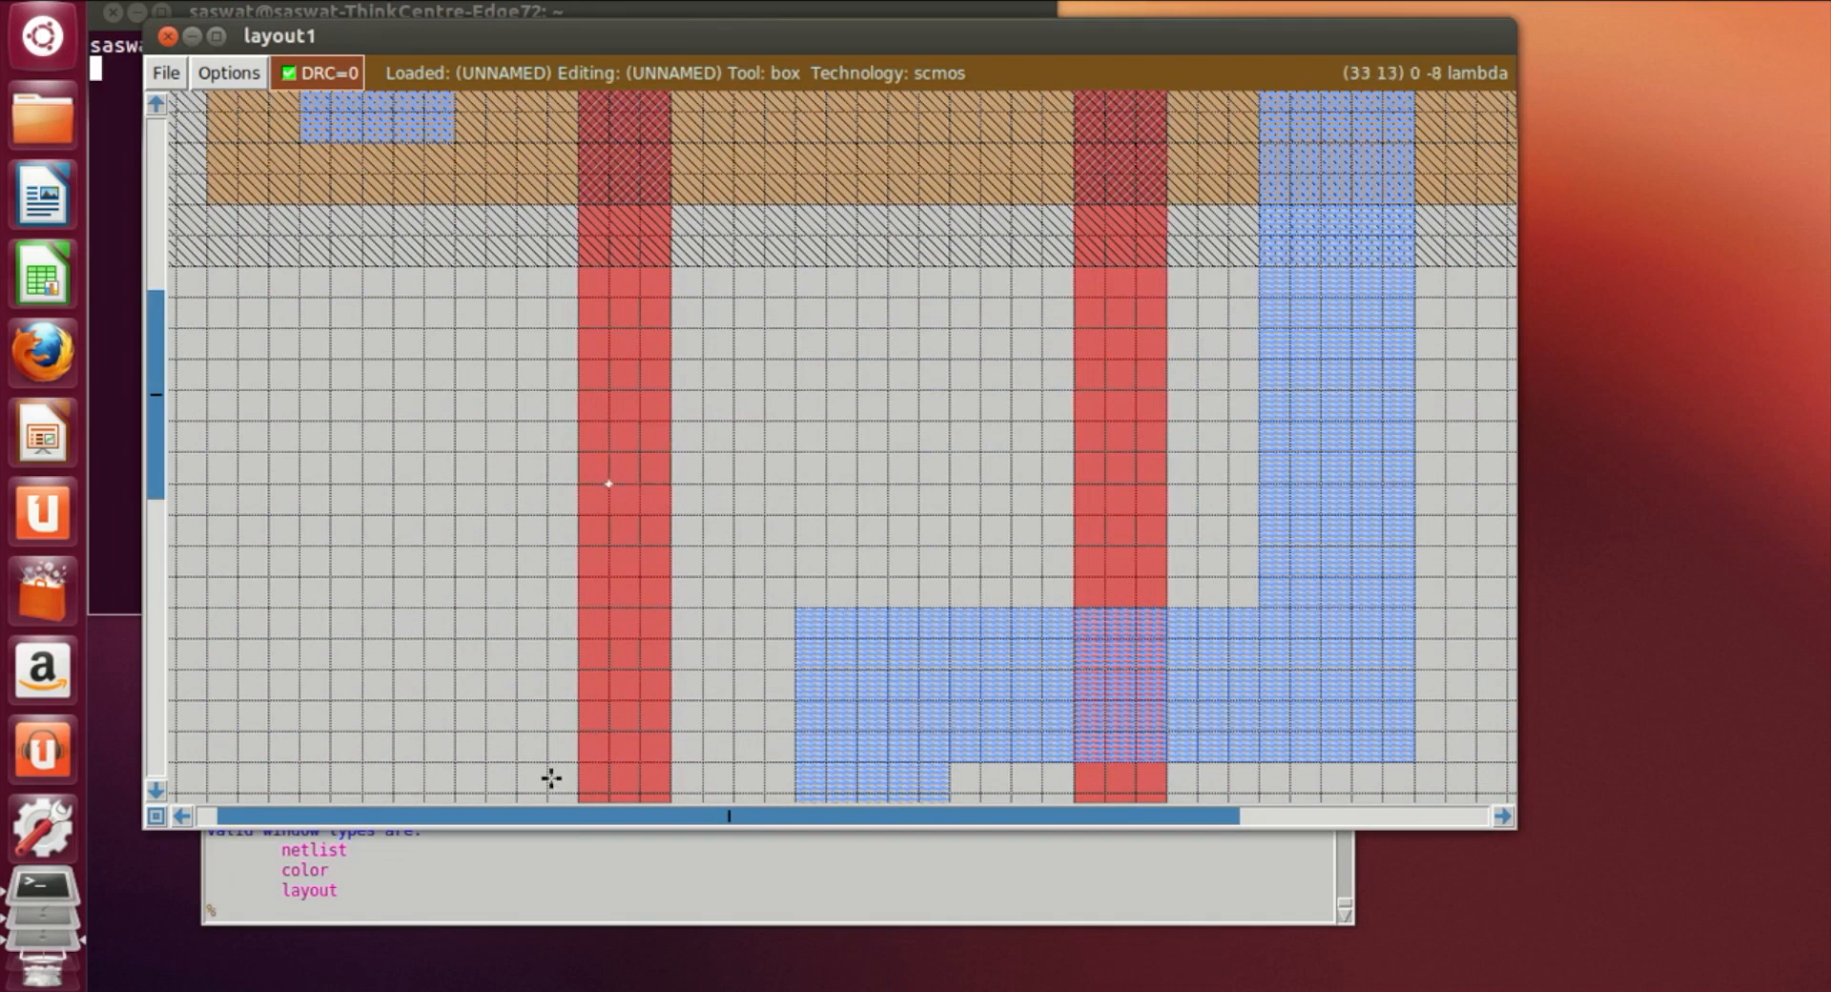
{"action": "left_click", "coordinate": [467, 914]}
{"action": "type", "text": "label A"}
{"action": "key", "text": "Return"}
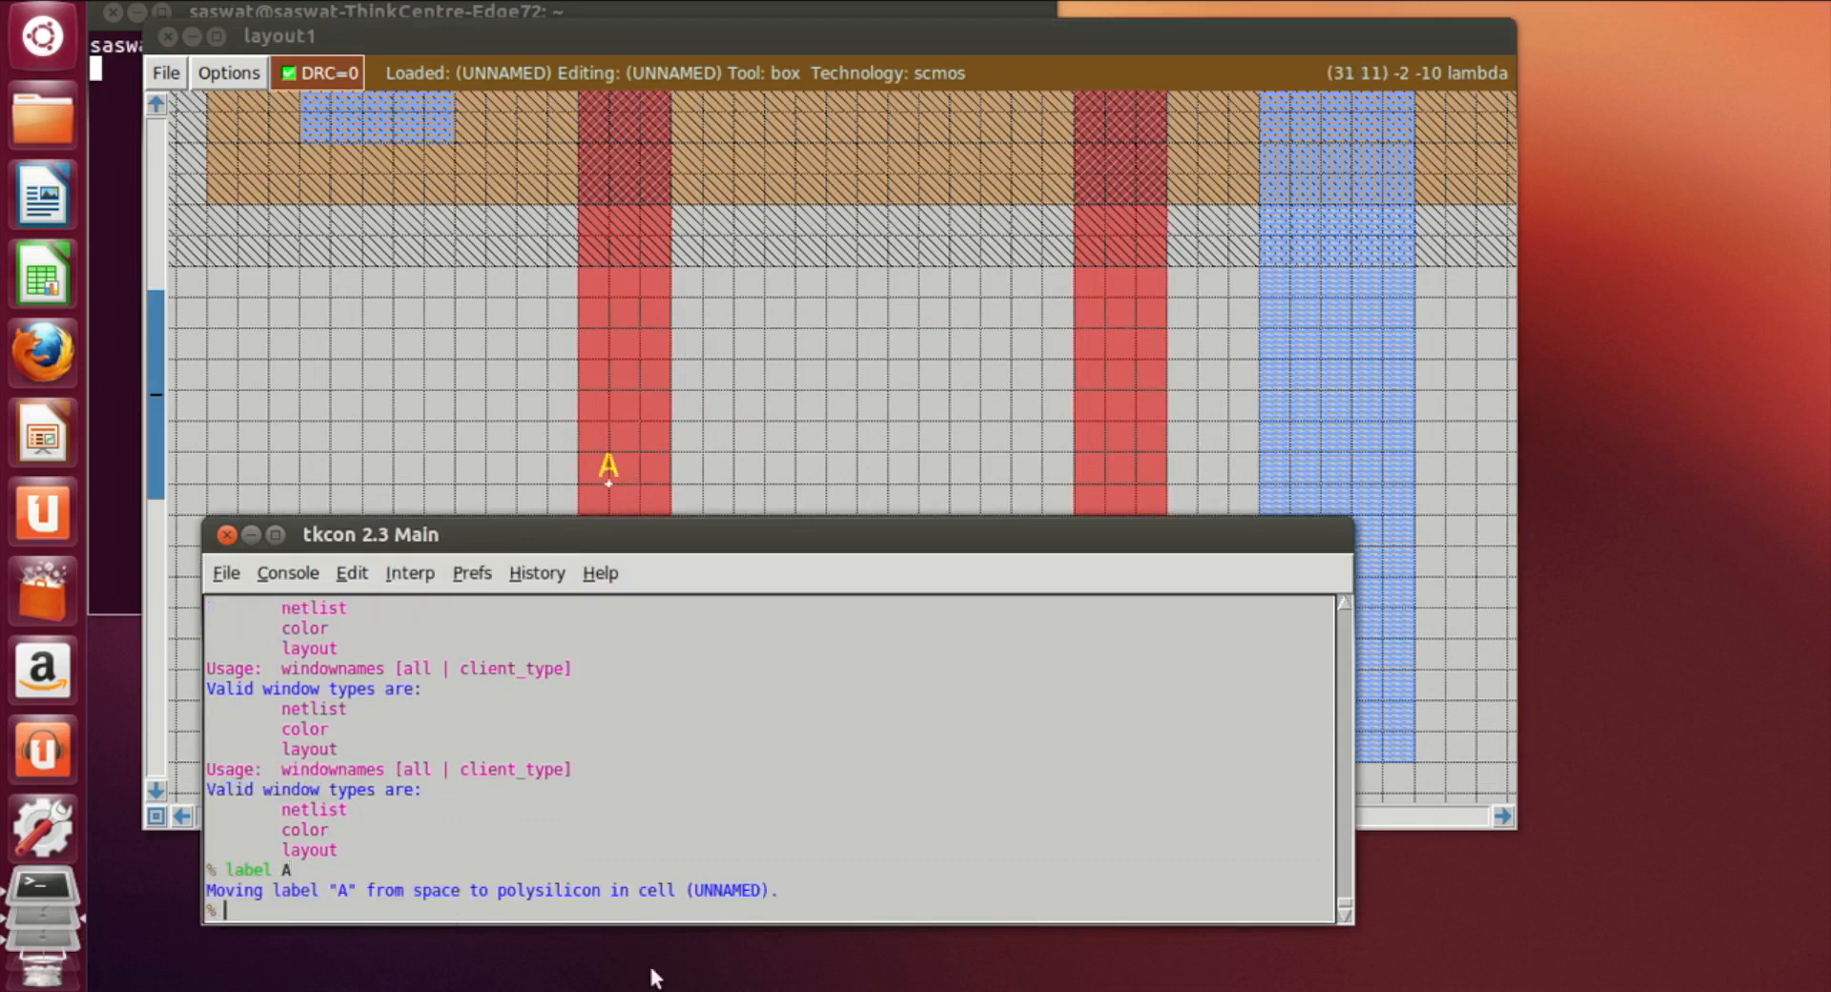
Move the point box to the second poly strip, level with label A, and label it B
{"action": "left_click", "coordinate": [1114, 486]}
{"action": "left_click", "coordinate": [250, 908]}
{"action": "type", "text": "label B"}
{"action": "key", "text": "Return"}
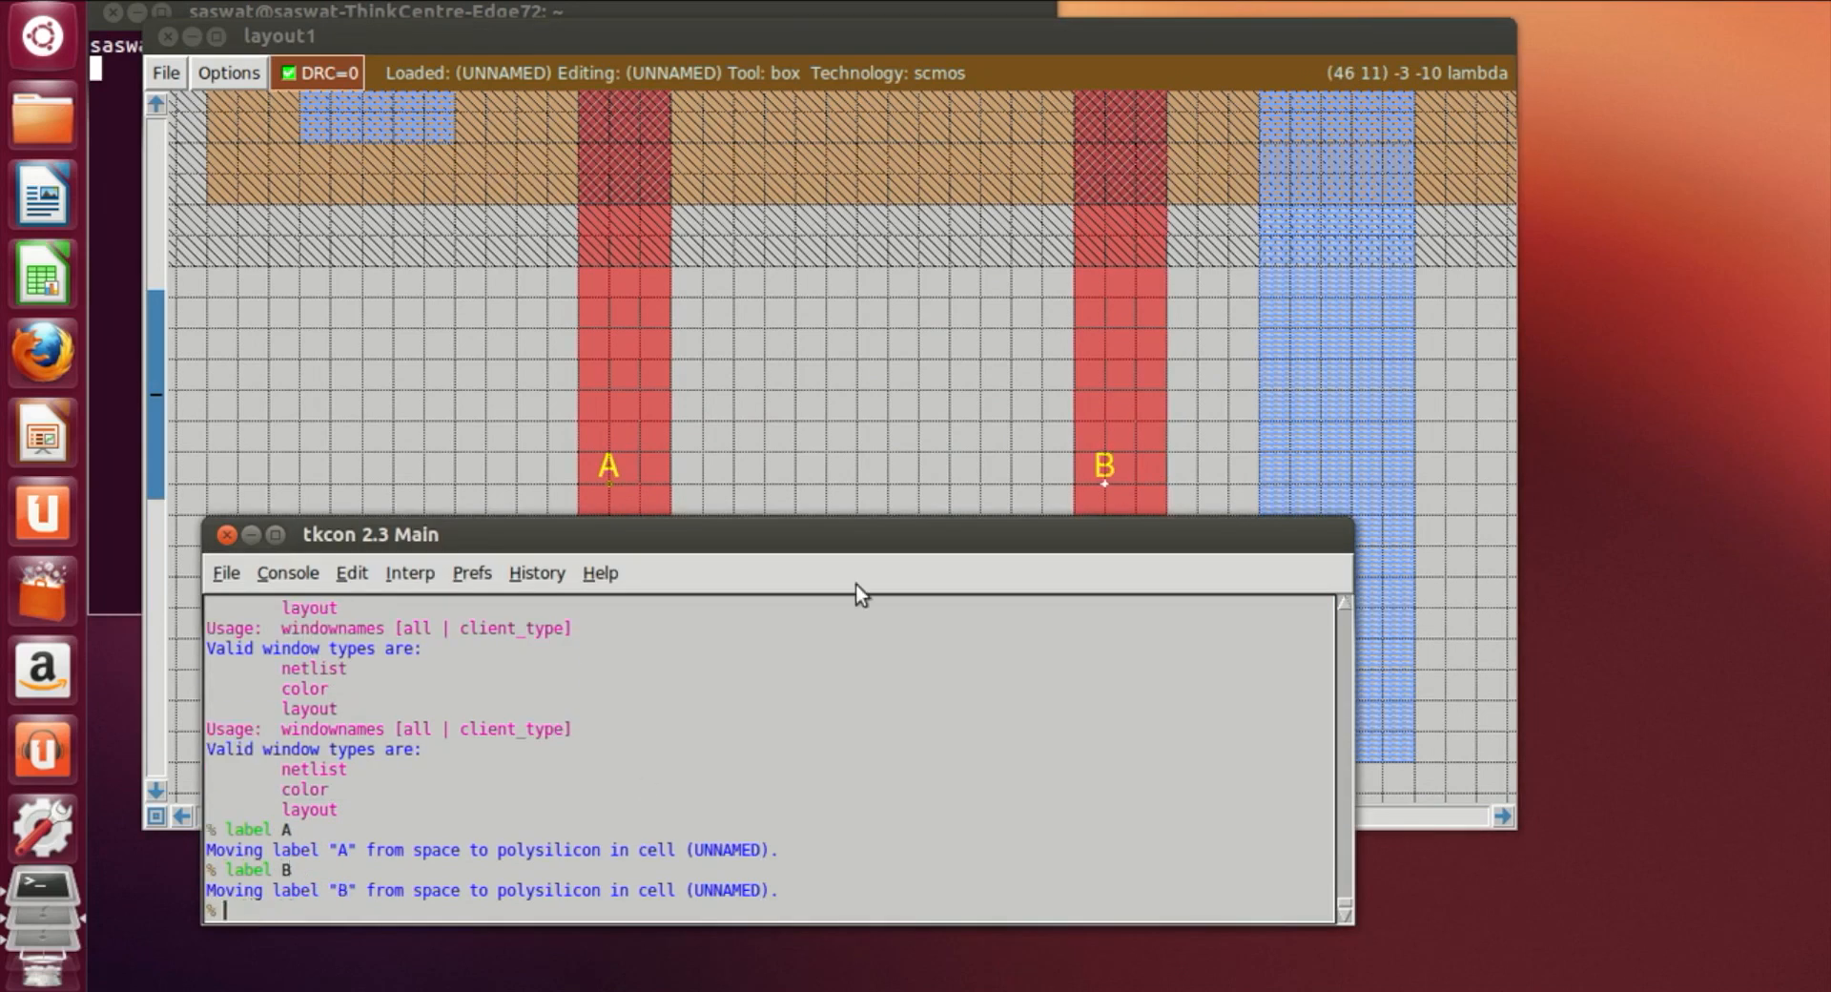
{"action": "left_click", "coordinate": [982, 359]}
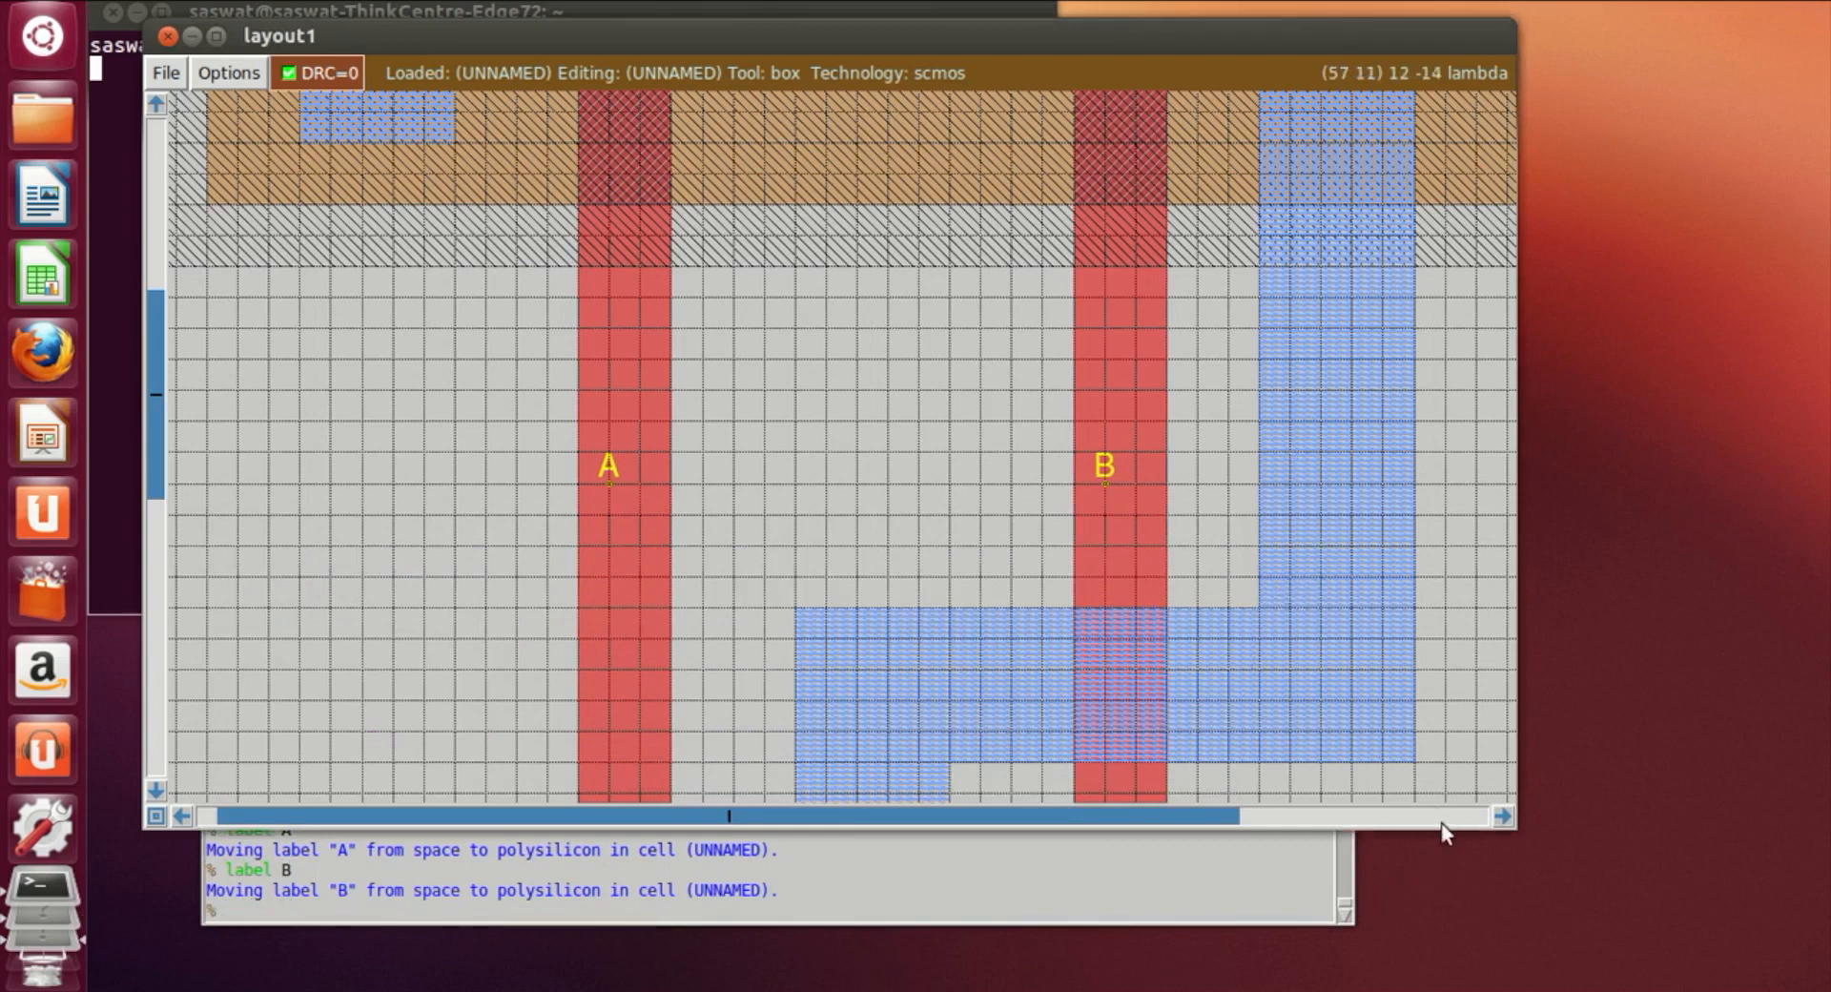
Define a 5 by 5 lambda box at the lower end of the VDD metal strip in the p-diffusion and paint it with pdc
{"action": "left_click", "coordinate": [1503, 816]}
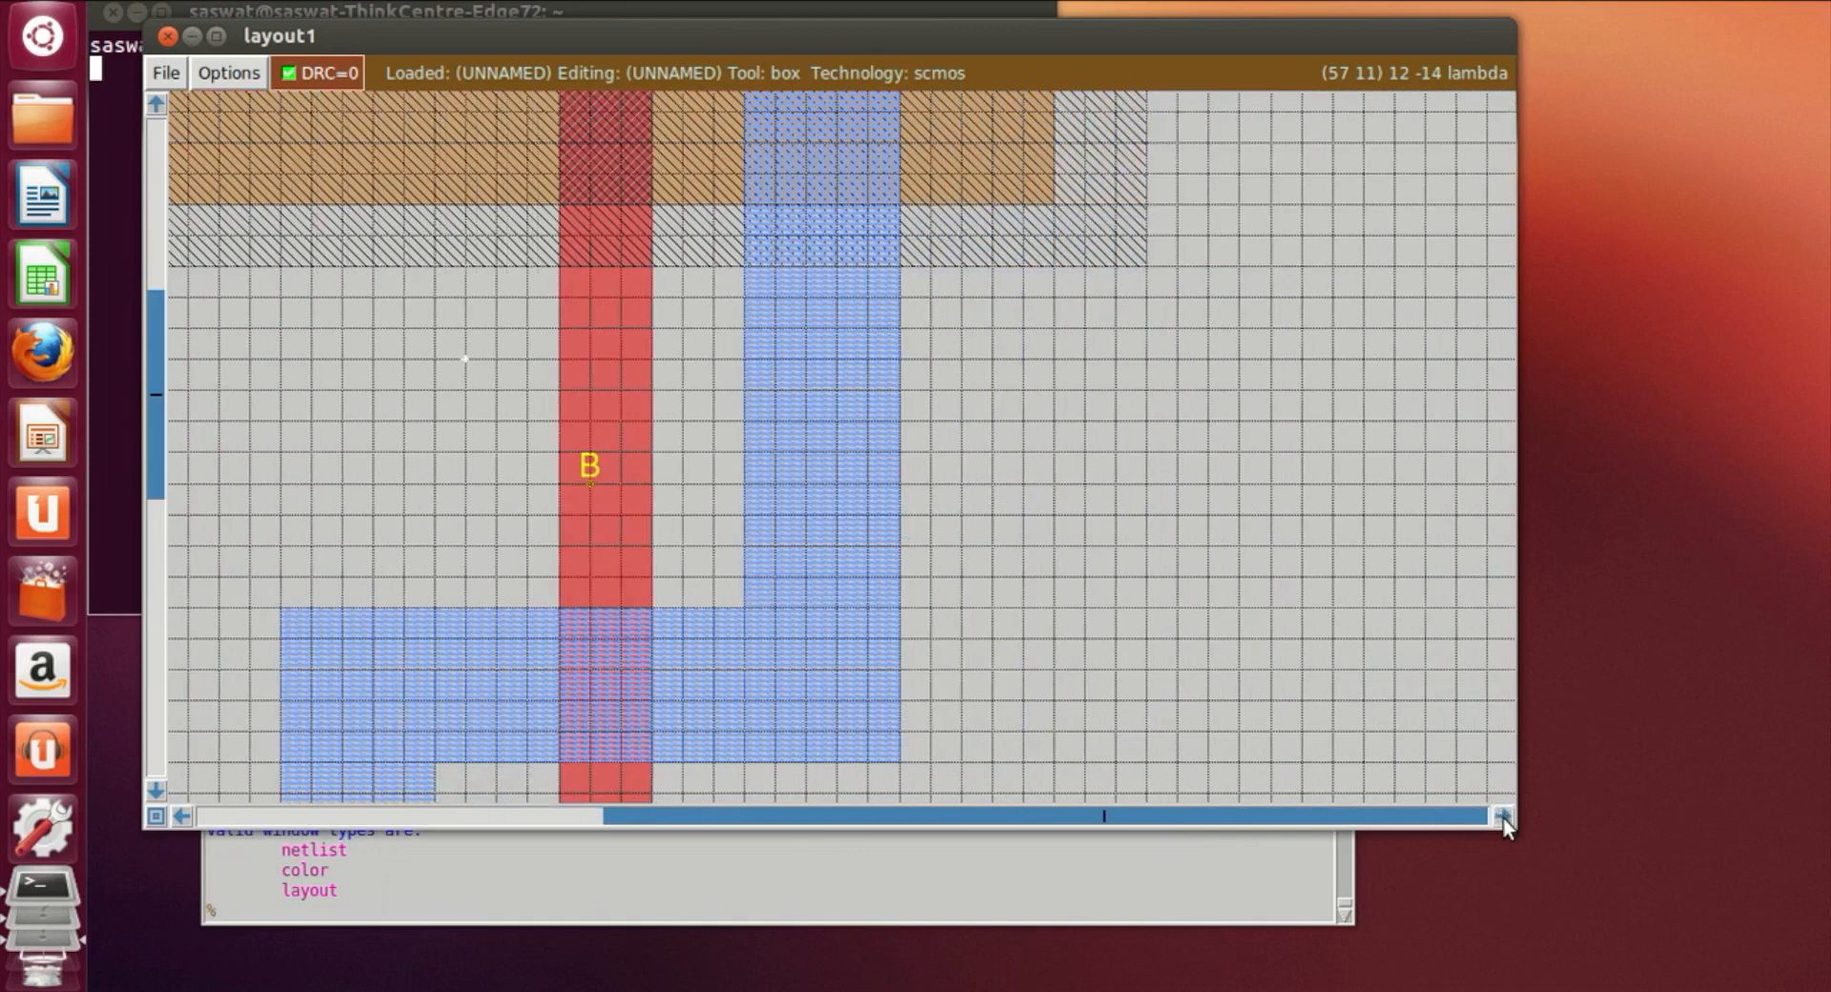
{"action": "key", "text": "v"}
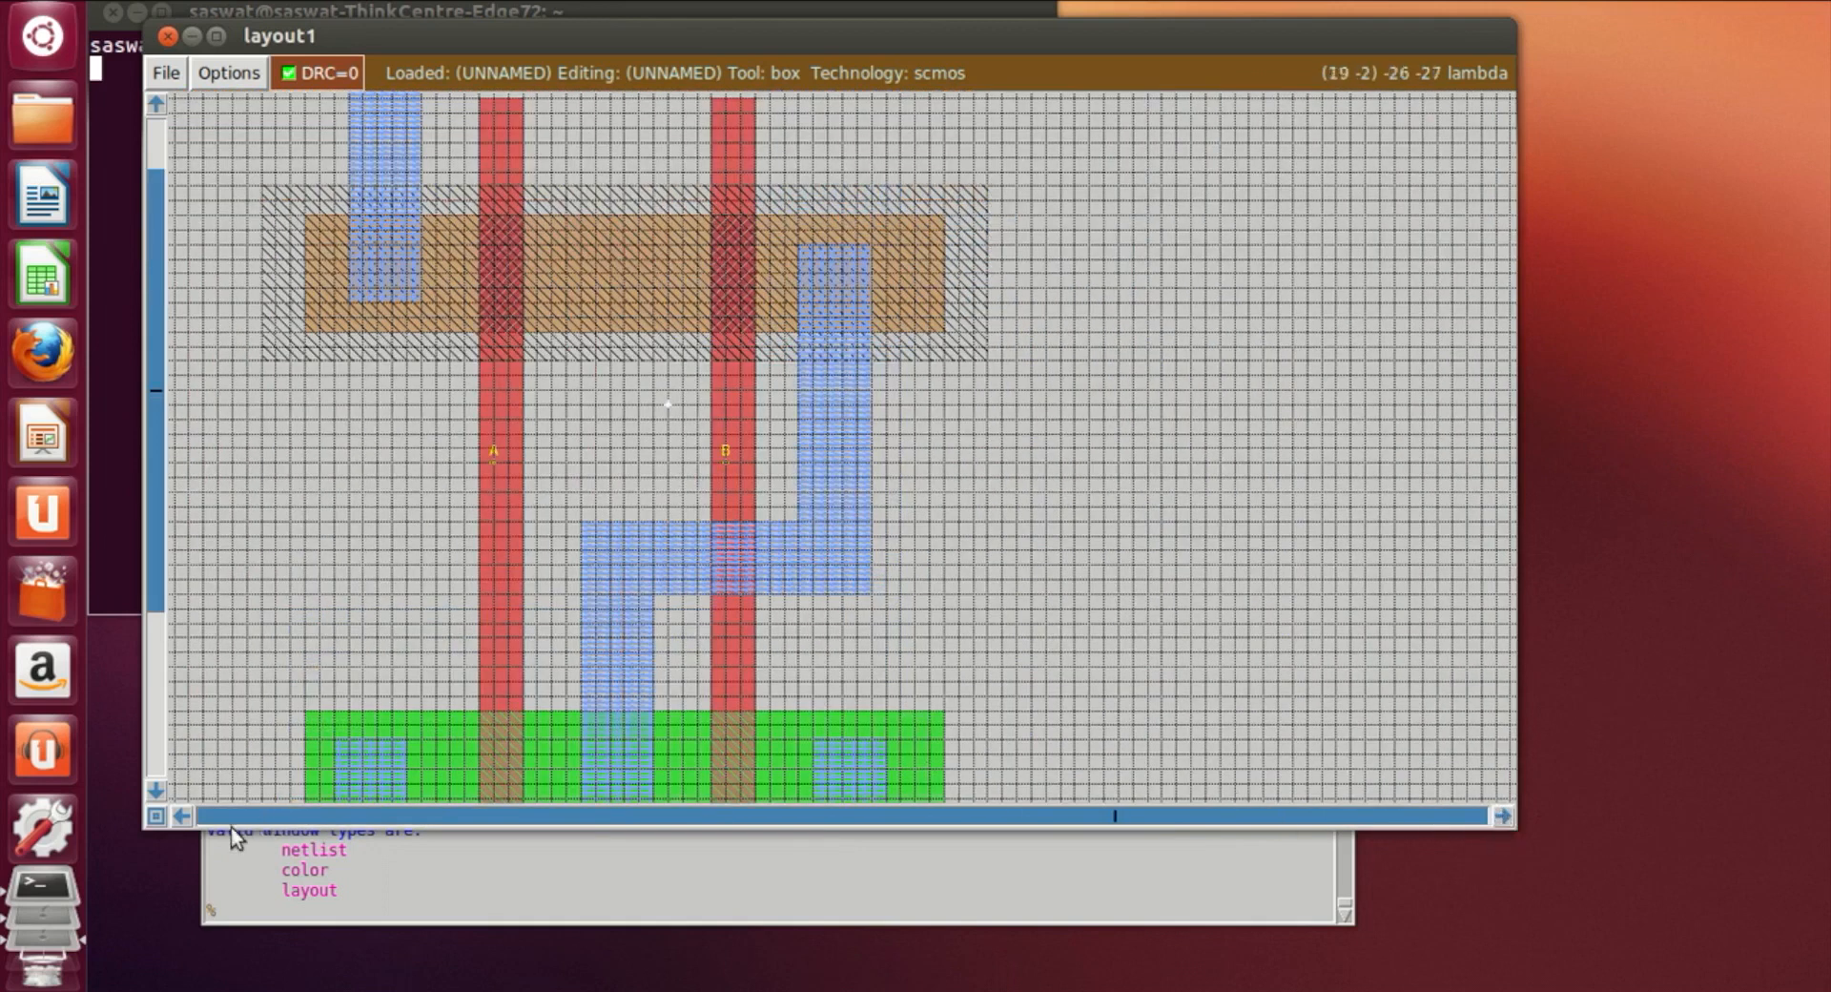
{"action": "key", "text": "z"}
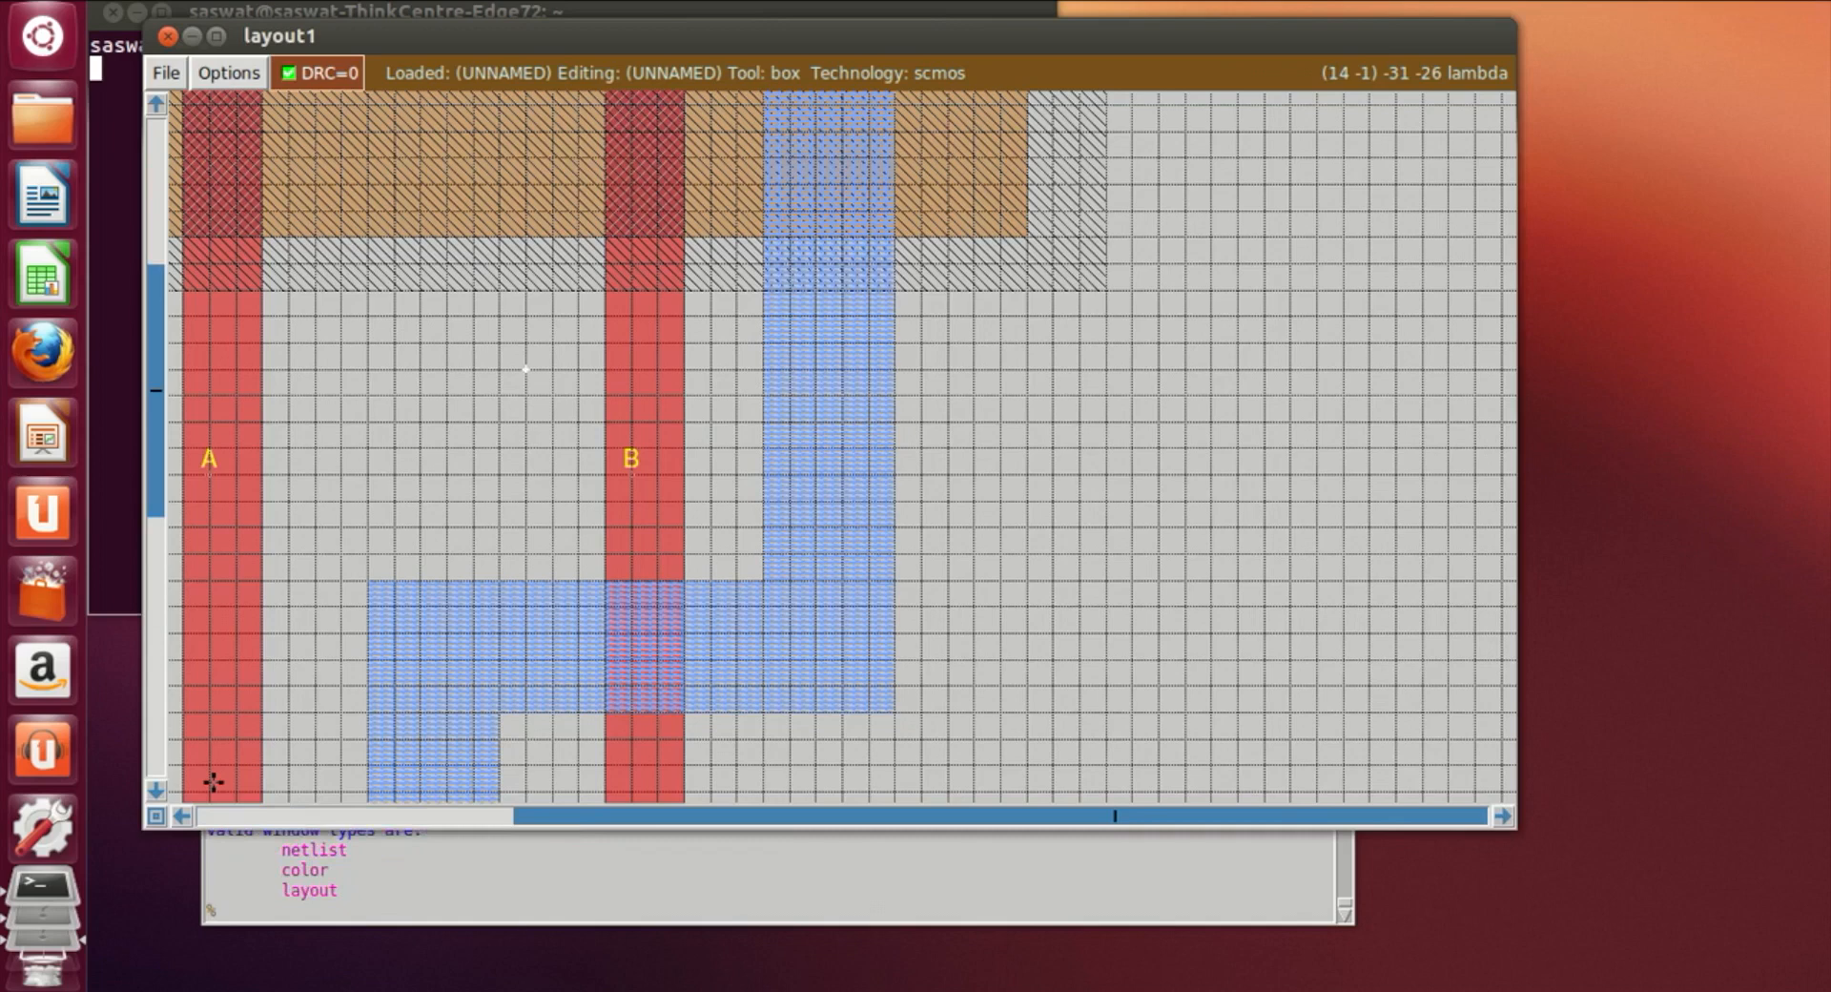
{"action": "left_click", "coordinate": [185, 818]}
{"action": "left_click", "coordinate": [185, 817]}
{"action": "left_click", "coordinate": [185, 818]}
{"action": "left_click", "coordinate": [185, 817]}
{"action": "scroll", "coordinate": [438, 534], "scroll_direction": "up", "scroll_amount": 8}
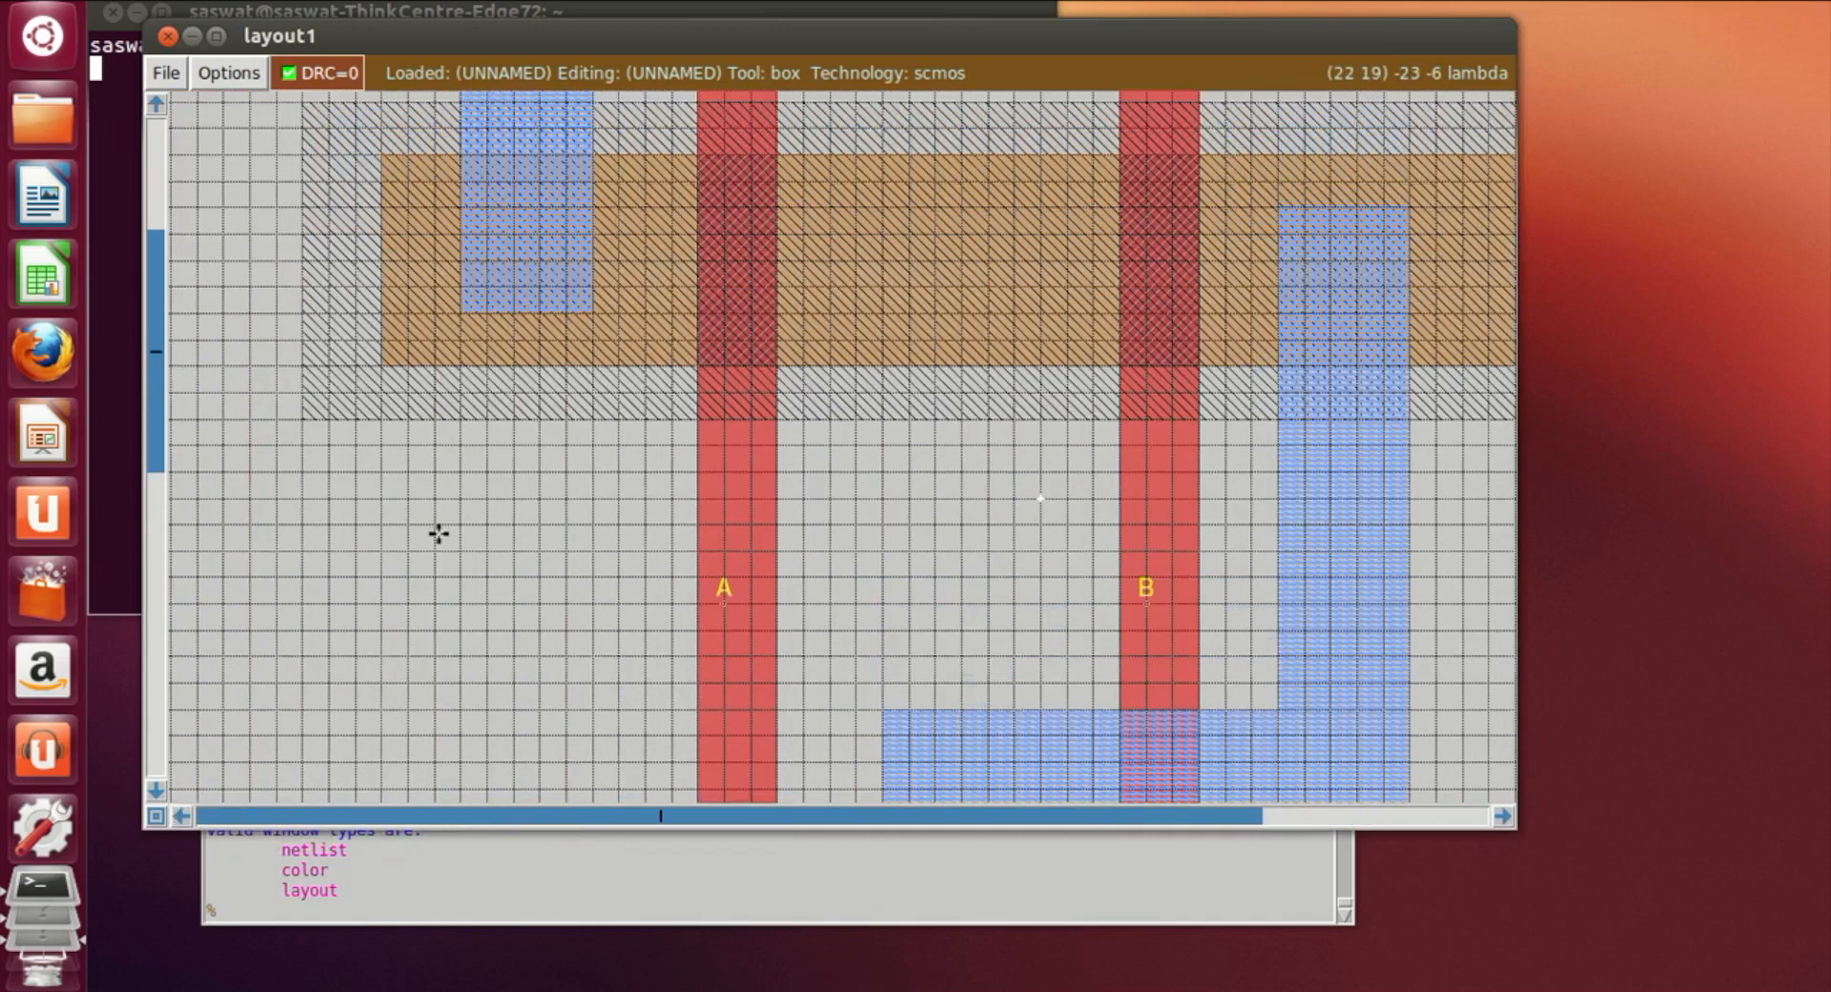
{"action": "scroll", "coordinate": [438, 534], "scroll_direction": "up", "scroll_amount": 1}
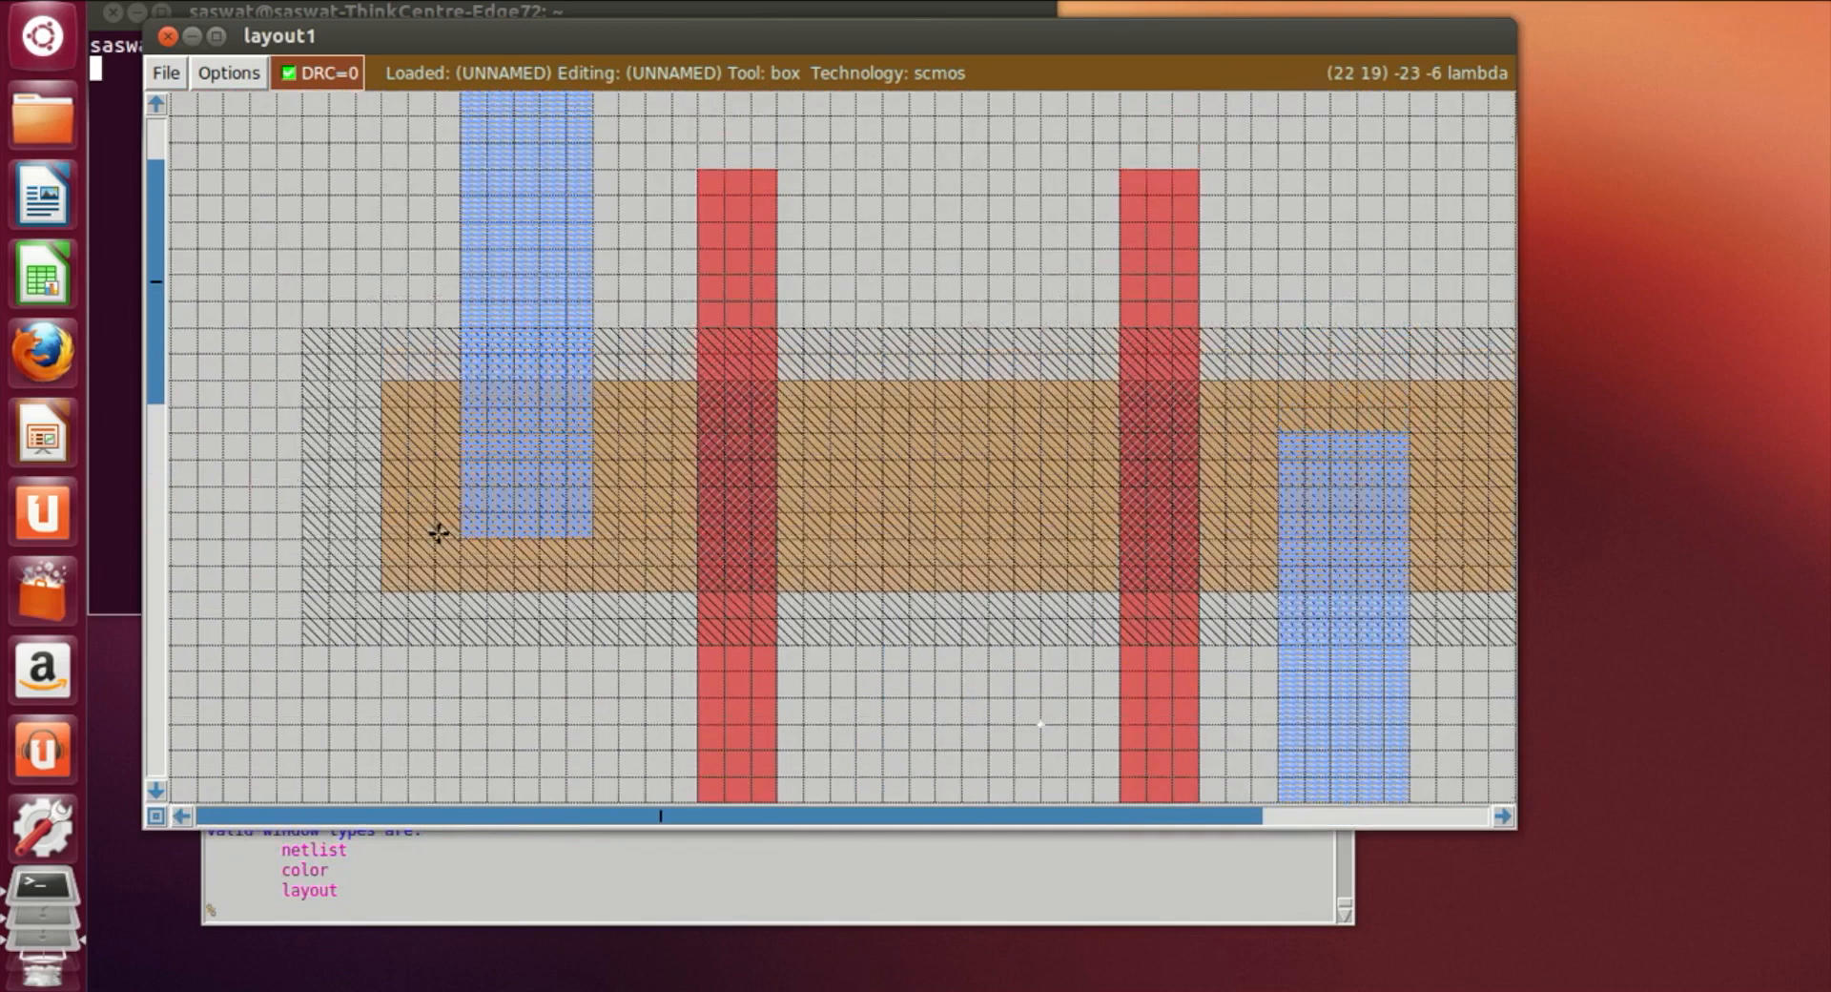
{"action": "left_click", "coordinate": [464, 406]}
{"action": "right_click", "coordinate": [592, 538]}
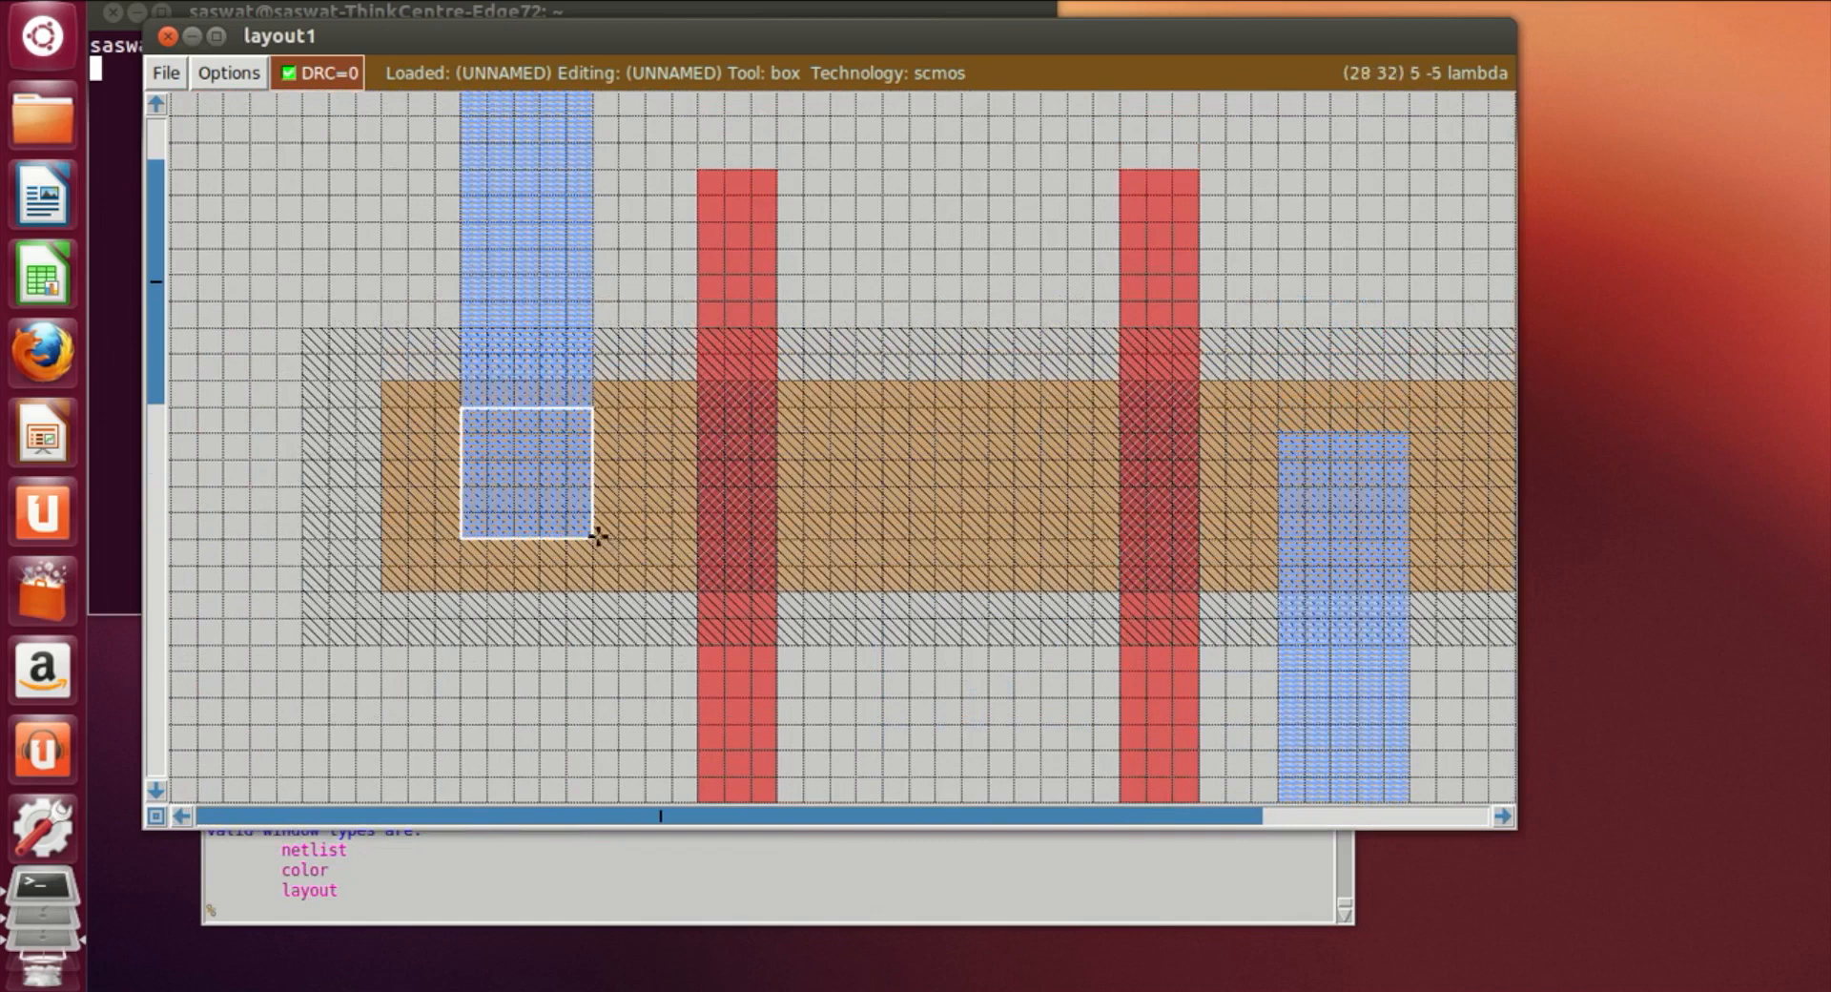
{"action": "left_click", "coordinate": [278, 914]}
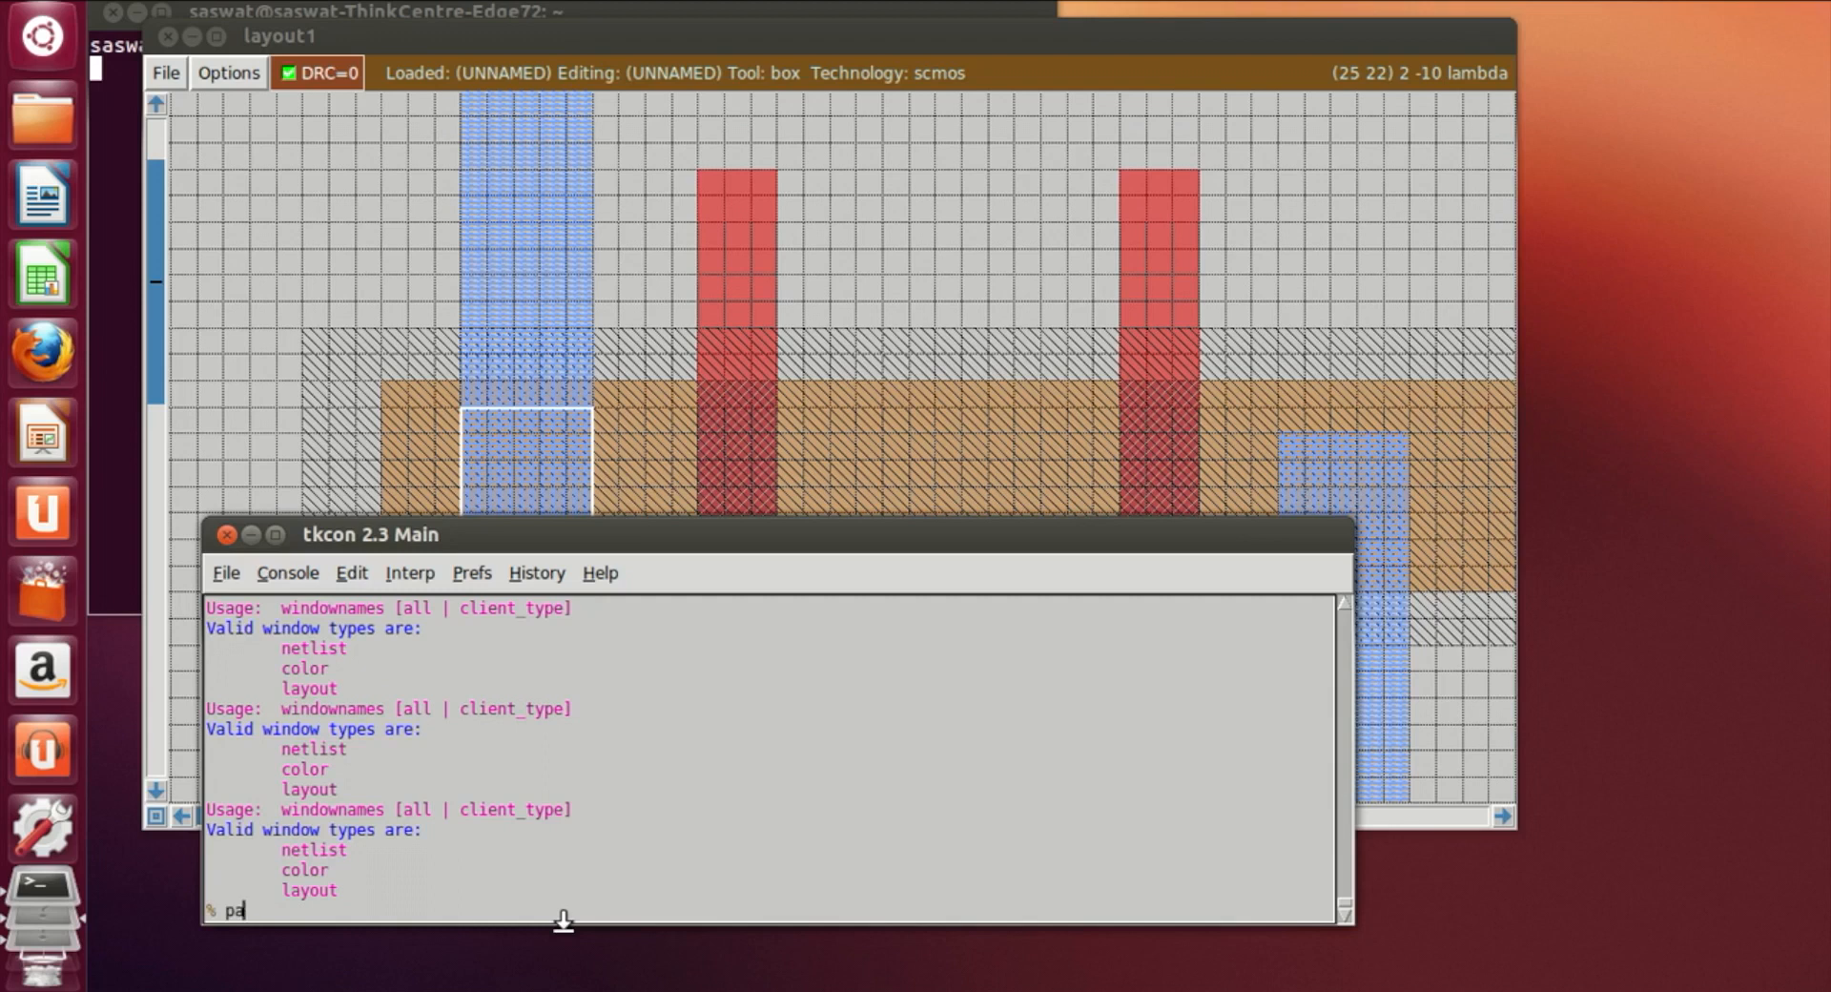
{"action": "type", "text": "paint pdc"}
{"action": "key", "text": "Return"}
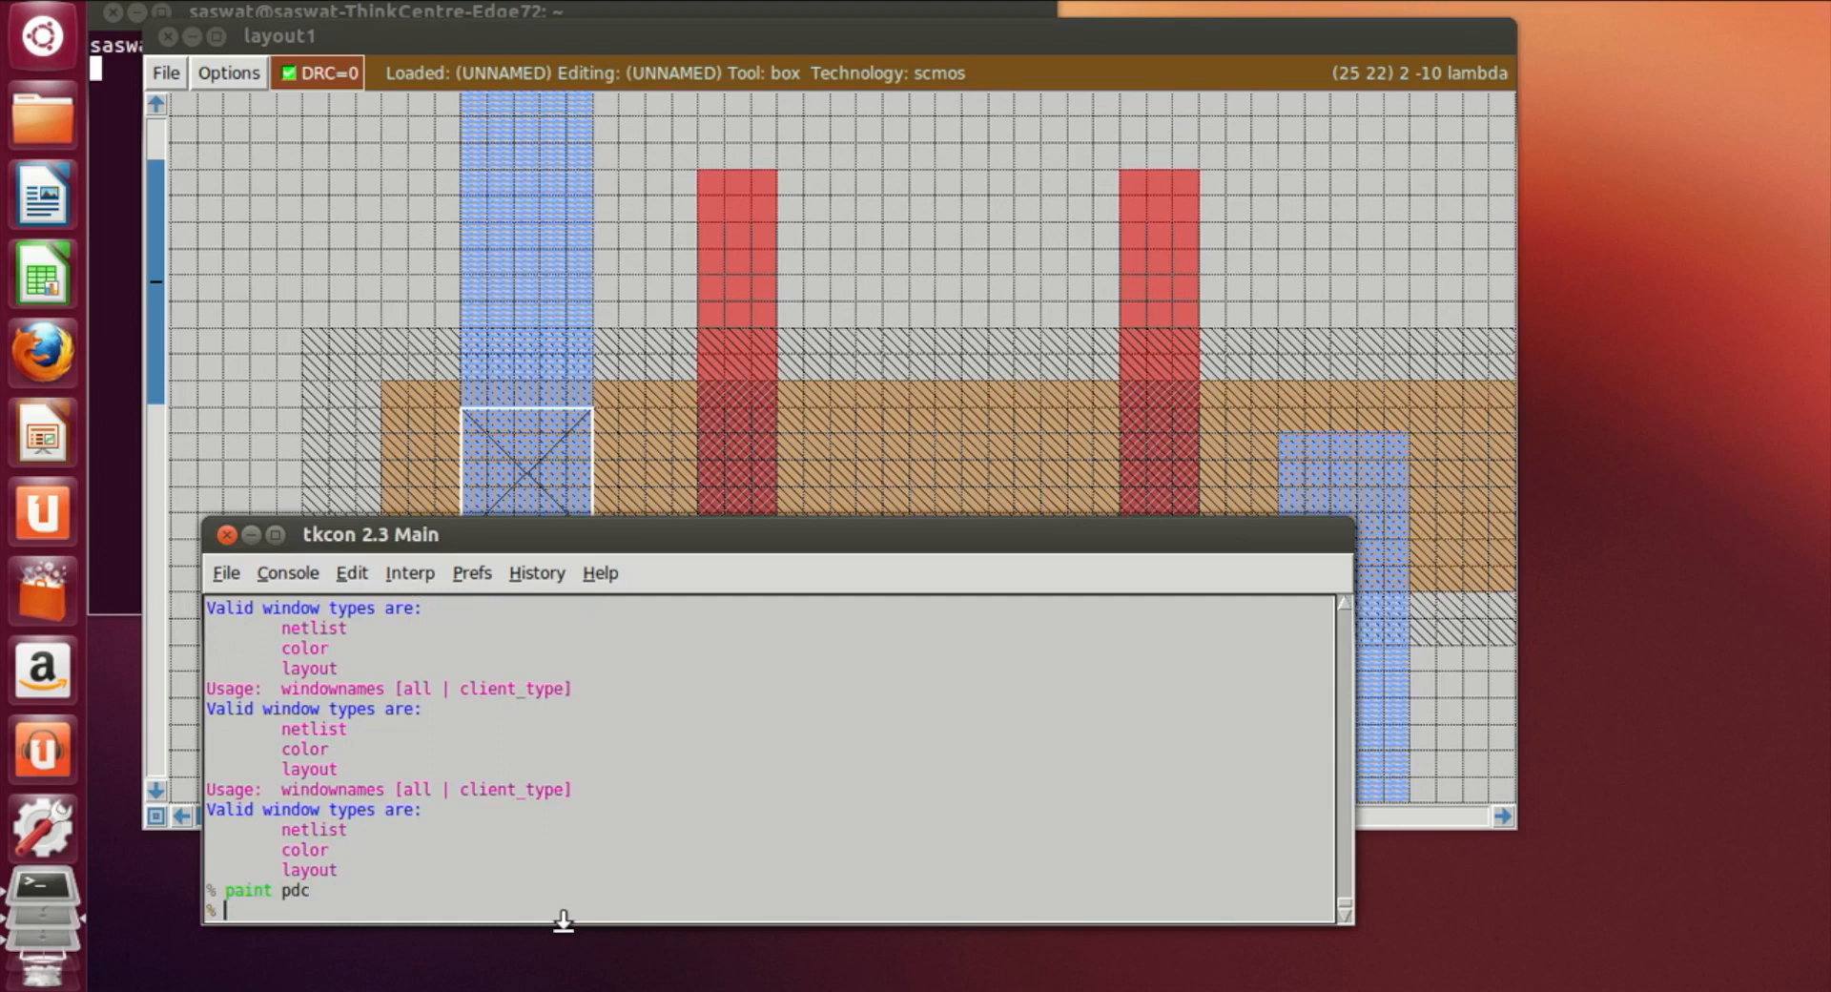
Move the 5 by 5 lambda box to the upper end of the output metal strip in the p-diffusion and paint it with pdc
{"action": "left_click", "coordinate": [1266, 454]}
{"action": "left_click", "coordinate": [1289, 563]}
{"action": "left_click", "coordinate": [542, 915]}
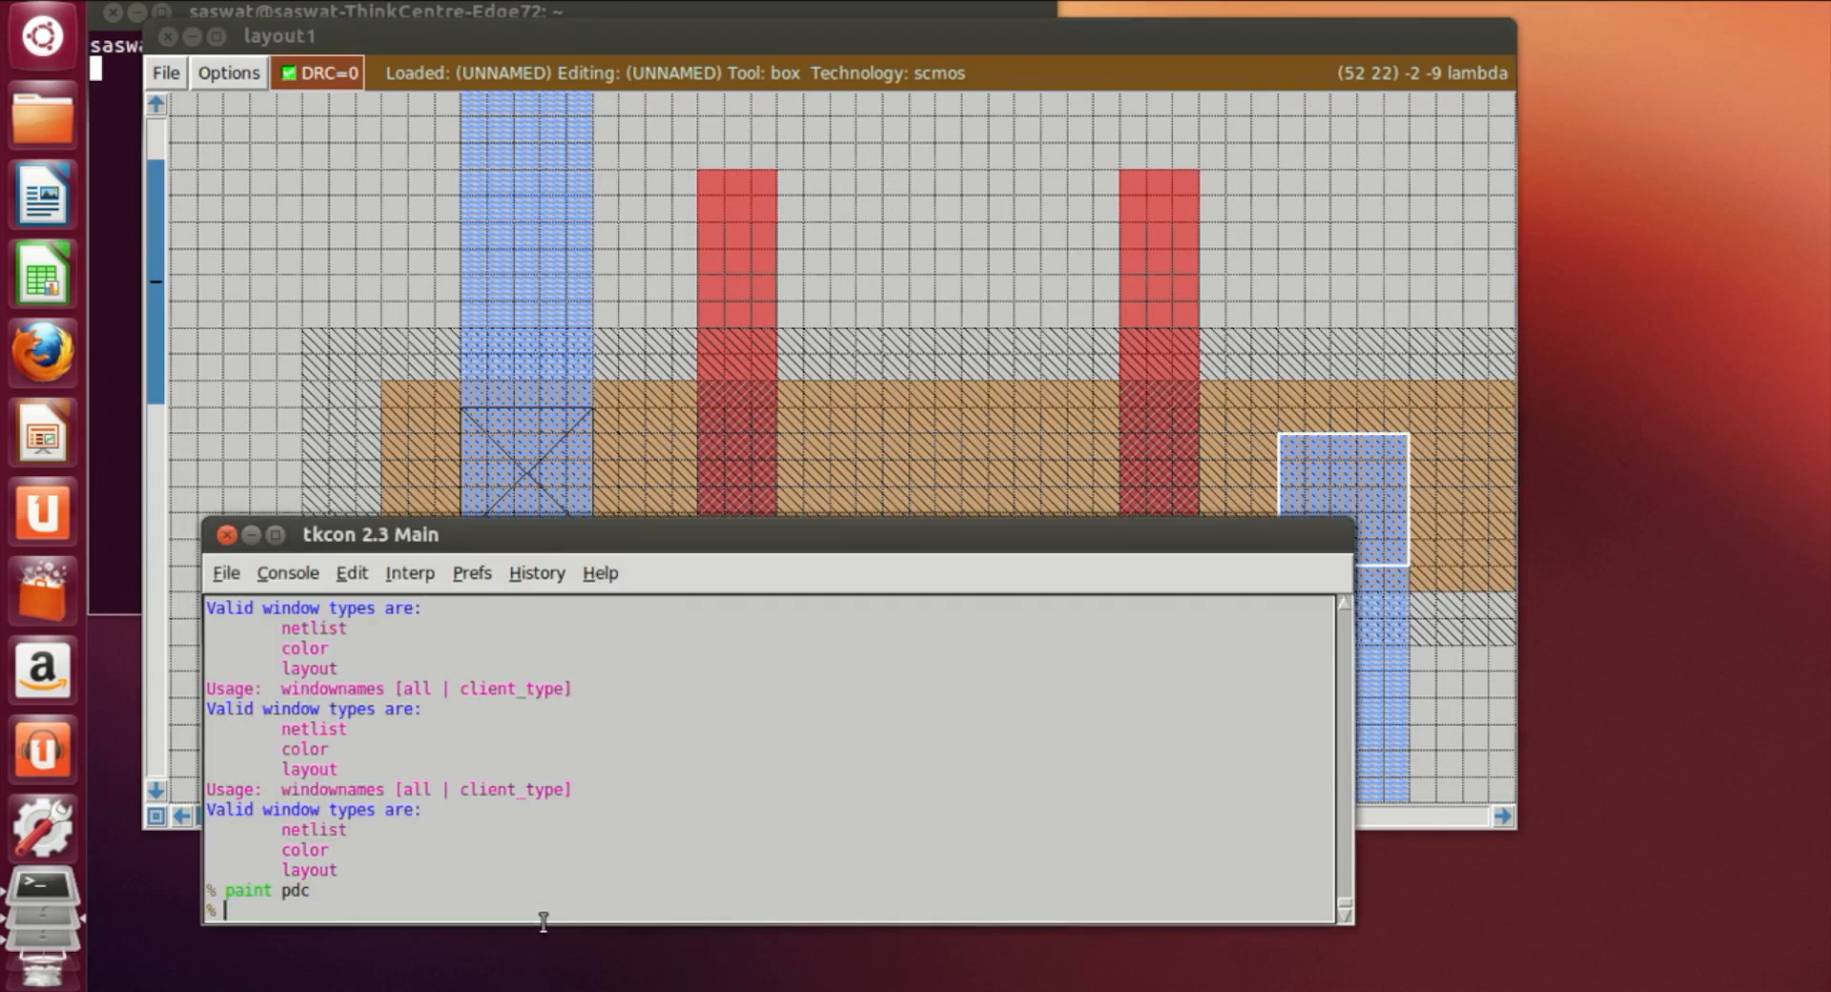
{"action": "type", "text": "paint pdc"}
{"action": "key", "text": "Return"}
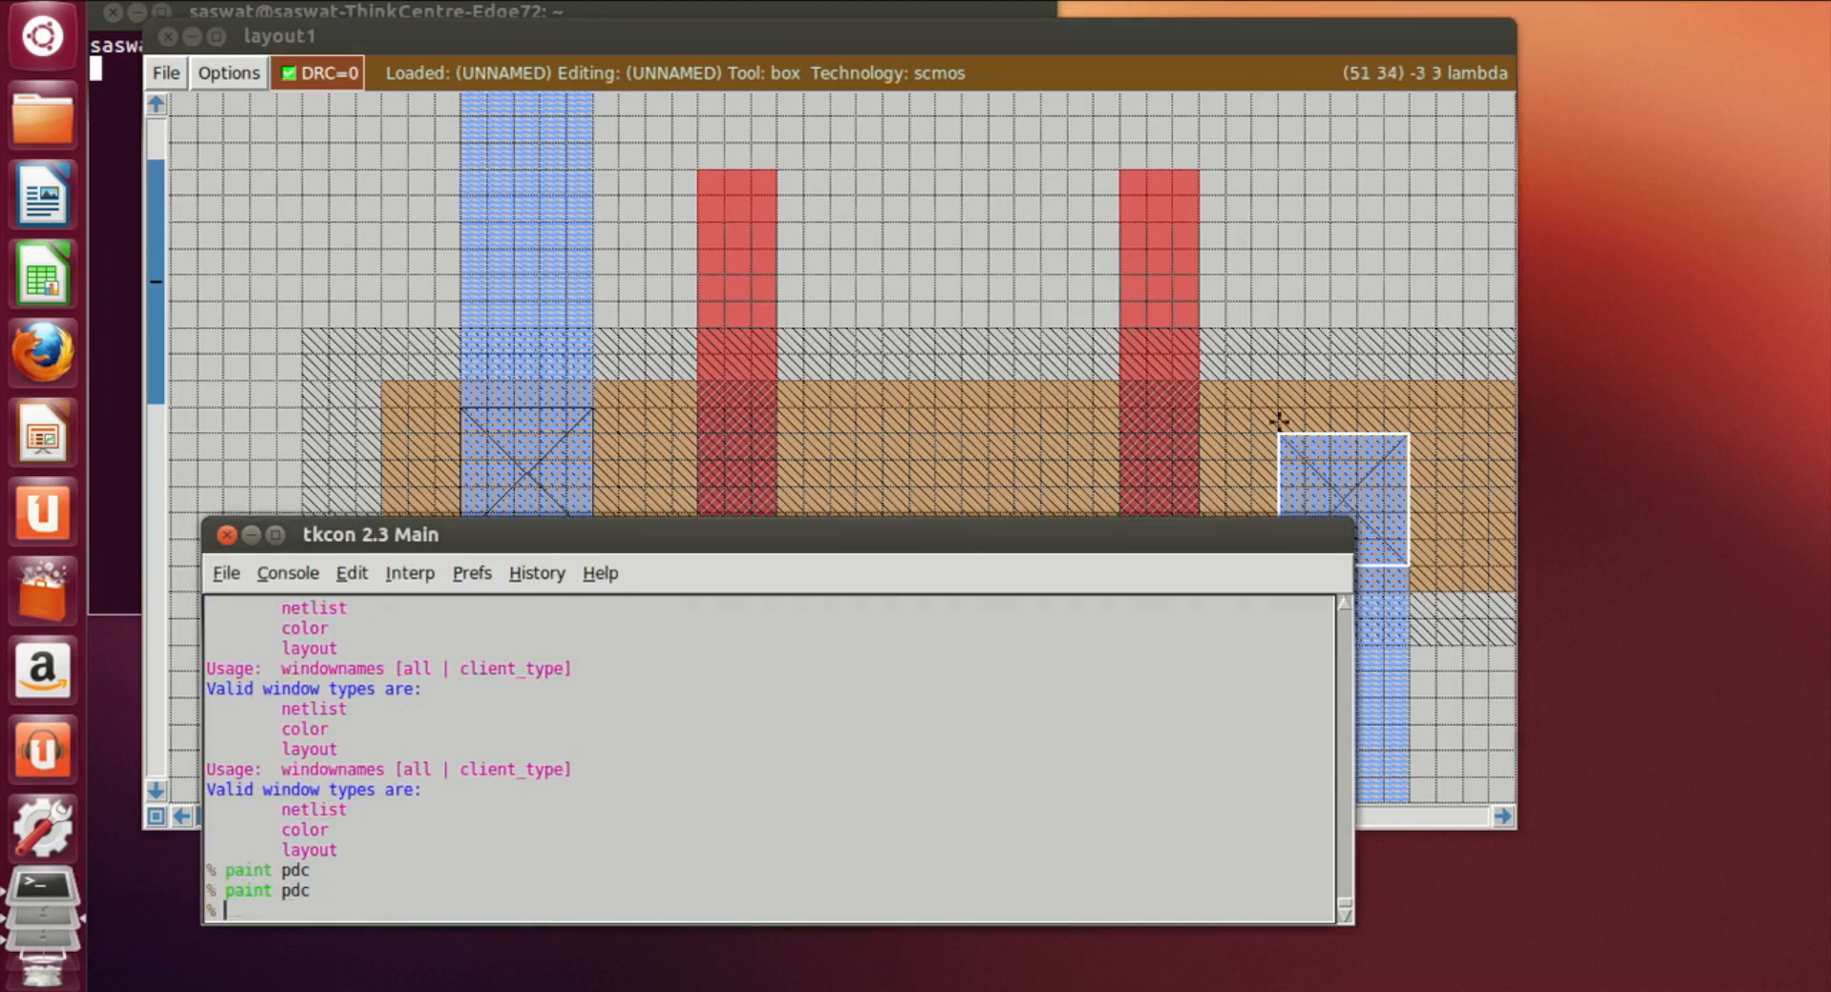
{"action": "left_click", "coordinate": [928, 452]}
Move the 5 by 5 lambda box to the upper end of the left ground metal strip in the n-diffusion and paint it with ndc
{"action": "scroll", "coordinate": [928, 452], "scroll_direction": "down", "scroll_amount": 4}
{"action": "scroll", "coordinate": [930, 450], "scroll_direction": "down", "scroll_amount": 15}
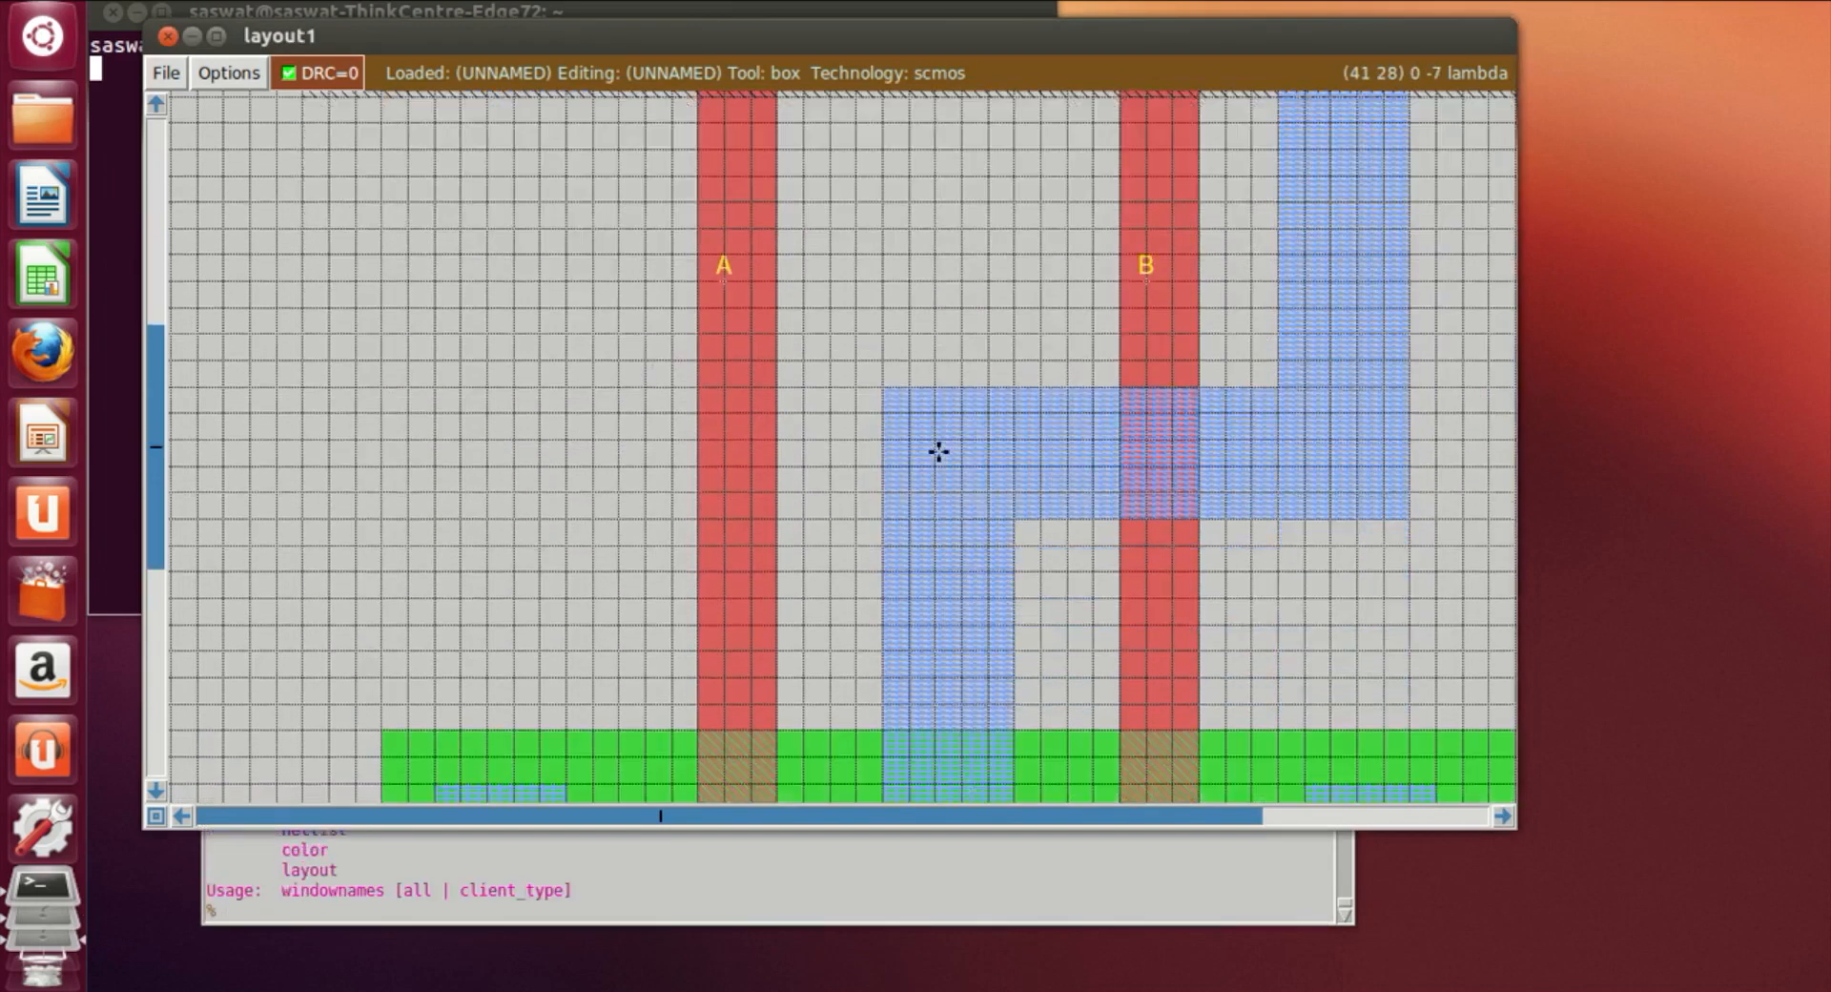
{"action": "left_click", "coordinate": [439, 589]}
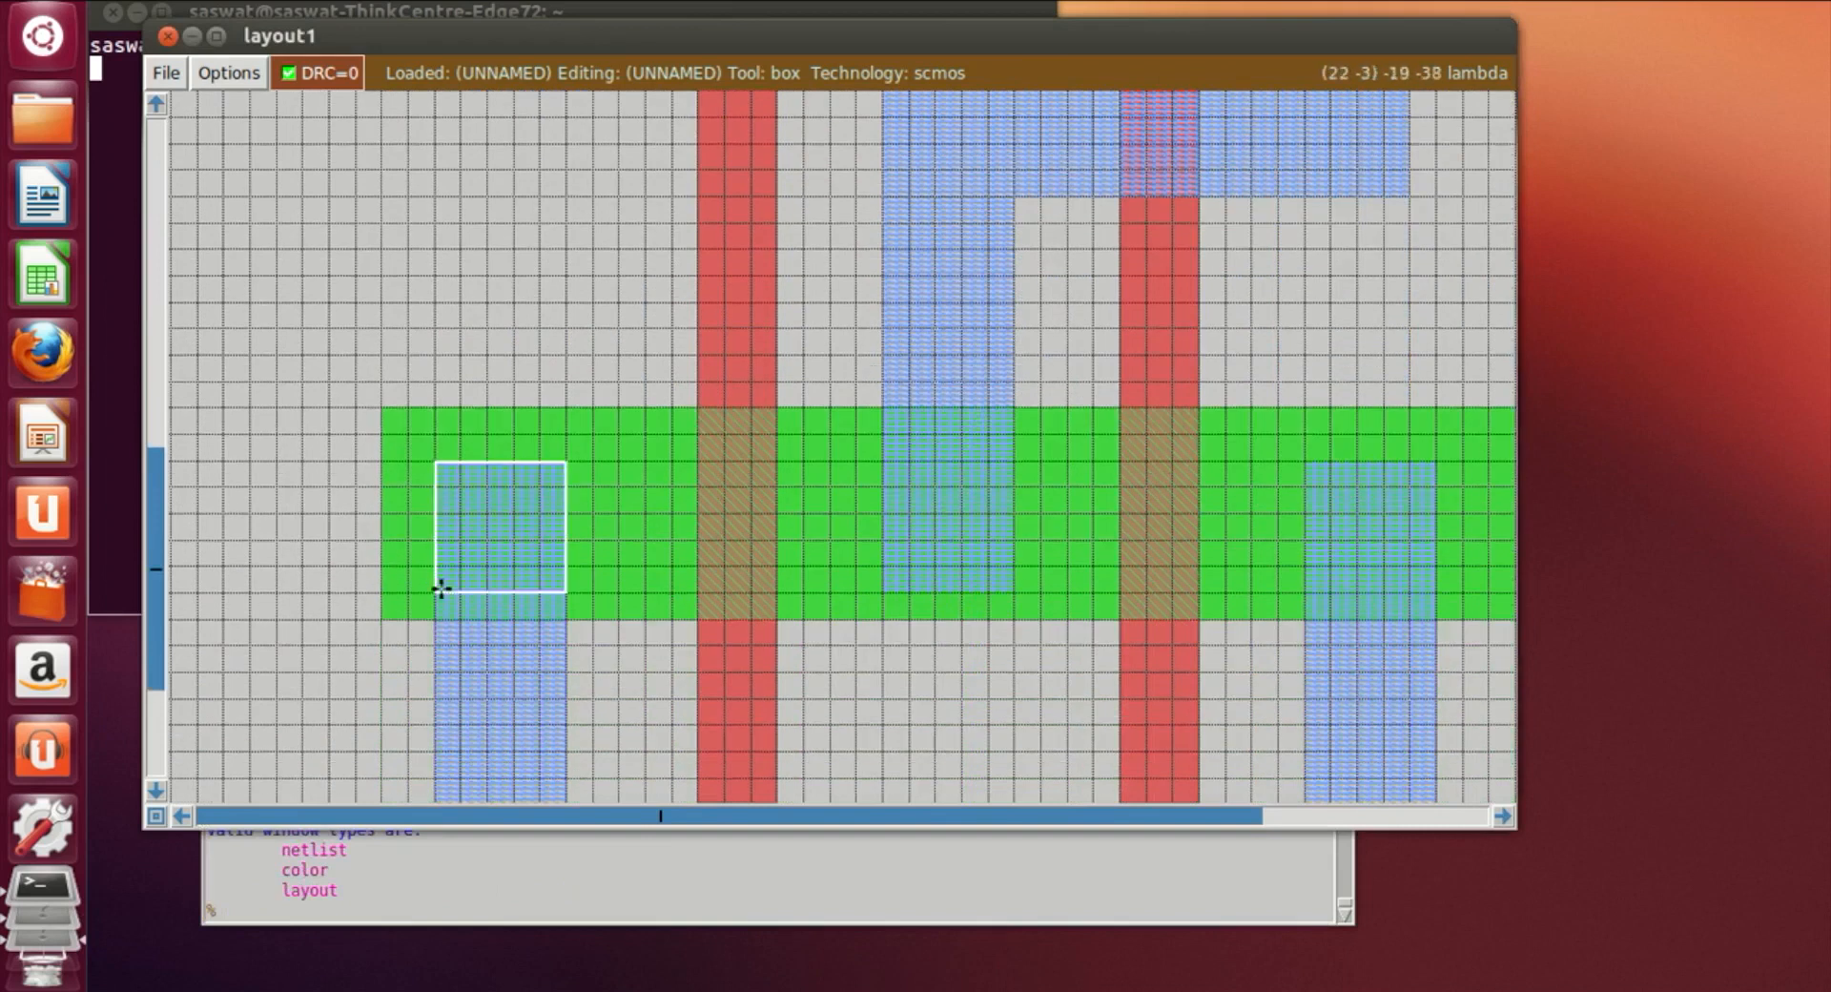
{"action": "left_click", "coordinate": [266, 917]}
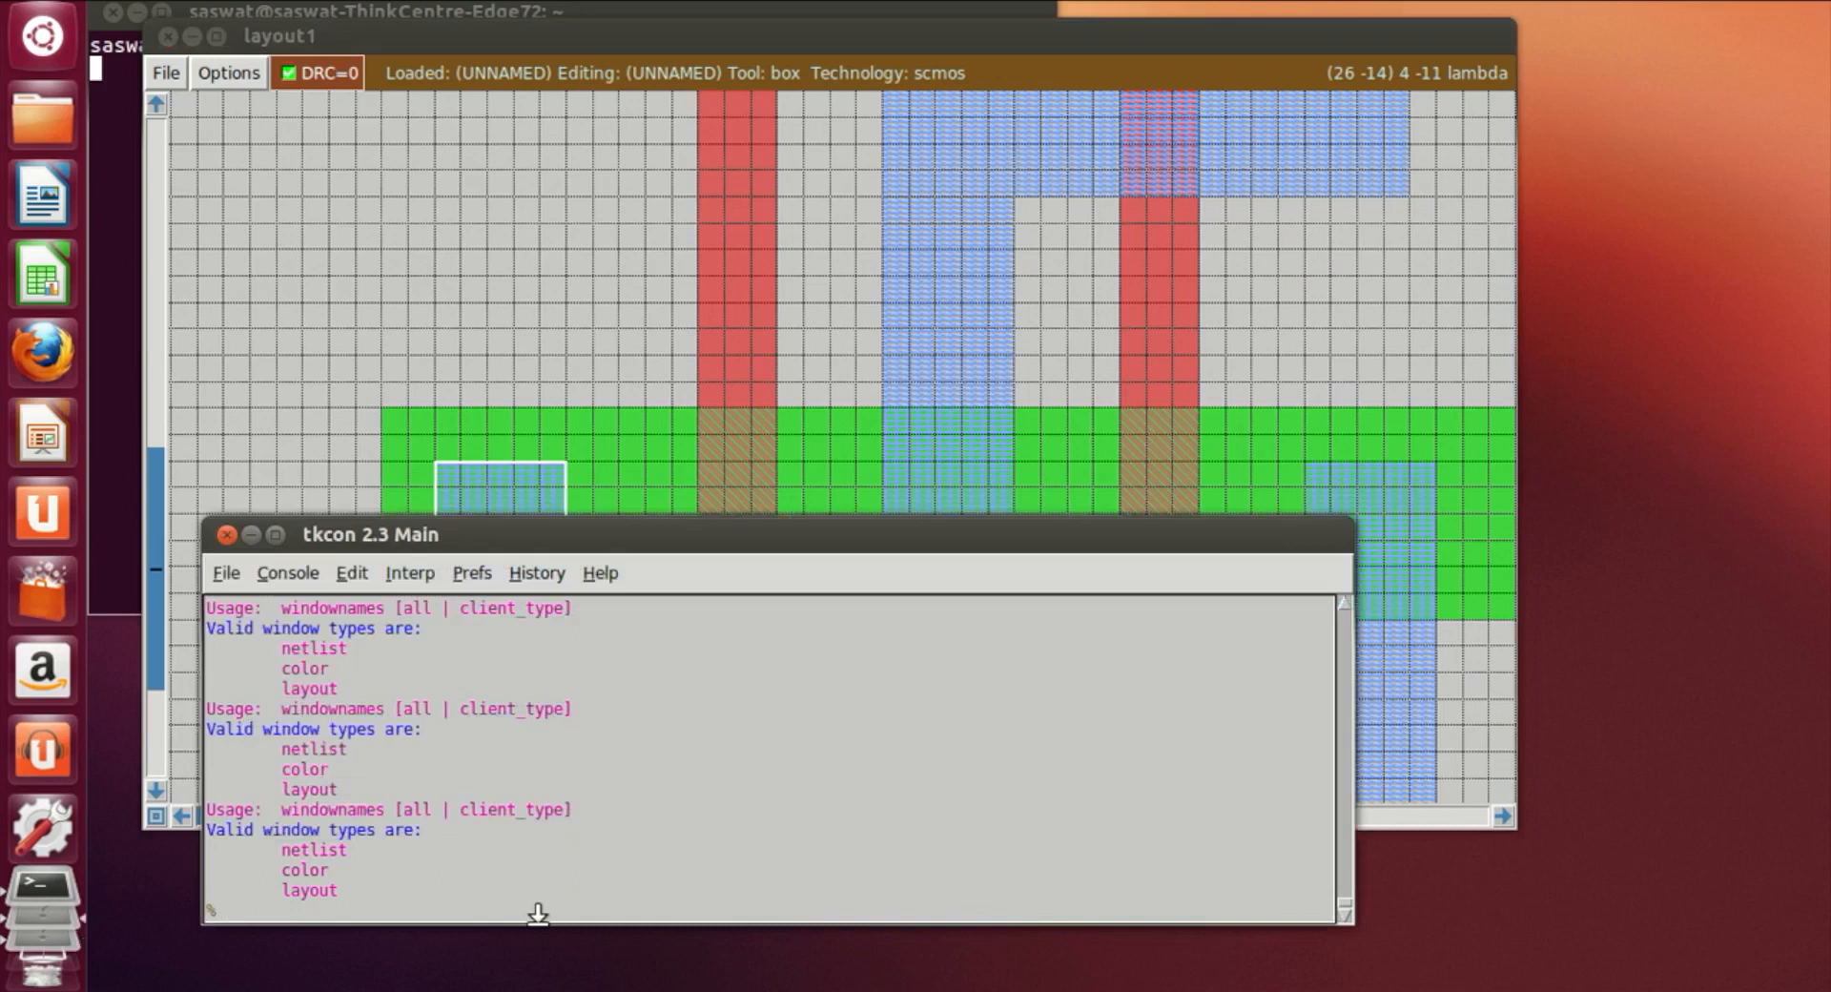
{"action": "type", "text": "paint ndc"}
{"action": "key", "text": "Return"}
Move the box to the lower end of the output metal strip between the poly gates and paint it with ndc
{"action": "left_click", "coordinate": [982, 492]}
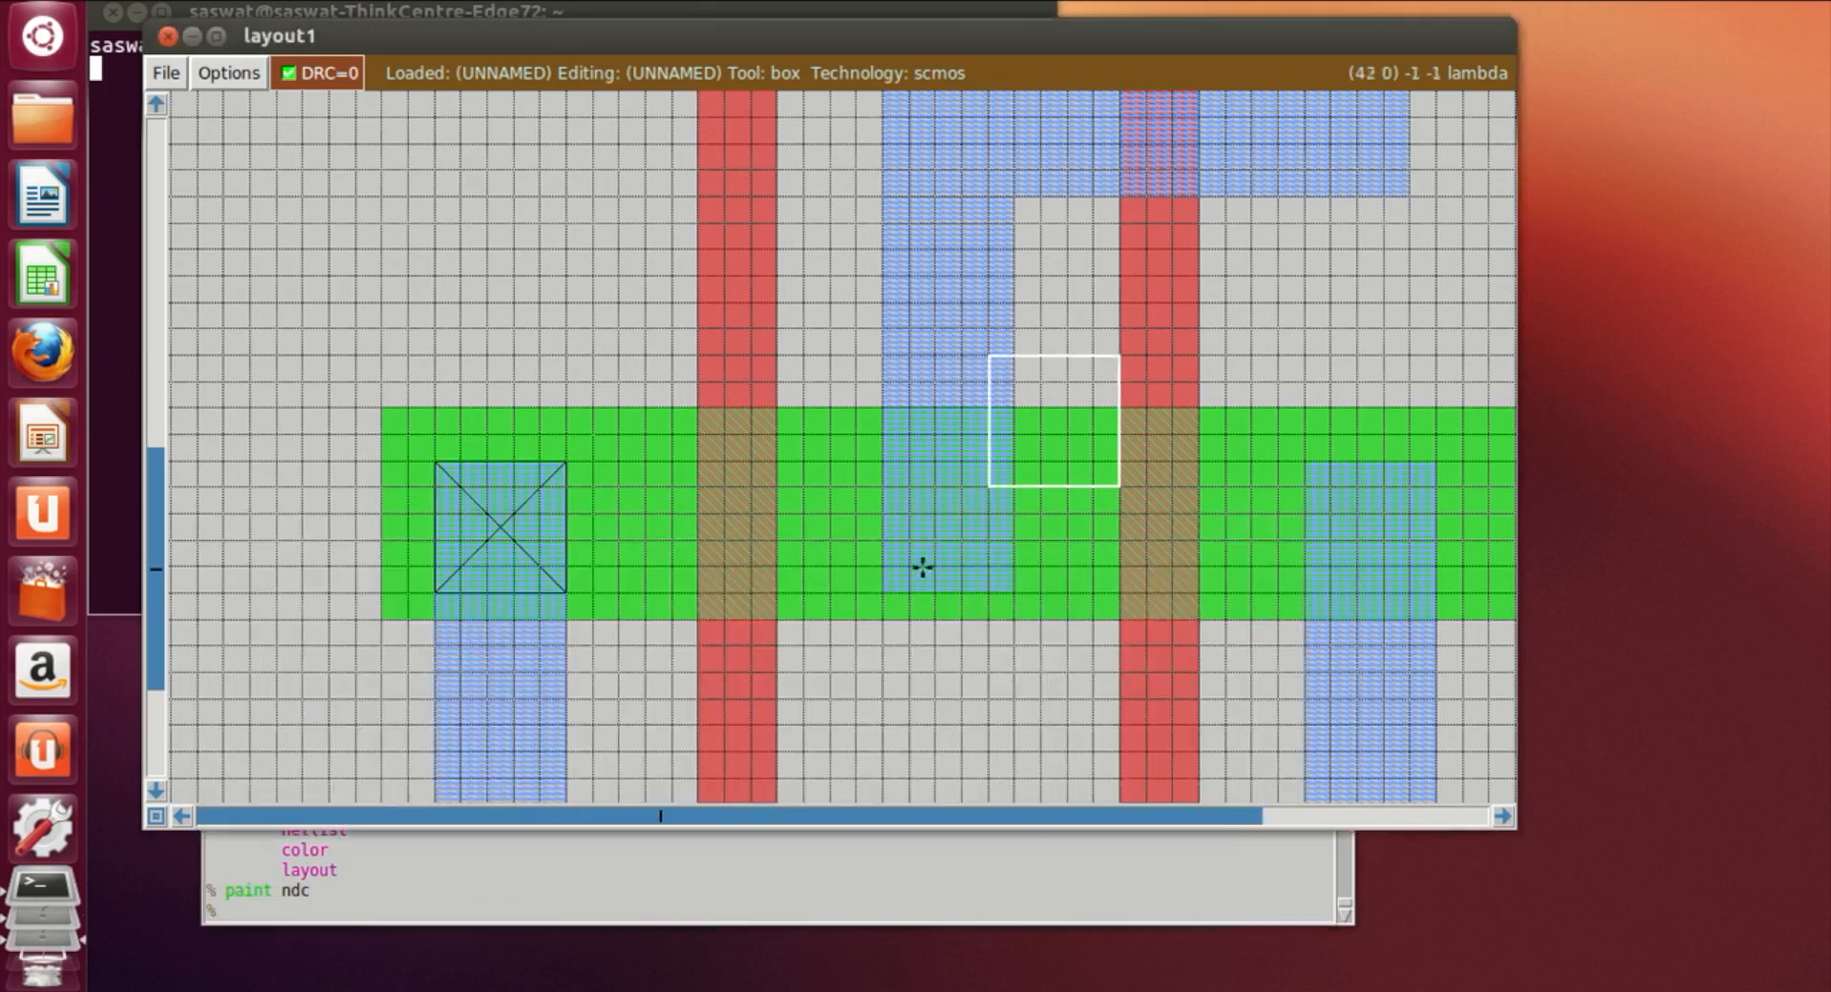
{"action": "left_click", "coordinate": [889, 588]}
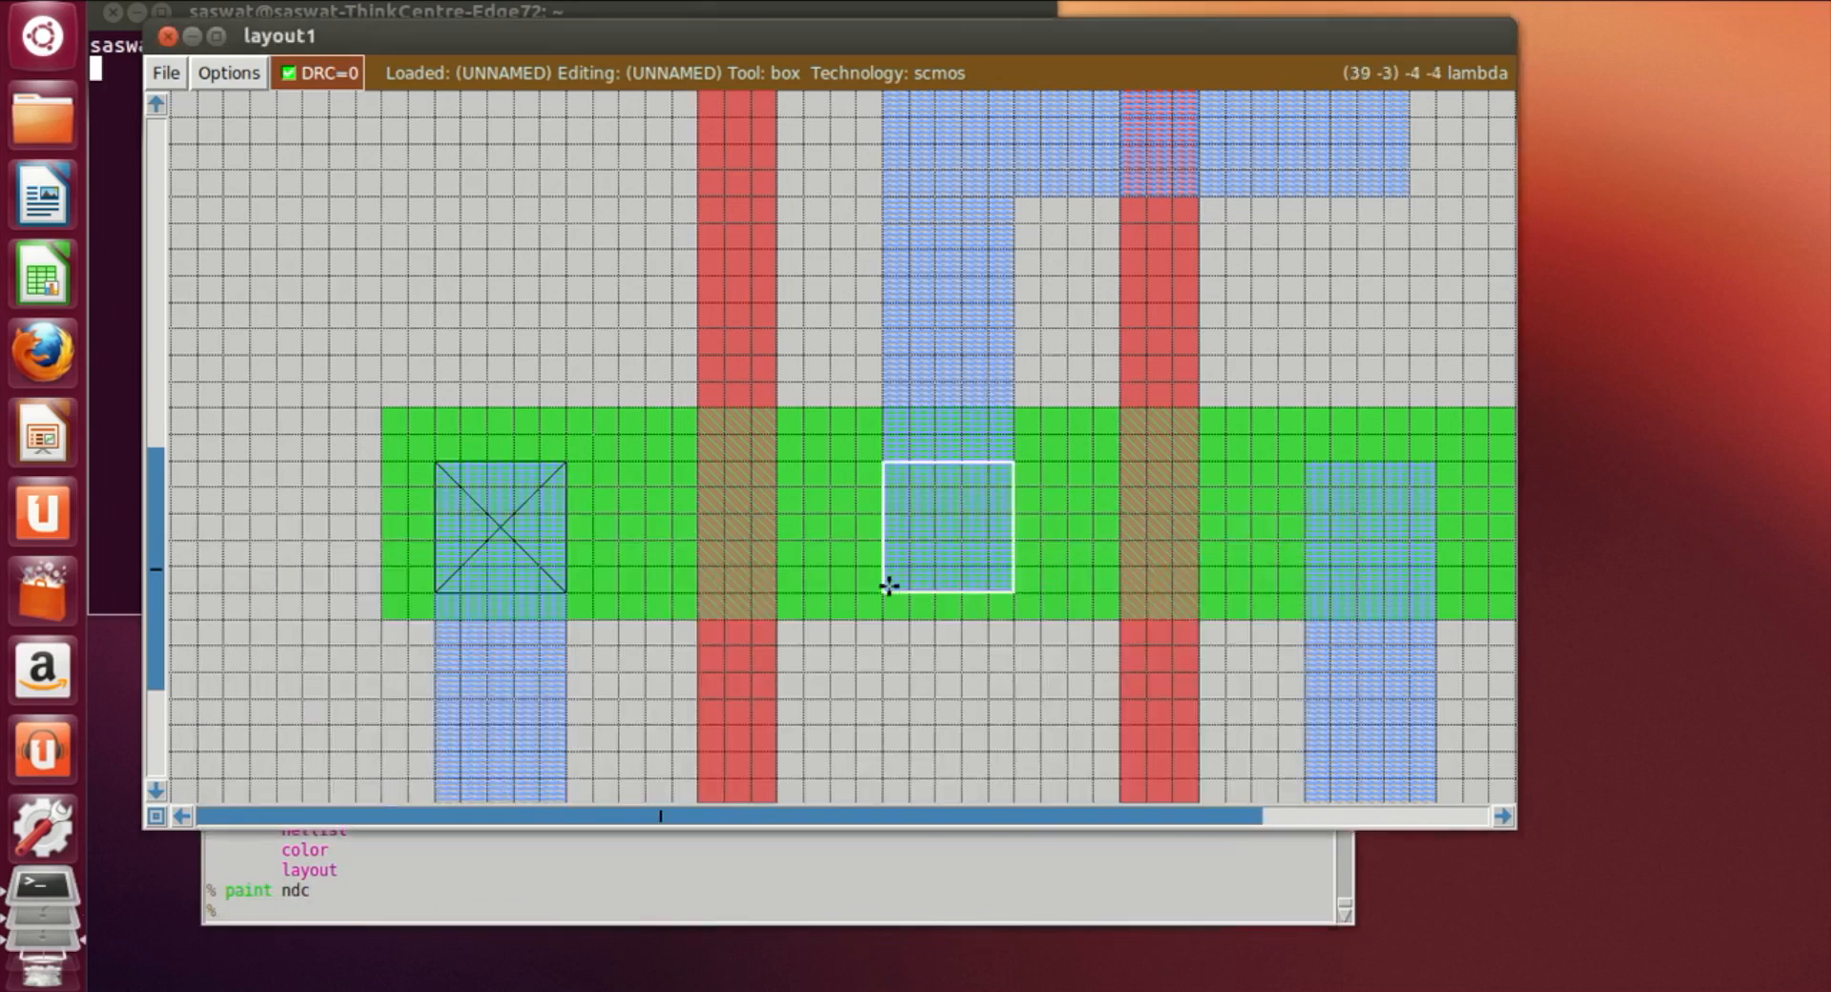
{"action": "left_click", "coordinate": [407, 914]}
{"action": "type", "text": "paint ndc"}
{"action": "key", "text": "Return"}
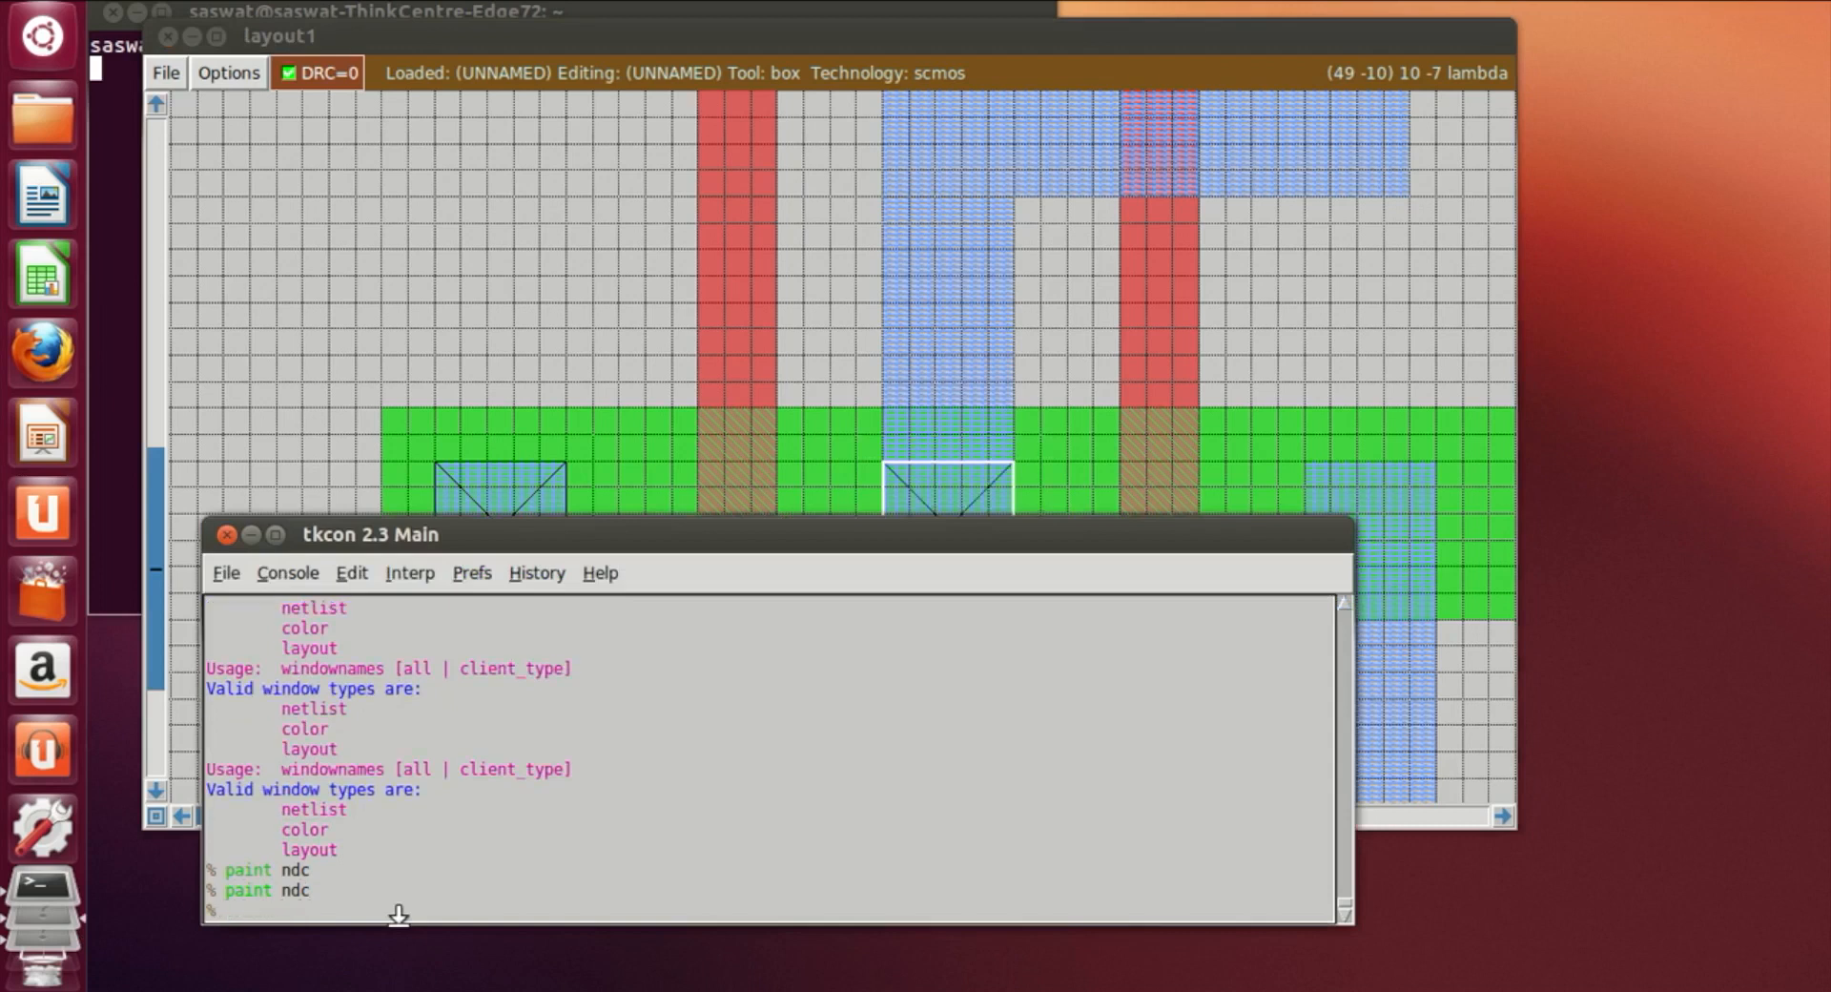
Move the box to the upper end of the right ground metal strip in the n-diffusion and paint it with ndc
{"action": "left_click", "coordinate": [1400, 577]}
{"action": "left_click", "coordinate": [1332, 579]}
{"action": "left_click", "coordinate": [1301, 591]}
{"action": "left_click", "coordinate": [822, 912]}
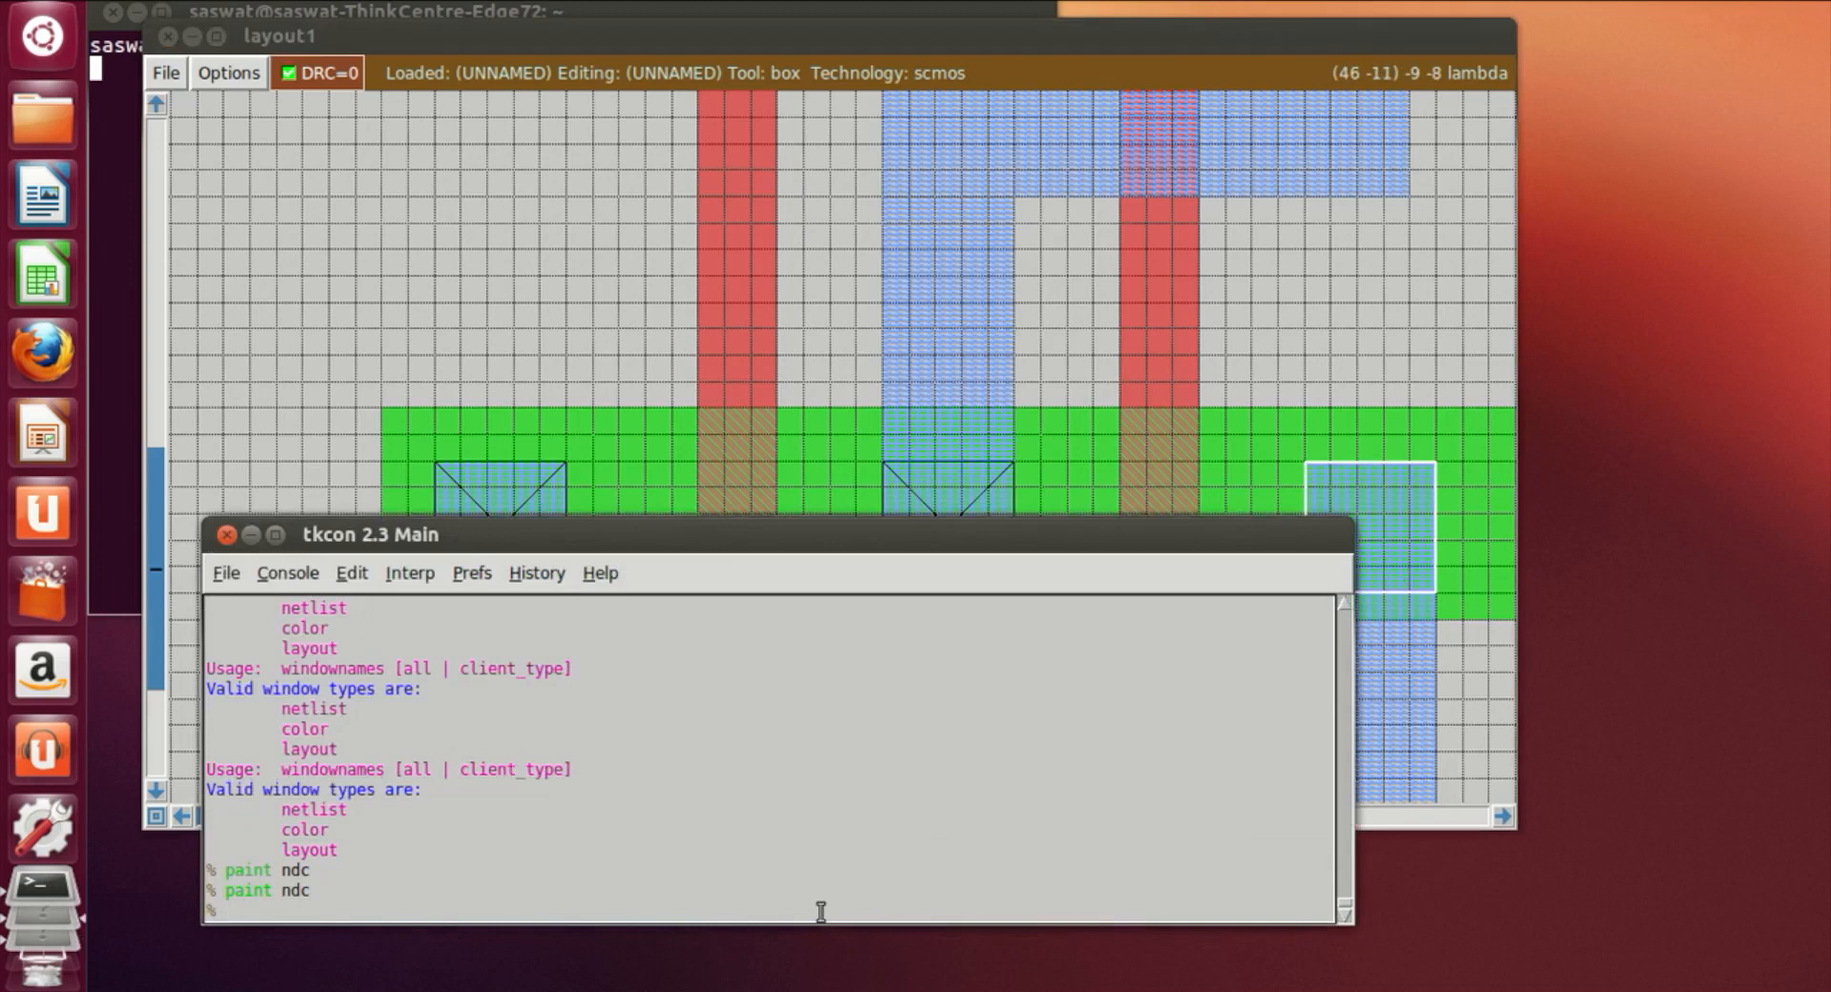
{"action": "type", "text": "paint ndc"}
{"action": "key", "text": "Return"}
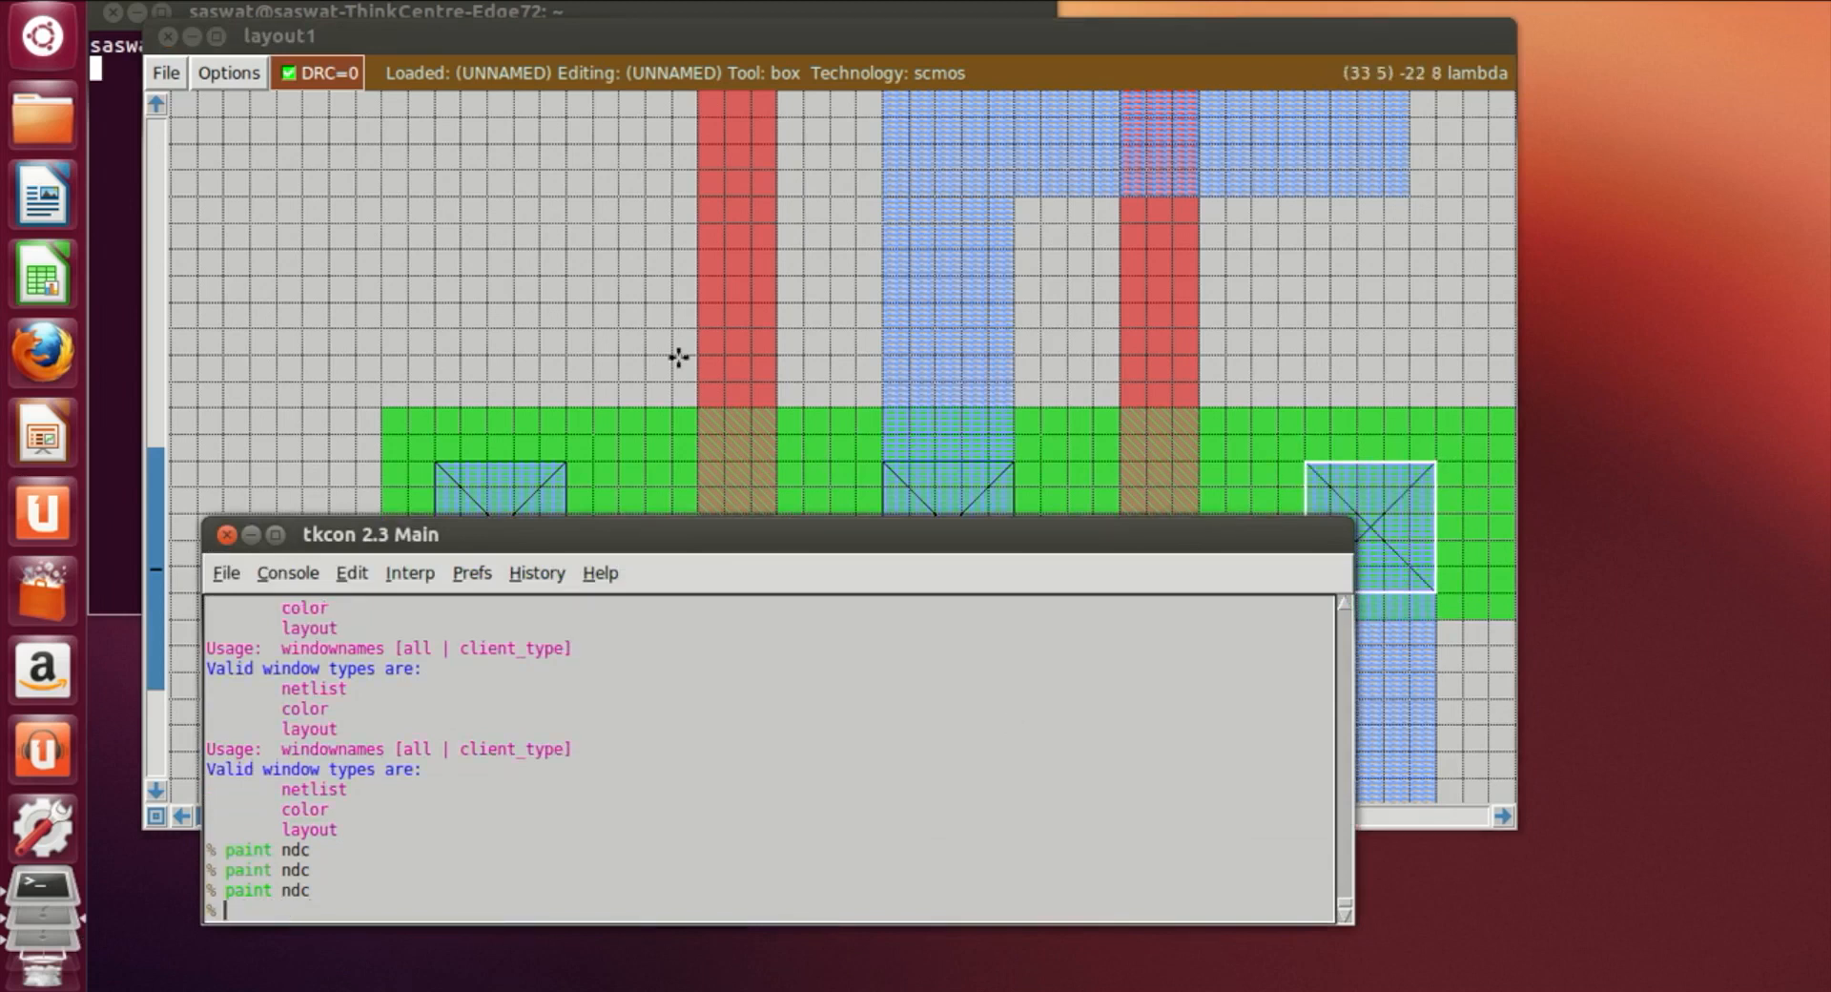
{"action": "left_click", "coordinate": [511, 327]}
{"action": "scroll", "coordinate": [511, 328], "scroll_direction": "up", "scroll_amount": 12}
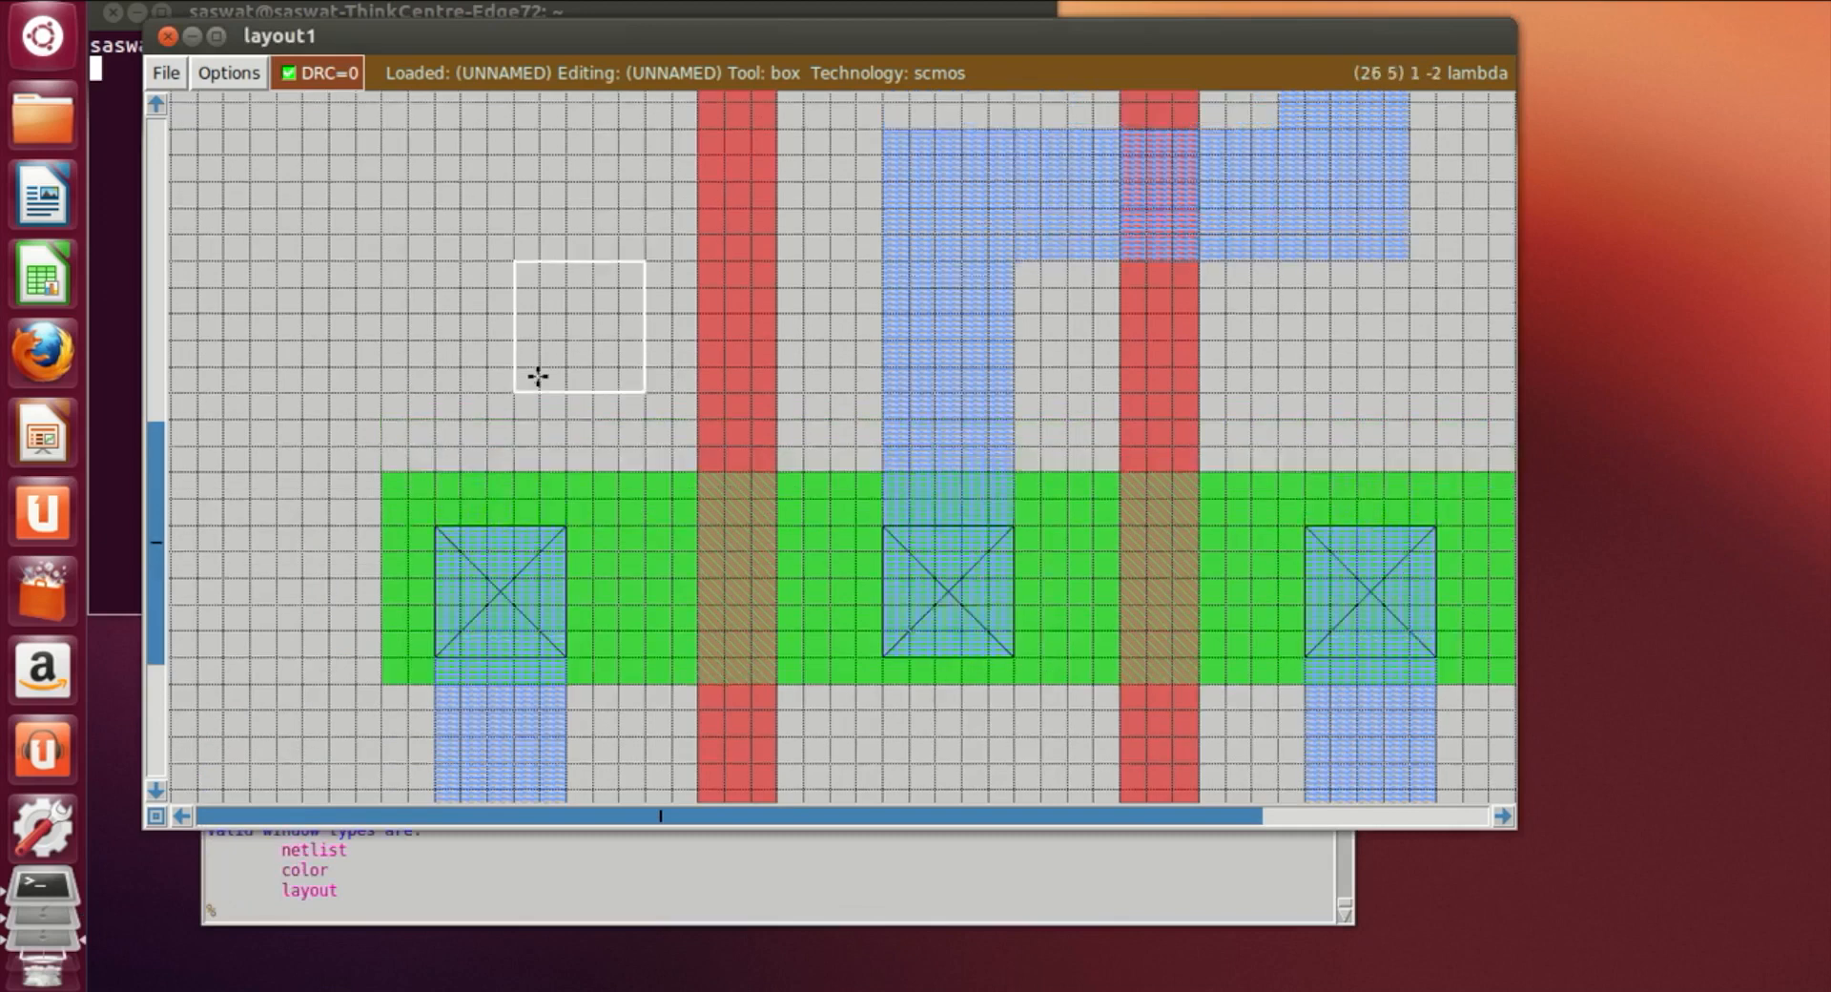
{"action": "scroll", "coordinate": [560, 392], "scroll_direction": "up", "scroll_amount": 3}
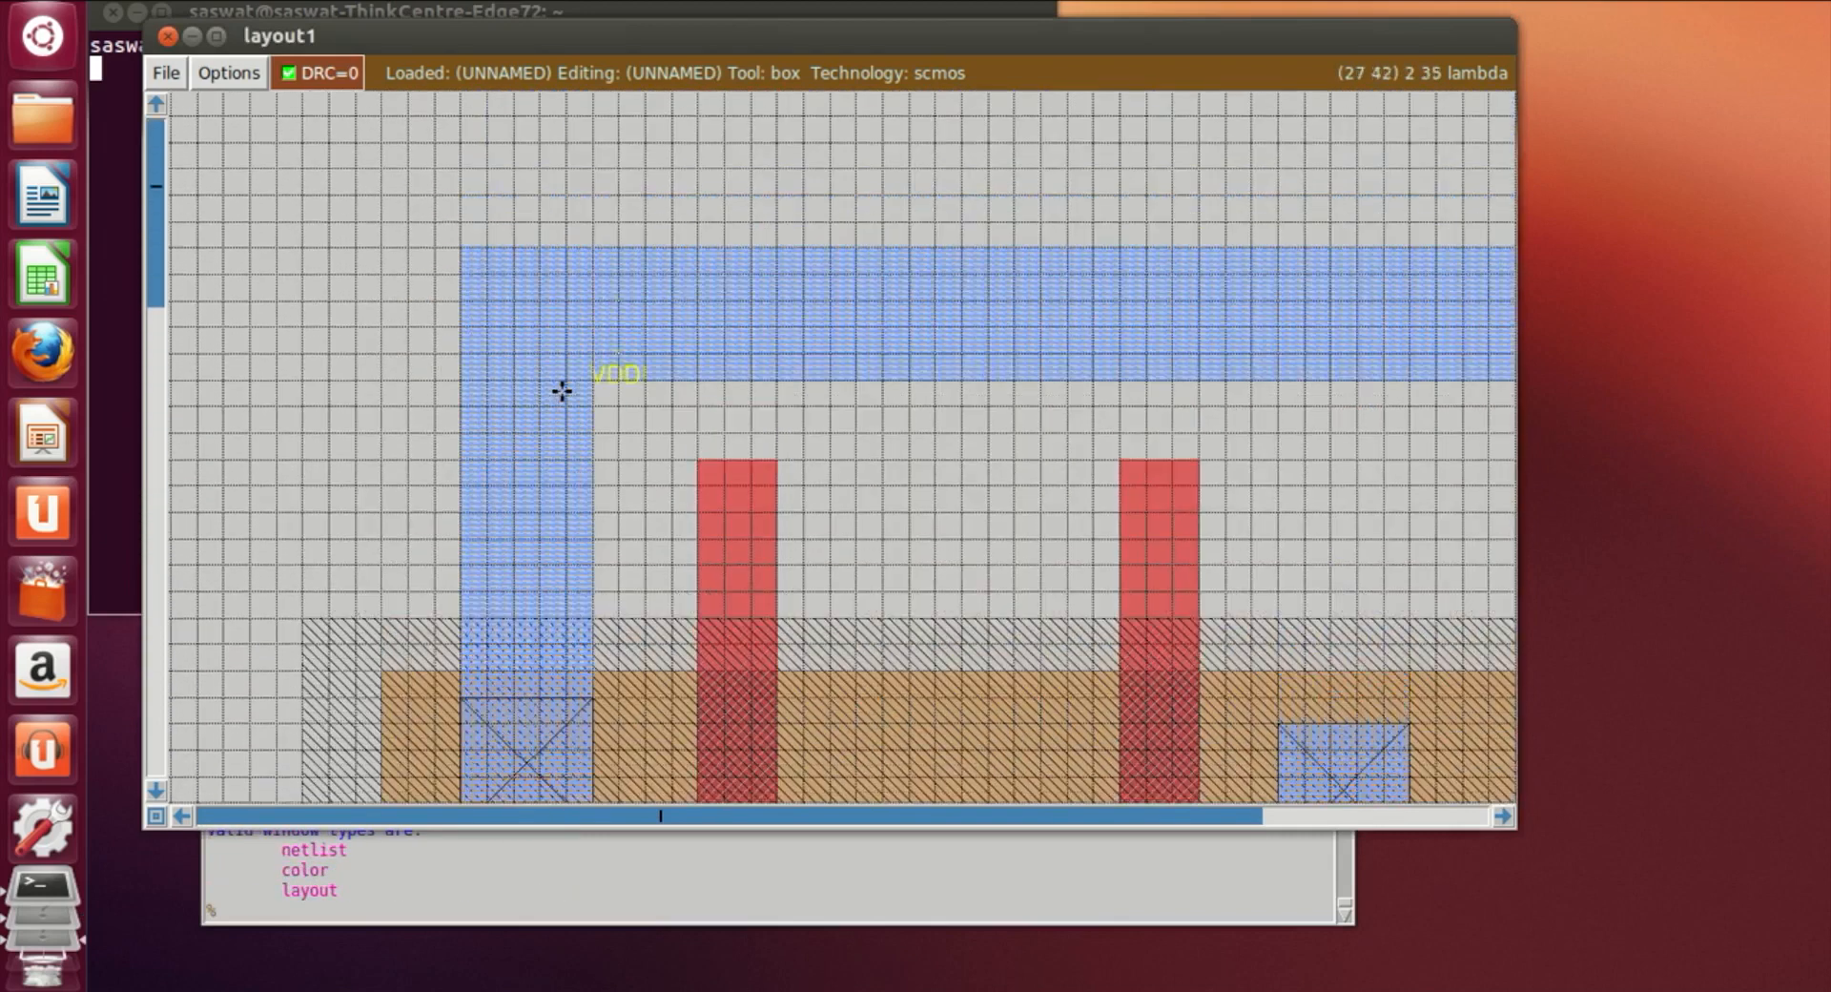
Move the 5 by 5 lambda box onto the VDD! rail, just beyond the left poly gate, and paint it with nwc
{"action": "left_click", "coordinate": [697, 380]}
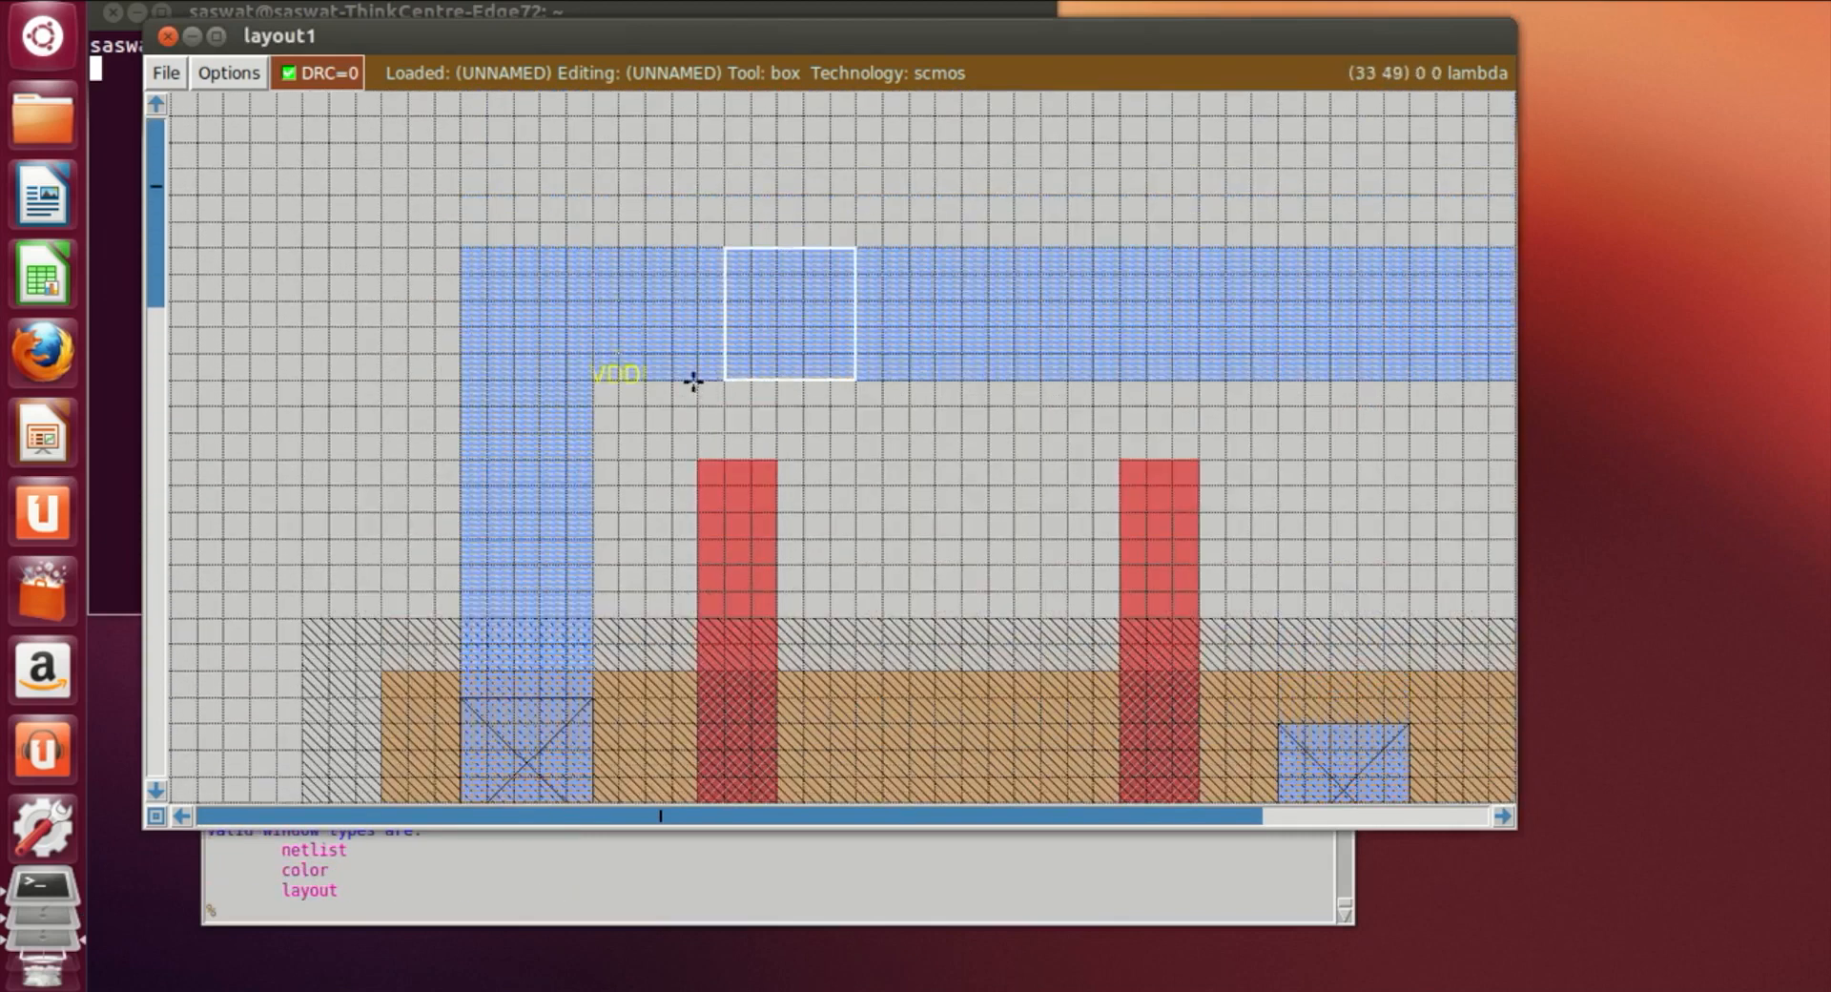
{"action": "left_click", "coordinate": [774, 380]}
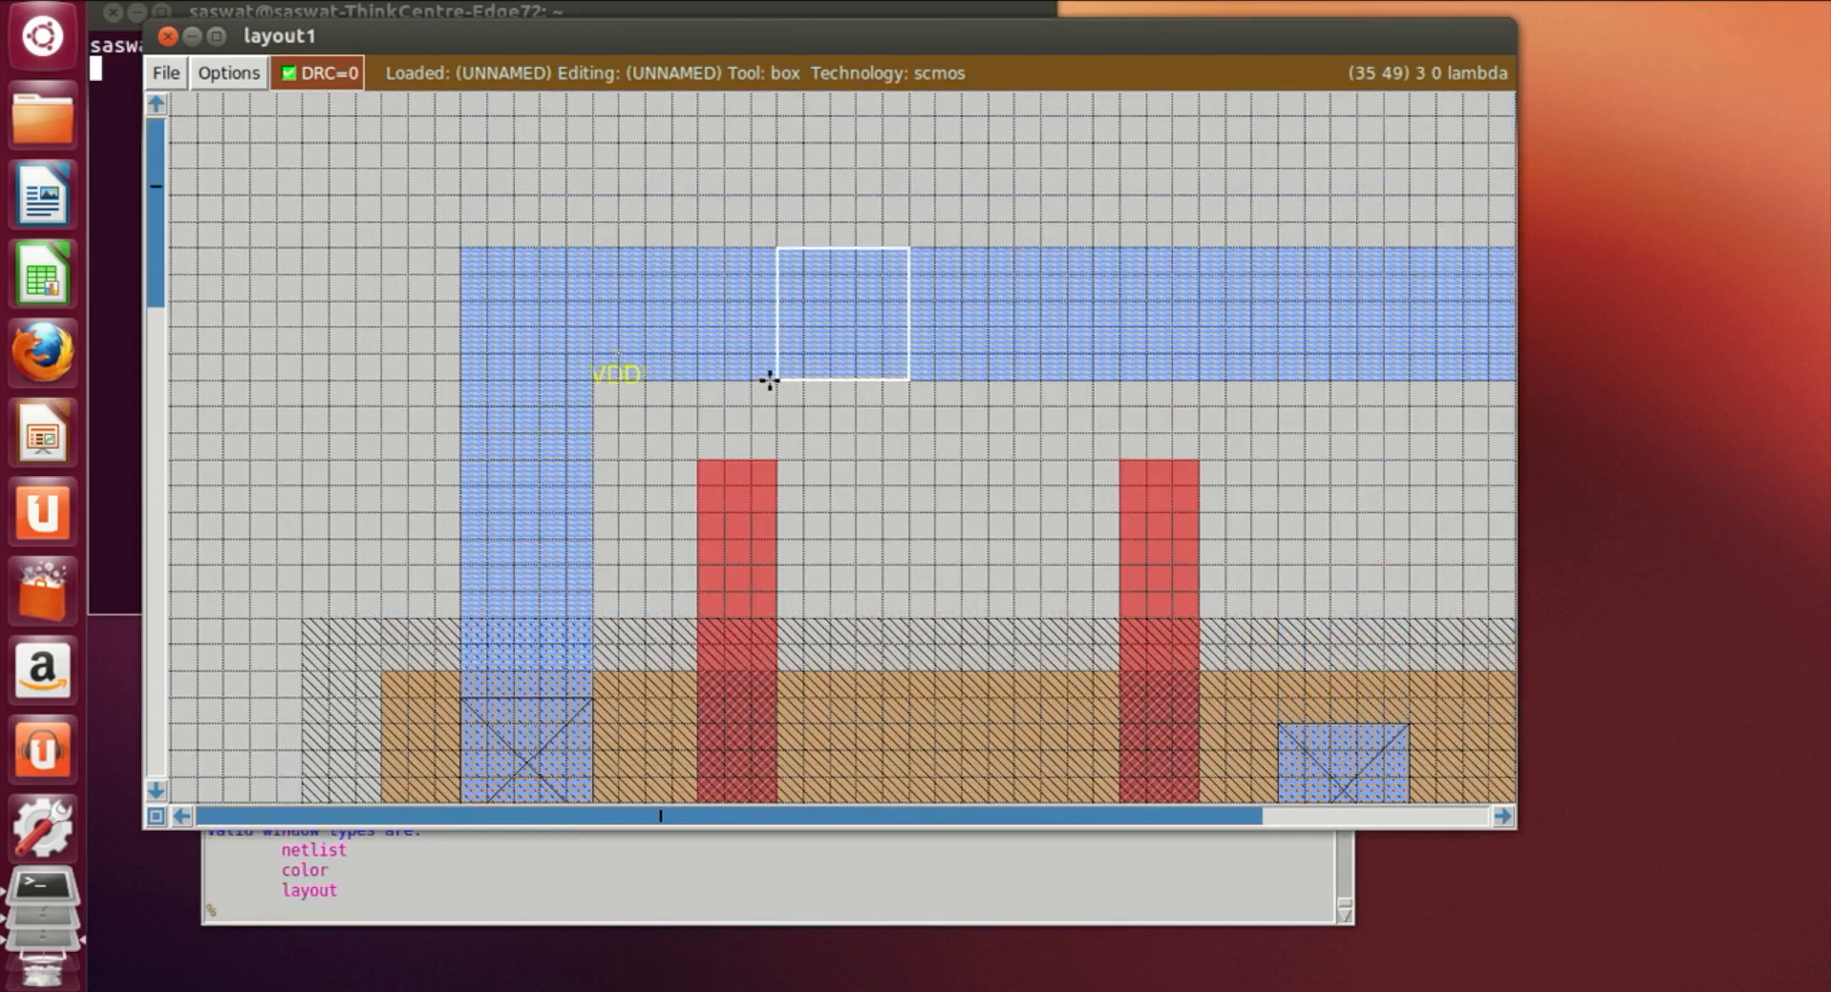
{"action": "left_click", "coordinate": [377, 913]}
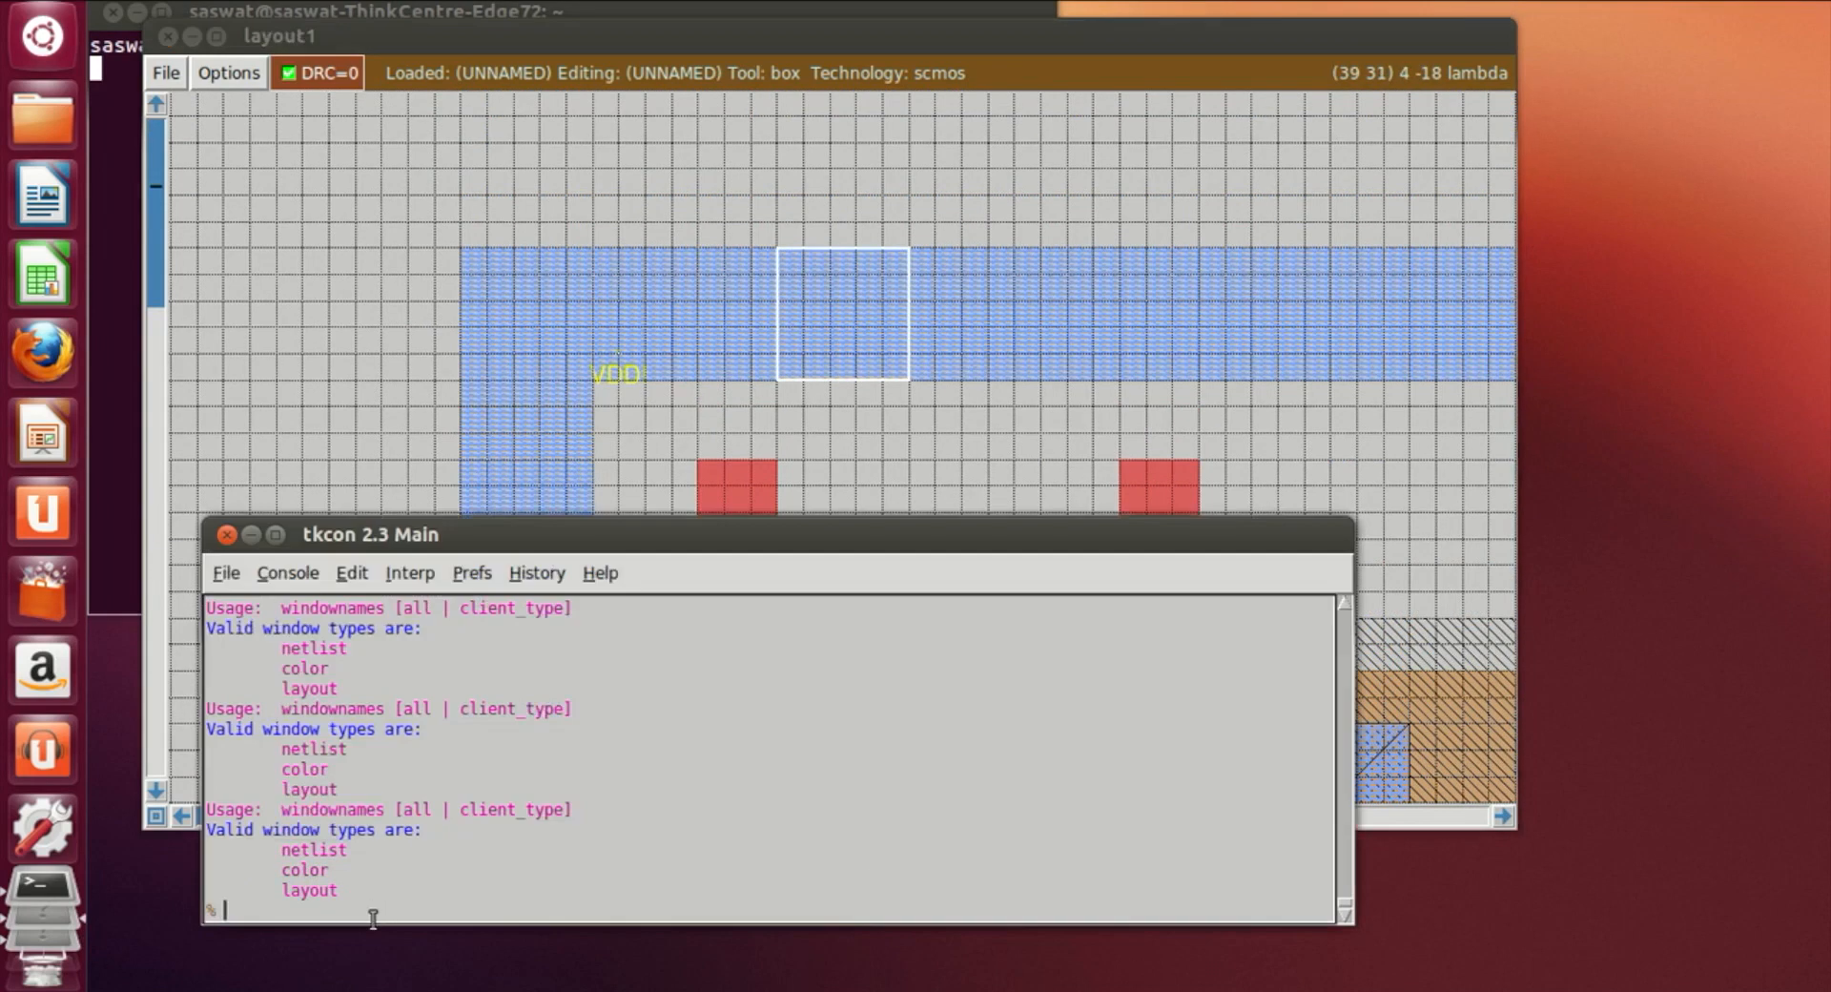
{"action": "type", "text": "paint nwc"}
{"action": "key", "text": "Return"}
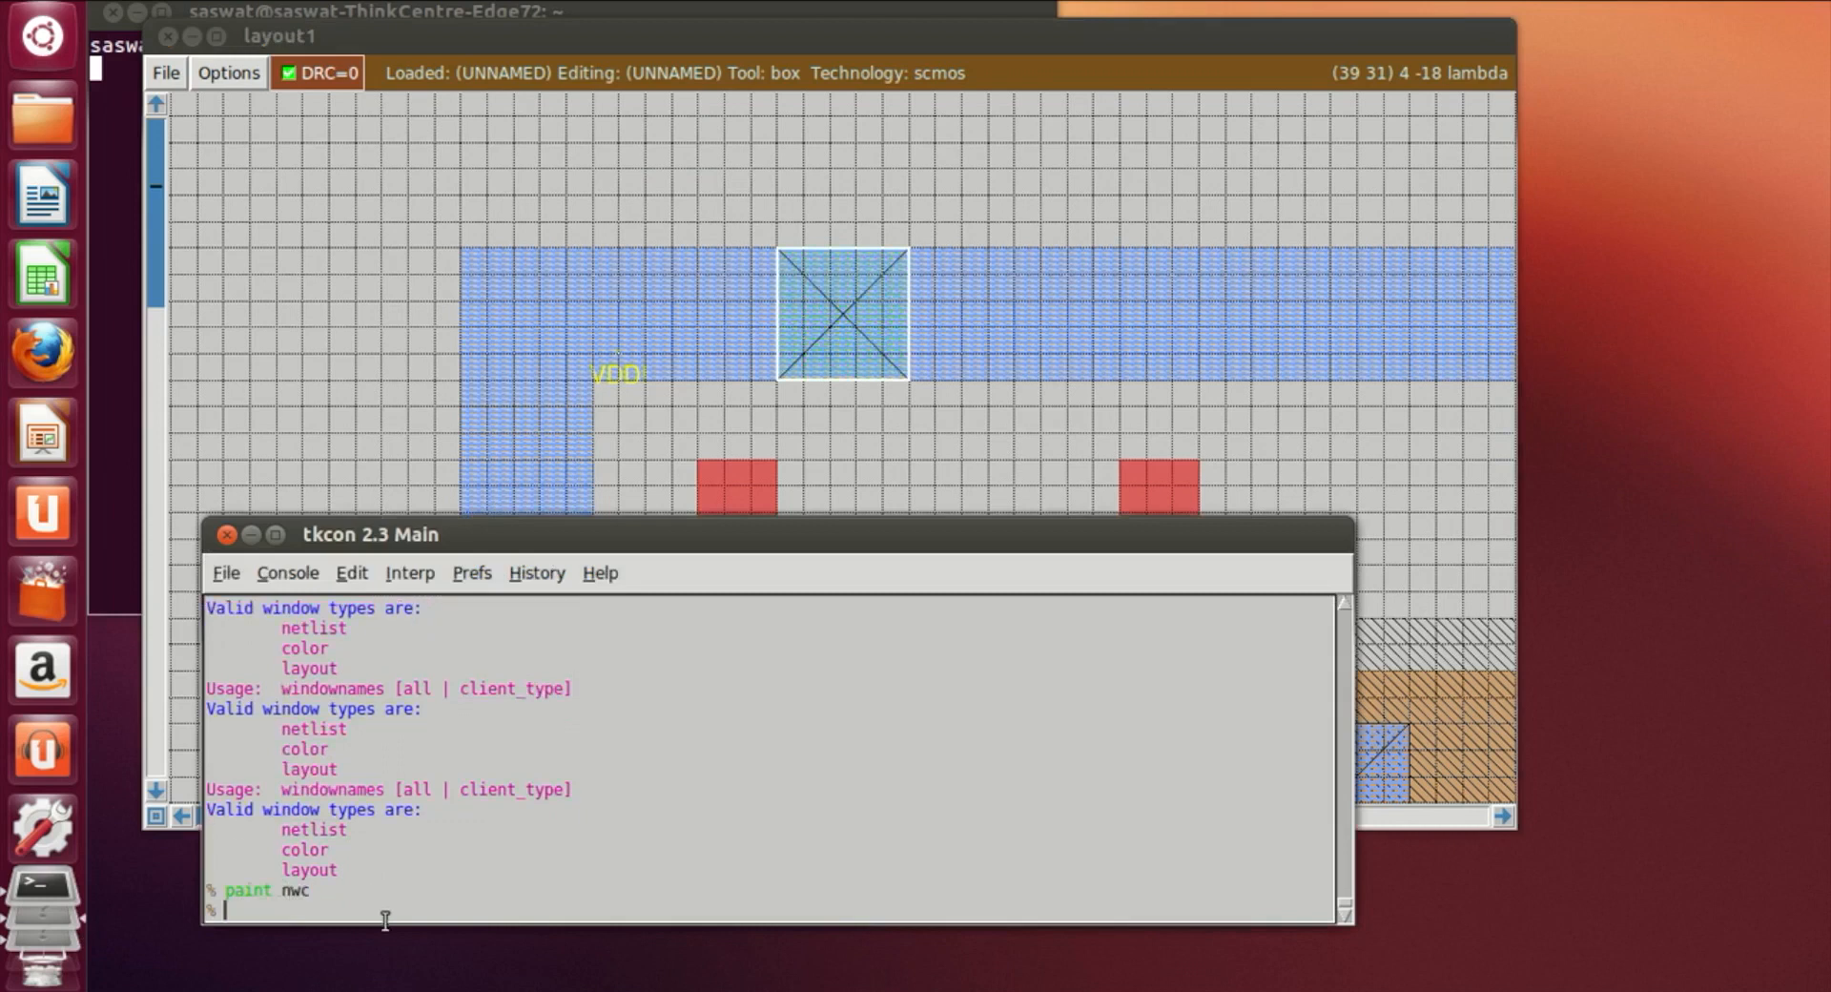
Move the box along the VDD! rail to above the right poly gate and paint a second nwc contact
{"action": "left_click", "coordinate": [1503, 818]}
{"action": "left_click", "coordinate": [1504, 817]}
{"action": "left_click", "coordinate": [1503, 817]}
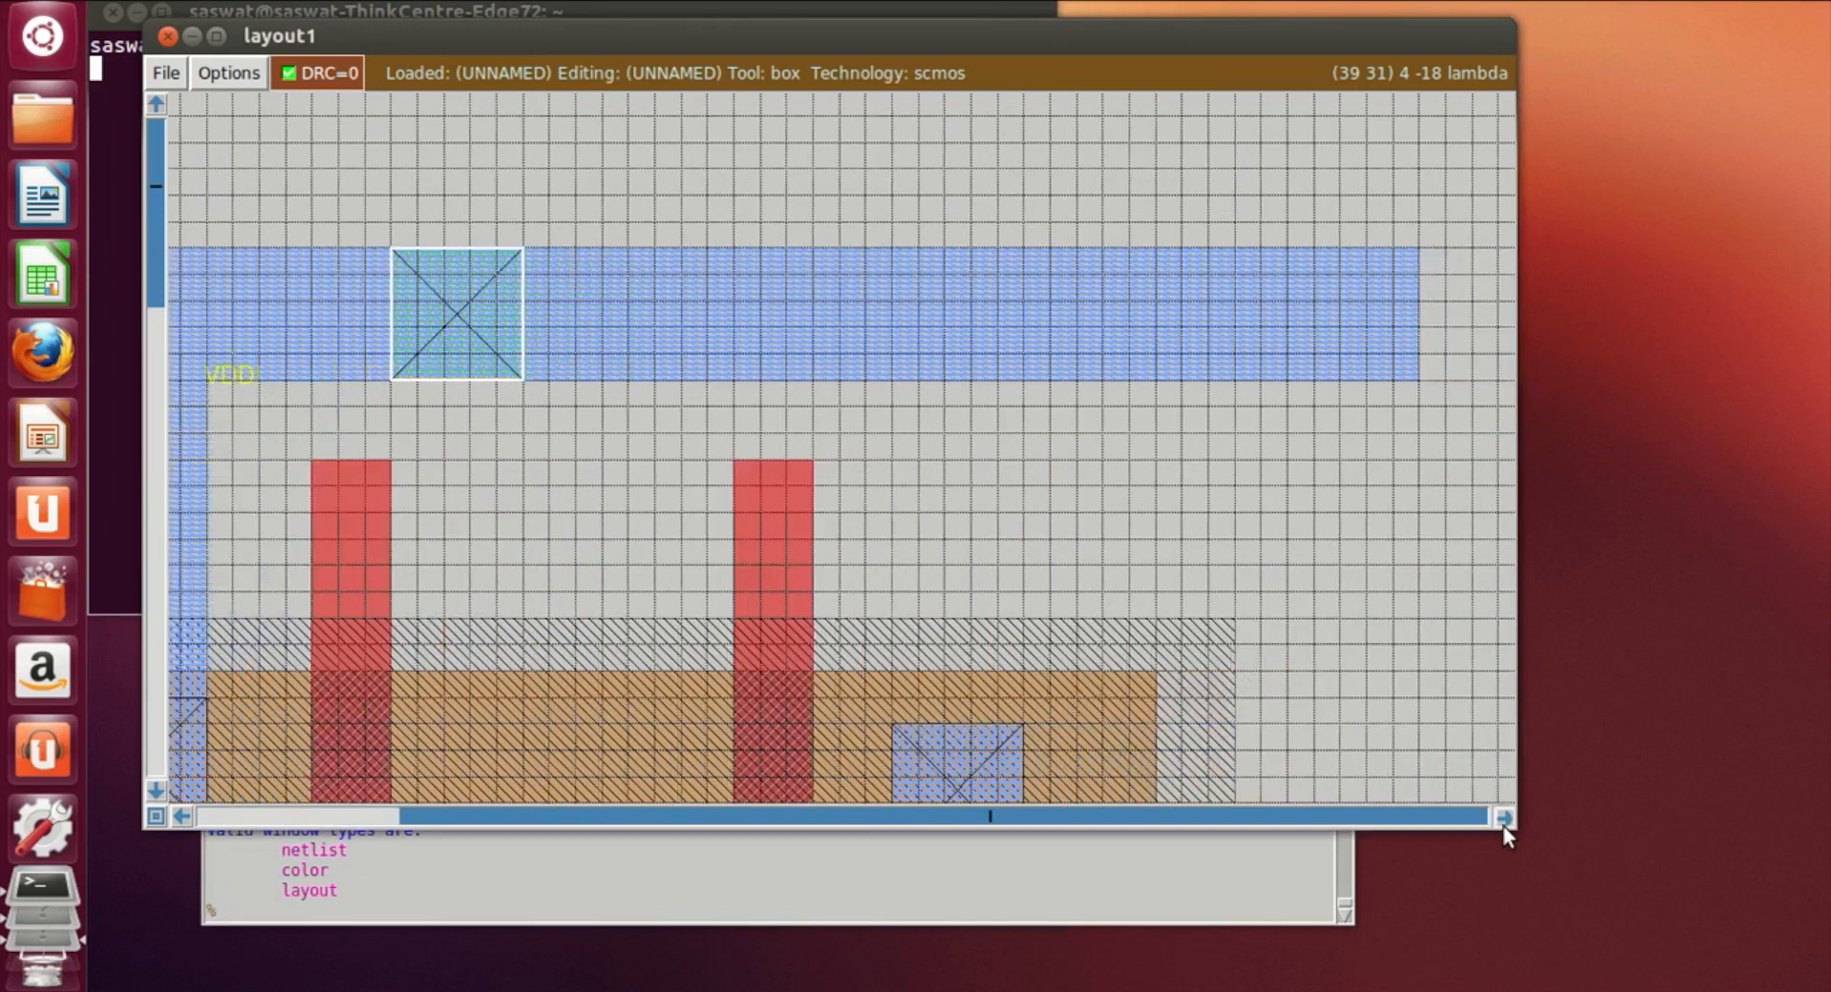
{"action": "left_click", "coordinate": [1503, 817]}
{"action": "left_click", "coordinate": [649, 378]}
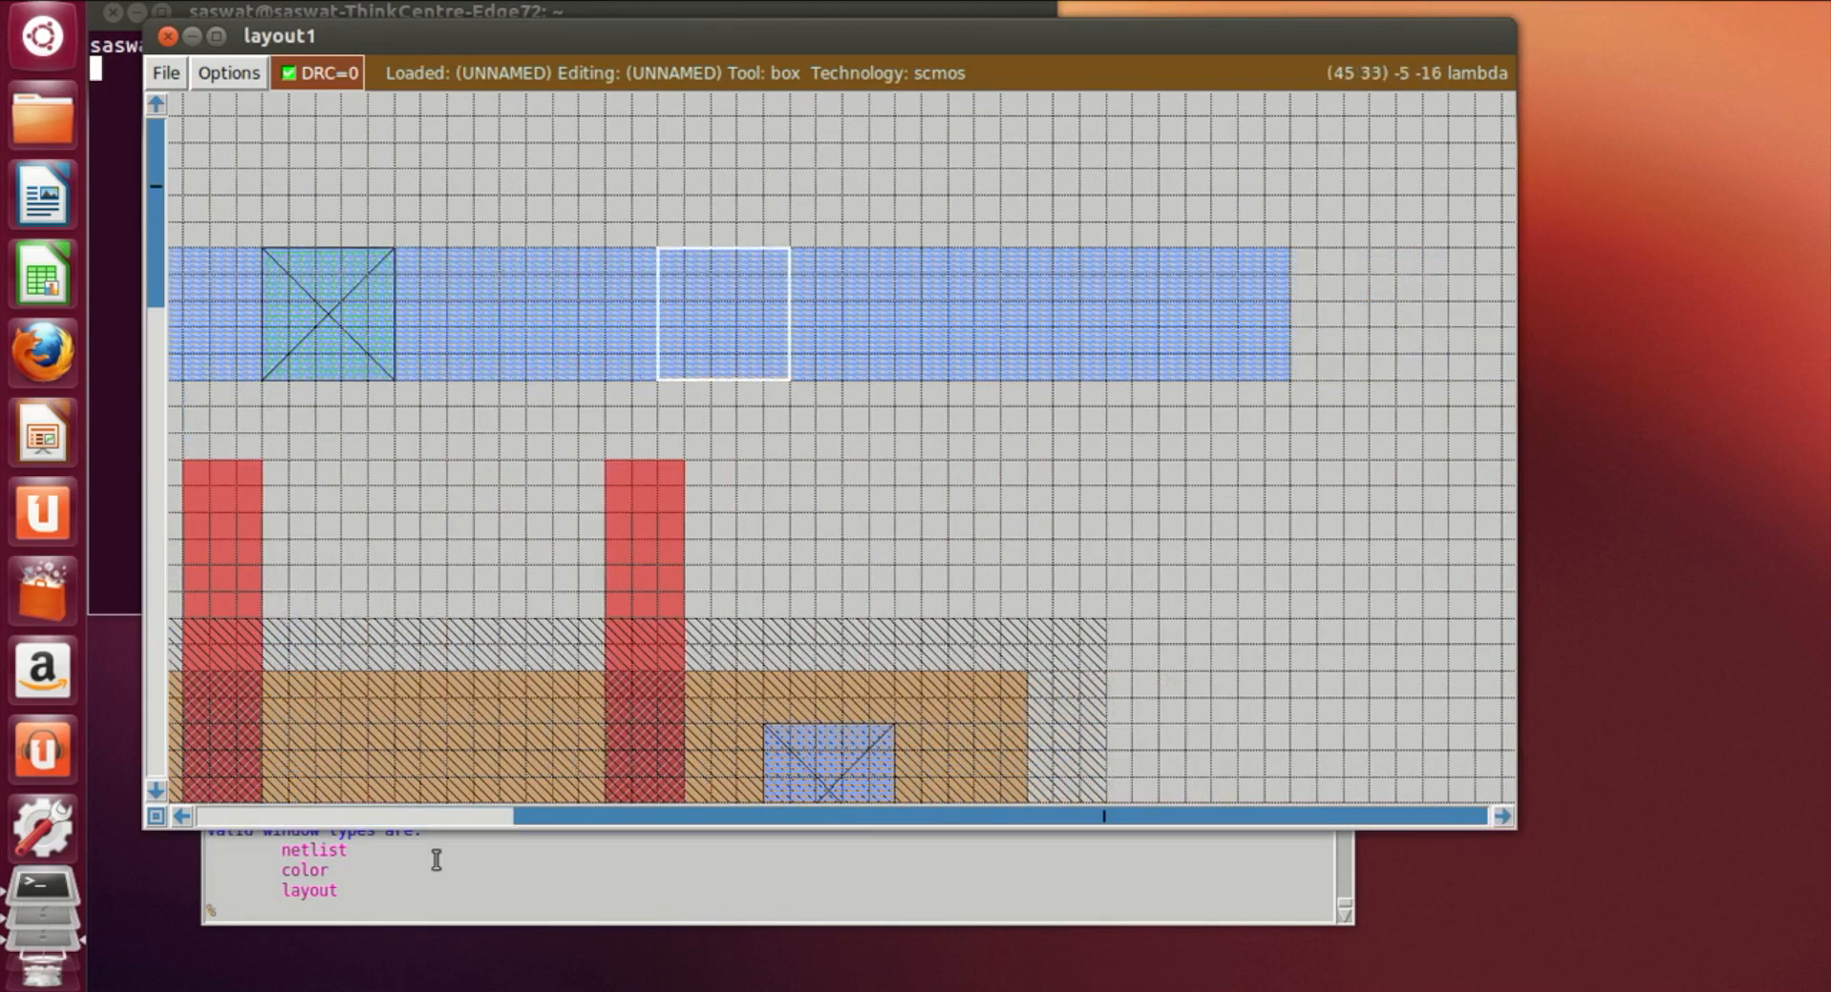
{"action": "left_click", "coordinate": [341, 917]}
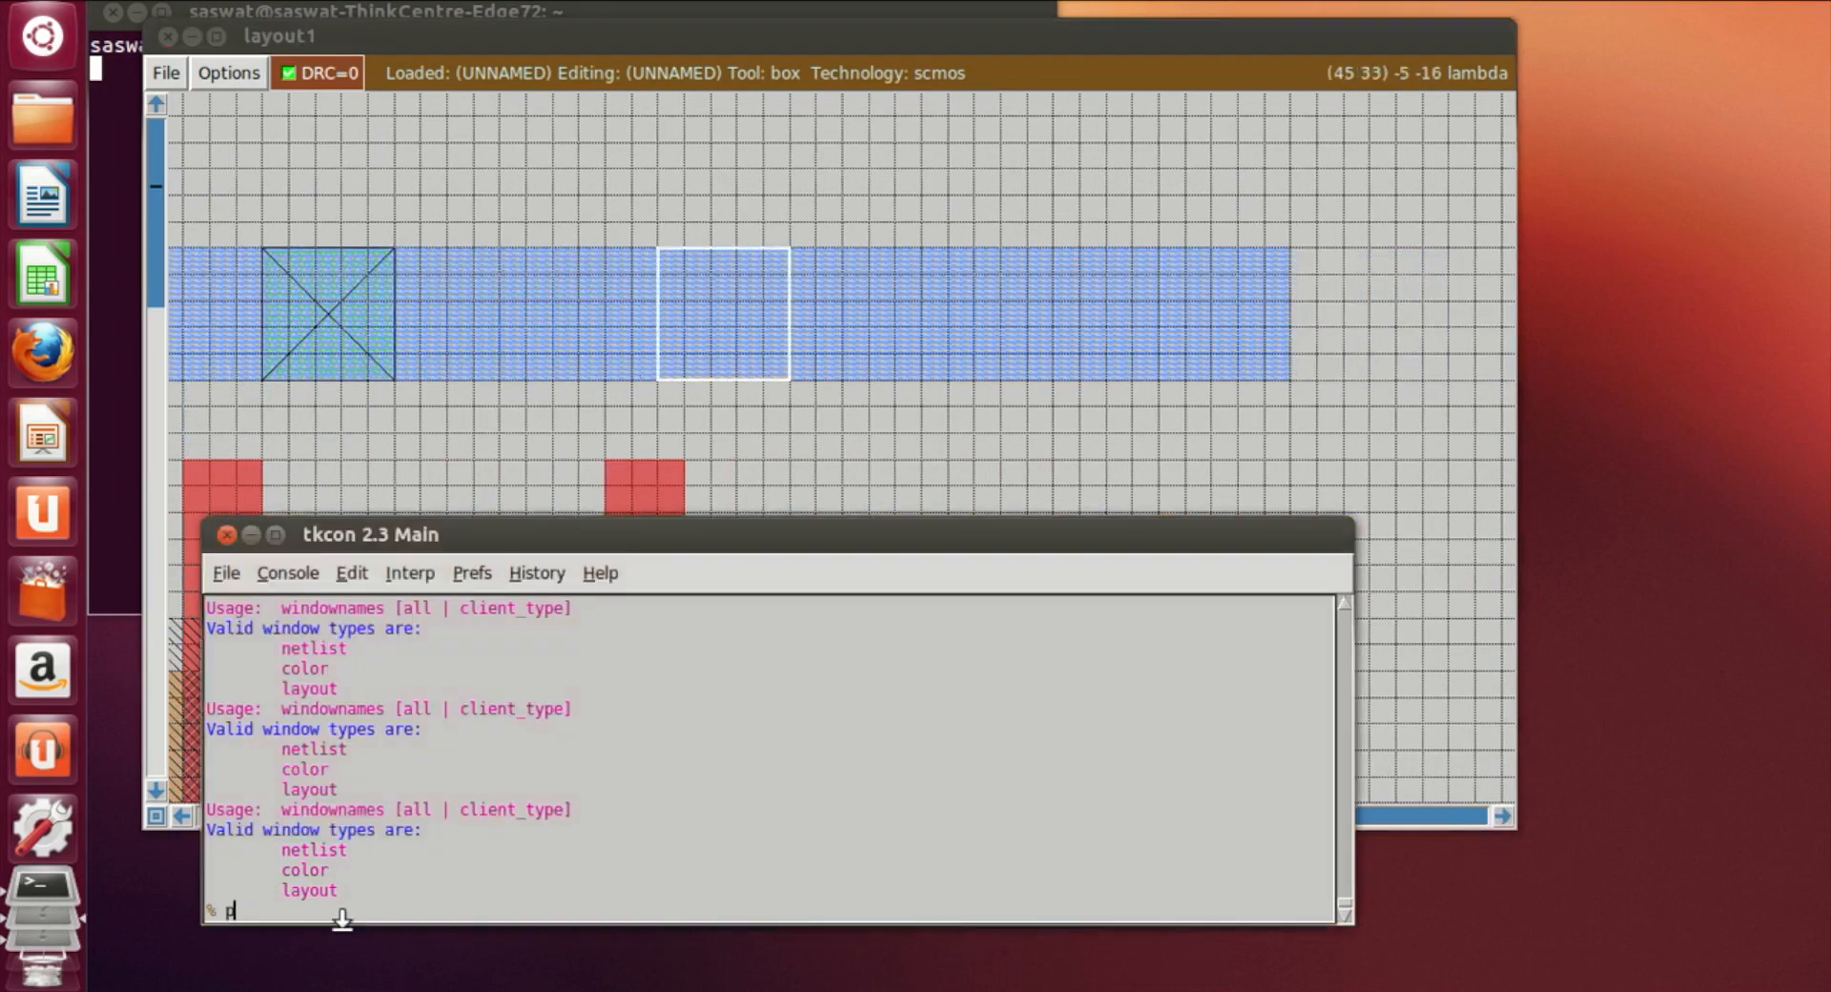
{"action": "type", "text": "paint nwc"}
{"action": "key", "text": "Return"}
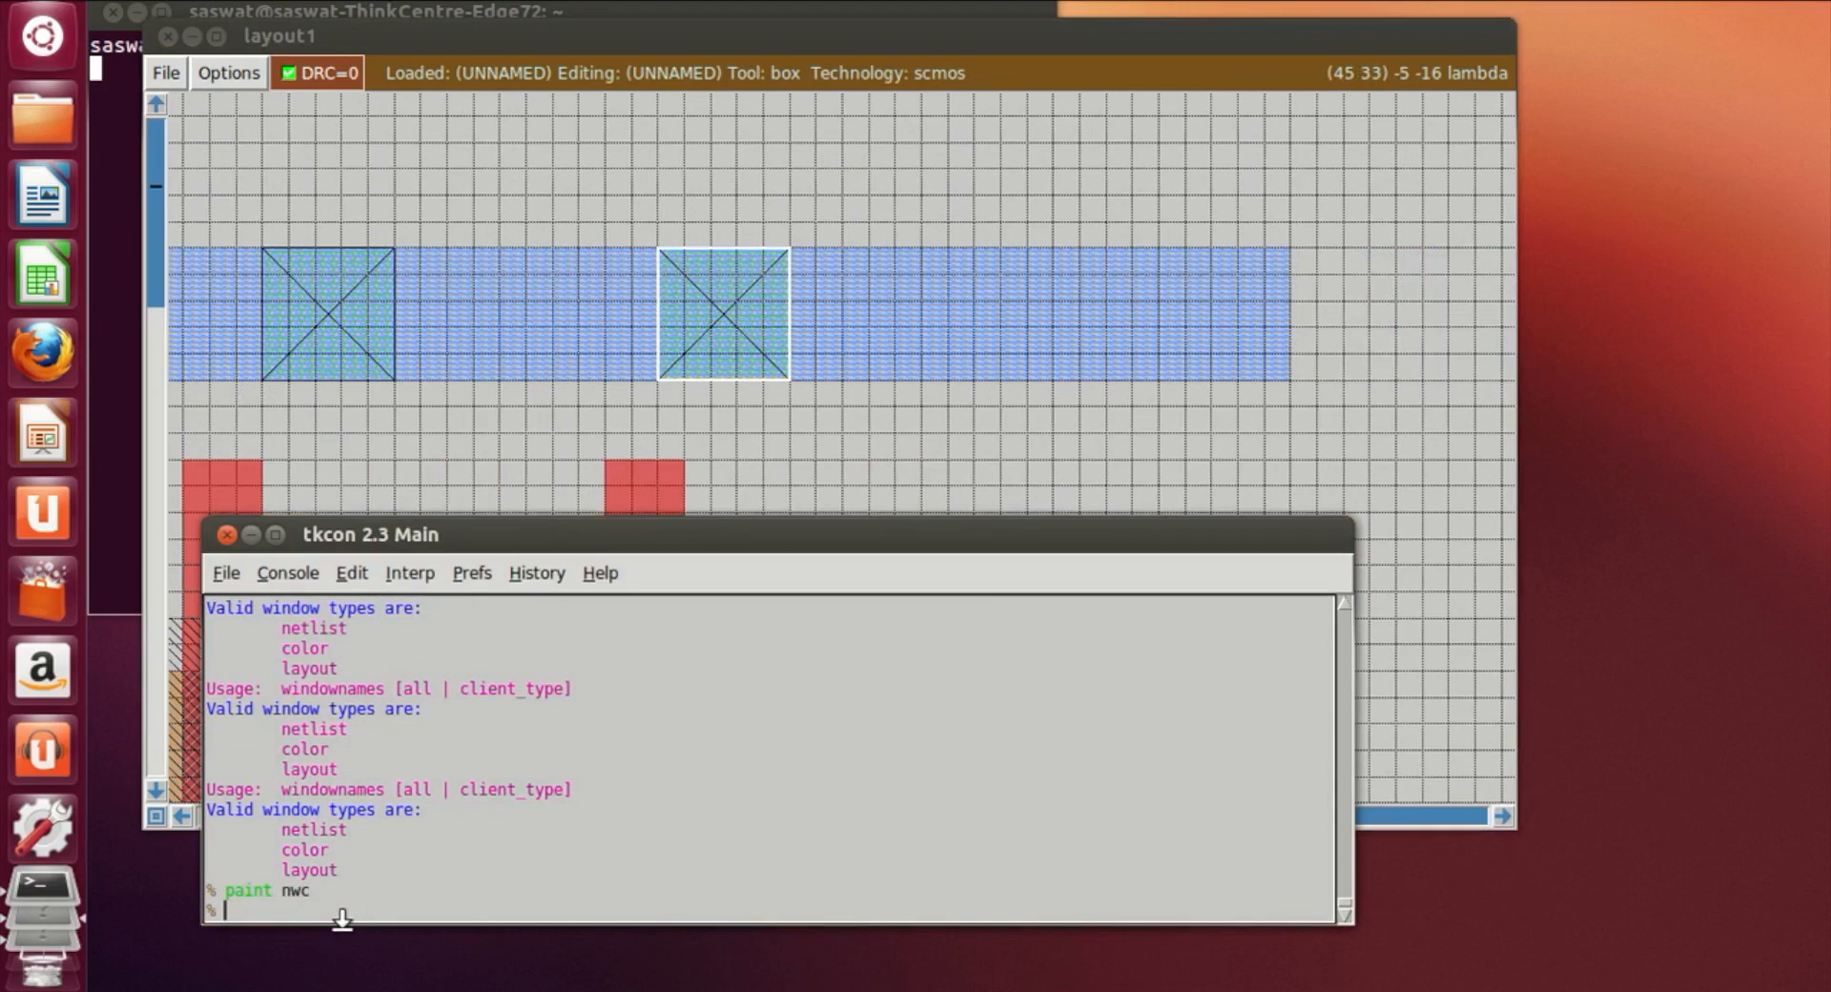
Move the box along the VDD! rail toward its right end and paint a third nwc contact
{"action": "left_click", "coordinate": [977, 348]}
{"action": "left_click", "coordinate": [988, 352]}
{"action": "left_click", "coordinate": [975, 353]}
{"action": "left_click", "coordinate": [977, 376]}
{"action": "left_click", "coordinate": [367, 910]}
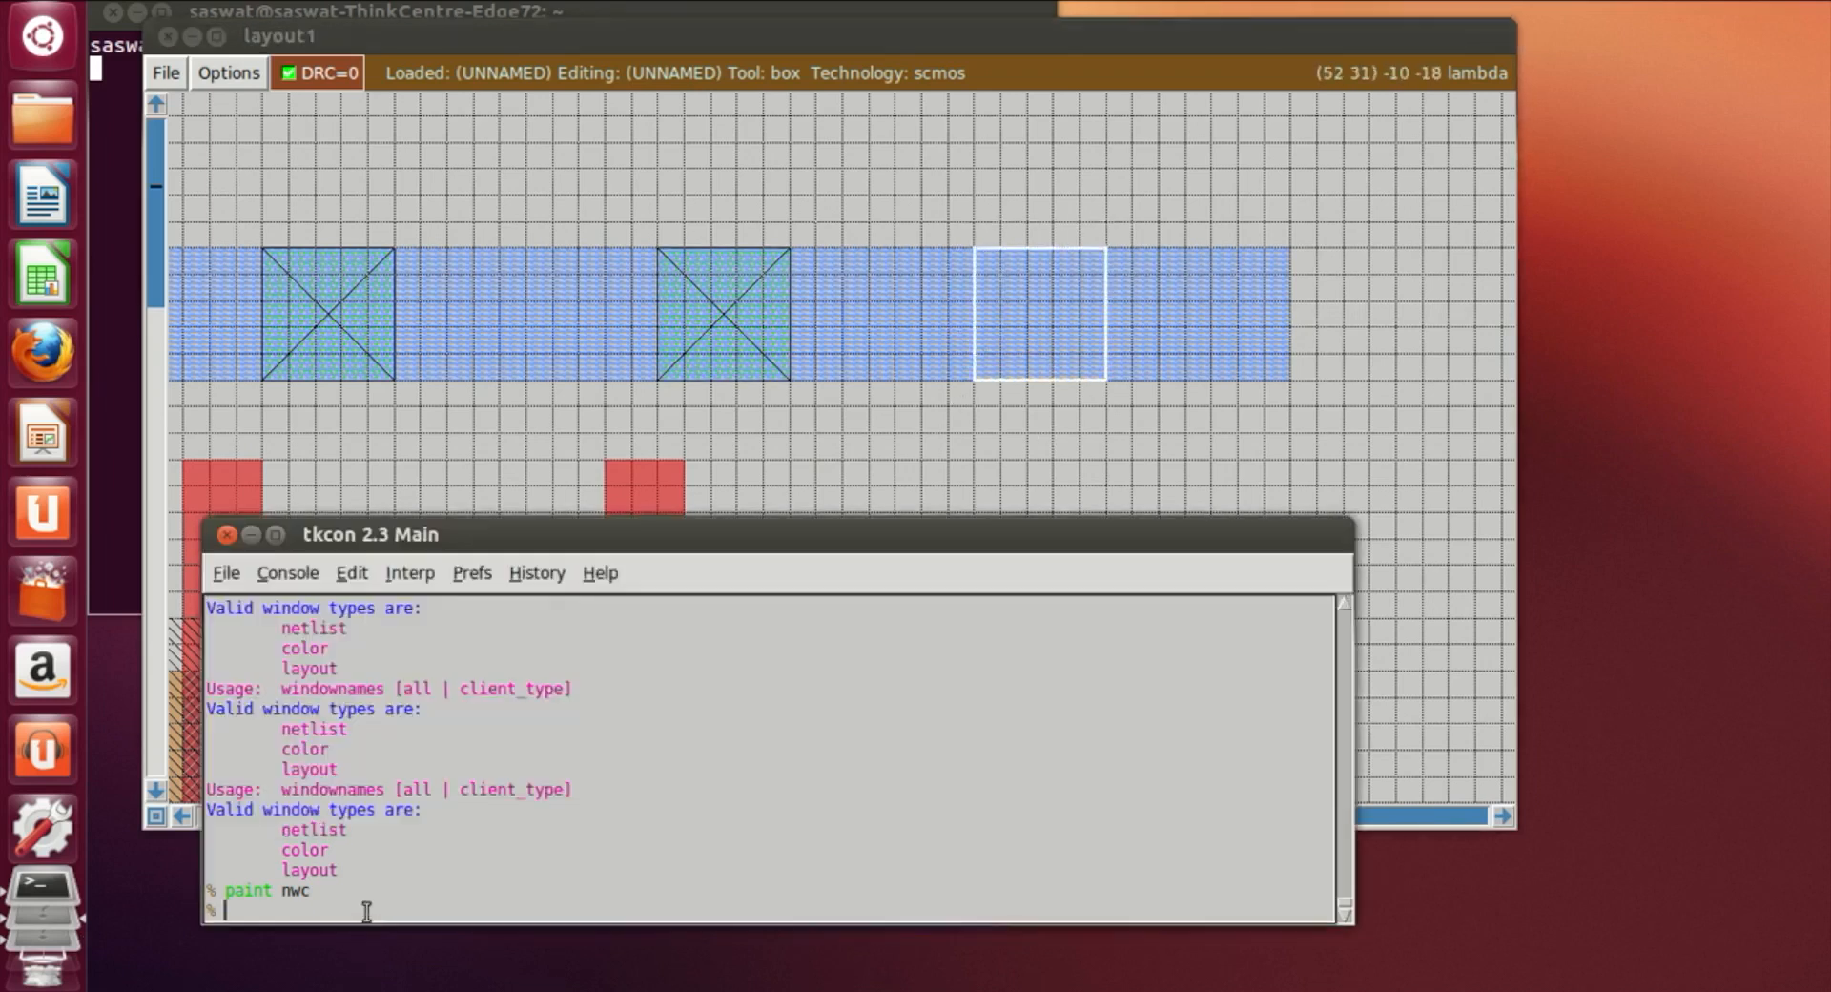
{"action": "type", "text": "paint nwc"}
{"action": "key", "text": "Return"}
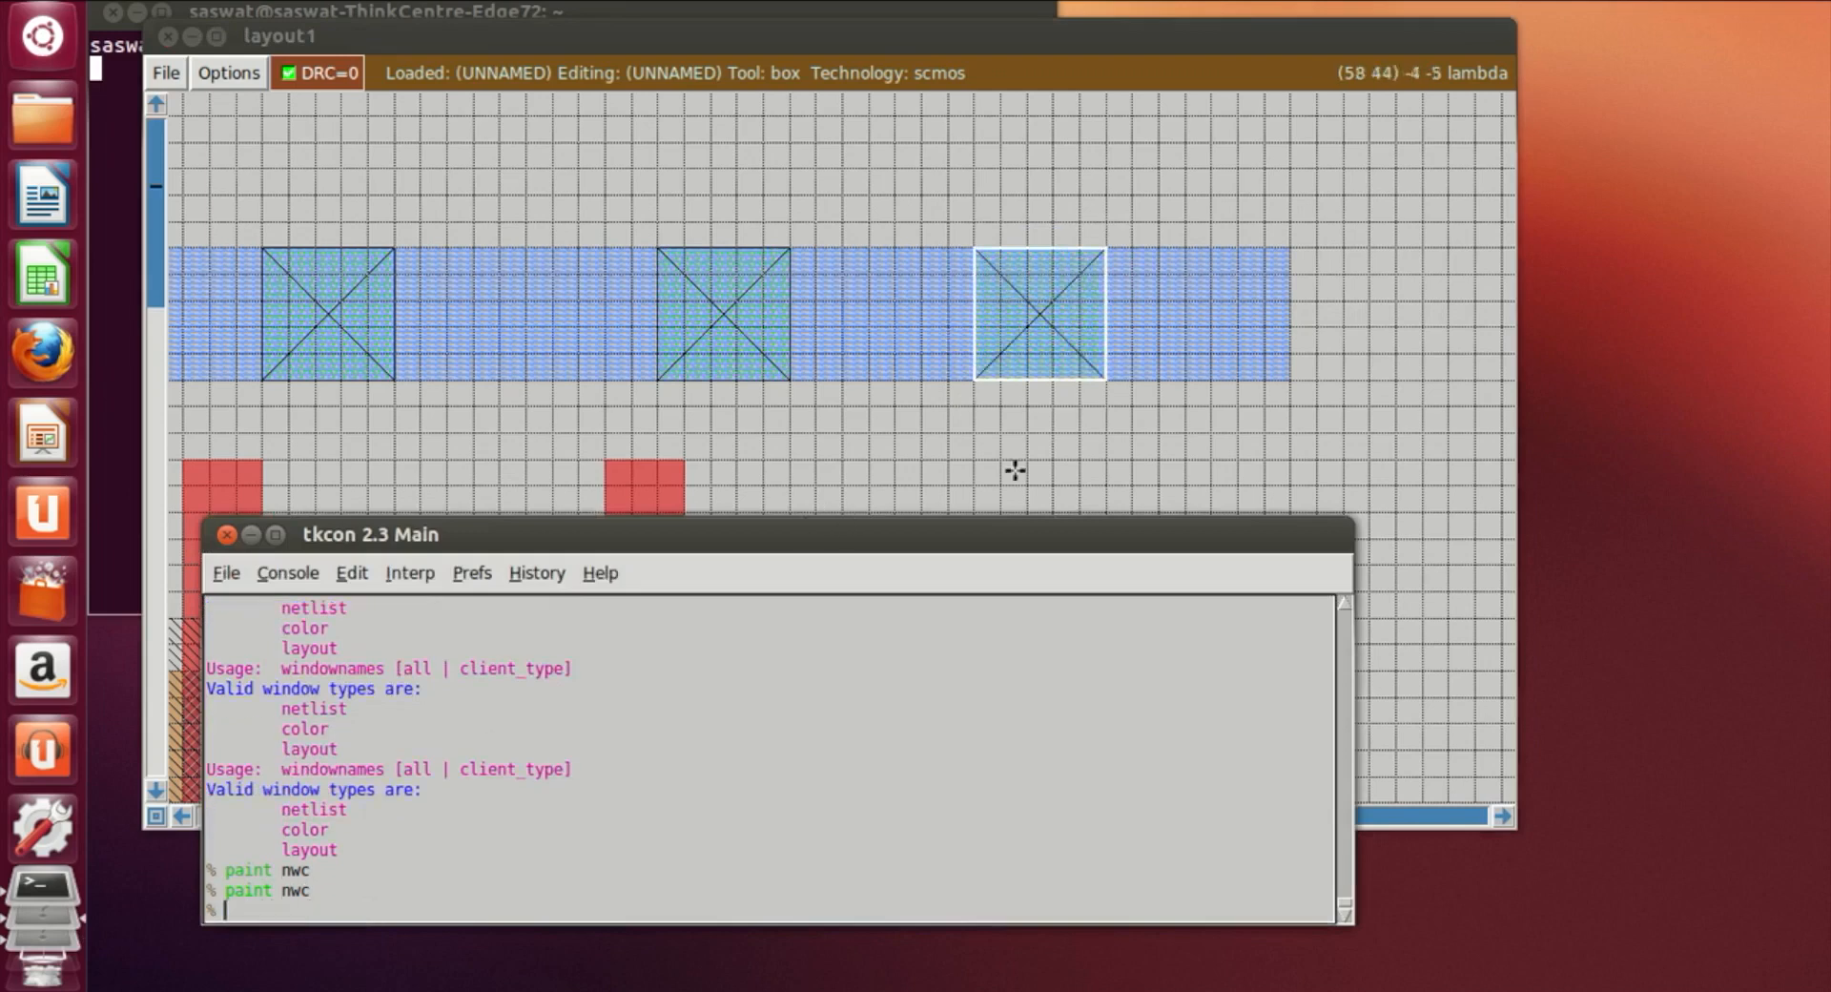
Move the box onto the GND! rail directly below the left poly gate and paint it with pwc
{"action": "left_click", "coordinate": [1255, 461]}
{"action": "scroll", "coordinate": [1255, 462], "scroll_direction": "down", "scroll_amount": 4}
{"action": "scroll", "coordinate": [1255, 462], "scroll_direction": "down", "scroll_amount": 6}
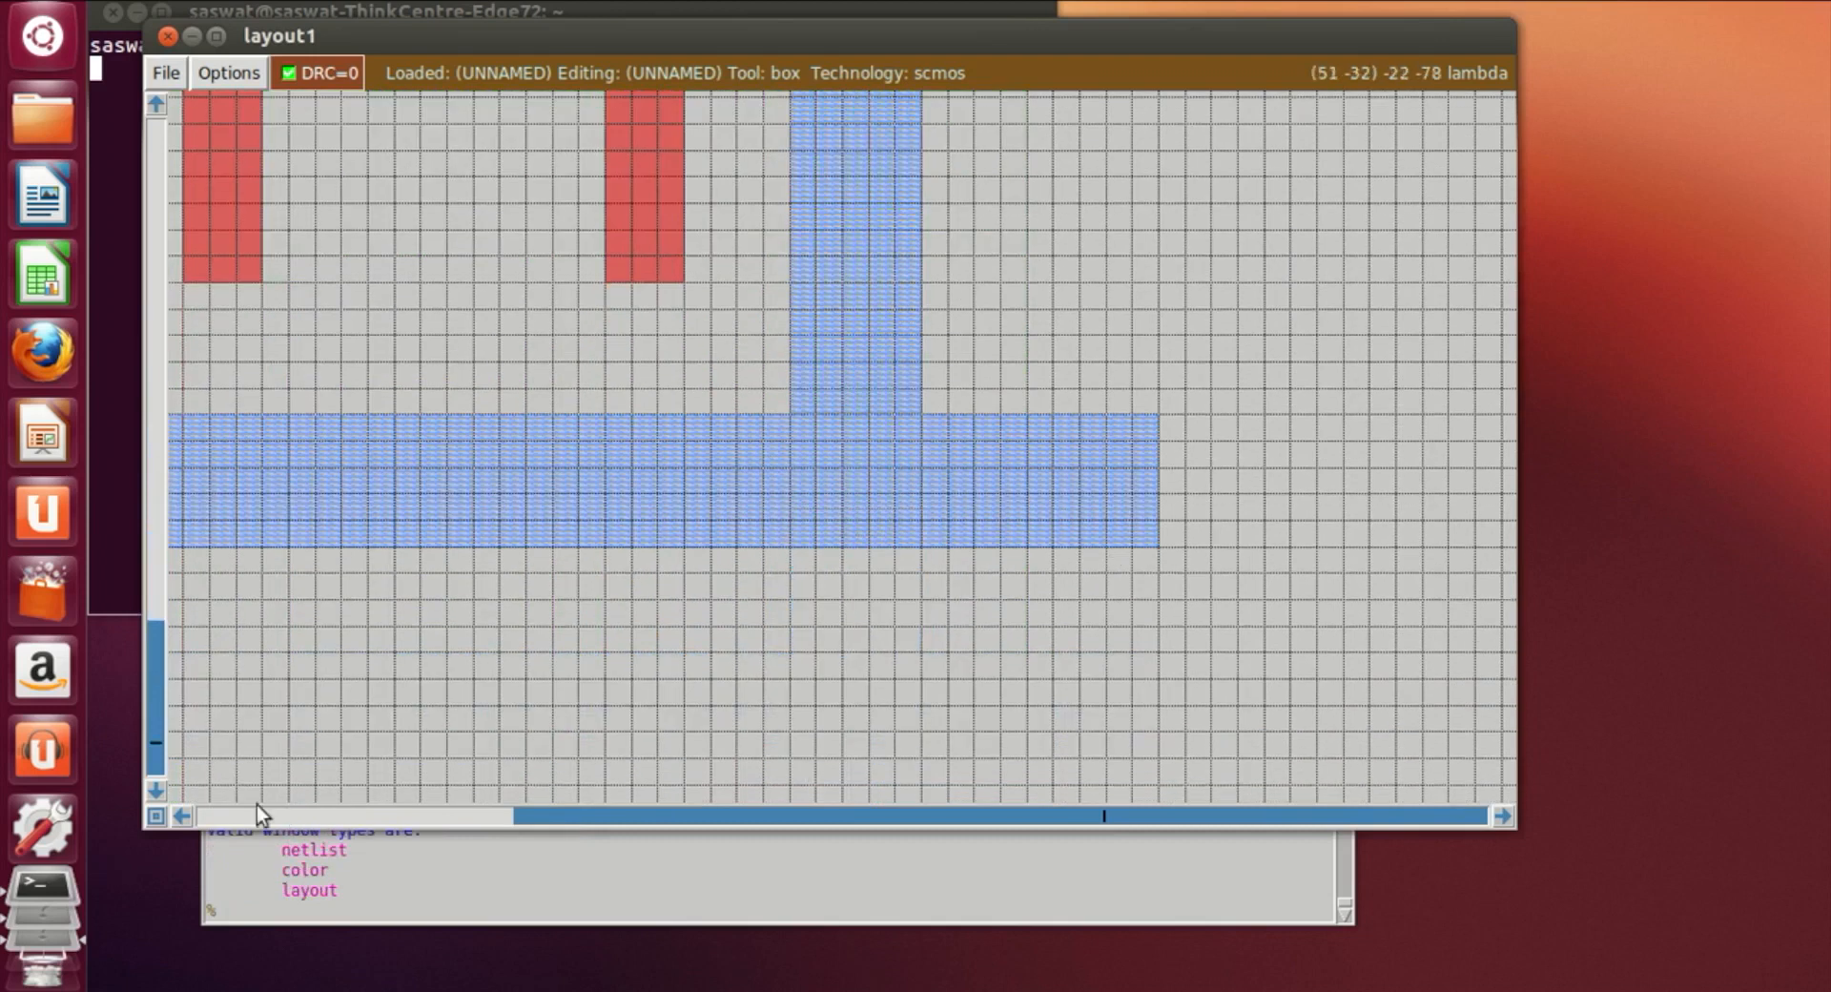
{"action": "left_click", "coordinate": [183, 817]}
{"action": "left_click", "coordinate": [183, 816]}
{"action": "left_click", "coordinate": [693, 545]}
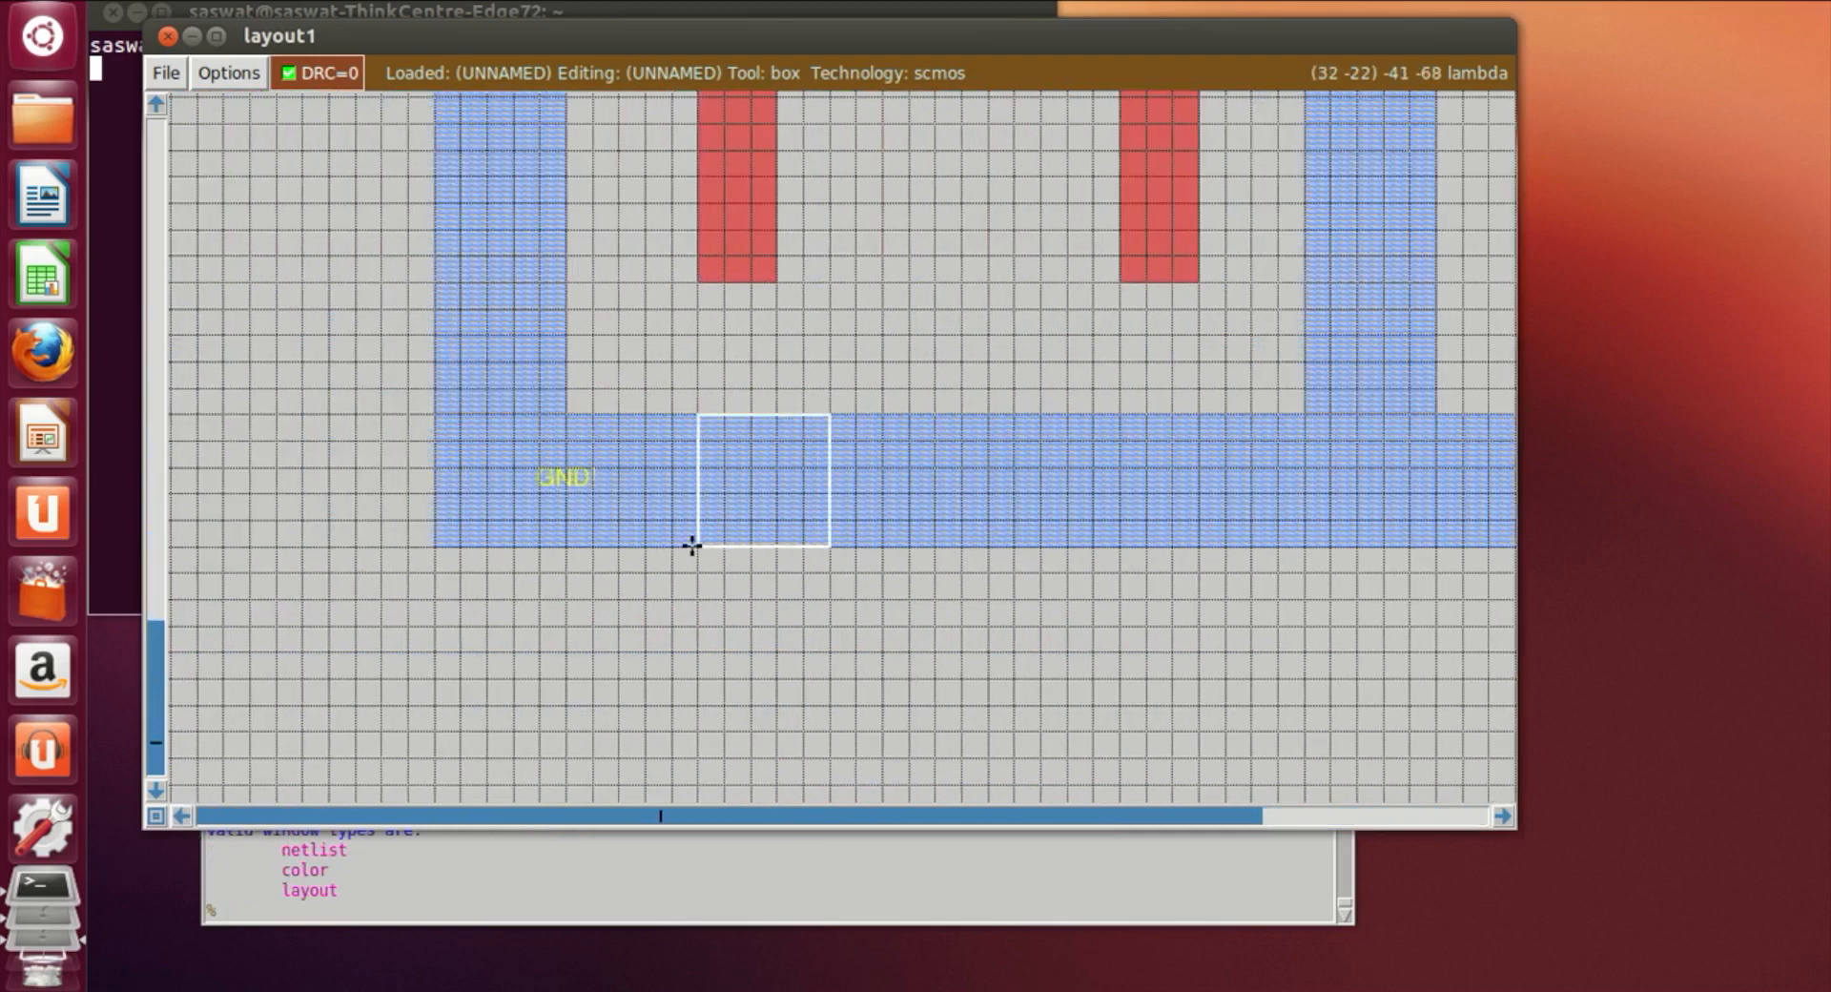
{"action": "left_click", "coordinate": [400, 918]}
{"action": "type", "text": "paint pw"}
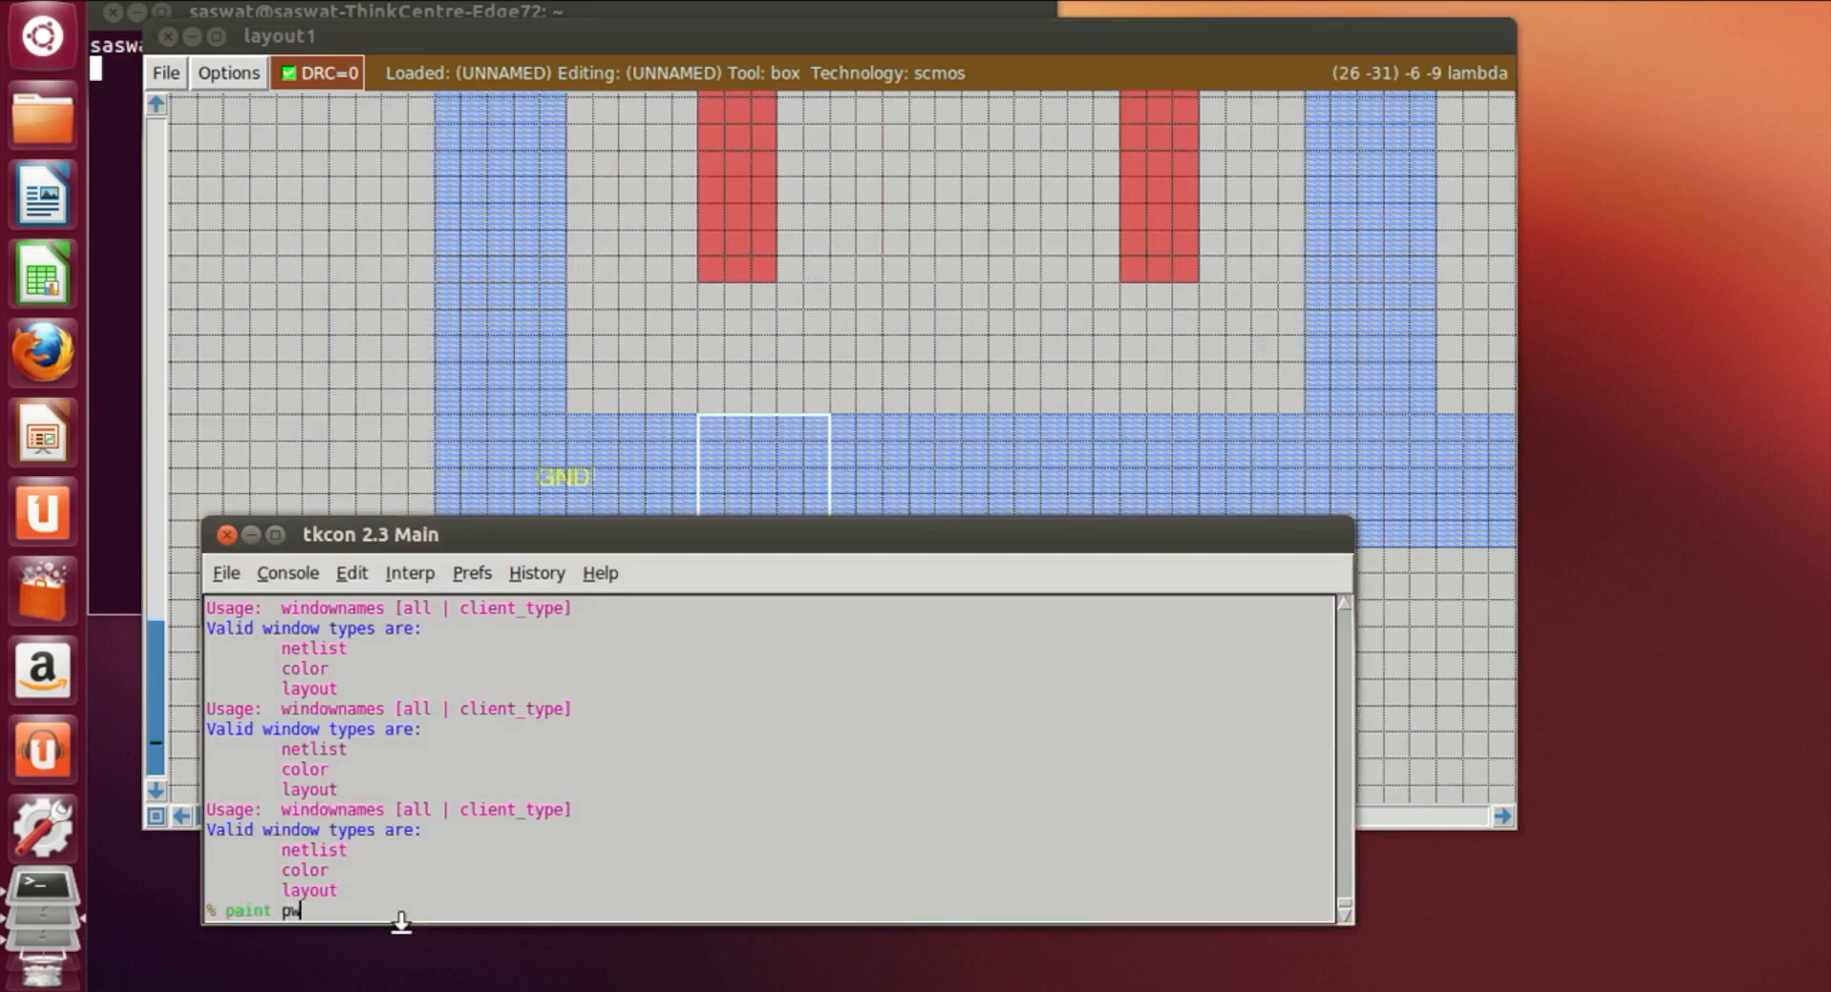
{"action": "type", "text": "c"}
{"action": "key", "text": "Return"}
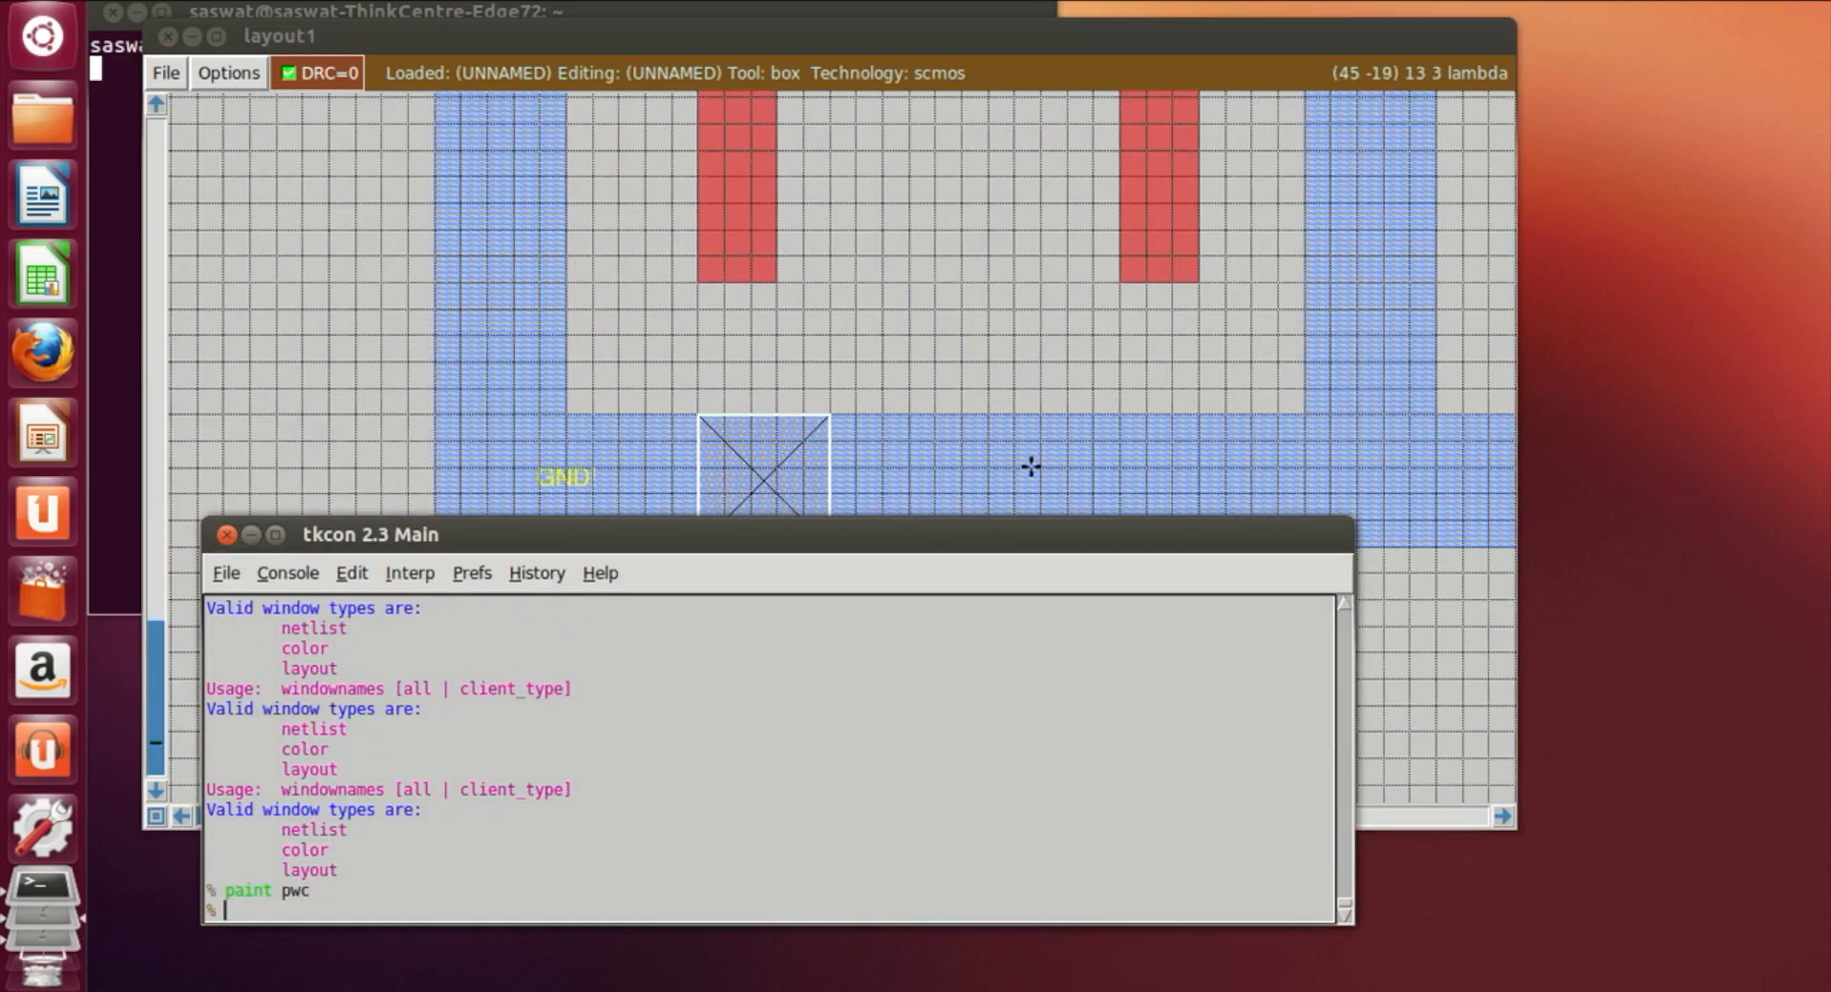
Move the box along the GND! rail to just before the right poly gate and paint a second pwc contact
{"action": "left_click", "coordinate": [1015, 495]}
{"action": "left_click", "coordinate": [989, 555]}
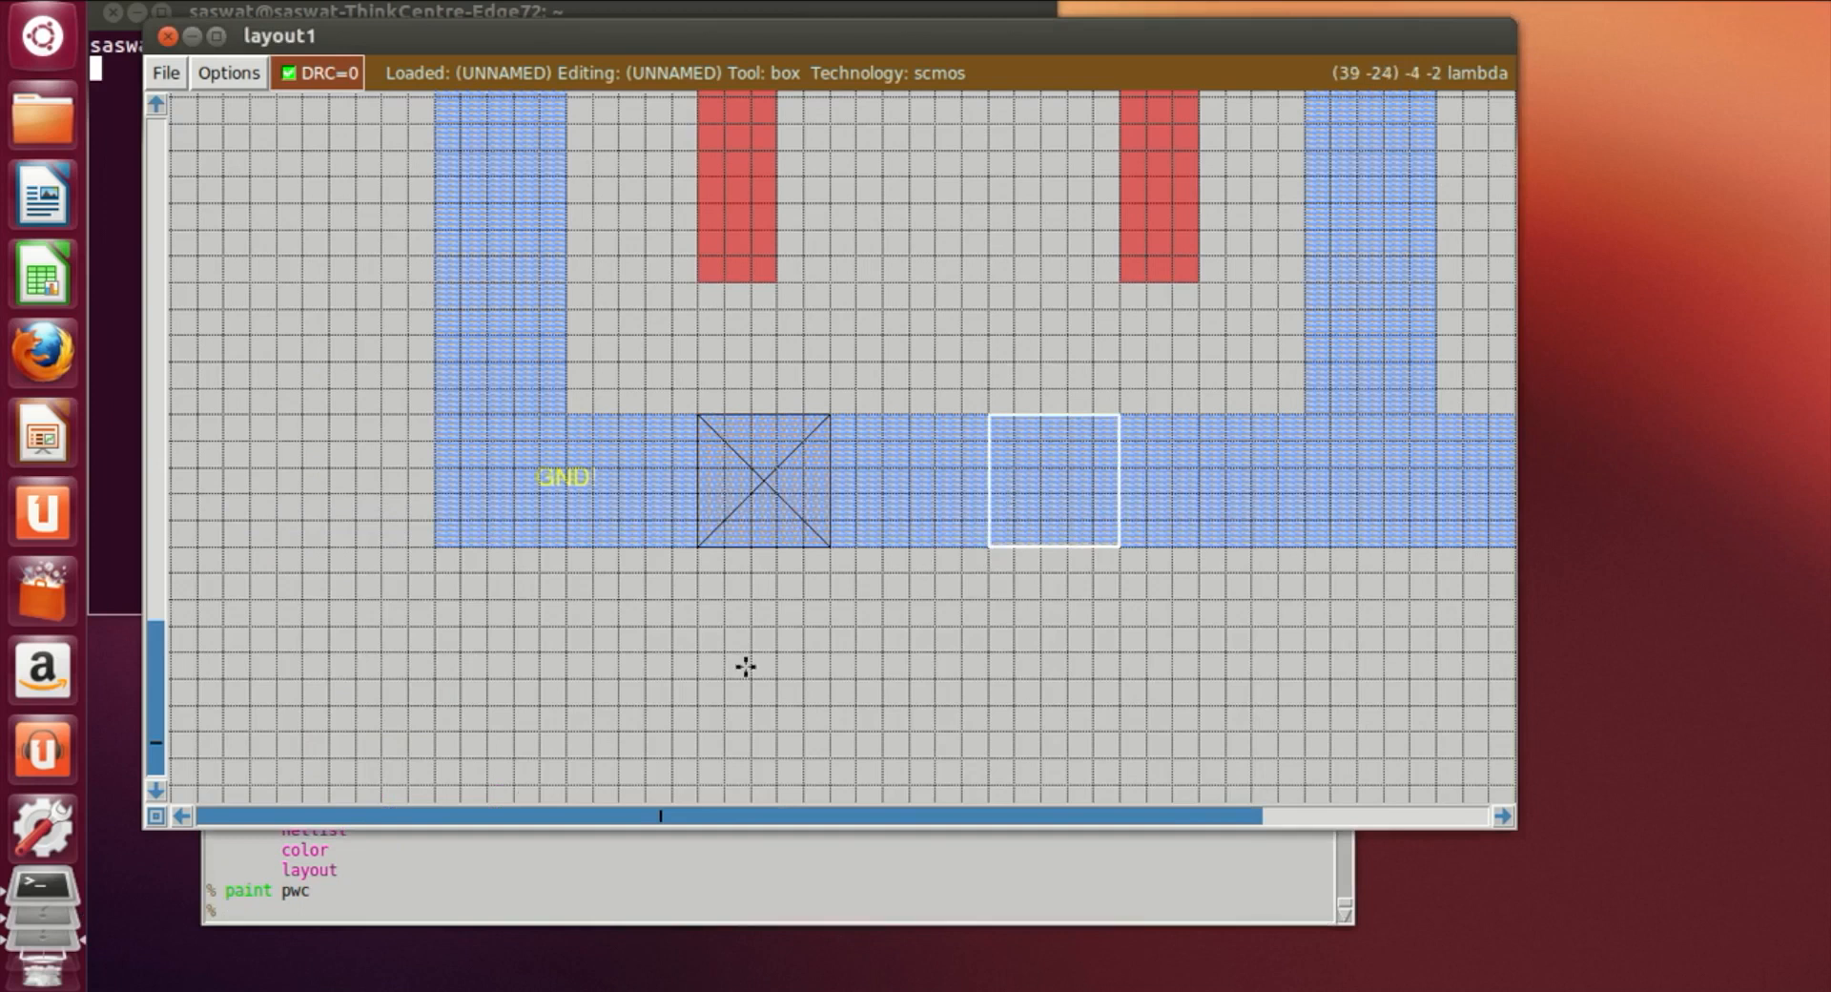
{"action": "left_click", "coordinate": [366, 918]}
{"action": "type", "text": "pai"}
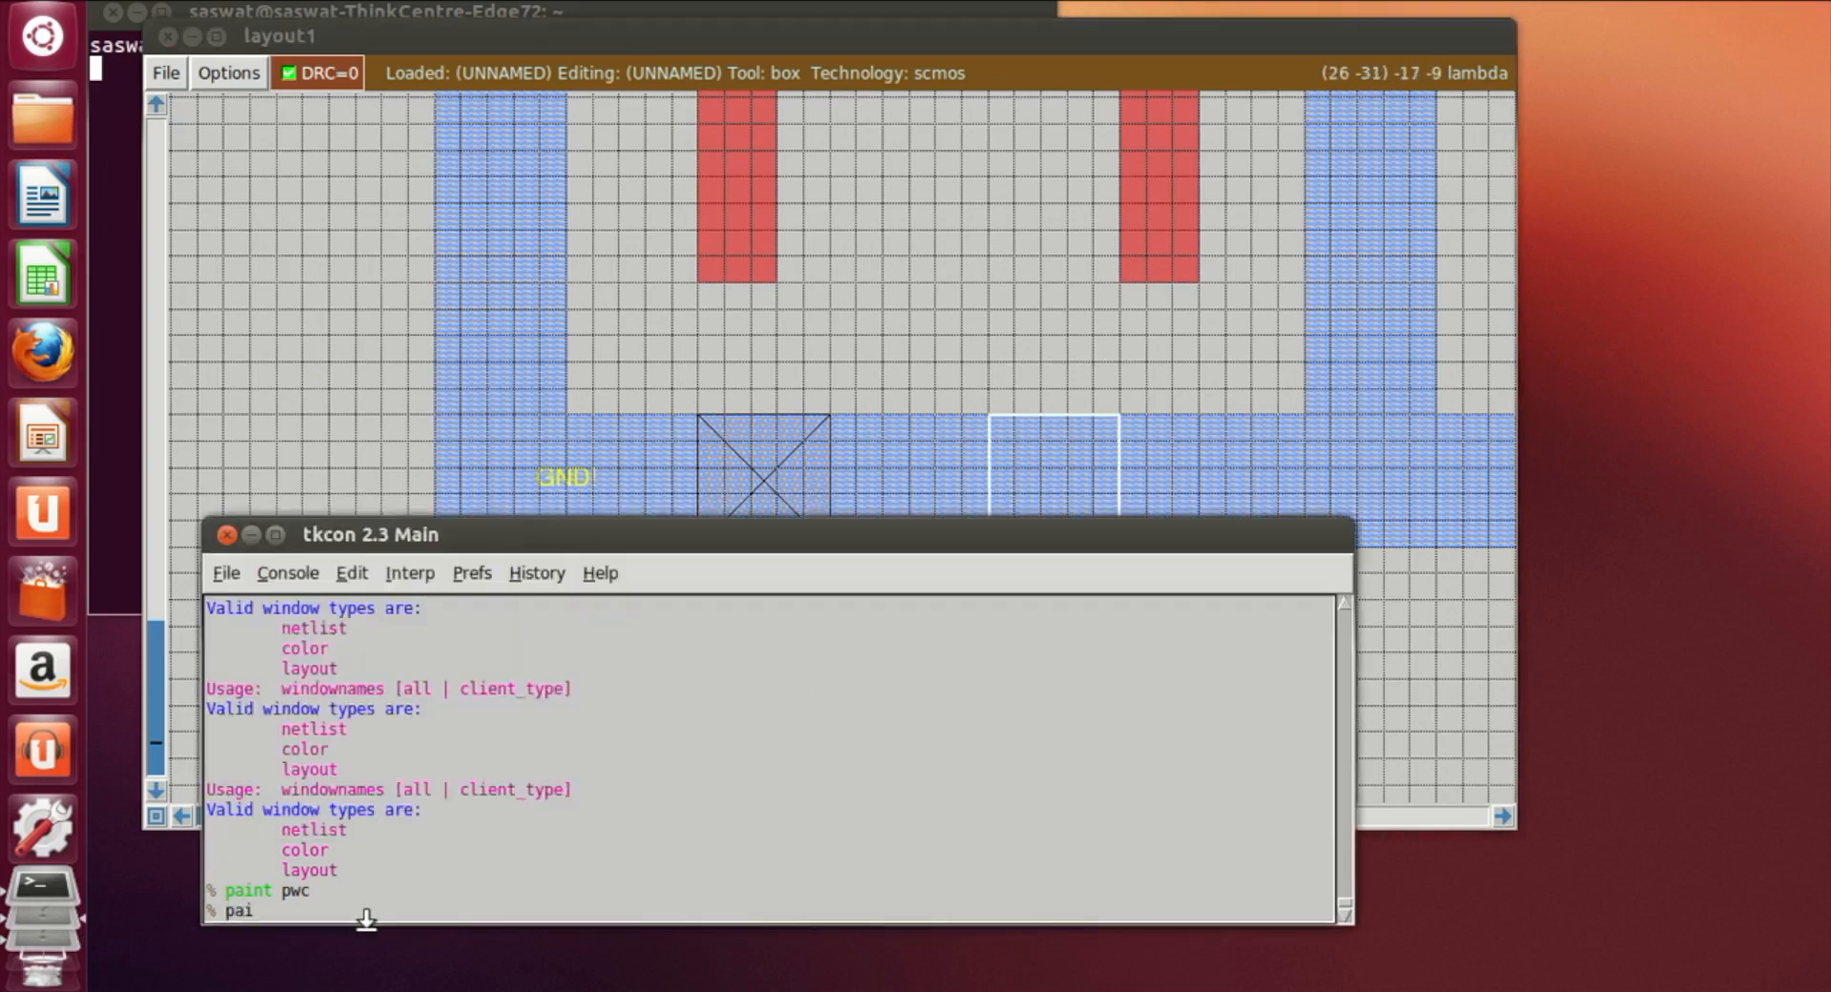
{"action": "type", "text": "nt pwc"}
{"action": "key", "text": "Return"}
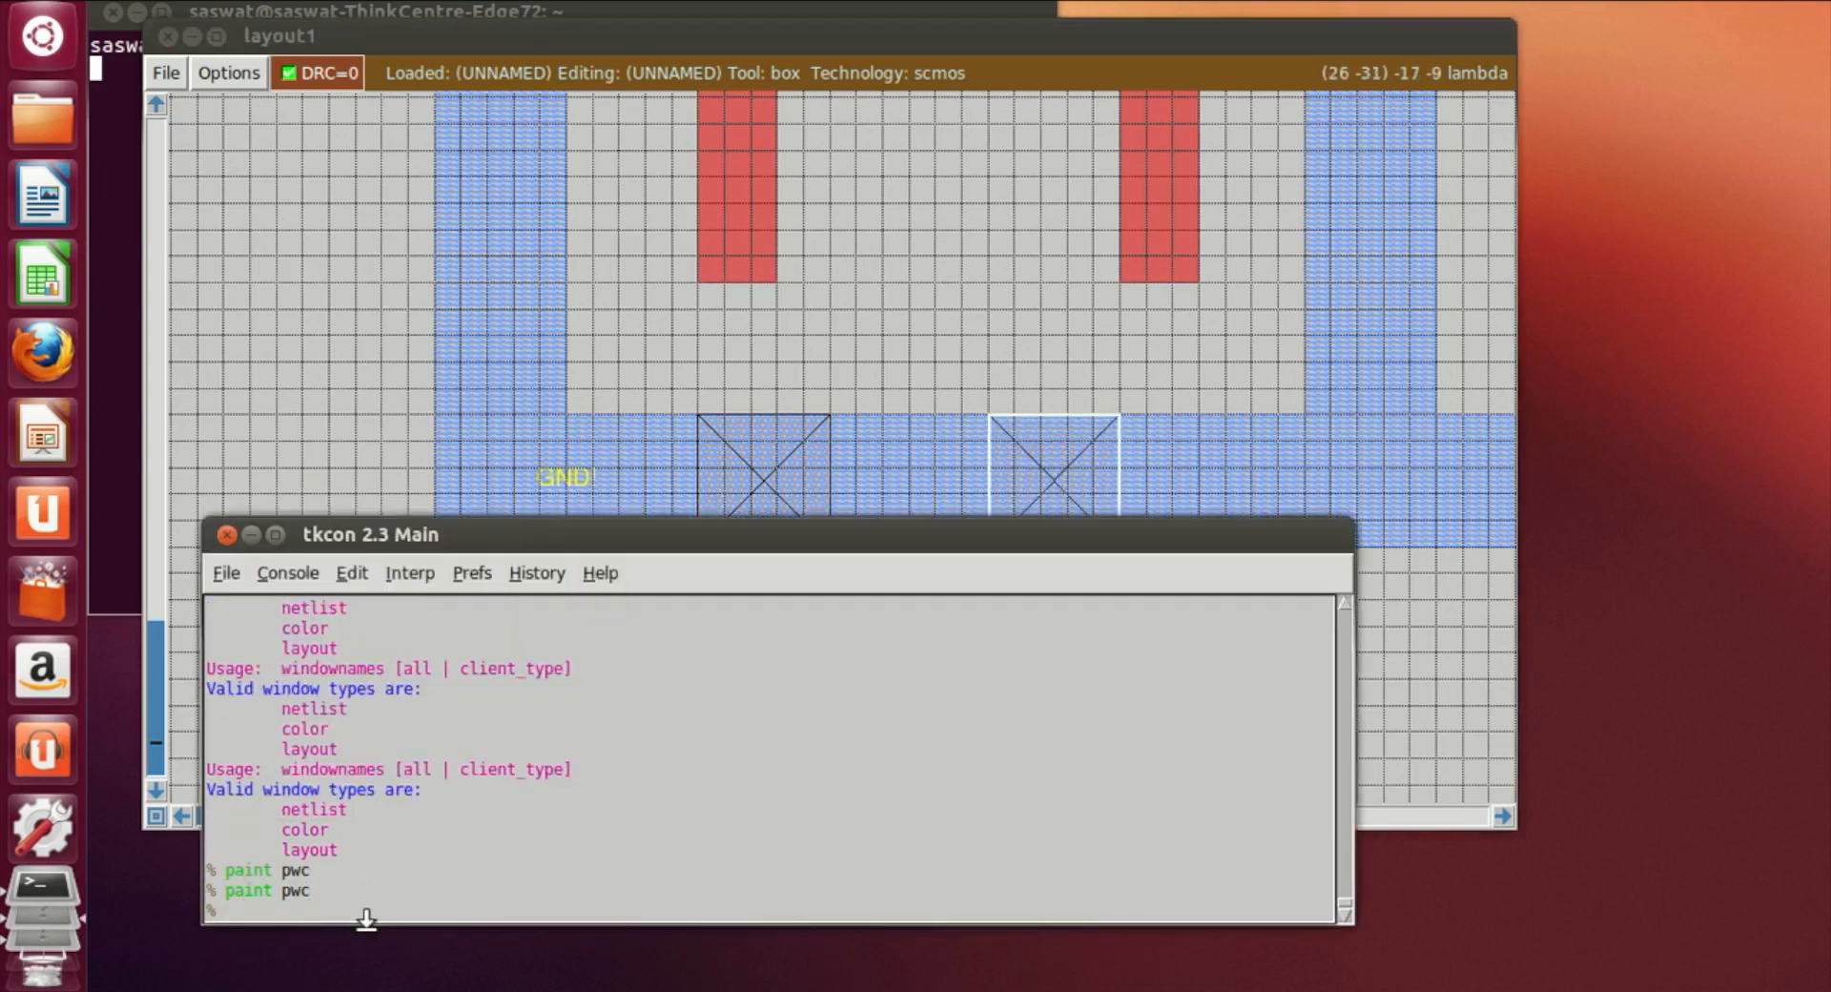
Move the box to where the right ground metal strip meets the GND! rail and paint a third pwc contact
{"action": "left_click", "coordinate": [1408, 754]}
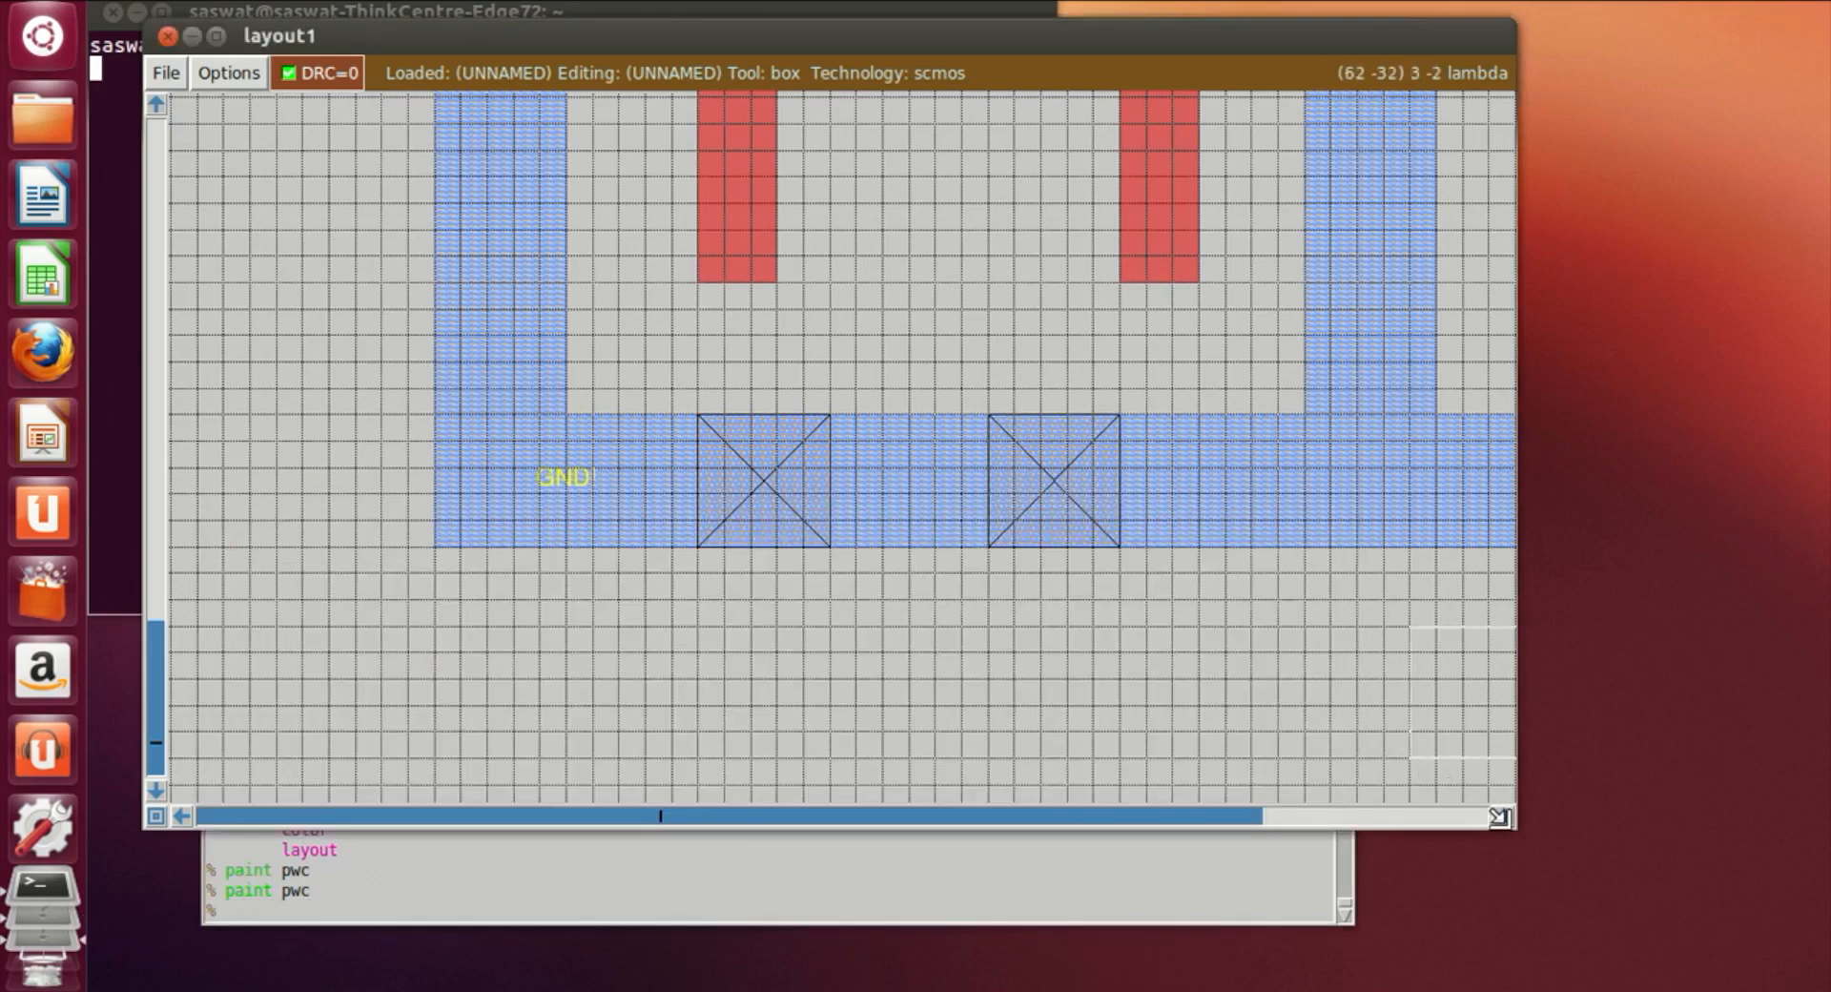
{"action": "left_click", "coordinate": [1499, 817]}
{"action": "left_click", "coordinate": [1500, 817]}
{"action": "left_click", "coordinate": [822, 506]}
{"action": "left_click", "coordinate": [770, 544]}
{"action": "left_click", "coordinate": [644, 908]}
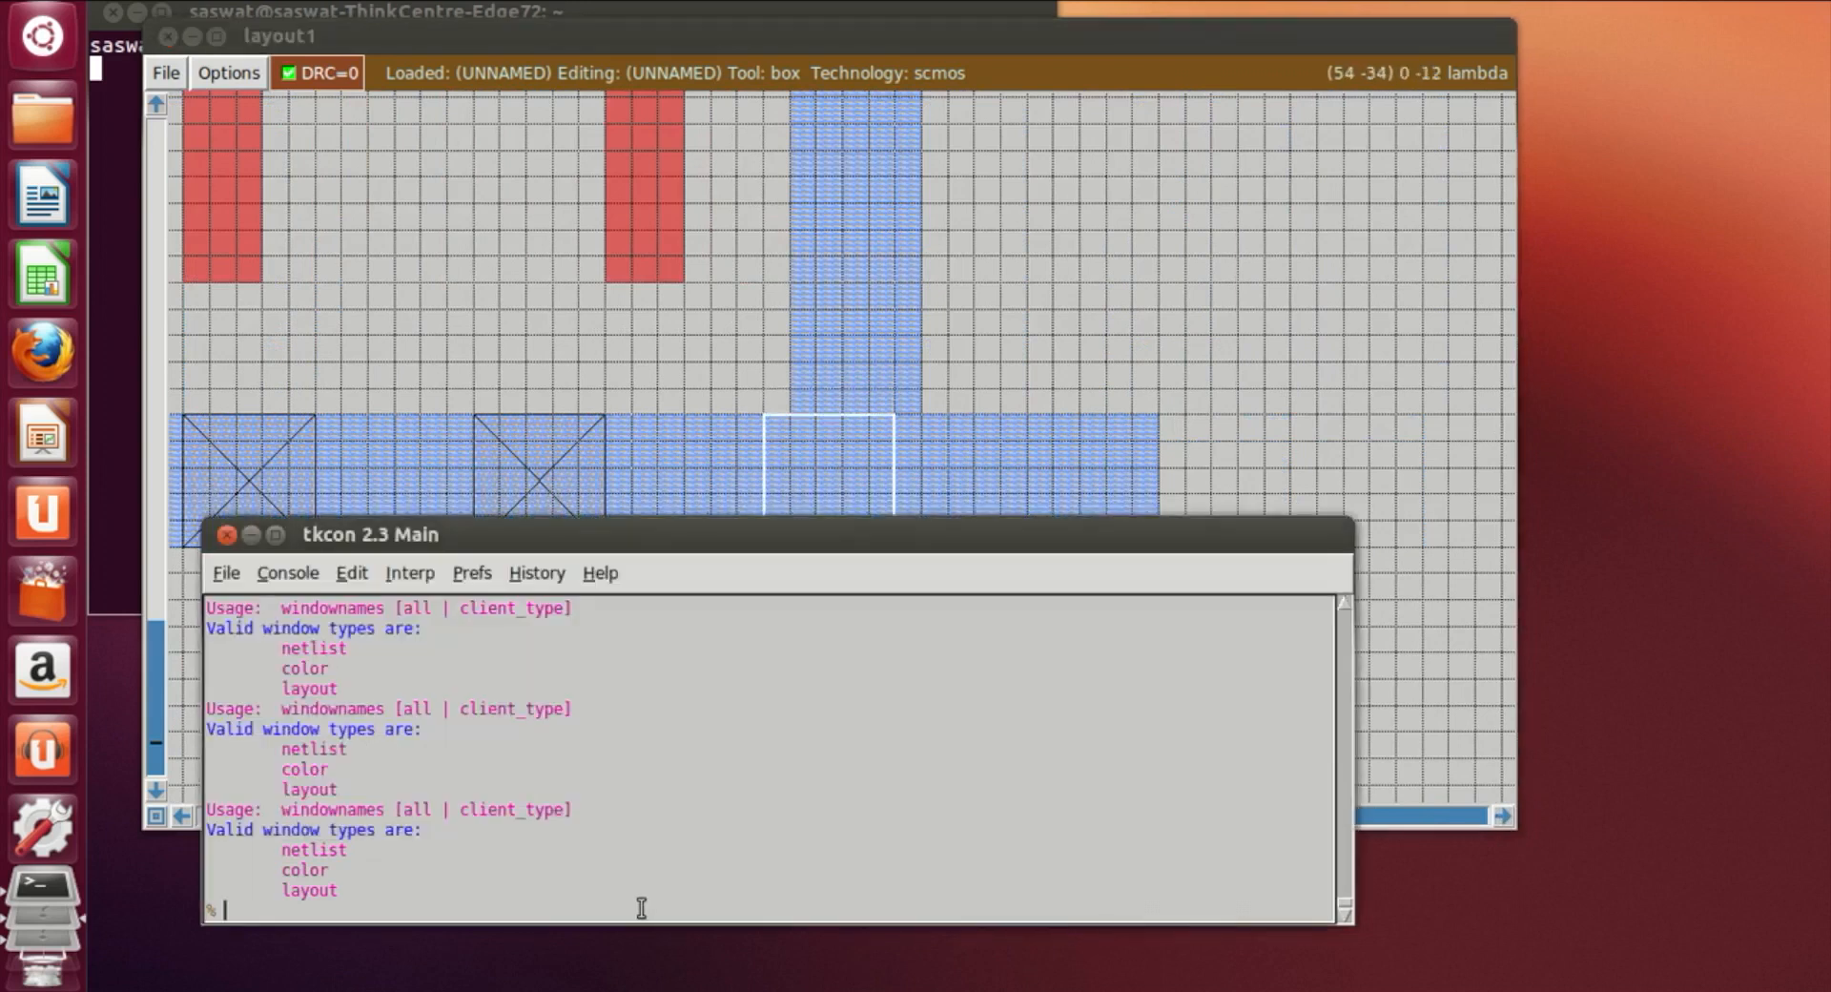
{"action": "type", "text": "paint pwc"}
{"action": "key", "text": "Return"}
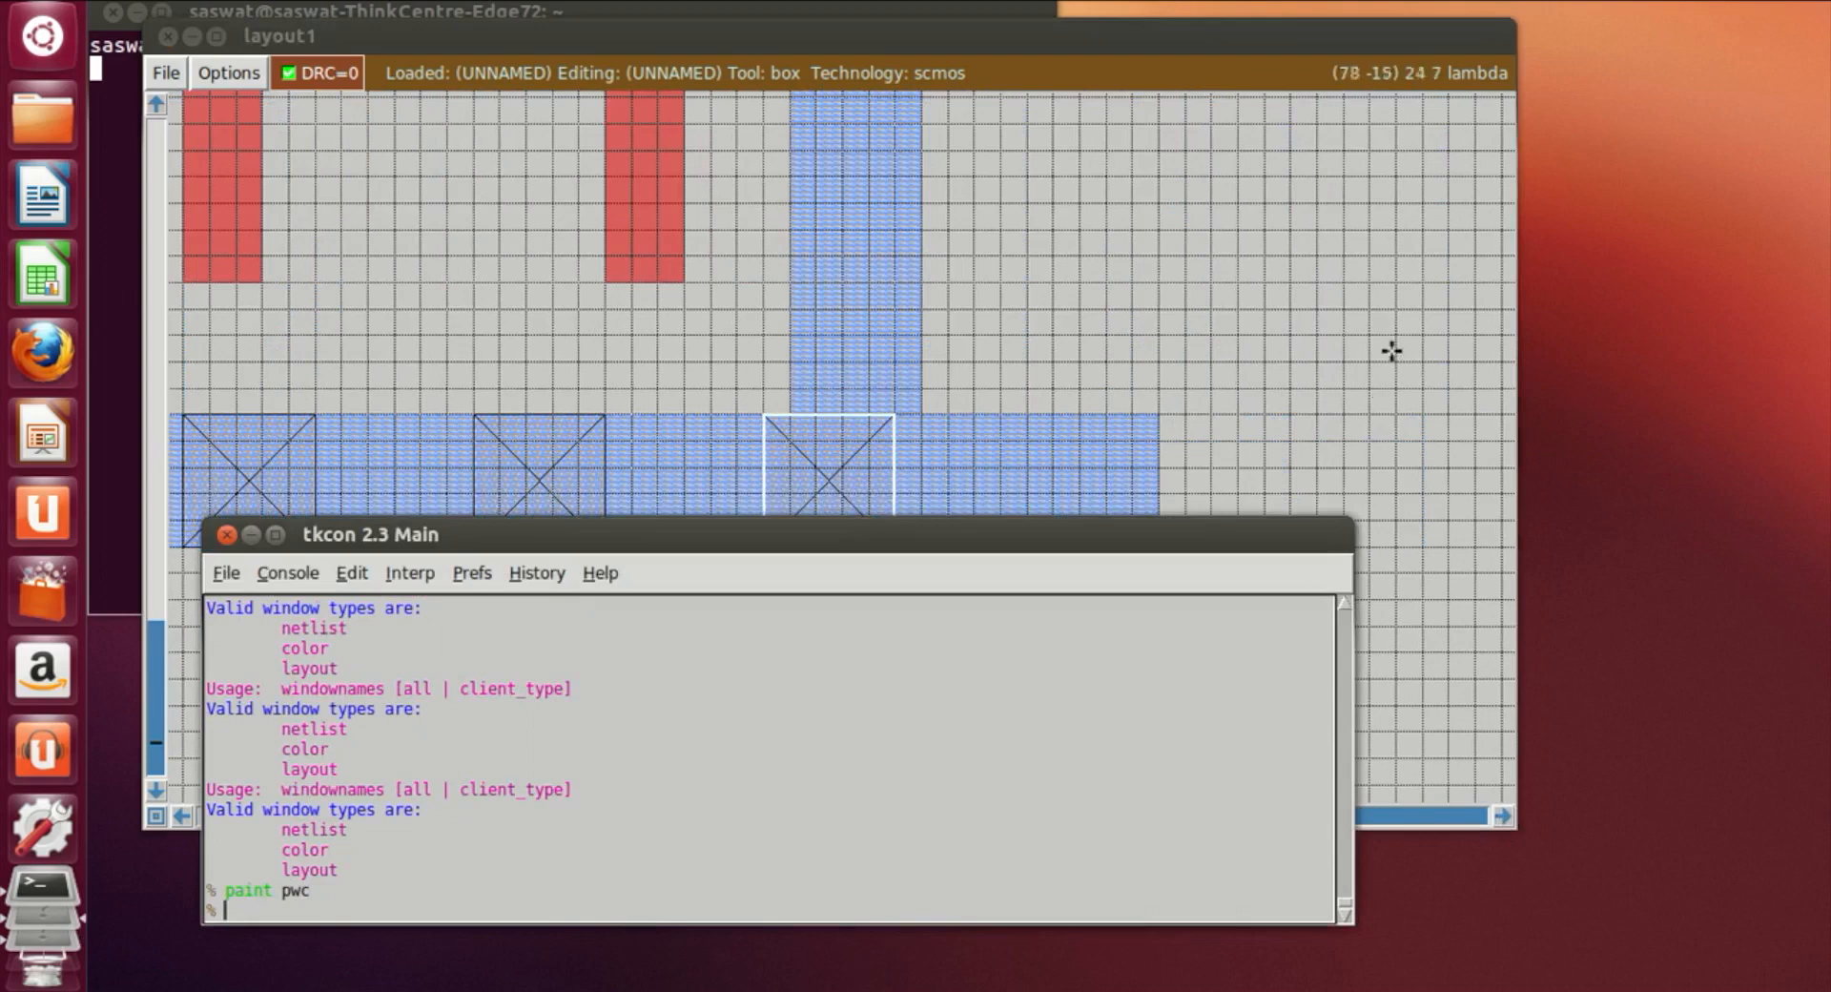
Zoom out and examine the wiring and contacts across the whole gate layout
{"action": "left_click", "coordinate": [1267, 355]}
{"action": "key", "text": "Up"}
{"action": "scroll", "coordinate": [1267, 354], "scroll_direction": "up", "scroll_amount": 4}
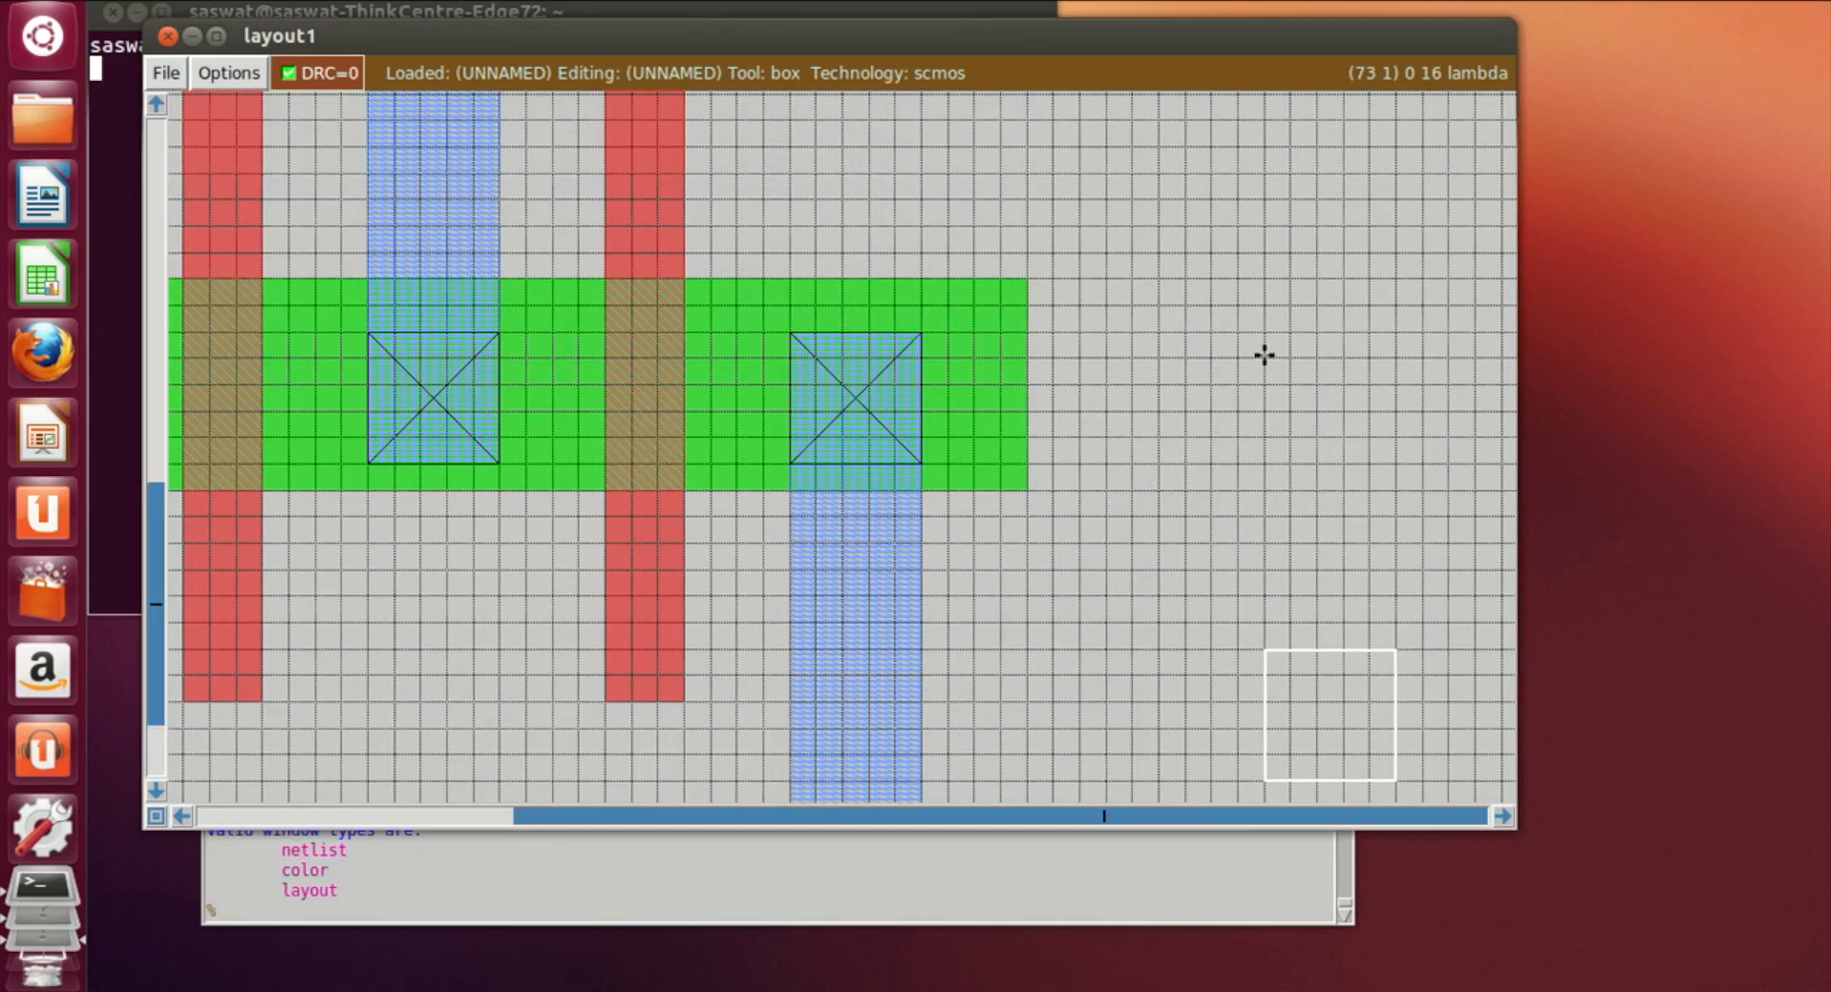
{"action": "key", "text": "shift+z"}
{"action": "scroll", "coordinate": [1070, 548], "scroll_direction": "up", "scroll_amount": 3}
{"action": "scroll", "coordinate": [1071, 548], "scroll_direction": "up", "scroll_amount": 4}
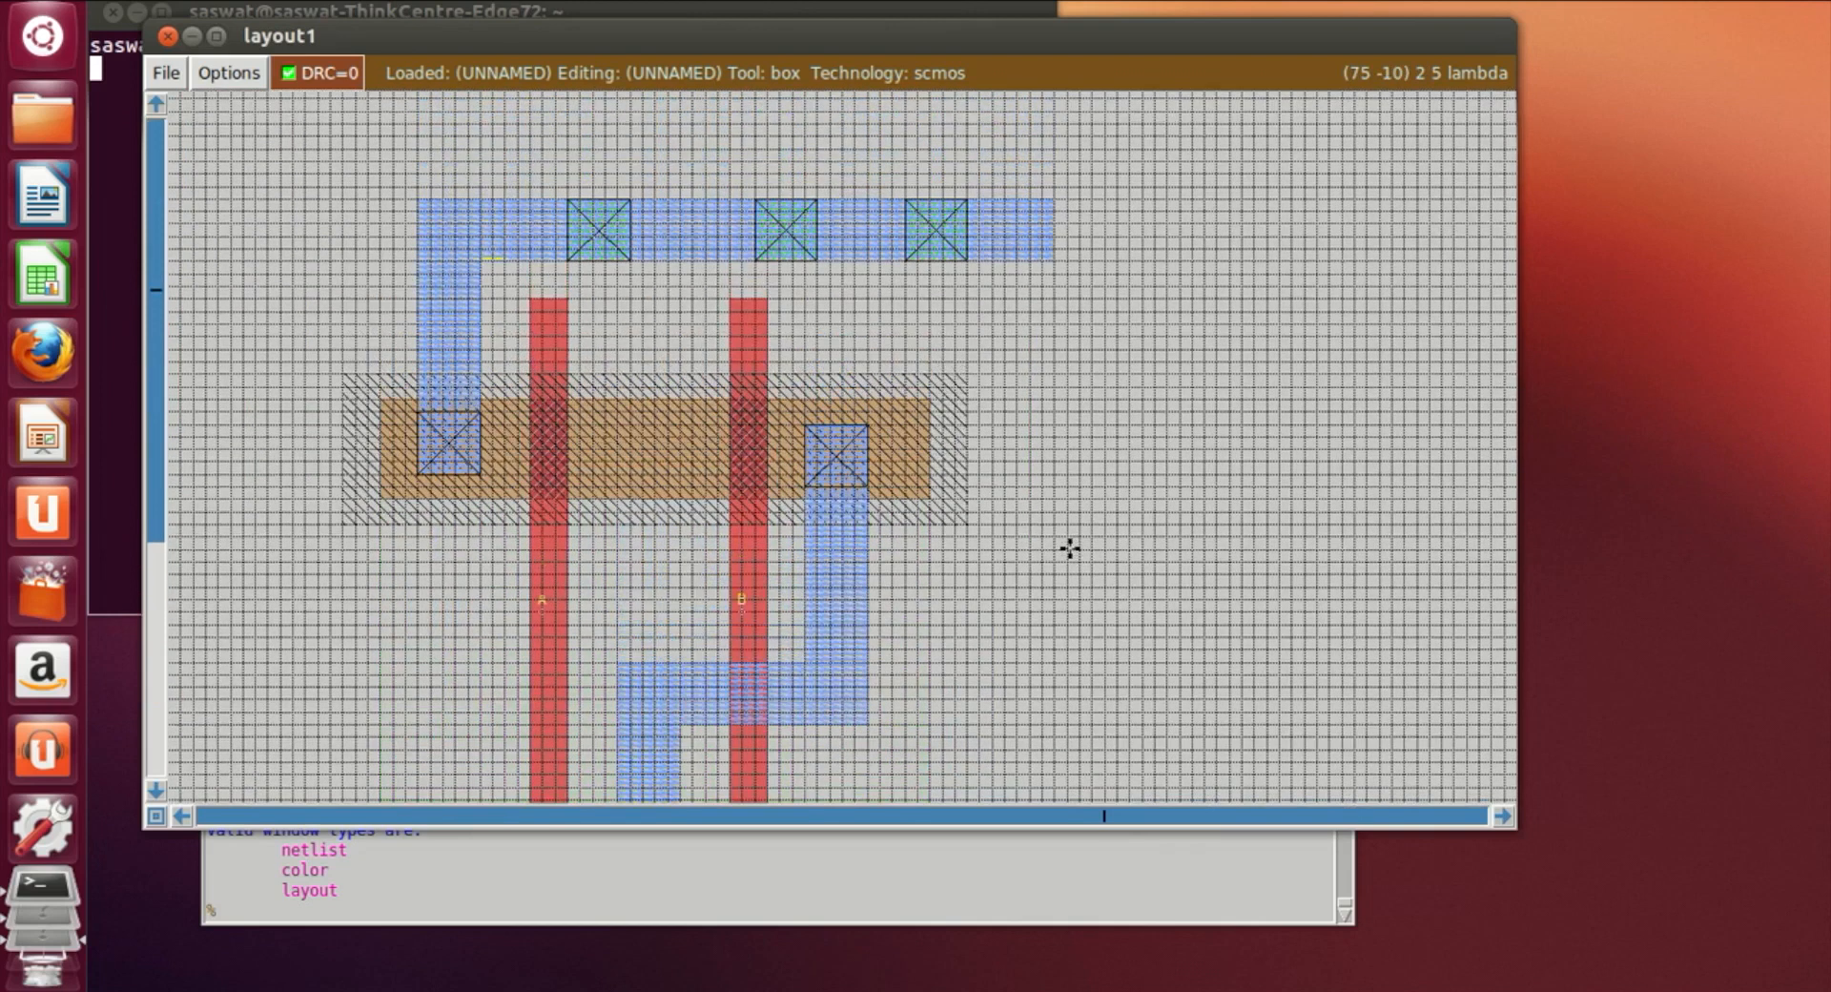
{"action": "scroll", "coordinate": [1070, 549], "scroll_direction": "down", "scroll_amount": 2}
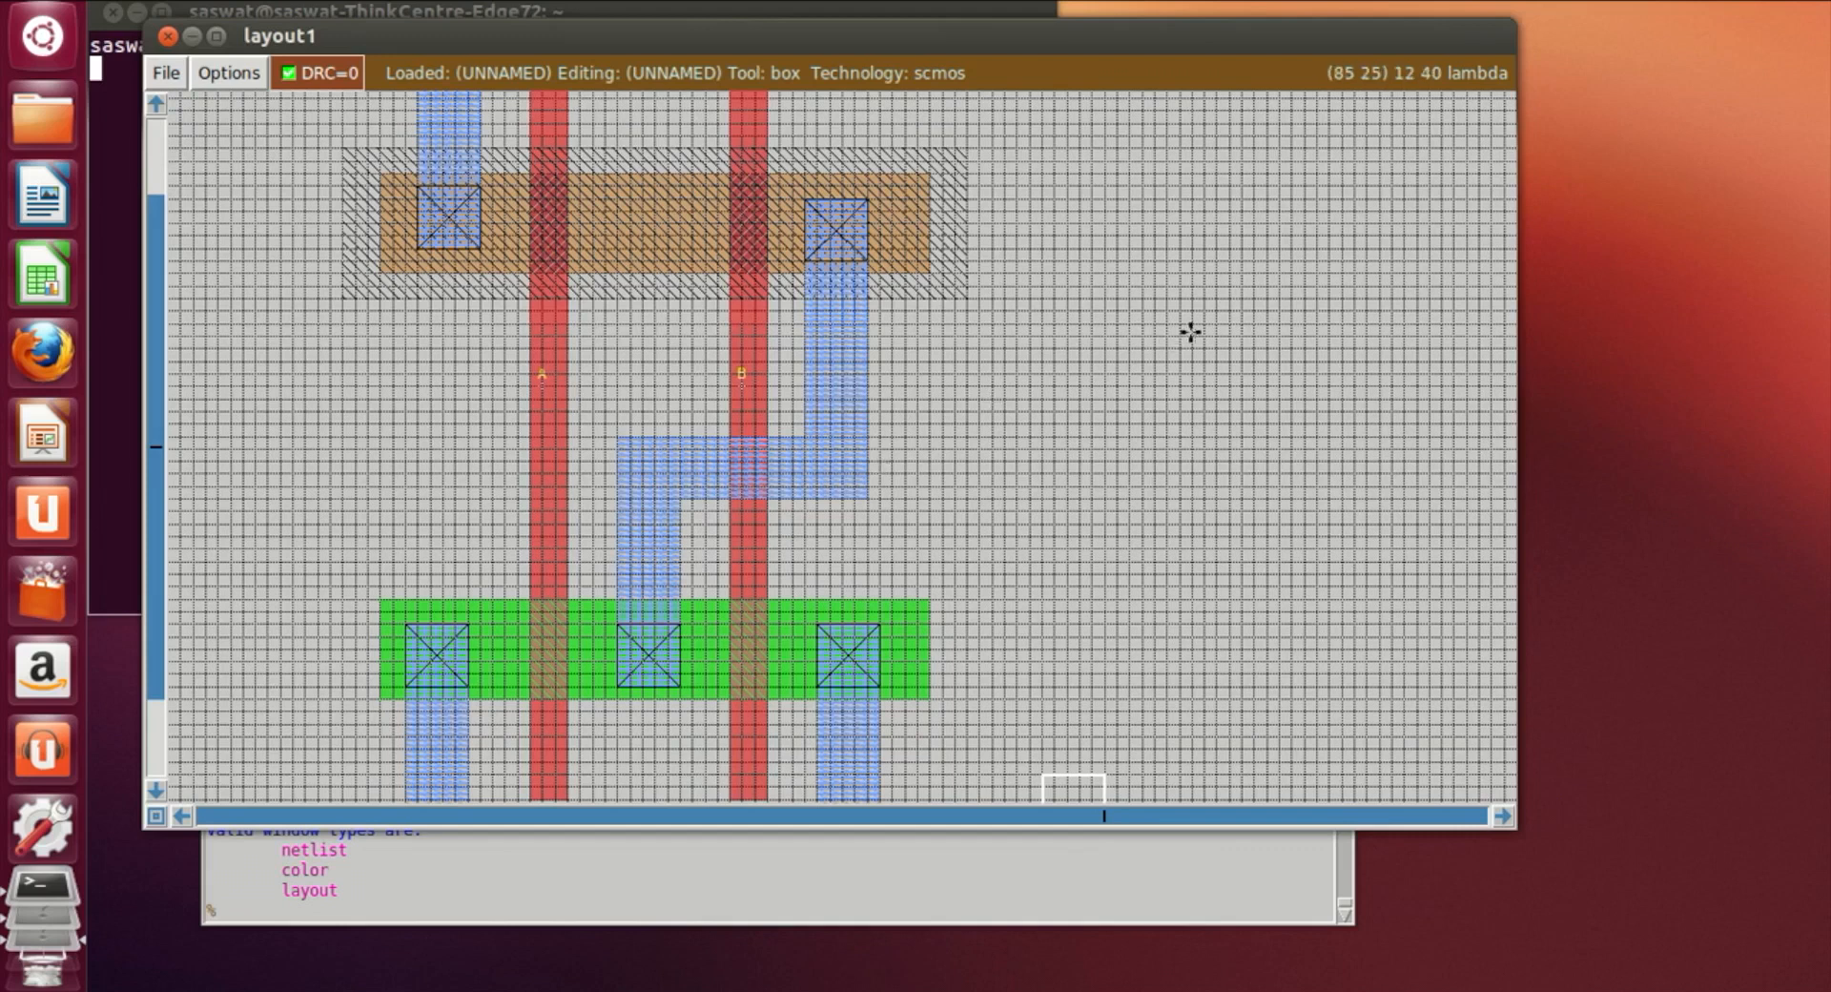
{"action": "scroll", "coordinate": [1184, 342], "scroll_direction": "up", "scroll_amount": 2}
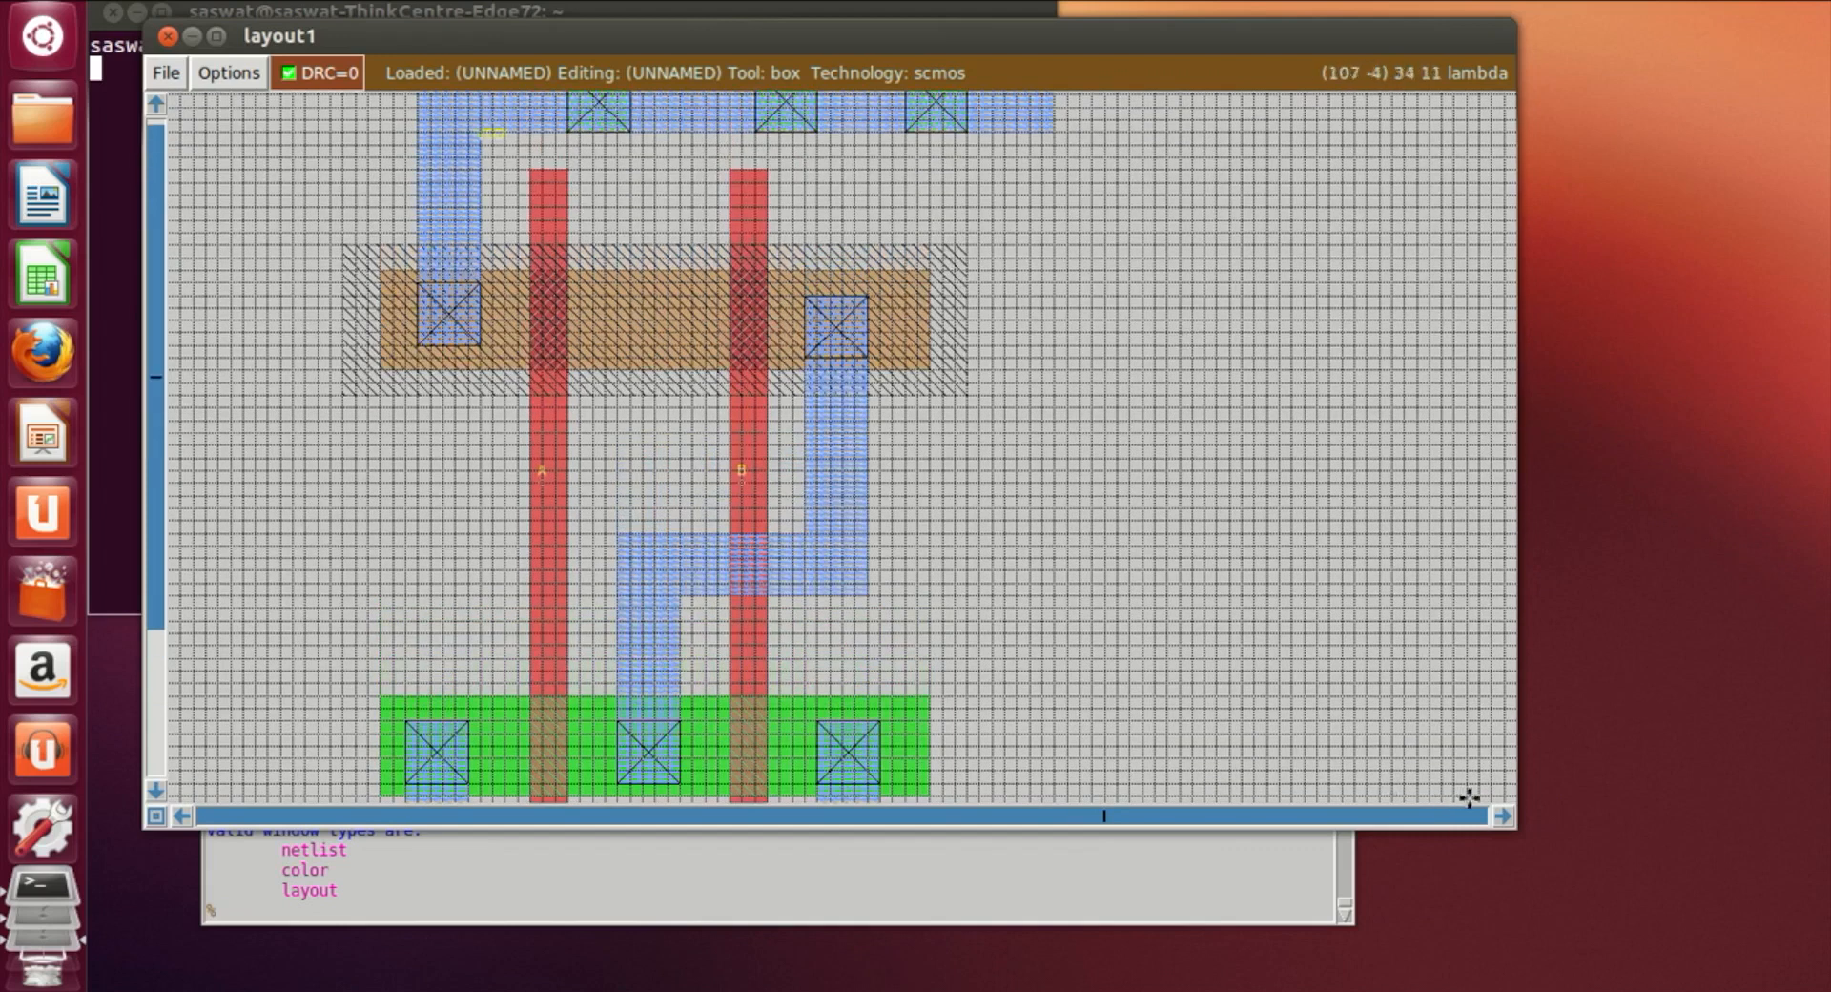
Size a box about 36 by 11 lambda in the empty area right of the gate's p-diffusion and paint it with nwell
{"action": "left_click", "coordinate": [1503, 817]}
{"action": "left_click", "coordinate": [1502, 817]}
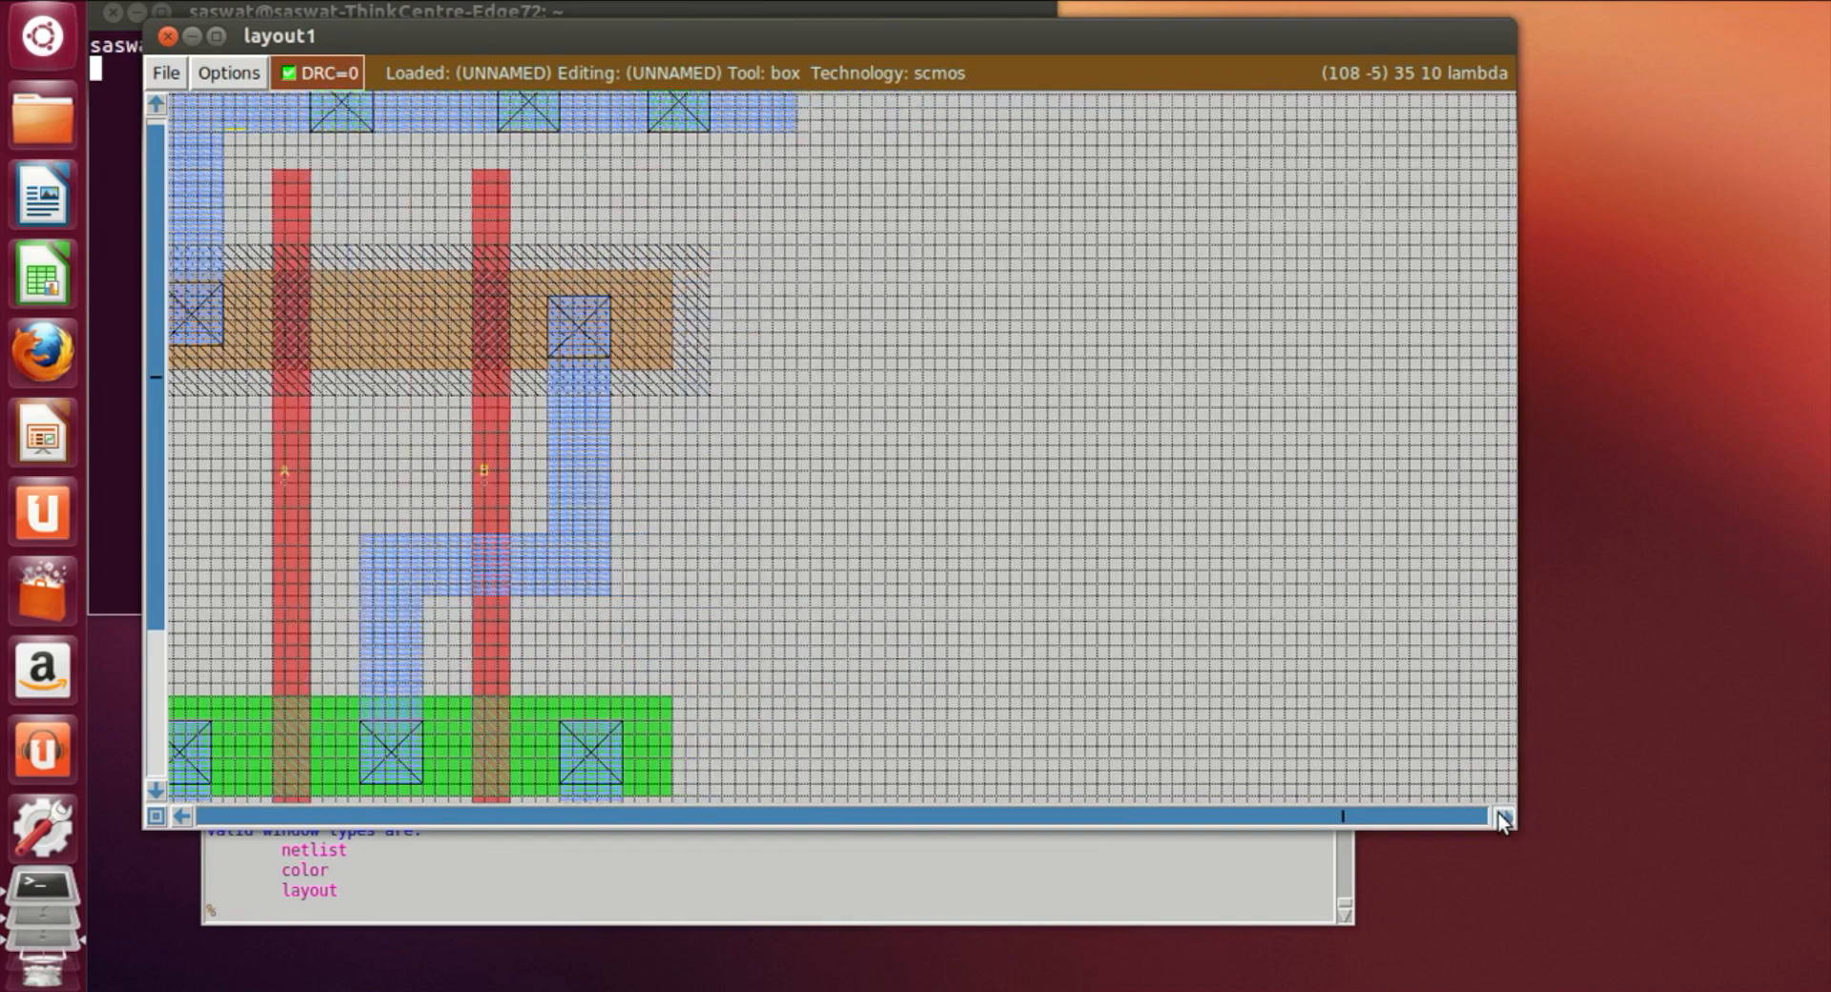
{"action": "left_click", "coordinate": [832, 247]}
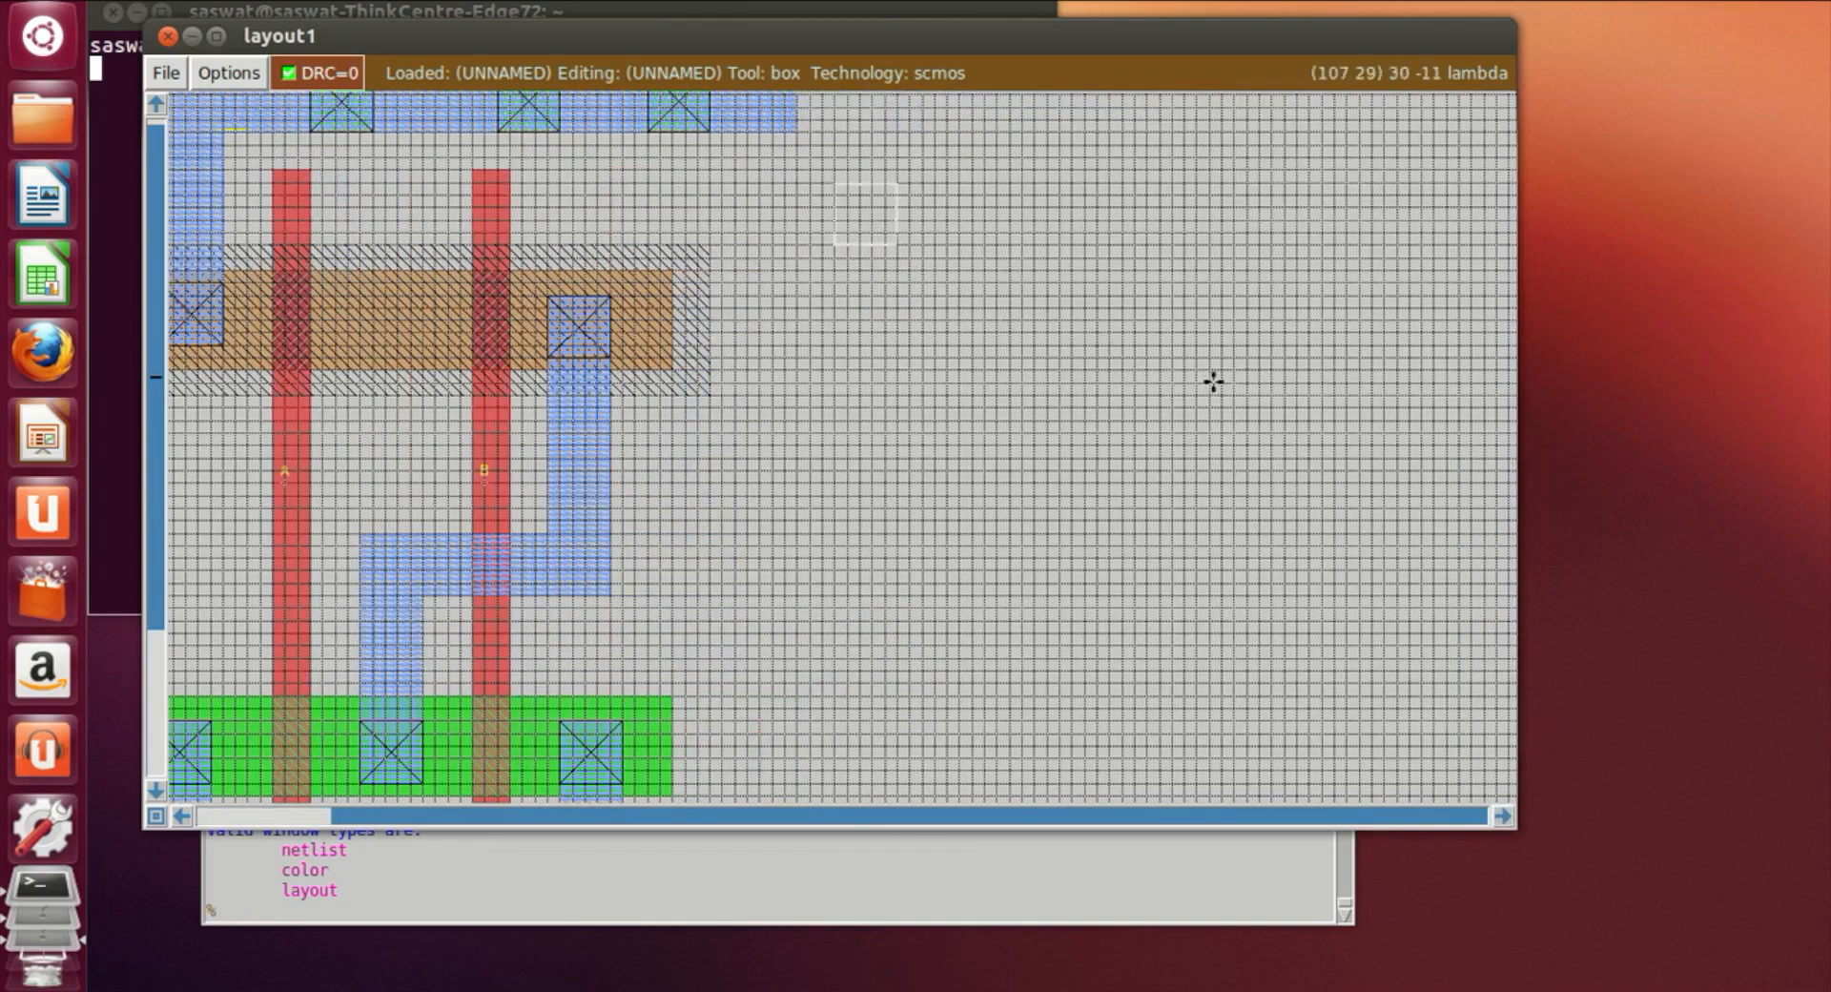
{"action": "right_click", "coordinate": [1271, 372]}
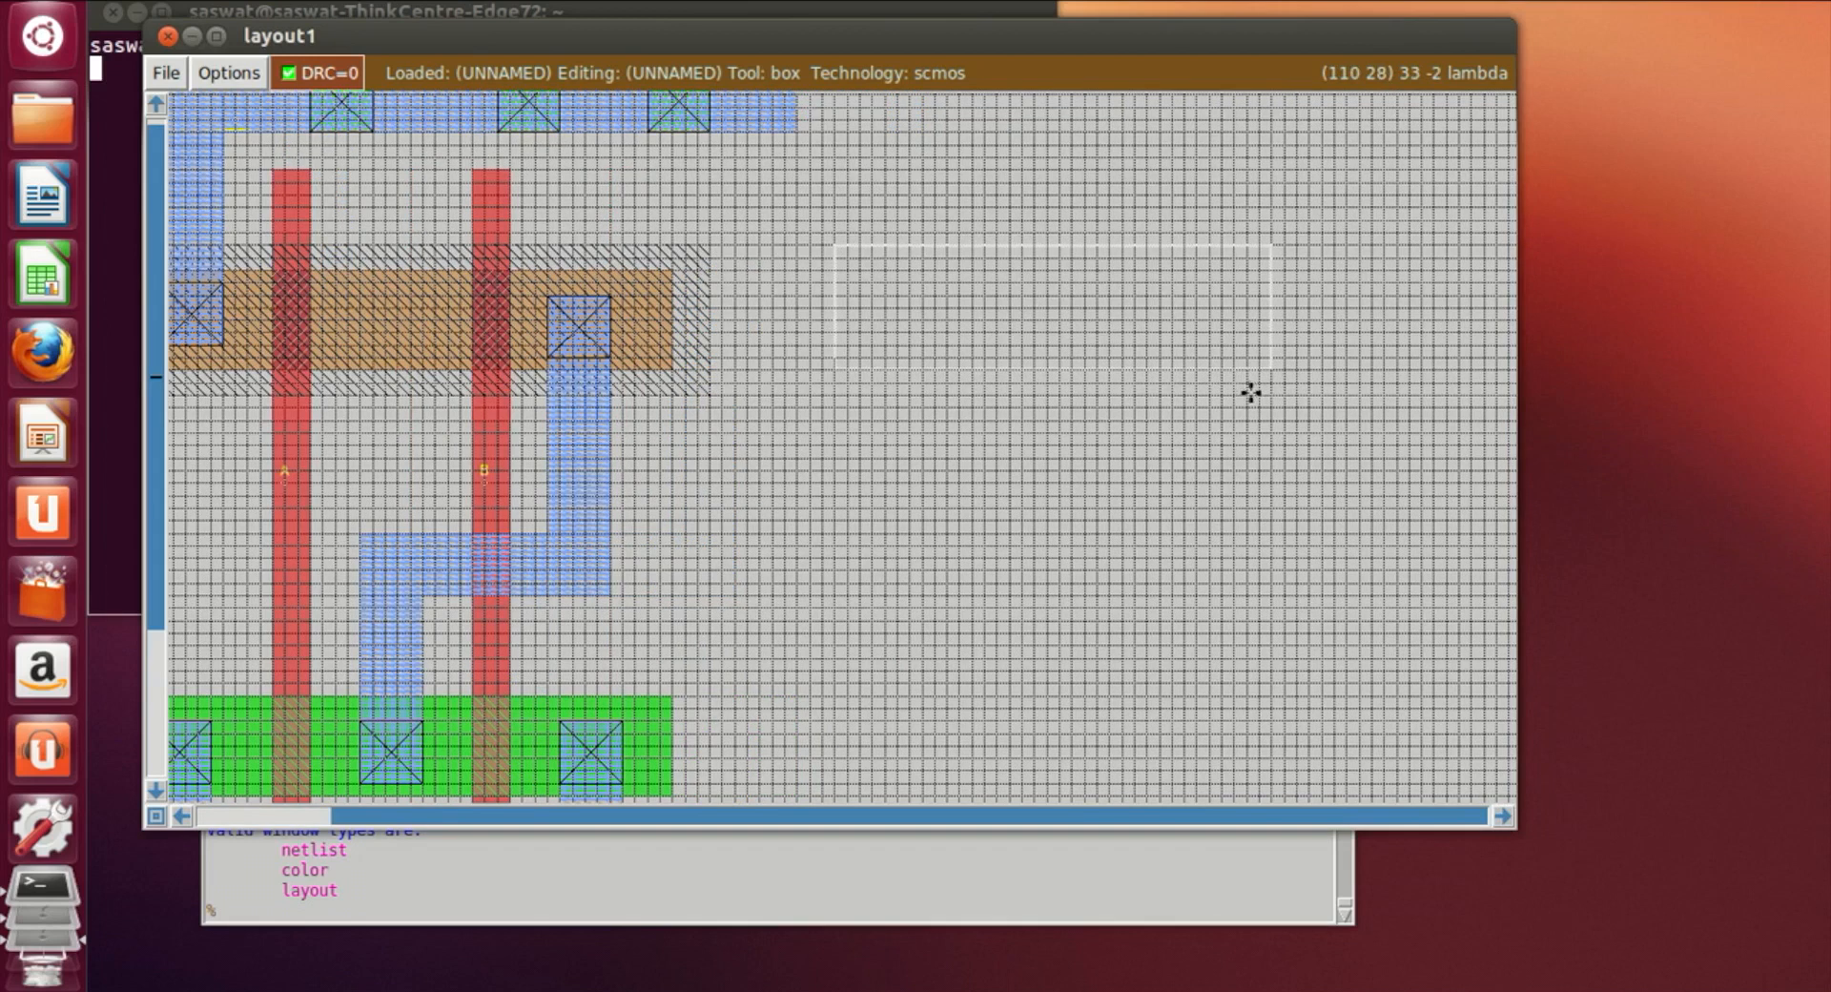
{"action": "left_click", "coordinate": [844, 392]}
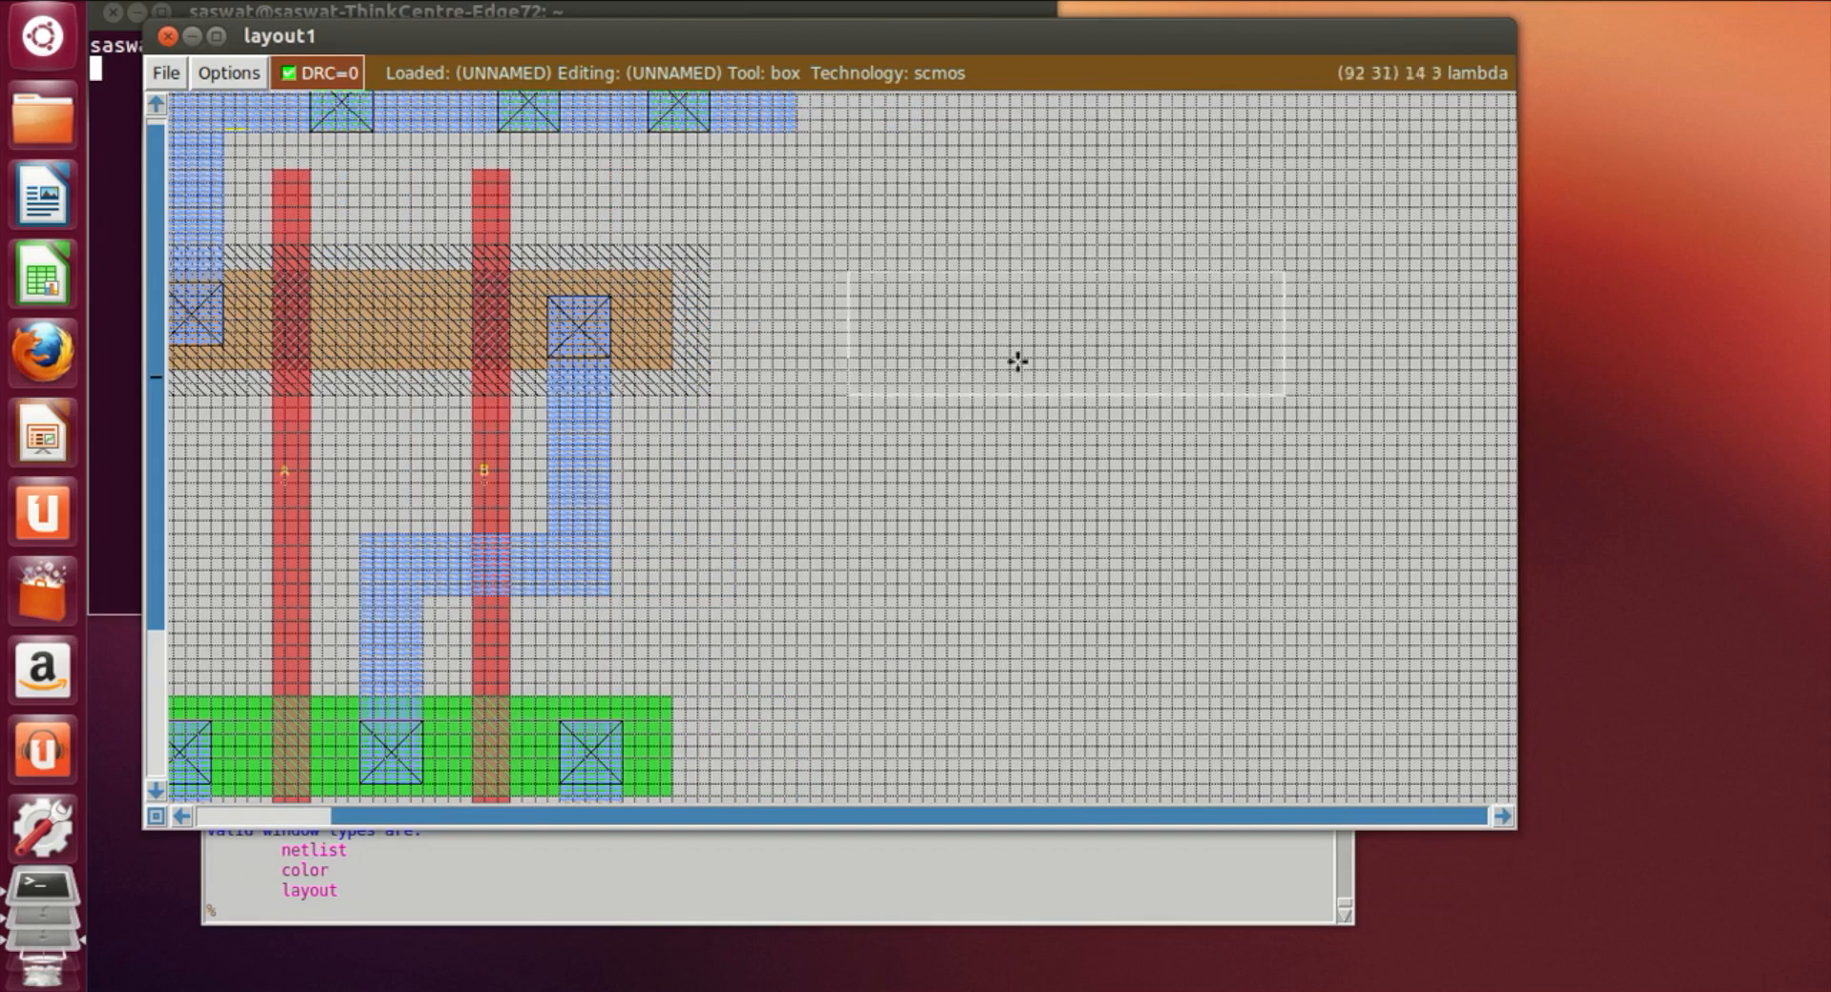
{"action": "left_click", "coordinate": [848, 381]}
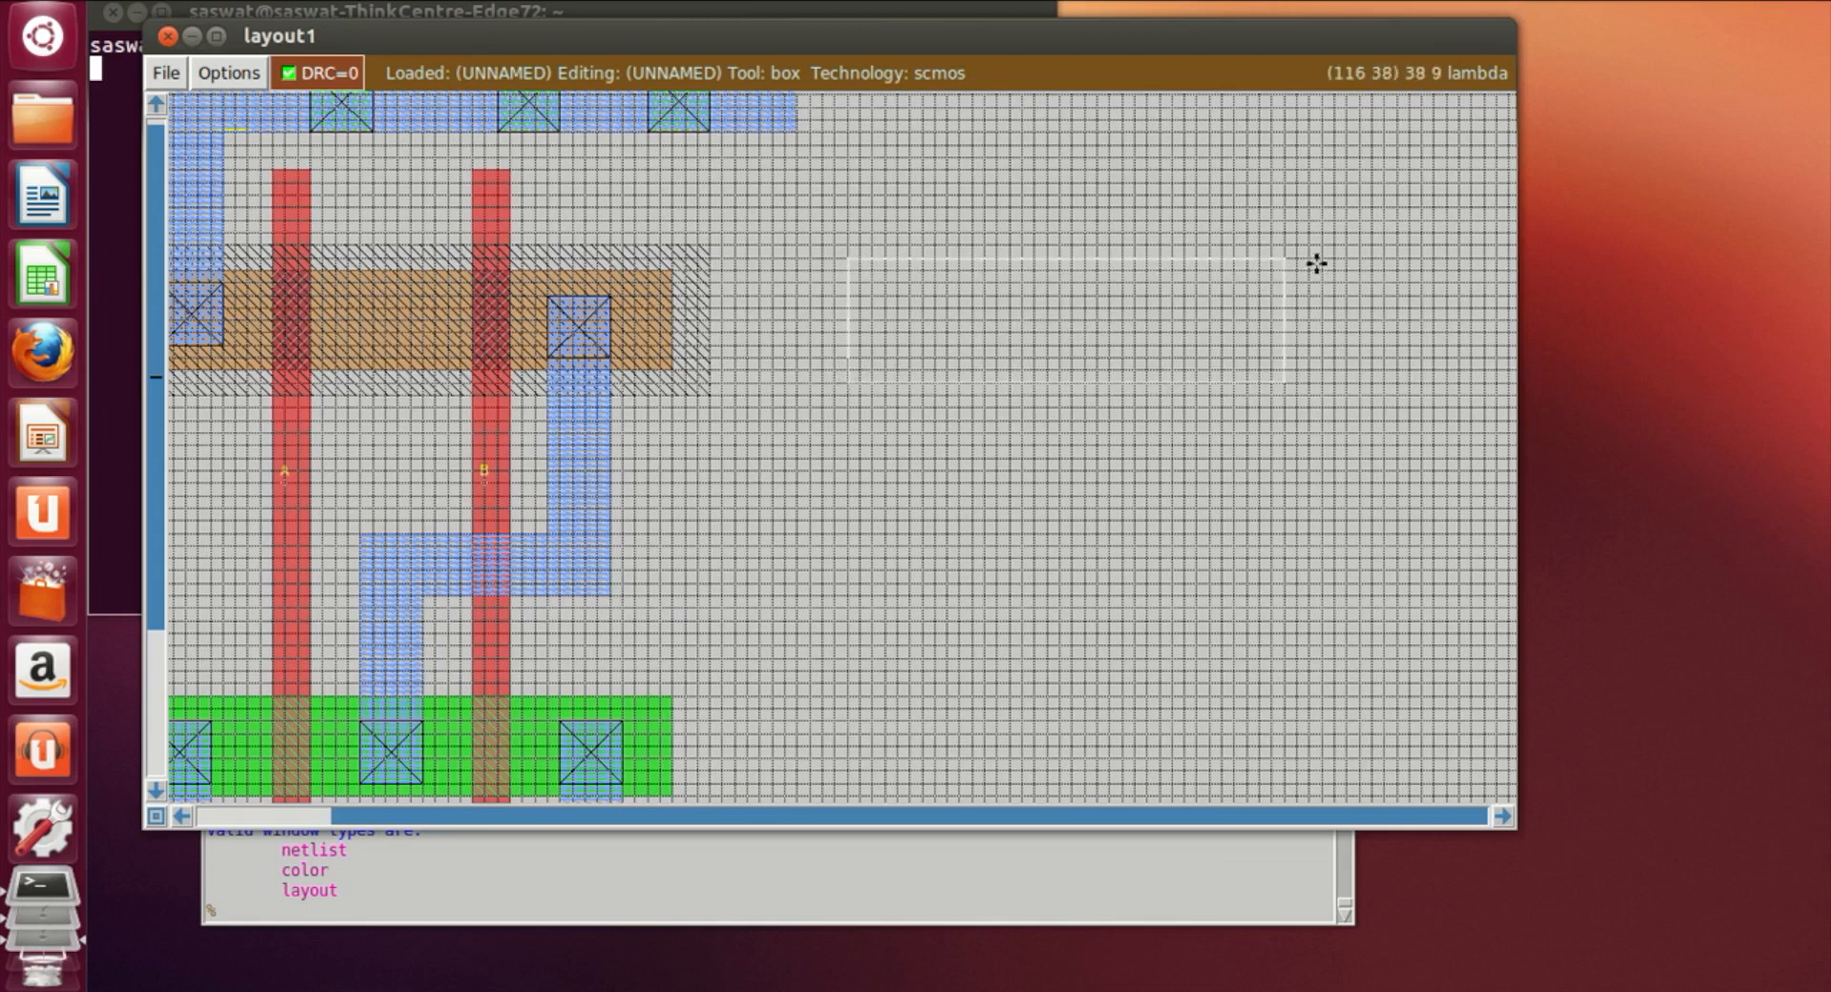
{"action": "right_click", "coordinate": [1287, 237]}
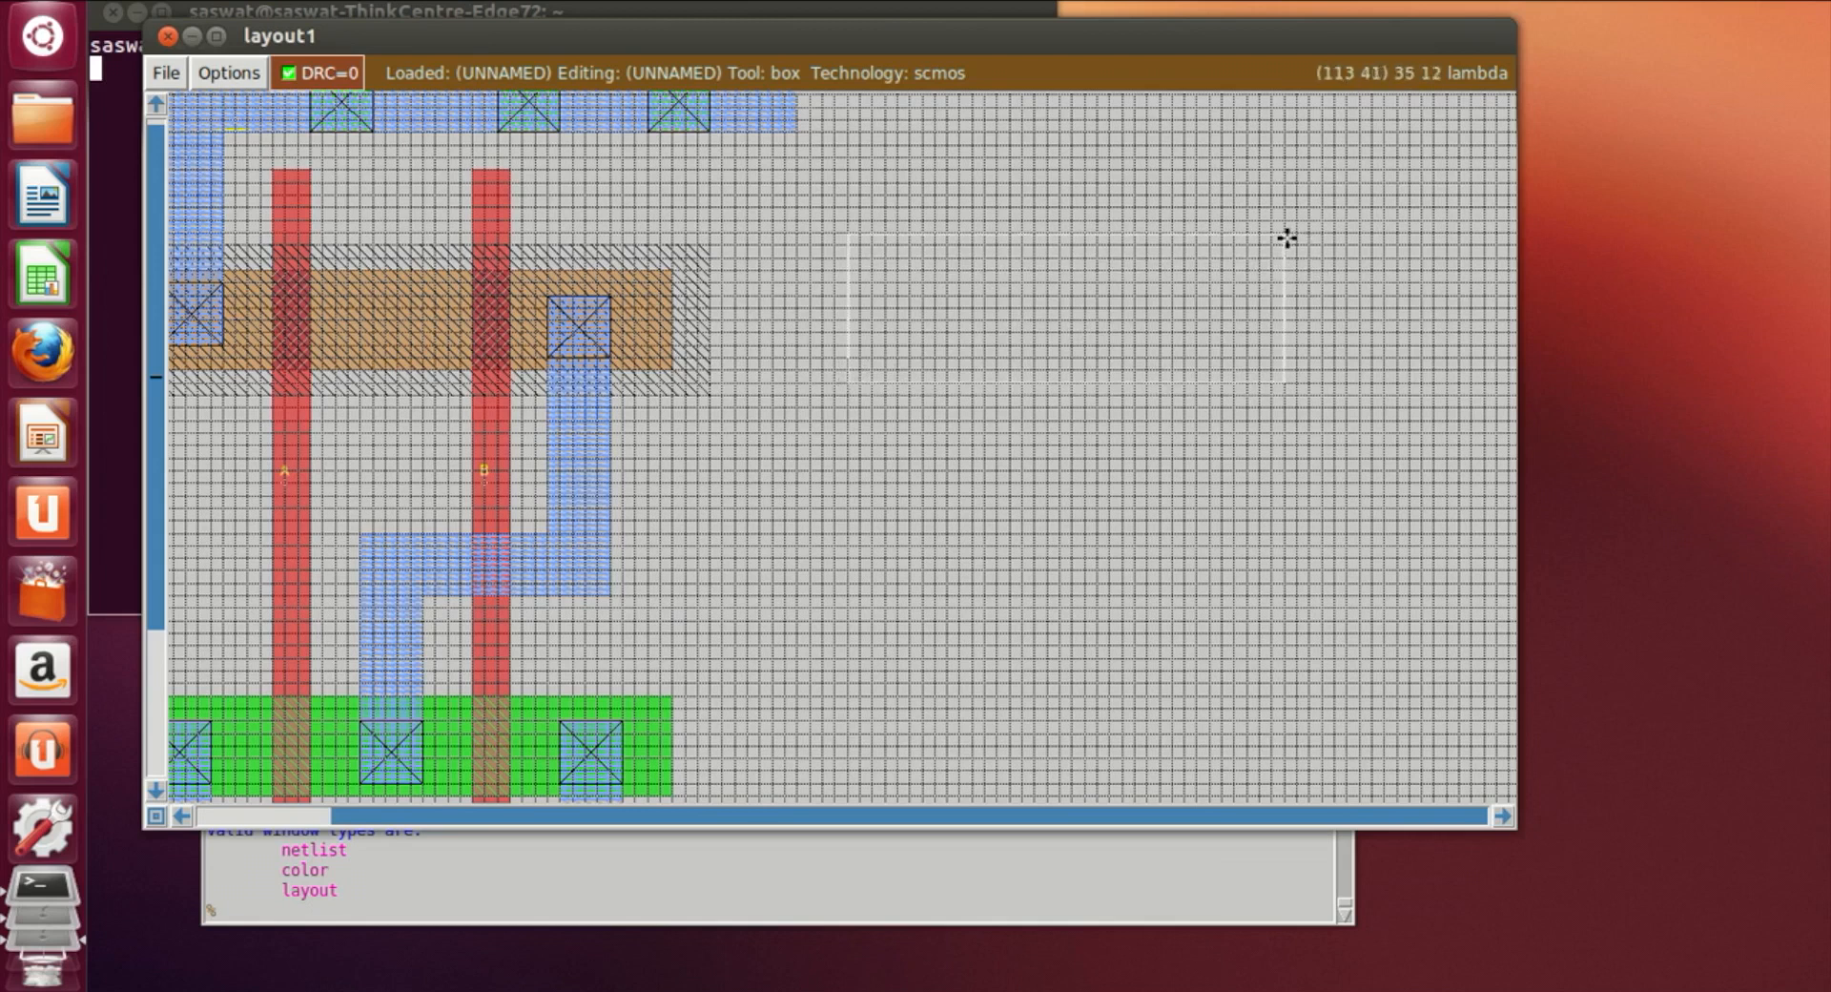
{"action": "right_click", "coordinate": [1288, 250]}
{"action": "right_click", "coordinate": [1297, 253]}
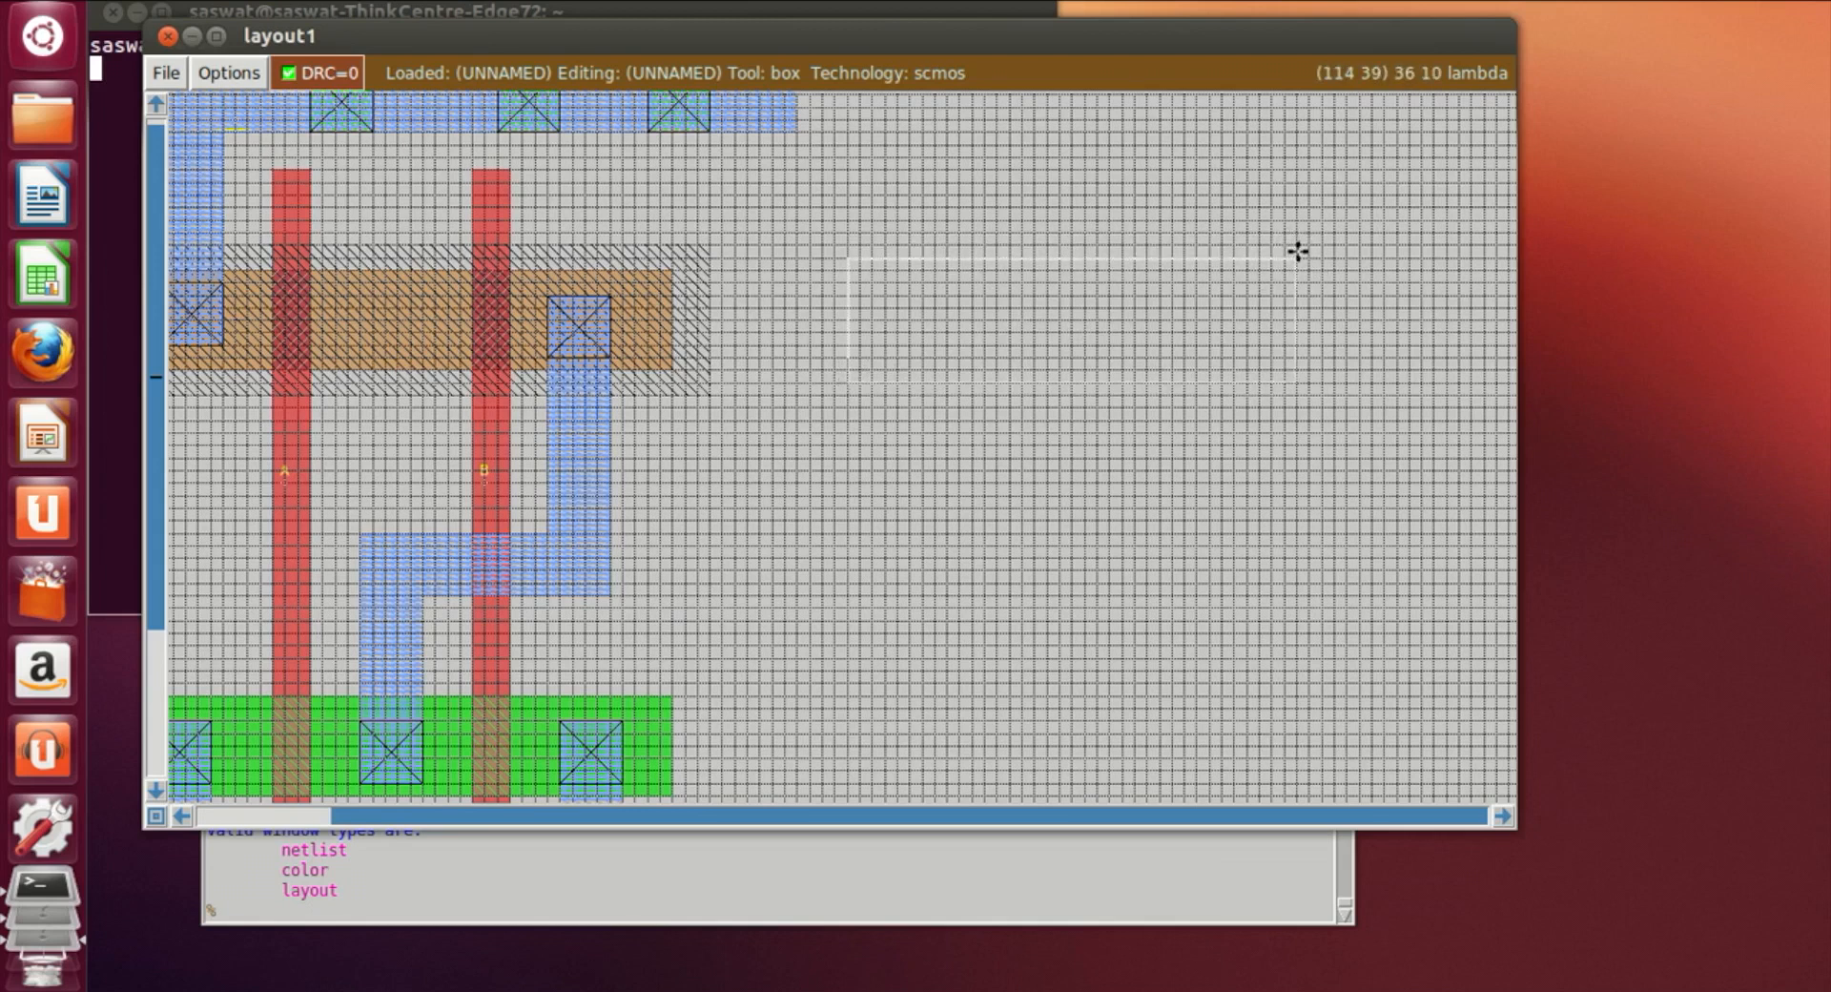
{"action": "right_click", "coordinate": [1296, 246]}
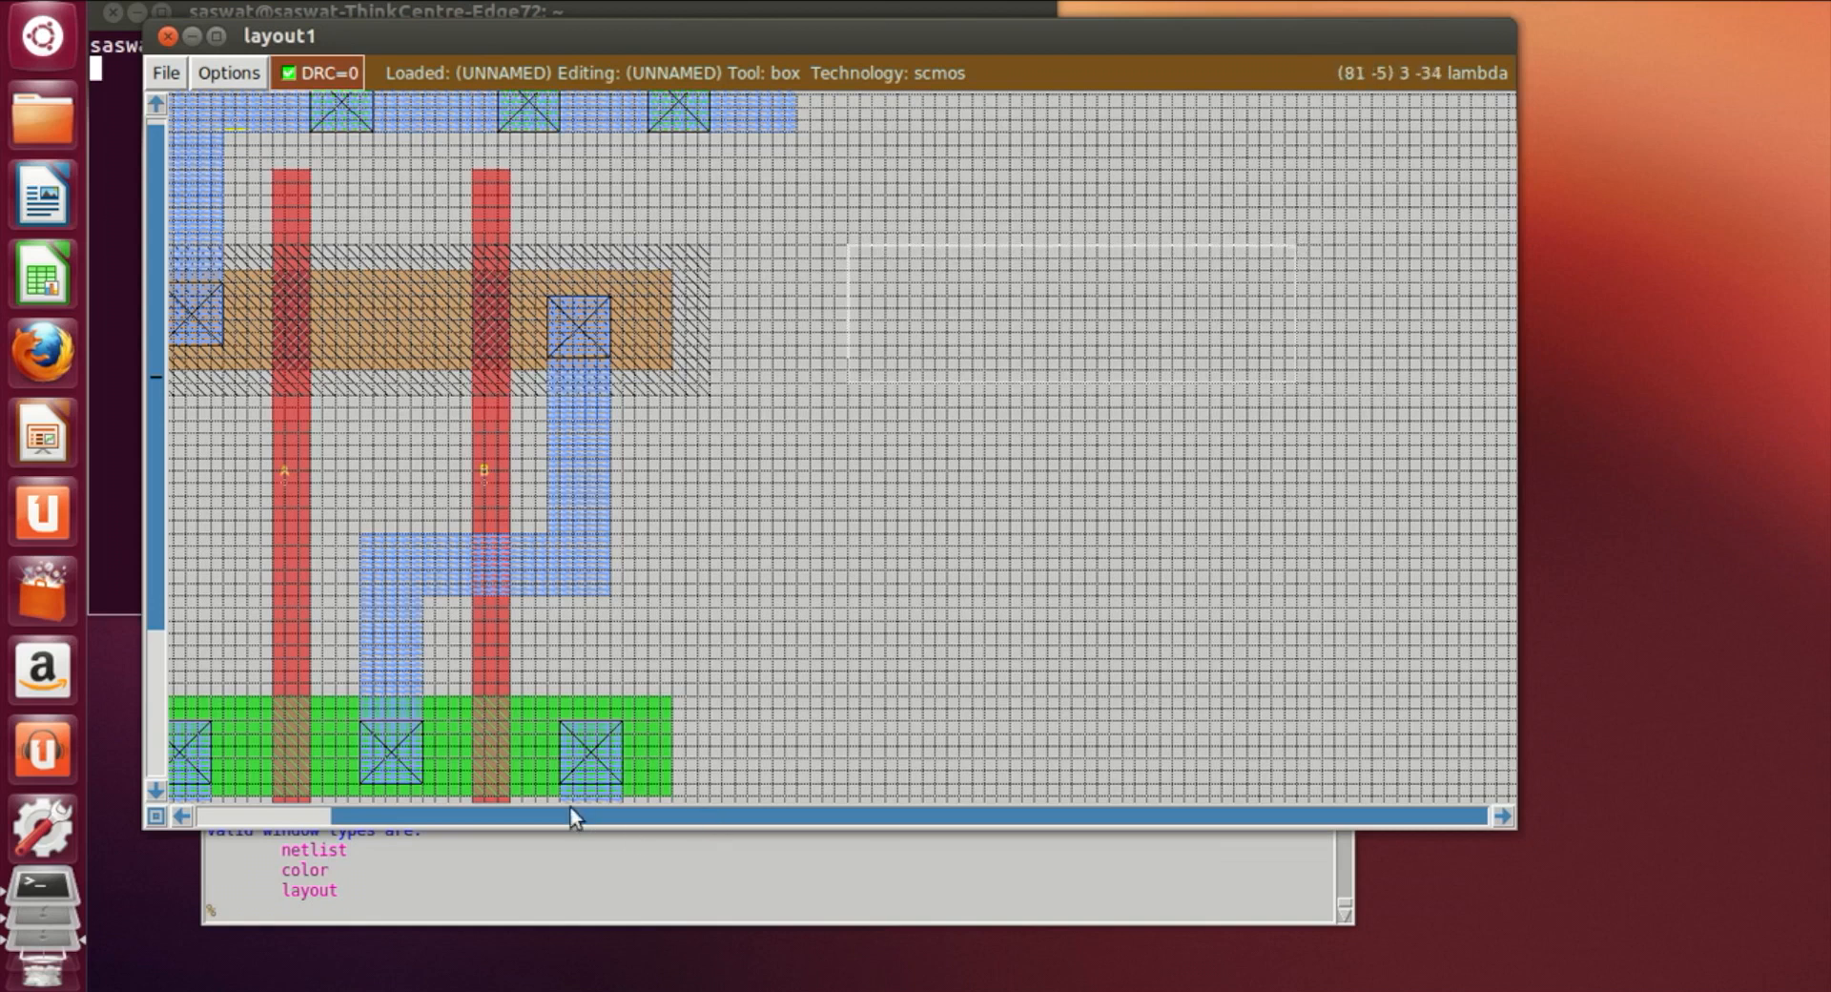
{"action": "left_click", "coordinate": [453, 914]}
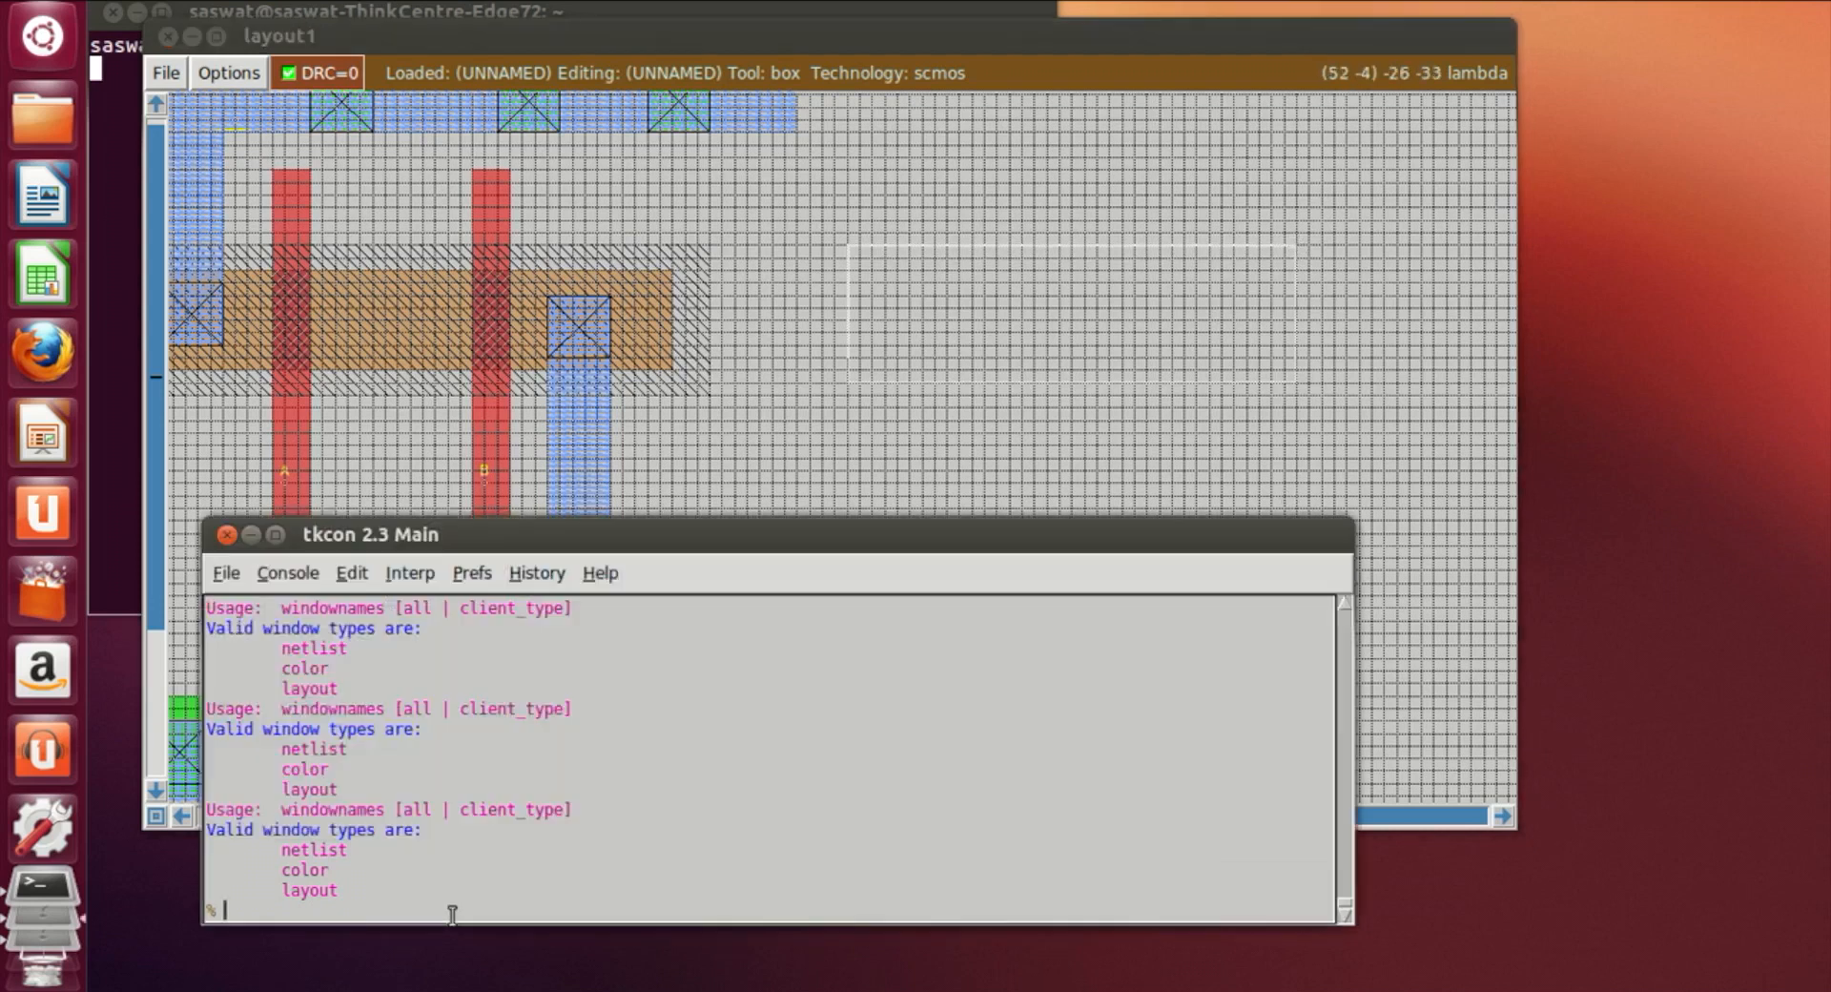
{"action": "type", "text": "paint nwell"}
{"action": "key", "text": "Return"}
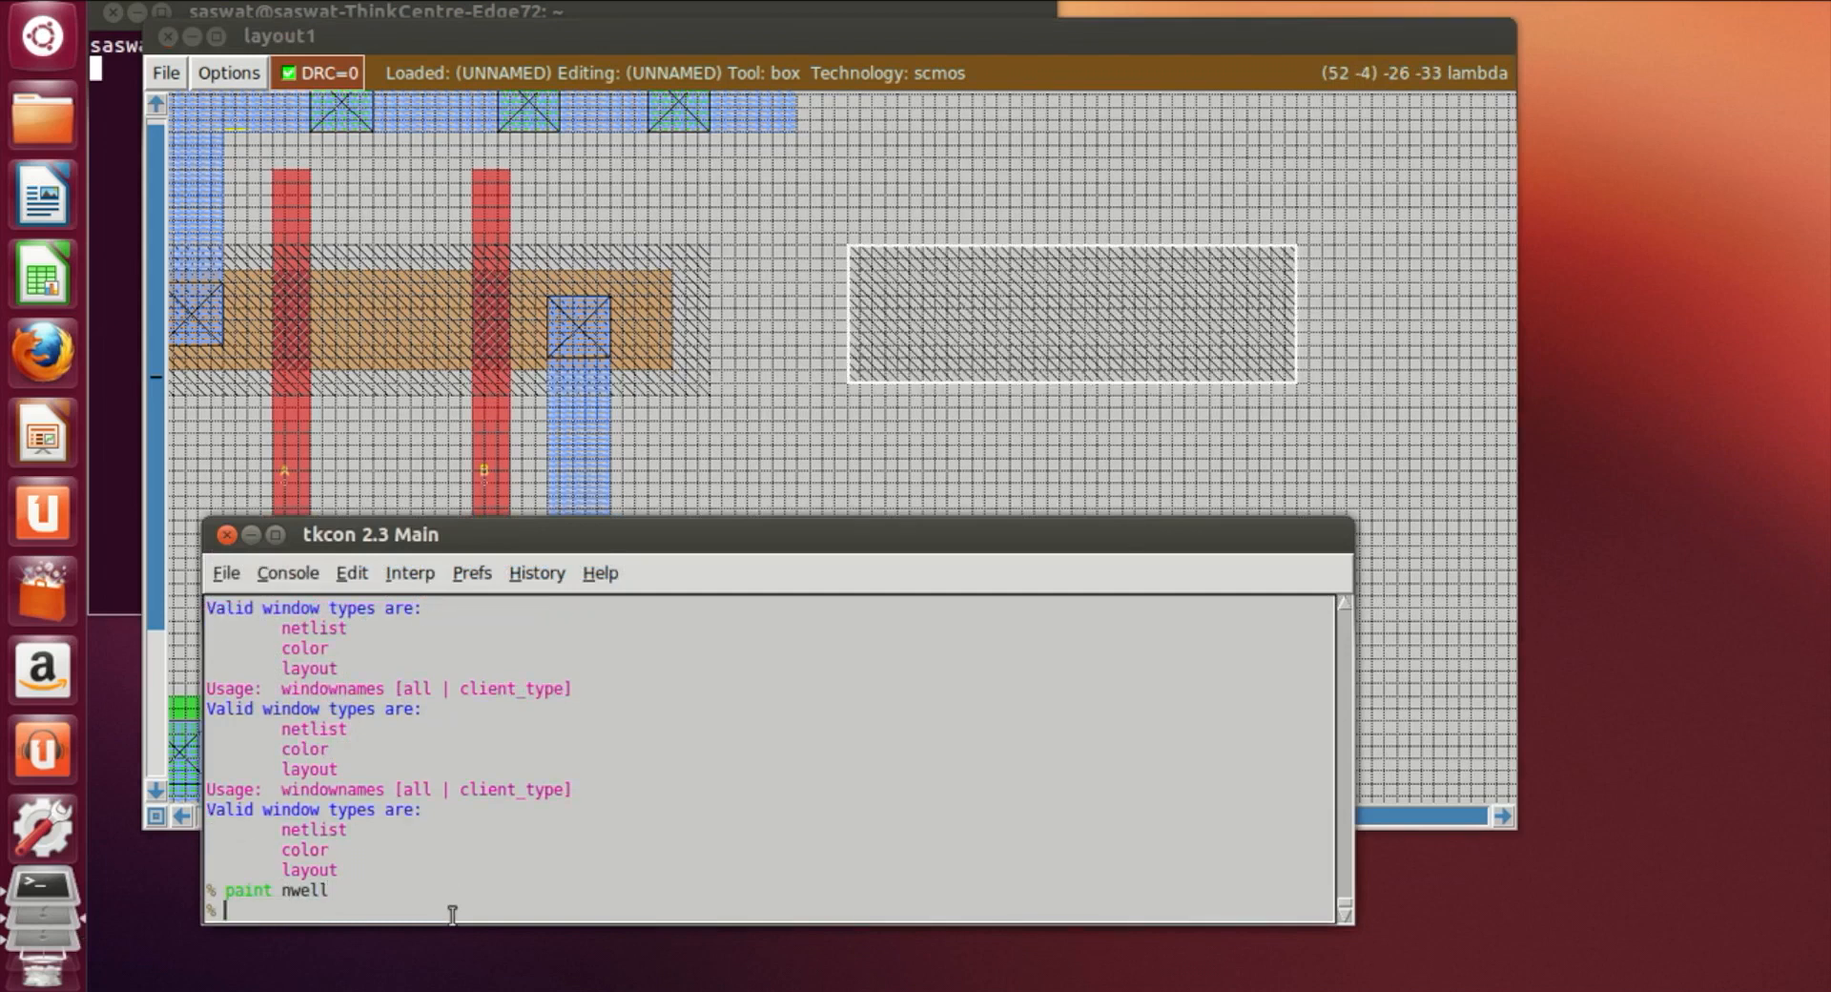
Size a box about 32 by 7 lambda inside the new nwell and paint it with pdiff
{"action": "left_click", "coordinate": [873, 270]}
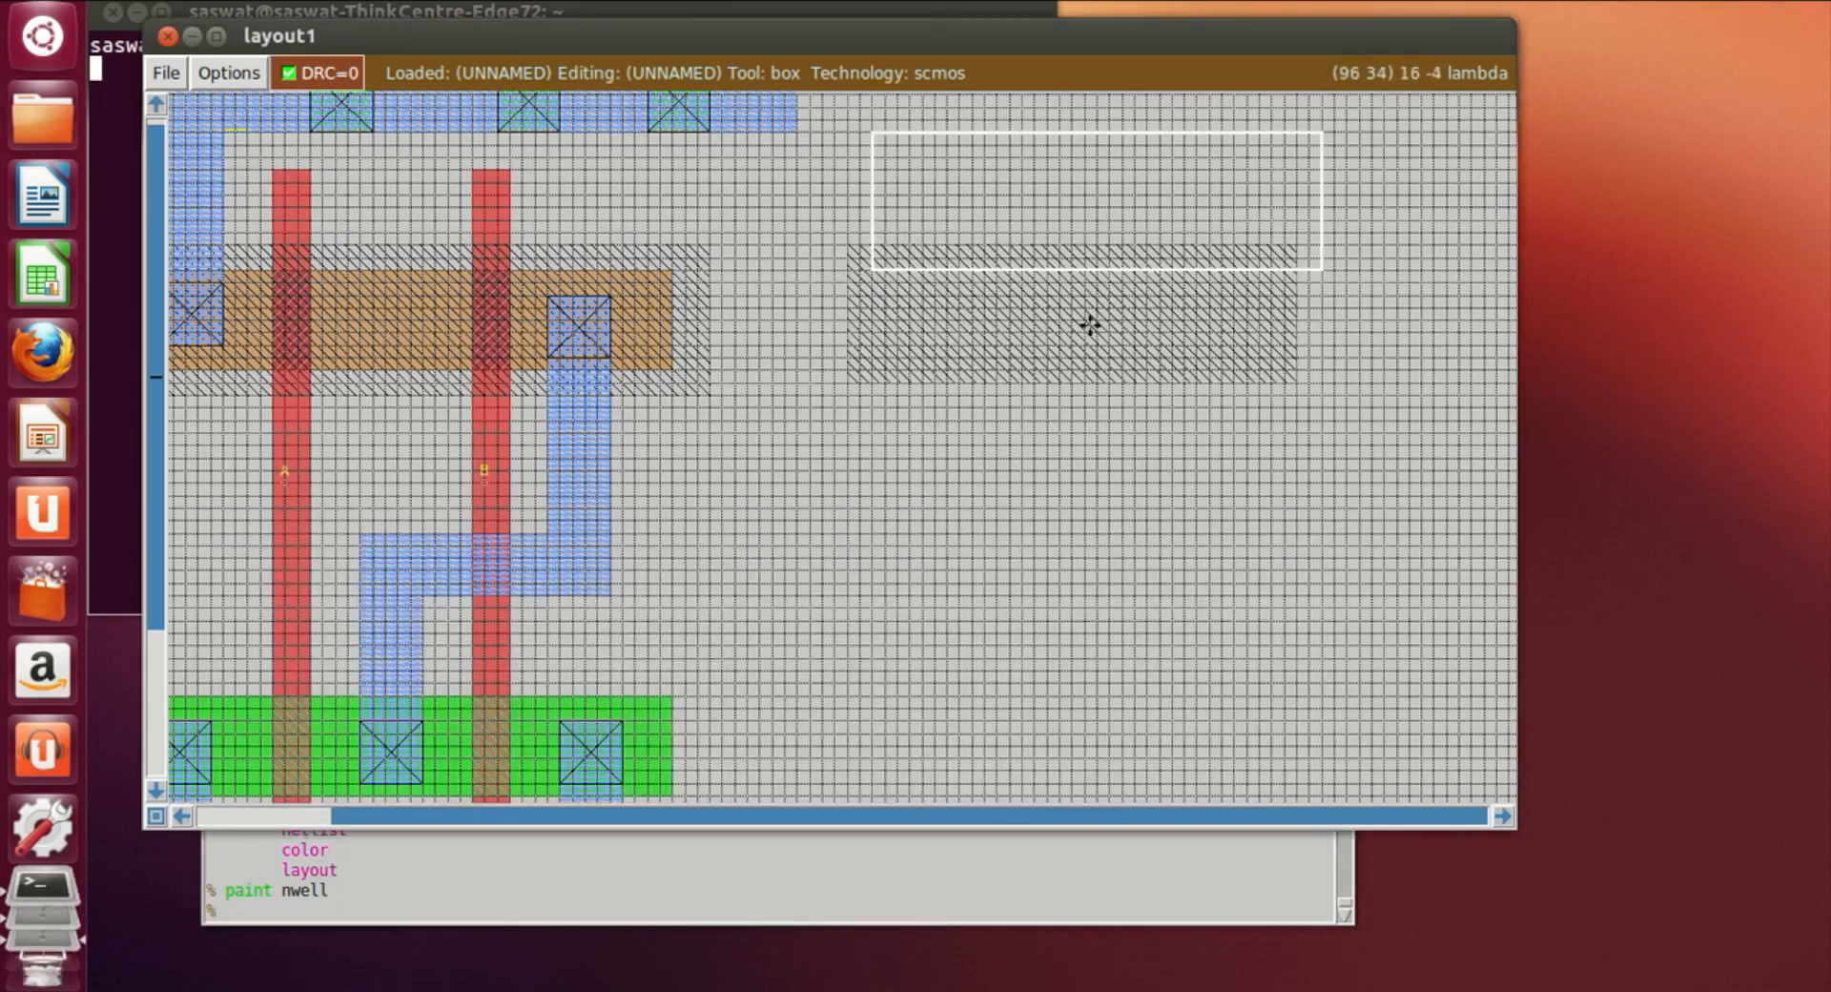
{"action": "right_click", "coordinate": [1262, 356]}
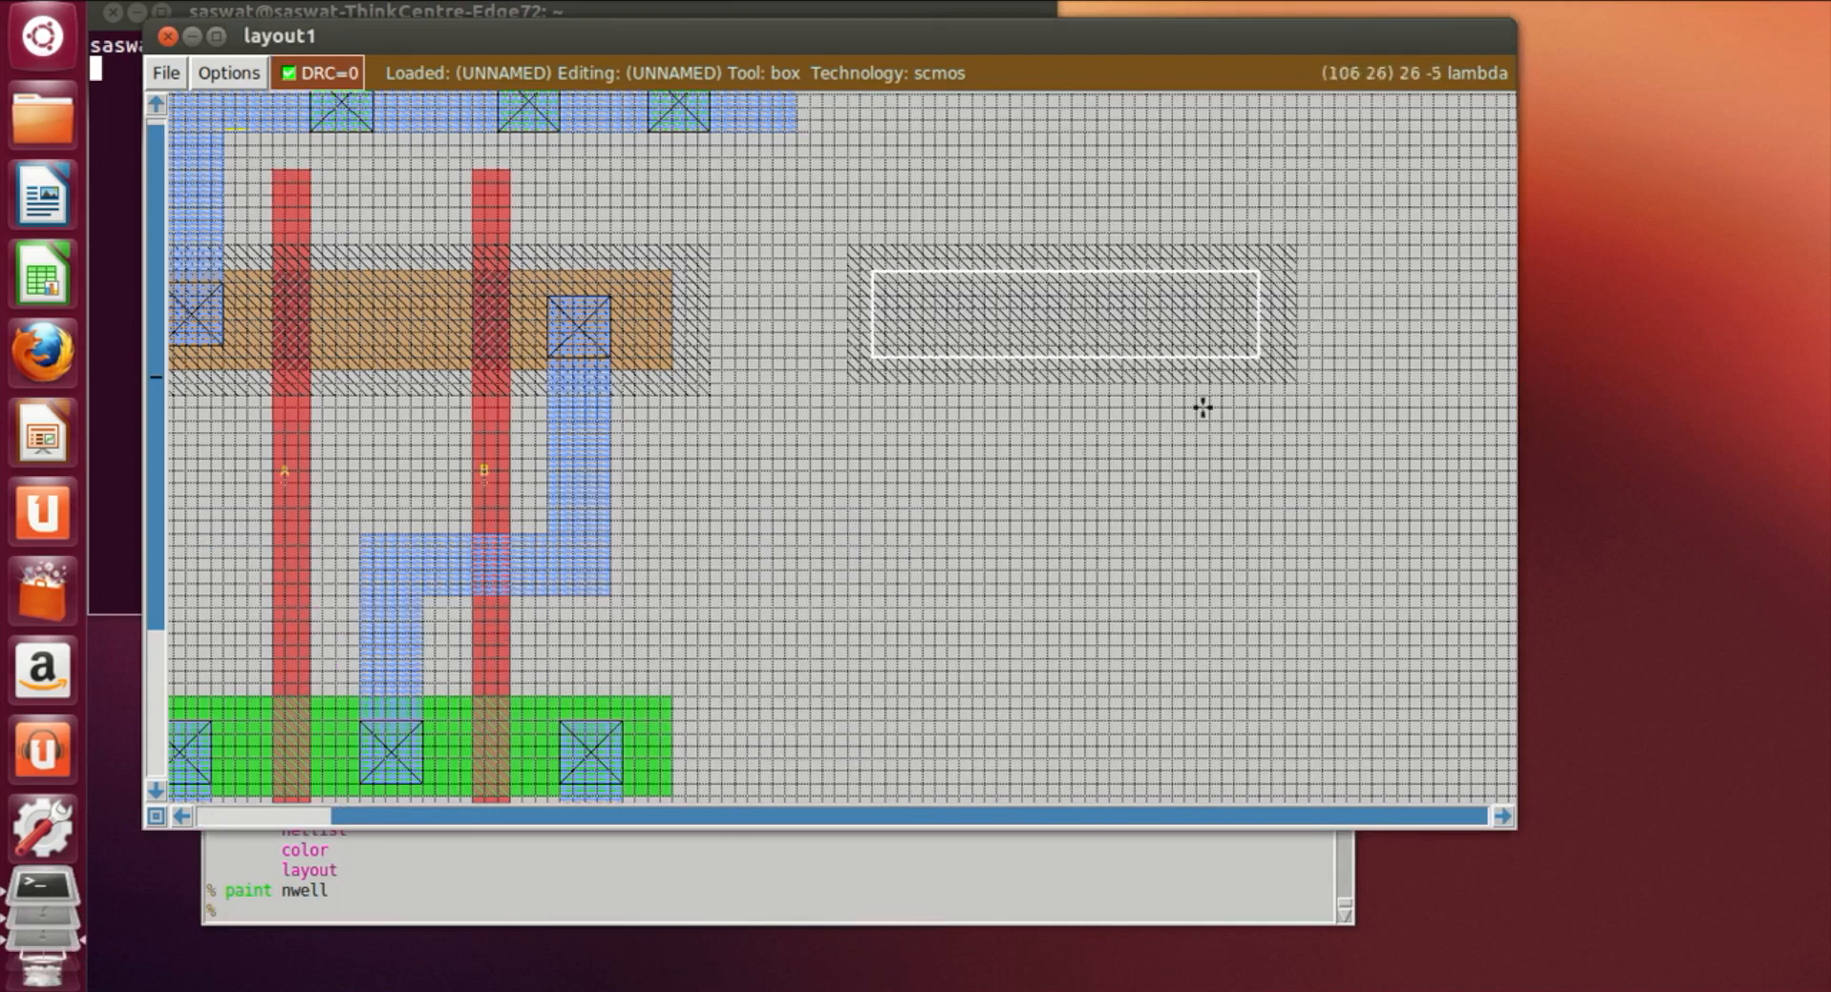
{"action": "right_click_drag", "start_coordinate": [1275, 337], "coordinate": [1269, 275]}
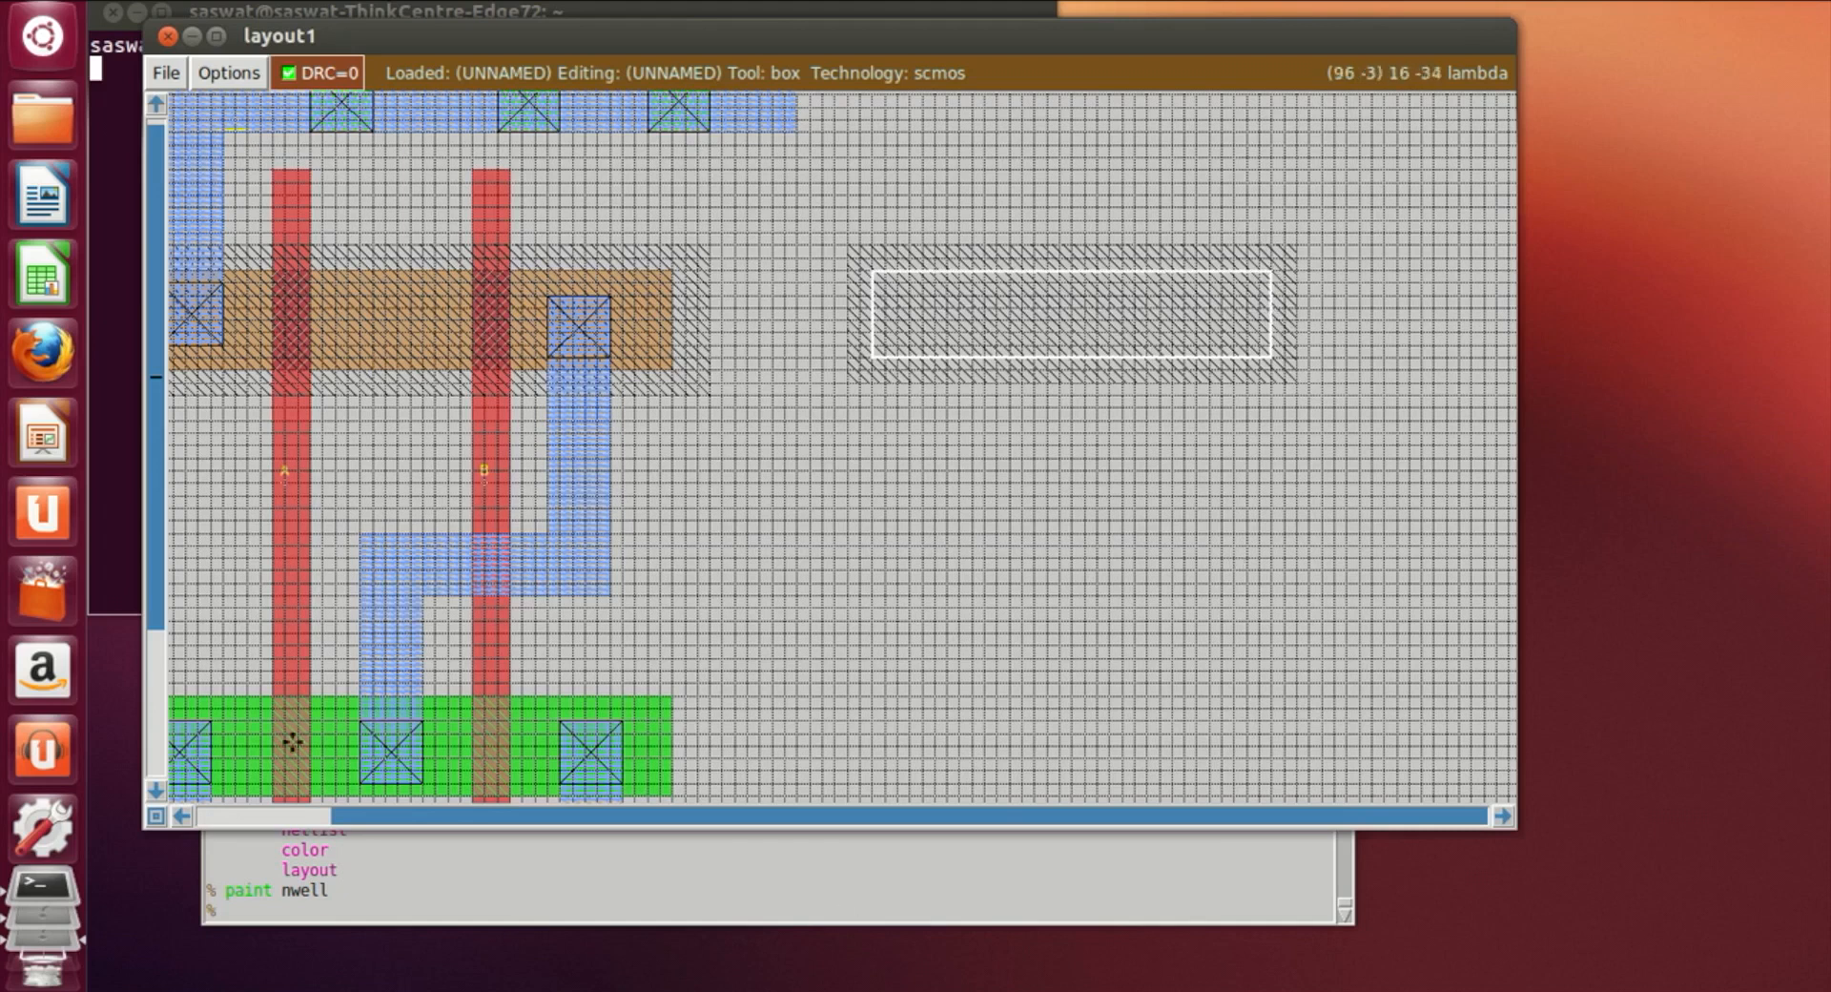
{"action": "left_click", "coordinate": [329, 914]}
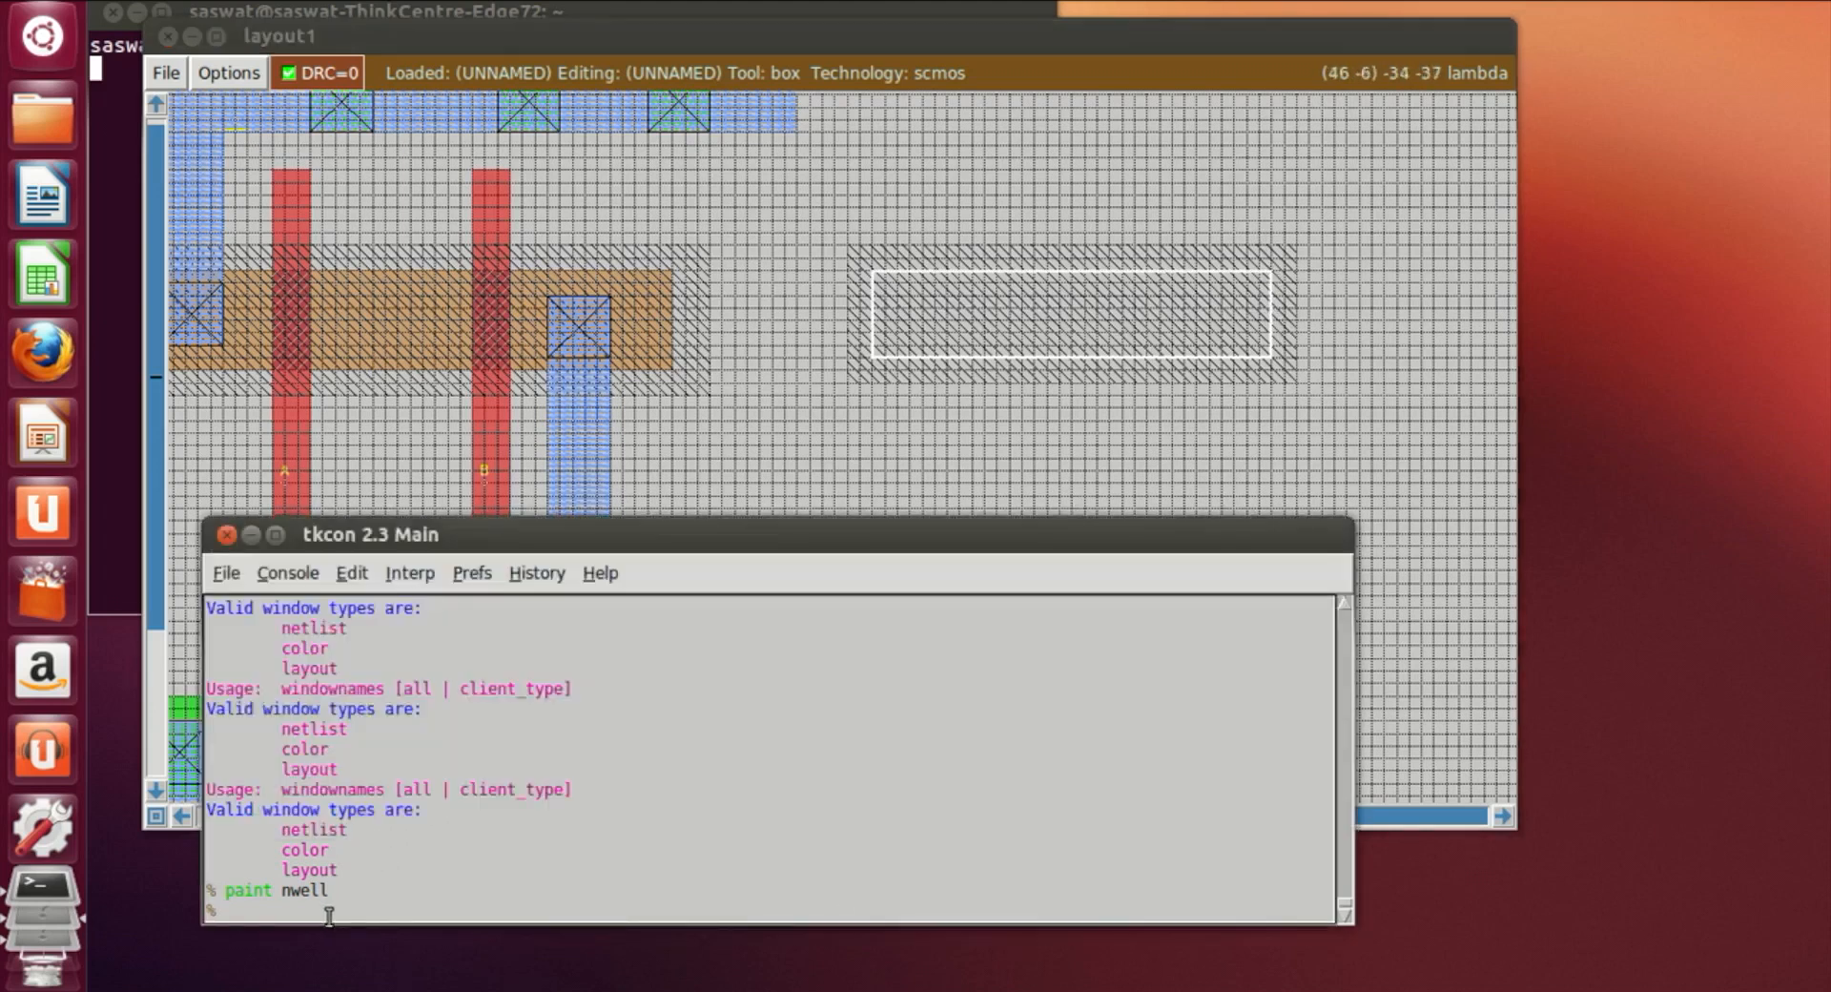
{"action": "type", "text": "paint pdiff"}
{"action": "key", "text": "Return"}
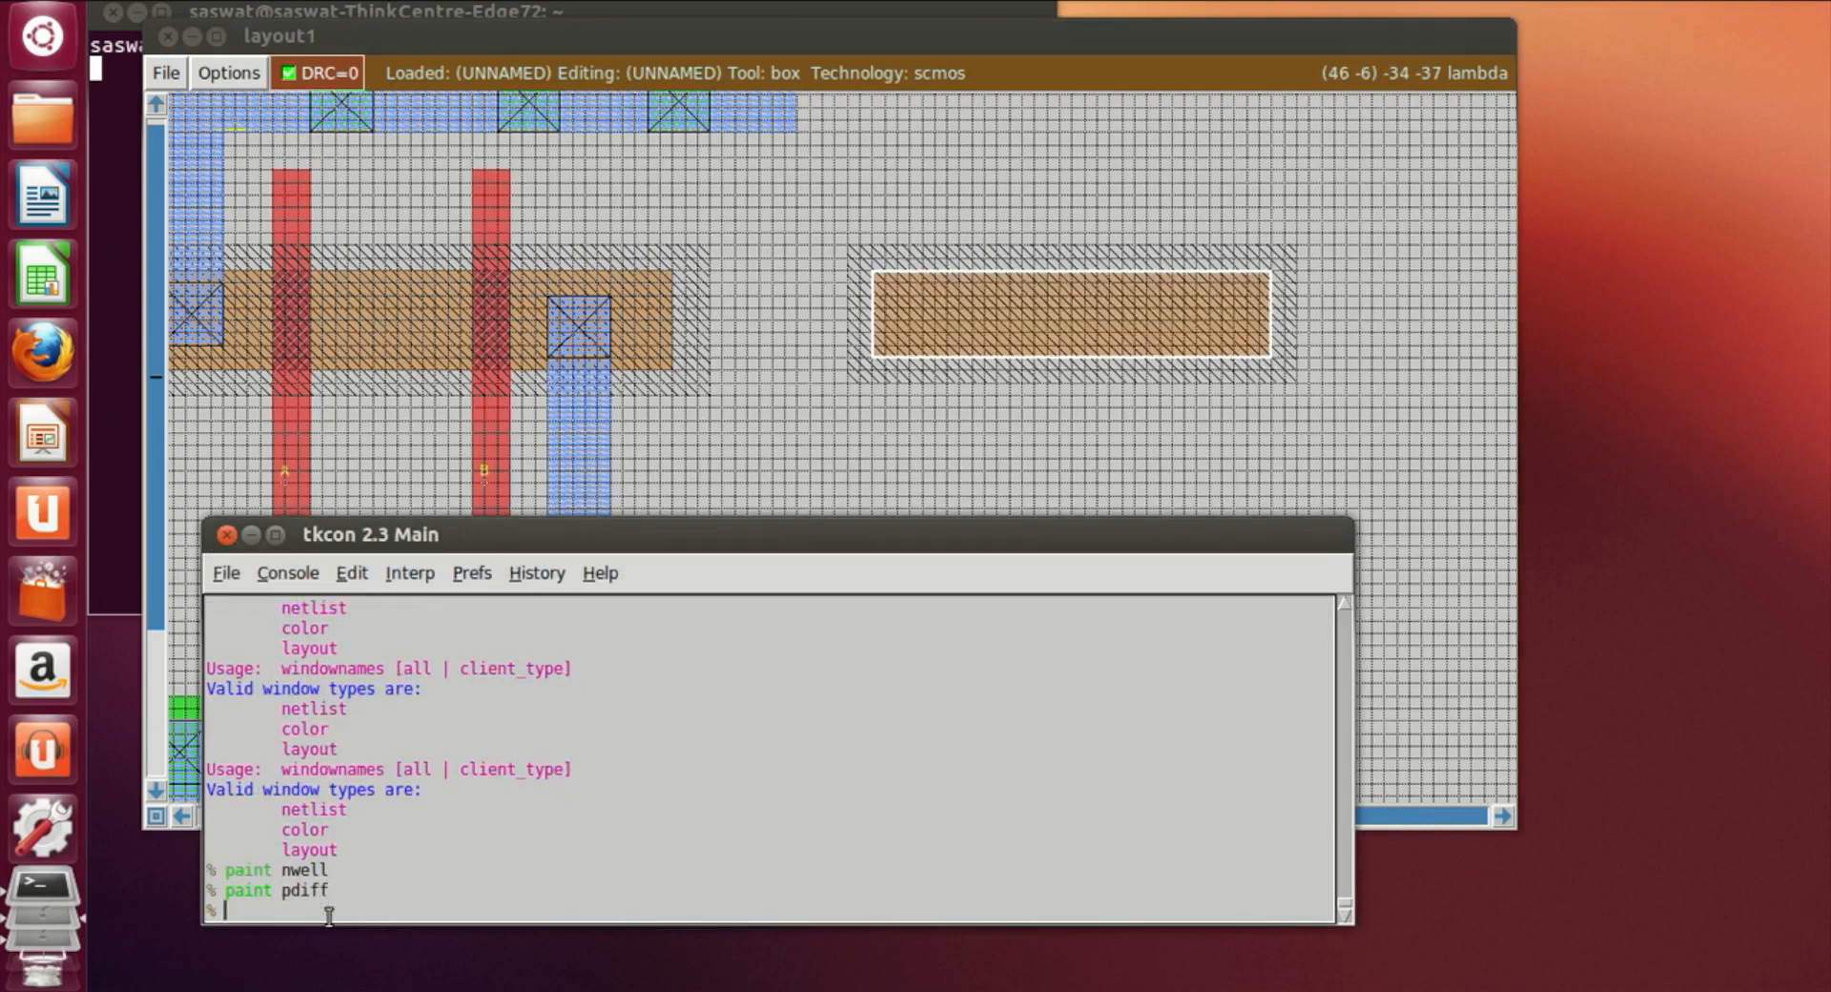
Place the same-sized box below the new p-diffusion, level with the first gate's n-diffusion, and paint it with ndiff
{"action": "left_click", "coordinate": [982, 445]}
{"action": "scroll", "coordinate": [930, 491], "scroll_direction": "down", "scroll_amount": 2}
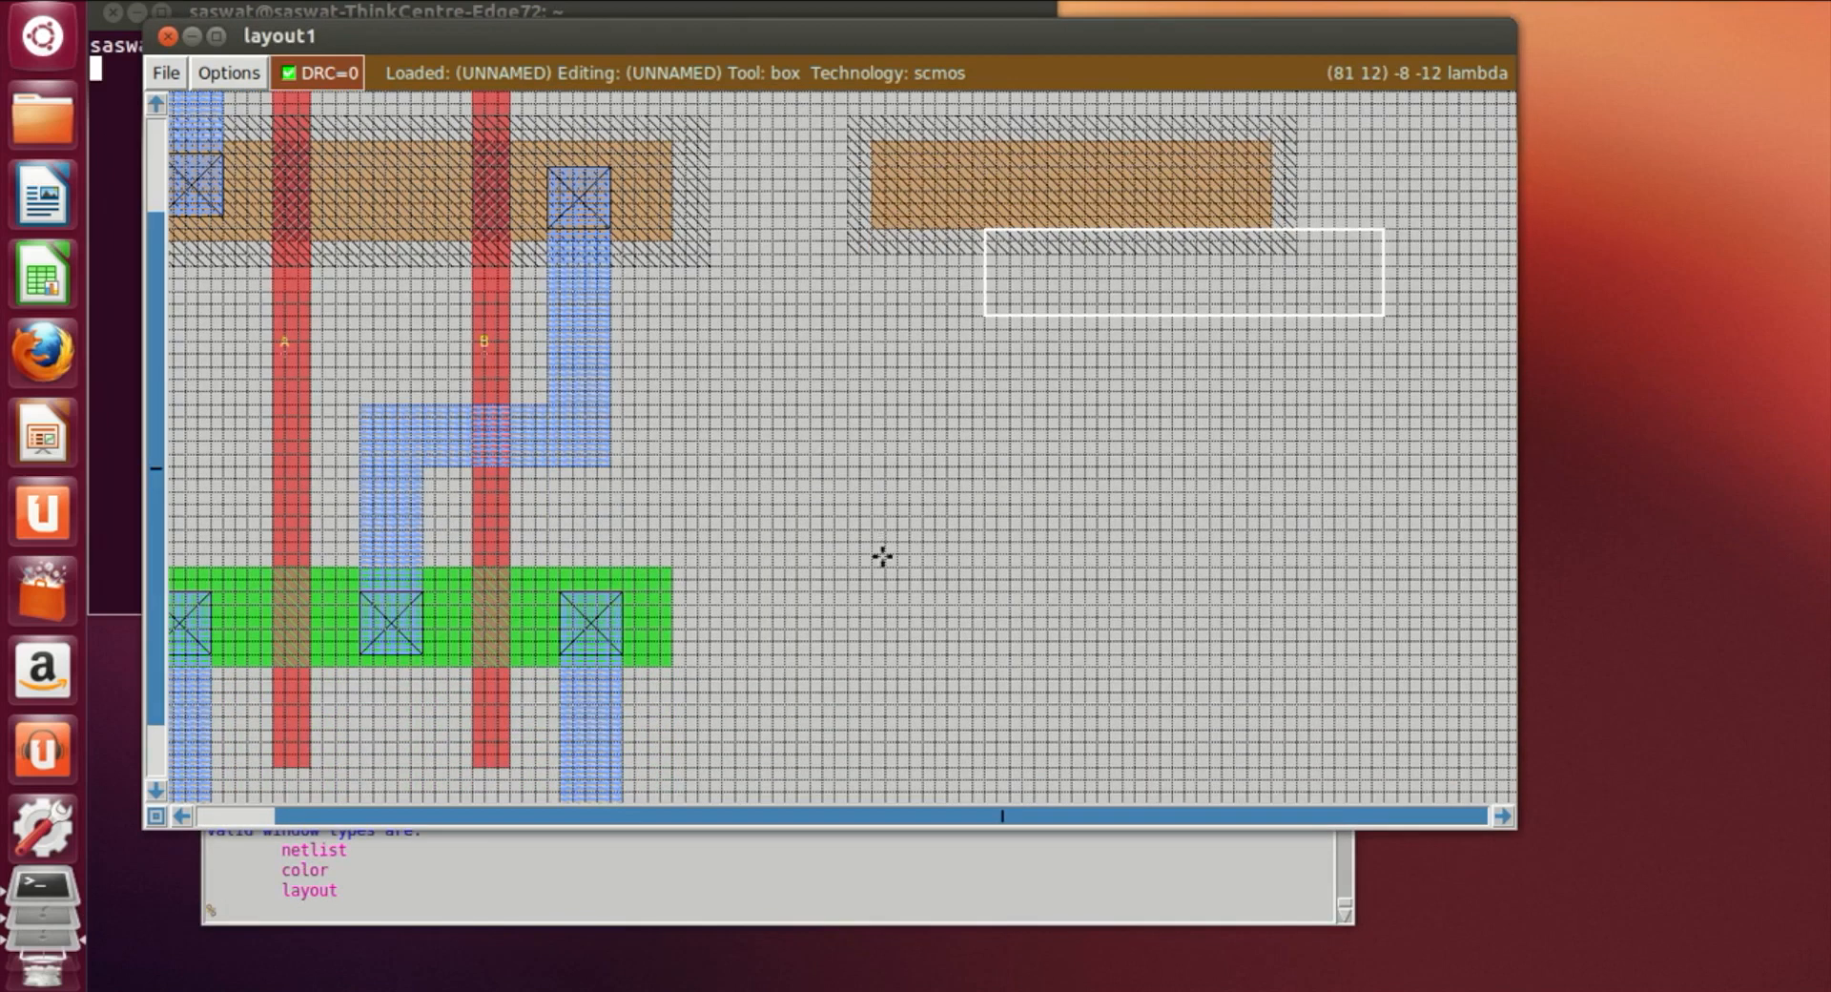
{"action": "left_click", "coordinate": [849, 645]}
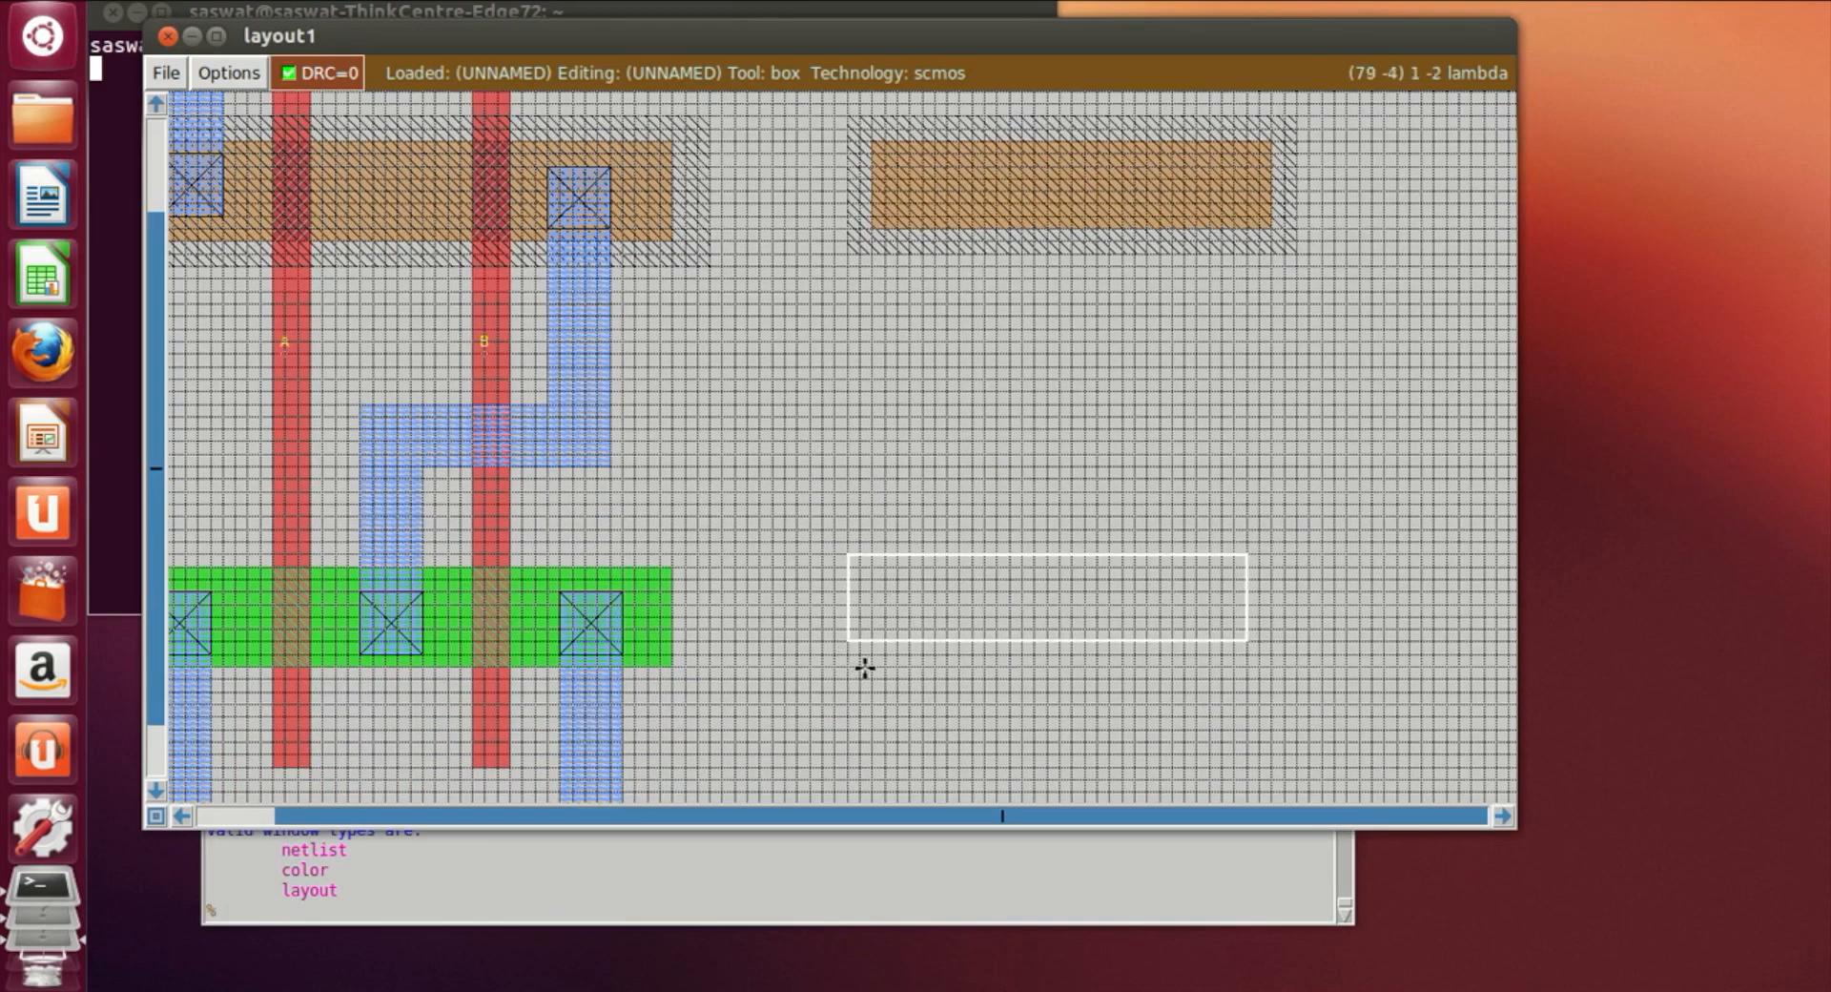
{"action": "left_click", "coordinate": [883, 630]}
{"action": "left_click", "coordinate": [885, 654]}
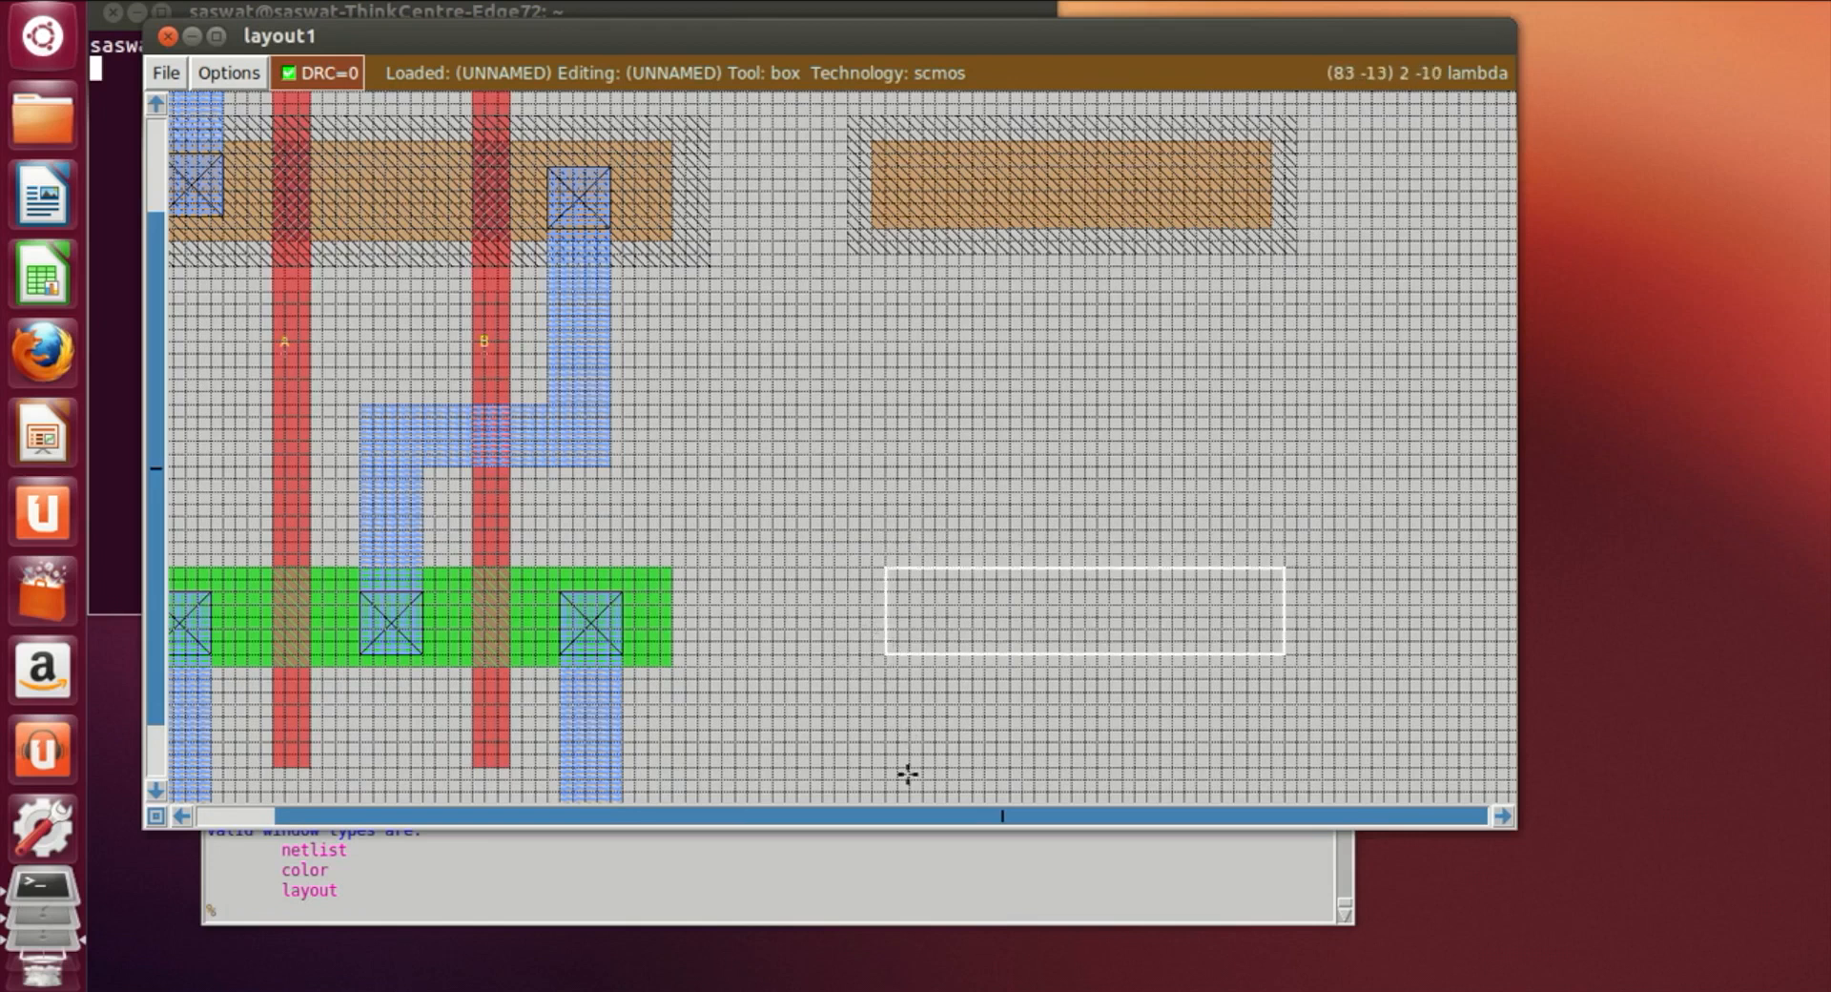
{"action": "left_click", "coordinate": [766, 914]}
{"action": "type", "text": "paint "}
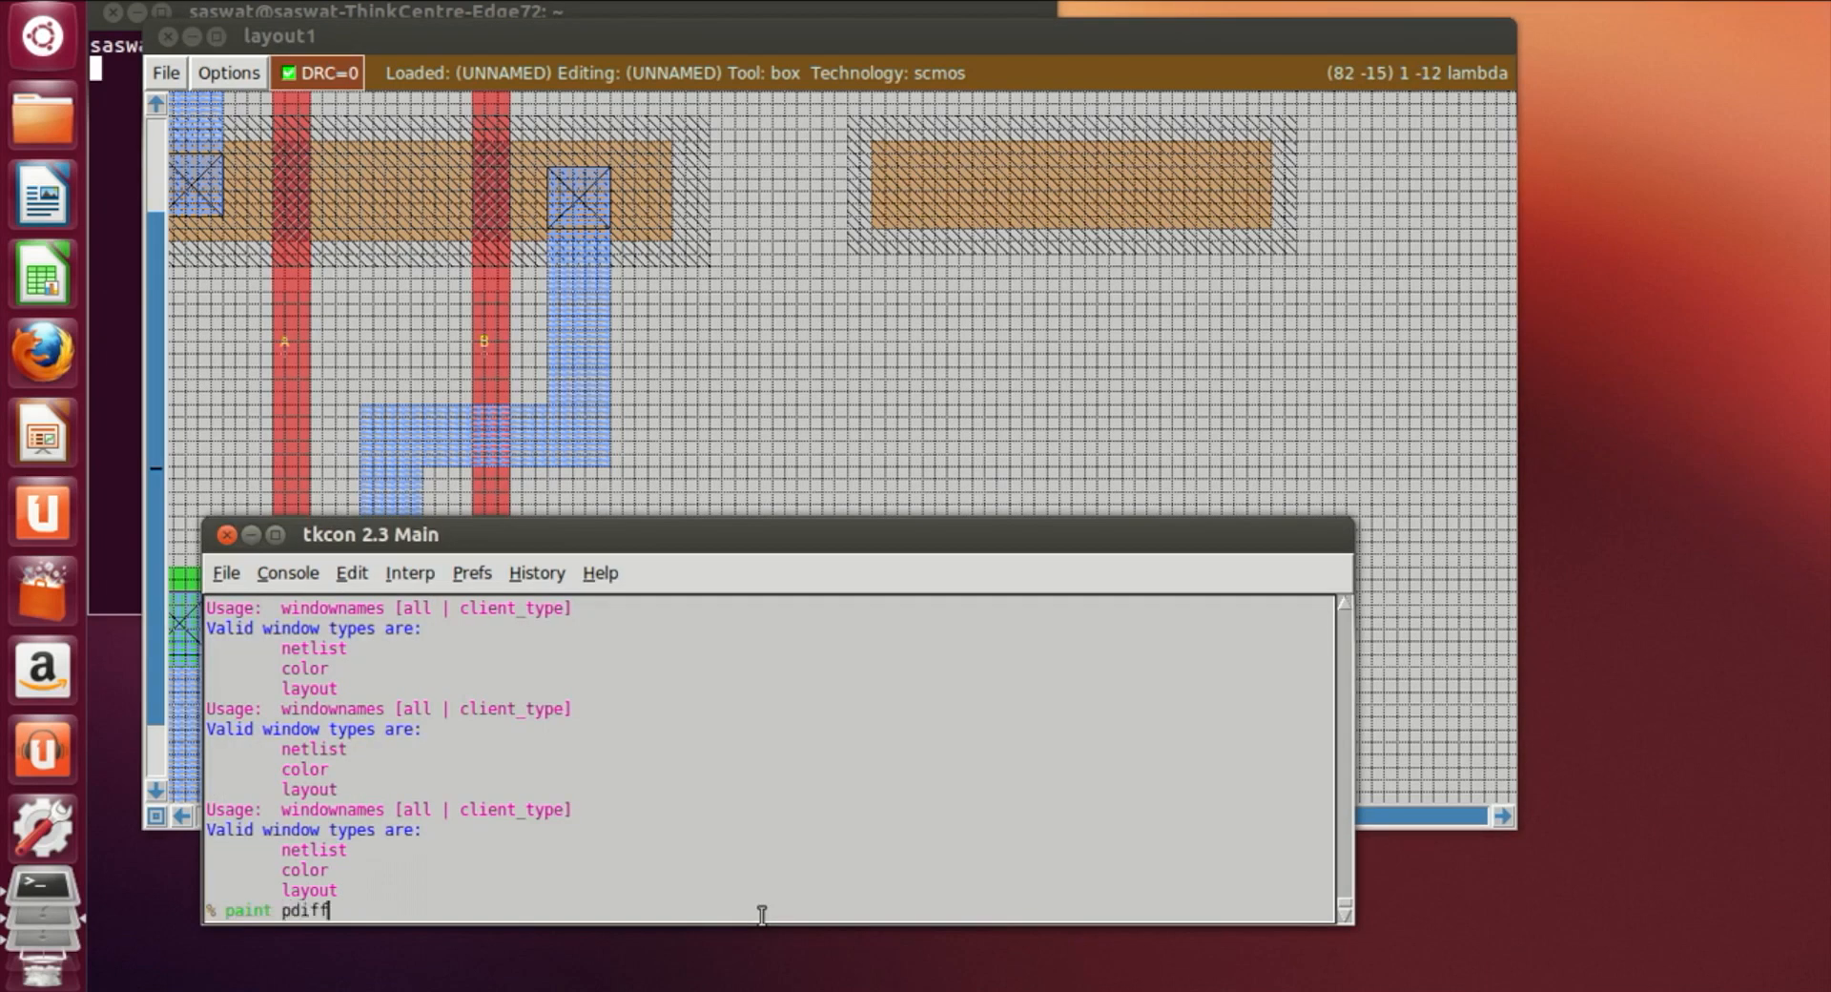
{"action": "type", "text": "ndiff"}
{"action": "key", "text": "Return"}
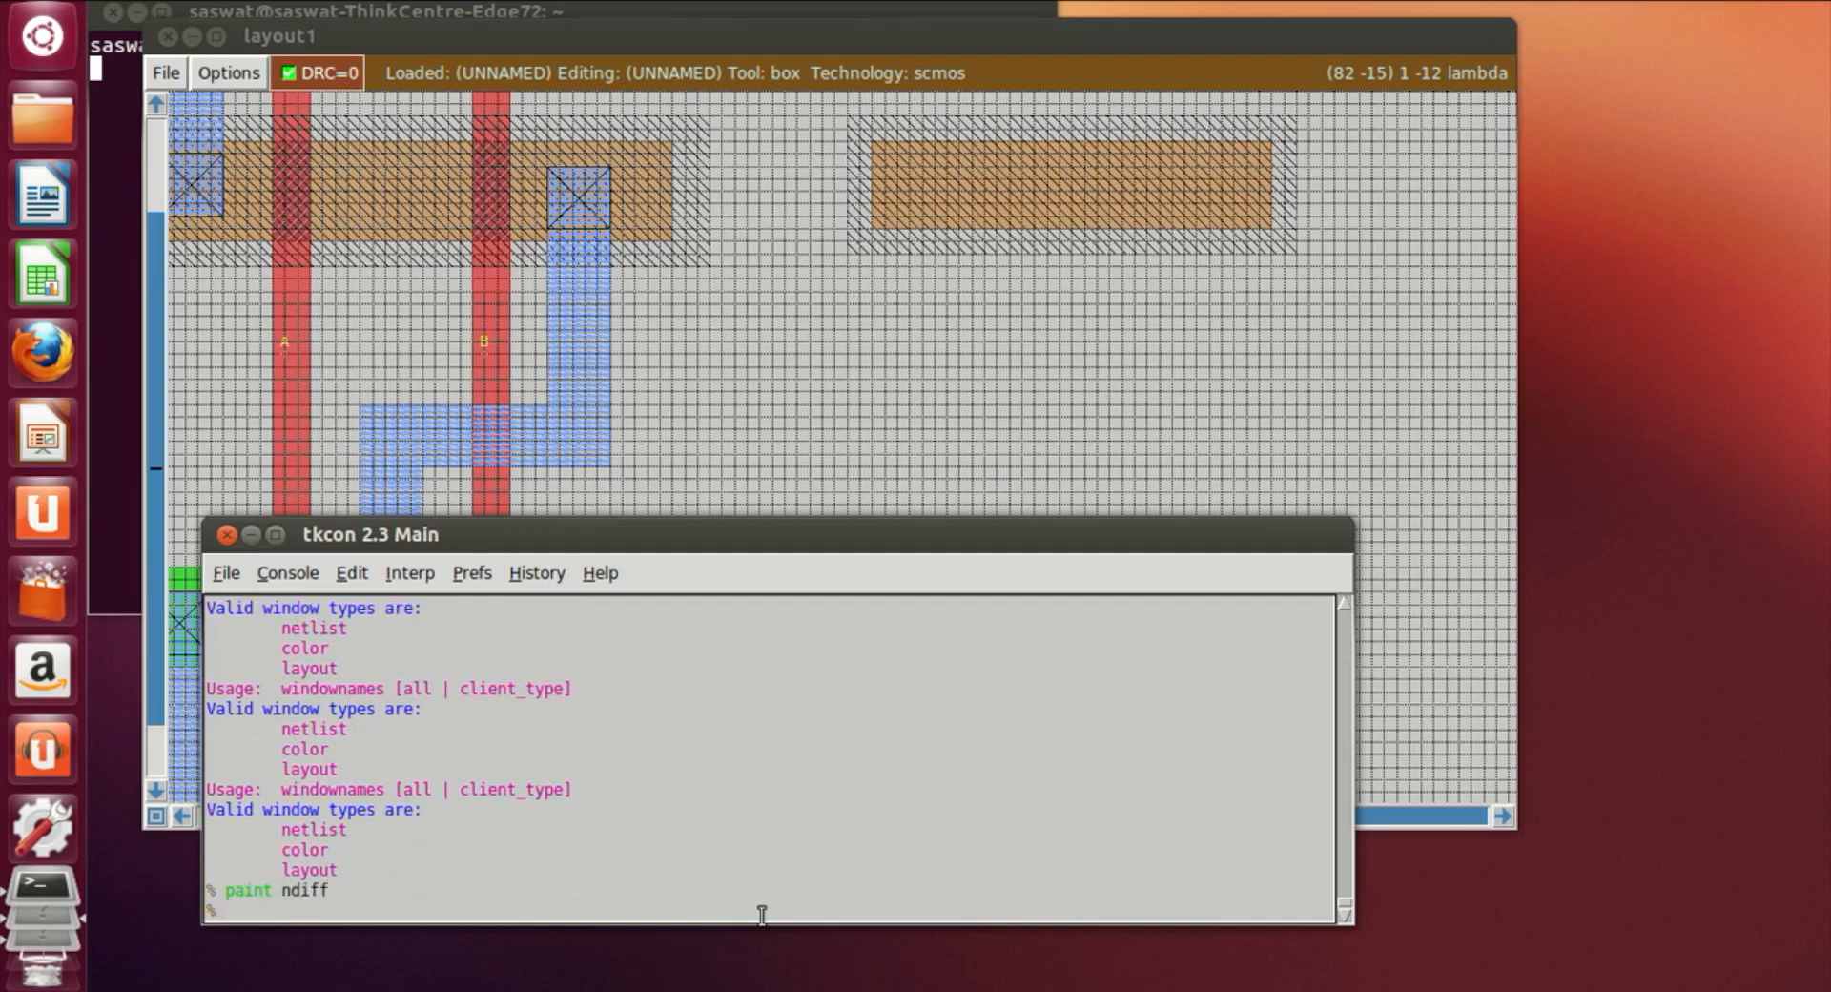
{"action": "left_click", "coordinate": [1436, 526]}
{"action": "scroll", "coordinate": [998, 585], "scroll_direction": "up", "scroll_amount": 2}
{"action": "scroll", "coordinate": [998, 585], "scroll_direction": "down", "scroll_amount": 2}
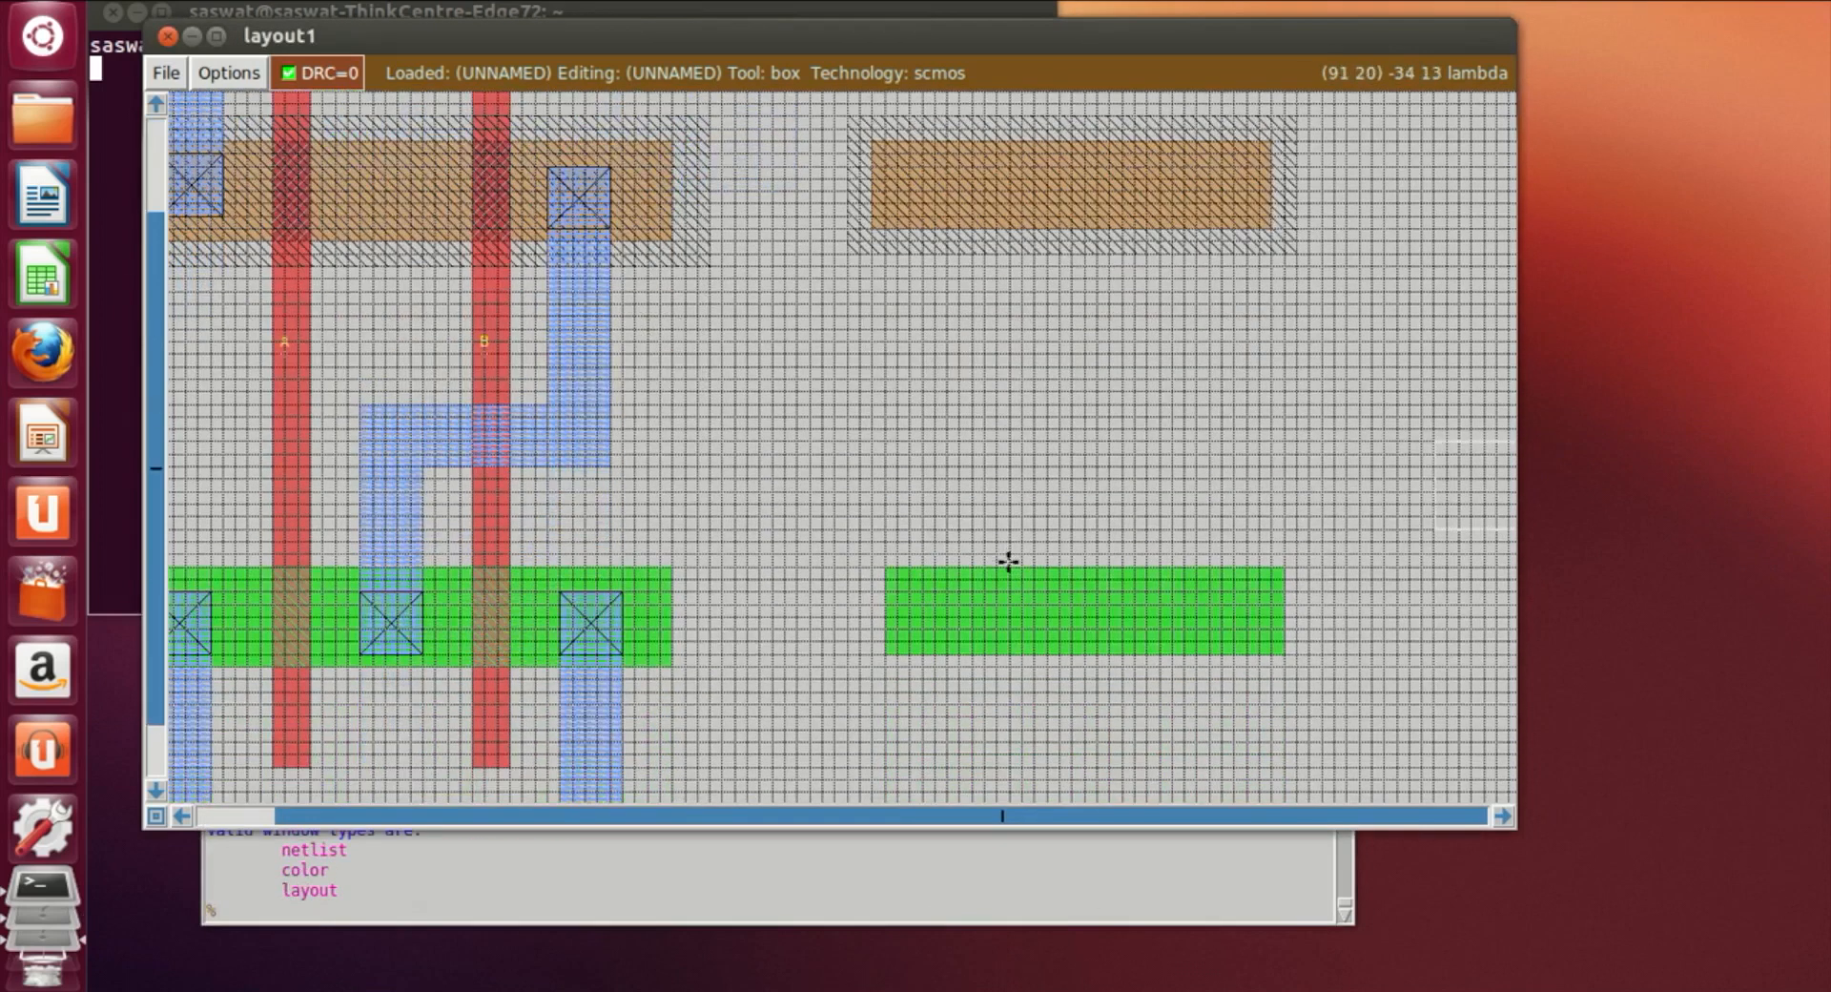
Size a vertical box about 3 by 61 lambda crossing the second stage's p-diffusion and n-diffusion near their middle
{"action": "scroll", "coordinate": [1007, 561], "scroll_direction": "up", "scroll_amount": 1}
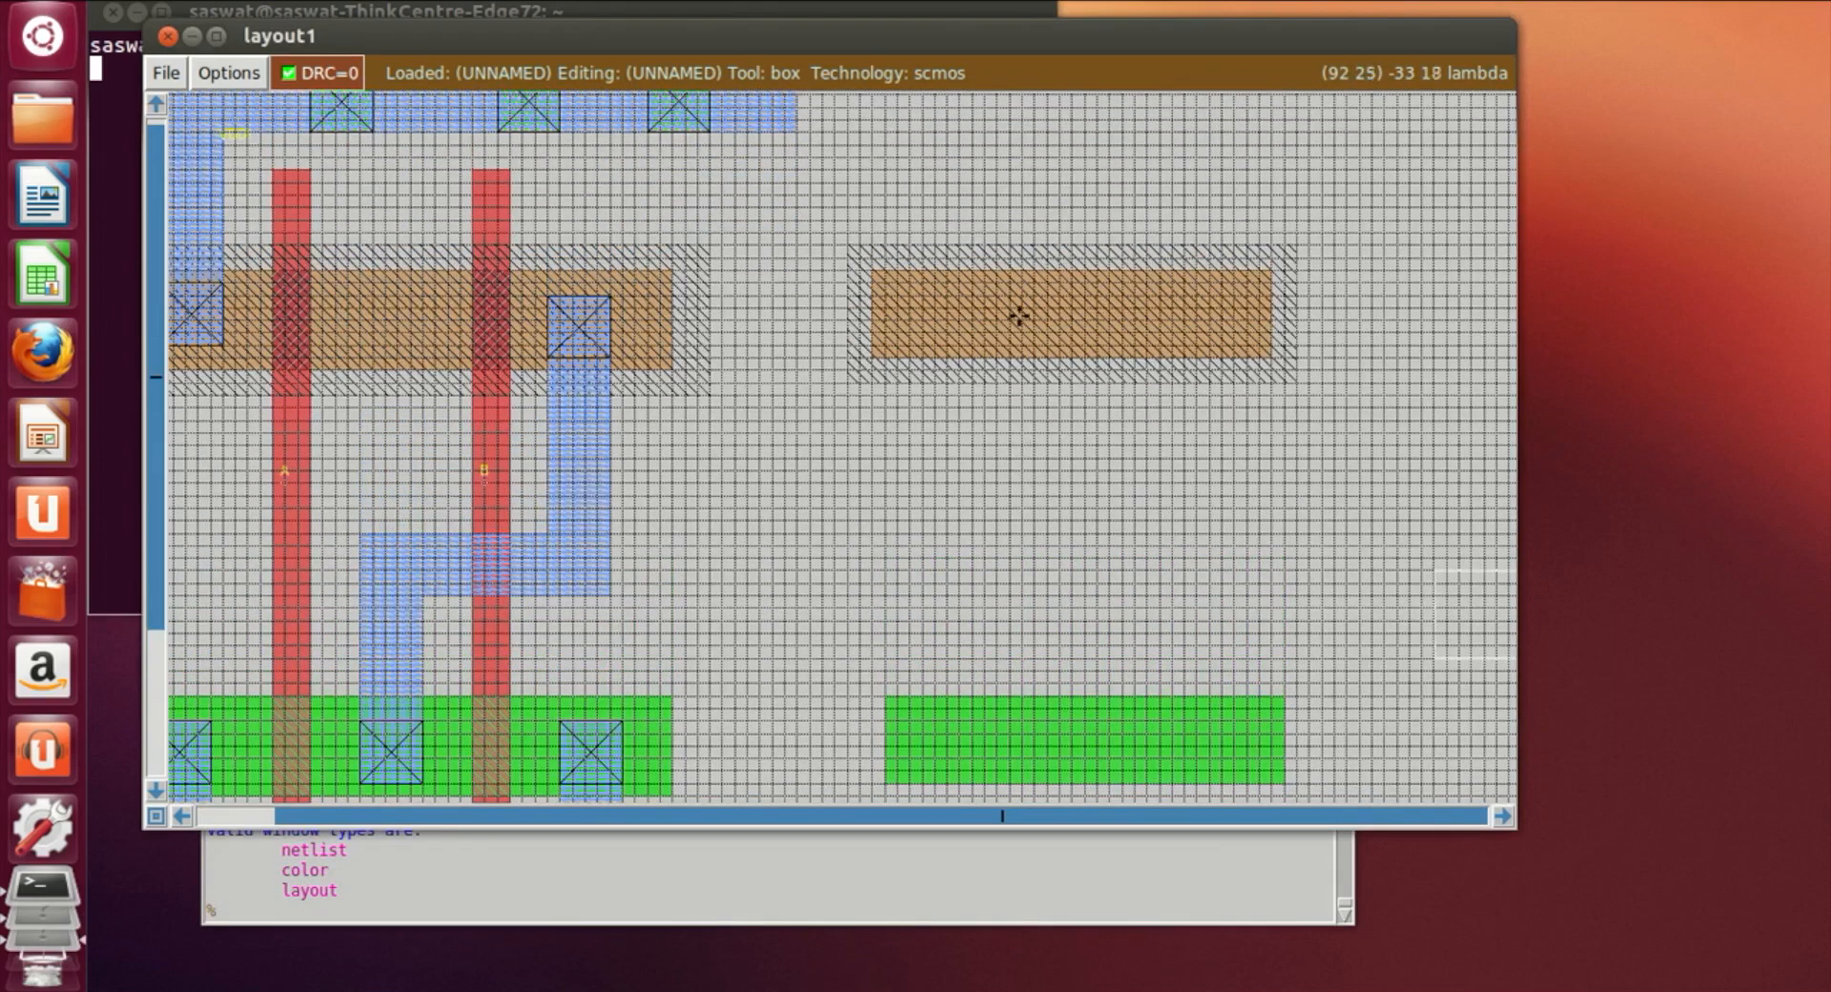
{"action": "left_click", "coordinate": [1048, 180]}
{"action": "scroll", "coordinate": [1050, 176], "scroll_direction": "down", "scroll_amount": 2}
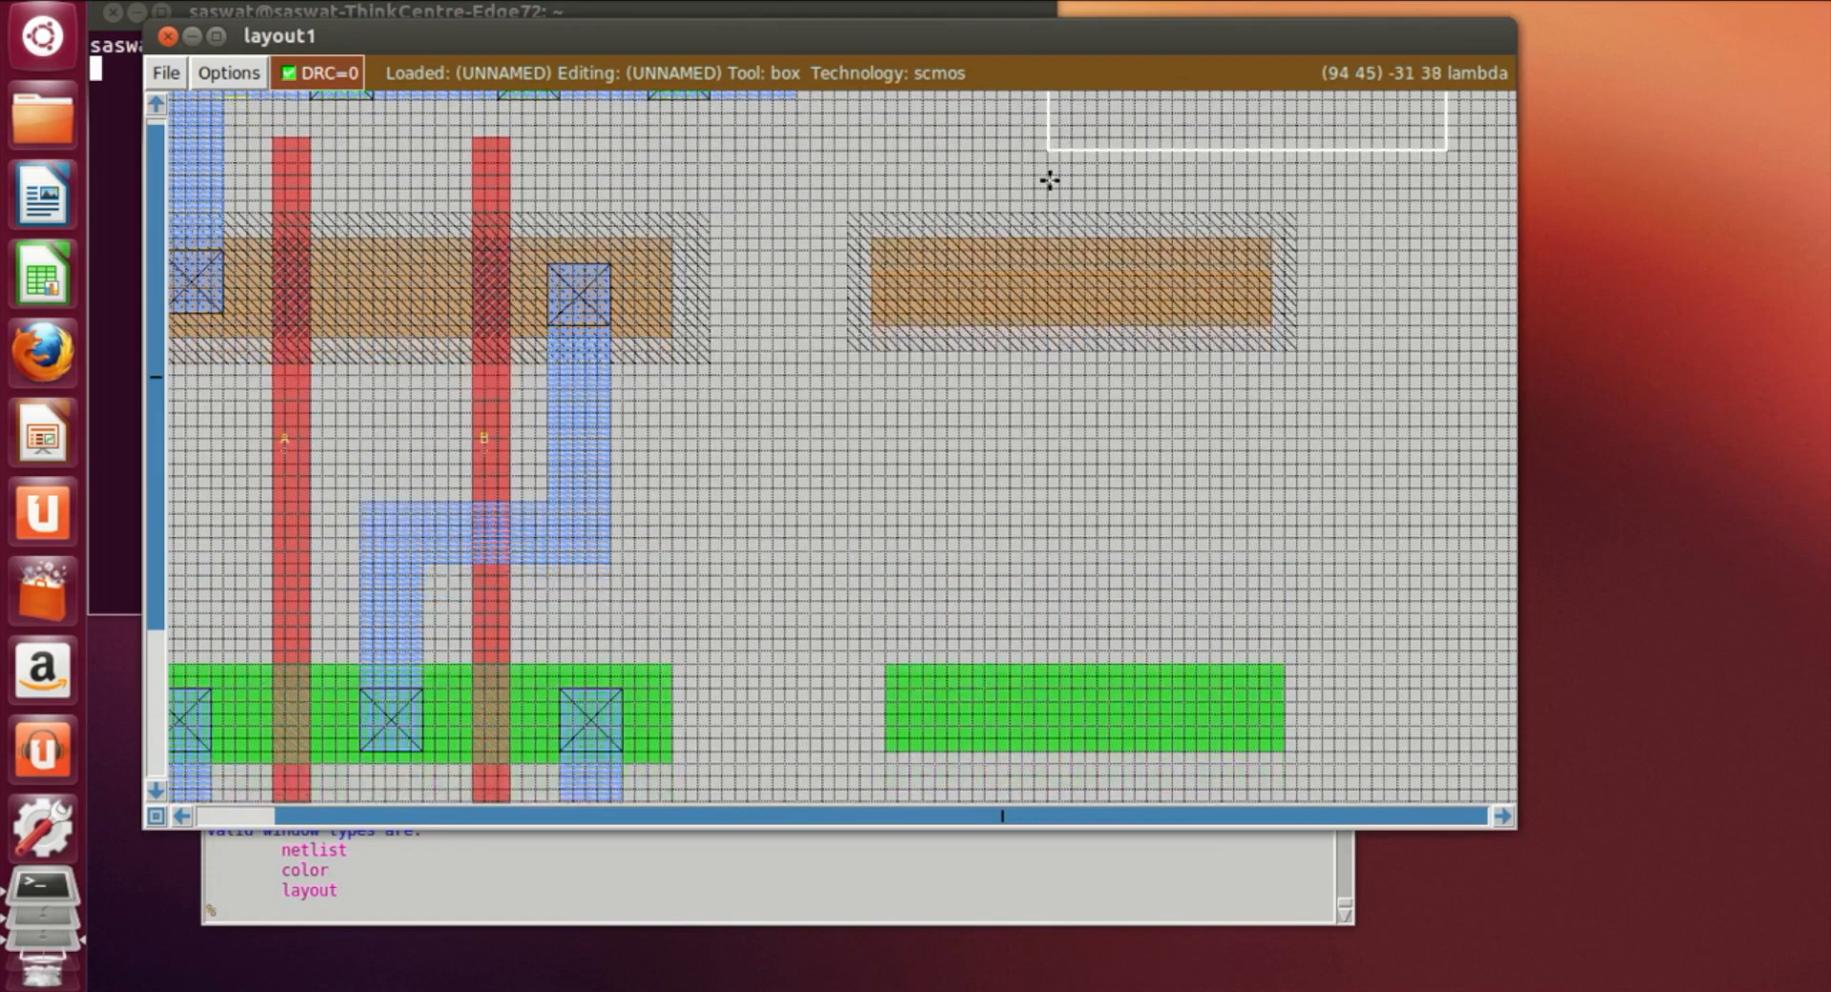
{"action": "right_click", "coordinate": [1089, 748]}
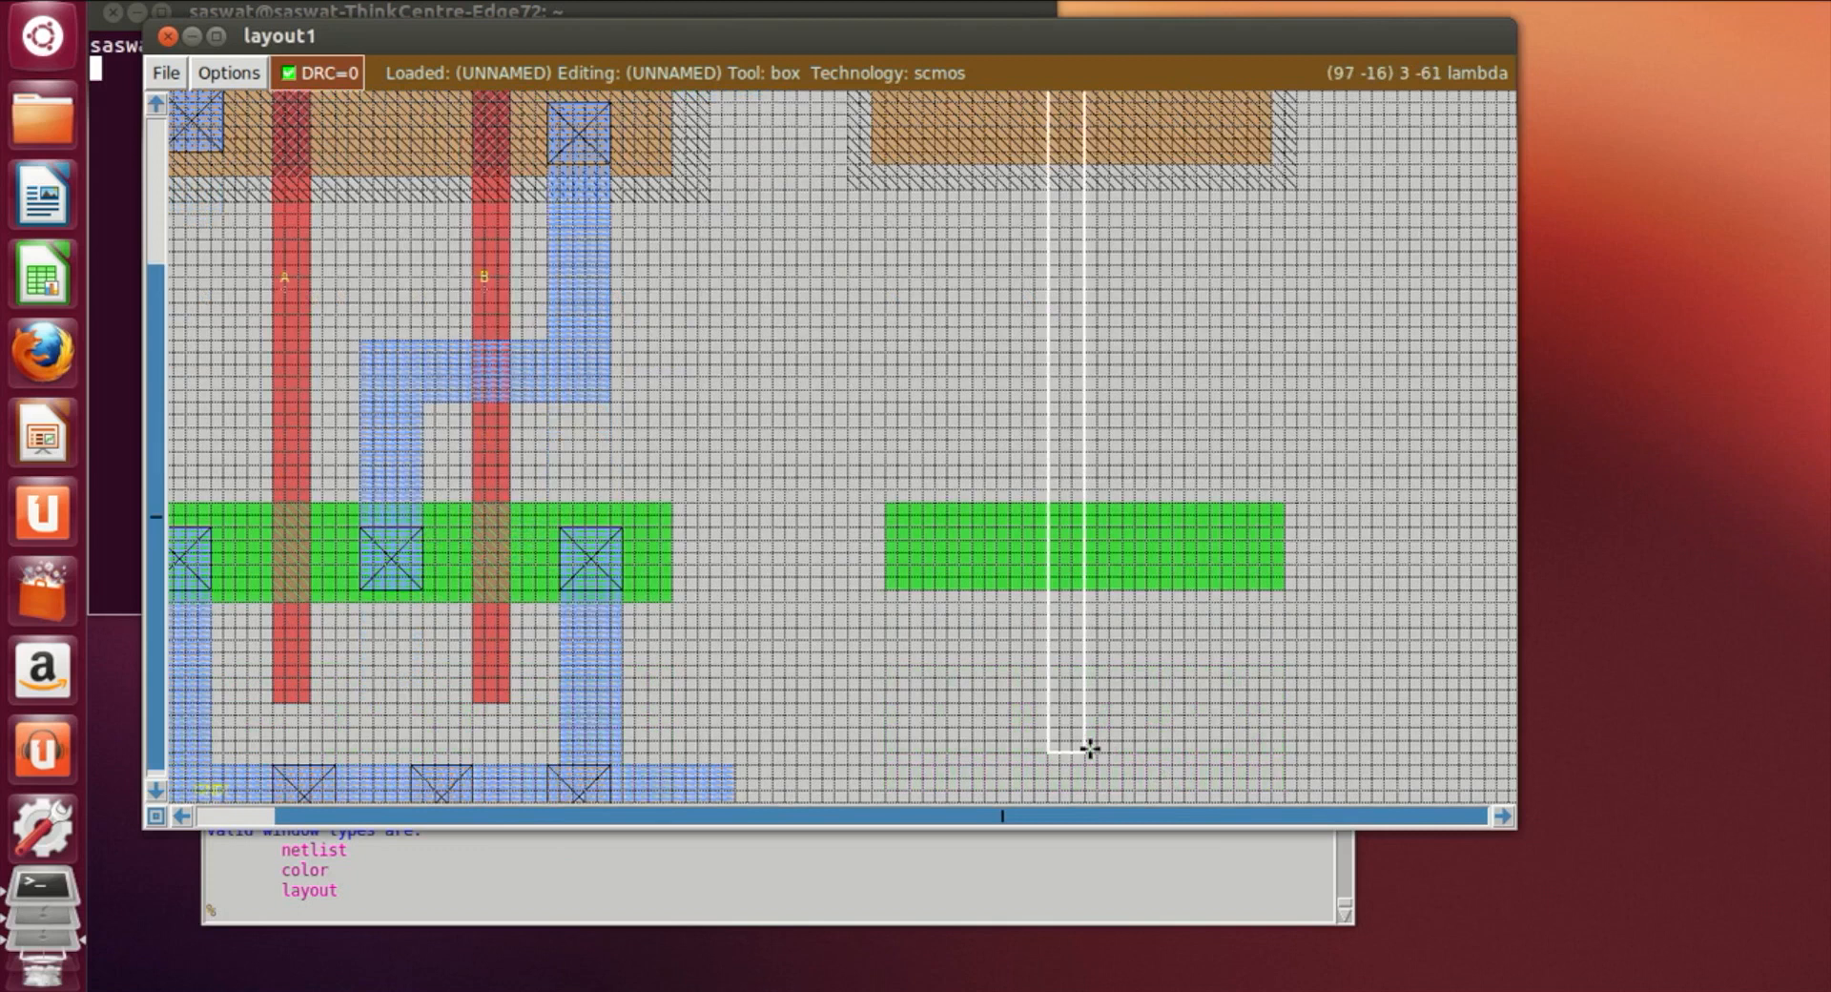
{"action": "scroll", "coordinate": [1089, 748], "scroll_direction": "up", "scroll_amount": 1}
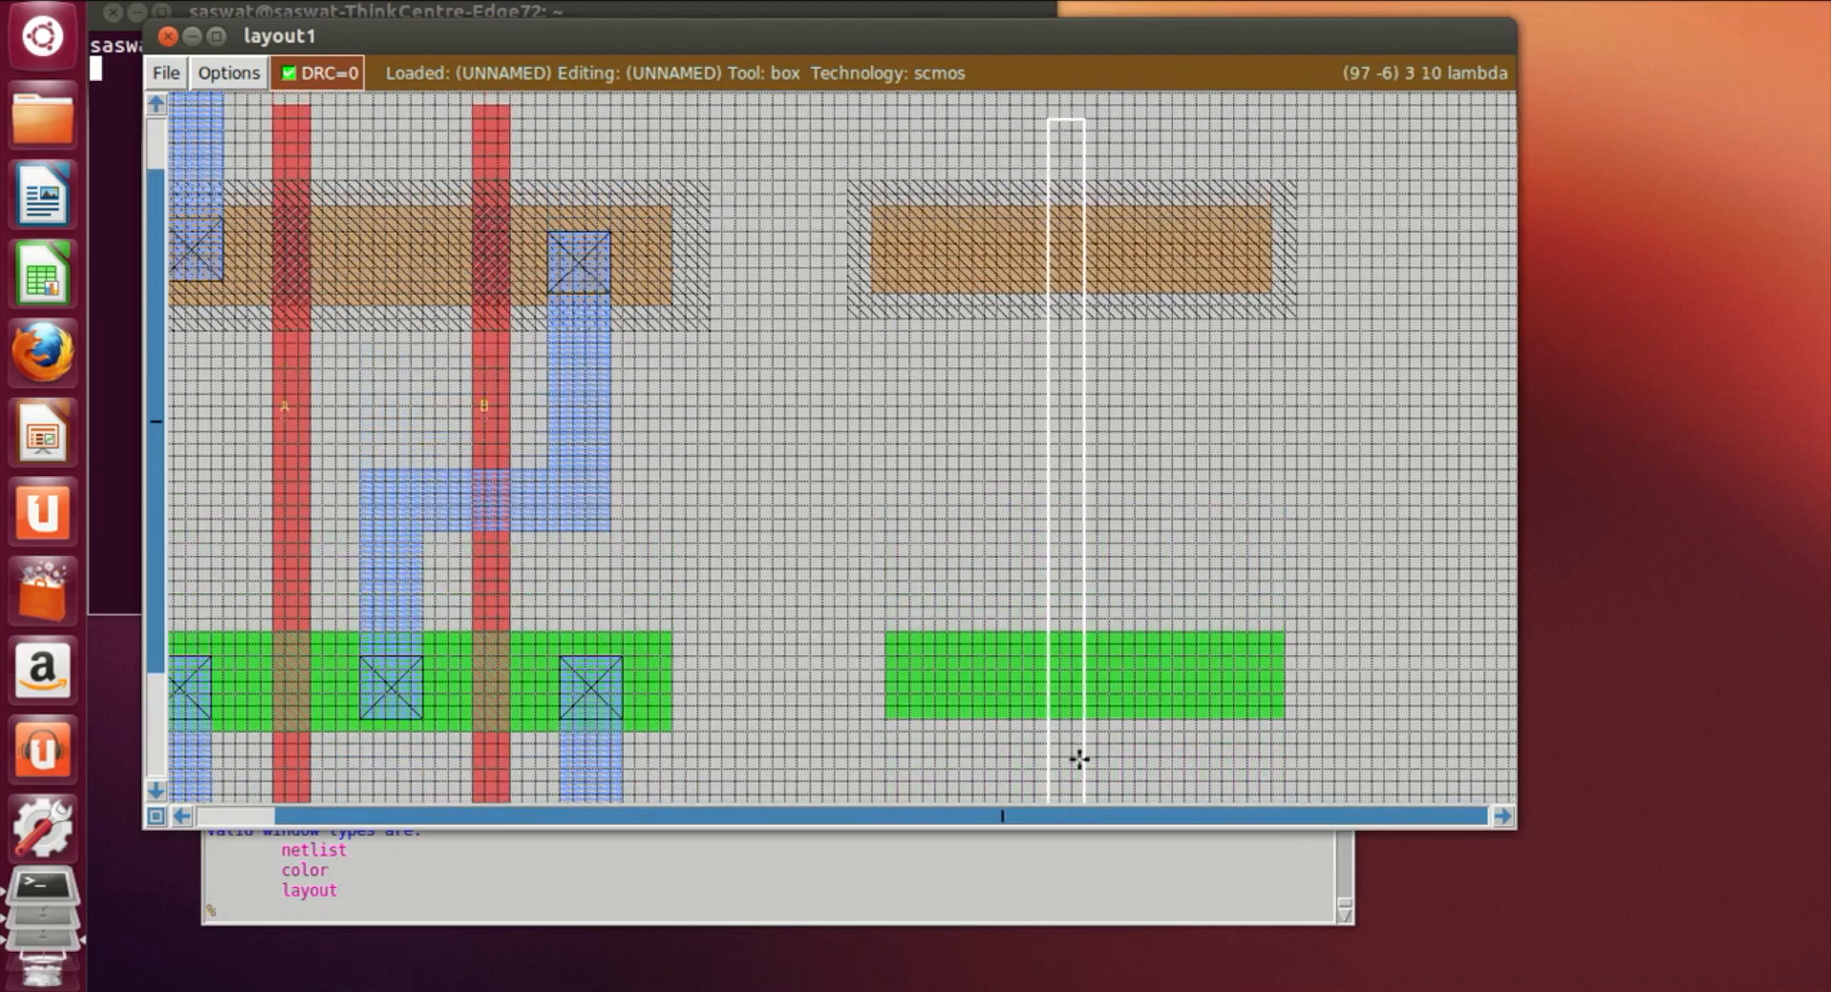
{"action": "scroll", "coordinate": [1062, 794], "scroll_direction": "down", "scroll_amount": 4}
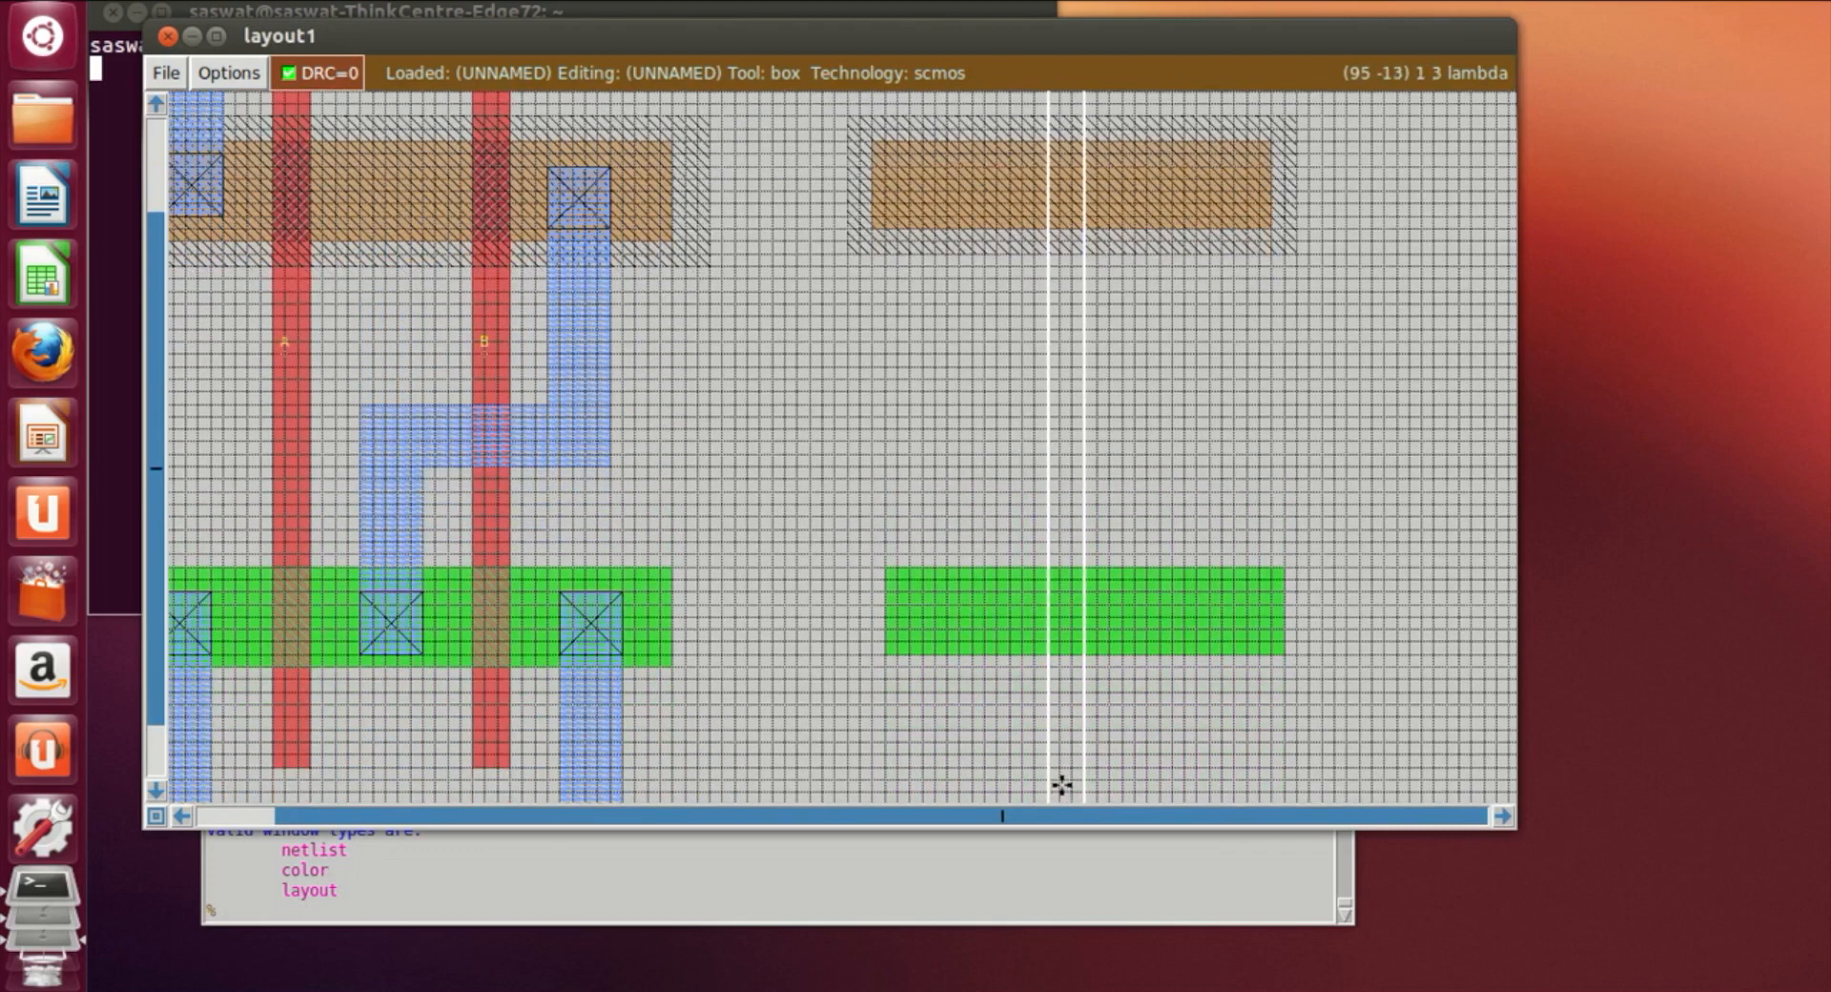
{"action": "scroll", "coordinate": [1062, 758], "scroll_direction": "up", "scroll_amount": 4}
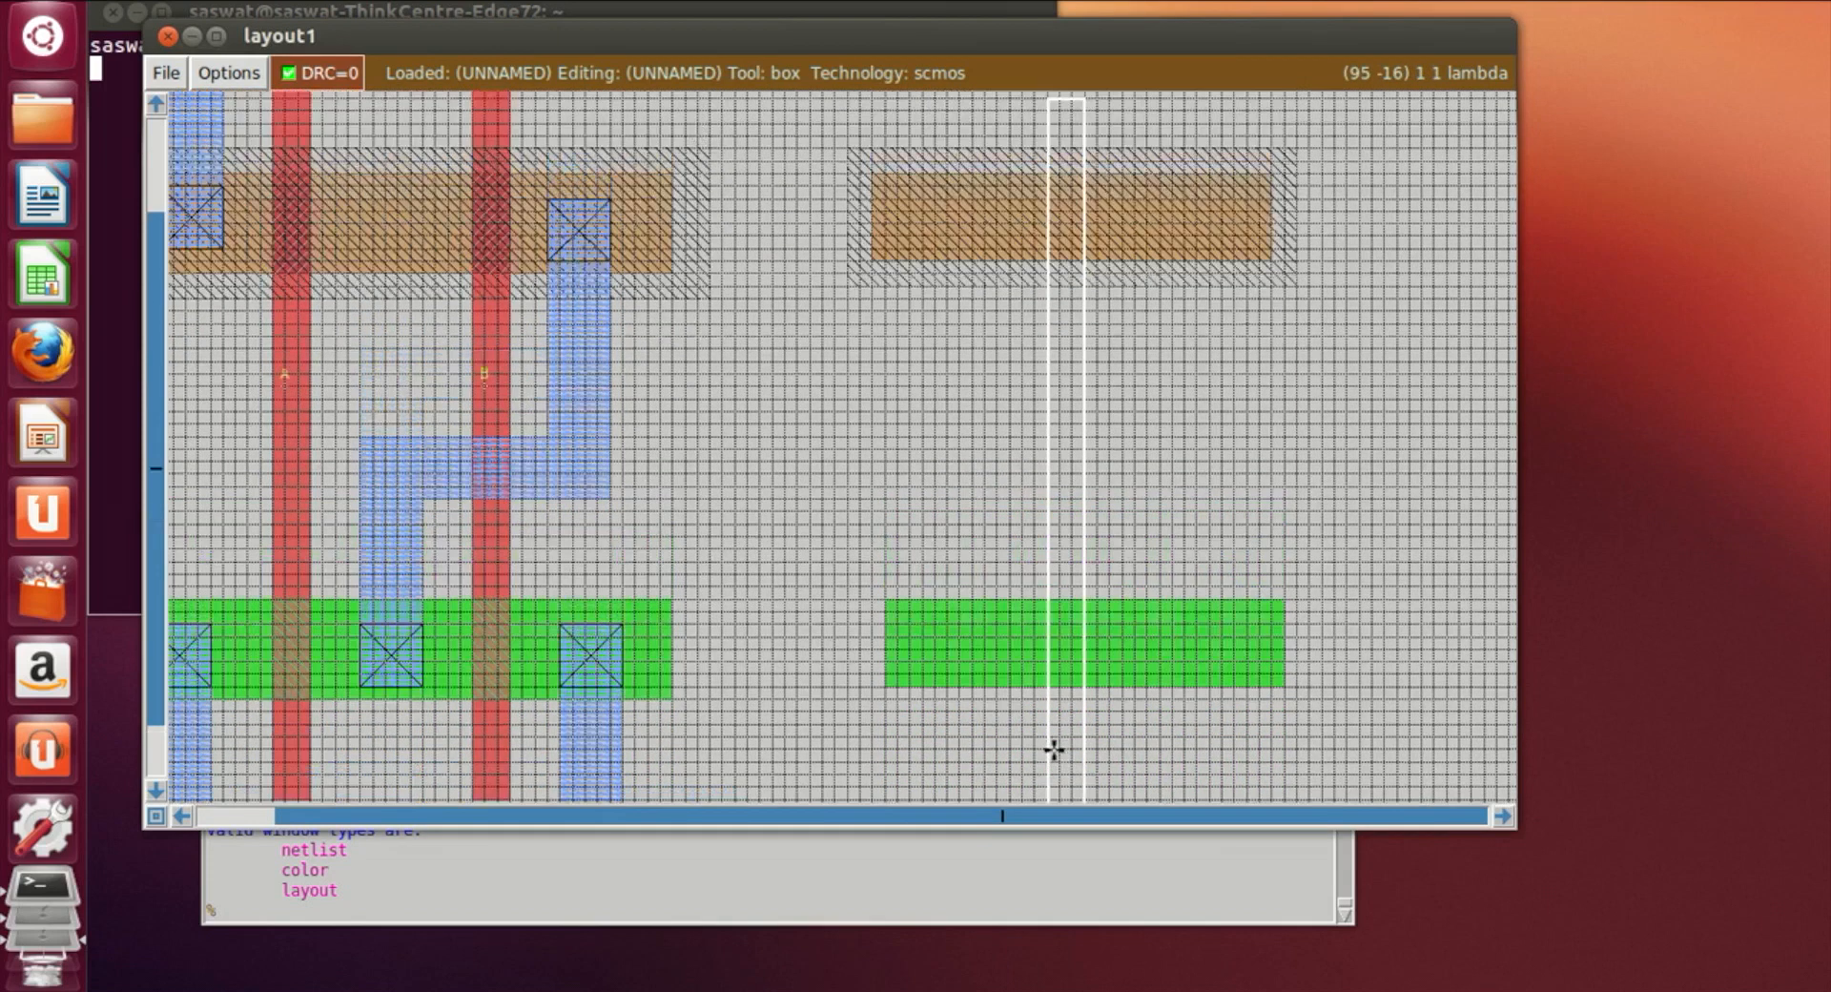
Shift the tall box about one lambda to the right across both diffusions and paint it with poly
{"action": "left_click", "coordinate": [1061, 743]}
{"action": "scroll", "coordinate": [1059, 749], "scroll_direction": "down", "scroll_amount": 1}
{"action": "left_click", "coordinate": [1059, 745]}
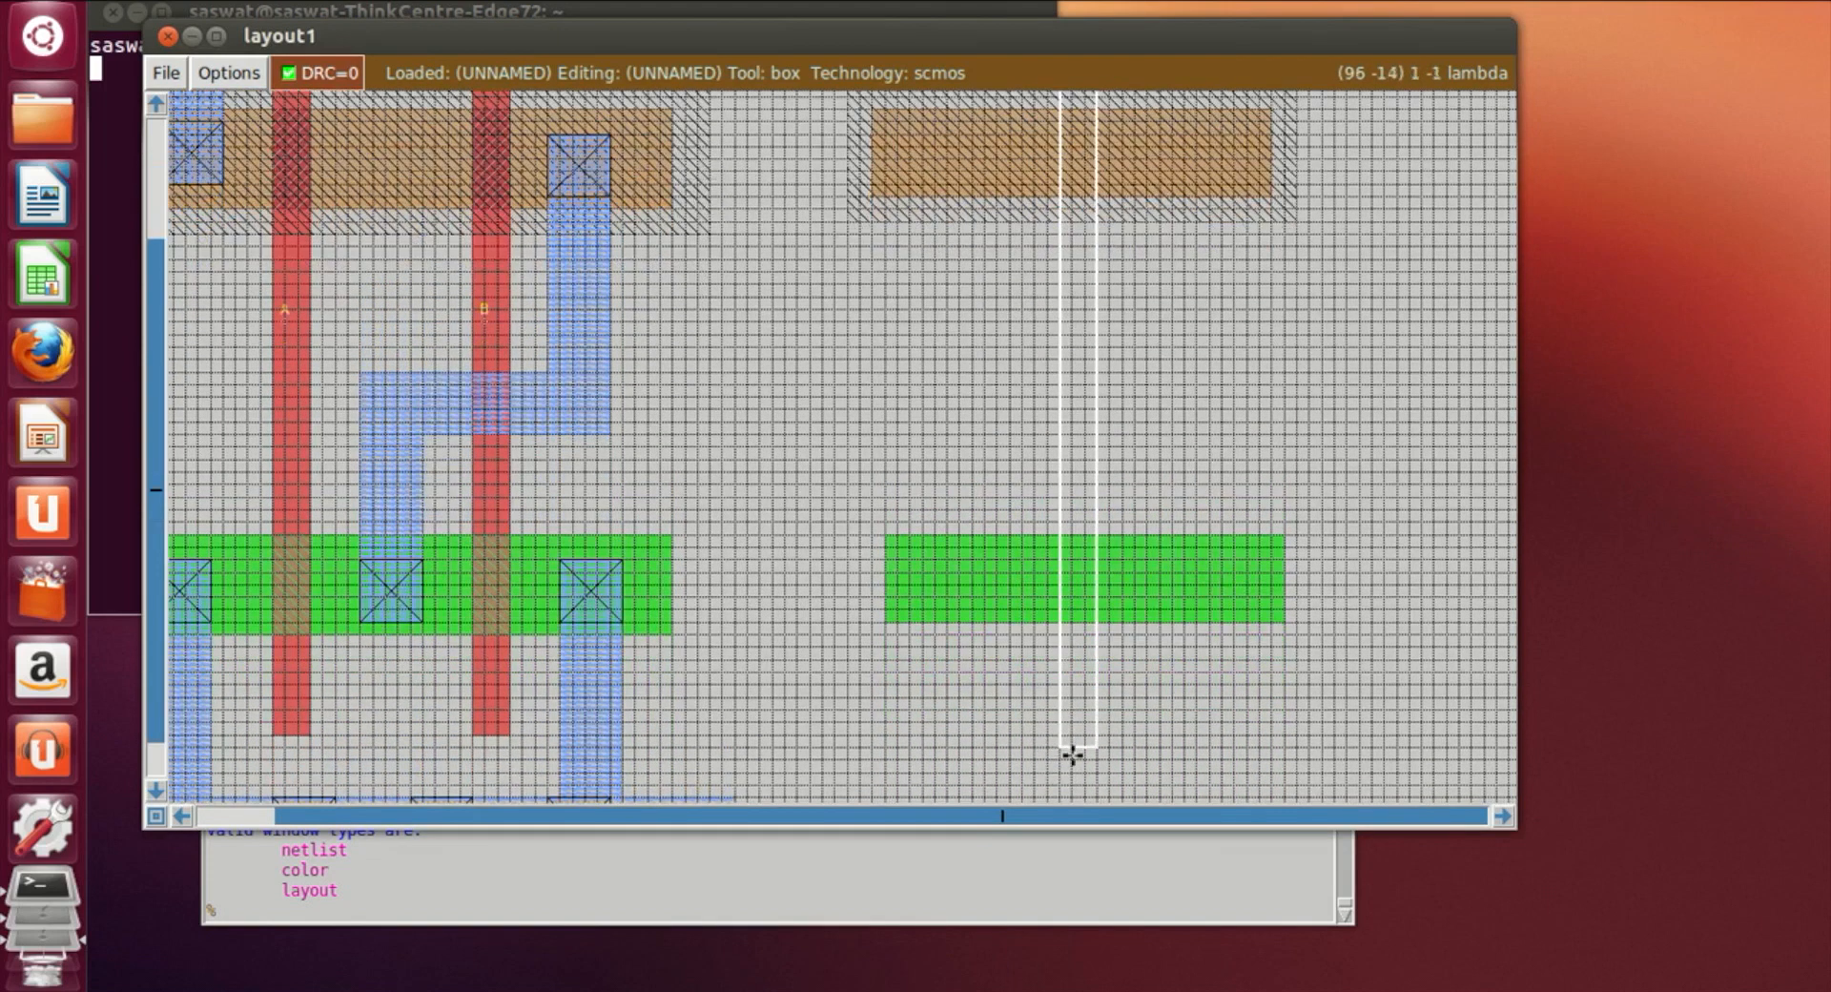
{"action": "scroll", "coordinate": [1068, 767], "scroll_direction": "up", "scroll_amount": 3}
{"action": "scroll", "coordinate": [1072, 770], "scroll_direction": "down", "scroll_amount": 2}
{"action": "scroll", "coordinate": [1074, 771], "scroll_direction": "down", "scroll_amount": 2}
{"action": "left_click", "coordinate": [729, 911]}
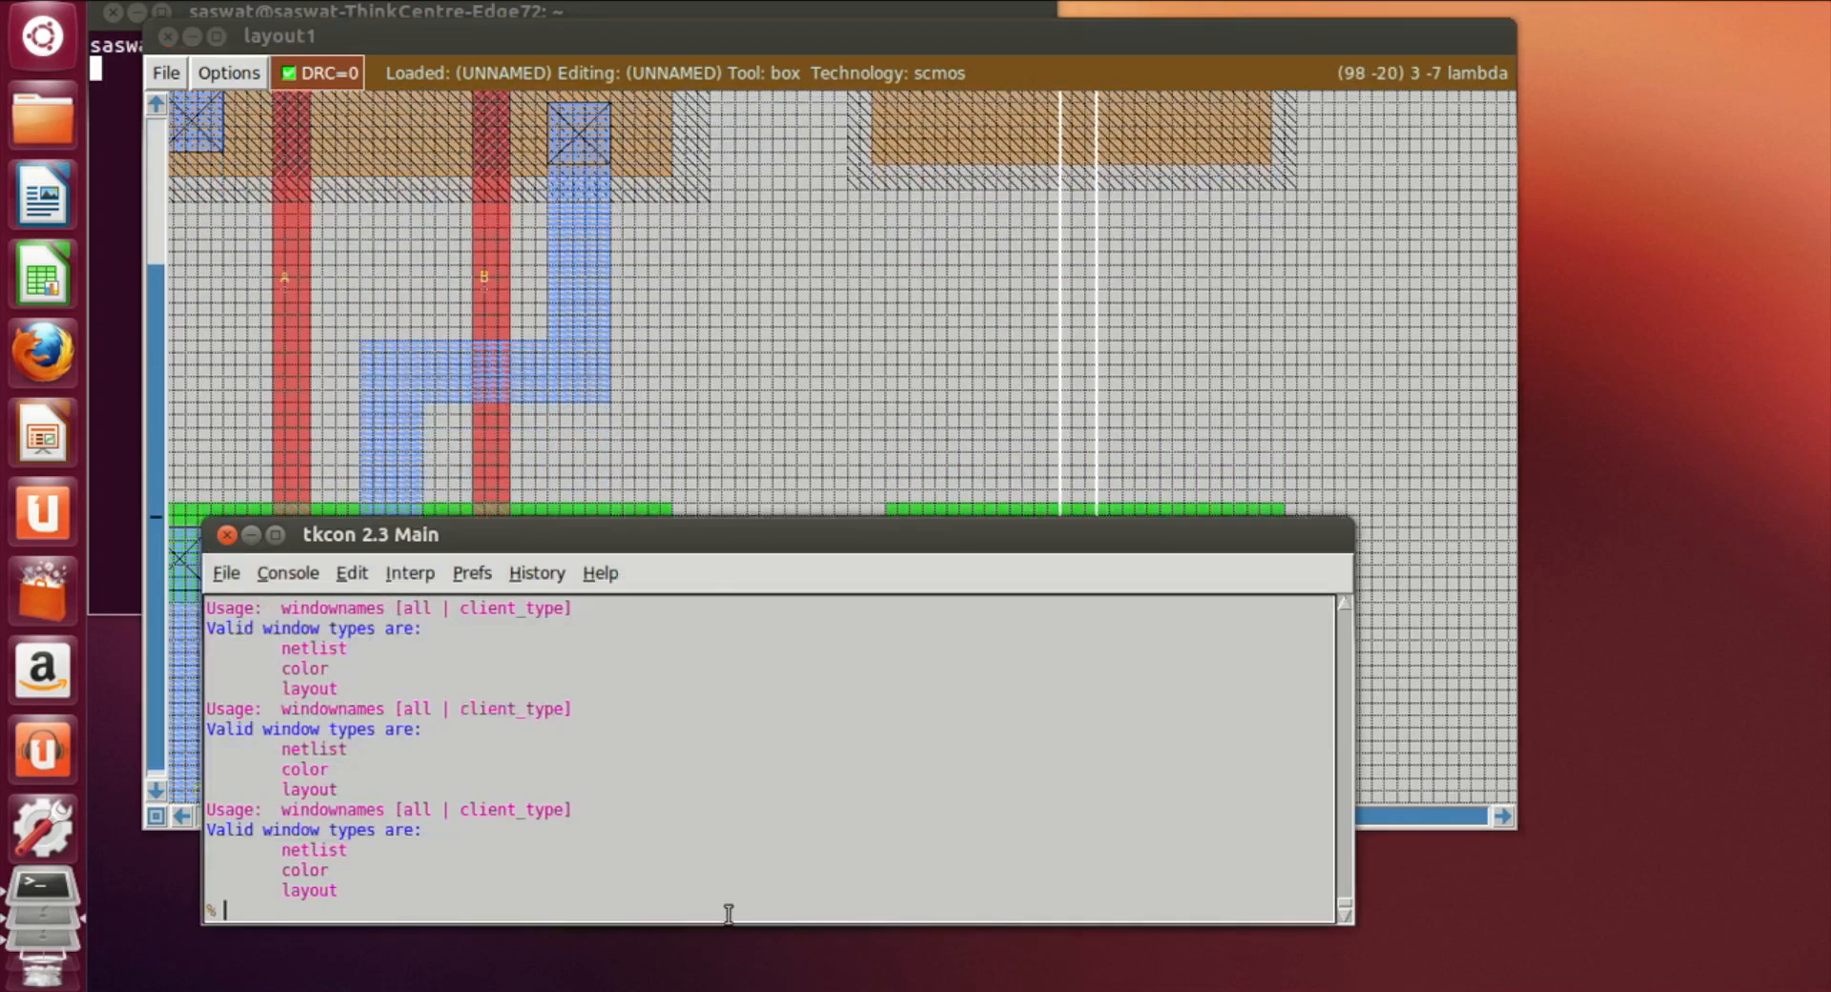
{"action": "type", "text": "paint poly"}
{"action": "key", "text": "Return"}
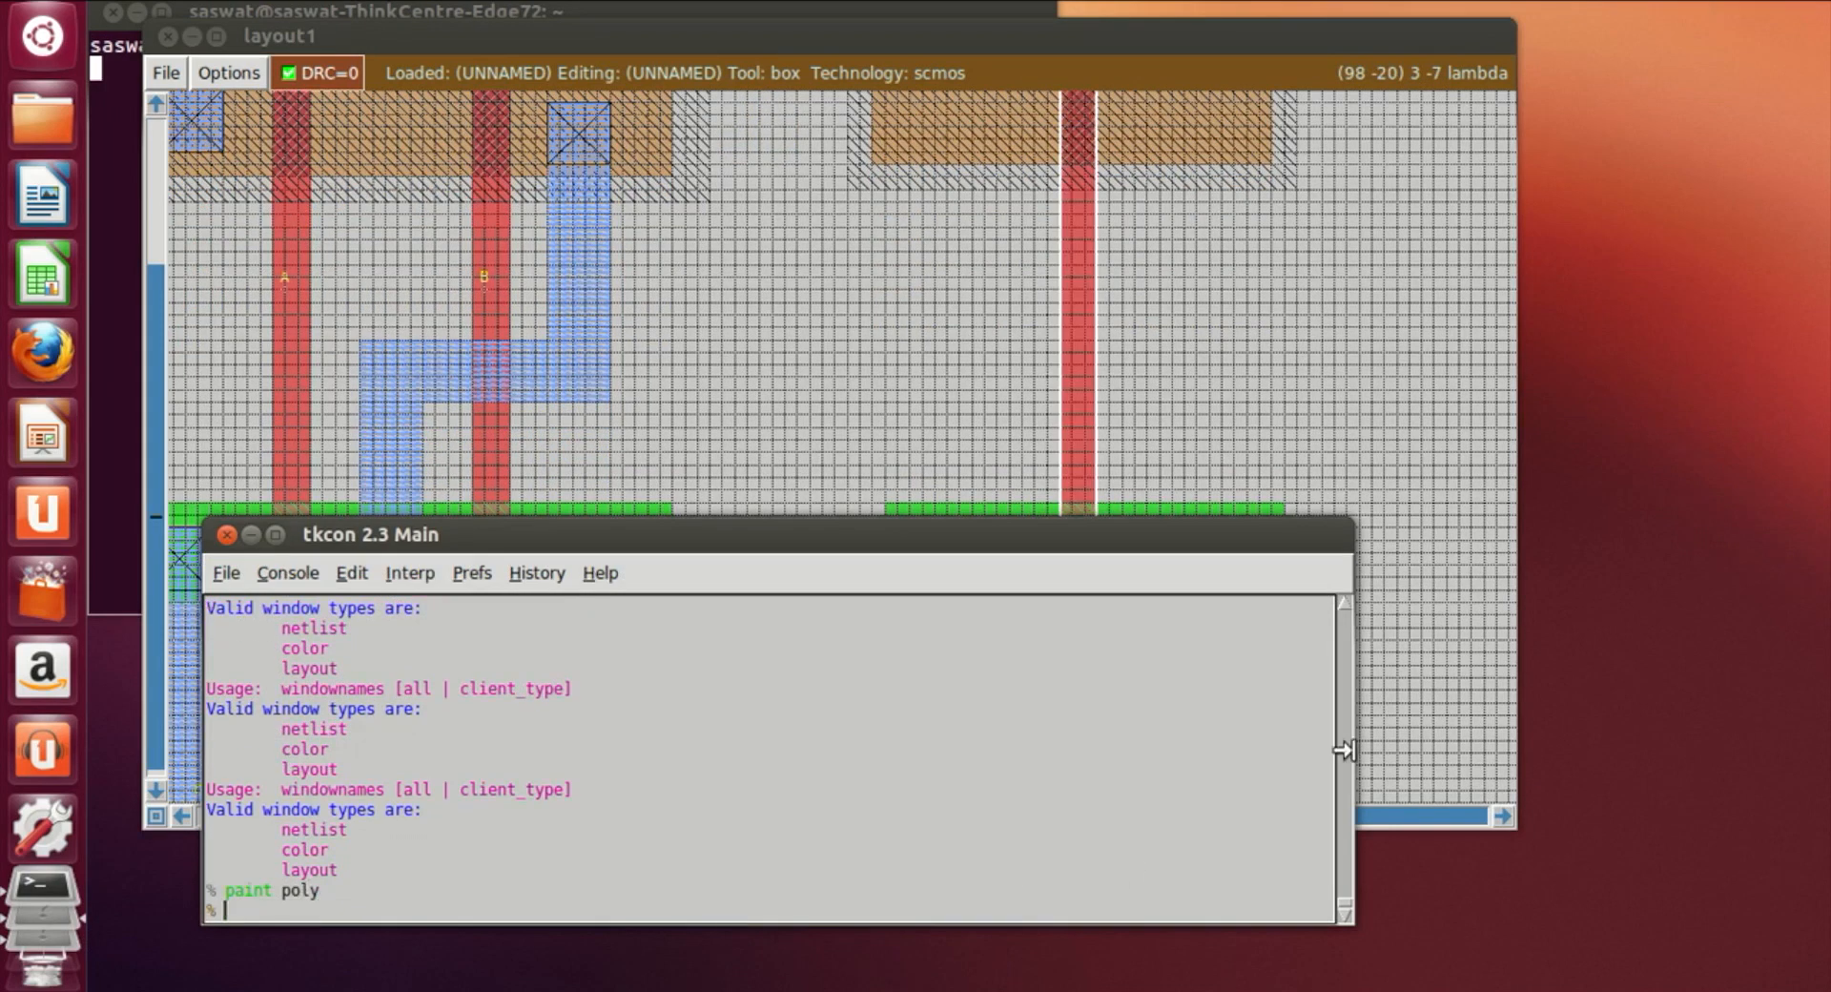
Examine how the new poly gate crosses and extends beyond the second stage's p-diffusion and n-diffusion
{"action": "left_click", "coordinate": [1276, 473]}
{"action": "scroll", "coordinate": [1276, 472], "scroll_direction": "up", "scroll_amount": 3}
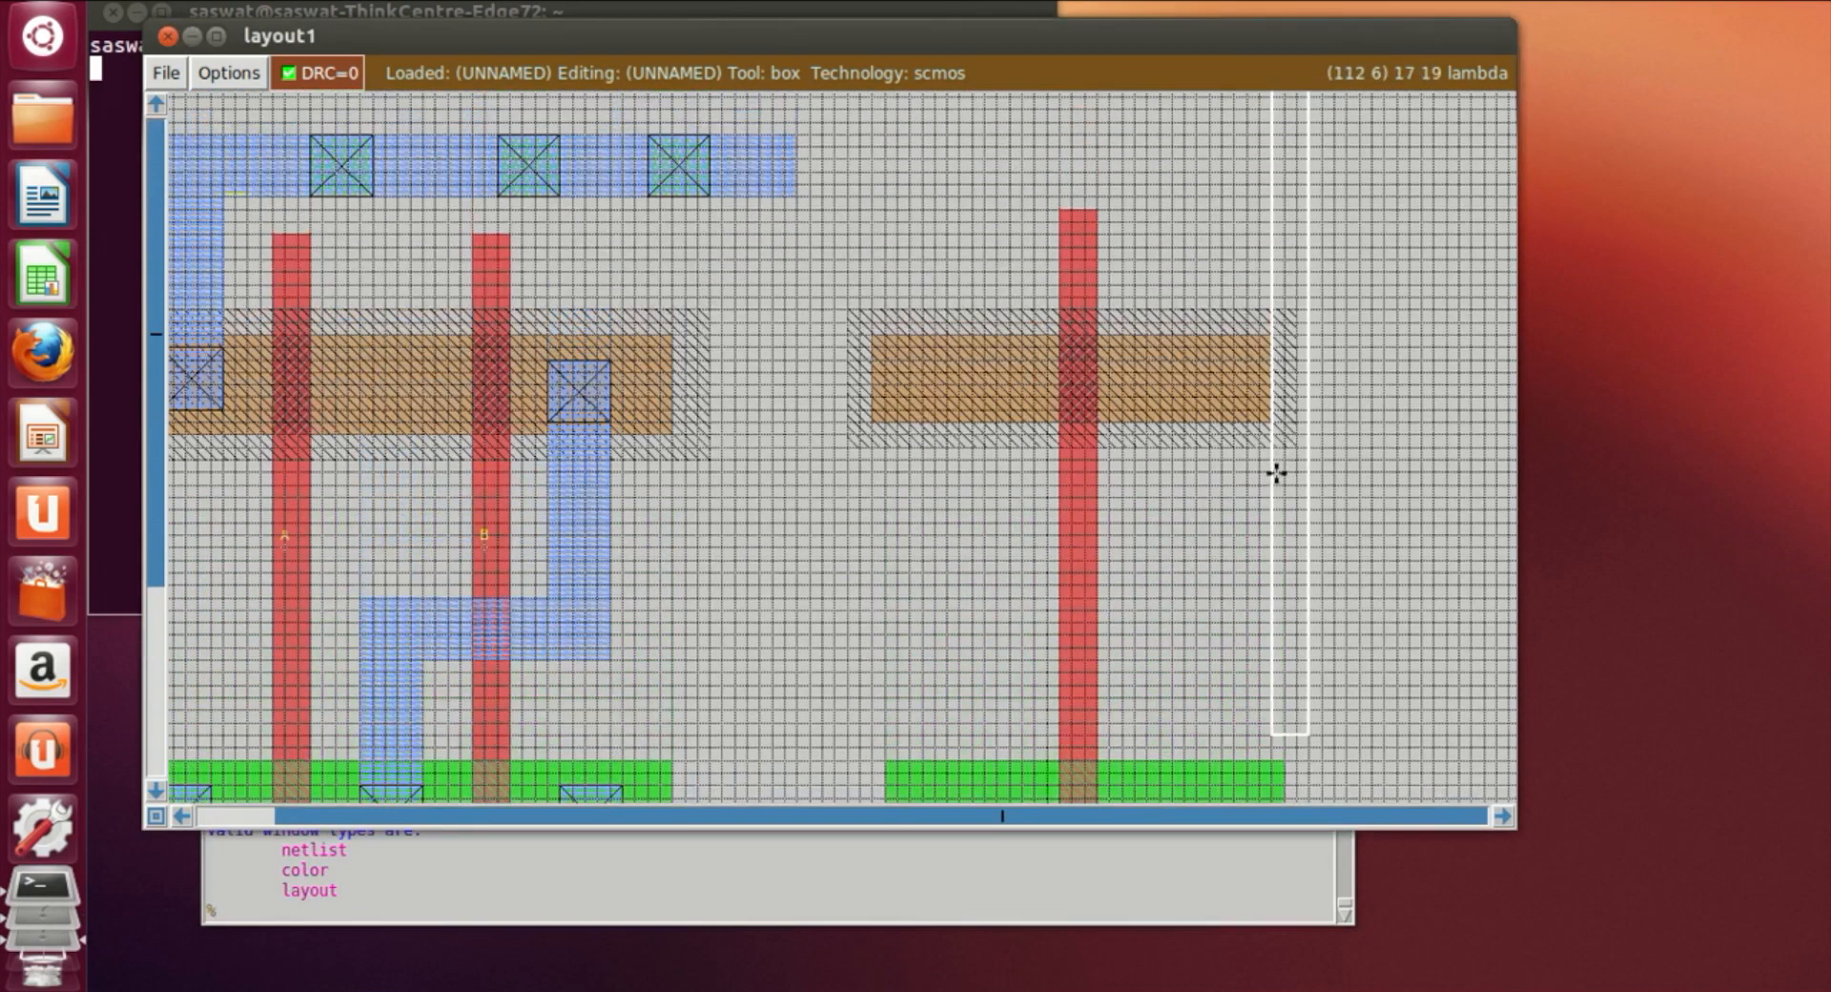
{"action": "scroll", "coordinate": [1276, 472], "scroll_direction": "down", "scroll_amount": 3}
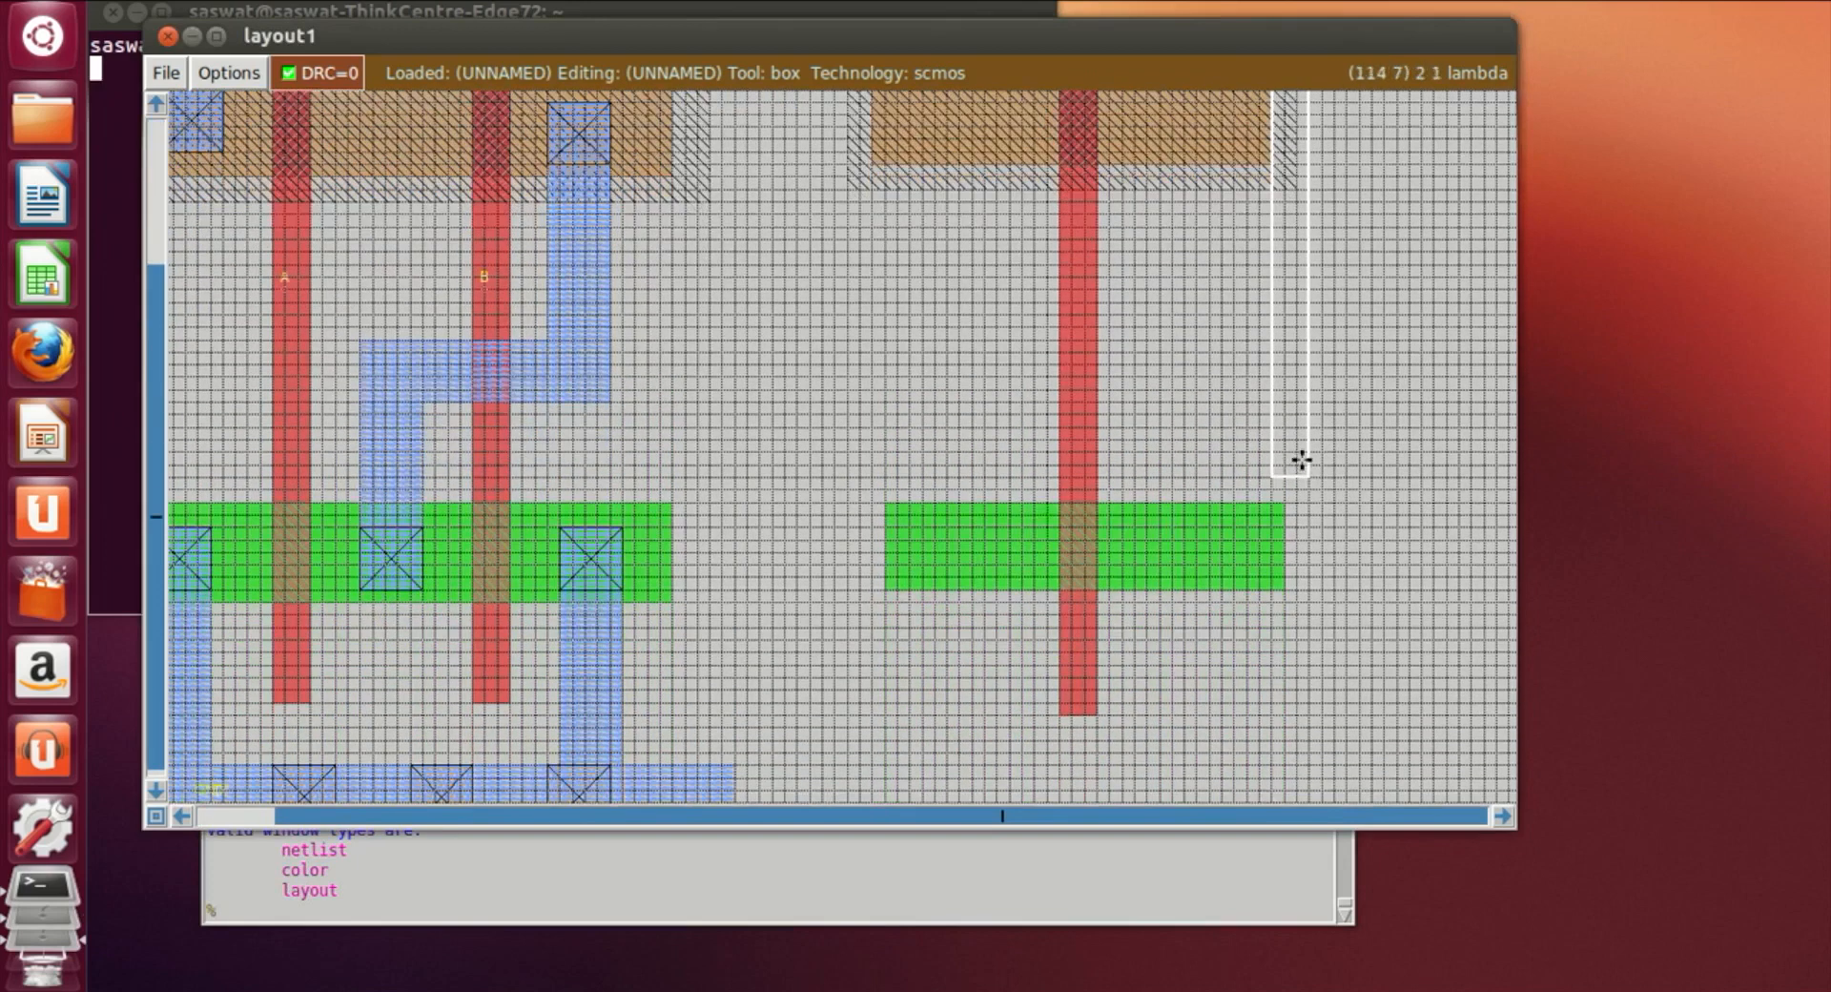
{"action": "scroll", "coordinate": [1302, 460], "scroll_direction": "up", "scroll_amount": 3}
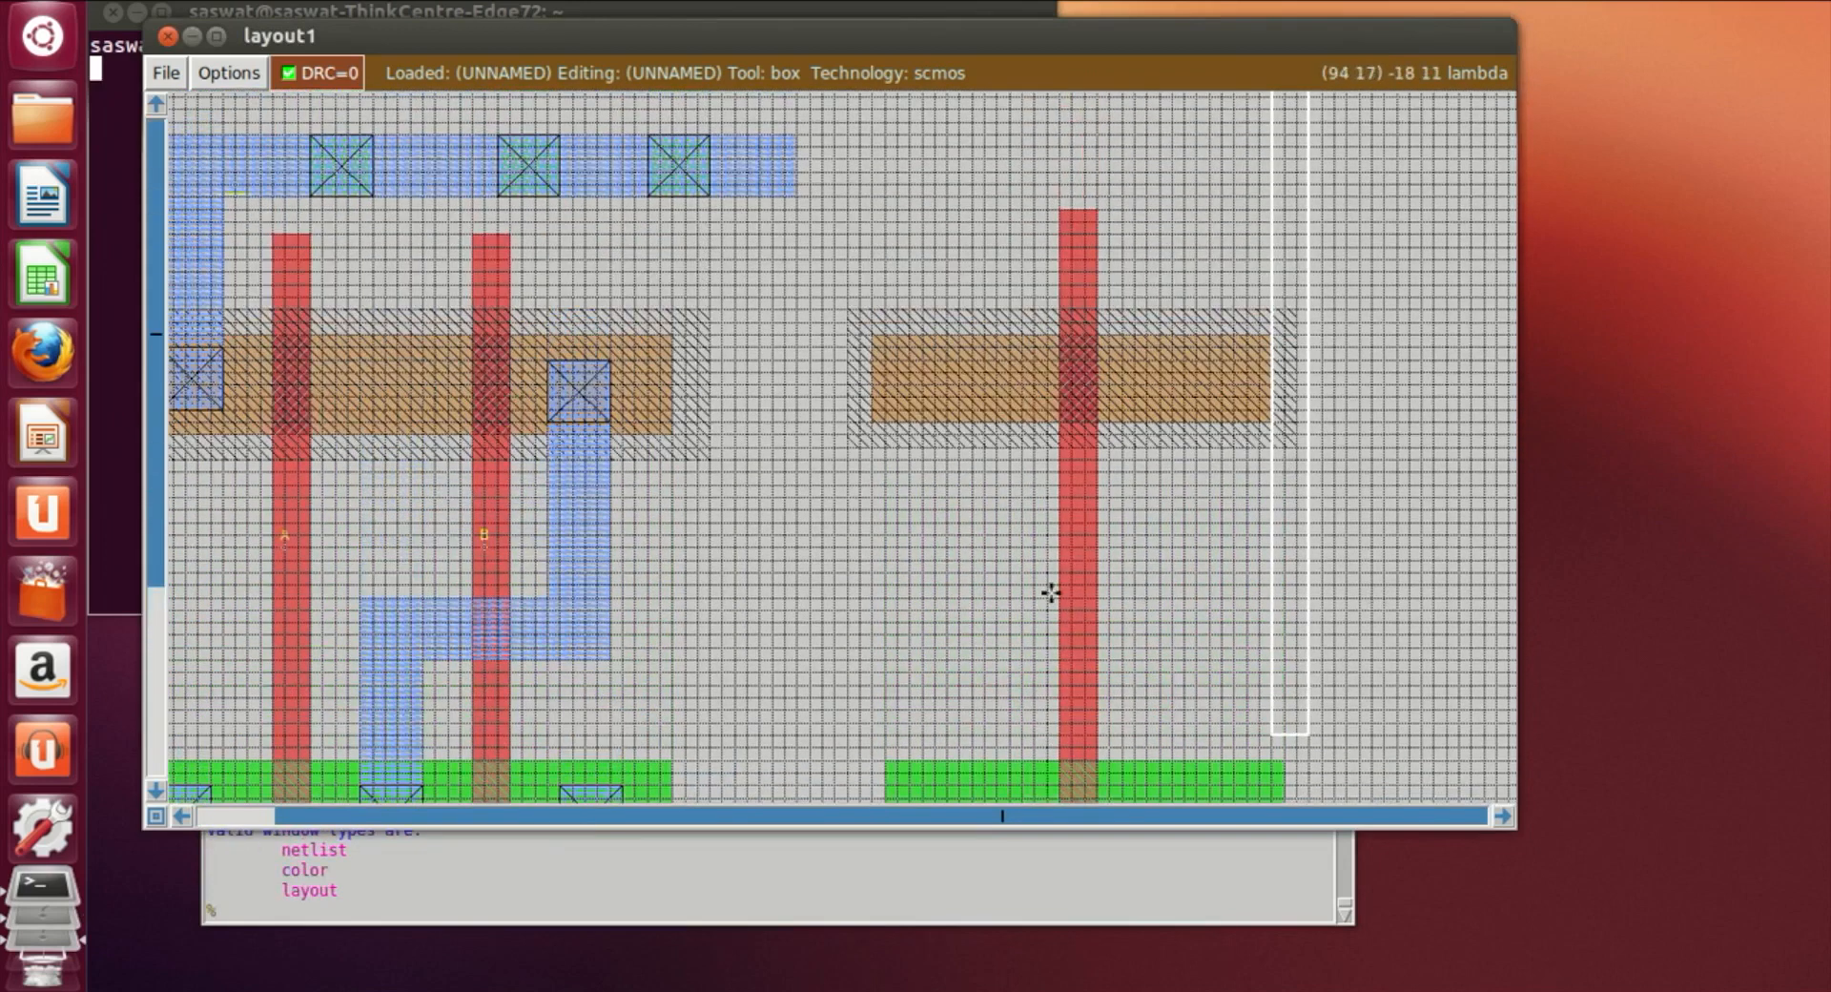
{"action": "left_click", "coordinate": [1050, 592]}
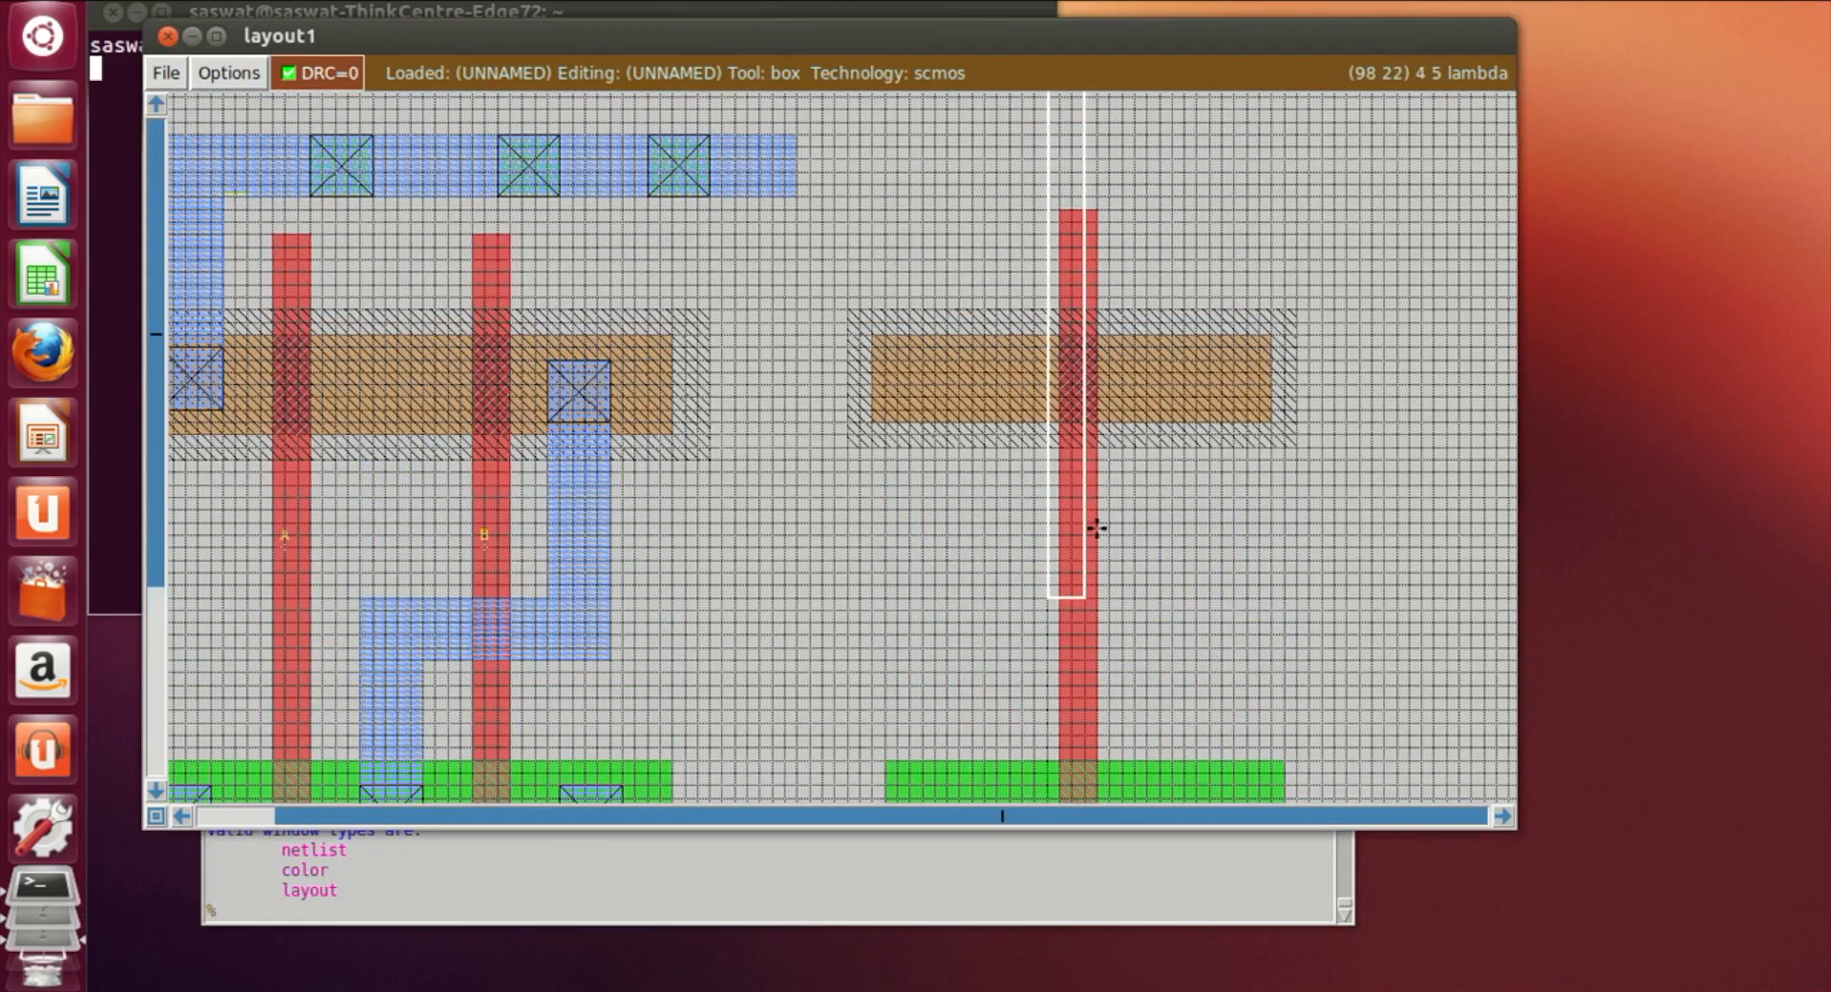
{"action": "scroll", "coordinate": [1124, 503], "scroll_direction": "down", "scroll_amount": 3}
{"action": "left_click", "coordinate": [1328, 397]}
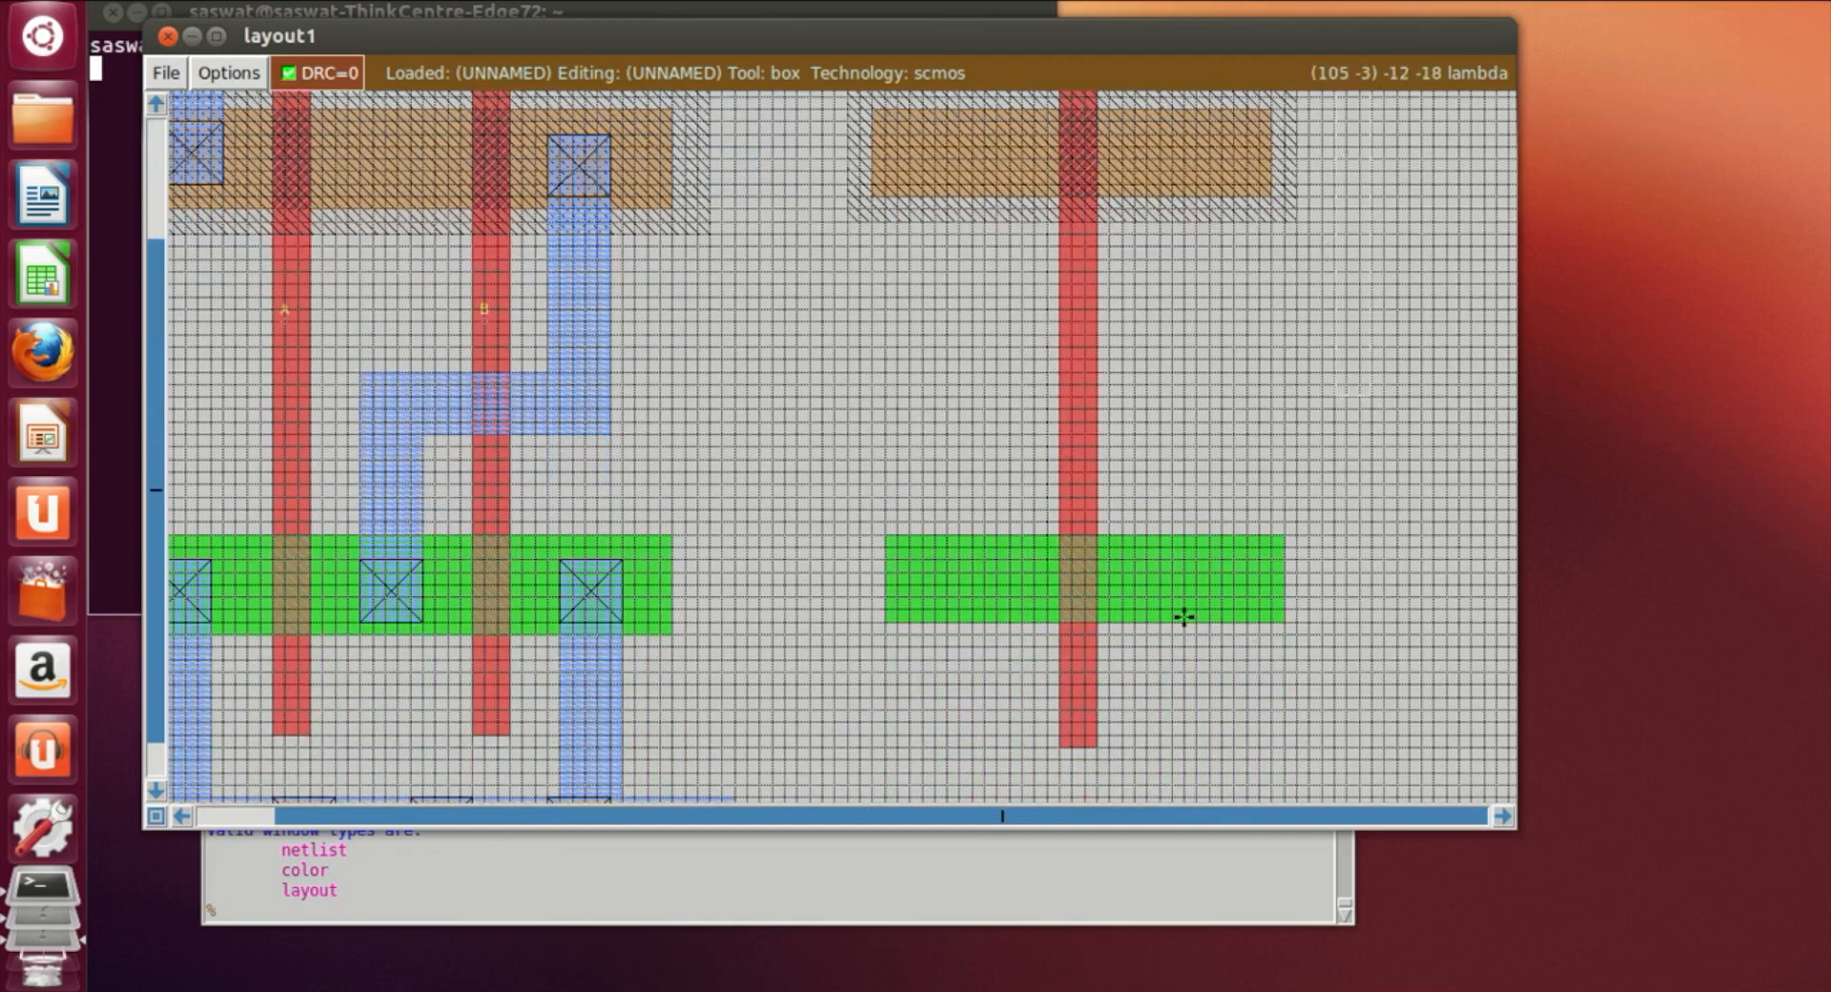
{"action": "scroll", "coordinate": [1184, 616], "scroll_direction": "up", "scroll_amount": 3}
{"action": "scroll", "coordinate": [1055, 531], "scroll_direction": "down", "scroll_amount": 1}
{"action": "scroll", "coordinate": [932, 421], "scroll_direction": "up", "scroll_amount": 2}
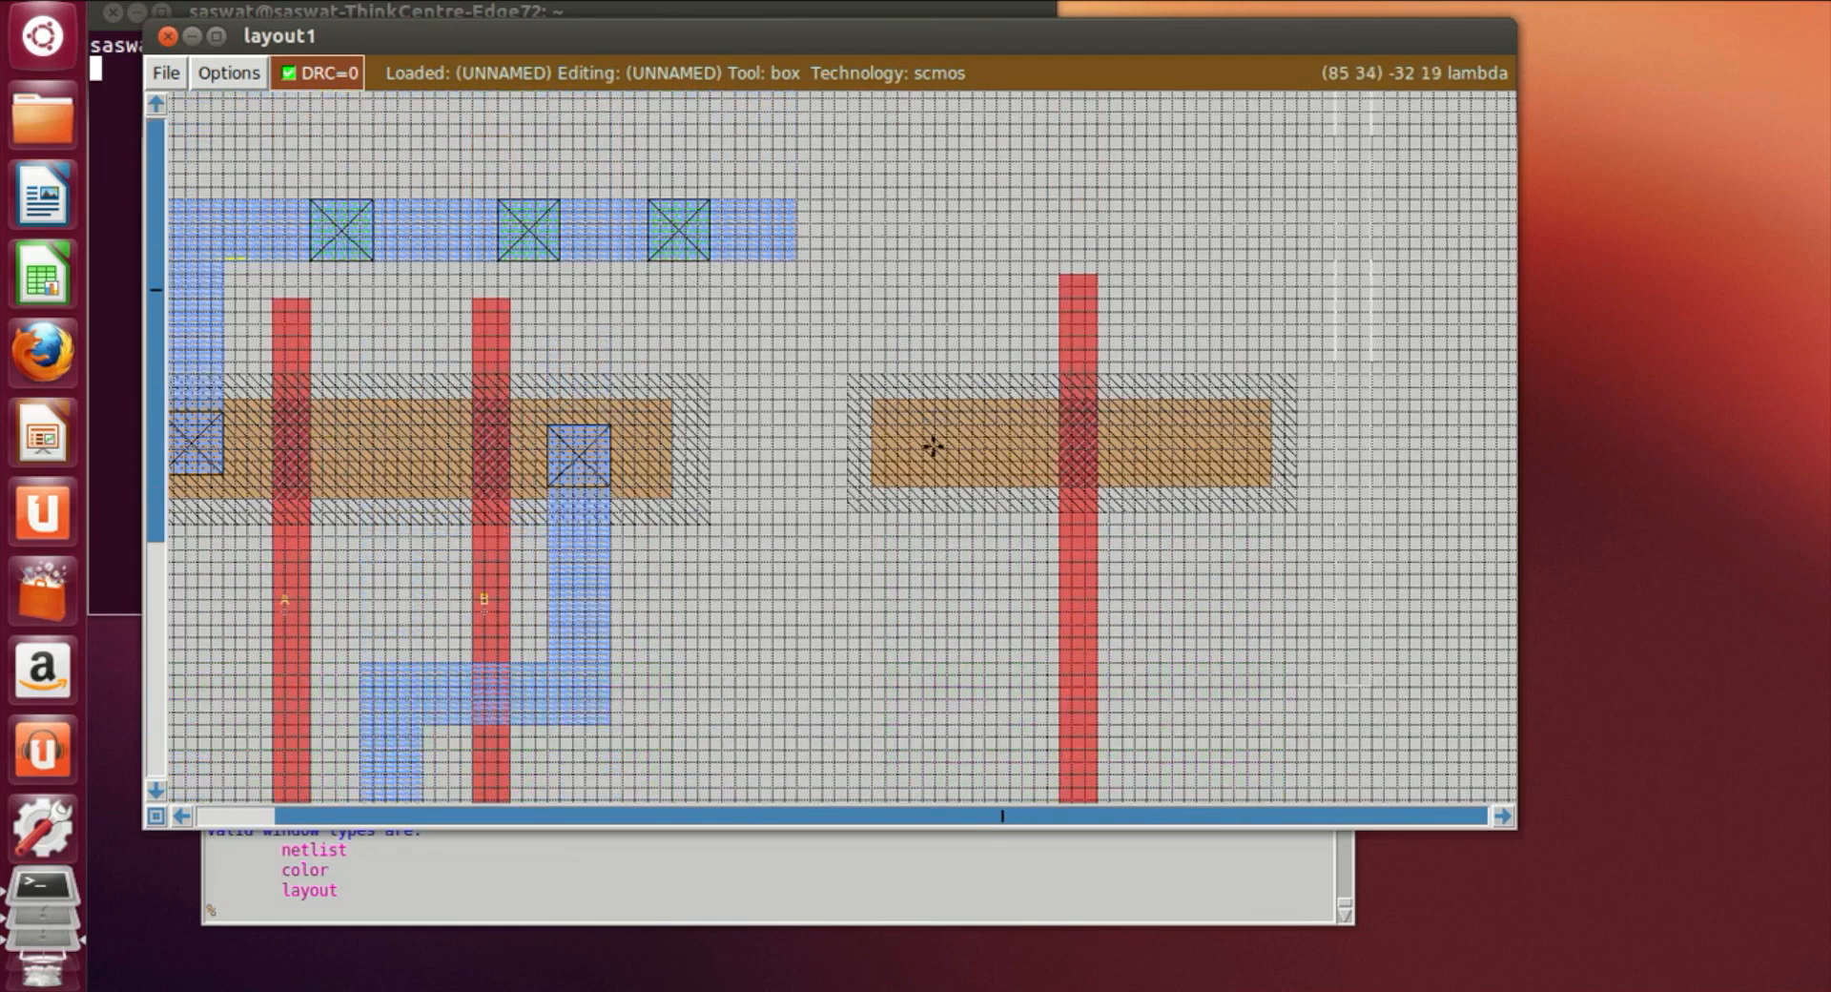
Size a box about 5 by 21 lambda from the second p-diffusion, left of its gate, up to the upper rail's top edge and paint it with m1
{"action": "left_click", "coordinate": [911, 448]}
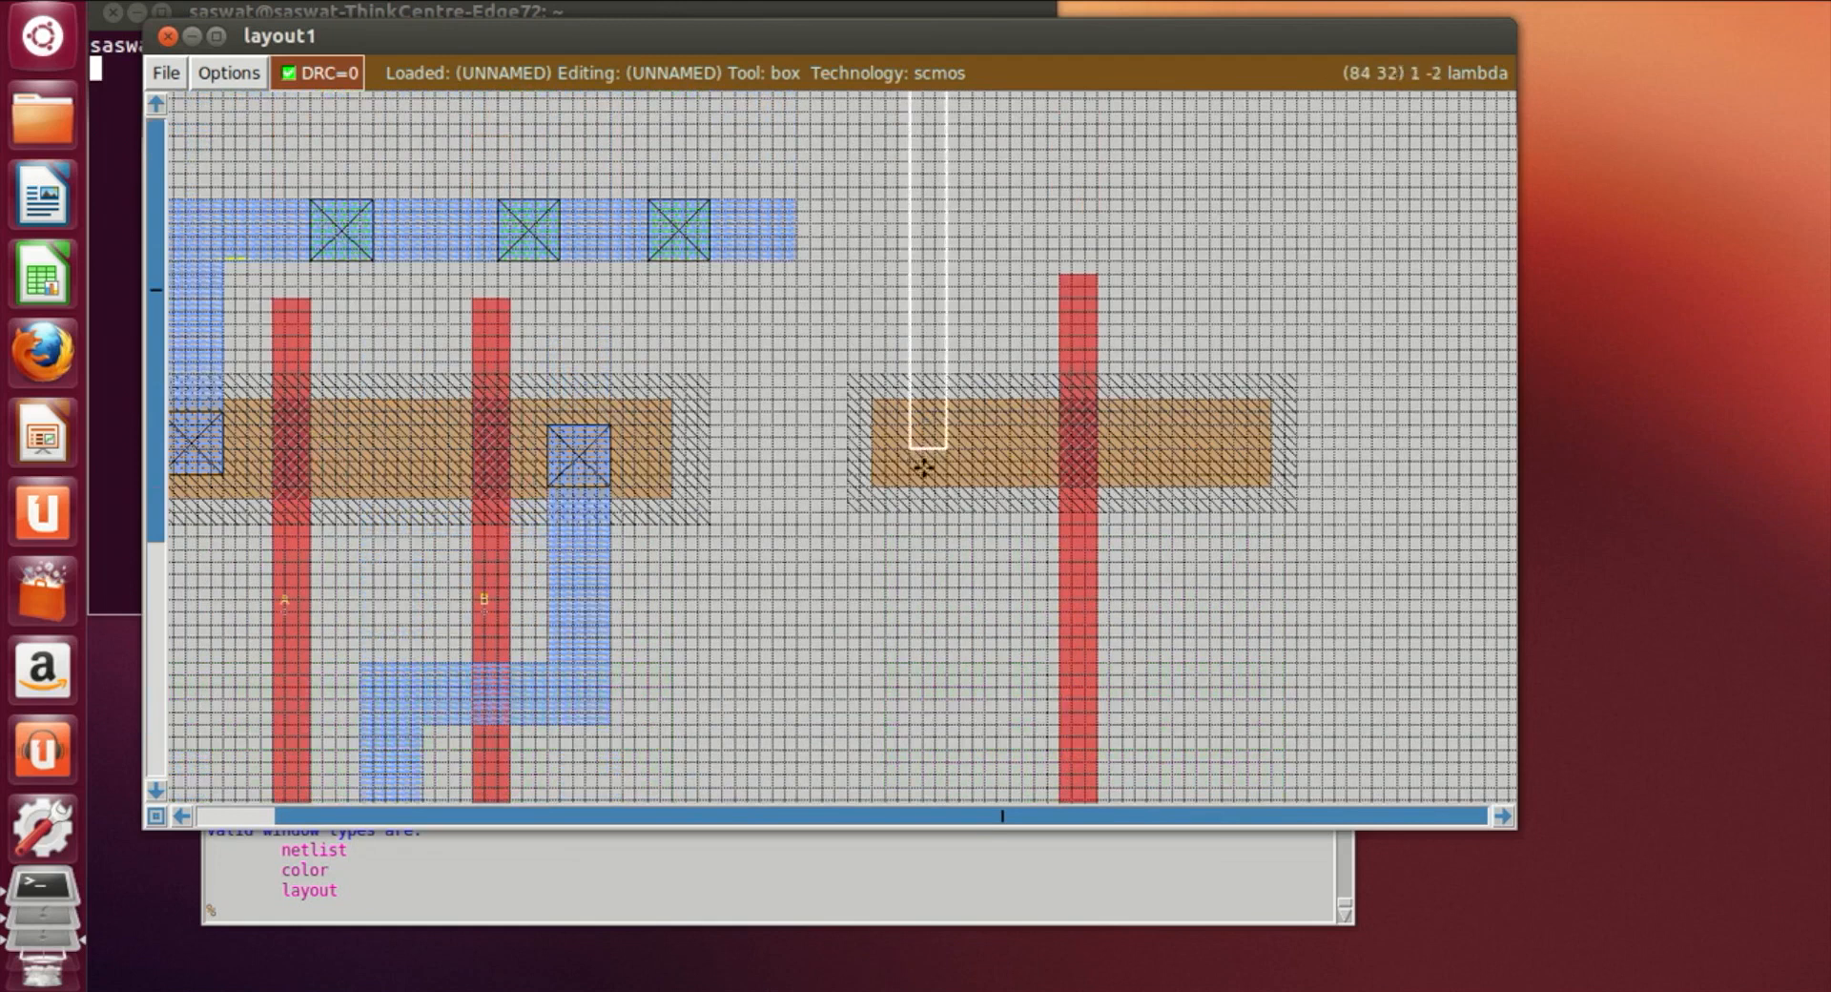
{"action": "left_click", "coordinate": [937, 459]}
{"action": "right_click_drag", "start_coordinate": [968, 453], "coordinate": [1000, 198]}
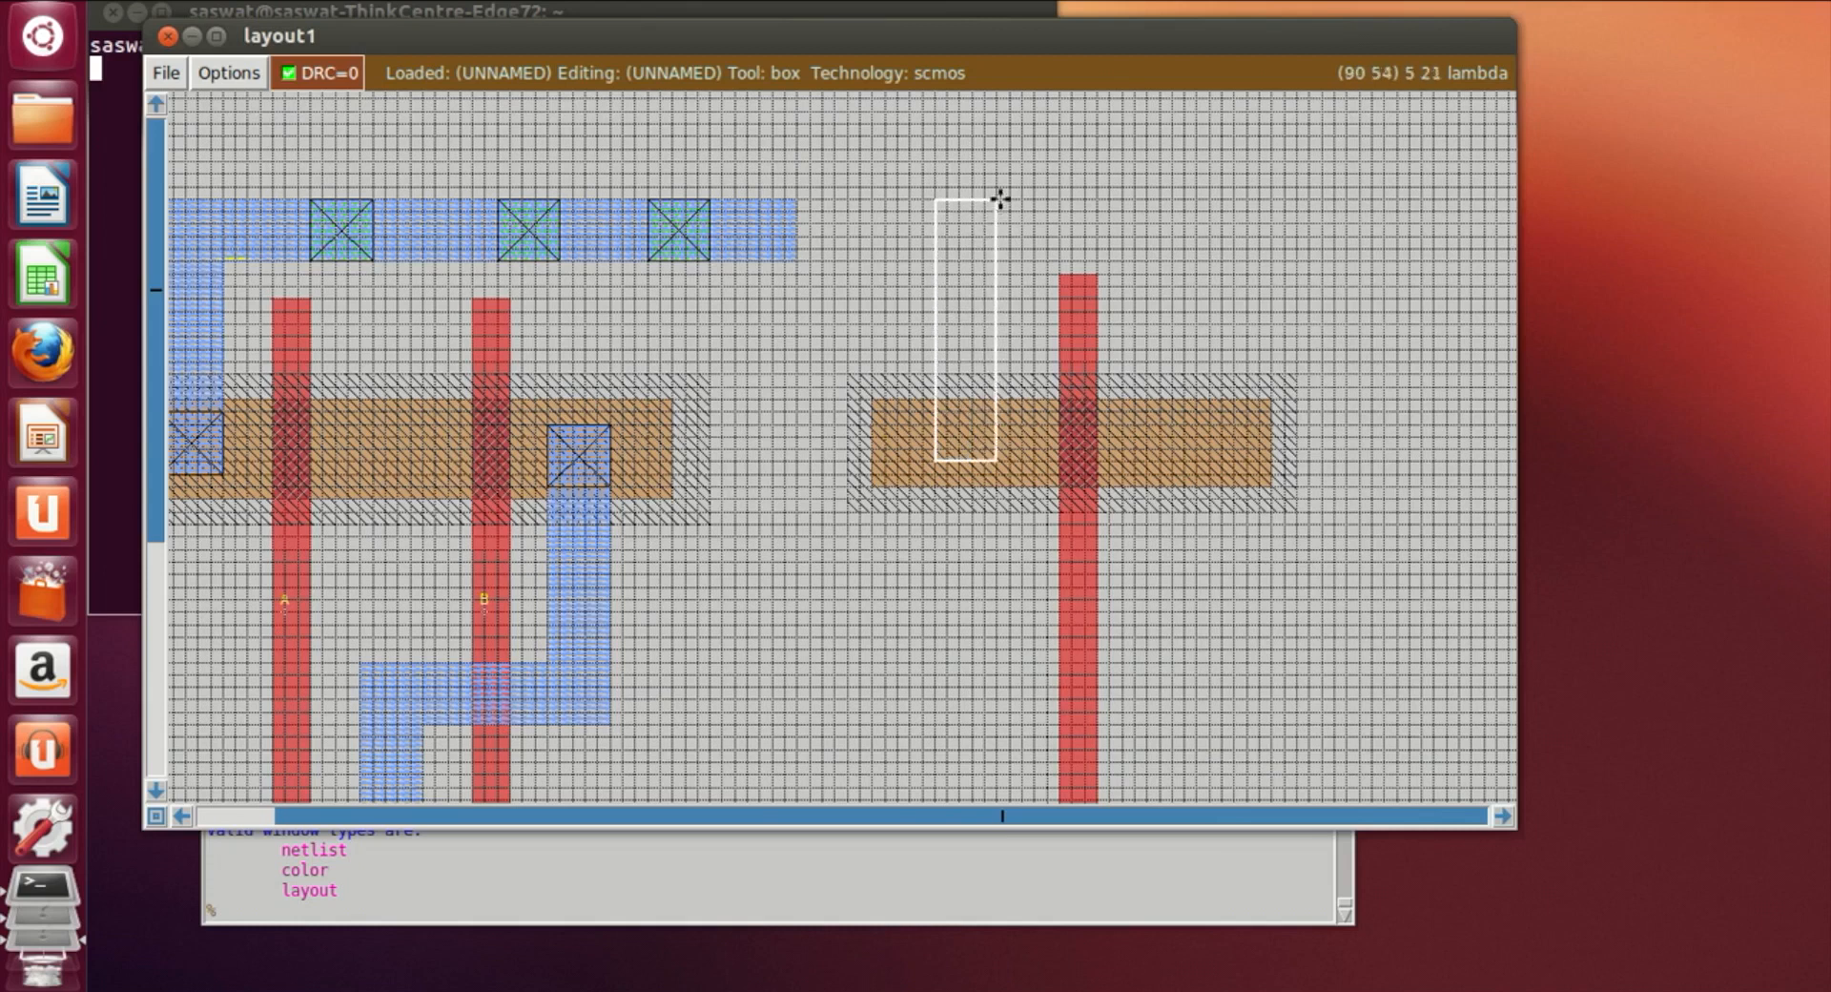
{"action": "left_click", "coordinate": [508, 921]}
{"action": "type", "text": "paint m"}
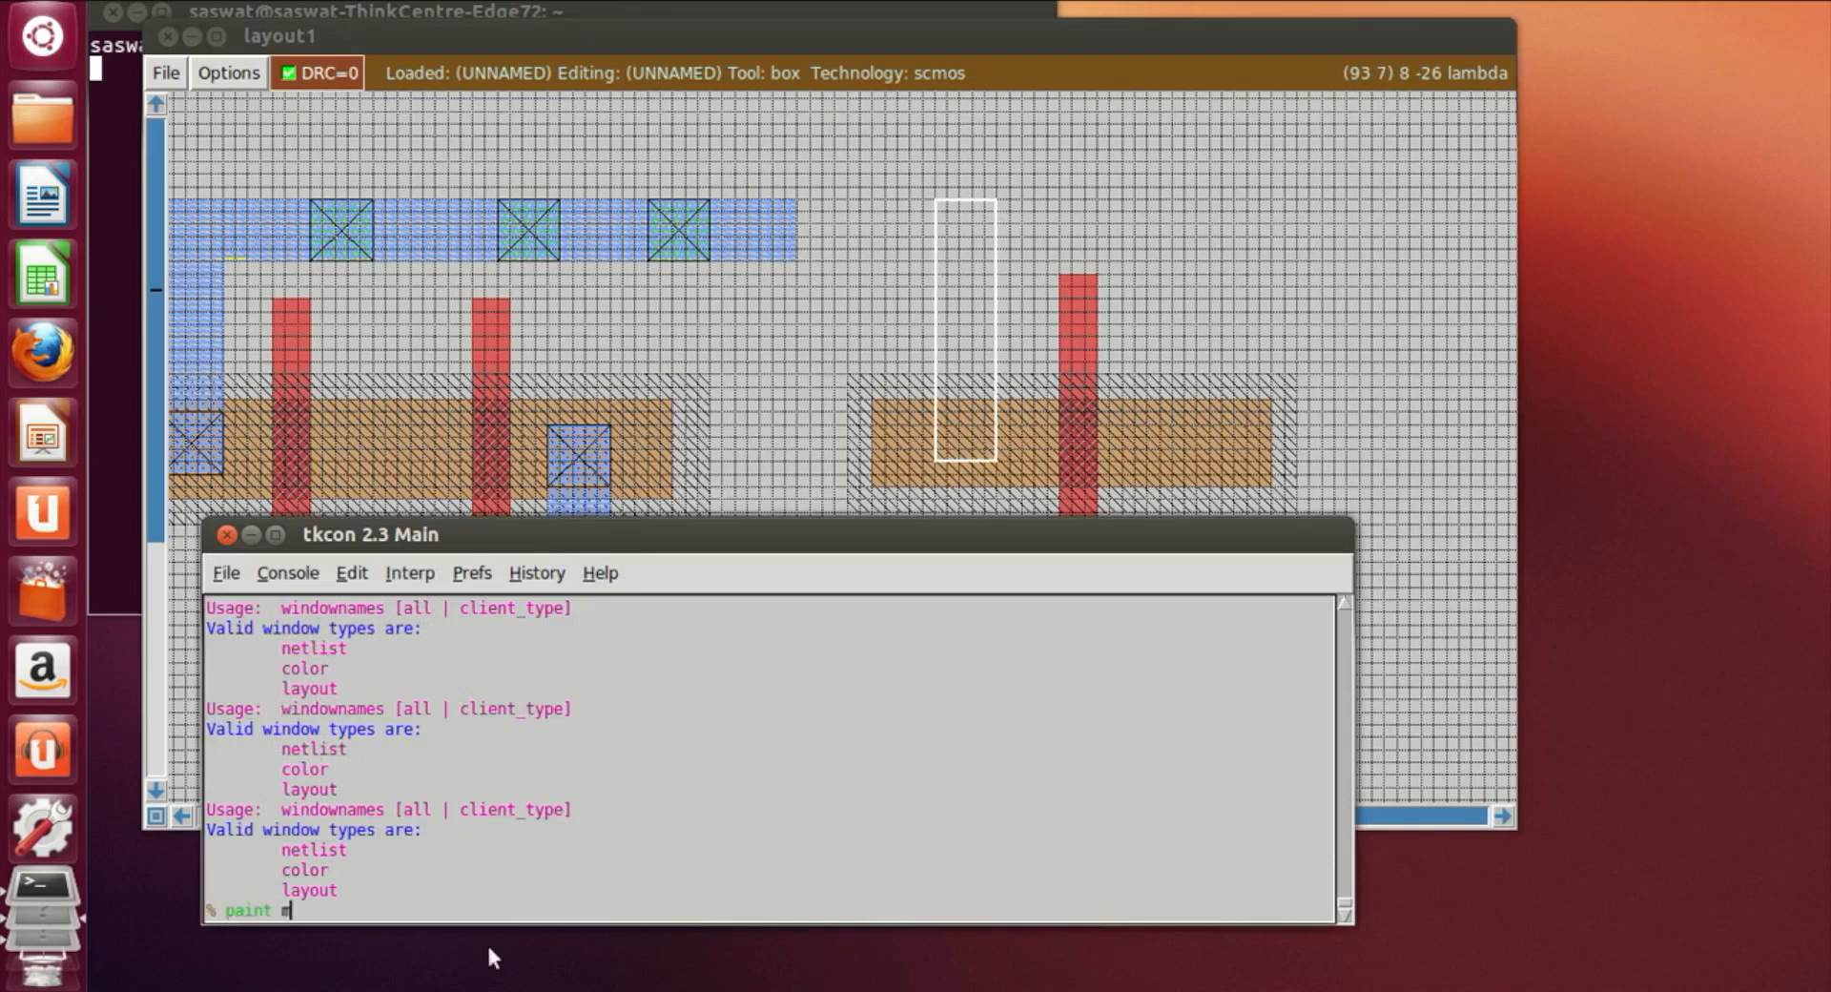
{"action": "type", "text": "l"}
{"action": "key", "text": "Return"}
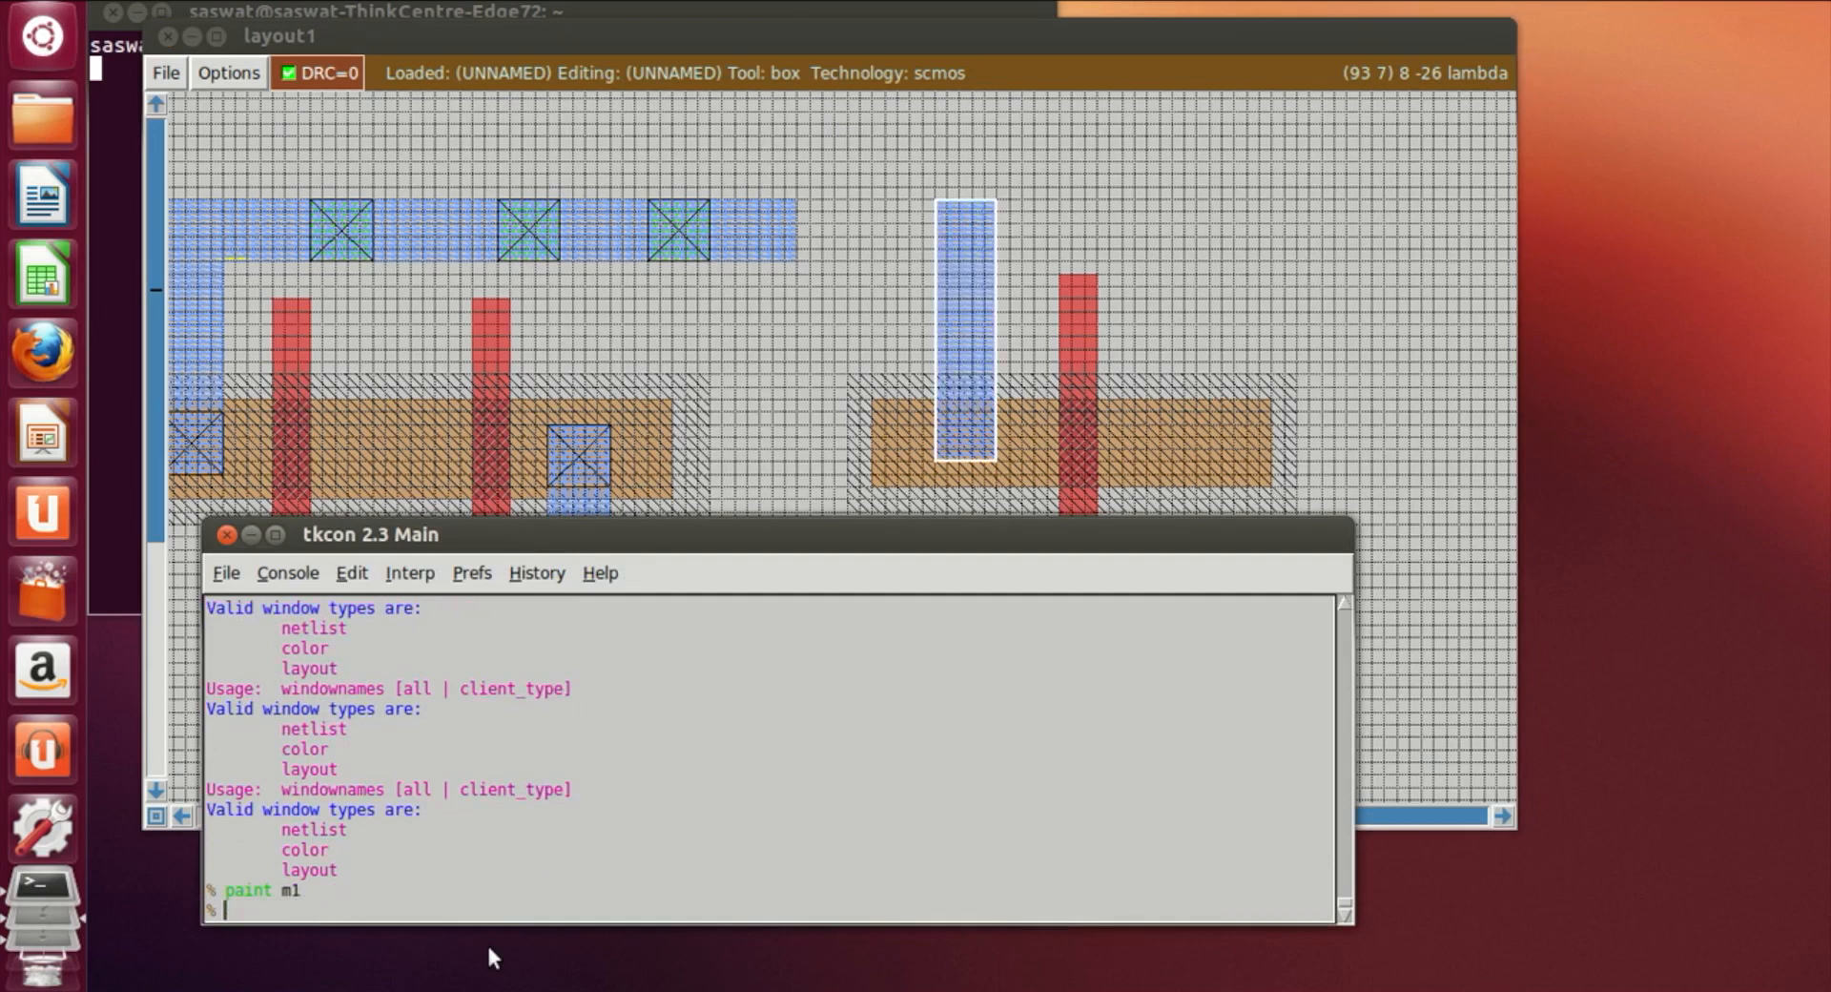
Fill the gap between the upper metal rail's end and the new vertical strip with an 11 by 5 lambda box of m1
{"action": "left_click", "coordinate": [804, 200]}
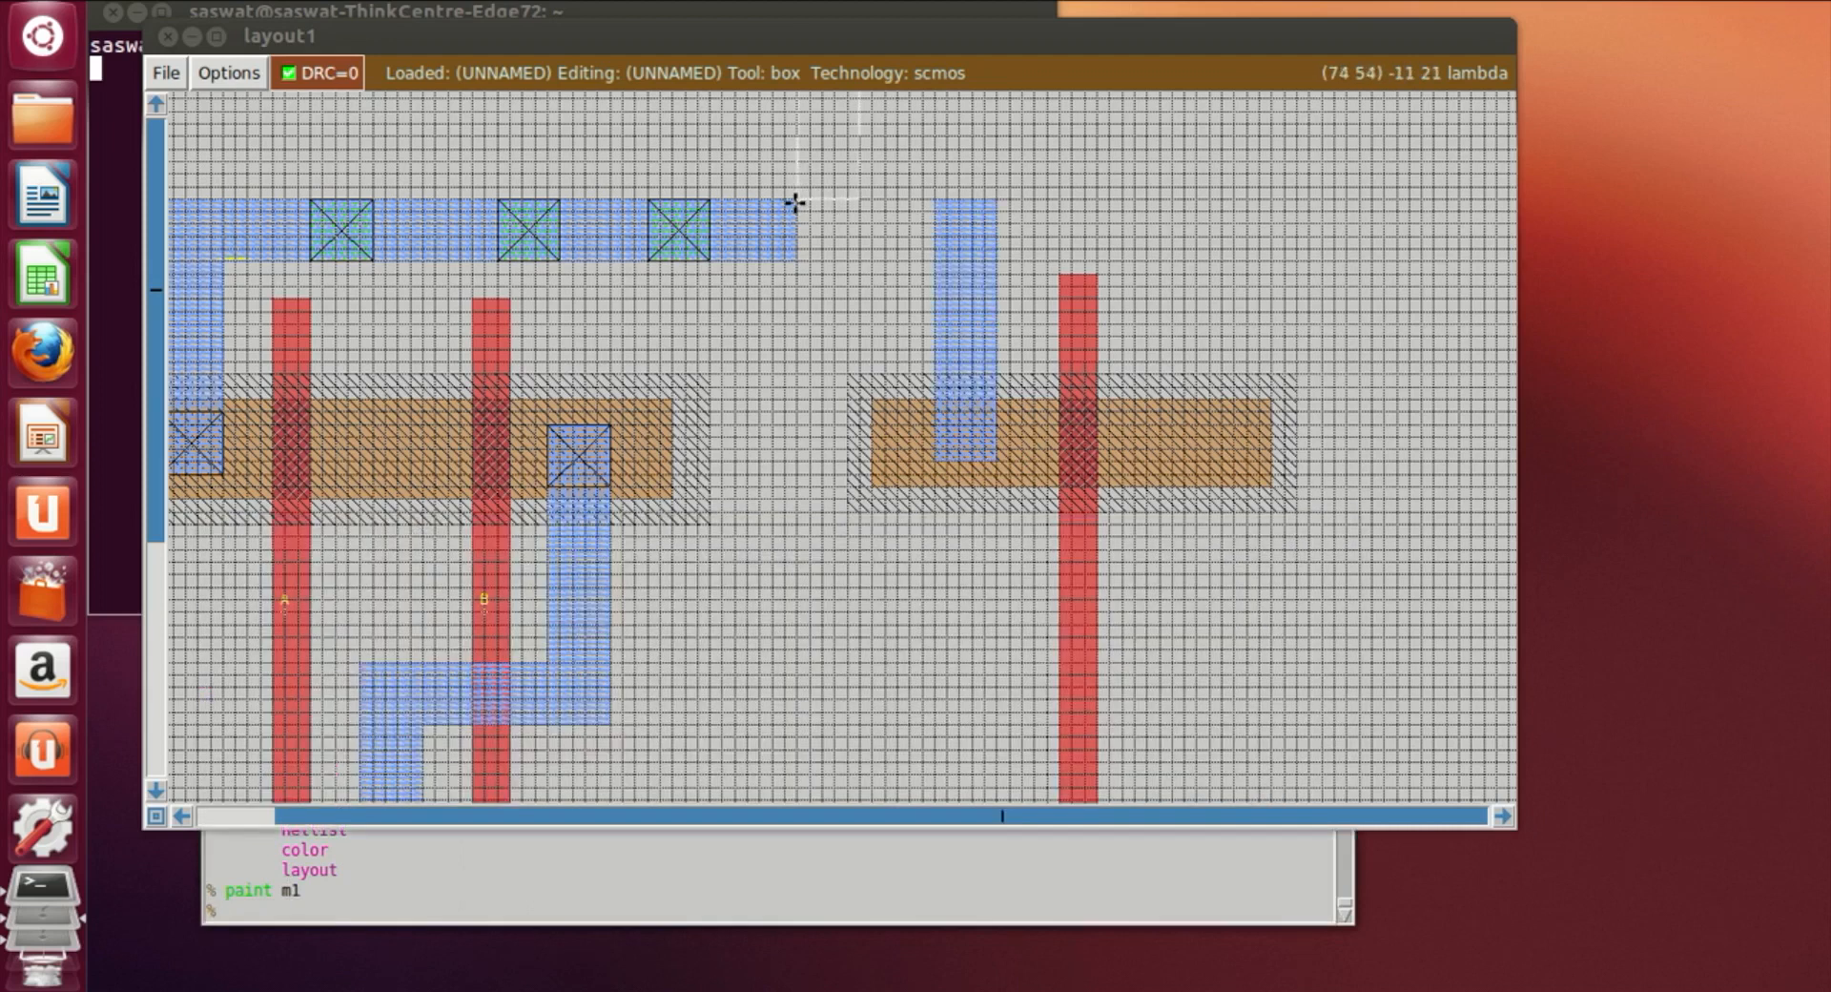
{"action": "right_click", "coordinate": [923, 259]}
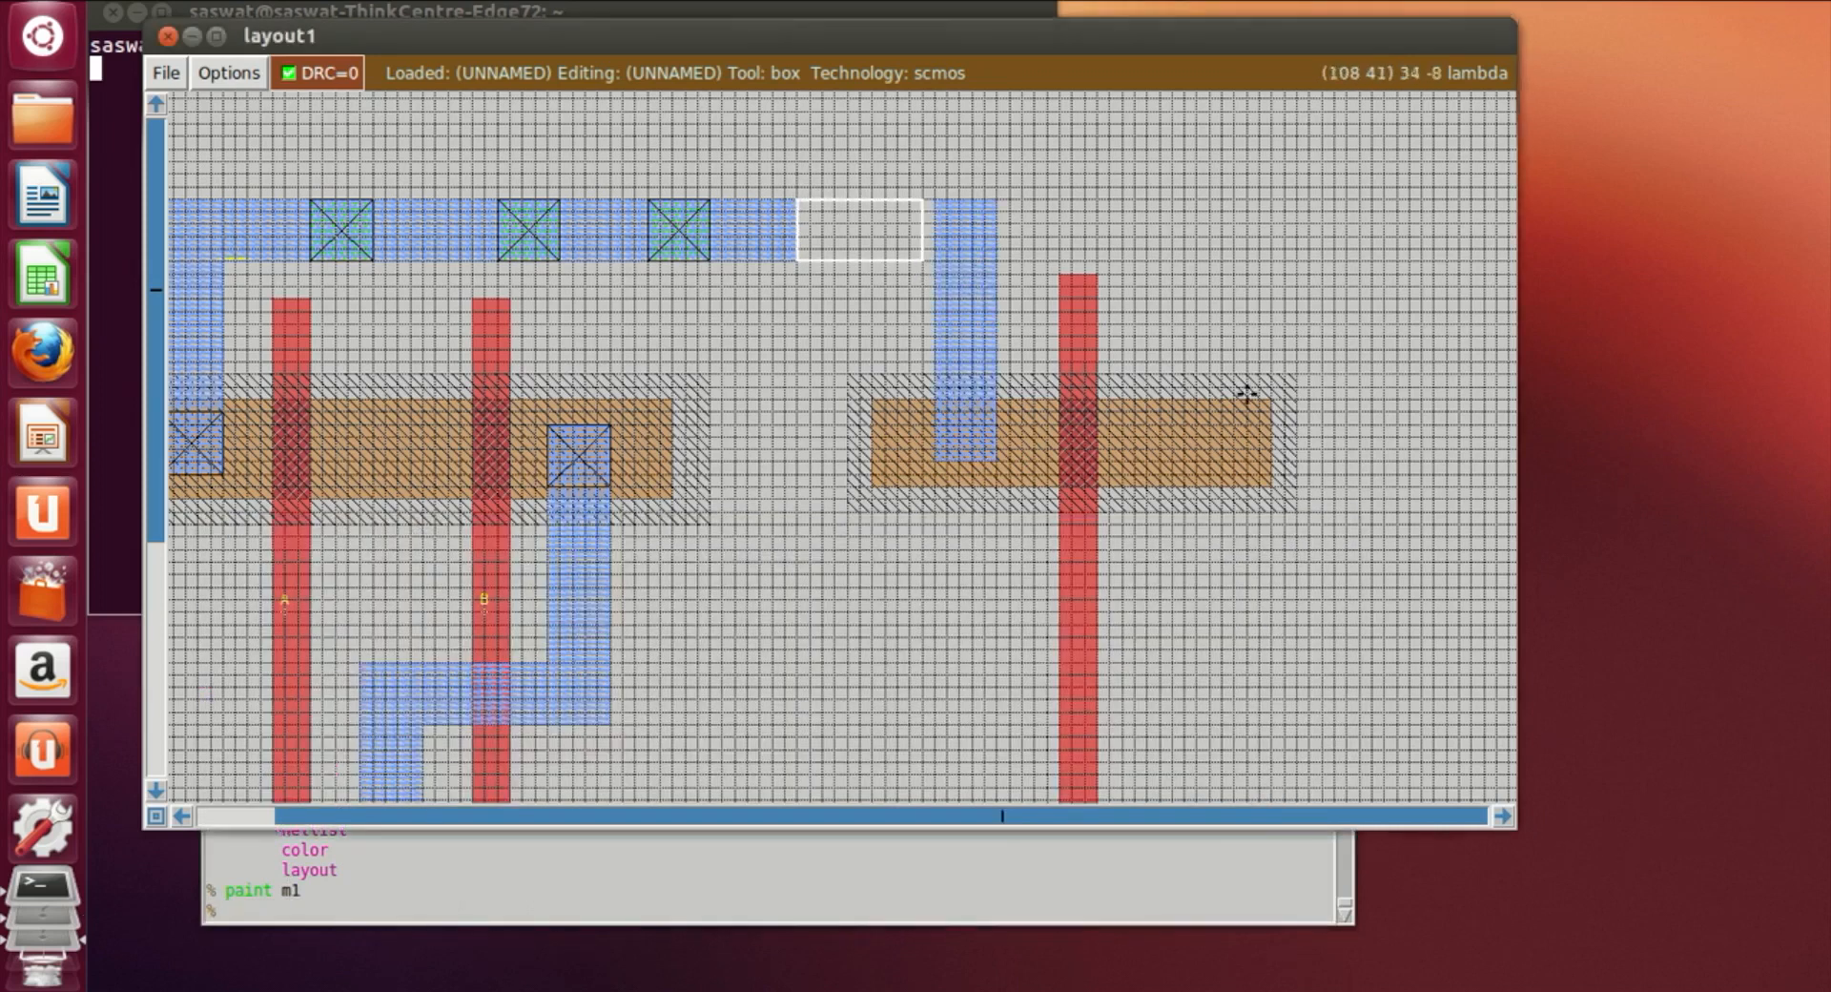
{"action": "right_click", "coordinate": [934, 216]}
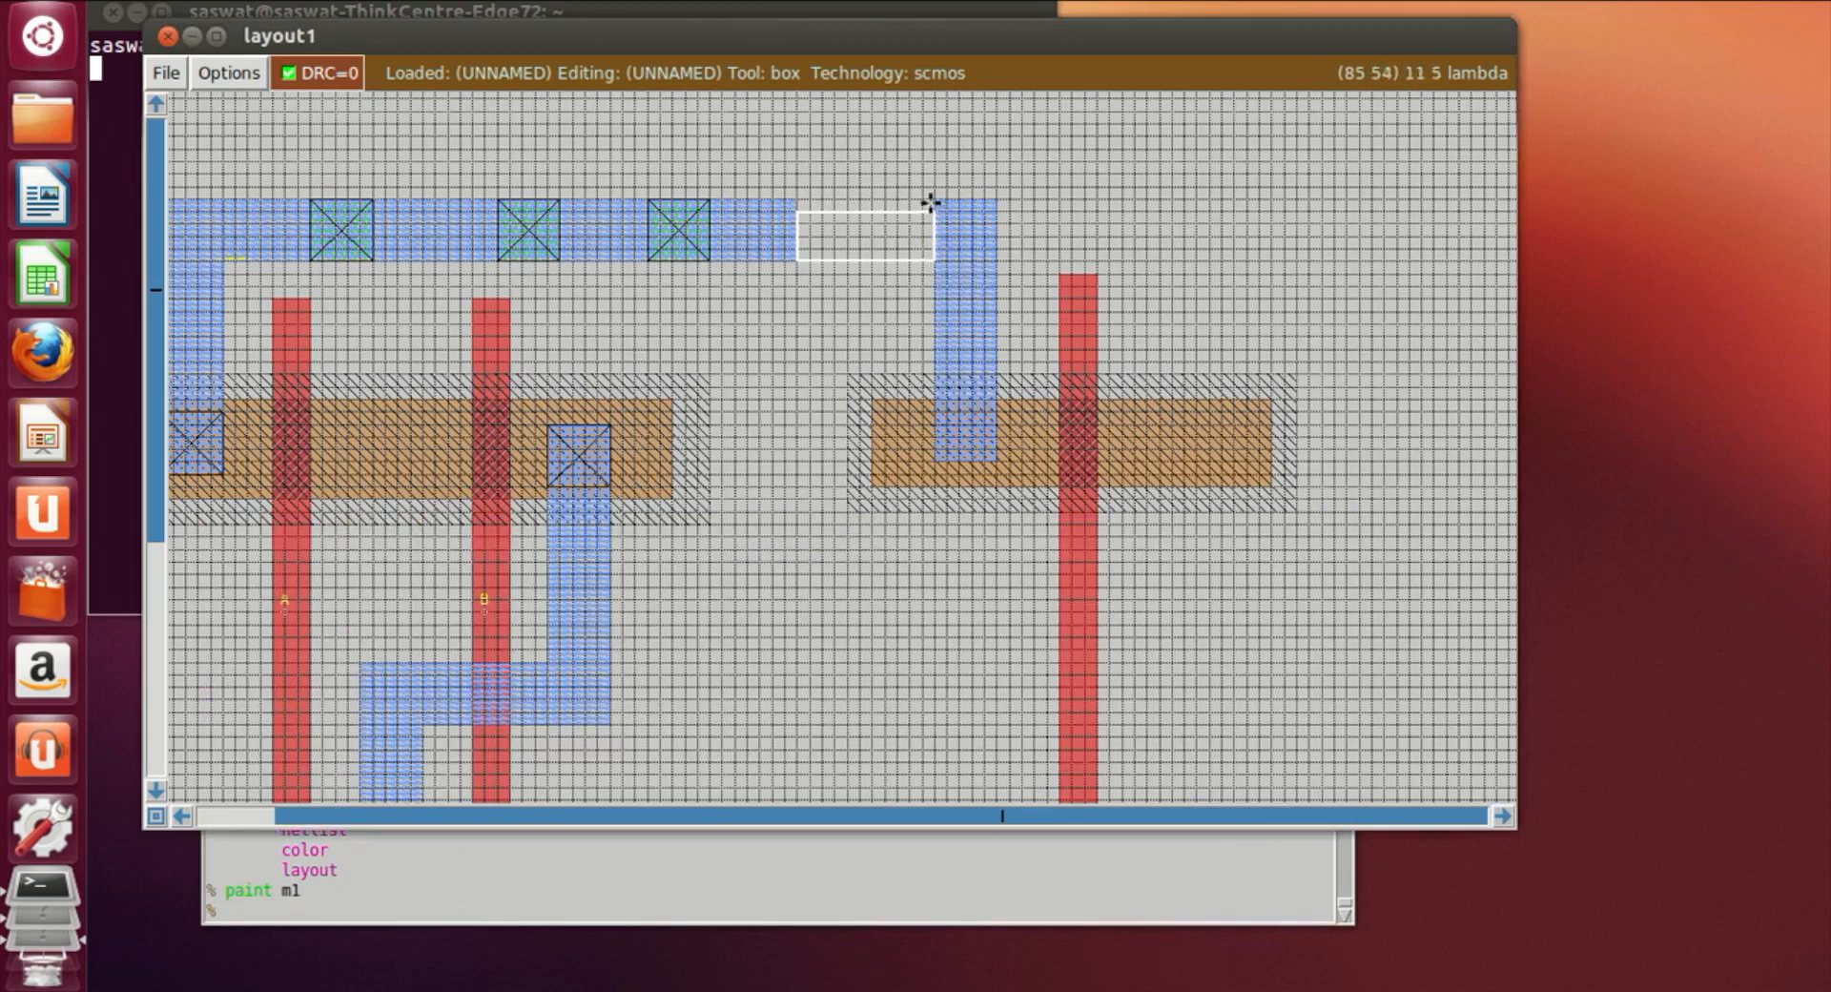
{"action": "right_click", "coordinate": [930, 202]}
{"action": "left_click", "coordinate": [468, 910]}
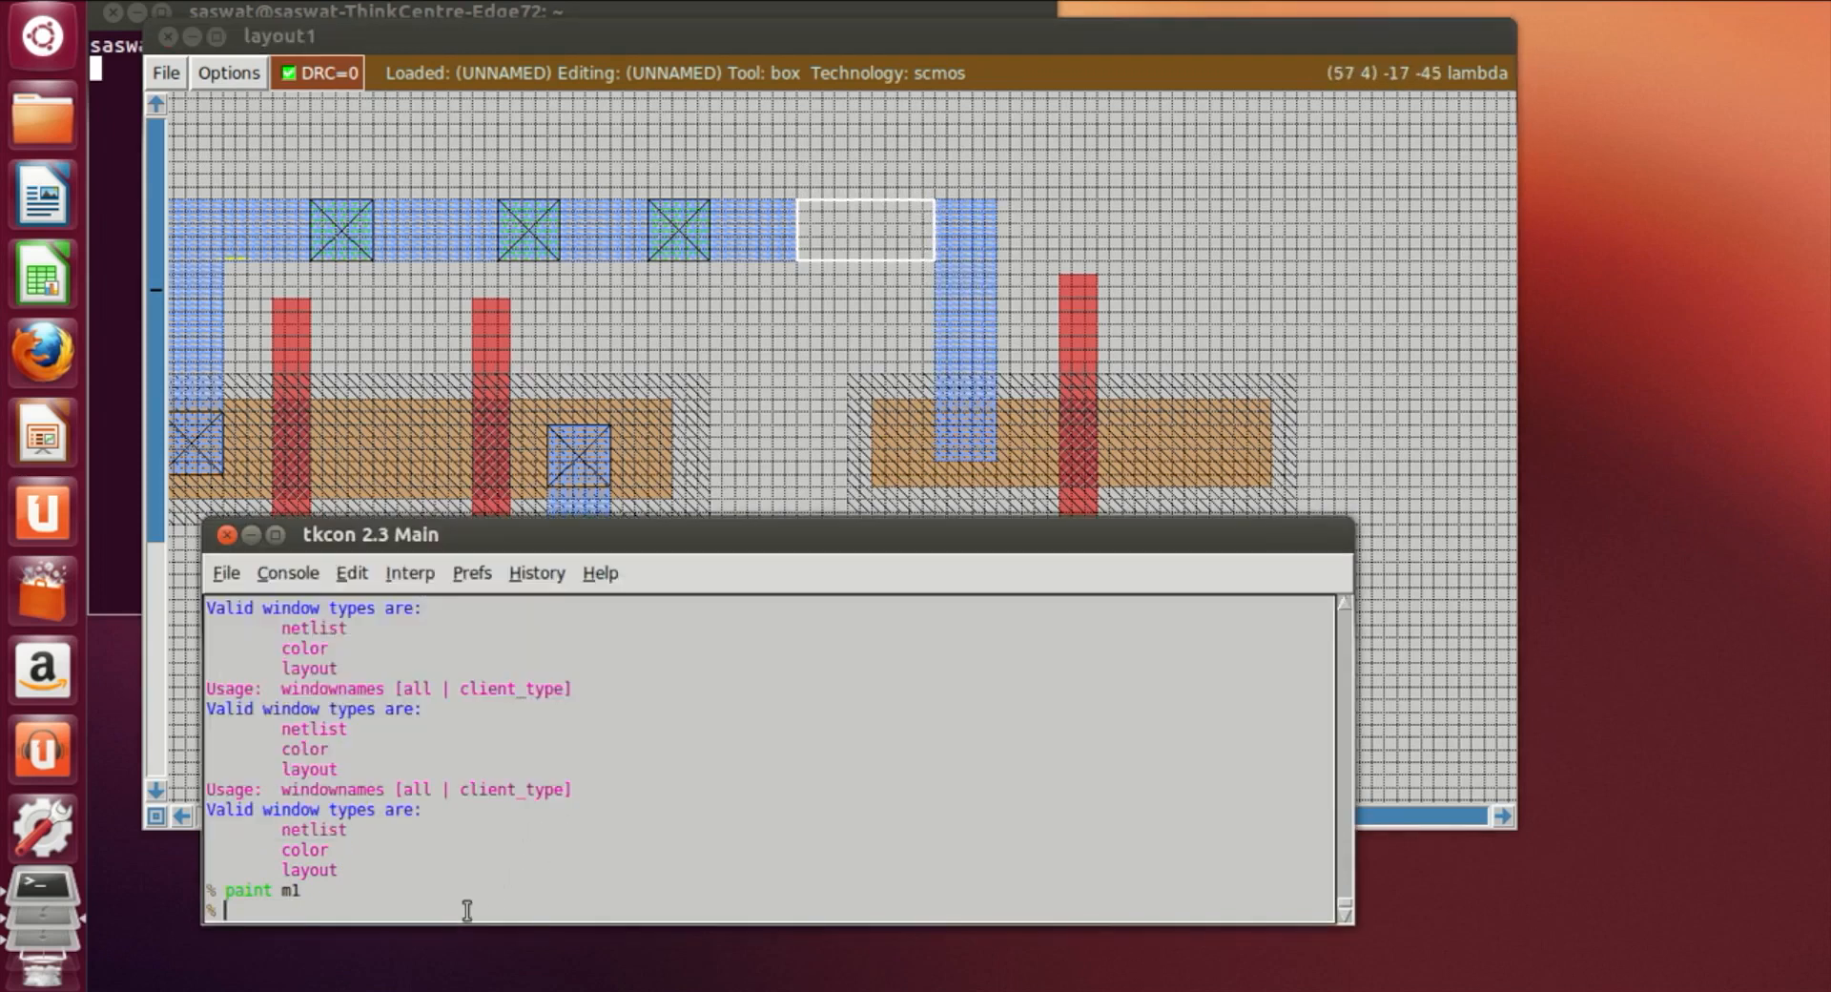
{"action": "type", "text": "paint m1"}
{"action": "key", "text": "Return"}
{"action": "left_click", "coordinate": [1222, 395]}
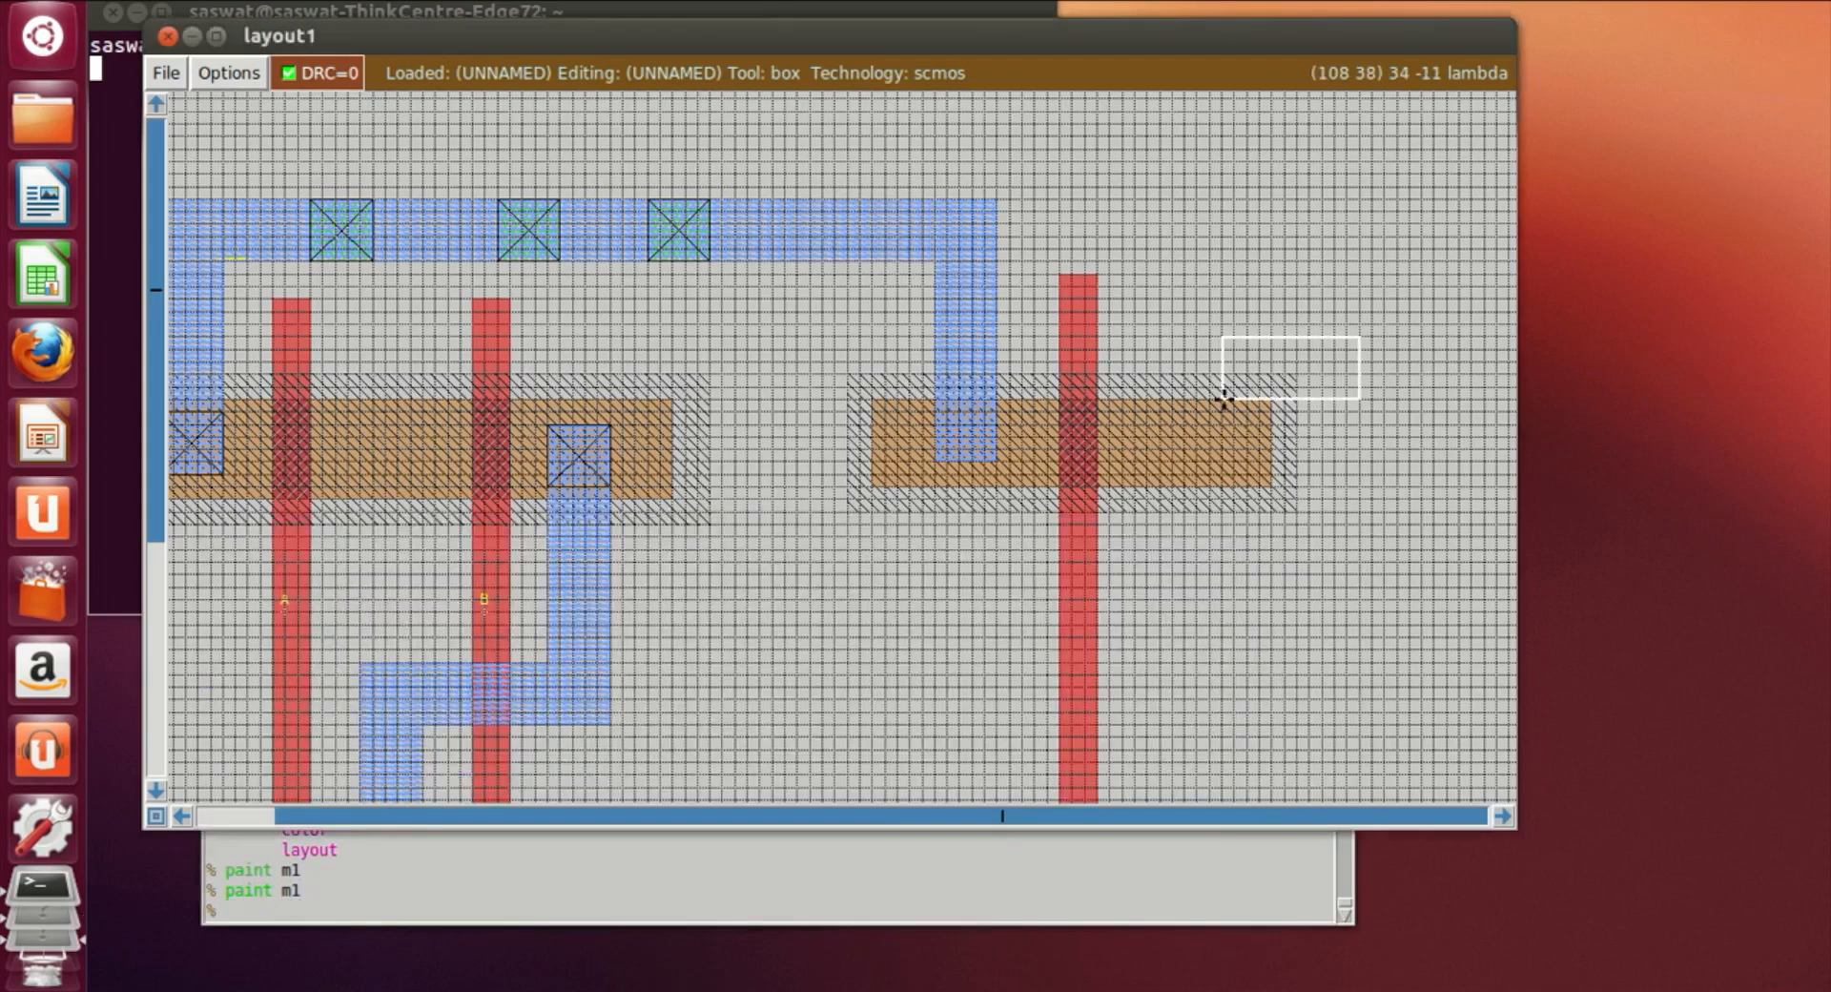
Size a box about 6 by 24 lambda from inside the second n-diffusion, left of its gate, down to the lower rail's bottom edge
{"action": "scroll", "coordinate": [1224, 396], "scroll_direction": "down", "scroll_amount": 6}
{"action": "scroll", "coordinate": [1226, 398], "scroll_direction": "down", "scroll_amount": 7}
{"action": "scroll", "coordinate": [1225, 398], "scroll_direction": "up", "scroll_amount": 5}
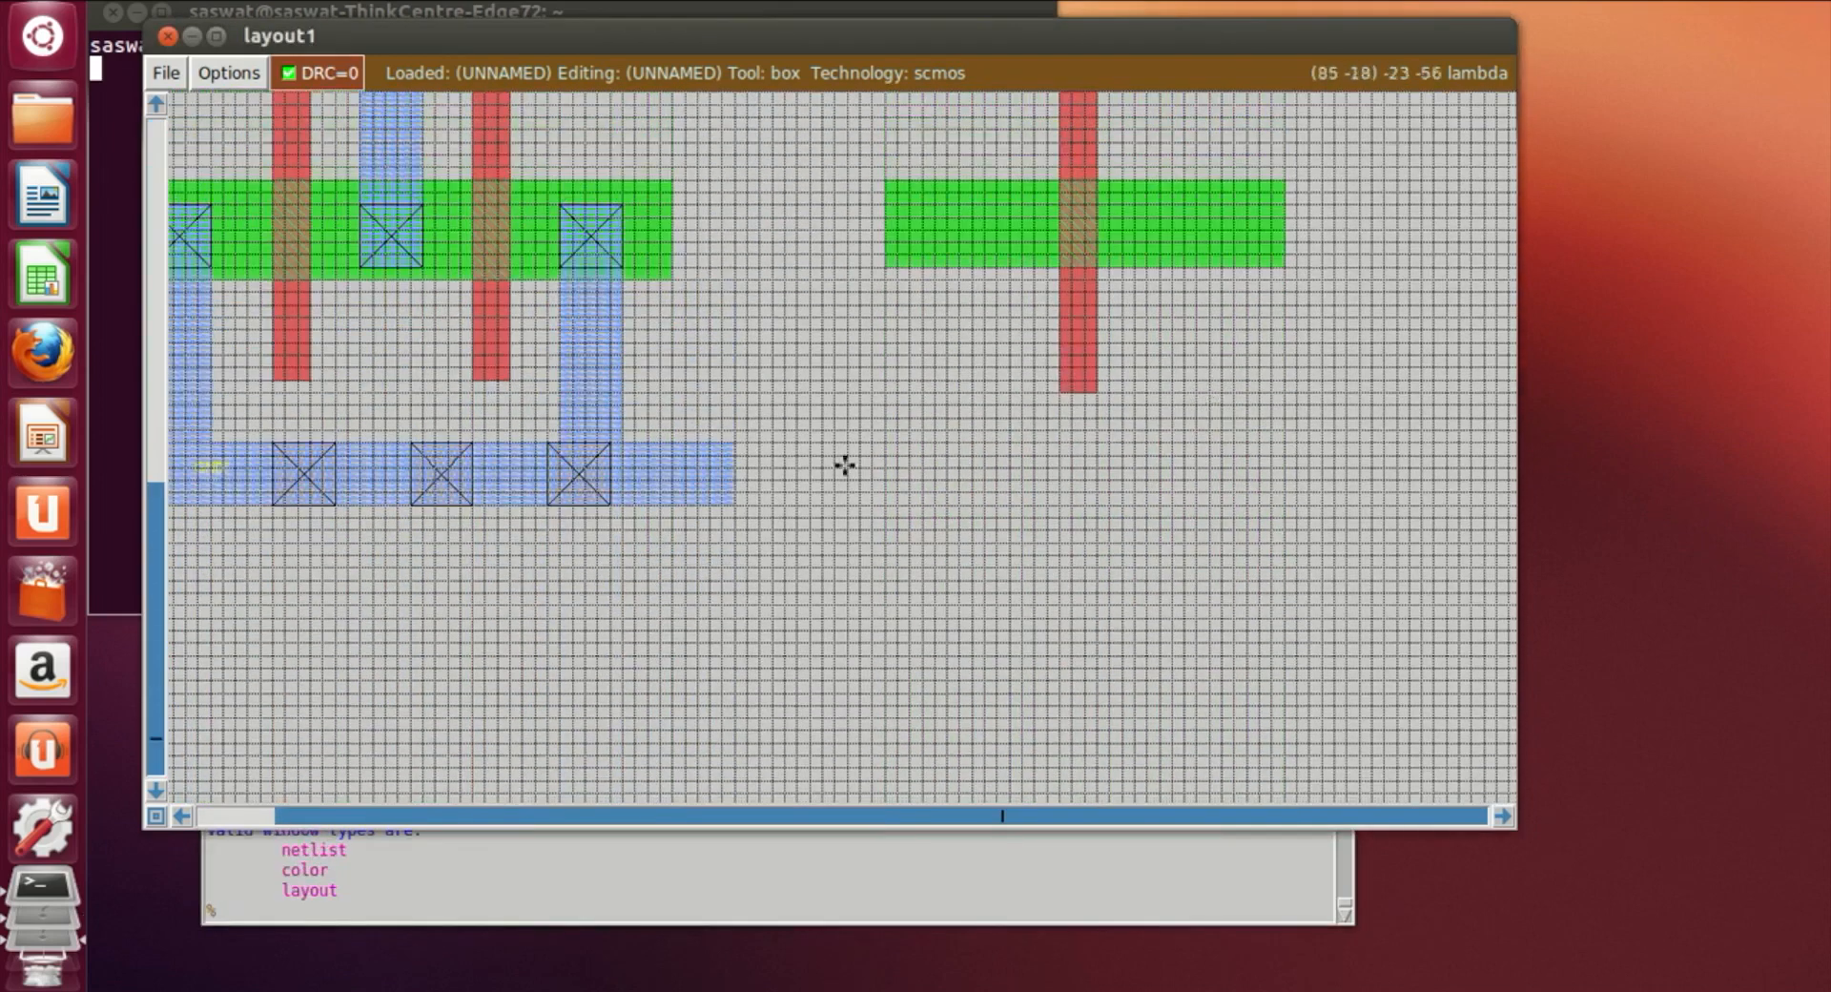
{"action": "left_click", "coordinate": [943, 213]}
{"action": "left_click", "coordinate": [922, 203]}
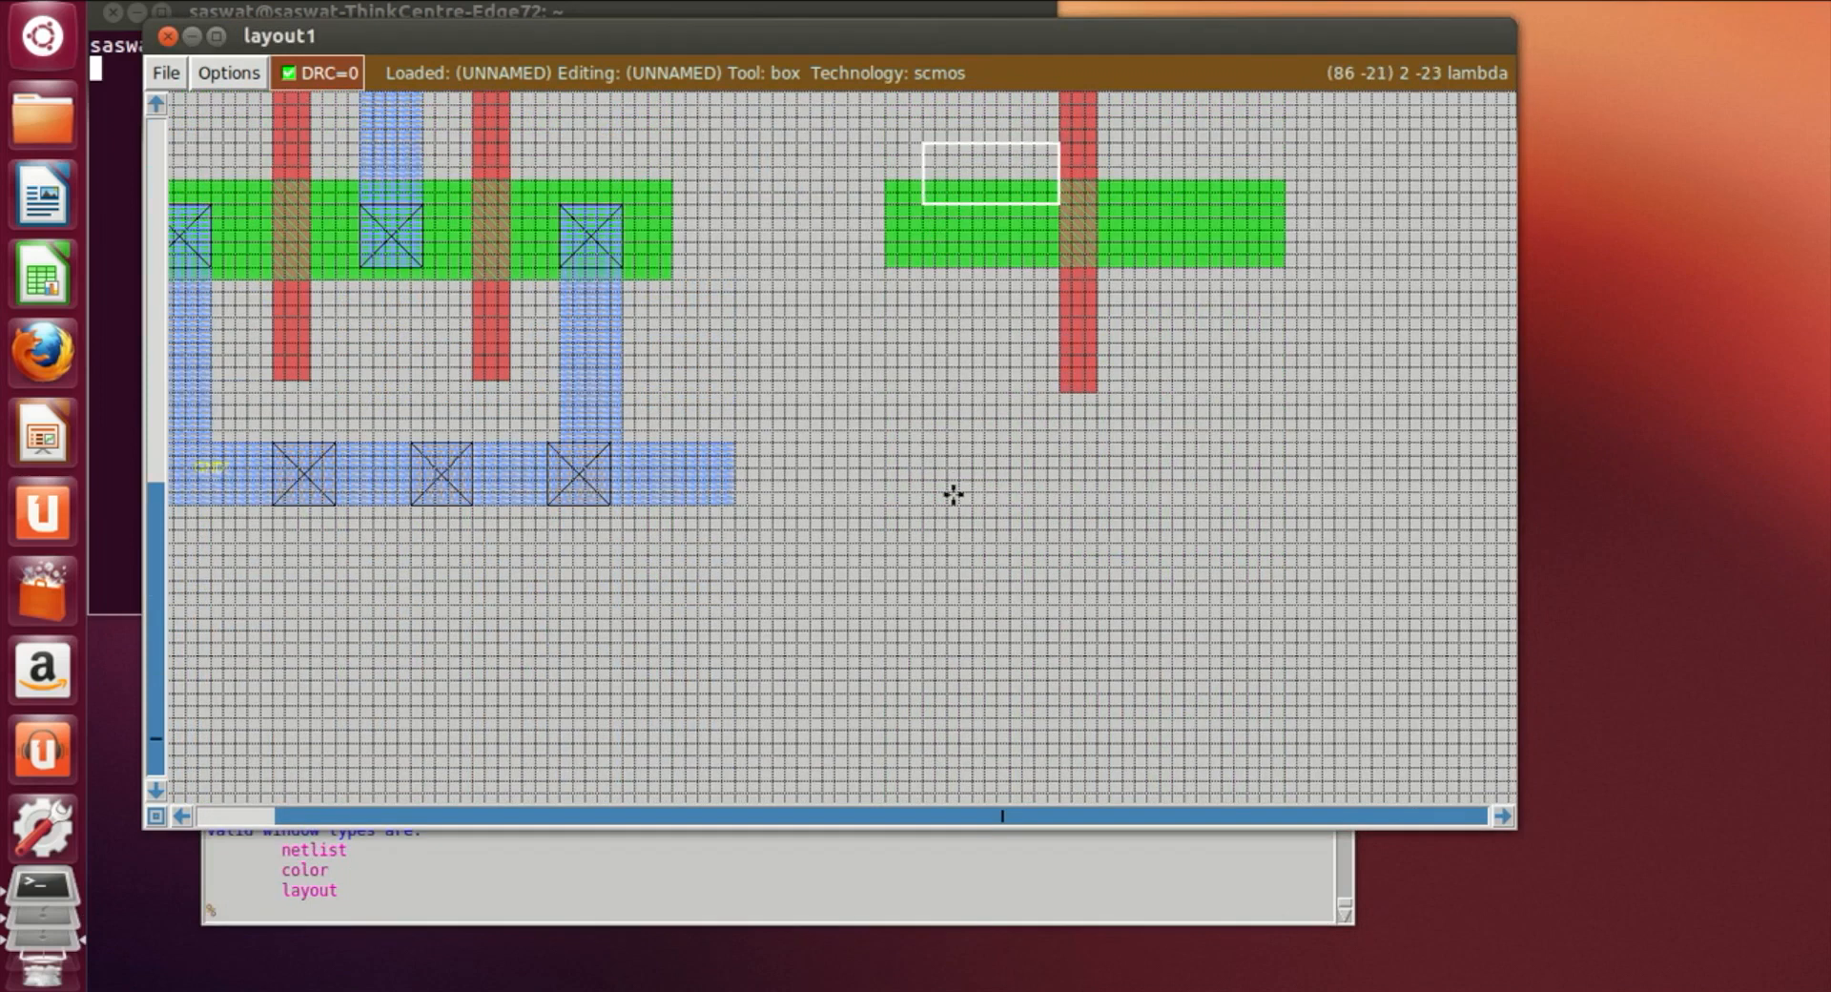
{"action": "right_click", "coordinate": [998, 500]}
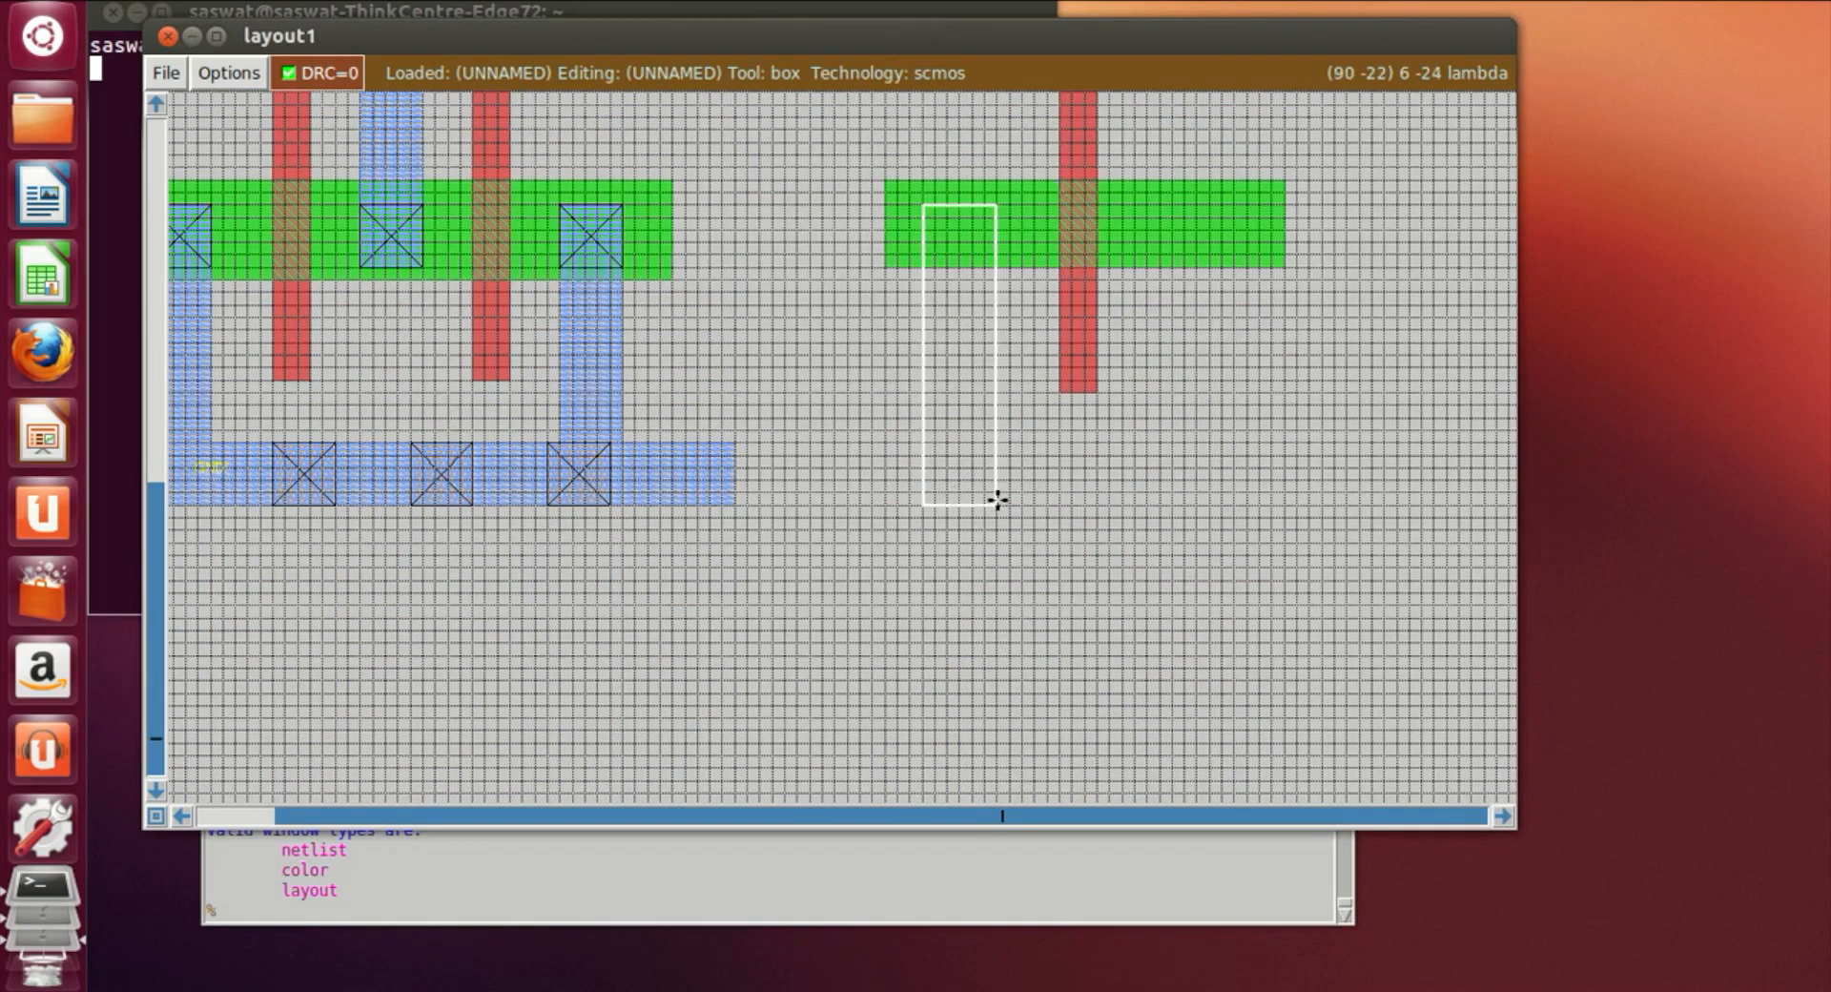
{"action": "right_click", "coordinate": [1004, 341]}
{"action": "right_click", "coordinate": [1005, 254]}
{"action": "right_click", "coordinate": [1005, 241]}
{"action": "right_click", "coordinate": [1002, 229]}
{"action": "right_click", "coordinate": [996, 217]}
{"action": "right_click", "coordinate": [973, 203]}
{"action": "right_click", "coordinate": [997, 203]}
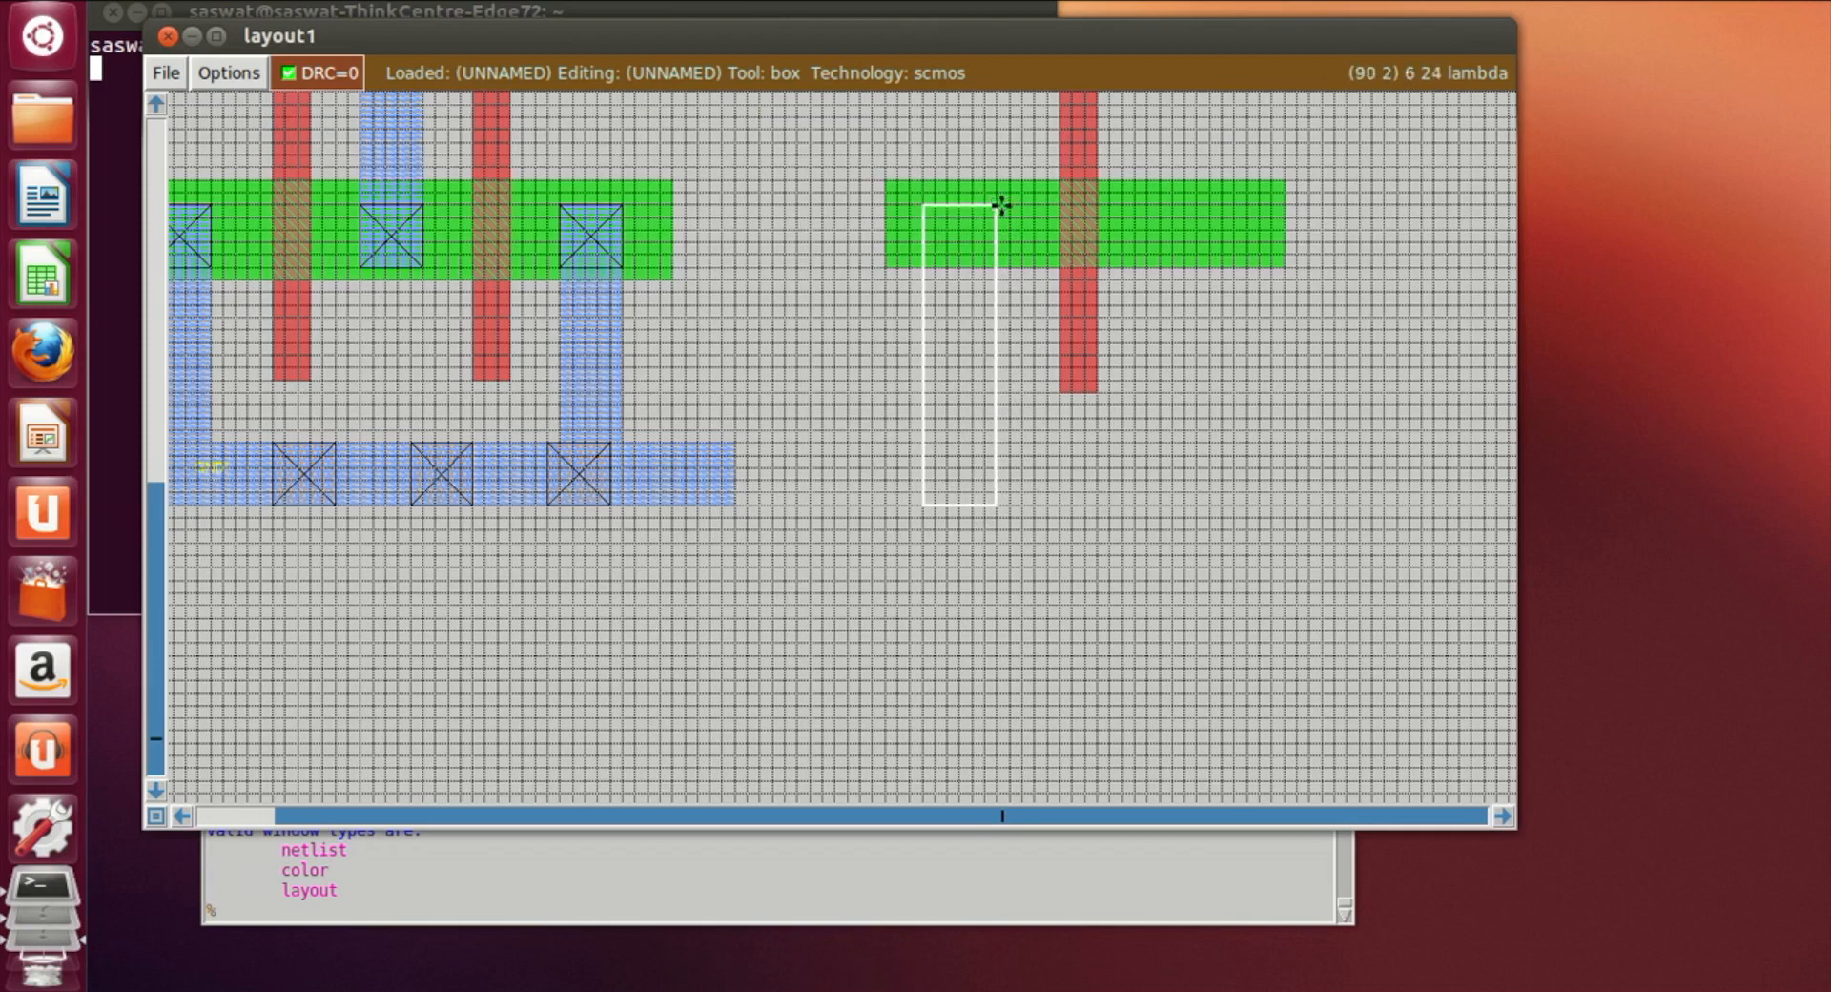
Shift the tall box one lambda to the right and paint it with m1
{"action": "left_click", "coordinate": [980, 501]}
{"action": "left_click", "coordinate": [939, 480]}
{"action": "left_click", "coordinate": [936, 500]}
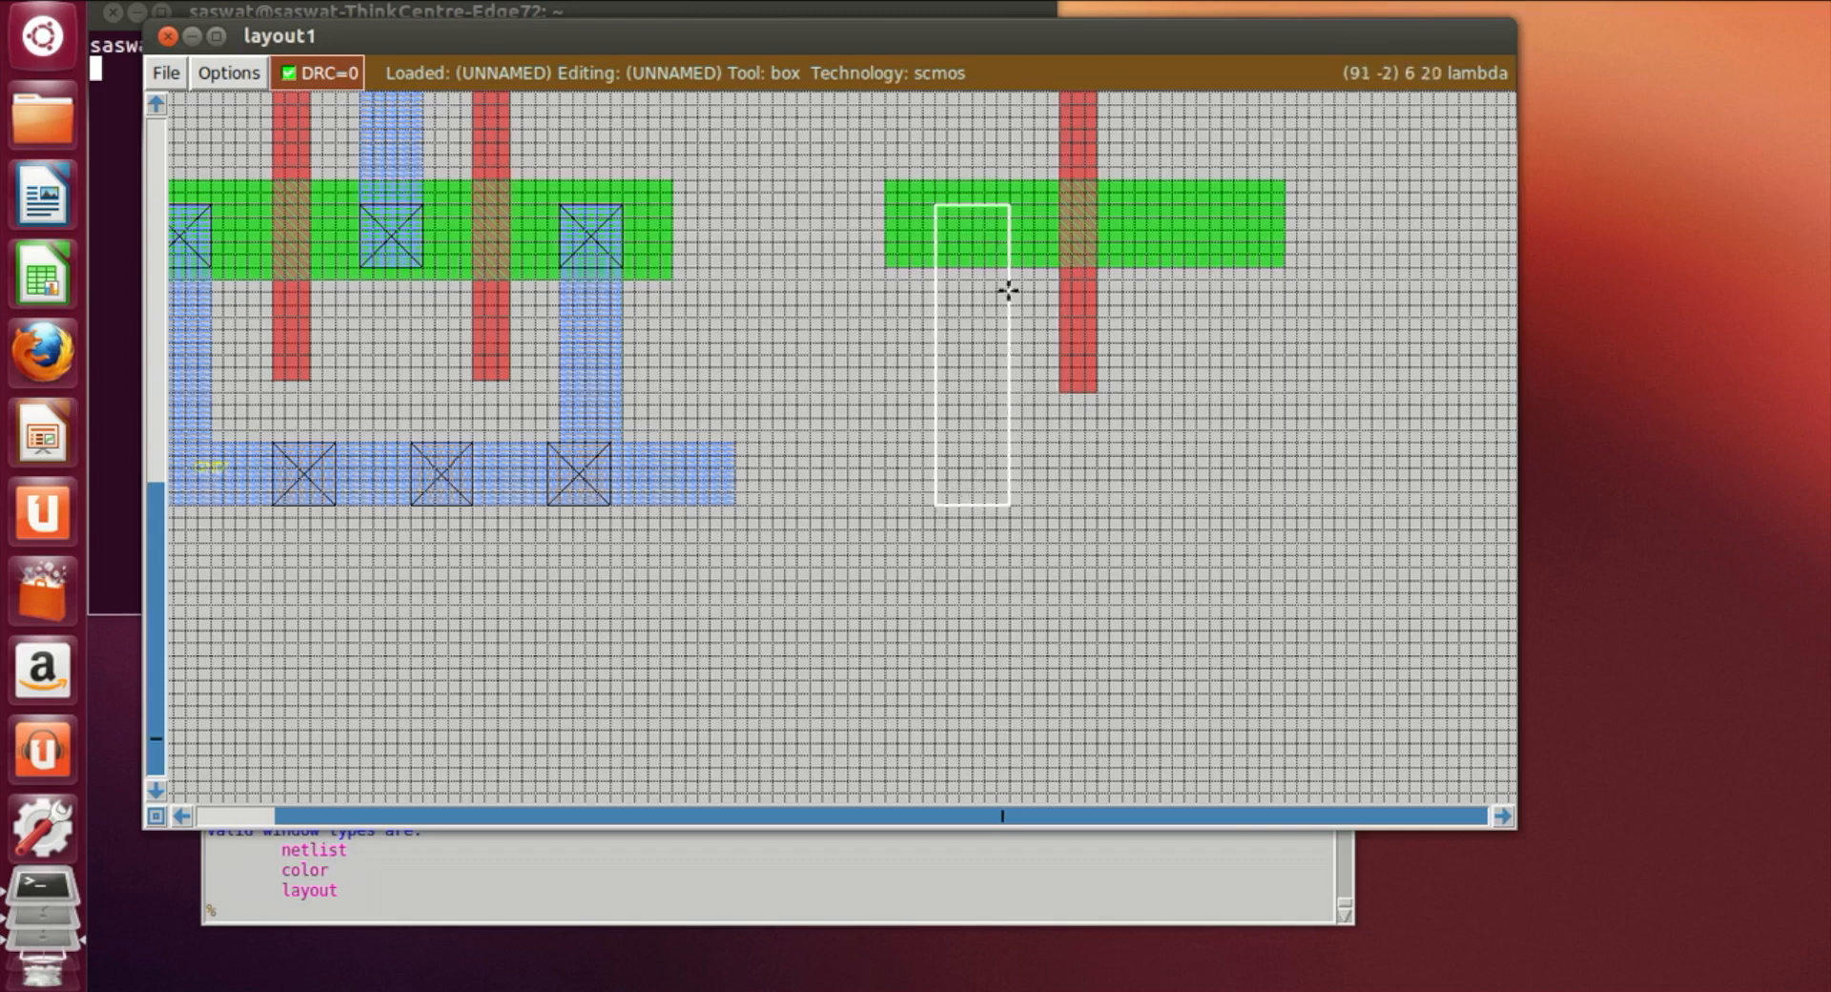
{"action": "left_click", "coordinate": [534, 901]}
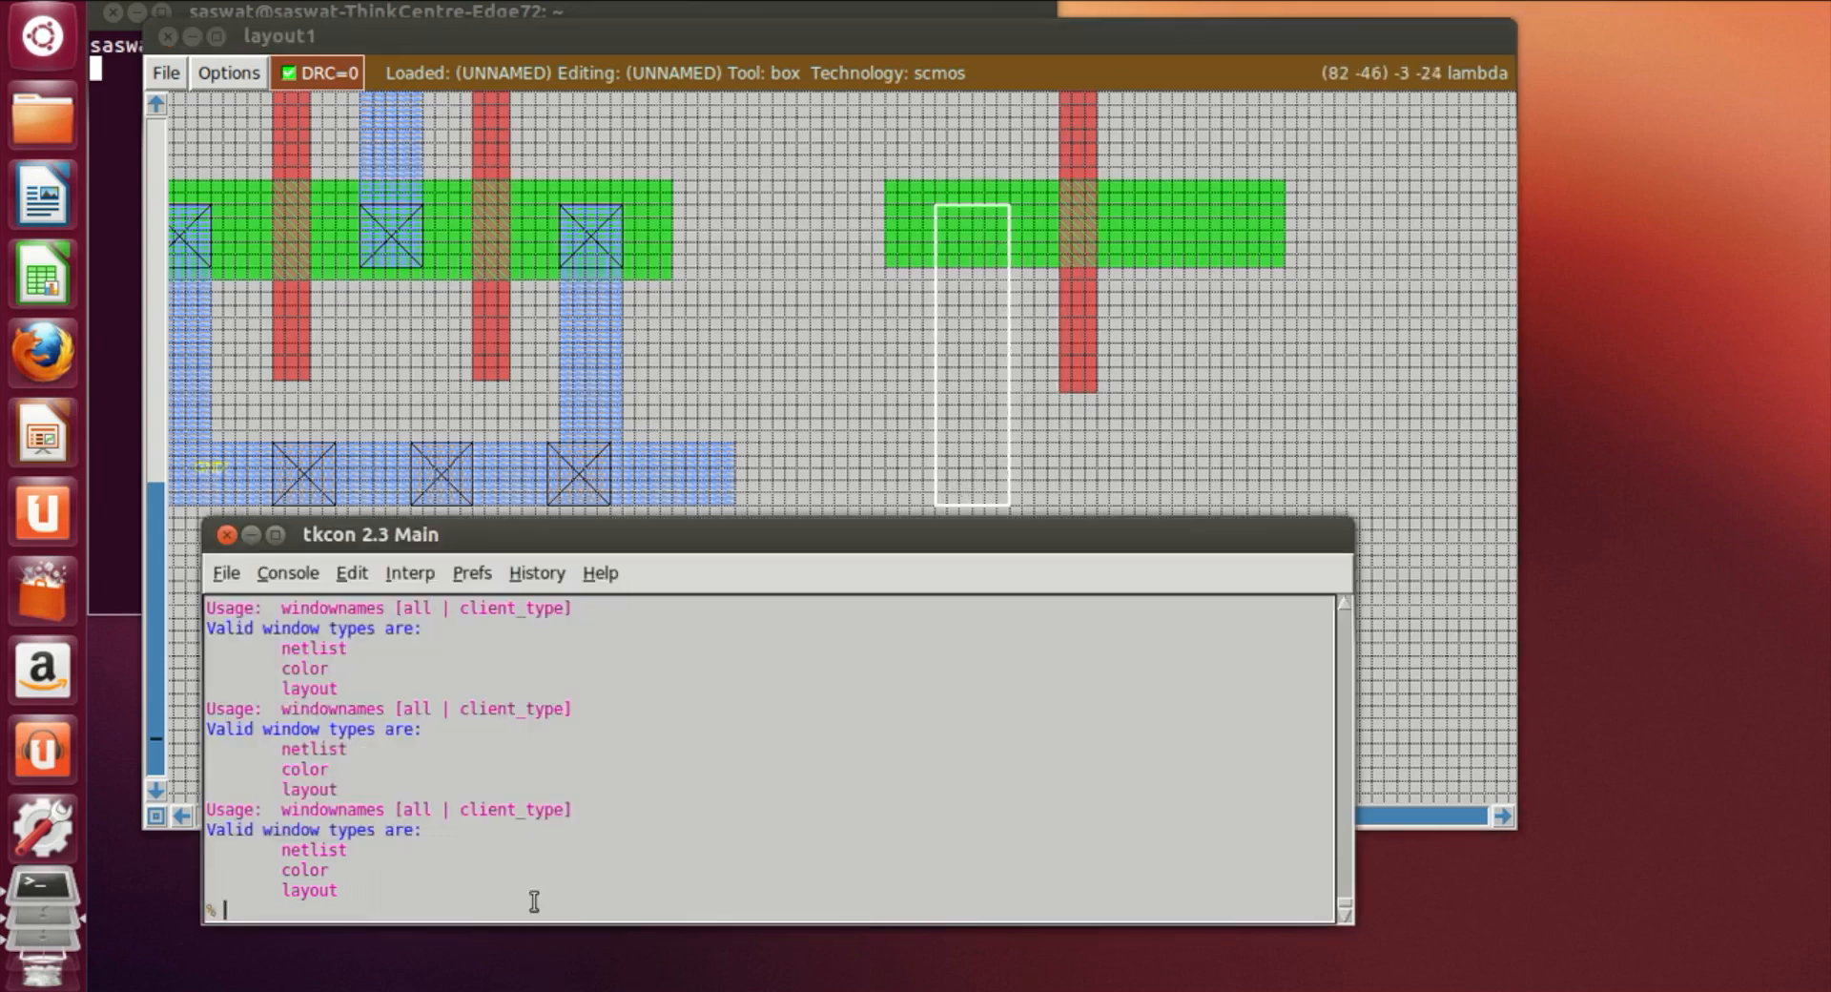
{"action": "type", "text": "paint m1"}
{"action": "key", "text": "Return"}
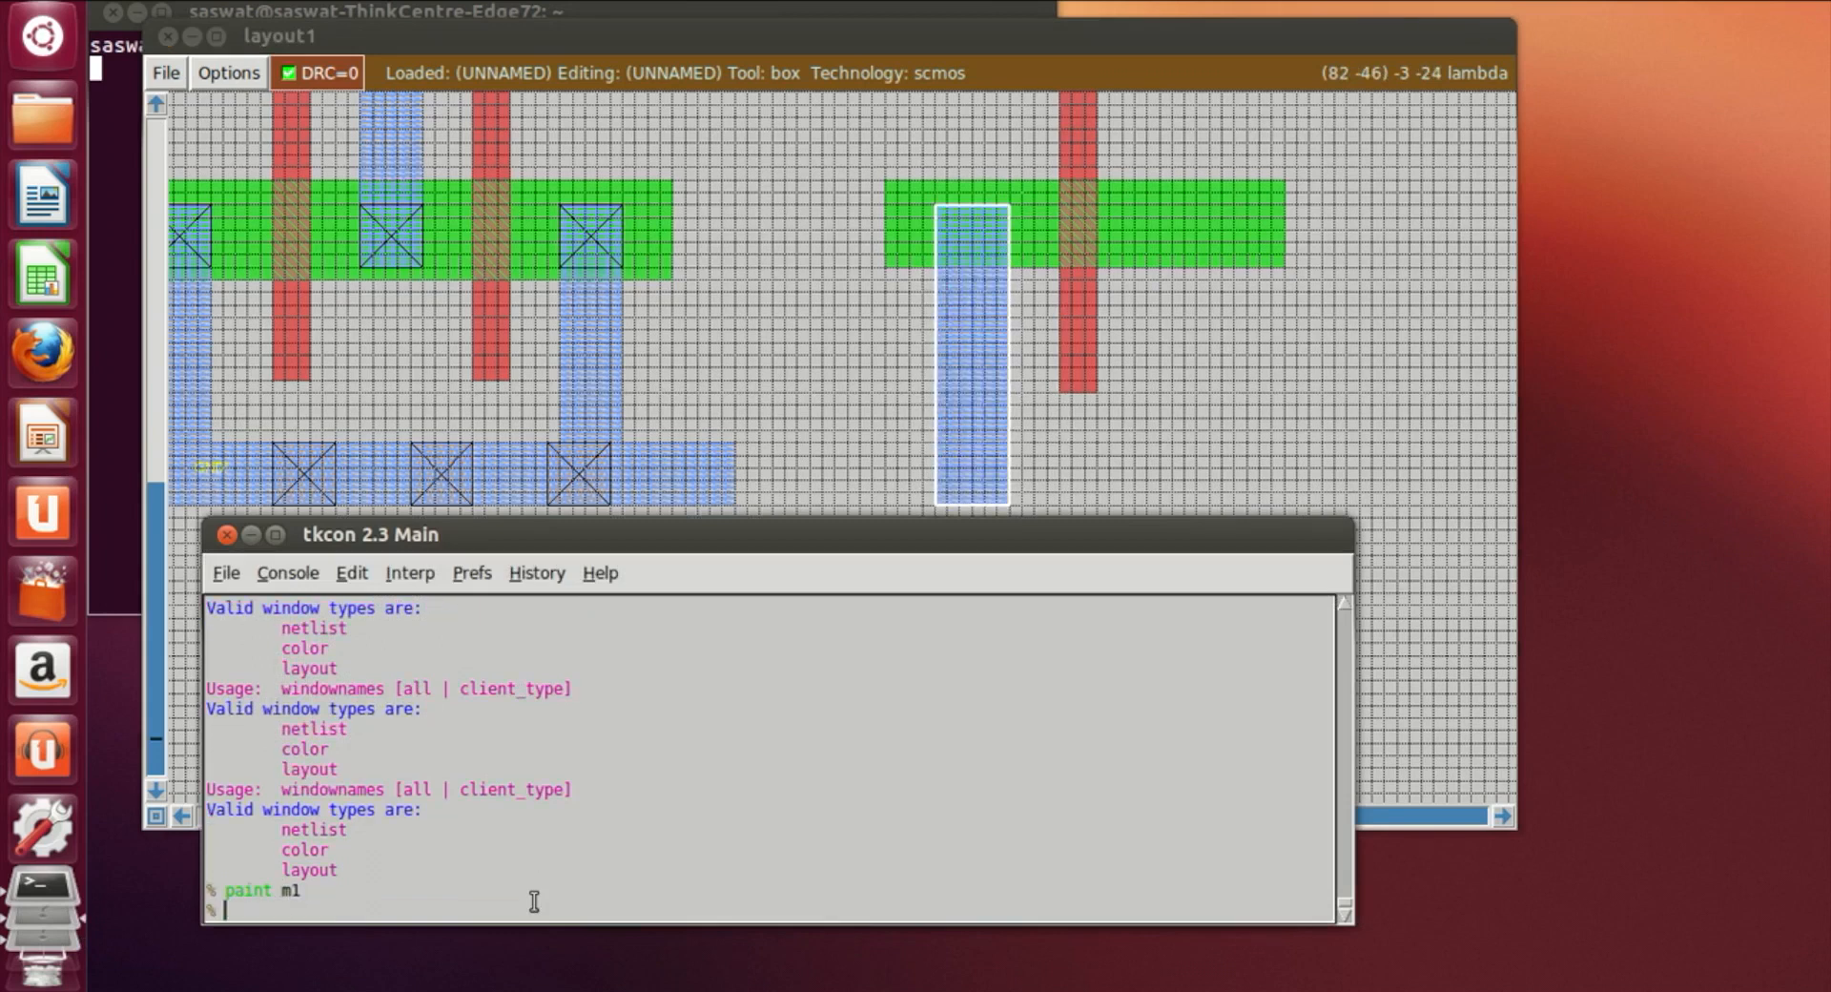
Fill the gap between the lower metal rail's end and the new vertical strip with a 16 by 5 lambda box of m1
{"action": "left_click", "coordinate": [1156, 468]}
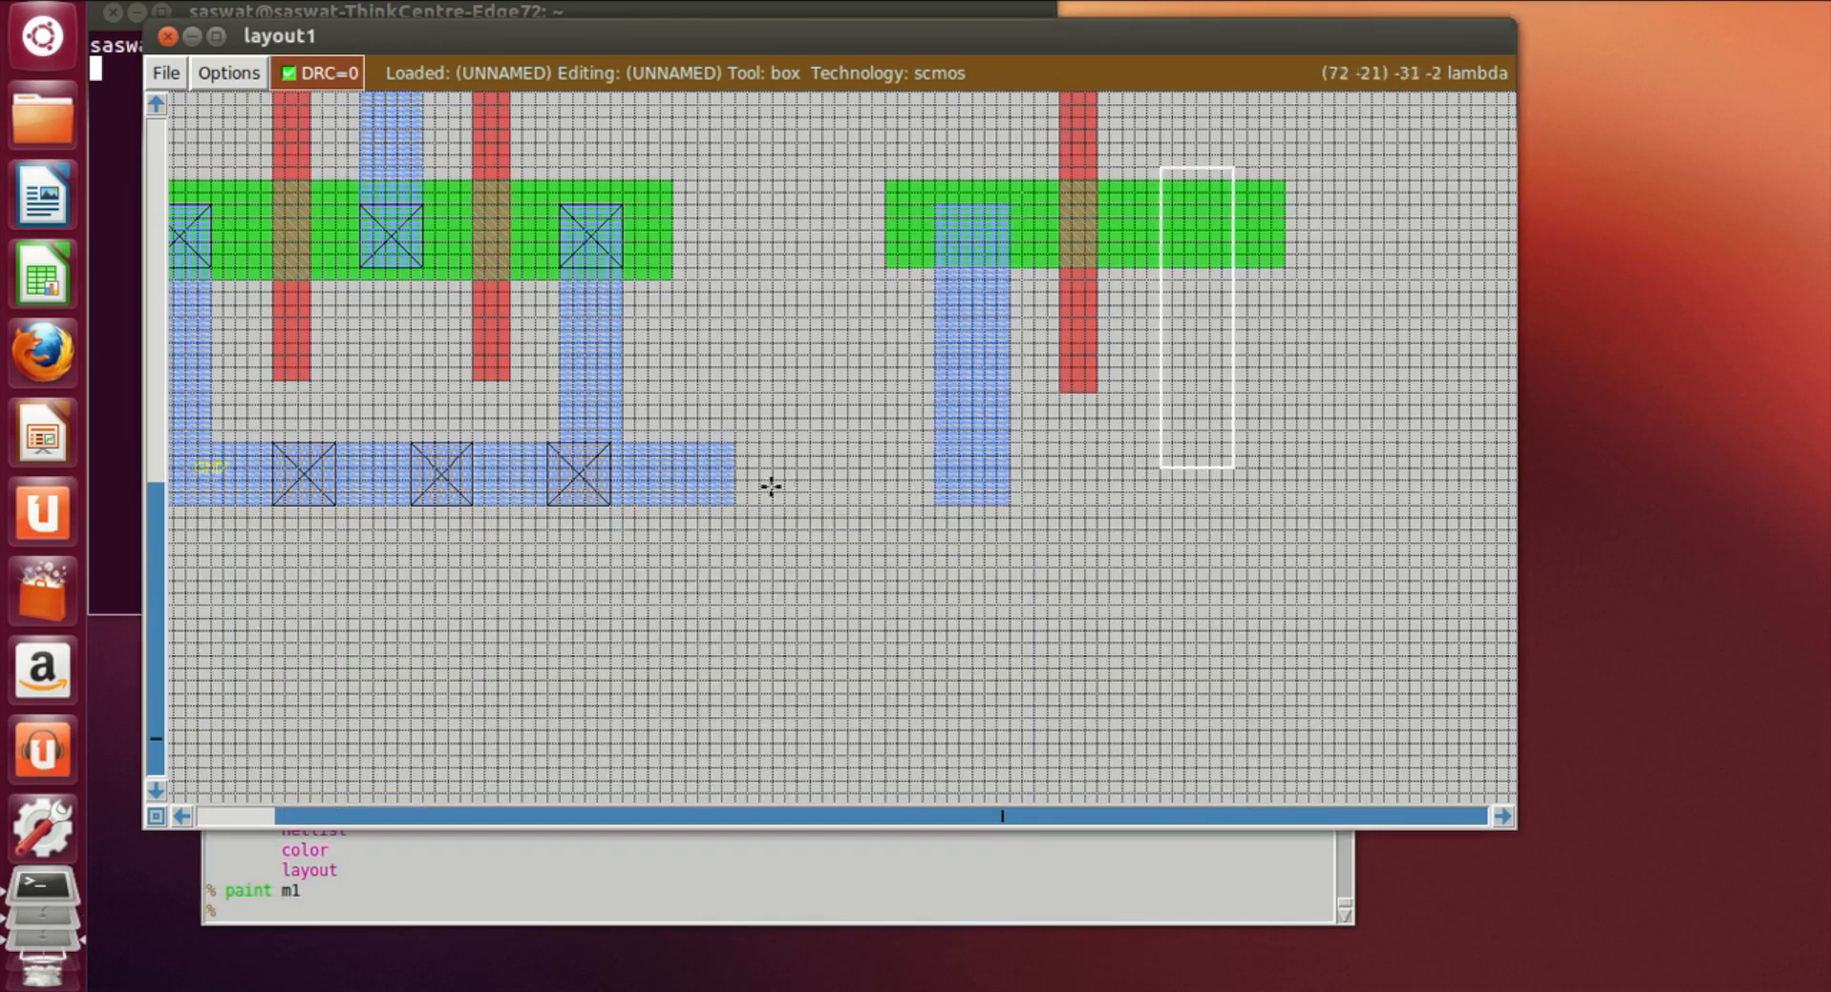
{"action": "left_click", "coordinate": [740, 446]}
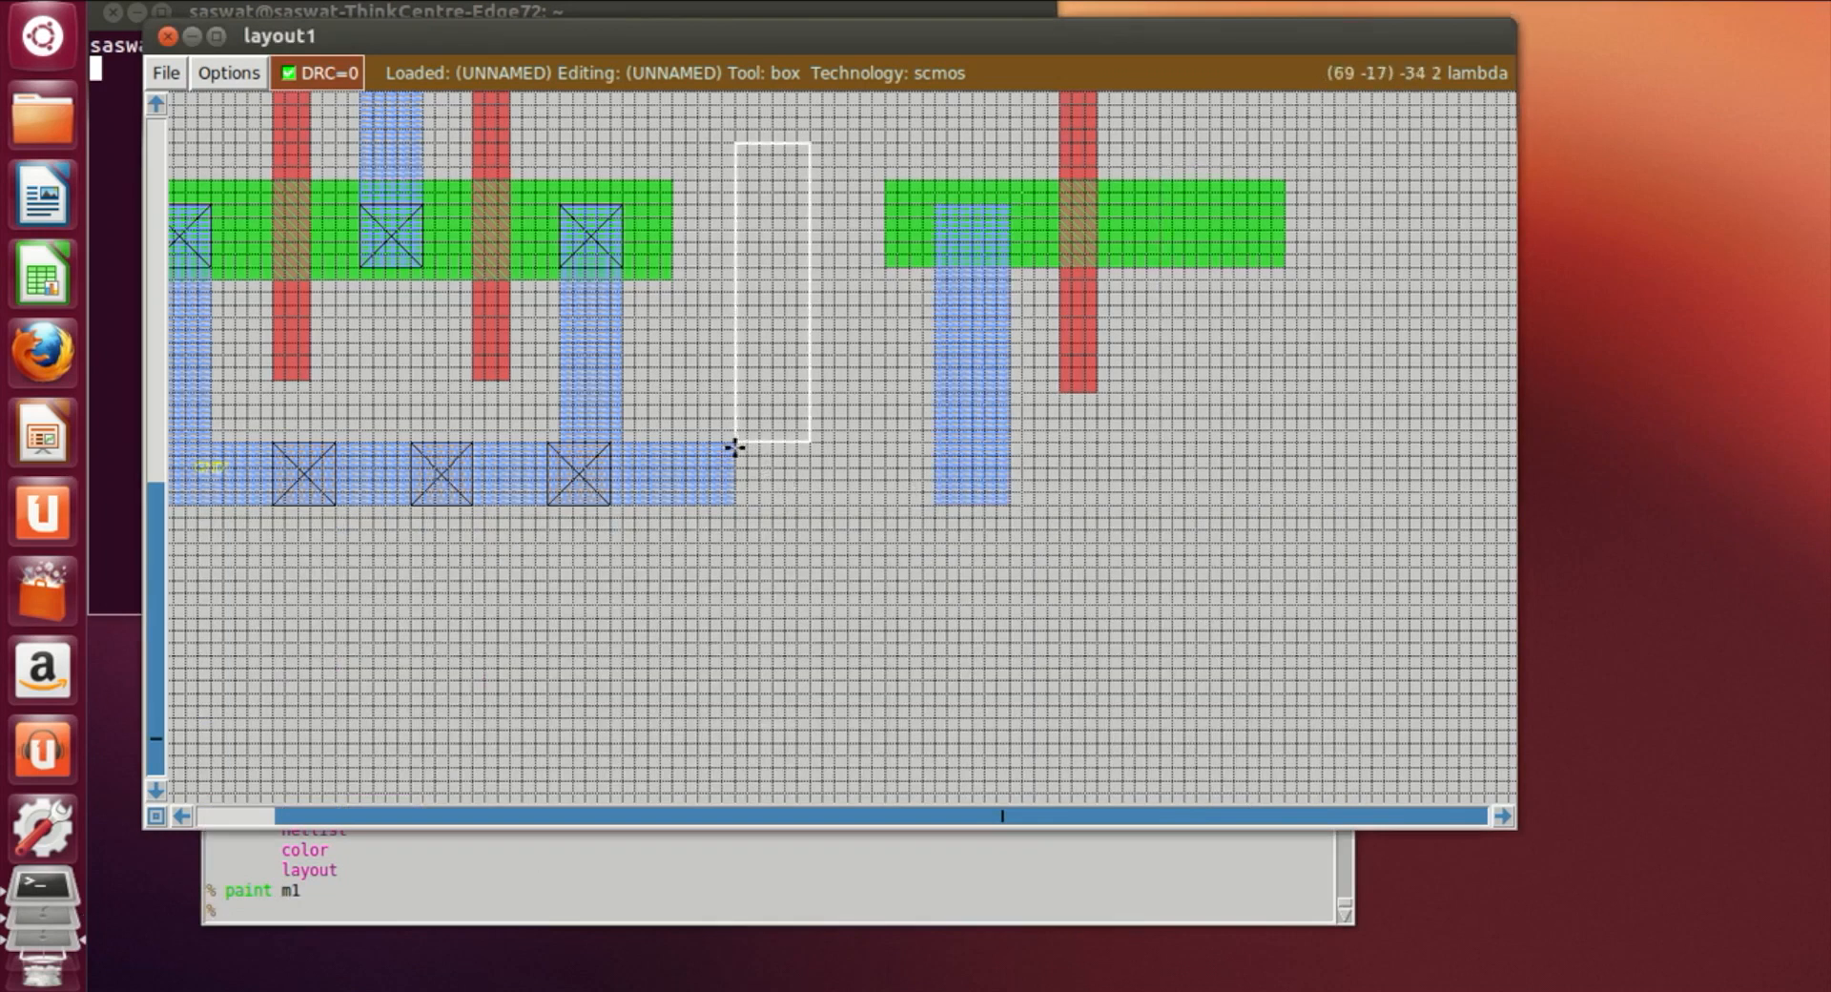
{"action": "right_click", "coordinate": [933, 499]}
{"action": "left_click", "coordinate": [778, 917]}
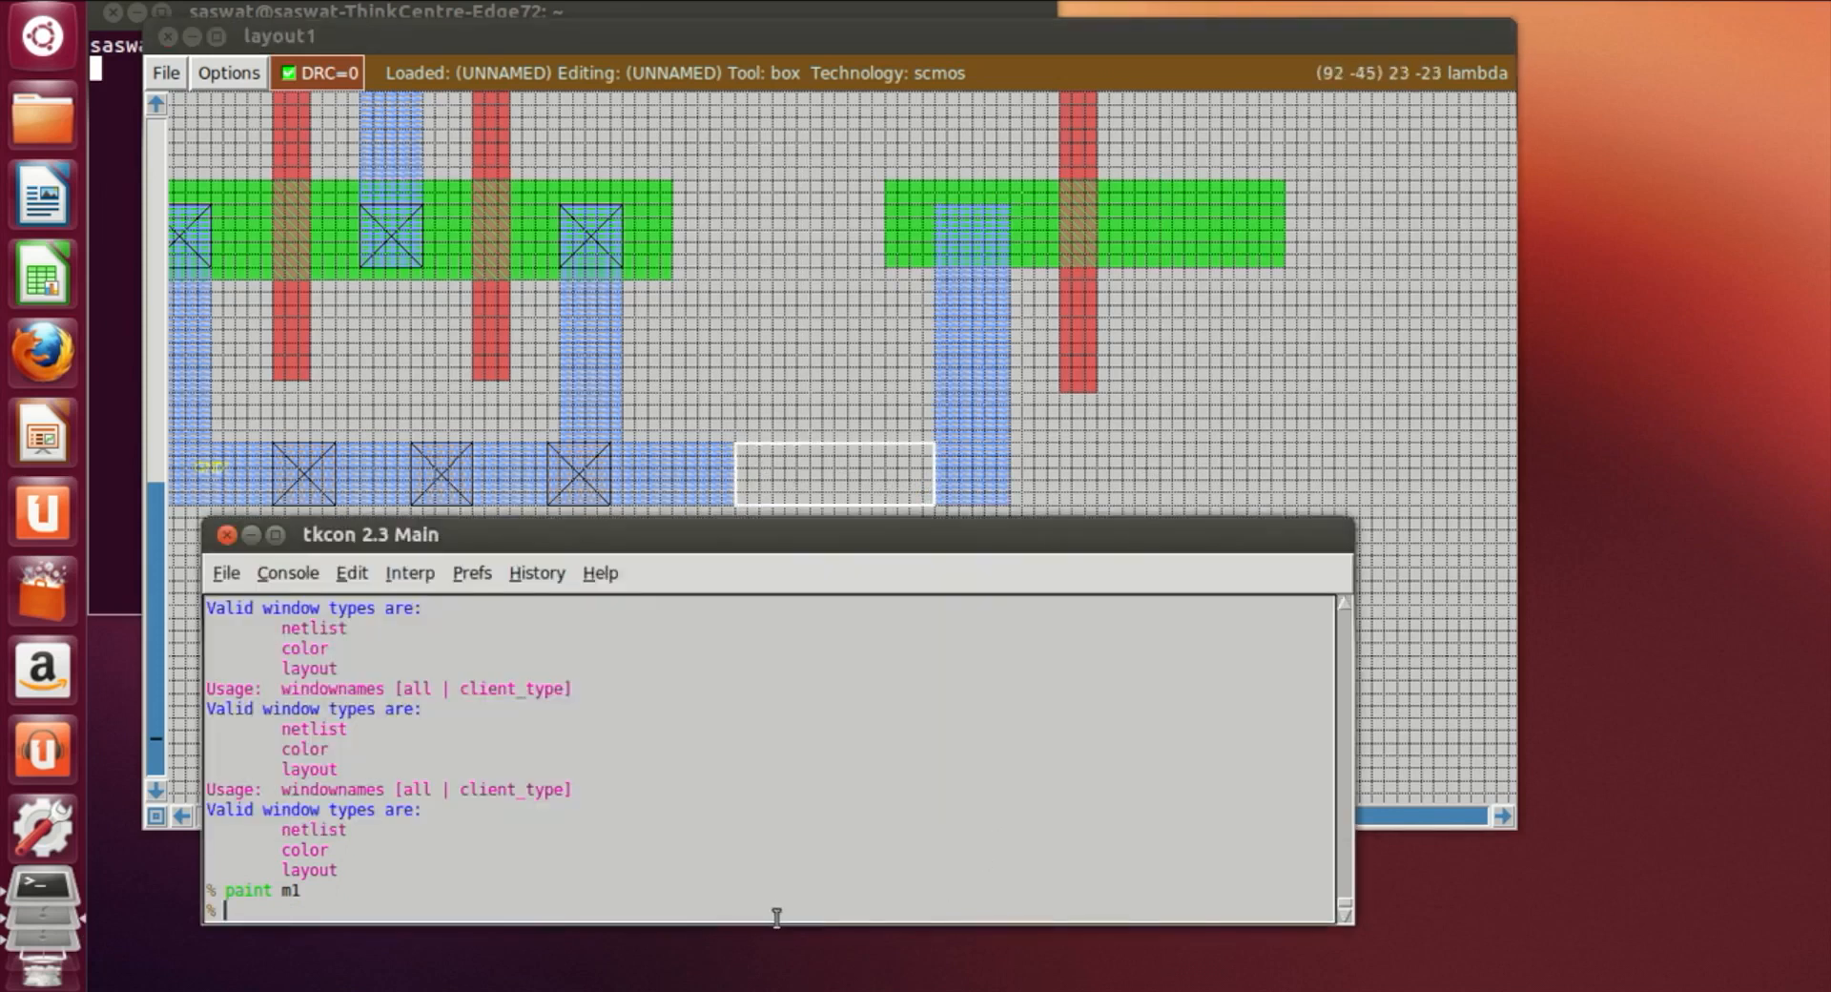
{"action": "type", "text": "paint m1"}
{"action": "key", "text": "Return"}
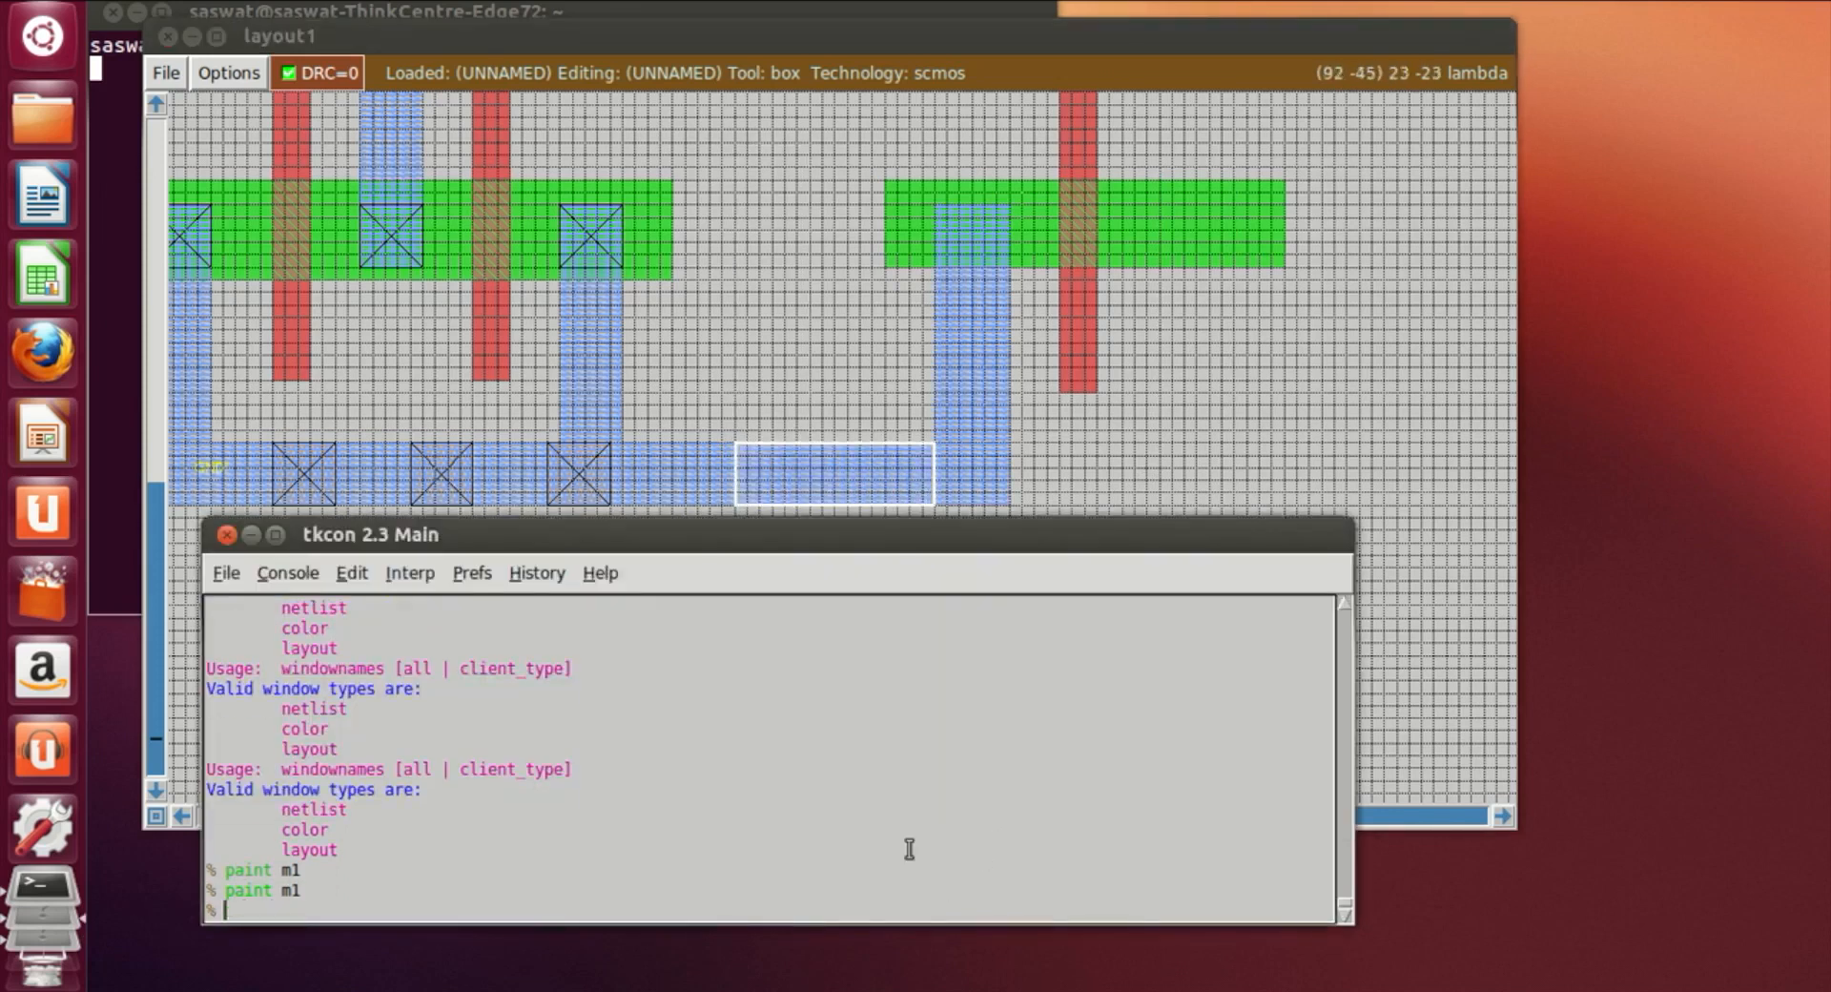
Examine the second stage's rail connections and how its metal strips sit on the p-diffusion and n-diffusion
{"action": "left_click", "coordinate": [1350, 435]}
{"action": "scroll", "coordinate": [1349, 445], "scroll_direction": "up", "scroll_amount": 2}
{"action": "scroll", "coordinate": [1349, 444], "scroll_direction": "up", "scroll_amount": 2}
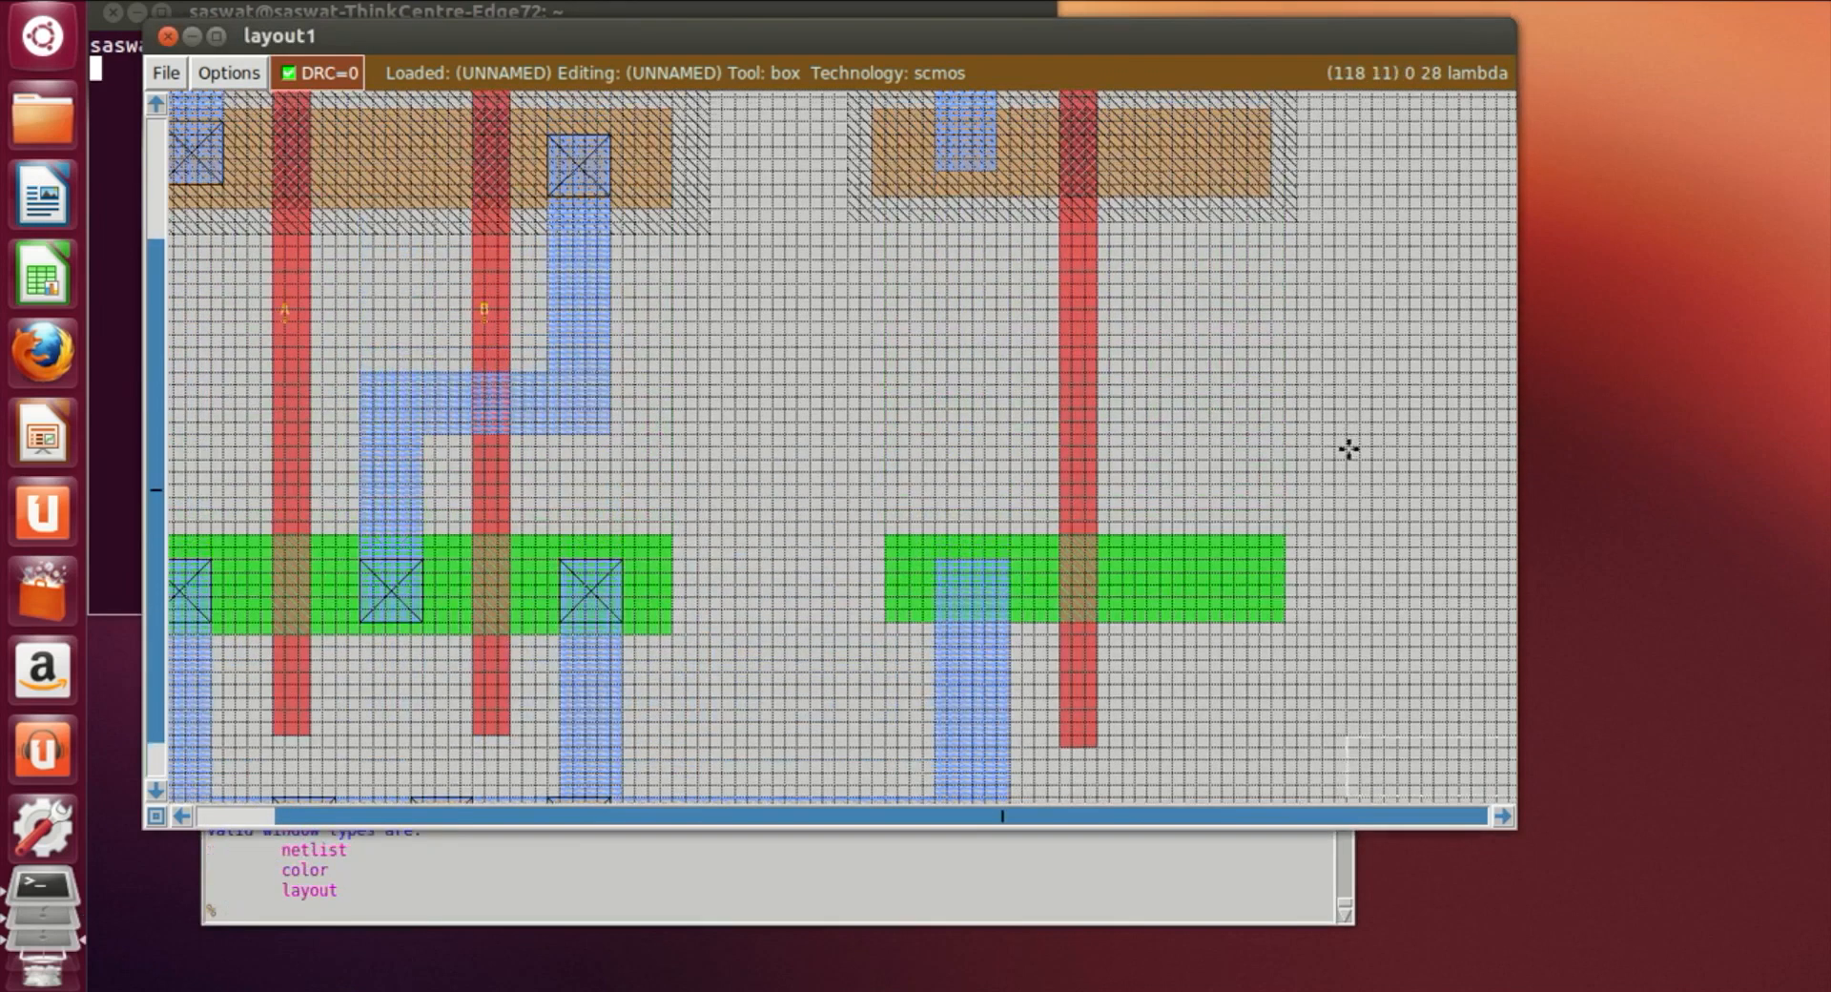
{"action": "scroll", "coordinate": [1349, 448], "scroll_direction": "up", "scroll_amount": 3}
{"action": "scroll", "coordinate": [1349, 449], "scroll_direction": "down", "scroll_amount": 5}
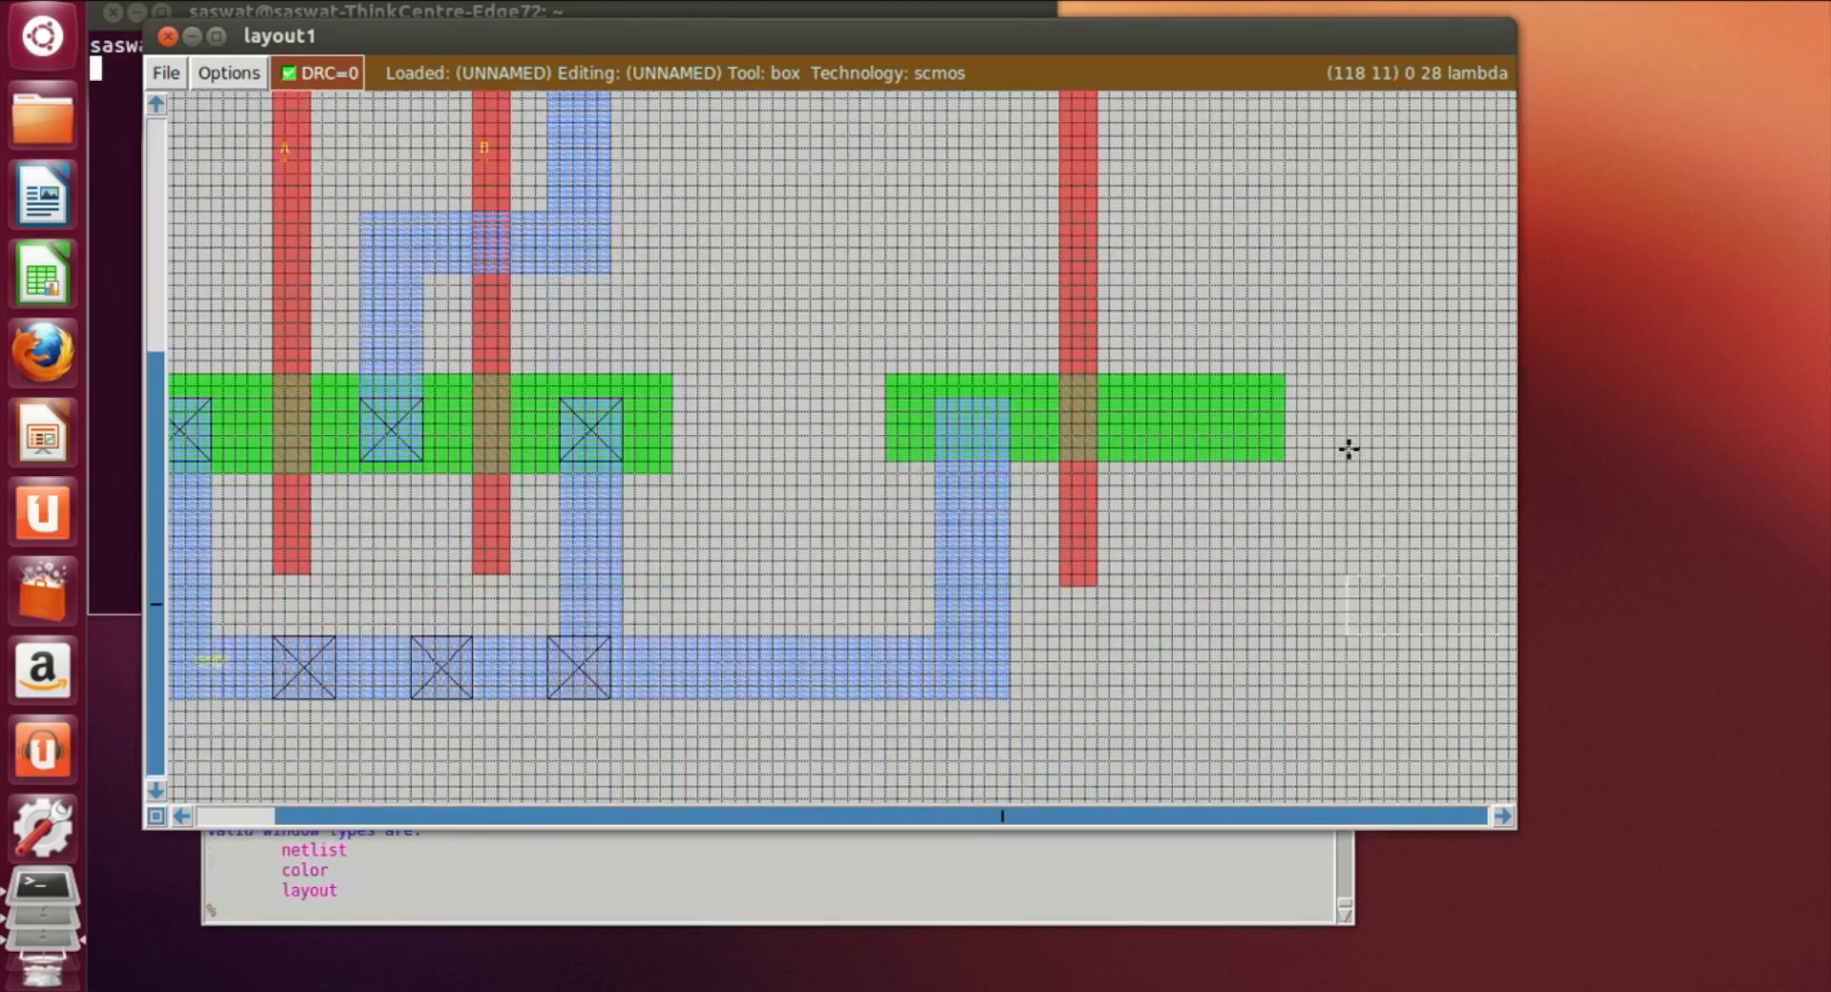
{"action": "scroll", "coordinate": [1096, 449], "scroll_direction": "up", "scroll_amount": 4}
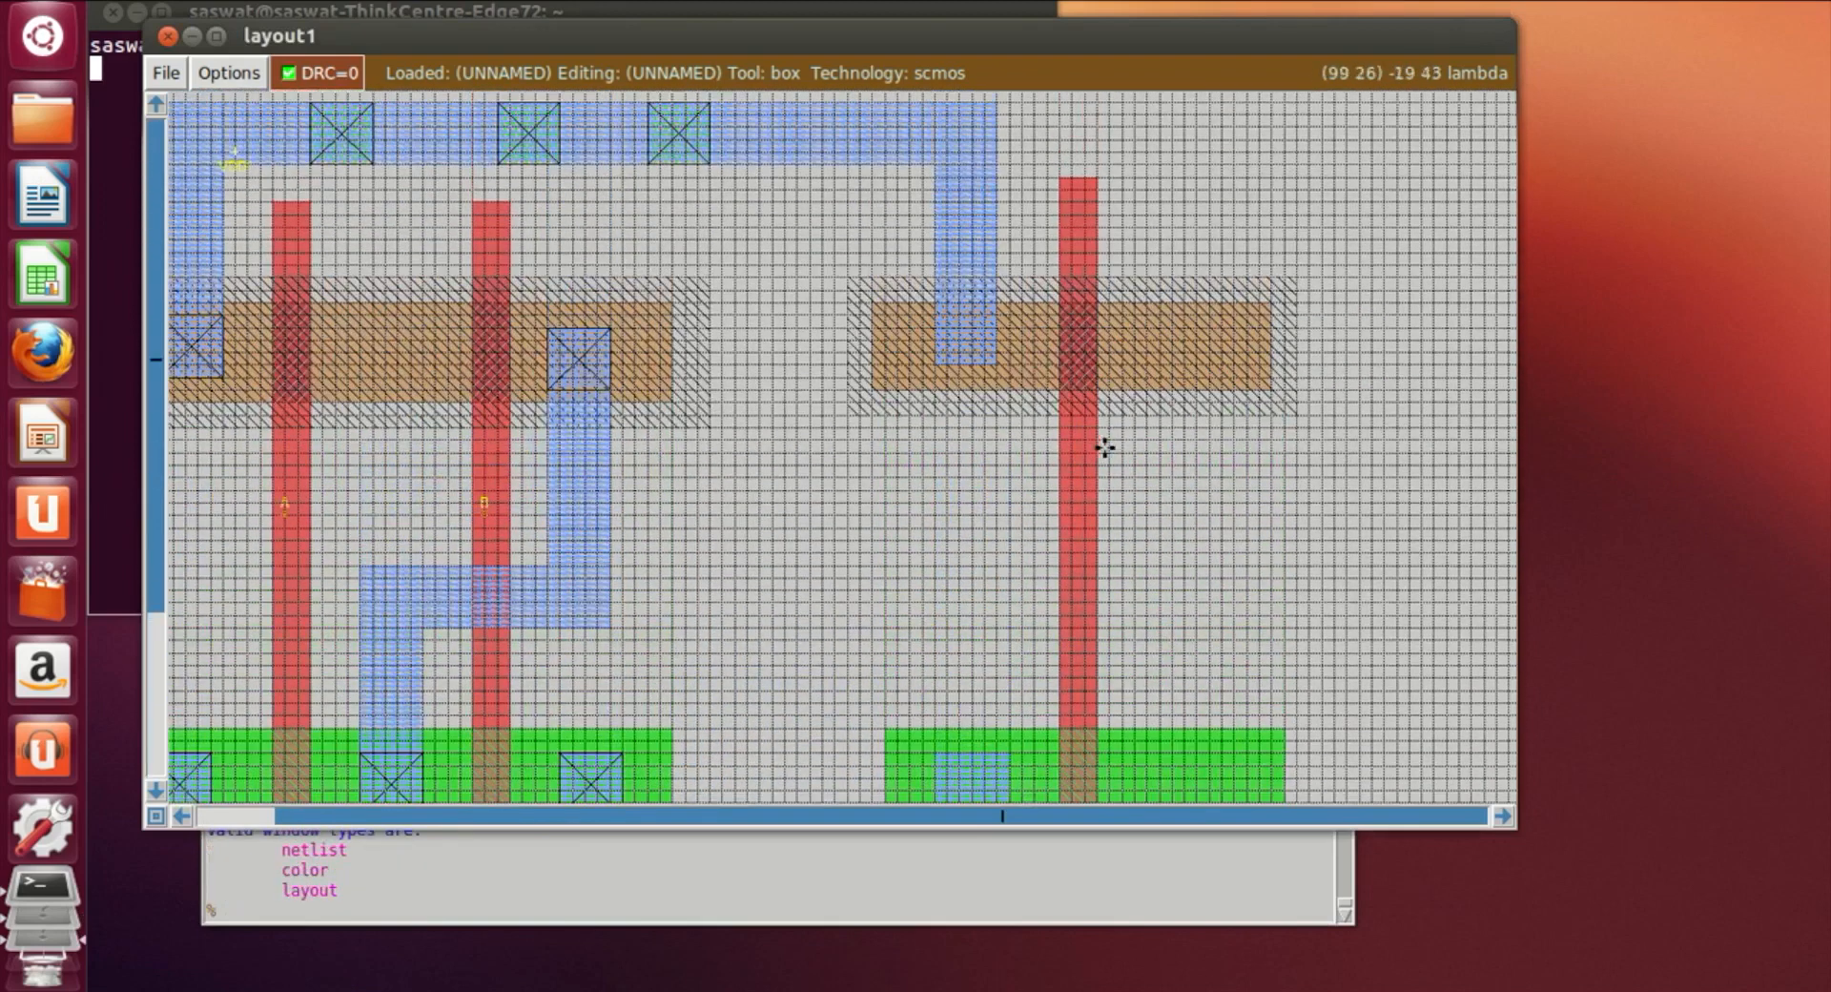
{"action": "key", "text": "z"}
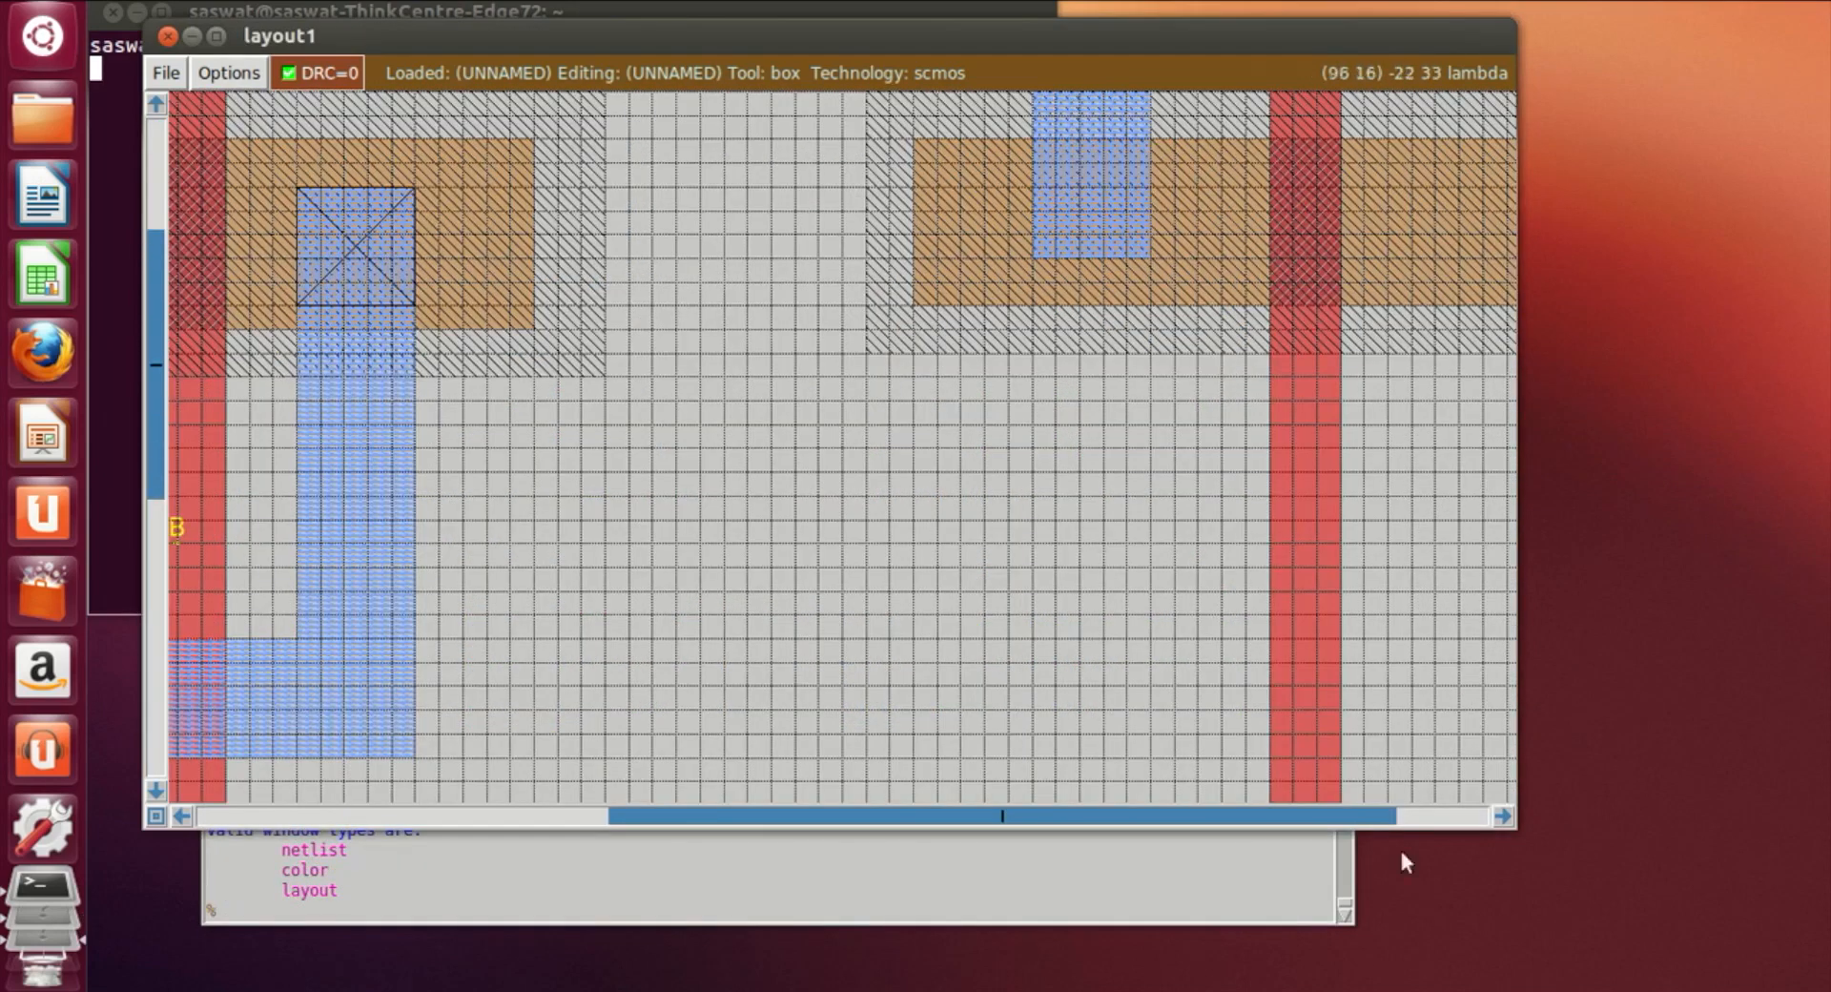
{"action": "left_click", "coordinate": [1503, 817]}
{"action": "left_click", "coordinate": [1504, 818]}
{"action": "scroll", "coordinate": [875, 408], "scroll_direction": "down", "scroll_amount": 1}
{"action": "scroll", "coordinate": [875, 408], "scroll_direction": "down", "scroll_amount": 2}
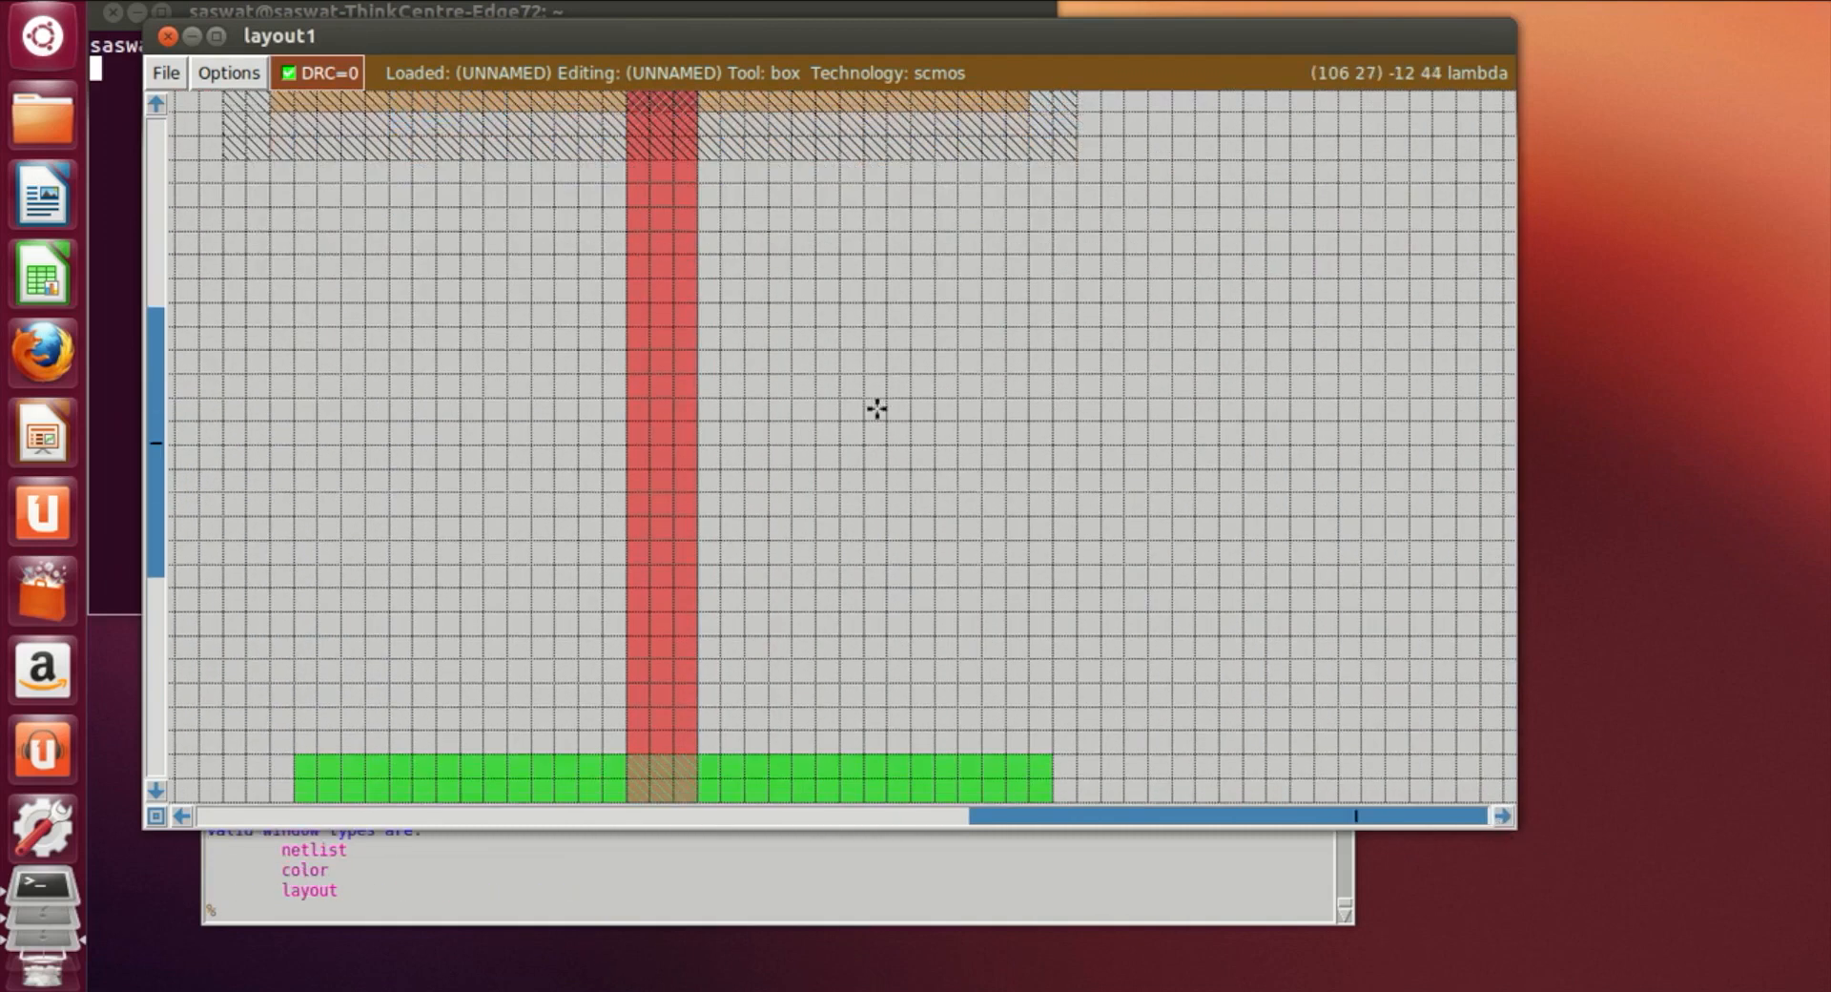
{"action": "scroll", "coordinate": [875, 408], "scroll_direction": "up", "scroll_amount": 4}
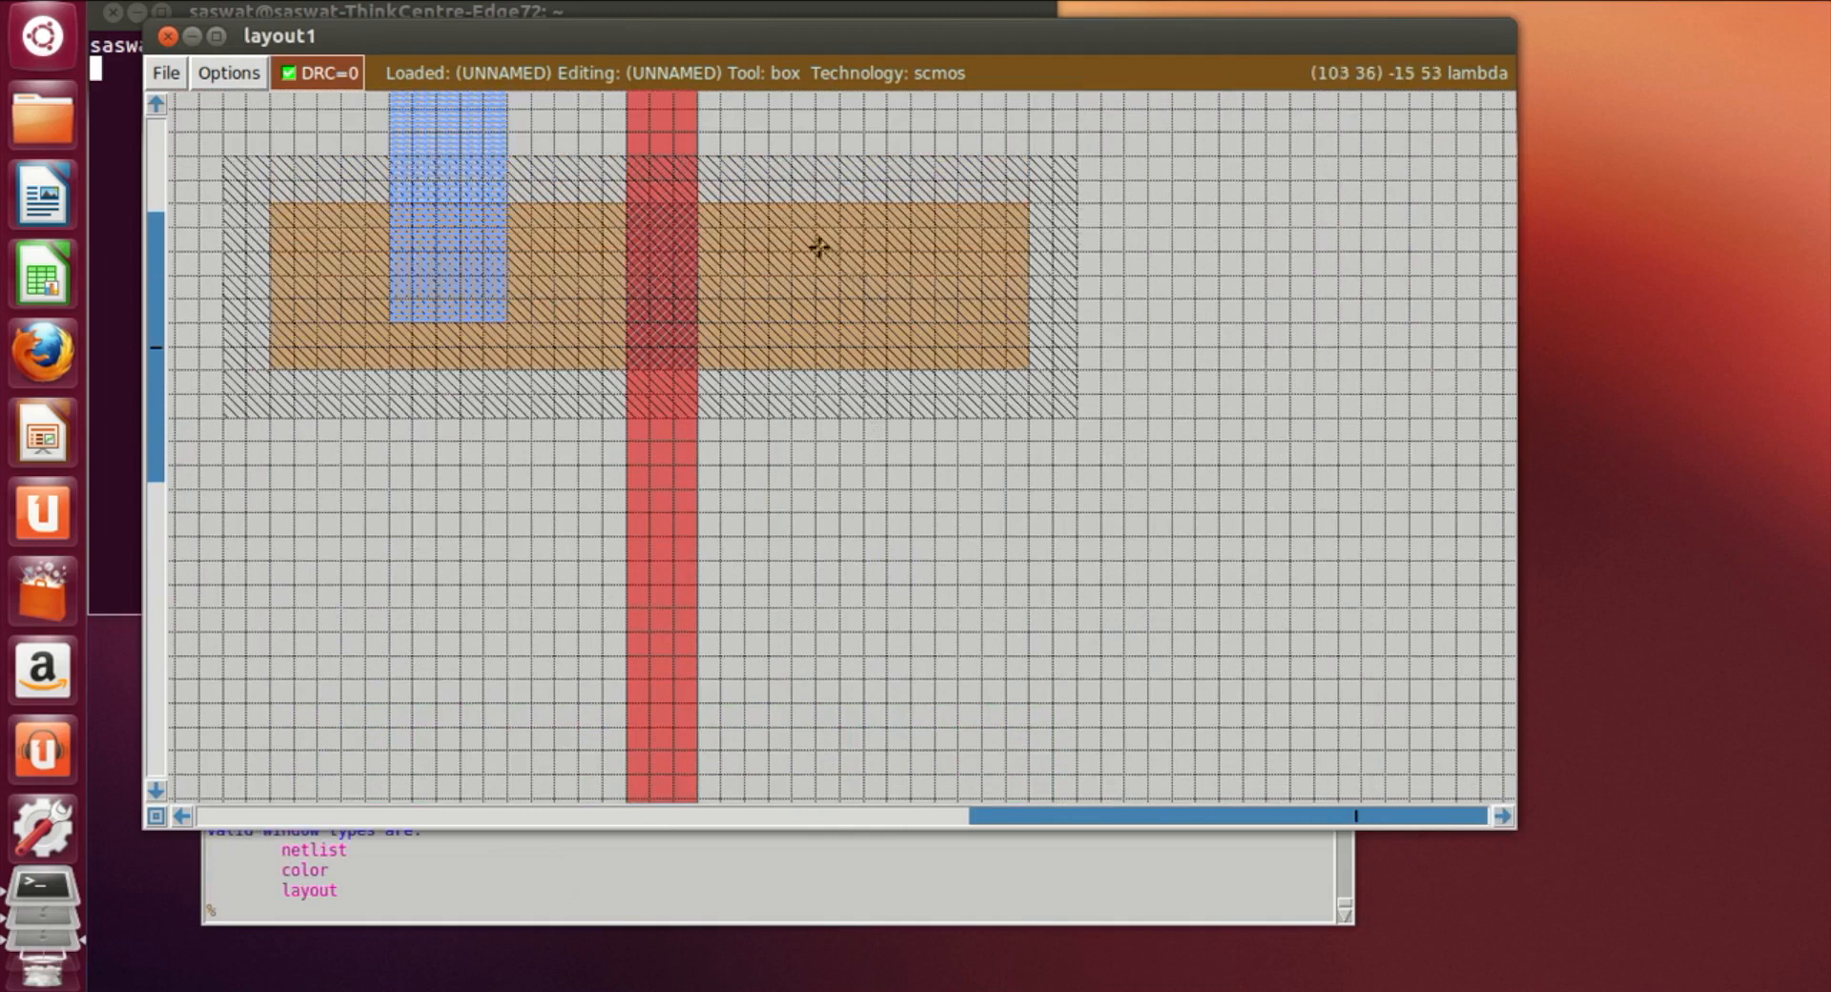
Extend the metal strip on the second p-diffusion one lambda downward with a 5 by 1 lambda box of m1
{"action": "left_click", "coordinate": [770, 233]}
{"action": "left_click", "coordinate": [378, 341]}
{"action": "right_click", "coordinate": [501, 320]}
{"action": "left_click", "coordinate": [355, 913]}
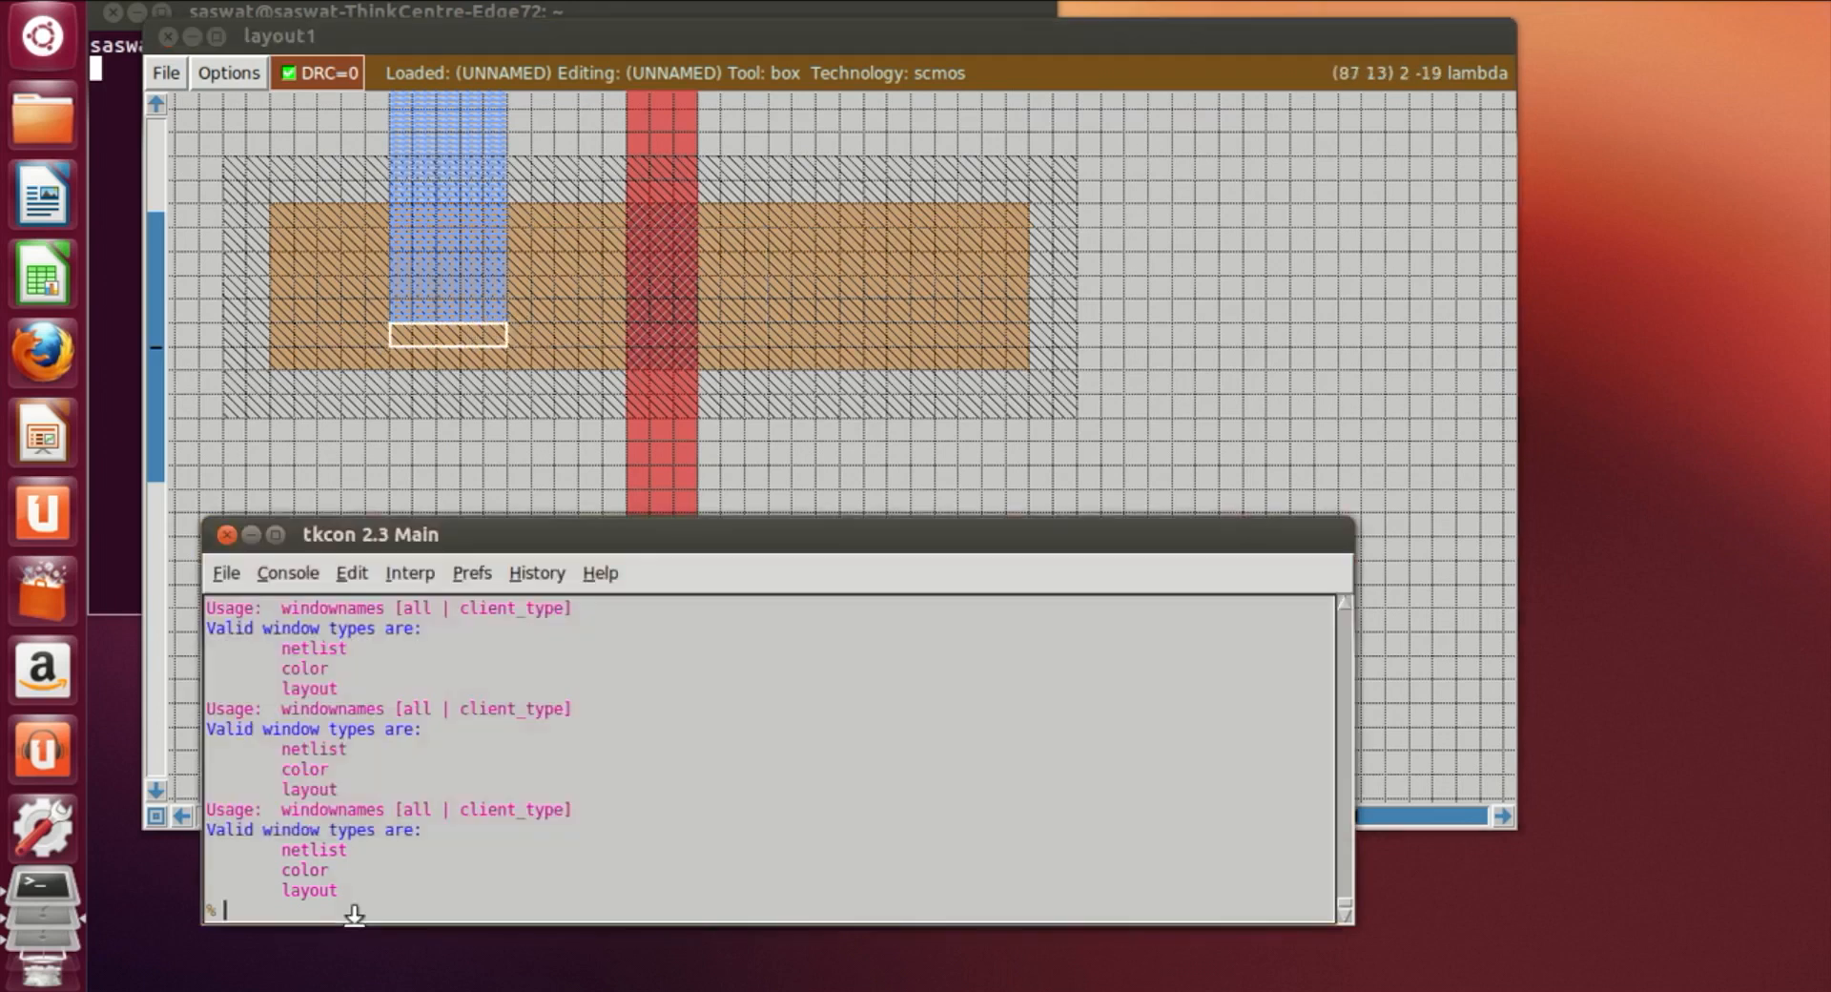
{"action": "type", "text": "paint m1"}
{"action": "key", "text": "Return"}
{"action": "left_click", "coordinate": [1073, 439]}
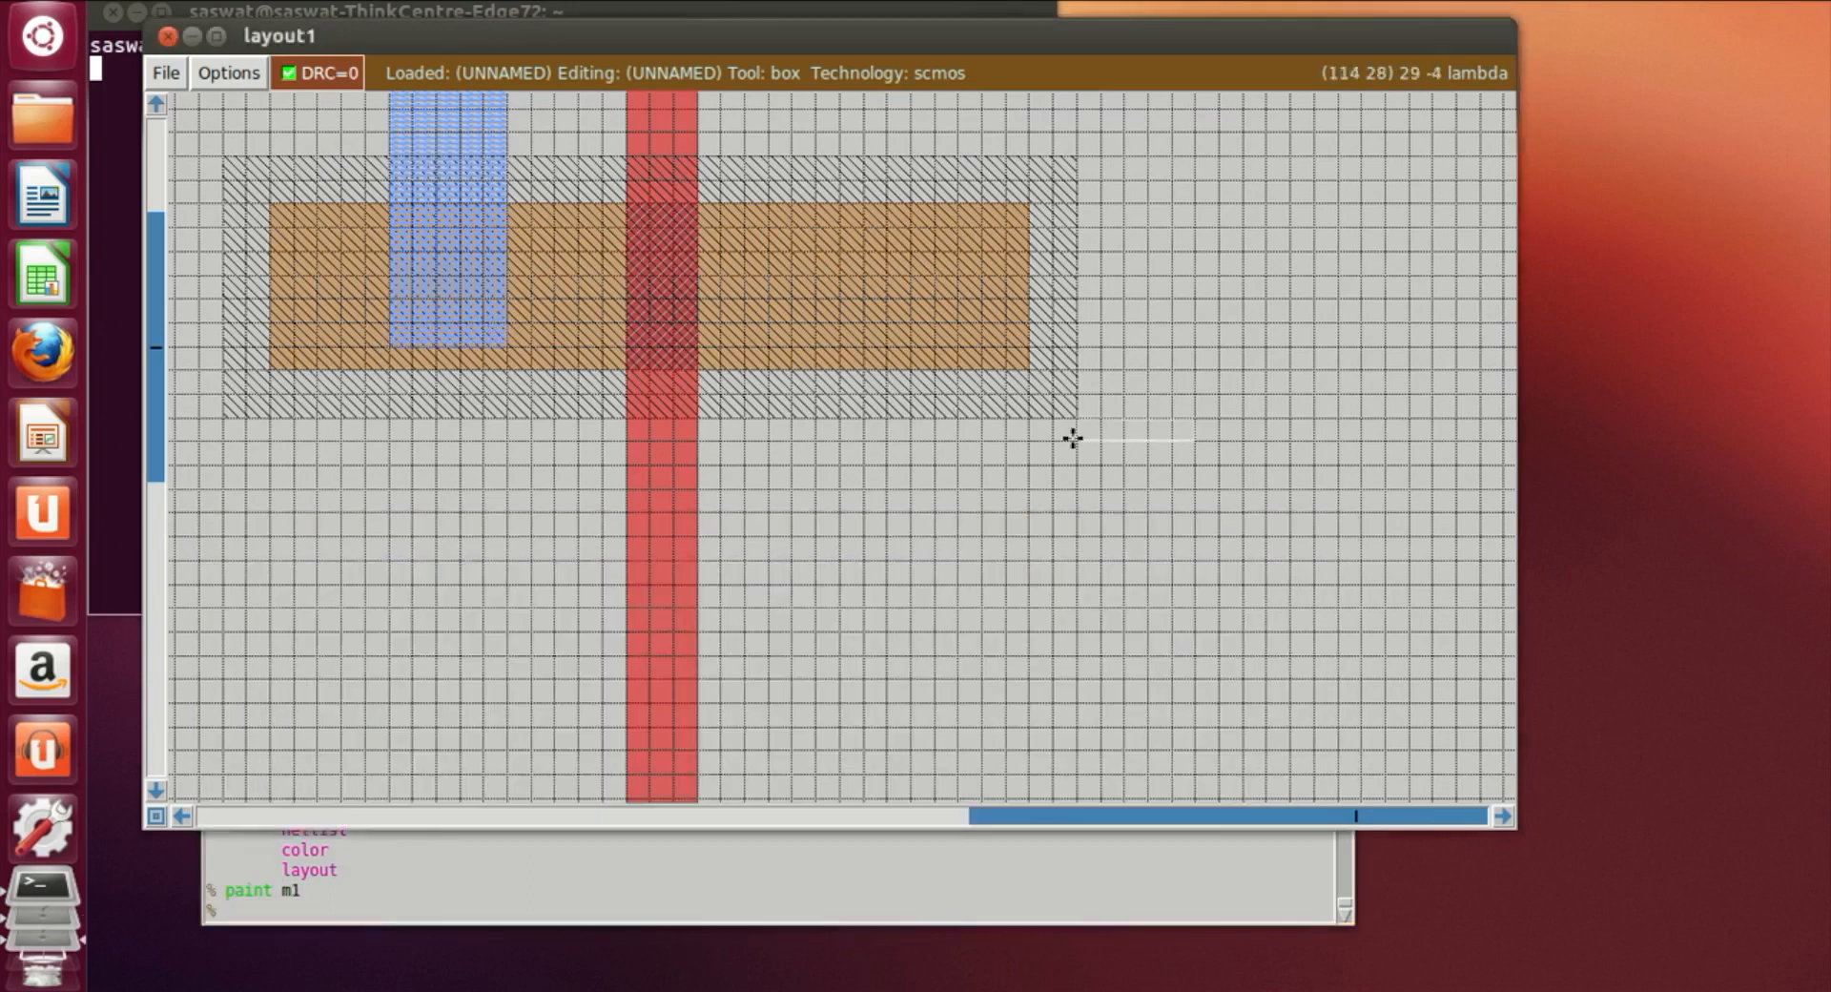
Extend the metal strip on the second n-diffusion one lambda upward with a 6 by 1 lambda box of m1
{"action": "scroll", "coordinate": [1073, 439], "scroll_direction": "down", "scroll_amount": 8}
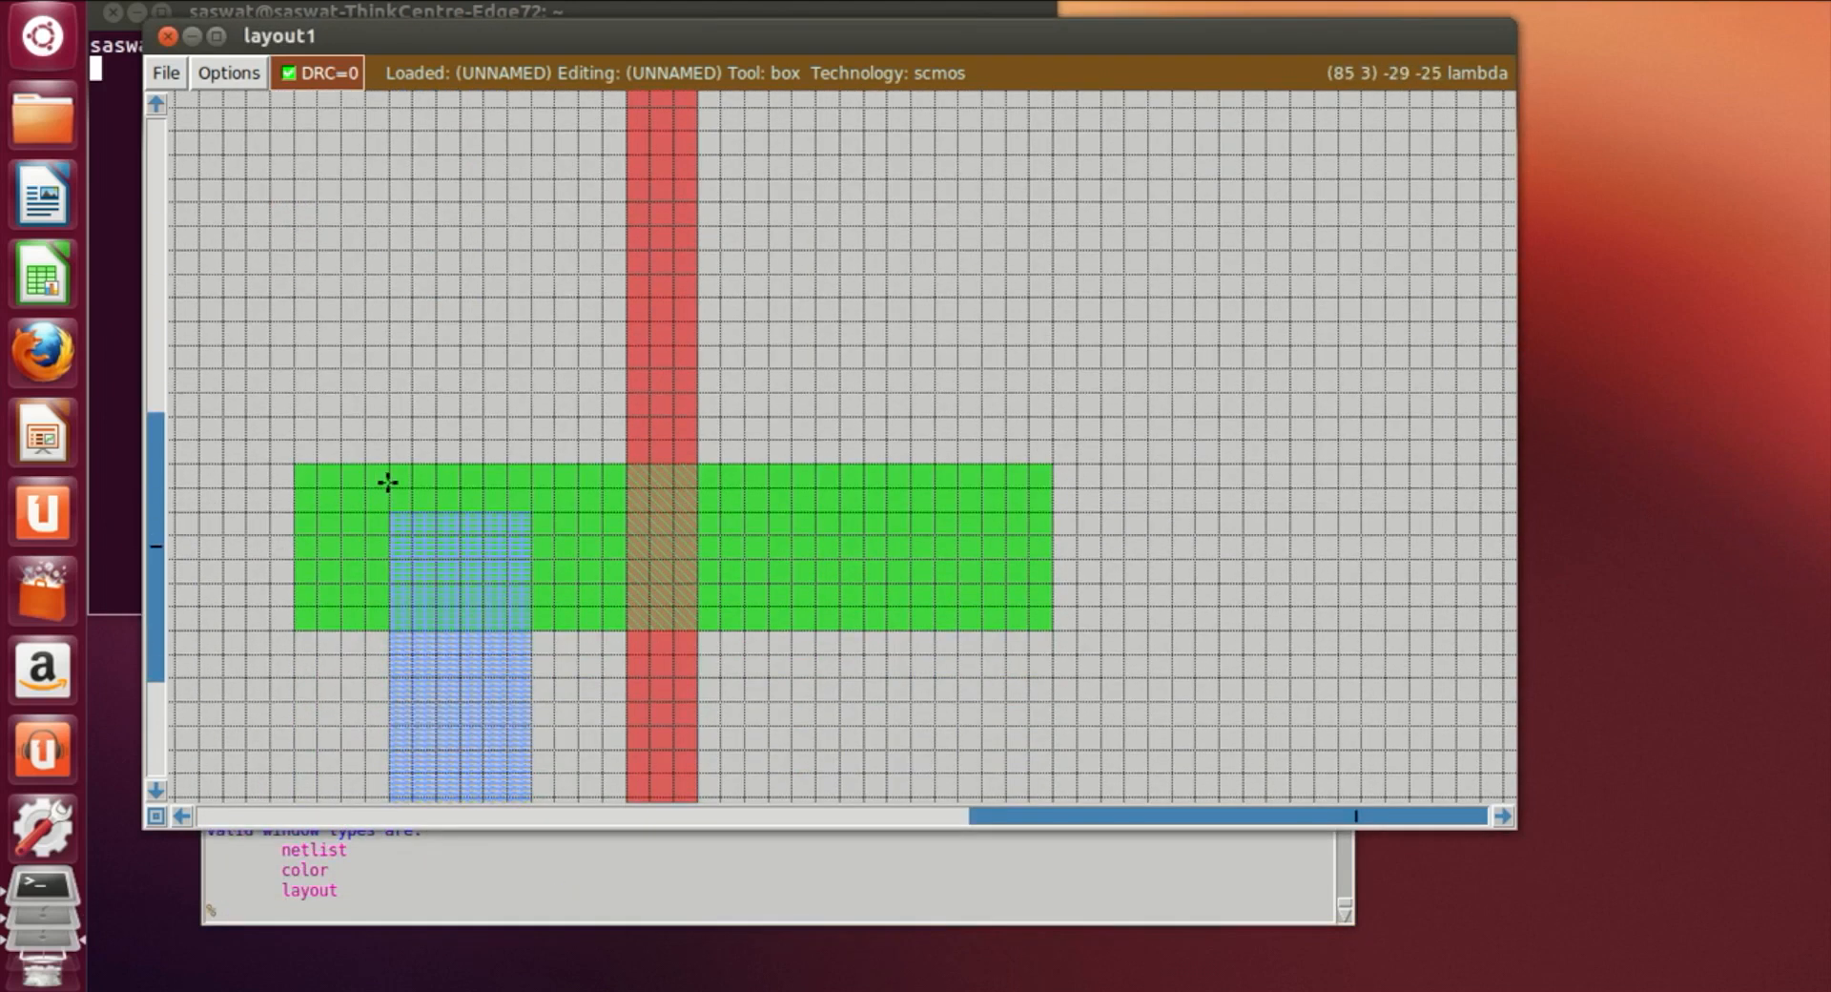
{"action": "left_click", "coordinate": [387, 483]}
{"action": "right_click", "coordinate": [523, 507]}
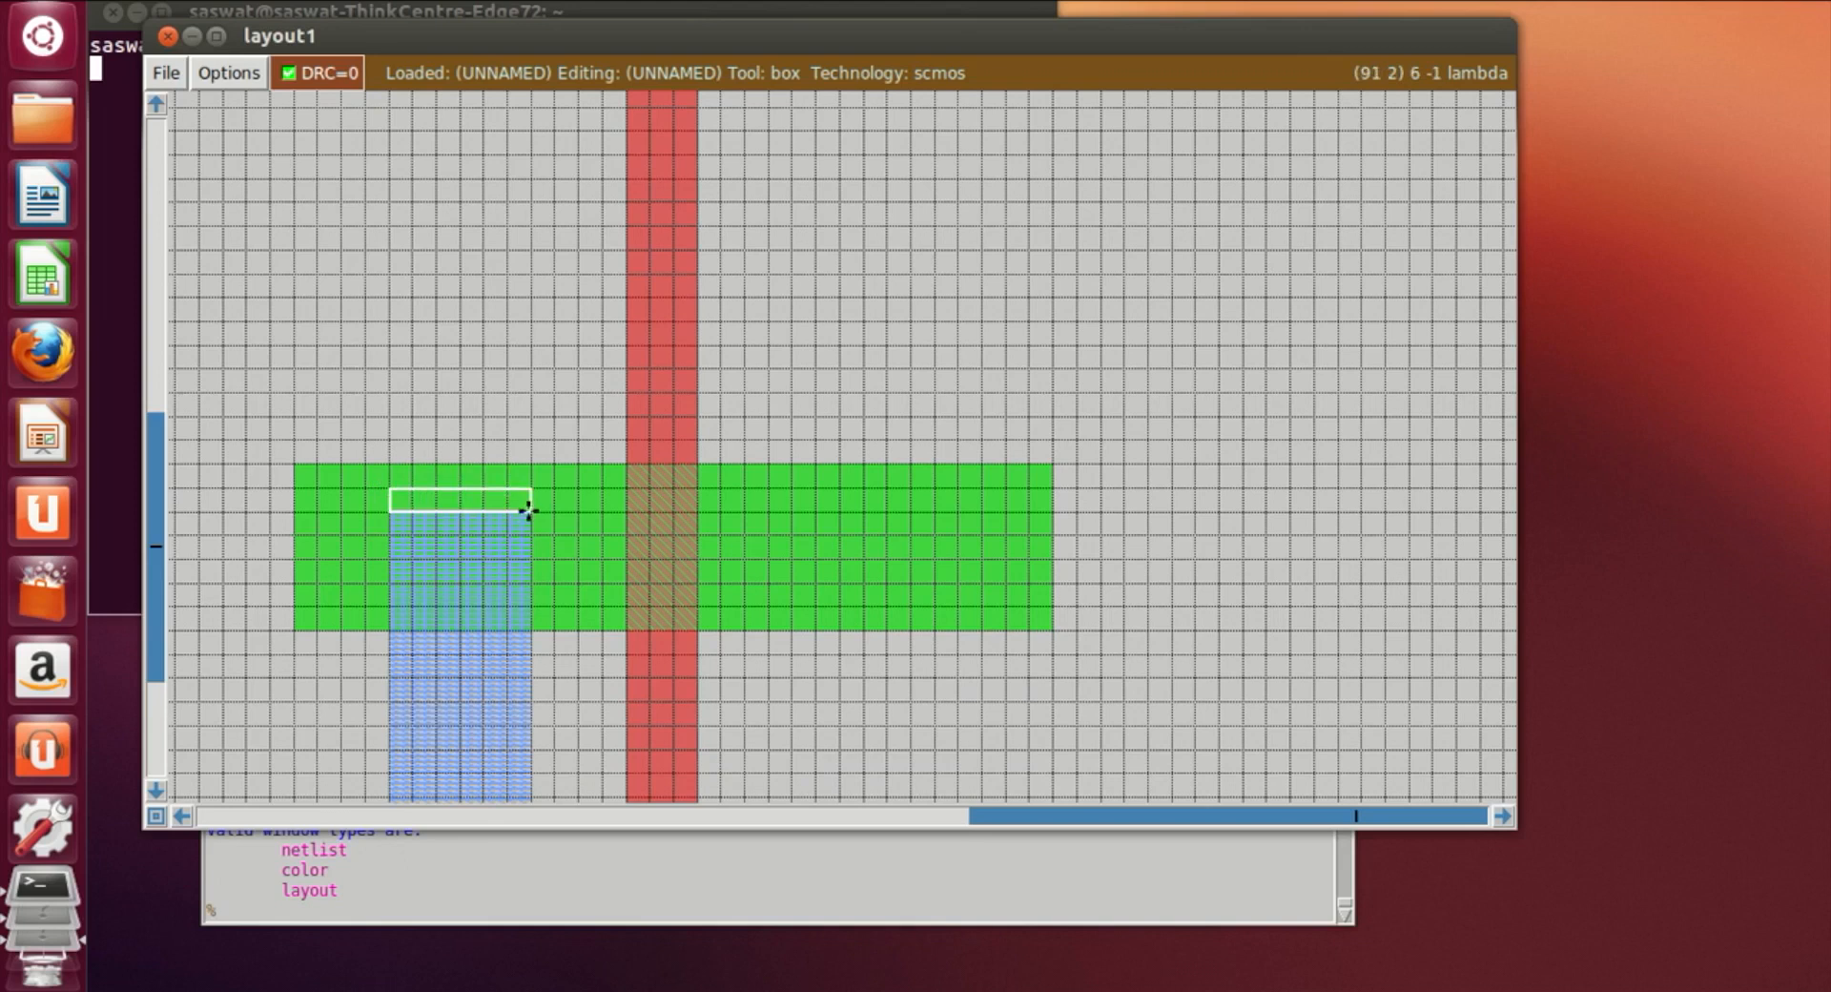
{"action": "left_click", "coordinate": [732, 889]}
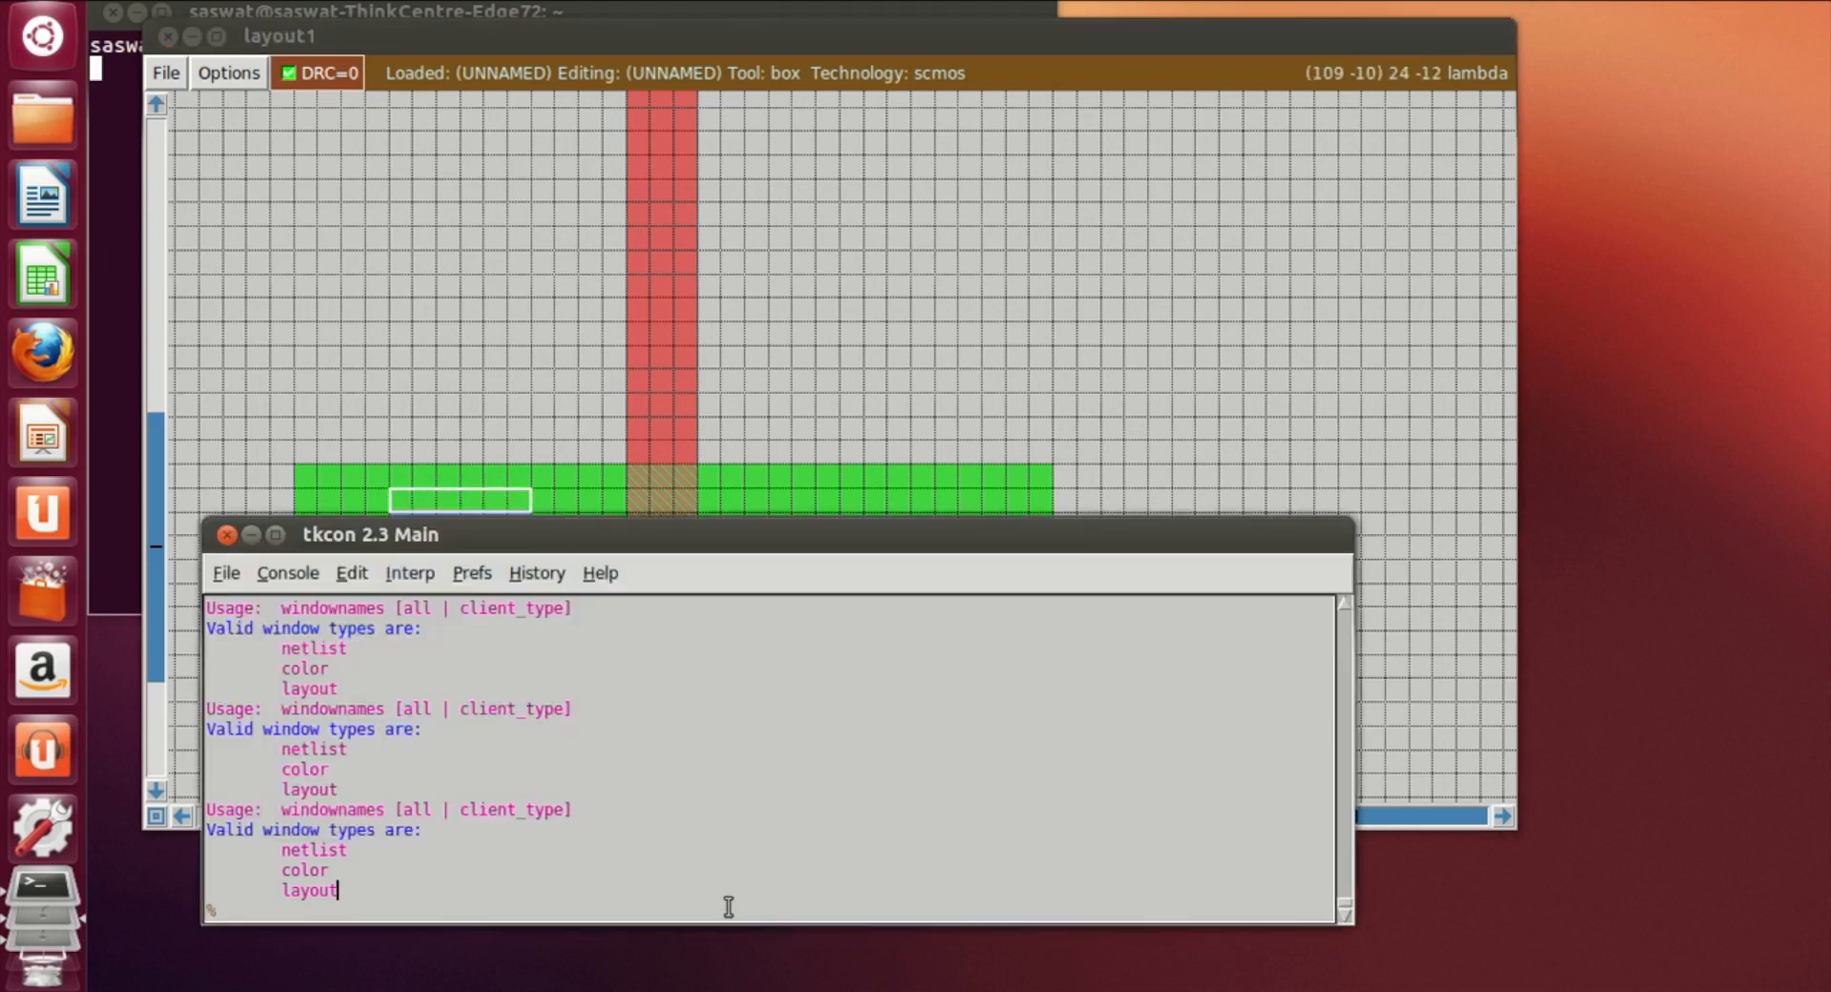
{"action": "type", "text": "paint m1"}
{"action": "key", "text": "Return"}
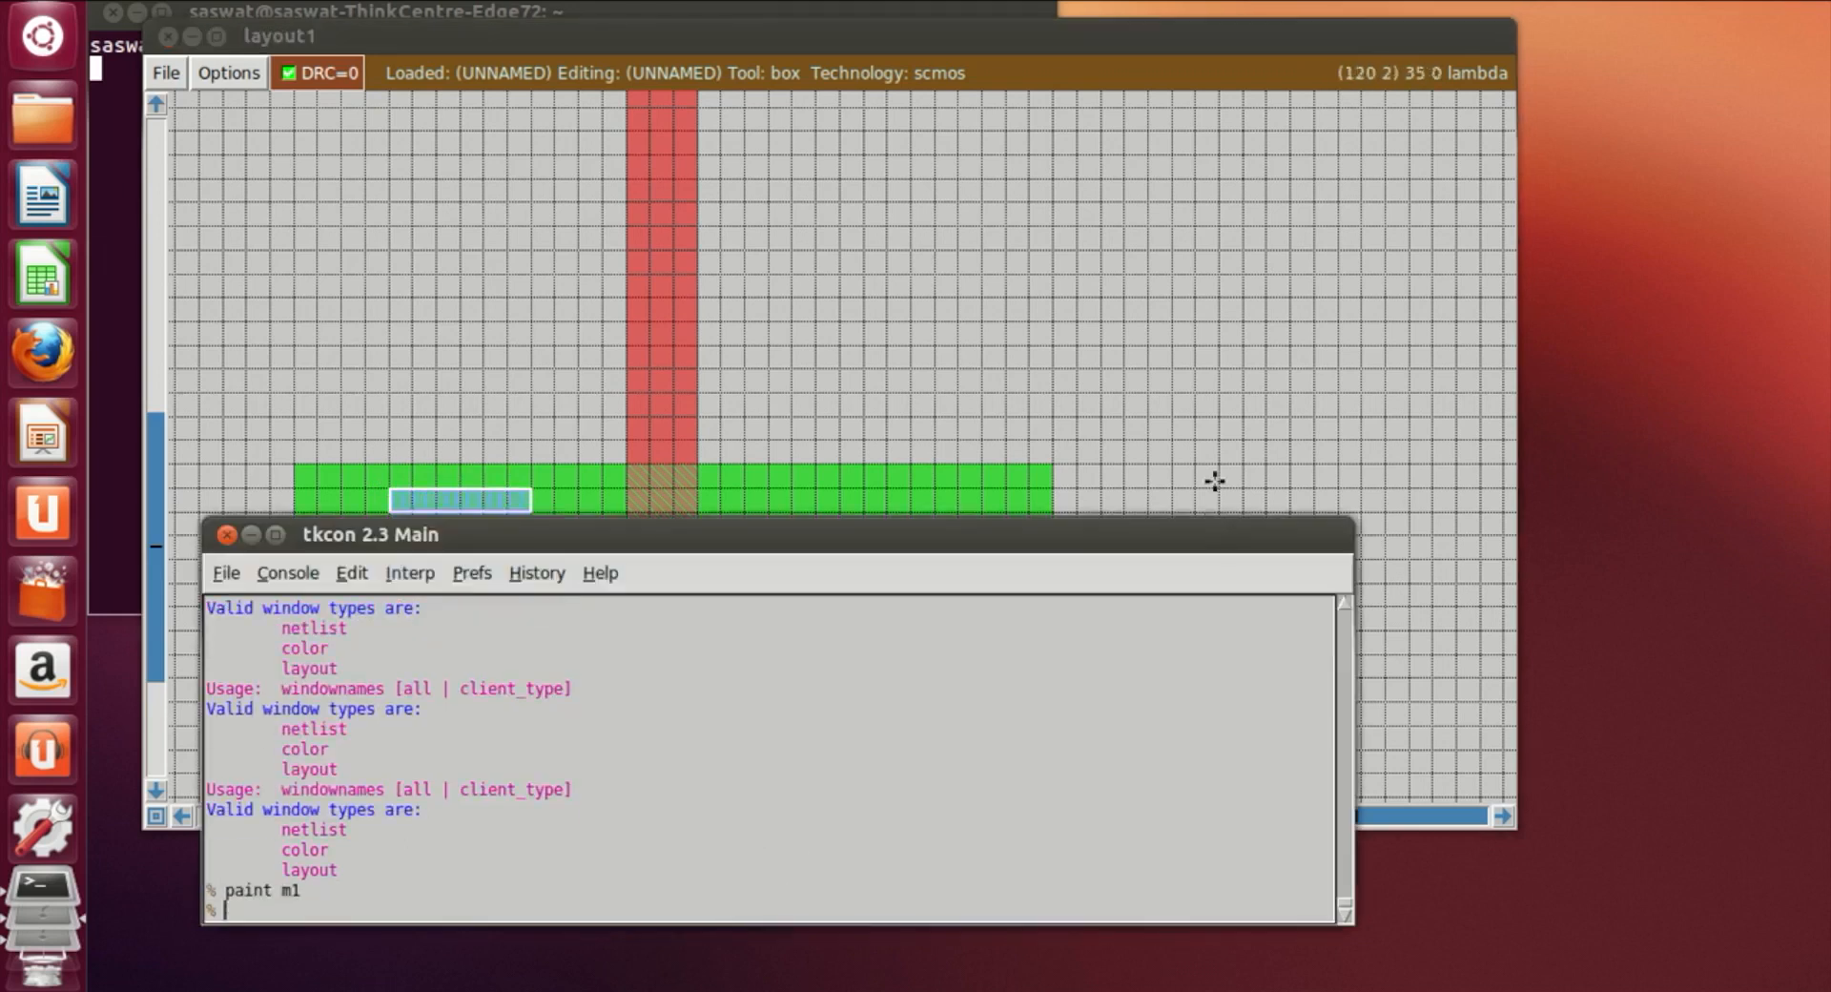
{"action": "left_click", "coordinate": [1214, 506]}
Place the box right of the second stage's gate, 5 lambda wide, with its lower edge inside the n-diffusion
{"action": "scroll", "coordinate": [1193, 482], "scroll_direction": "up", "scroll_amount": 3}
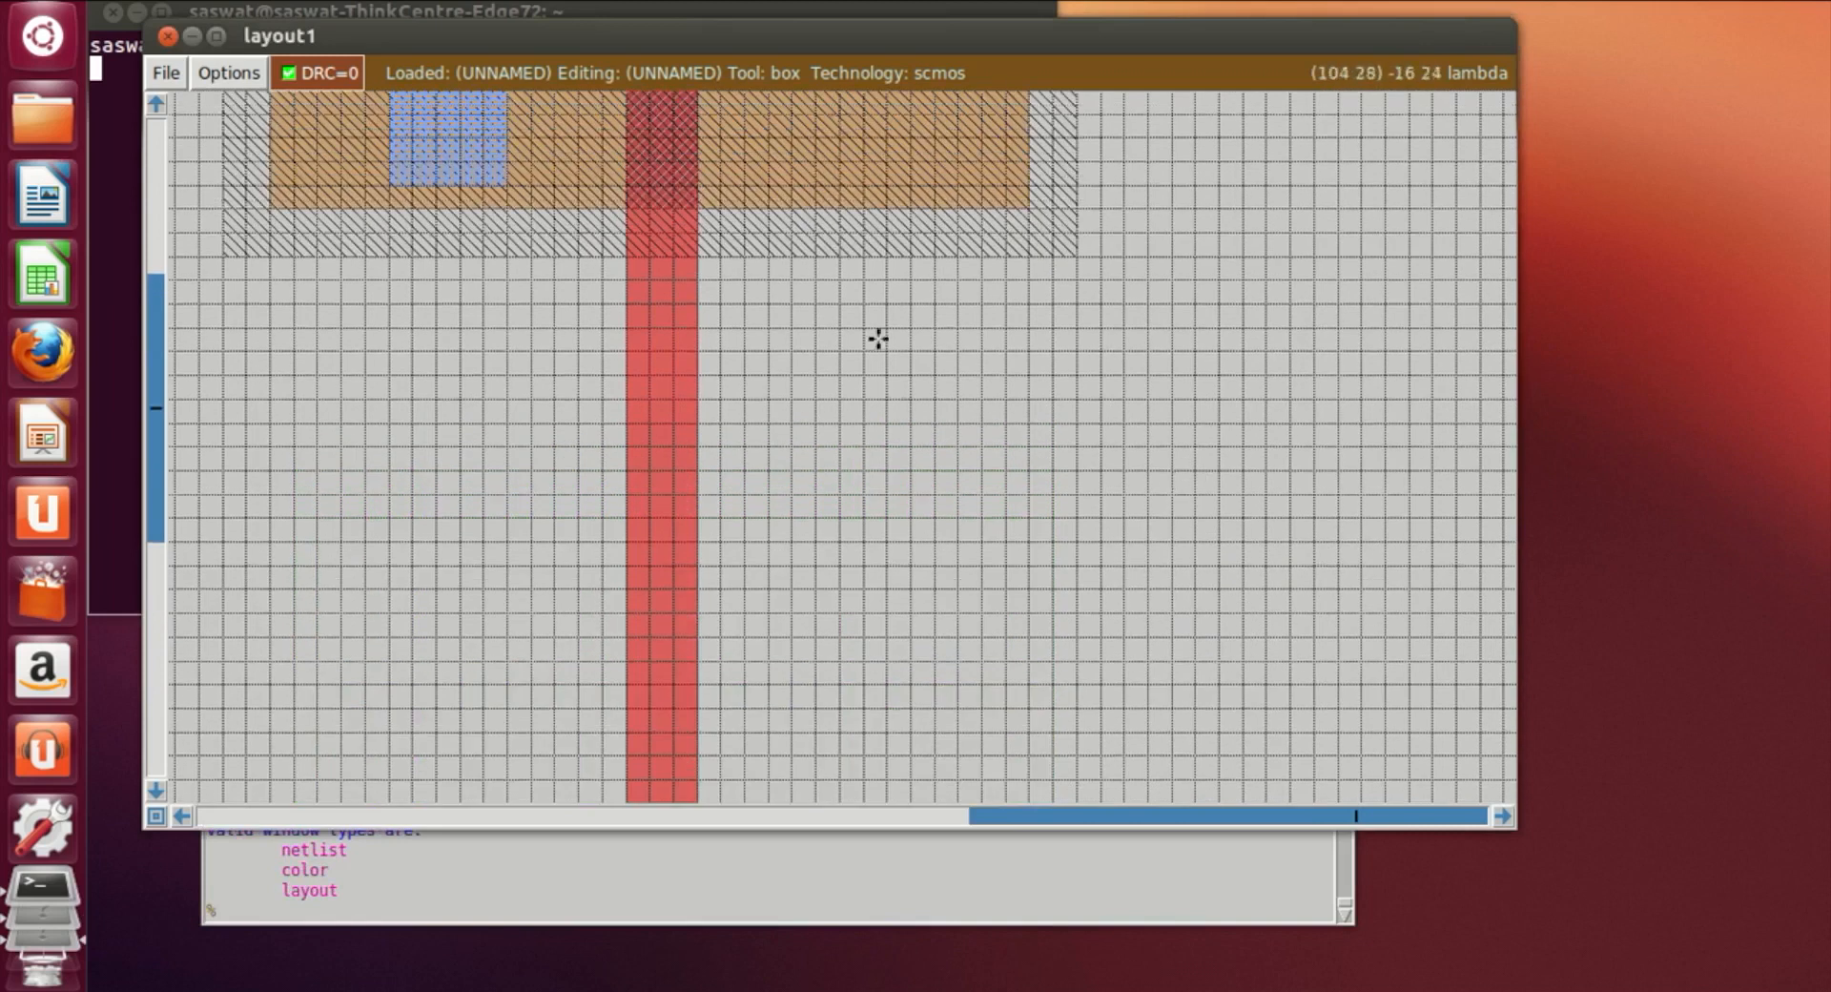
{"action": "scroll", "coordinate": [843, 249], "scroll_direction": "up", "scroll_amount": 2}
{"action": "left_click", "coordinate": [817, 207]}
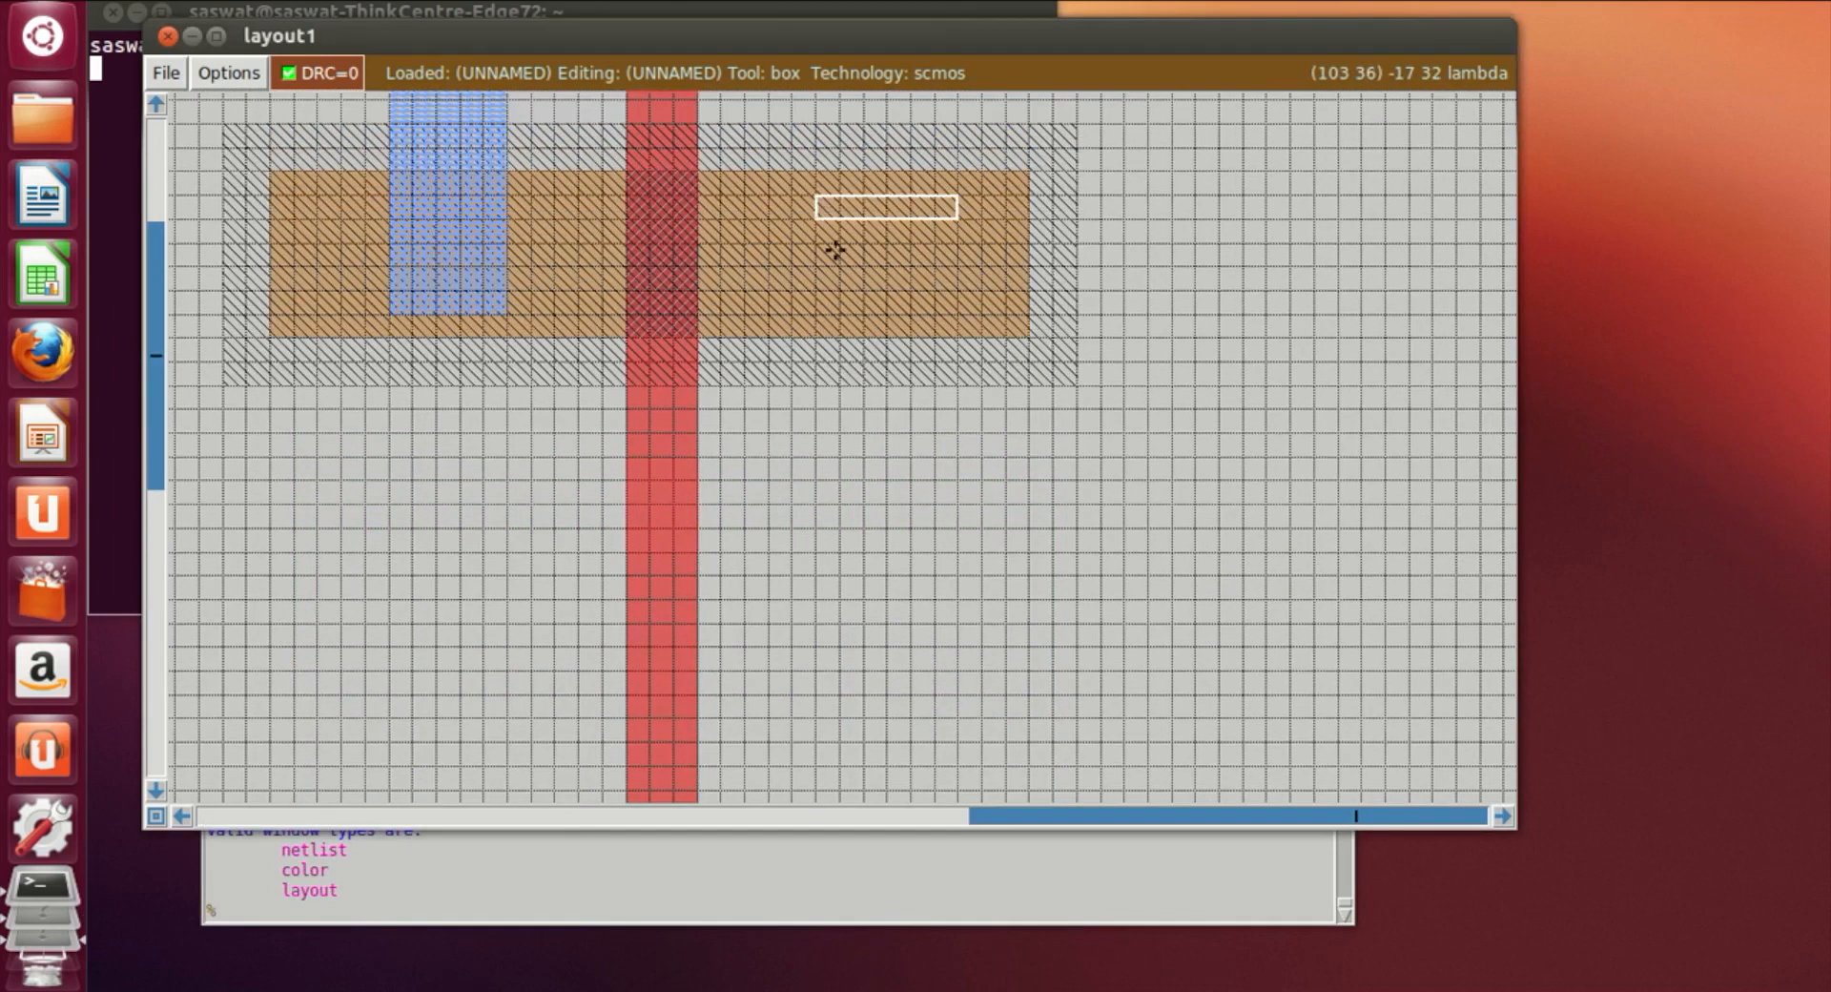
{"action": "scroll", "coordinate": [879, 404], "scroll_direction": "down", "scroll_amount": 4}
{"action": "right_click", "coordinate": [913, 590]}
{"action": "right_click", "coordinate": [932, 585]}
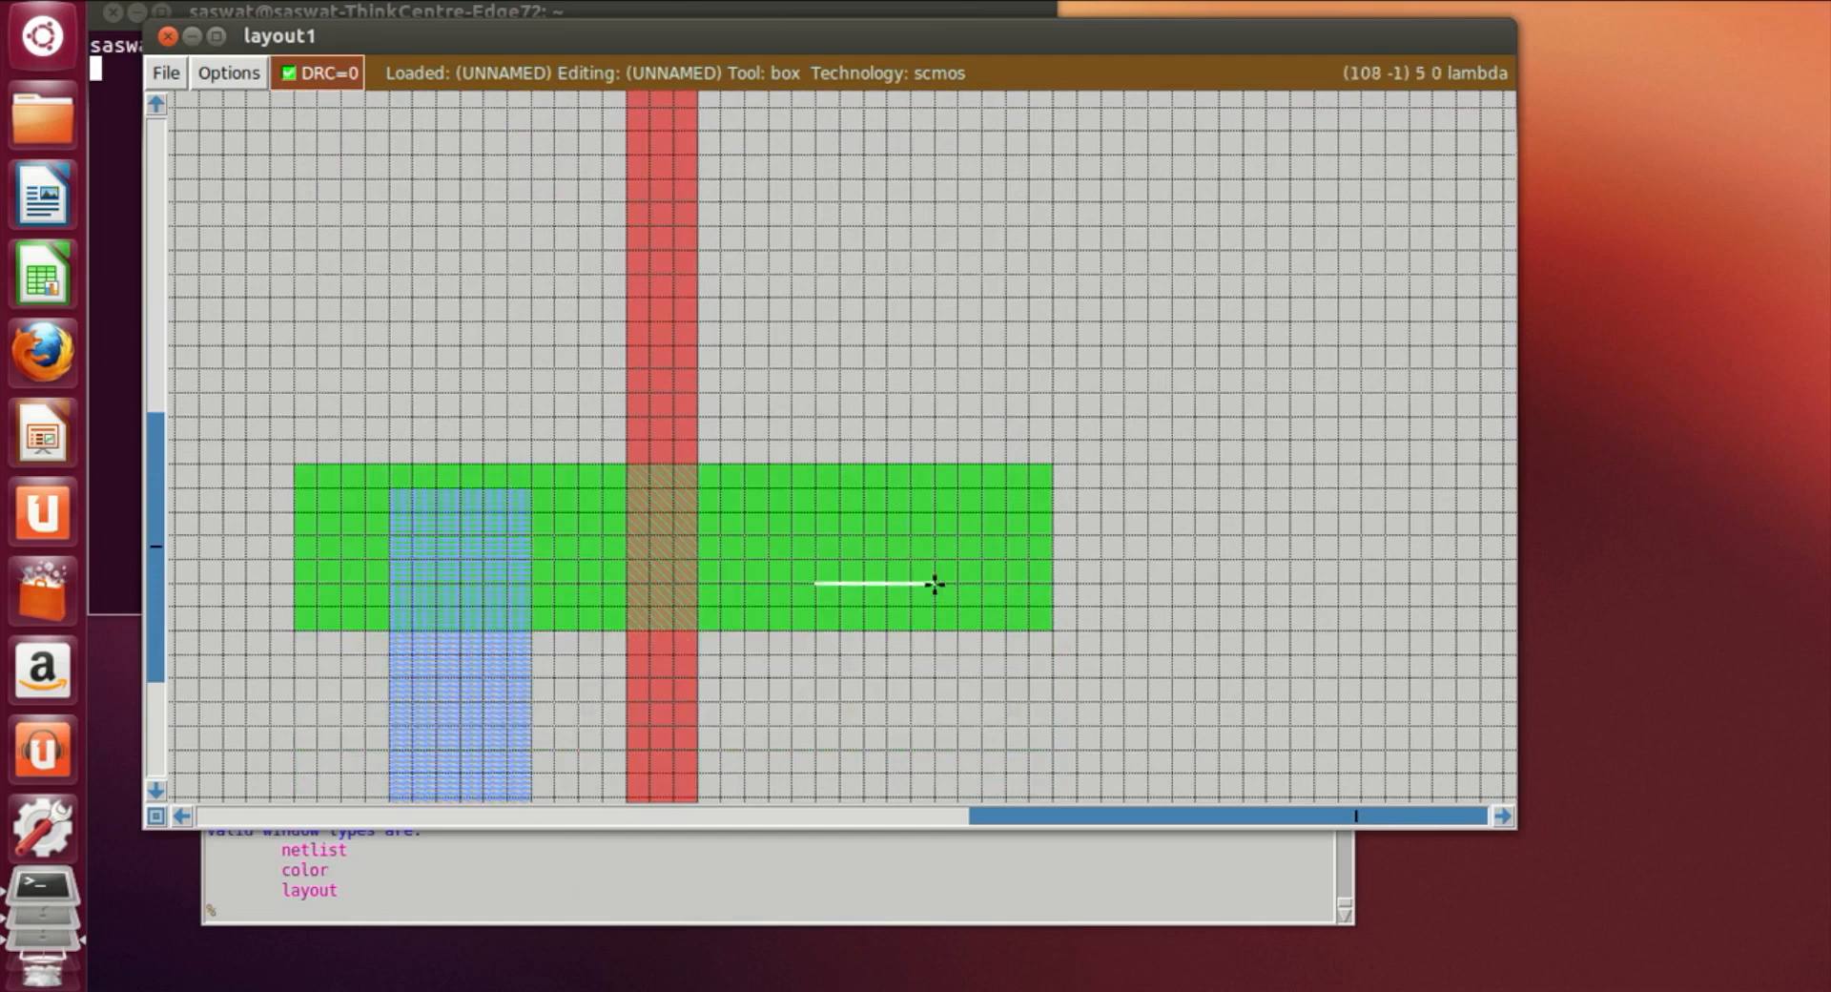
Stretch the 5 lambda wide box upward to about 37 lambda tall so it ends inside the second p-diffusion
{"action": "scroll", "coordinate": [901, 460], "scroll_direction": "up", "scroll_amount": 2}
{"action": "right_click", "coordinate": [911, 452]}
{"action": "right_click", "coordinate": [919, 394]}
{"action": "scroll", "coordinate": [921, 391], "scroll_direction": "up", "scroll_amount": 2}
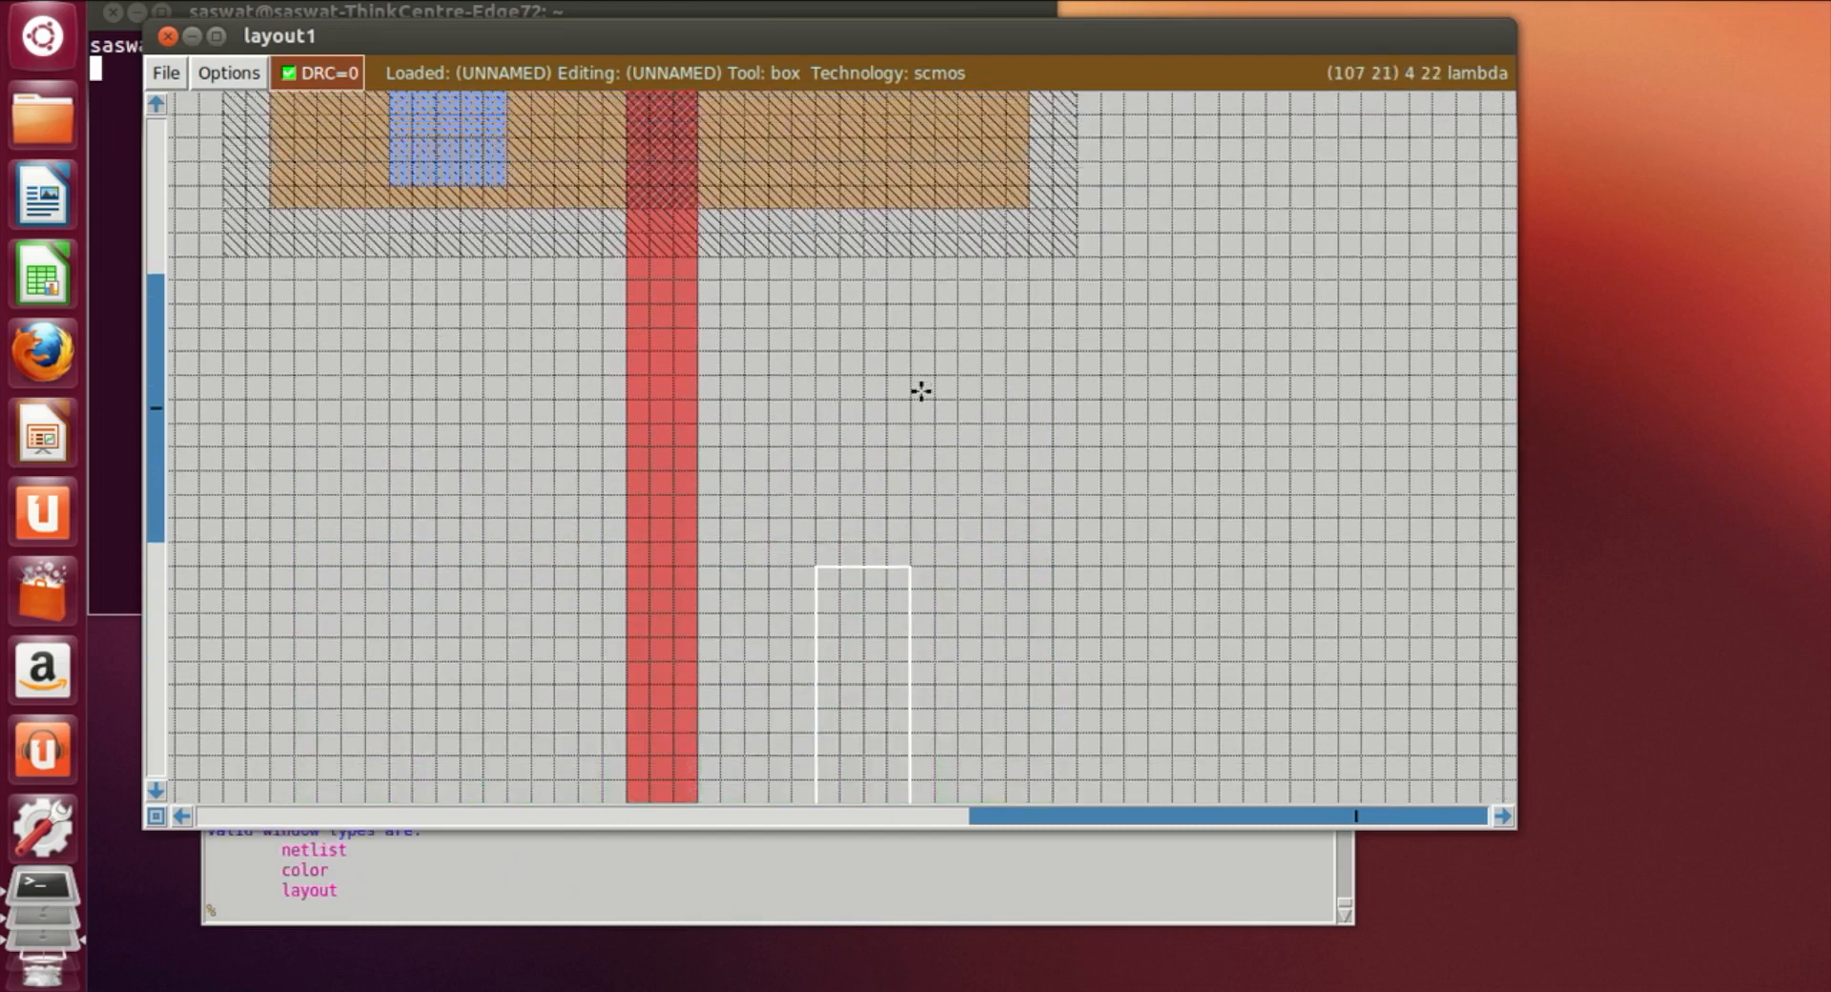
{"action": "scroll", "coordinate": [921, 391], "scroll_direction": "up", "scroll_amount": 2}
{"action": "right_click", "coordinate": [921, 391]}
{"action": "right_click", "coordinate": [927, 271]}
{"action": "right_click", "coordinate": [921, 245]}
{"action": "right_click", "coordinate": [943, 229]}
{"action": "right_click", "coordinate": [944, 211]}
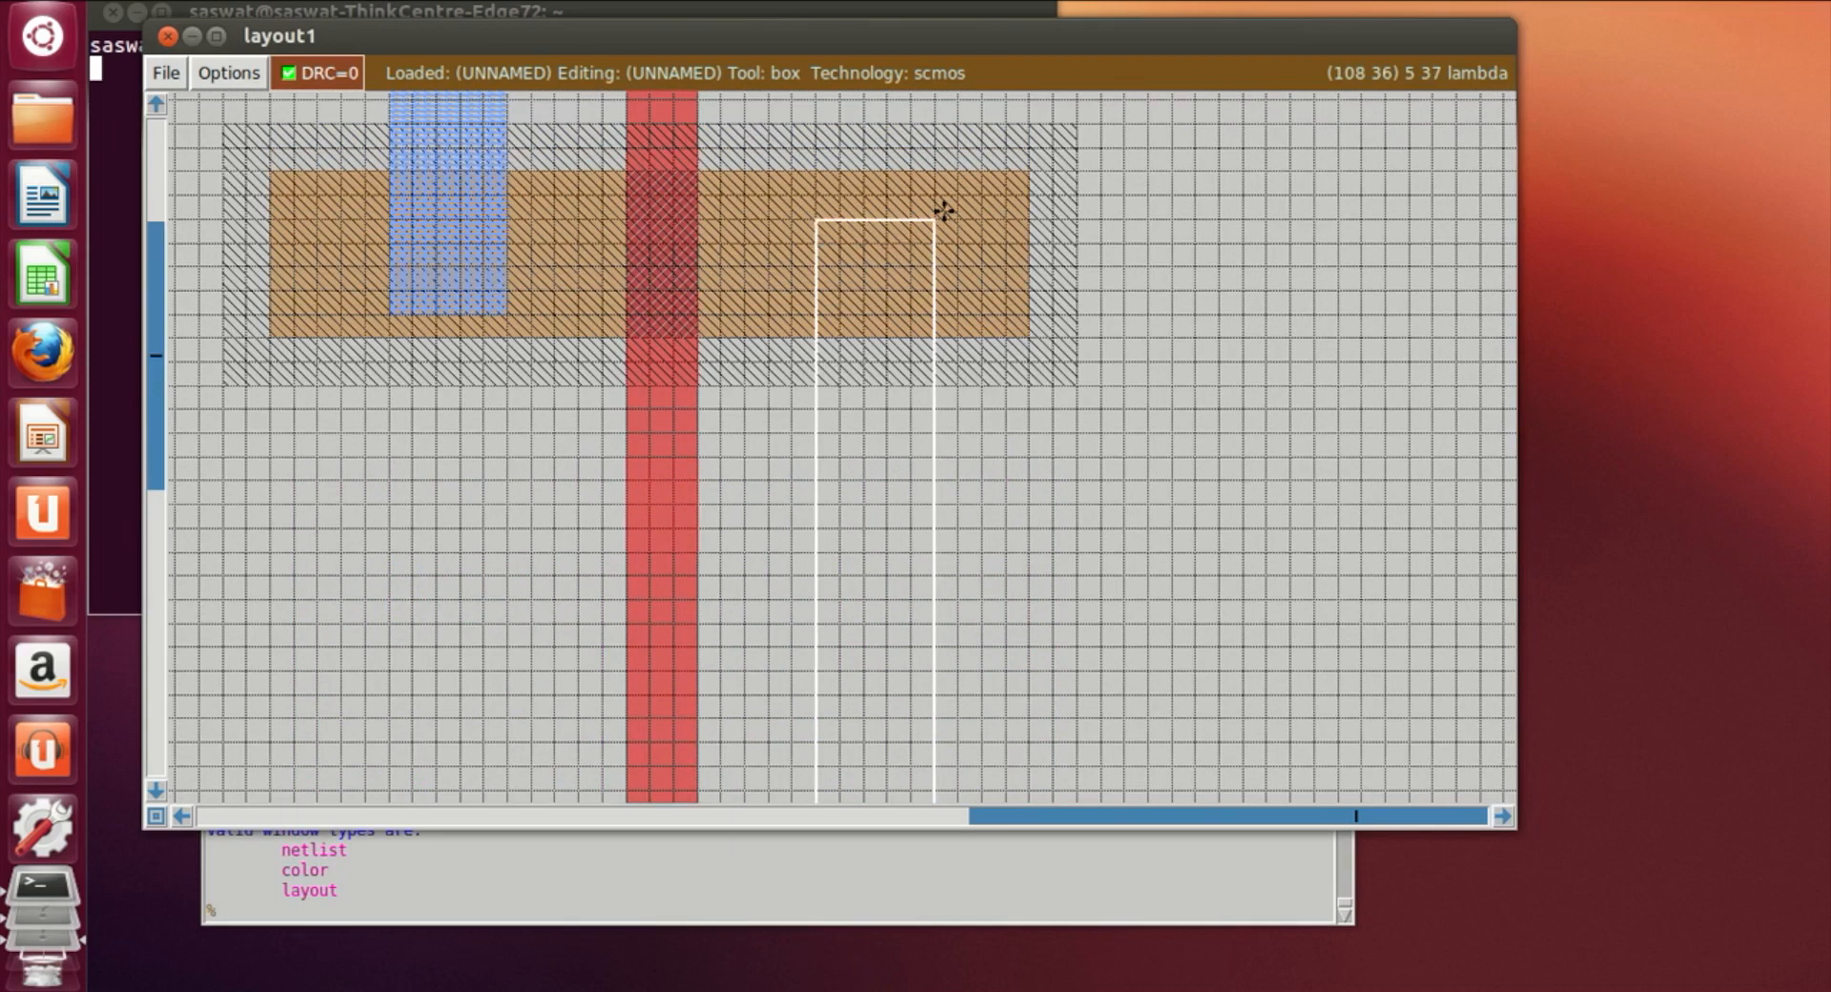
{"action": "right_click", "coordinate": [944, 200]}
Paint the tall box joining the second stage's p-diffusion and n-diffusion with m1
{"action": "scroll", "coordinate": [957, 799], "scroll_direction": "down", "scroll_amount": 5}
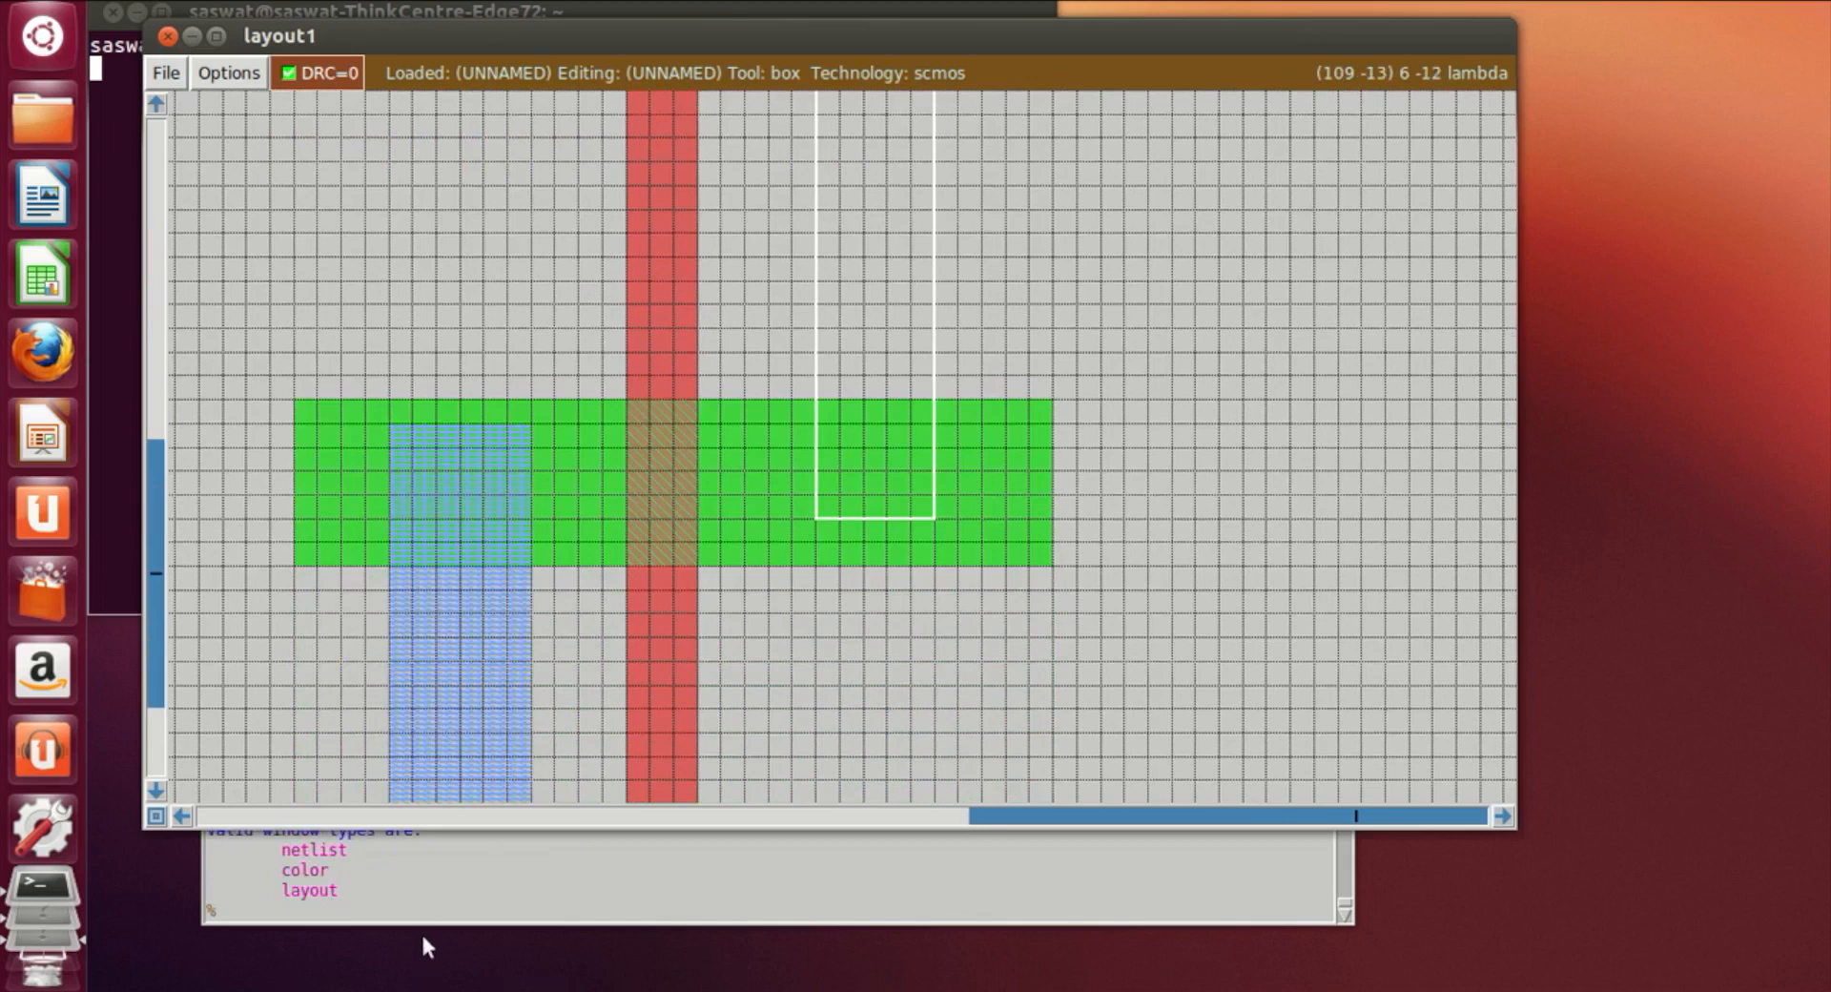
{"action": "left_click", "coordinate": [429, 918]}
{"action": "type", "text": "paint"}
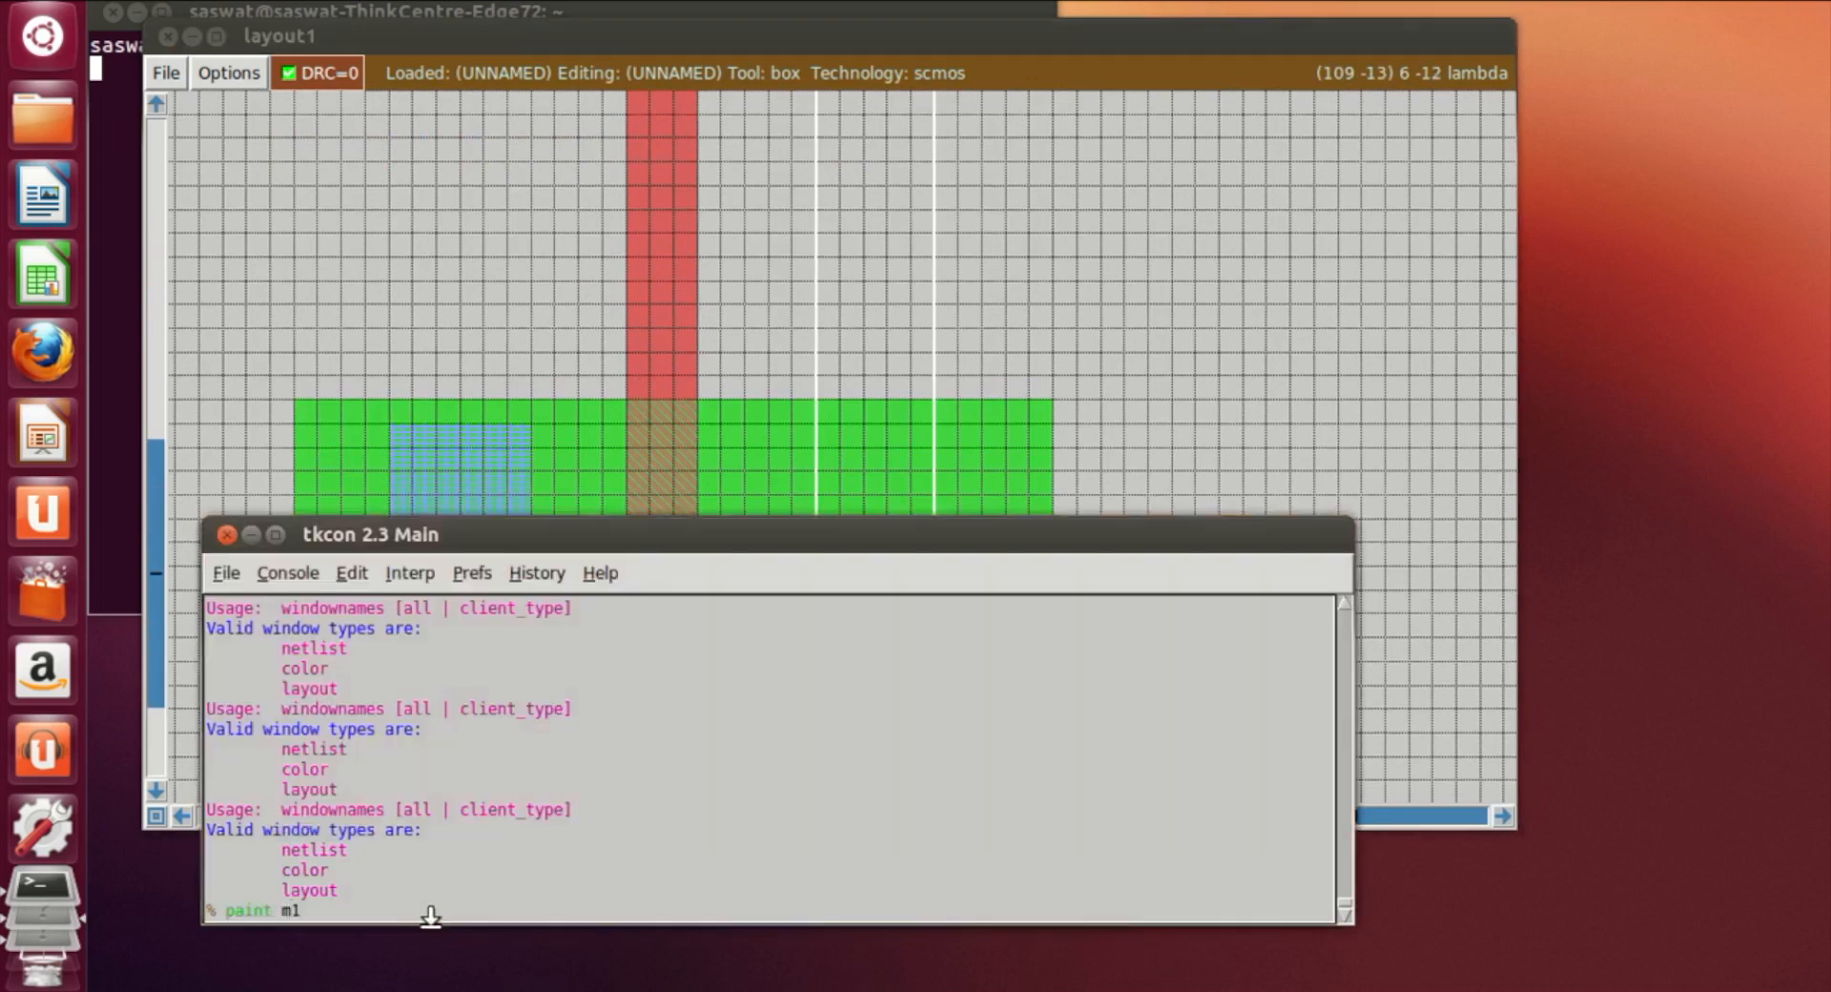
{"action": "type", "text": " m1"}
{"action": "key", "text": "Return"}
{"action": "left_click", "coordinate": [1328, 391]}
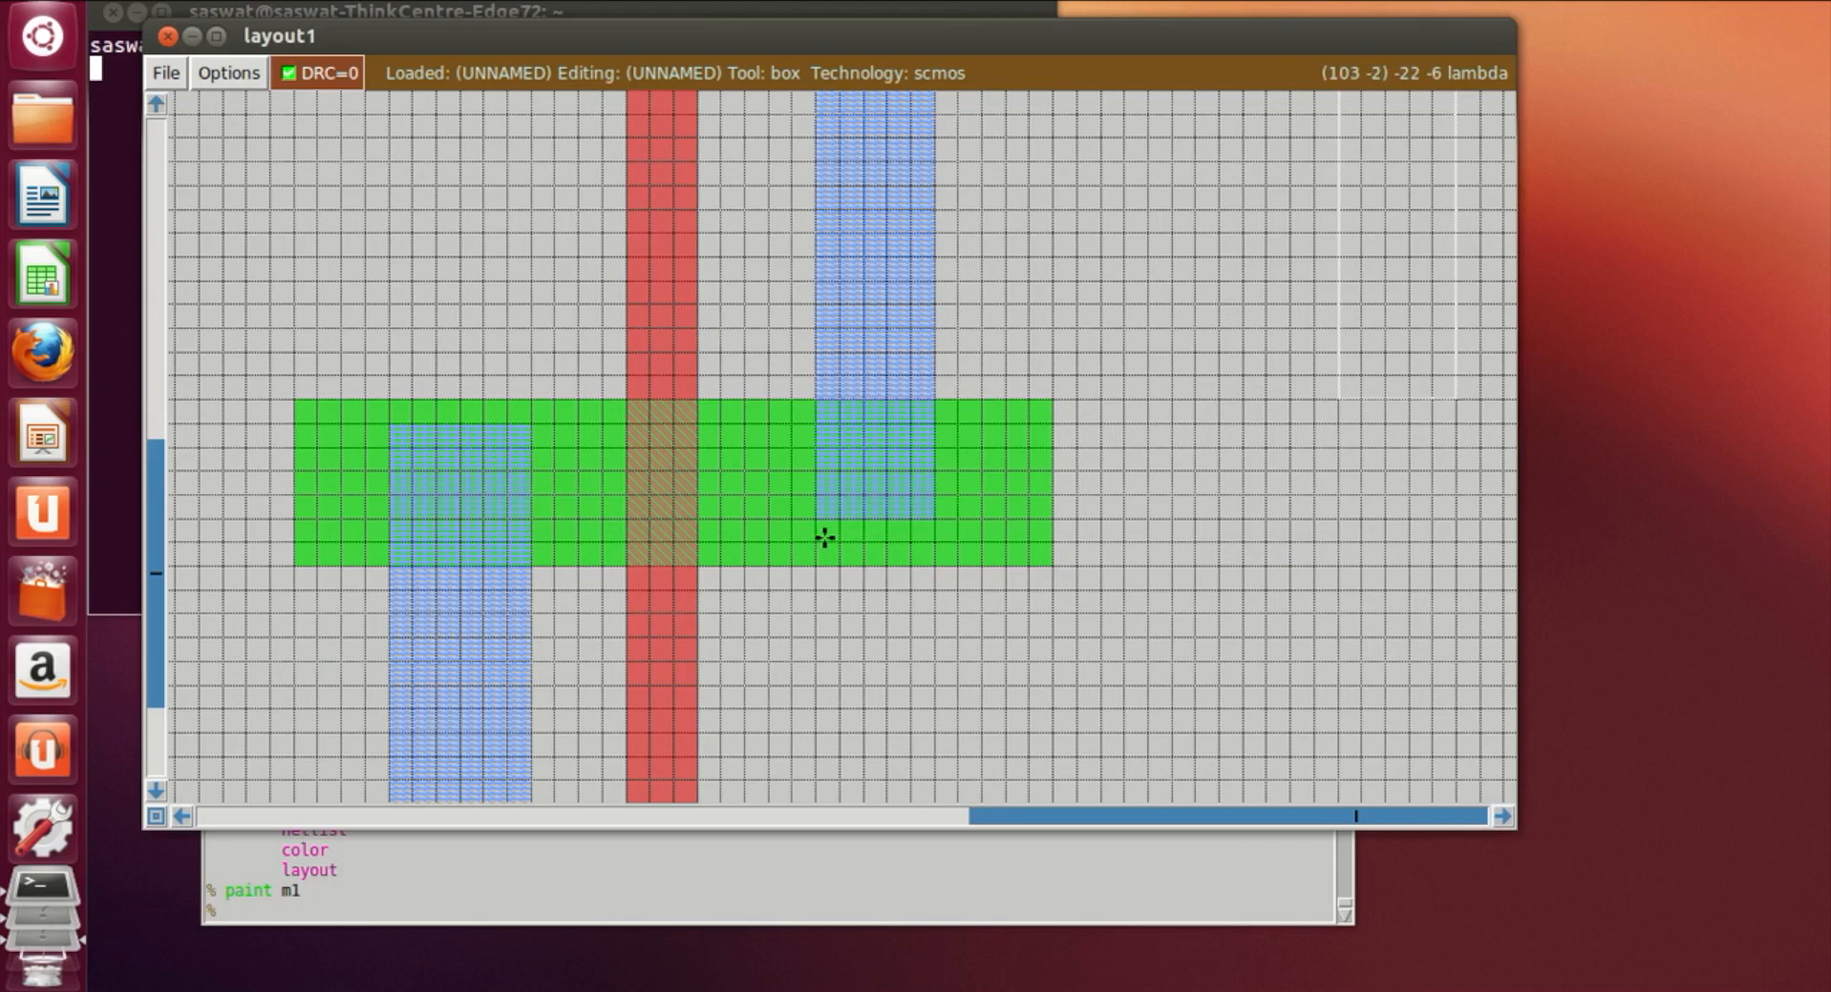
Extend the second n-diffusion 2 lambda upward along its full width with a 32 by 2 lambda box of ndiff
{"action": "left_click", "coordinate": [295, 351]}
{"action": "right_click", "coordinate": [1061, 396]}
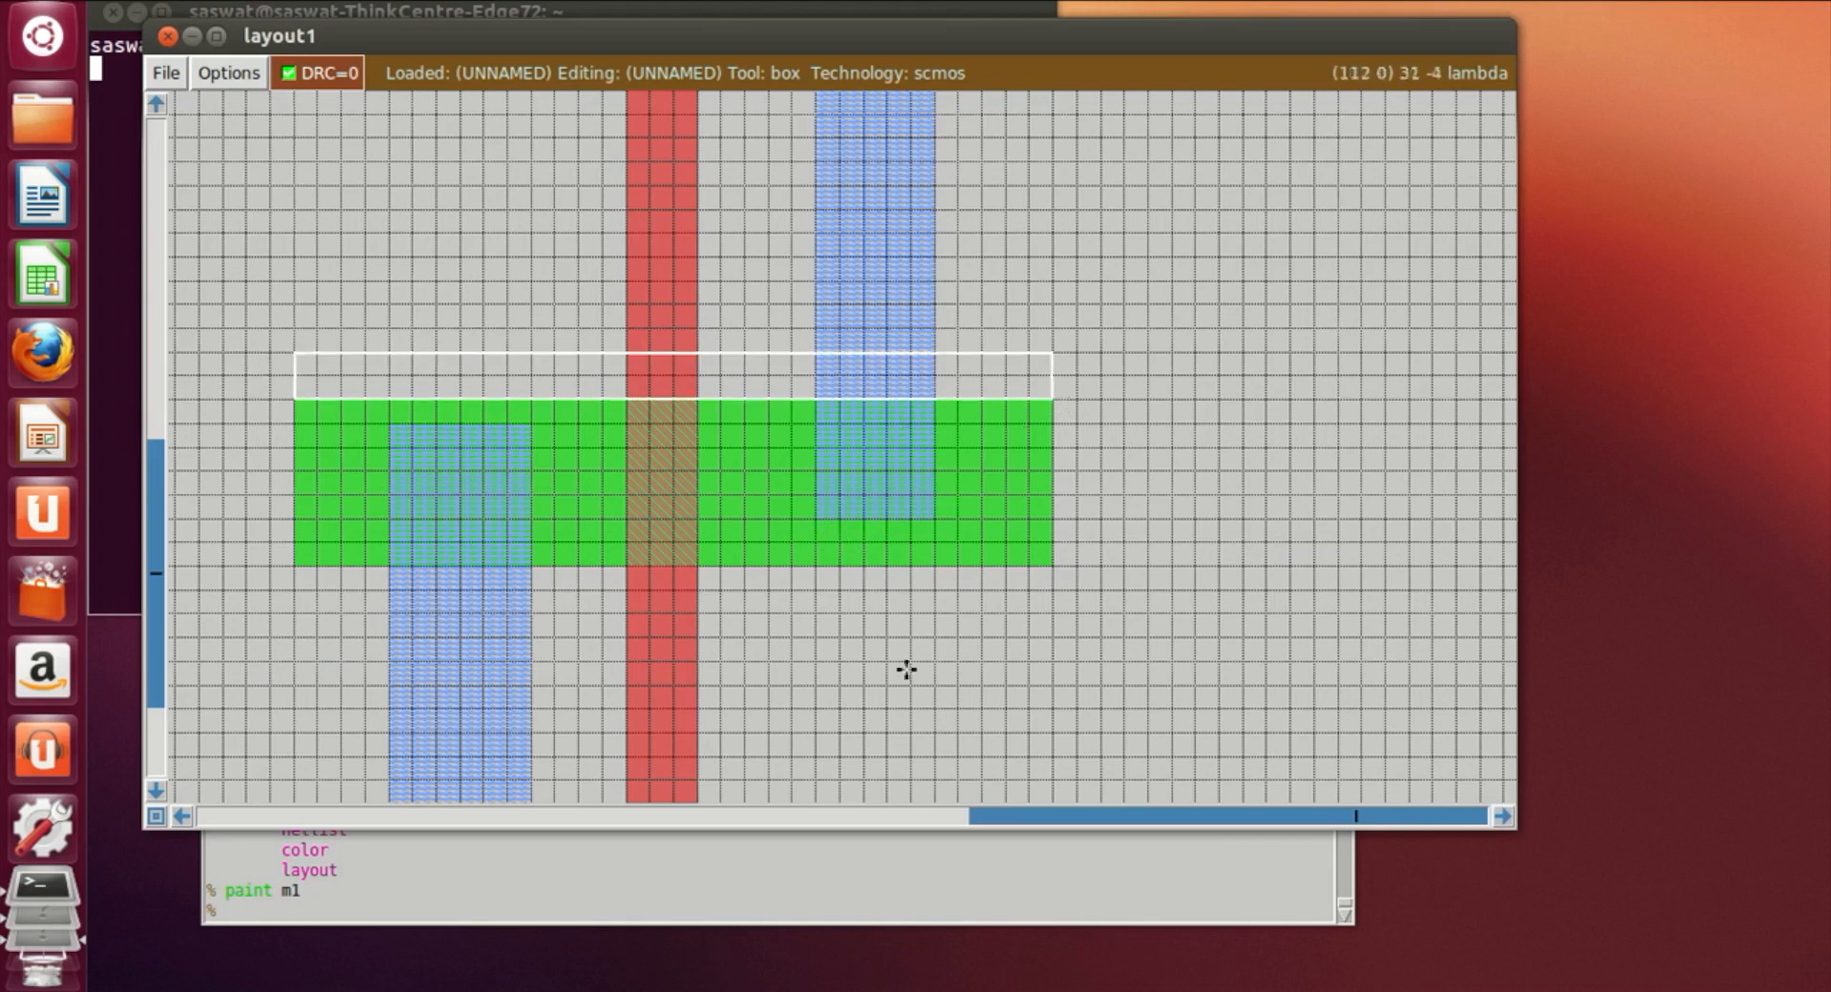
{"action": "left_click", "coordinate": [321, 914]}
{"action": "type", "text": "paint "}
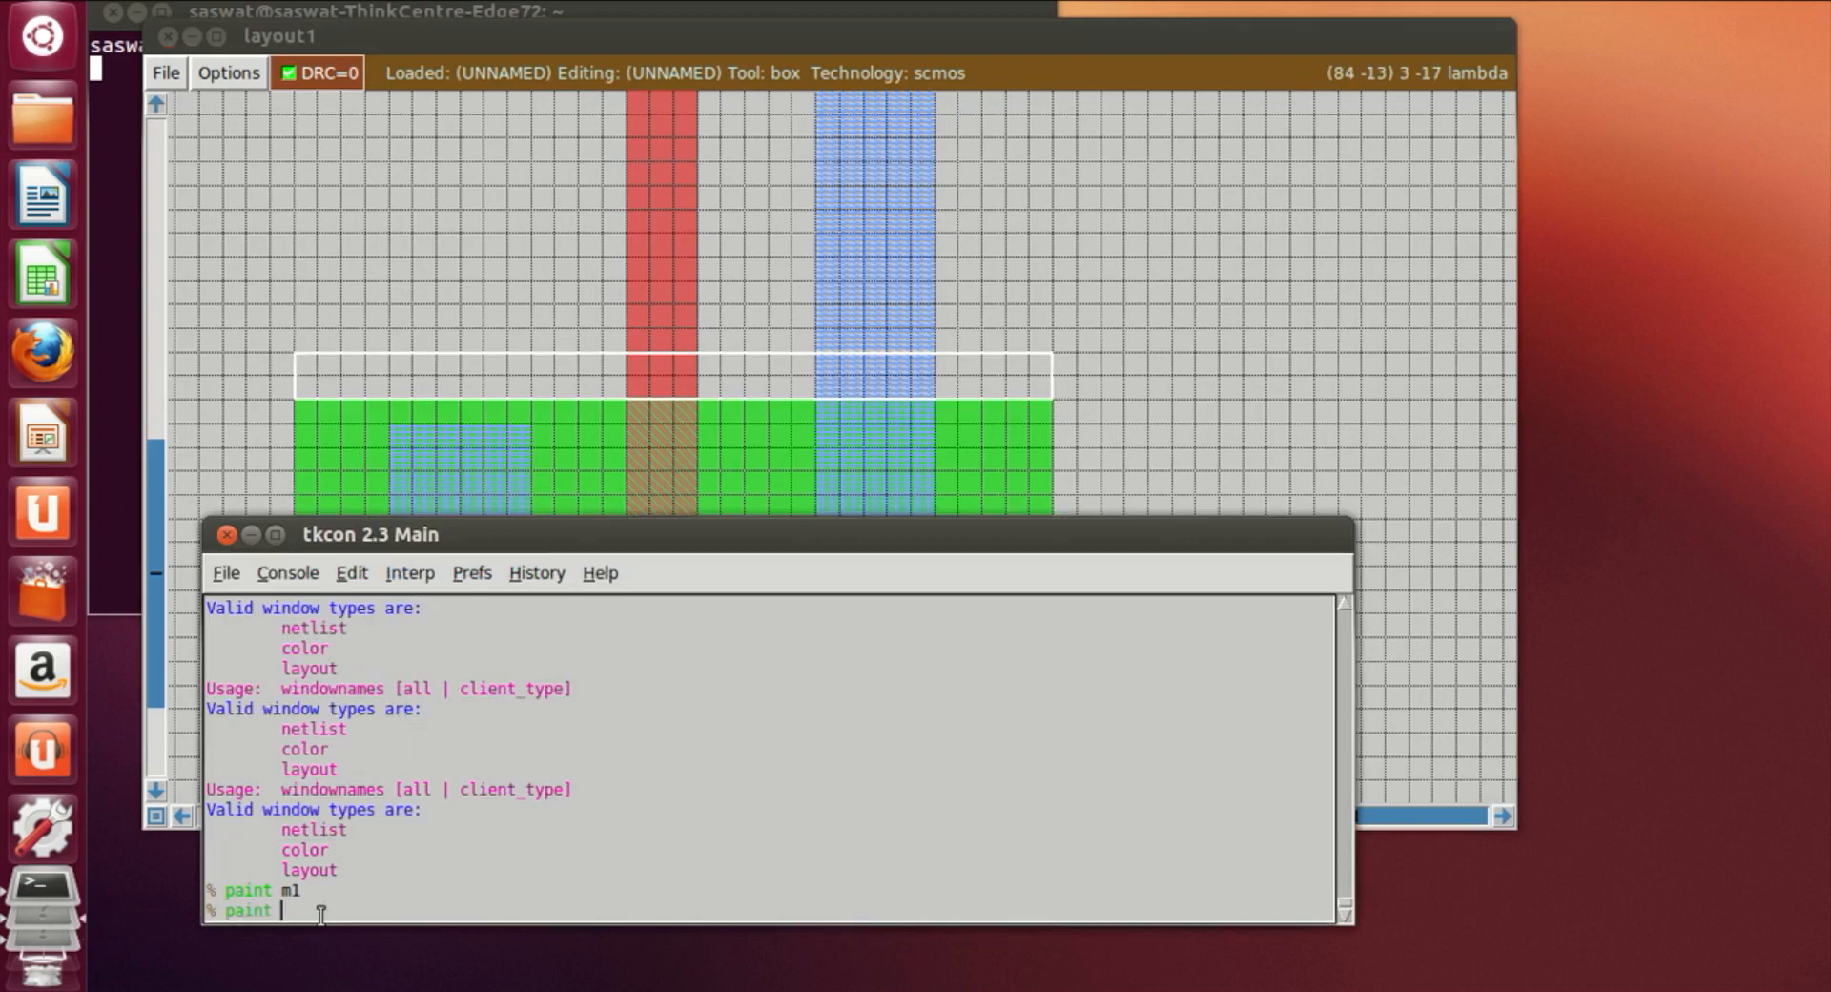
{"action": "type", "text": "ndiff"}
{"action": "key", "text": "Return"}
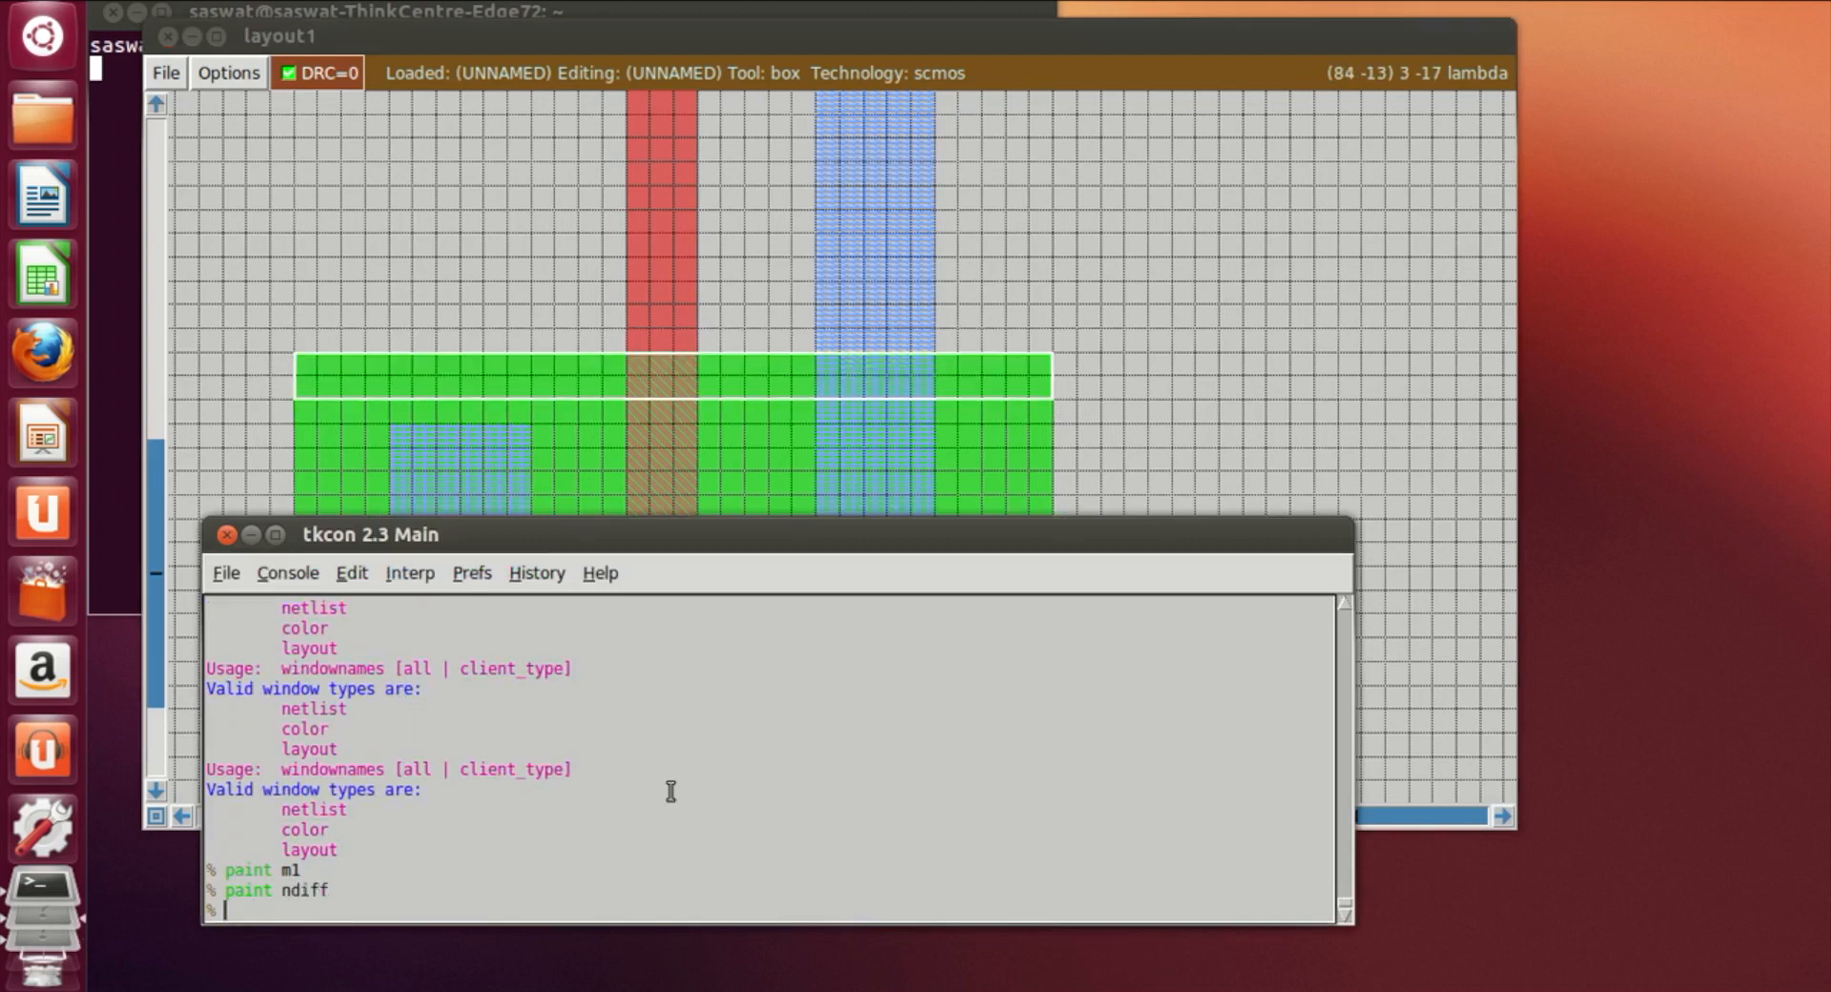
{"action": "left_click", "coordinate": [1169, 433]}
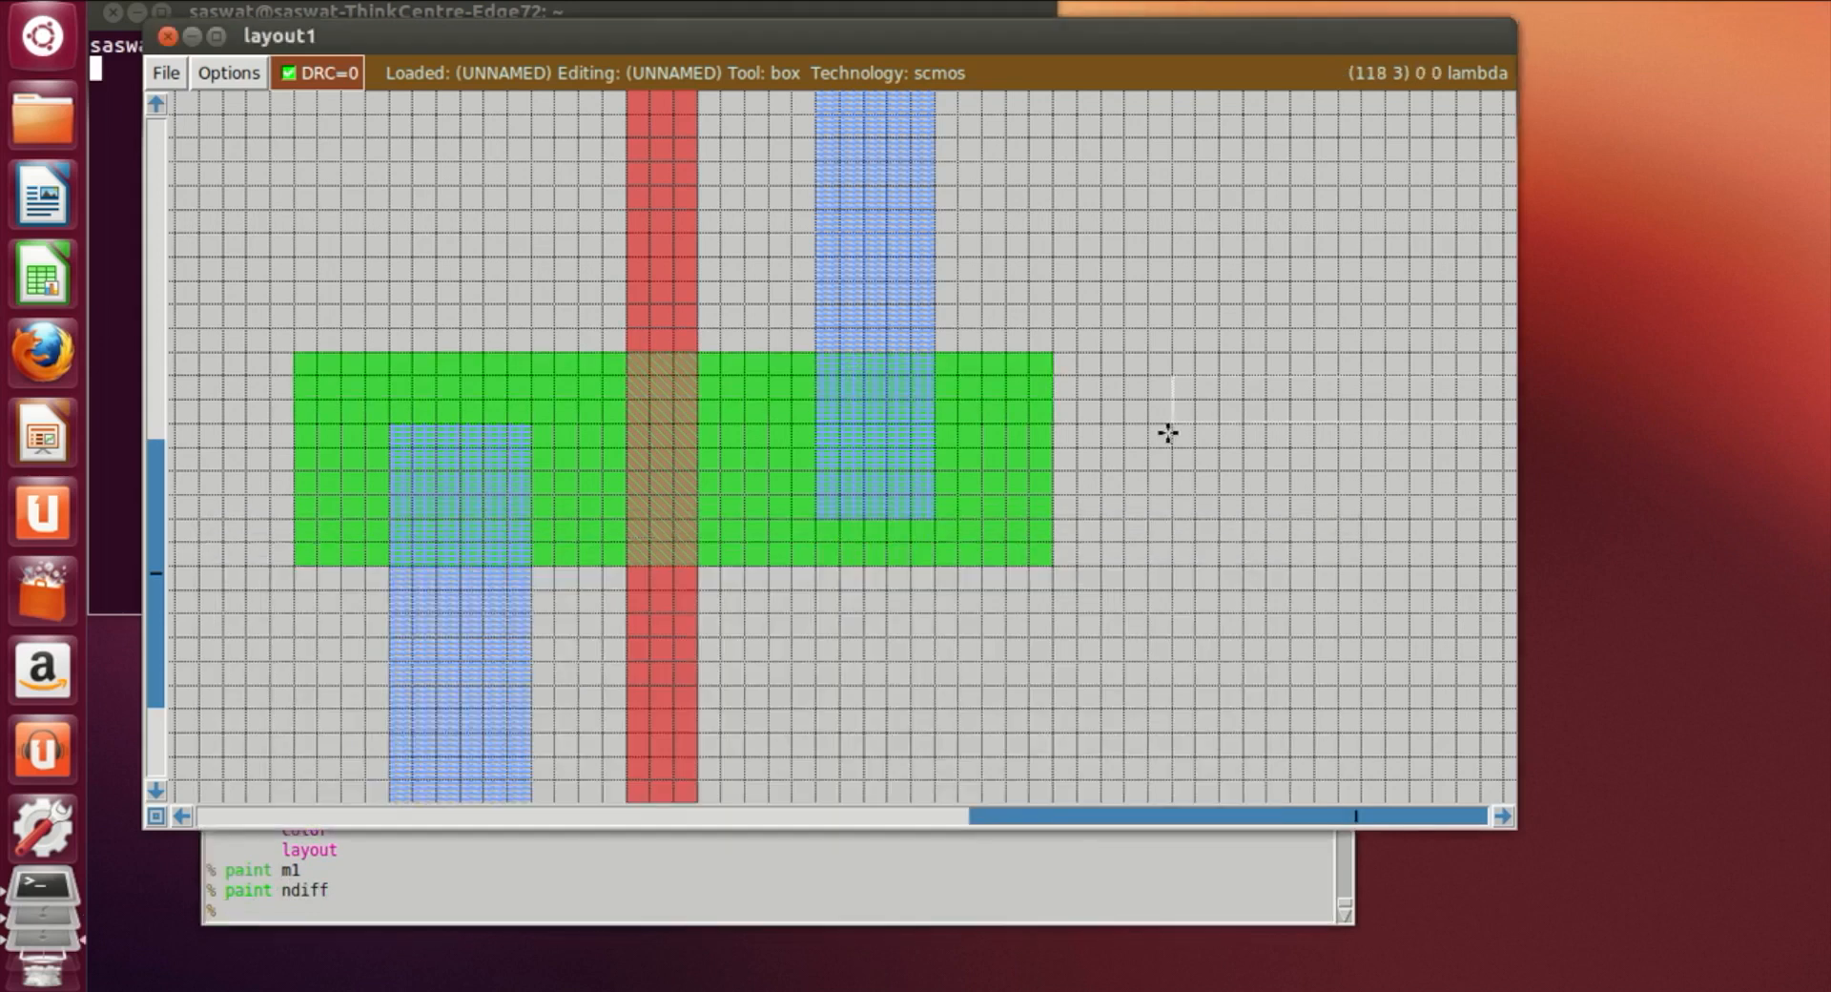
Extend the metal strip inside the second n-diffusion 1 lambda upward by painting a 6 by 1 lambda box with m1
{"action": "left_click", "coordinate": [393, 398]}
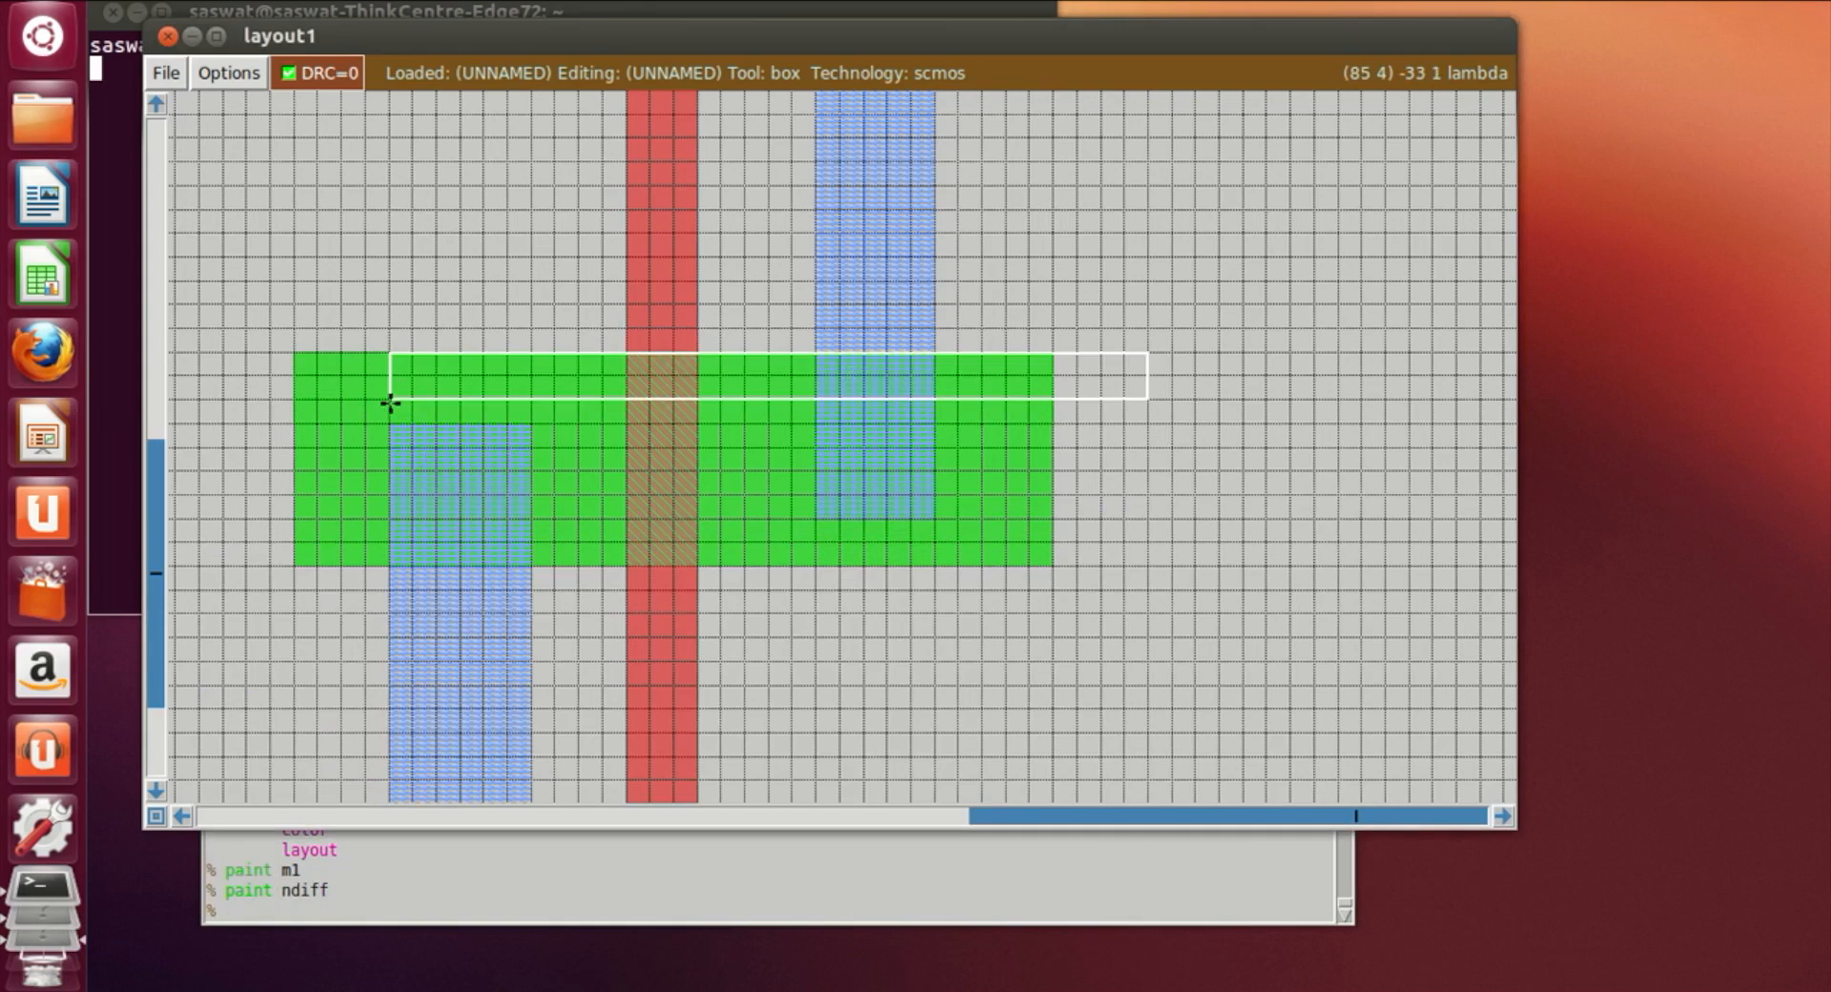
{"action": "right_click", "coordinate": [531, 423]}
{"action": "left_click", "coordinate": [420, 914]}
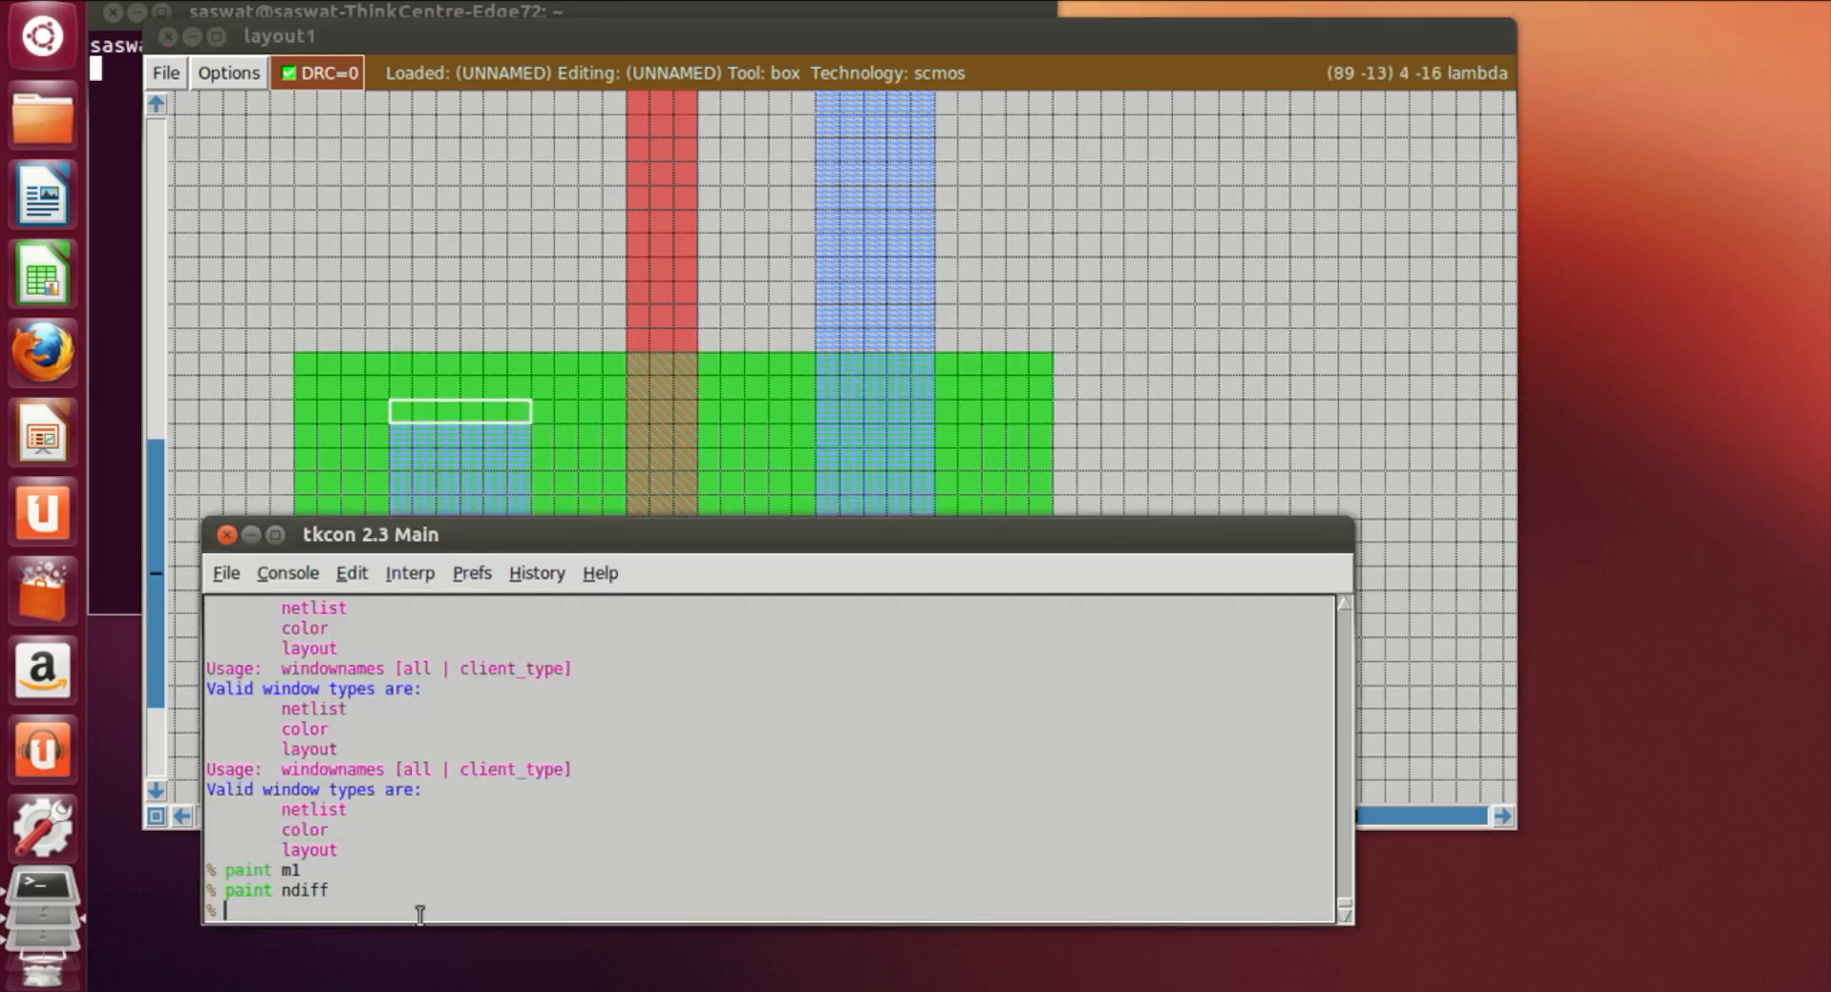
{"action": "type", "text": "paint"}
{"action": "key", "text": "Return"}
{"action": "left_click", "coordinate": [1054, 425]}
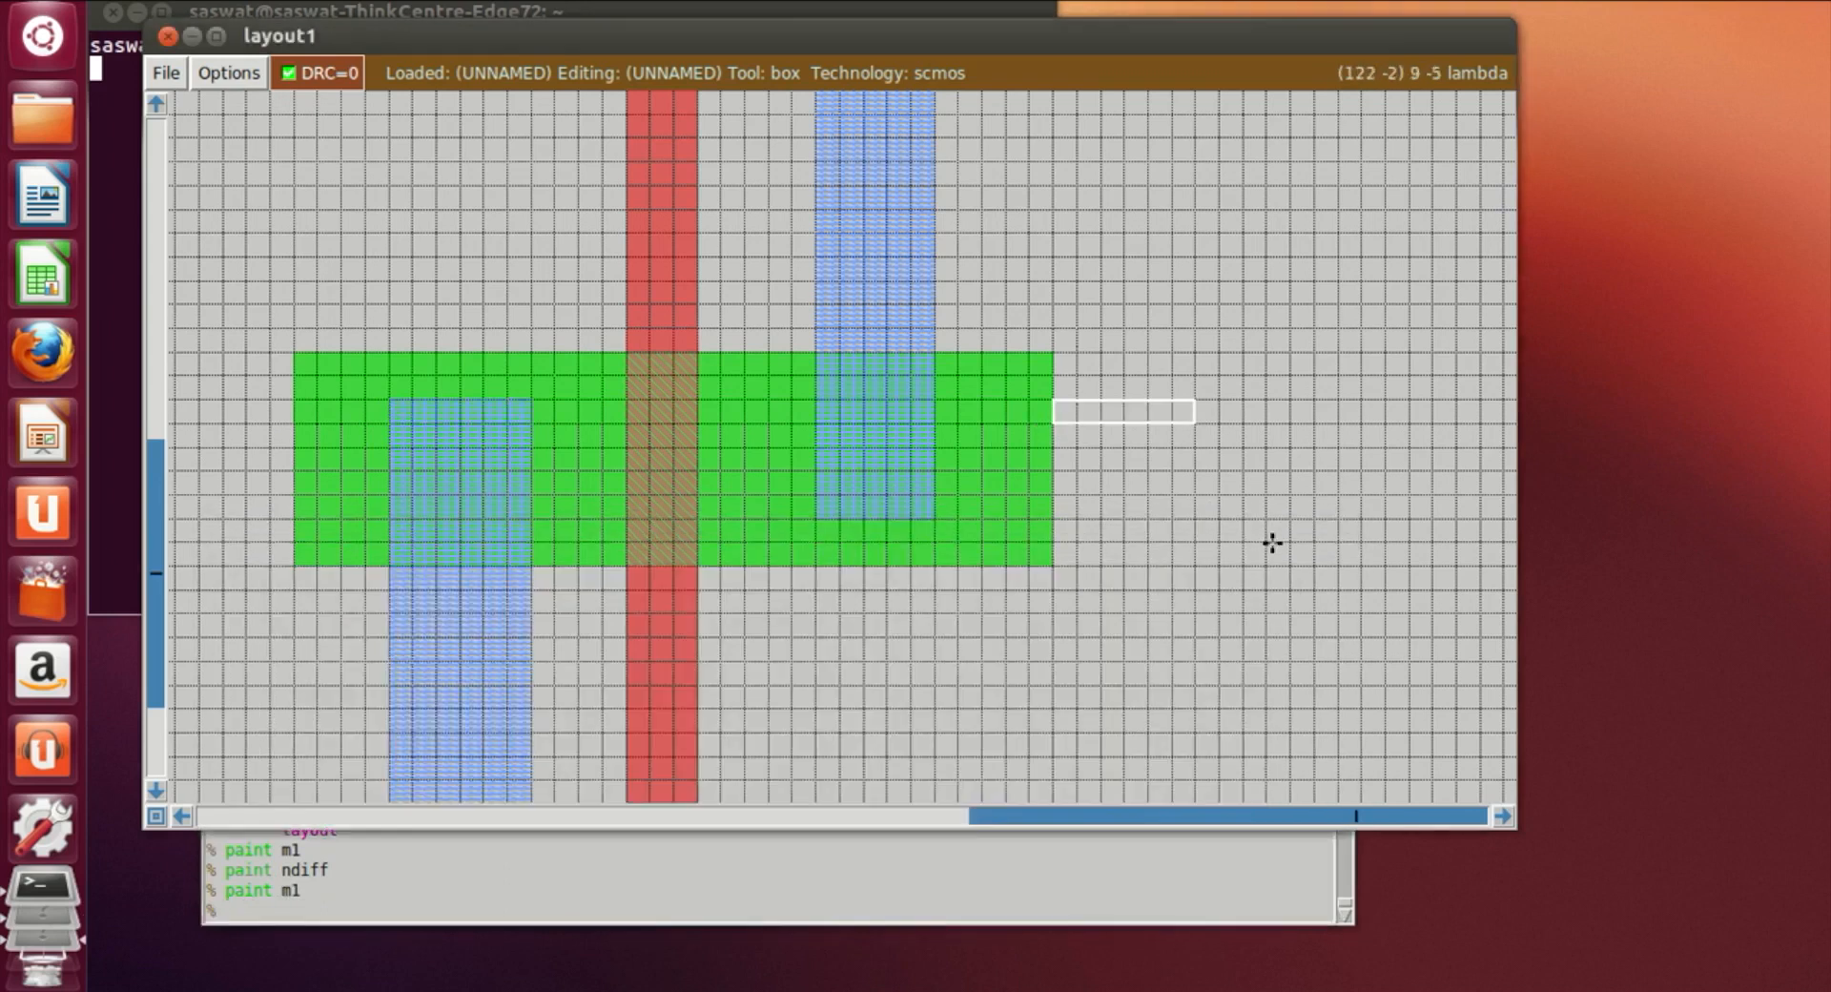
Paint a 5 by 5 lambda pdc contact where the supply metal ends in the second p-diffusion, left of the gate
{"action": "scroll", "coordinate": [1223, 796], "scroll_direction": "up", "scroll_amount": 5}
{"action": "scroll", "coordinate": [1222, 796], "scroll_direction": "up", "scroll_amount": 5}
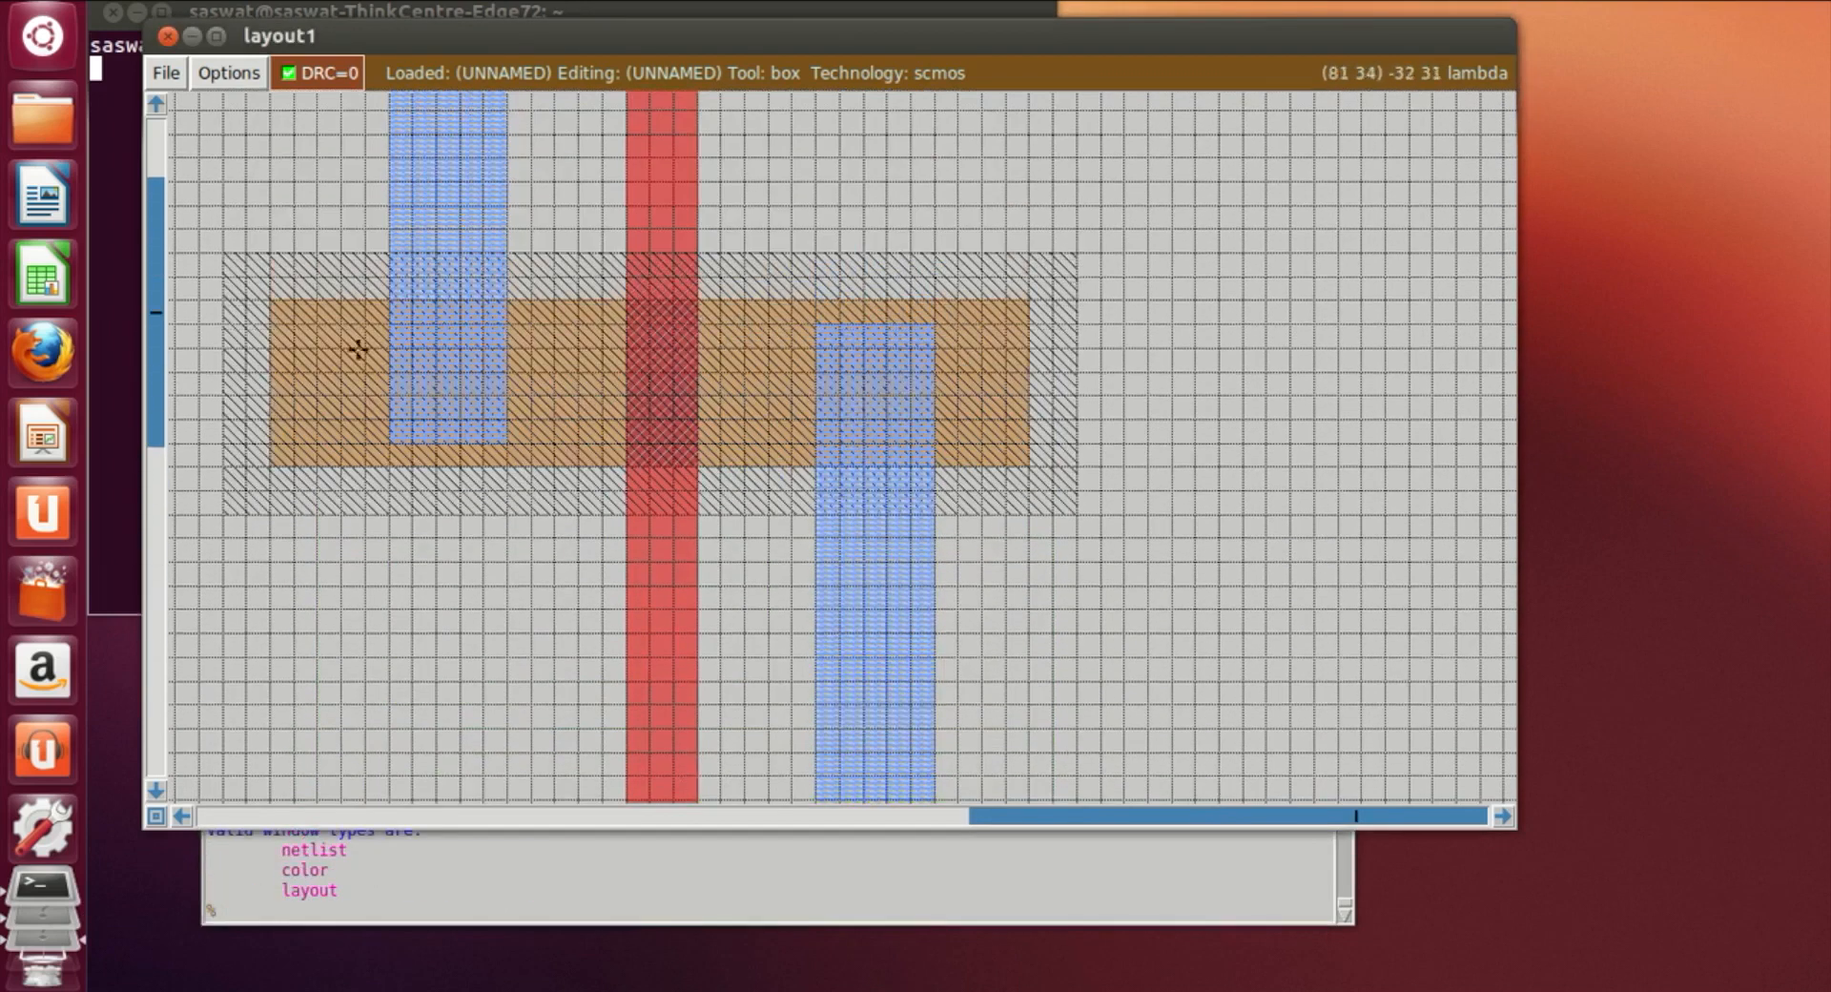
{"action": "left_click", "coordinate": [389, 329]}
{"action": "right_click", "coordinate": [504, 436]}
{"action": "left_click", "coordinate": [468, 920]}
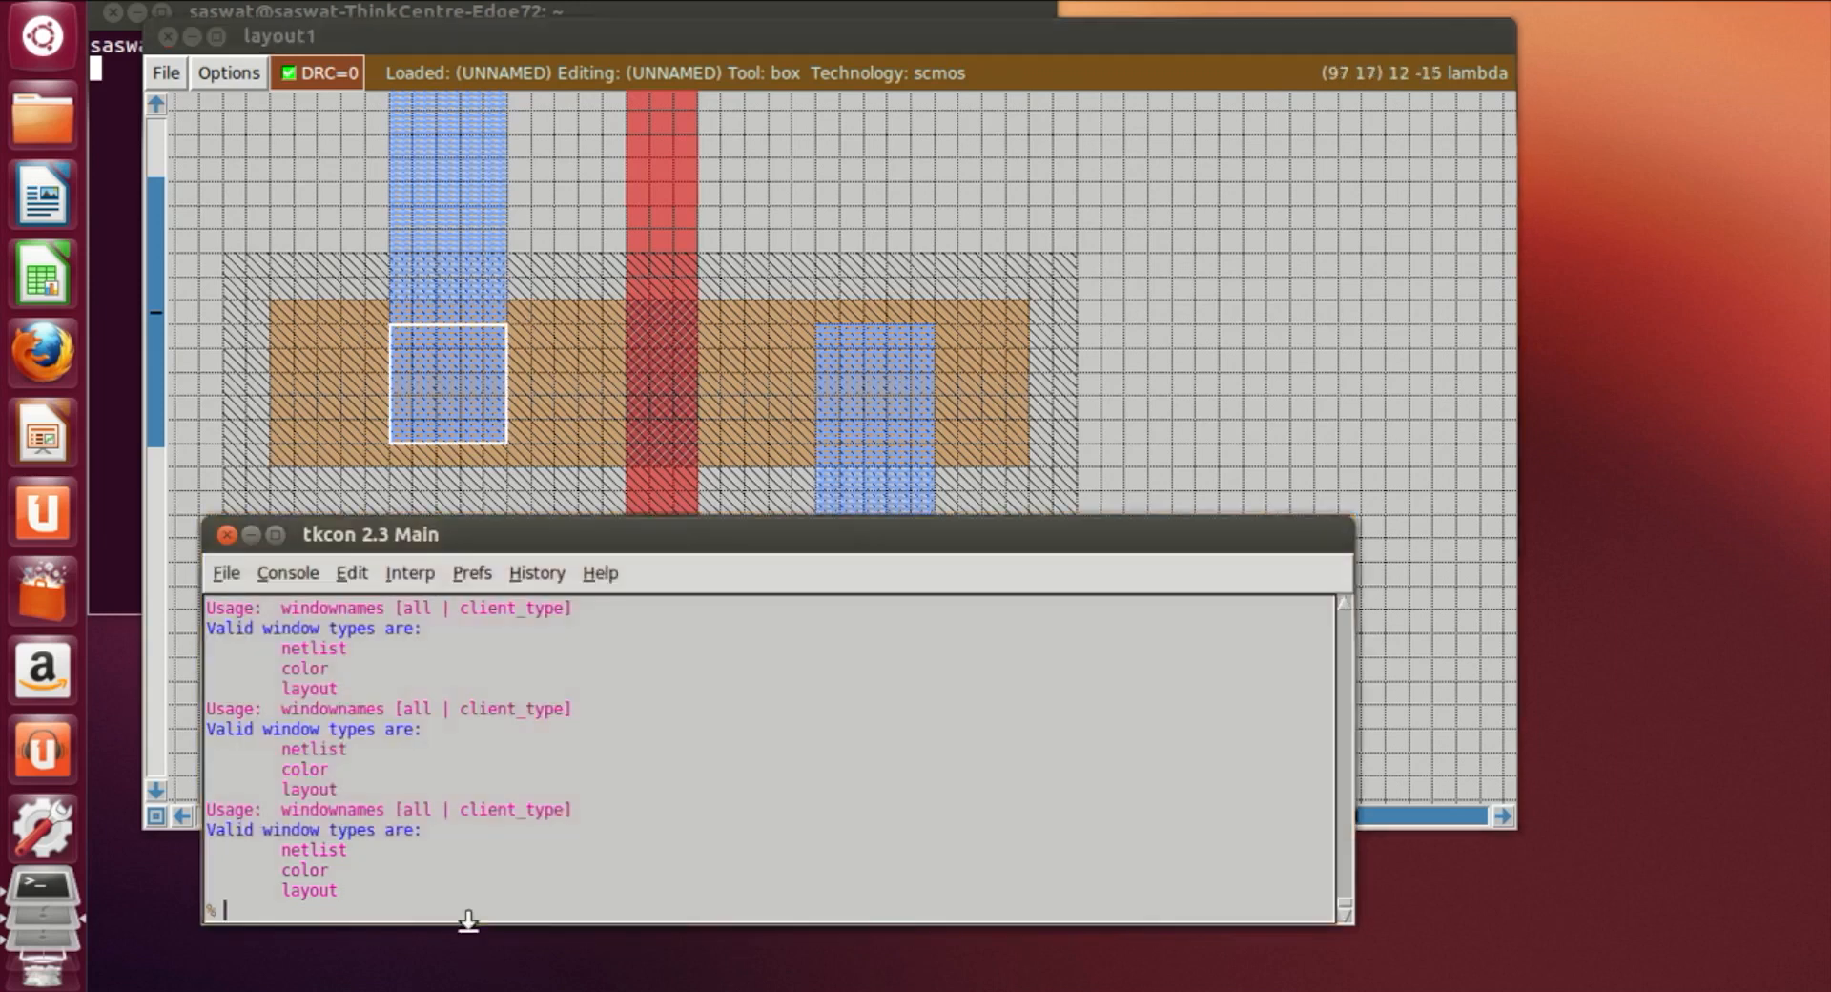
{"action": "type", "text": "paint pdc"}
{"action": "key", "text": "Return"}
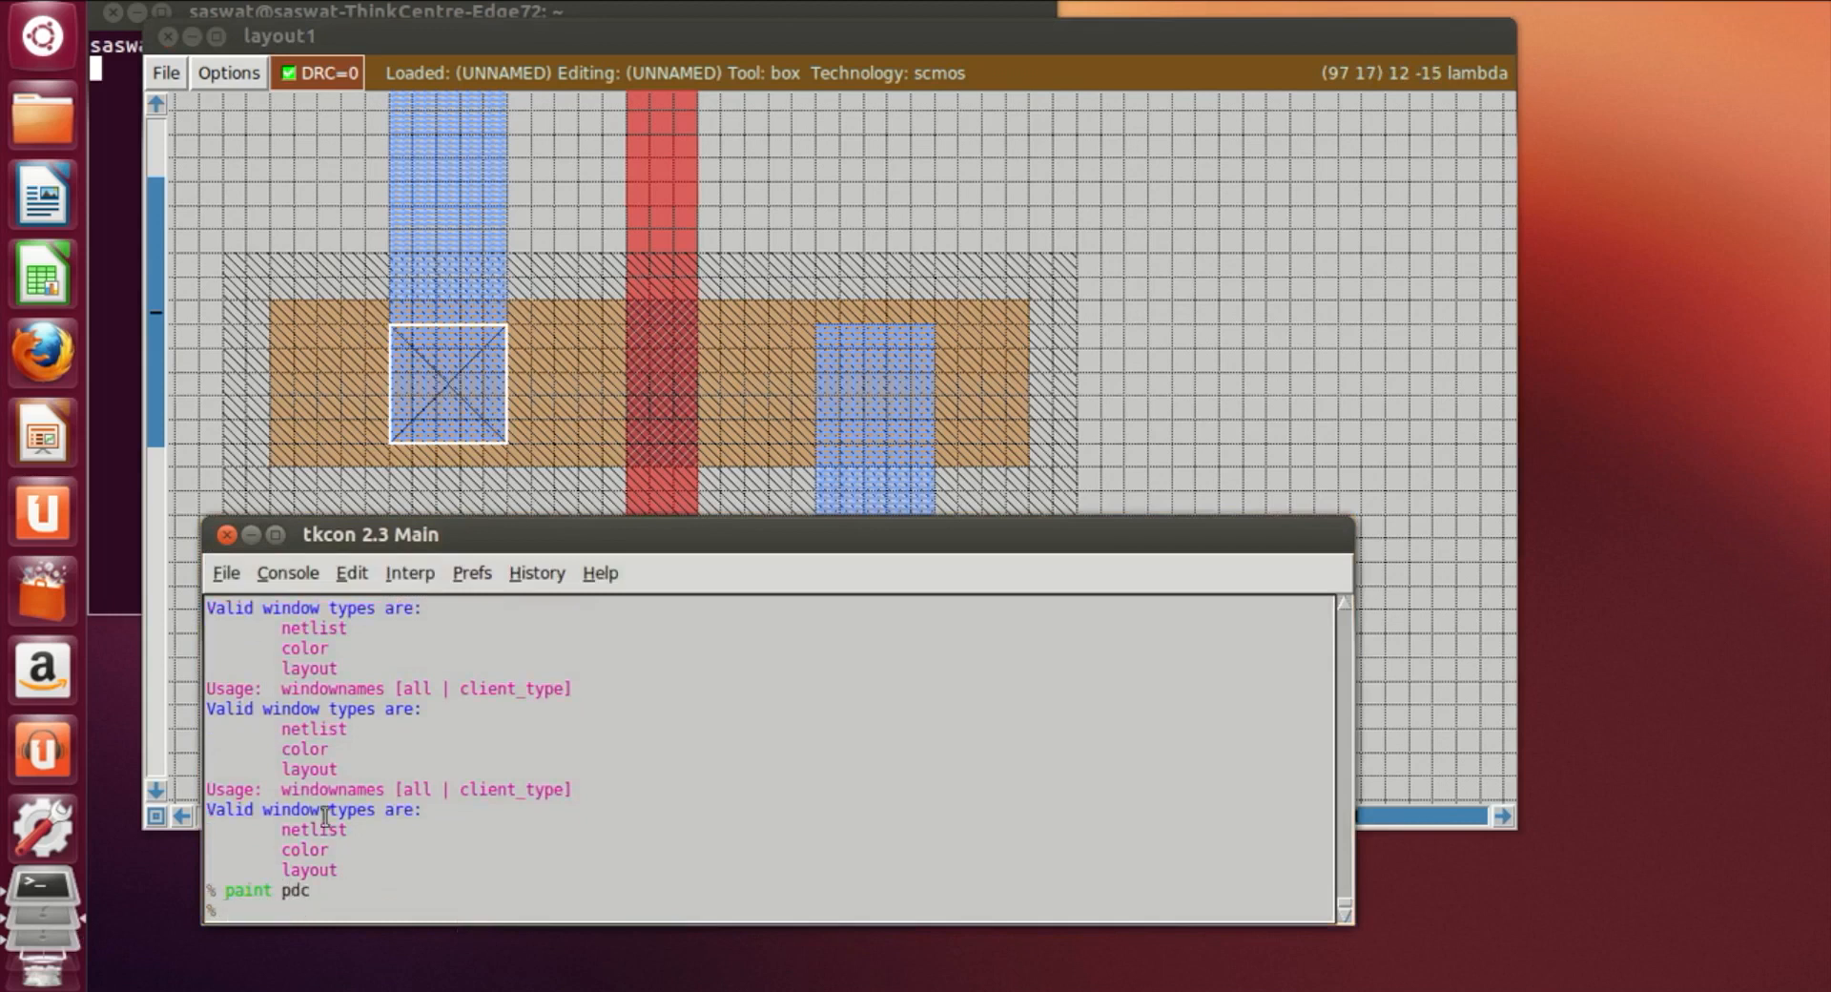
Paint a matching 5 by 5 lambda pdc contact on the output metal's upper end, right of the second stage's gate
{"action": "left_click", "coordinate": [858, 414]}
{"action": "left_click", "coordinate": [820, 424]}
{"action": "left_click", "coordinate": [818, 444]}
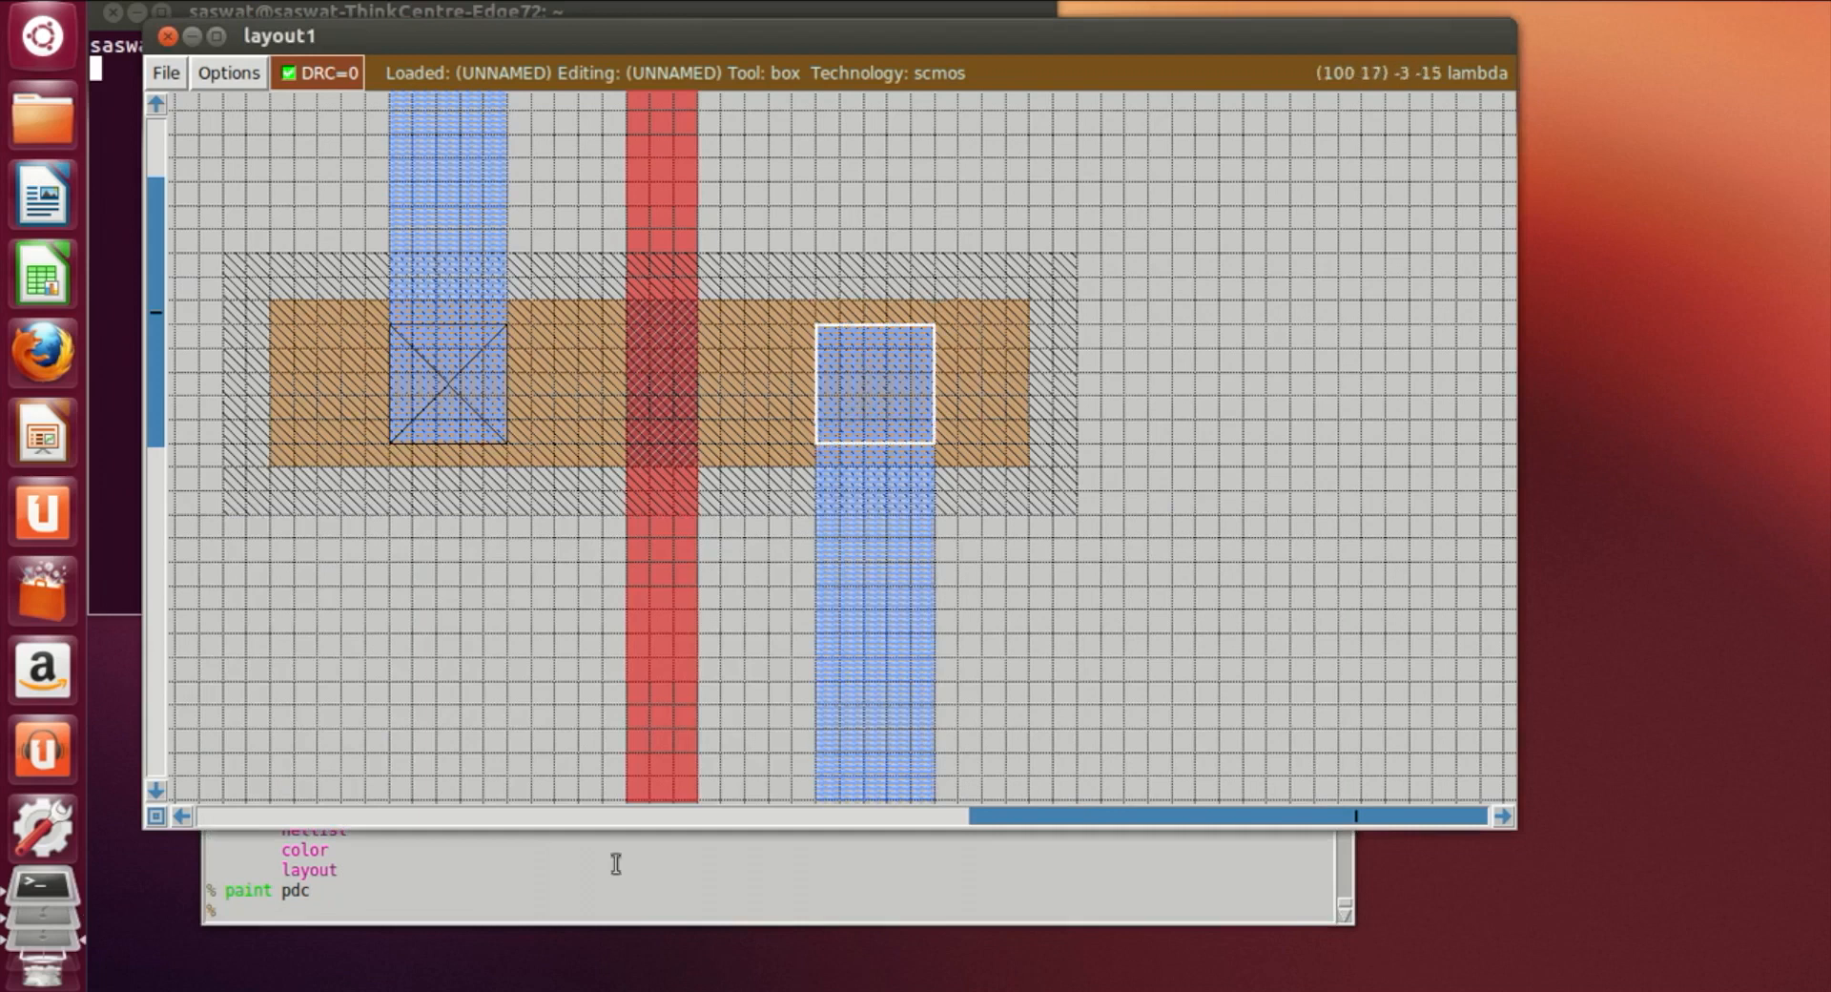
{"action": "left_click", "coordinate": [425, 910]}
{"action": "type", "text": "paint pdc"}
{"action": "key", "text": "Return"}
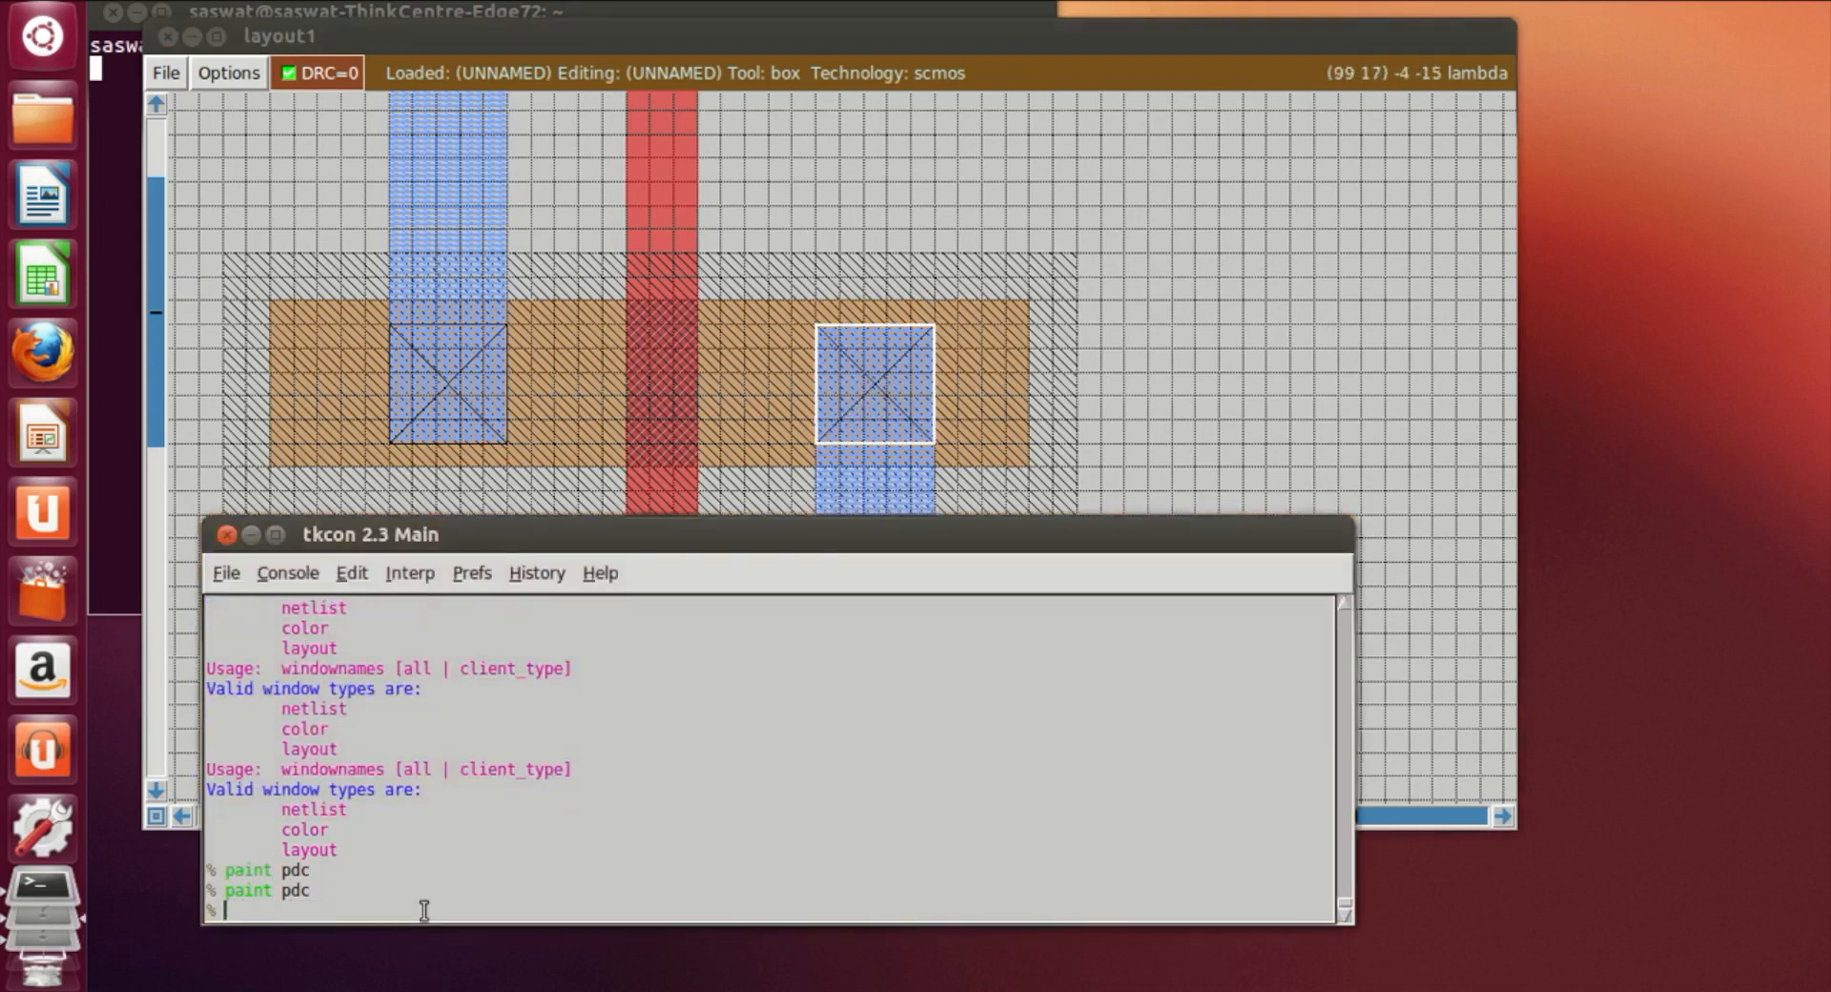
Paint a 5 by 5 lambda ndc contact on the output metal's lower end inside the second n-diffusion
{"action": "left_click", "coordinate": [1228, 455]}
{"action": "scroll", "coordinate": [1091, 487], "scroll_direction": "down", "scroll_amount": 16}
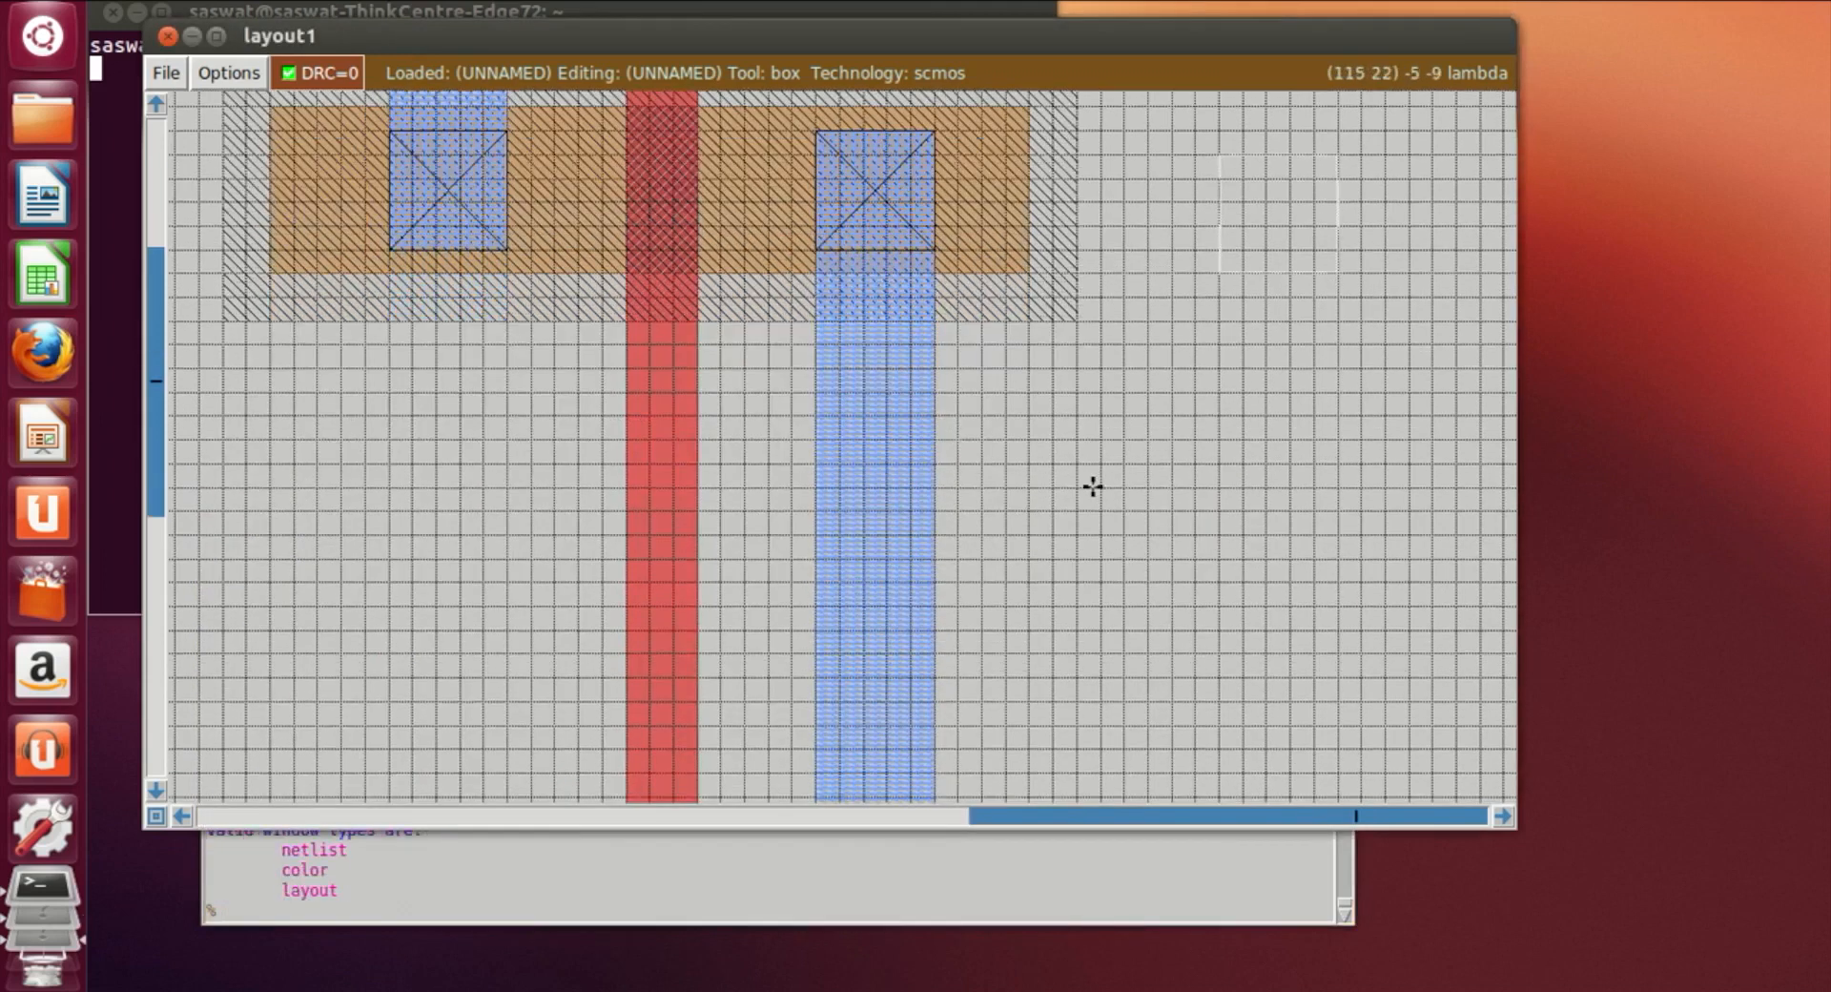
{"action": "left_click", "coordinate": [412, 613]}
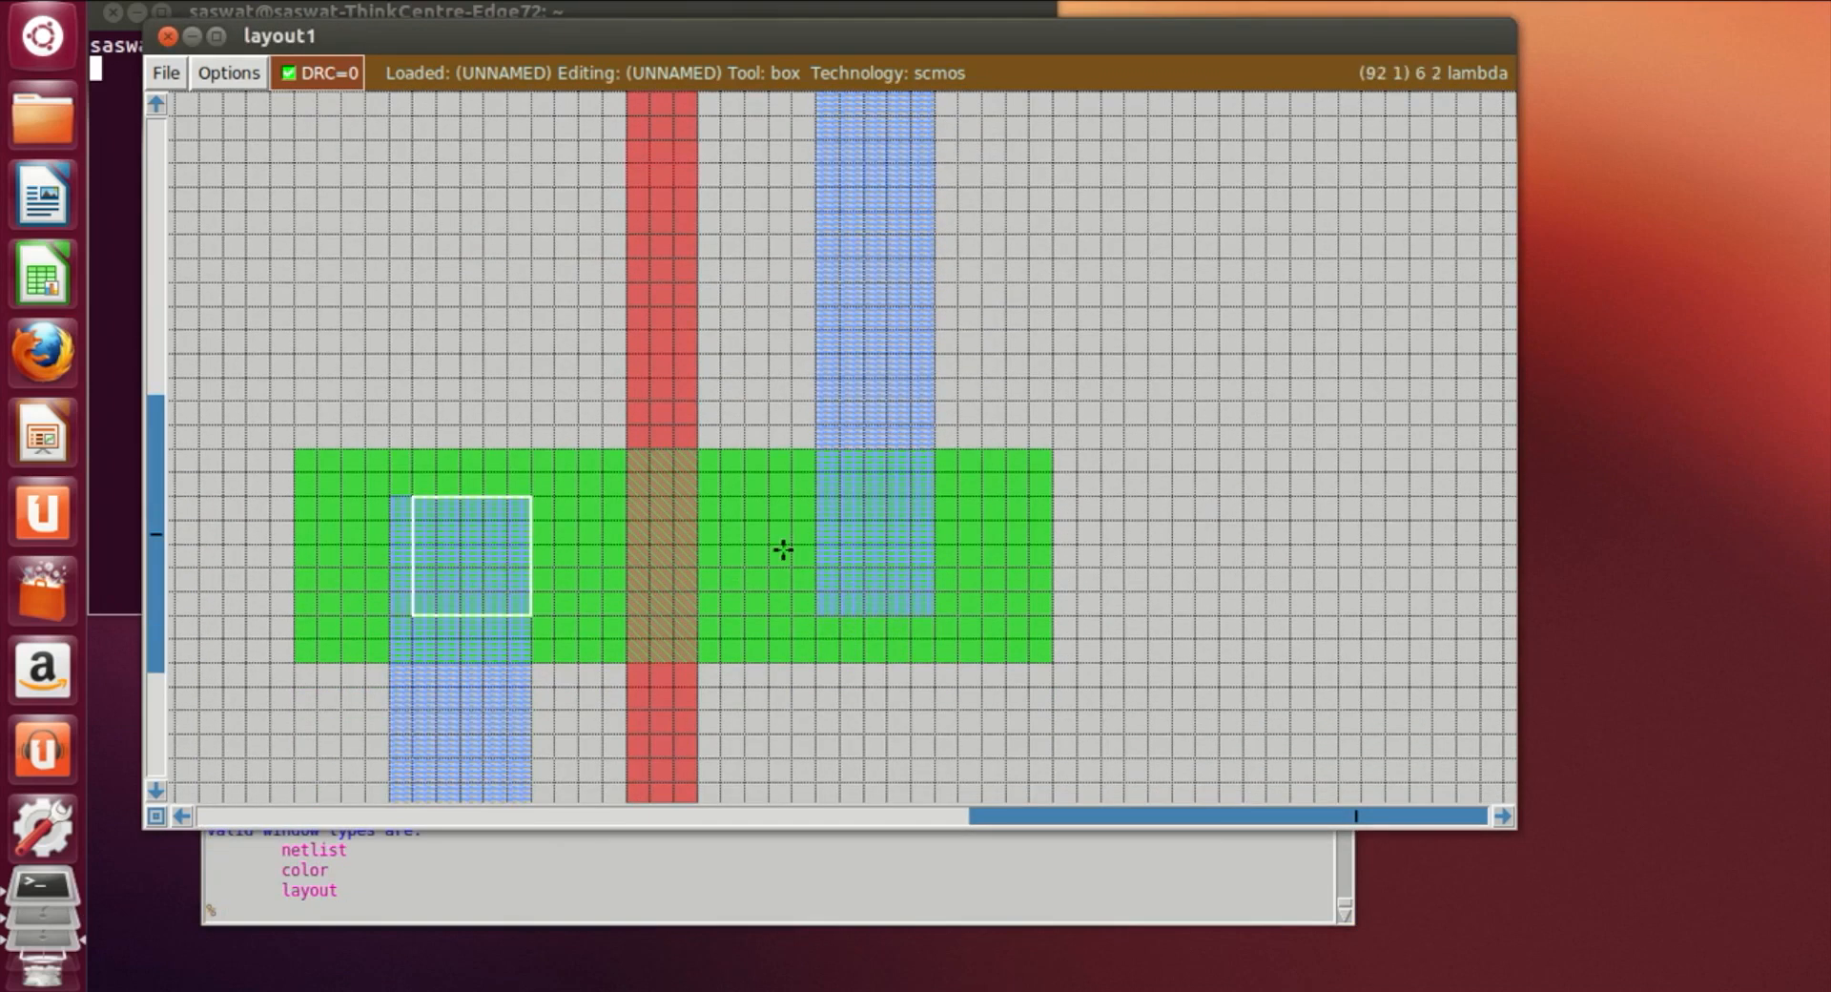
{"action": "left_click", "coordinate": [840, 599]}
{"action": "left_click", "coordinate": [814, 615]}
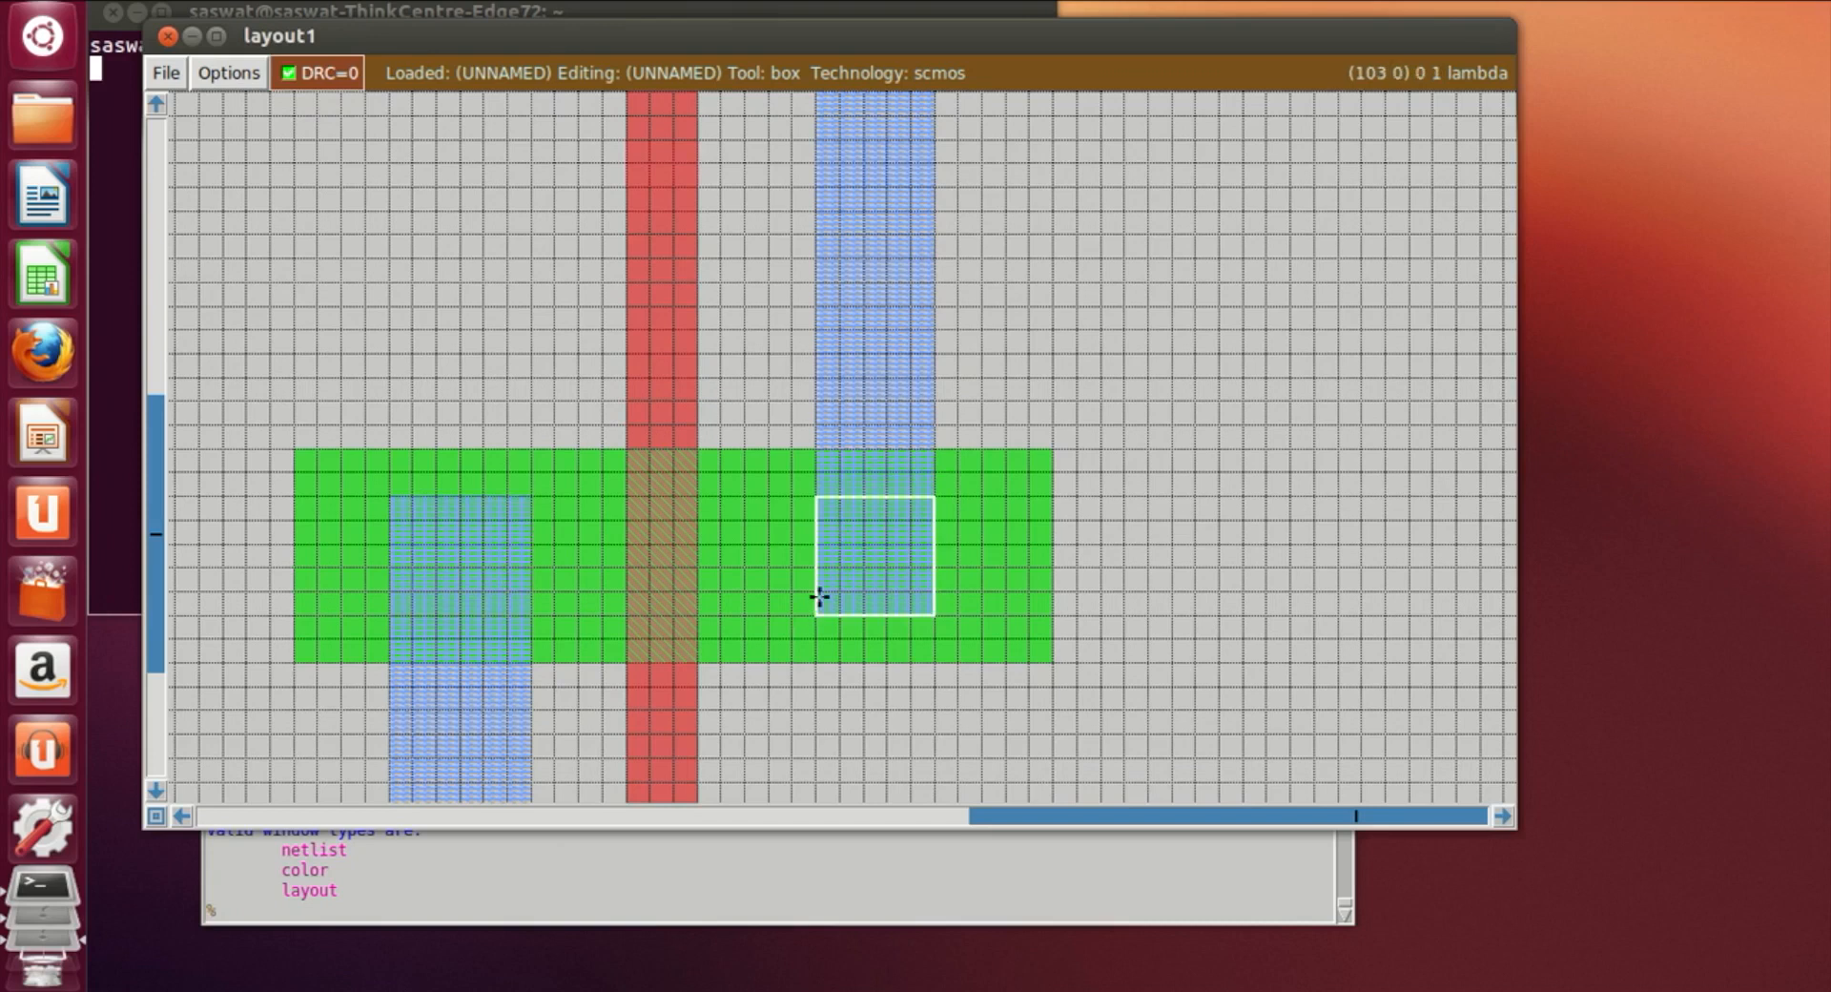
{"action": "left_click", "coordinate": [448, 911]}
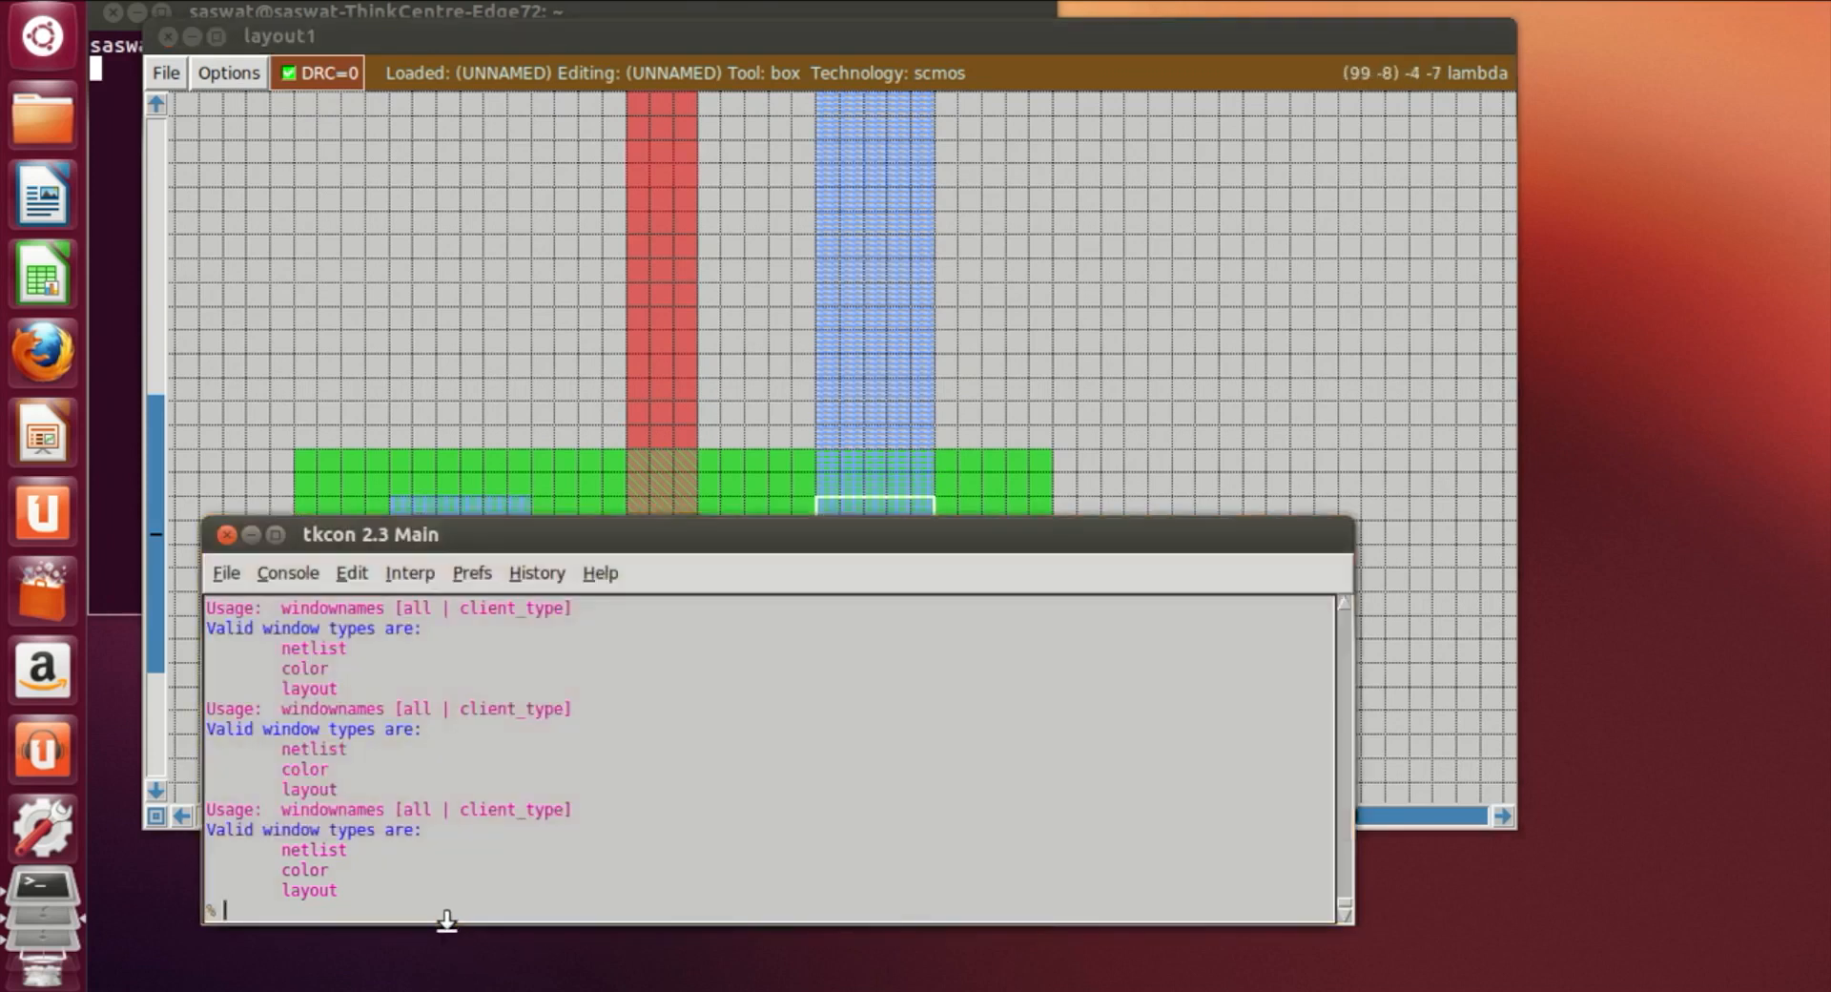
{"action": "type", "text": "paint ndc"}
{"action": "key", "text": "Return"}
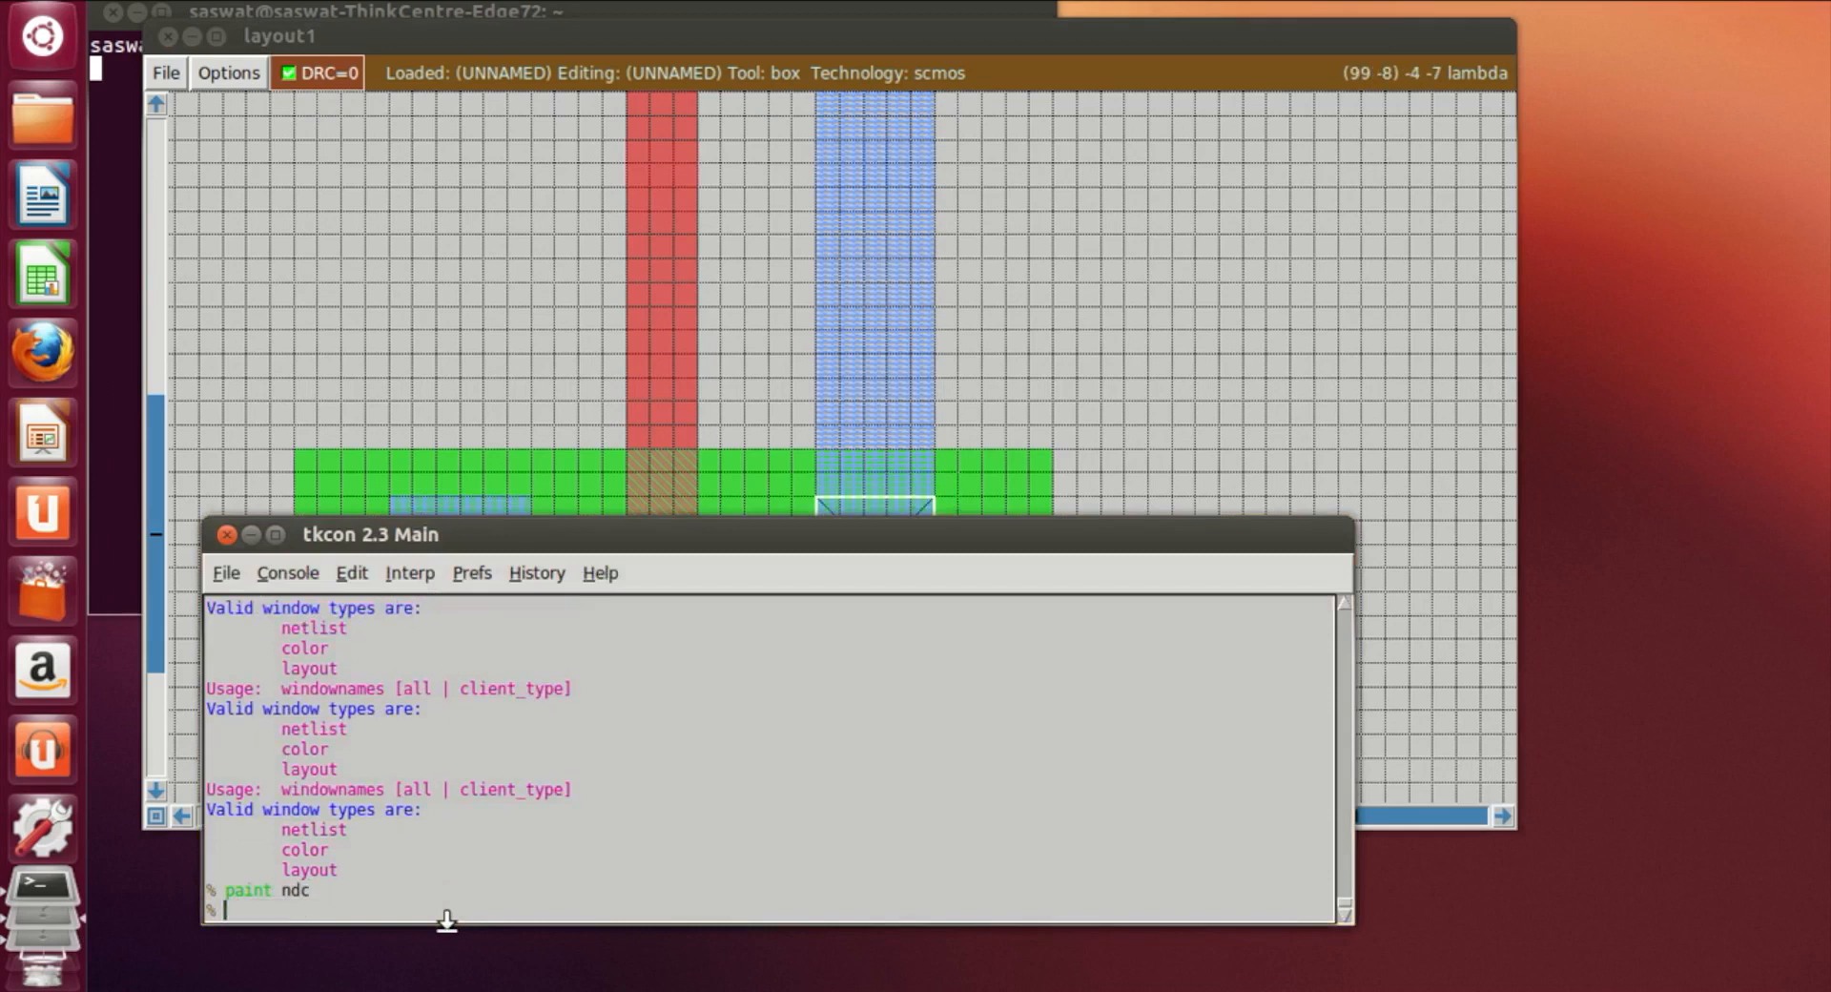
Paint a 6 by 6 lambda ndc contact on the ground metal's upper end inside the second n-diffusion, left of the gate
{"action": "left_click", "coordinate": [1053, 354]}
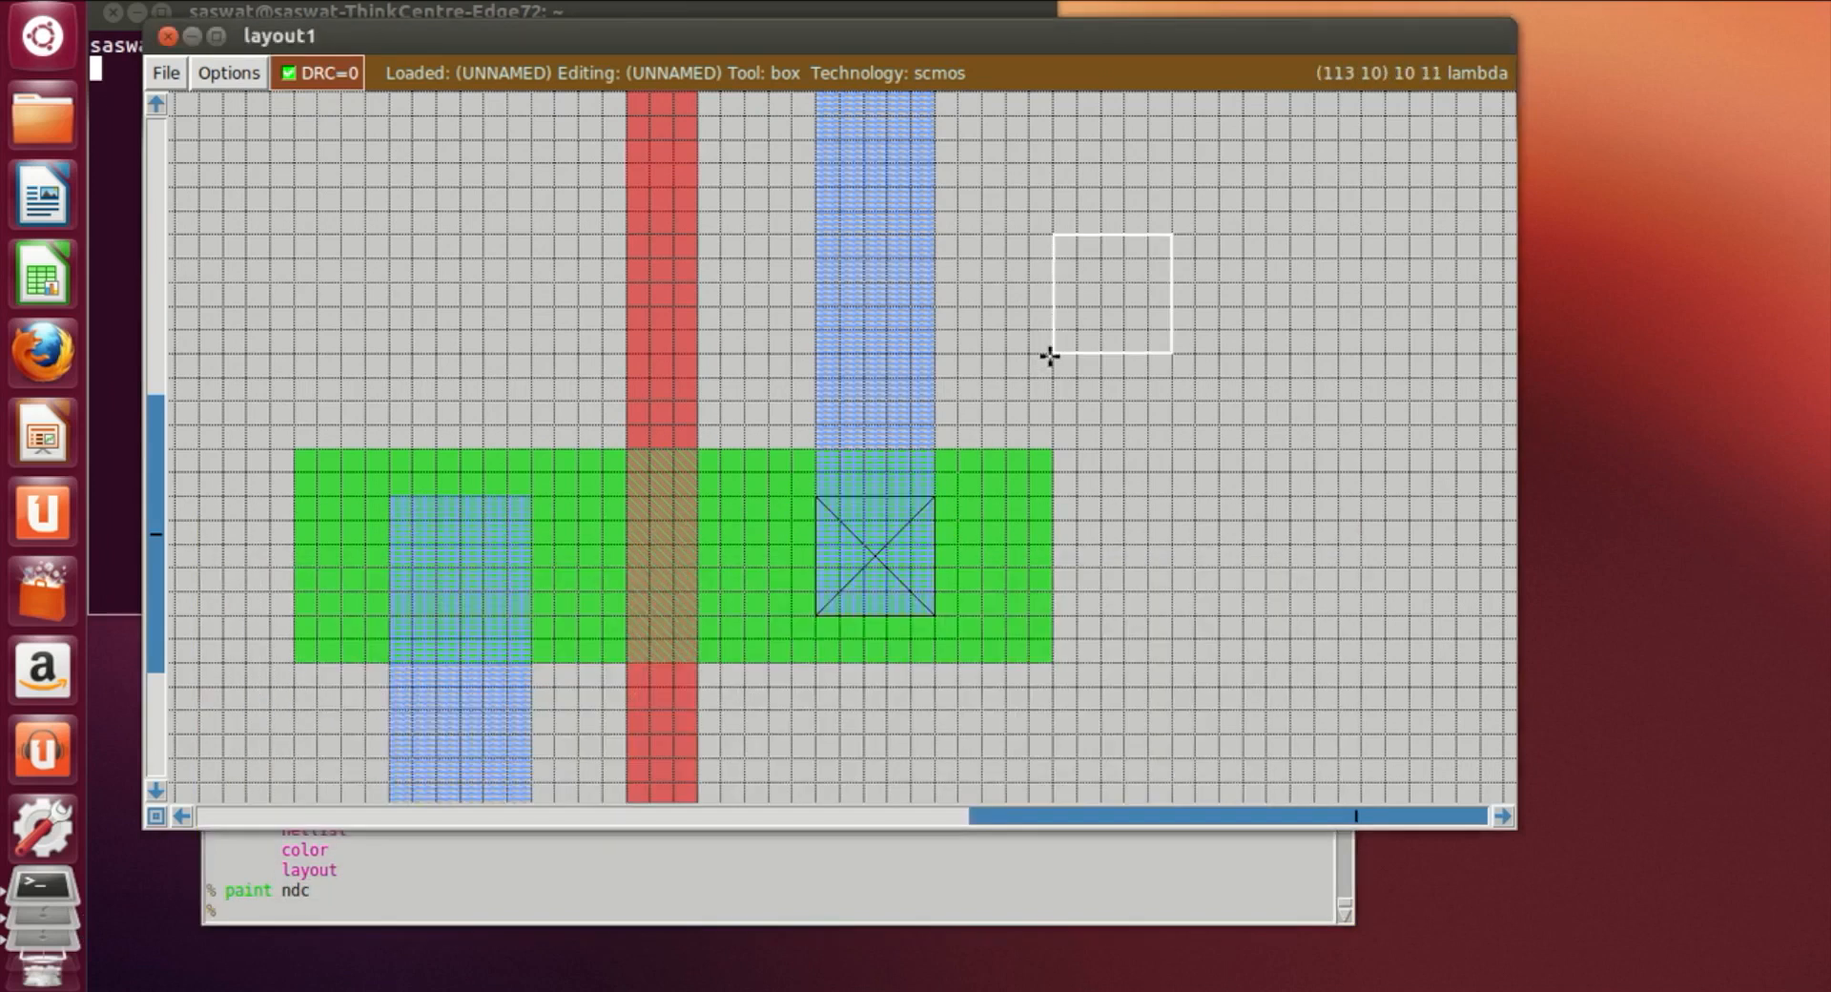
{"action": "left_click", "coordinate": [407, 634]}
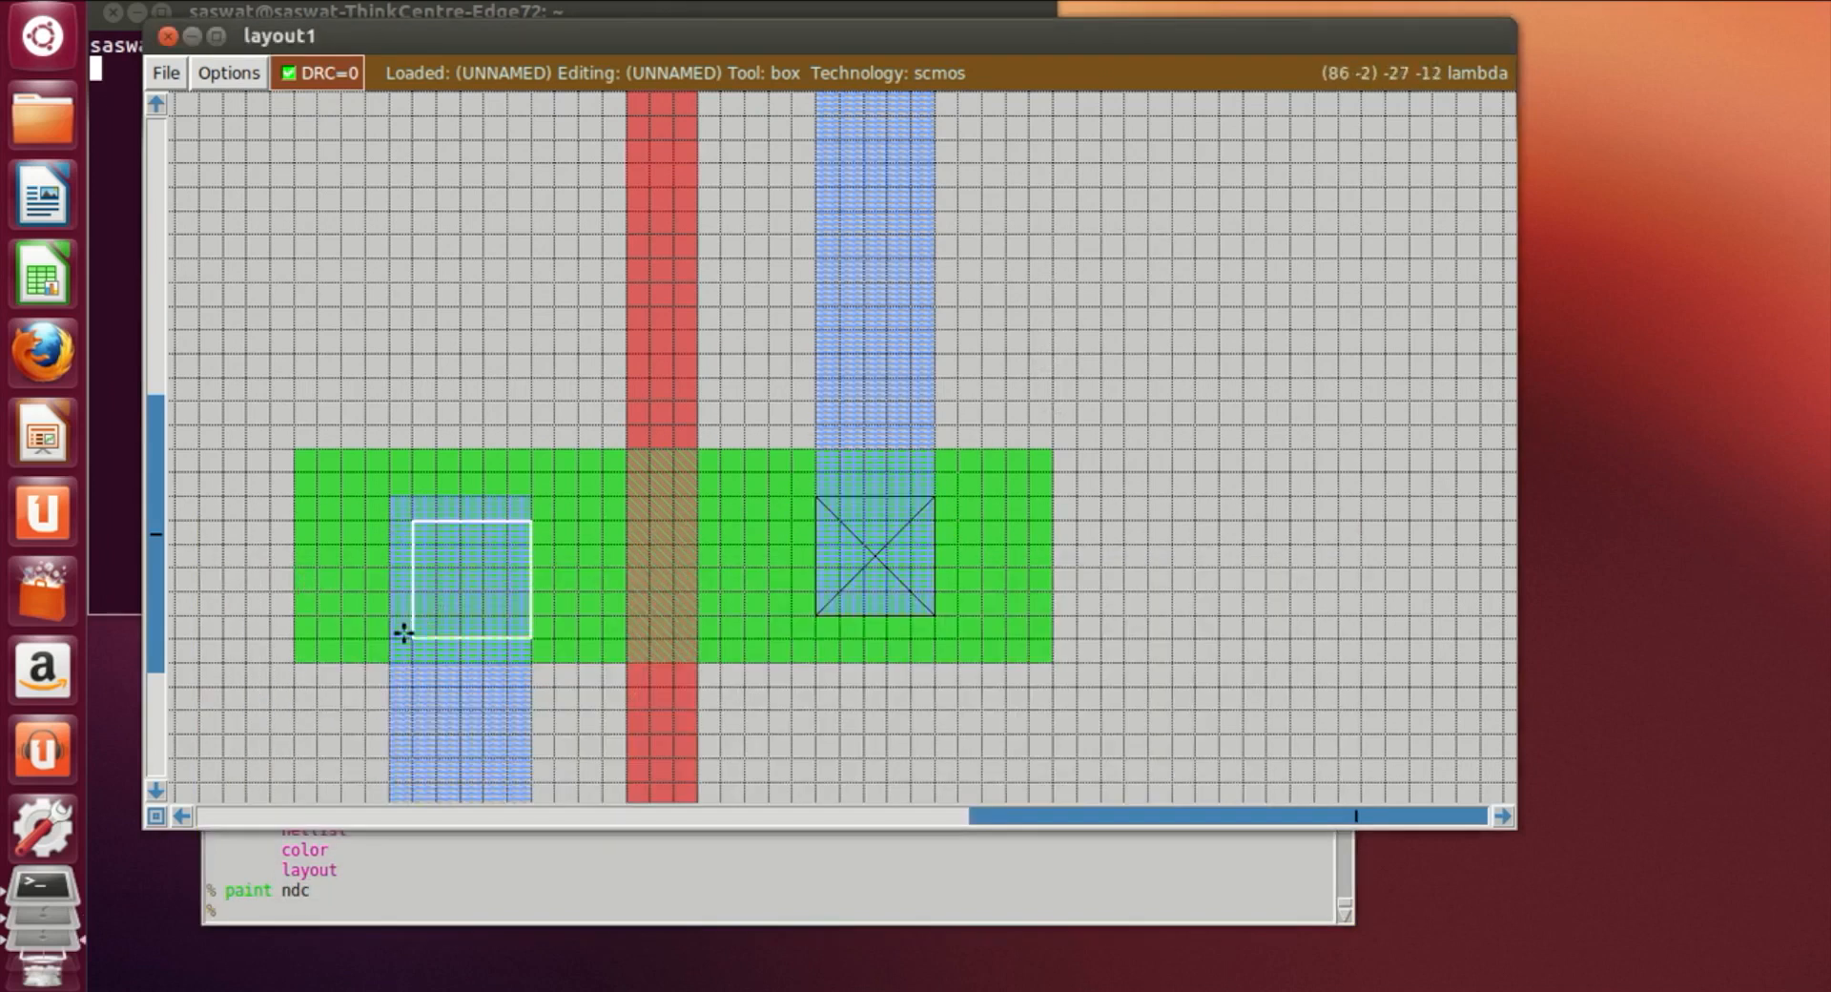
{"action": "left_click", "coordinate": [379, 598]}
{"action": "left_click", "coordinate": [383, 616]}
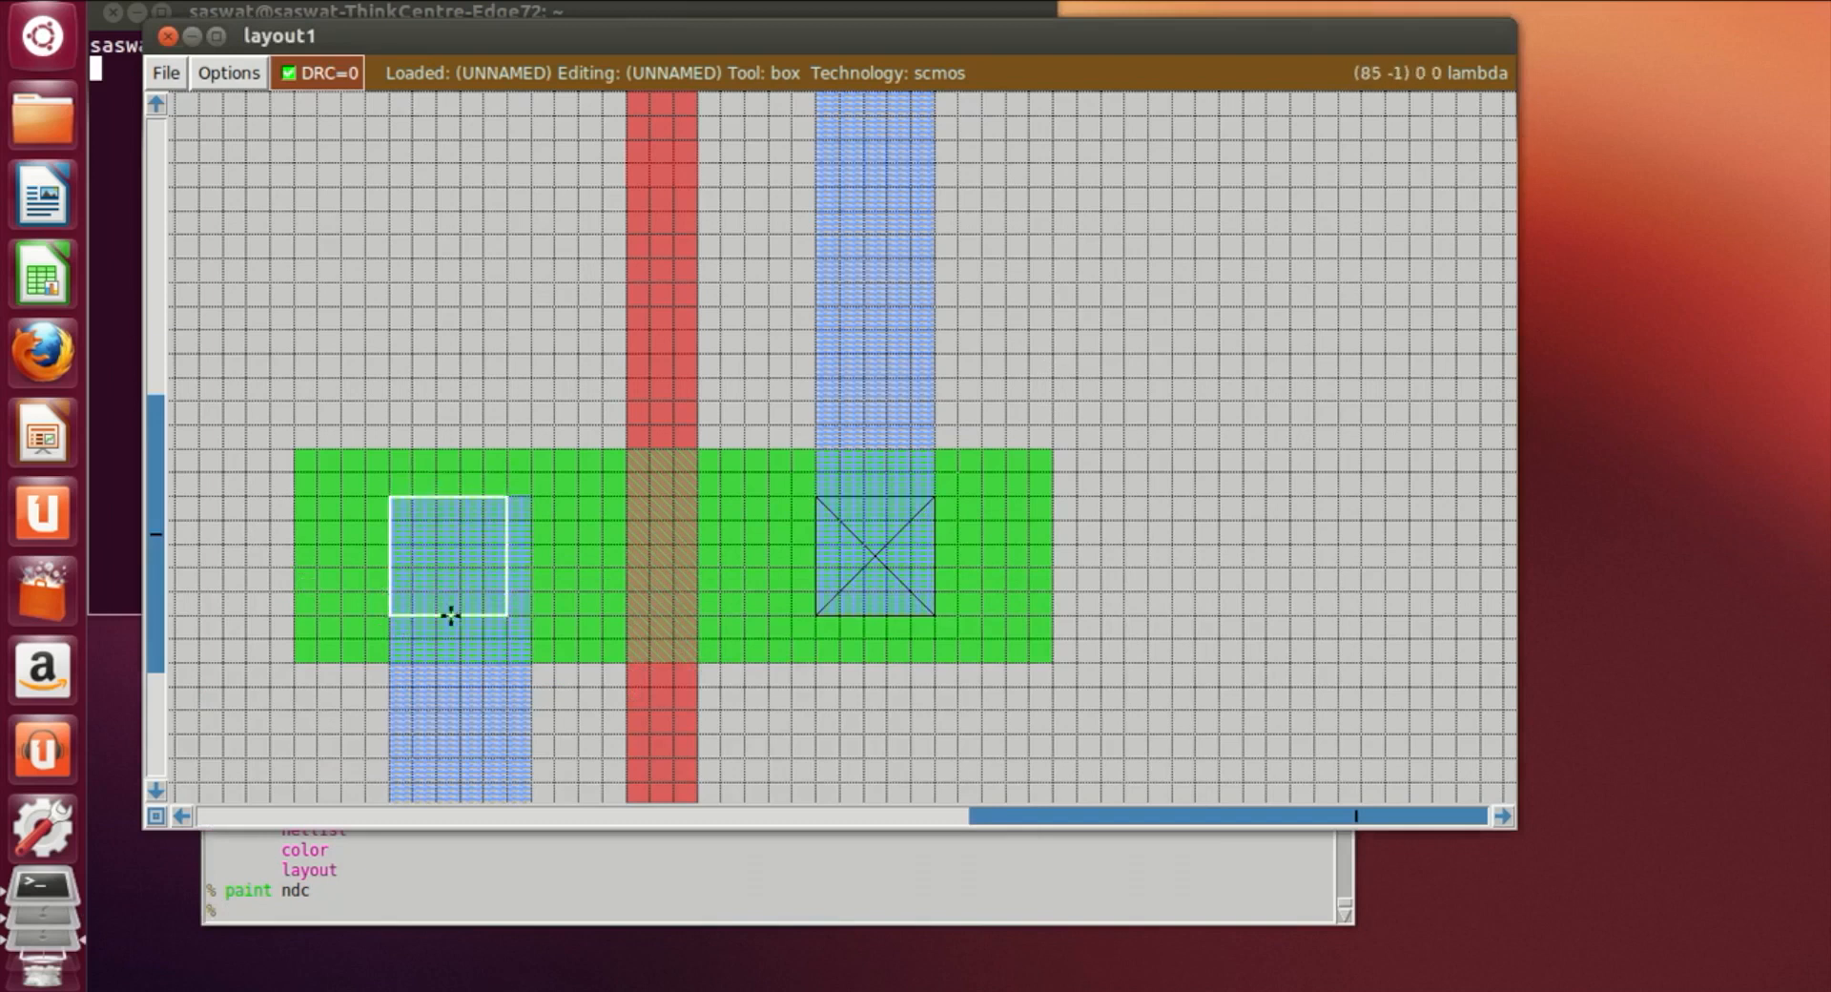
{"action": "right_click_drag", "start_coordinate": [526, 634], "coordinate": [531, 506]}
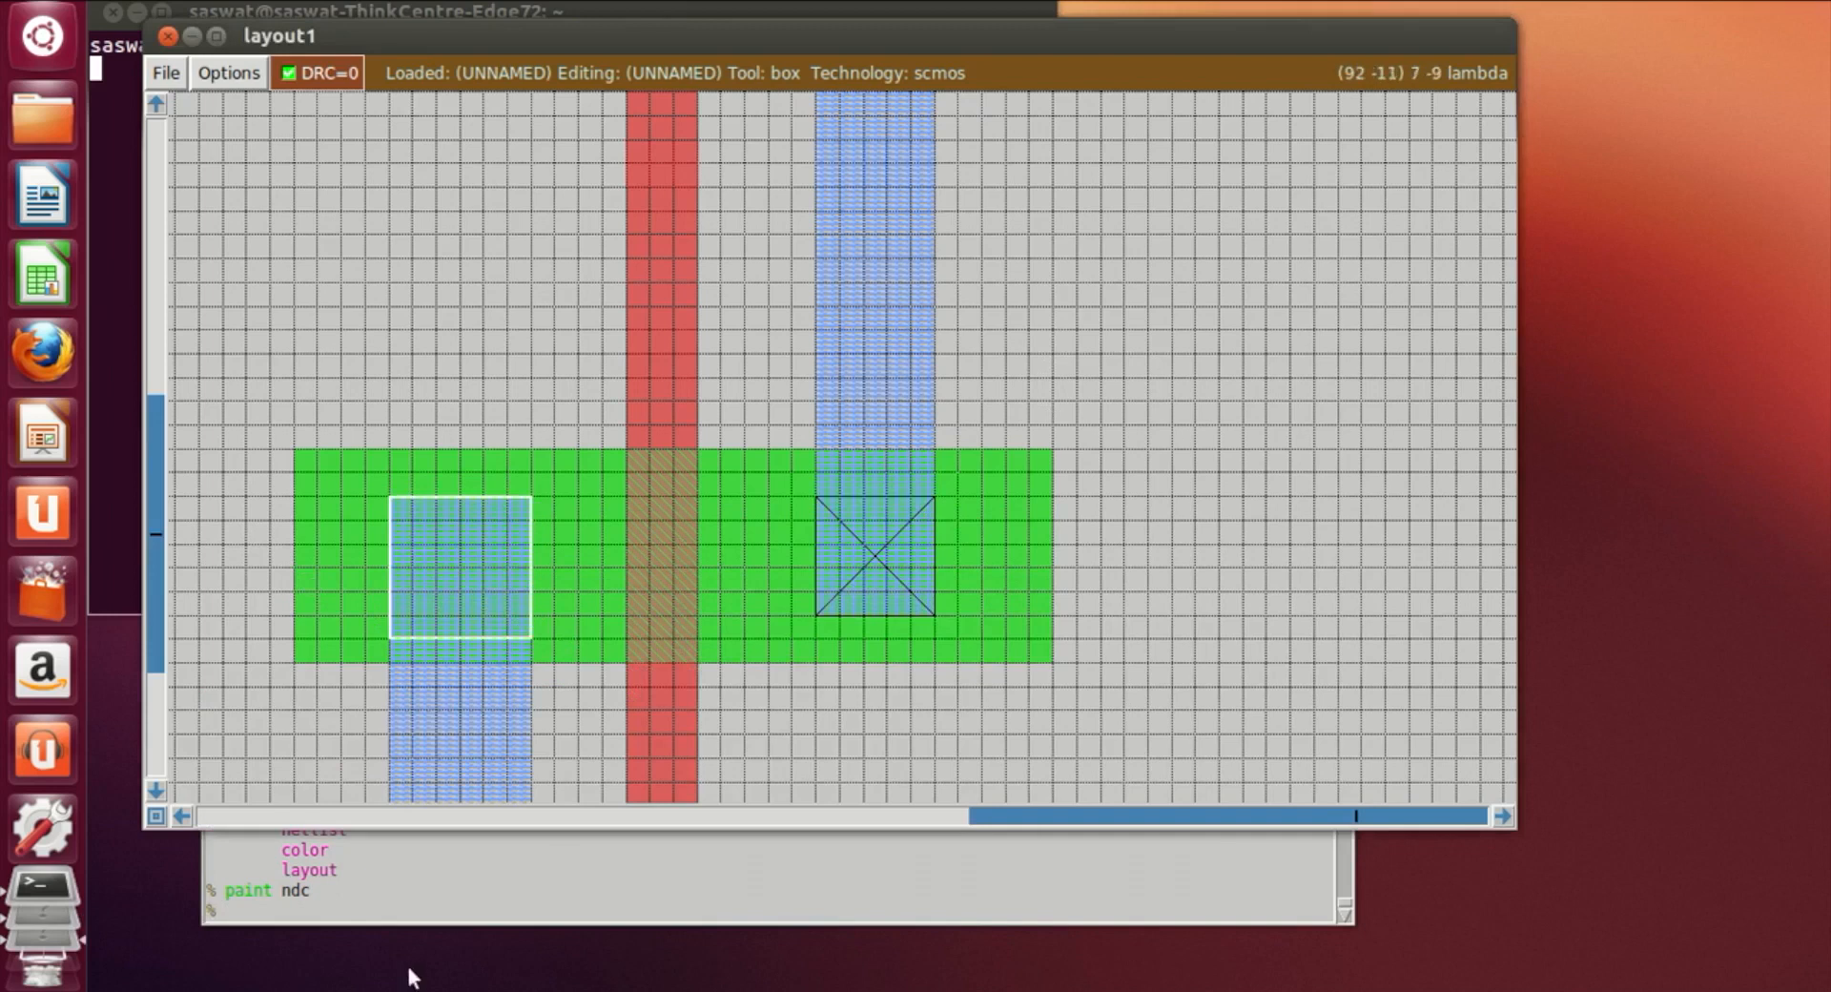
{"action": "left_click", "coordinate": [409, 922]}
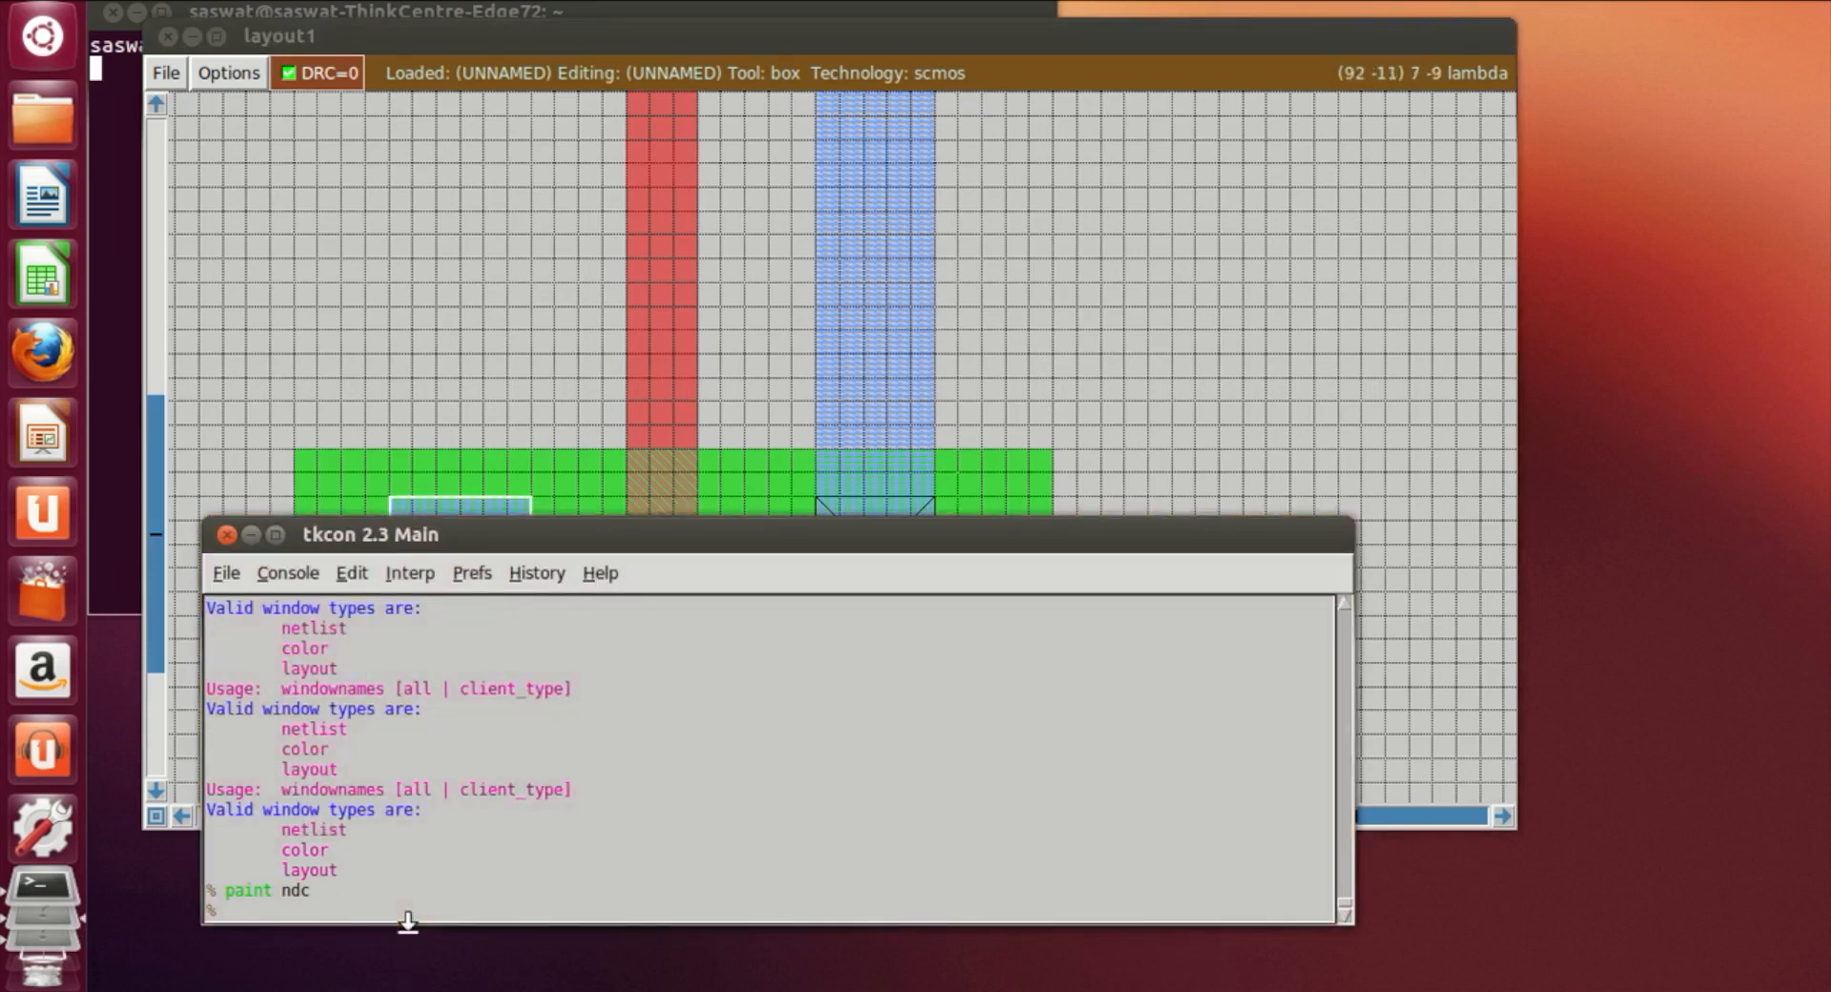
{"action": "type", "text": "paint ndc"}
{"action": "key", "text": "Return"}
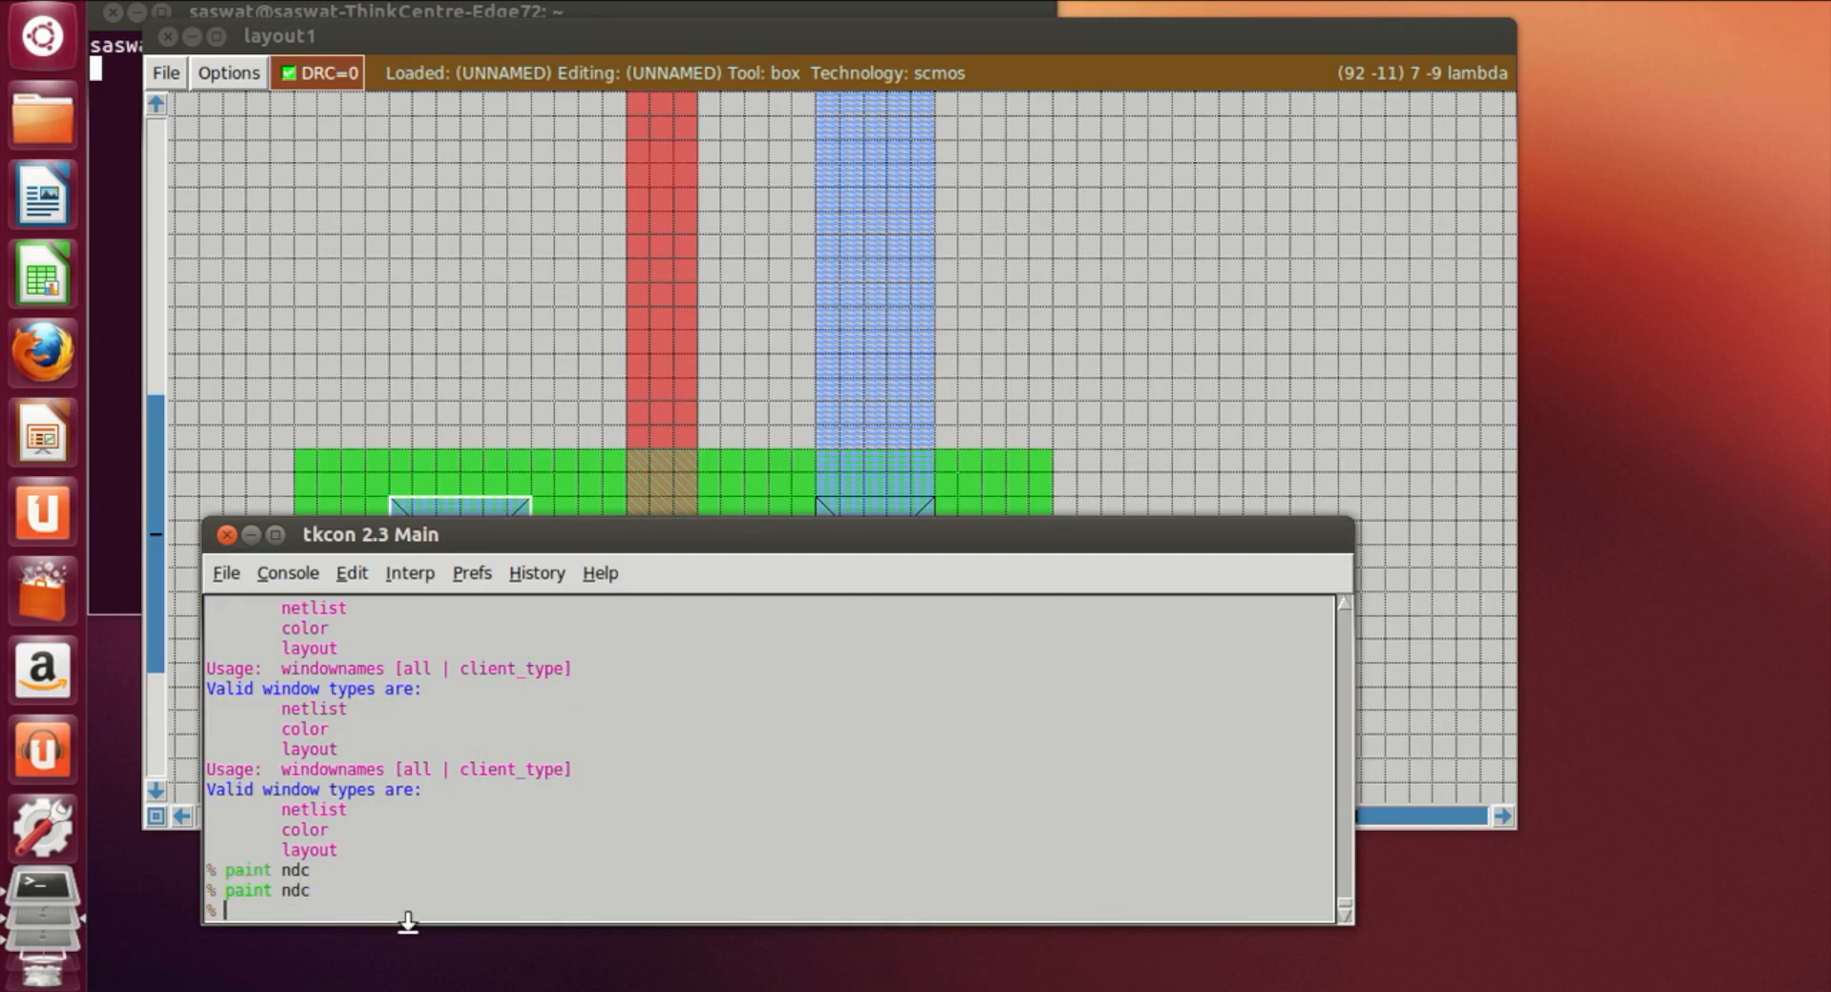
{"action": "left_click", "coordinate": [1318, 425]}
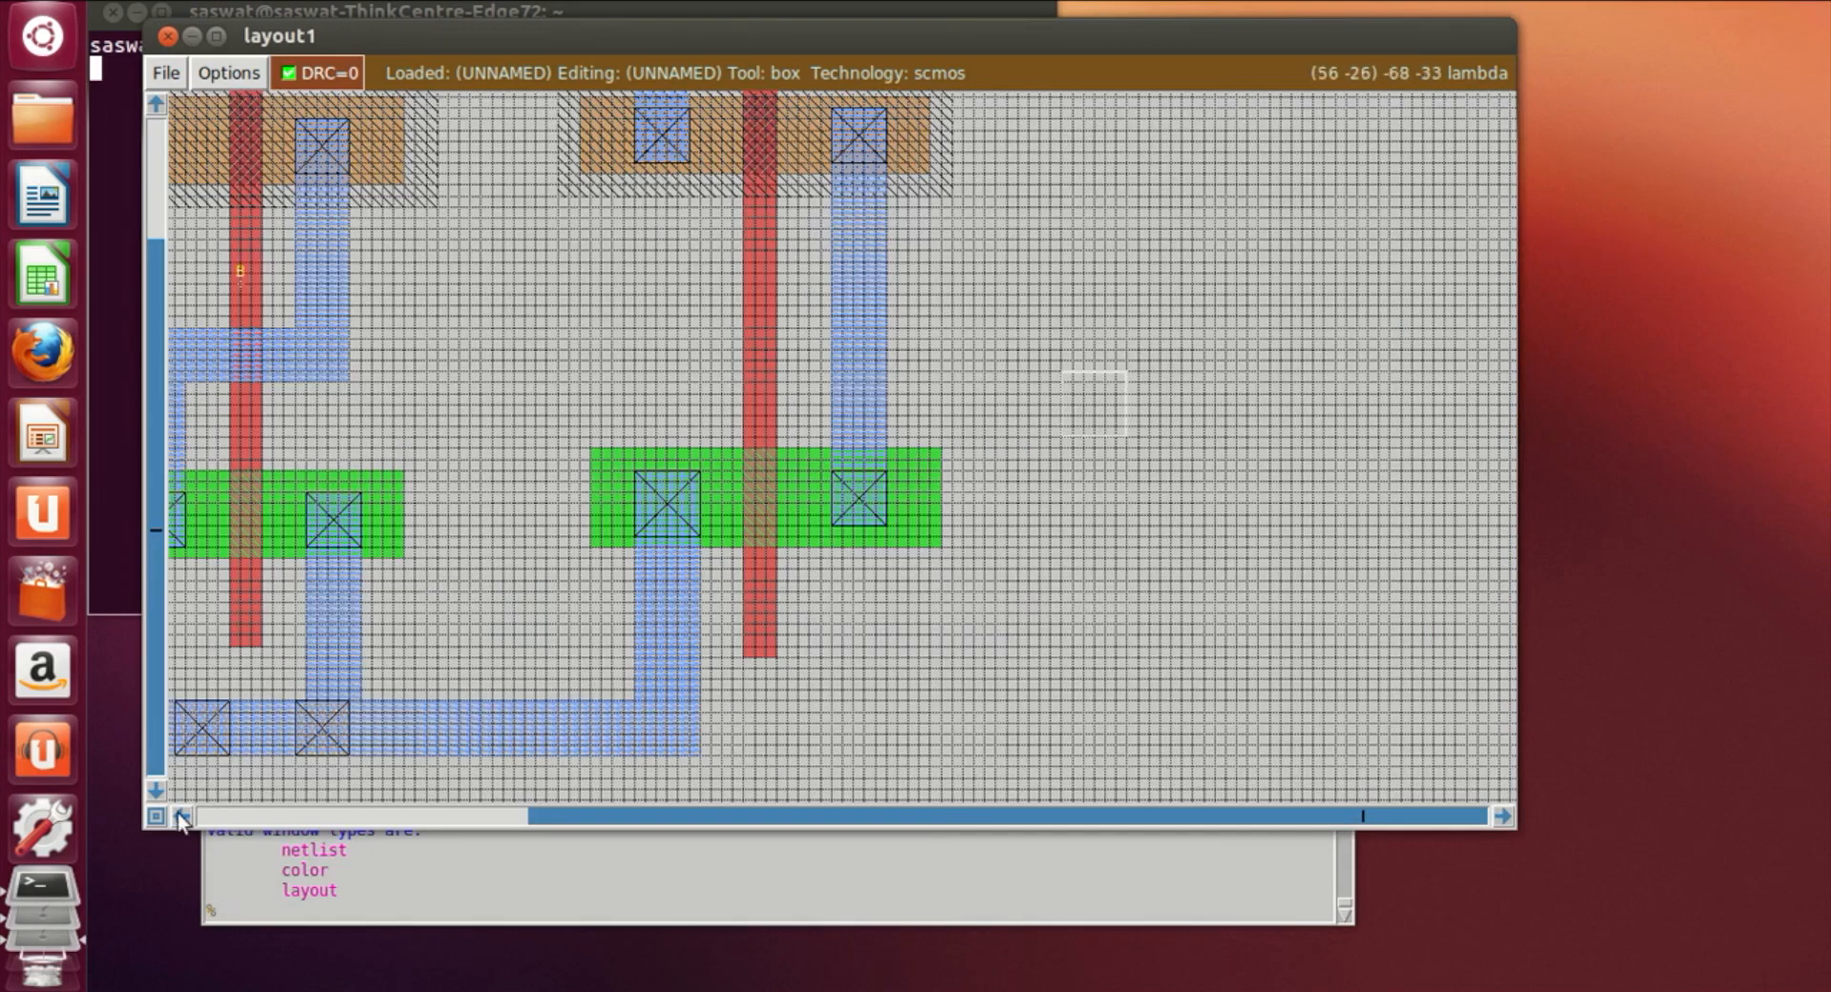
Paint a 22 by 5 lambda m1 strip running right from the first stage's output metal towards the second stage's gate
{"action": "left_click", "coordinate": [181, 816]}
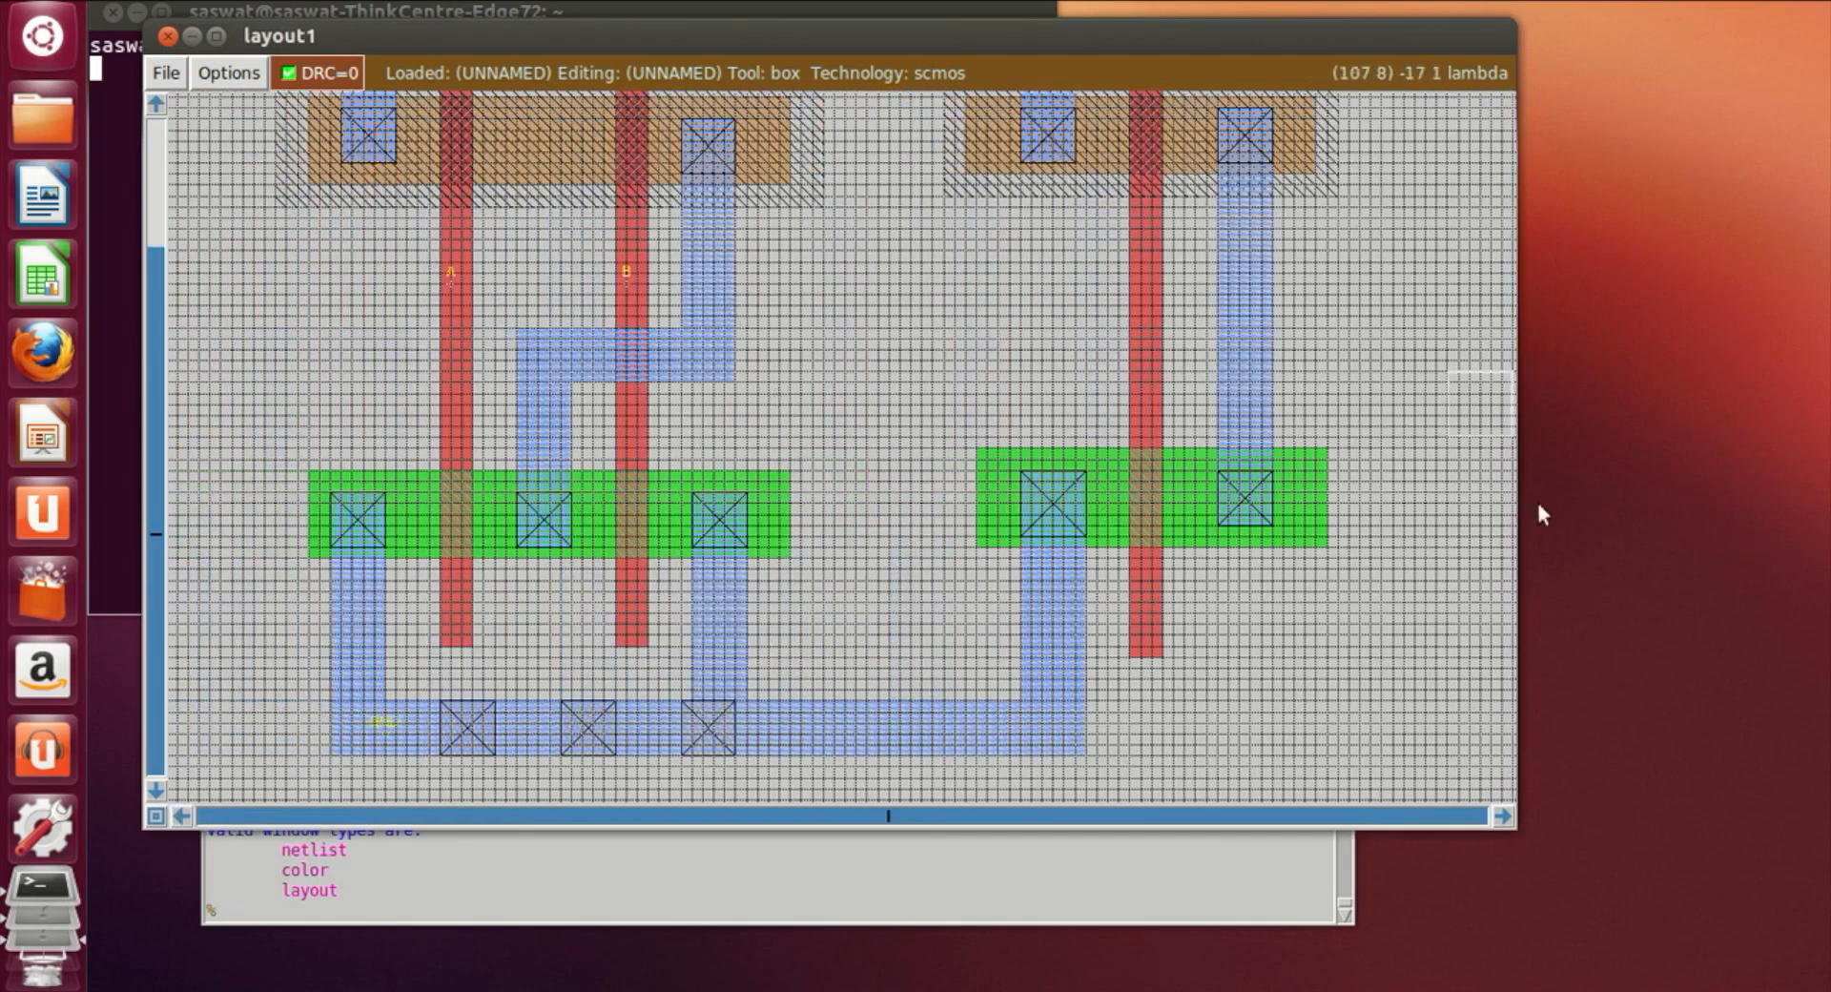
{"action": "left_click", "coordinate": [1503, 817]}
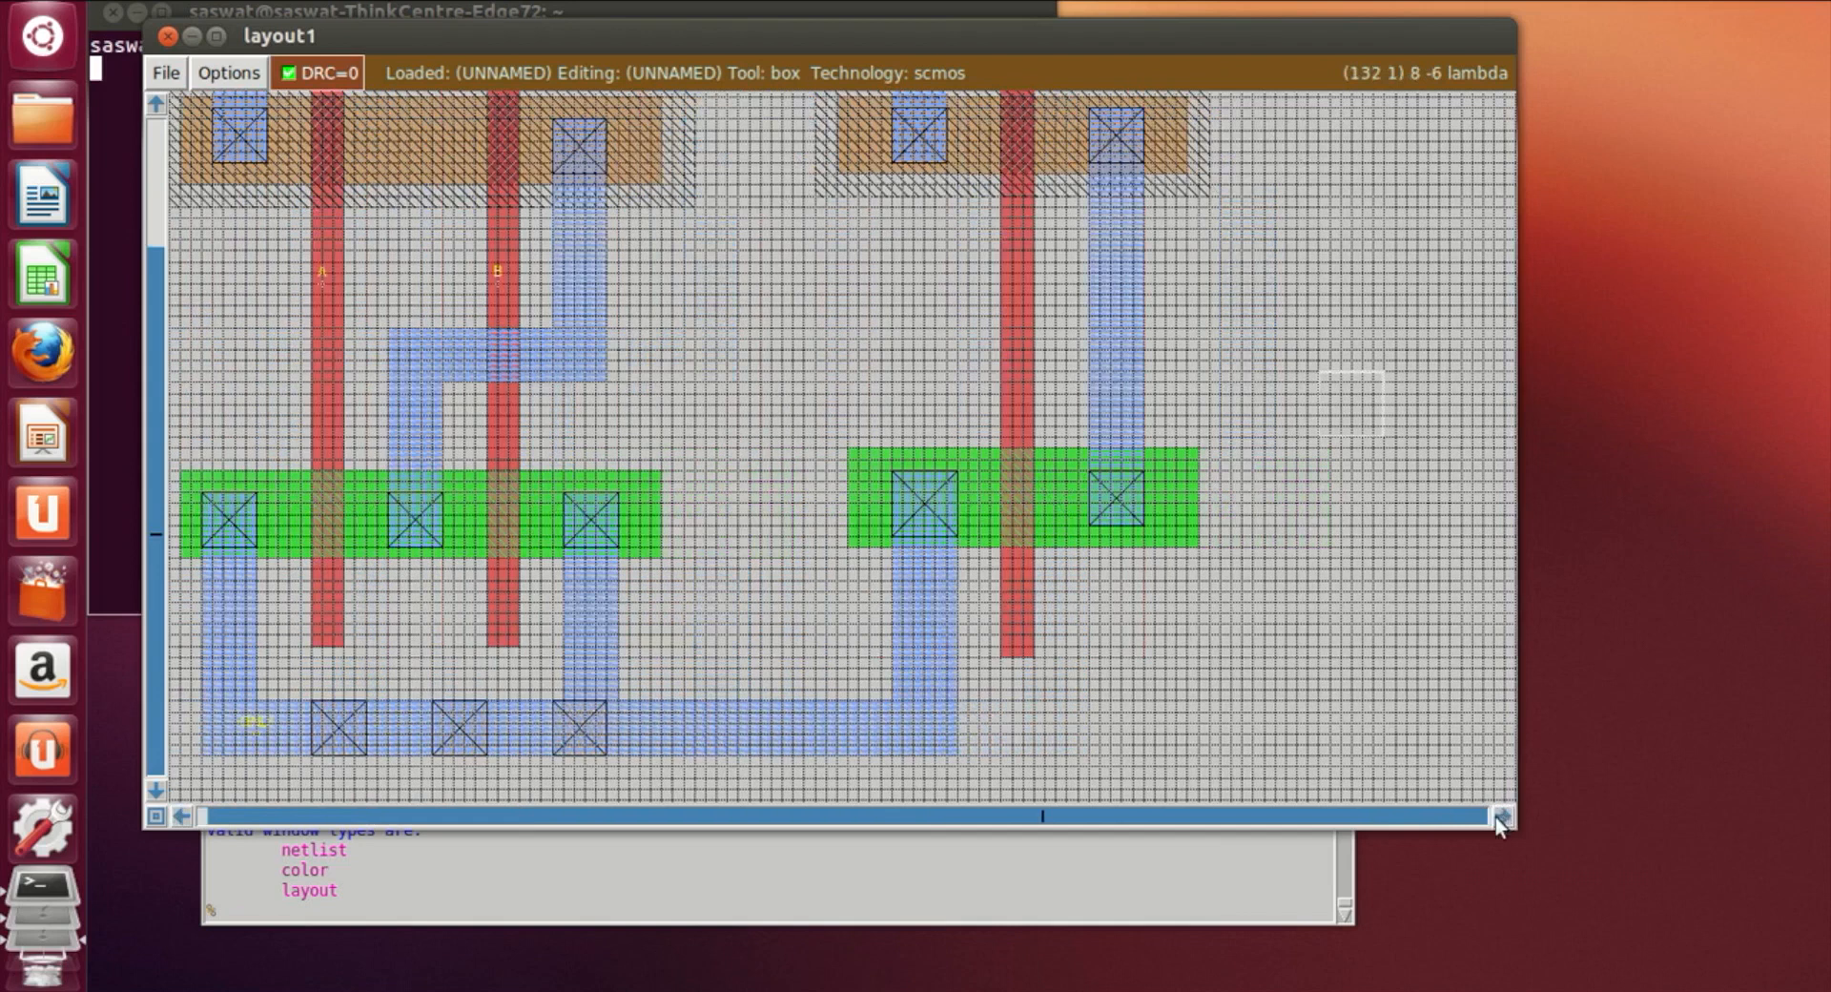
{"action": "scroll", "coordinate": [1065, 748], "scroll_direction": "up", "scroll_amount": 5}
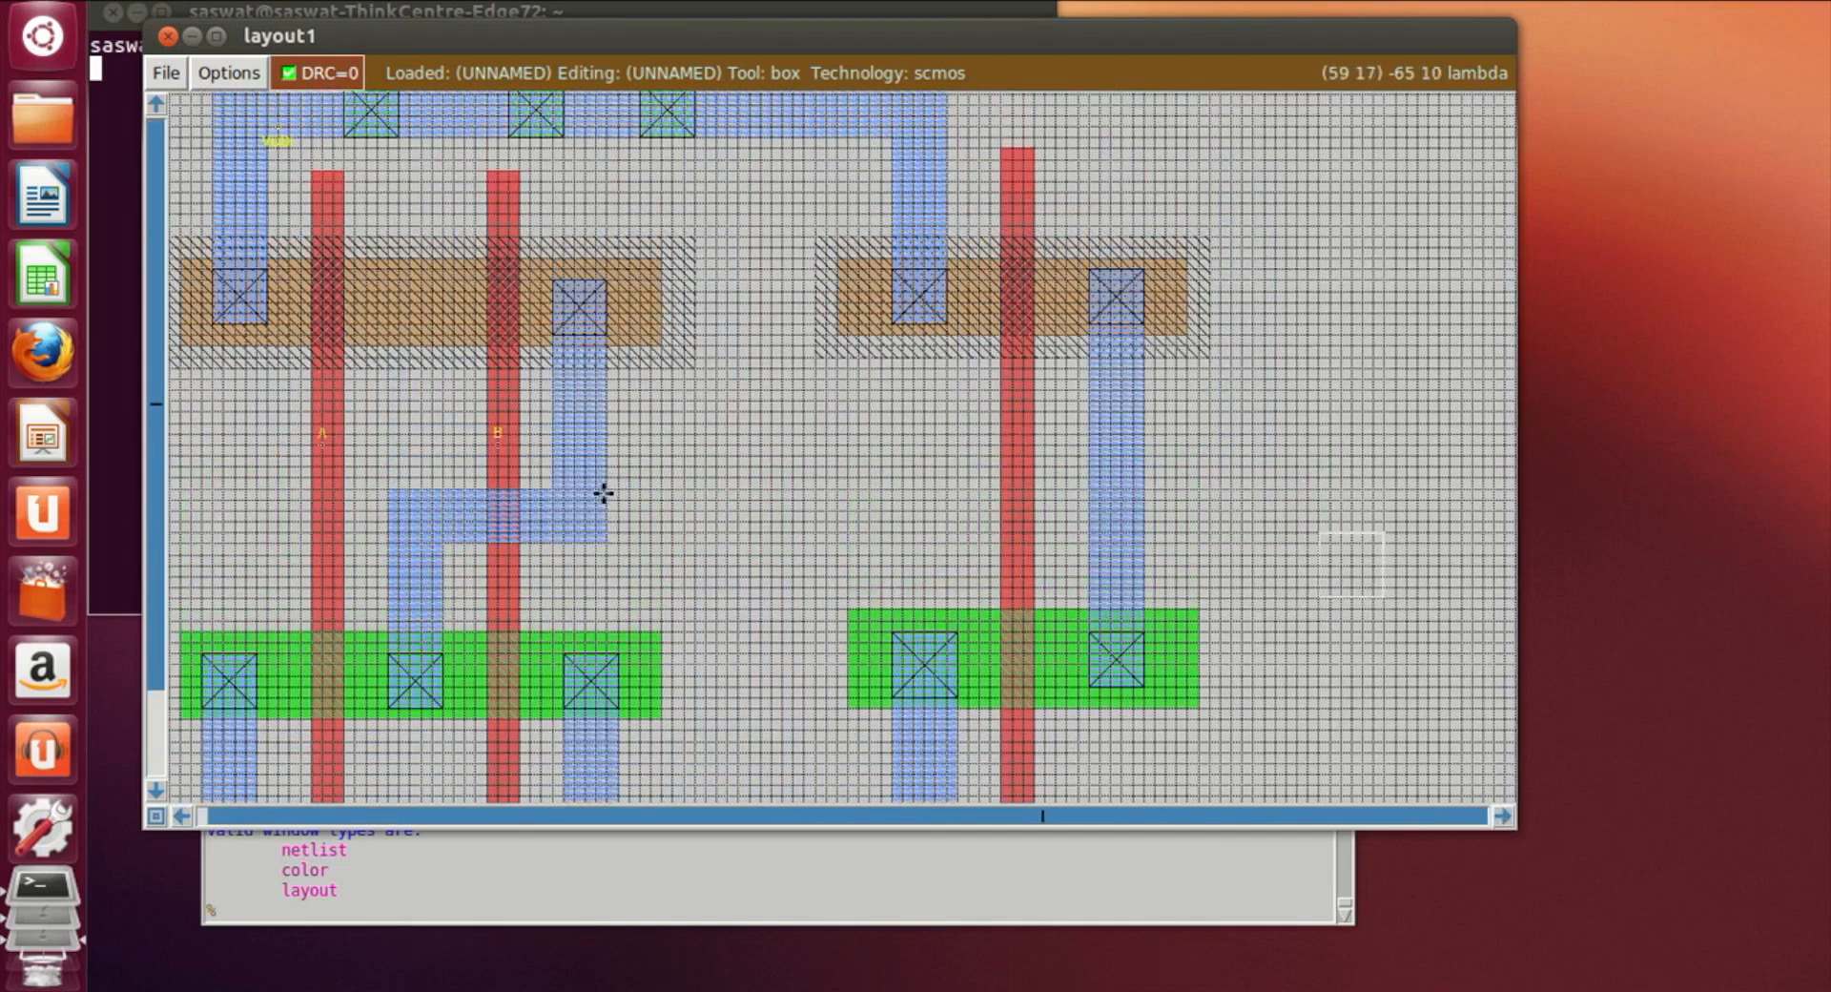
{"action": "key", "text": "z"}
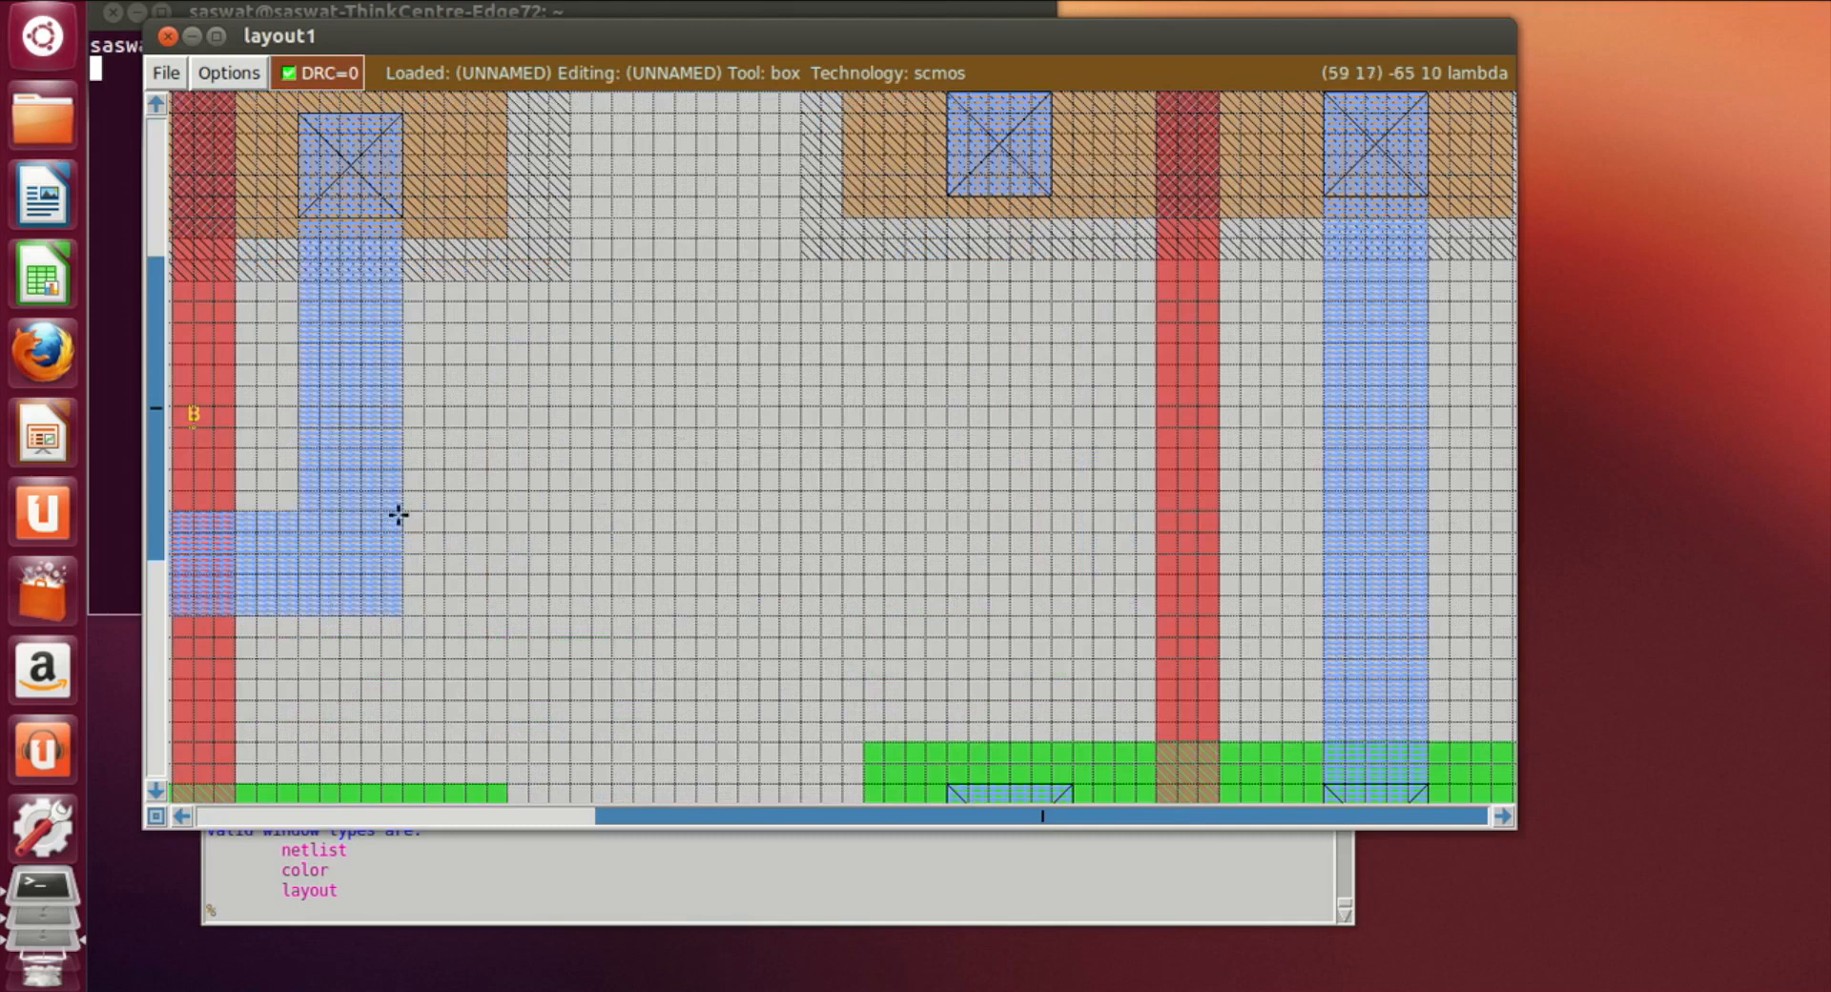
{"action": "left_click", "coordinate": [407, 495]}
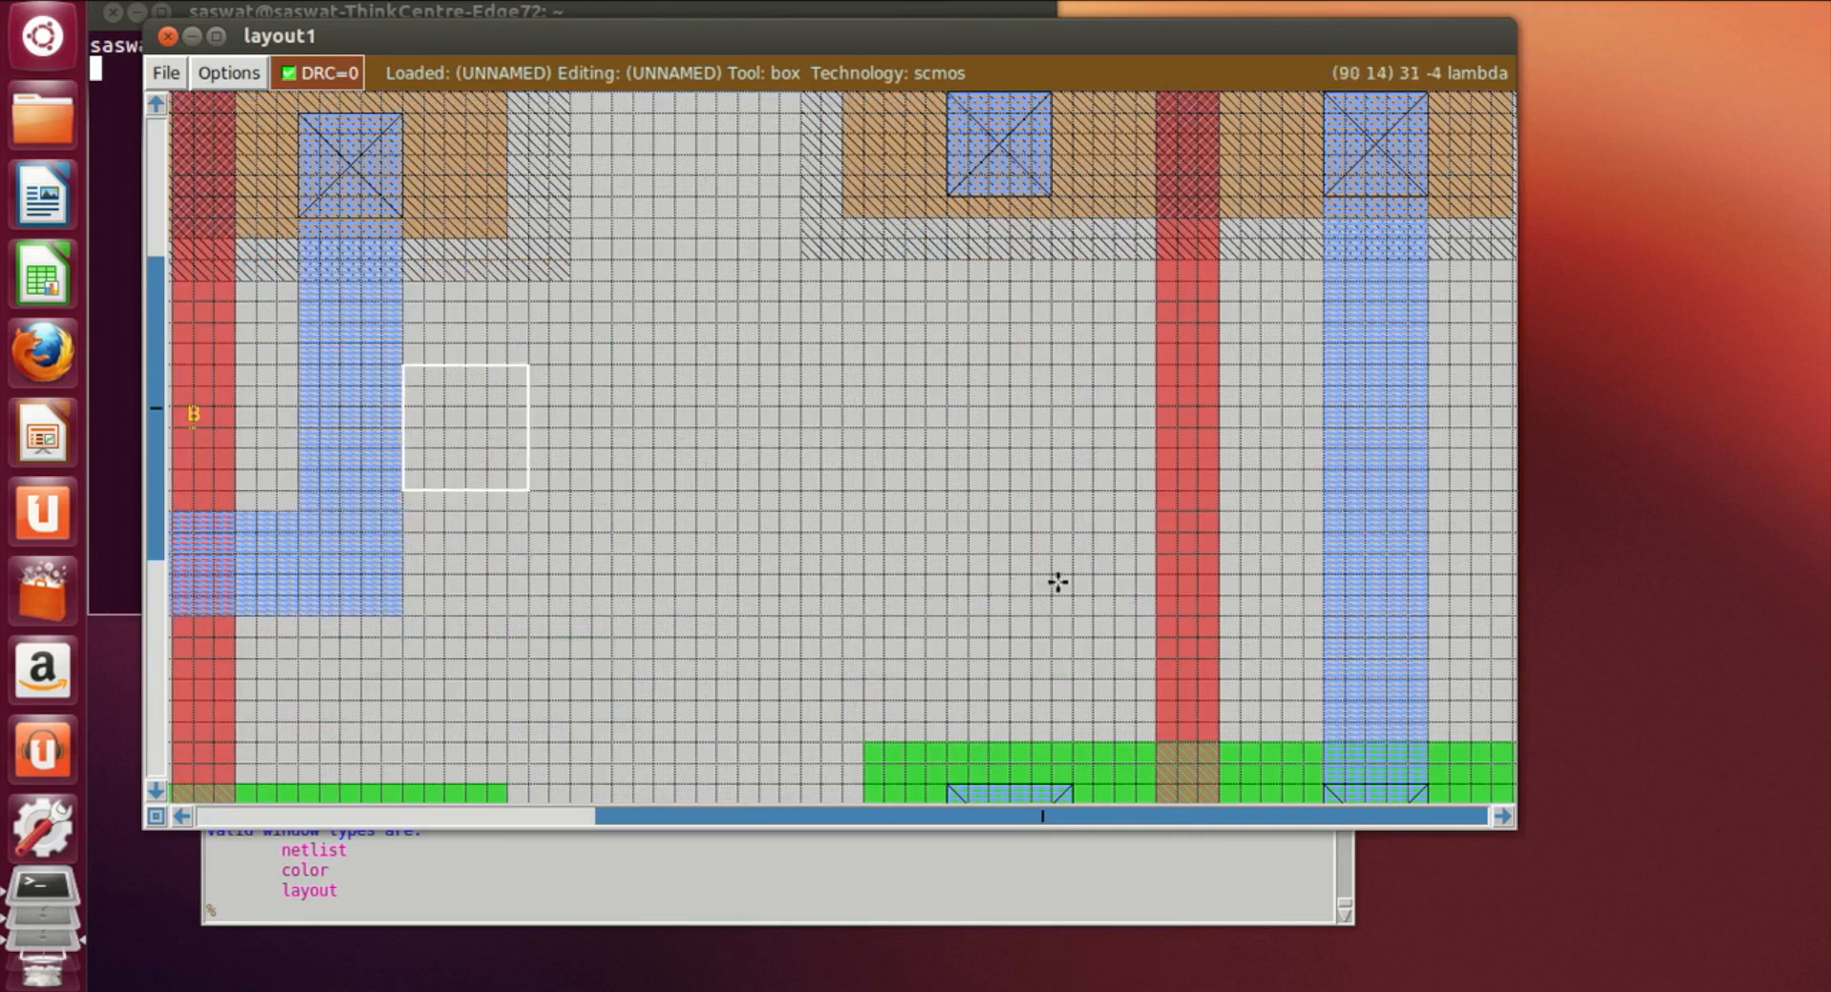
{"action": "right_click", "coordinate": [859, 573]}
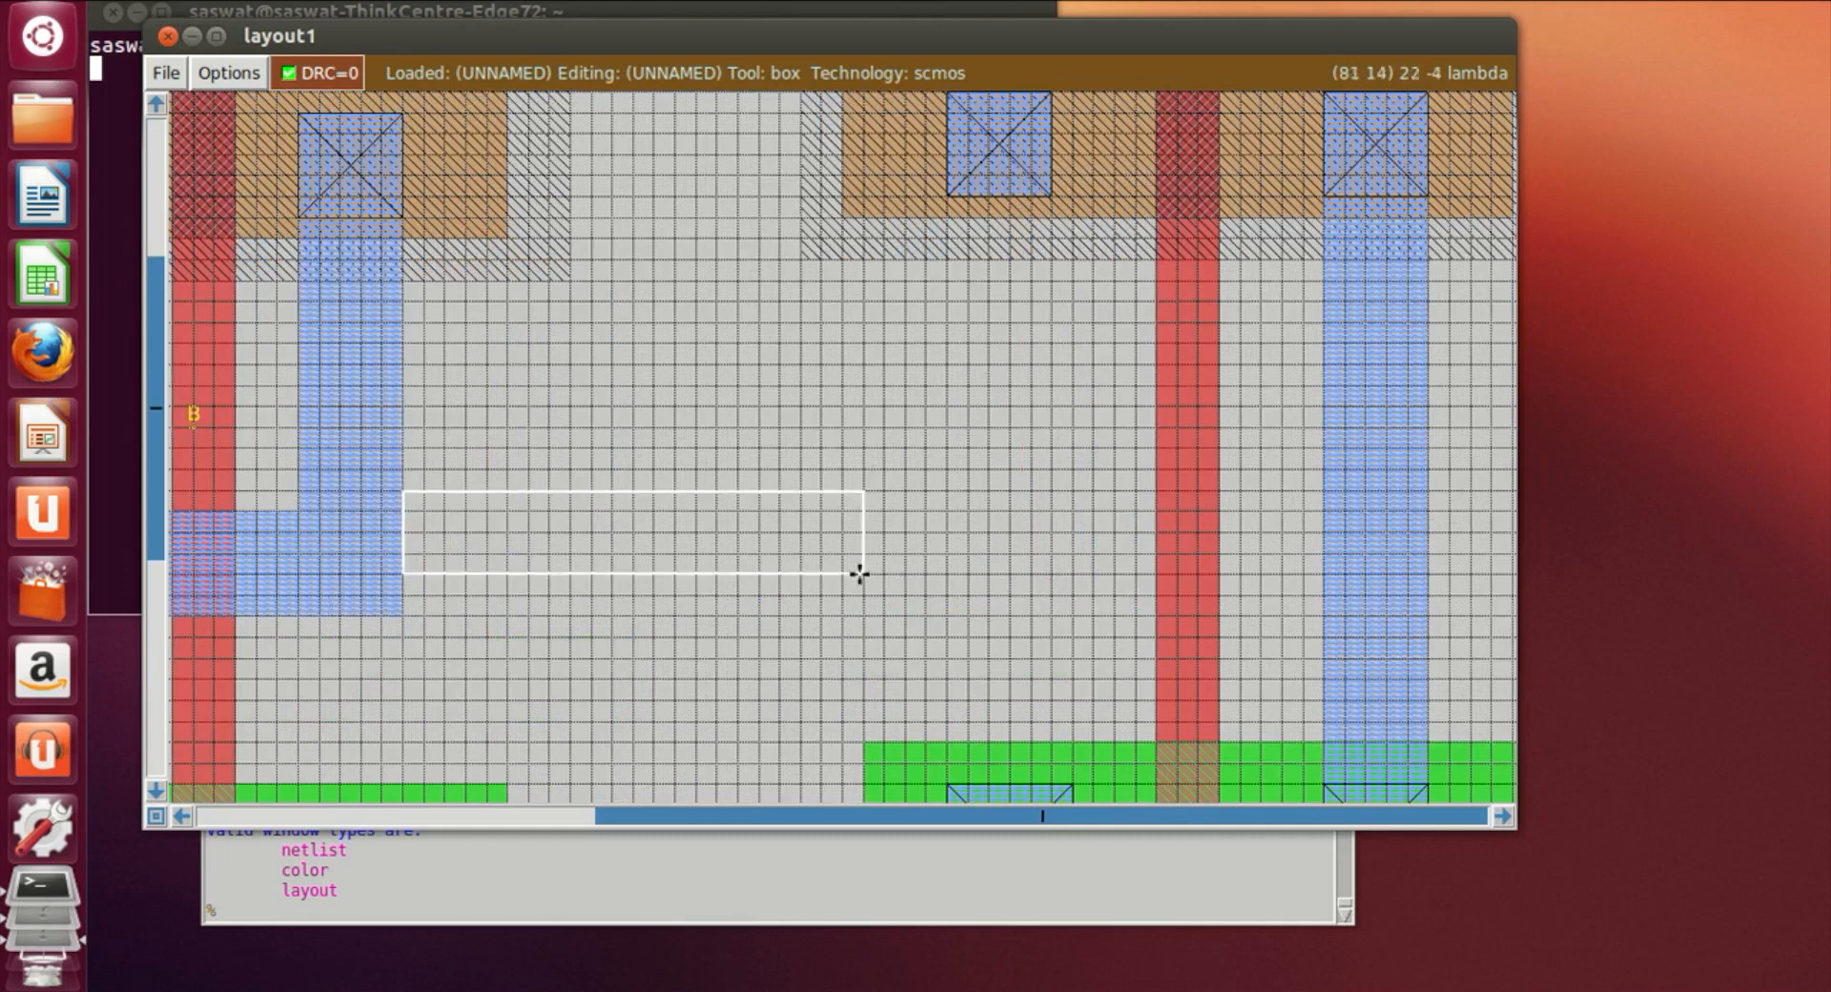
{"action": "right_click", "coordinate": [862, 471]}
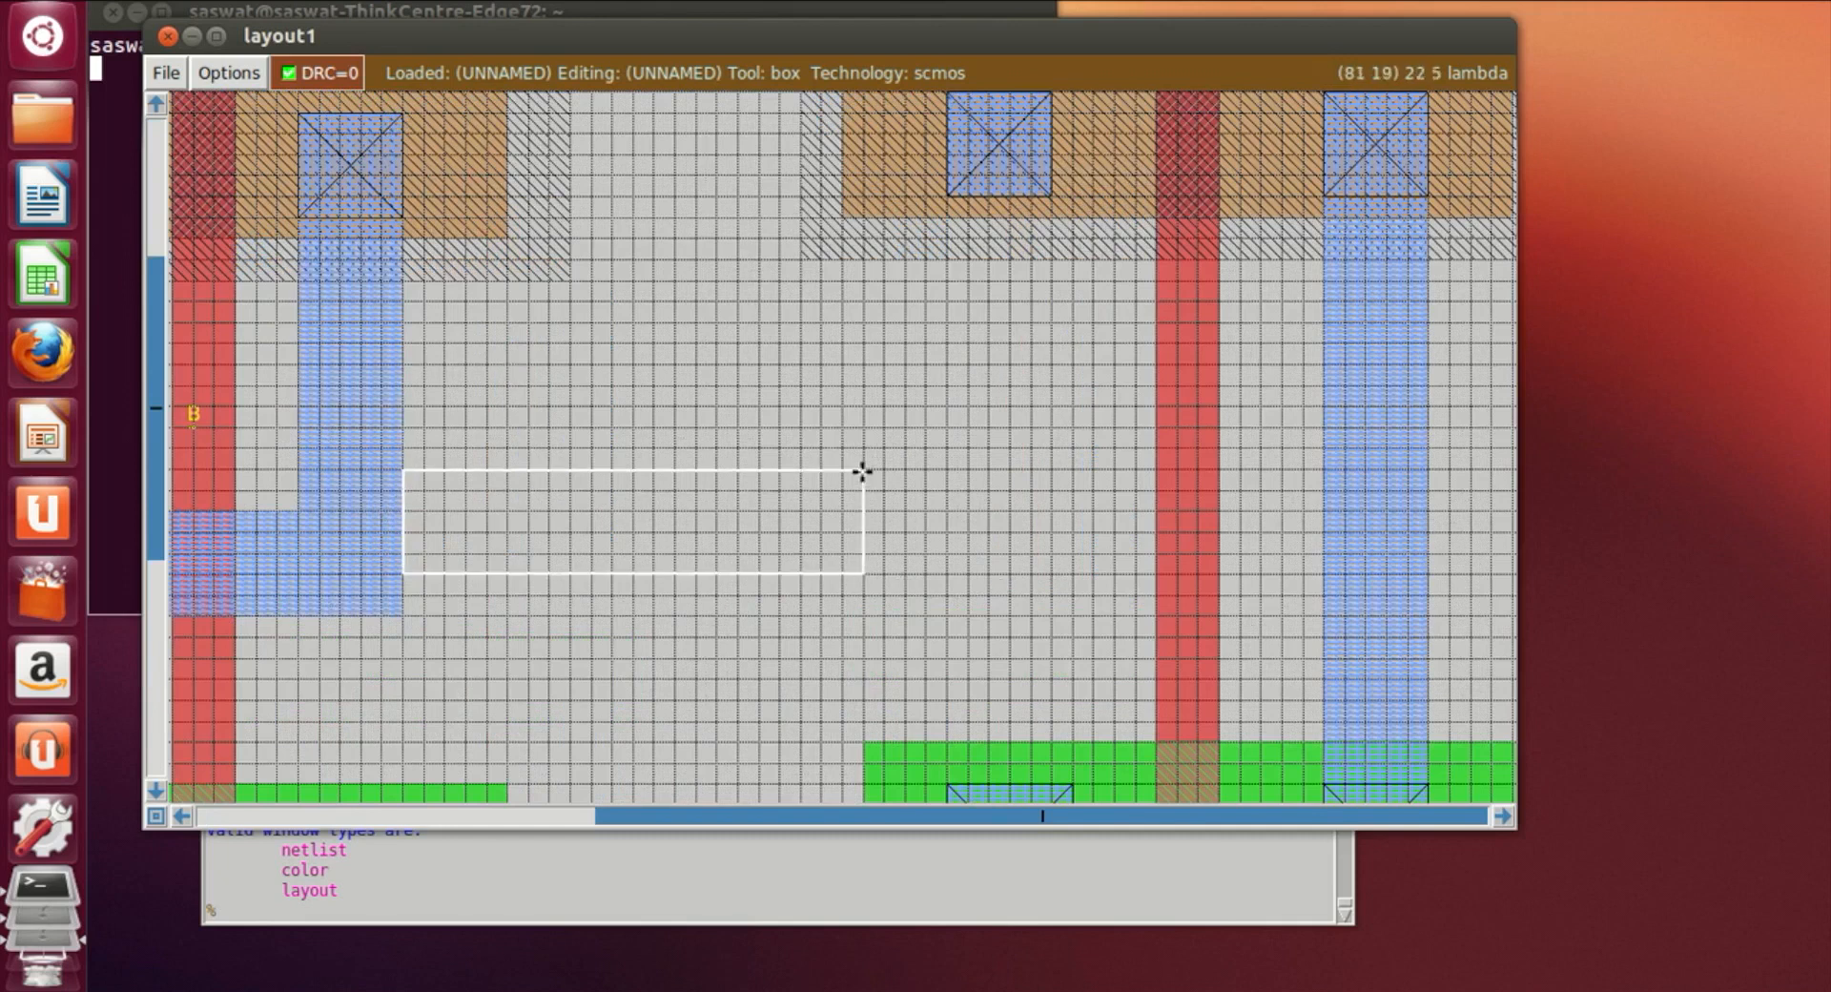
{"action": "left_click", "coordinate": [627, 917]}
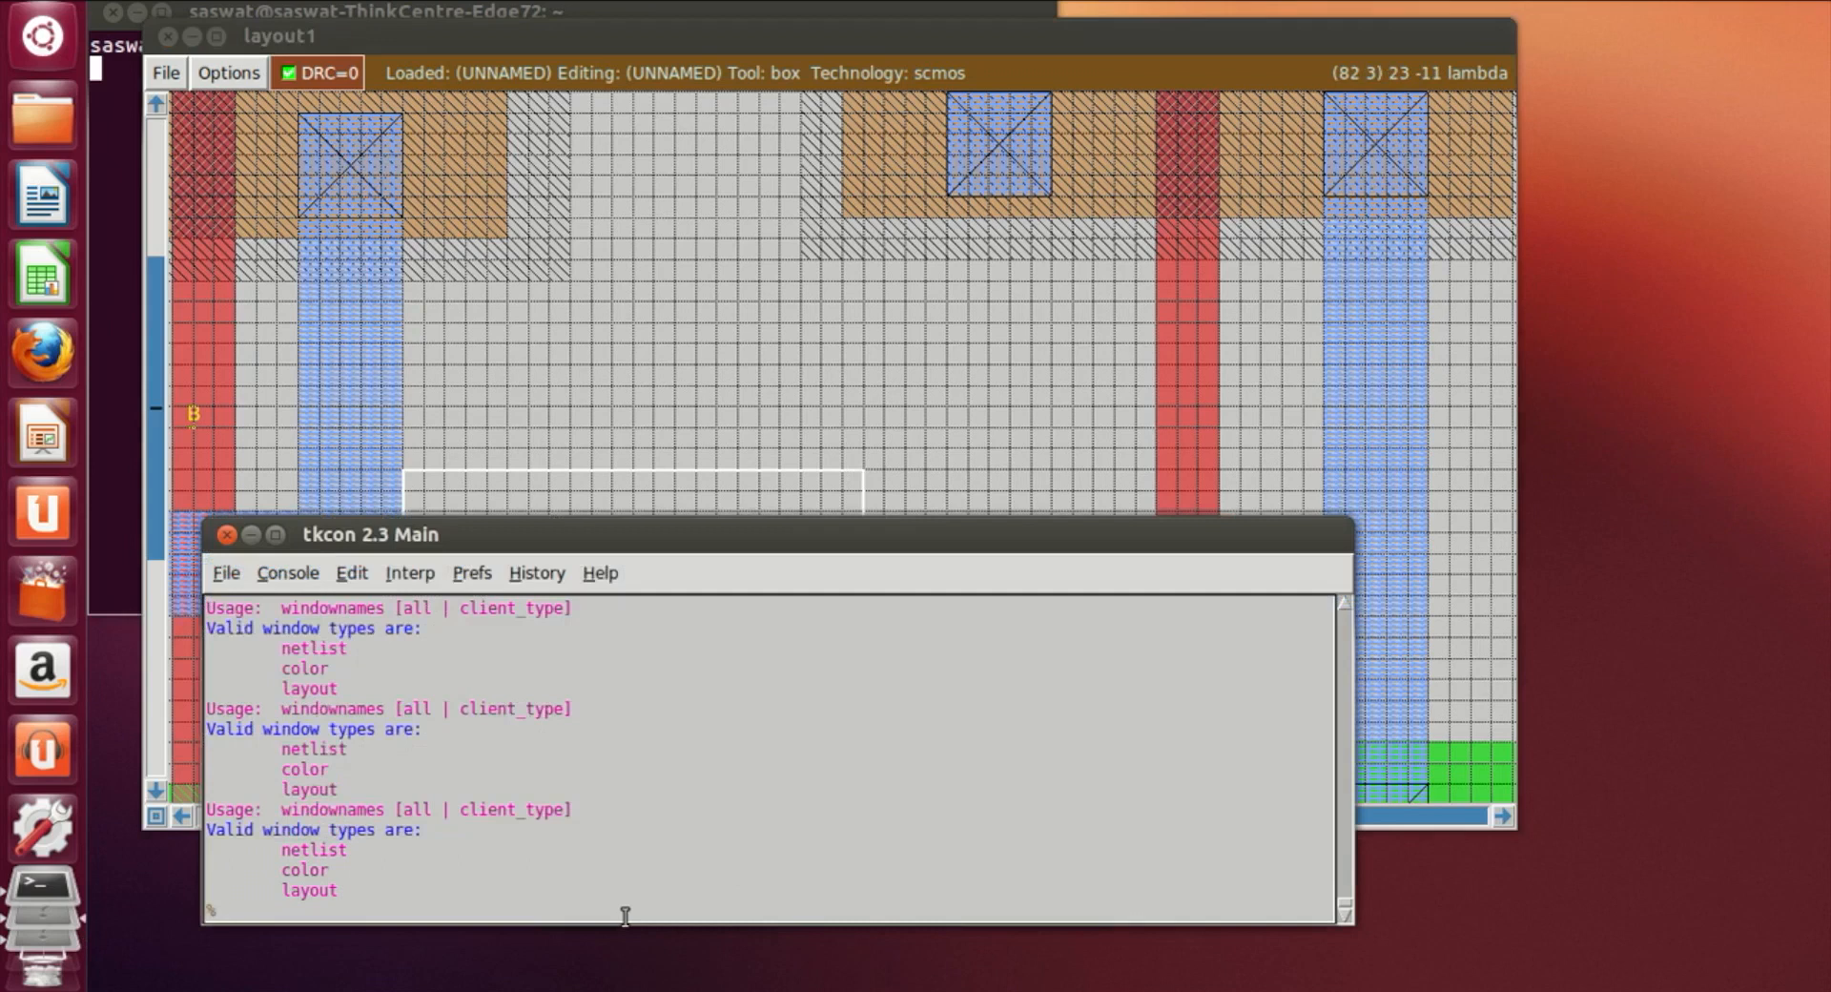
{"action": "type", "text": "paint m1"}
{"action": "key", "text": "Return"}
{"action": "left_click", "coordinate": [1076, 367]}
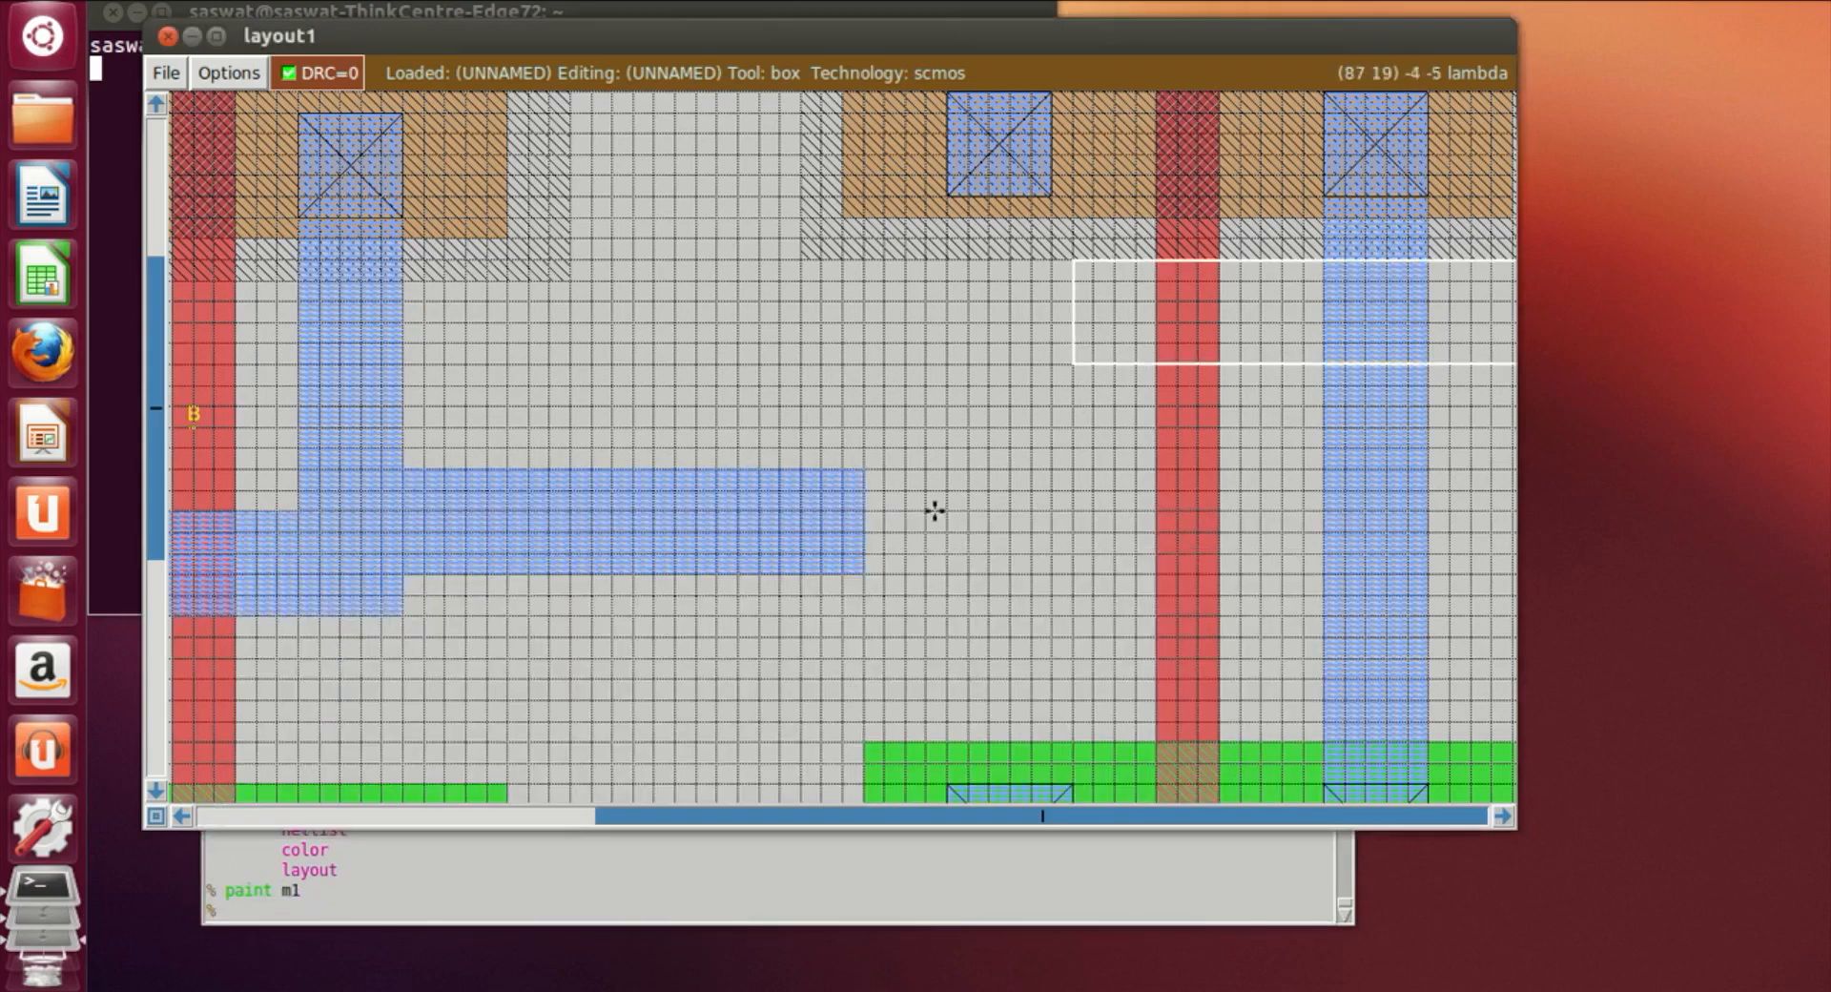
Paint a 22 by 5 lambda poly strip overlapping the new metal strip's end by 5 lambda and reaching the second gate's far edge
{"action": "left_click", "coordinate": [818, 470]}
{"action": "left_click", "coordinate": [800, 469]}
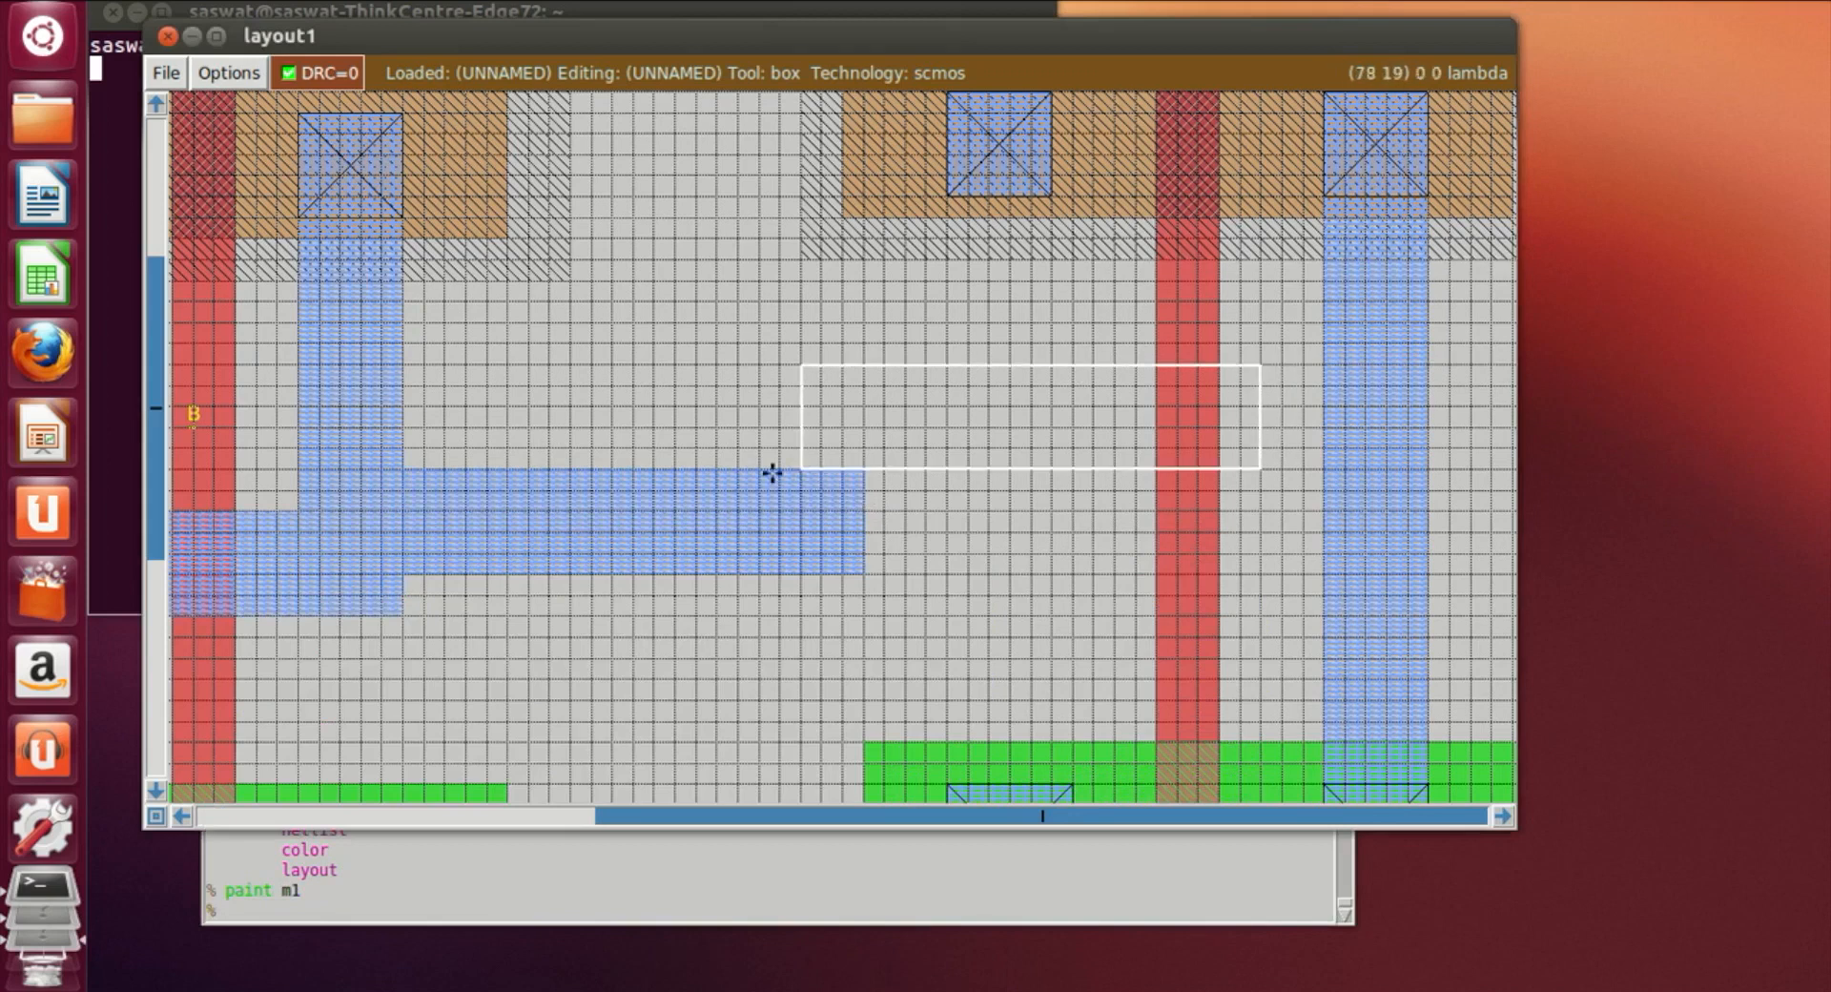
{"action": "left_click", "coordinate": [618, 564]}
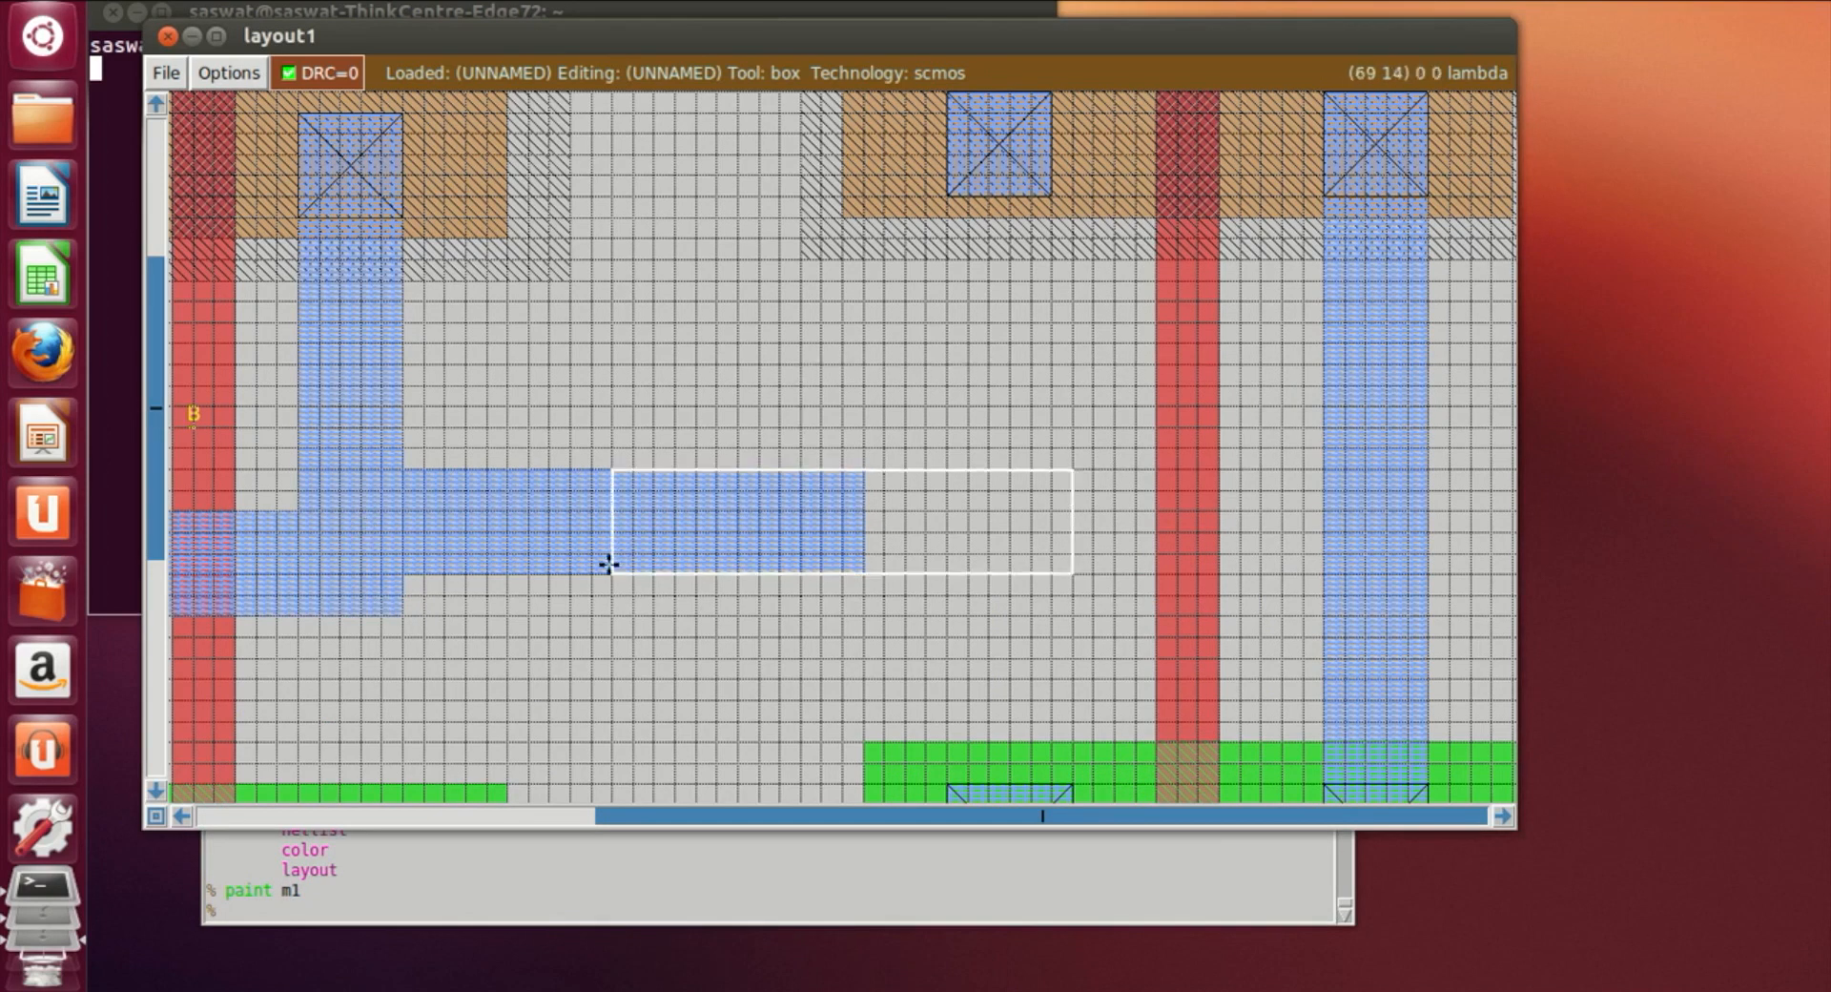
{"action": "left_click", "coordinate": [673, 570]}
{"action": "left_click", "coordinate": [717, 569]}
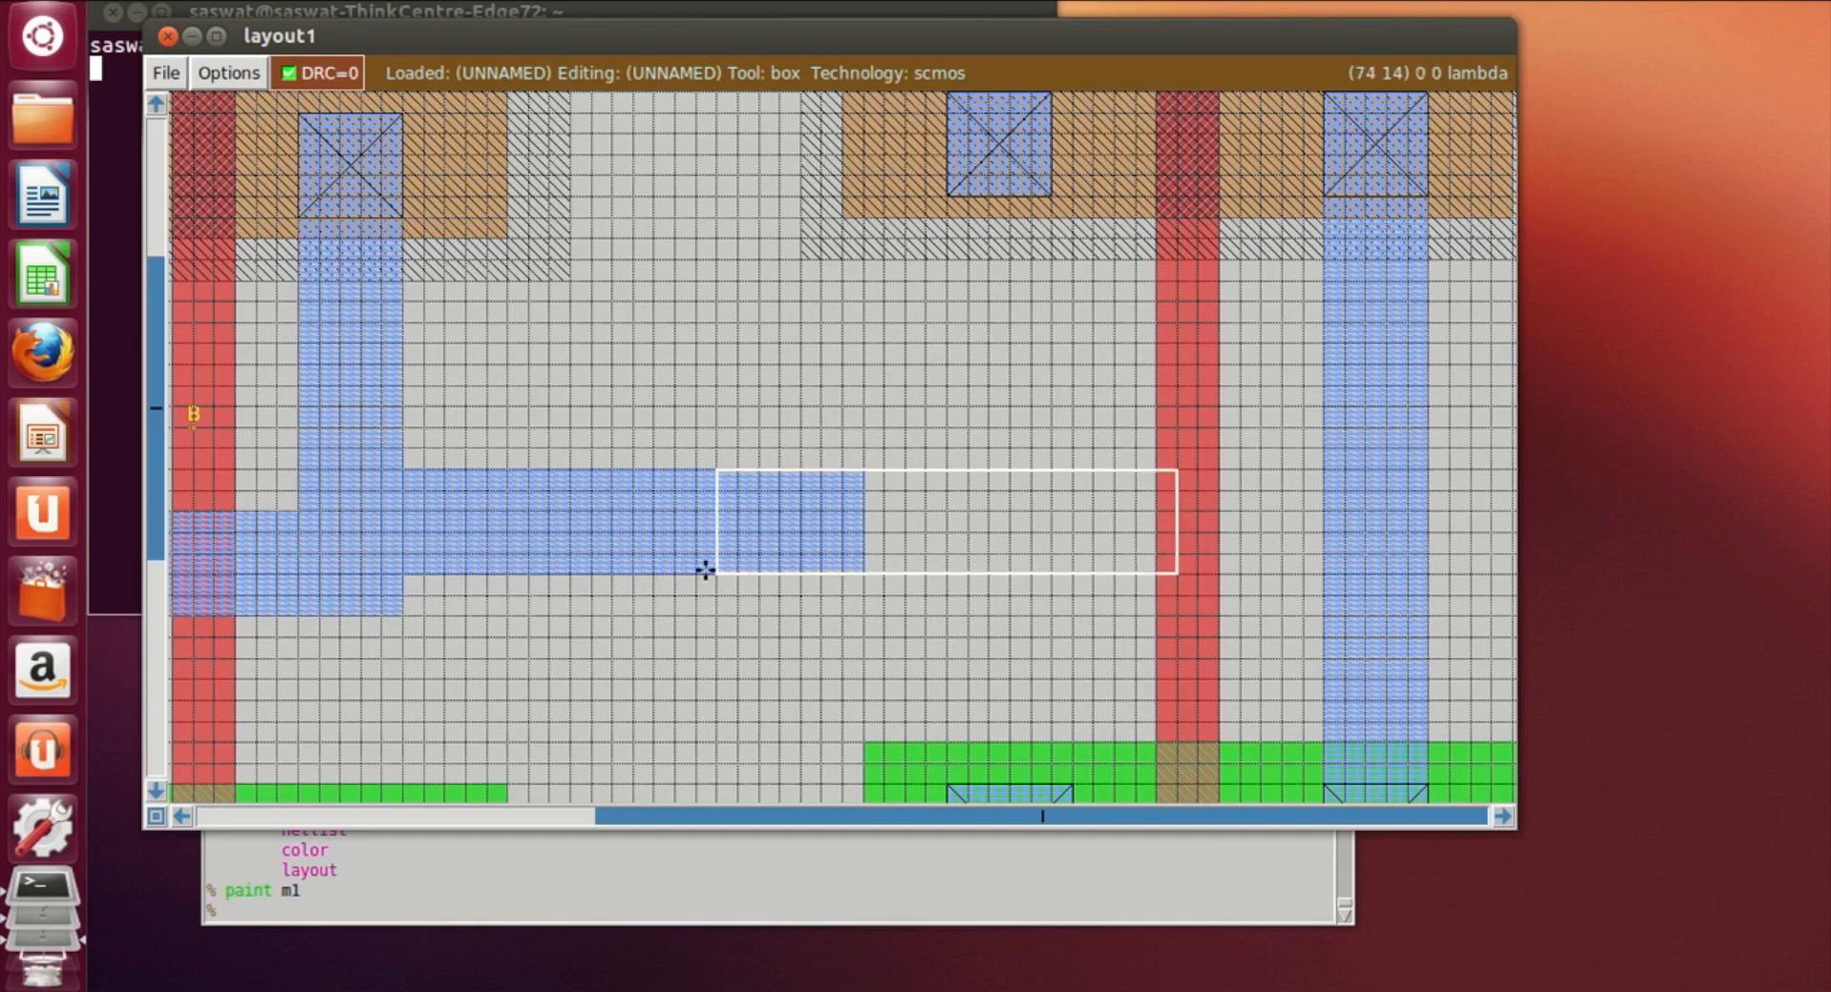
{"action": "left_click", "coordinate": [762, 568]}
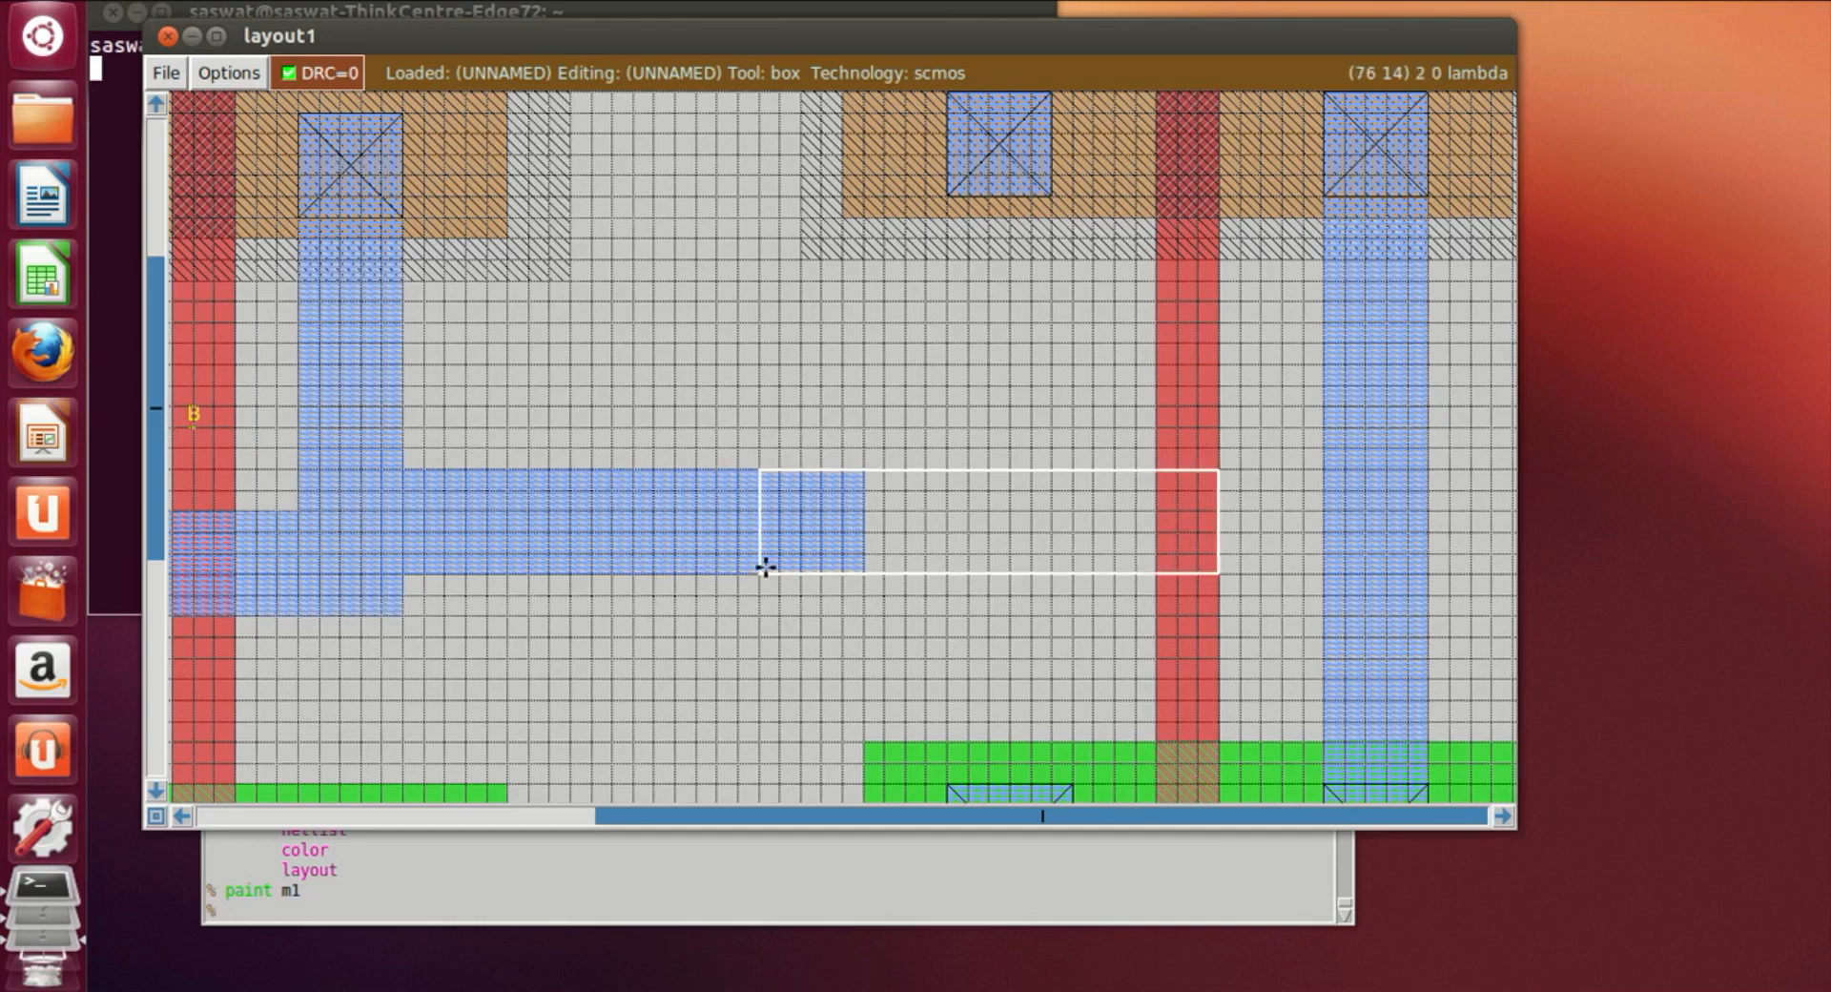
{"action": "left_click", "coordinate": [543, 899]}
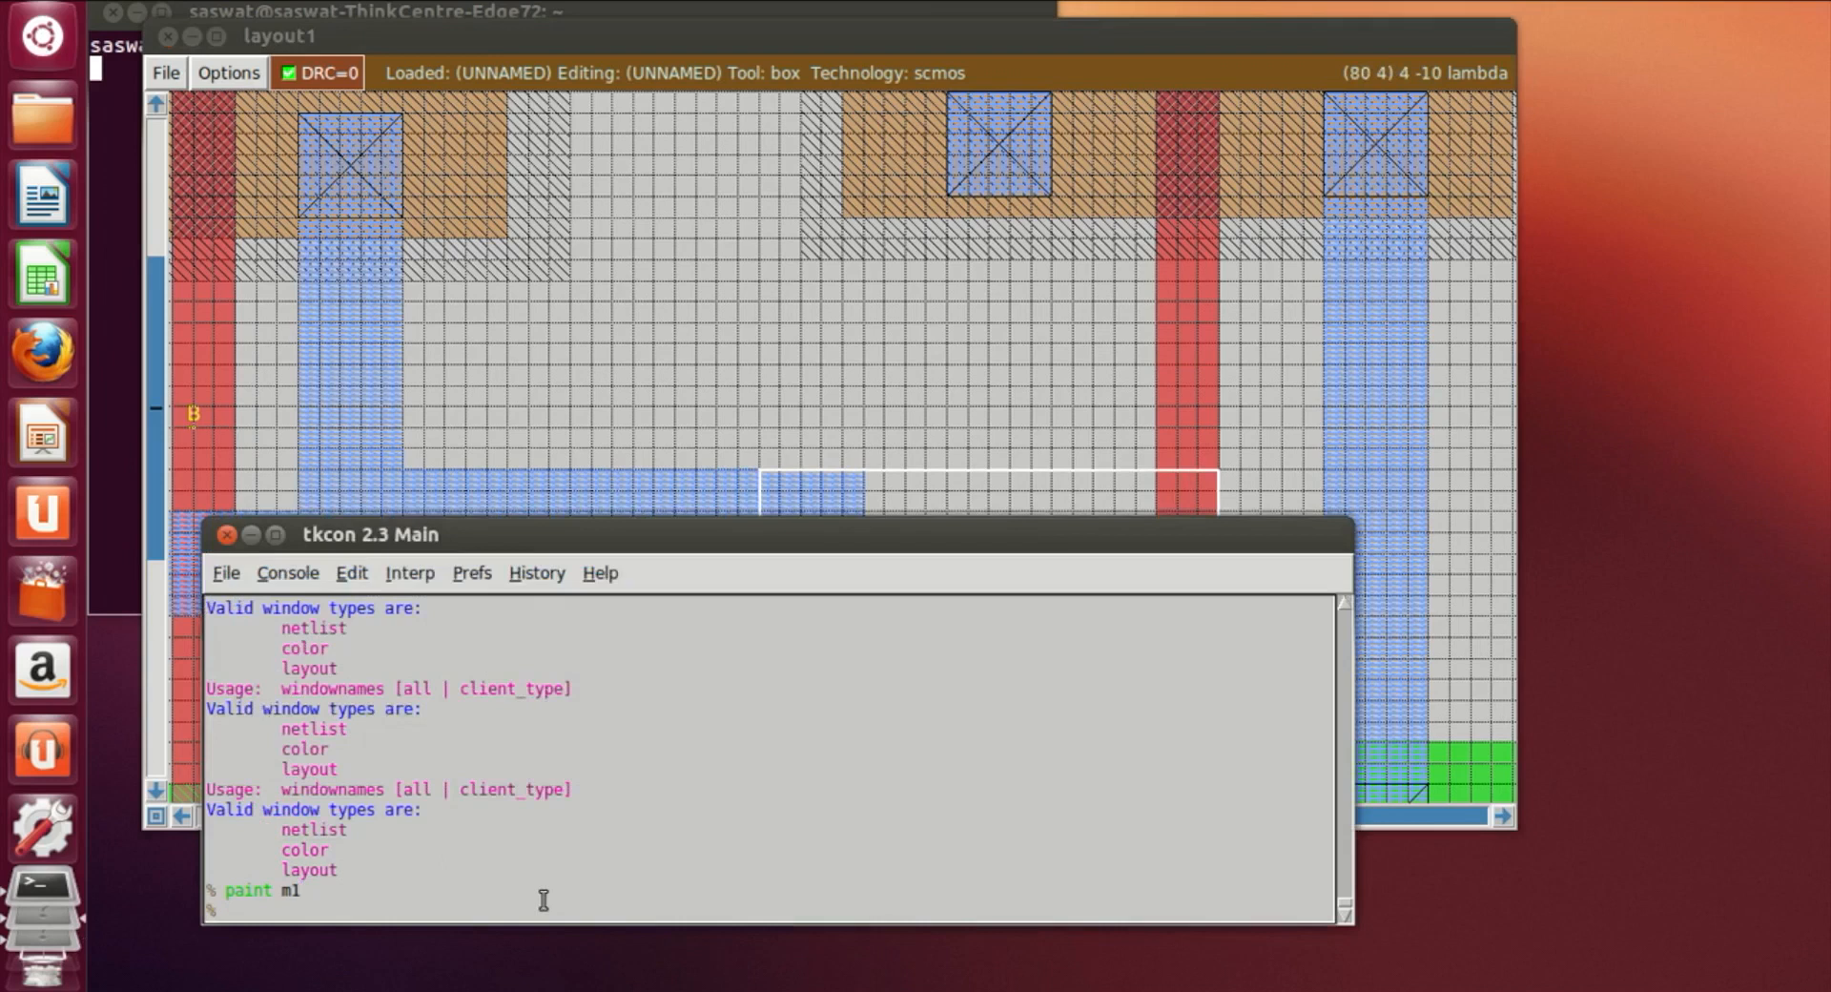
{"action": "type", "text": "paint poly"}
{"action": "key", "text": "Return"}
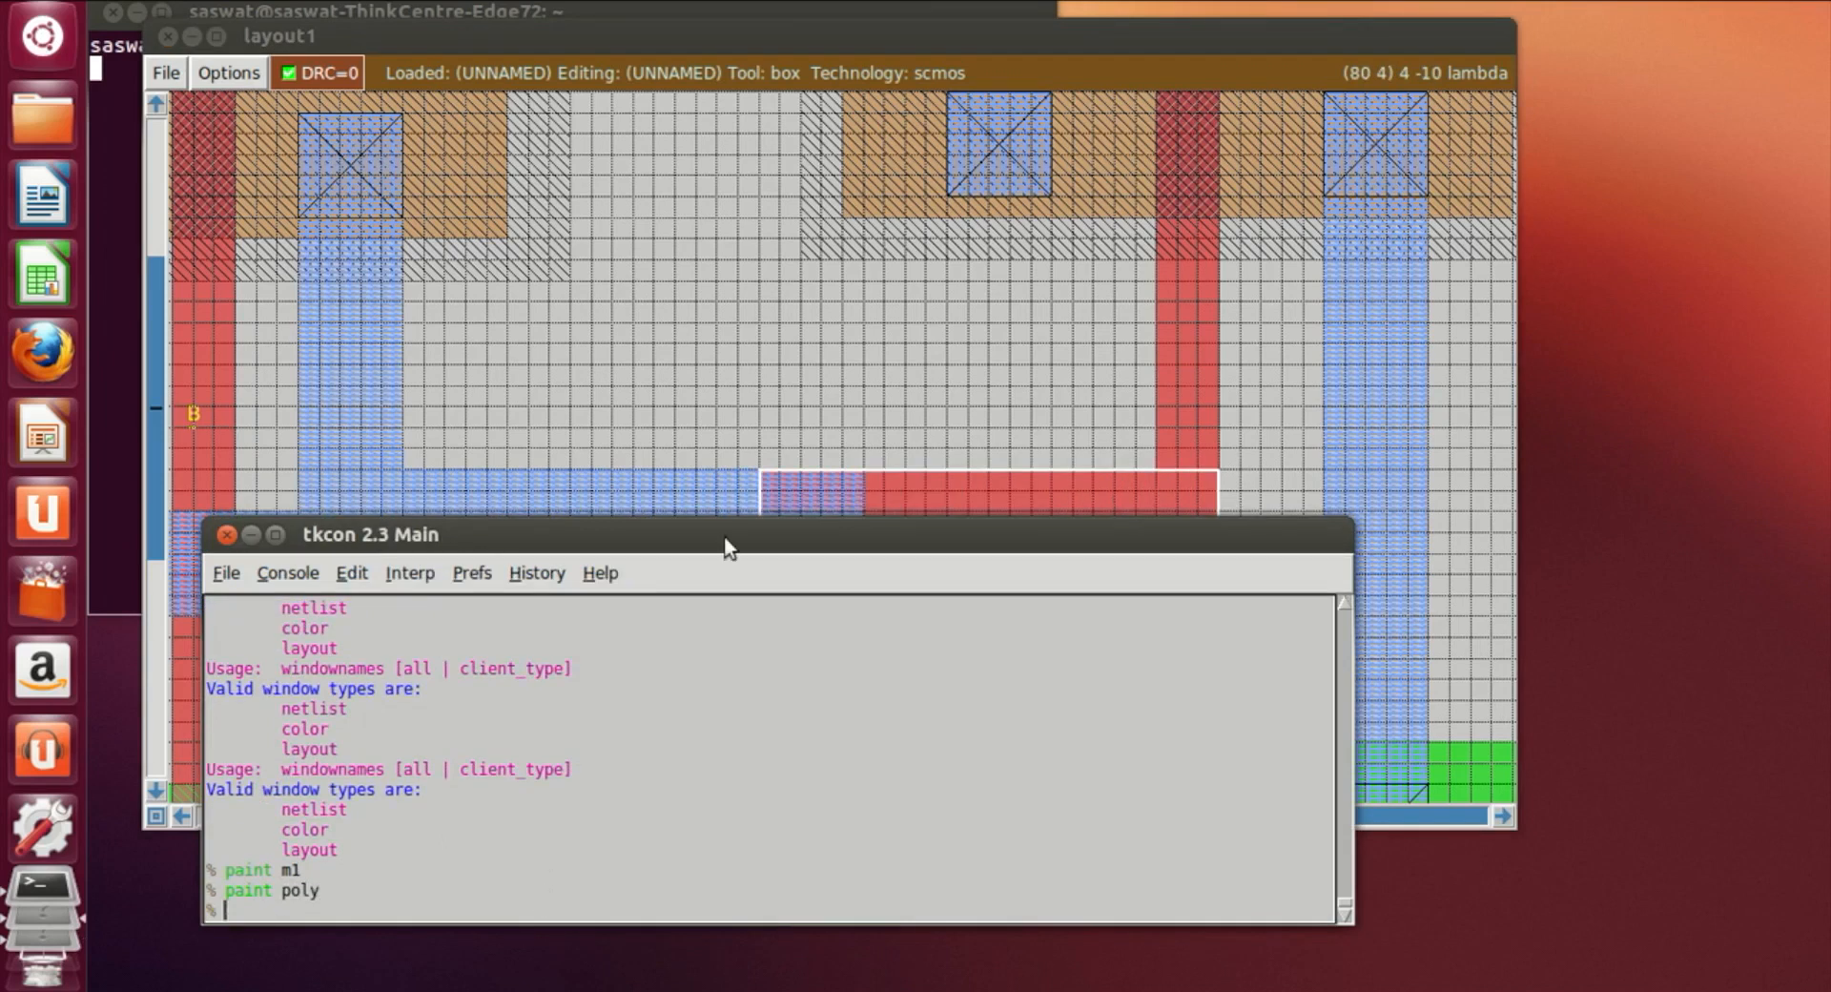
Paint a 5 by 5 lambda polycontact where the first stage's output metal overlaps the poly strip to the second gate
{"action": "left_click", "coordinate": [711, 316]}
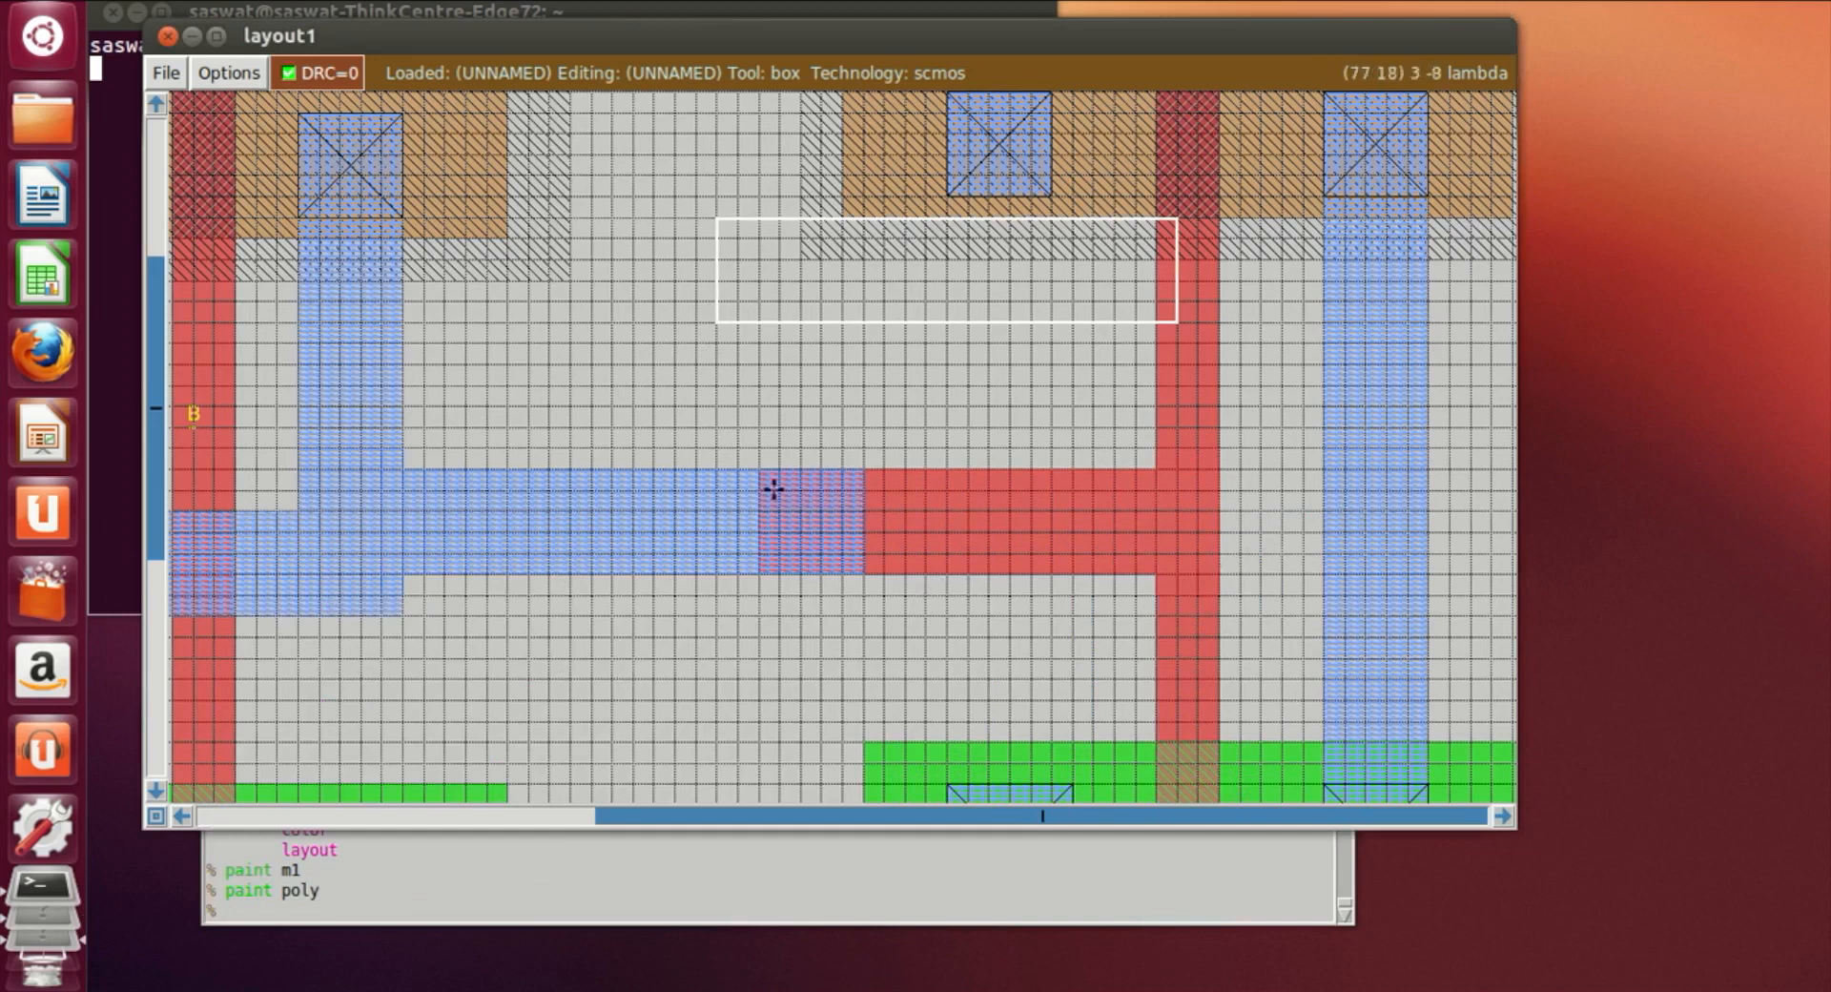
{"action": "left_click", "coordinate": [761, 468]}
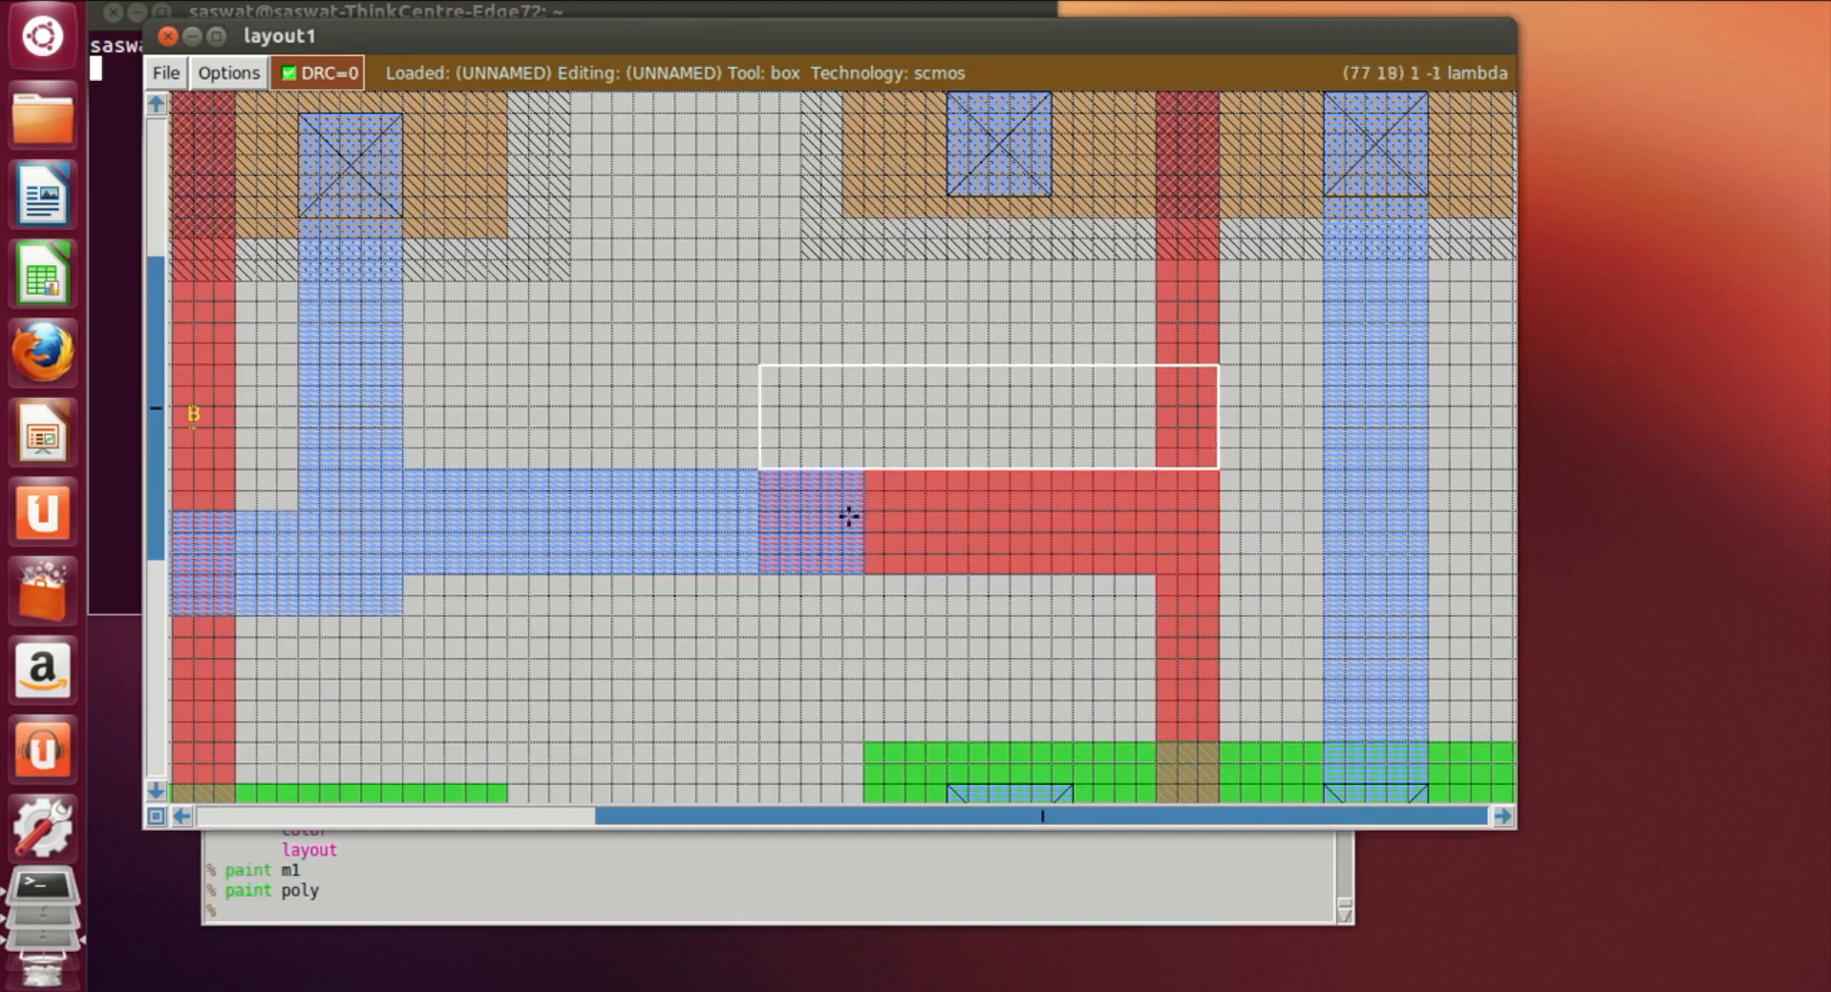
{"action": "right_click", "coordinate": [867, 588]}
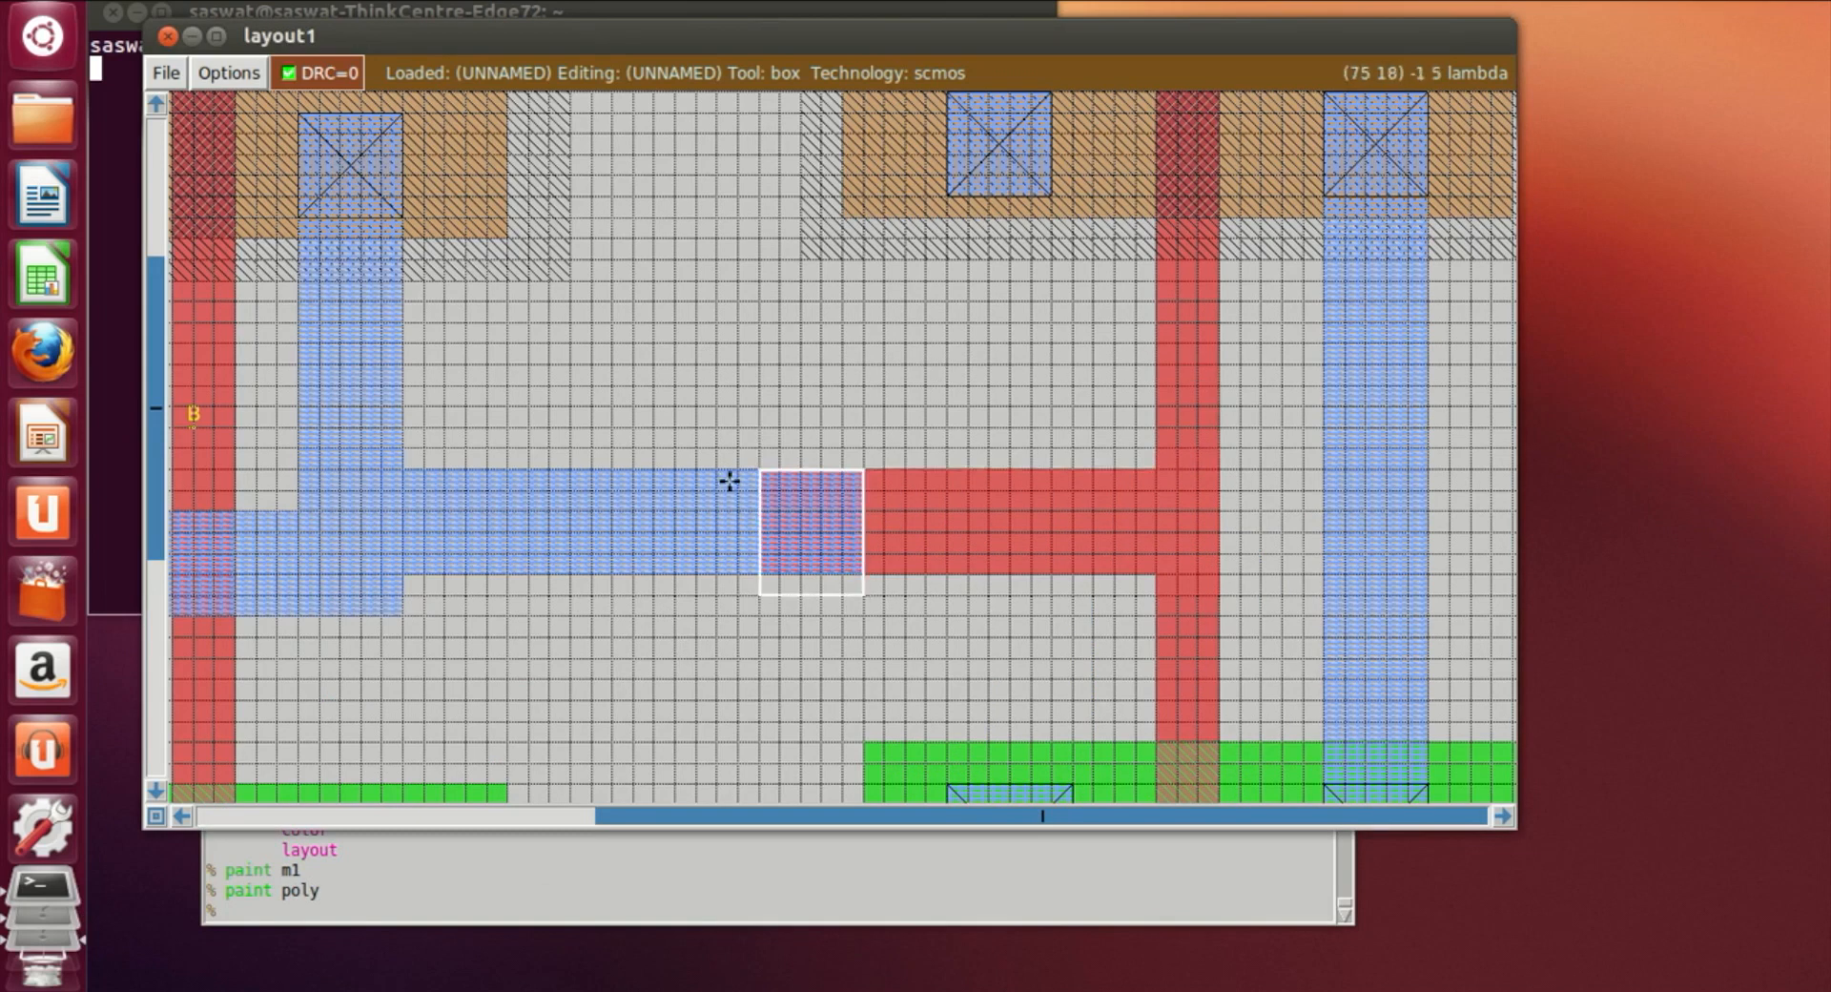
{"action": "left_click", "coordinate": [762, 470]}
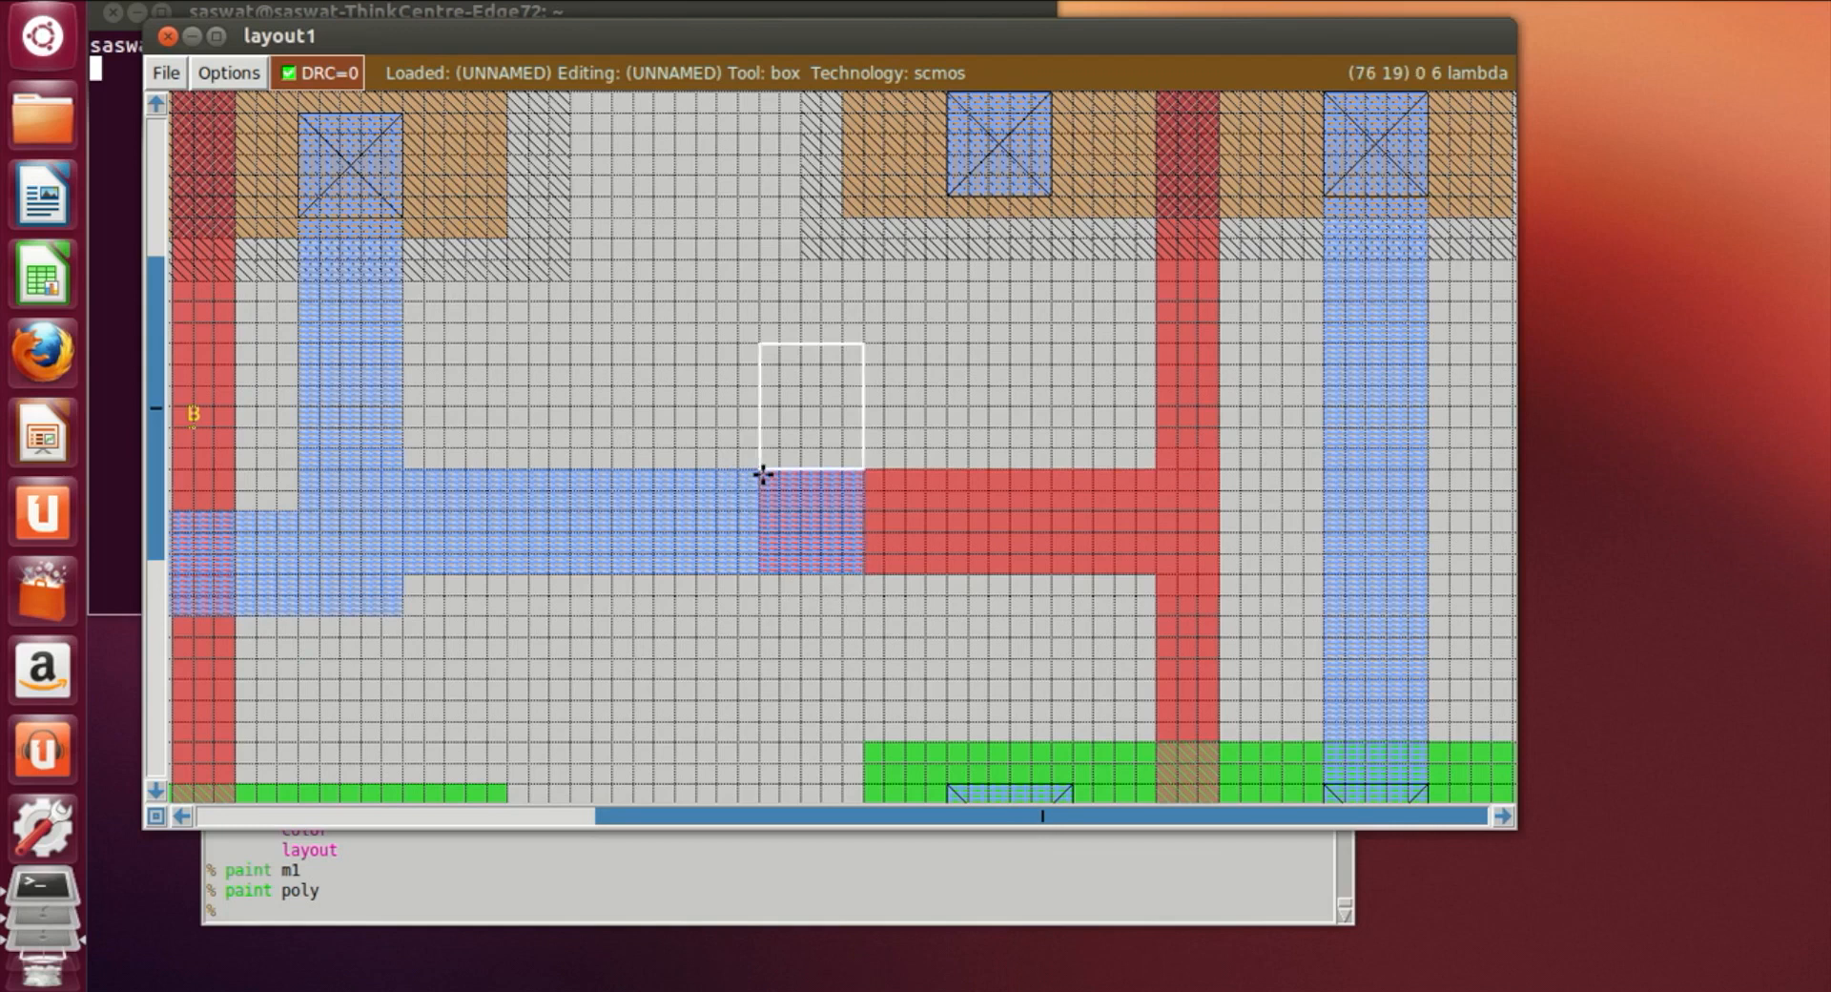
{"action": "right_click", "coordinate": [868, 576]}
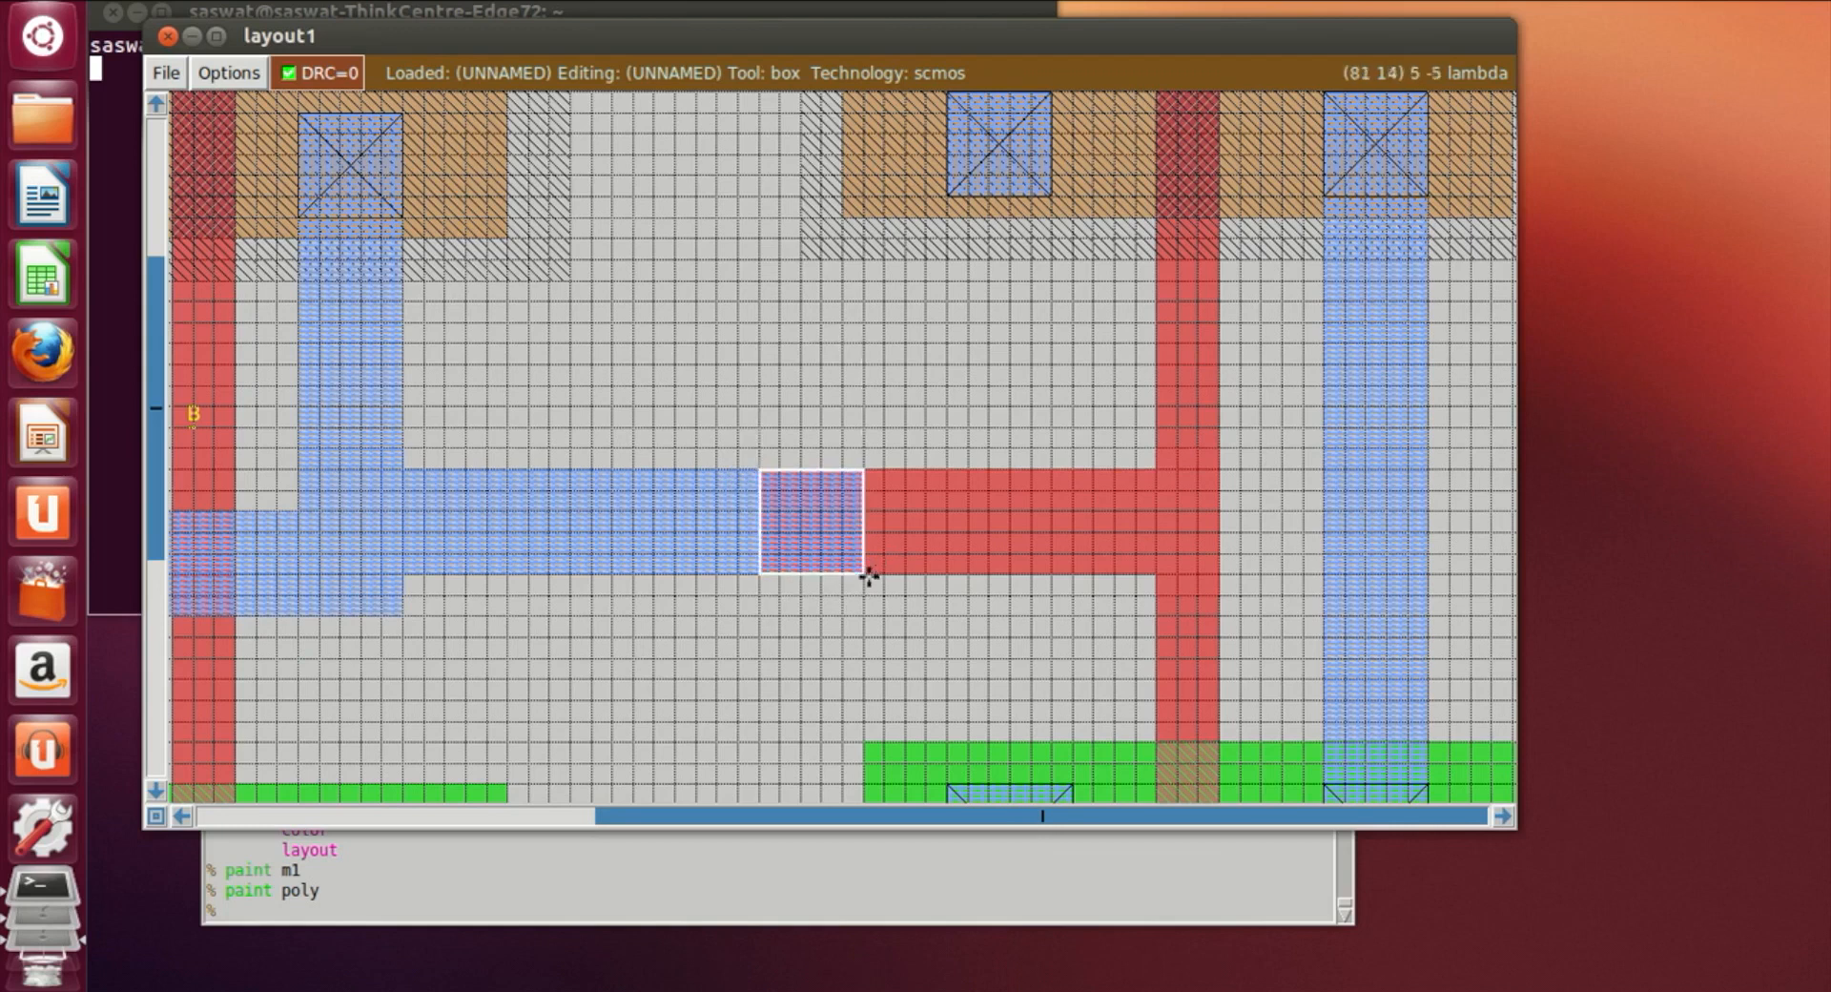
{"action": "left_click", "coordinate": [695, 877]}
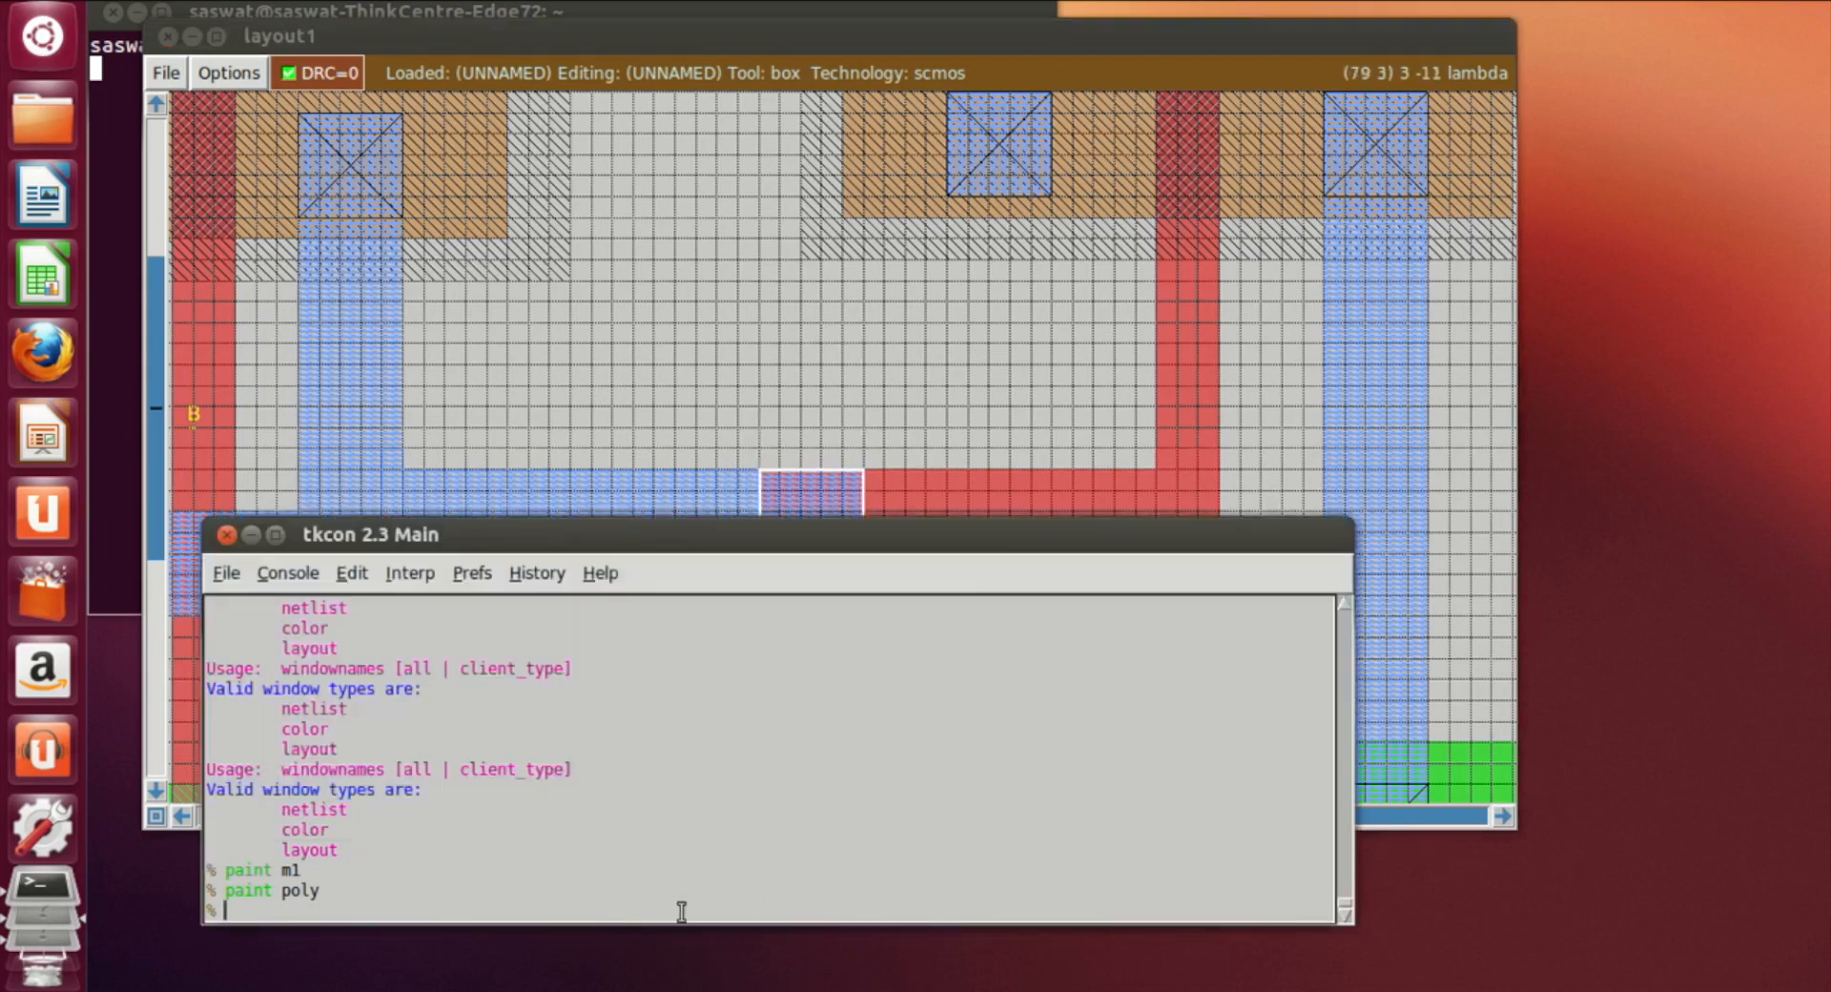
{"action": "type", "text": "paint polycontact"}
{"action": "key", "text": "Return"}
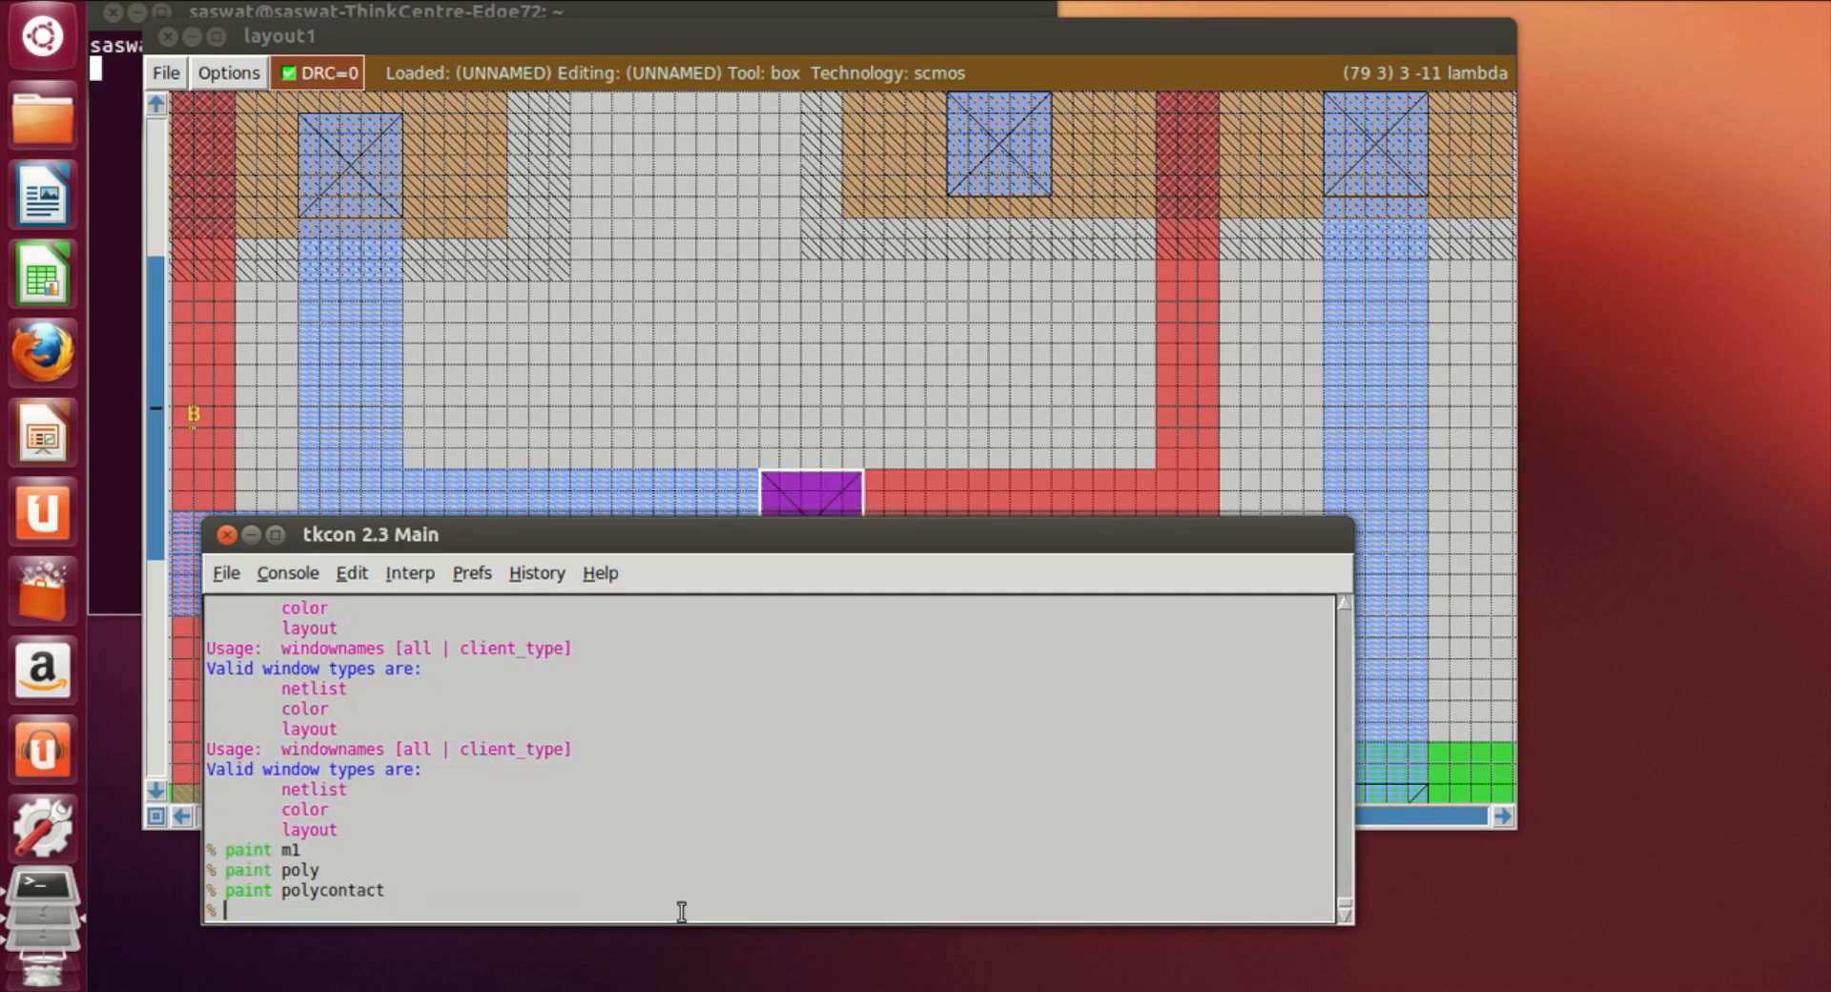
Paint a 19 by 5 lambda m1 strip running right from the second stage's output metal, level with the gate's poly strip
{"action": "left_click", "coordinate": [859, 361]}
{"action": "scroll", "coordinate": [768, 686], "scroll_direction": "up", "scroll_amount": 1}
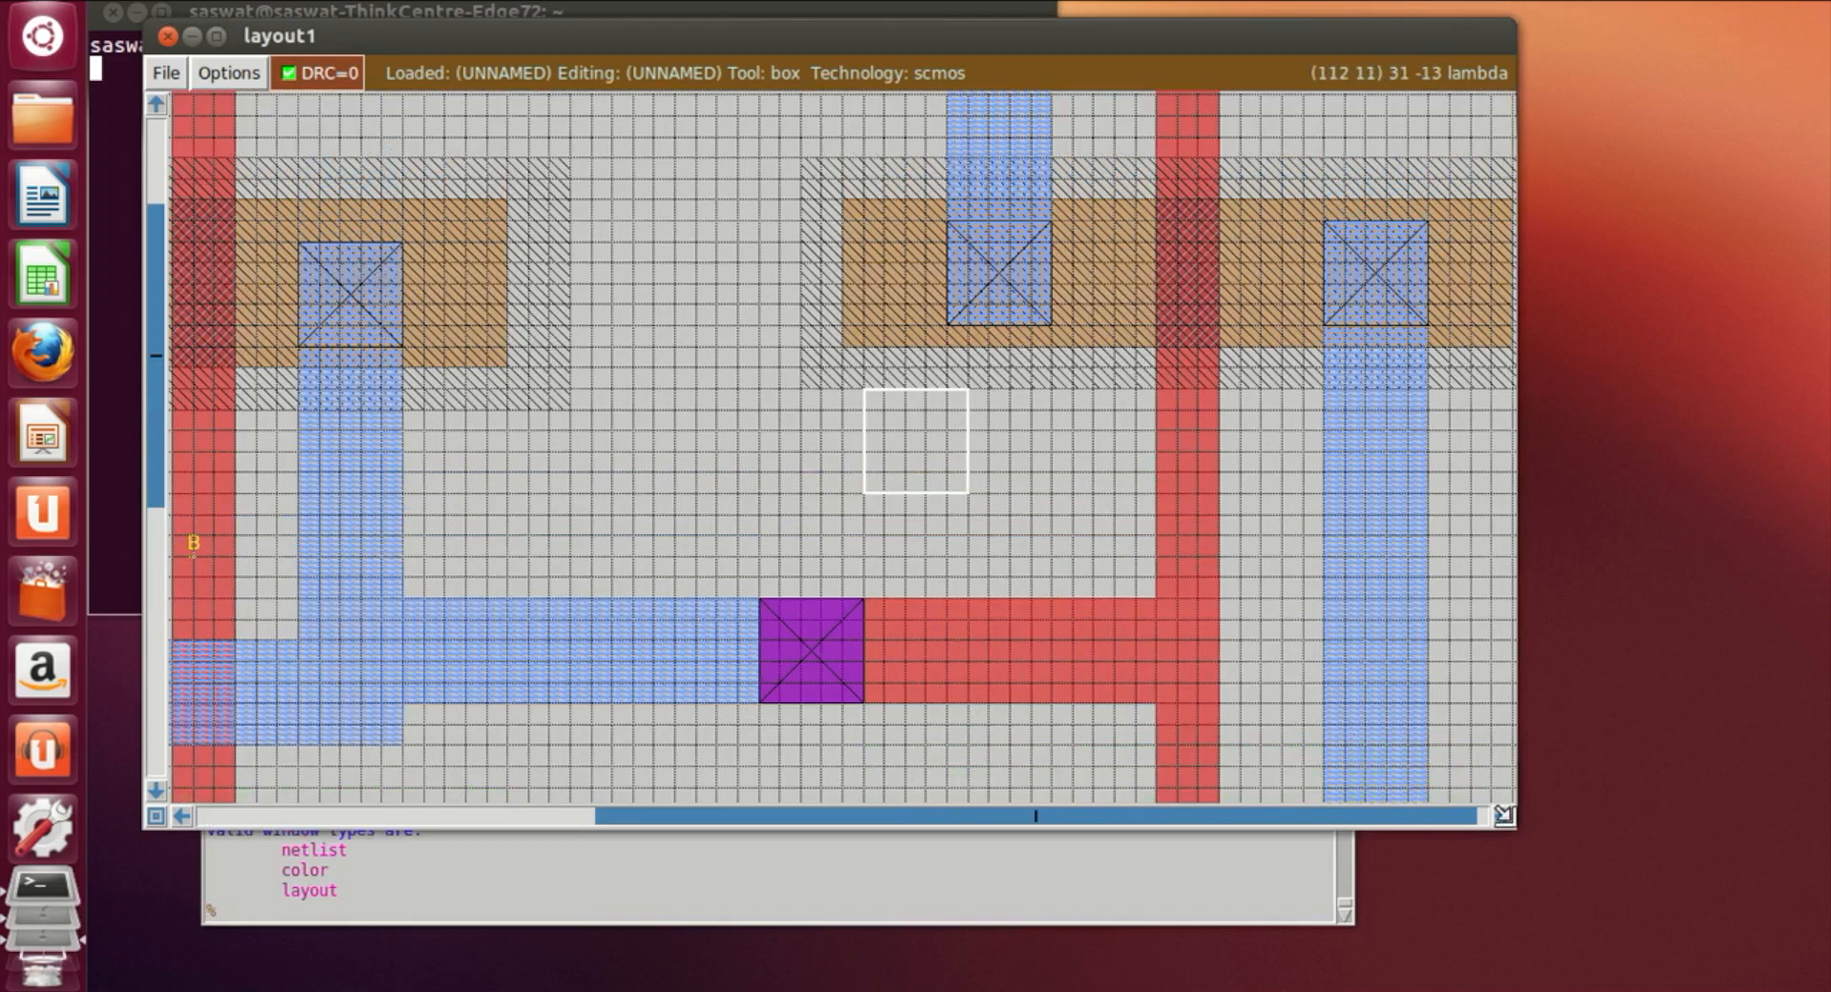
{"action": "left_click", "coordinate": [1501, 817]}
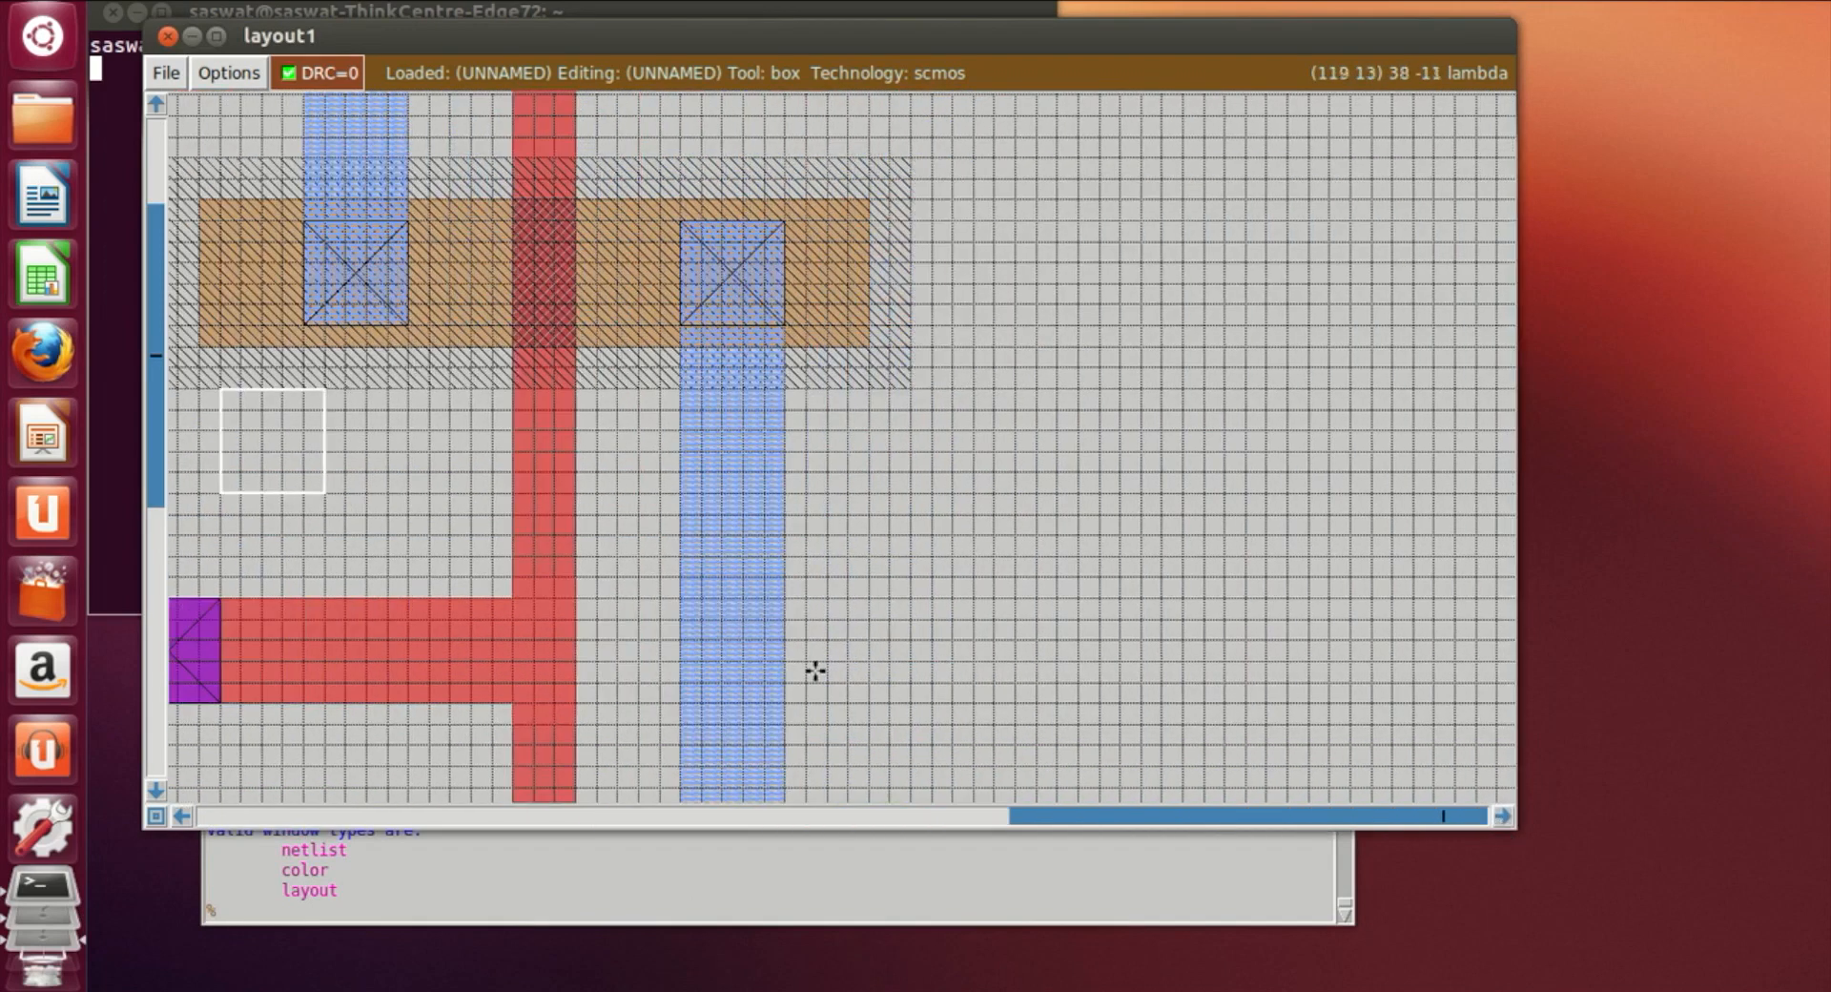
{"action": "left_click", "coordinate": [784, 618]}
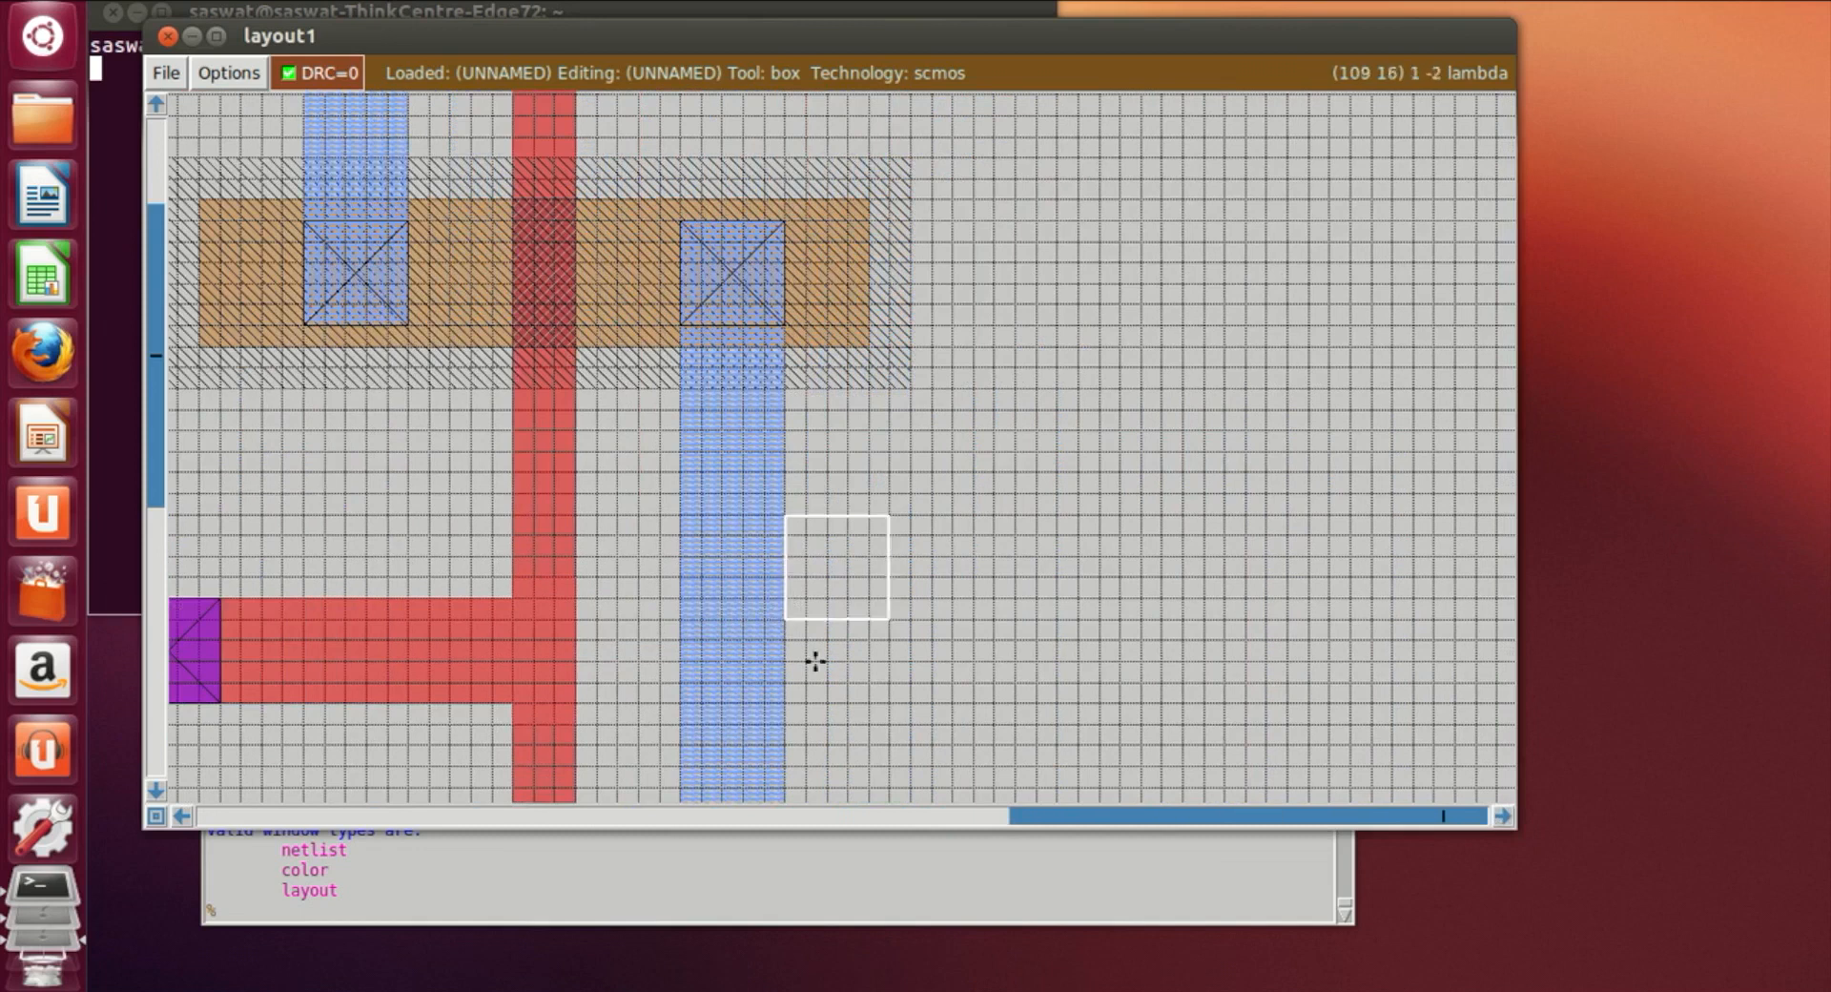
{"action": "left_click", "coordinate": [791, 702]}
{"action": "right_click", "coordinate": [973, 684]}
{"action": "right_click", "coordinate": [1166, 686]}
{"action": "right_click_drag", "start_coordinate": [1167, 686], "coordinate": [1174, 599]}
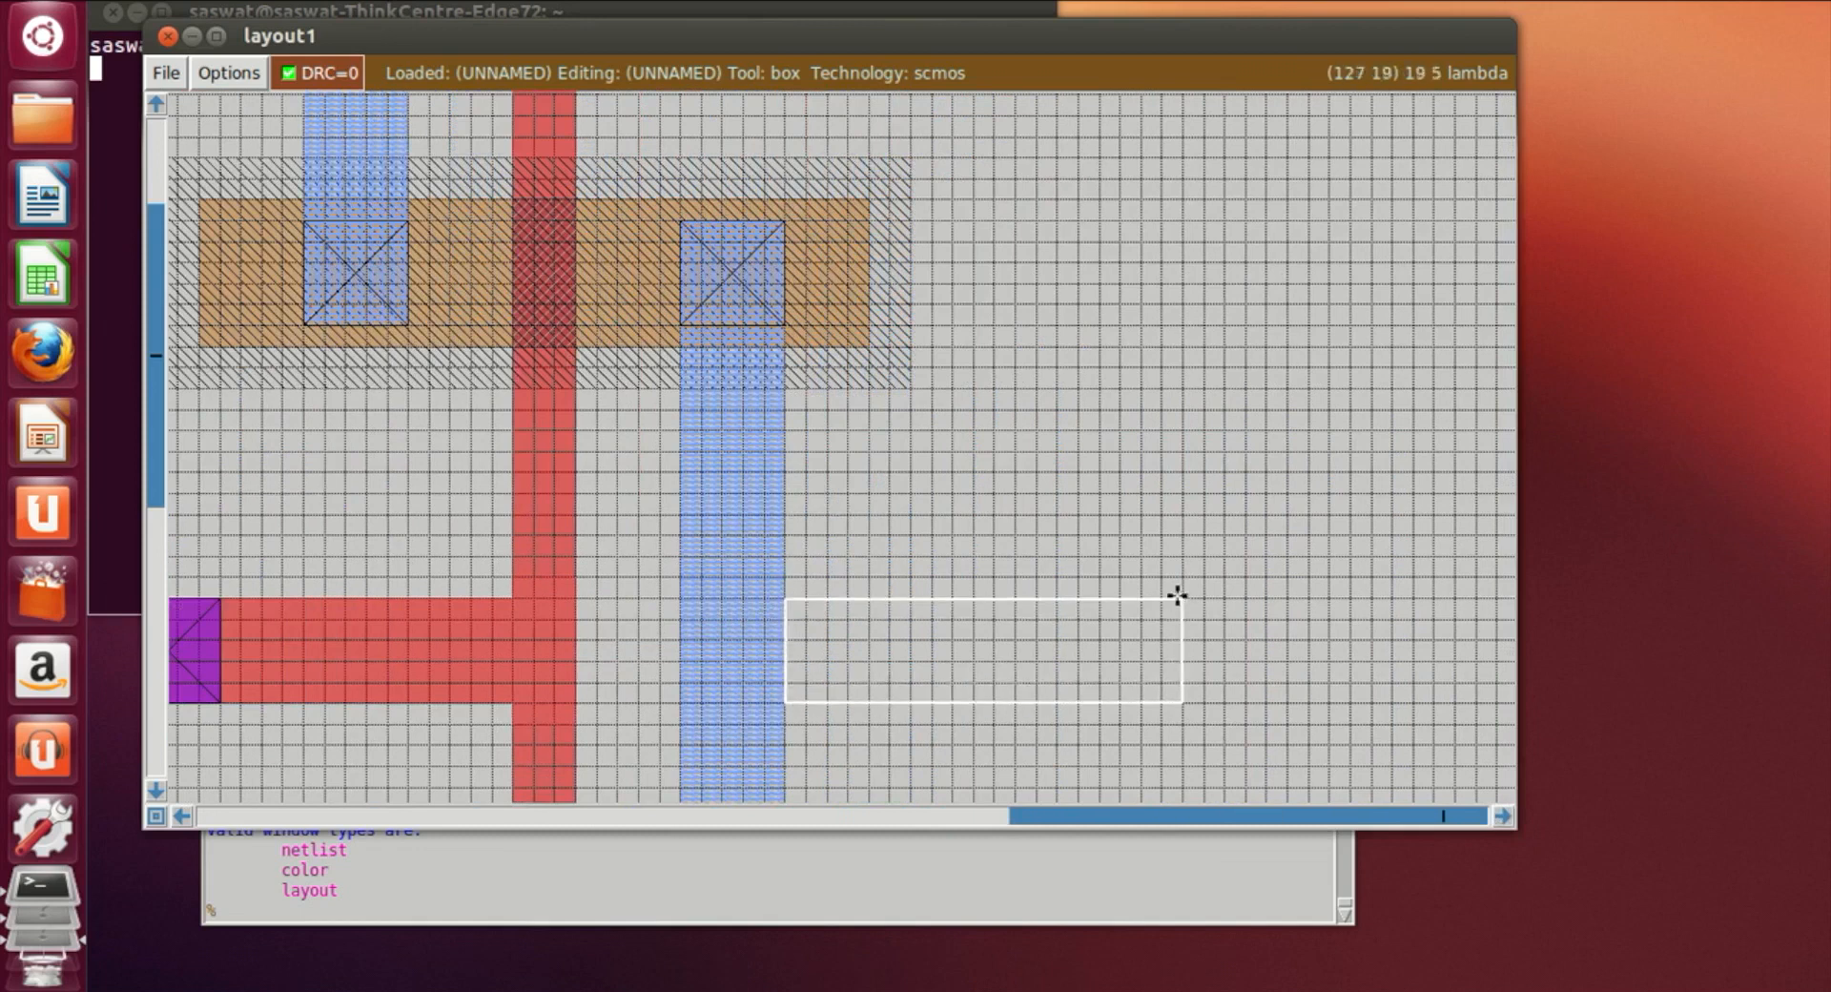
{"action": "left_click", "coordinate": [694, 914]}
{"action": "type", "text": "paint m1"}
{"action": "key", "text": "Return"}
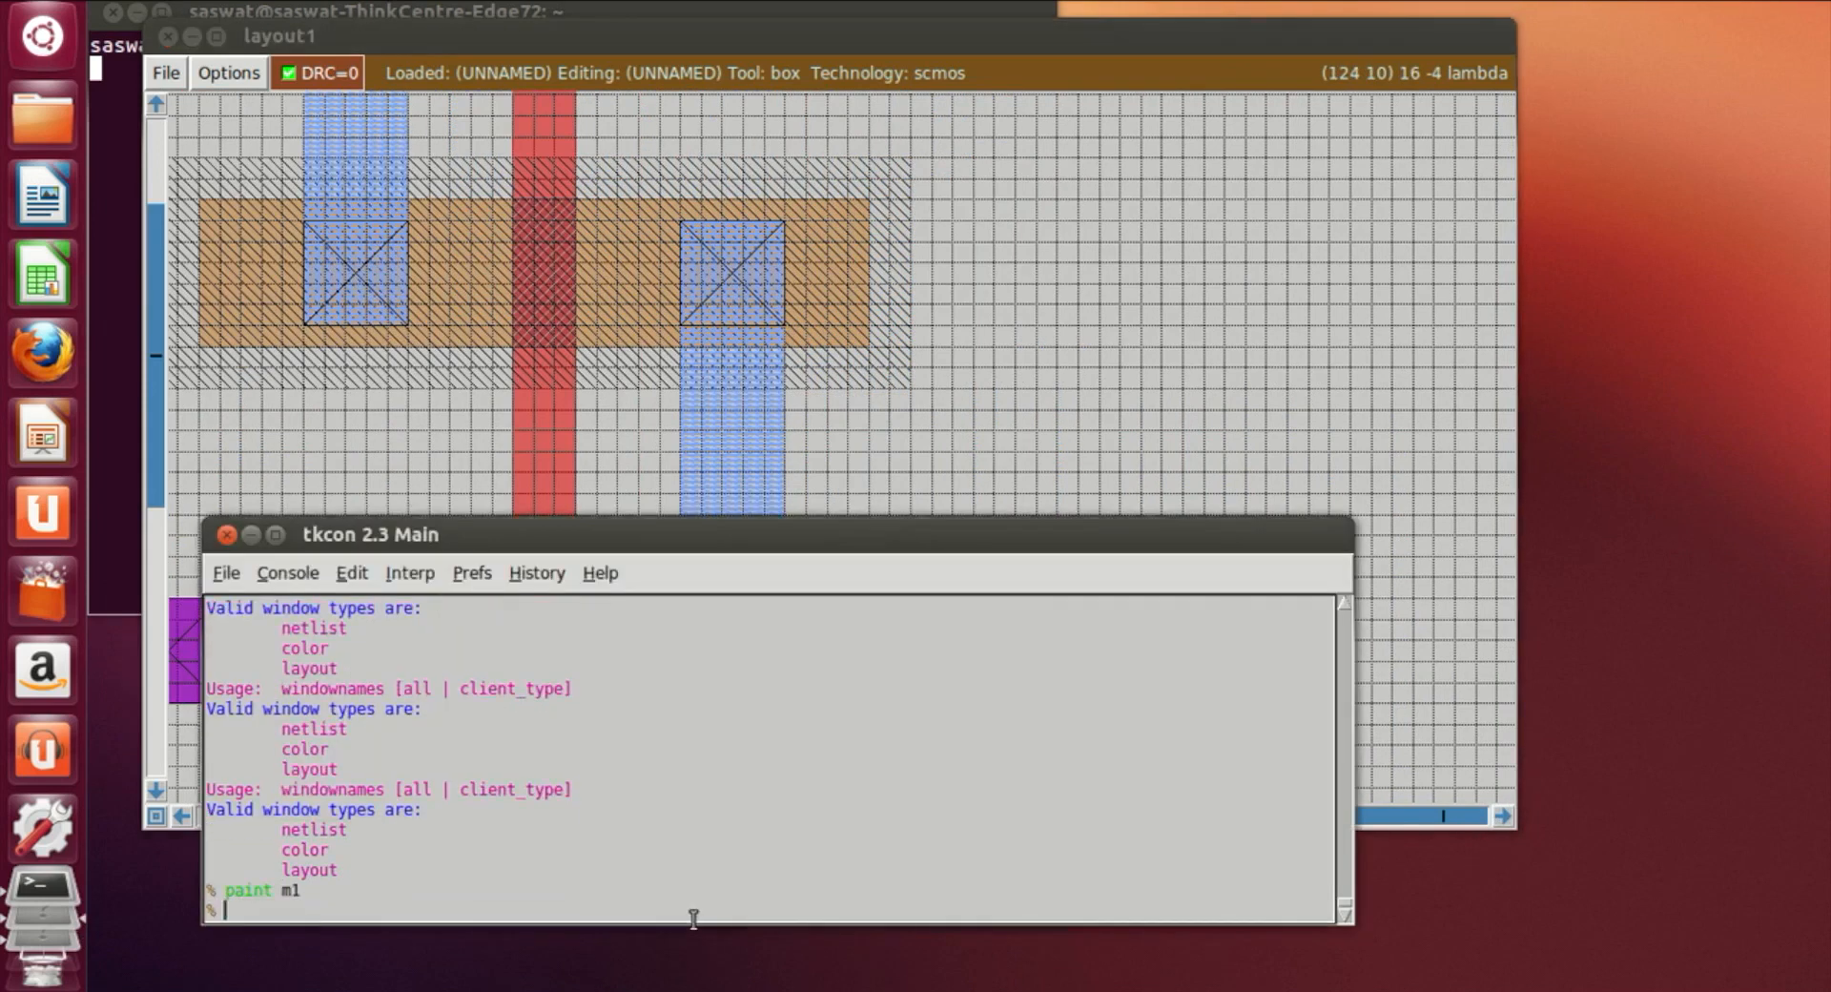
Label the second stage's output metal y with a 4 by 2 lambda box where the vertical metal meets the new strip
{"action": "left_click", "coordinate": [1056, 410]}
{"action": "left_click", "coordinate": [765, 613]}
{"action": "right_click", "coordinate": [805, 663]}
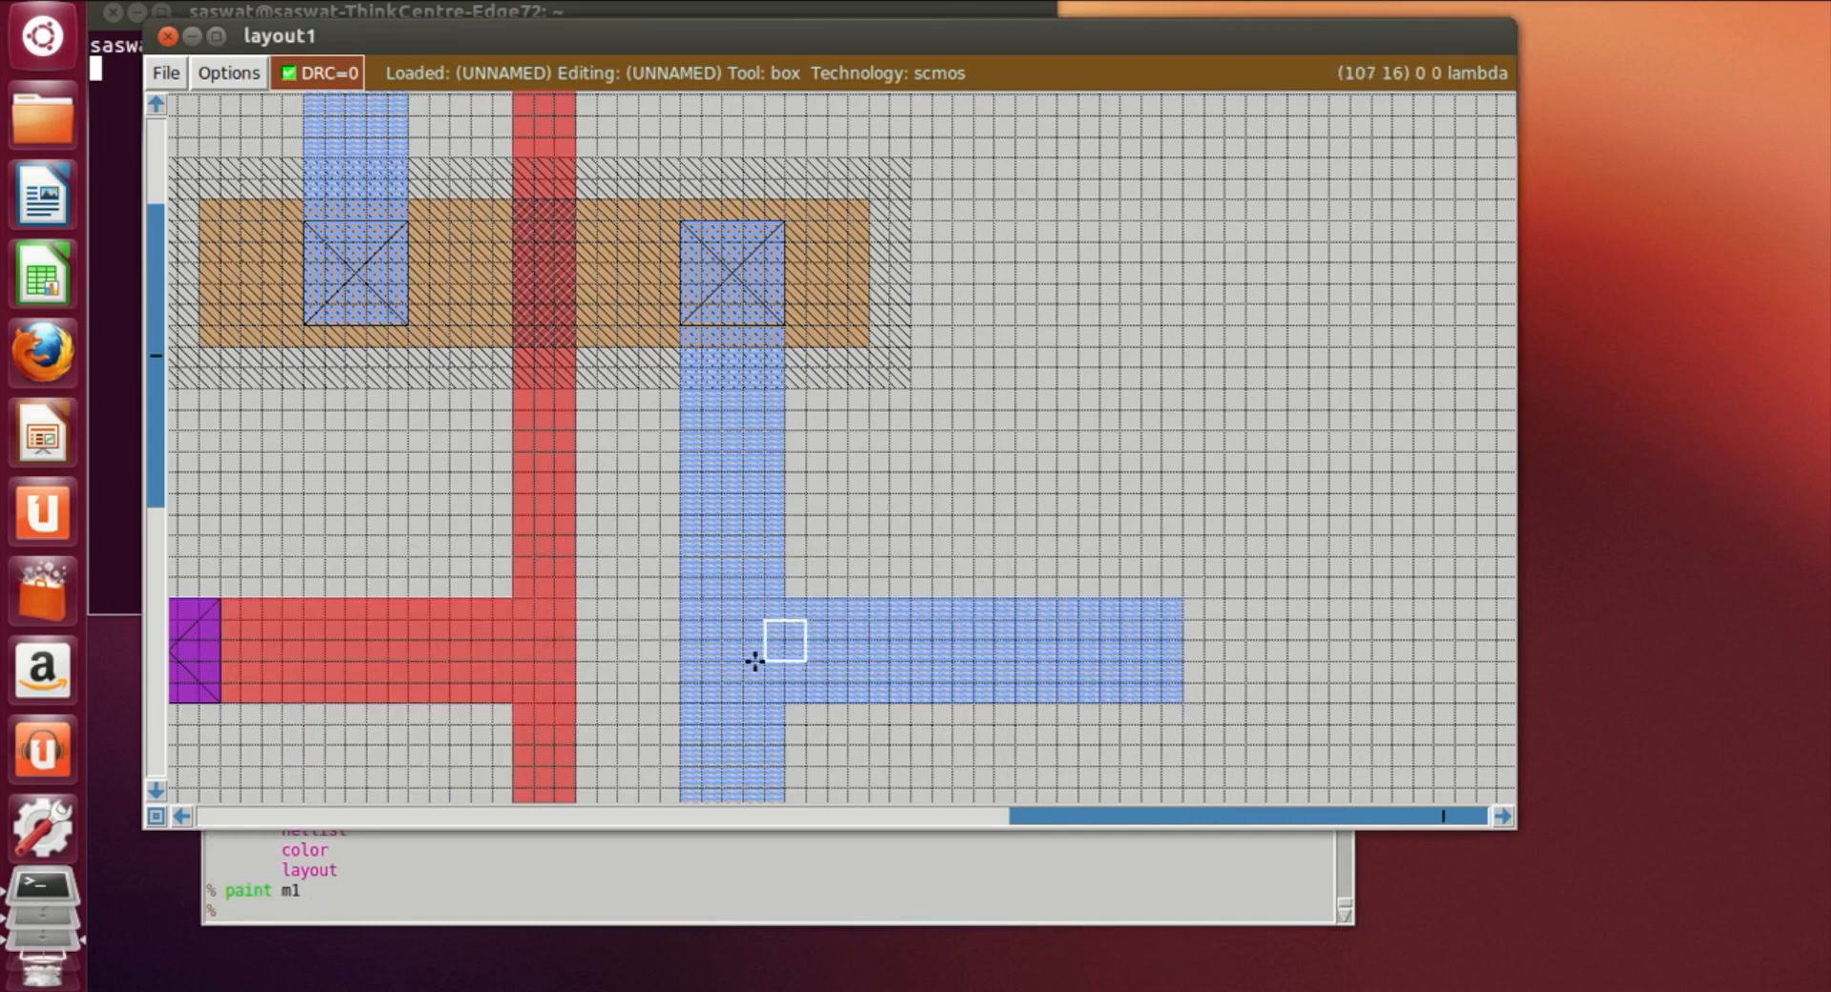
{"action": "left_click", "coordinate": [721, 618]}
{"action": "right_click", "coordinate": [803, 663]}
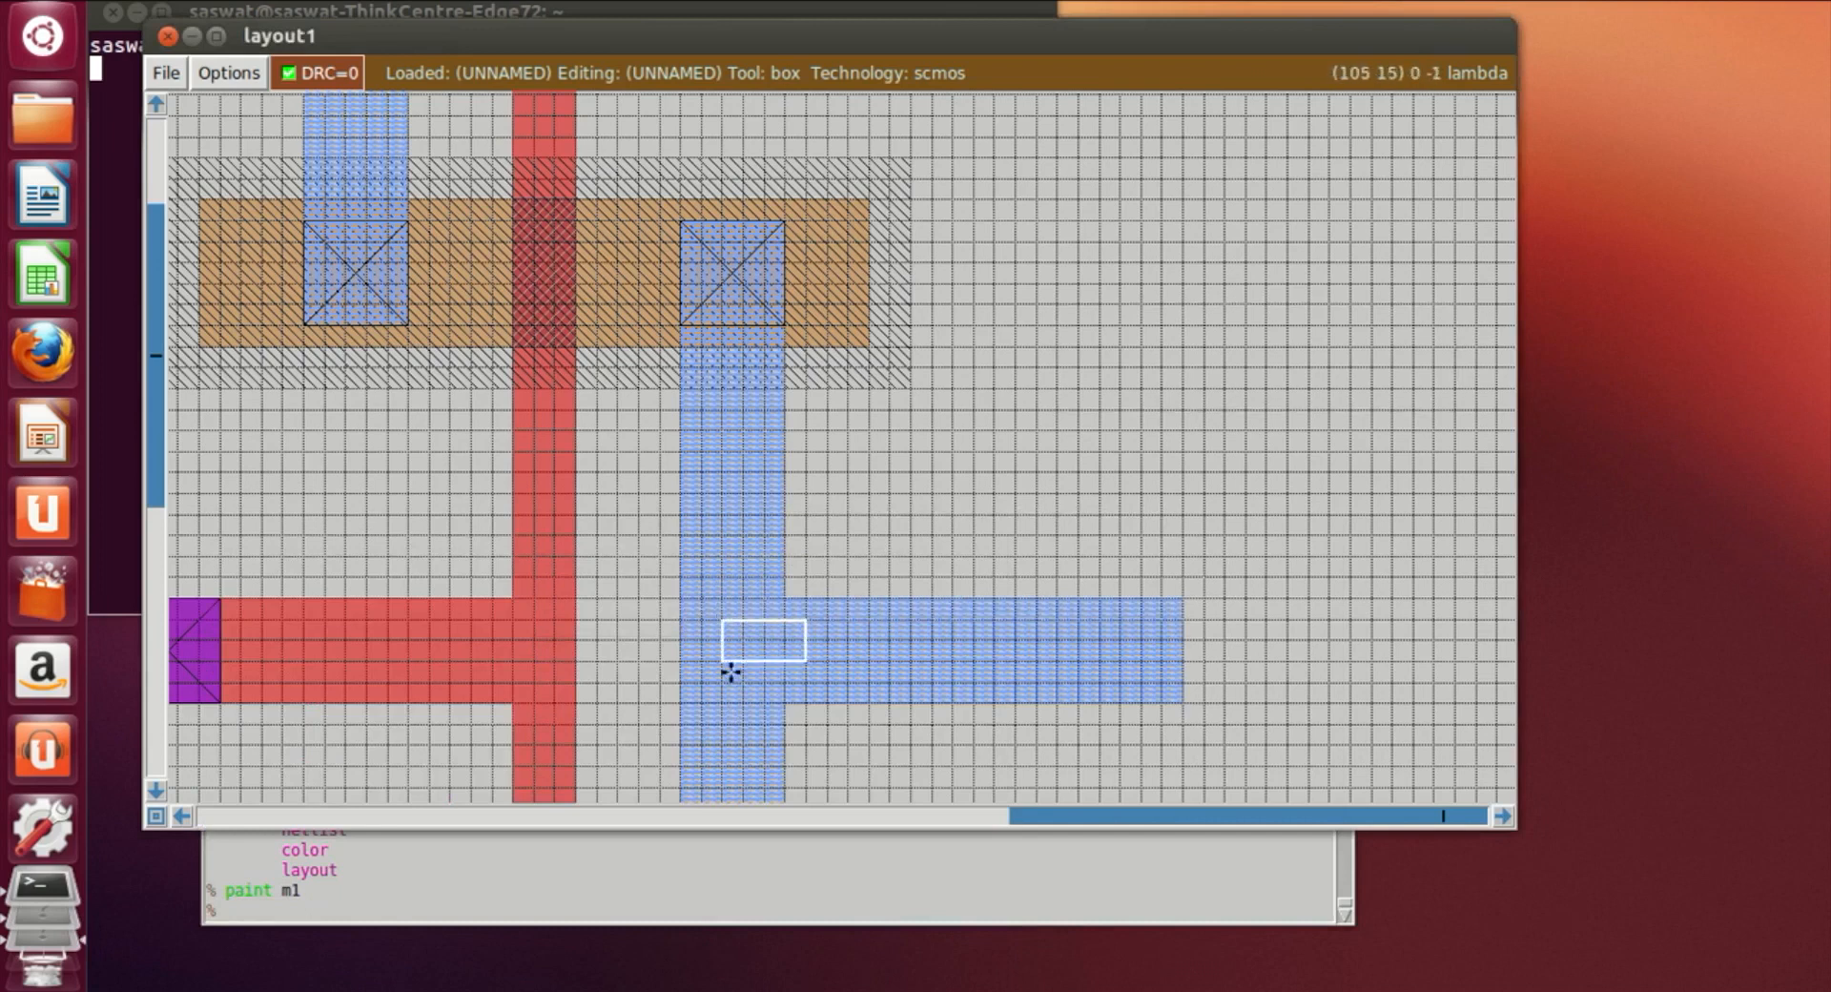
{"action": "left_click", "coordinate": [599, 916]}
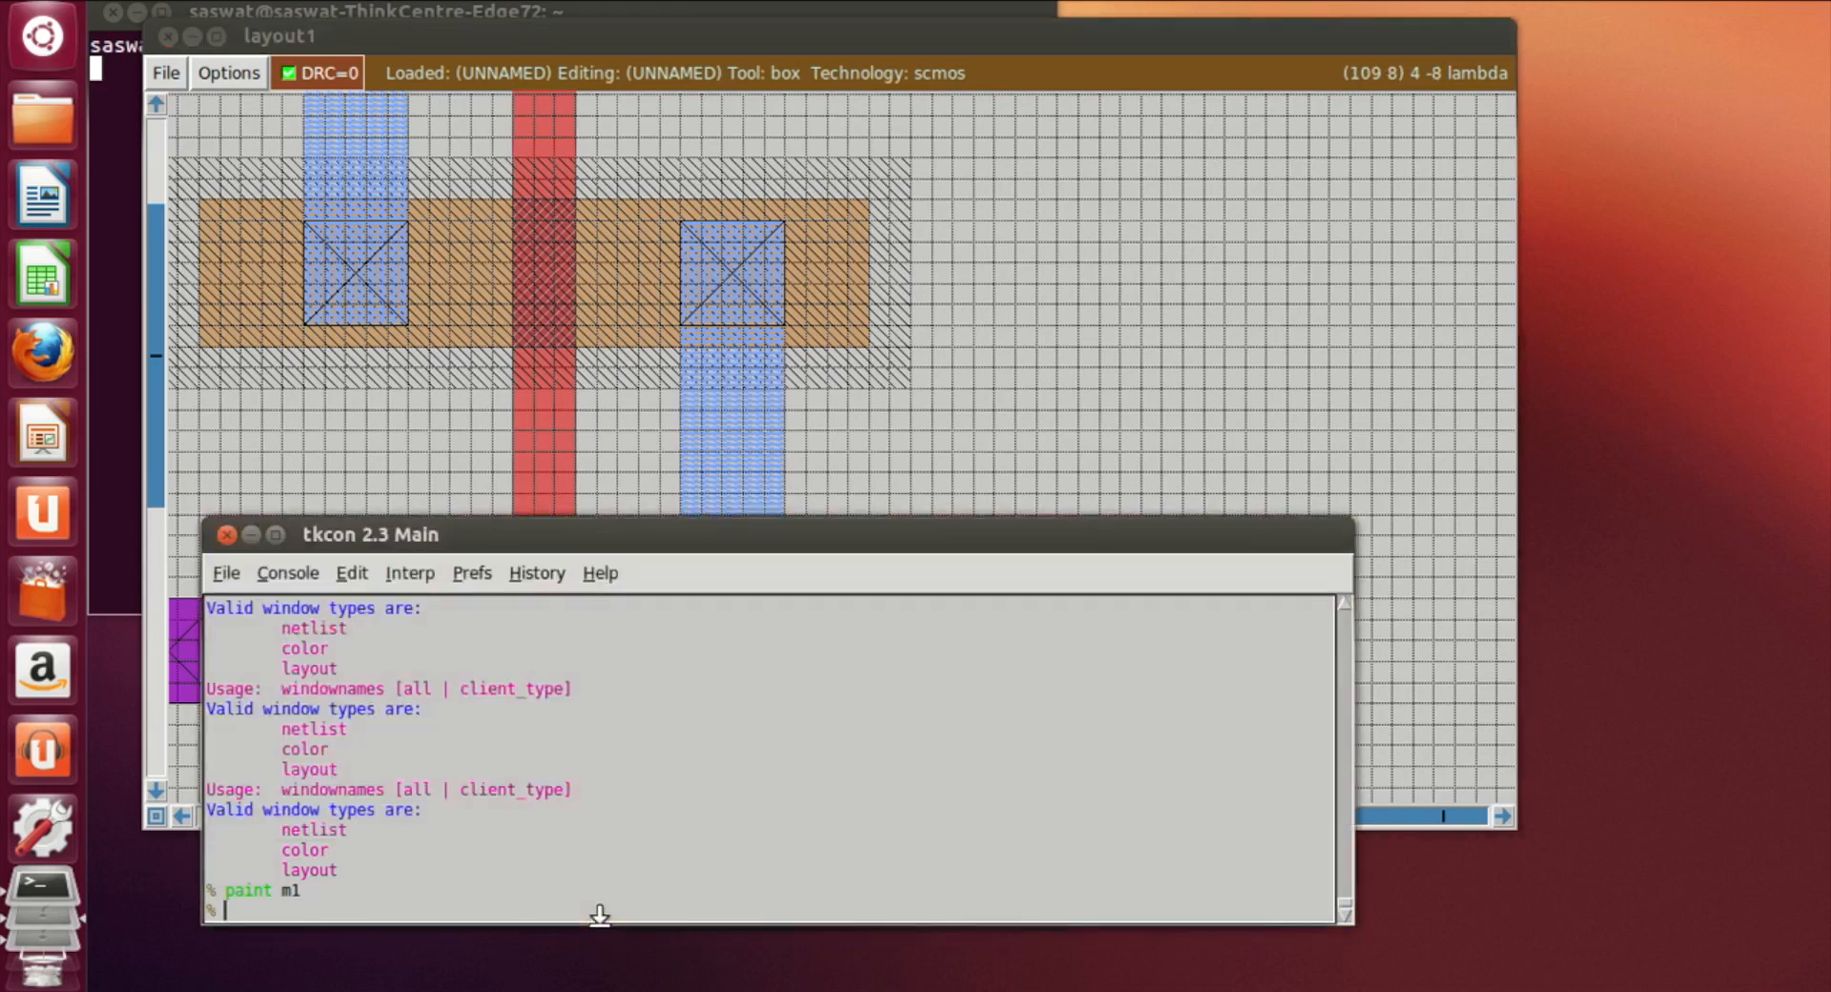
{"action": "type", "text": "label y"}
{"action": "key", "text": "Return"}
Examine the y label and the complete two-stage layout with its supply rails, contacts and interconnect
{"action": "left_click", "coordinate": [1183, 471]}
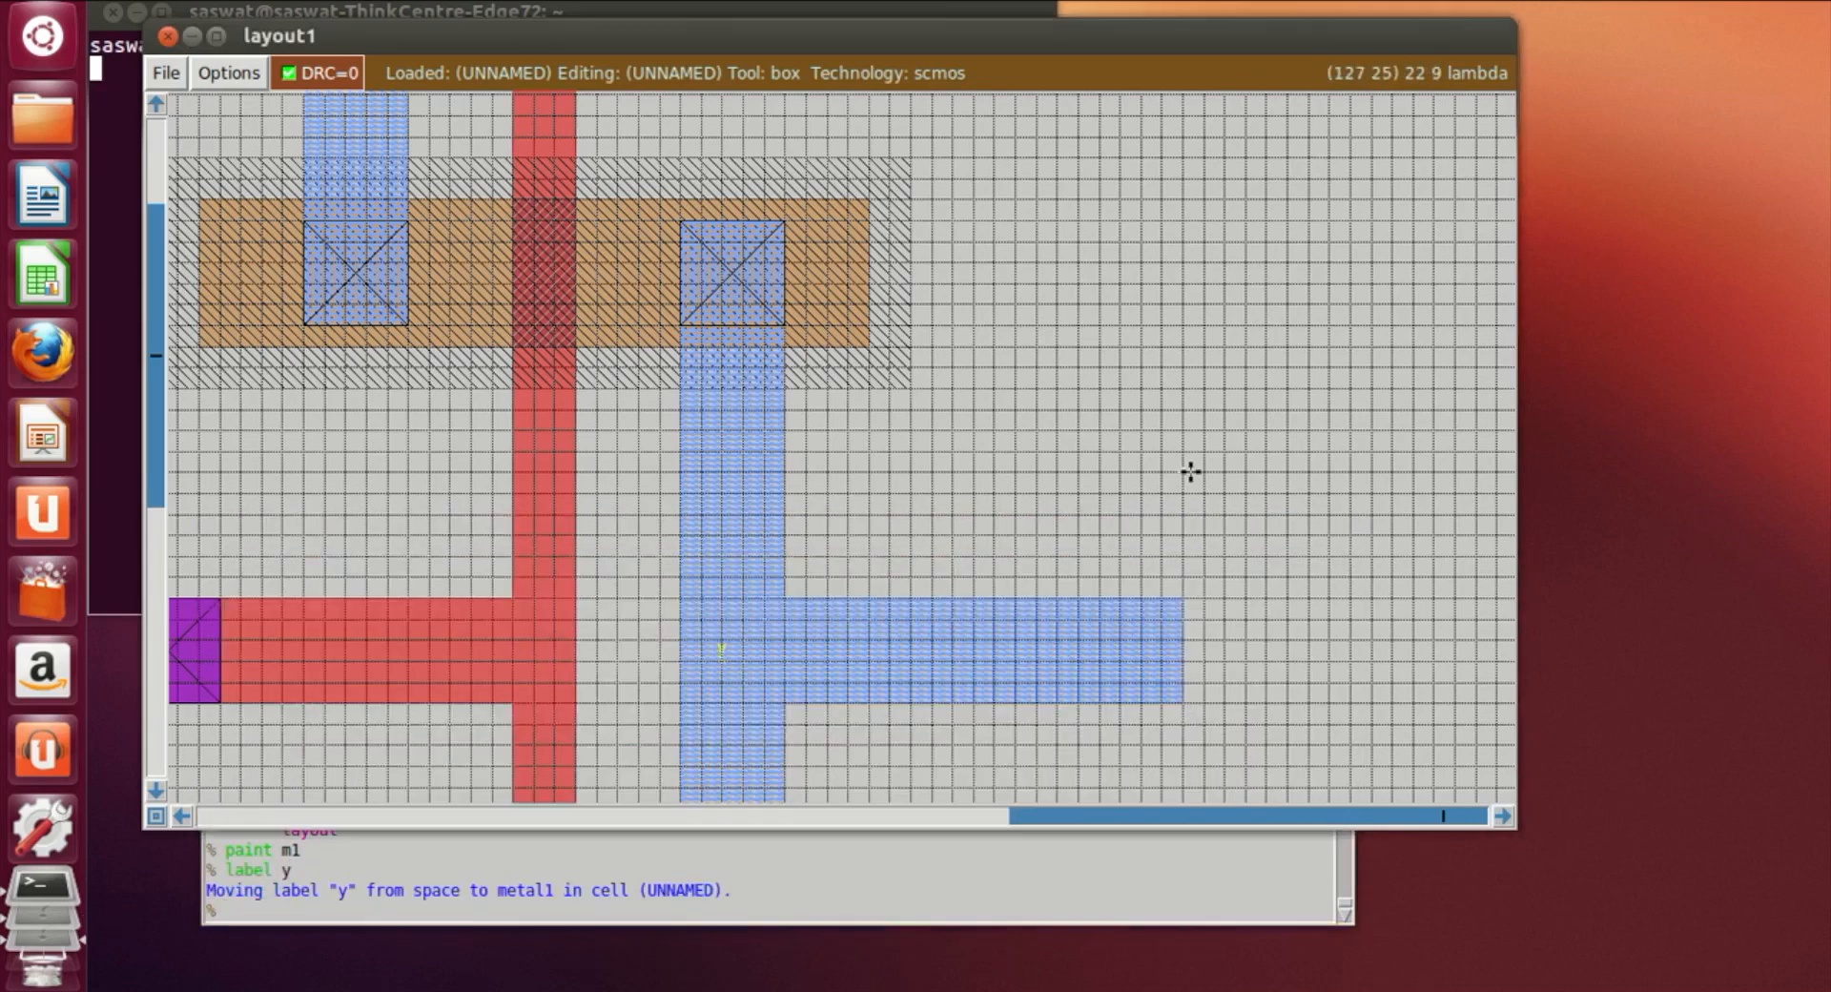
{"action": "key", "text": "z"}
{"action": "scroll", "coordinate": [854, 755], "scroll_direction": "down", "scroll_amount": 3}
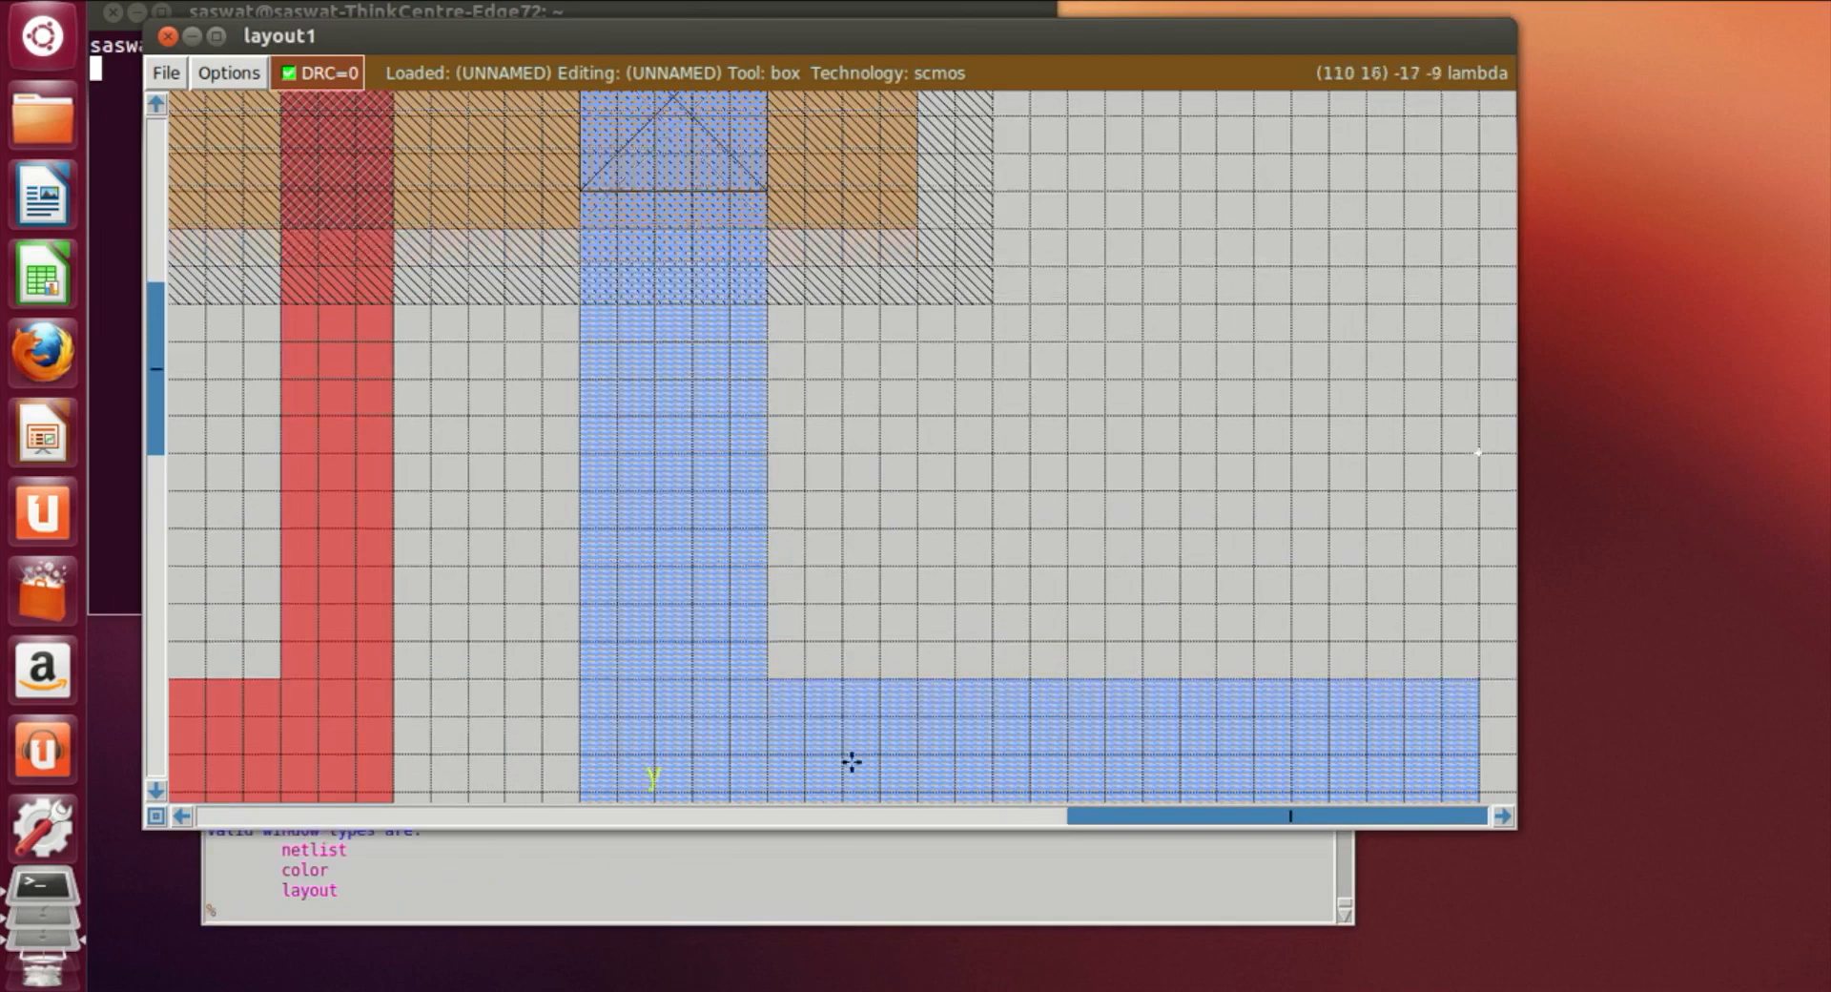
{"action": "key", "text": "shift+z"}
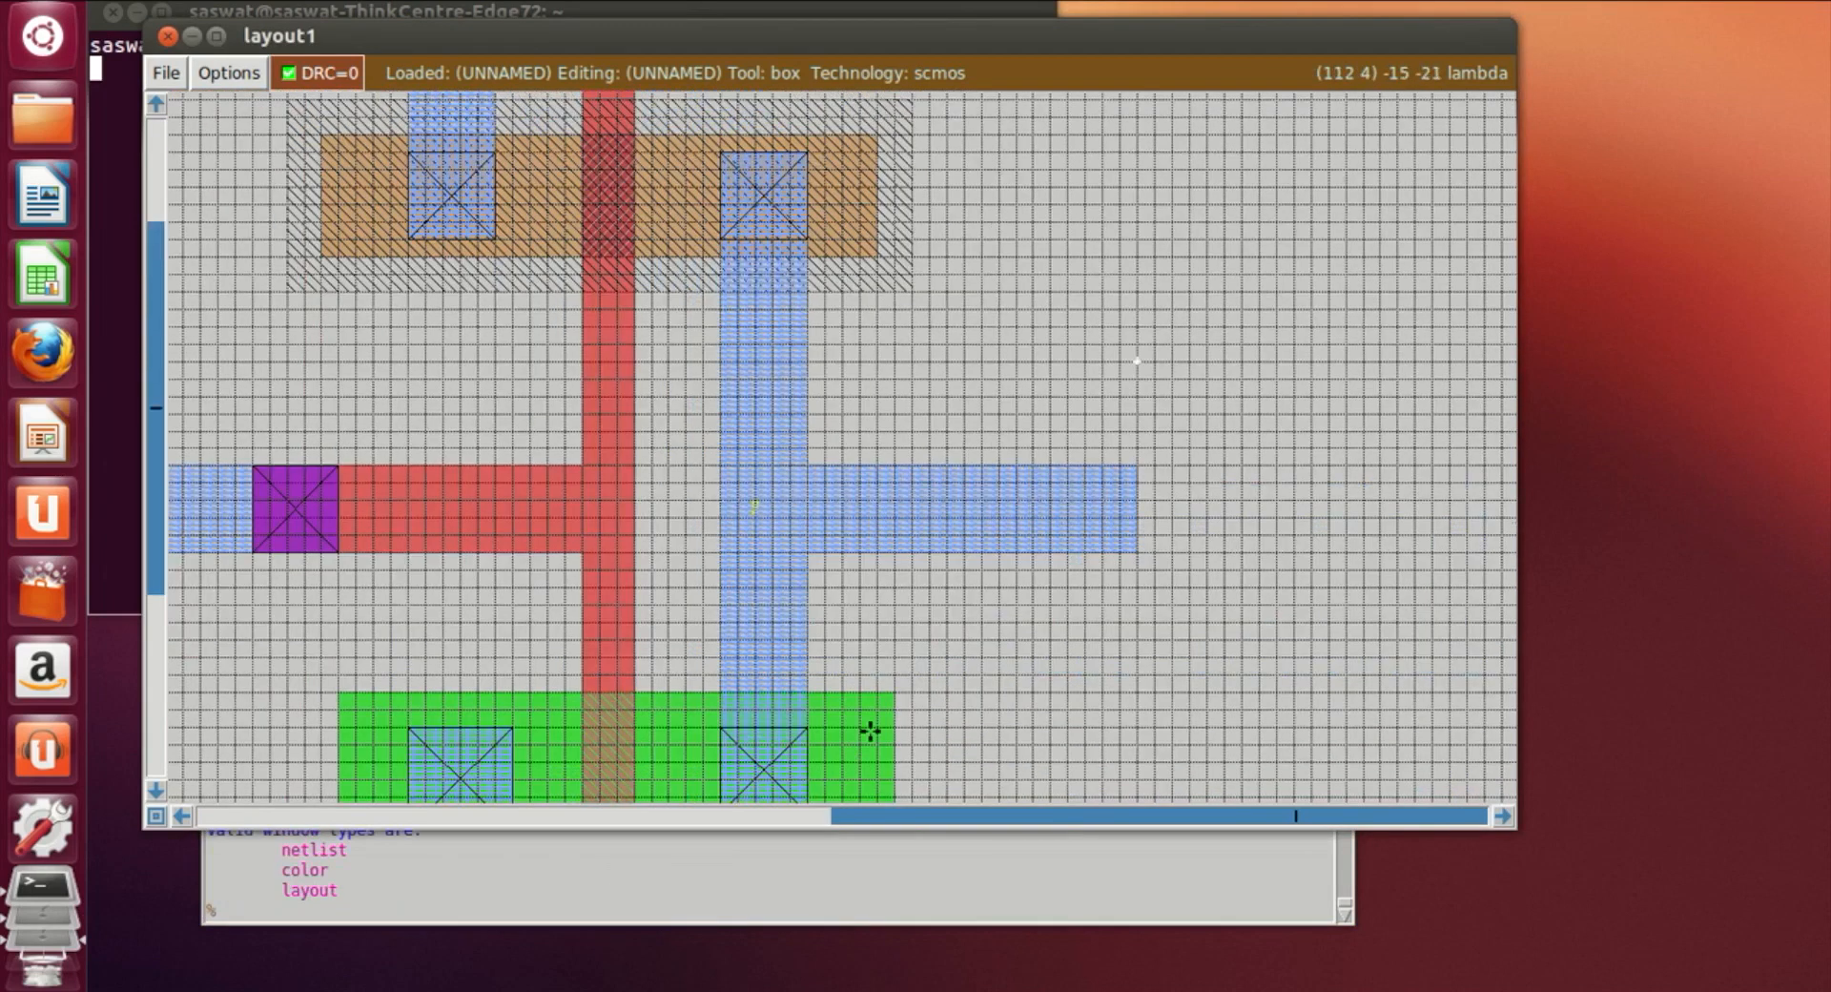
{"action": "key", "text": "shift+z"}
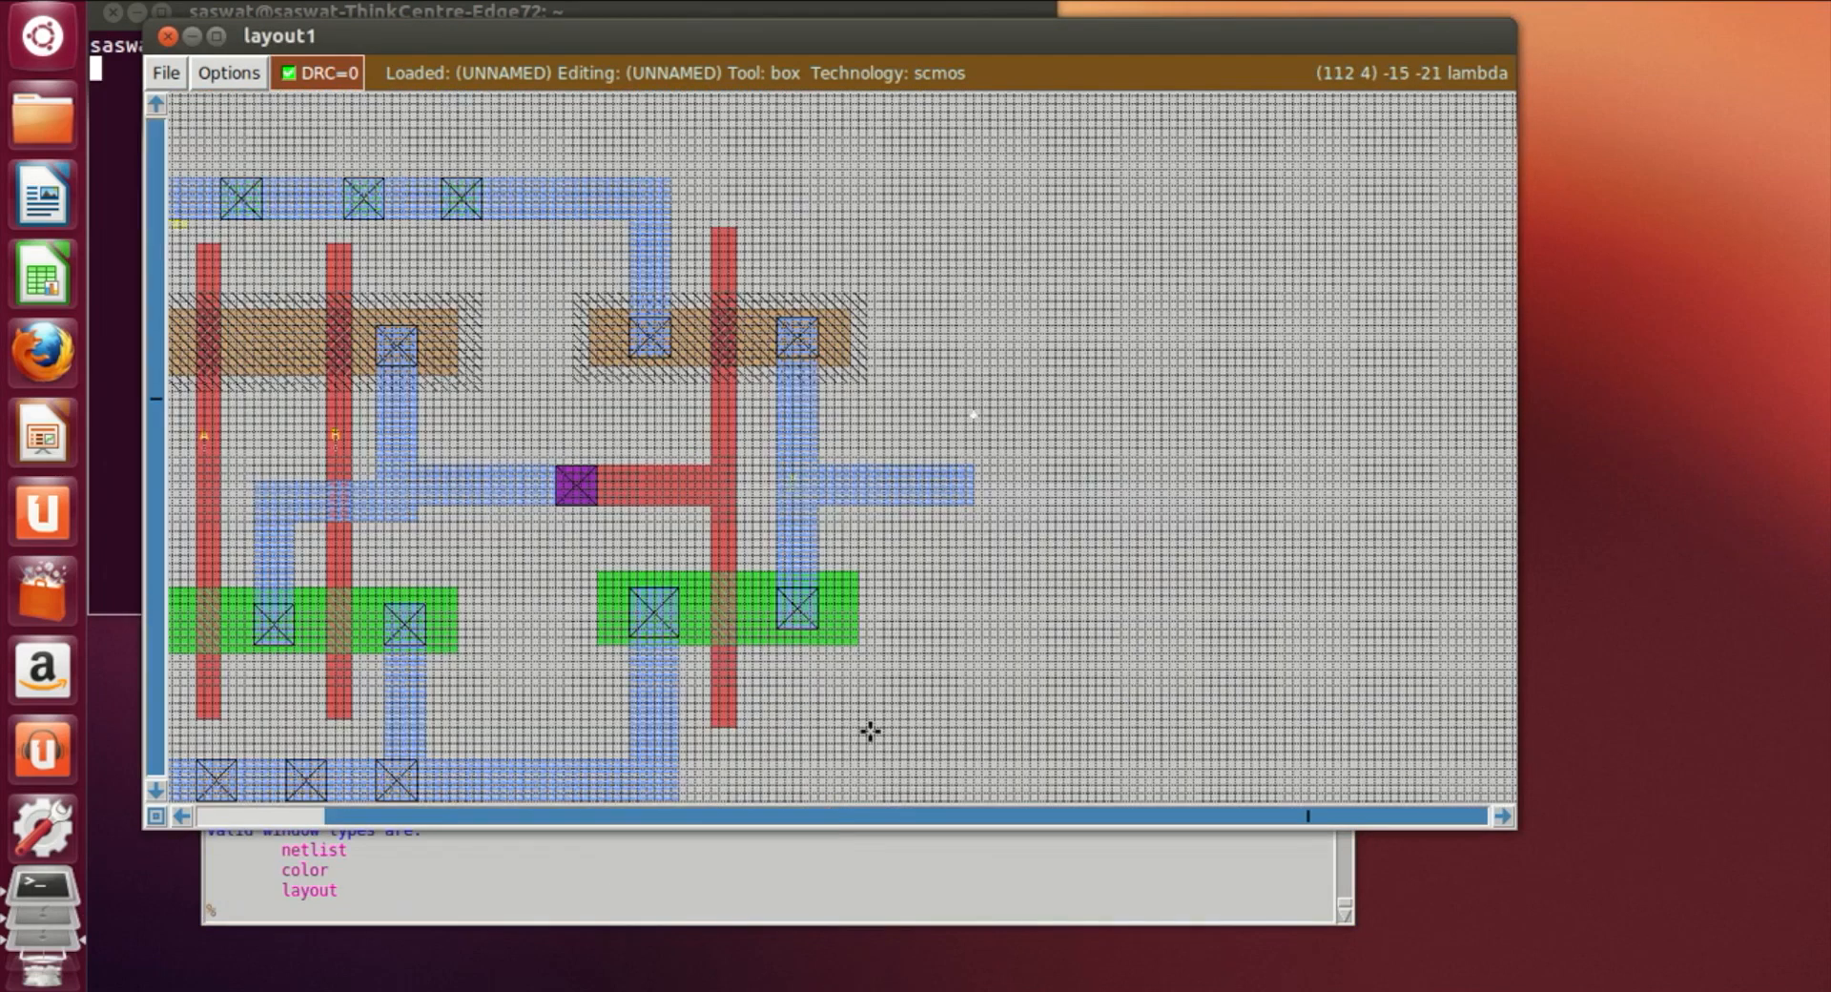
{"action": "left_click", "coordinate": [180, 821]}
{"action": "left_click", "coordinate": [181, 817]}
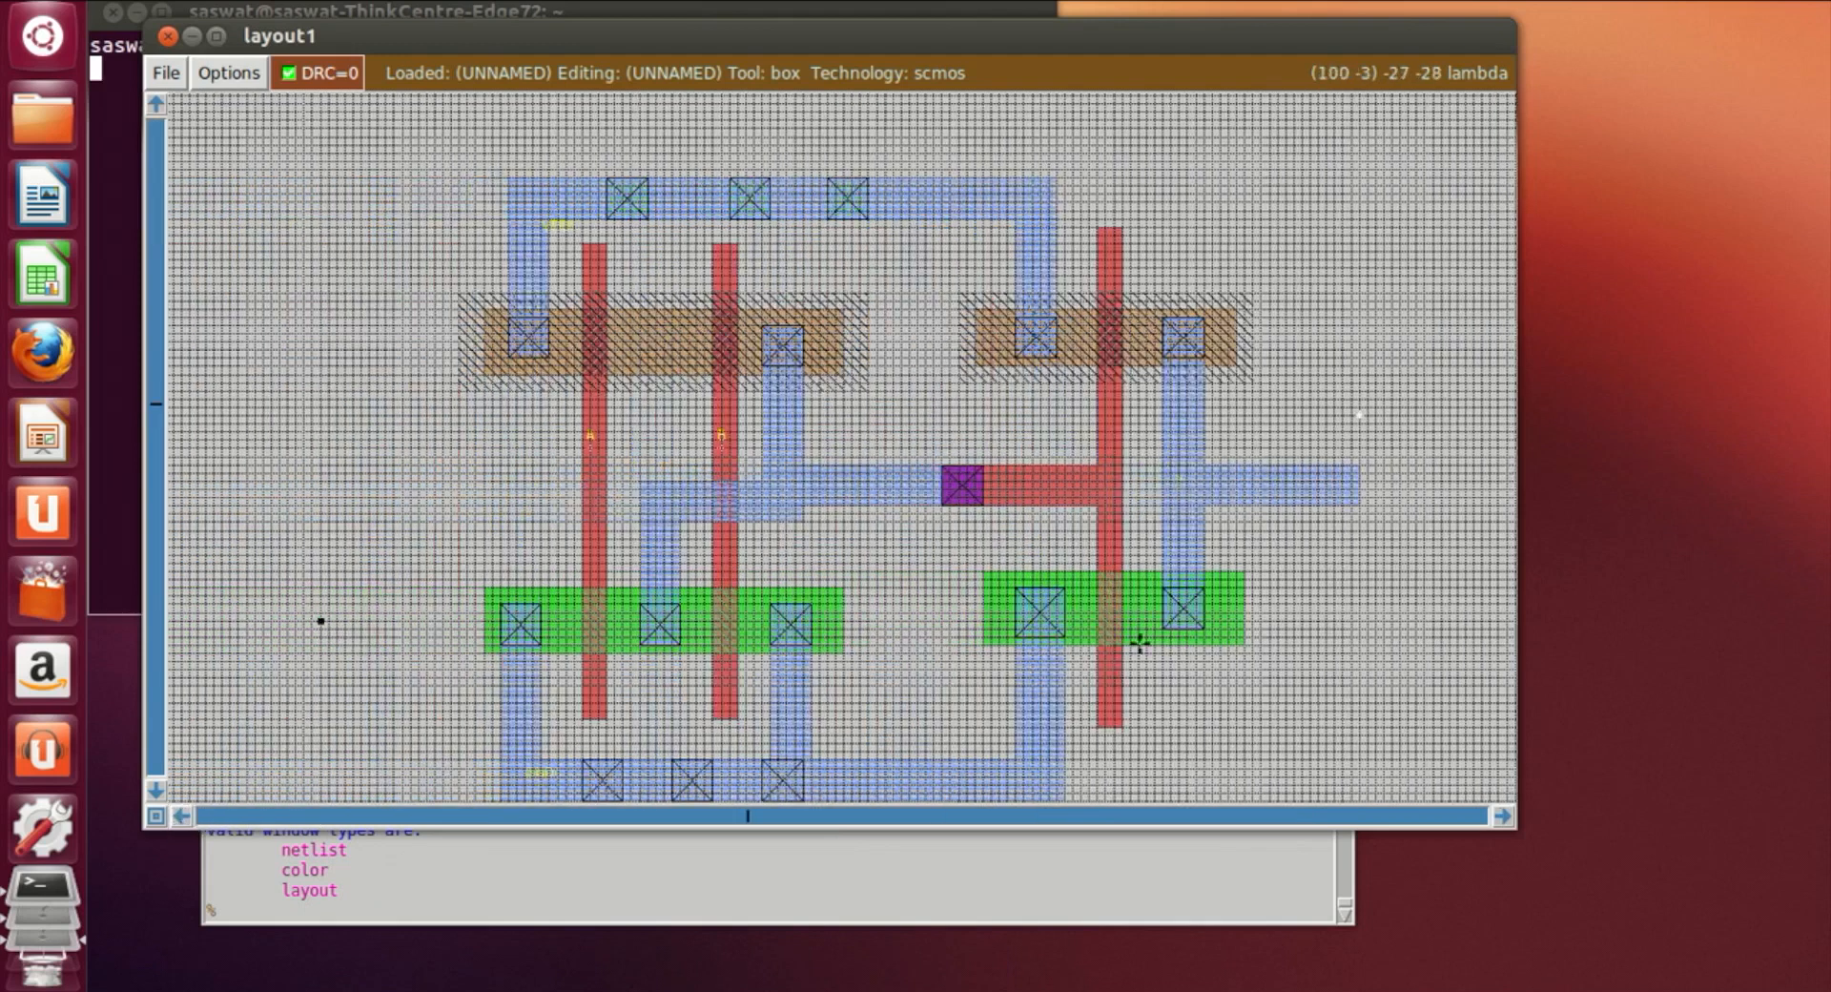
{"action": "scroll", "coordinate": [1164, 690], "scroll_direction": "down", "scroll_amount": 2}
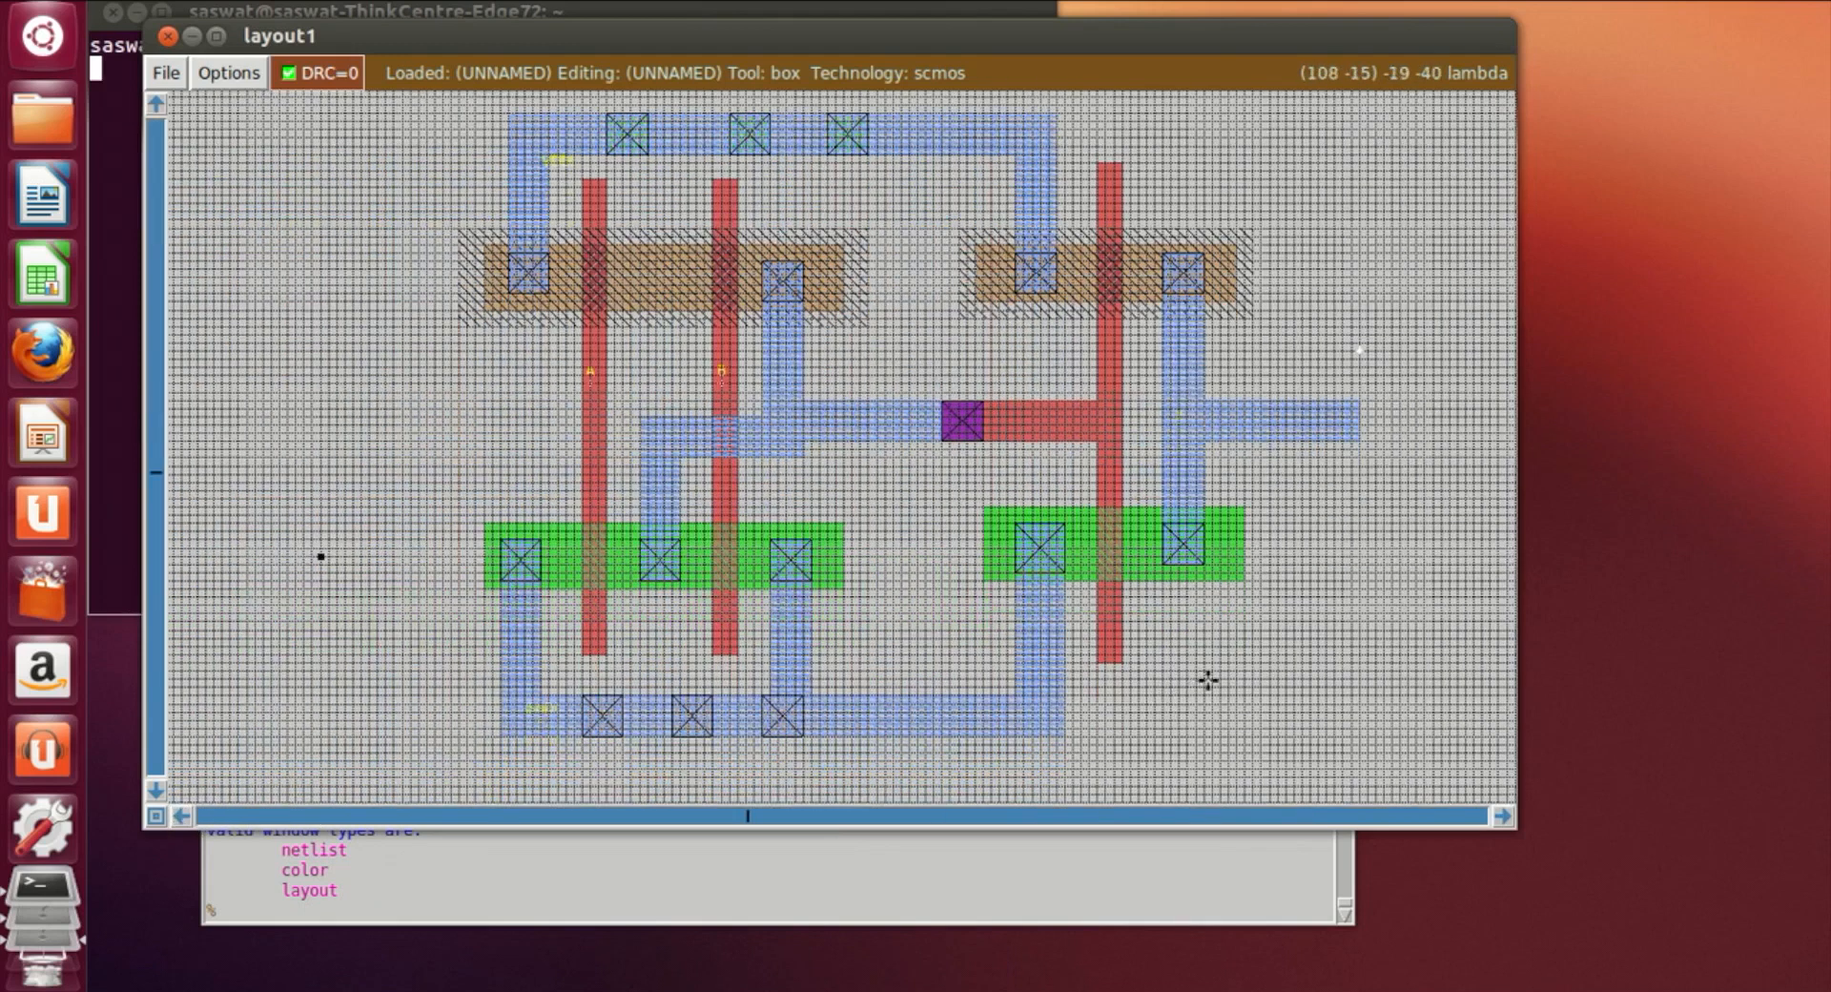
Save the layout as or2
{"action": "left_click", "coordinate": [670, 911]}
{"action": "type", "text": "save "}
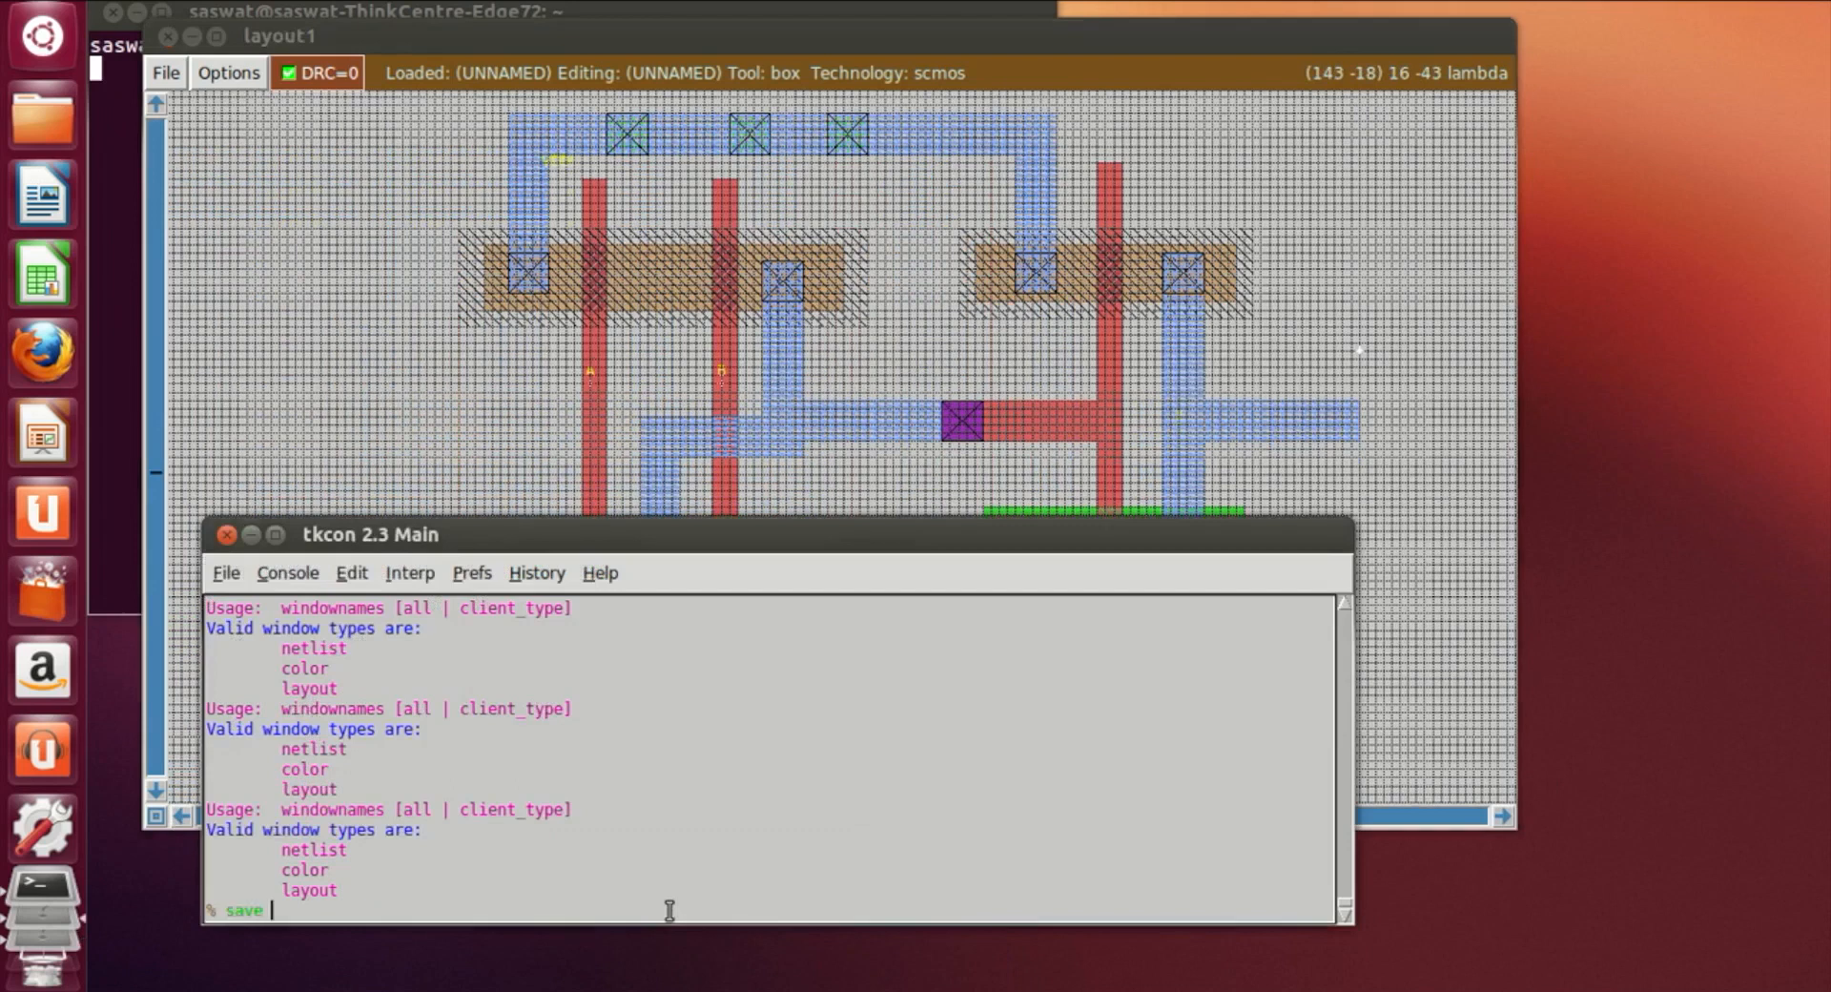
{"action": "type", "text": "or"}
{"action": "key", "text": "BackSpace"}
{"action": "key", "text": "Return"}
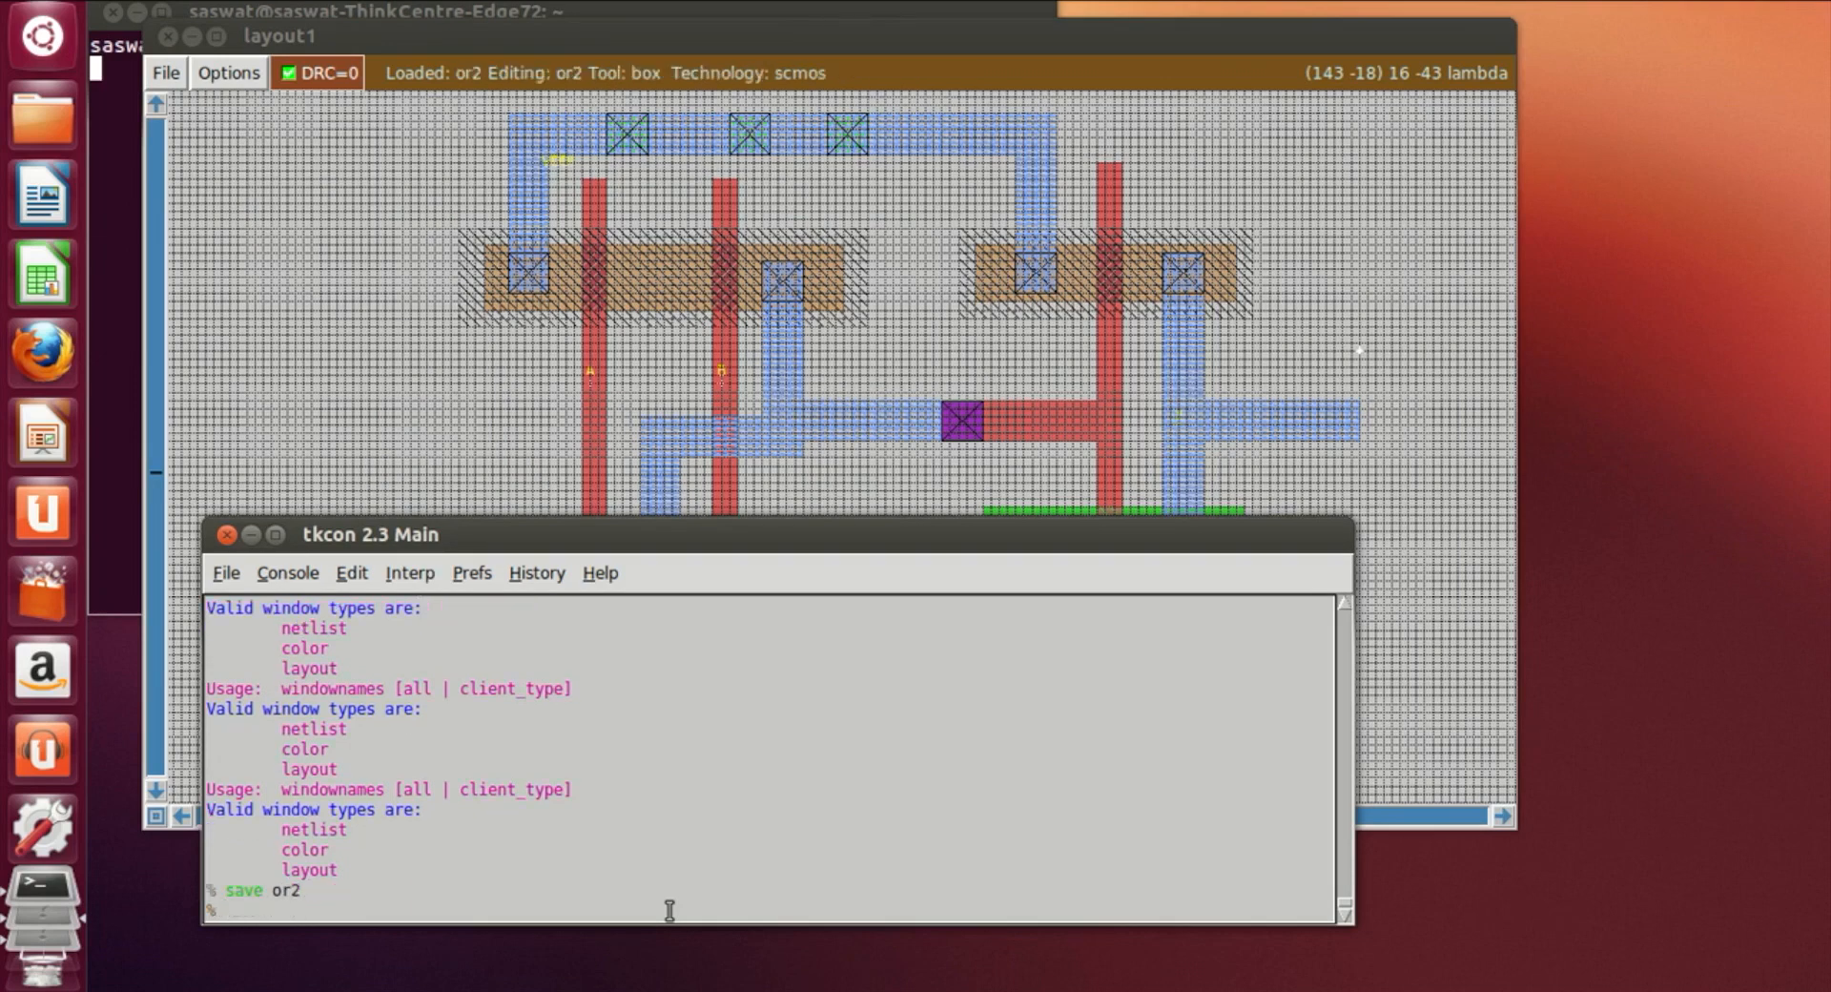
Extract the whole layout with extract all and convert the extraction to a SPICE netlist with ext2spice
{"action": "type", "text": "extract all"}
{"action": "key", "text": "Return"}
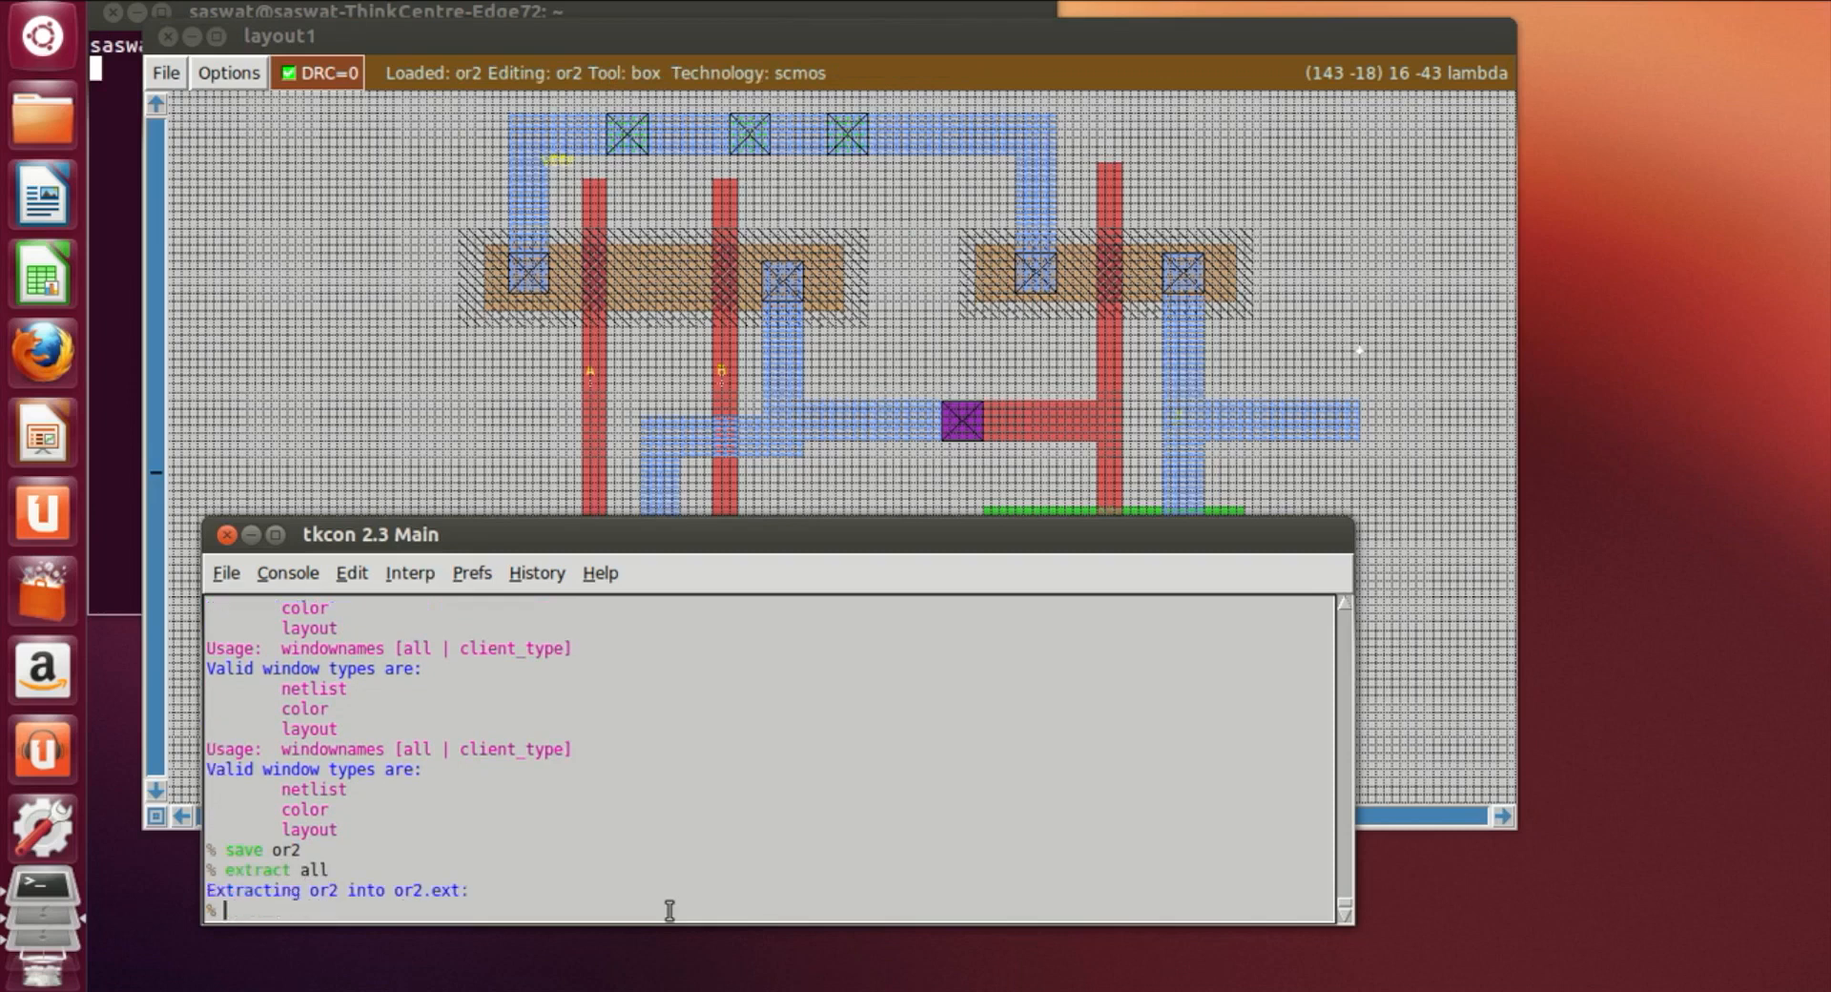
{"action": "type", "text": "ext2spice"}
{"action": "key", "text": "Return"}
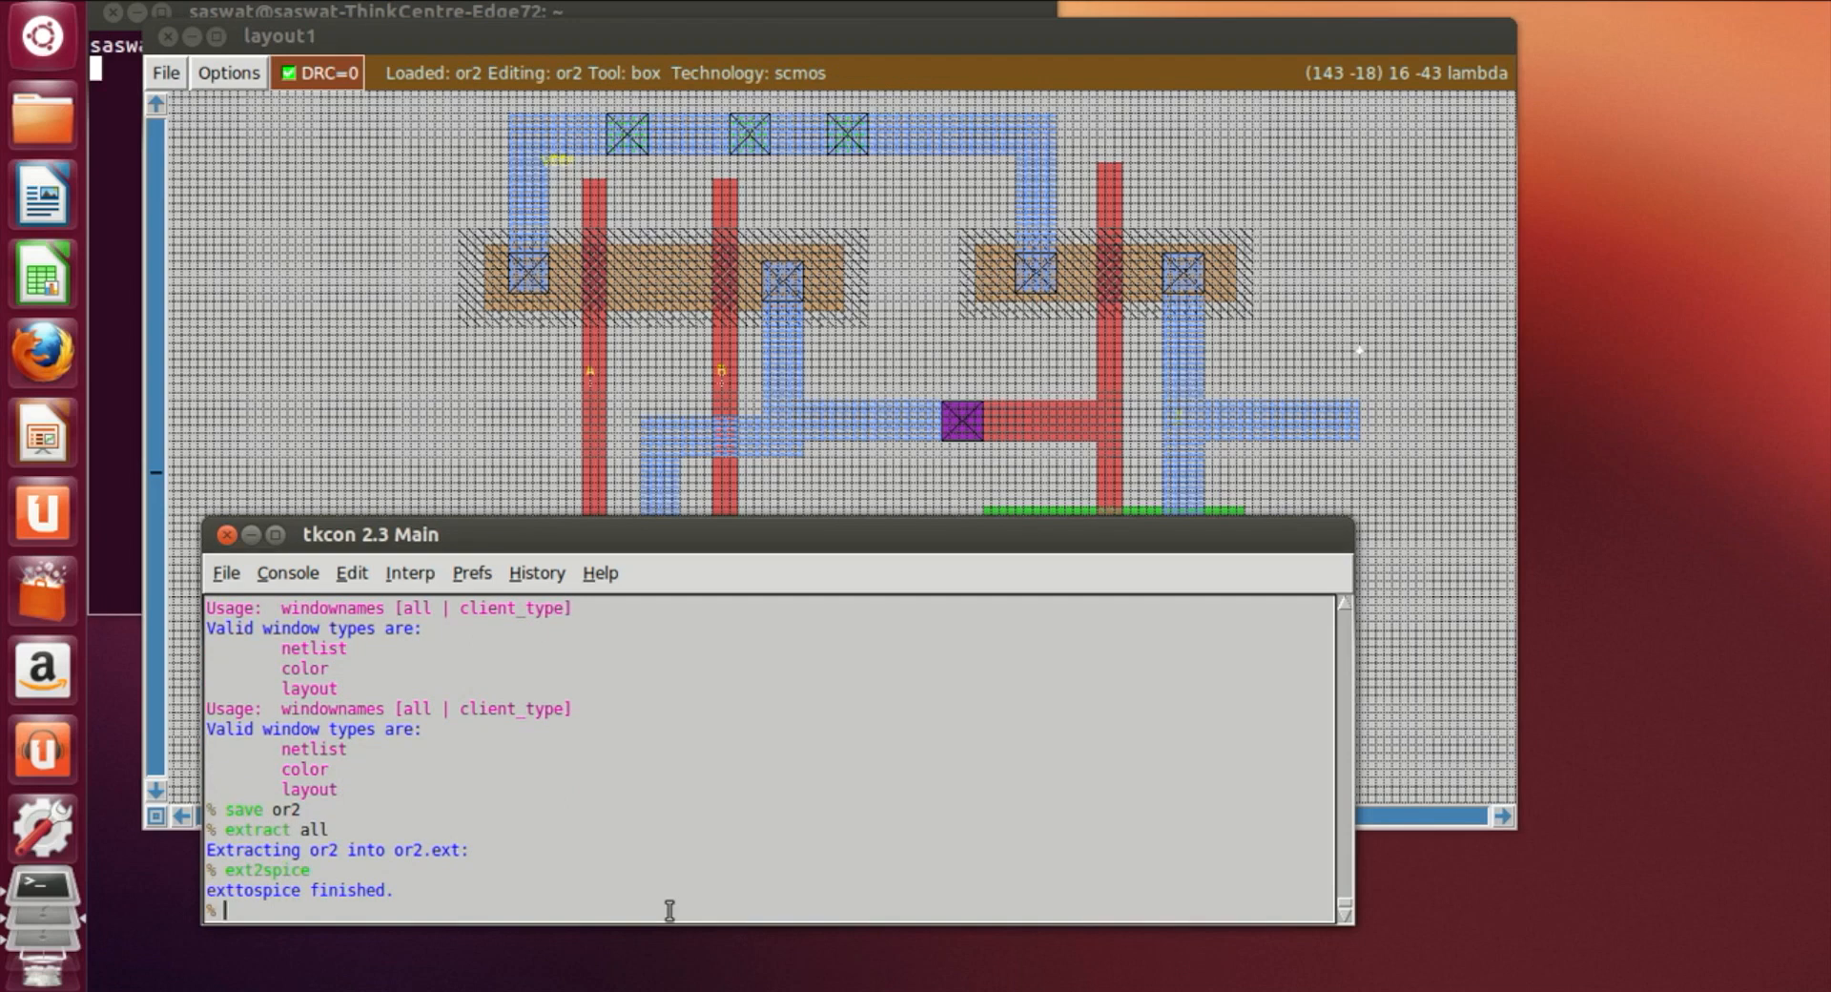
Exit Magic and open the netlist or2.spice in vi from the terminal
{"action": "type", "text": "exit"}
{"action": "key", "text": "Return"}
{"action": "type", "text": "vi or2.spice\\"}
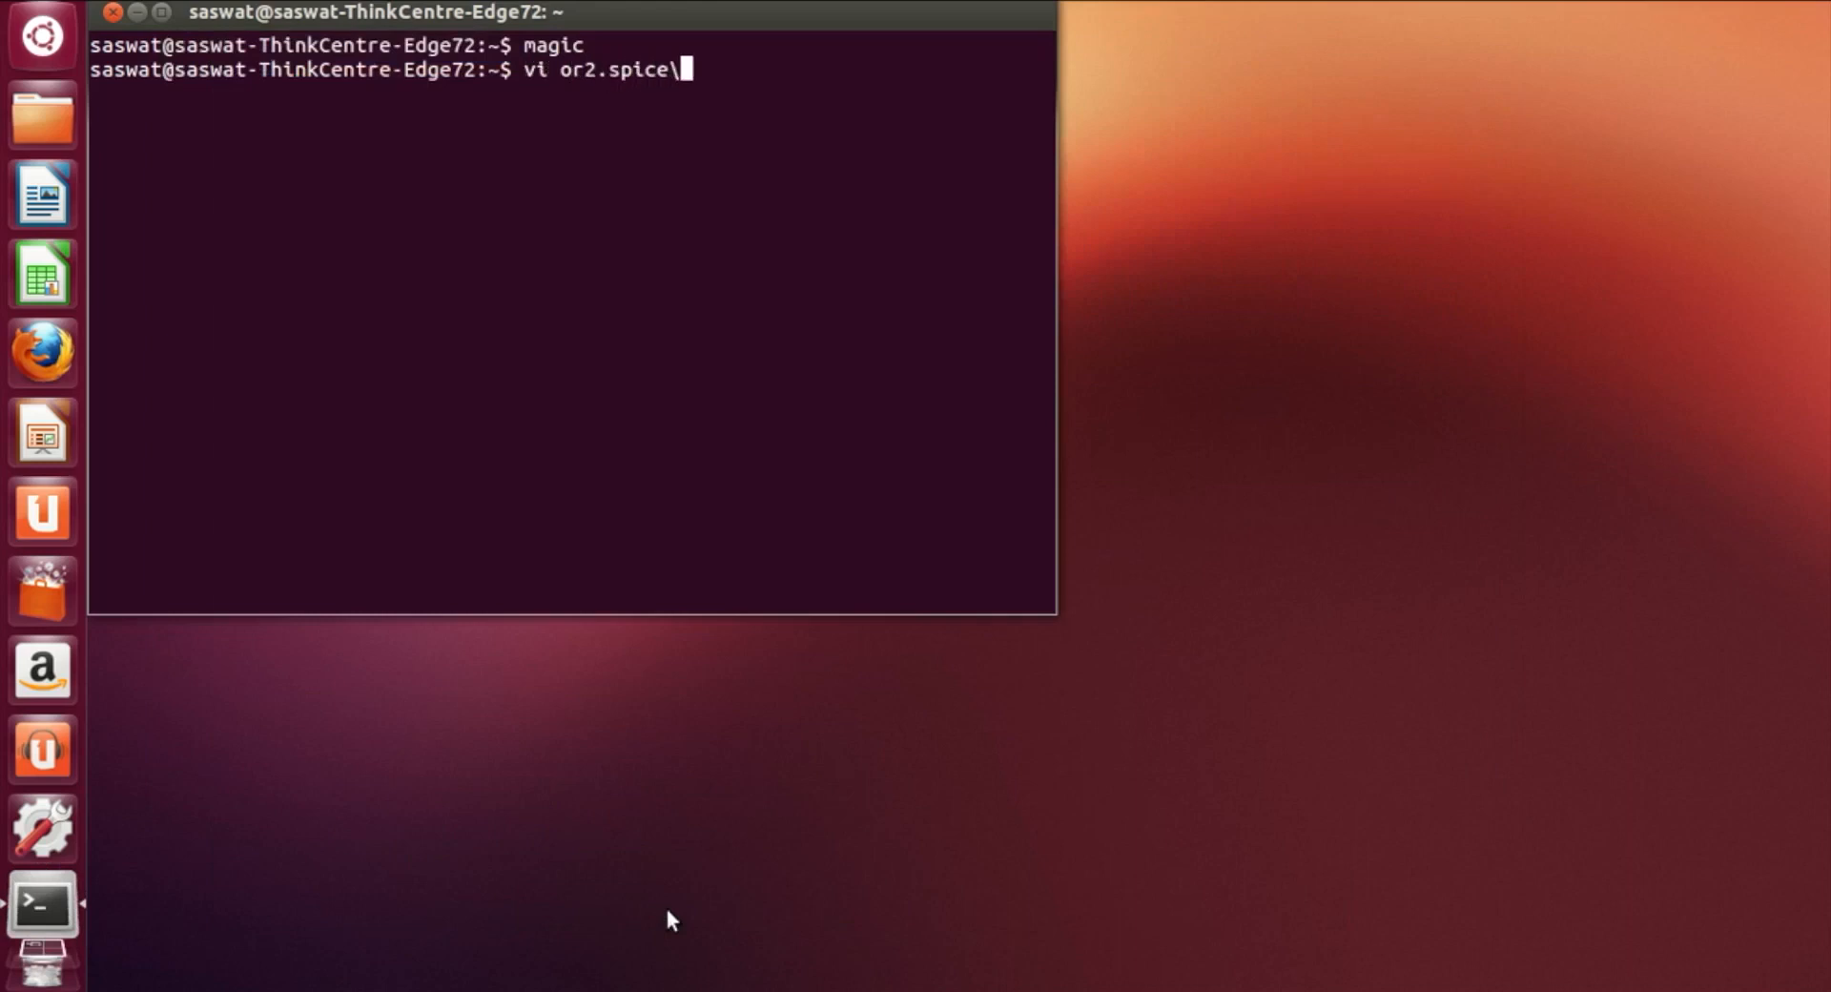
{"action": "key", "text": "BackSpace"}
{"action": "key", "text": "Return"}
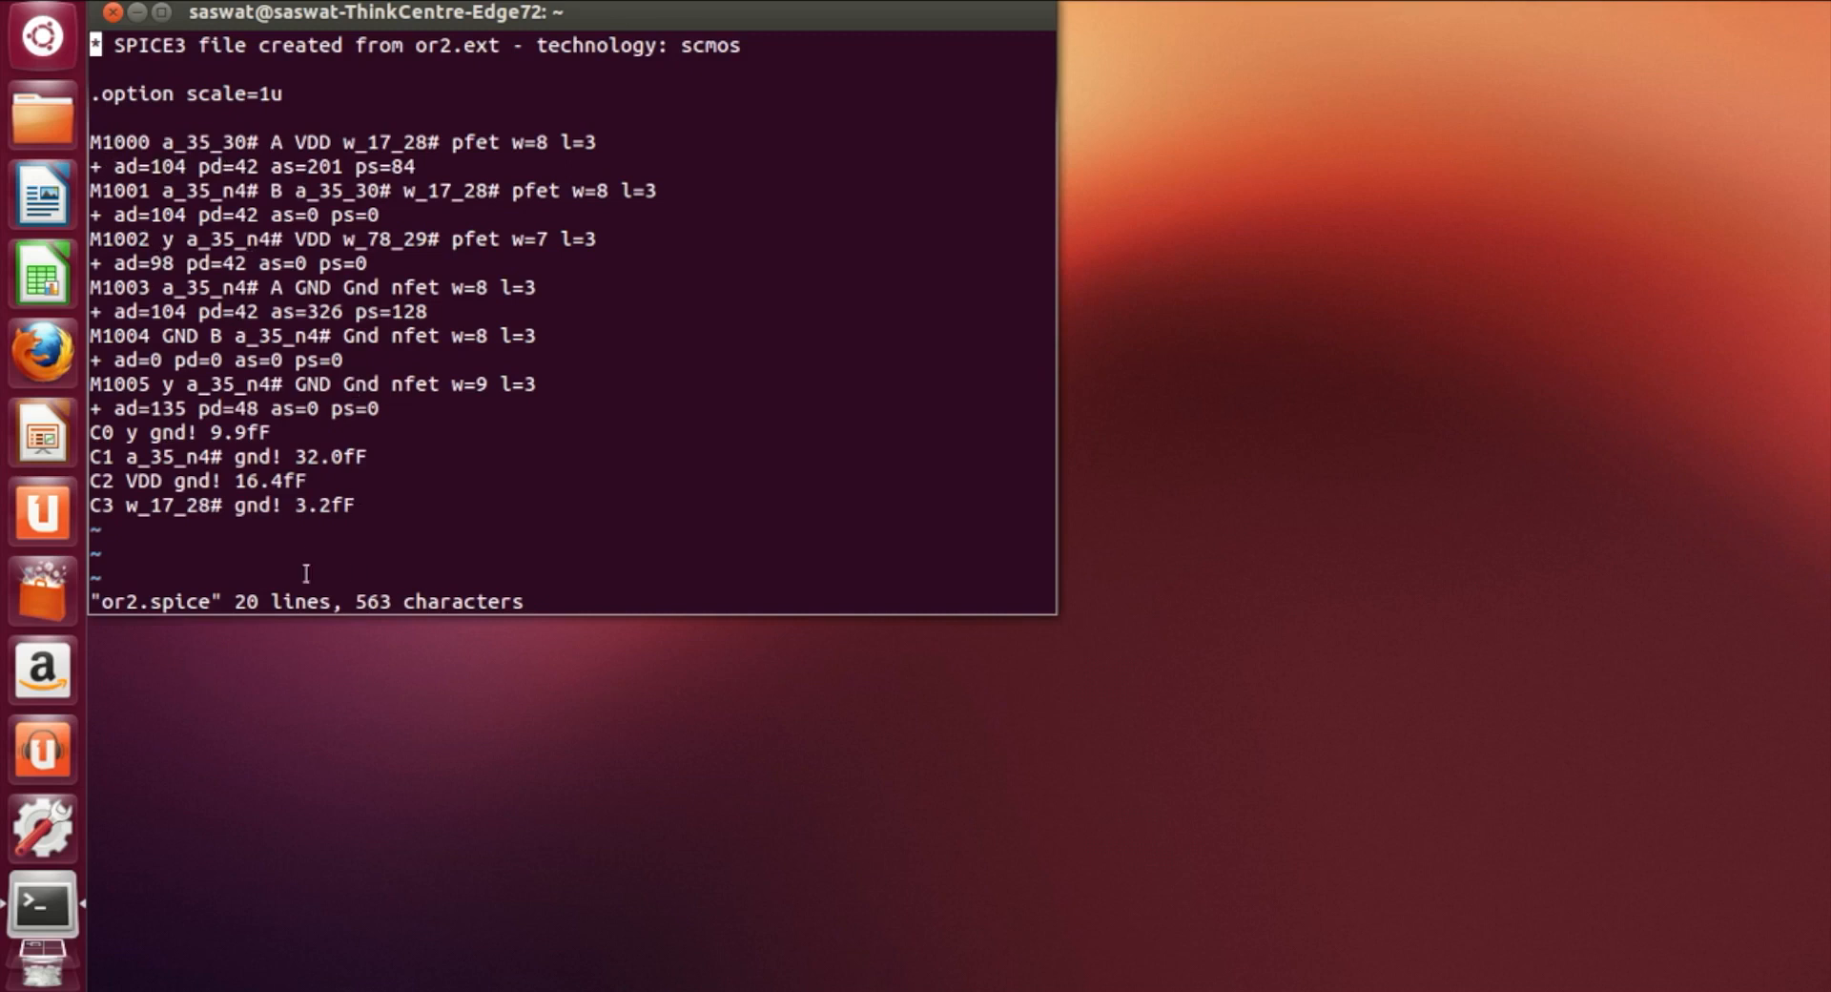
Close the netlist in vi and open or2.mag in Magic from the terminal
{"action": "type", "text": ":q!"}
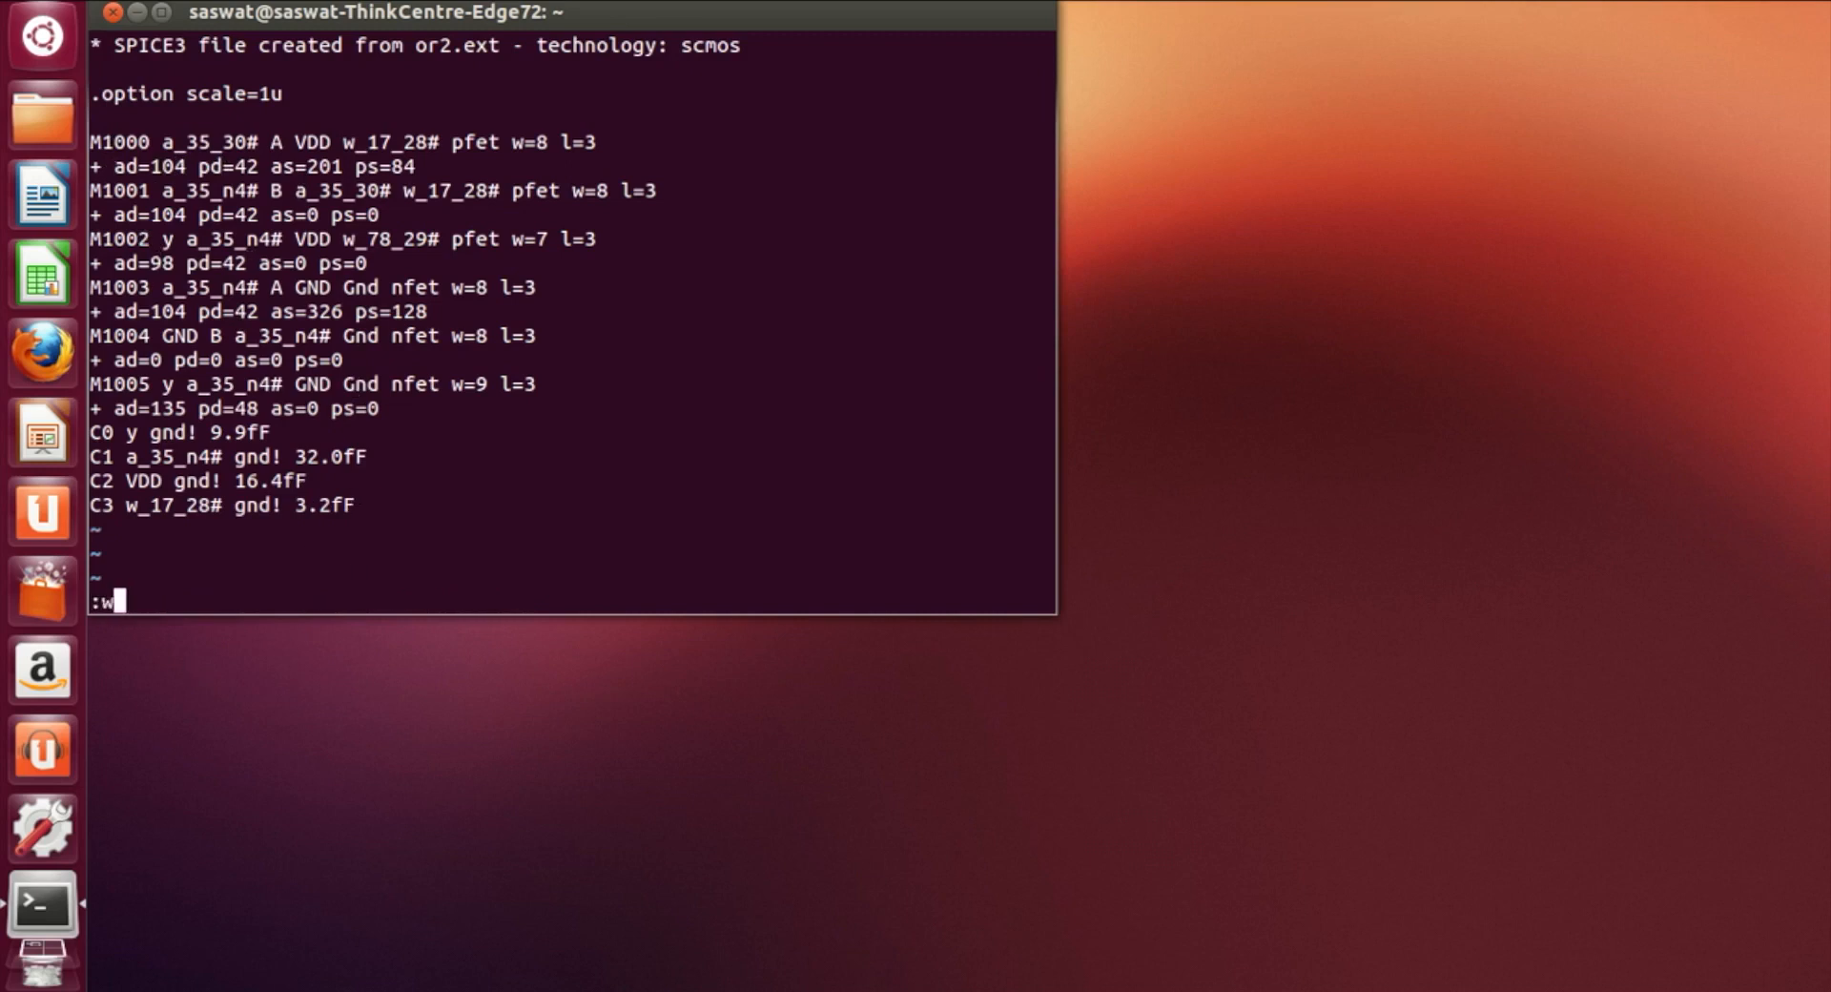
{"action": "key", "text": "Return"}
{"action": "type", "text": "magic "}
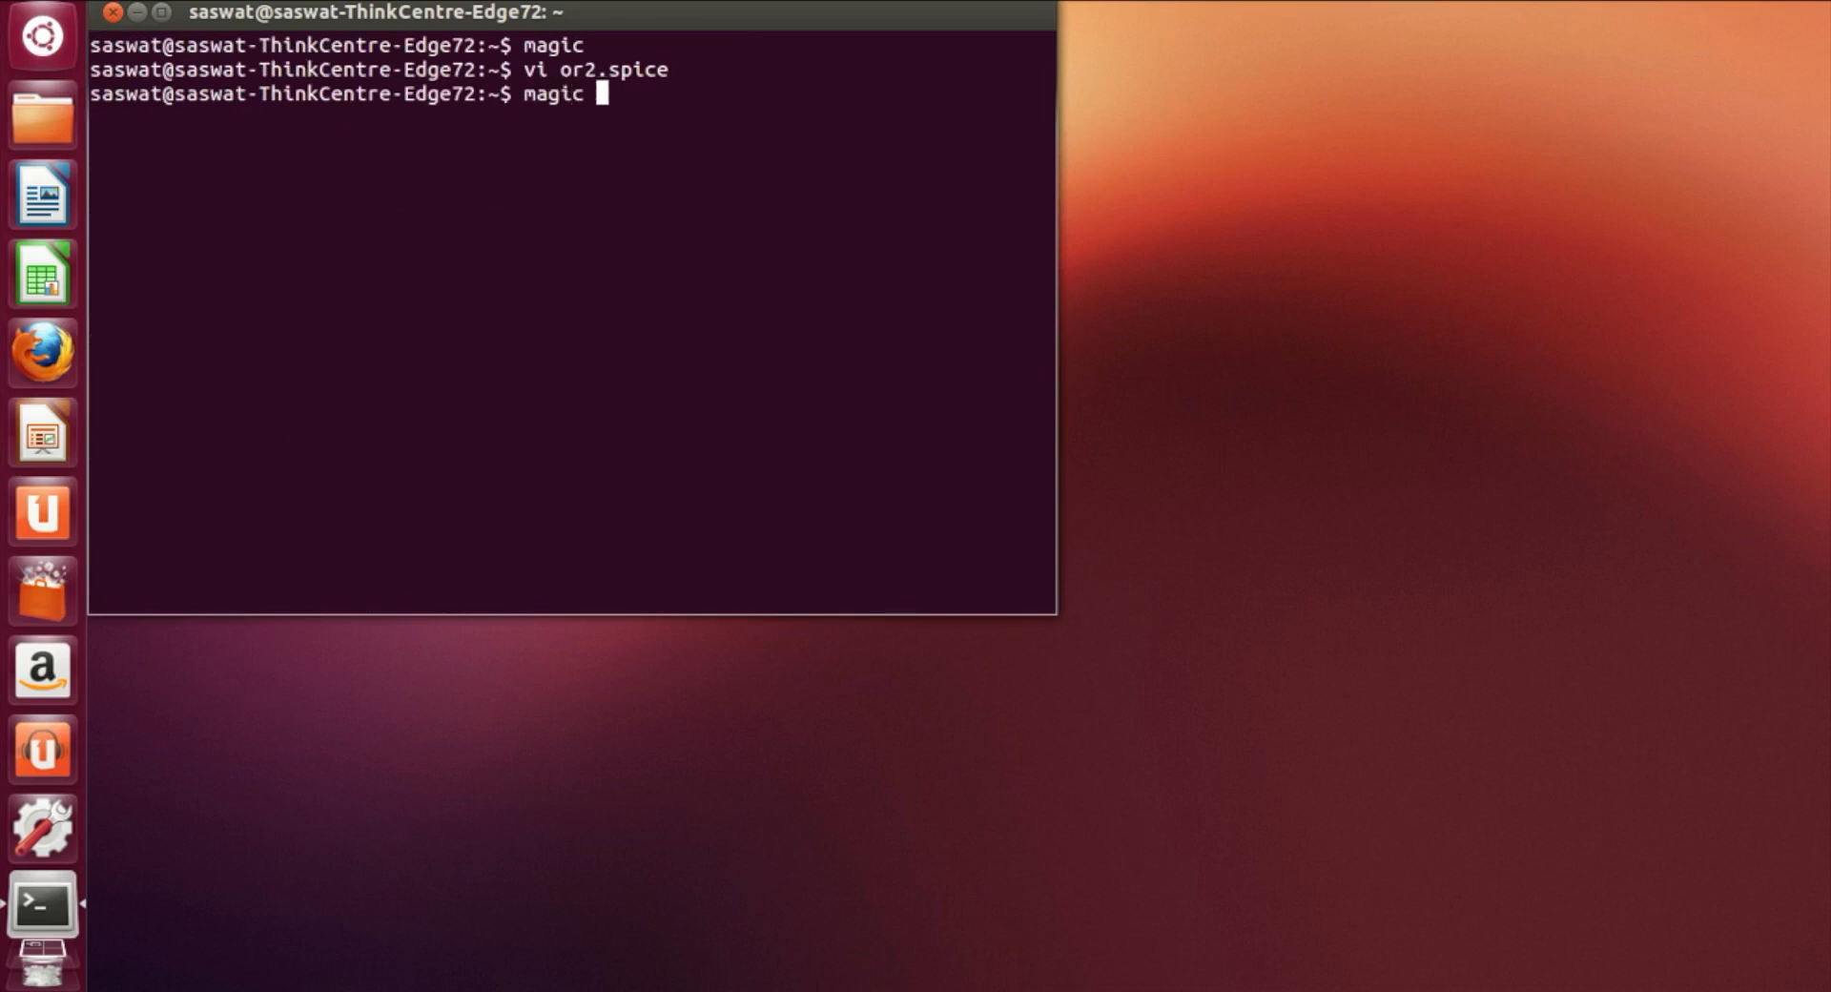
{"action": "type", "text": "or2.mag"}
{"action": "key", "text": "Return"}
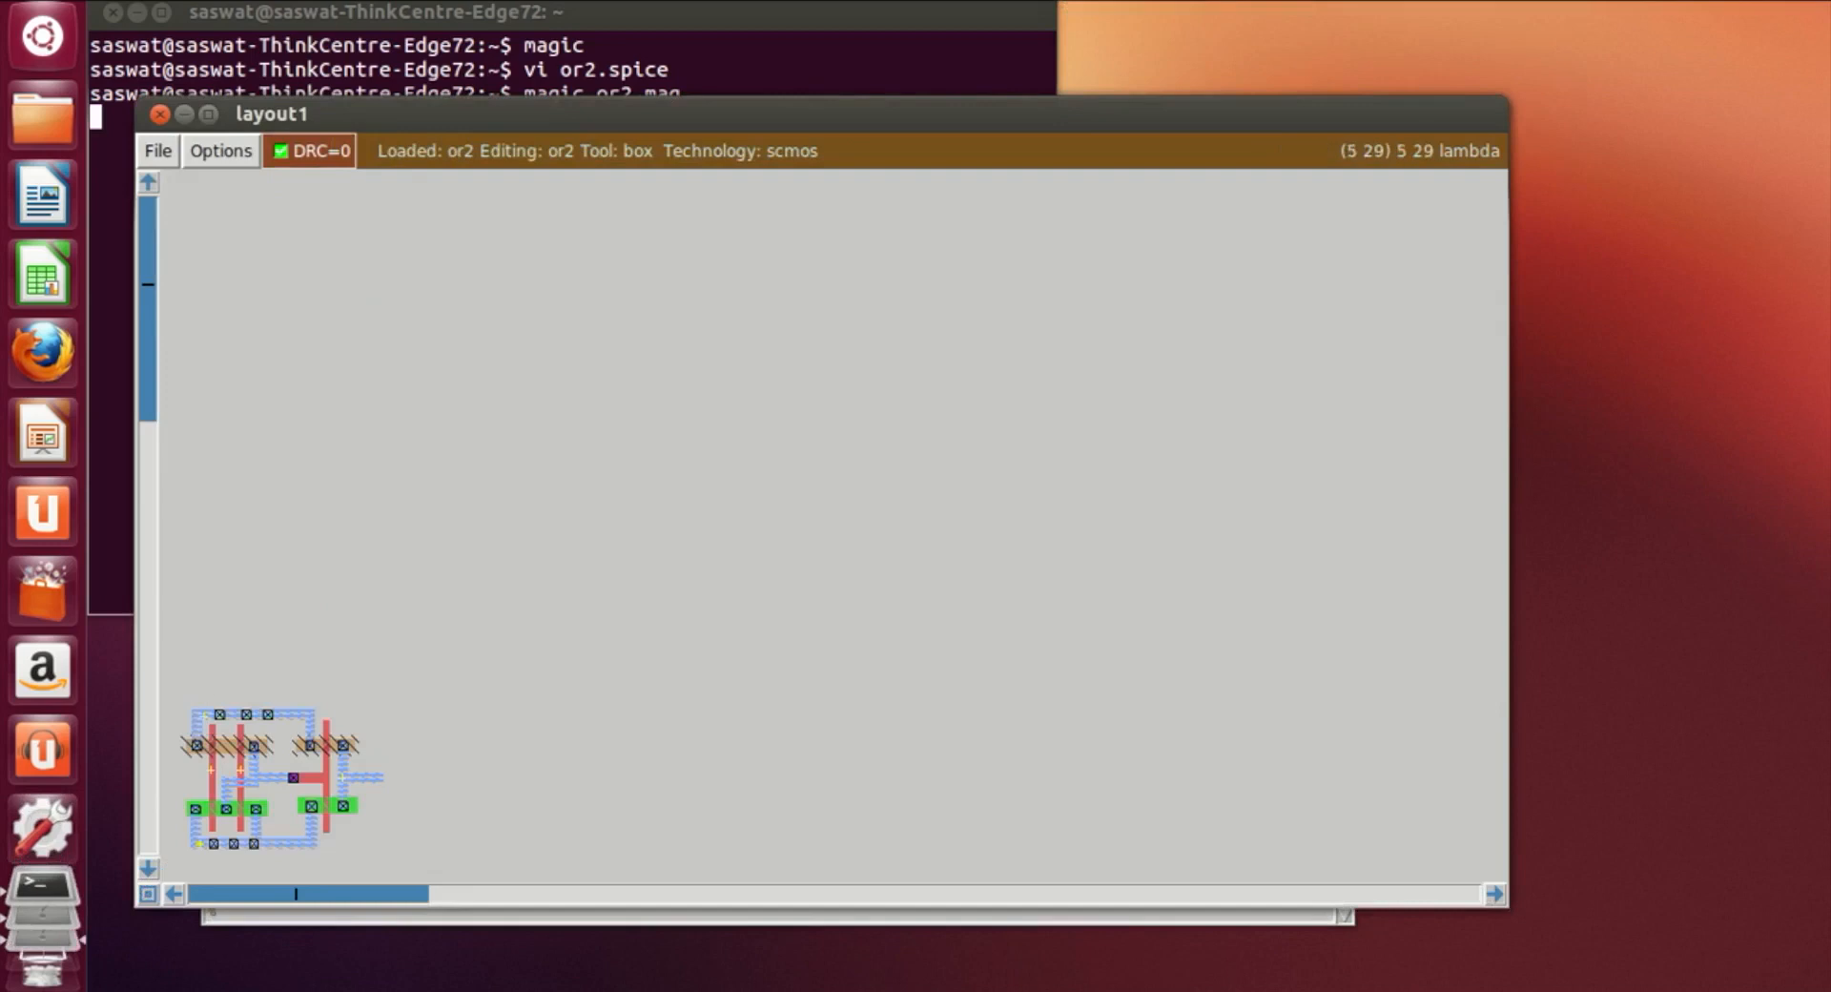
Examine the reopened or2 layout, first as a whole and then closely around the connection between the two stages
{"action": "left_click", "coordinate": [178, 896]}
{"action": "left_click", "coordinate": [179, 897]}
{"action": "left_click", "coordinate": [179, 896]}
{"action": "left_click", "coordinate": [178, 897]}
{"action": "scroll", "coordinate": [961, 640], "scroll_direction": "down", "scroll_amount": 9}
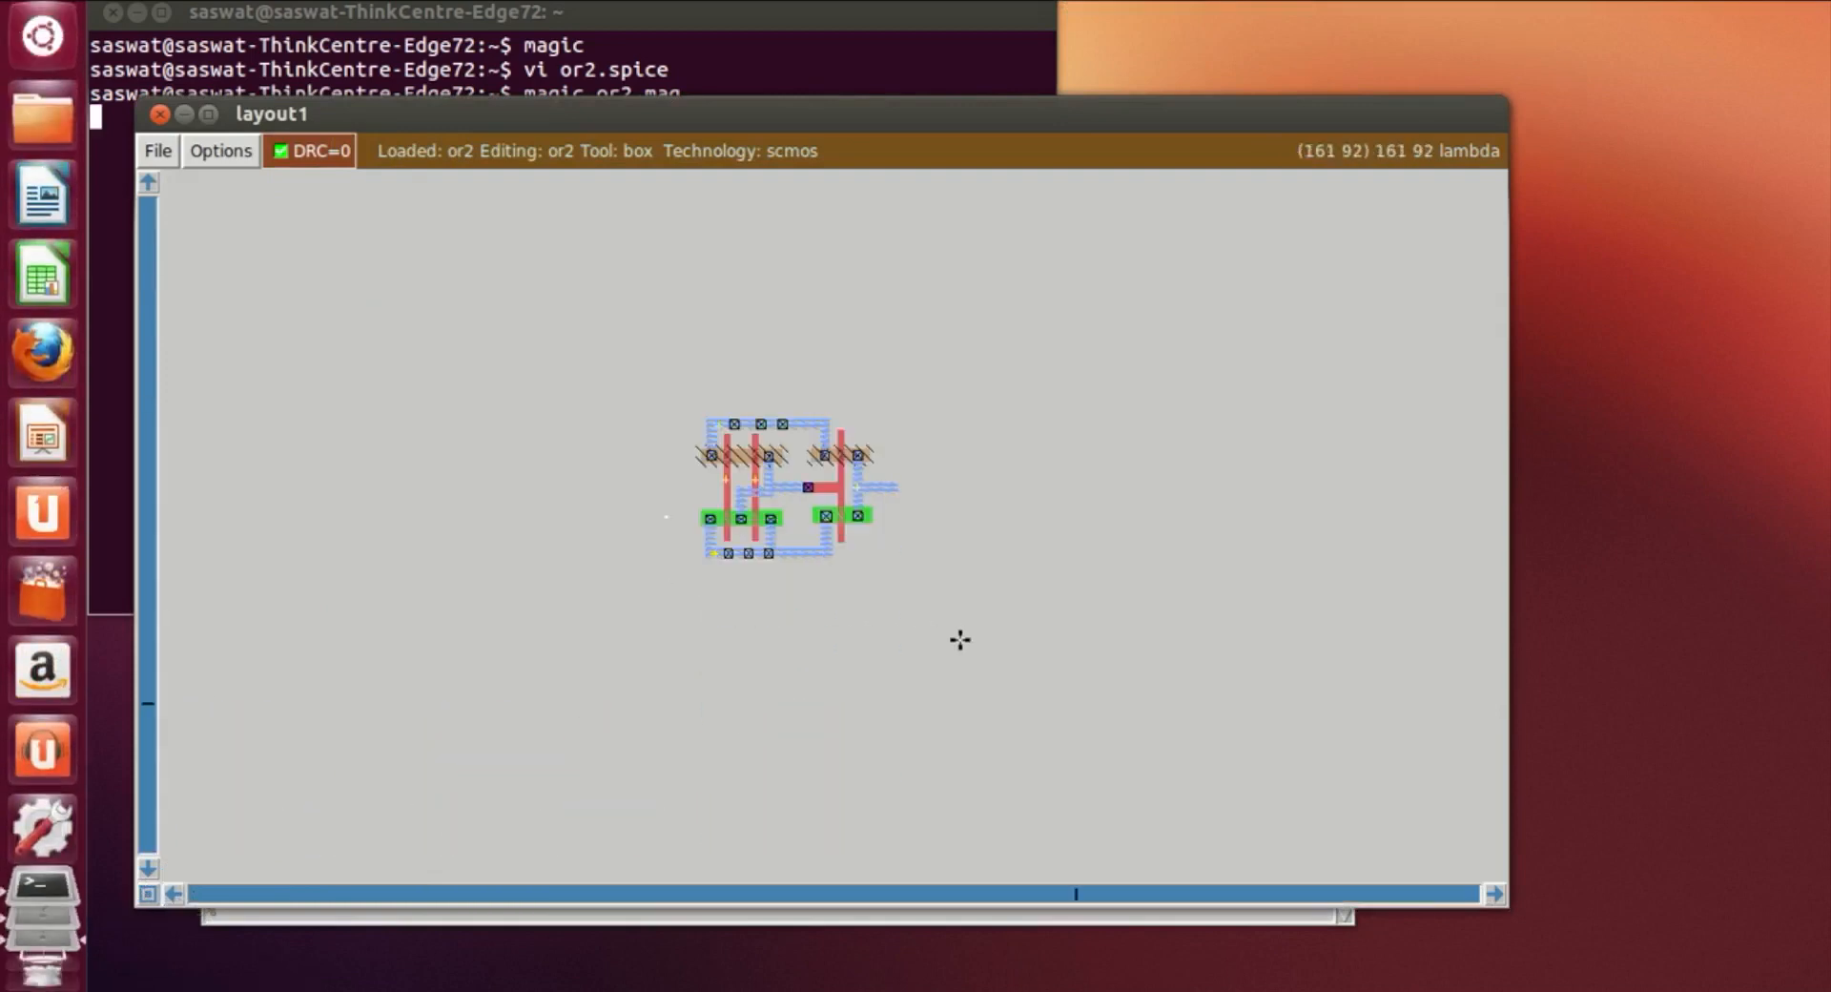
{"action": "key", "text": "z"}
{"action": "key", "text": "z"}
{"action": "scroll", "coordinate": [438, 806], "scroll_direction": "up", "scroll_amount": 6}
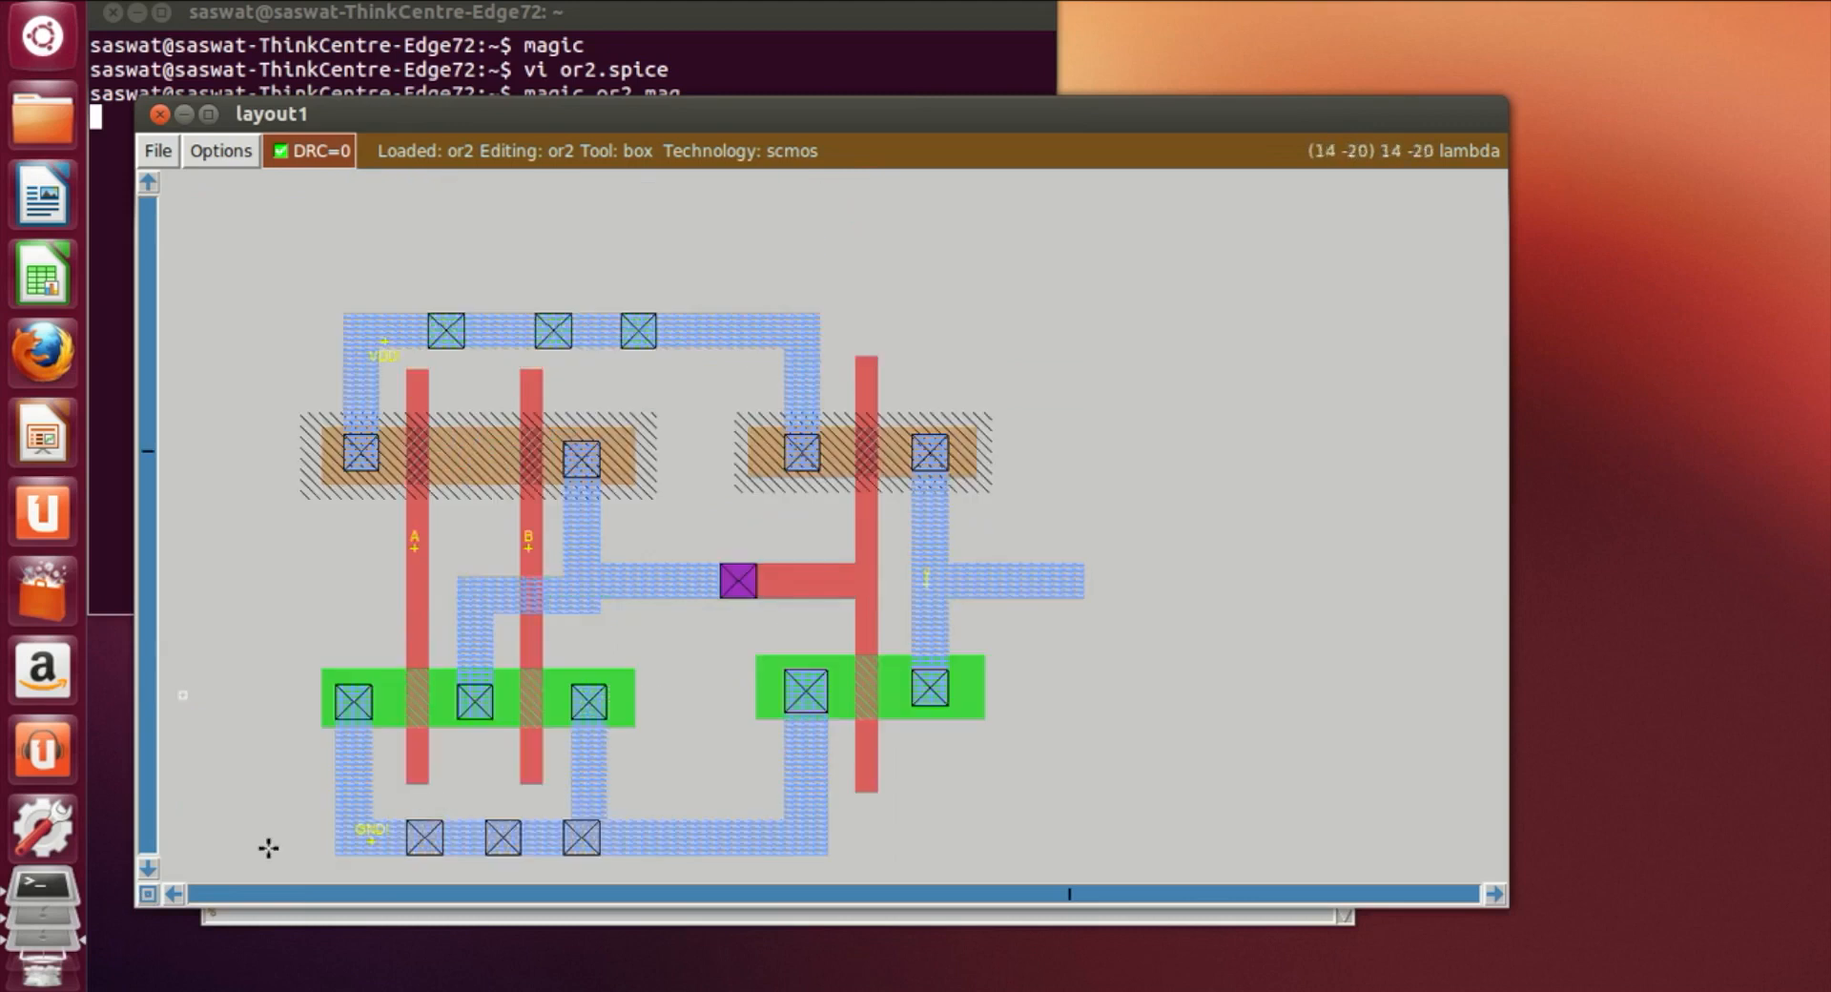
{"action": "left_click", "coordinate": [173, 896]}
{"action": "left_click", "coordinate": [174, 897]}
{"action": "scroll", "coordinate": [621, 798], "scroll_direction": "down", "scroll_amount": 2}
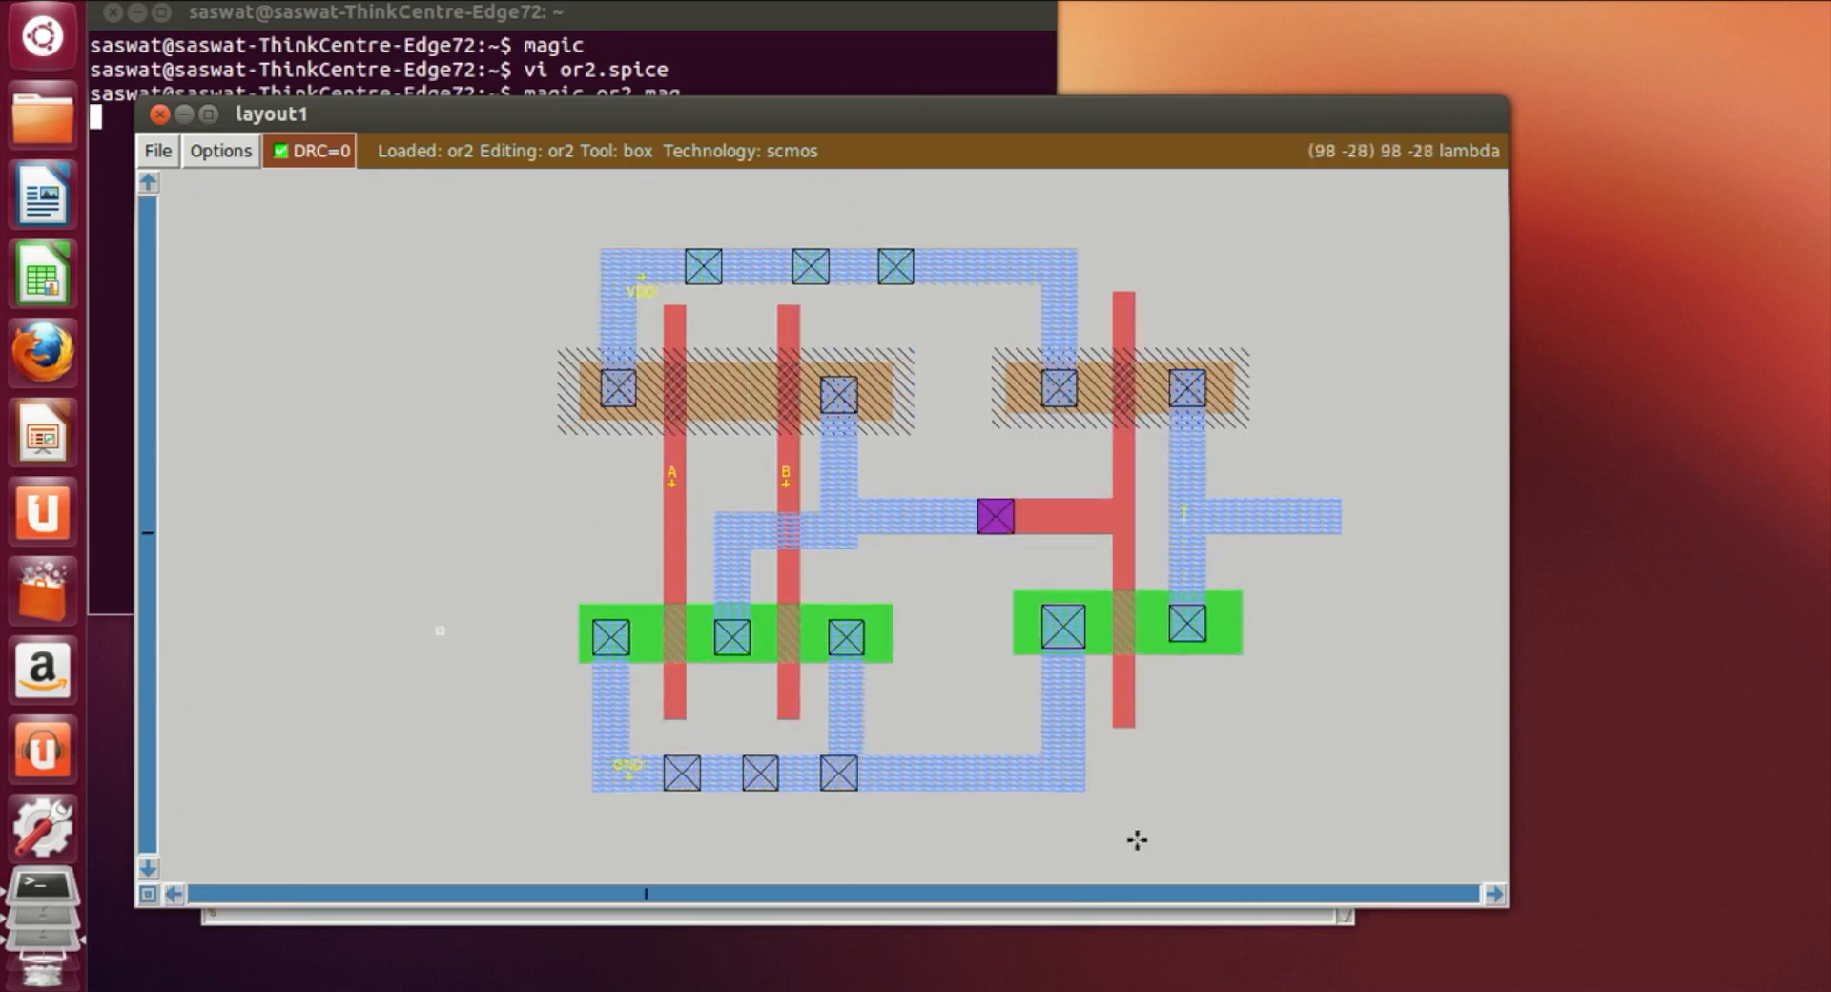
{"action": "left_click", "coordinate": [1491, 897]}
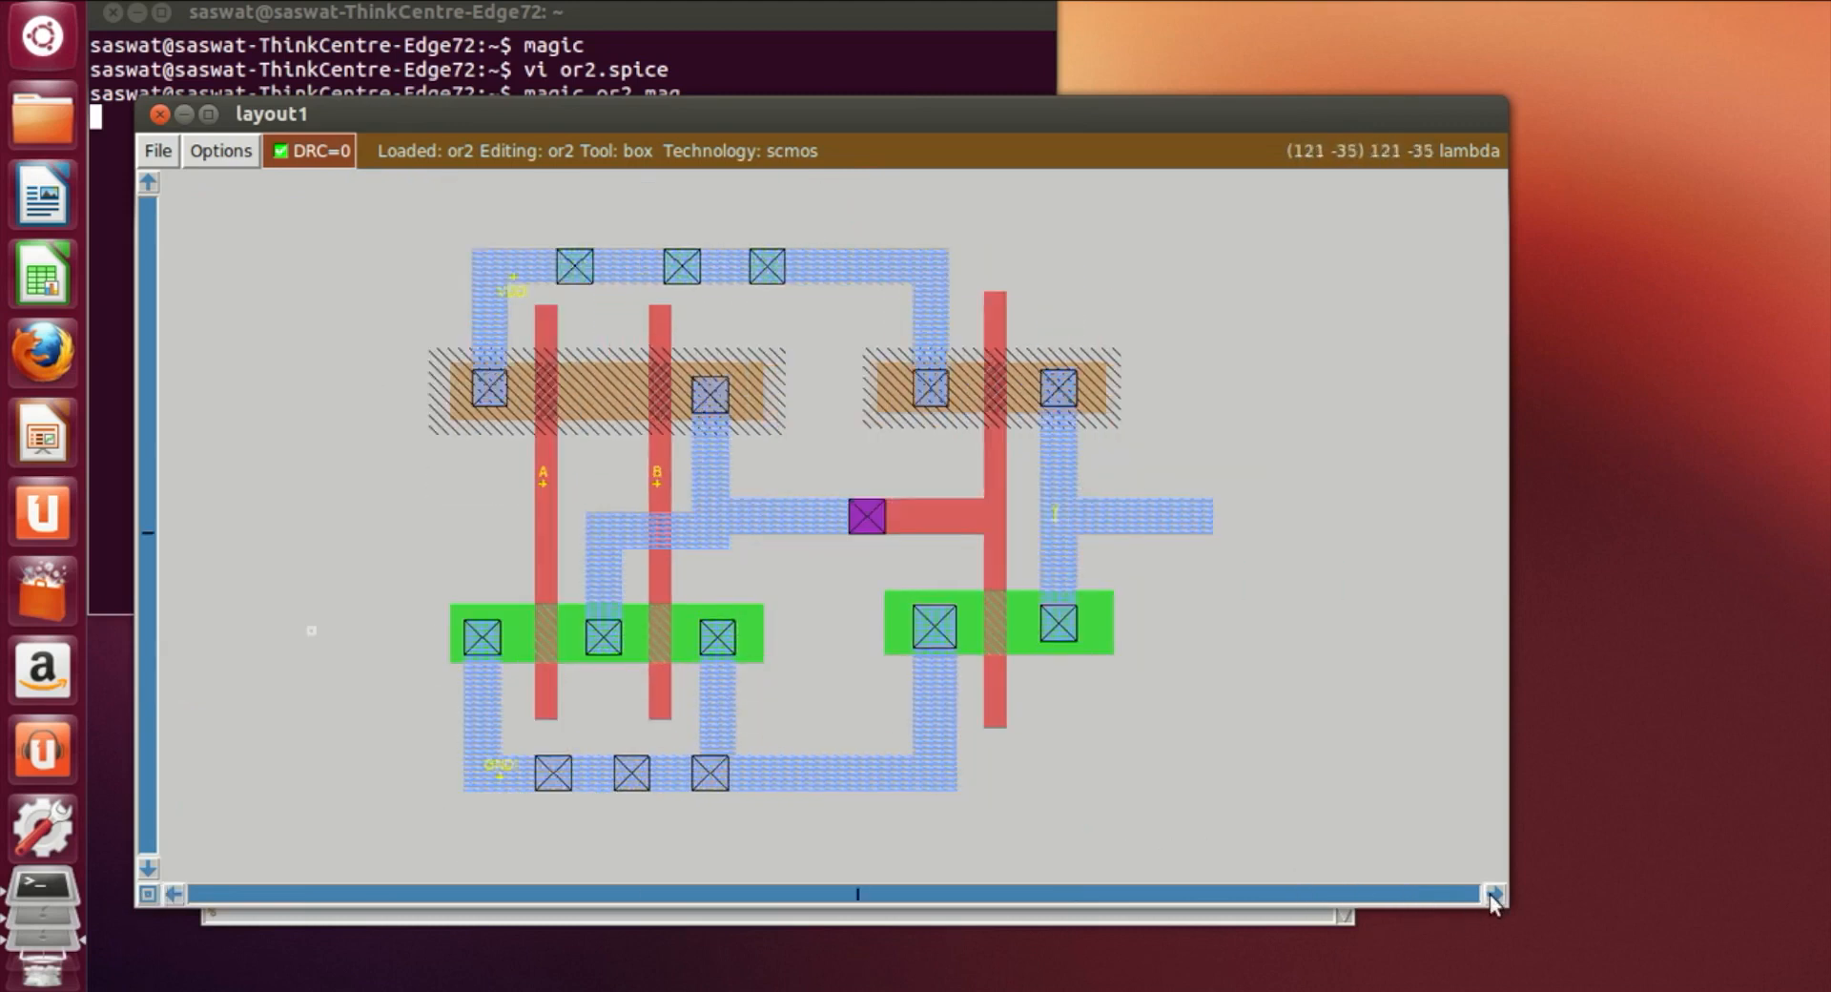
{"action": "key", "text": "z"}
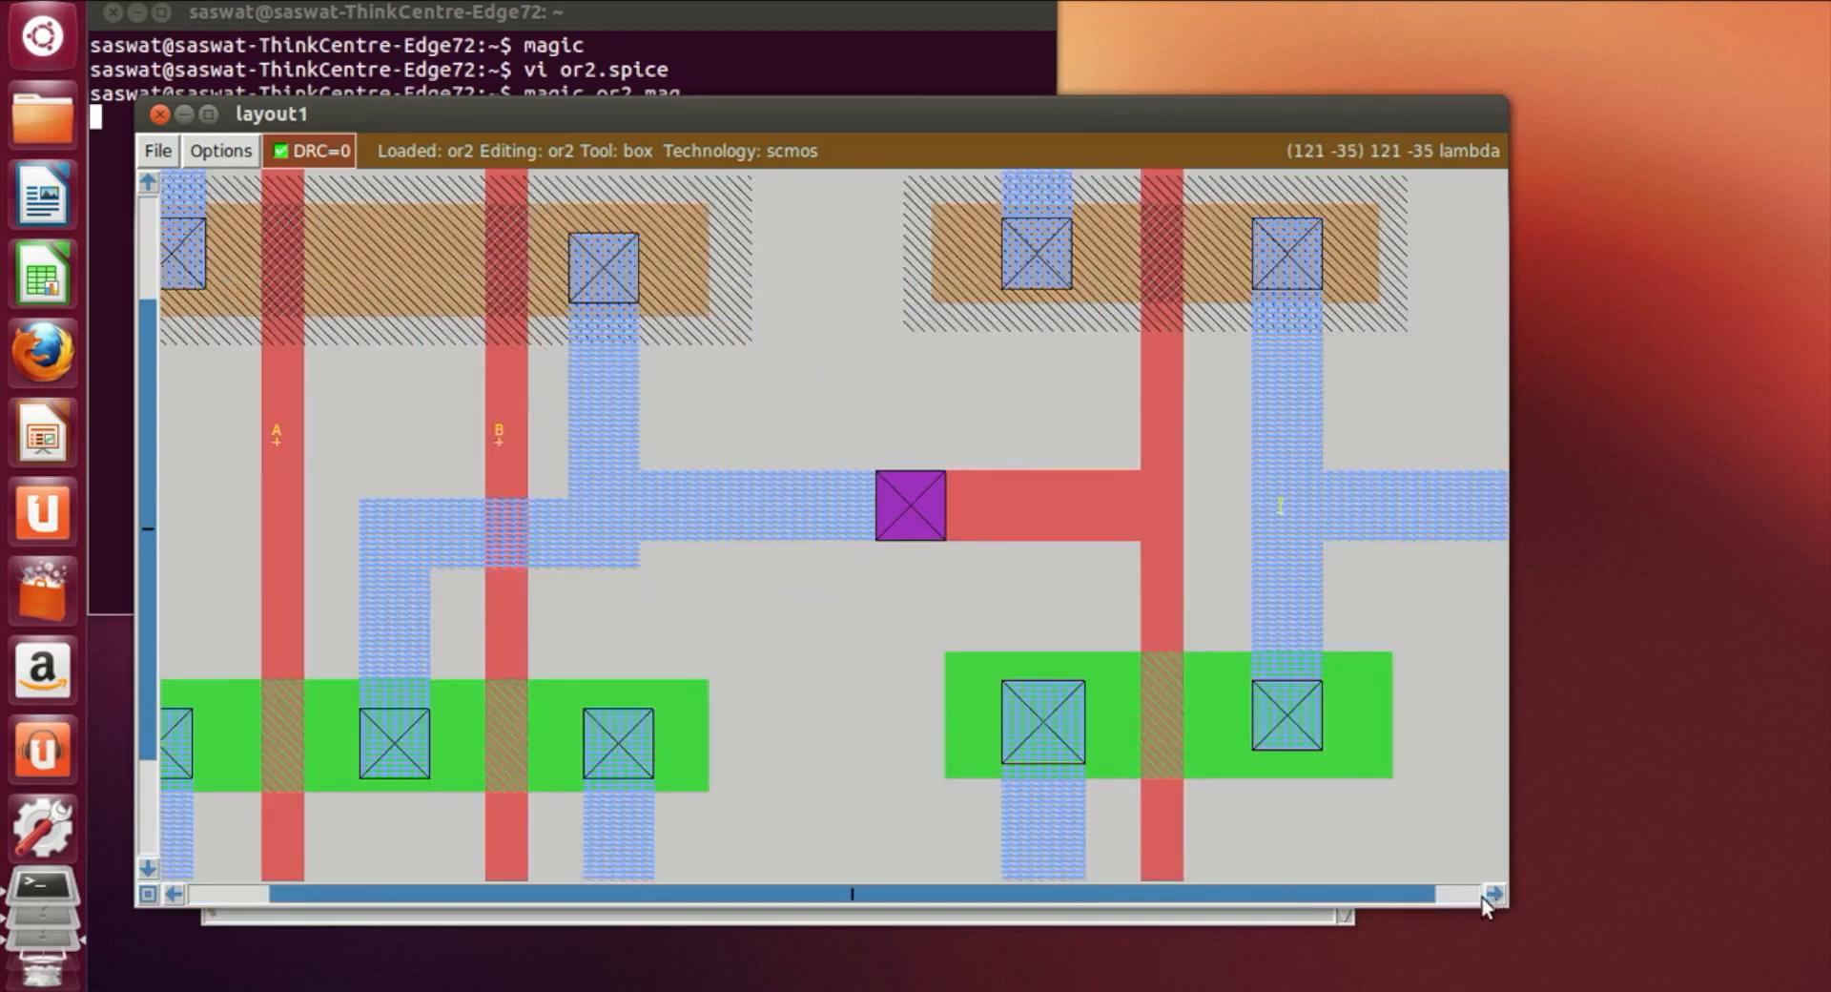
Show the whole or2 layout with the grid on and check it for design-rule errors with drc find
{"action": "key", "text": "v"}
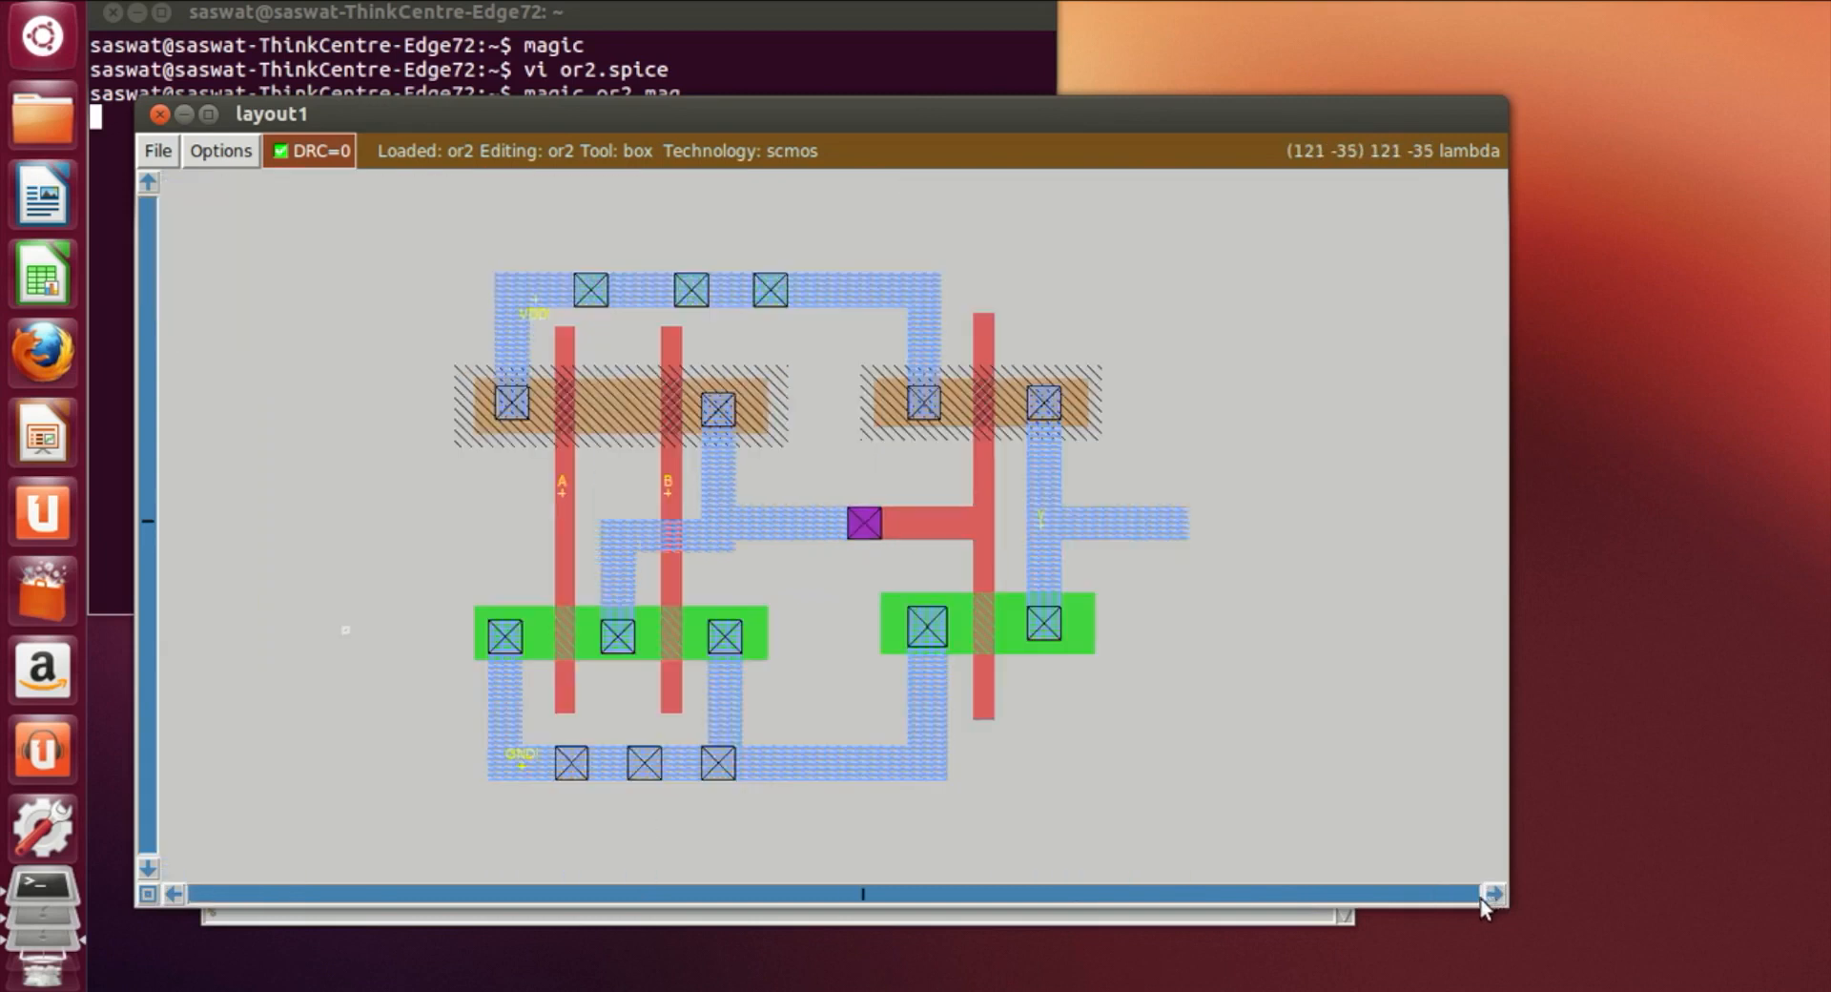
{"action": "key", "text": "g"}
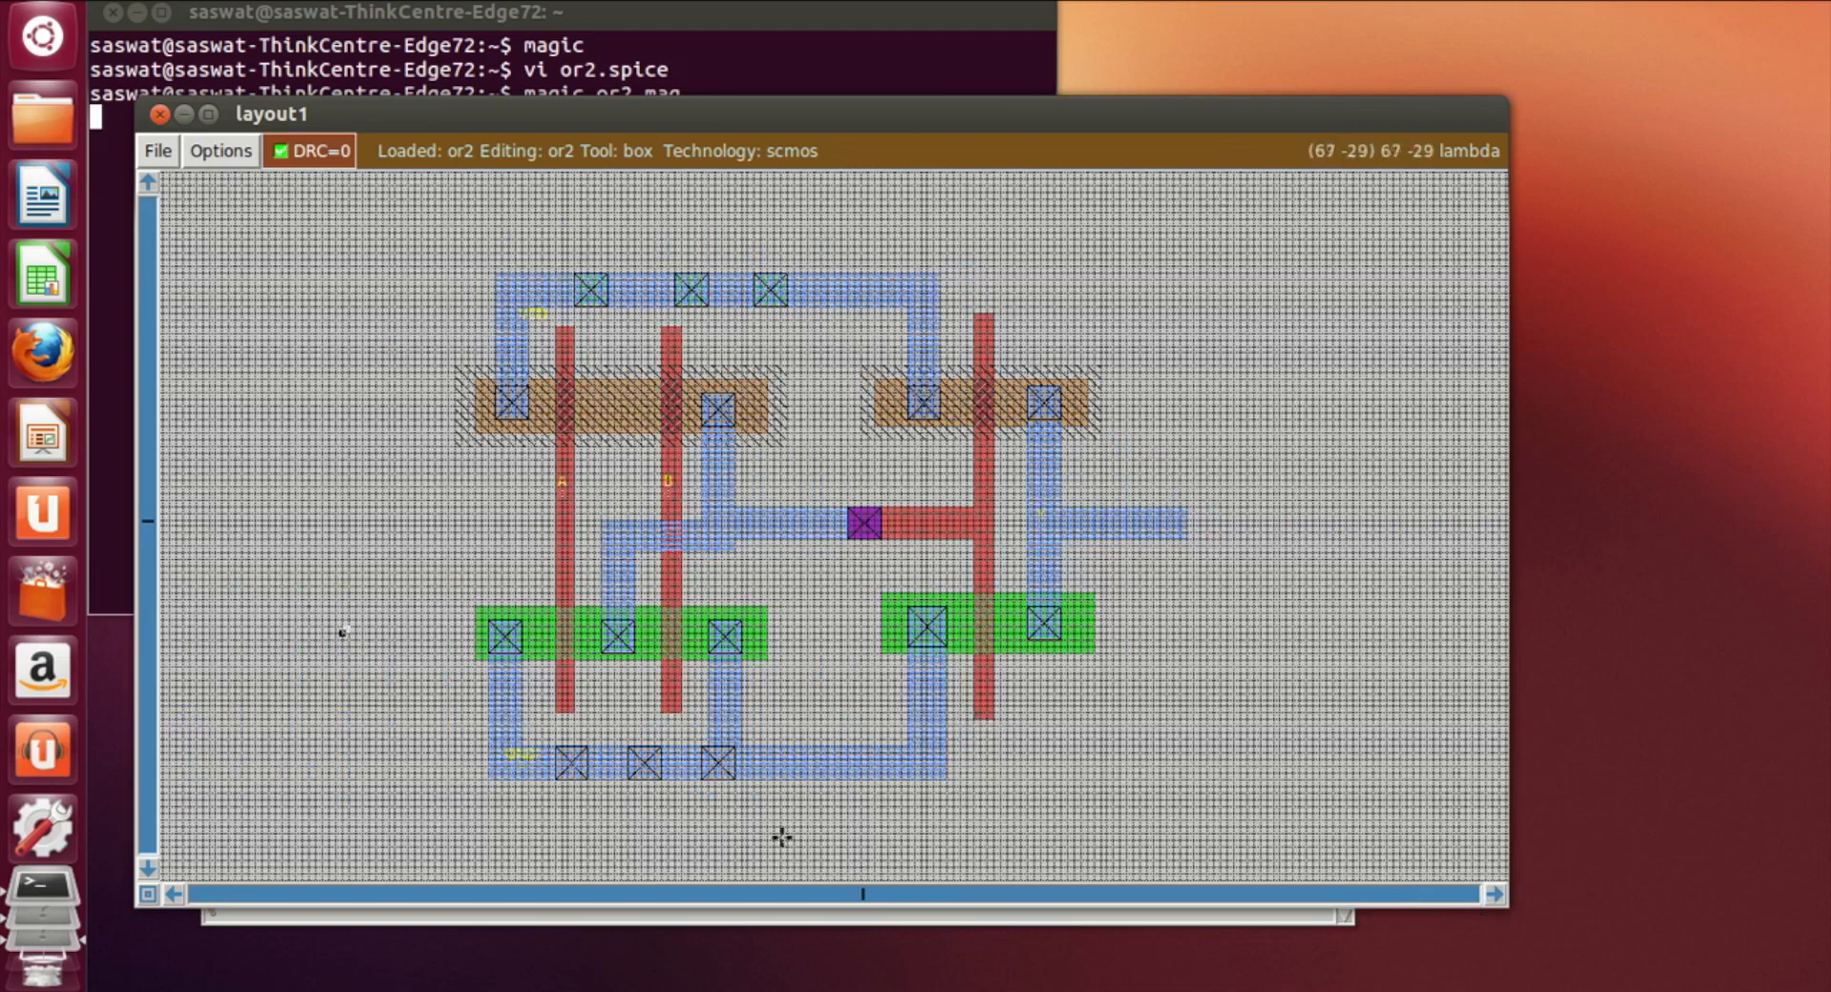
{"action": "left_click", "coordinate": [834, 915]}
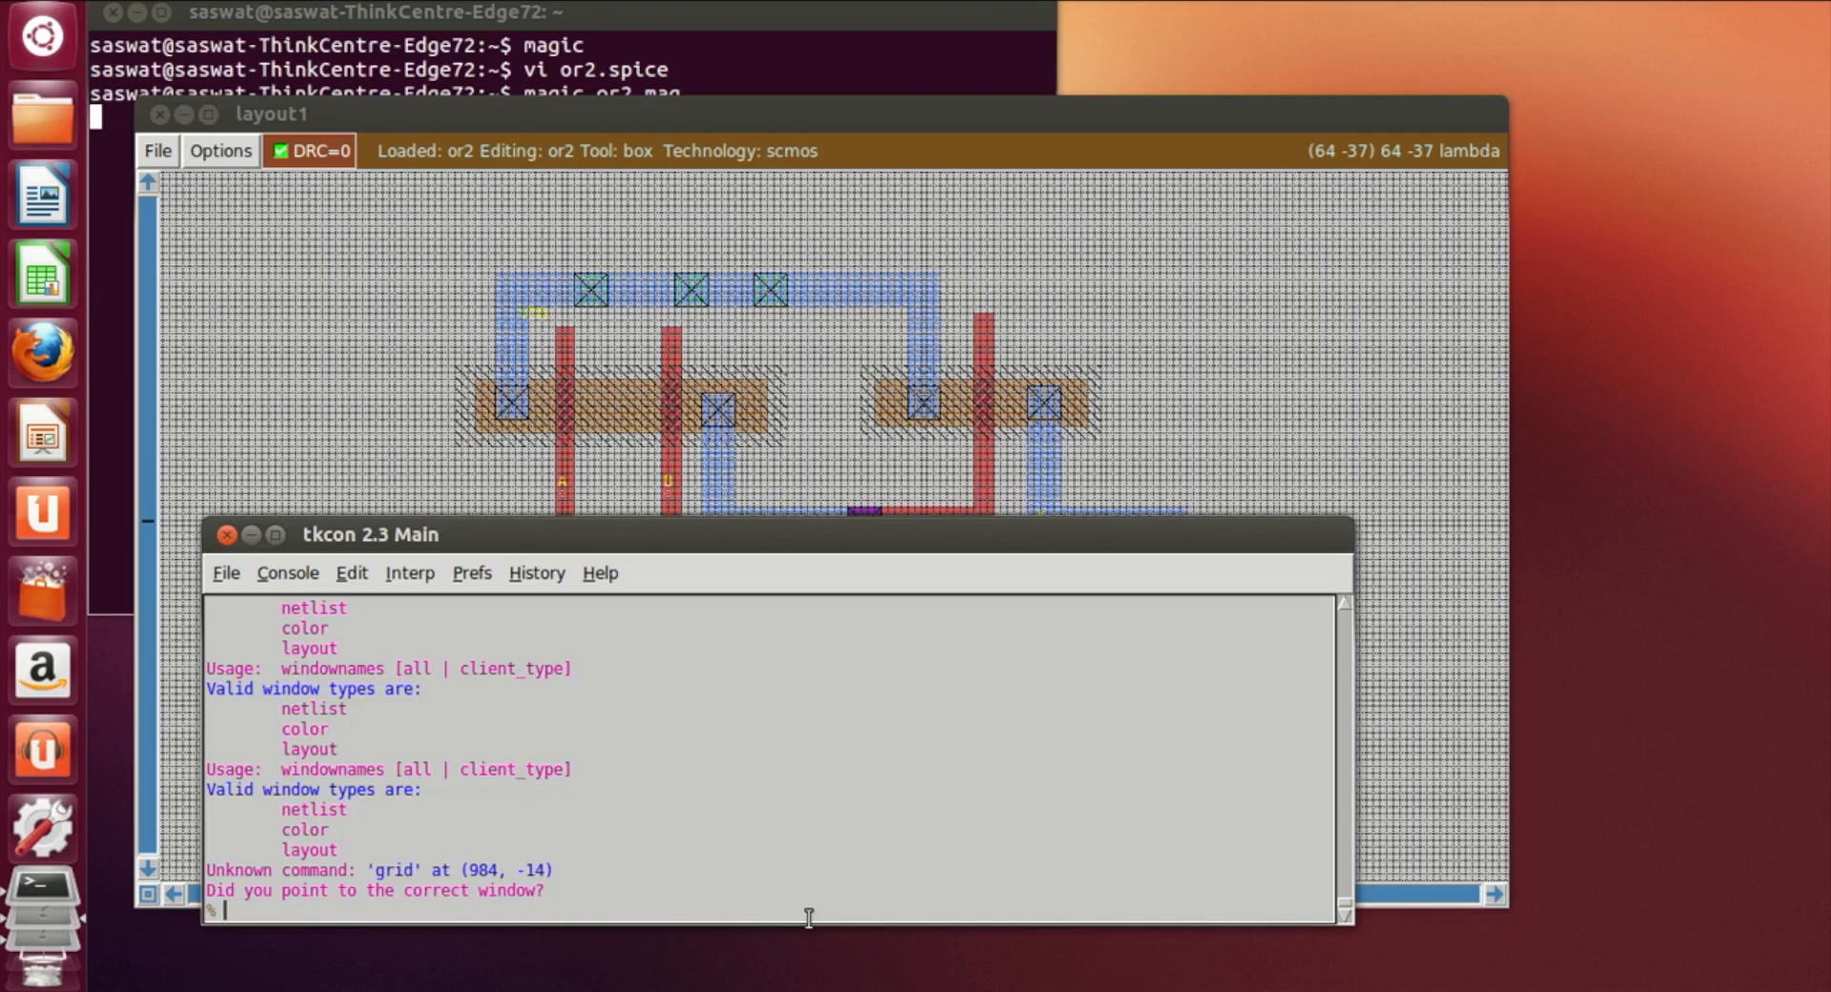
{"action": "type", "text": "drc find"}
{"action": "key", "text": "Return"}
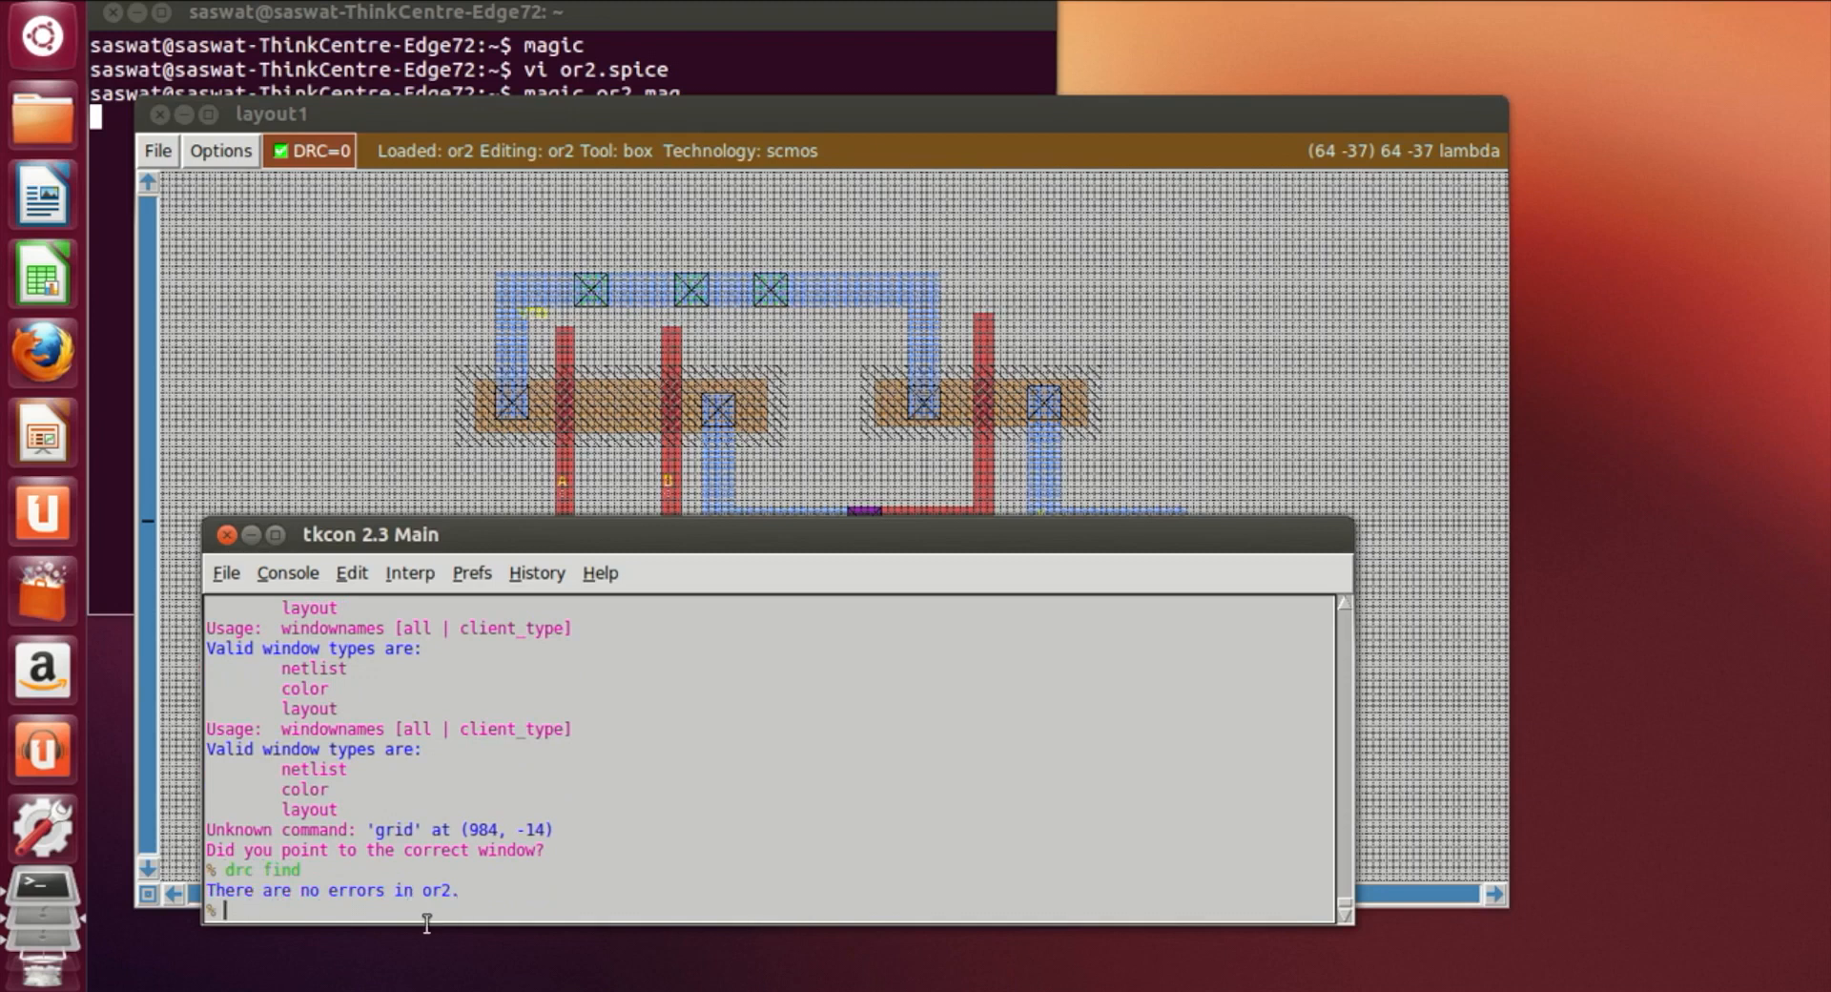
{"action": "left_click", "coordinate": [1215, 350]}
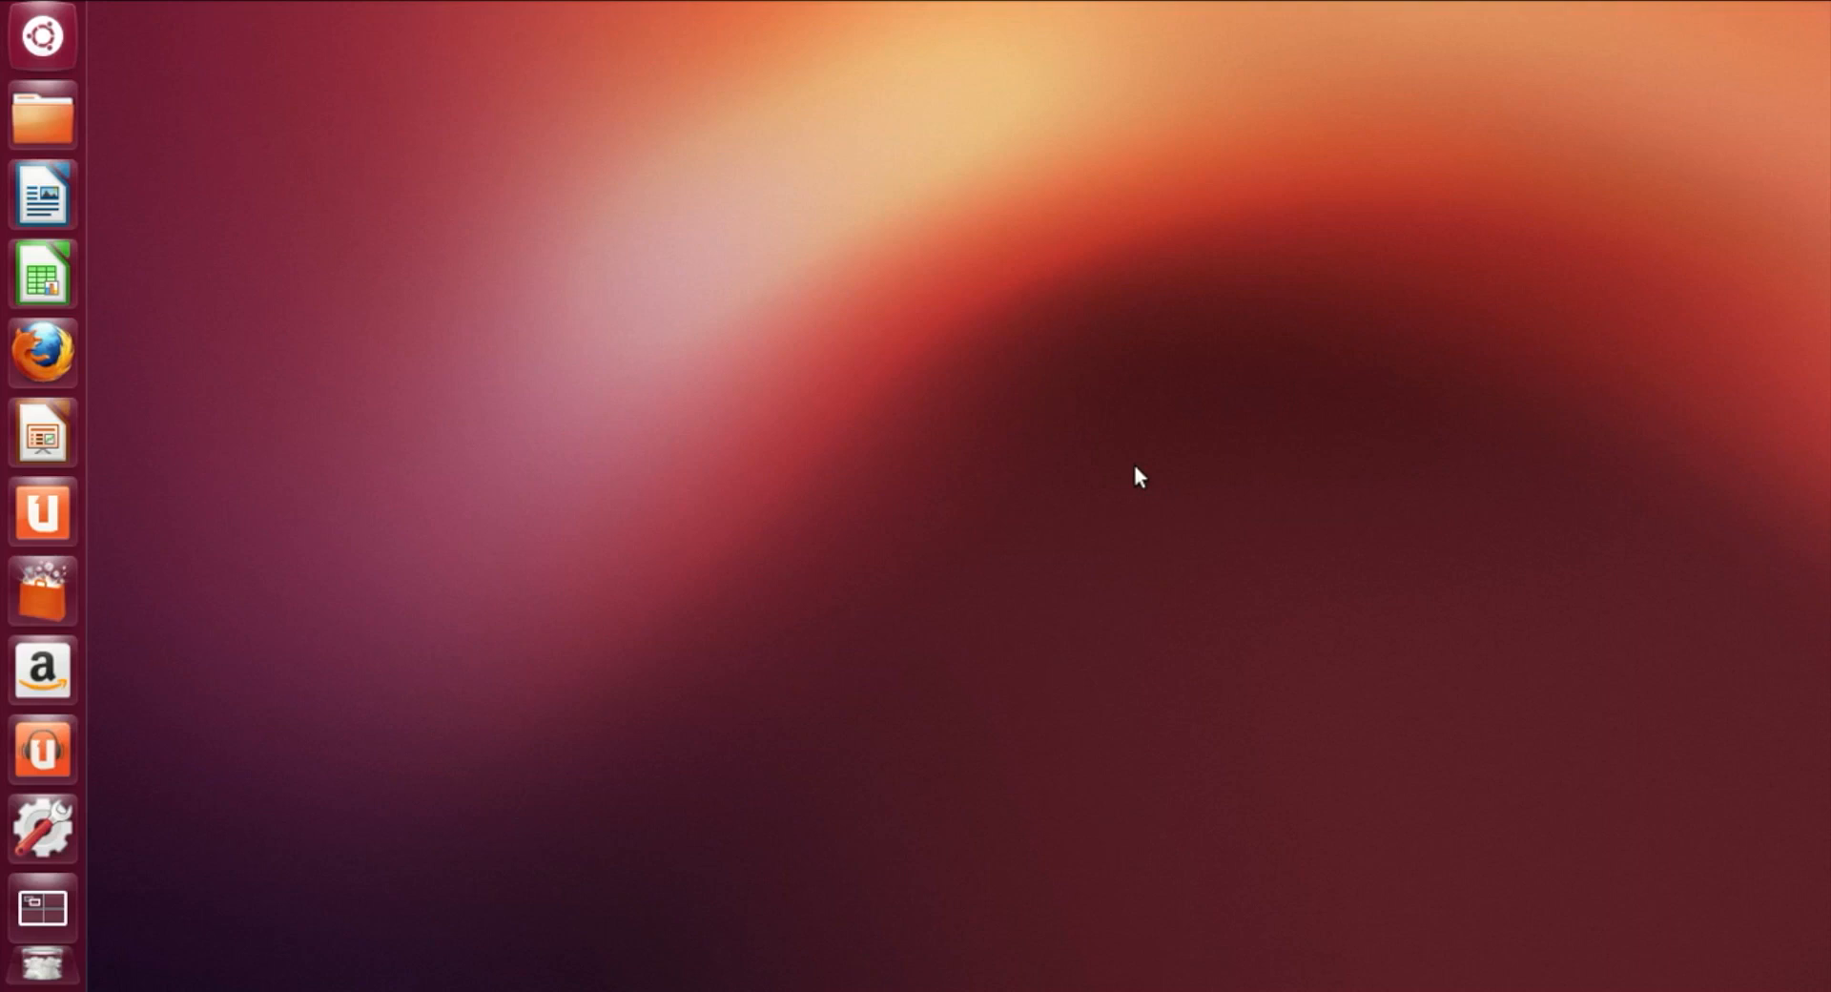
Open a new terminal and start Magic with an empty layout using the command magic
{"action": "key", "text": "ctrl+alt+t"}
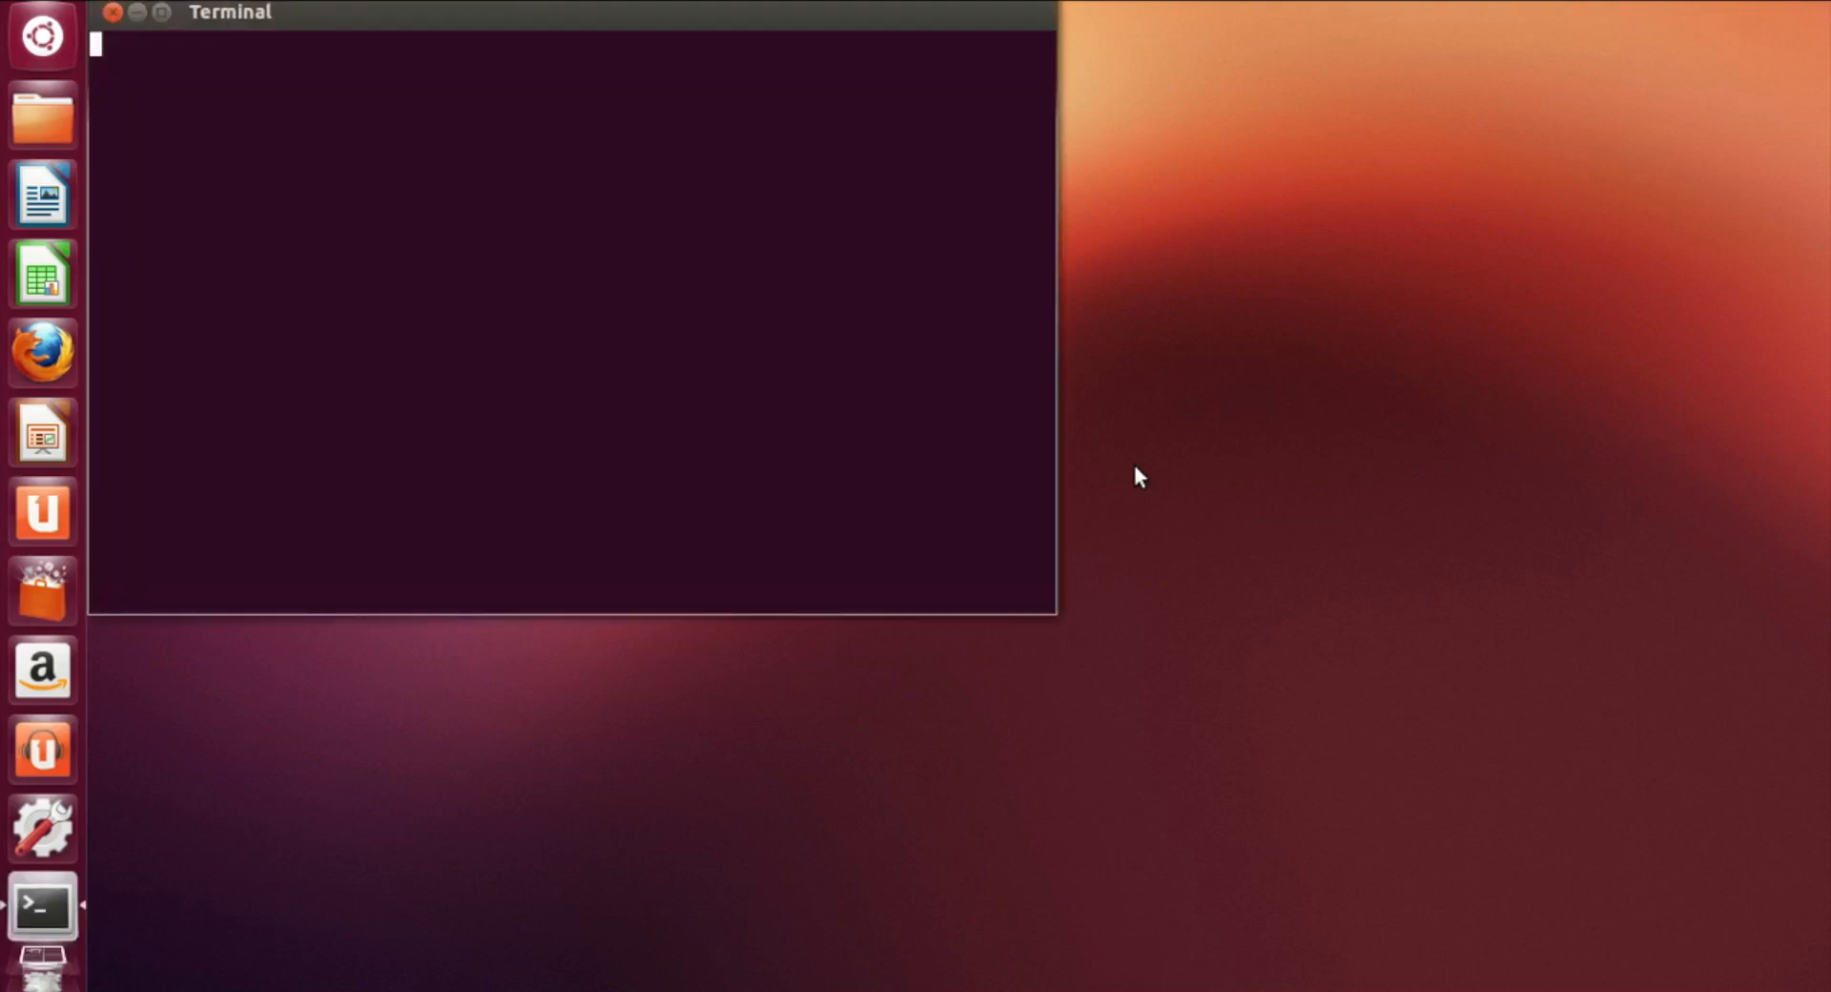
{"action": "type", "text": "MAG"}
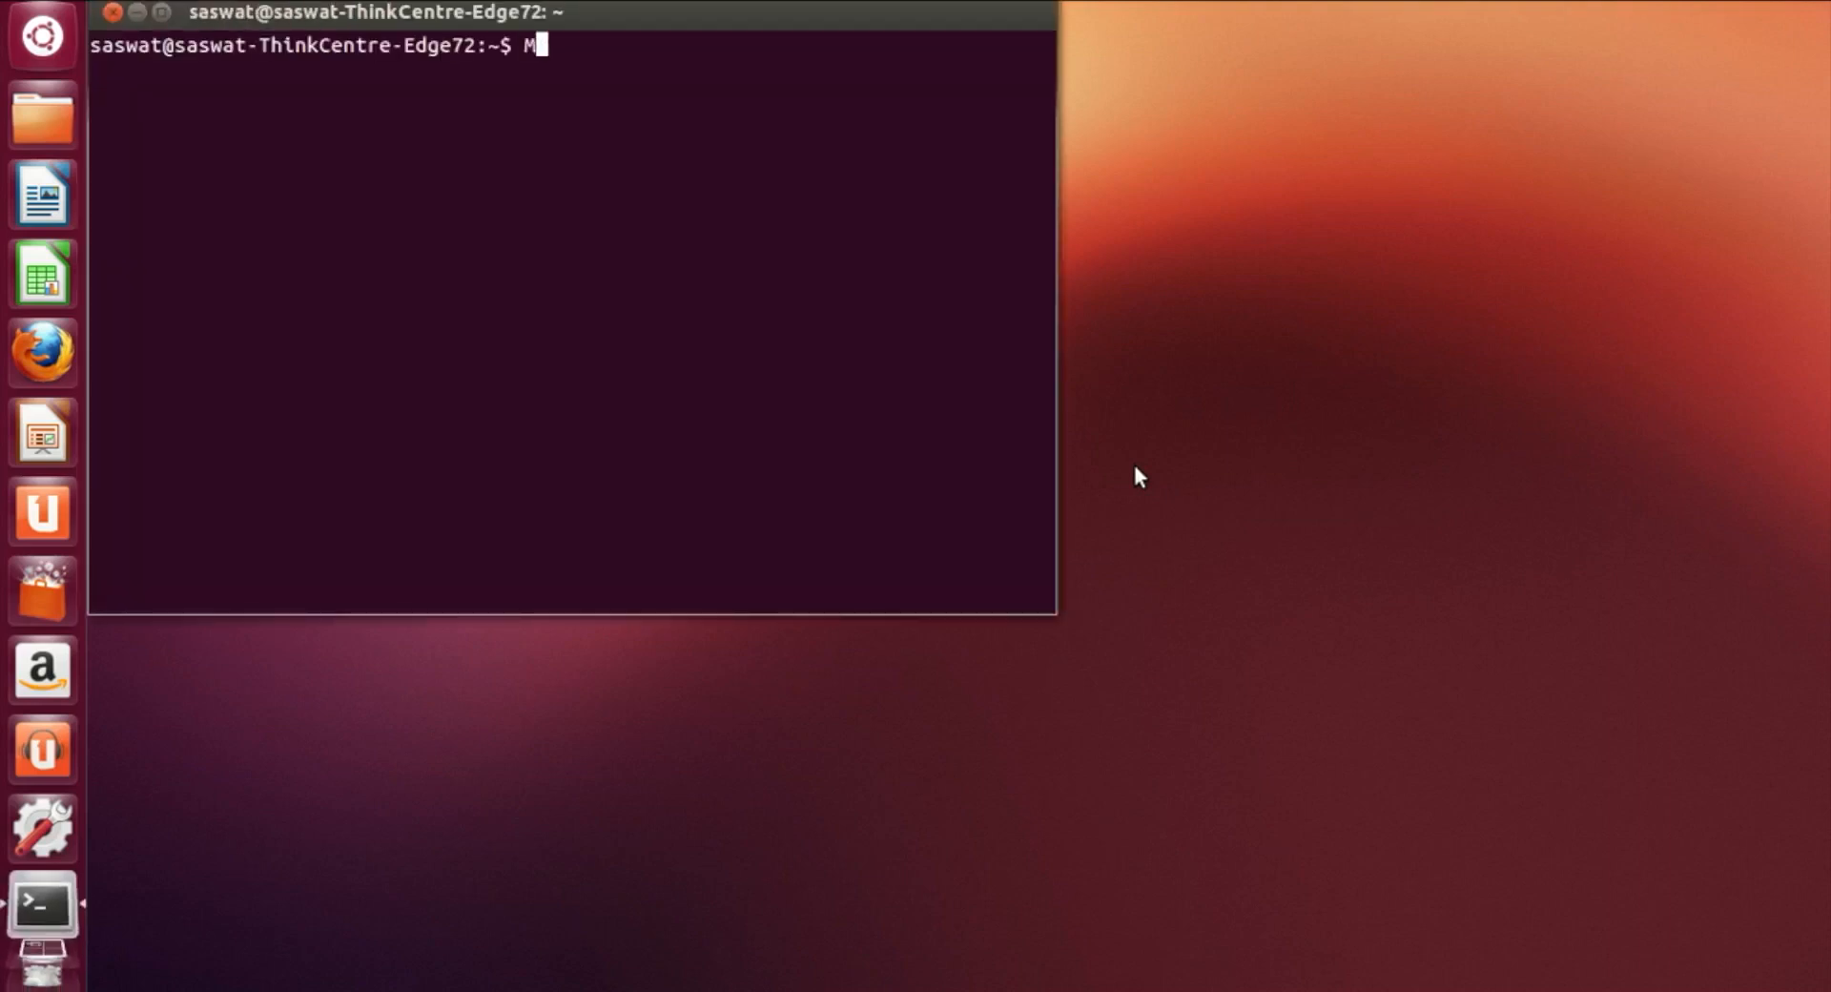
{"action": "key", "text": "BackSpace"}
{"action": "key", "text": "BackSpace"}
{"action": "key", "text": "BackSpace"}
{"action": "type", "text": "magic"}
{"action": "key", "text": "Return"}
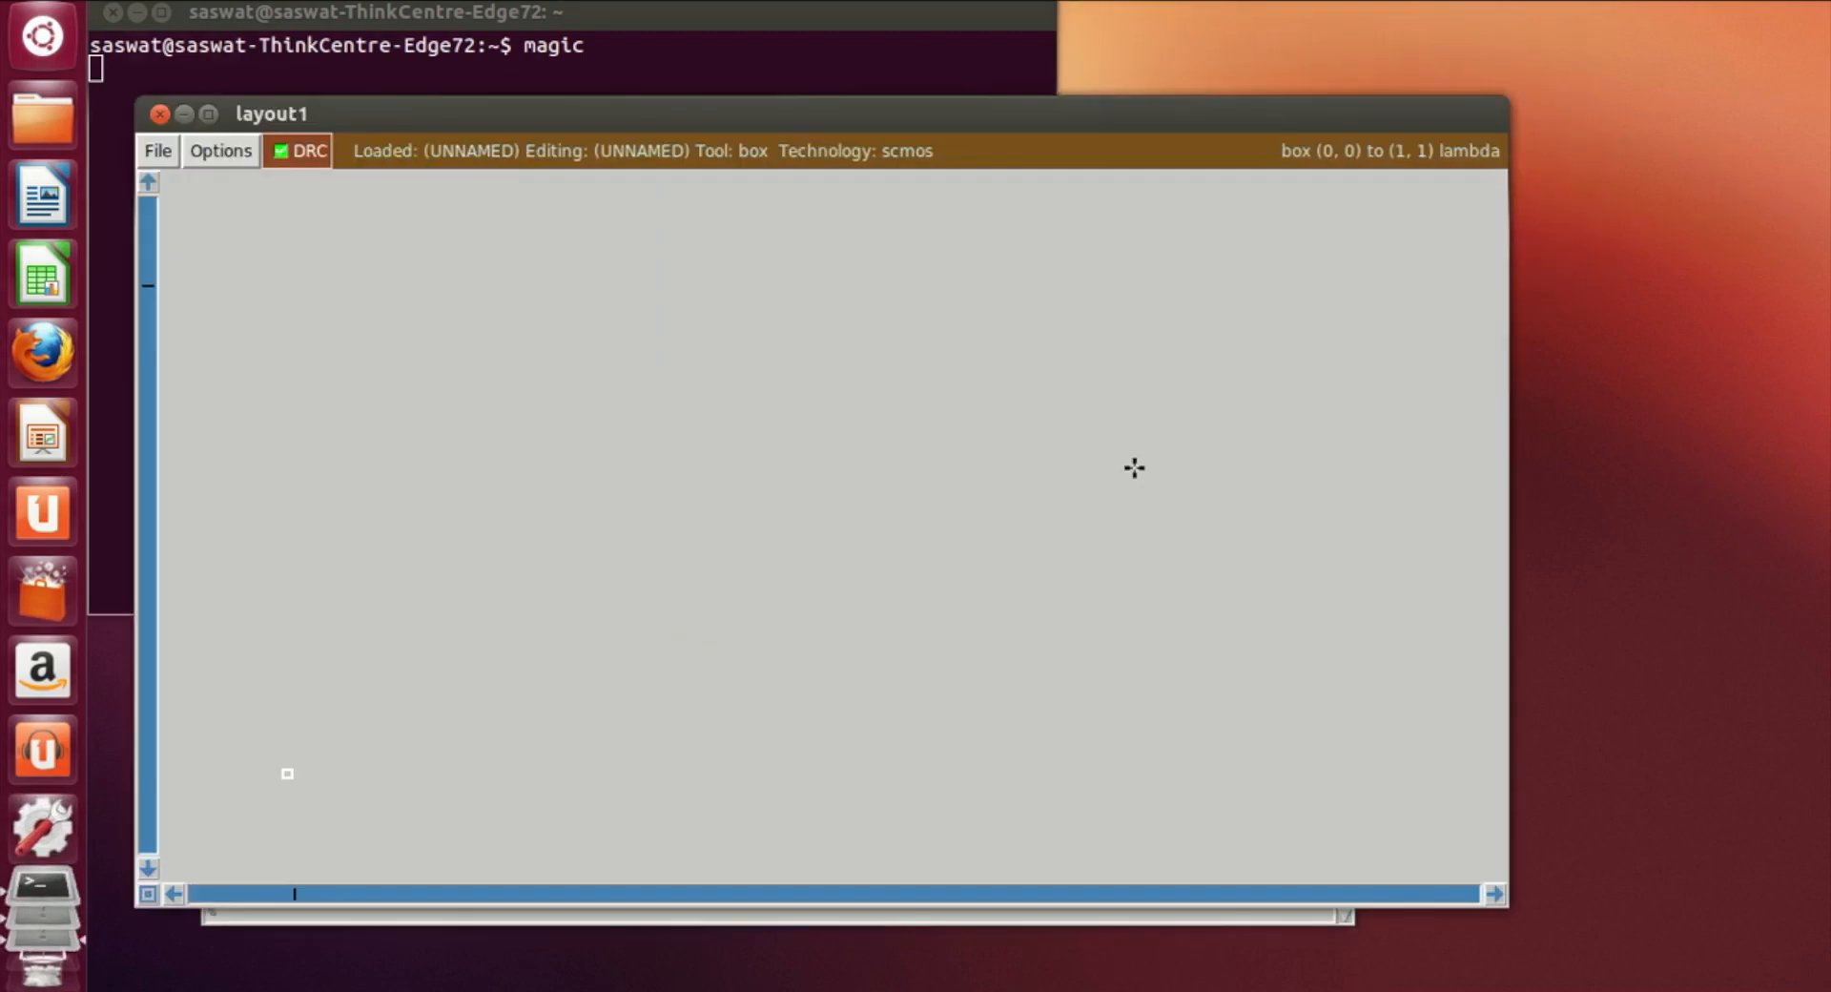
Reposition the new layout window, turn on its grid and show the layer palette
{"action": "left_click_drag", "start_coordinate": [721, 105], "coordinate": [723, 40]}
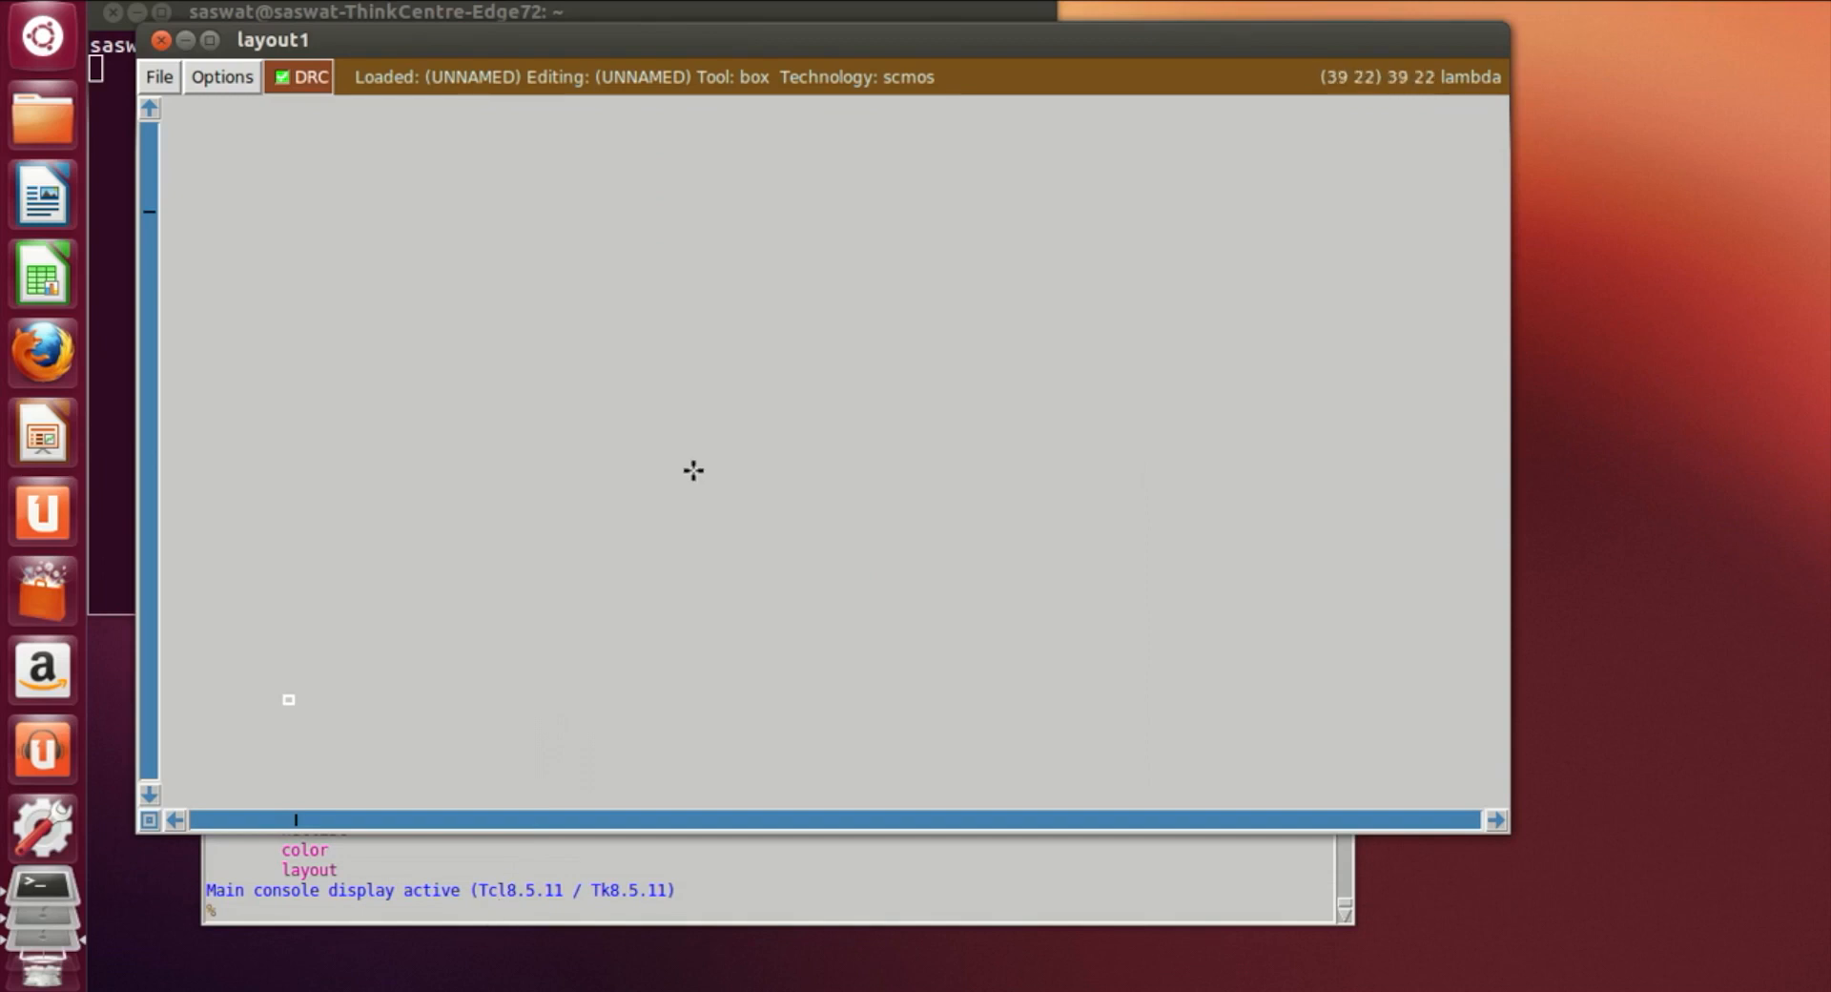
{"action": "key", "text": "g"}
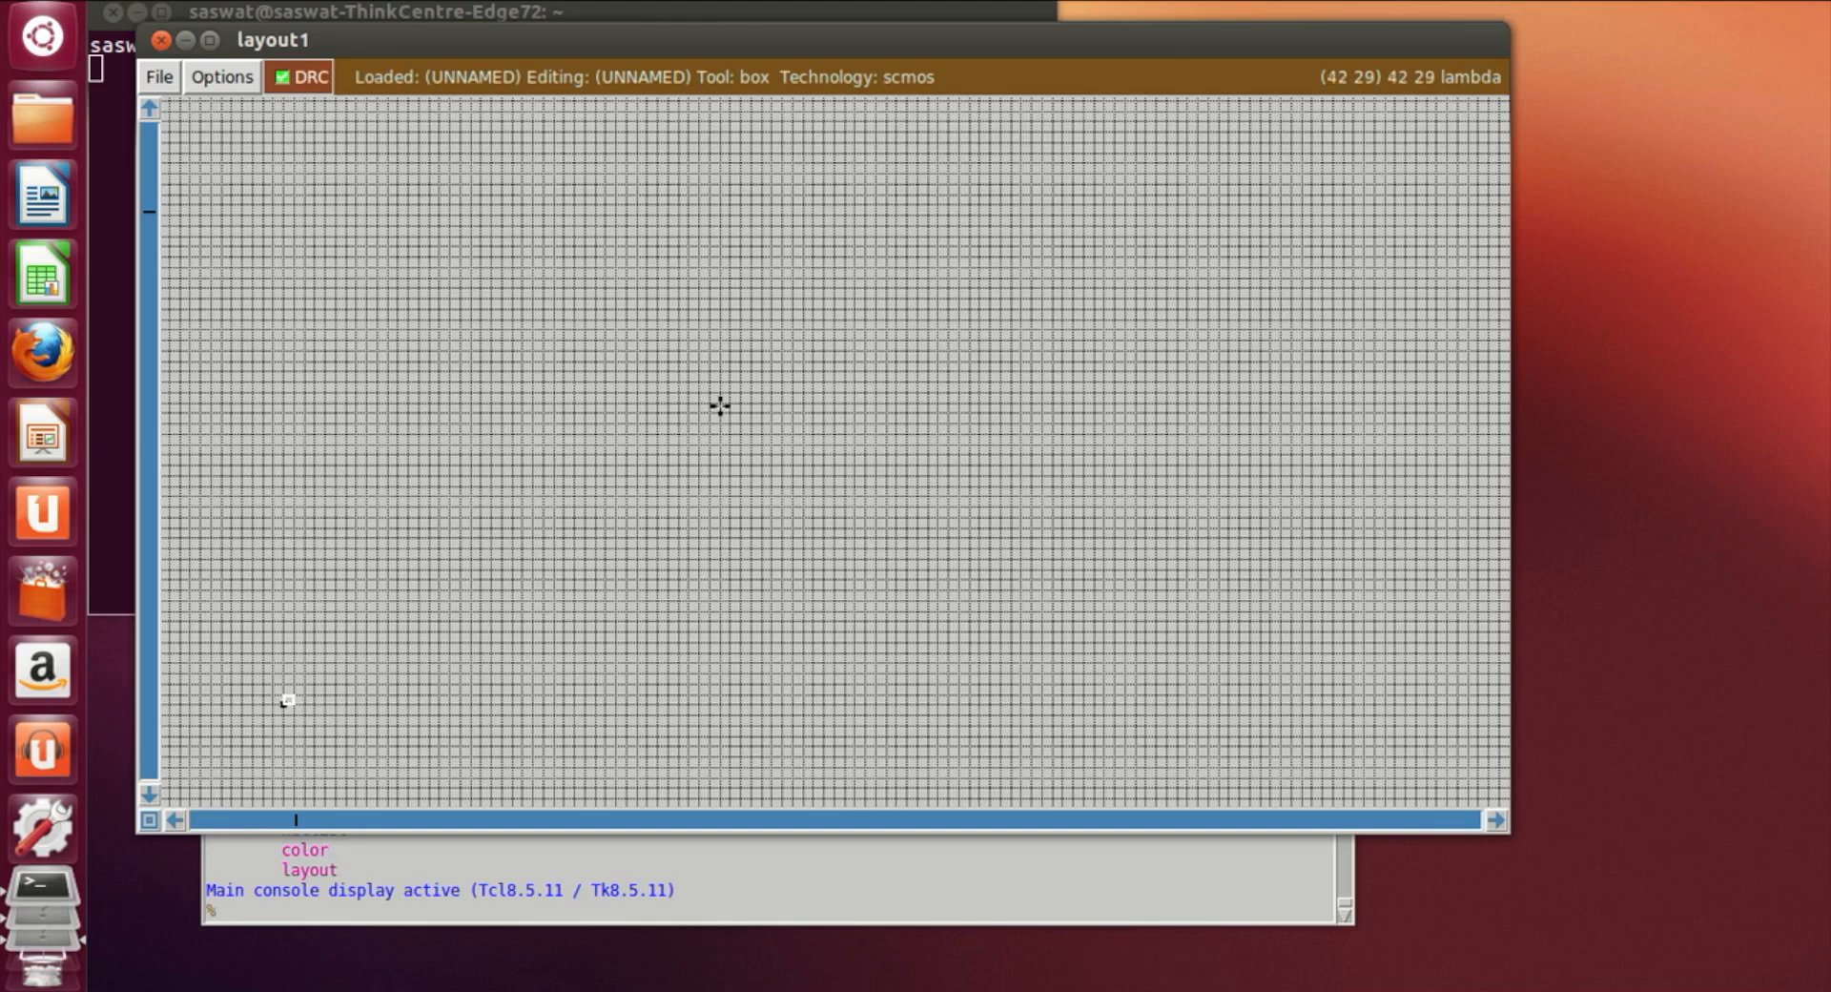
{"action": "key", "text": "z"}
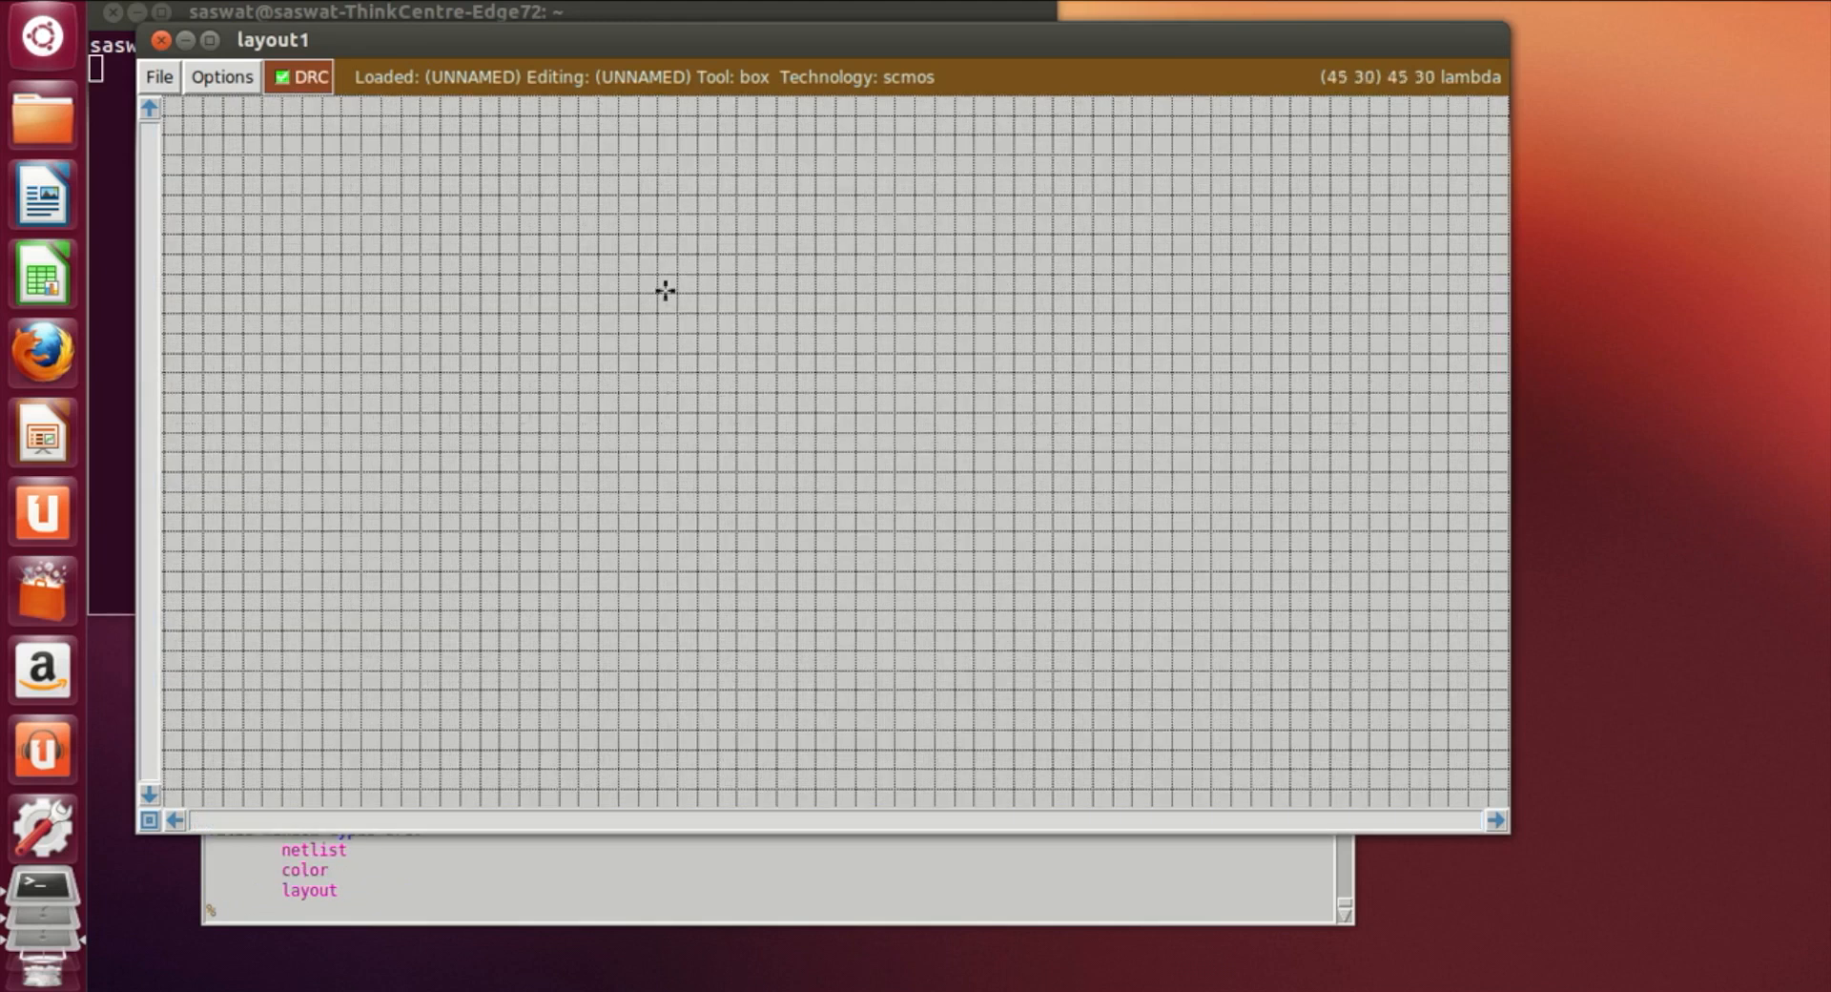
{"action": "left_click", "coordinate": [236, 99]}
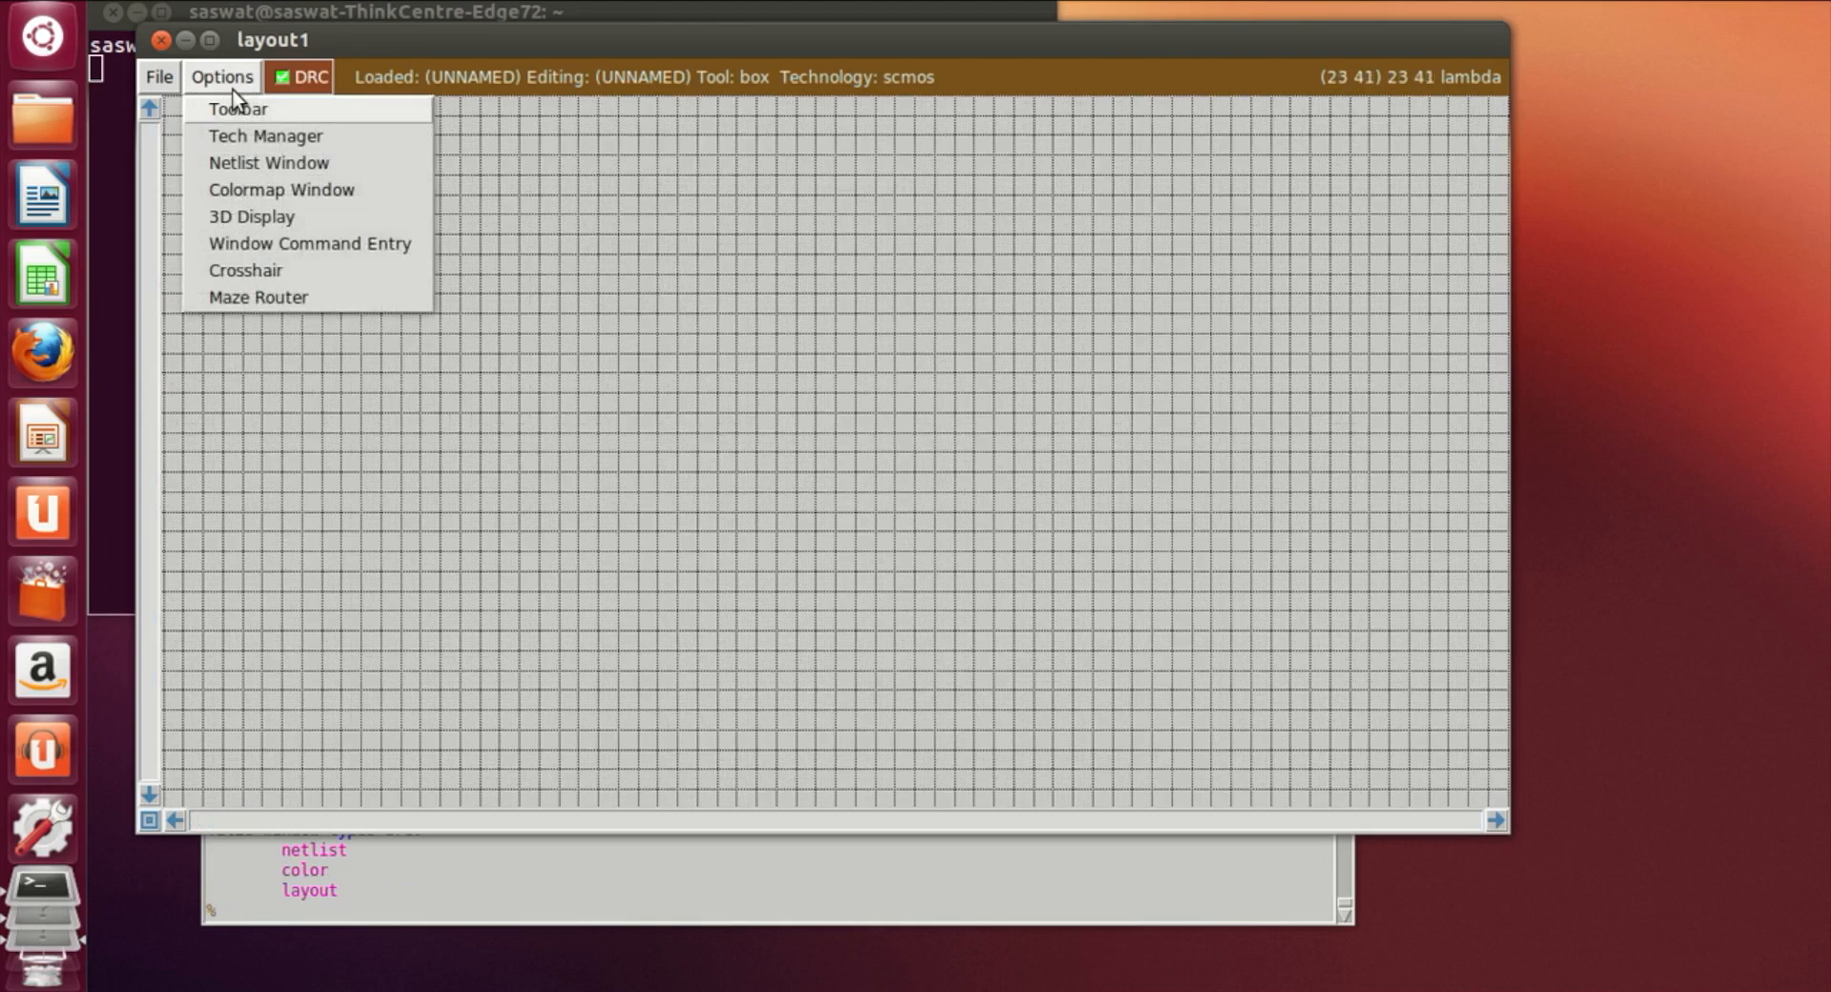
{"action": "left_click", "coordinate": [246, 112]}
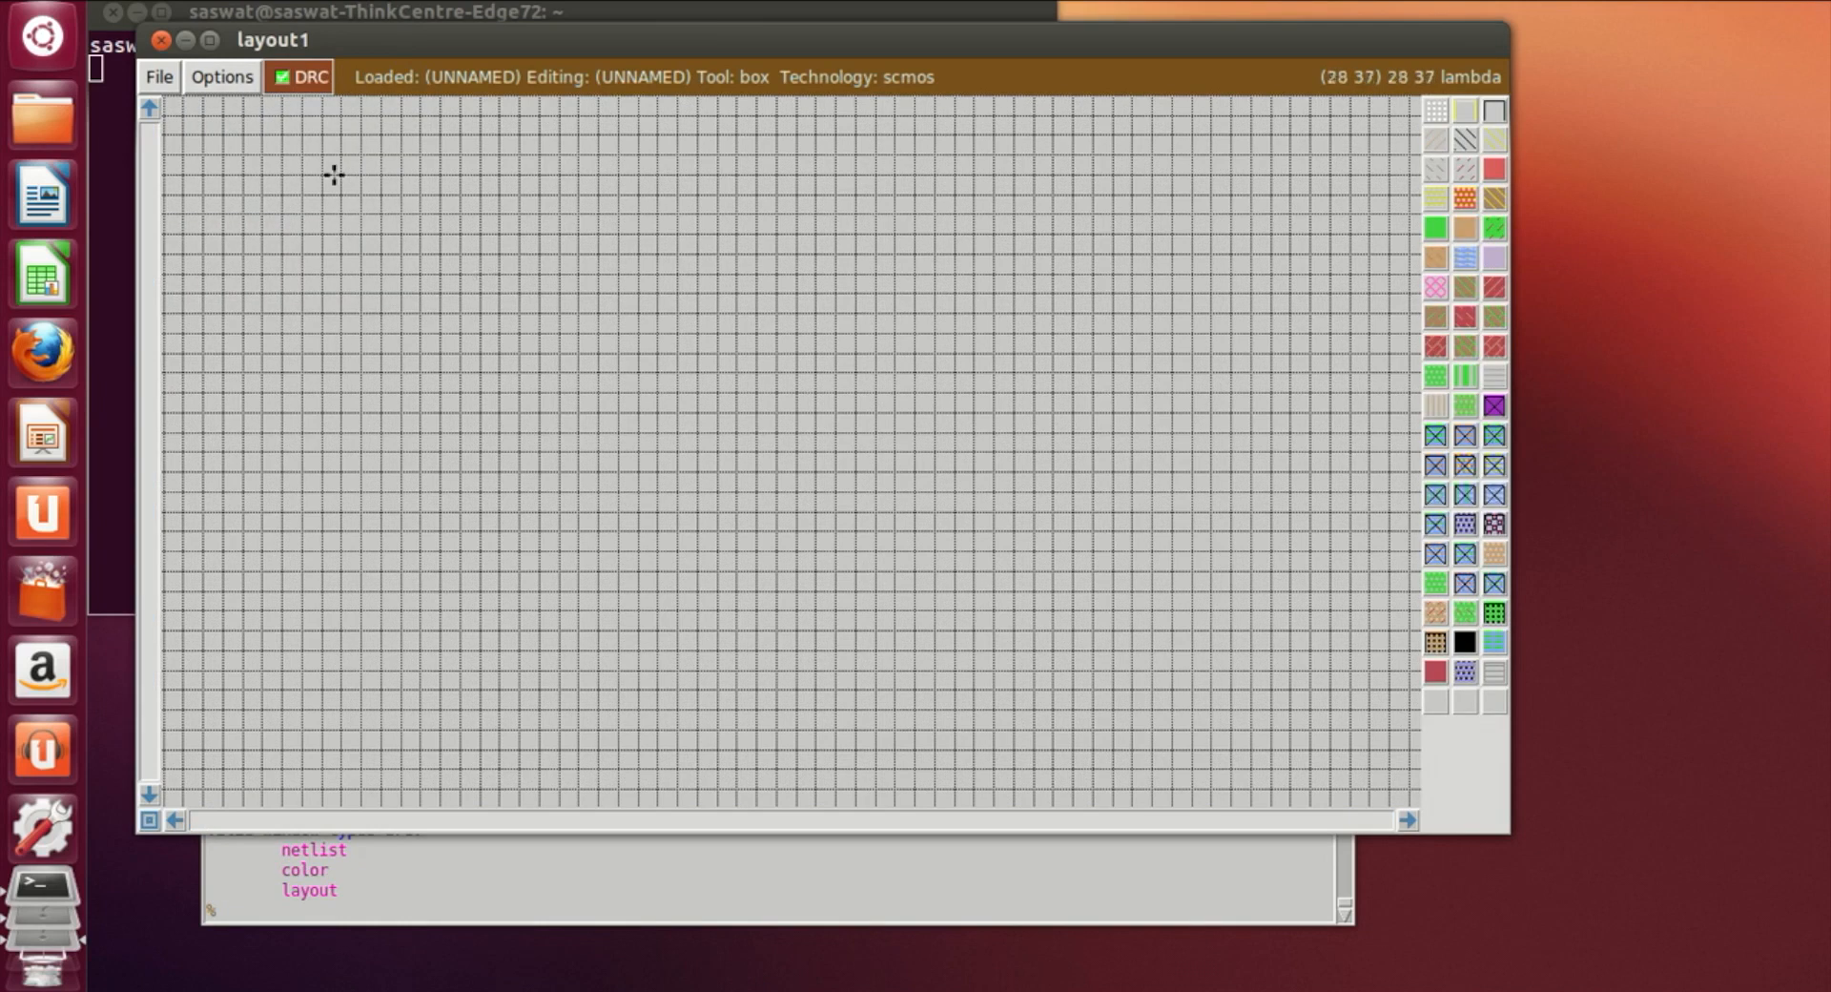
Paint an n-well rectangle about 51 by 14 lambda in the empty layout
{"action": "left_click", "coordinate": [285, 231]}
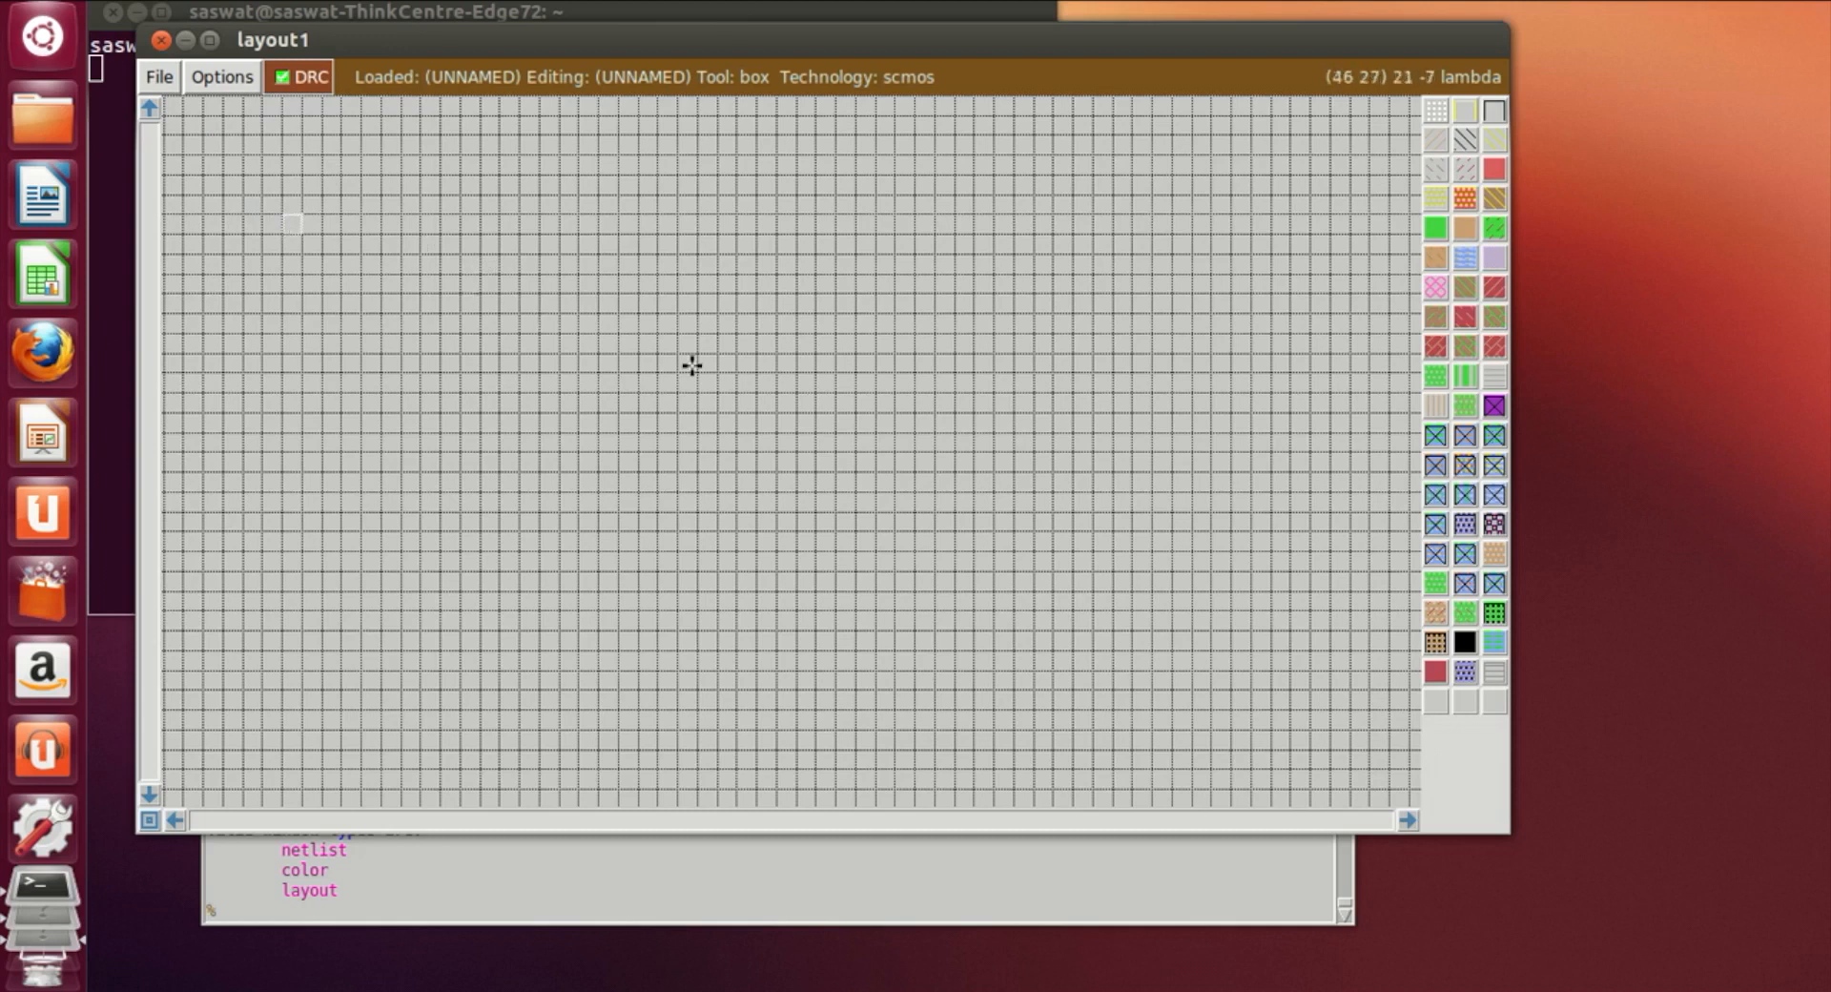
{"action": "left_click", "coordinate": [201, 209]}
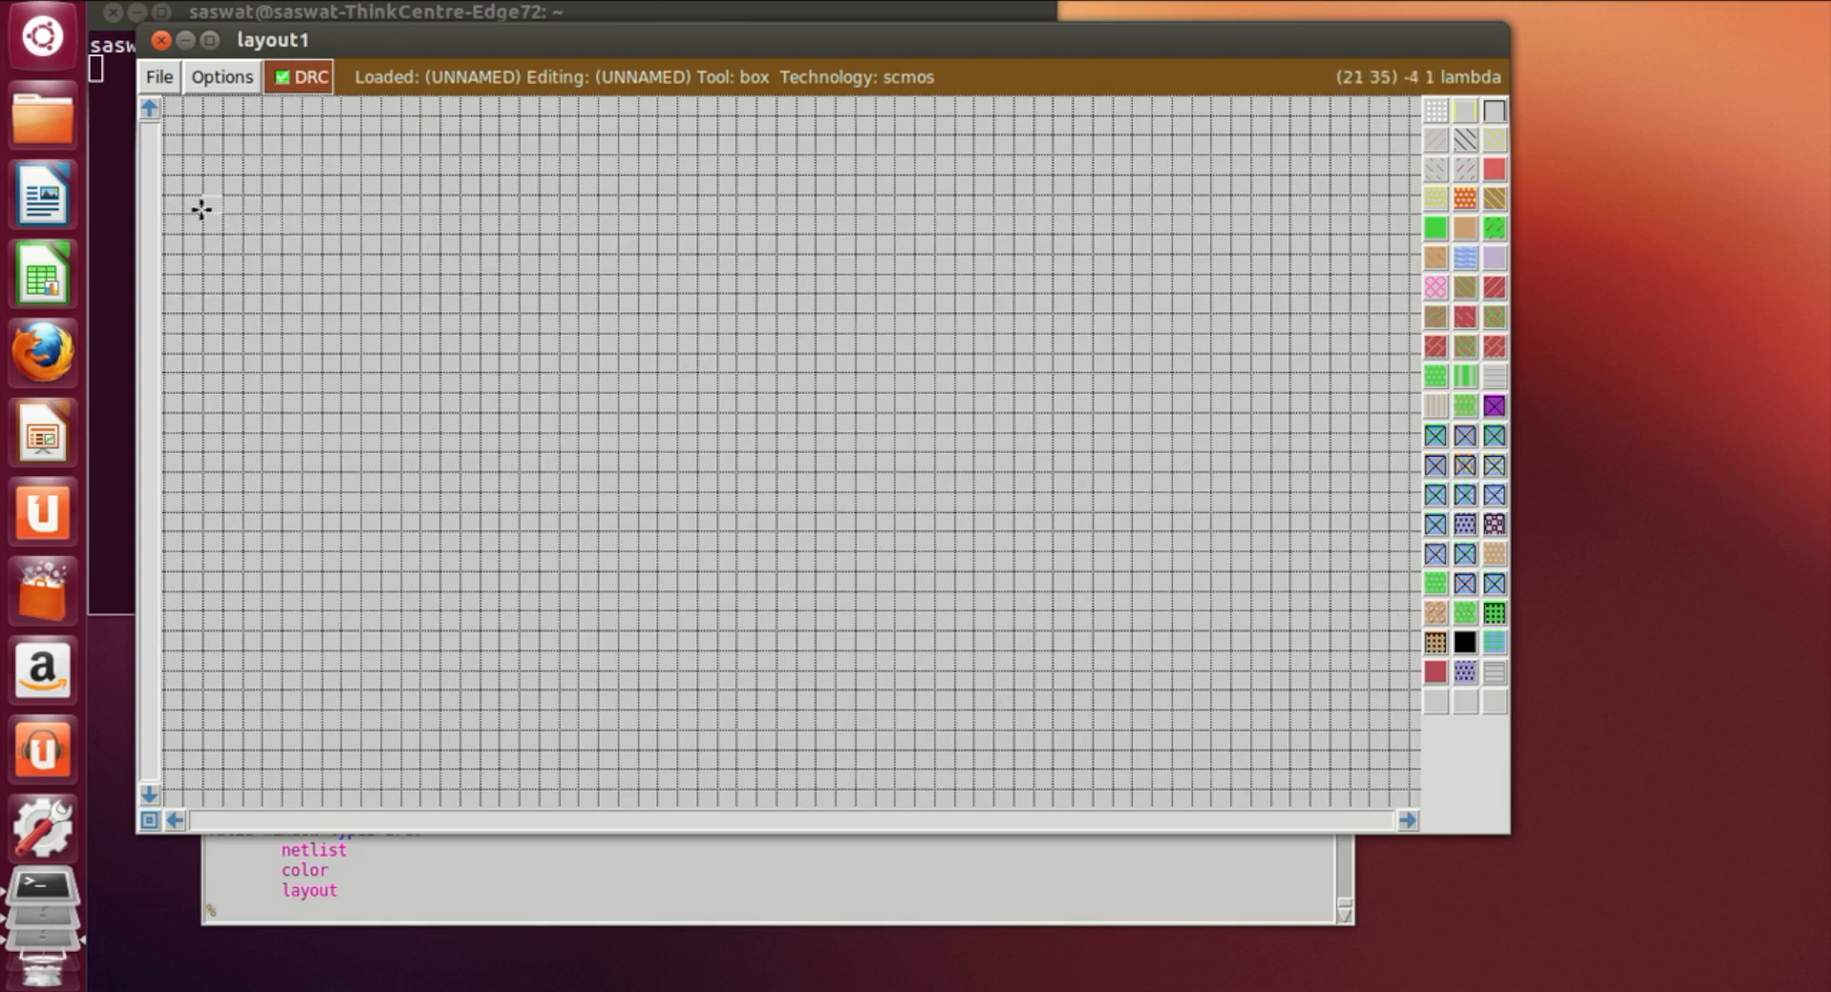
{"action": "right_click", "coordinate": [1076, 477]}
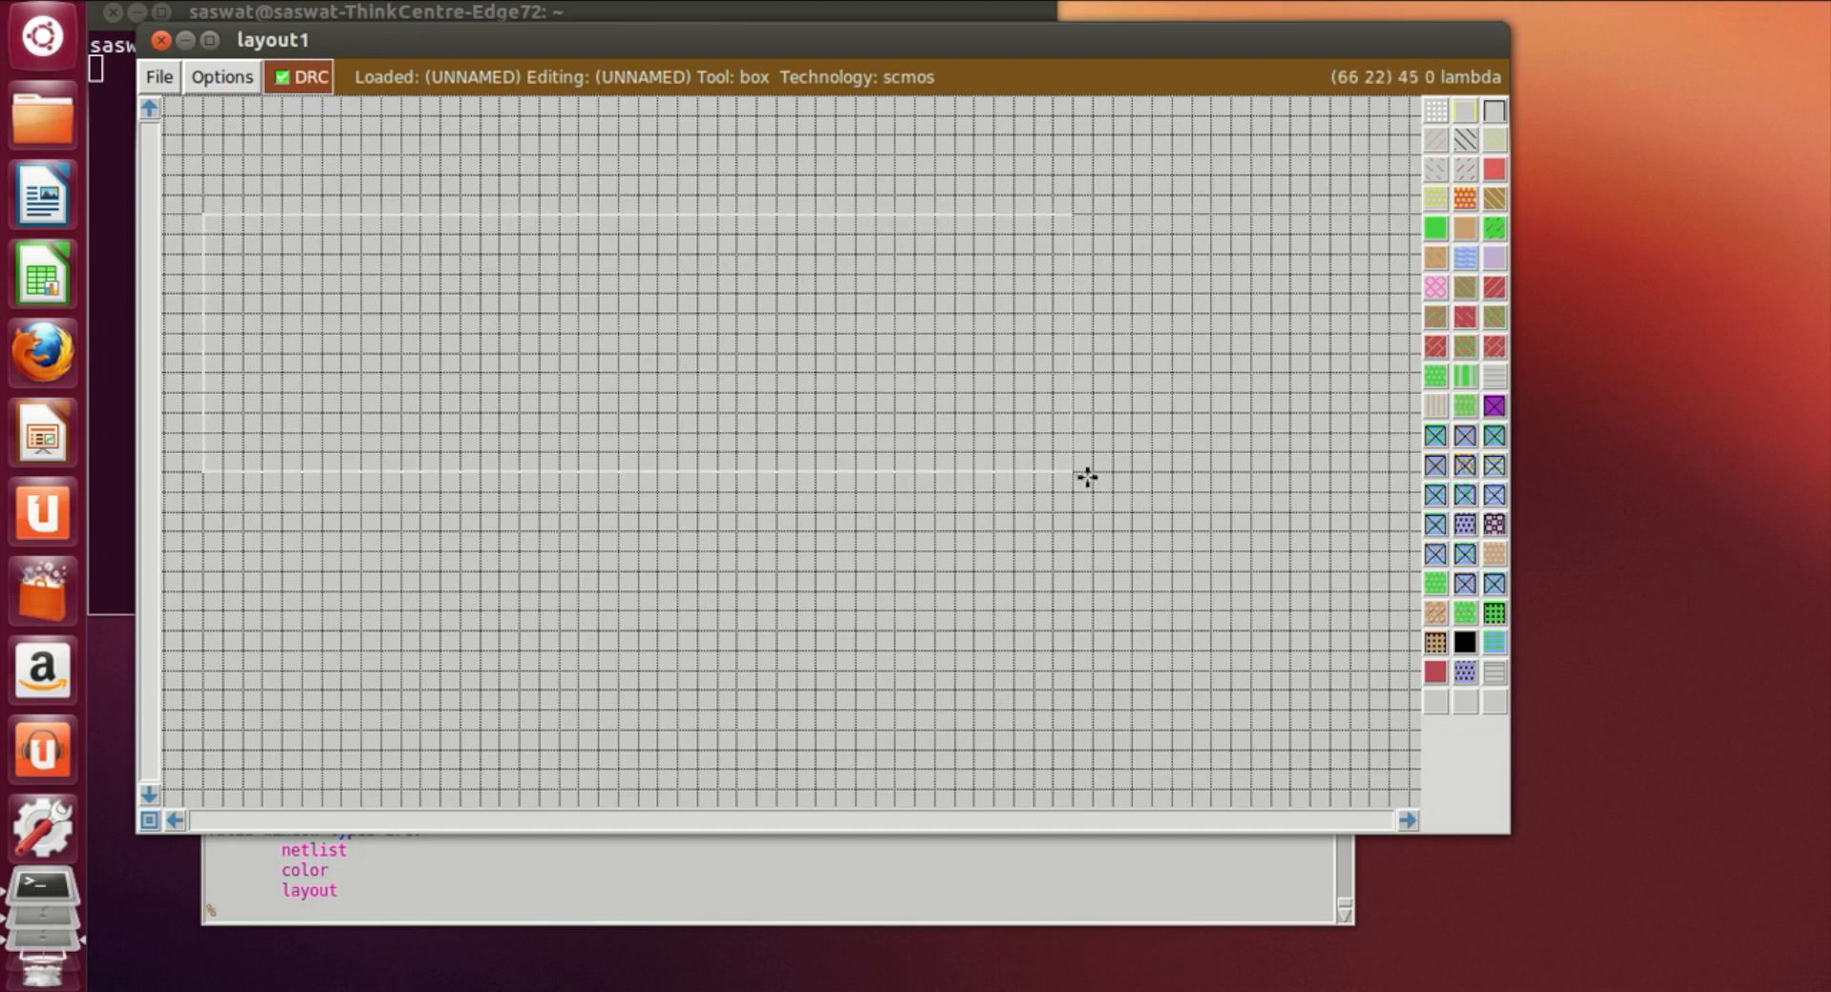
{"action": "right_click", "coordinate": [1170, 467]}
{"action": "right_click", "coordinate": [1173, 235]}
{"action": "right_click", "coordinate": [1173, 157]}
{"action": "right_click", "coordinate": [1197, 215]}
{"action": "right_click", "coordinate": [1208, 214]}
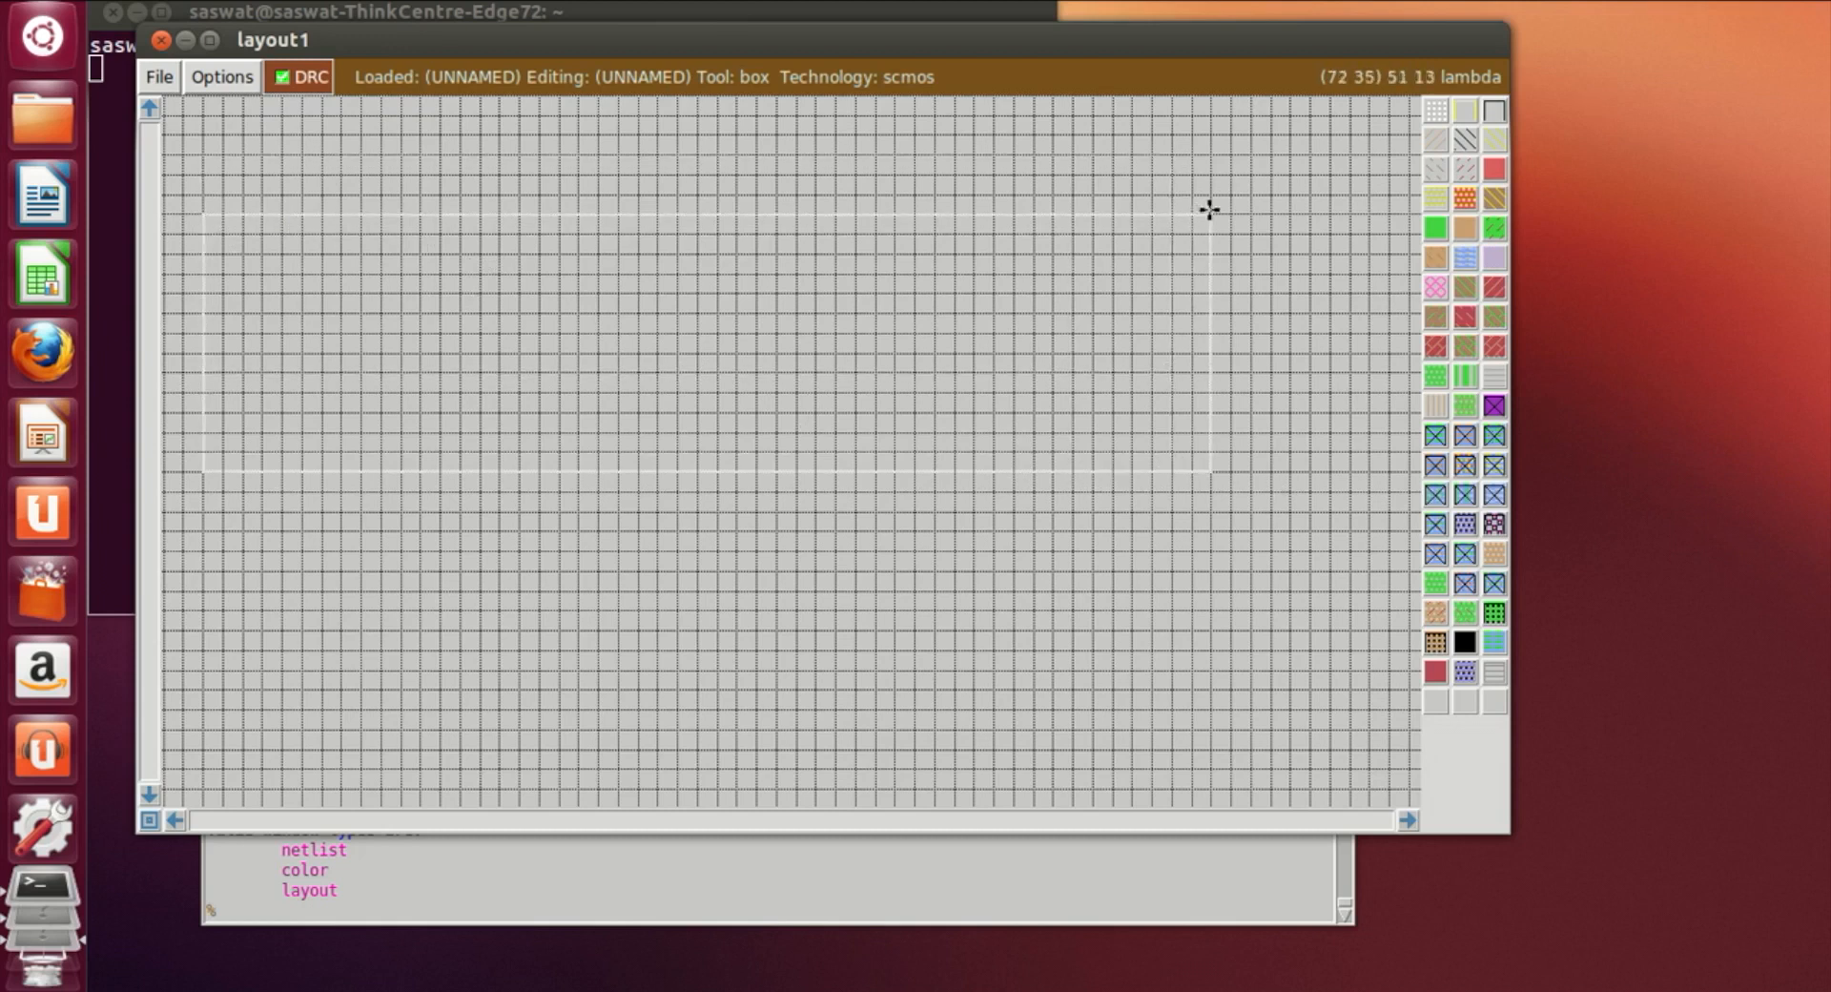
{"action": "right_click", "coordinate": [1220, 185]}
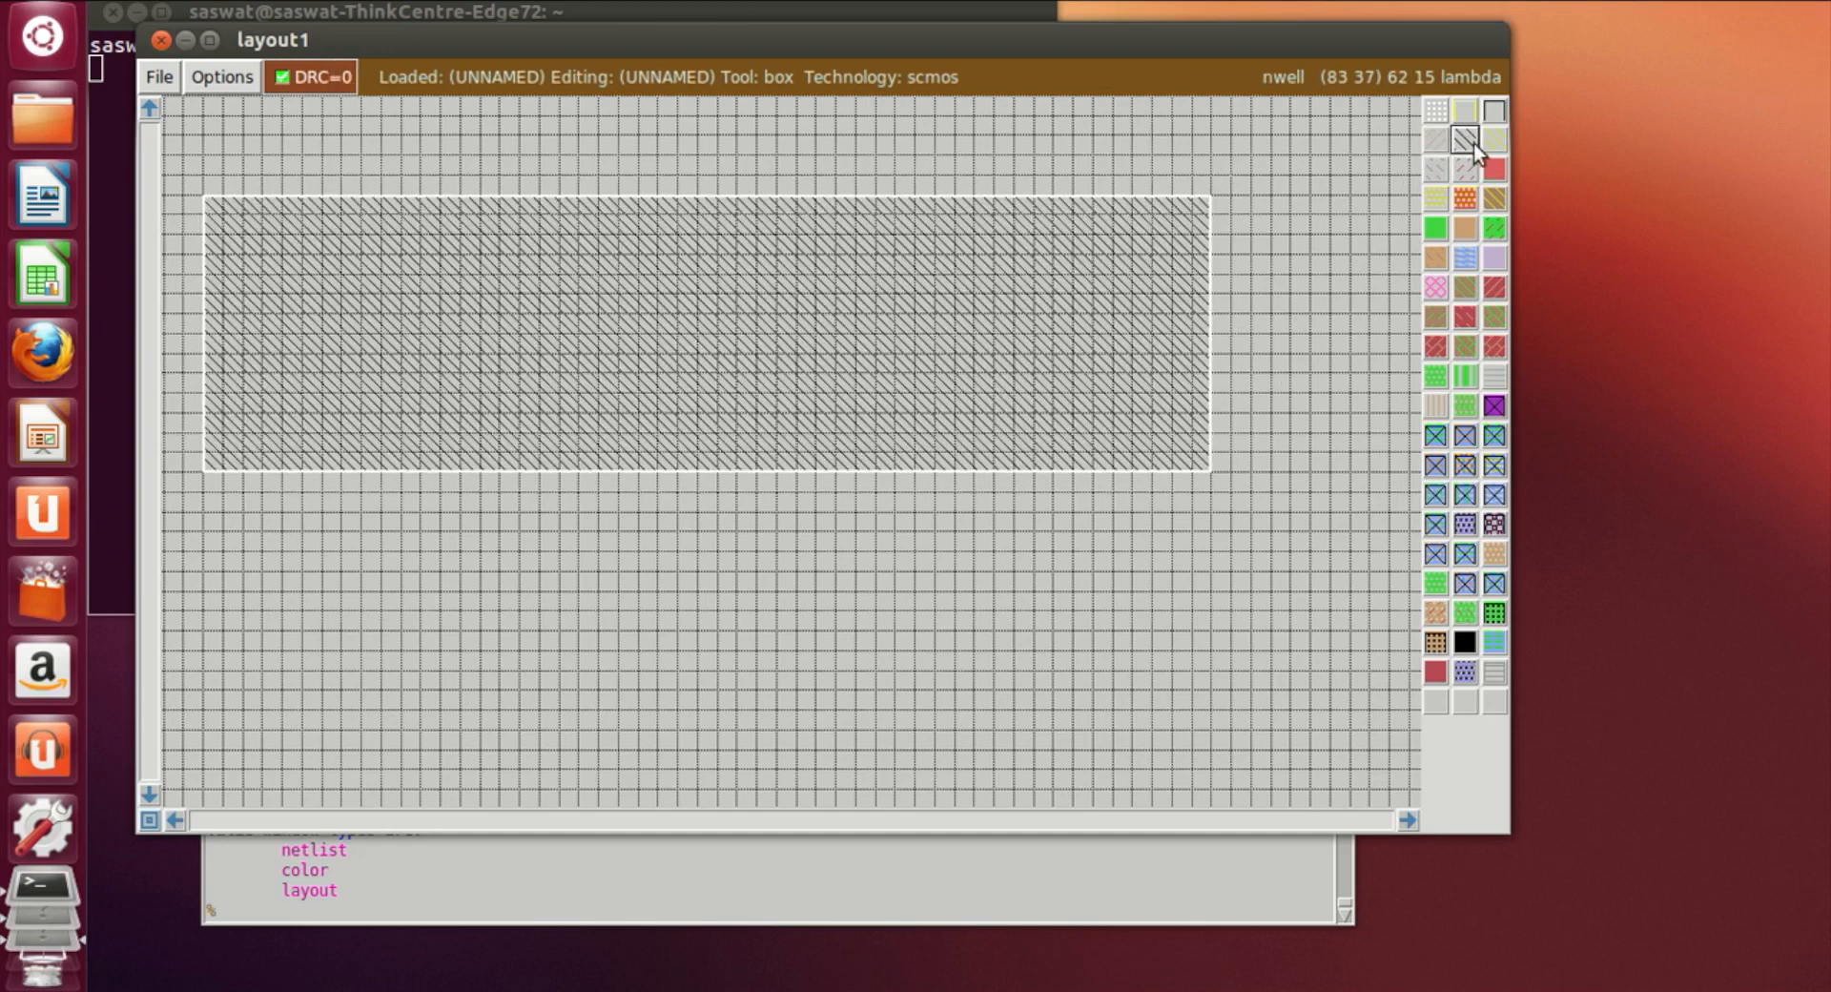
Paint a p-diffusion rectangle about 47 by 10 lambda inside the n-well, leaving a margin on every side
{"action": "left_click", "coordinate": [258, 243]}
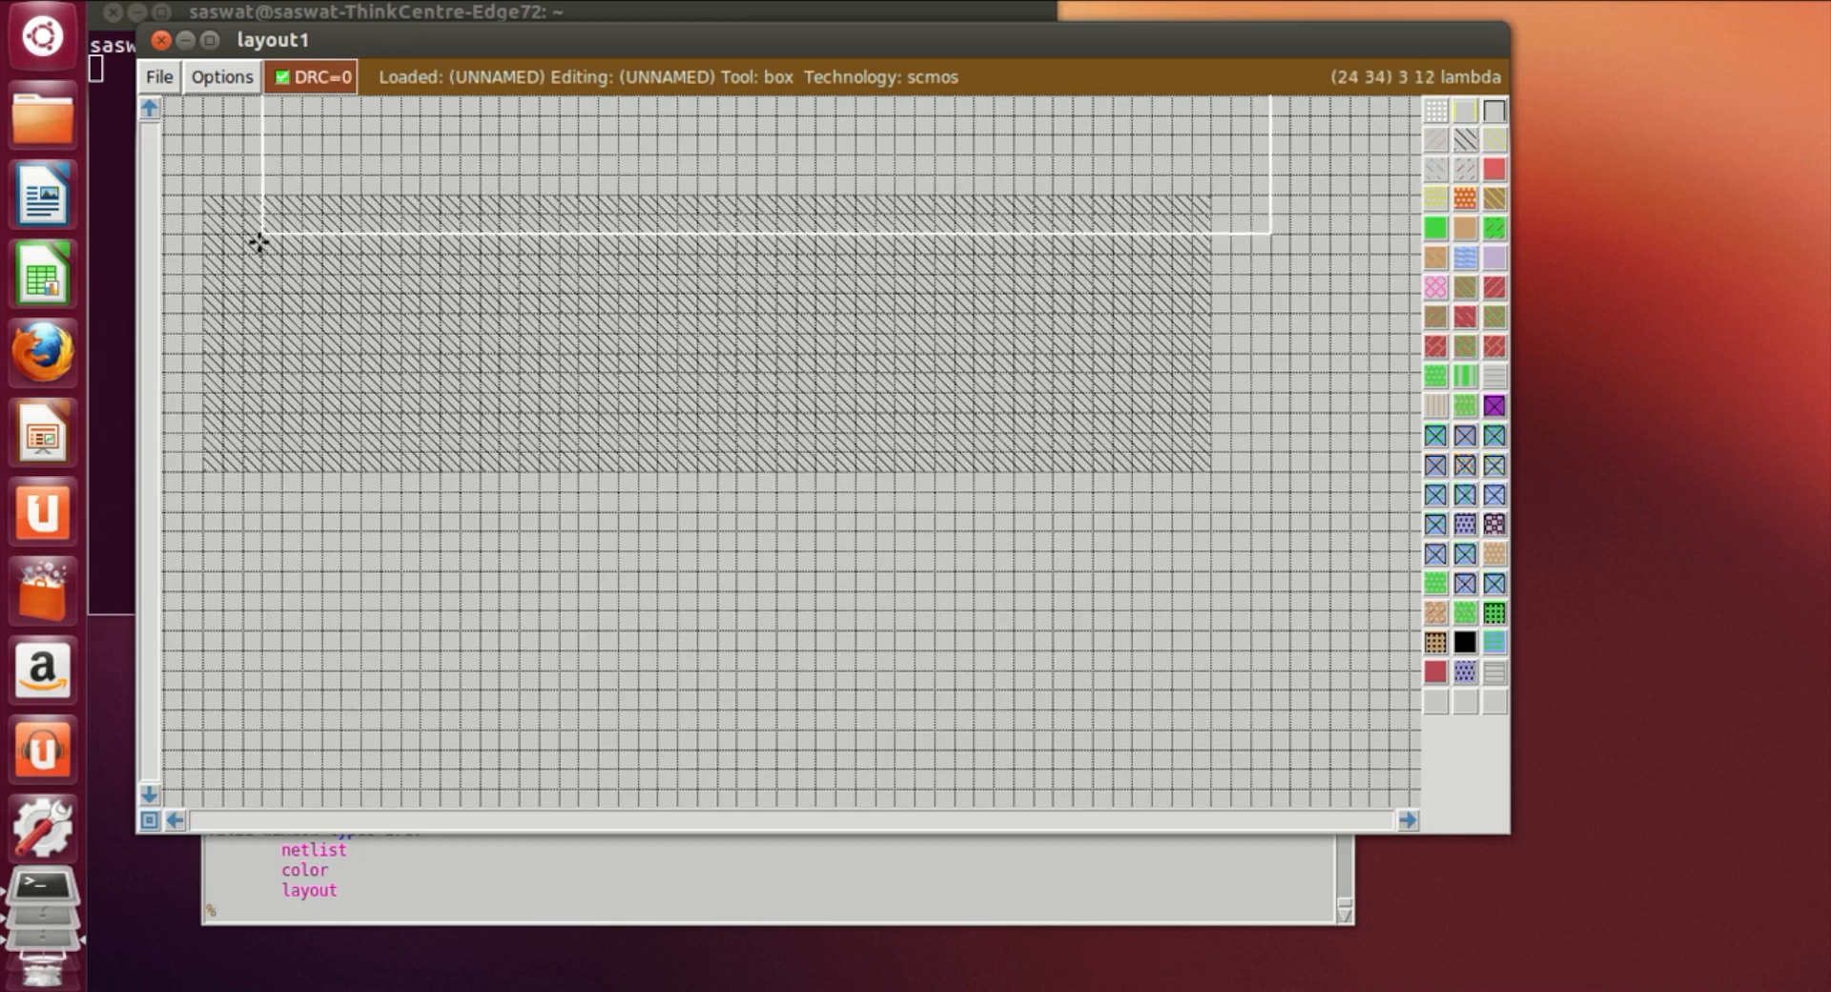
{"action": "right_click", "coordinate": [1132, 414]}
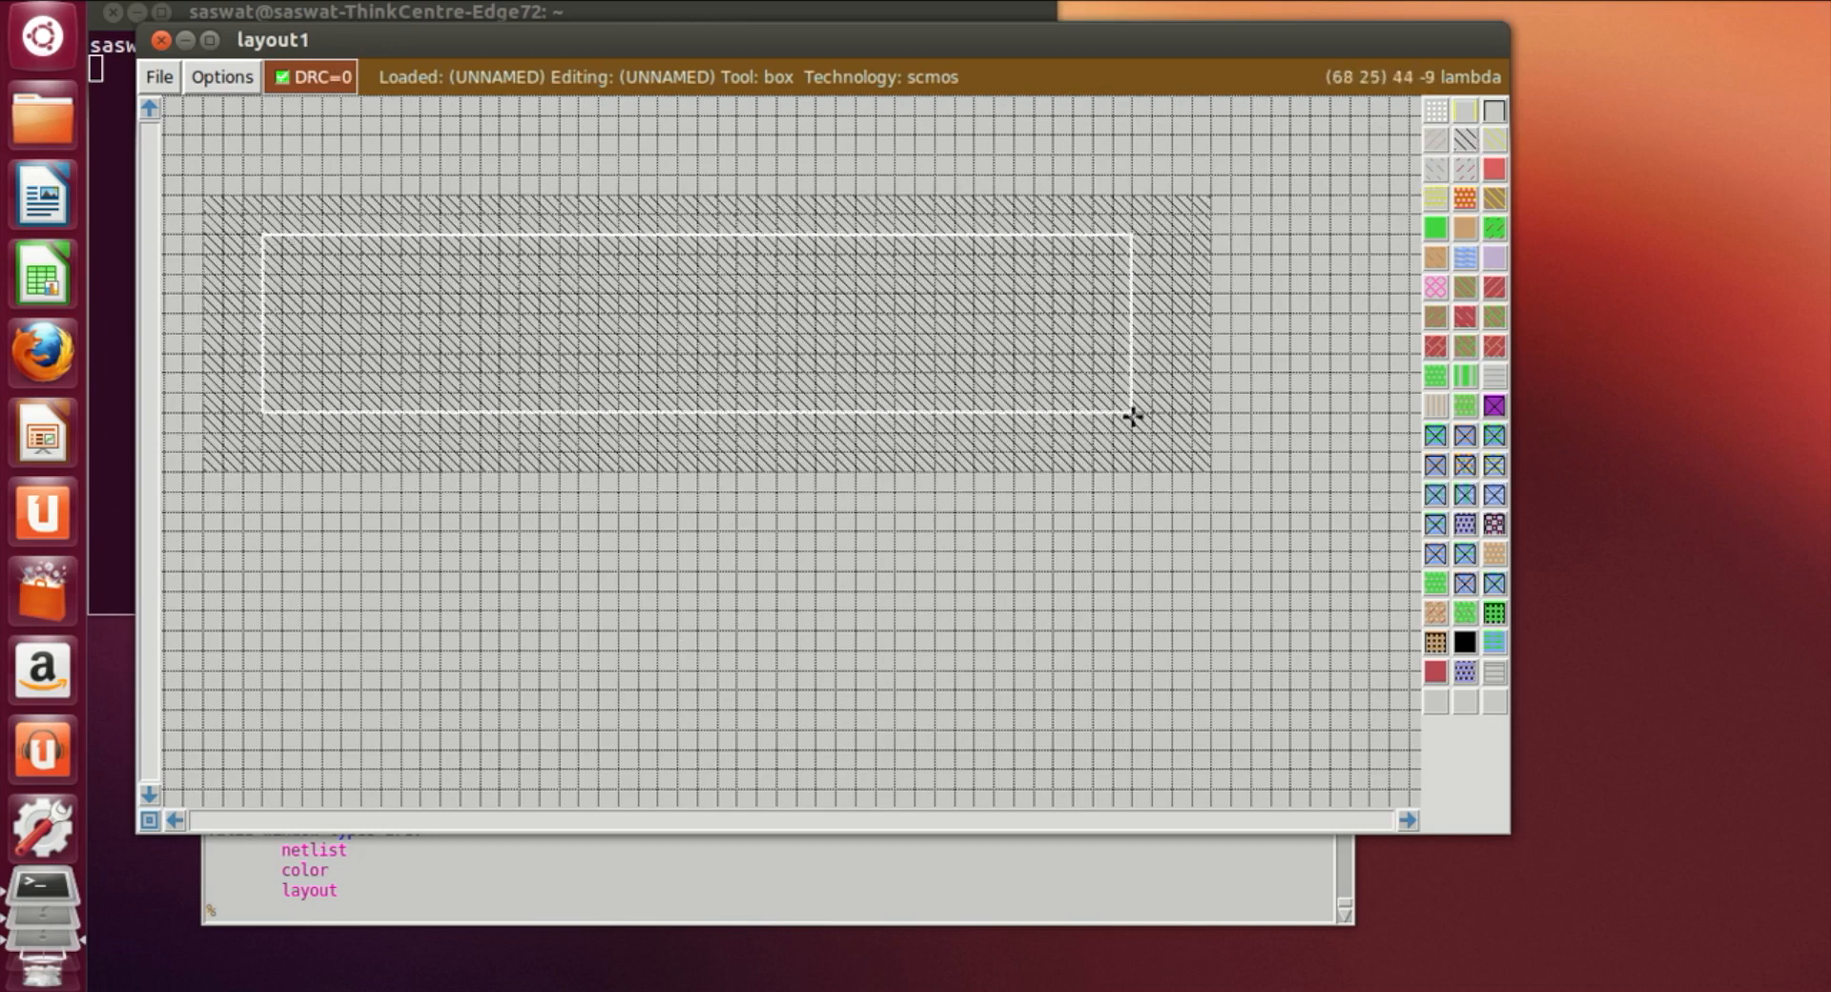
{"action": "right_click_drag", "start_coordinate": [1149, 412], "coordinate": [1154, 233]}
{"action": "right_click", "coordinate": [1148, 253]}
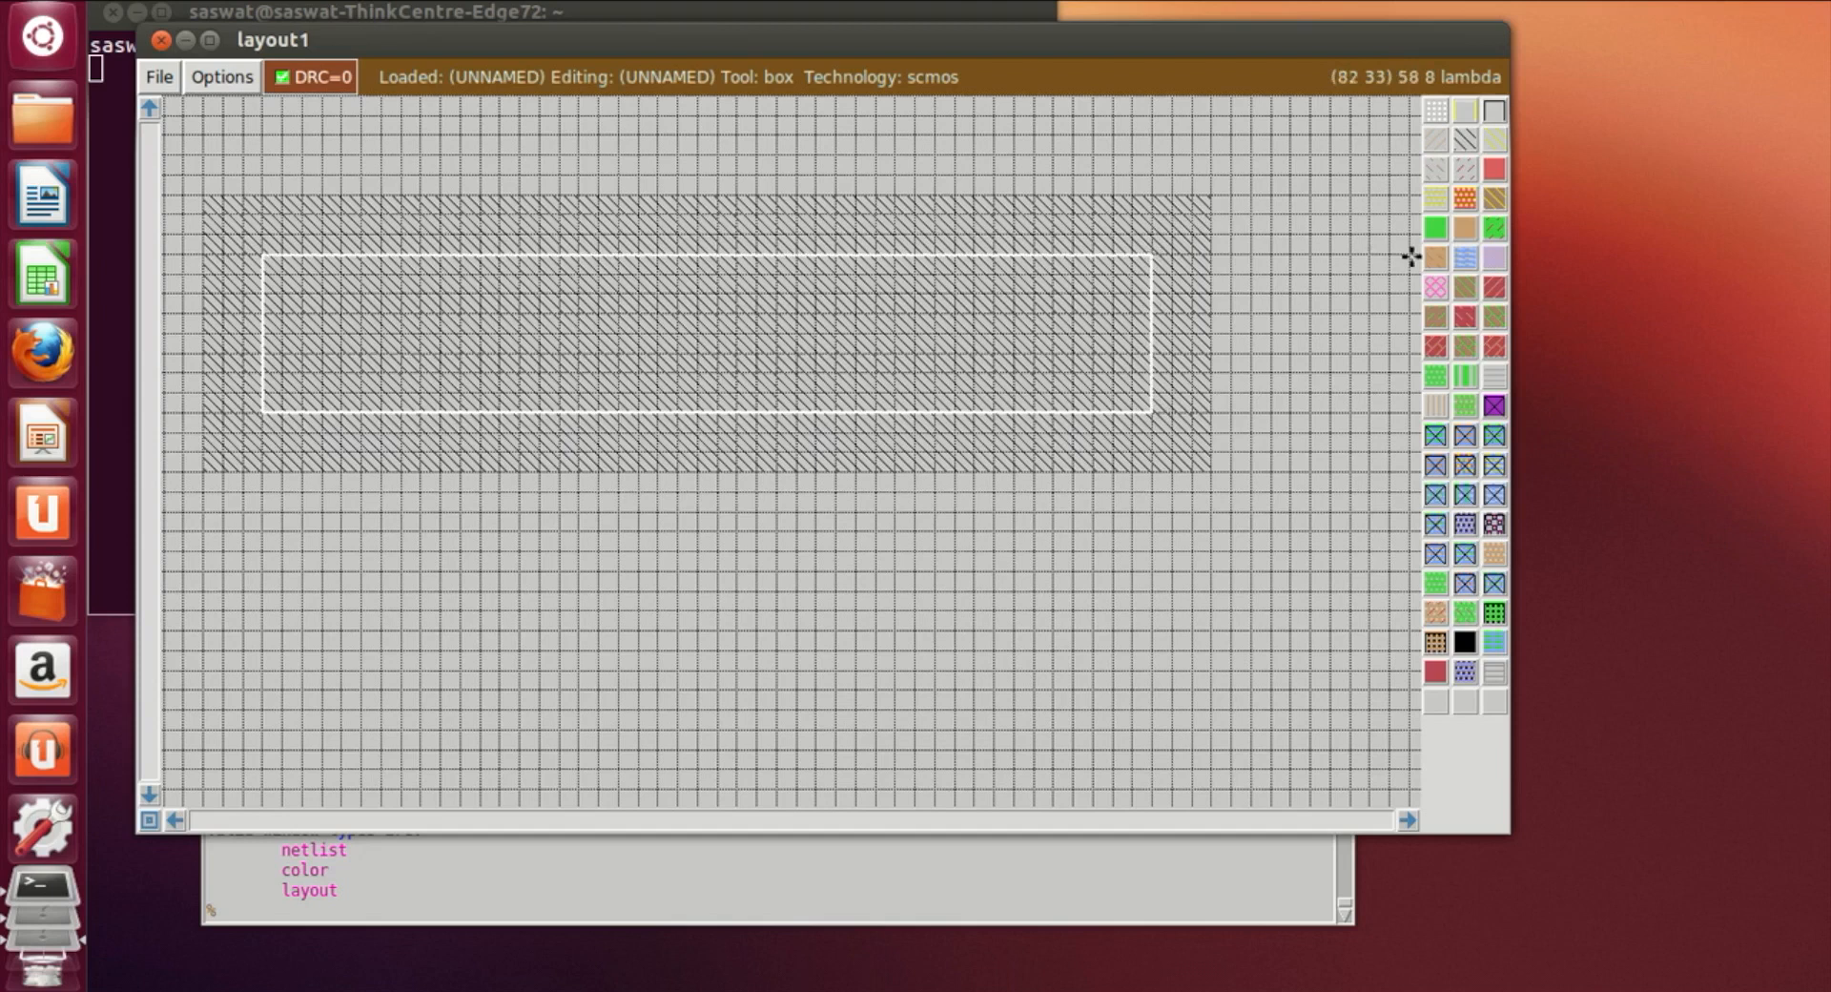
{"action": "right_click", "coordinate": [1170, 234]}
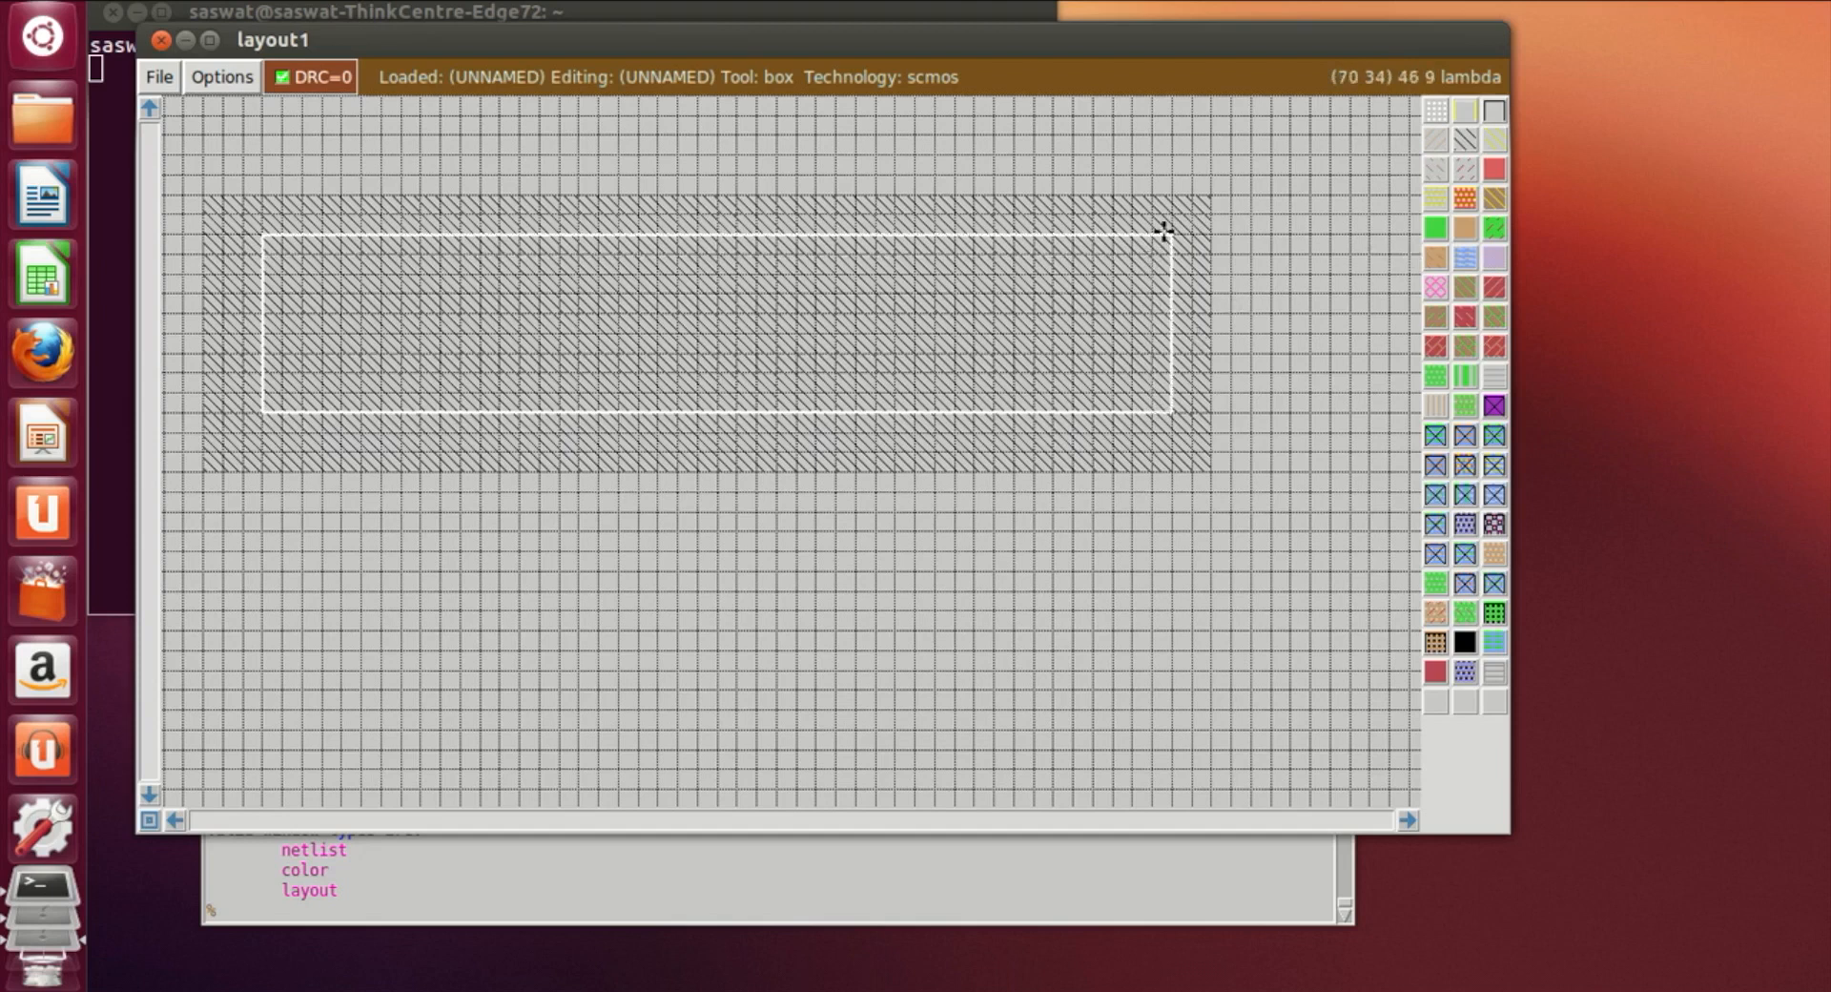
{"action": "left_click", "coordinate": [245, 434]}
{"action": "right_click", "coordinate": [1169, 234]}
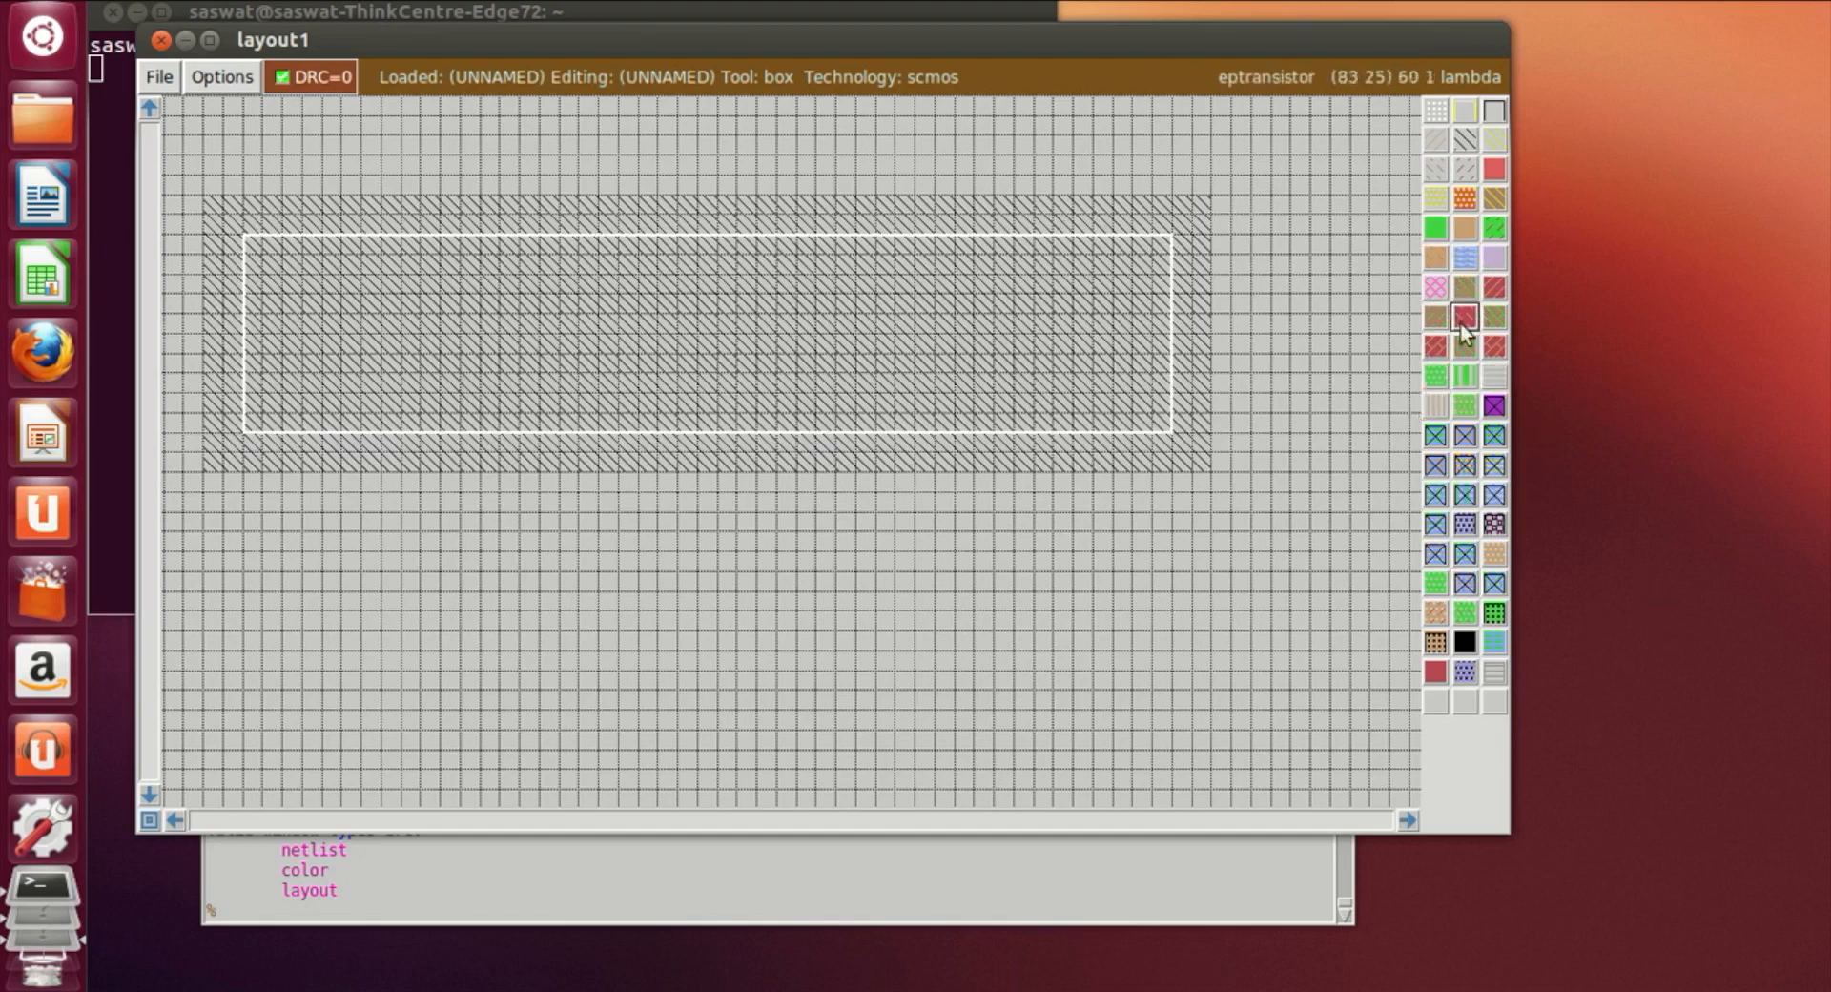
{"action": "left_click", "coordinate": [1460, 233]}
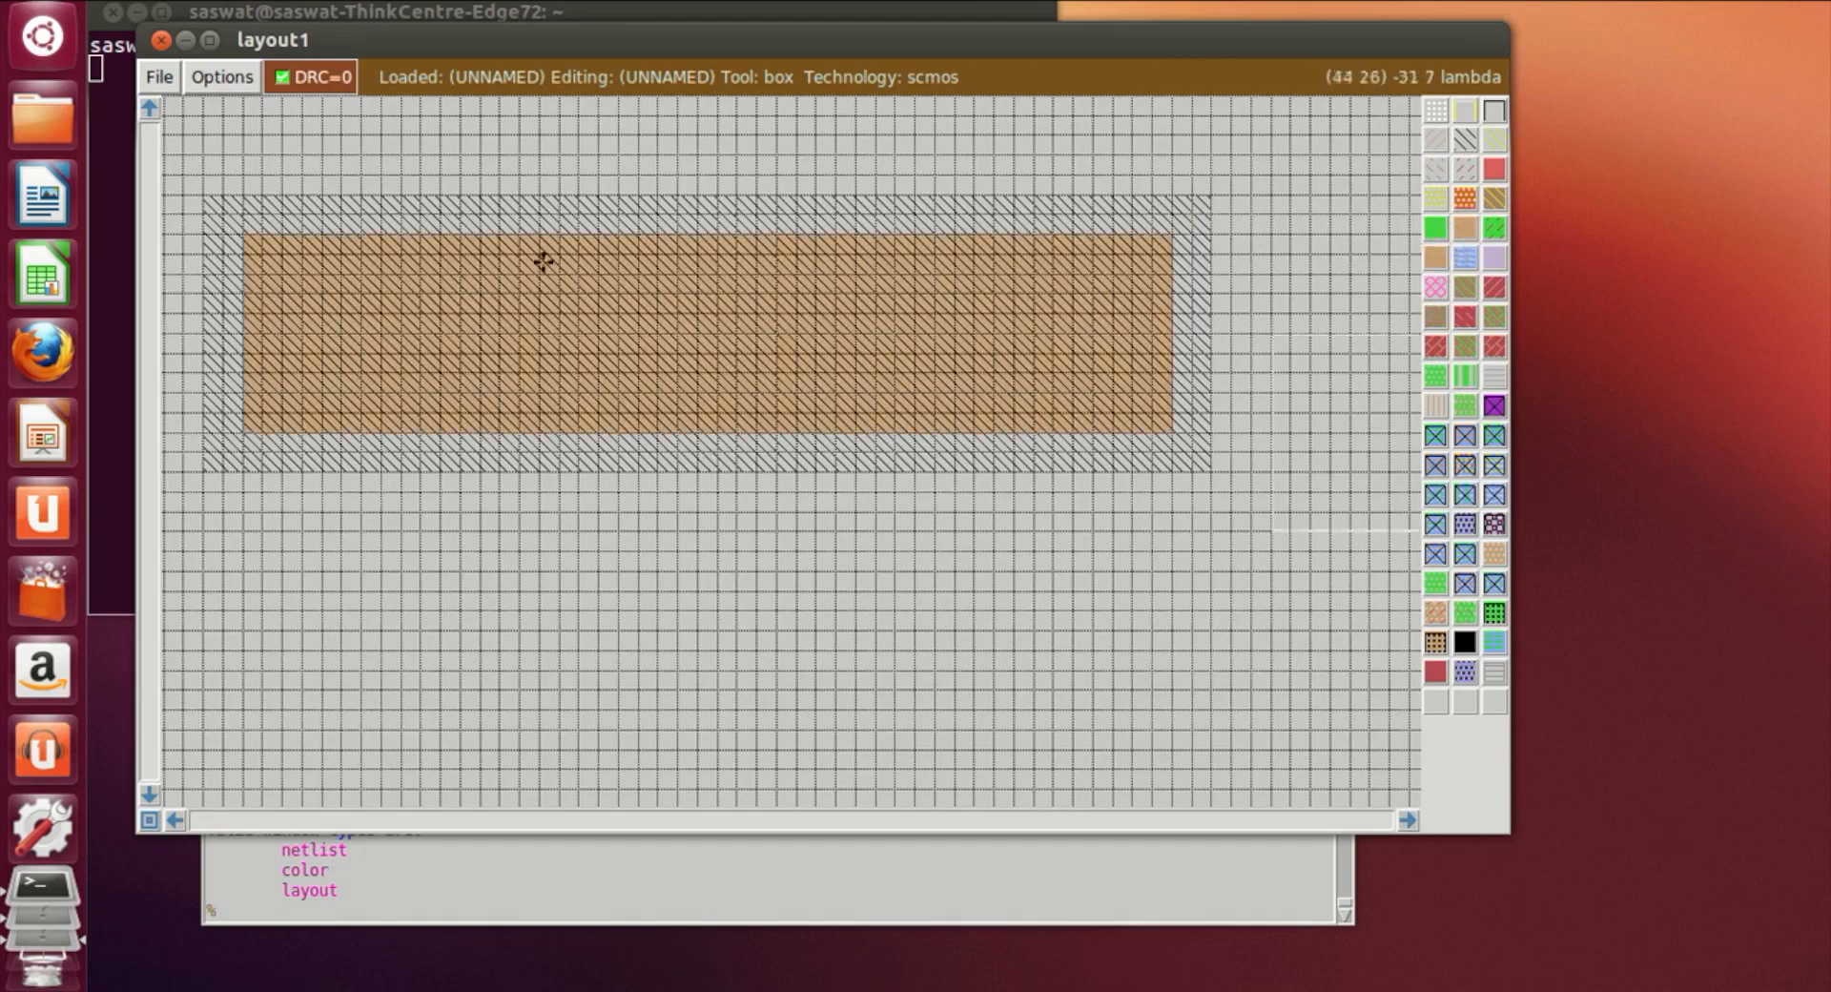
Paint an n-diffusion rectangle about 47 by 10 lambda well below the n-well, roughly aligned with the p-diffusion
{"action": "left_click", "coordinate": [289, 743]}
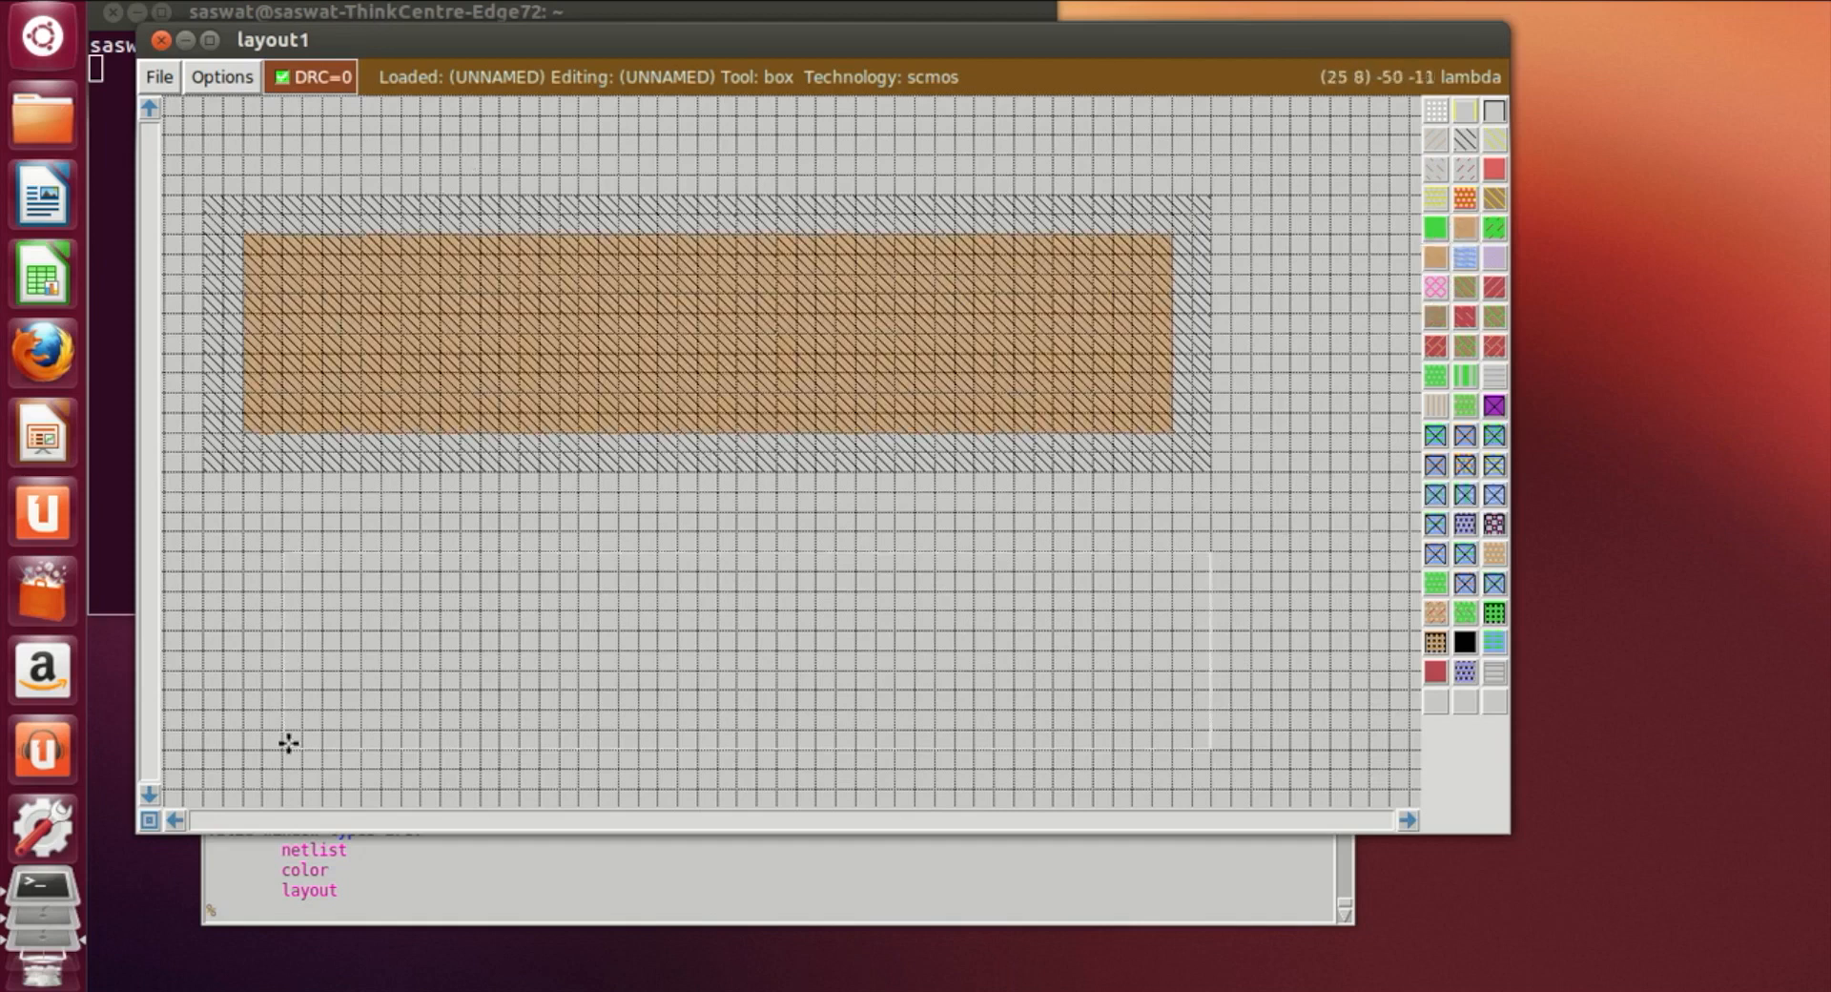
{"action": "scroll", "coordinate": [289, 743], "scroll_direction": "down", "scroll_amount": 3}
{"action": "left_click", "coordinate": [282, 752]}
{"action": "scroll", "coordinate": [284, 753], "scroll_direction": "down", "scroll_amount": 2}
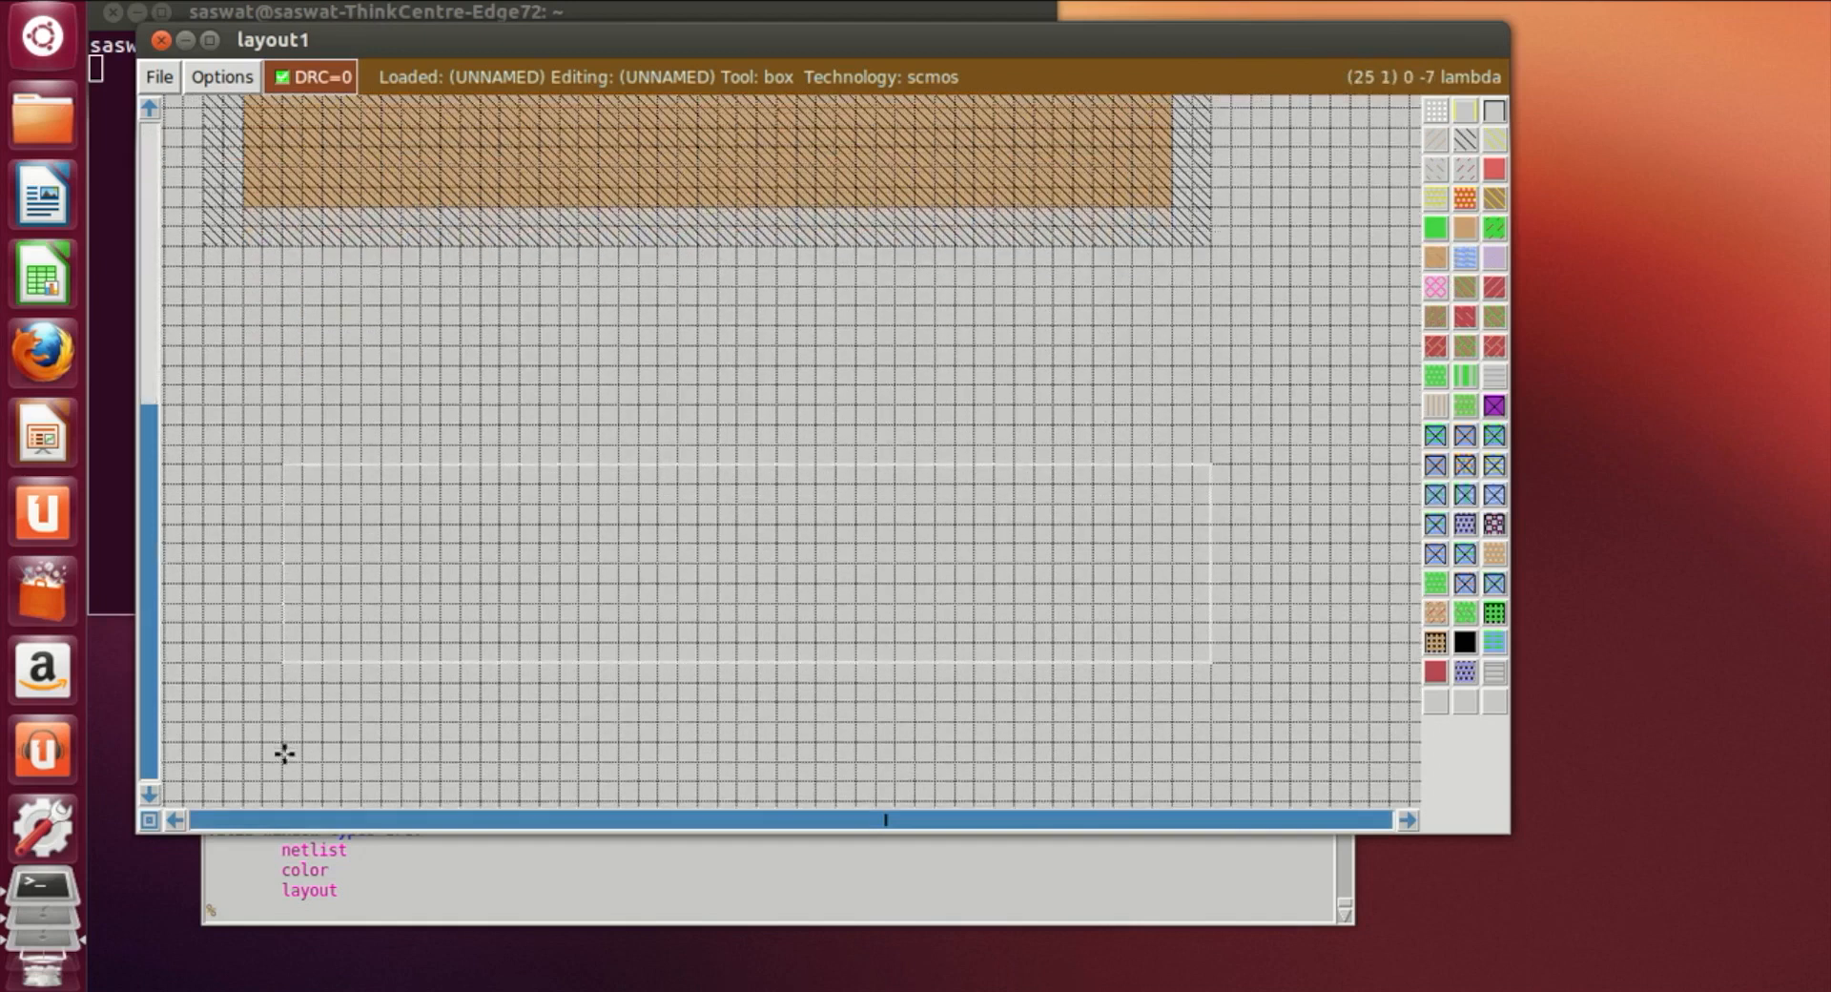
{"action": "scroll", "coordinate": [285, 754], "scroll_direction": "down", "scroll_amount": 1}
{"action": "left_click", "coordinate": [274, 774]}
{"action": "left_click", "coordinate": [267, 782]}
{"action": "scroll", "coordinate": [268, 782], "scroll_direction": "down", "scroll_amount": 1}
{"action": "scroll", "coordinate": [267, 782], "scroll_direction": "down", "scroll_amount": 2}
{"action": "left_click", "coordinate": [267, 783]}
{"action": "scroll", "coordinate": [267, 782], "scroll_direction": "down", "scroll_amount": 1}
{"action": "scroll", "coordinate": [272, 767], "scroll_direction": "up", "scroll_amount": 7}
{"action": "scroll", "coordinate": [274, 762], "scroll_direction": "down", "scroll_amount": 10}
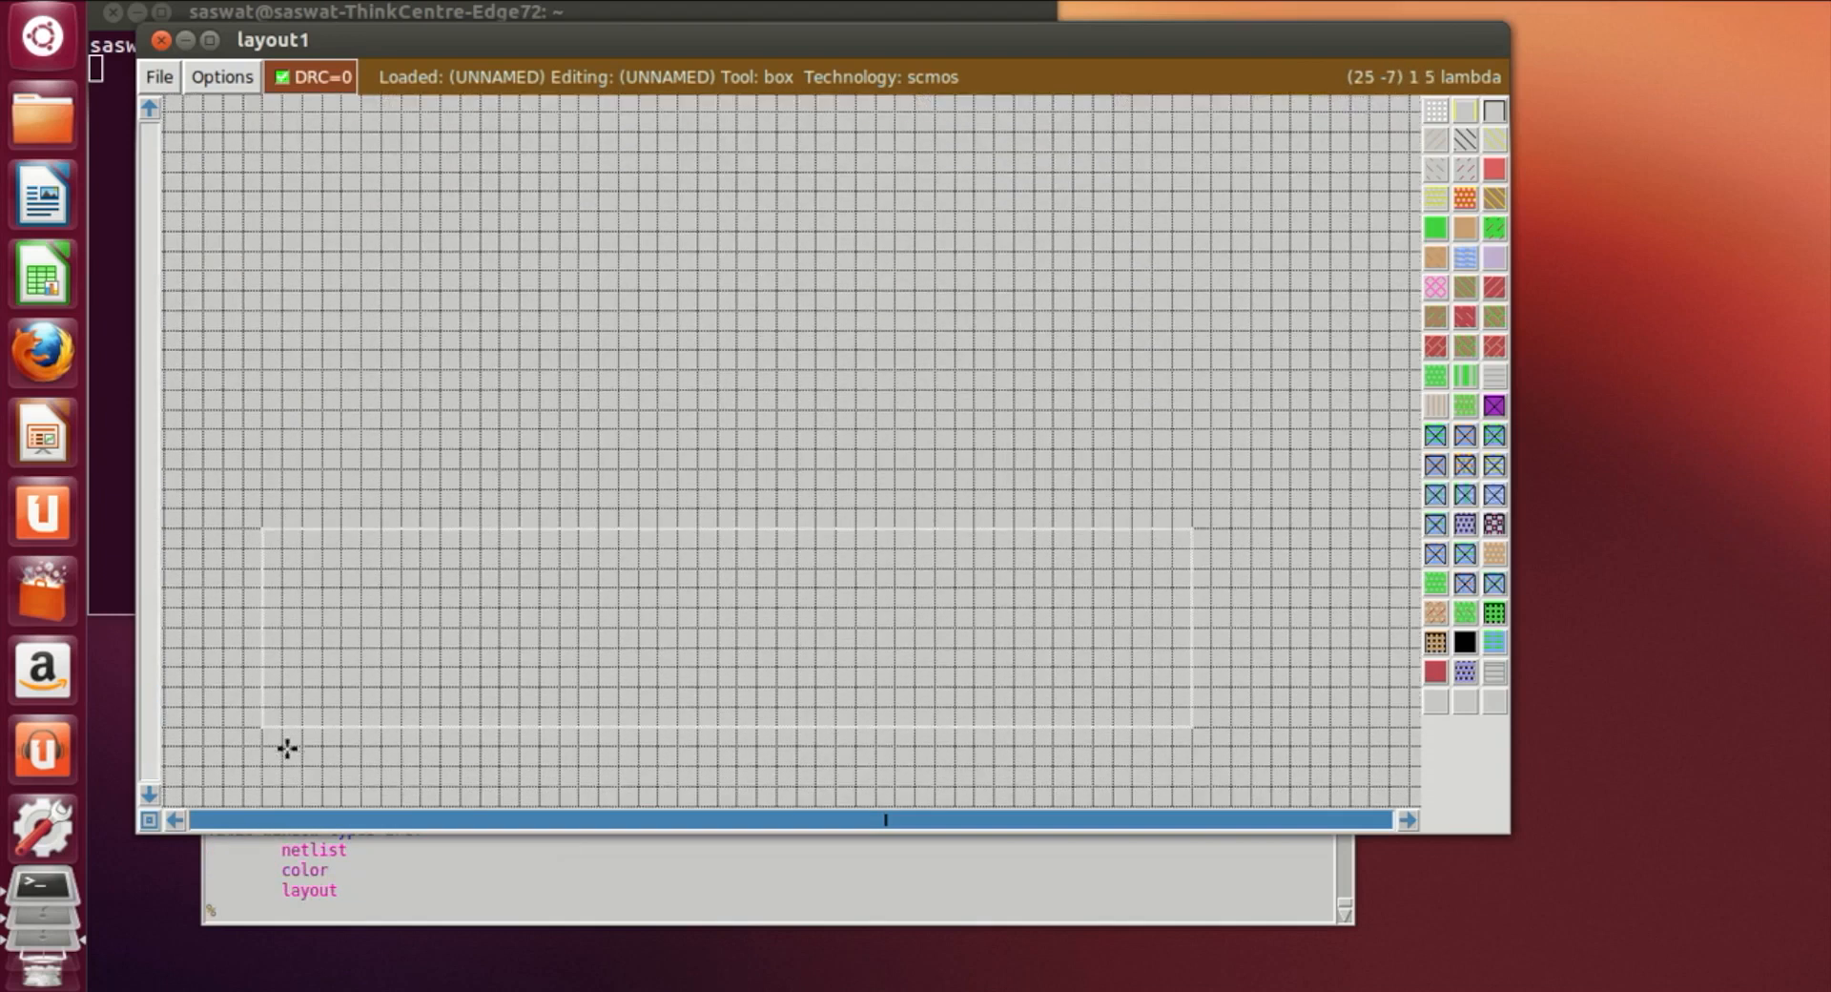
{"action": "left_click", "coordinate": [270, 735]}
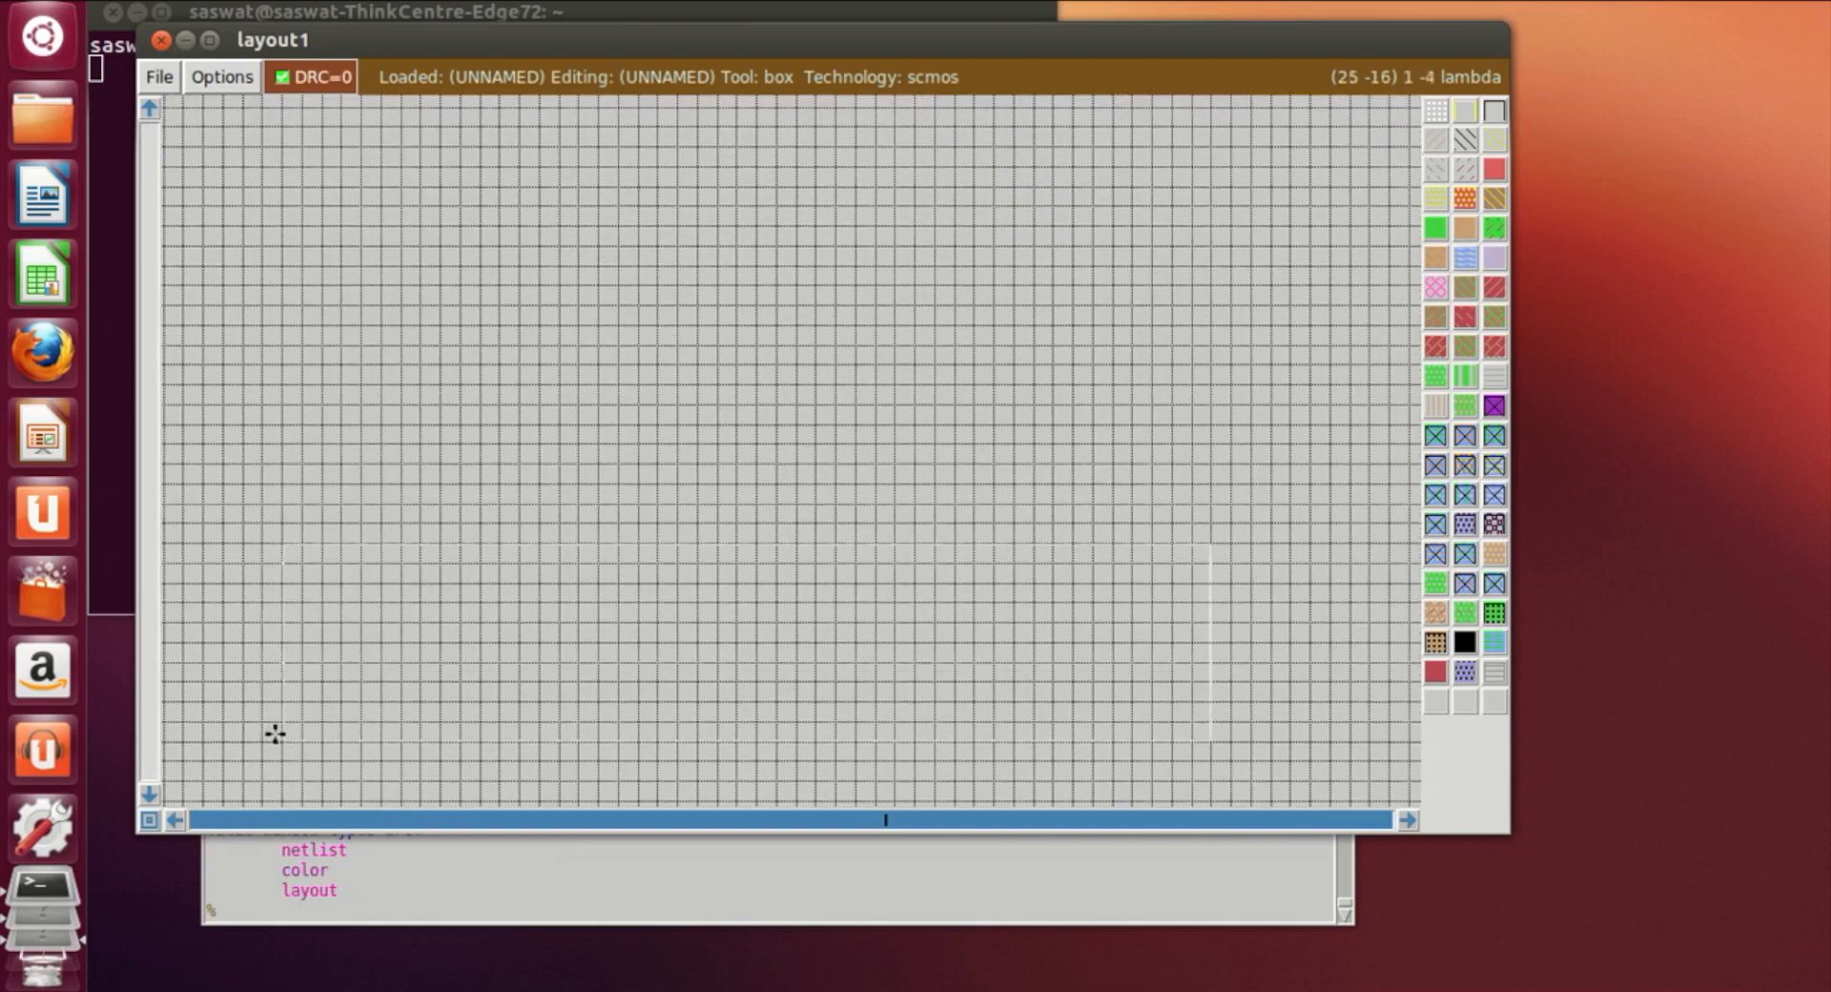
{"action": "left_click", "coordinate": [1435, 228]}
Paint a vertical polysilicon strip about 4 by 63 lambda across the right part of both diffusions, extending past them
{"action": "left_click", "coordinate": [993, 388]}
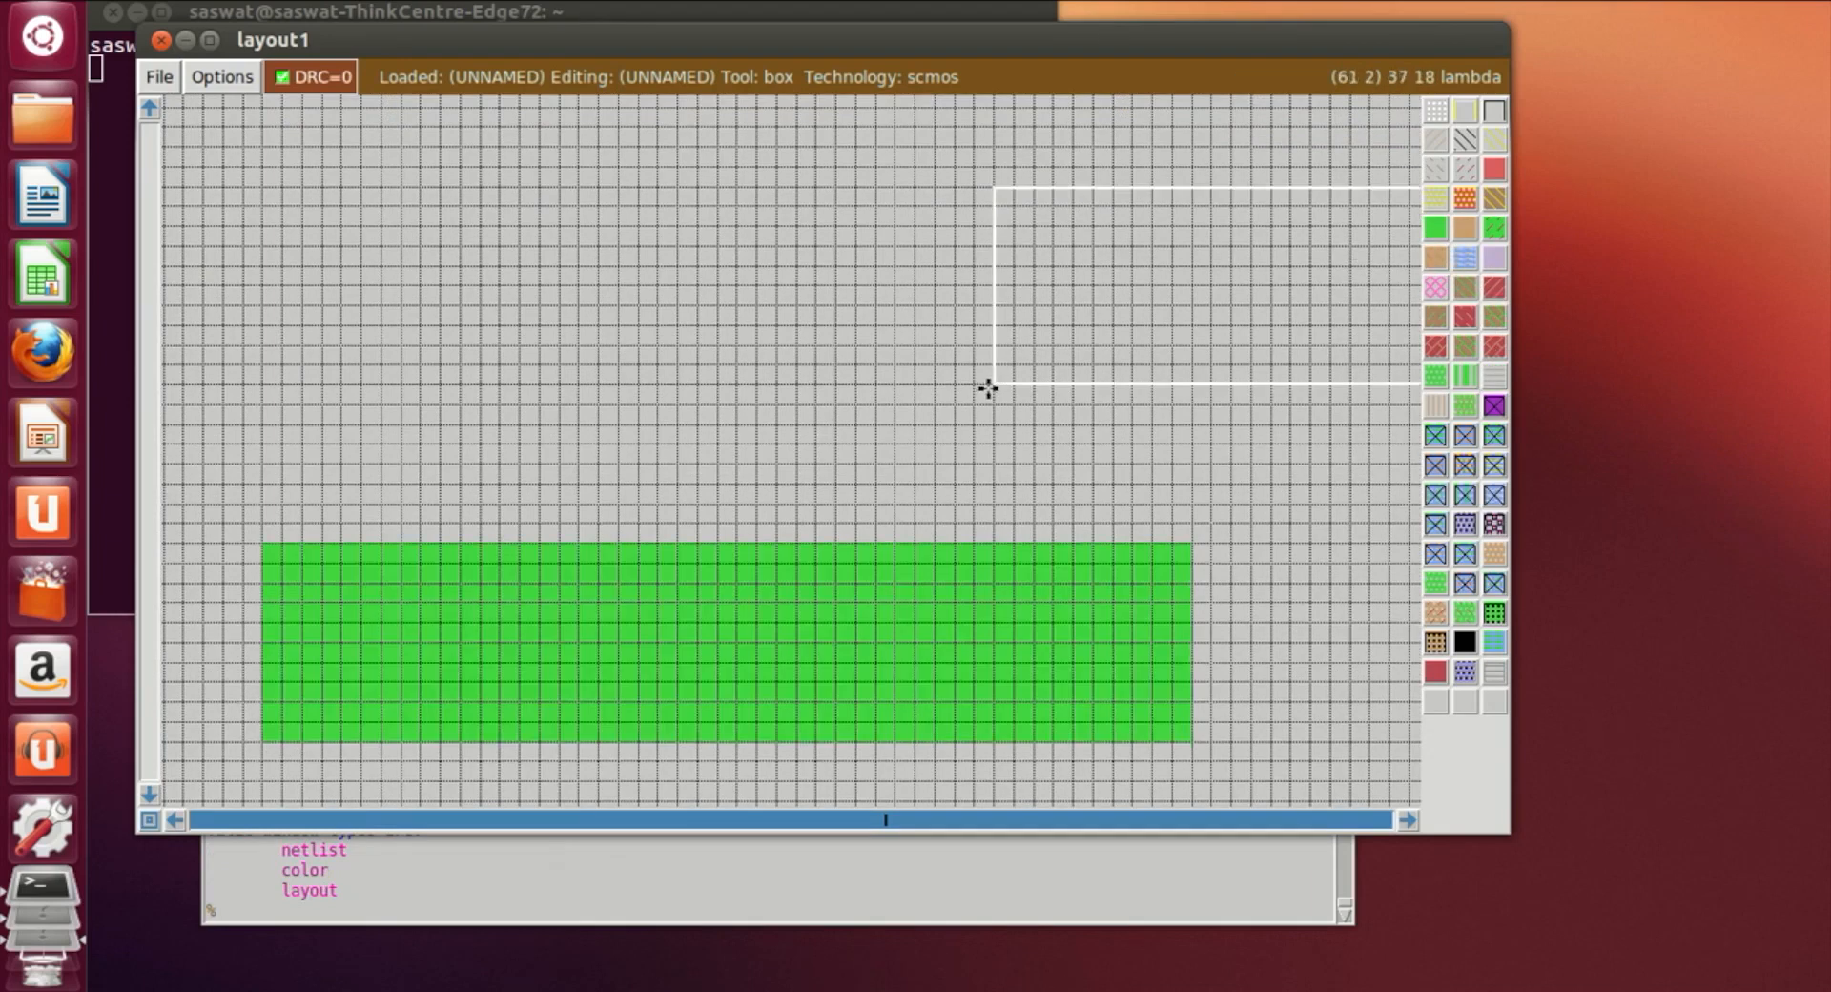
{"action": "scroll", "coordinate": [1000, 374], "scroll_direction": "up", "scroll_amount": 5}
{"action": "scroll", "coordinate": [1000, 374], "scroll_direction": "up", "scroll_amount": 15}
{"action": "scroll", "coordinate": [1001, 376], "scroll_direction": "down", "scroll_amount": 4}
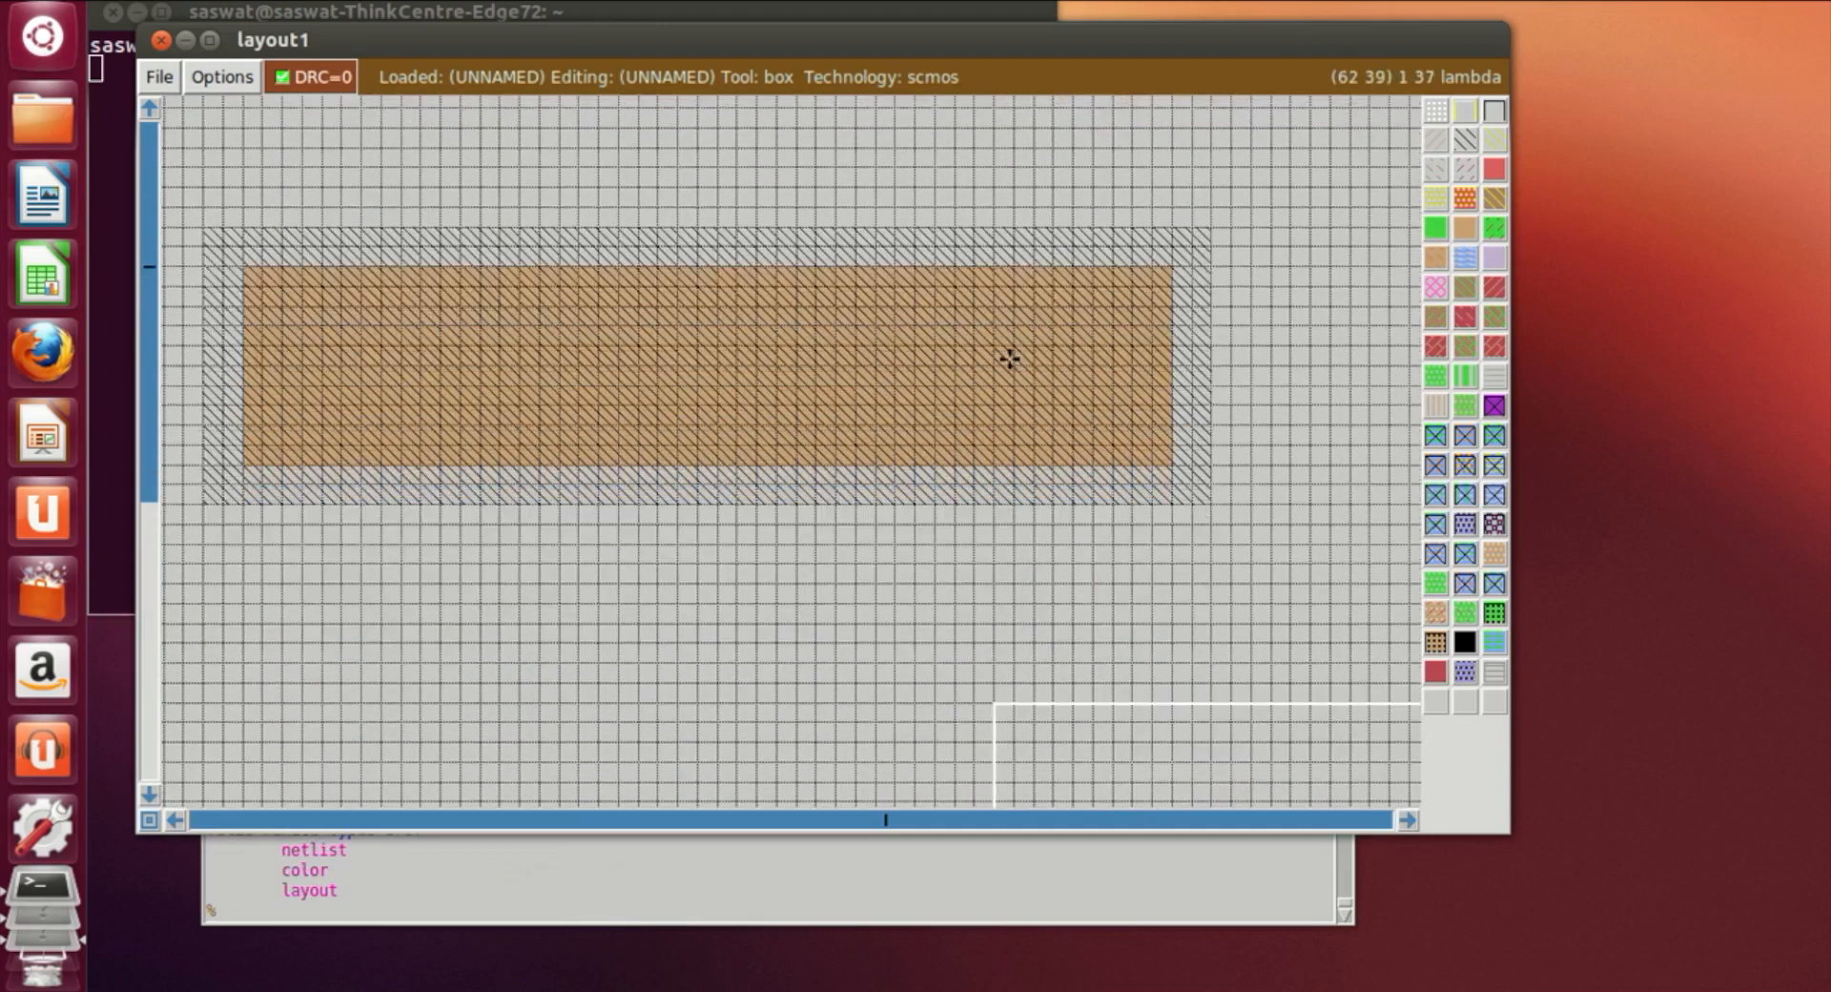
{"action": "key", "text": "shift+z"}
{"action": "scroll", "coordinate": [992, 557], "scroll_direction": "down", "scroll_amount": 3}
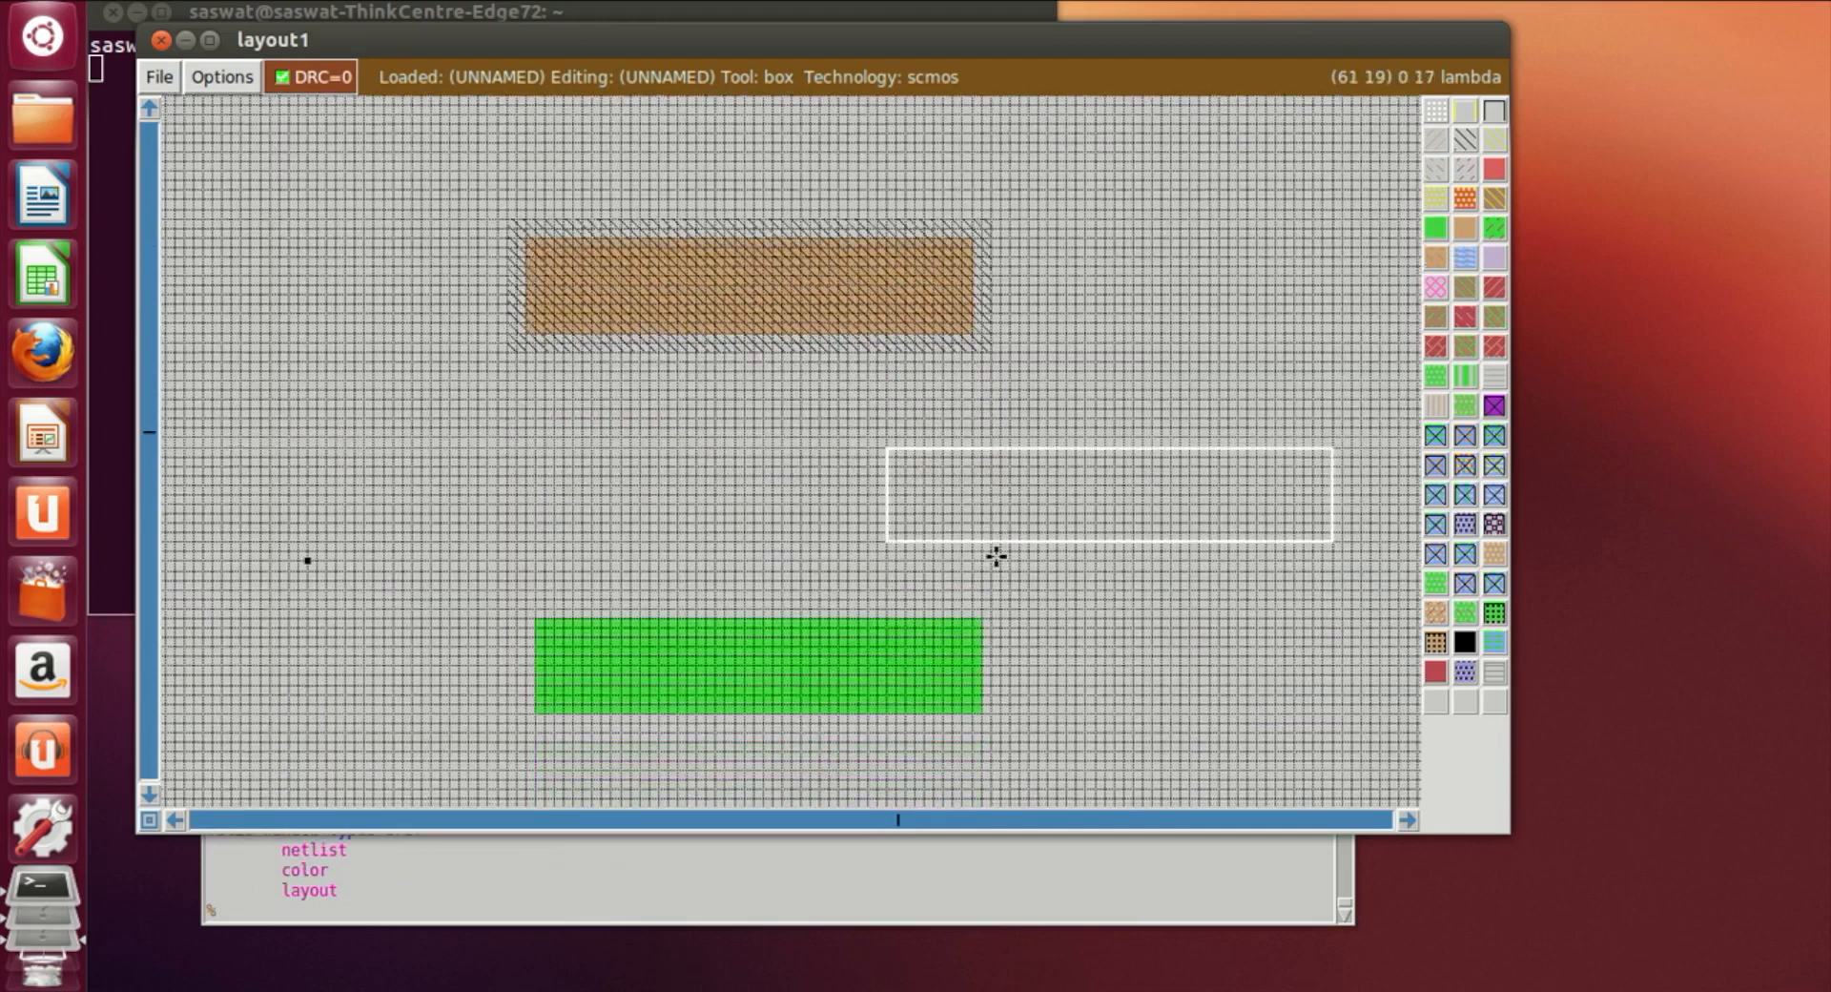
{"action": "left_click", "coordinate": [754, 474]}
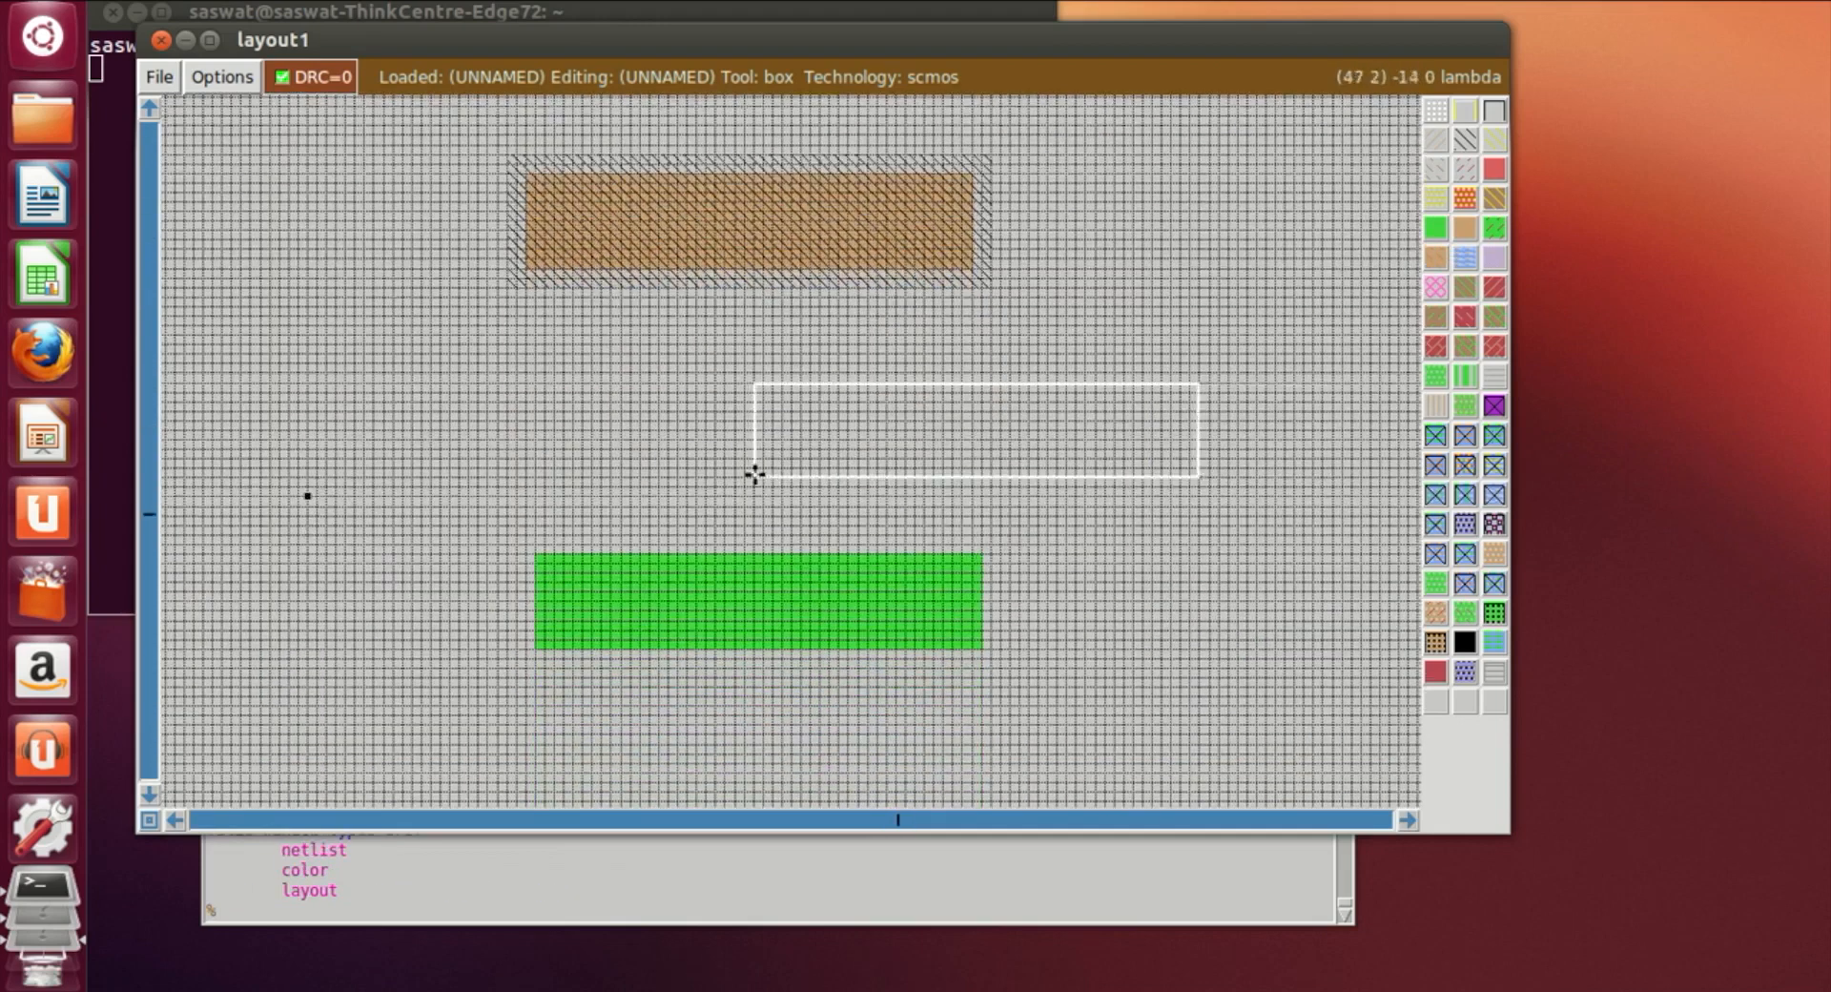
{"action": "left_click", "coordinate": [622, 109]}
{"action": "right_click", "coordinate": [656, 704]}
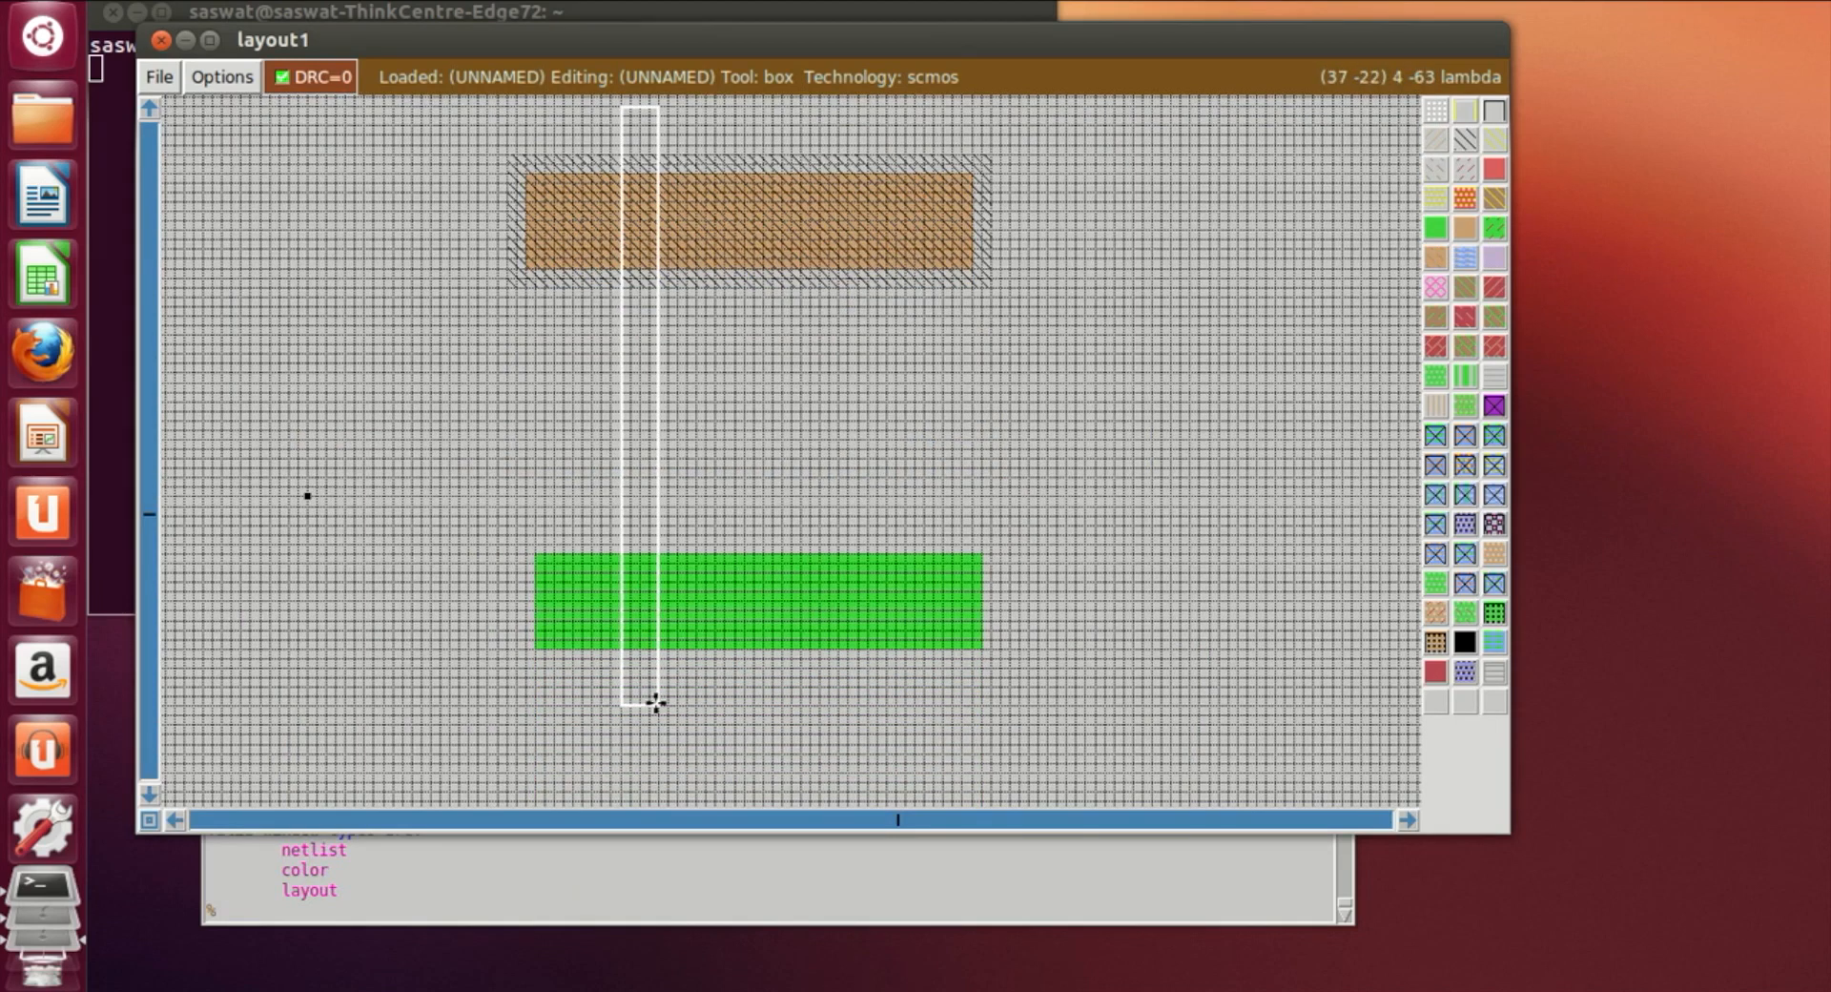
{"action": "left_click", "coordinate": [868, 697]}
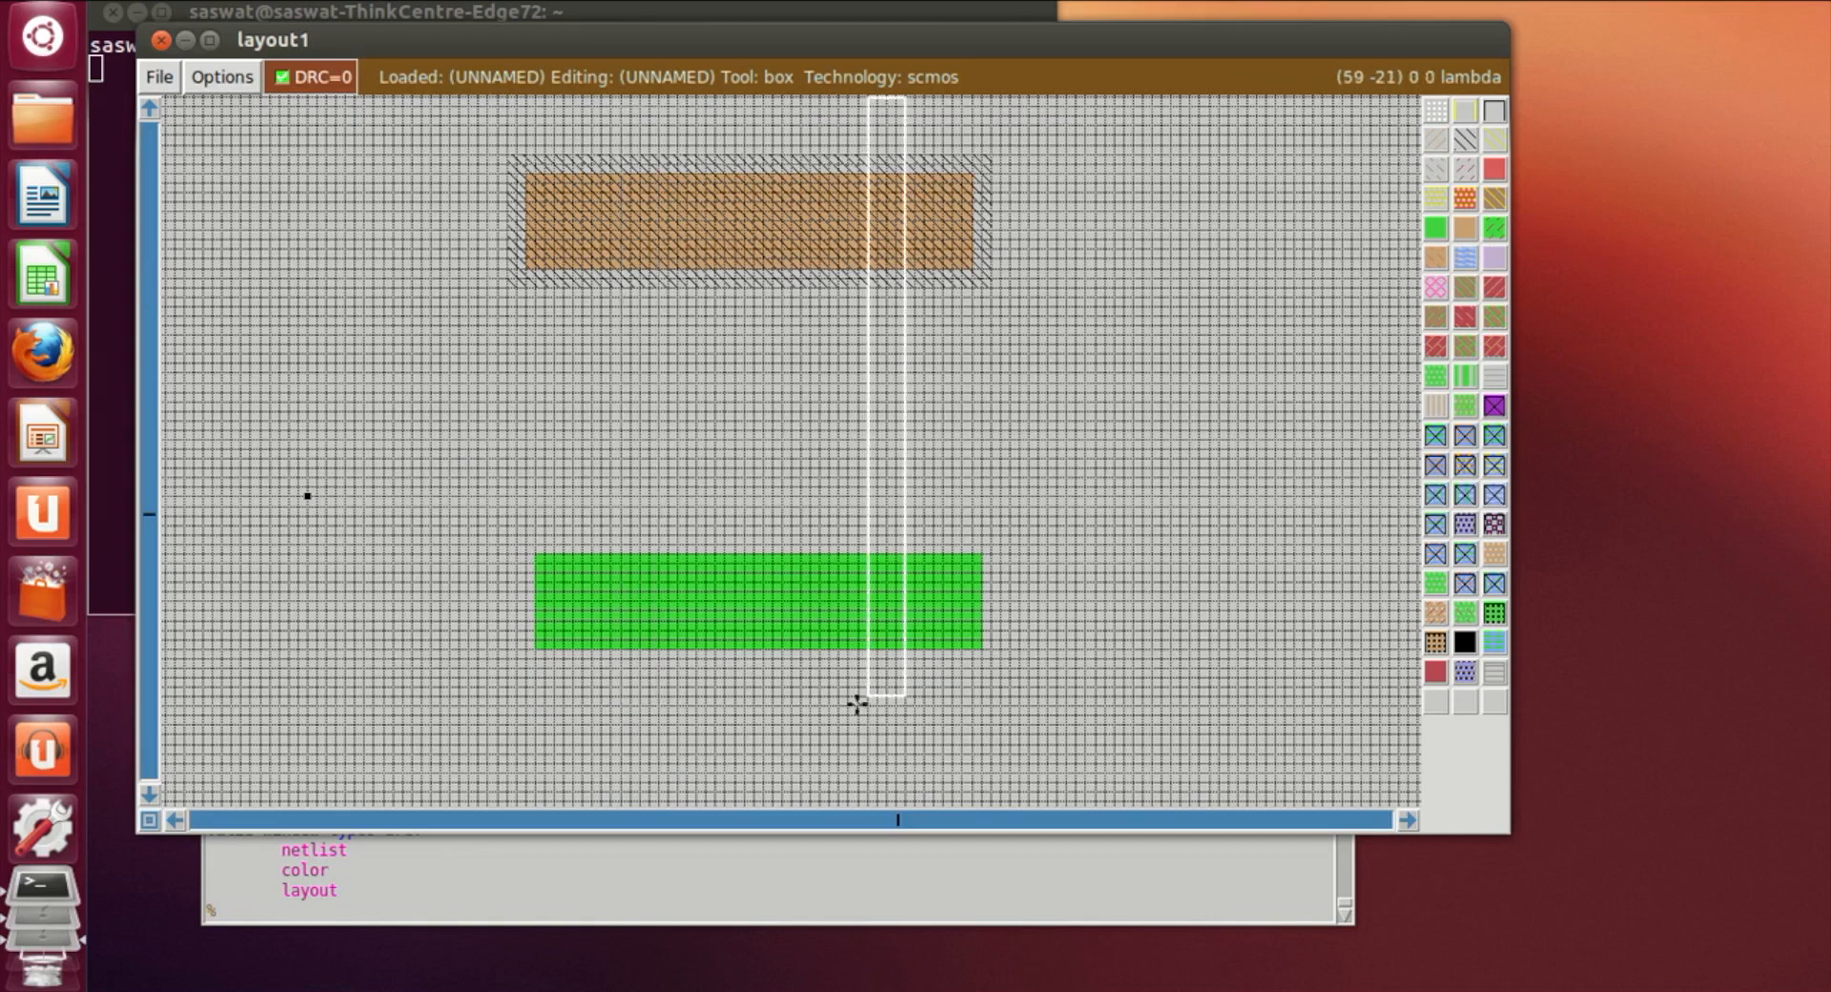
{"action": "left_click", "coordinate": [820, 706]}
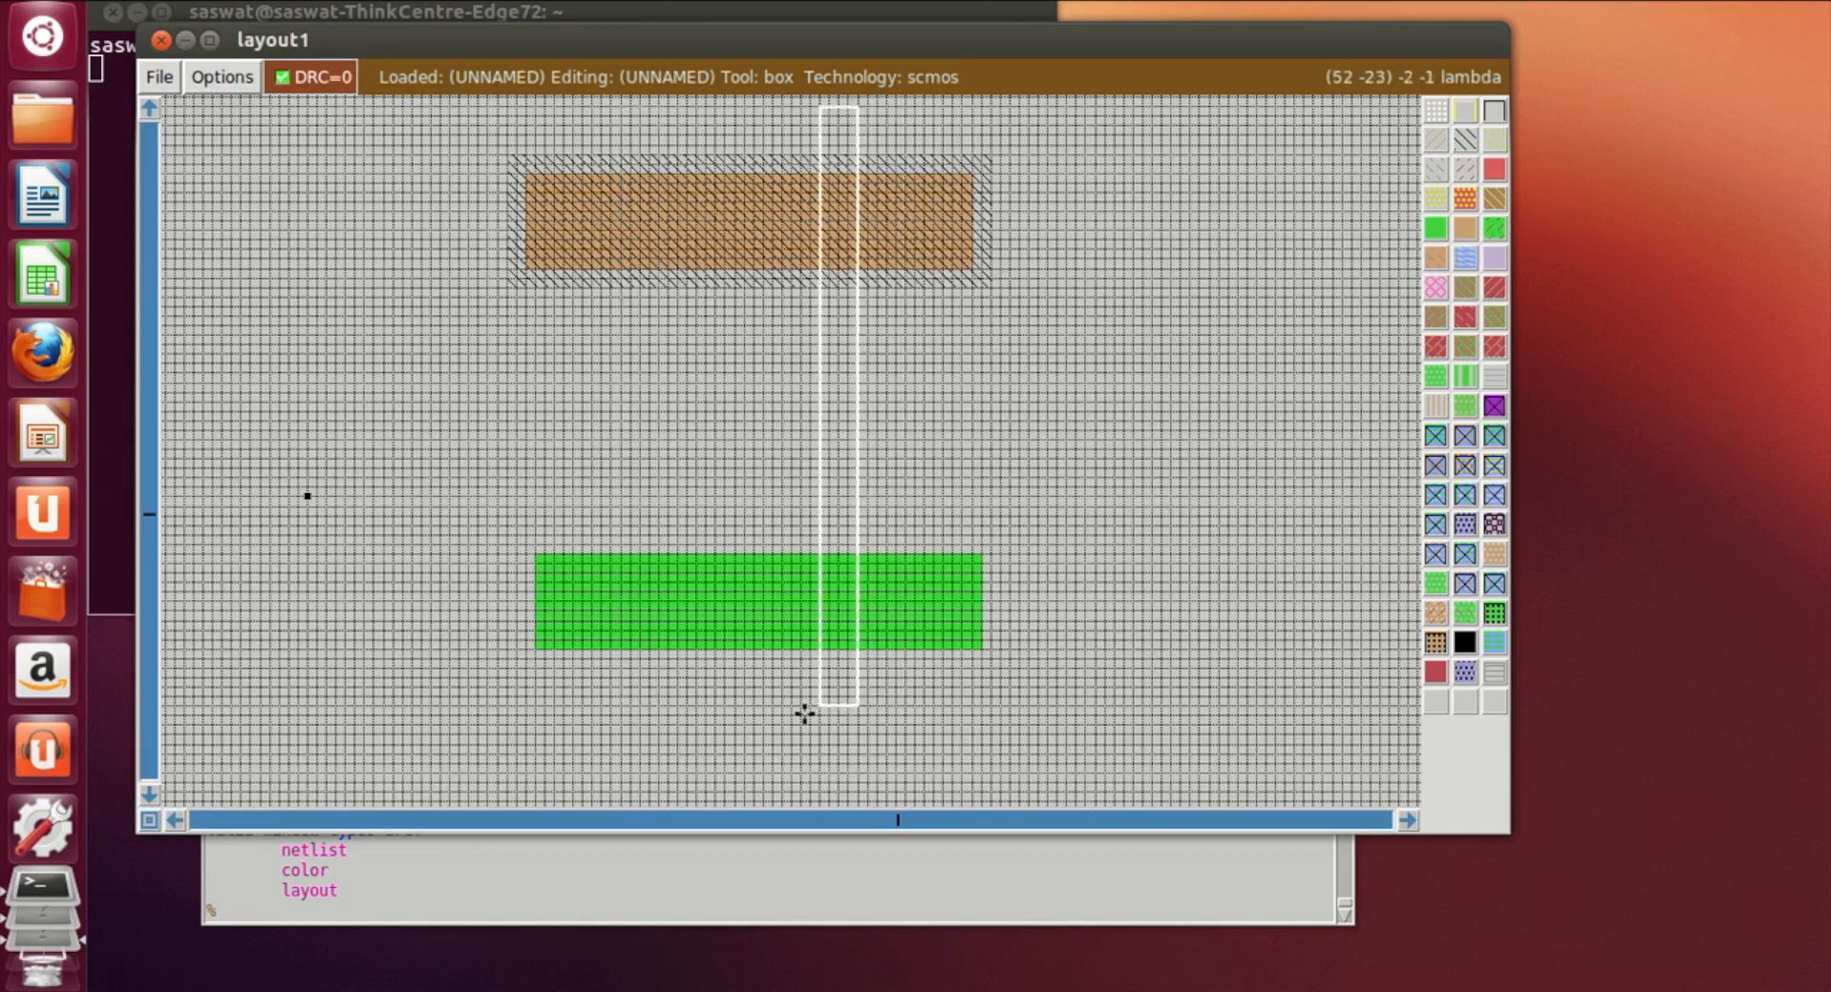
{"action": "left_click", "coordinate": [773, 713]}
{"action": "left_click", "coordinate": [801, 711]}
{"action": "left_click", "coordinate": [822, 705]}
{"action": "middle_click", "coordinate": [1495, 168]}
Paint a second vertical polysilicon strip of the same size across the left part of both diffusions, level with the first
{"action": "left_click", "coordinate": [640, 695]}
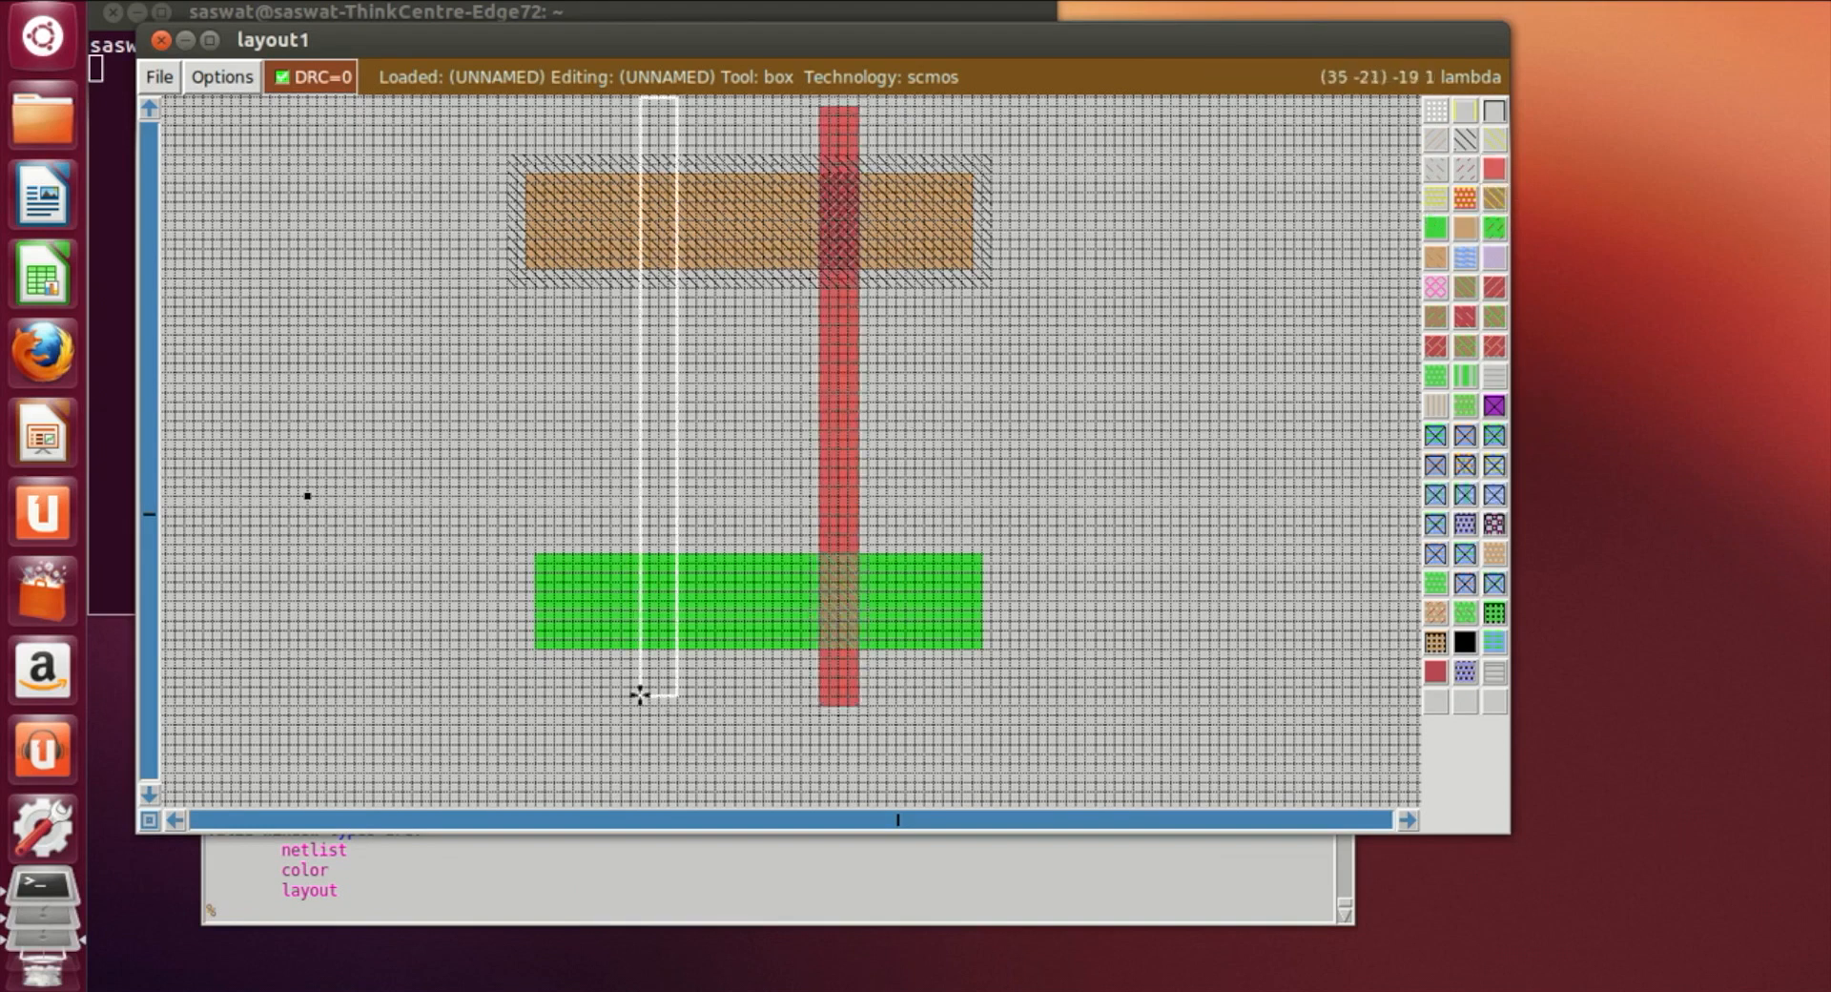
{"action": "left_click", "coordinate": [640, 706]}
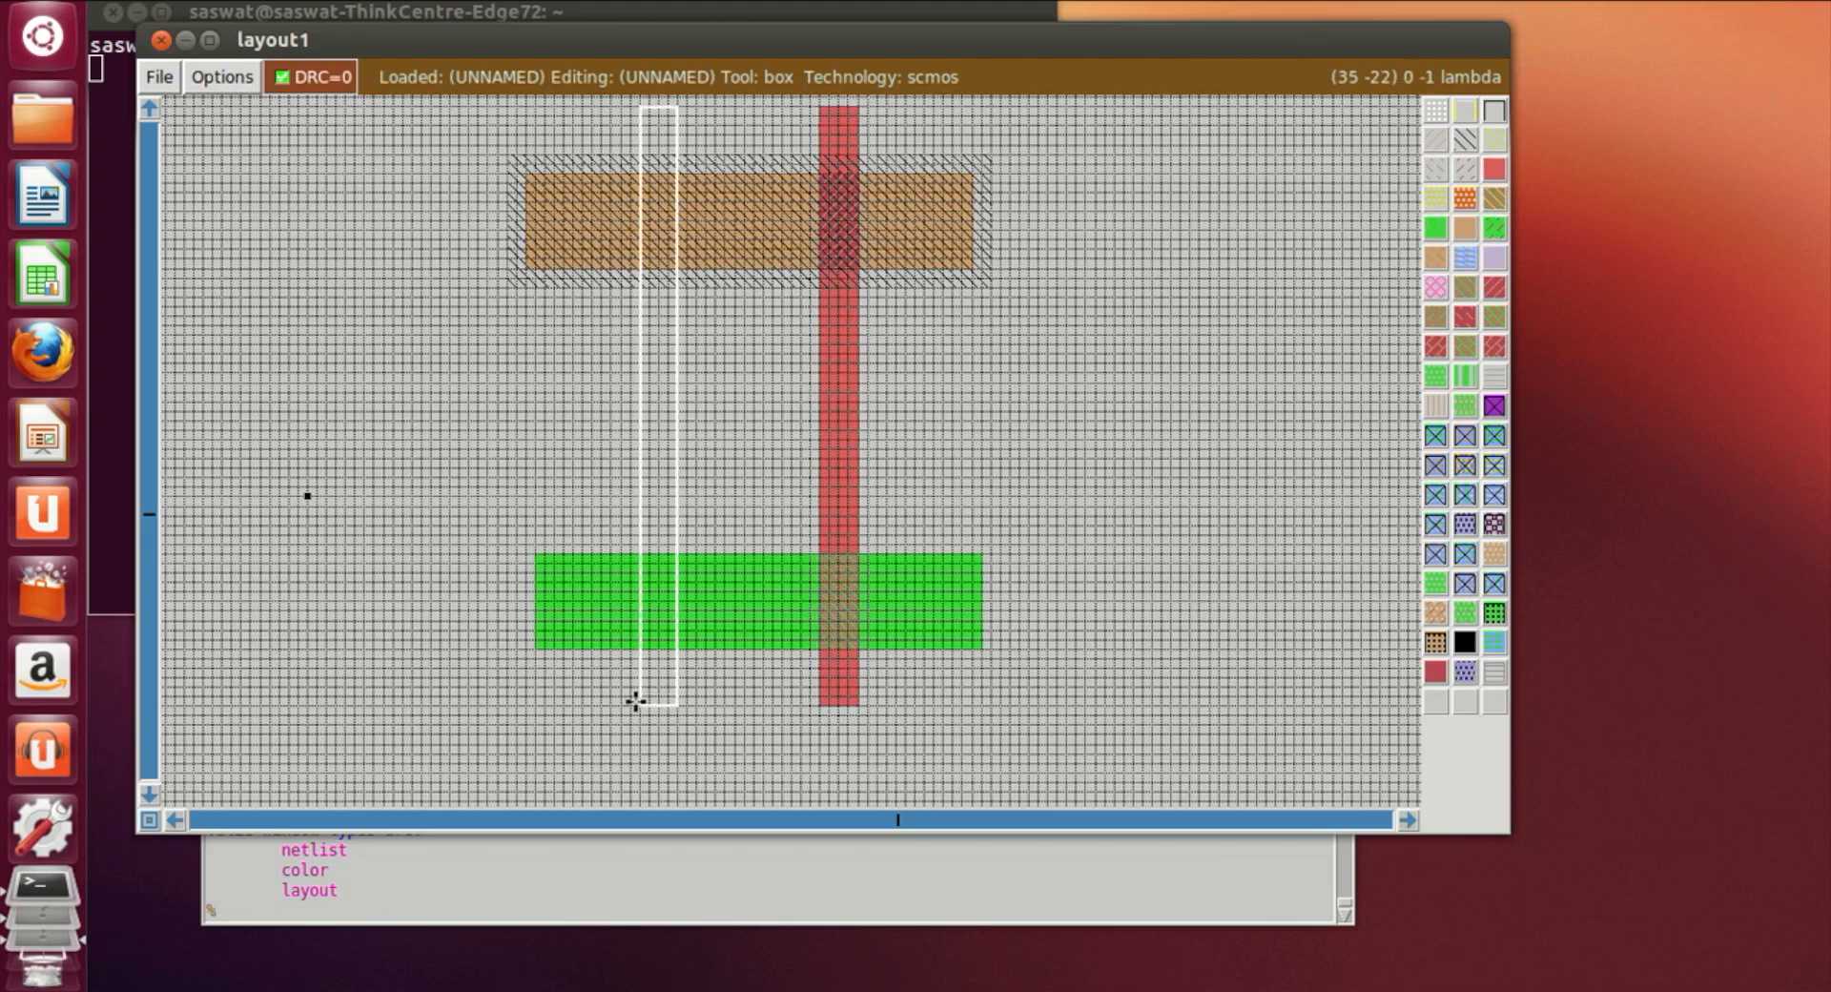
{"action": "left_click", "coordinate": [1633, 6]}
{"action": "left_click", "coordinate": [1620, 46]}
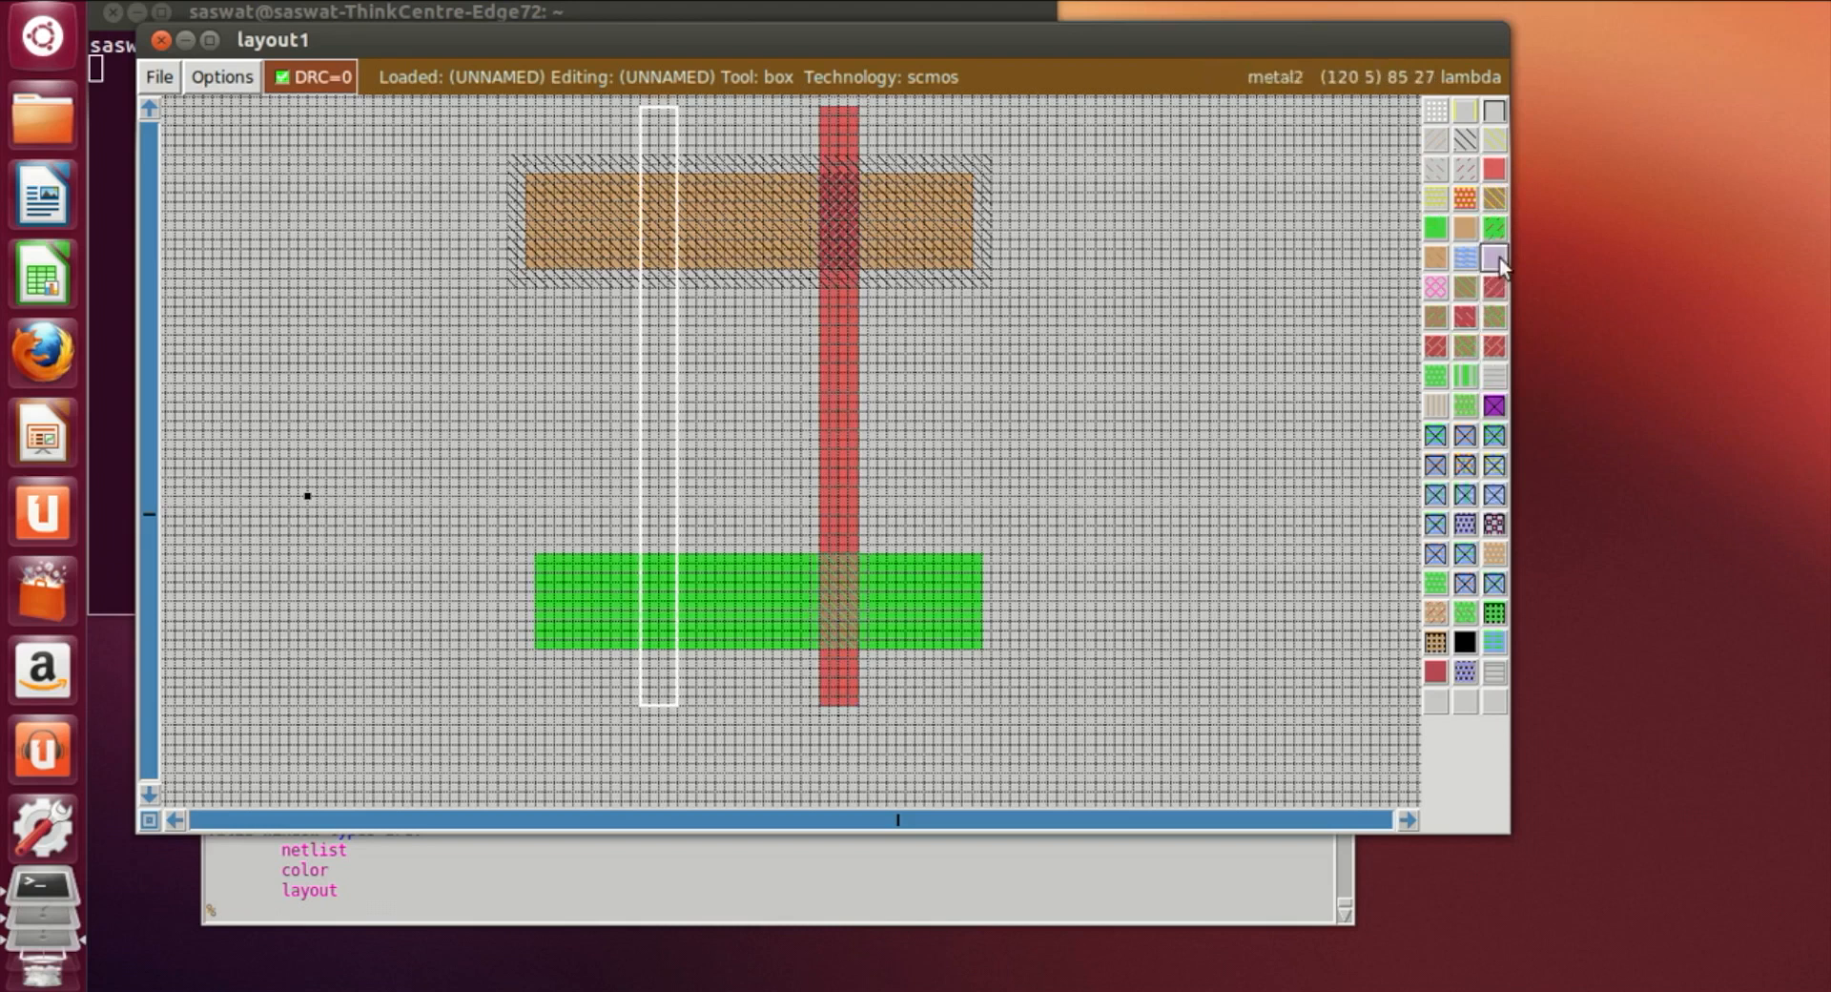
{"action": "middle_click", "coordinate": [1503, 171]}
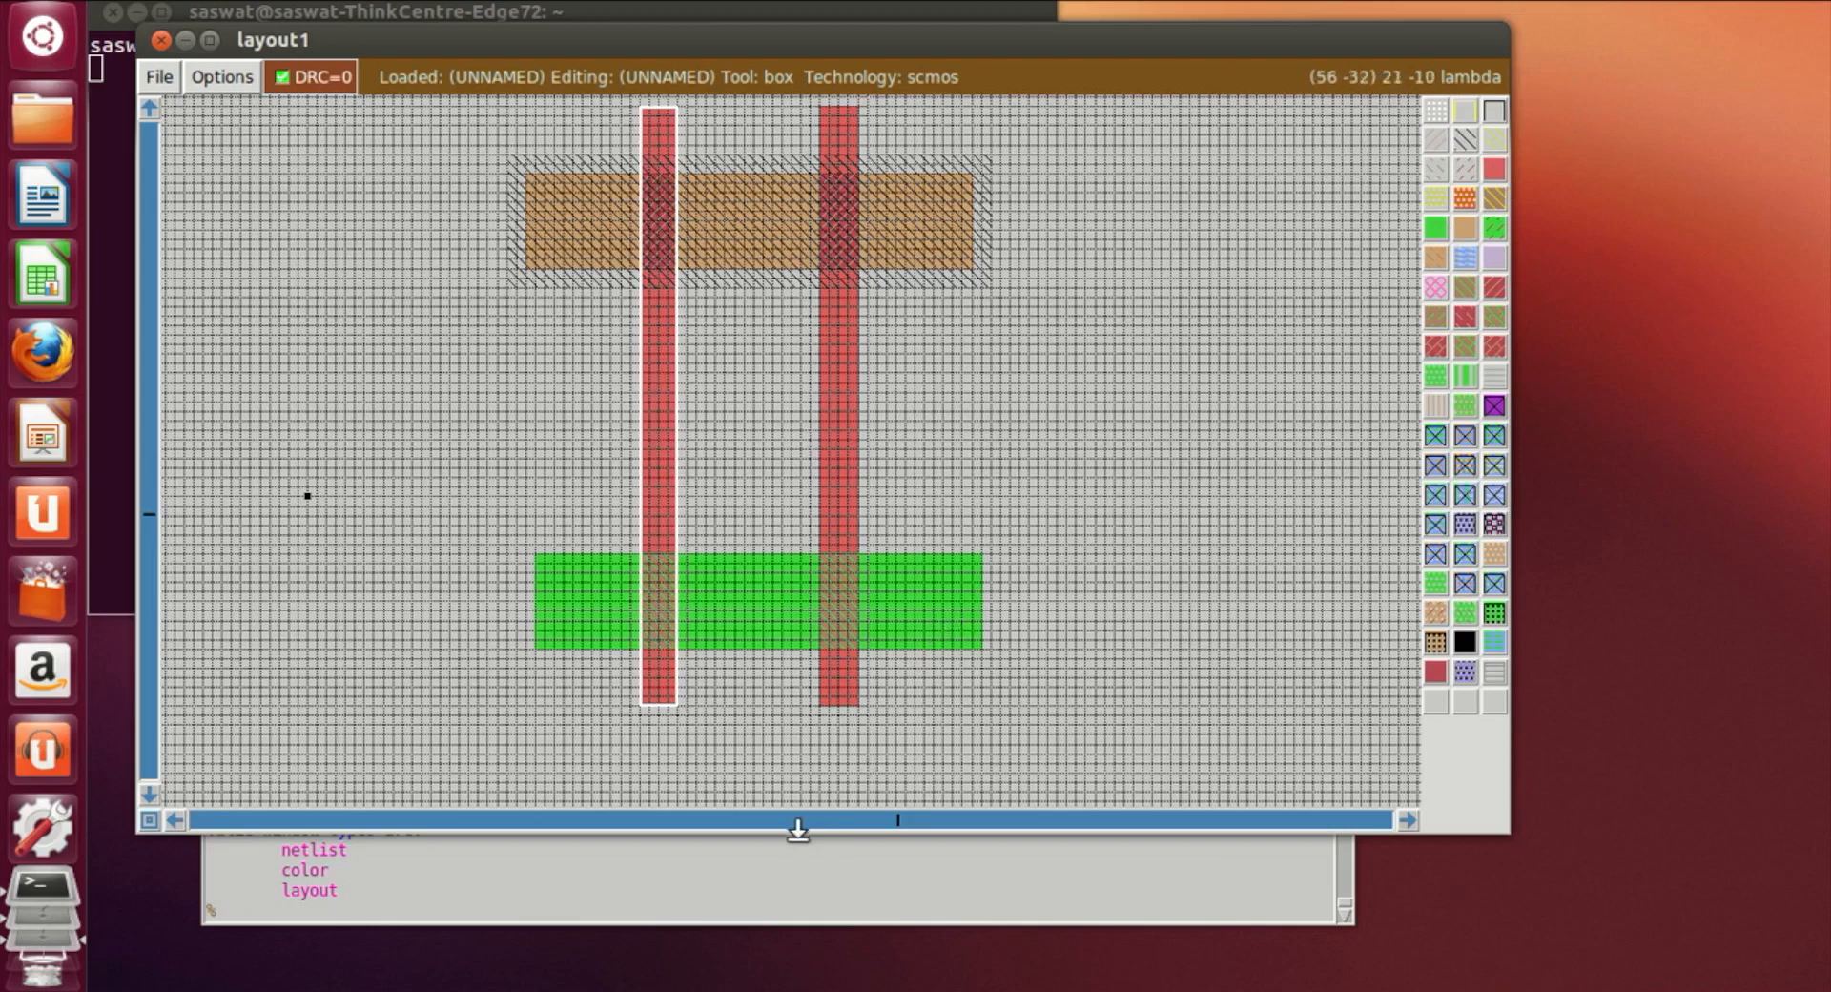
{"action": "left_click", "coordinate": [436, 692]}
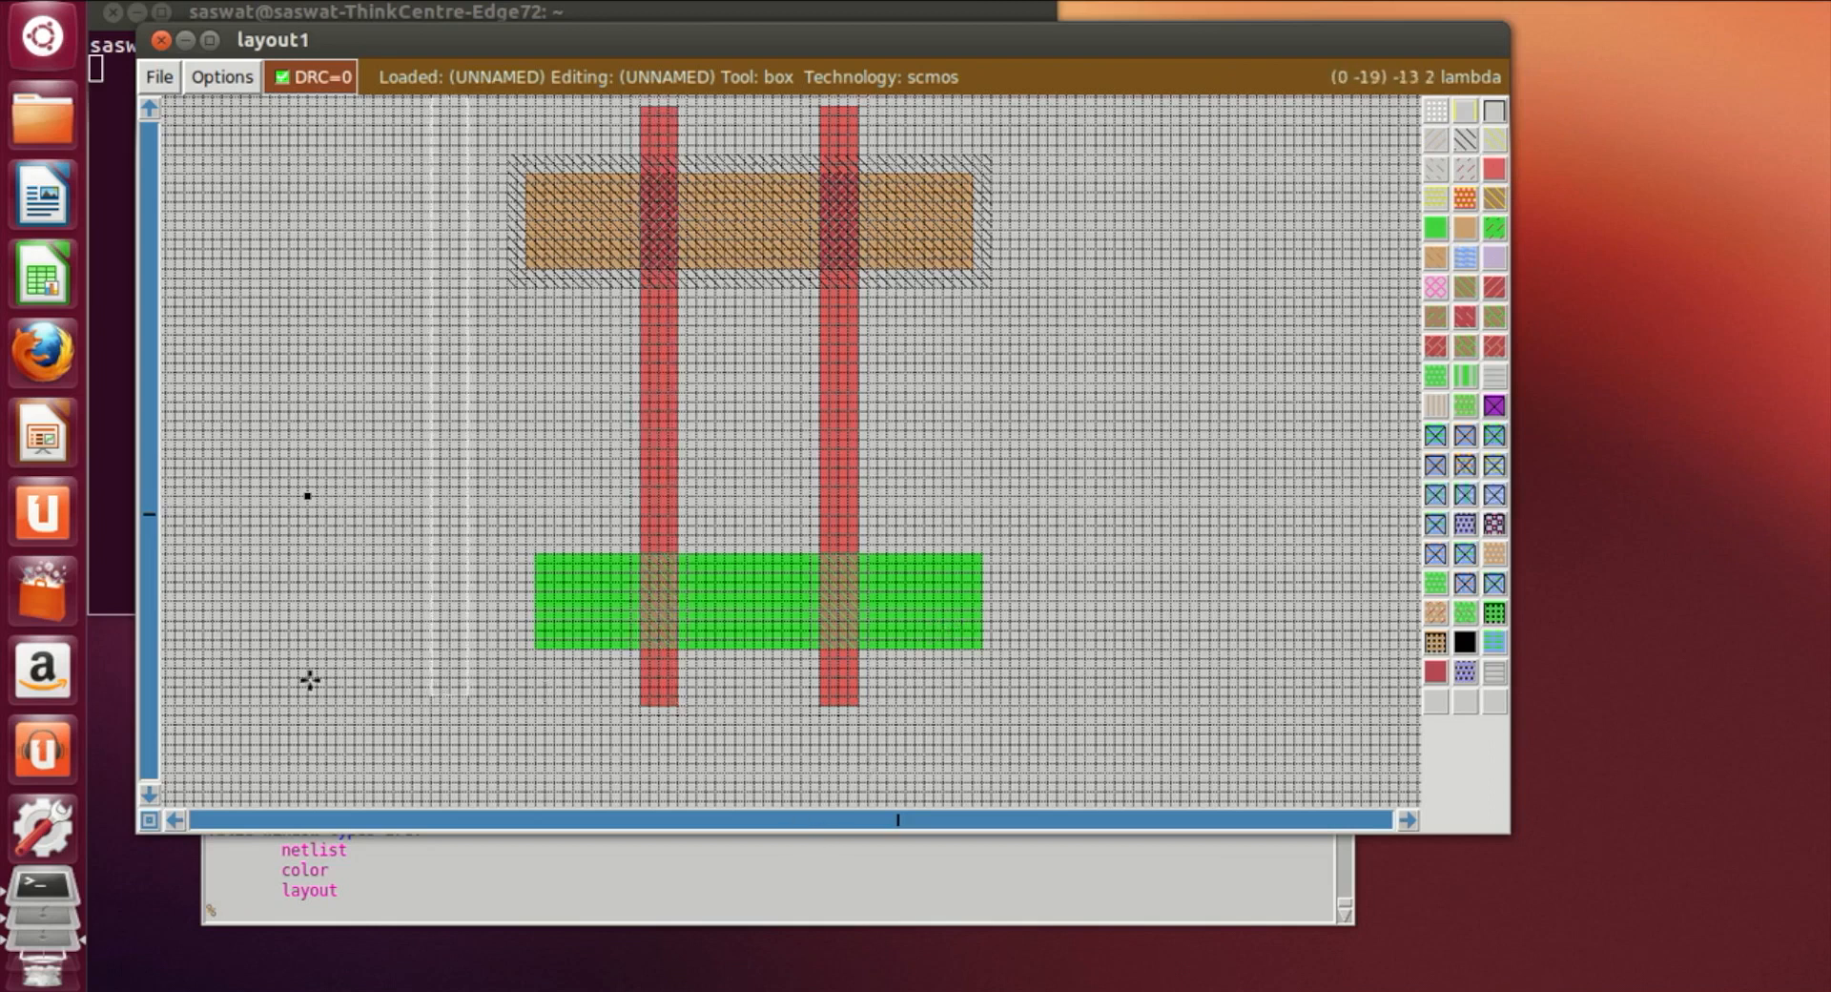
Extend the green n-diffusion strip by about 2 lambda beyond its left end, painting the added area with n-diffusion at the strip's full height
{"action": "left_click", "coordinate": [516, 556]}
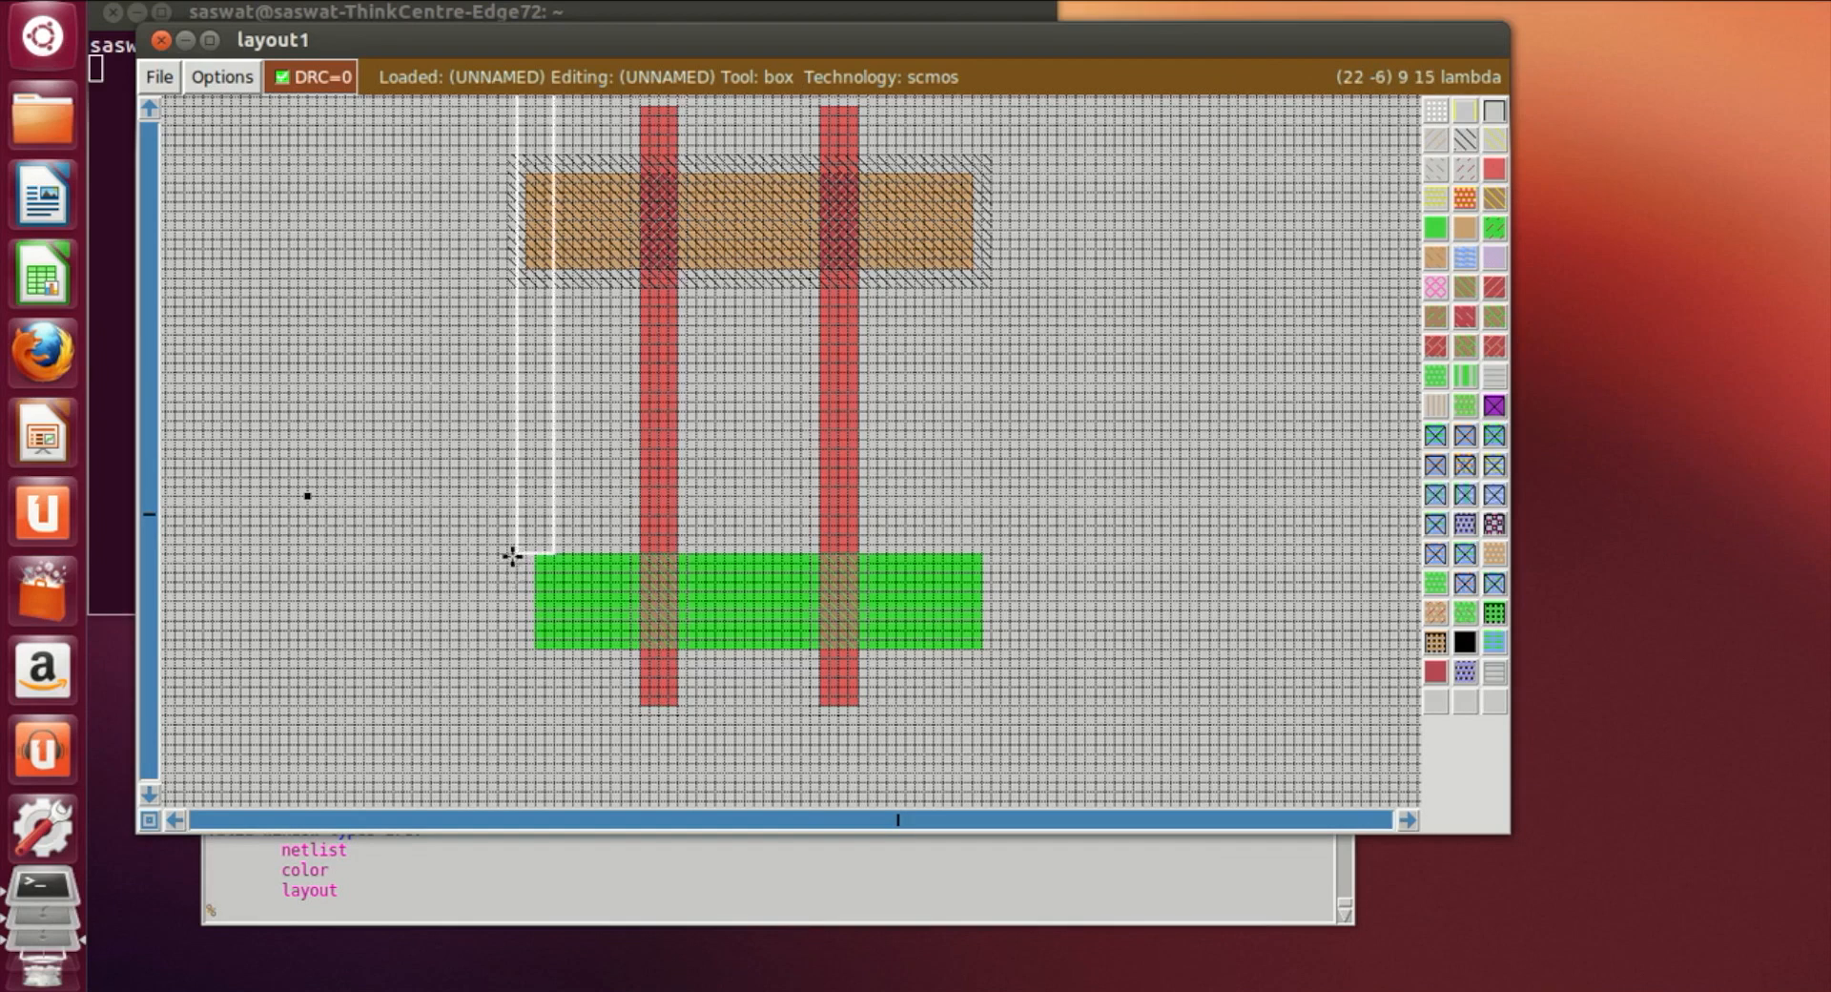
{"action": "right_click", "coordinate": [535, 649]}
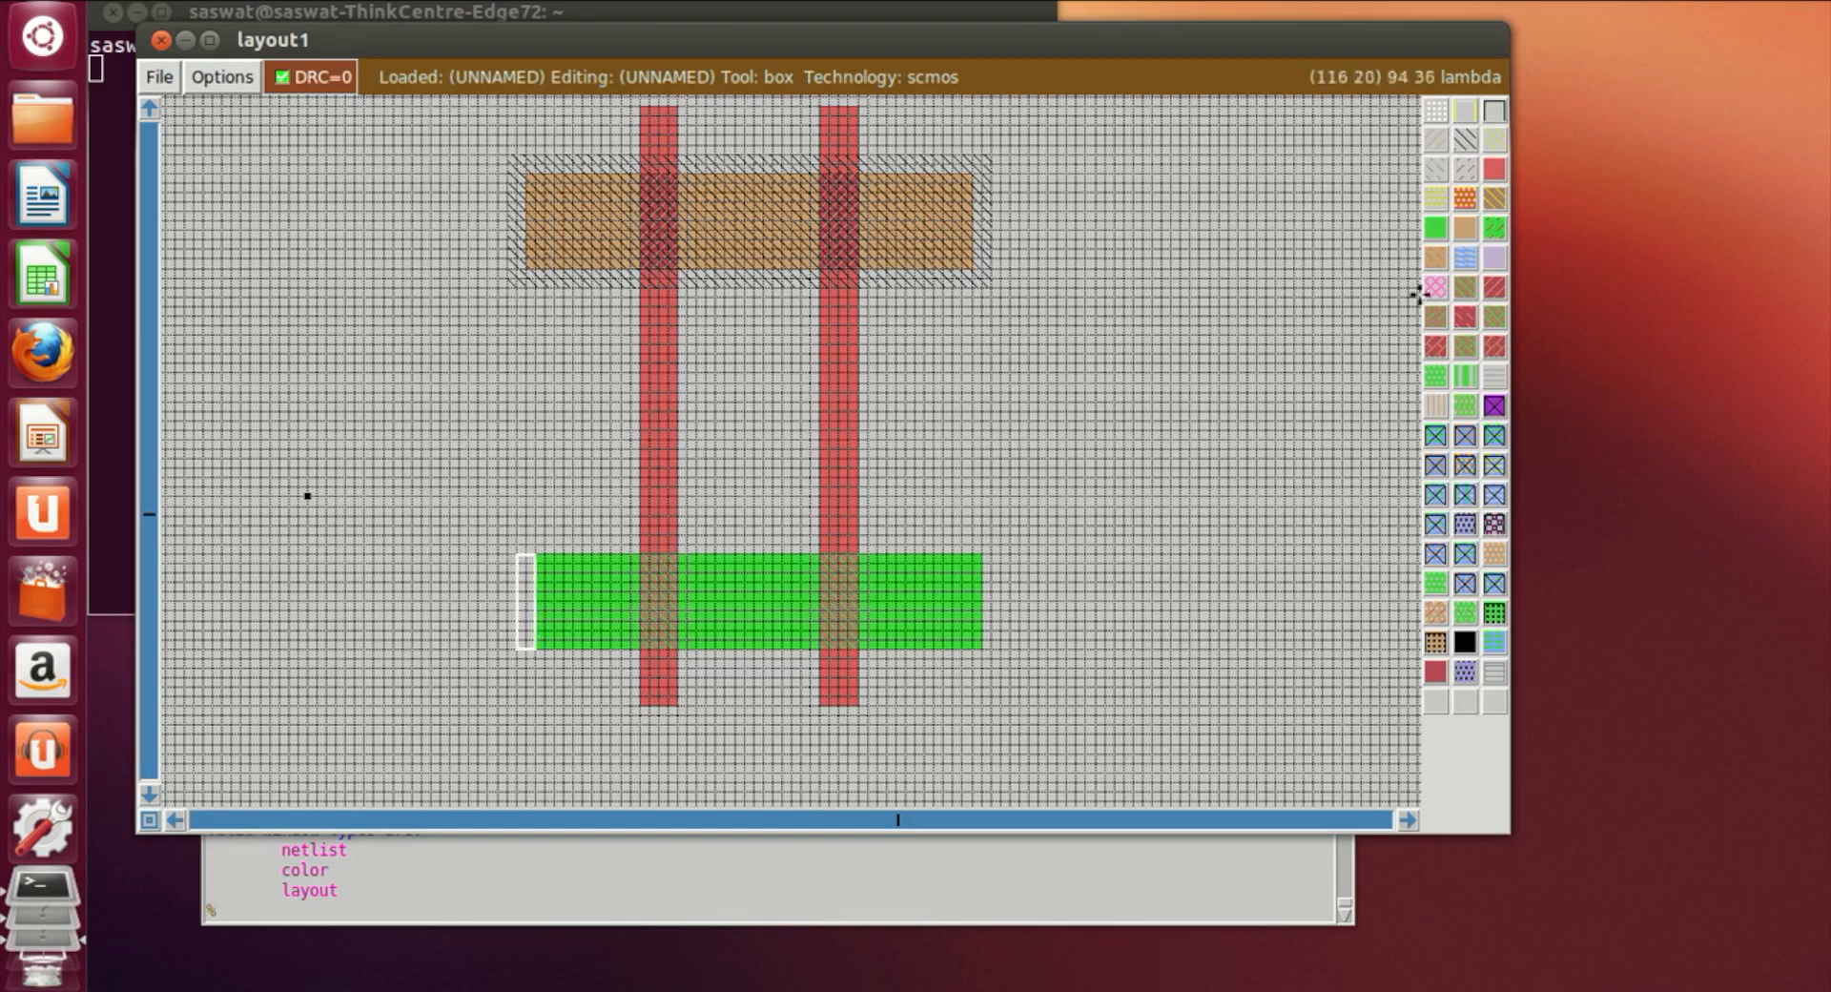
{"action": "left_click", "coordinate": [1434, 229]}
{"action": "left_click", "coordinate": [1276, 499]}
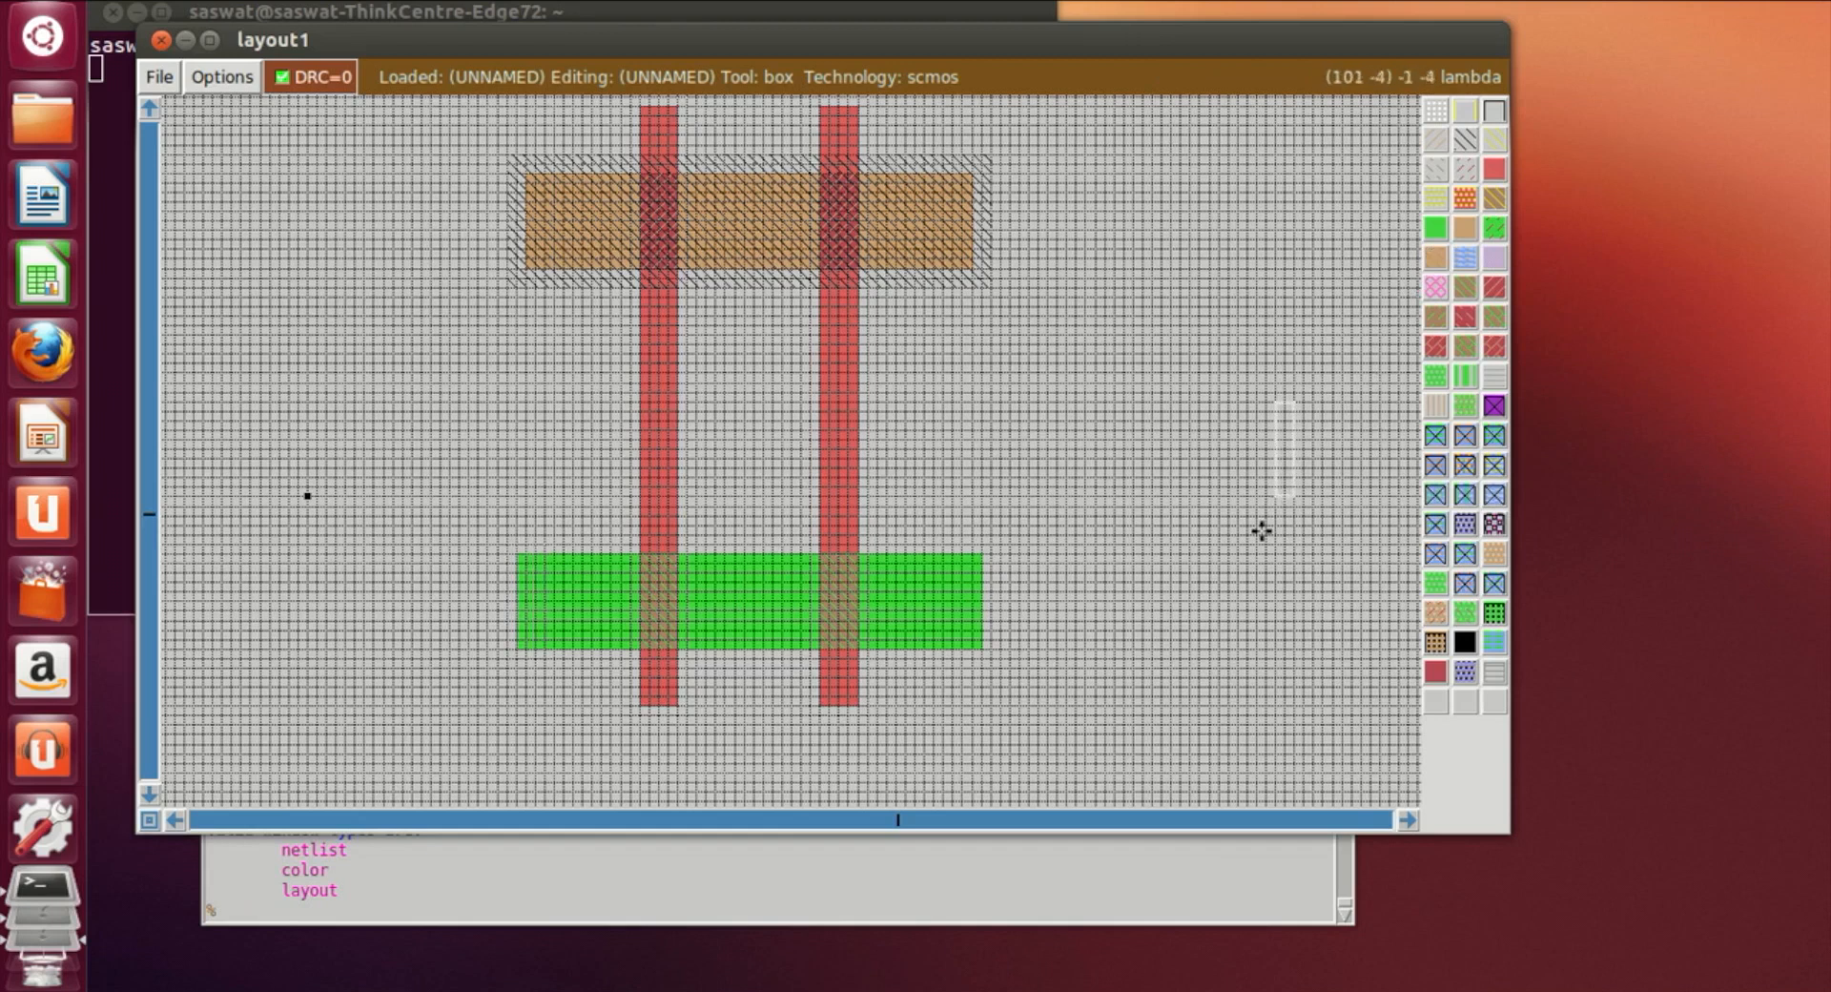
{"action": "left_click", "coordinate": [973, 715]}
{"action": "scroll", "coordinate": [1181, 475], "scroll_direction": "up", "scroll_amount": 1}
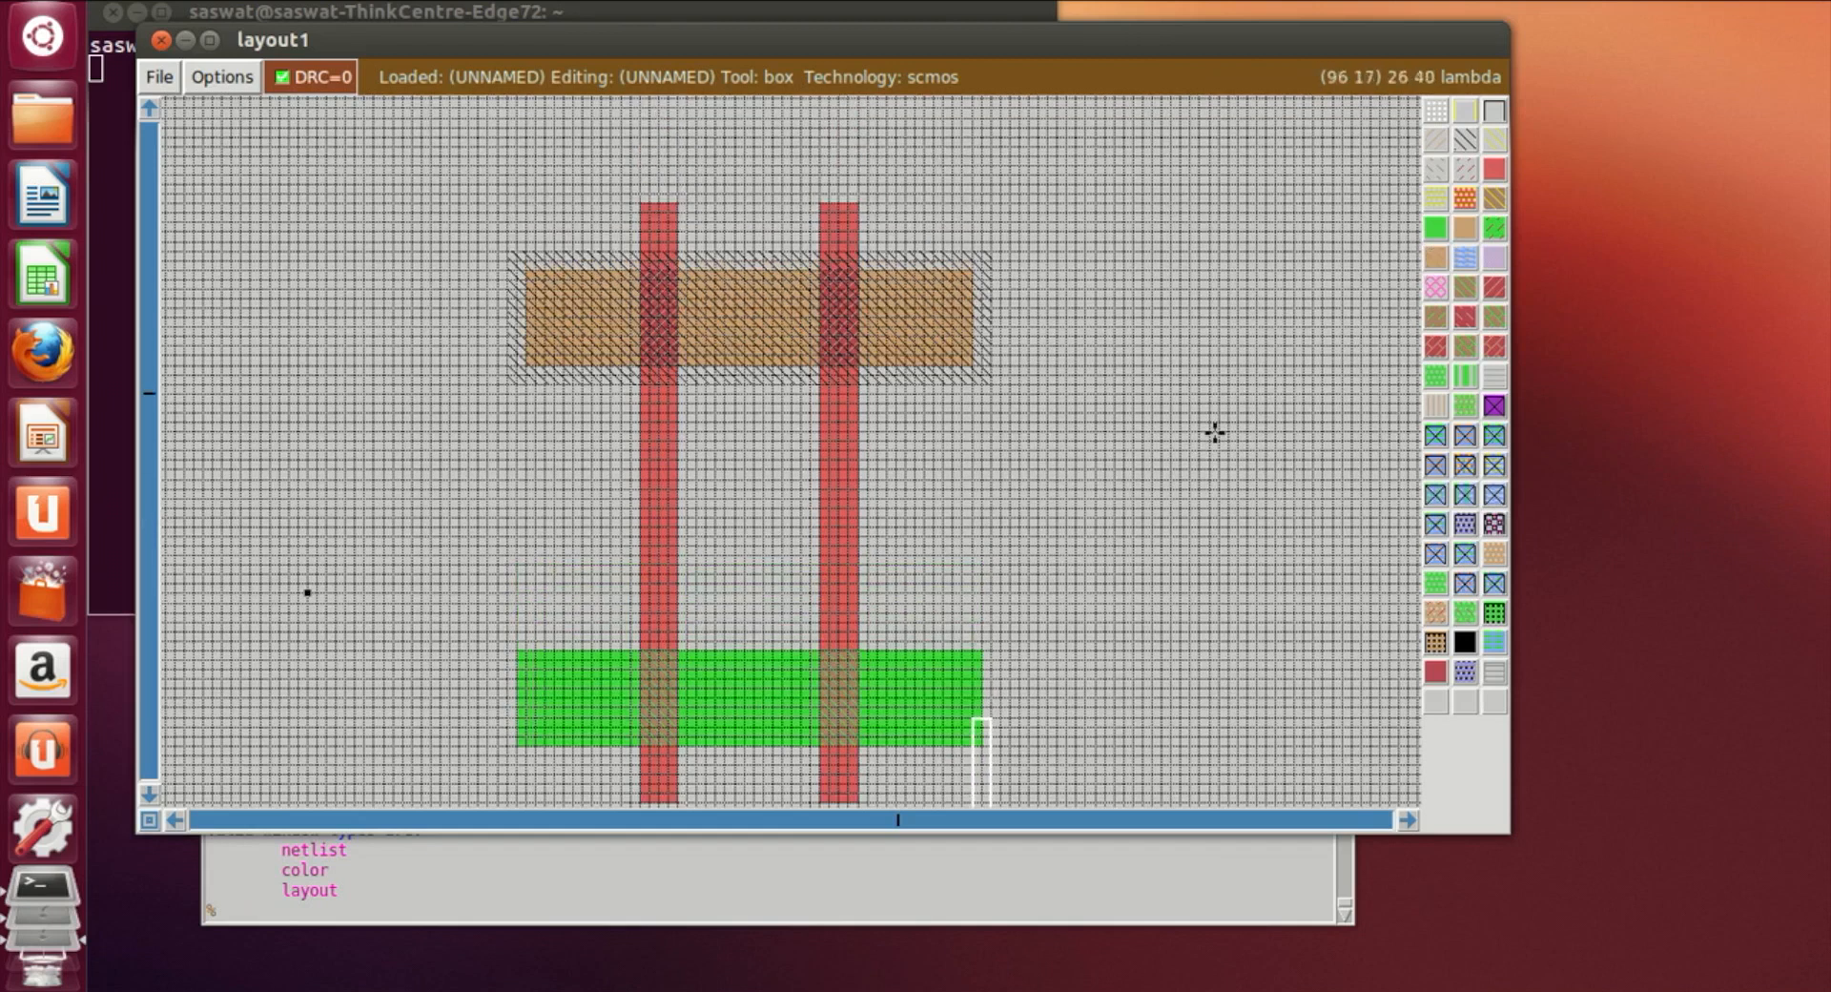
{"action": "left_click", "coordinate": [1200, 453]}
{"action": "scroll", "coordinate": [1161, 484], "scroll_direction": "down", "scroll_amount": 1}
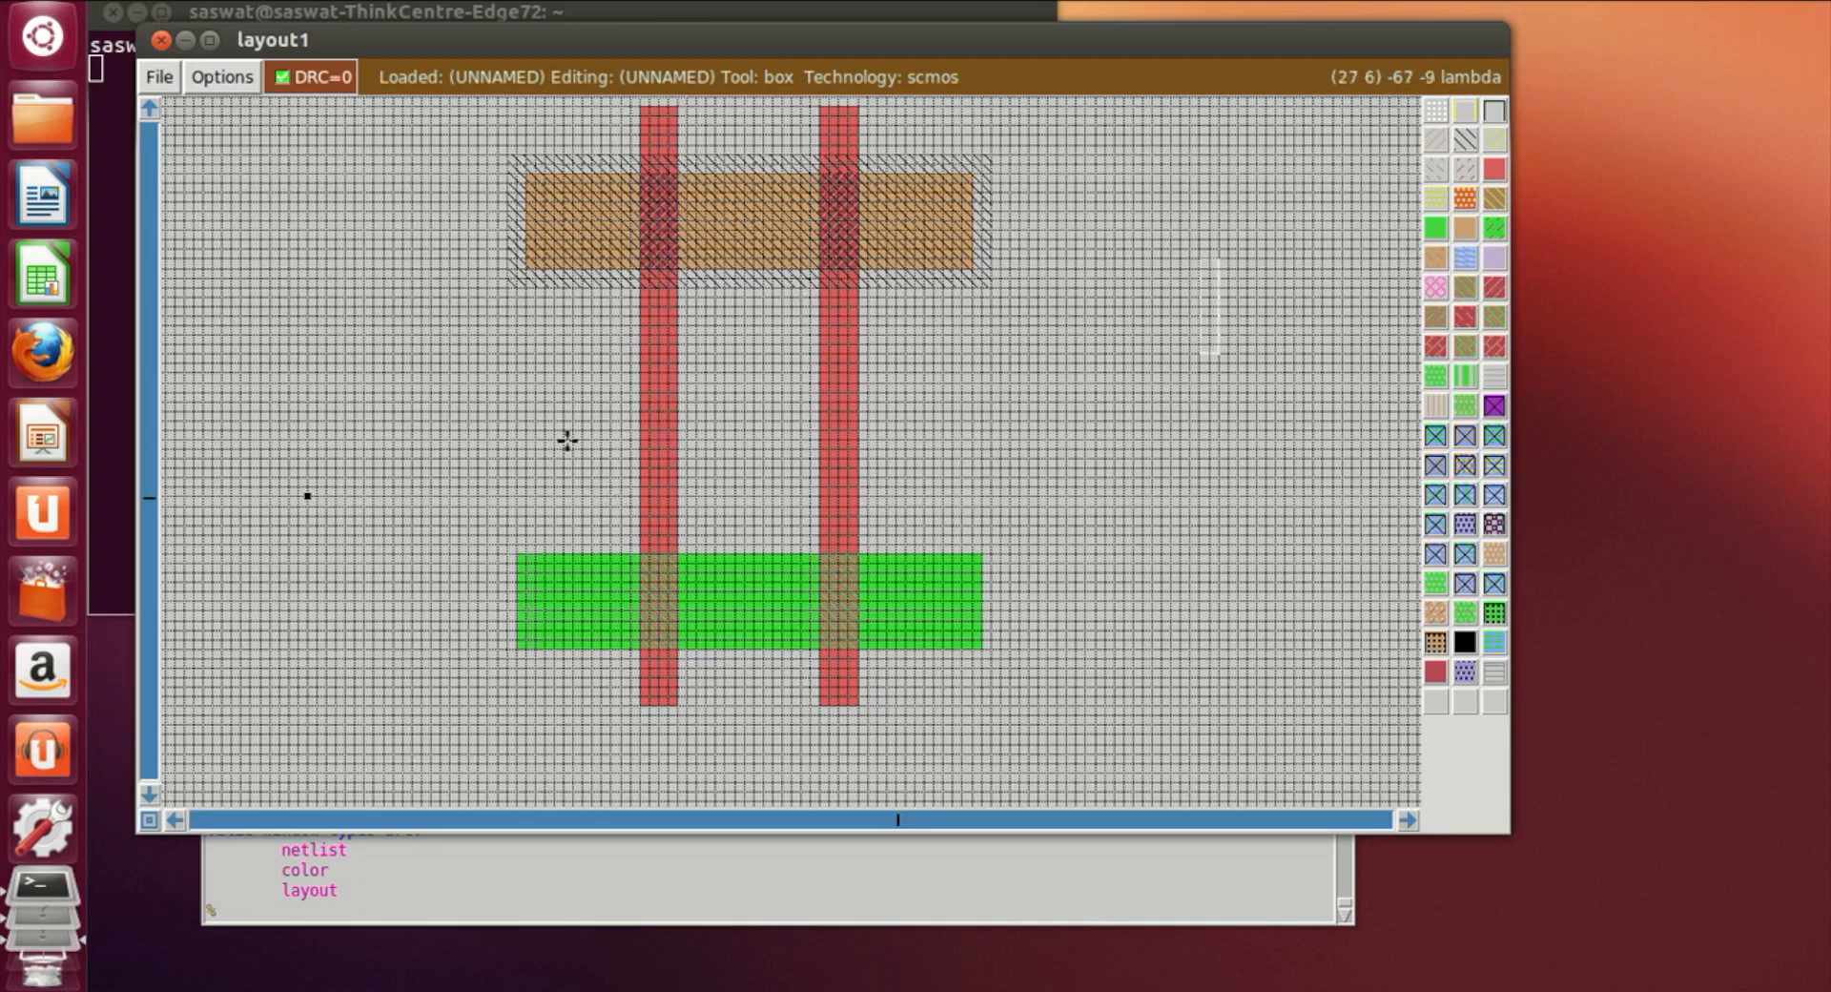
Paint a vertical metal1 strip about 6 by 23 lambda, from inside the p-diffusion's left end up past the polysilicon tops
{"action": "scroll", "coordinate": [584, 241], "scroll_direction": "up", "scroll_amount": 2}
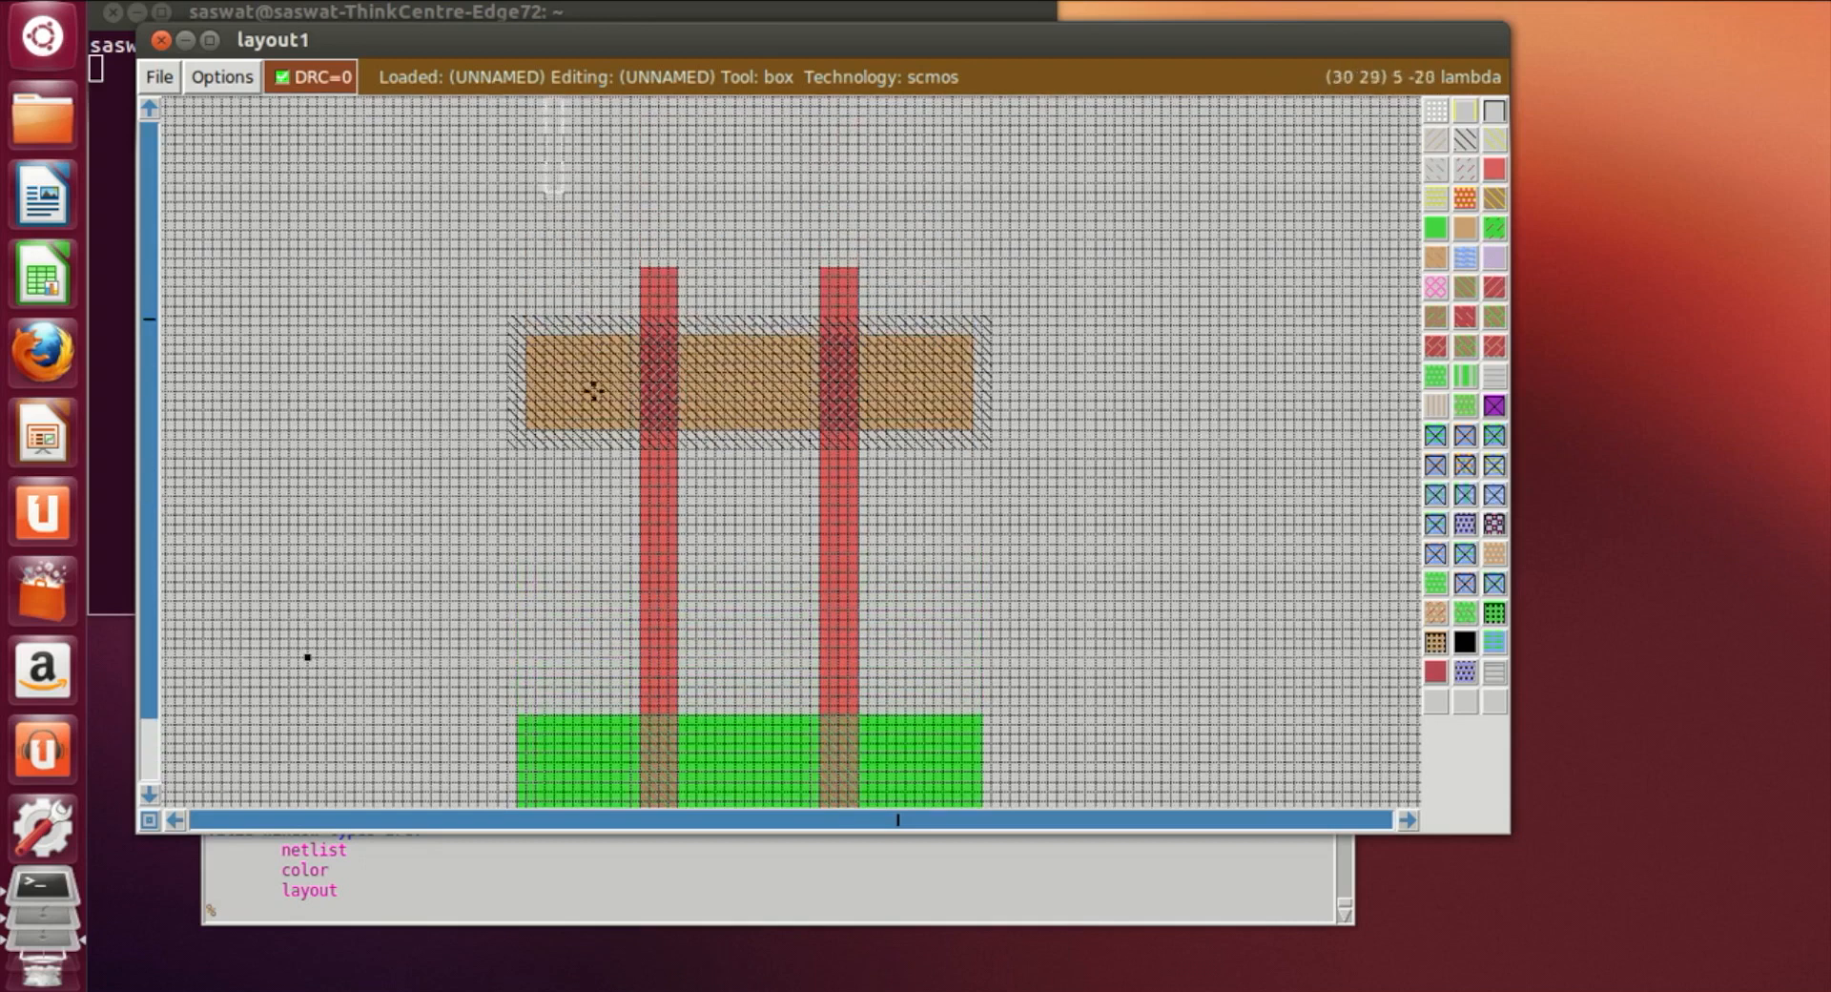
{"action": "right_click", "coordinate": [599, 412]}
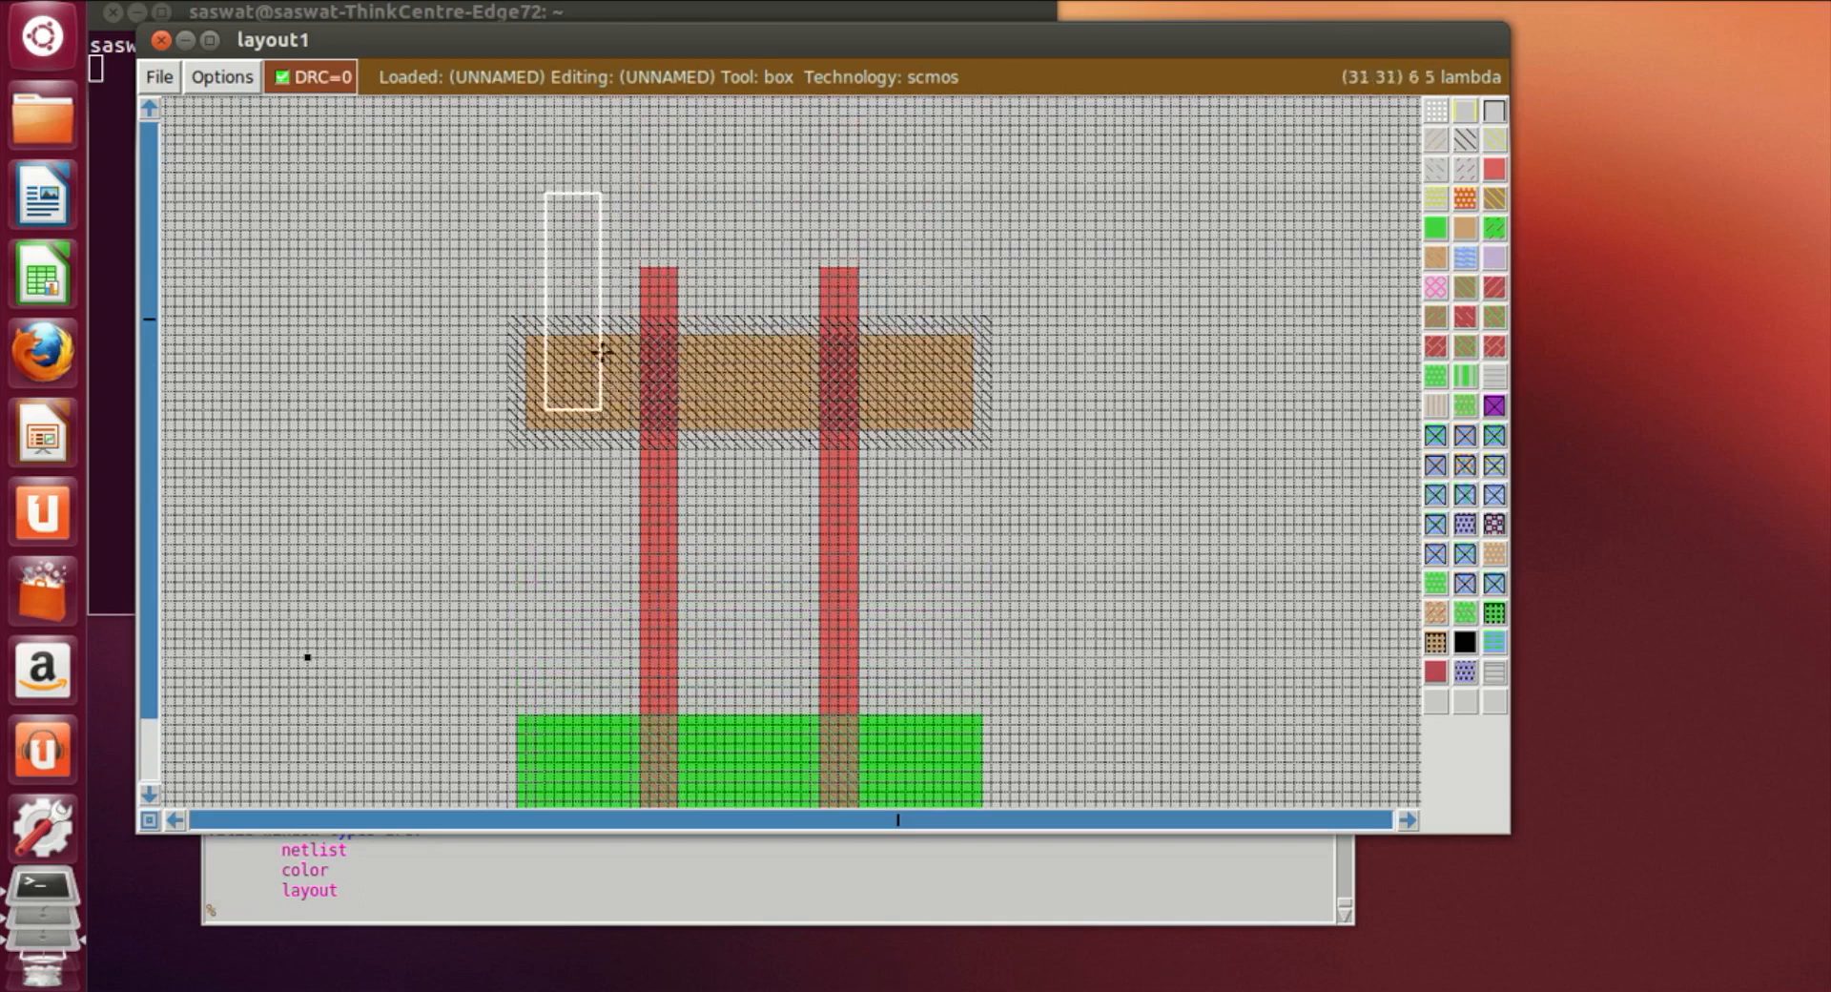
{"action": "left_click", "coordinate": [563, 420]}
{"action": "left_click", "coordinate": [542, 408]}
{"action": "left_click", "coordinate": [554, 410]}
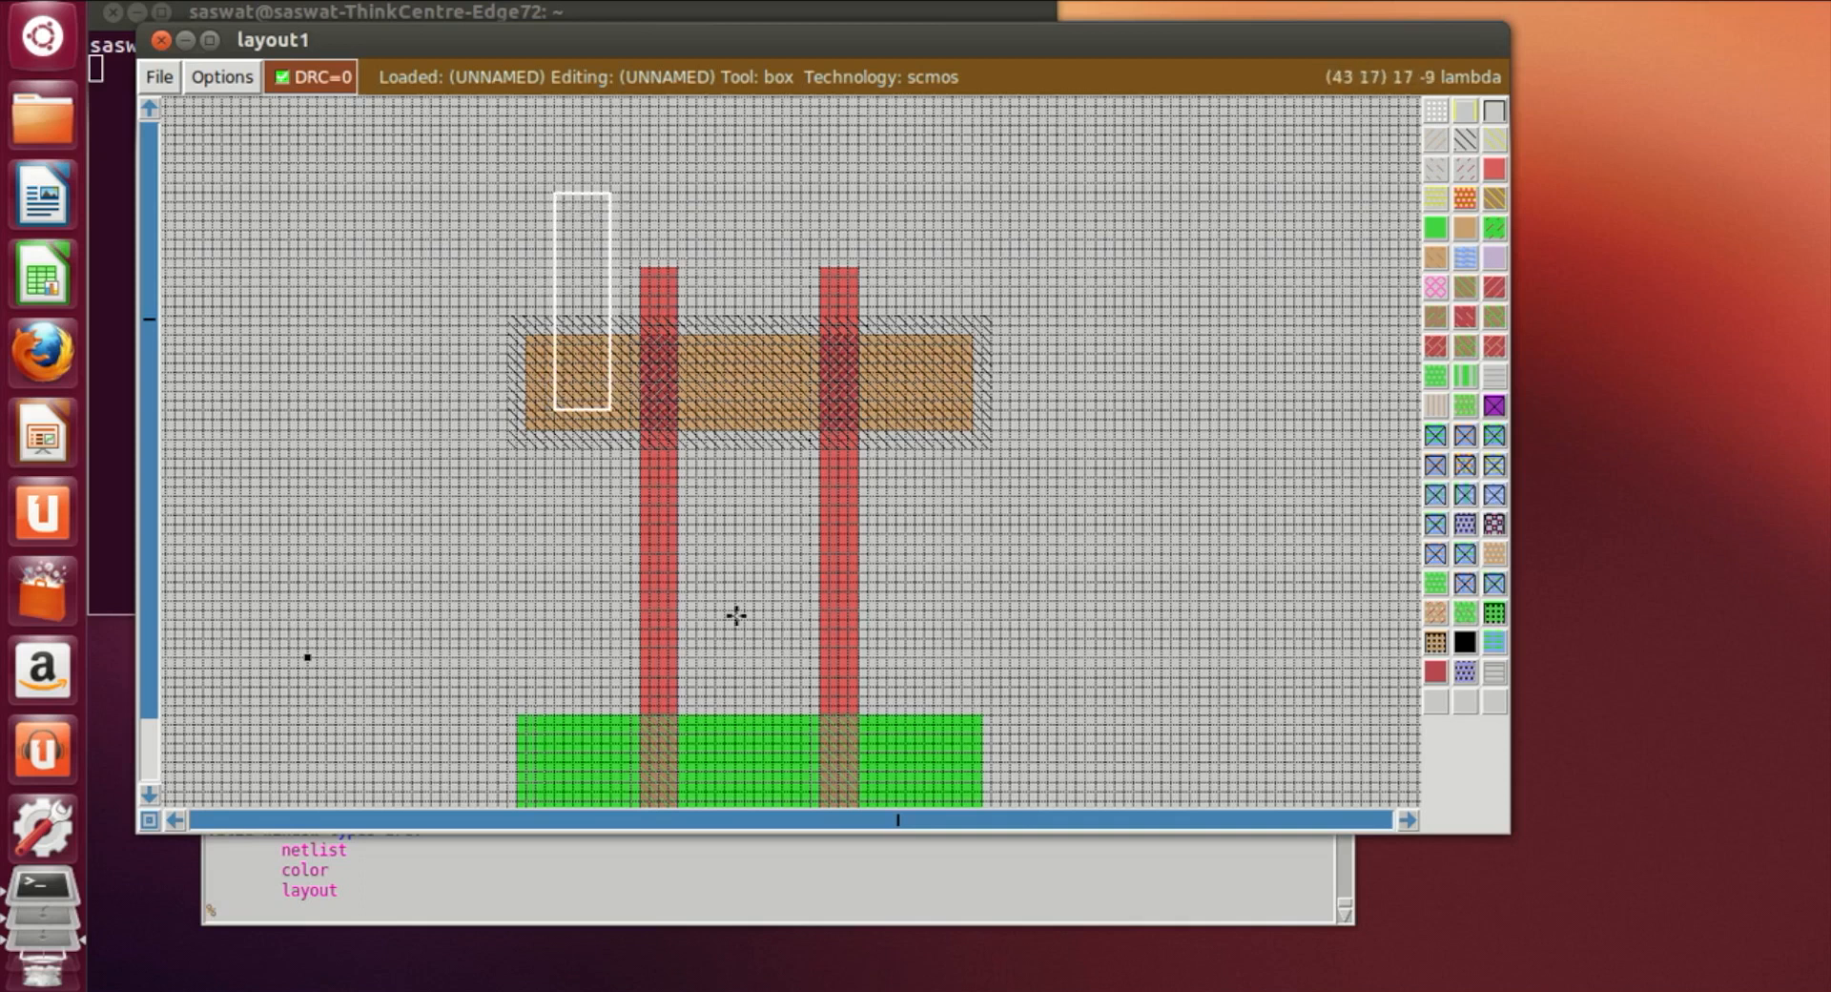
{"action": "key", "text": "z"}
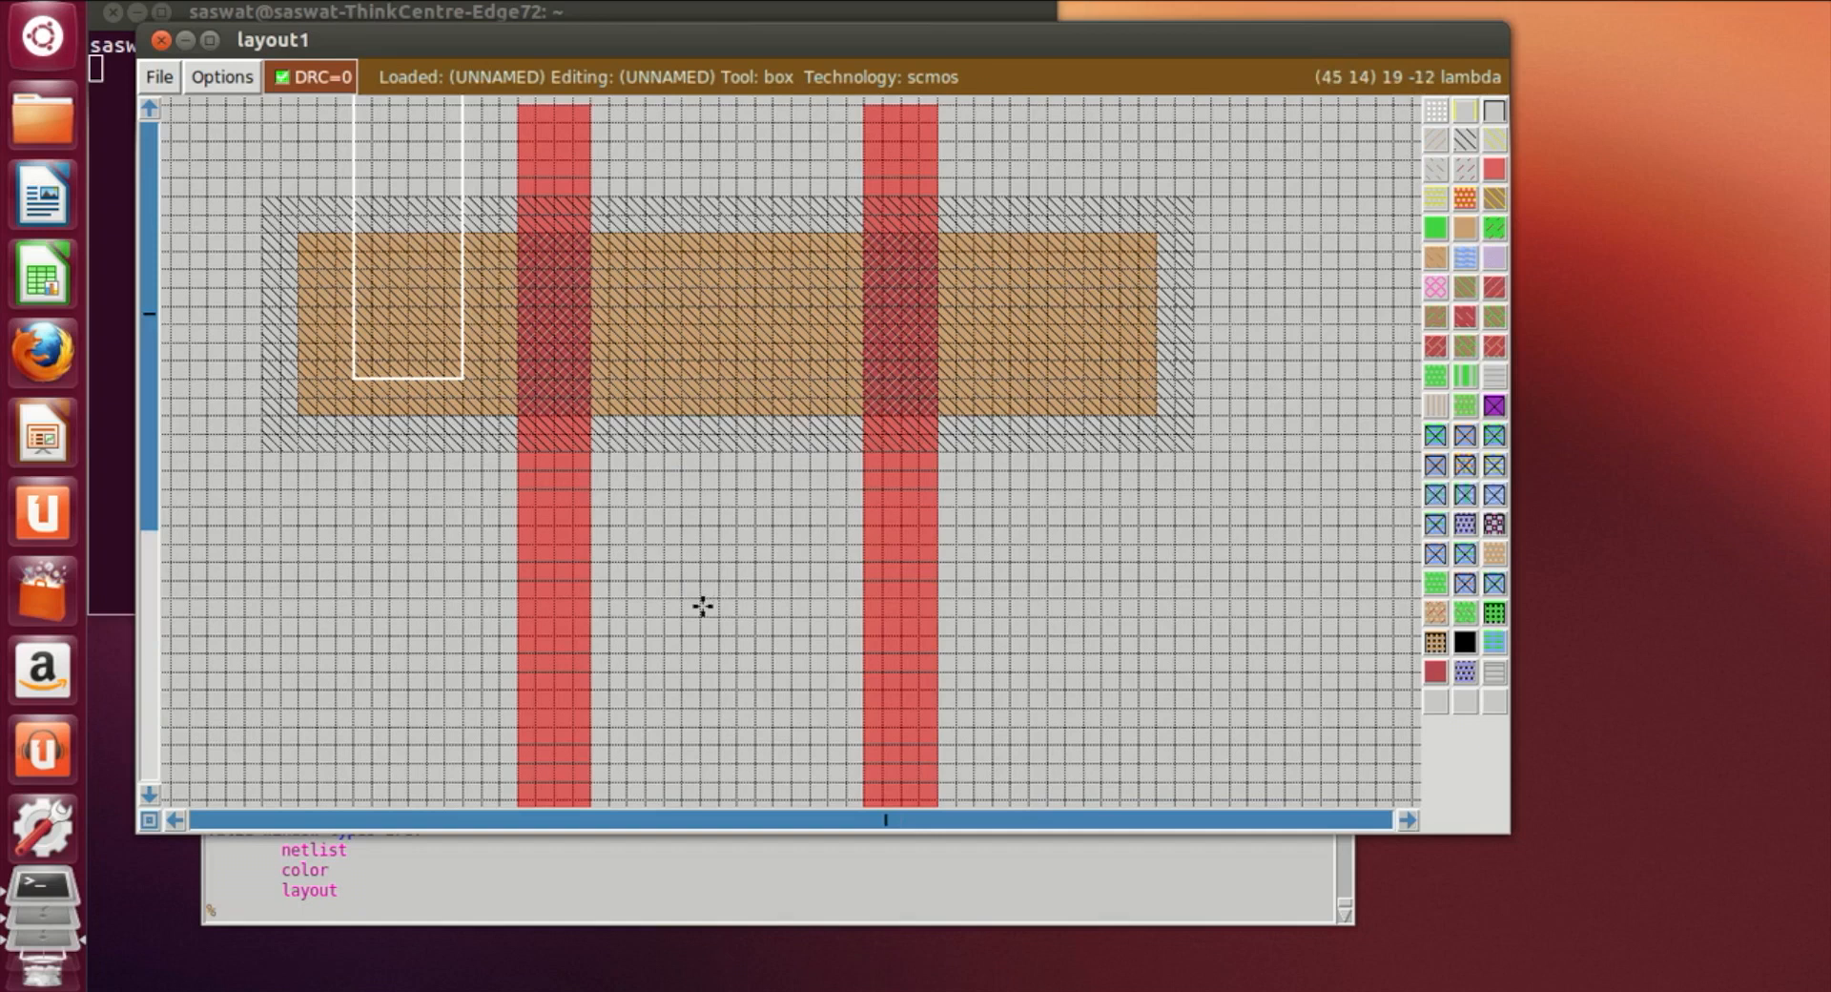
{"action": "scroll", "coordinate": [702, 607], "scroll_direction": "up", "scroll_amount": 2}
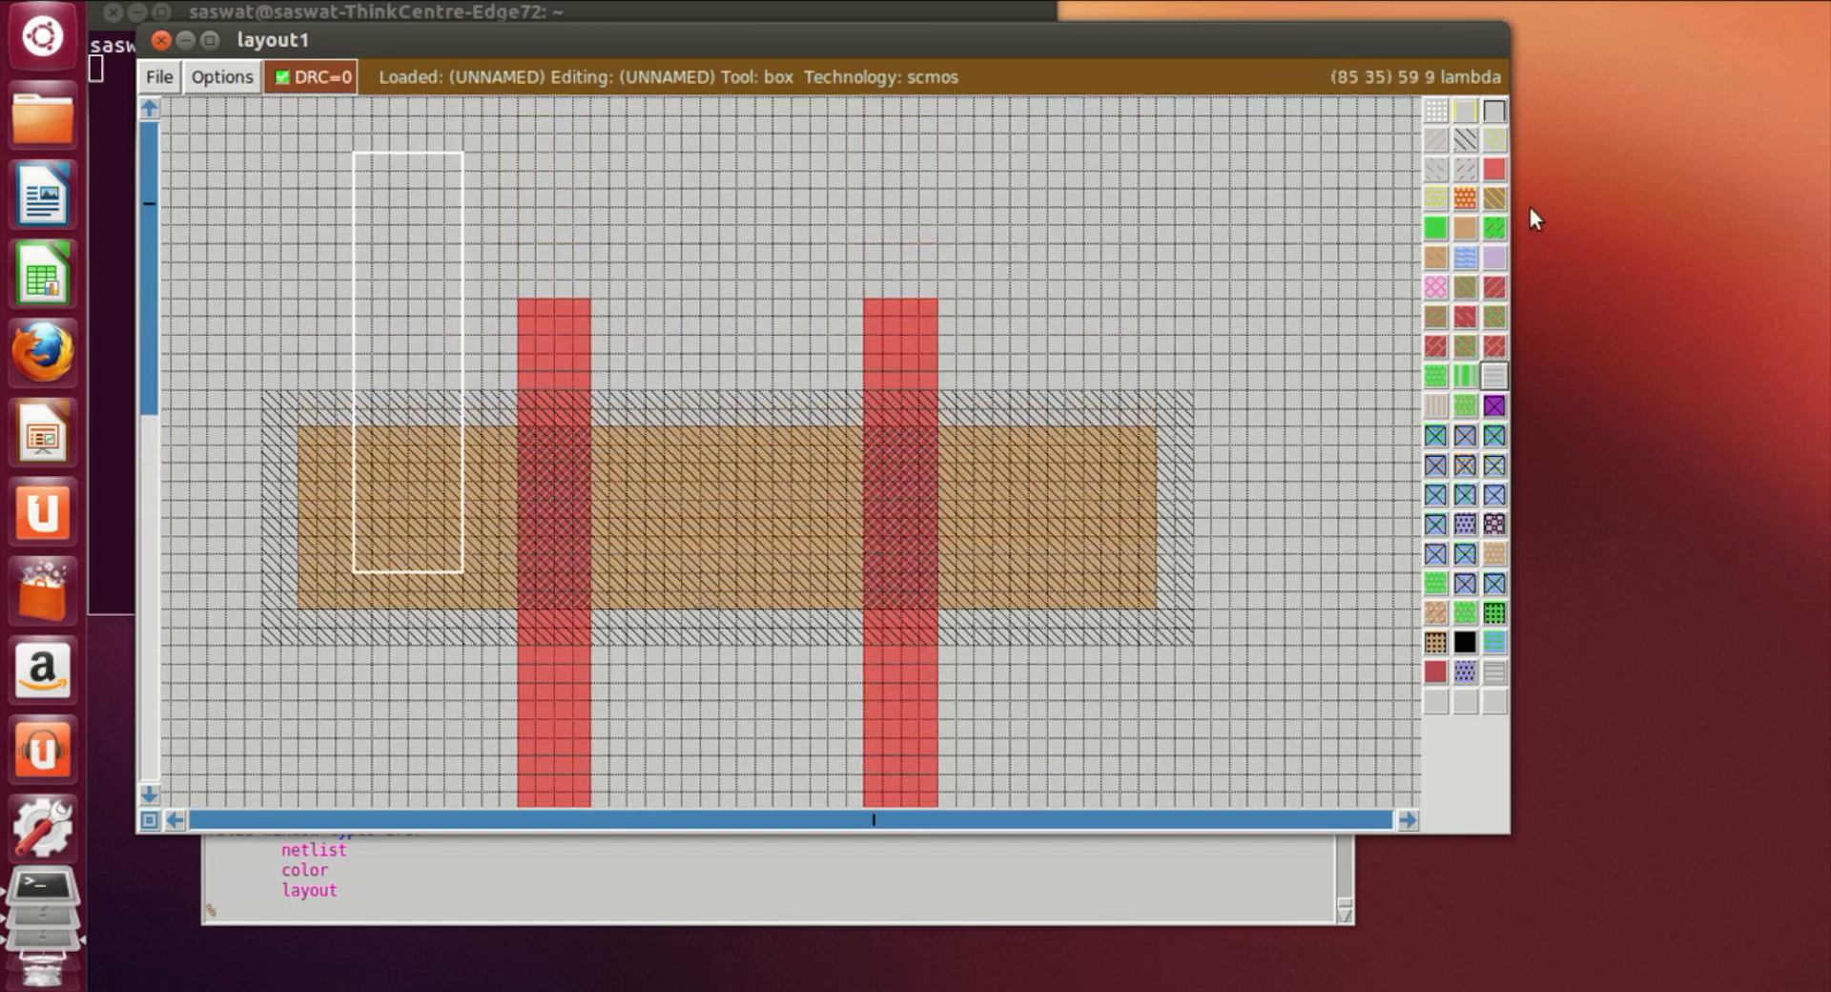
{"action": "left_click", "coordinate": [1464, 265]}
Paint a matching 6 by 23 lambda metal1 strip from the n-diffusion's left end down past the polysilicon ends
{"action": "scroll", "coordinate": [894, 316], "scroll_direction": "down", "scroll_amount": 2}
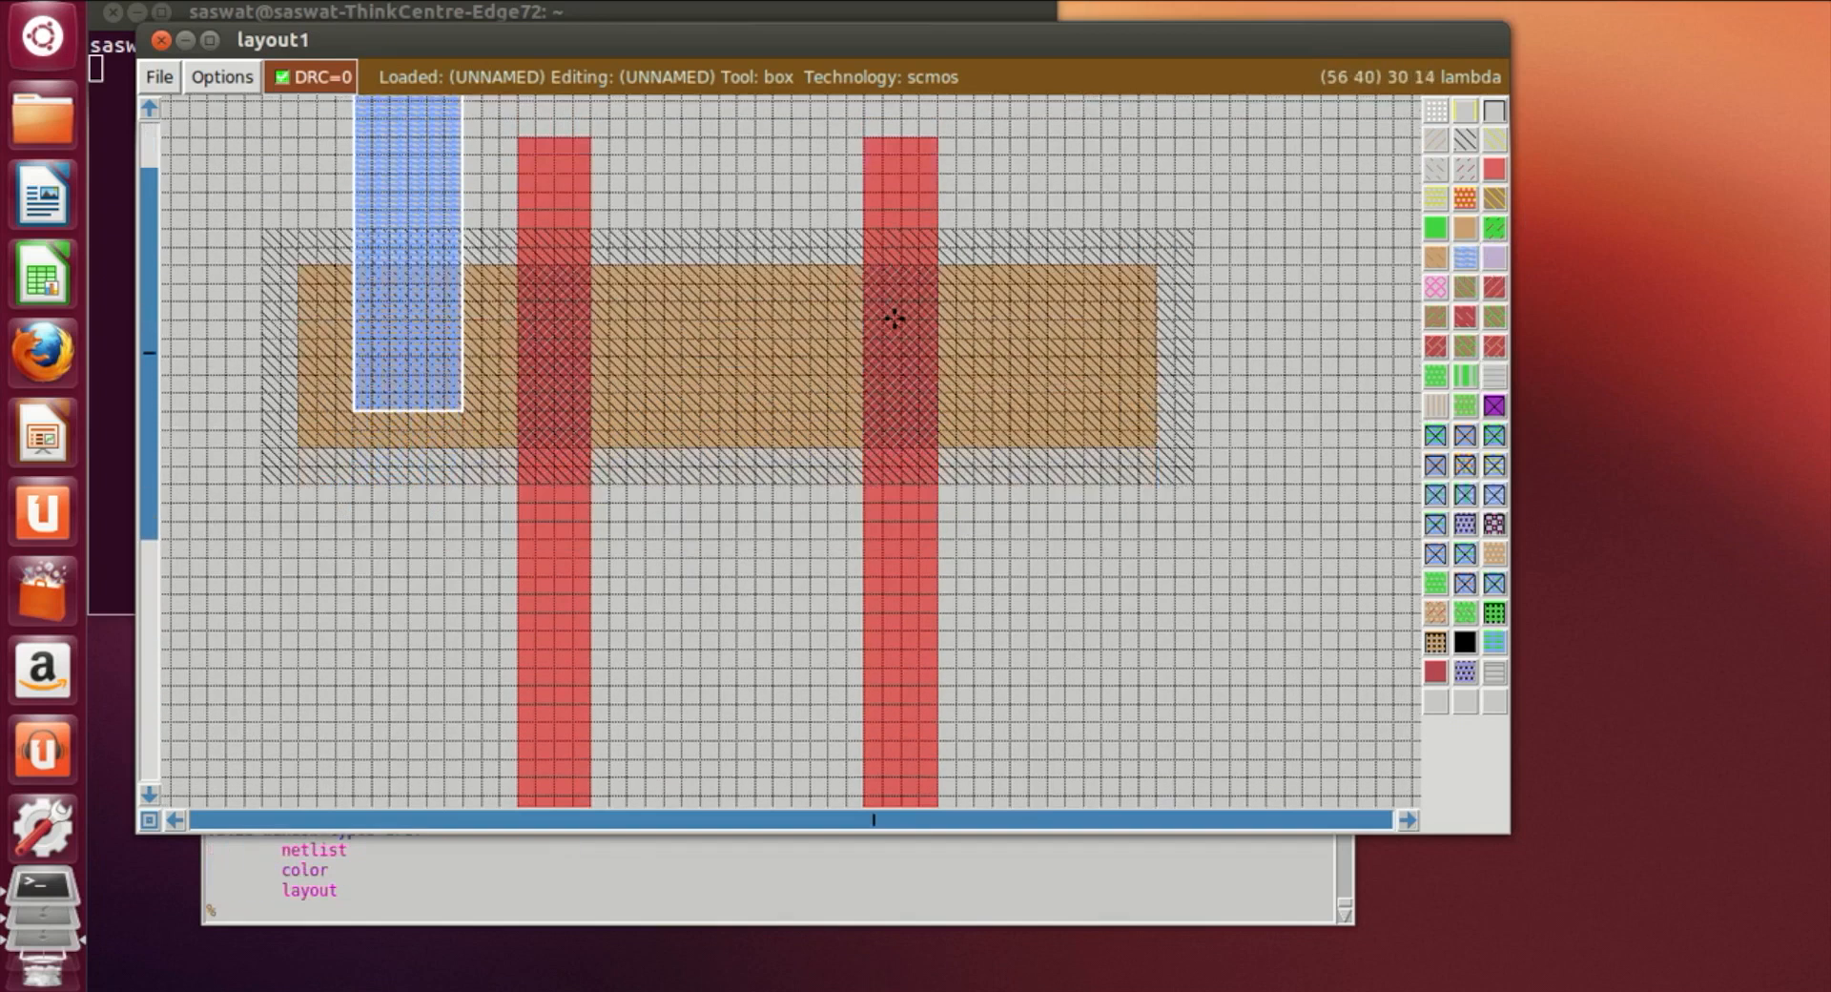
{"action": "scroll", "coordinate": [895, 317], "scroll_direction": "down", "scroll_amount": 10}
{"action": "left_click", "coordinate": [339, 649]}
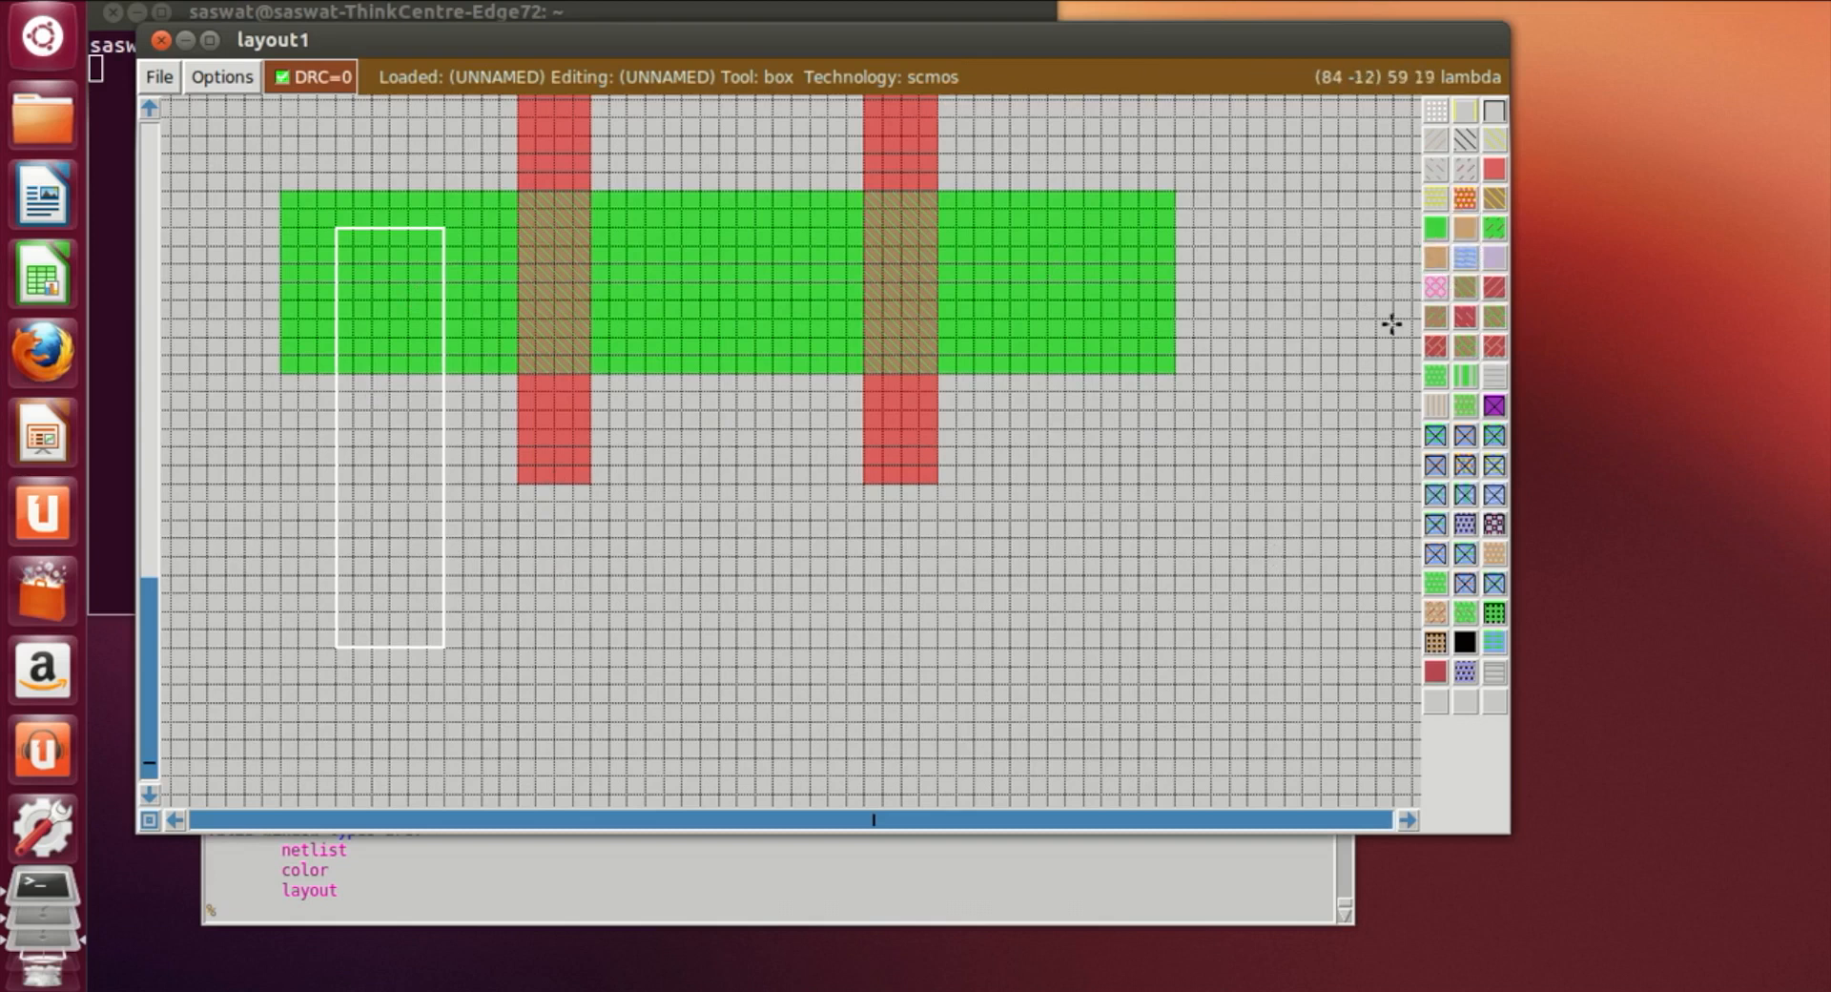
{"action": "left_click", "coordinate": [1465, 258]}
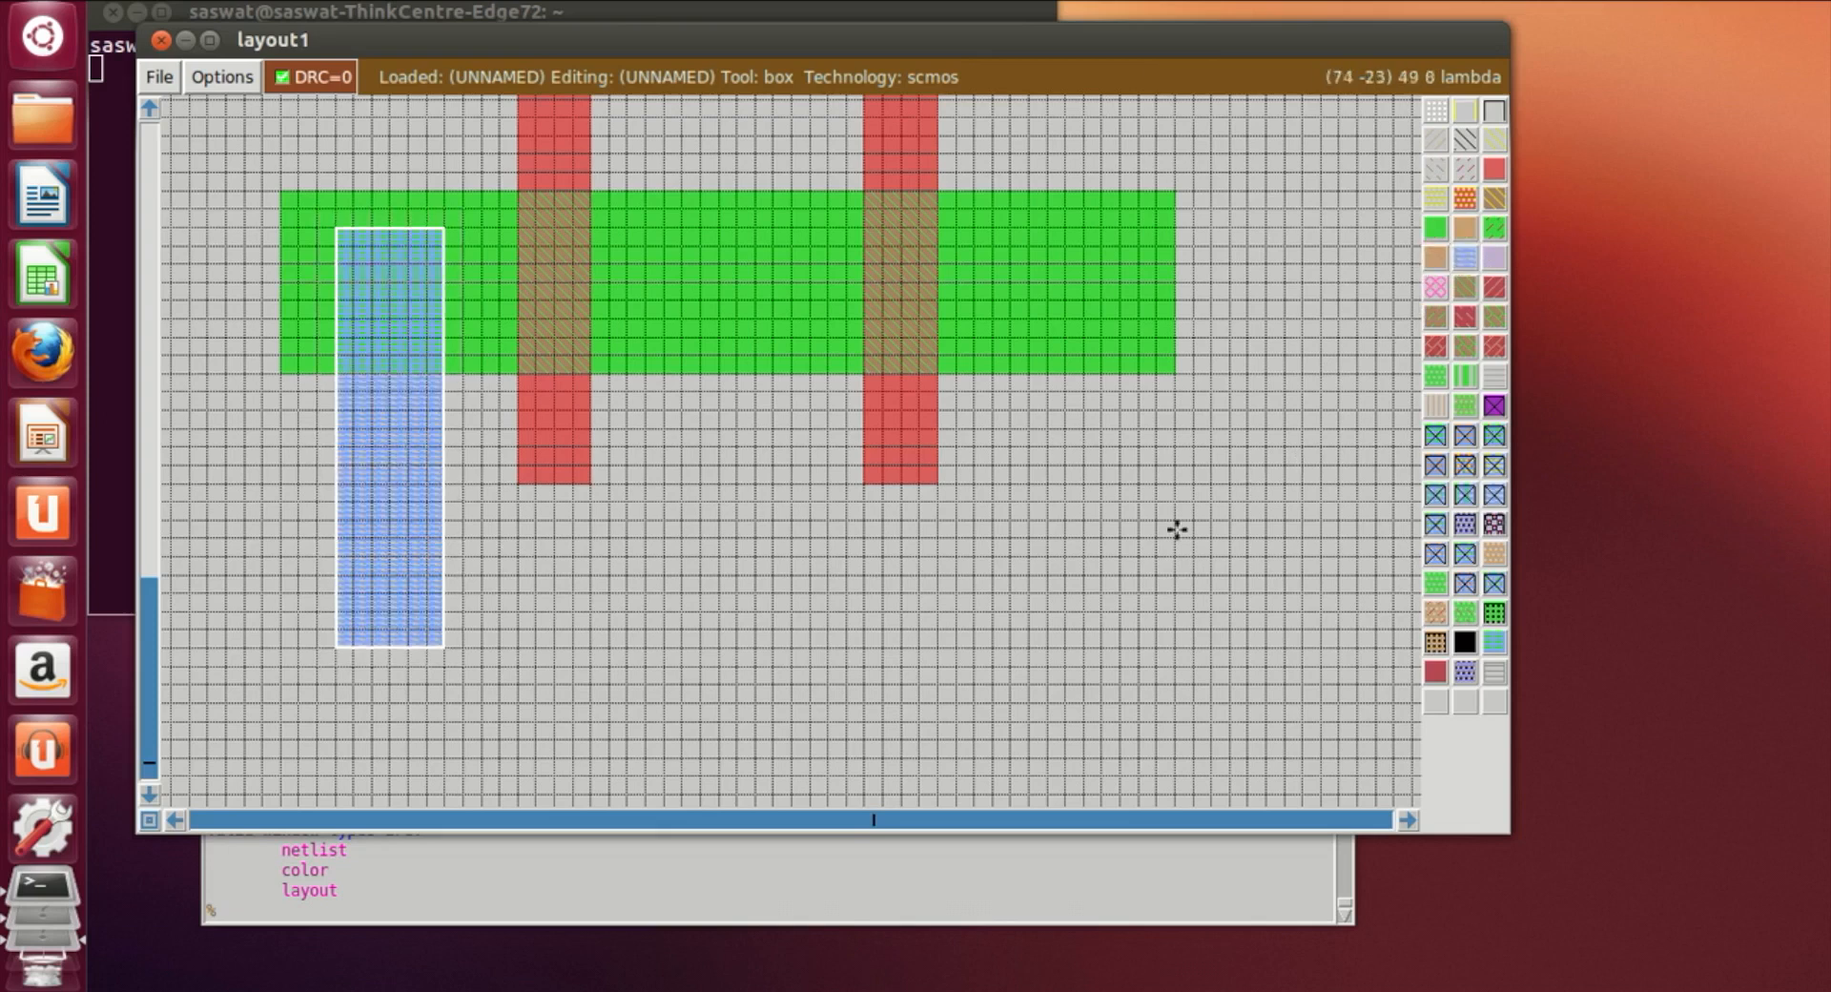
Paint an equally sized vertical metal1 strip from the n-diffusion's right end downwards, level with the left strip
{"action": "left_click", "coordinate": [1018, 634]}
{"action": "left_click", "coordinate": [1015, 653]}
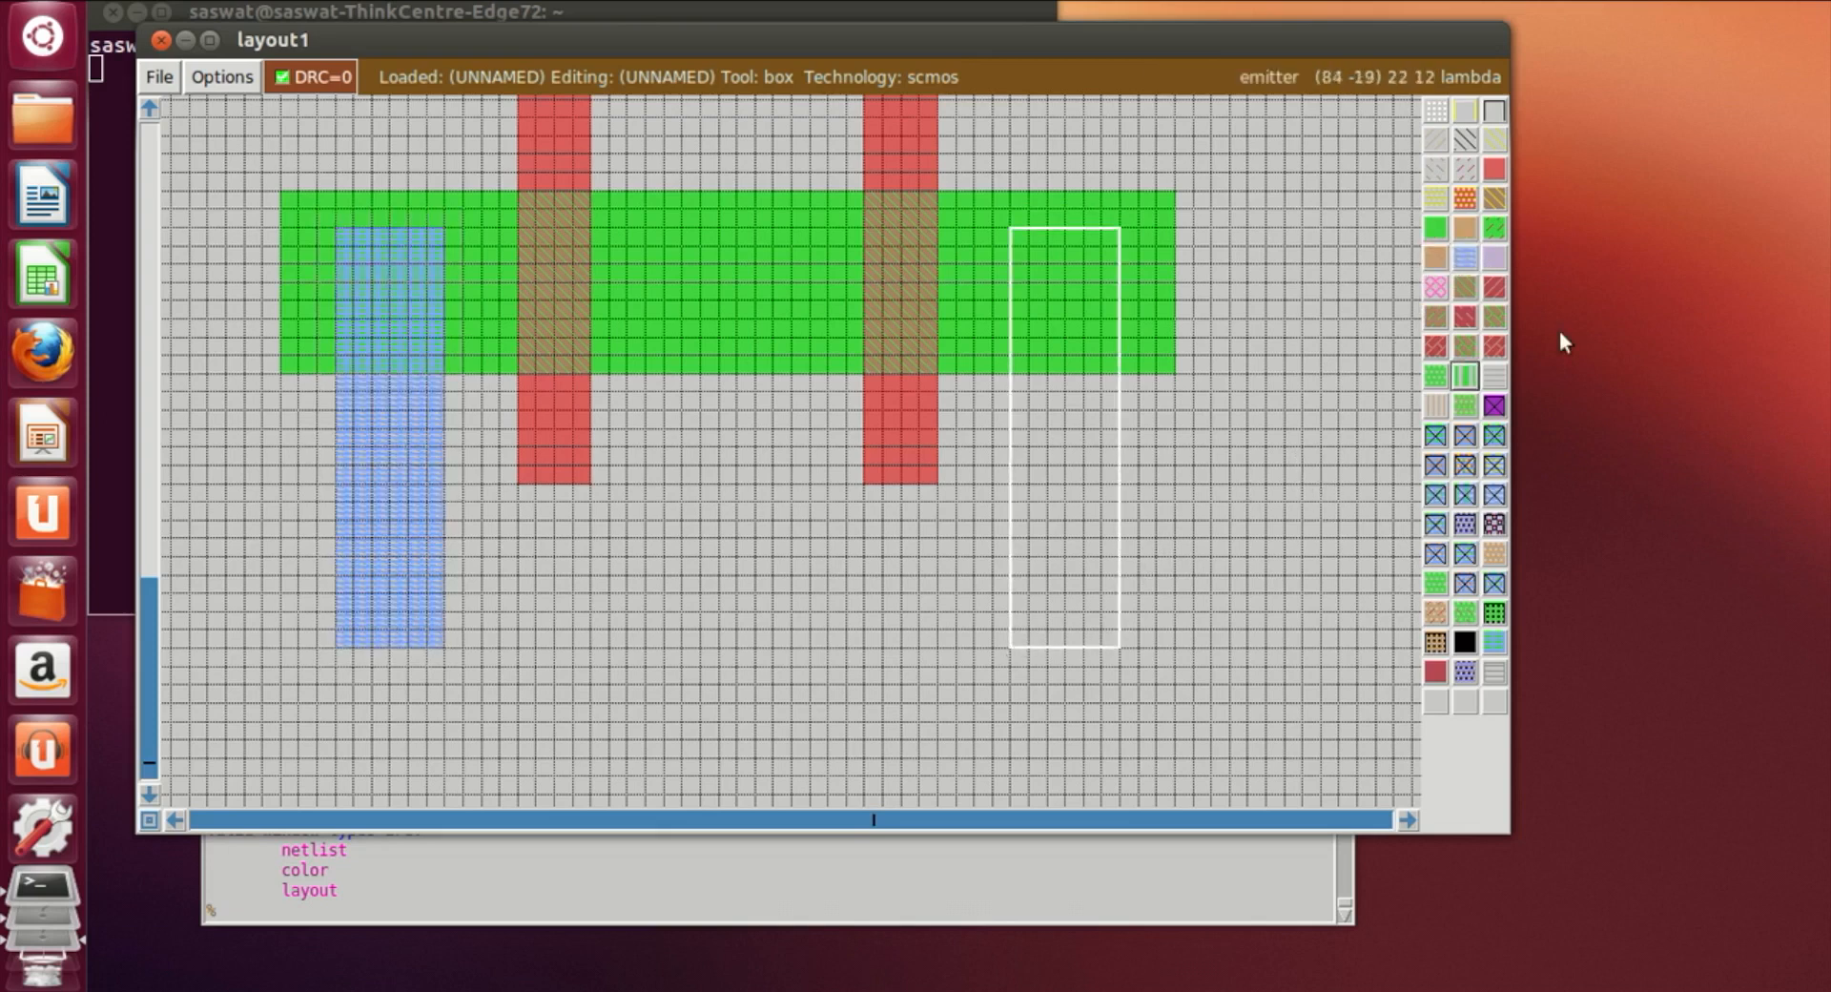
{"action": "left_click", "coordinate": [1465, 257]}
{"action": "left_click", "coordinate": [1245, 540]}
Paint a horizontal metal1 rail about 46 by 6 lambda above the polysilicon, extending right from the upper end of the p-diffusion's metal strip
{"action": "scroll", "coordinate": [1193, 392], "scroll_direction": "up", "scroll_amount": 10}
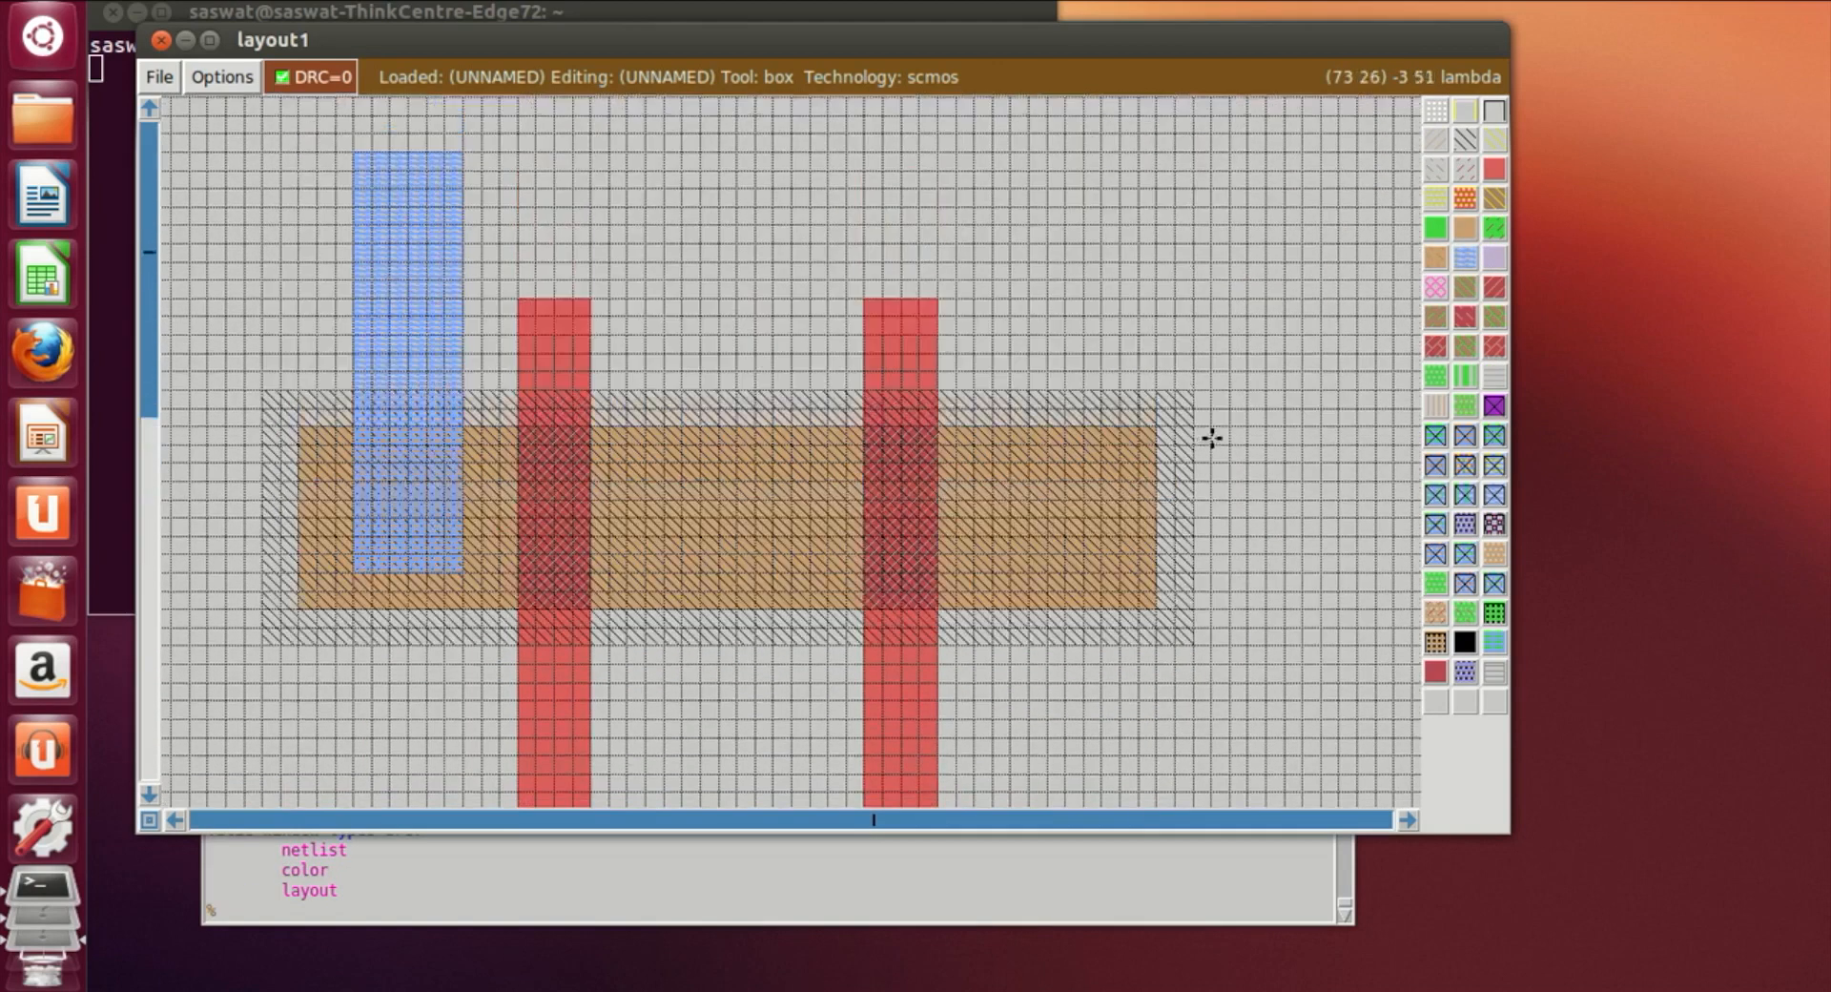
{"action": "scroll", "coordinate": [1212, 438], "scroll_direction": "up", "scroll_amount": 1}
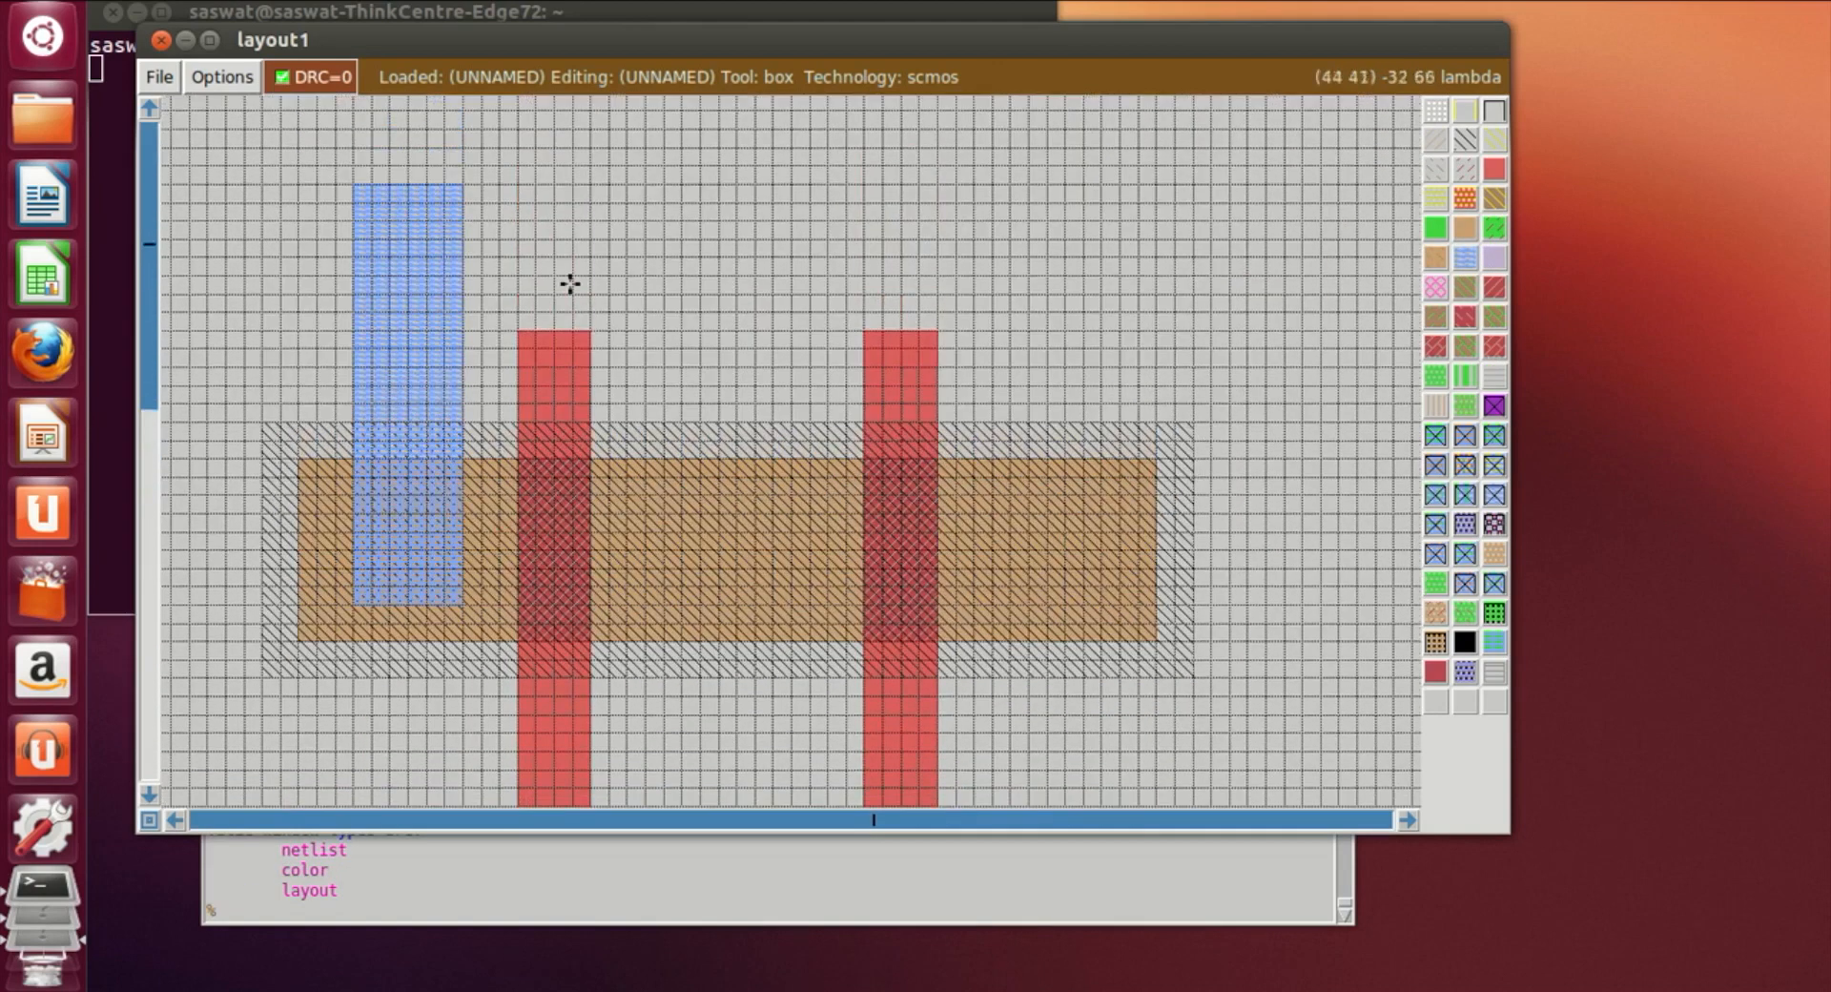
{"action": "left_click", "coordinate": [467, 189]}
{"action": "right_click", "coordinate": [1316, 306]}
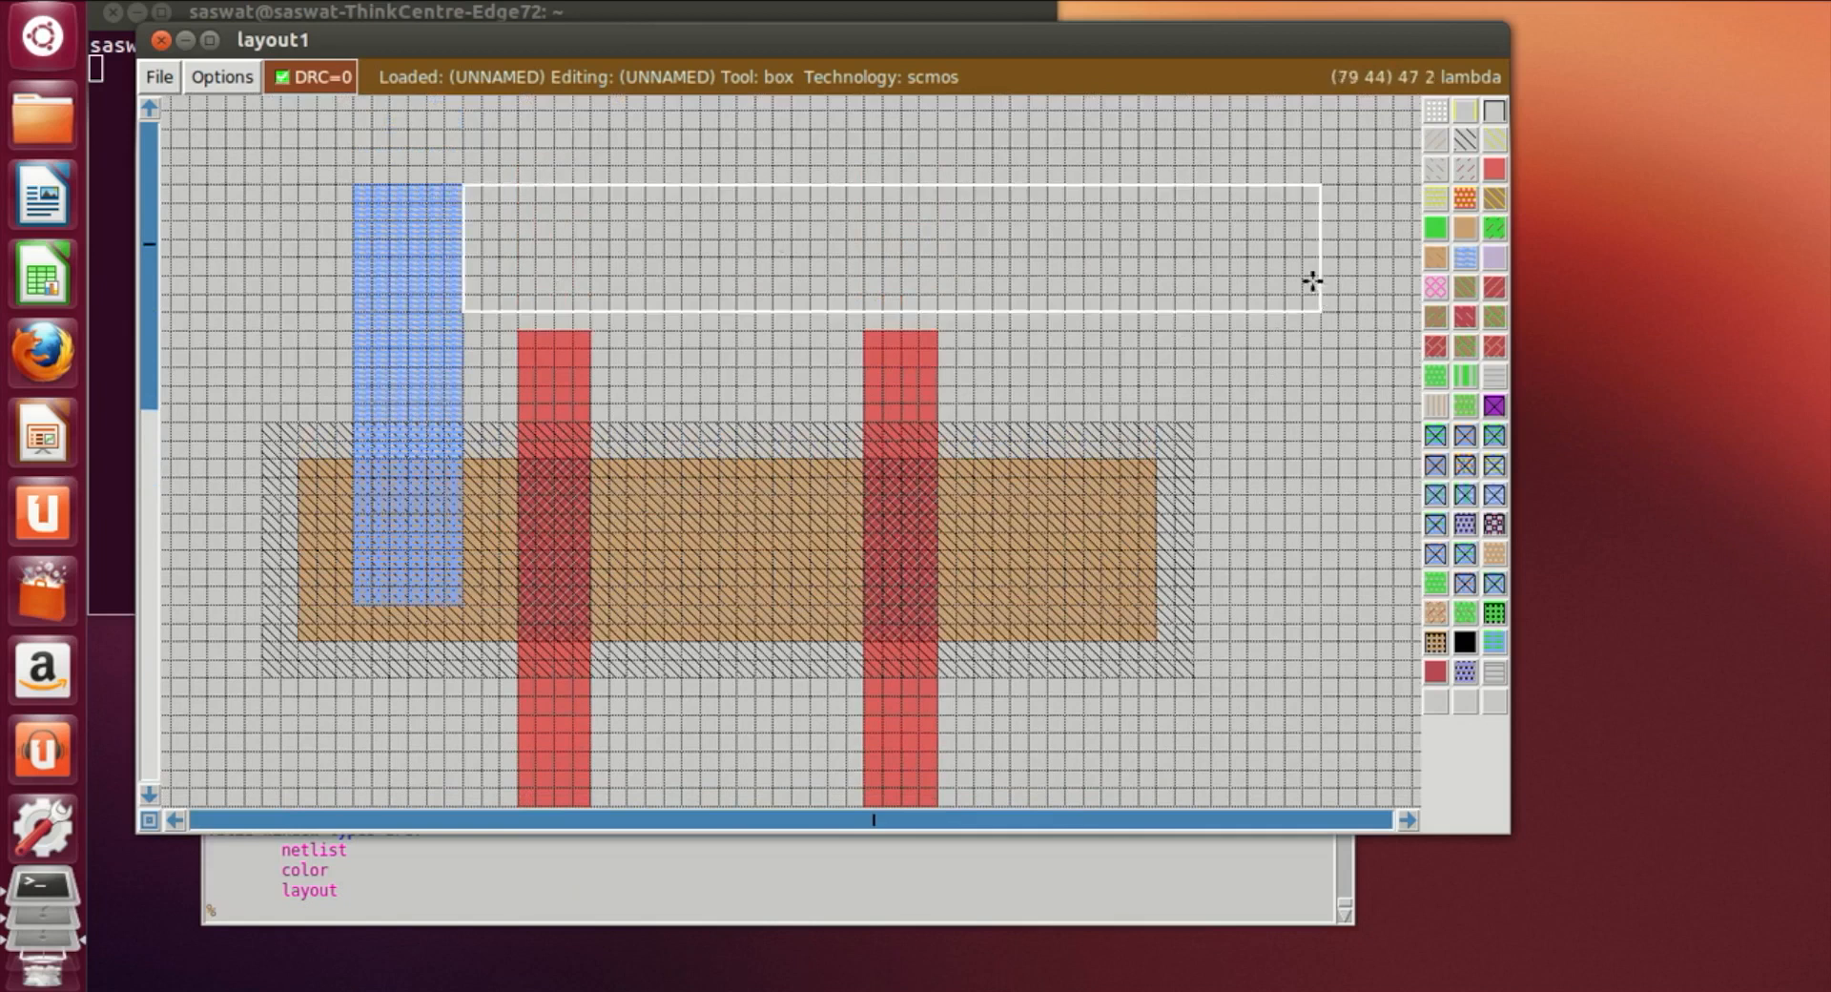
{"action": "left_click", "coordinate": [1313, 250]}
{"action": "left_click", "coordinate": [463, 256]}
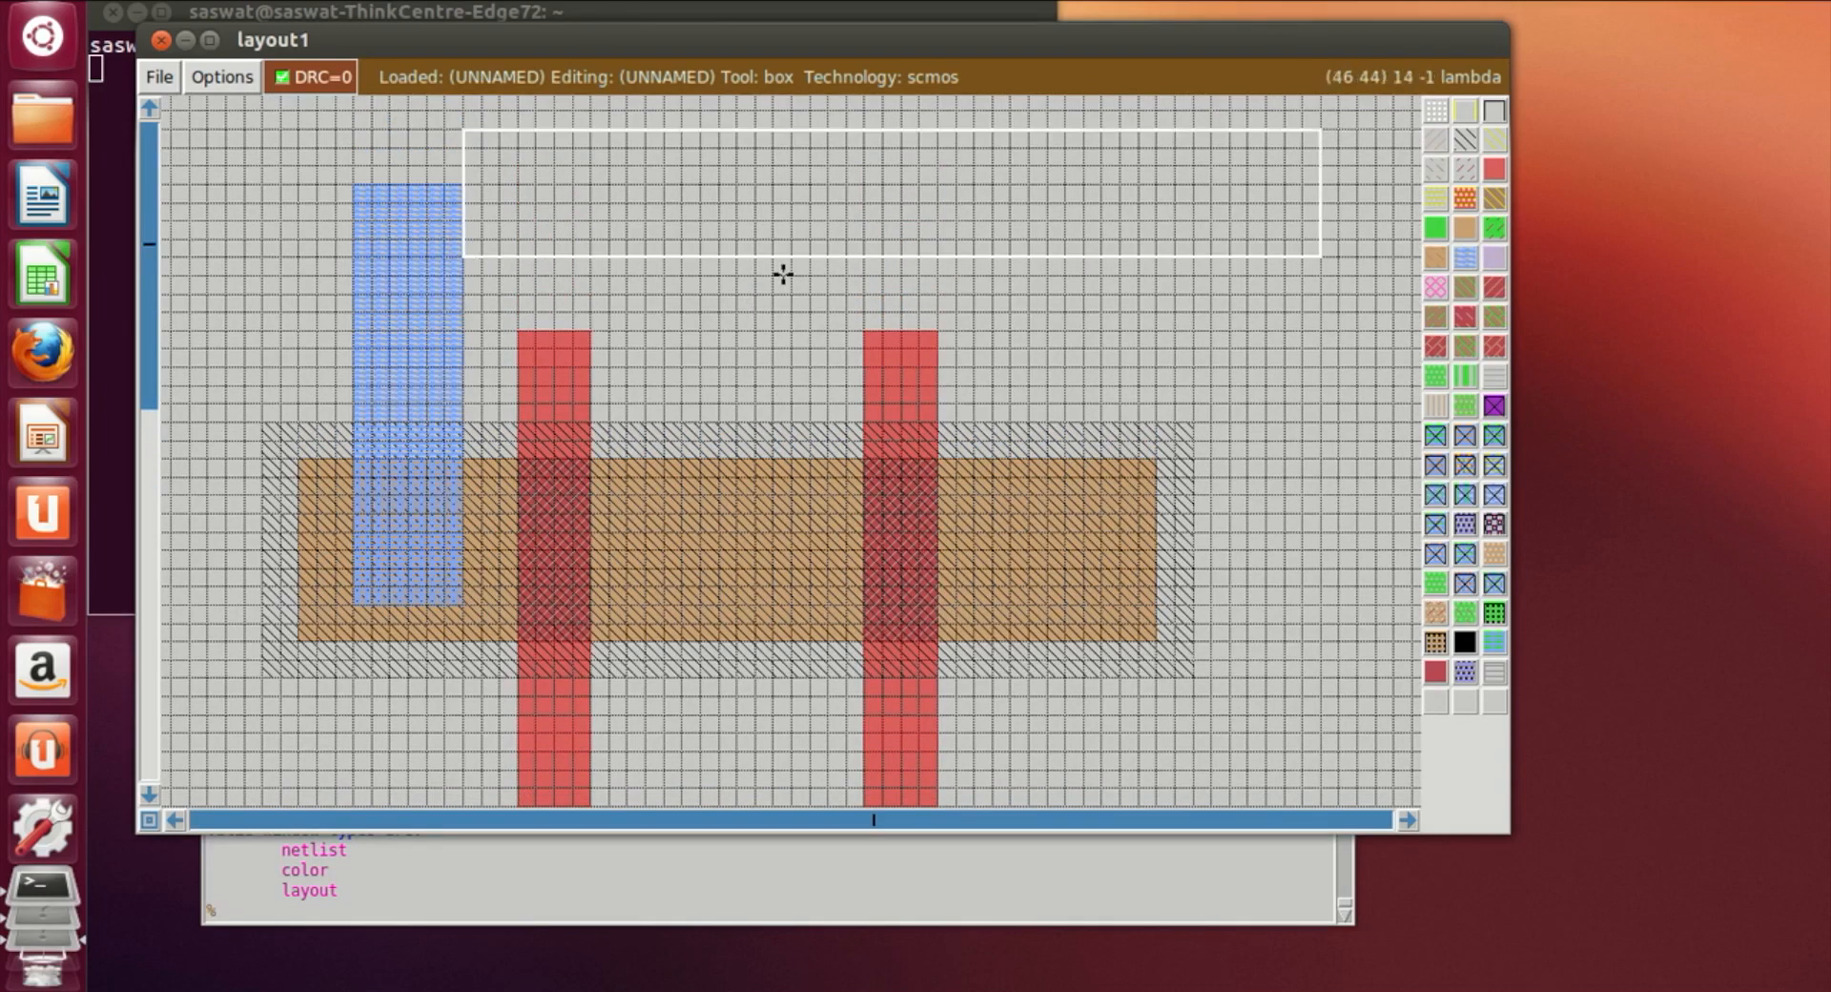
{"action": "left_click", "coordinate": [471, 288]}
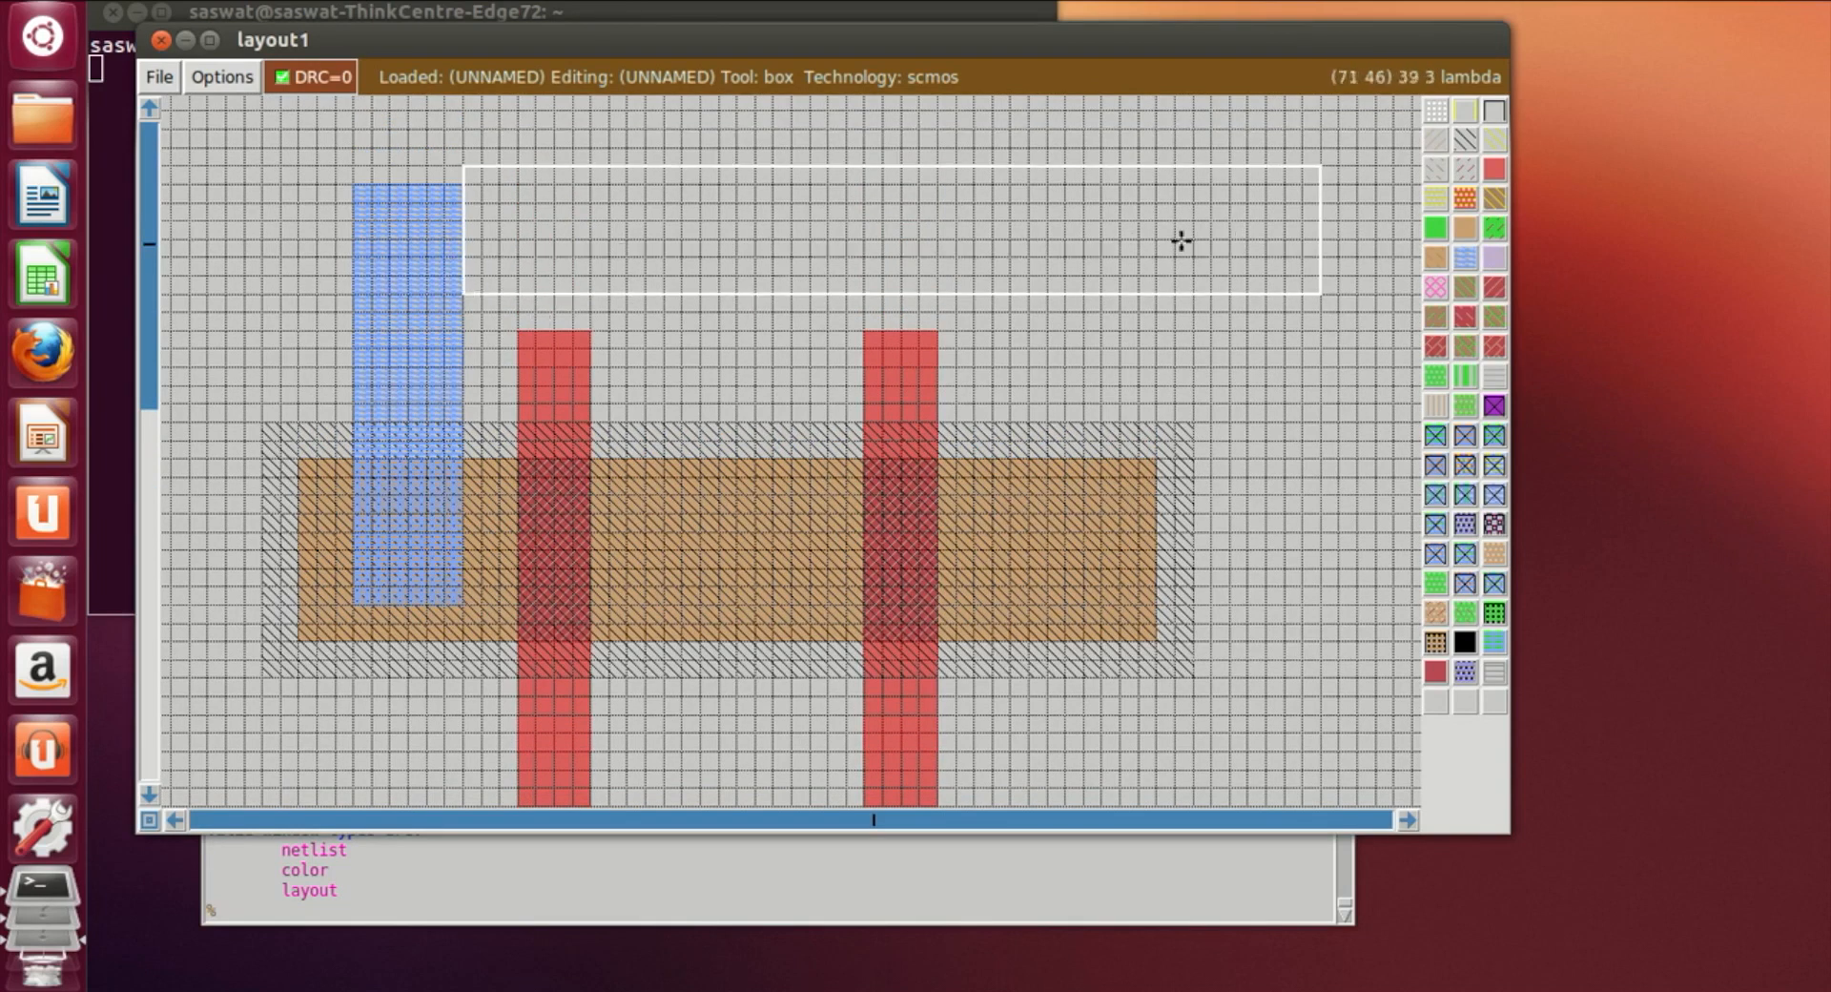
{"action": "right_click", "coordinate": [1312, 190]}
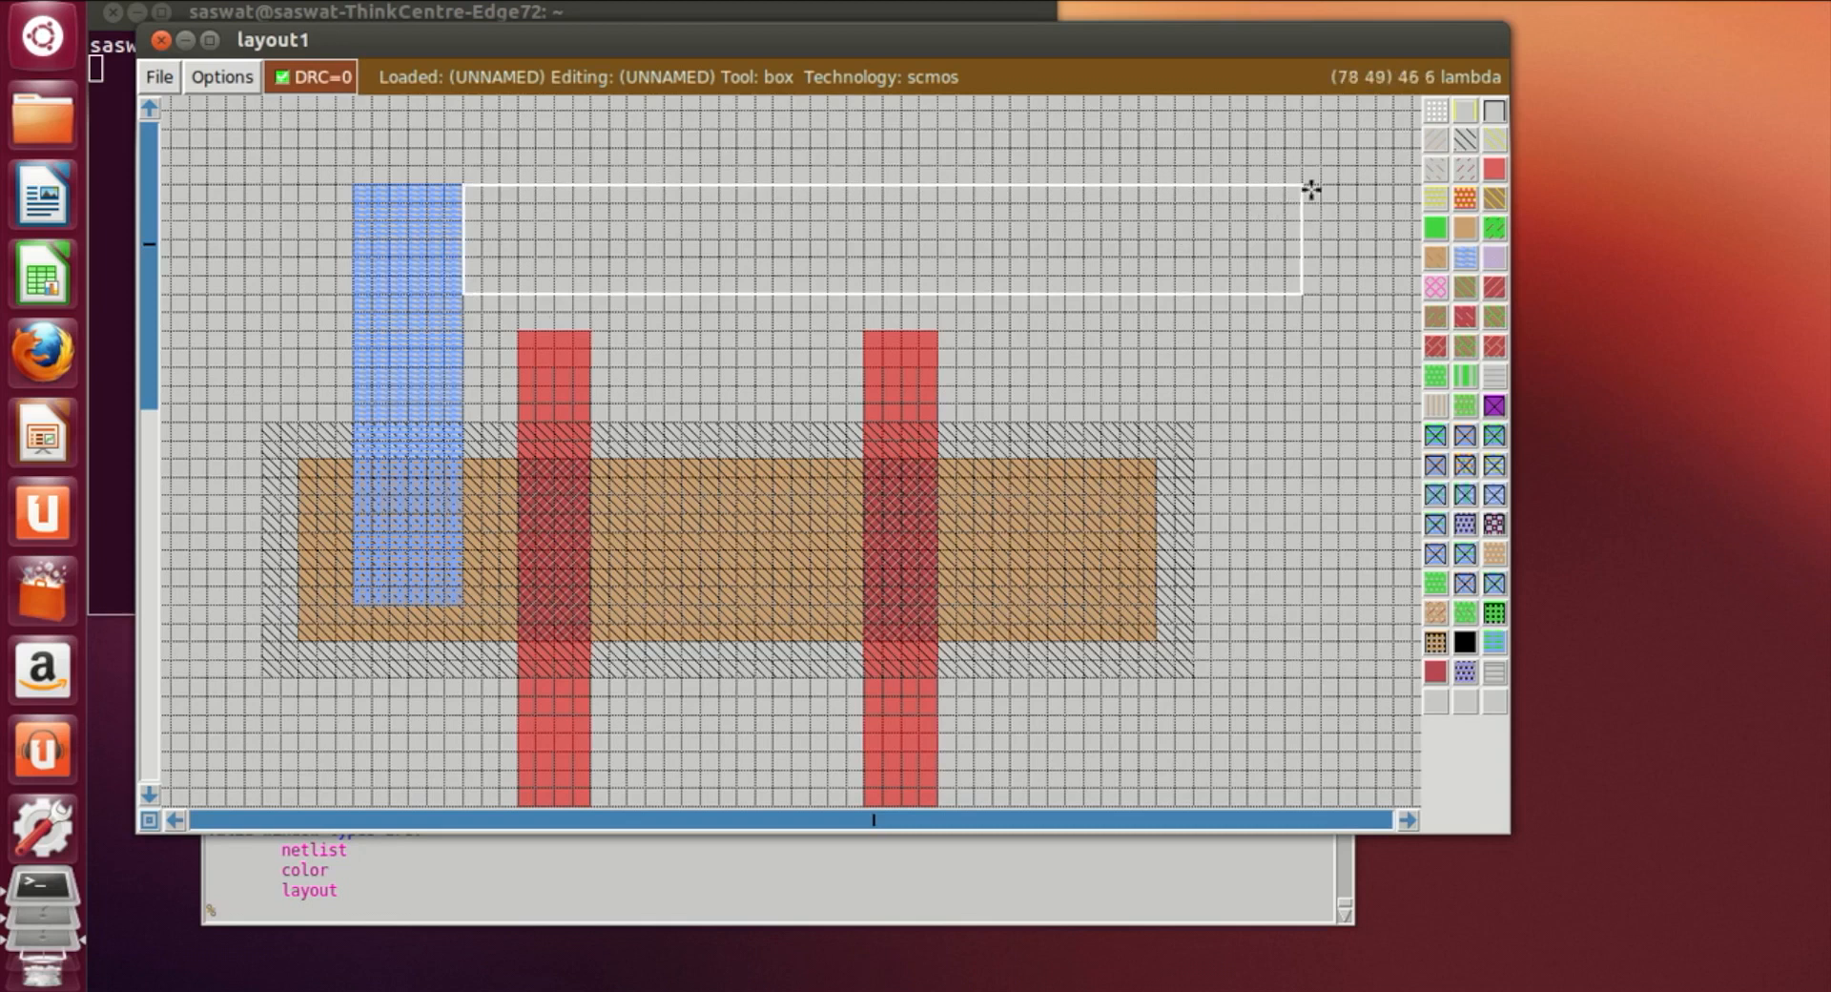
{"action": "middle_click", "coordinate": [1465, 260]}
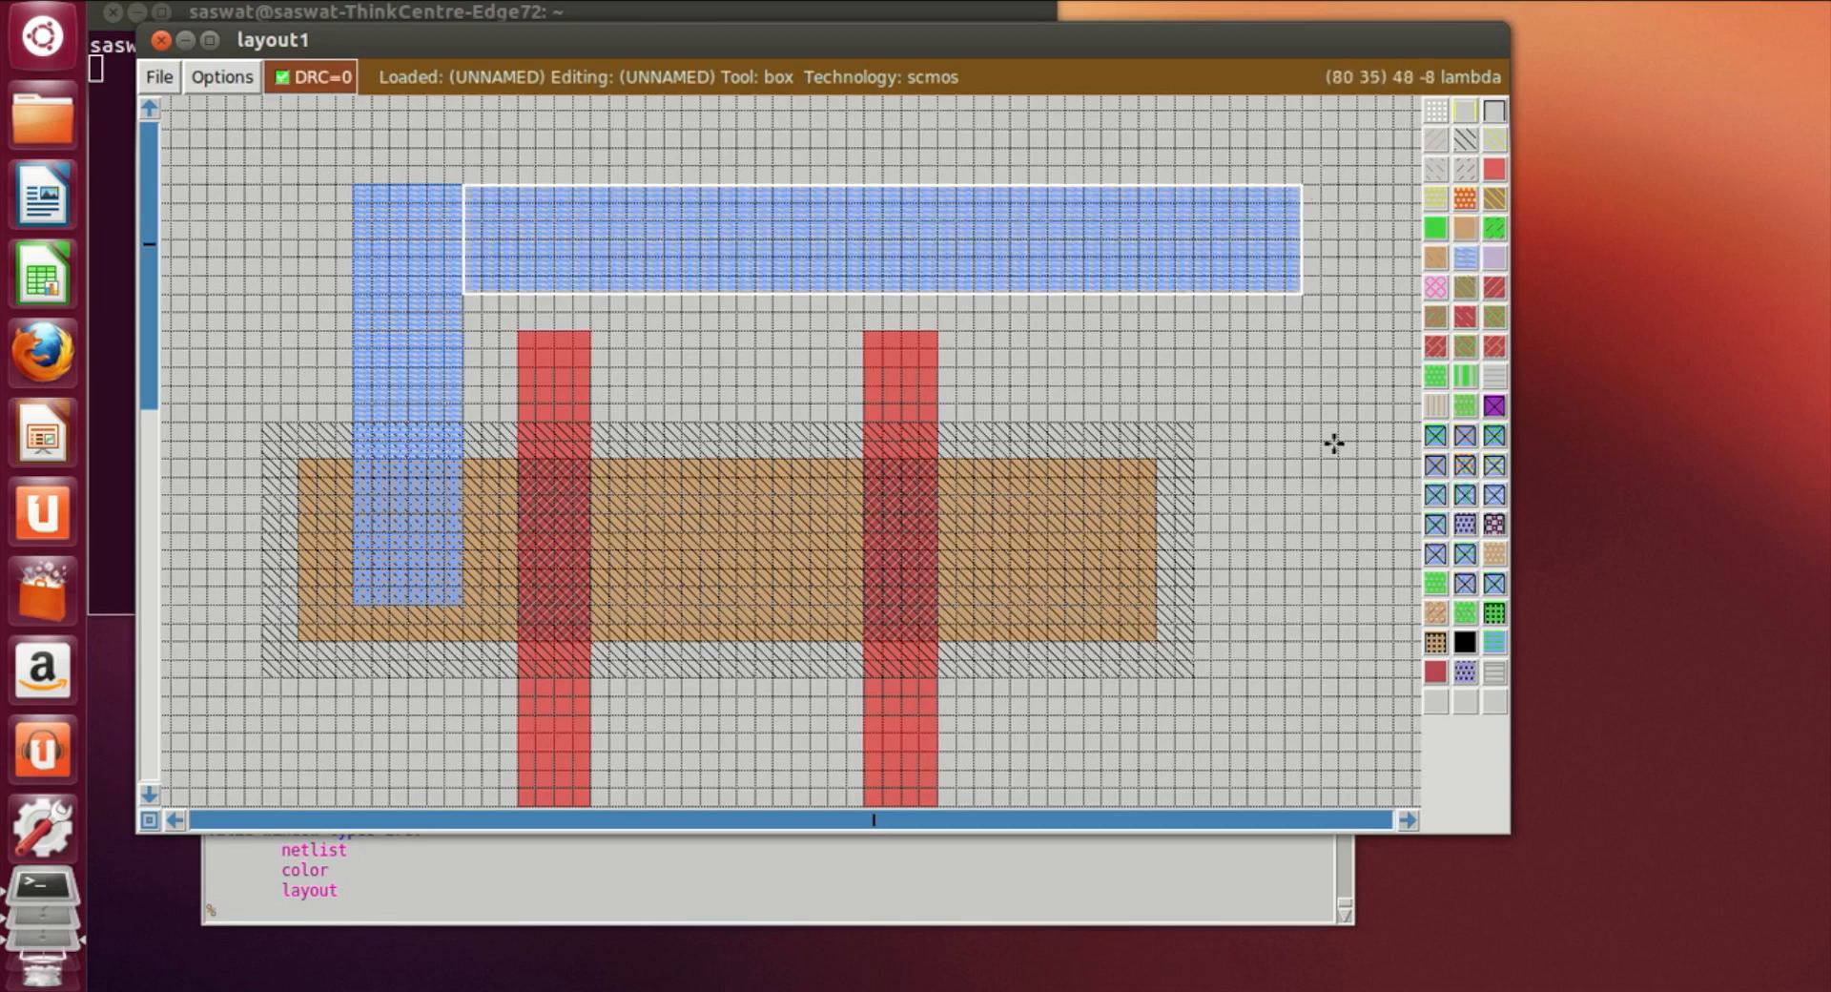
Paint a horizontal metal1 rail about 46 by 6 lambda directly below the two n-diffusion metal strips, joining their lower ends
{"action": "scroll", "coordinate": [1340, 438], "scroll_direction": "down", "scroll_amount": 5}
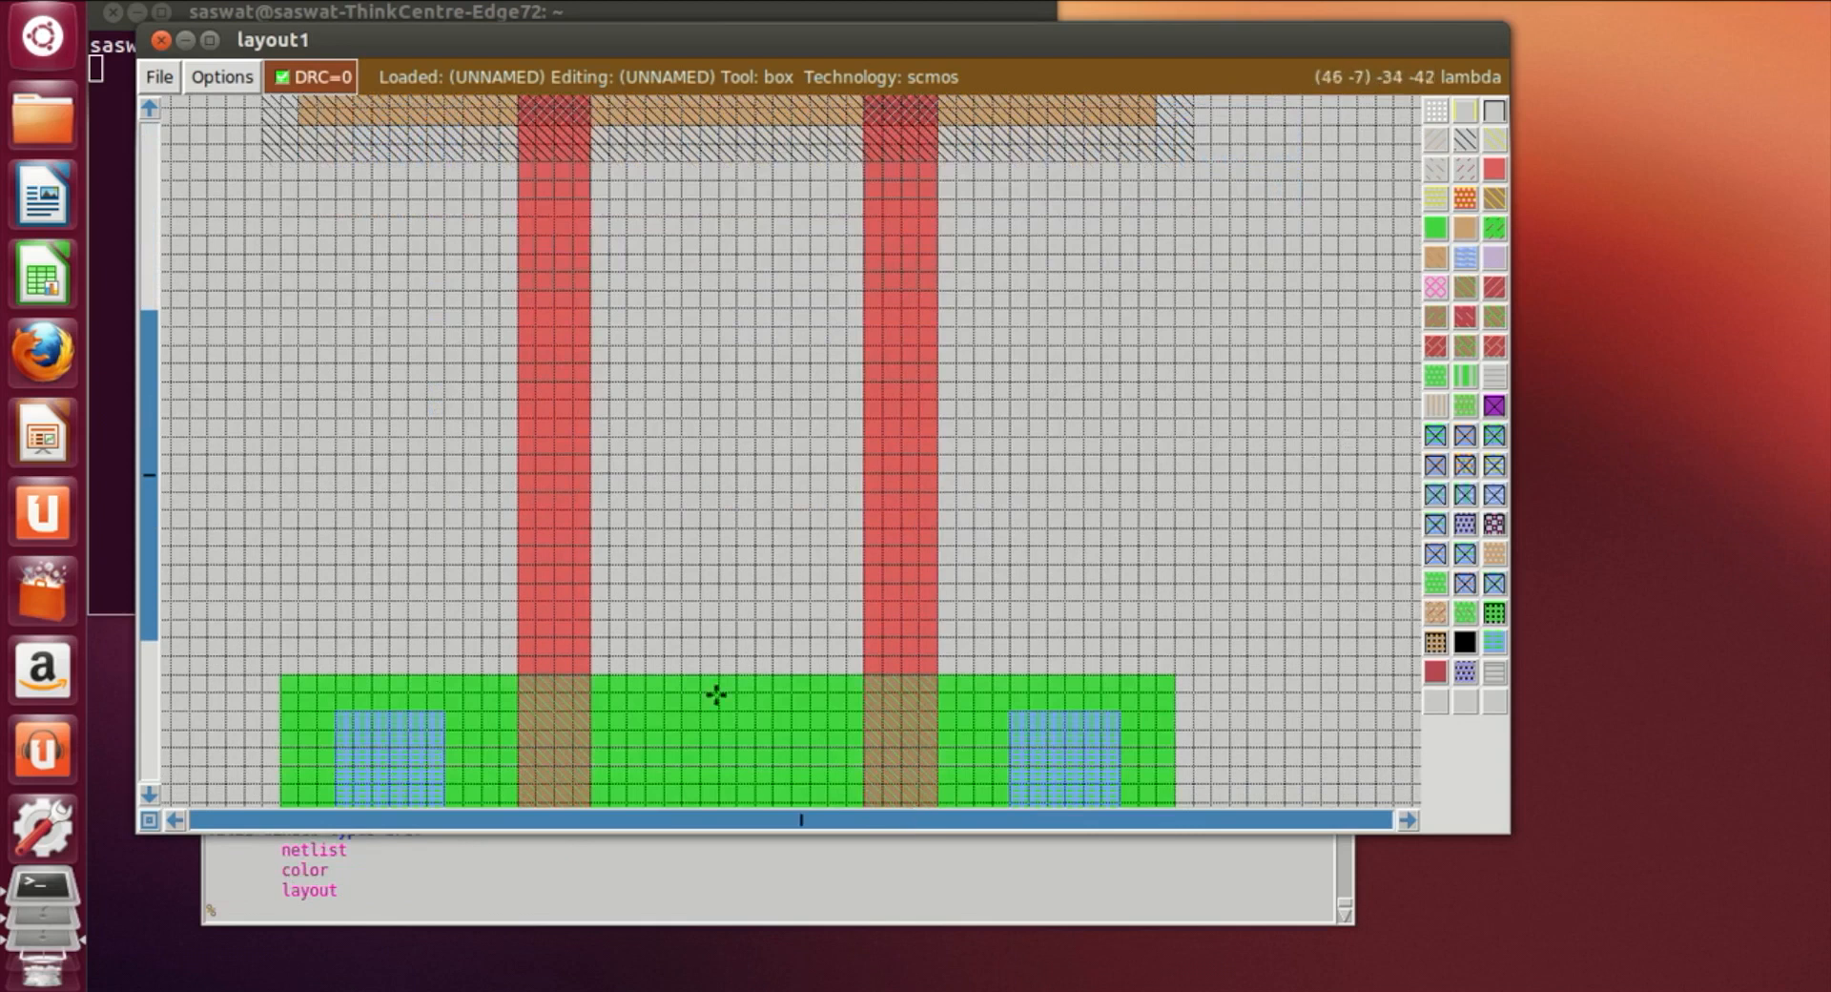
{"action": "scroll", "coordinate": [715, 696], "scroll_direction": "down", "scroll_amount": 3}
{"action": "left_click", "coordinate": [516, 747]}
{"action": "scroll", "coordinate": [515, 747], "scroll_direction": "down", "scroll_amount": 1}
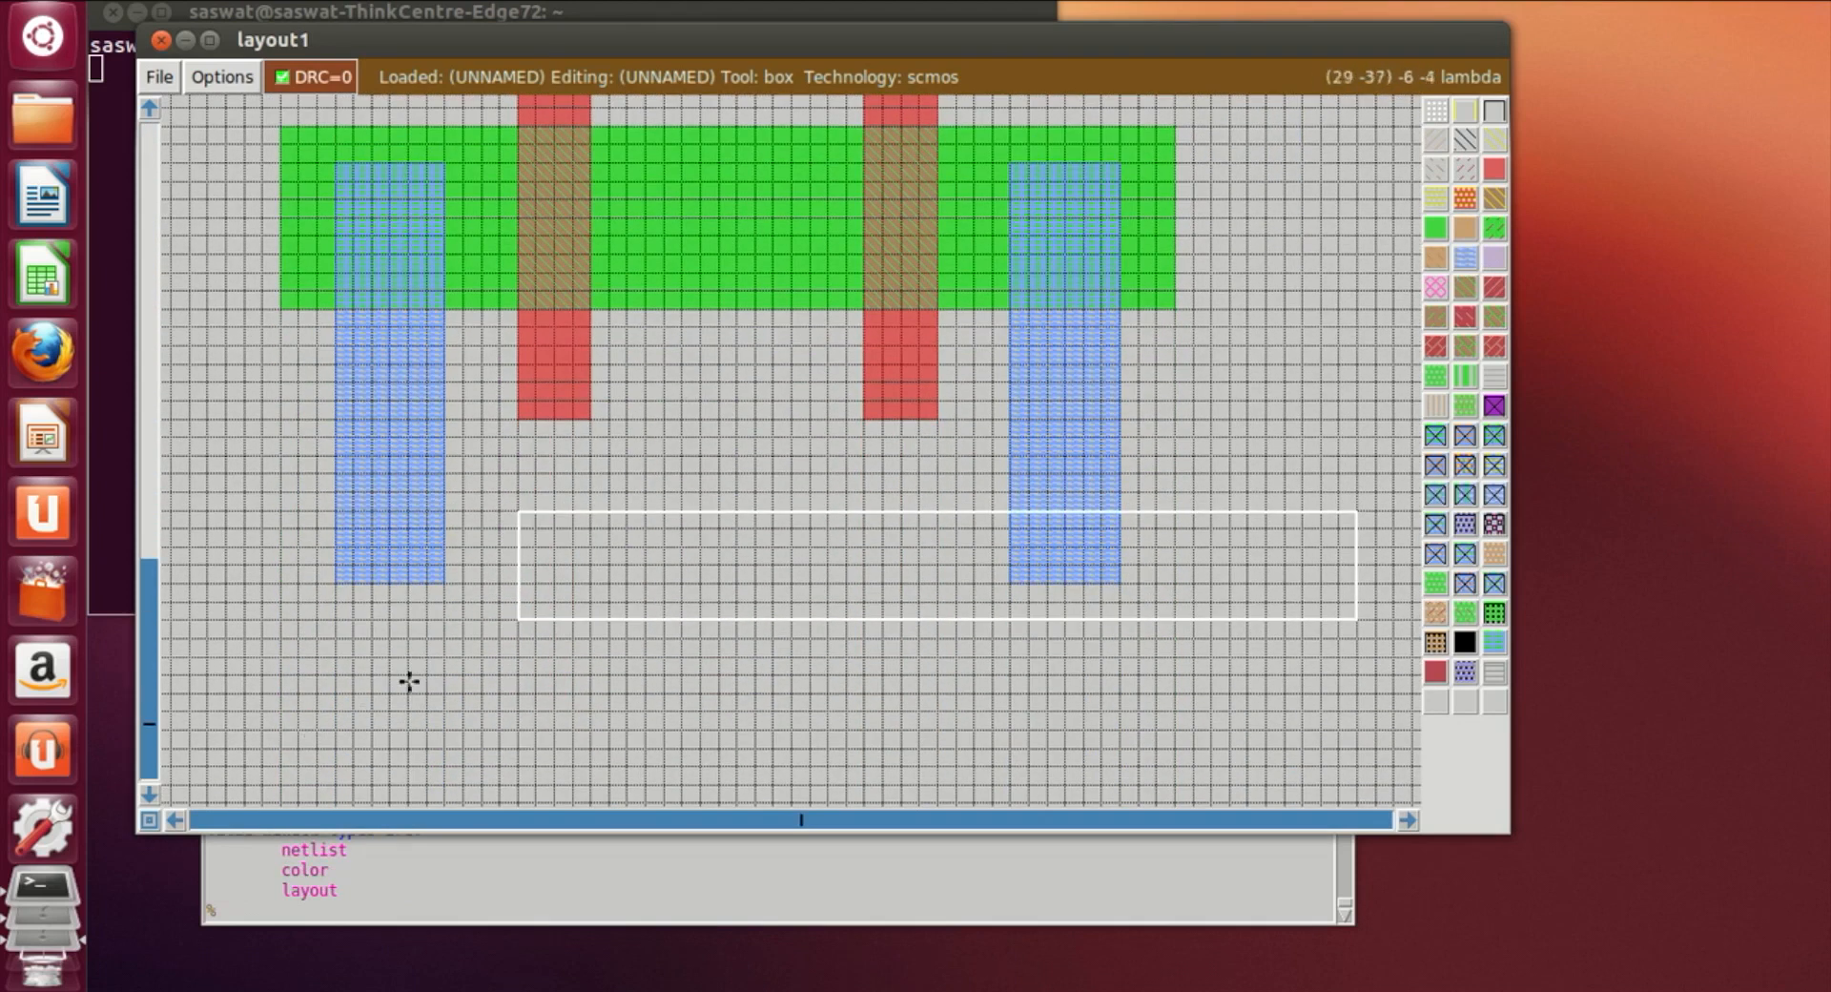
{"action": "left_click", "coordinate": [339, 682]}
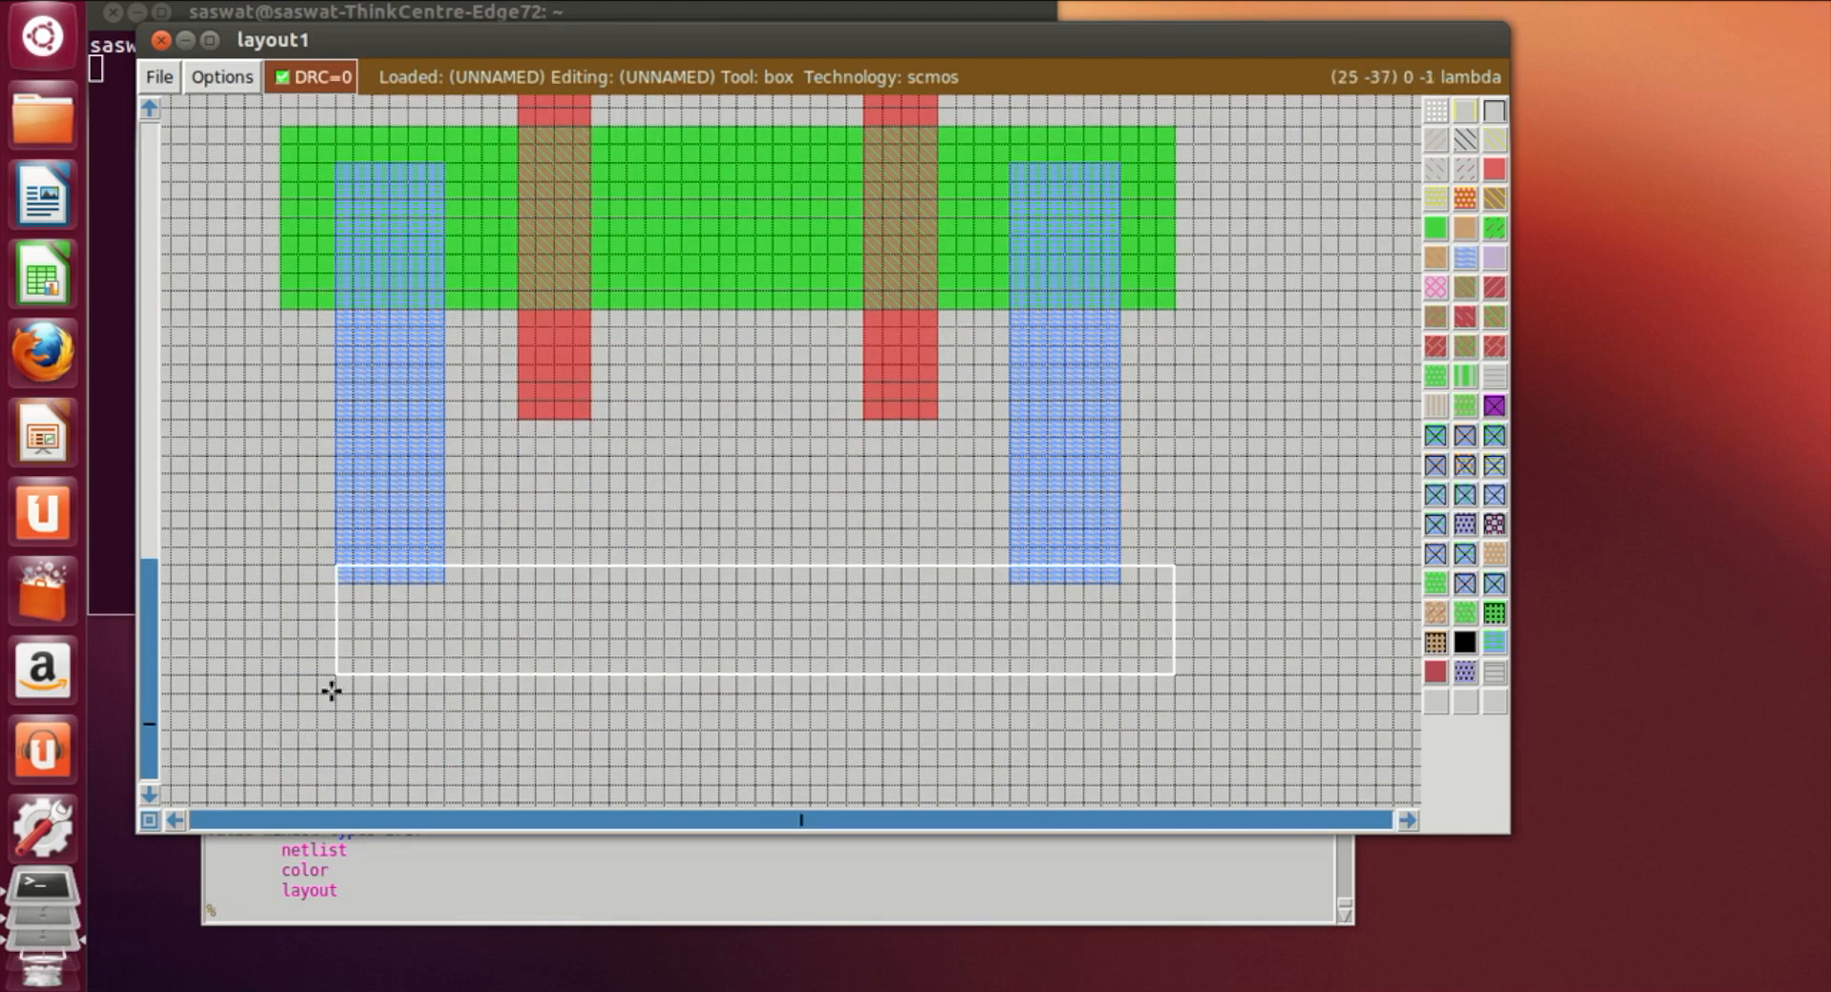
{"action": "left_click", "coordinate": [331, 699]}
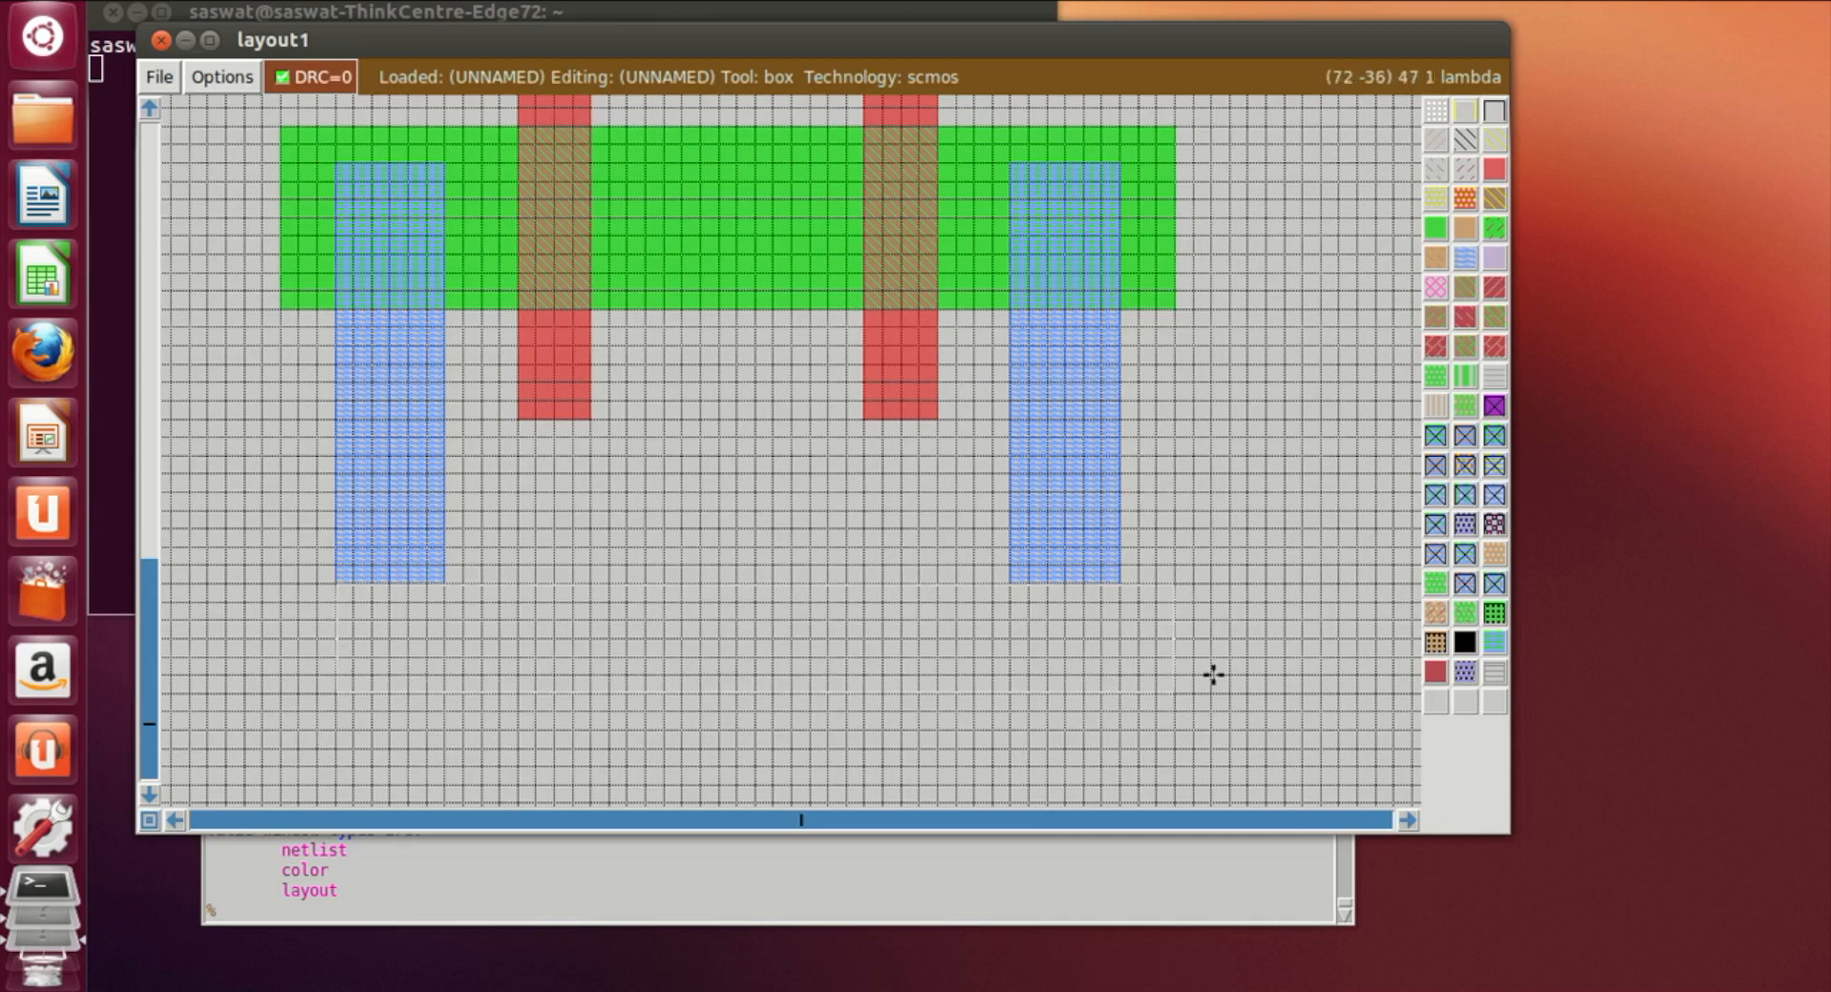
{"action": "left_click", "coordinate": [1464, 257]}
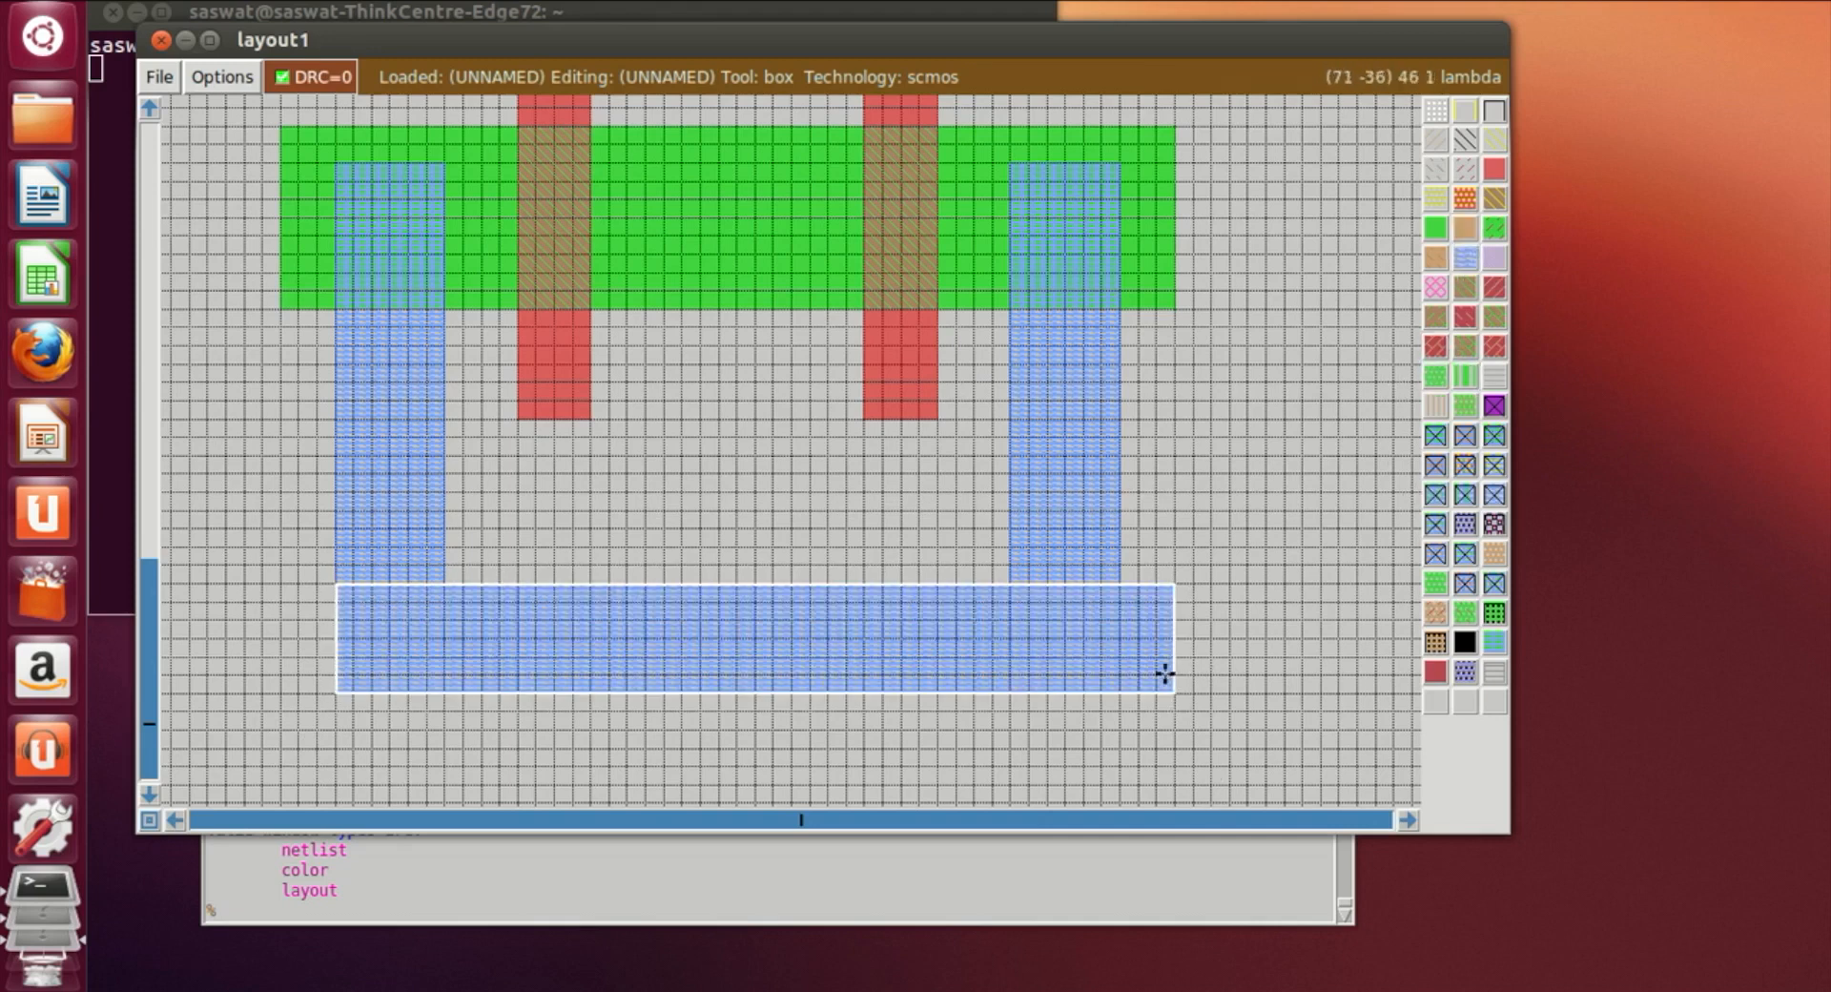
{"action": "left_click", "coordinate": [558, 642]}
{"action": "left_click", "coordinate": [683, 510]}
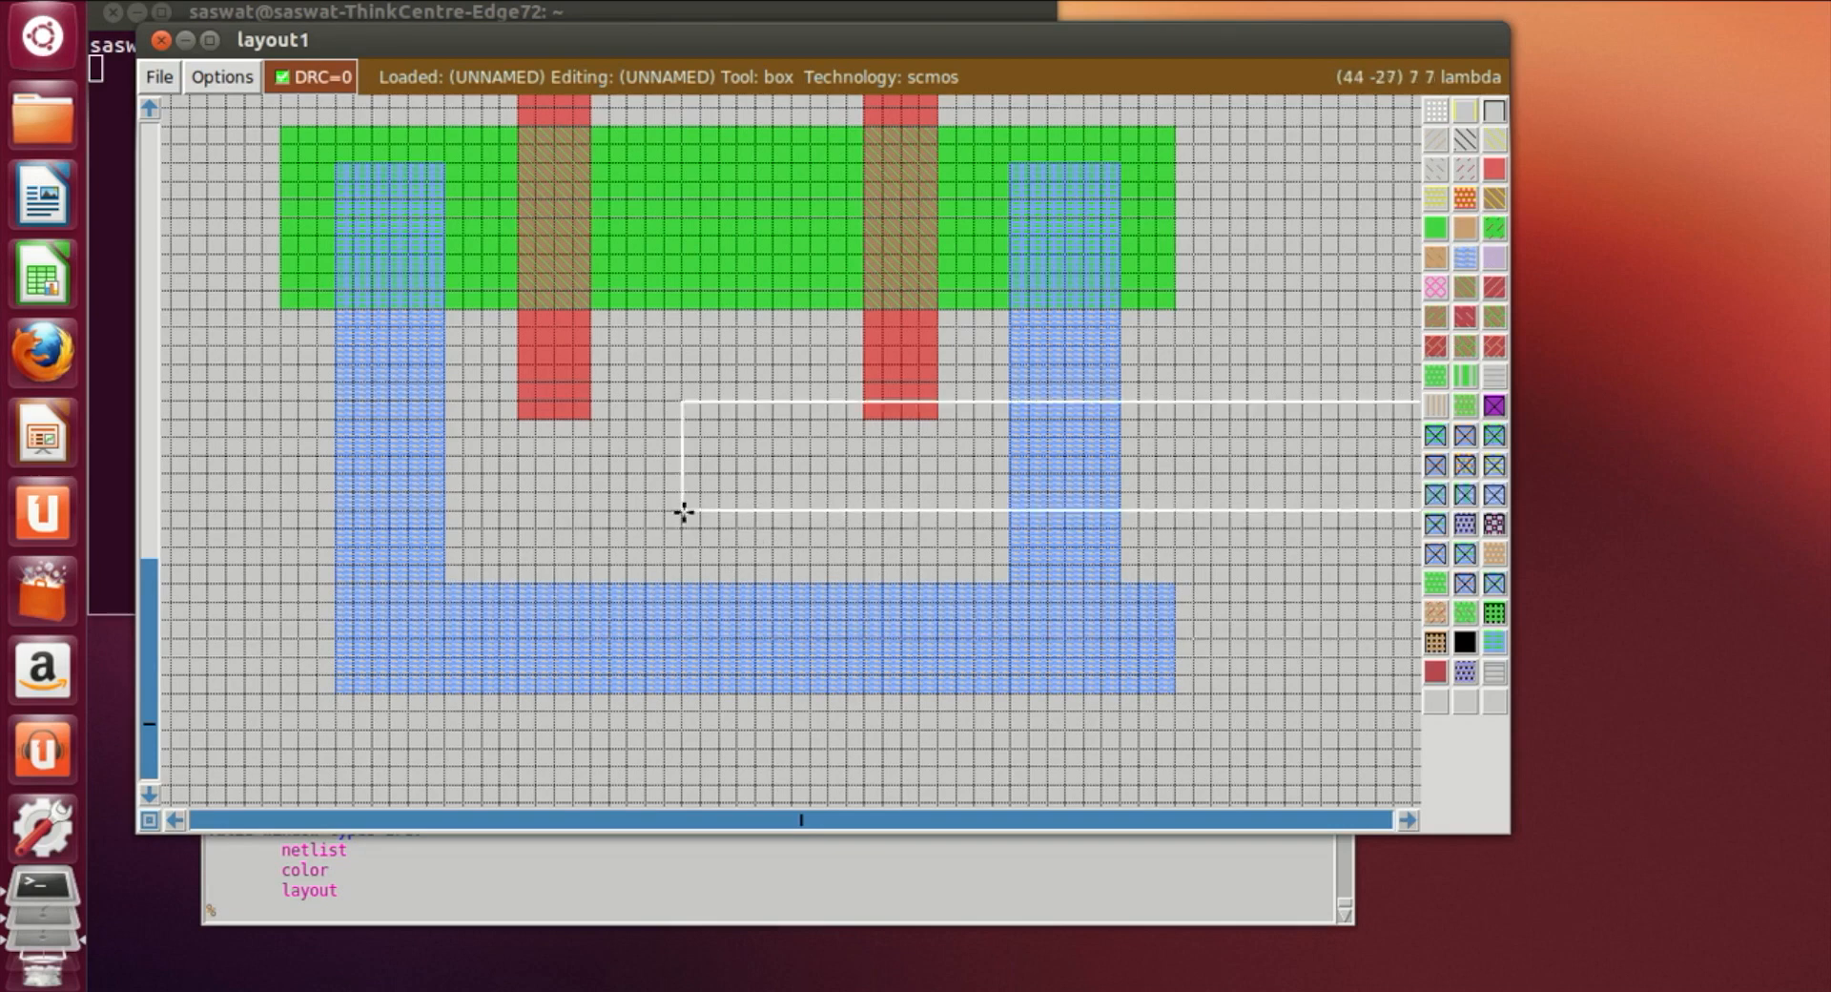
Place a point near the left end of the upper metal1 rail and label it VDD! with the label command
{"action": "scroll", "coordinate": [683, 510], "scroll_direction": "up", "scroll_amount": 10}
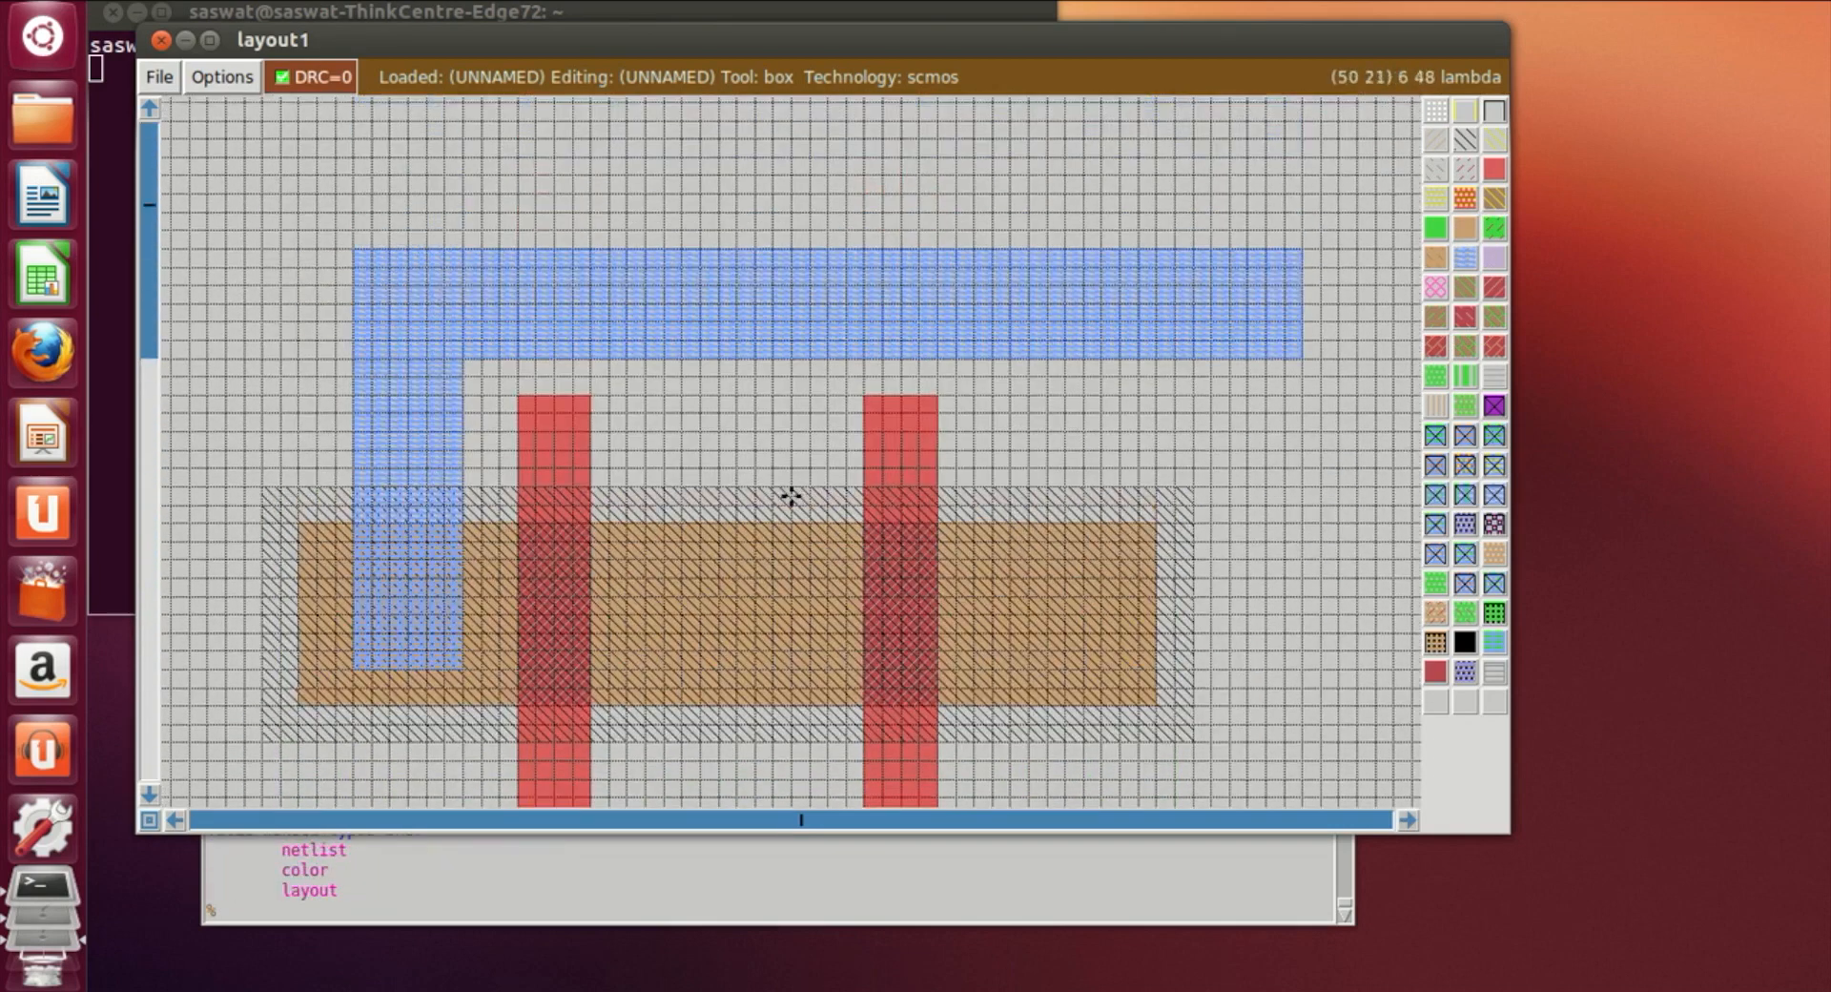
{"action": "scroll", "coordinate": [791, 496], "scroll_direction": "down", "scroll_amount": 1}
{"action": "scroll", "coordinate": [789, 499], "scroll_direction": "down", "scroll_amount": 4}
{"action": "scroll", "coordinate": [748, 315], "scroll_direction": "up", "scroll_amount": 4}
{"action": "left_click", "coordinate": [479, 252]}
{"action": "right_click", "coordinate": [575, 303]}
{"action": "left_click", "coordinate": [425, 236]}
{"action": "right_click", "coordinate": [535, 288]}
{"action": "right_click", "coordinate": [427, 289]}
{"action": "left_click", "coordinate": [281, 918]}
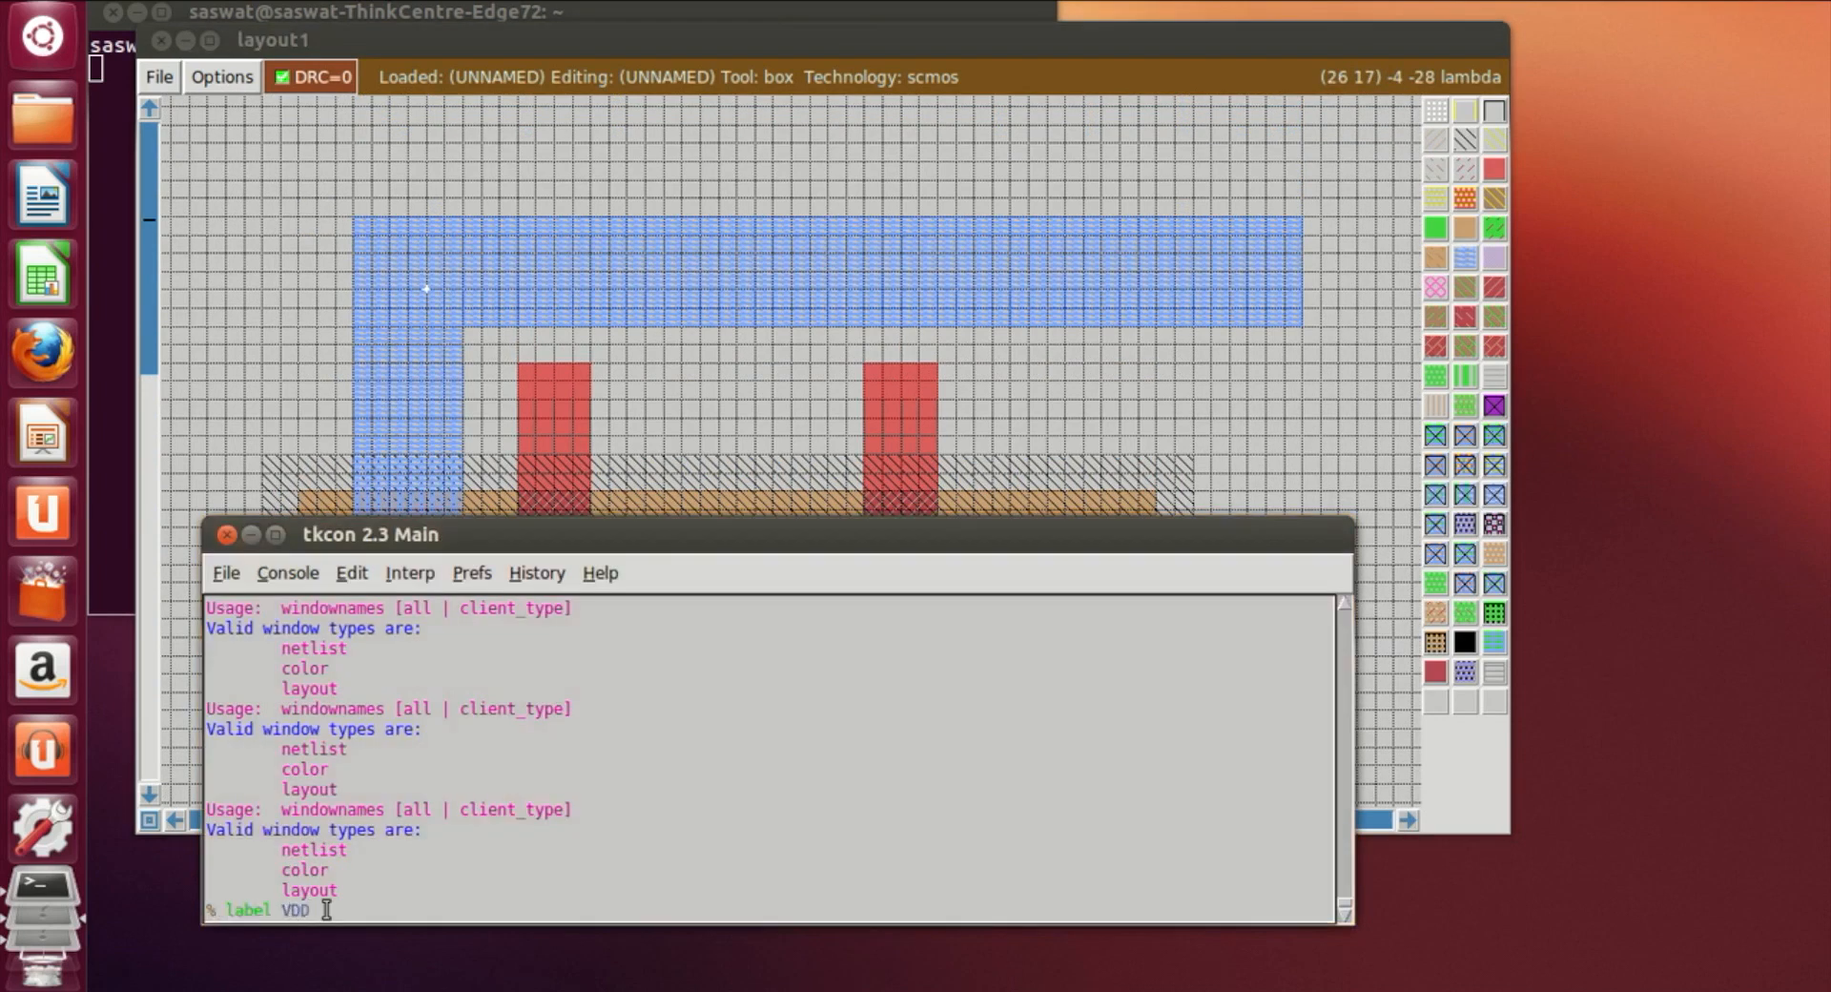
{"action": "key", "text": "Return"}
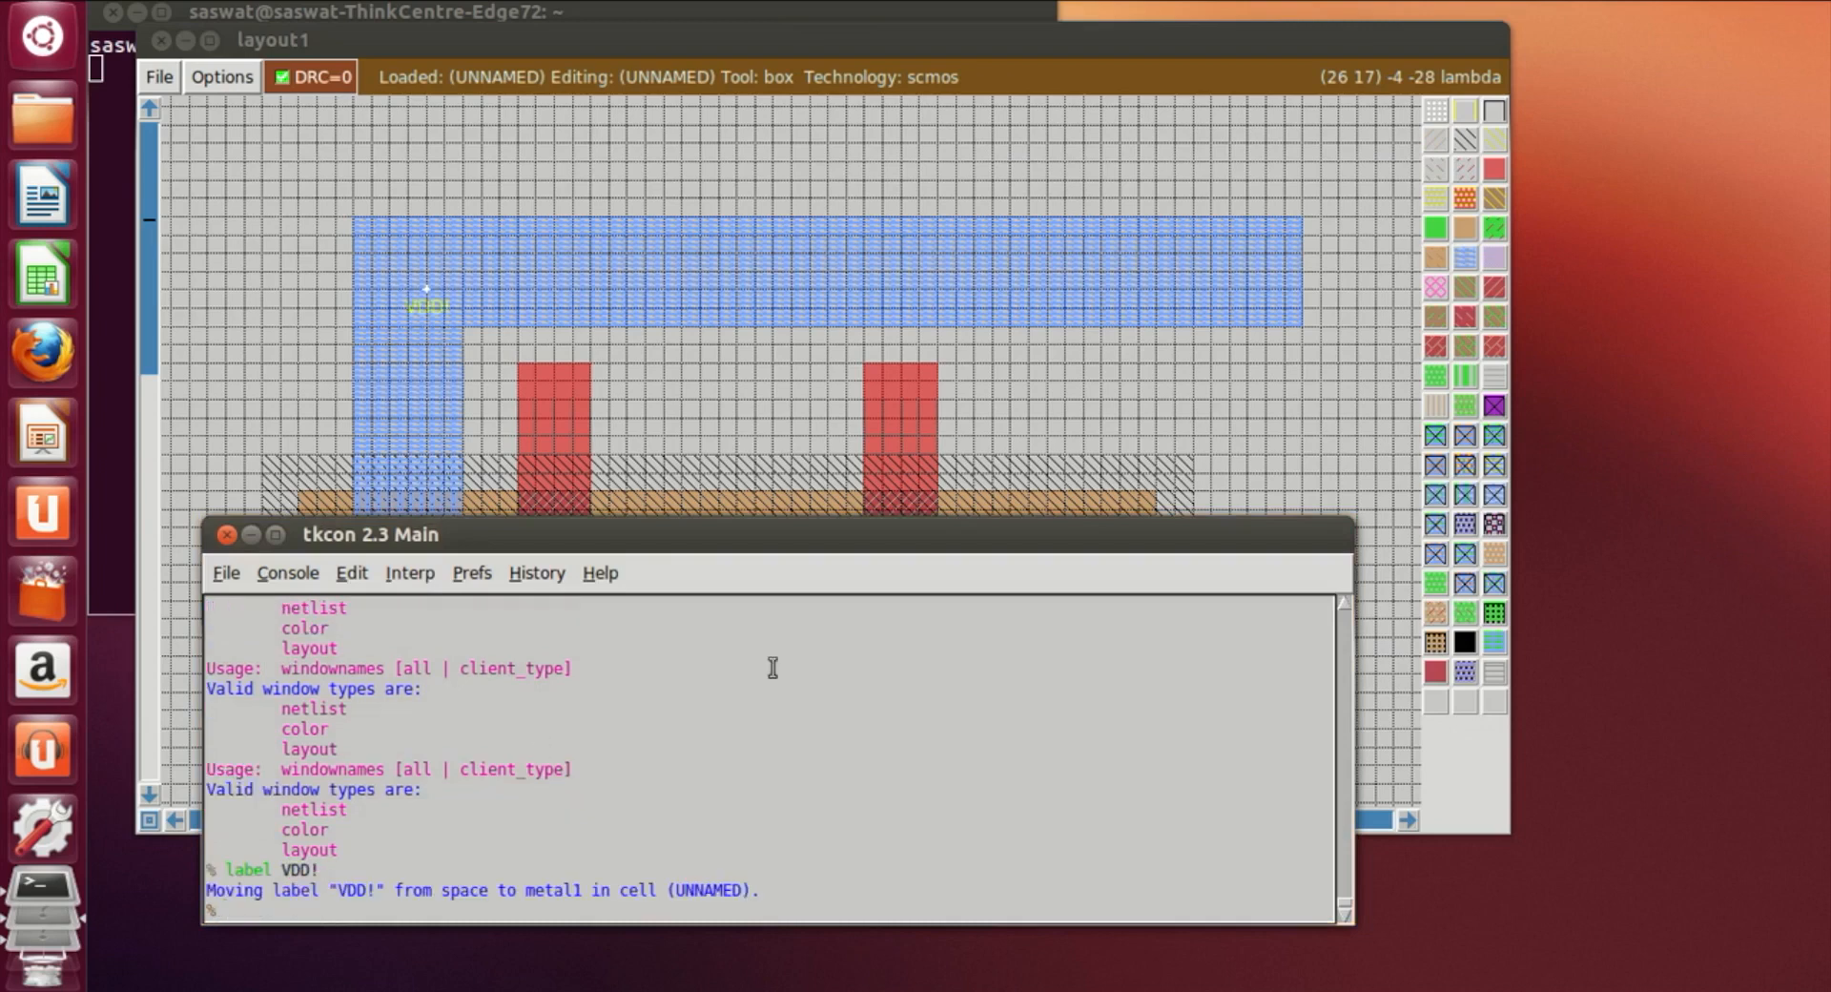
Place a point near the left end of the lower metal1 rail and label it GND! with the label command
{"action": "left_click", "coordinate": [818, 422]}
{"action": "scroll", "coordinate": [819, 422], "scroll_direction": "down", "scroll_amount": 10}
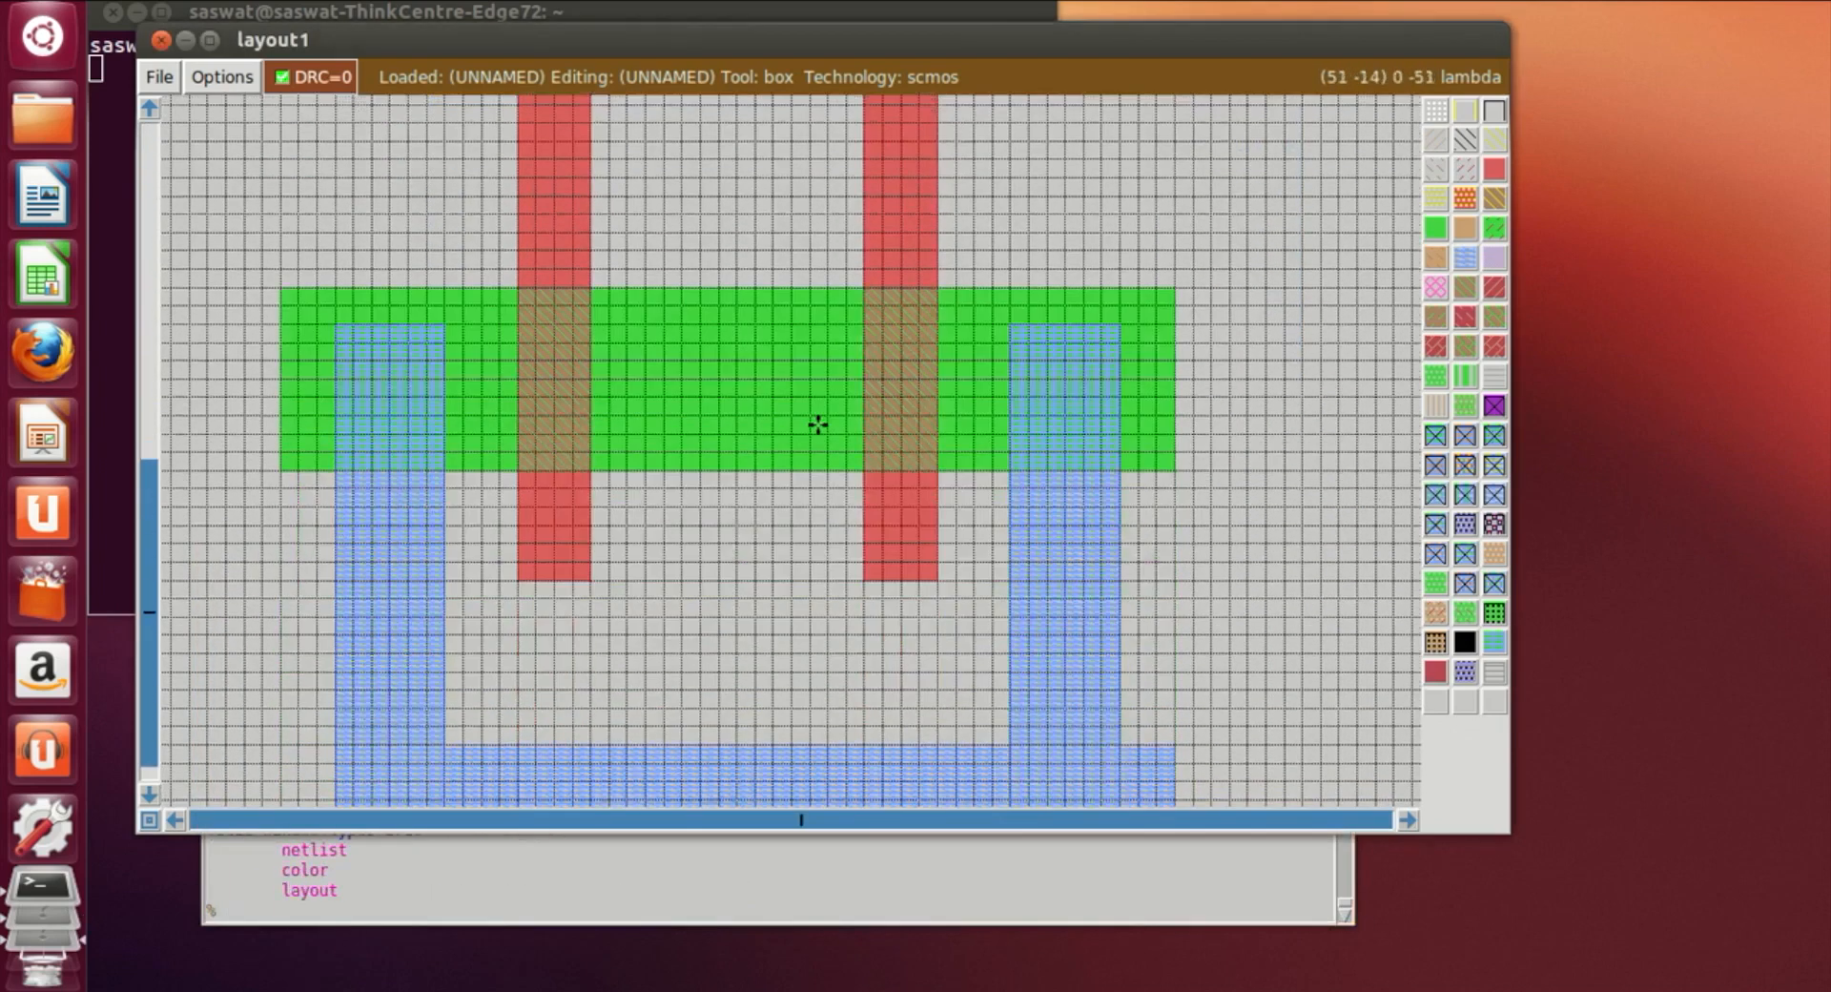
{"action": "scroll", "coordinate": [818, 425], "scroll_direction": "down", "scroll_amount": 3}
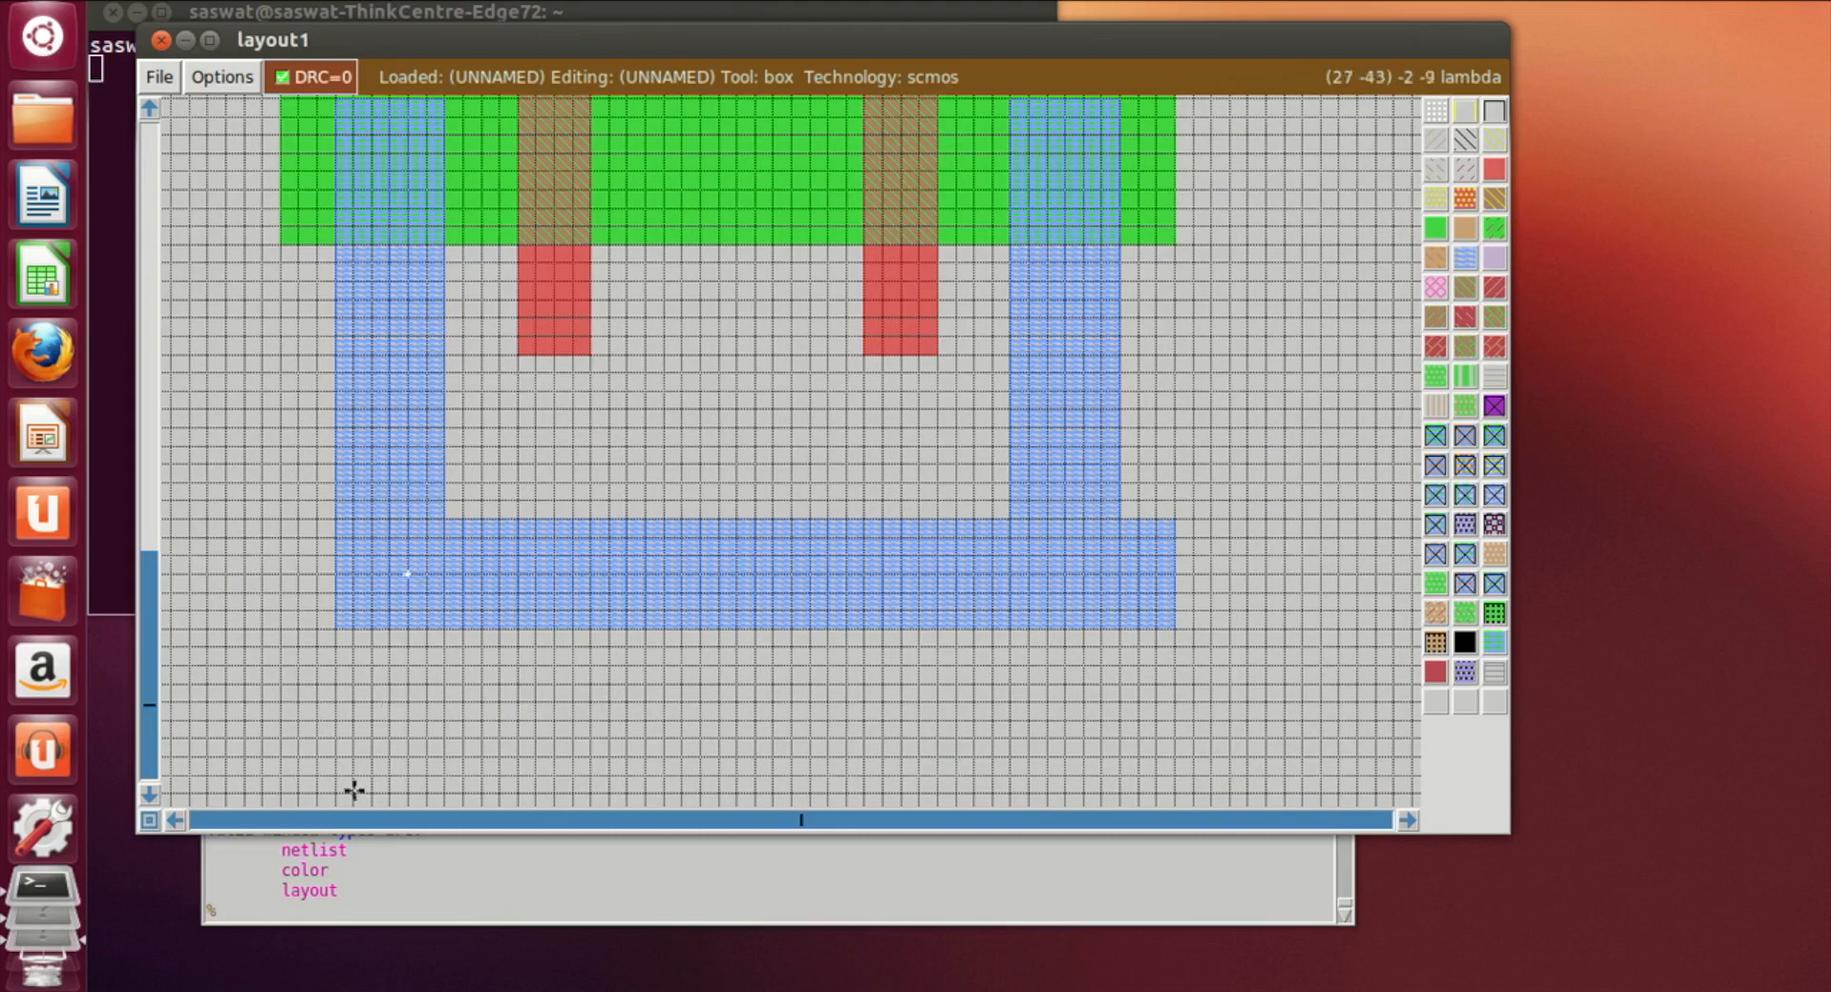
{"action": "left_click", "coordinate": [288, 913]}
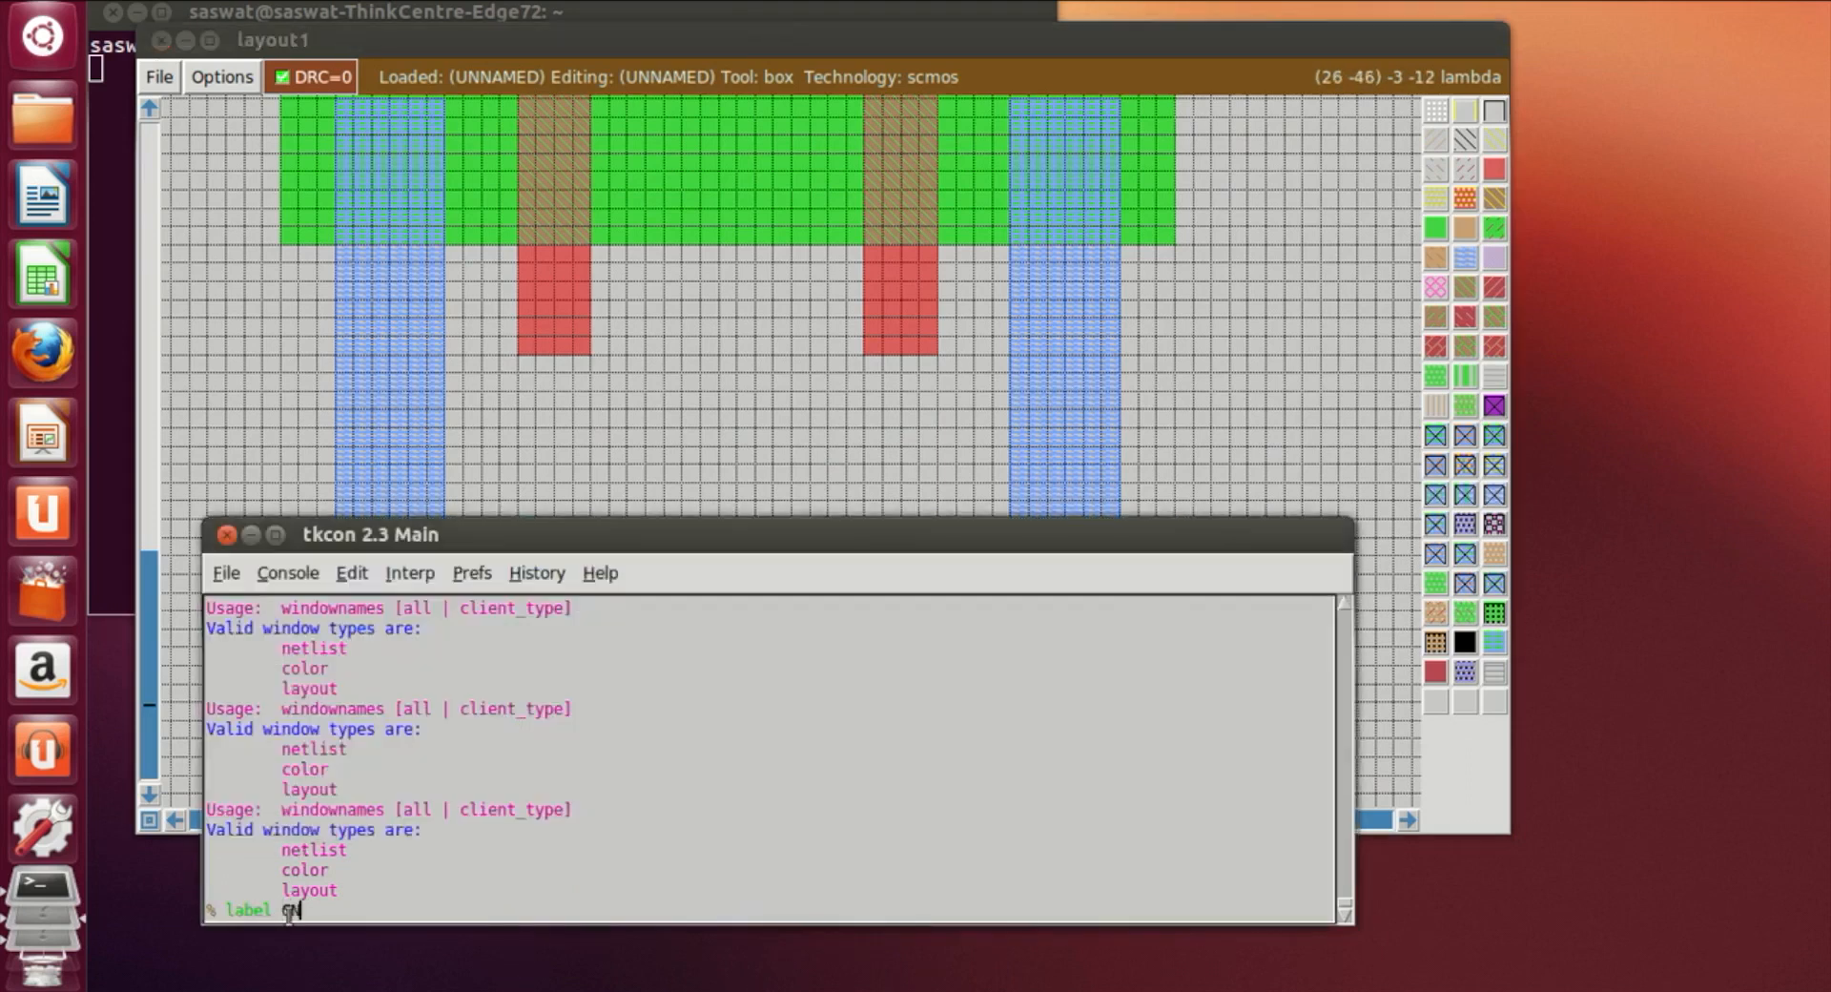
{"action": "type", "text": "label GND!"}
{"action": "key", "text": "Return"}
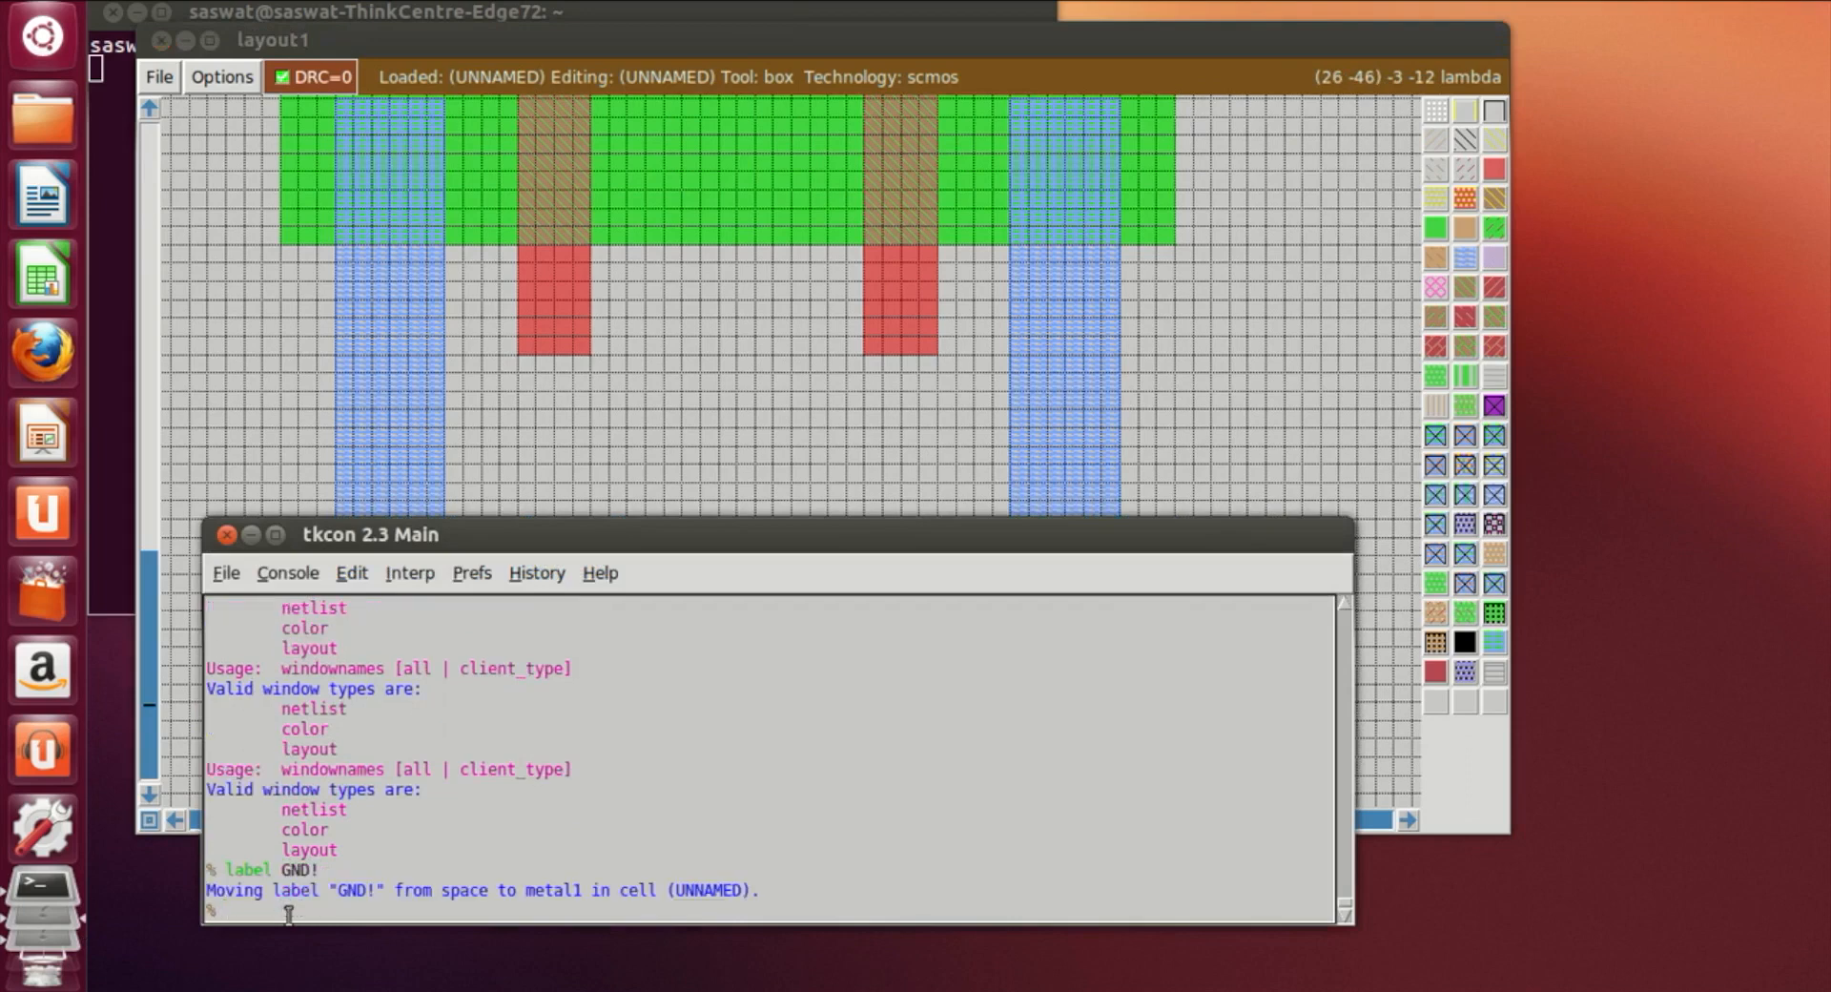
{"action": "left_click", "coordinate": [720, 483]}
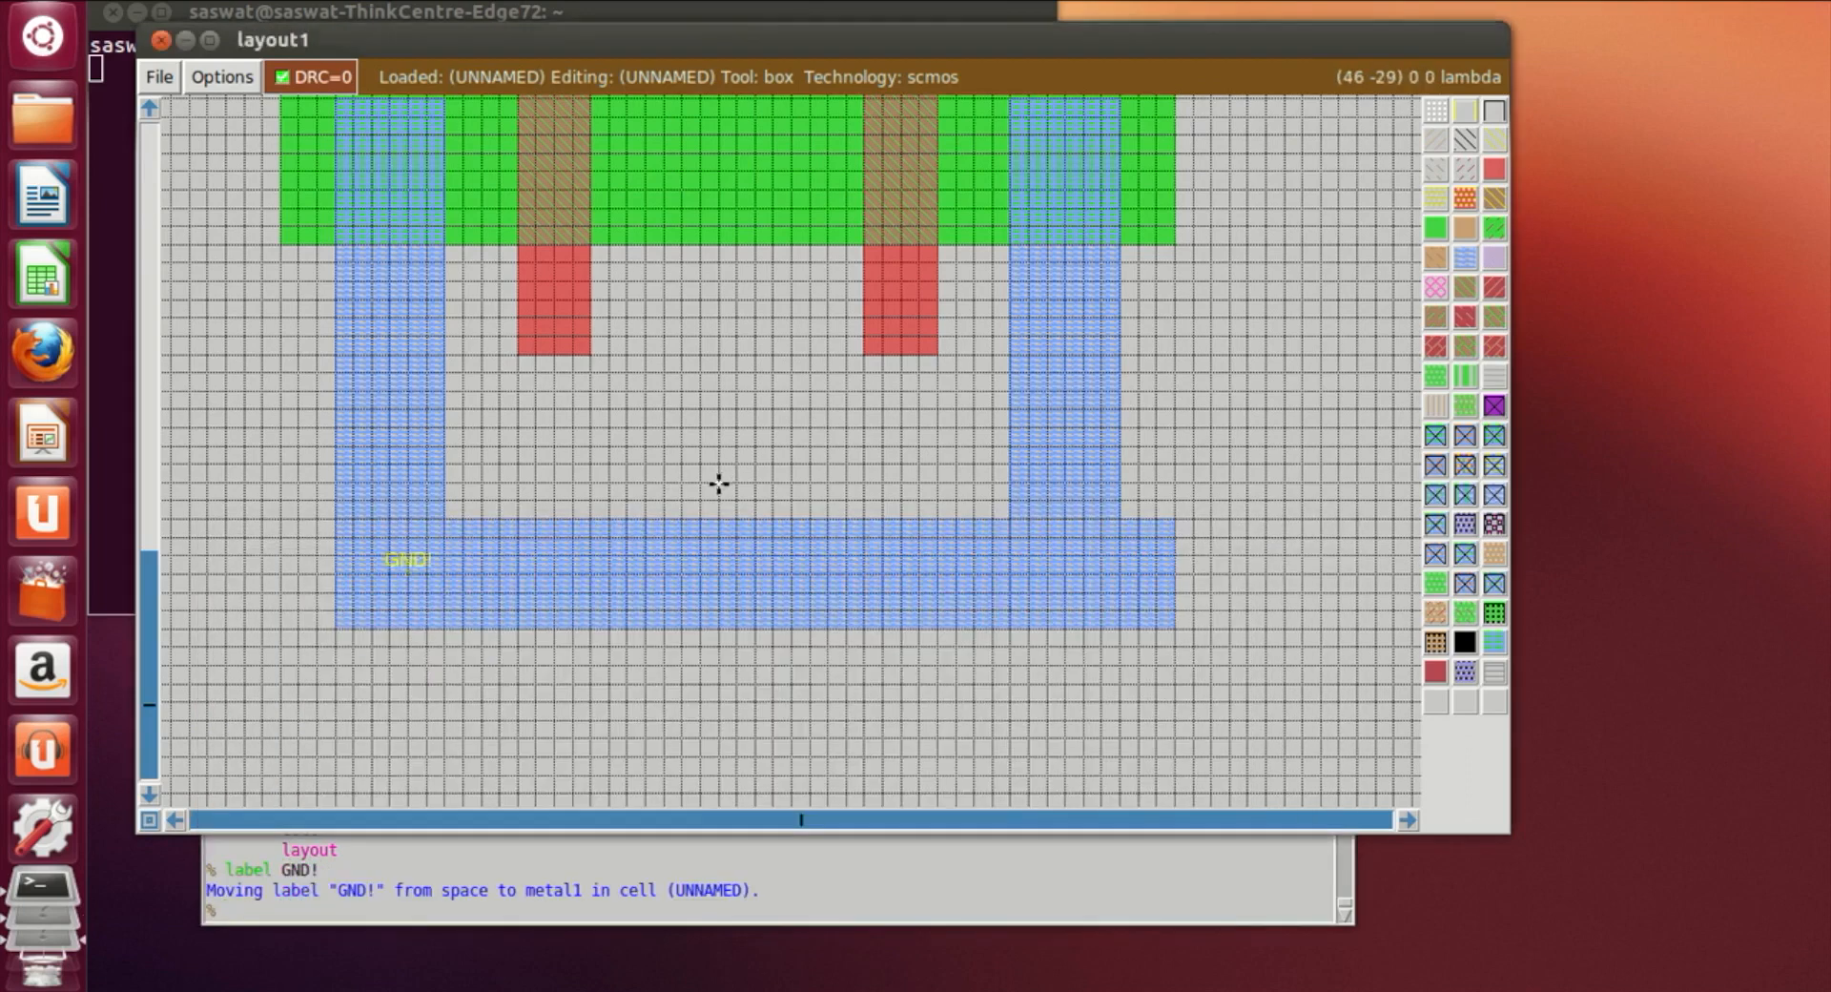
Look over the p-diffusion and n-diffusion areas around the two polysilicon gates
{"action": "scroll", "coordinate": [720, 482], "scroll_direction": "up", "scroll_amount": 6}
{"action": "scroll", "coordinate": [751, 491], "scroll_direction": "up", "scroll_amount": 10}
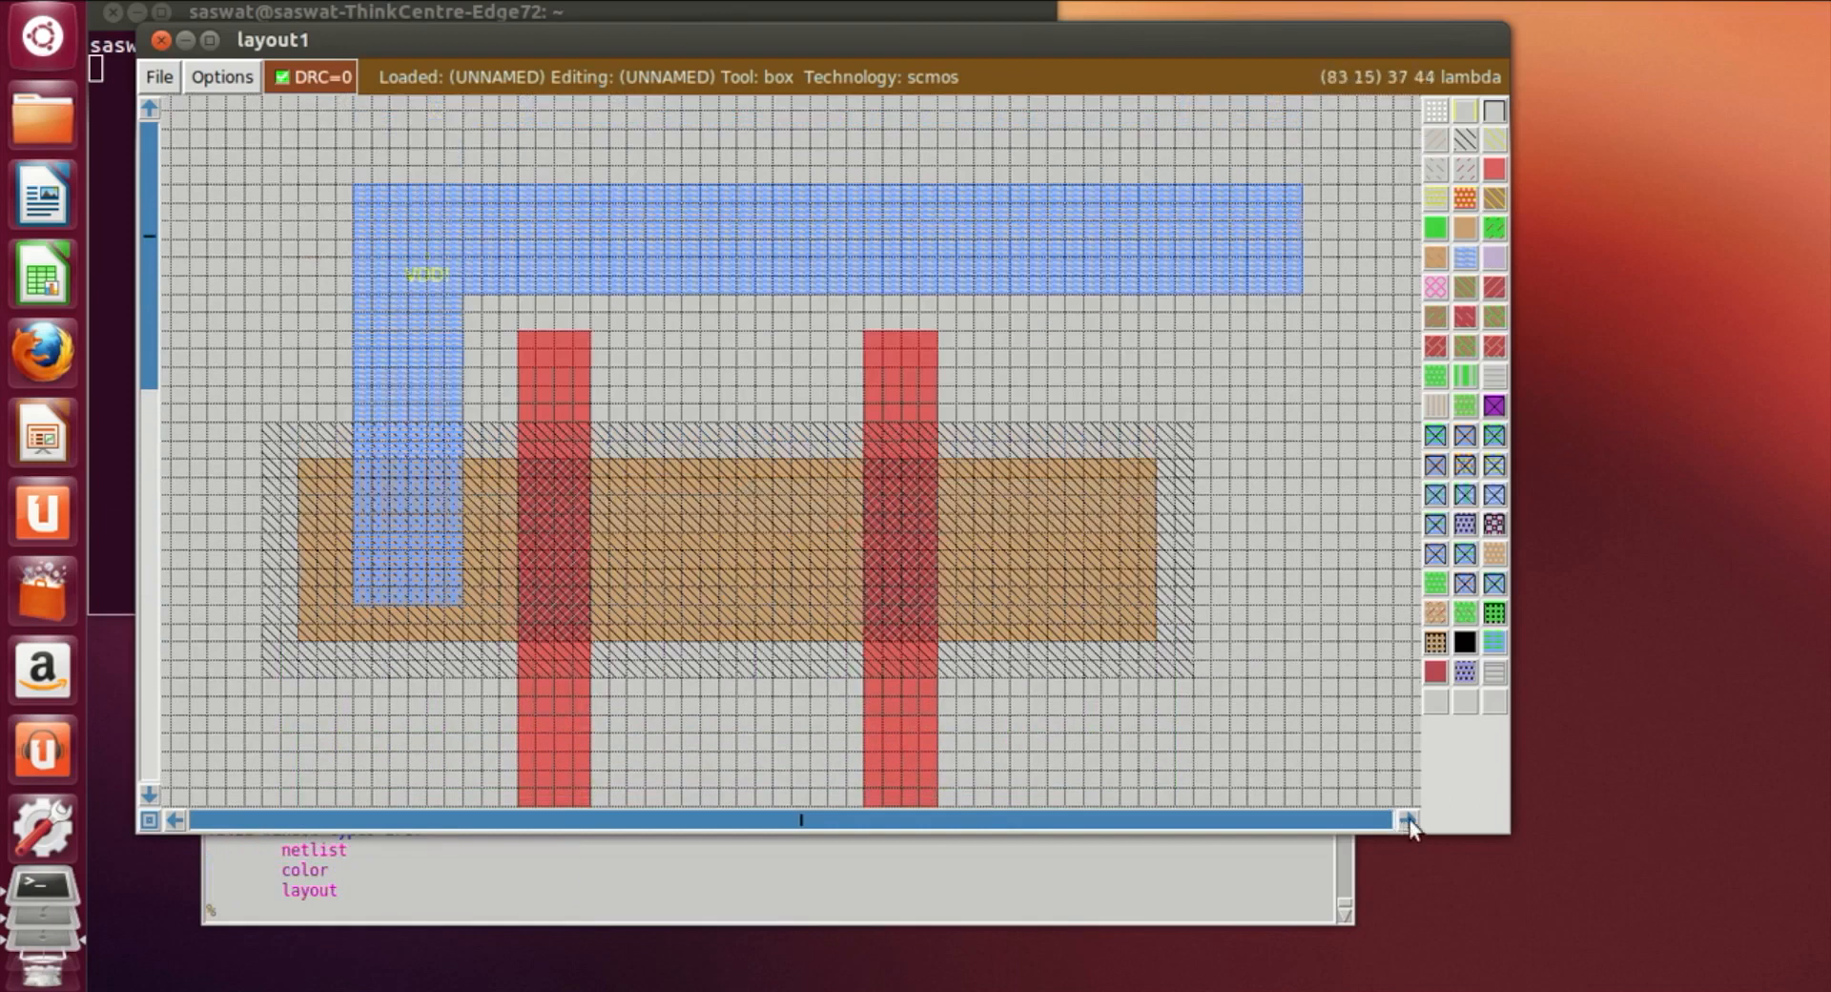
{"action": "left_click", "coordinate": [1410, 818]}
{"action": "scroll", "coordinate": [666, 649], "scroll_direction": "down", "scroll_amount": 1}
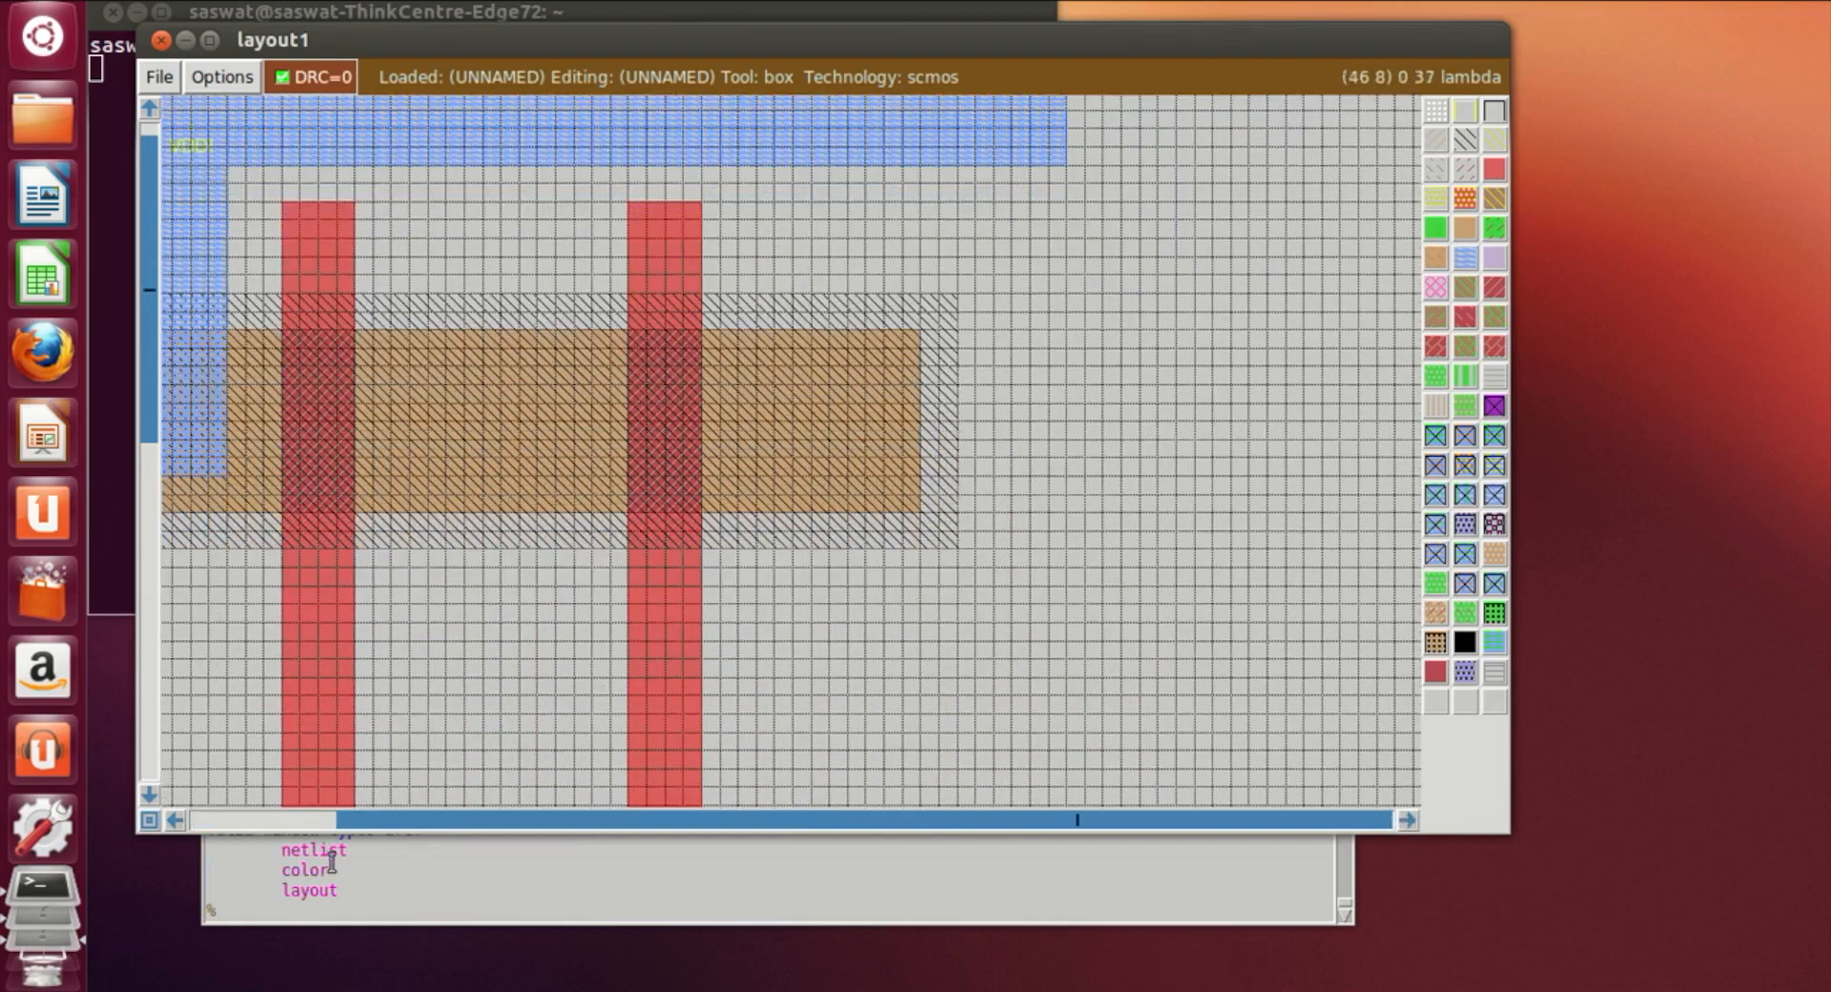
{"action": "left_click", "coordinate": [193, 820]}
{"action": "left_click", "coordinate": [290, 420]}
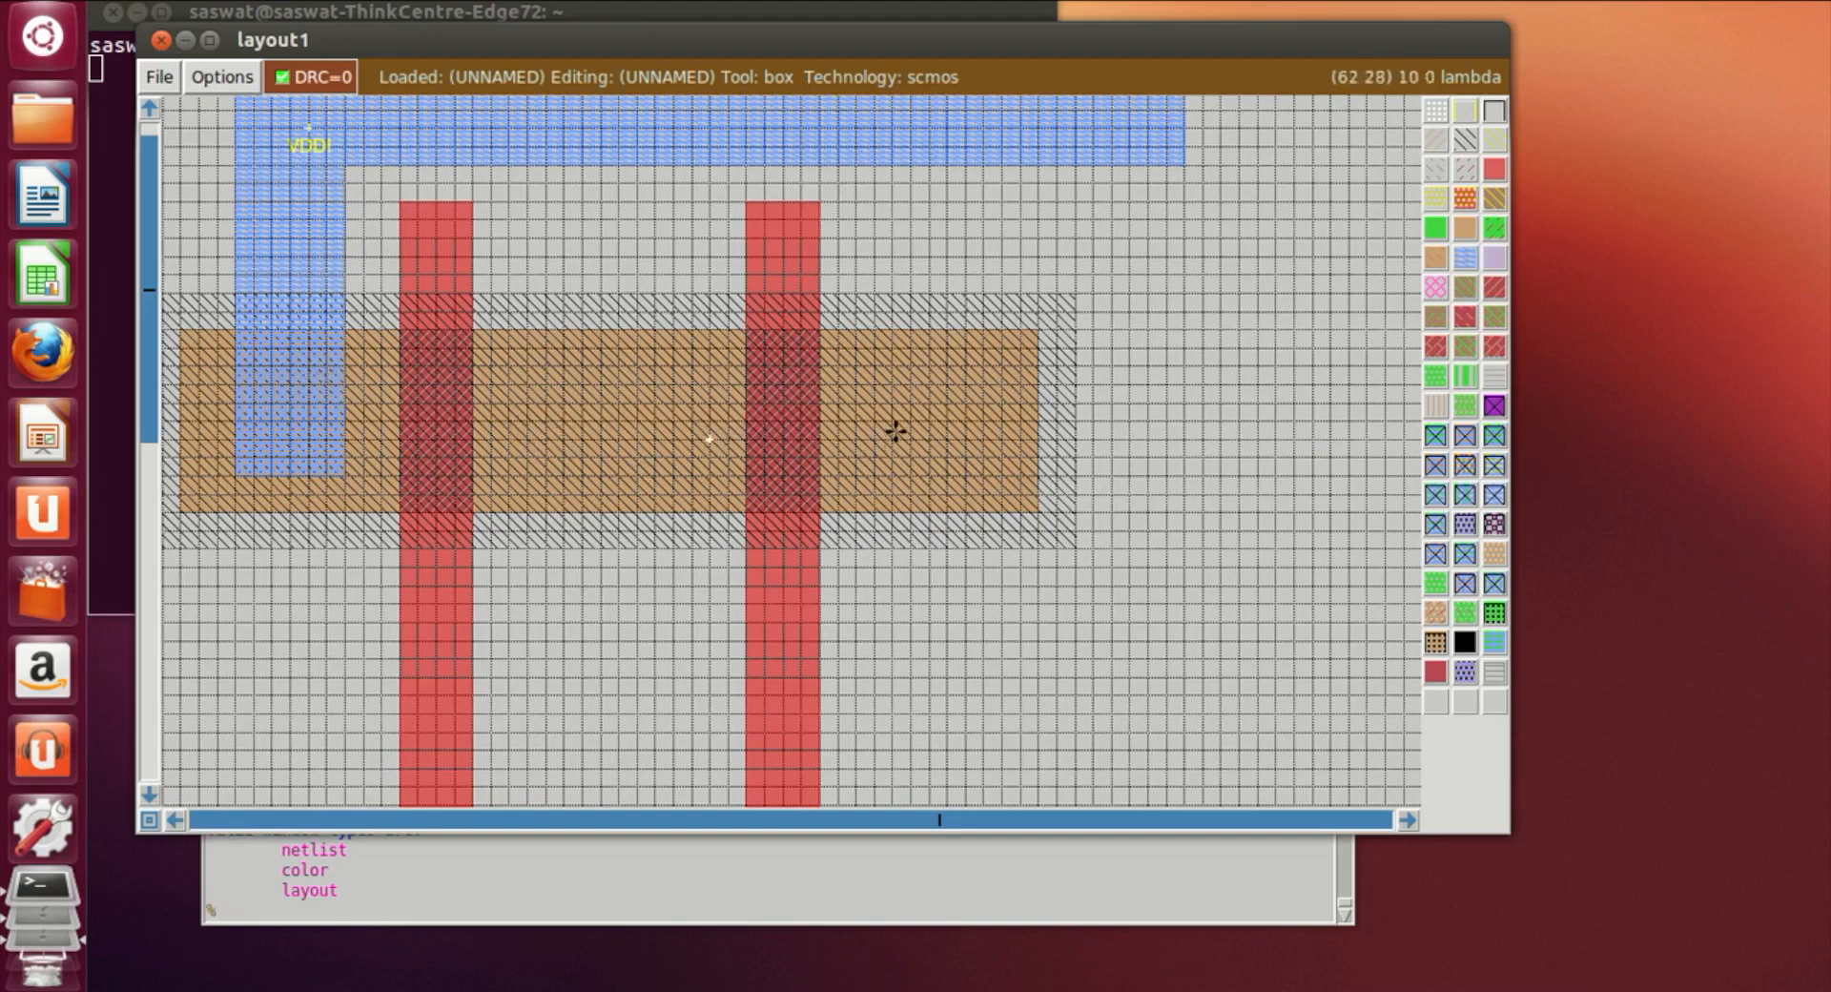
{"action": "scroll", "coordinate": [905, 423], "scroll_direction": "down", "scroll_amount": 2}
{"action": "scroll", "coordinate": [925, 222], "scroll_direction": "down", "scroll_amount": 4}
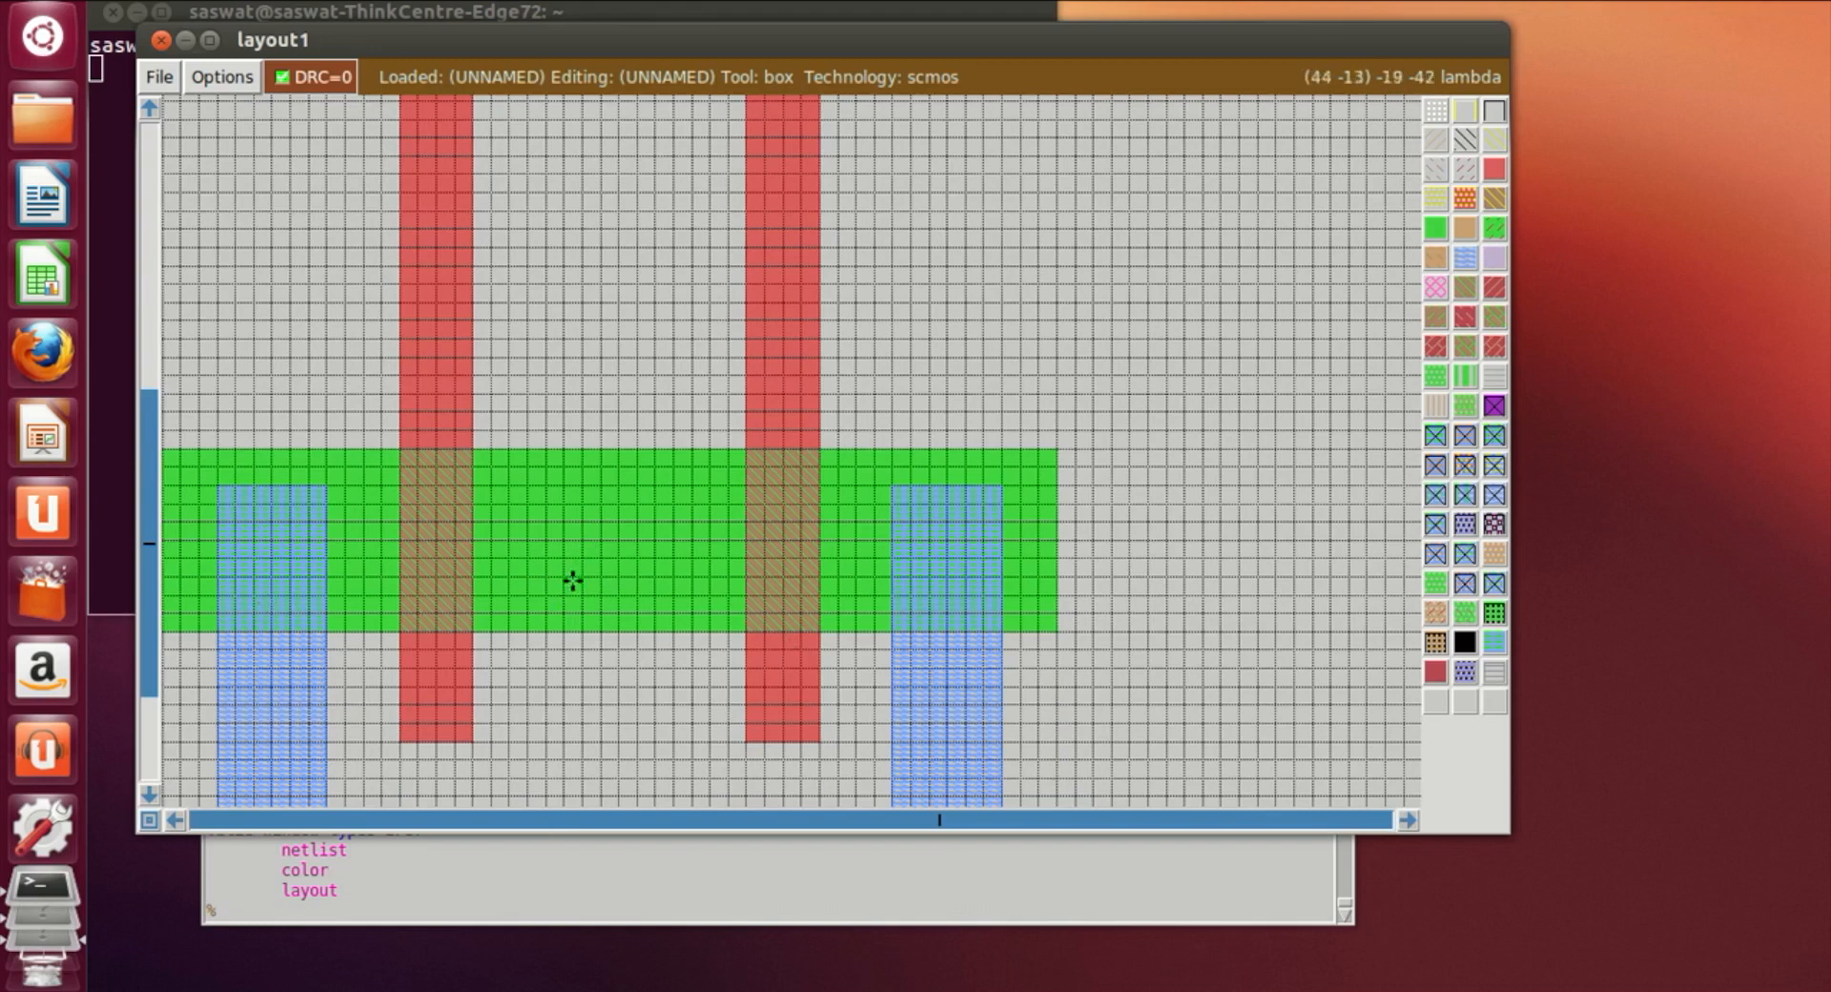
Paint a vertical metal1 strip about 6 by 24 lambda from the n-diffusion between the two polysilicon gates upward
{"action": "left_click", "coordinate": [576, 580]}
{"action": "right_click_drag", "start_coordinate": [637, 534], "coordinate": [653, 267]}
{"action": "left_click", "coordinate": [548, 574]}
{"action": "right_click_drag", "start_coordinate": [620, 543], "coordinate": [639, 357]}
{"action": "right_click", "coordinate": [661, 272]}
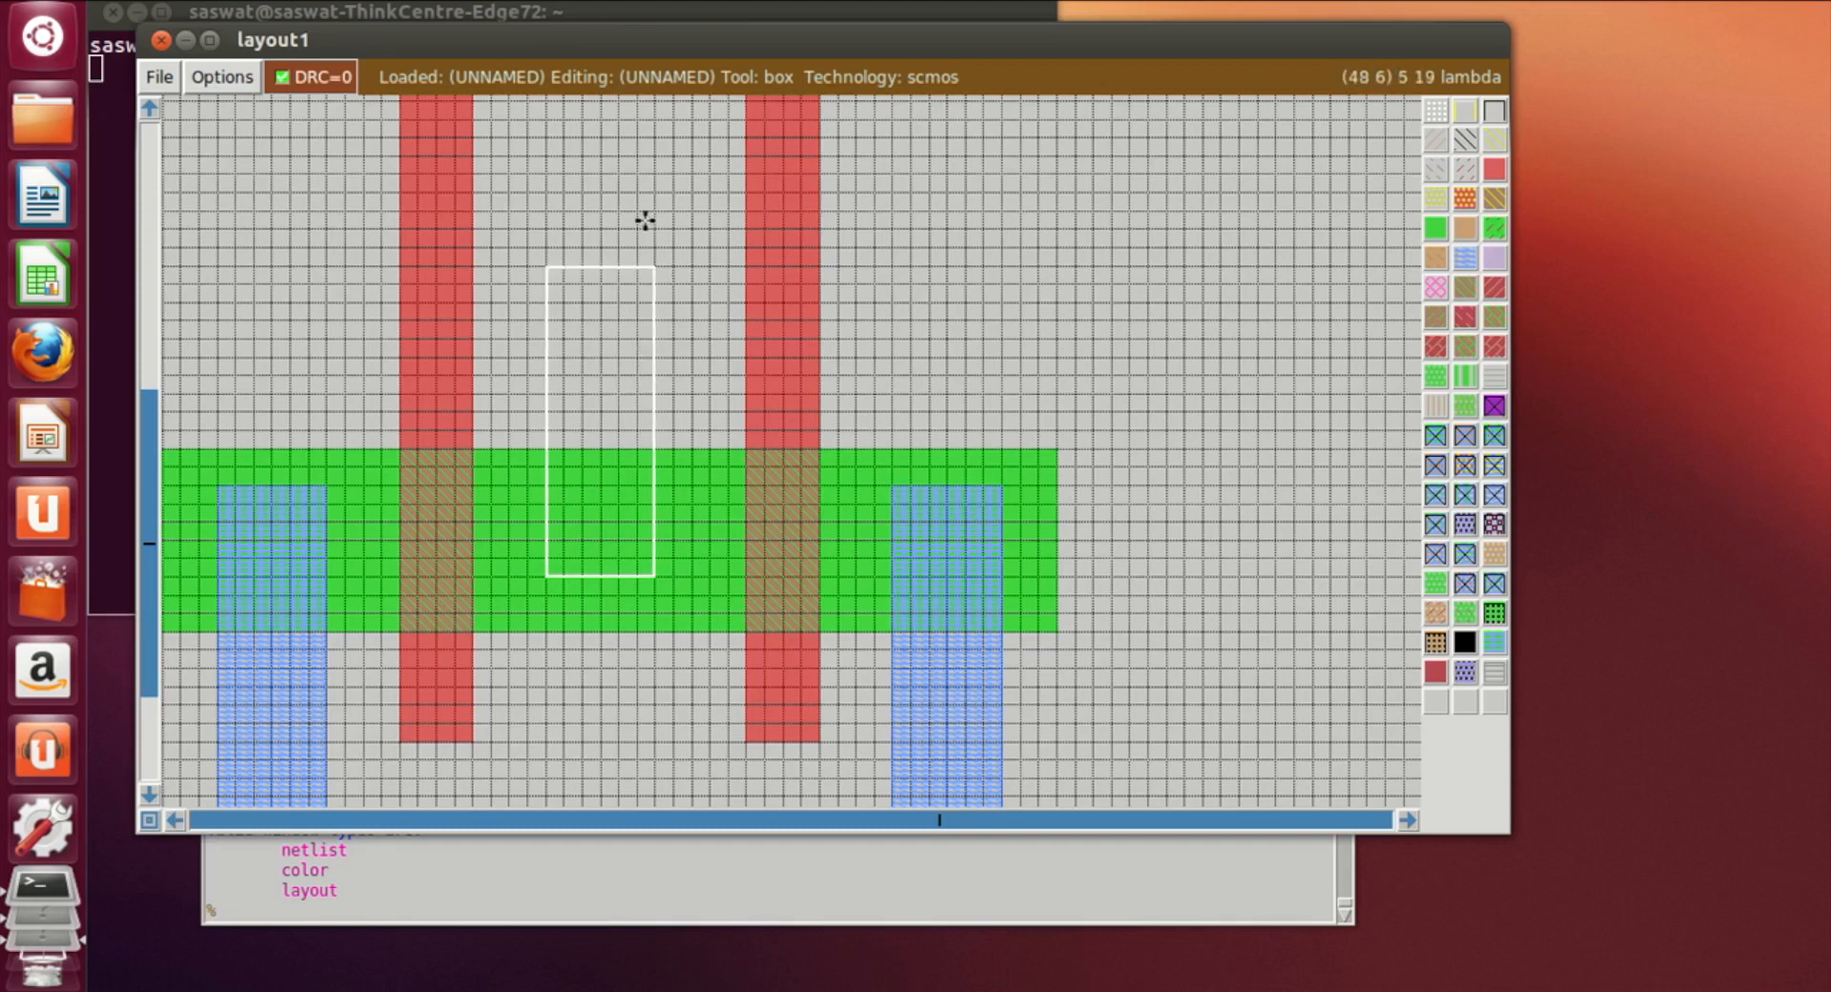
{"action": "scroll", "coordinate": [648, 227], "scroll_direction": "up", "scroll_amount": 2}
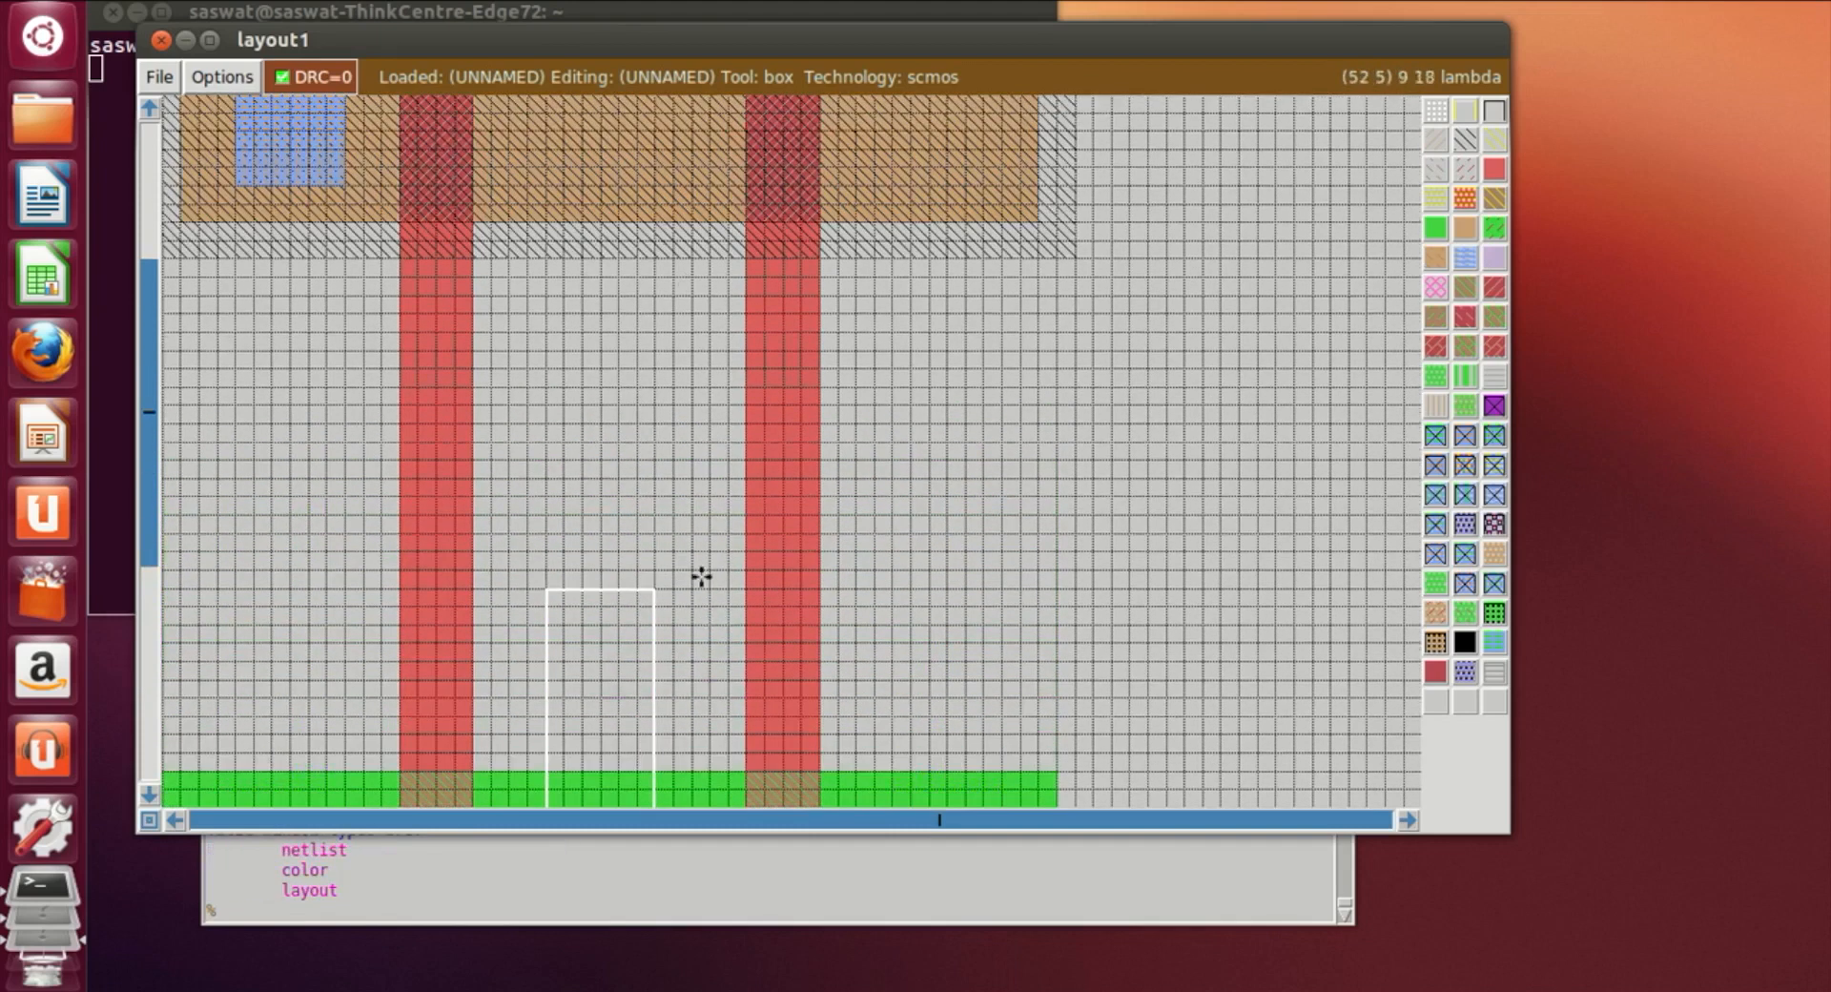
{"action": "right_click", "coordinate": [644, 532]}
{"action": "right_click", "coordinate": [654, 510]}
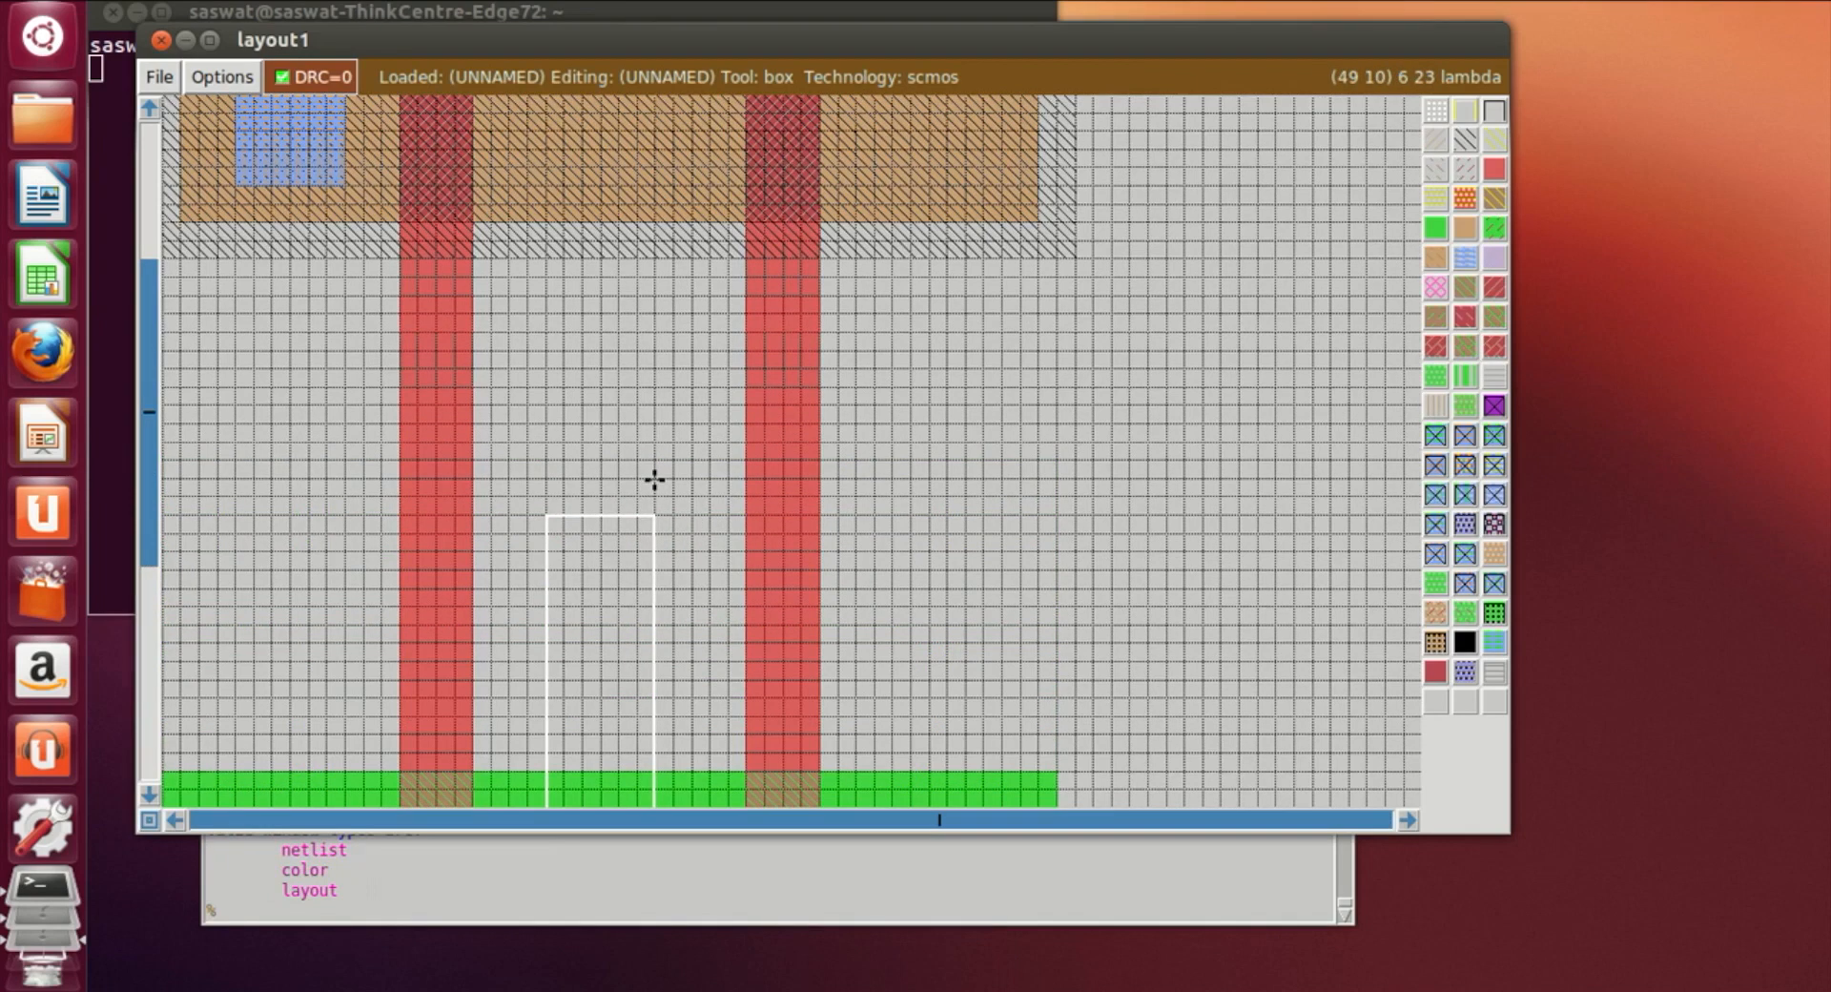
{"action": "right_click", "coordinate": [648, 461]}
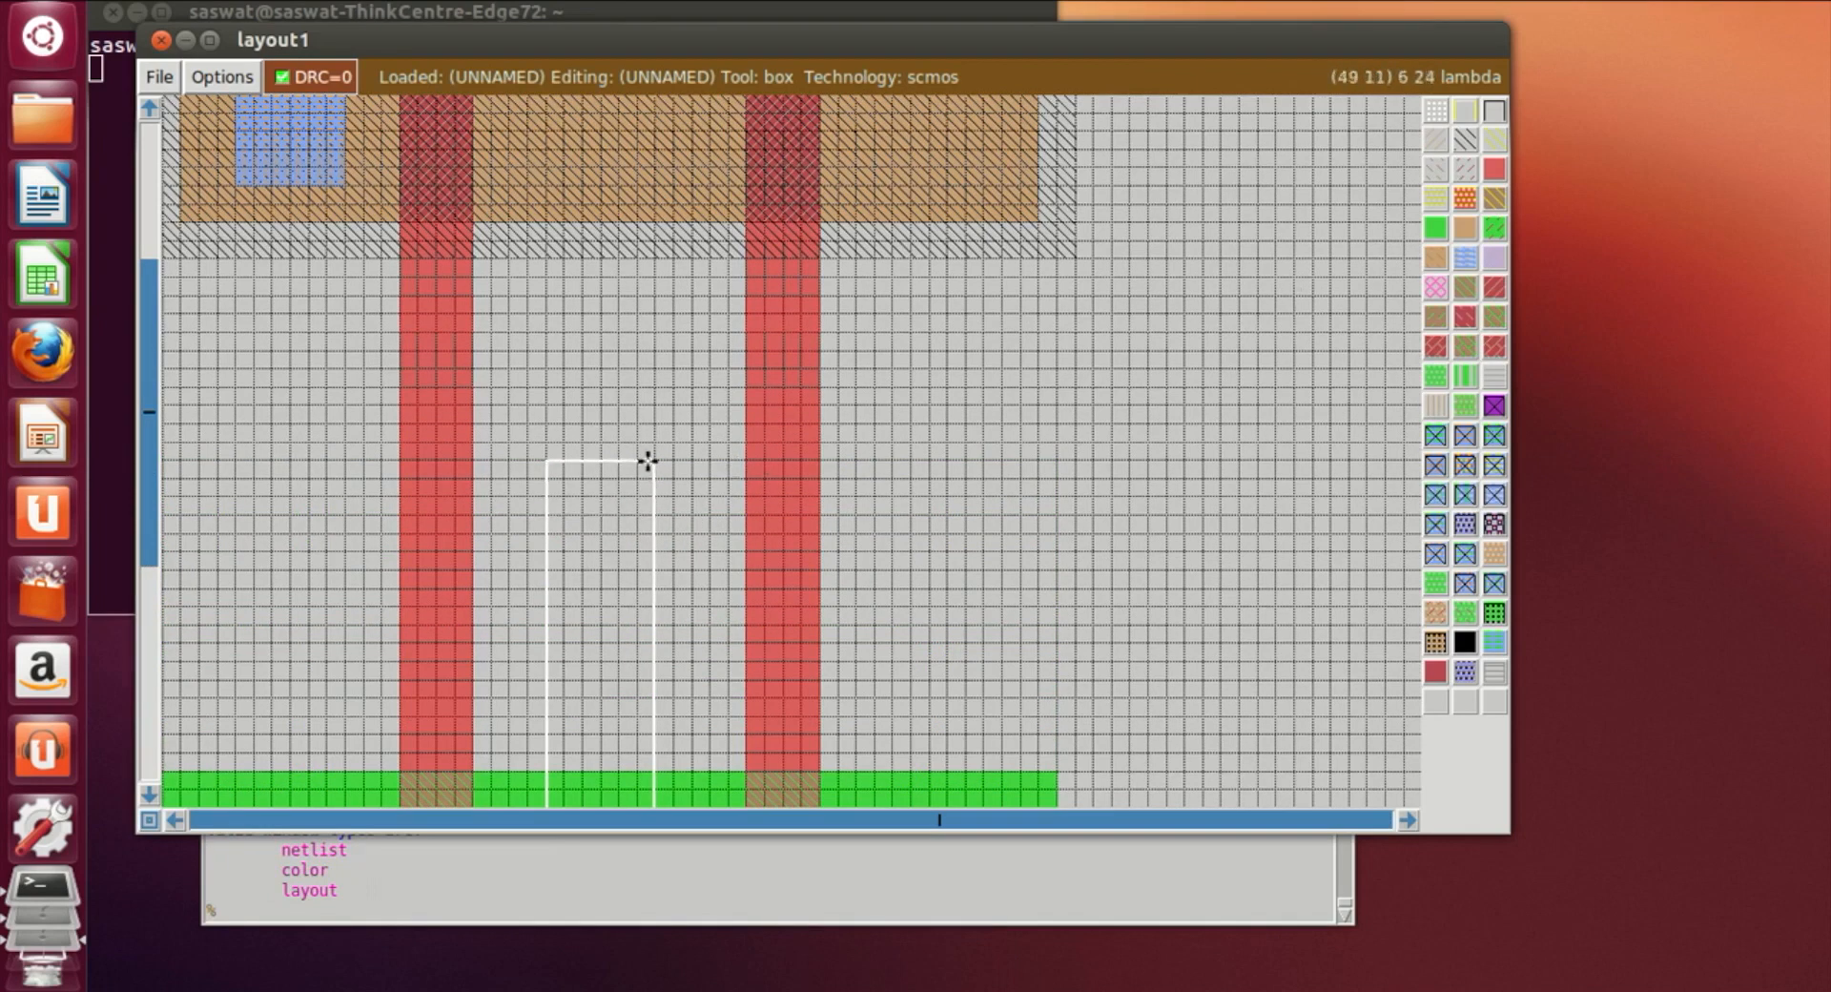
{"action": "middle_click", "coordinate": [1464, 258]}
Paint a vertical metal1 strip about 6 by 24 lambda down from the p-diffusion area right of the second polysilicon gate
{"action": "scroll", "coordinate": [1125, 420], "scroll_direction": "up", "scroll_amount": 2}
{"action": "left_click", "coordinate": [927, 546]}
{"action": "left_click", "coordinate": [876, 690]}
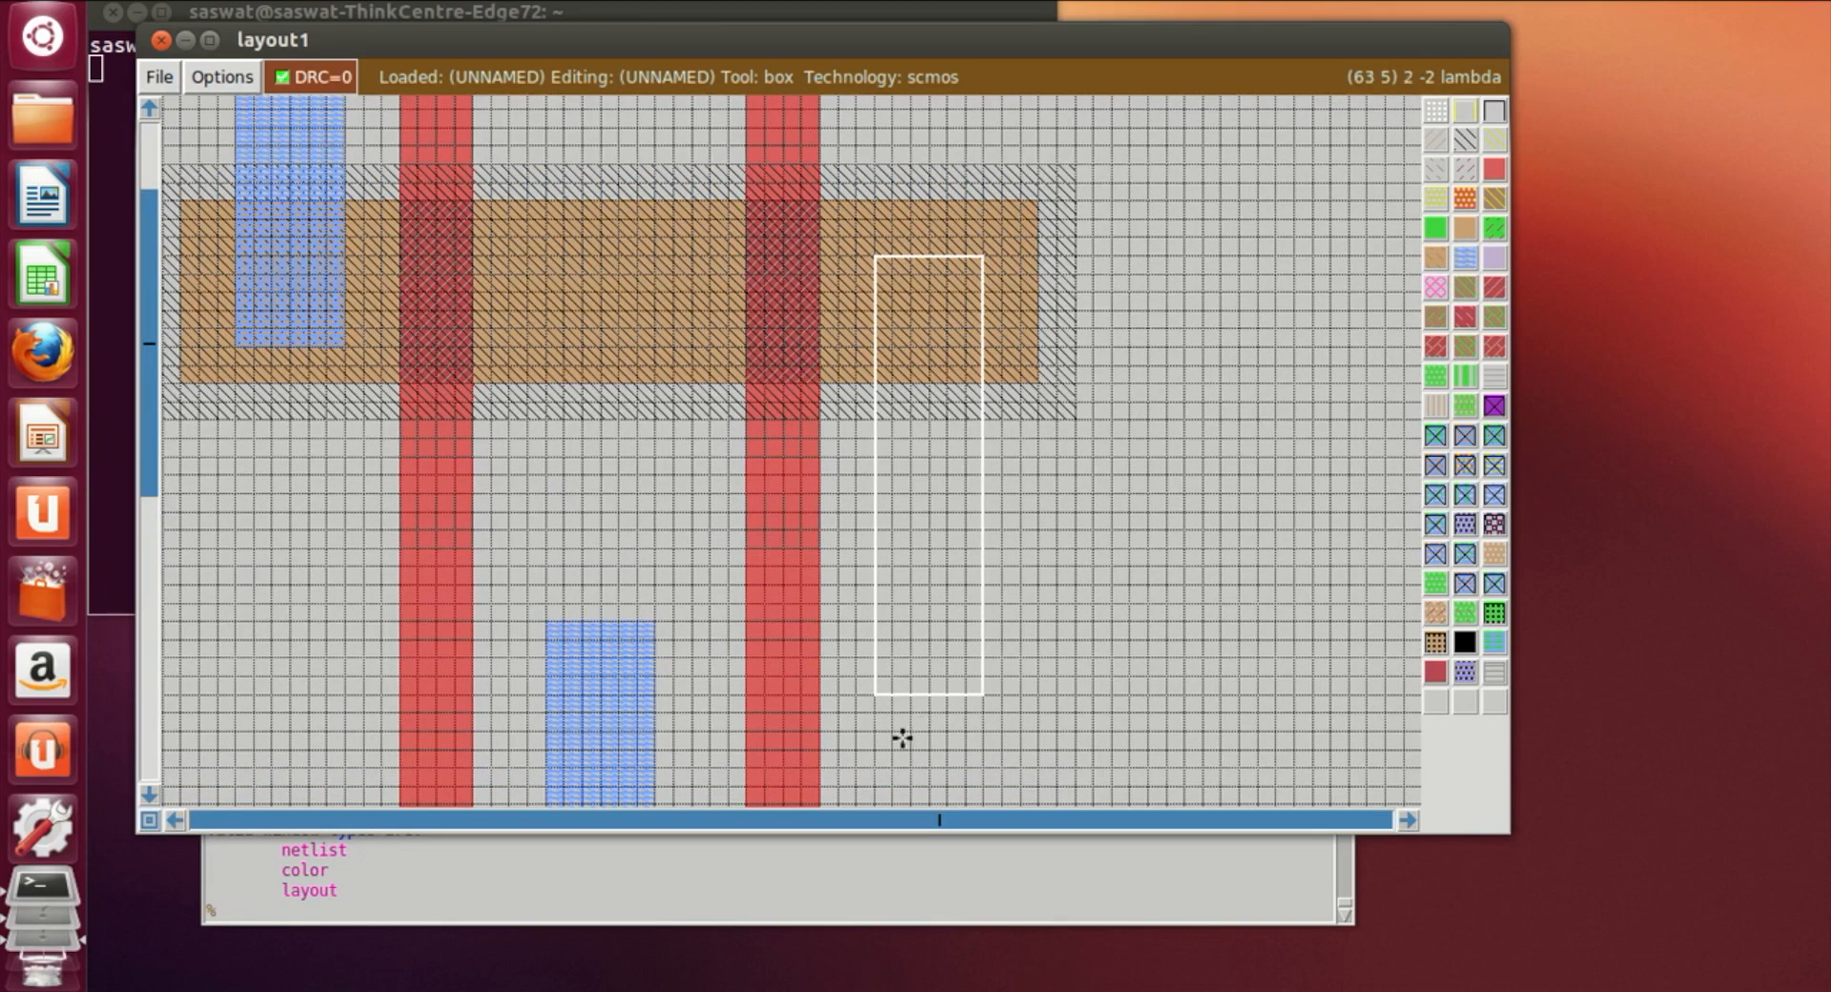
{"action": "middle_click", "coordinate": [1460, 259]}
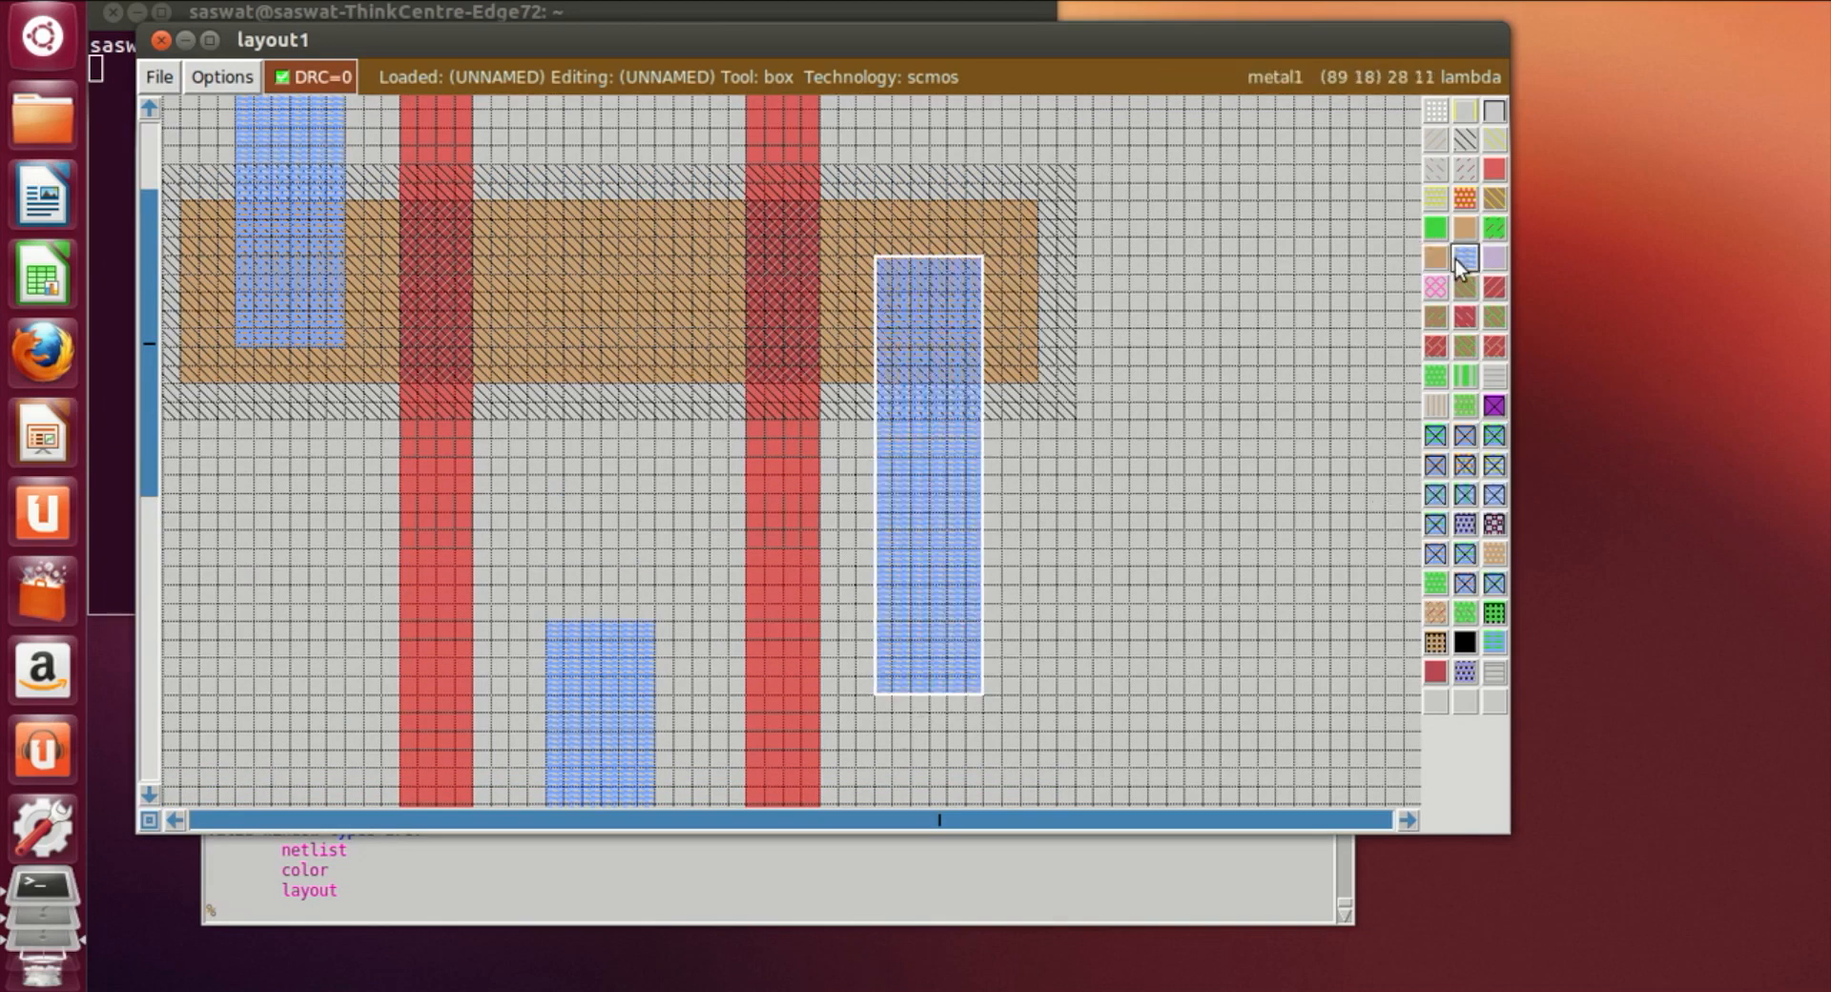
Paint a horizontal metal1 piece about 18 by 6 lambda across the right polysilicon gate, joining the two vertical output strips
{"action": "scroll", "coordinate": [756, 668], "scroll_direction": "down", "scroll_amount": 1}
{"action": "scroll", "coordinate": [756, 668], "scroll_direction": "down", "scroll_amount": 1}
{"action": "left_click", "coordinate": [545, 486]}
{"action": "right_click", "coordinate": [875, 600]}
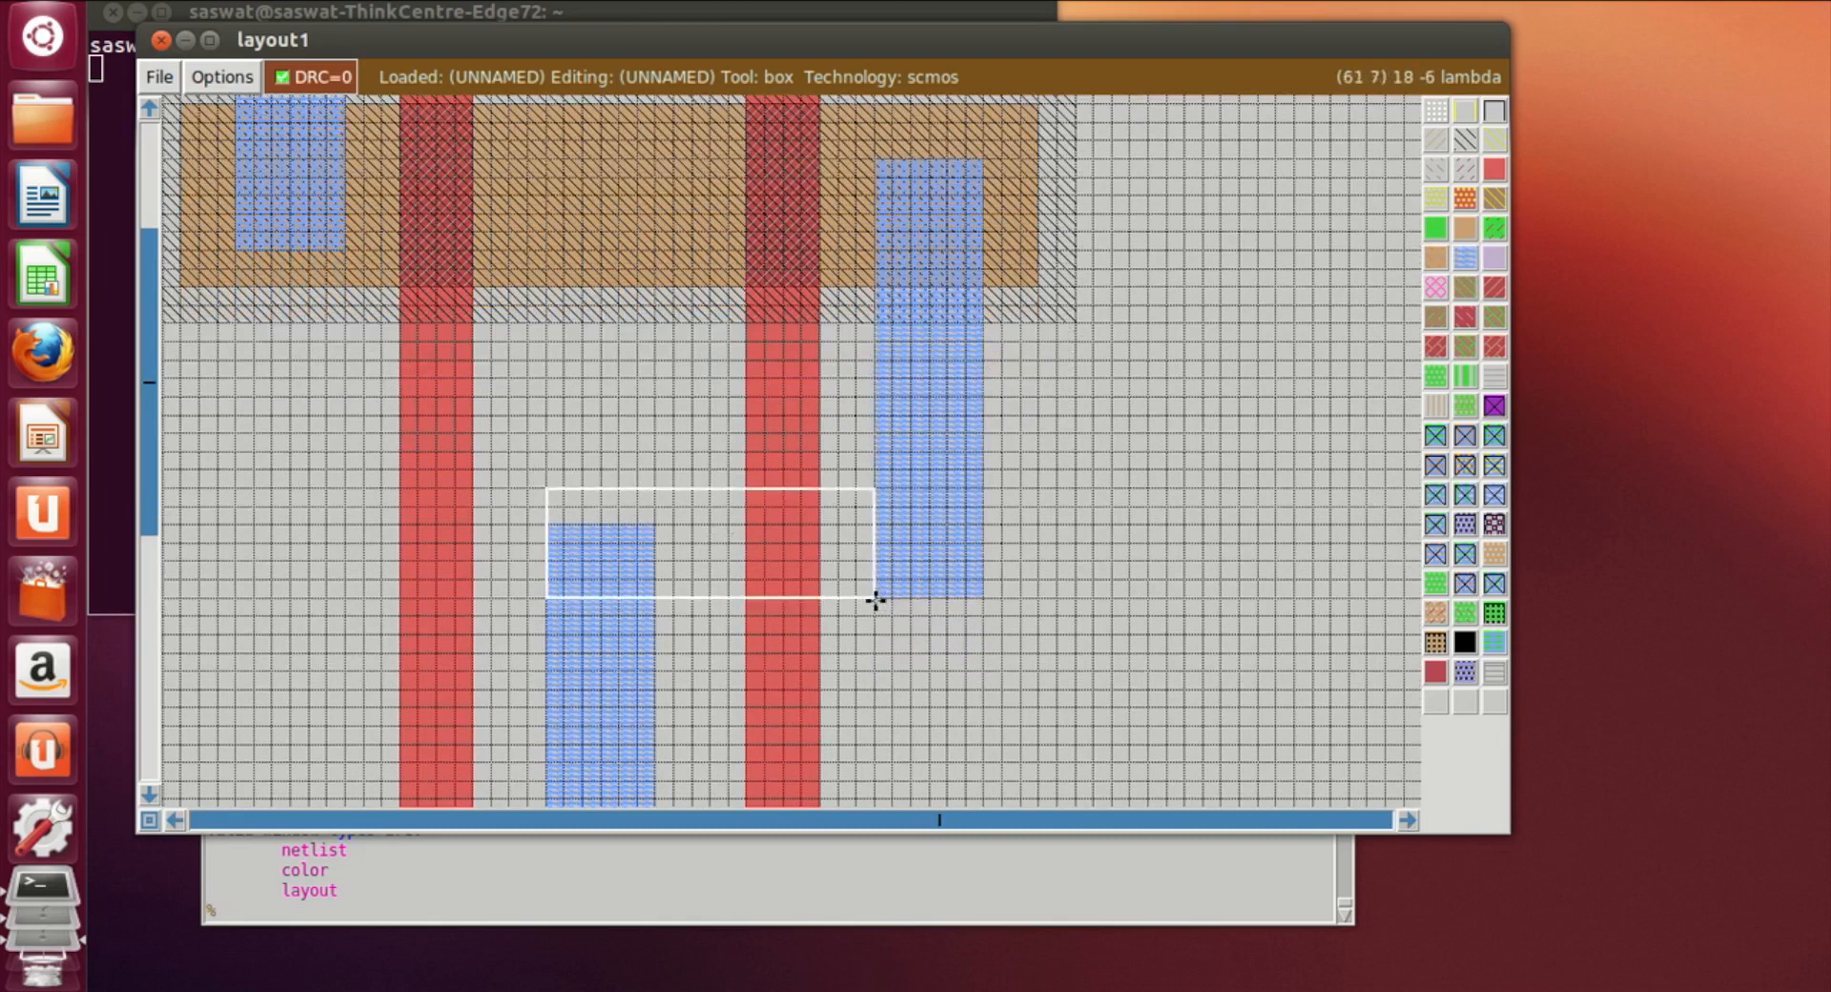
{"action": "left_click", "coordinate": [1460, 259]}
{"action": "left_click", "coordinate": [1261, 604]}
Review the output metal1 routing between the n-diffusion and p-diffusion along with the supply rails
{"action": "scroll", "coordinate": [870, 587], "scroll_direction": "down", "scroll_amount": 3}
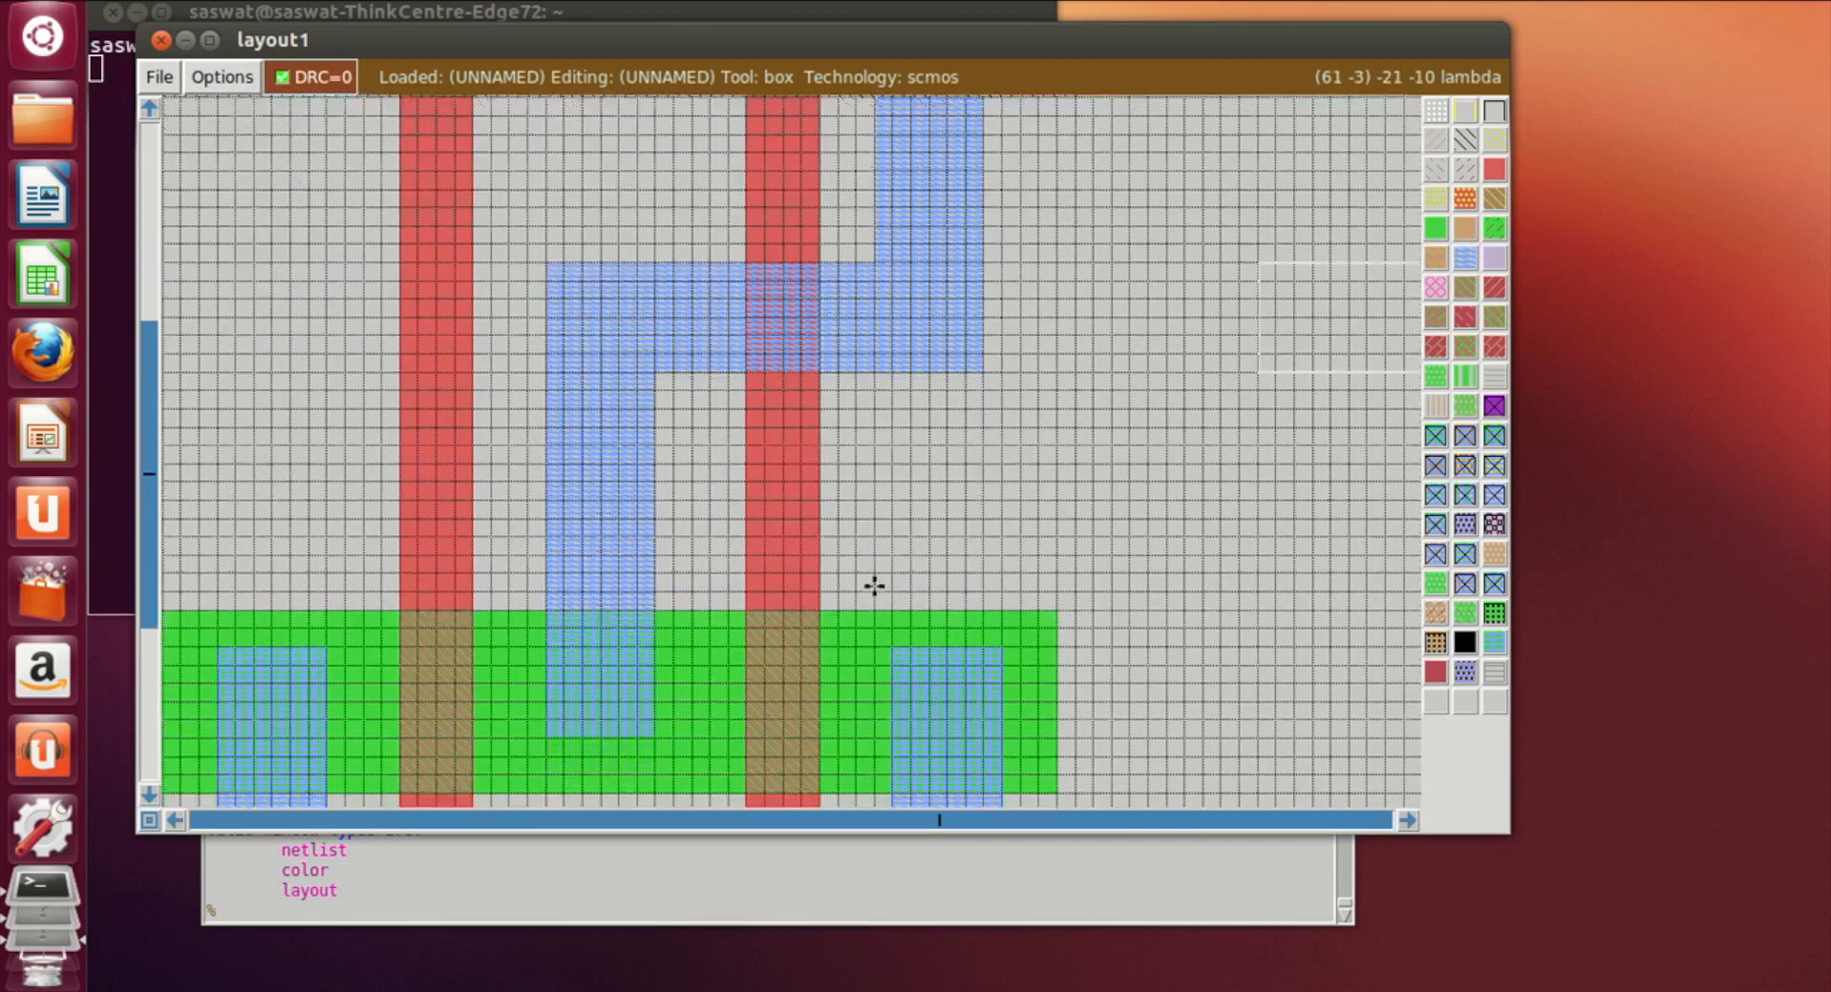
{"action": "key", "text": "shift+z"}
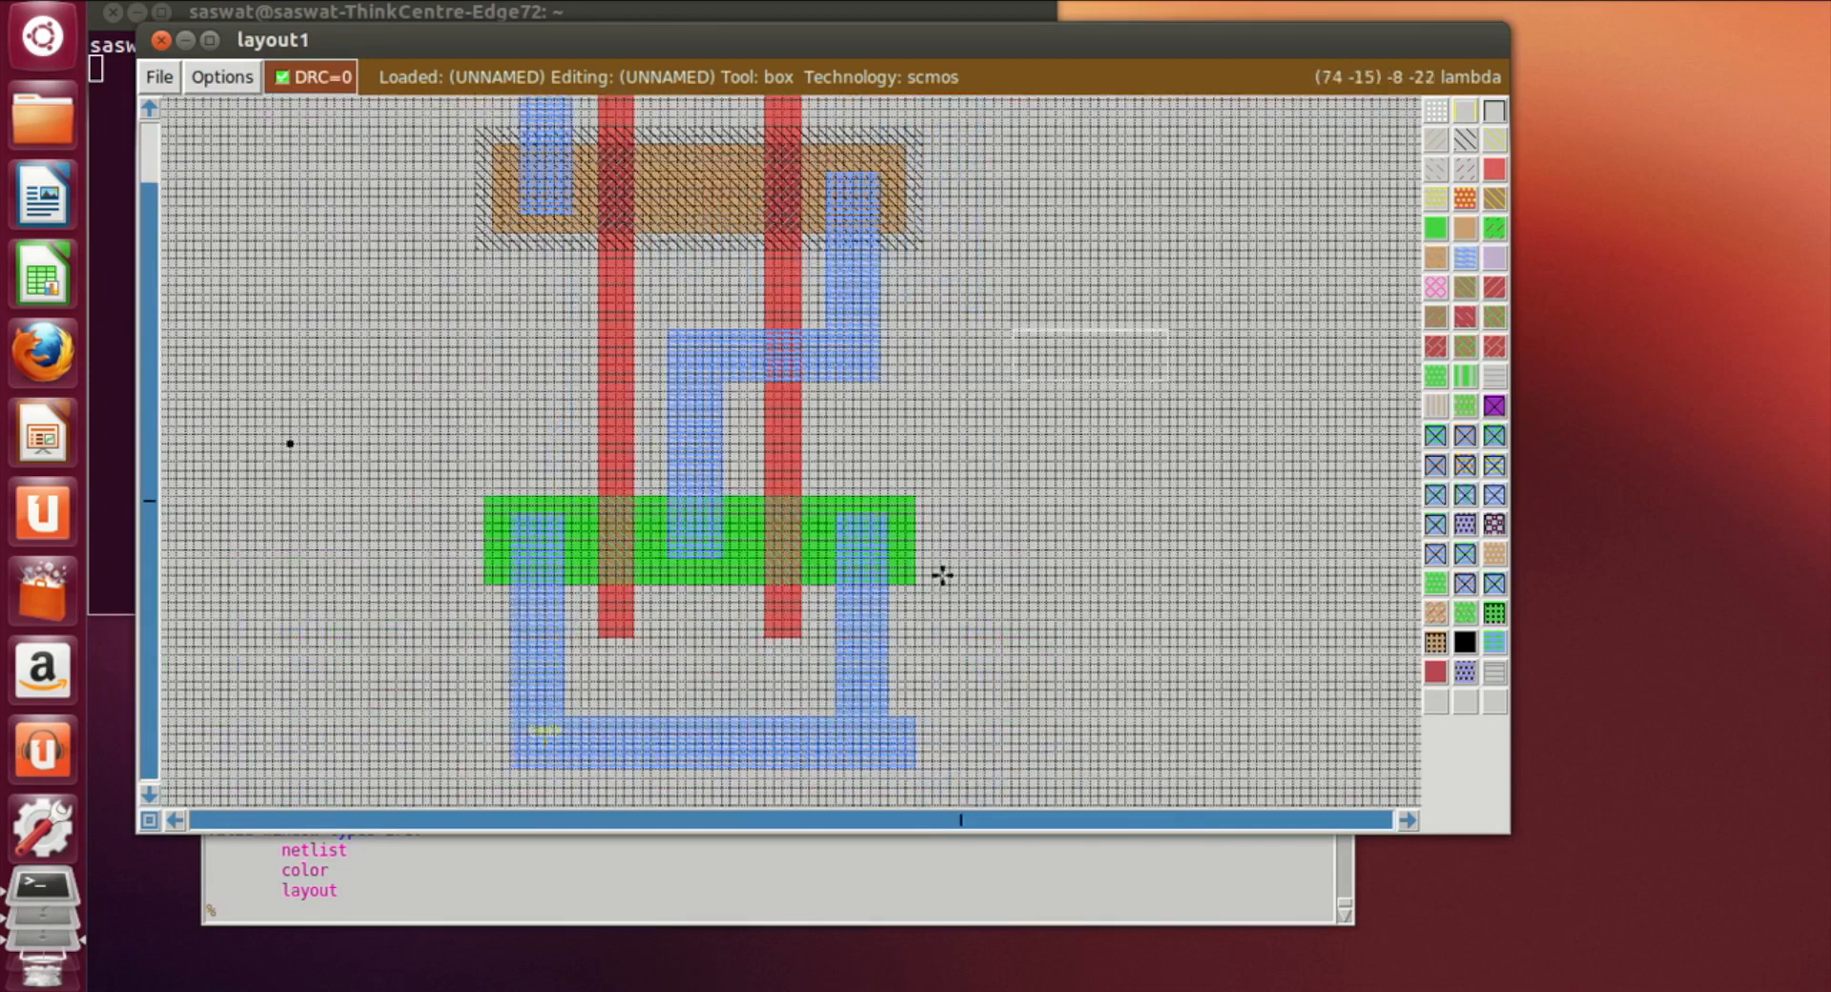
{"action": "scroll", "coordinate": [940, 543], "scroll_direction": "up", "scroll_amount": 5}
{"action": "scroll", "coordinate": [877, 495], "scroll_direction": "down", "scroll_amount": 3}
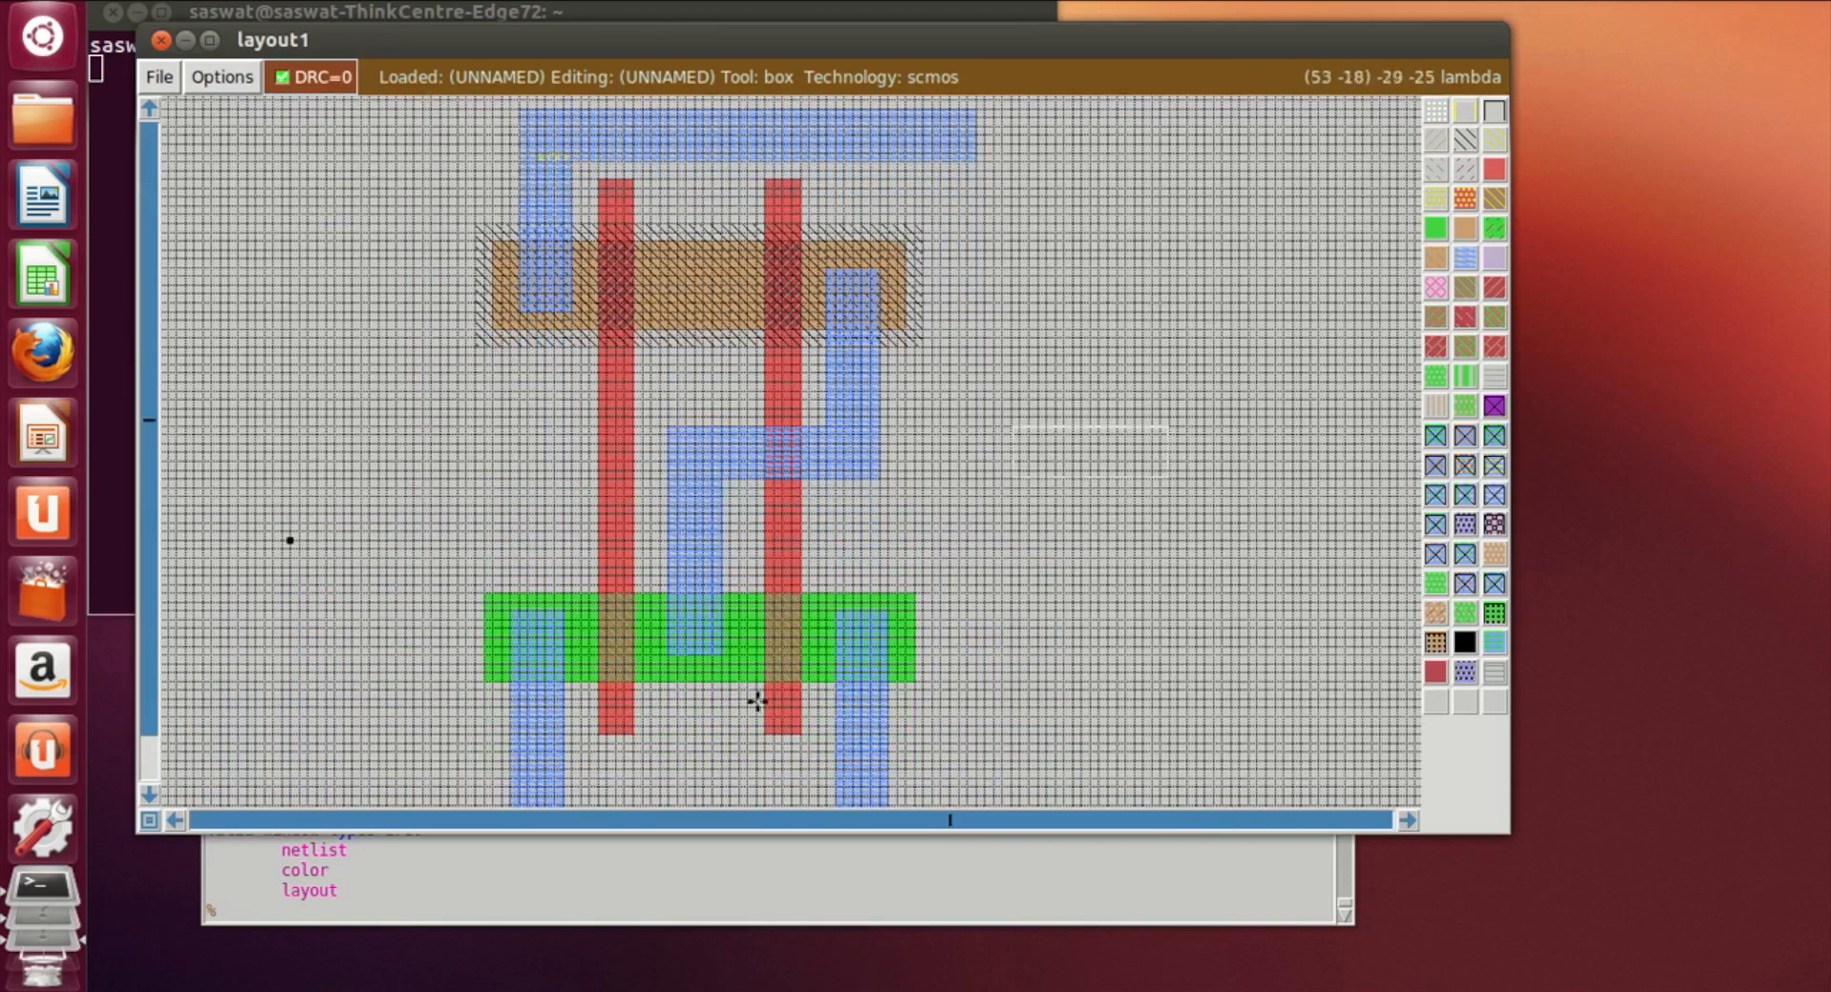
{"action": "key", "text": "z"}
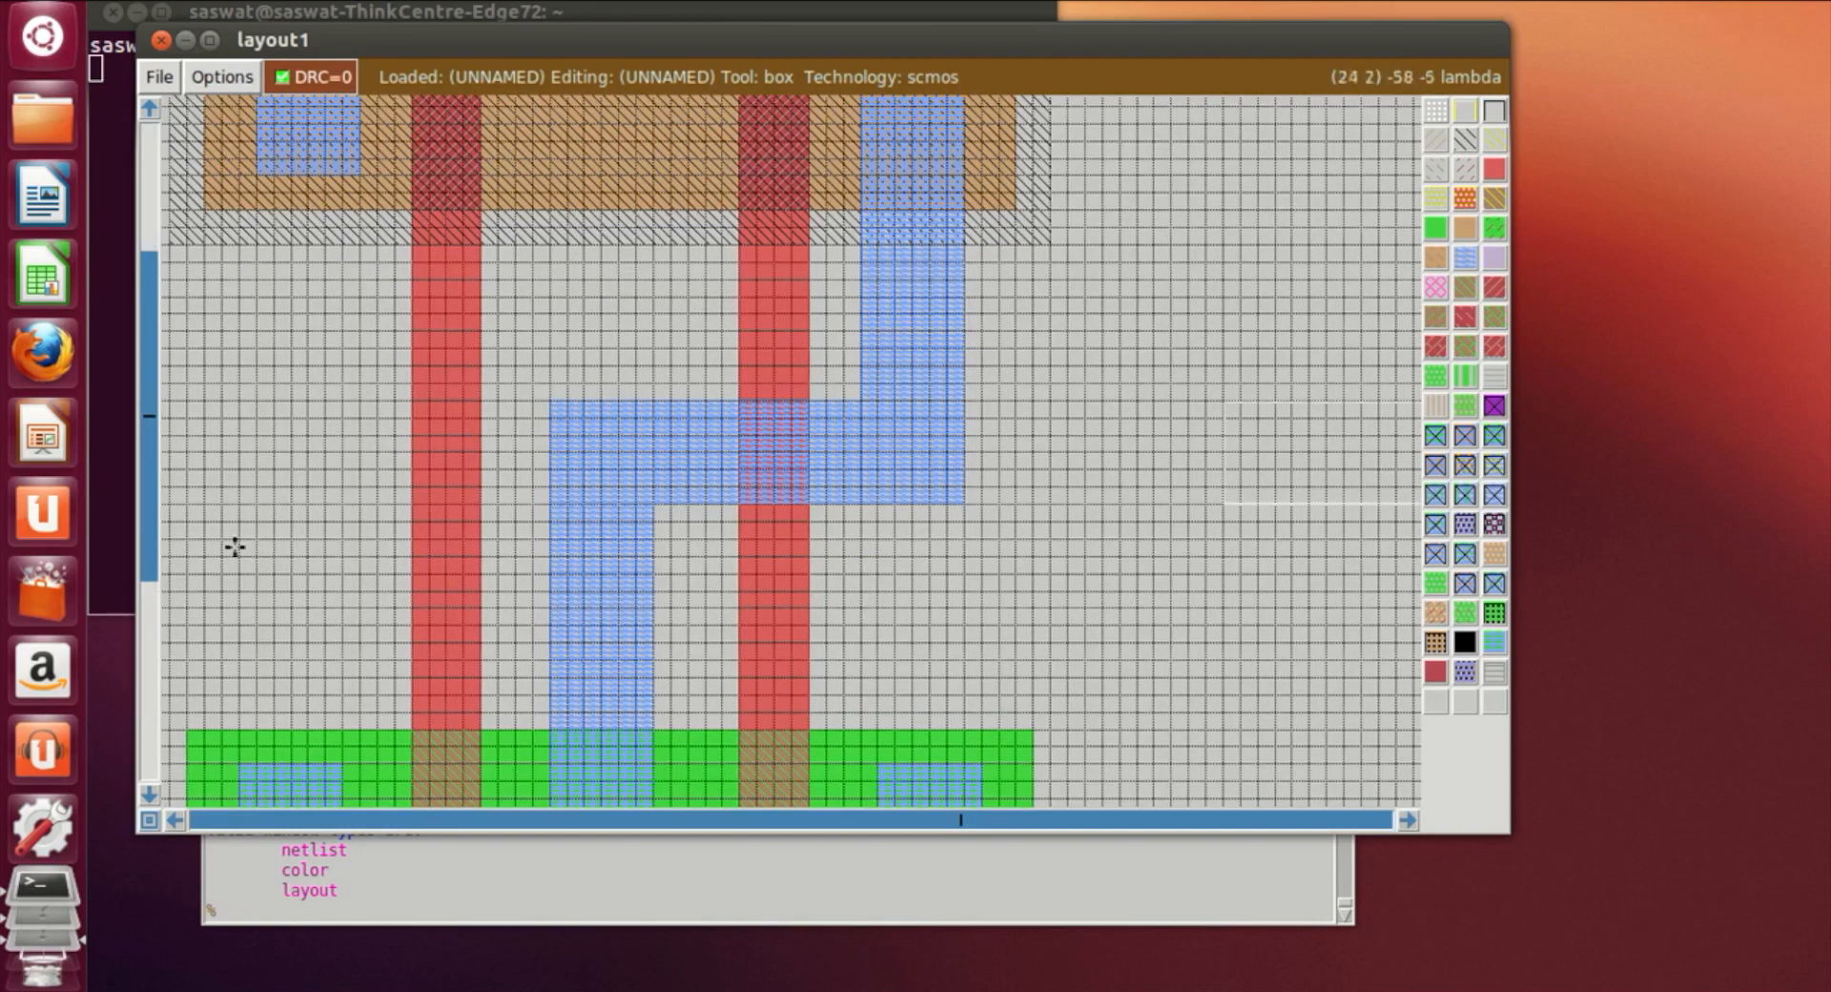
{"action": "scroll", "coordinate": [572, 510], "scroll_direction": "up", "scroll_amount": 5}
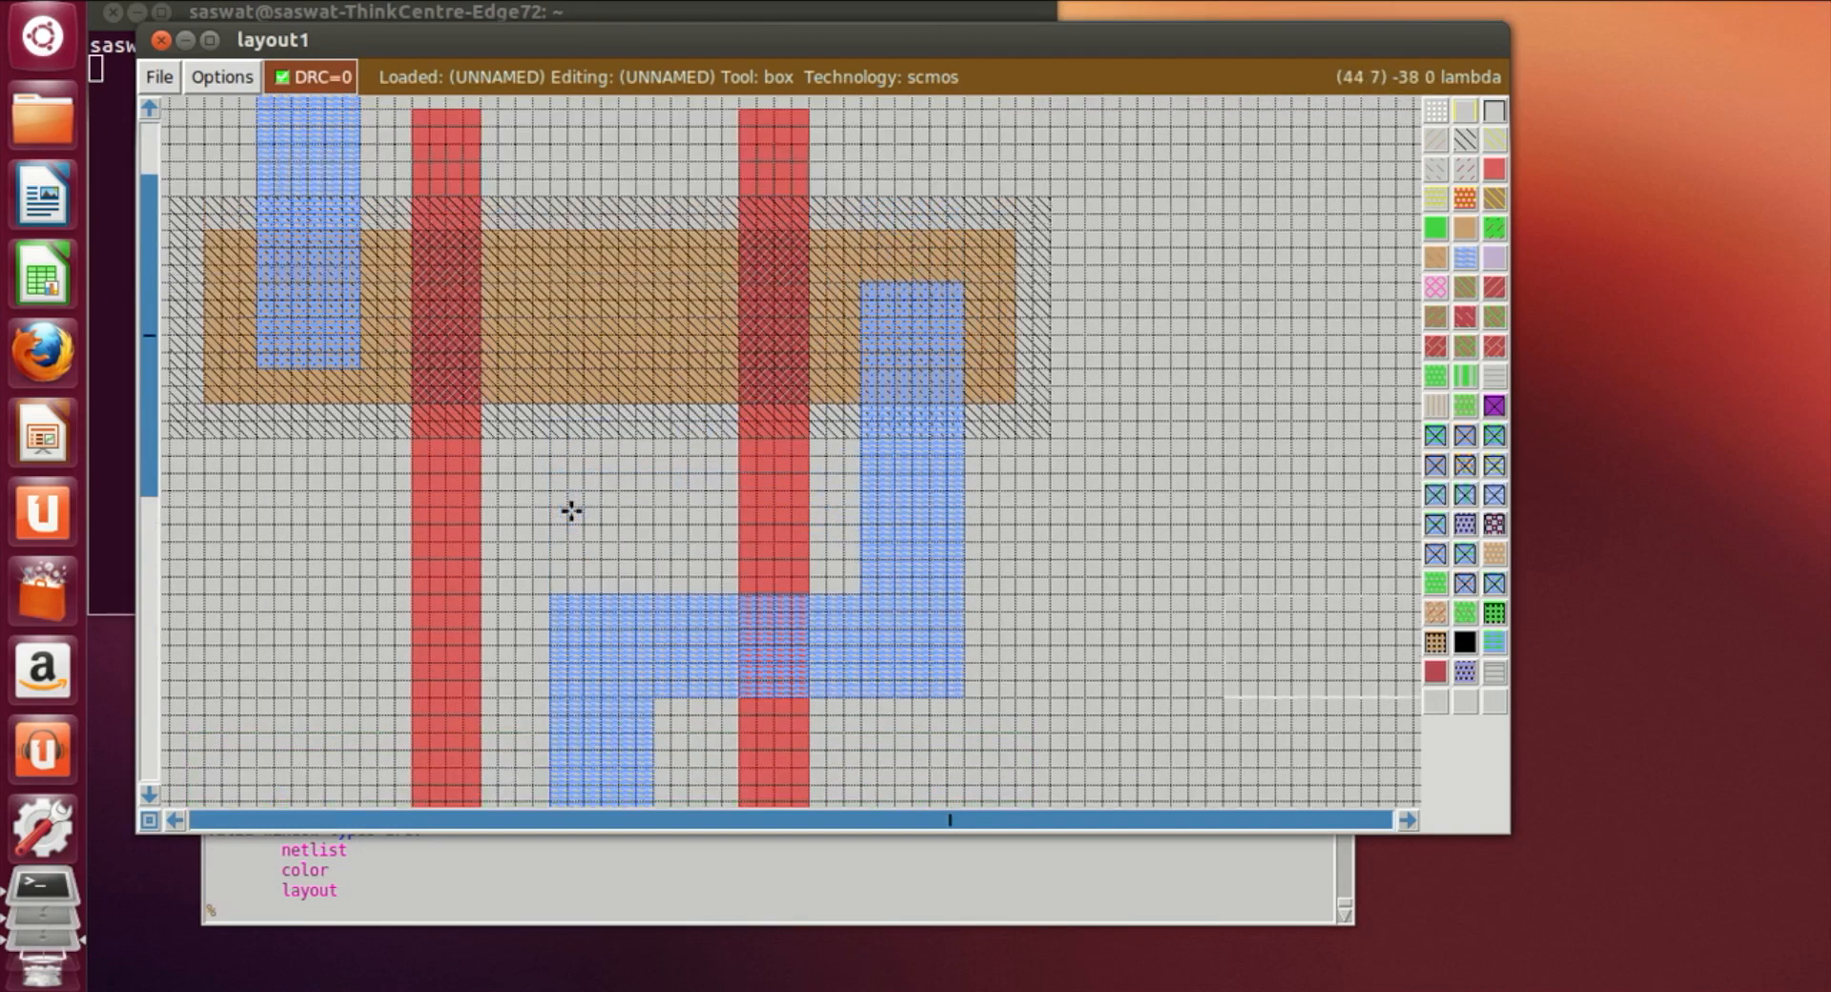
{"action": "left_click", "coordinate": [170, 824]}
{"action": "key", "text": "z"}
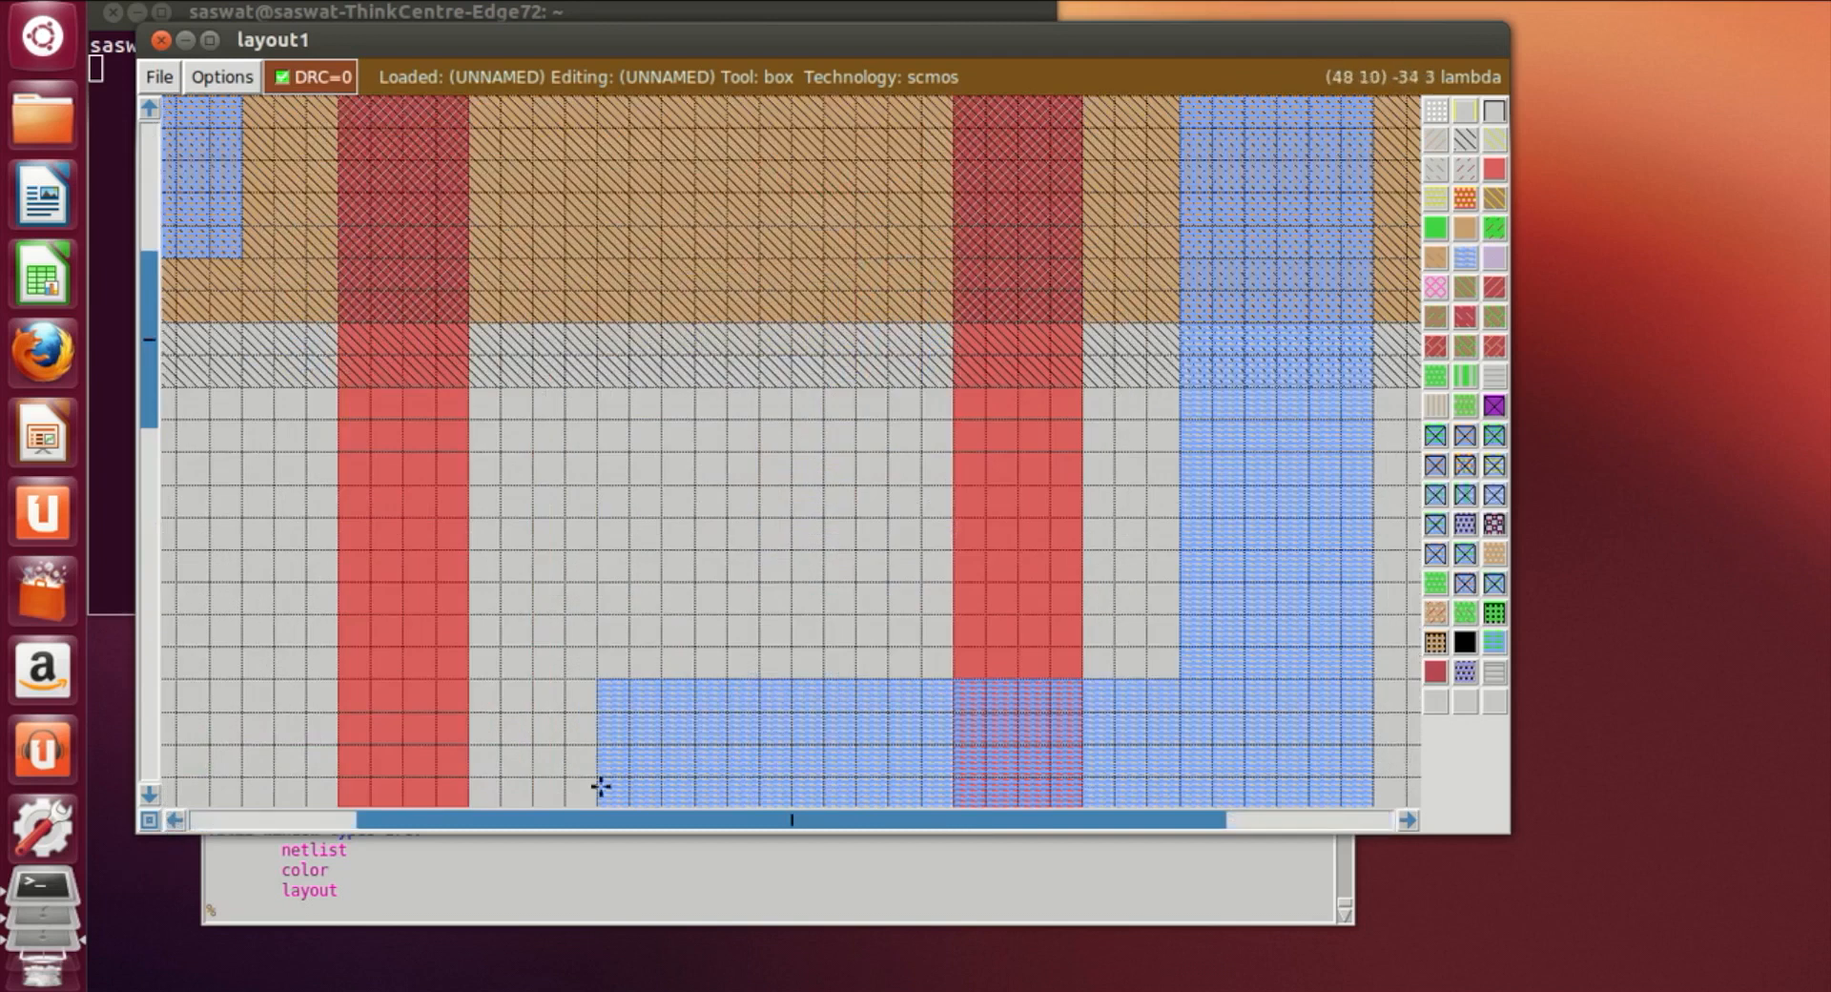
{"action": "left_click", "coordinate": [169, 820]}
{"action": "left_click", "coordinate": [169, 820]}
{"action": "scroll", "coordinate": [626, 739], "scroll_direction": "up", "scroll_amount": 5}
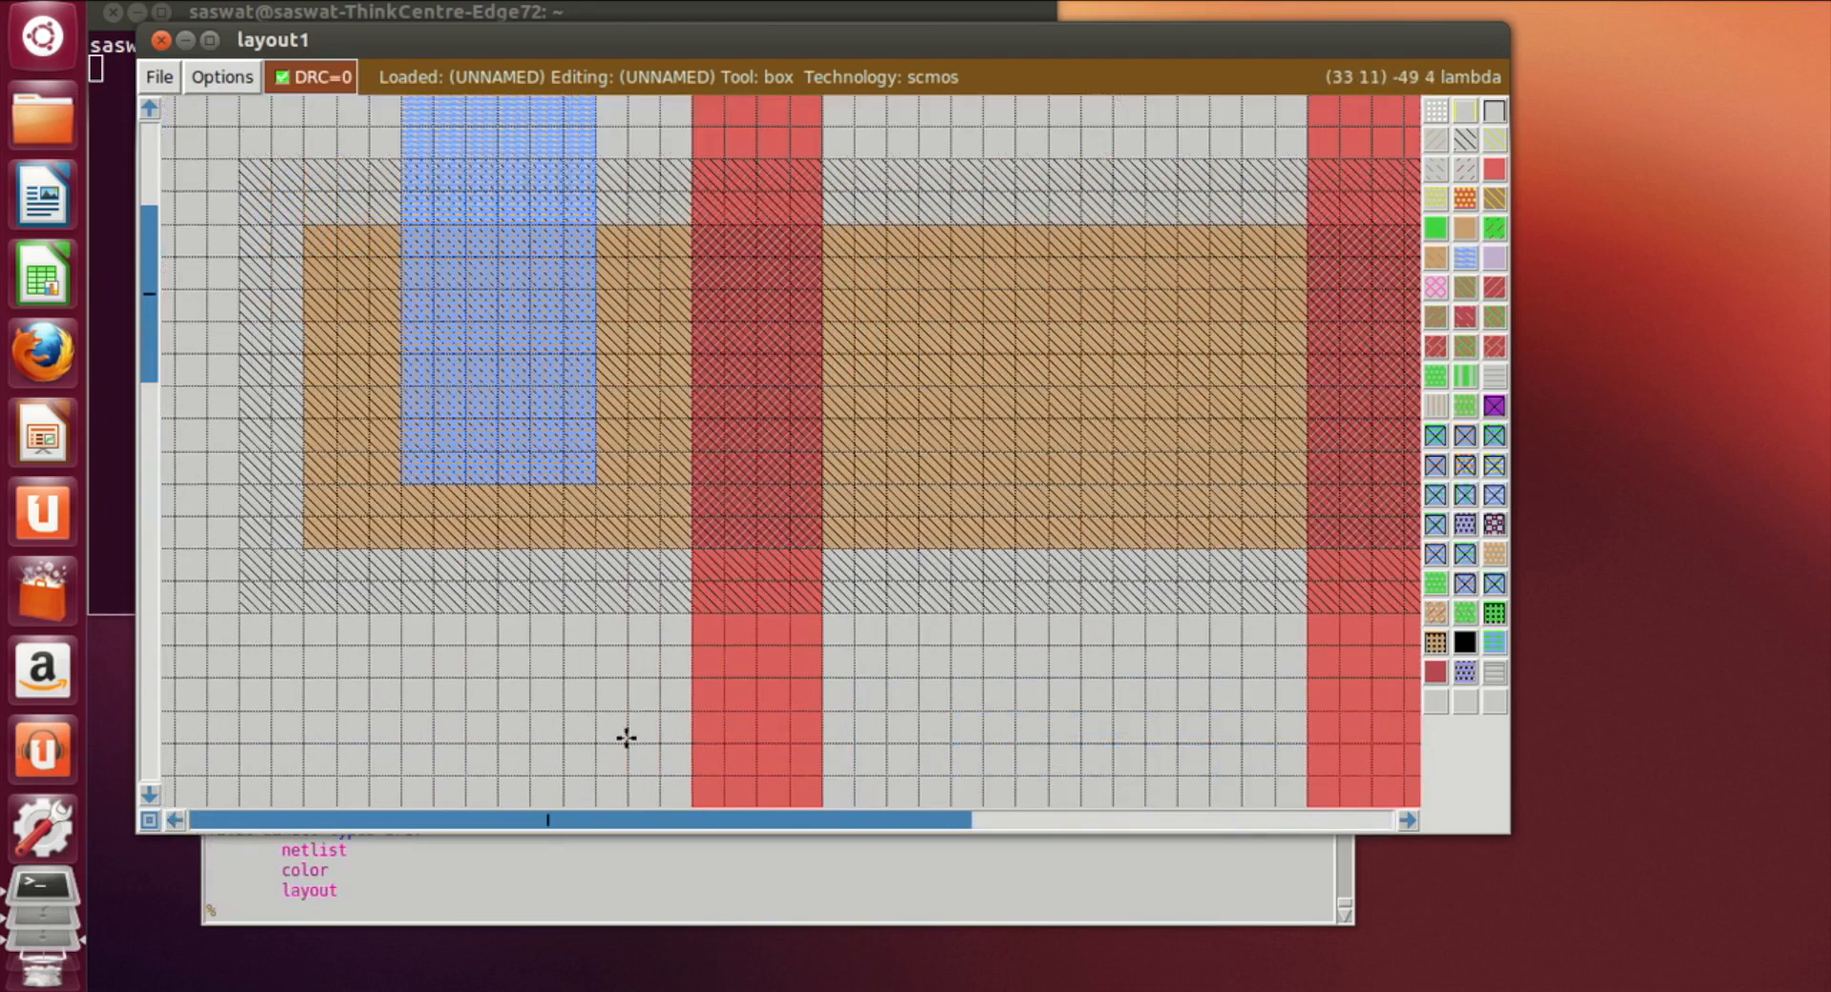
{"action": "key", "text": "shift+z"}
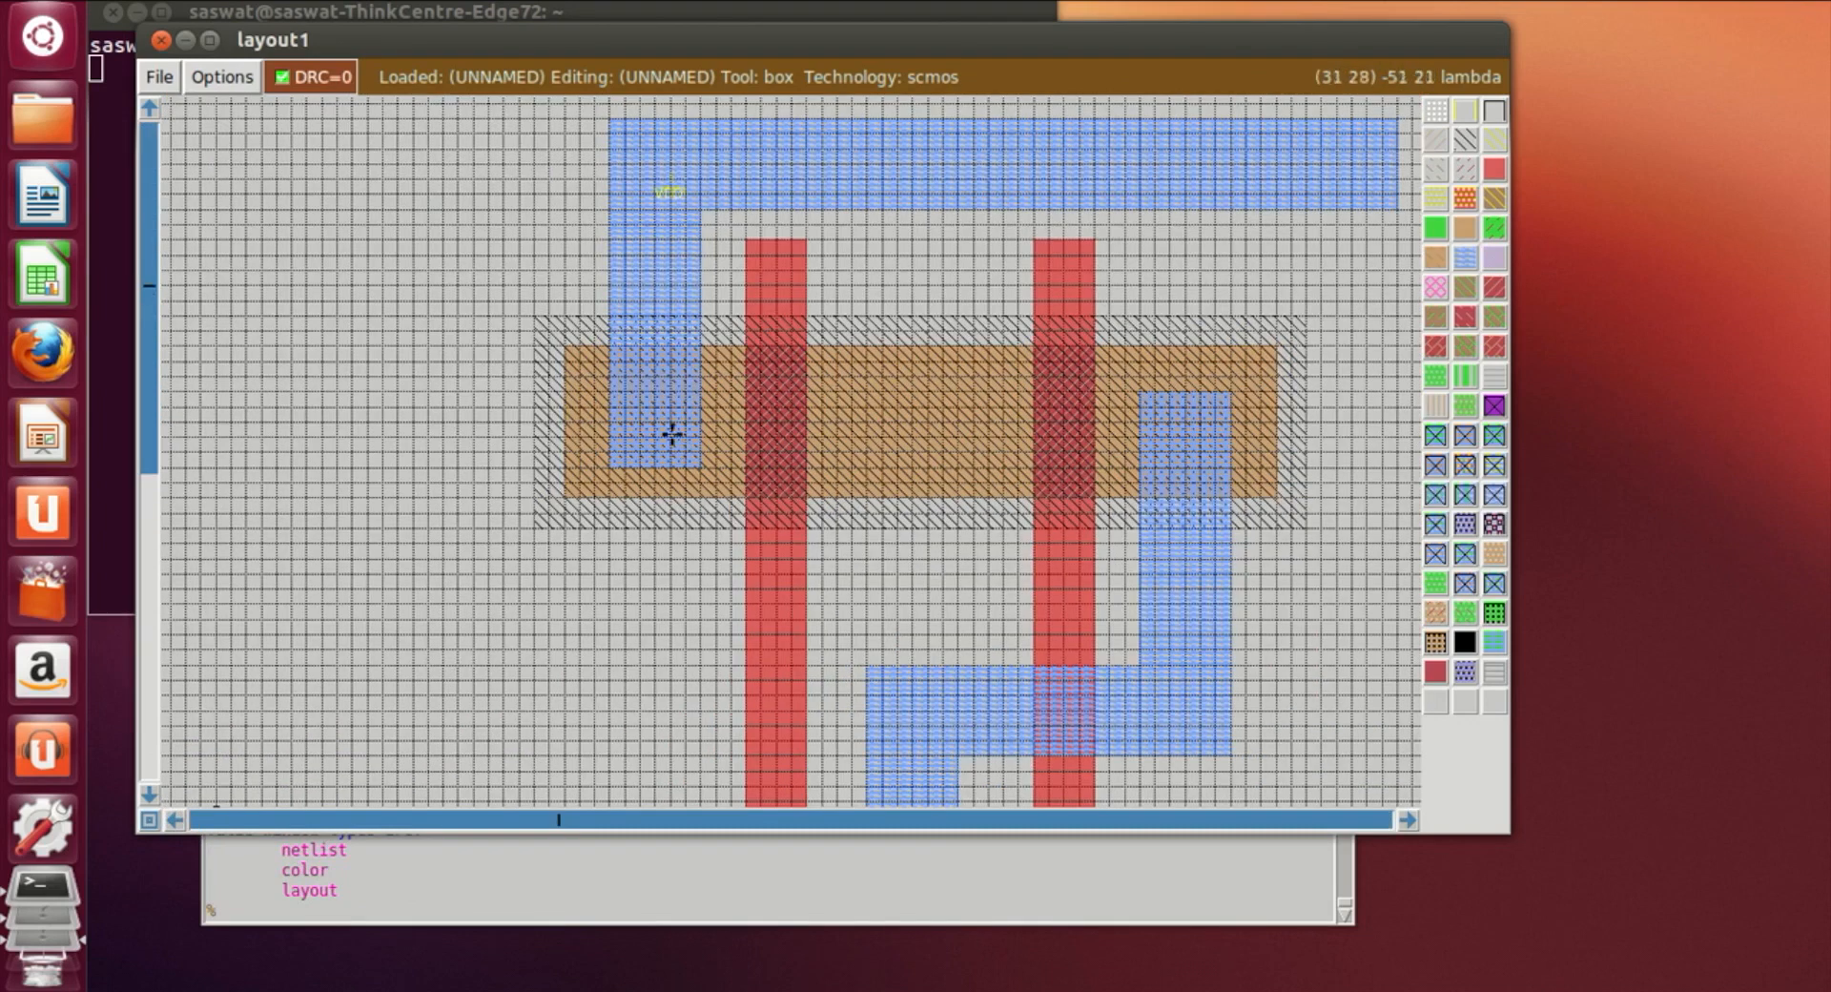
Place a pdcontact about 6 by 6 lambda on the p-diffusion at the lower end of the VDD! metal1 strip
{"action": "left_click", "coordinate": [605, 370]}
{"action": "right_click", "coordinate": [693, 463]}
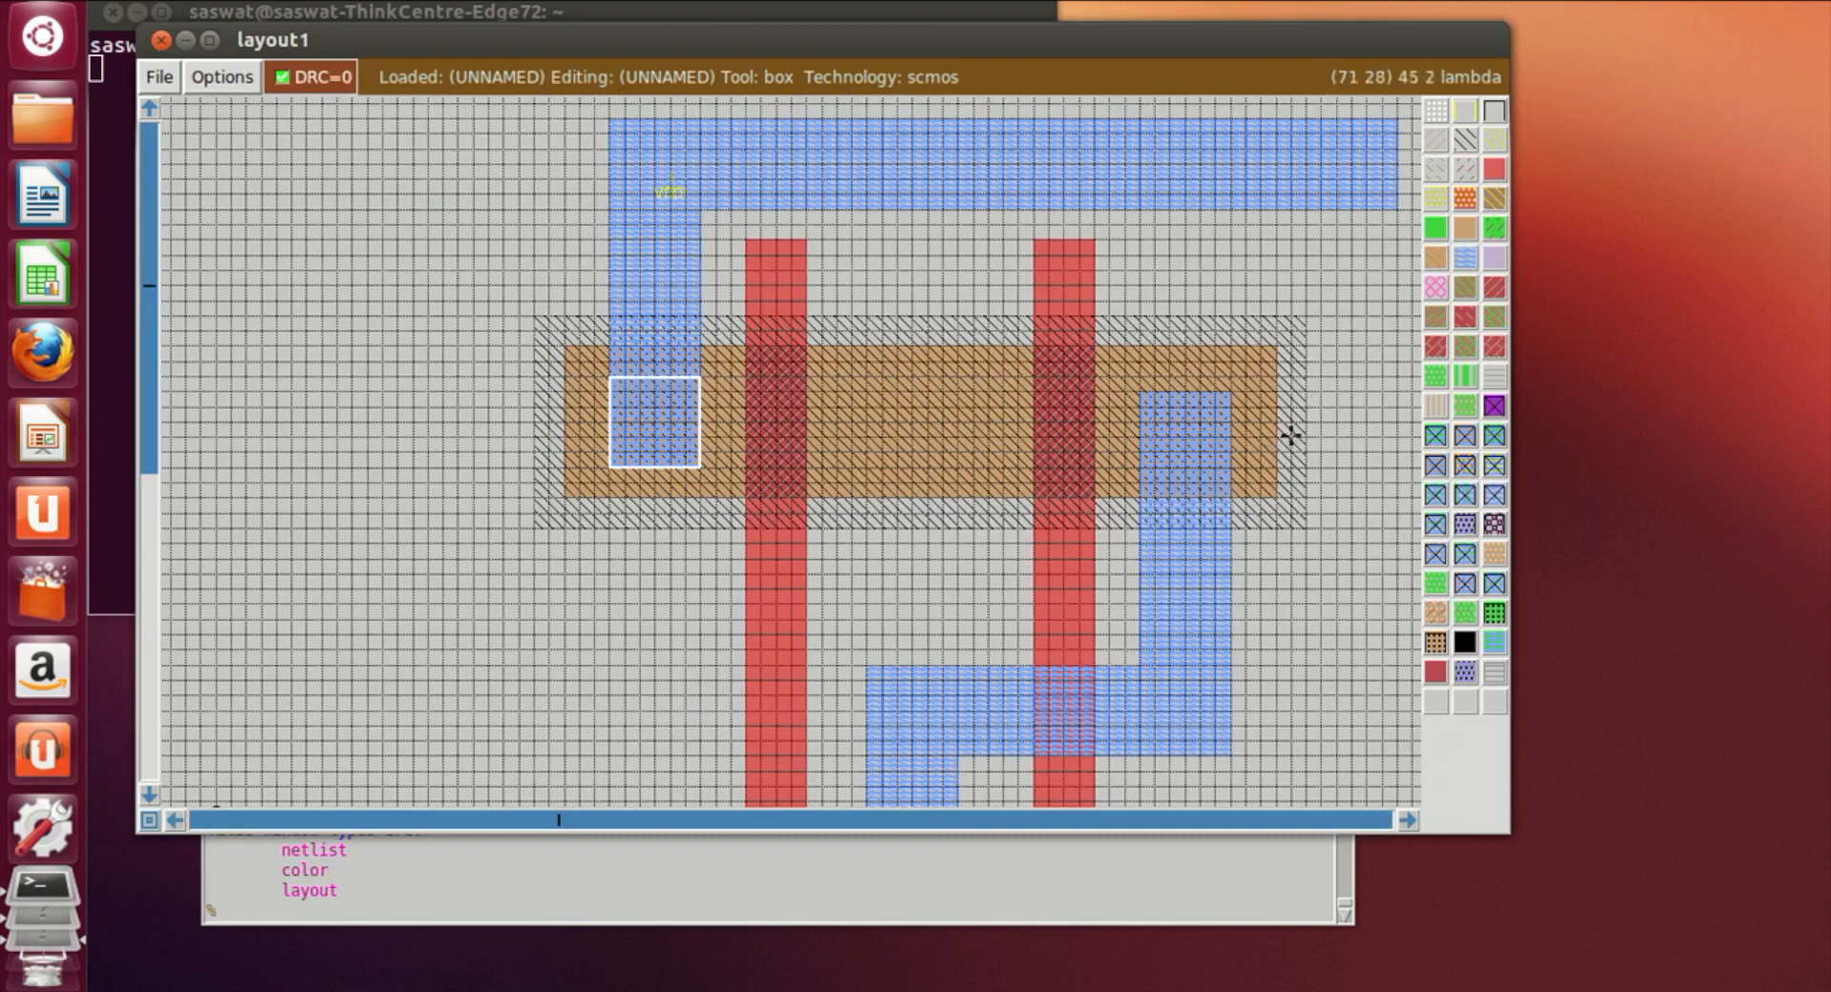
{"action": "left_click", "coordinate": [1141, 379]}
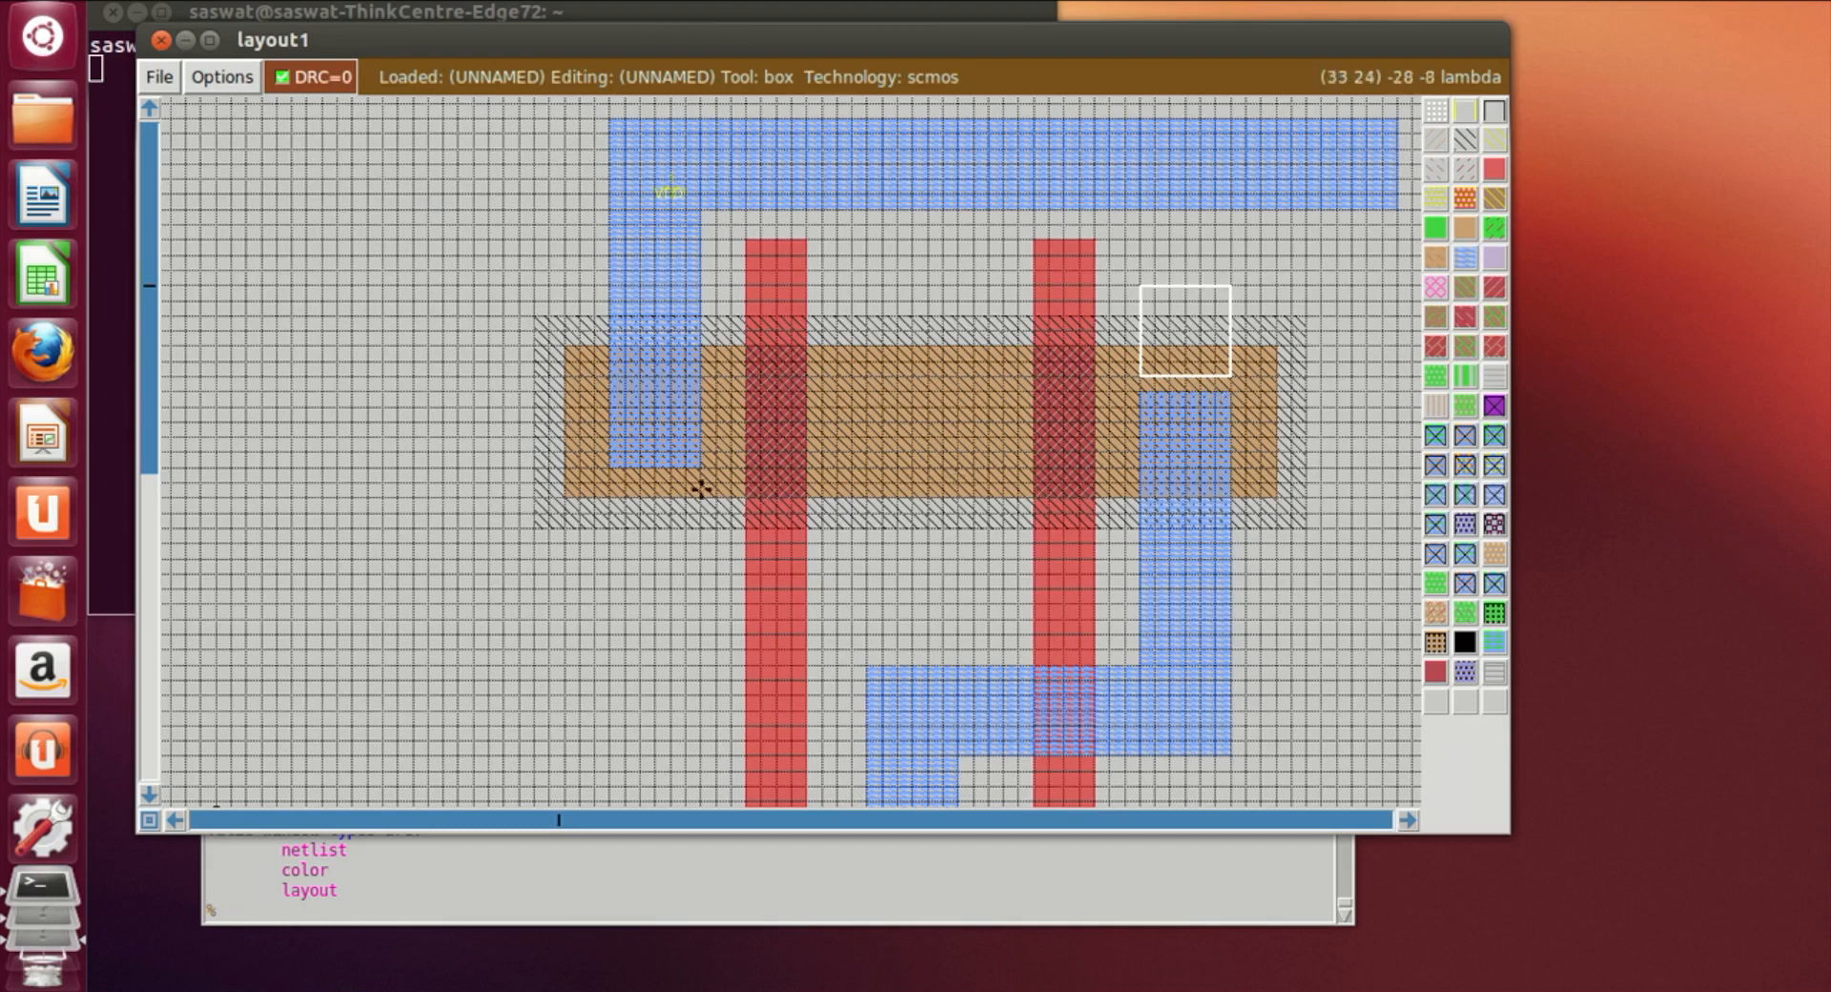
{"action": "left_click", "coordinate": [611, 466]}
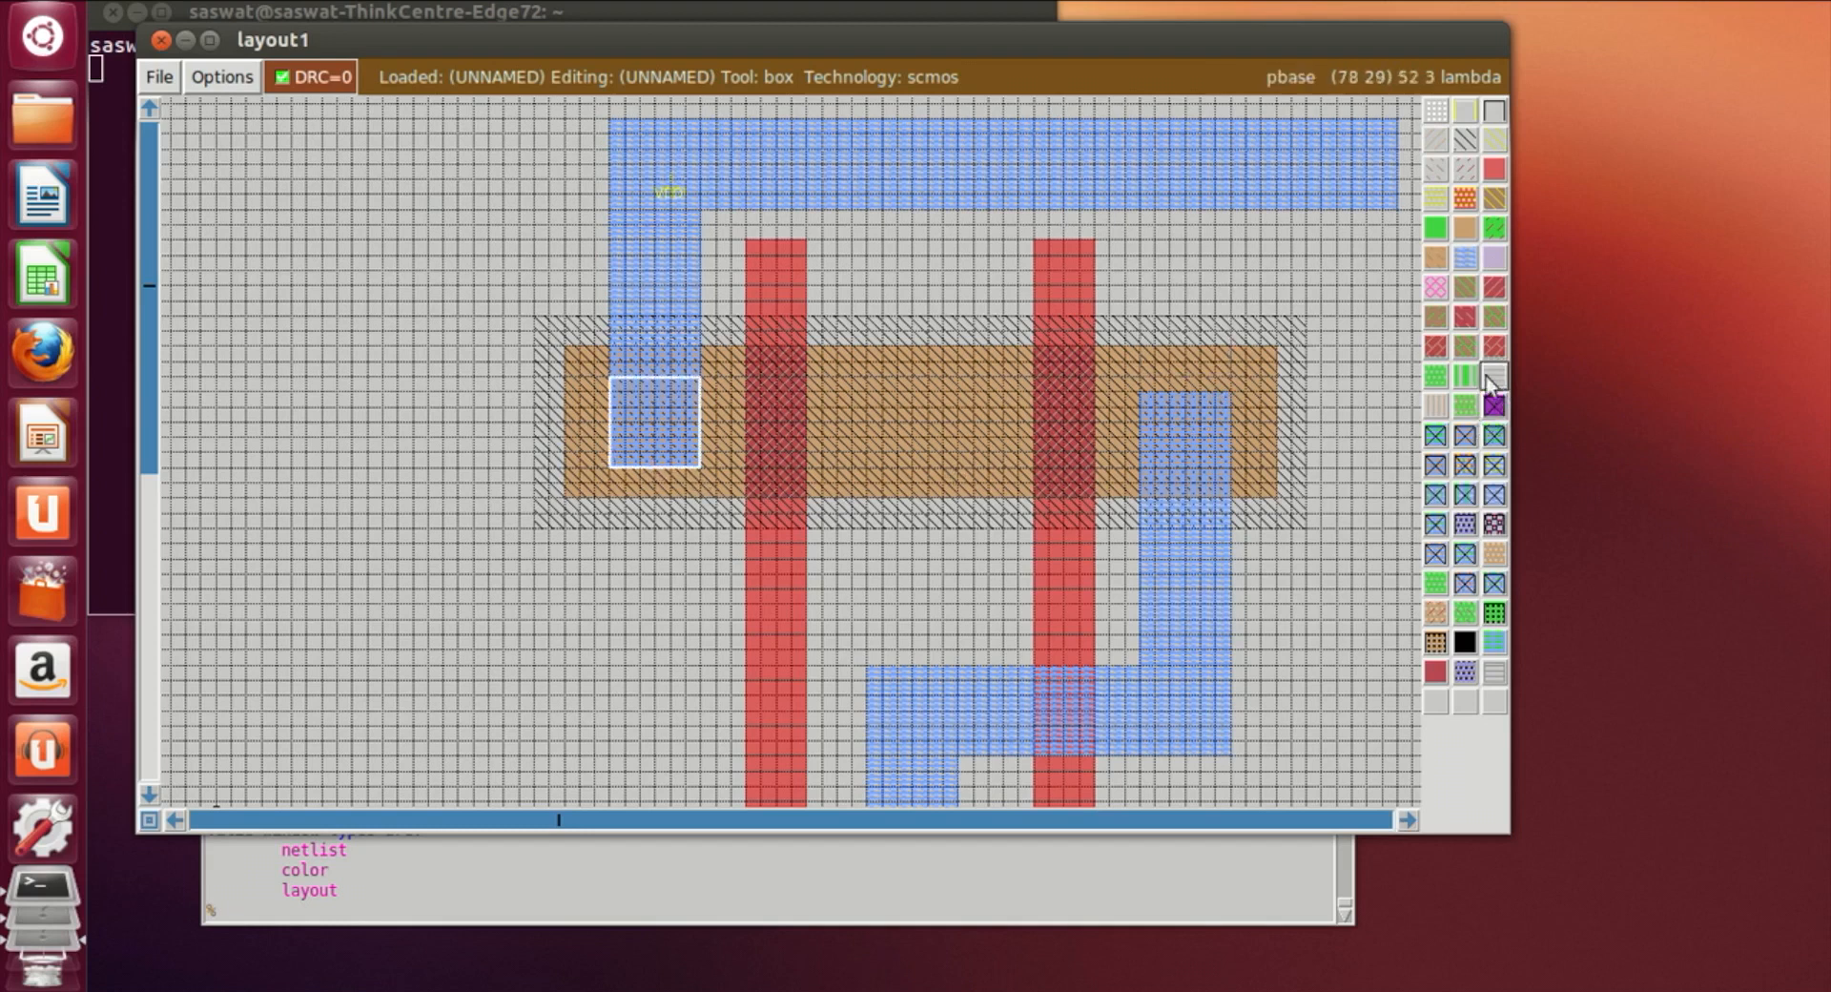
{"action": "left_click", "coordinate": [1465, 451]}
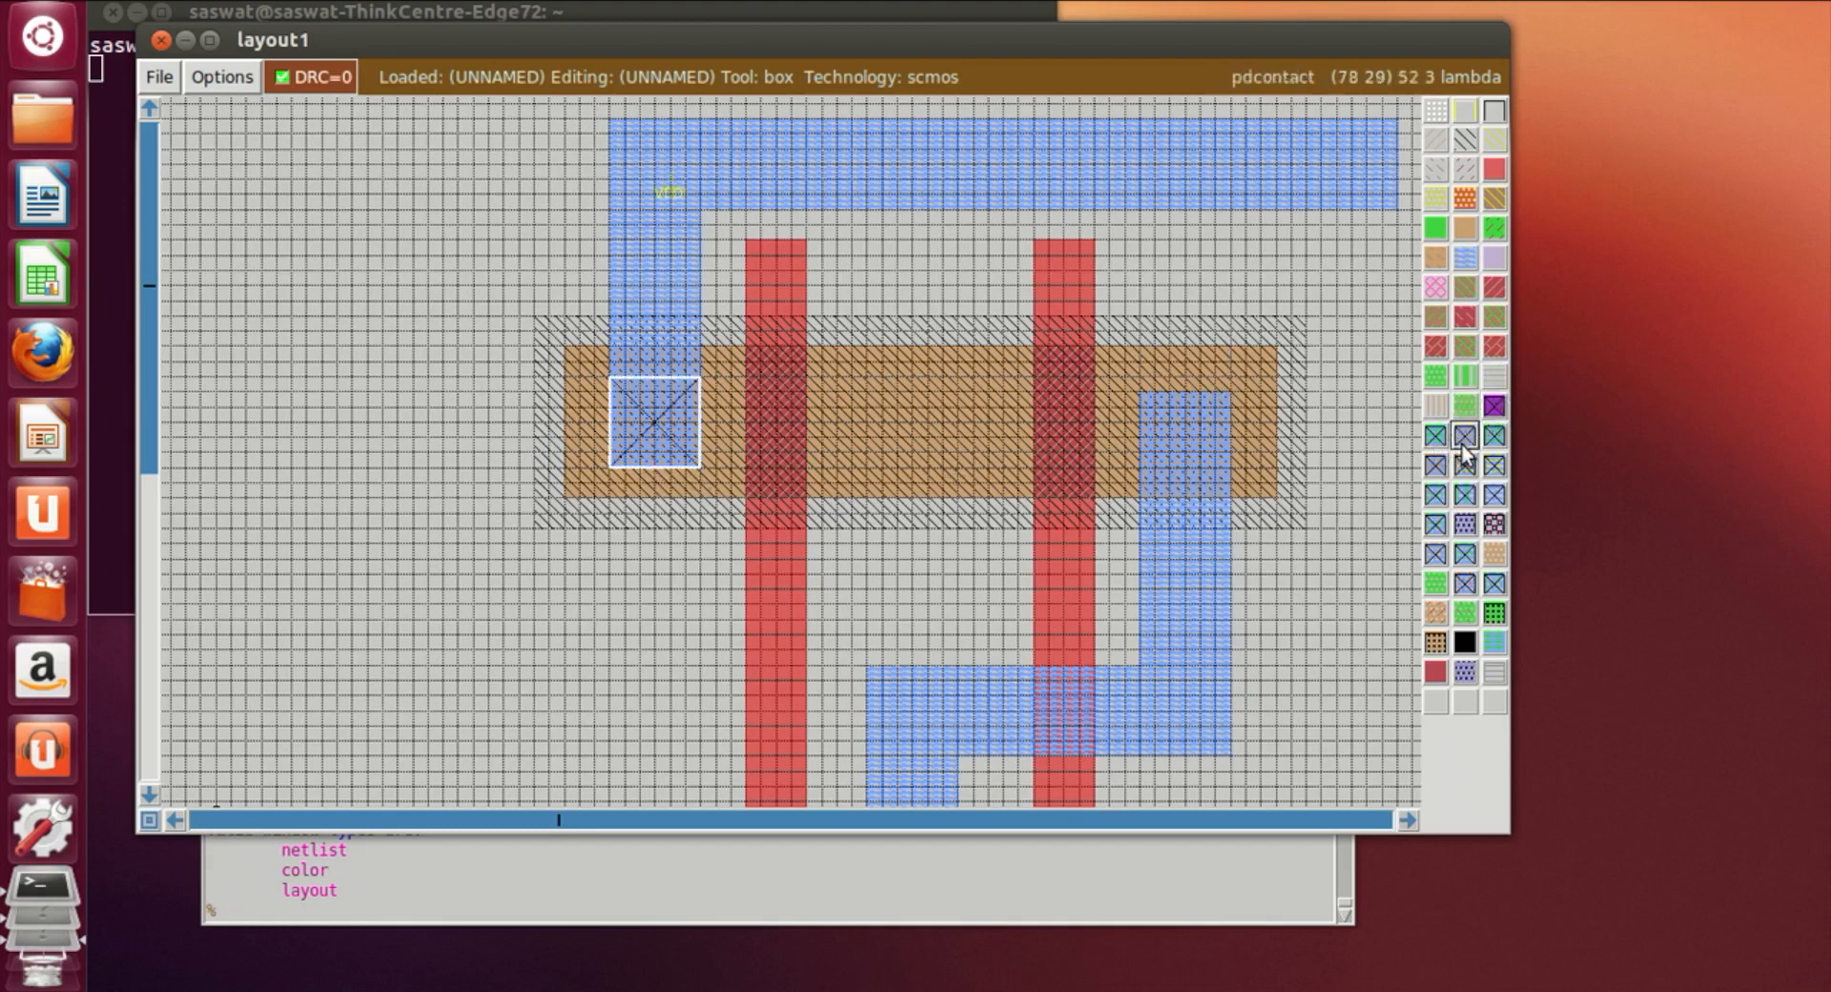
Extend the upper end of the output metal1 strip on the p-diffusion by 1 lambda
{"action": "left_click", "coordinate": [1141, 380]}
{"action": "right_click", "coordinate": [1219, 389]}
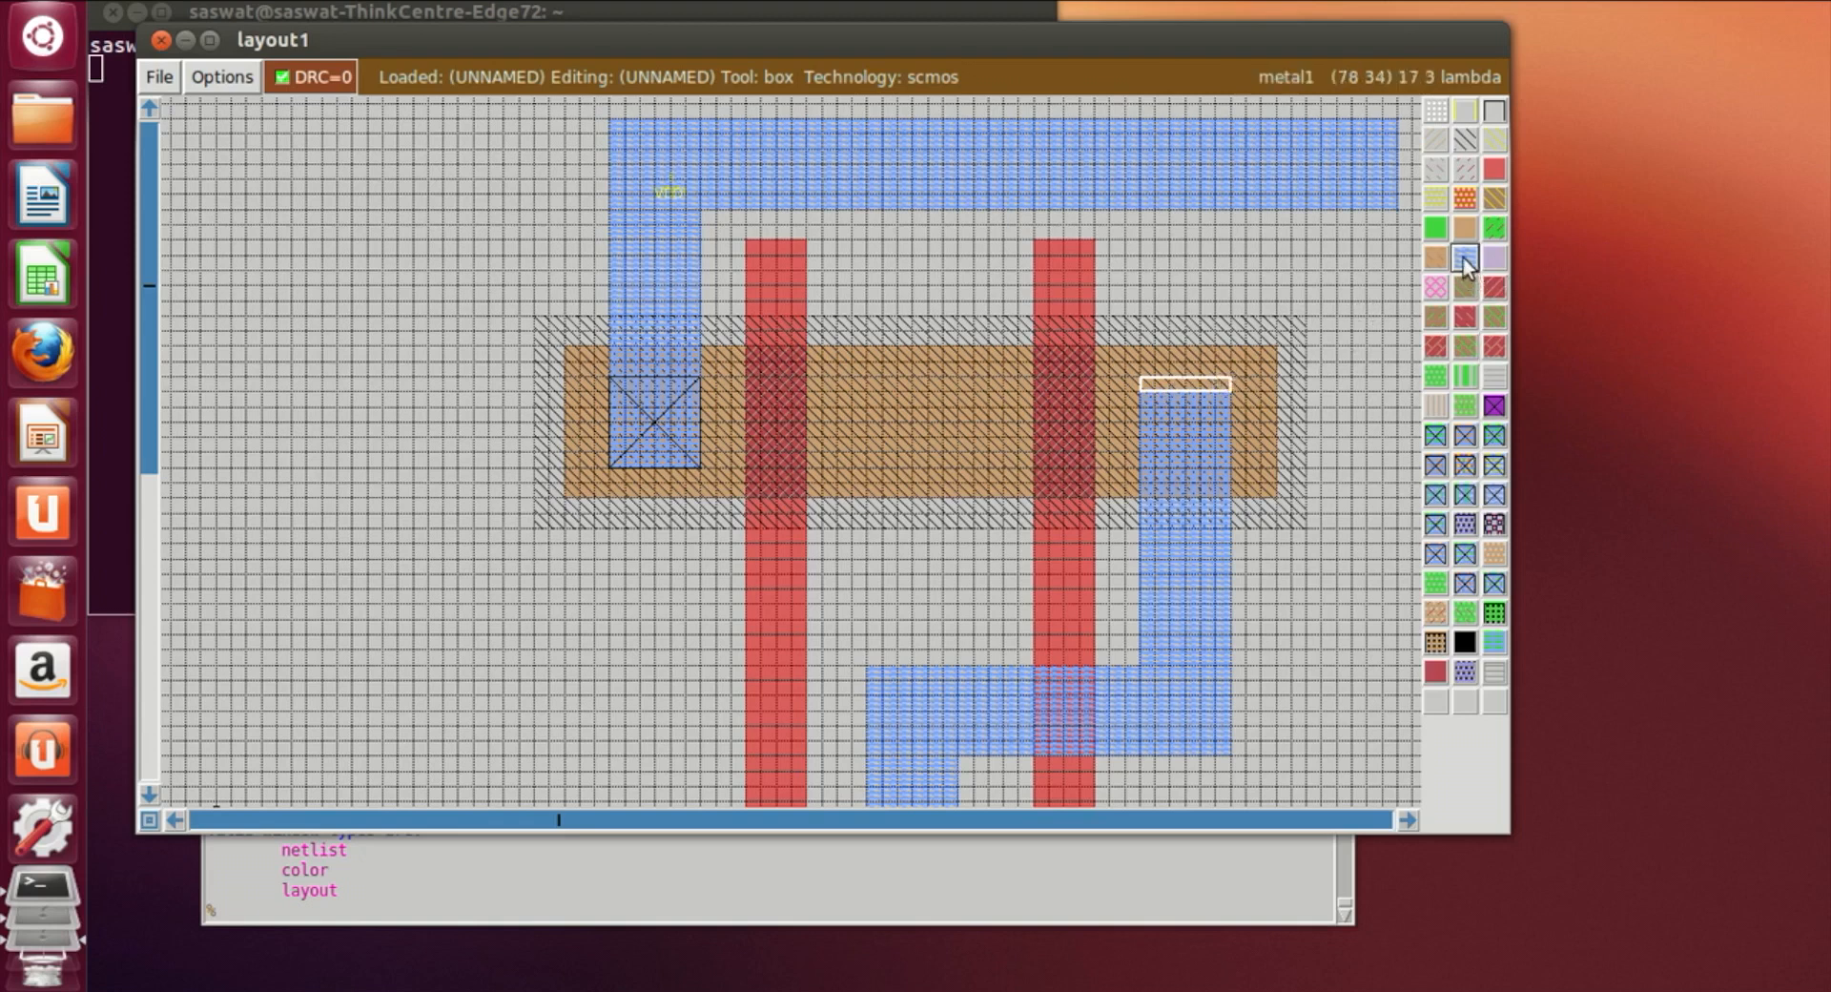
{"action": "left_click", "coordinate": [1243, 452]}
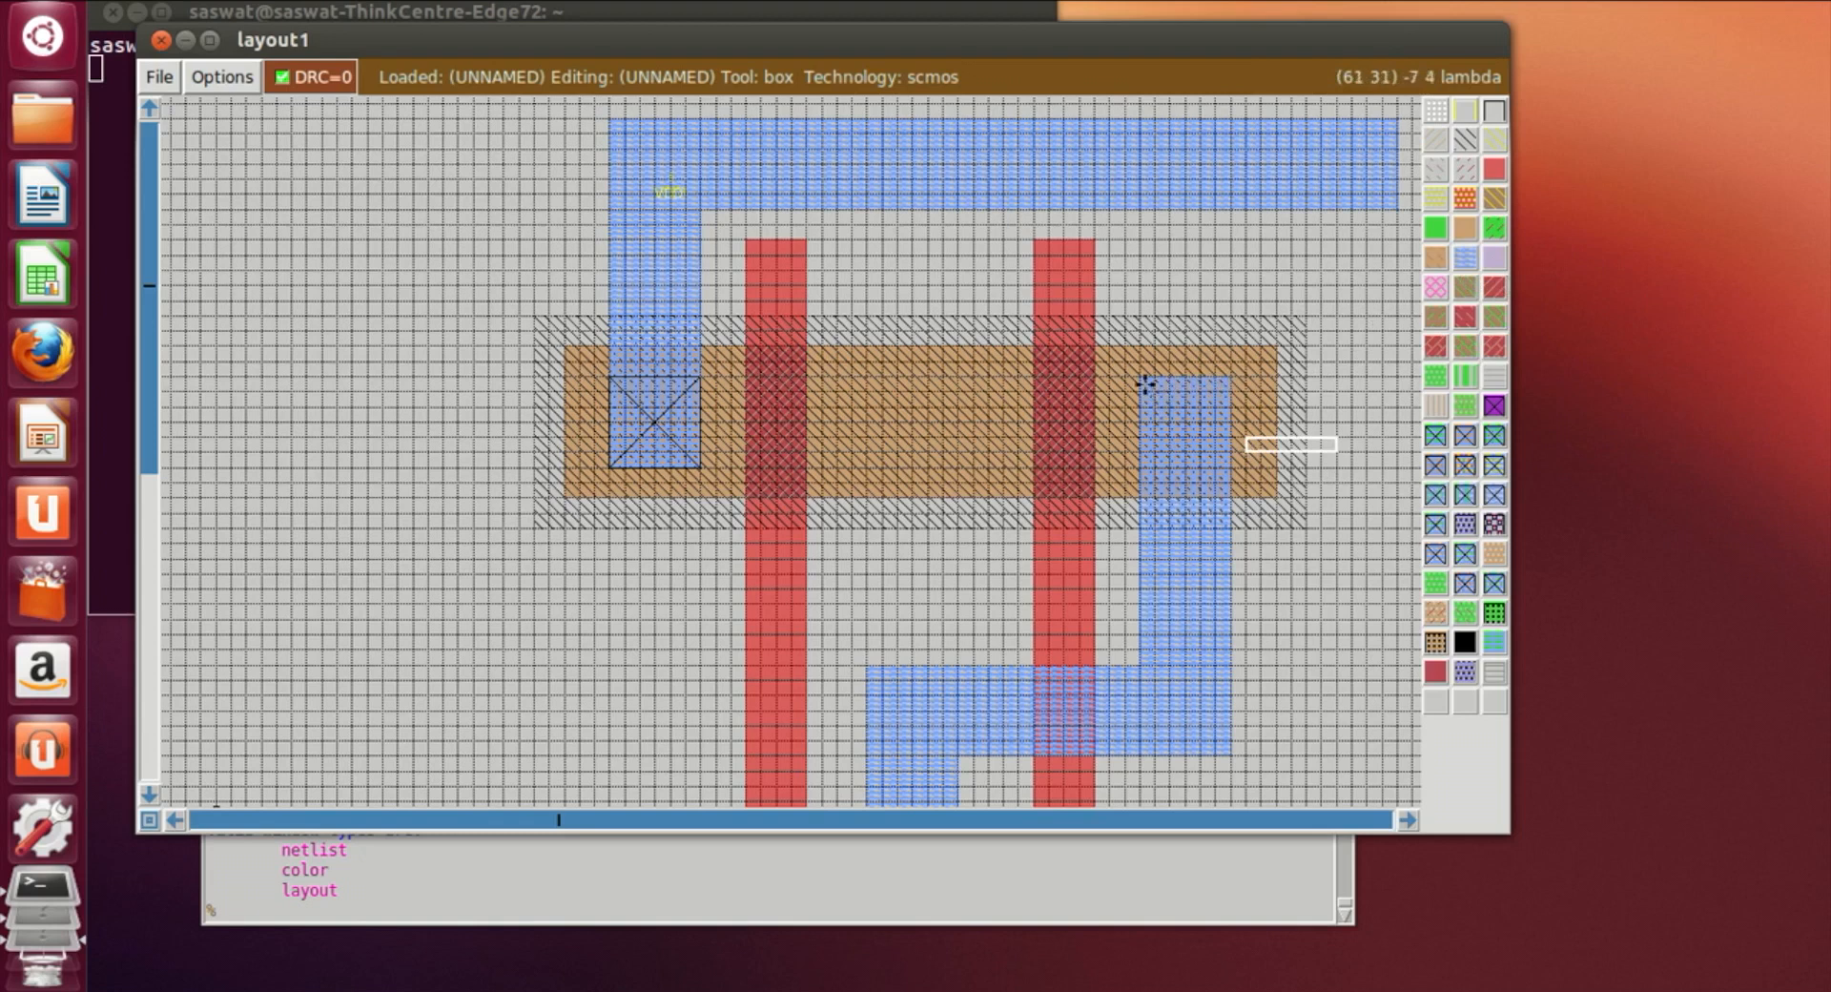
Place a pdcontact about 6 by 6 lambda on the p-diffusion at the upper end of the output metal1 strip
{"action": "left_click", "coordinate": [1145, 385]}
{"action": "right_click", "coordinate": [1220, 463]}
{"action": "right_click", "coordinate": [1242, 458]}
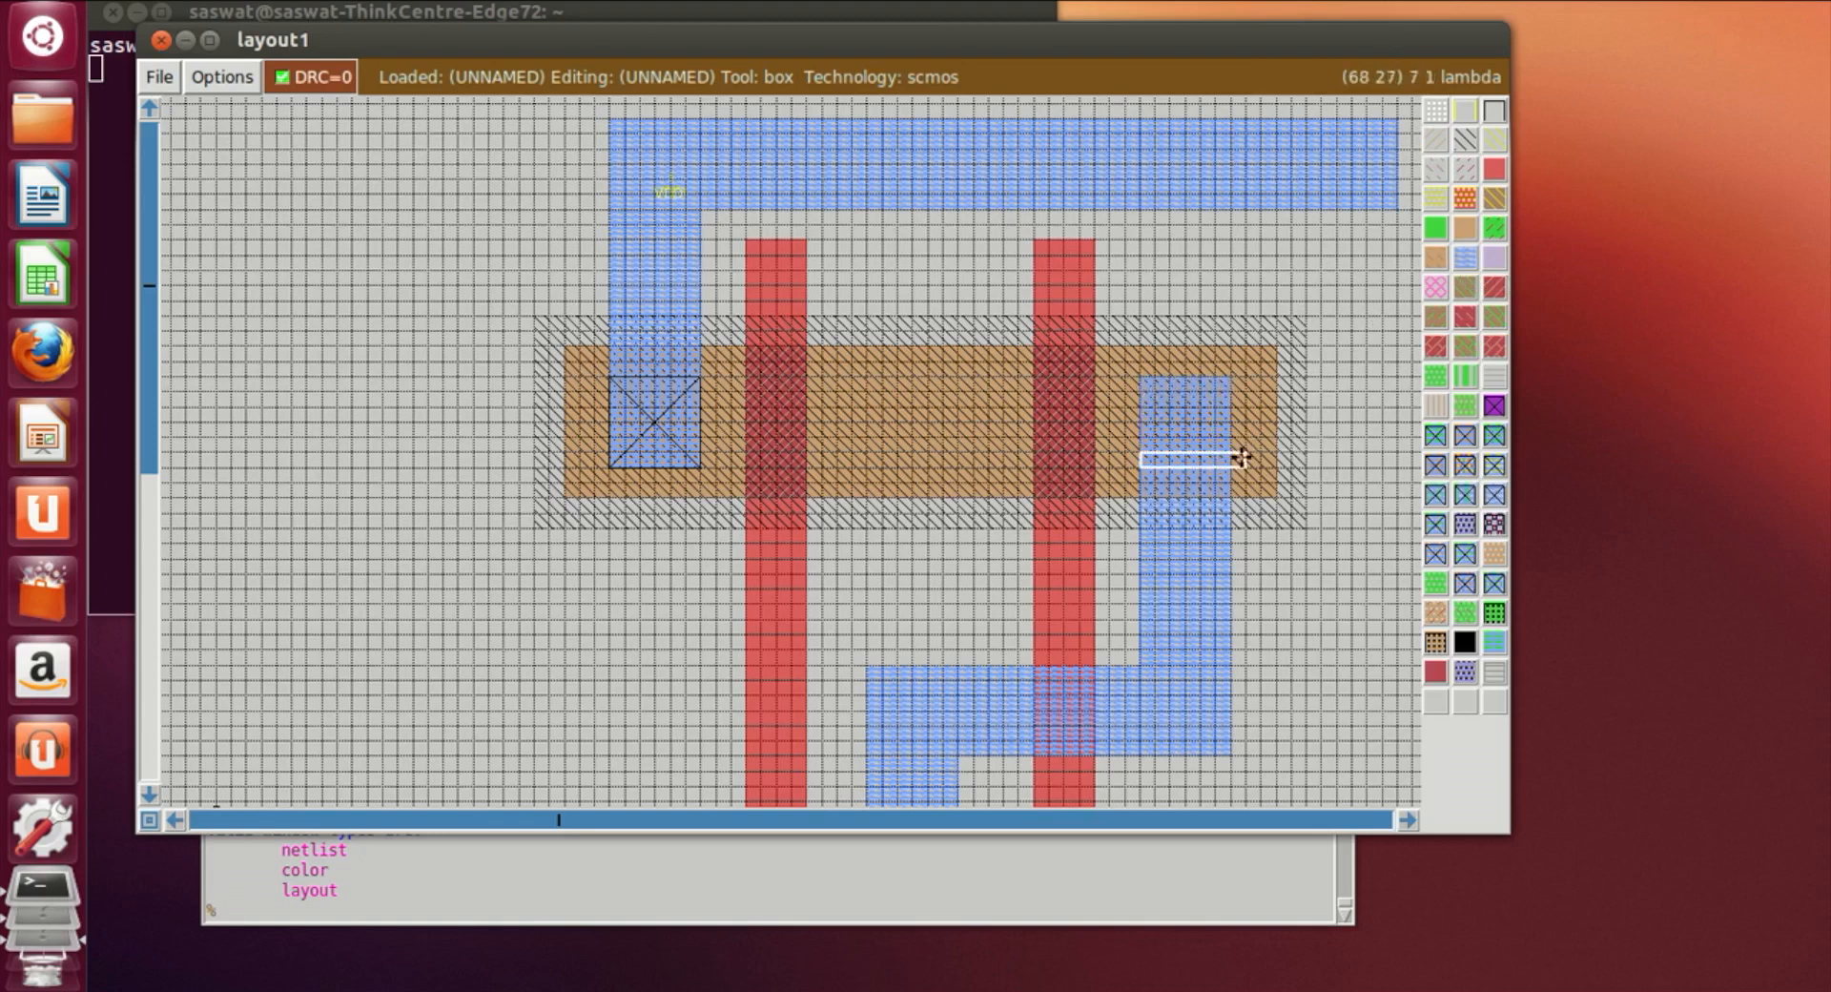
{"action": "right_click", "coordinate": [1229, 380]}
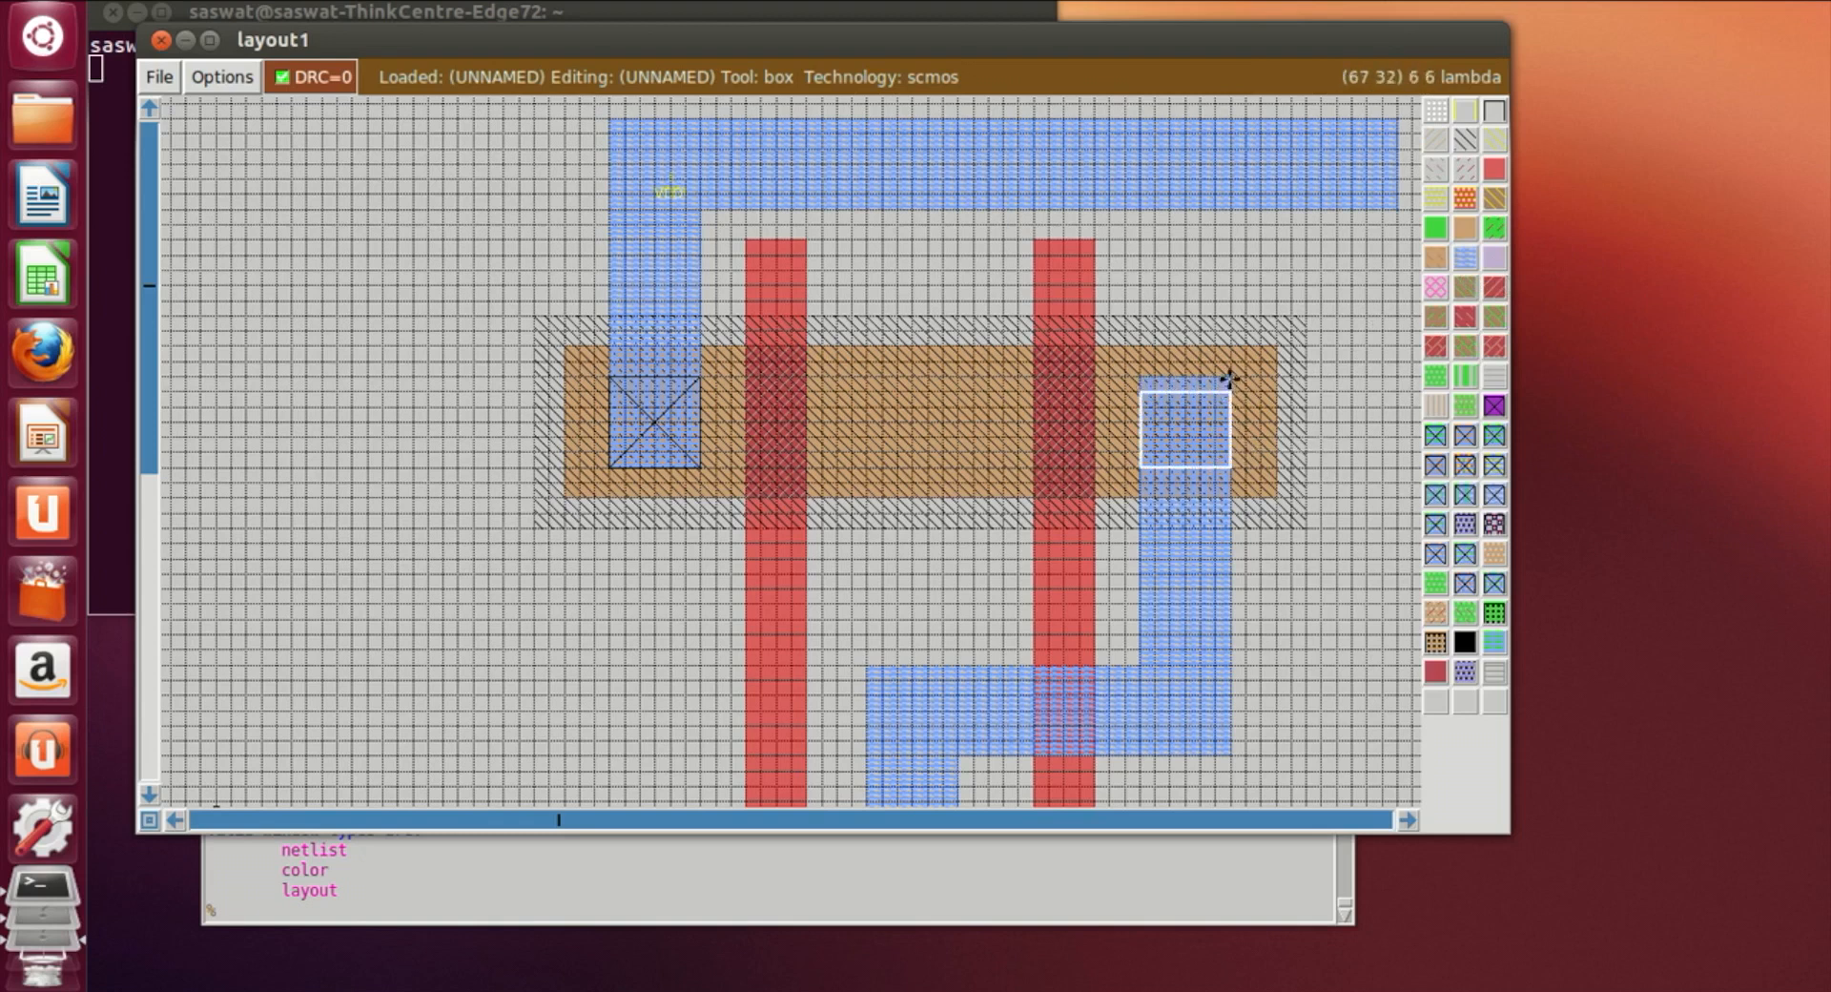
{"action": "left_click", "coordinate": [1464, 444]}
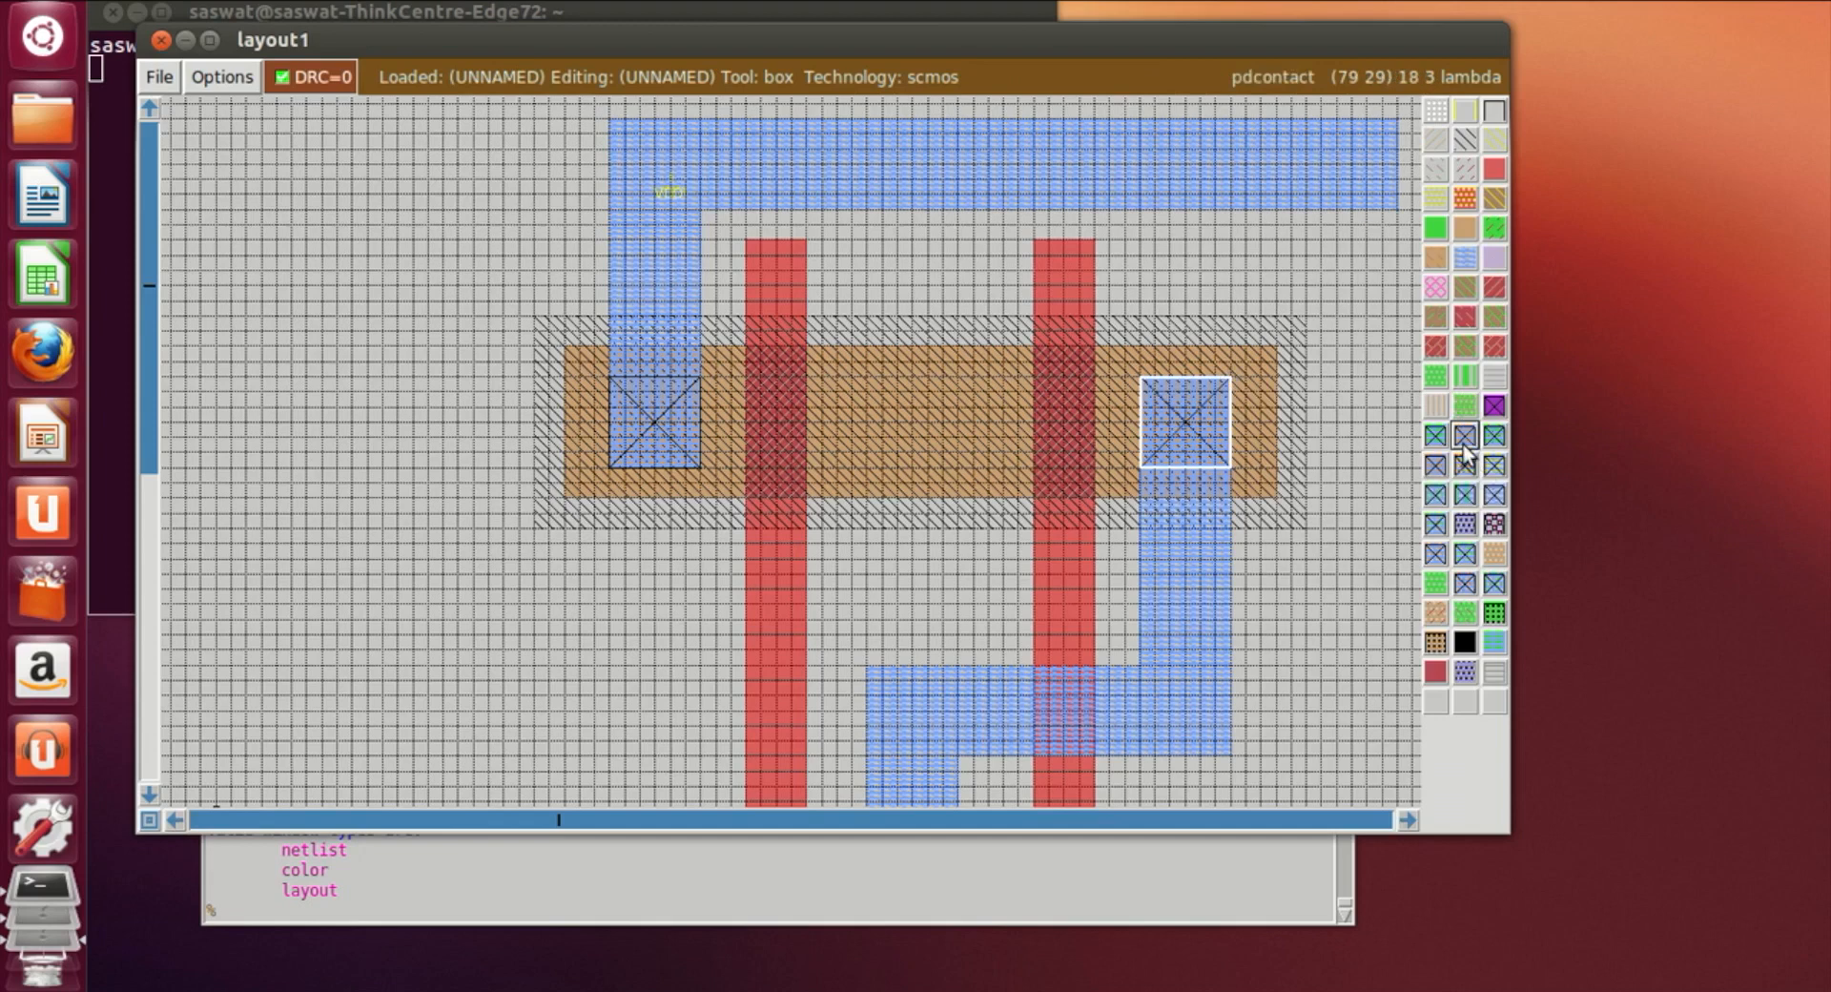
{"action": "left_click", "coordinate": [1292, 601]}
Place an n-diffusion contact about 6 by 6 lambda at the upper end of the left ground metal1 strip
{"action": "scroll", "coordinate": [1216, 701], "scroll_direction": "down", "scroll_amount": 10}
{"action": "scroll", "coordinate": [1219, 686], "scroll_direction": "down", "scroll_amount": 4}
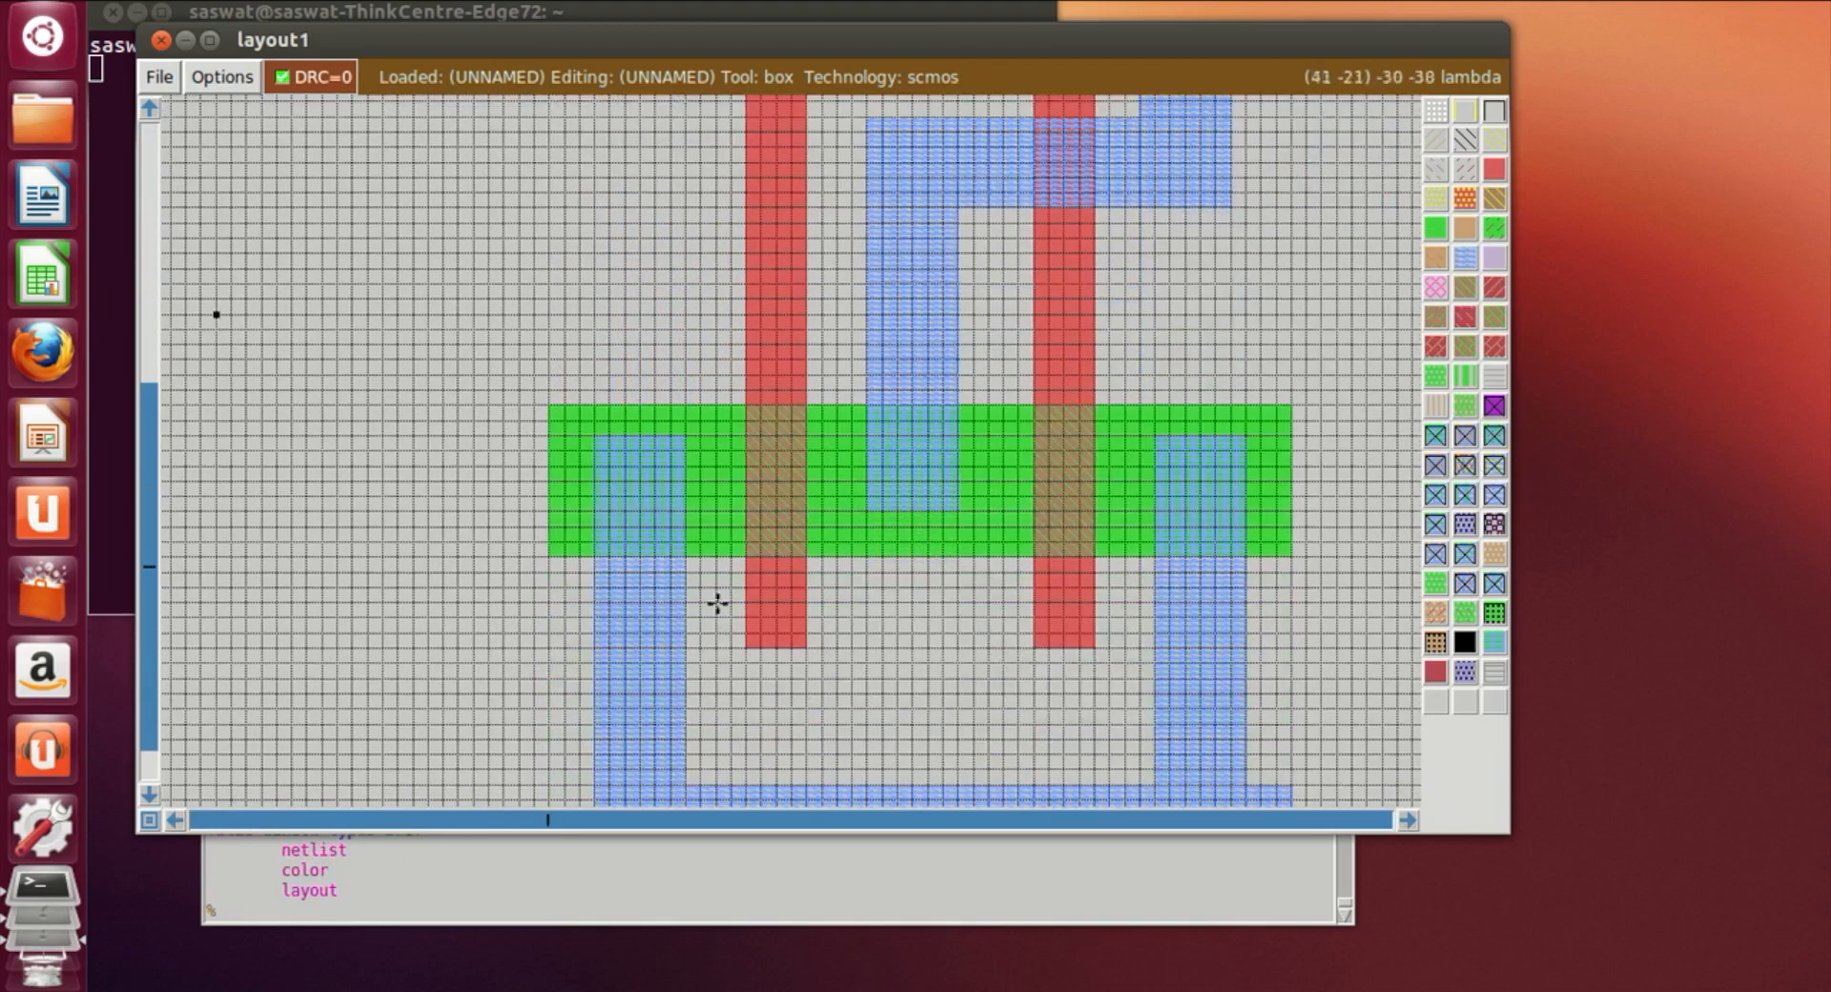
{"action": "left_click", "coordinate": [596, 527]}
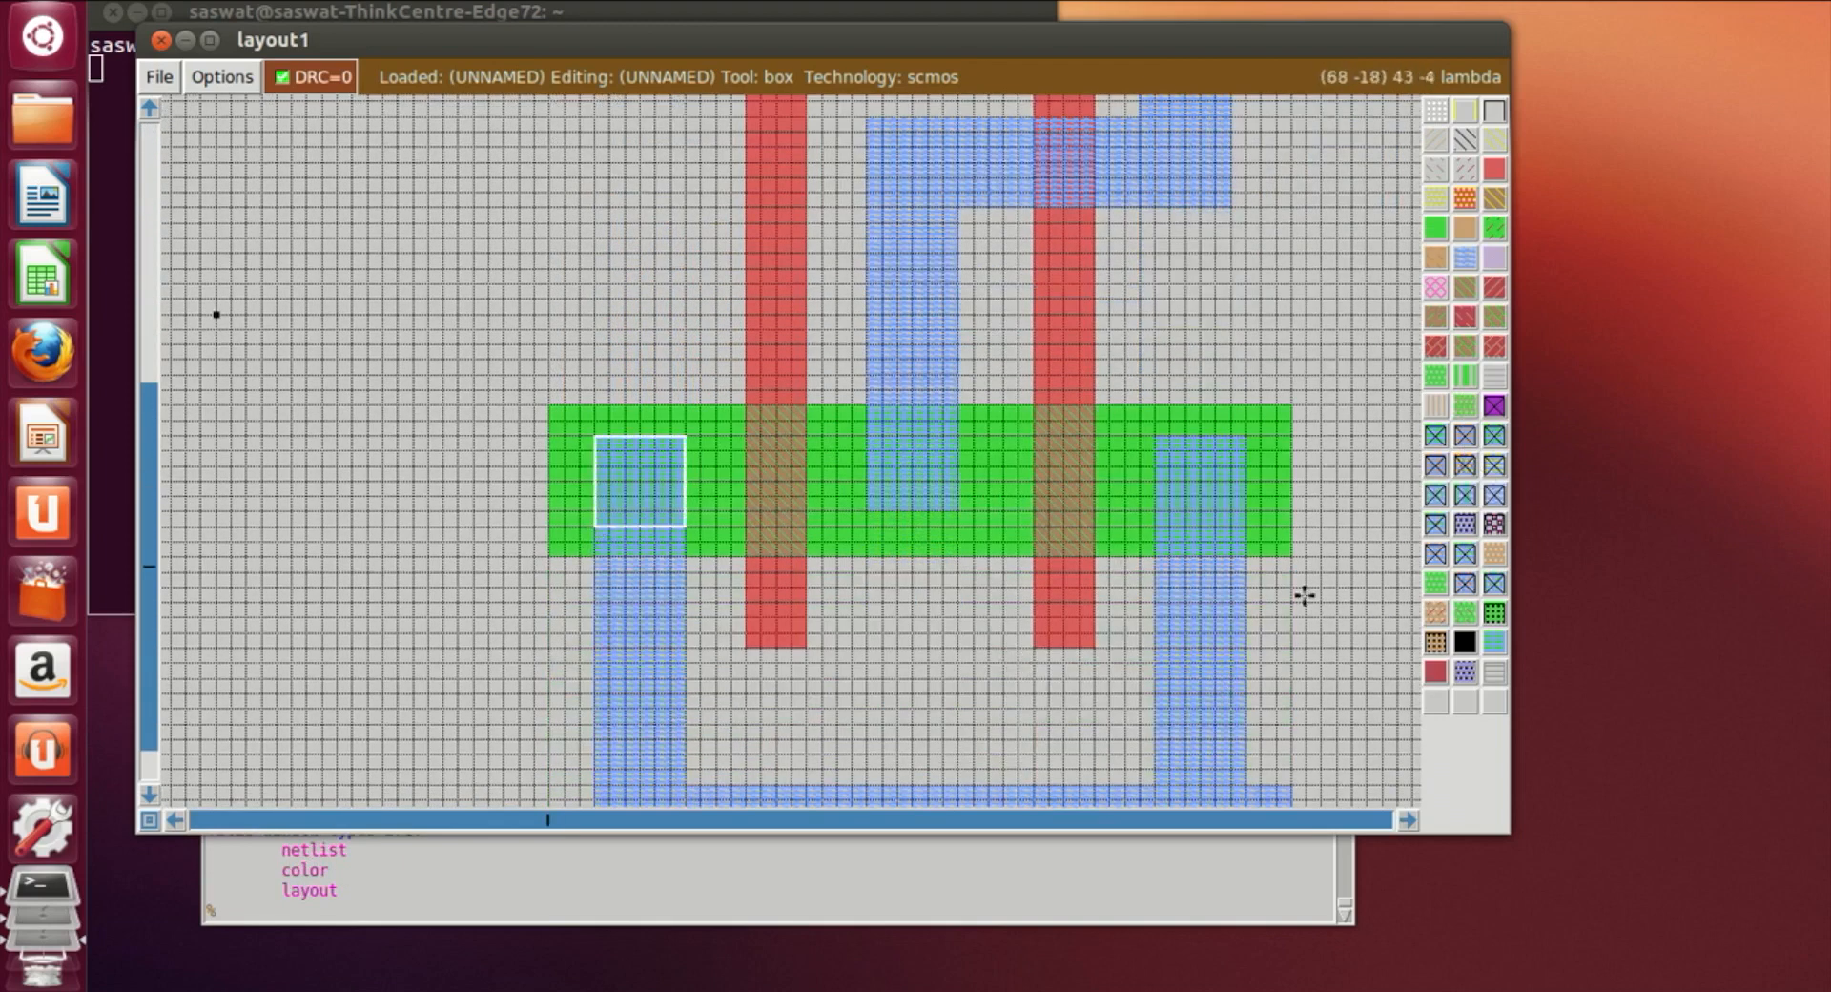
{"action": "left_click", "coordinate": [1434, 438]}
Place an n-diffusion contact about 6 by 6 lambda at the upper end of the right ground metal1 strip
{"action": "left_click", "coordinate": [1183, 543]}
{"action": "left_click", "coordinate": [1156, 540]}
{"action": "left_click", "coordinate": [1156, 512]}
{"action": "left_click", "coordinate": [1158, 541]}
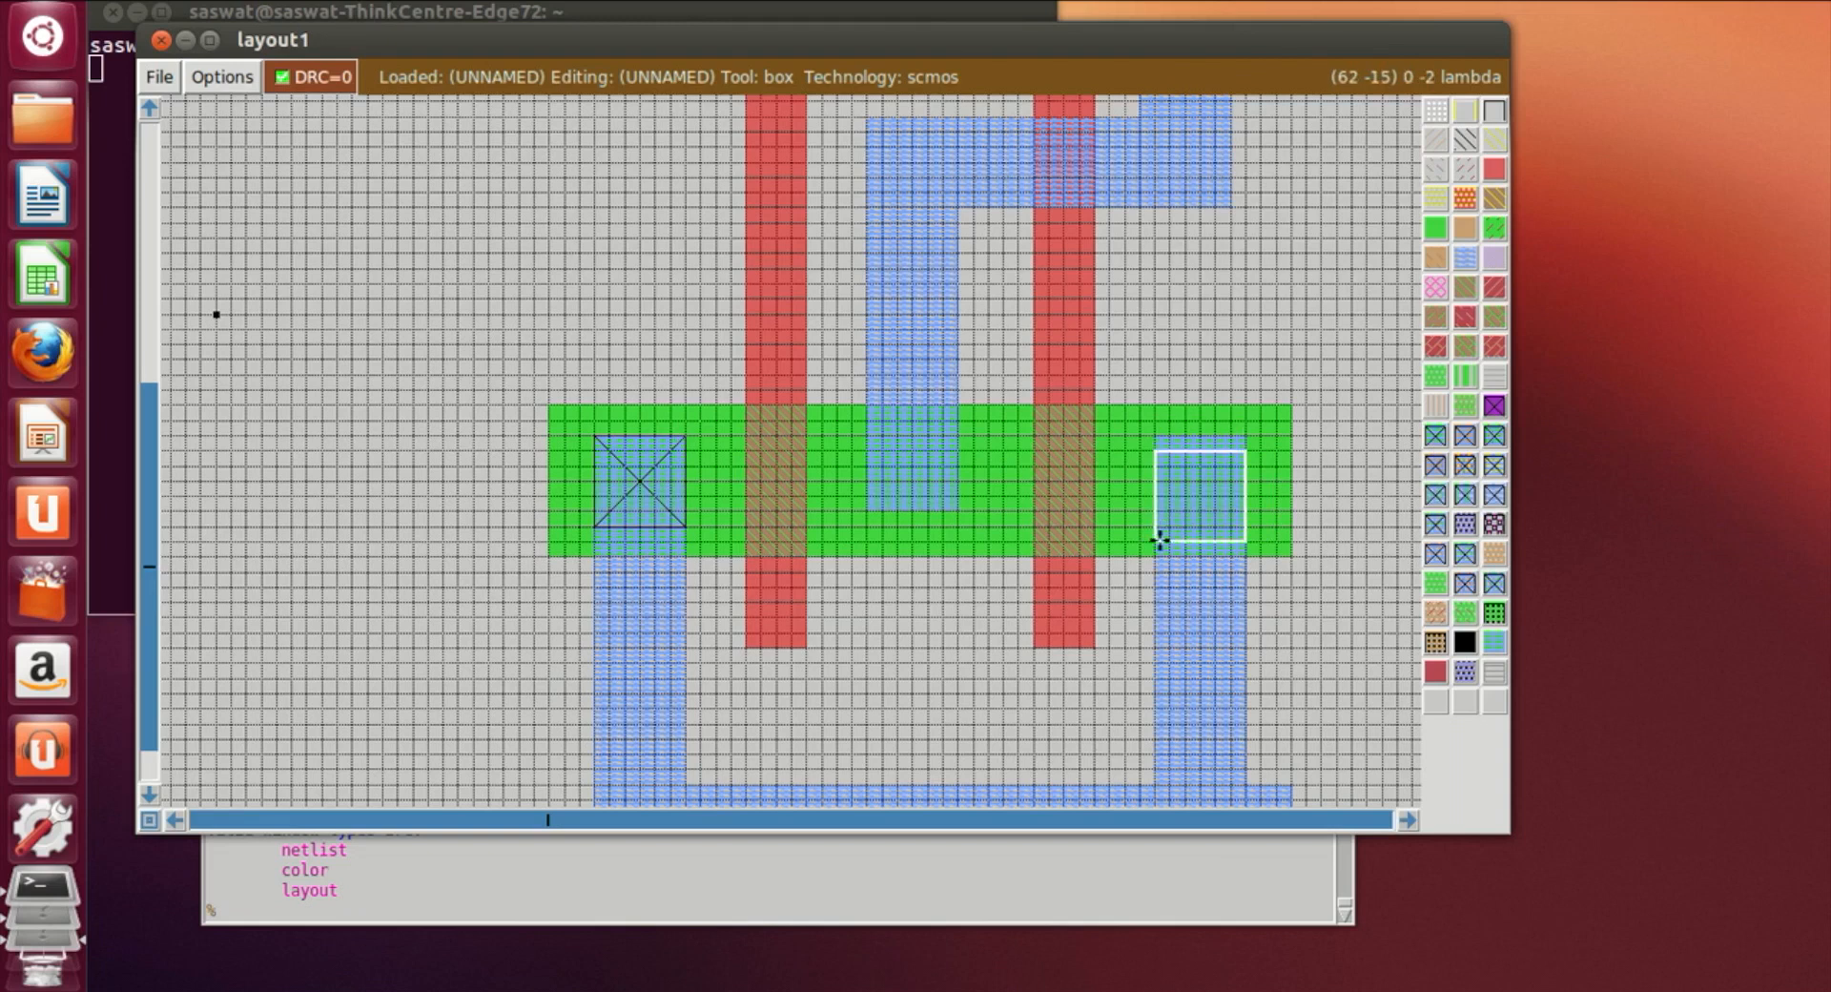
{"action": "left_click", "coordinate": [1167, 526]}
{"action": "left_click", "coordinate": [1155, 525]}
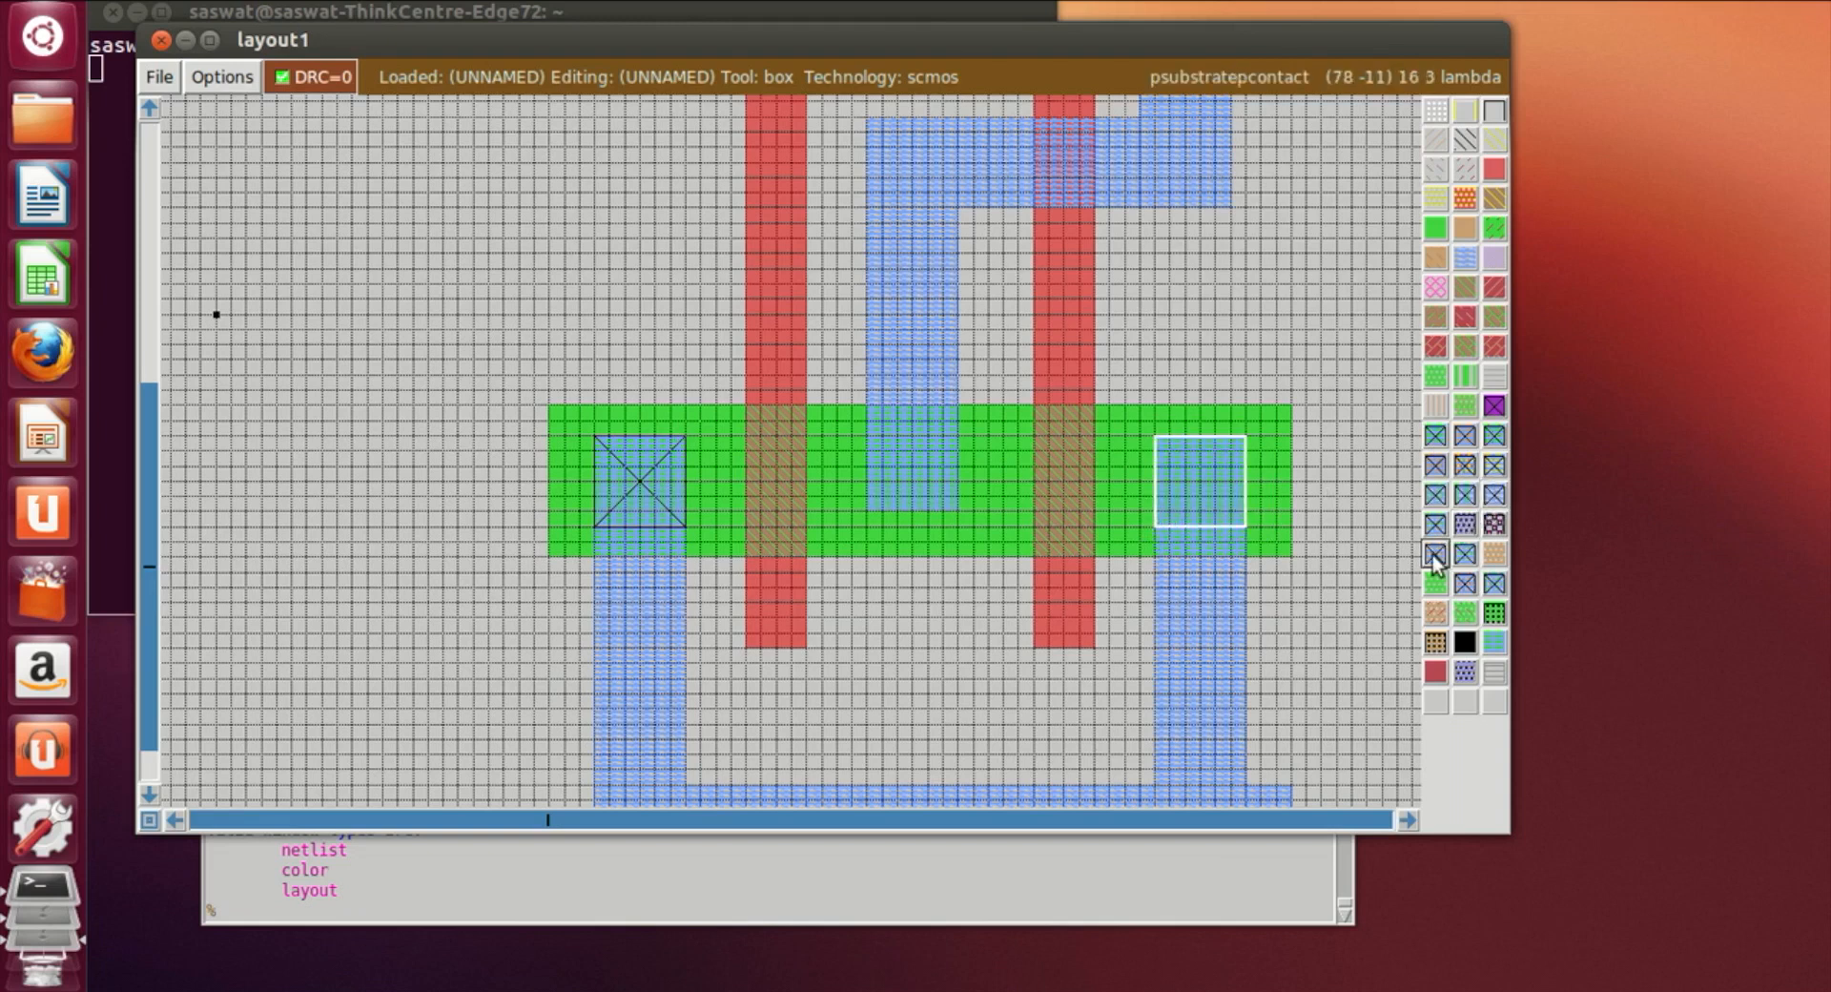
{"action": "left_click", "coordinate": [1433, 436]}
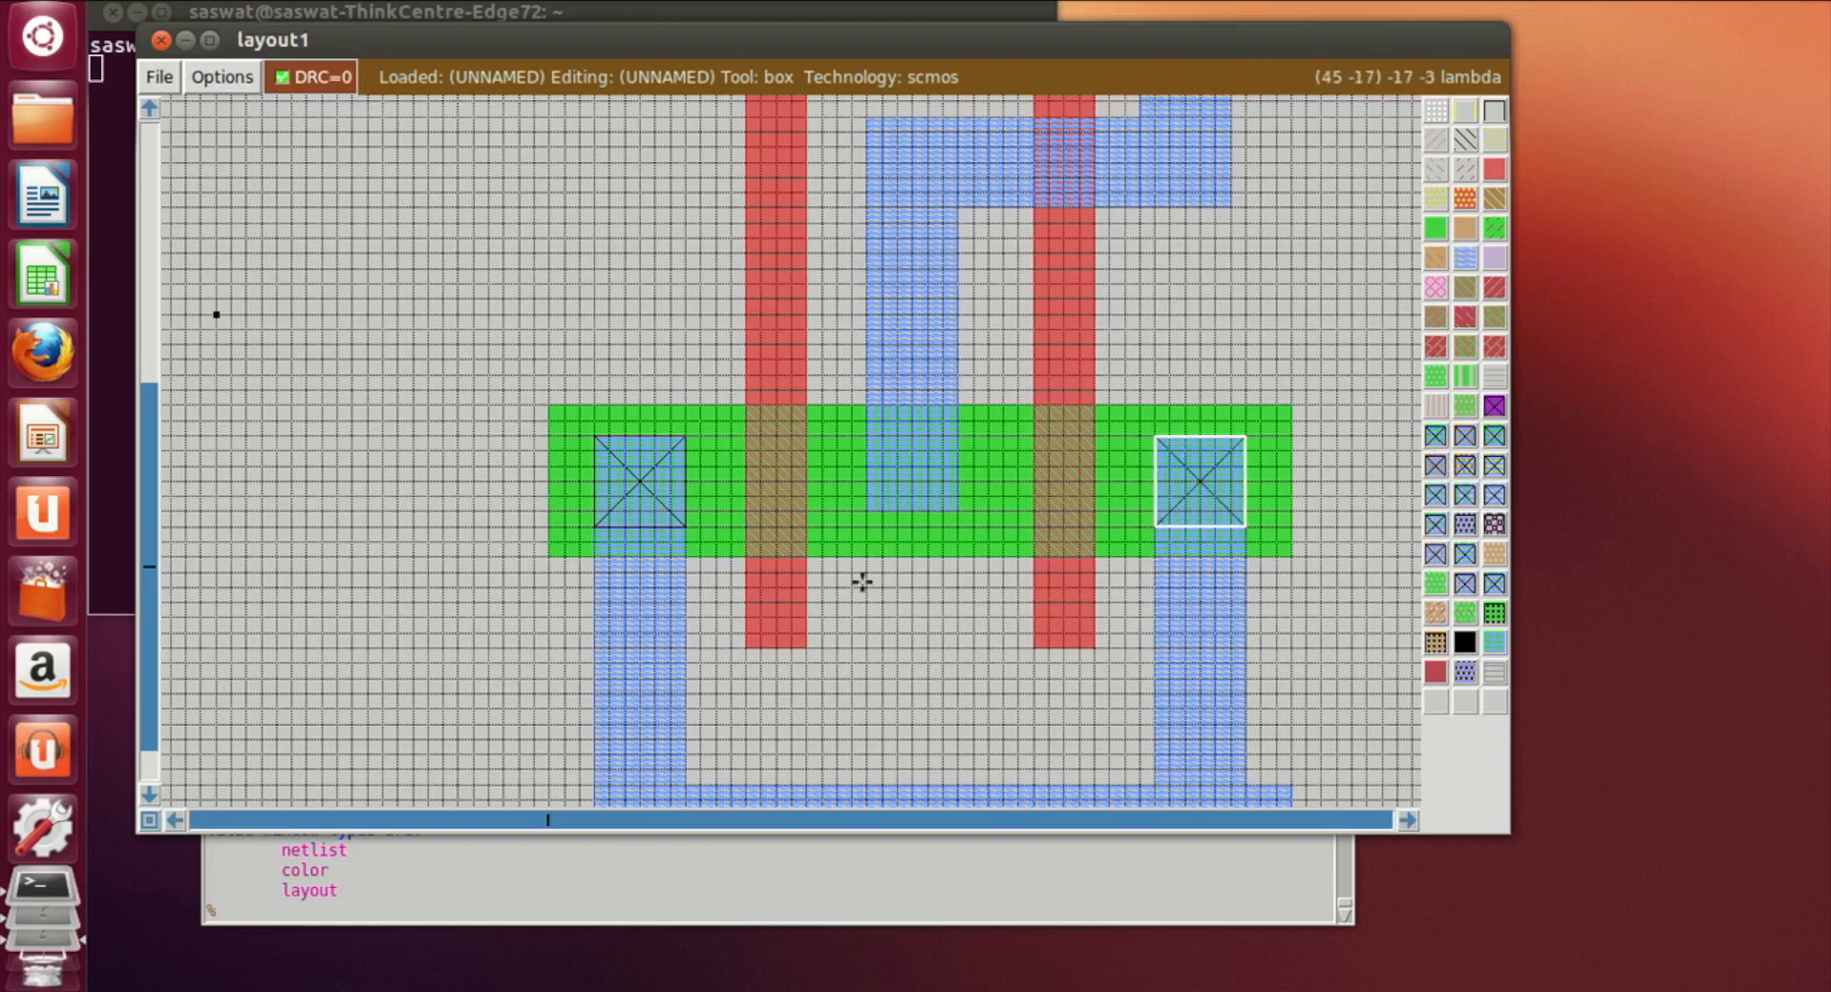
Extend the output metal1 strip's lower end by 1 lambda and place an n-diffusion contact about 6 by 6 lambda there
{"action": "left_click", "coordinate": [873, 525]}
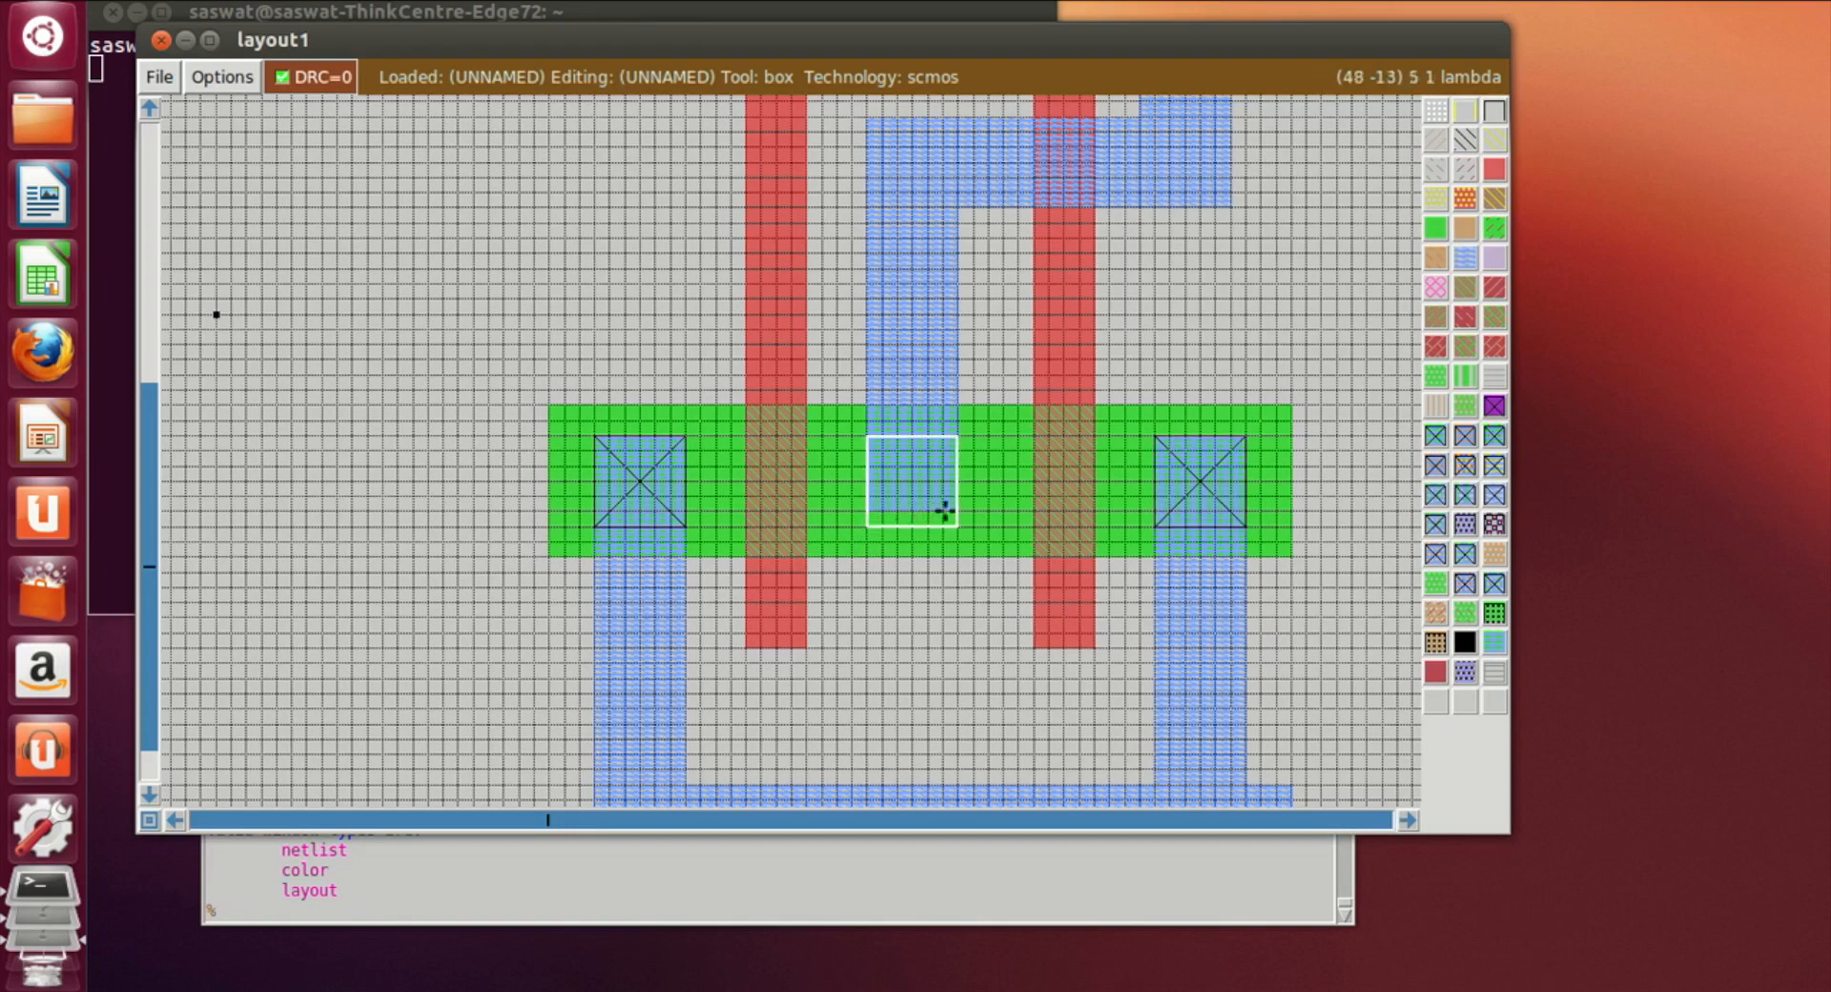
{"action": "right_click", "coordinate": [957, 513]}
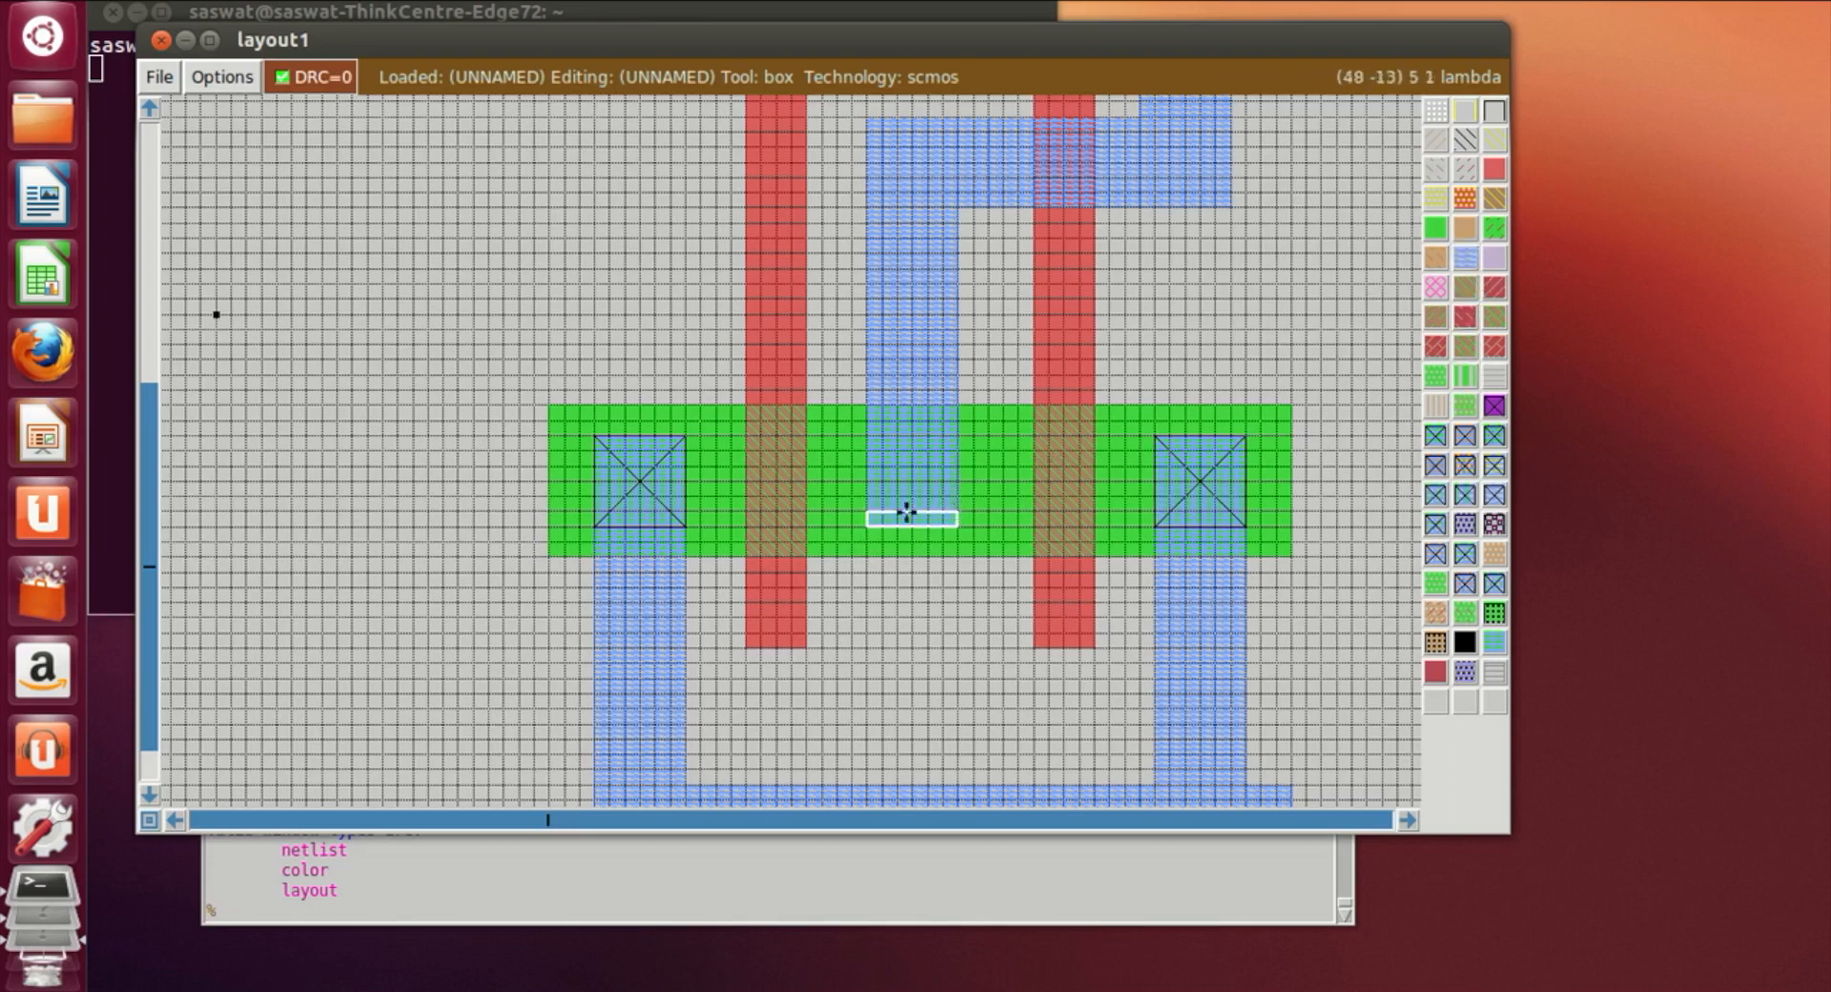
{"action": "left_click", "coordinate": [877, 524]}
{"action": "left_click", "coordinate": [868, 524]}
{"action": "right_click", "coordinate": [956, 439]}
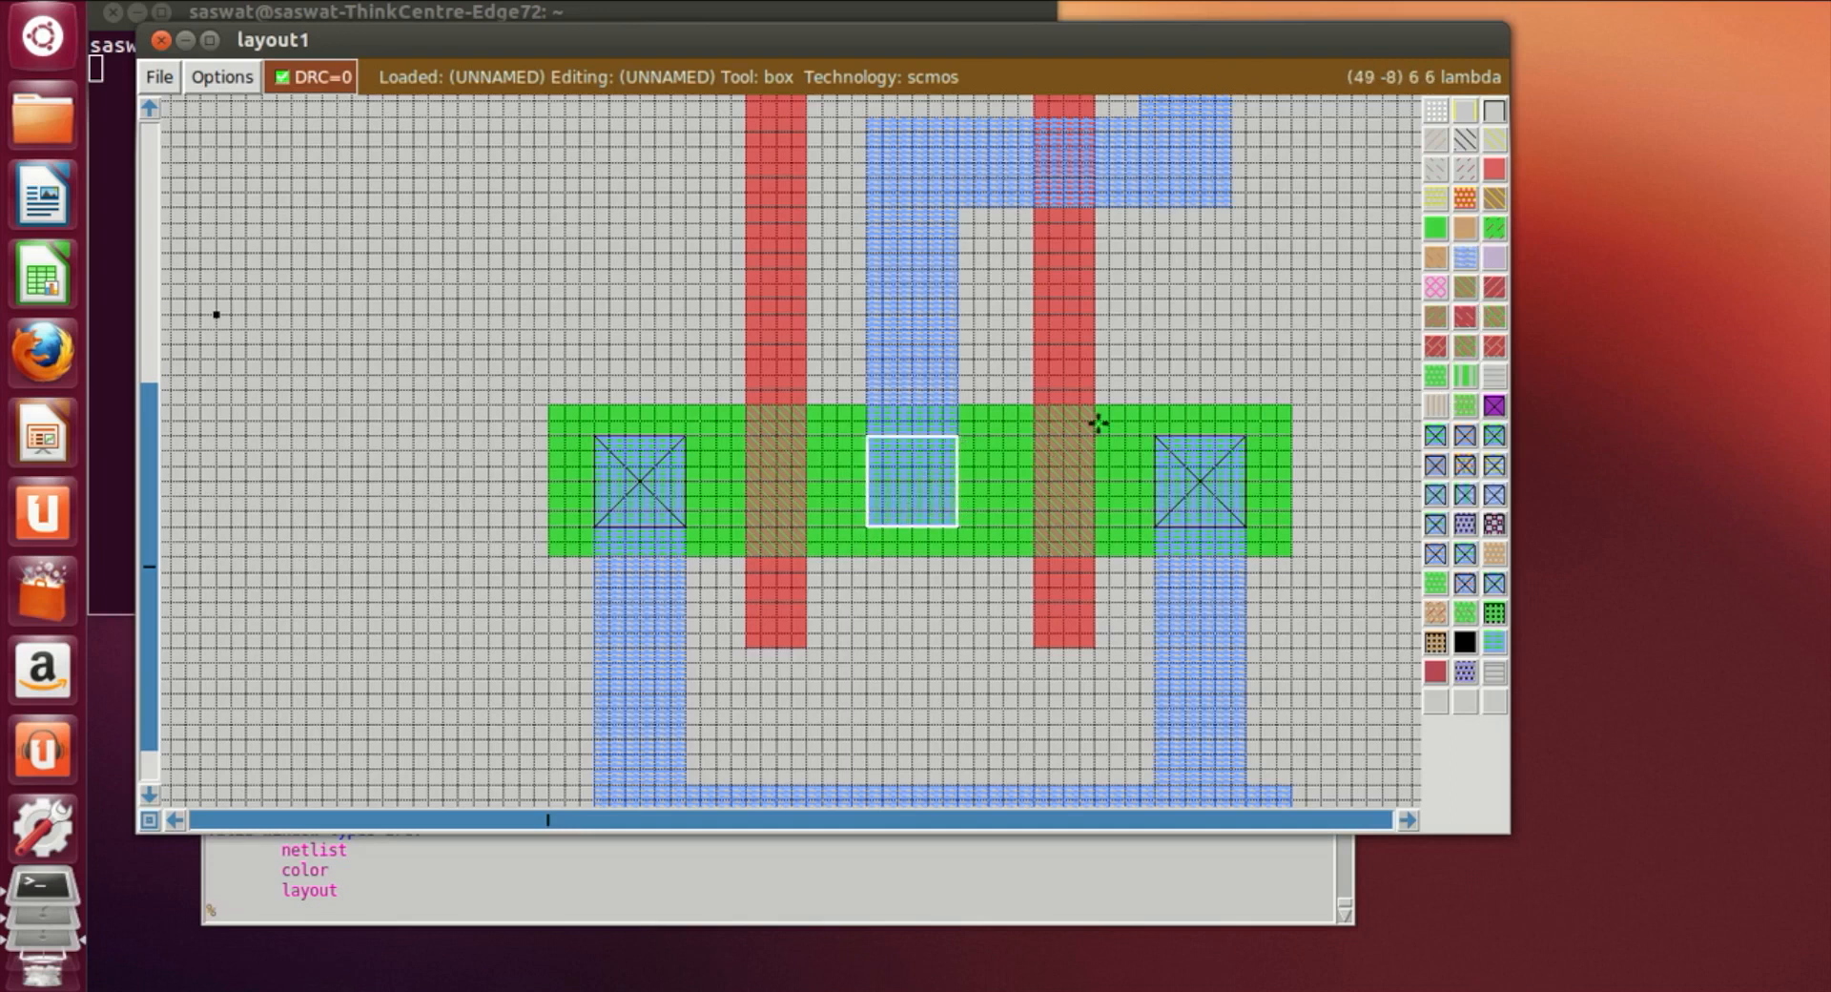
{"action": "left_click", "coordinate": [1435, 437]}
{"action": "left_click", "coordinate": [1294, 585]}
Place an n-substrate contact about 6 by 6 lambda on the VDD rail, about 10 lambda from its left end
{"action": "scroll", "coordinate": [1308, 708], "scroll_direction": "up", "scroll_amount": 3}
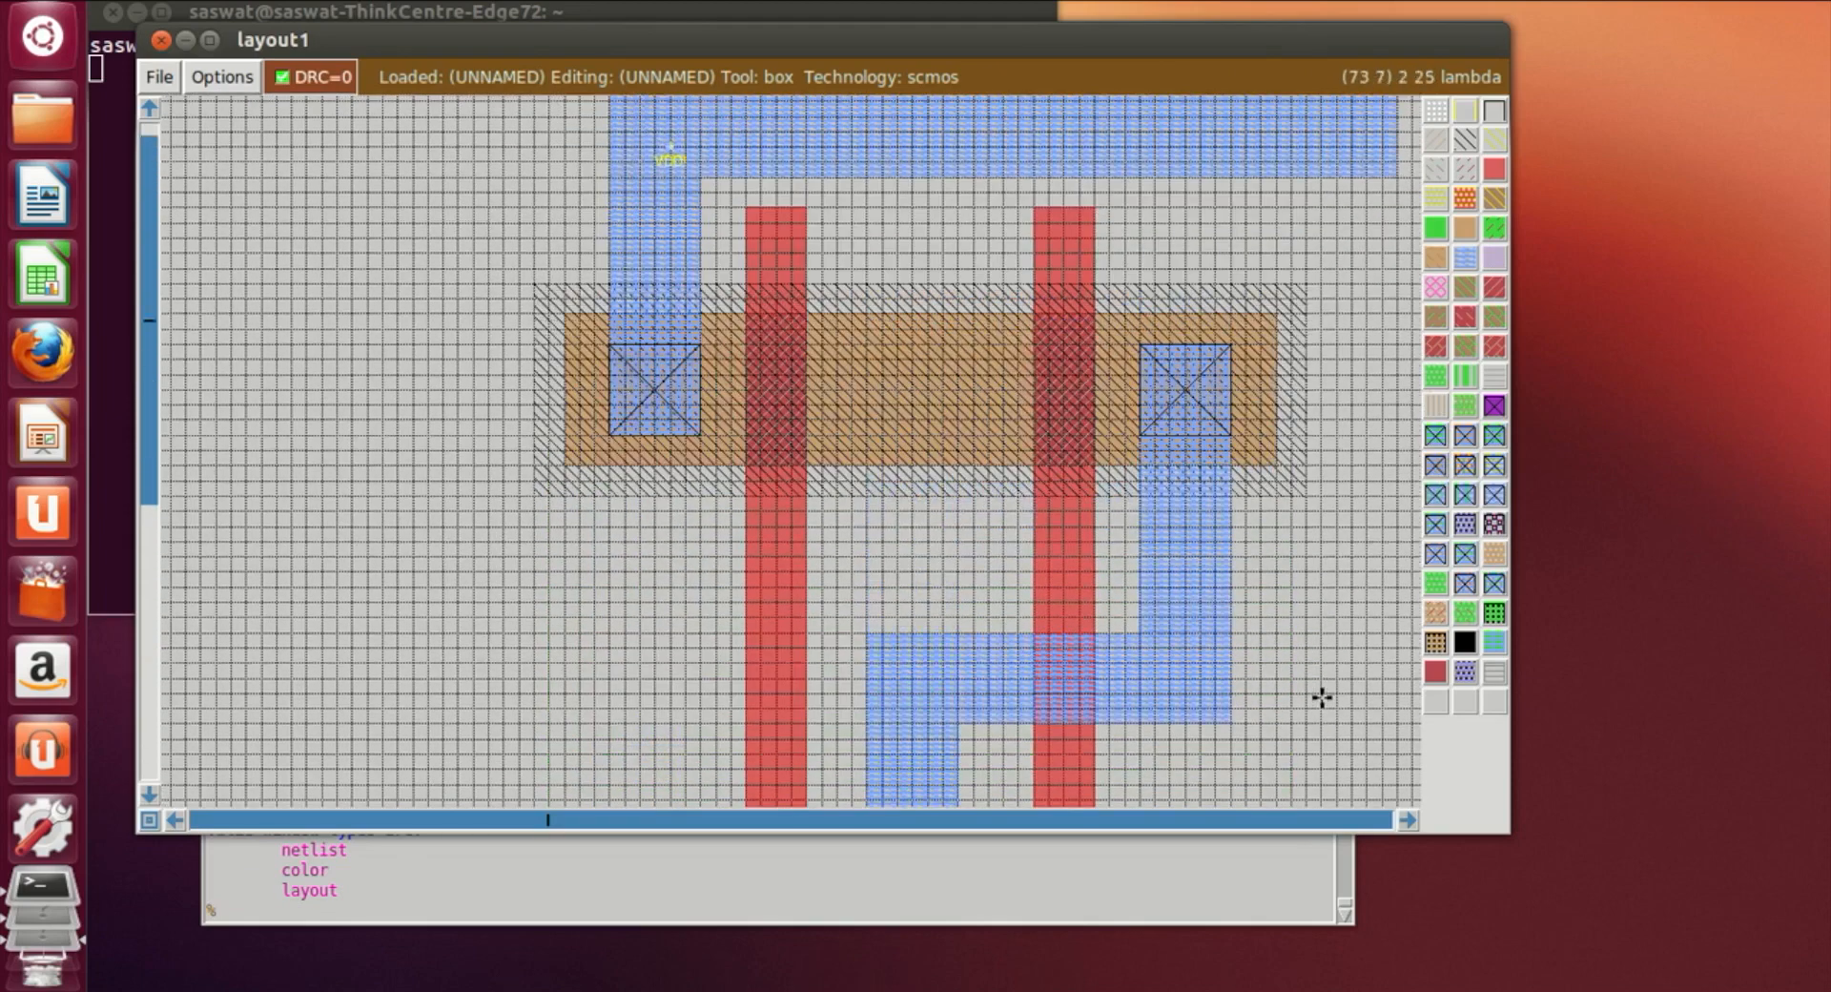
{"action": "scroll", "coordinate": [1321, 696], "scroll_direction": "down", "scroll_amount": 2}
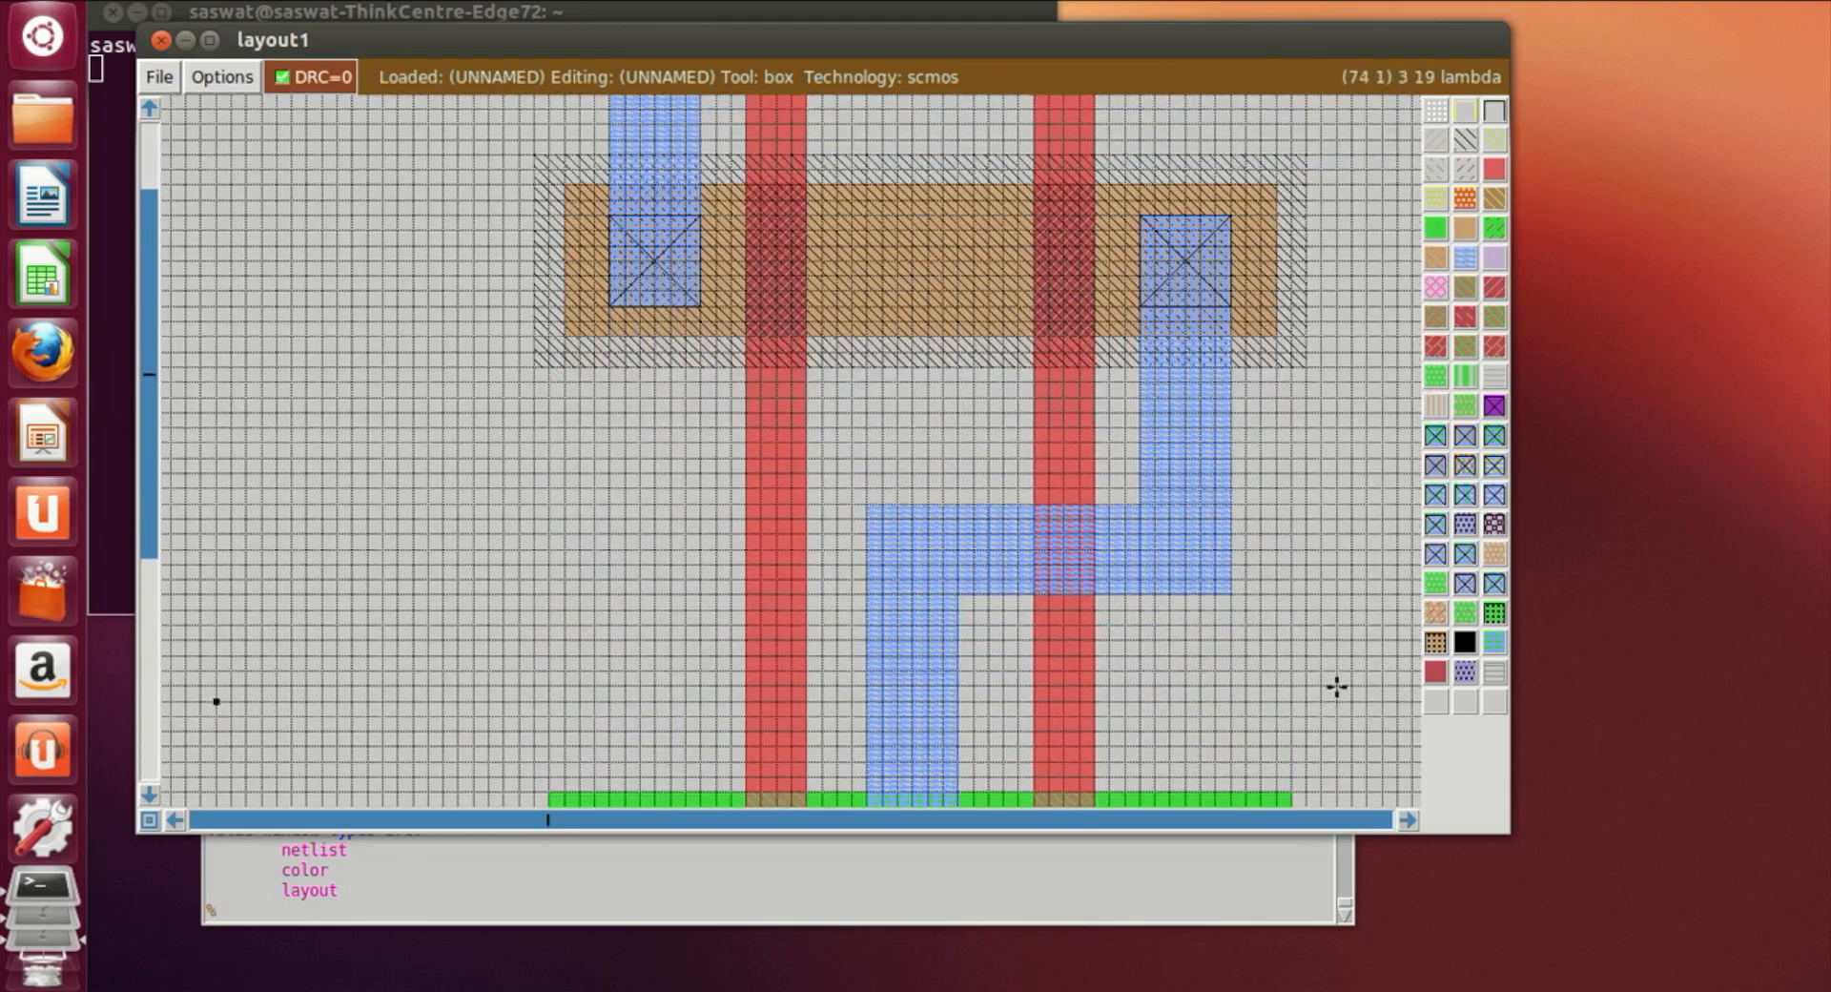
{"action": "key", "text": "shift+z"}
{"action": "key", "text": "z"}
{"action": "scroll", "coordinate": [1018, 695], "scroll_direction": "up", "scroll_amount": 3}
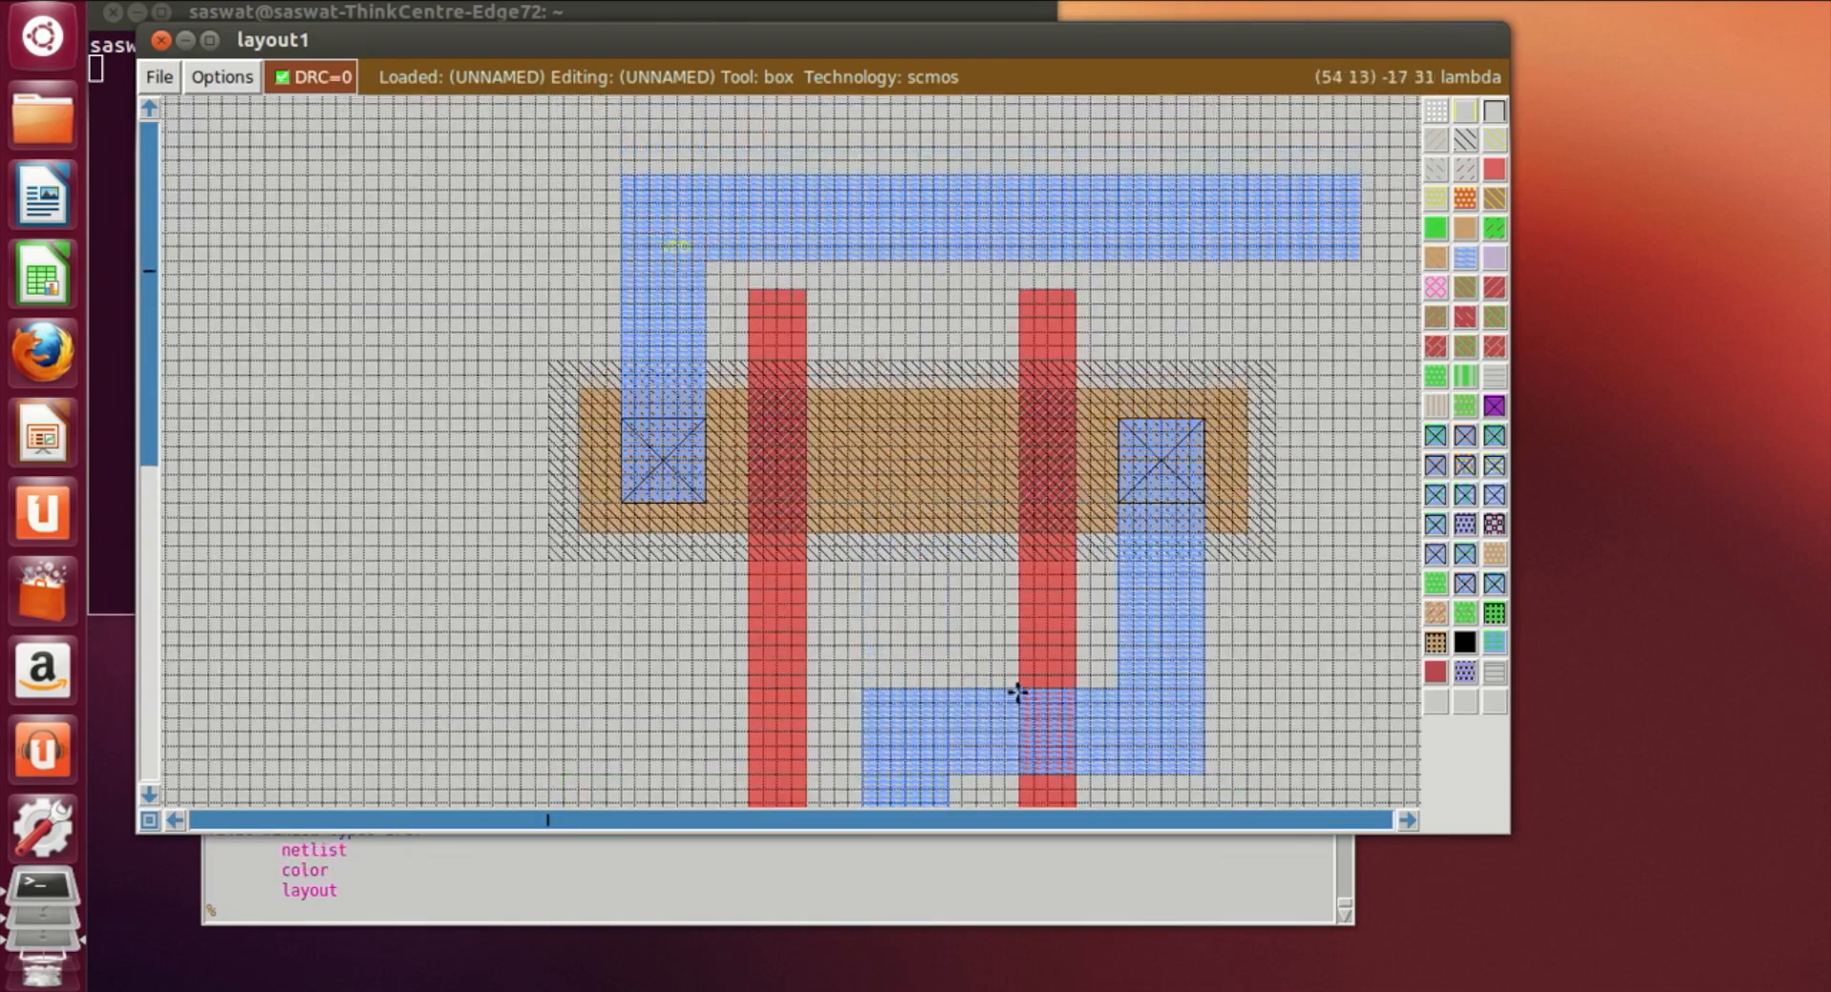
{"action": "key", "text": "z"}
{"action": "scroll", "coordinate": [963, 664], "scroll_direction": "up", "scroll_amount": 3}
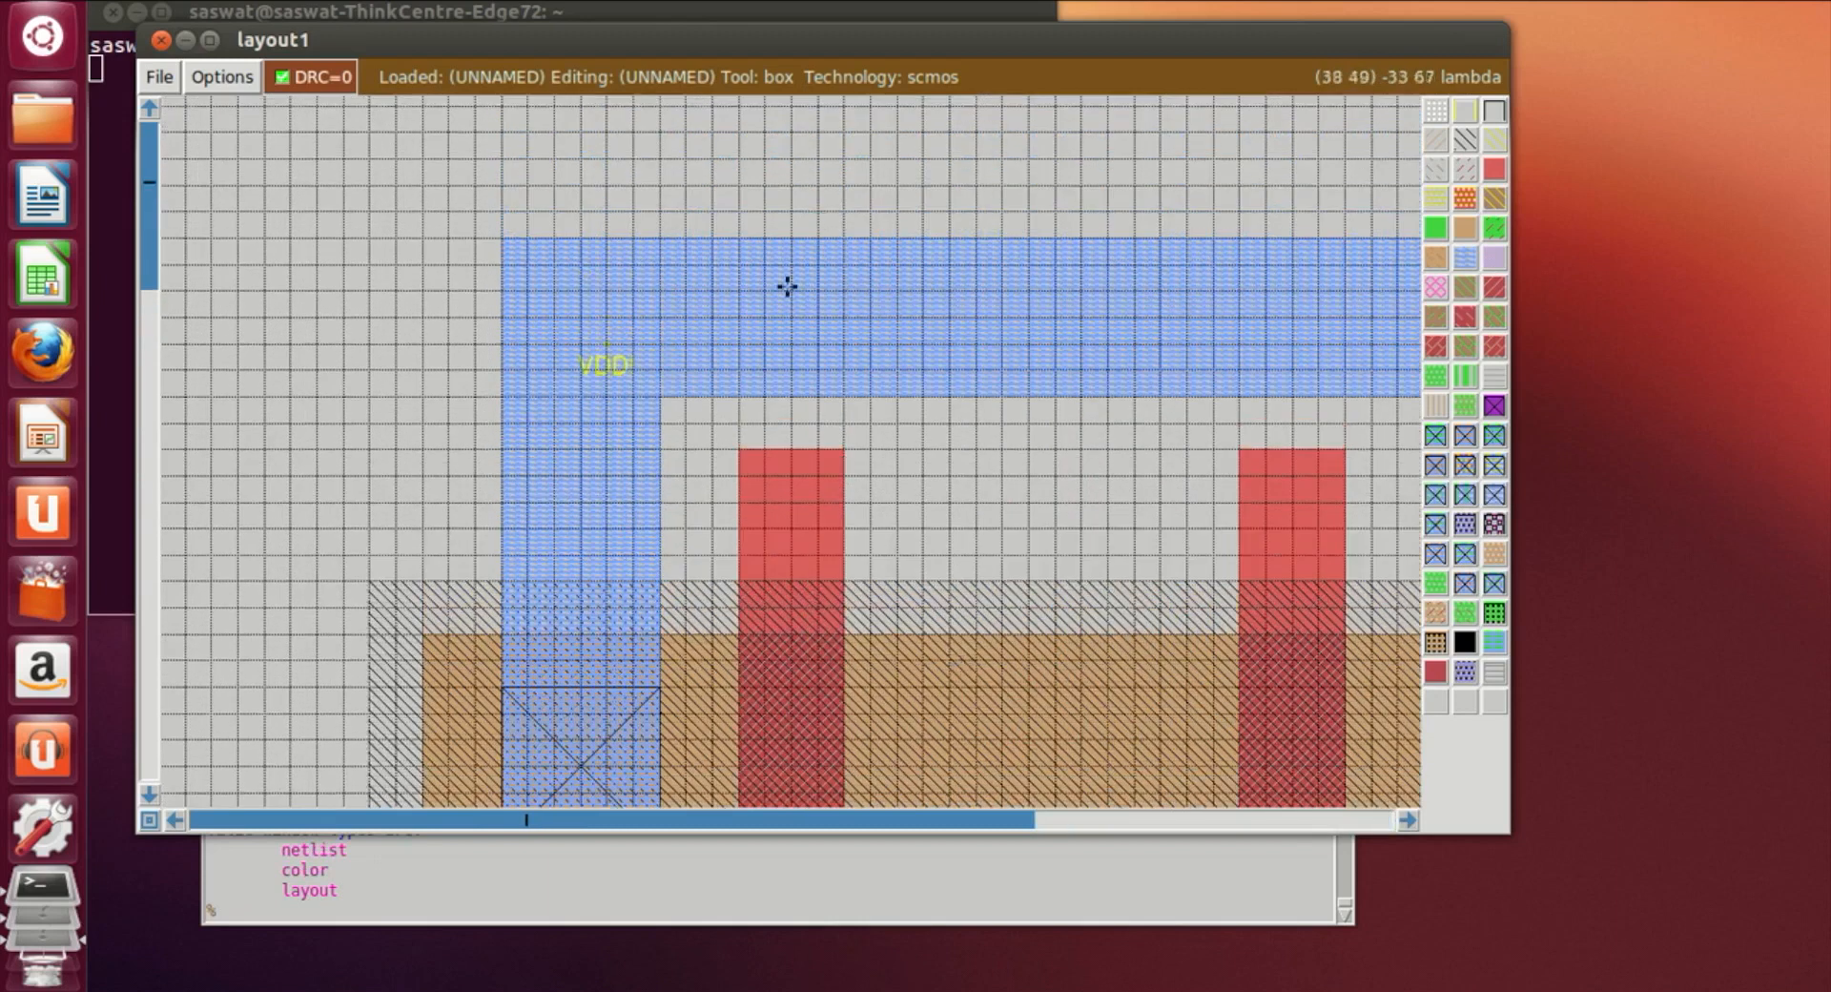
{"action": "left_click", "coordinate": [752, 245]}
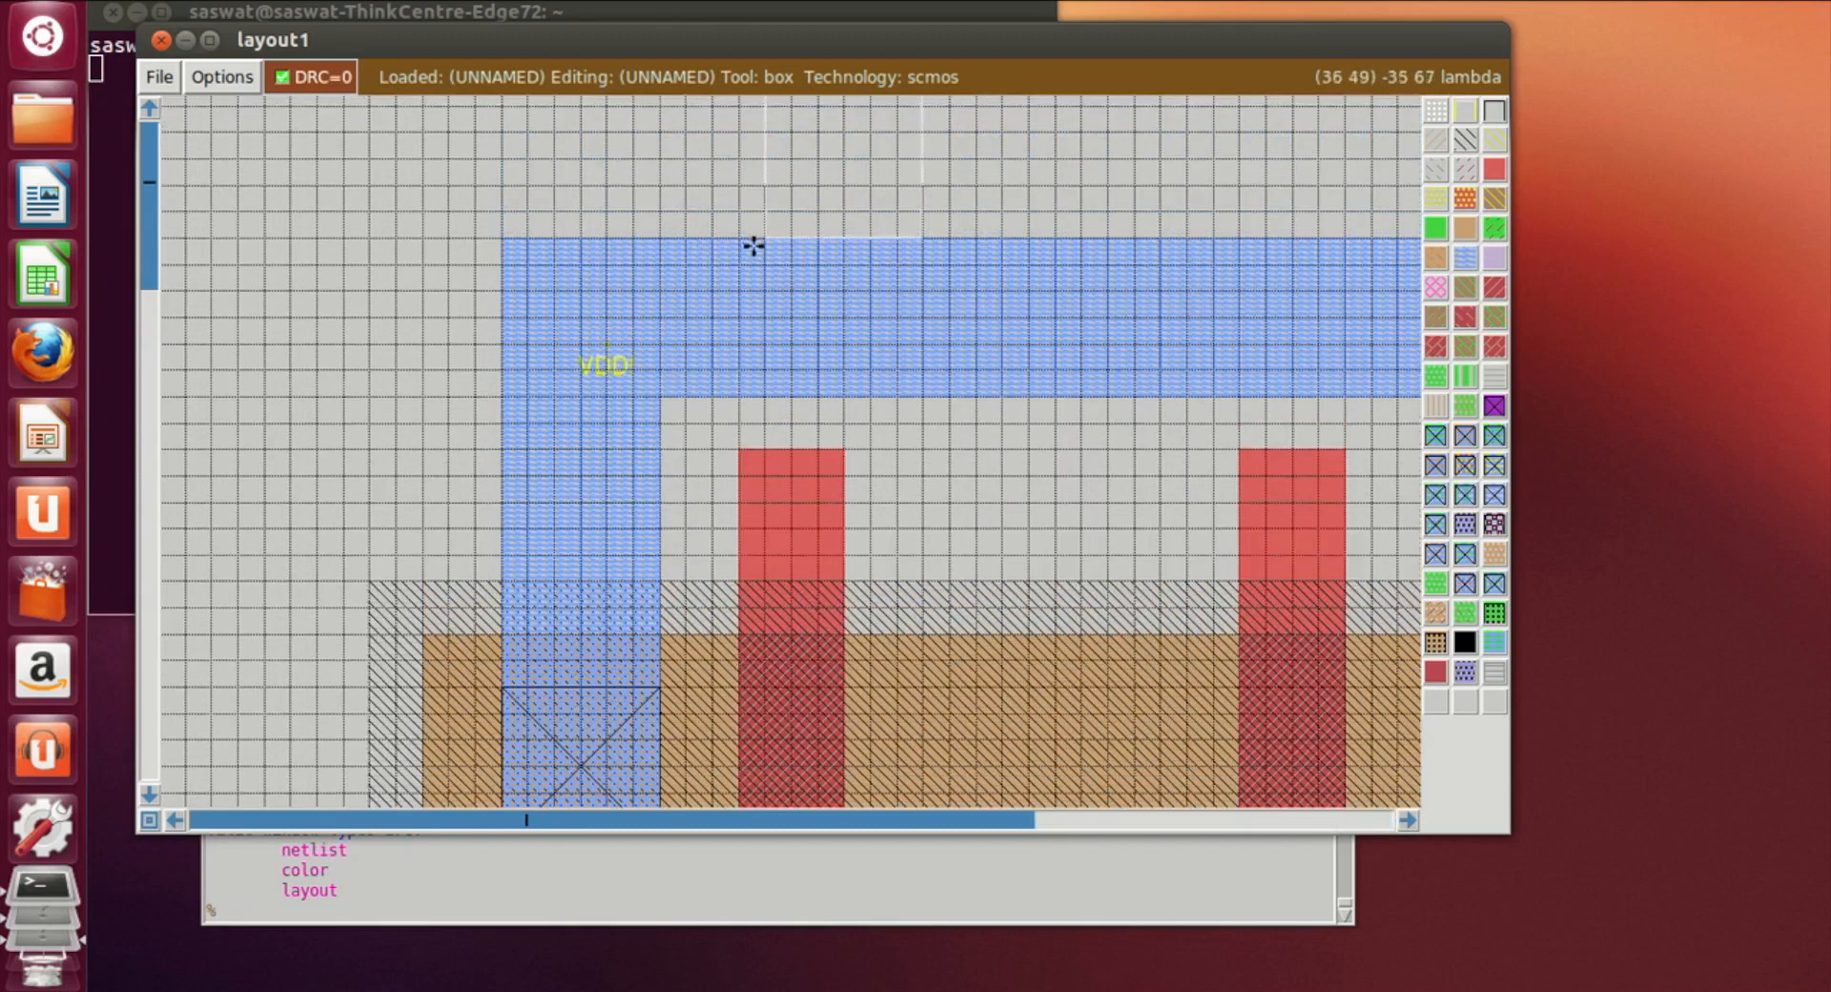
{"action": "left_click", "coordinate": [809, 386]}
{"action": "left_click", "coordinate": [759, 388]}
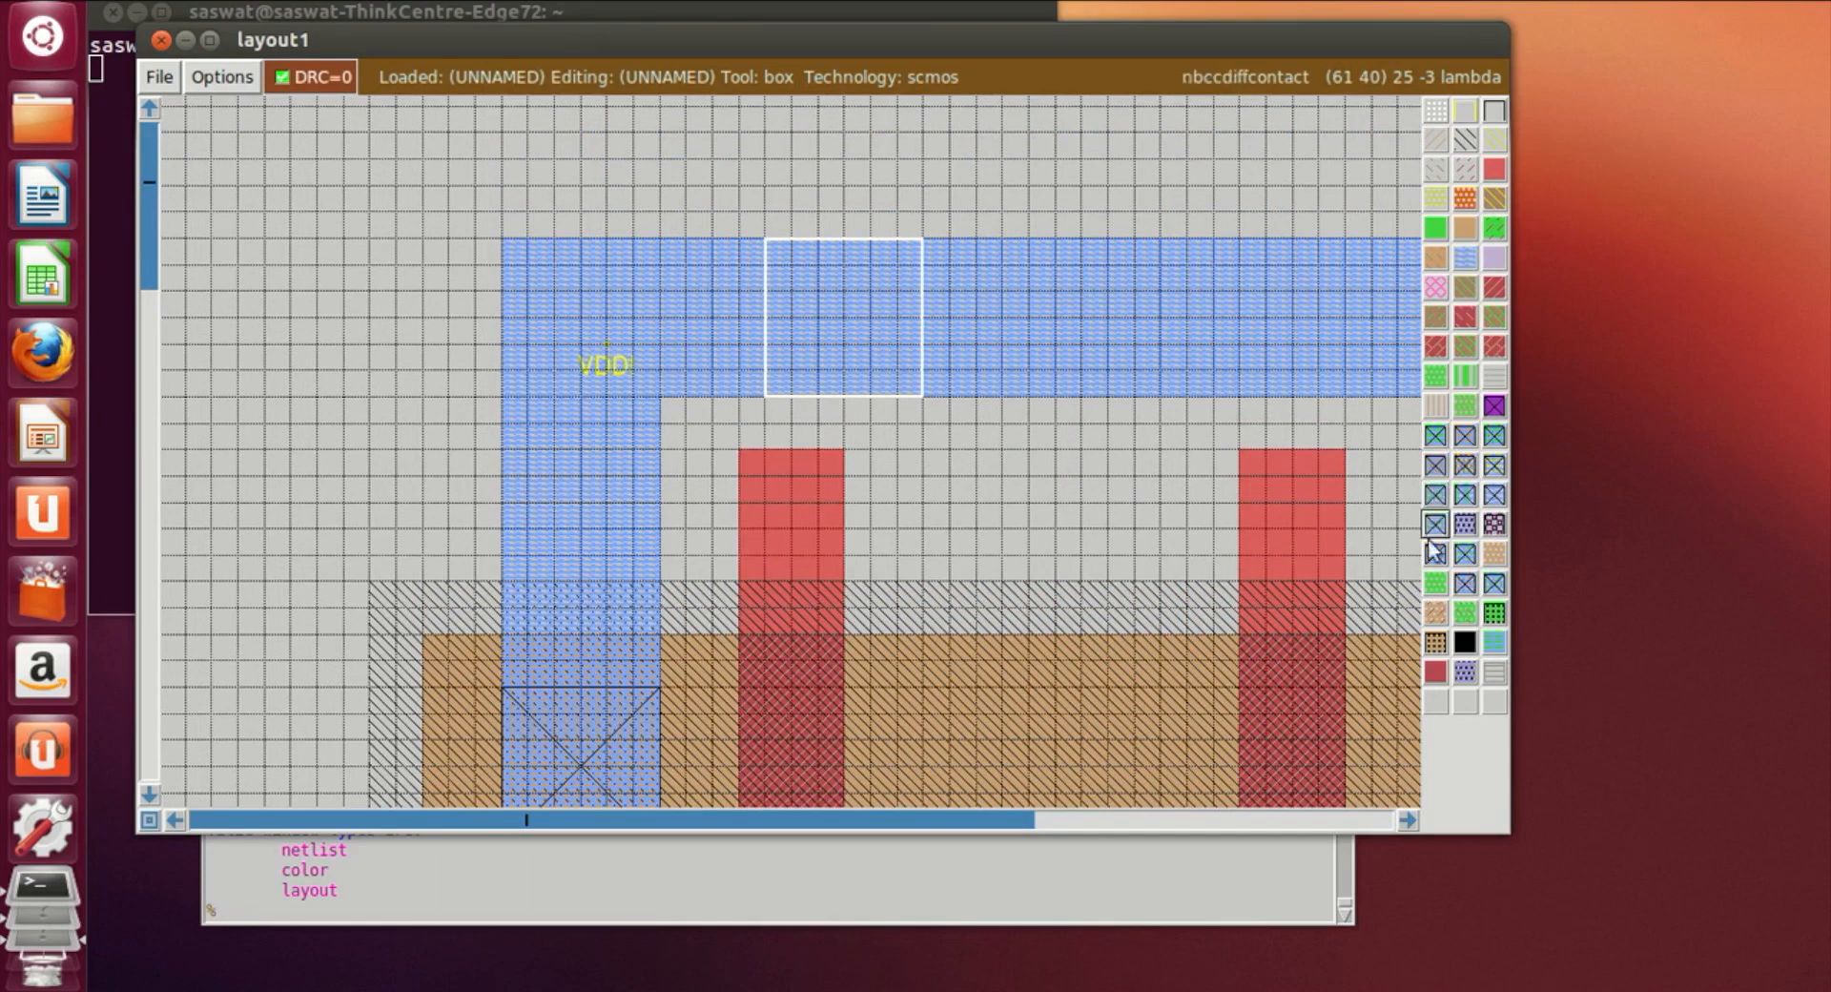
{"action": "left_click", "coordinate": [1451, 563]}
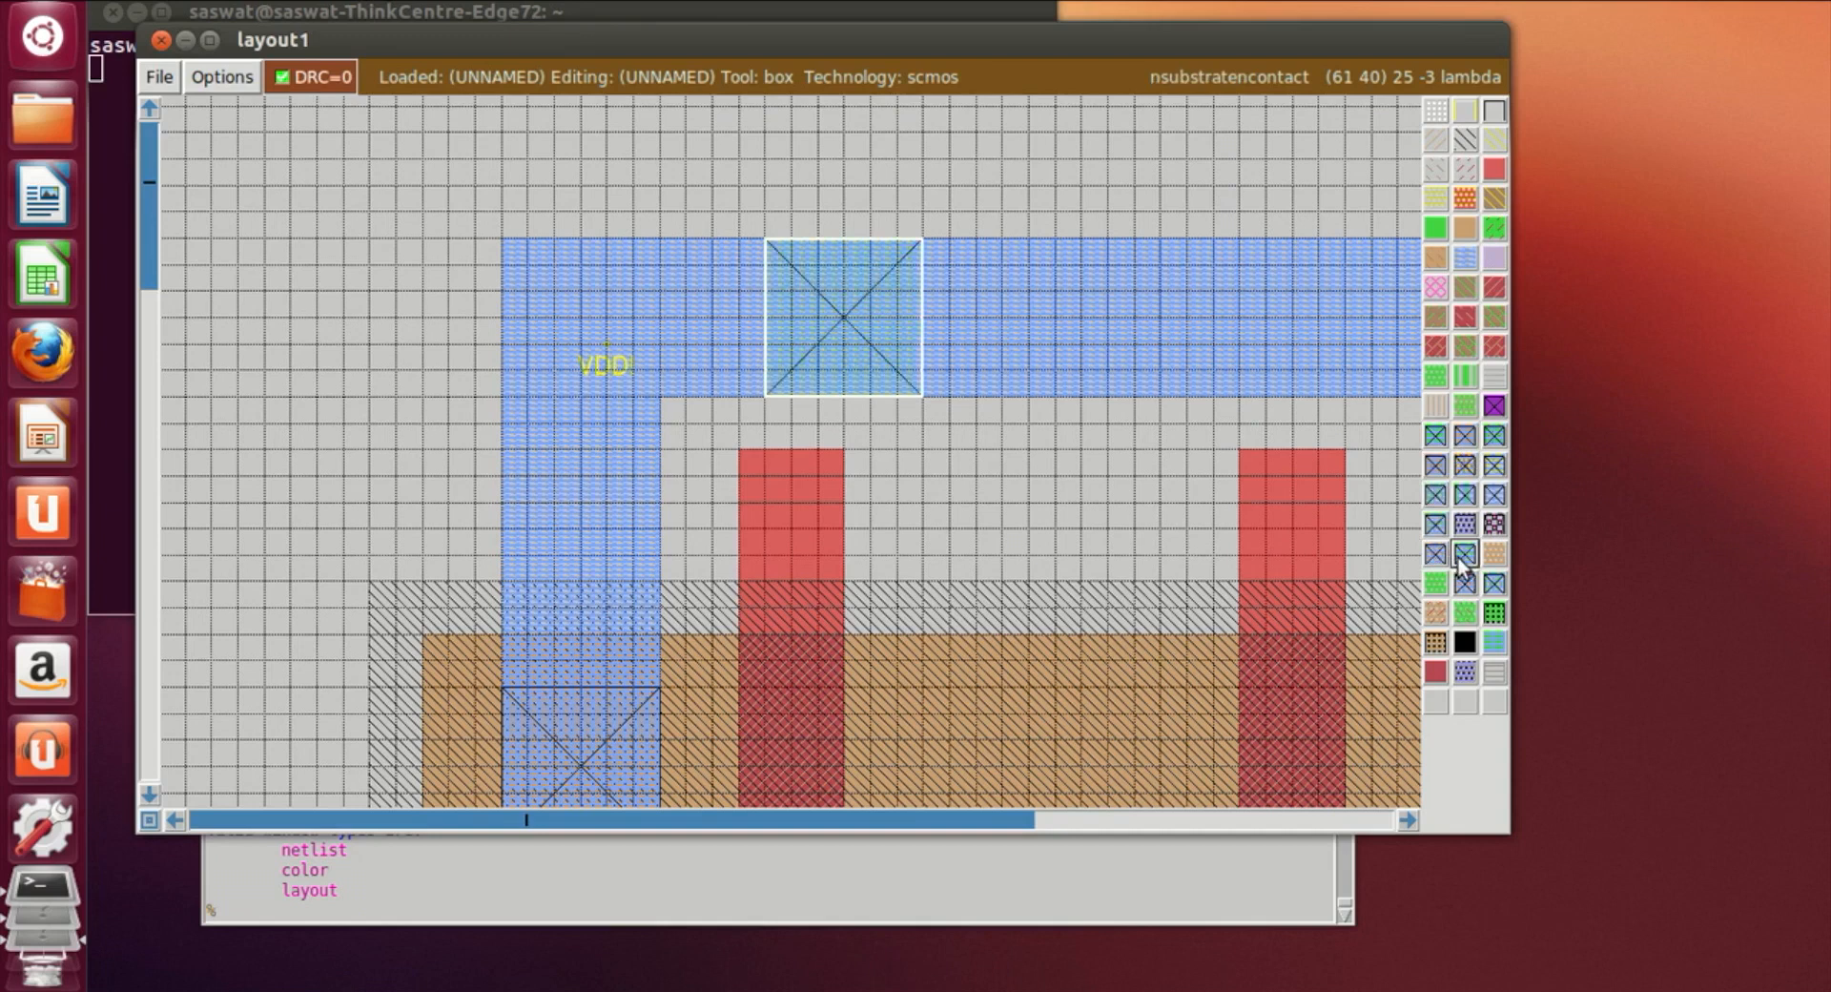
Add two more n-substrate contacts about 6 by 6 lambda along the VDD rail, offset about 16 and 17 lambda successively rightward
{"action": "left_click", "coordinate": [1408, 819]}
{"action": "left_click", "coordinate": [1408, 820]}
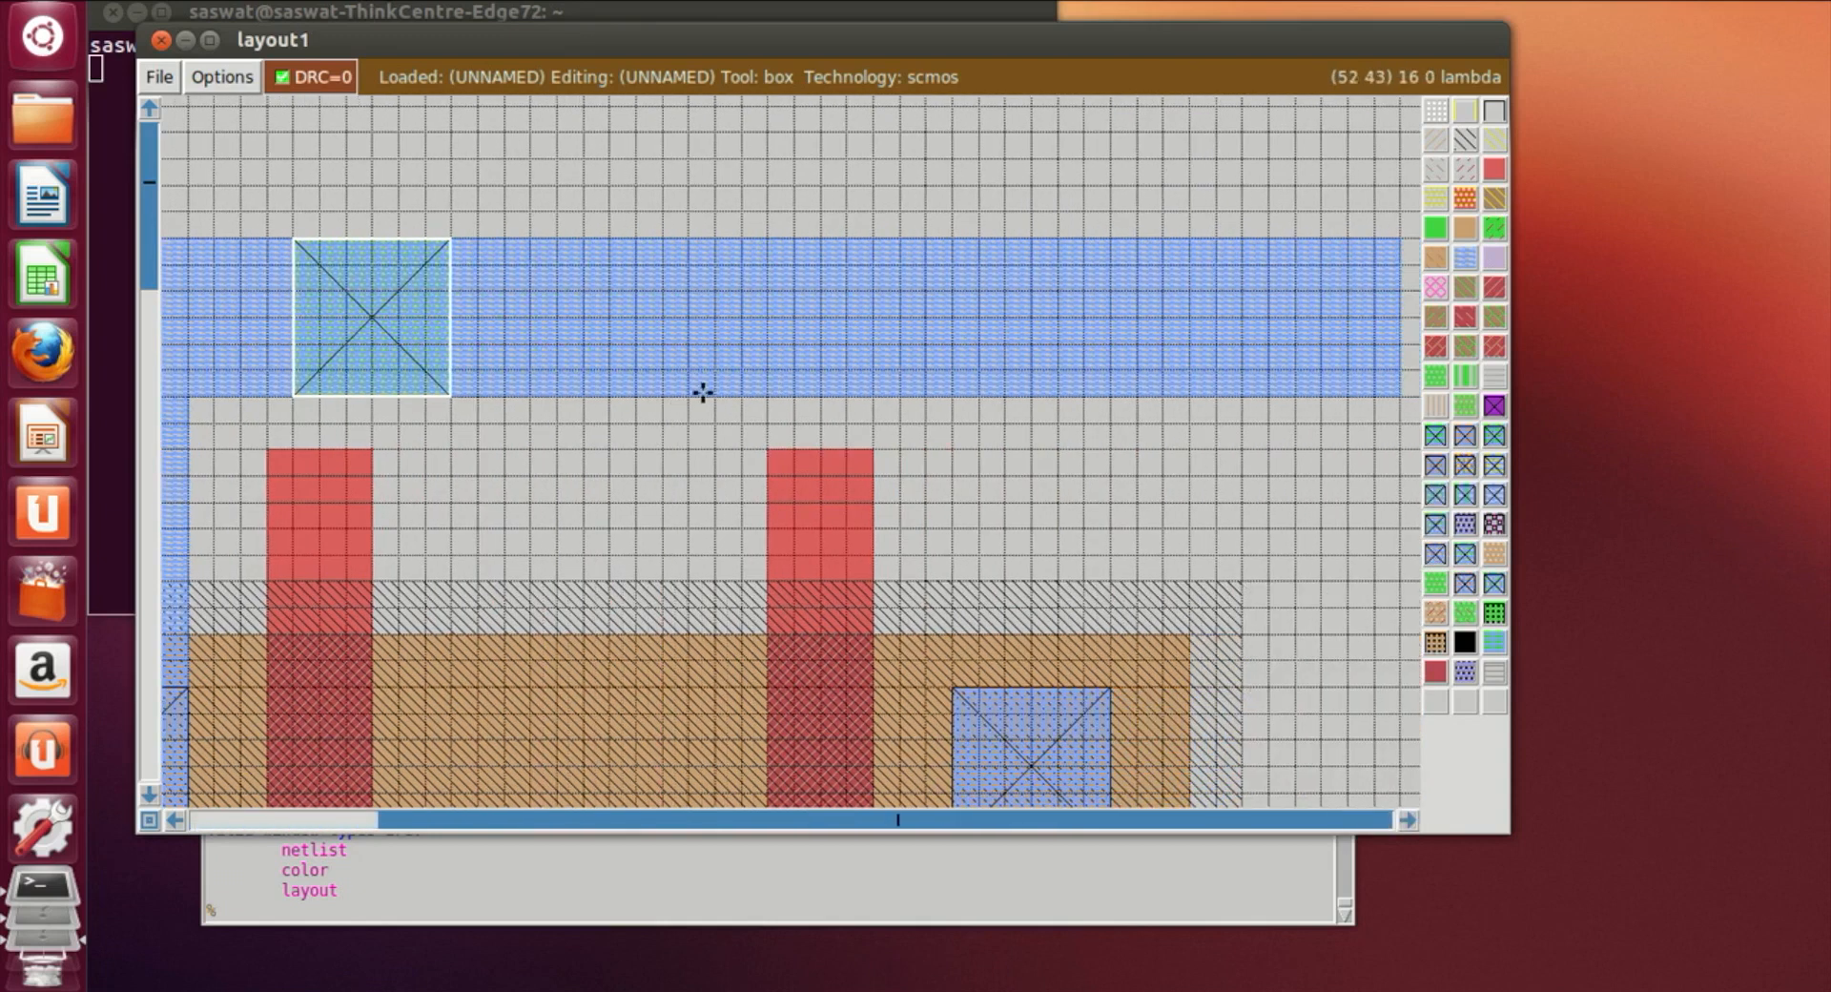
{"action": "left_click", "coordinate": [718, 390]}
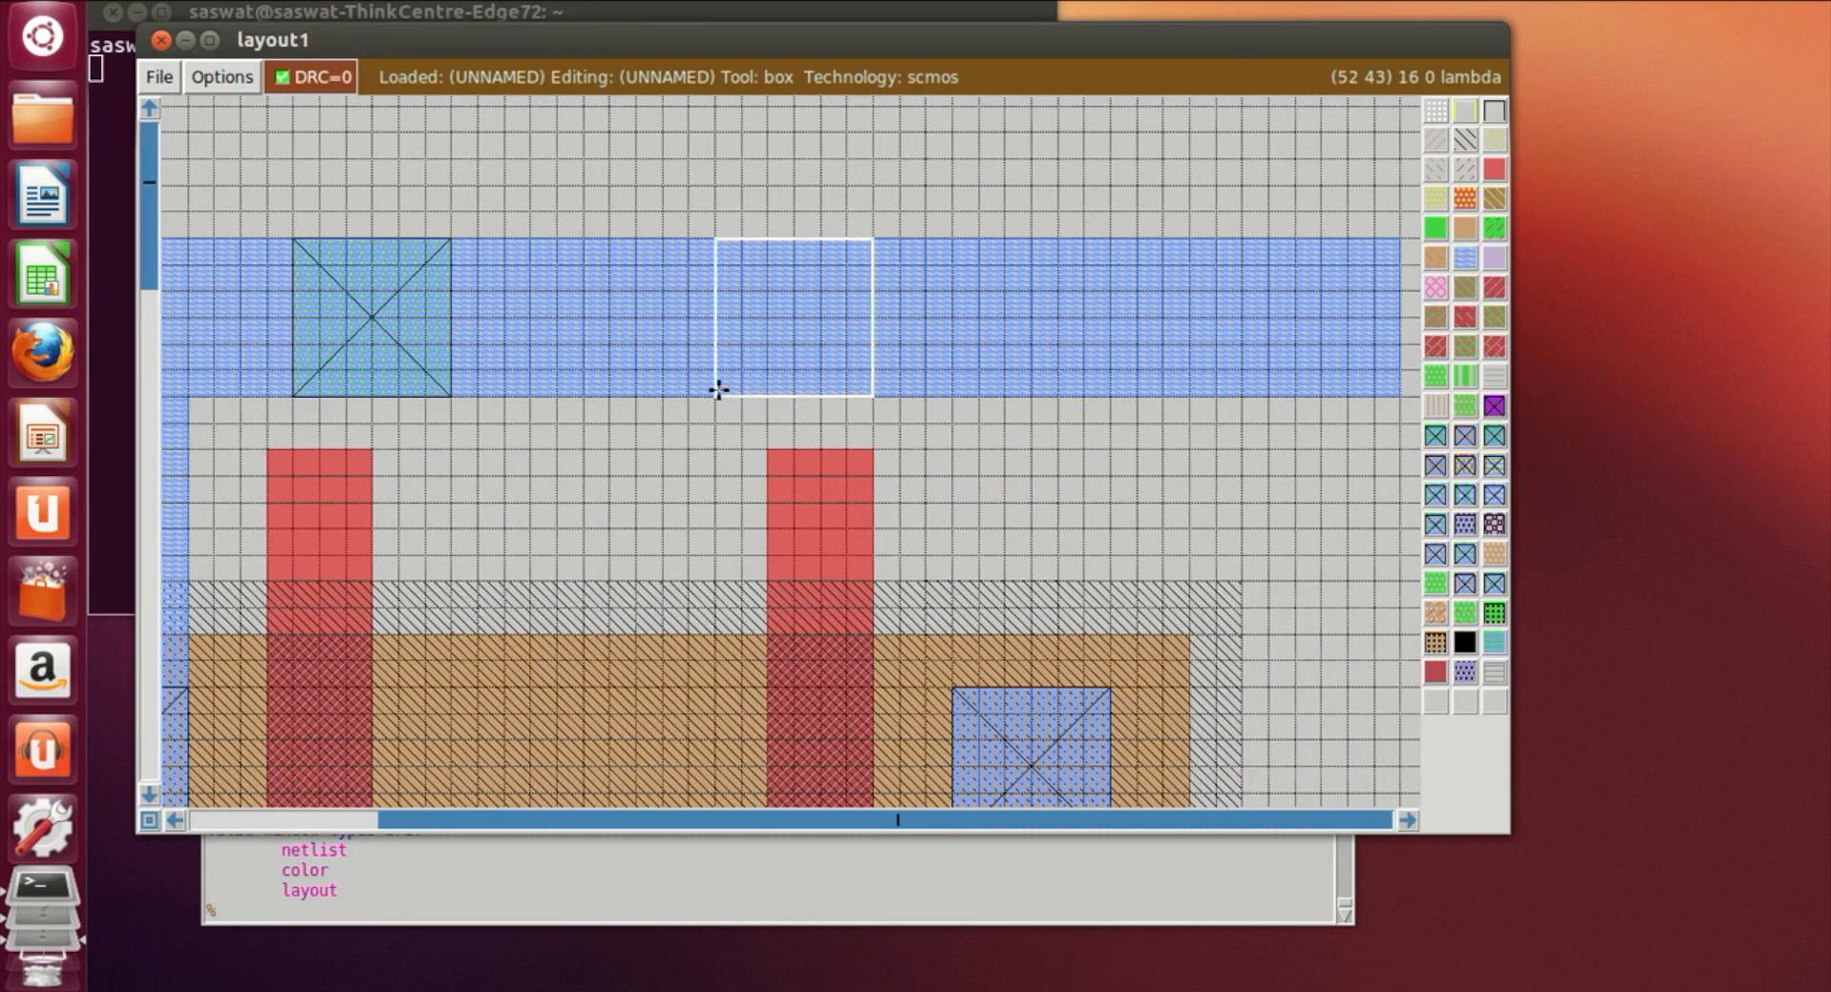
{"action": "middle_click", "coordinate": [1464, 554]}
{"action": "left_click", "coordinate": [1166, 397]}
{"action": "middle_click", "coordinate": [1464, 585]}
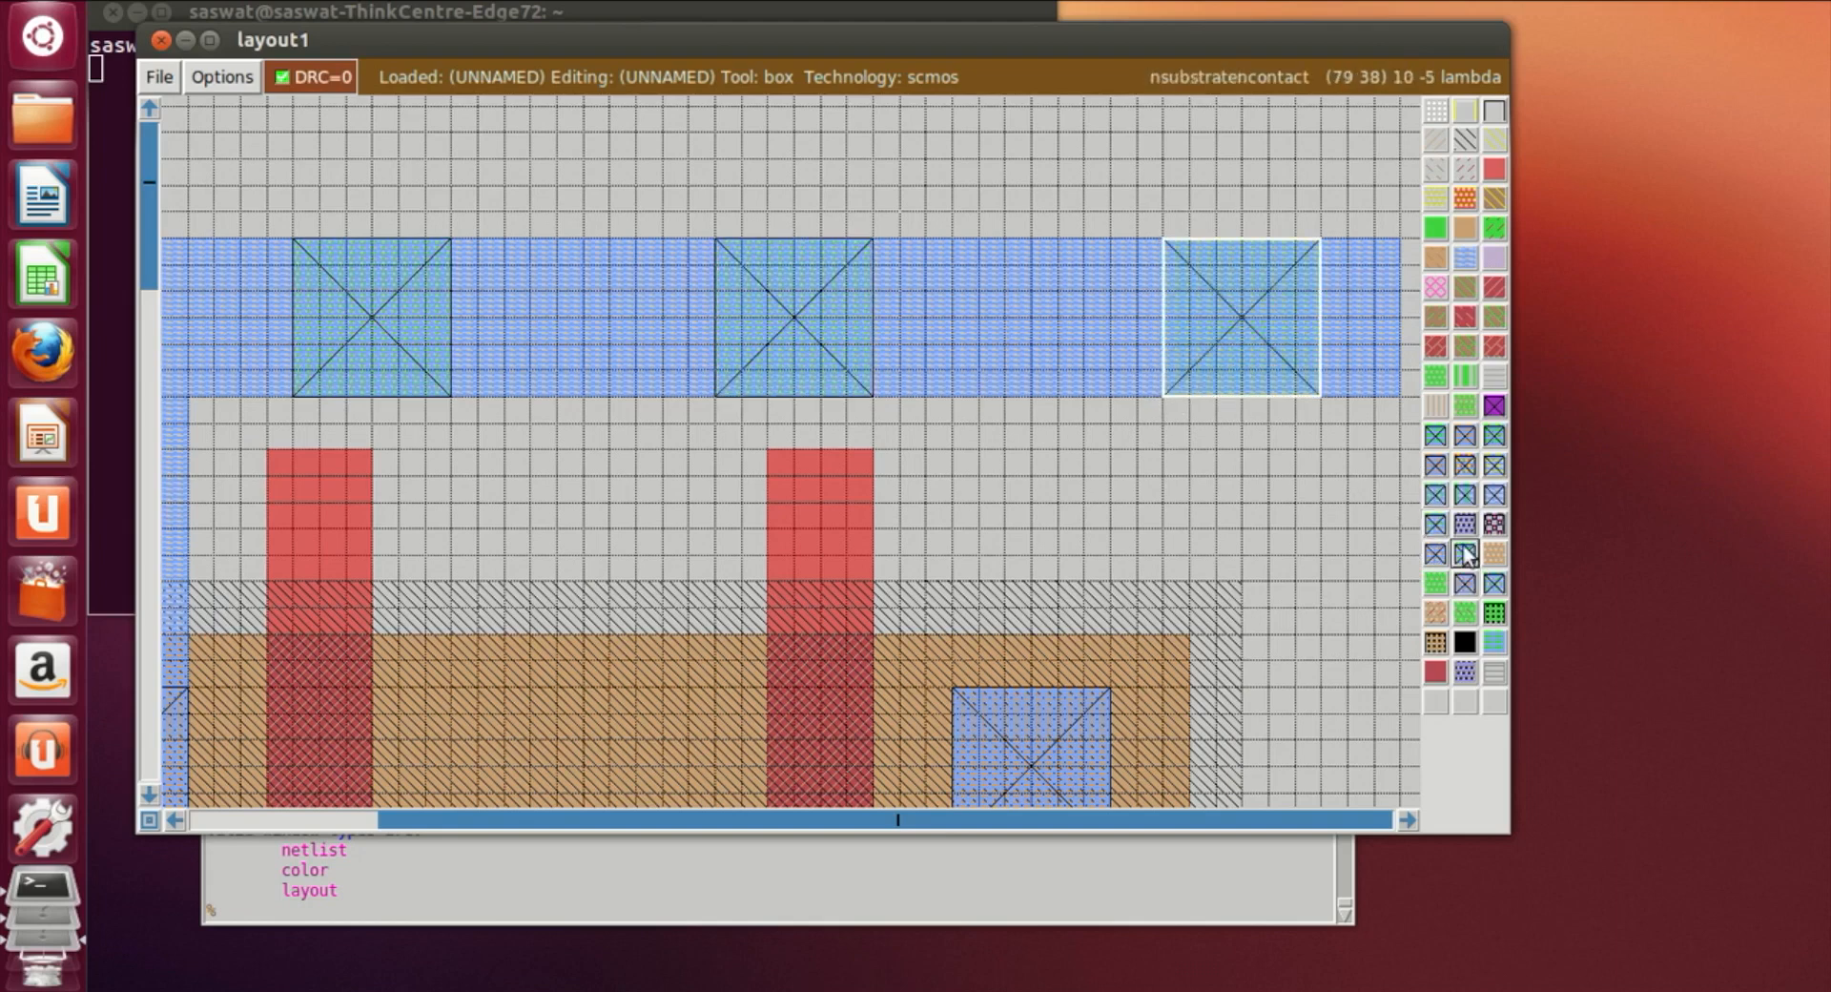
Place a psubstratepcontact about 6 by 6 lambda on the ground rail, about 8 lambda from its left end
{"action": "left_click", "coordinate": [873, 525]}
{"action": "scroll", "coordinate": [882, 520], "scroll_direction": "down", "scroll_amount": 2}
{"action": "scroll", "coordinate": [882, 520], "scroll_direction": "down", "scroll_amount": 10}
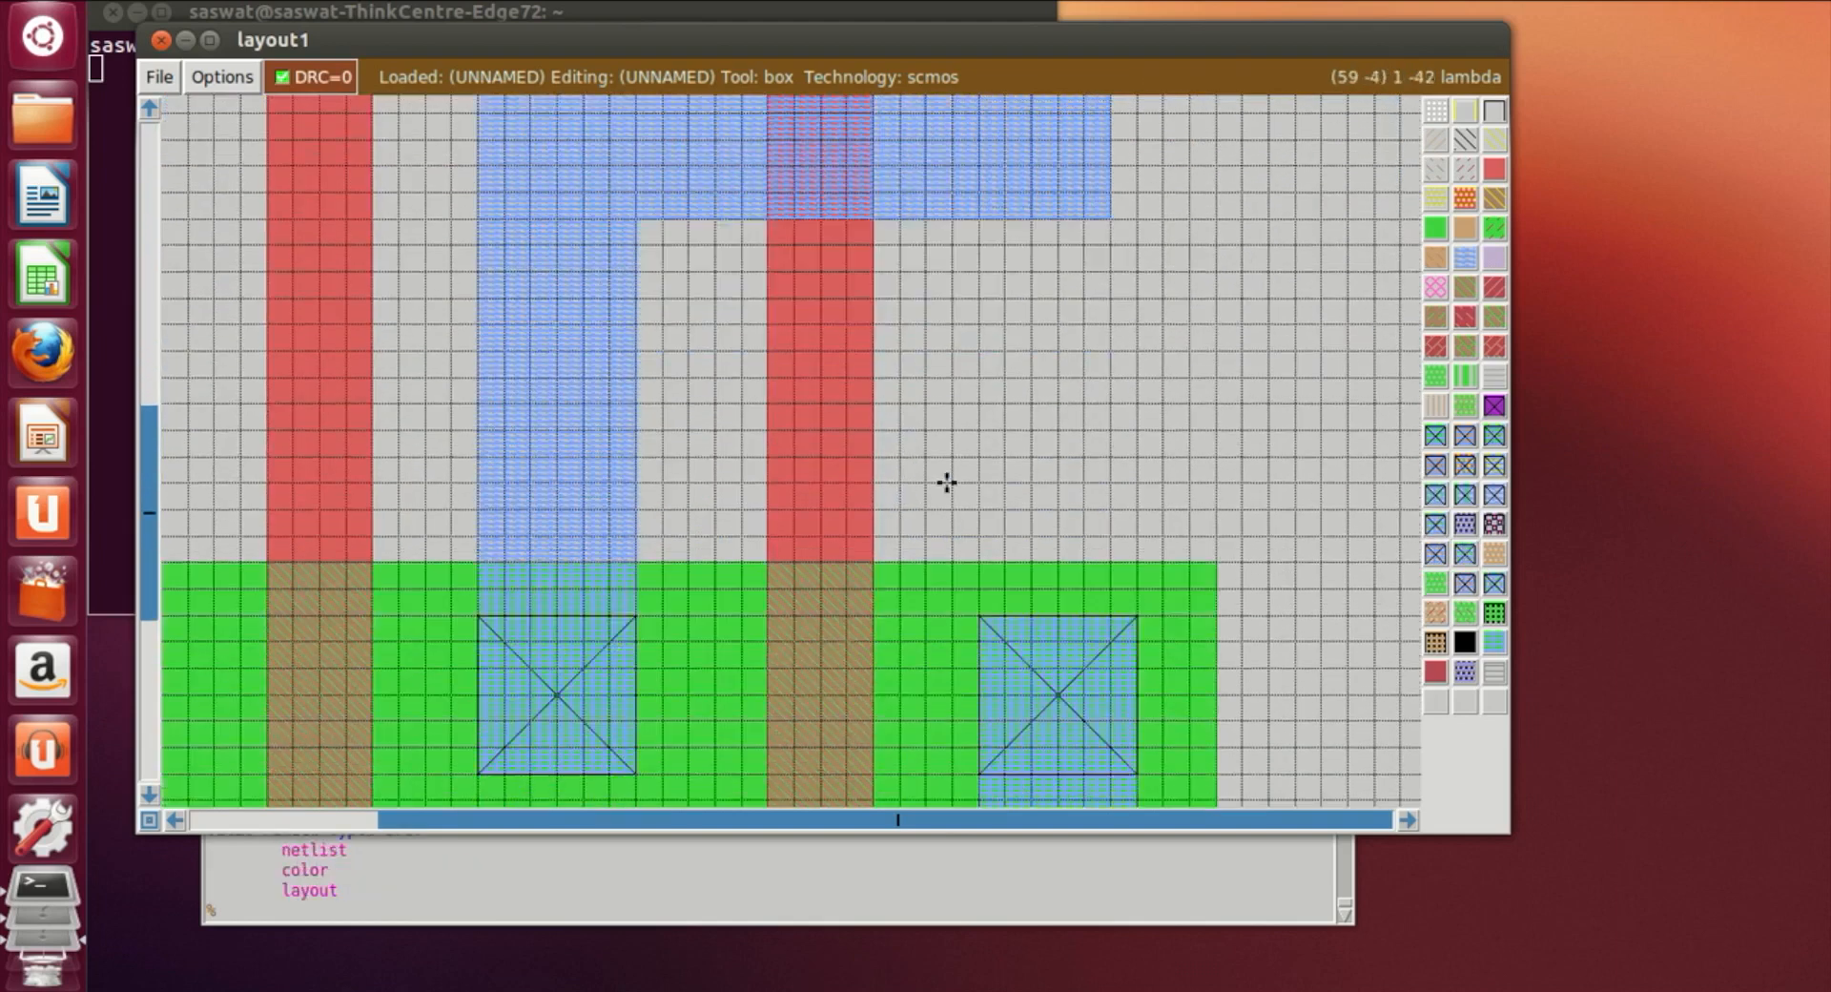
{"action": "scroll", "coordinate": [1032, 456], "scroll_direction": "down", "scroll_amount": 1}
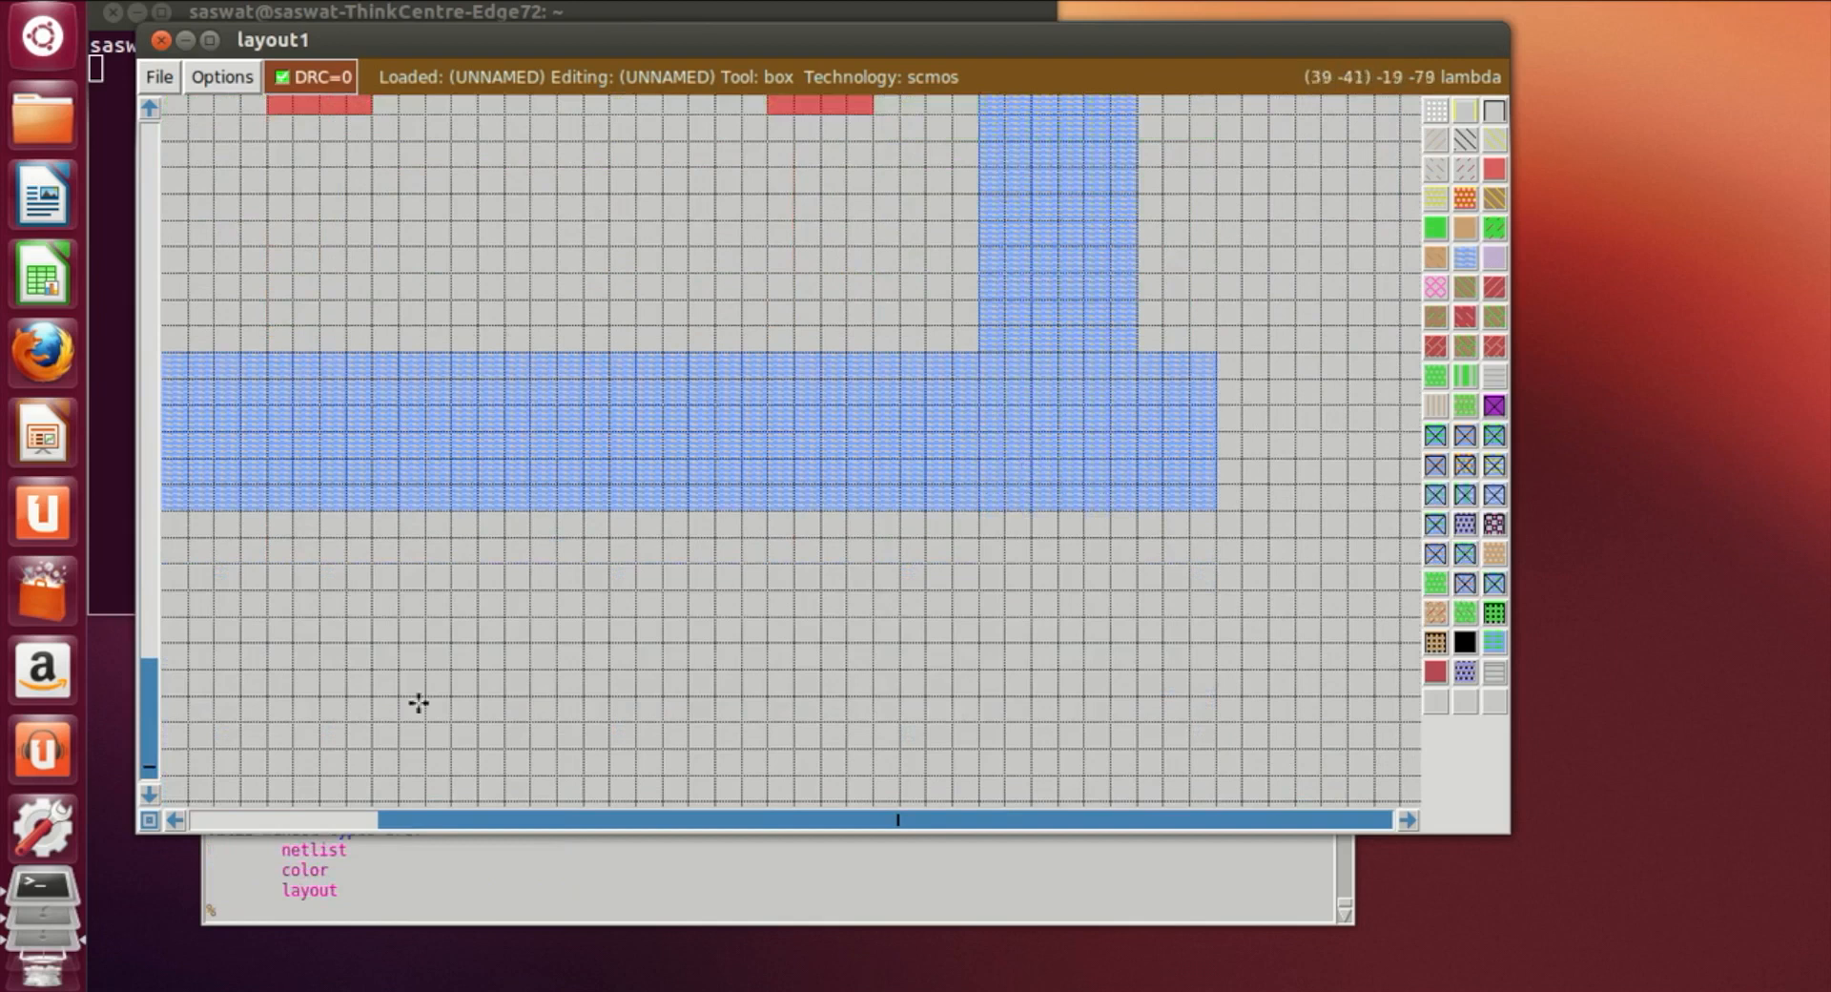
{"action": "left_click", "coordinate": [178, 821]}
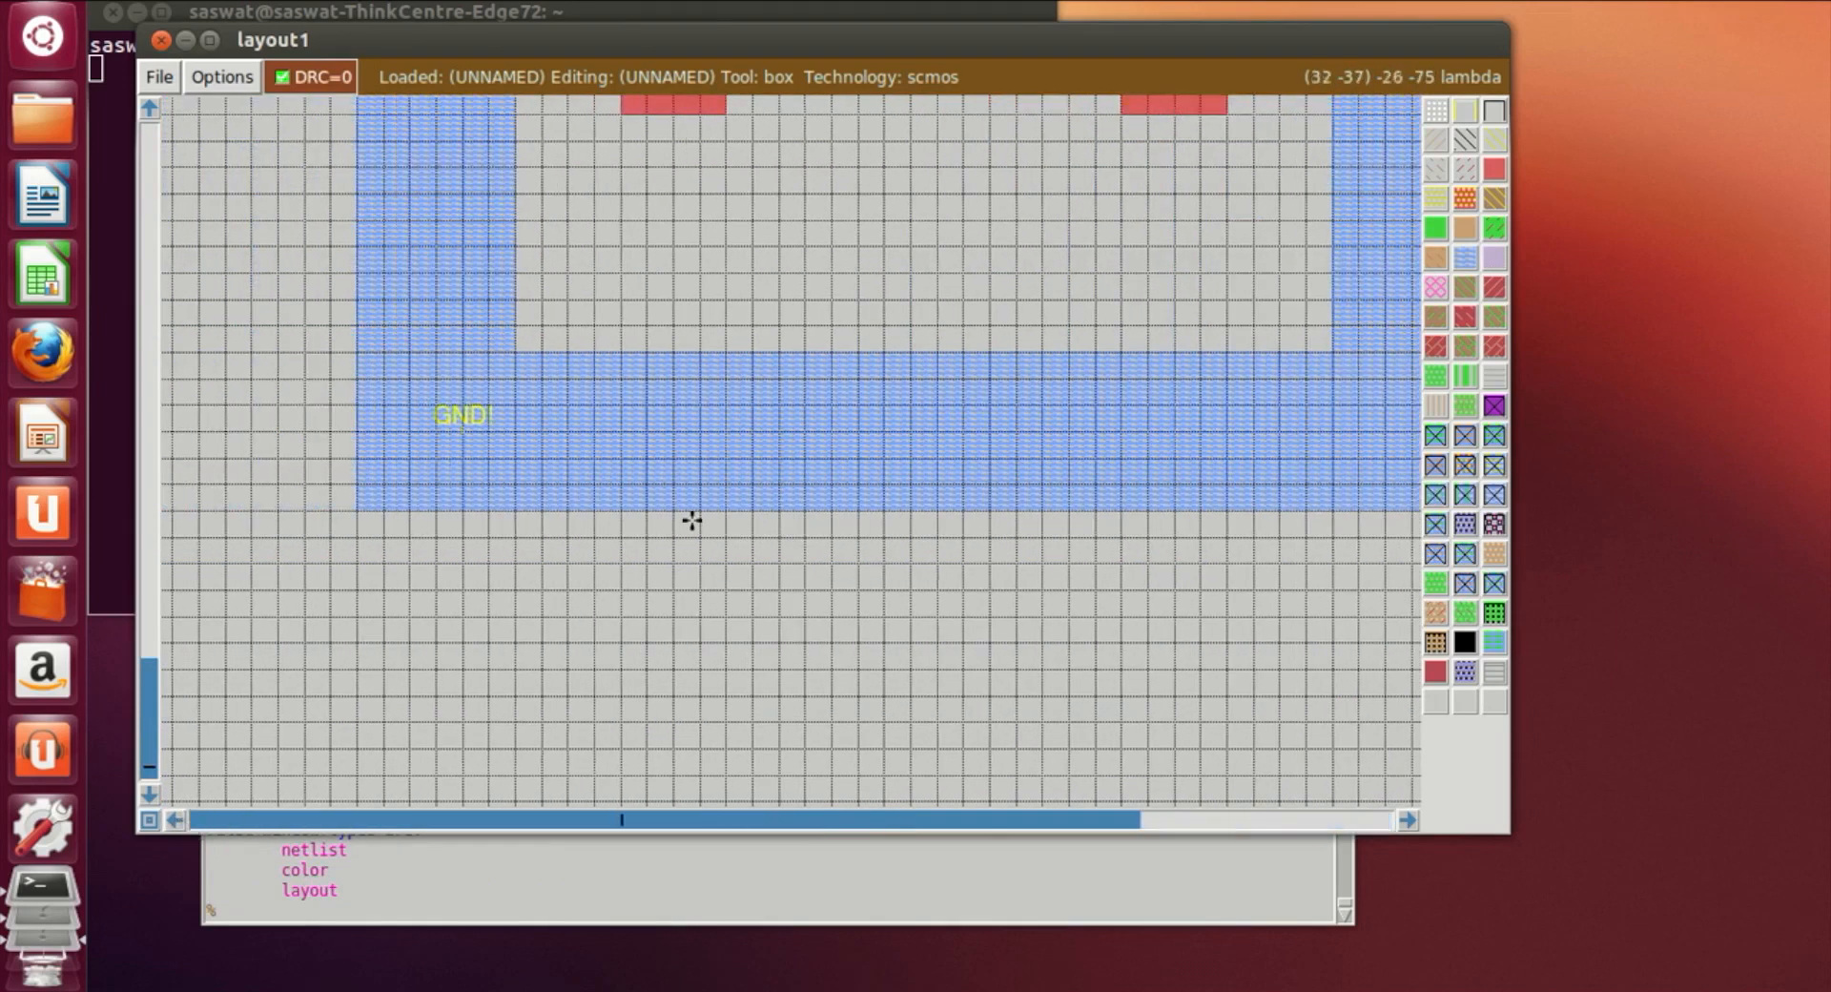
{"action": "left_click", "coordinate": [644, 507]}
{"action": "left_click", "coordinate": [566, 511]}
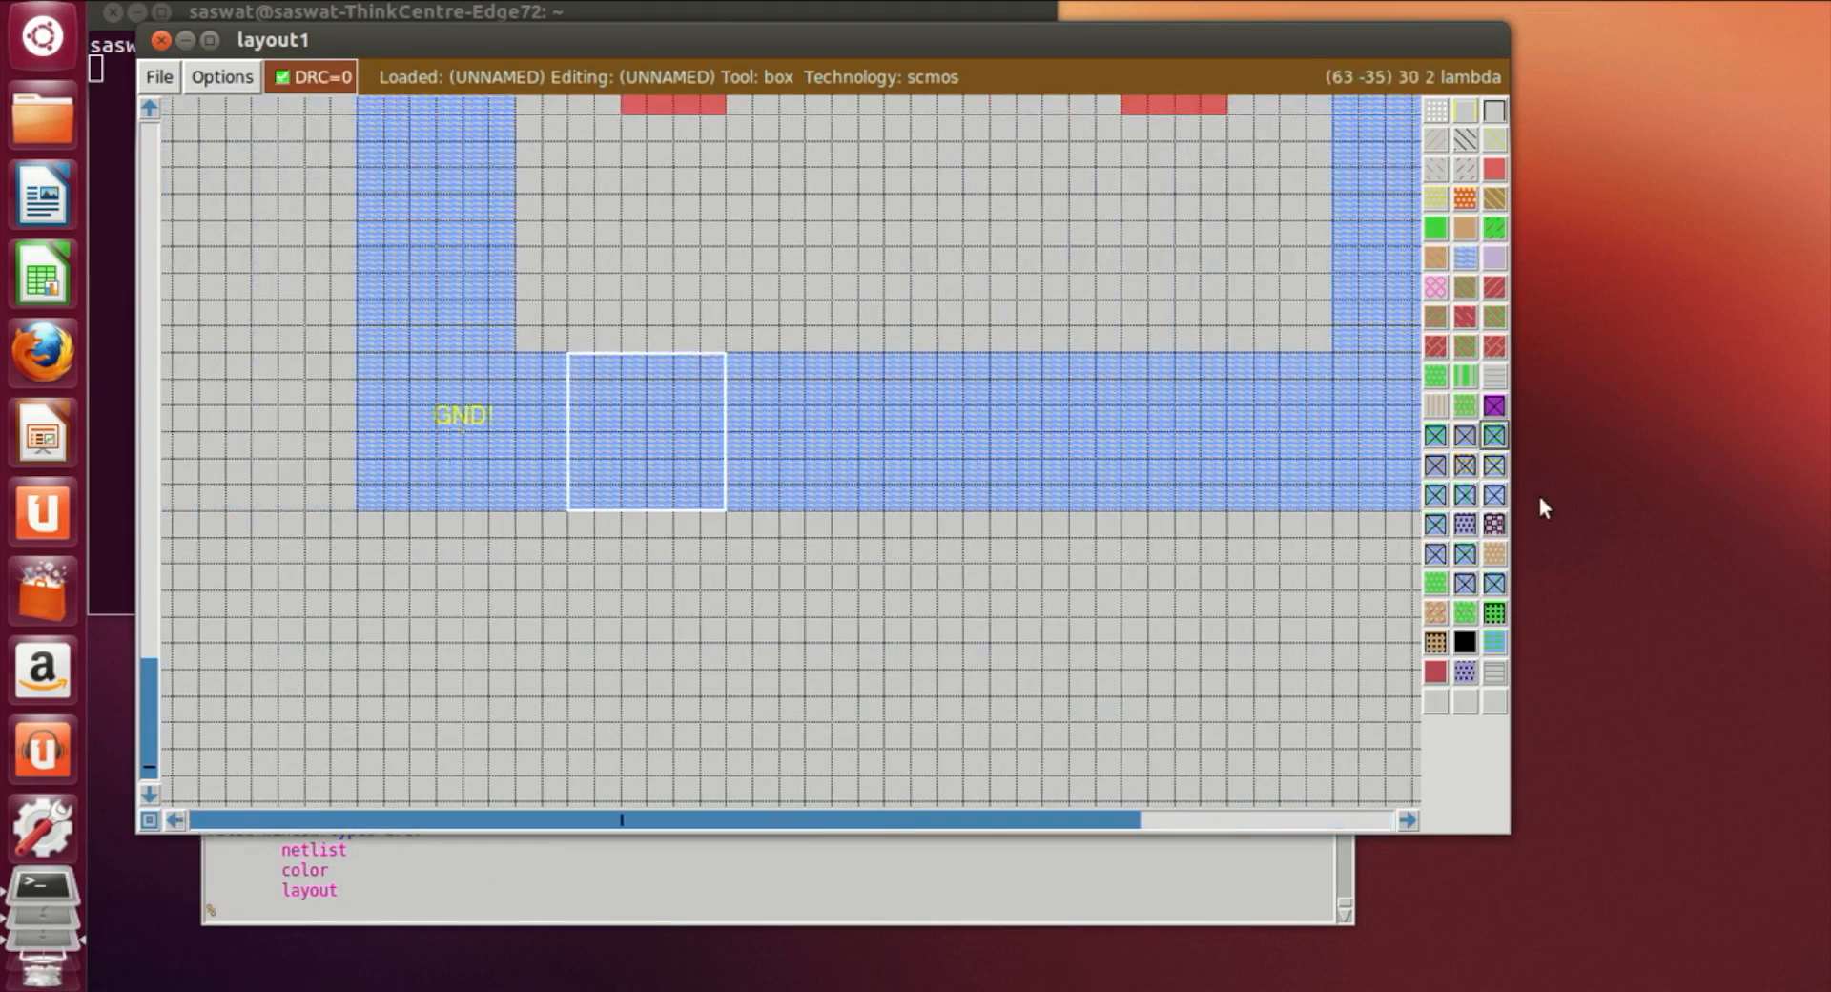
{"action": "left_click", "coordinate": [1435, 553]}
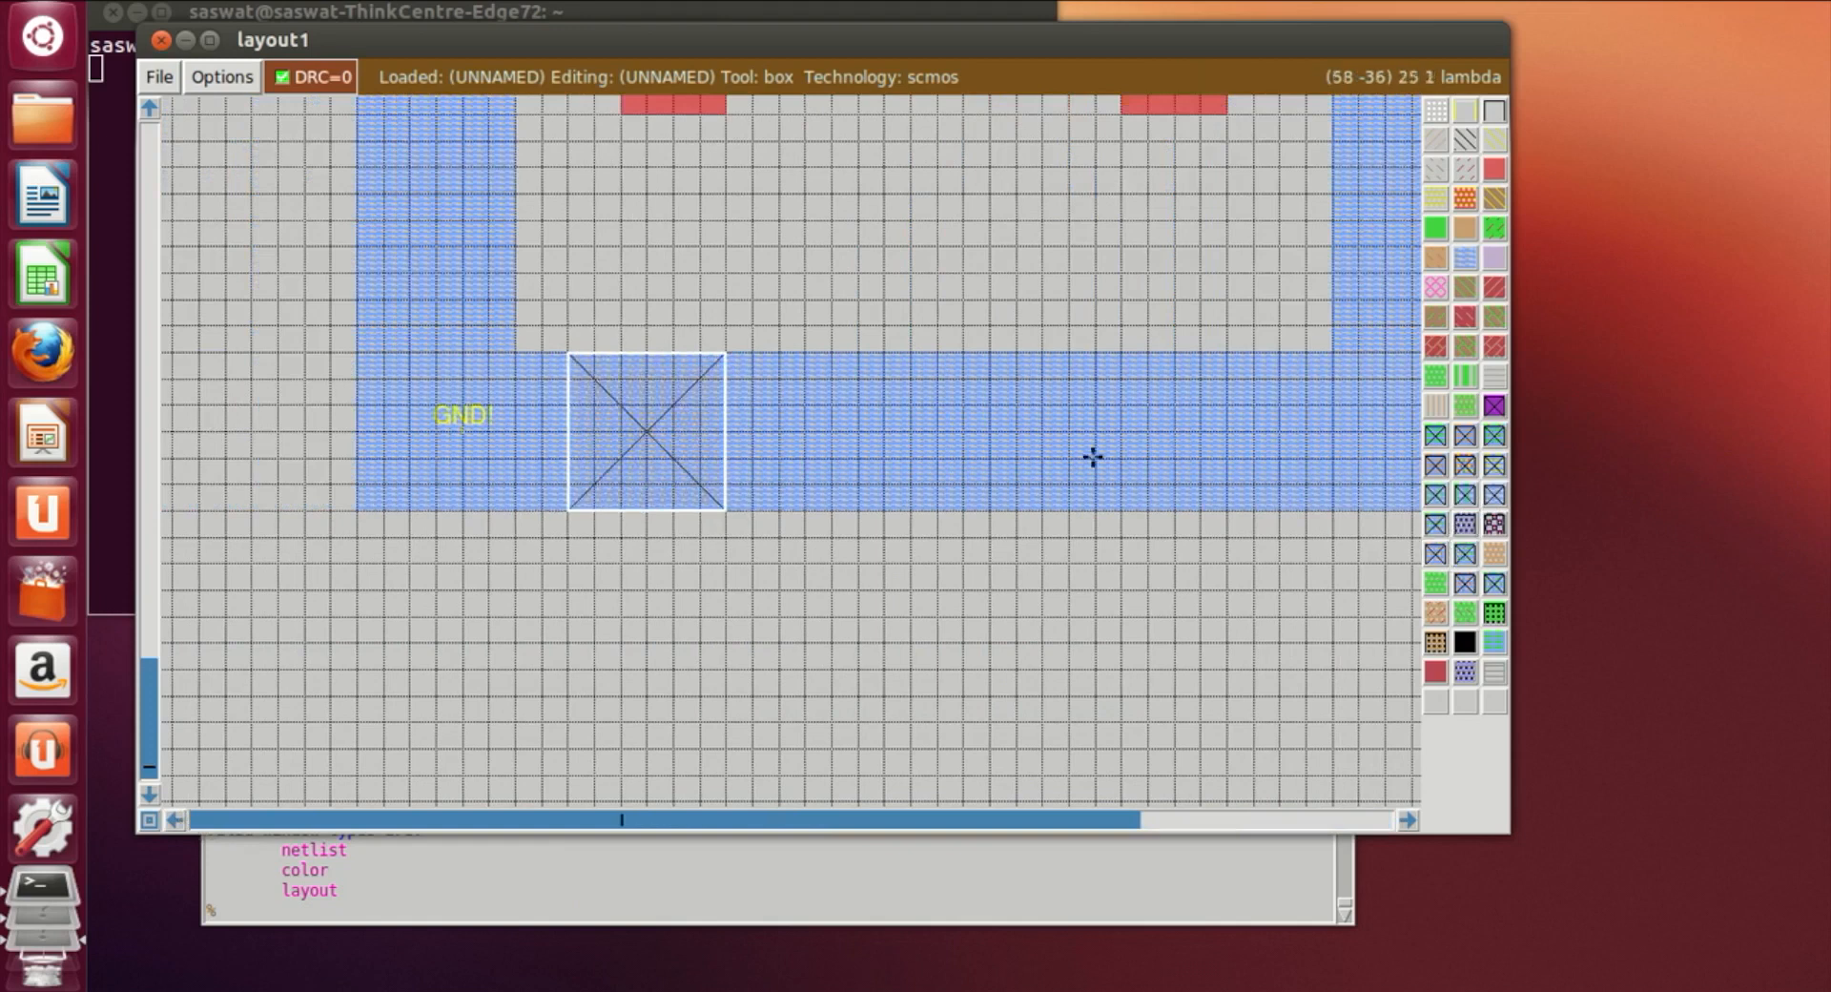
Add two more psubstratepcontacts about 6 by 6 lambda on the ground rail, the last one below the right ground strip
{"action": "mouse_move", "coordinate": [1055, 465]}
{"action": "left_mouse_down"}
{"action": "mouse_move", "coordinate": [1018, 502]}
{"action": "mouse_move", "coordinate": [936, 504]}
{"action": "left_mouse_up"}
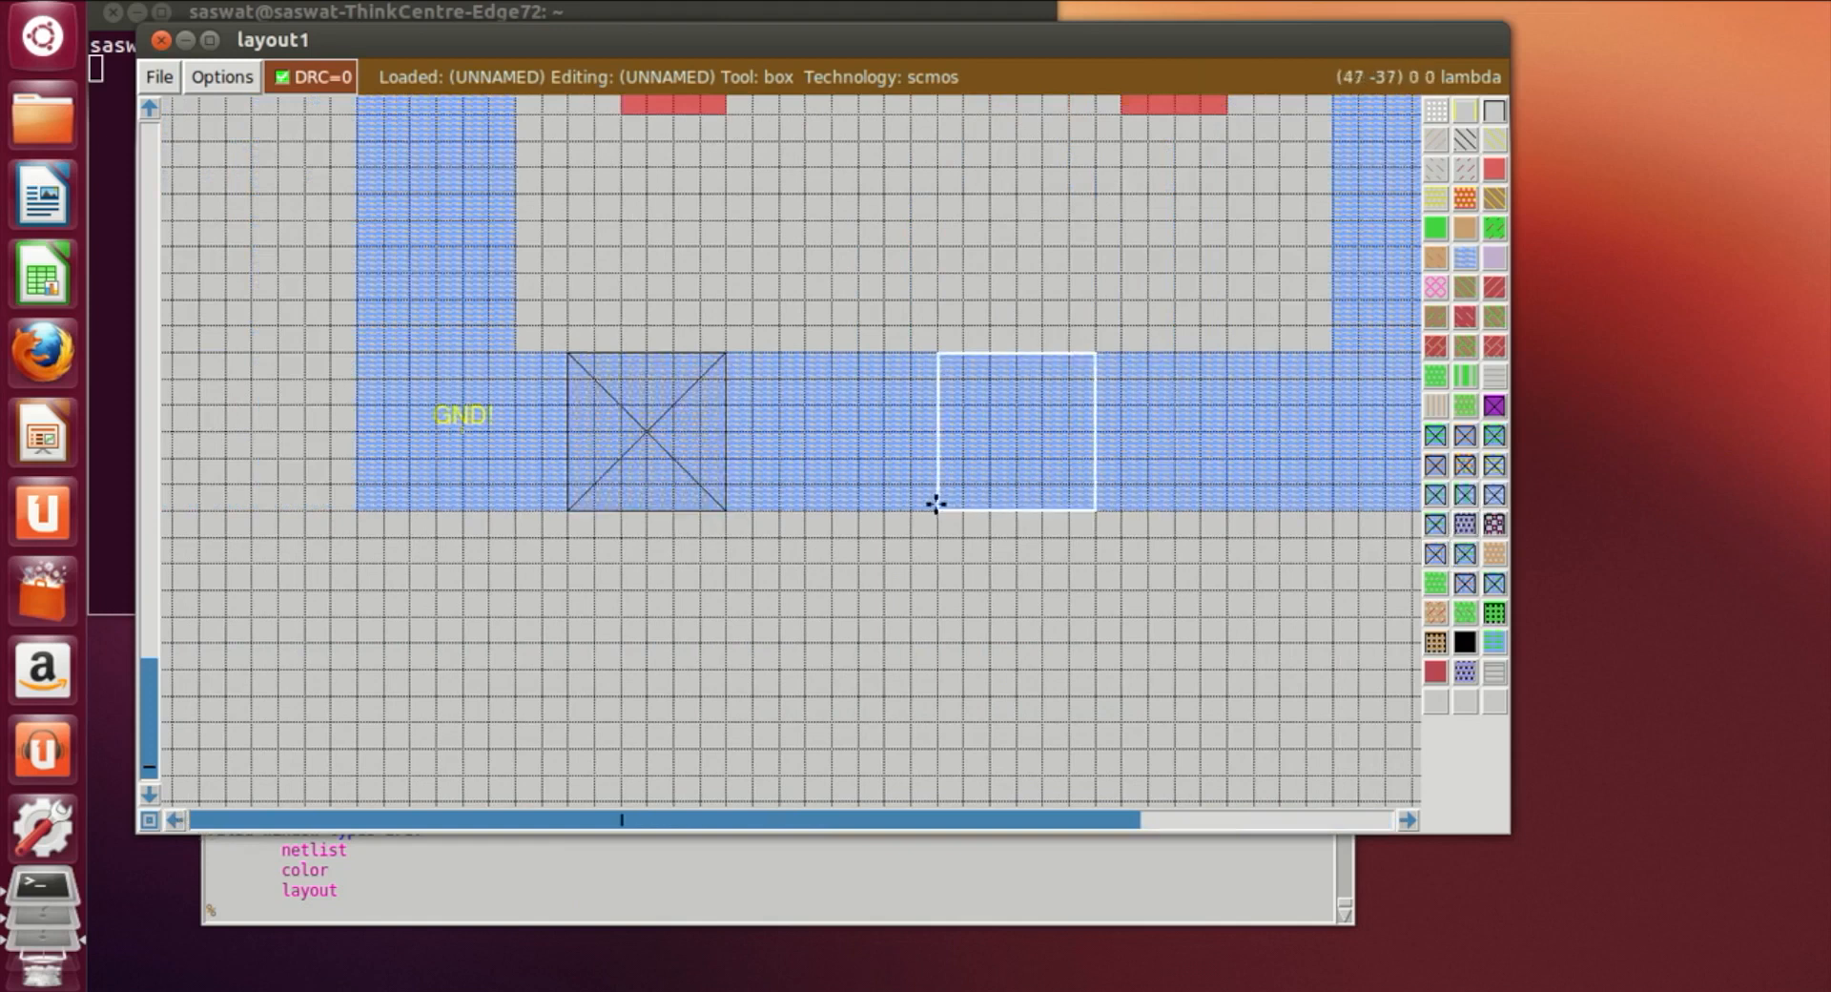
{"action": "left_click", "coordinate": [1435, 553]}
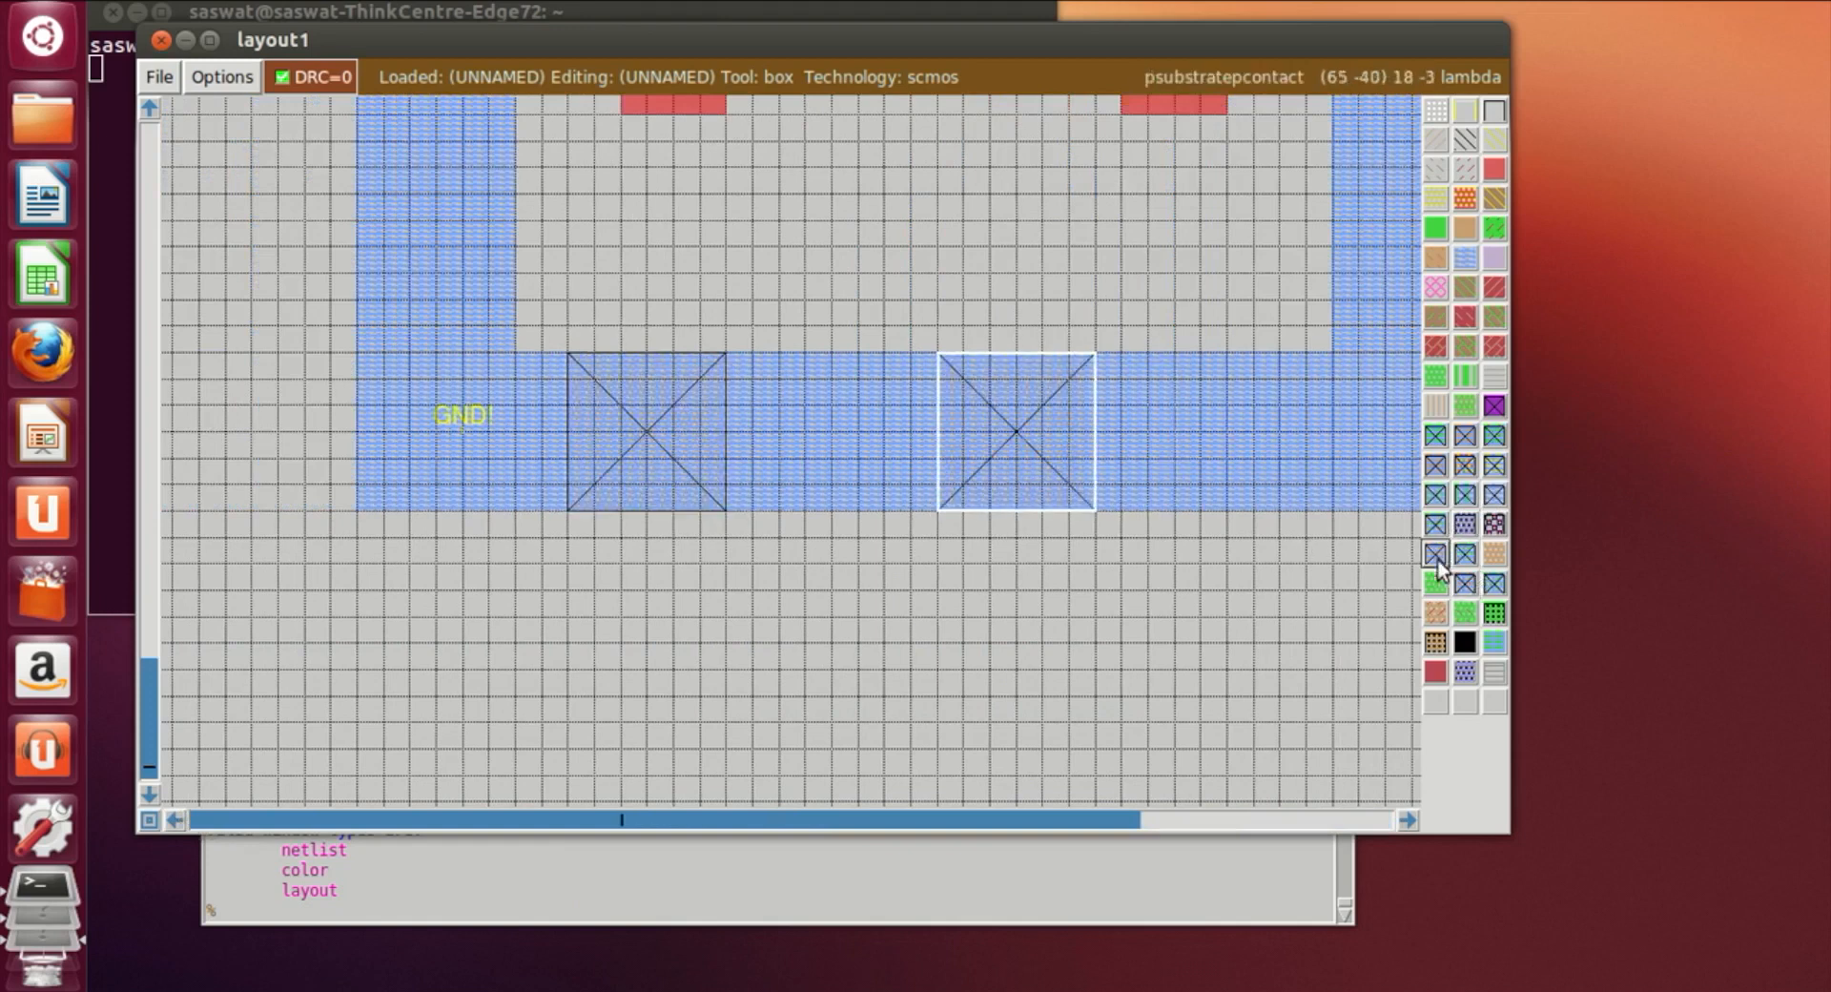
{"action": "left_click", "coordinate": [1404, 821]}
{"action": "left_click", "coordinate": [976, 491]}
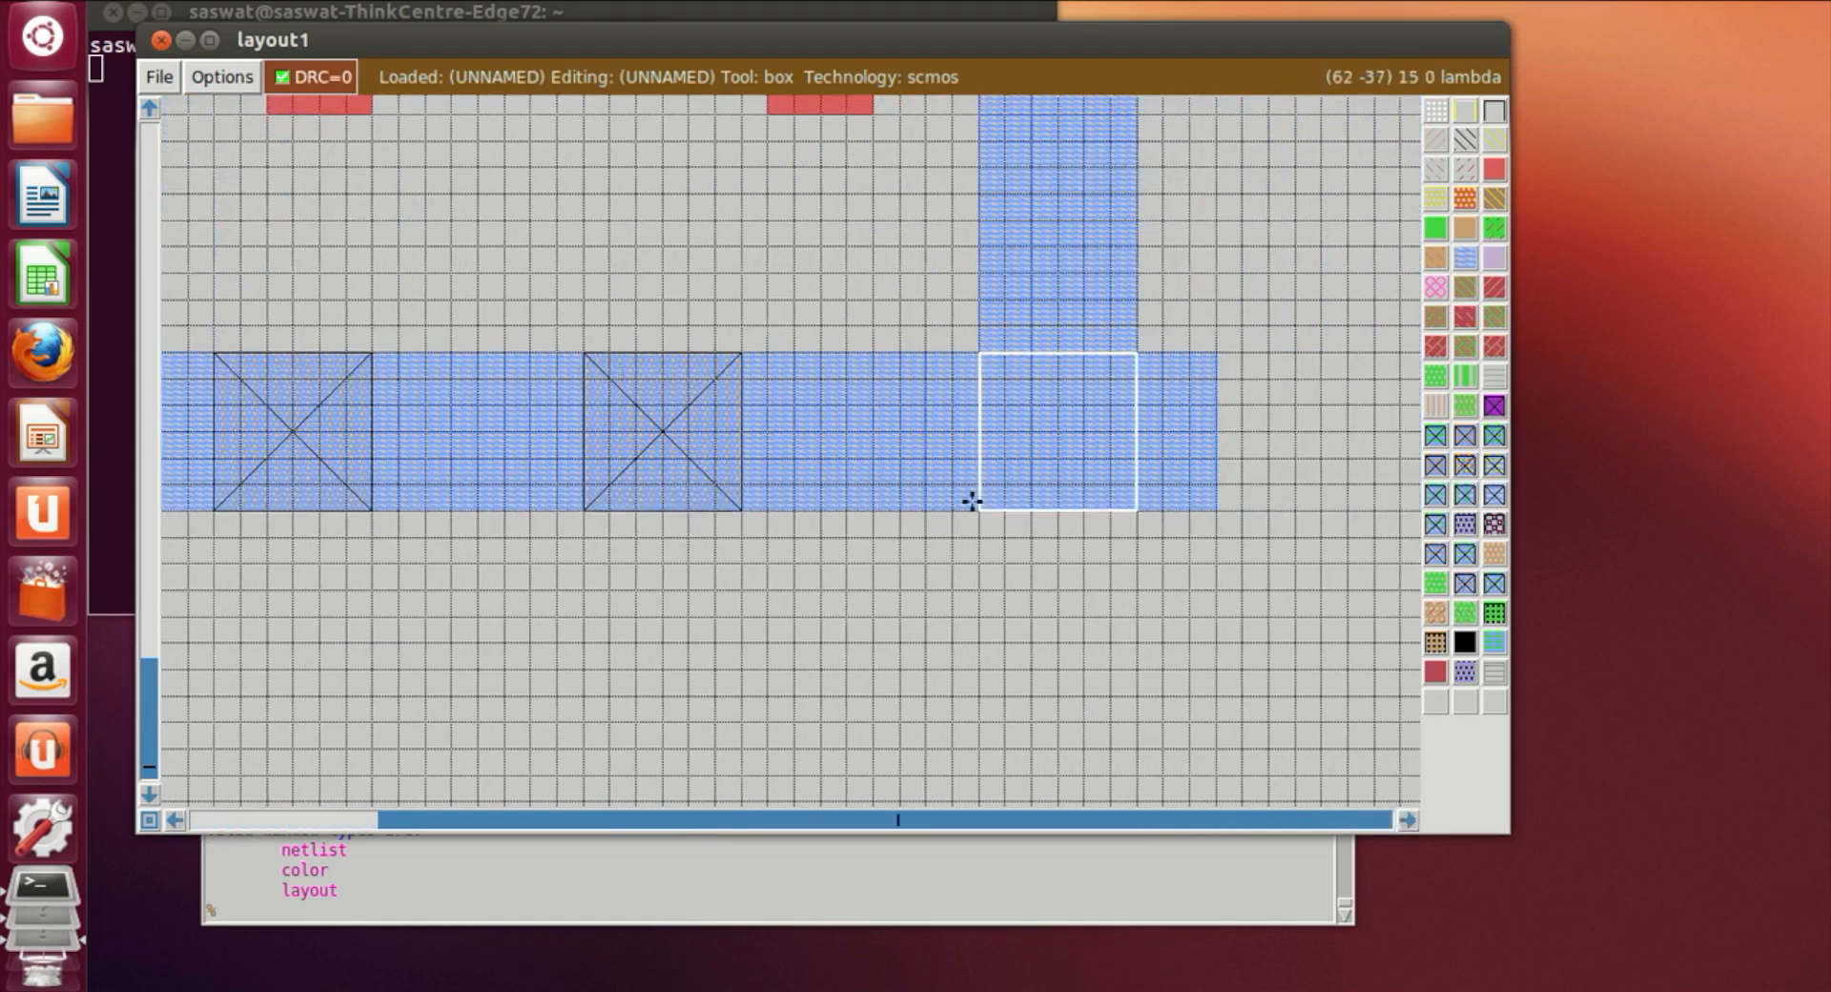
{"action": "middle_click", "coordinate": [1433, 554]}
{"action": "left_click", "coordinate": [1059, 697]}
Mark out a box about 43 by 14 lambda to the right of the existing n-well, level with it
{"action": "scroll", "coordinate": [1264, 700], "scroll_direction": "up", "scroll_amount": 2}
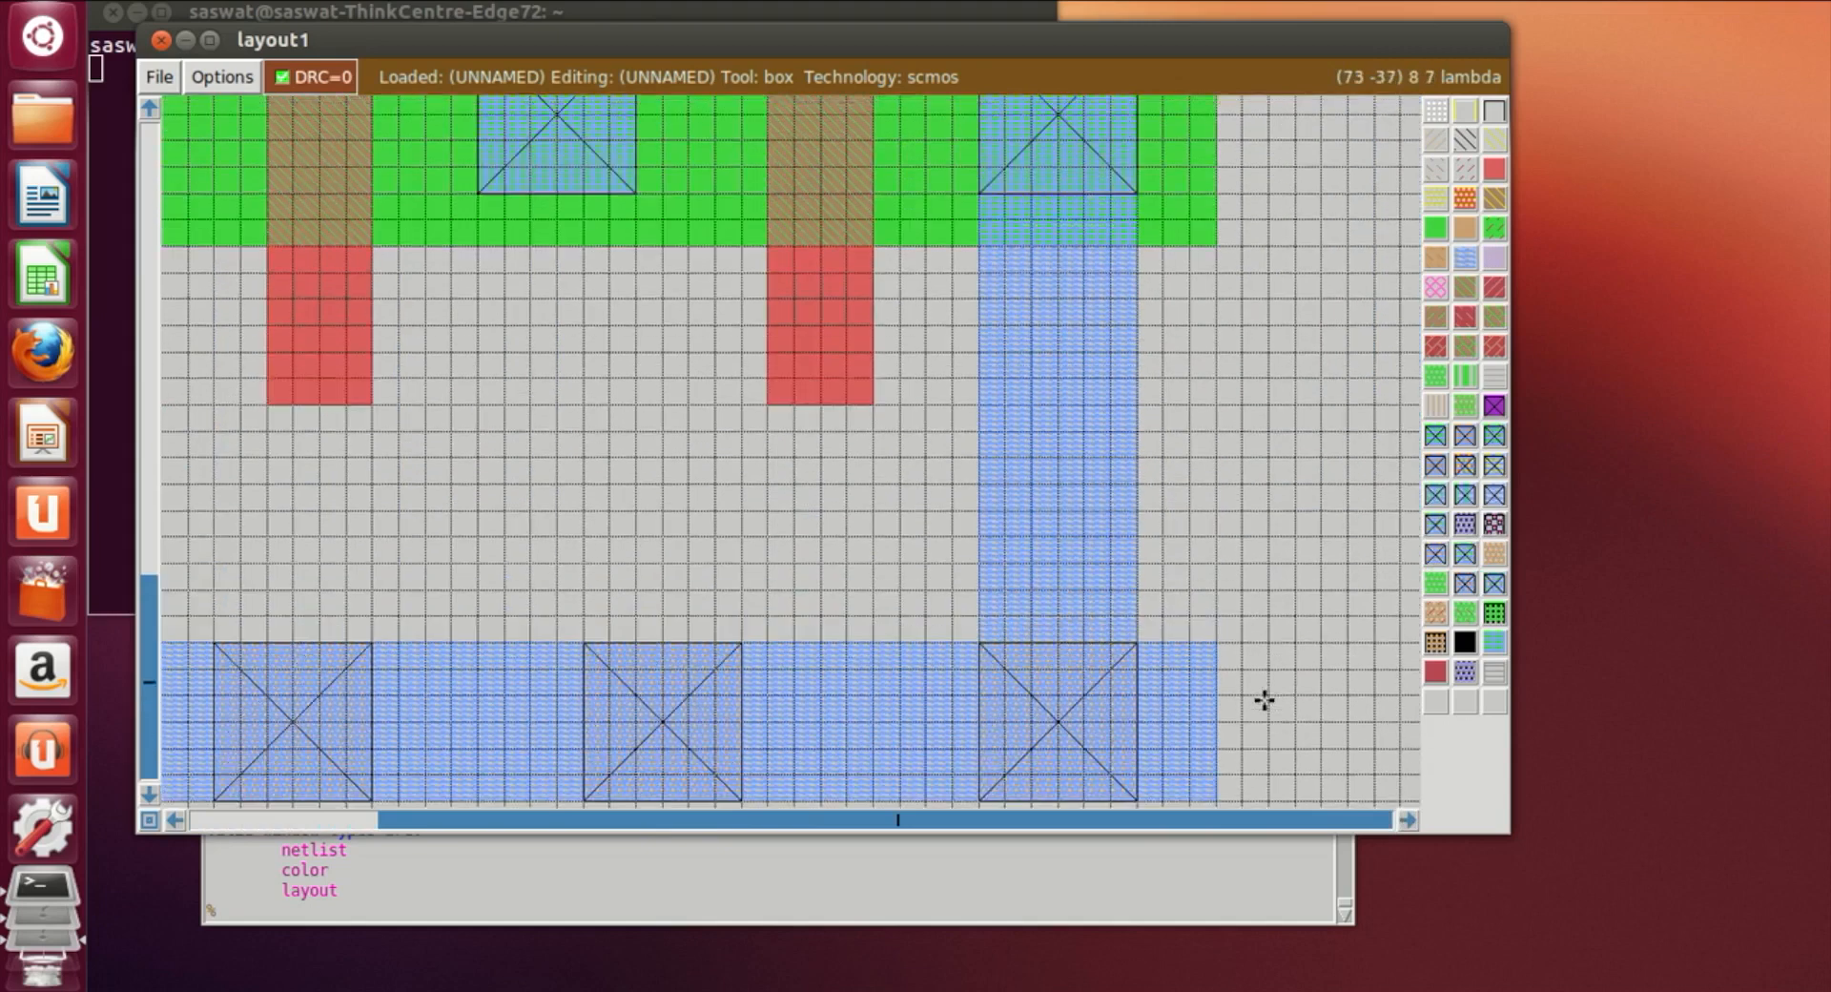
{"action": "key", "text": "shift+z"}
{"action": "scroll", "coordinate": [1149, 577], "scroll_direction": "up", "scroll_amount": 6}
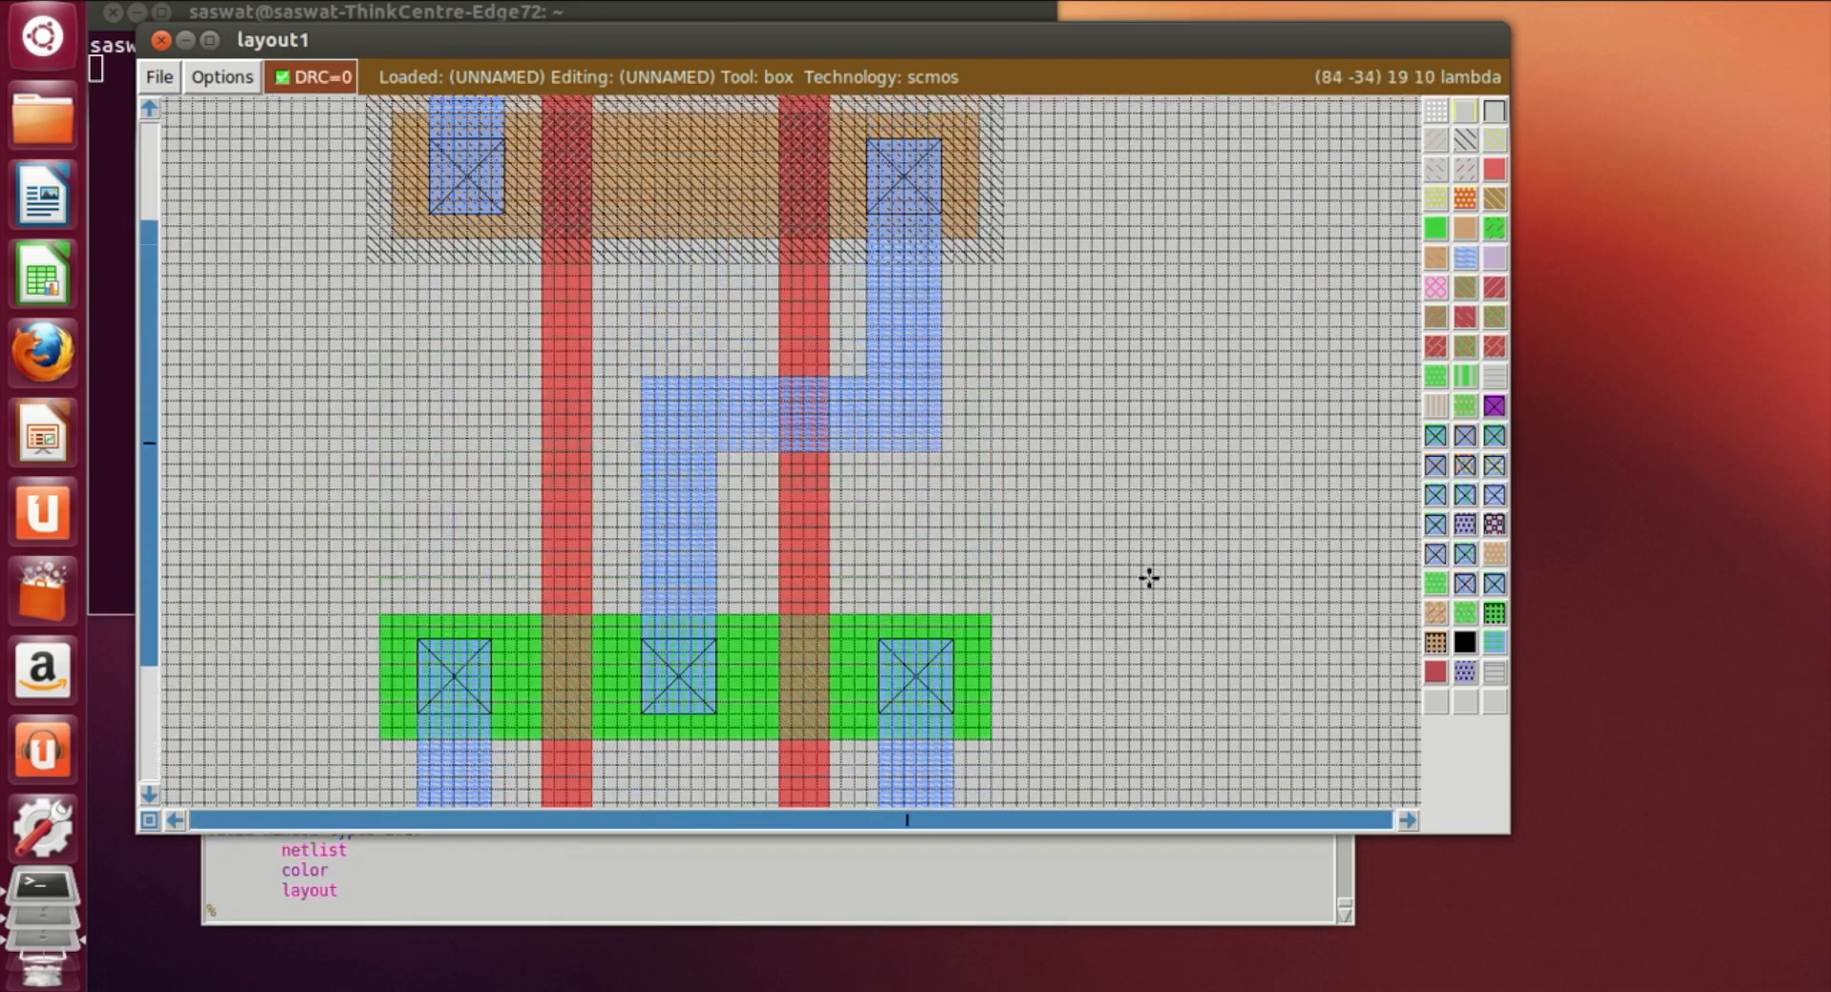
{"action": "scroll", "coordinate": [1149, 577], "scroll_direction": "up", "scroll_amount": 3}
{"action": "scroll", "coordinate": [1173, 587], "scroll_direction": "down", "scroll_amount": 5}
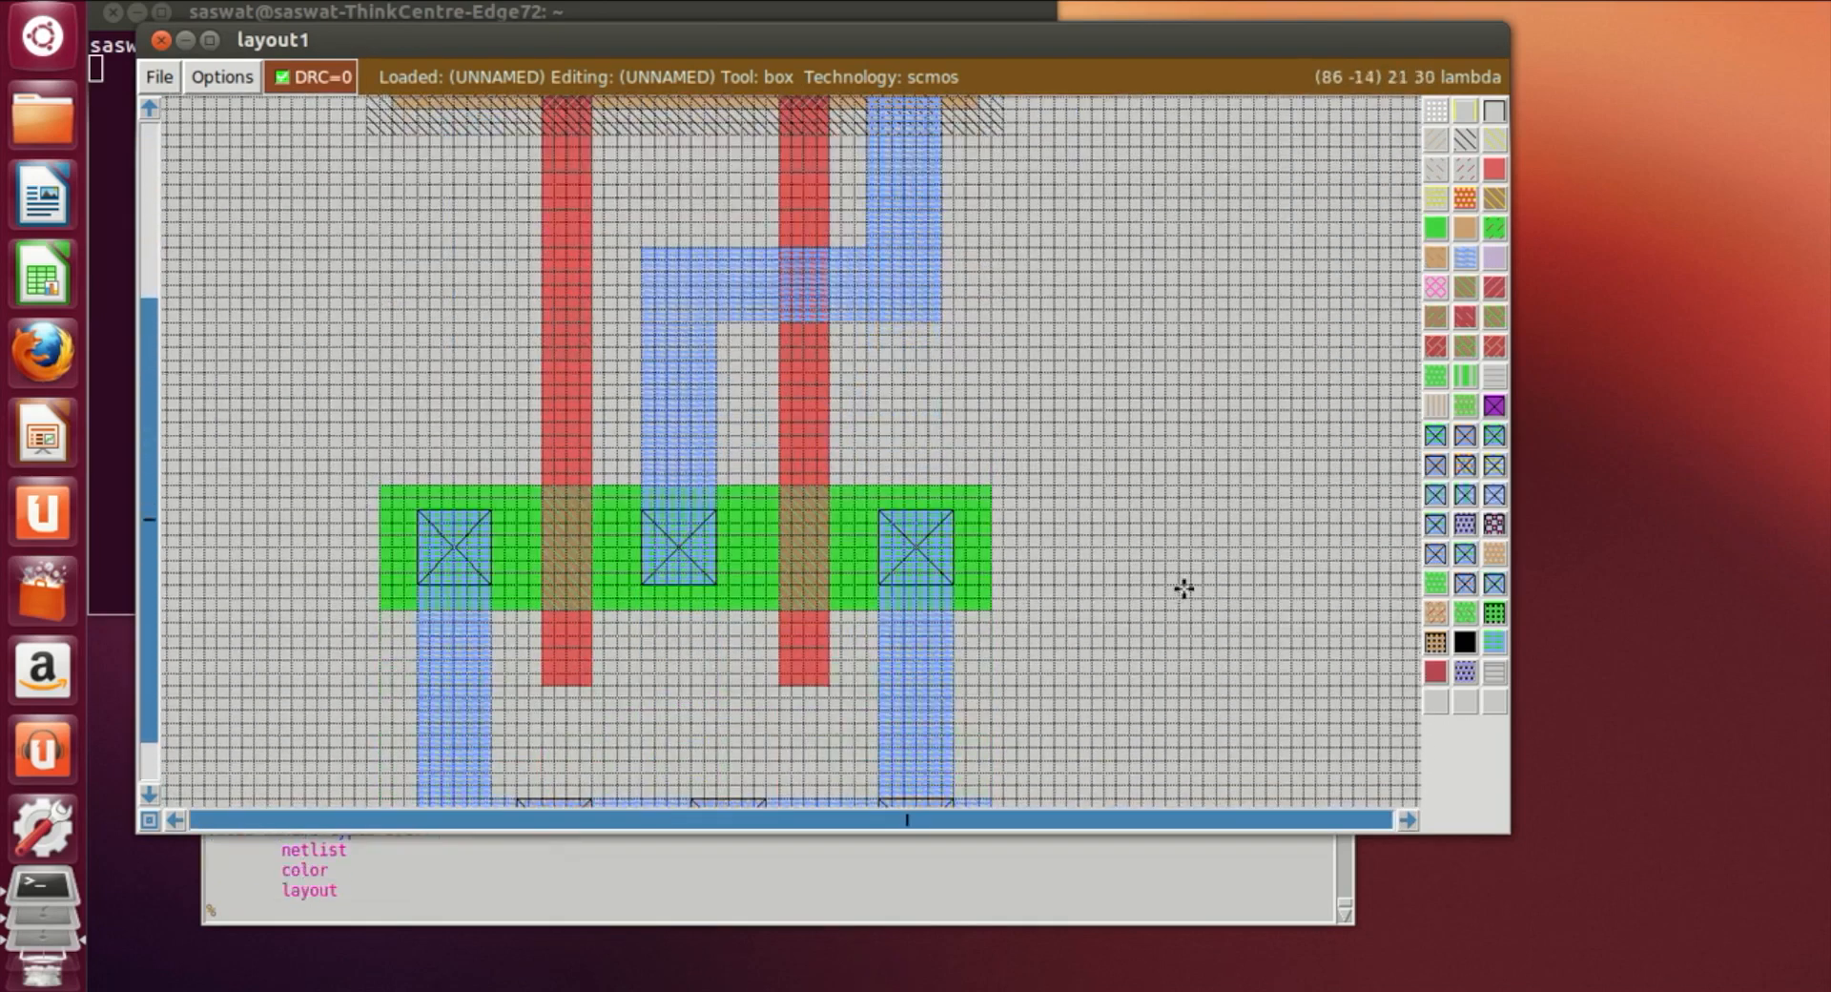
{"action": "scroll", "coordinate": [1184, 589], "scroll_direction": "down", "scroll_amount": 1}
{"action": "left_click", "coordinate": [1402, 820]}
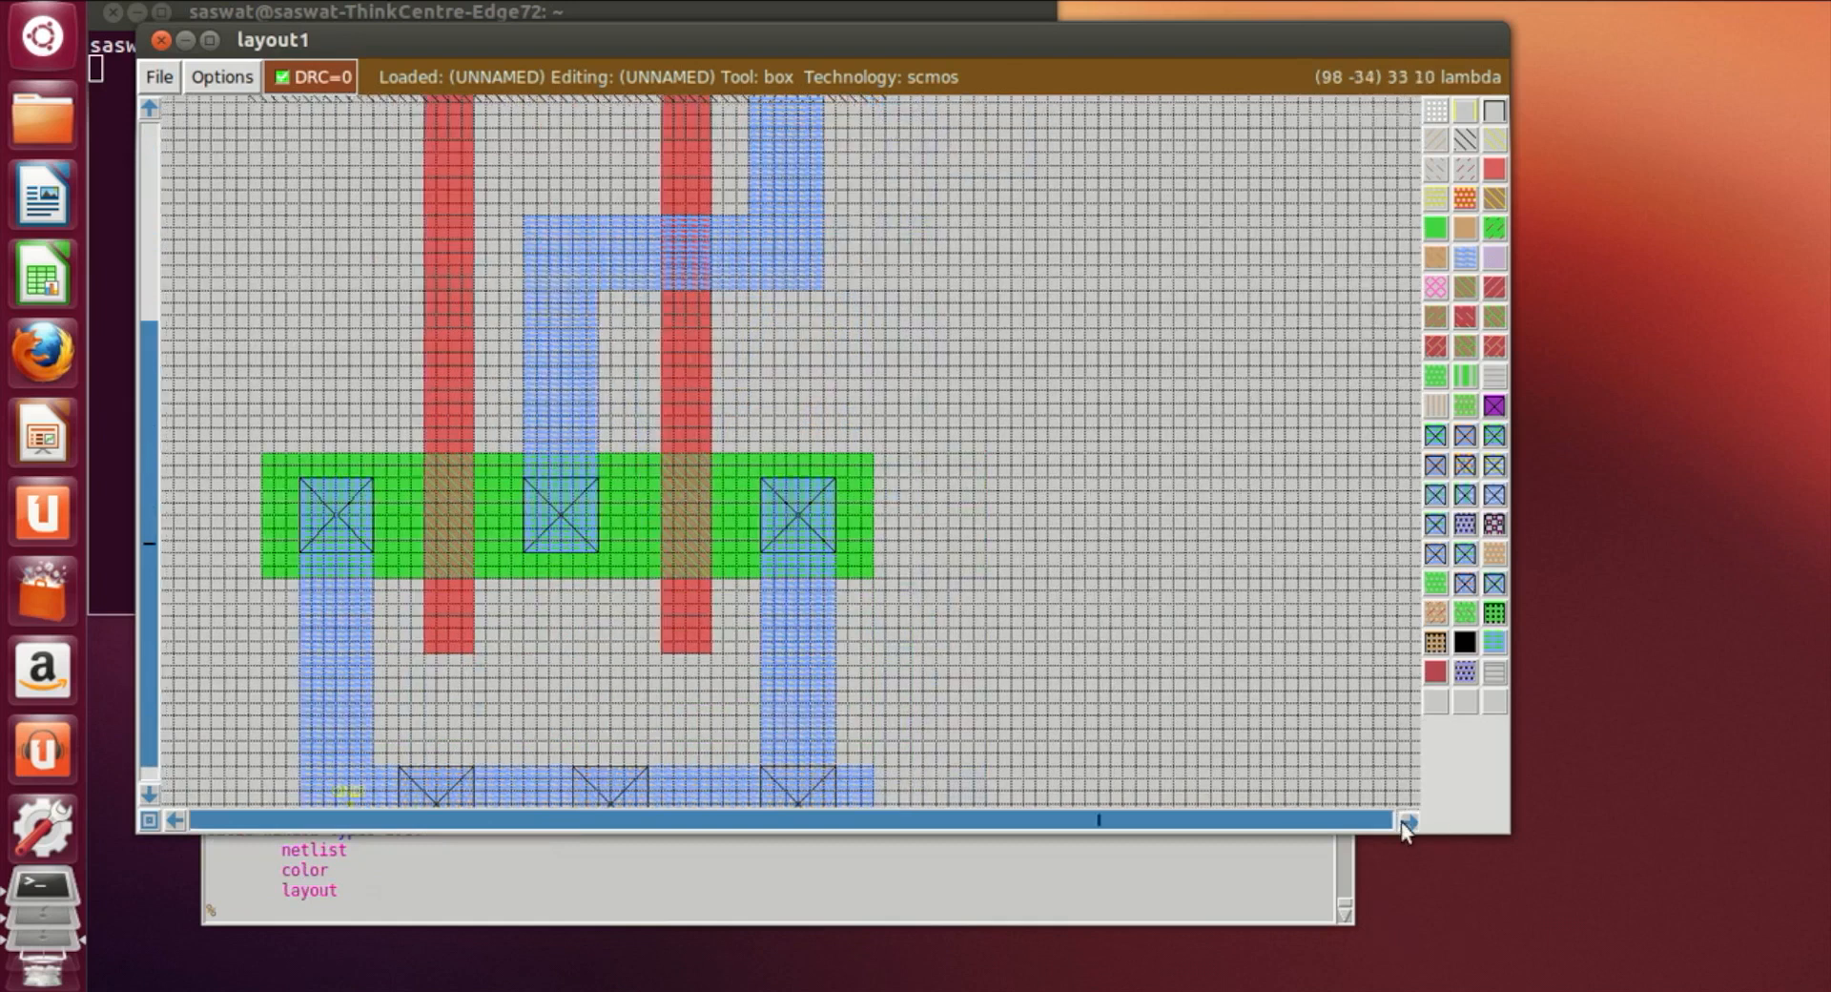
{"action": "left_click", "coordinate": [1404, 820]}
{"action": "left_click", "coordinate": [1406, 820]}
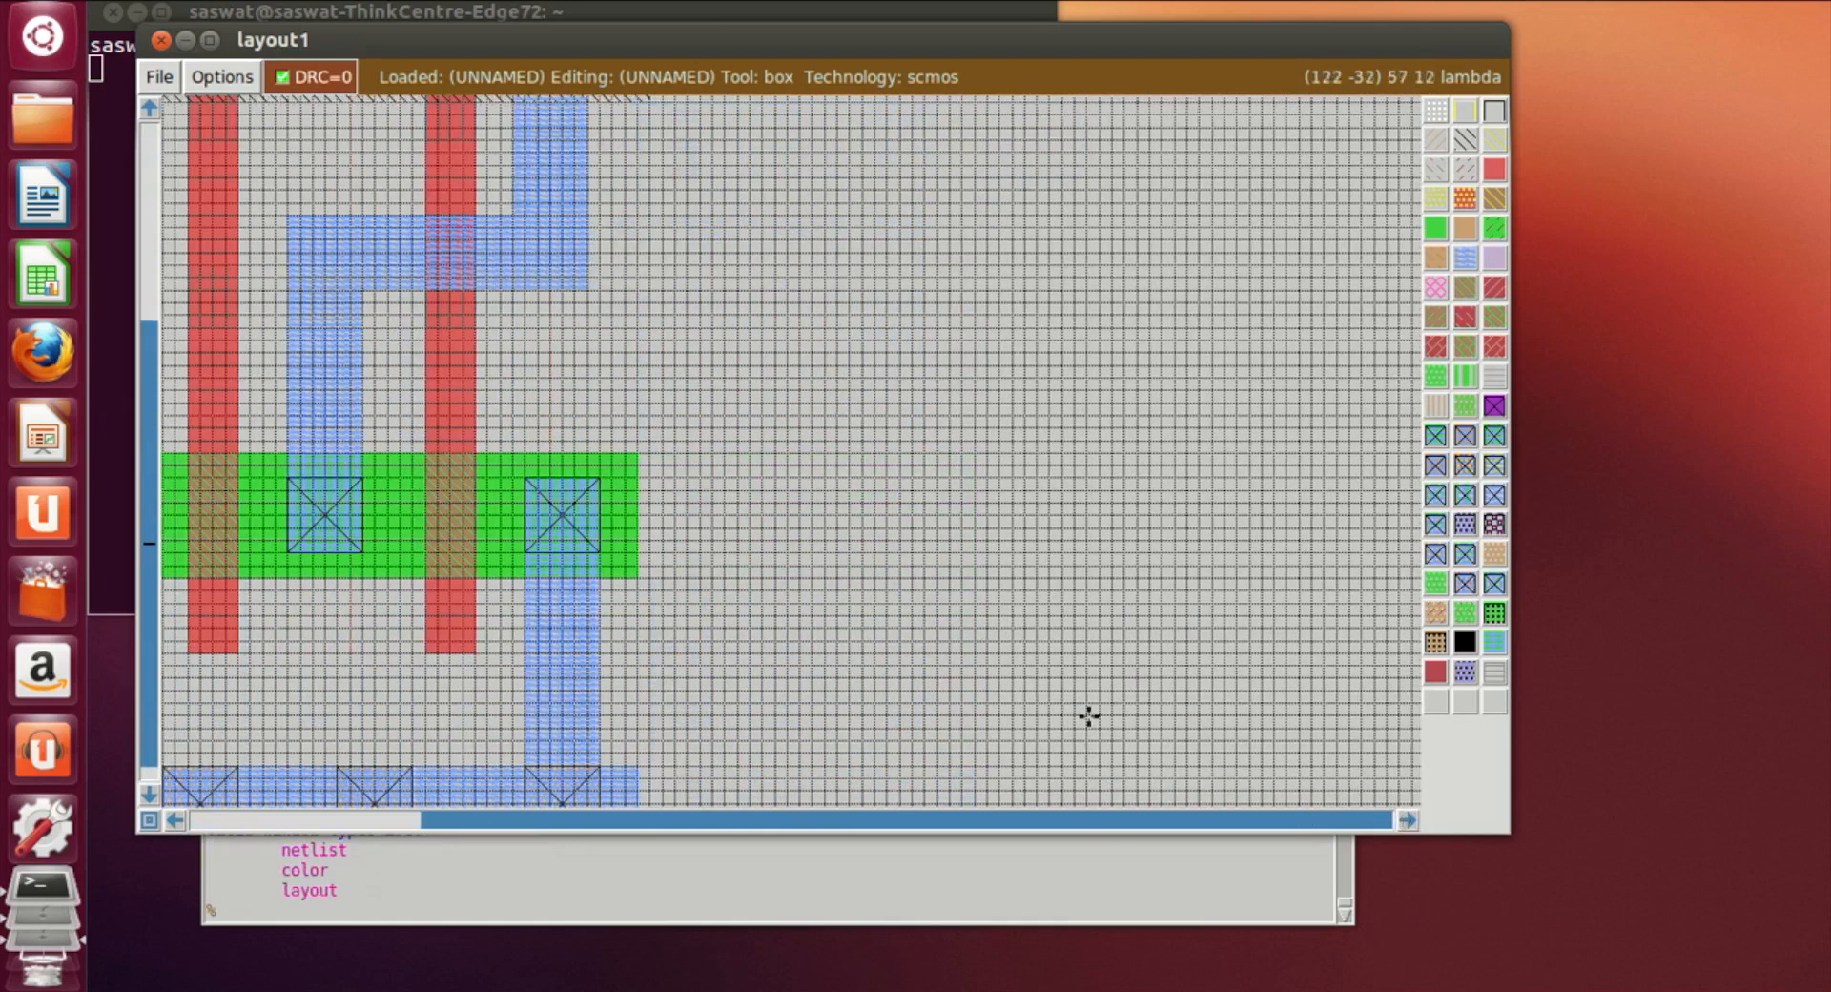
{"action": "scroll", "coordinate": [1136, 605], "scroll_direction": "up", "scroll_amount": 5}
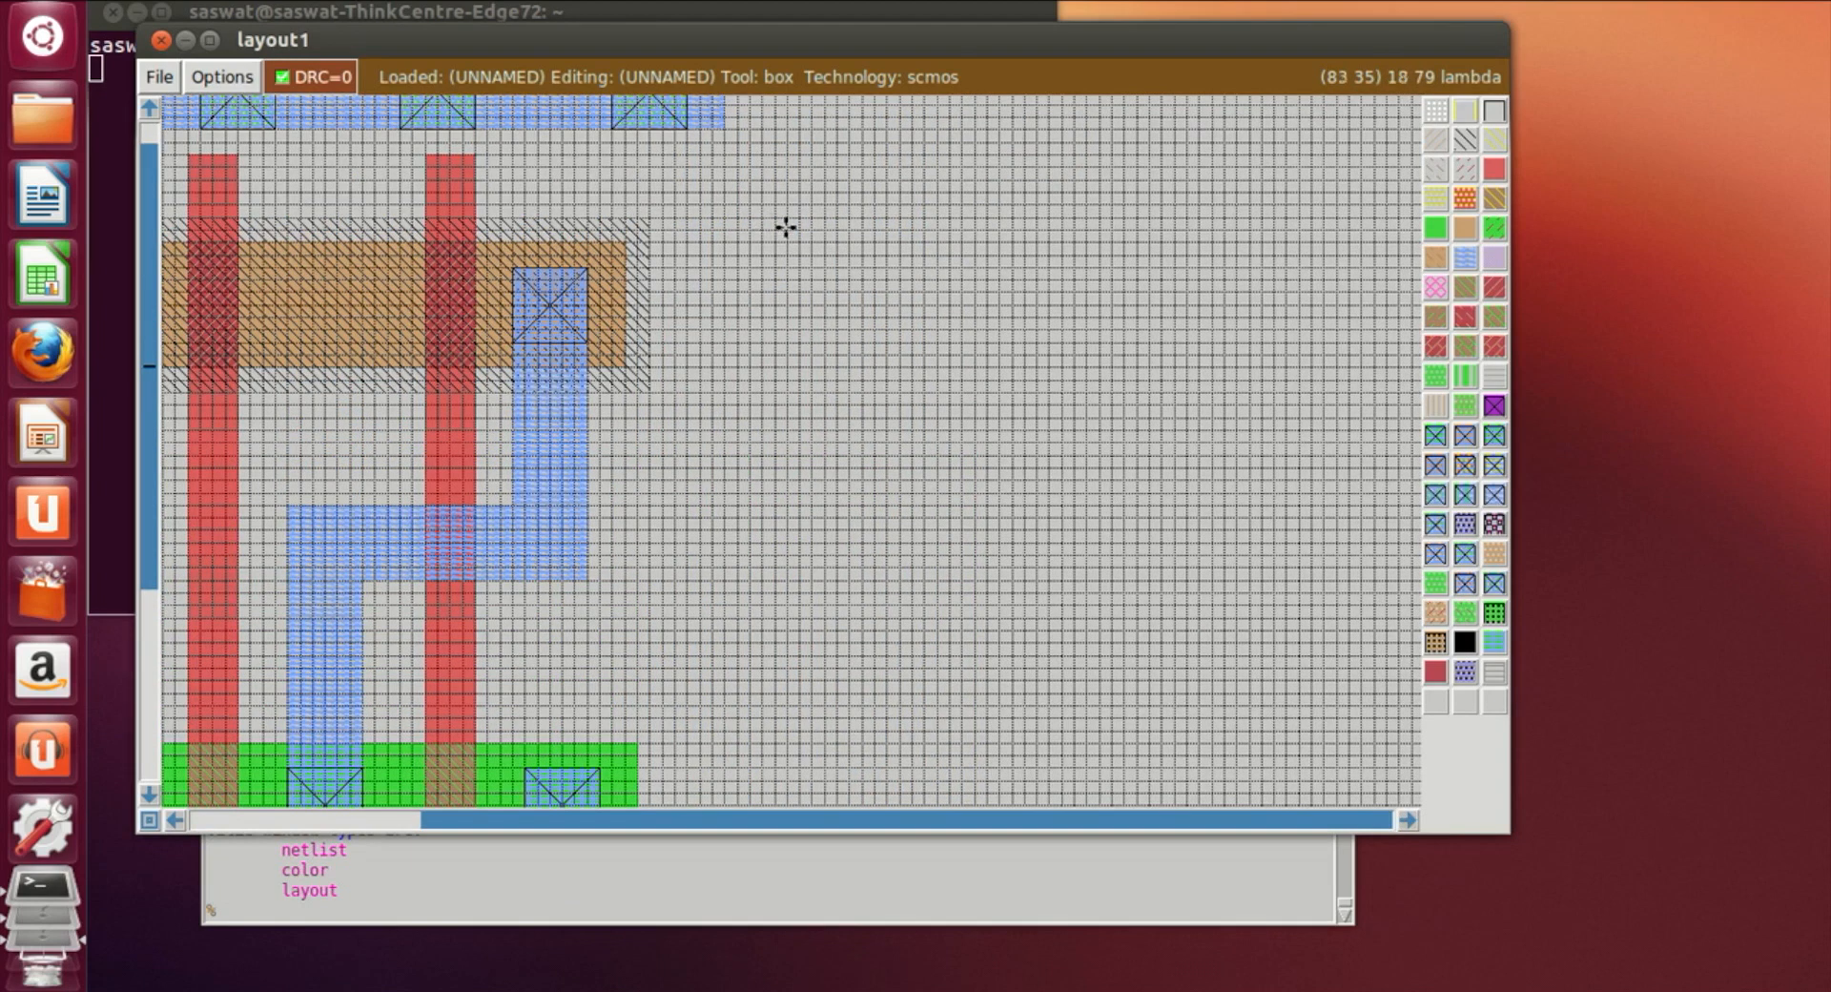
{"action": "left_click", "coordinate": [708, 221]}
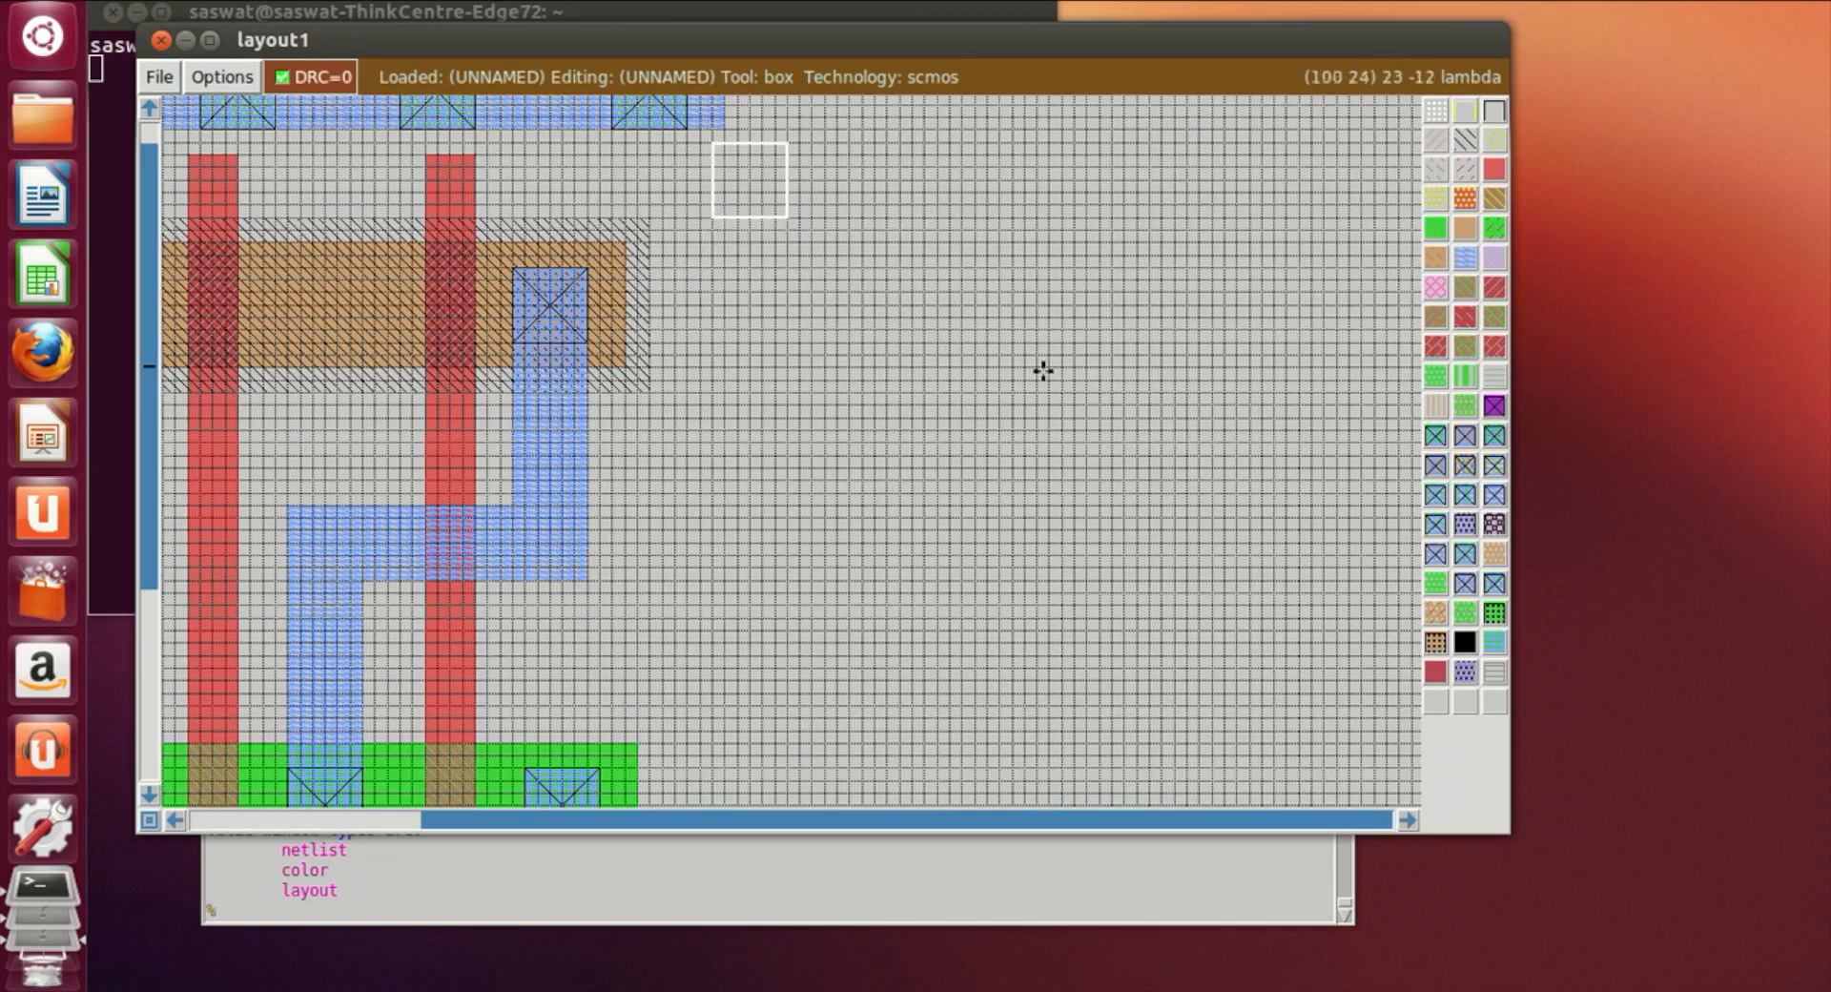
{"action": "right_click", "coordinate": [1246, 386]}
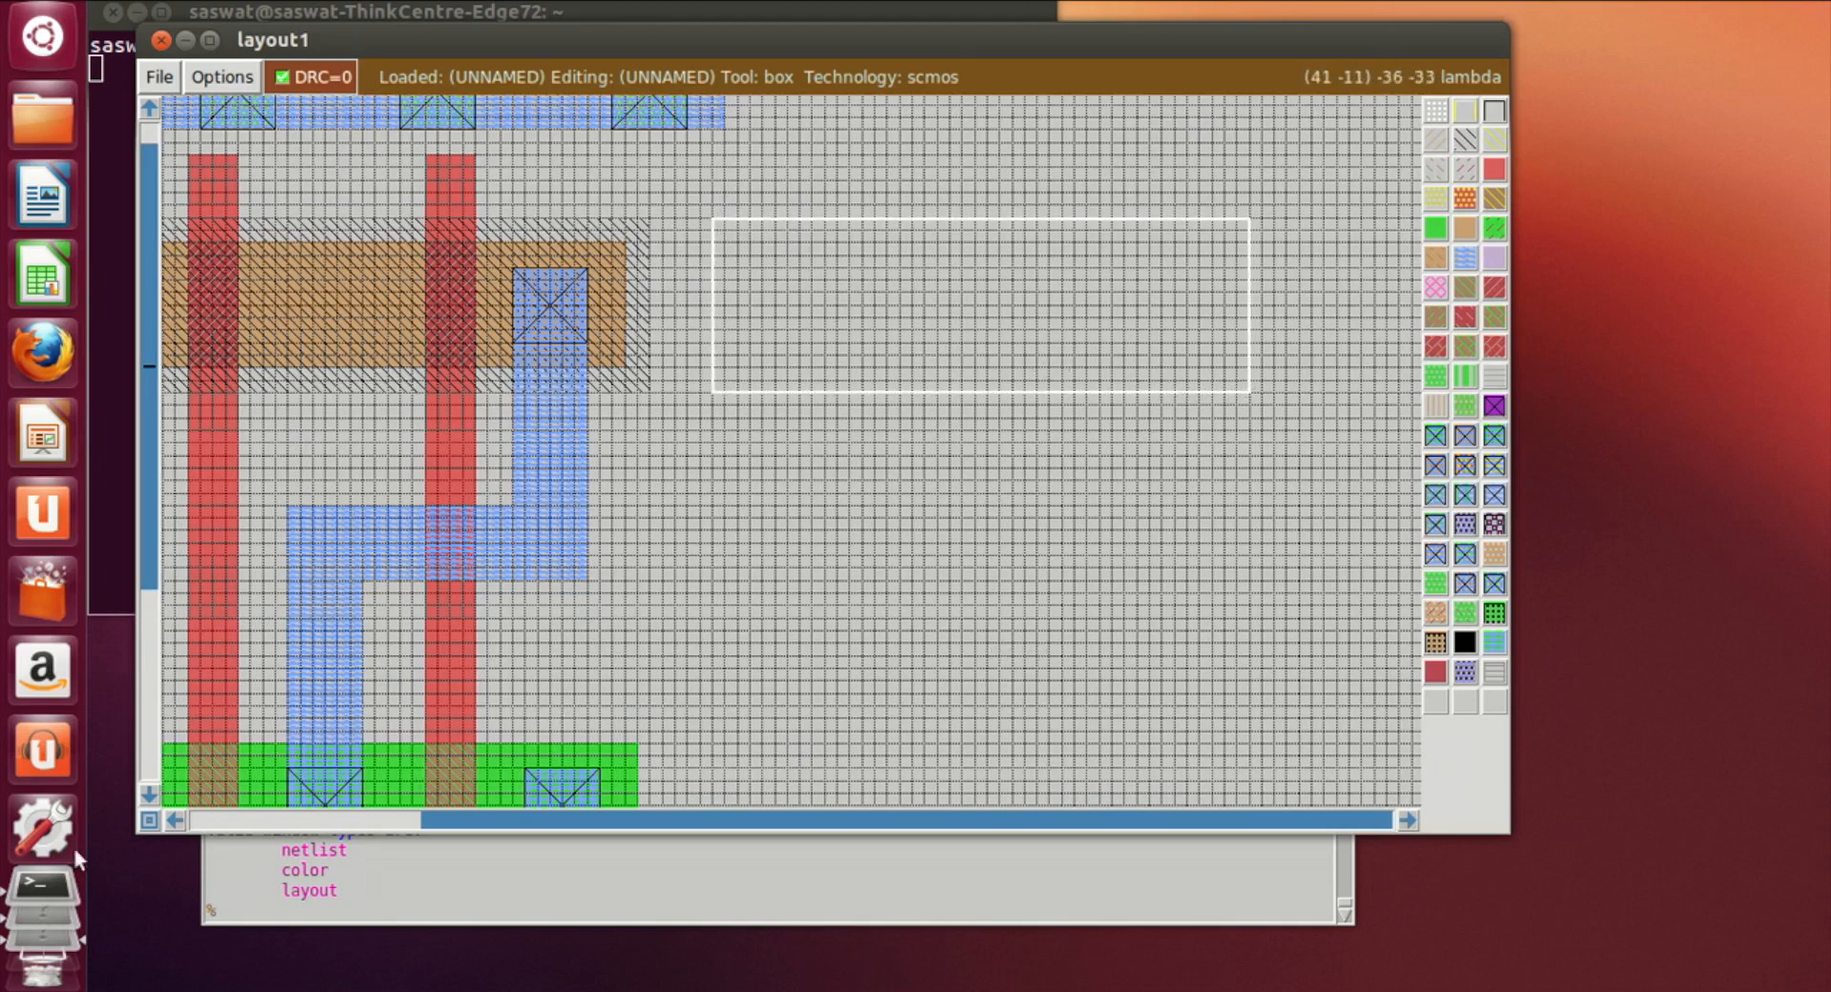
Narrow the marked box to about 40 lambda wide and fill it with n-well
{"action": "left_click", "coordinate": [174, 818]}
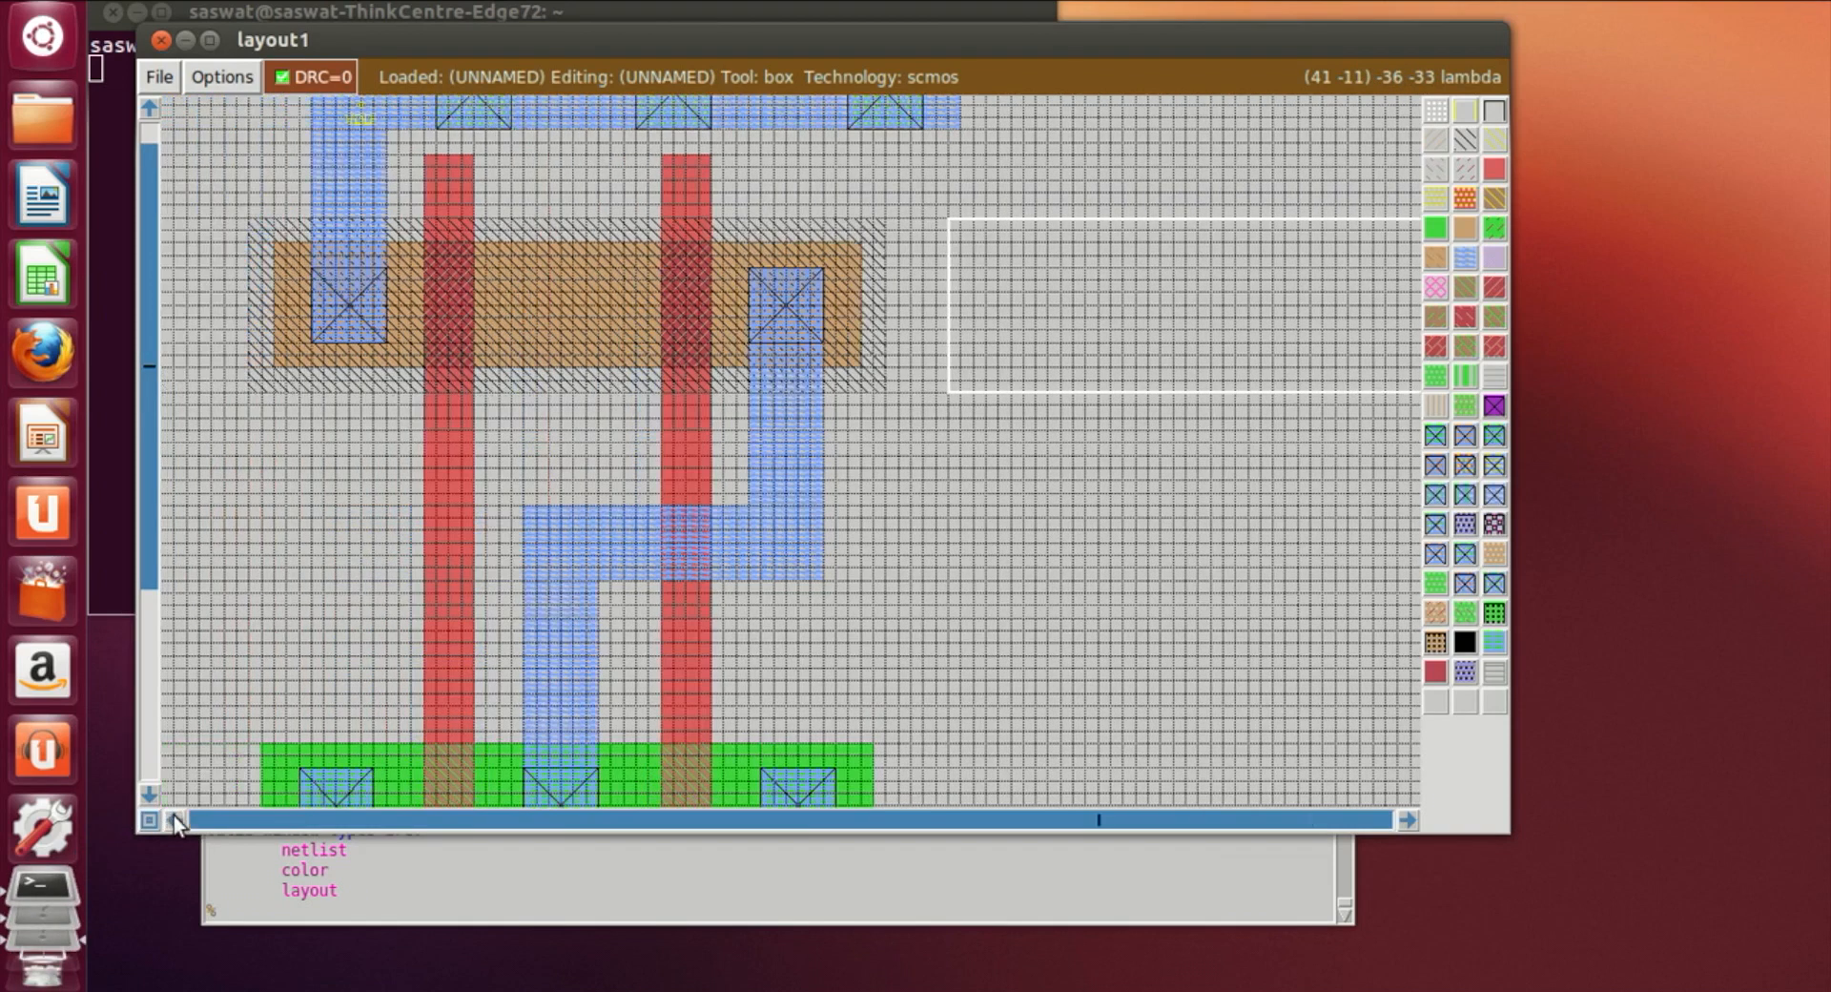
{"action": "left_click", "coordinate": [1407, 820]}
{"action": "left_click", "coordinate": [1406, 820]}
{"action": "right_click_drag", "start_coordinate": [1183, 282], "coordinate": [1211, 218]}
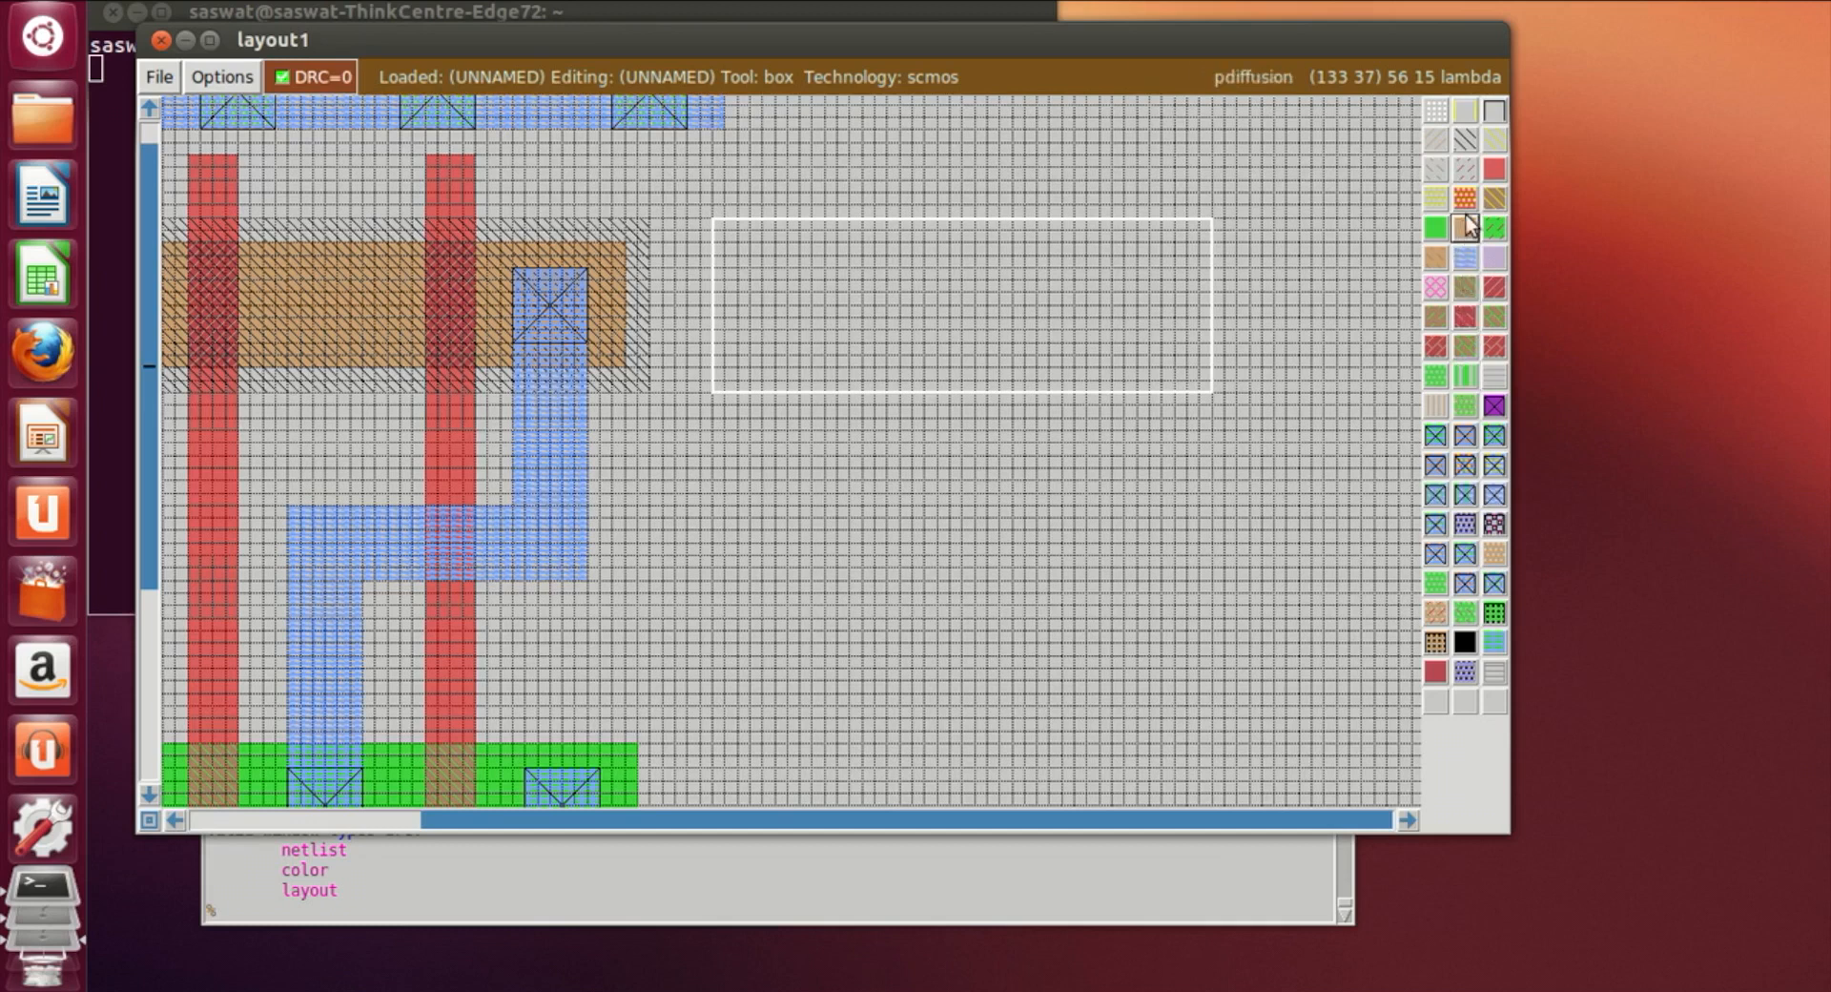
{"action": "left_click", "coordinate": [1464, 143]}
Mark out a box about 35 by 9 lambda inside the right n-well, inset 2 lambda from its upper-left corner
{"action": "left_click", "coordinate": [1176, 639]}
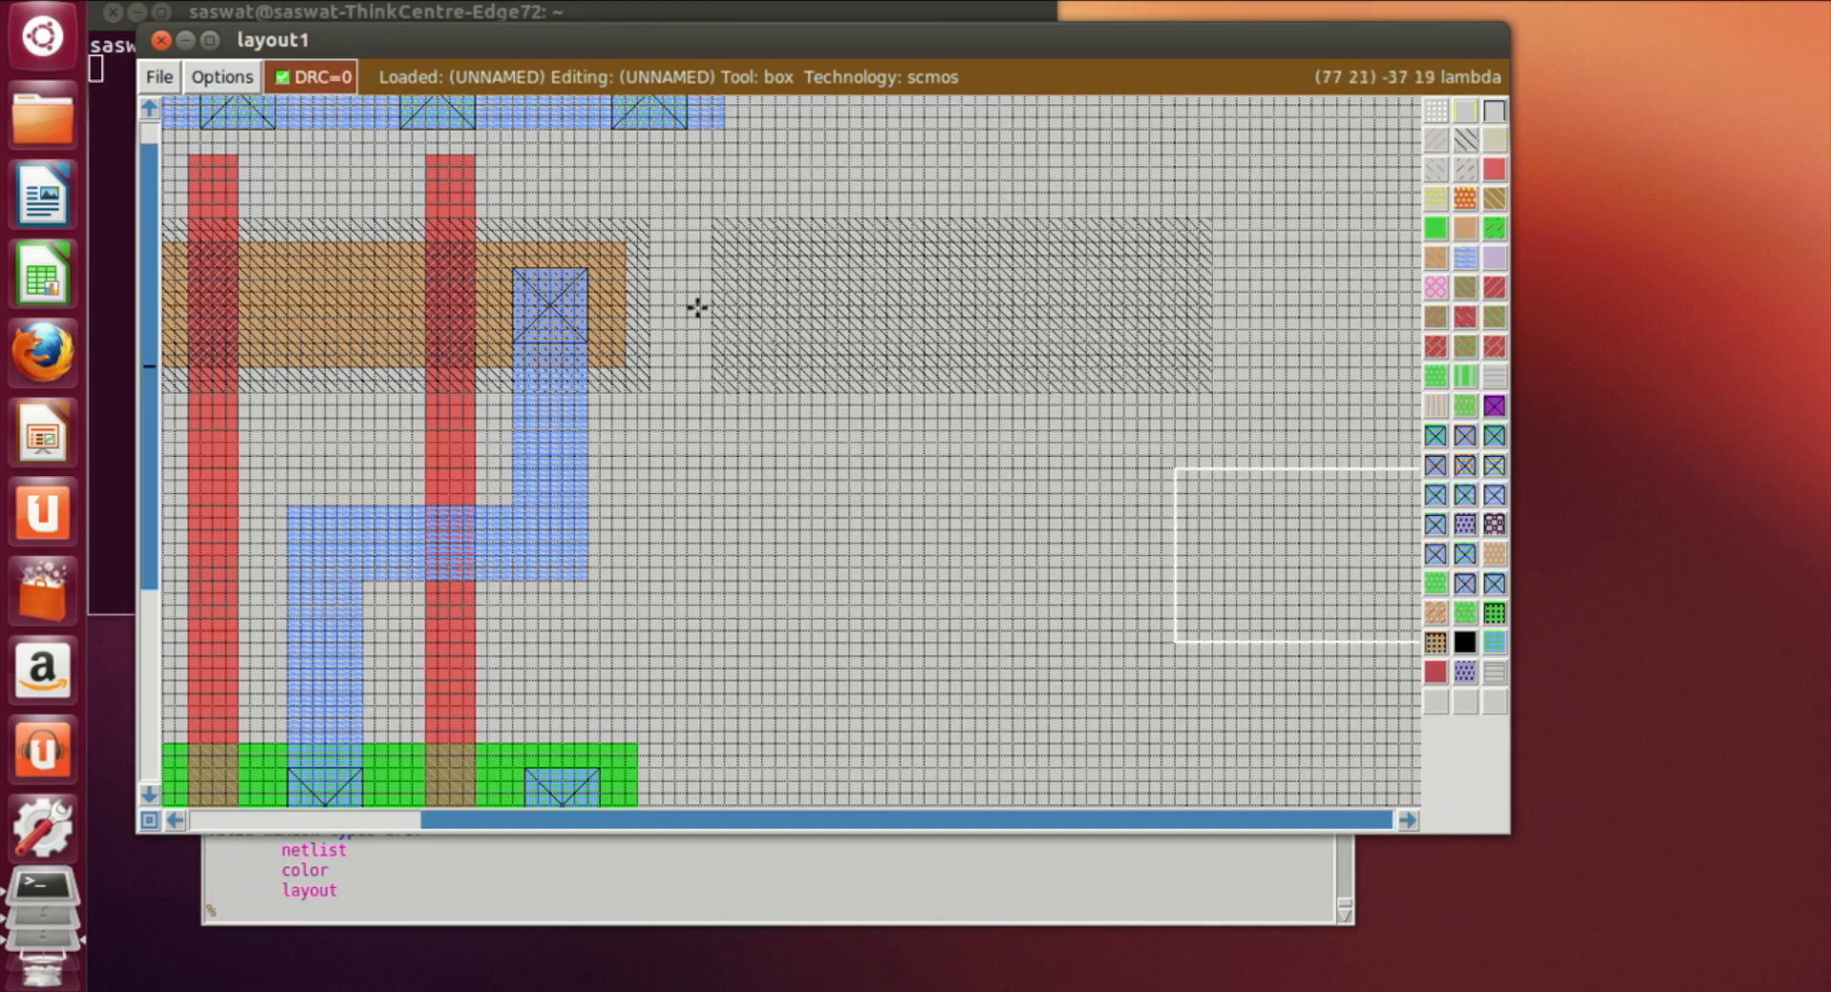
{"action": "left_click", "coordinate": [738, 241]}
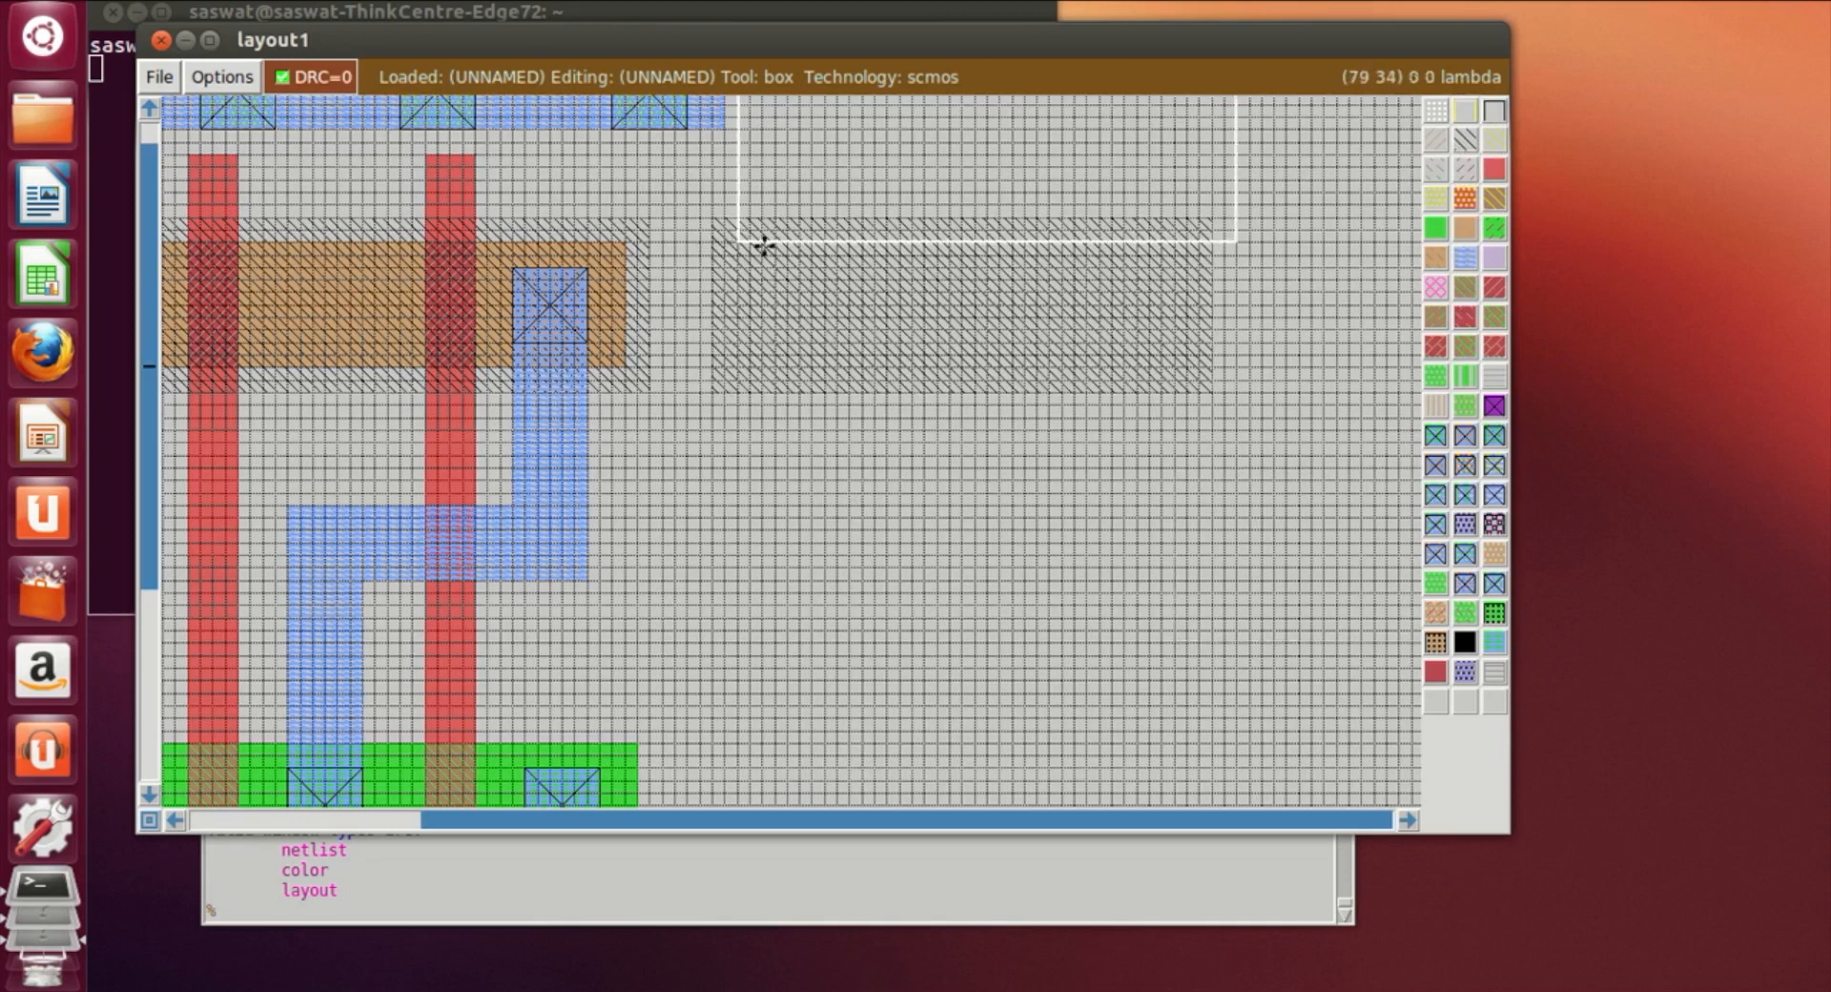
{"action": "right_click", "coordinate": [1177, 355]}
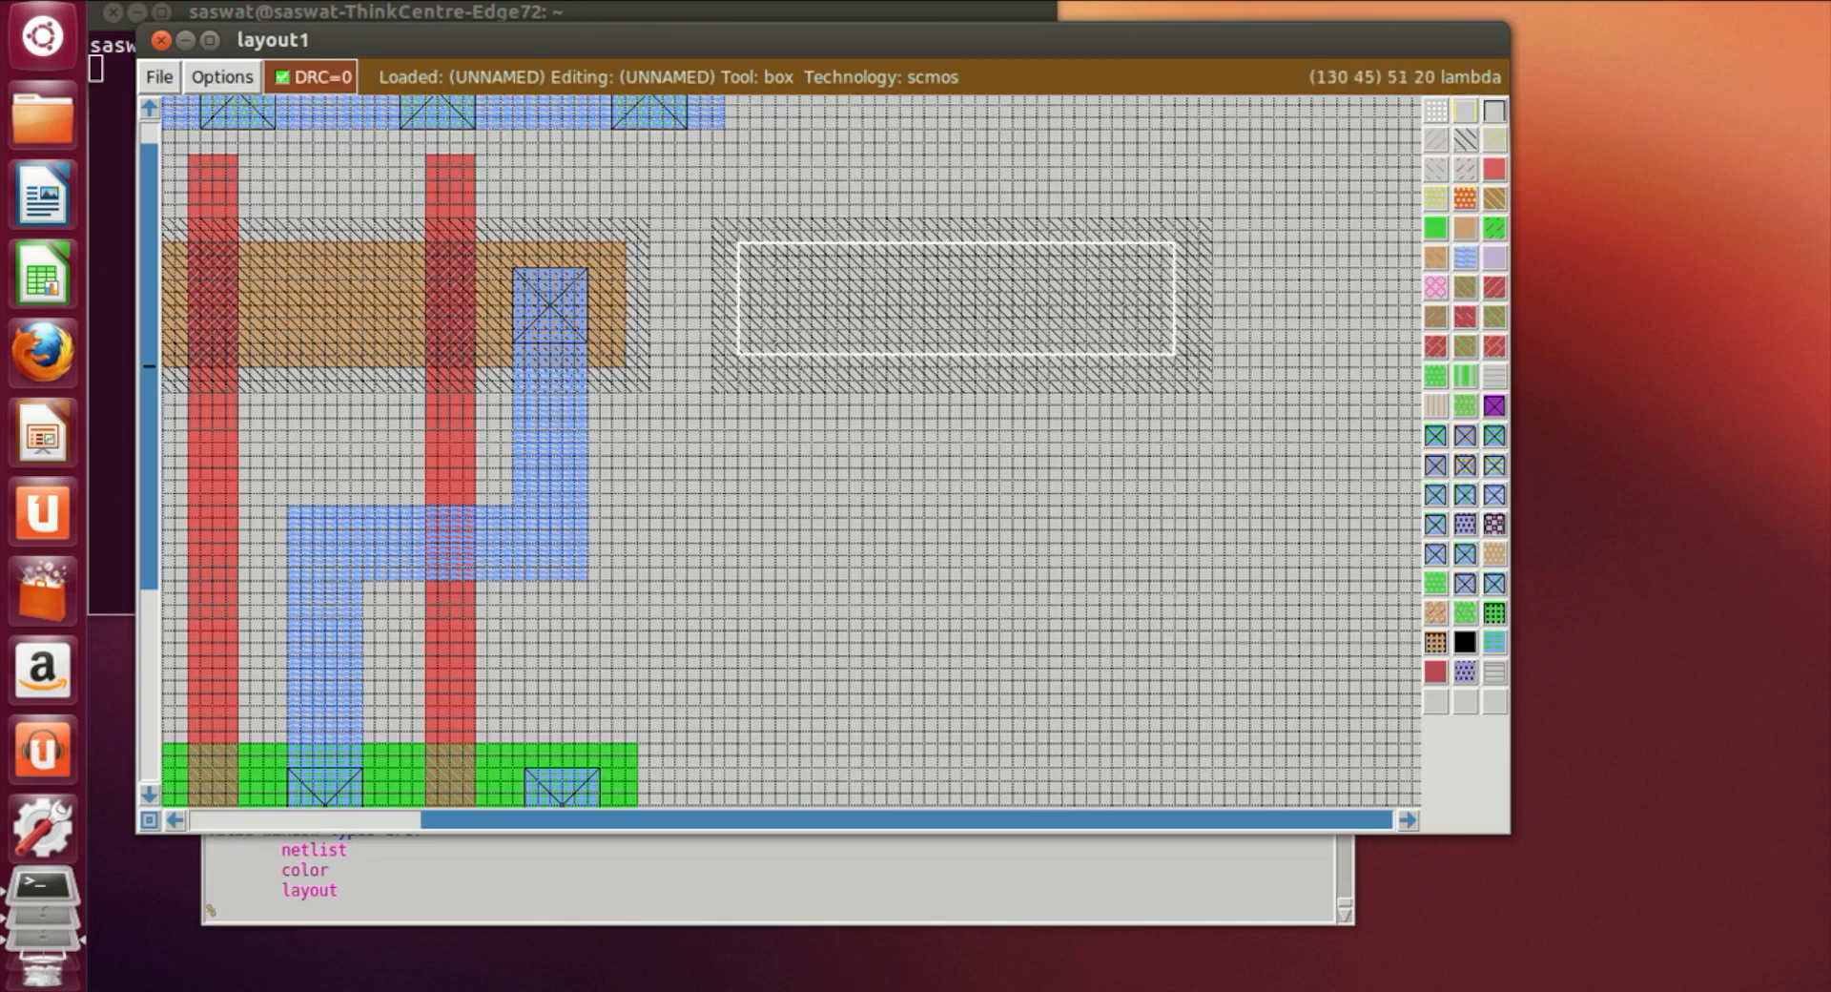
{"action": "left_click", "coordinate": [1614, 1]}
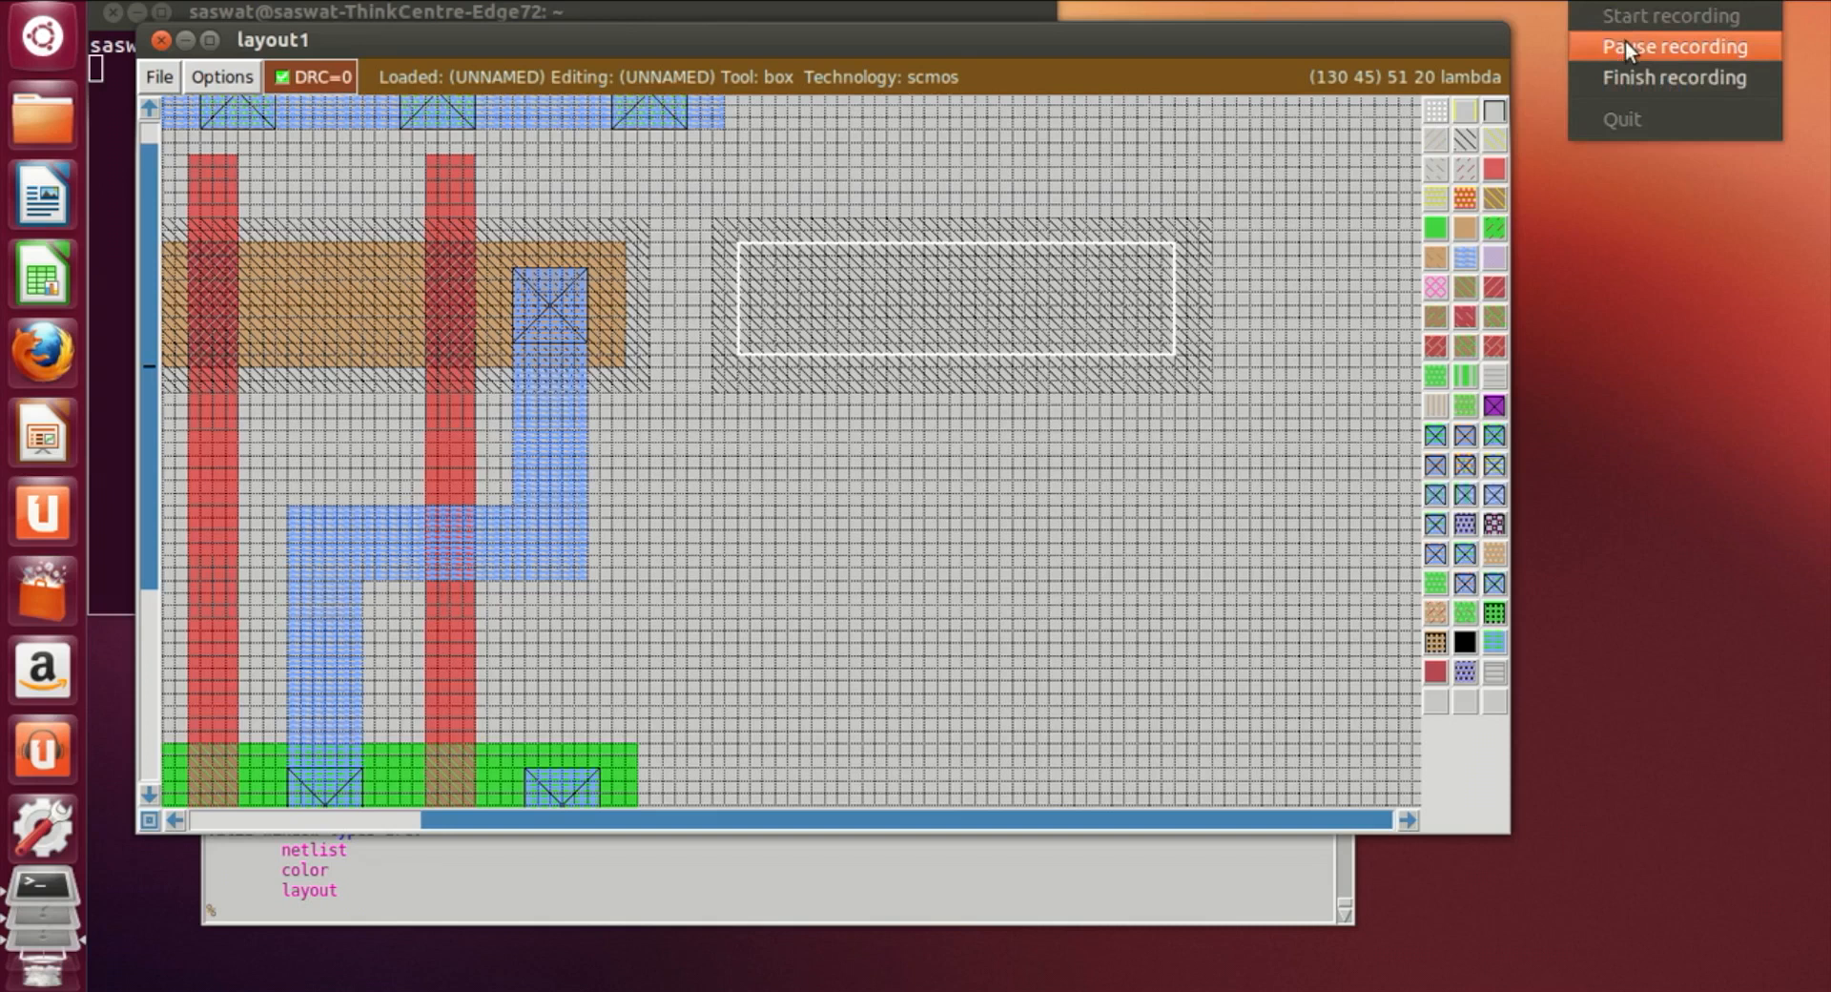
Enlarge the marked box to about 36 by 10 lambda inside the right n-well and fill it with pdiffusion
{"action": "left_click", "coordinate": [1627, 46]}
{"action": "right_click", "coordinate": [1190, 369]}
{"action": "right_click", "coordinate": [1189, 304]}
{"action": "right_click", "coordinate": [1188, 273]}
{"action": "right_click", "coordinate": [1186, 239]}
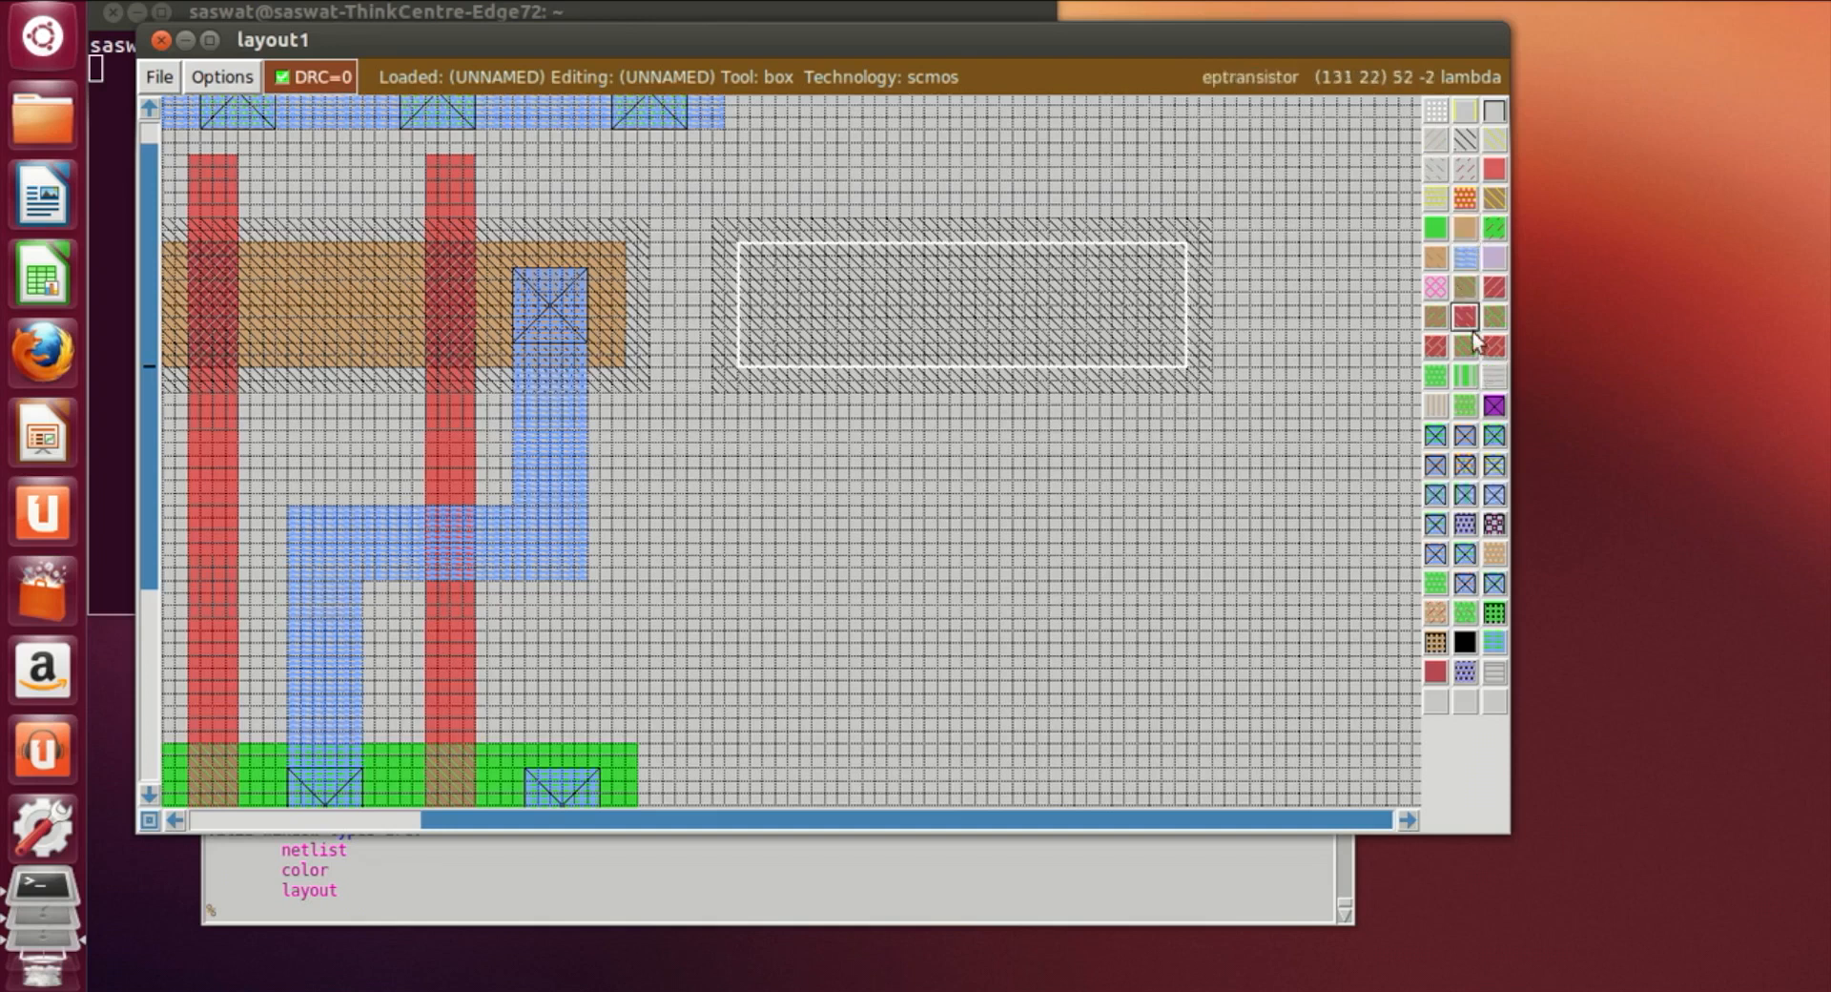
{"action": "left_click", "coordinate": [1451, 225]}
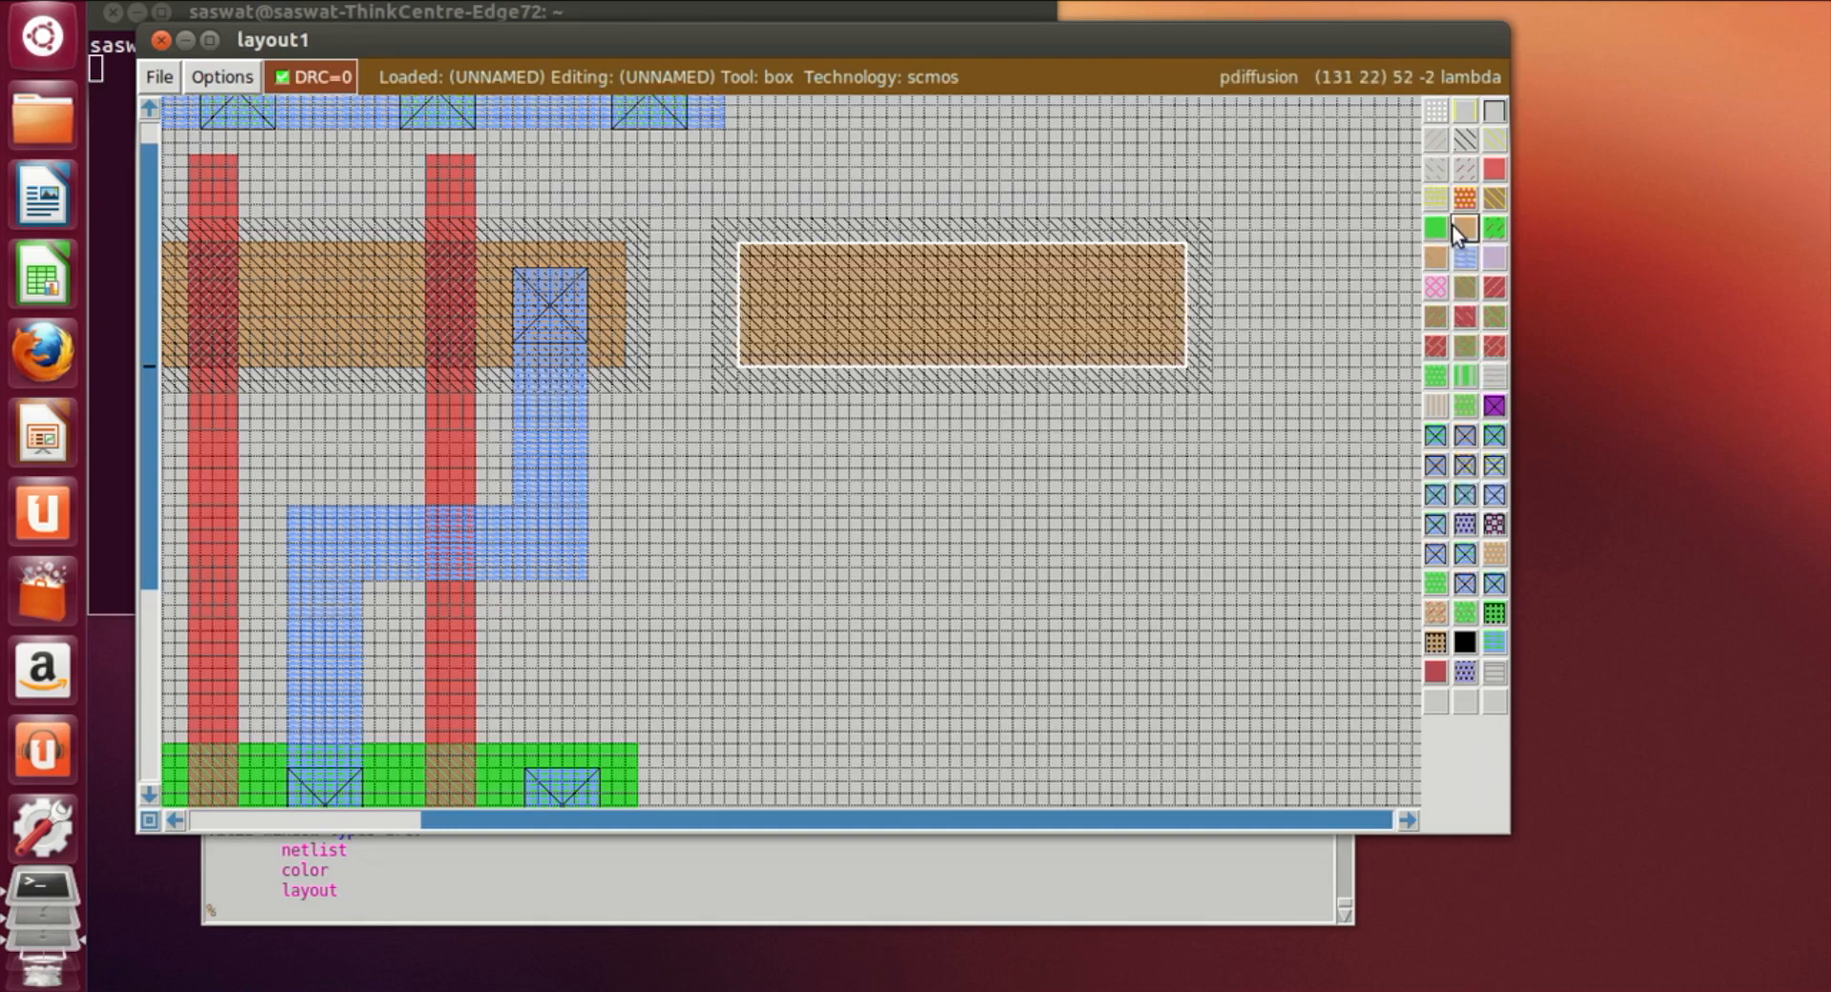
Fill an area about 36 by 10 lambda with ndiffusion below the right n-well, level with the existing n-diffusion and aligned with the new p-diffusion
{"action": "left_click", "coordinate": [776, 756]}
{"action": "left_click", "coordinate": [758, 792]}
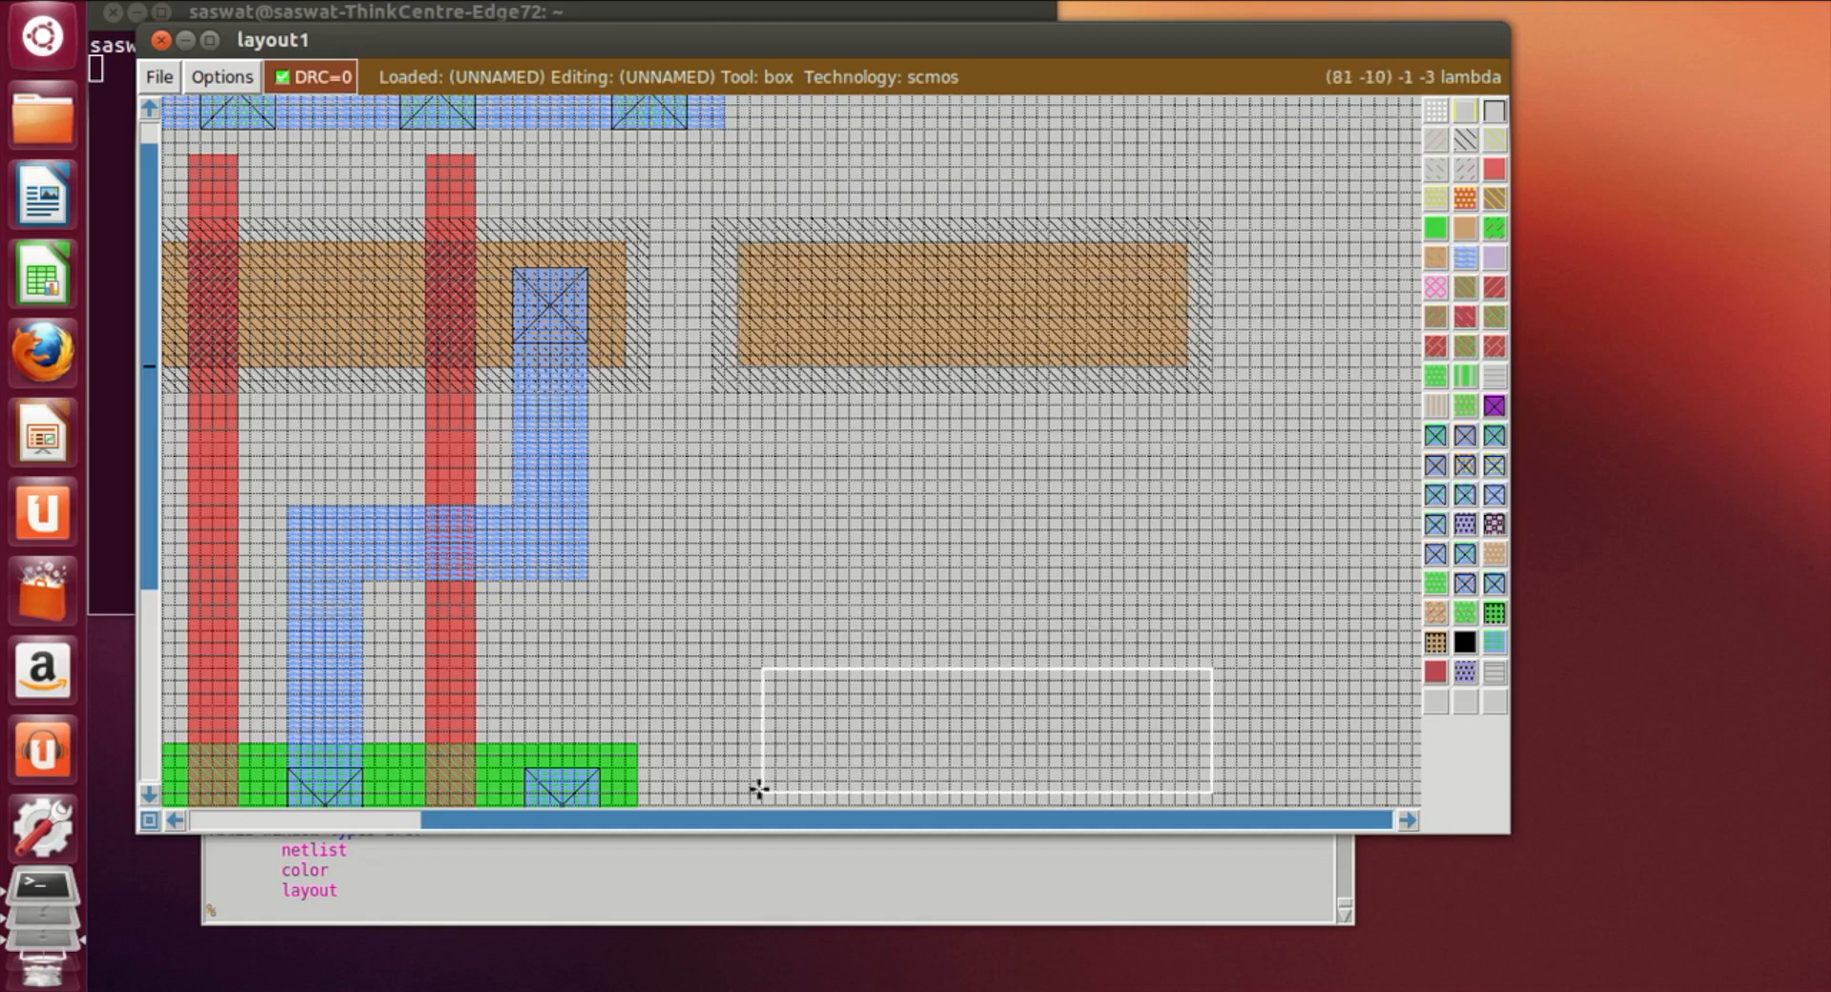
{"action": "scroll", "coordinate": [754, 791], "scroll_direction": "down", "scroll_amount": 1}
{"action": "left_click", "coordinate": [760, 747]}
{"action": "left_click", "coordinate": [758, 739]}
{"action": "left_click", "coordinate": [755, 750]}
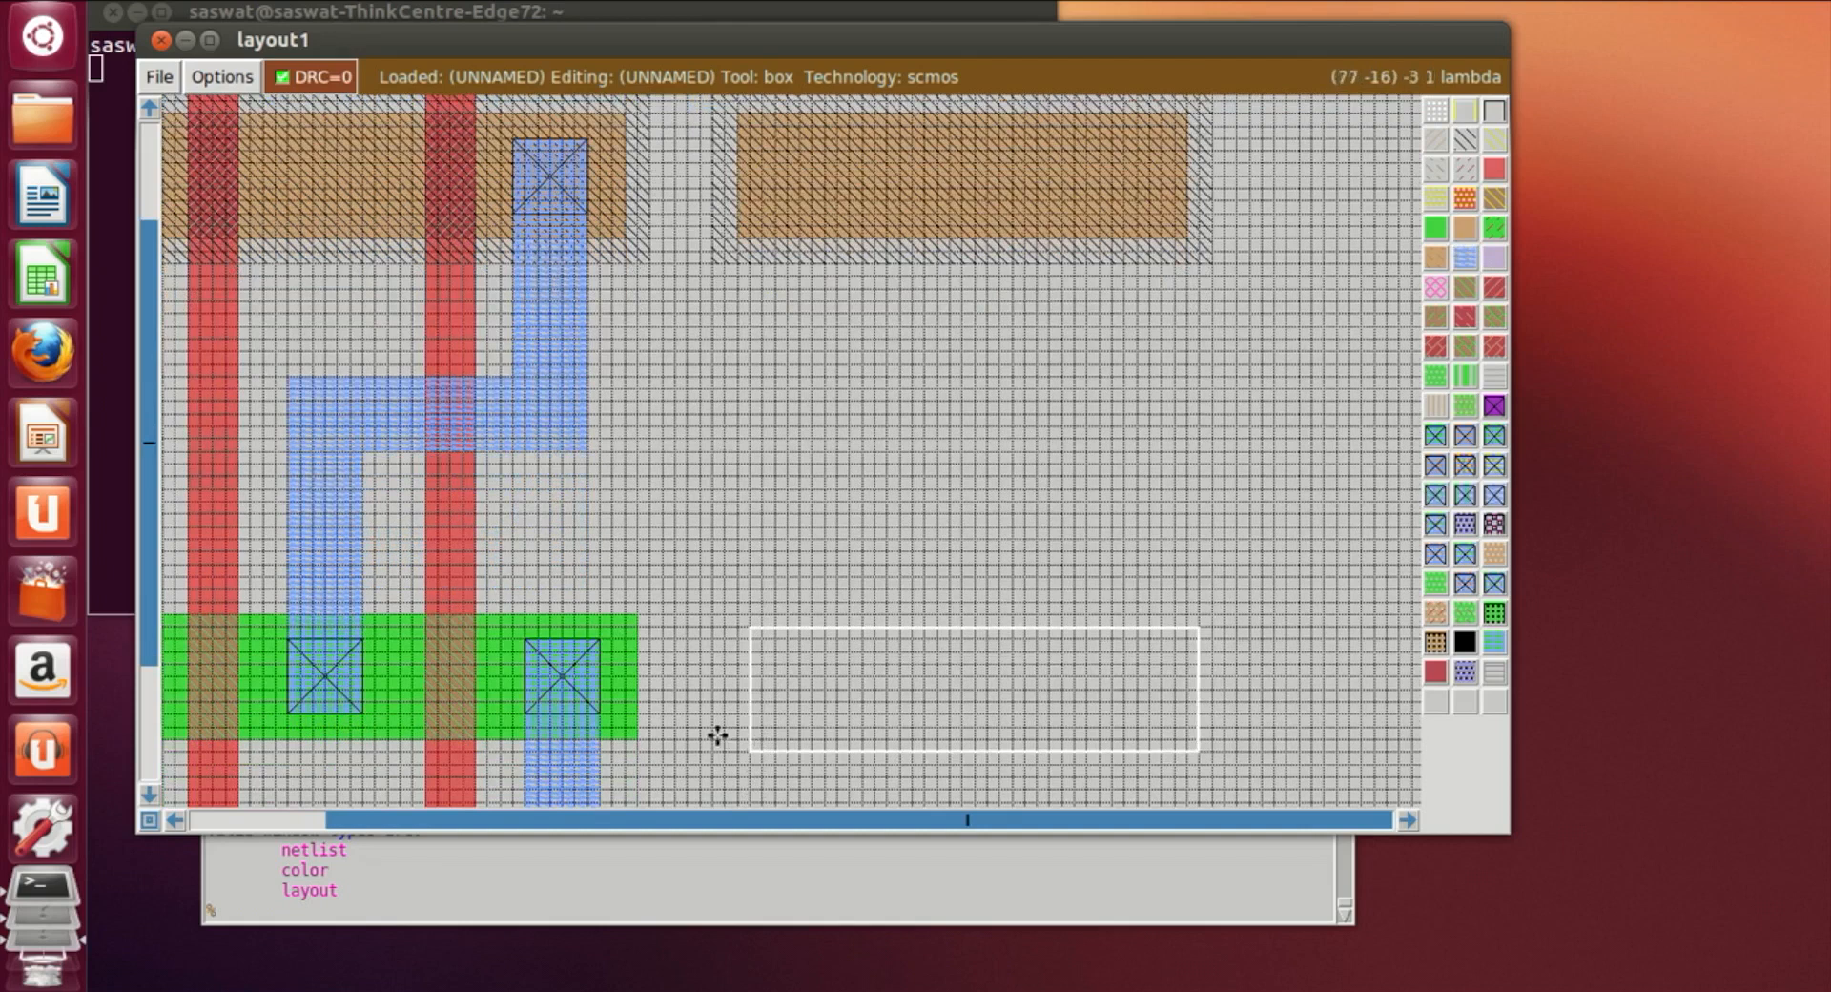
{"action": "left_click", "coordinate": [748, 728]}
{"action": "left_click", "coordinate": [743, 744]}
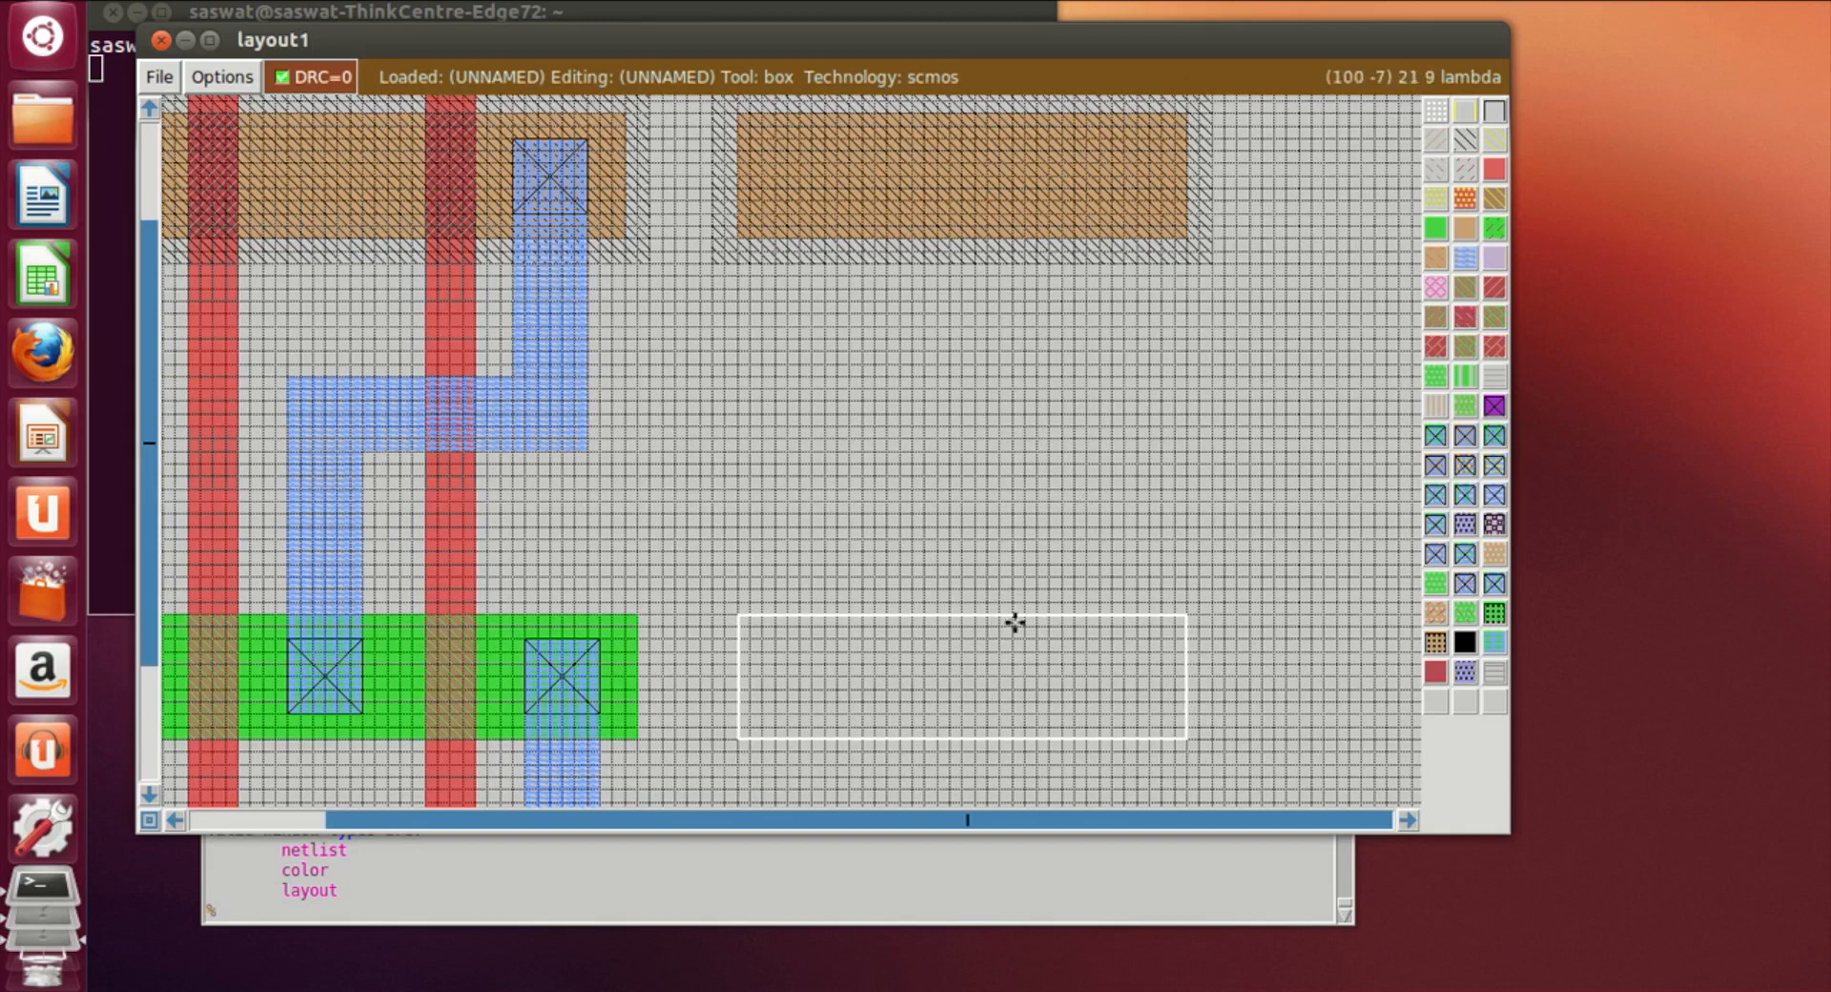
{"action": "left_click", "coordinate": [1434, 229]}
{"action": "left_click", "coordinate": [1227, 700]}
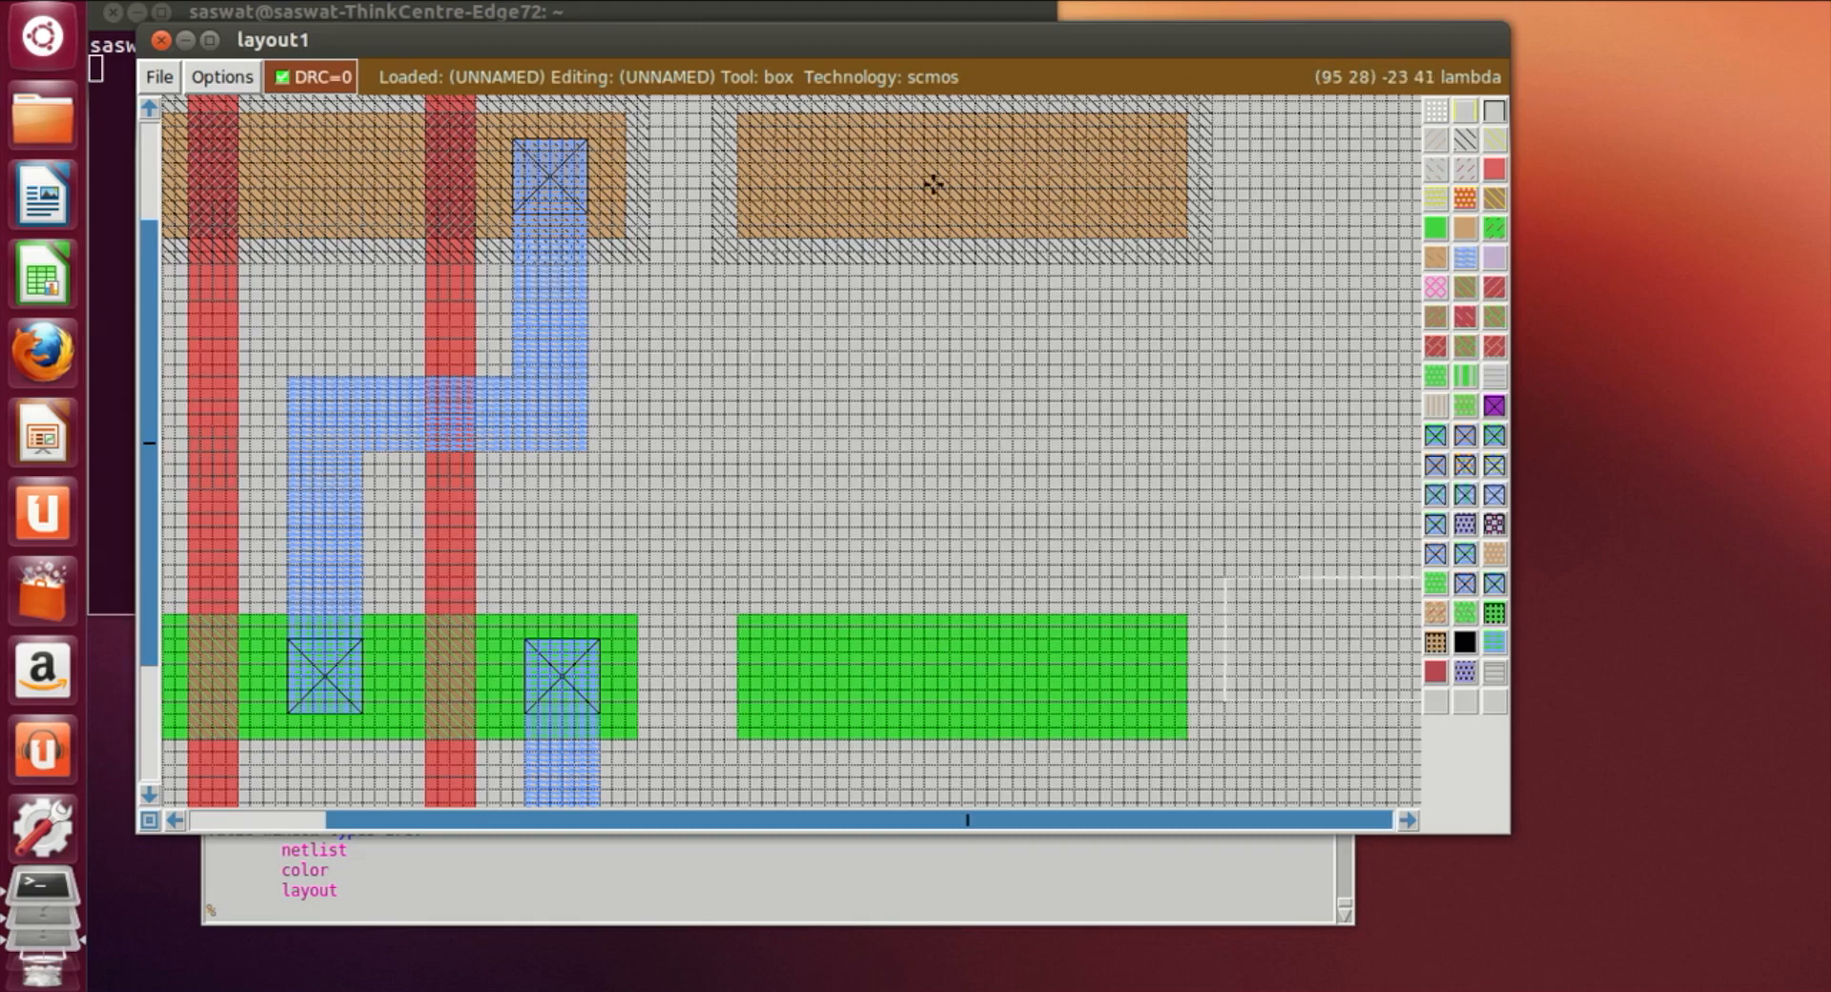
Draw a vertical polysilicon strip about 4 by 64 lambda across both right diffusions, about 16 lambda in from their left edge
{"action": "scroll", "coordinate": [1040, 468], "scroll_direction": "up", "scroll_amount": 2}
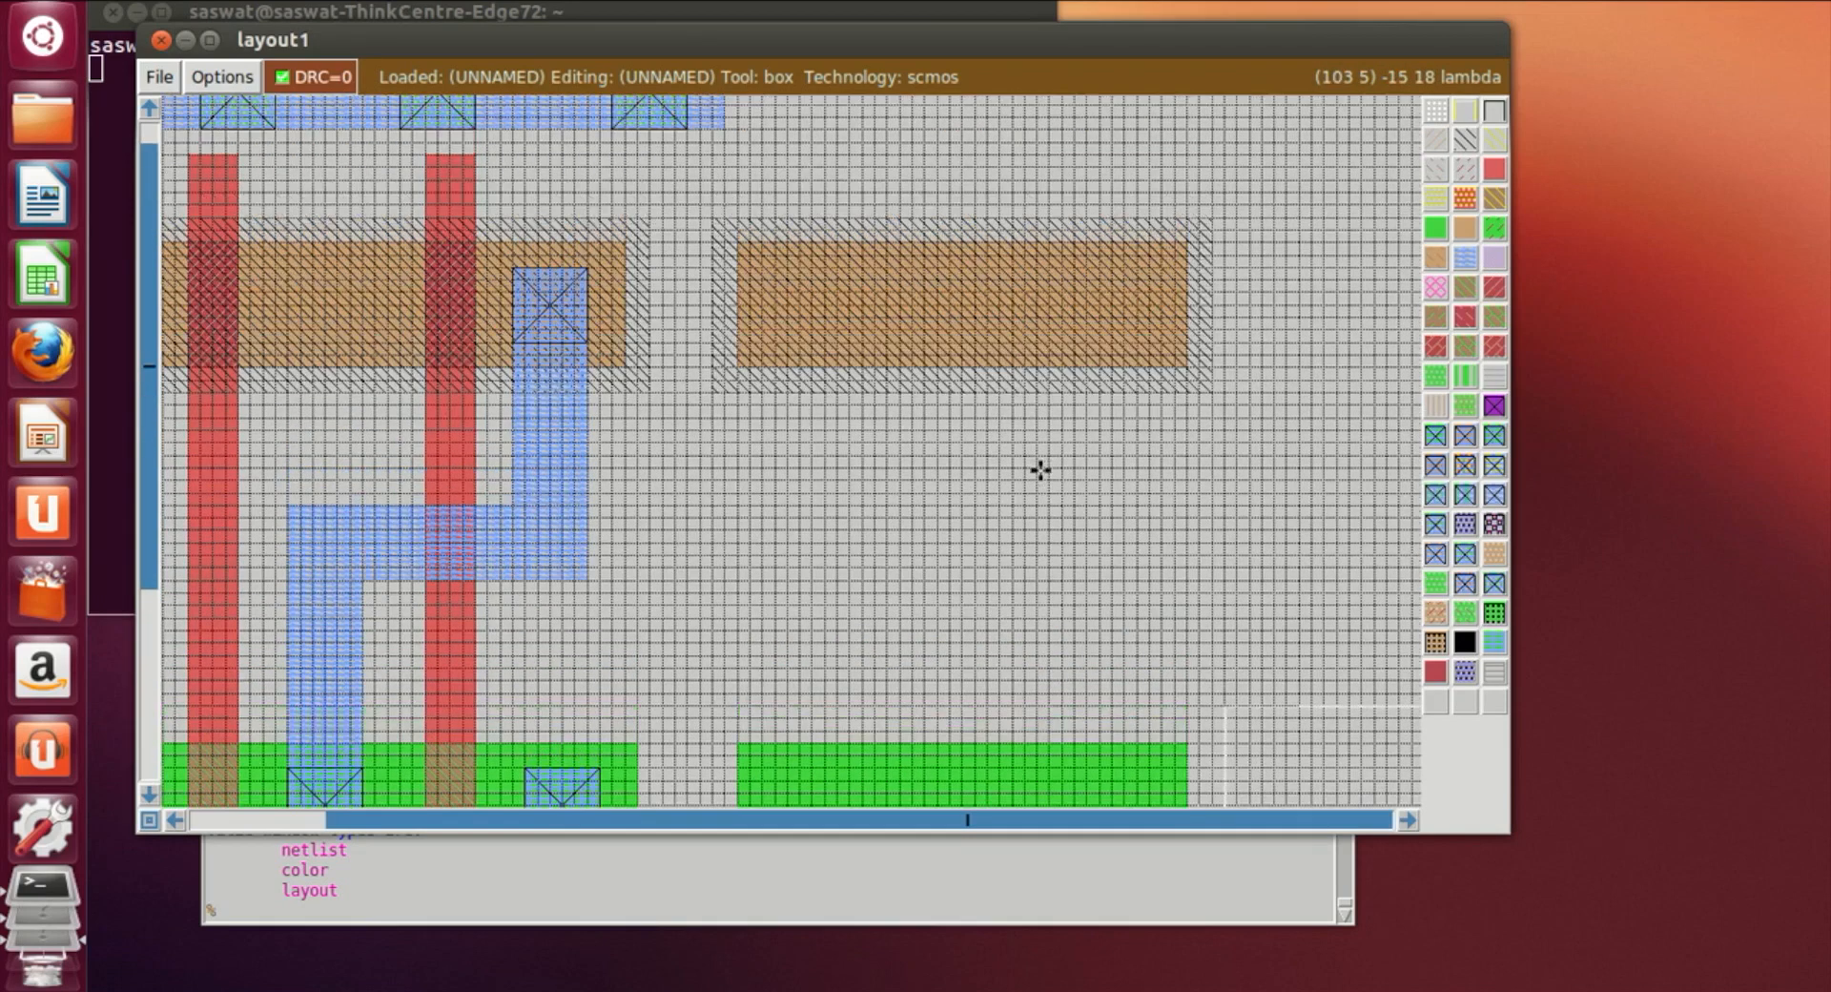
{"action": "left_click", "coordinate": [915, 152]}
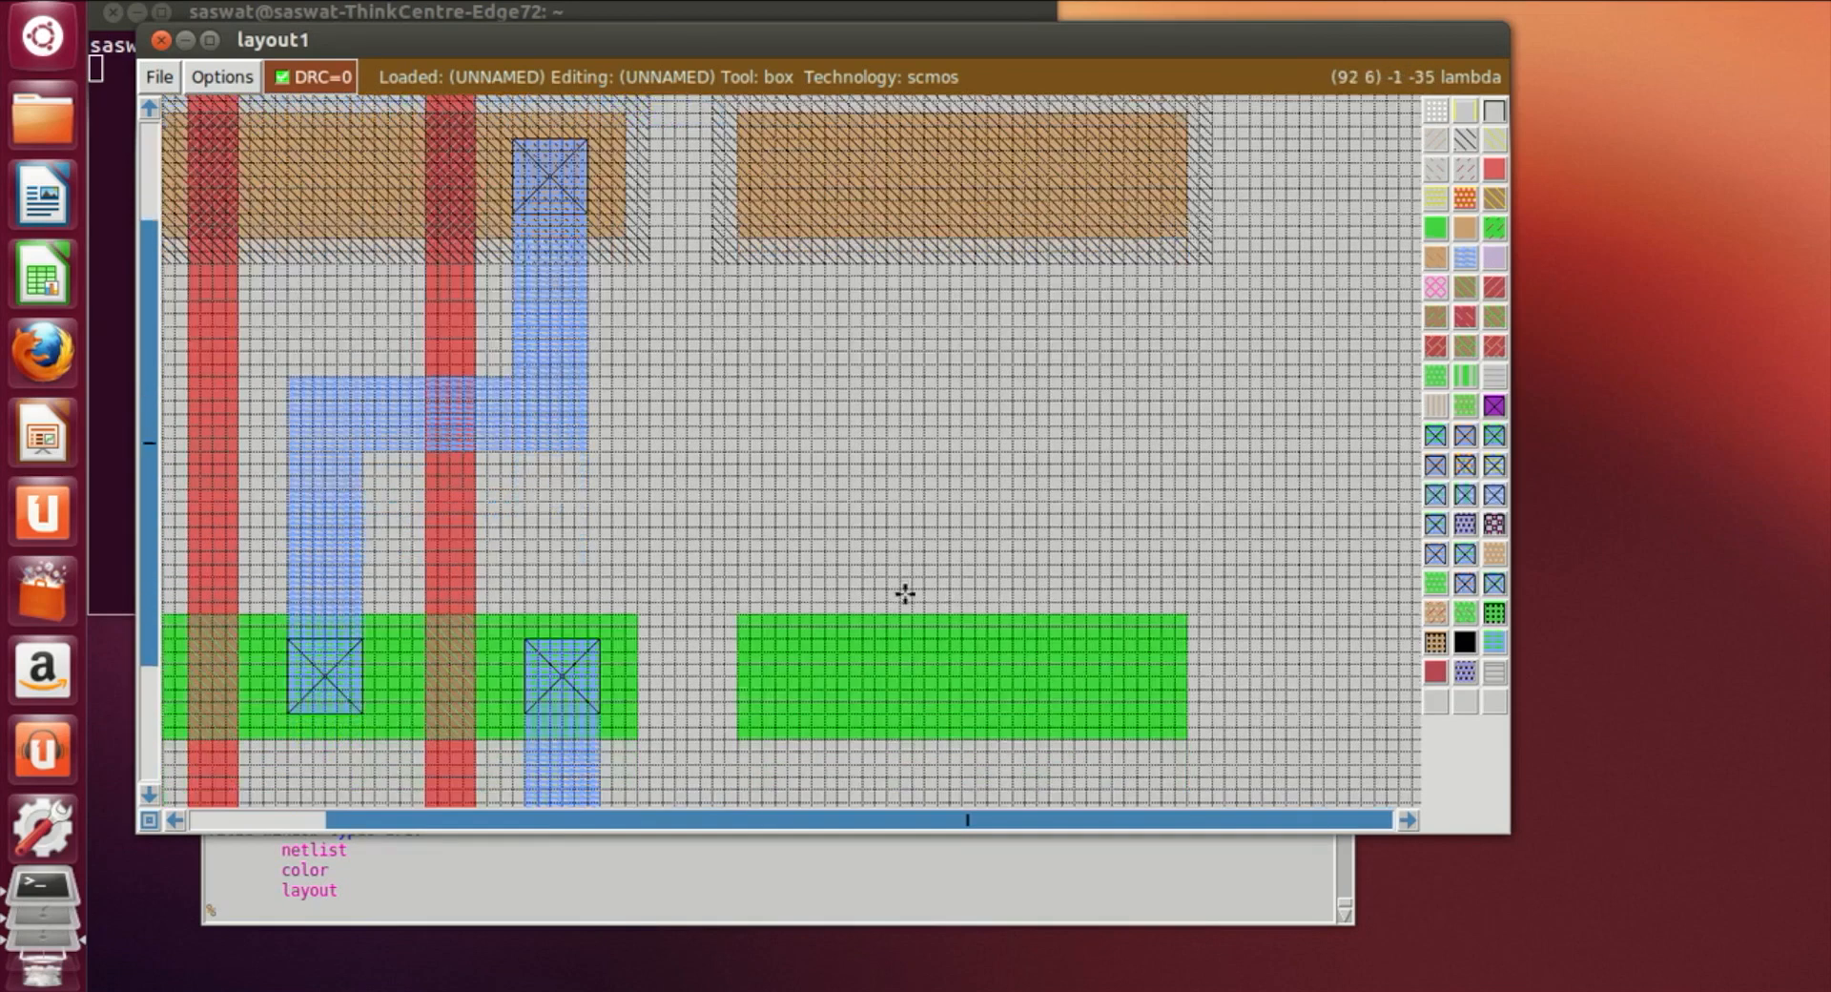
{"action": "scroll", "coordinate": [903, 596], "scroll_direction": "down", "scroll_amount": 4}
{"action": "right_click", "coordinate": [962, 697]}
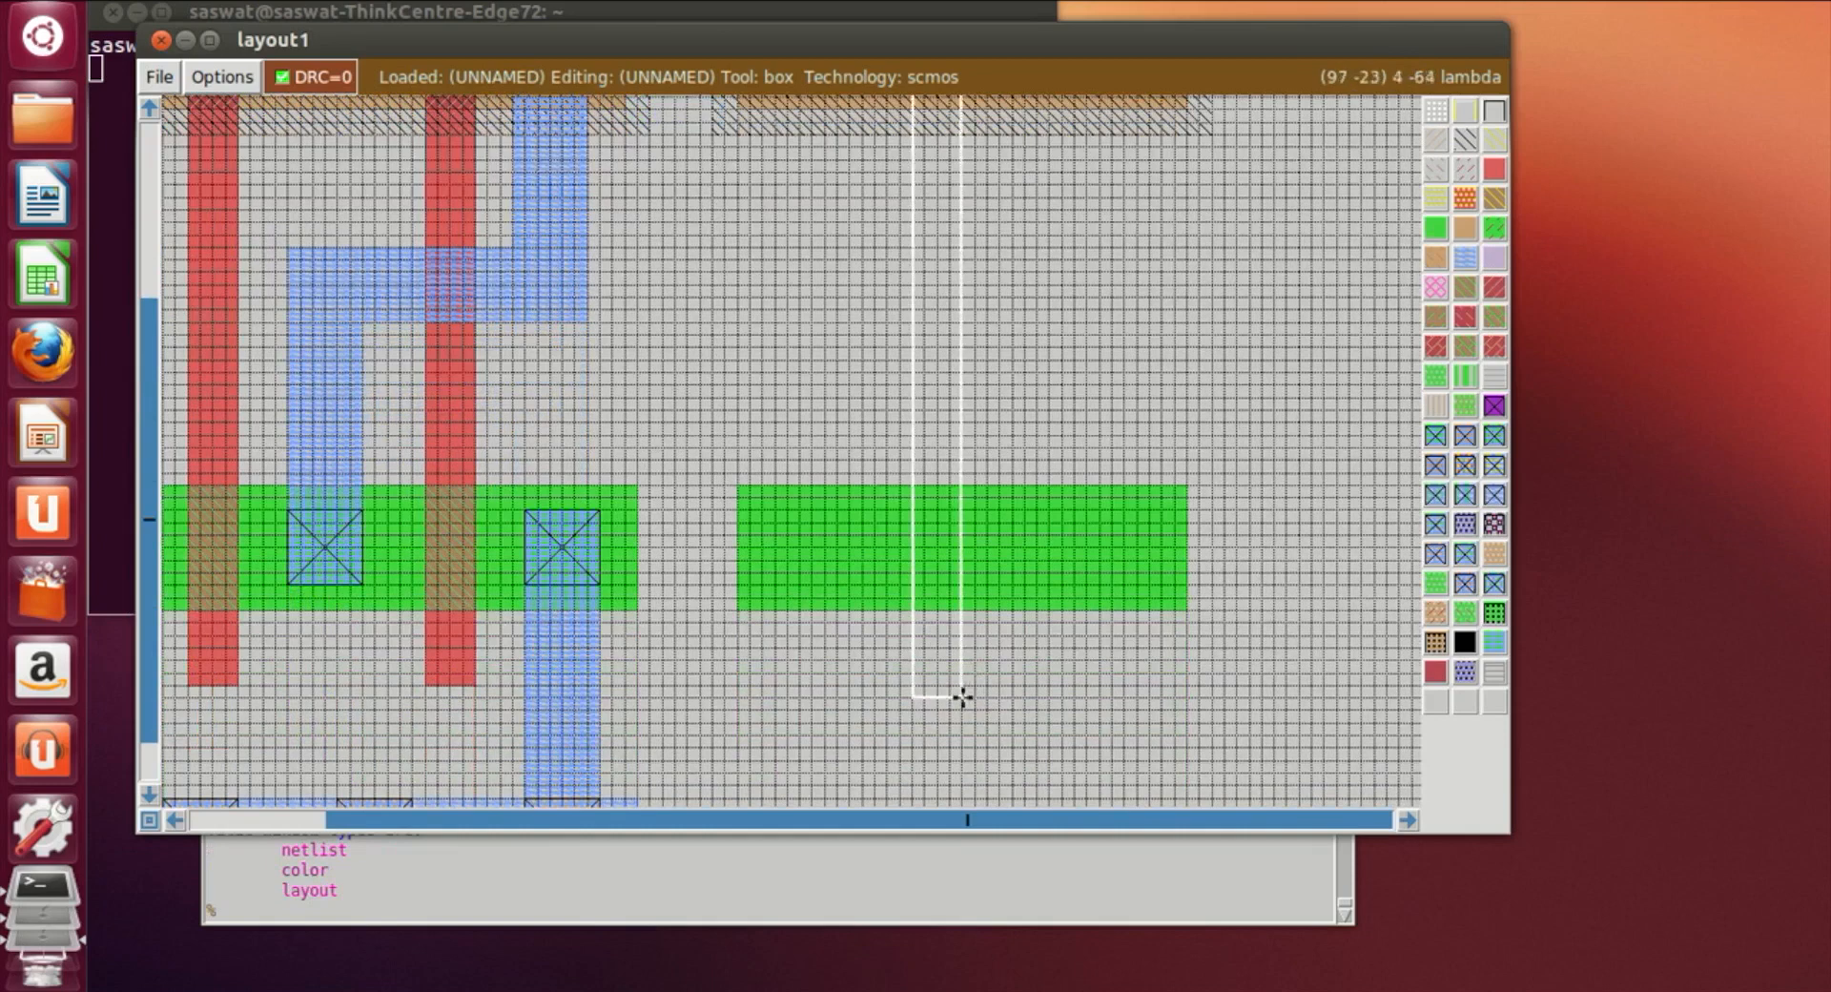
{"action": "scroll", "coordinate": [1148, 711], "scroll_direction": "up", "scroll_amount": 2}
{"action": "scroll", "coordinate": [1149, 711], "scroll_direction": "down", "scroll_amount": 2}
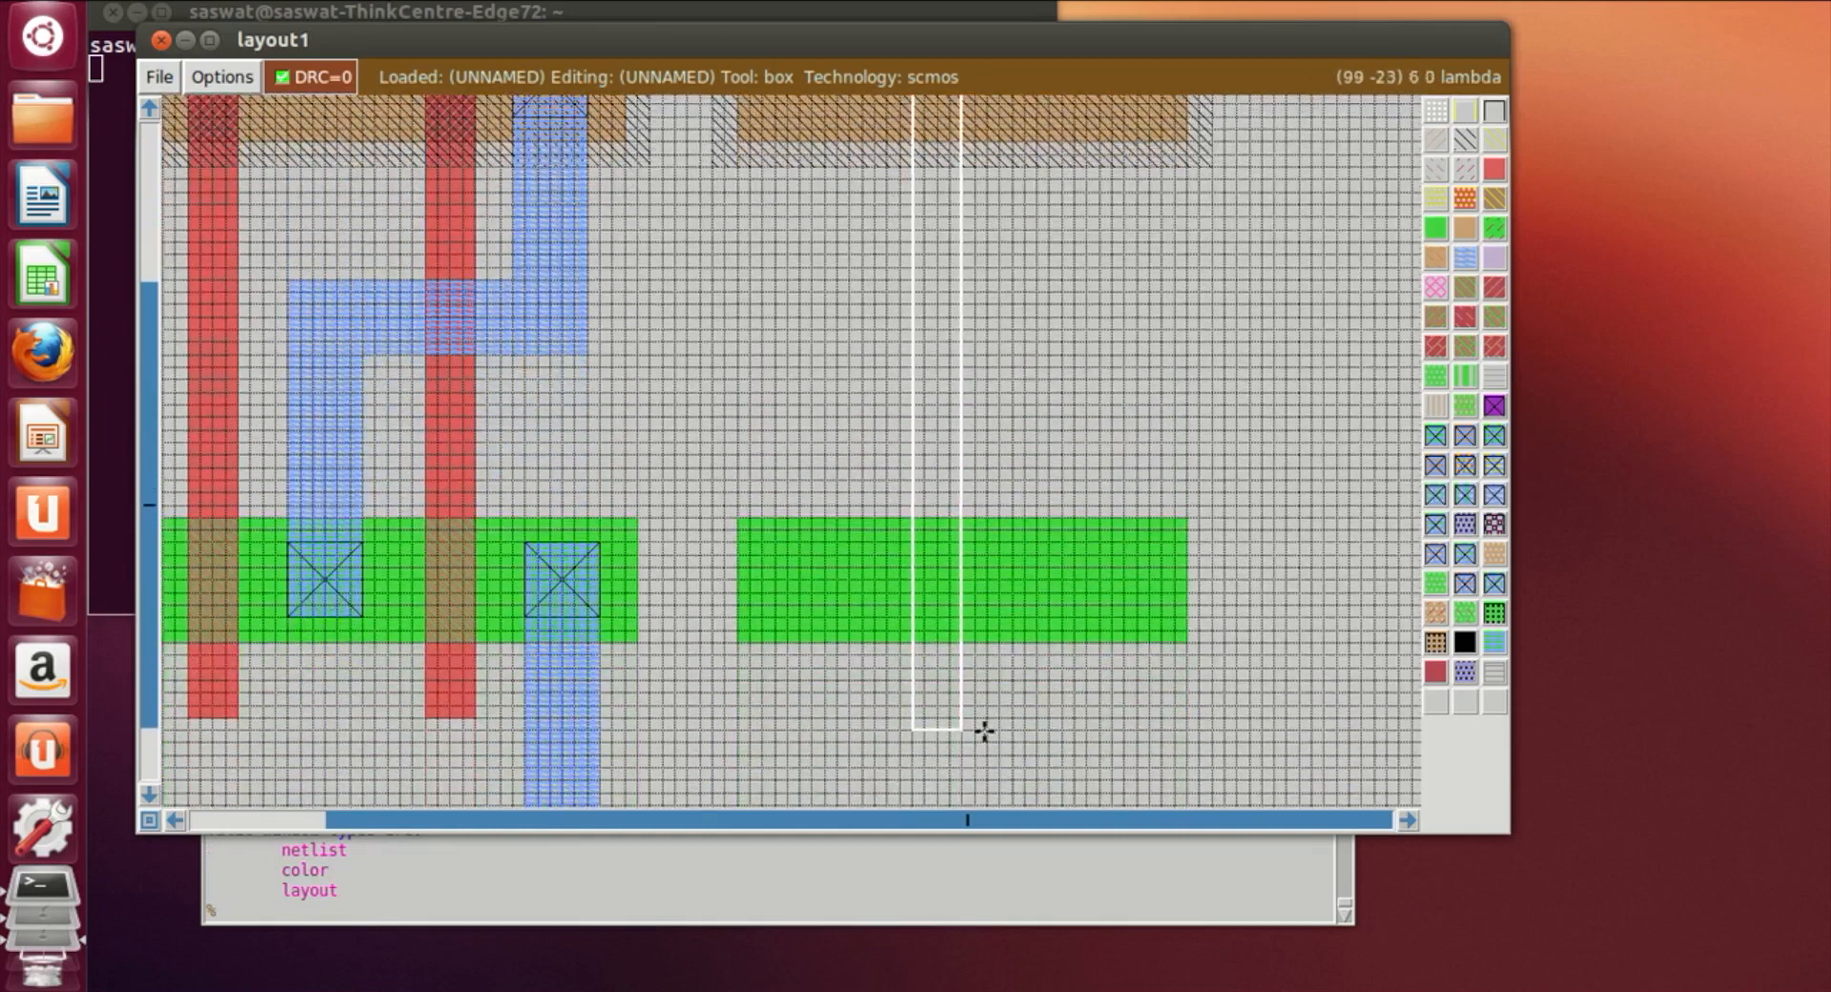
{"action": "left_click", "coordinate": [935, 731]}
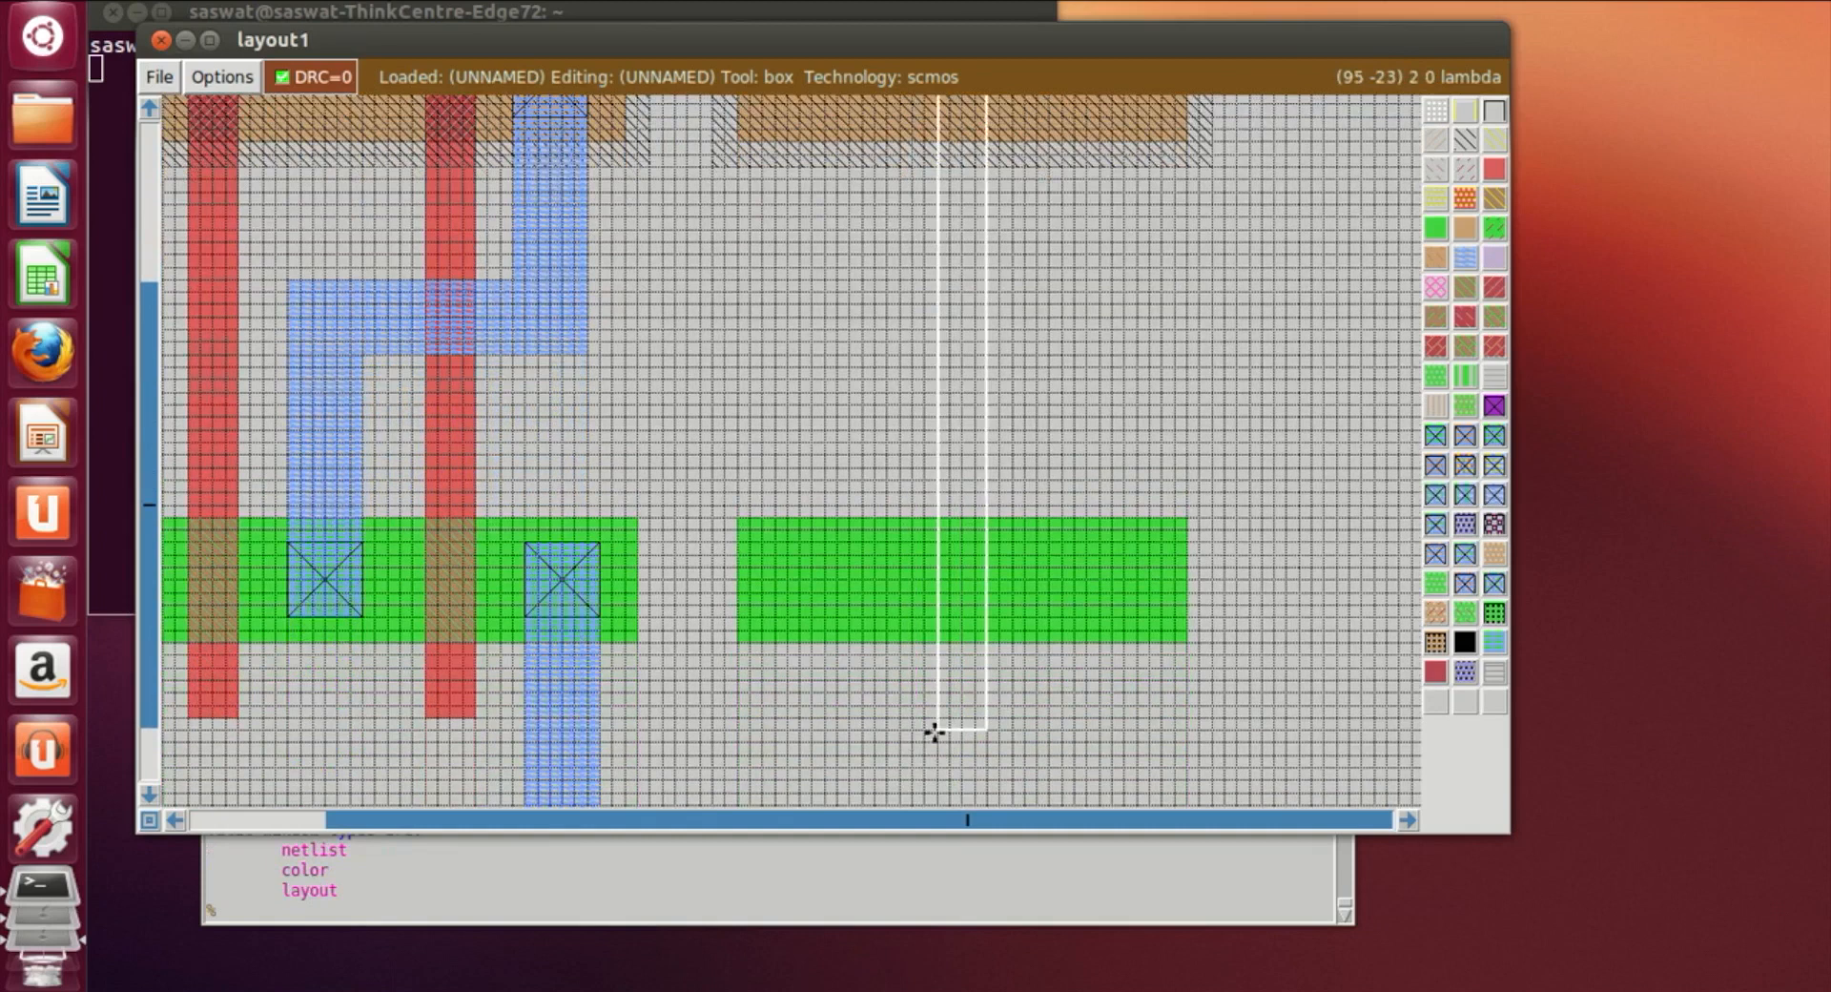
{"action": "scroll", "coordinate": [1173, 506], "scroll_direction": "up", "scroll_amount": 2}
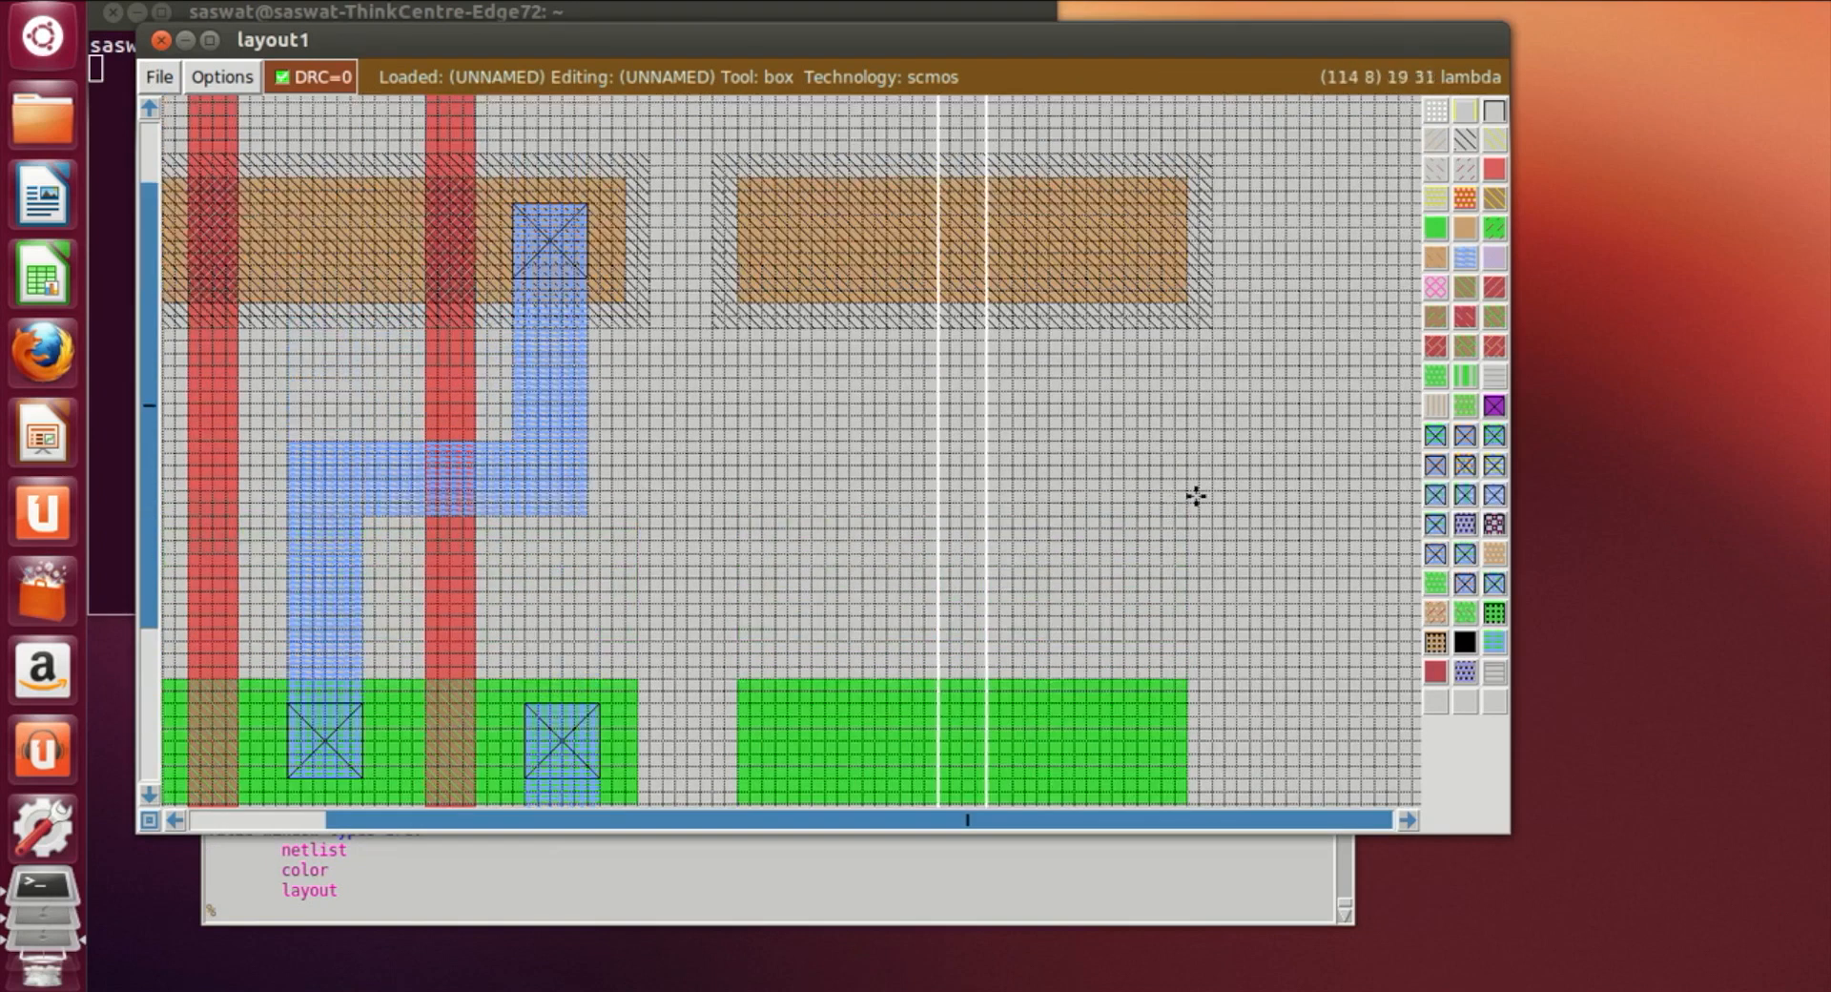
{"action": "scroll", "coordinate": [1194, 498], "scroll_direction": "up", "scroll_amount": 1}
{"action": "left_click", "coordinate": [1484, 176]}
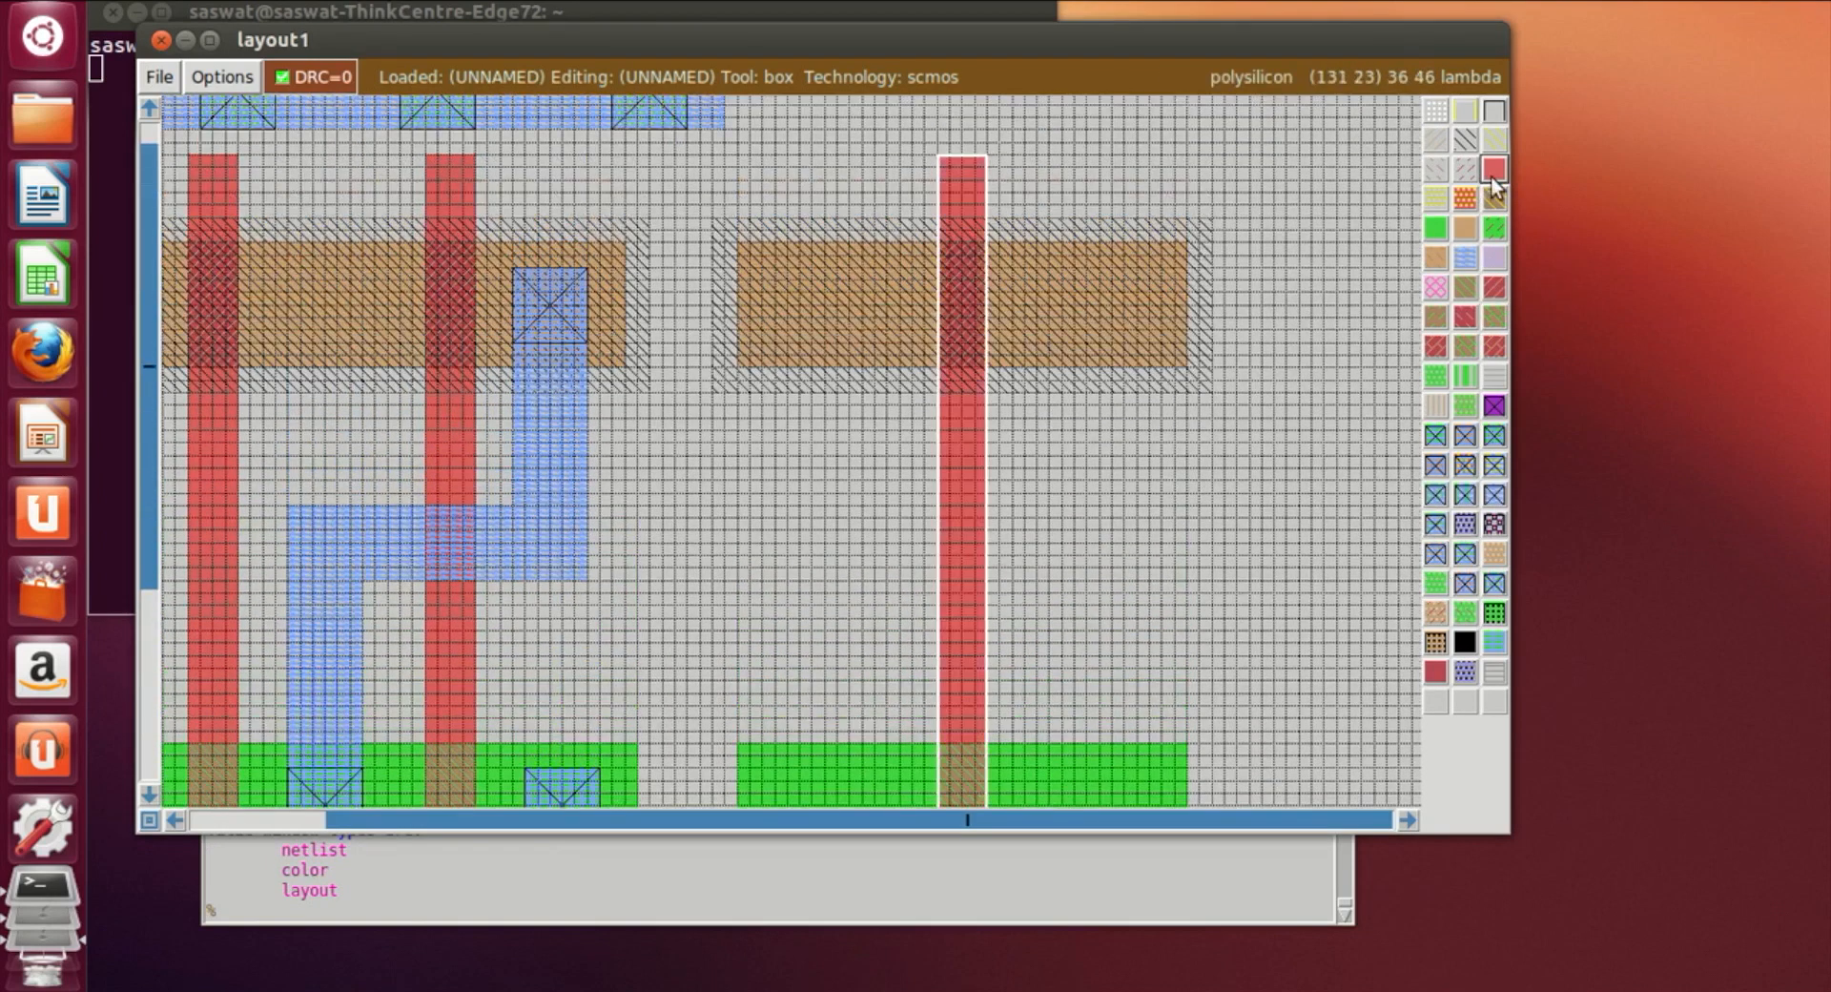
{"action": "left_click", "coordinate": [1310, 504]}
{"action": "left_click", "coordinate": [1225, 579]}
Draw a vertical metal1 strip about 6 by 23 lambda from the right p-diffusion up to the supply rail's level, left of the polysilicon
{"action": "scroll", "coordinate": [1269, 563], "scroll_direction": "down", "scroll_amount": 4}
{"action": "scroll", "coordinate": [953, 648], "scroll_direction": "up", "scroll_amount": 3}
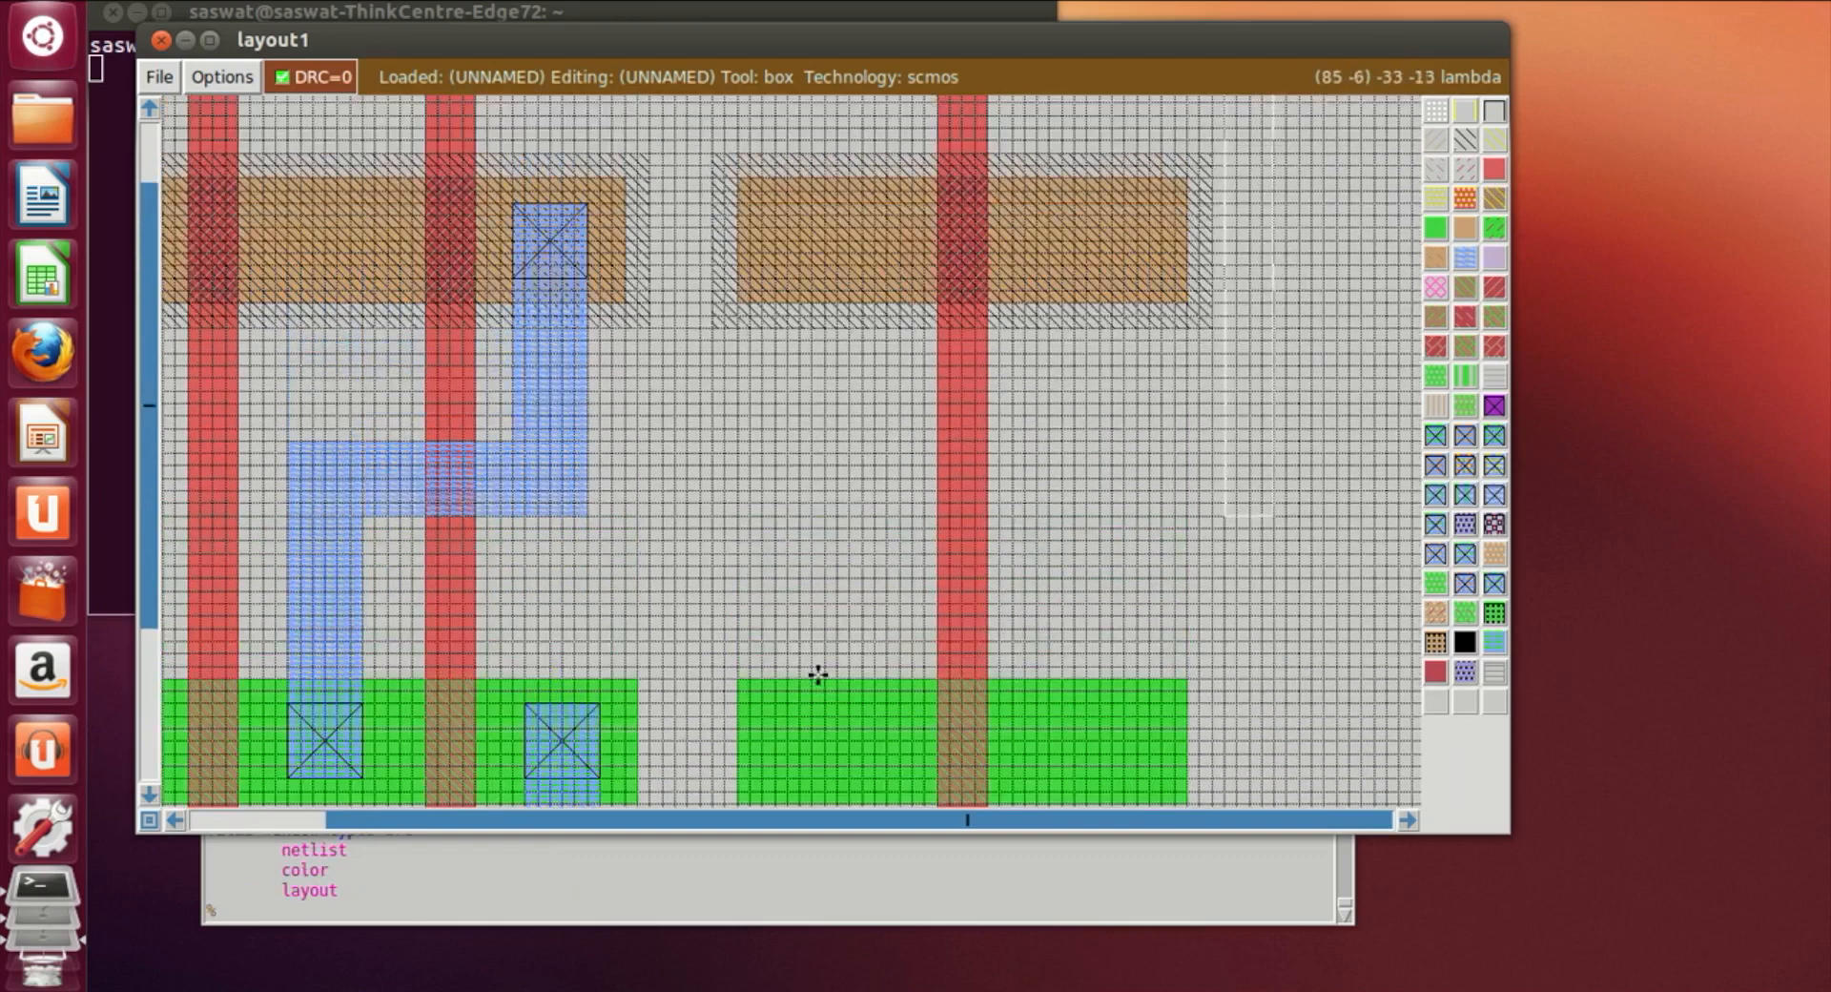
{"action": "scroll", "coordinate": [818, 674], "scroll_direction": "up", "scroll_amount": 3}
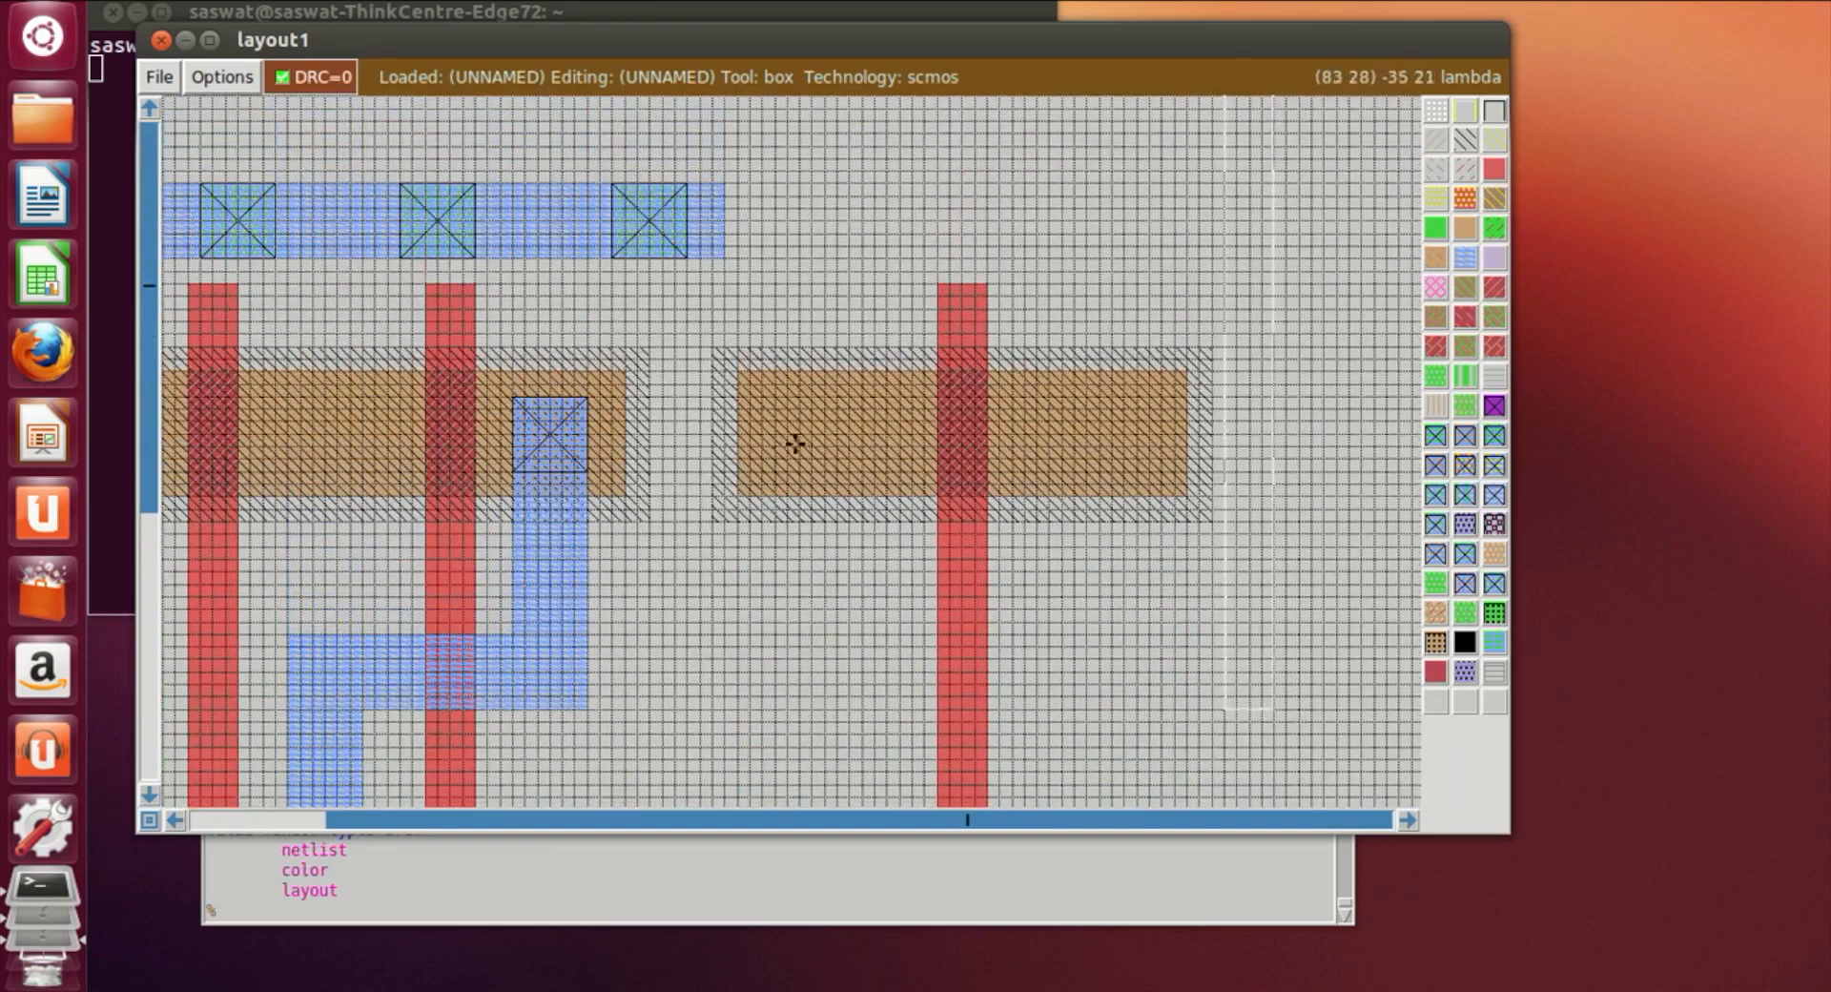
{"action": "left_click", "coordinate": [801, 450]}
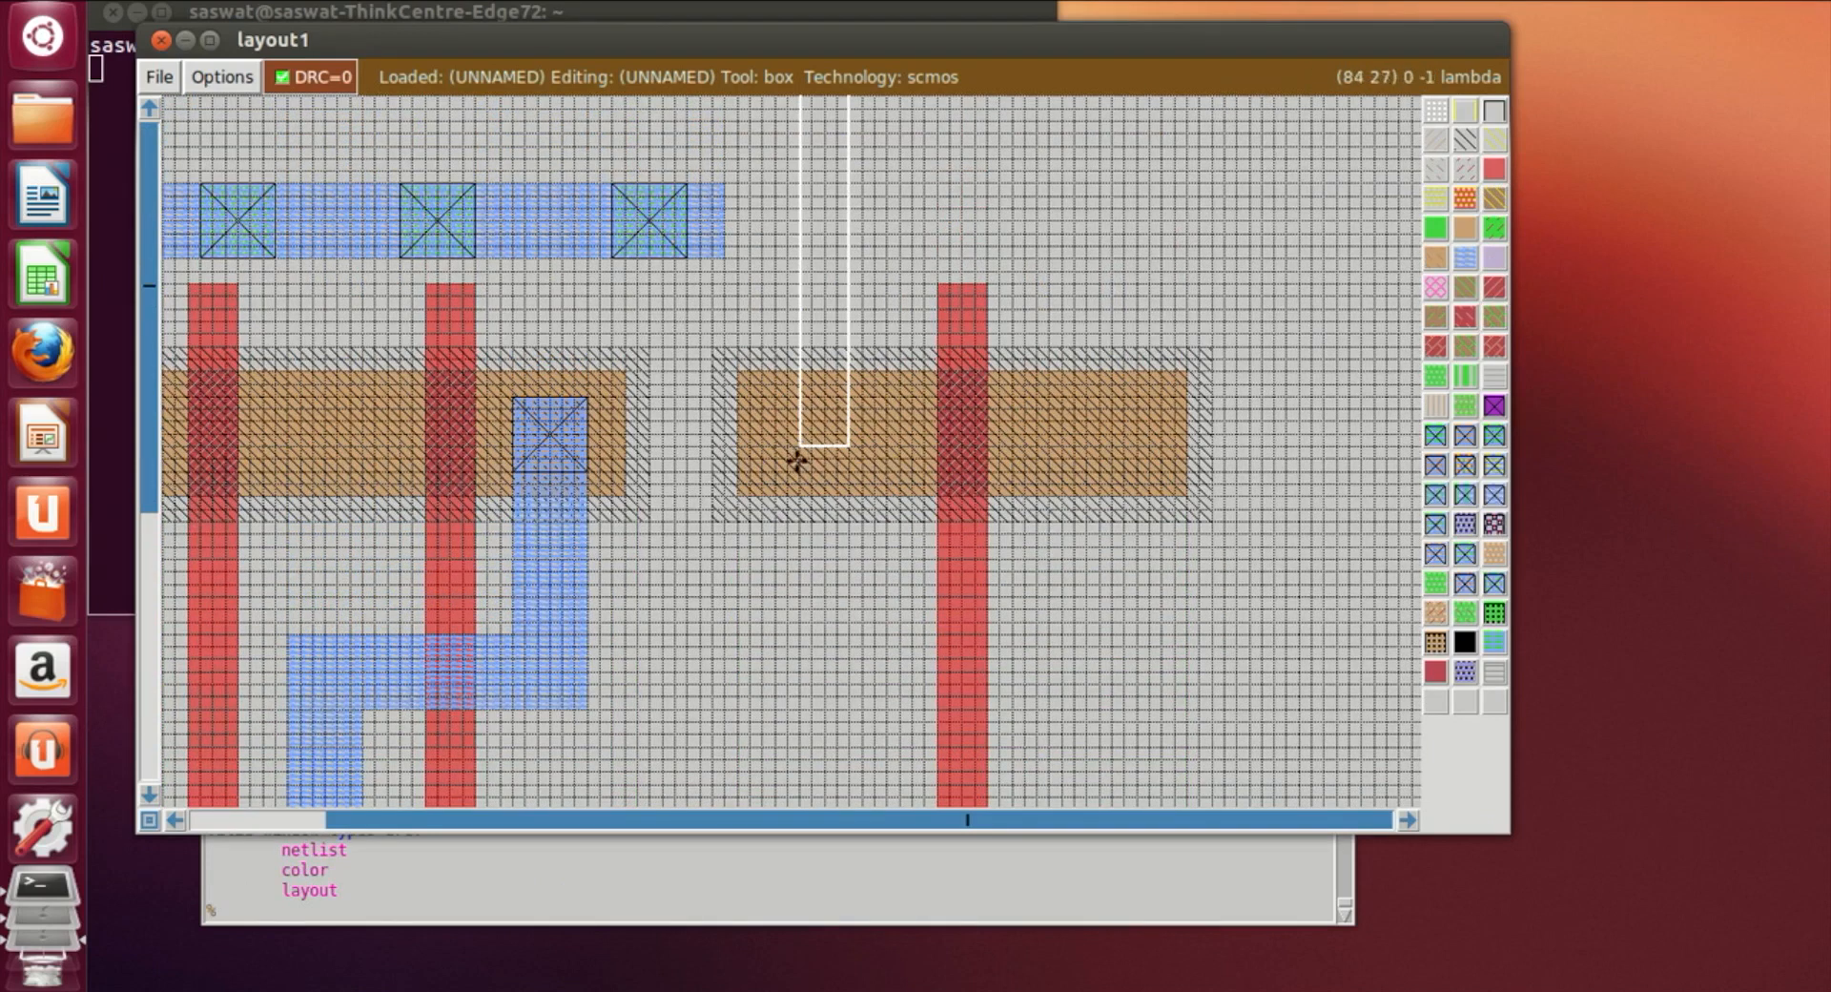
{"action": "left_click", "coordinate": [795, 465]}
{"action": "right_click_drag", "start_coordinate": [860, 453], "coordinate": [868, 181]}
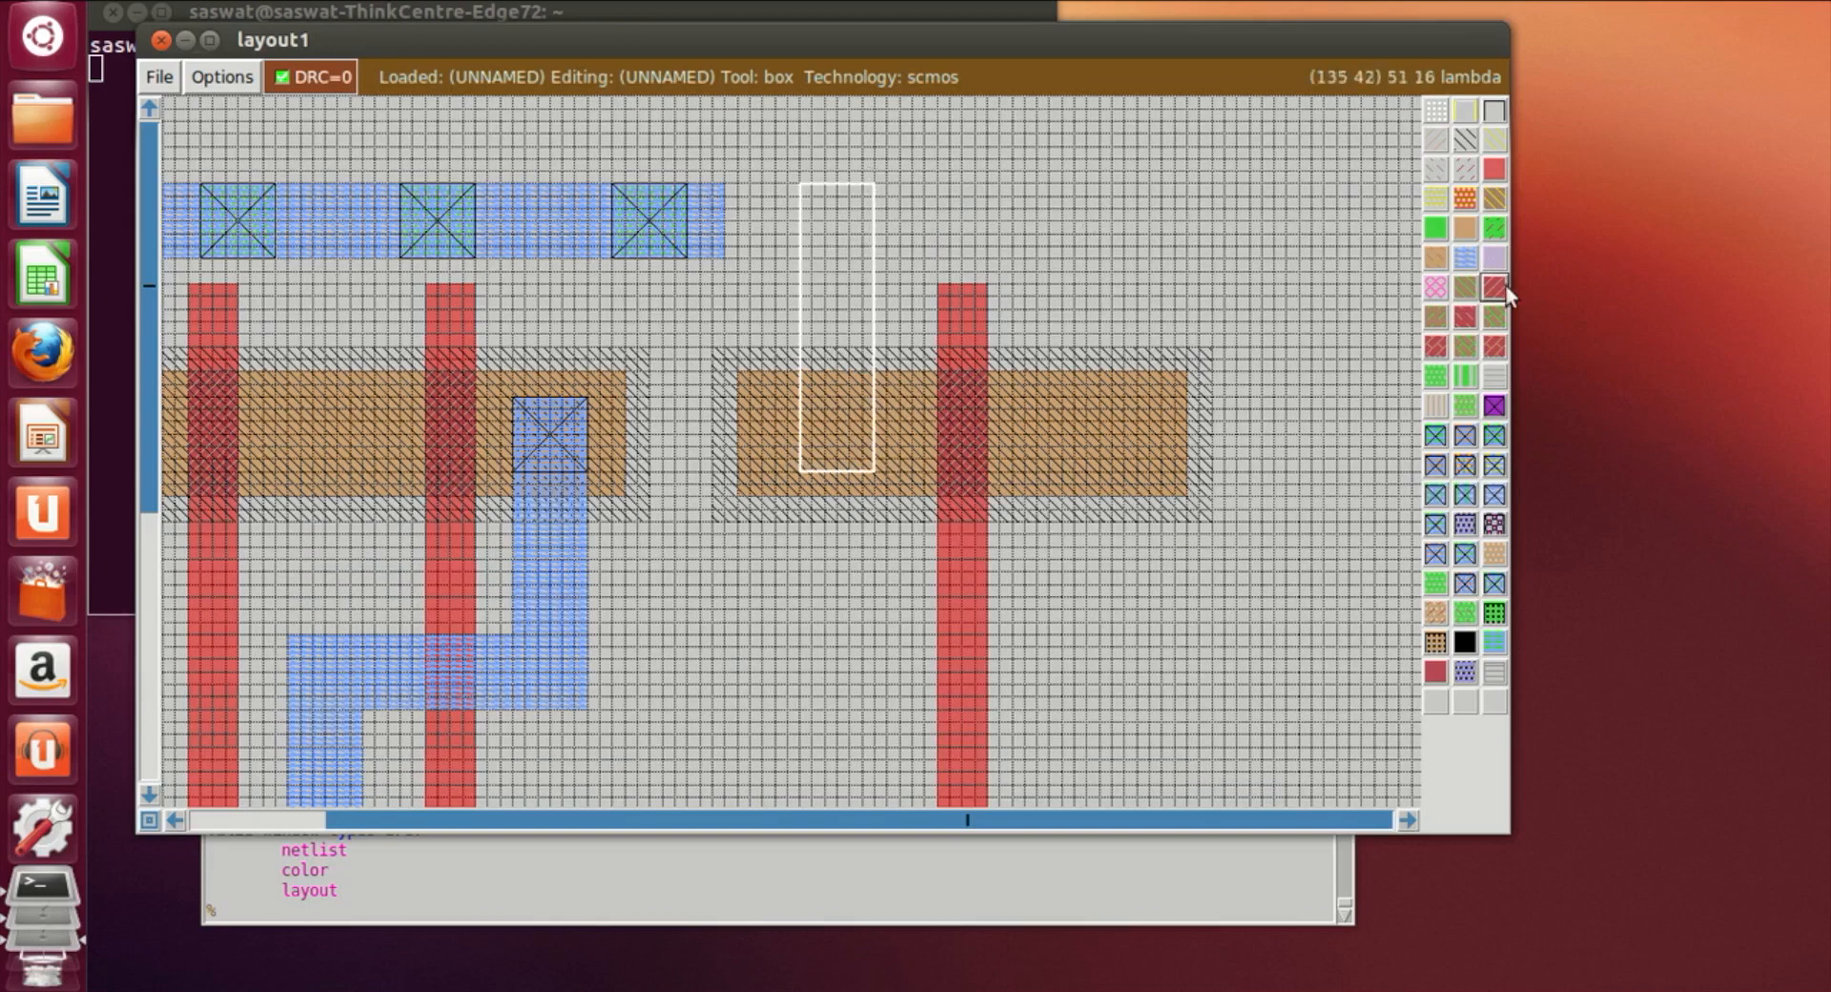
{"action": "left_click", "coordinate": [1469, 270]}
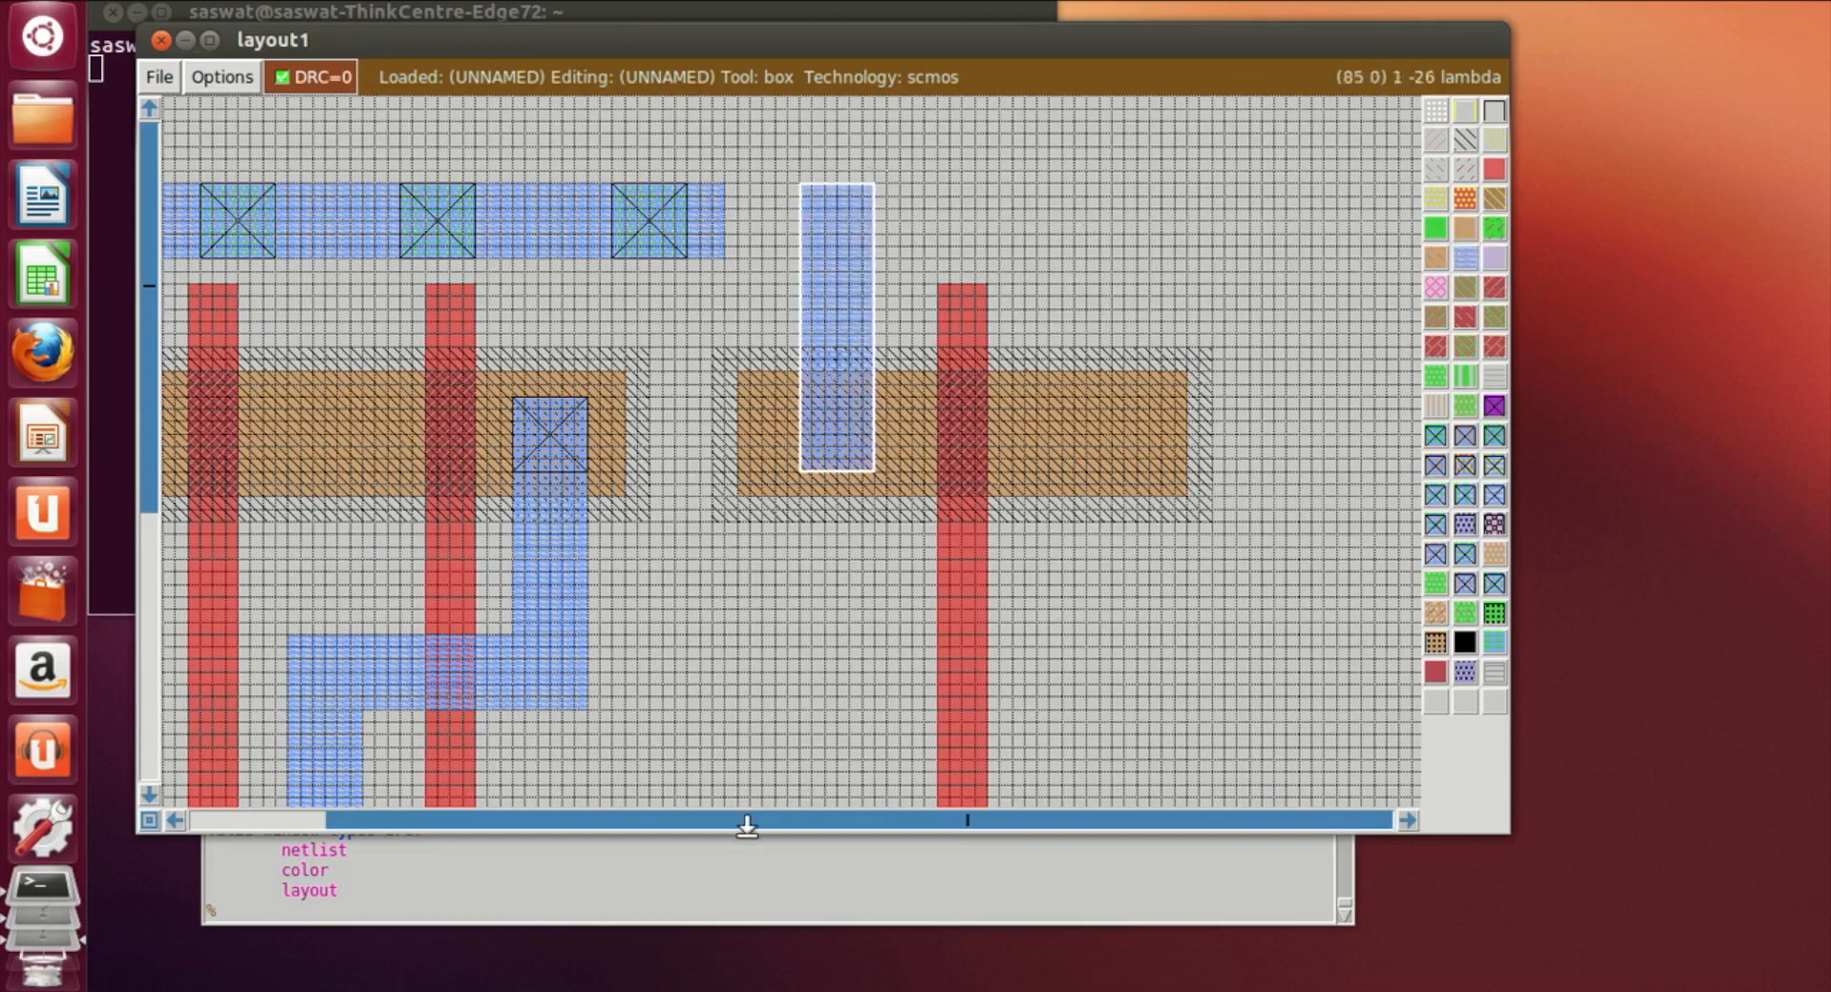
Draw a matching metal1 strip about 6 by 23 lambda from the right n-diffusion down to the ground rail's upper edge level
{"action": "scroll", "coordinate": [777, 797], "scroll_direction": "down", "scroll_amount": 1}
{"action": "scroll", "coordinate": [817, 748], "scroll_direction": "down", "scroll_amount": 2}
{"action": "scroll", "coordinate": [818, 748], "scroll_direction": "down", "scroll_amount": 1}
{"action": "left_click", "coordinate": [824, 645]}
{"action": "left_click", "coordinate": [750, 670]}
{"action": "left_click", "coordinate": [798, 671]}
{"action": "left_click", "coordinate": [800, 660]}
{"action": "left_click", "coordinate": [800, 649]}
{"action": "left_click", "coordinate": [801, 636]}
{"action": "left_click", "coordinate": [801, 660]}
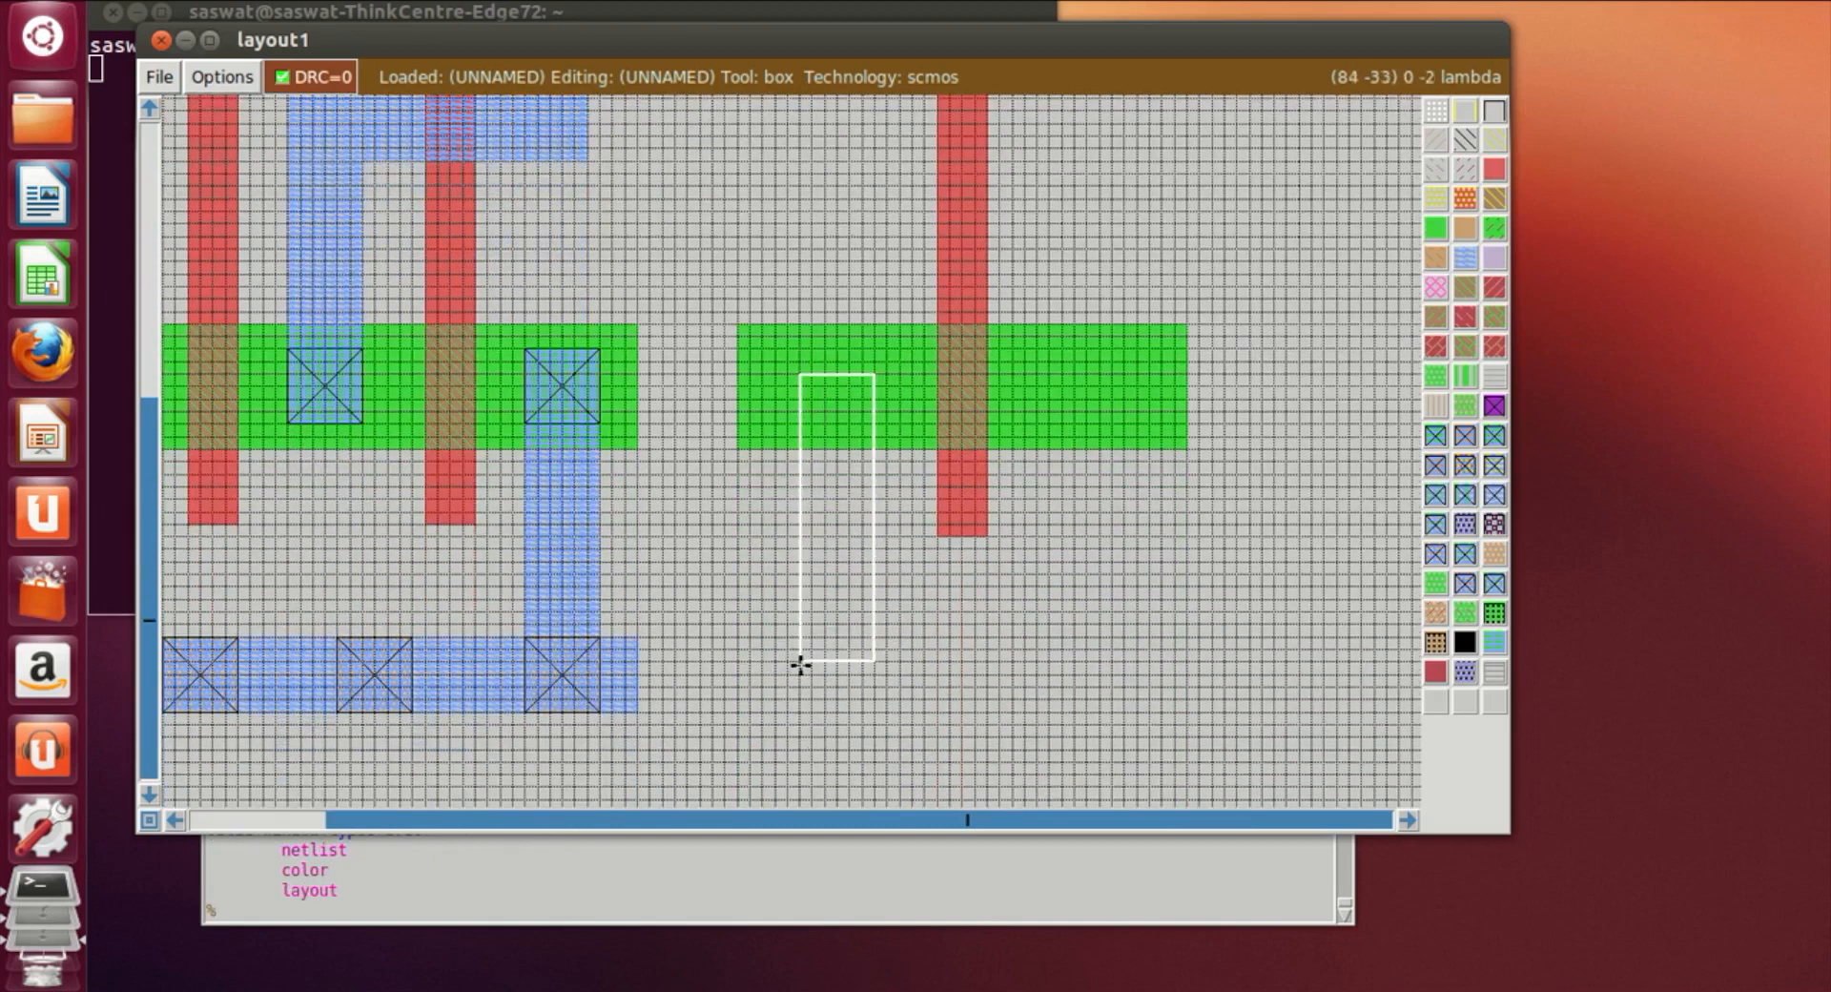
{"action": "left_click", "coordinate": [811, 635]}
{"action": "left_click", "coordinate": [795, 646]}
{"action": "left_click", "coordinate": [794, 635]}
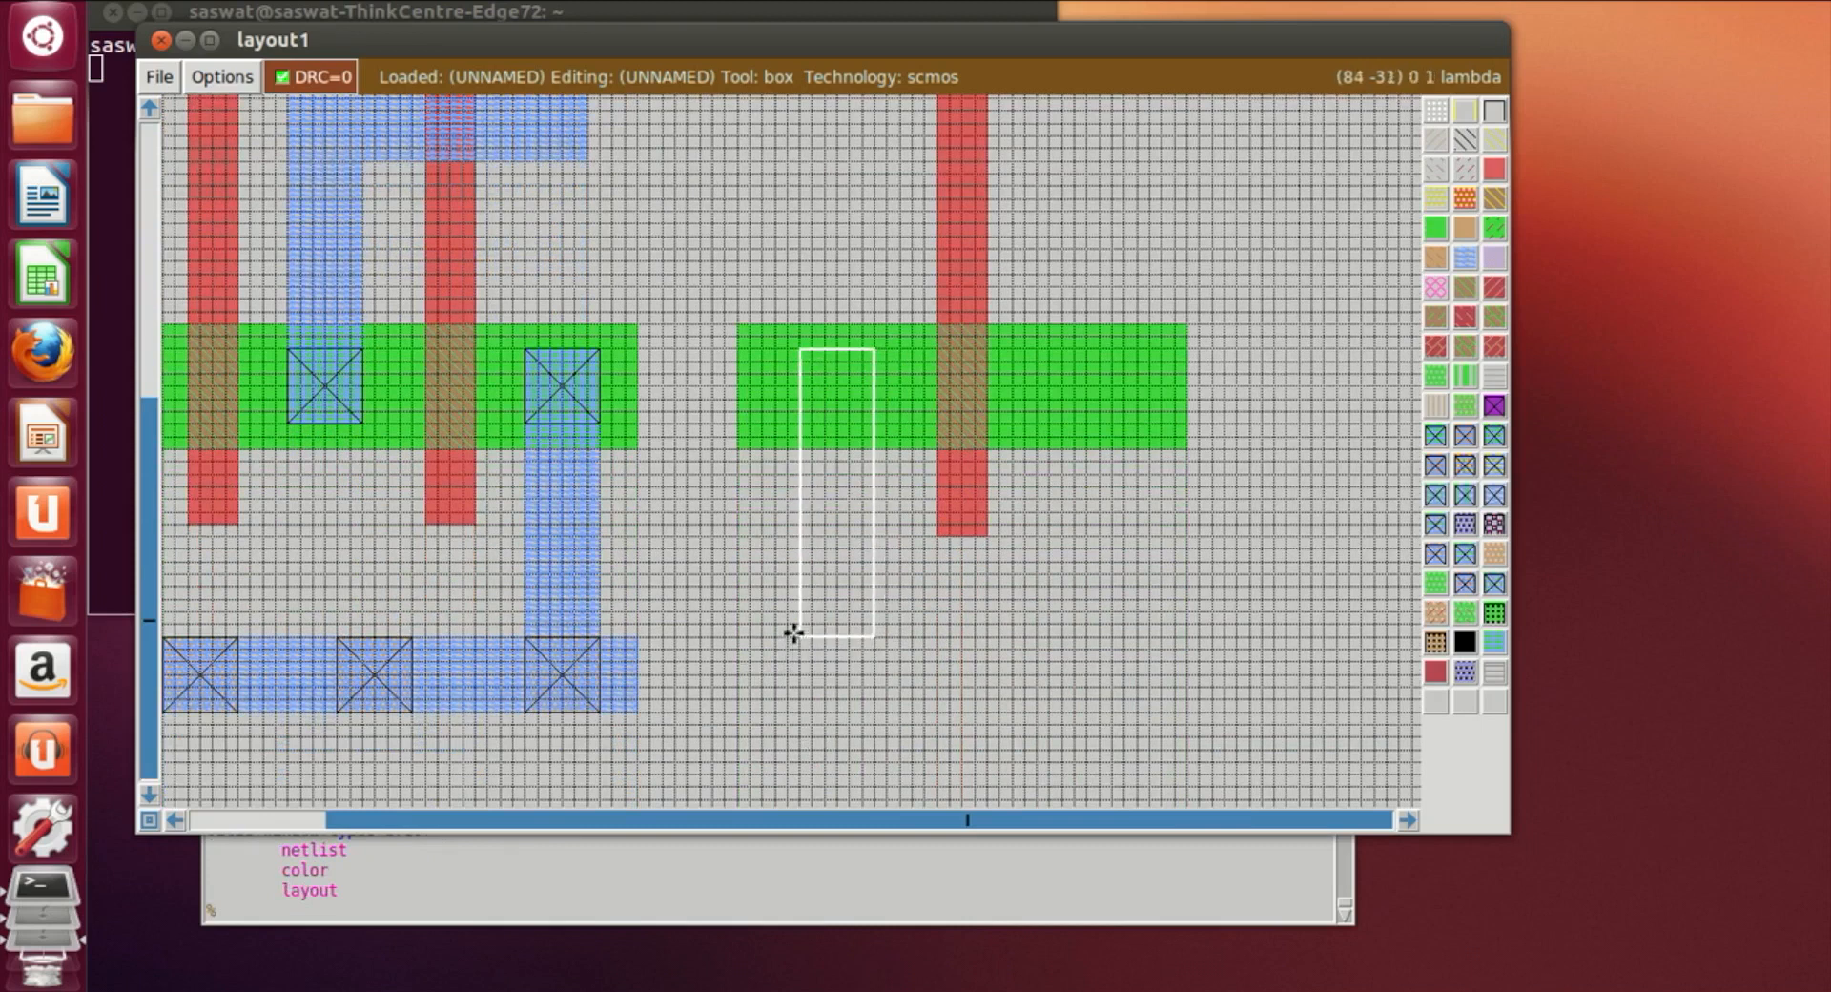
{"action": "left_click", "coordinate": [1463, 254]}
Extend the ground rail with metal1 about 19 by 6 lambda so it reaches beneath the new vertical strip
{"action": "left_click", "coordinate": [637, 646]}
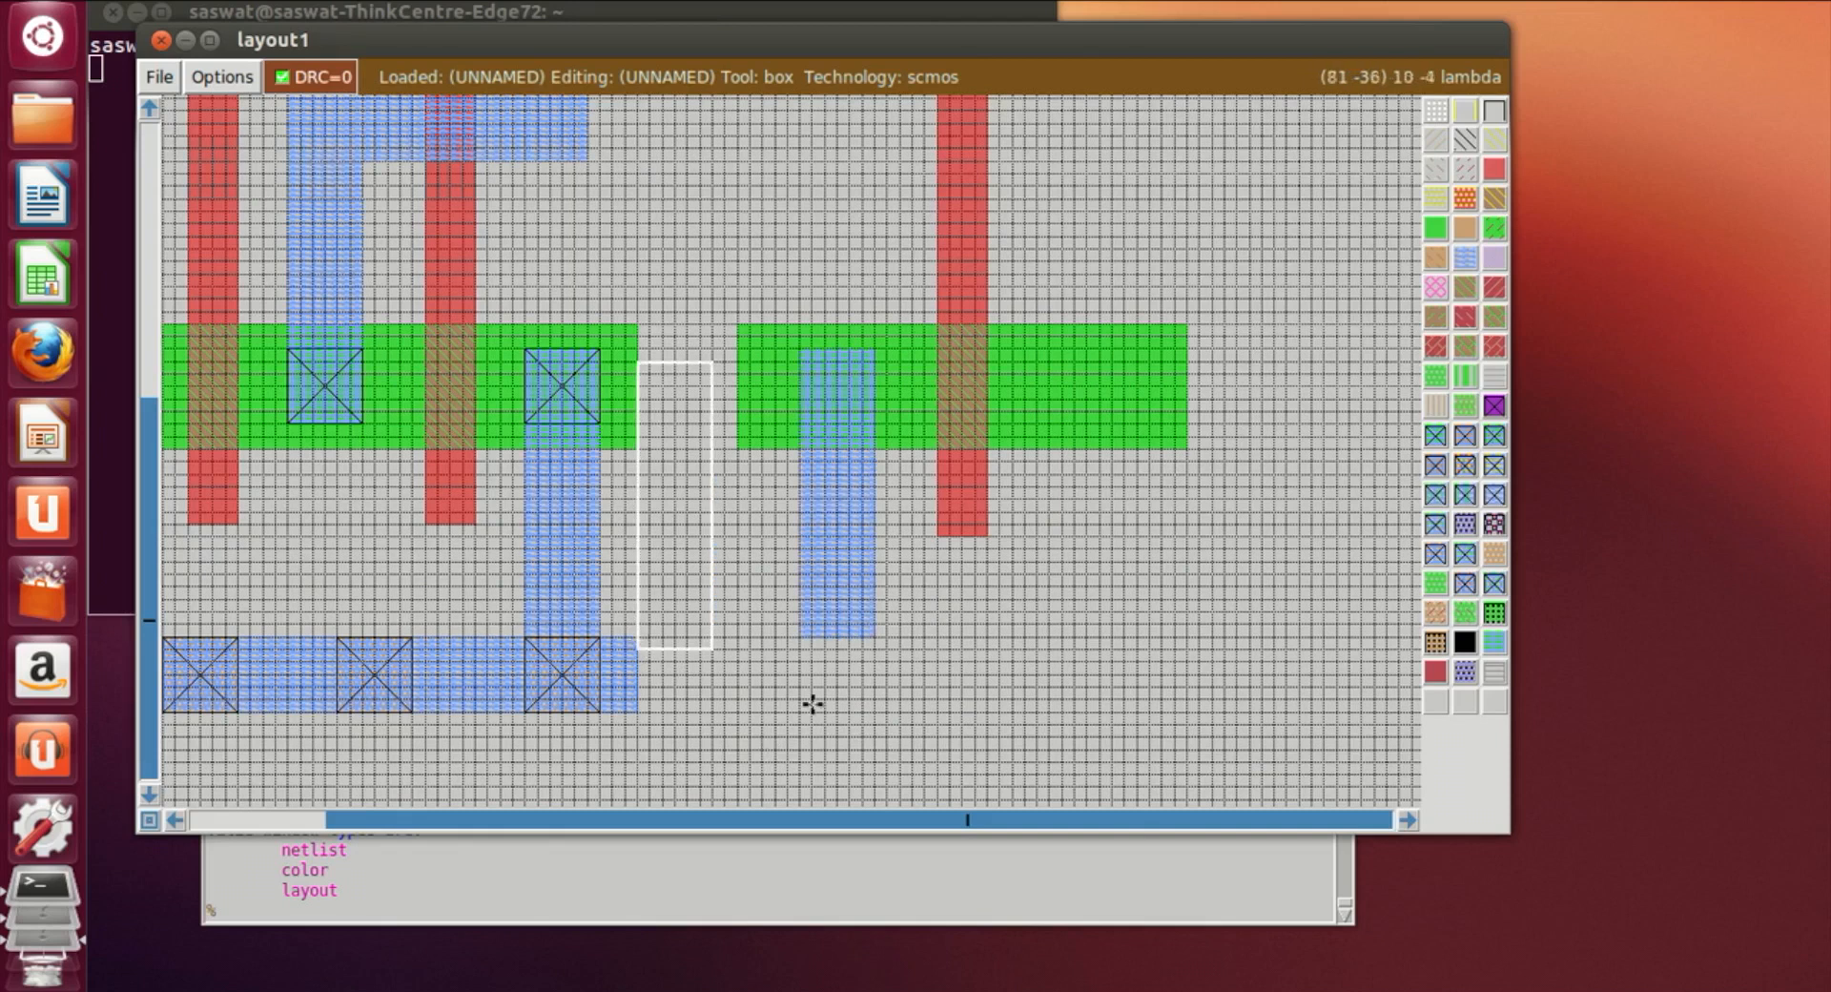
{"action": "left_click", "coordinate": [640, 638]}
{"action": "right_click", "coordinate": [874, 707]}
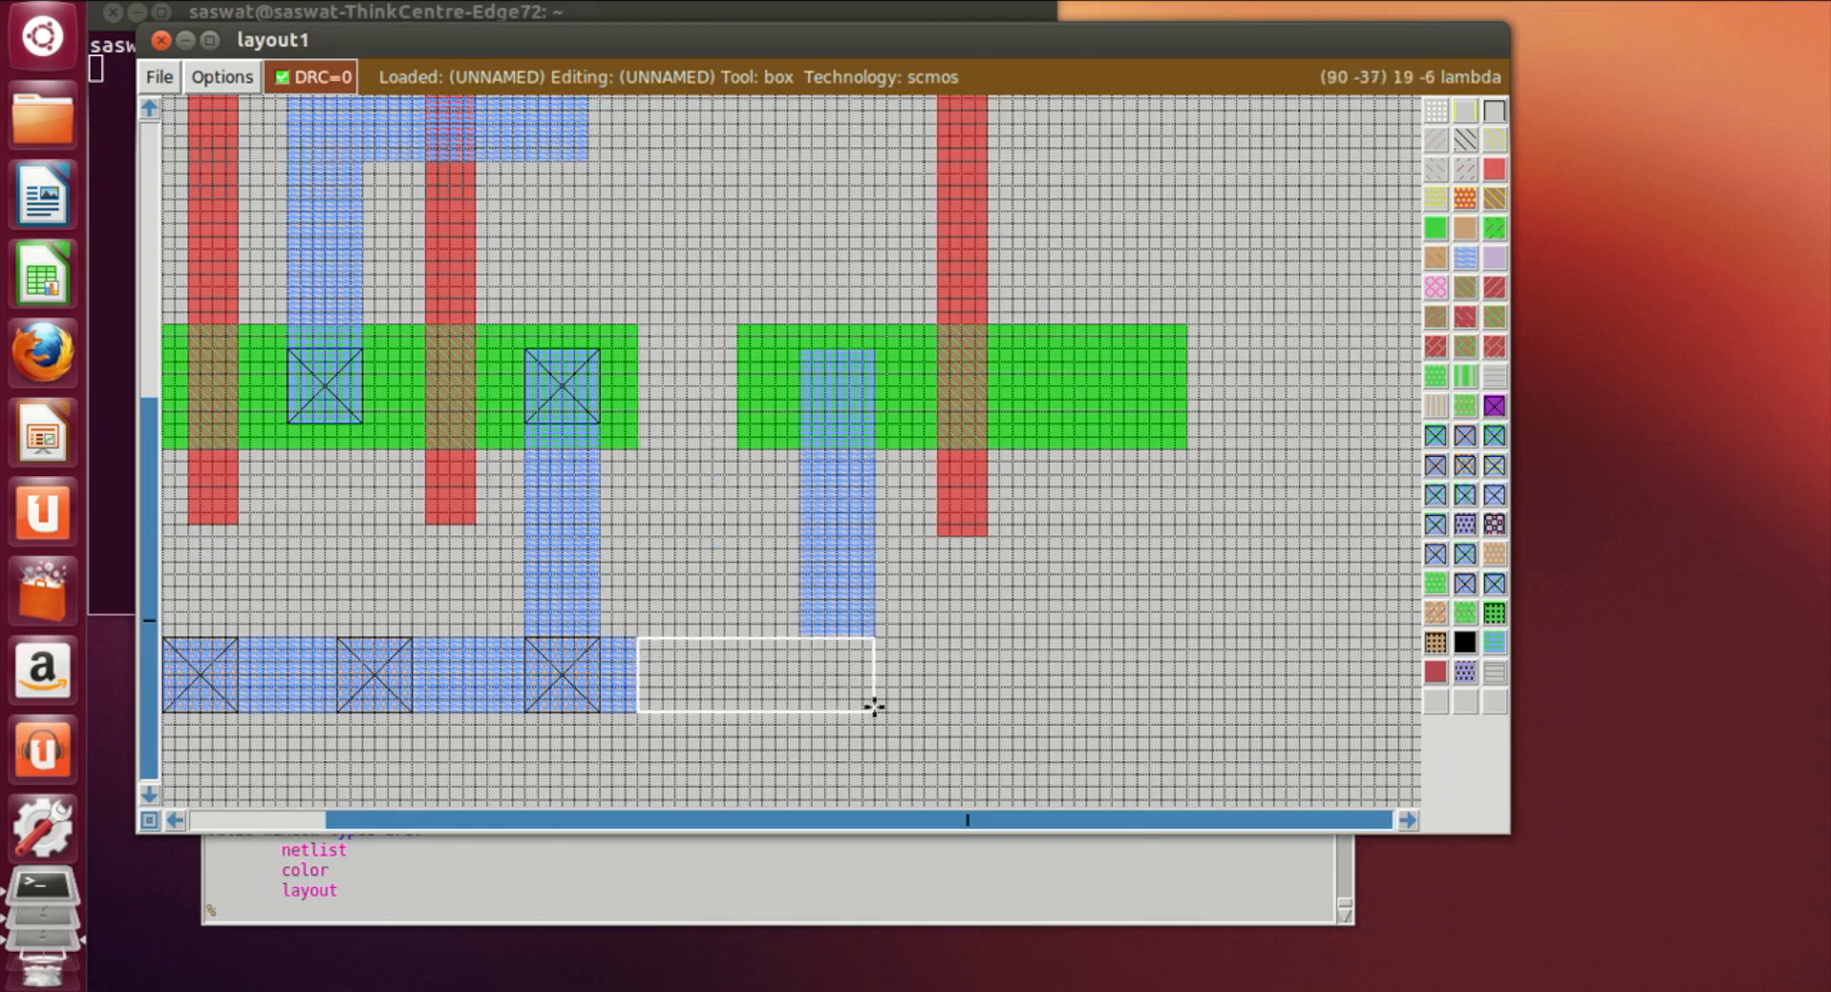
{"action": "right_click_drag", "start_coordinate": [872, 706], "coordinate": [879, 638]}
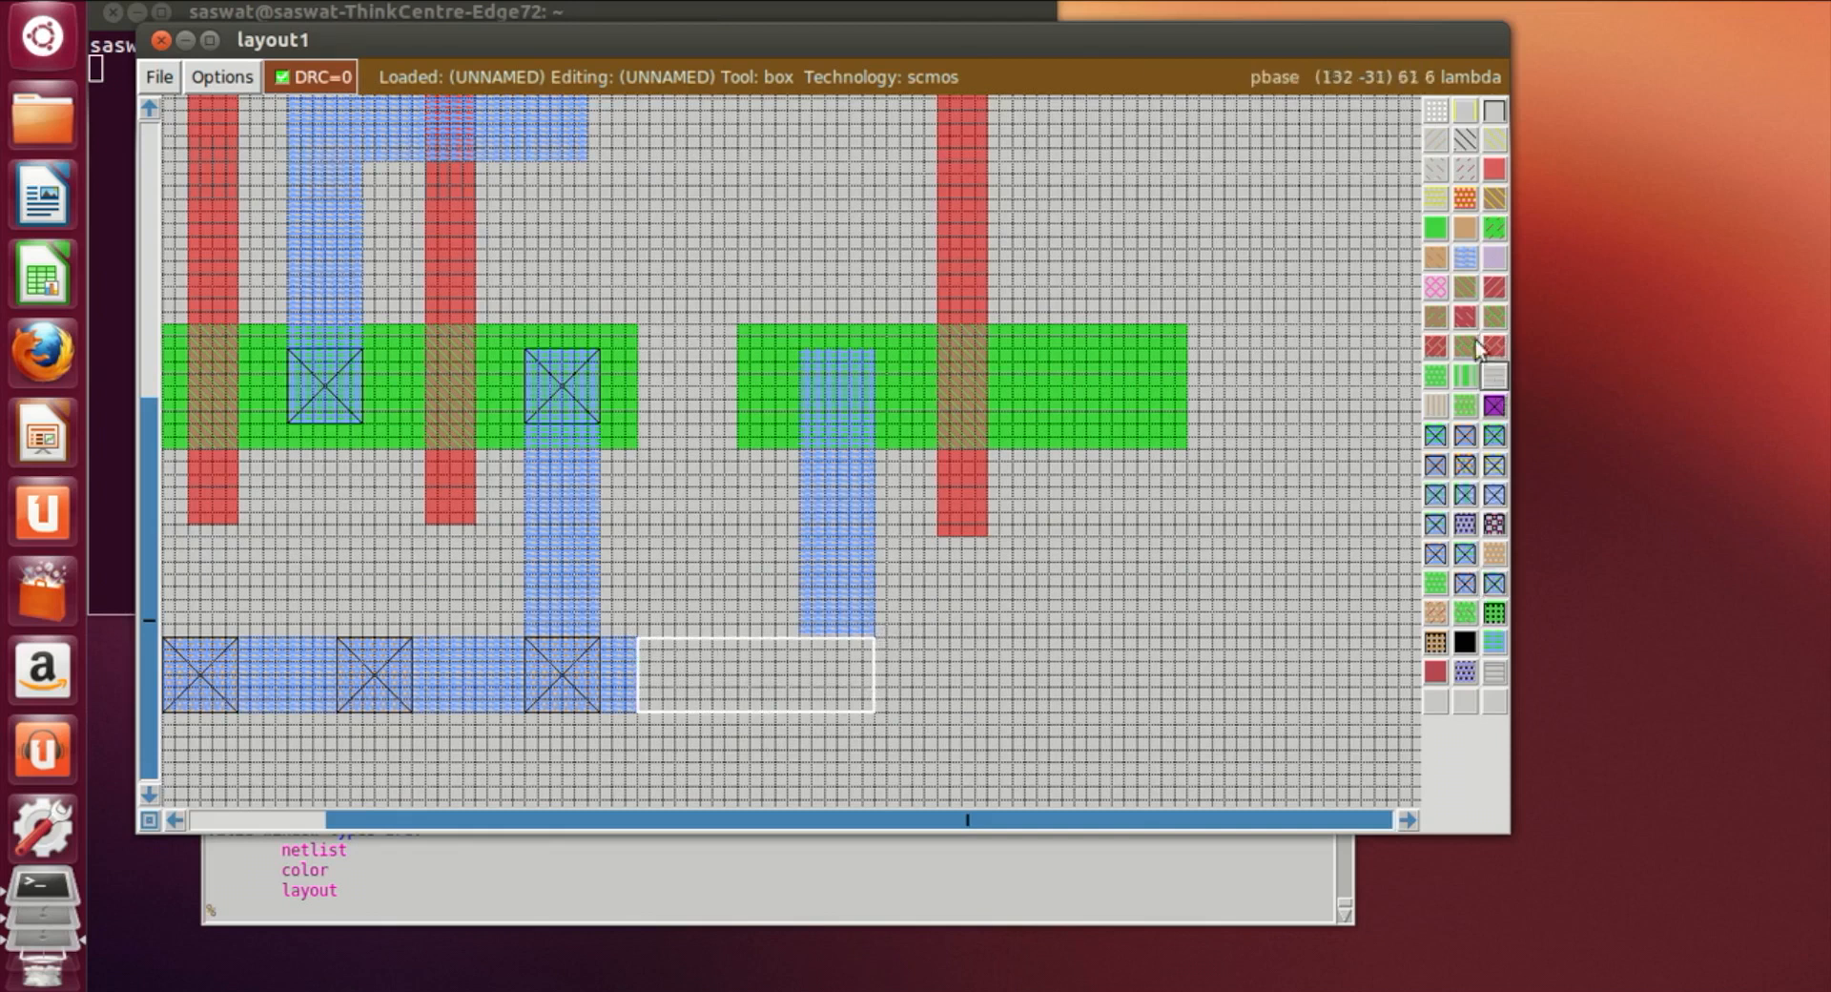
{"action": "middle_click", "coordinate": [1475, 270]}
{"action": "left_click", "coordinate": [1240, 729]}
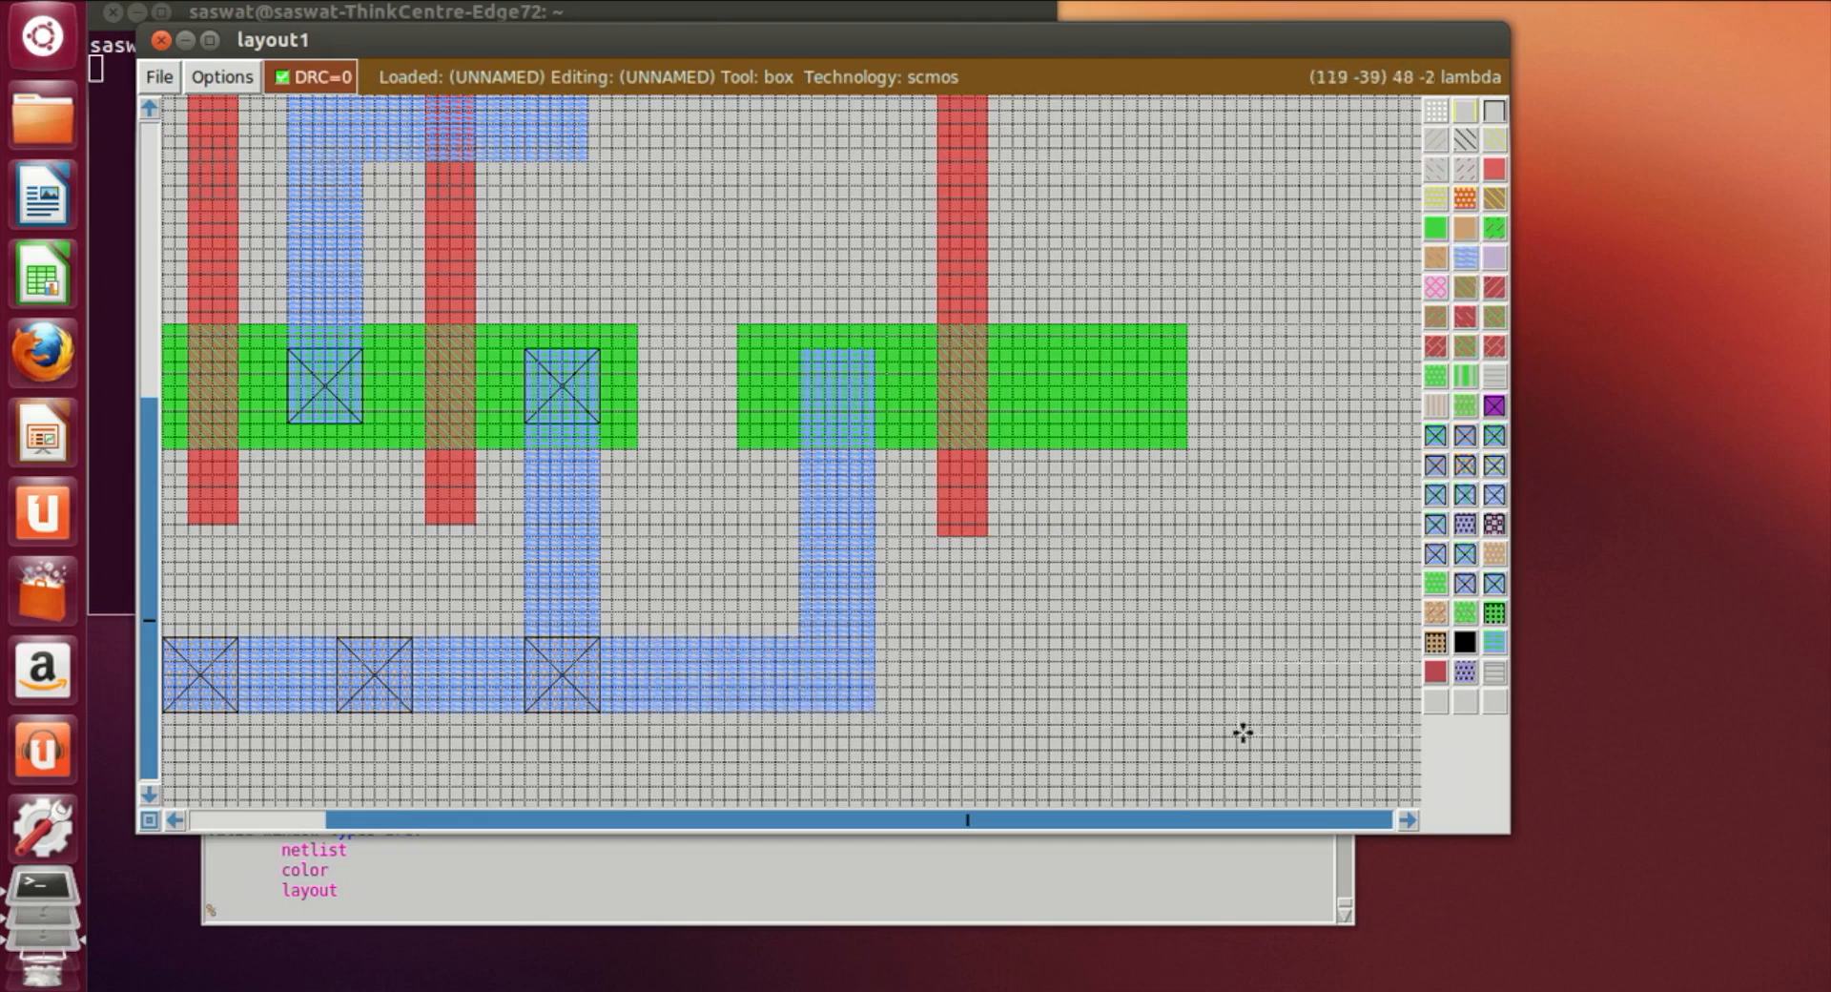
Bridge the gap between the supply rail and the upper vertical strip with metal1 about 7 by 6 lambda
{"action": "scroll", "coordinate": [1267, 552], "scroll_direction": "up", "scroll_amount": 1}
{"action": "scroll", "coordinate": [1263, 552], "scroll_direction": "up", "scroll_amount": 5}
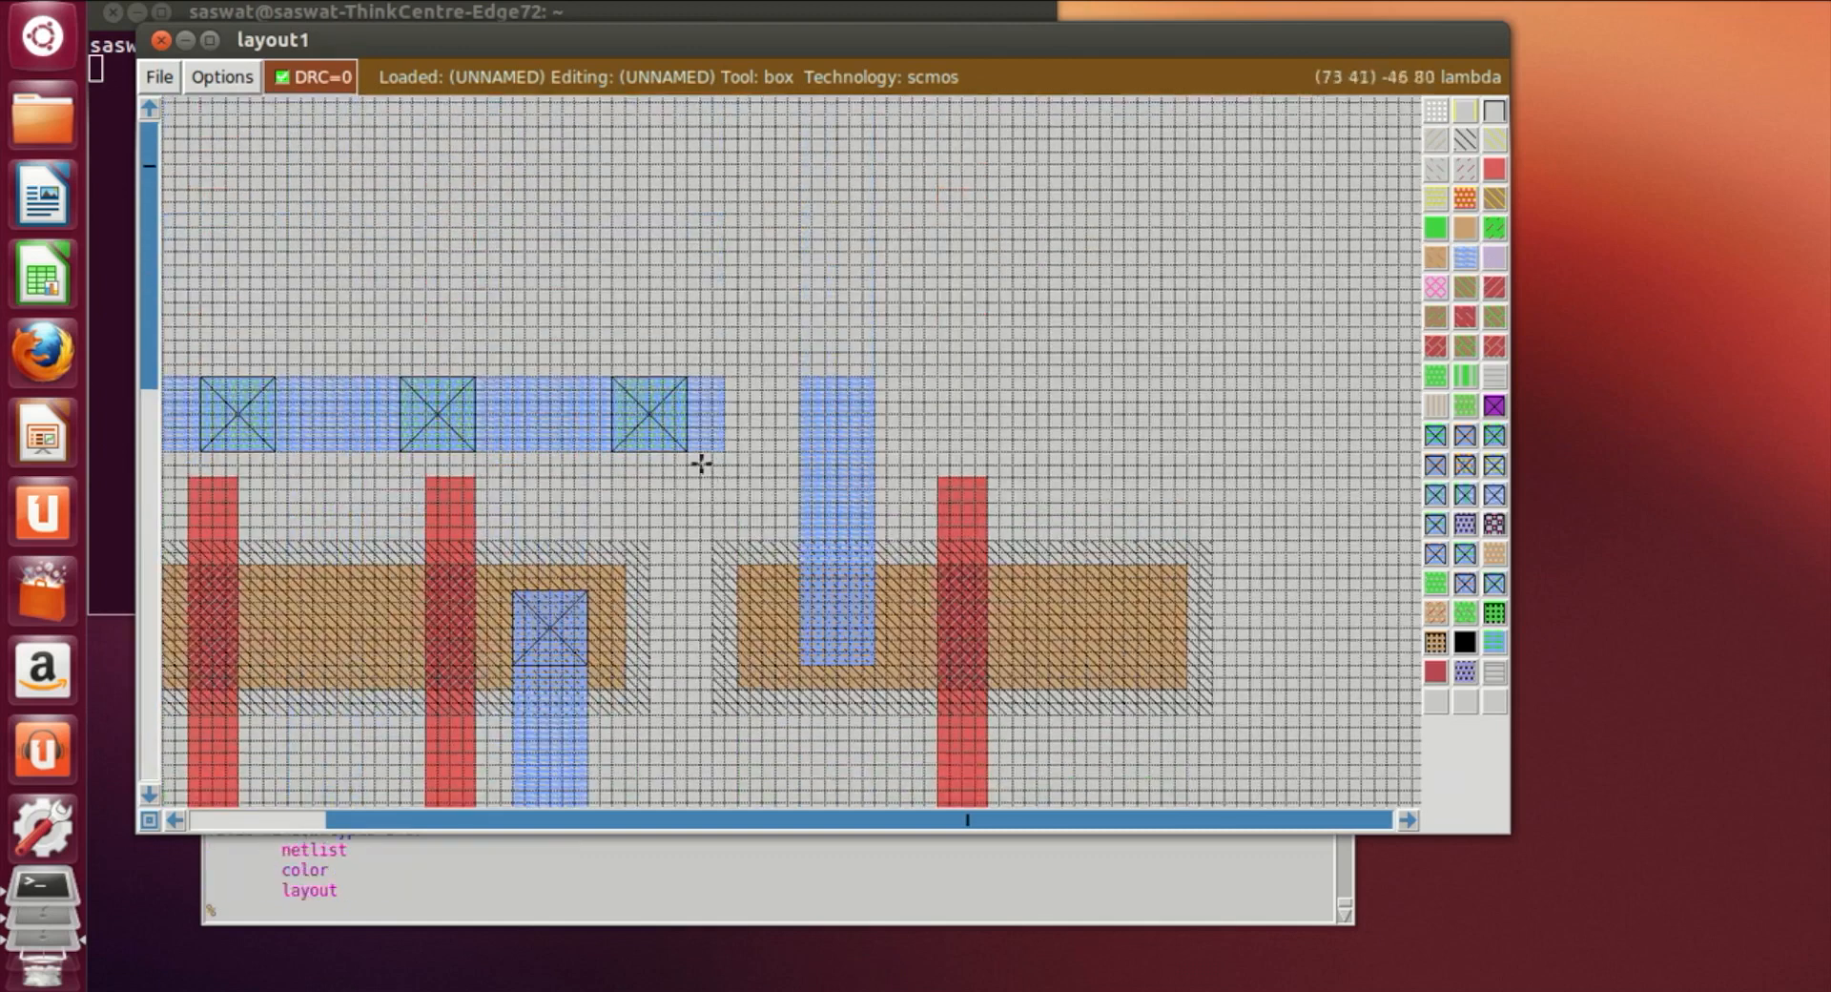
{"action": "left_click", "coordinate": [740, 451]}
{"action": "left_click", "coordinate": [710, 448]}
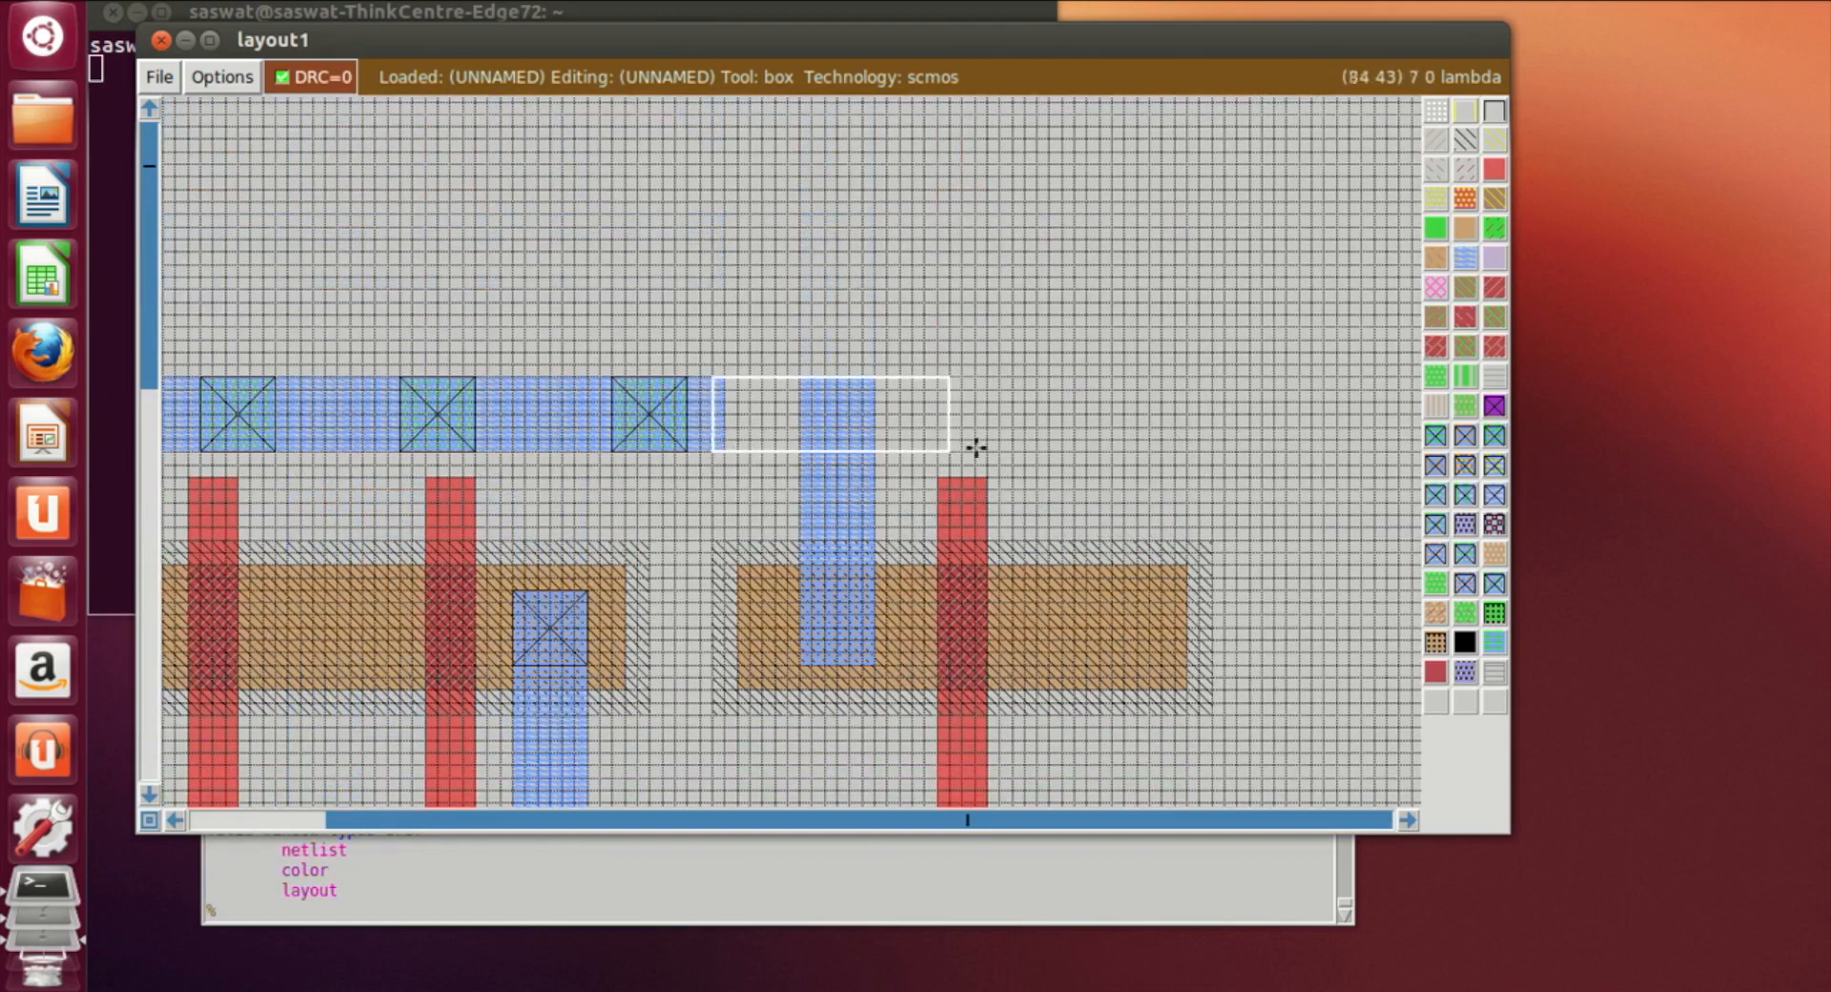
{"action": "right_click", "coordinate": [872, 450]}
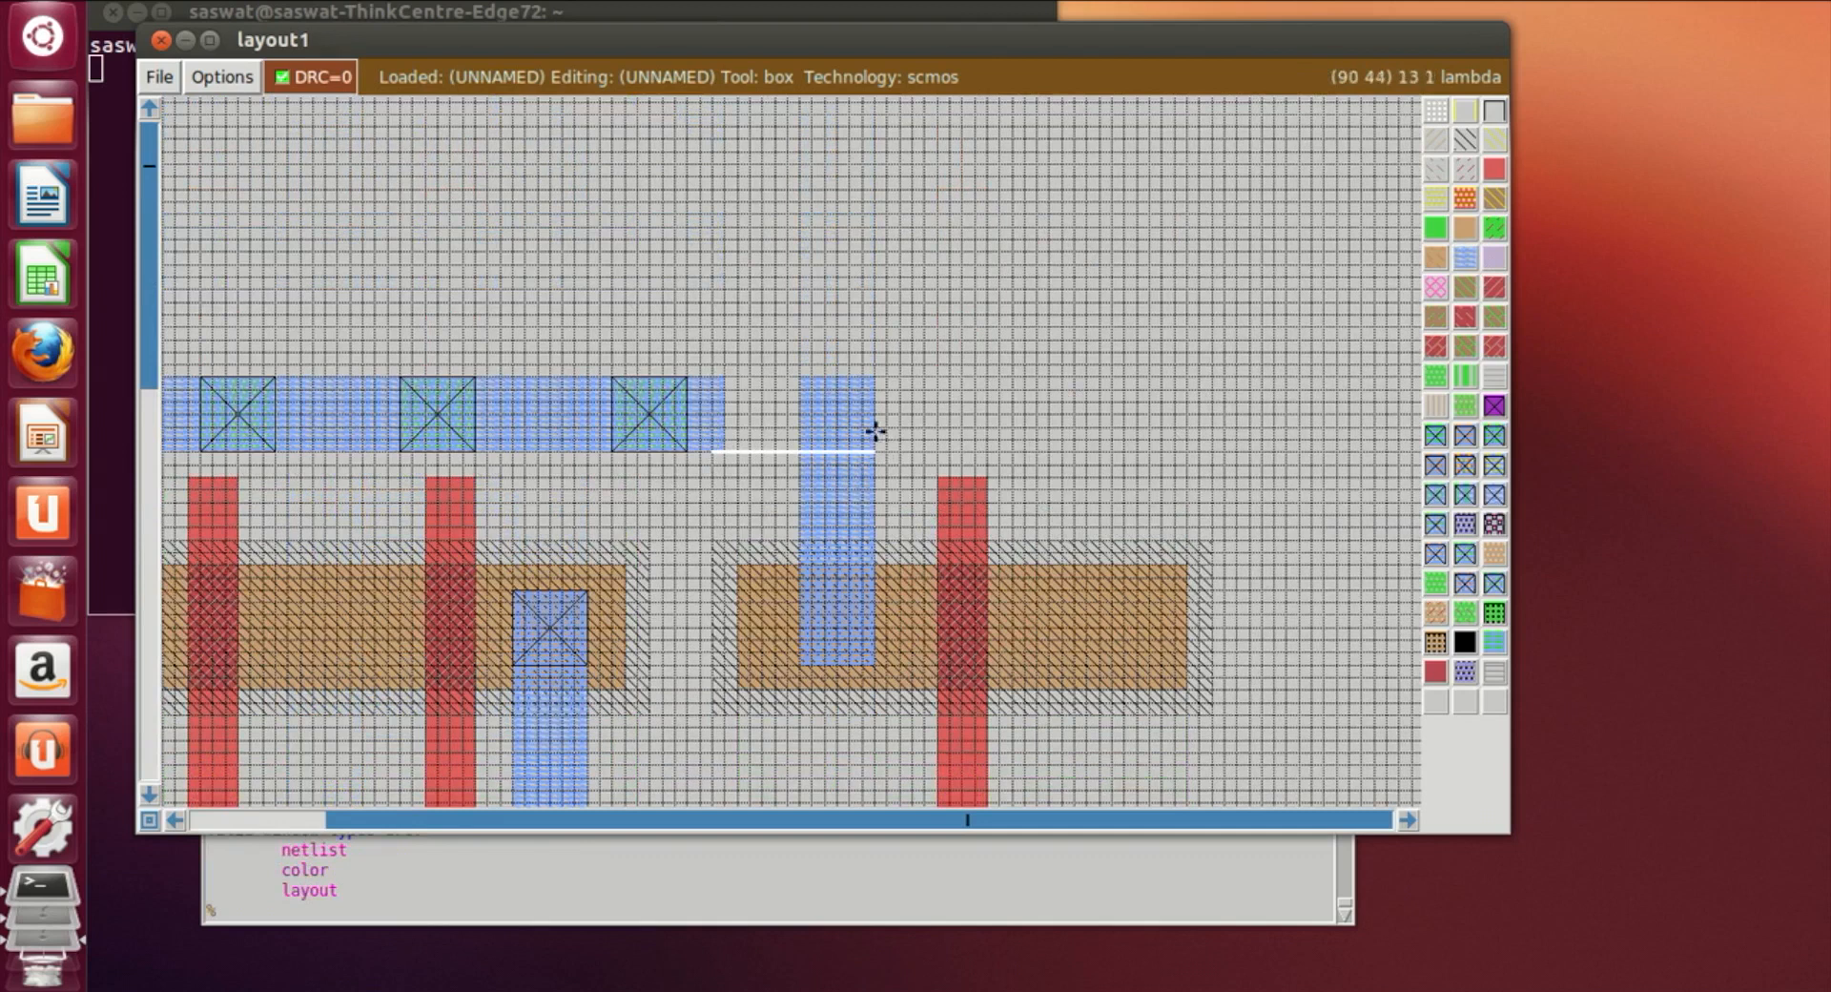
{"action": "right_click", "coordinate": [802, 378]}
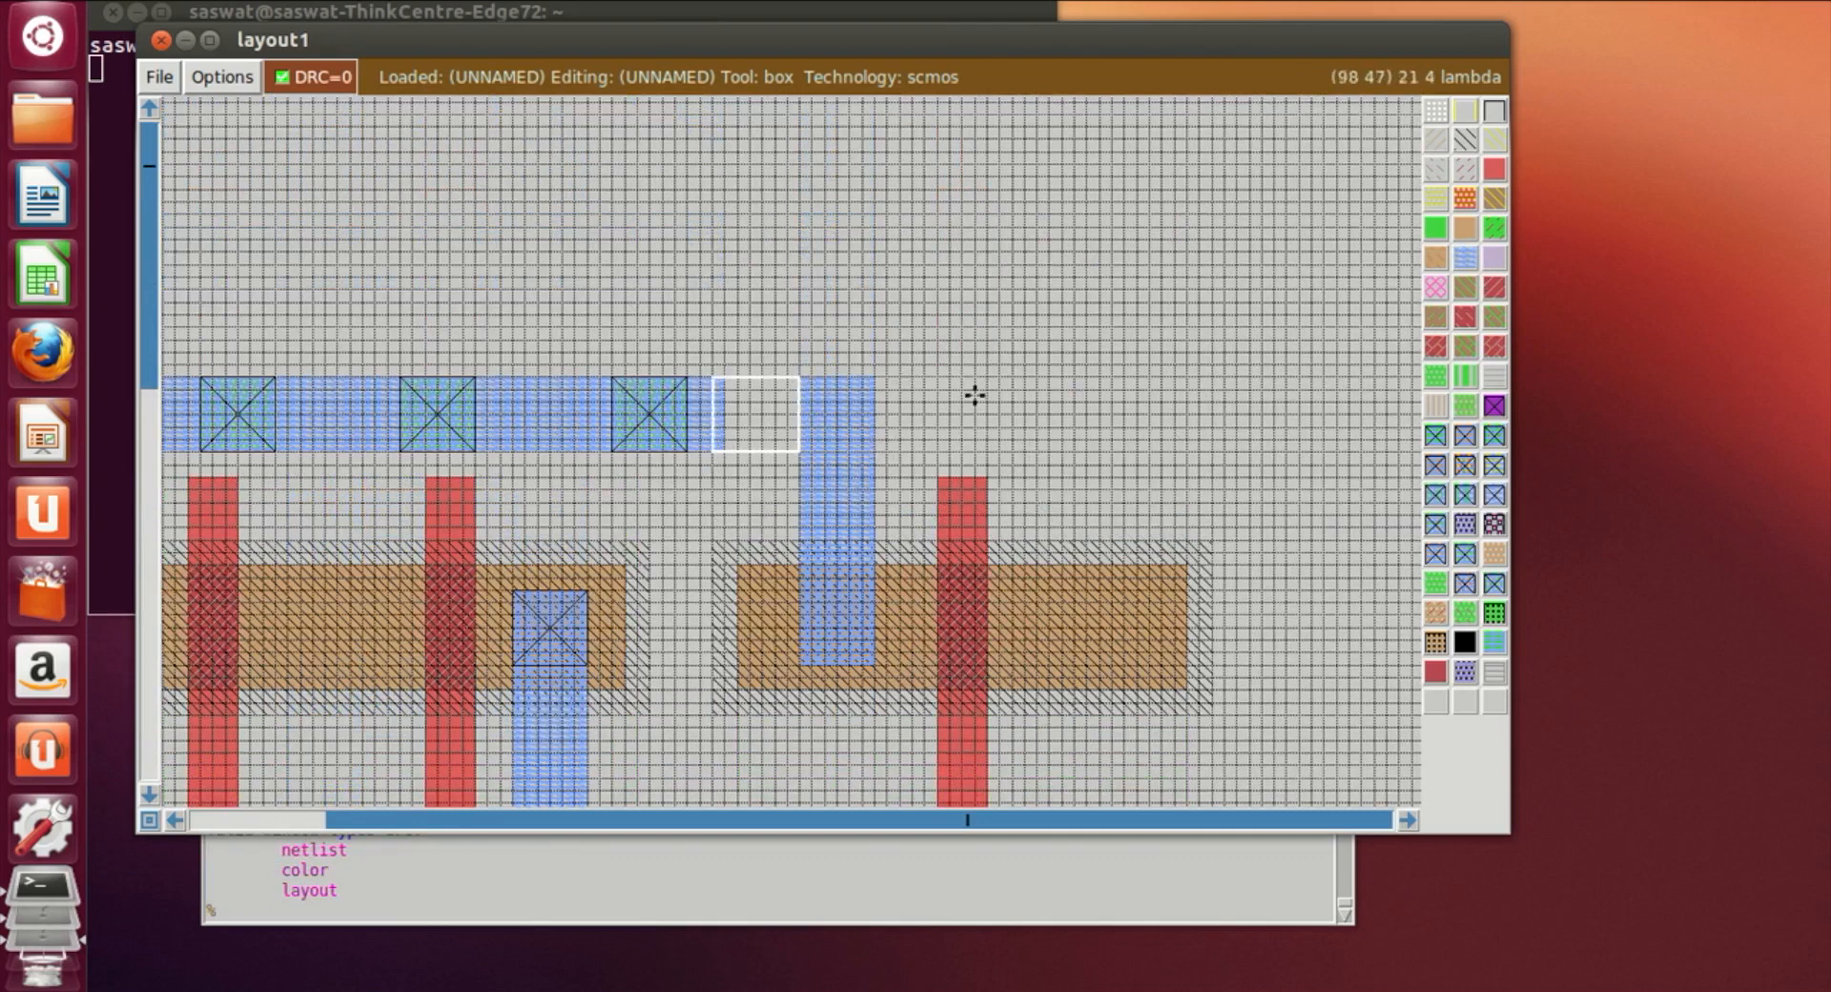
{"action": "middle_click", "coordinate": [1465, 256]}
{"action": "left_click", "coordinate": [1026, 374]}
Try to place a pdcontact about 6 by 6 lambda where the upper metal strip ends on the right p-diffusion
{"action": "scroll", "coordinate": [820, 686], "scroll_direction": "down", "scroll_amount": 3}
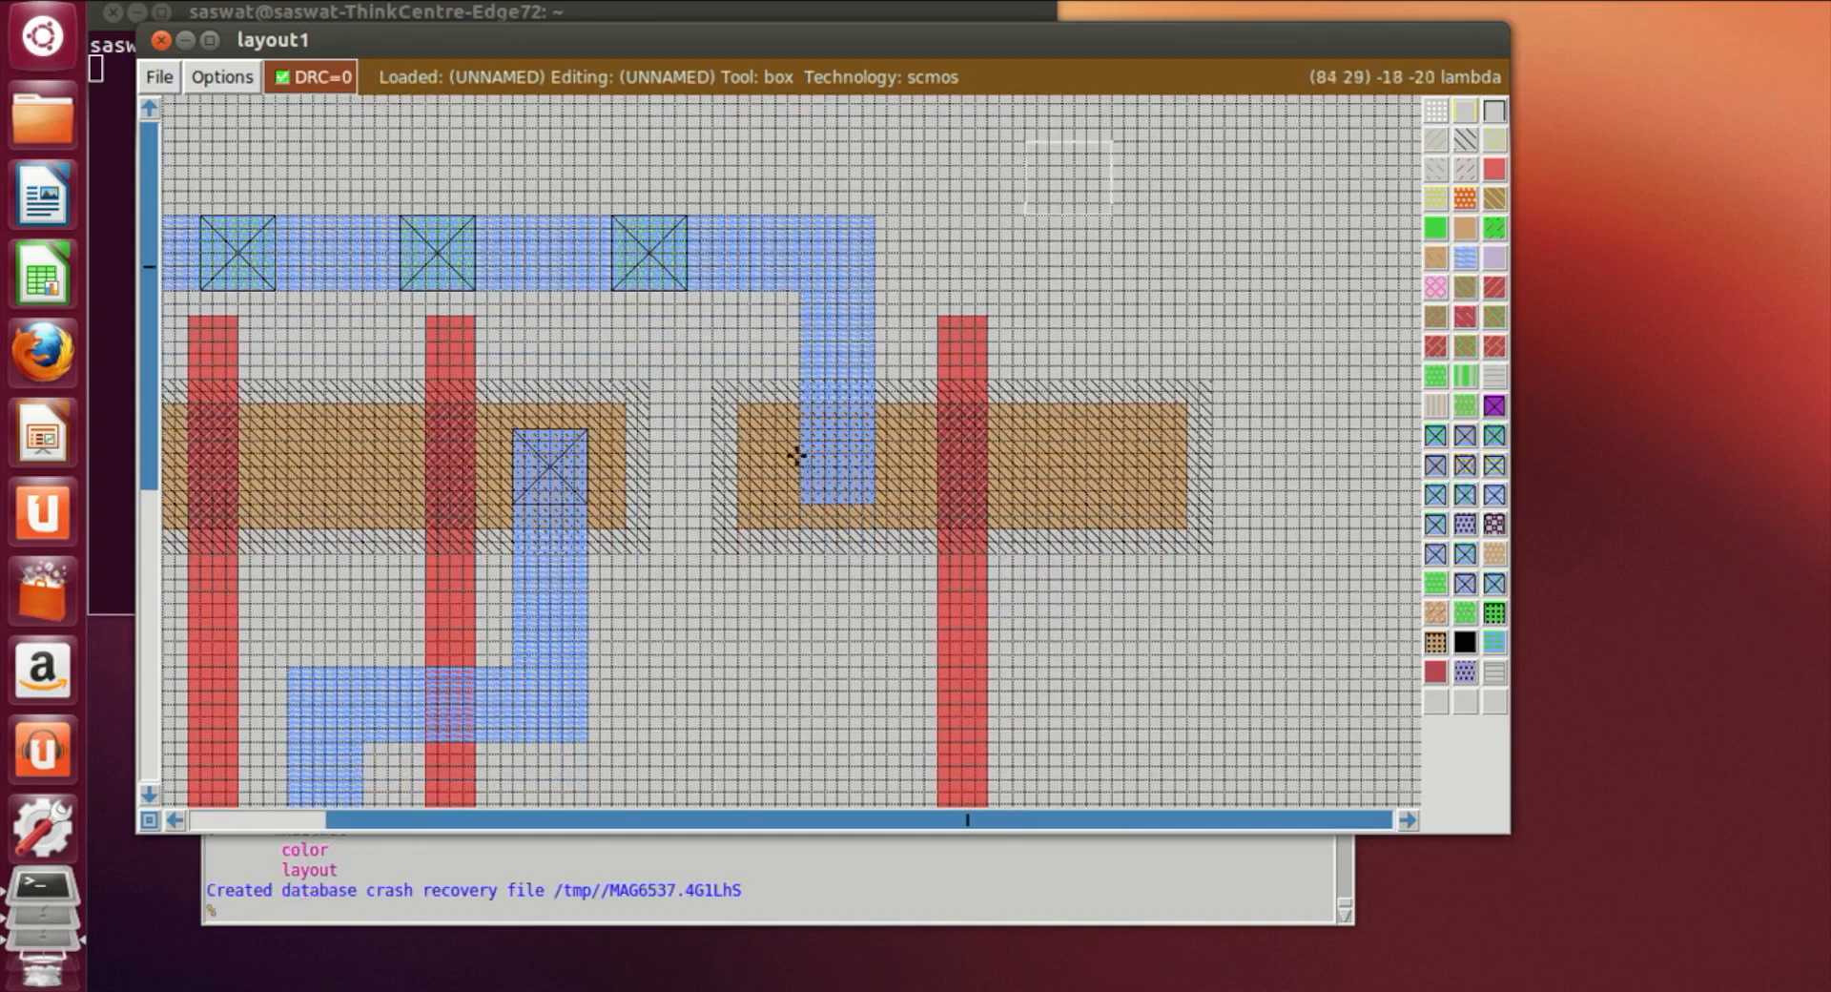
{"action": "left_click", "coordinate": [806, 428]}
{"action": "right_click", "coordinate": [864, 501]}
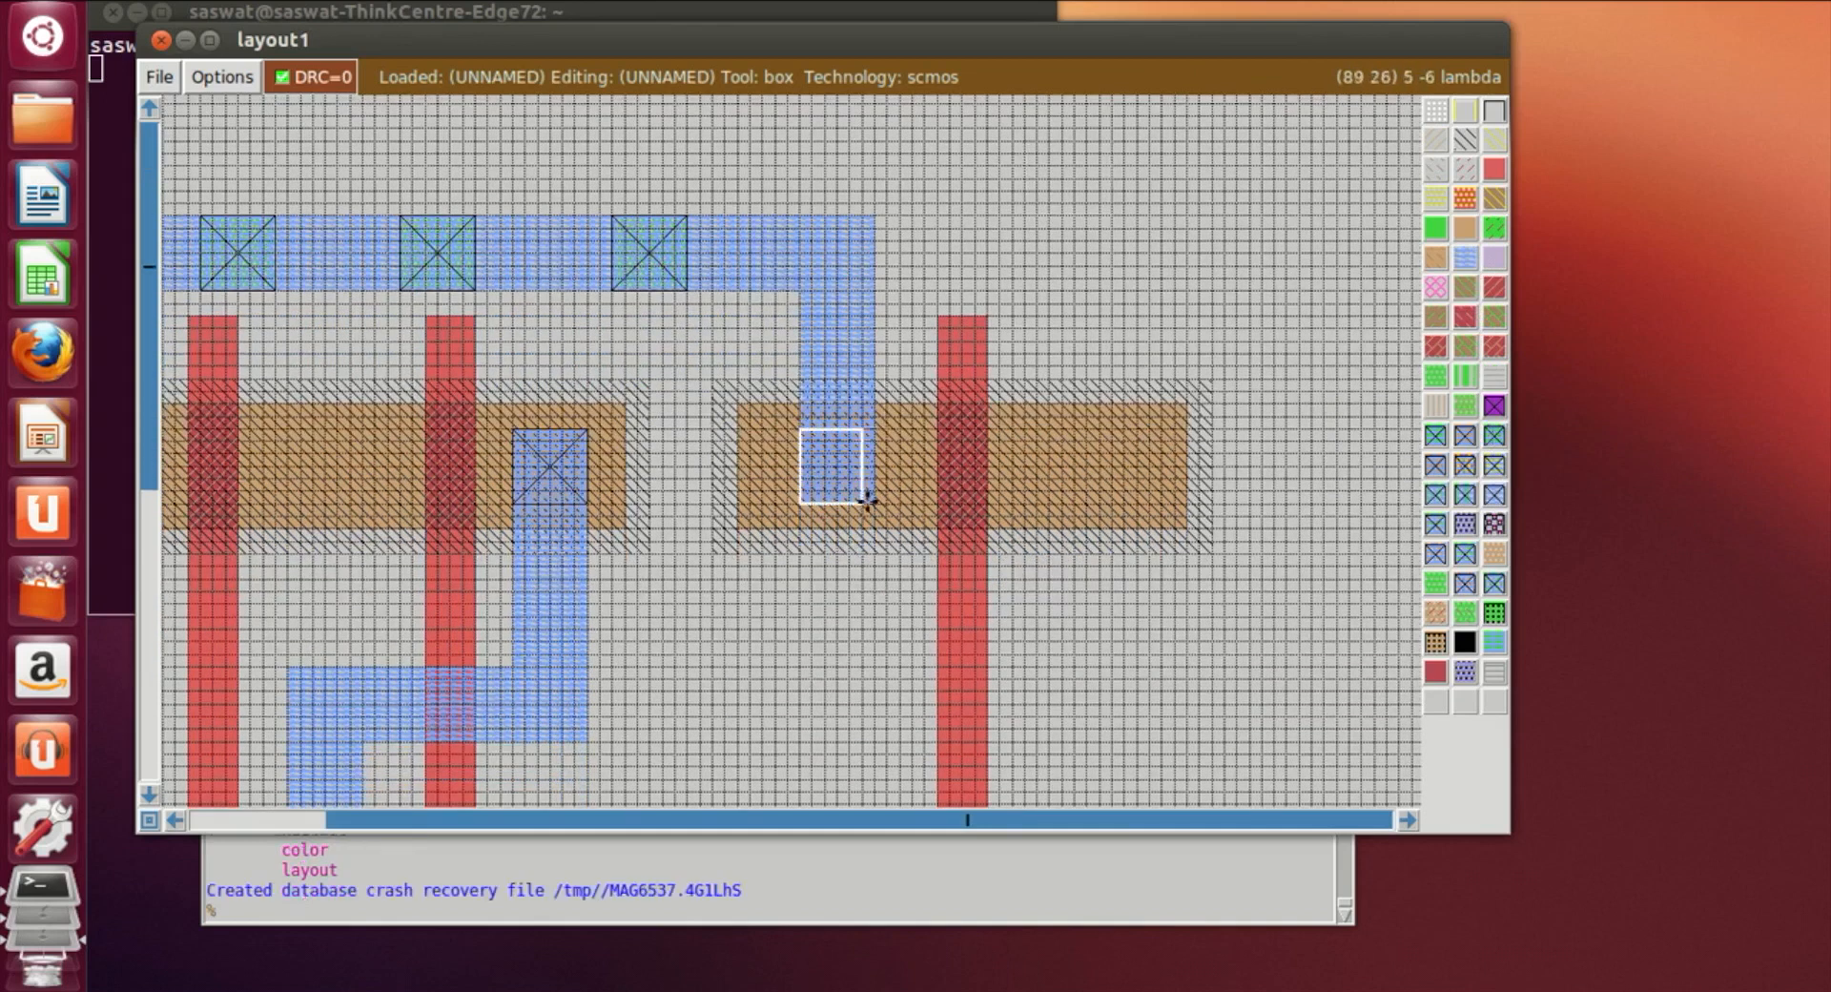
{"action": "right_click_drag", "start_coordinate": [879, 492], "coordinate": [870, 425]}
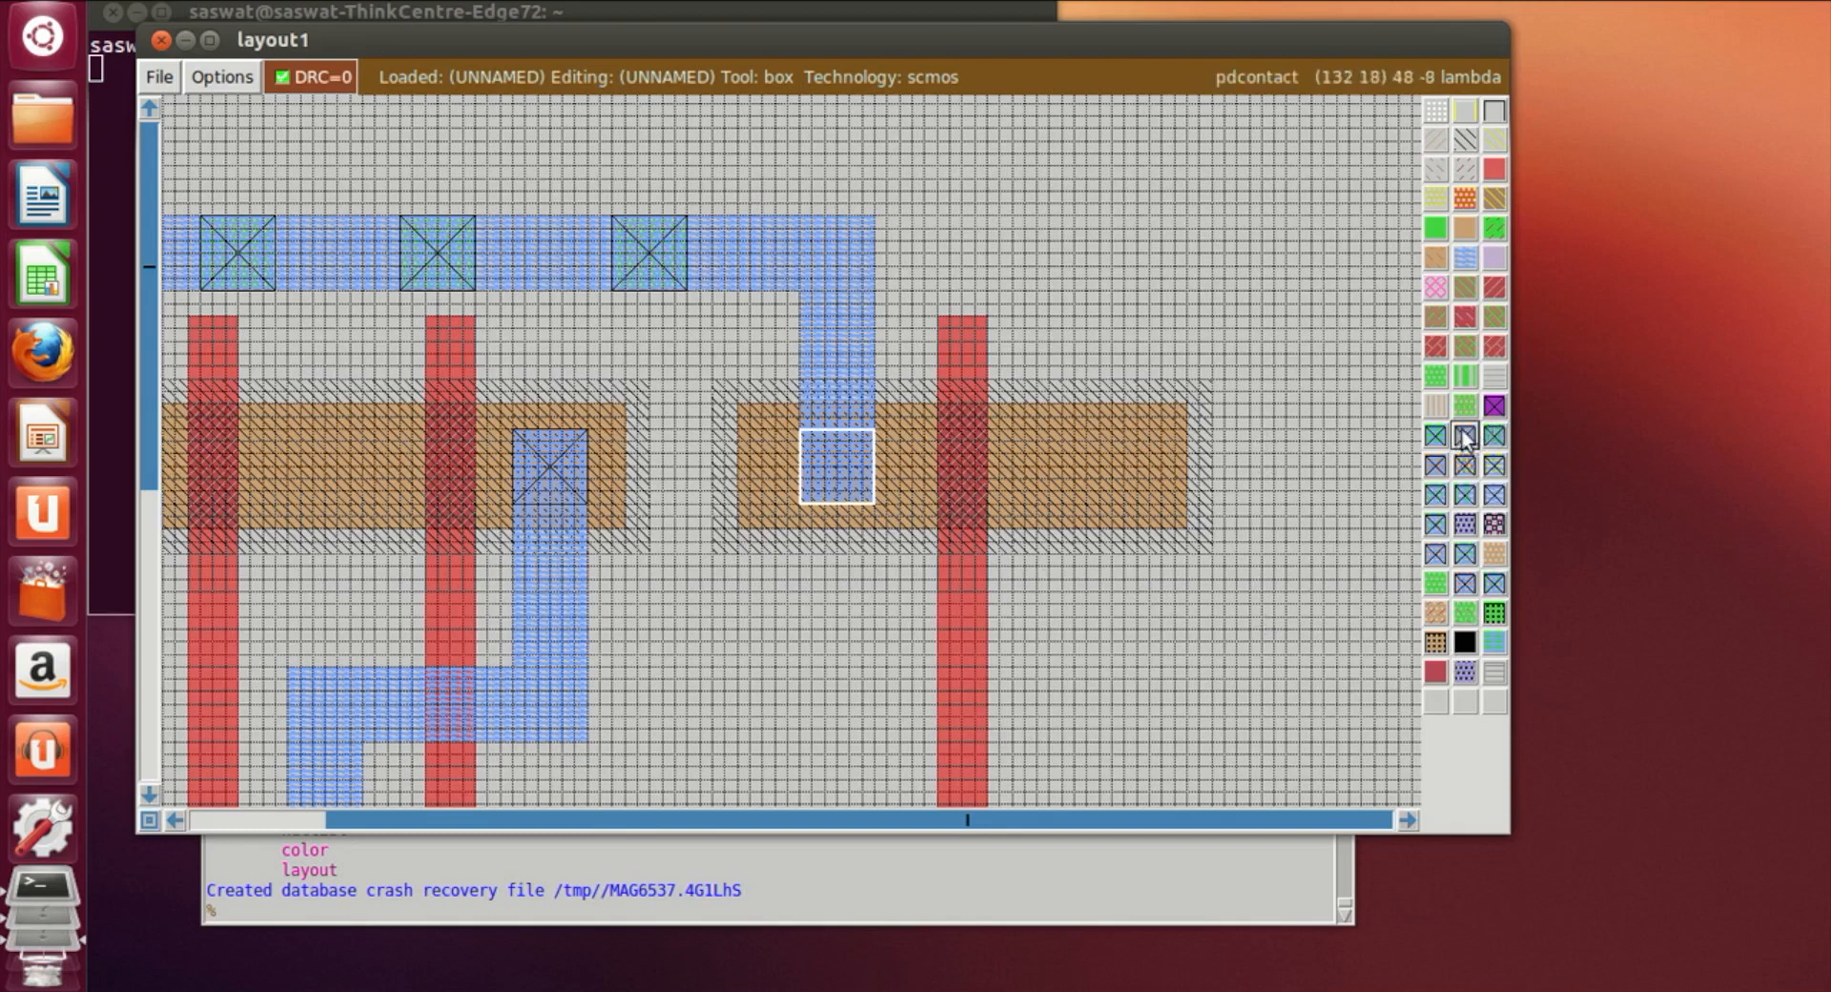
{"action": "left_click", "coordinate": [1138, 703]}
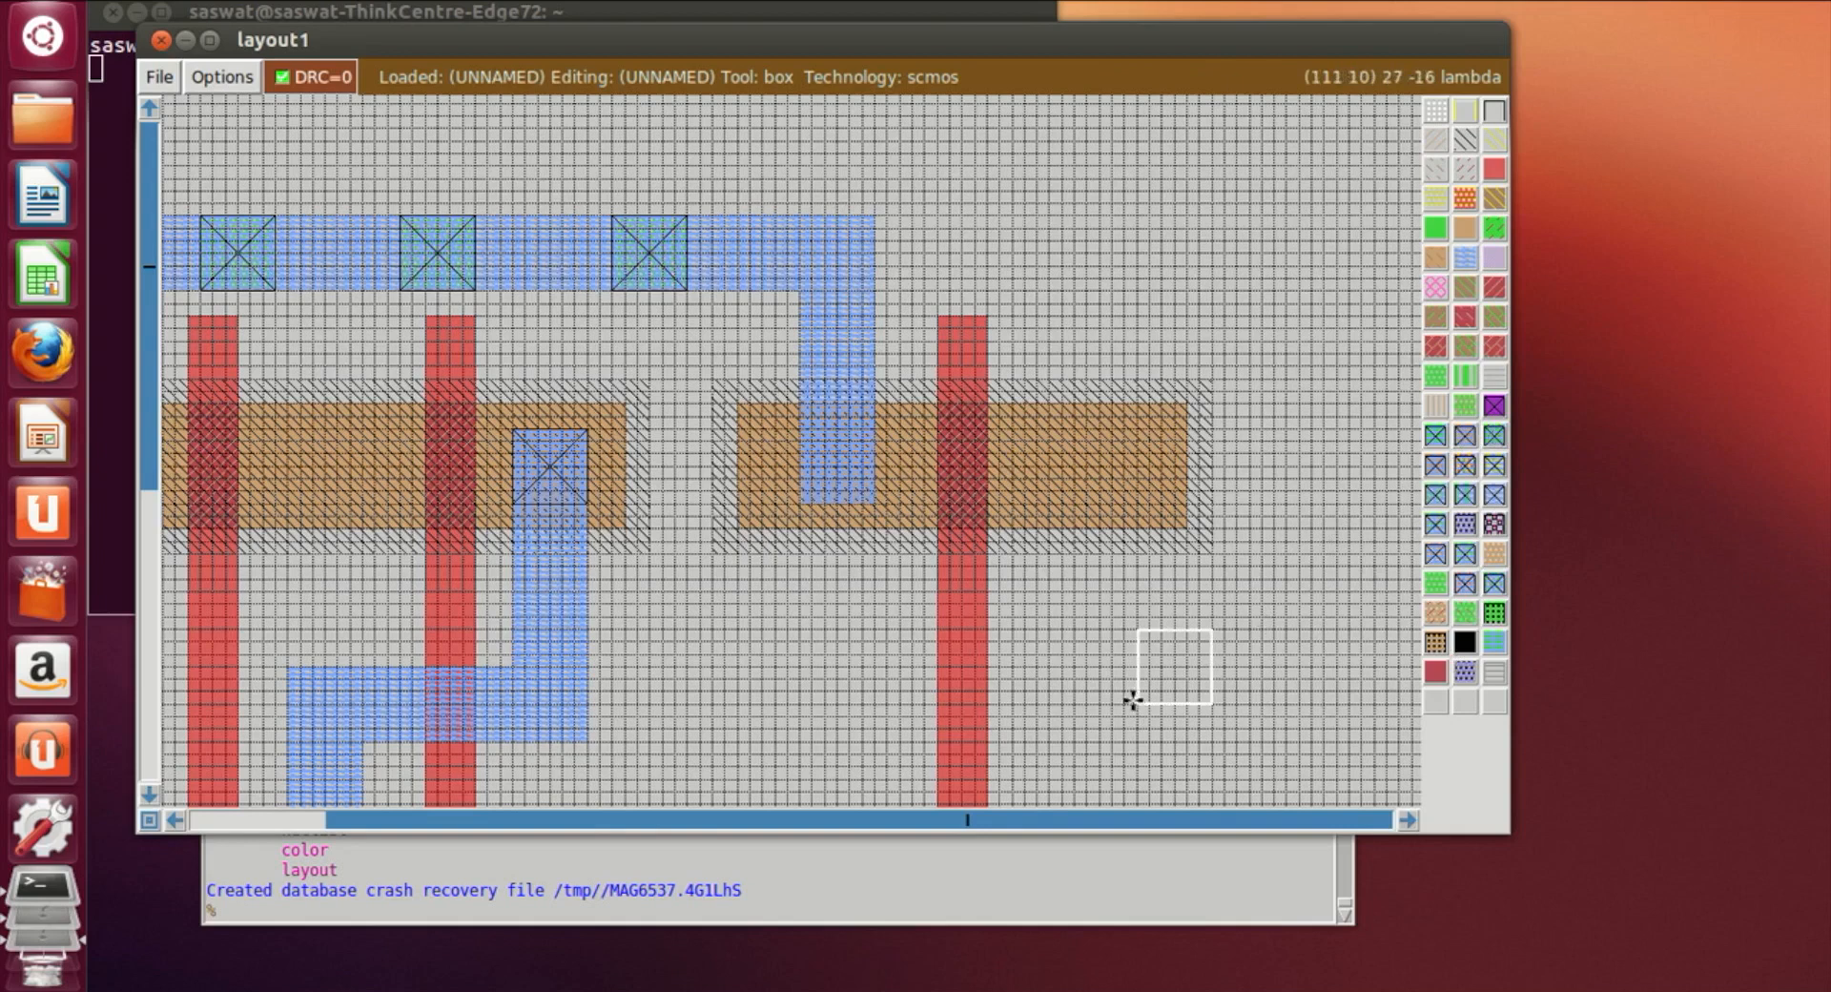
Draw a vertical metal1 strip about 6 by 45 lambda joining the inverter's p-diffusion and n-diffusion beyond its polysilicon gate
{"action": "left_click", "coordinate": [1059, 456]}
{"action": "scroll", "coordinate": [1059, 452], "scroll_direction": "down", "scroll_amount": 5}
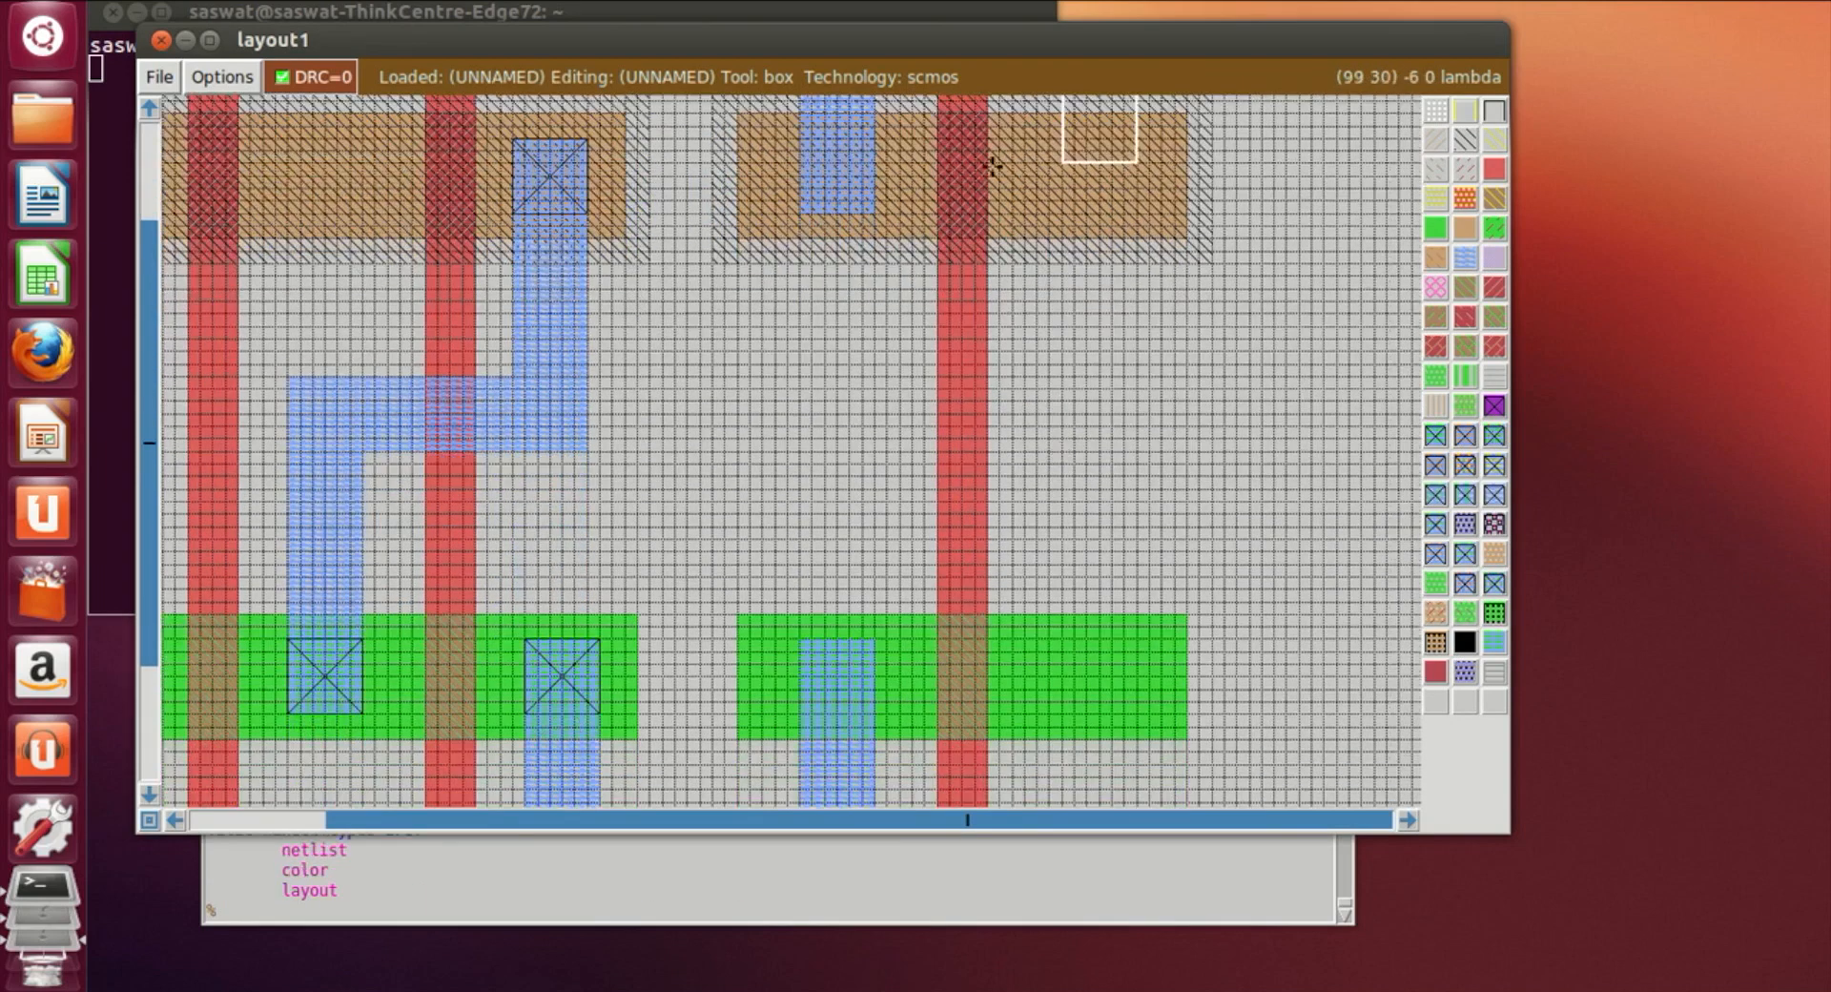
{"action": "left_click", "coordinate": [1050, 138]}
{"action": "right_click", "coordinate": [1109, 704]}
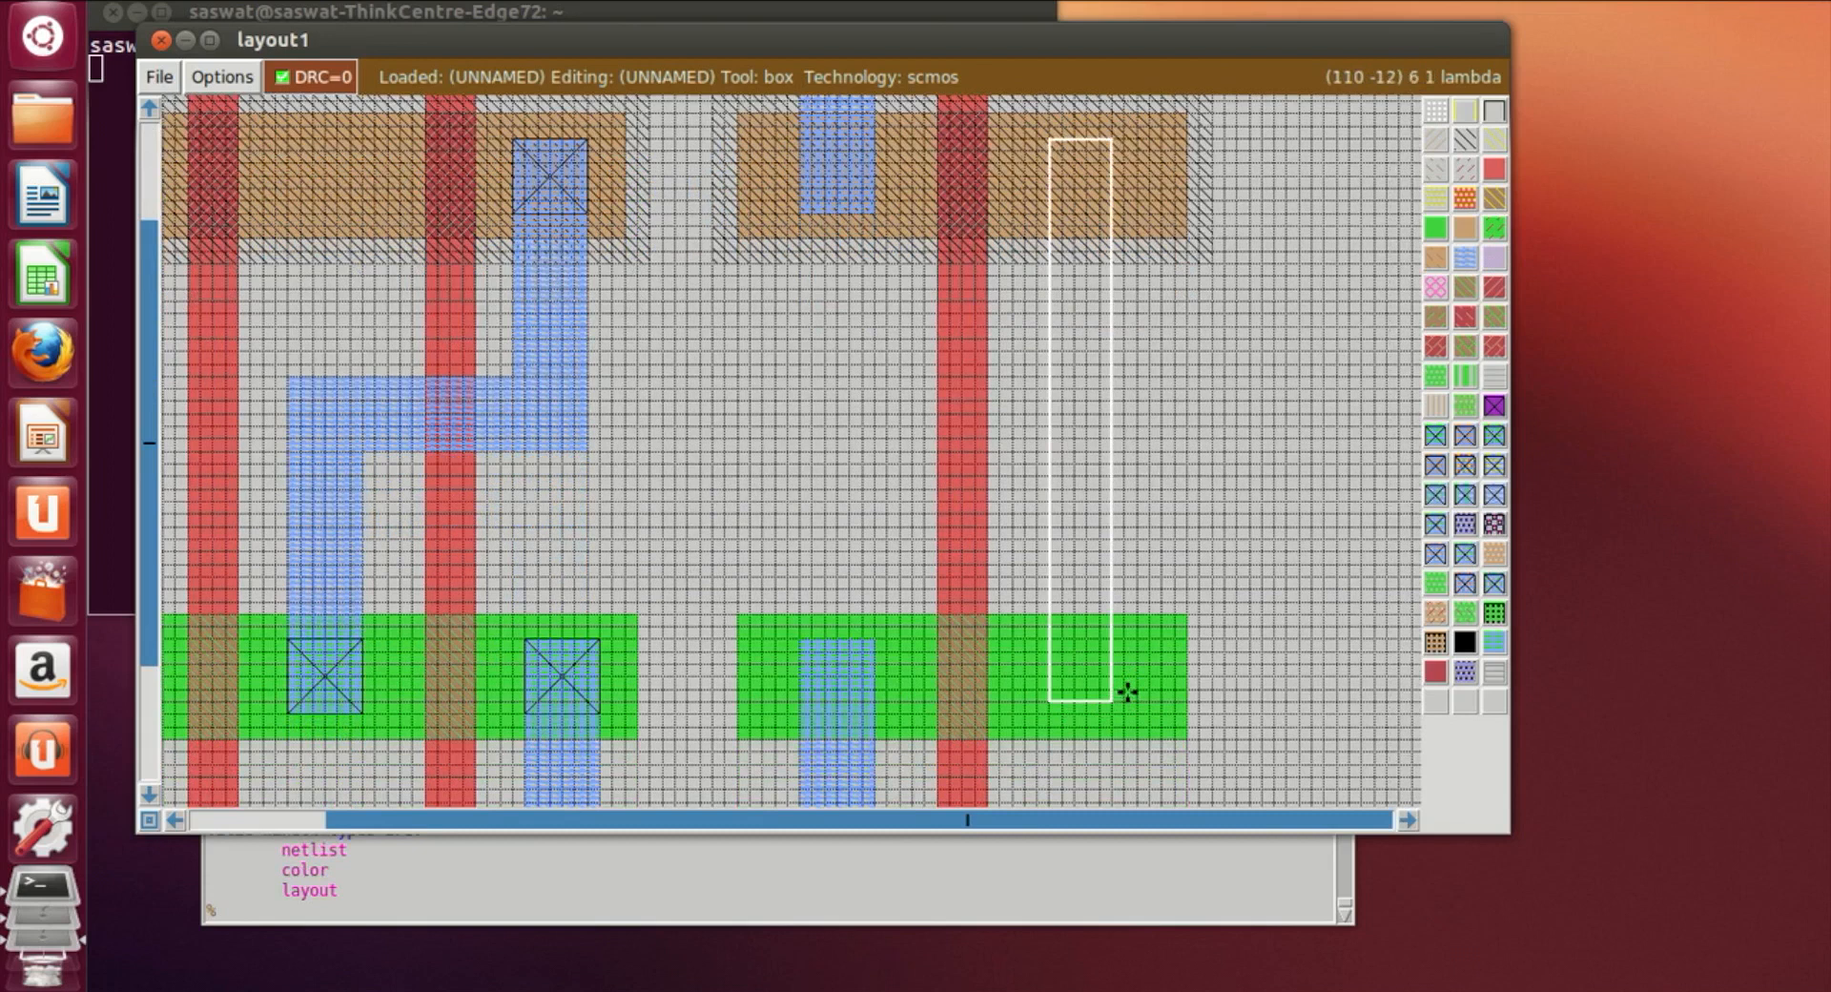
{"action": "right_click_drag", "start_coordinate": [1127, 693], "coordinate": [1135, 364]}
{"action": "scroll", "coordinate": [1107, 363], "scroll_direction": "up", "scroll_amount": 4}
{"action": "right_click", "coordinate": [1128, 339]}
{"action": "right_click", "coordinate": [1127, 316]}
{"action": "right_click", "coordinate": [1128, 304]}
{"action": "right_click", "coordinate": [1127, 291]}
{"action": "right_click", "coordinate": [1127, 275]}
{"action": "right_click", "coordinate": [1127, 257]}
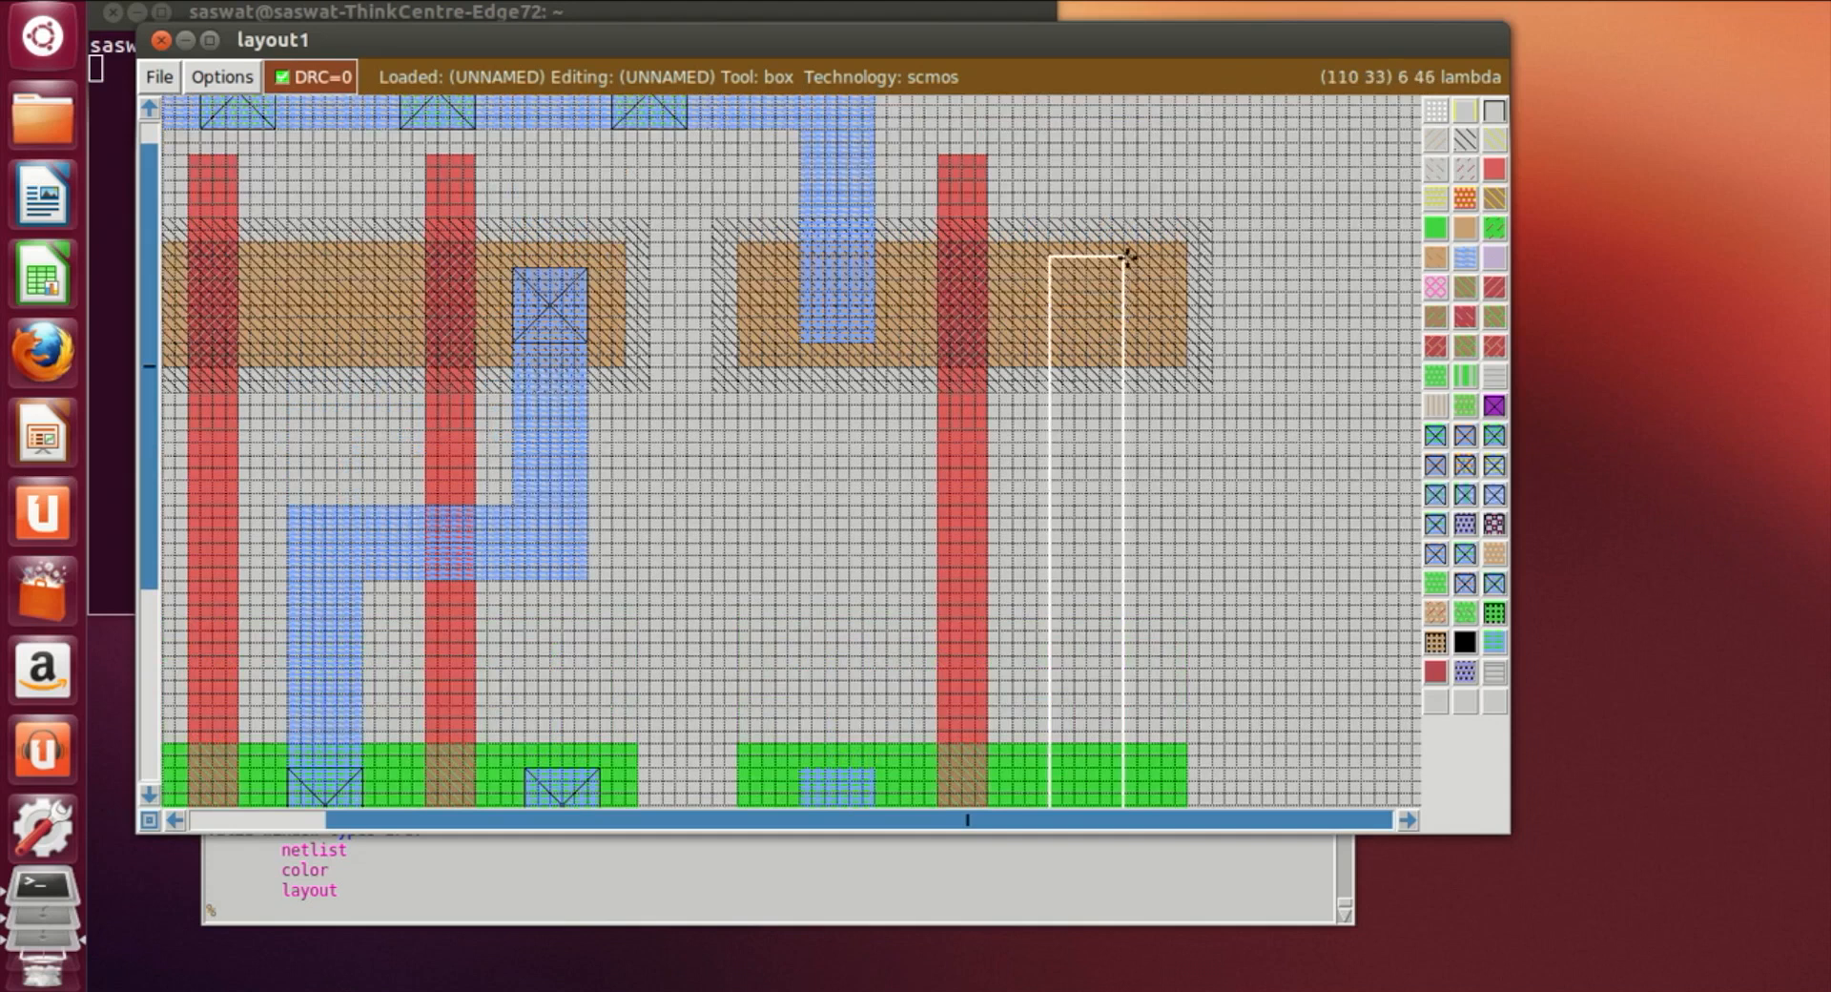
{"action": "right_click", "coordinate": [1126, 267]}
{"action": "scroll", "coordinate": [1125, 268], "scroll_direction": "down", "scroll_amount": 5}
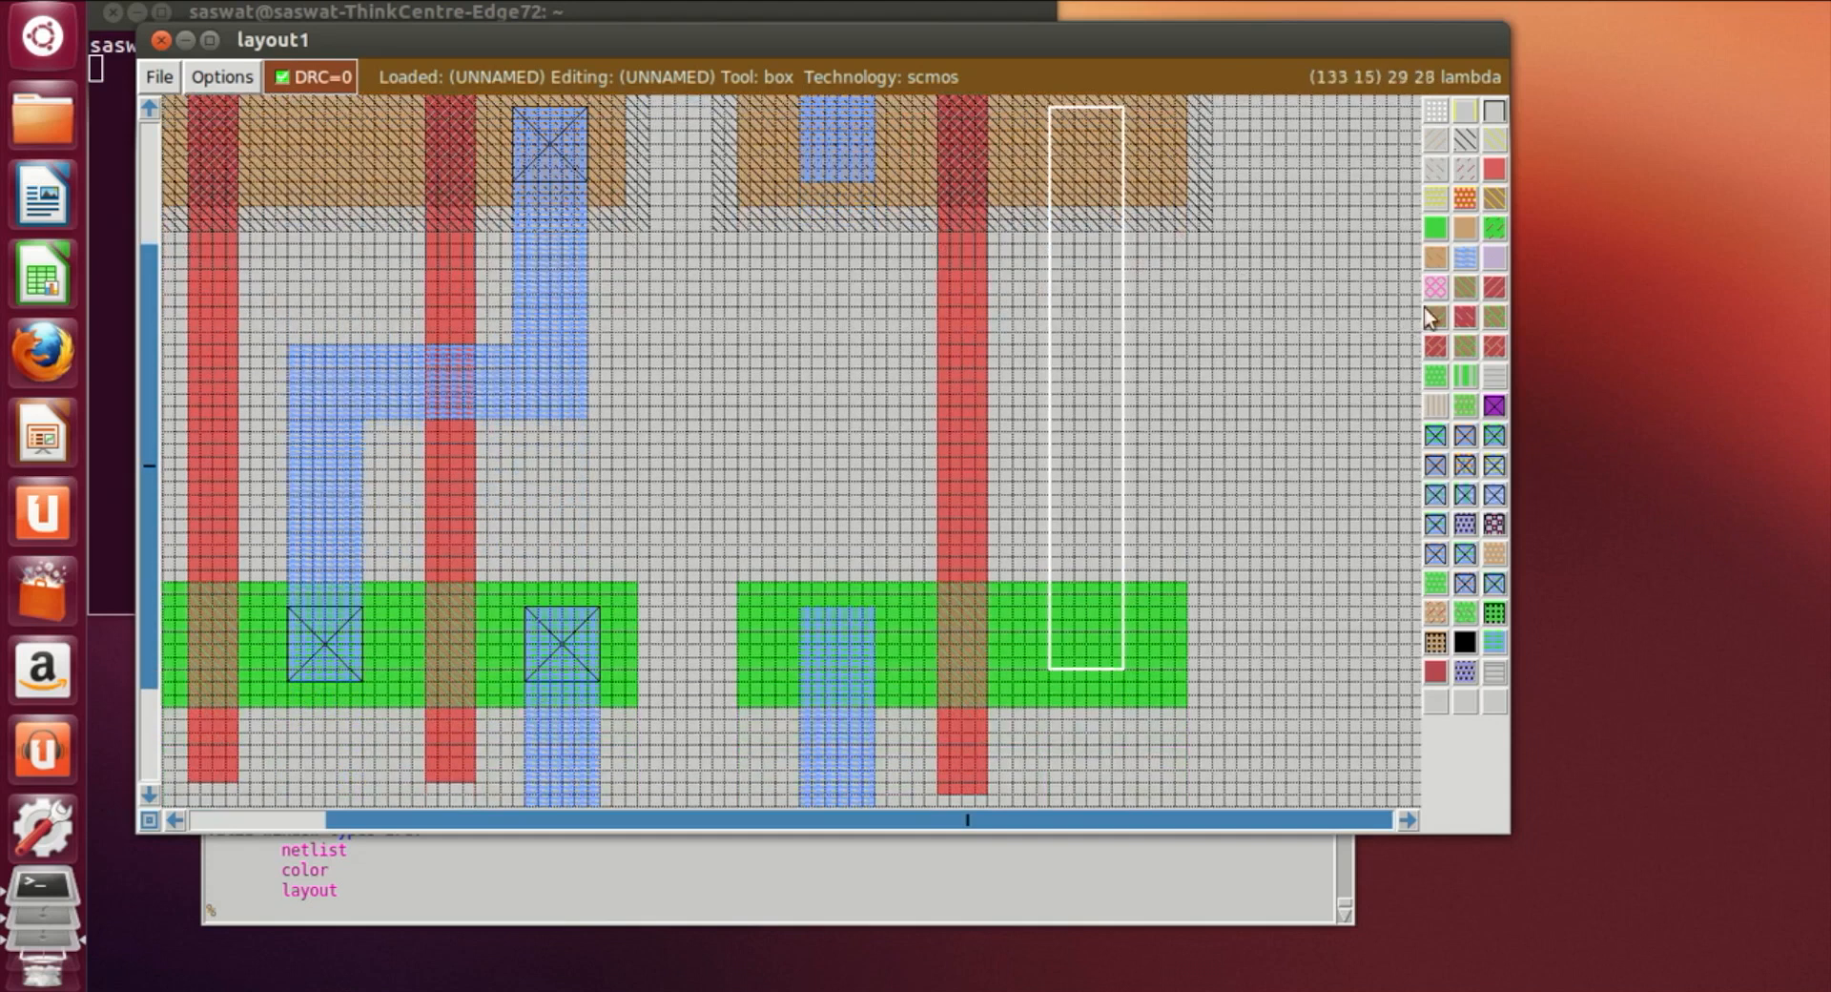
{"action": "left_click", "coordinate": [1466, 252]}
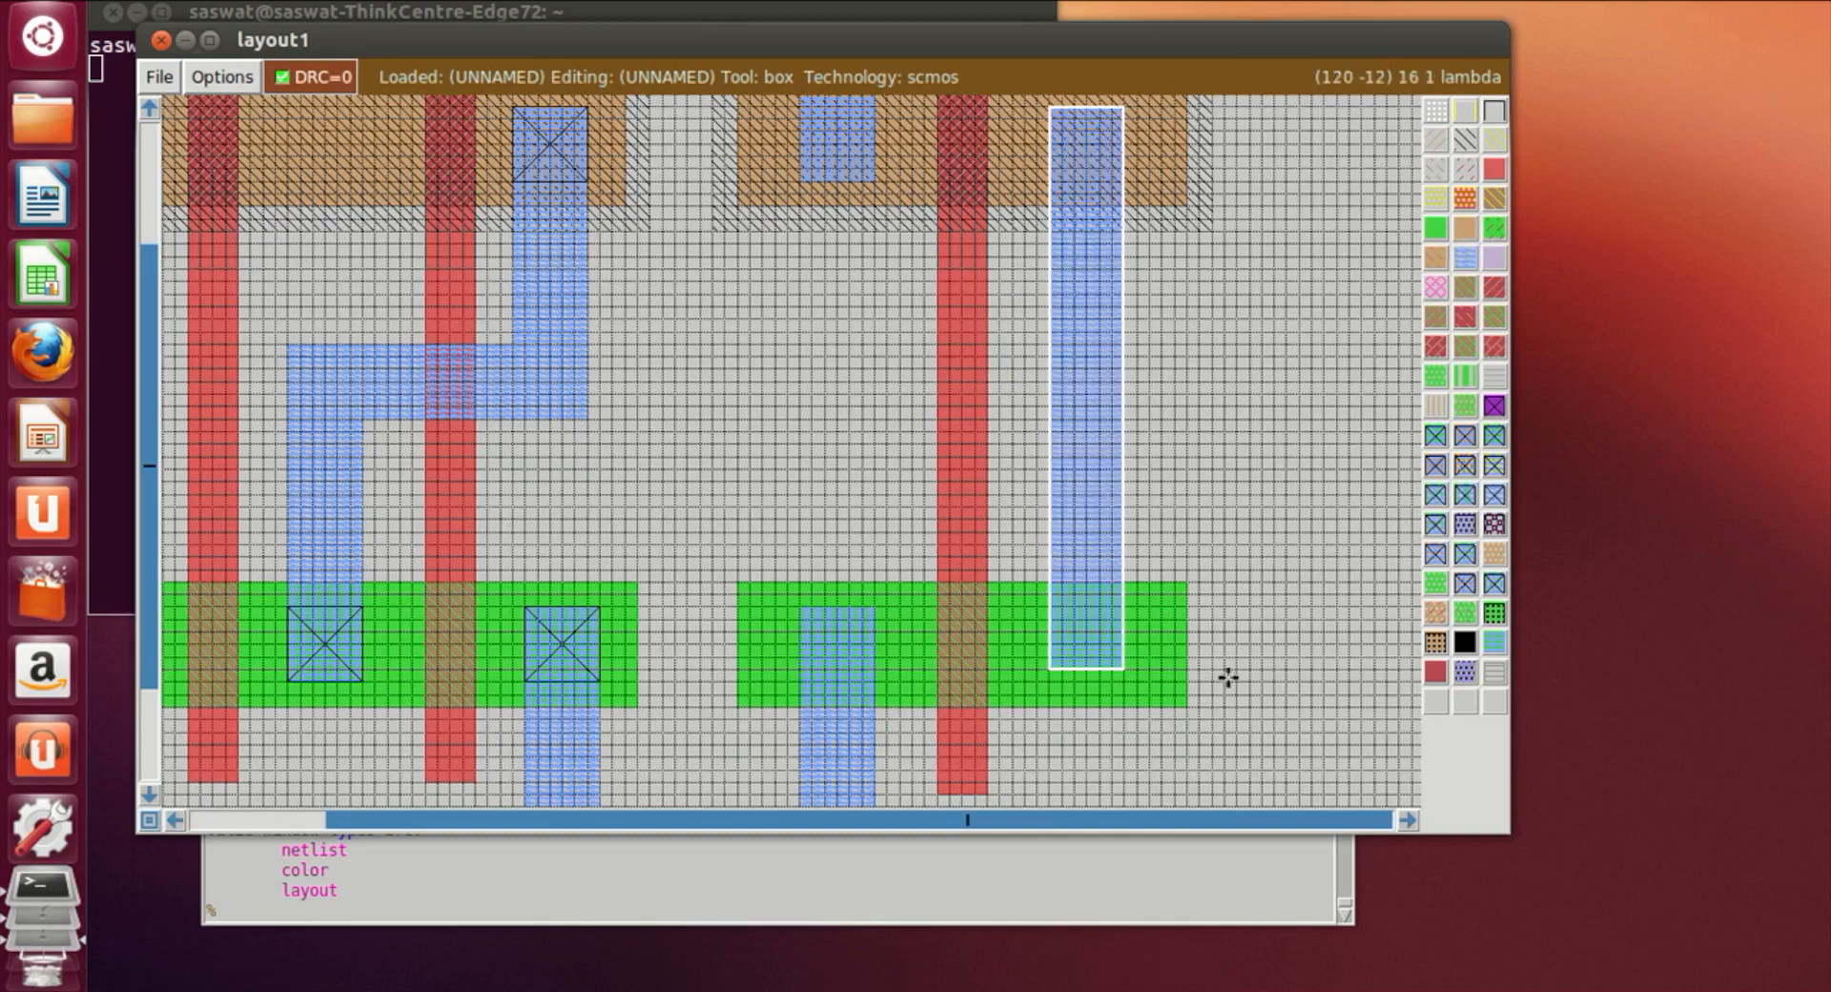
Extend the new vertical metal1 strip downward by about 1 lambda on the inverter's n-diffusion
{"action": "left_click", "coordinate": [1055, 678]}
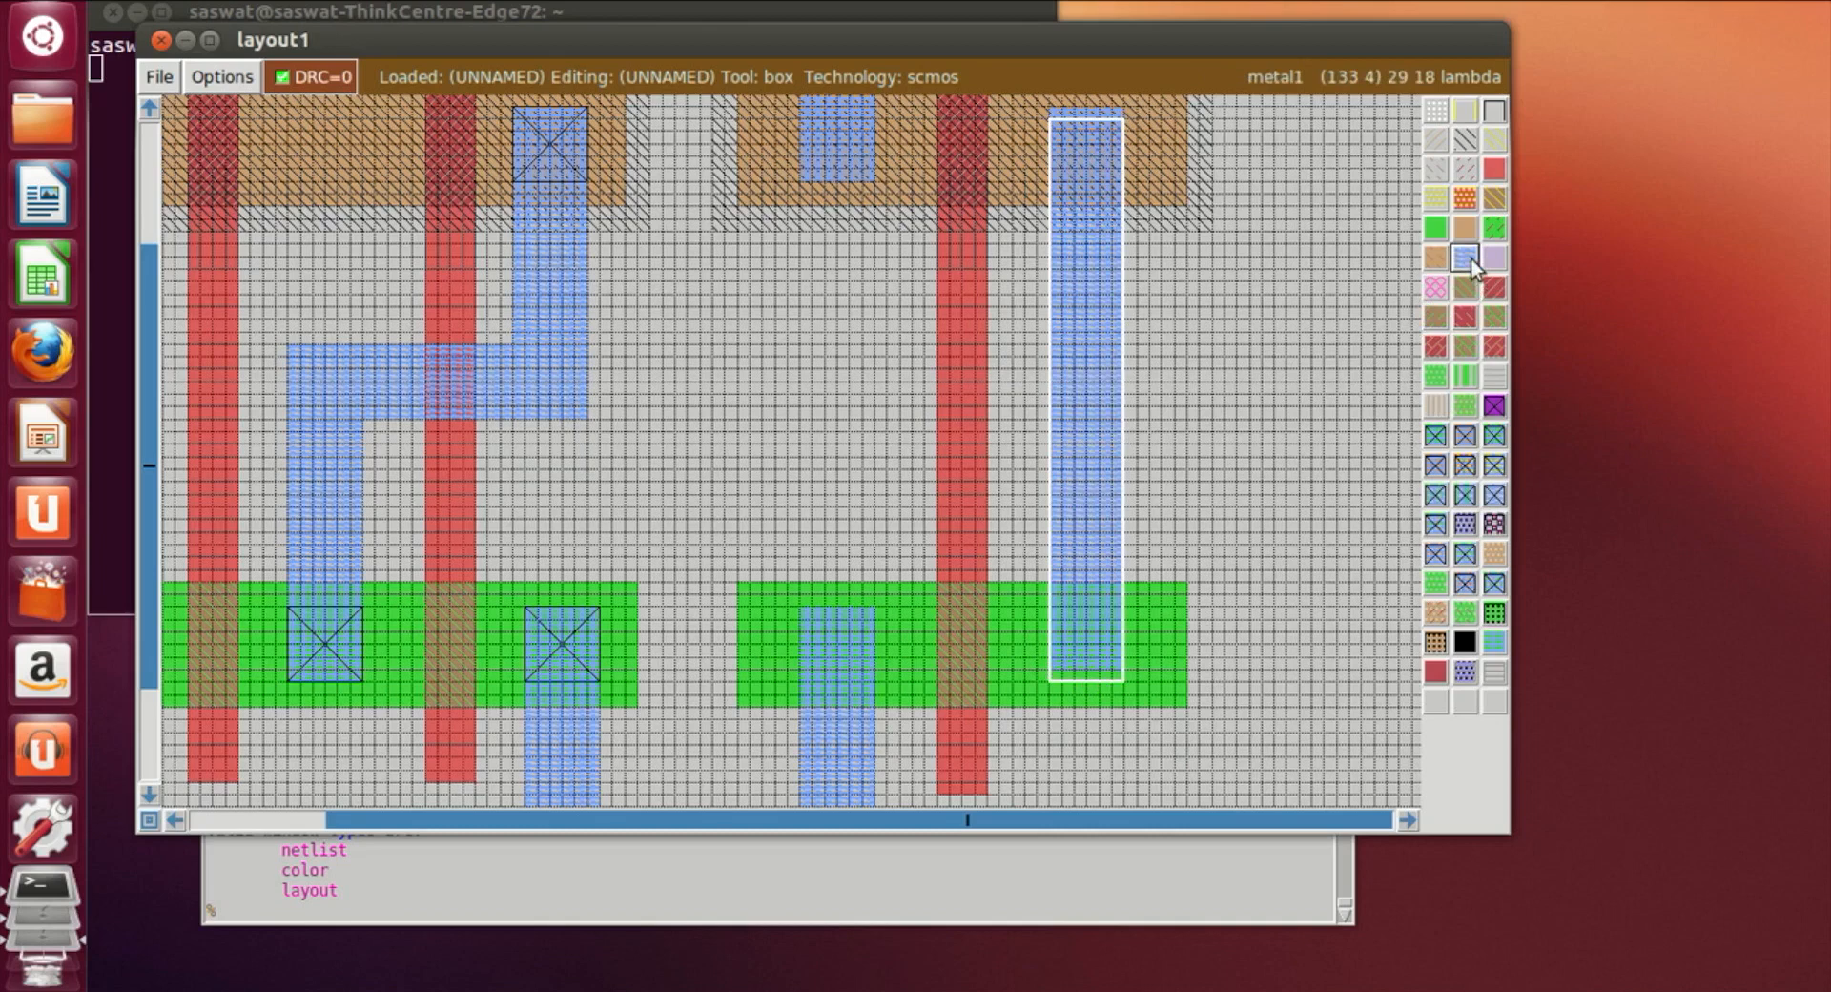
{"action": "left_click", "coordinate": [1291, 453]}
{"action": "scroll", "coordinate": [1308, 665], "scroll_direction": "up", "scroll_amount": 3}
{"action": "scroll", "coordinate": [1320, 644], "scroll_direction": "down", "scroll_amount": 4}
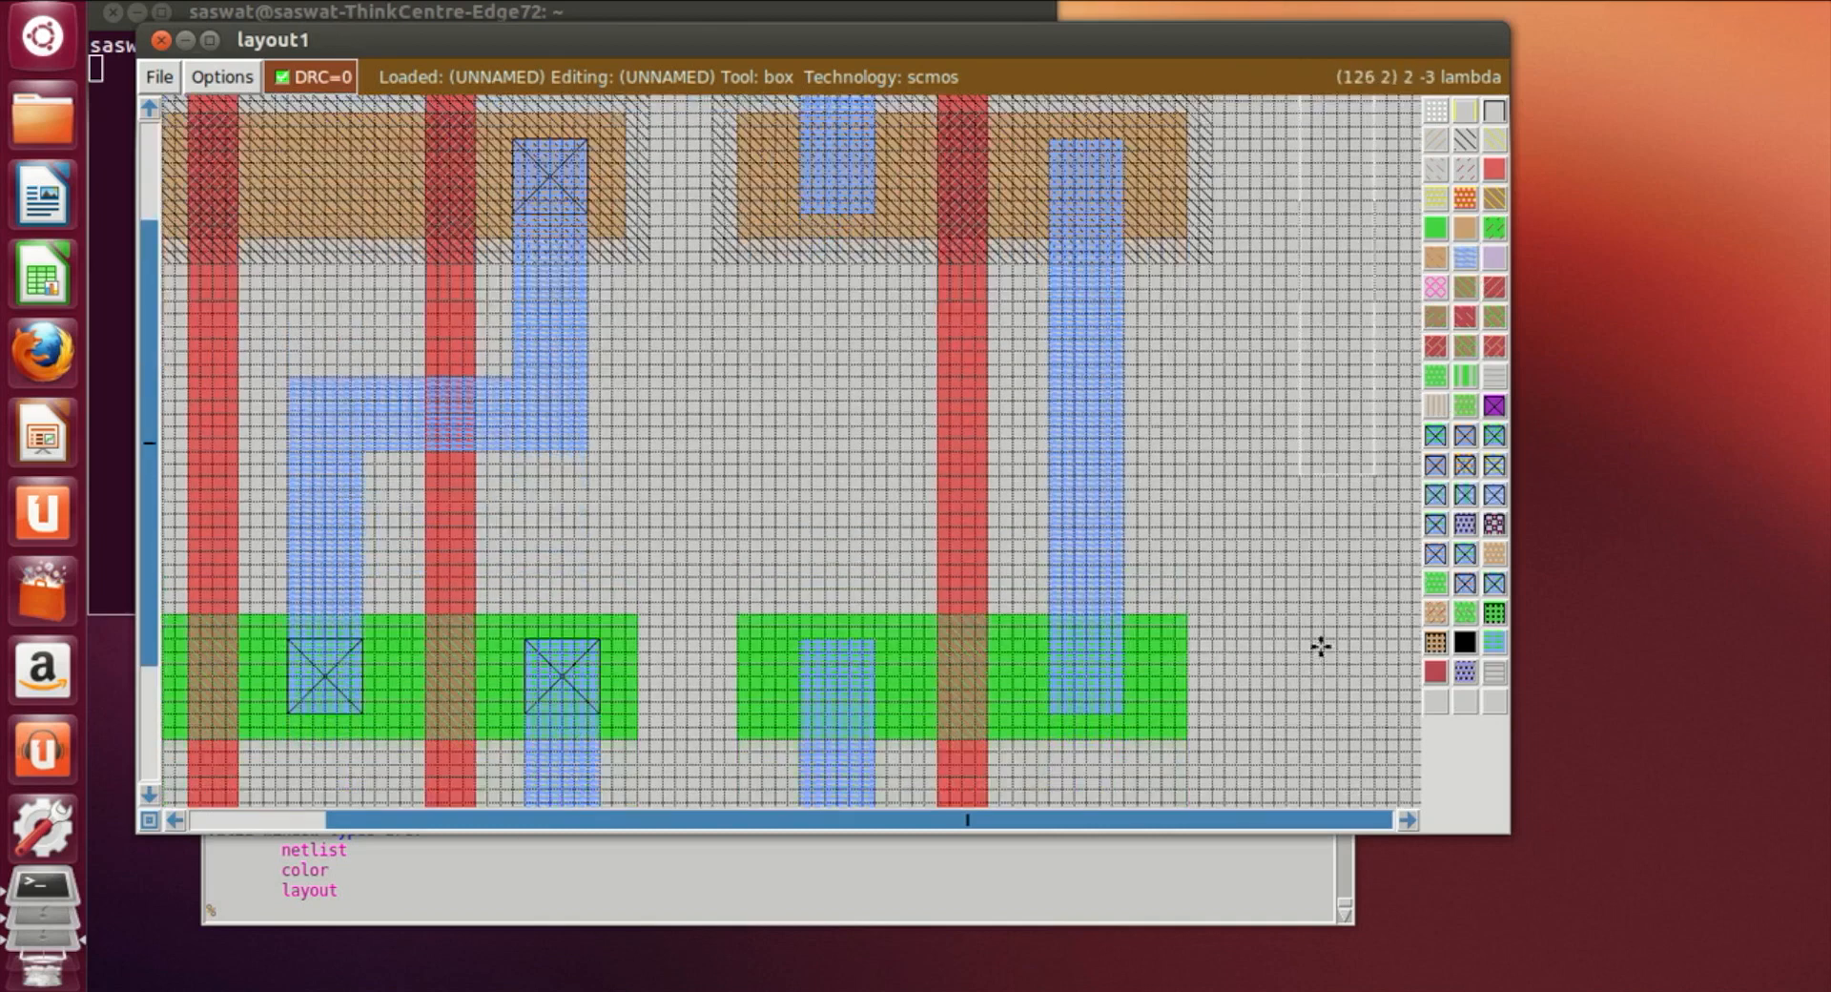
{"action": "scroll", "coordinate": [1321, 637], "scroll_direction": "up", "scroll_amount": 3}
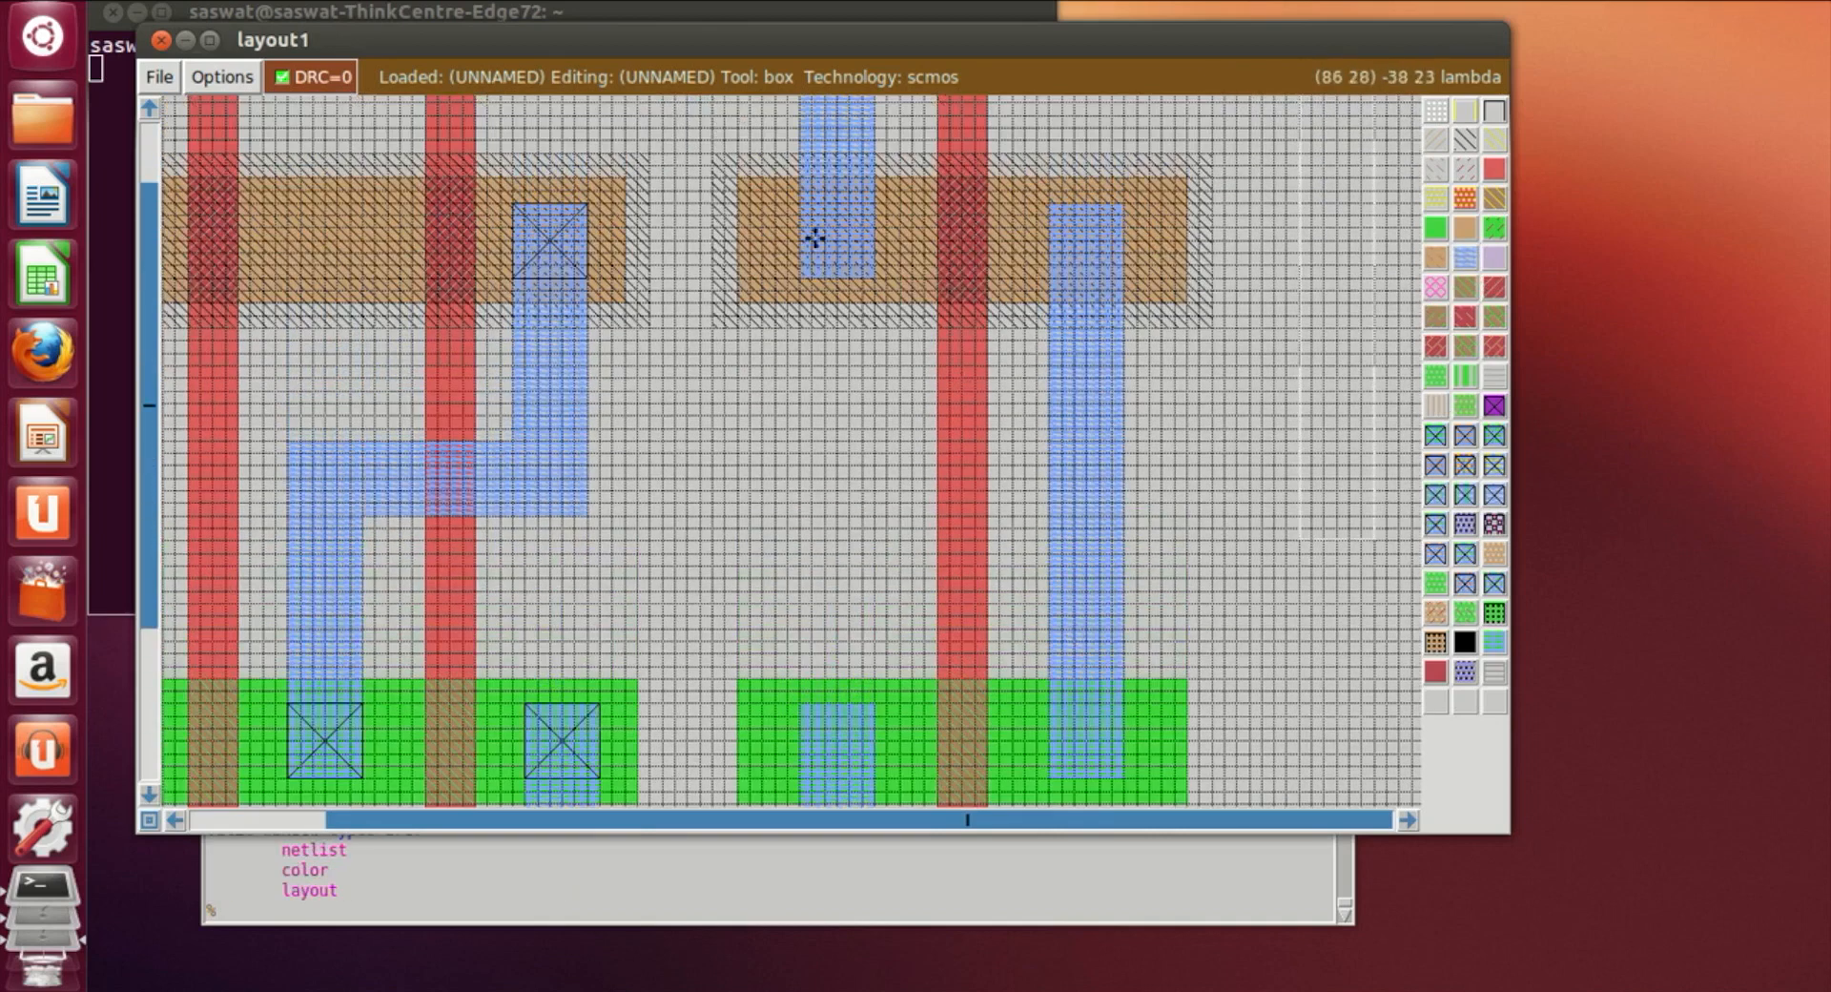
Place pdcontacts about 6 by 6 lambda where the supply and output metal strips end on the inverter's p-diffusion
{"action": "left_click", "coordinate": [801, 201]}
{"action": "right_click", "coordinate": [883, 279]}
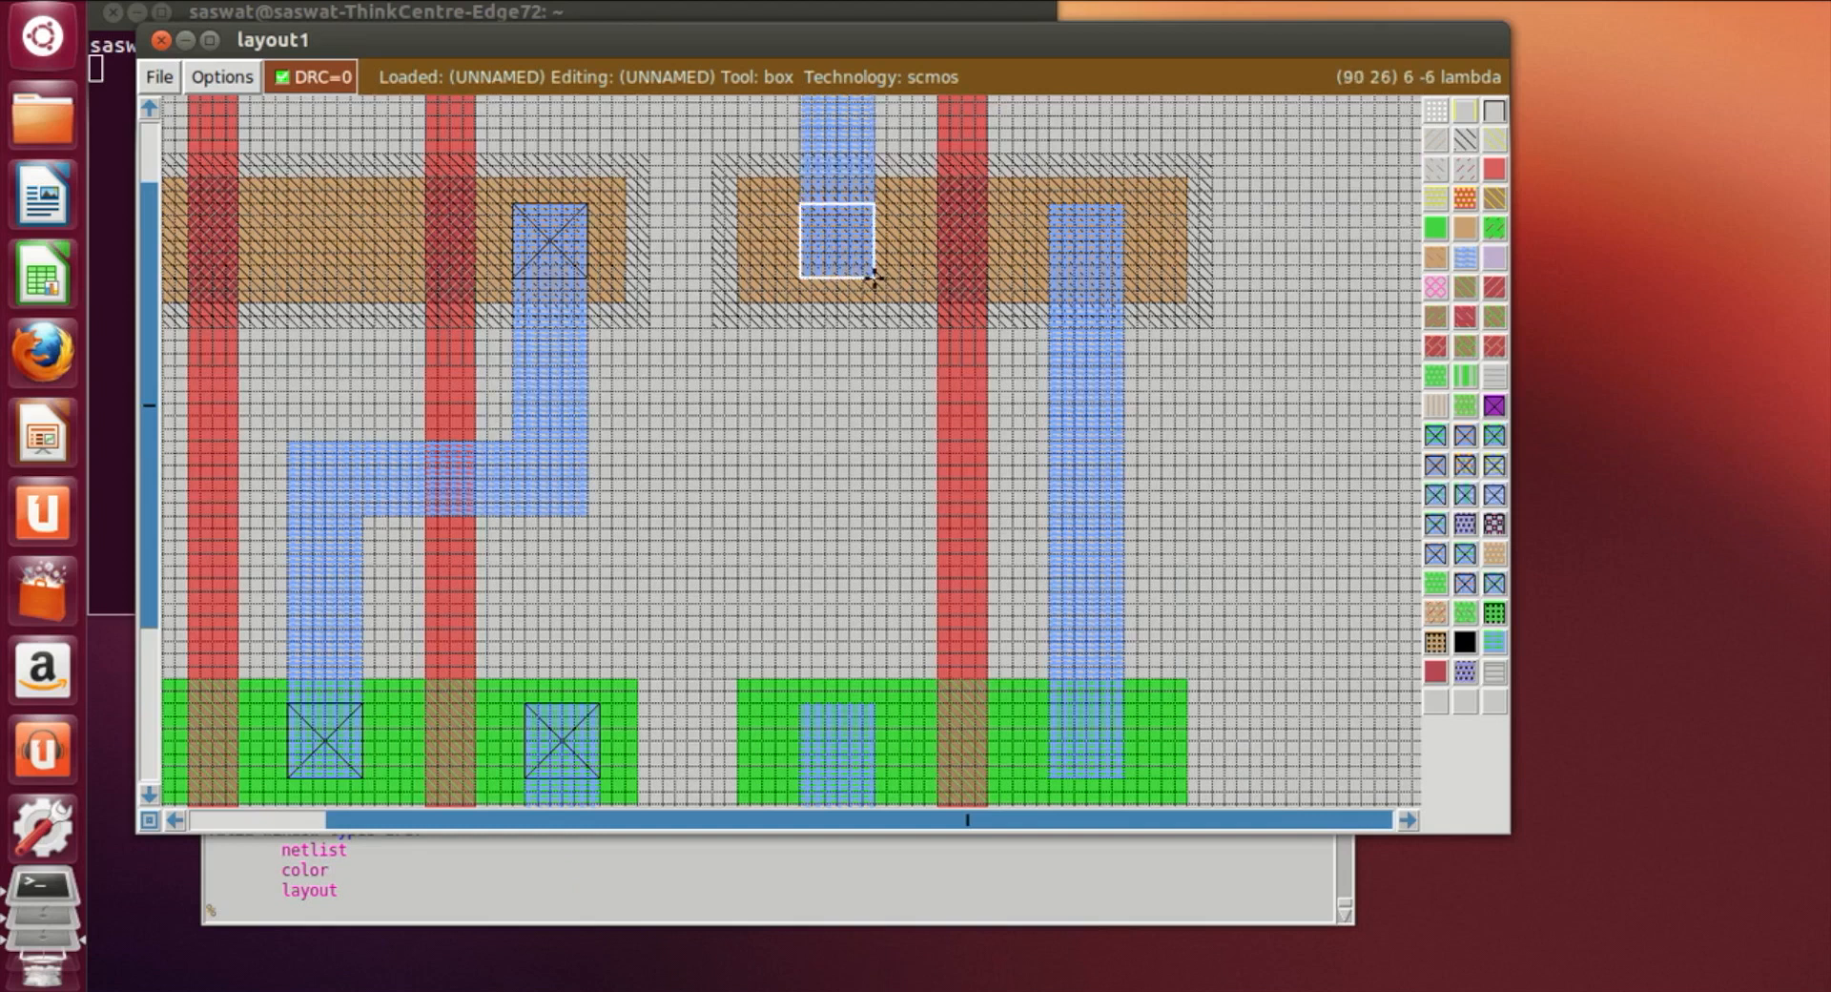
{"action": "middle_click", "coordinate": [1488, 441]}
{"action": "left_click", "coordinate": [1065, 260]}
{"action": "left_click", "coordinate": [1061, 267]}
{"action": "left_click", "coordinate": [1063, 277]}
{"action": "left_click", "coordinate": [1049, 274]}
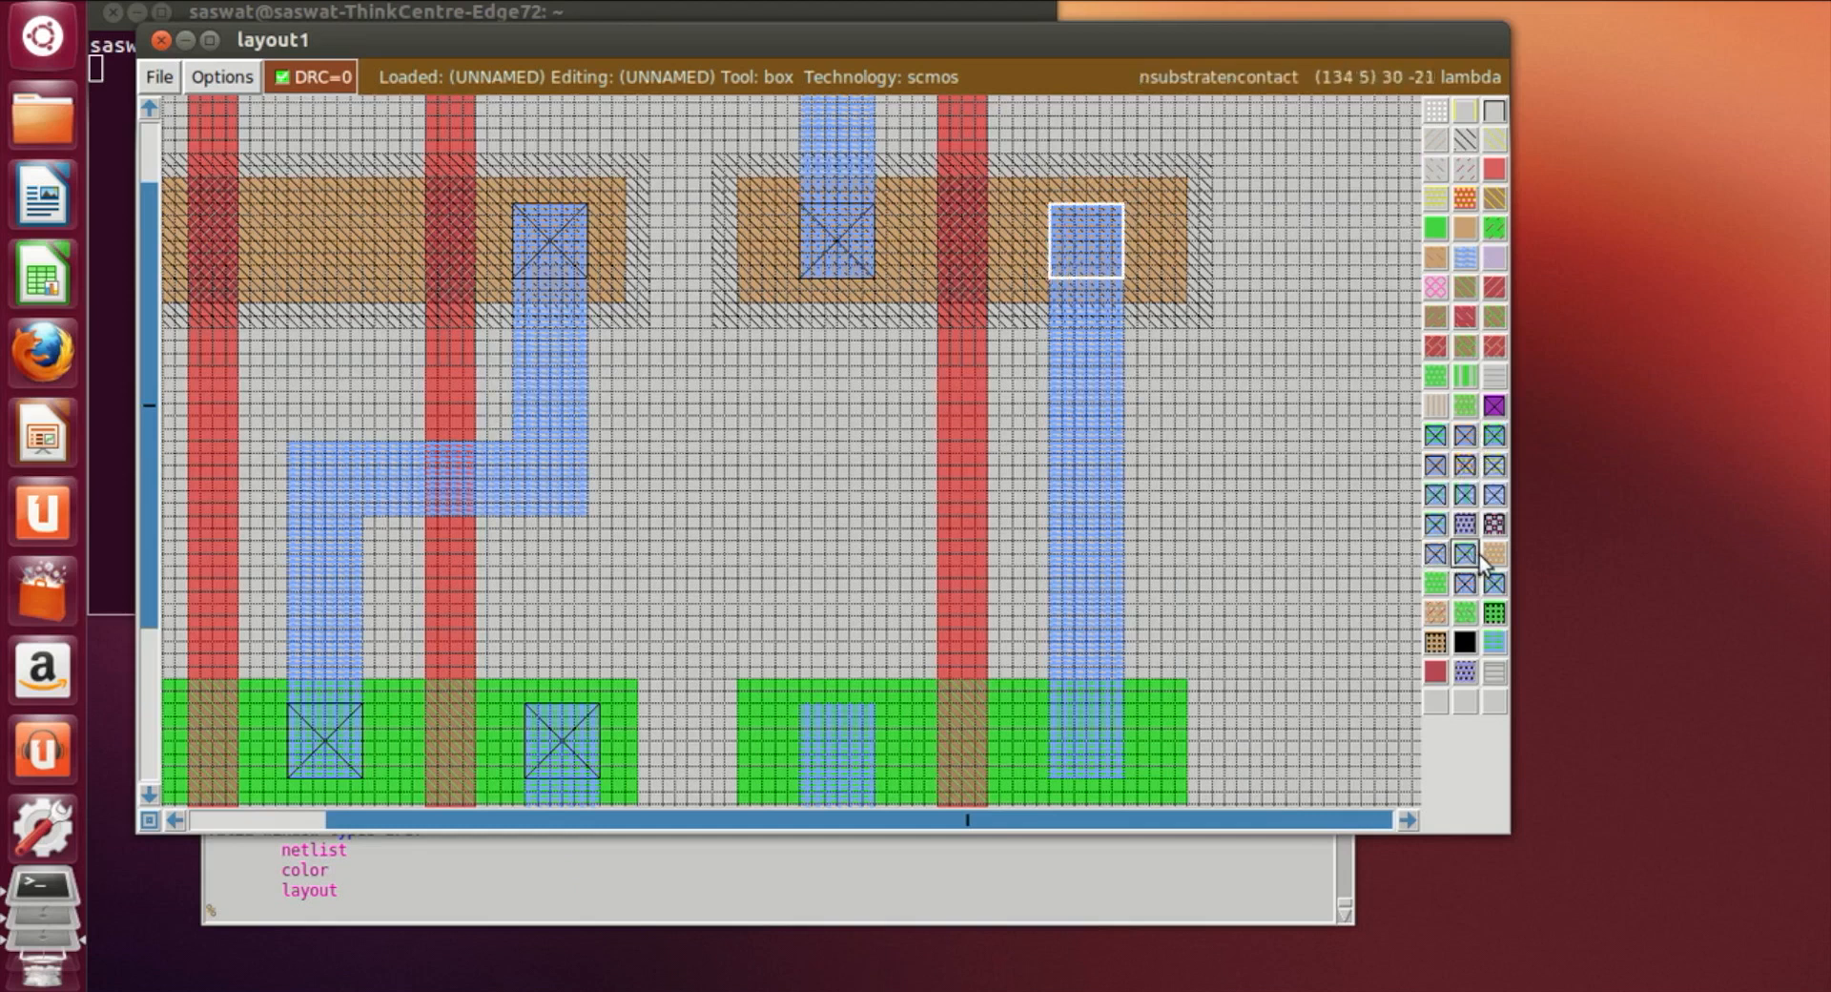
{"action": "left_click", "coordinate": [1466, 466]}
Place an n-diffusion contact about 6 by 6 lambda where the ground metal strip ends on the inverter's n-diffusion
{"action": "left_click", "coordinate": [808, 758]}
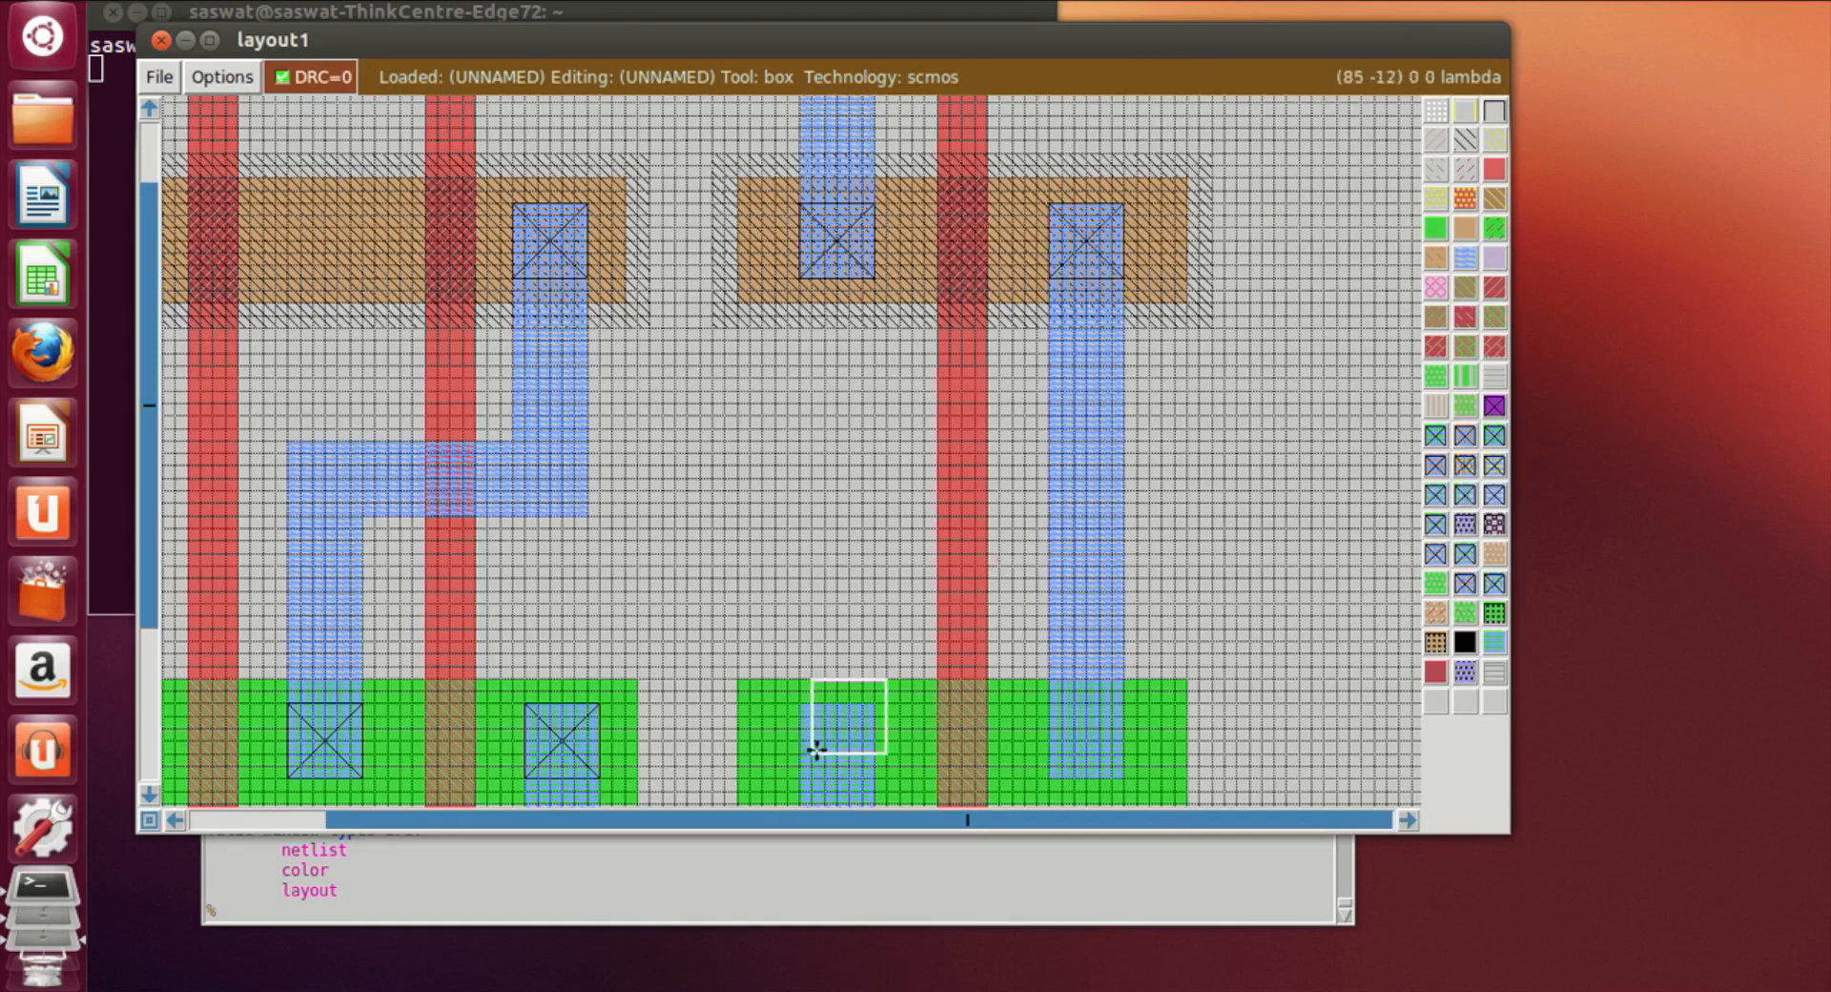
{"action": "scroll", "coordinate": [826, 687], "scroll_direction": "down", "scroll_amount": 4}
{"action": "left_click", "coordinate": [799, 605]}
{"action": "left_click", "coordinate": [799, 617]}
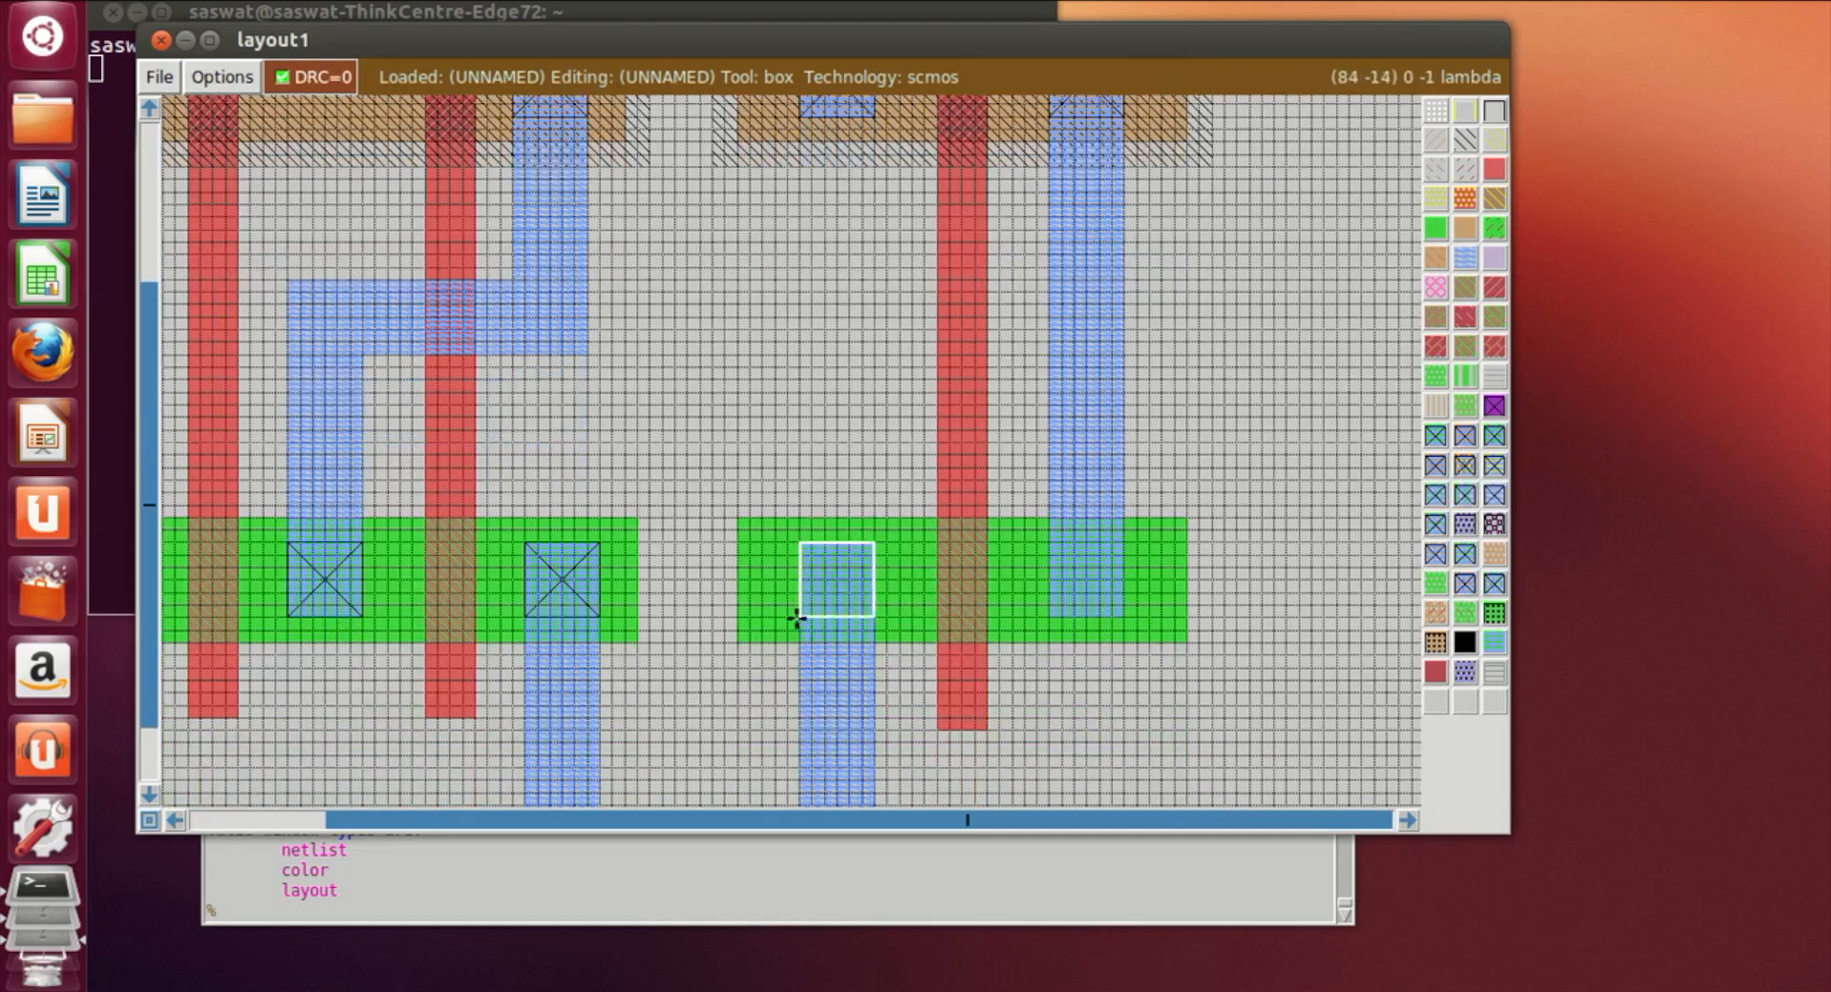
{"action": "left_click", "coordinate": [1445, 438]}
Place an n-diffusion contact about 6 by 6 lambda at the output metal strip's lower end on the inverter's n-diffusion
{"action": "left_click", "coordinate": [1053, 595]}
{"action": "left_click", "coordinate": [1062, 617]}
{"action": "left_click", "coordinate": [1038, 605]}
{"action": "left_click", "coordinate": [1062, 617]}
{"action": "left_click", "coordinate": [1036, 604]}
{"action": "left_click", "coordinate": [1050, 615]}
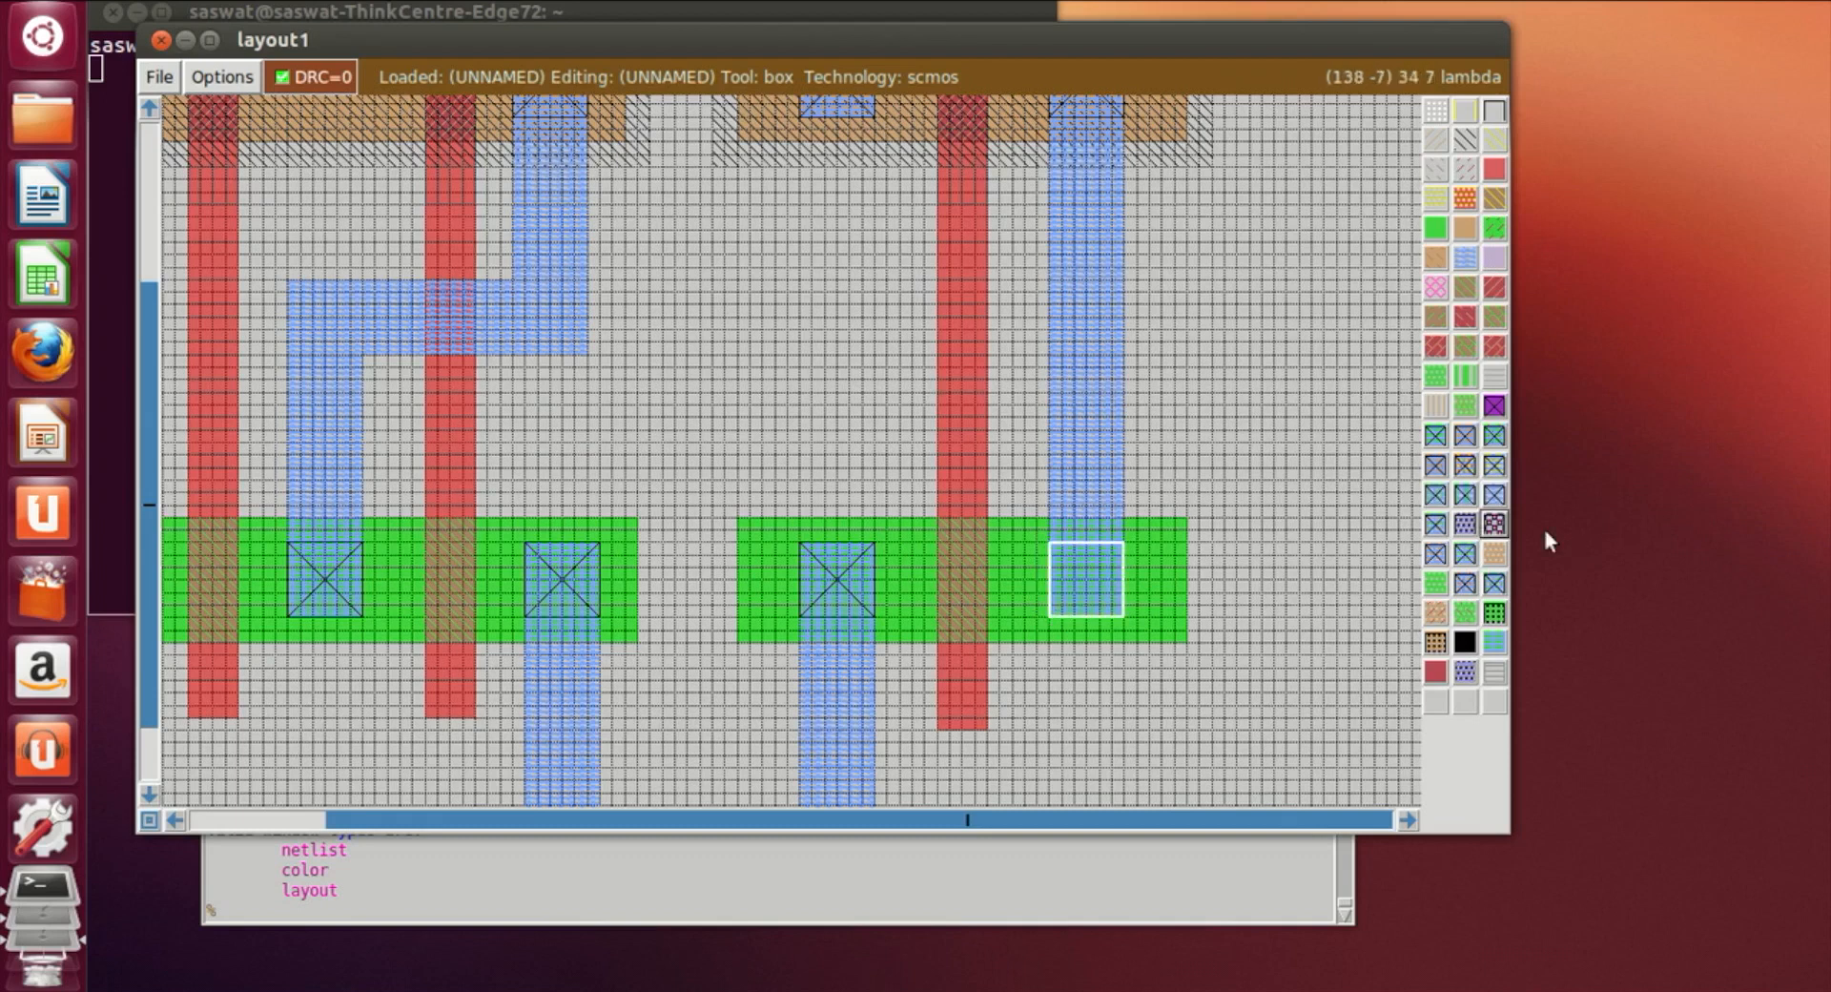
{"action": "left_click", "coordinate": [1438, 439]}
{"action": "left_click", "coordinate": [1258, 603]}
Label the two-input gate's first polysilicon line A with a small box placed between its diffusions
{"action": "scroll", "coordinate": [1257, 603], "scroll_direction": "down", "scroll_amount": 2}
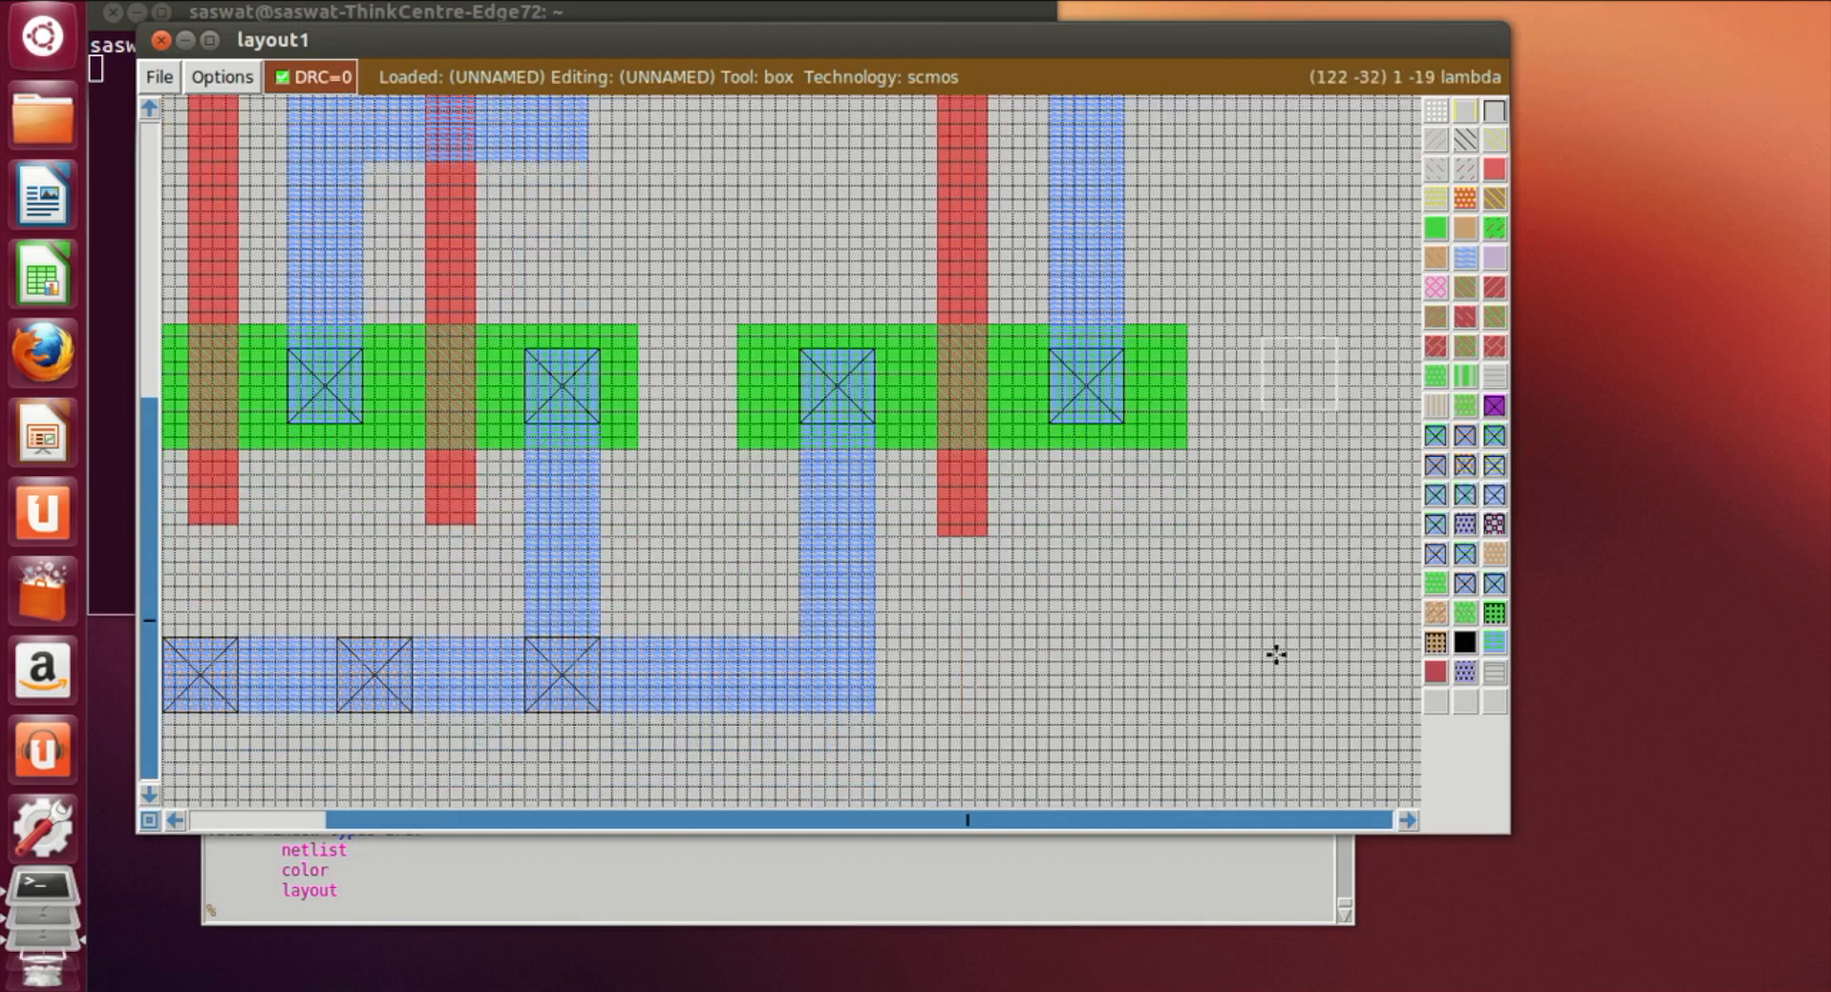
{"action": "scroll", "coordinate": [1409, 629], "scroll_direction": "up", "scroll_amount": 5}
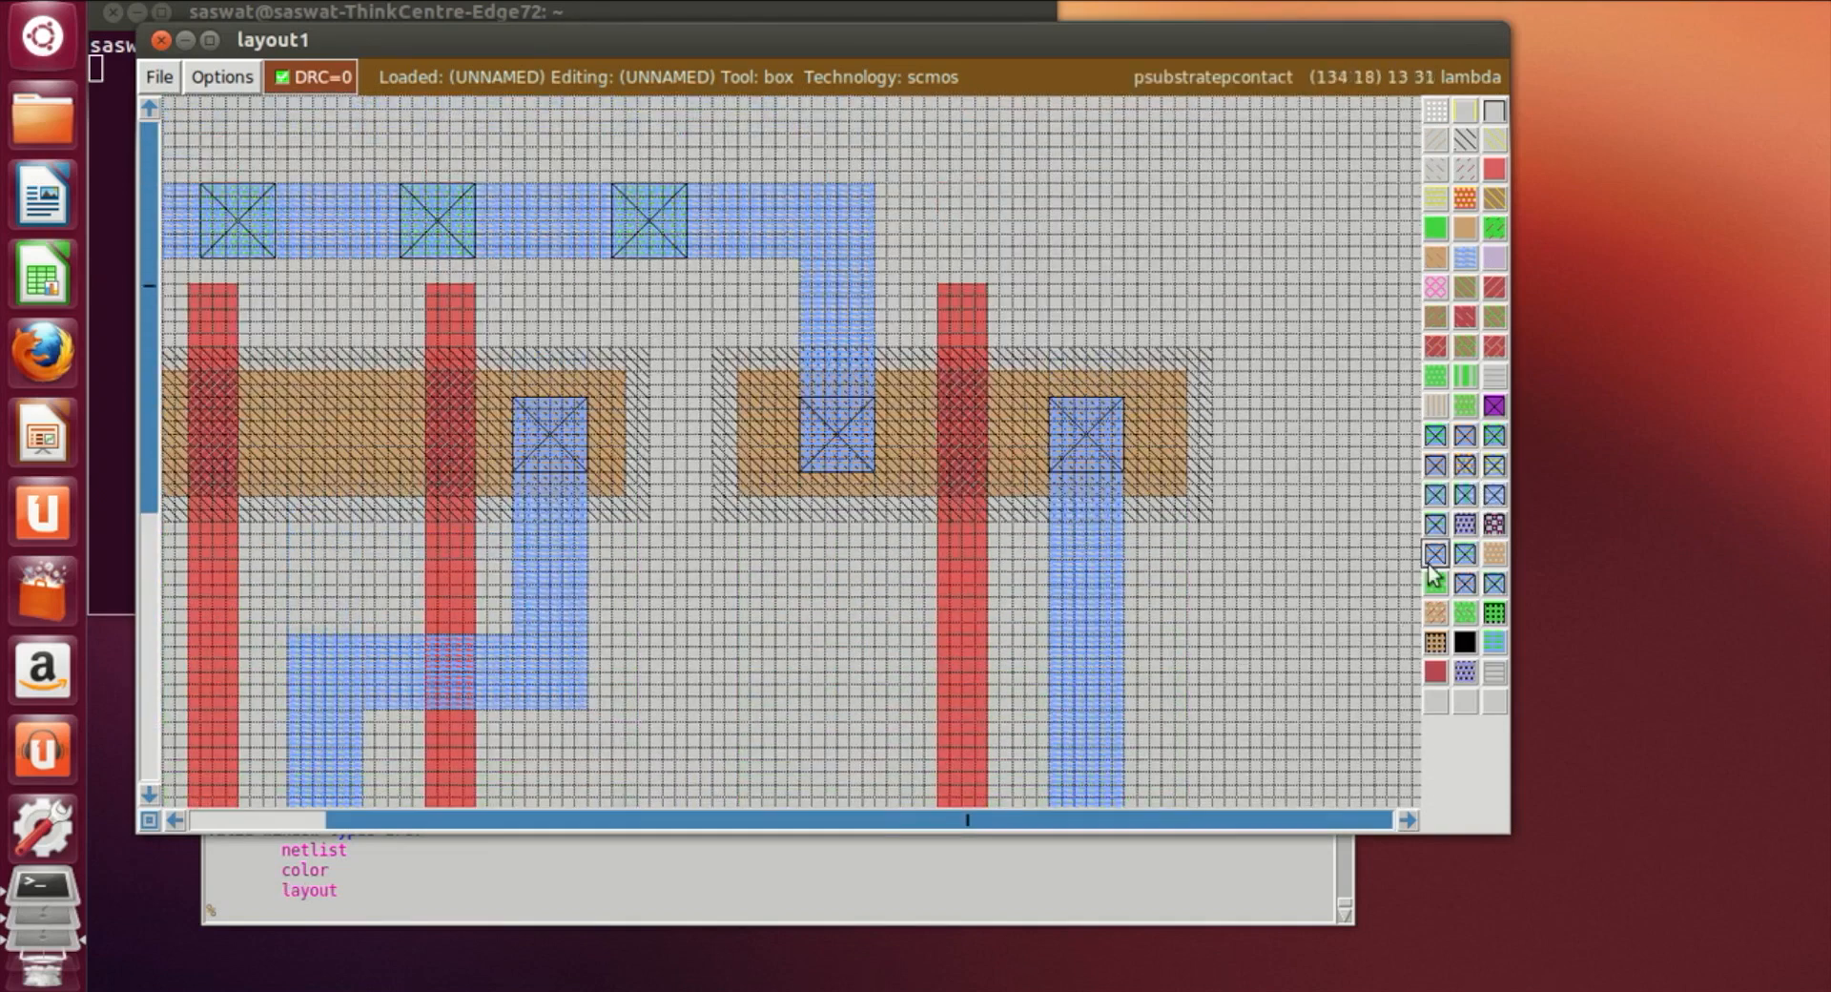
{"action": "scroll", "coordinate": [1145, 531], "scroll_direction": "down", "scroll_amount": 2}
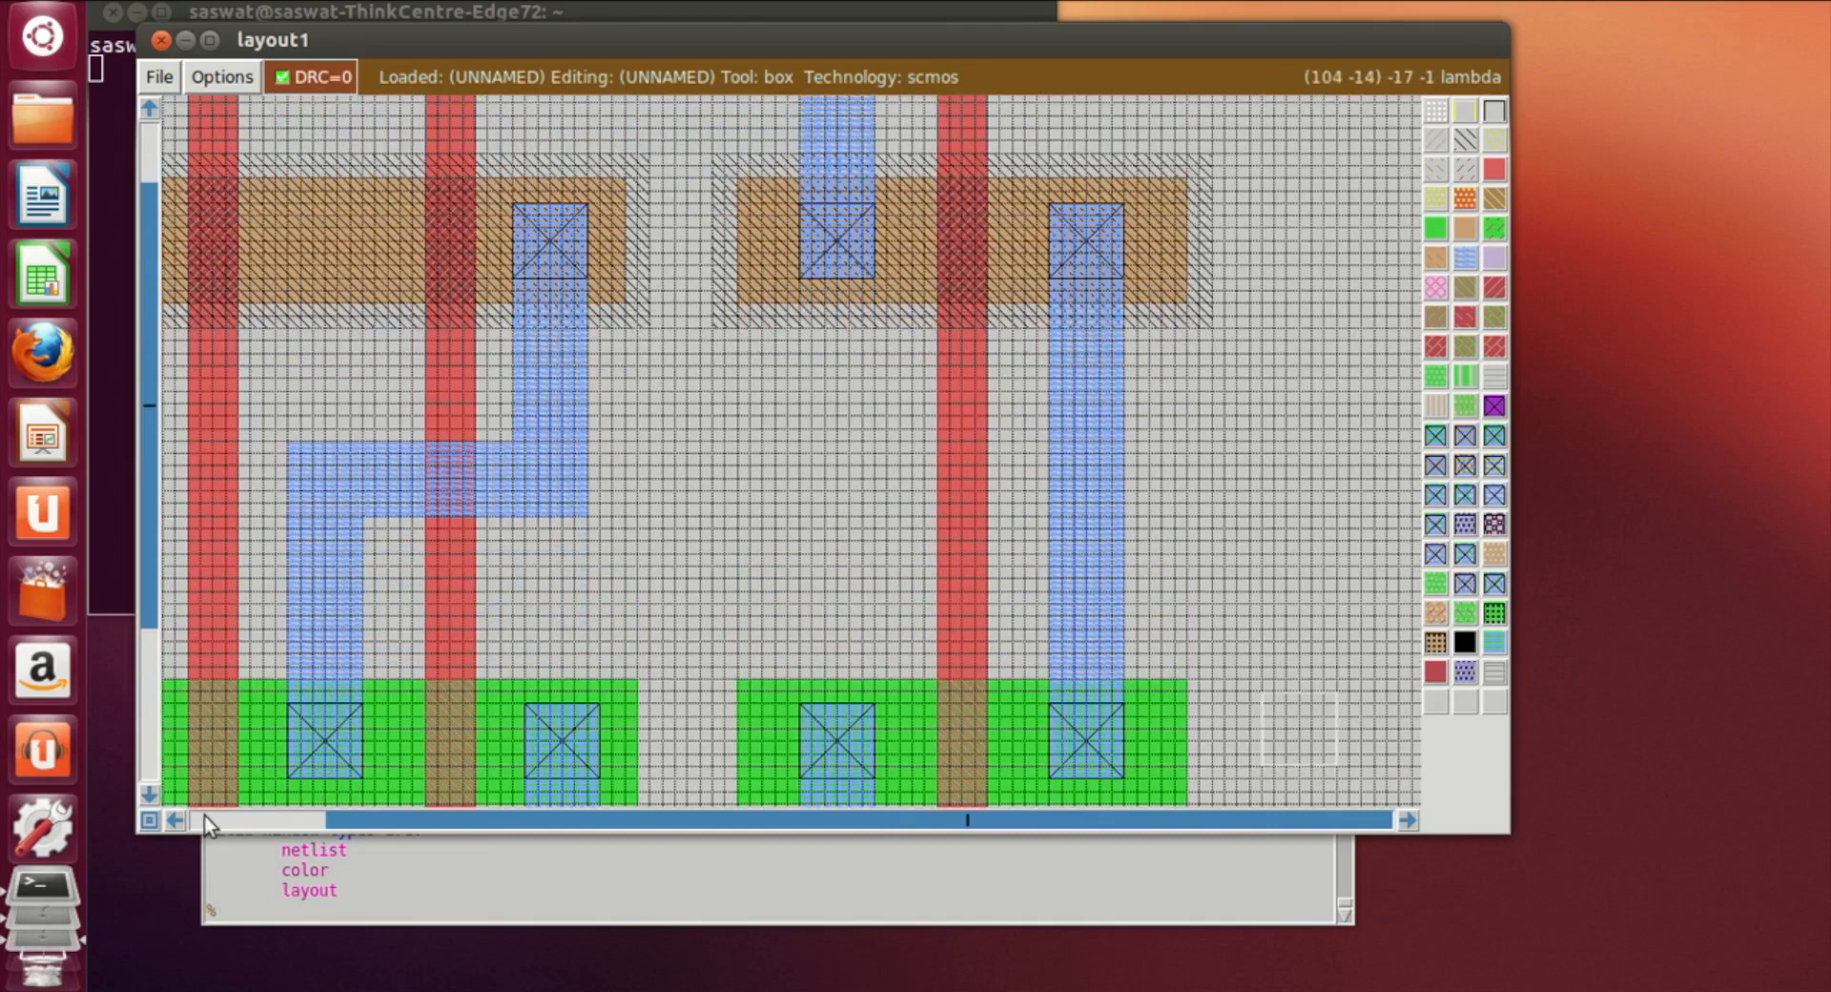
{"action": "left_click", "coordinate": [175, 819]}
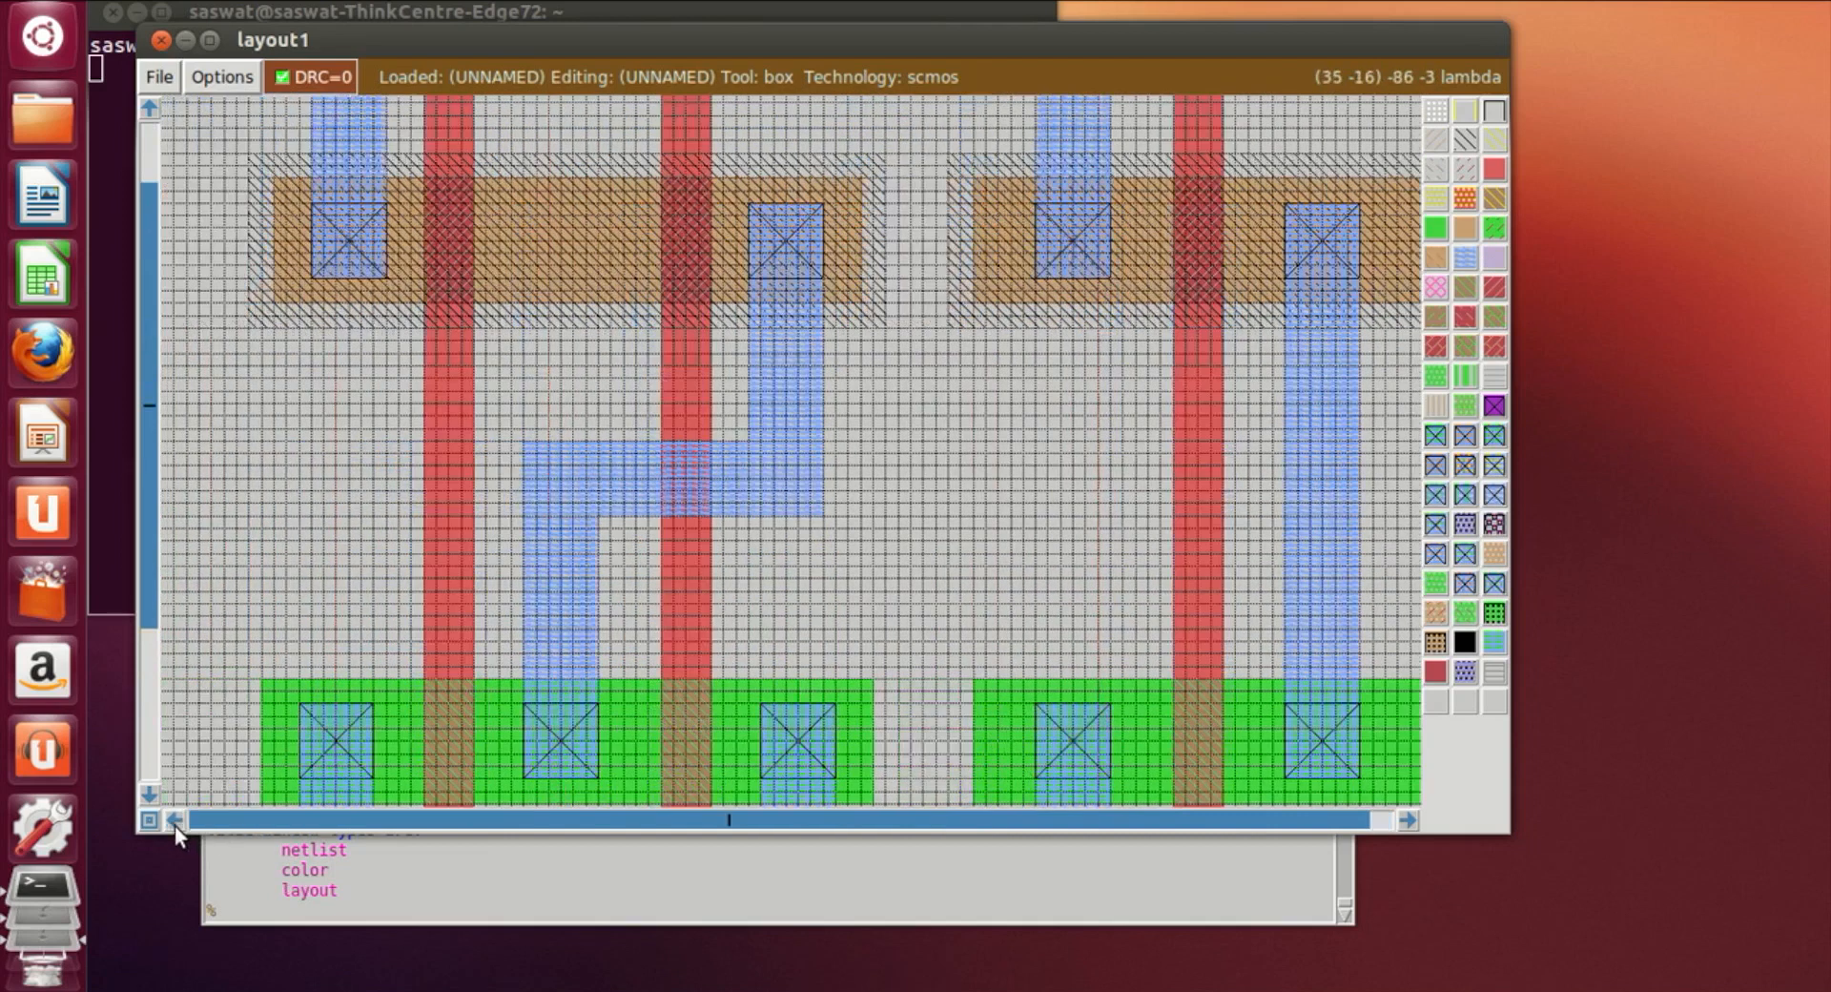
{"action": "left_click", "coordinate": [671, 366]}
{"action": "right_click", "coordinate": [690, 393]}
{"action": "right_click", "coordinate": [675, 400]}
{"action": "left_click", "coordinate": [545, 904]}
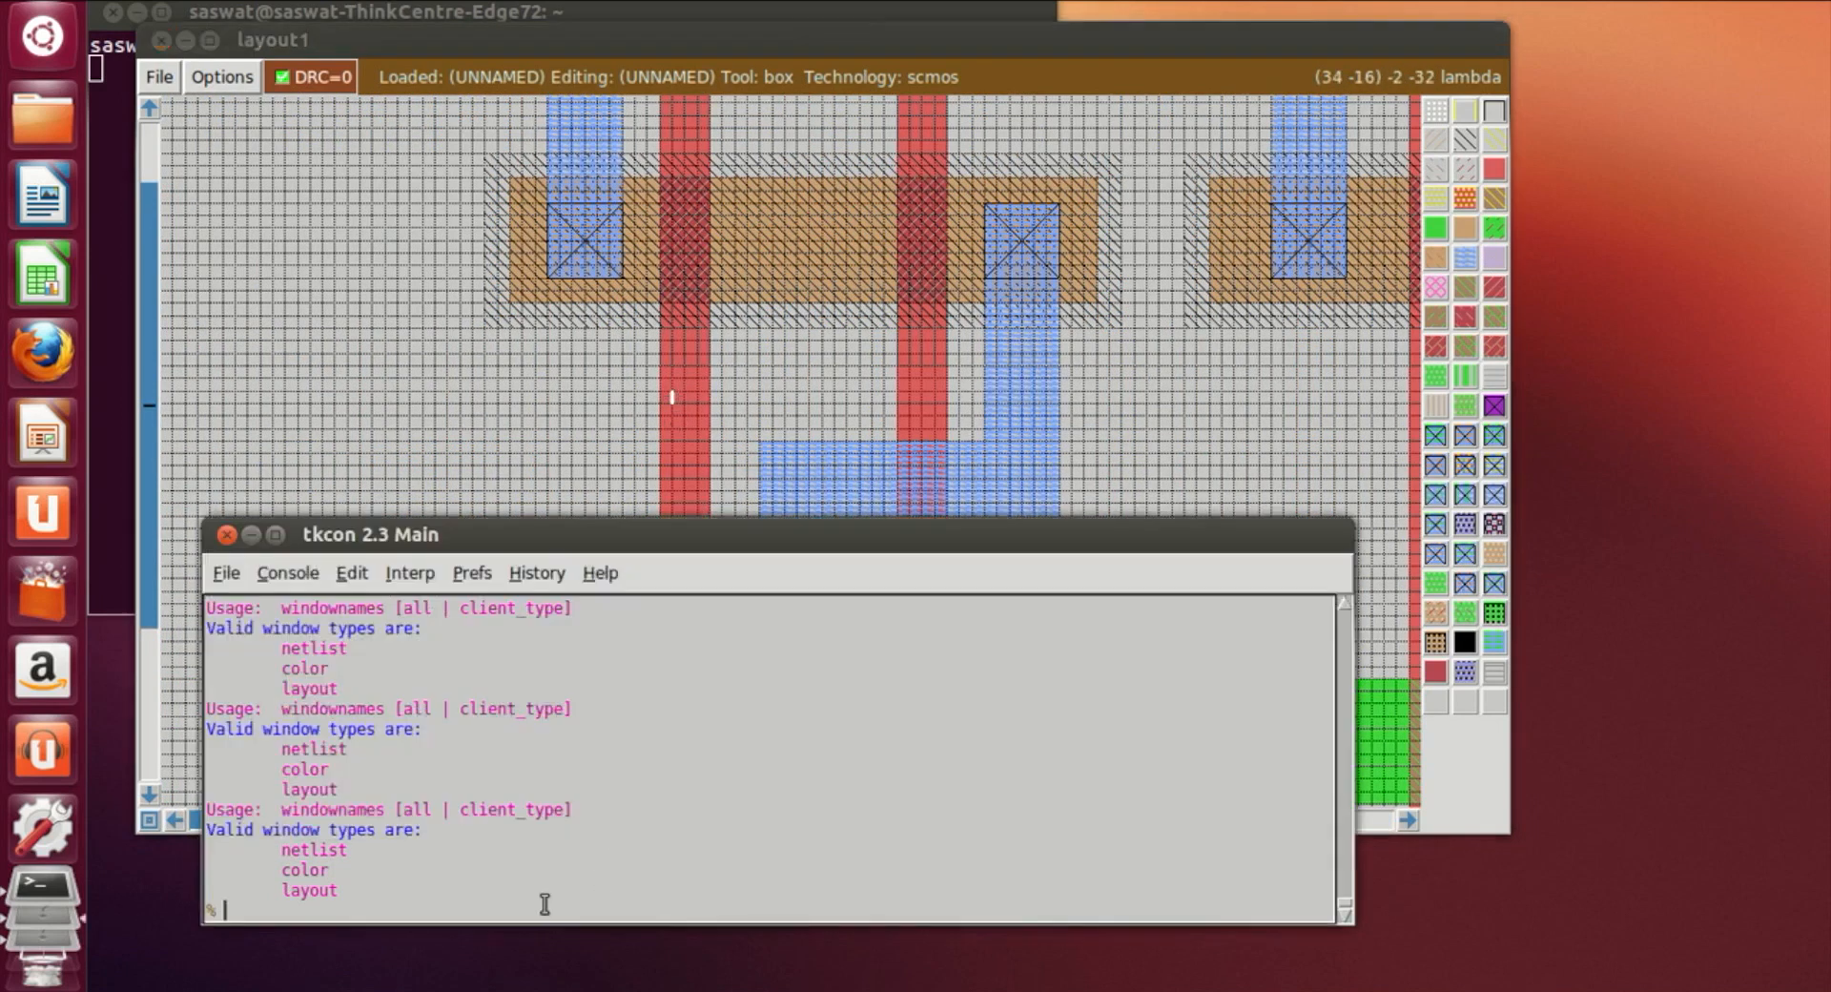
{"action": "type", "text": "label A"}
{"action": "key", "text": "Return"}
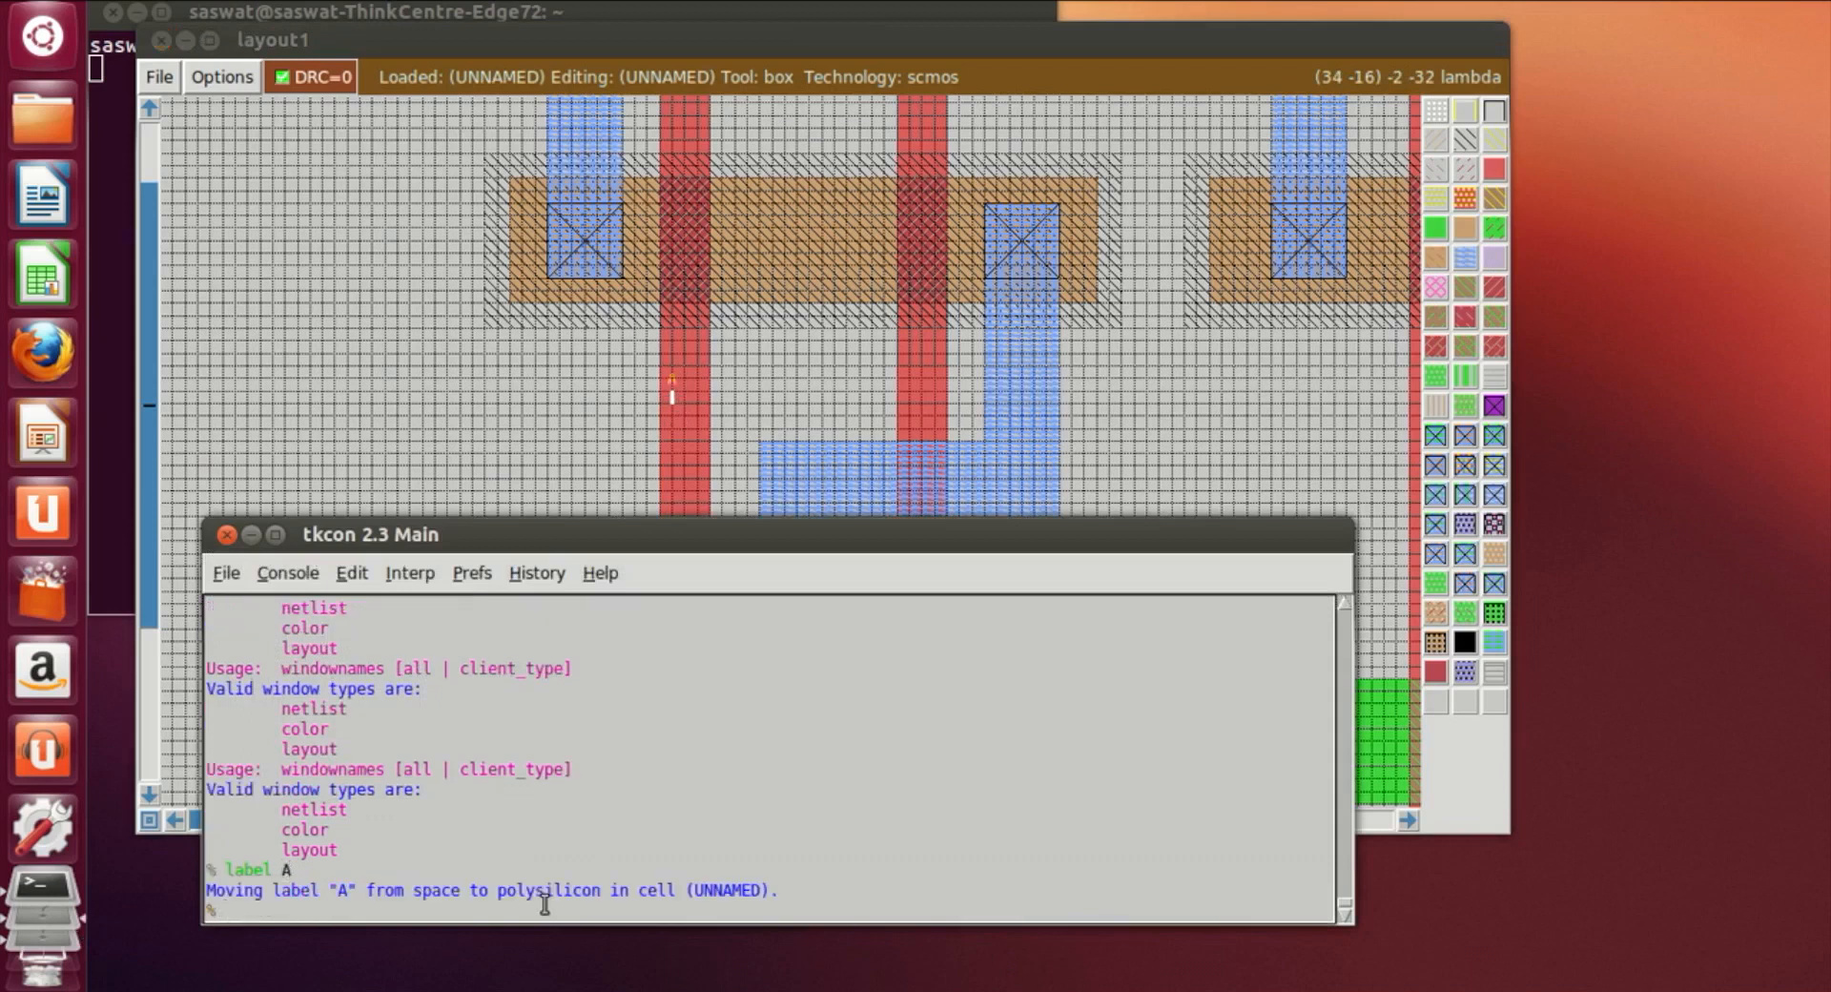
Label the two-input gate's second polysilicon line B, just above the metal crossing
{"action": "left_click", "coordinate": [915, 411]}
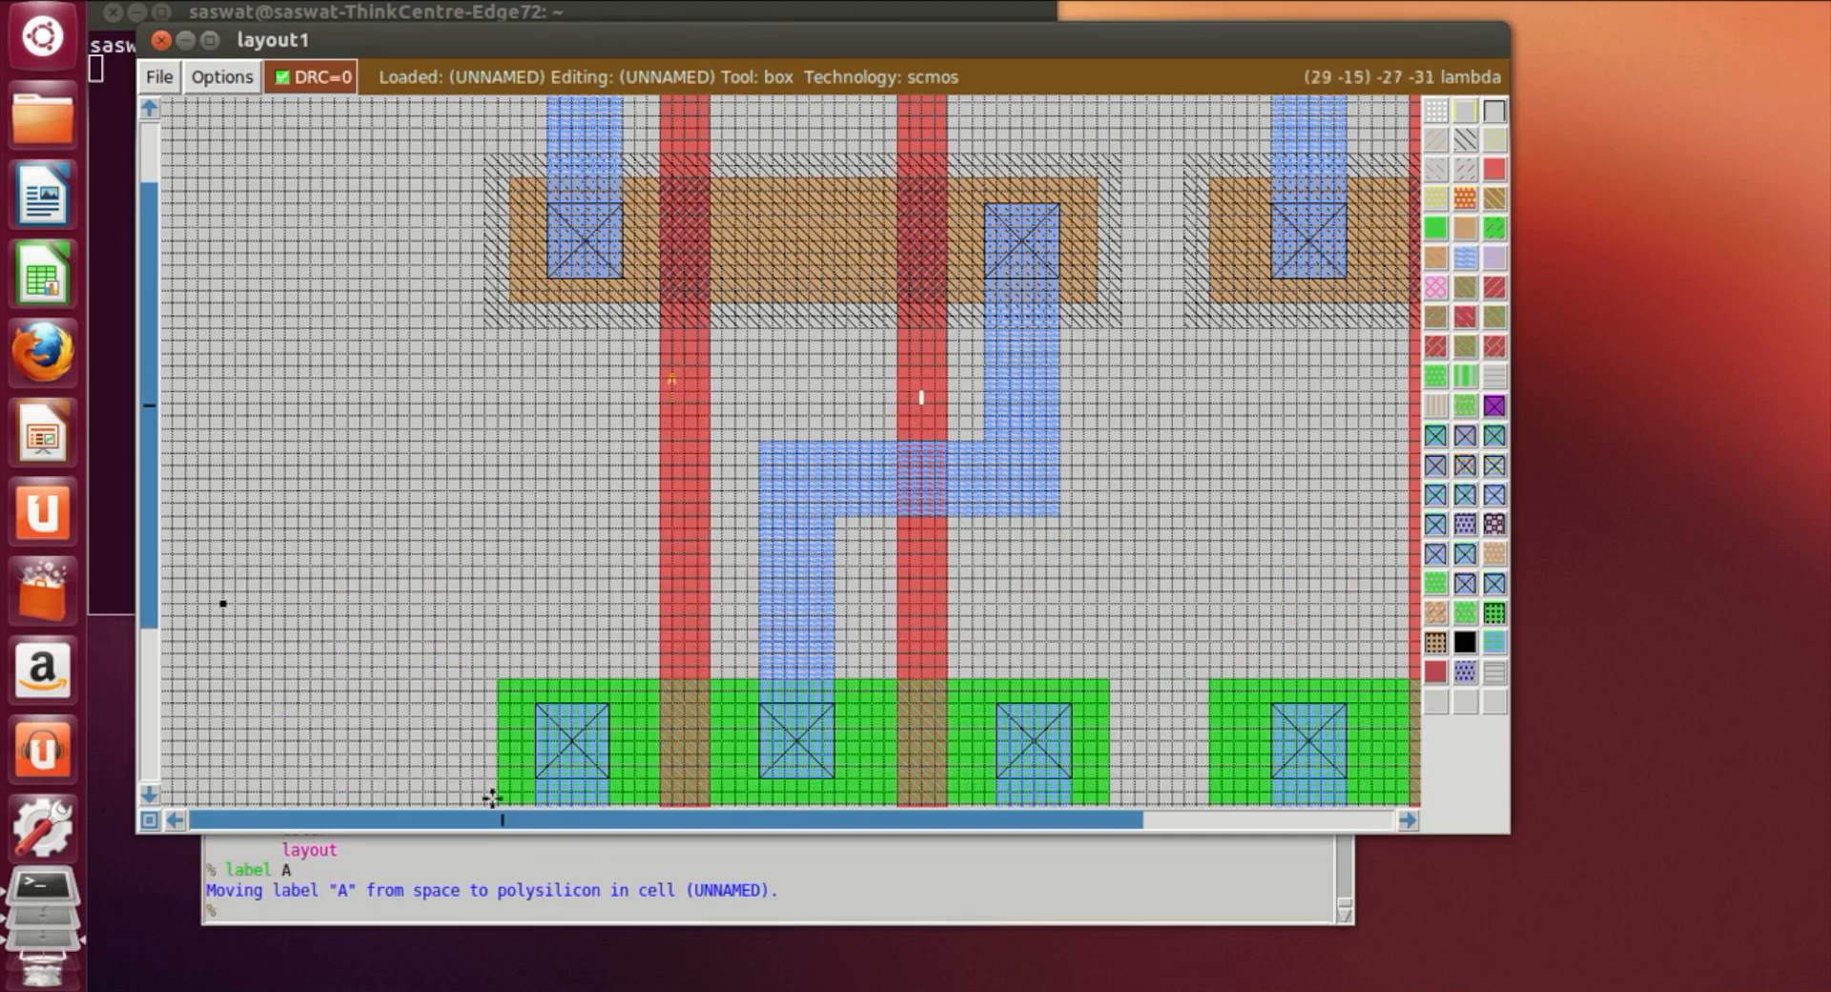
{"action": "left_click", "coordinate": [316, 918]}
{"action": "type", "text": "label B"}
{"action": "key", "text": "Return"}
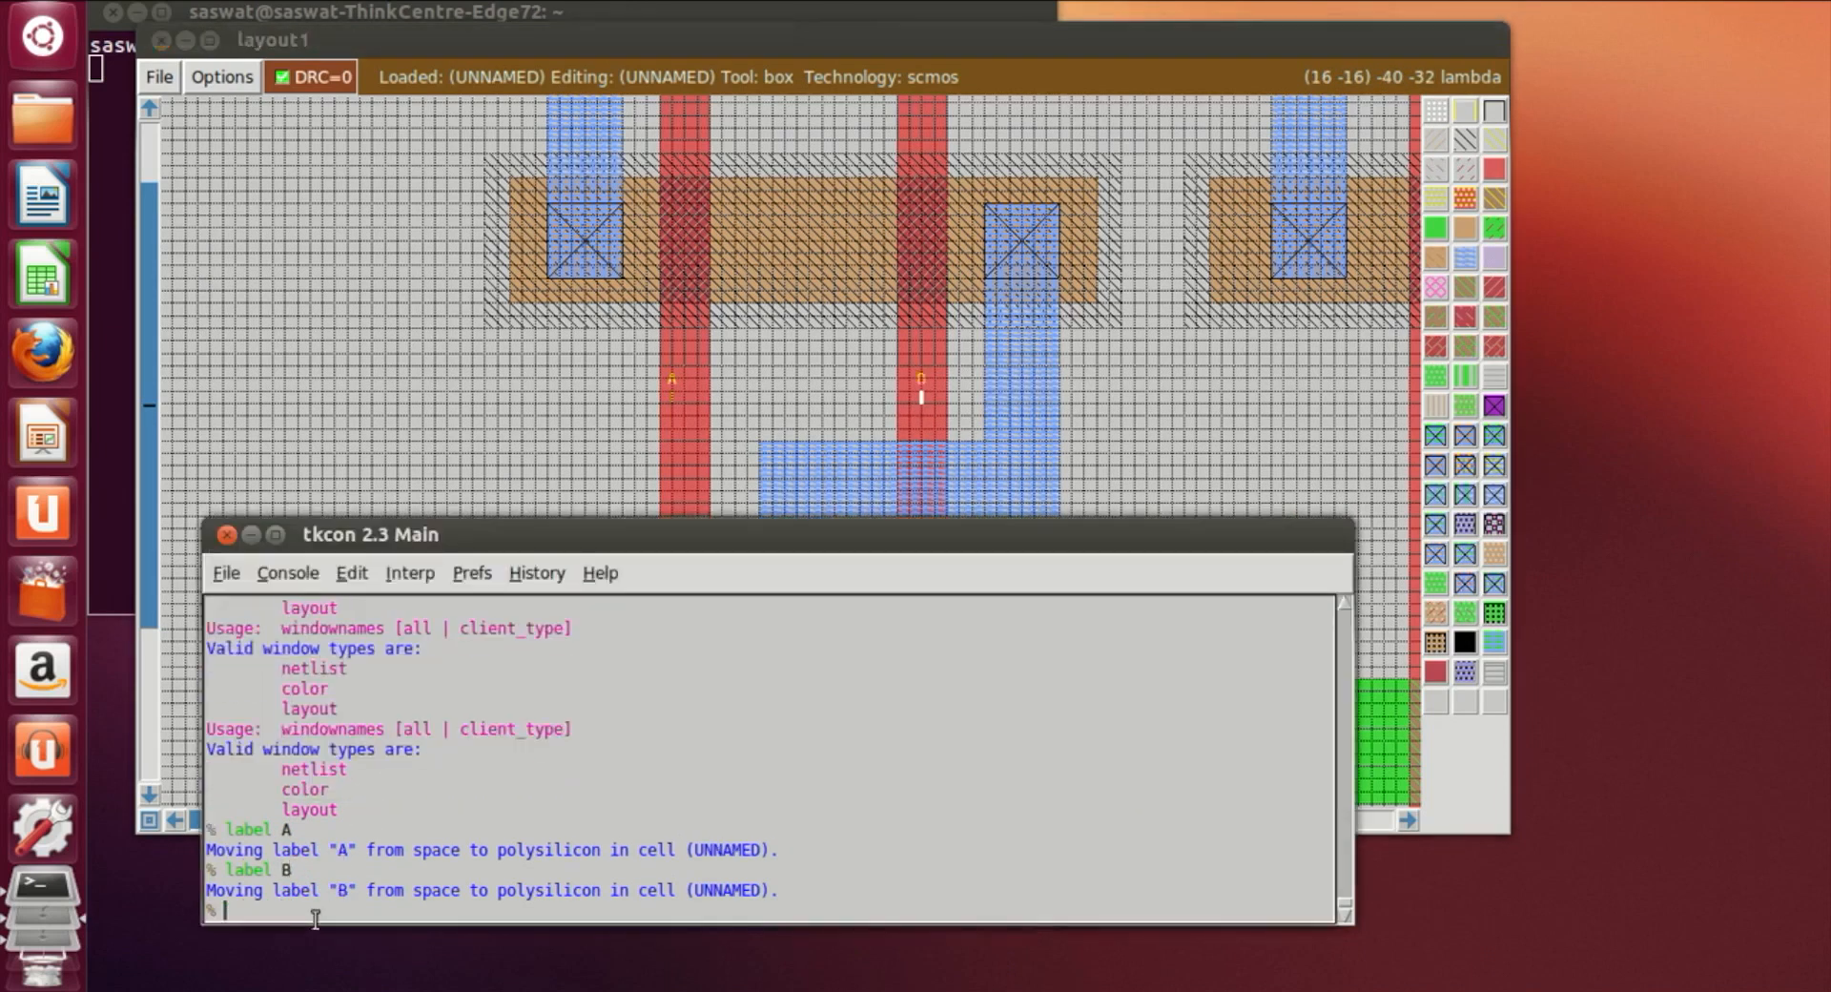
Extend the two-input gate's horizontal output metal with metal1 about 19 by 6 lambda toward the inverter's polysilicon gate
{"action": "left_click", "coordinate": [1279, 459]}
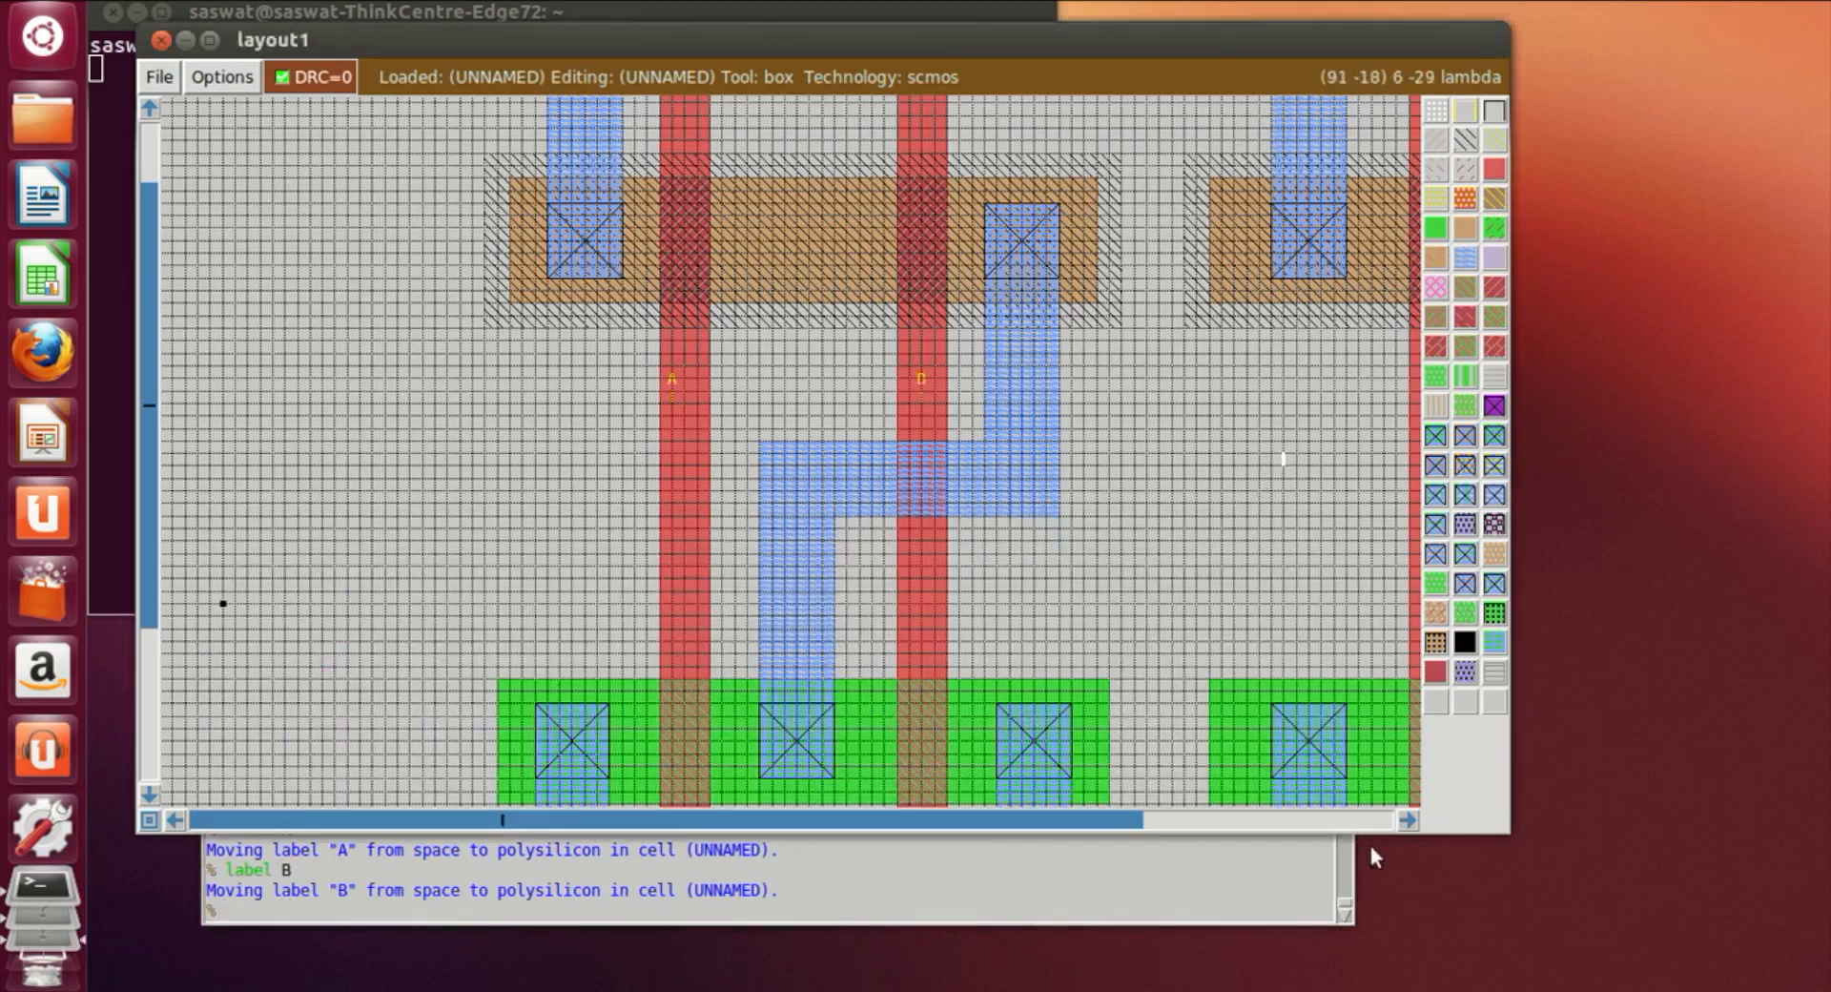
{"action": "left_click", "coordinate": [1398, 821]}
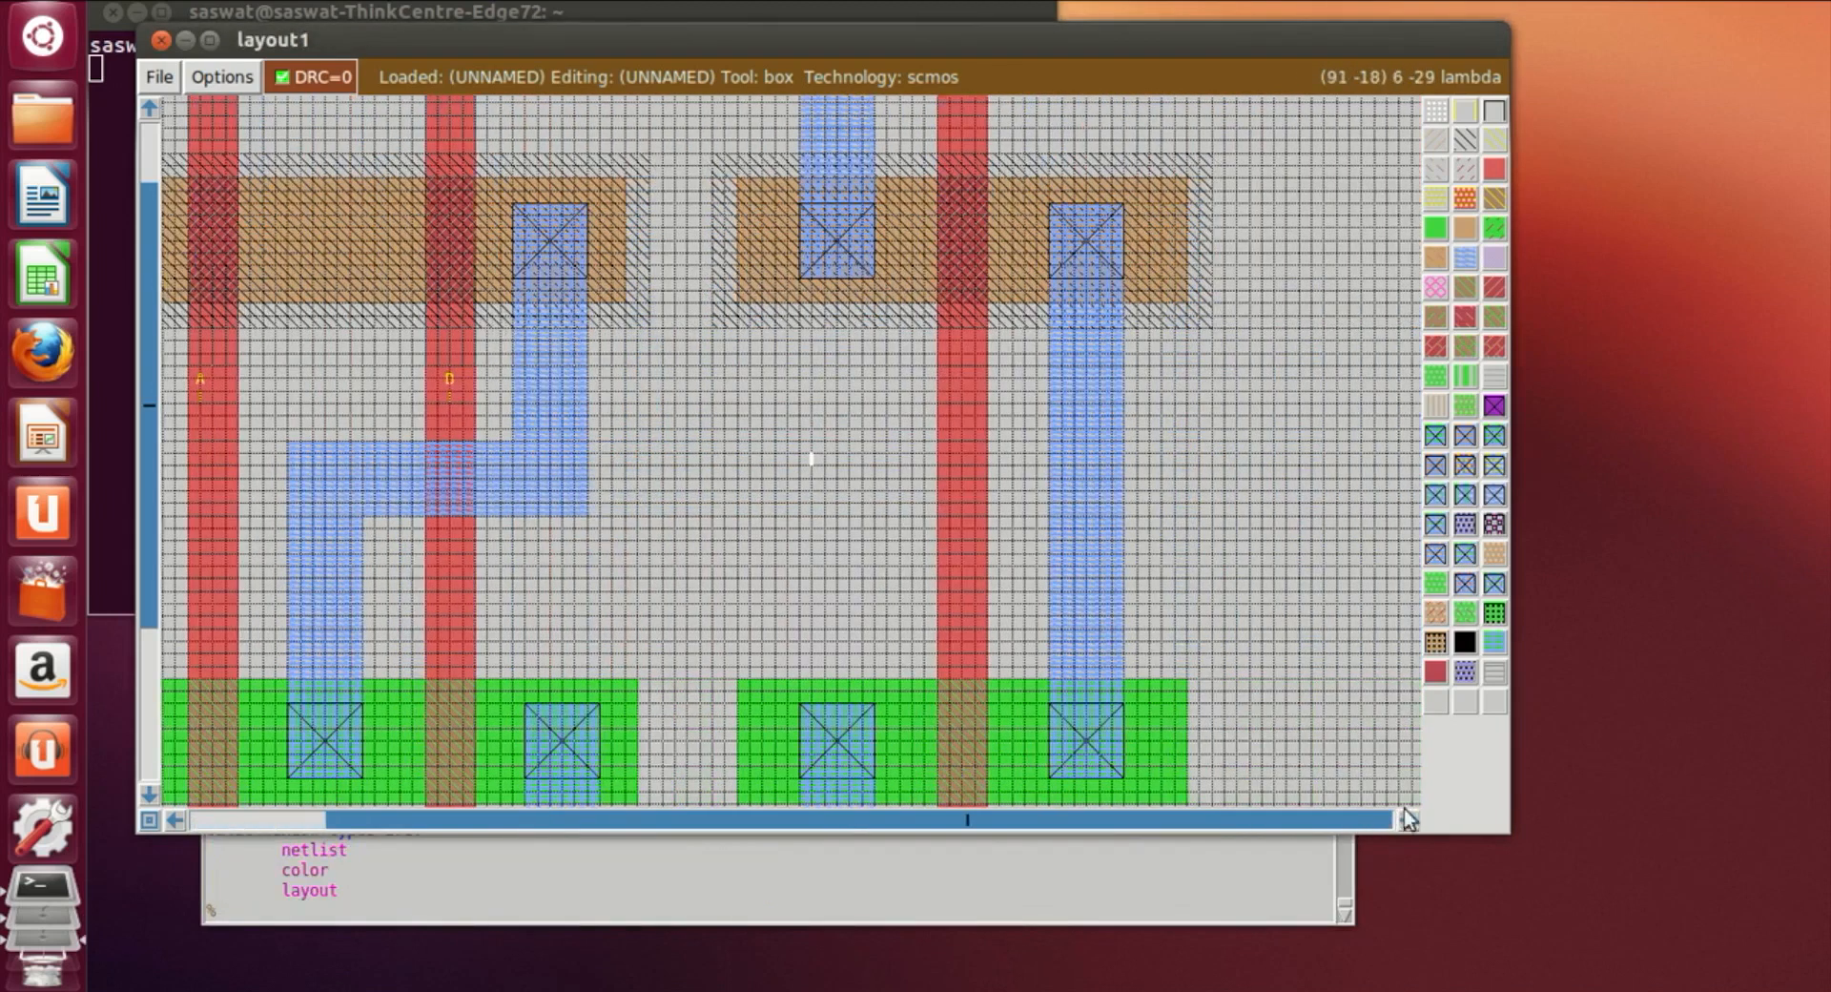
{"action": "left_click", "coordinate": [921, 584]}
{"action": "left_click", "coordinate": [1196, 517]}
{"action": "right_click", "coordinate": [1287, 597]}
{"action": "left_click", "coordinate": [789, 466]}
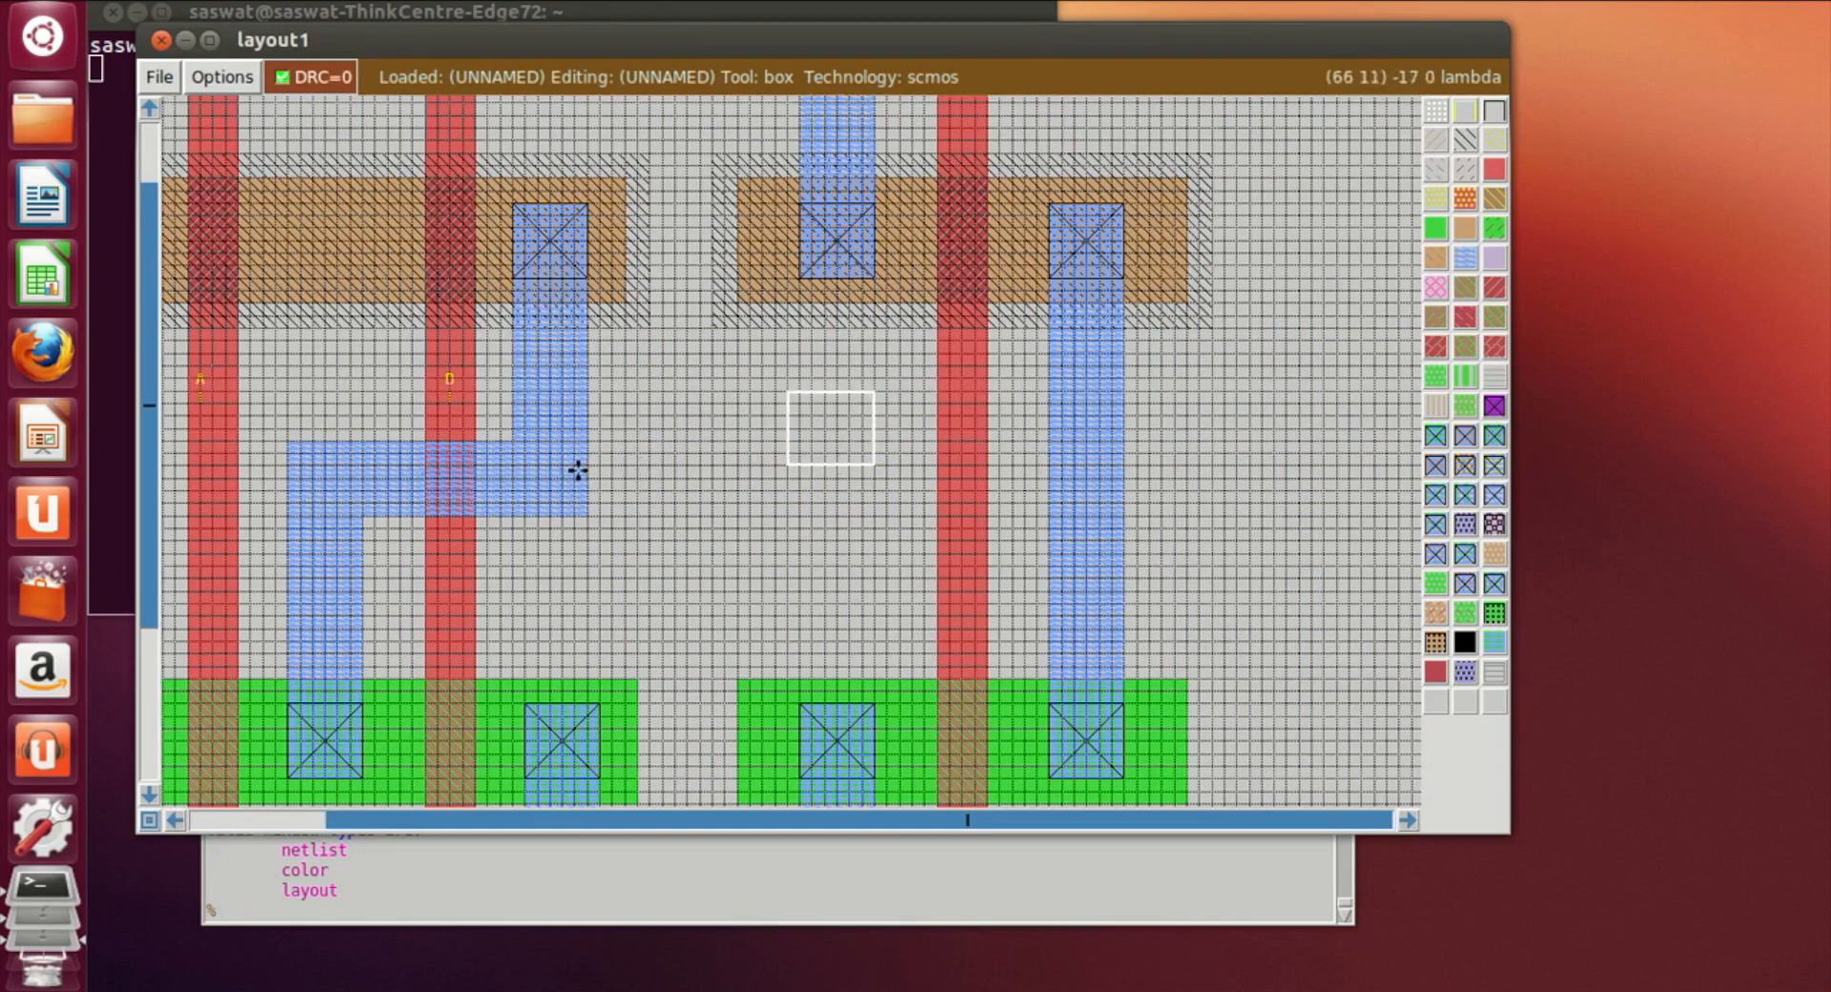
{"action": "scroll", "coordinate": [1024, 449], "scroll_direction": "up", "scroll_amount": 2}
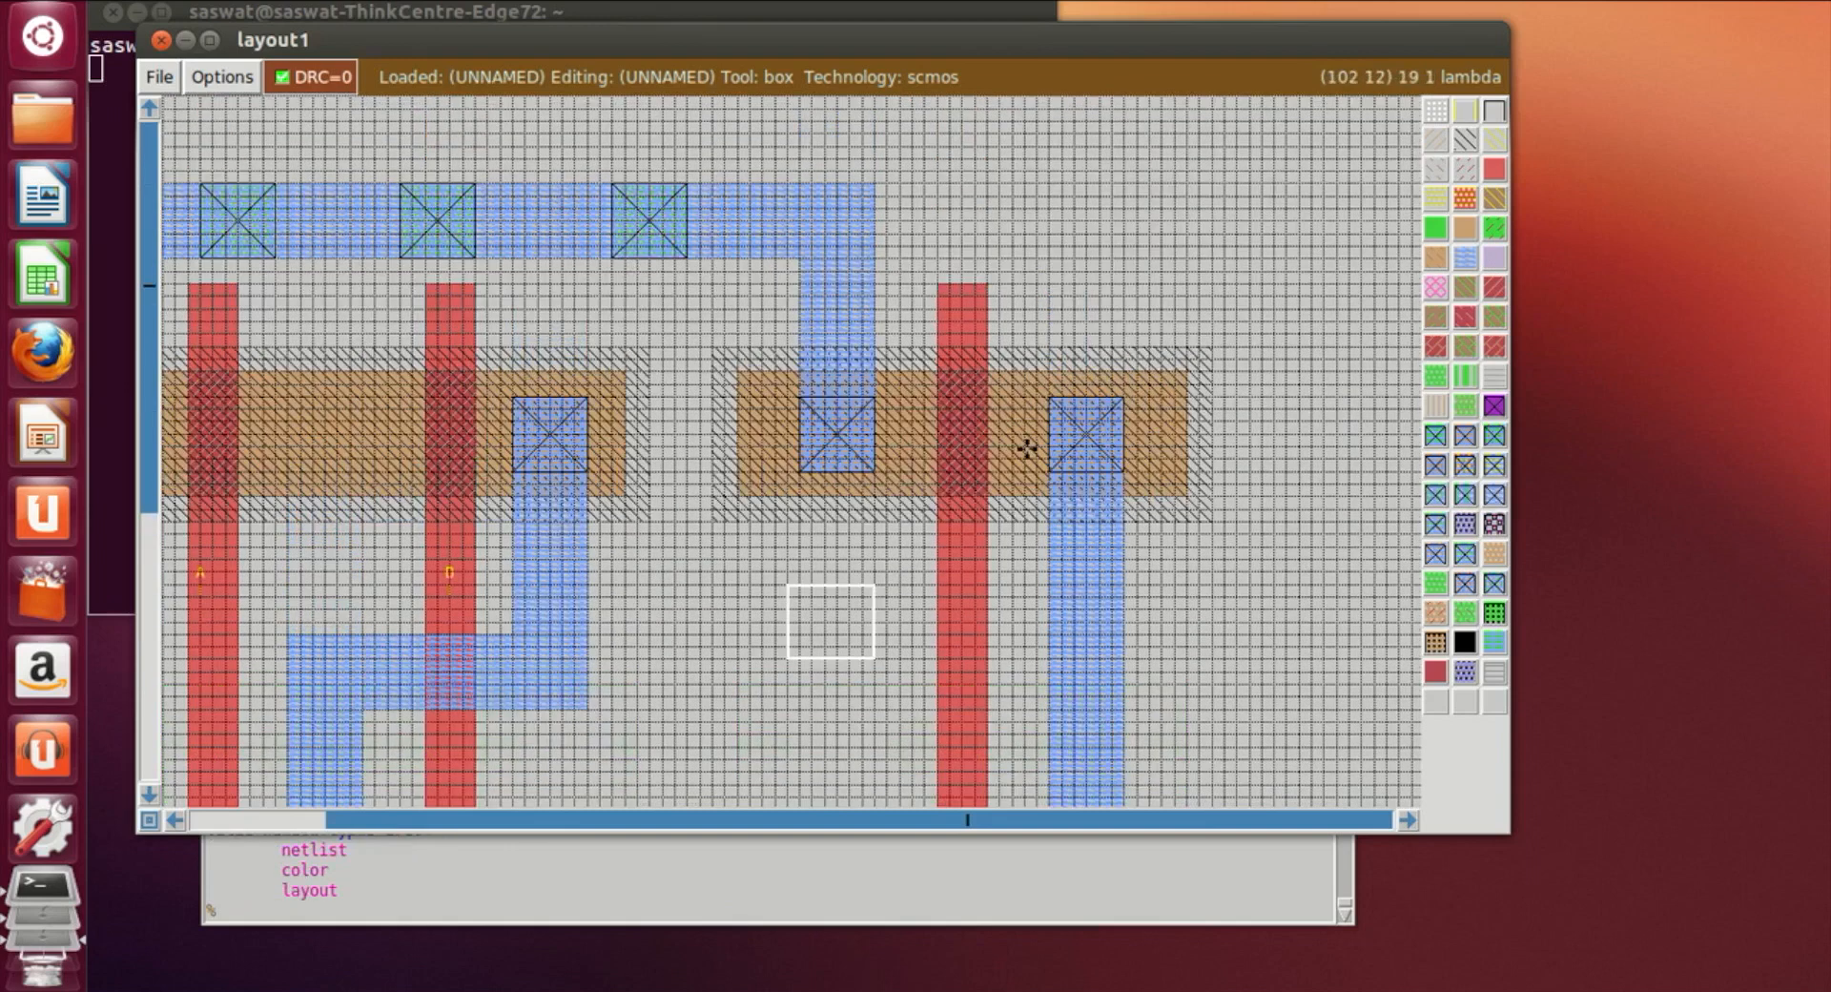
{"action": "scroll", "coordinate": [1030, 395], "scroll_direction": "down", "scroll_amount": 2}
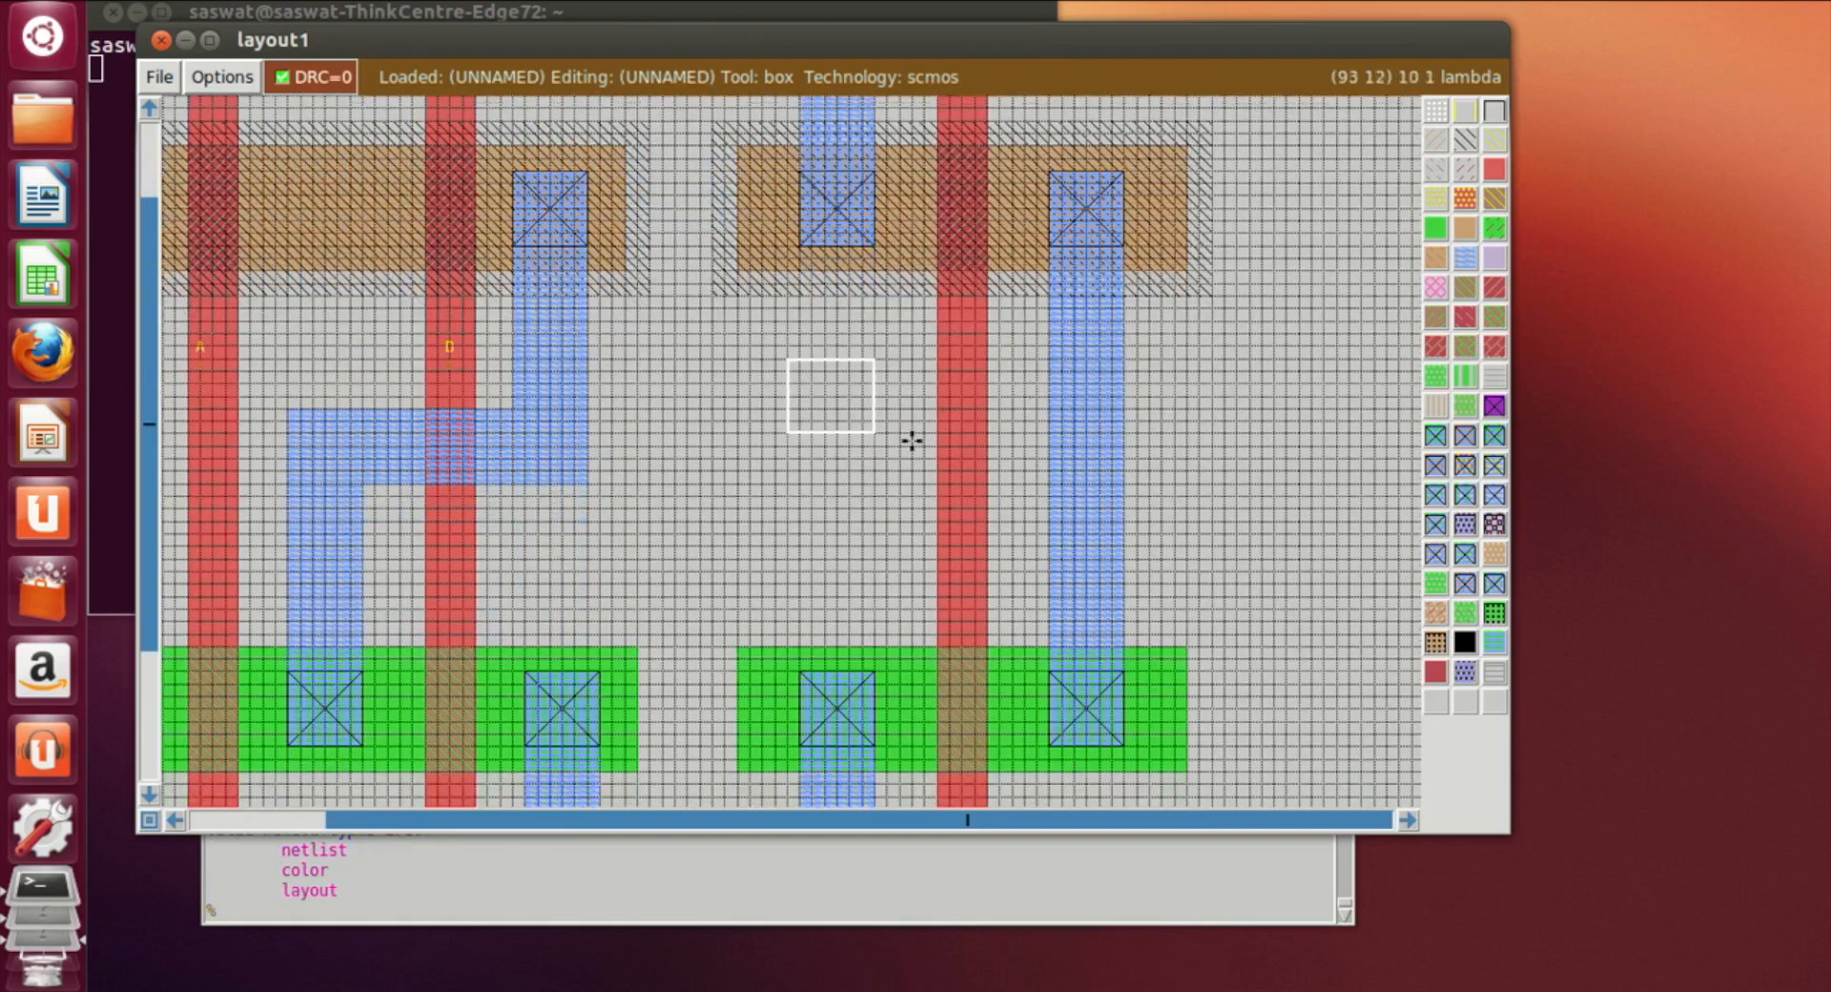
{"action": "left_click", "coordinate": [586, 413]}
{"action": "right_click", "coordinate": [826, 492]}
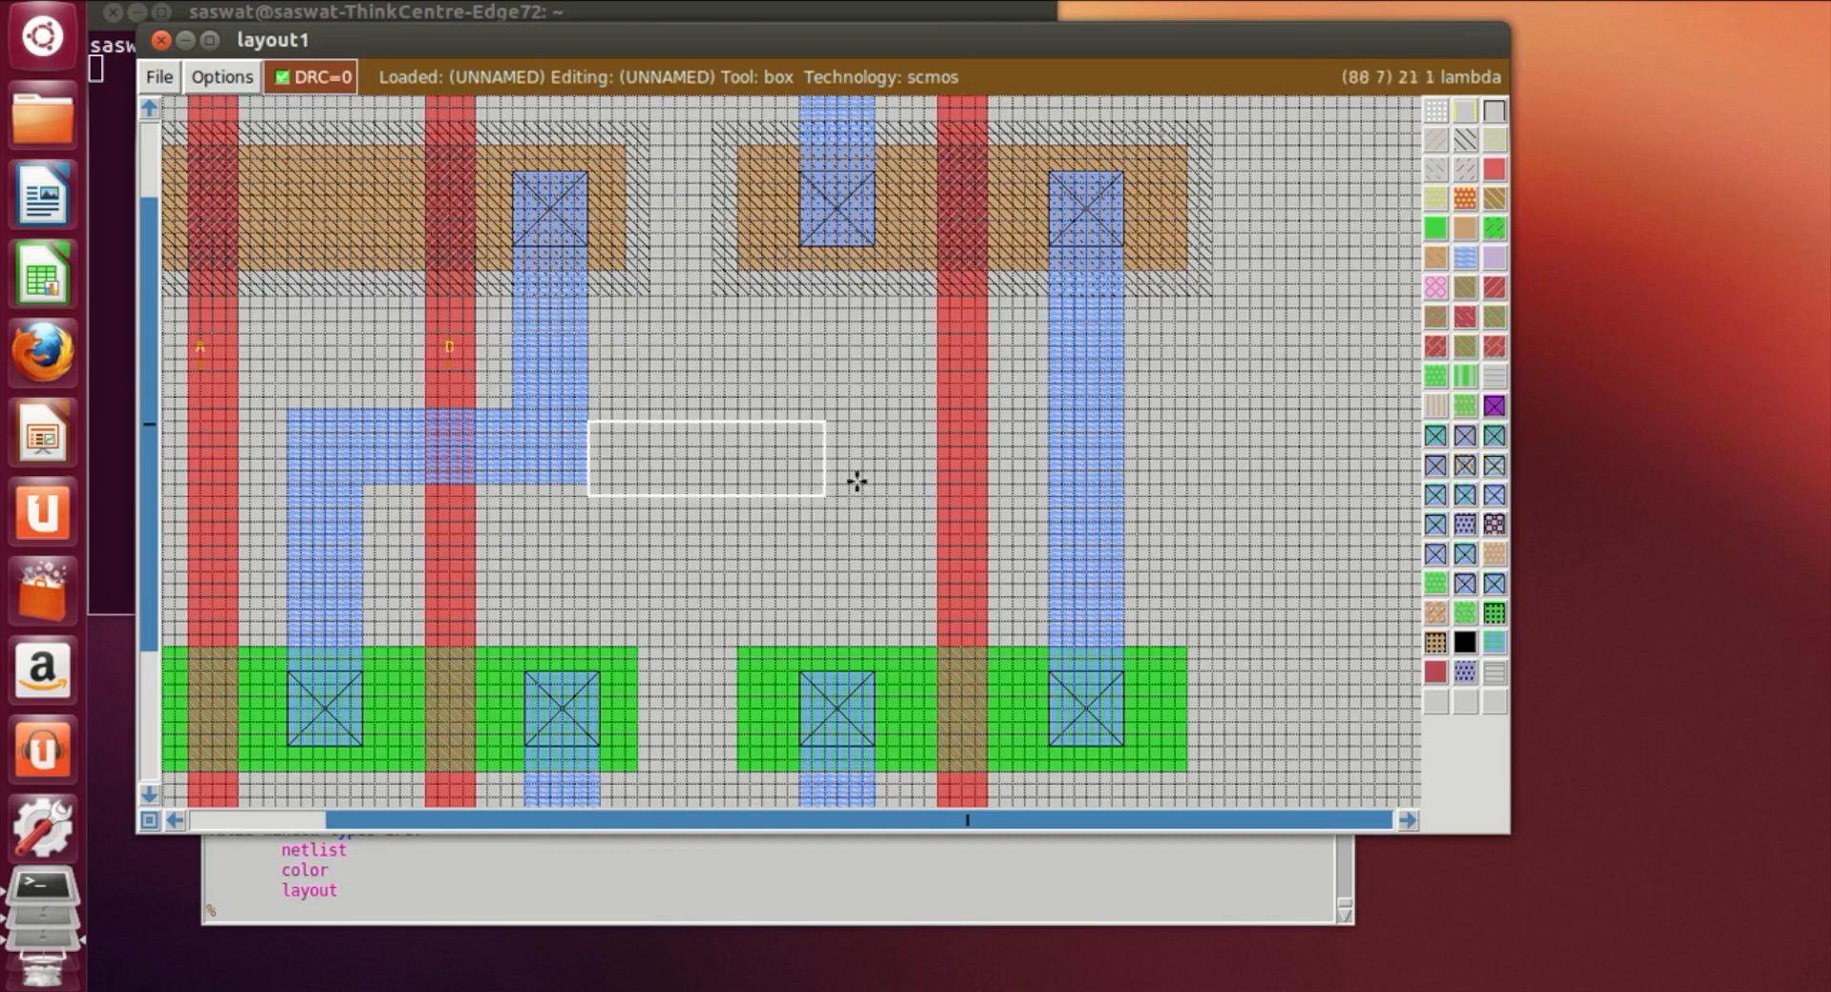
{"action": "left_click", "coordinate": [582, 472]}
{"action": "left_click", "coordinate": [587, 482]}
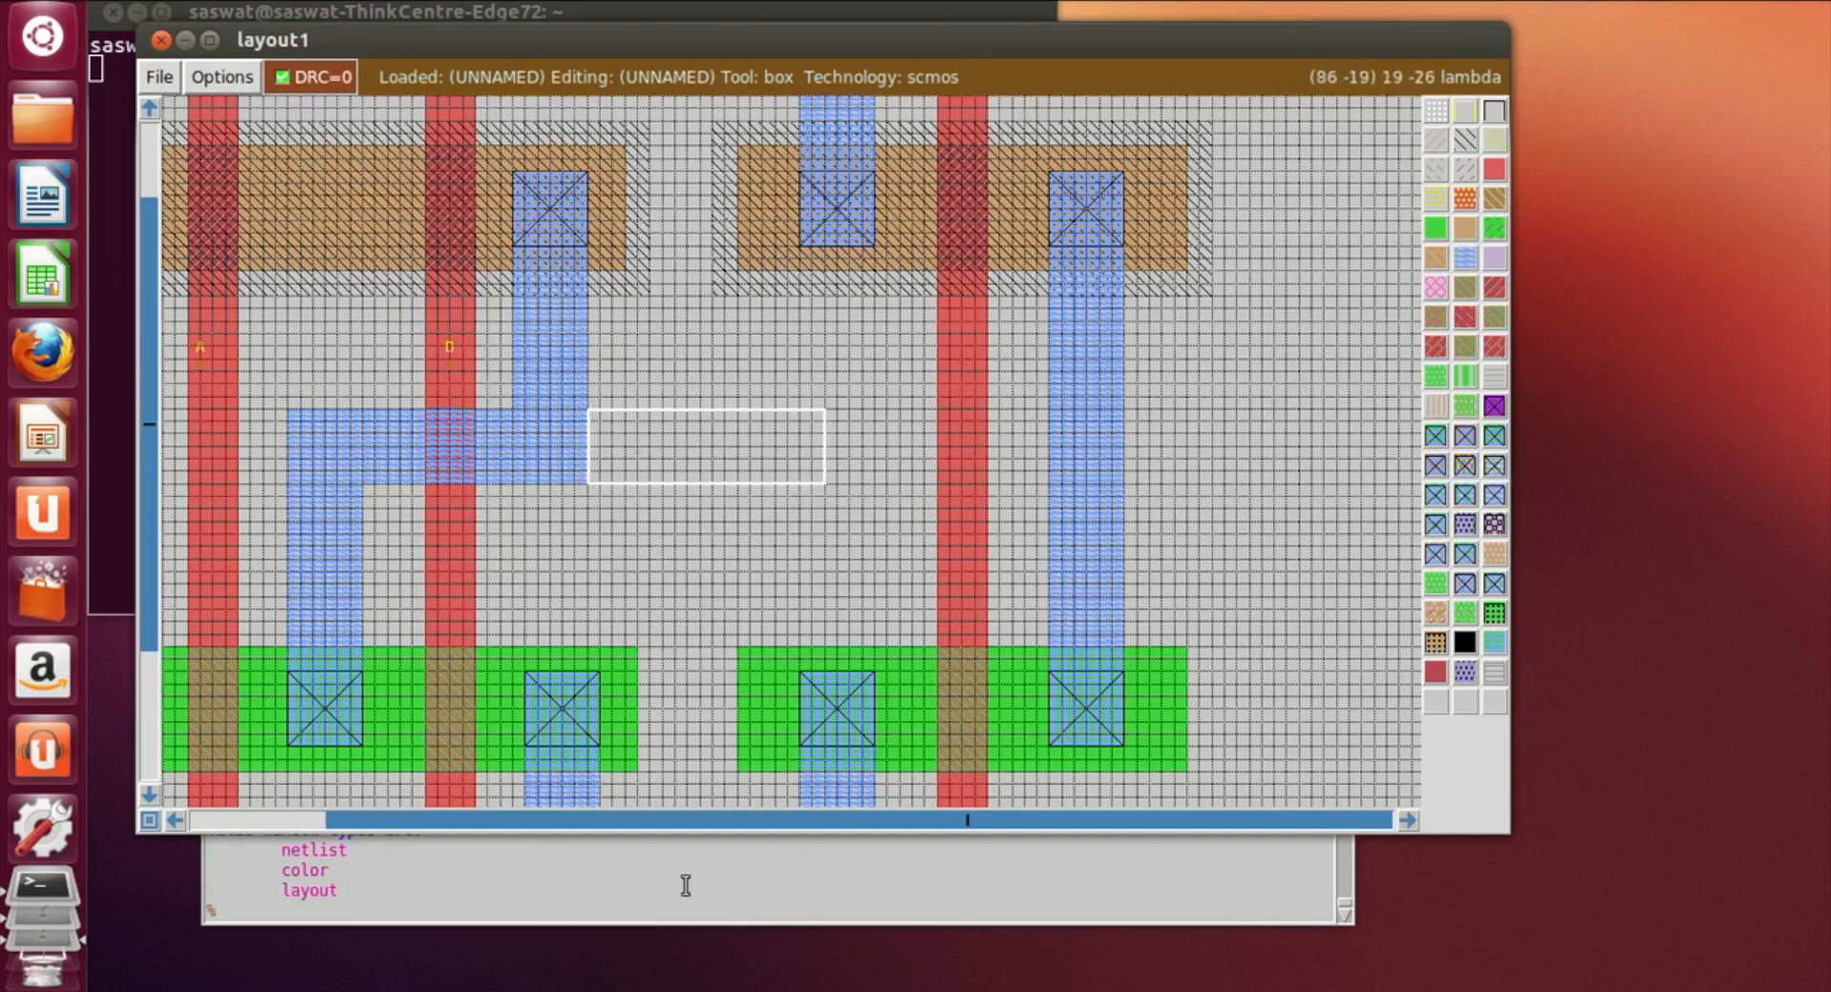
{"action": "left_click", "coordinate": [1467, 259]}
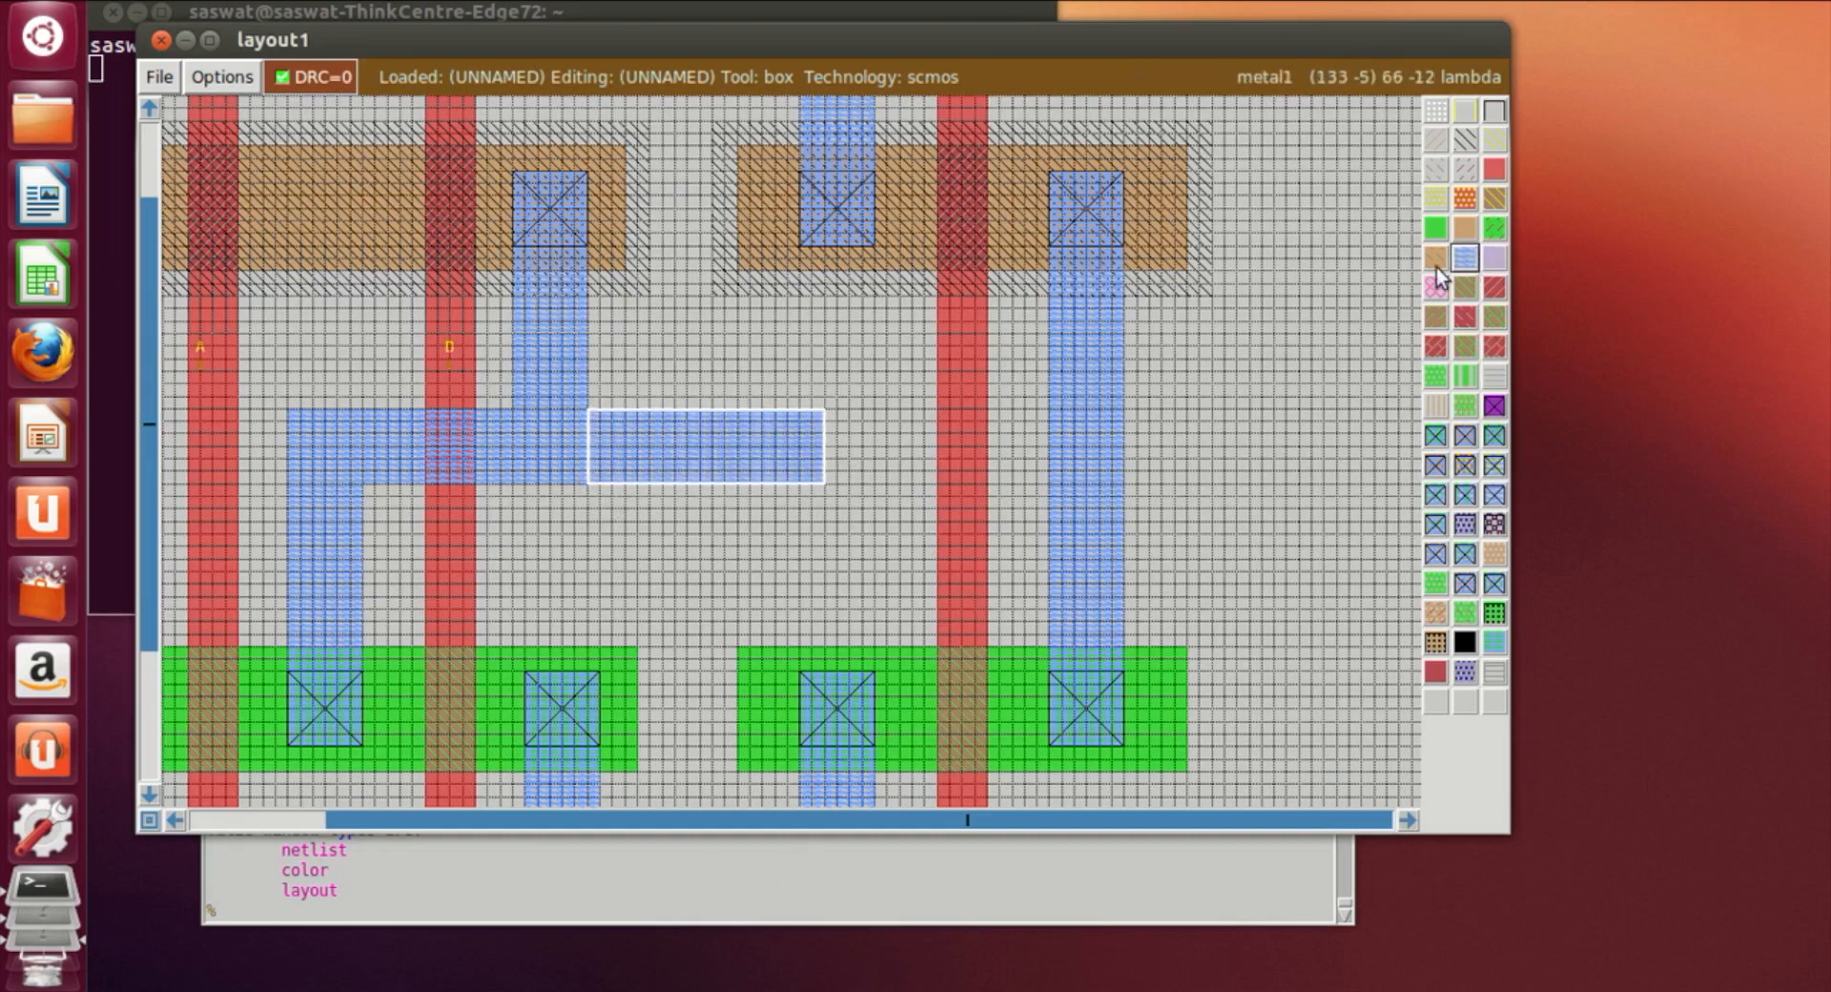
Draw polysilicon about 19 by 6 lambda from the output metal's end, overlapping it, to the inverter's gate line
{"action": "left_click", "coordinate": [752, 417]}
{"action": "left_click", "coordinate": [744, 480]}
{"action": "left_click", "coordinate": [735, 471]}
{"action": "left_click", "coordinate": [725, 484]}
{"action": "left_click", "coordinate": [749, 481]}
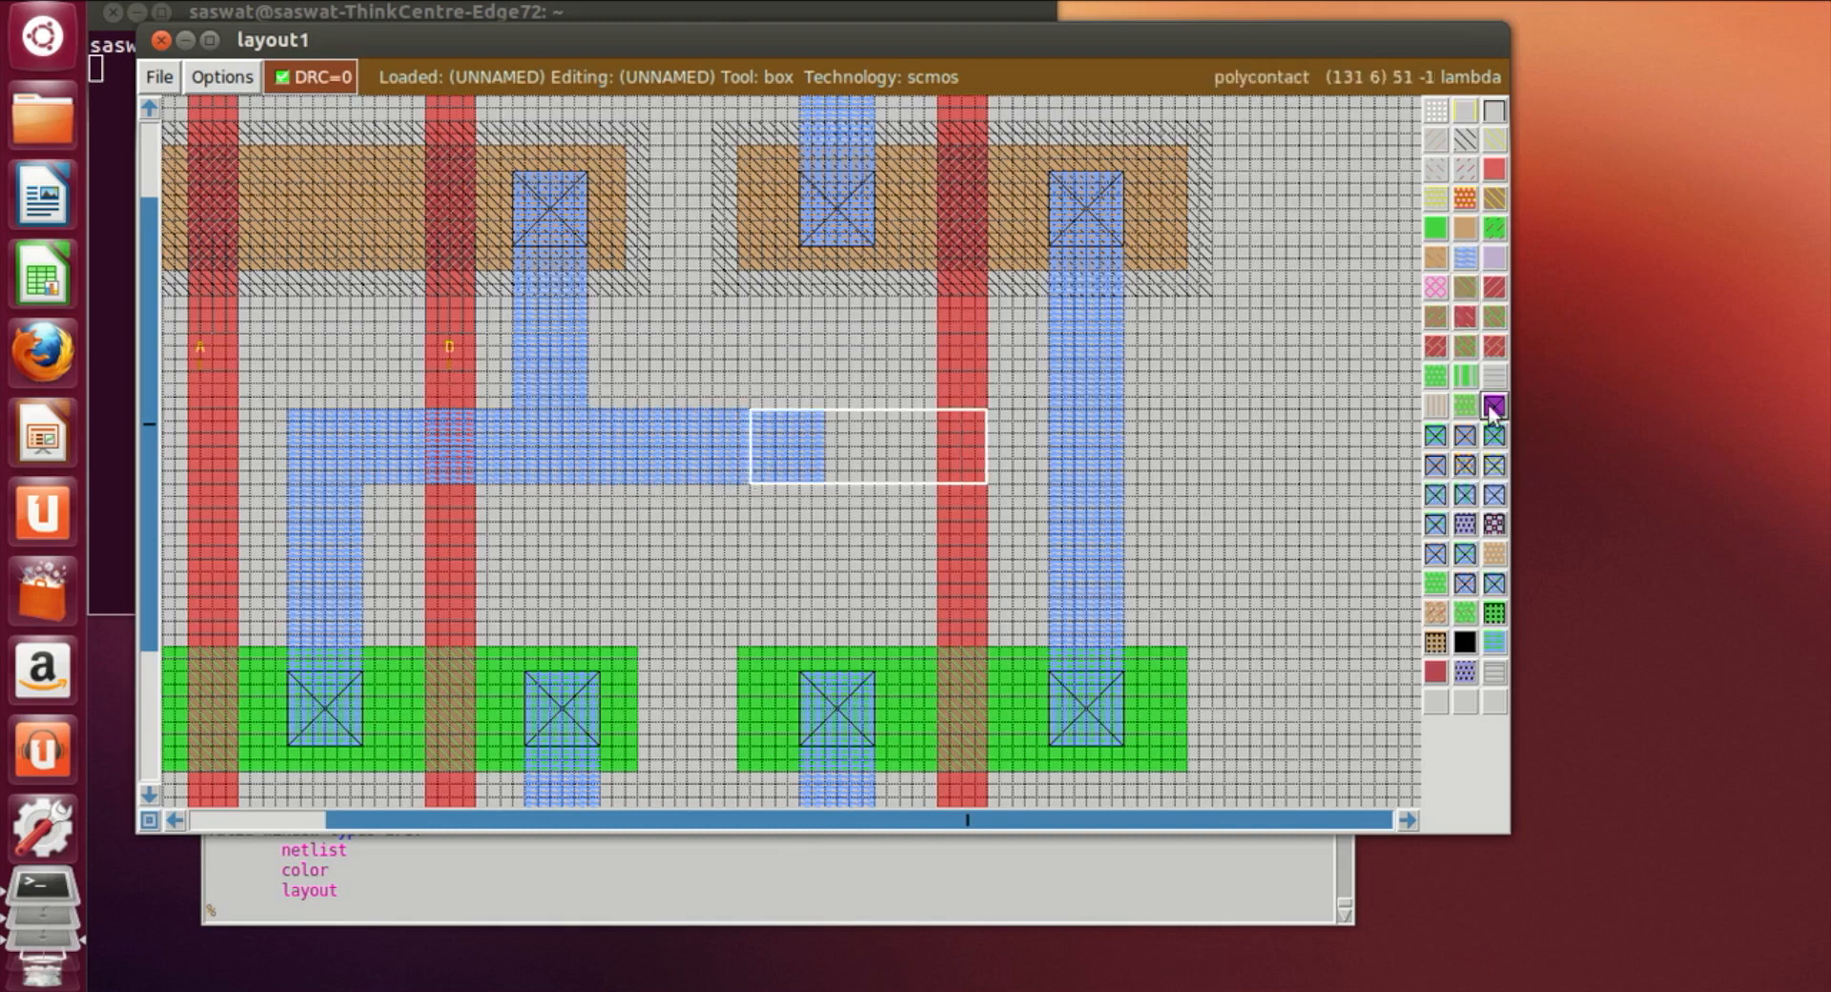
{"action": "left_click", "coordinate": [1498, 178]}
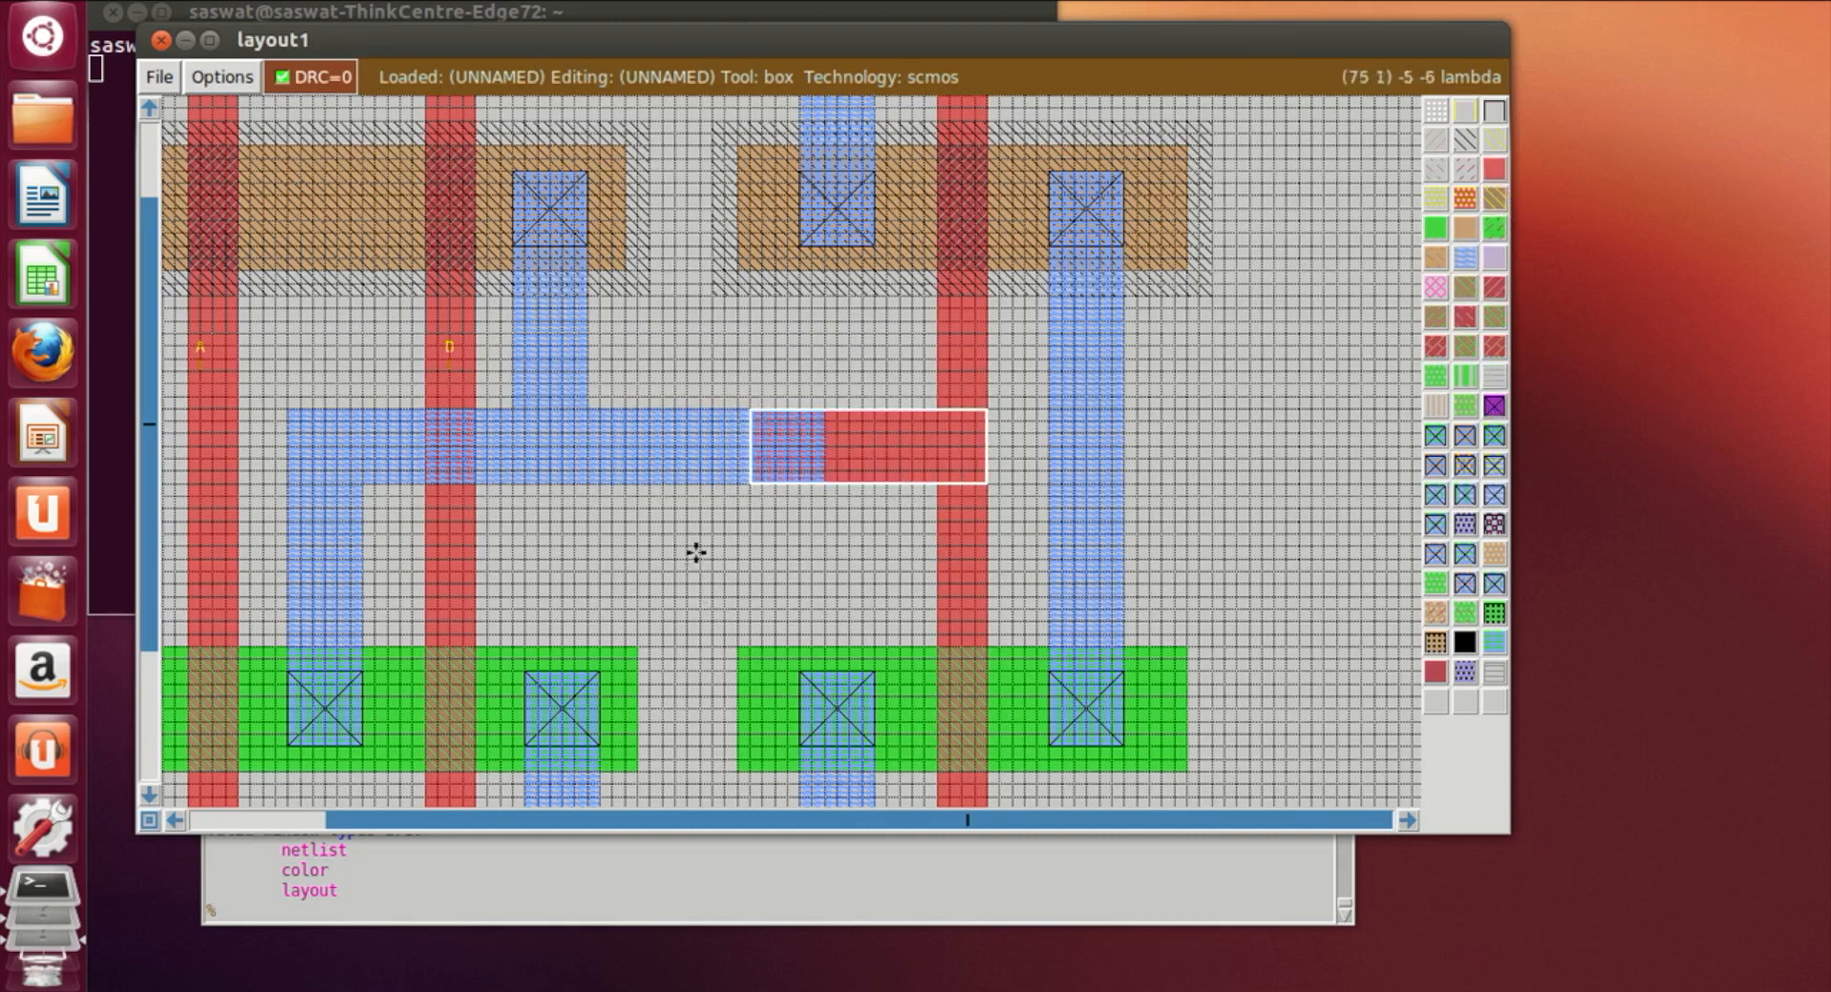
Place a polycontact about 6 by 6 lambda where the output metal overlaps the horizontal polysilicon
{"action": "left_click", "coordinate": [751, 420]}
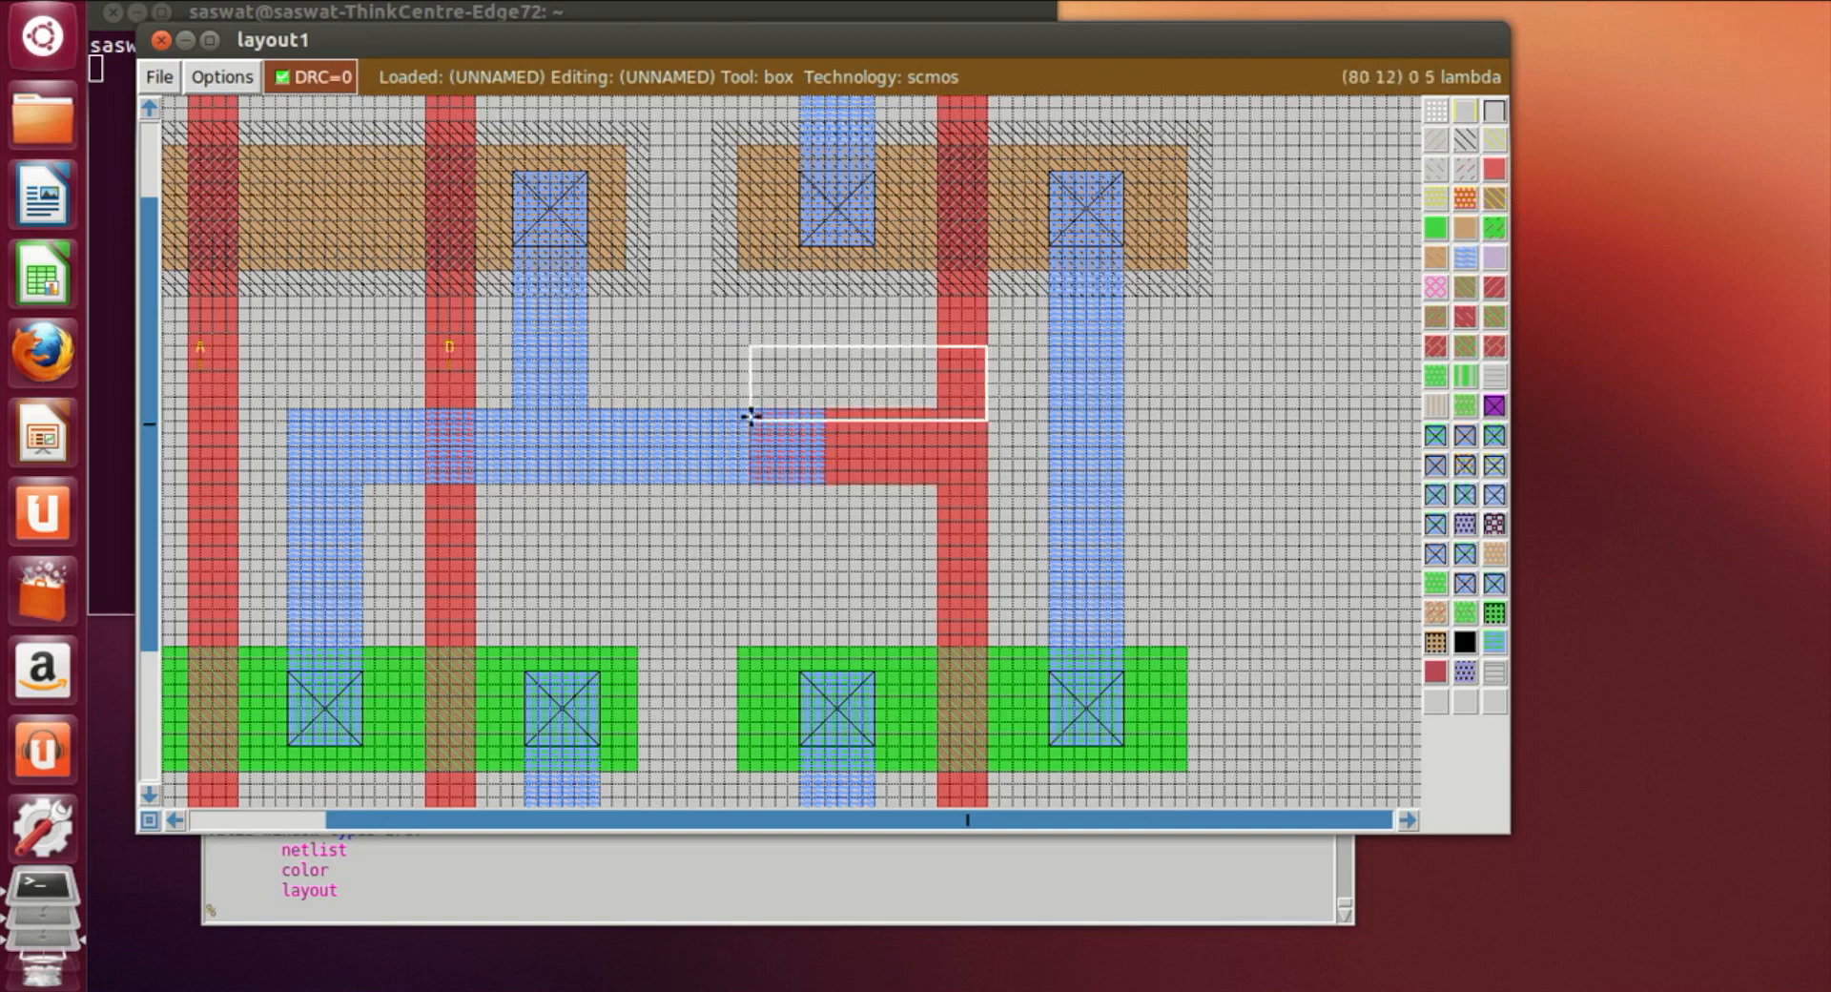
{"action": "left_click", "coordinate": [751, 483]}
{"action": "right_click", "coordinate": [815, 410]}
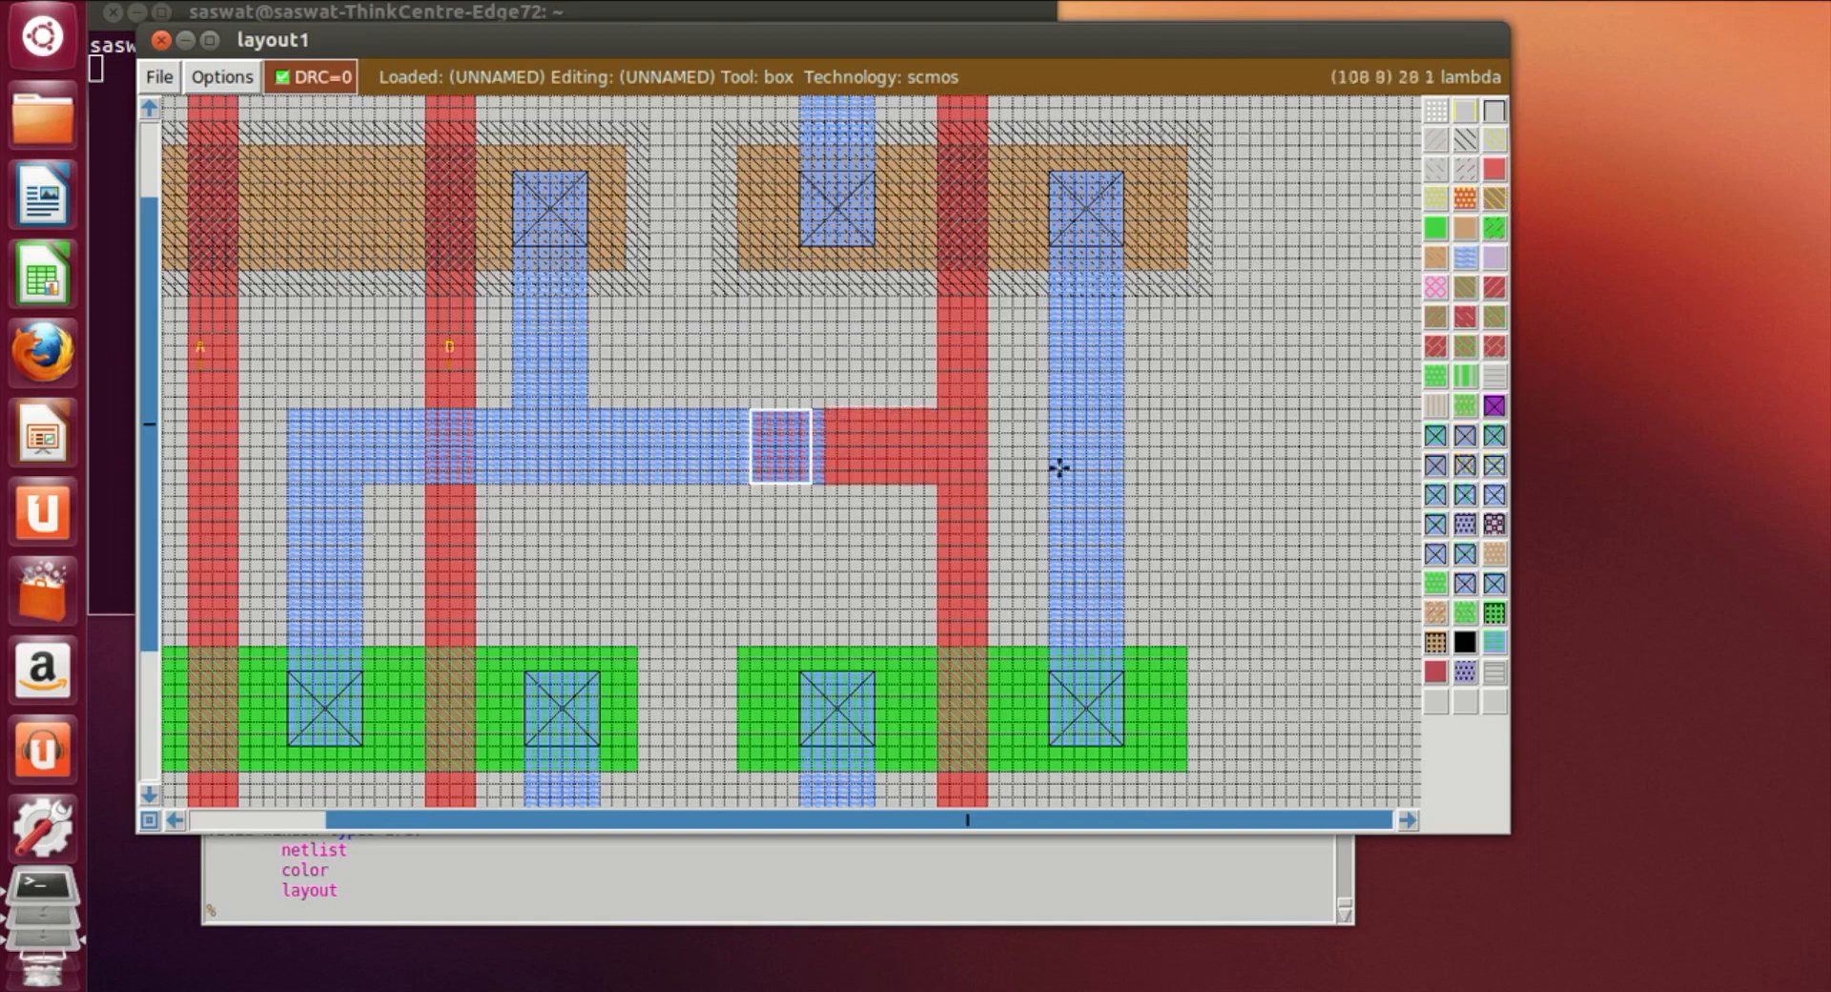
{"action": "right_click", "coordinate": [824, 411]}
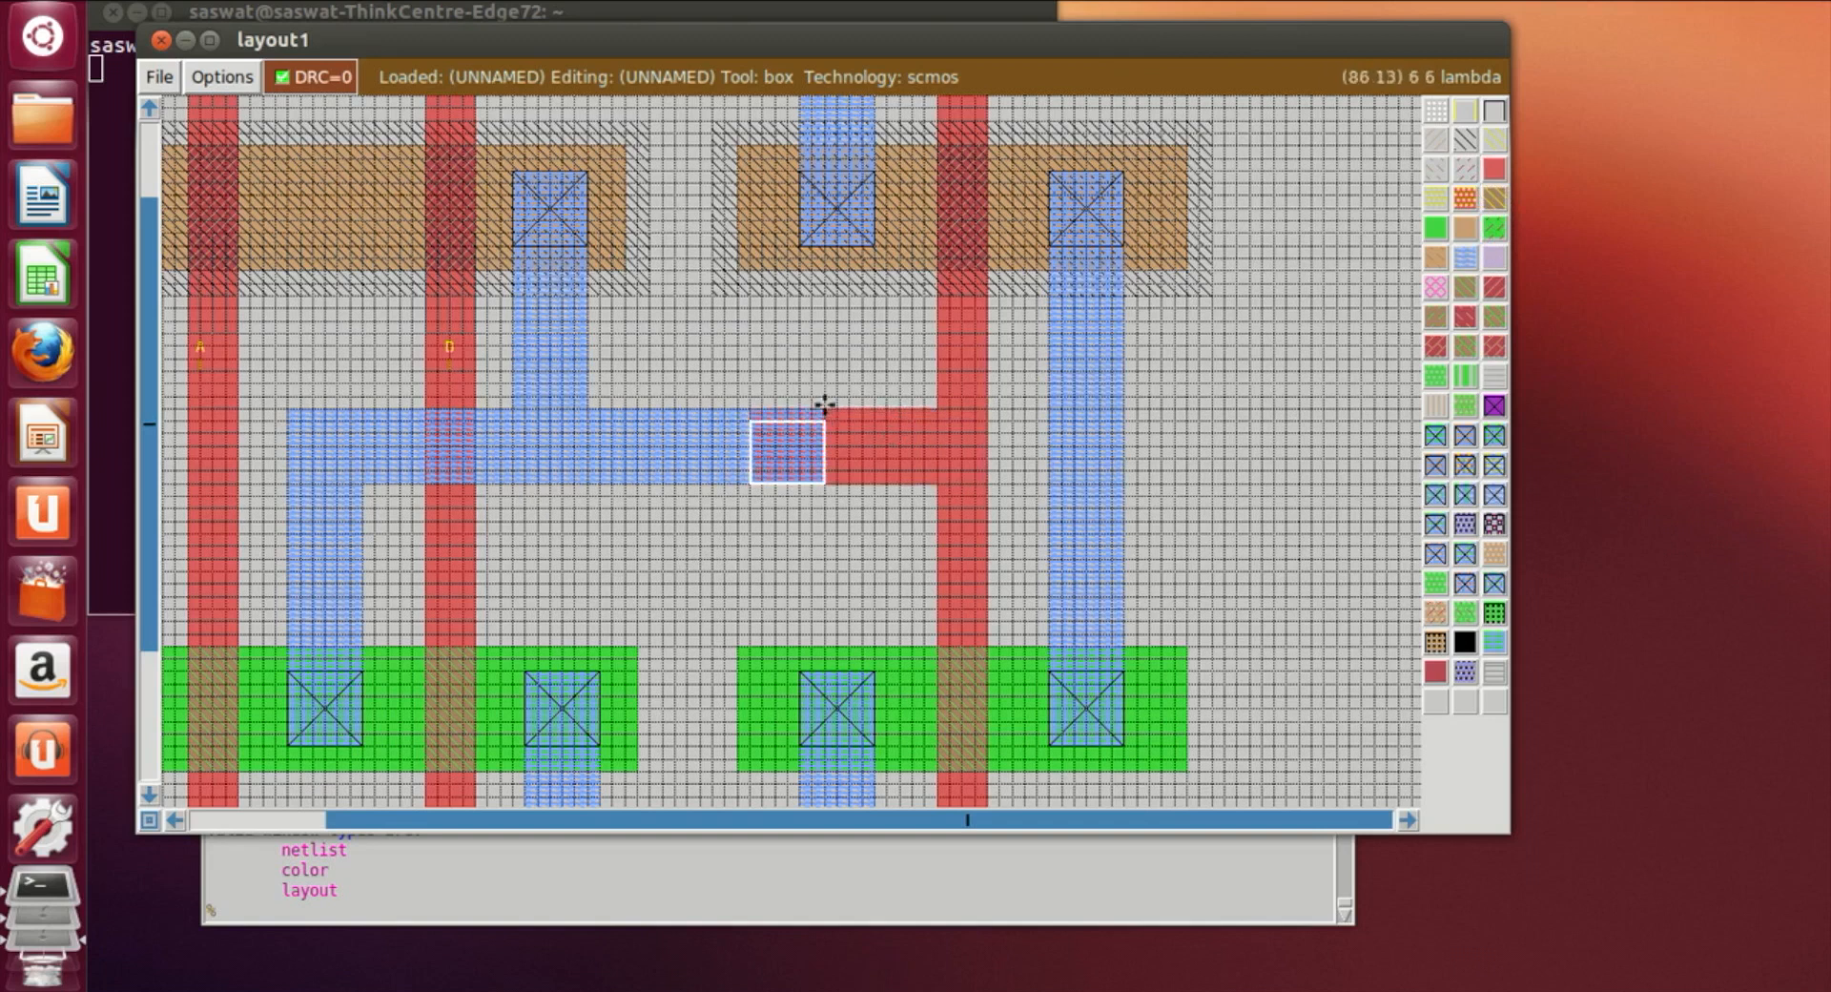
{"action": "left_click", "coordinate": [1494, 408]}
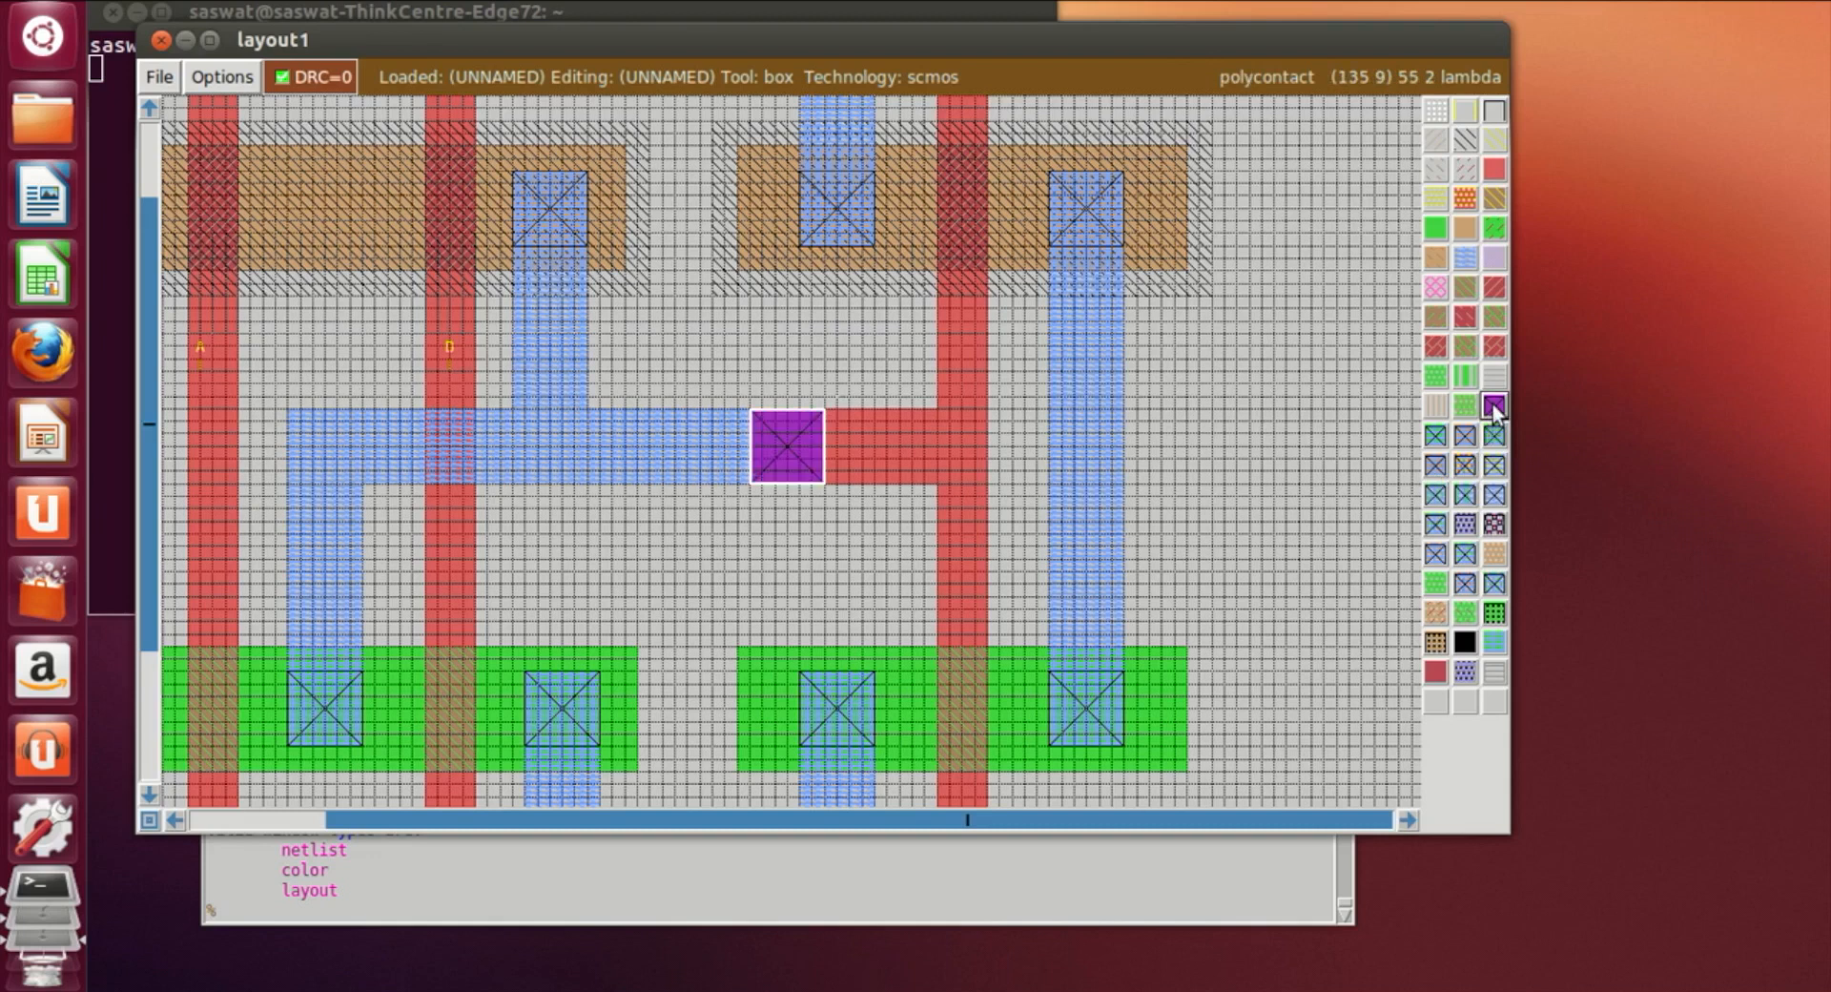
Extend the inverter's output metal with a horizontal metal1 strip about 21 by 6 lambda, away from its polysilicon gate
{"action": "left_click", "coordinate": [1199, 558]}
{"action": "left_click", "coordinate": [1127, 424]}
{"action": "left_click", "coordinate": [1126, 470]}
{"action": "left_click", "coordinate": [1120, 487]}
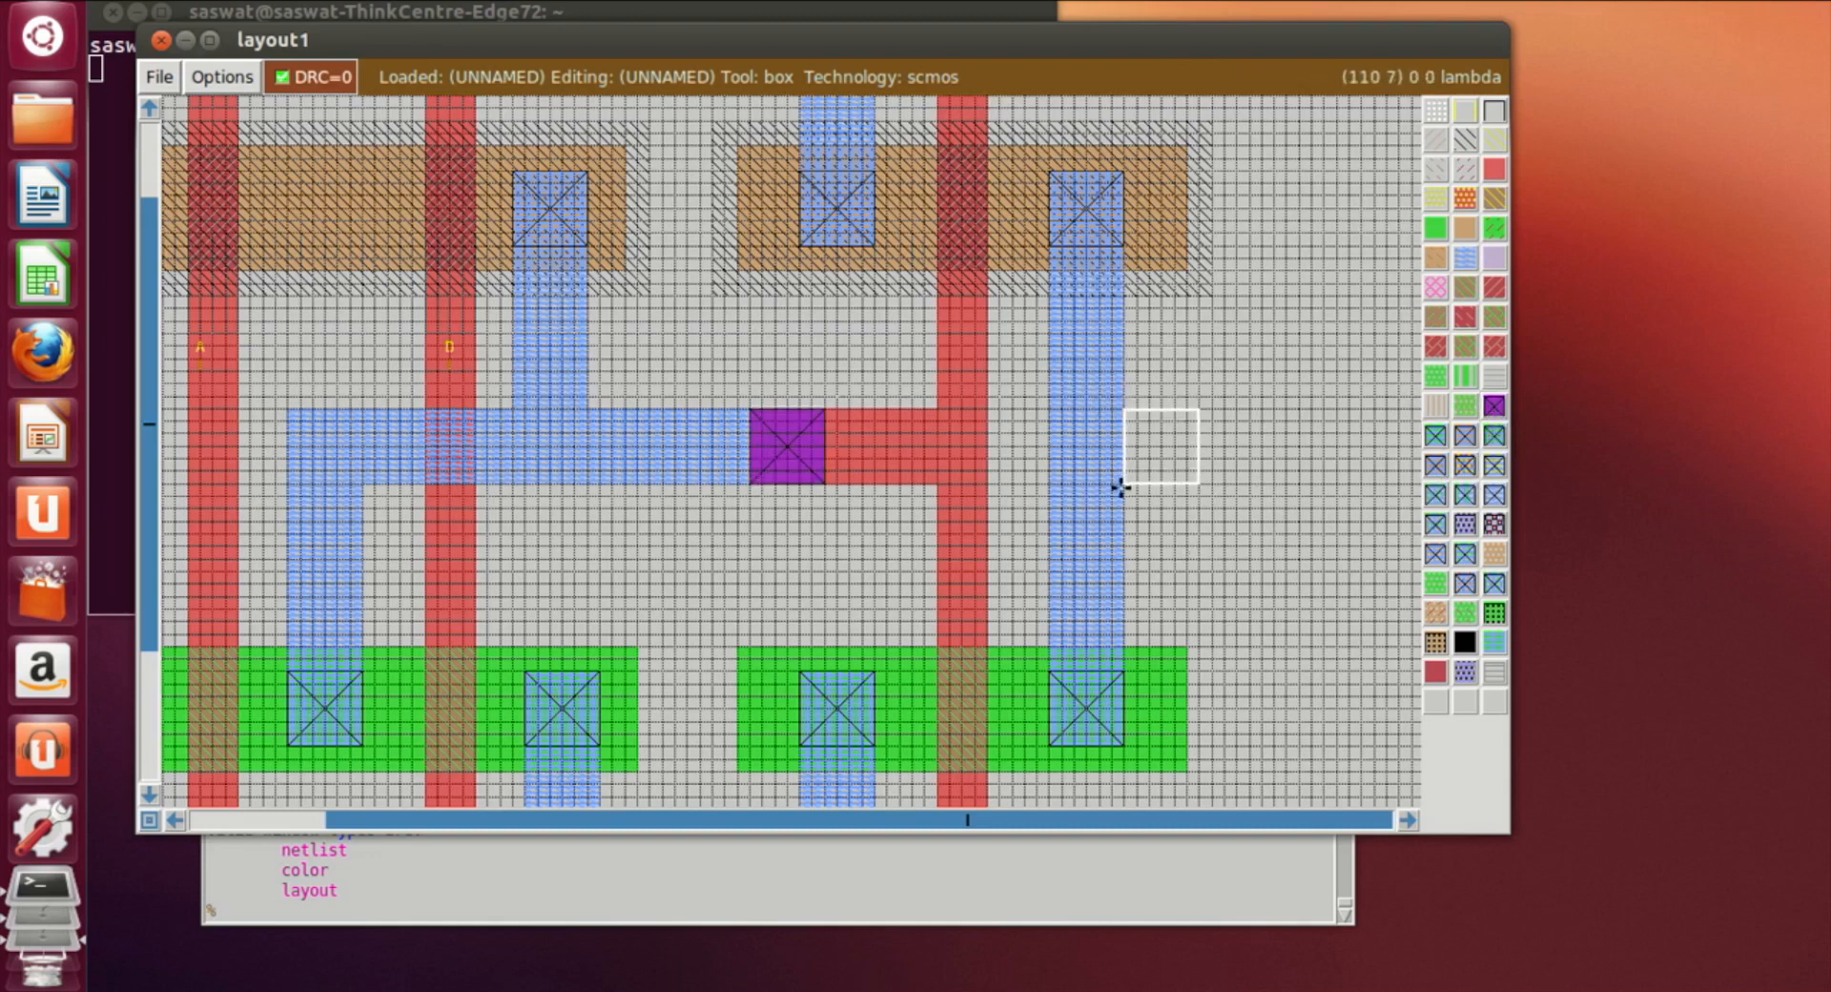
{"action": "right_click", "coordinate": [1355, 421]}
{"action": "right_click", "coordinate": [1378, 398]}
{"action": "right_click", "coordinate": [1386, 404]}
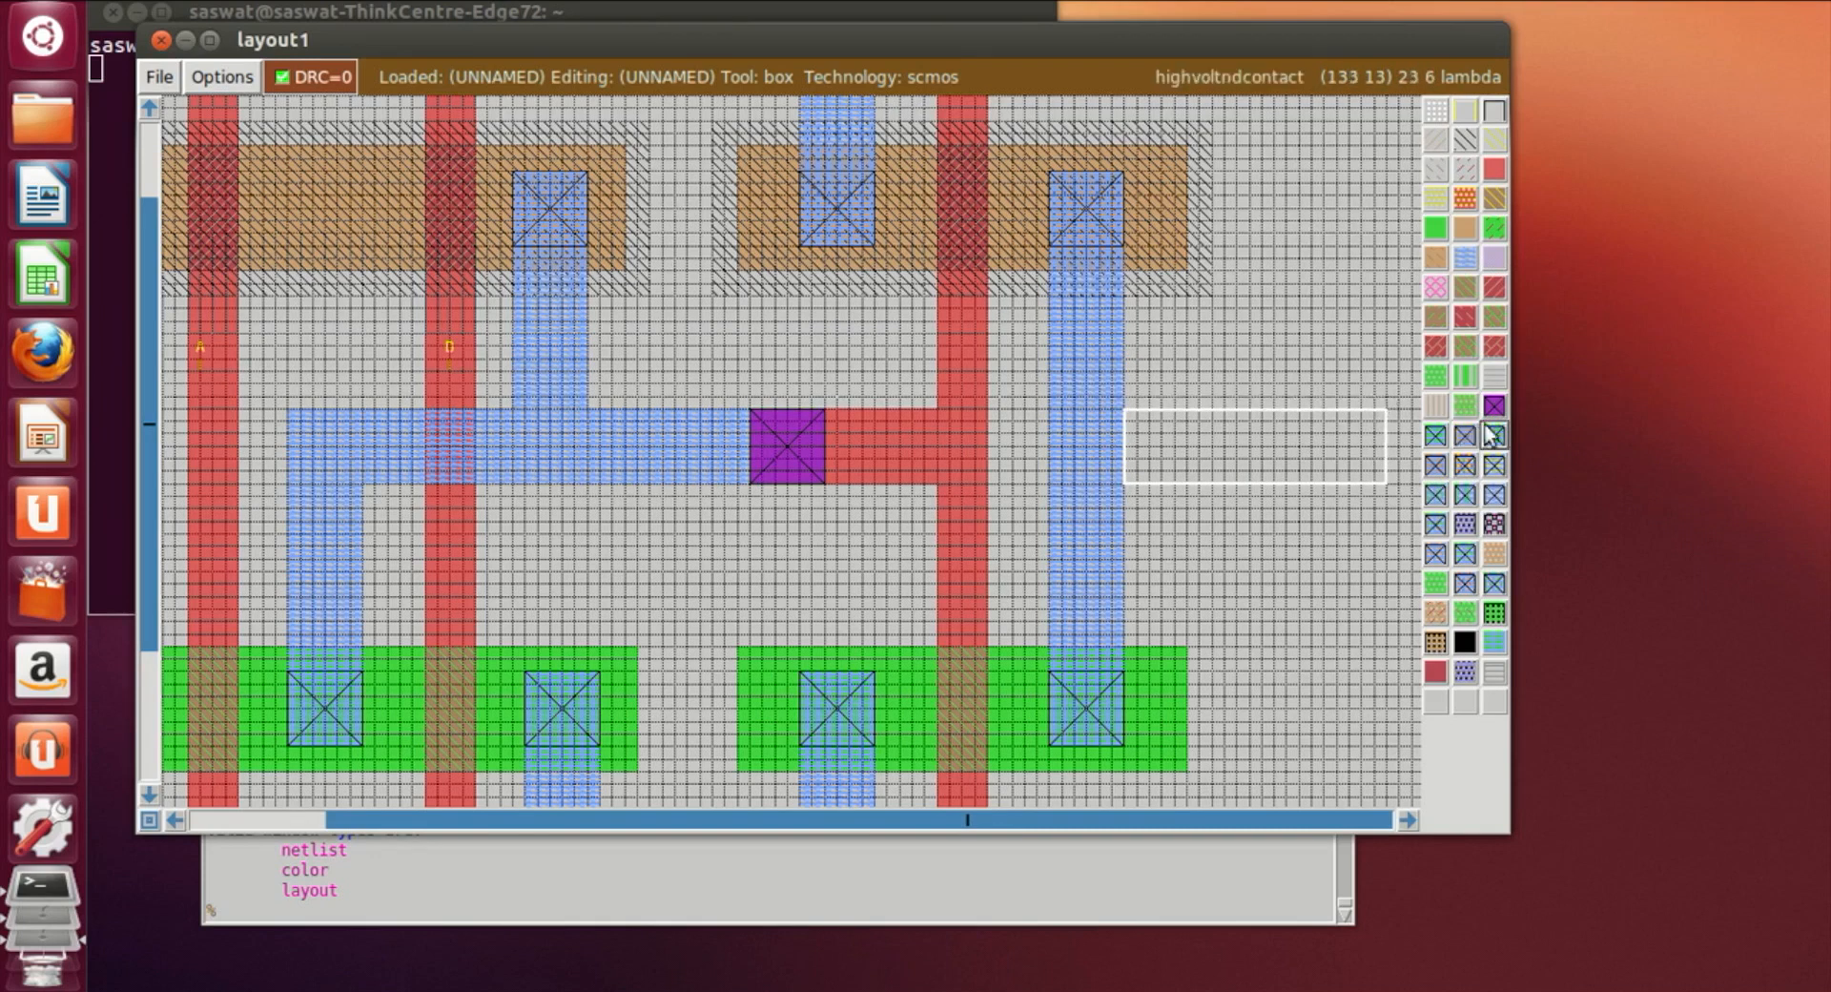
{"action": "middle_click", "coordinate": [1465, 256]}
Label the inverter's horizontal output metal Y, near its junction with the vertical metal
{"action": "left_click", "coordinate": [1259, 673]}
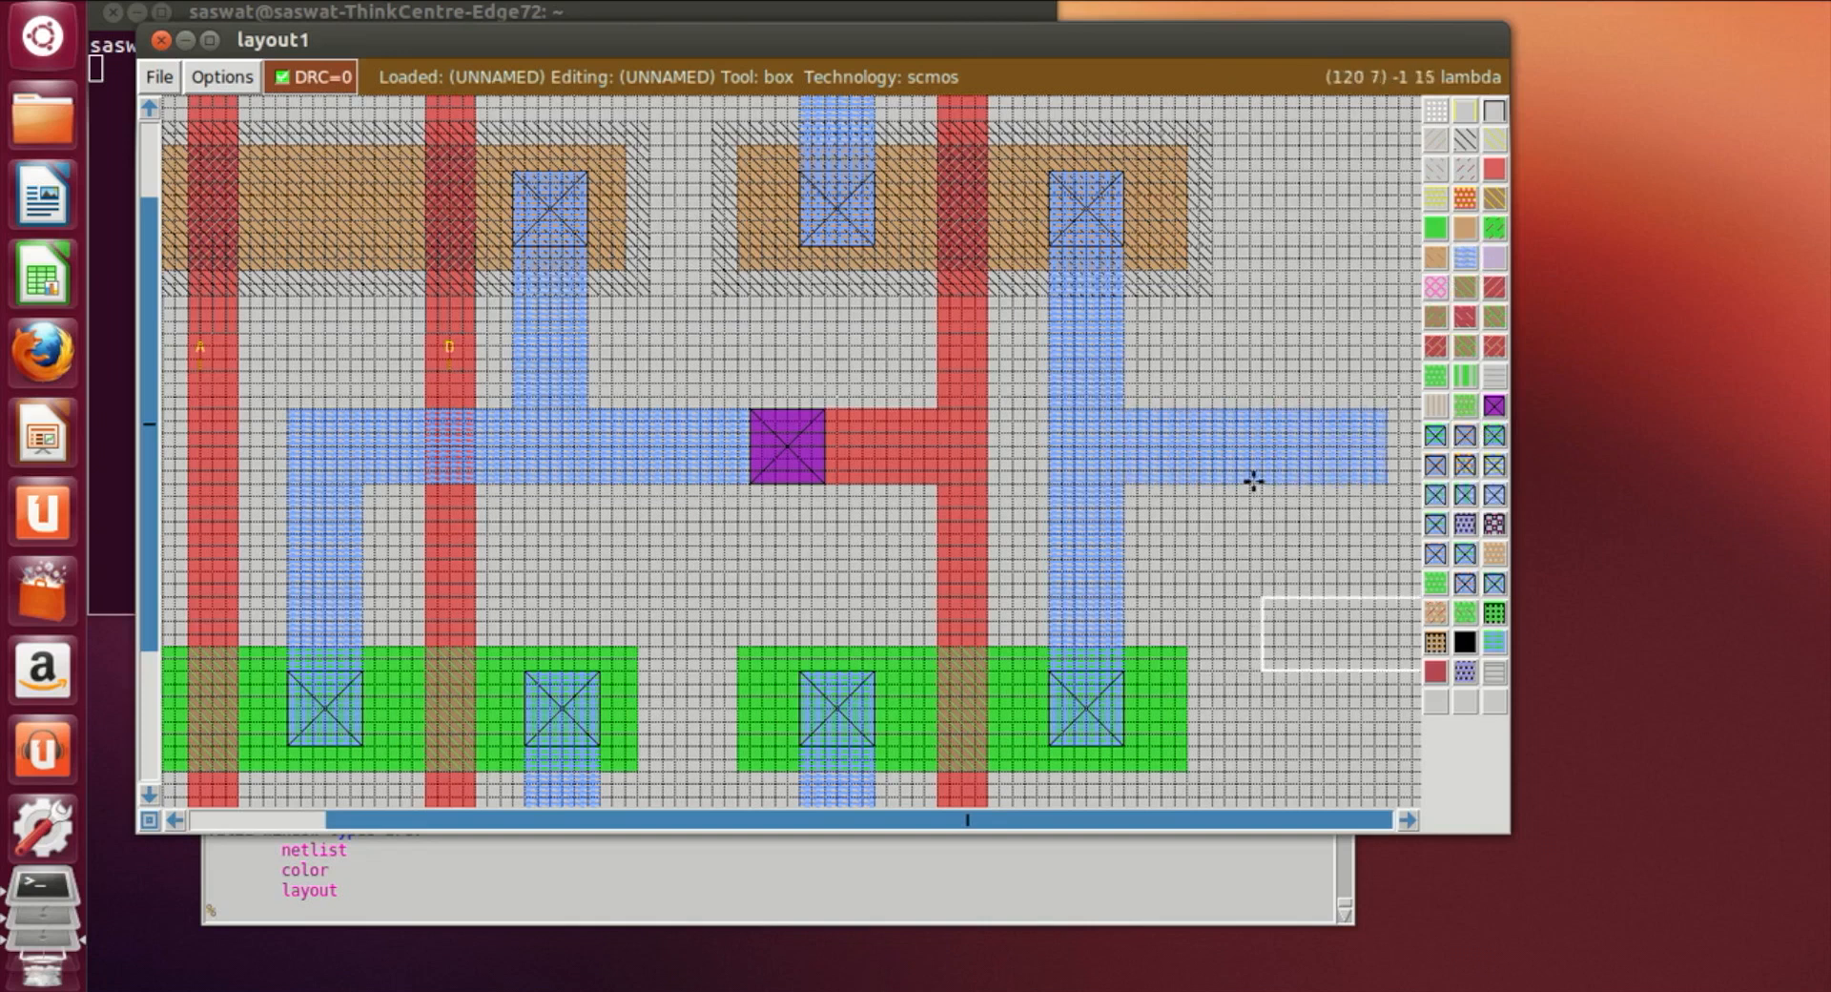
{"action": "left_click", "coordinate": [1175, 420]}
{"action": "right_click", "coordinate": [1238, 458]}
{"action": "right_click", "coordinate": [1181, 458]}
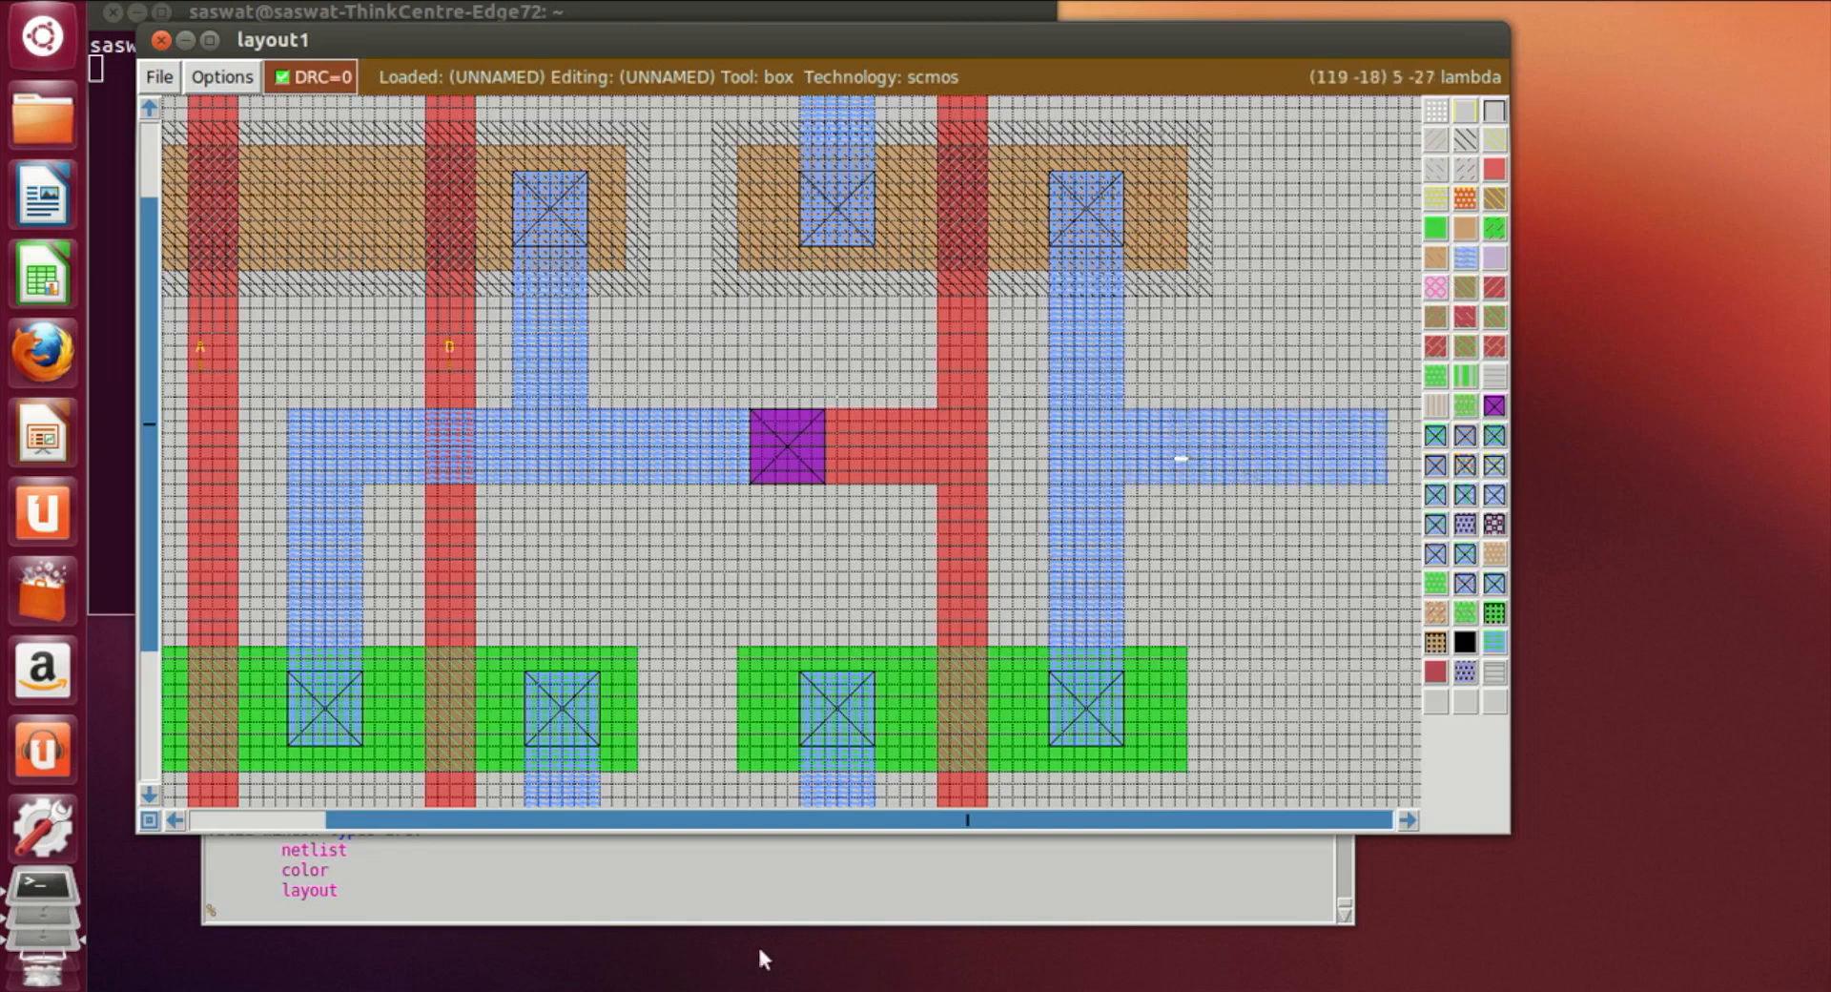
{"action": "left_click", "coordinate": [751, 919]}
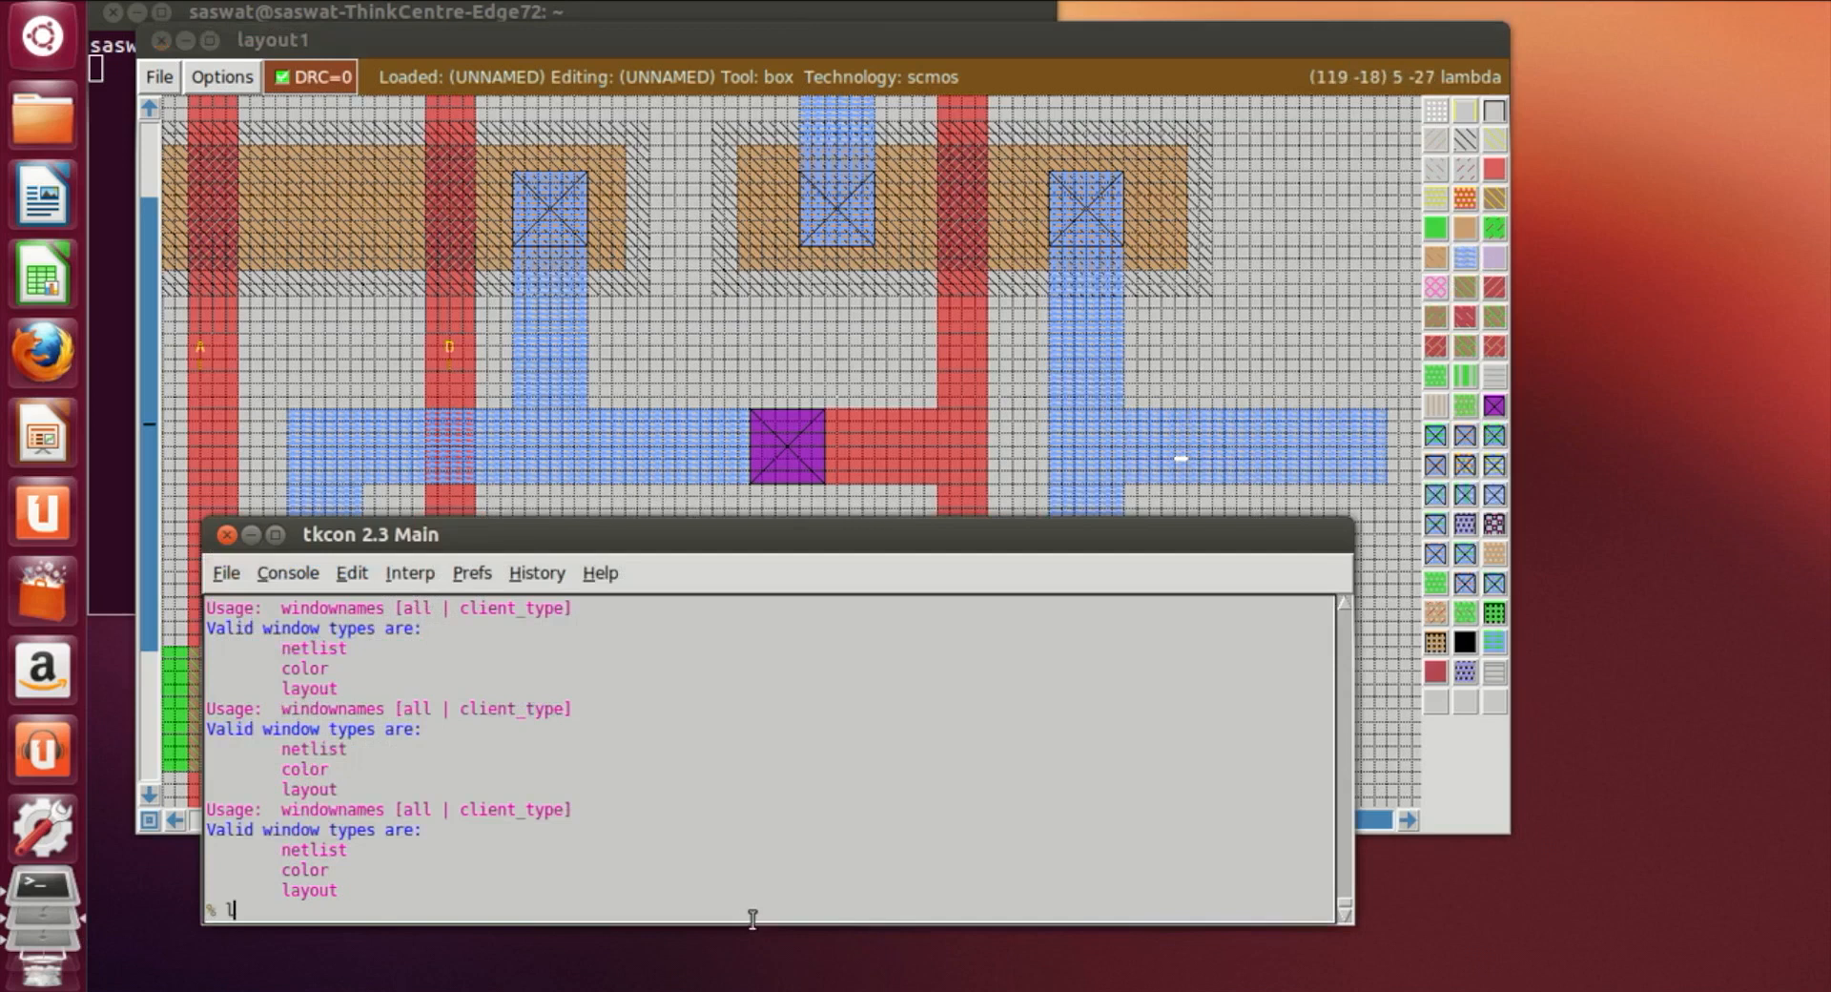
{"action": "type", "text": "label Y"}
{"action": "key", "text": "Return"}
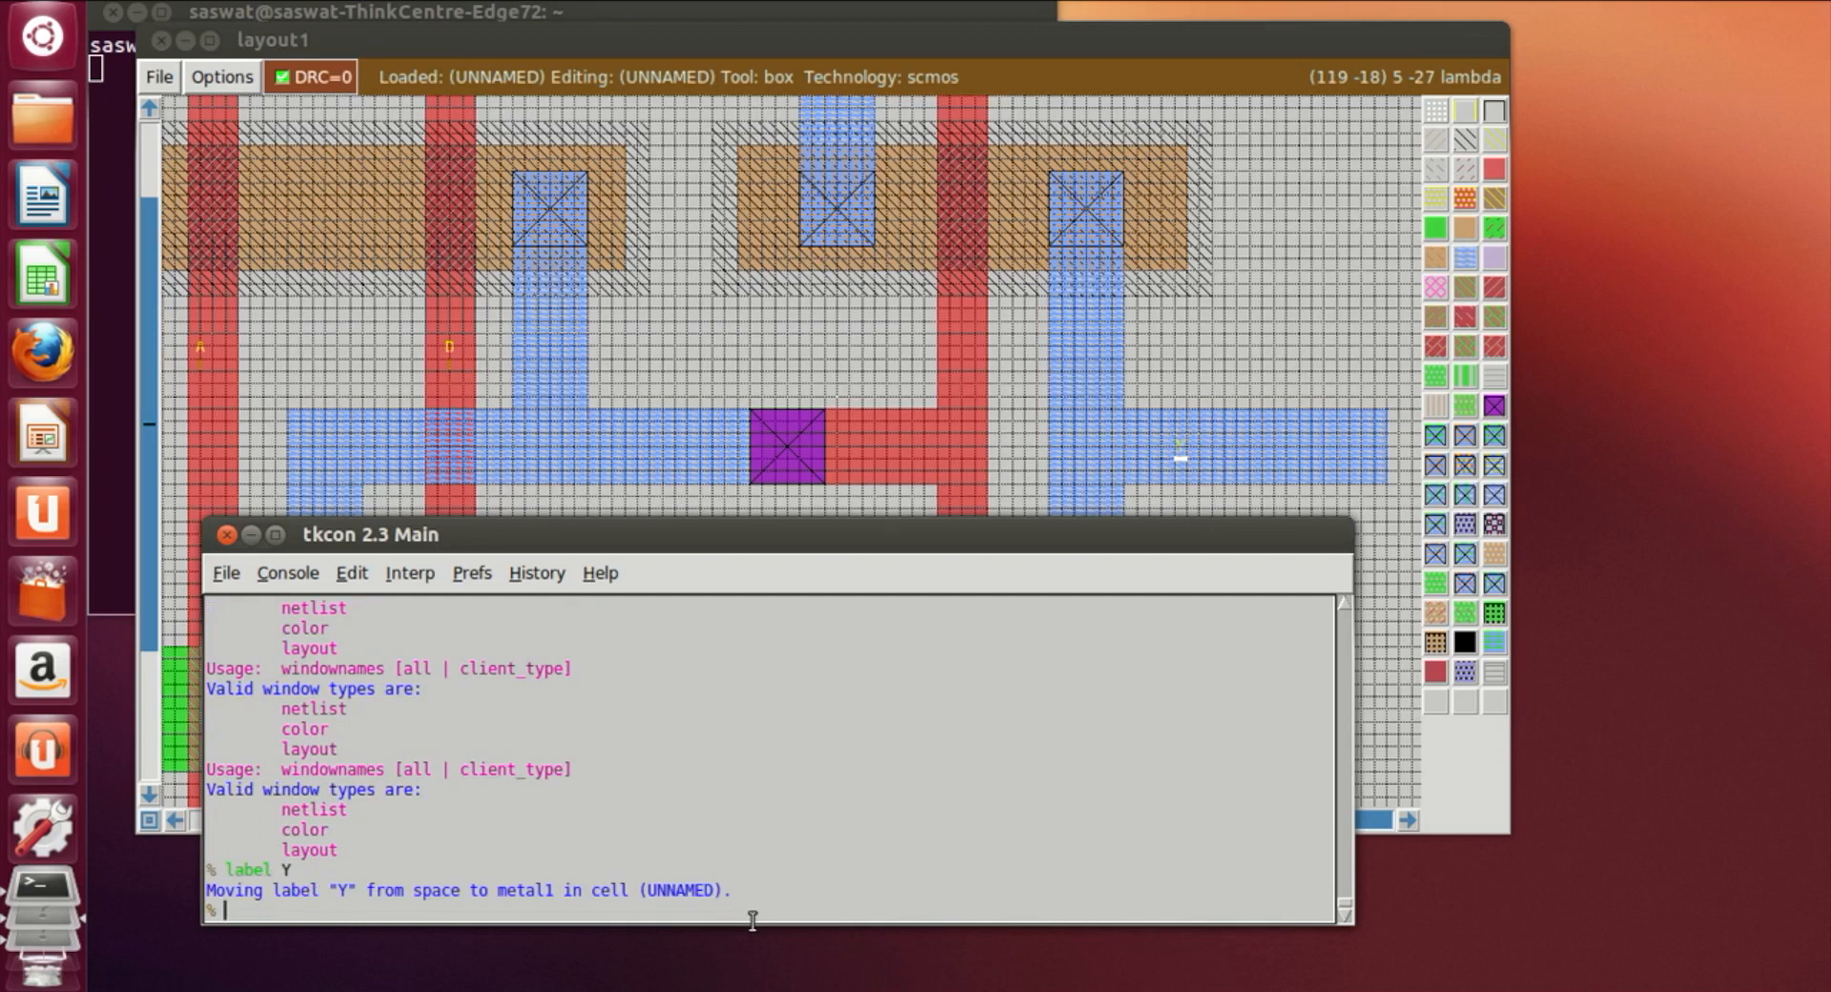
Save the layout as or3 and extract all of its cells
{"action": "type", "text": "save or3"}
{"action": "key", "text": "Return"}
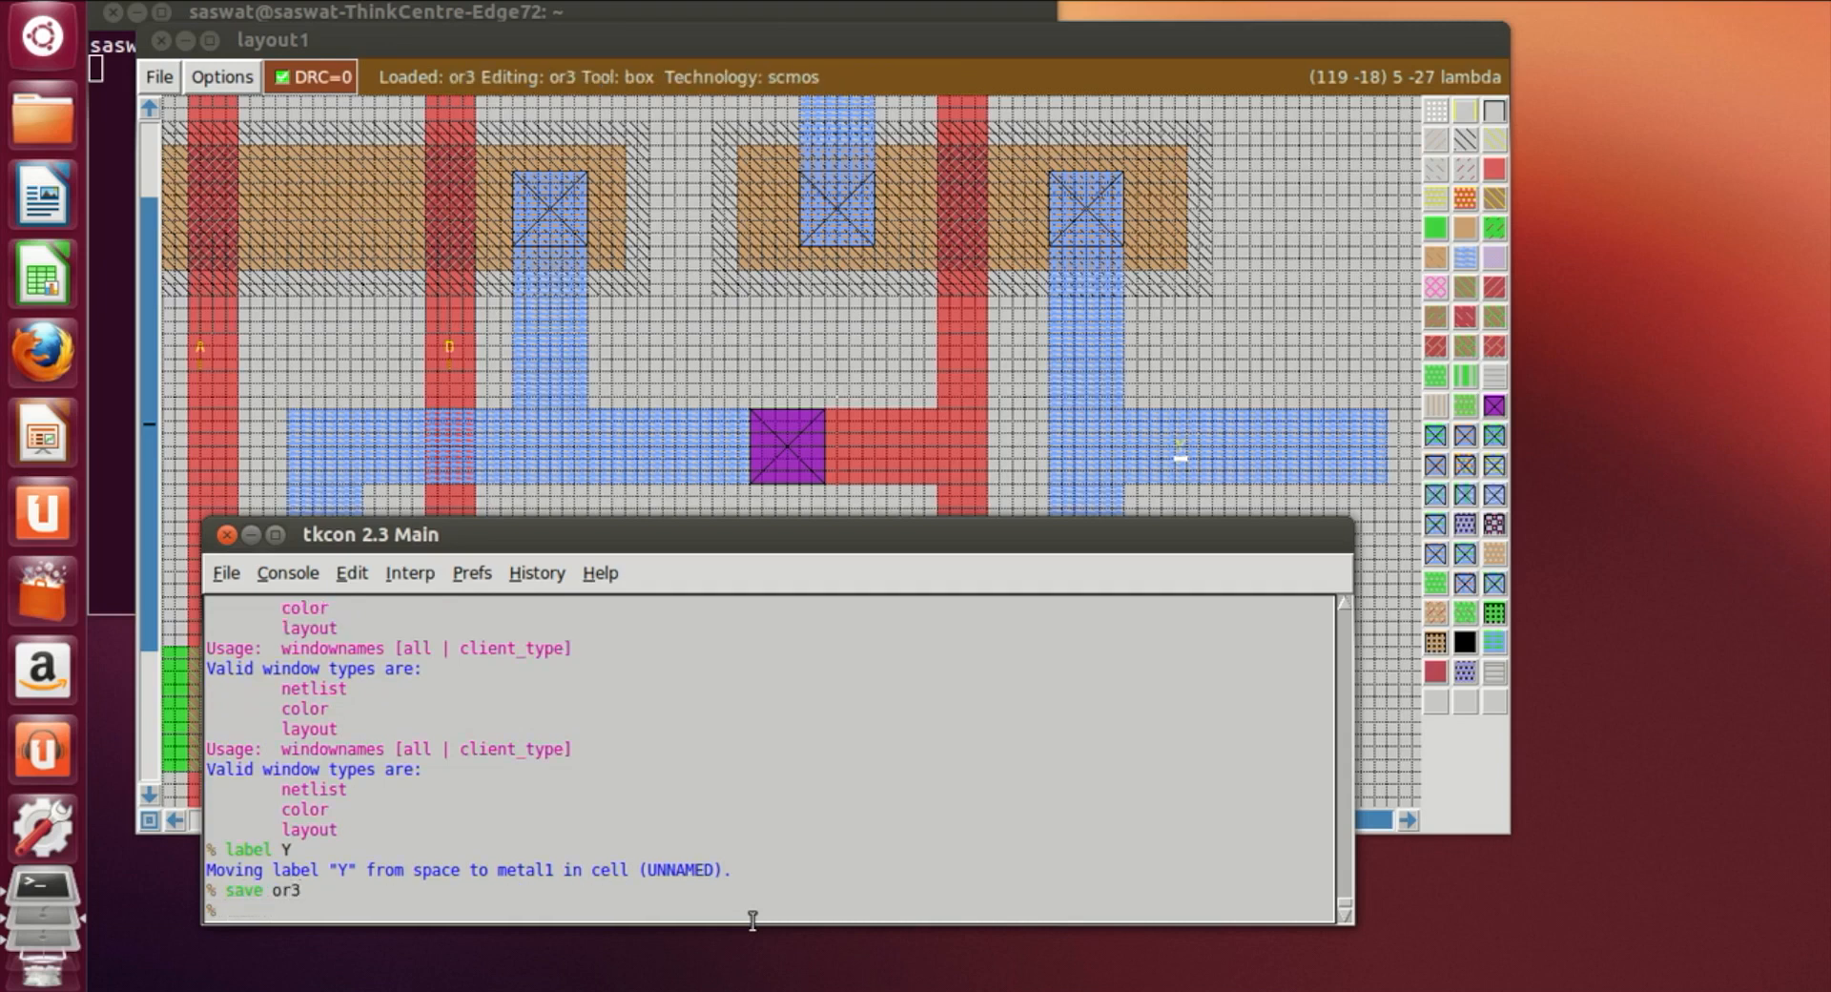
{"action": "type", "text": "extract all"}
{"action": "key", "text": "Return"}
Convert the extracted or3 circuit to SPICE with ext2spice and exit the layout session
{"action": "type", "text": "ext2spice"}
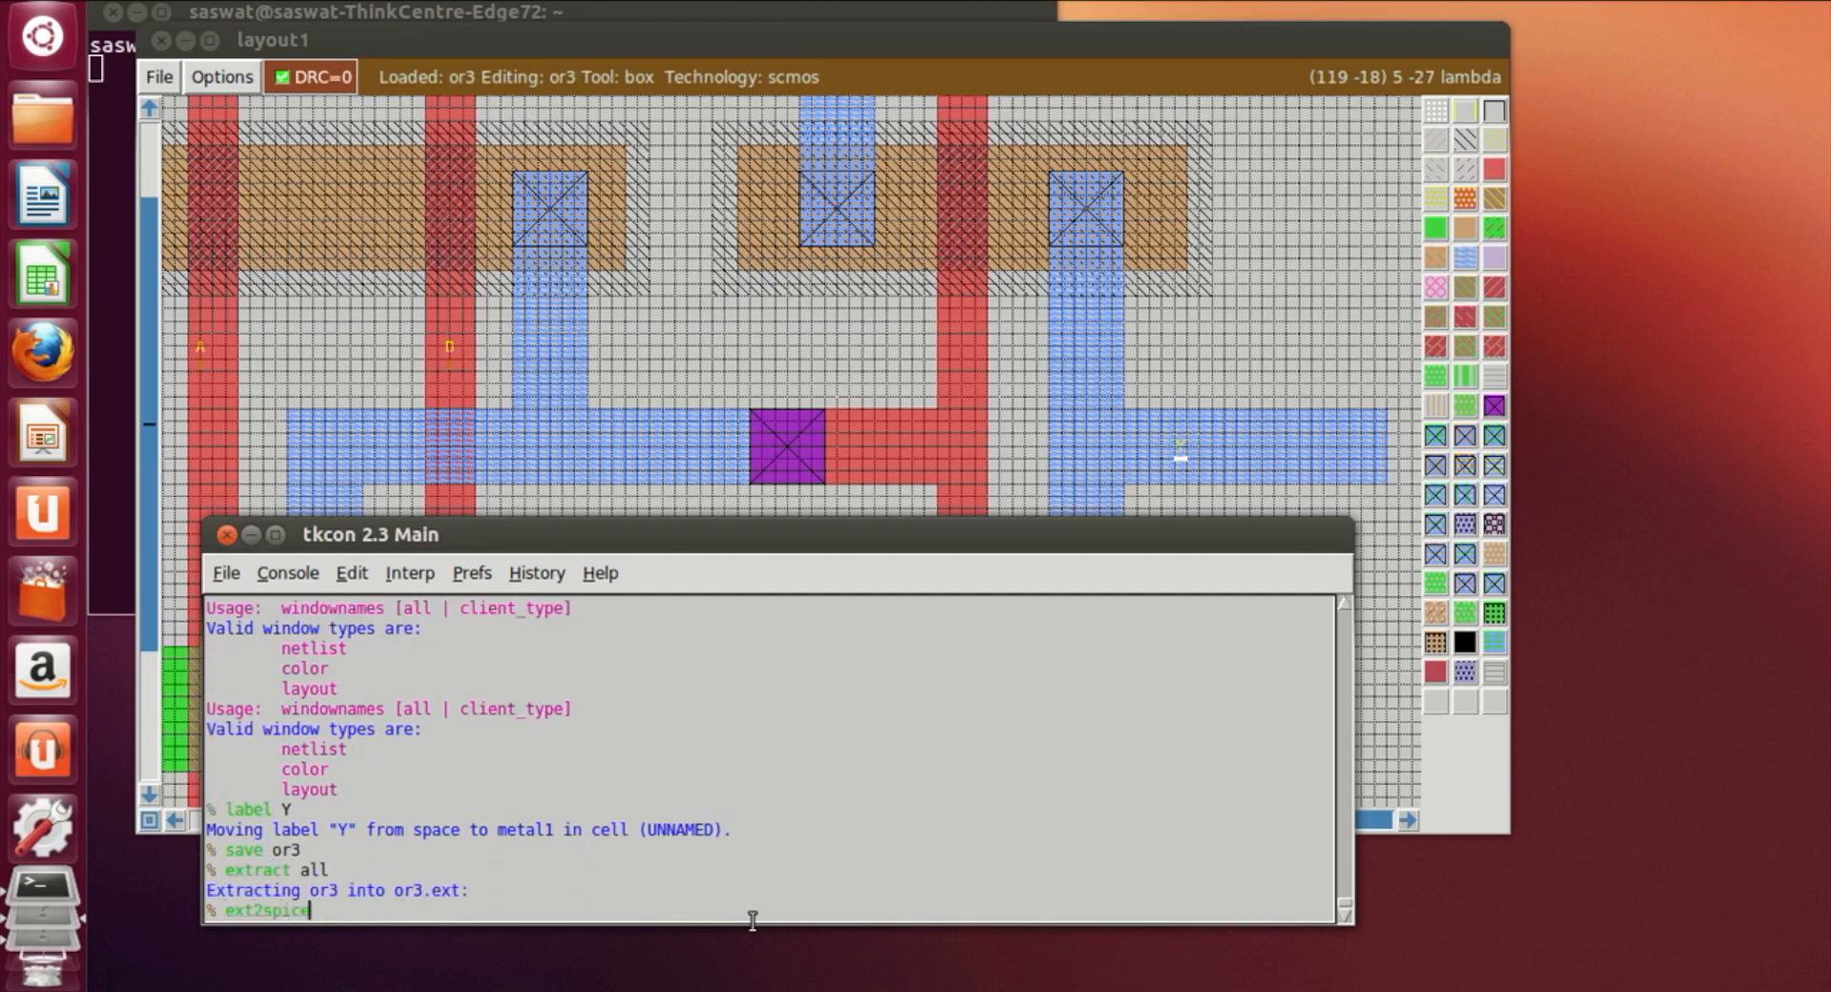
{"action": "key", "text": "Return"}
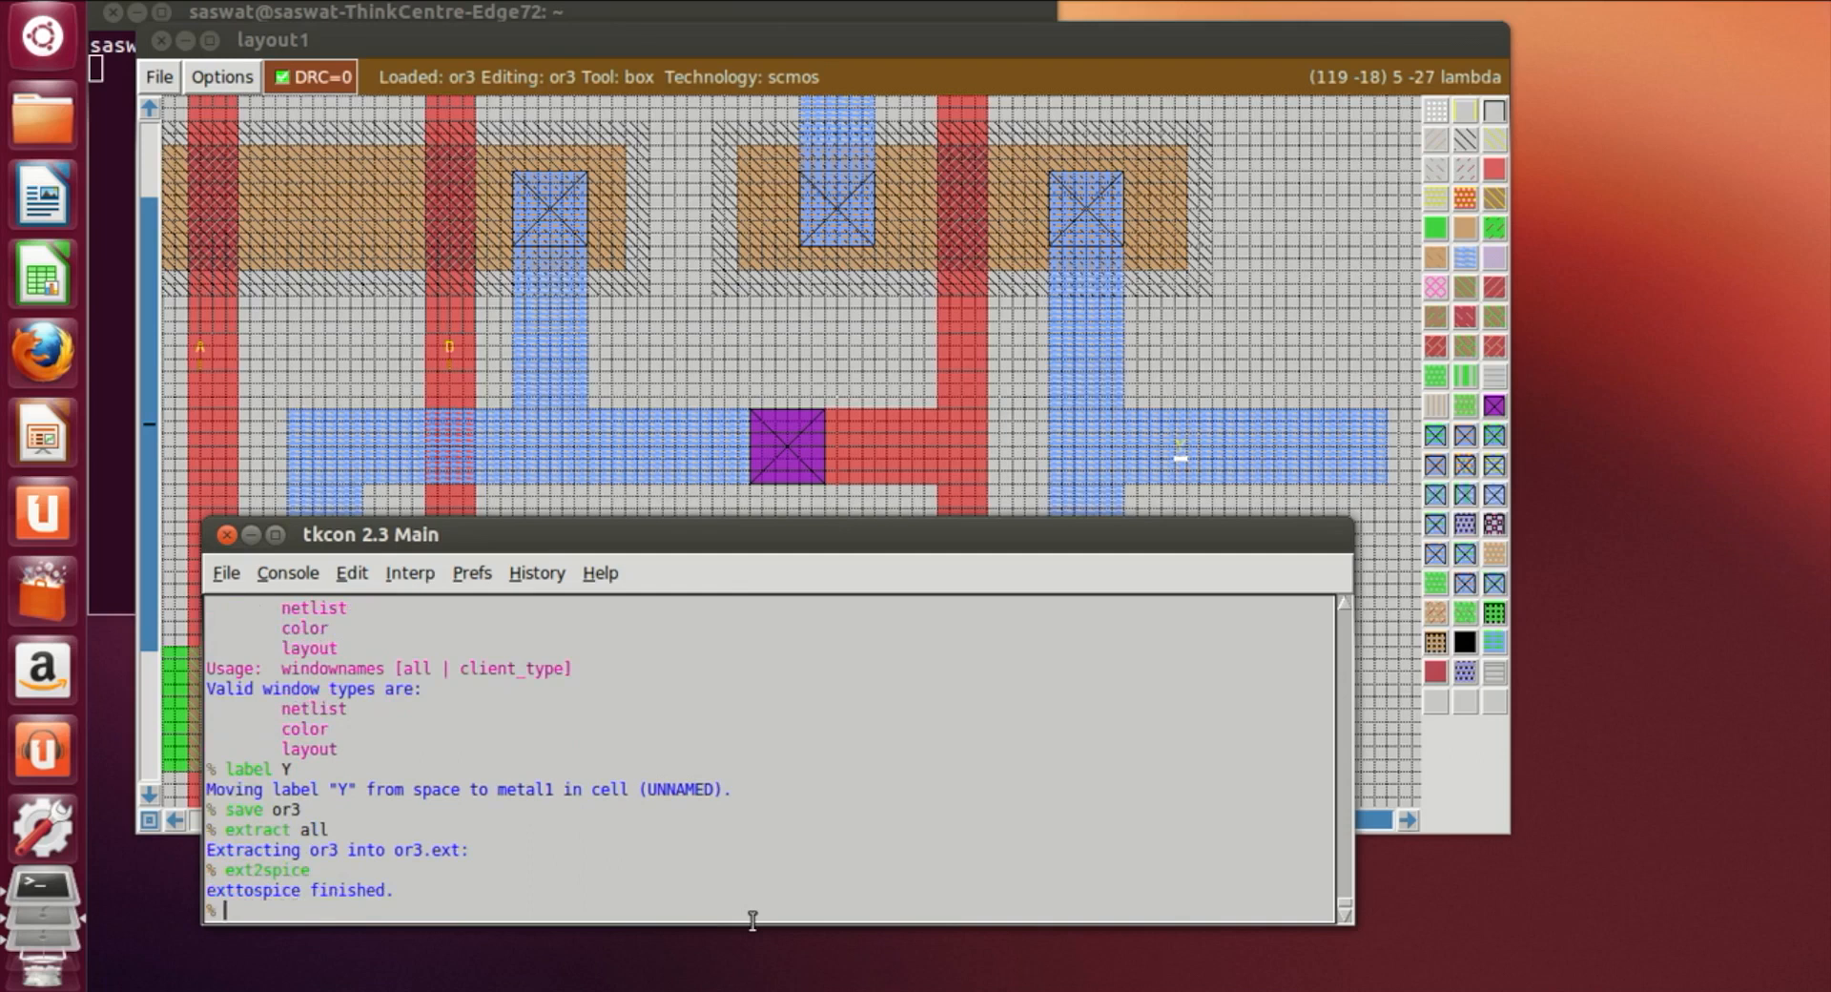
{"action": "type", "text": "exit"}
{"action": "key", "text": "Return"}
Open or3.spice in vi from the terminal to review the netlist's transistors and capacitances, and quit without changes
{"action": "type", "text": "vi or3.ap"}
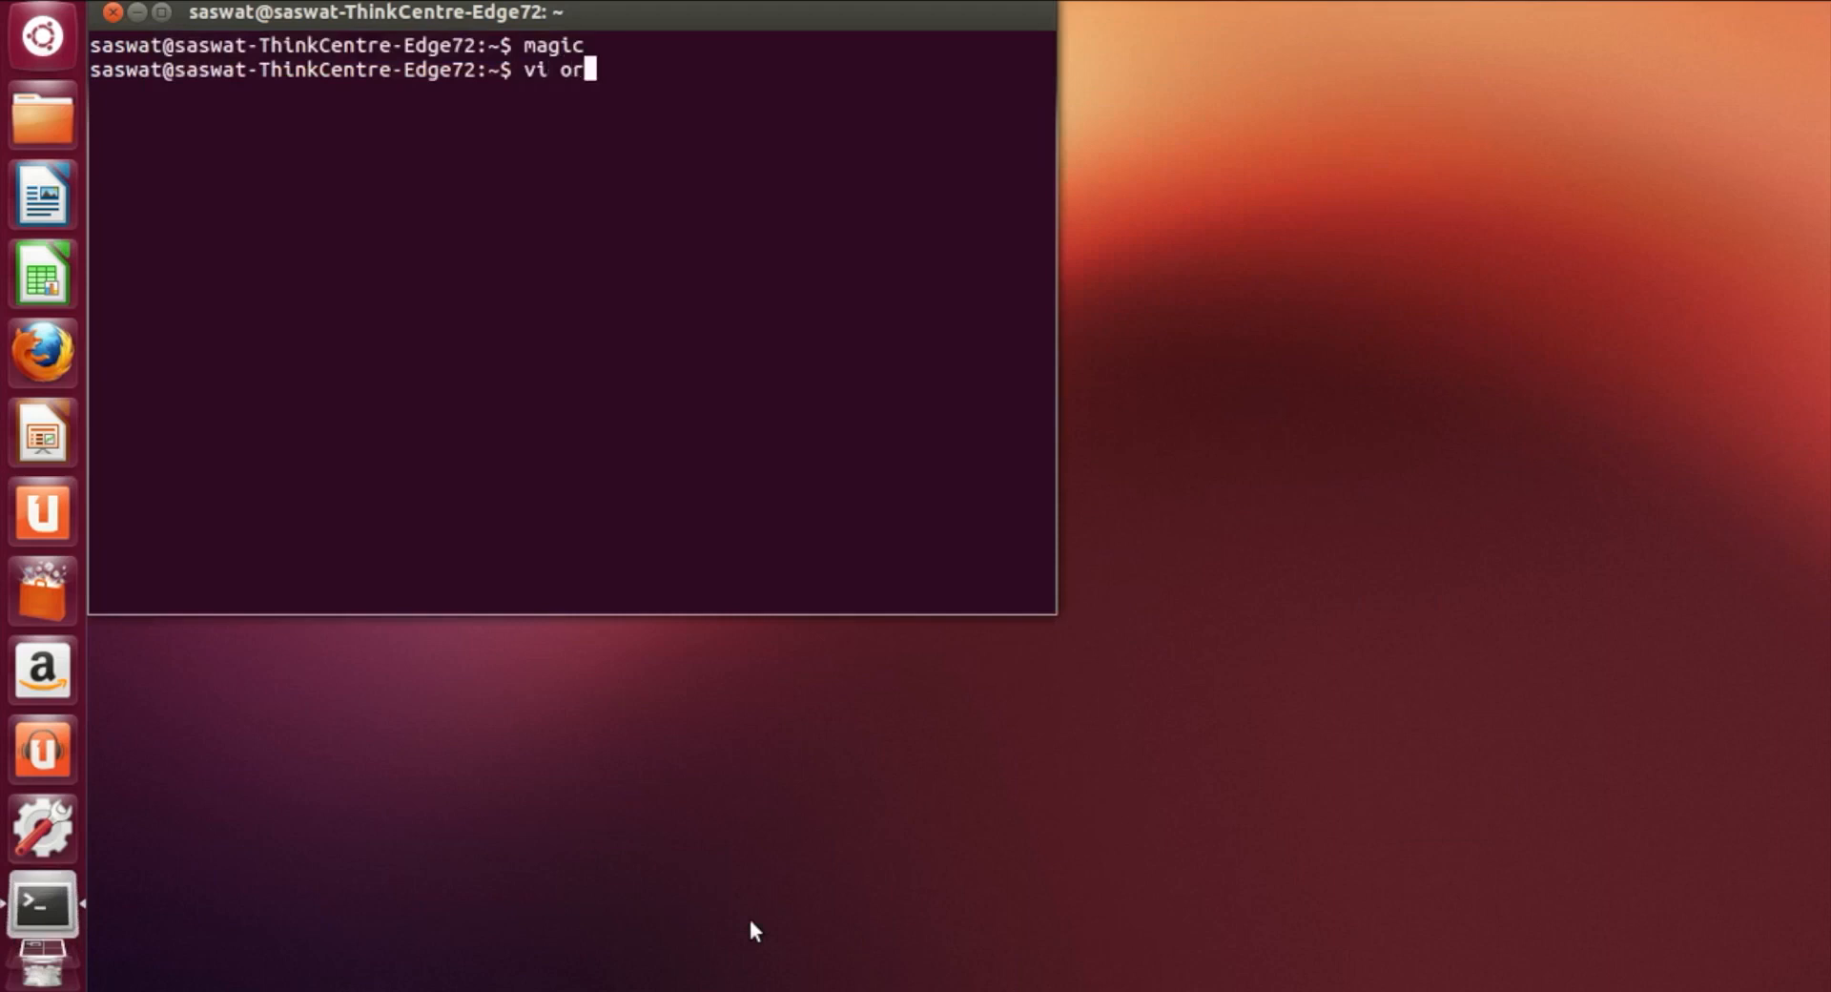
{"action": "key", "text": "BackSpace"}
{"action": "key", "text": "BackSpace"}
{"action": "type", "text": "spo"}
{"action": "key", "text": "BackSpace"}
{"action": "type", "text": "ice"}
{"action": "key", "text": "Return"}
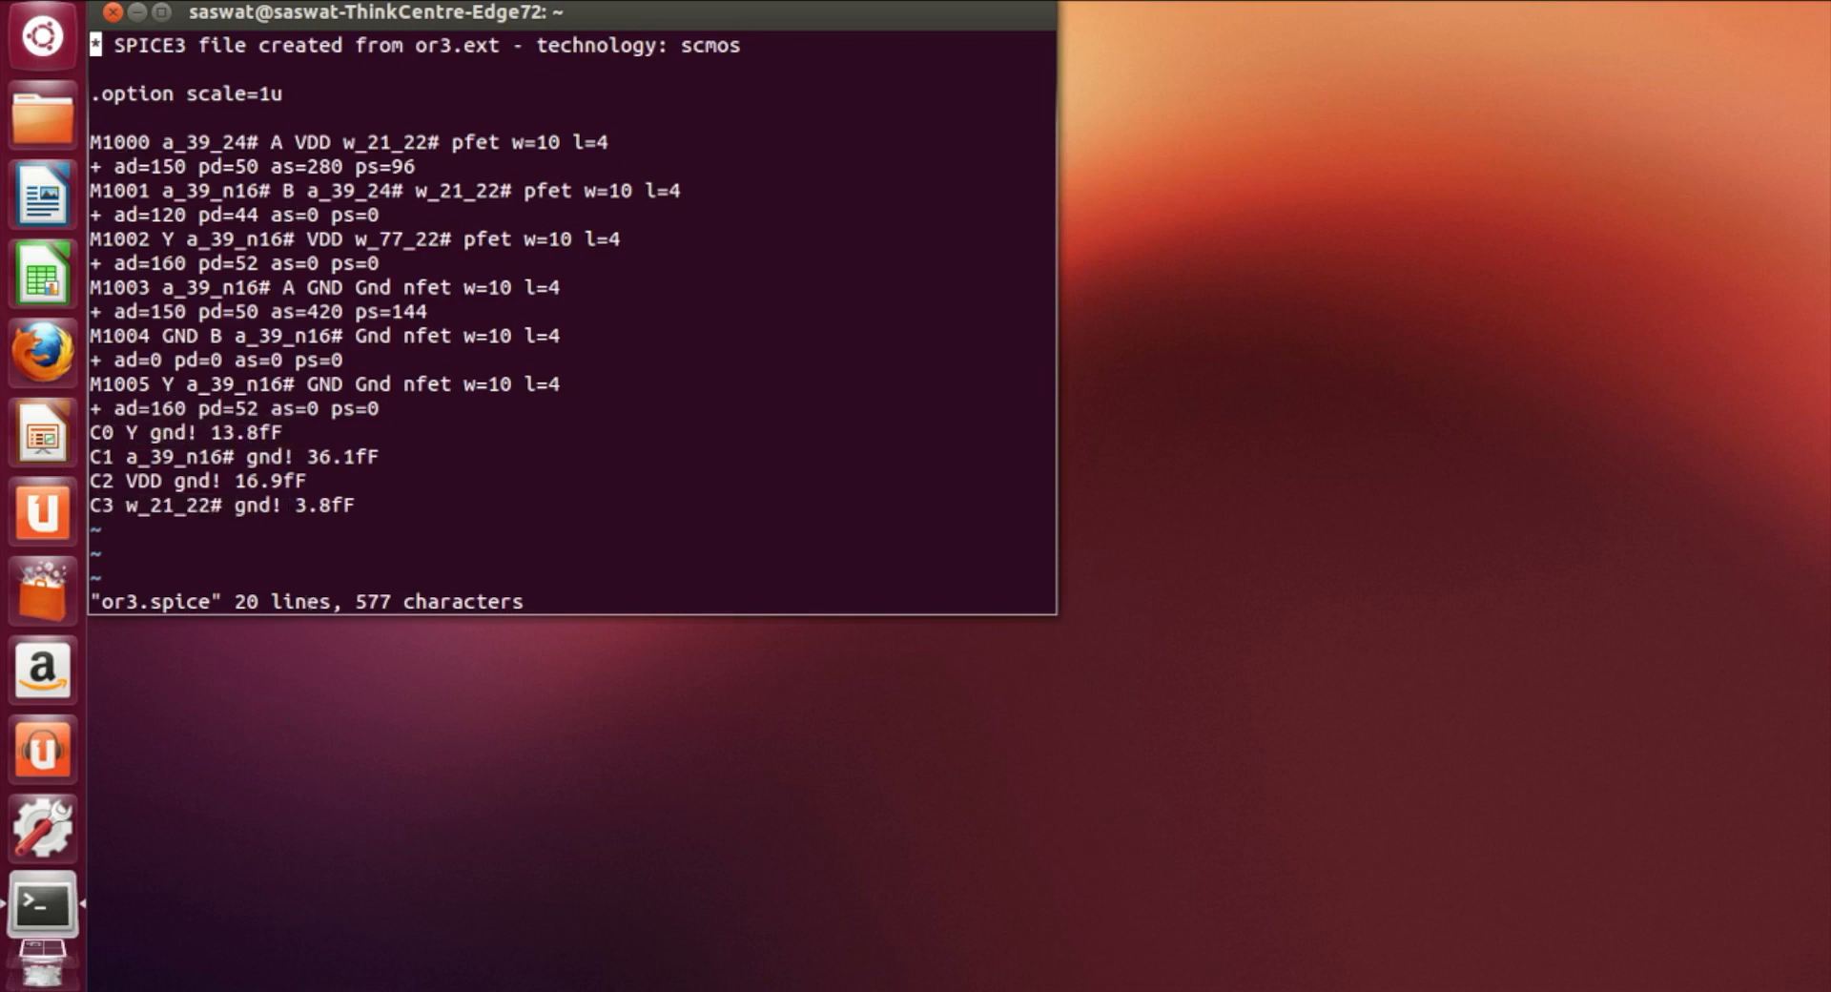
{"action": "type", "text": ":q"}
{"action": "key", "text": "Return"}
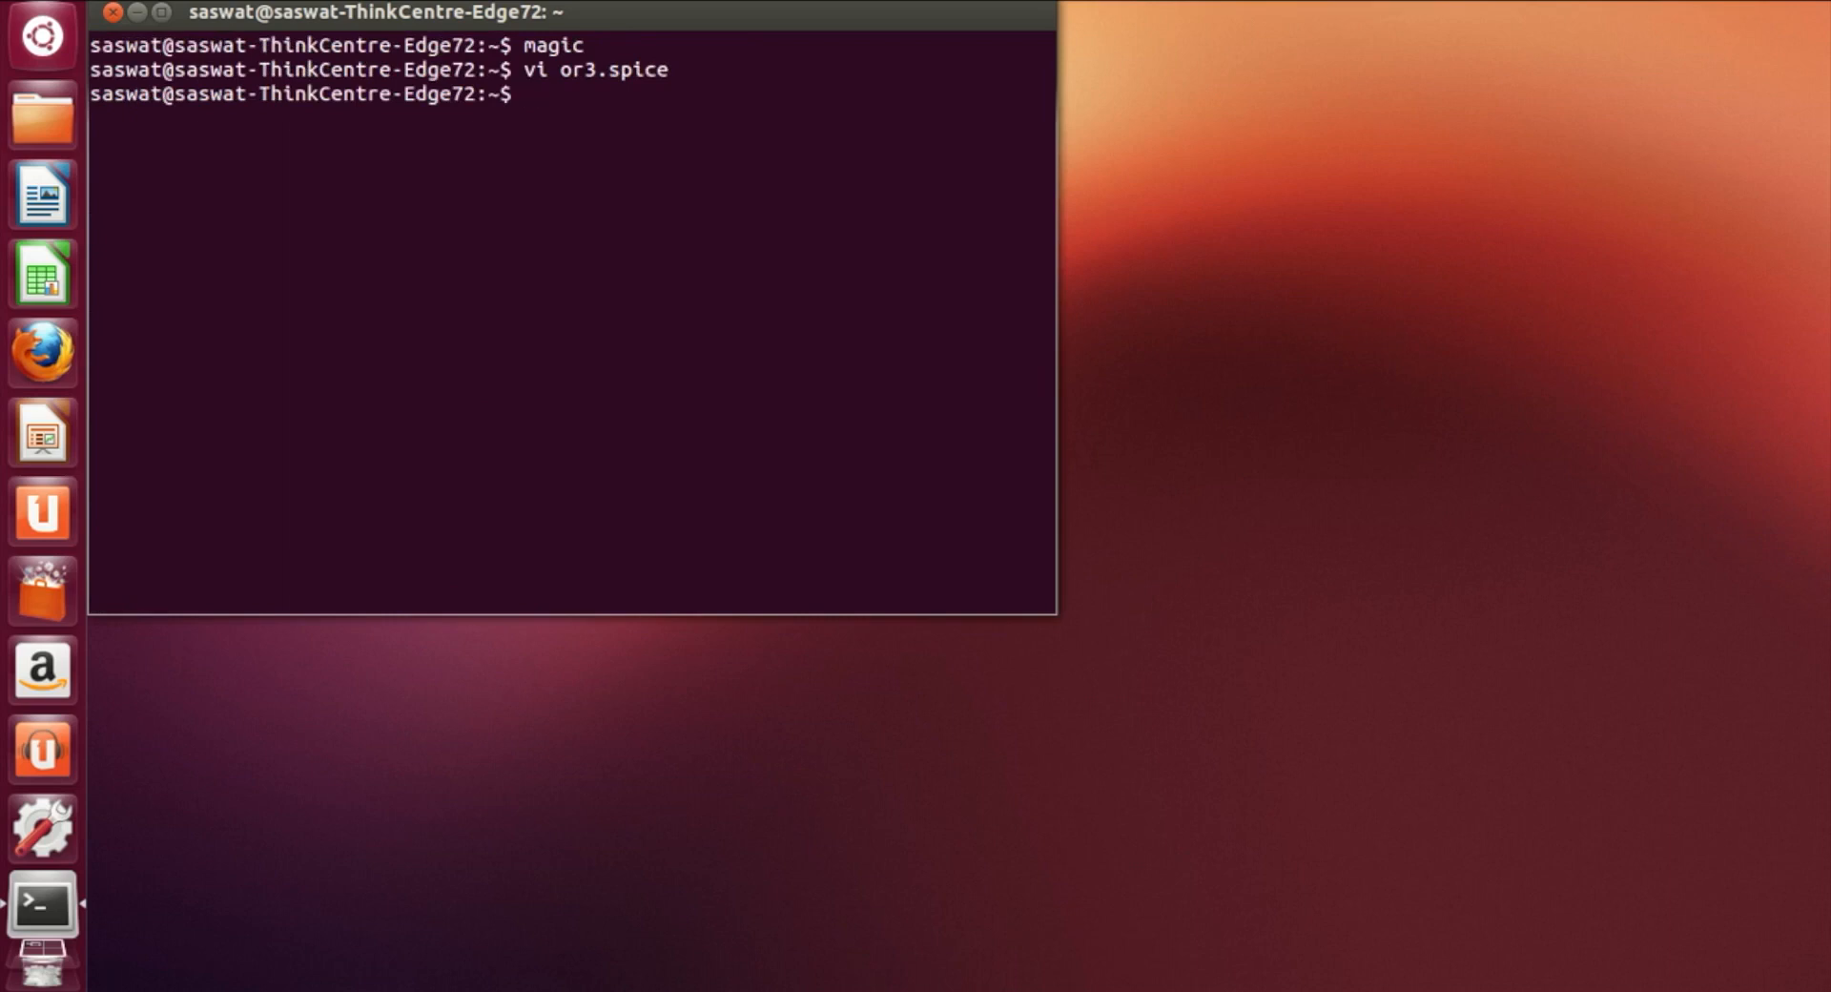
{"action": "type", "text": "magic or3,mag"}
{"action": "key", "text": "Return"}
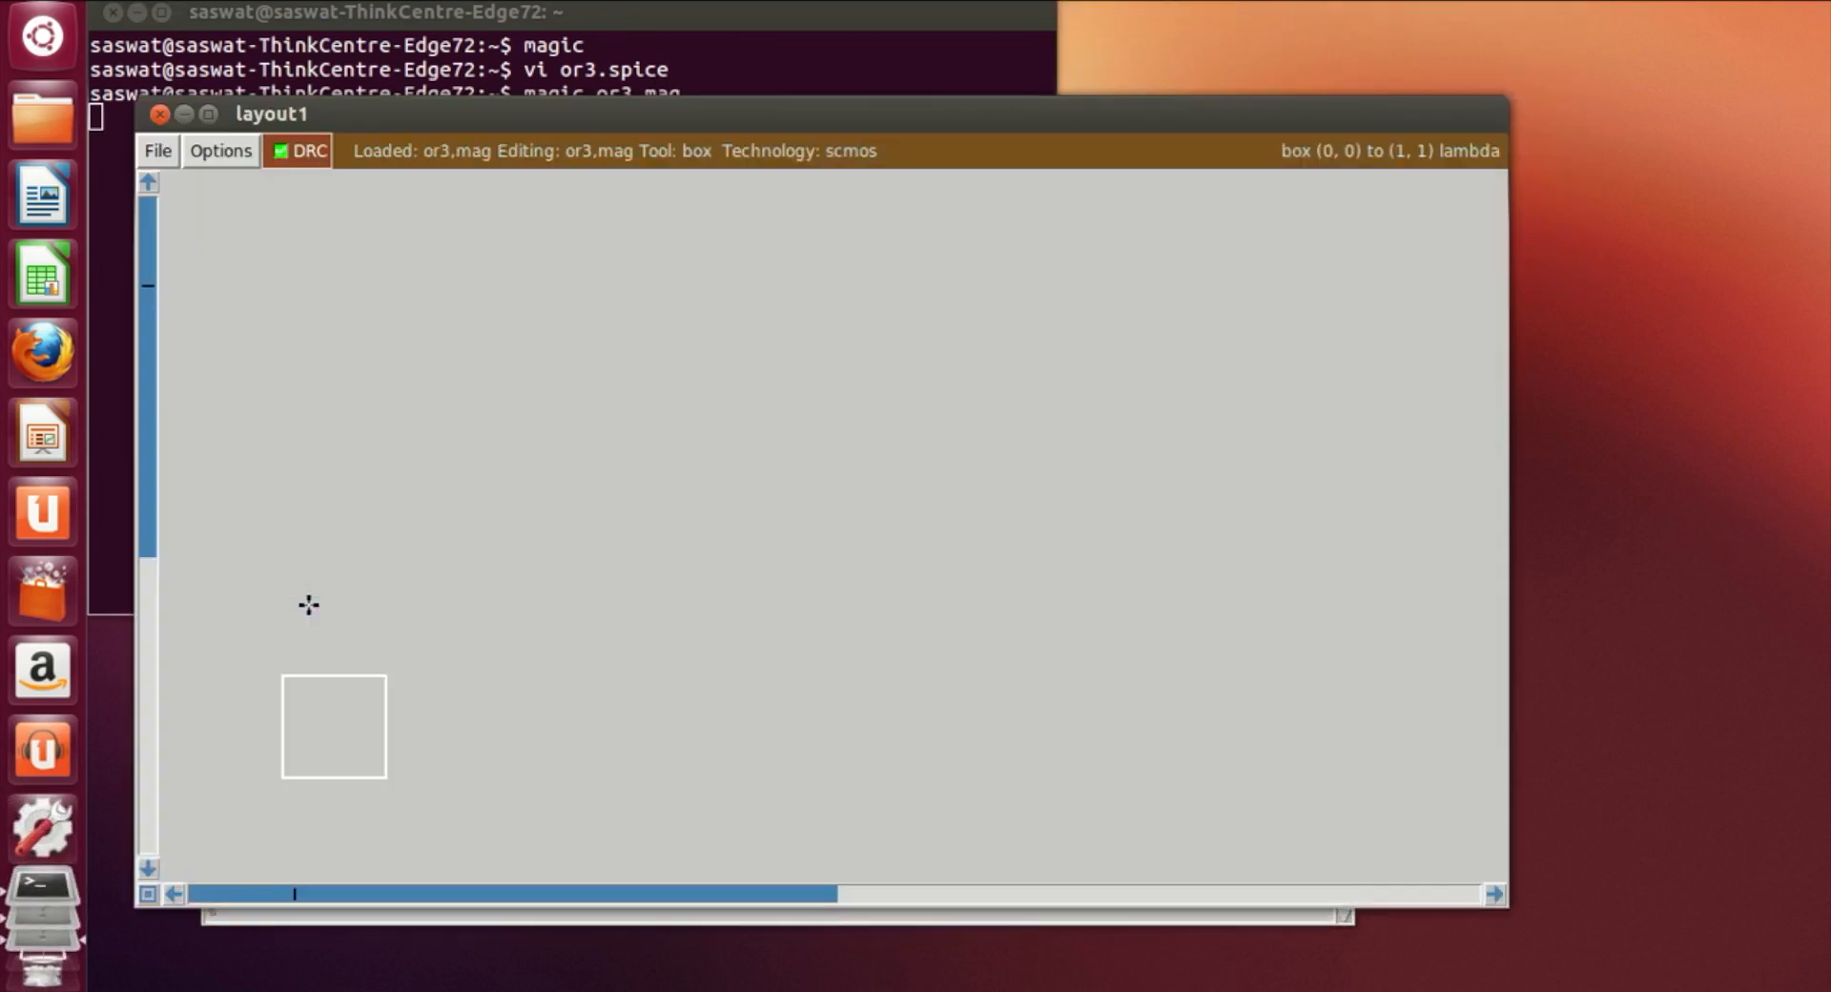
{"action": "left_click_drag", "start_coordinate": [720, 118], "coordinate": [706, 198]}
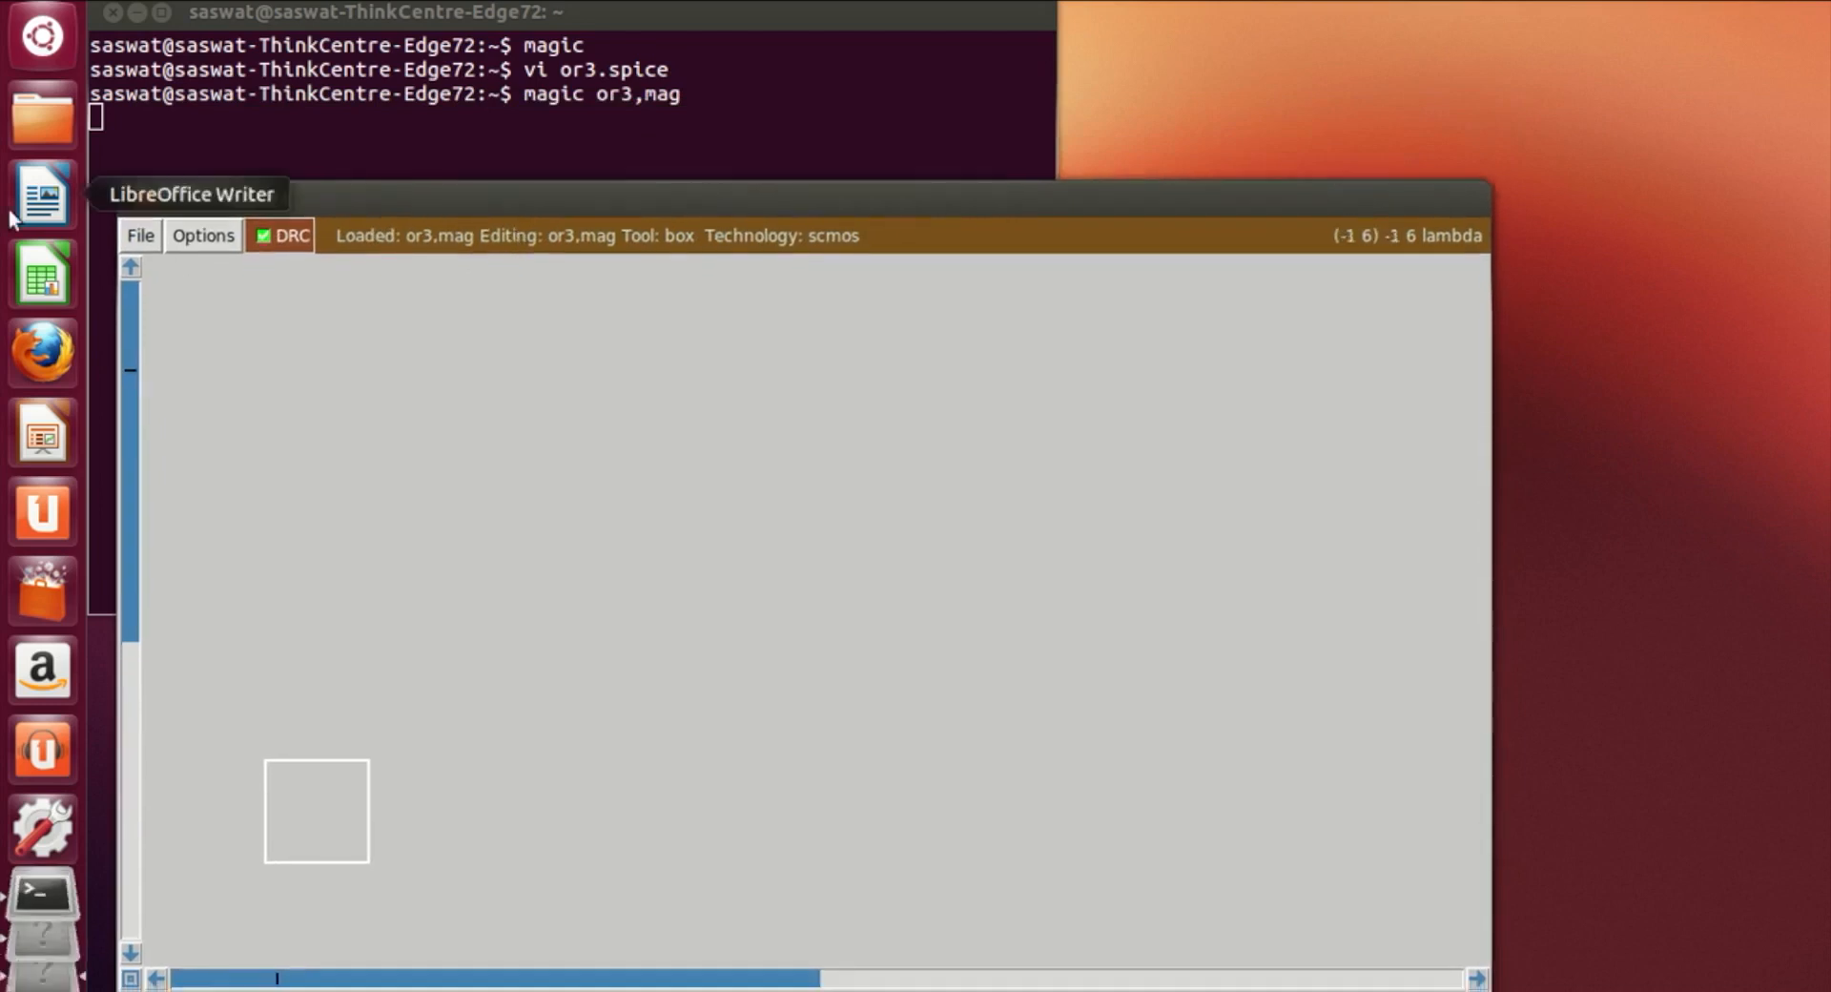
{"action": "left_click", "coordinate": [142, 199]}
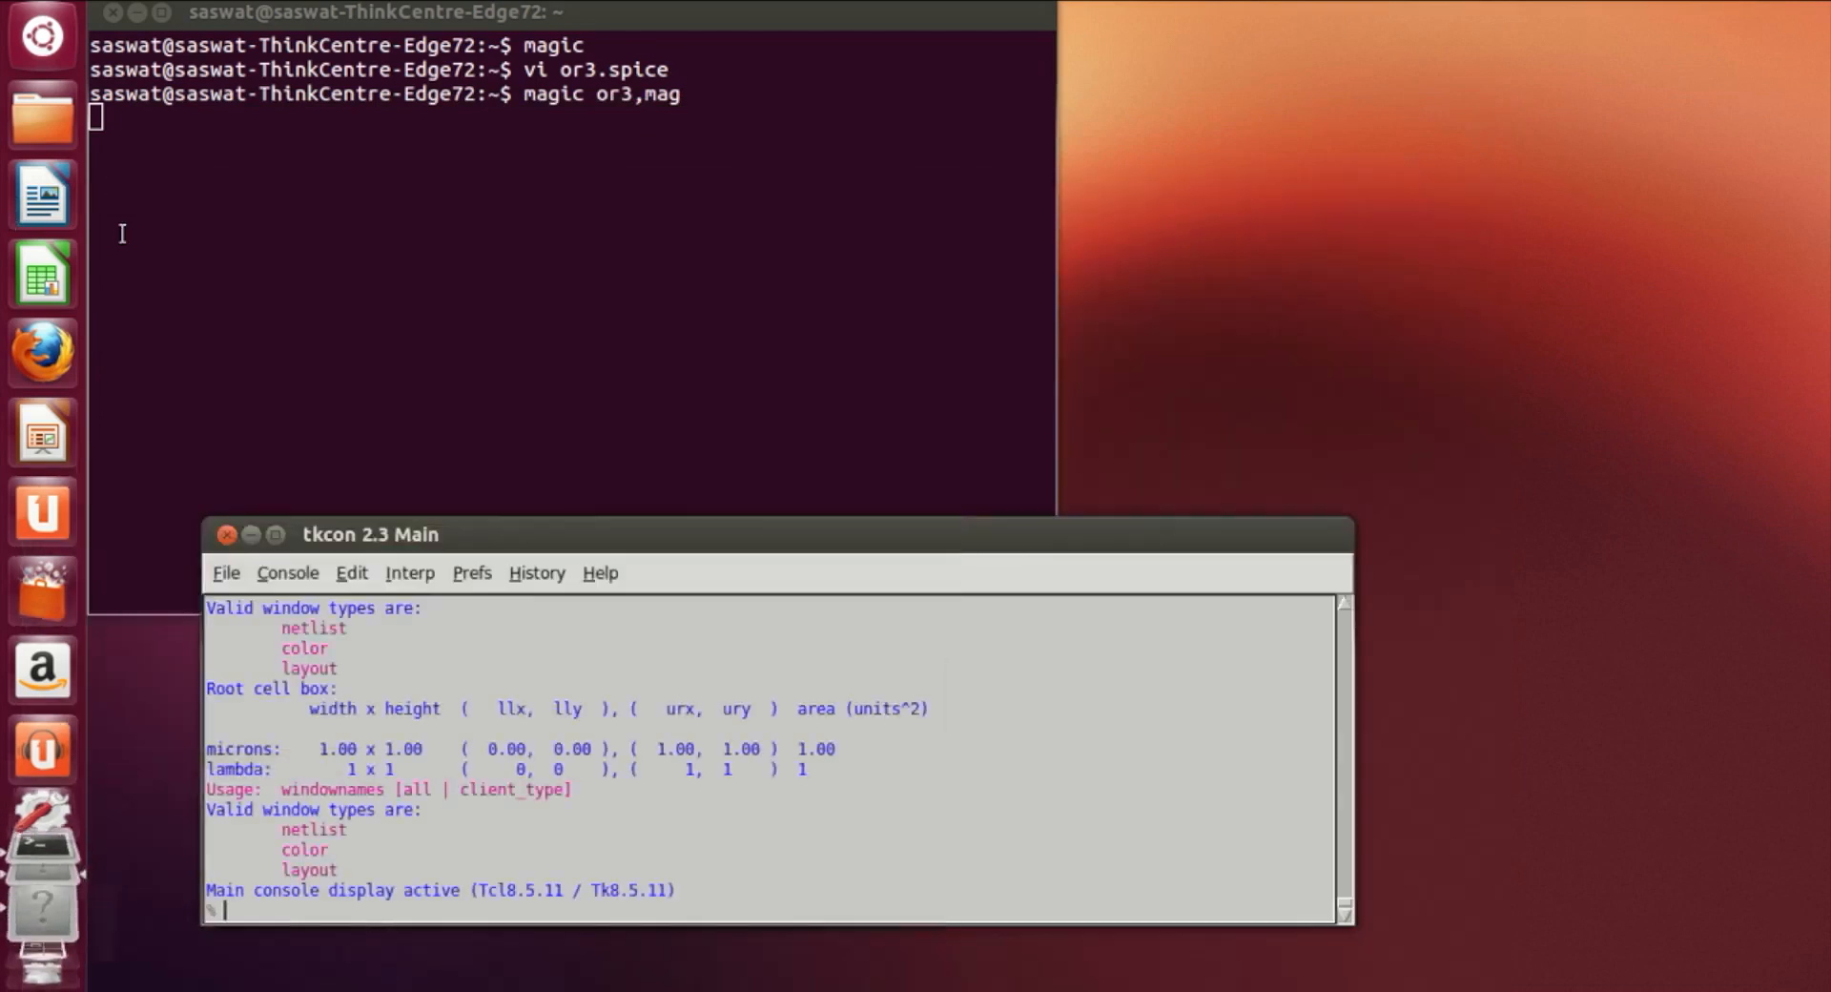
{"action": "left_click", "coordinate": [226, 535]}
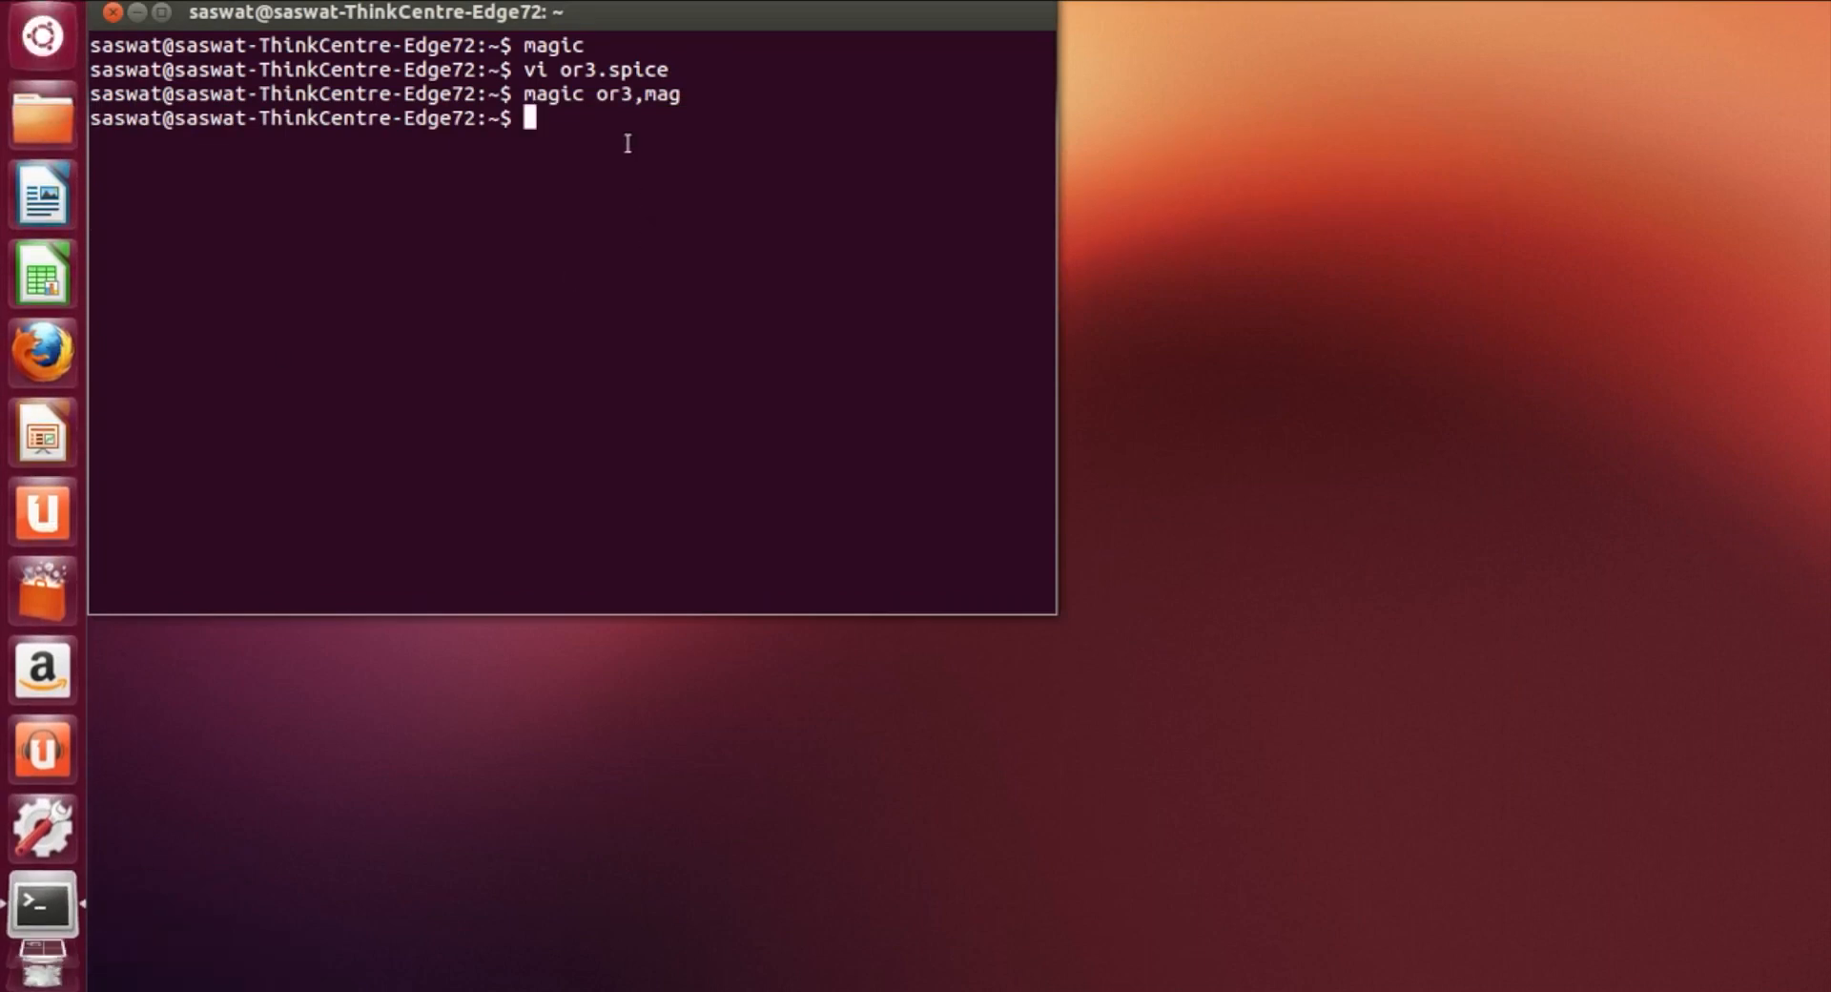
Open the saved layout or3.mag in Magic from the terminal
{"action": "key", "text": "Up"}
{"action": "key", "text": "BackSpace"}
{"action": "type", "text": "."}
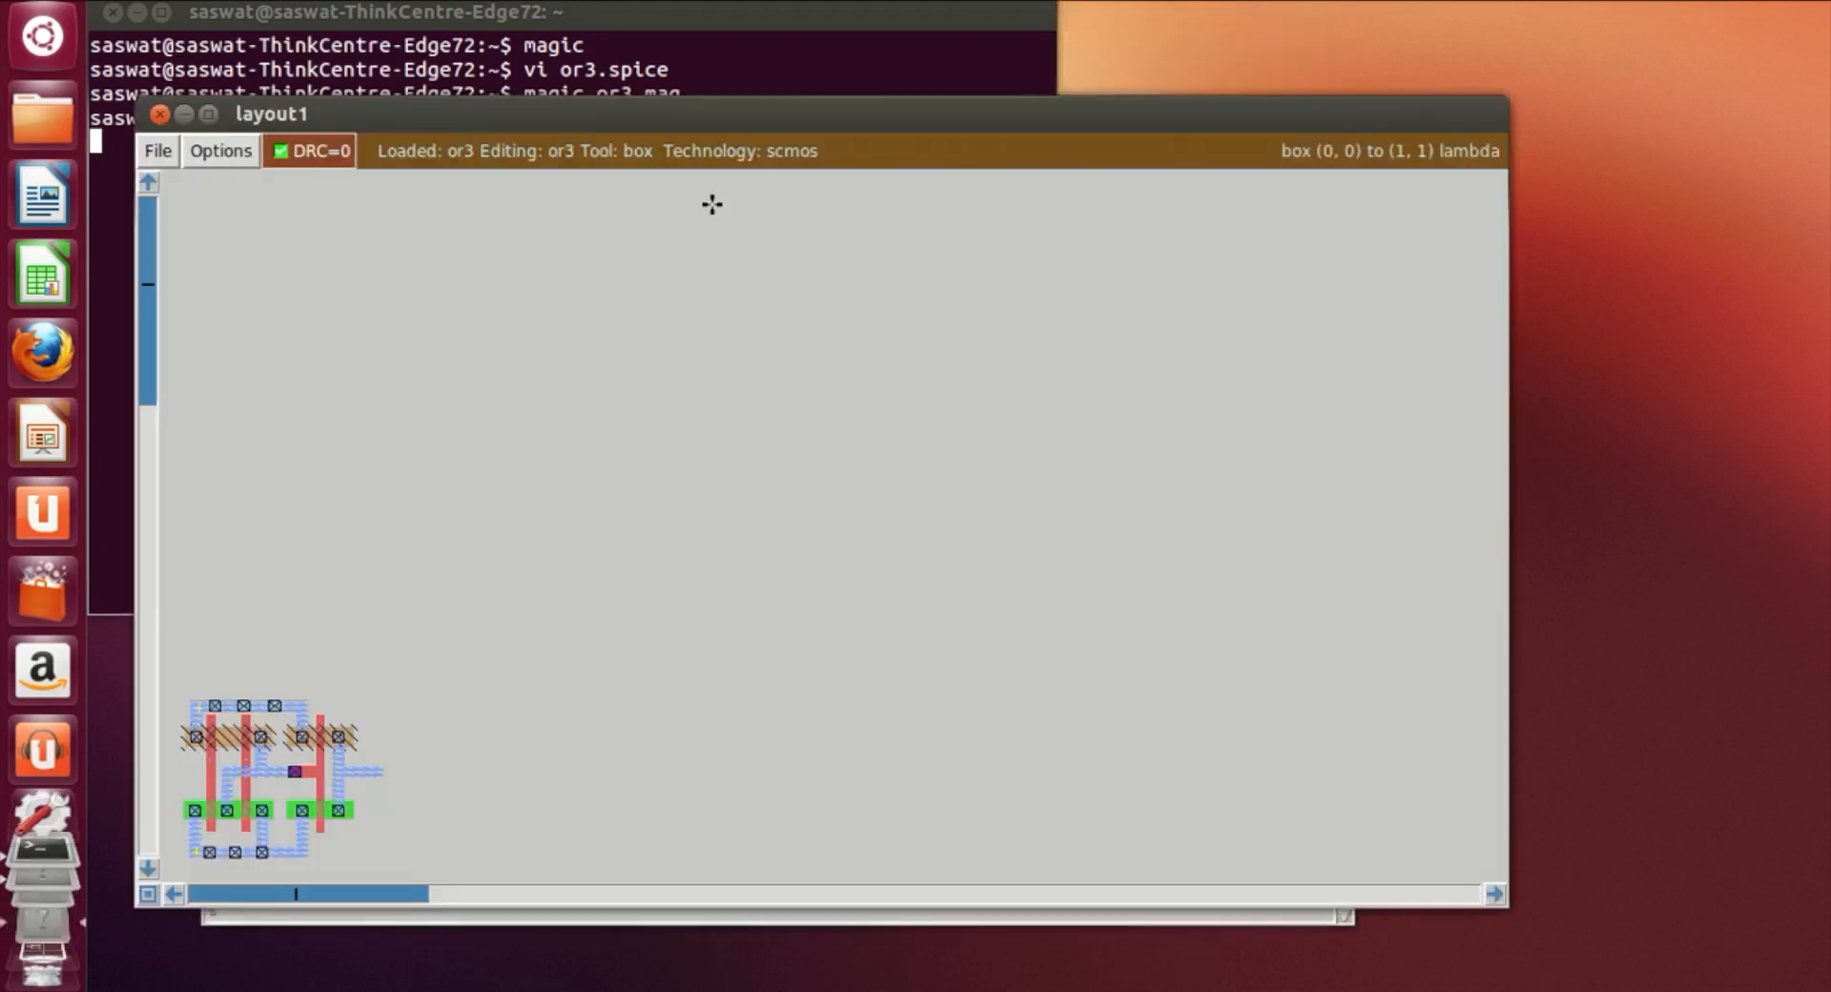
Examine the complete or3 layout with the grid displayed, including its rails, contacts and input and output labels
{"action": "left_click", "coordinate": [173, 895]}
{"action": "left_click", "coordinate": [174, 895]}
{"action": "left_click", "coordinate": [173, 895]}
{"action": "left_click", "coordinate": [174, 894]}
{"action": "scroll", "coordinate": [535, 727], "scroll_direction": "down", "scroll_amount": 4}
{"action": "key", "text": "z"}
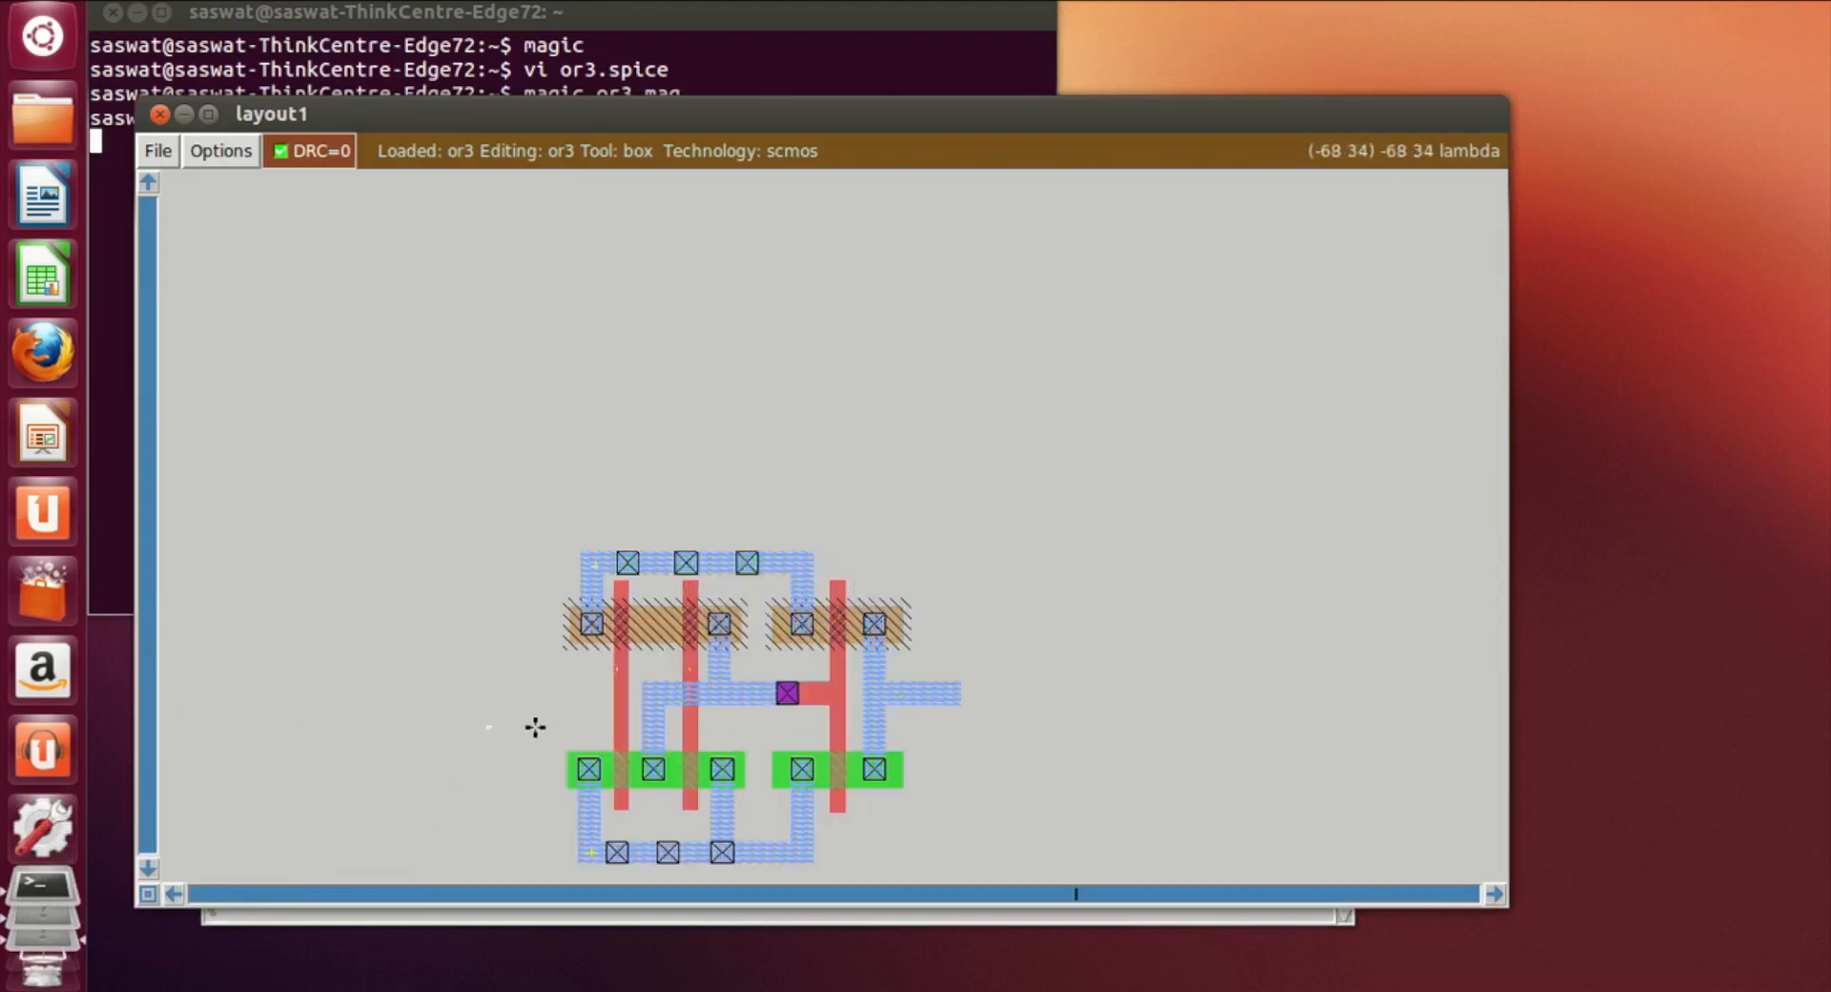
{"action": "scroll", "coordinate": [535, 727], "scroll_direction": "down", "scroll_amount": 3}
{"action": "key", "text": "z"}
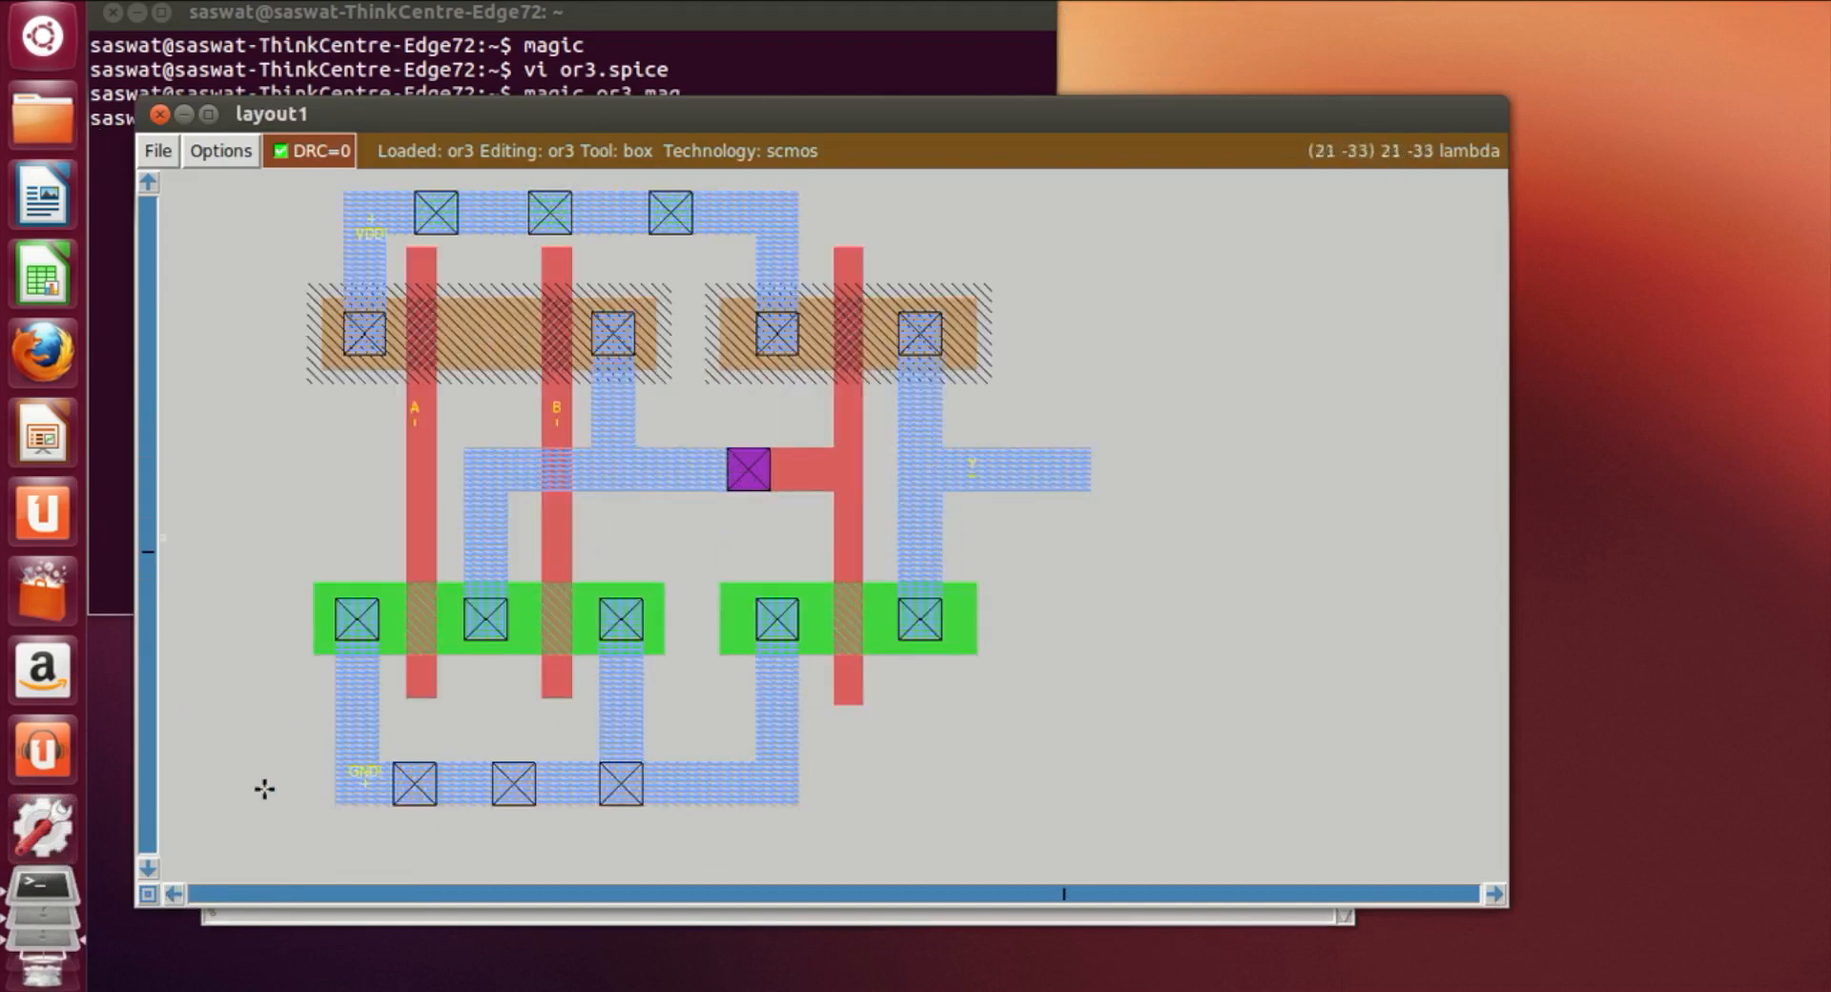
{"action": "key", "text": "g"}
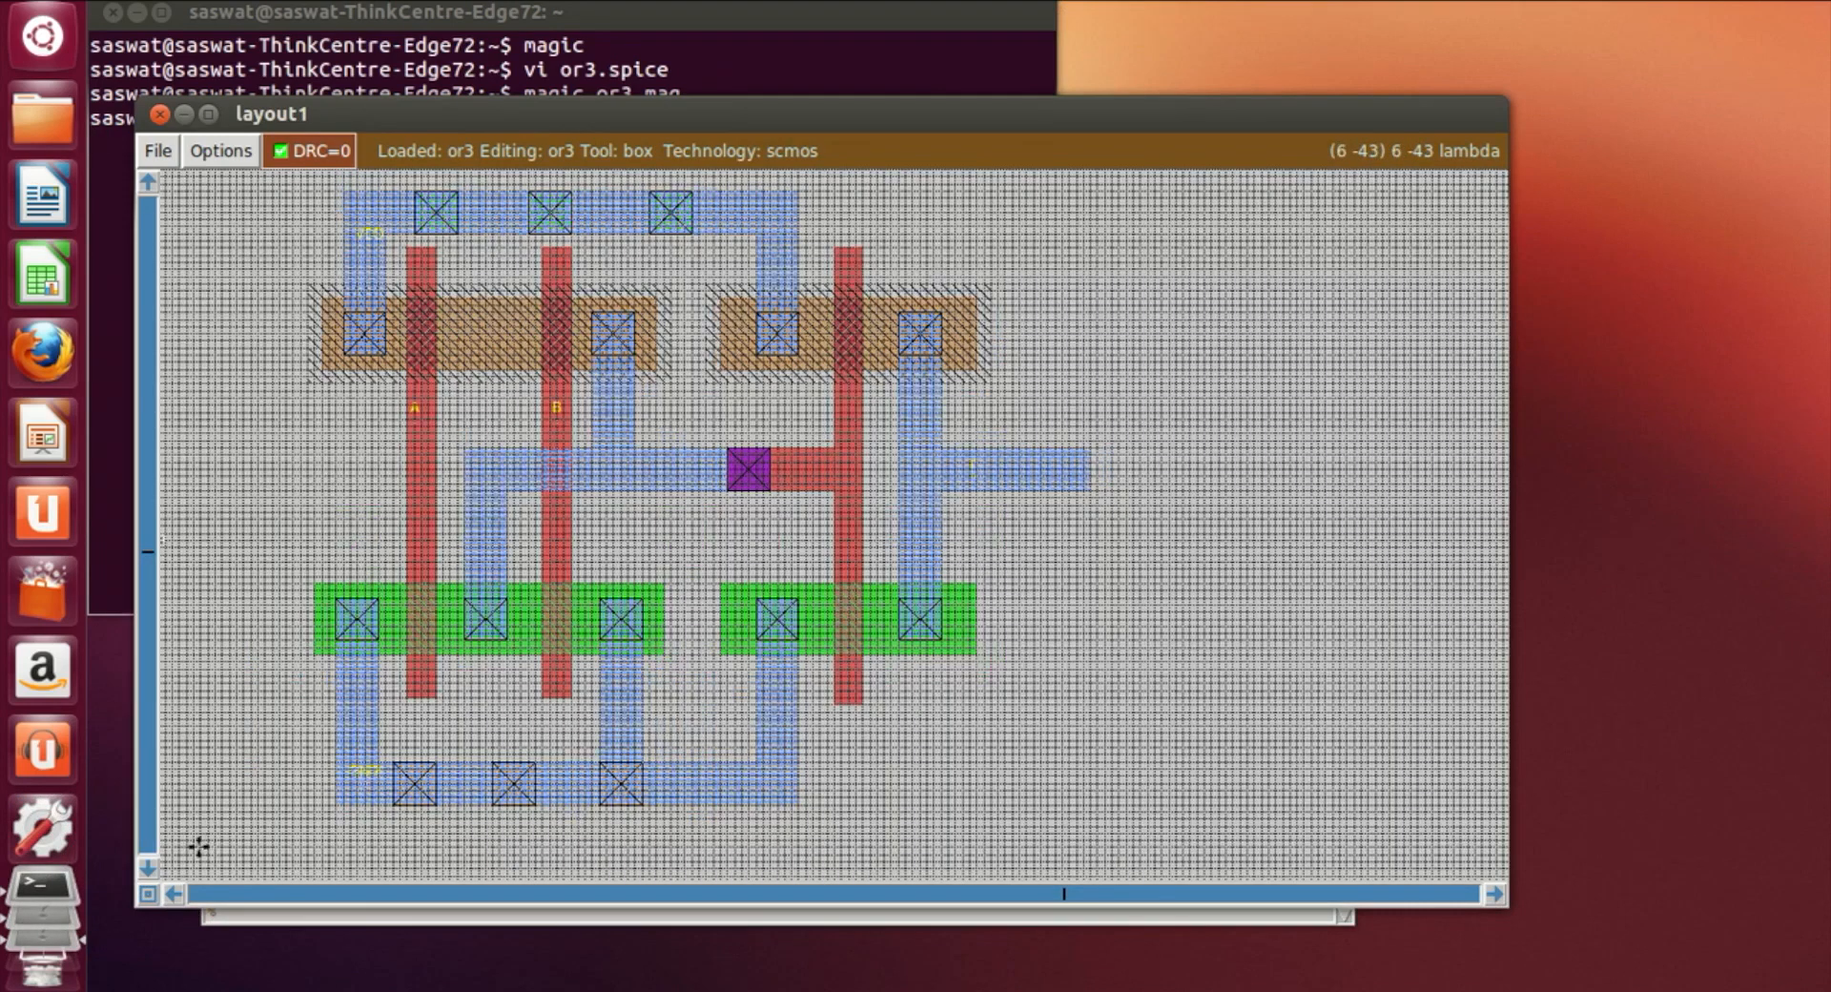
{"action": "left_click", "coordinate": [174, 895]}
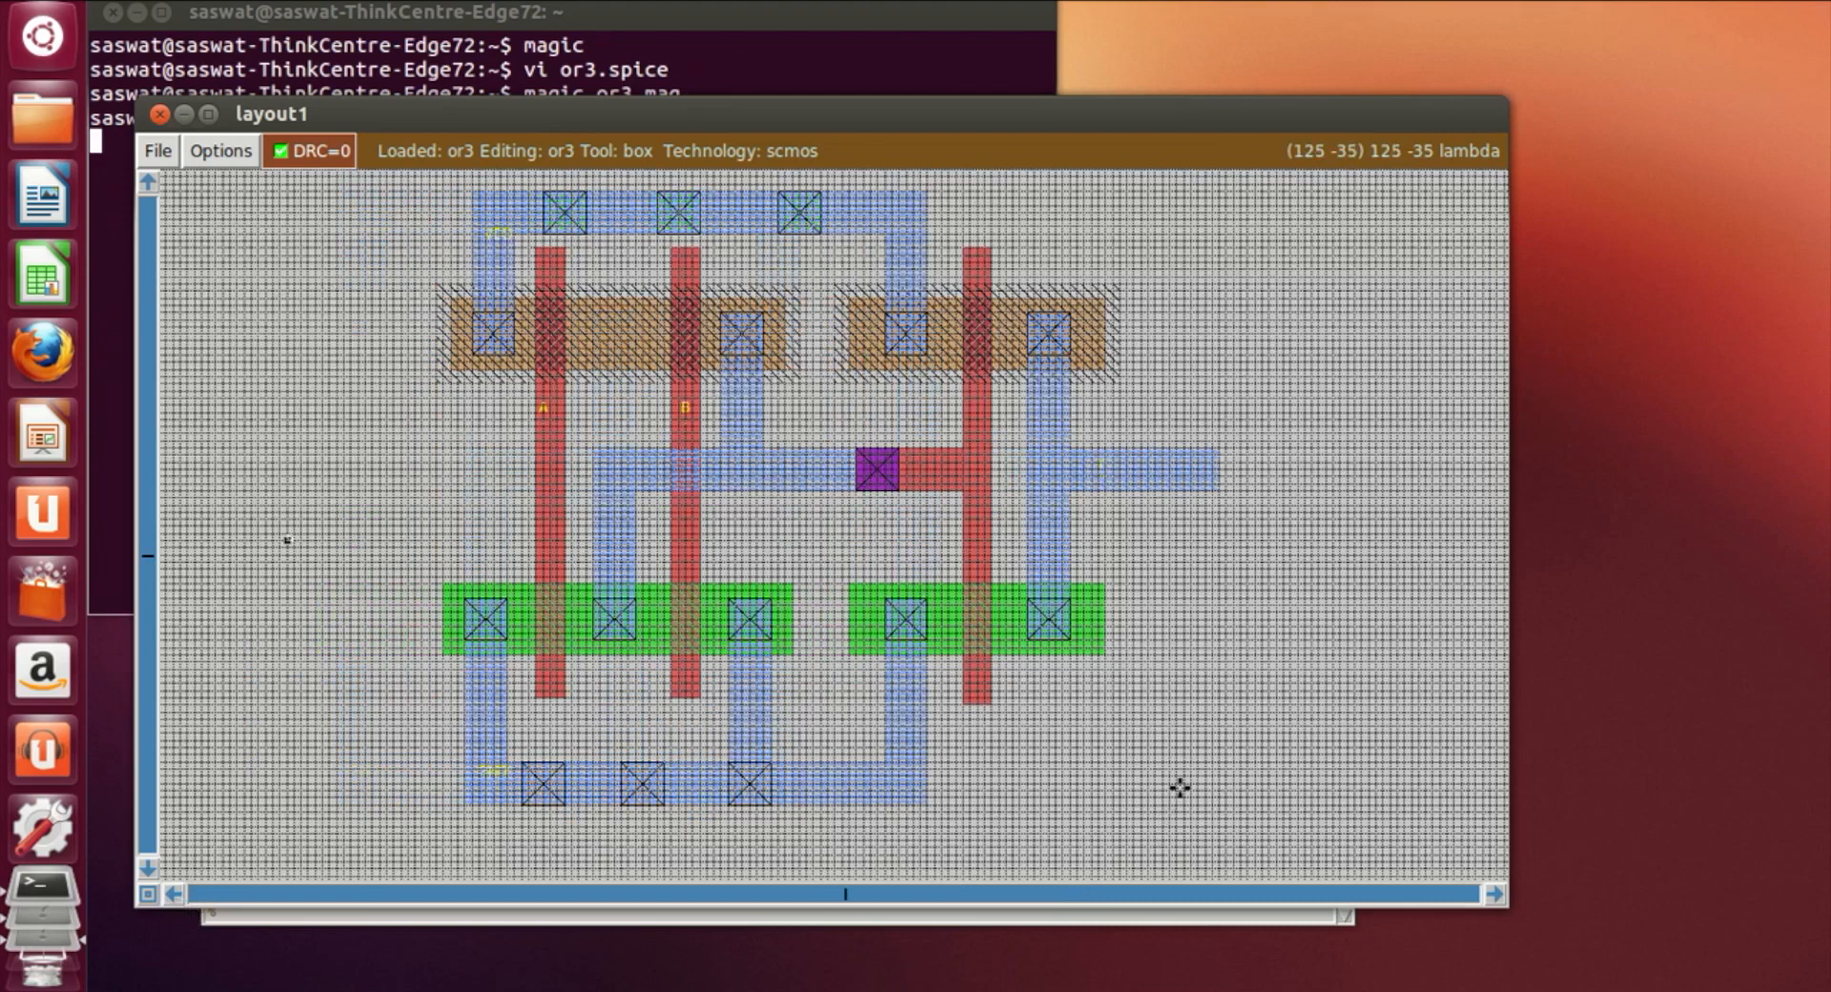
{"action": "scroll", "coordinate": [1180, 788], "scroll_direction": "up", "scroll_amount": 1}
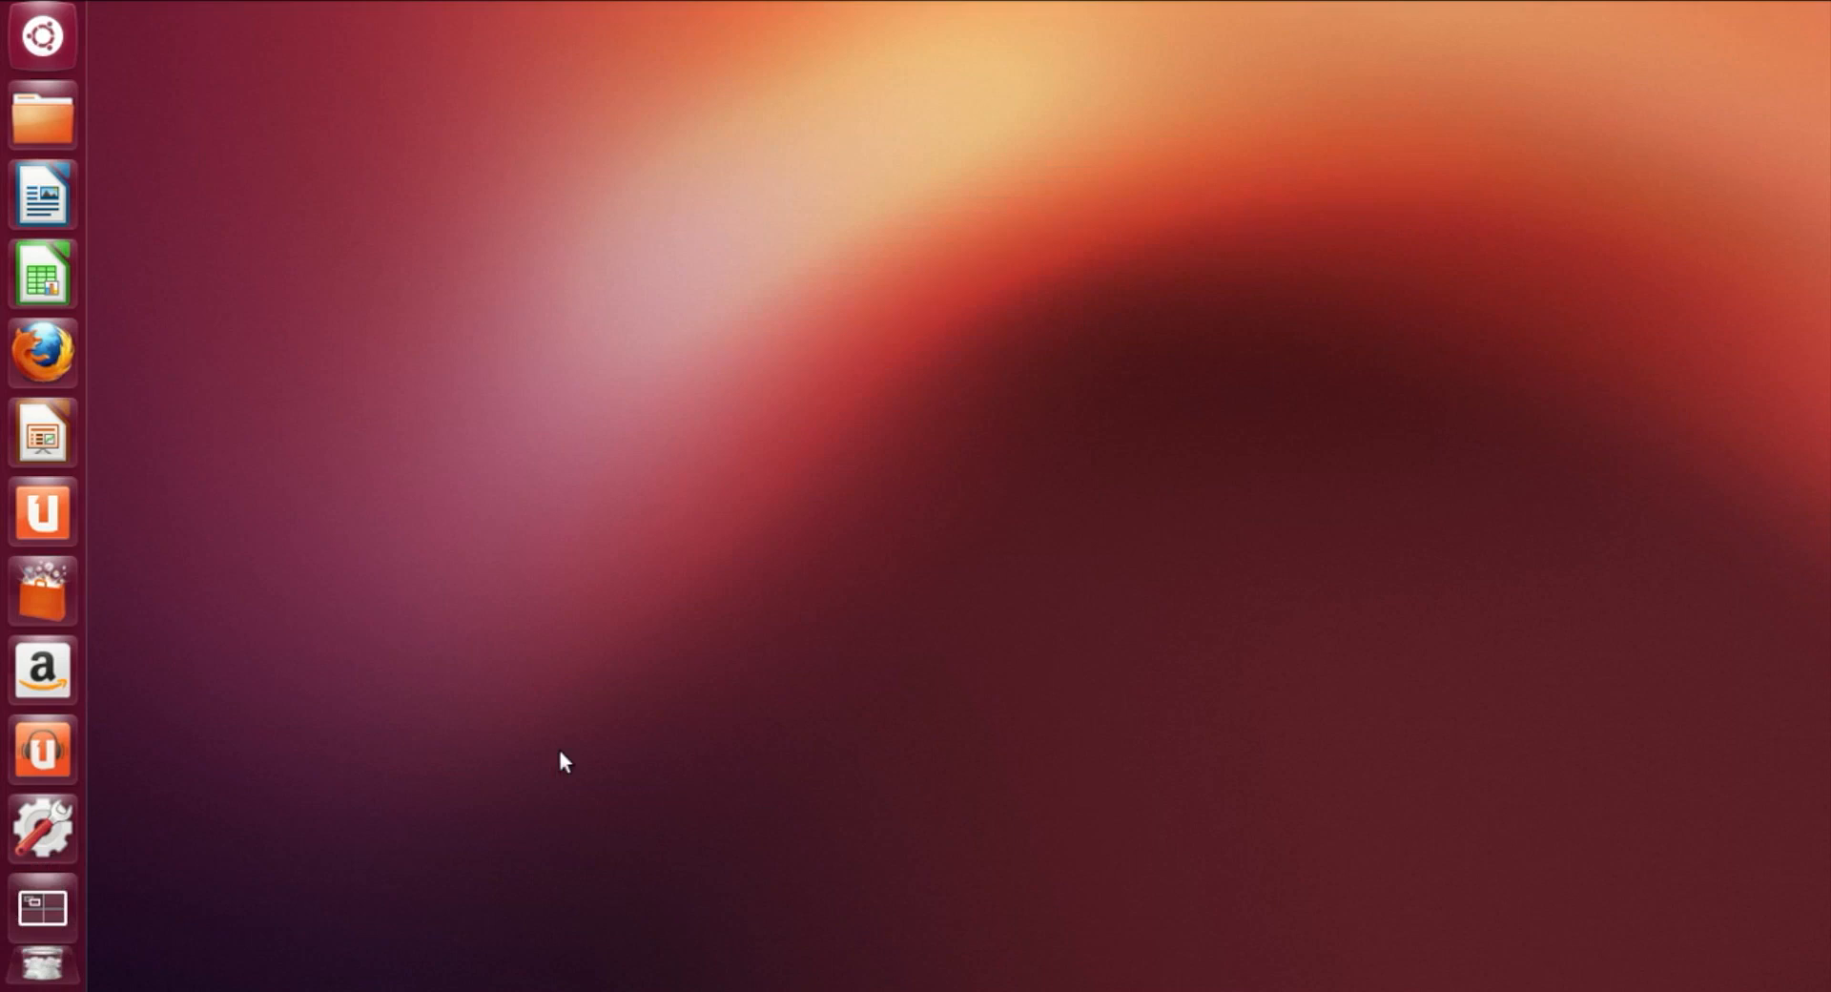
Start Magic with an empty layout from a new terminal and arrange its window so the console prompt is reachable
{"action": "key", "text": "ctrl+alt+t"}
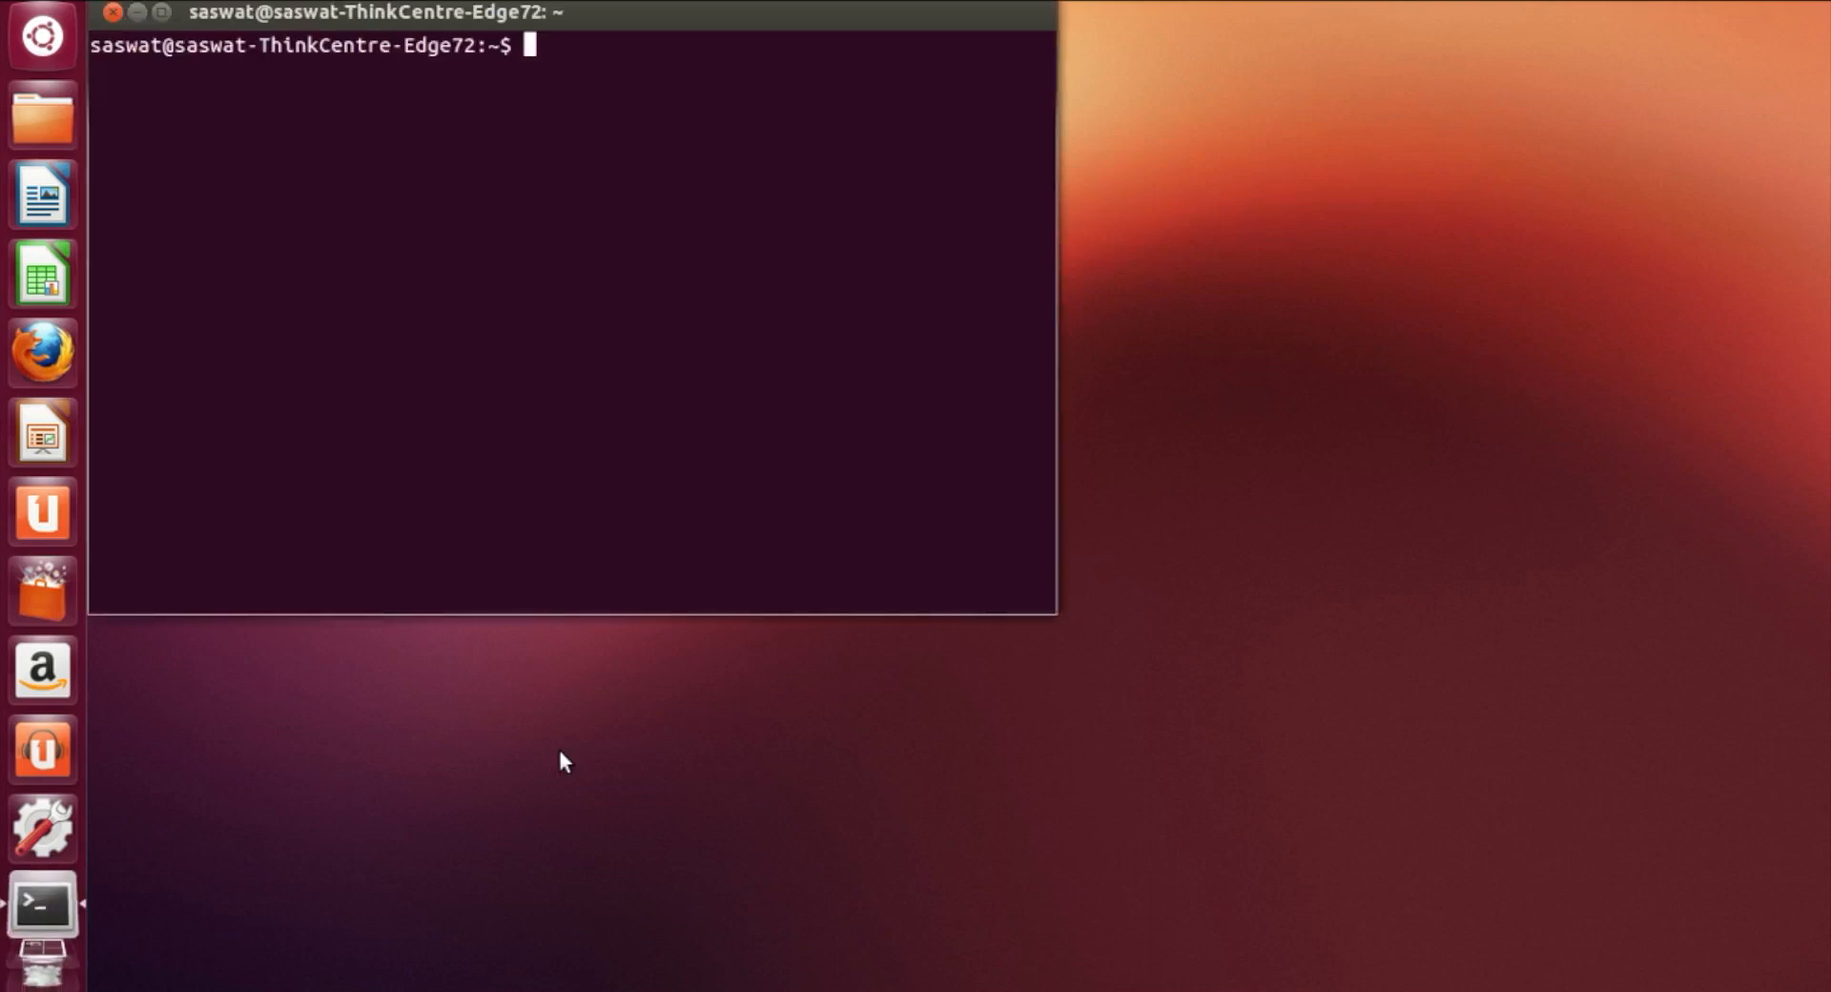
{"action": "type", "text": "magic"}
{"action": "key", "text": "Return"}
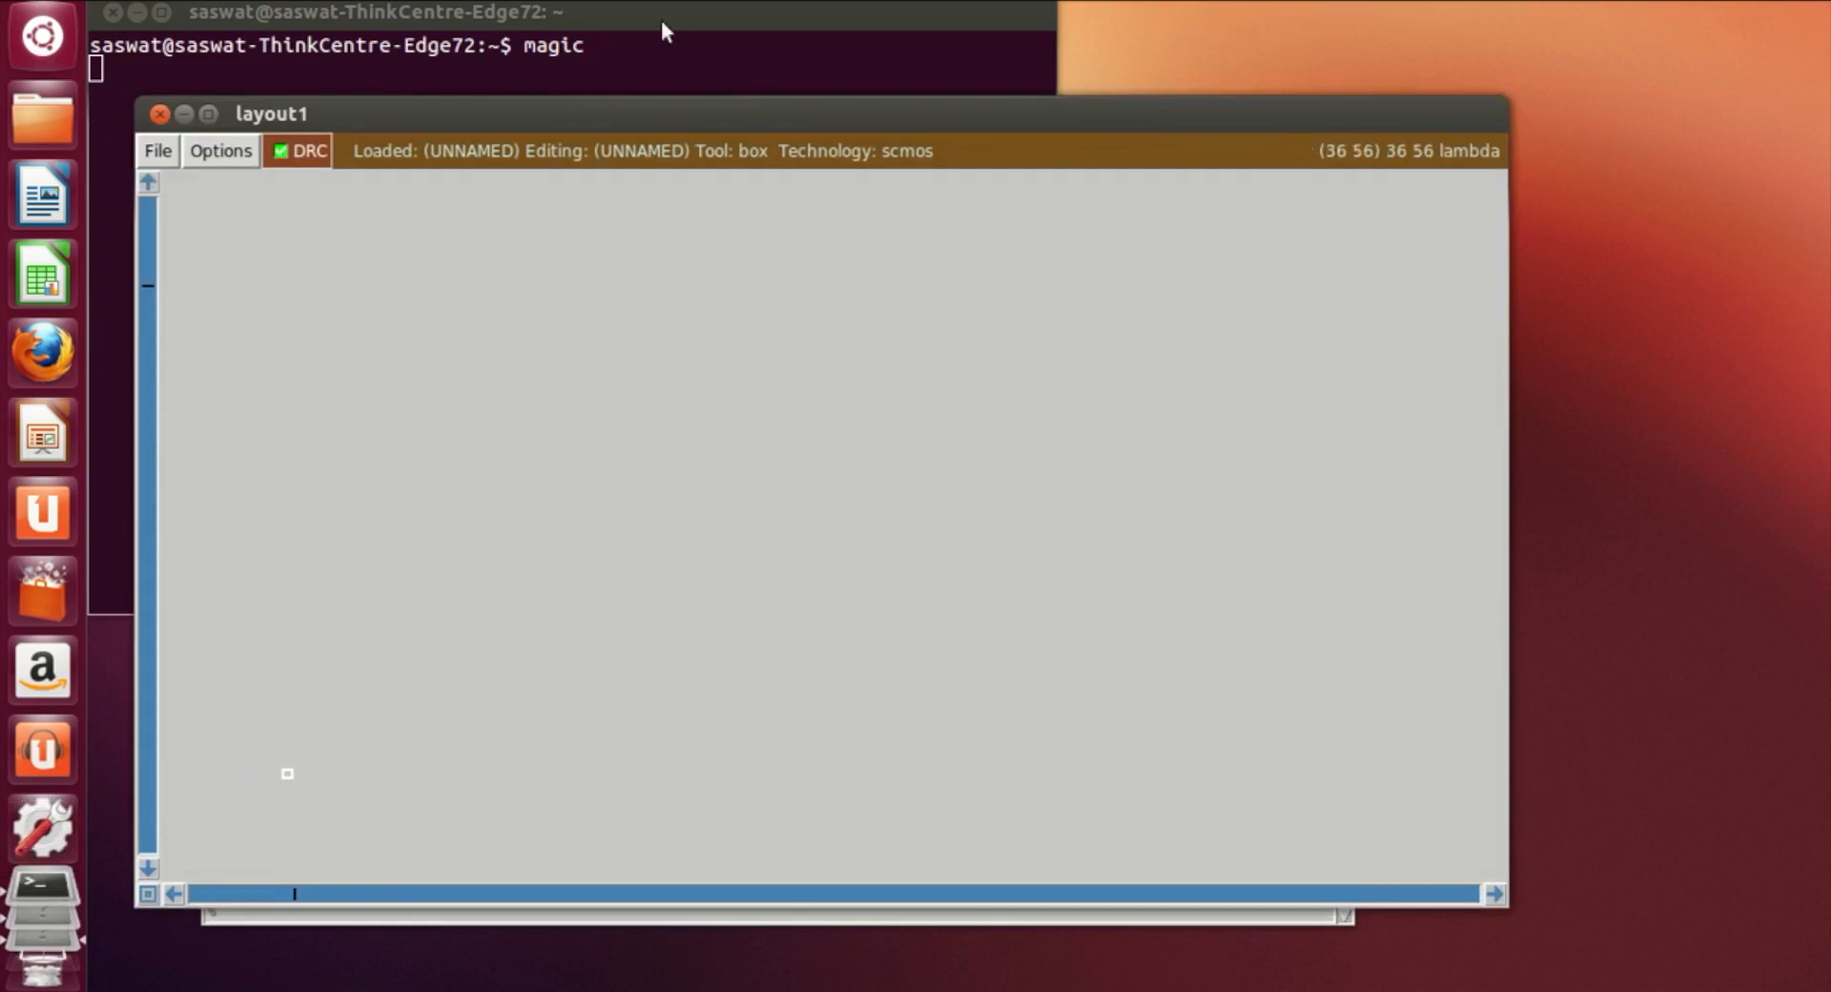
{"action": "left_click_drag", "start_coordinate": [689, 99], "coordinate": [680, 0]}
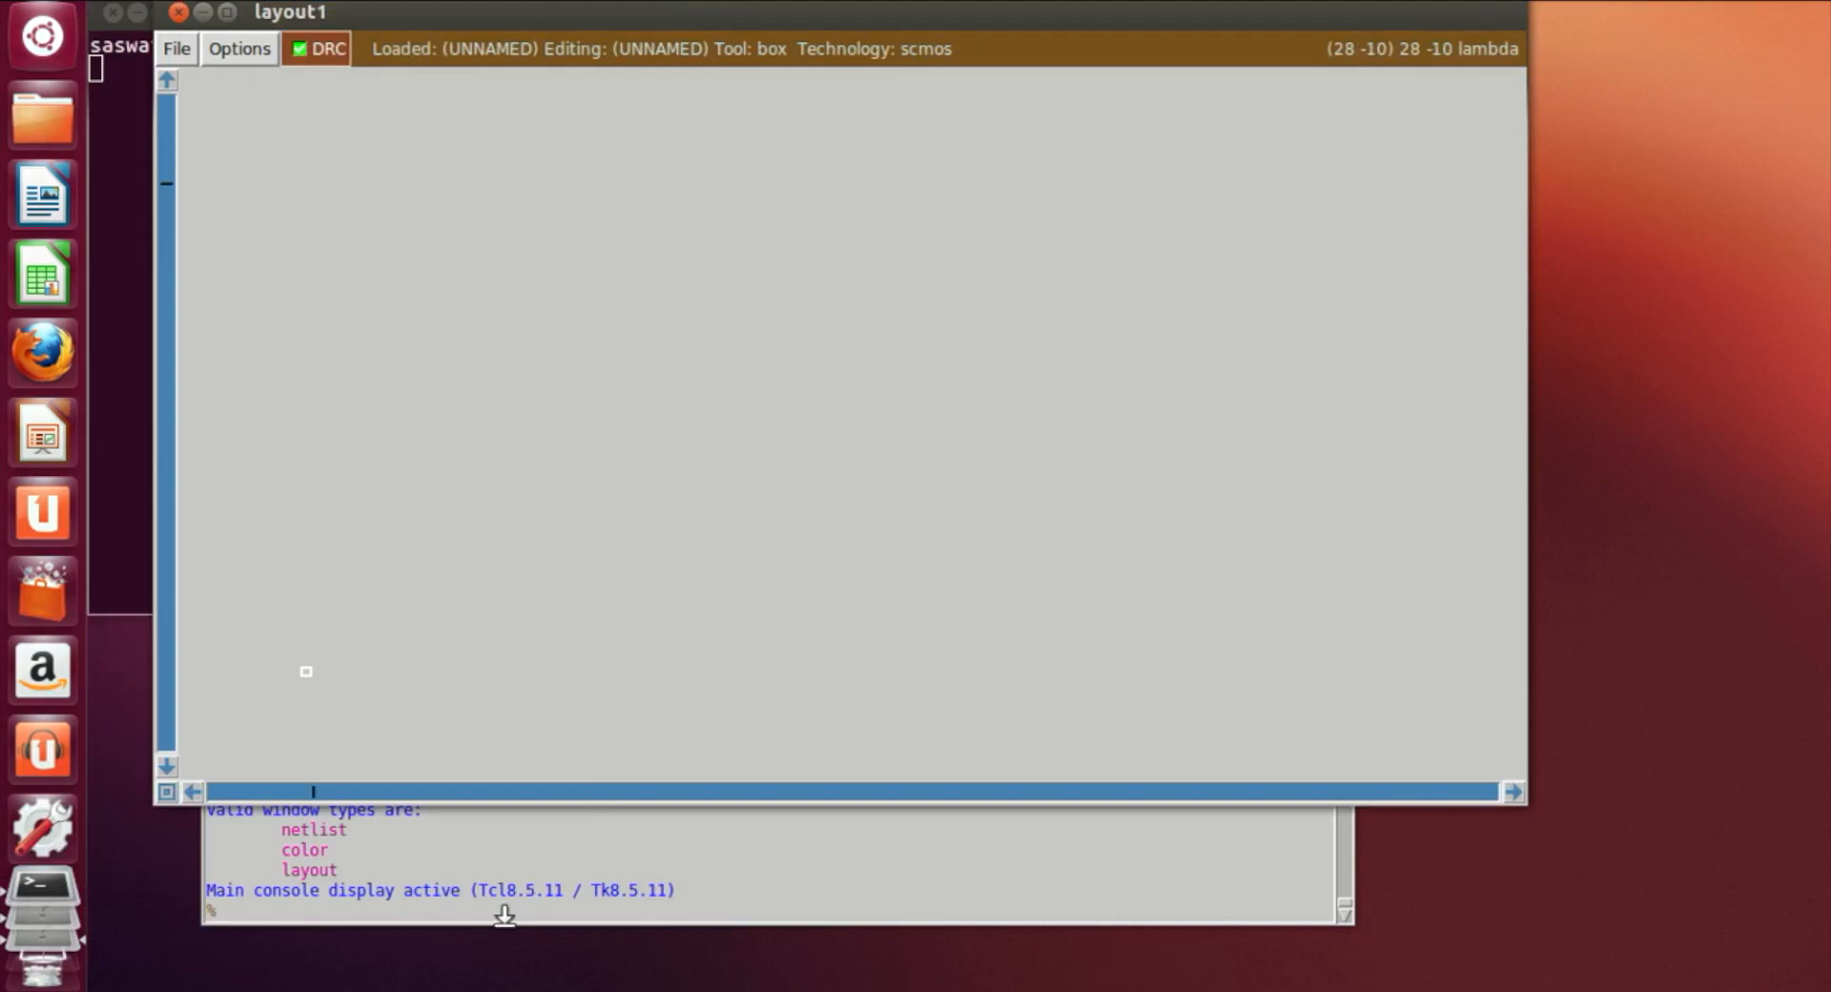
Display the grid in the empty layout with the grid command
{"action": "left_click", "coordinate": [469, 914]}
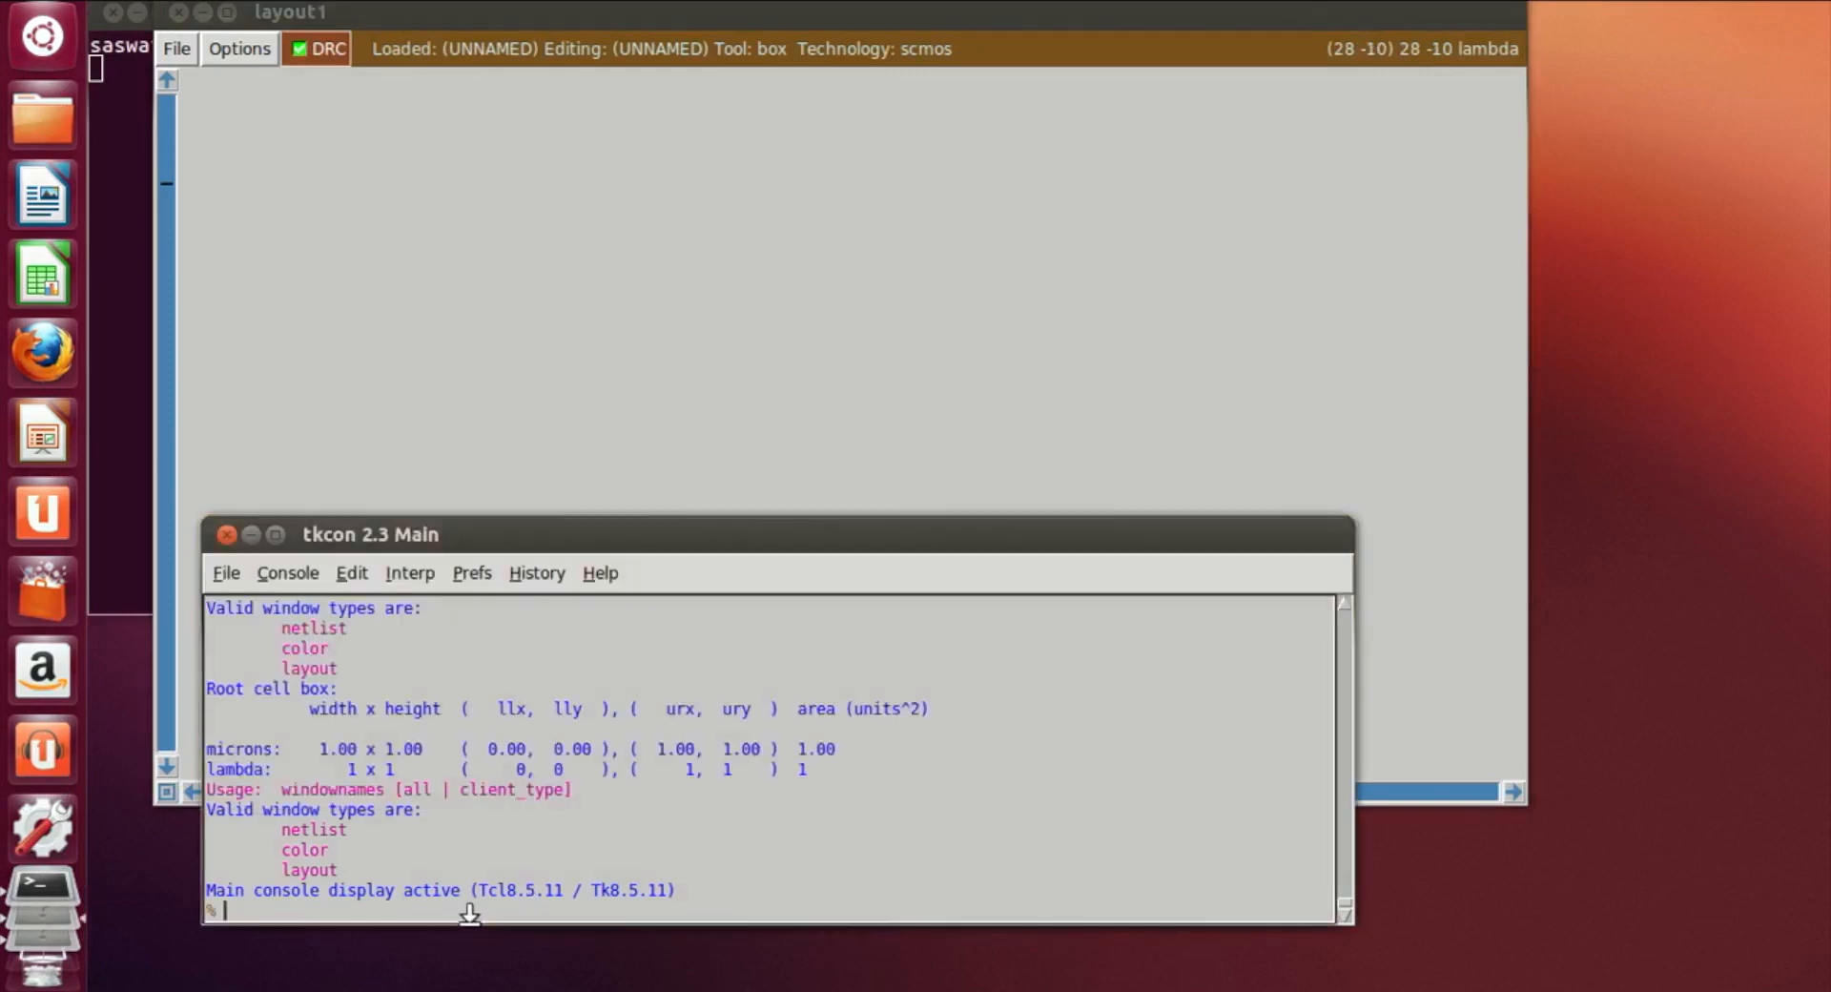
{"action": "type", "text": "grid"}
{"action": "key", "text": "Return"}
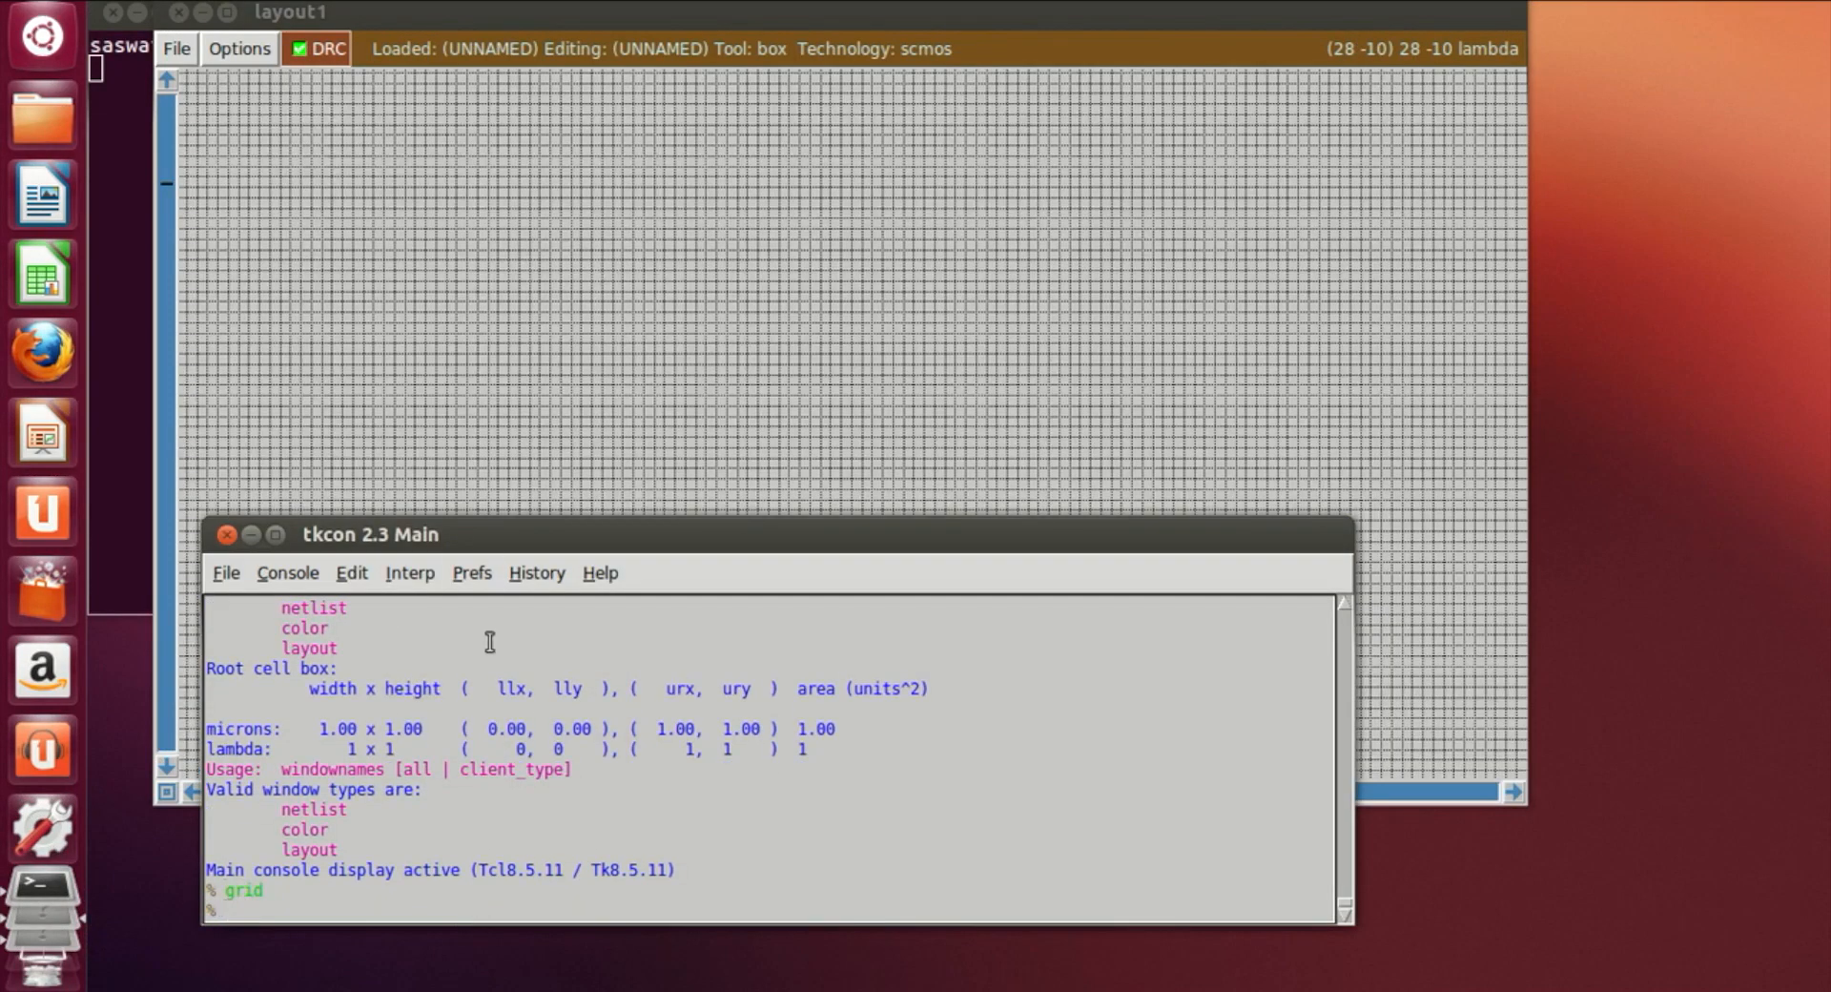
Frame a tall box about 13 by 43 lambda in the empty layout for the n-well
{"action": "left_click", "coordinate": [510, 448]}
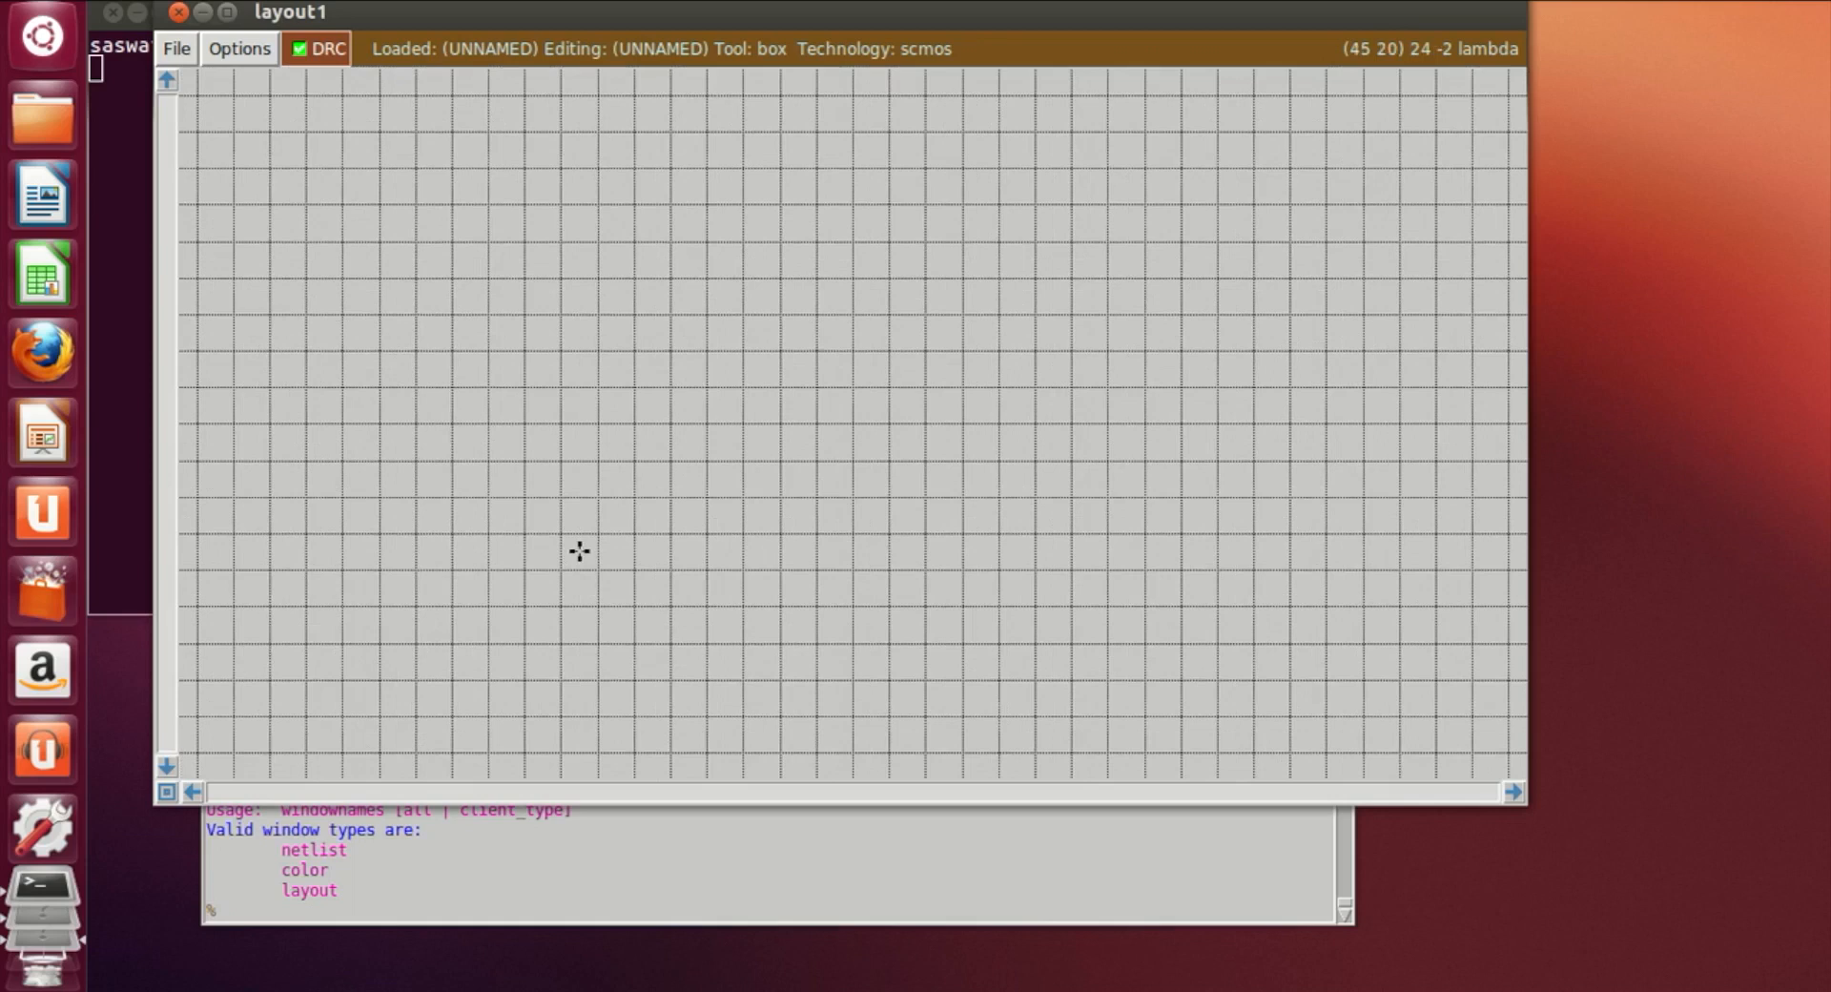
{"action": "key", "text": "shift+z"}
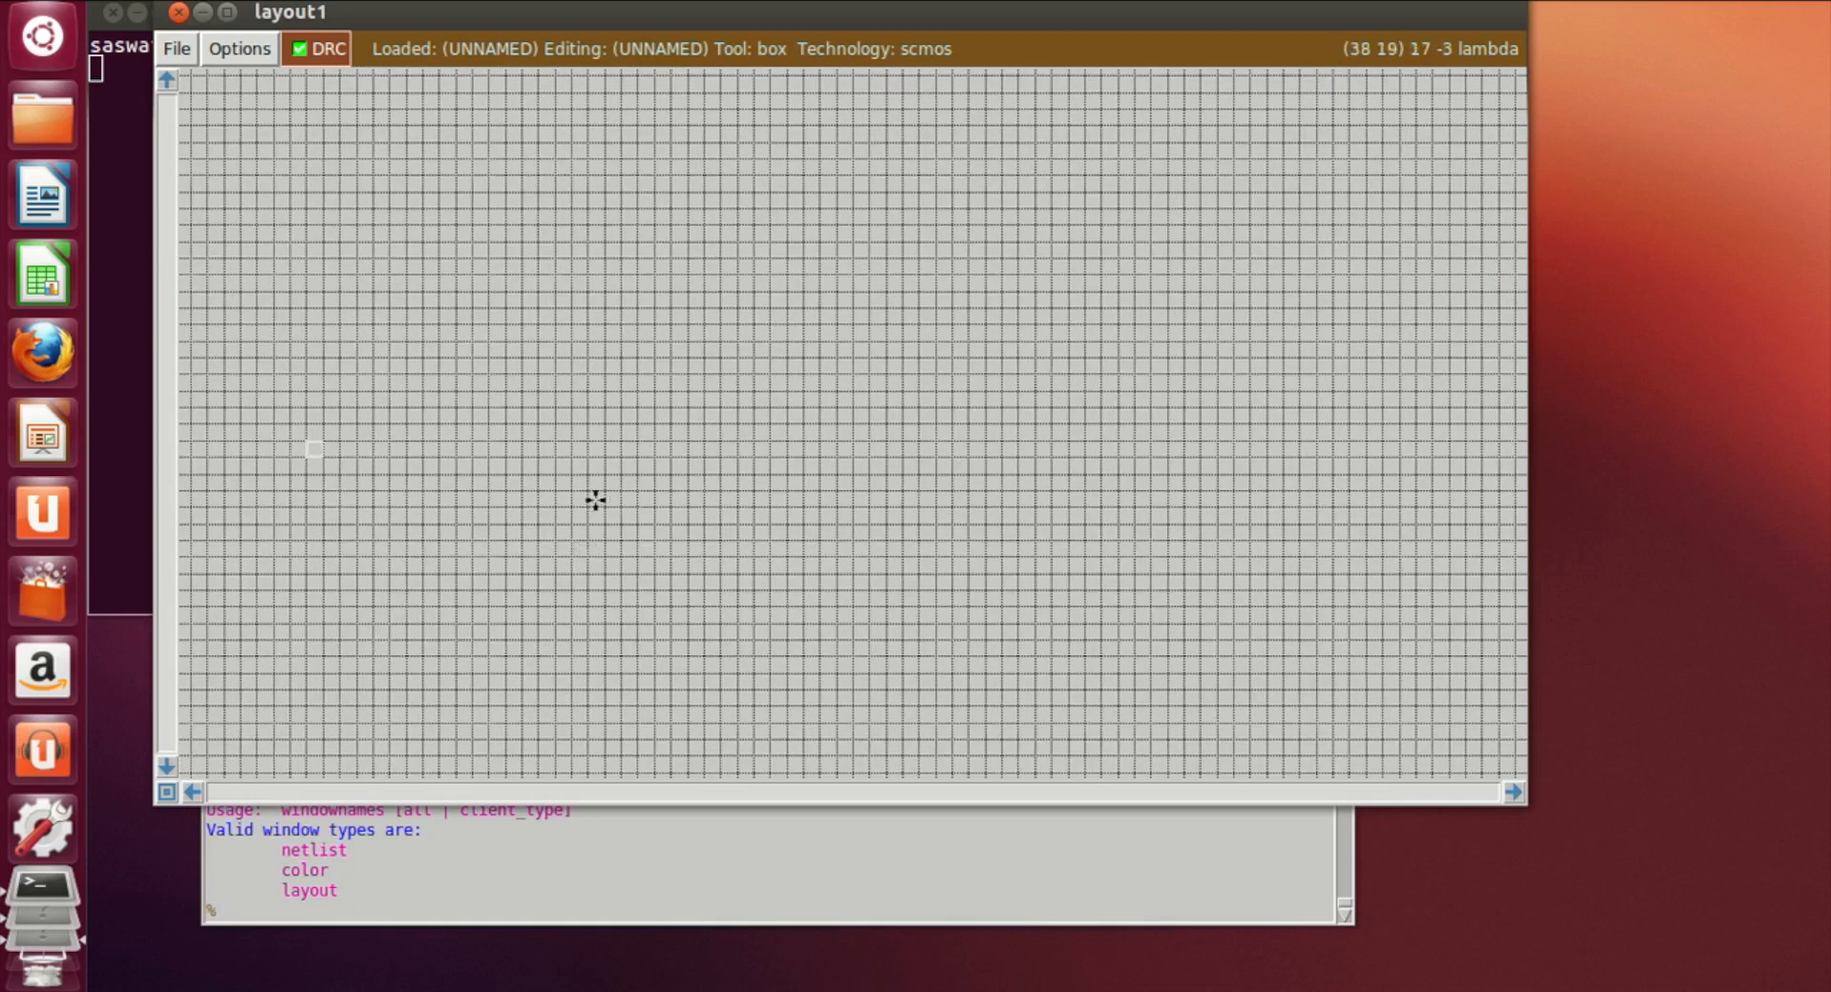
{"action": "key", "text": "z"}
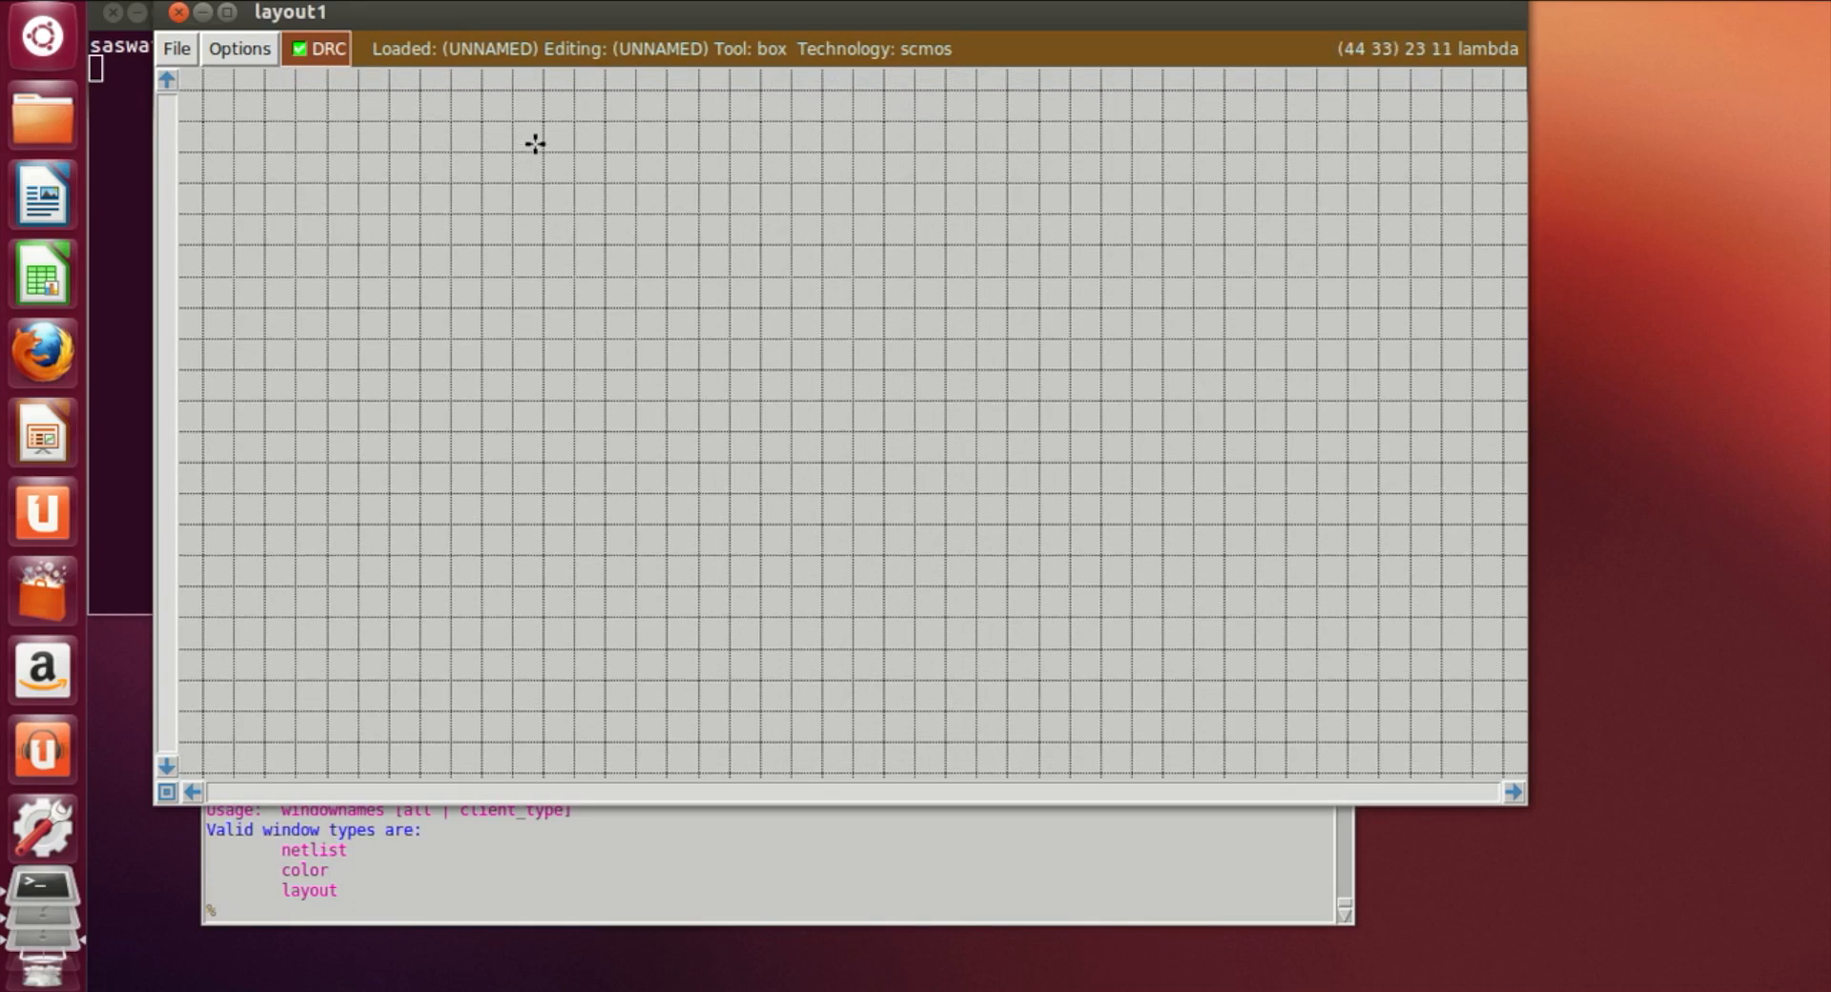
{"action": "key", "text": "shift+z"}
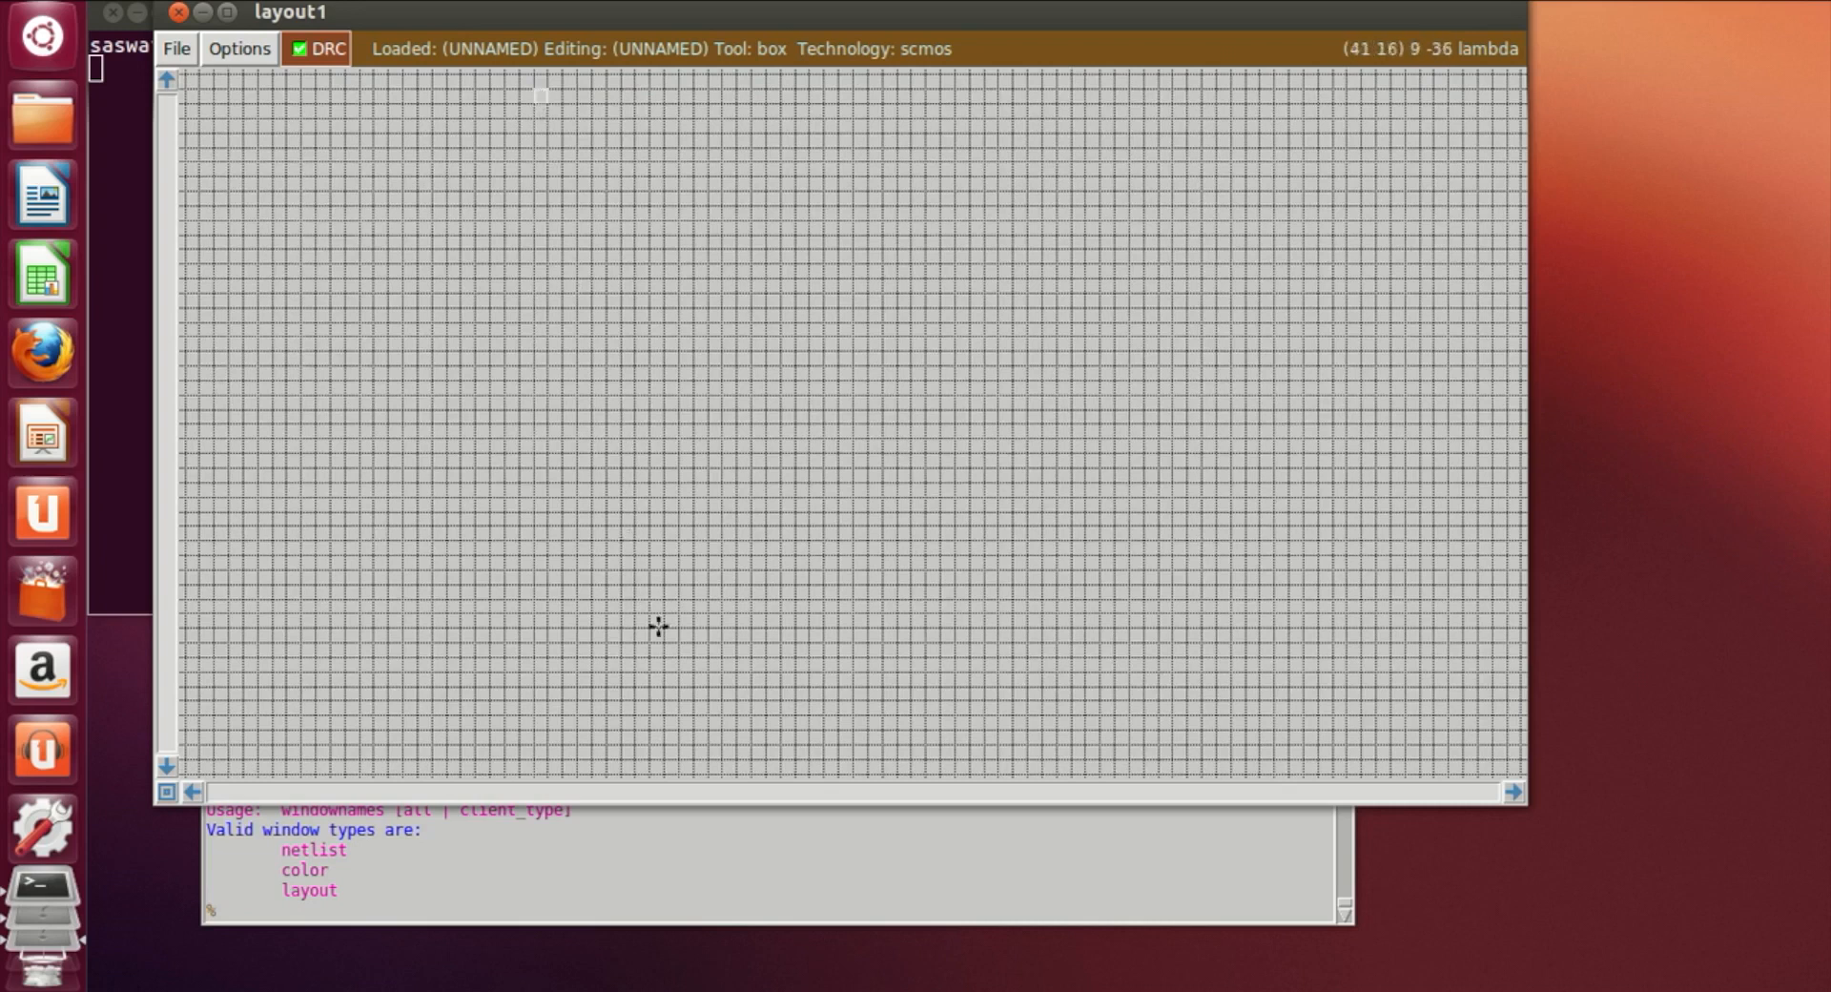
{"action": "right_click", "coordinate": [695, 646]}
{"action": "right_click", "coordinate": [705, 642]}
{"action": "right_click_drag", "start_coordinate": [704, 569], "coordinate": [707, 99]}
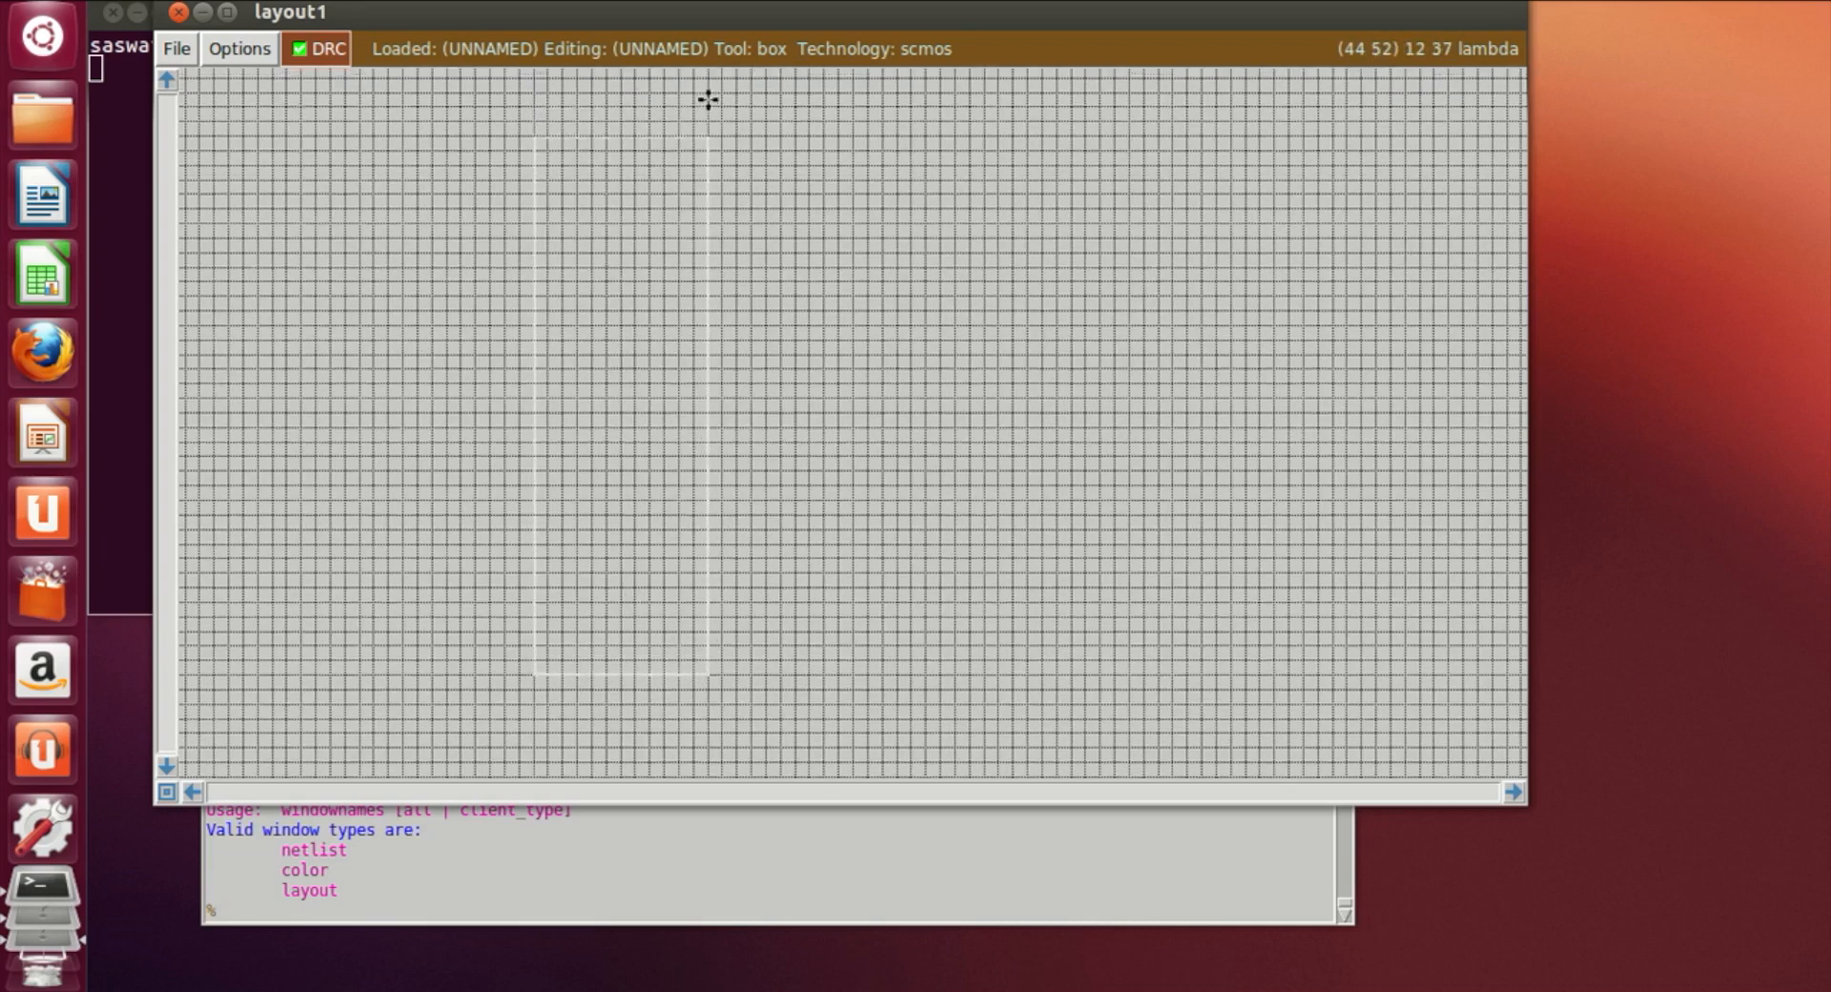
{"action": "scroll", "coordinate": [708, 99], "scroll_direction": "up", "scroll_amount": 1}
{"action": "right_click", "coordinate": [695, 102]}
{"action": "right_click", "coordinate": [719, 103]}
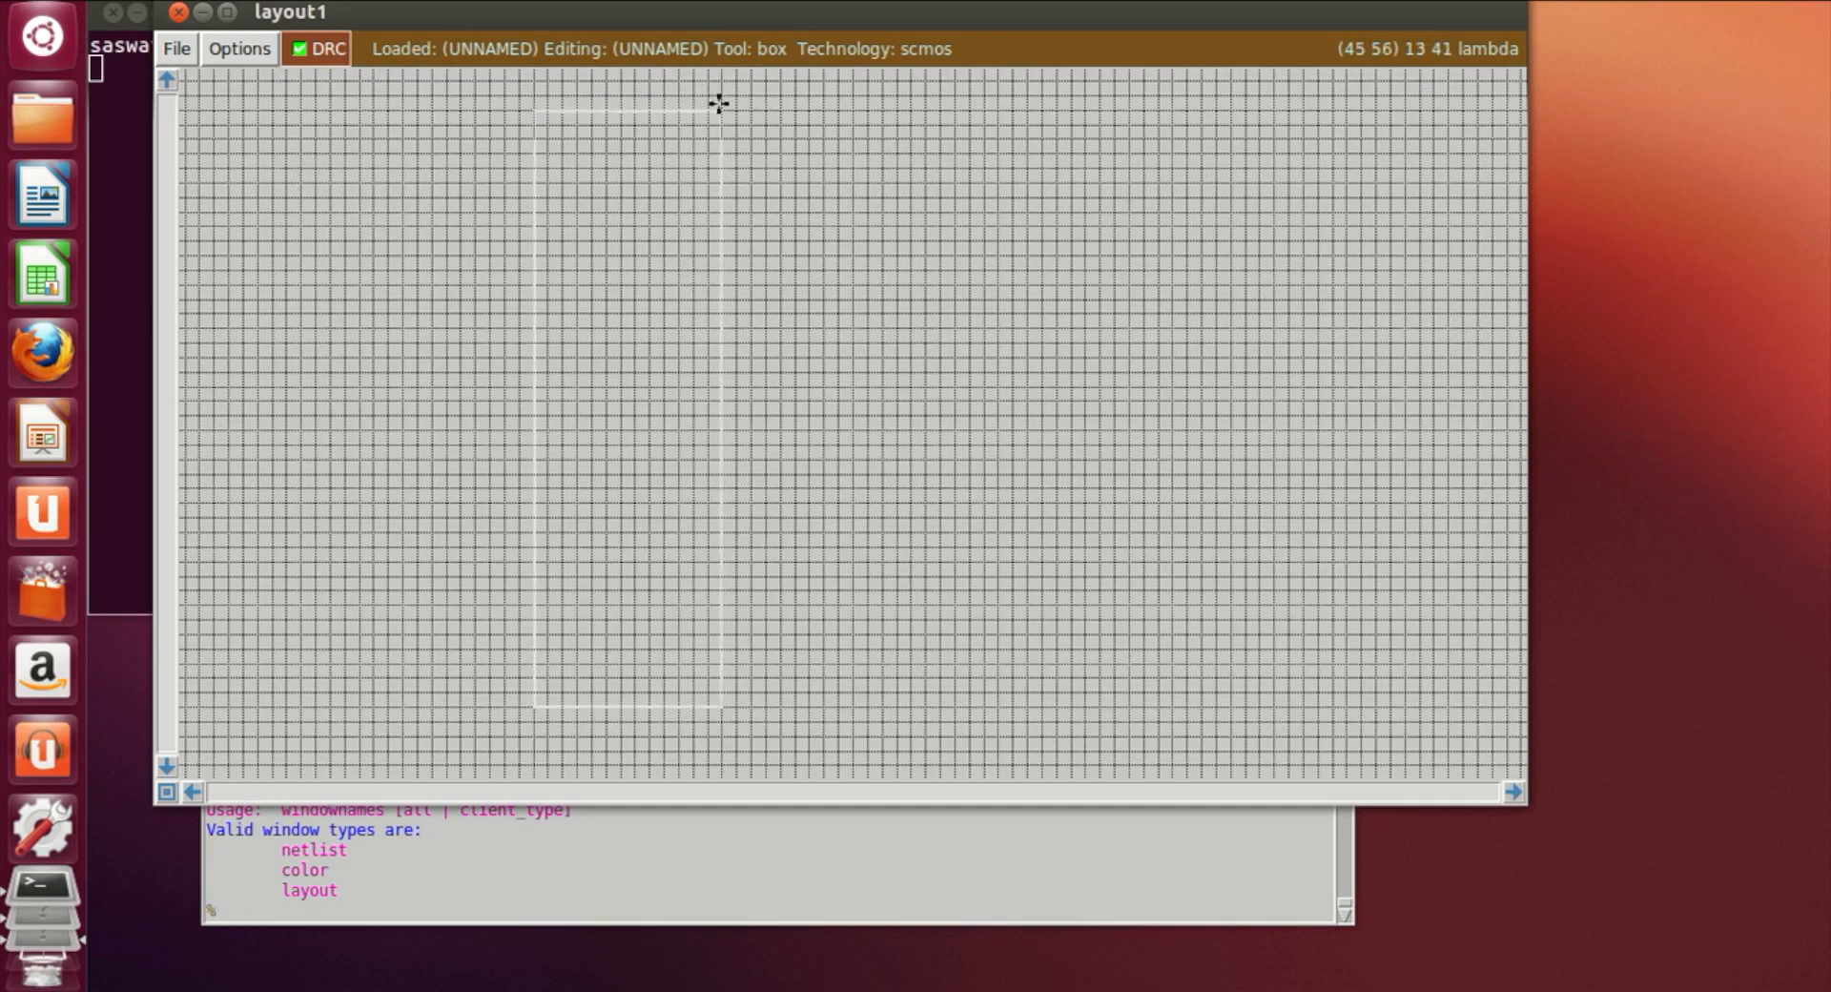
{"action": "right_click", "coordinate": [720, 80]}
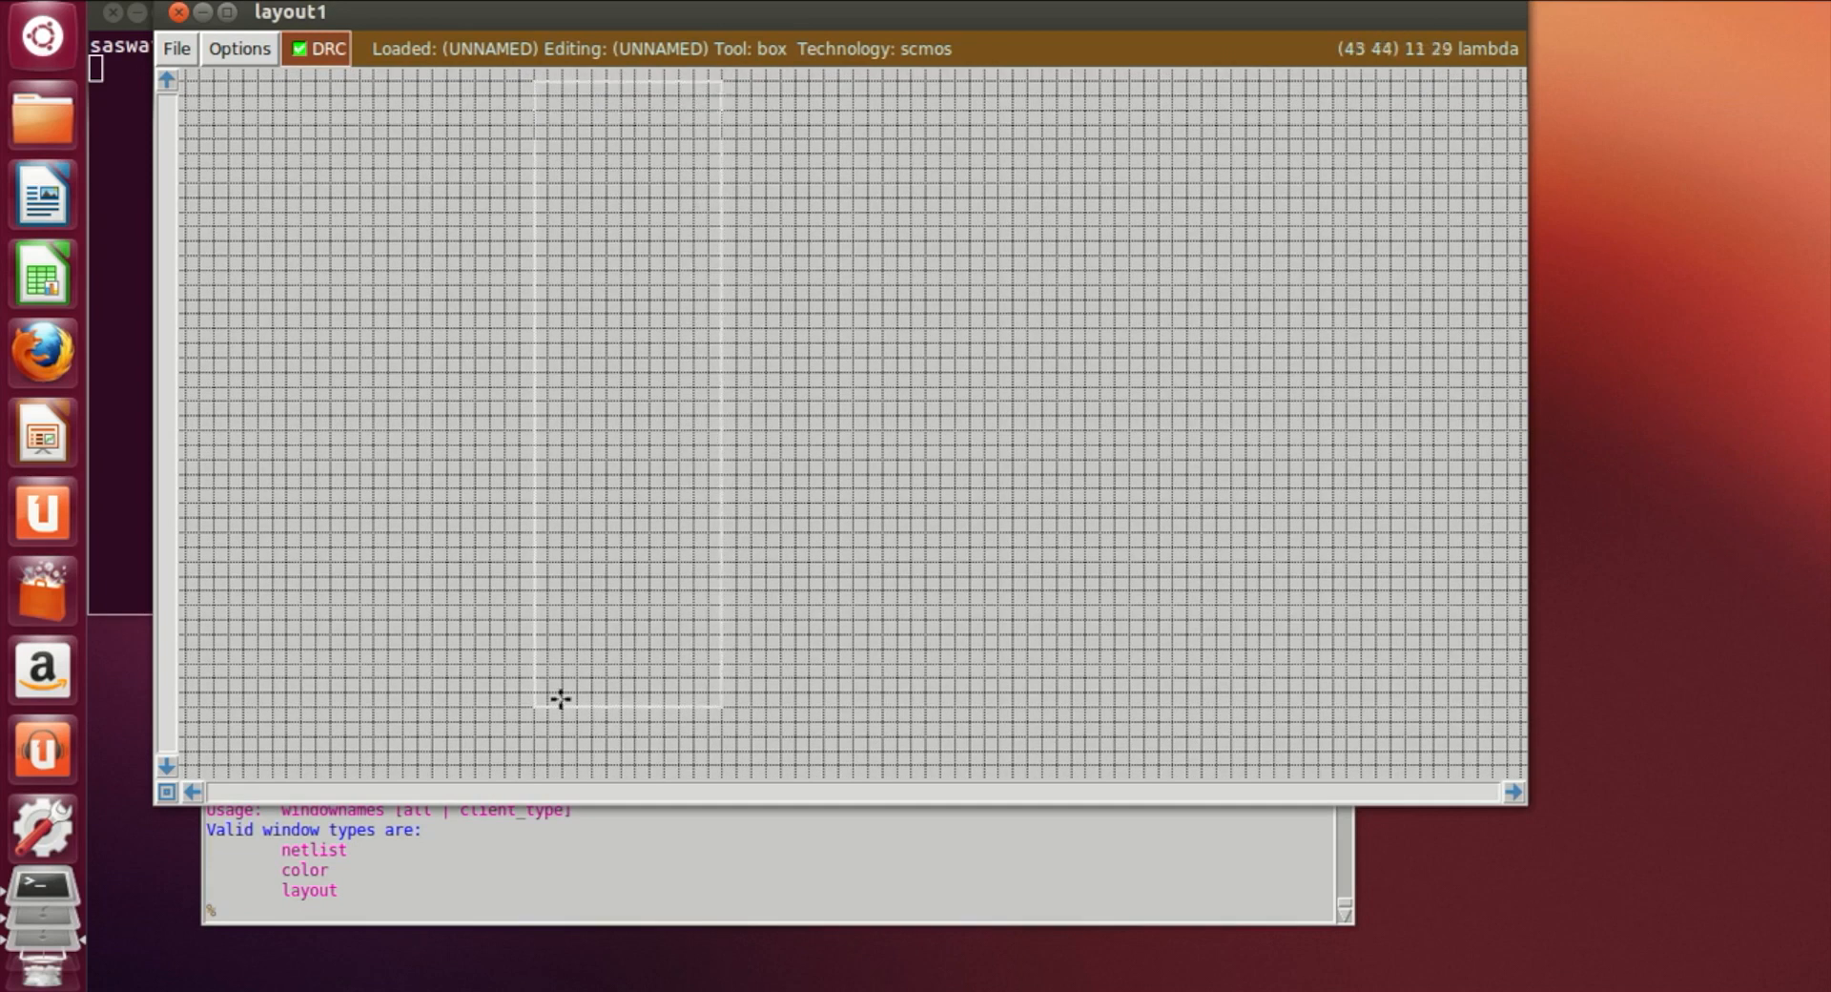
Fill the tall box with n-well using the command paint nwell
{"action": "left_click", "coordinate": [322, 908]}
{"action": "type", "text": "paint nwe"}
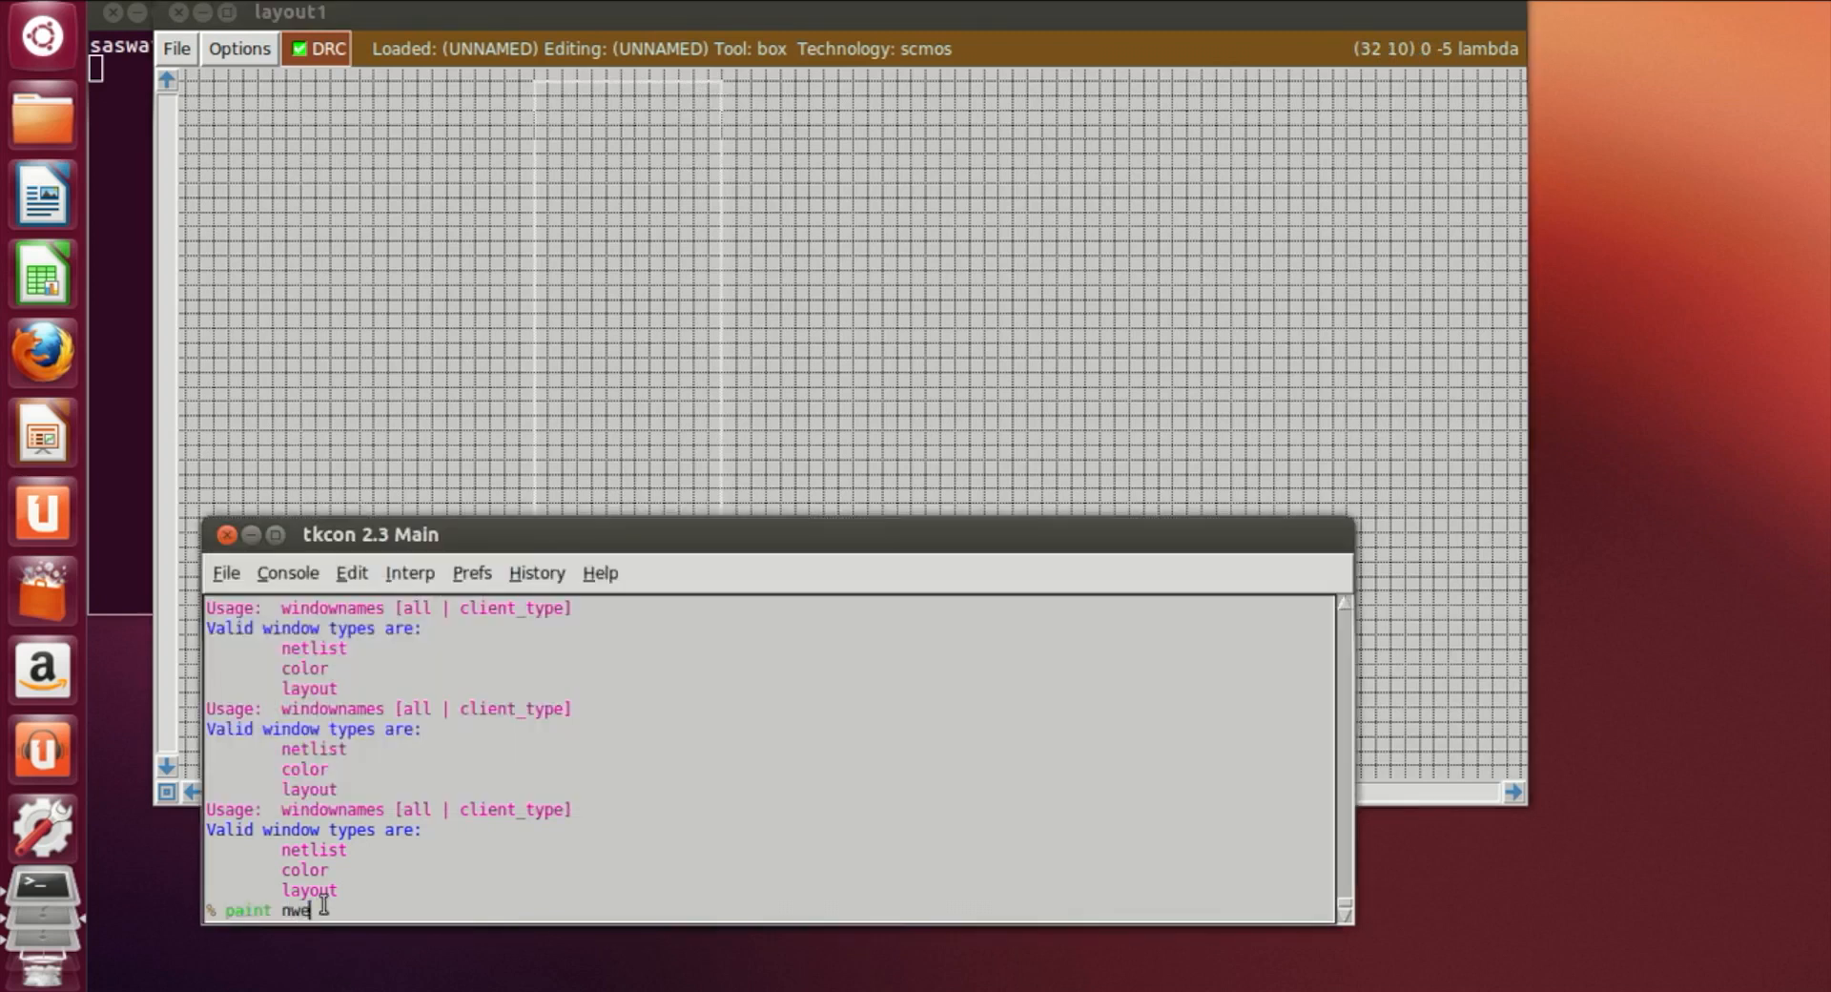
{"action": "type", "text": "ll"}
{"action": "key", "text": "Return"}
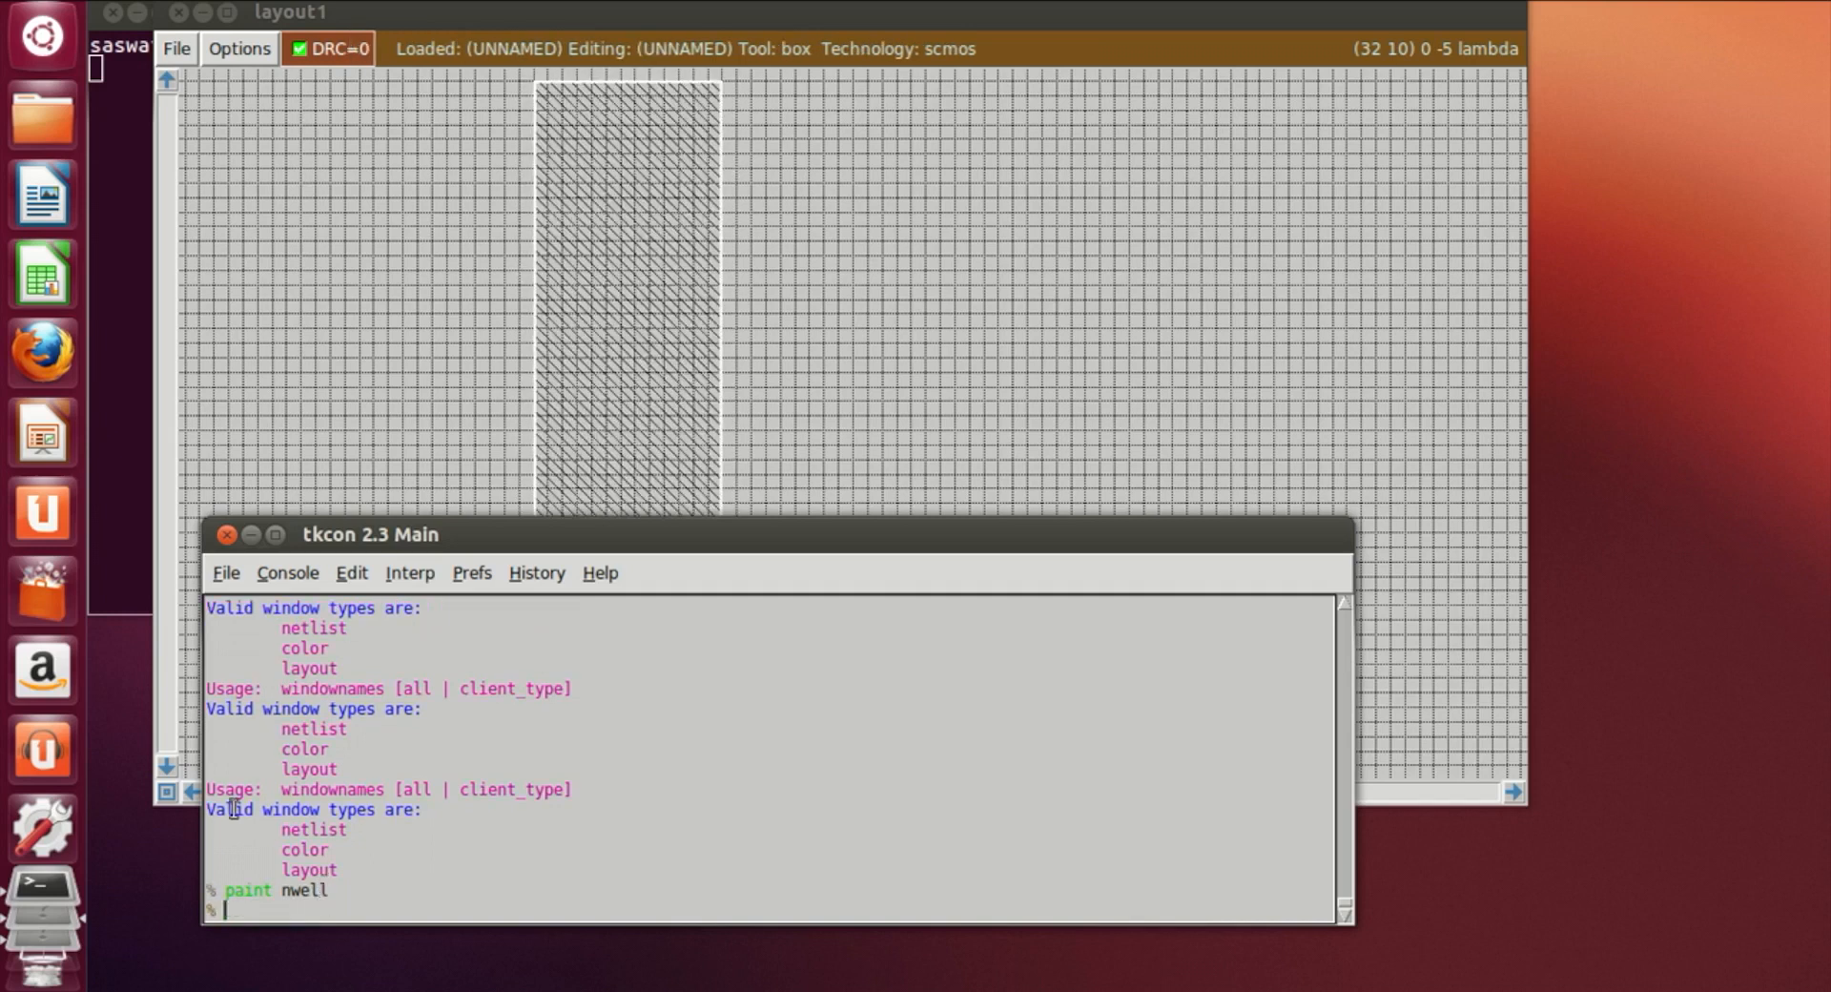
Paint a pdiff strip about 9 by 39 lambda inside the n-well, leaving a 2-lambda margin on every side
{"action": "left_click", "coordinate": [968, 296]}
{"action": "scroll", "coordinate": [618, 434], "scroll_direction": "up", "scroll_amount": 4}
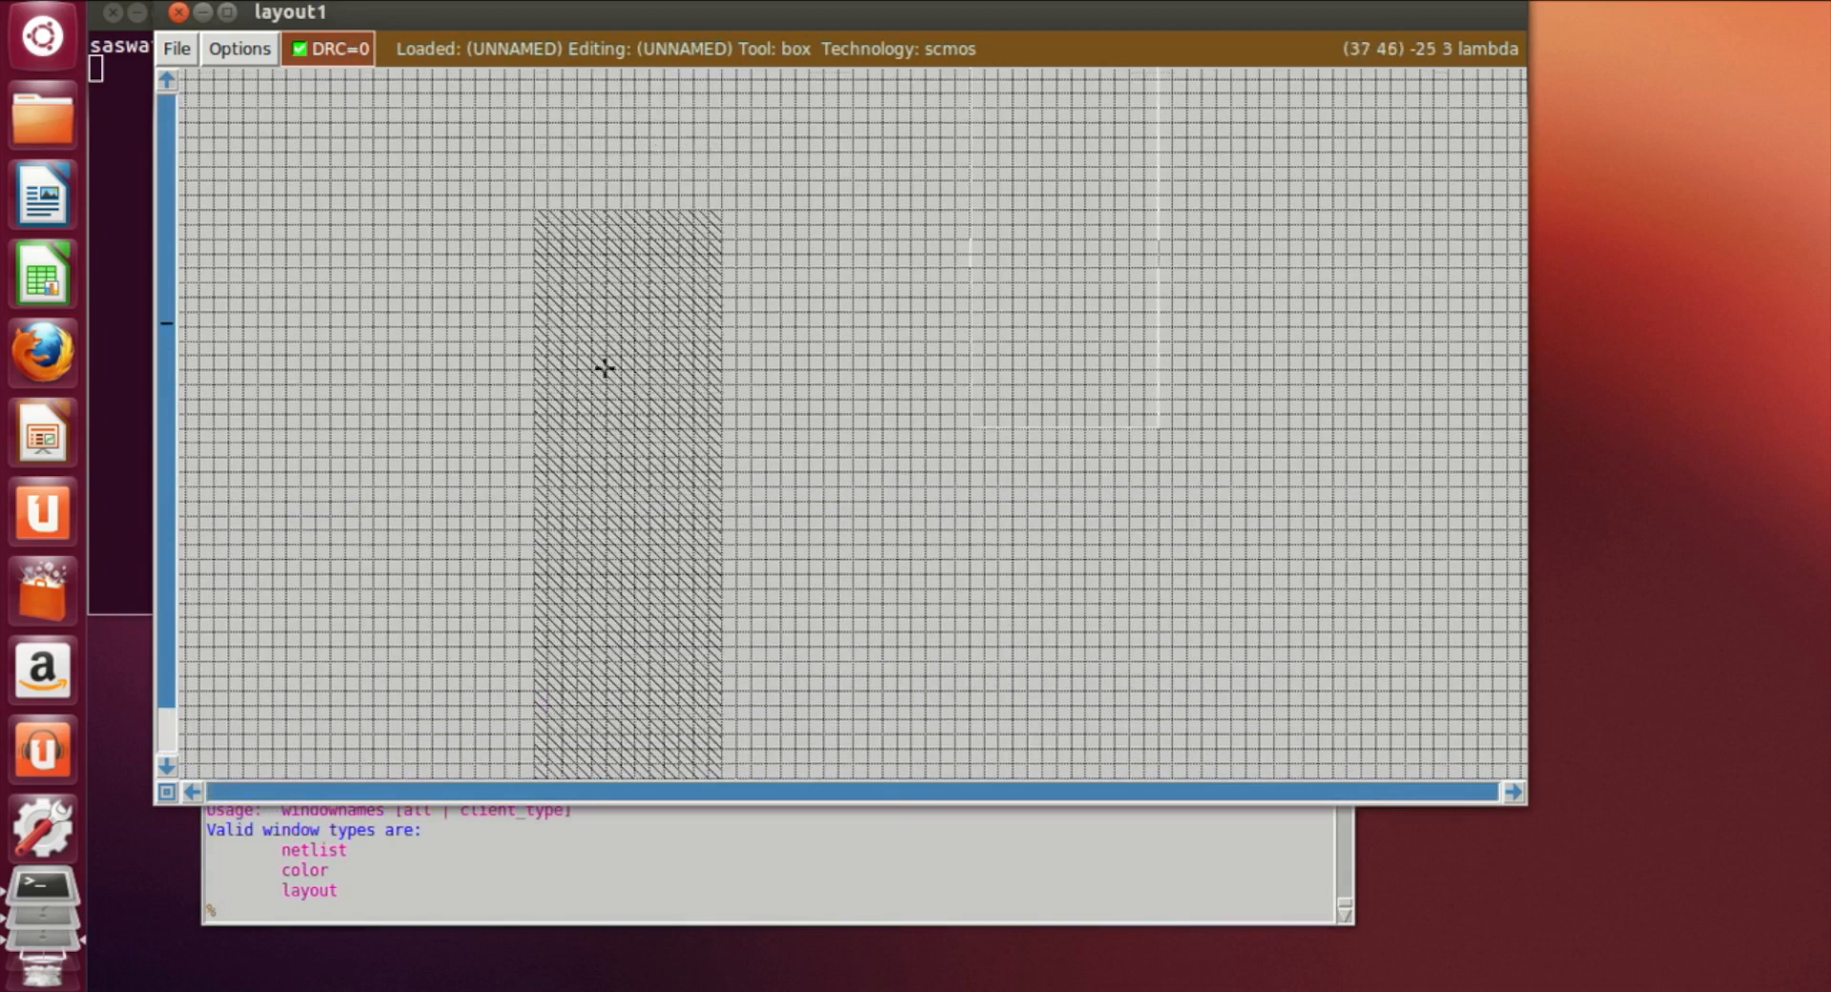
{"action": "left_click", "coordinate": [570, 245]}
{"action": "scroll", "coordinate": [569, 256], "scroll_direction": "down", "scroll_amount": 8}
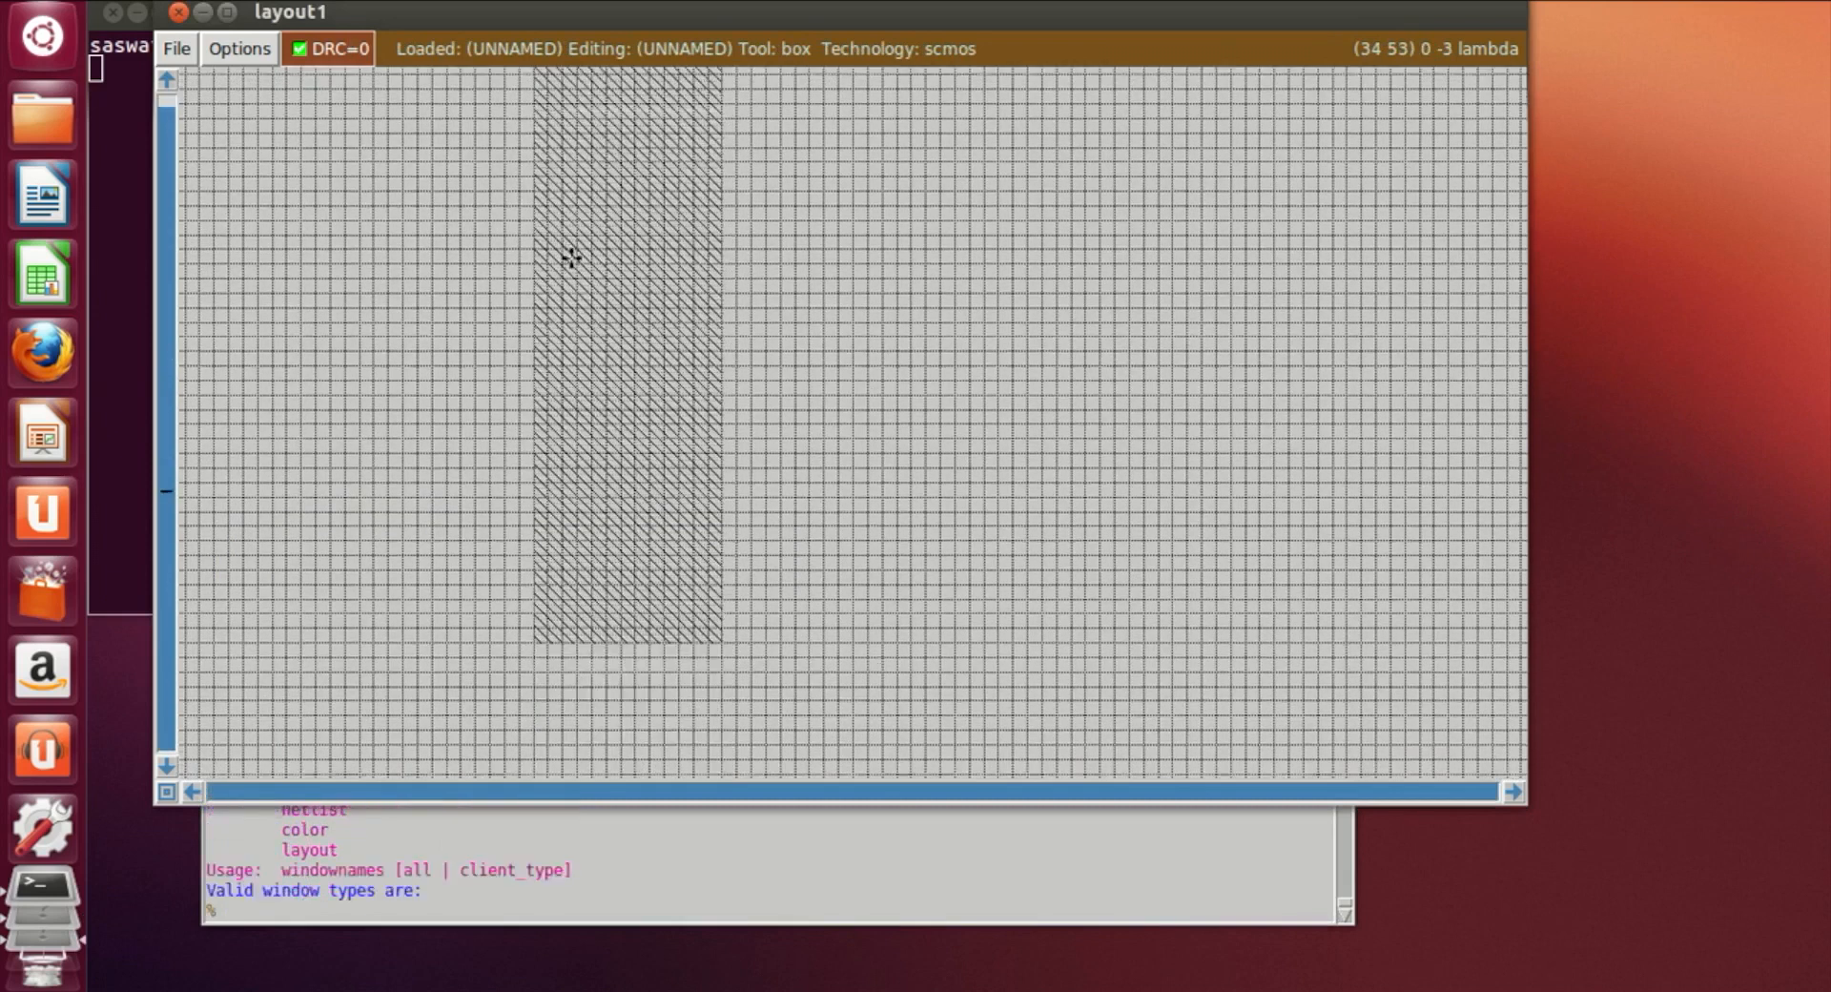
{"action": "right_click", "coordinate": [694, 547]}
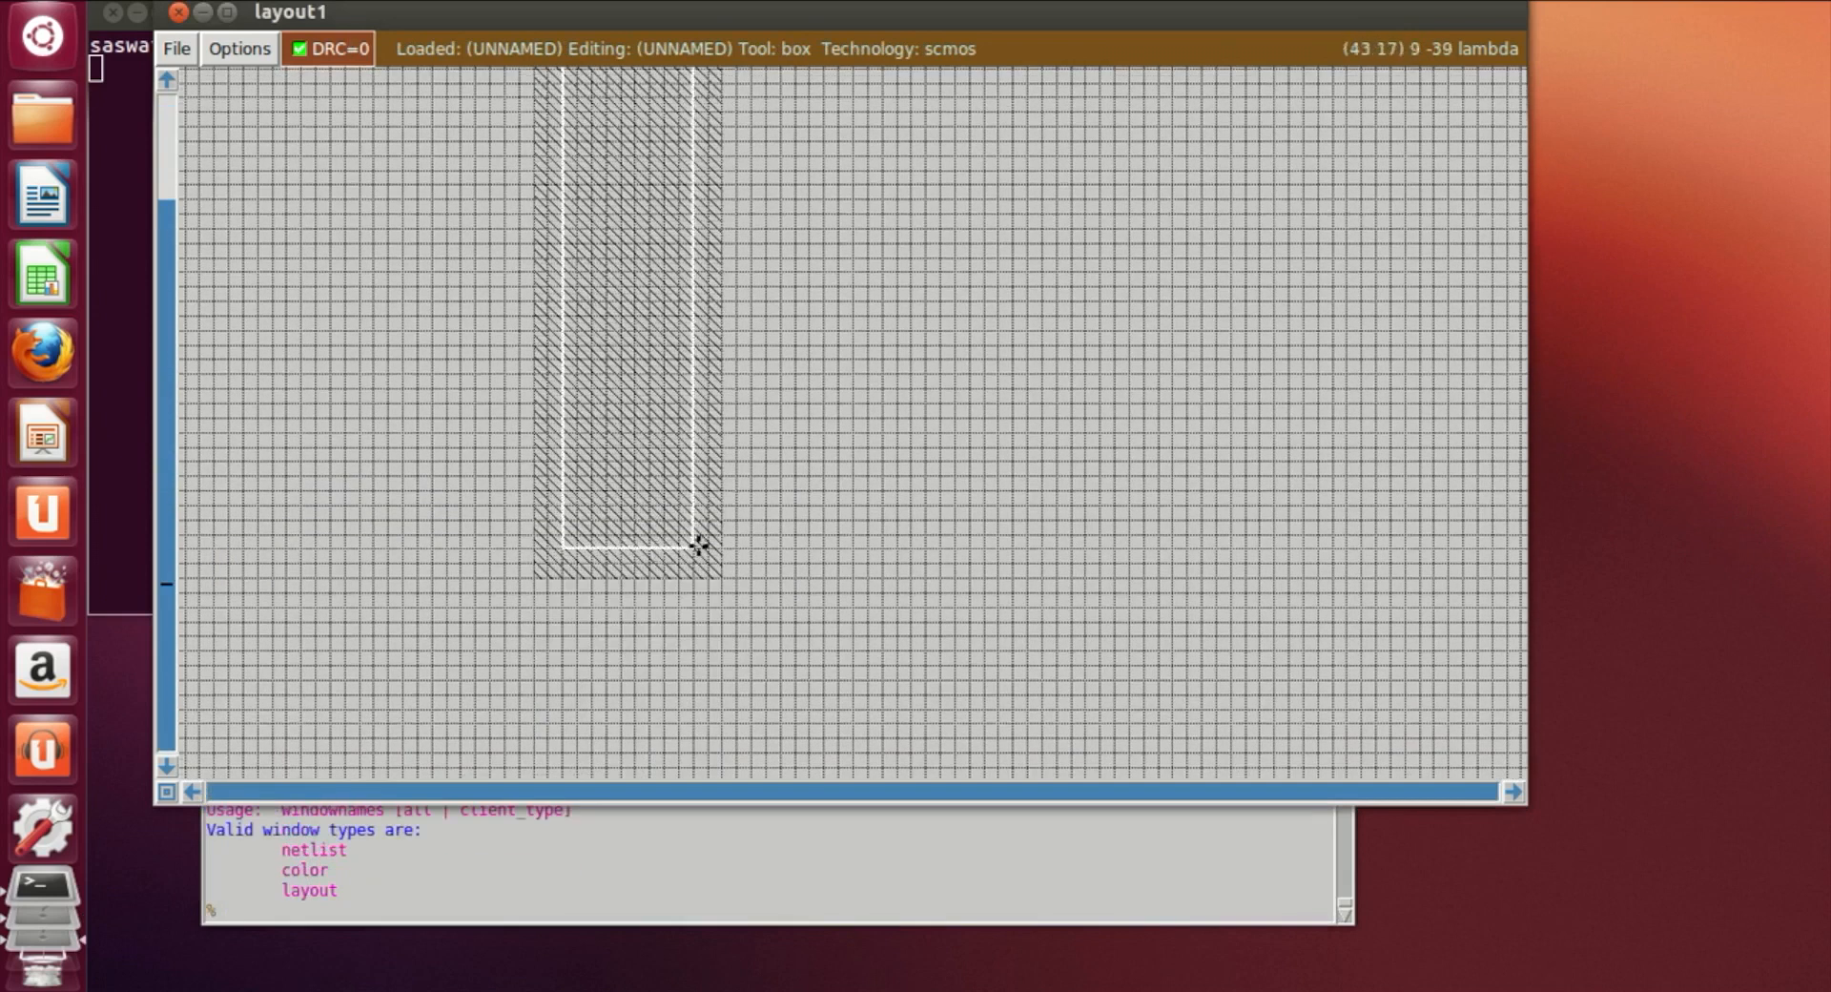
{"action": "left_click", "coordinate": [444, 918]}
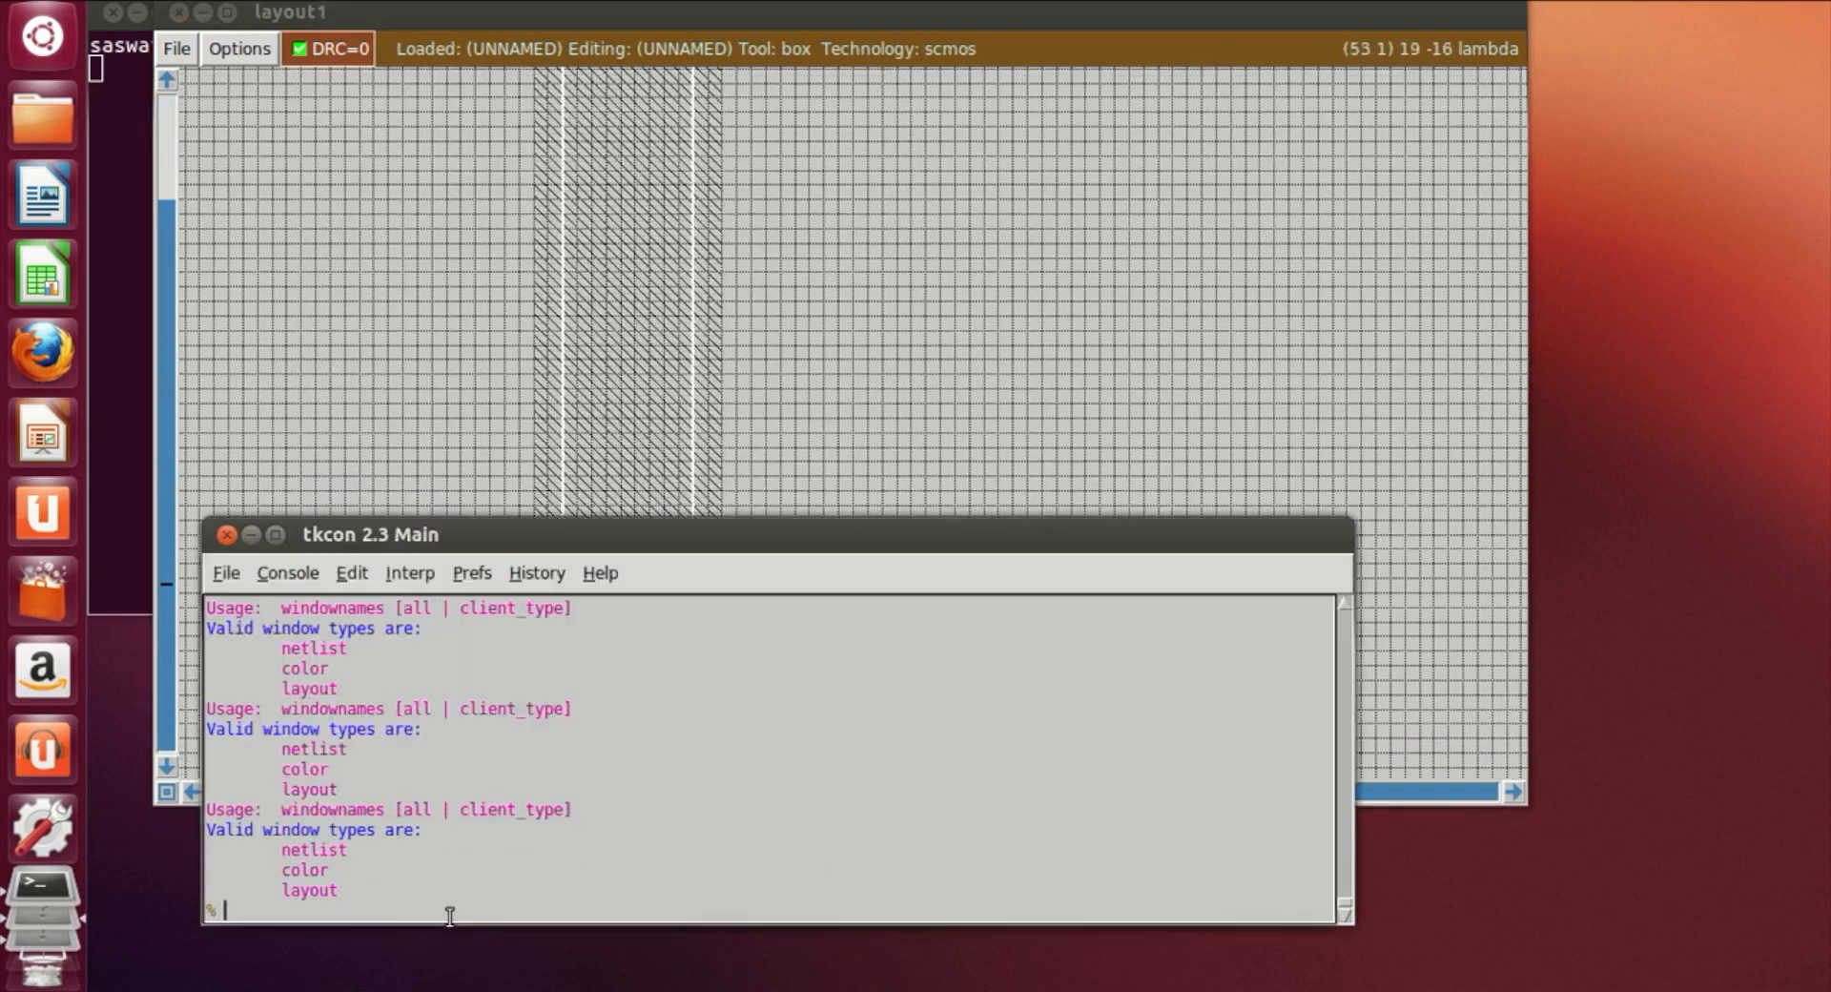
{"action": "type", "text": "paint pdiff"}
{"action": "key", "text": "Return"}
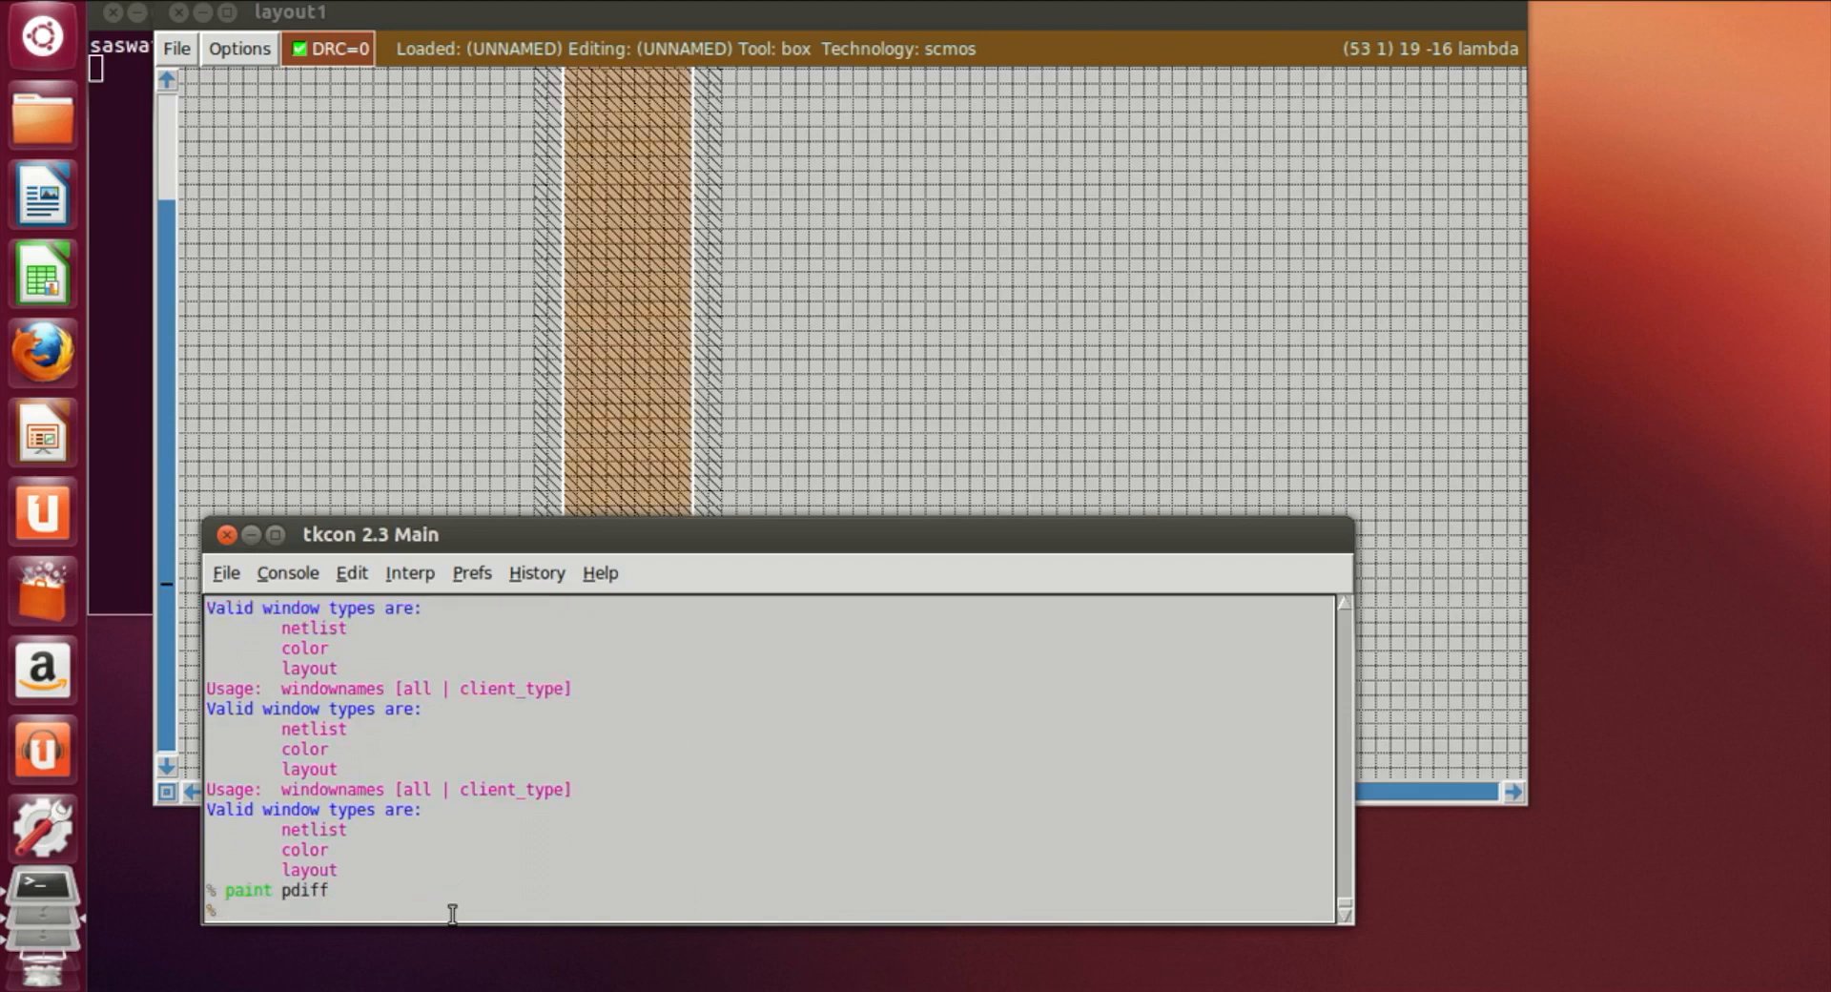
Frame a box about 9 by 27 lambda below the n-well, aligned with the sides of the p-diffusion strip
{"action": "left_click", "coordinate": [896, 425]}
{"action": "scroll", "coordinate": [686, 563], "scroll_direction": "up", "scroll_amount": 9}
{"action": "scroll", "coordinate": [692, 551], "scroll_direction": "down", "scroll_amount": 4}
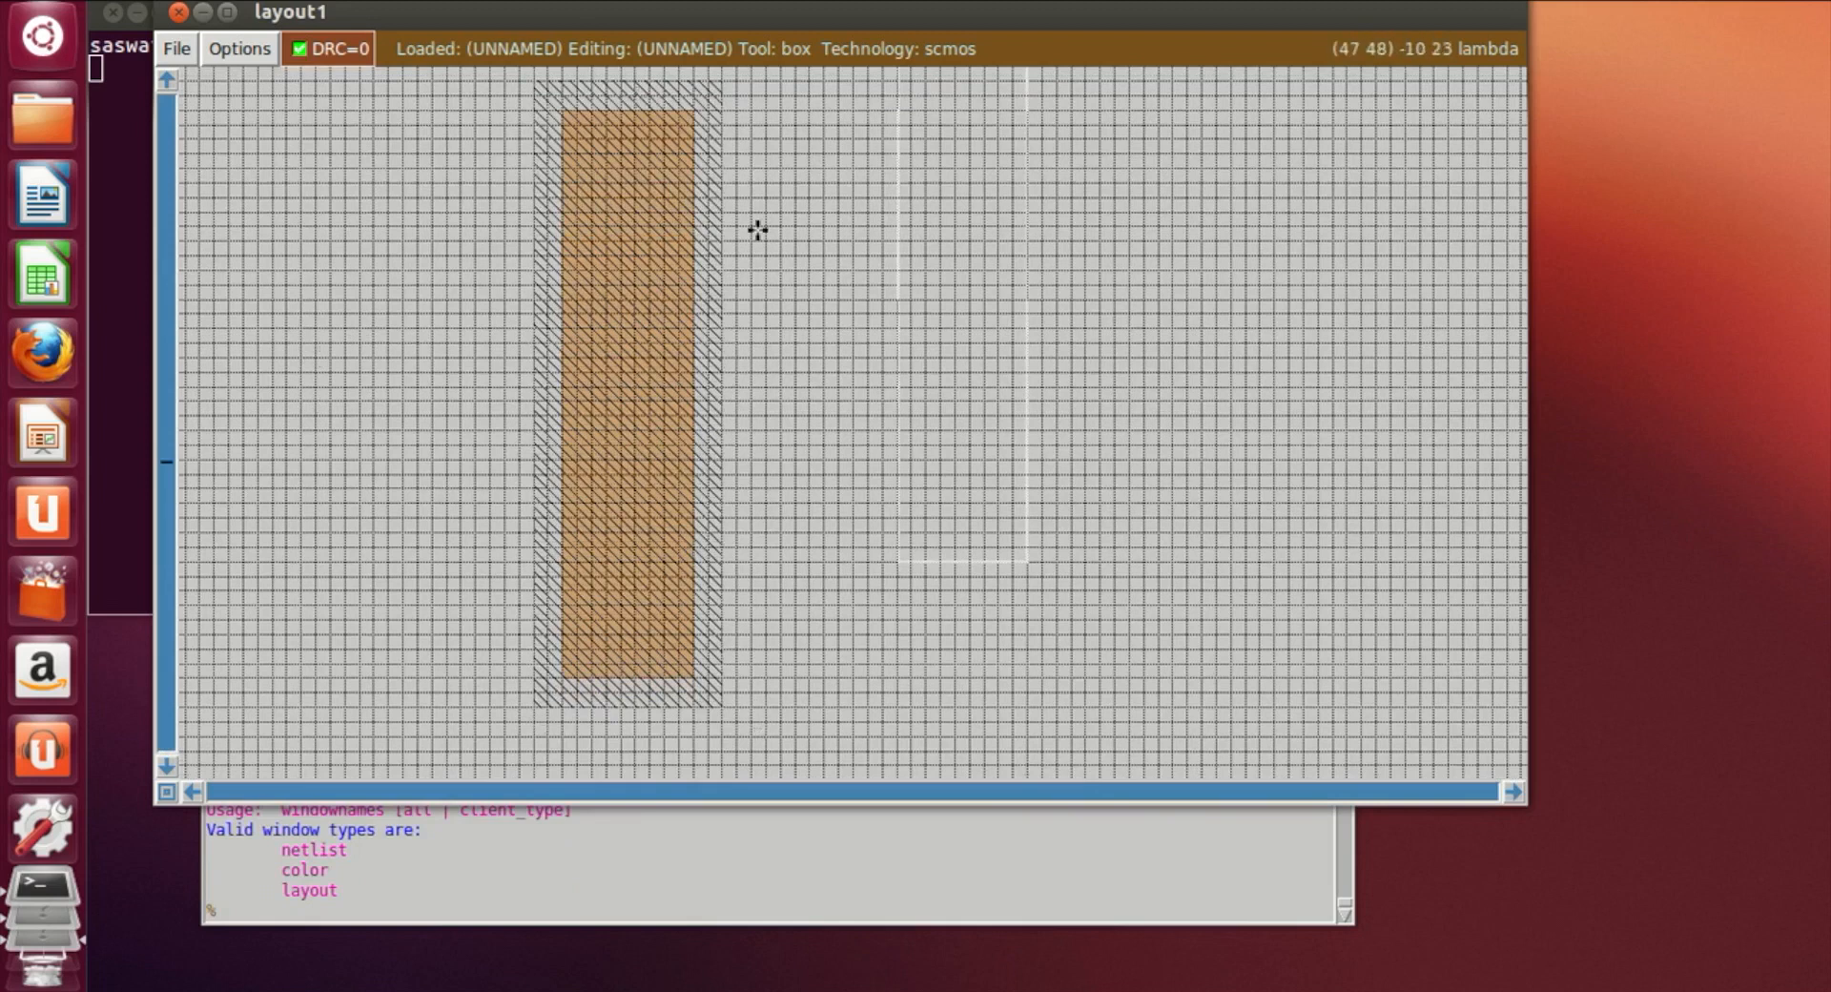
{"action": "scroll", "coordinate": [757, 227], "scroll_direction": "down", "scroll_amount": 6}
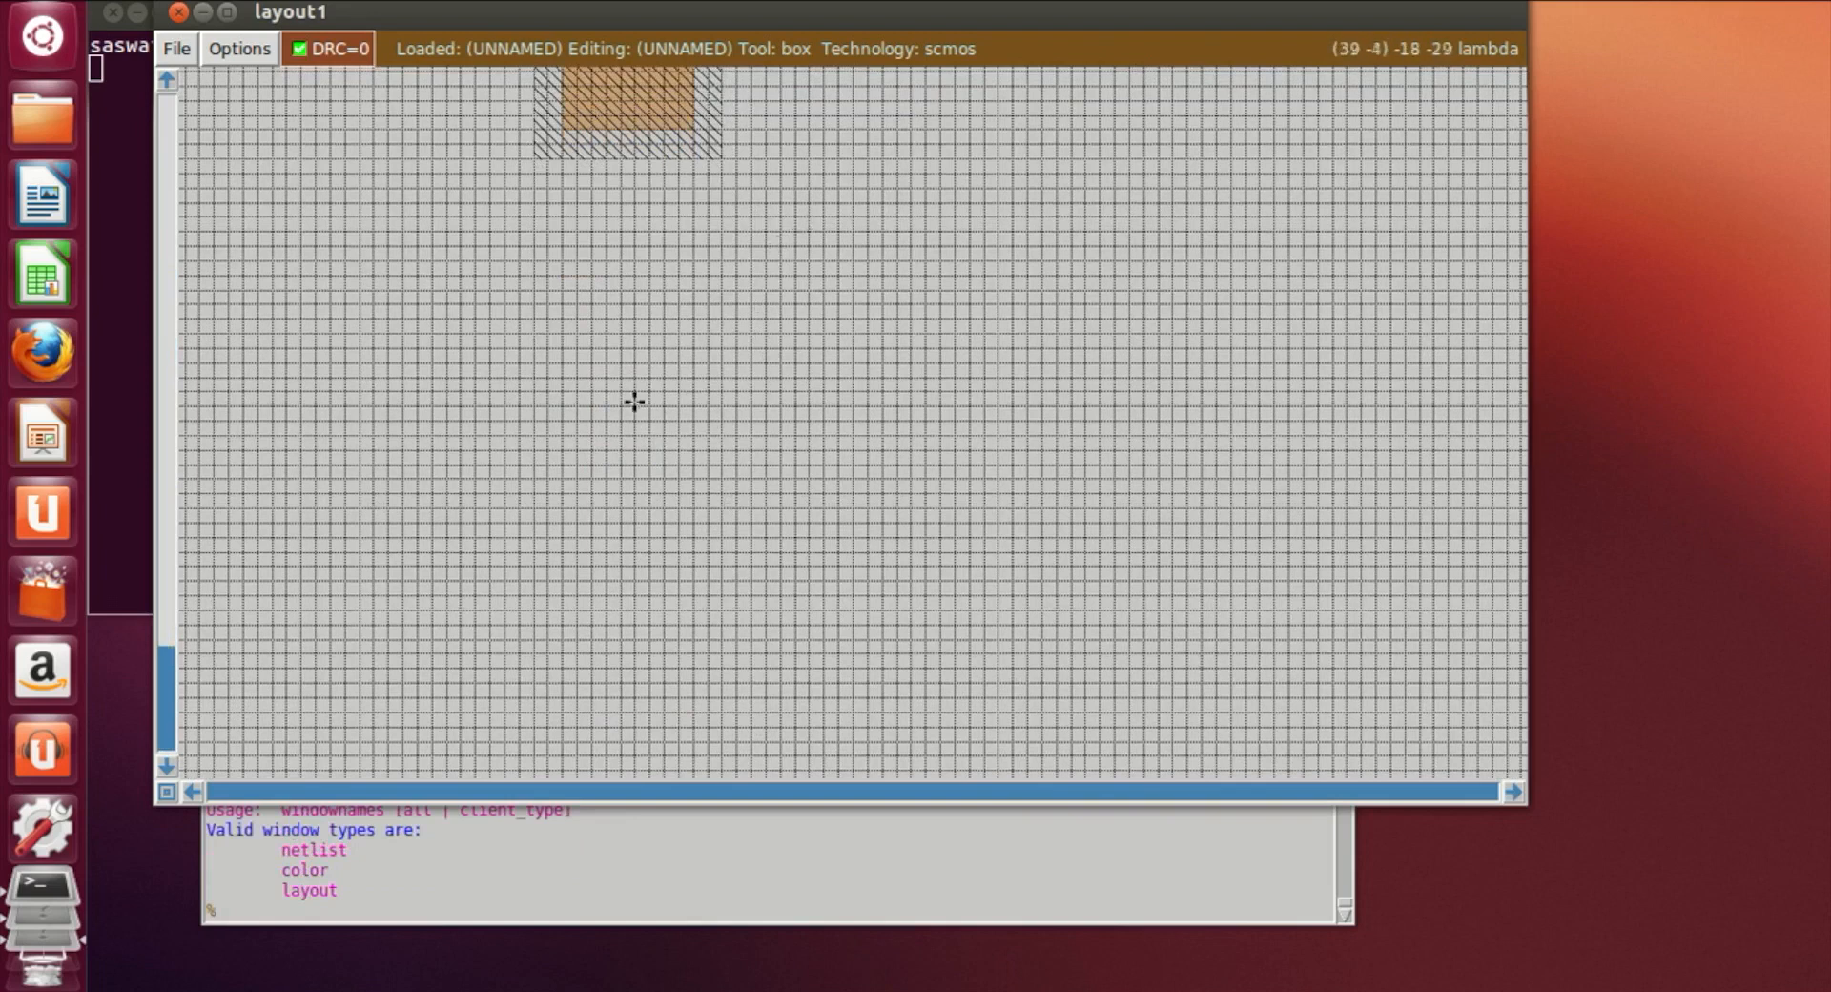
{"action": "left_click", "coordinate": [633, 679]}
{"action": "left_click", "coordinate": [582, 740]}
{"action": "left_click", "coordinate": [552, 765]}
{"action": "left_click", "coordinate": [578, 742]}
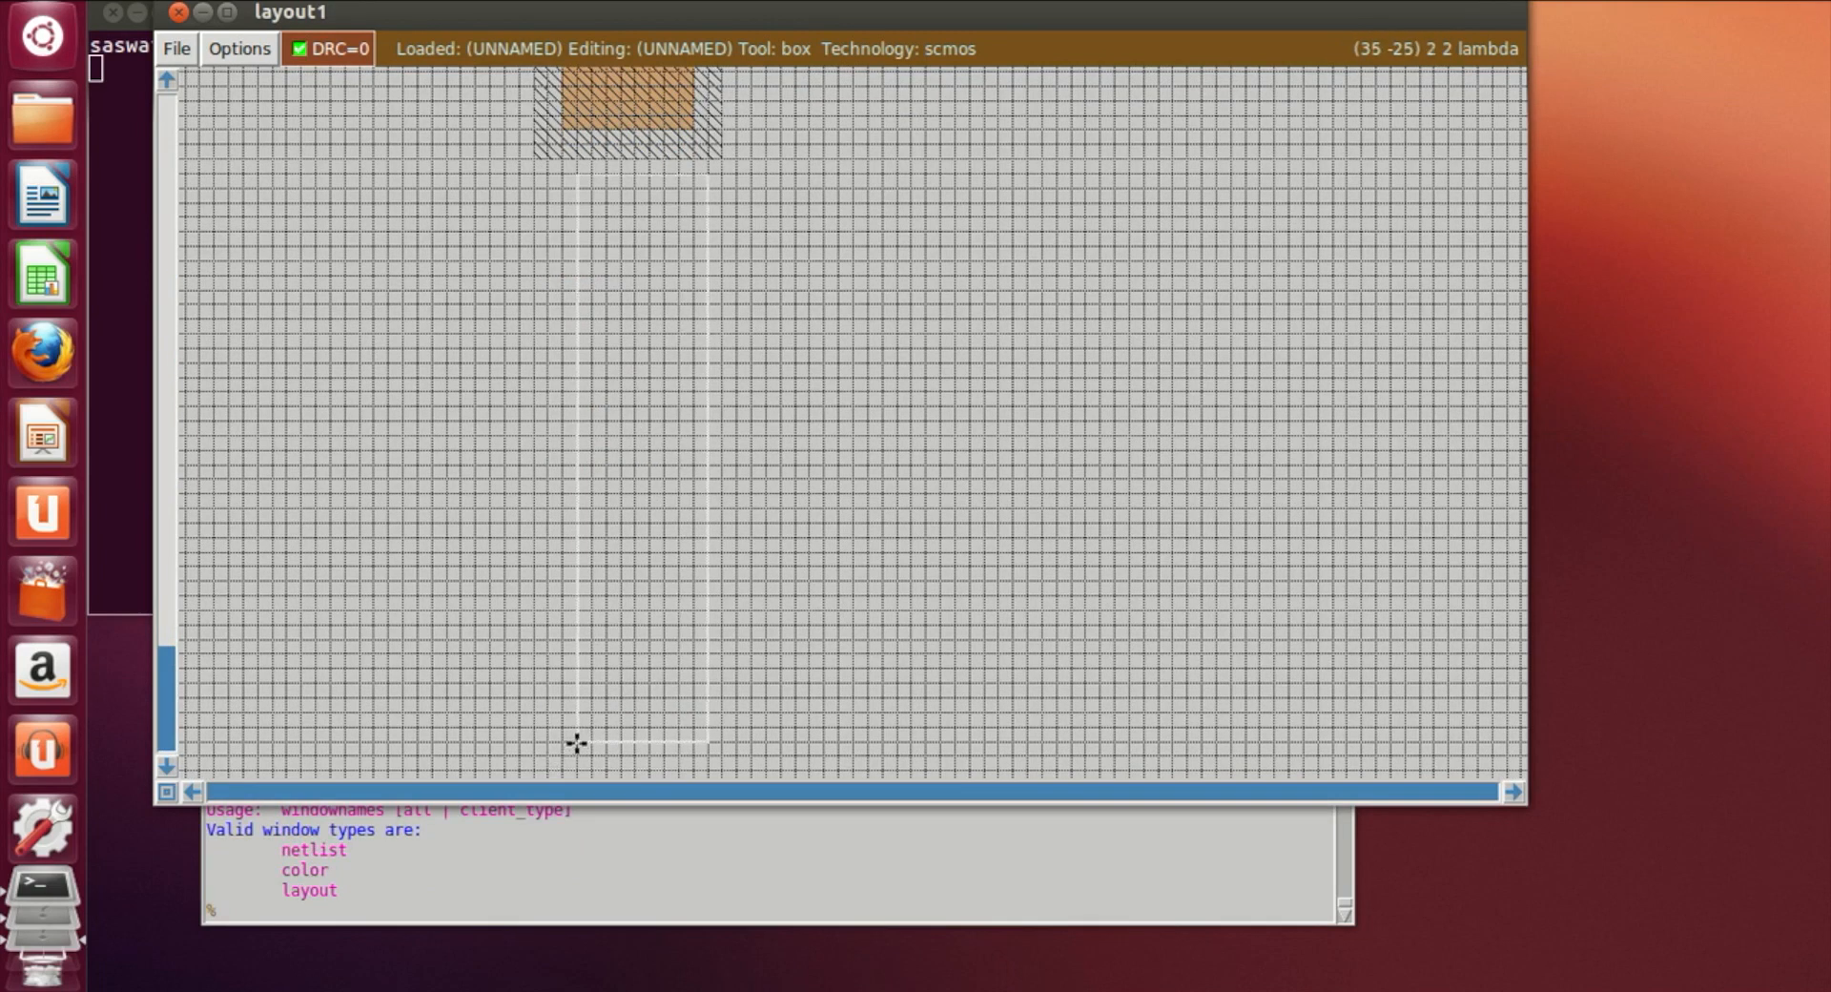
{"action": "left_click", "coordinate": [565, 756]}
{"action": "right_click", "coordinate": [707, 292]}
{"action": "right_click", "coordinate": [688, 351]}
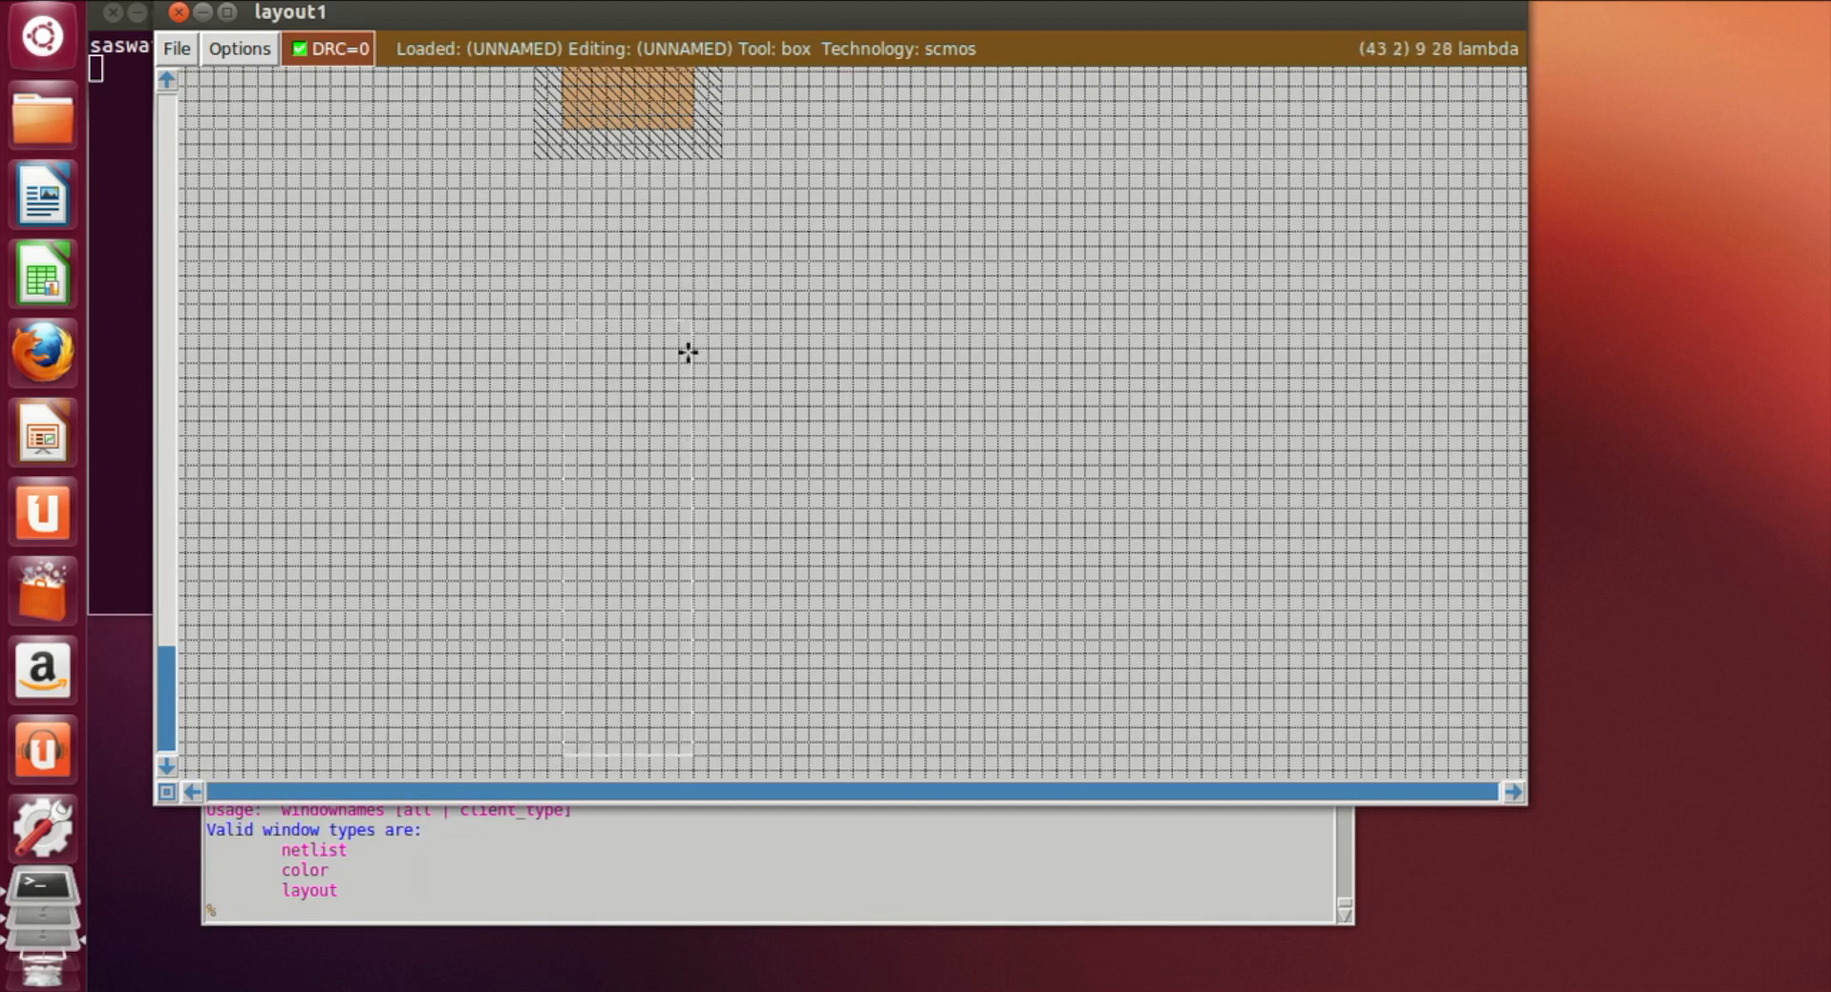
{"action": "right_click", "coordinate": [686, 361]}
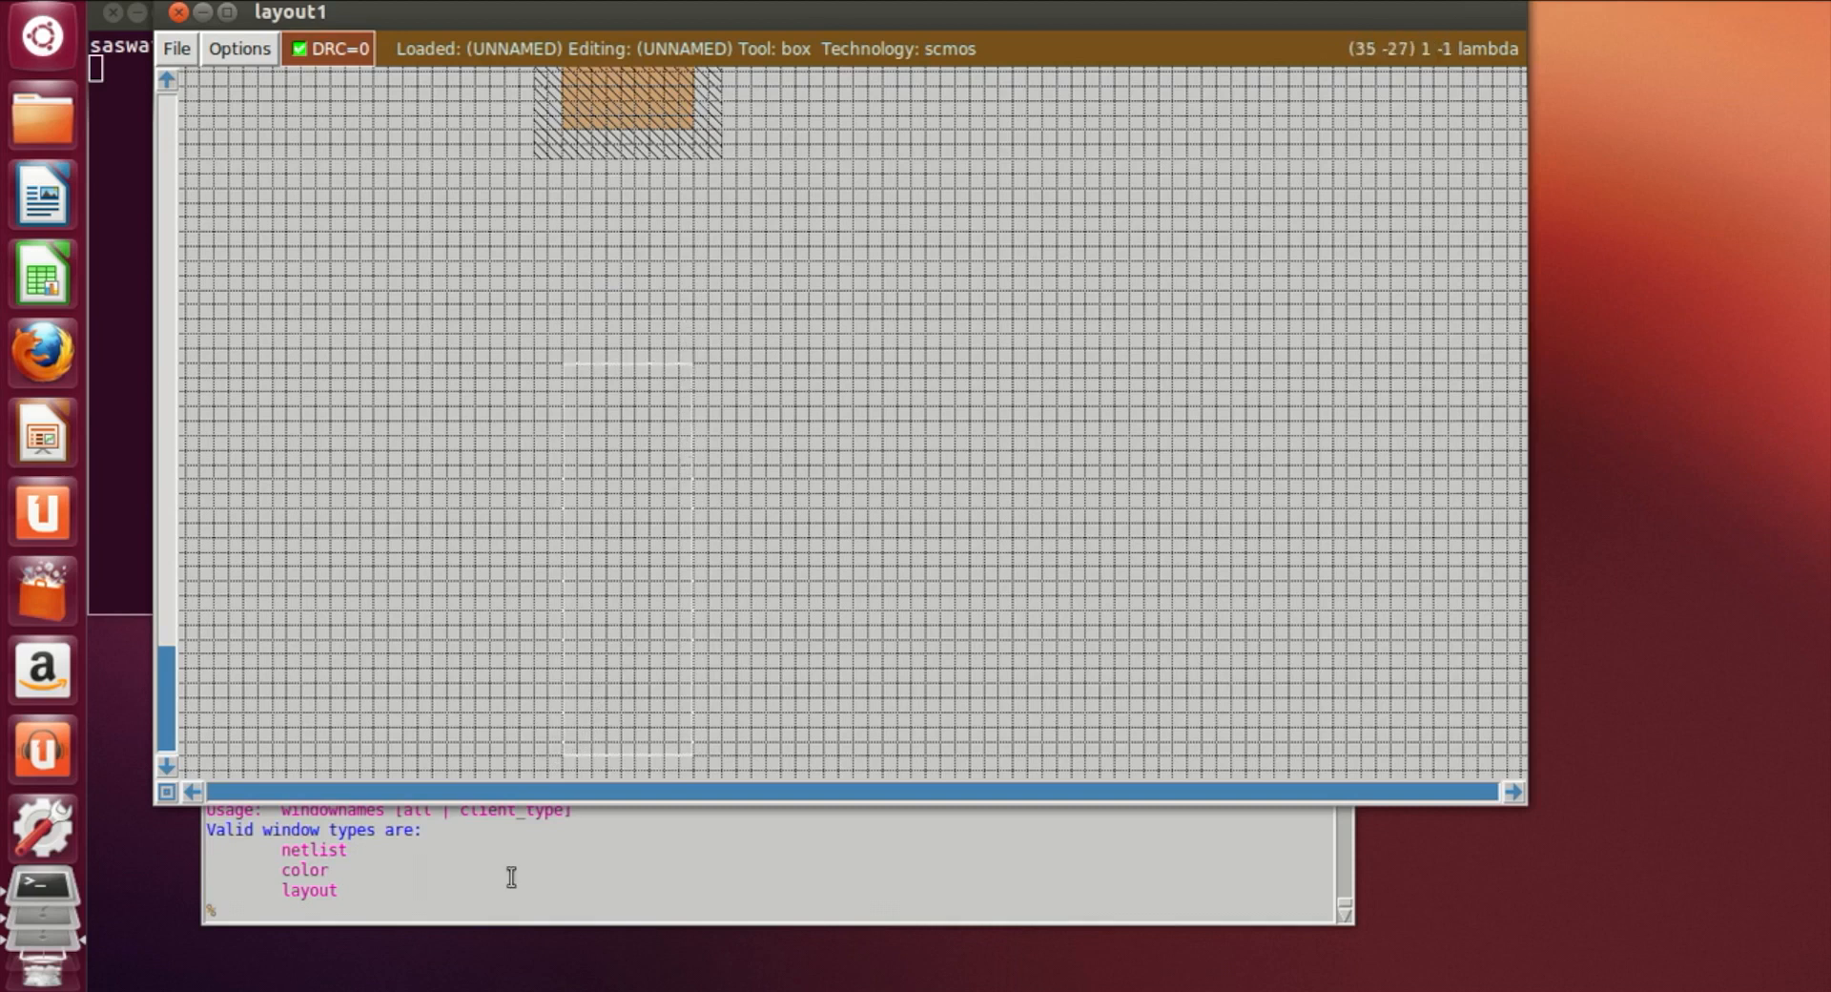
Fill the box below the n-well with n-diffusion using paint ndiff
{"action": "left_click", "coordinate": [490, 901]}
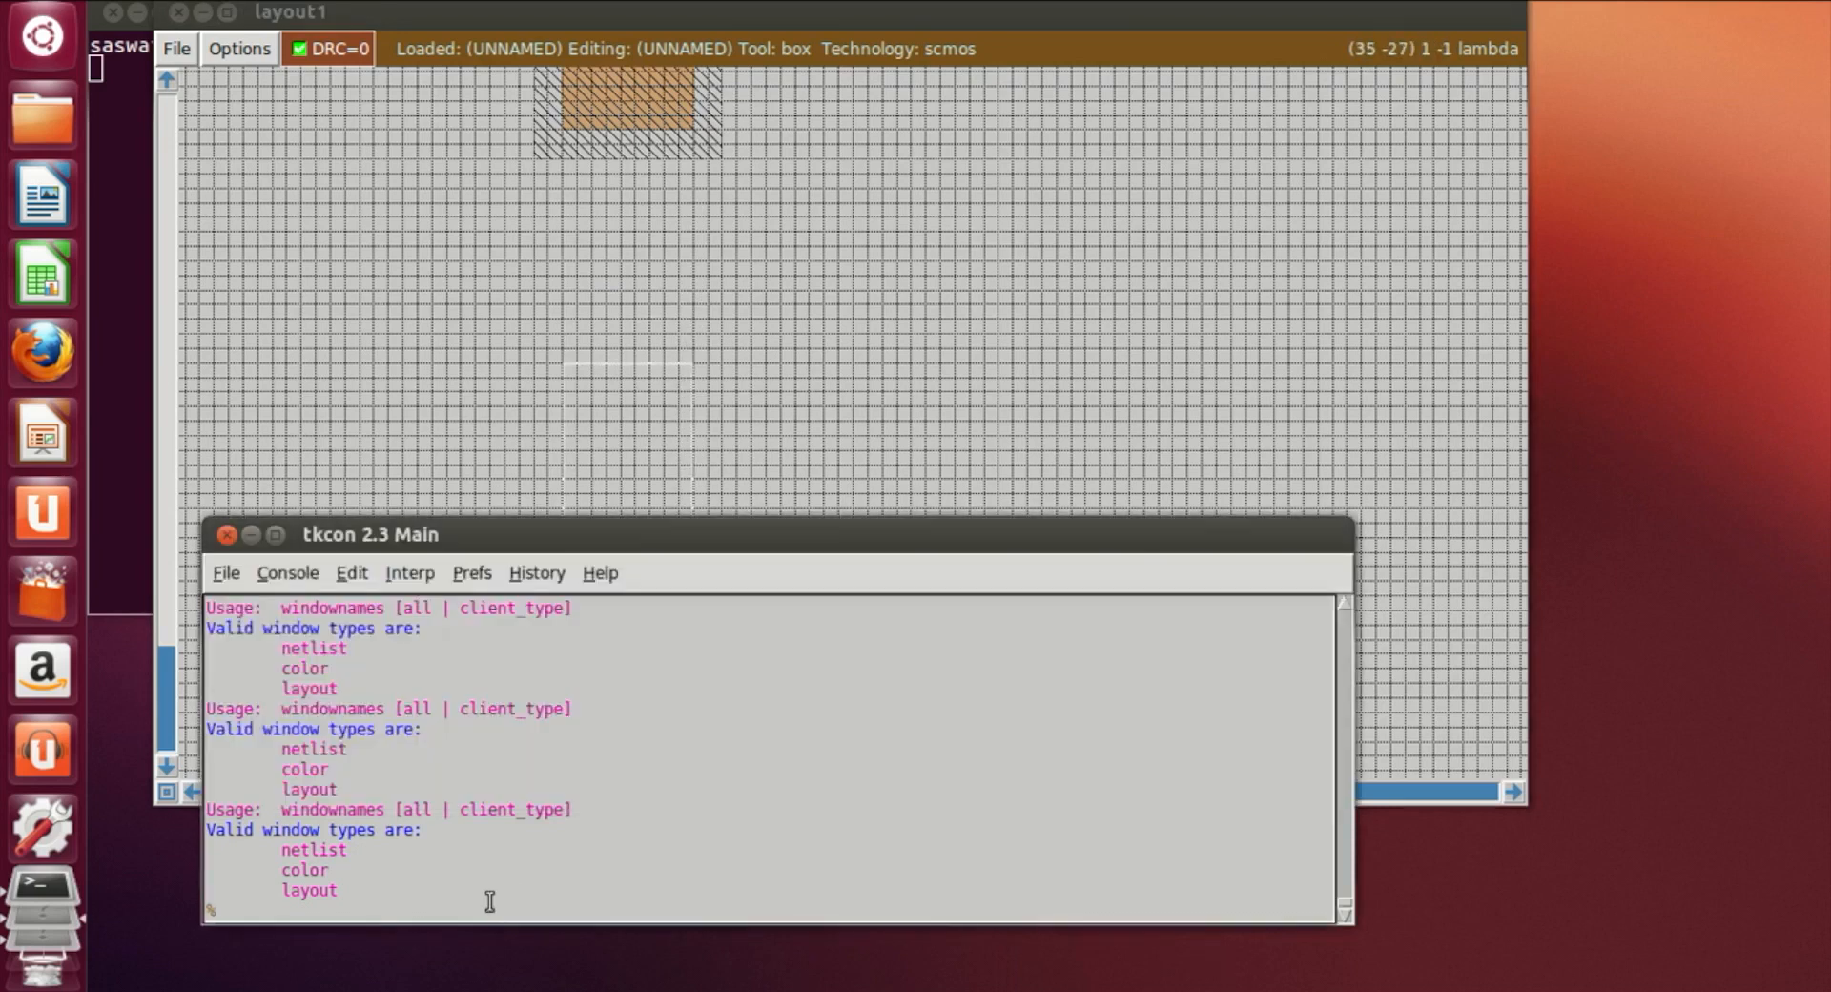
{"action": "type", "text": "paint"}
{"action": "key", "text": "Return"}
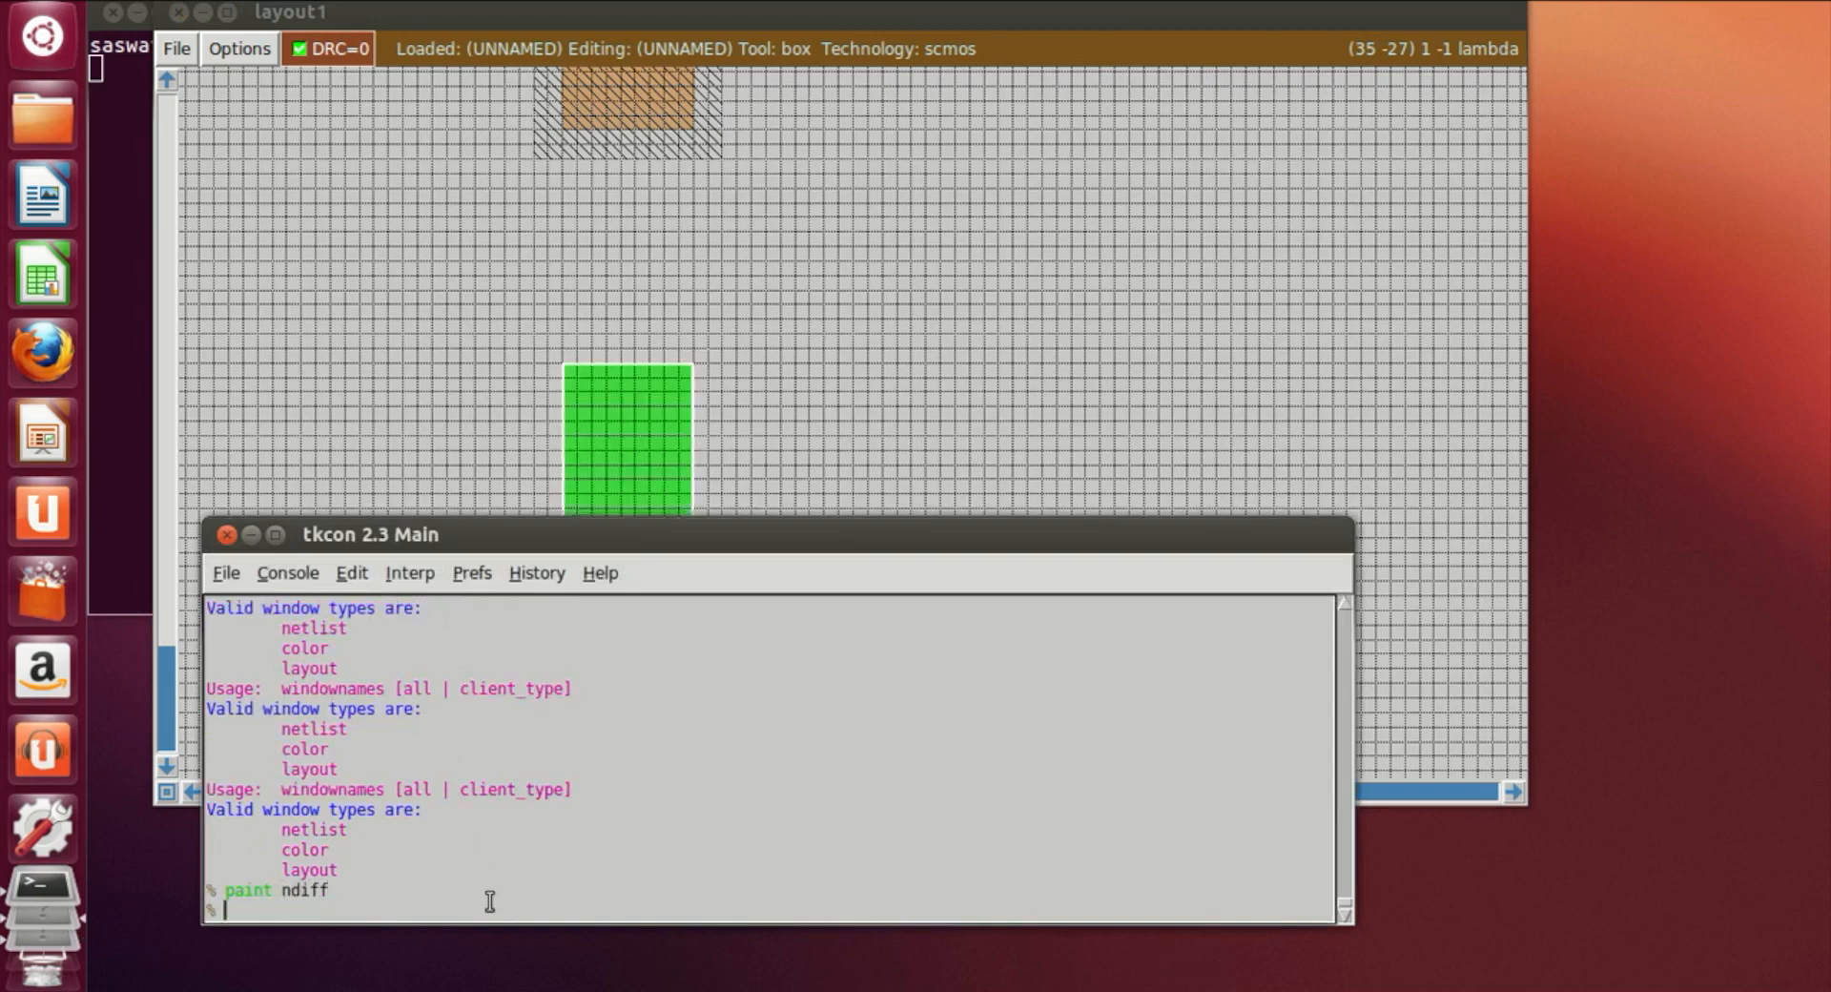
Paint a second ndiff strip of the same 9 by 27 lambda size, about 8 lambda right of the n-well's edge and starting higher than the first
{"action": "left_click", "coordinate": [878, 465]}
{"action": "left_click", "coordinate": [828, 541]}
{"action": "left_click", "coordinate": [852, 534]}
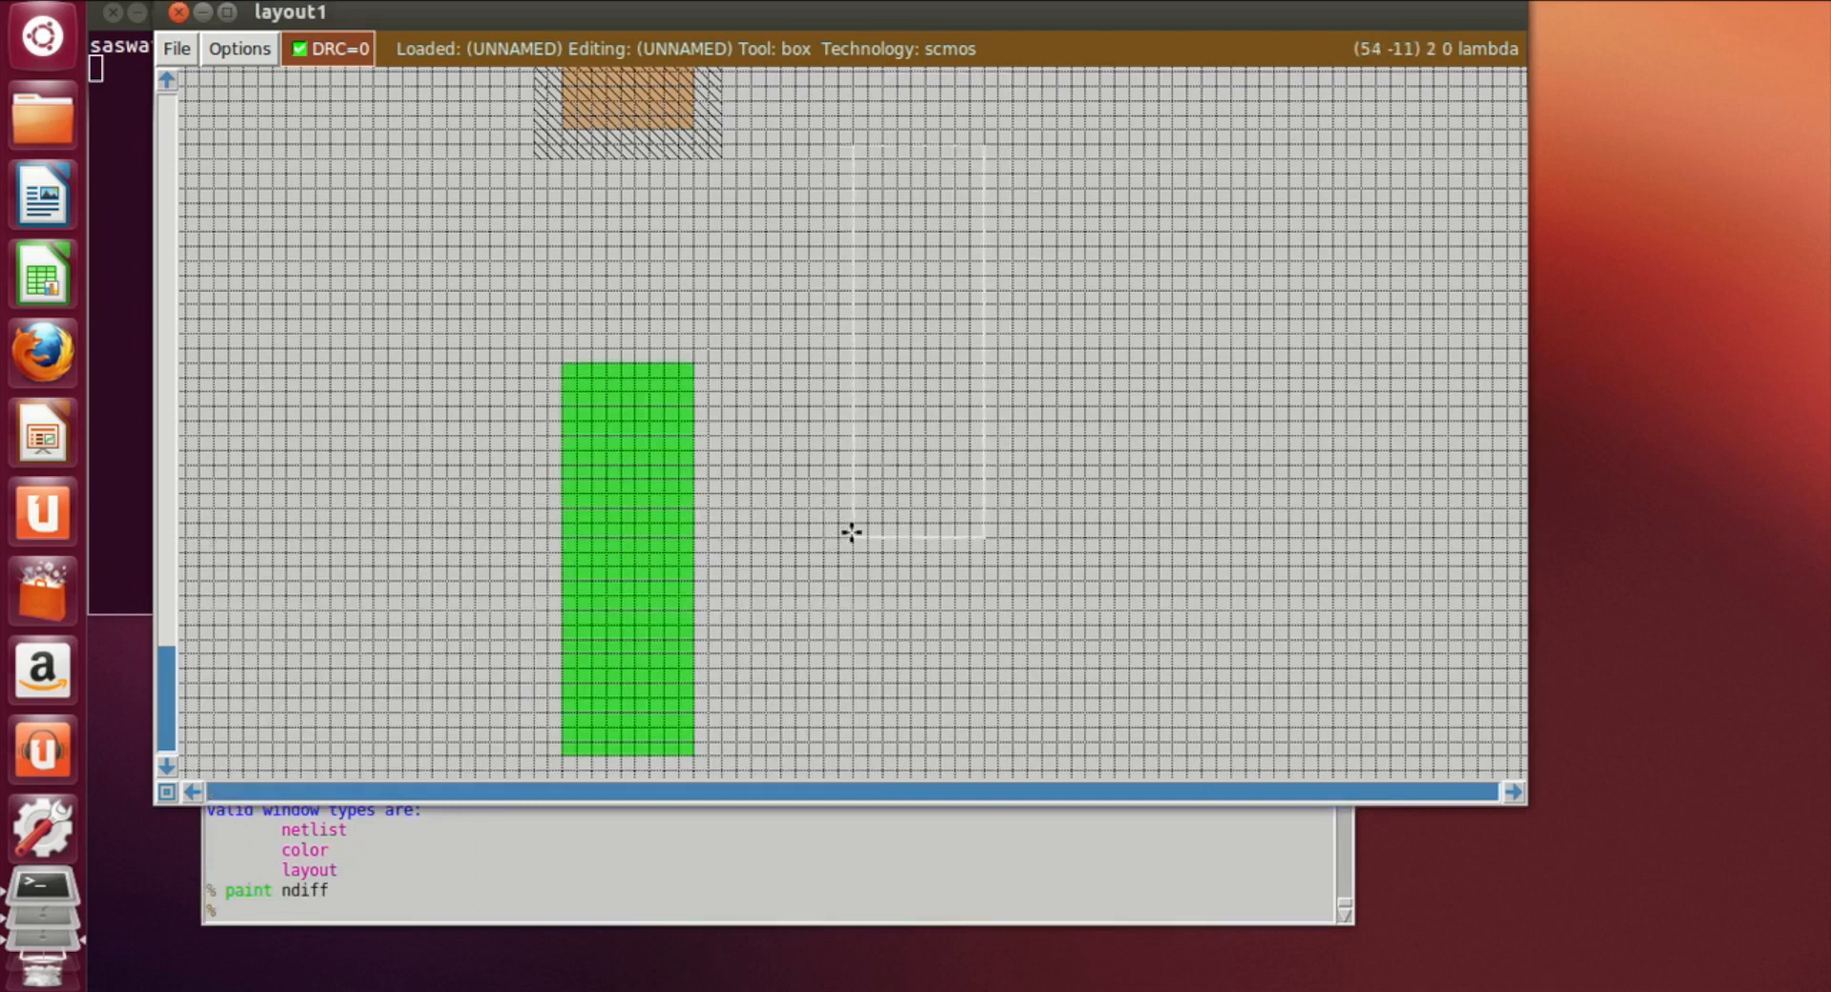
{"action": "left_click", "coordinate": [848, 462]}
{"action": "left_click", "coordinate": [836, 478]}
{"action": "left_click", "coordinate": [837, 503]}
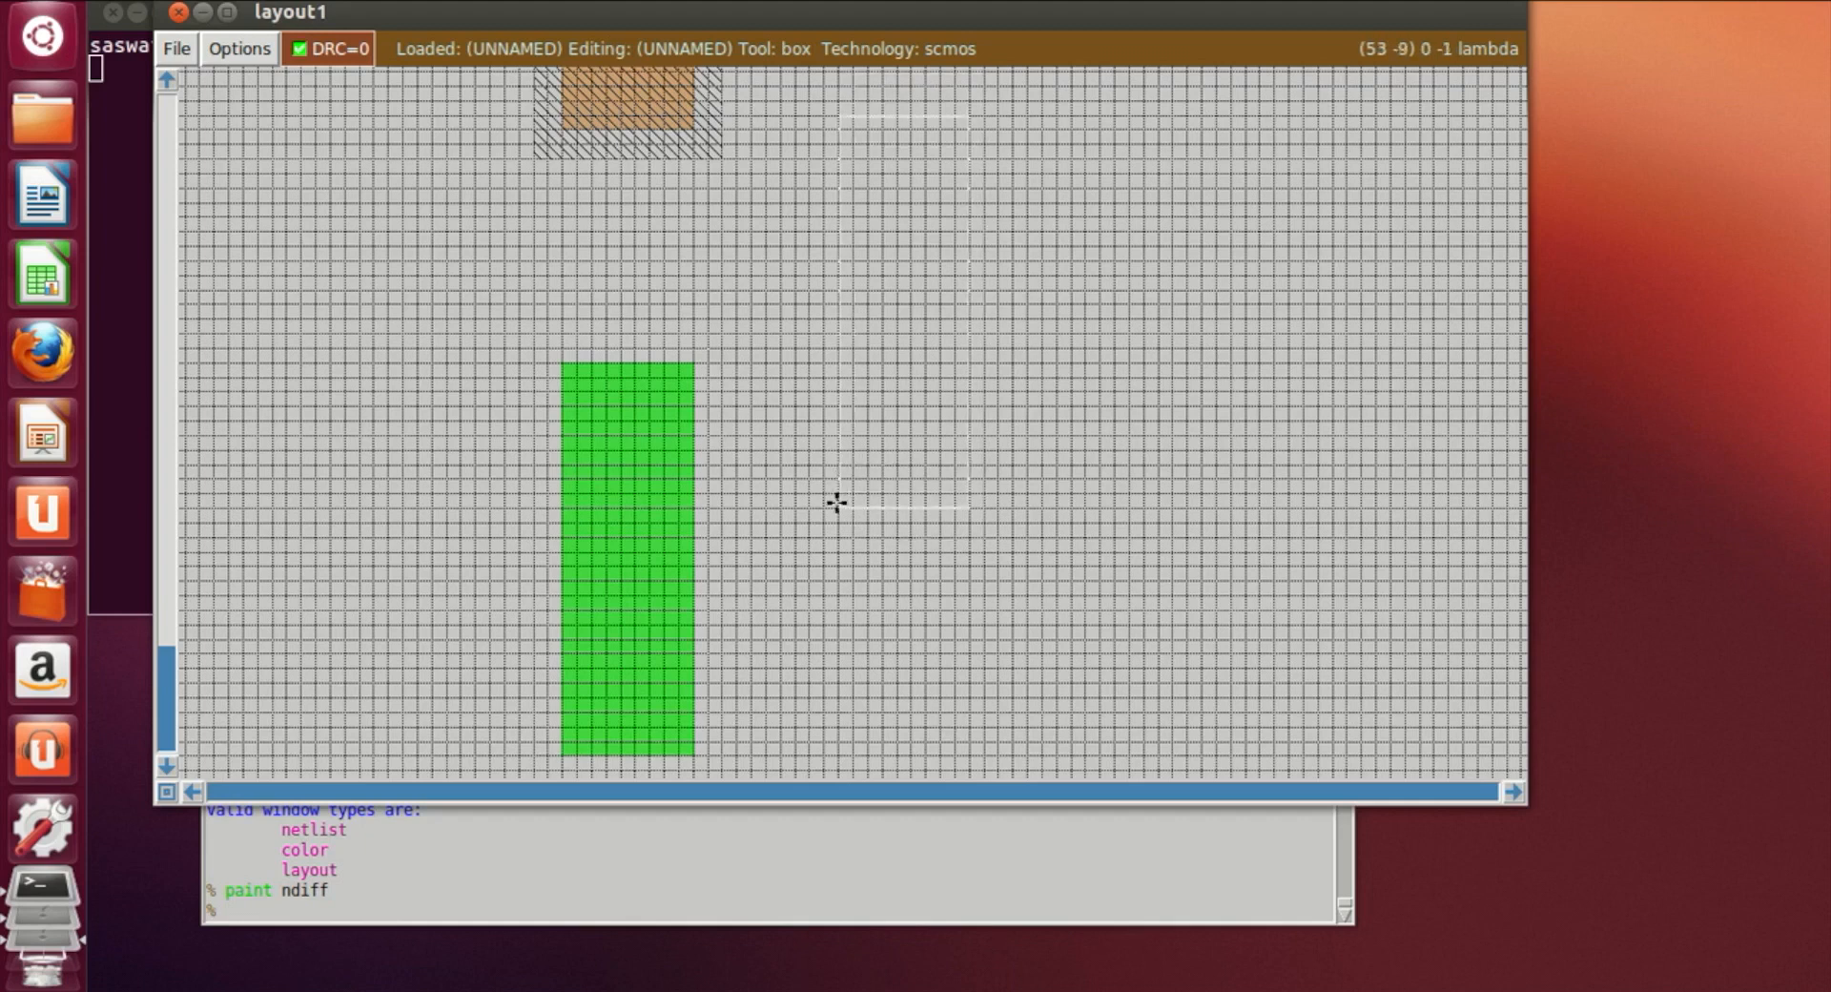
{"action": "left_click", "coordinate": [356, 914]}
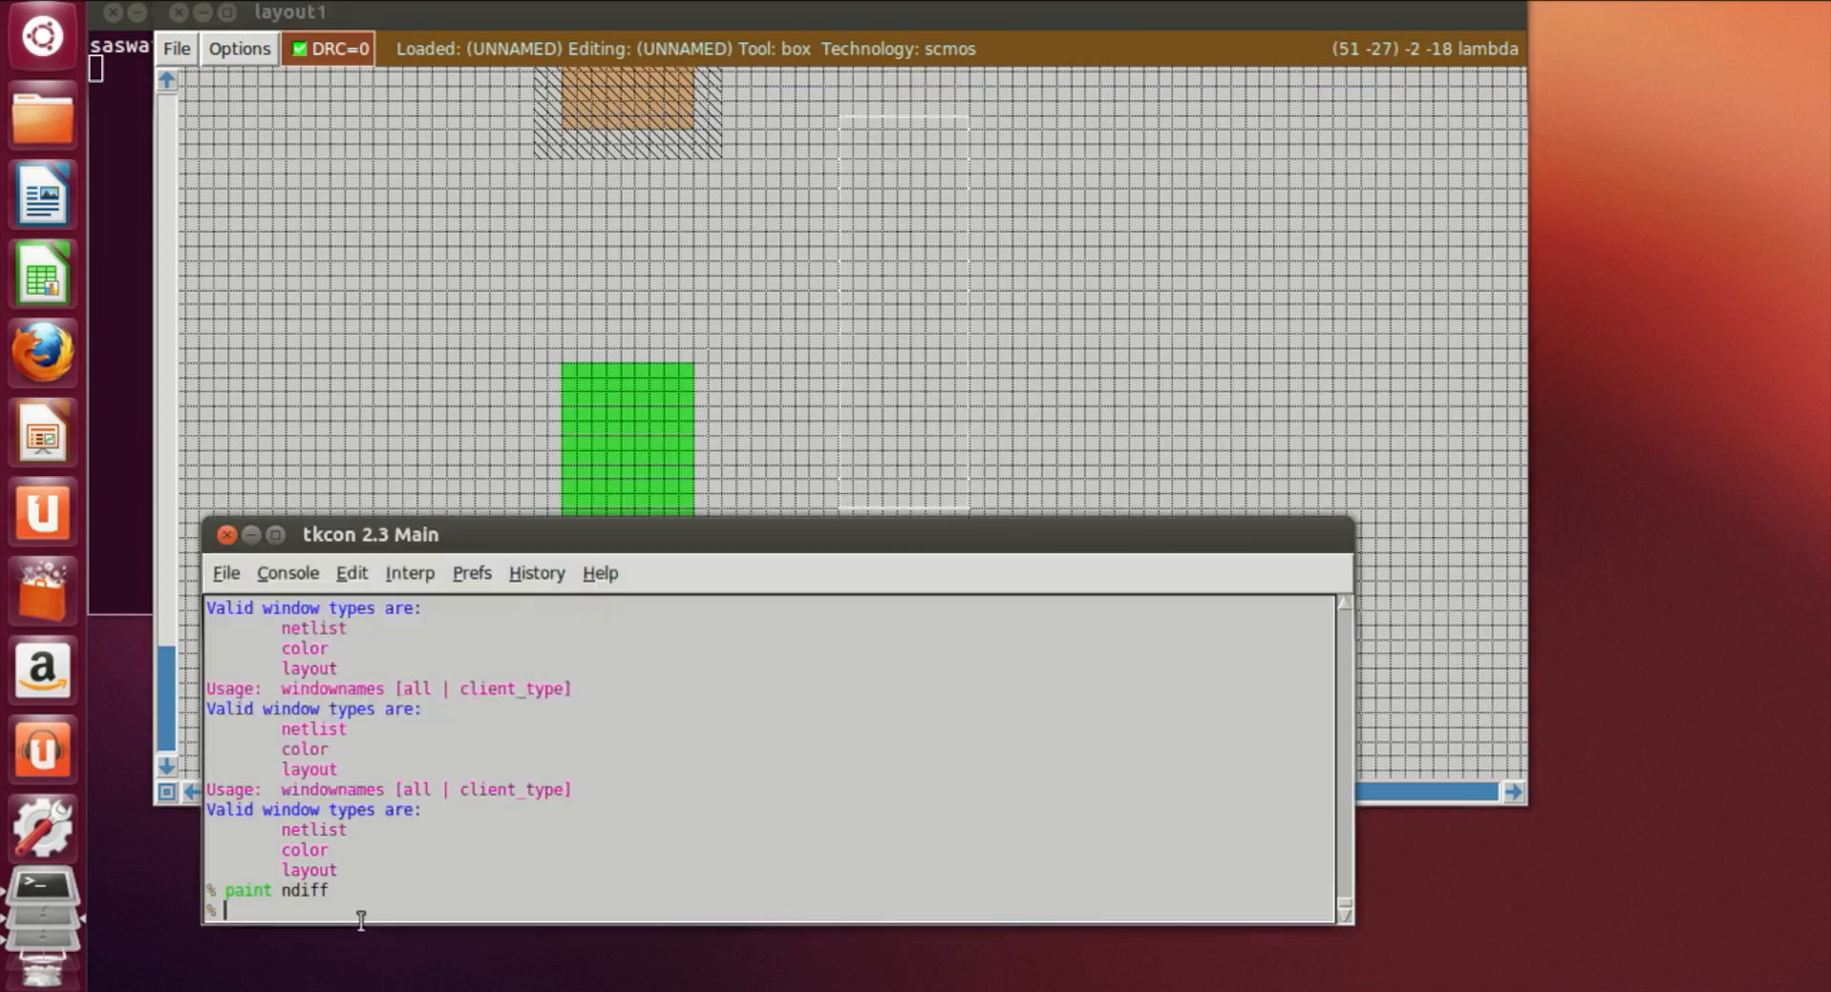
{"action": "type", "text": "paint ndif"}
{"action": "key", "text": "Return"}
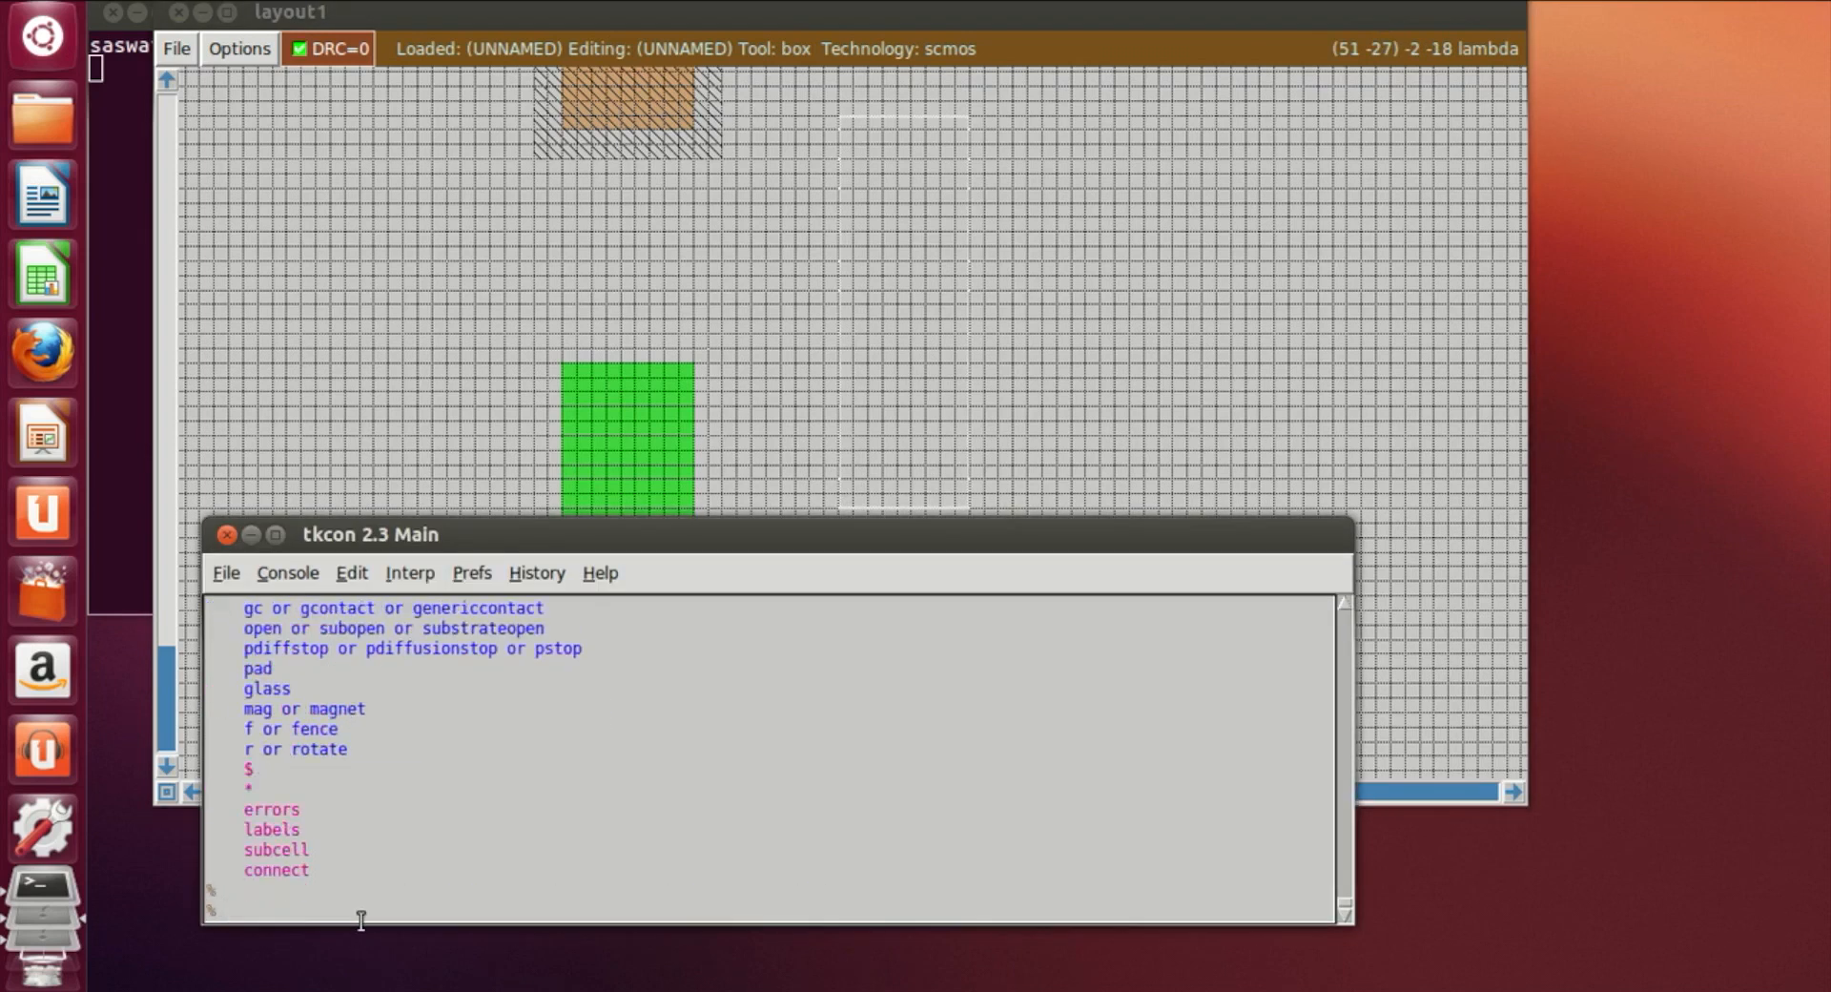
{"action": "type", "text": "paint ndiff"}
{"action": "key", "text": "Return"}
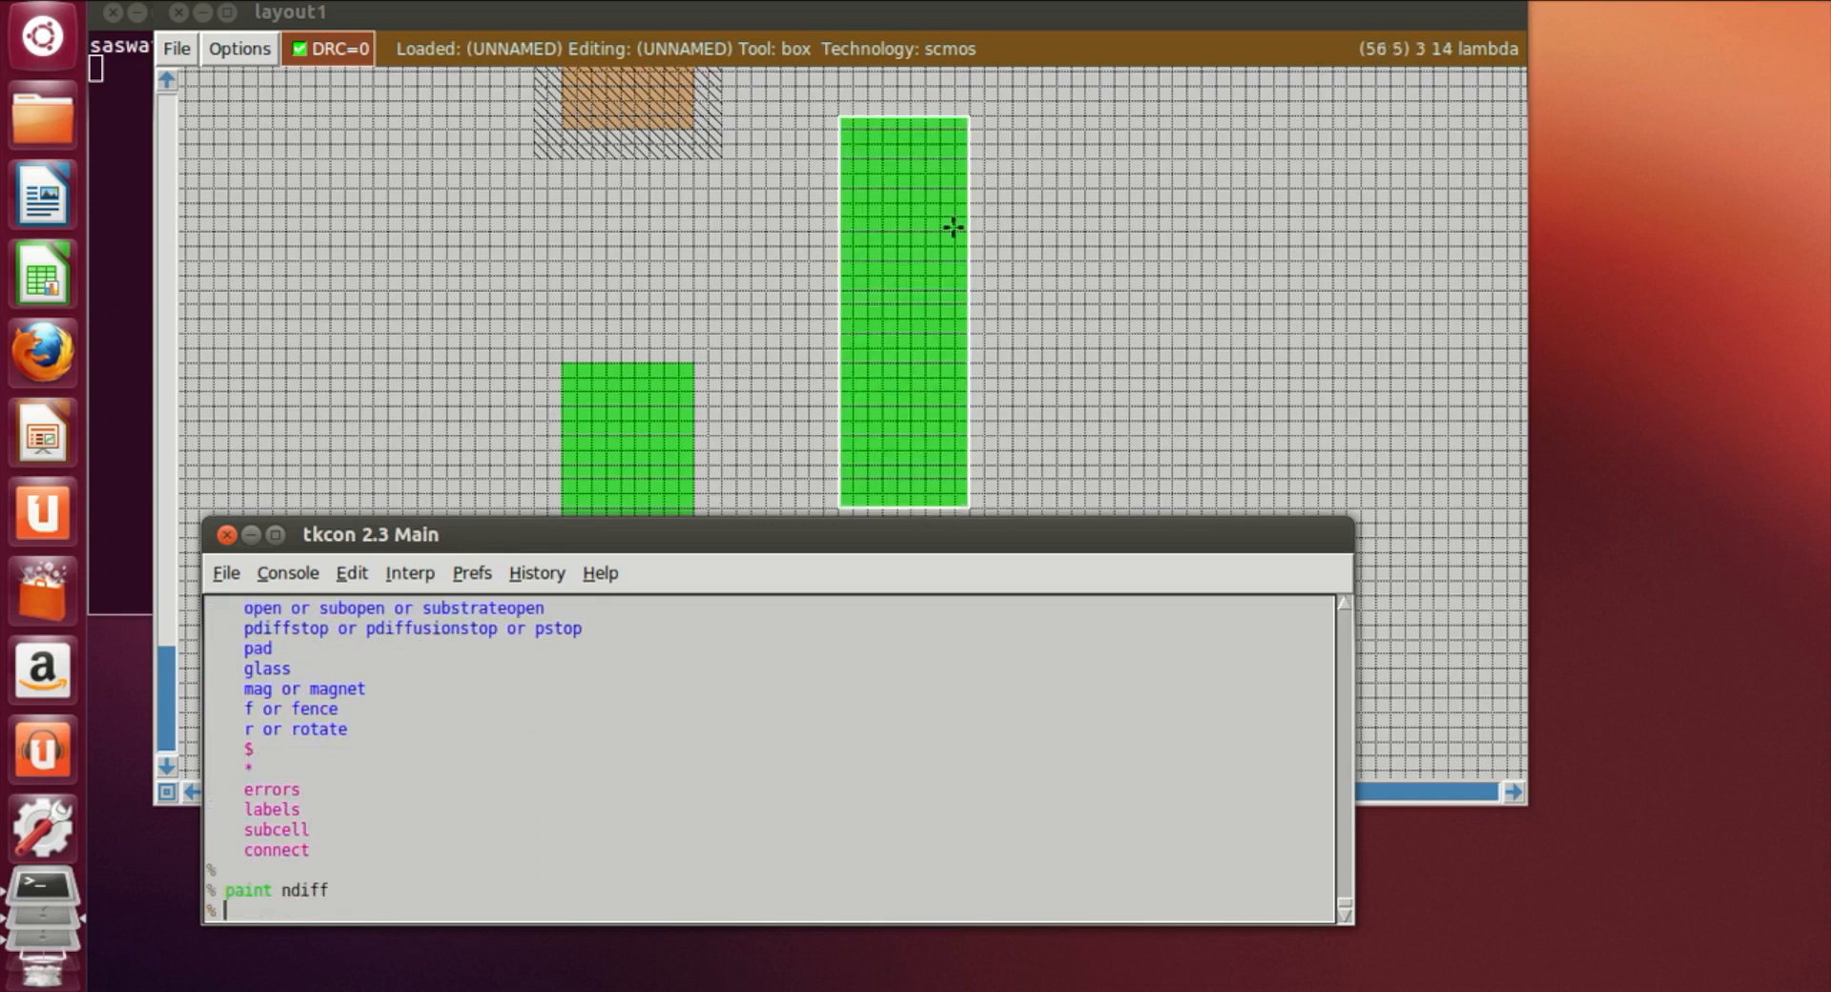
Frame a horizontal box about 42 by 3 lambda across the lower part of the n-well and its p-diffusion strip
{"action": "left_click", "coordinate": [1109, 322]}
{"action": "scroll", "coordinate": [1110, 323], "scroll_direction": "up", "scroll_amount": 2}
{"action": "scroll", "coordinate": [1109, 322], "scroll_direction": "down", "scroll_amount": 1}
{"action": "scroll", "coordinate": [867, 542], "scroll_direction": "up", "scroll_amount": 10}
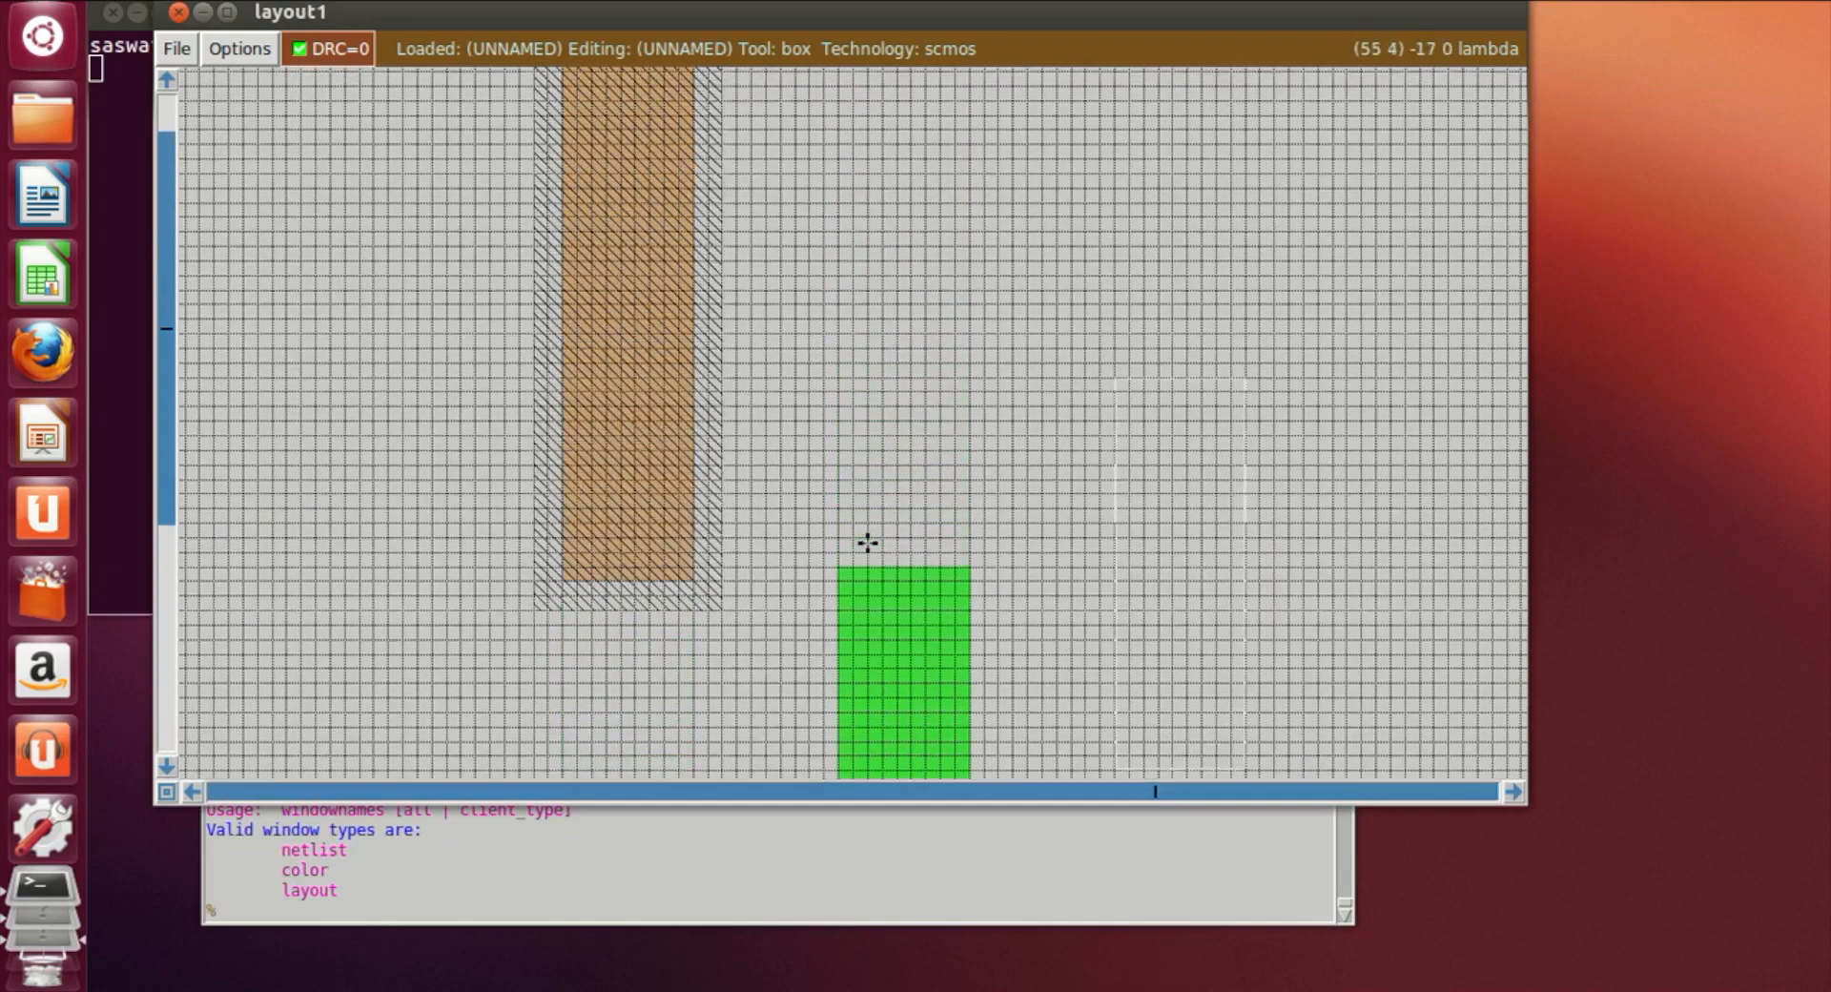
{"action": "scroll", "coordinate": [343, 319], "scroll_direction": "down", "scroll_amount": 4}
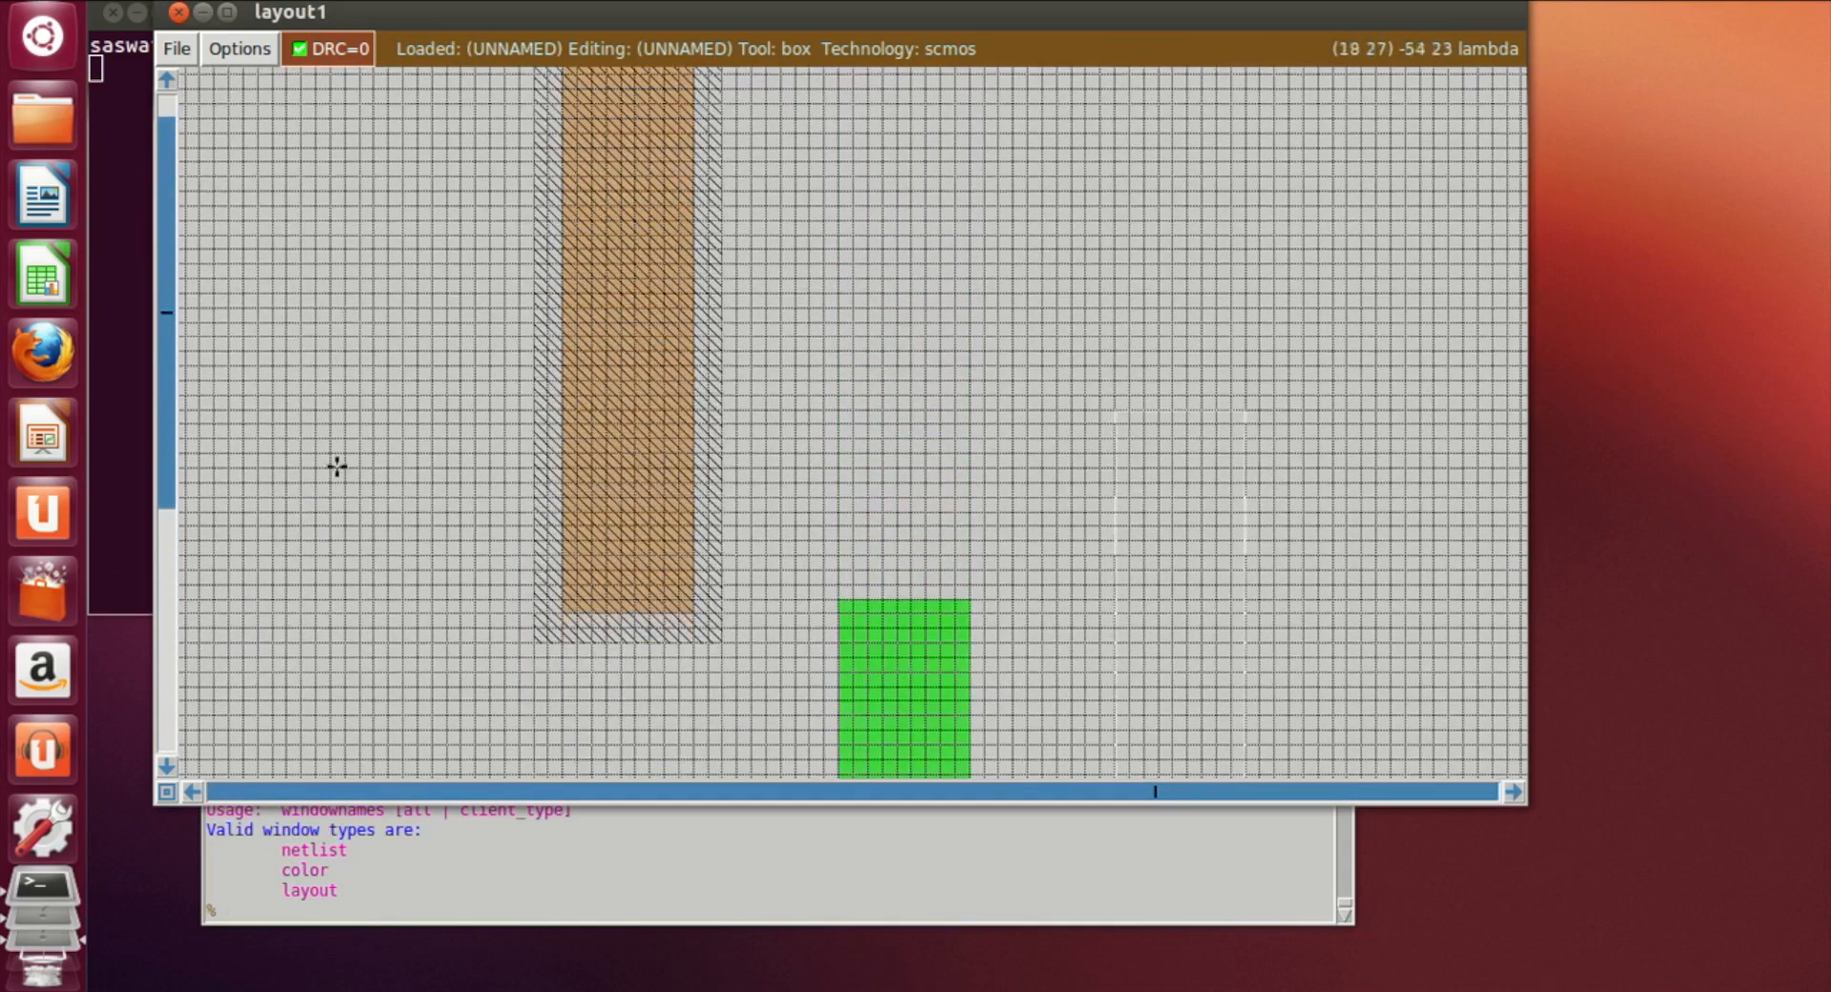
{"action": "left_click", "coordinate": [183, 496]}
{"action": "right_click", "coordinate": [797, 441]}
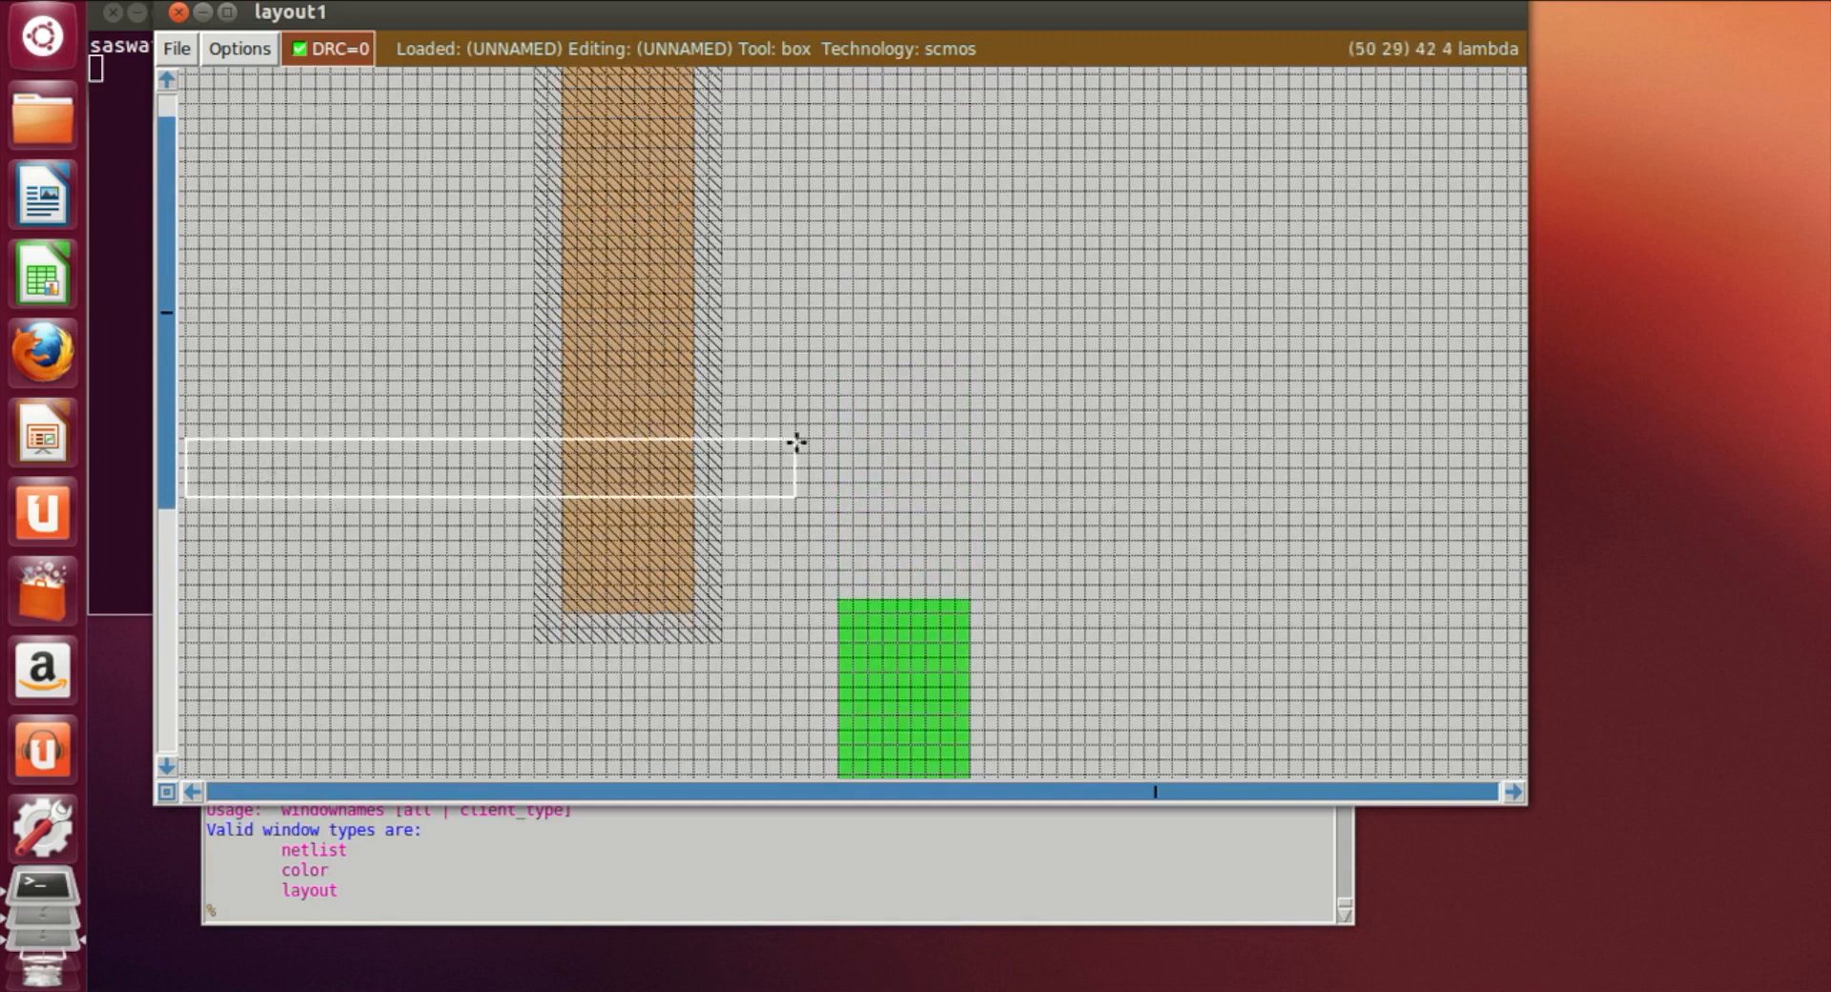
{"action": "right_click", "coordinate": [792, 446]}
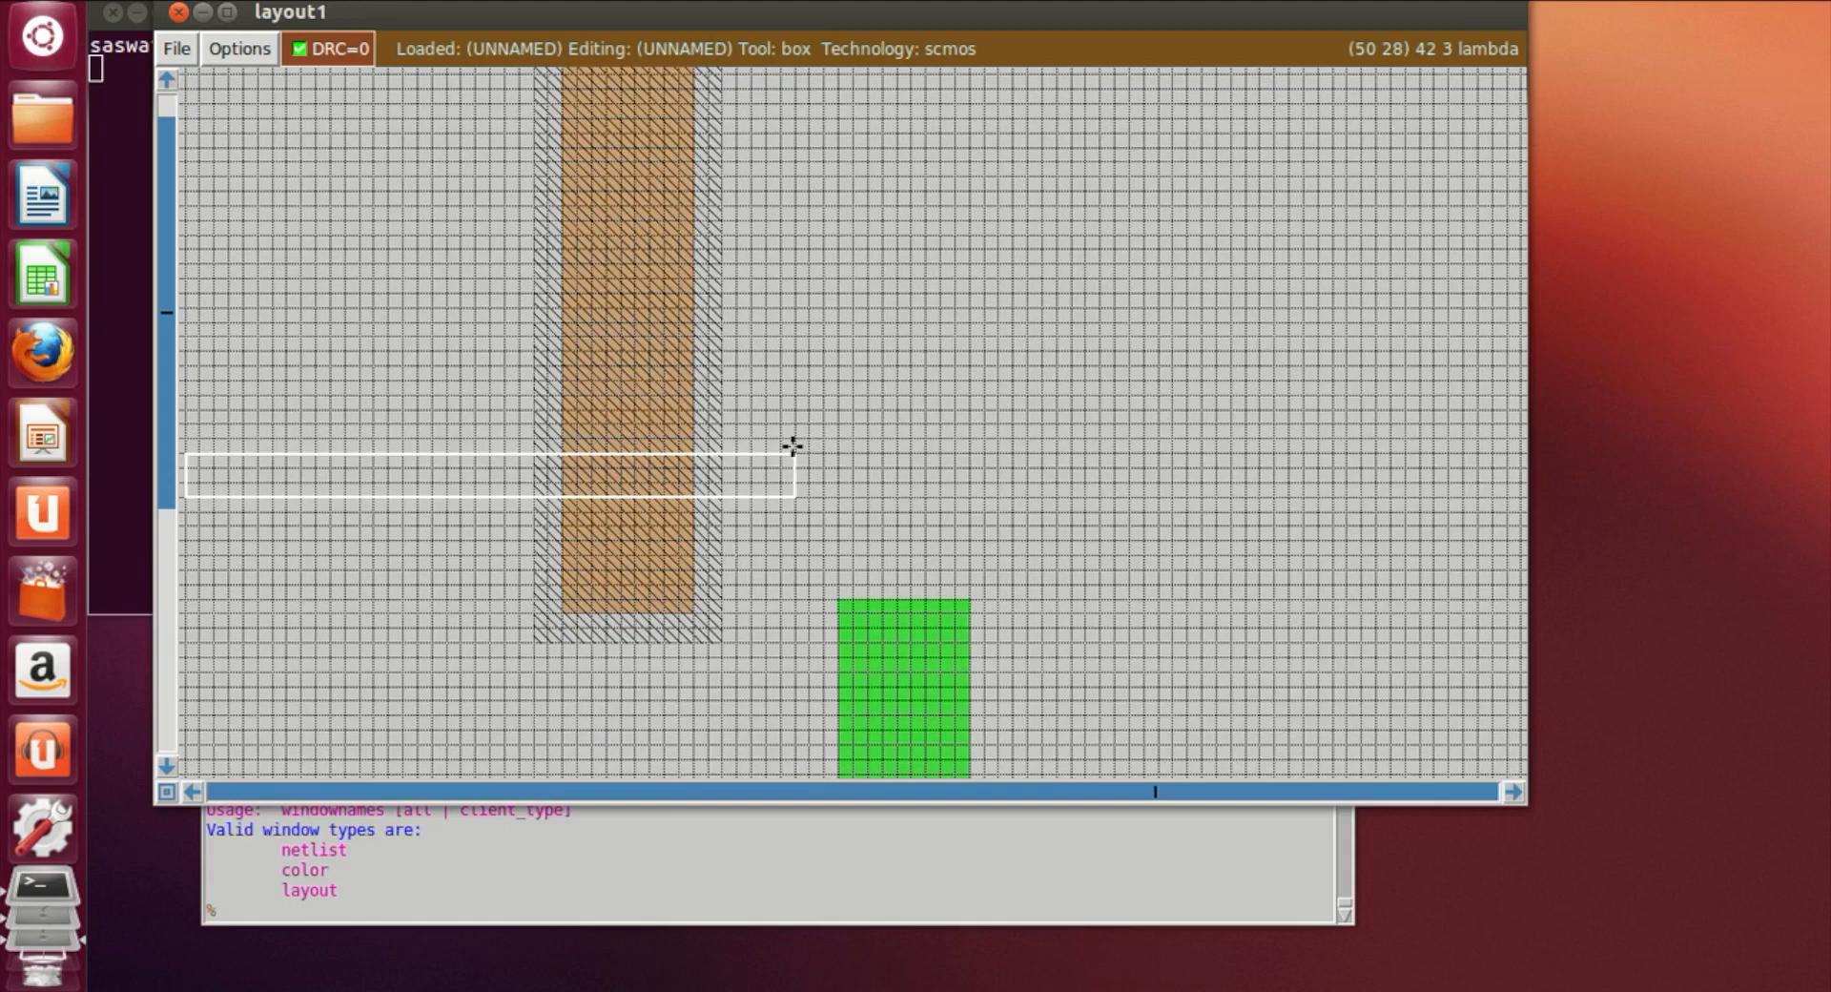
Reposition the 42 by 3 lambda box across the lower part of the p-diffusion strip, with its lower-left corner at (9, 27)
{"action": "scroll", "coordinate": [359, 479], "scroll_direction": "up", "scroll_amount": 2}
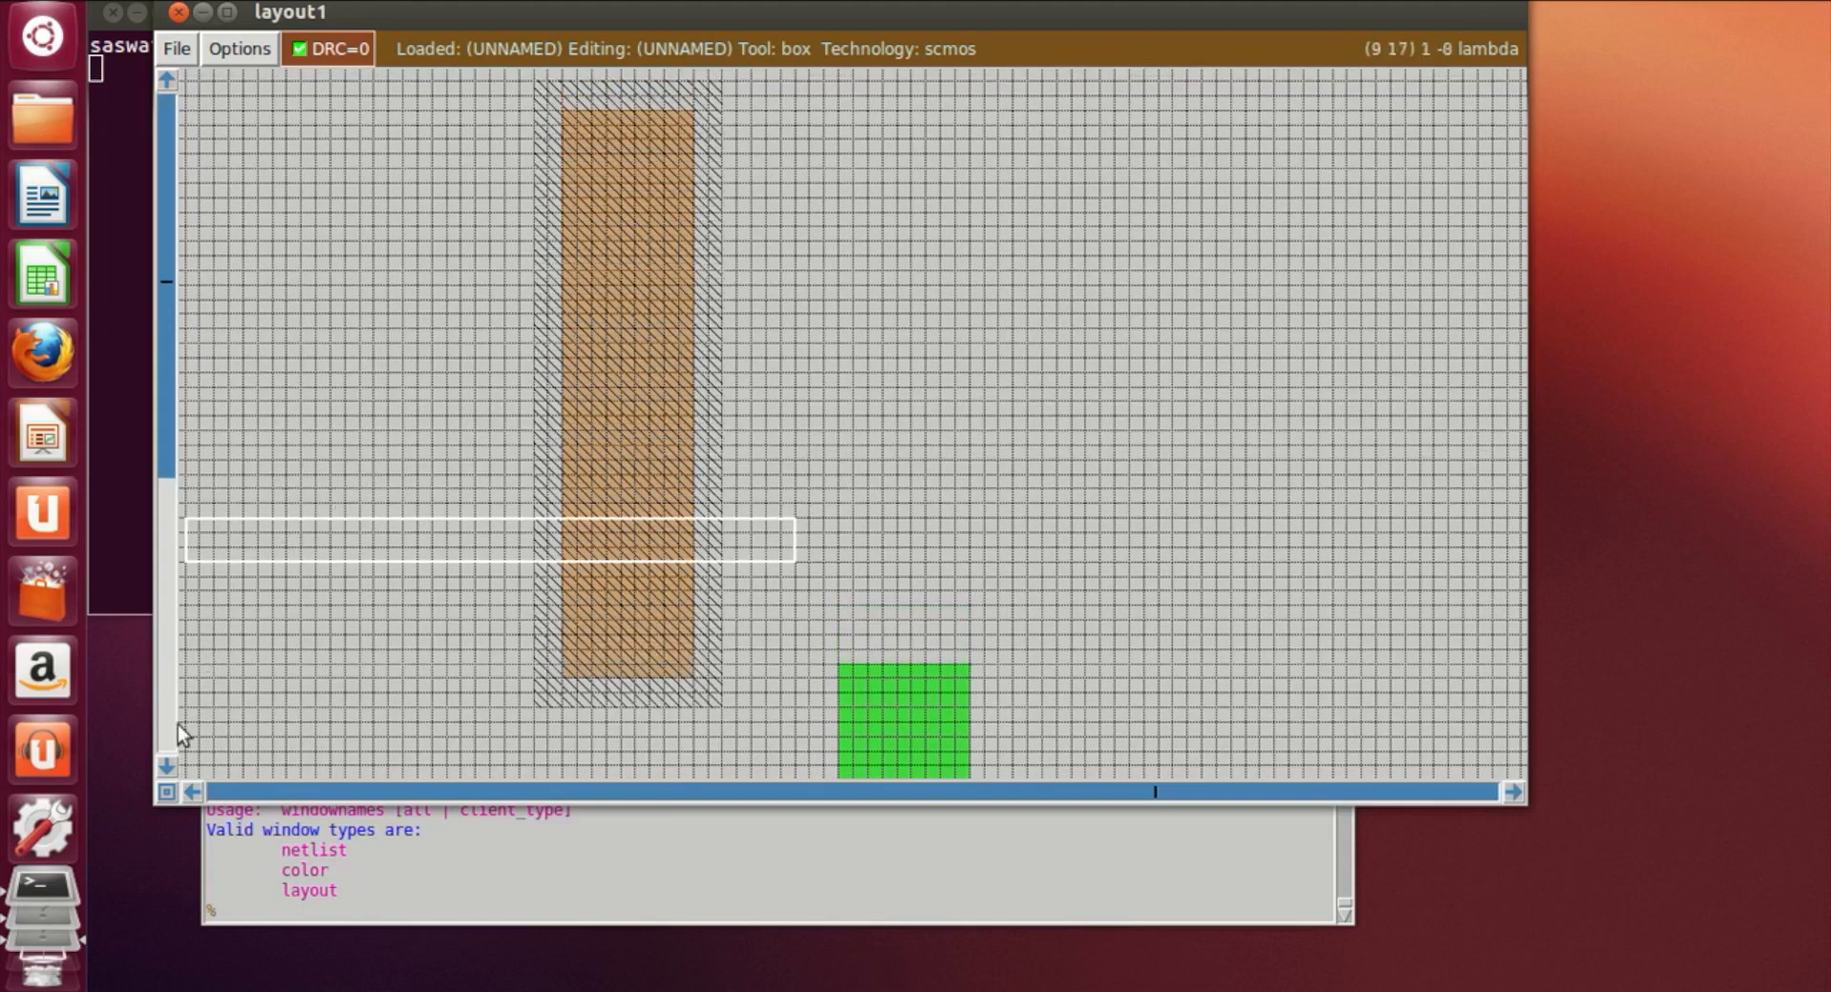
{"action": "left_click", "coordinate": [192, 790]}
{"action": "left_click", "coordinate": [317, 544]}
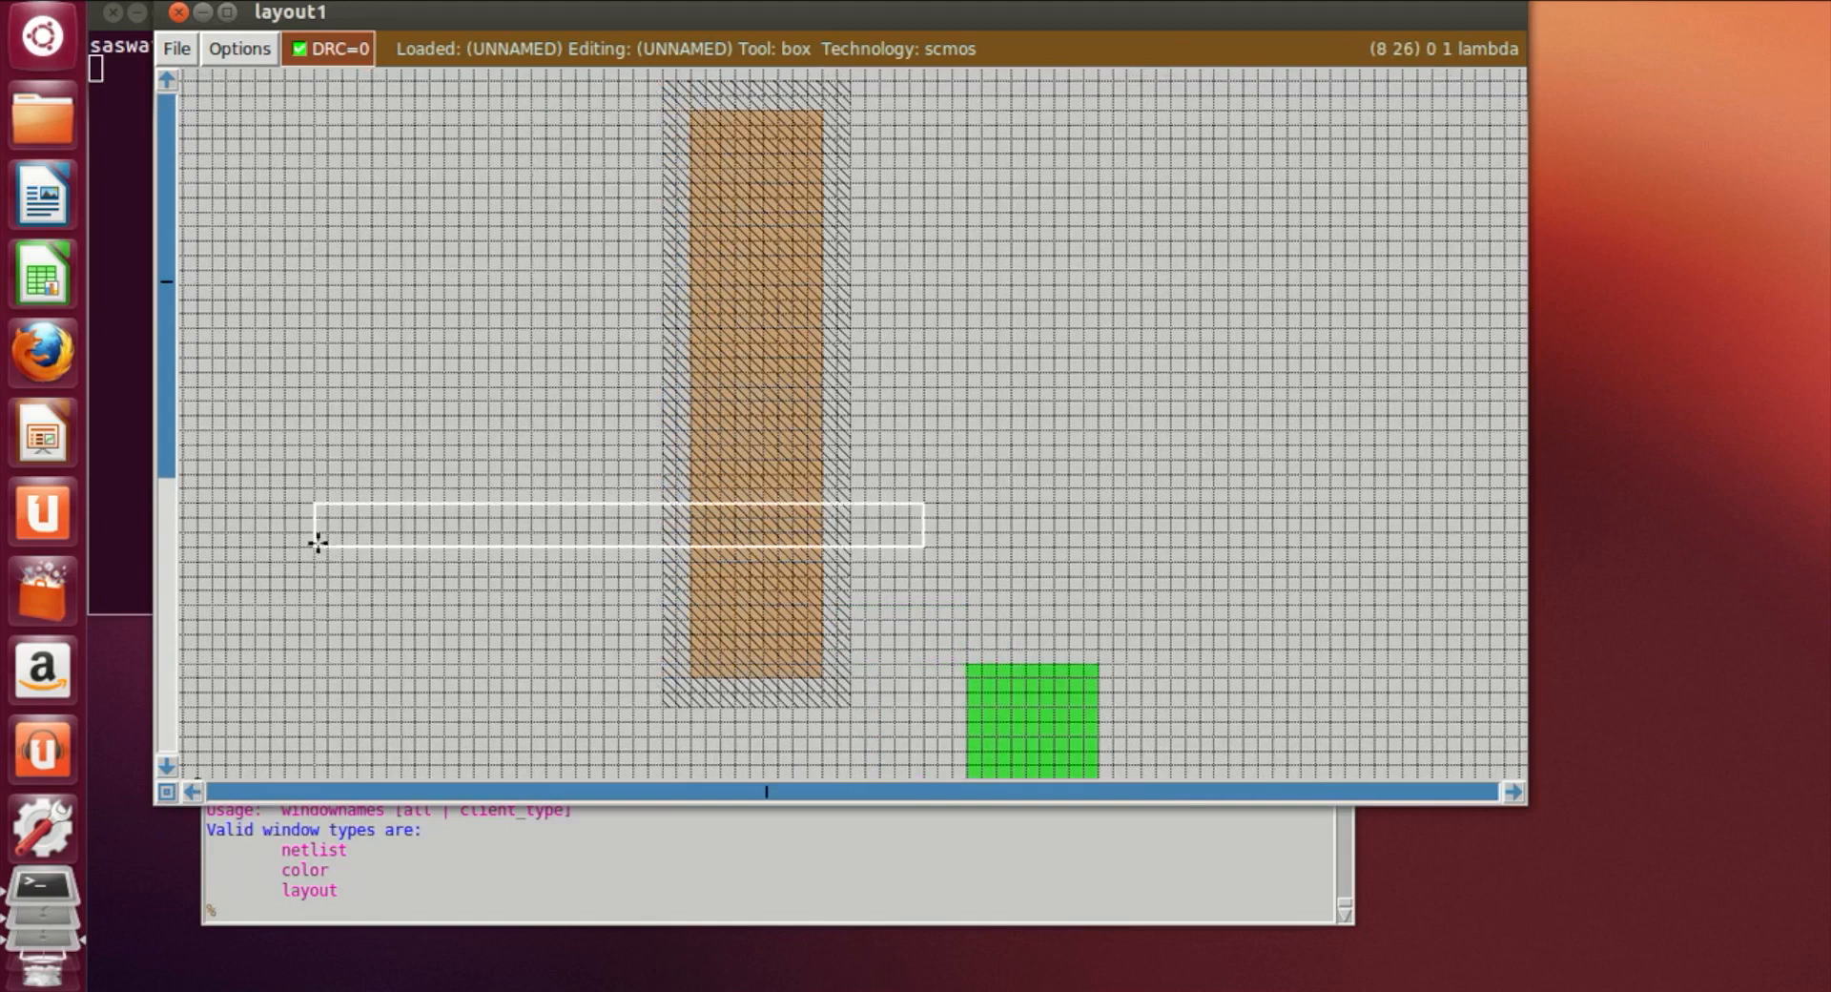
{"action": "left_click", "coordinate": [316, 533]}
{"action": "left_click", "coordinate": [327, 518]}
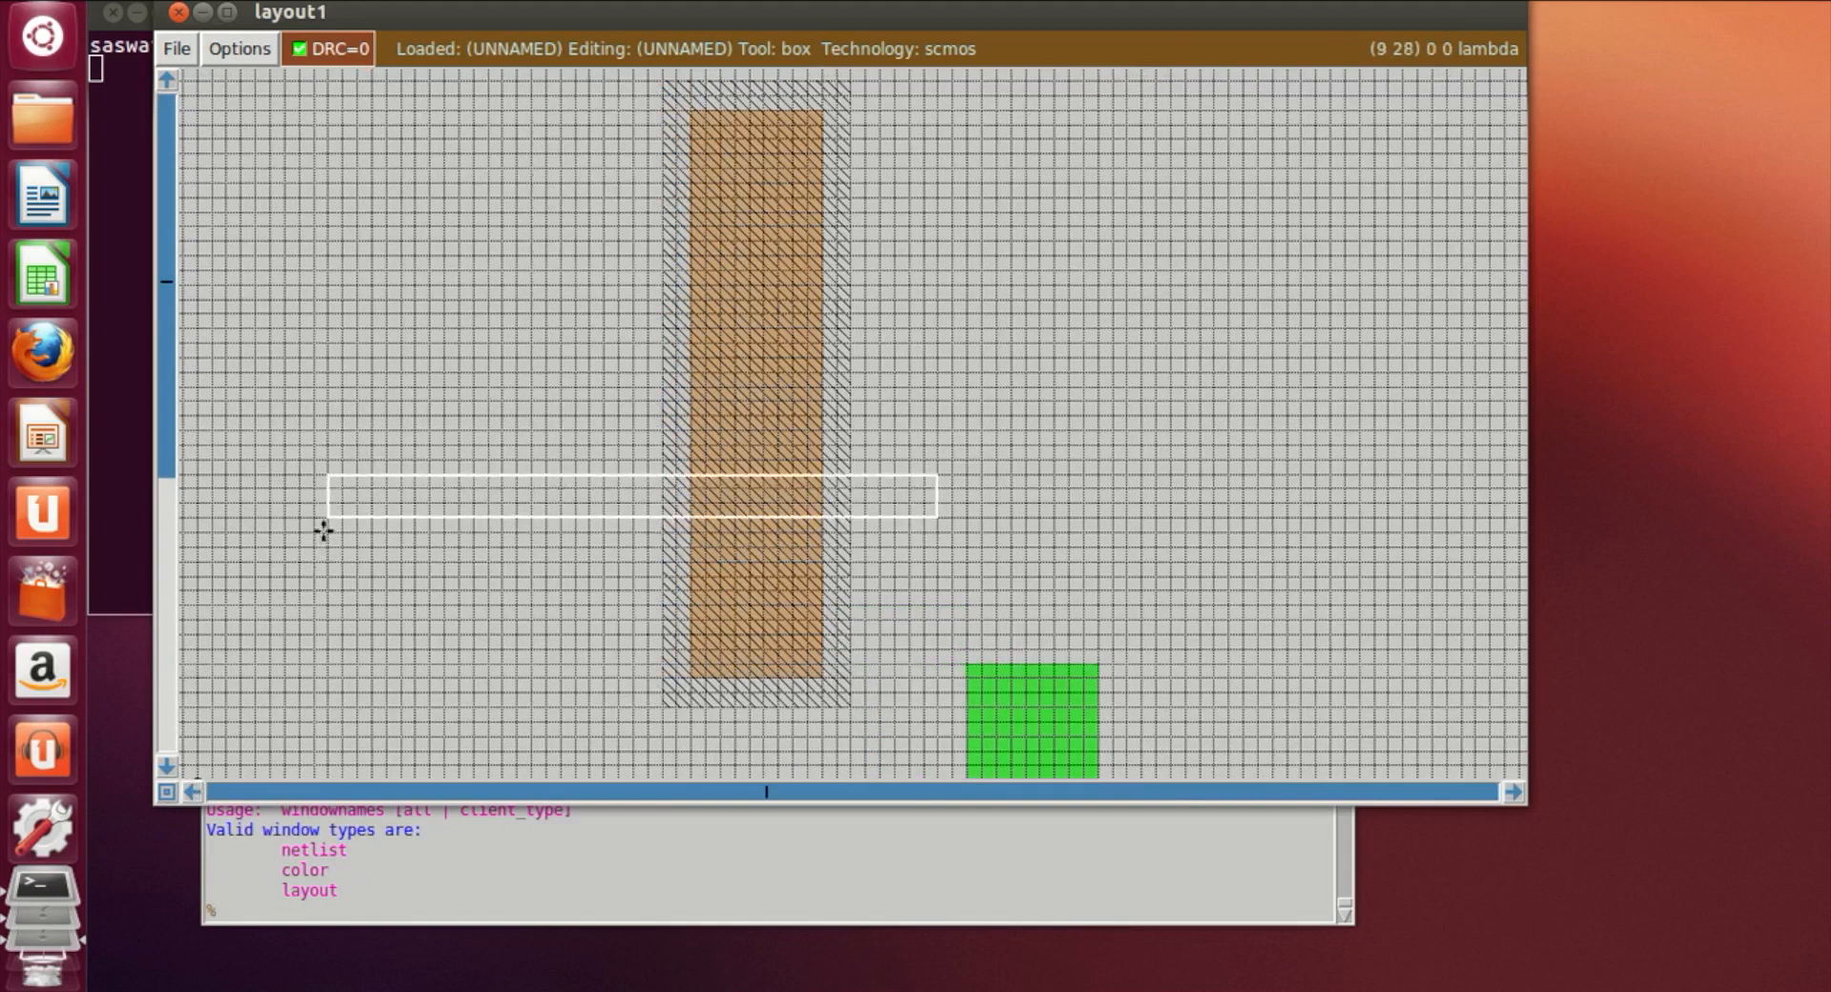
{"action": "left_click", "coordinate": [325, 527]}
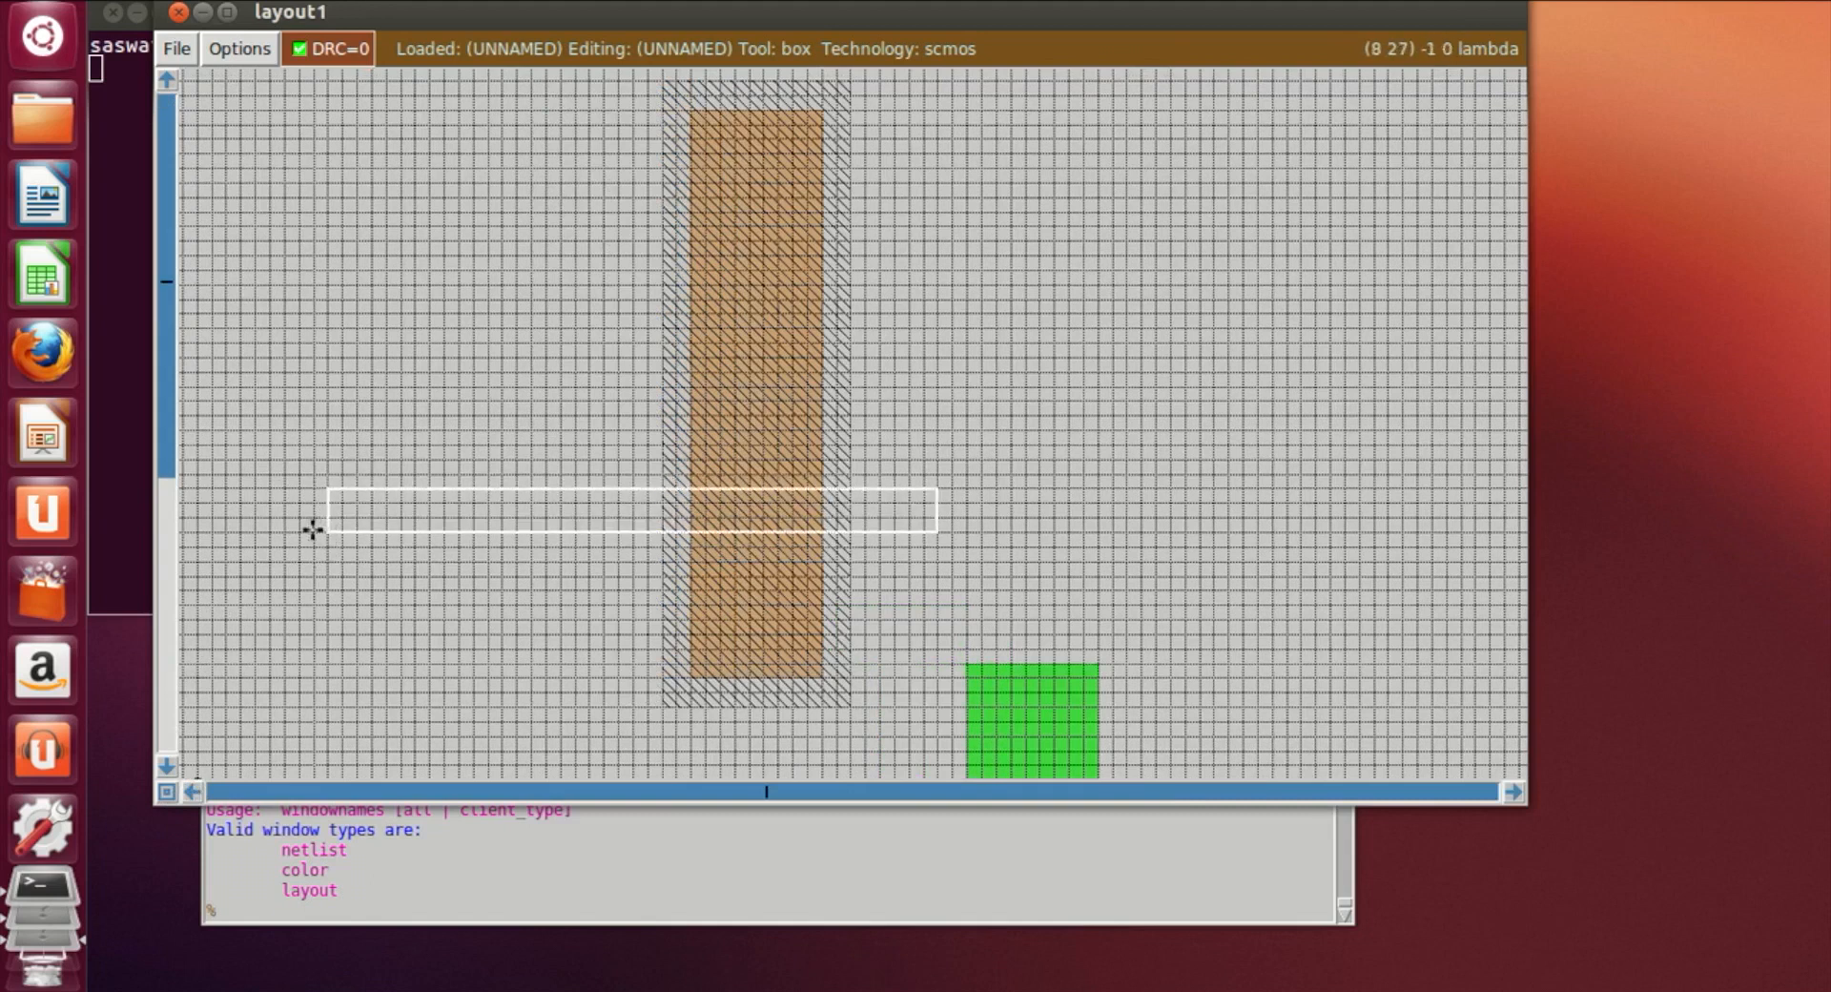
Fill the box across the lower p-diffusion with polysilicon using paint poly
{"action": "left_click", "coordinate": [365, 914]}
{"action": "type", "text": "paint "}
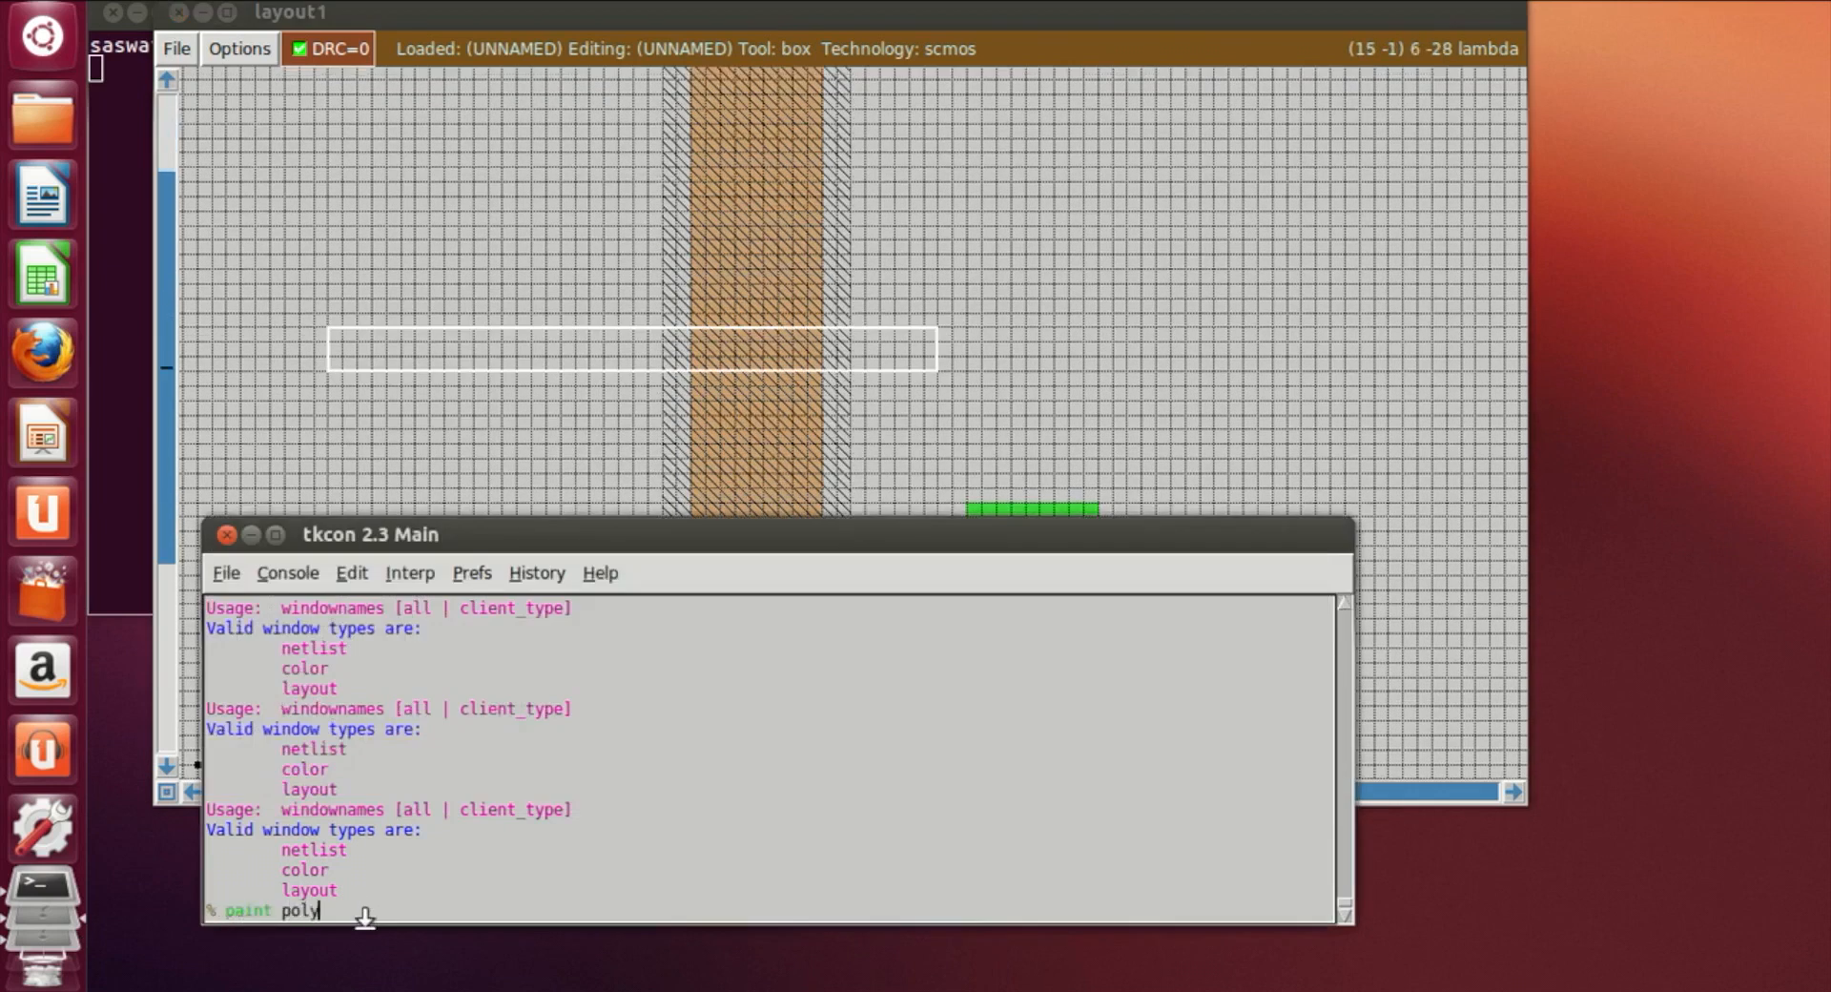
{"action": "type", "text": "poly"}
{"action": "key", "text": "Return"}
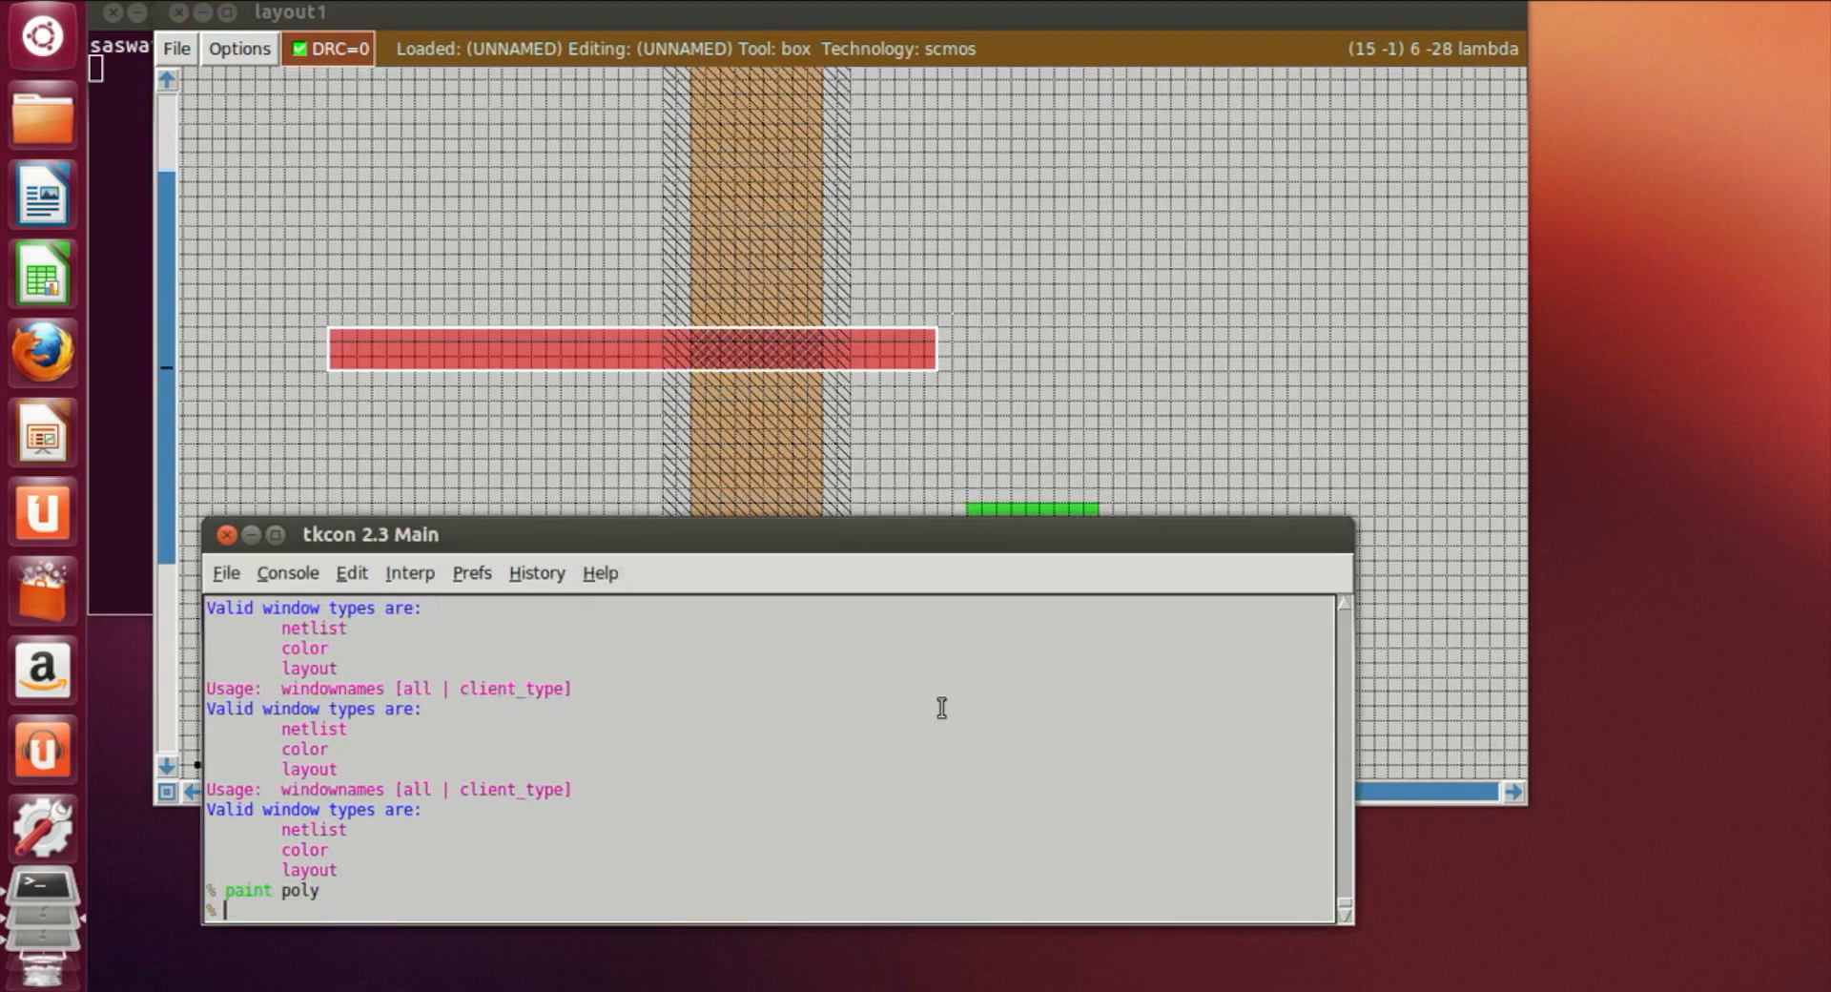
Paint a second 42 by 3 lambda poly strip across the upper p-diffusion, left-aligned with the first and 16 lambda higher
{"action": "left_click", "coordinate": [372, 224]}
{"action": "scroll", "coordinate": [357, 238], "scroll_direction": "up", "scroll_amount": 3}
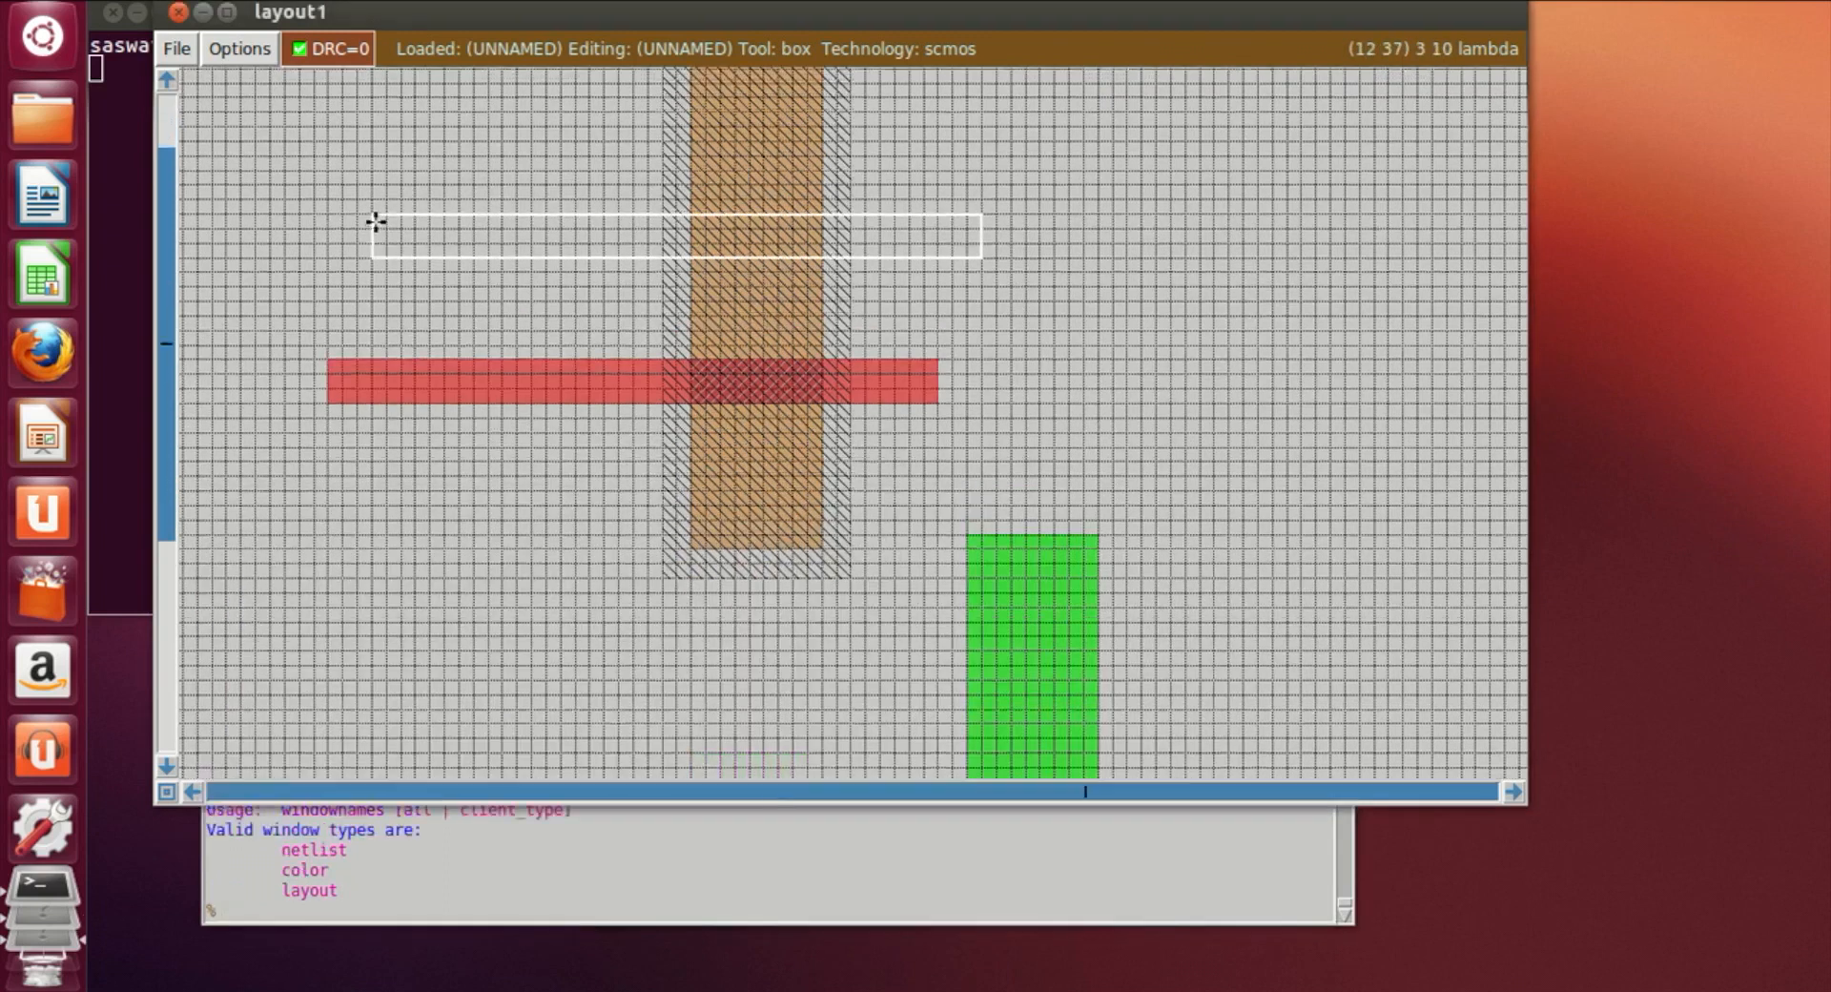
{"action": "left_click", "coordinate": [336, 248]}
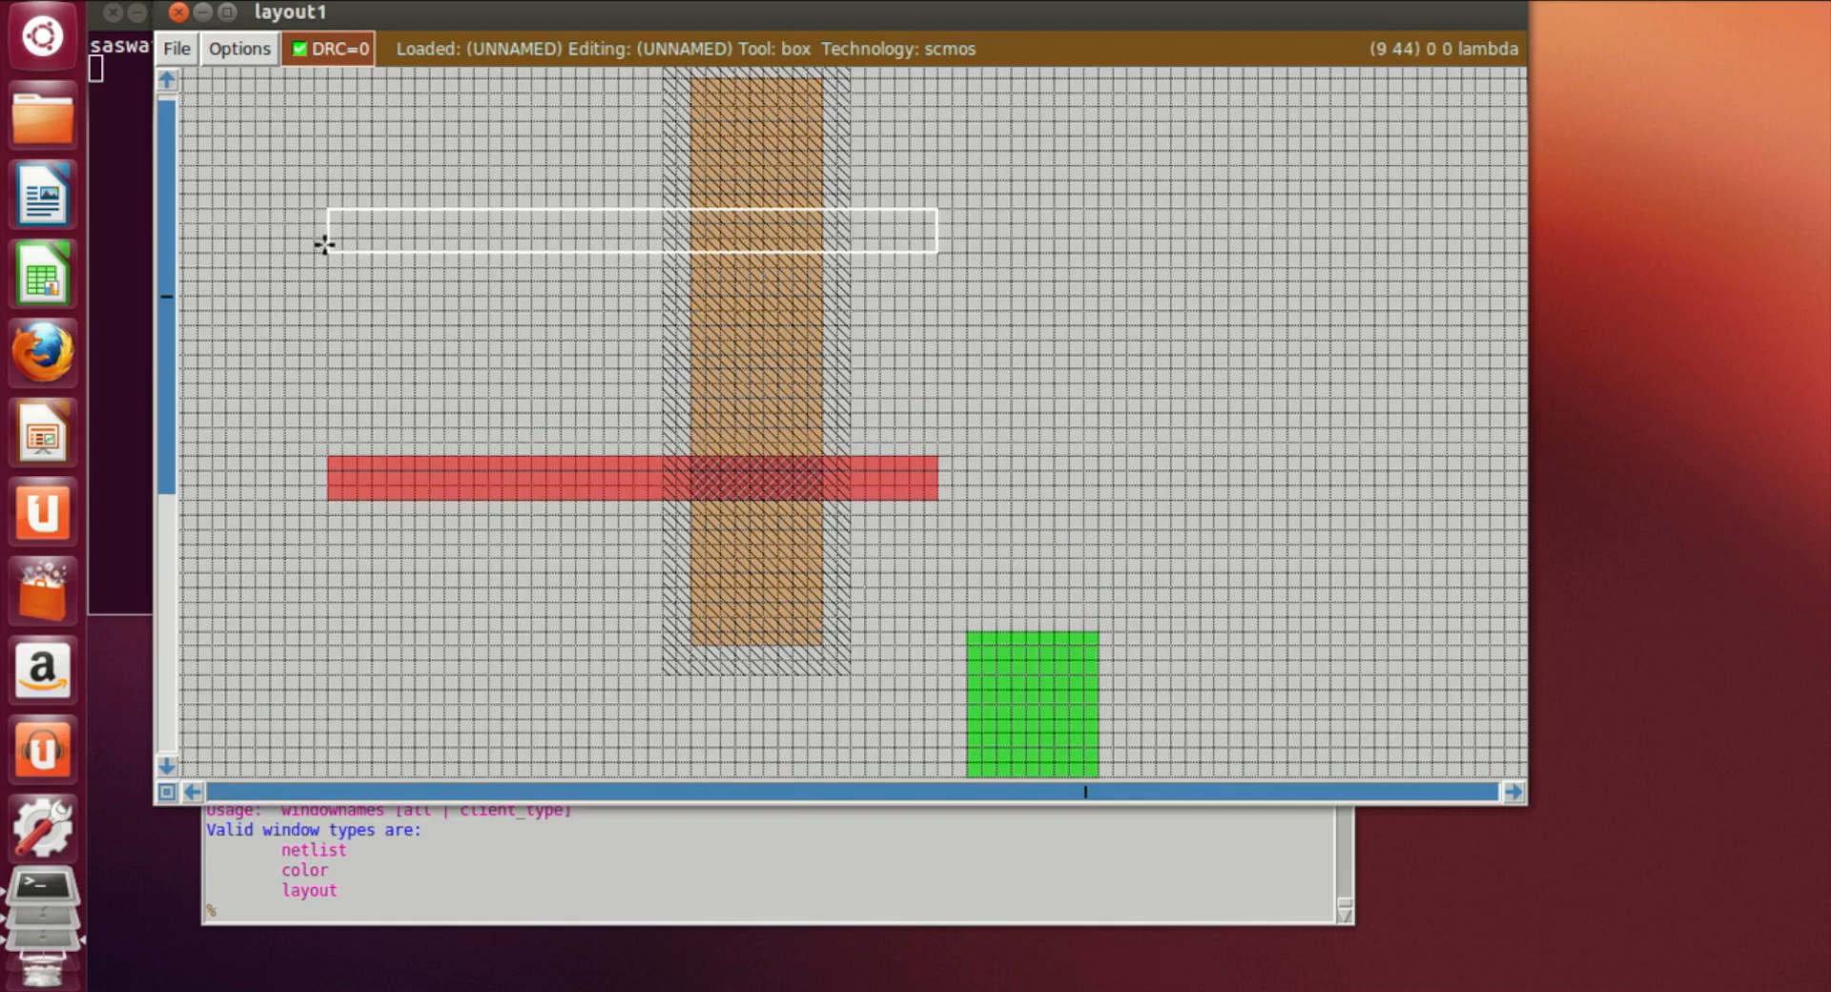
{"action": "left_click", "coordinate": [336, 273]}
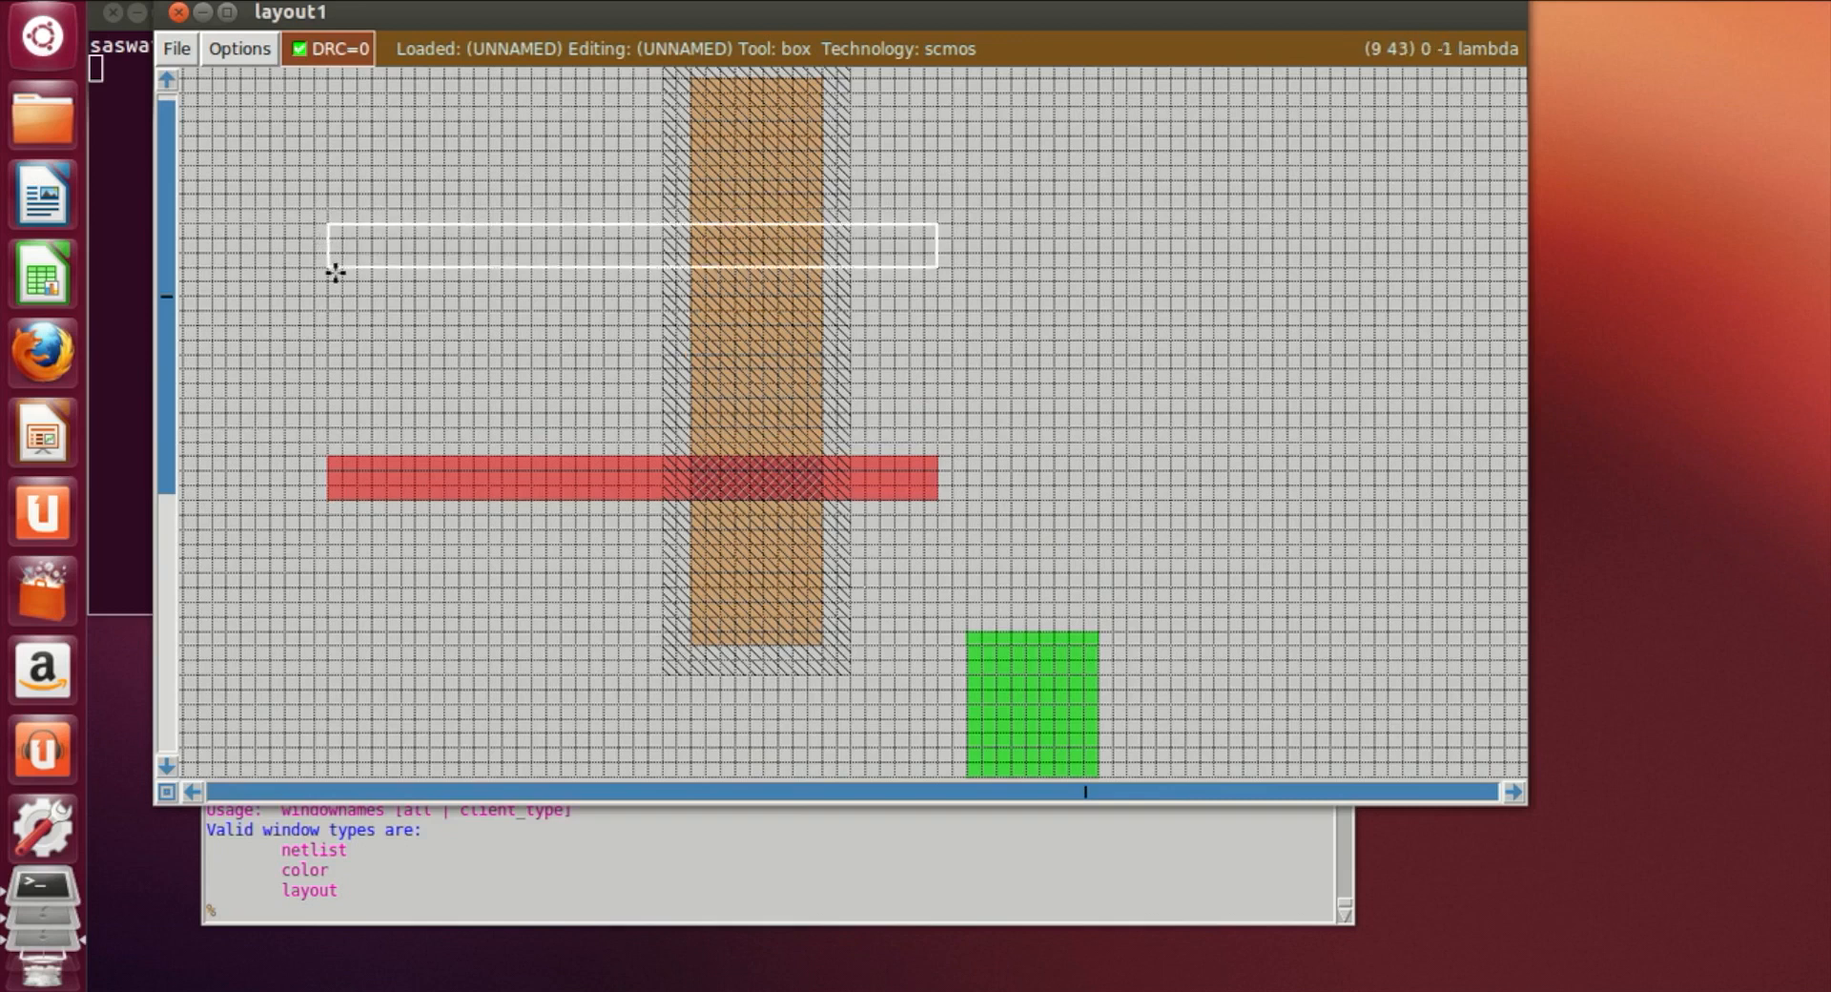
{"action": "left_click", "coordinate": [831, 919]}
{"action": "type", "text": "paint poly"}
{"action": "key", "text": "Return"}
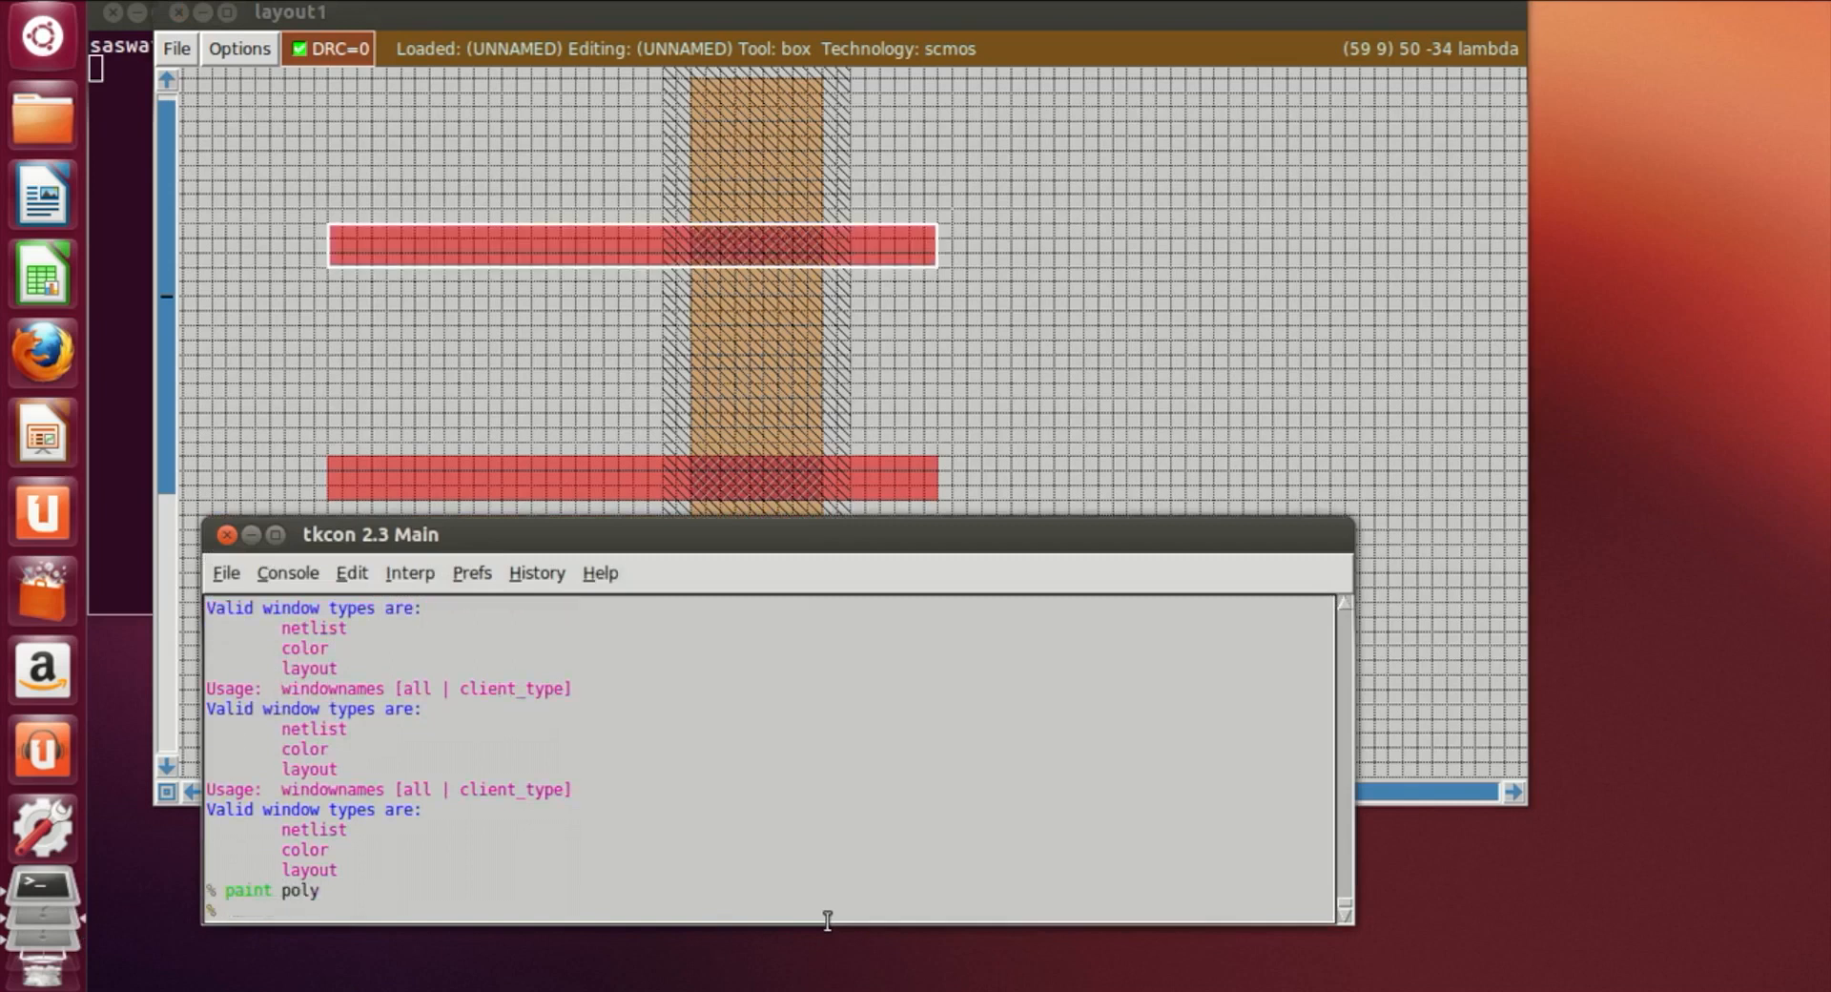
Paint a 42 by 3 lambda poly strip across the right ndiff strip, extending 1 lambda past its right edge, lower-left corner at (21, 3)
{"action": "left_click", "coordinate": [998, 313]}
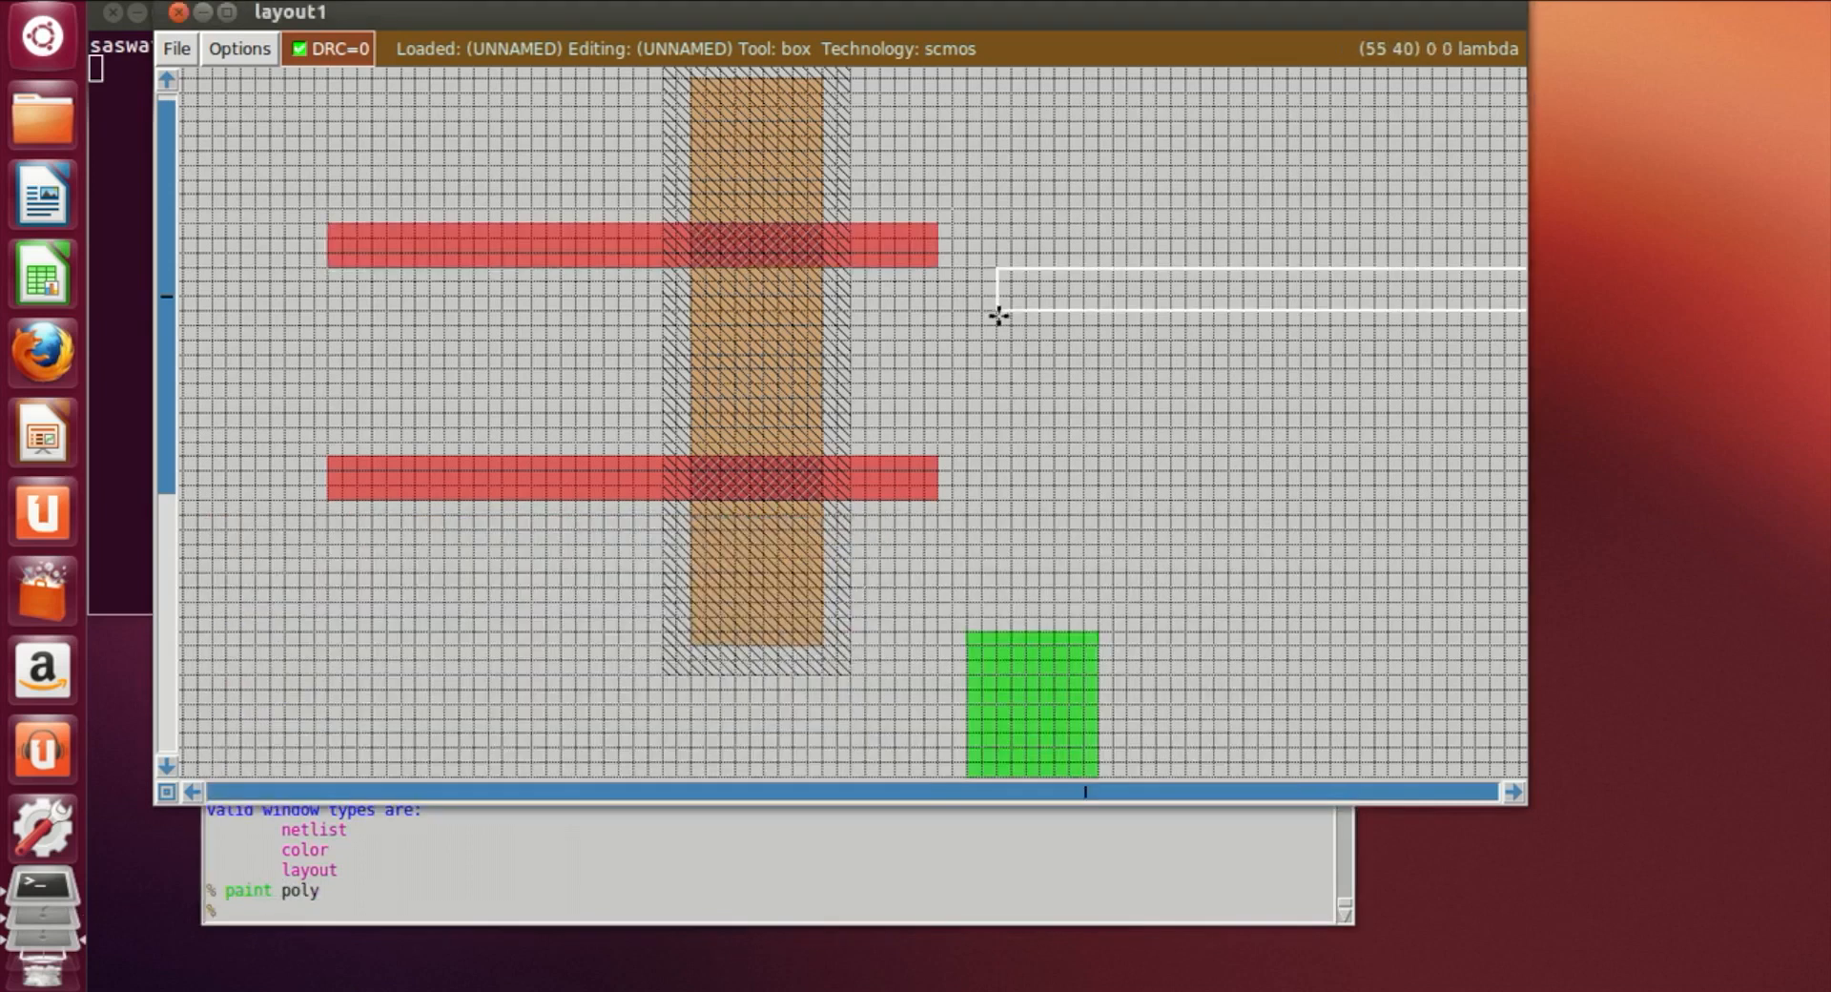
{"action": "scroll", "coordinate": [998, 315], "scroll_direction": "down", "scroll_amount": 7}
{"action": "scroll", "coordinate": [589, 614], "scroll_direction": "down", "scroll_amount": 2}
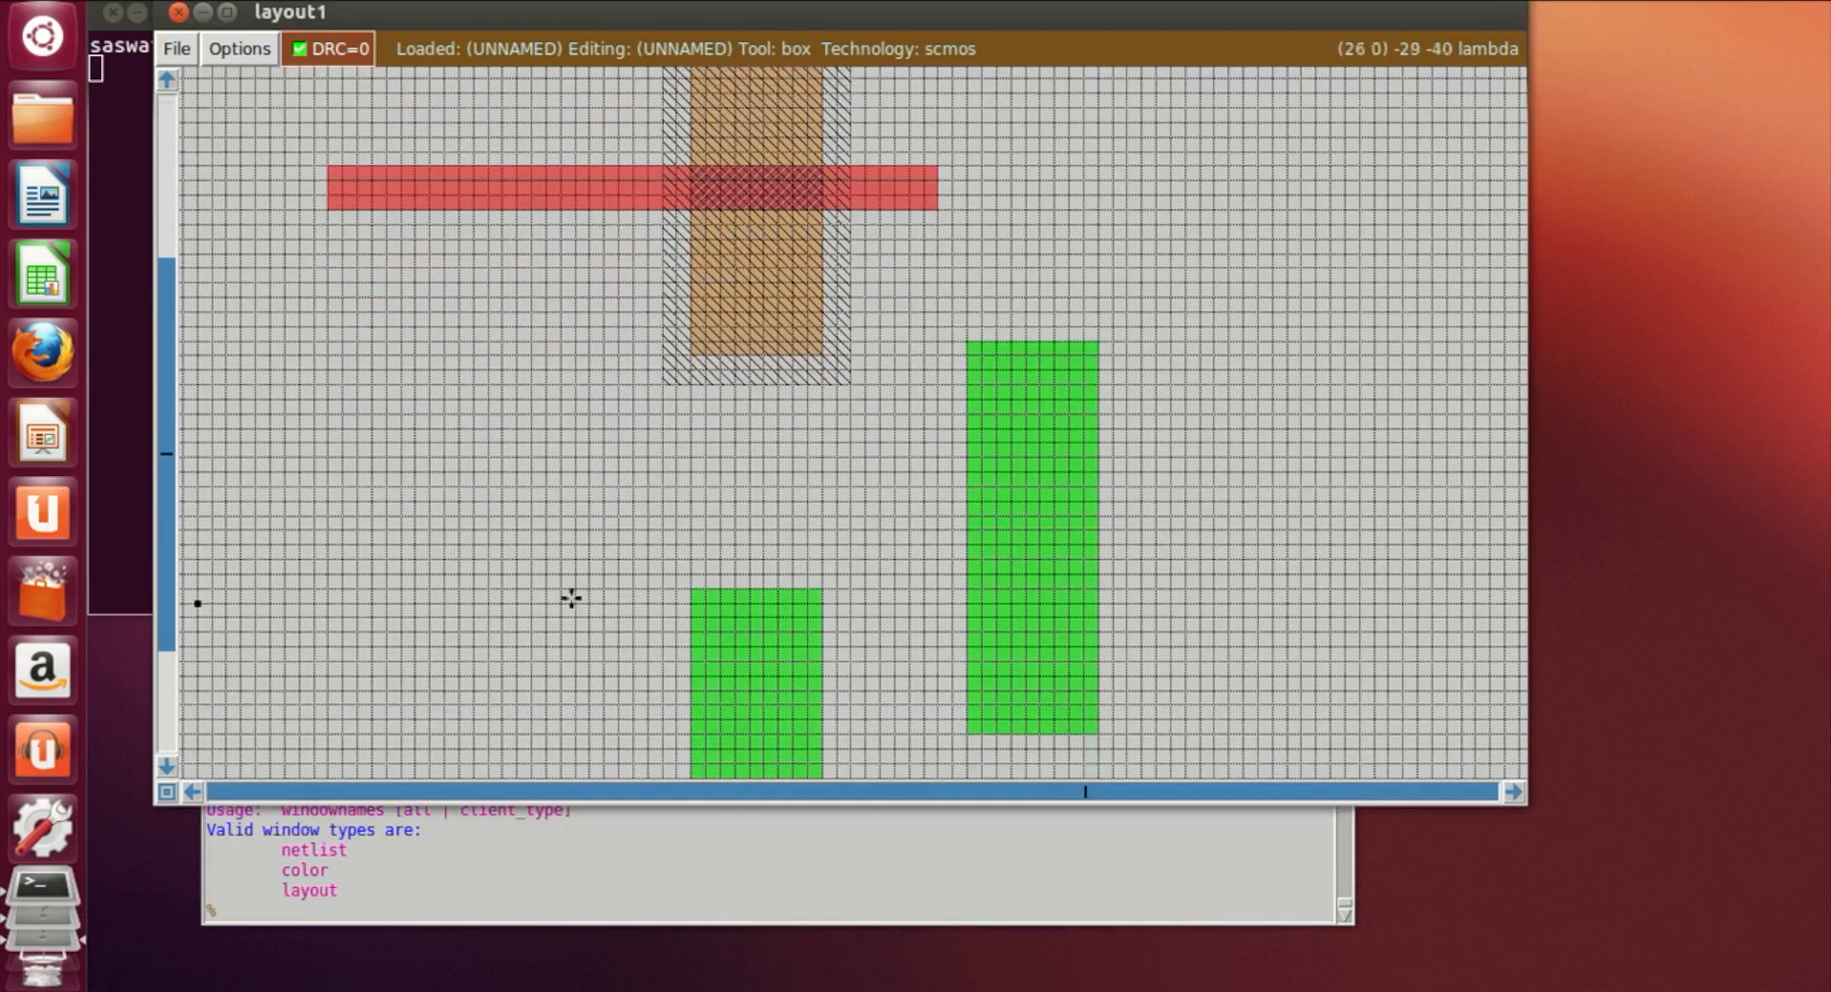
{"action": "left_click", "coordinate": [486, 528]}
{"action": "left_click", "coordinate": [561, 528]}
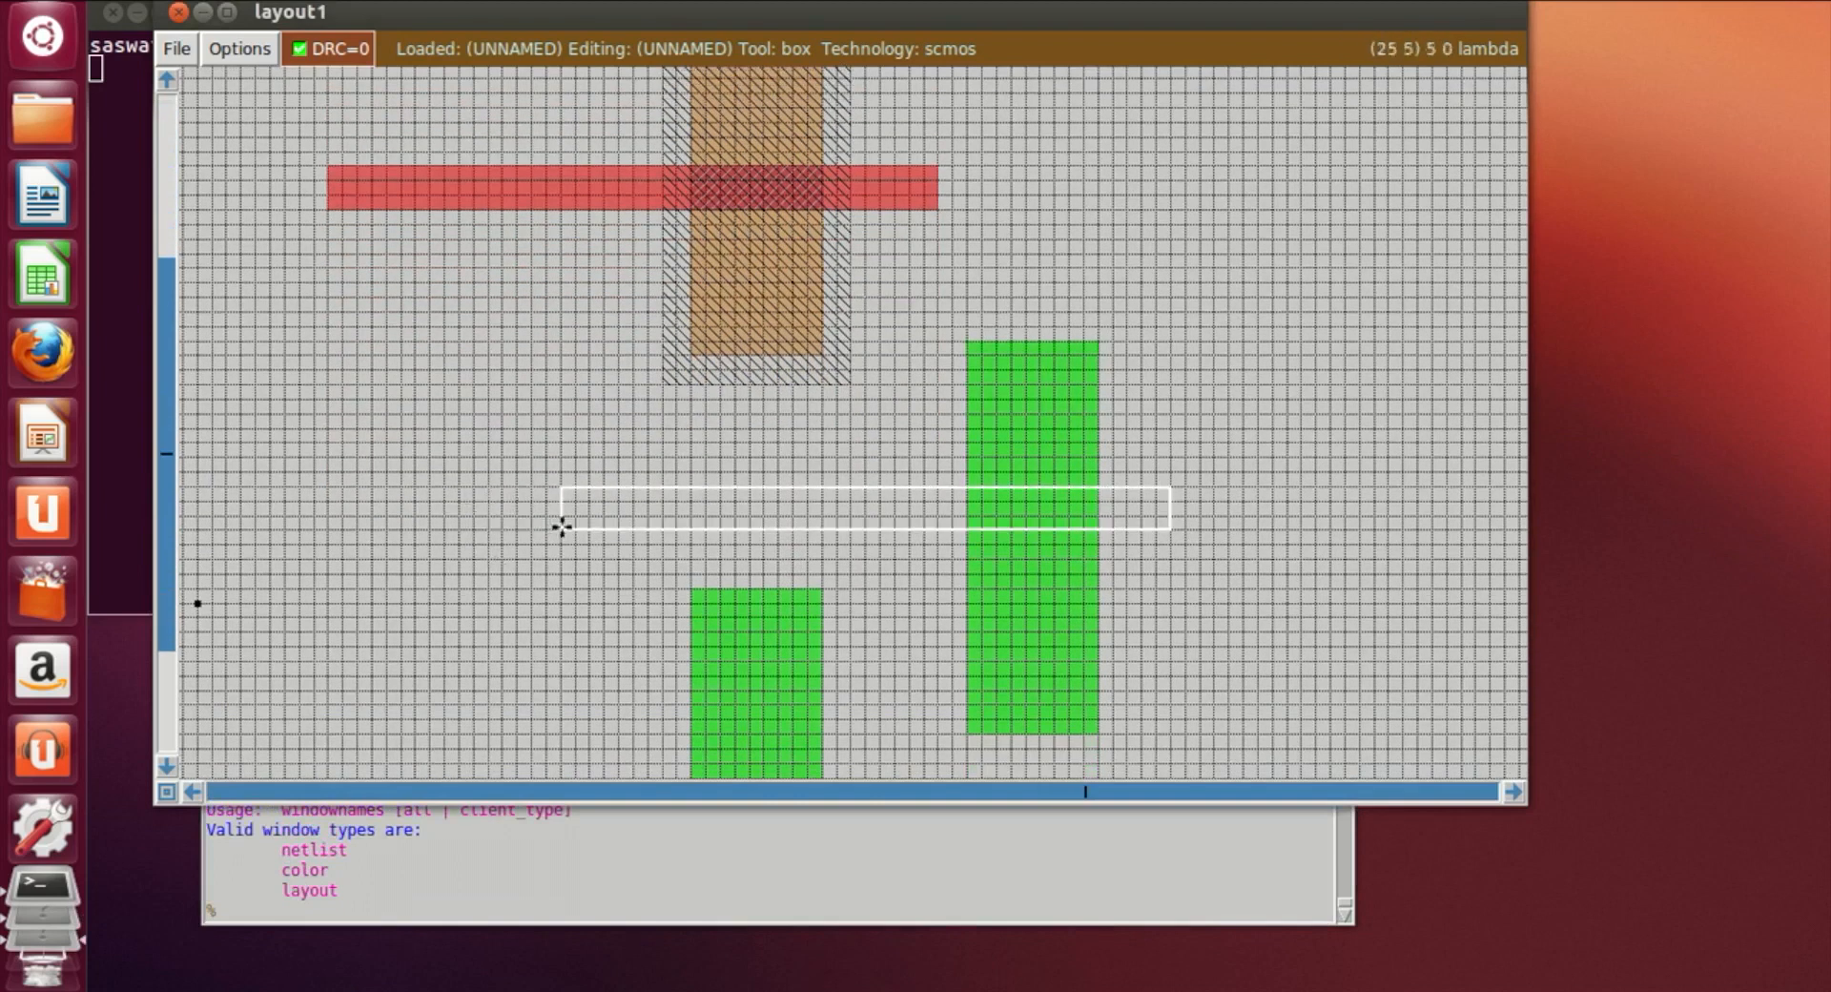
{"action": "left_click", "coordinate": [506, 546]}
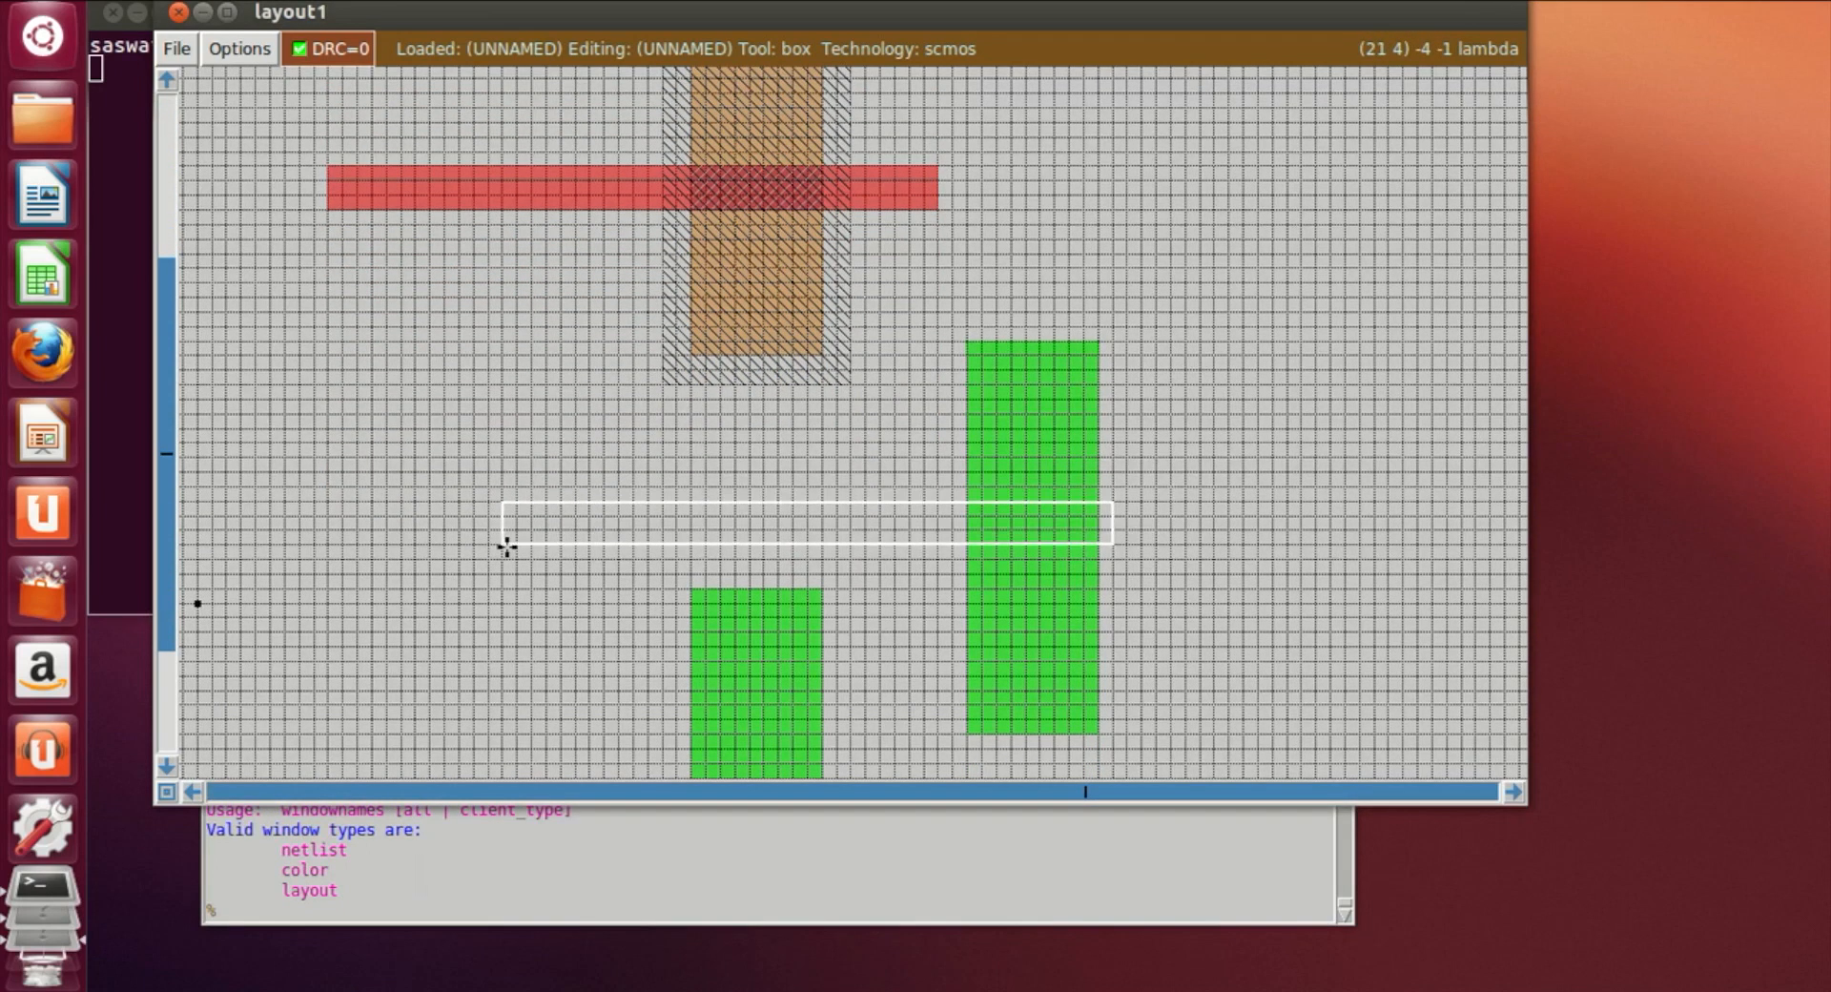
{"action": "left_click", "coordinate": [509, 559]}
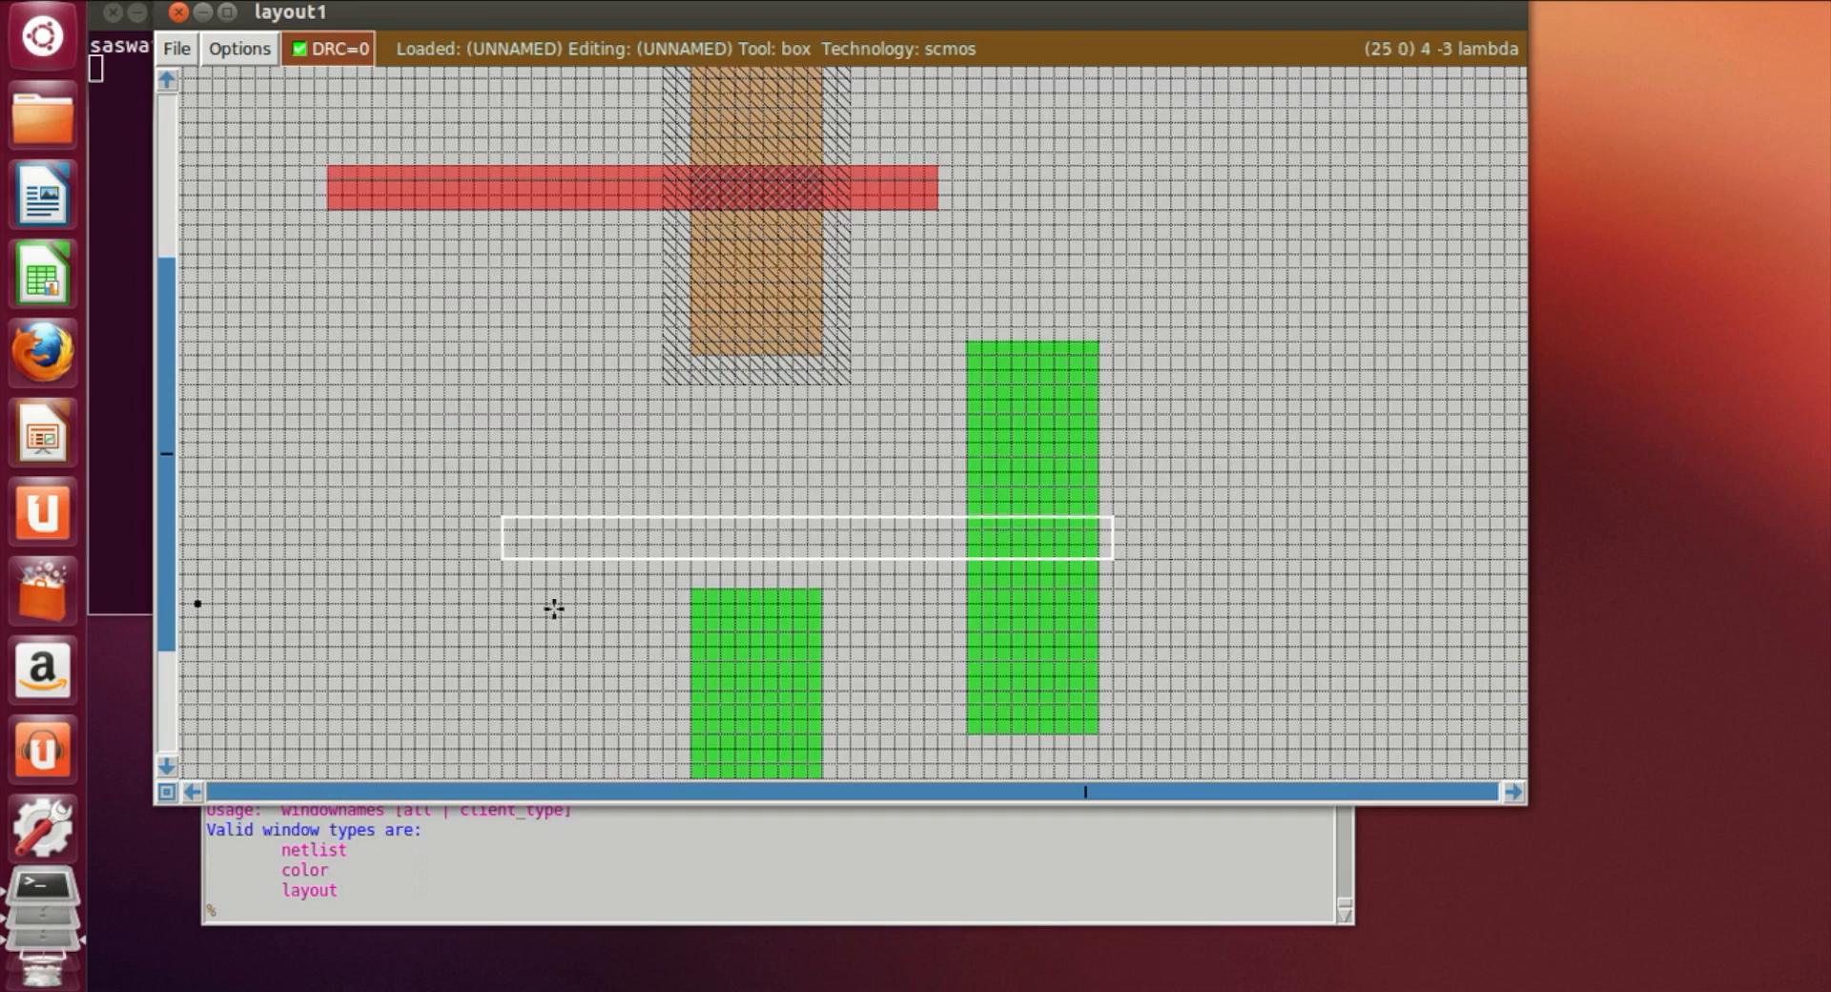
{"action": "left_click", "coordinate": [357, 912]}
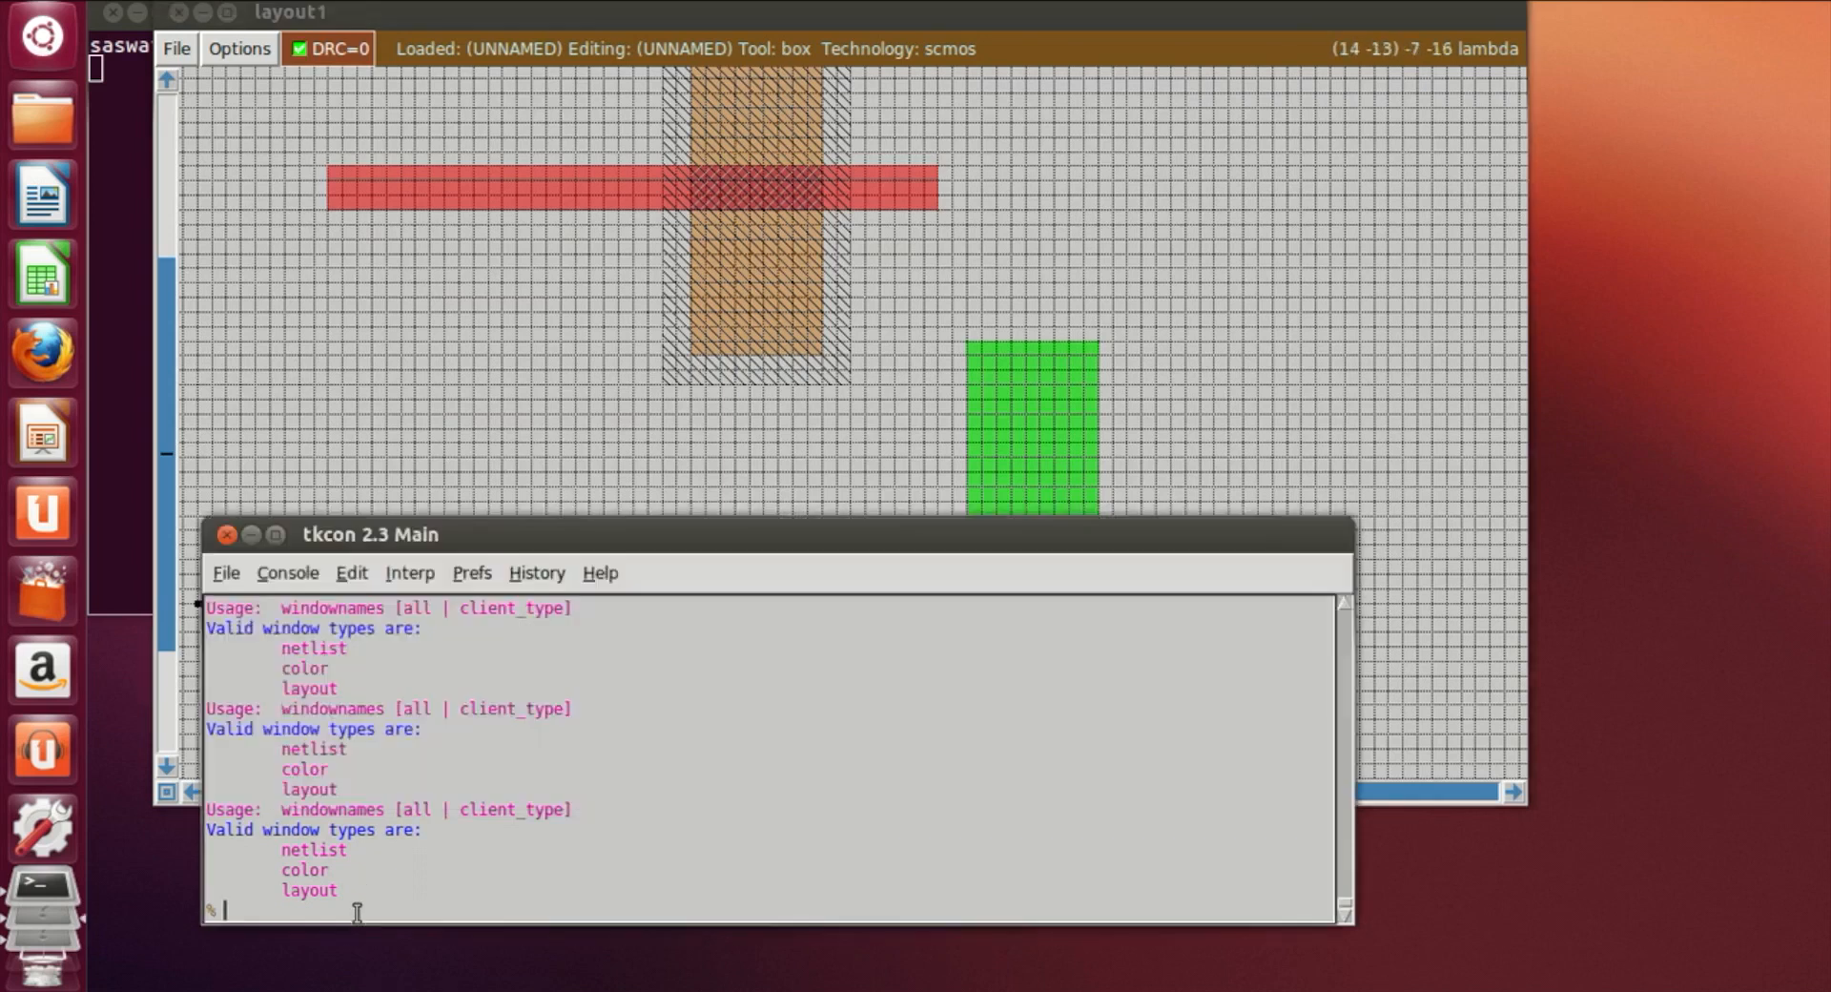
{"action": "type", "text": "paint poly"}
{"action": "key", "text": "Return"}
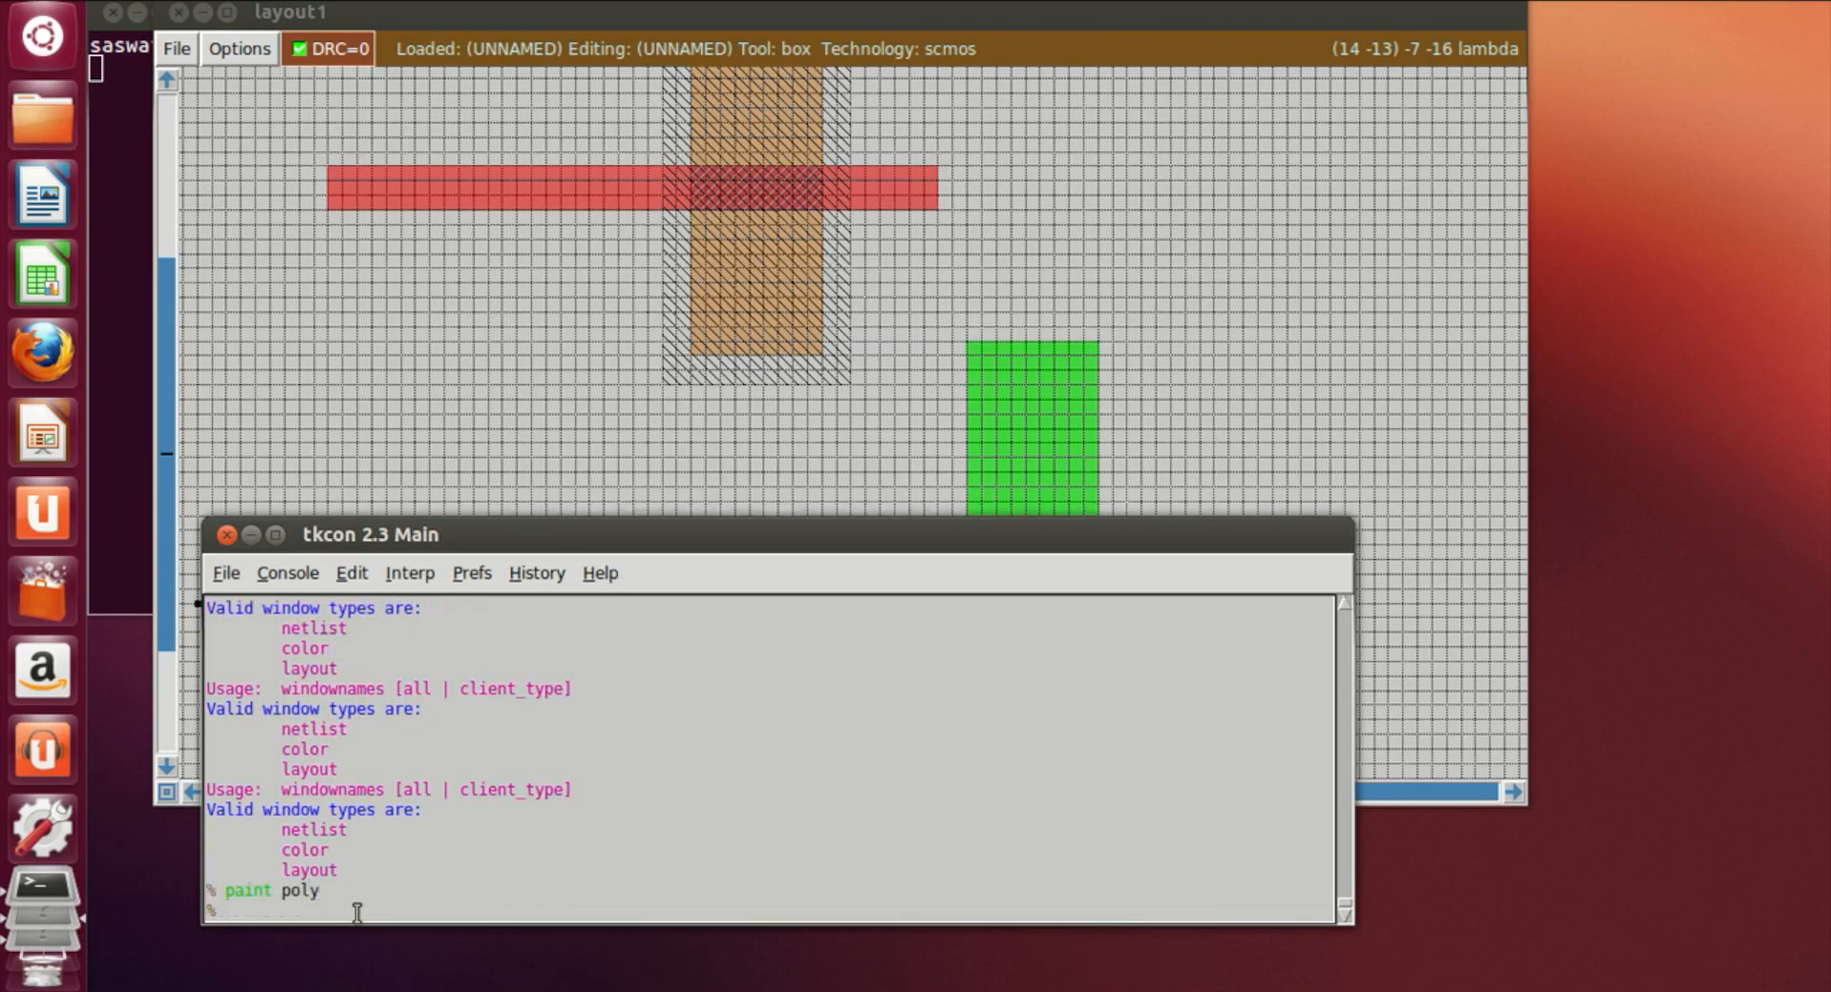
Paint a 42 by 3 lambda poly strip across the ndiff strip below the n-well, with its lower-left corner at (3, -15)
{"action": "left_click", "coordinate": [573, 443]}
{"action": "scroll", "coordinate": [519, 470], "scroll_direction": "down", "scroll_amount": 4}
{"action": "left_click", "coordinate": [477, 573]}
{"action": "left_click", "coordinate": [411, 572]}
{"action": "left_click", "coordinate": [299, 529]}
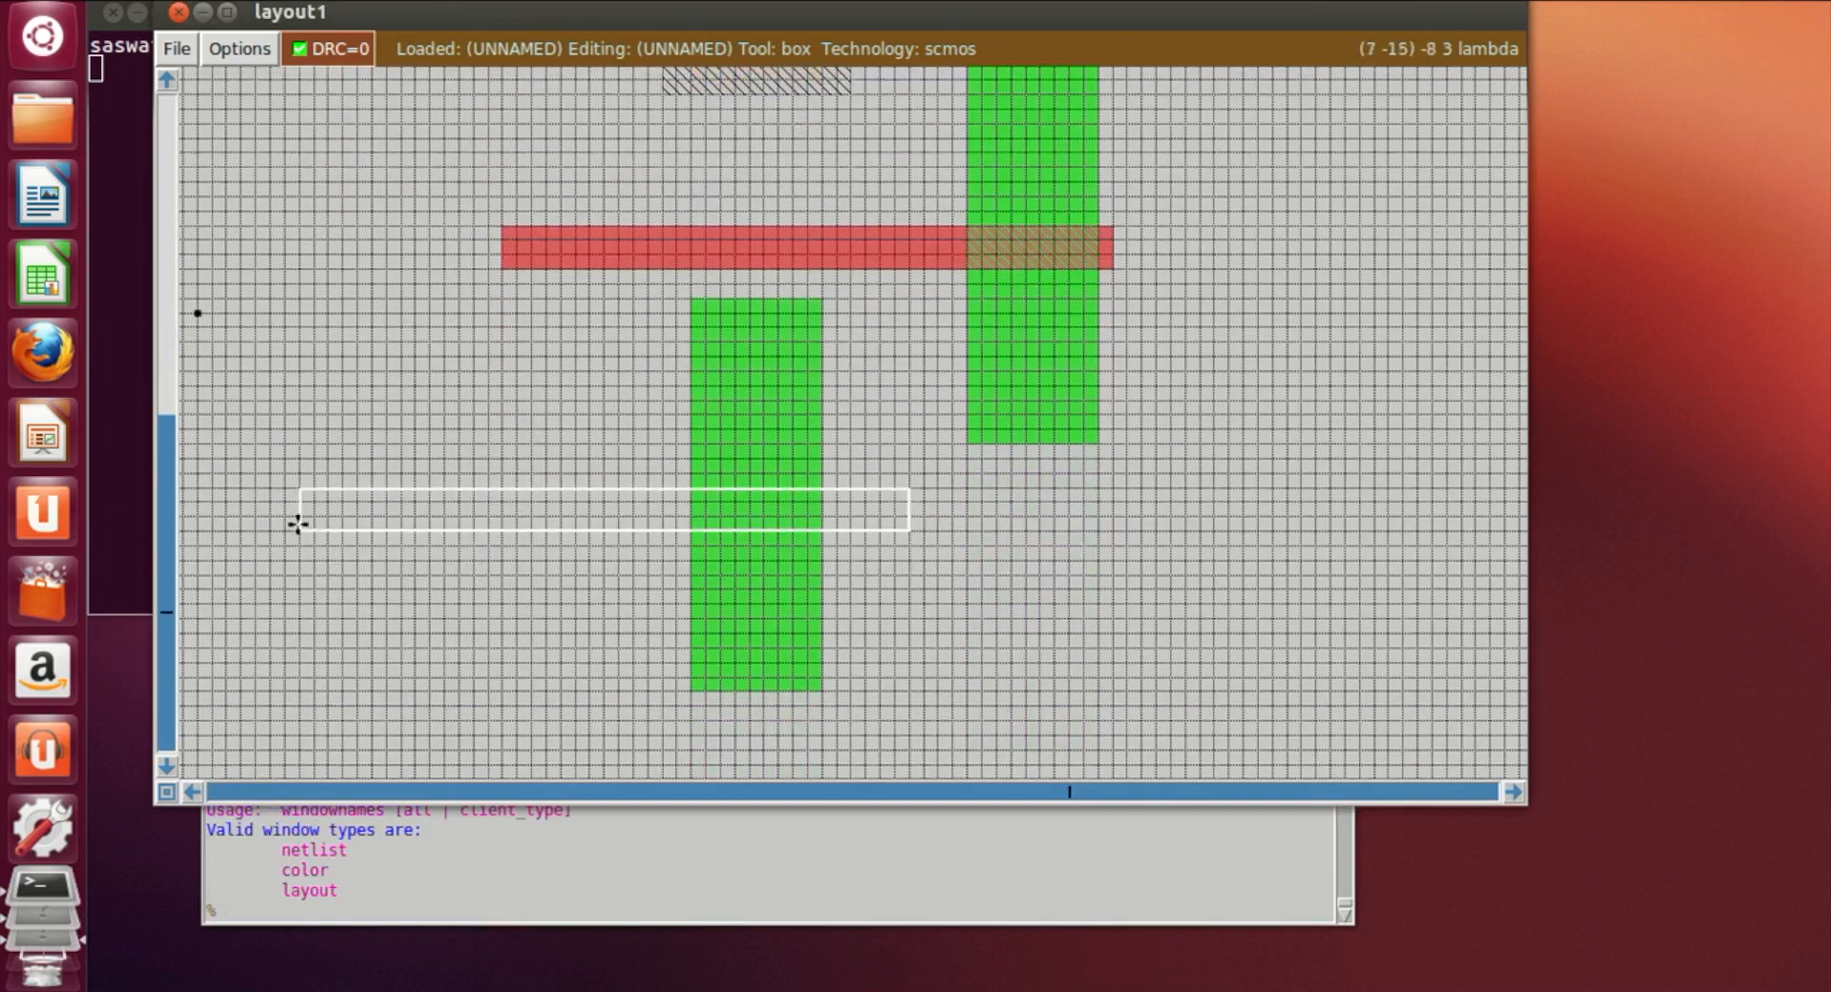
{"action": "left_click", "coordinate": [270, 530]}
{"action": "left_click", "coordinate": [242, 531]}
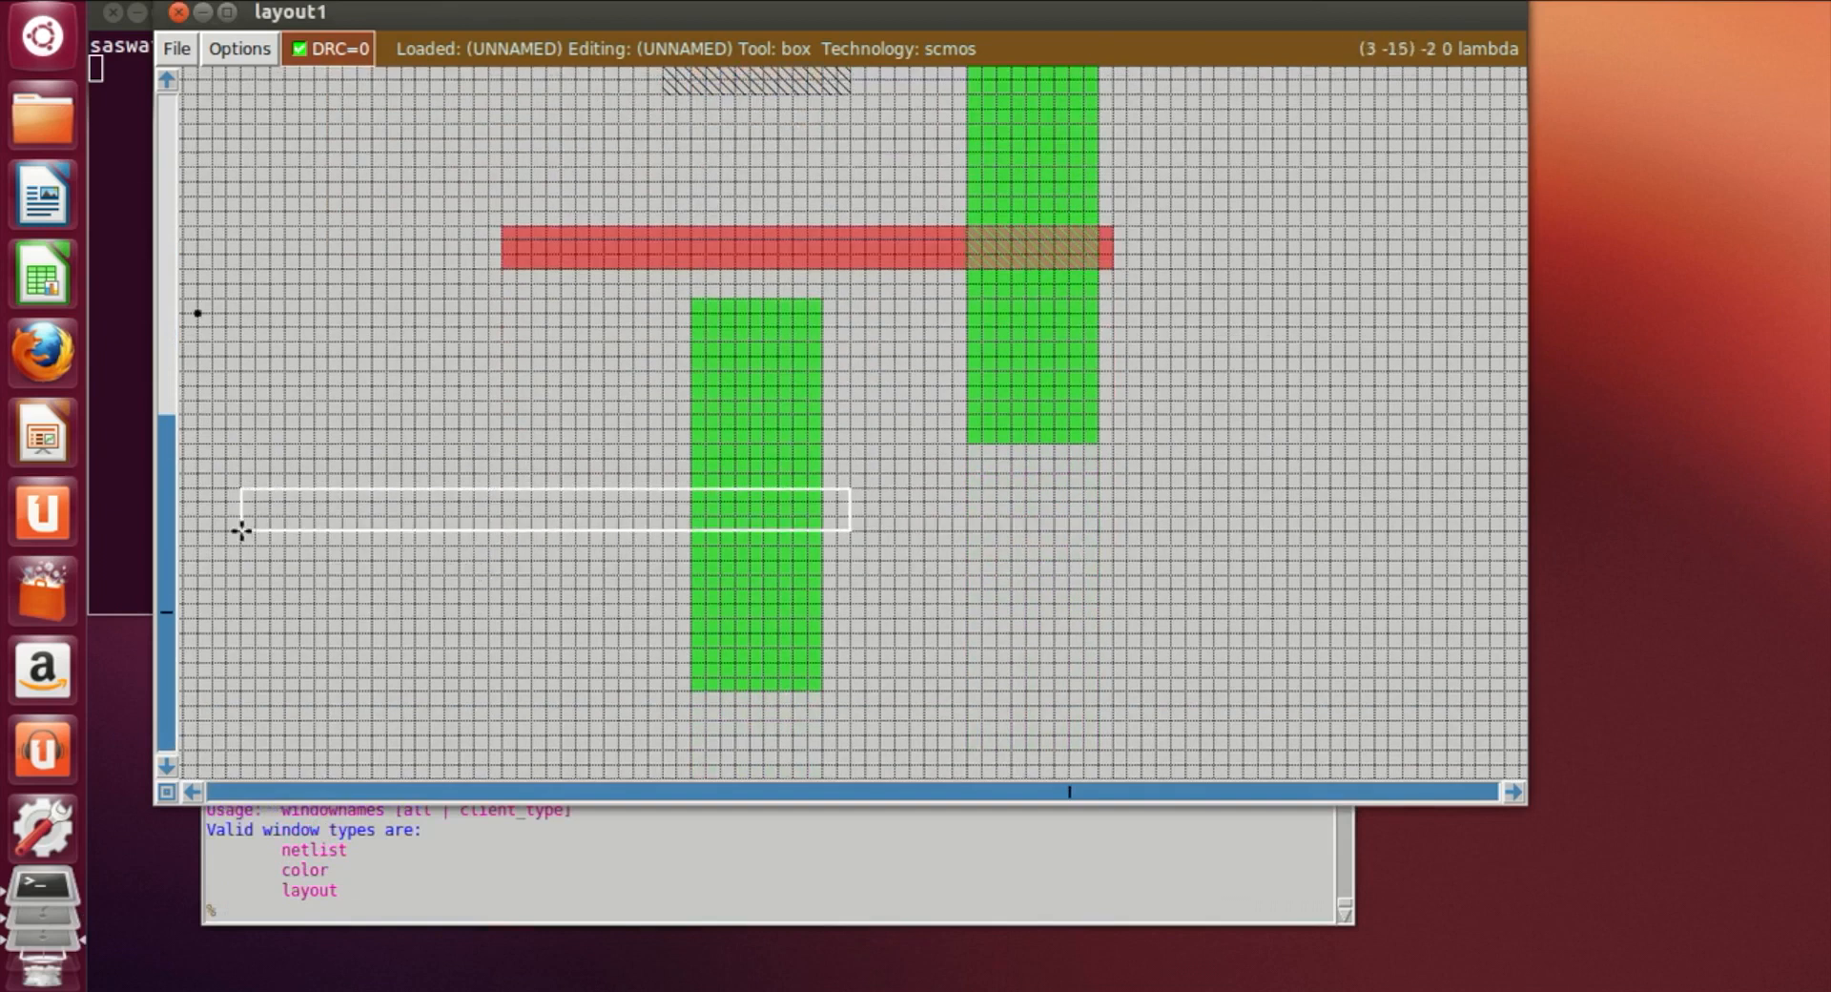
{"action": "left_click", "coordinate": [400, 913]}
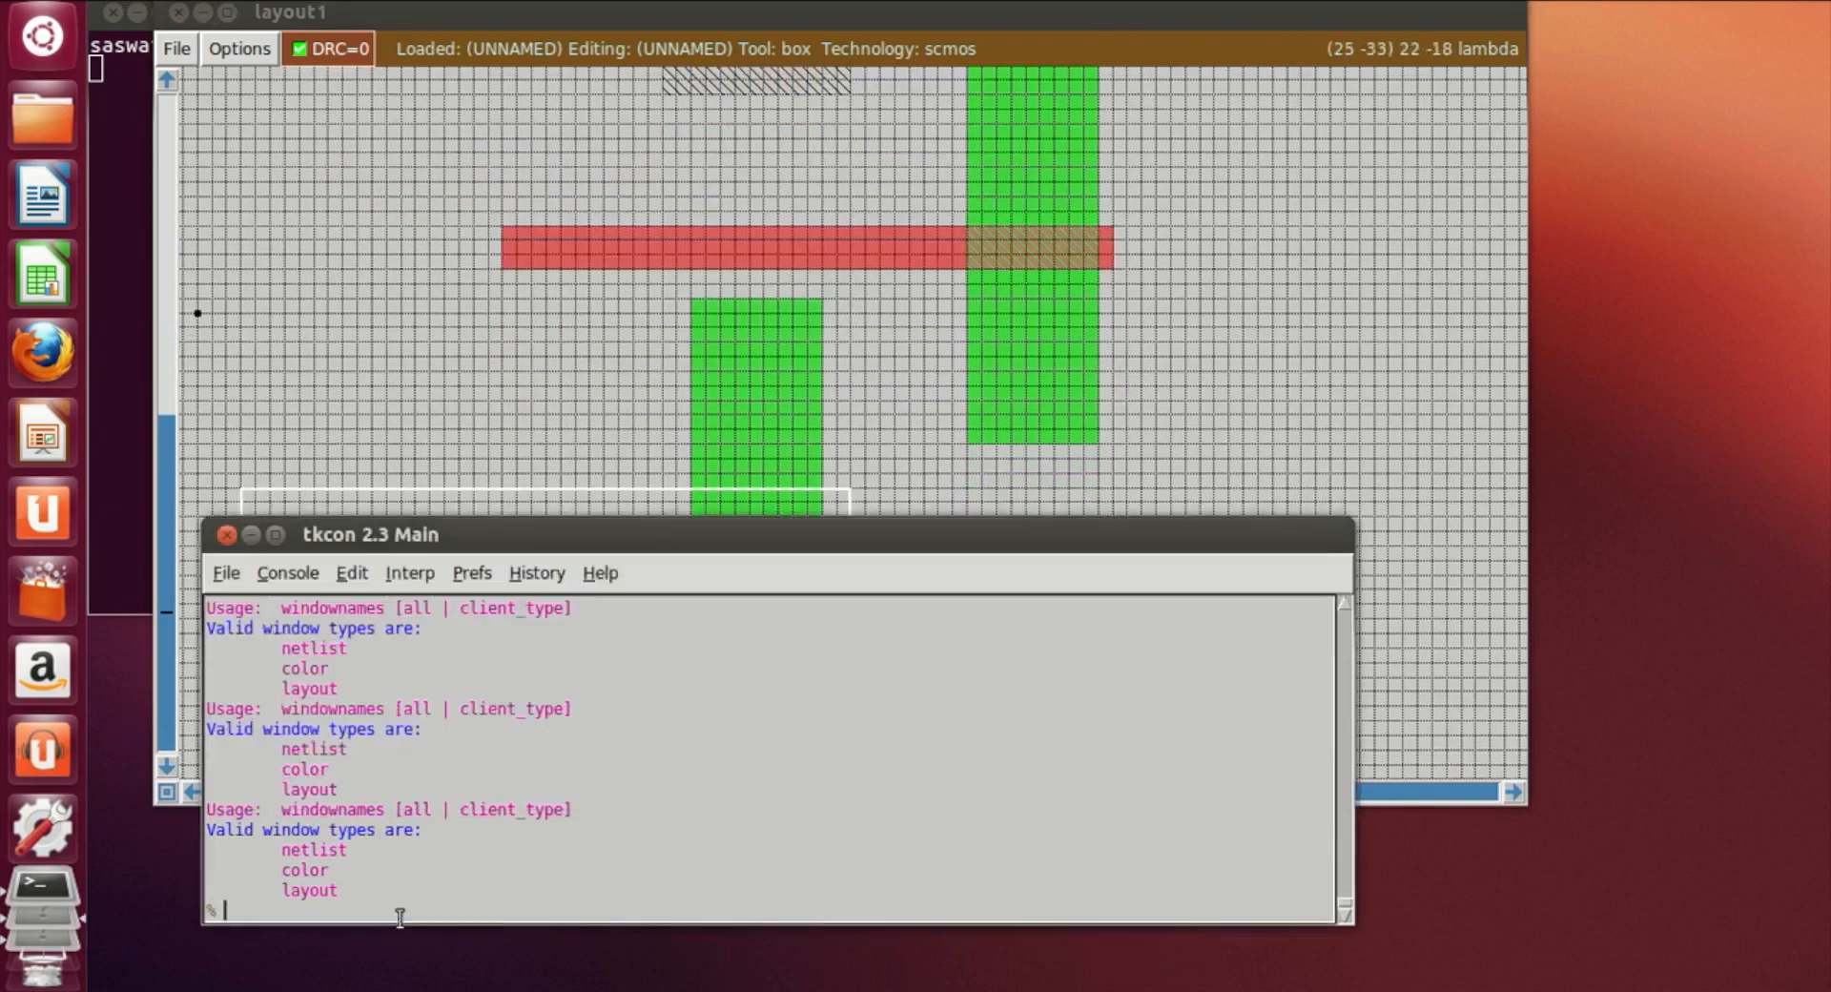
{"action": "type", "text": "paint poly"}
{"action": "key", "text": "Return"}
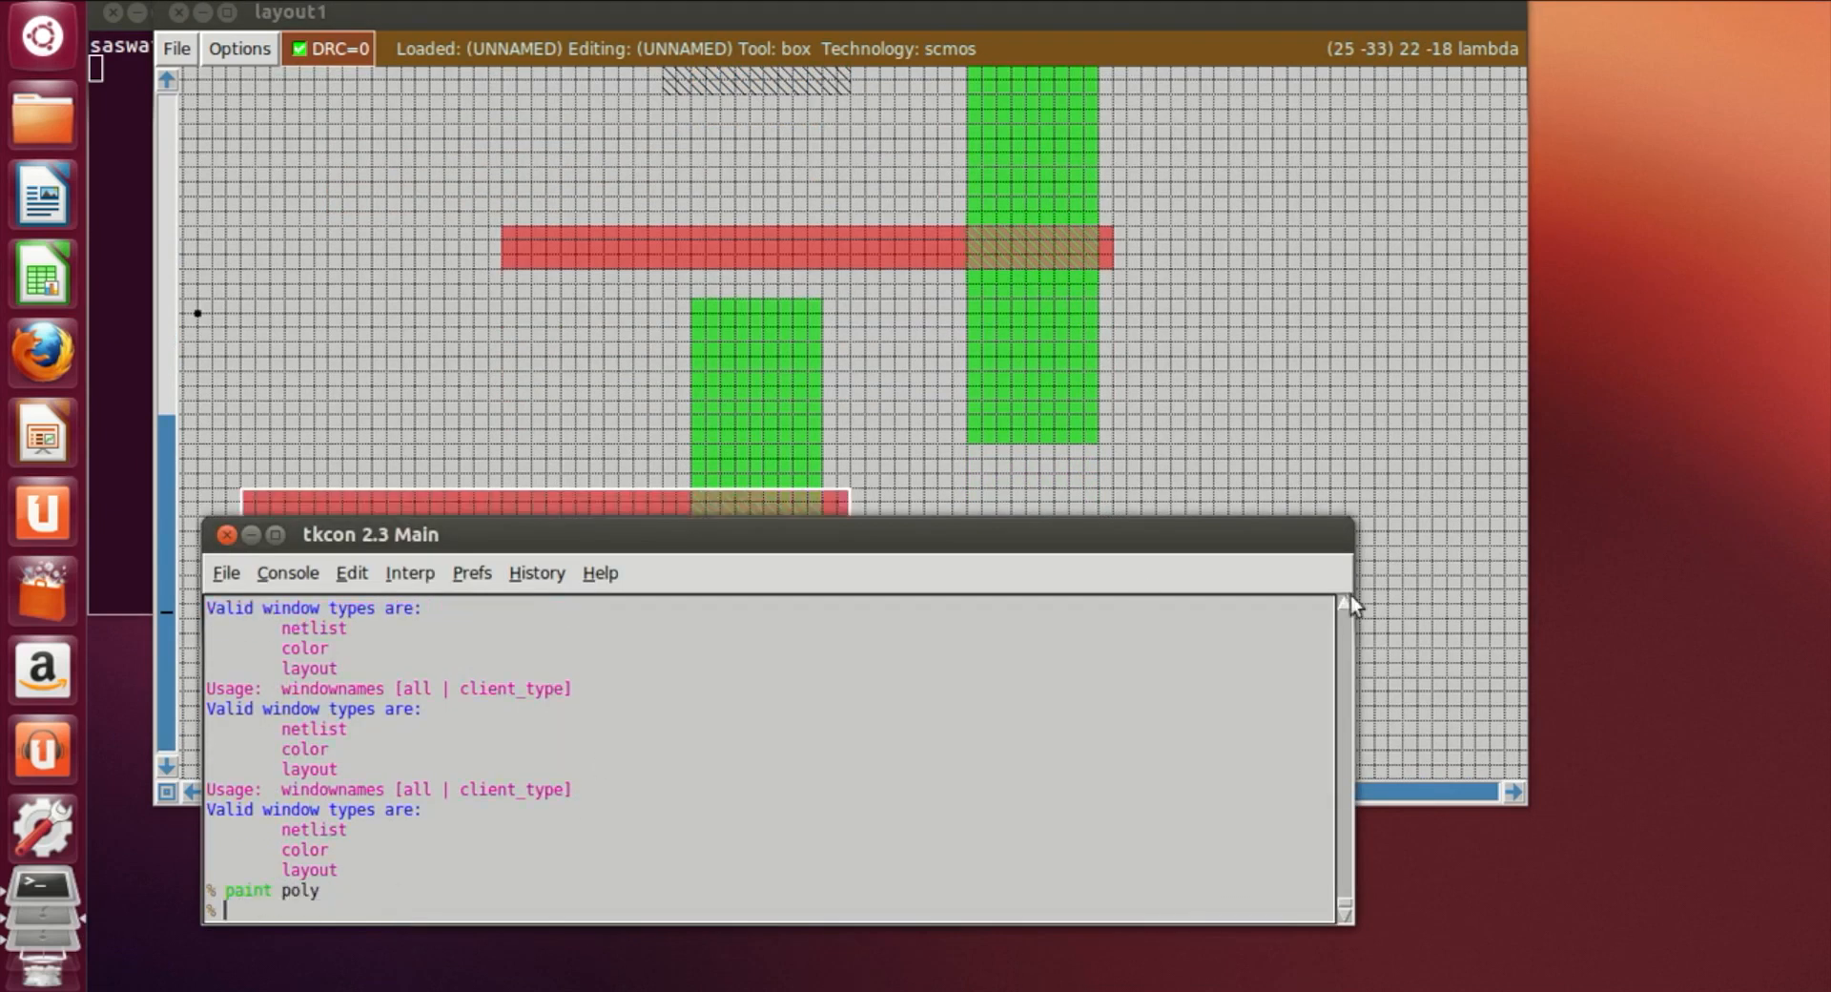
Erase the left 12 lambda of the lower p-diffusion gate so it starts in line with the right ndiff strip's gate
{"action": "left_click", "coordinate": [1226, 416]}
{"action": "key", "text": "shift+z"}
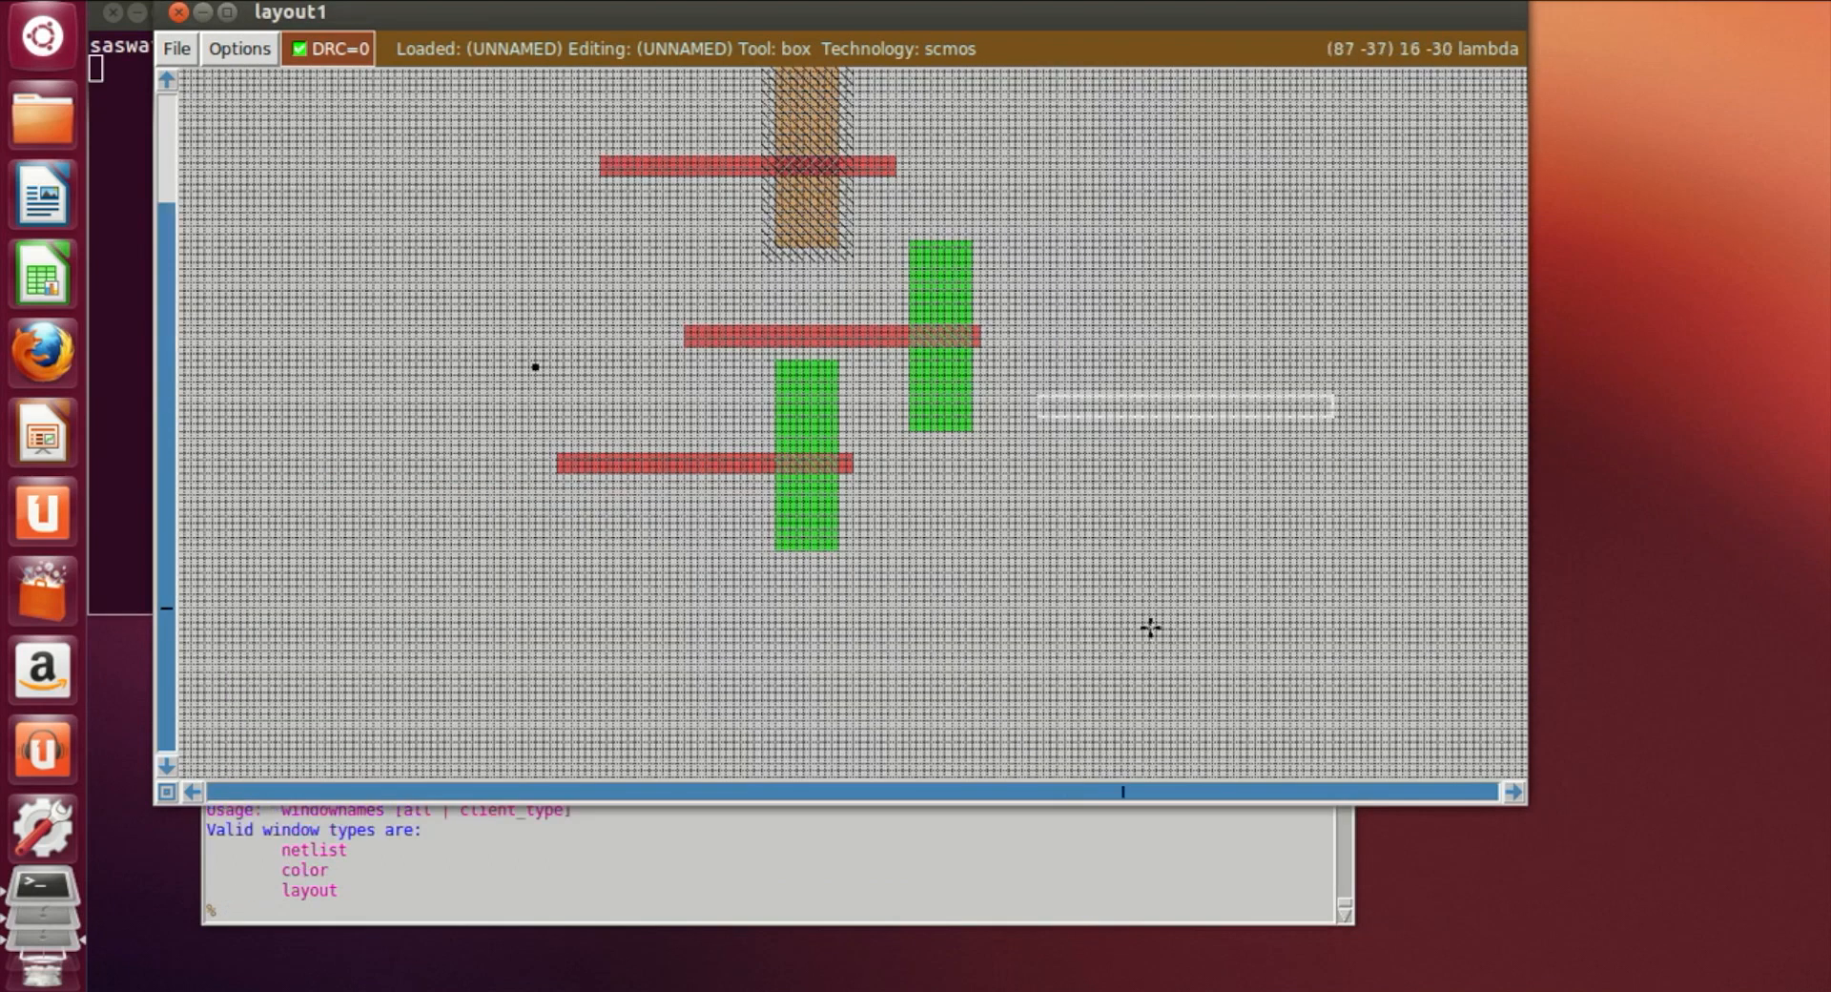
{"action": "key", "text": "Up"}
{"action": "key", "text": "Up"}
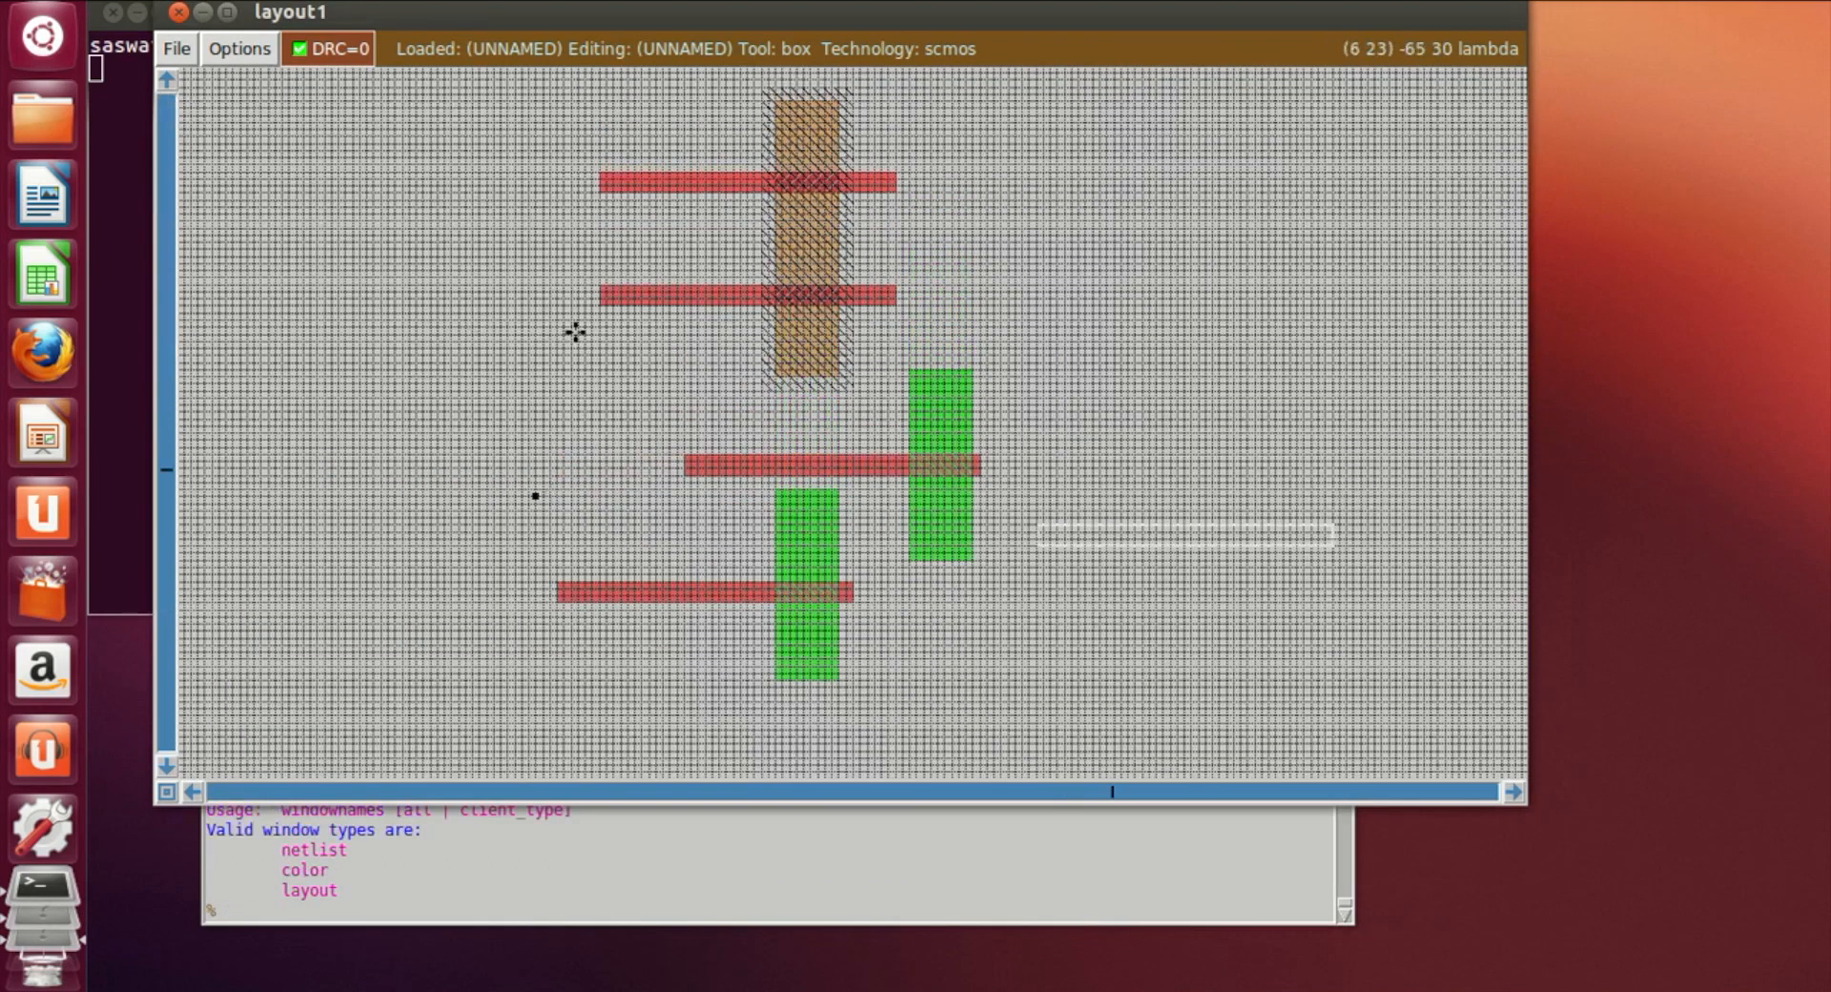
{"action": "key", "text": "z"}
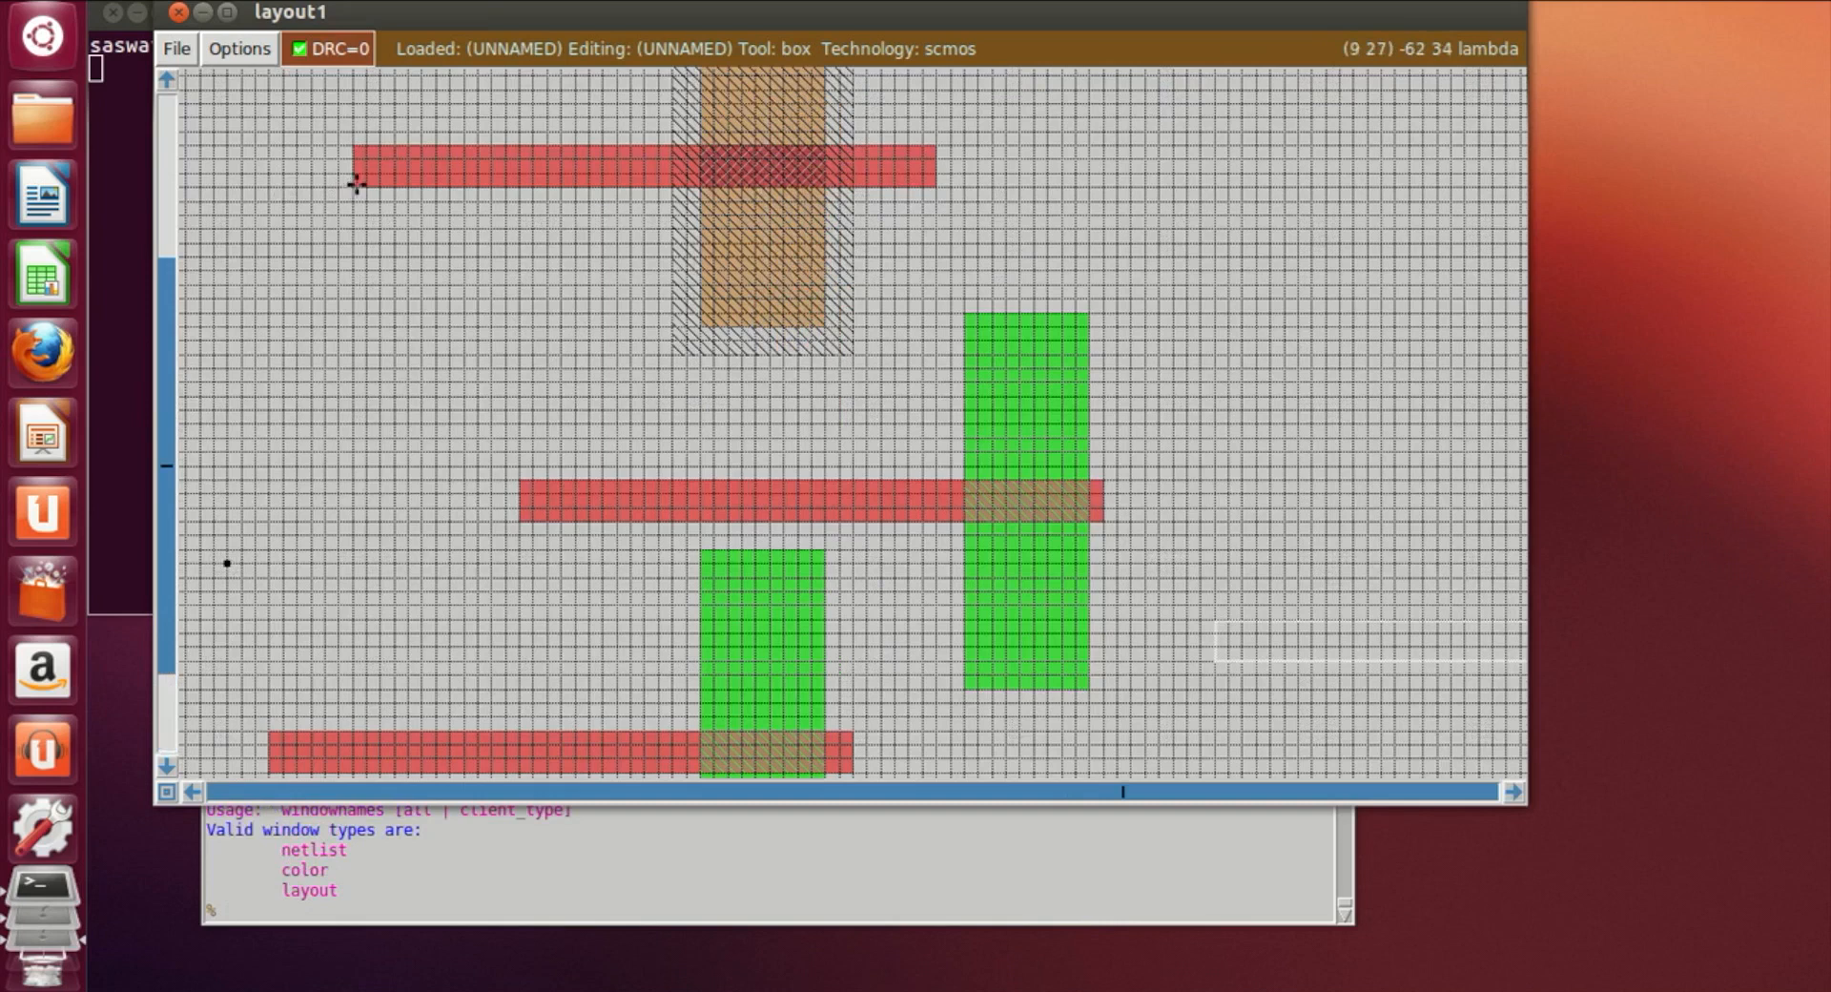
{"action": "key", "text": "Up"}
{"action": "left_click", "coordinate": [317, 271]}
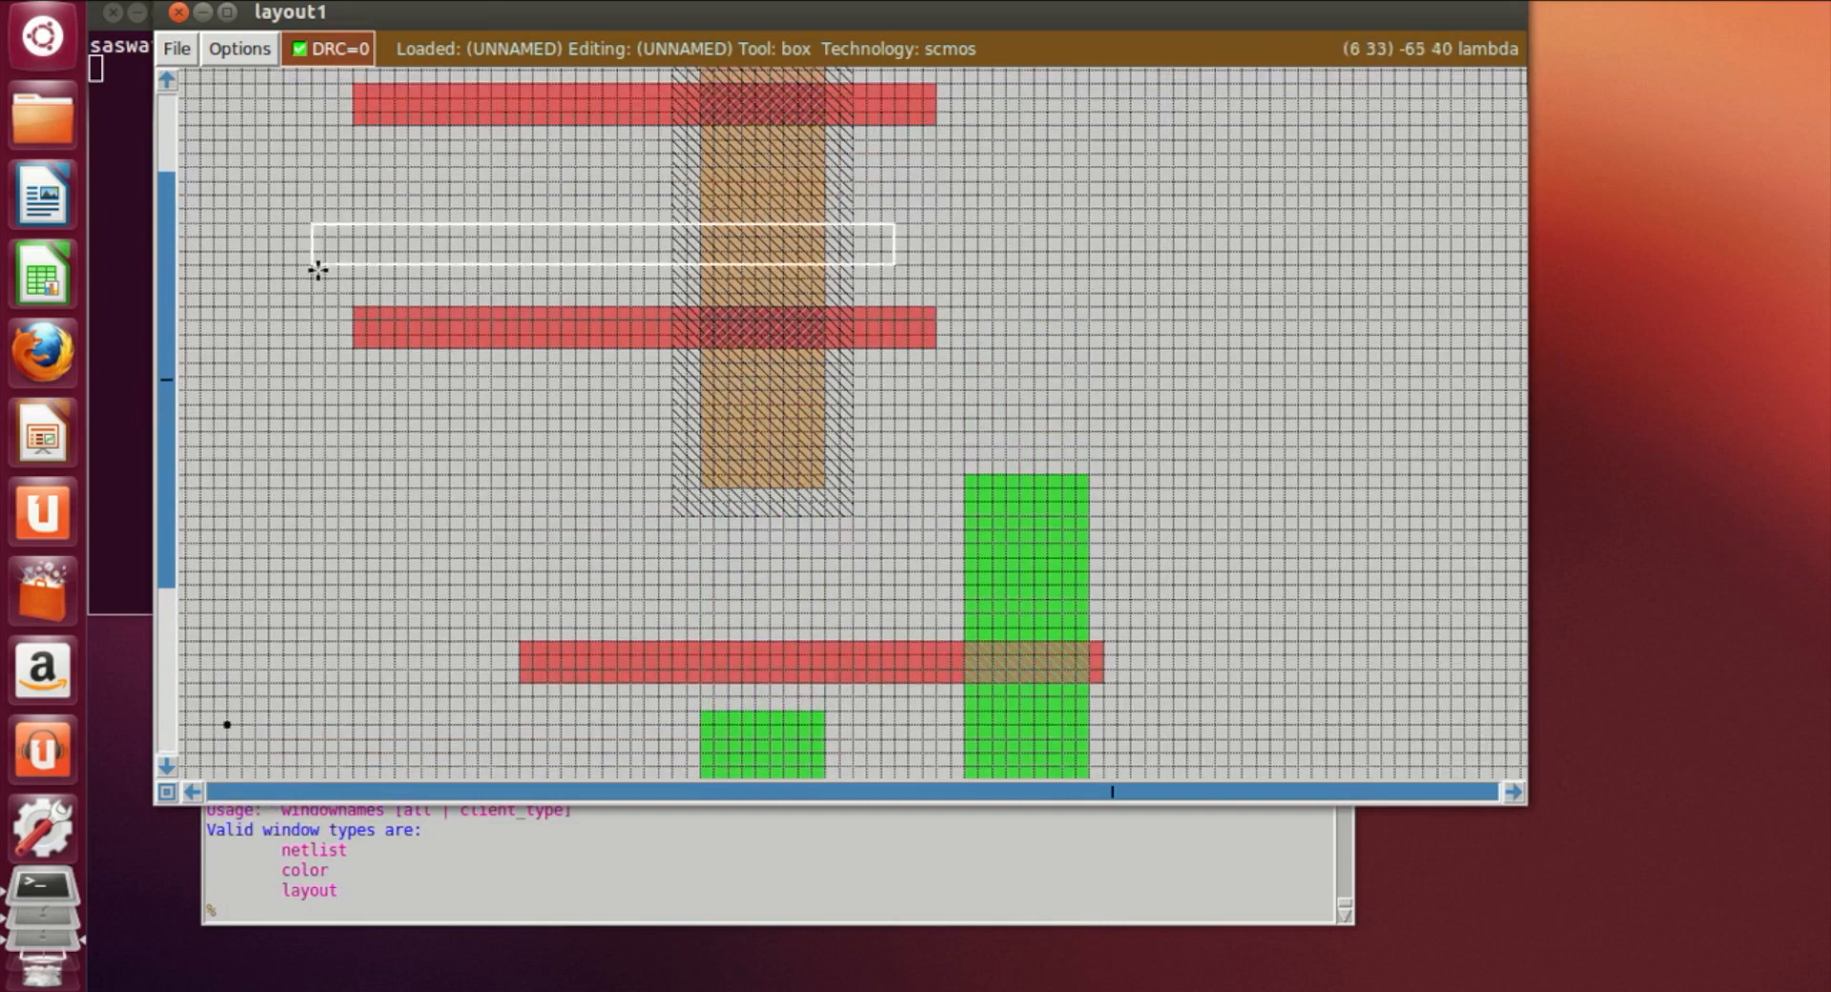
{"action": "right_click", "coordinate": [517, 399]}
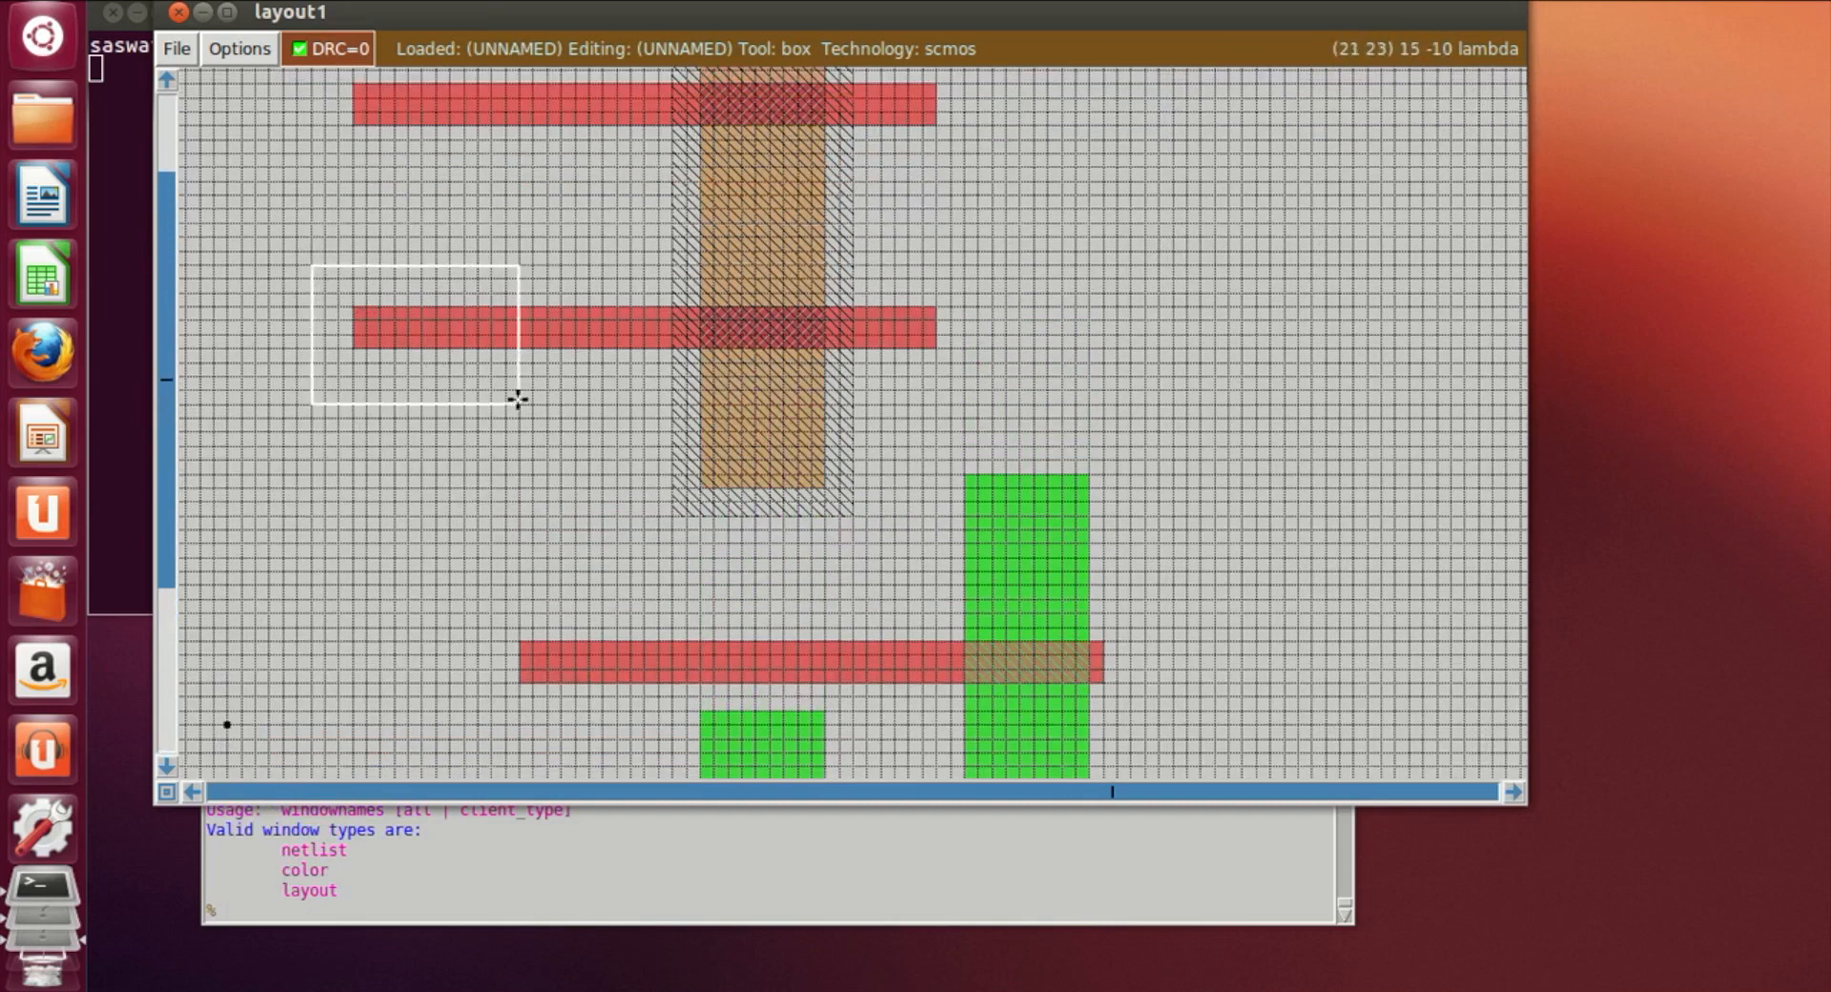
{"action": "left_click", "coordinate": [519, 916]}
{"action": "type", "text": "erase"}
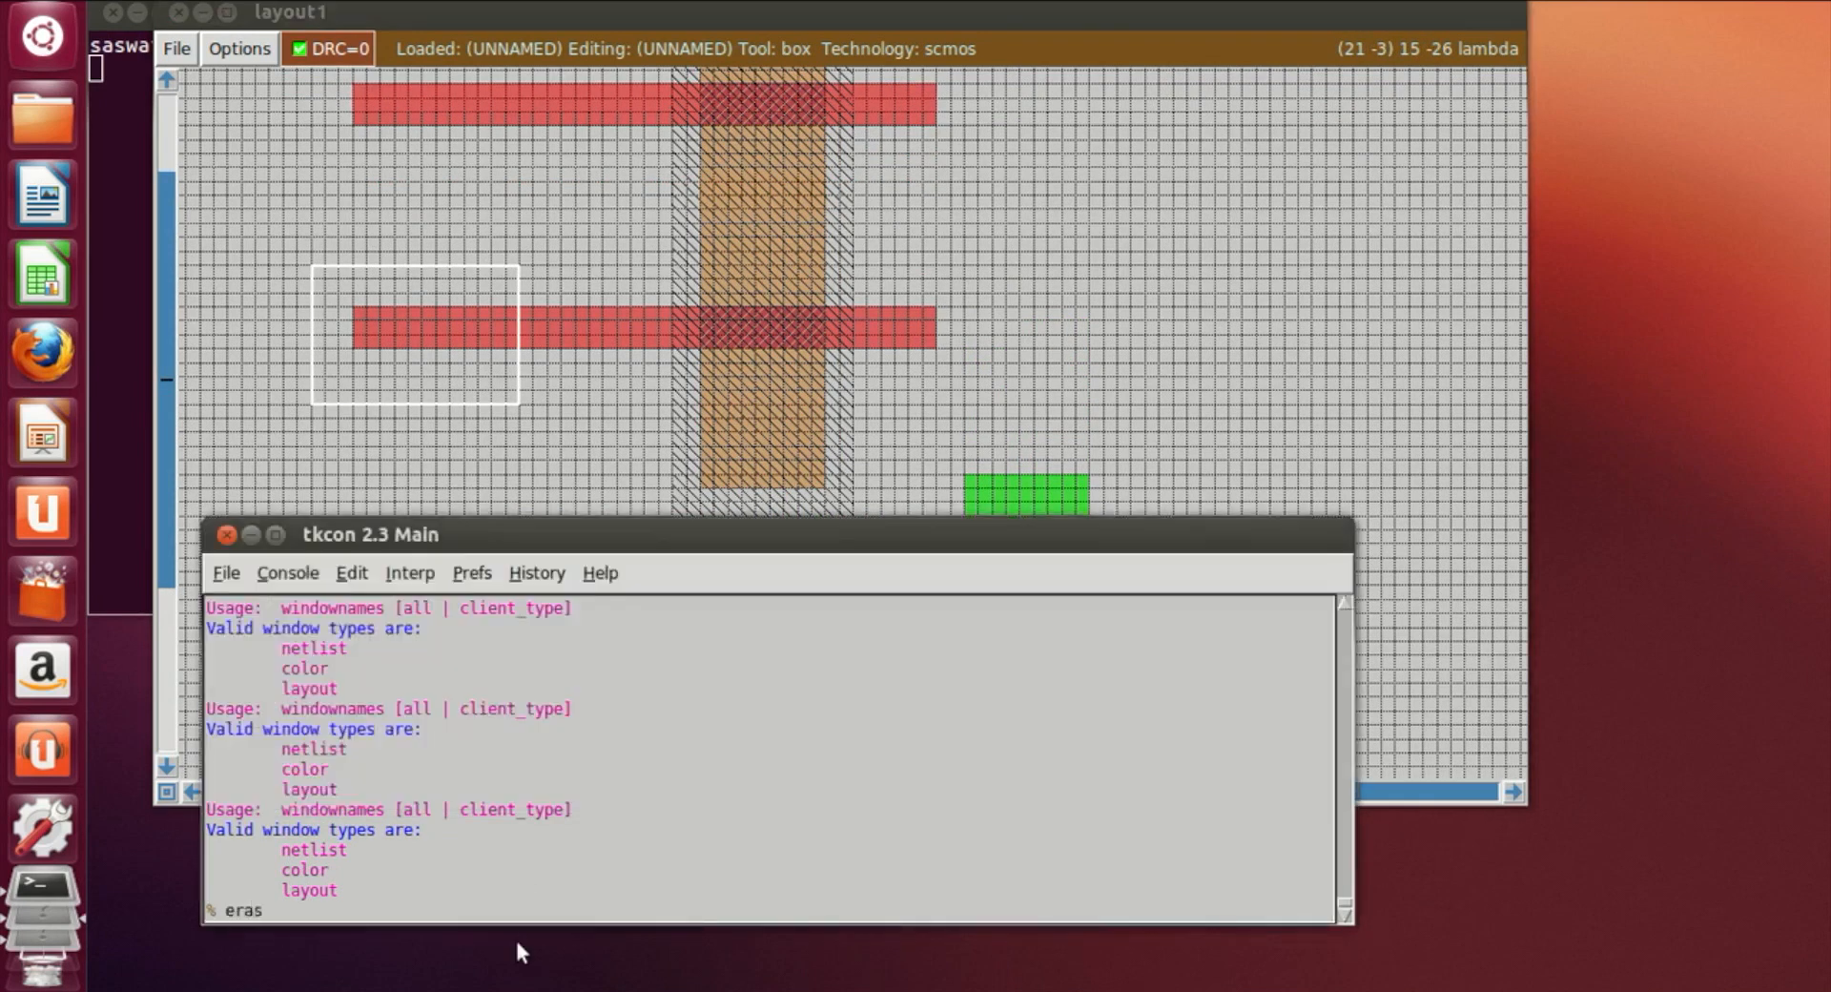
{"action": "key", "text": "Return"}
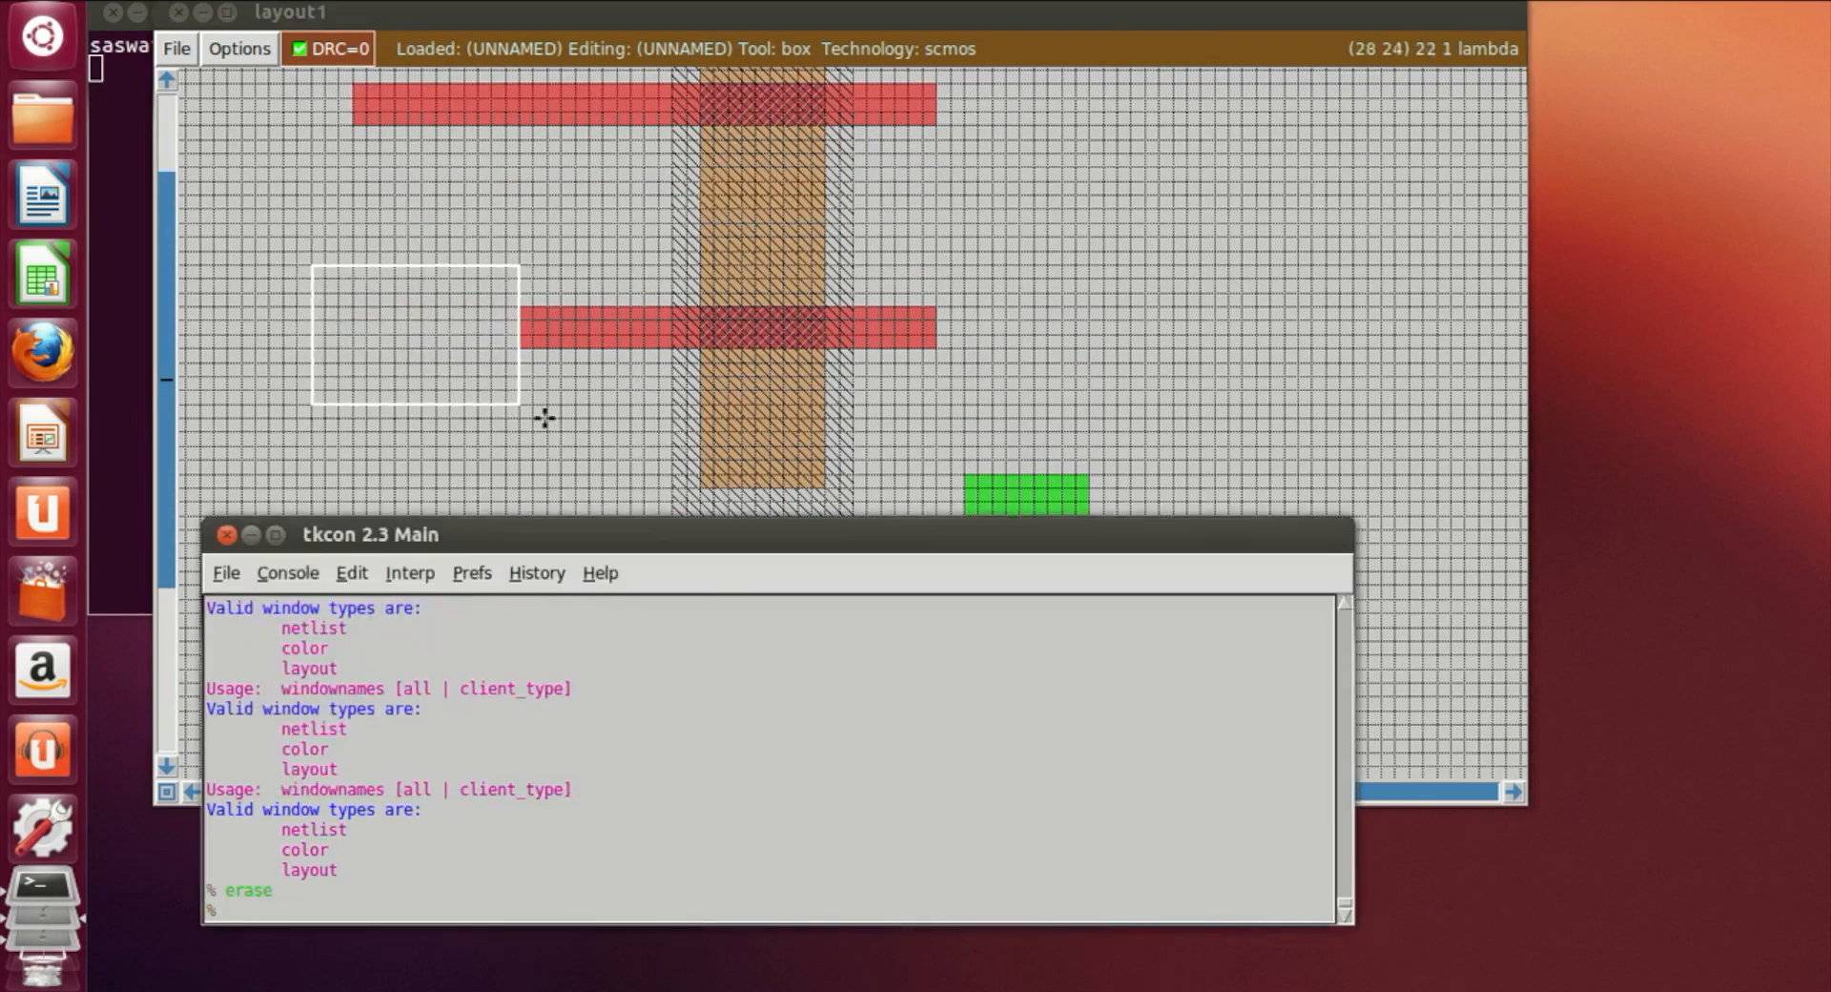
Join the left ends of the lower p-diffusion gate and the right ndiff gate with a 3 by 21 lambda vertical poly strip
{"action": "left_click", "coordinate": [489, 431]}
{"action": "scroll", "coordinate": [481, 272], "scroll_direction": "down", "scroll_amount": 1}
{"action": "left_click", "coordinate": [523, 283]}
{"action": "right_click", "coordinate": [548, 576]}
{"action": "right_click_drag", "start_coordinate": [549, 576], "coordinate": [560, 284]}
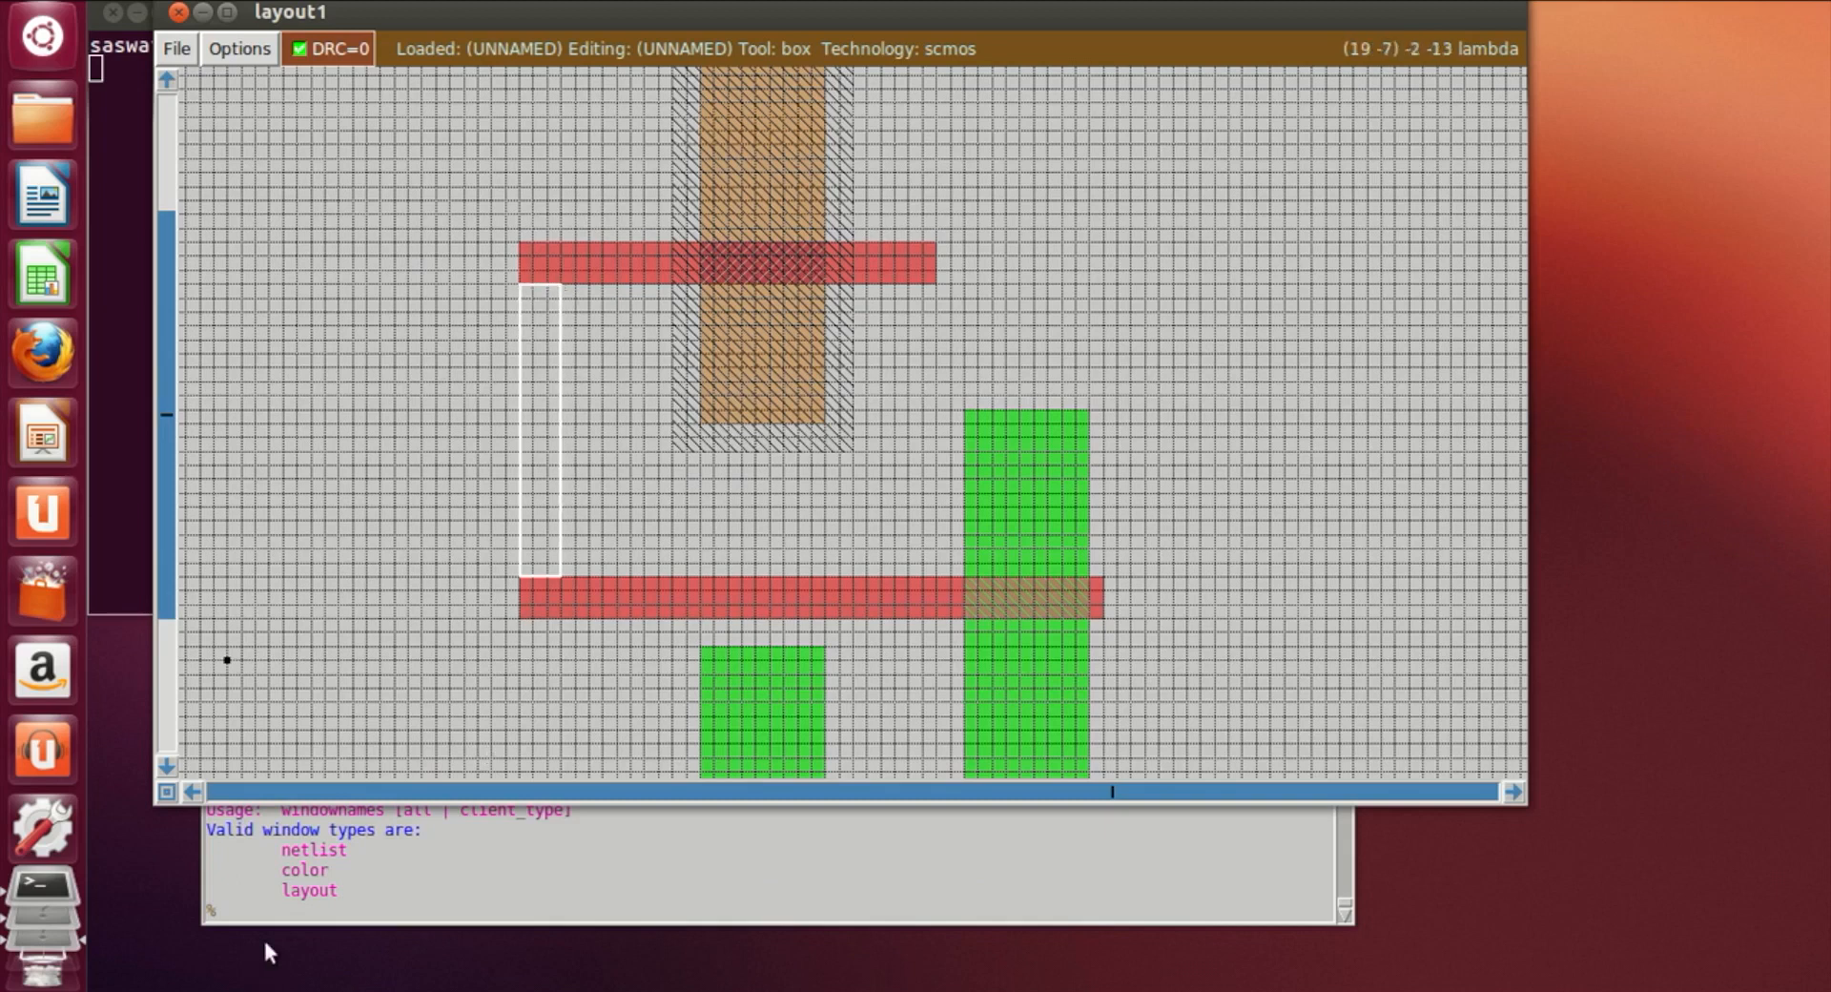
{"action": "left_click", "coordinate": [273, 906]}
{"action": "type", "text": "paint poly"}
{"action": "key", "text": "Return"}
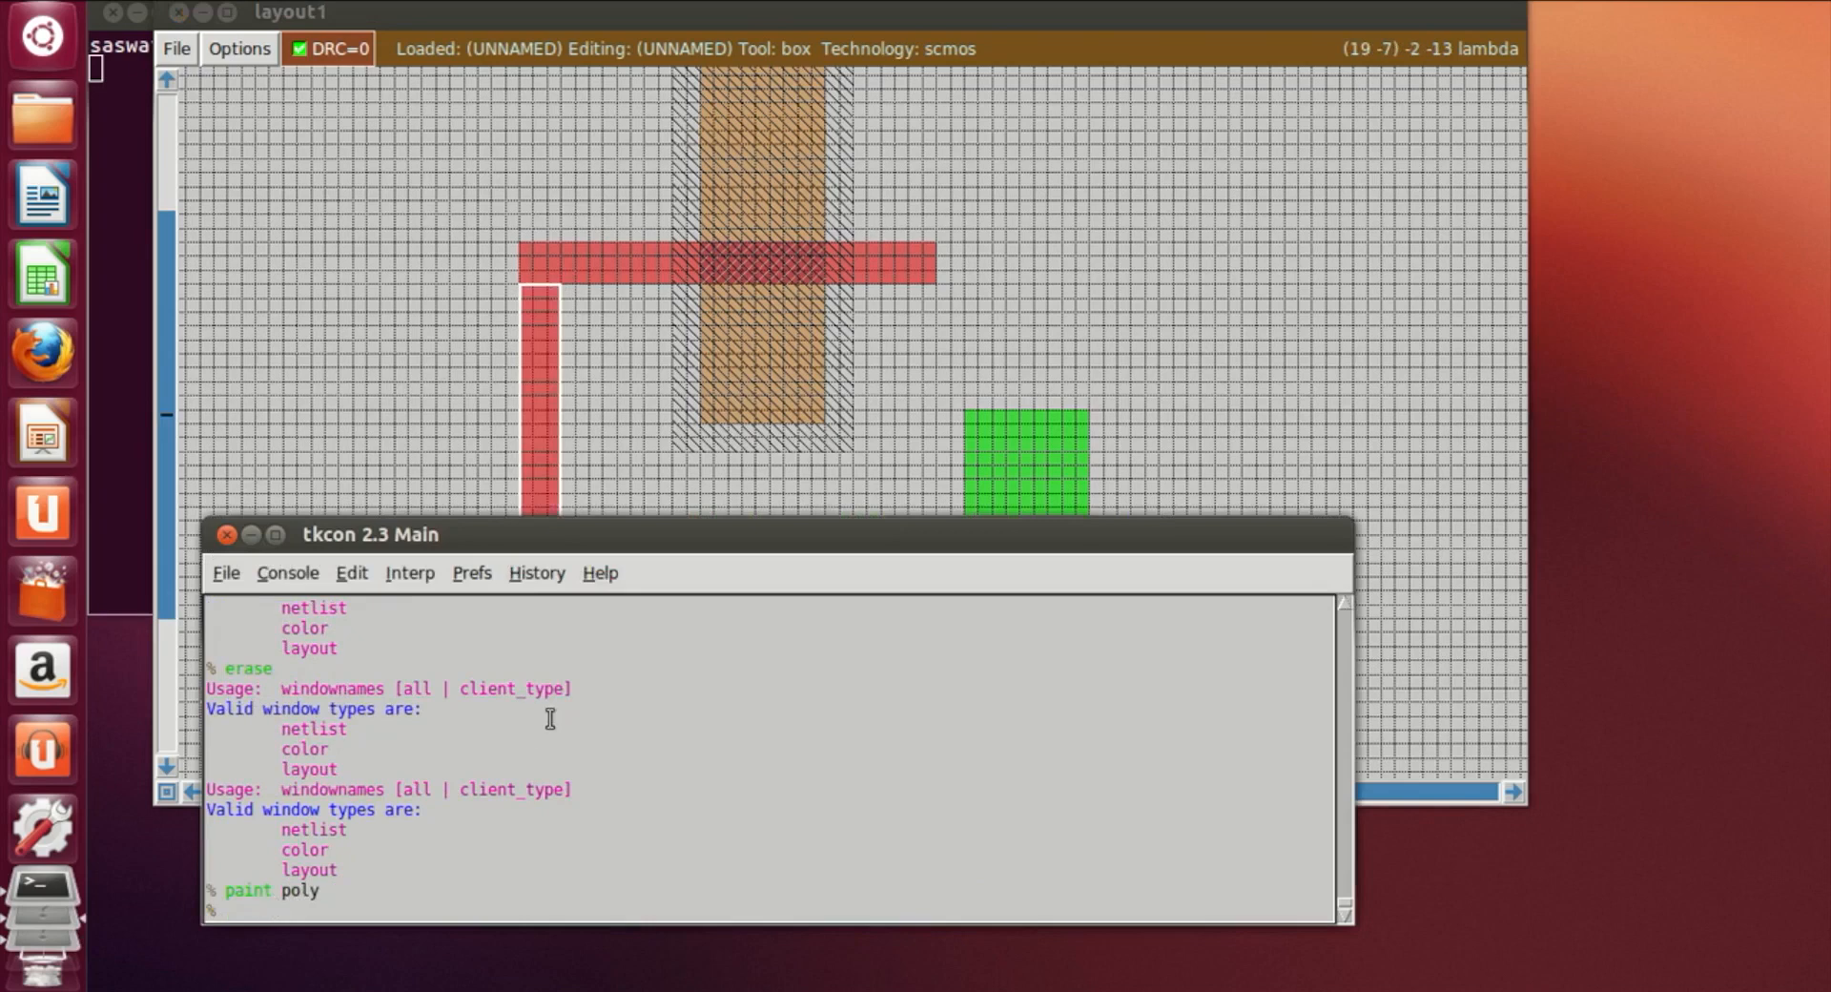
Join the left end of the upper p-diffusion gate to the lower ndiff gate with a 3-lambda-wide vertical poly strip at x = 9
{"action": "left_click", "coordinate": [1239, 300]}
{"action": "scroll", "coordinate": [1054, 420], "scroll_direction": "up", "scroll_amount": 3}
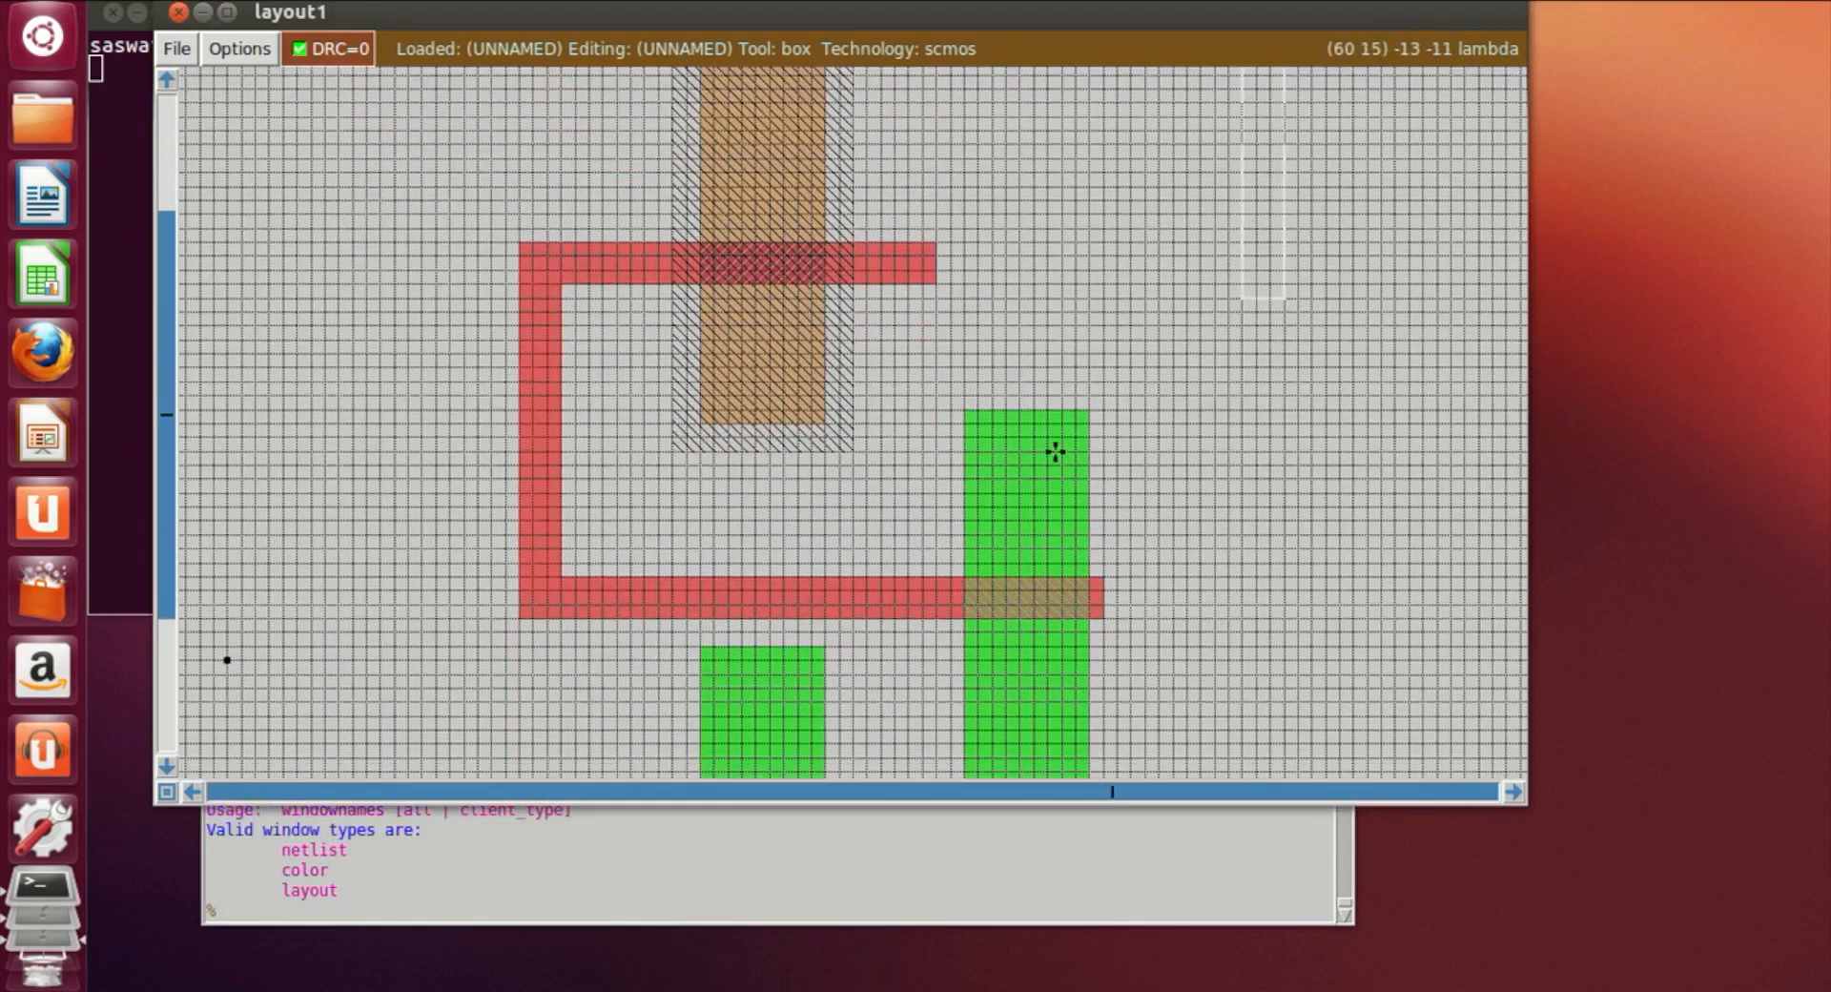
{"action": "scroll", "coordinate": [981, 467], "scroll_direction": "up", "scroll_amount": 4}
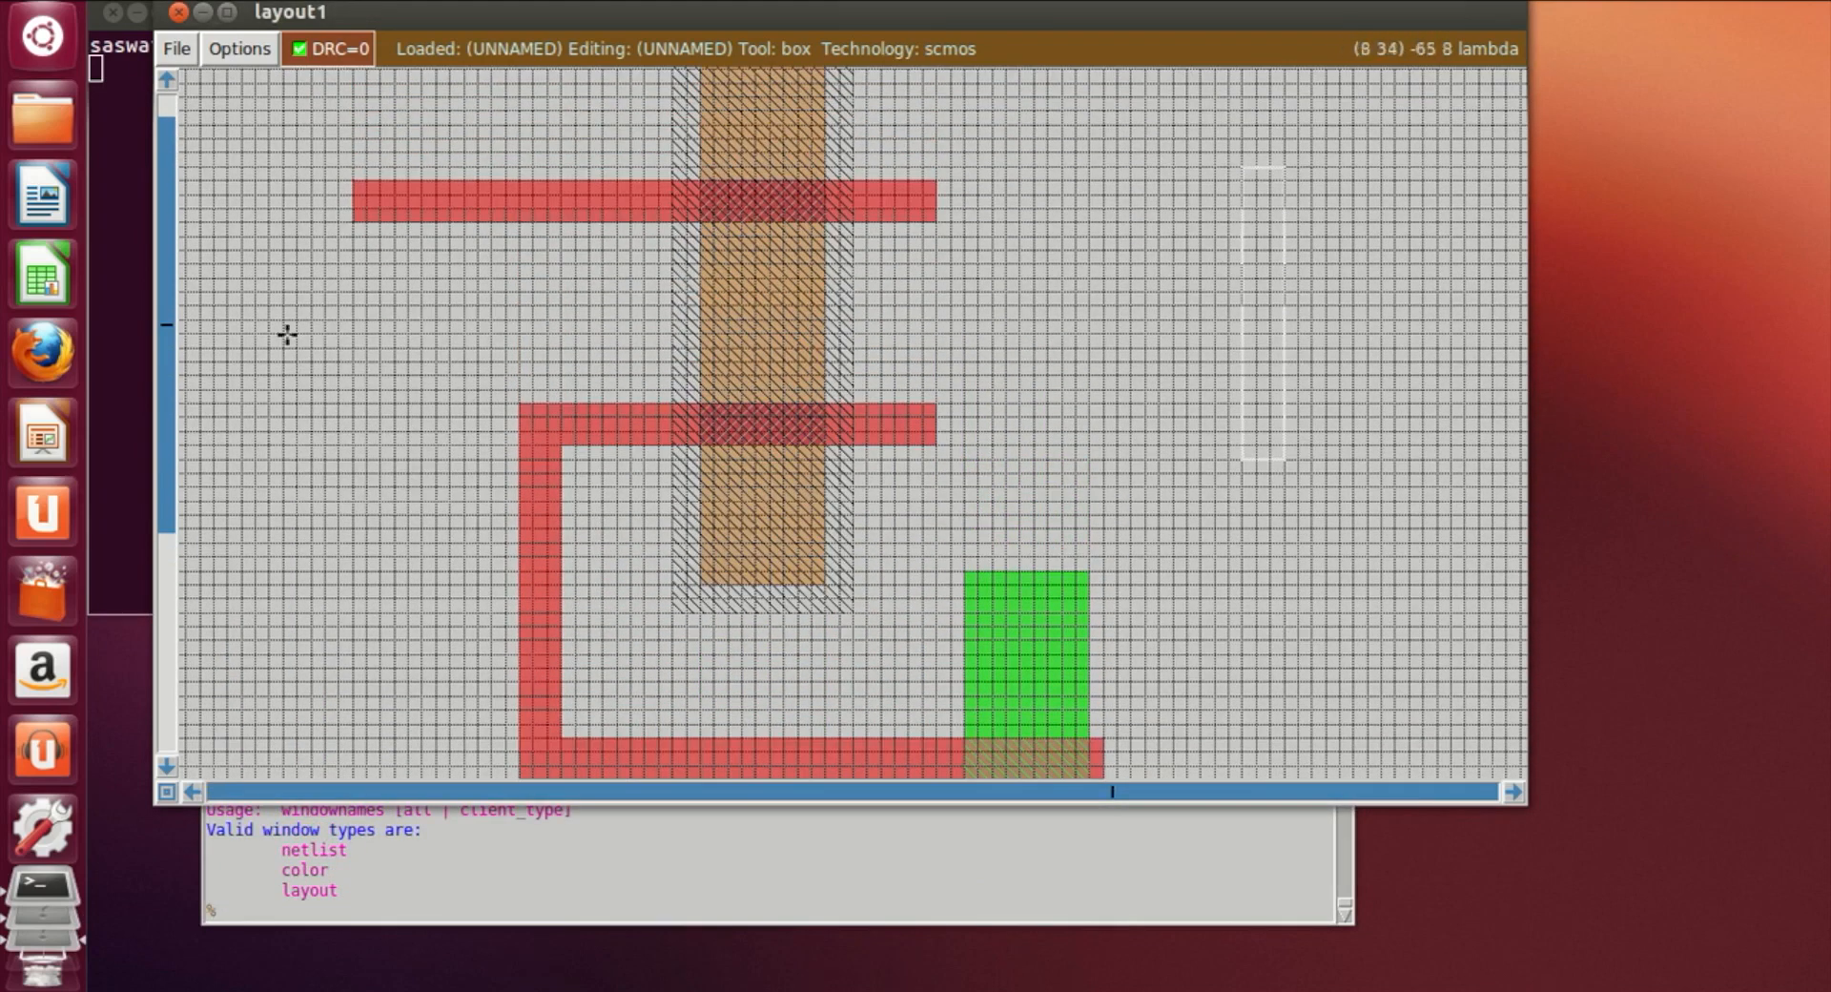
{"action": "left_click", "coordinate": [353, 225]}
{"action": "scroll", "coordinate": [365, 234], "scroll_direction": "down", "scroll_amount": 5}
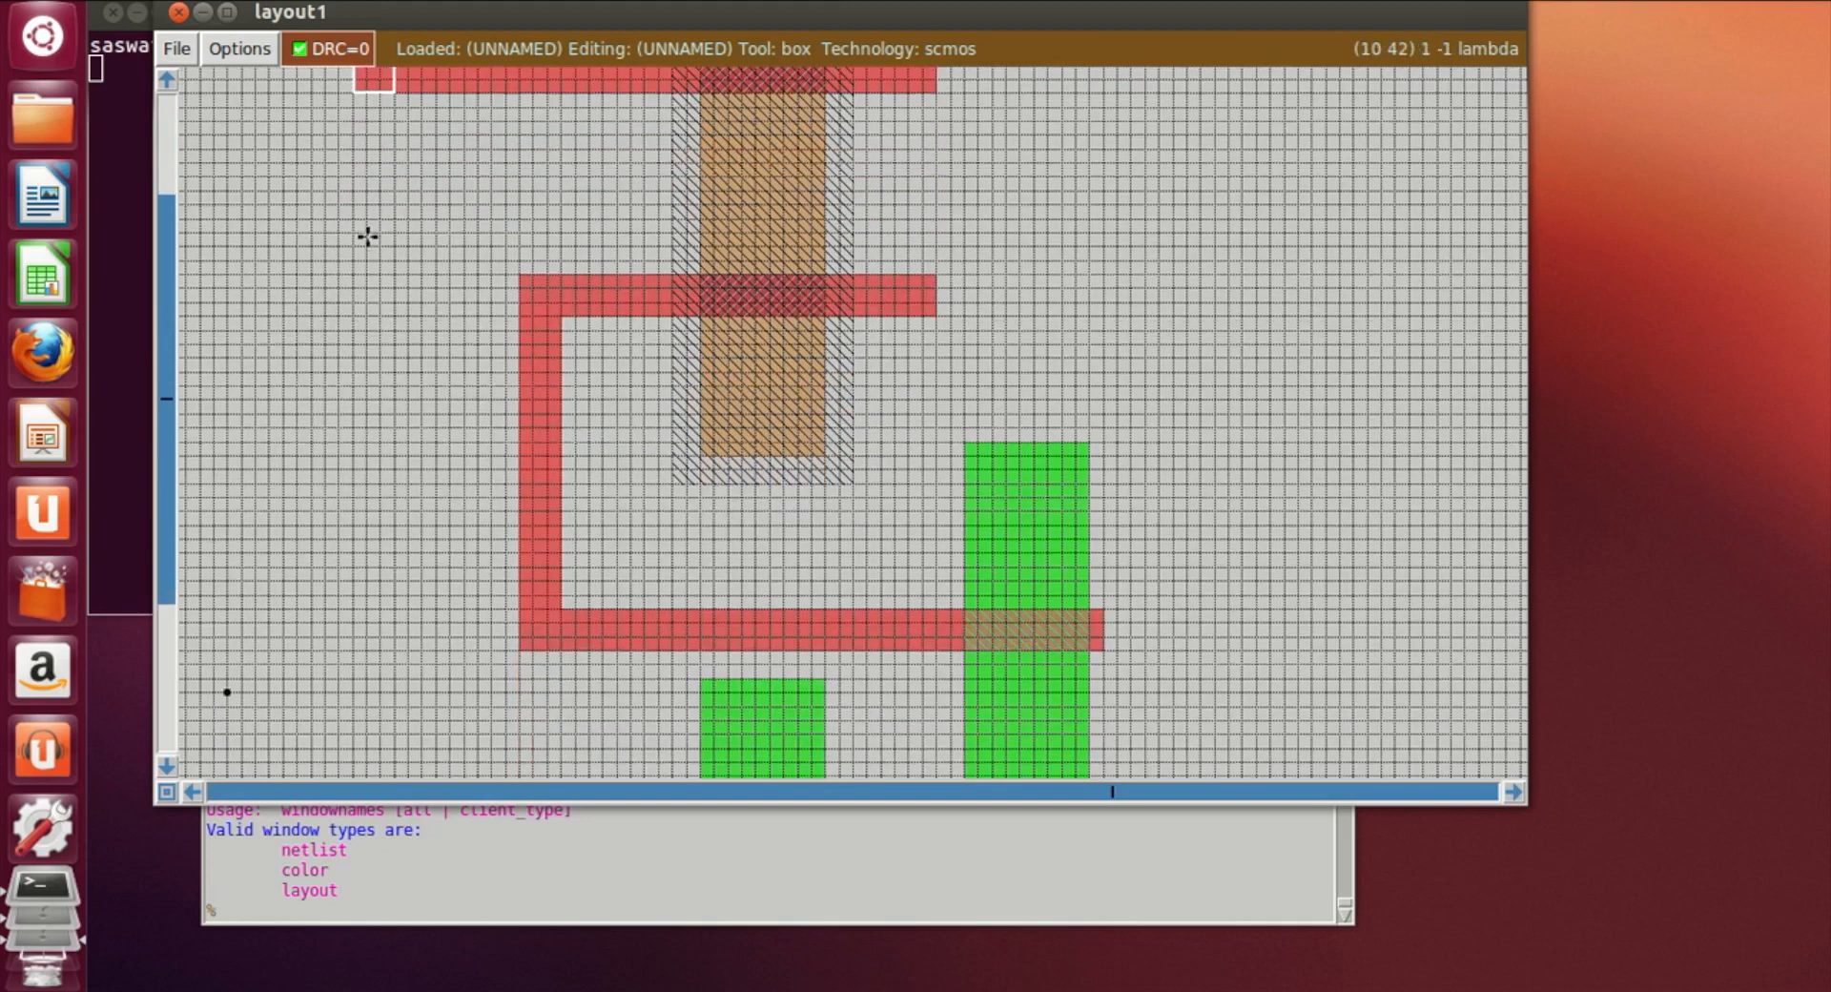
{"action": "left_click", "coordinate": [365, 302]}
{"action": "left_click", "coordinate": [350, 372]}
{"action": "left_click", "coordinate": [341, 416]}
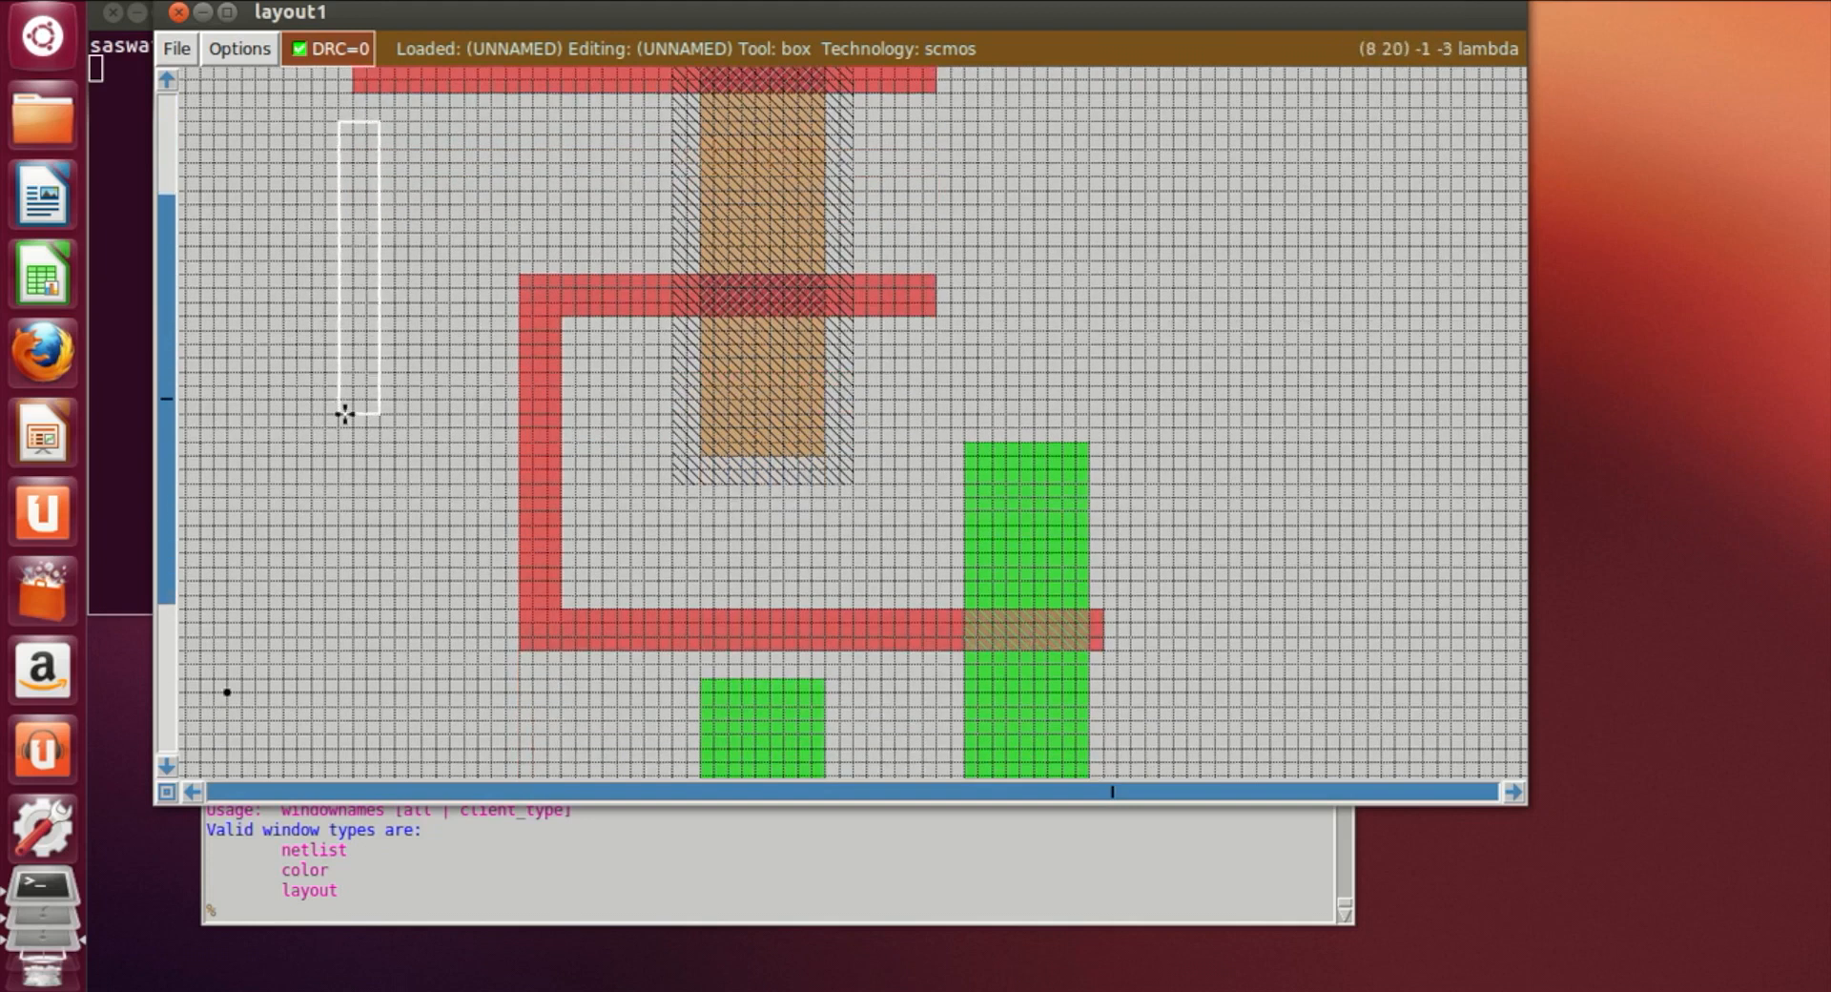
{"action": "left_click", "coordinate": [354, 412]}
{"action": "left_click", "coordinate": [356, 385]}
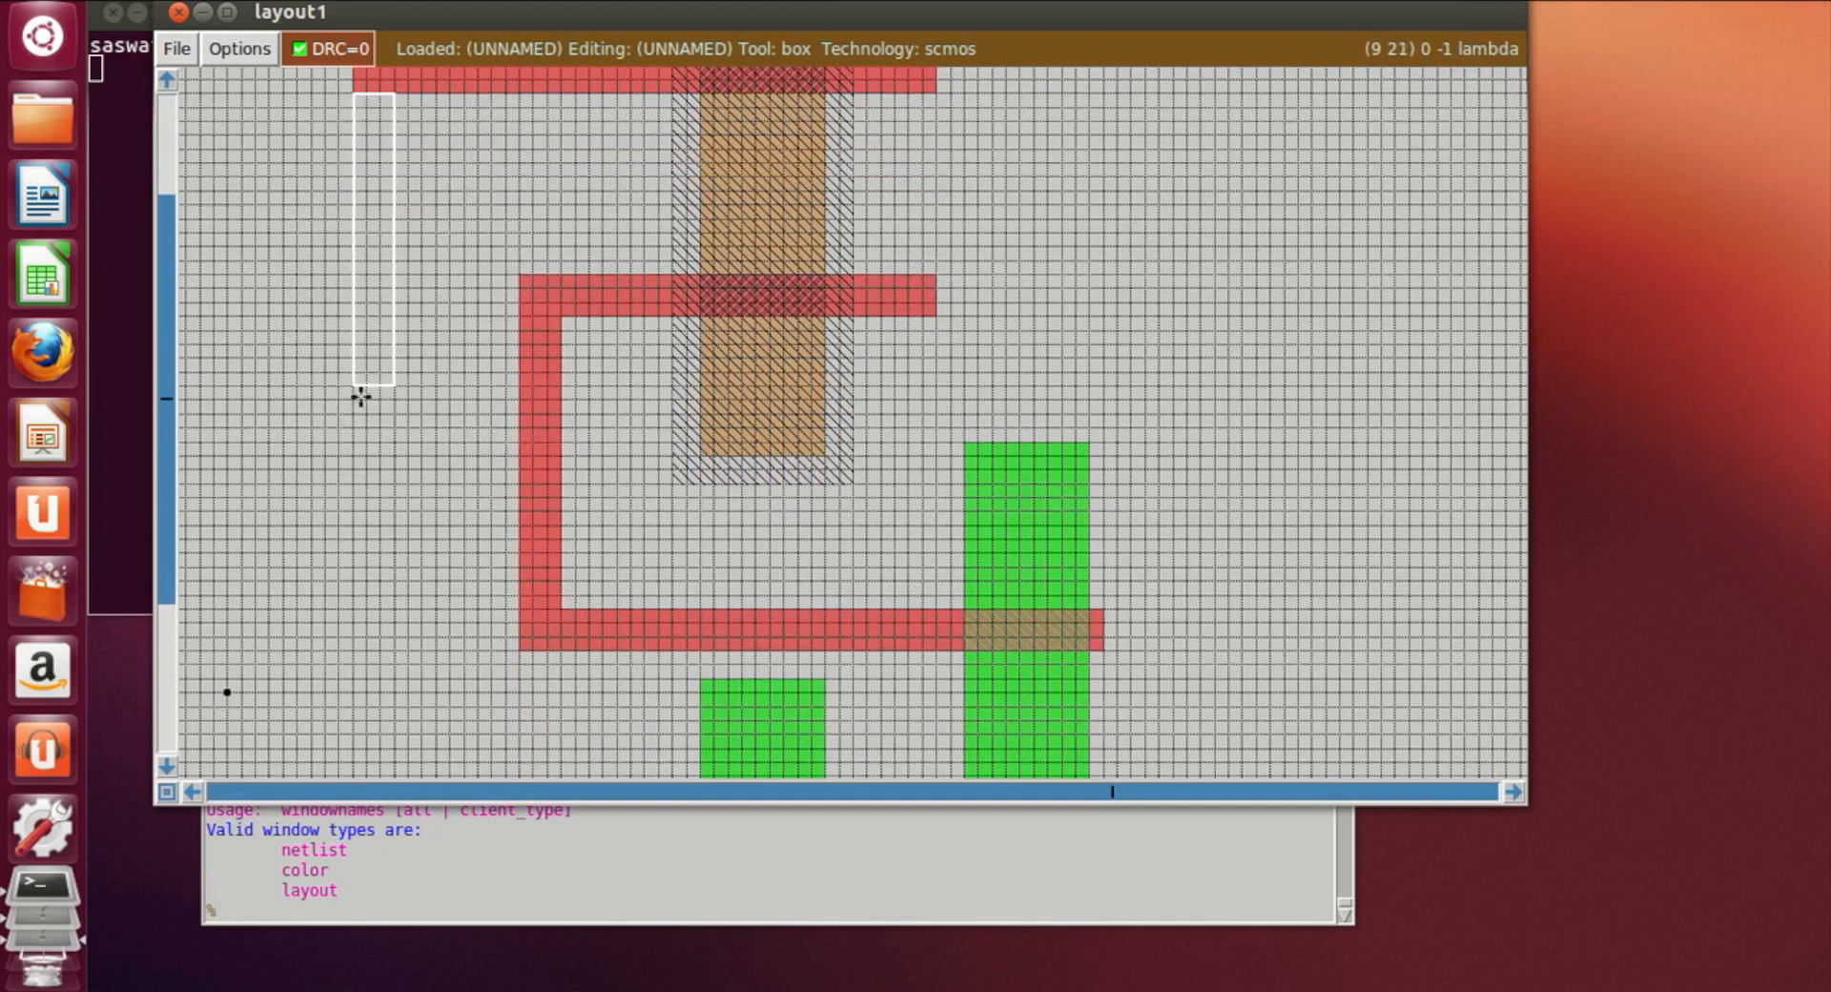
{"action": "scroll", "coordinate": [389, 397], "scroll_direction": "down", "scroll_amount": 8}
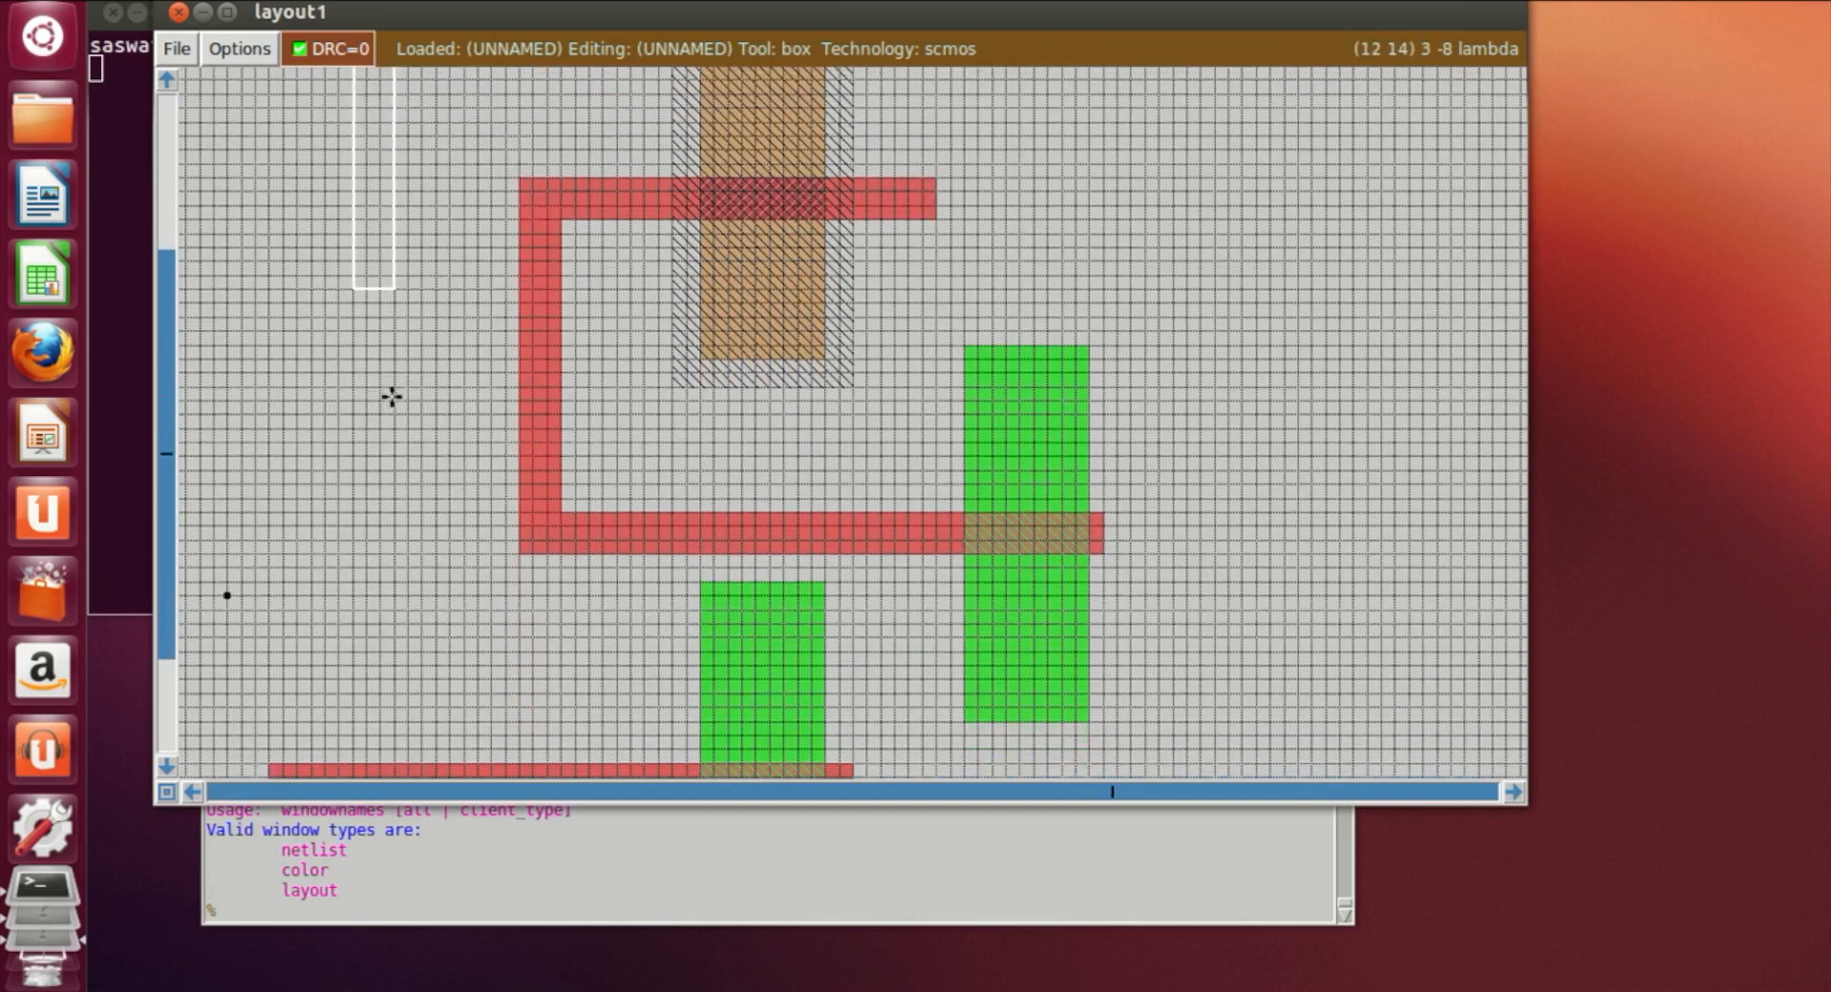
{"action": "left_click", "coordinate": [365, 630]}
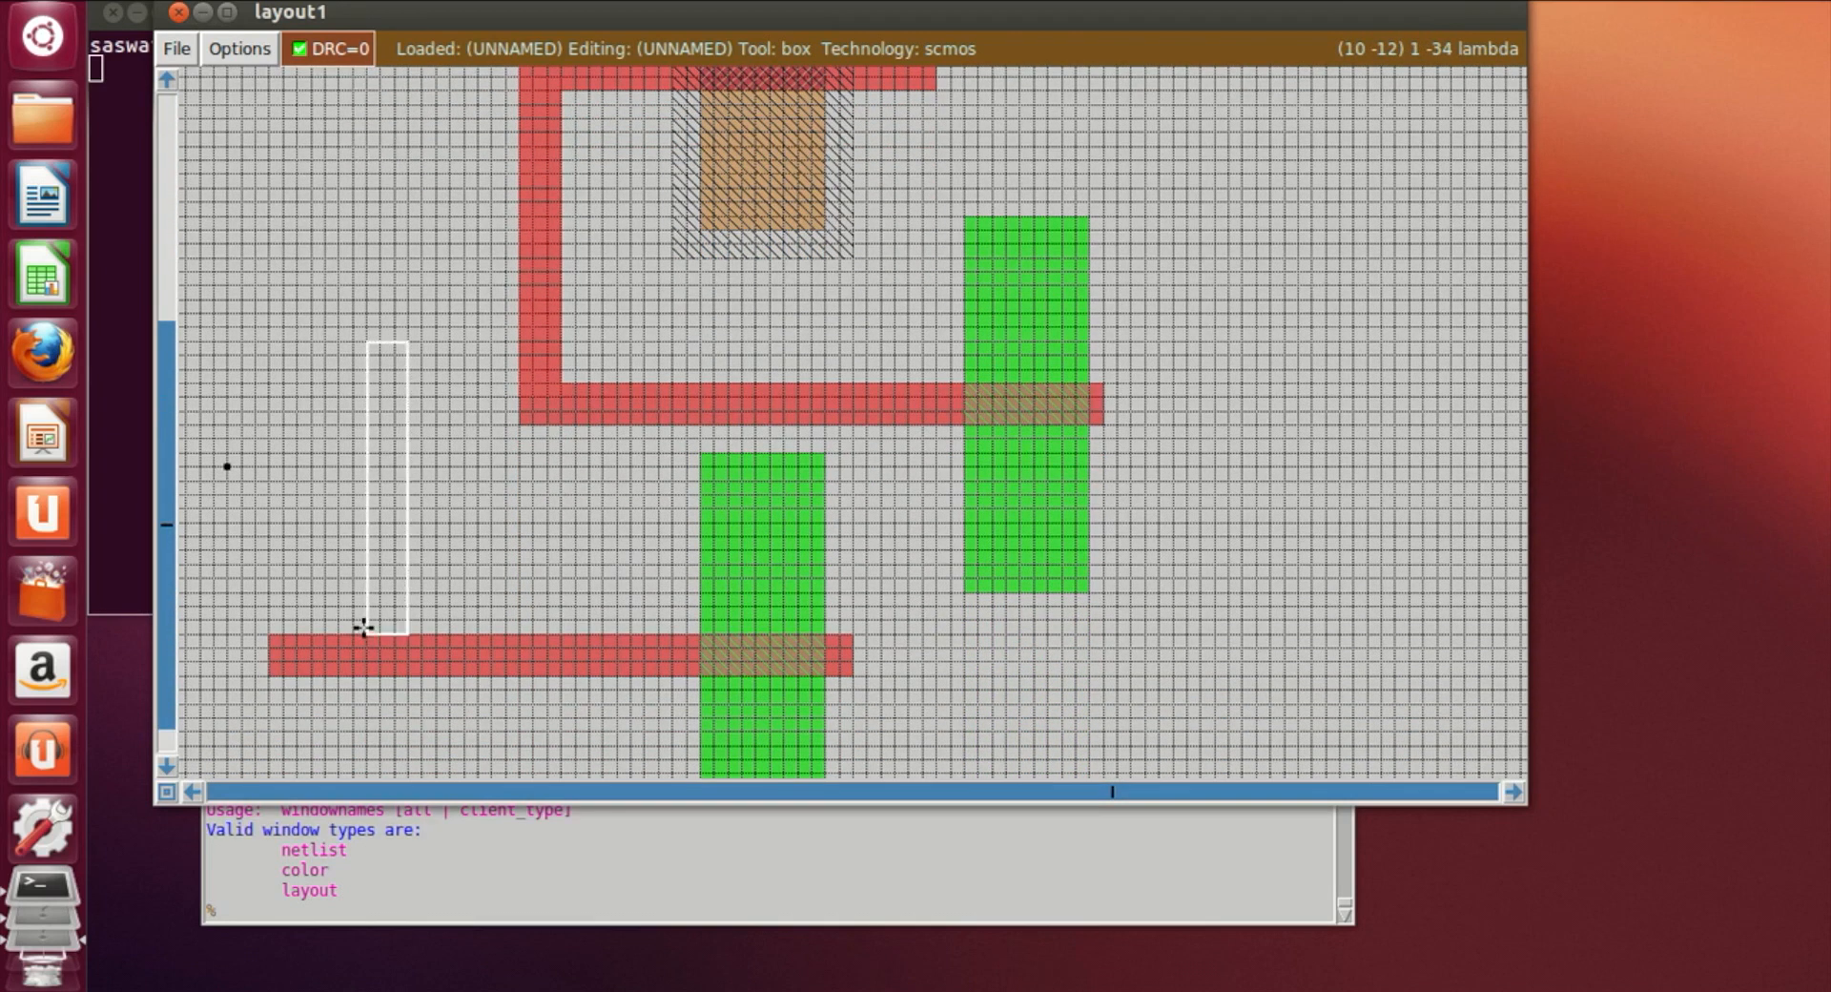
{"action": "right_click", "coordinate": [397, 269]}
{"action": "scroll", "coordinate": [404, 238], "scroll_direction": "up", "scroll_amount": 4}
{"action": "right_click", "coordinate": [405, 233]}
{"action": "scroll", "coordinate": [404, 229], "scroll_direction": "up", "scroll_amount": 4}
{"action": "right_click", "coordinate": [406, 222]}
{"action": "right_click", "coordinate": [404, 179]}
{"action": "right_click", "coordinate": [404, 152]}
{"action": "right_click", "coordinate": [407, 133]}
{"action": "scroll", "coordinate": [408, 119], "scroll_direction": "down", "scroll_amount": 6}
{"action": "scroll", "coordinate": [408, 120], "scroll_direction": "down", "scroll_amount": 6}
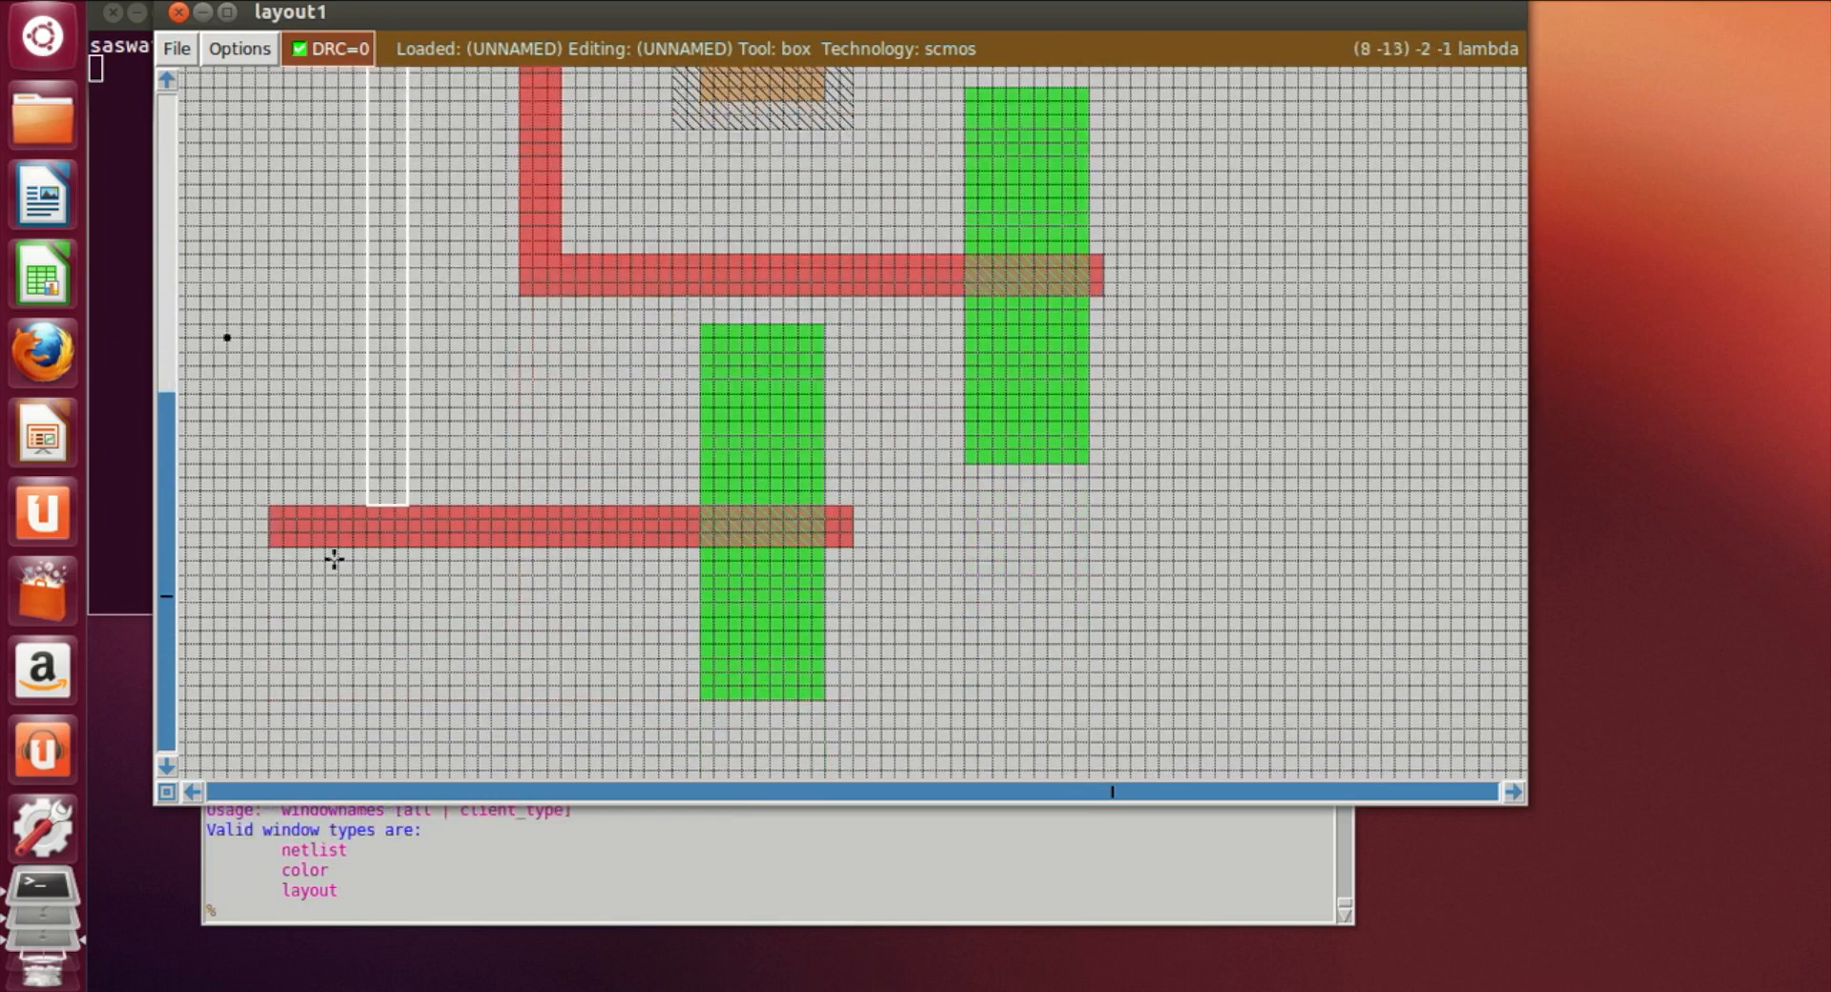
{"action": "left_click", "coordinate": [355, 500]}
{"action": "left_click", "coordinate": [377, 914]}
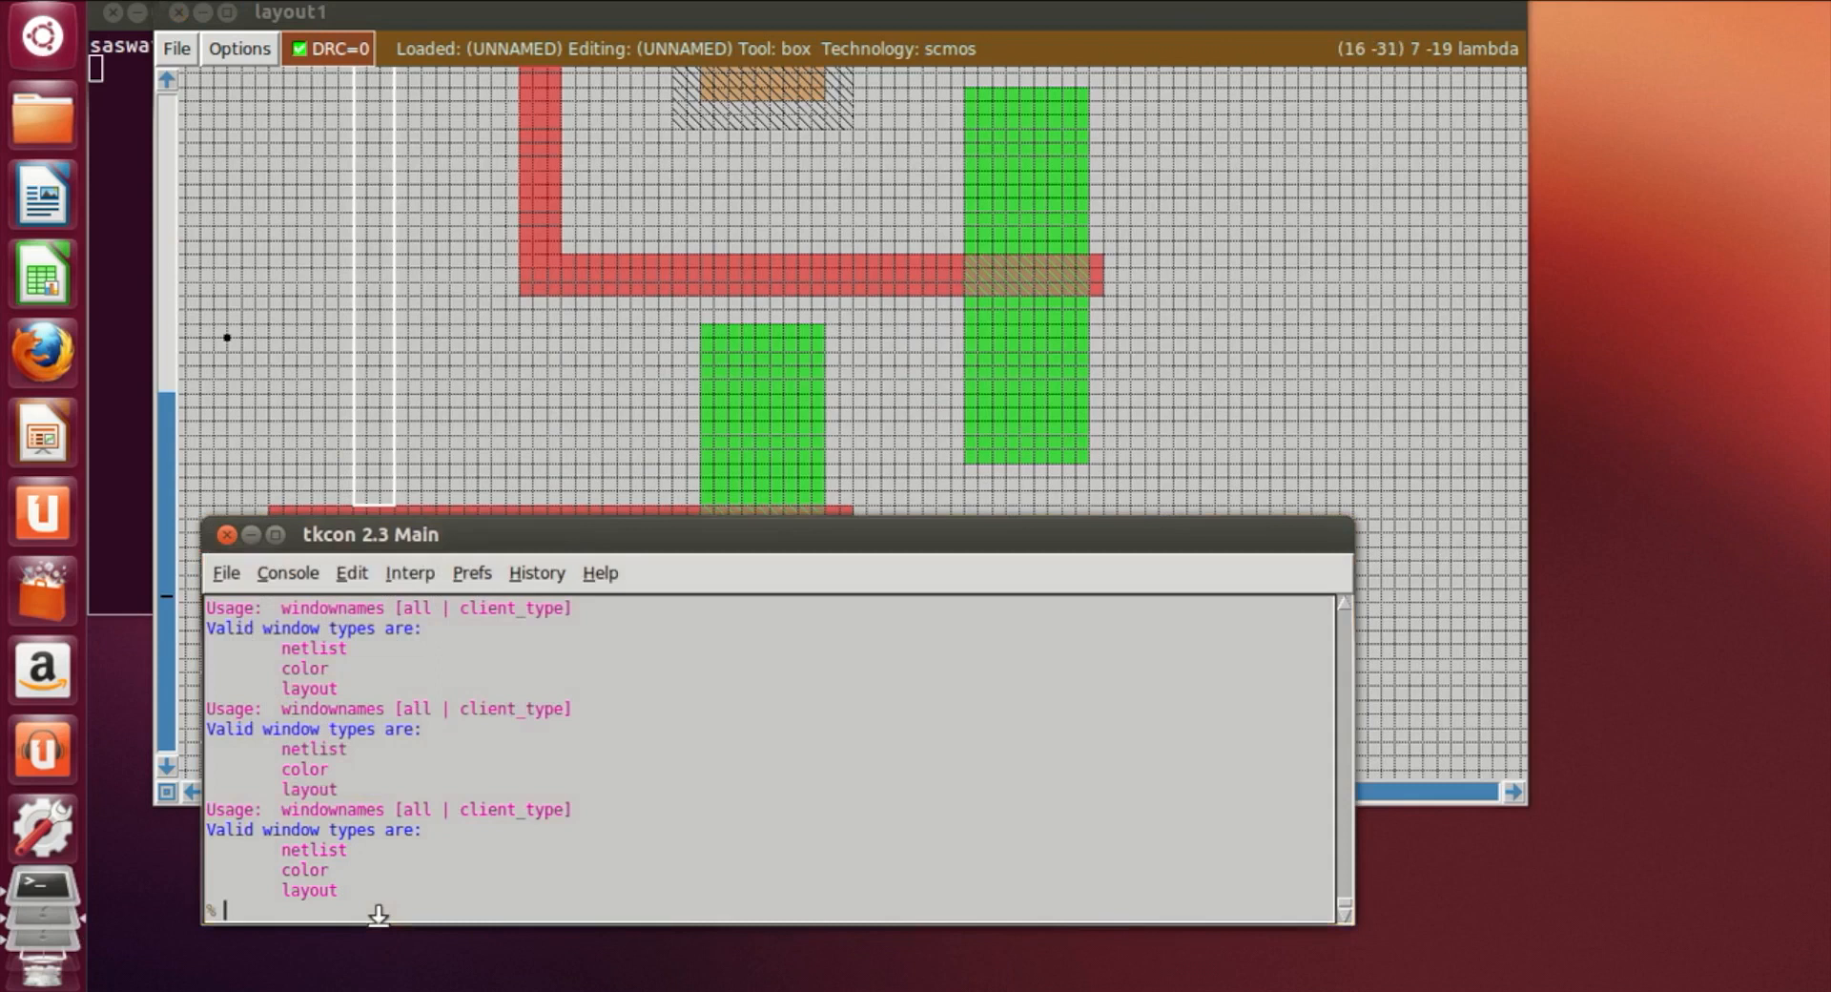
{"action": "type", "text": "paint poly"}
{"action": "key", "text": "Return"}
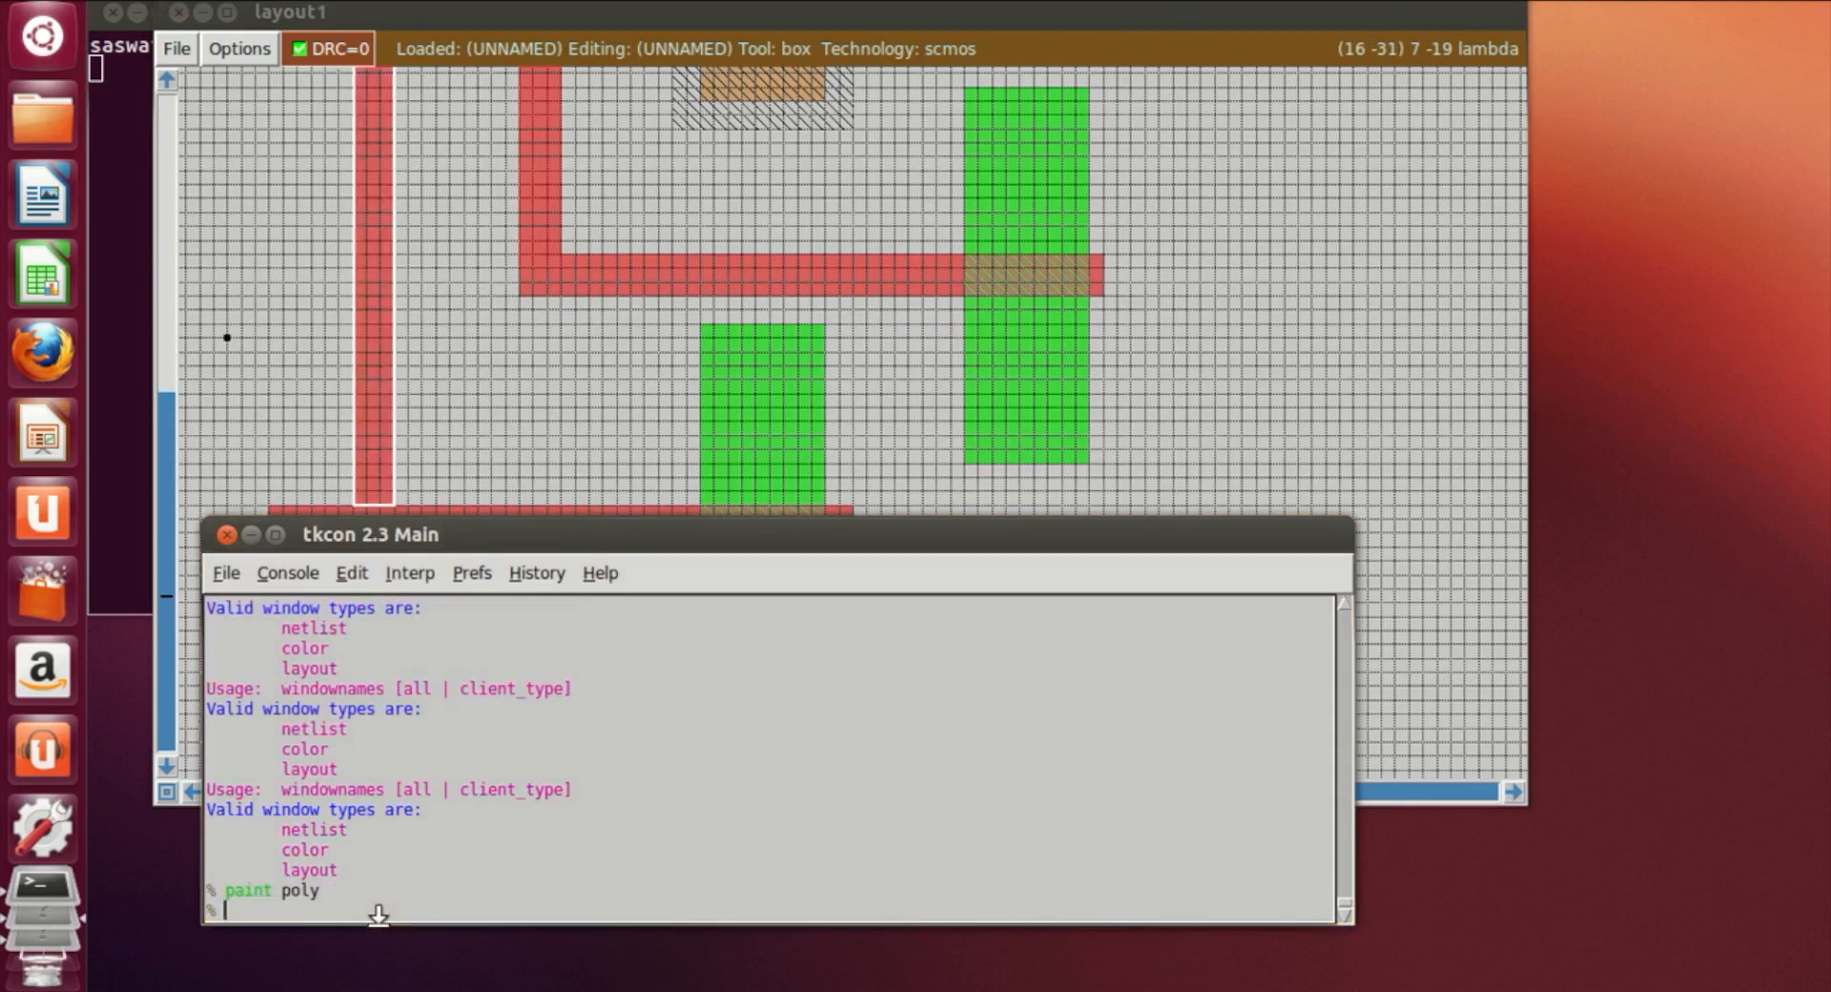
{"action": "left_click", "coordinate": [421, 394]}
Erase the 6 lambda of the lower ndiff gate that project left of the new vertical poly strip
{"action": "scroll", "coordinate": [424, 395], "scroll_direction": "up", "scroll_amount": 1}
{"action": "scroll", "coordinate": [422, 396], "scroll_direction": "up", "scroll_amount": 4}
{"action": "scroll", "coordinate": [421, 398], "scroll_direction": "down", "scroll_amount": 5}
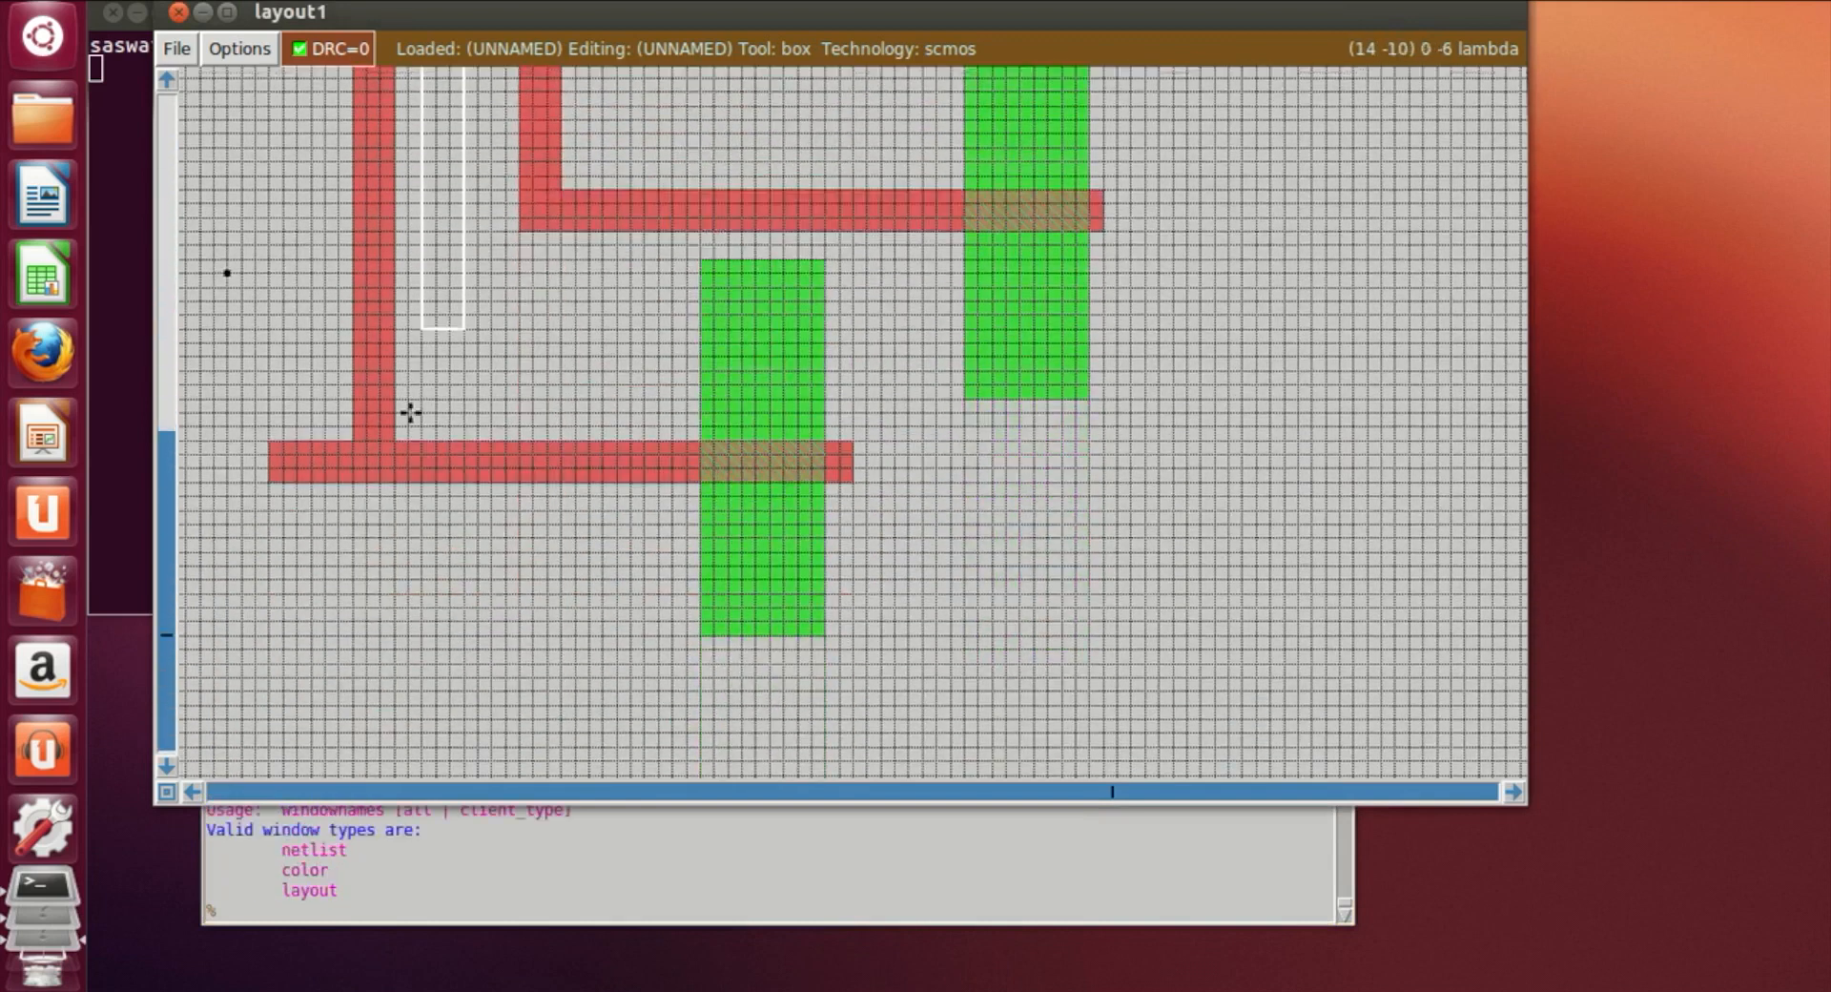
{"action": "left_click", "coordinate": [254, 427]}
{"action": "right_click", "coordinate": [352, 551]}
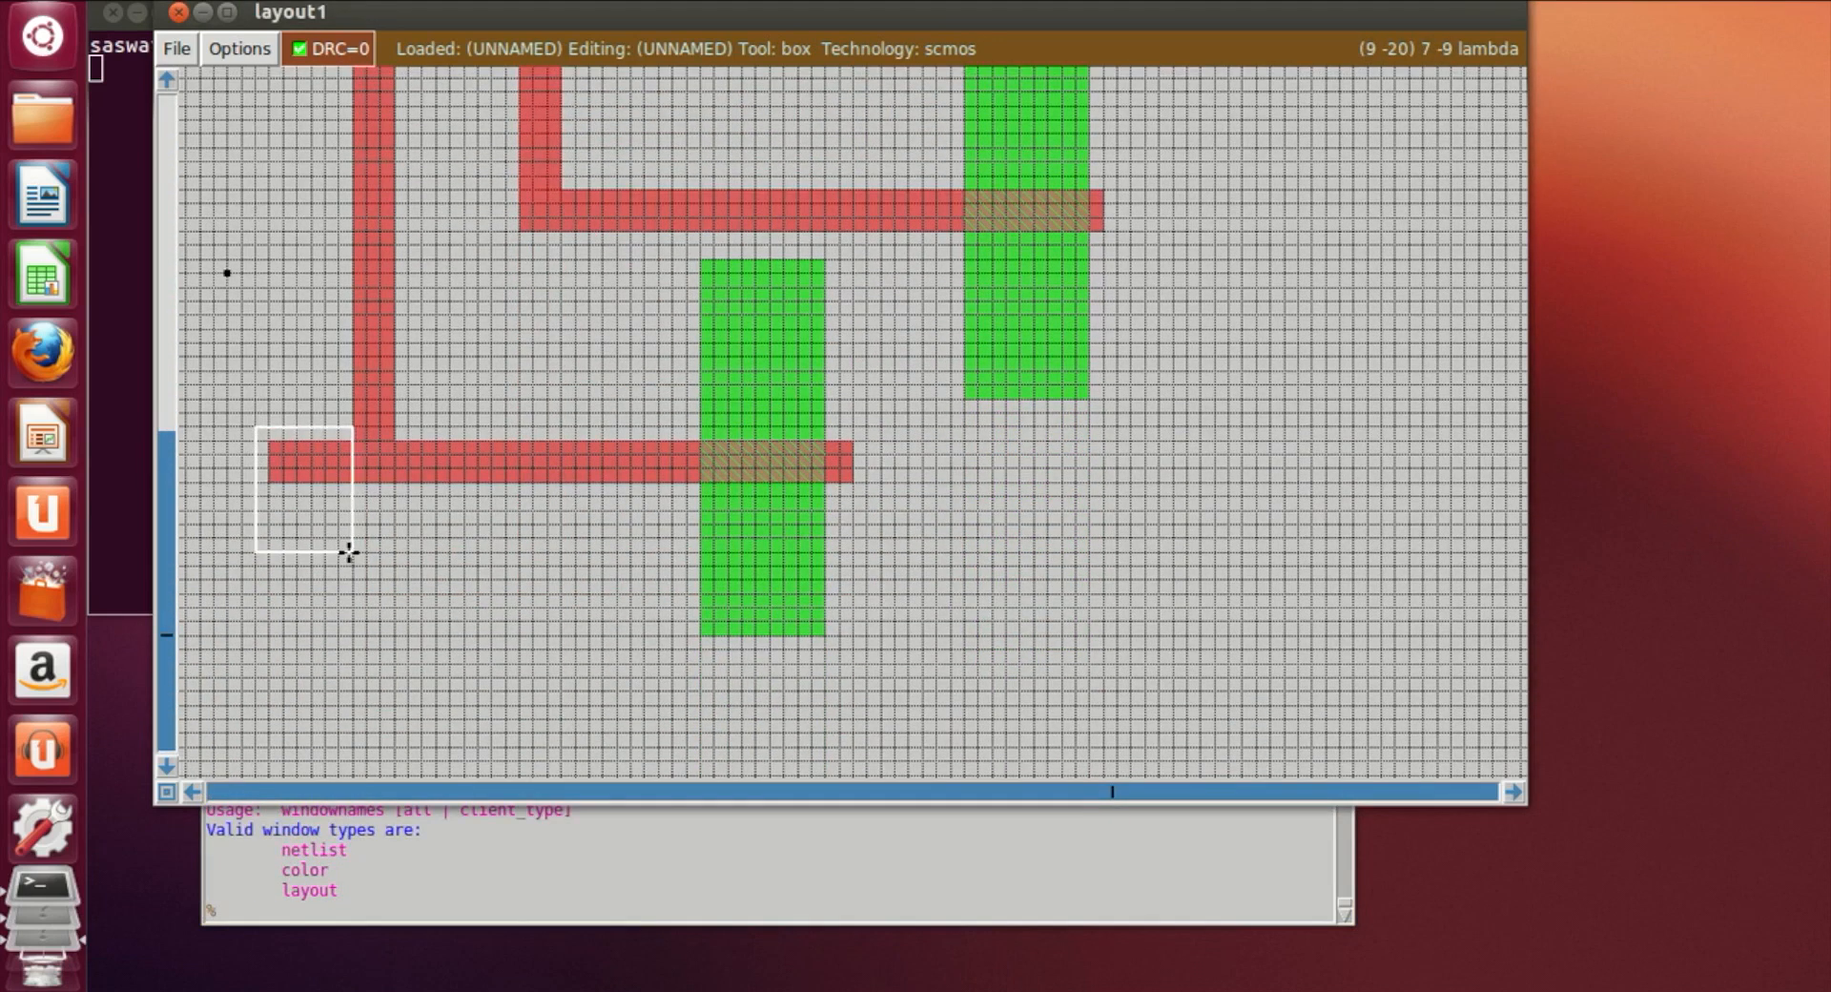
{"action": "left_click", "coordinate": [308, 918]}
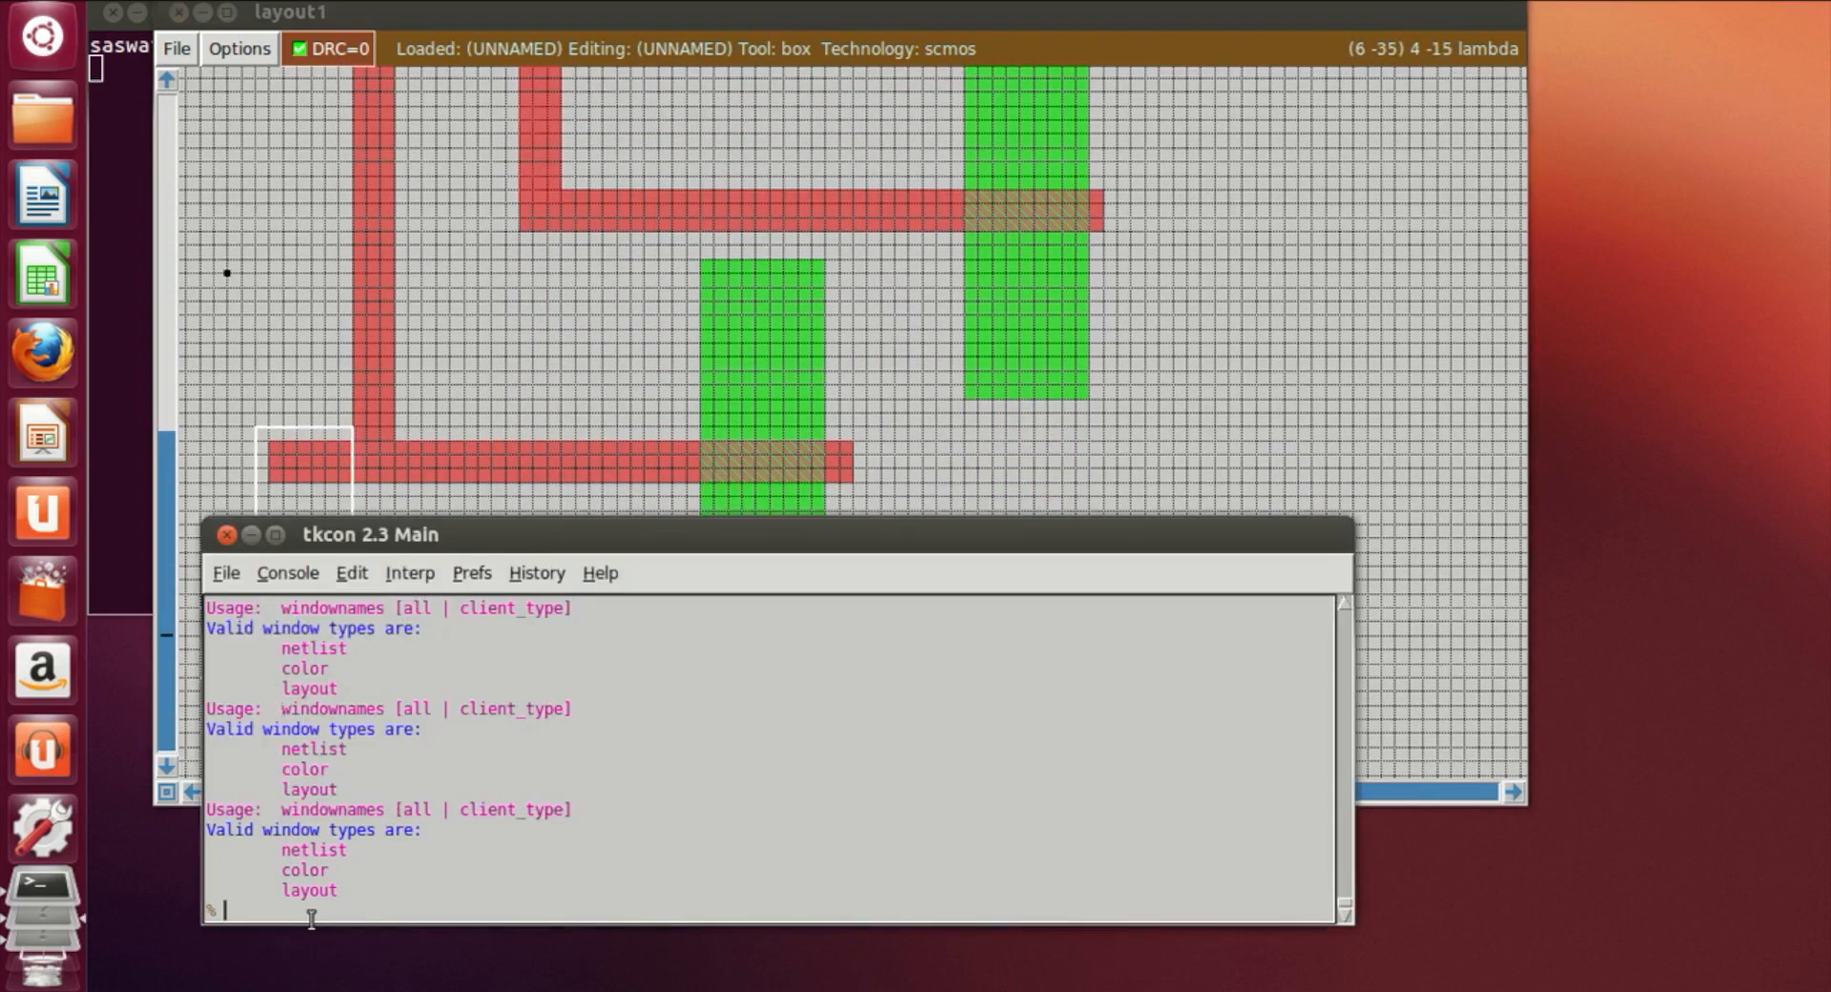
{"action": "type", "text": "erase"}
{"action": "key", "text": "Return"}
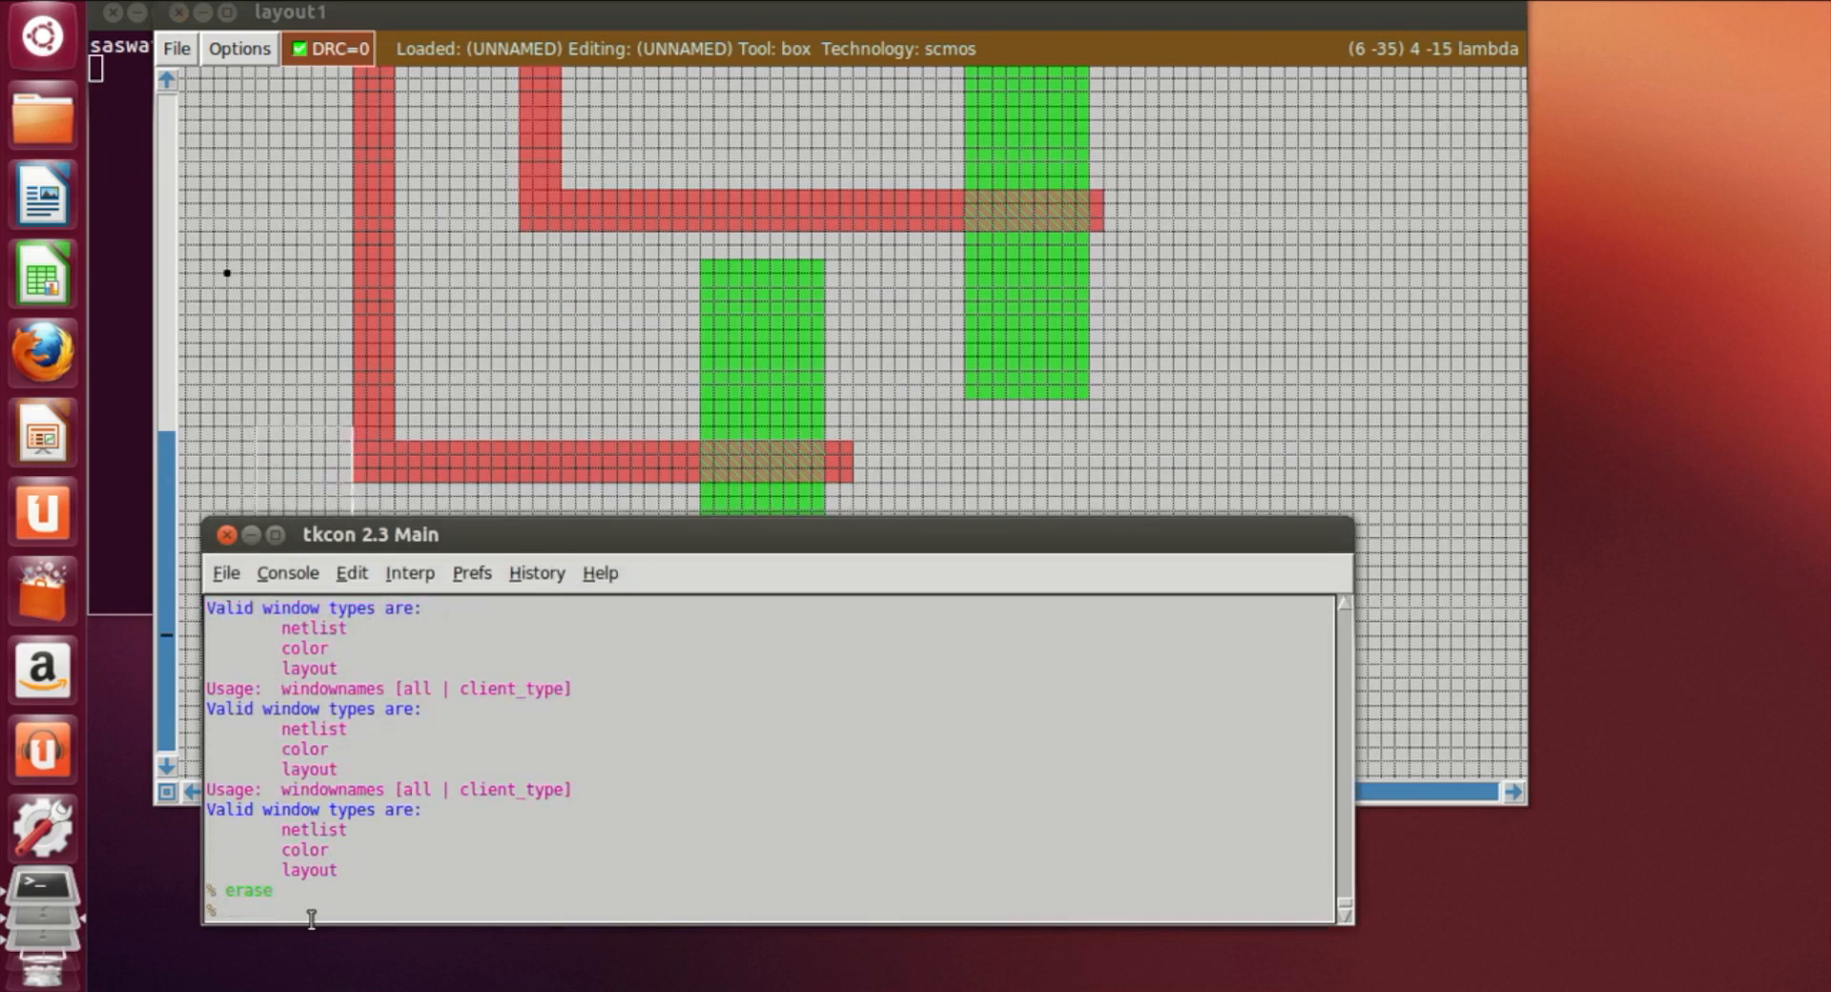
{"action": "left_click", "coordinate": [1157, 430]}
Erase the right 4 lambda of both p-diffusion gates so they extend 2 lambda past the n-well
{"action": "scroll", "coordinate": [1157, 429], "scroll_direction": "up", "scroll_amount": 2}
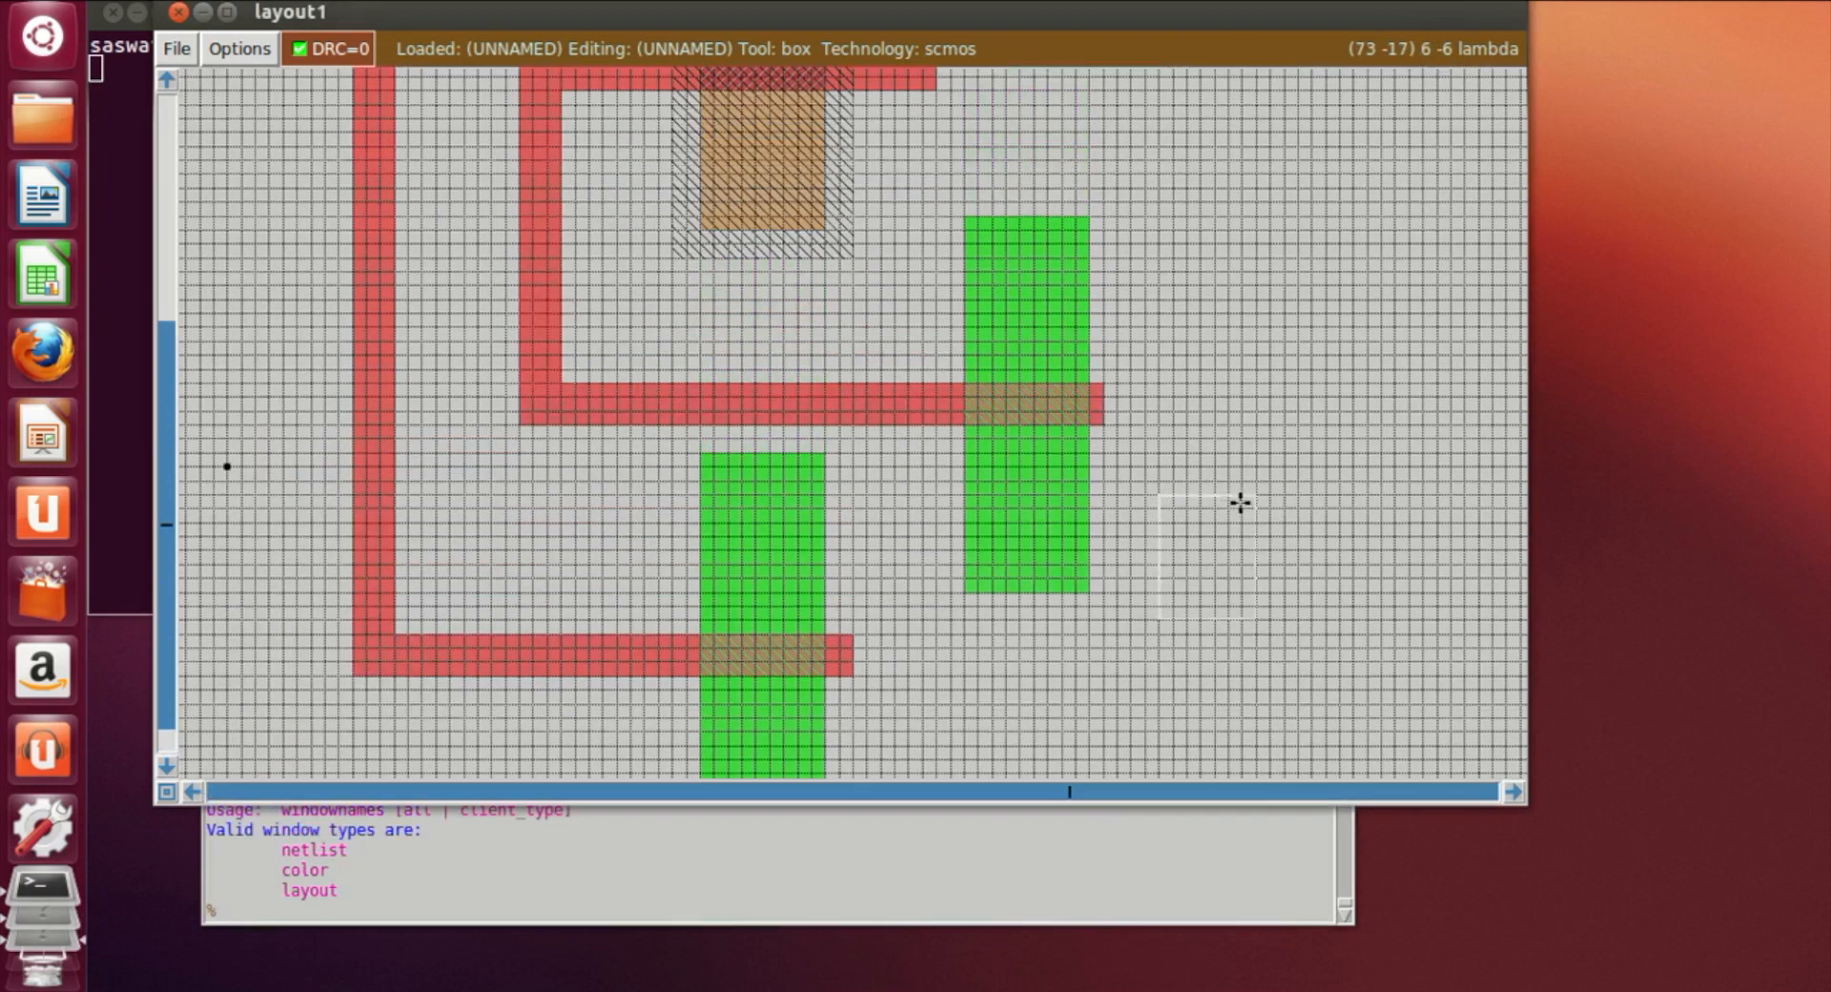
{"action": "scroll", "coordinate": [1207, 522], "scroll_direction": "up", "scroll_amount": 1}
{"action": "left_click", "coordinate": [896, 172]}
{"action": "right_click", "coordinate": [991, 507]}
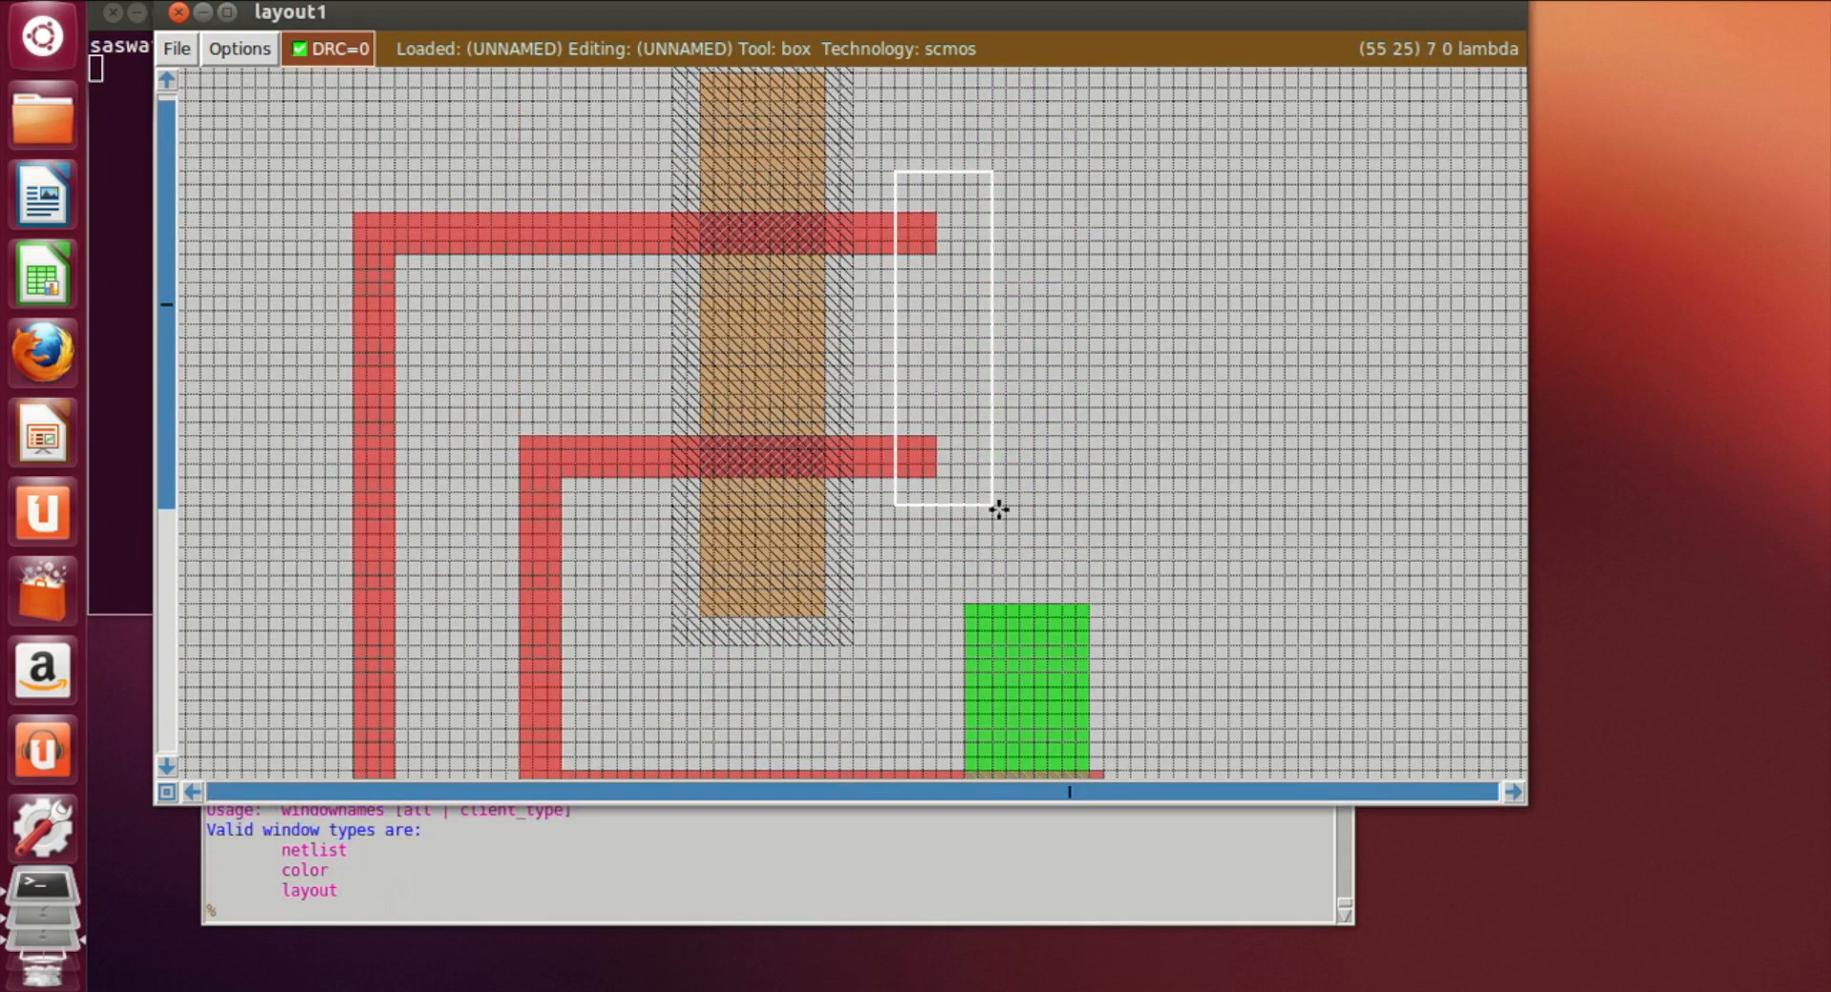
{"action": "left_click", "coordinate": [883, 506]}
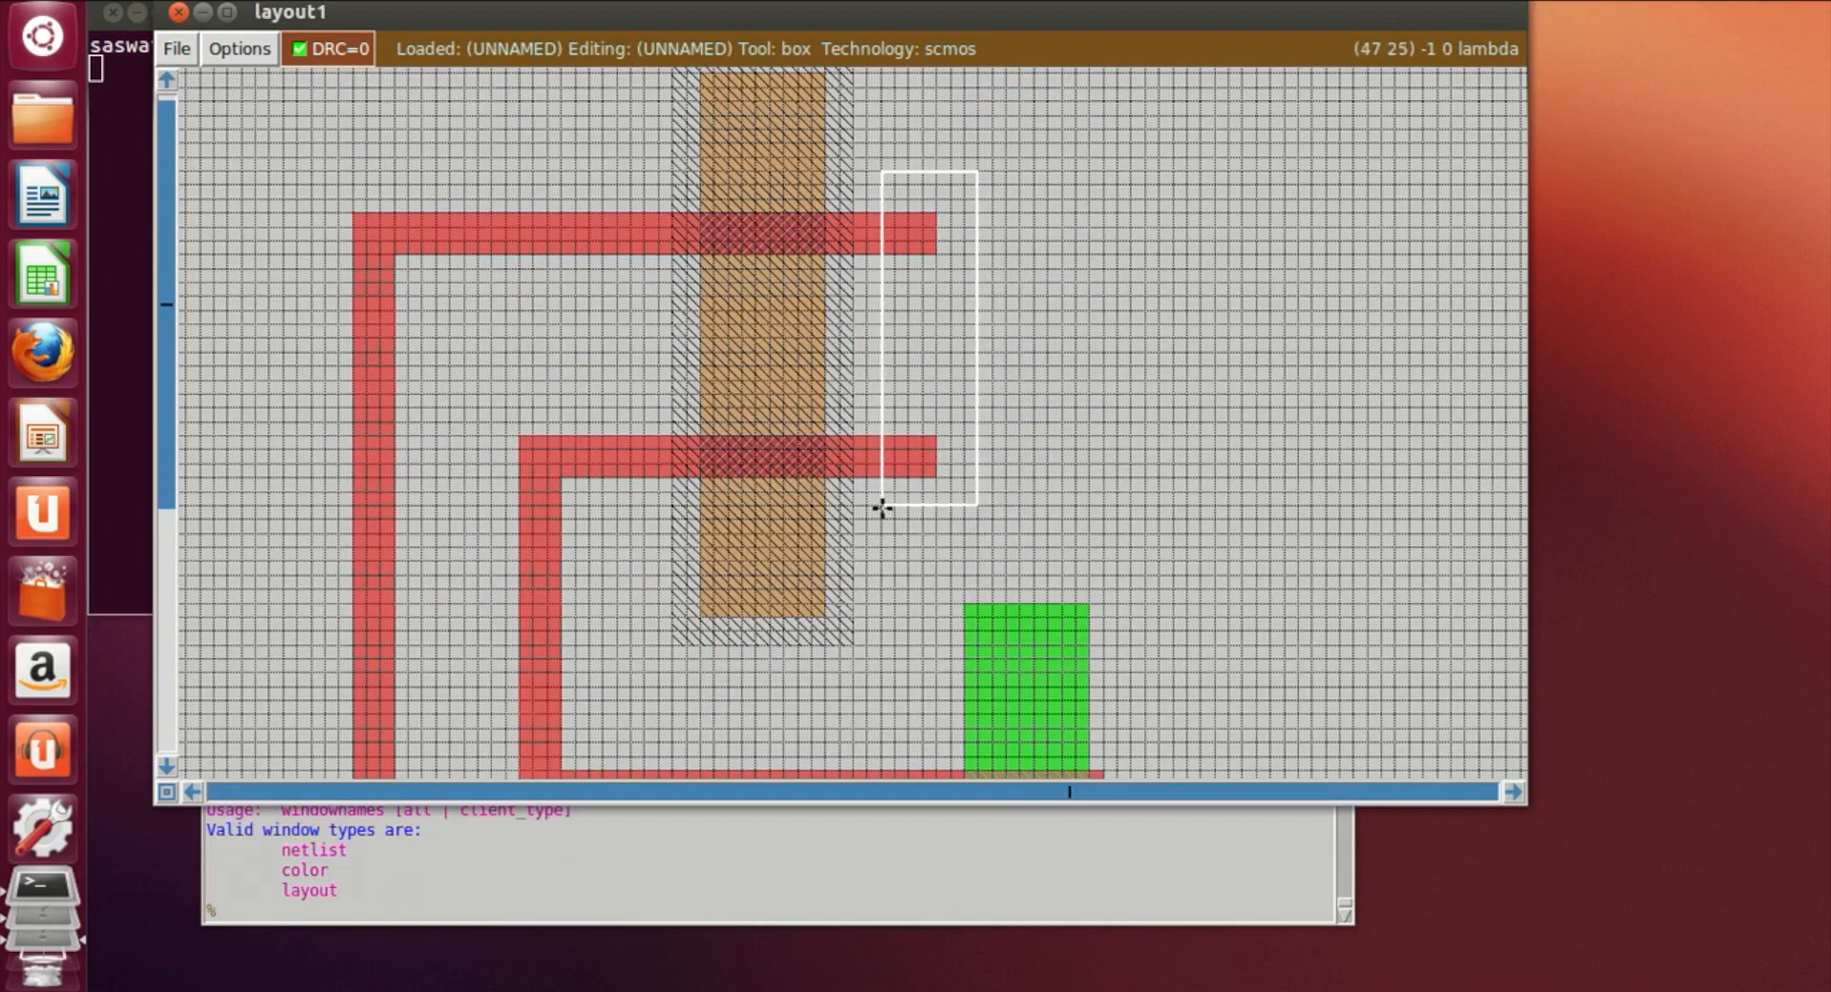
{"action": "left_click", "coordinate": [780, 917]}
{"action": "type", "text": "erase"}
{"action": "key", "text": "Return"}
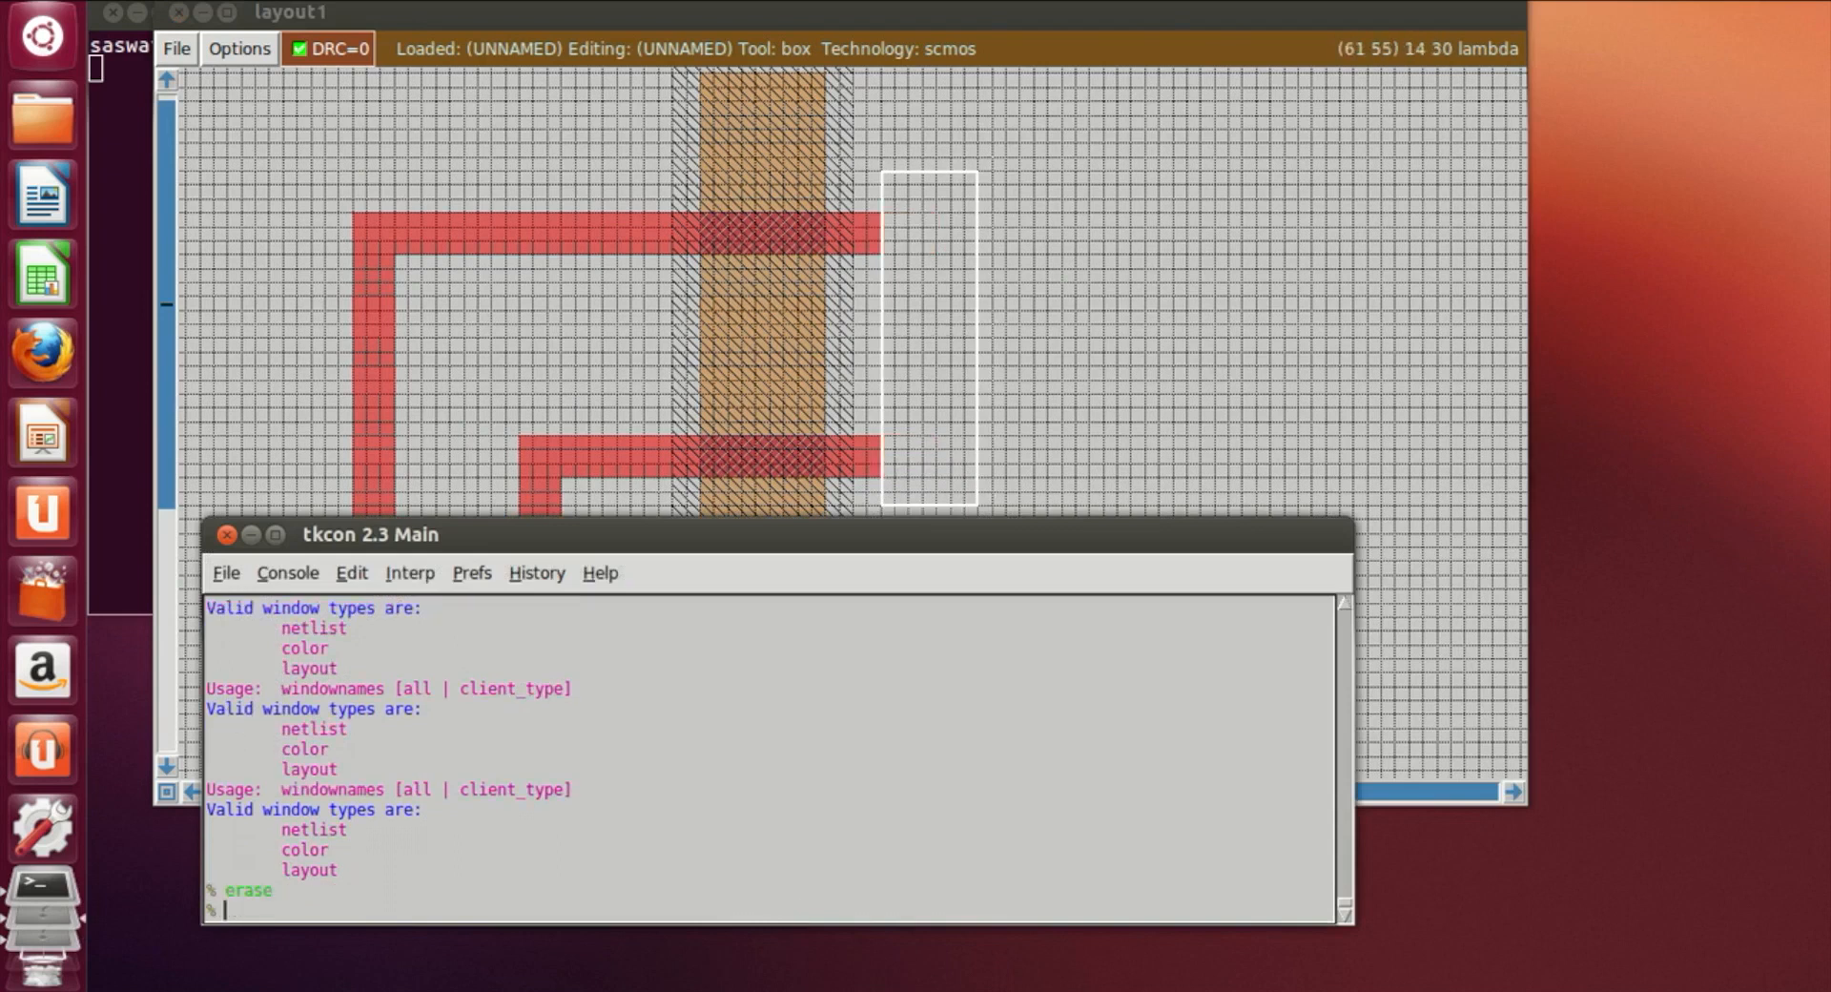
{"action": "left_click", "coordinate": [1163, 323]}
Paint a 5 by 21 lambda m1 strip over the upper end of the p-diffusion, lower-left corner at (36, 48), extending above the n-well
{"action": "scroll", "coordinate": [695, 498], "scroll_direction": "up", "scroll_amount": 2}
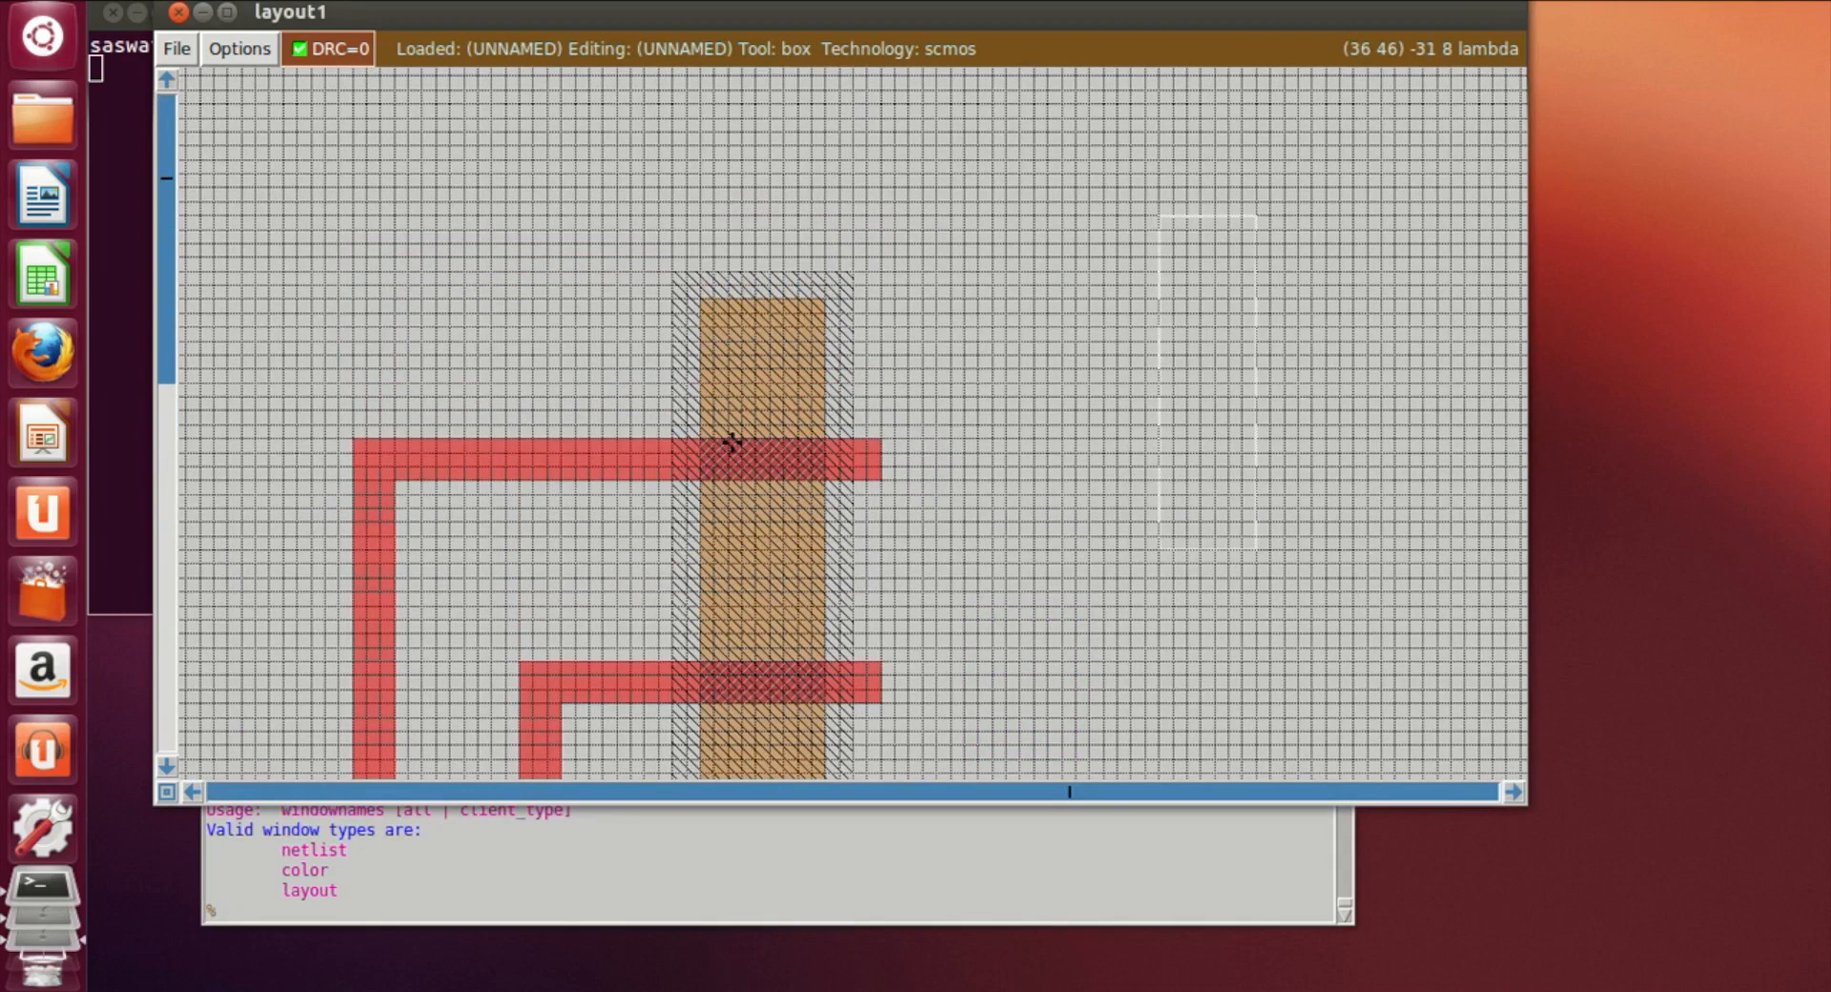
{"action": "scroll", "coordinate": [732, 442], "scroll_direction": "down", "scroll_amount": 6}
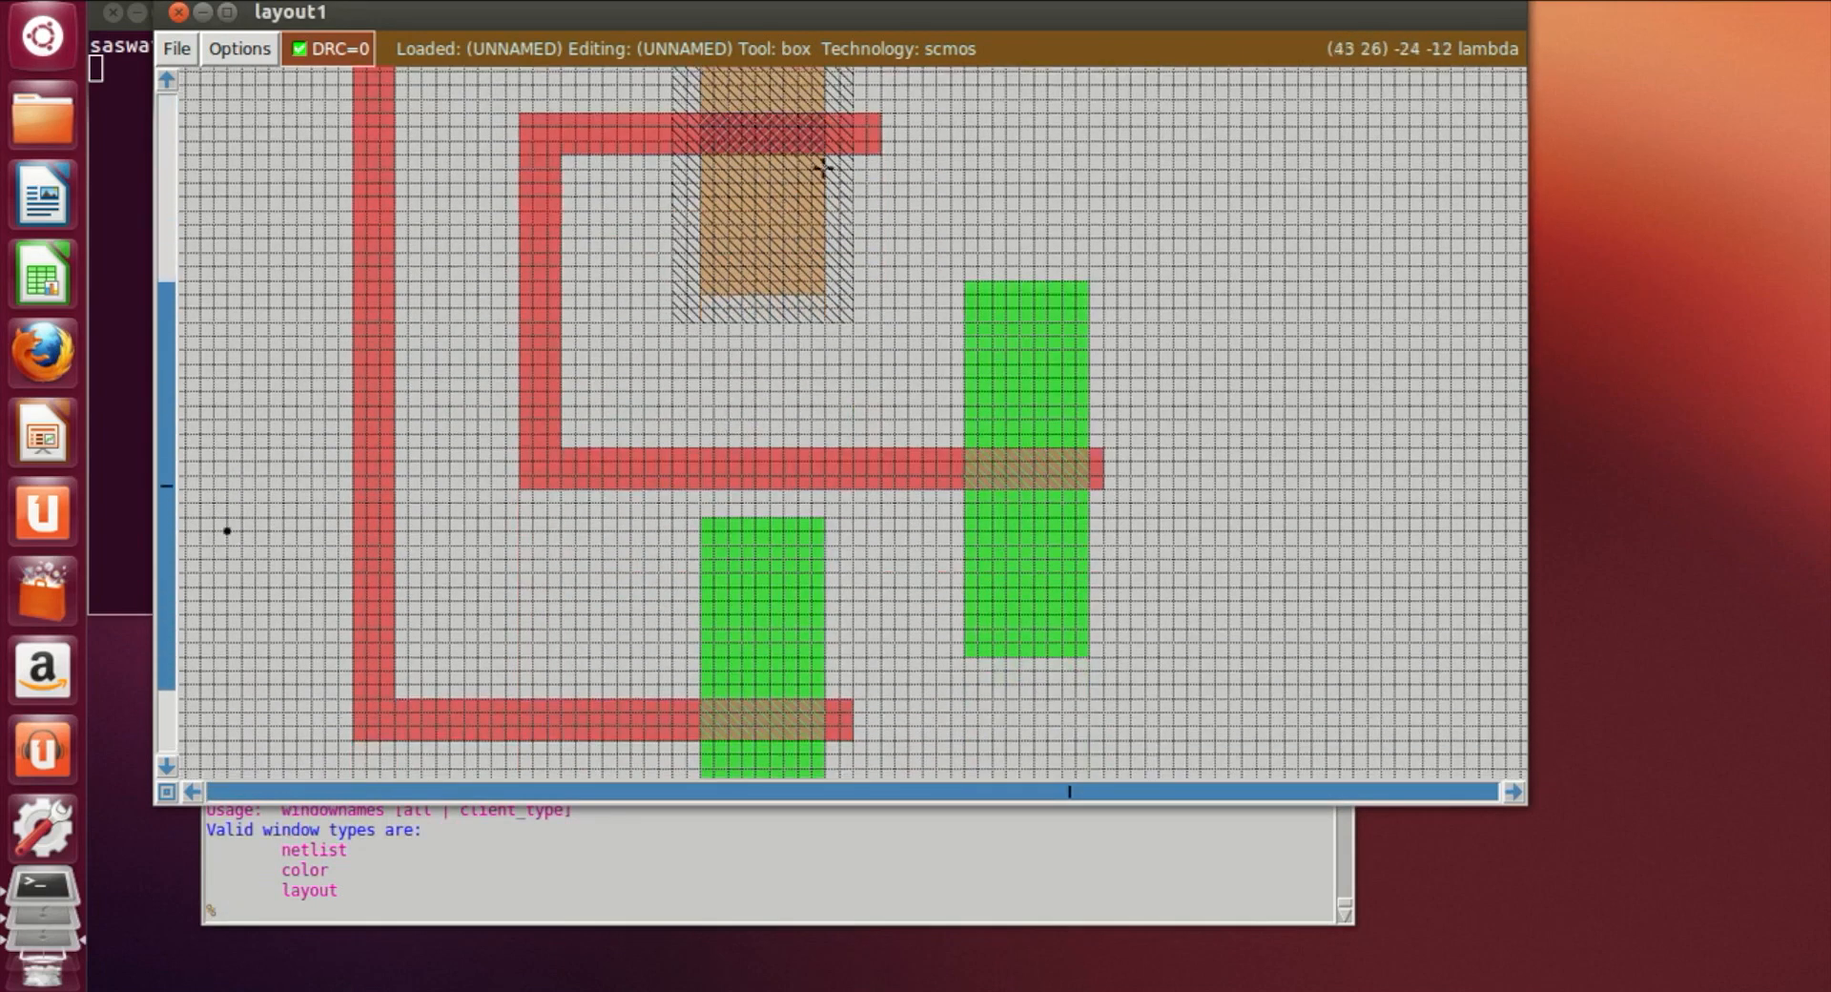
{"action": "scroll", "coordinate": [604, 518], "scroll_direction": "up", "scroll_amount": 6}
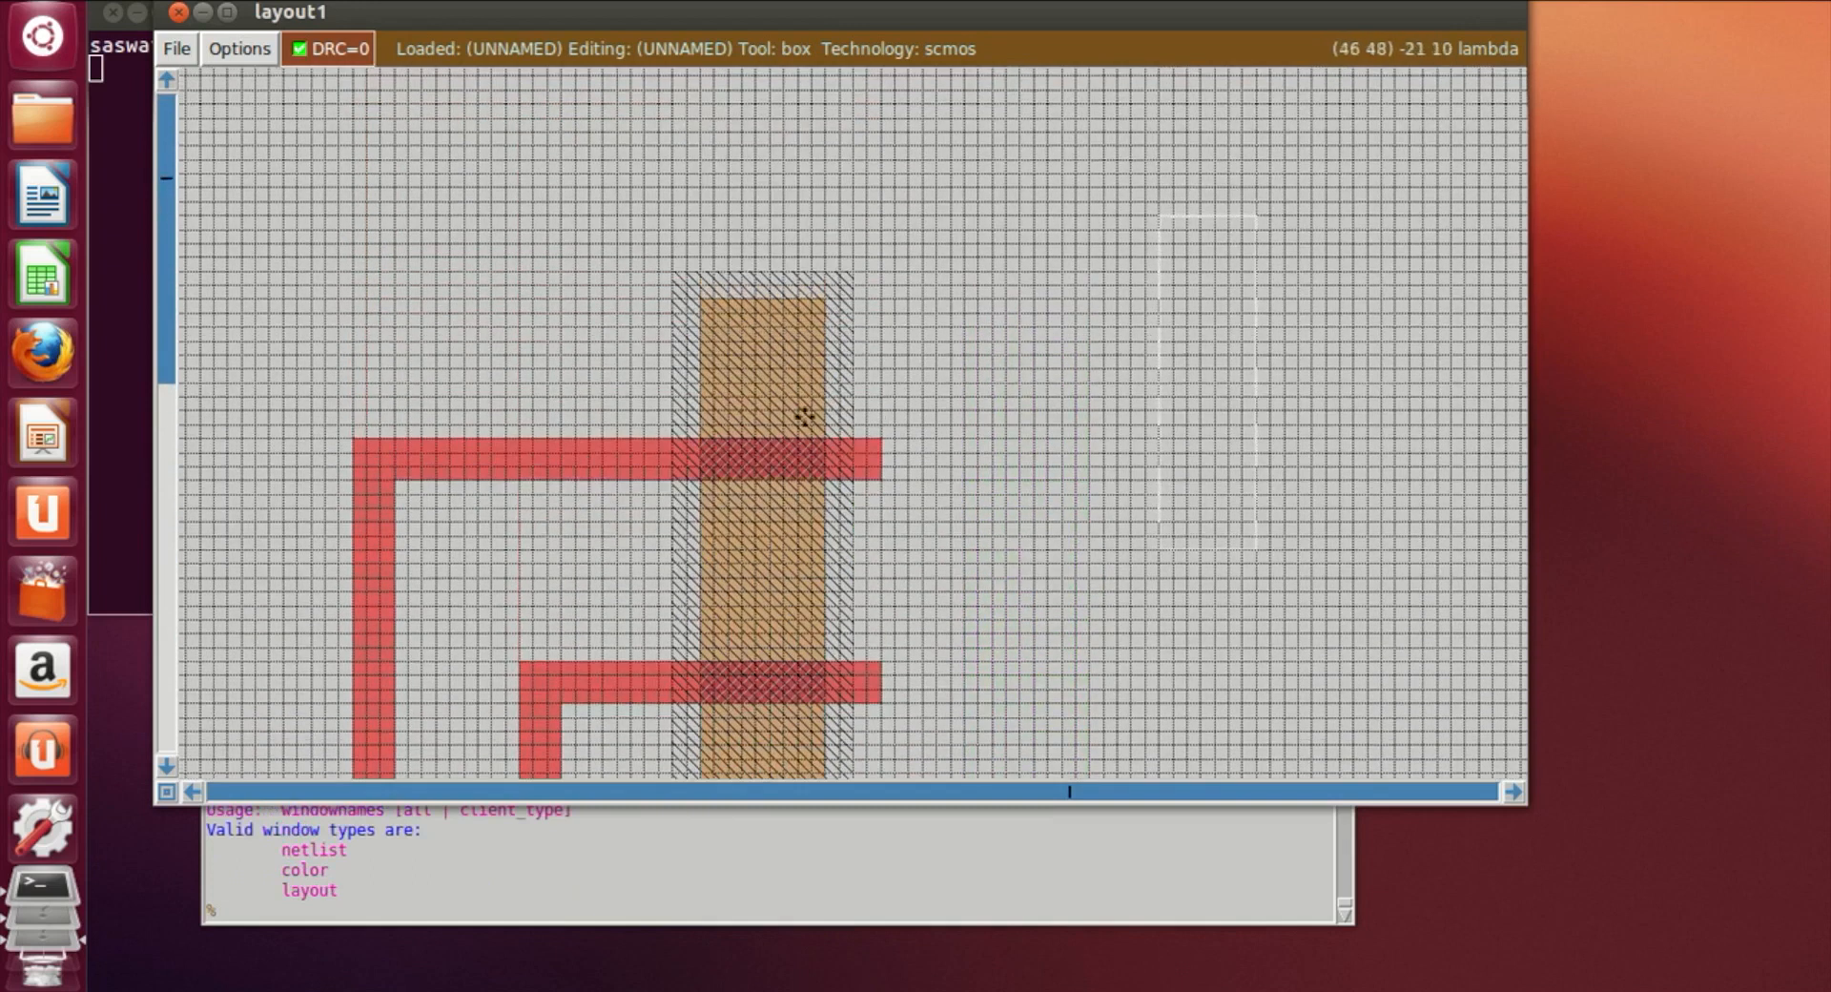
{"action": "left_click", "coordinate": [752, 392]}
{"action": "left_click", "coordinate": [729, 400]}
{"action": "left_click", "coordinate": [722, 411]}
{"action": "left_click", "coordinate": [717, 409]}
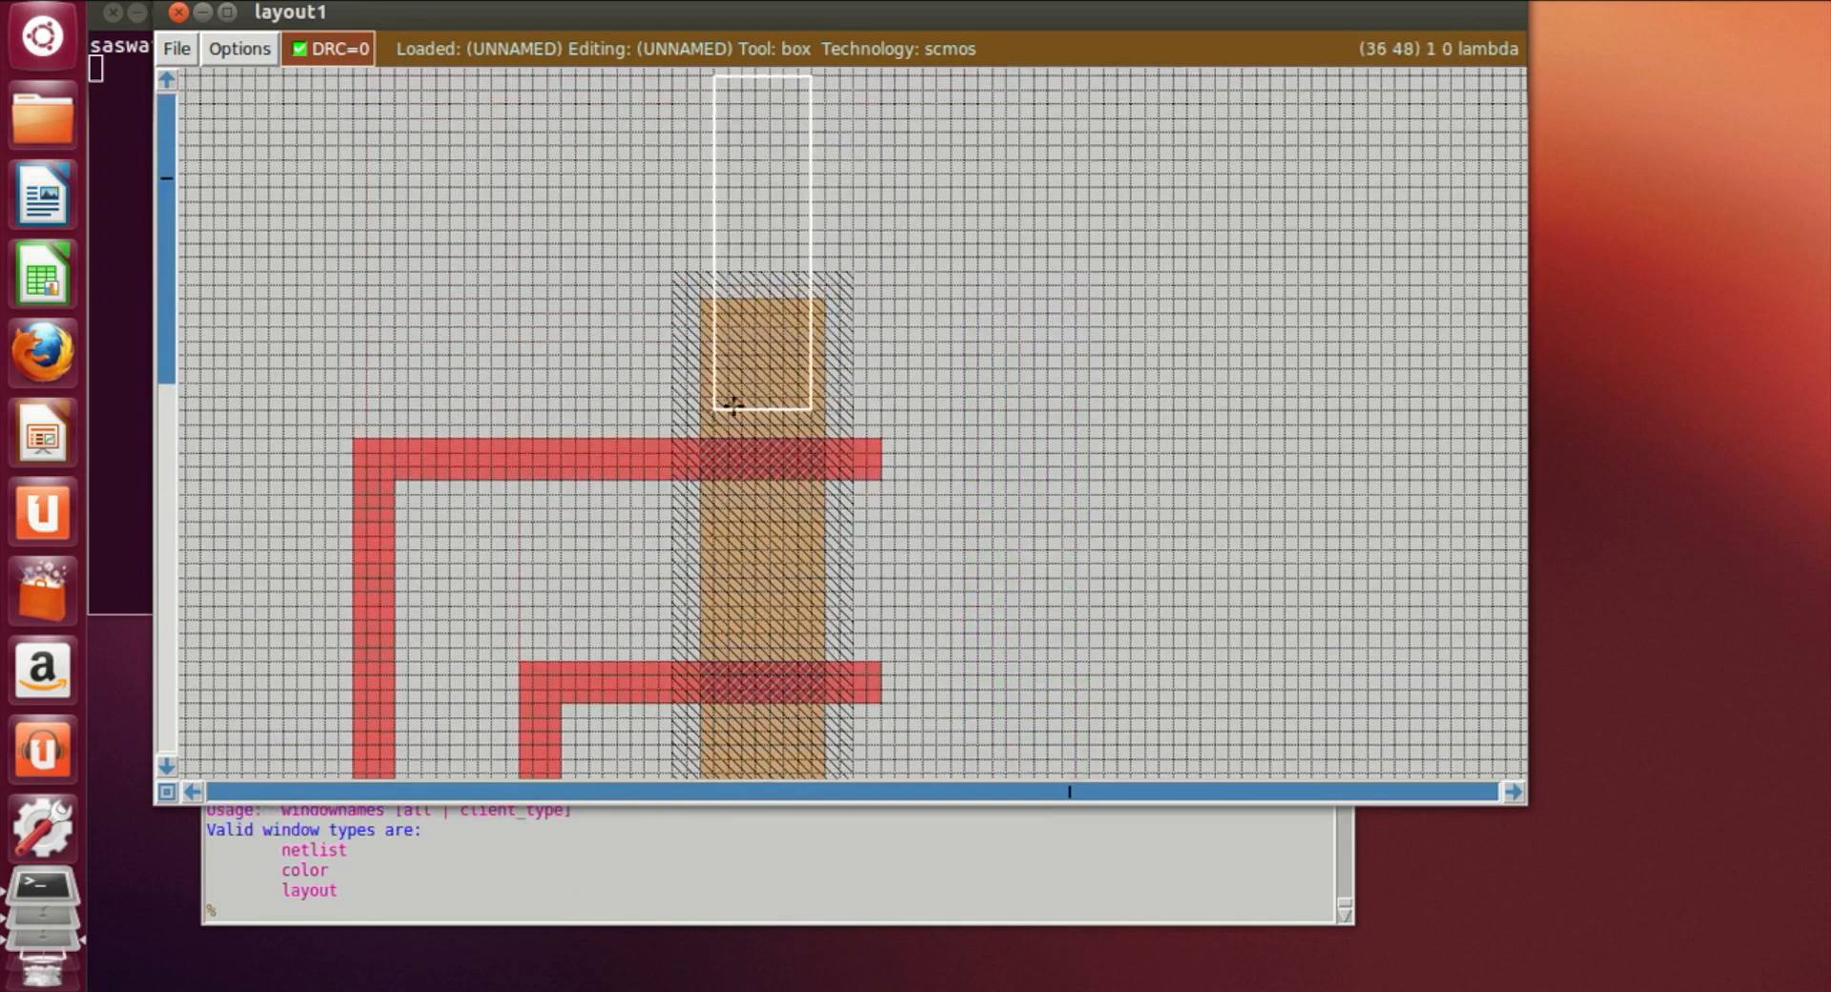
{"action": "left_click", "coordinate": [728, 410]}
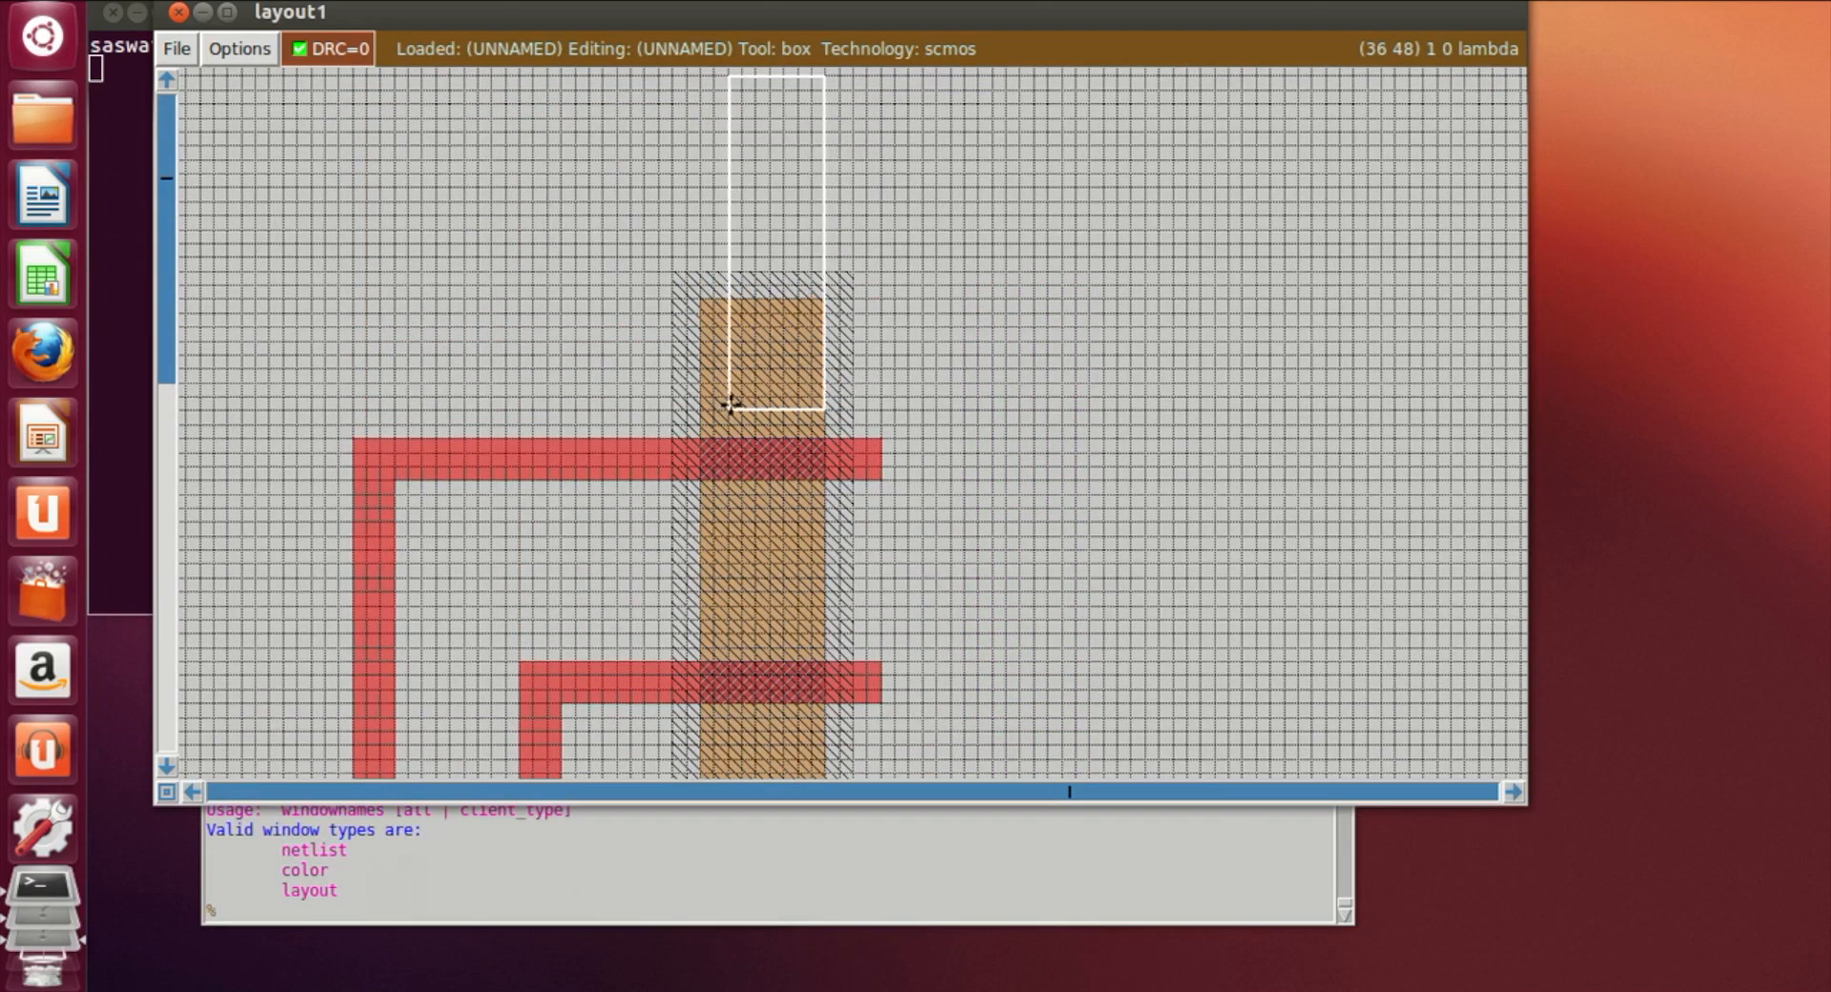
{"action": "right_click", "coordinate": [784, 370]}
{"action": "right_click_drag", "start_coordinate": [784, 370], "coordinate": [799, 123]}
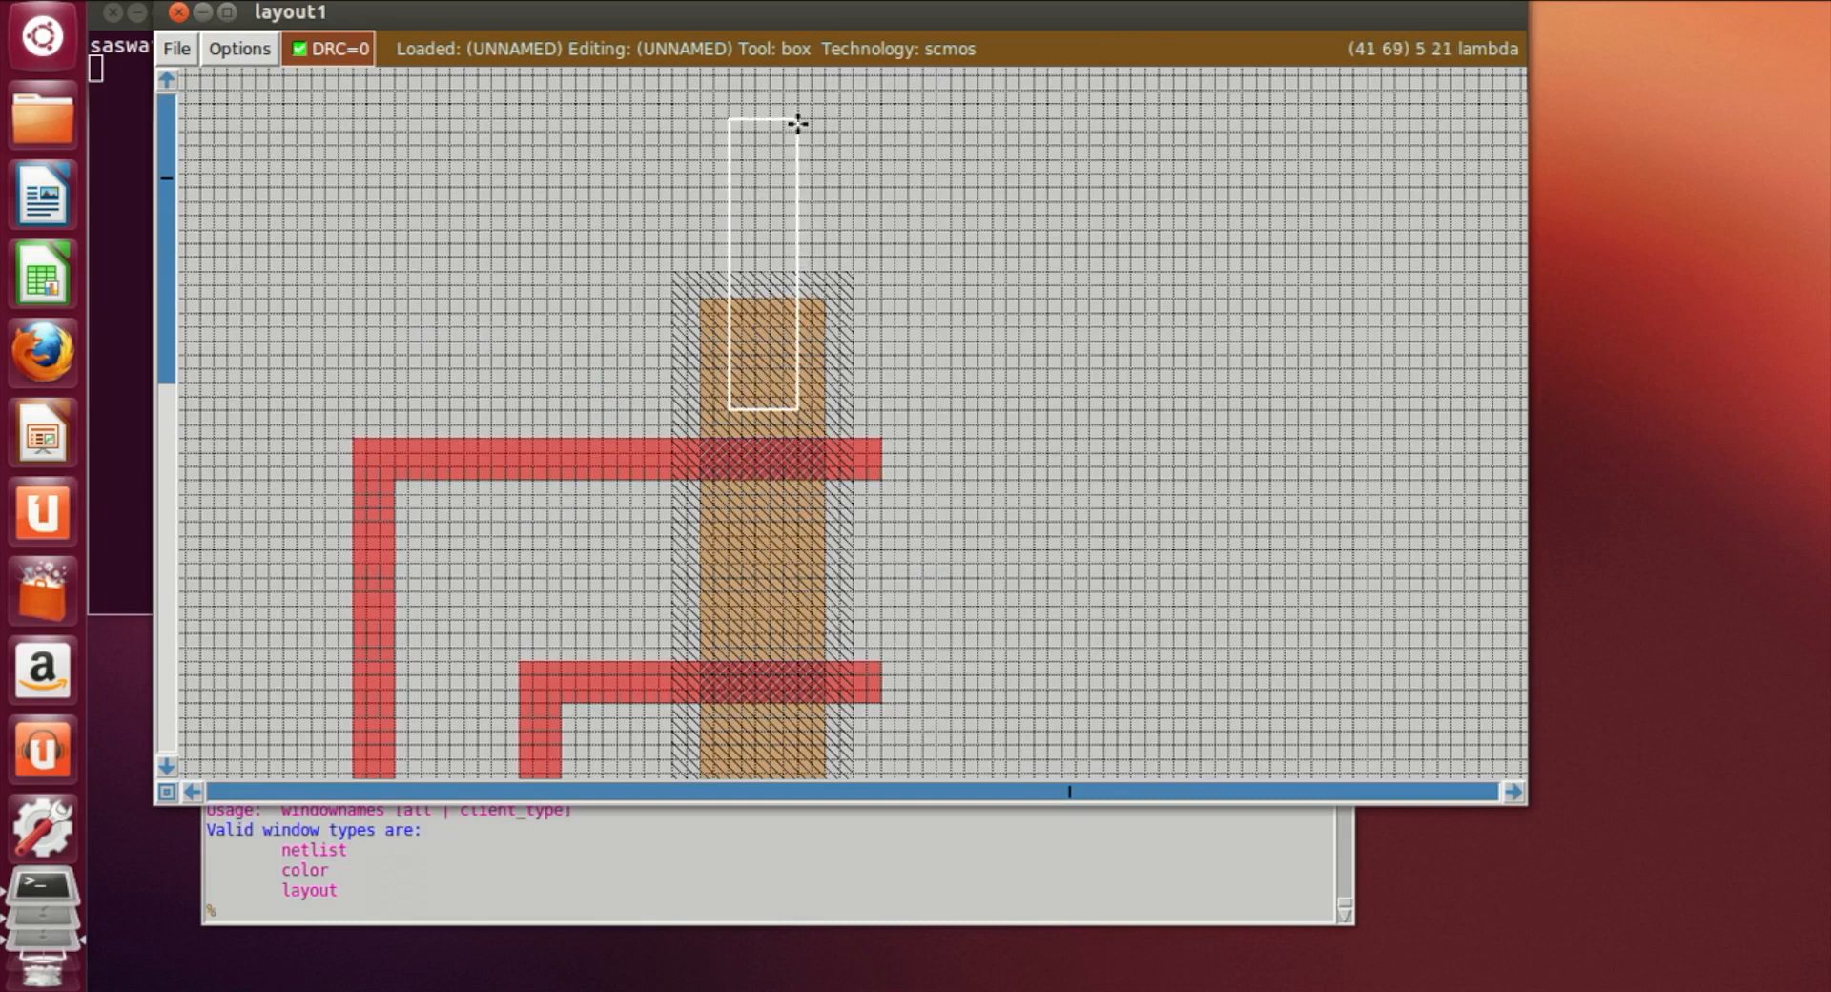
{"action": "left_click", "coordinate": [433, 906]}
{"action": "type", "text": "paint "}
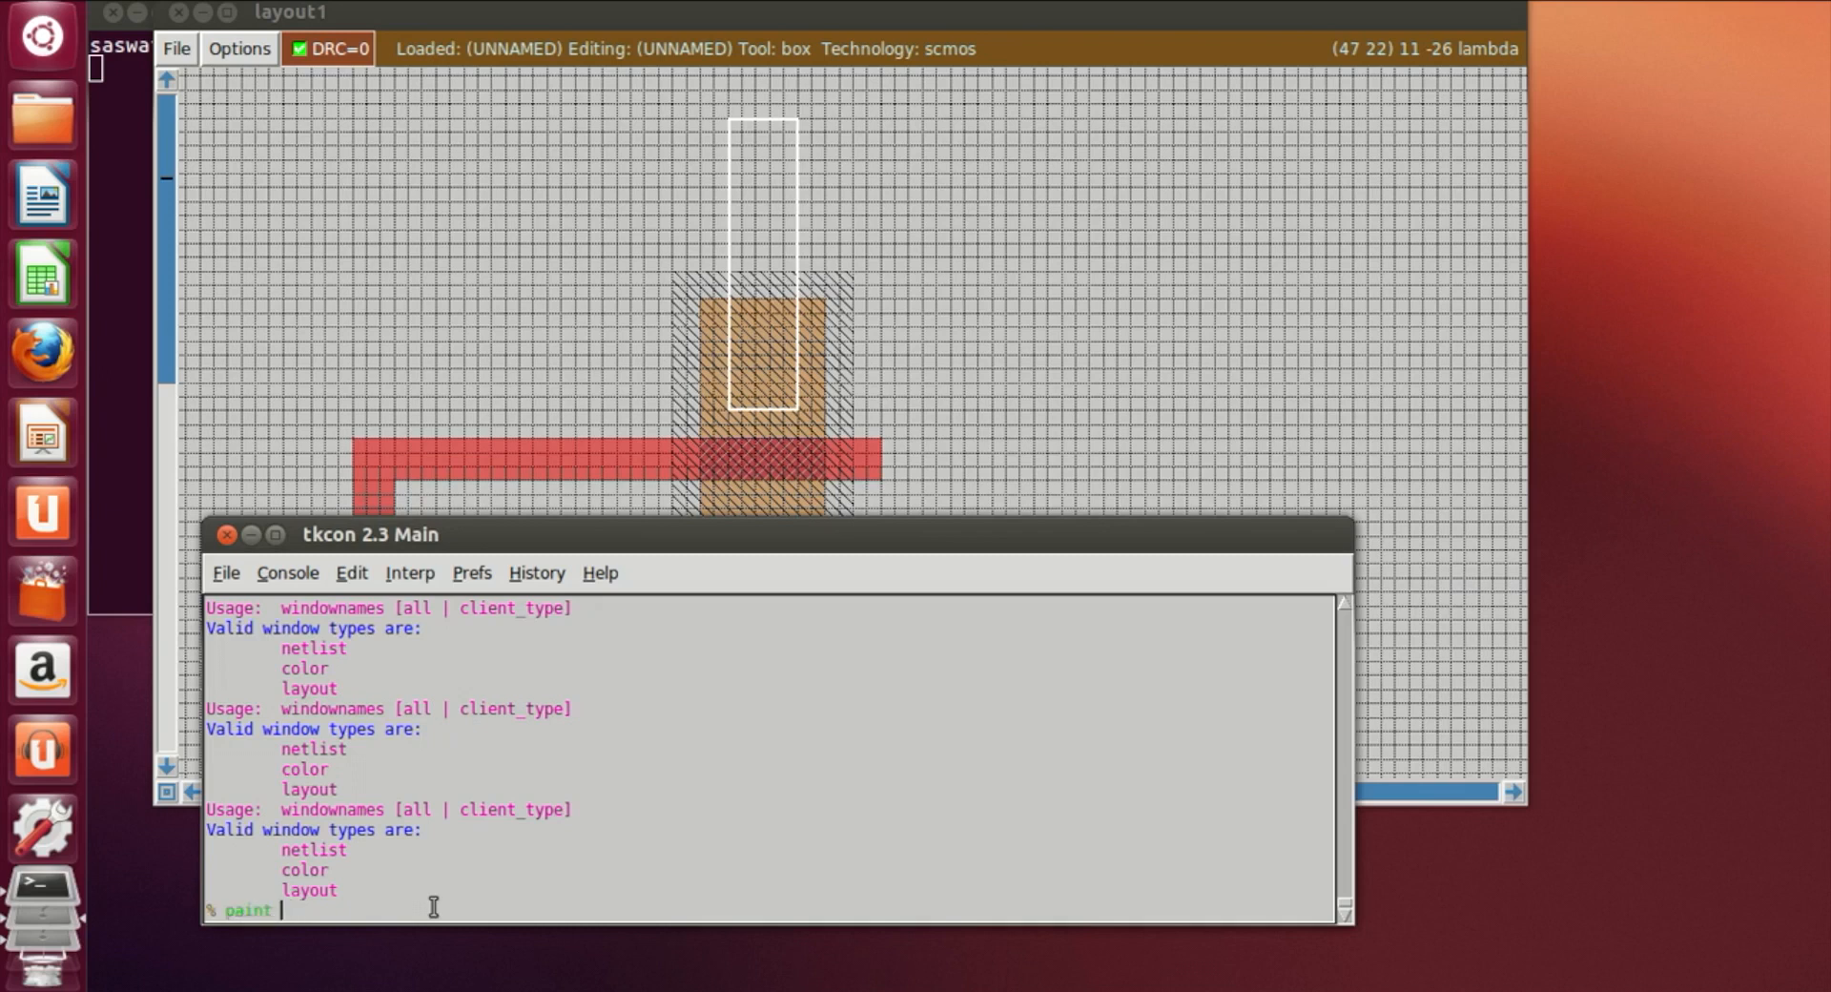
{"action": "type", "text": "m1"}
{"action": "key", "text": "Return"}
{"action": "left_click", "coordinate": [1019, 341]}
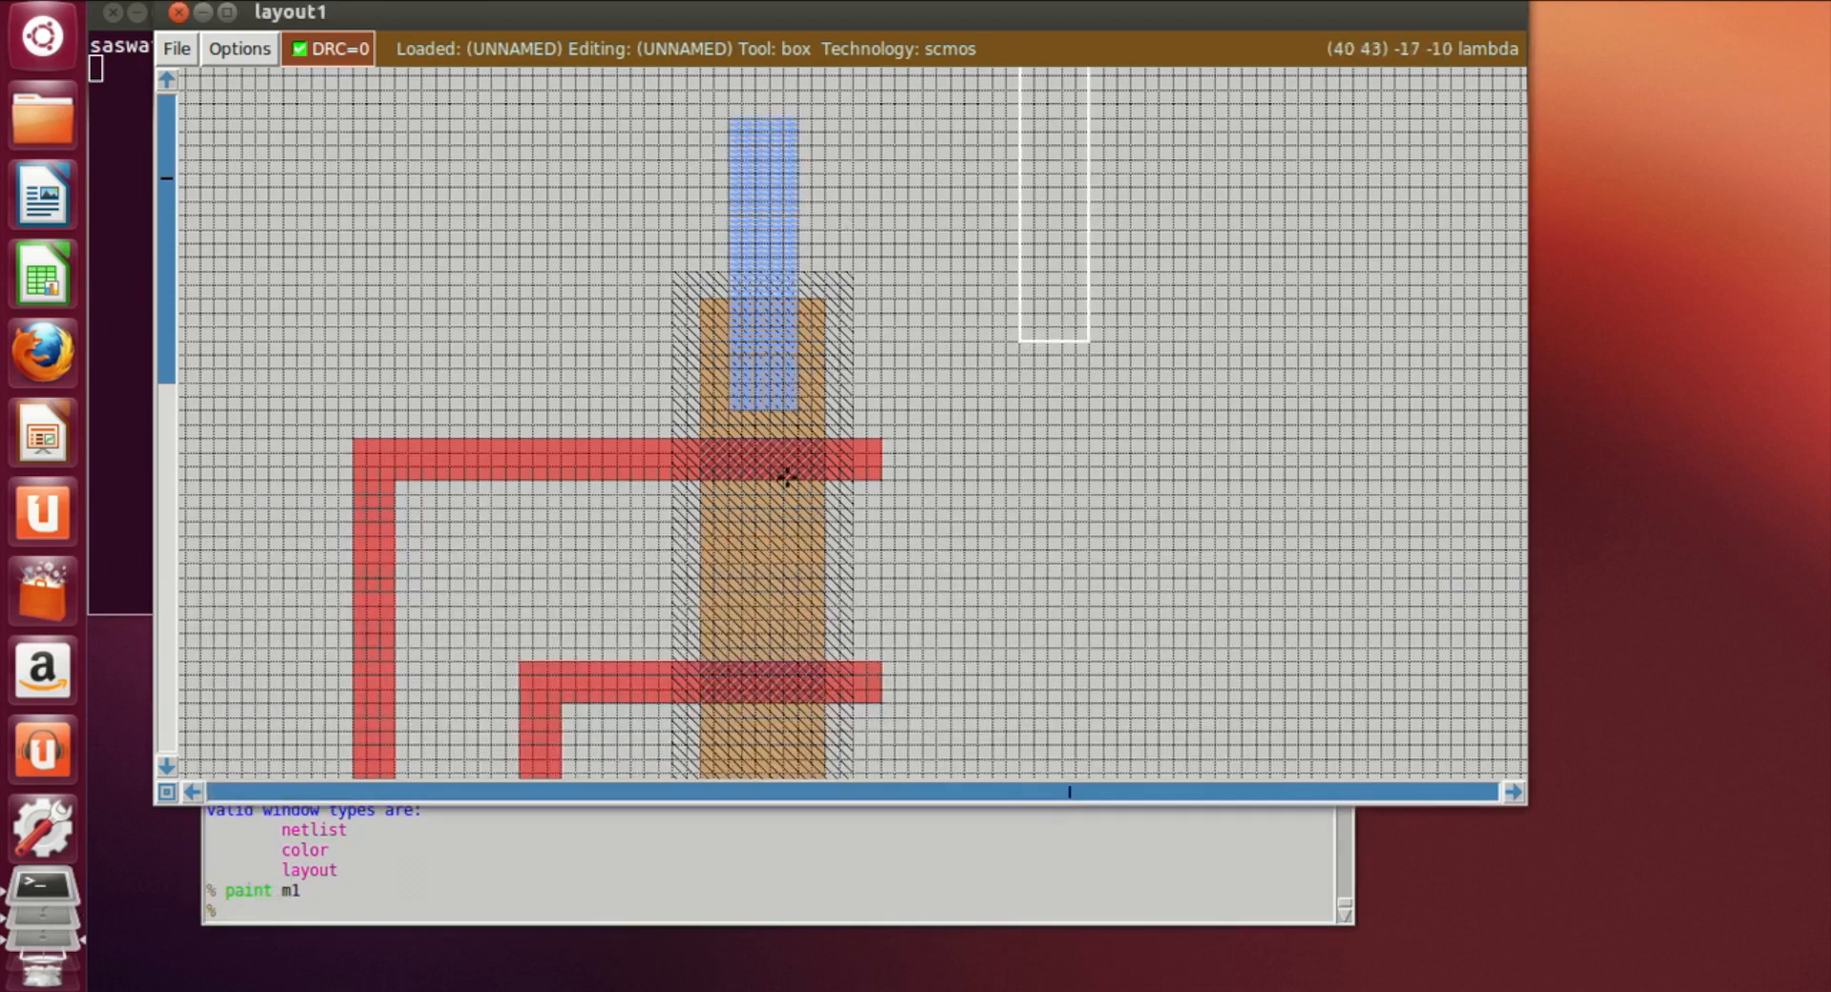
Connect the lower end of the p-diffusion to the ndiff strip below with a 5 by 31 lambda m1 strip, lower-left corner at (36, -7)
{"action": "scroll", "coordinate": [826, 164], "scroll_direction": "down", "scroll_amount": 2}
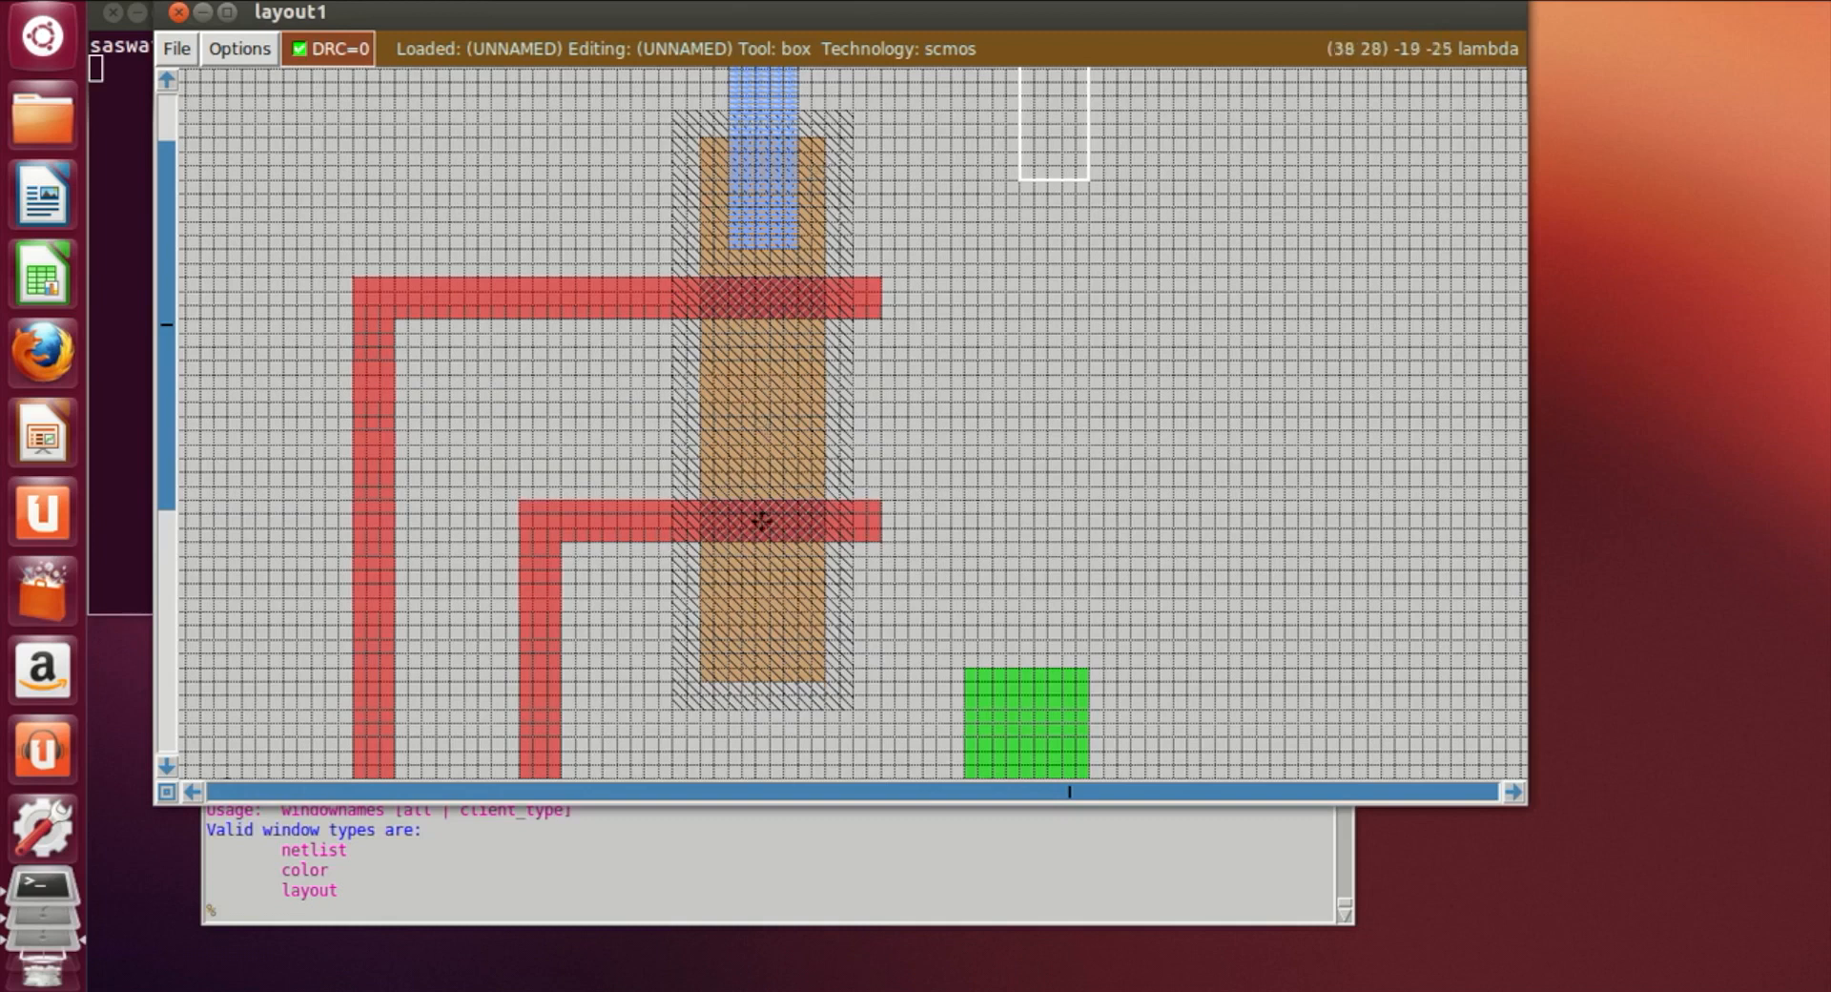
{"action": "scroll", "coordinate": [768, 389], "scroll_direction": "down", "scroll_amount": 3}
{"action": "left_click", "coordinate": [768, 386]}
{"action": "left_click", "coordinate": [749, 558]}
{"action": "left_click", "coordinate": [732, 667]}
{"action": "left_click", "coordinate": [728, 720]}
{"action": "left_click", "coordinate": [728, 676]}
{"action": "left_click", "coordinate": [726, 651]}
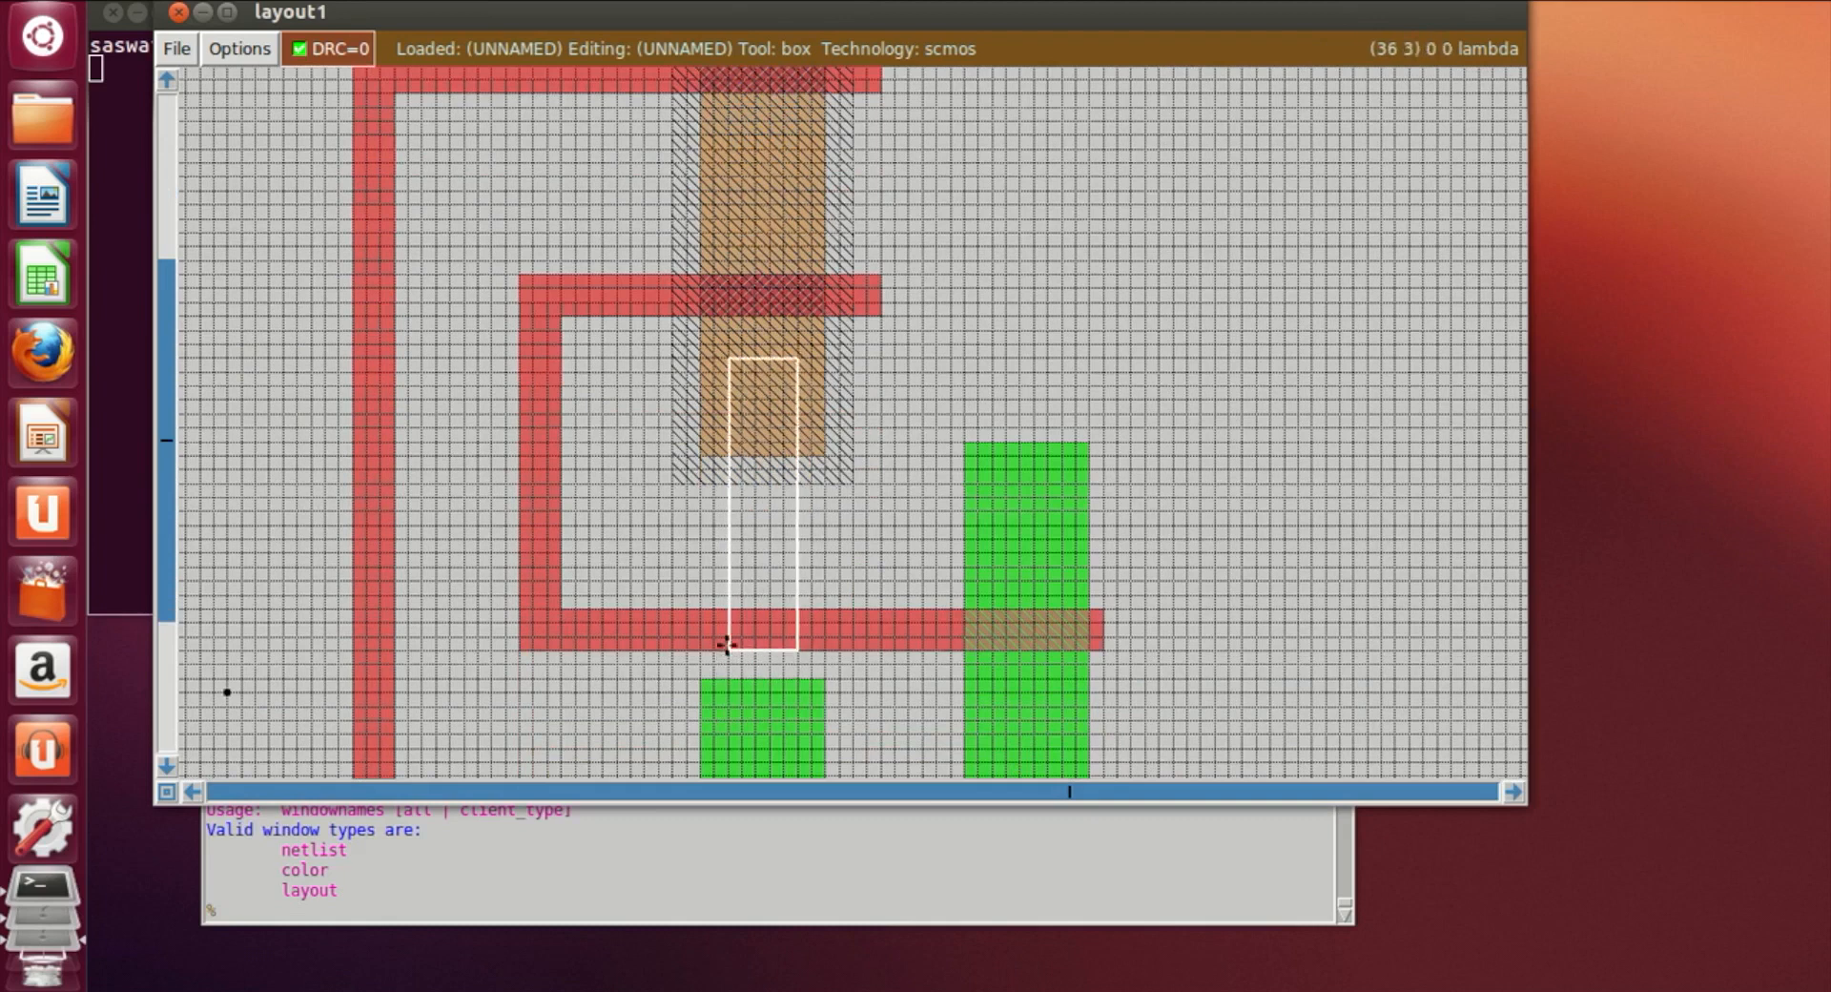
{"action": "left_click", "coordinate": [728, 621]}
{"action": "left_click", "coordinate": [726, 774]}
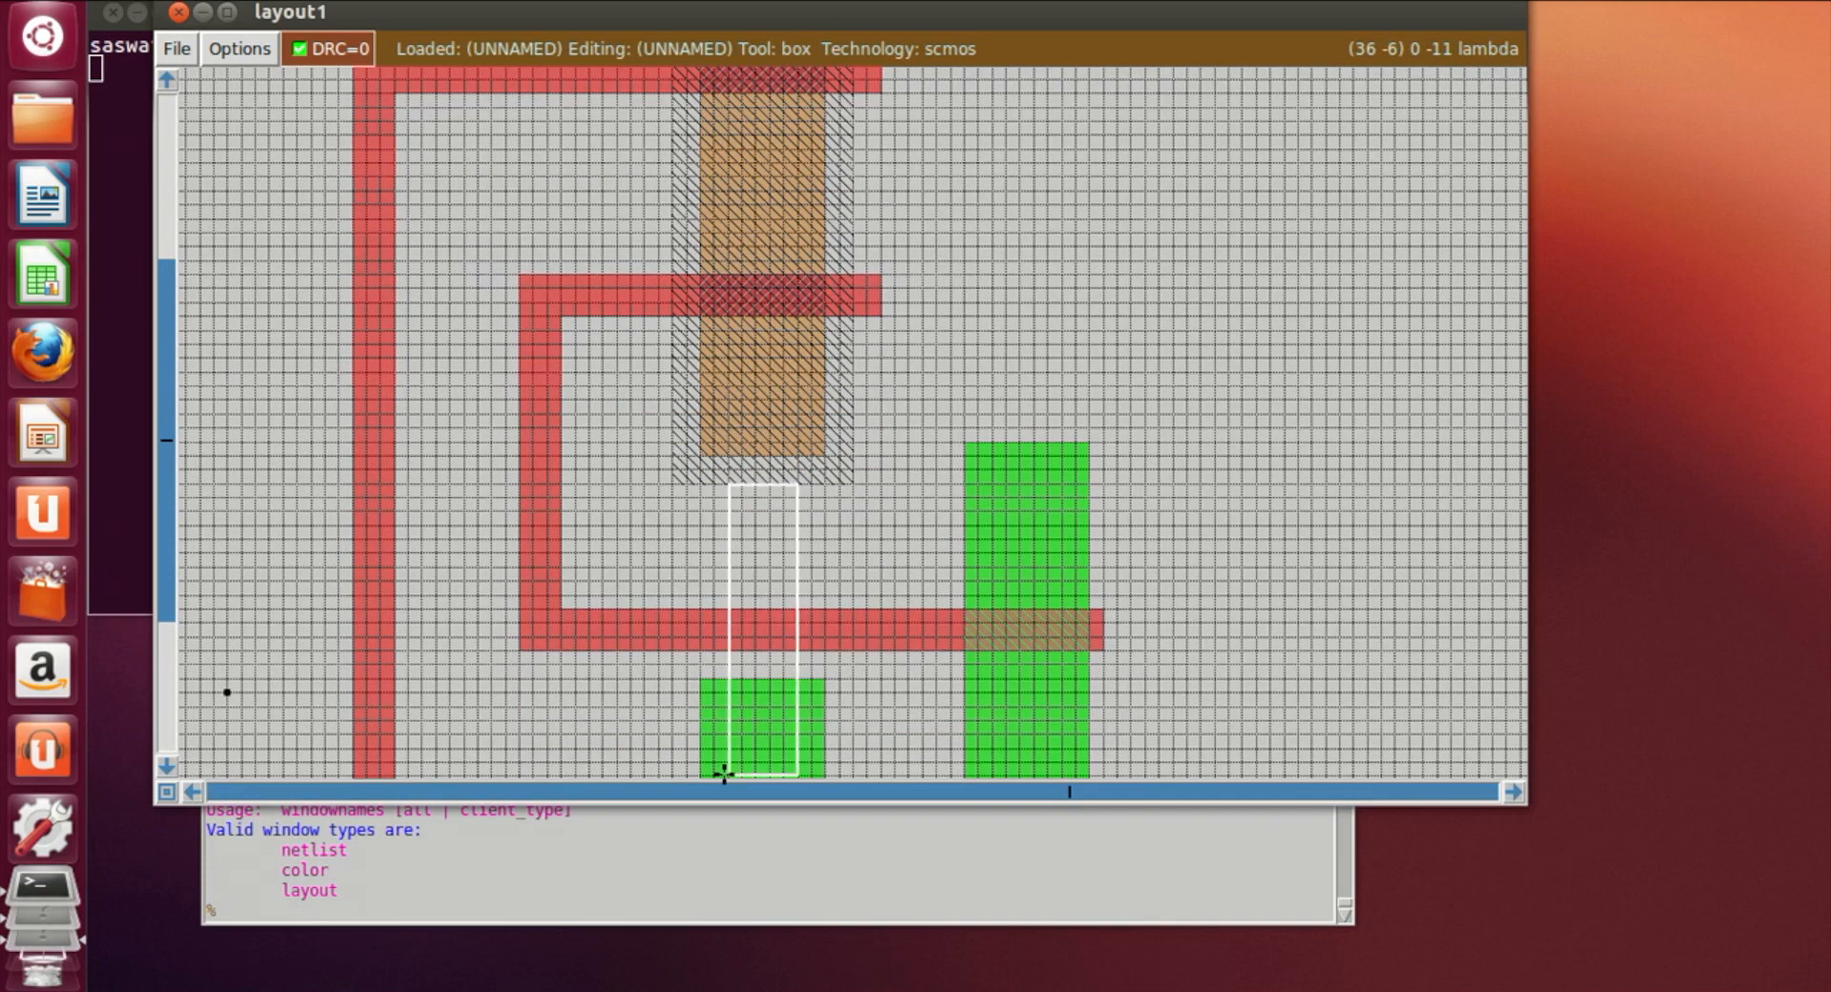
{"action": "scroll", "coordinate": [737, 742], "scroll_direction": "down", "scroll_amount": 1}
{"action": "scroll", "coordinate": [737, 741], "scroll_direction": "down", "scroll_amount": 1}
{"action": "left_click", "coordinate": [729, 686]}
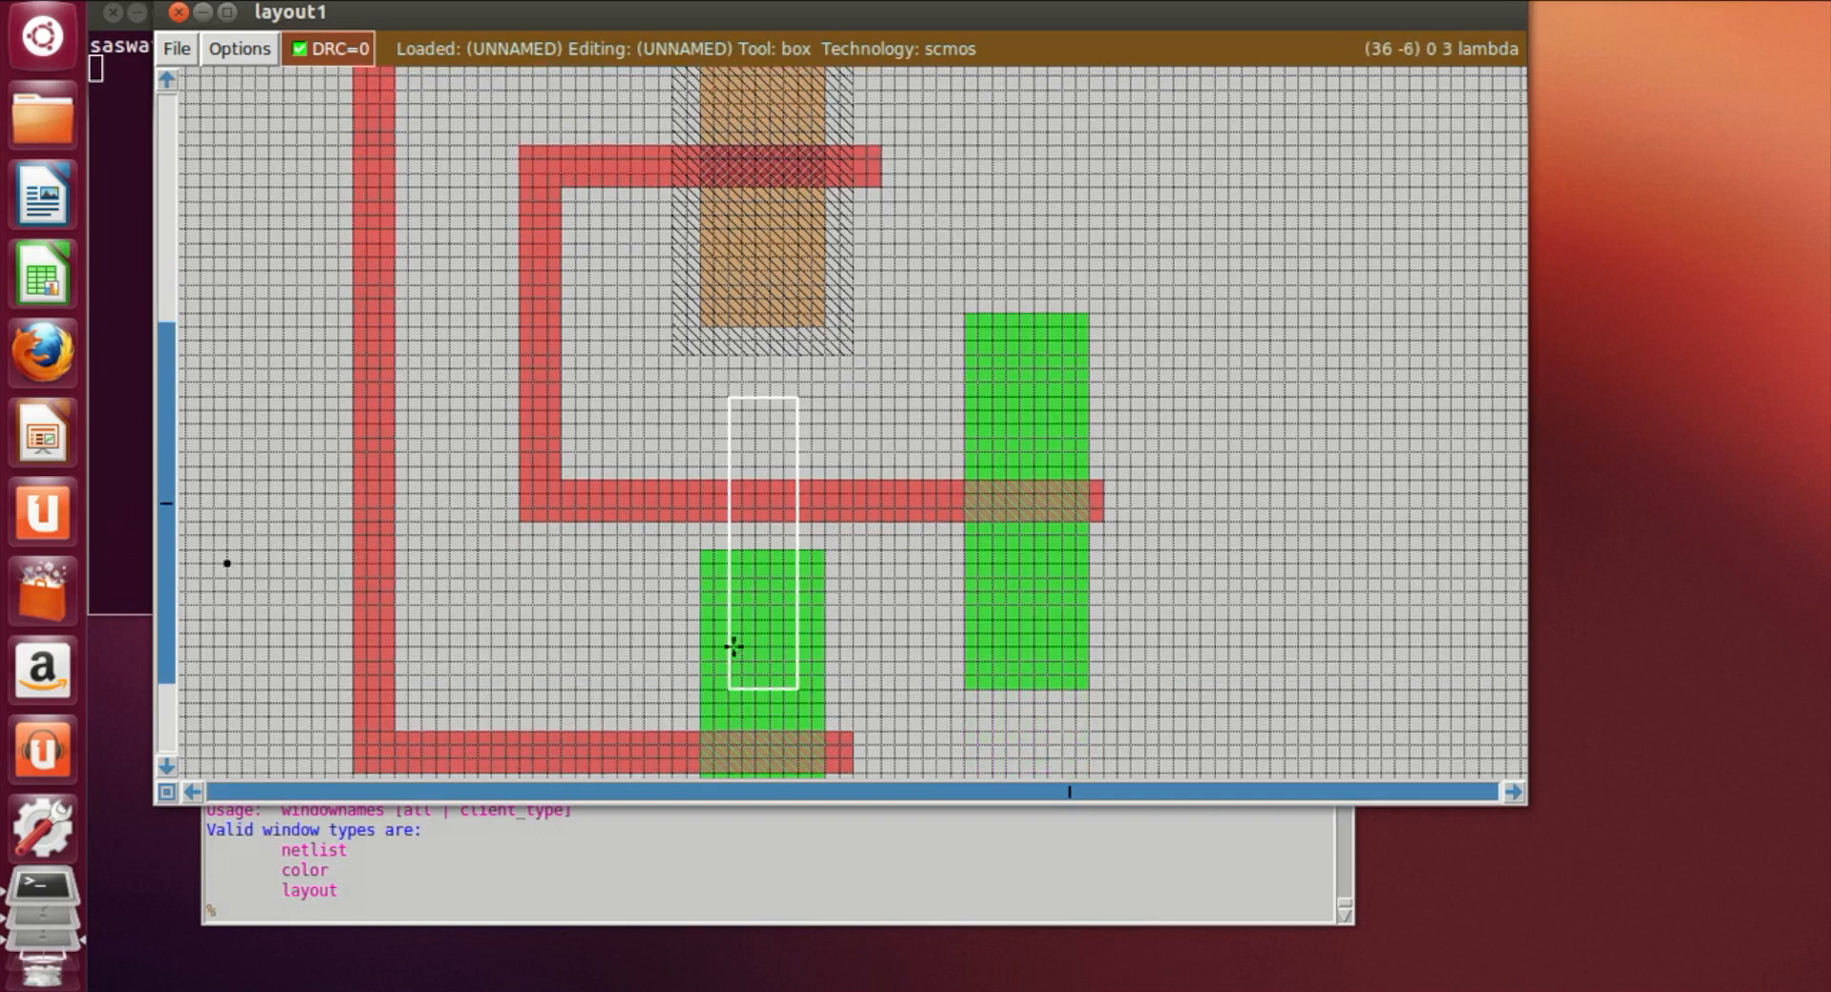
{"action": "left_click", "coordinate": [730, 645]}
{"action": "left_click", "coordinate": [736, 665]}
{"action": "left_click", "coordinate": [729, 665]}
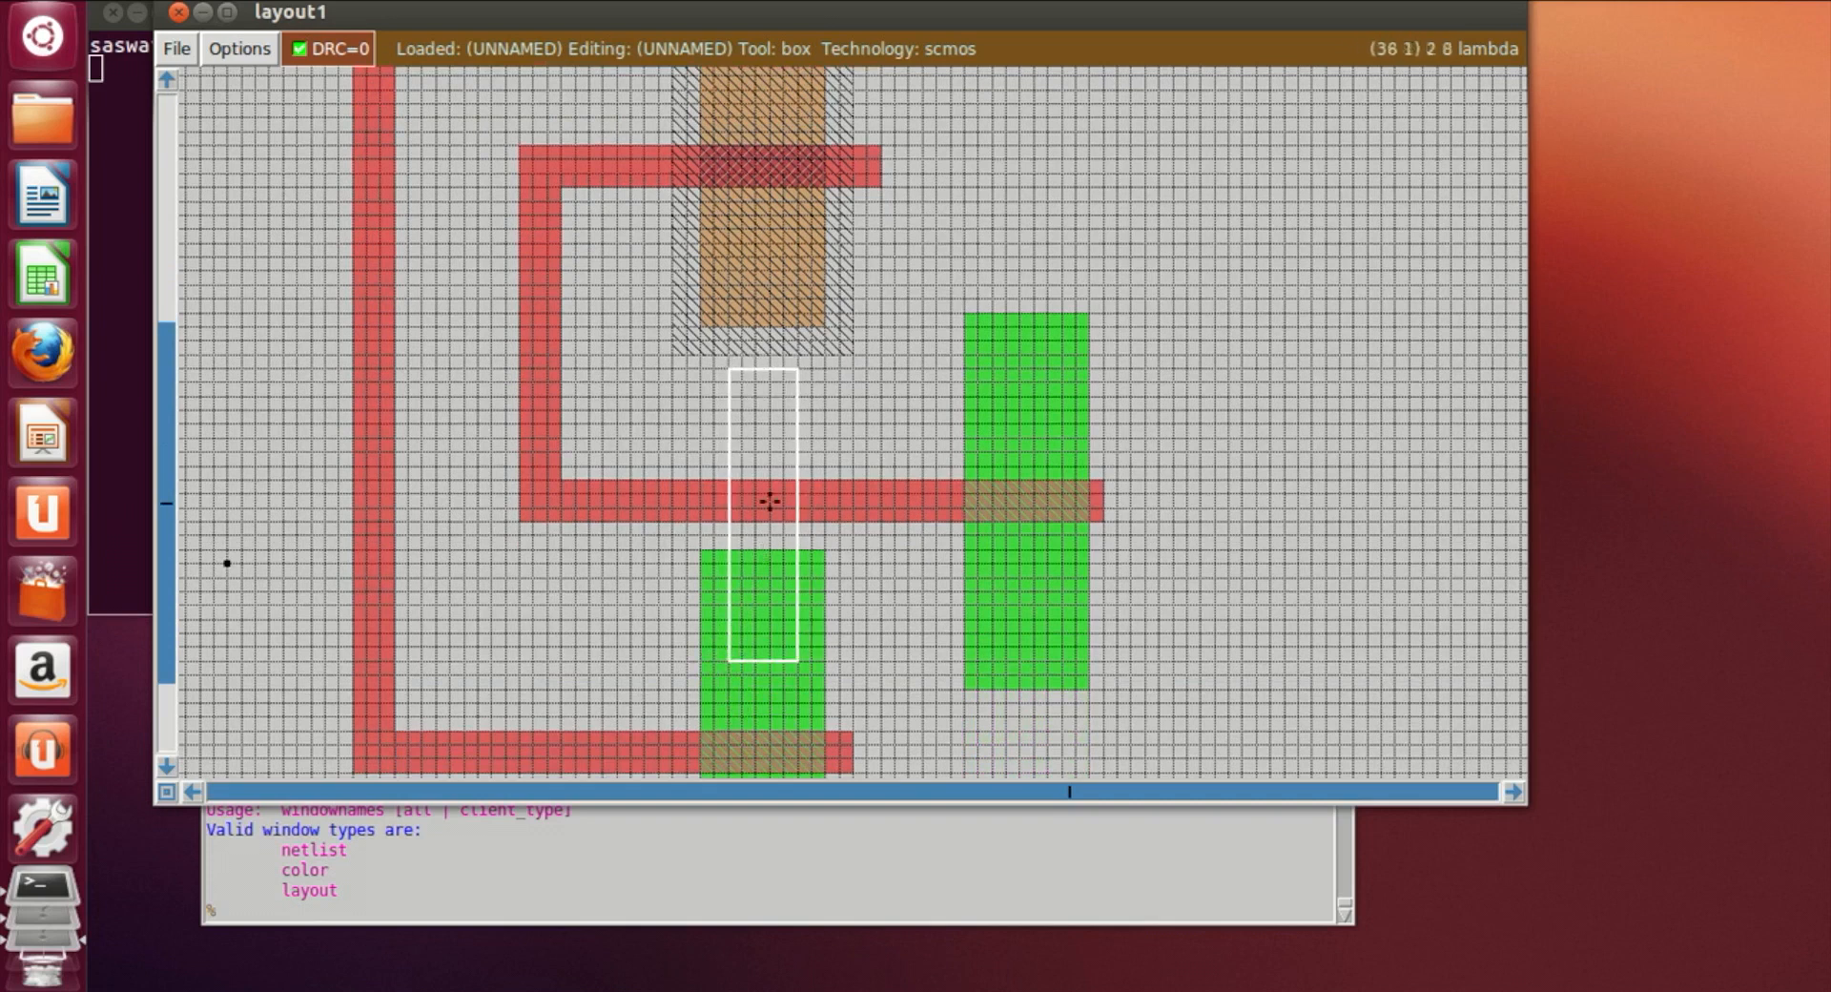
{"action": "right_click", "coordinate": [785, 296]}
{"action": "right_click", "coordinate": [795, 264]}
{"action": "right_click", "coordinate": [797, 229]}
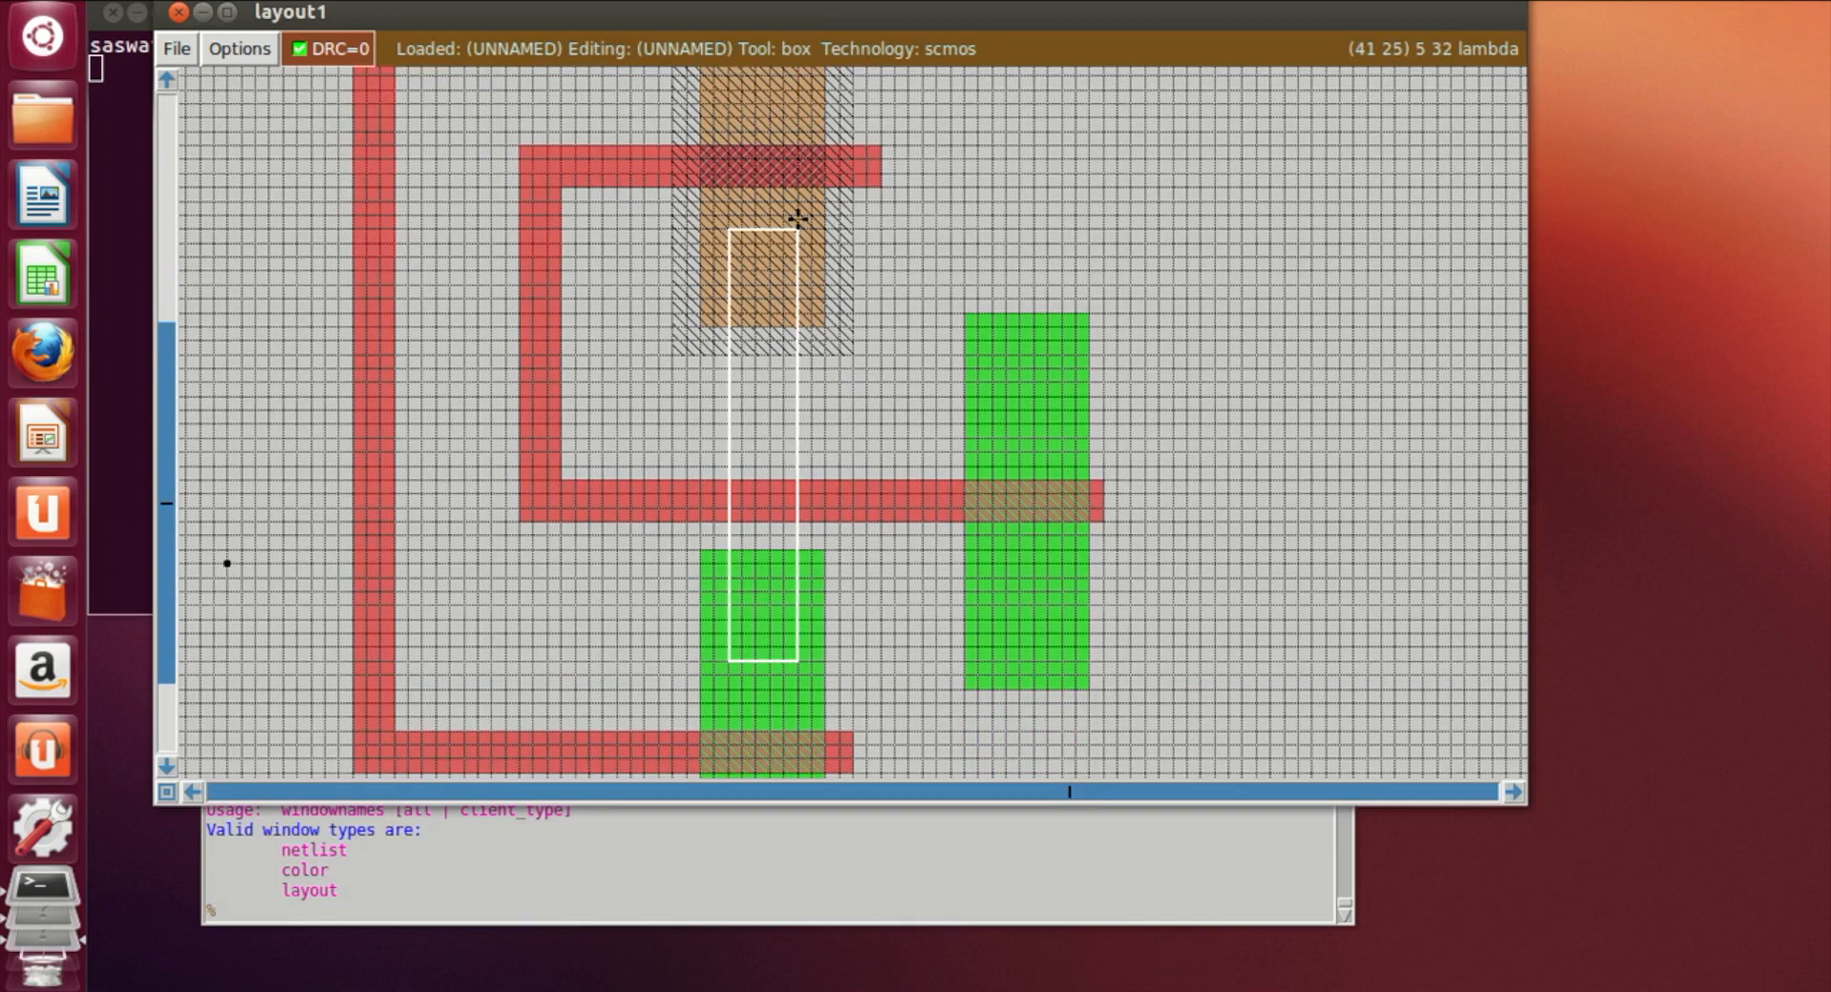
{"action": "left_click", "coordinate": [655, 914]}
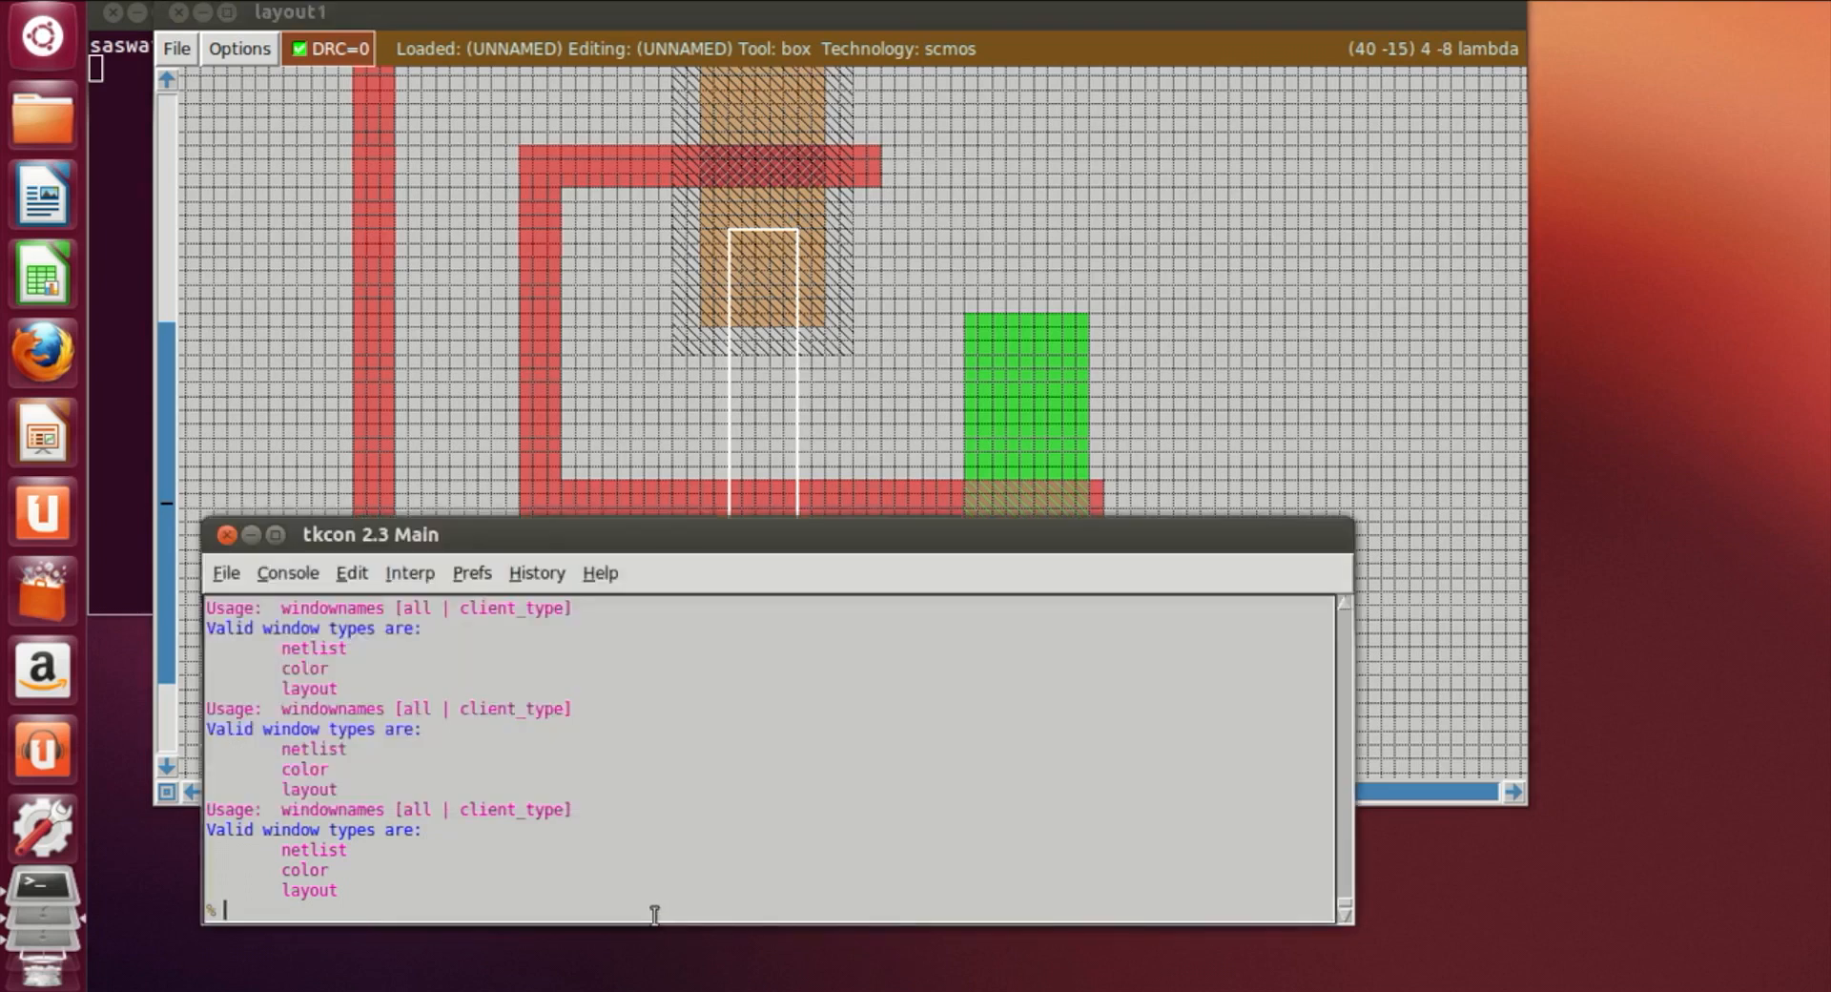
{"action": "type", "text": "paint m1"}
{"action": "key", "text": "Return"}
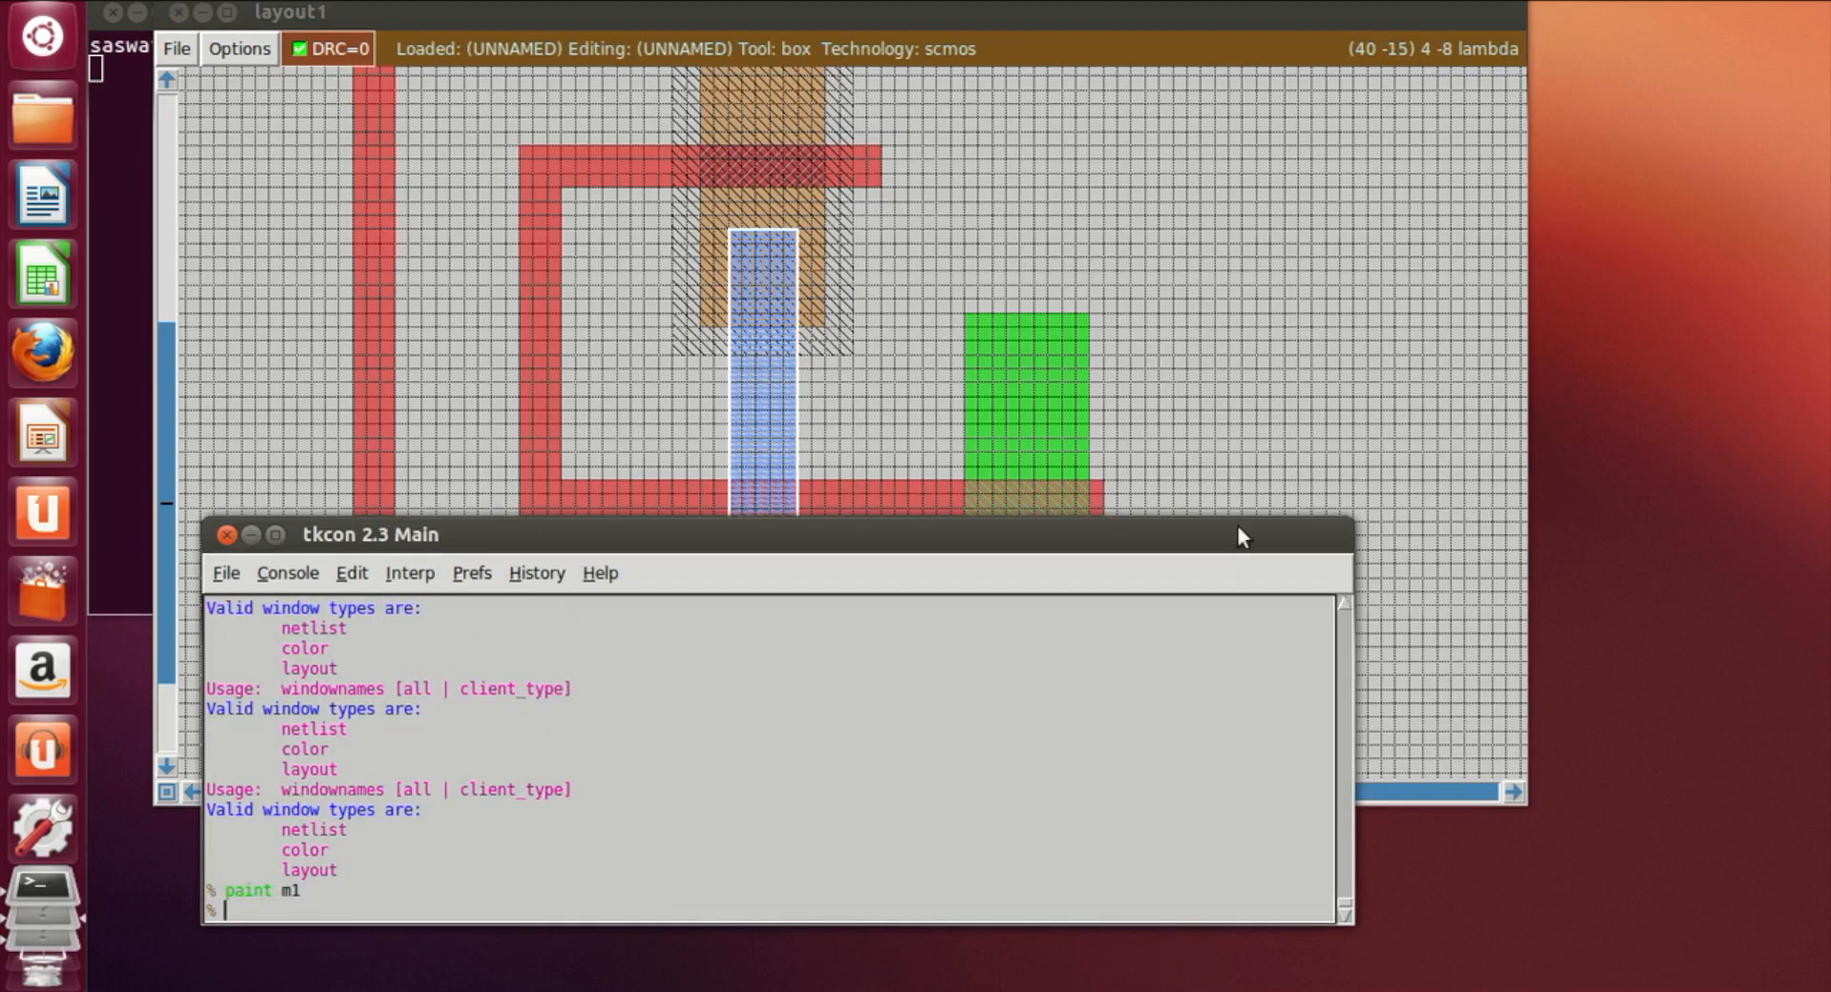
{"action": "left_click", "coordinate": [1172, 421]}
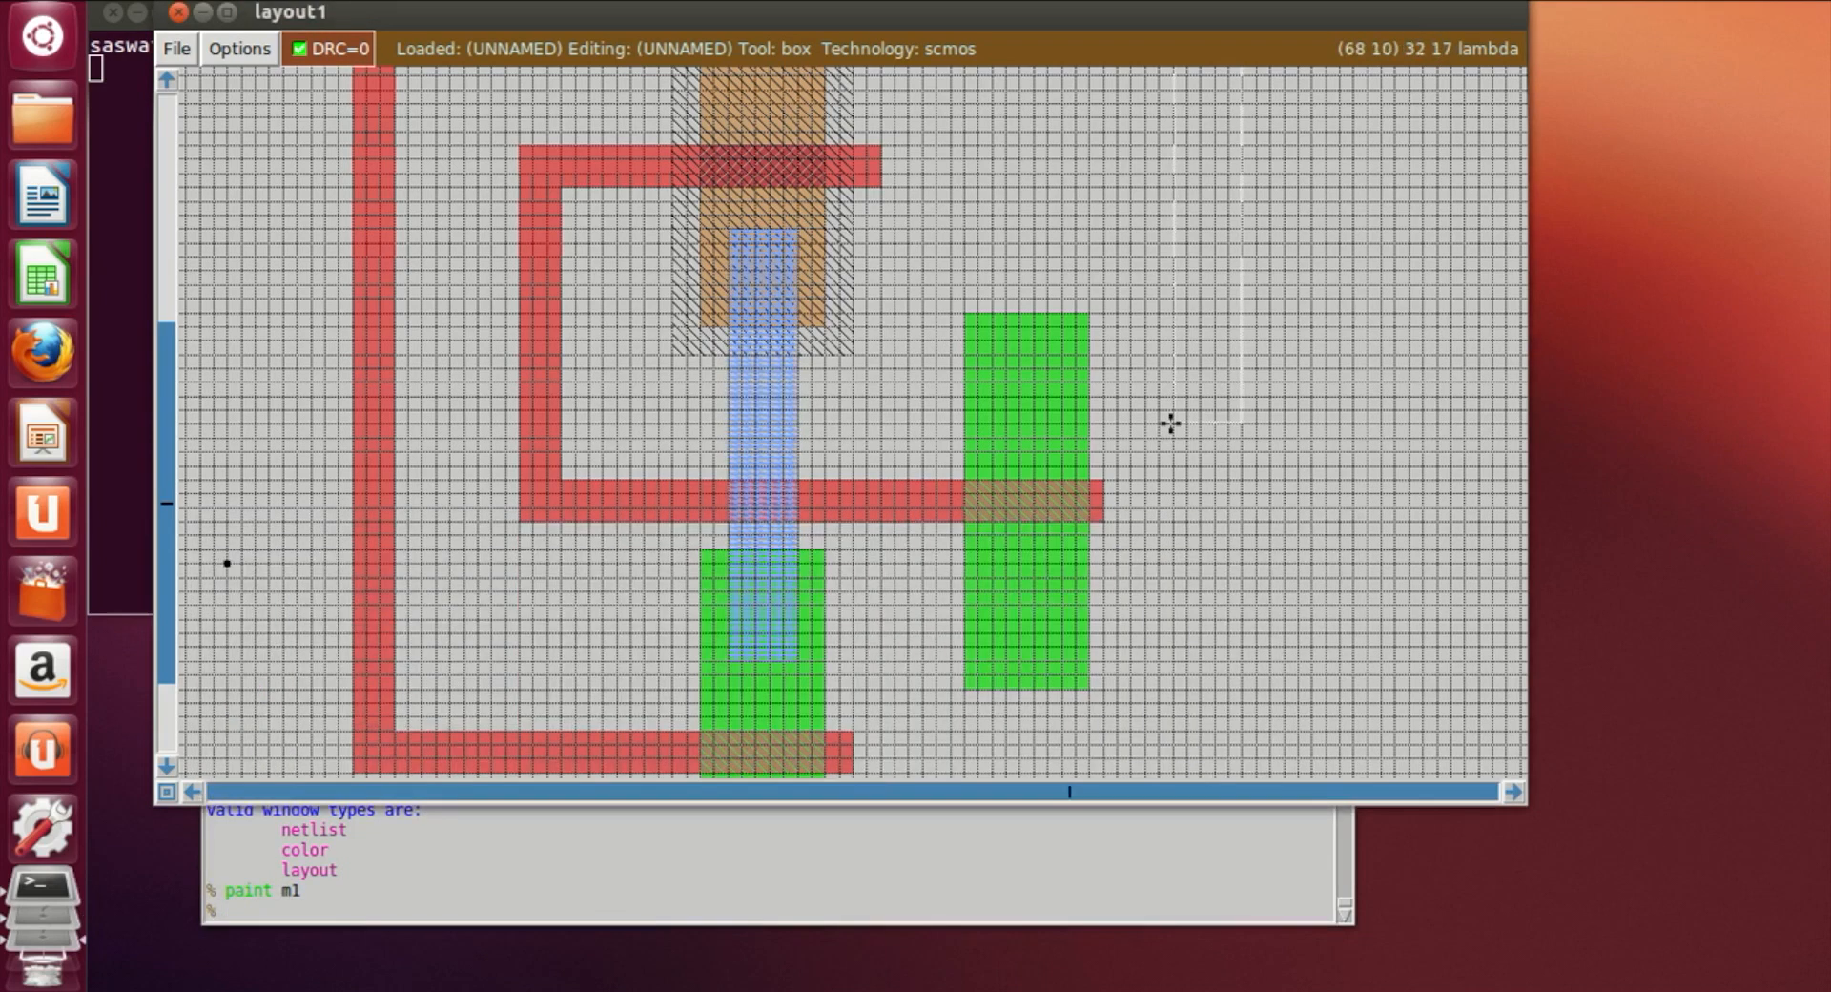
Paint a 19 by 5 lambda m1 strip from the vertical m1 strip to the right ndiff strip, lower-left corner at (41, 9)
{"action": "left_click", "coordinate": [799, 379]}
{"action": "right_click", "coordinate": [1046, 450]}
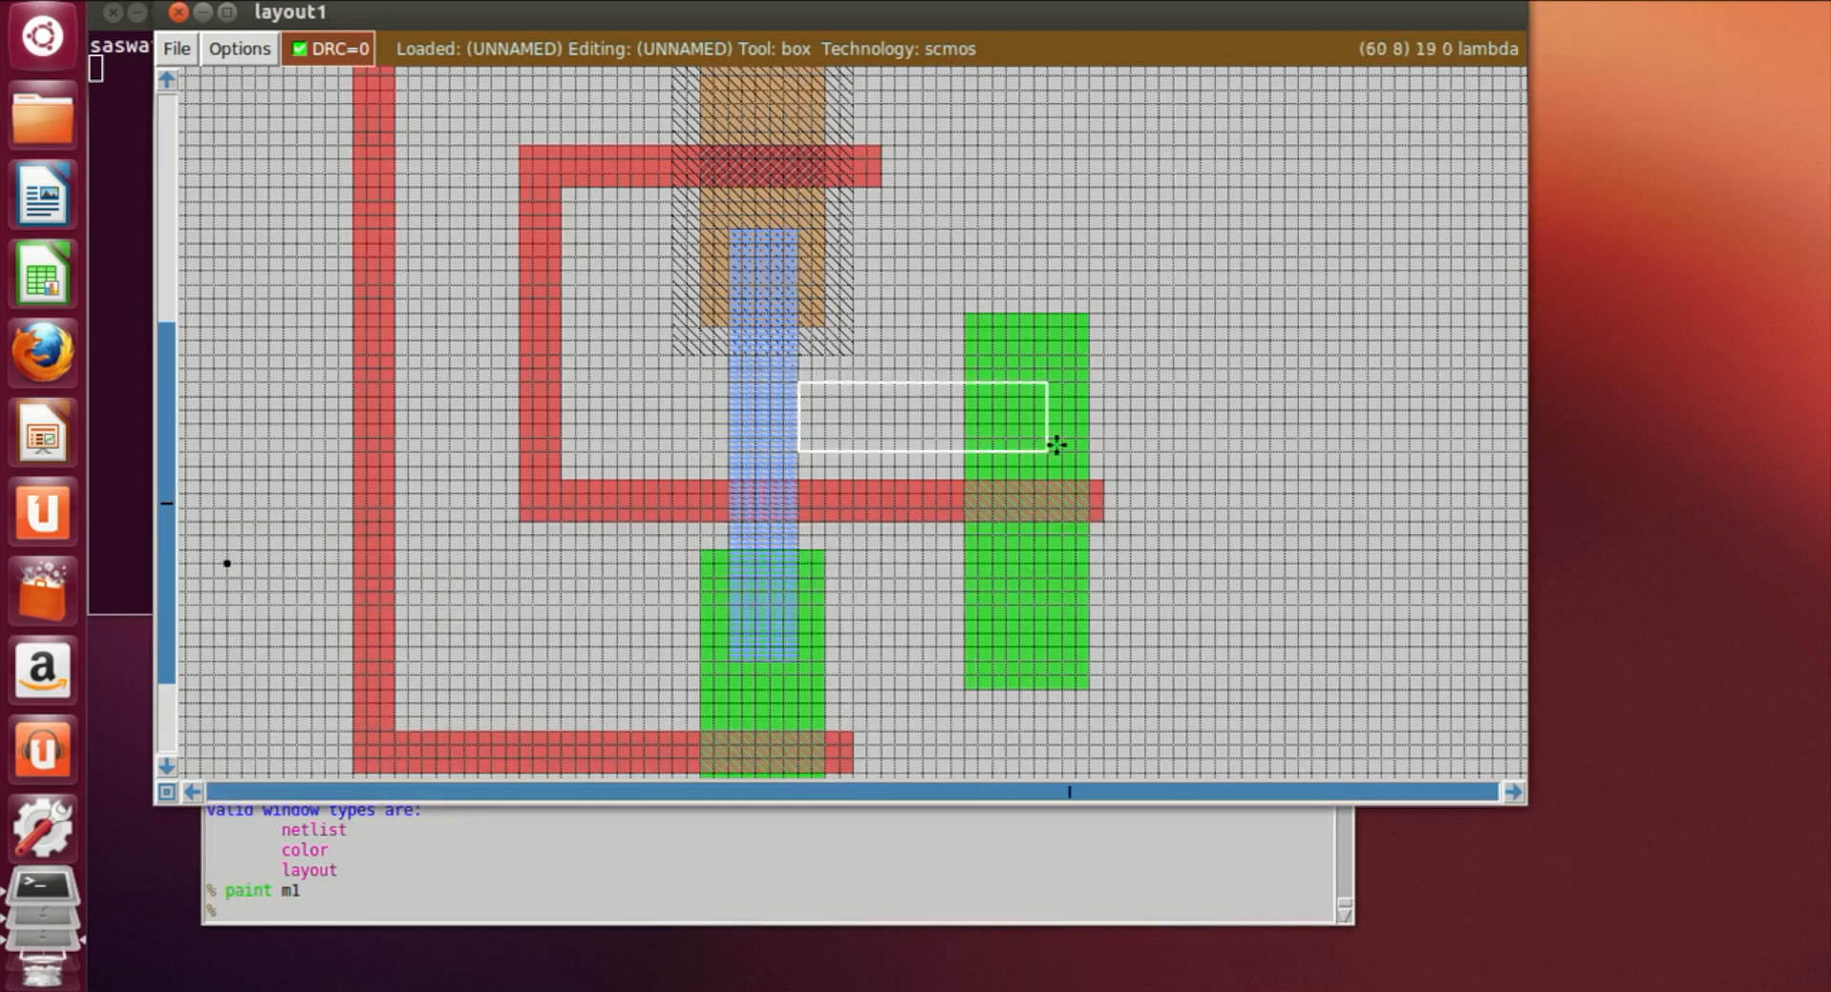
{"action": "right_click", "coordinate": [1064, 378]}
{"action": "right_click", "coordinate": [1063, 362]}
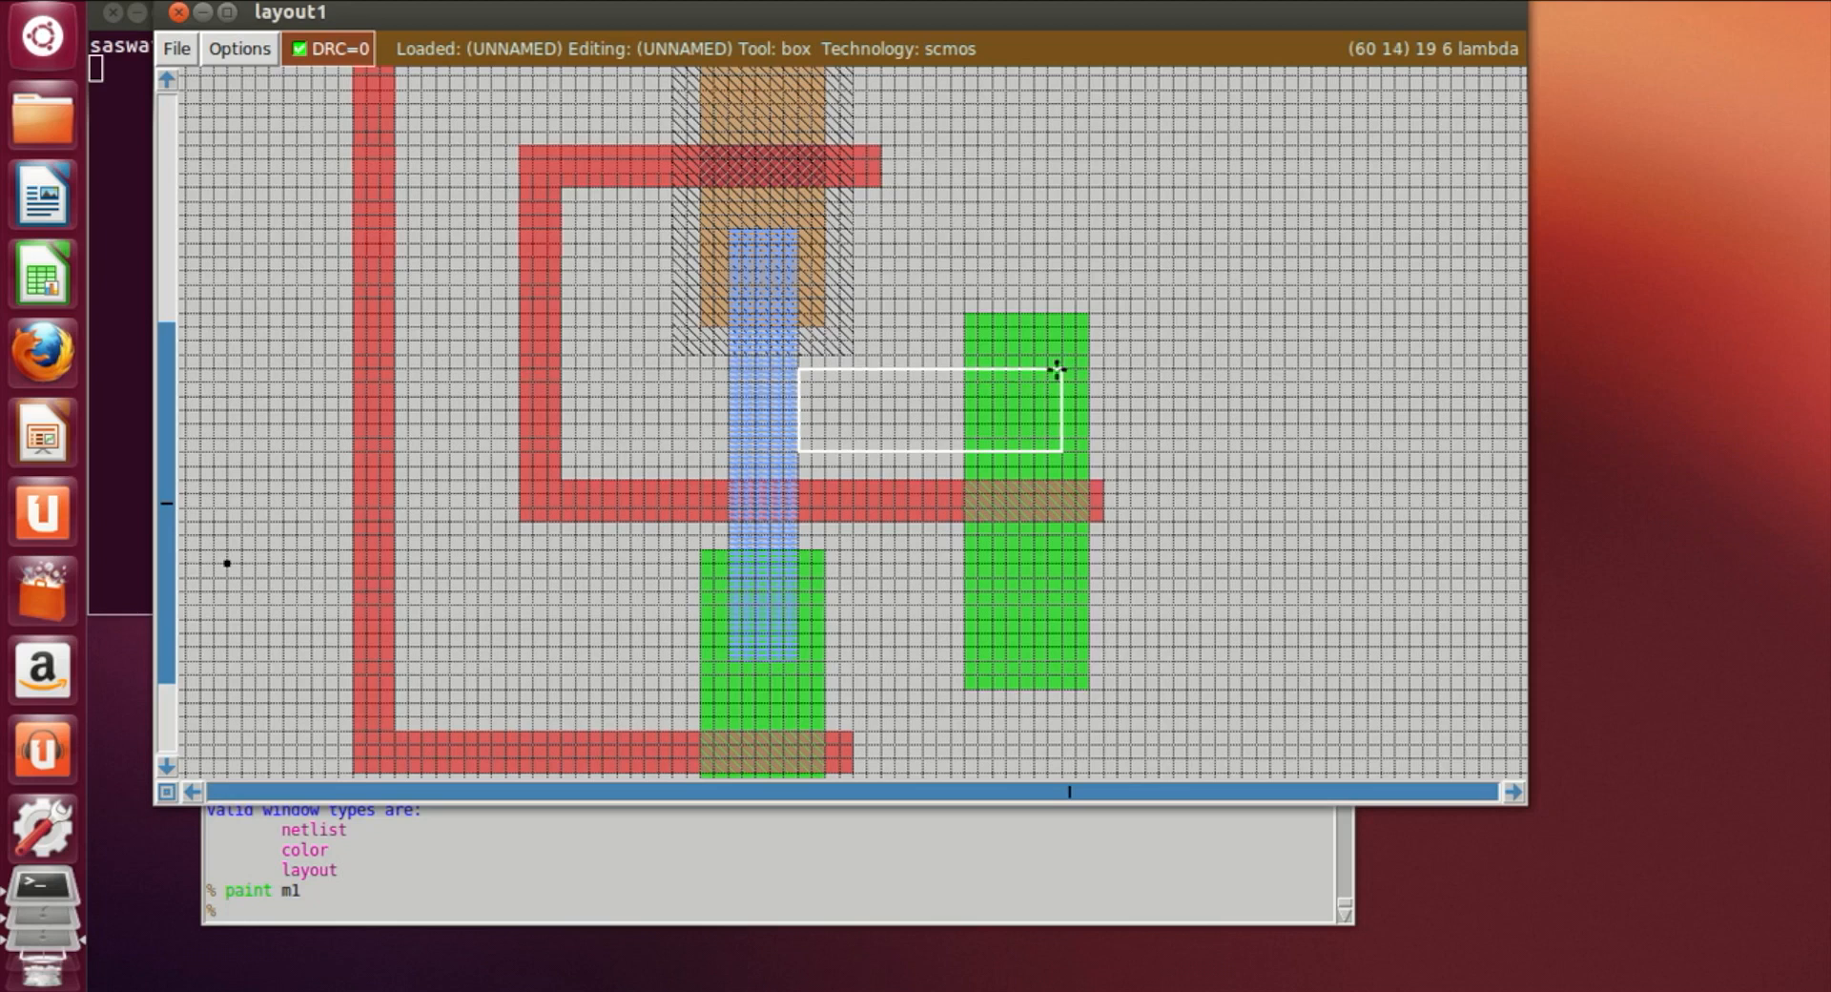
{"action": "left_click", "coordinate": [1018, 370]}
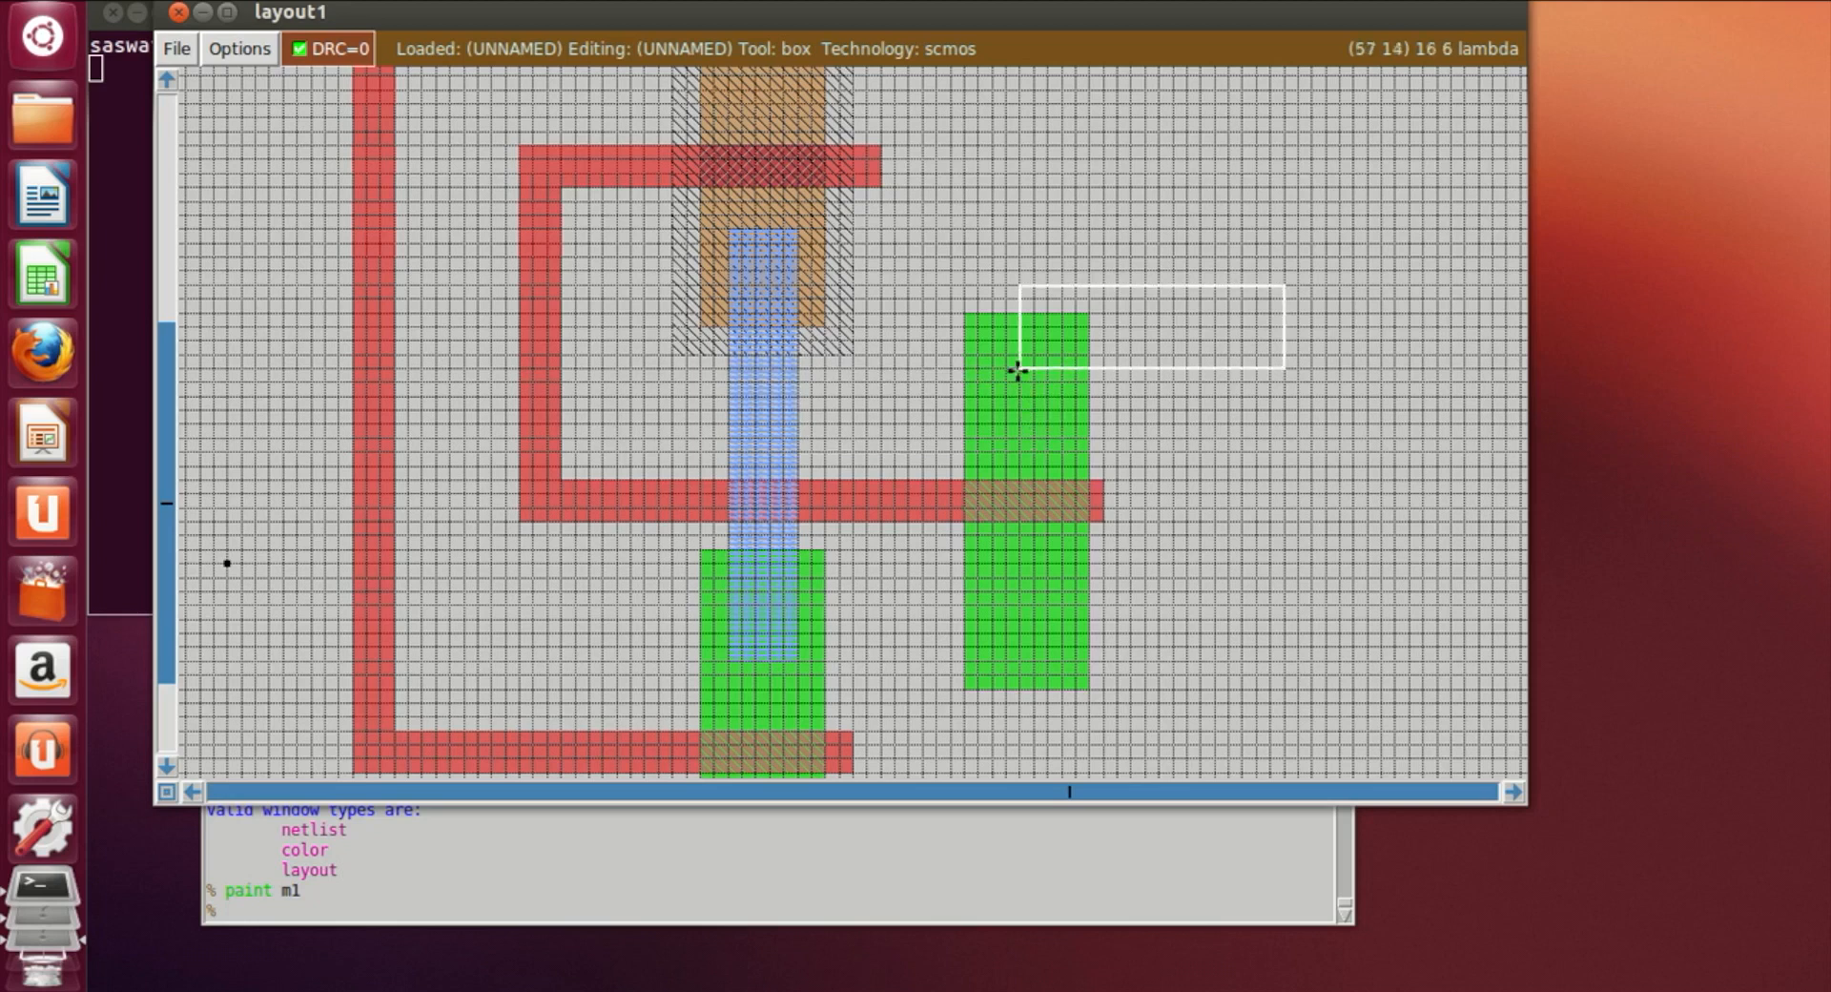
{"action": "left_click", "coordinate": [809, 416]}
{"action": "left_click", "coordinate": [799, 420]}
{"action": "left_click", "coordinate": [797, 440]}
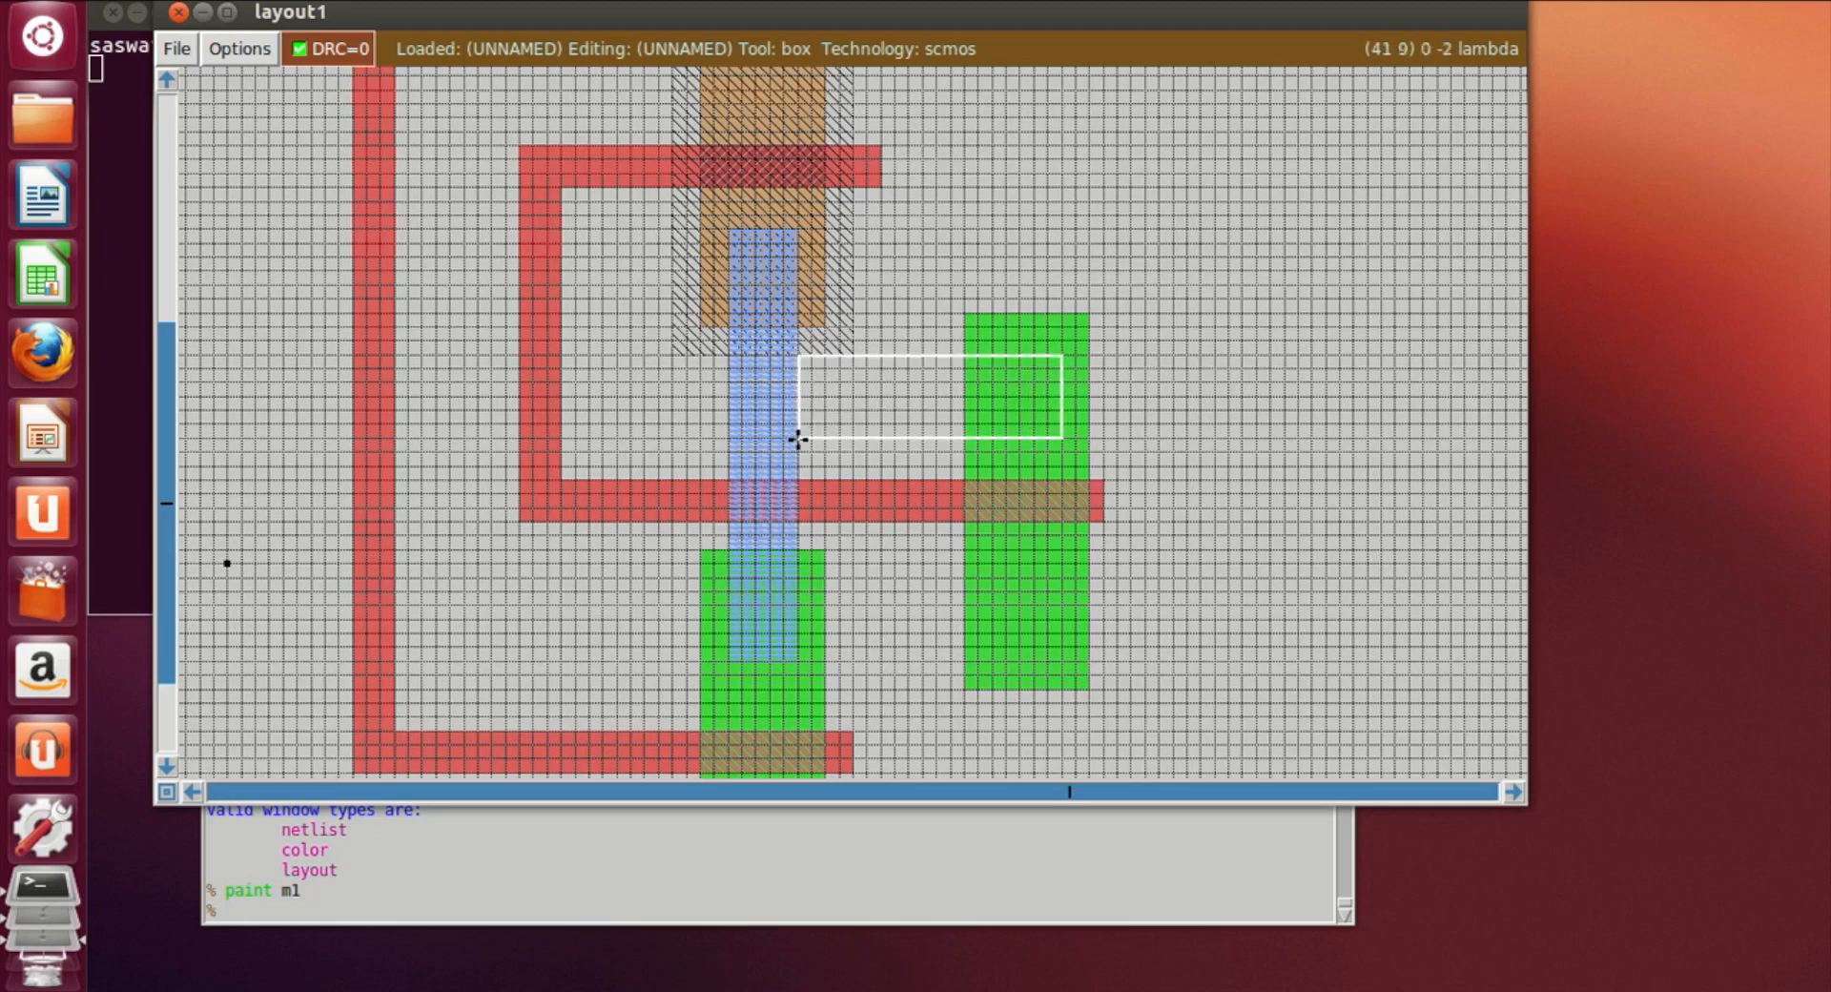
{"action": "right_click", "coordinate": [1062, 363]}
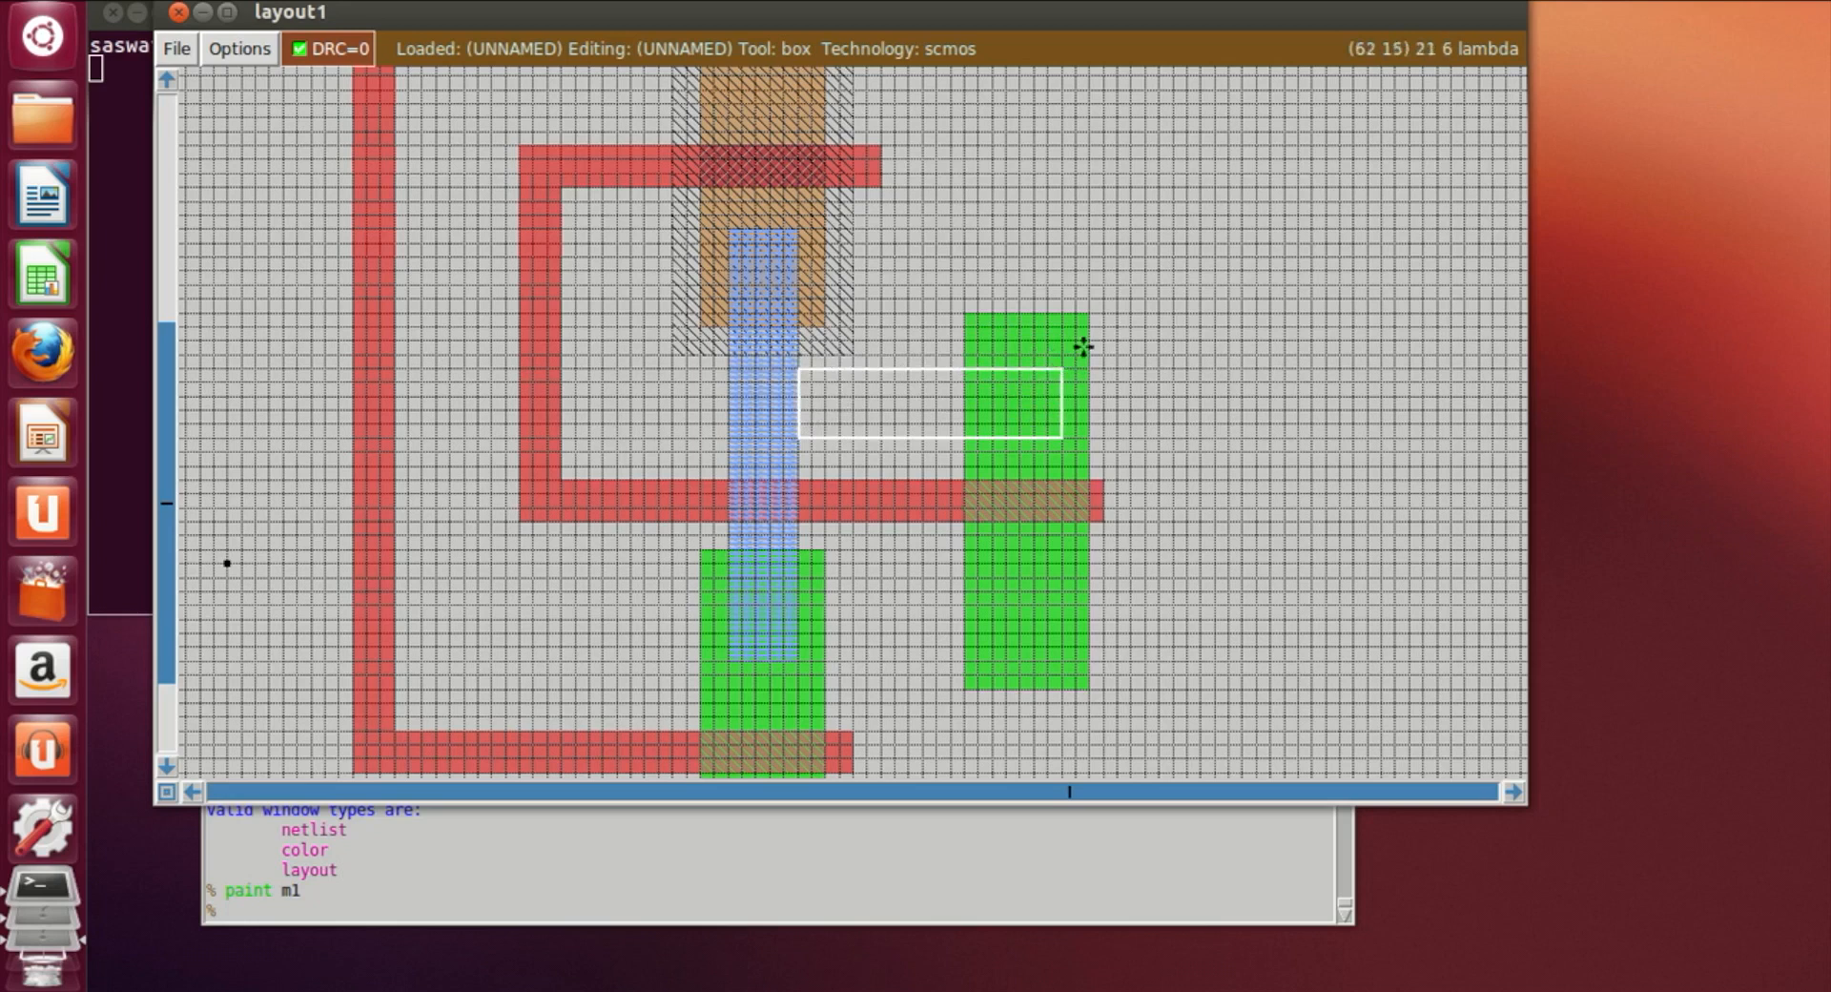
{"action": "left_click", "coordinate": [706, 891]}
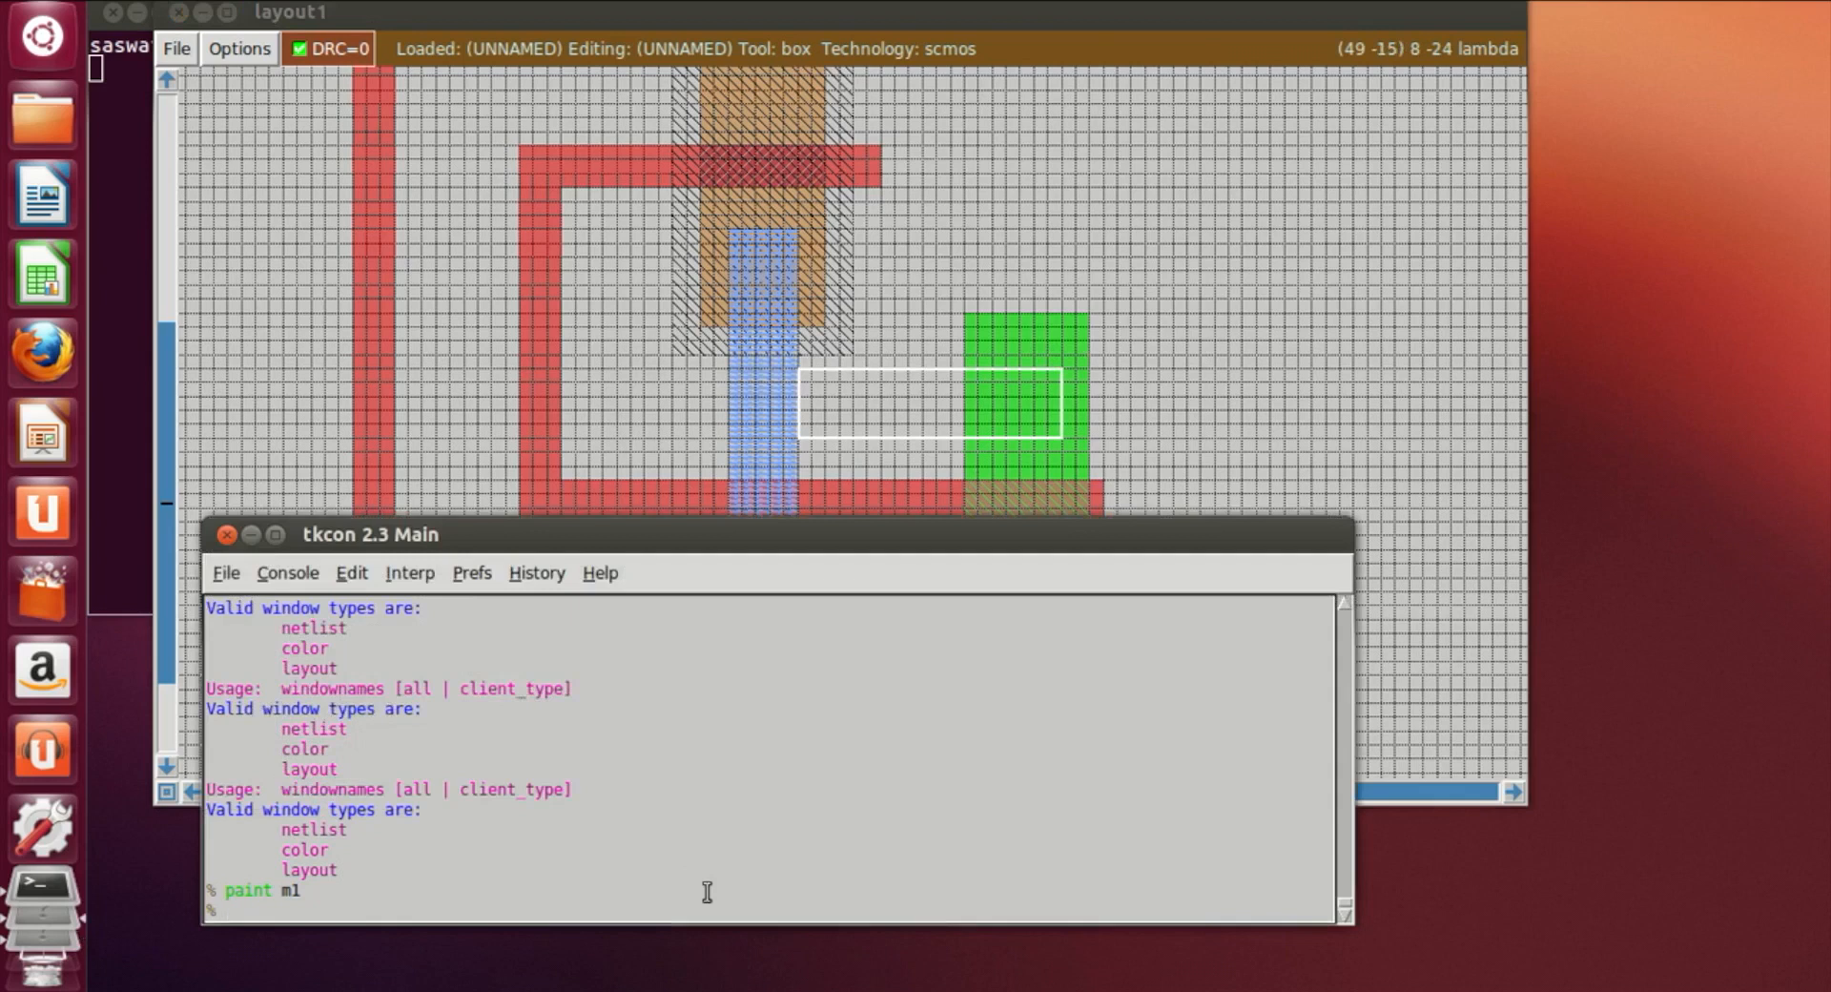
{"action": "type", "text": "paint m1"}
{"action": "key", "text": "Return"}
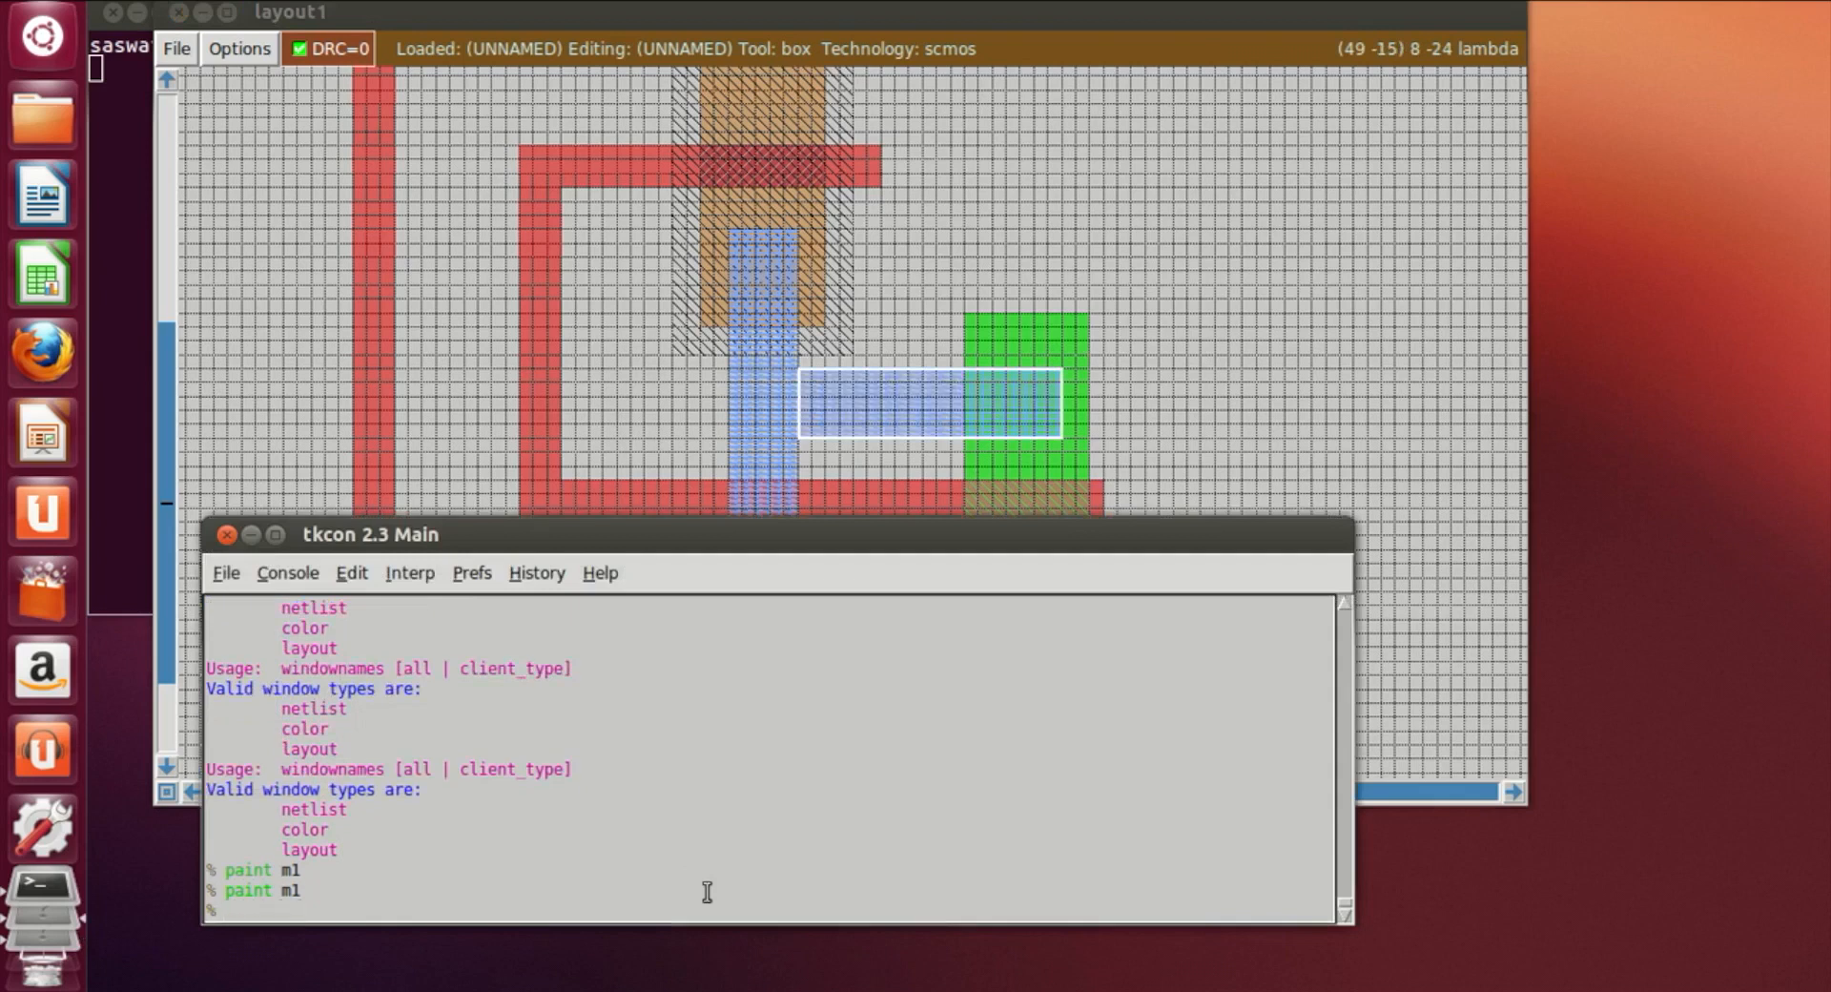
Paint a 19 by 5 lambda horizontal m1 strip below the lower ndiff strip, lower-left corner at (35, -36)
{"action": "left_click", "coordinate": [1341, 434]}
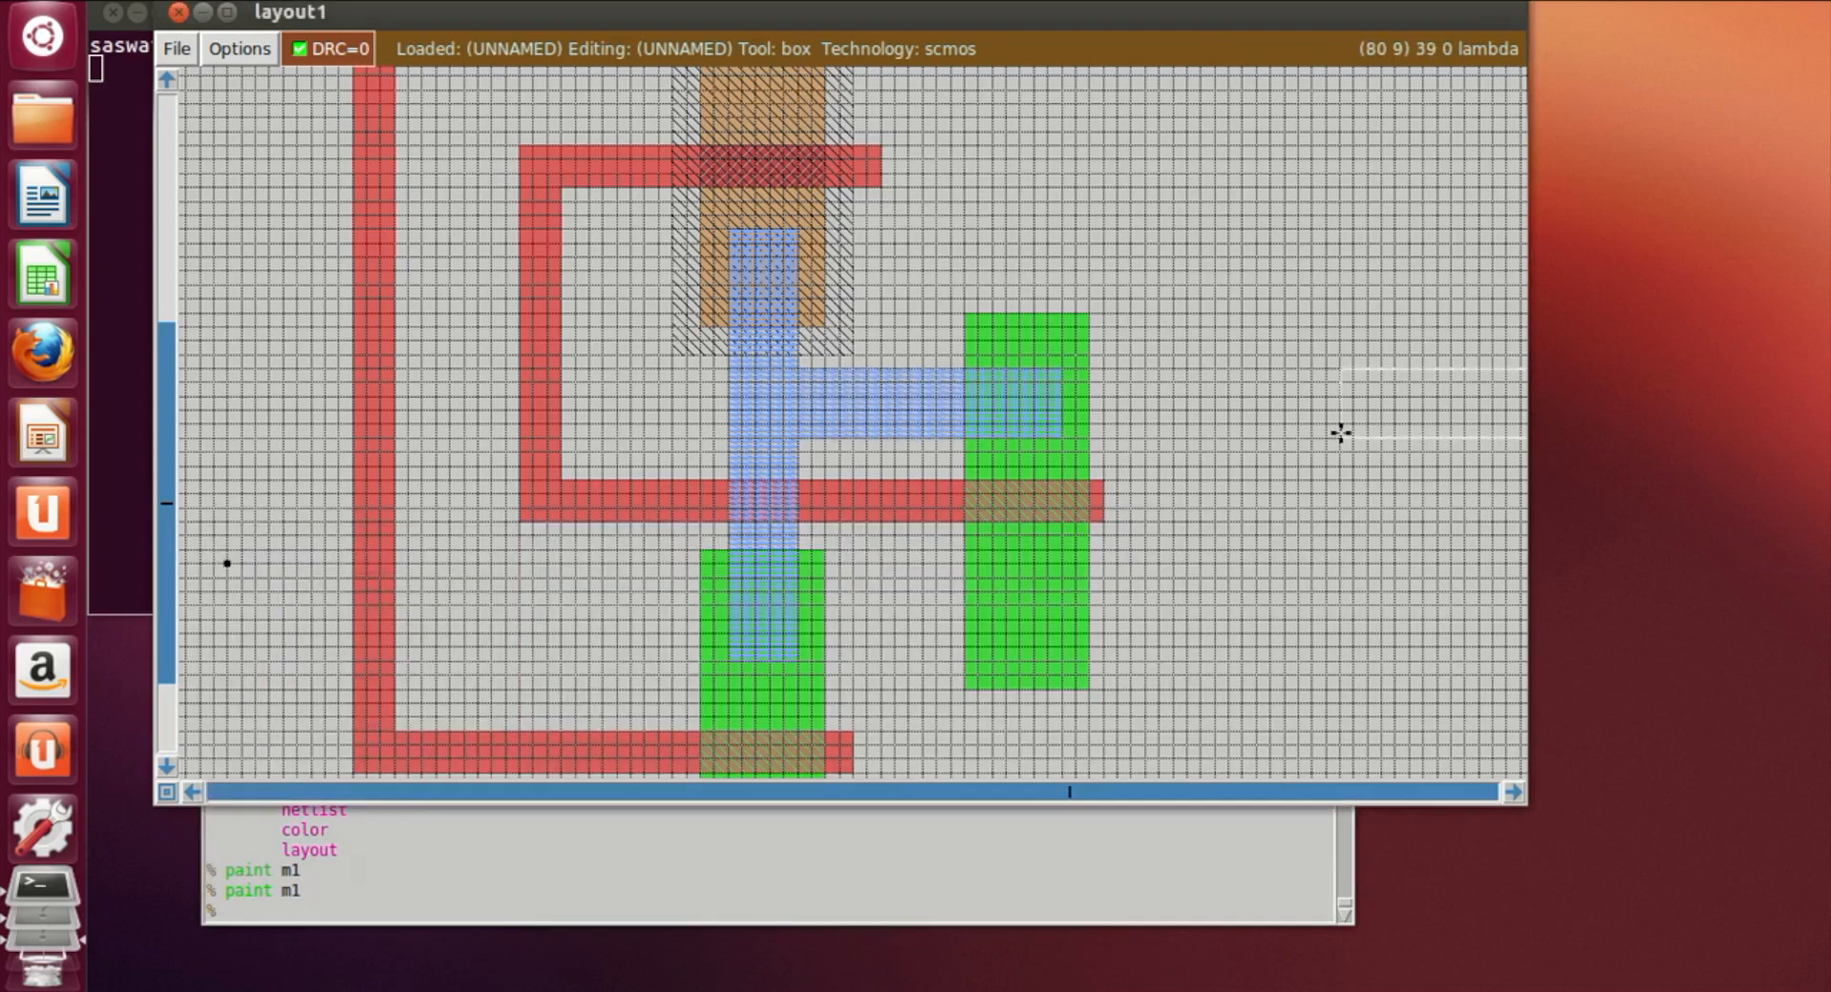
{"action": "scroll", "coordinate": [1342, 432], "scroll_direction": "down", "scroll_amount": 2}
{"action": "scroll", "coordinate": [1341, 432], "scroll_direction": "down", "scroll_amount": 1}
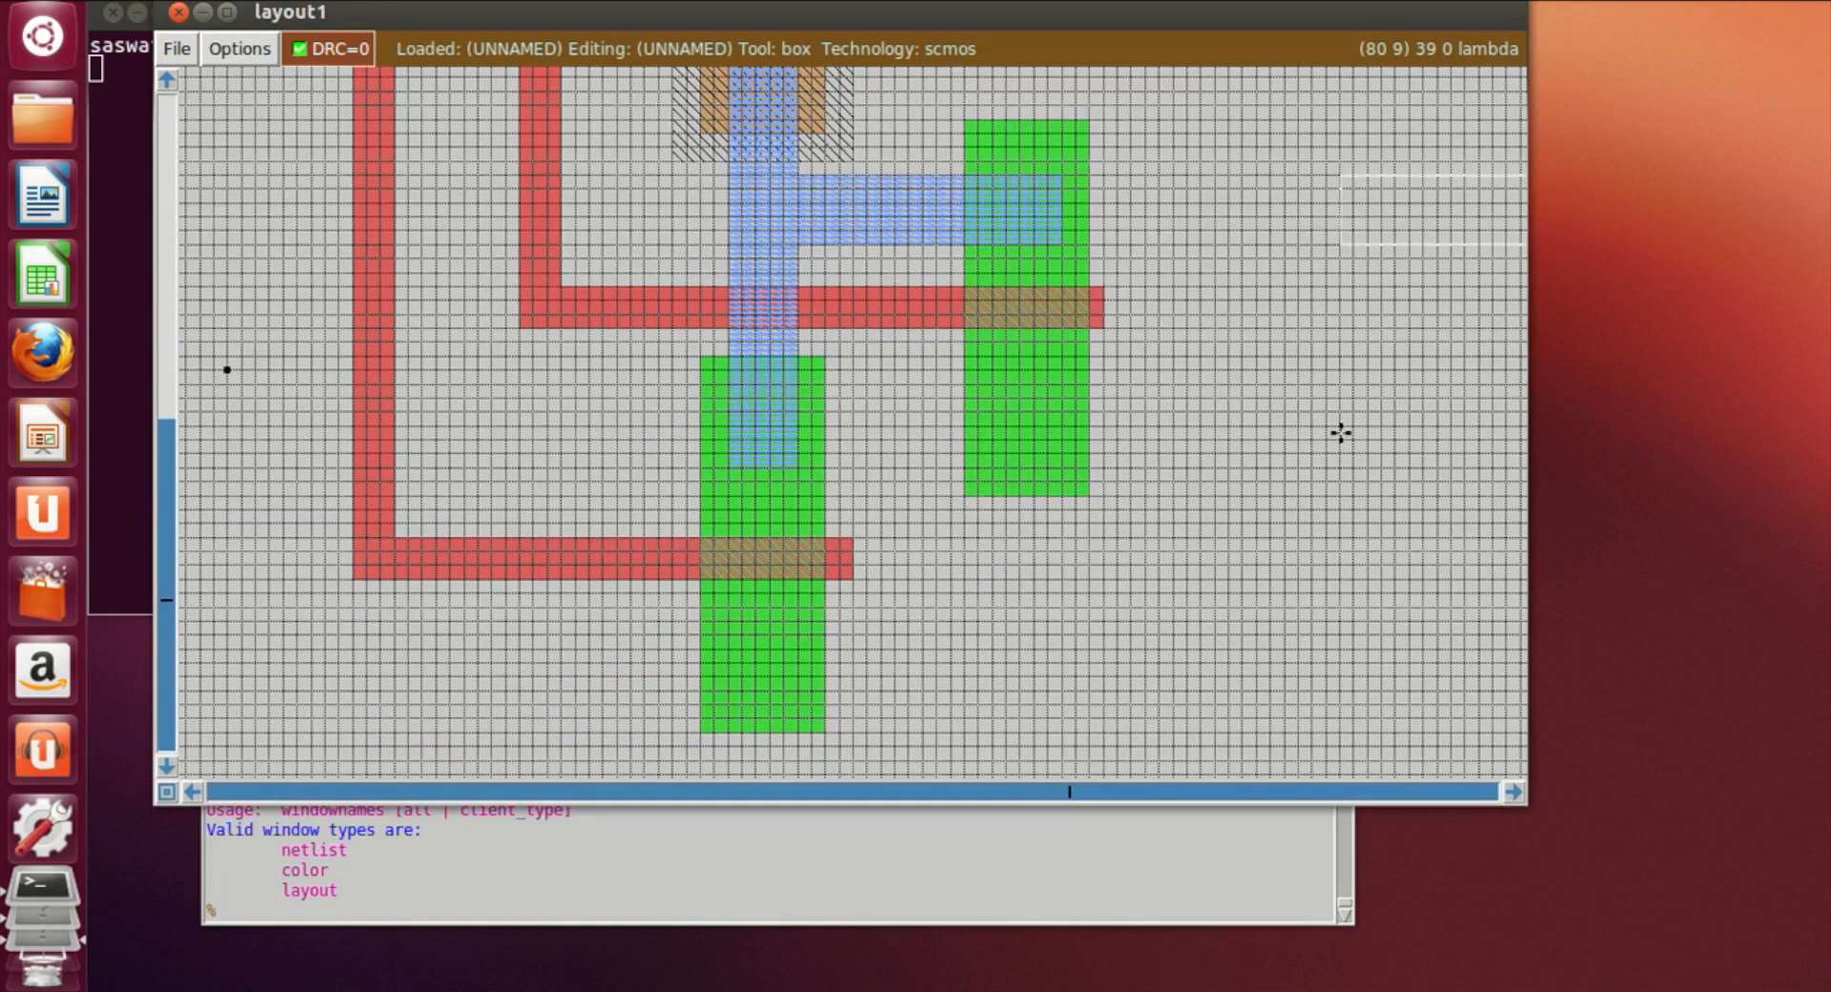
{"action": "scroll", "coordinate": [1341, 433], "scroll_direction": "down", "scroll_amount": 1}
{"action": "scroll", "coordinate": [1308, 474], "scroll_direction": "up", "scroll_amount": 8}
{"action": "scroll", "coordinate": [1306, 472], "scroll_direction": "up", "scroll_amount": 2}
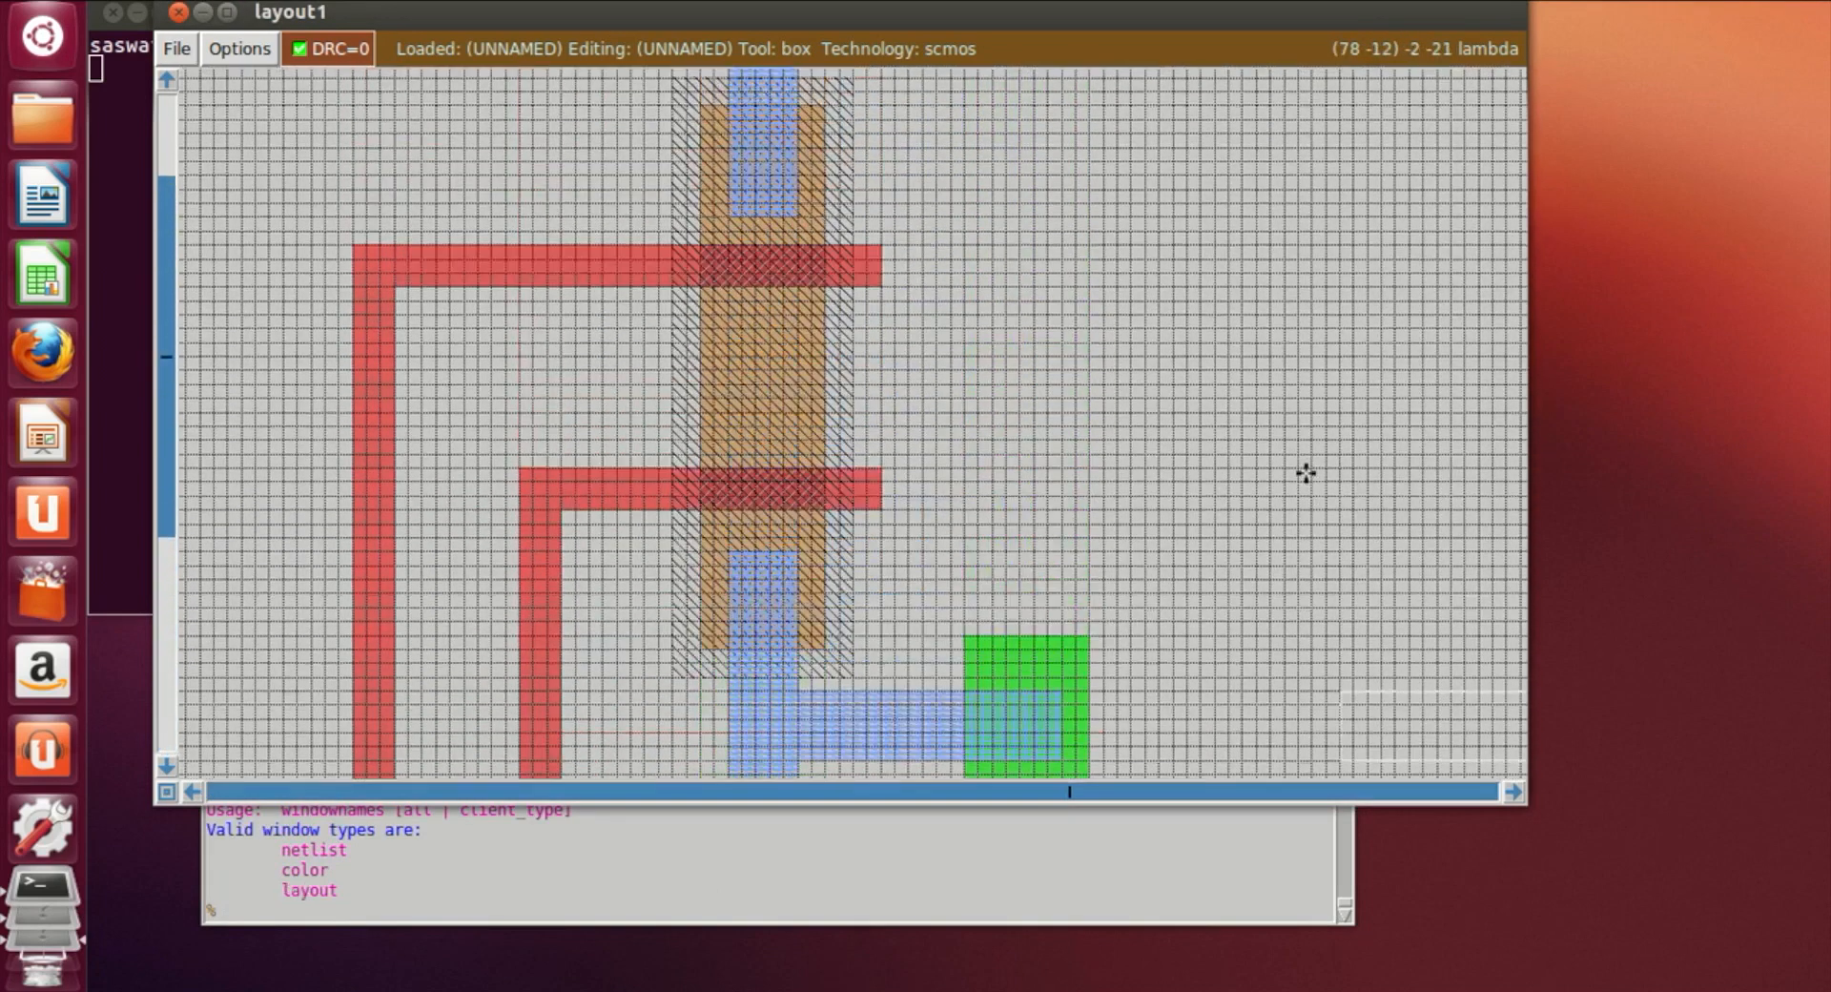
{"action": "scroll", "coordinate": [932, 376], "scroll_direction": "down", "scroll_amount": 6}
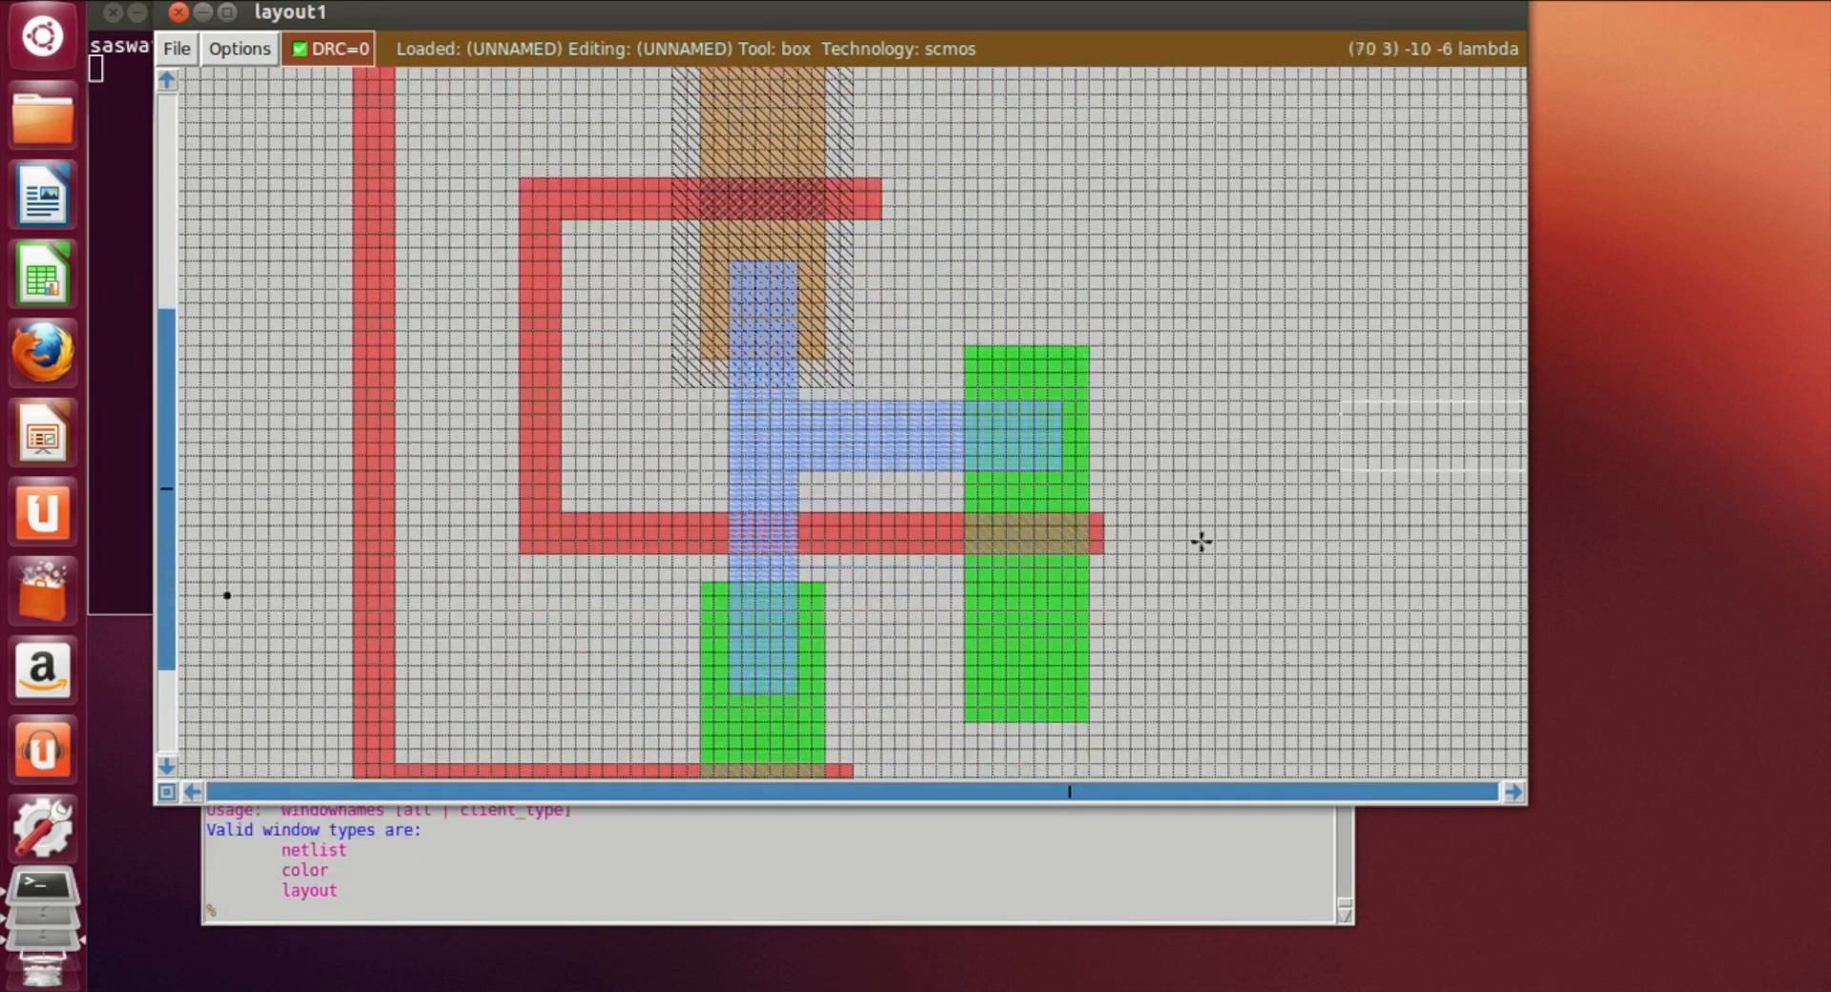
{"action": "scroll", "coordinate": [985, 499], "scroll_direction": "down", "scroll_amount": 5}
{"action": "scroll", "coordinate": [989, 495], "scroll_direction": "down", "scroll_amount": 7}
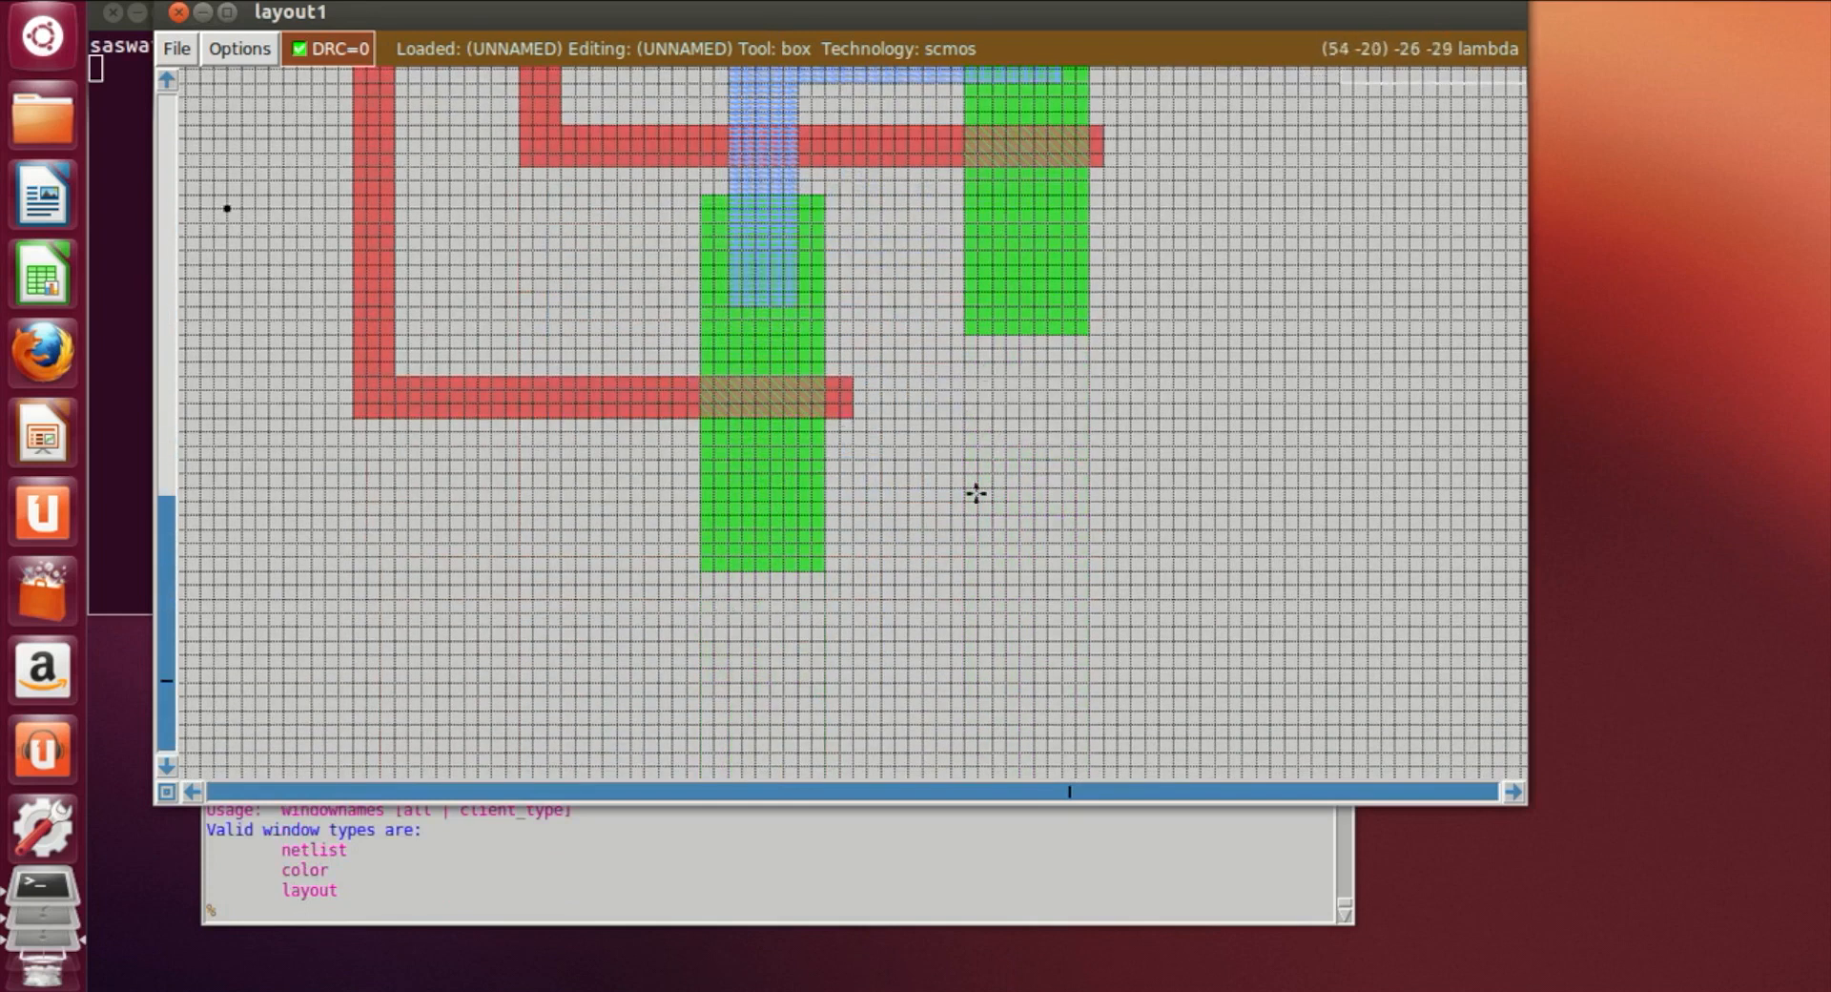
{"action": "scroll", "coordinate": [916, 381], "scroll_direction": "down", "scroll_amount": 5}
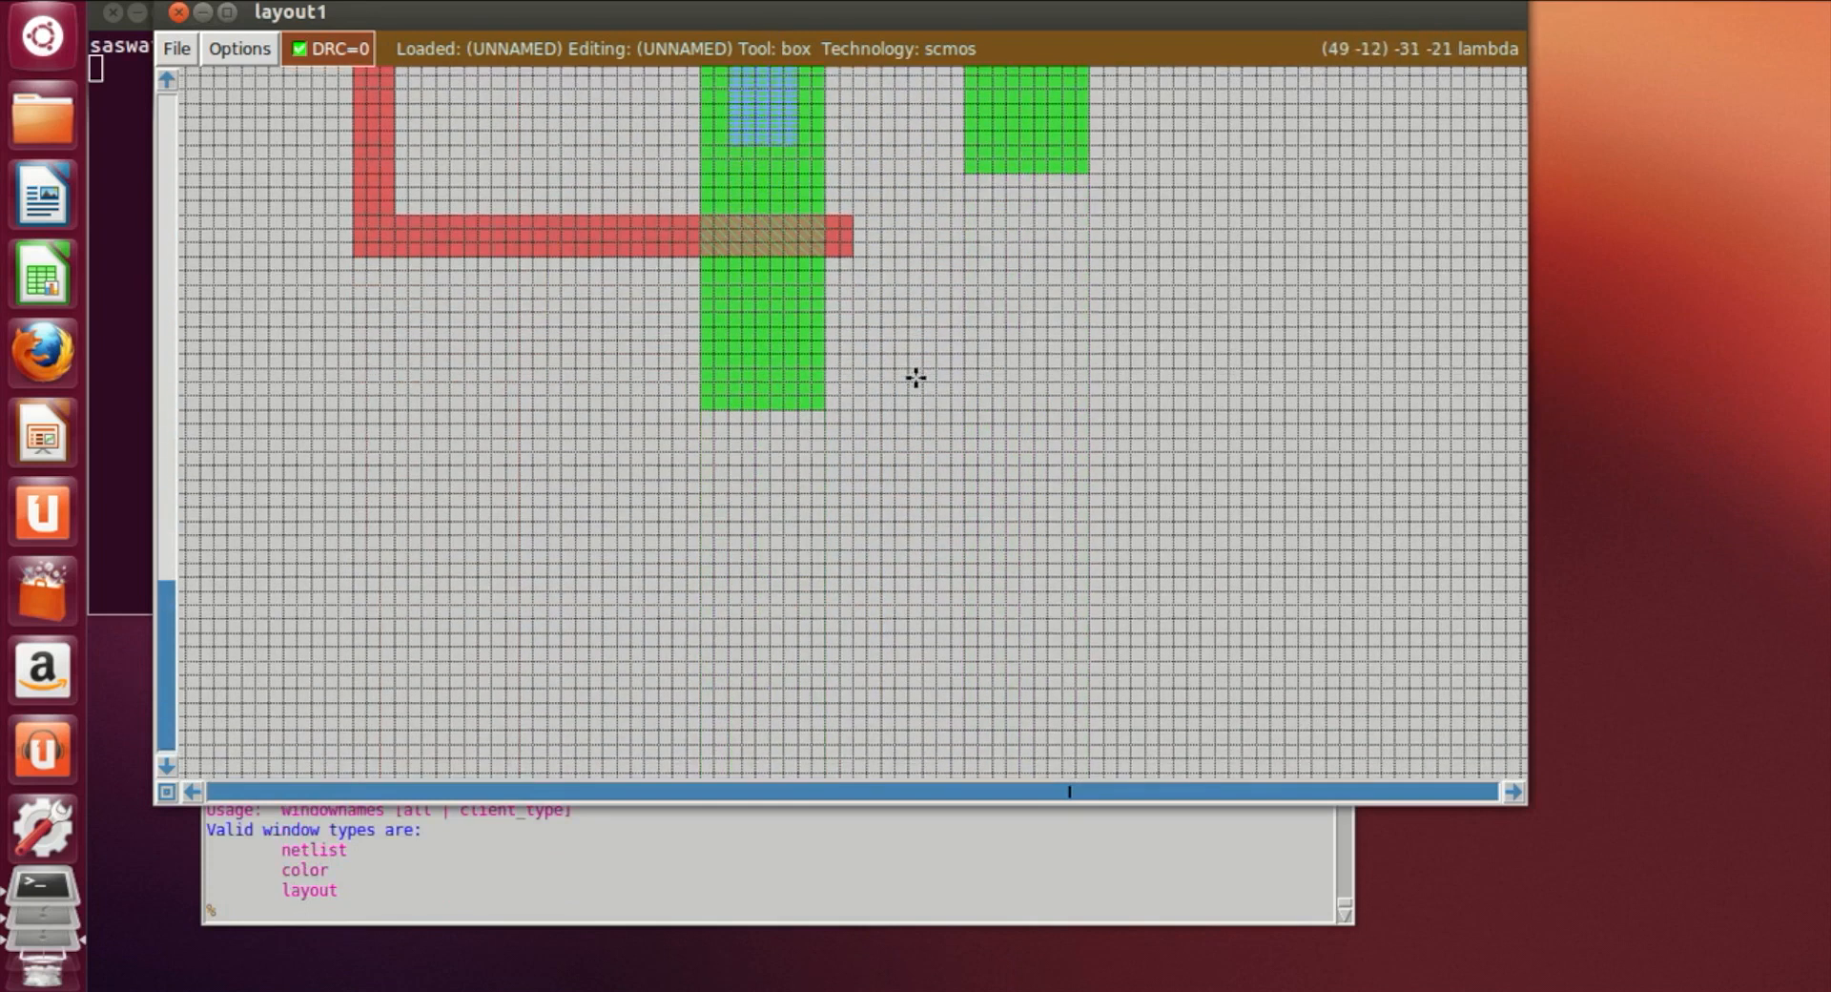
{"action": "left_click", "coordinate": [744, 313]}
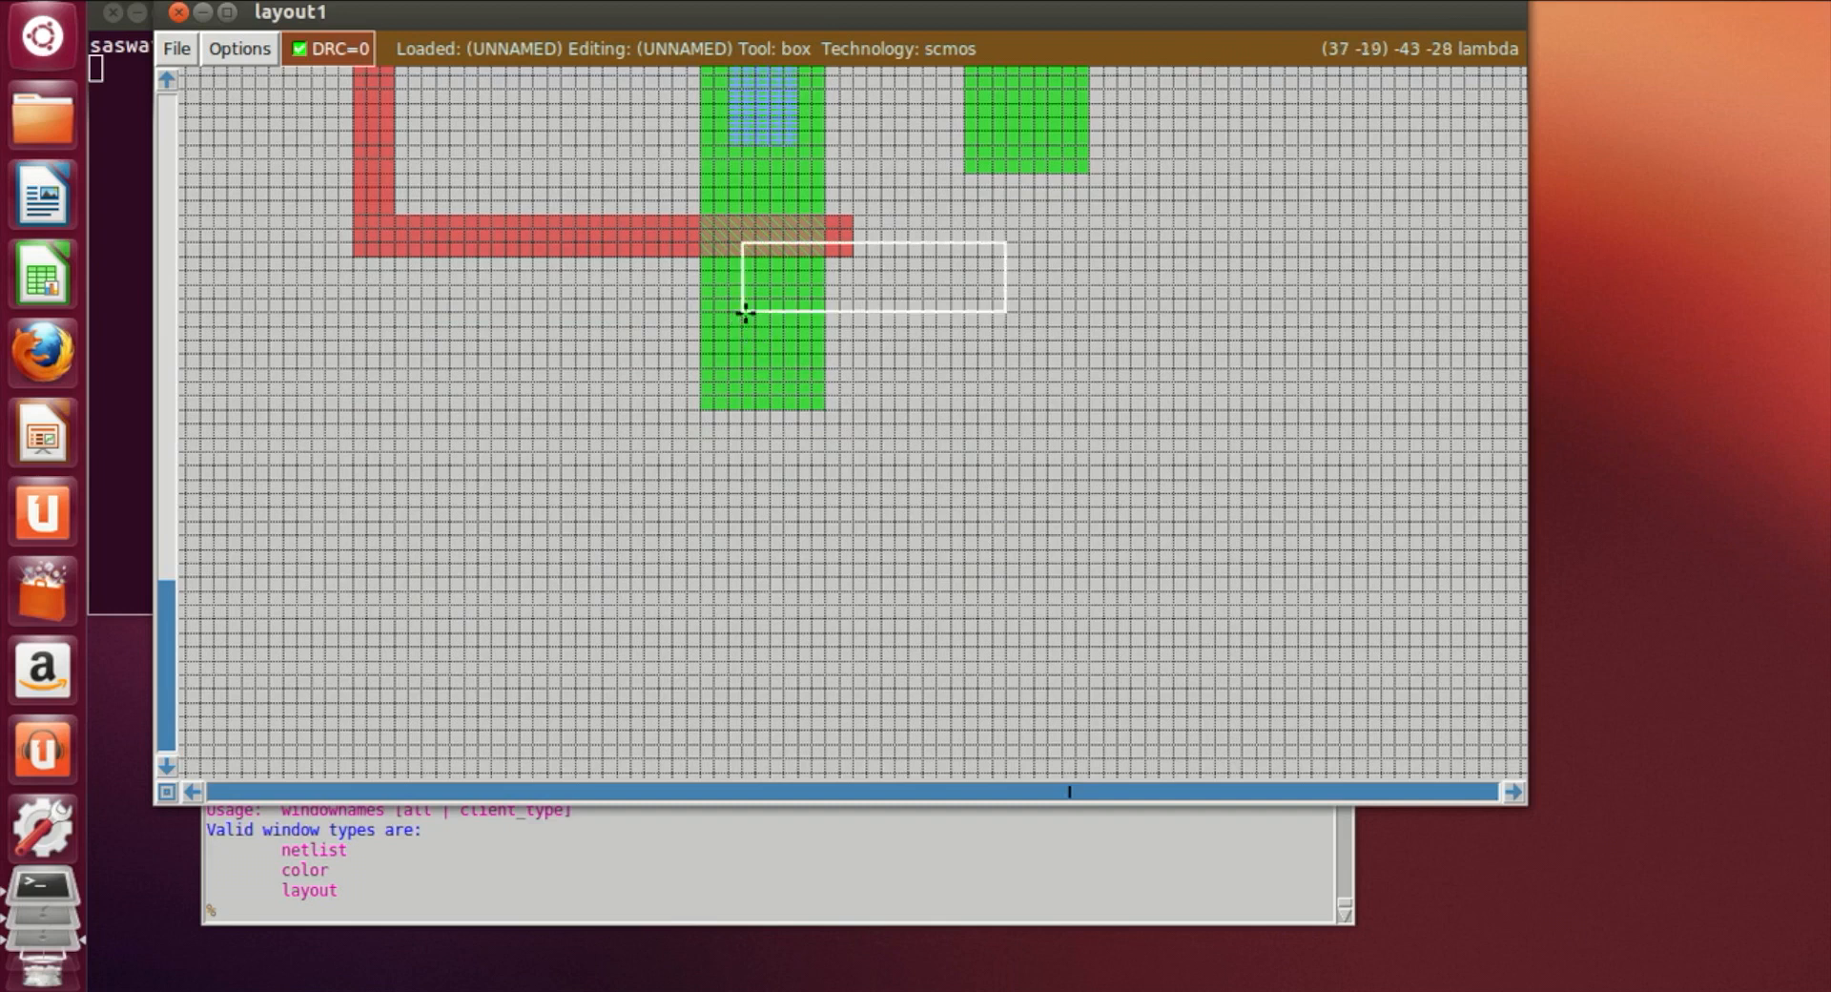
{"action": "left_click", "coordinate": [732, 643]}
{"action": "left_click", "coordinate": [714, 591]}
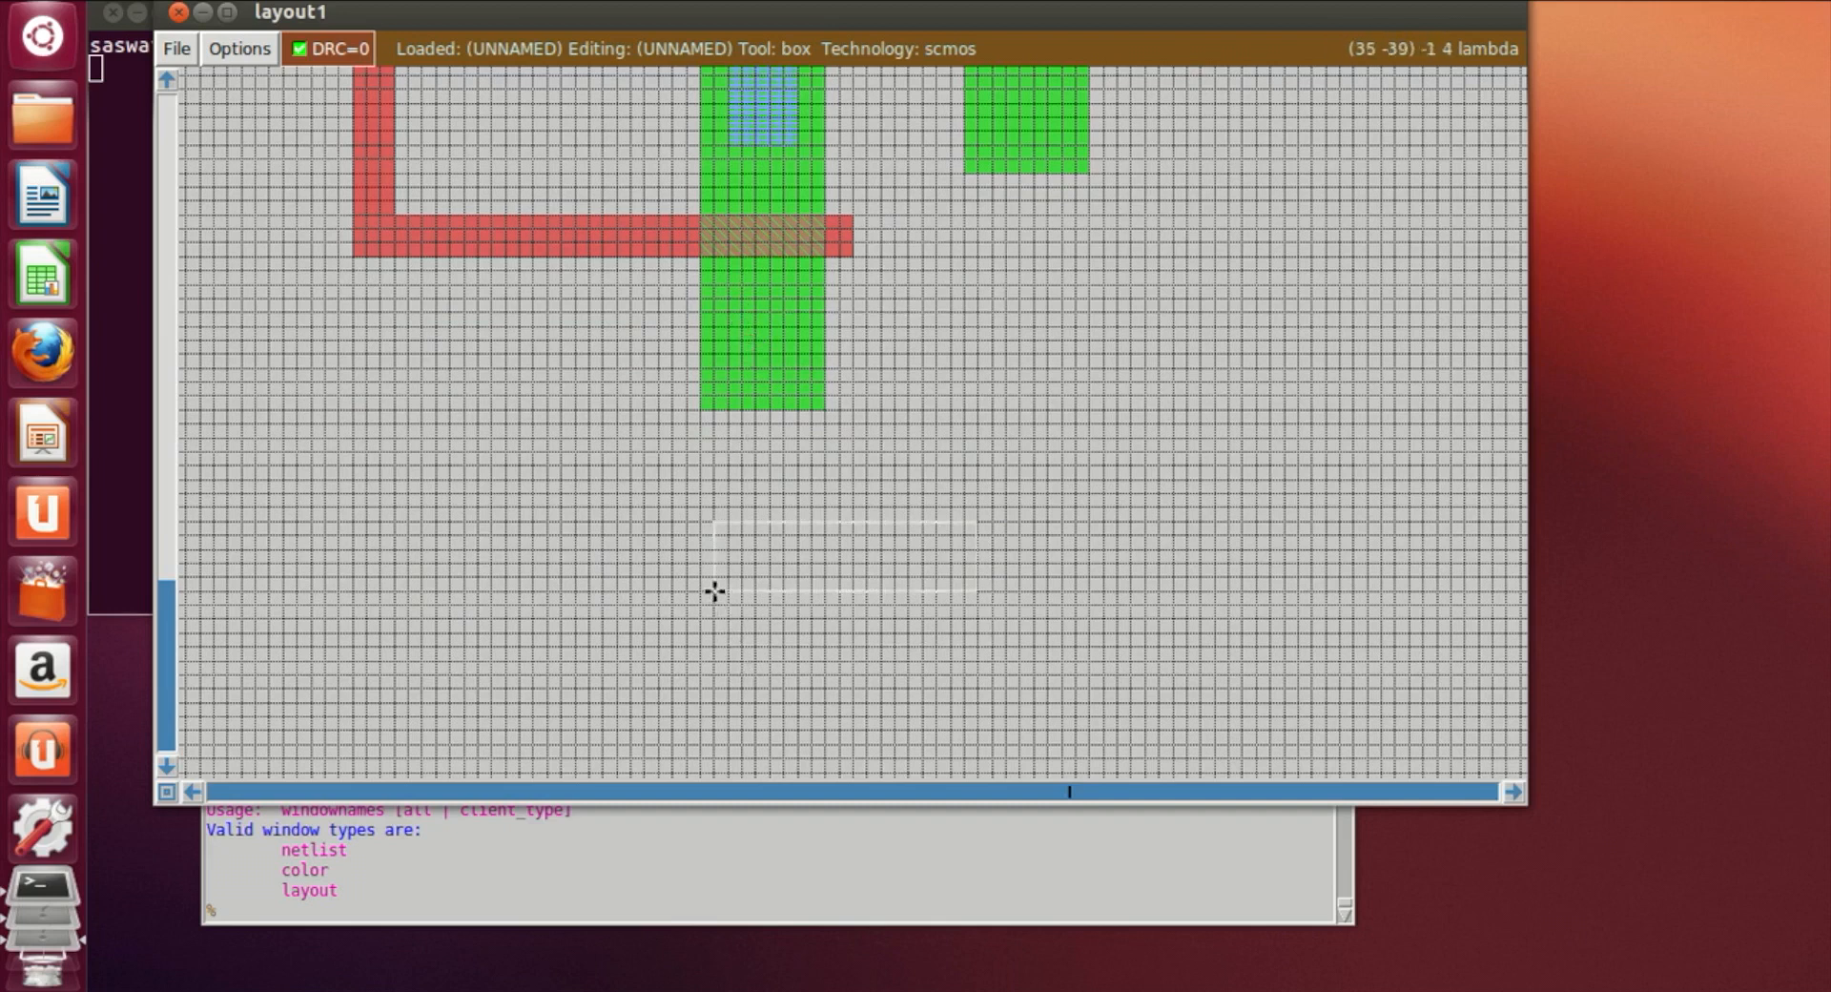
{"action": "left_click", "coordinate": [716, 549]}
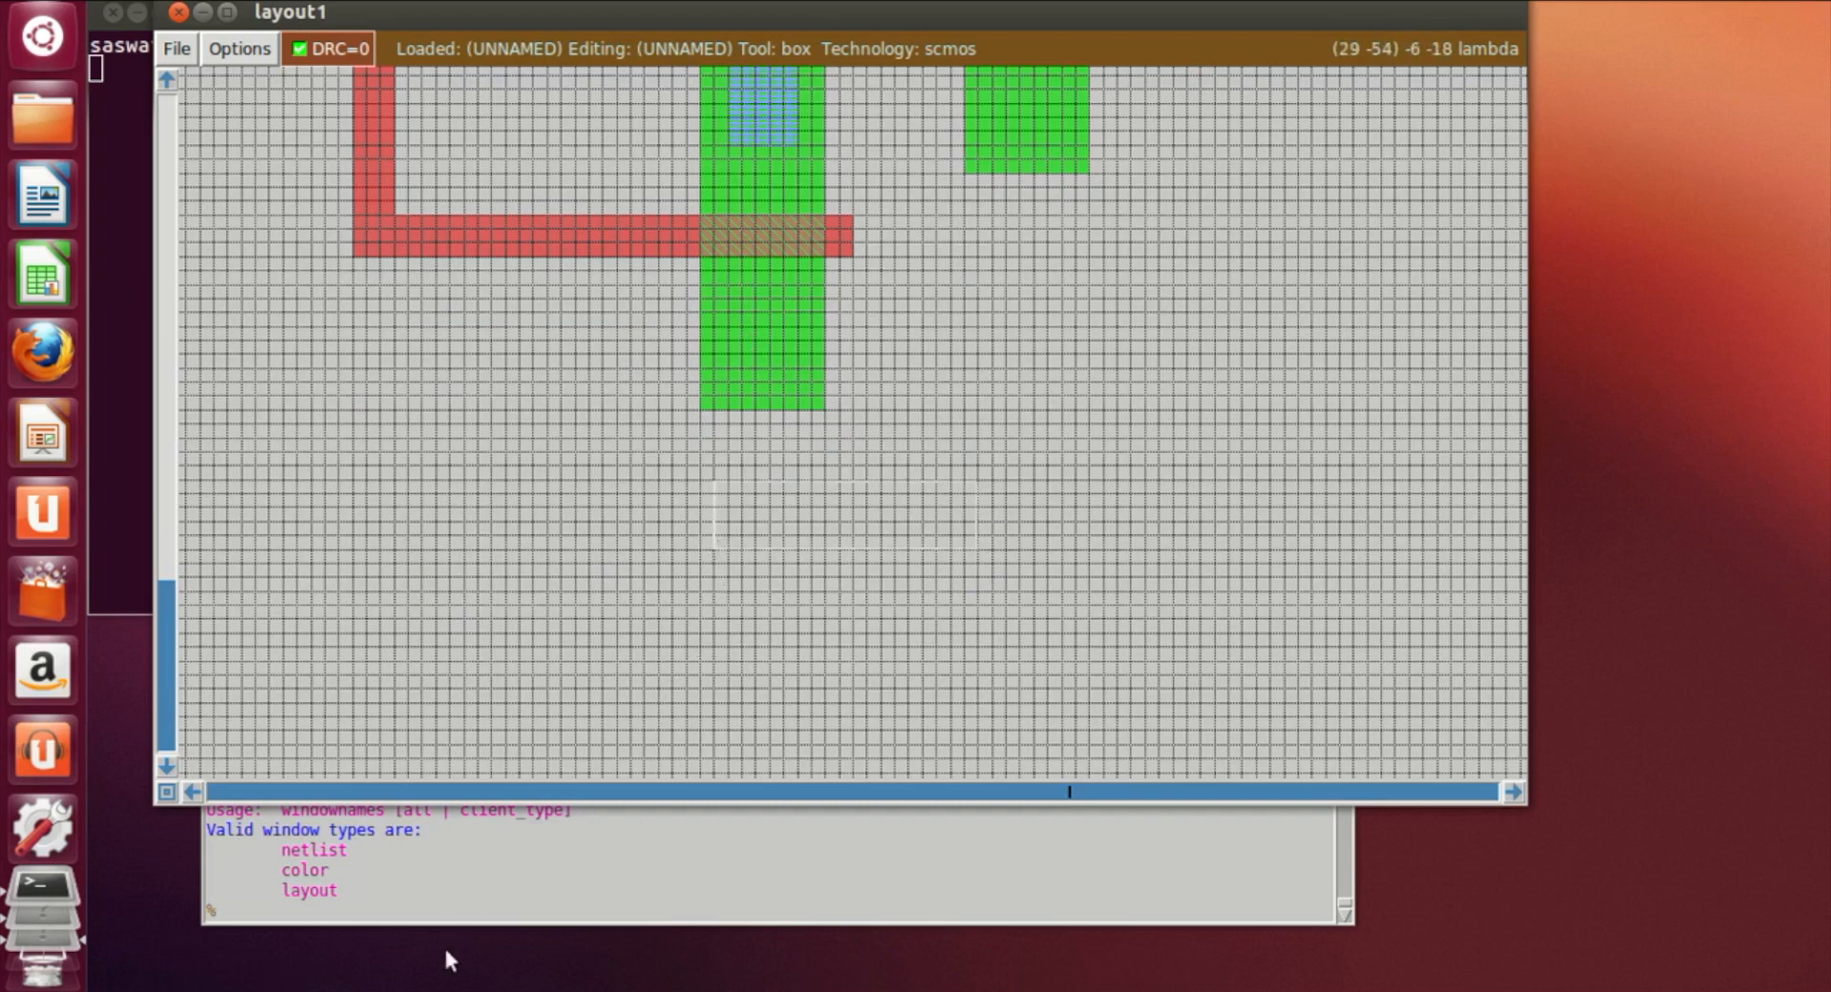
{"action": "left_click", "coordinate": [437, 918]}
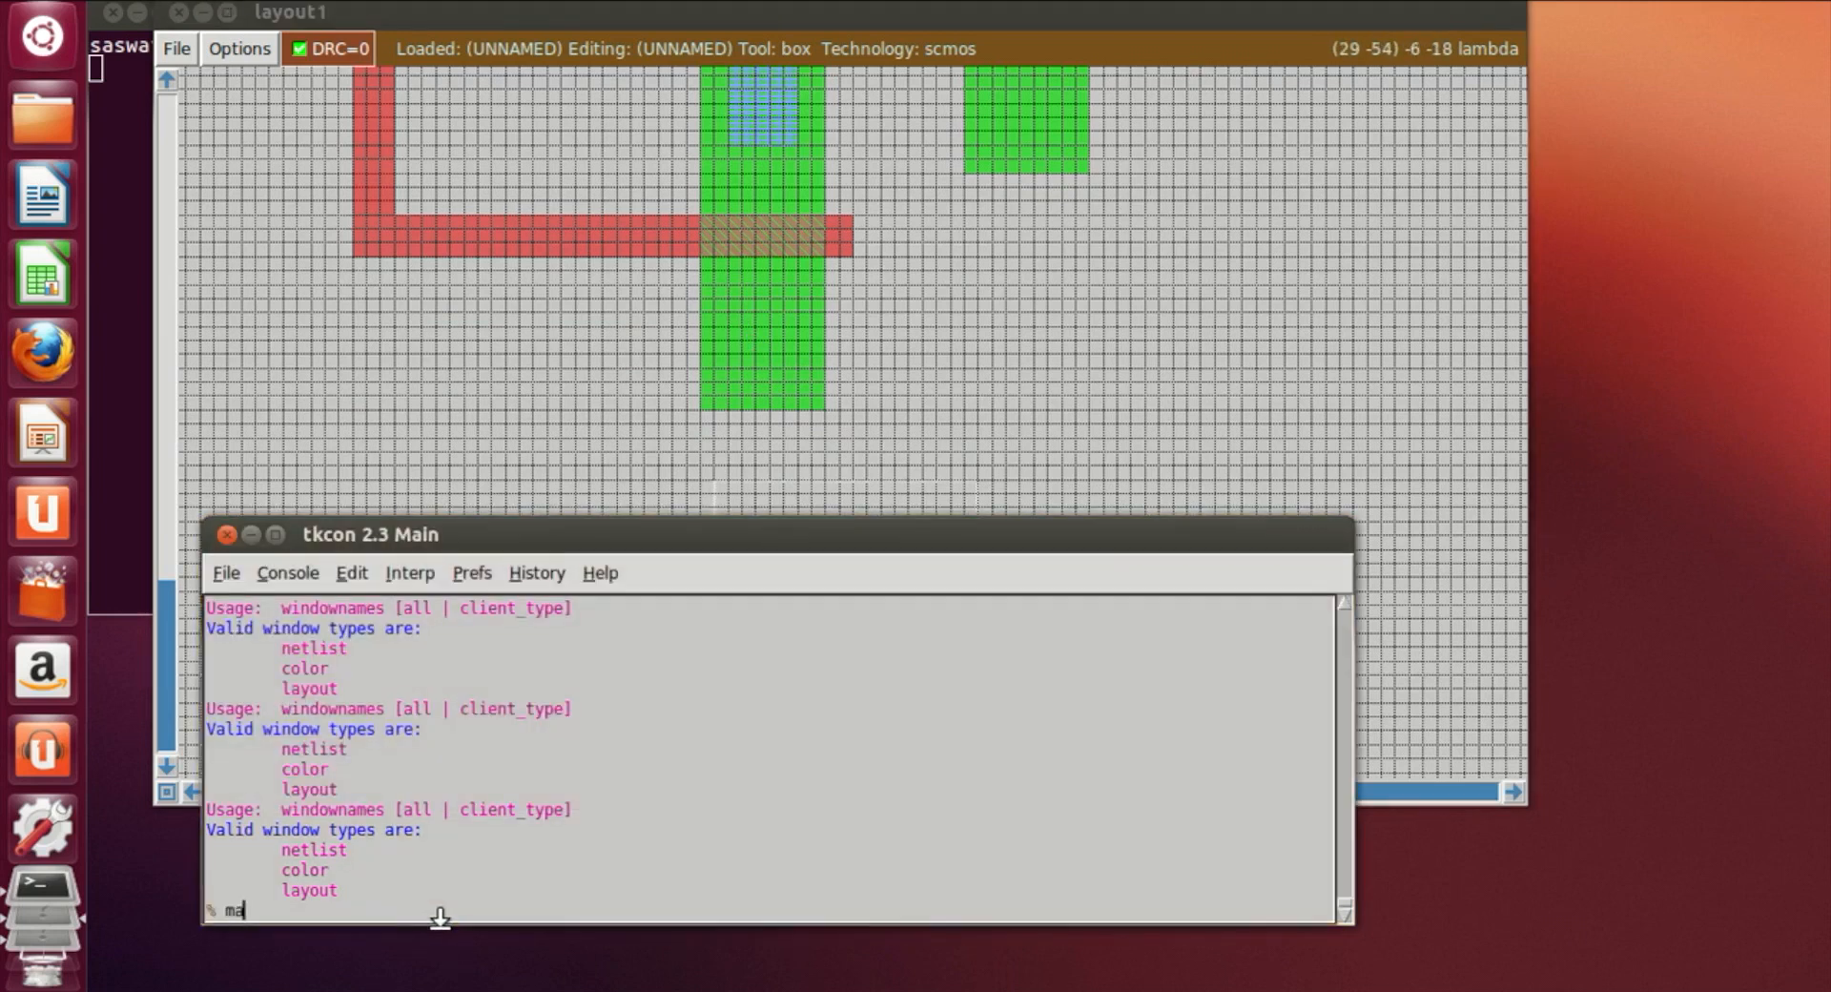
{"action": "type", "text": "paint m1"}
{"action": "key", "text": "Return"}
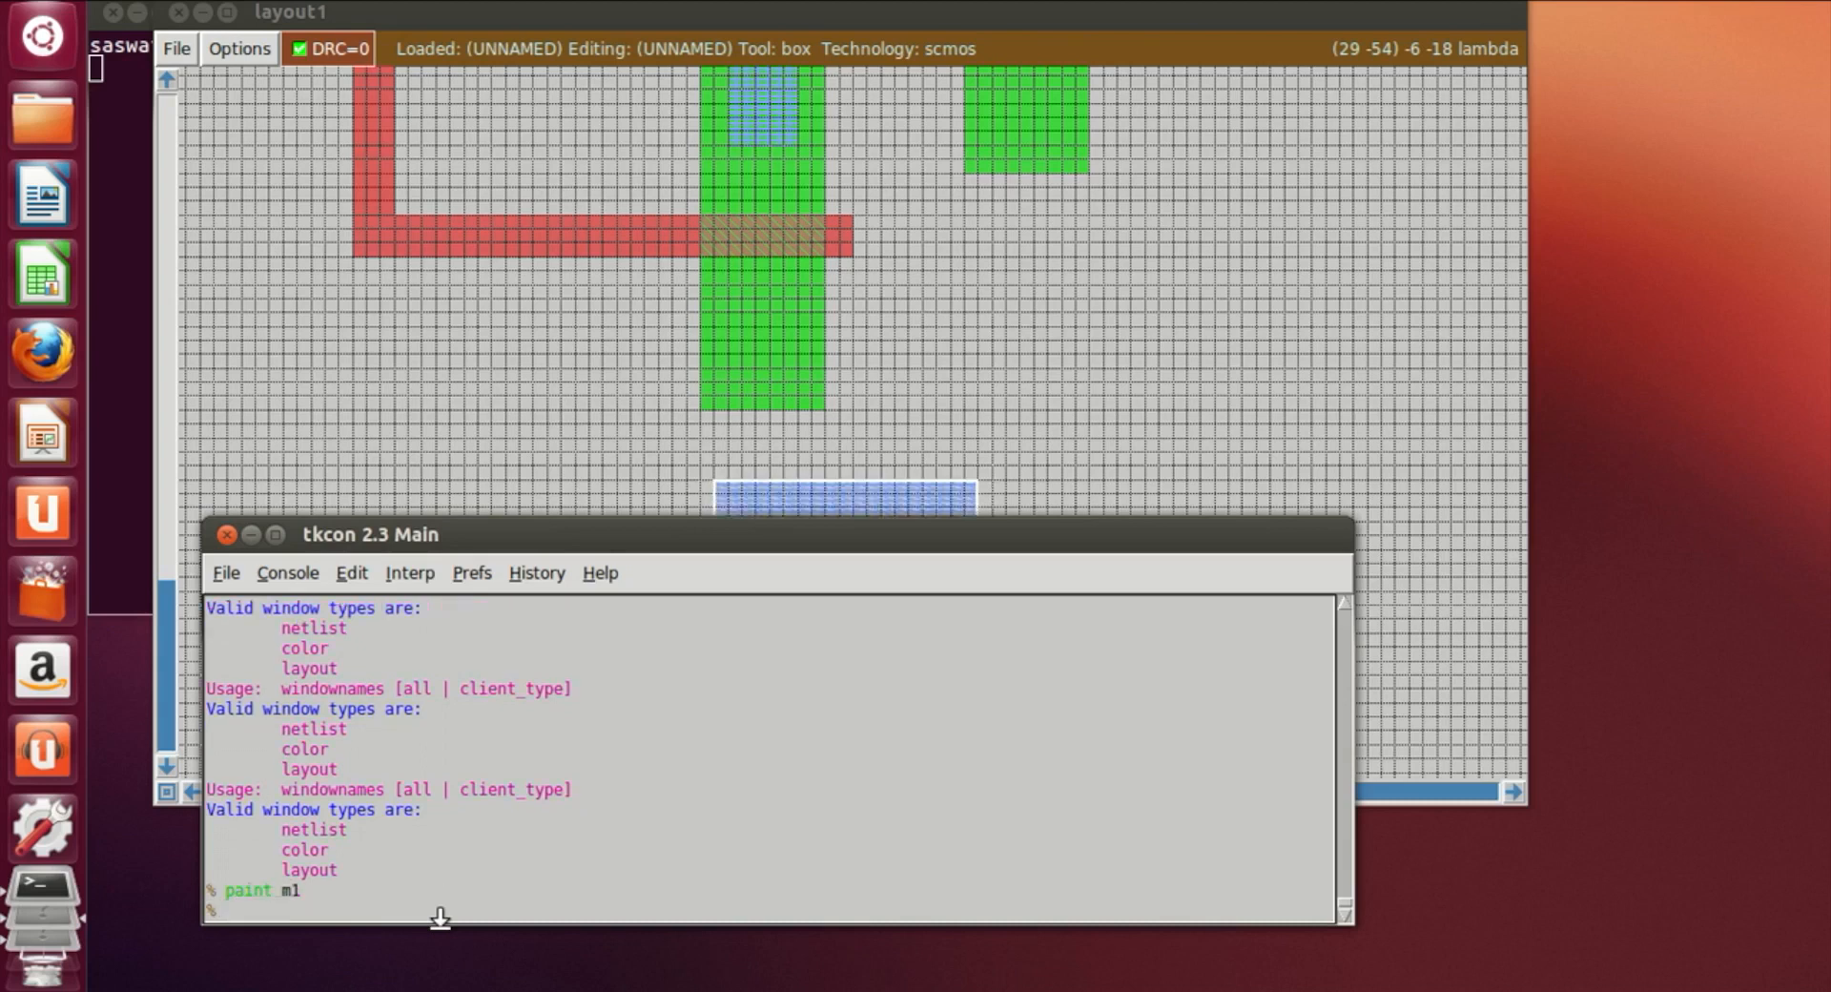
Connect the lower ndiff strip's bottom end to the horizontal m1 strip with a 5 by 14 lambda m1 strip, lower-left corner at (36, -31)
{"action": "left_click", "coordinate": [732, 298]}
{"action": "right_click", "coordinate": [779, 477]}
{"action": "right_click_drag", "start_coordinate": [789, 474], "coordinate": [790, 286]}
{"action": "right_click", "coordinate": [798, 288]}
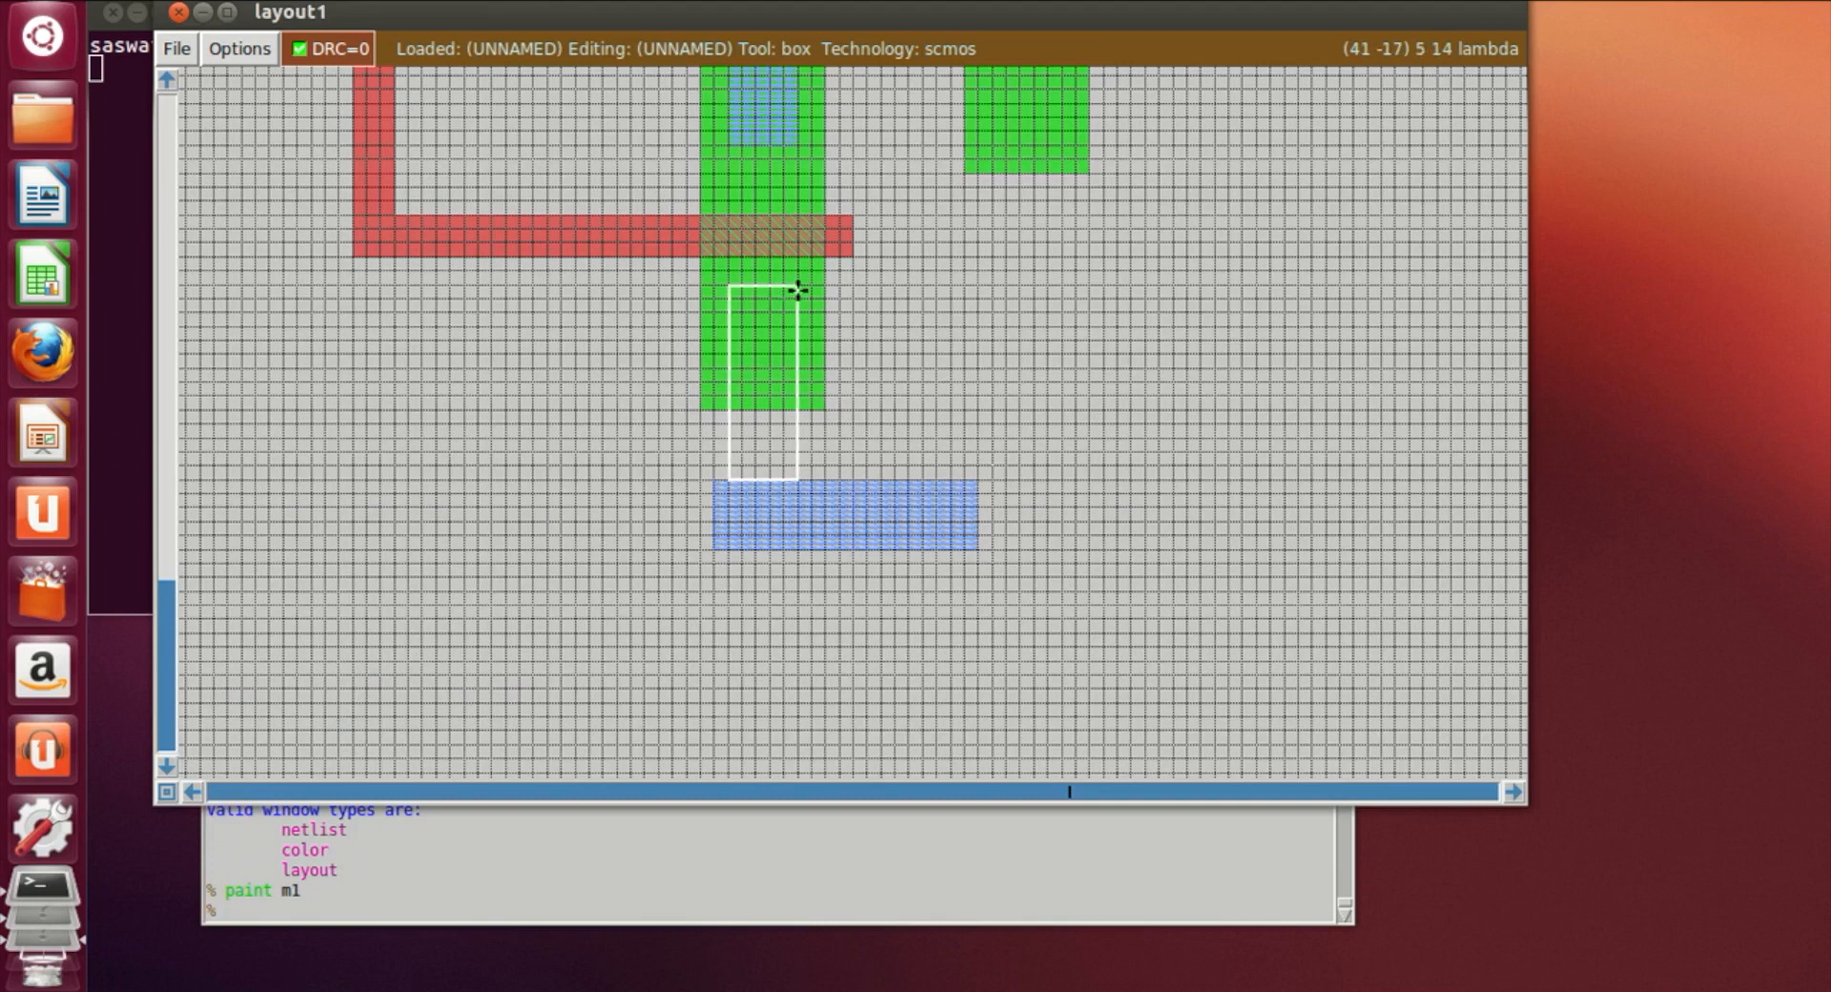
{"action": "left_click", "coordinate": [713, 482]}
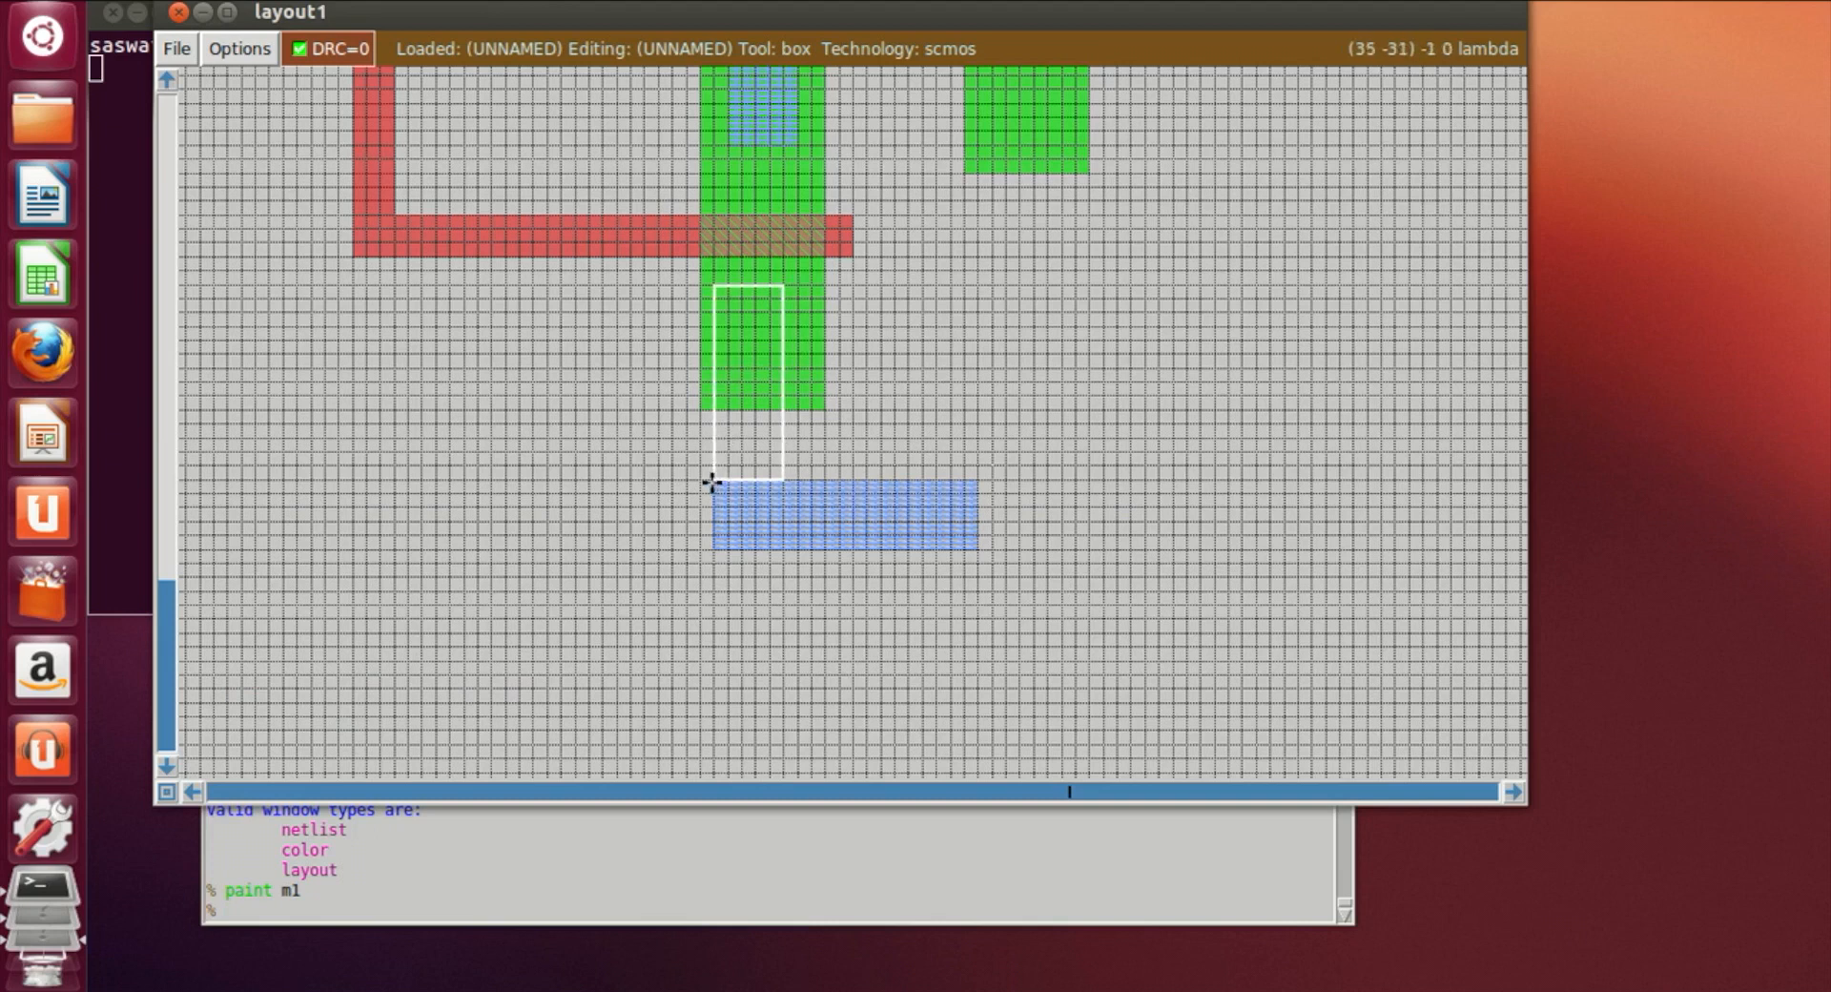
{"action": "right_click", "coordinate": [800, 288]}
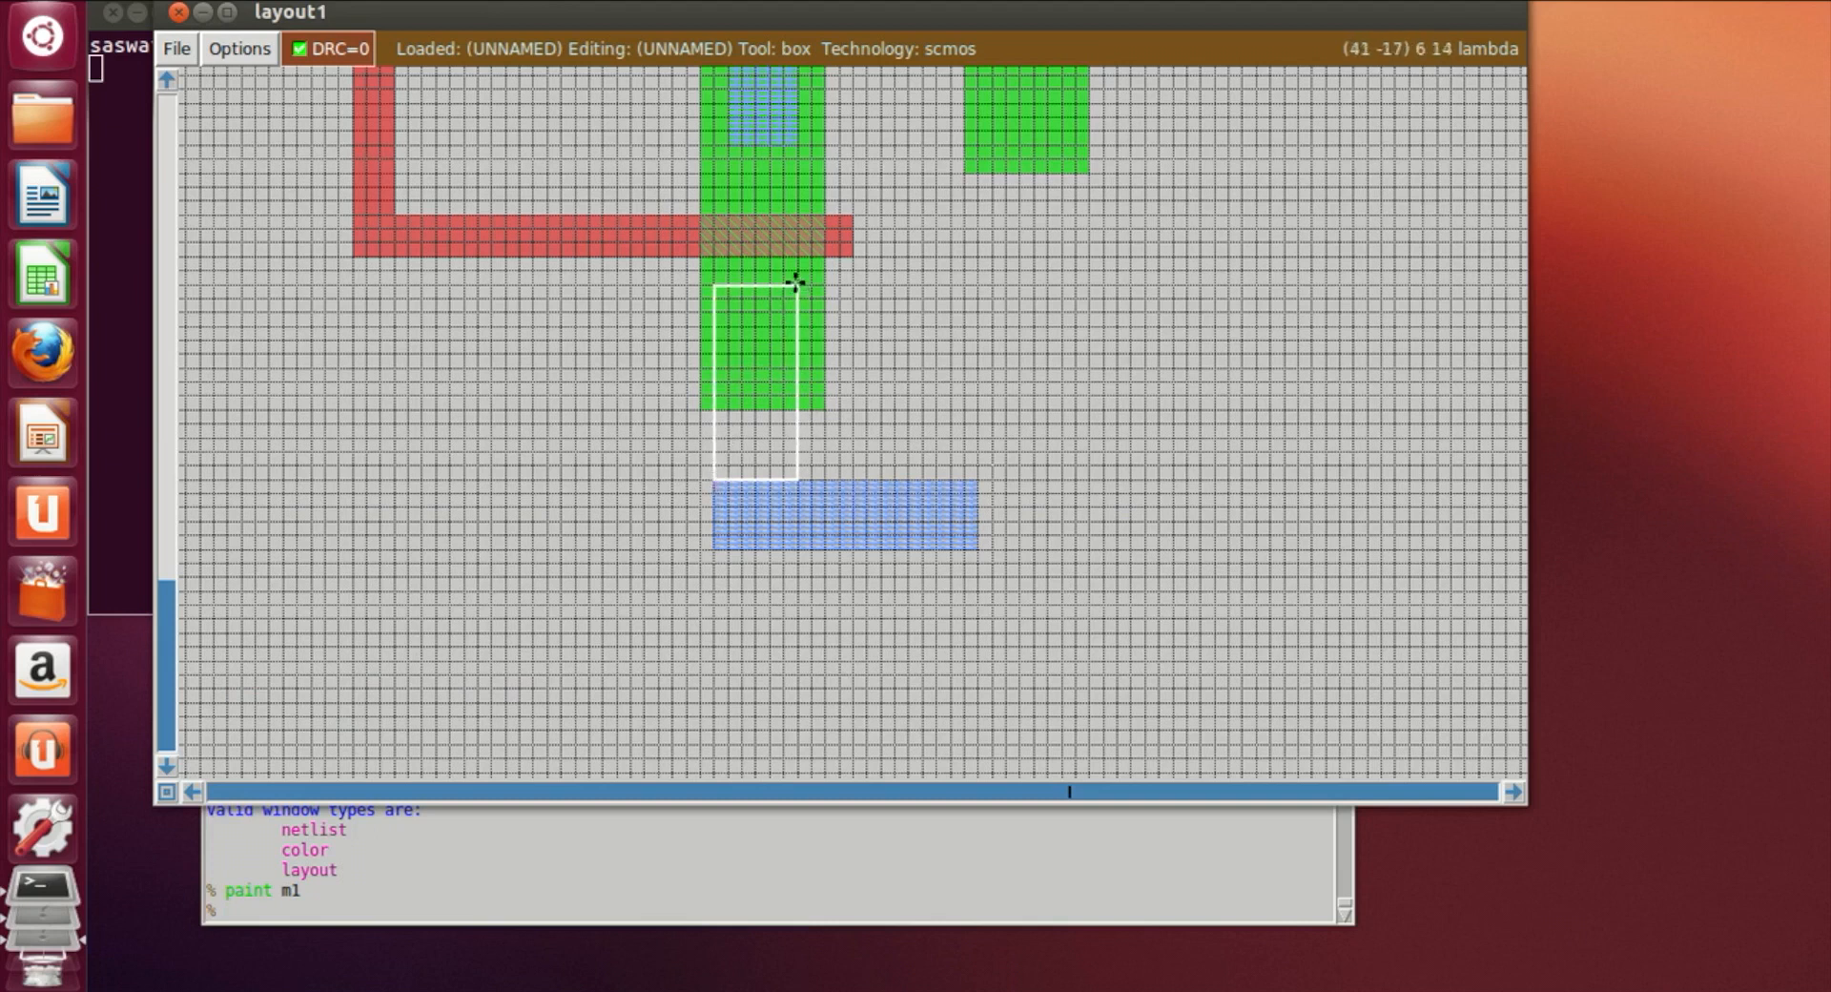
{"action": "left_click", "coordinate": [742, 99]}
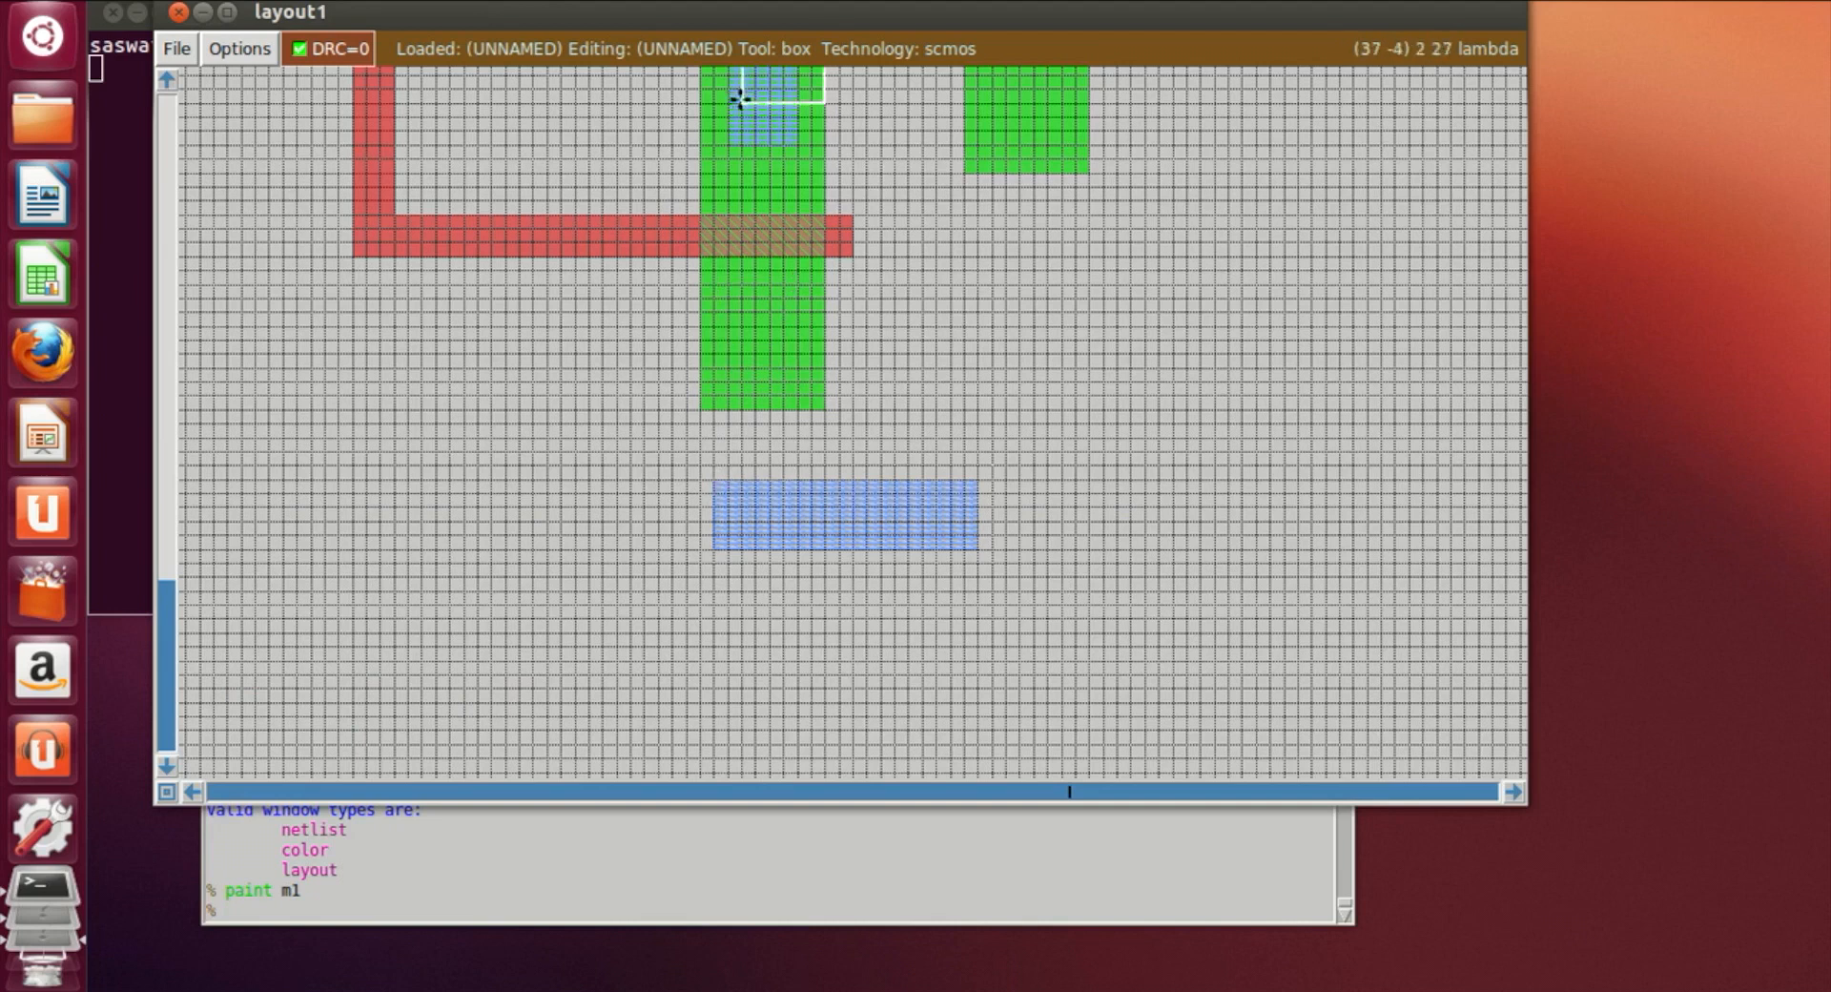
{"action": "left_click", "coordinate": [711, 481]}
{"action": "right_click", "coordinate": [787, 288]}
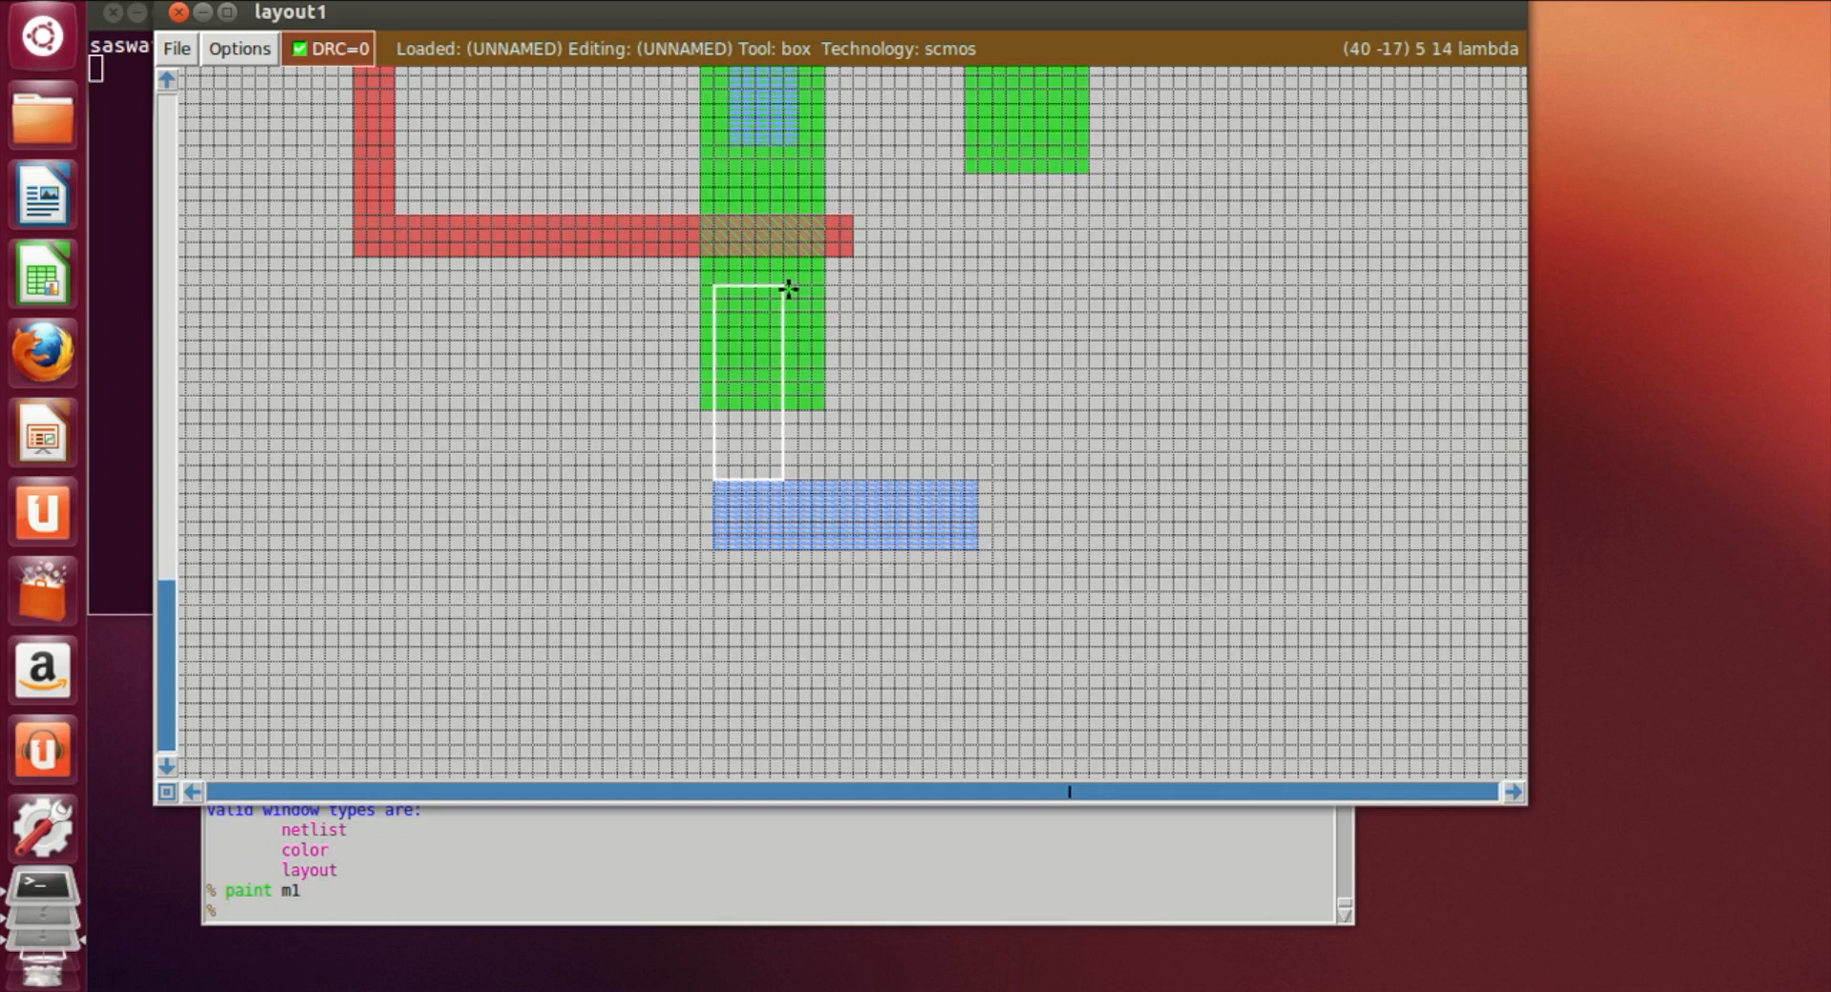
{"action": "left_click", "coordinate": [797, 291]}
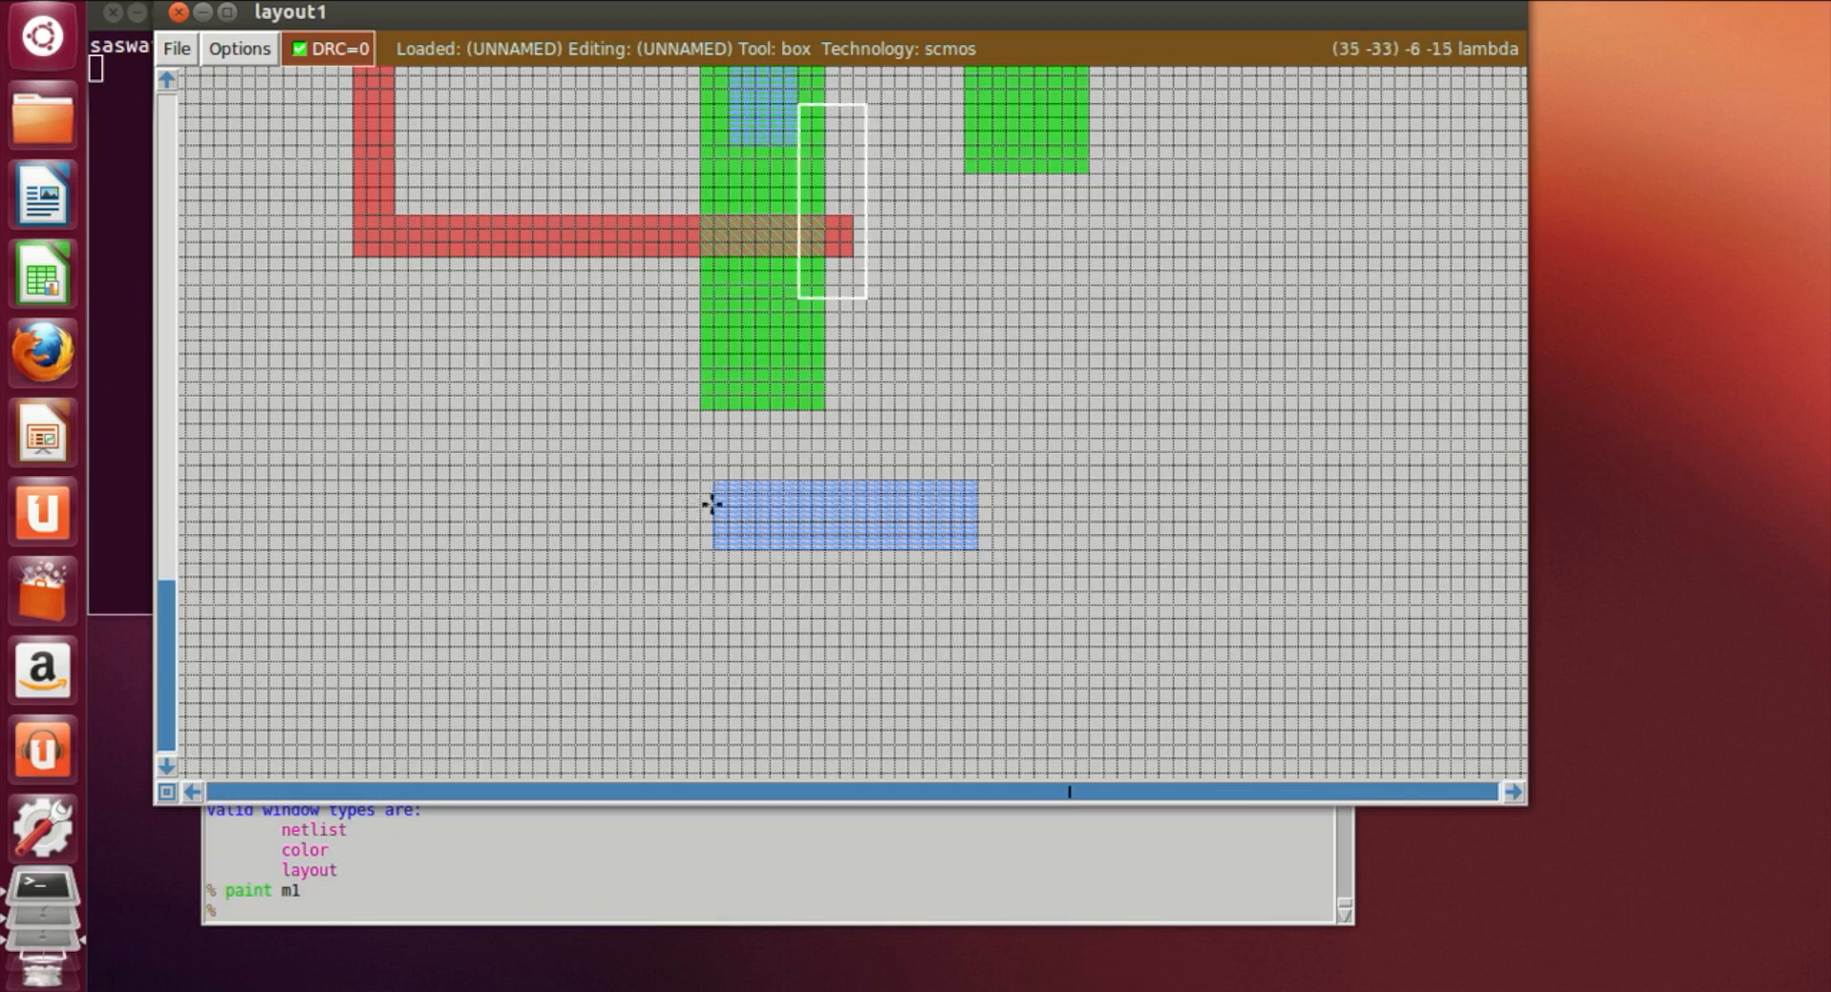
{"action": "left_click", "coordinate": [730, 480]}
{"action": "left_click", "coordinate": [746, 919]}
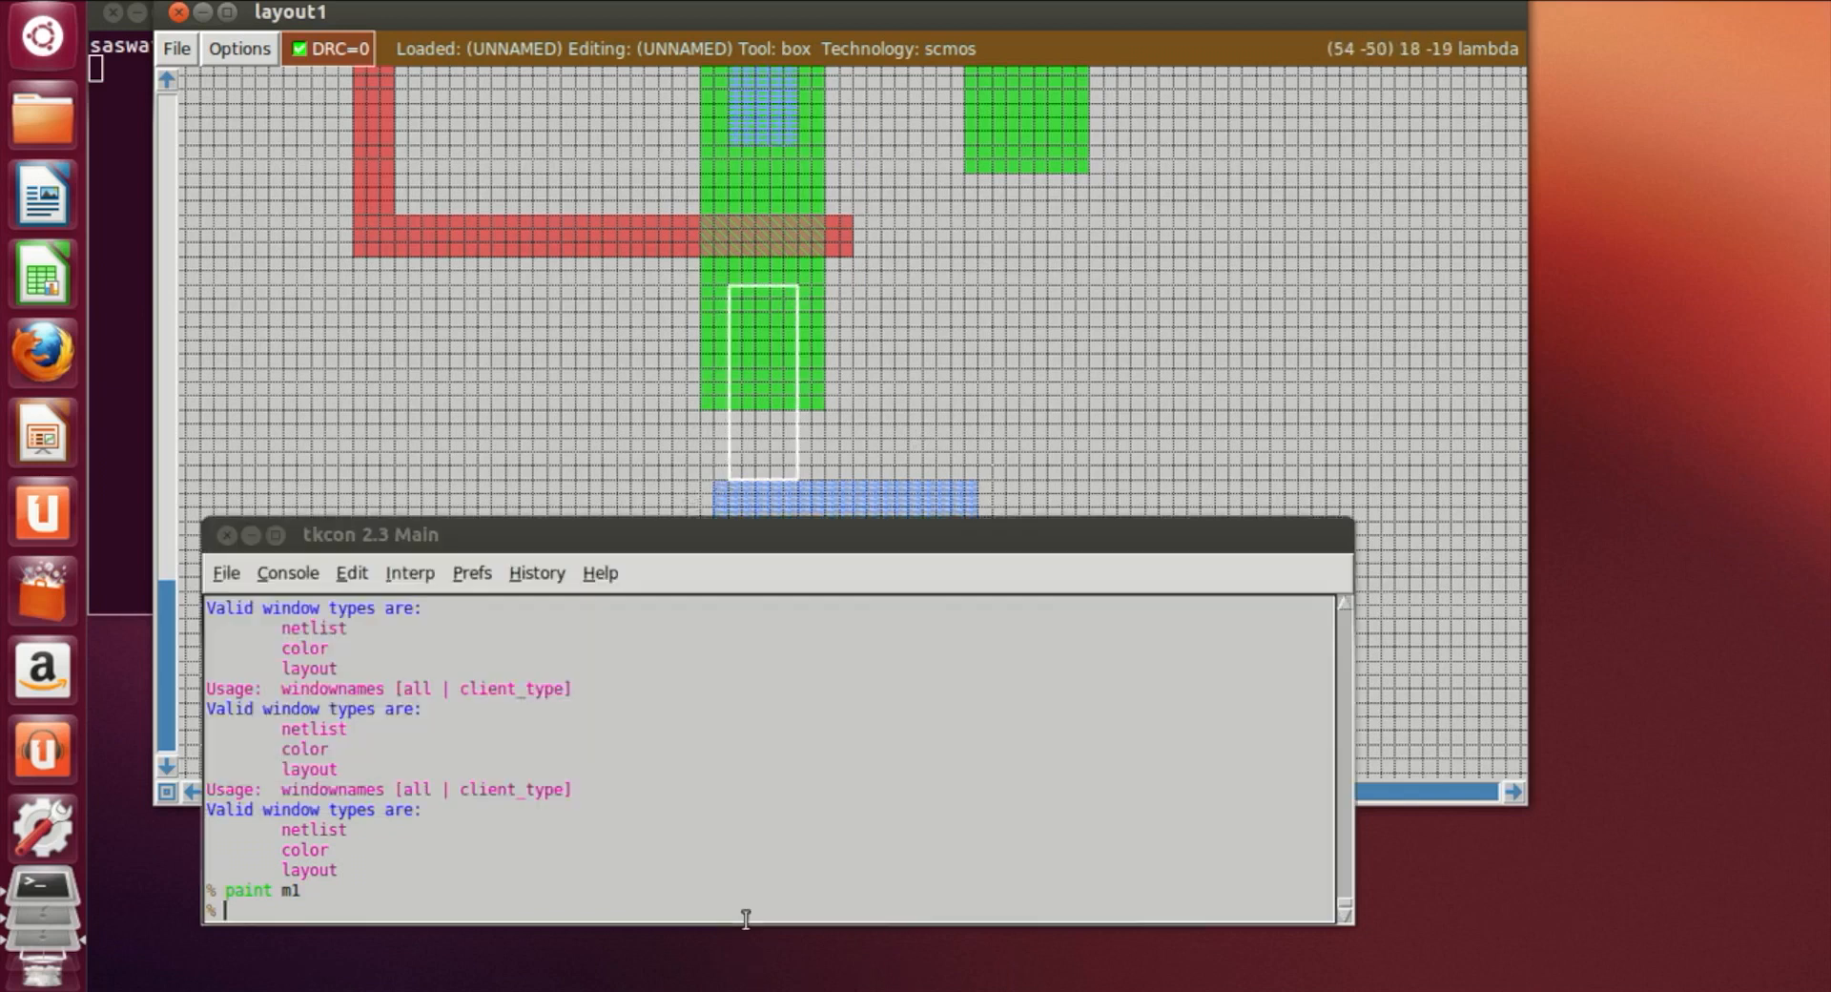
{"action": "type", "text": "paint m1"}
{"action": "key", "text": "Return"}
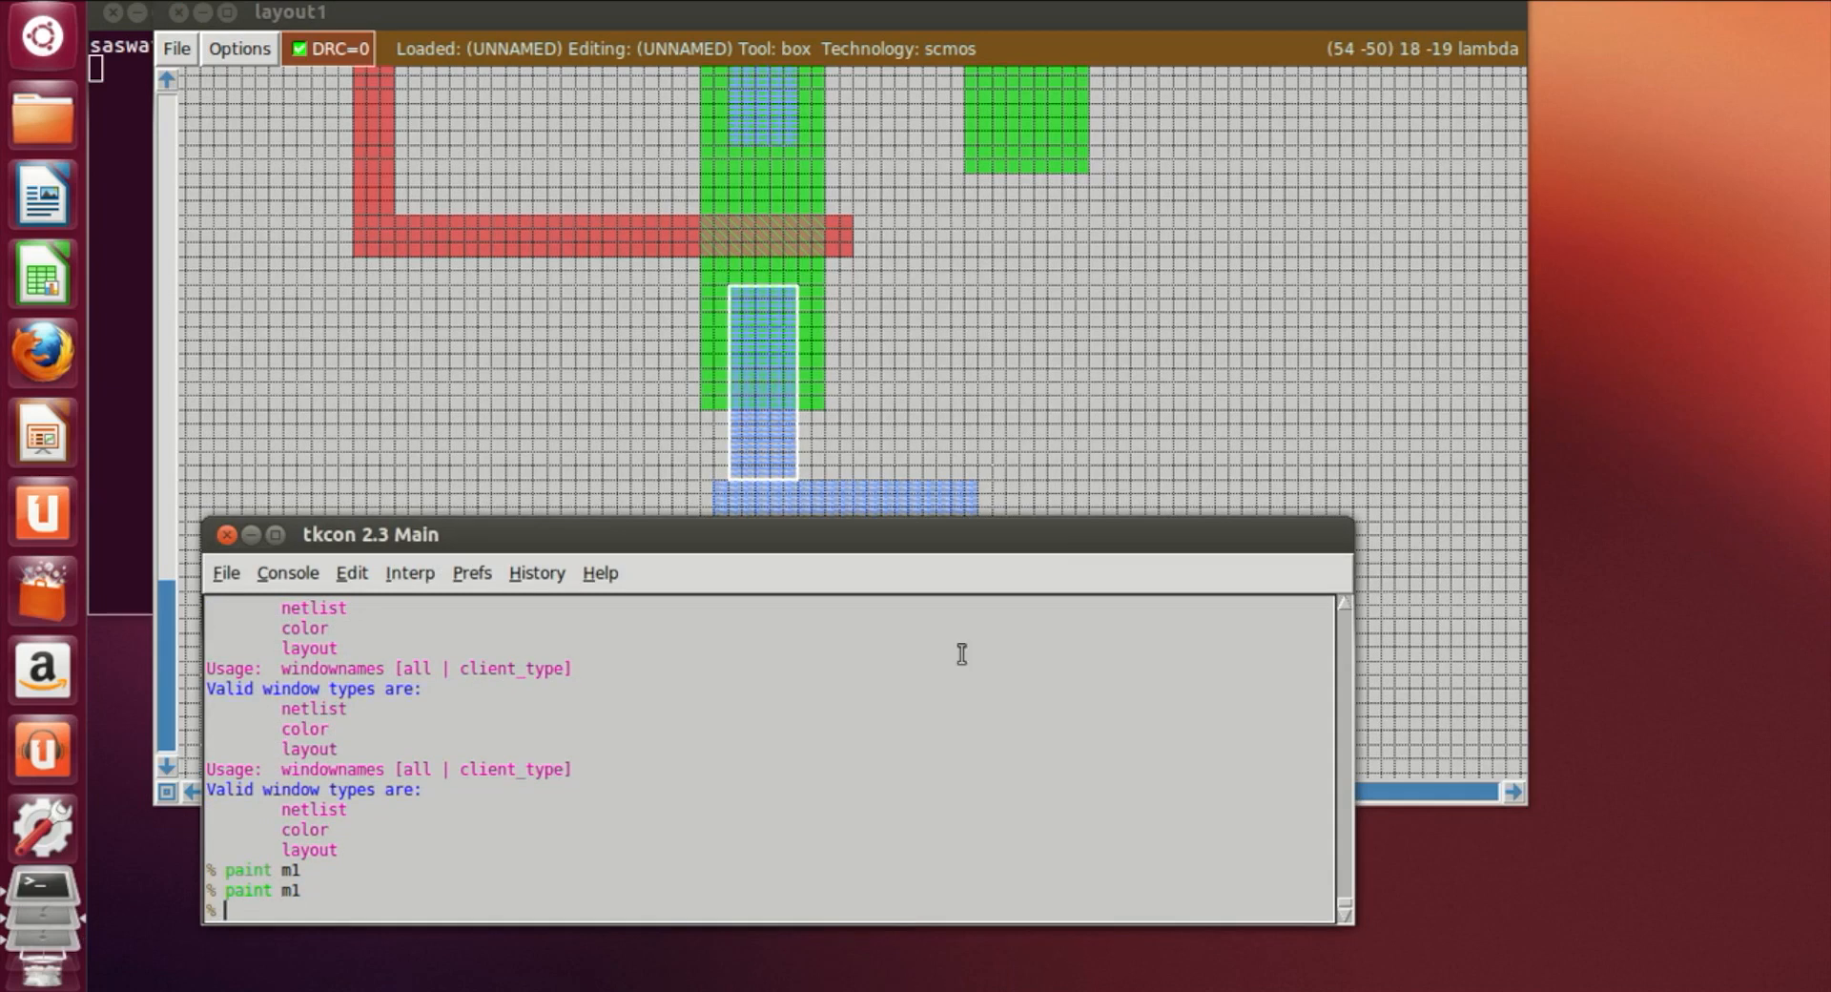
Paint a 5 by 14 lambda vertical m1 strip below the right ndiff strip, lower-left corner at (56, -35)
{"action": "left_click", "coordinate": [1061, 454]}
{"action": "left_click", "coordinate": [951, 323]}
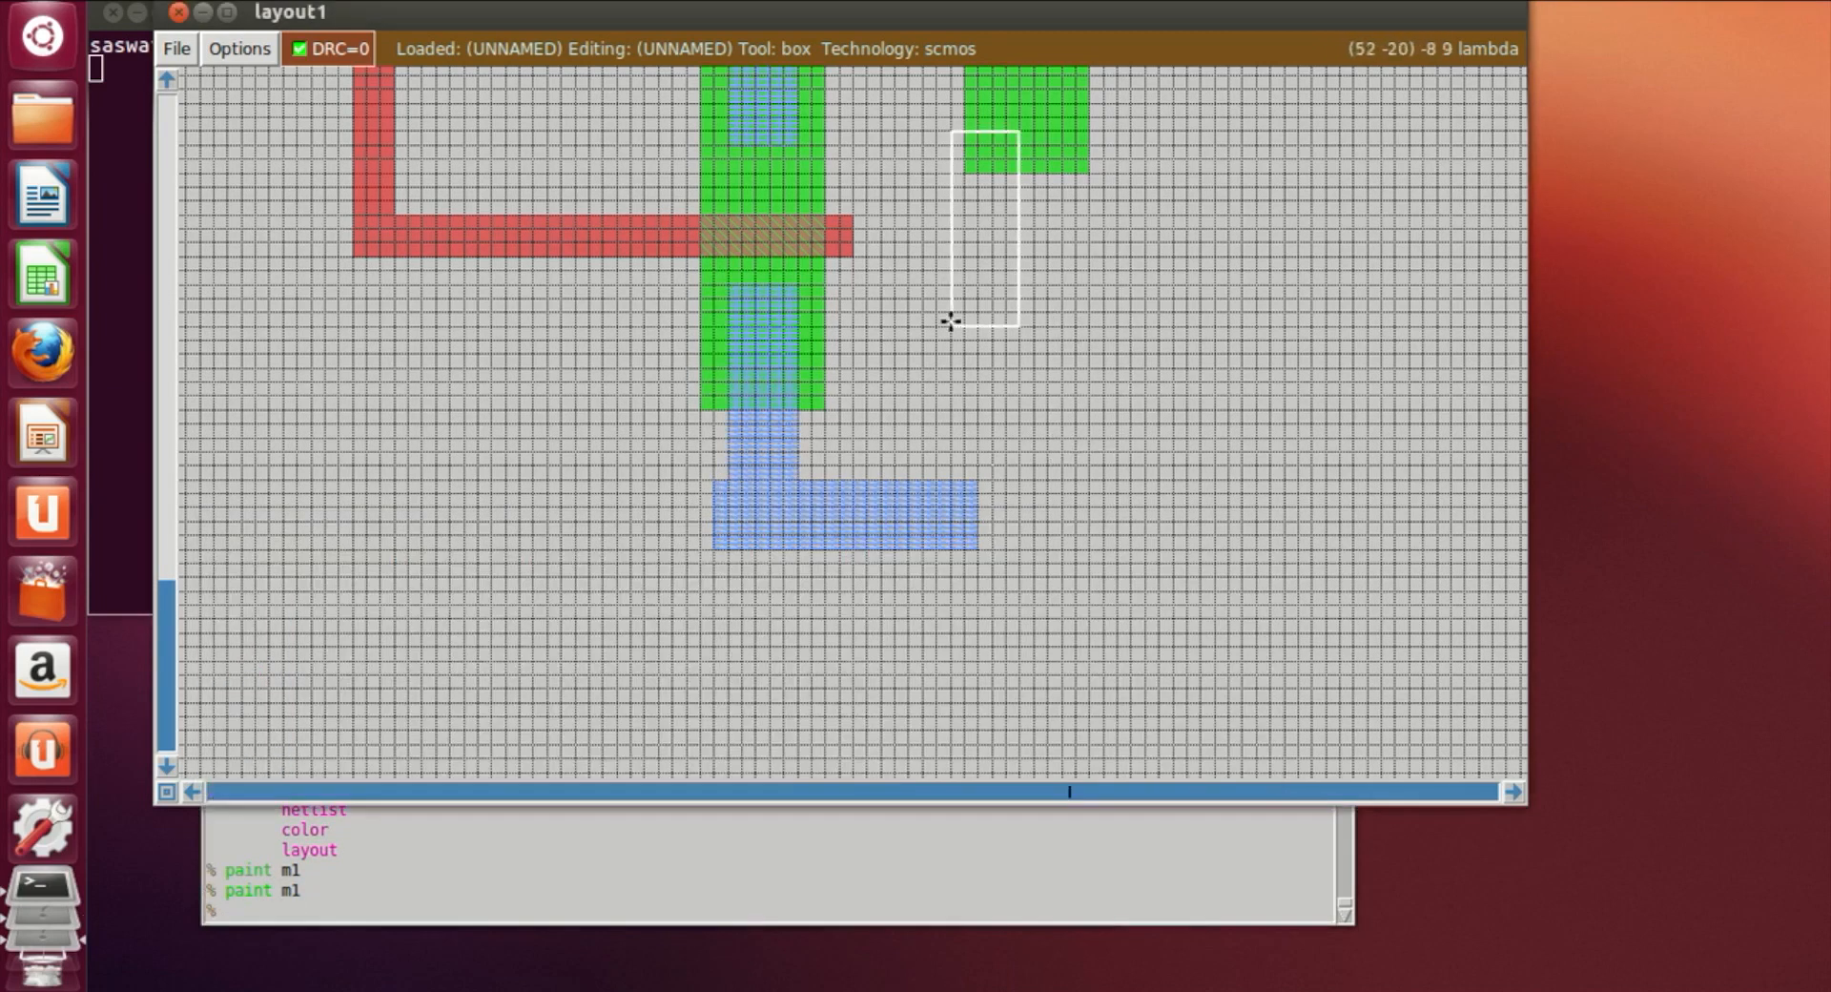
{"action": "left_click", "coordinate": [994, 323]}
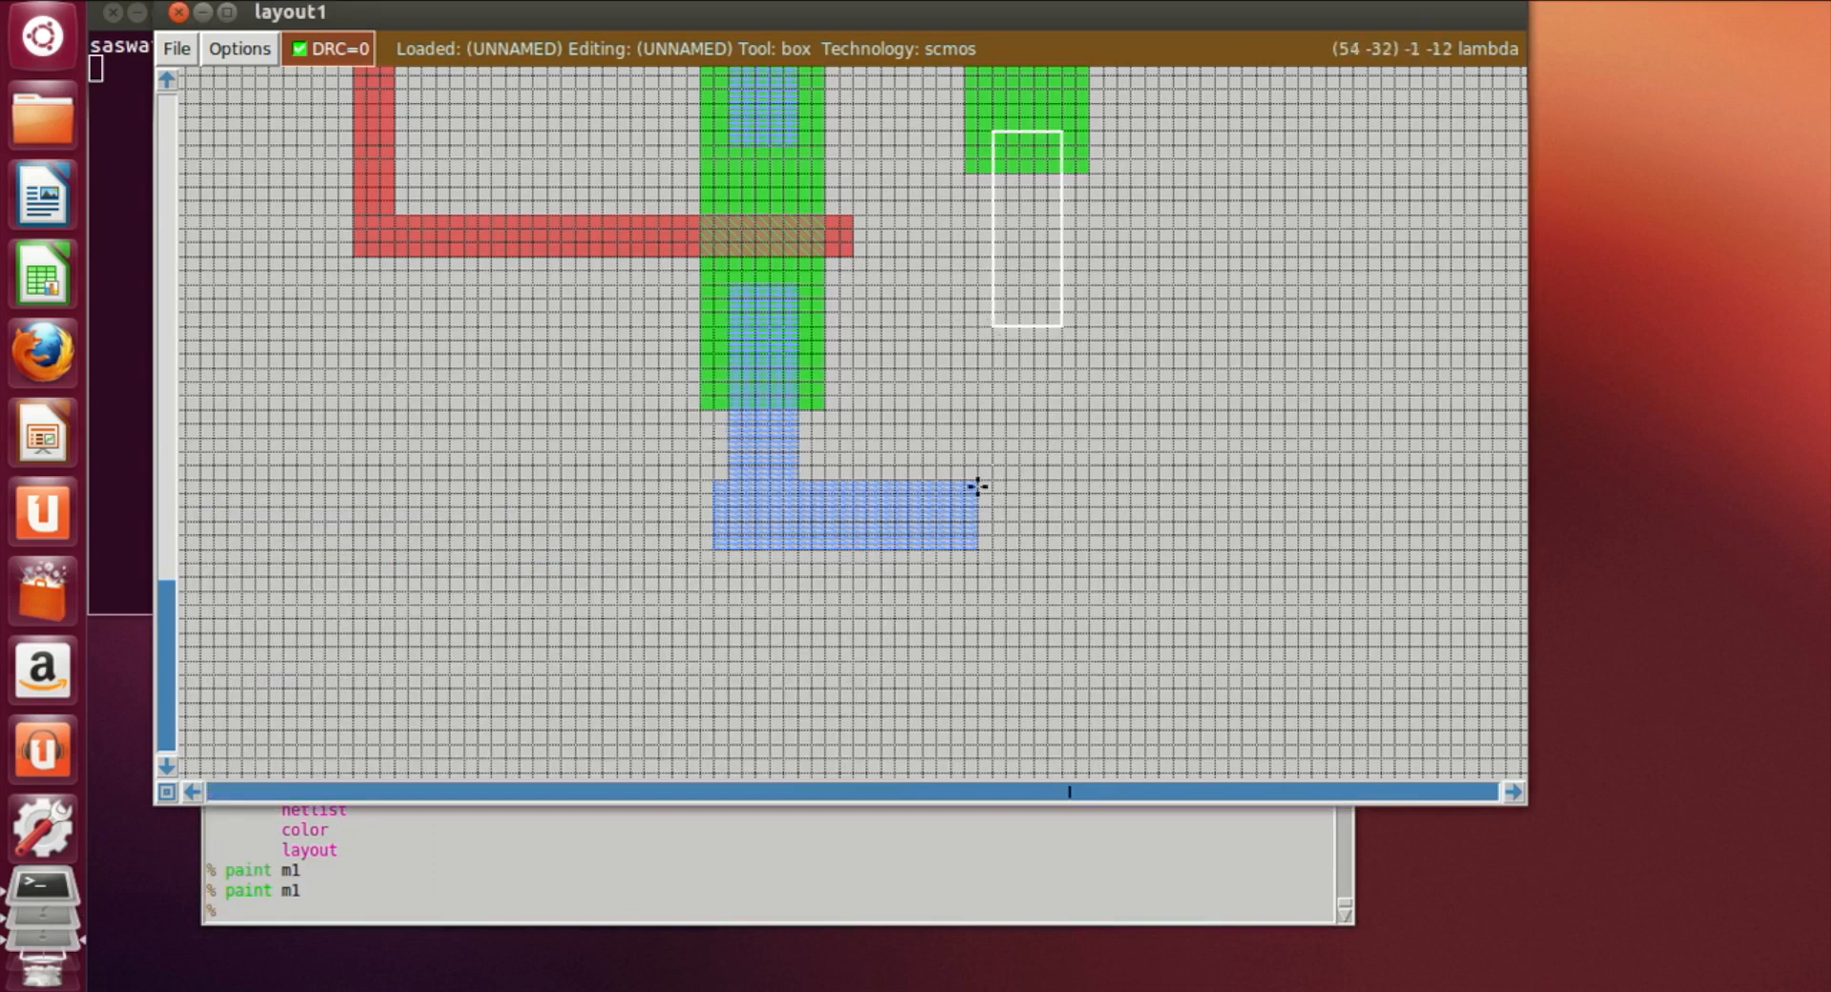
{"action": "left_click", "coordinate": [1025, 534]}
{"action": "left_click", "coordinate": [1017, 536]}
{"action": "left_click", "coordinate": [1007, 535]}
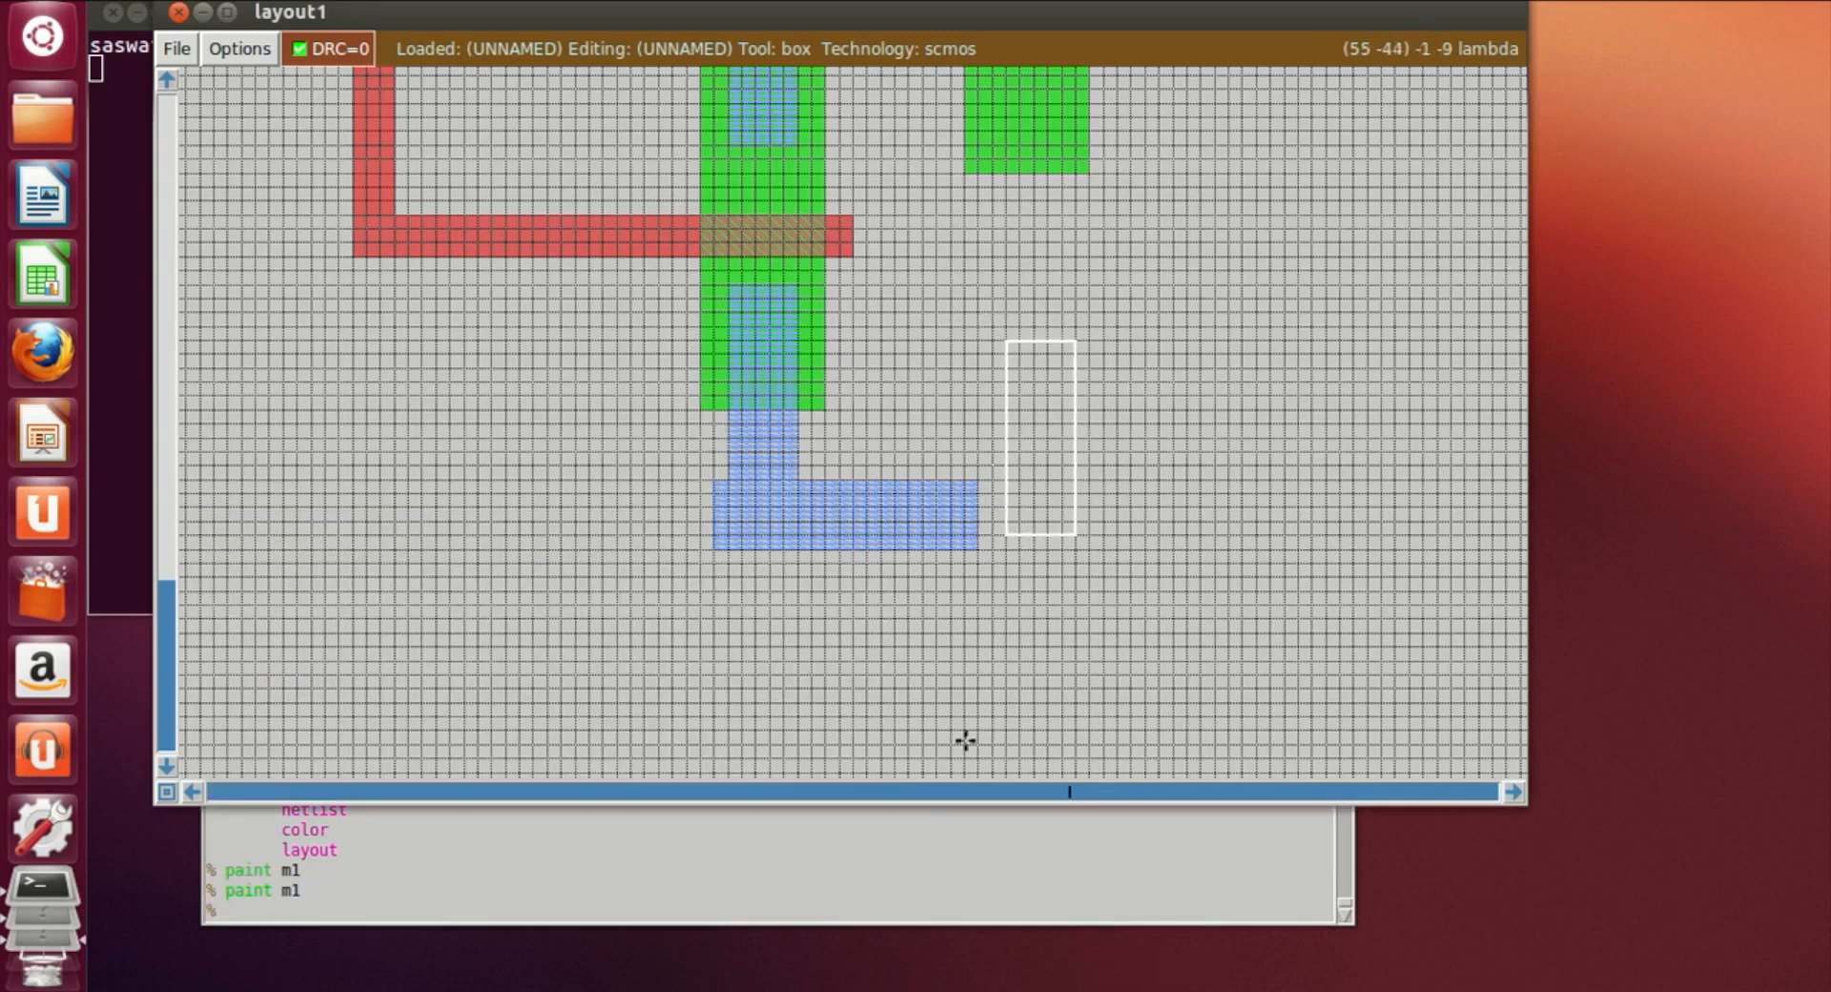
{"action": "left_click", "coordinate": [816, 915]}
{"action": "type", "text": "paint m1"}
{"action": "key", "text": "Return"}
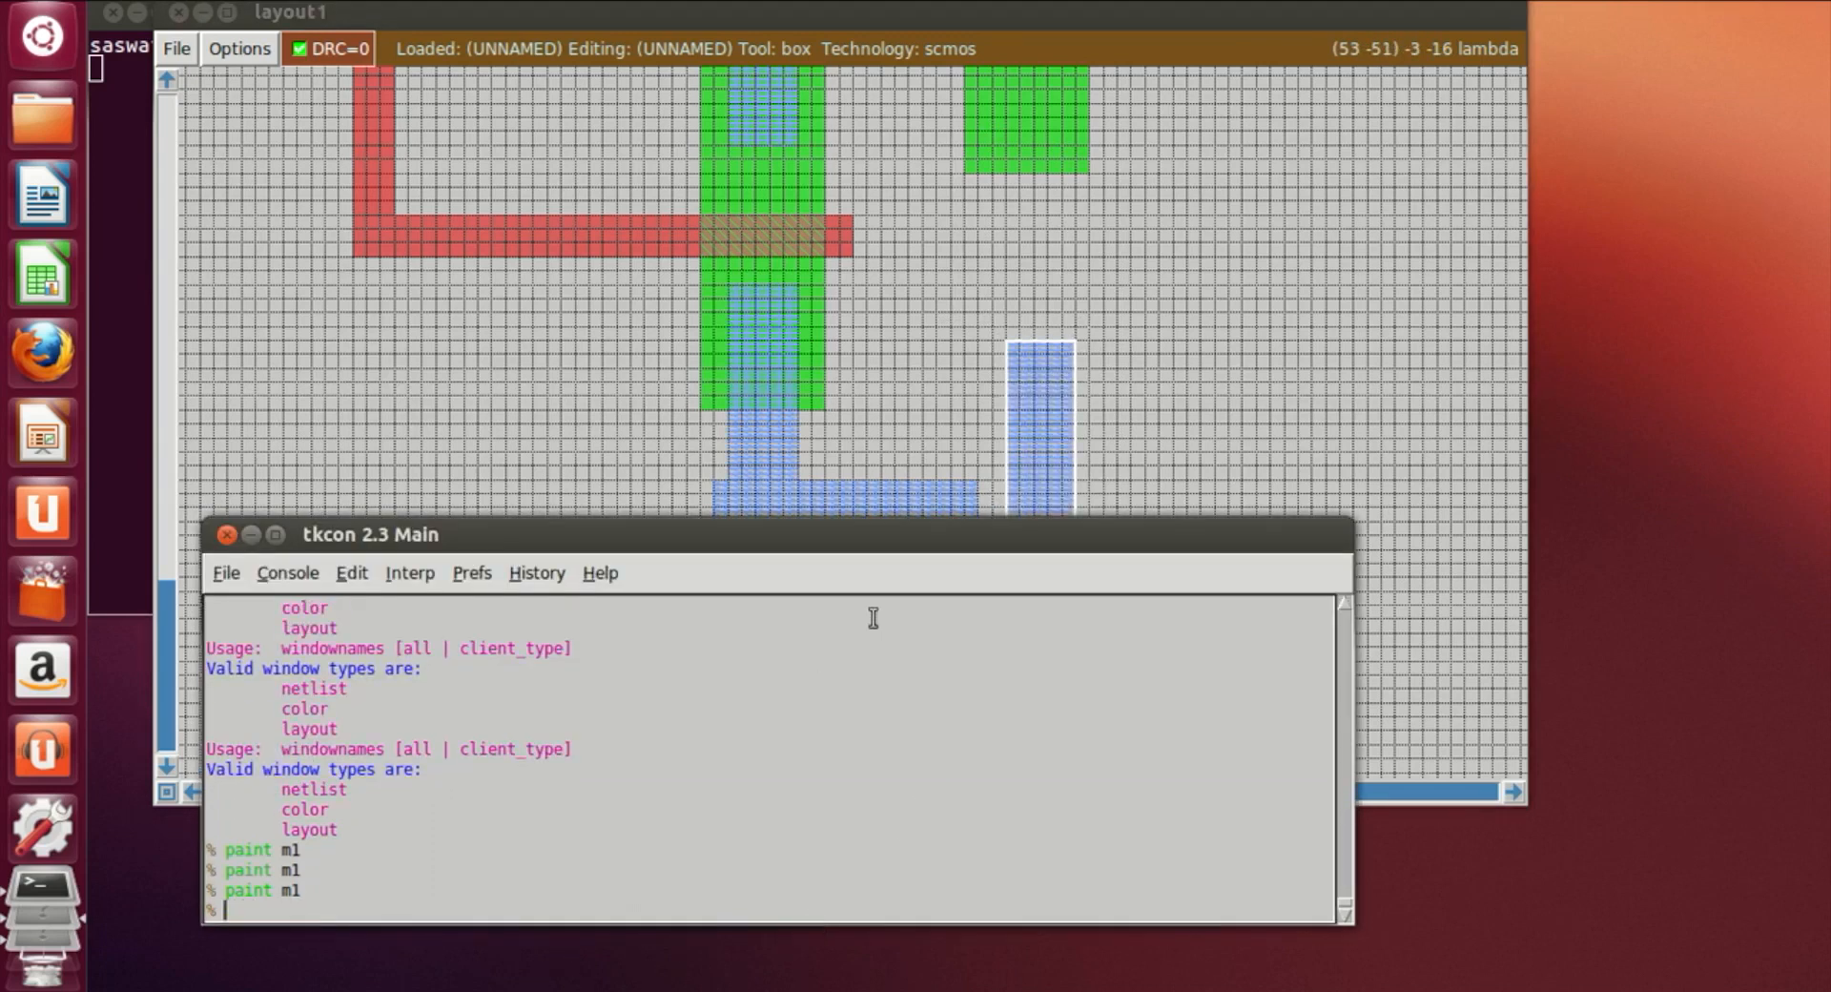
Stretch the box from the right vertical m1 strip up into the right ndiff strip, 4 by 35 lambda
{"action": "right_click", "coordinate": [1071, 267]}
{"action": "right_click", "coordinate": [1076, 213]}
{"action": "right_click", "coordinate": [1074, 185]}
{"action": "right_click", "coordinate": [1067, 113]}
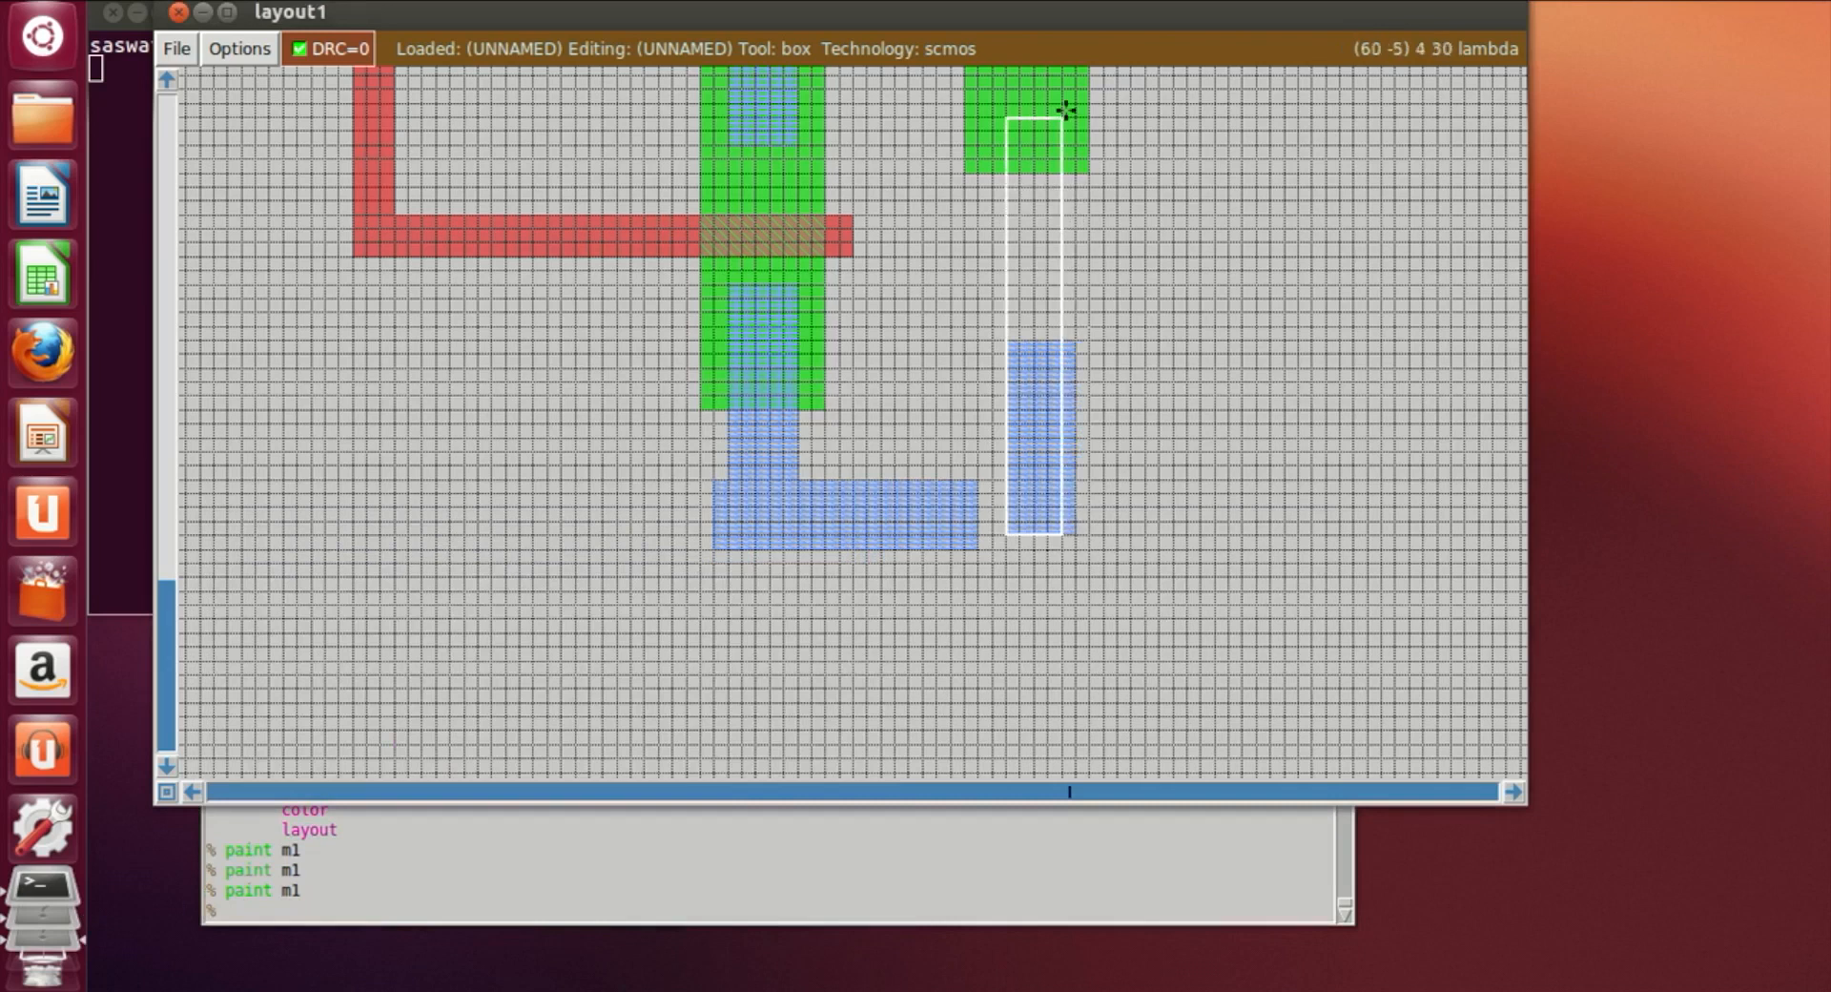
{"action": "scroll", "coordinate": [1064, 109], "scroll_direction": "up", "scroll_amount": 3}
{"action": "right_click", "coordinate": [1063, 155]}
{"action": "right_click", "coordinate": [1069, 149]}
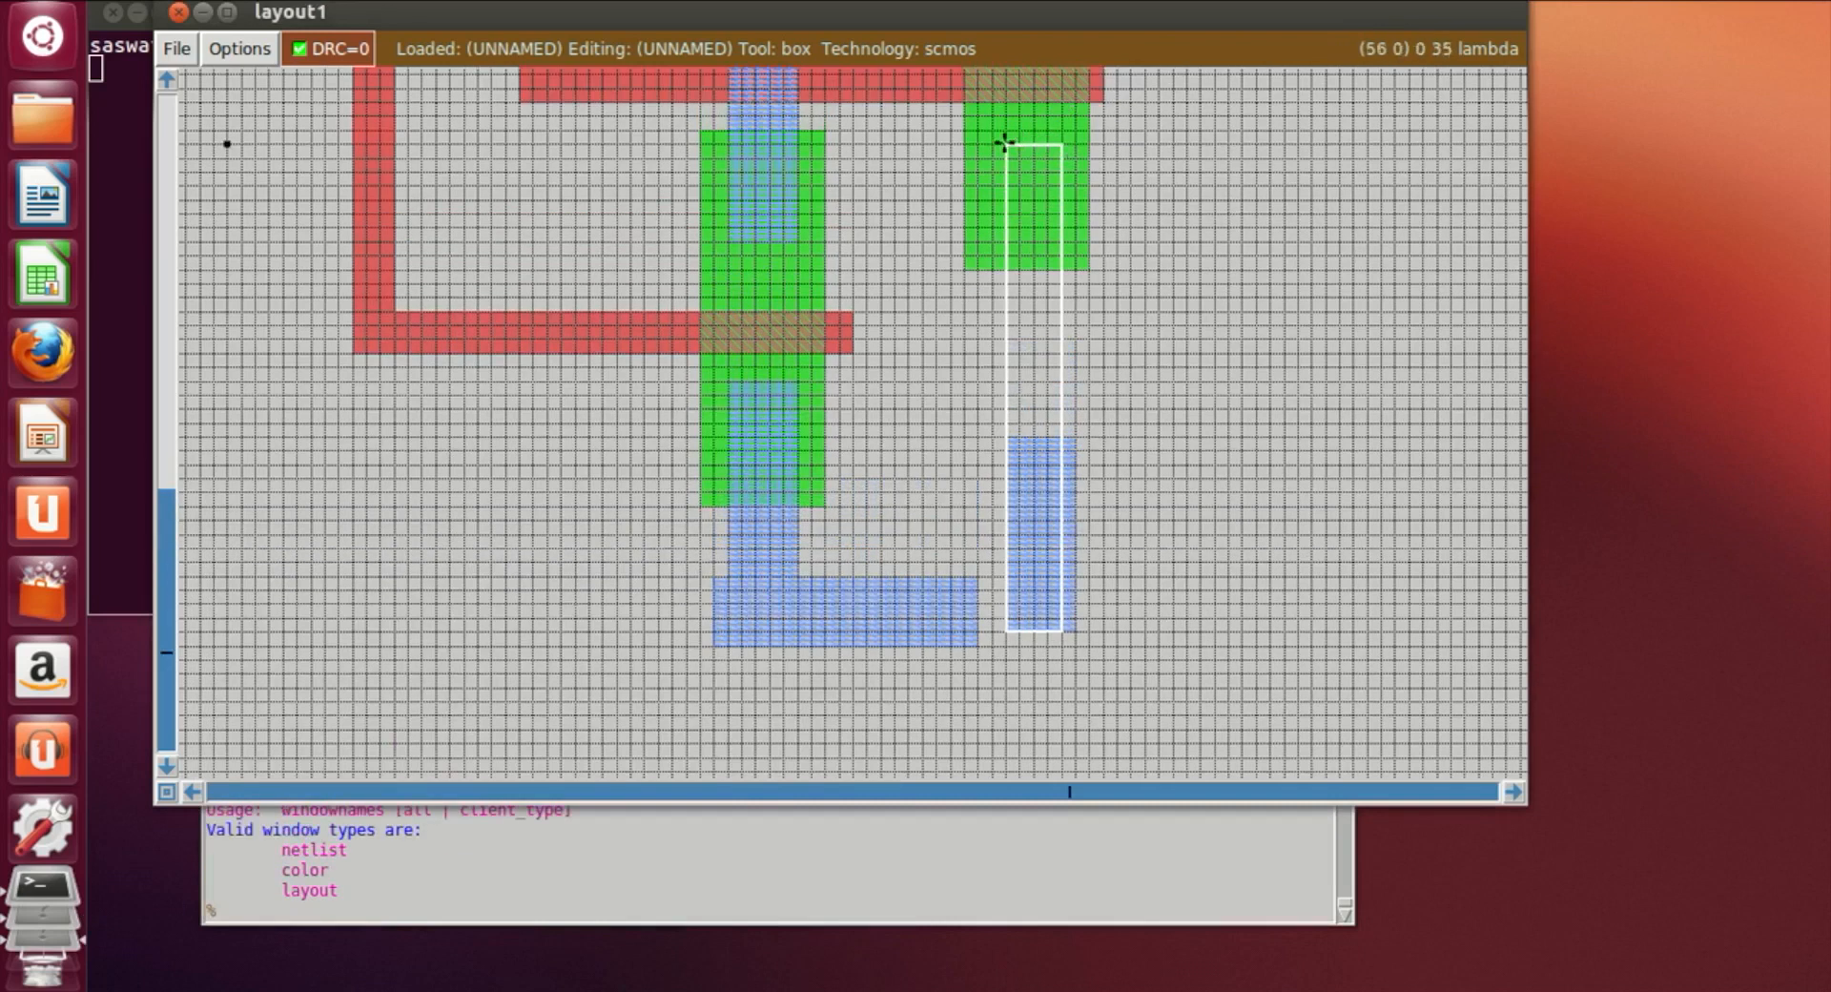
Paint a 5 by 35 lambda m1 strip down from the right ndiff strip's lower end, lower-left corner at (55, -36)
{"action": "left_click", "coordinate": [996, 326]}
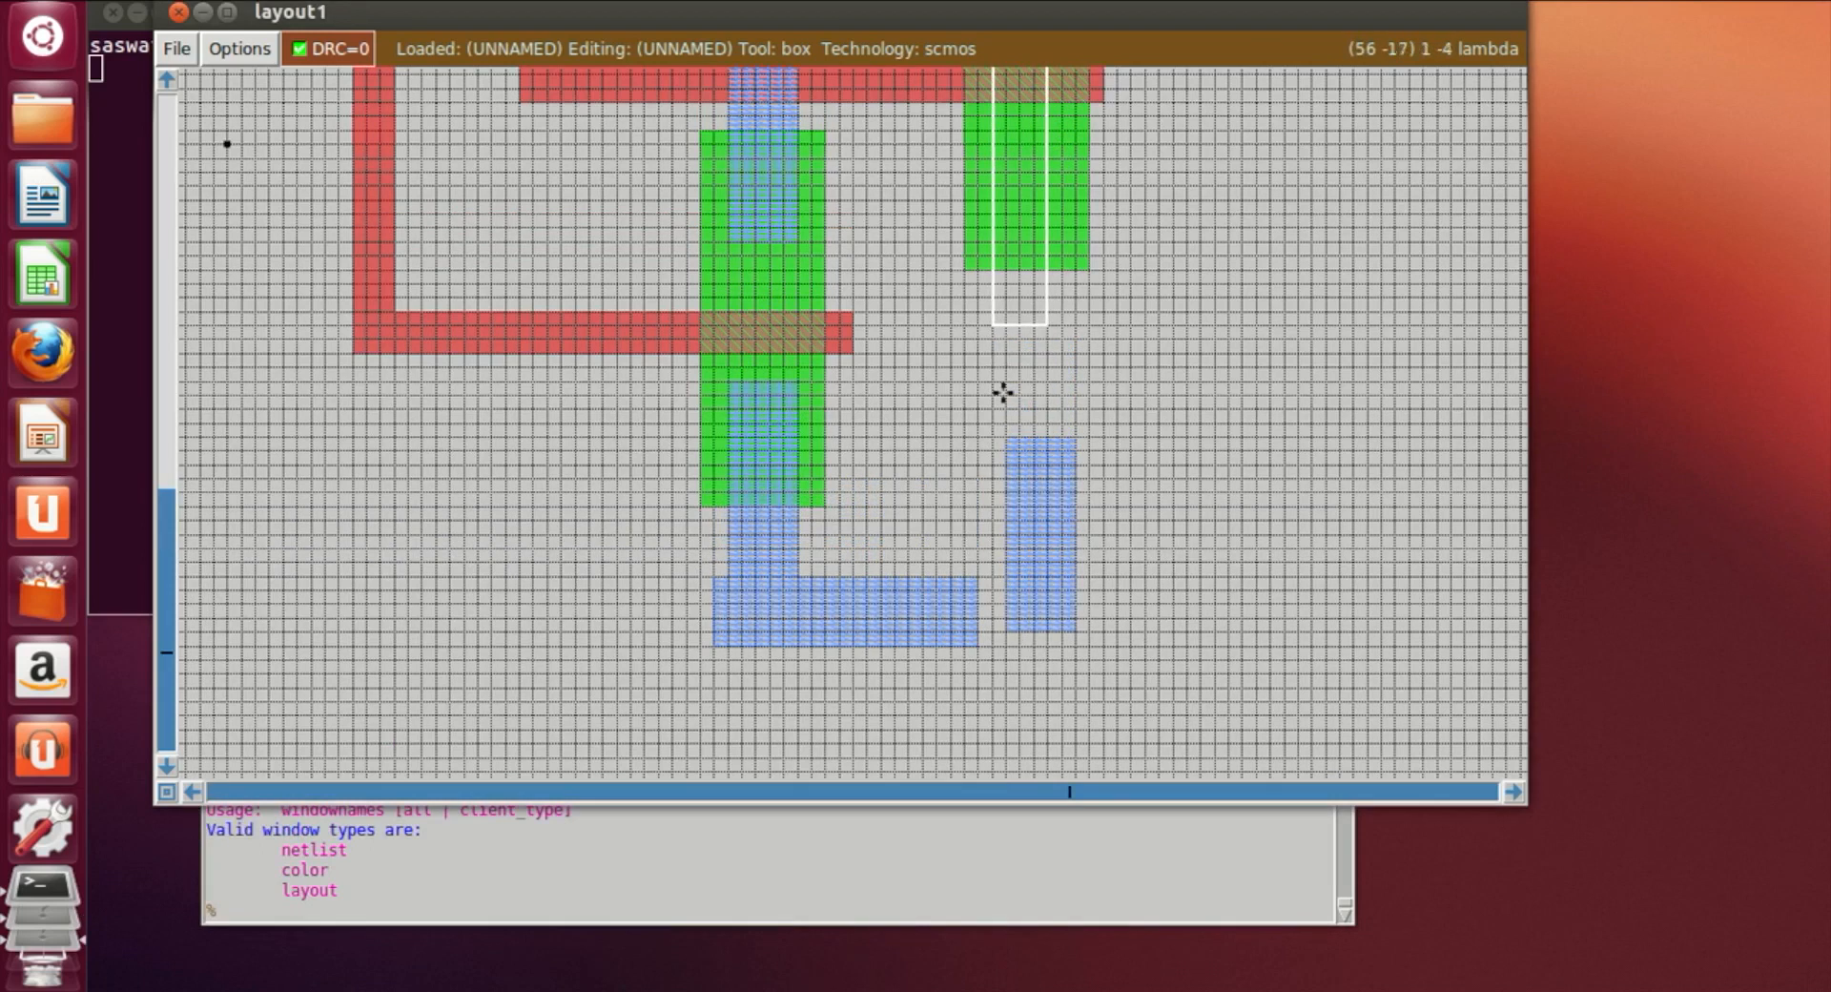
{"action": "left_click", "coordinate": [1003, 635]}
{"action": "left_click", "coordinate": [993, 633]}
{"action": "left_click", "coordinate": [1003, 633]}
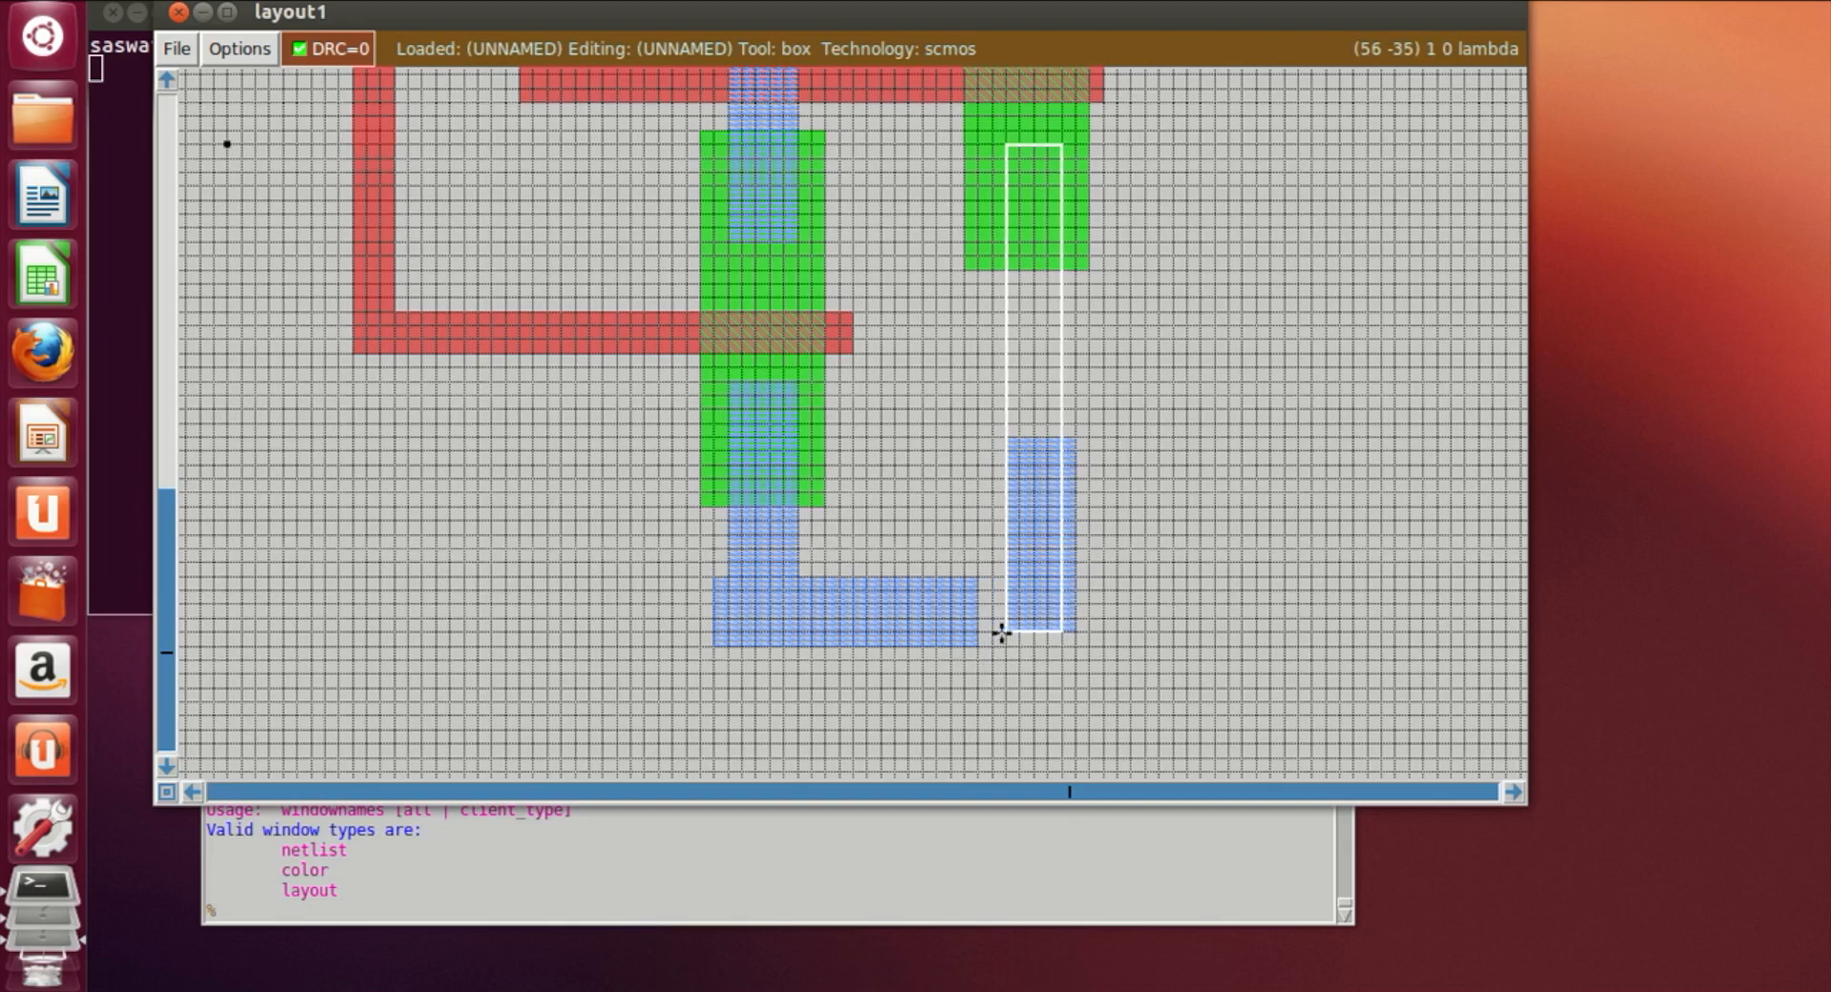
{"action": "left_click", "coordinate": [992, 620]}
{"action": "right_click", "coordinate": [1064, 130]}
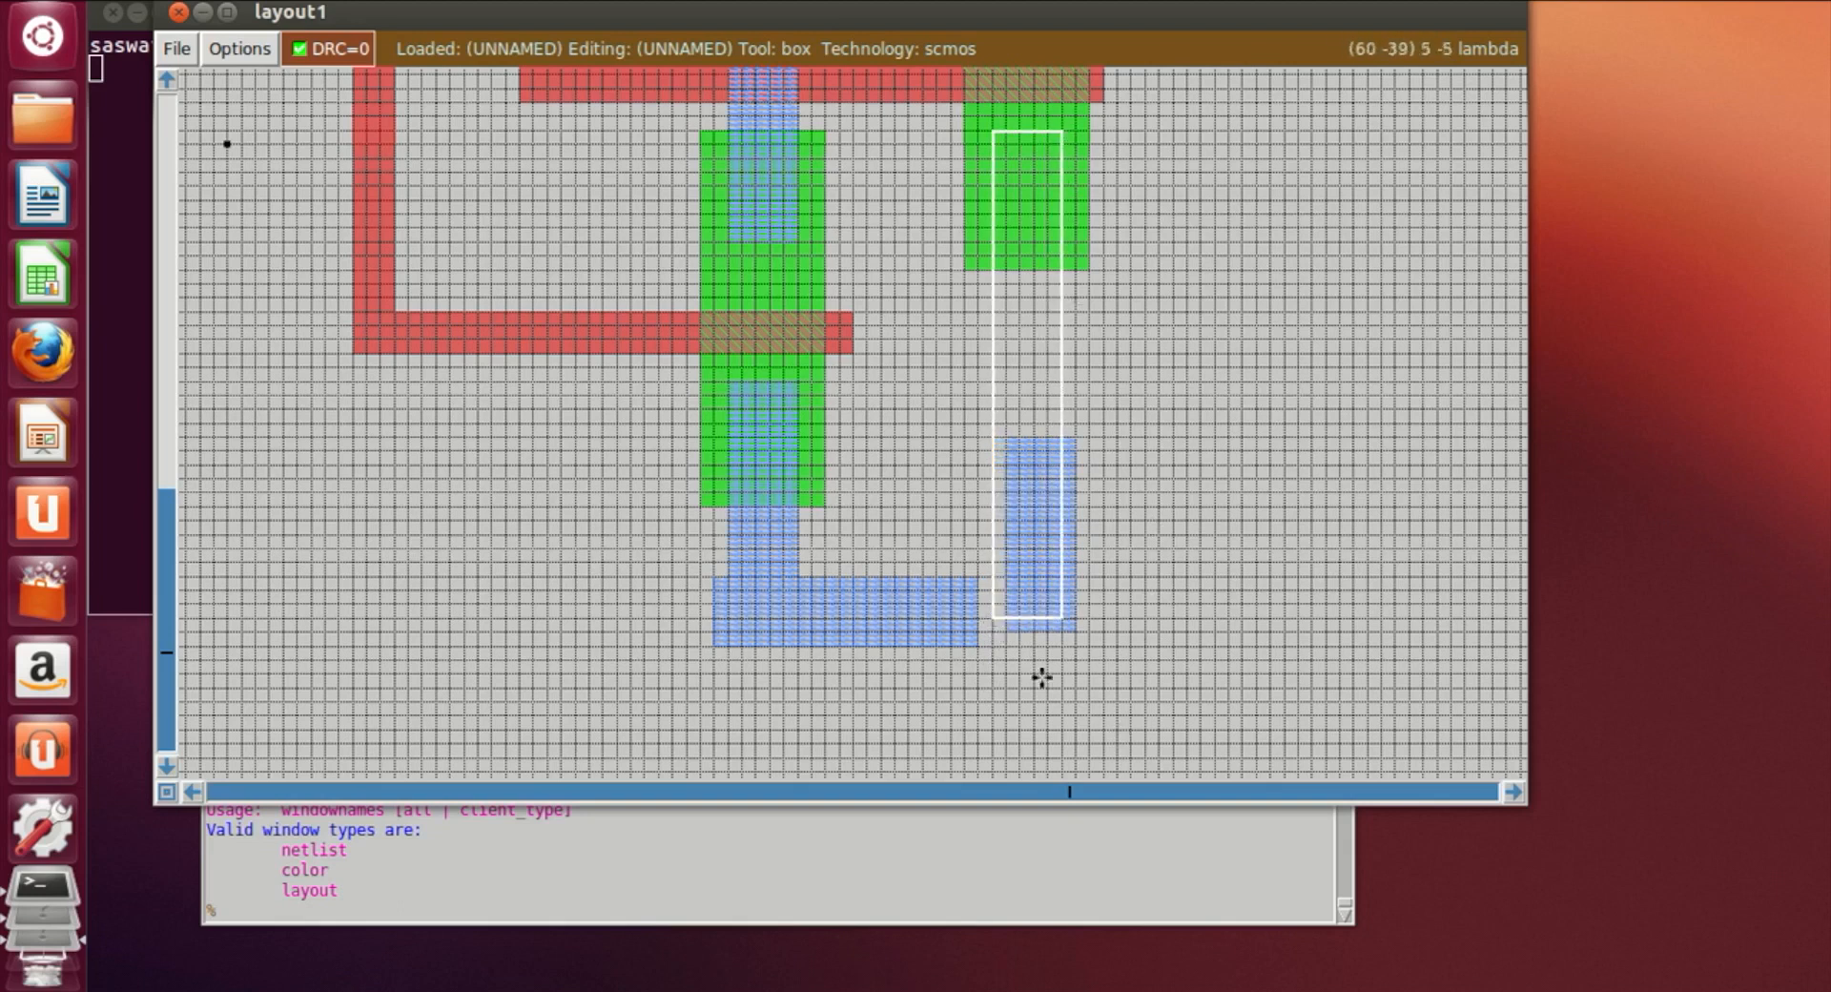
{"action": "left_click", "coordinate": [980, 632]}
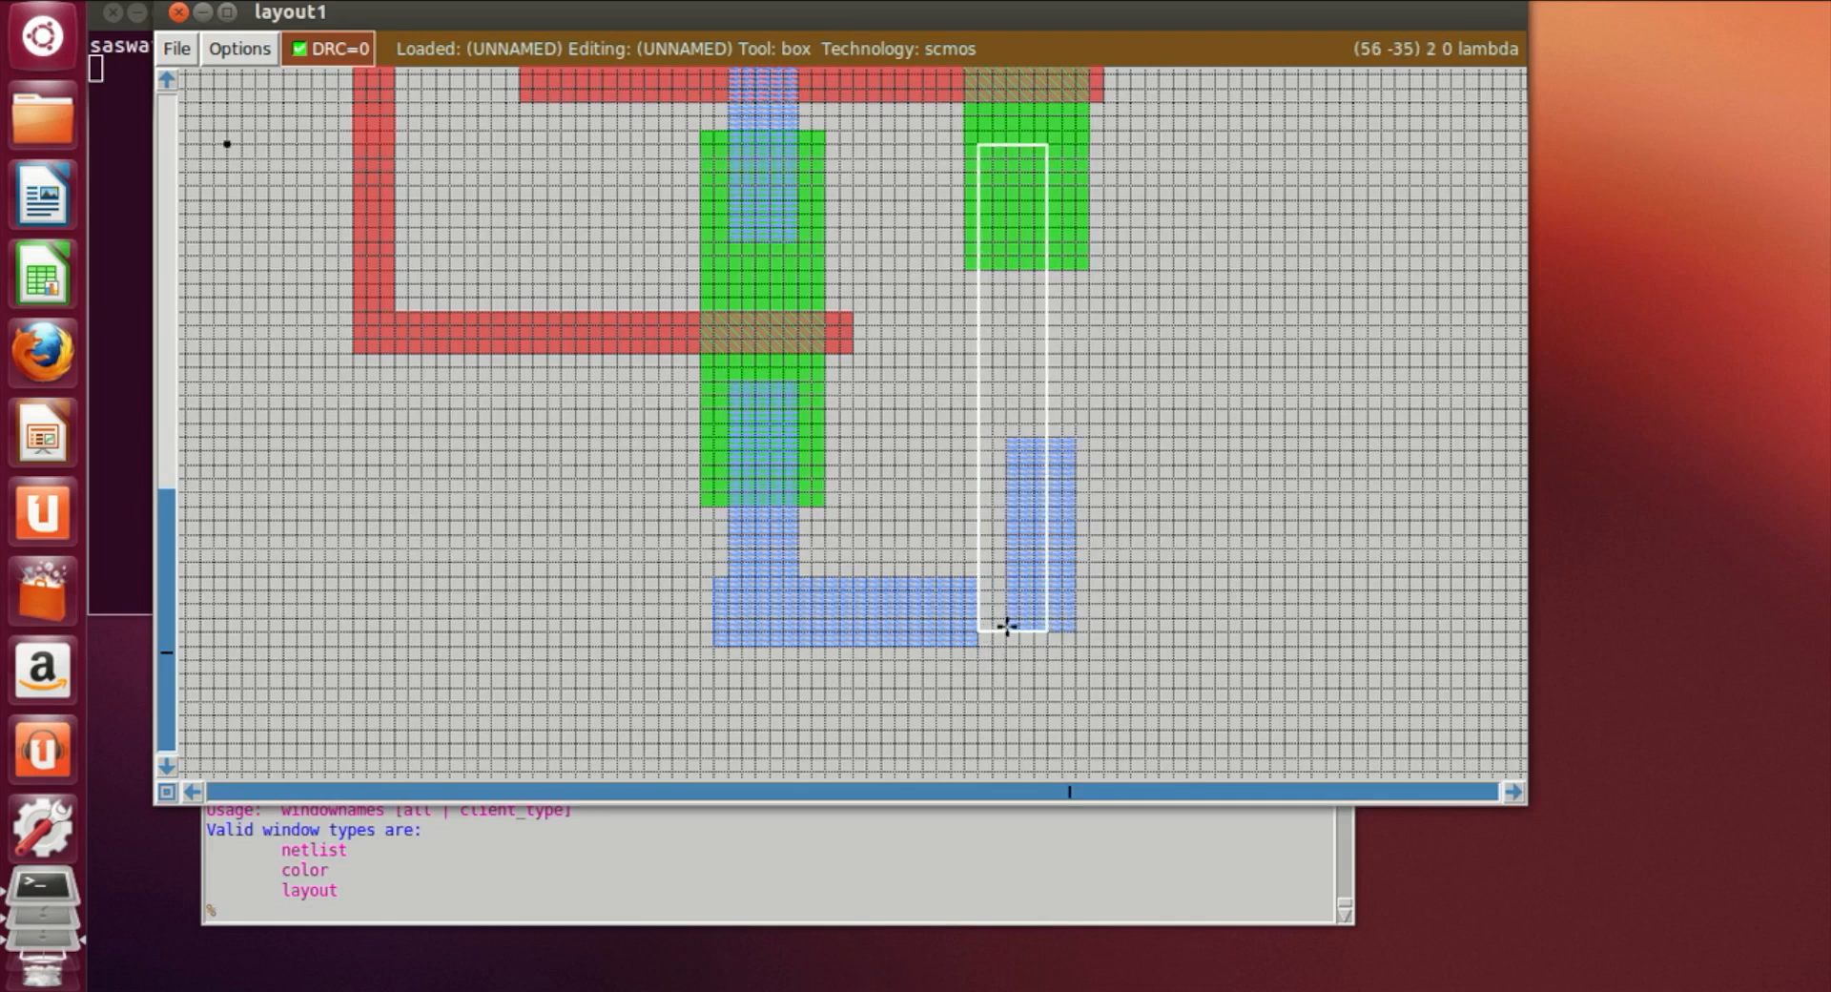
{"action": "left_click", "coordinate": [993, 640]}
{"action": "left_click", "coordinate": [993, 632]}
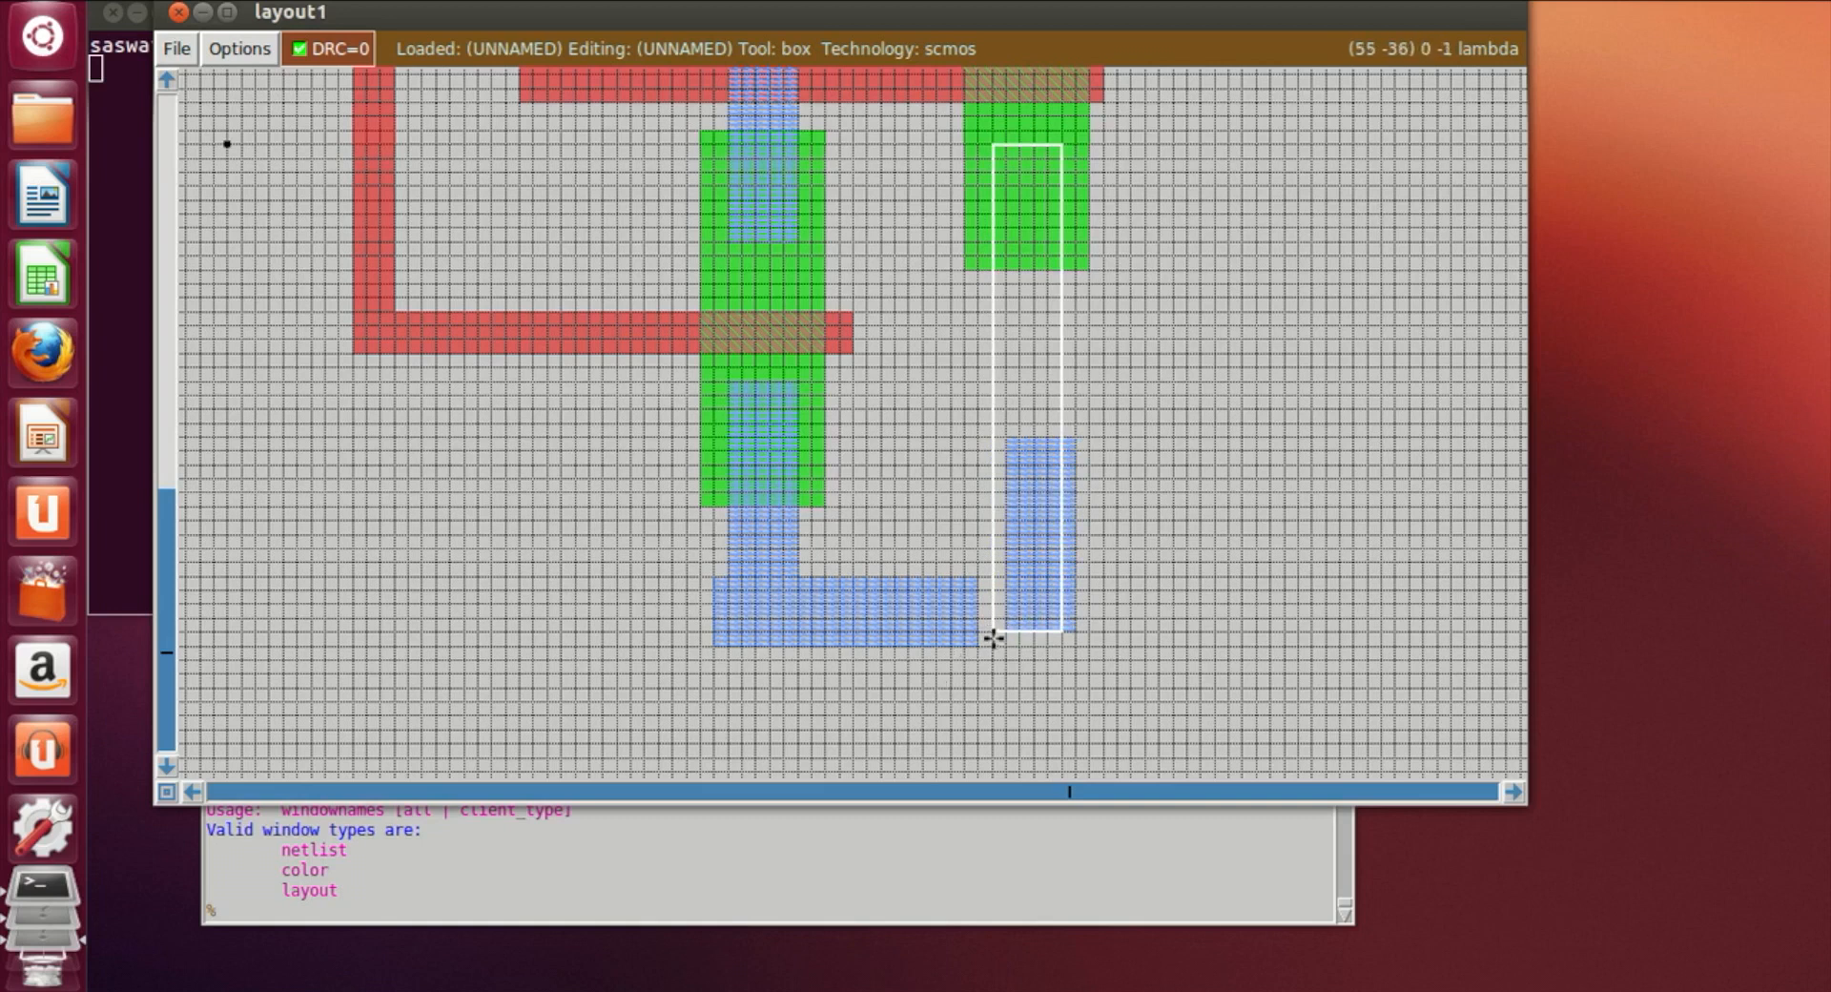
{"action": "left_click", "coordinate": [997, 645]}
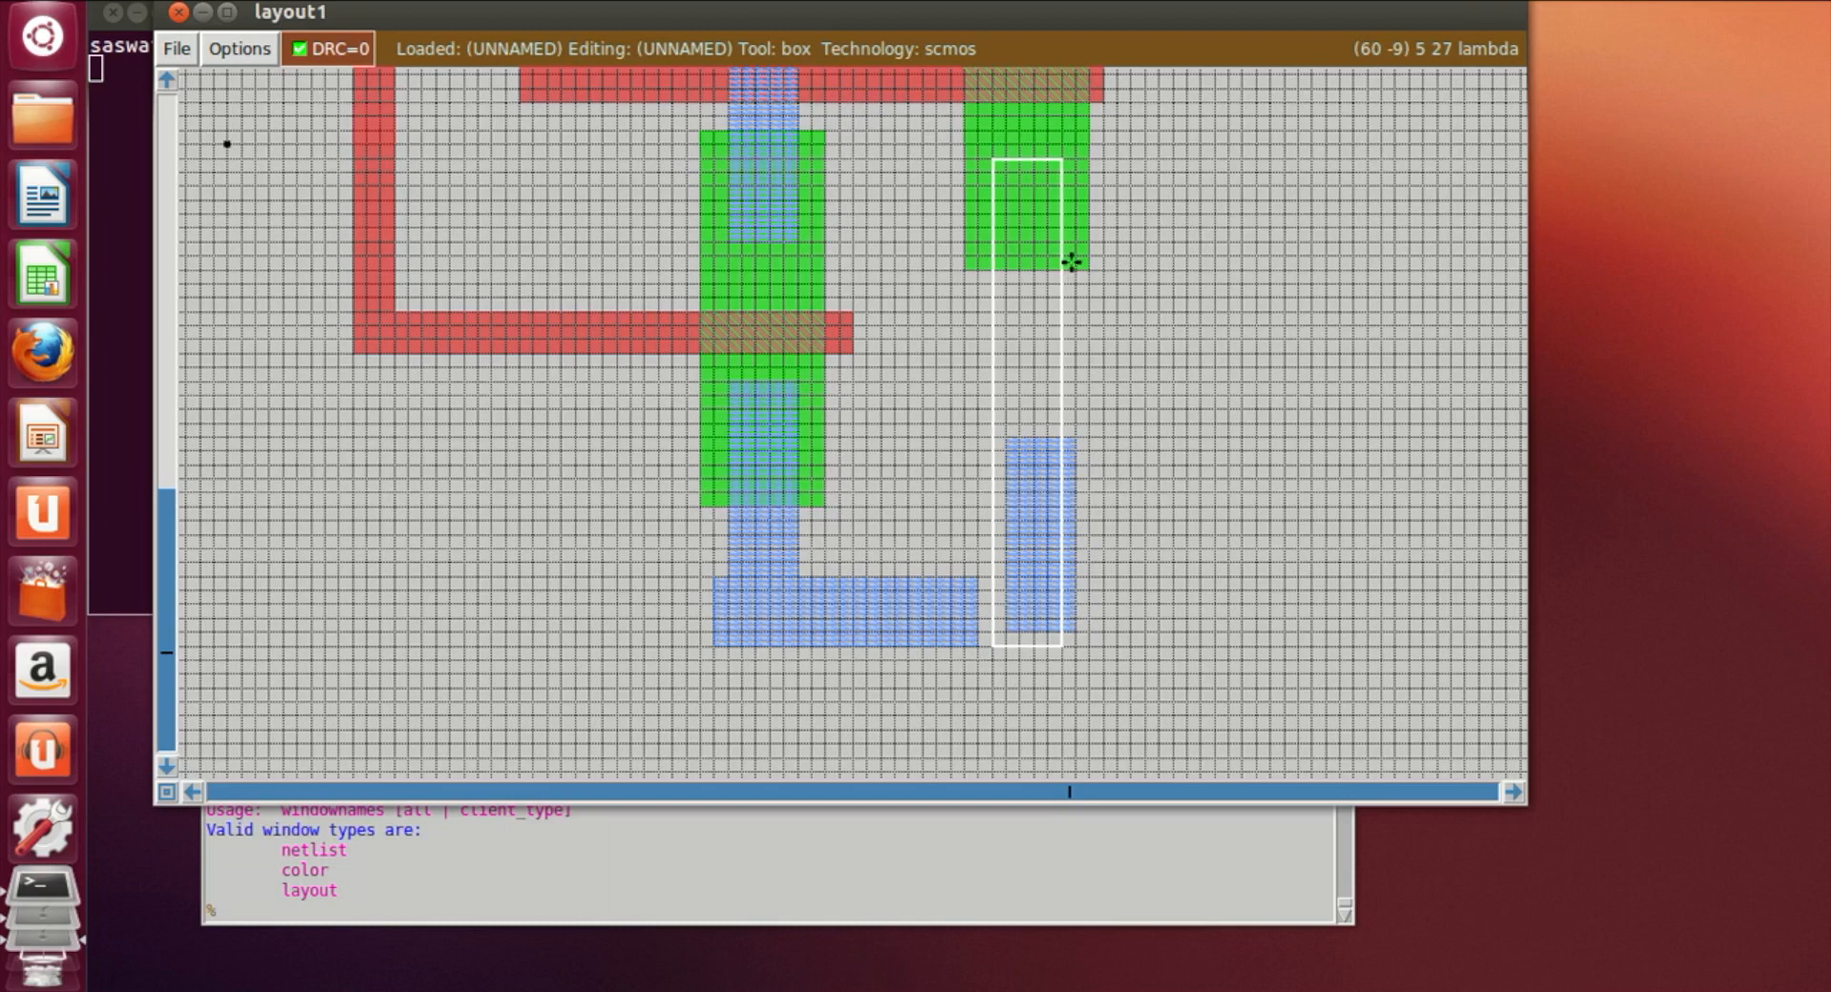
{"action": "left_click", "coordinate": [790, 912]}
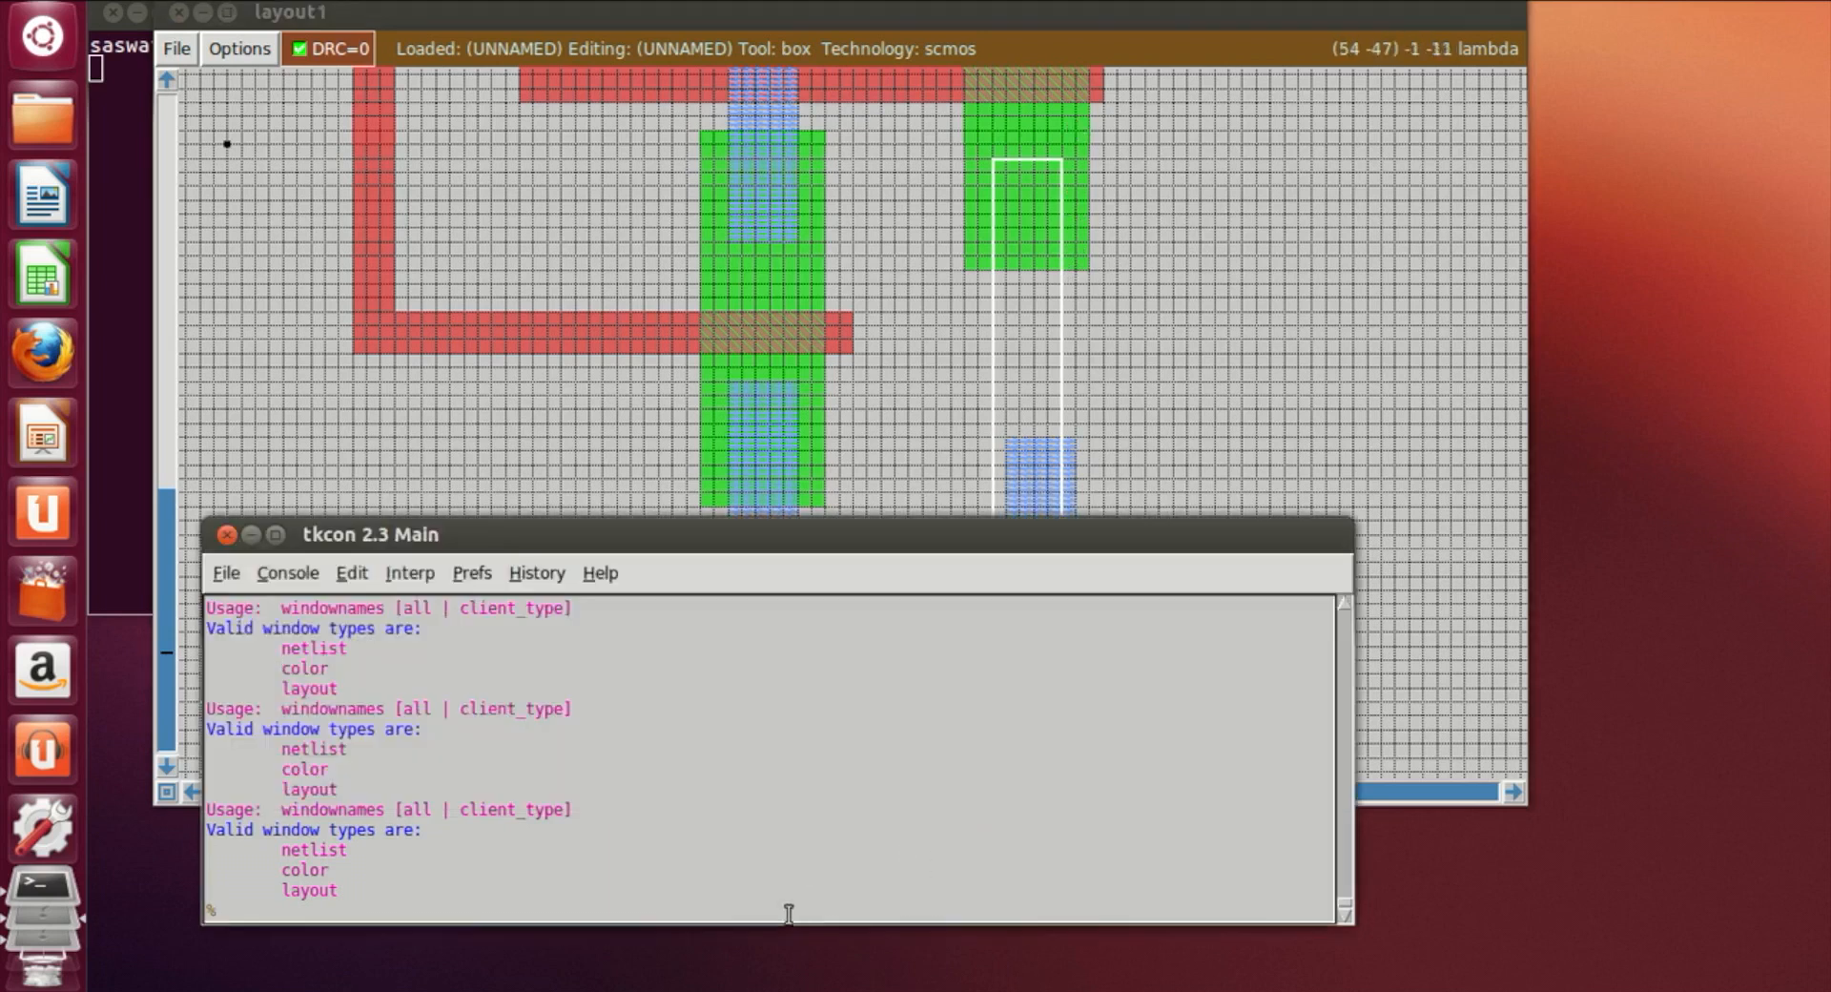
{"action": "type", "text": "paint m1"}
{"action": "key", "text": "Return"}
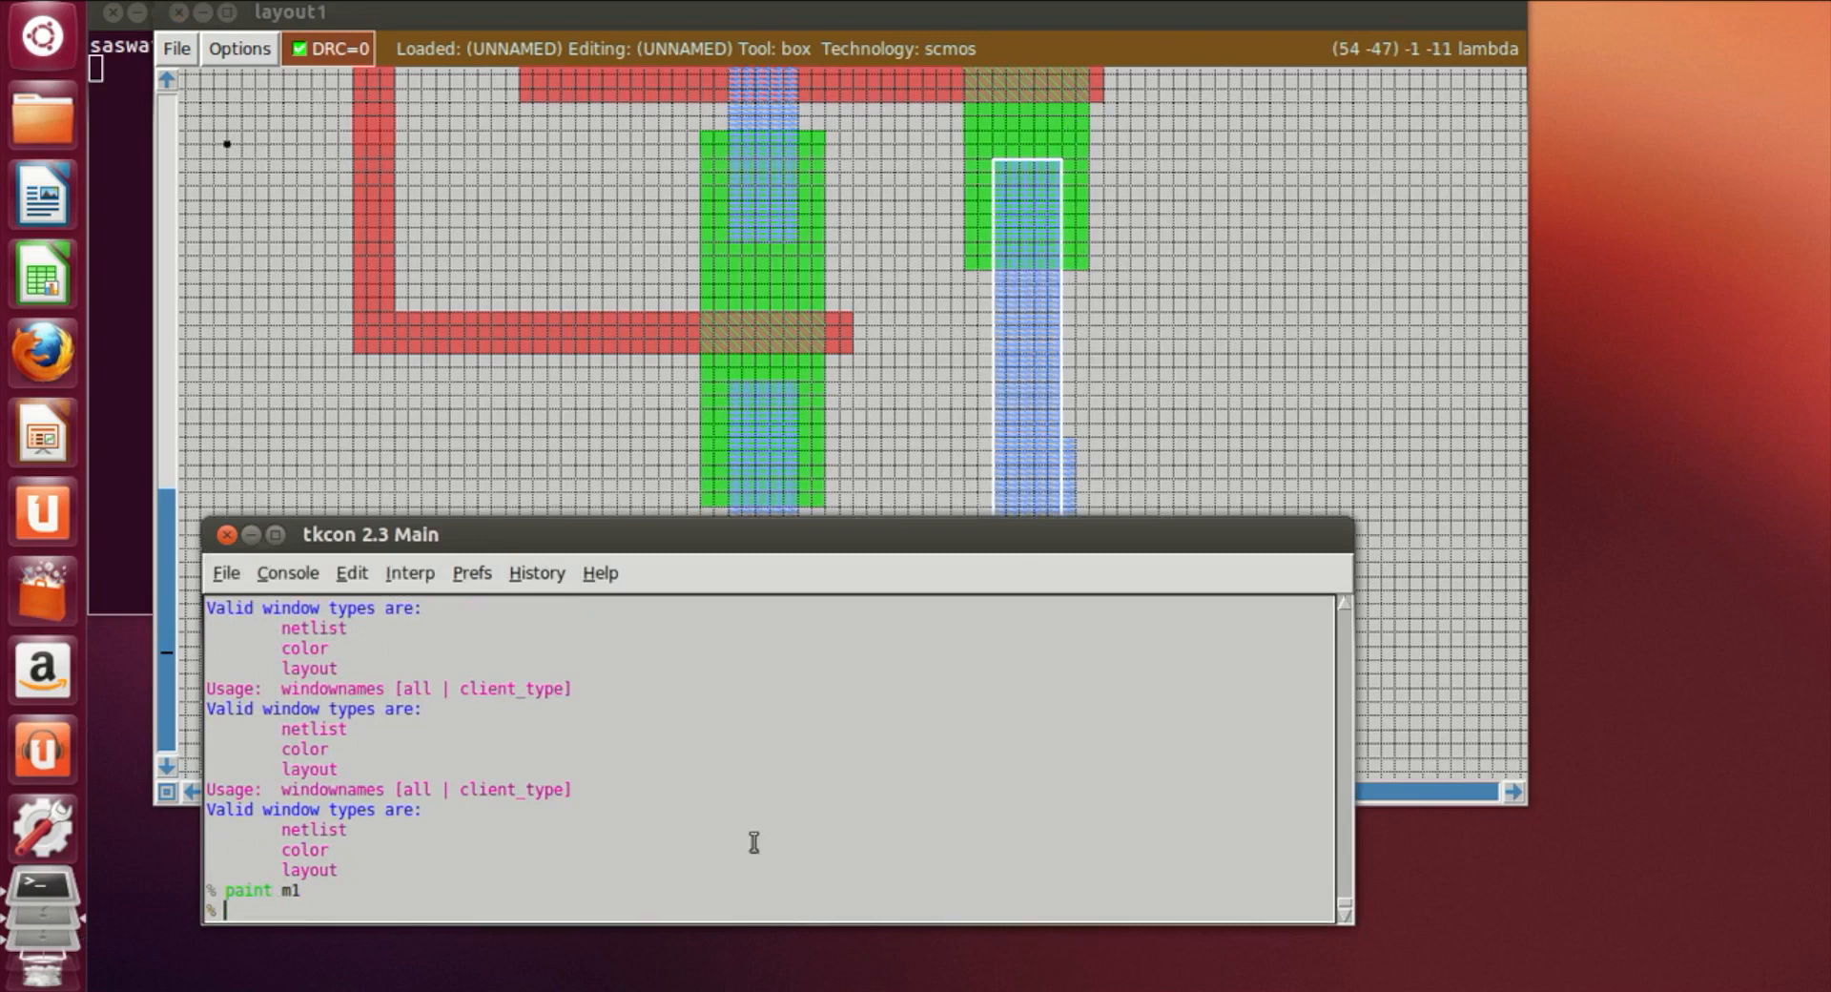
{"action": "left_click", "coordinate": [1372, 482]}
Erase the excess m1 sliver beside the vertical m1 strip with a 3 by 15 lambda box, lower-left corner at (60, -36)
{"action": "left_click", "coordinate": [1064, 443]}
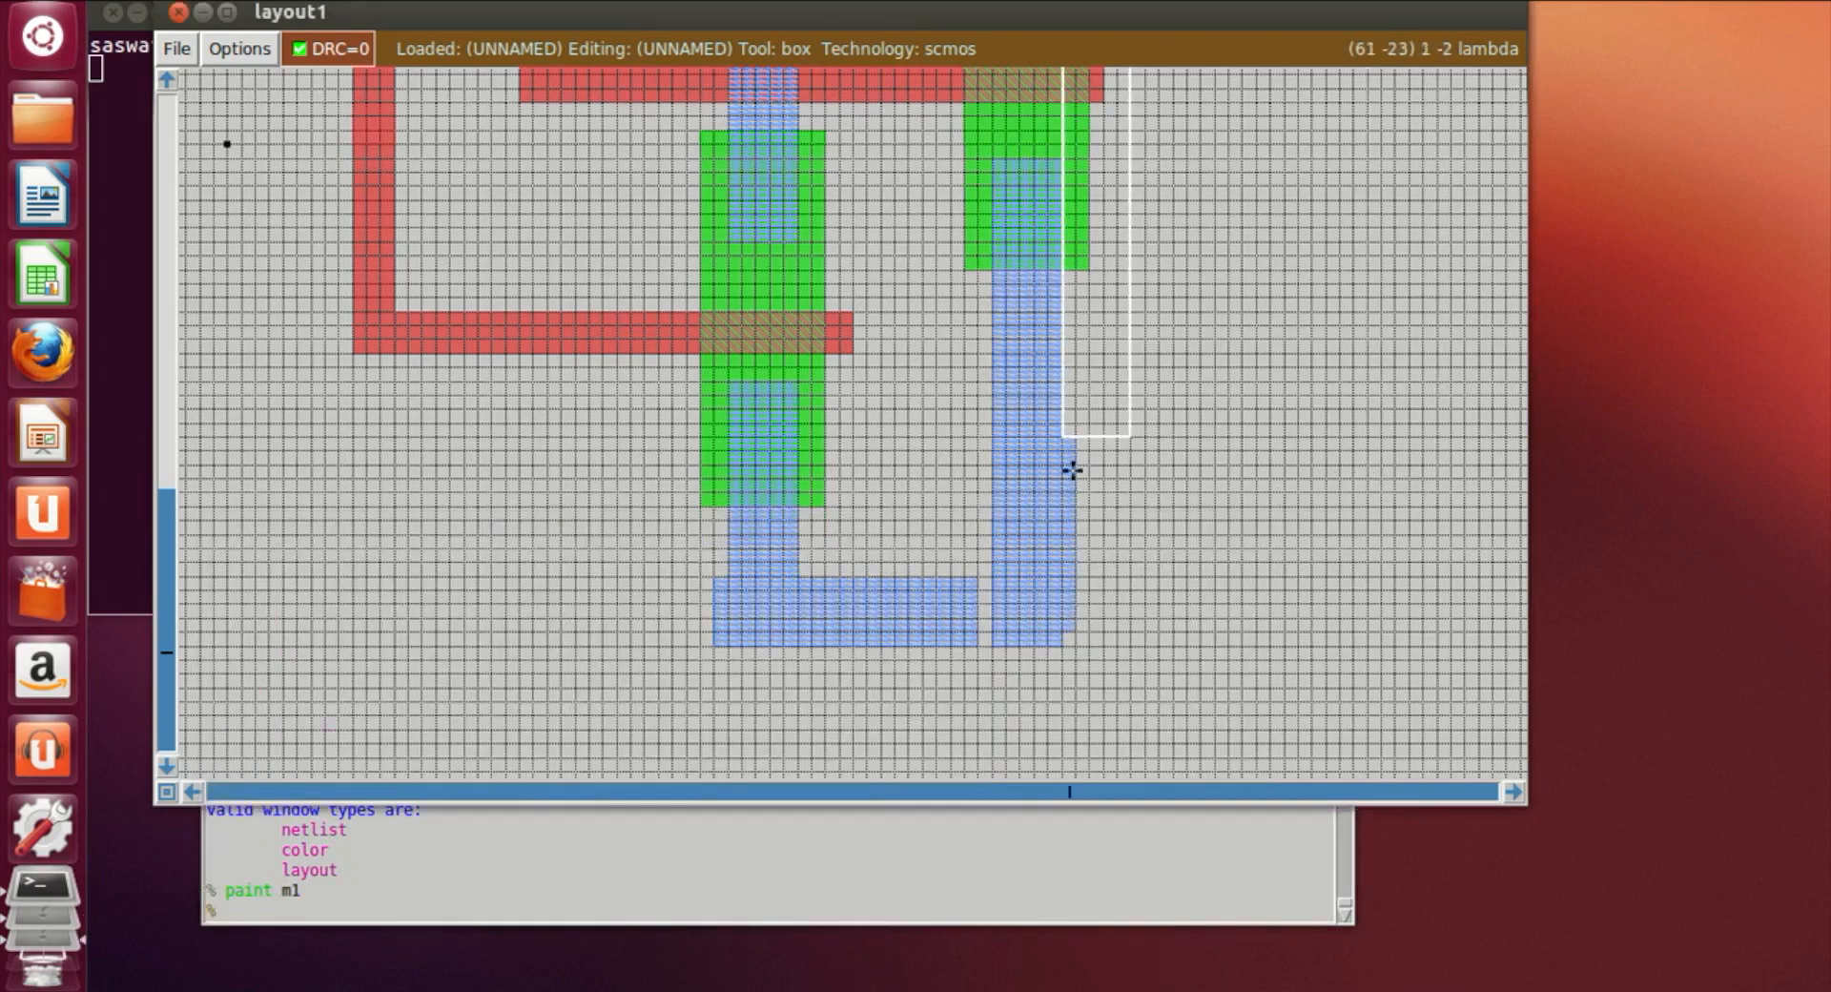
{"action": "right_click", "coordinate": [1104, 645]}
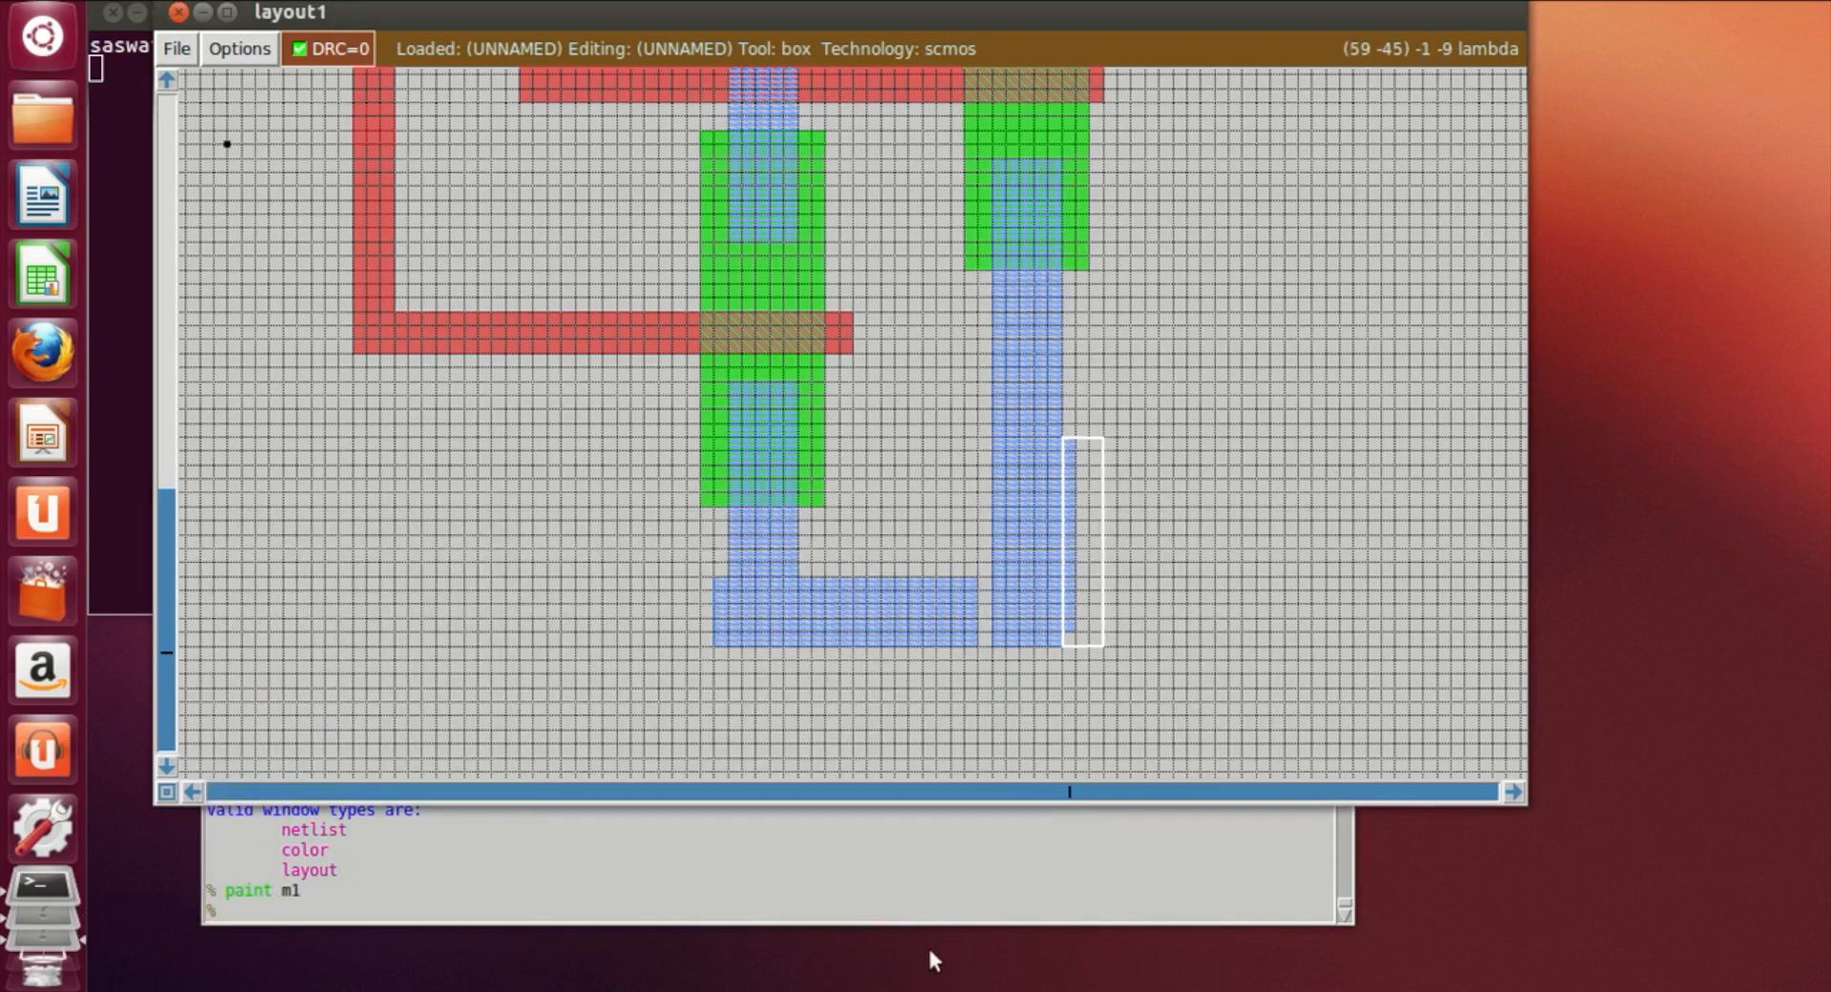
{"action": "left_click", "coordinate": [907, 918]}
{"action": "type", "text": "eras"}
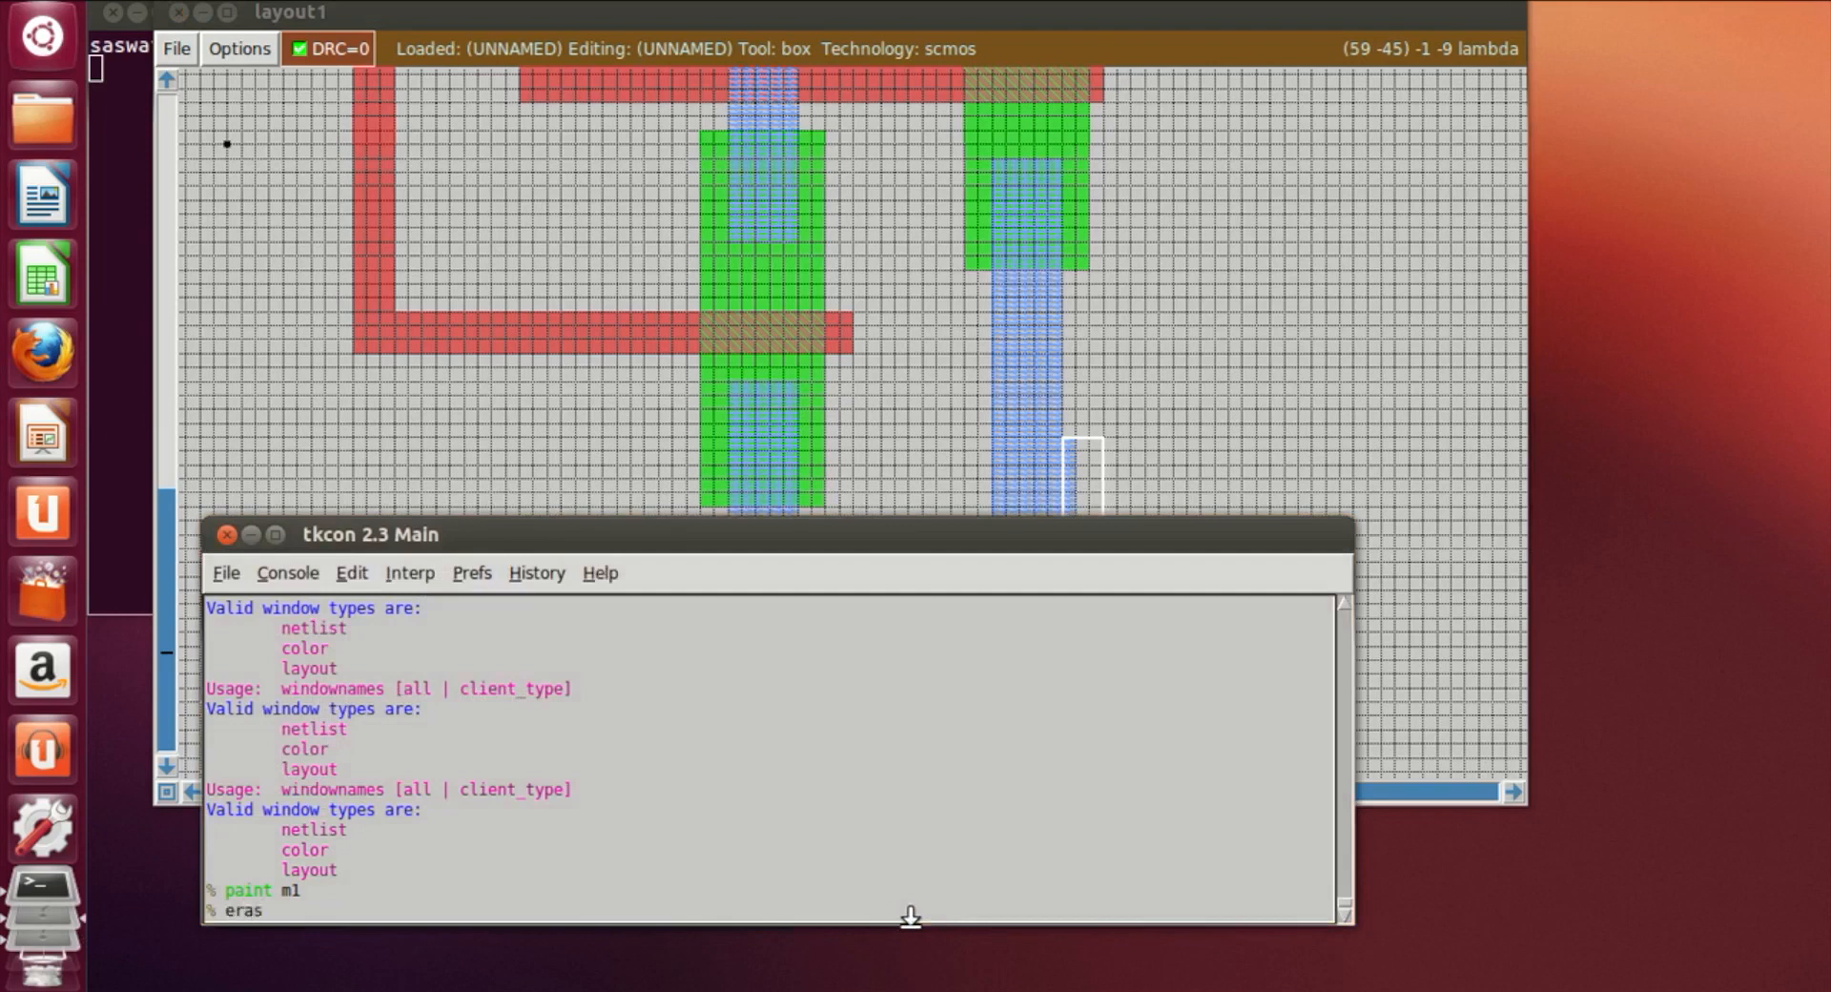
{"action": "type", "text": "e"}
{"action": "key", "text": "Return"}
{"action": "left_click", "coordinate": [1383, 391]}
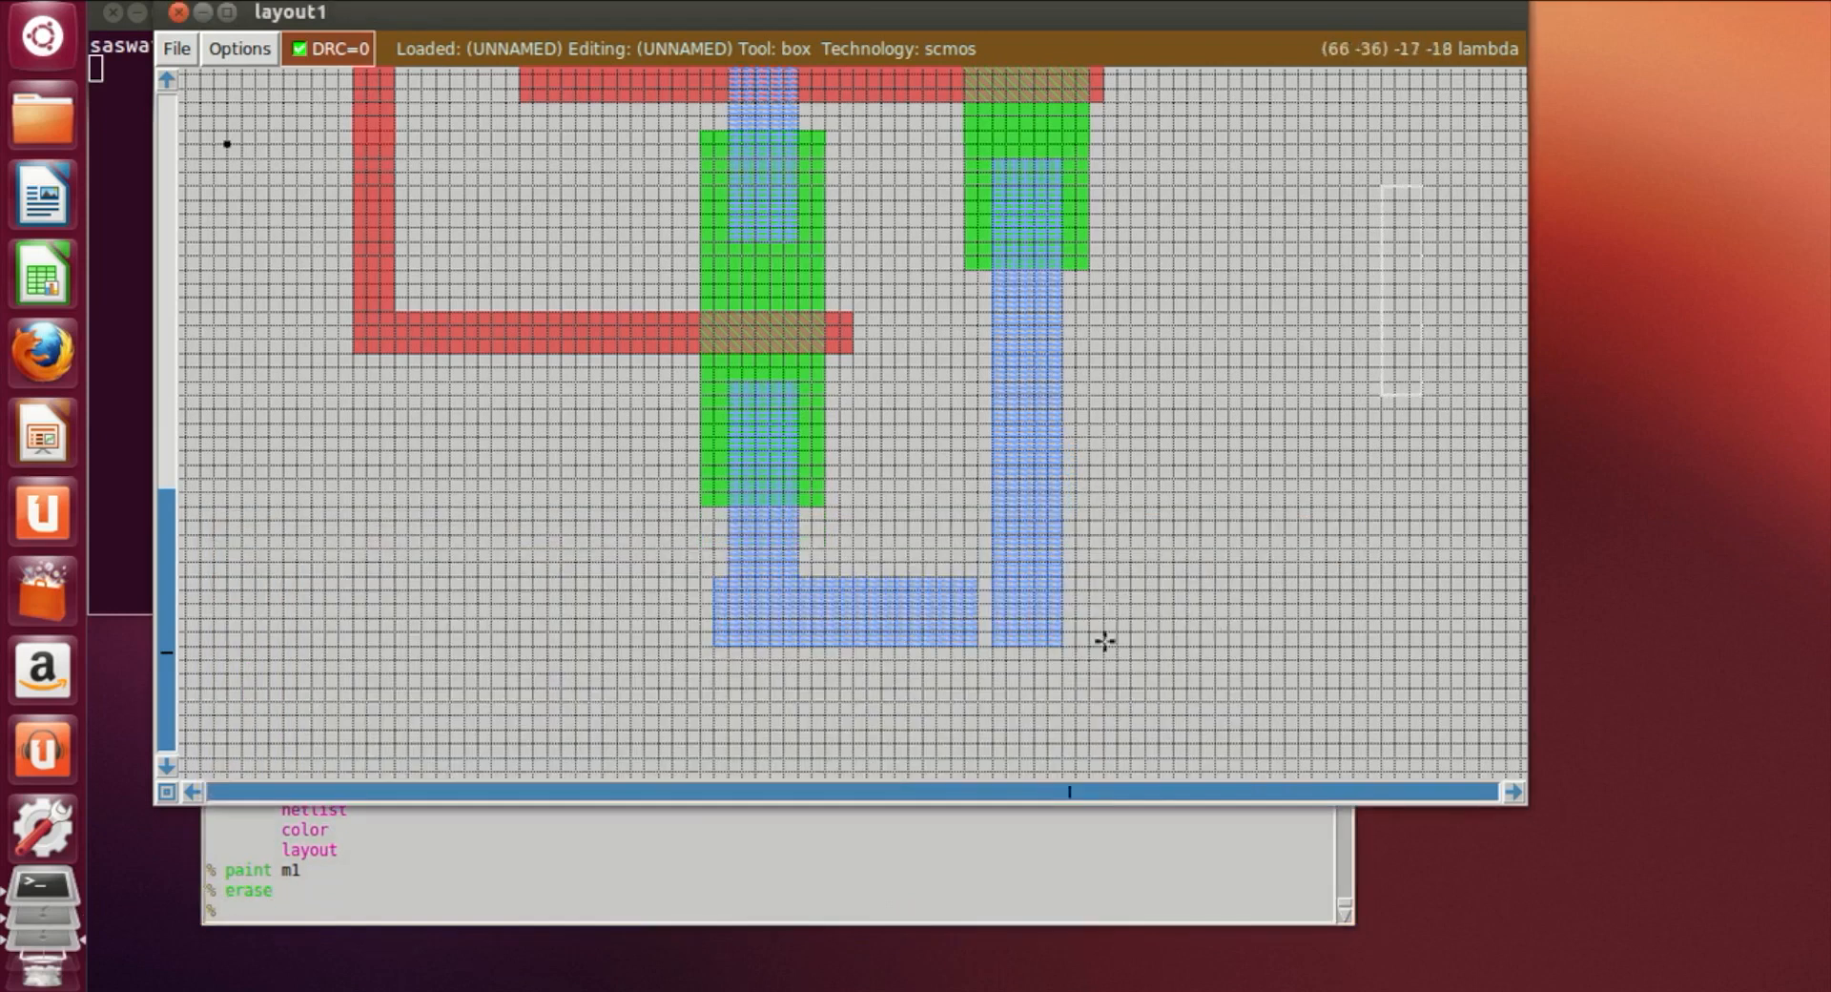
Fill the gap between the horizontal and vertical m1 strips with 1 by 5 lambda of m1, lower-left corner at (54, -36)
{"action": "left_click", "coordinate": [971, 580]}
{"action": "right_click", "coordinate": [992, 642]}
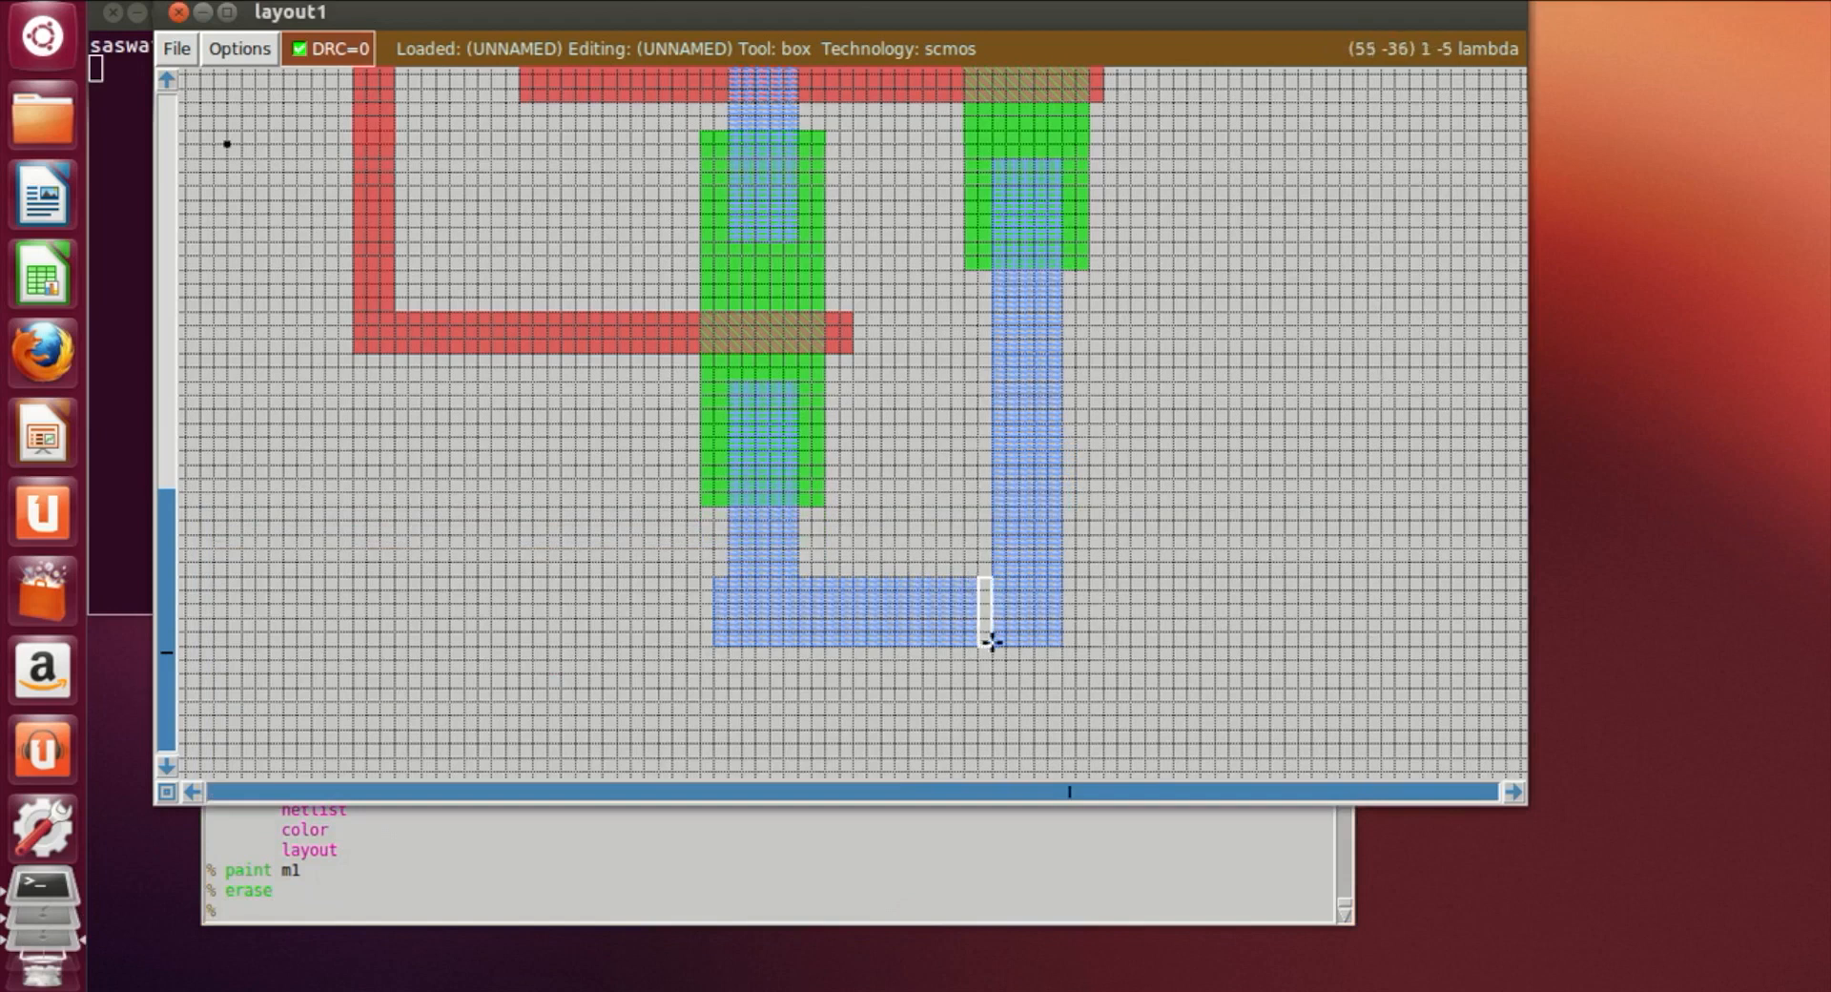
{"action": "left_click", "coordinate": [771, 910]}
{"action": "type", "text": "paint m1"}
{"action": "key", "text": "Return"}
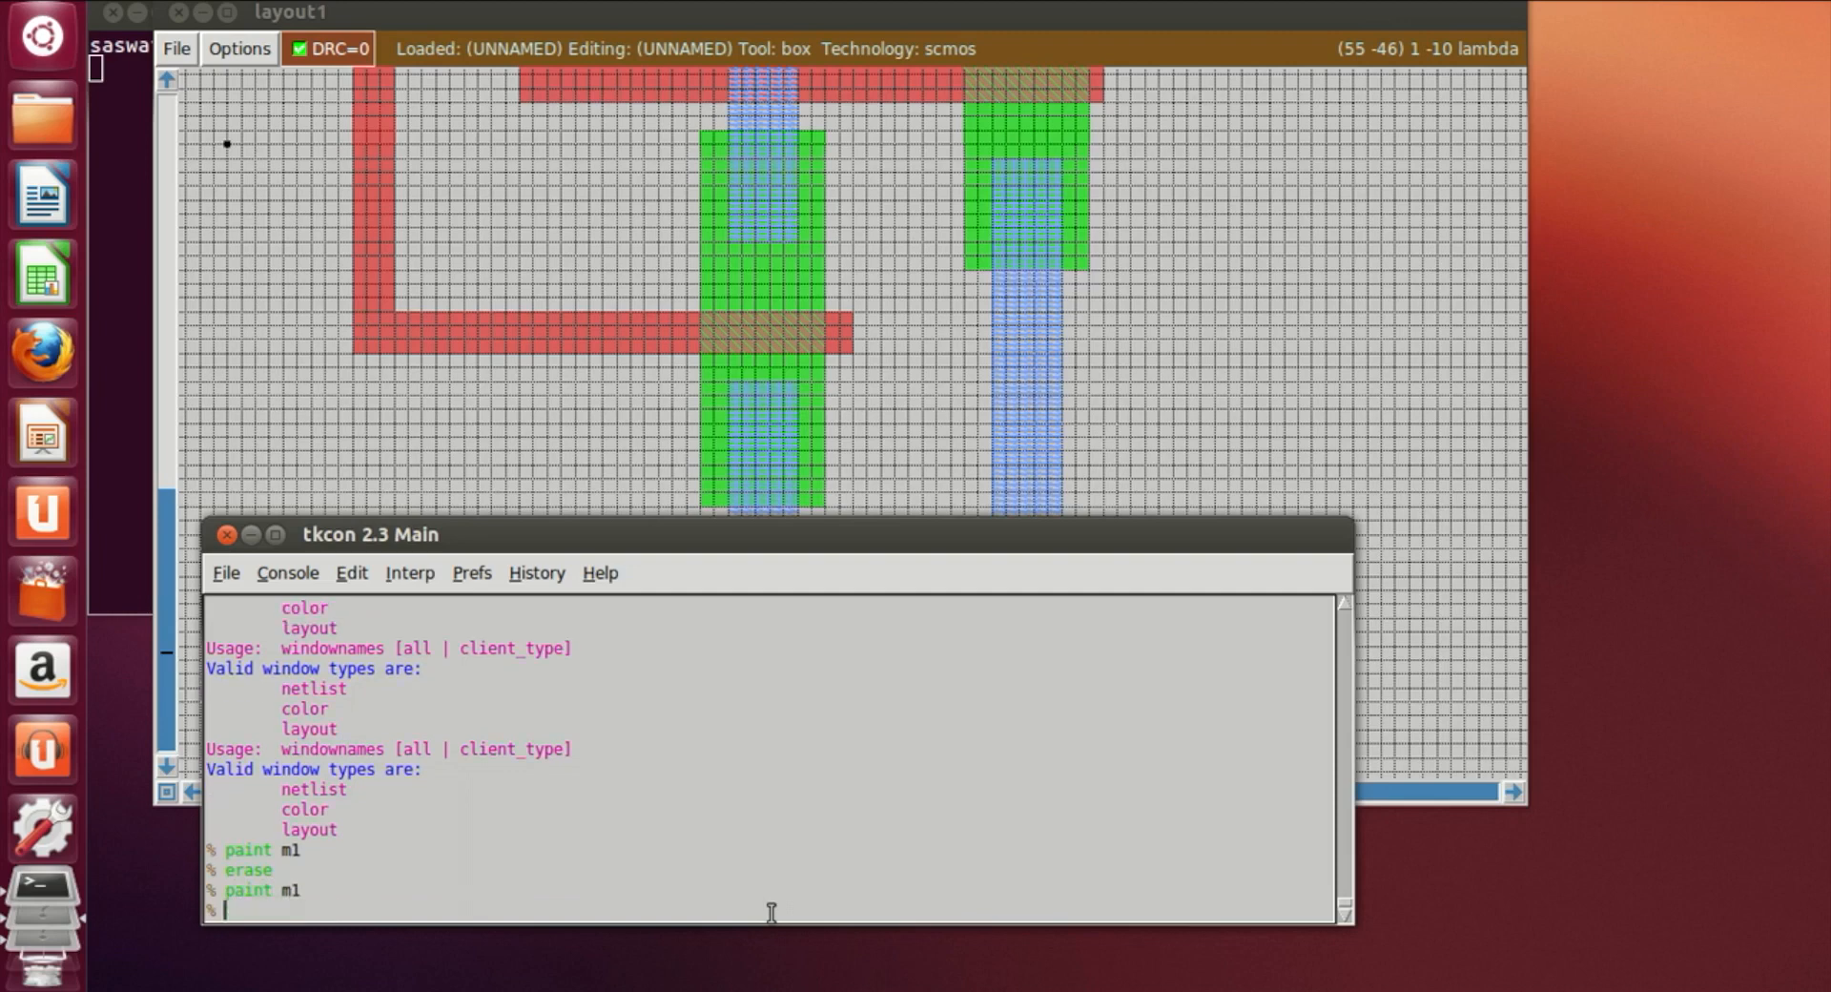
{"action": "left_click", "coordinate": [1267, 423]}
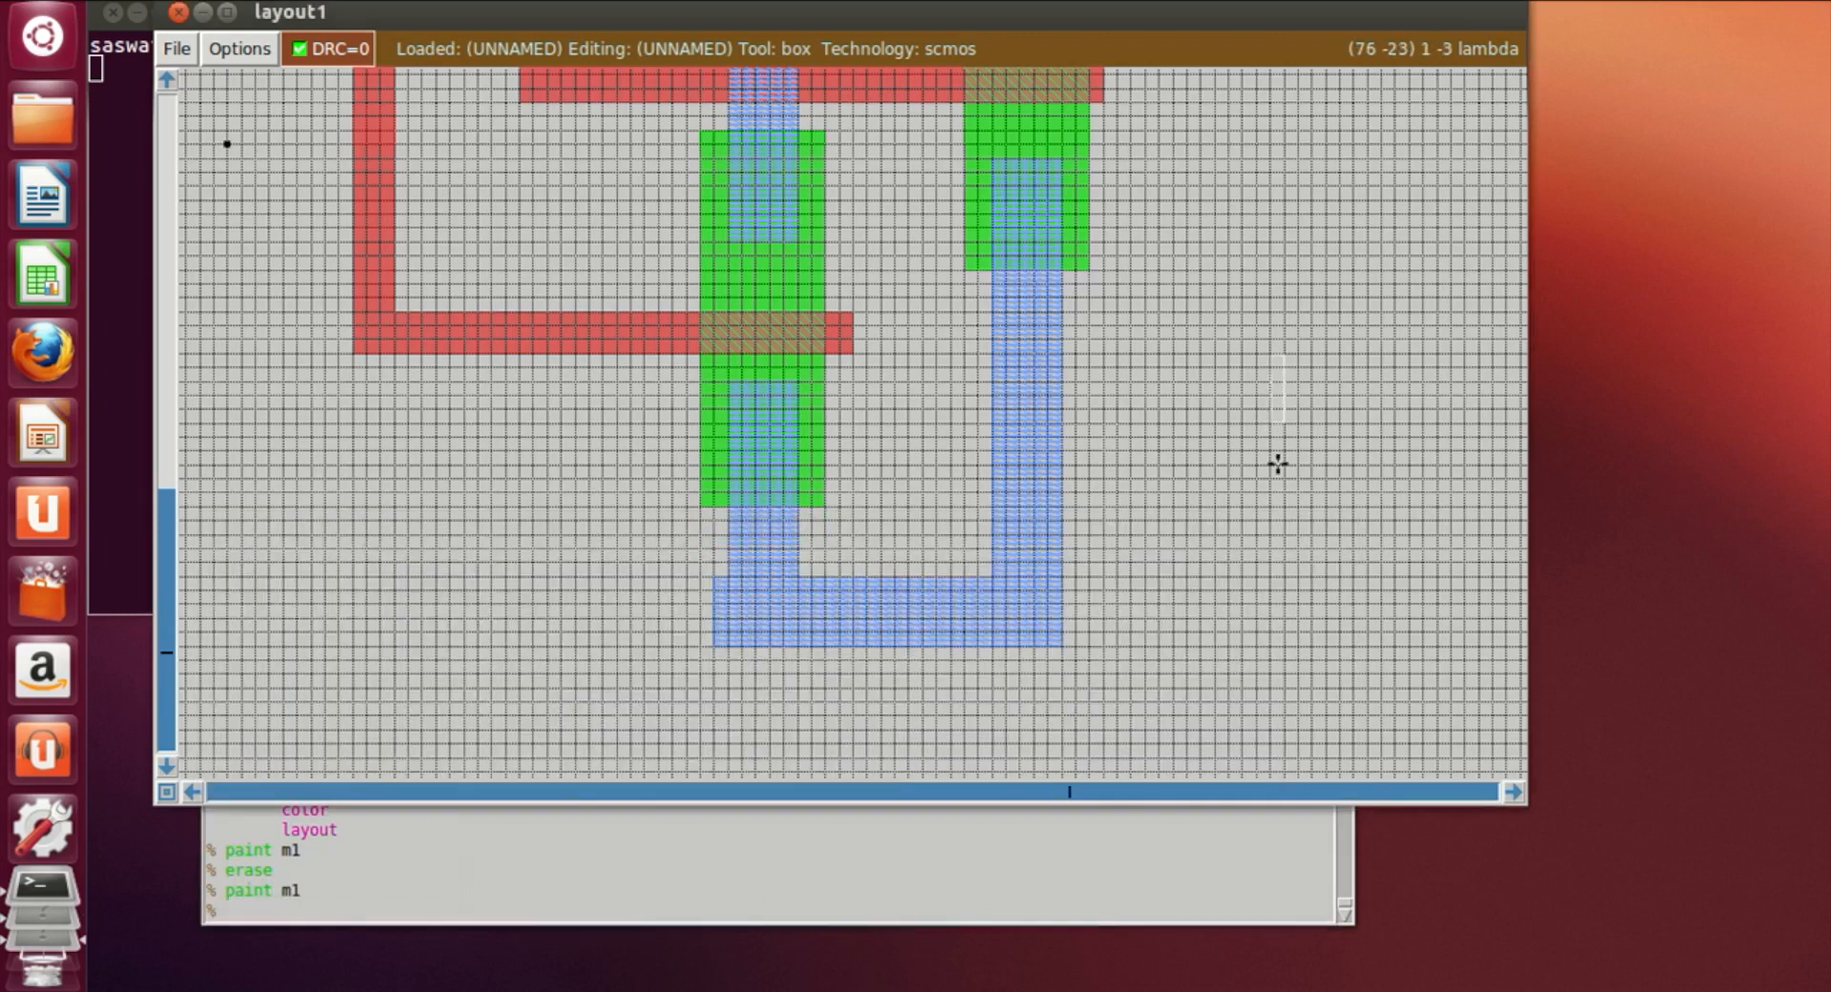
Examine the layout's m1 connections from the lower ground strips up to the strip above the pdiff
{"action": "scroll", "coordinate": [1278, 463], "scroll_direction": "up", "scroll_amount": 2}
{"action": "scroll", "coordinate": [1279, 462], "scroll_direction": "up", "scroll_amount": 2}
{"action": "scroll", "coordinate": [1278, 463], "scroll_direction": "down", "scroll_amount": 4}
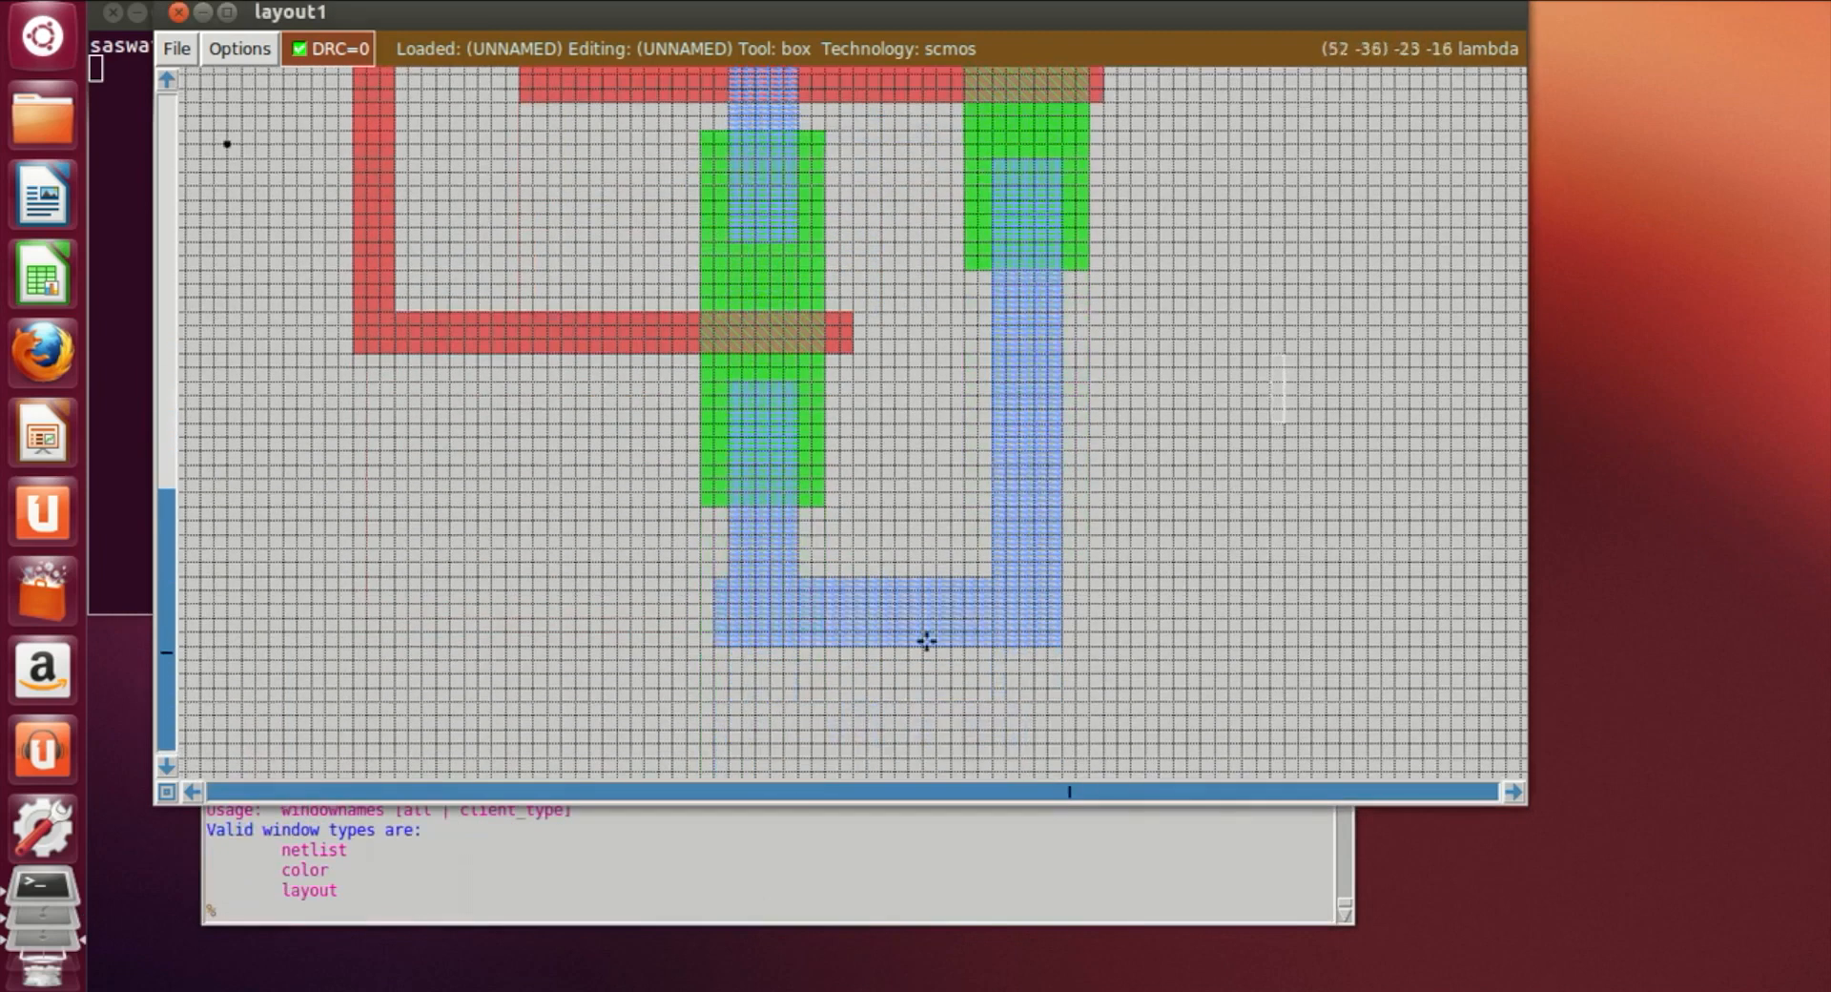
{"action": "scroll", "coordinate": [1058, 389], "scroll_direction": "up", "scroll_amount": 7}
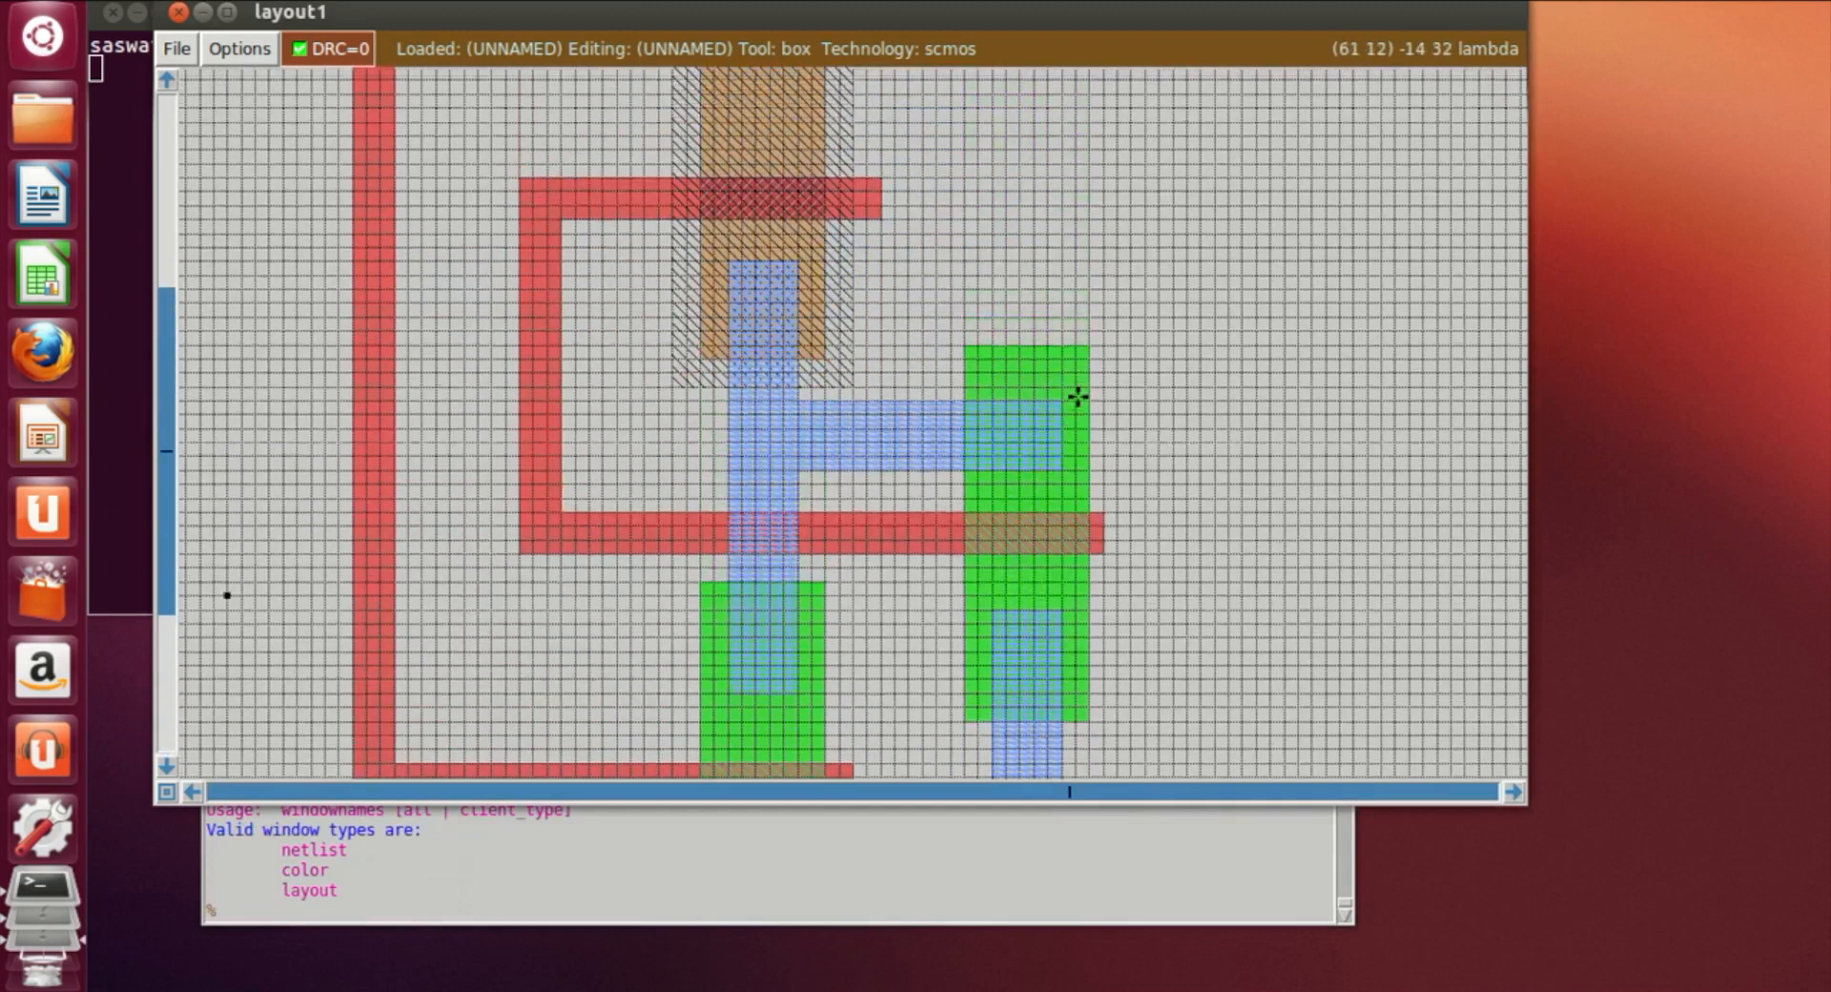
{"action": "scroll", "coordinate": [1080, 397], "scroll_direction": "up", "scroll_amount": 1}
{"action": "scroll", "coordinate": [1055, 396], "scroll_direction": "down", "scroll_amount": 4}
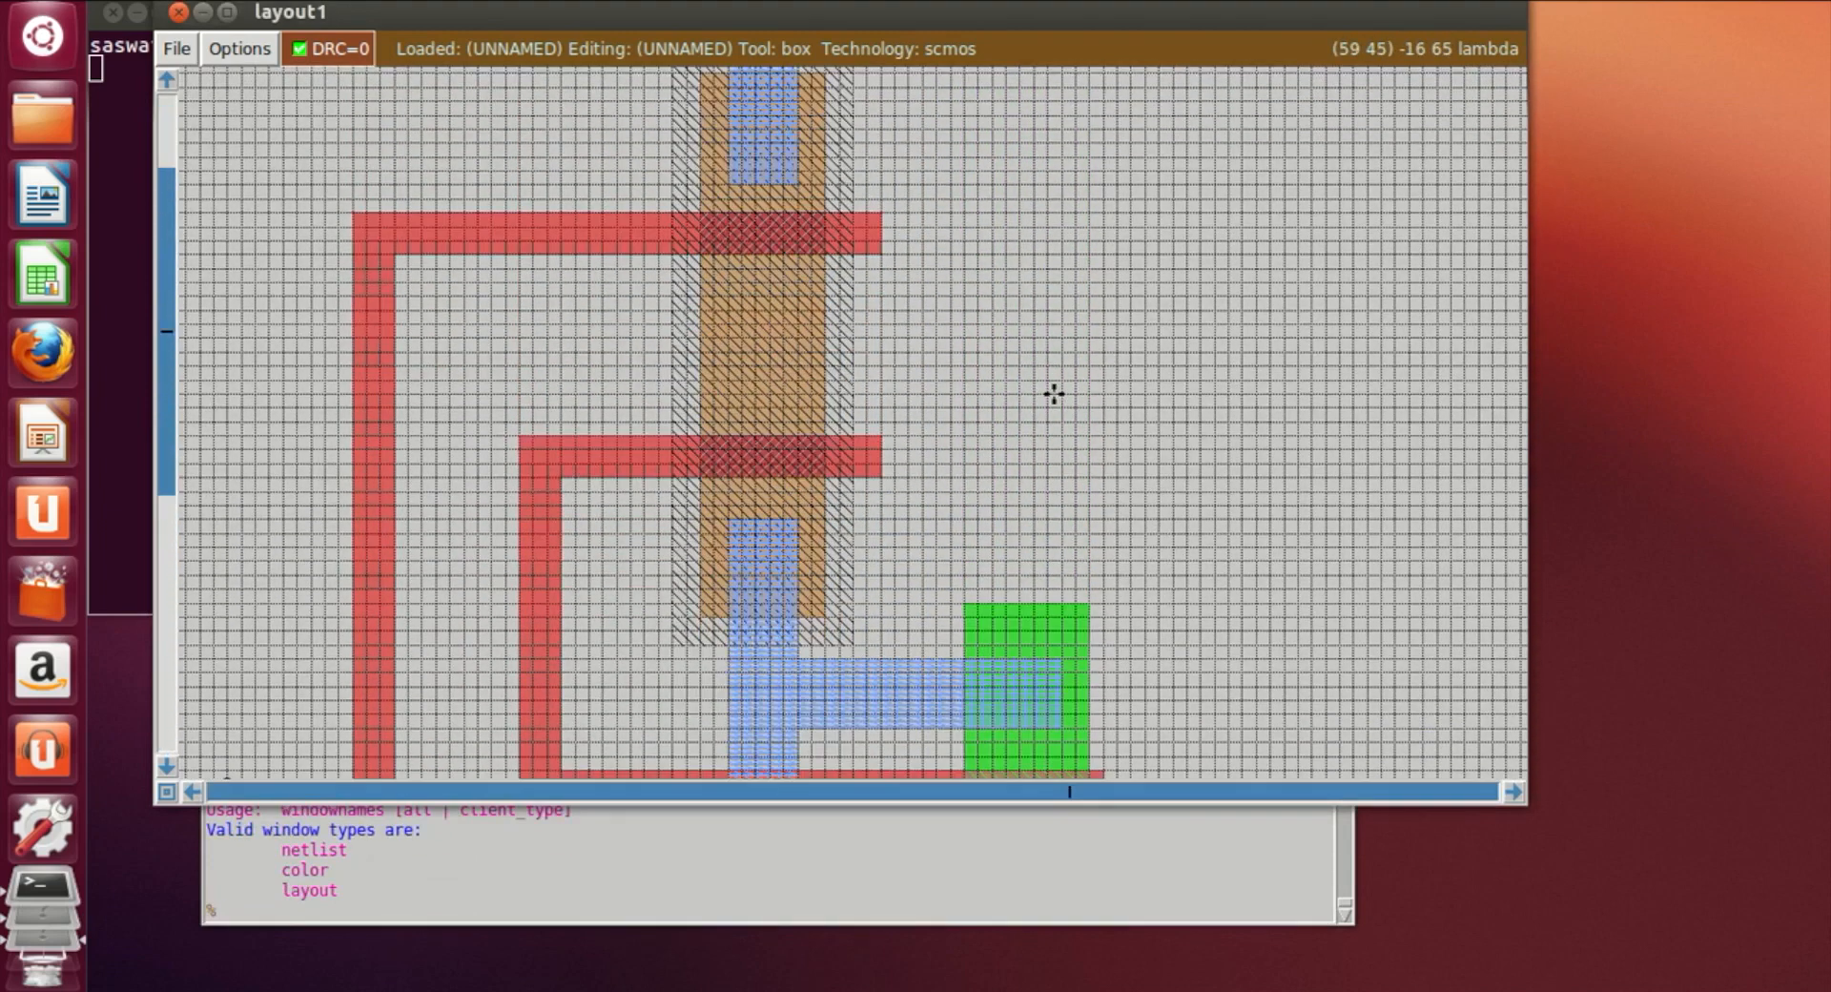
{"action": "scroll", "coordinate": [1047, 396], "scroll_direction": "down", "scroll_amount": 2}
{"action": "scroll", "coordinate": [1047, 397], "scroll_direction": "down", "scroll_amount": 4}
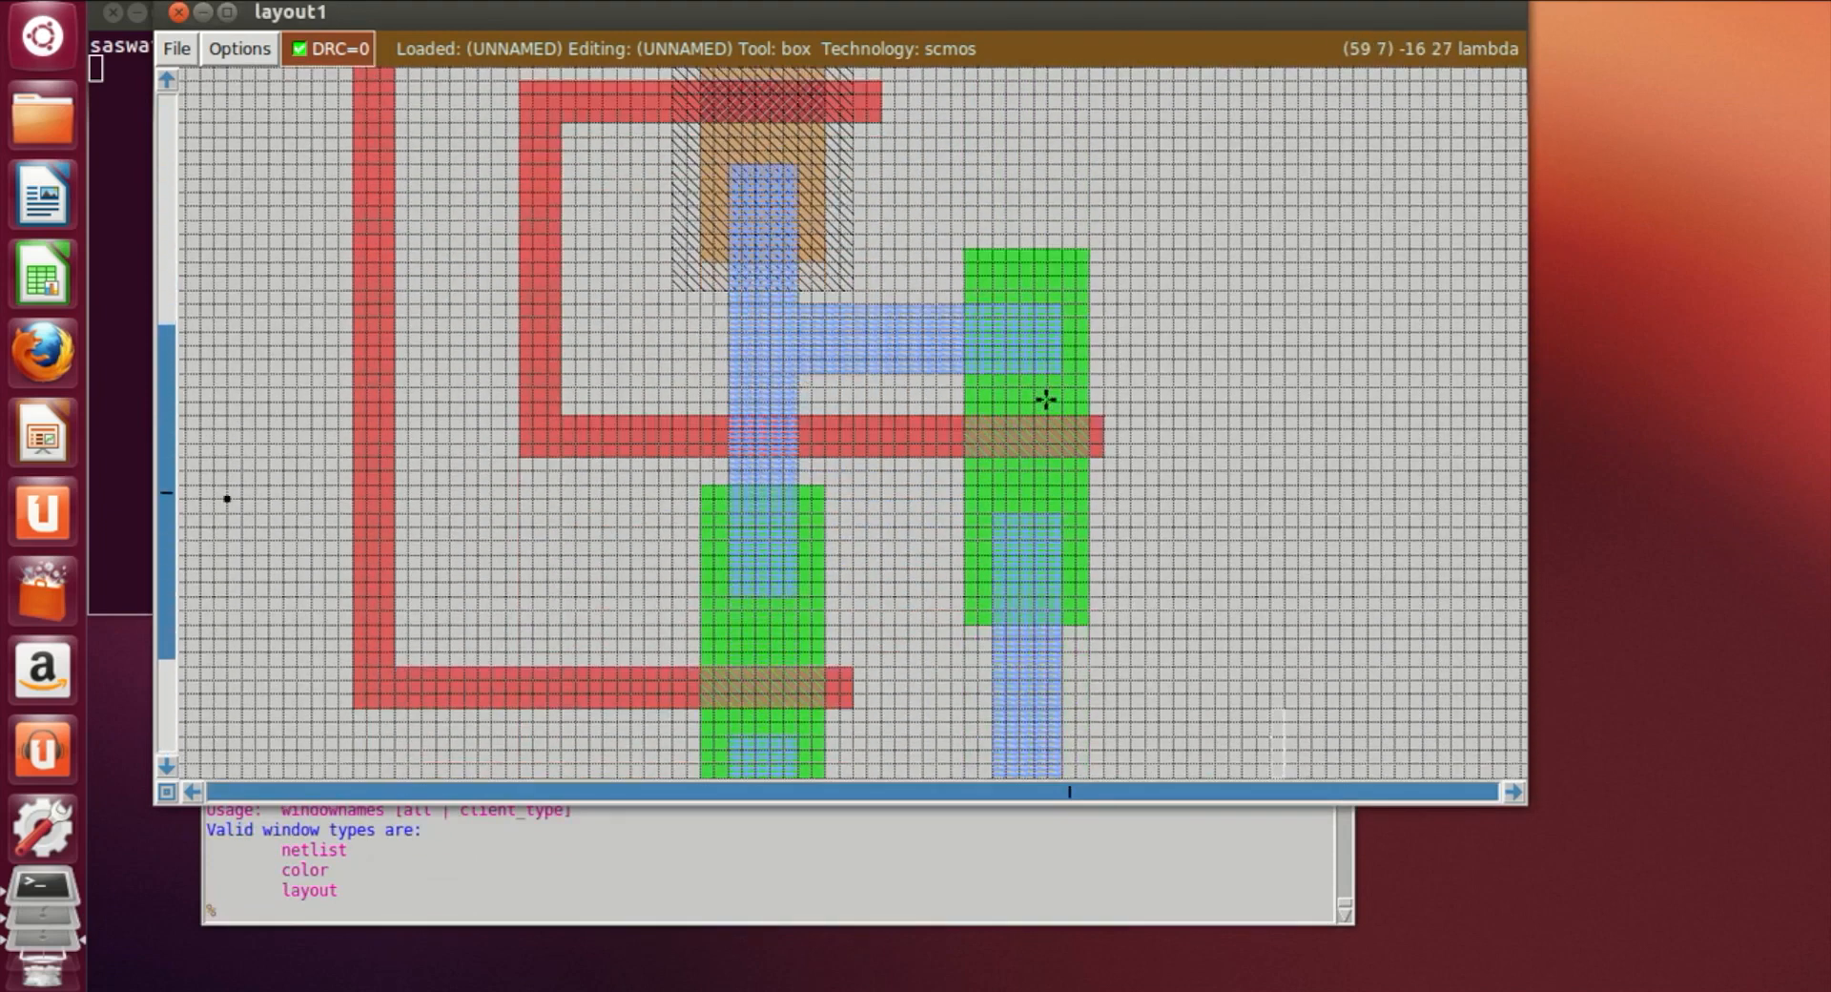
{"action": "scroll", "coordinate": [1046, 399], "scroll_direction": "up", "scroll_amount": 3}
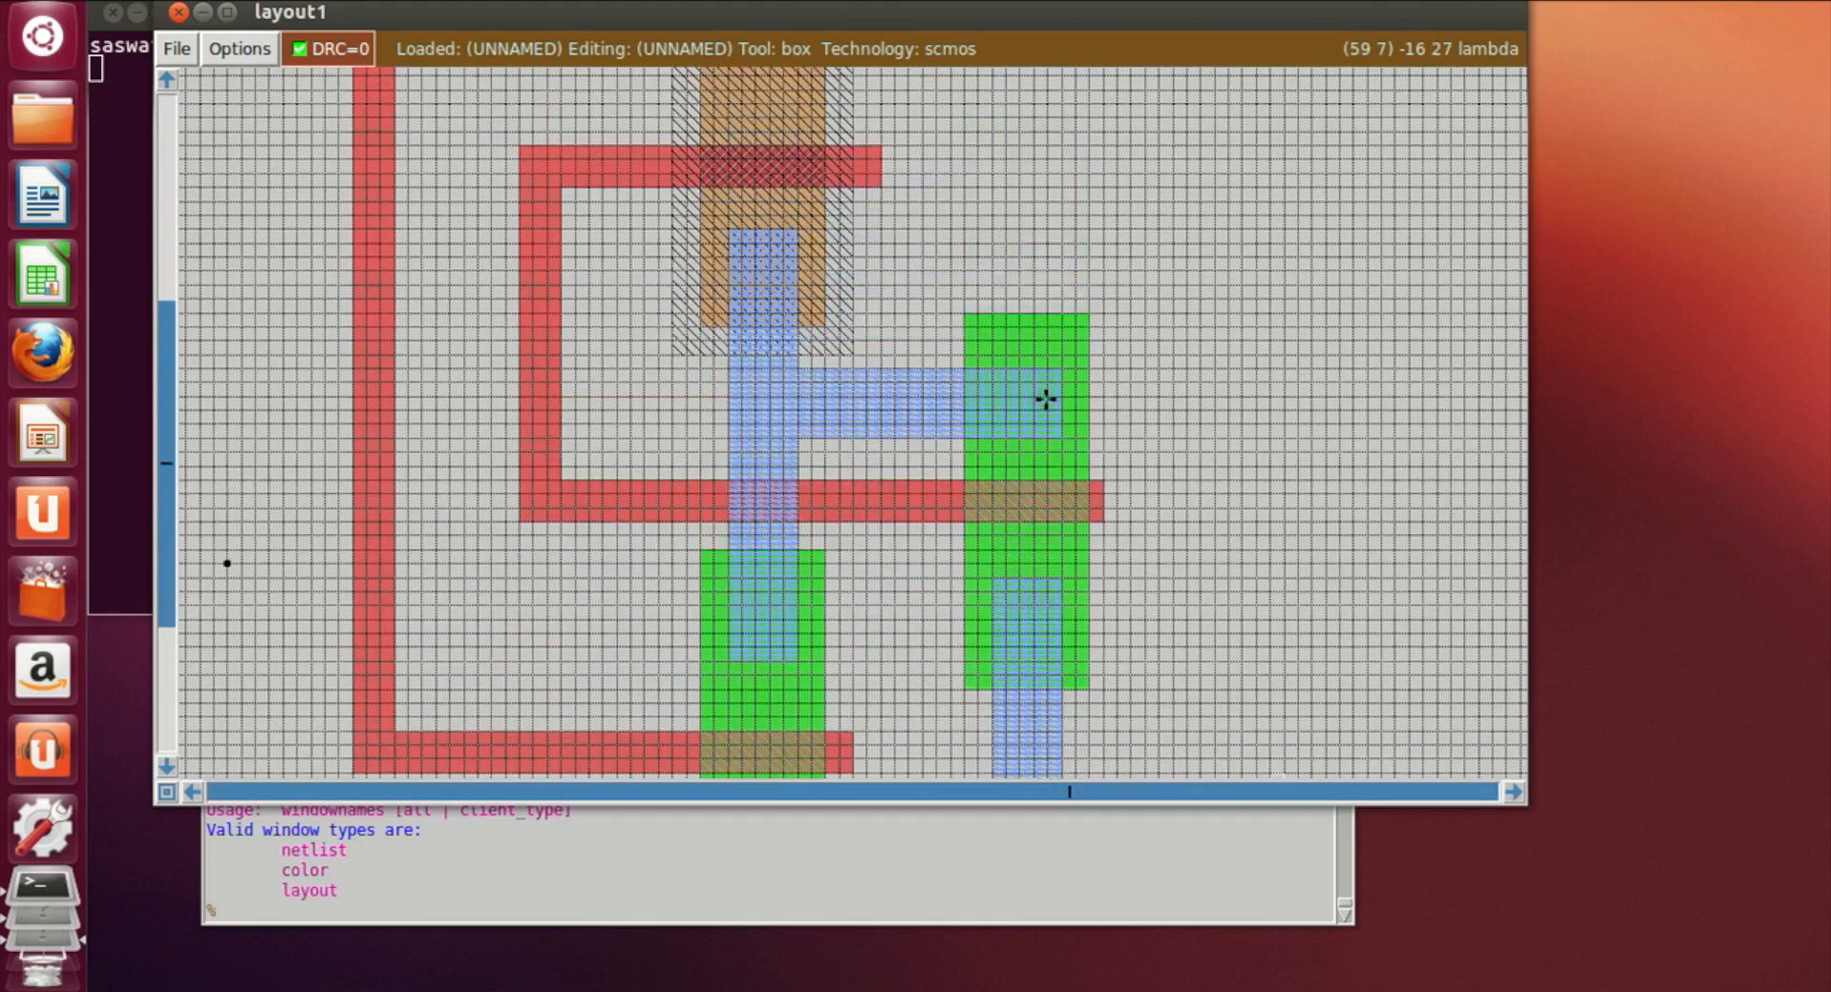
{"action": "scroll", "coordinate": [1164, 346], "scroll_direction": "up", "scroll_amount": 6}
{"action": "scroll", "coordinate": [1173, 345], "scroll_direction": "up", "scroll_amount": 1}
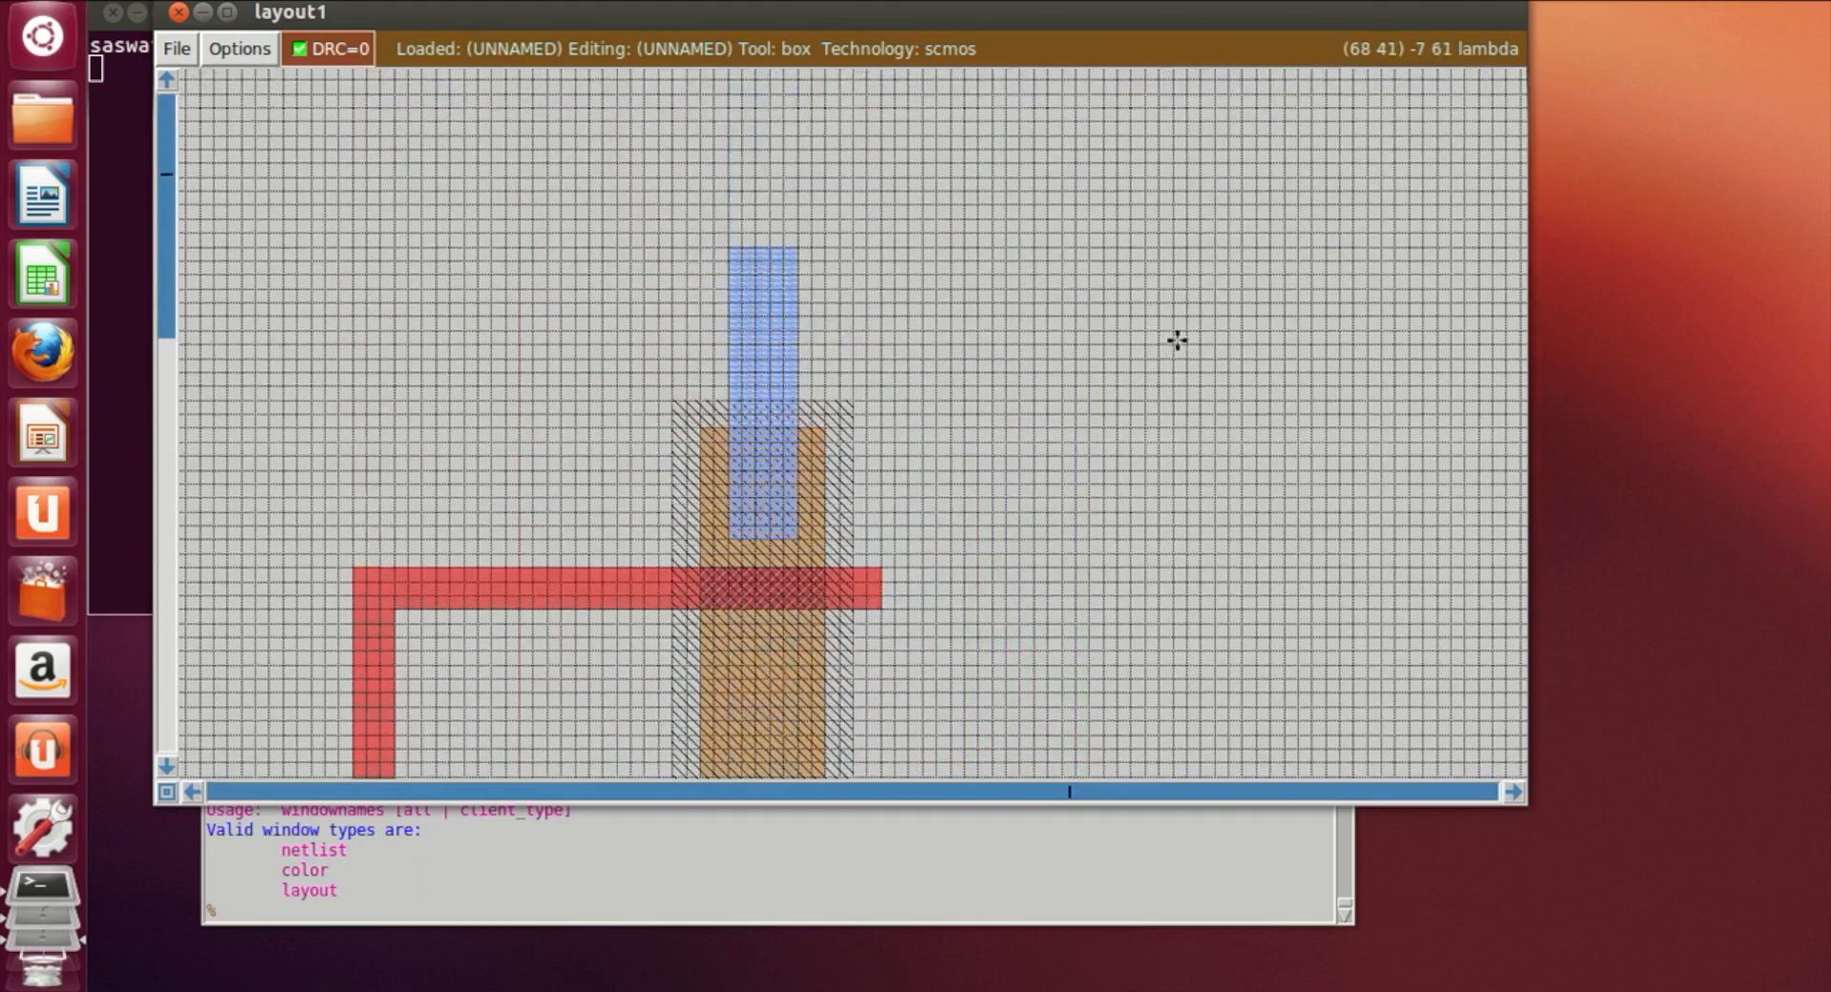
Extend the lower horizontal m1 strip past the vertical strip by 26 by 5 lambda, lower-left corner at (60, -36)
{"action": "scroll", "coordinate": [846, 256], "scroll_direction": "down", "scroll_amount": 15}
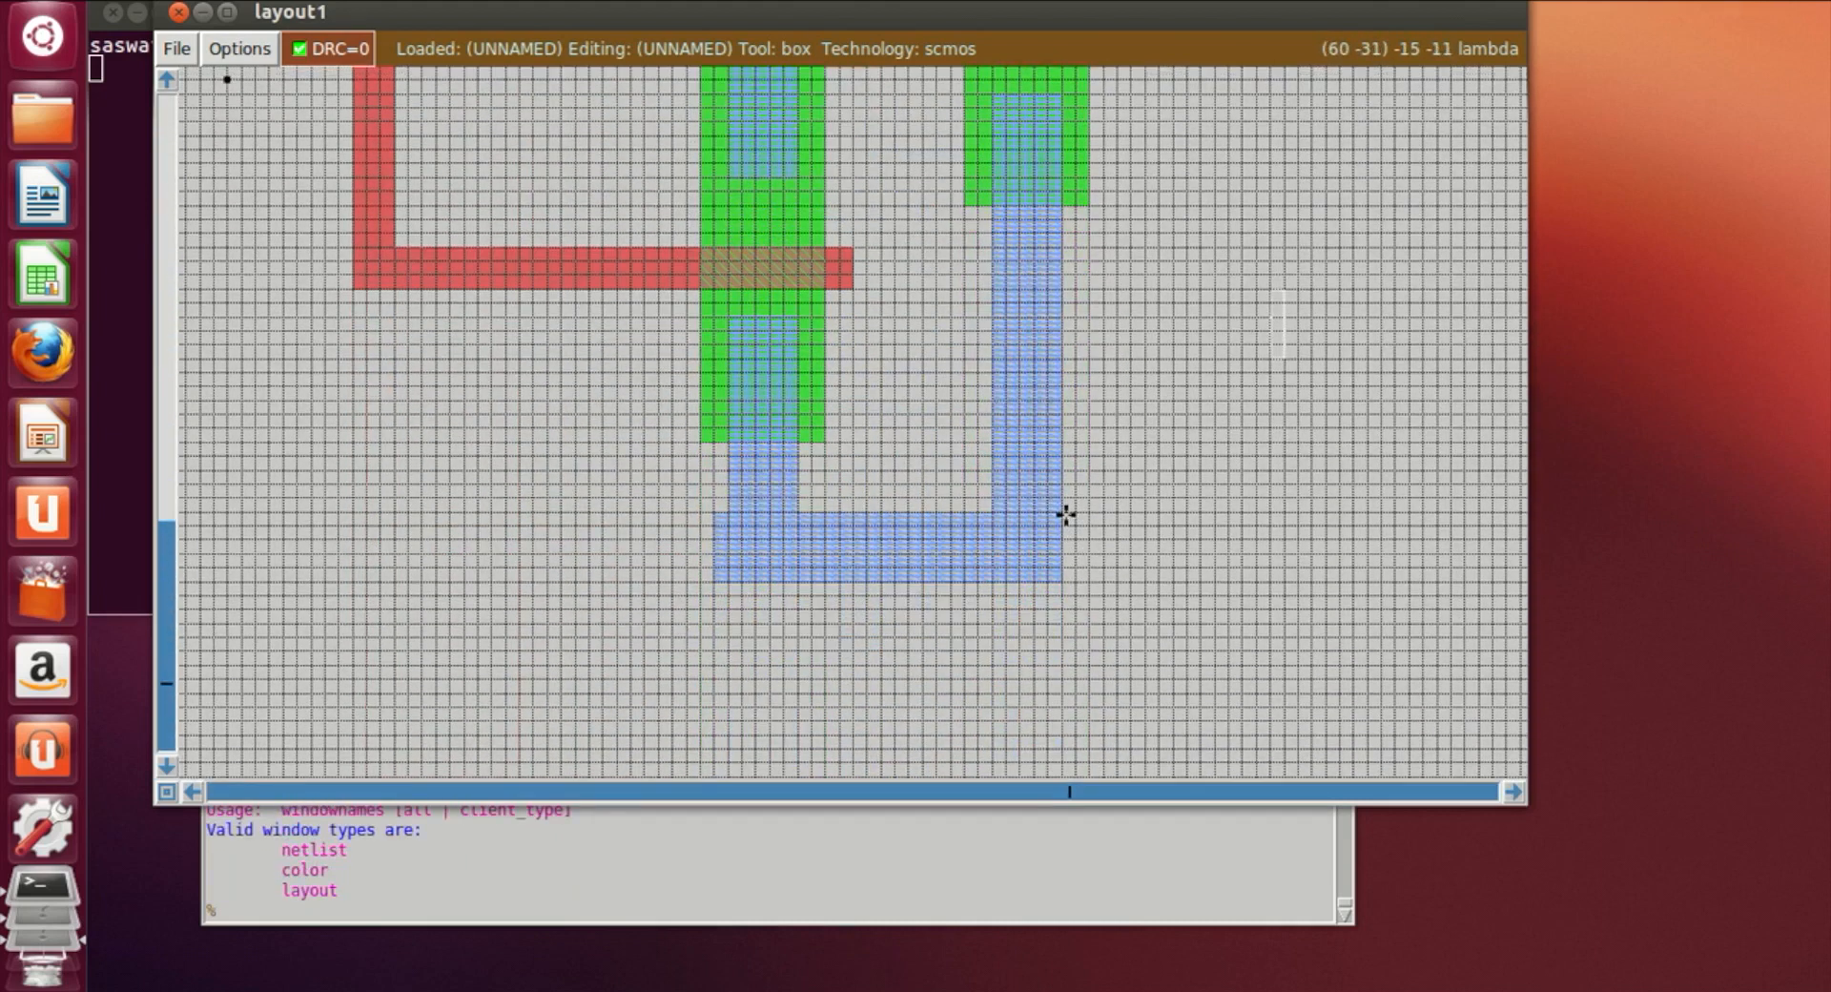
{"action": "left_click", "coordinate": [1066, 514]}
{"action": "right_click", "coordinate": [1424, 579]}
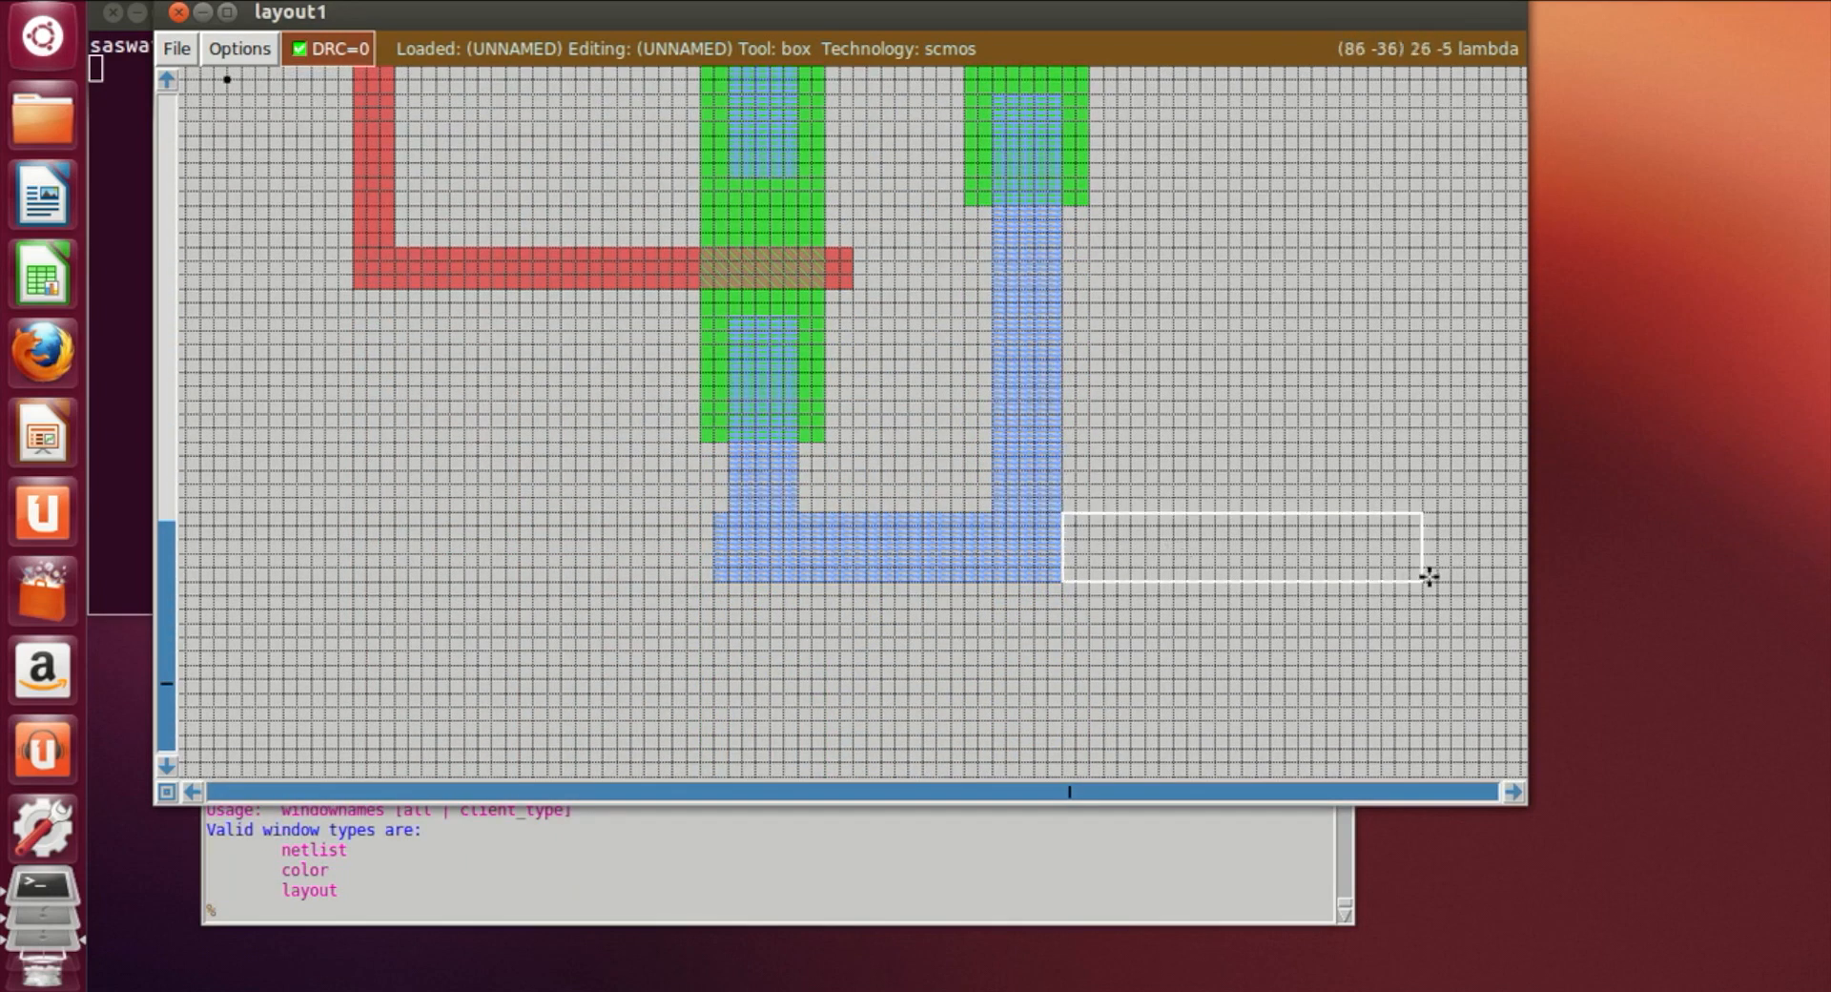
{"action": "left_click", "coordinate": [770, 911]}
{"action": "type", "text": "paint m1"}
{"action": "key", "text": "Return"}
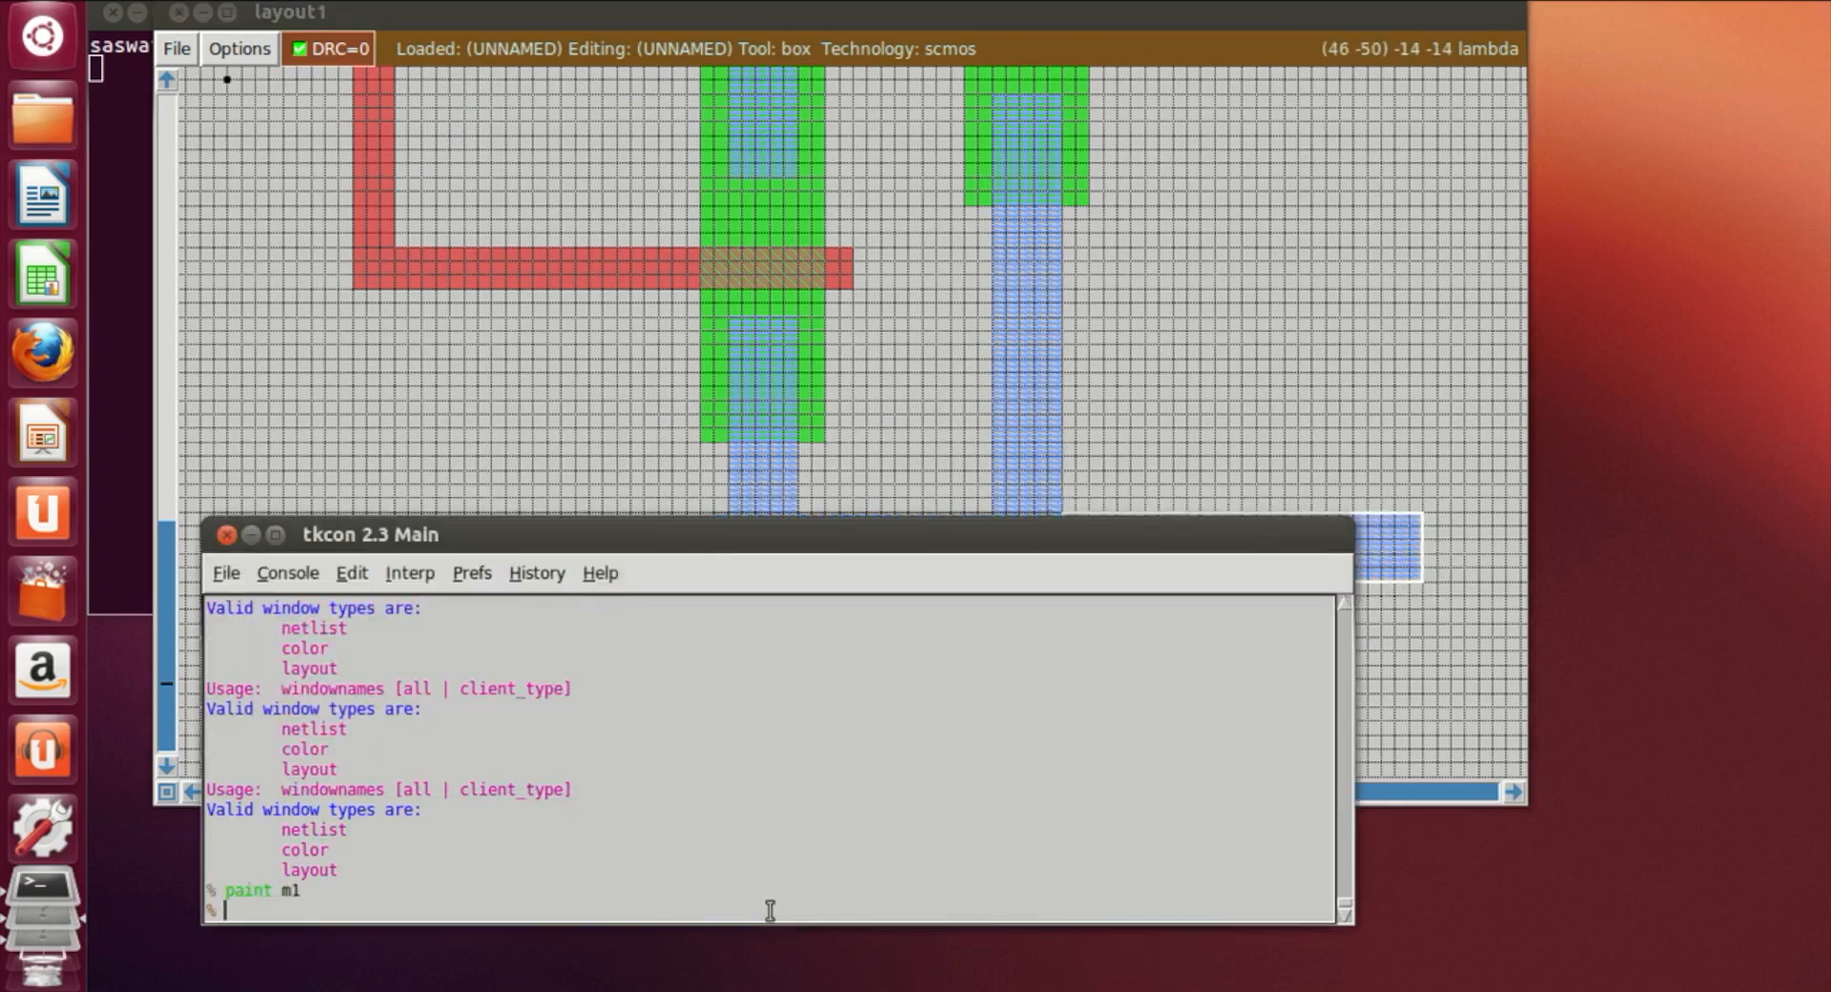
{"action": "left_click", "coordinate": [1222, 397]}
Paint a 51 by 5 lambda horizontal m1 strip atop the m1 strip above the pdiff, lower-left corner at (36, 69)
{"action": "scroll", "coordinate": [903, 449], "scroll_direction": "up", "scroll_amount": 5}
{"action": "scroll", "coordinate": [912, 447], "scroll_direction": "up", "scroll_amount": 3}
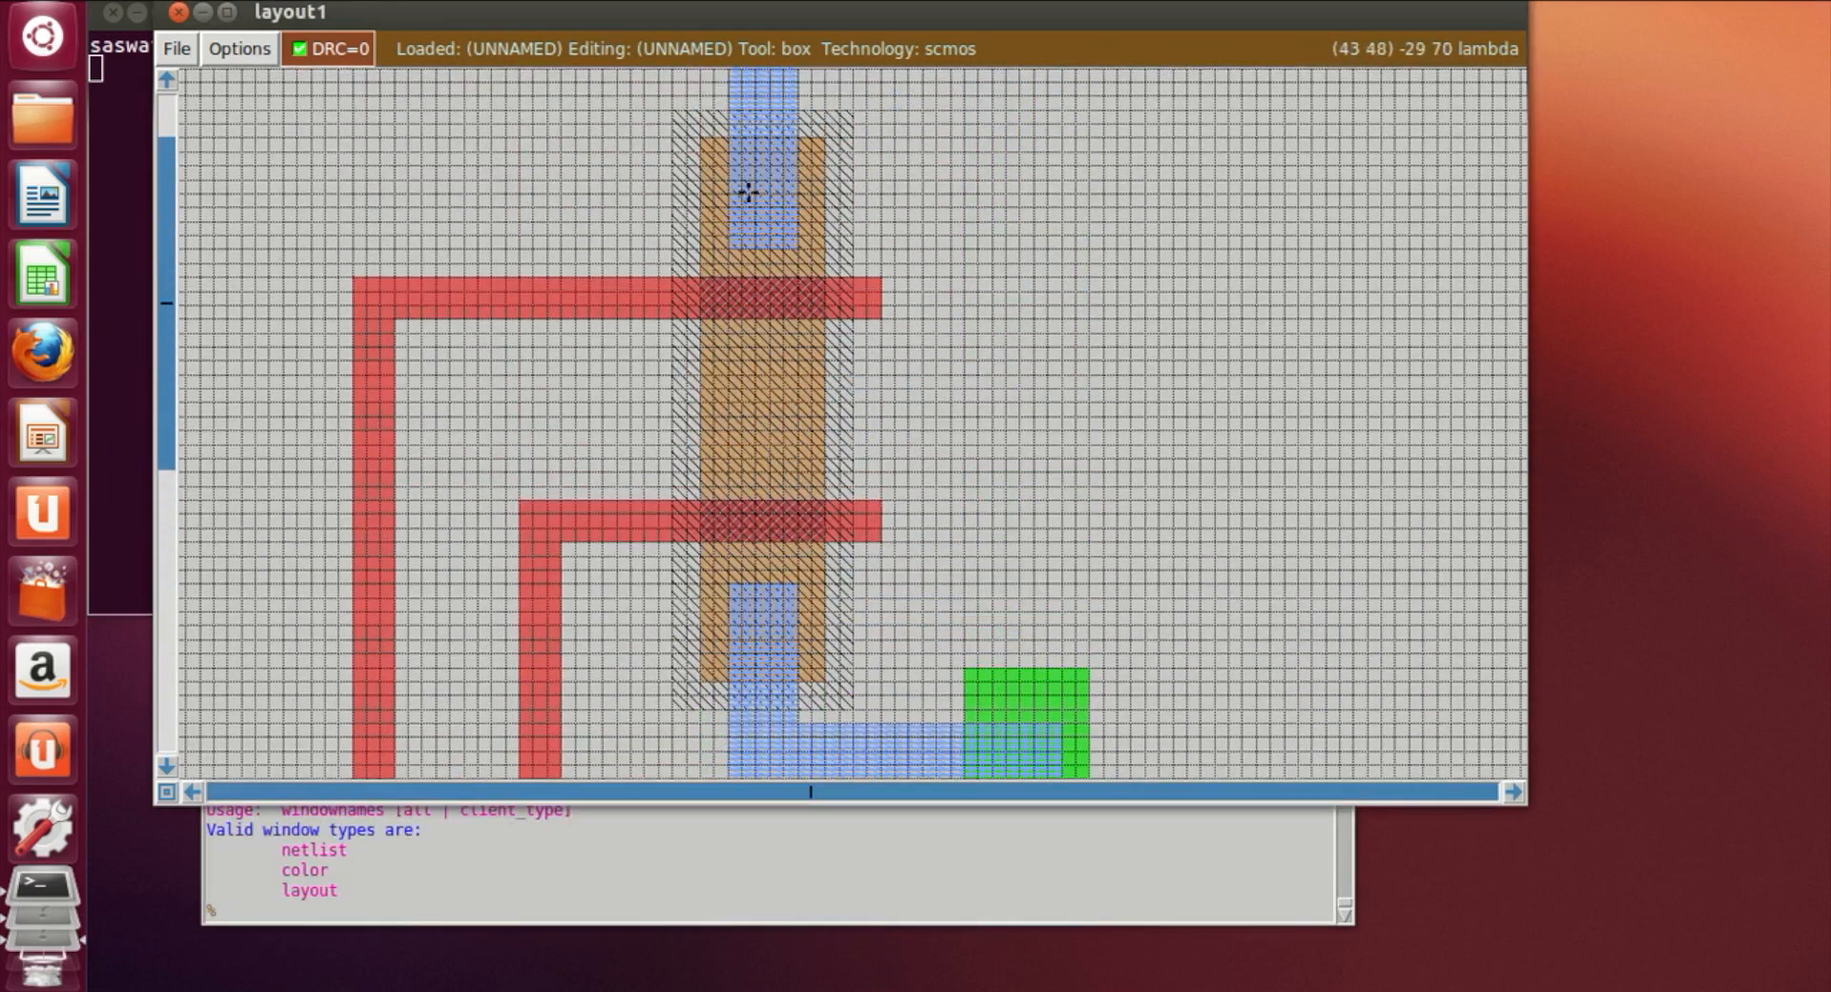
{"action": "left_click", "coordinate": [740, 200]}
{"action": "scroll", "coordinate": [735, 192], "scroll_direction": "up", "scroll_amount": 3}
{"action": "left_click", "coordinate": [801, 160]}
{"action": "left_click", "coordinate": [766, 119]}
{"action": "left_click", "coordinate": [730, 115]}
{"action": "scroll", "coordinate": [1164, 175], "scroll_direction": "up", "scroll_amount": 3}
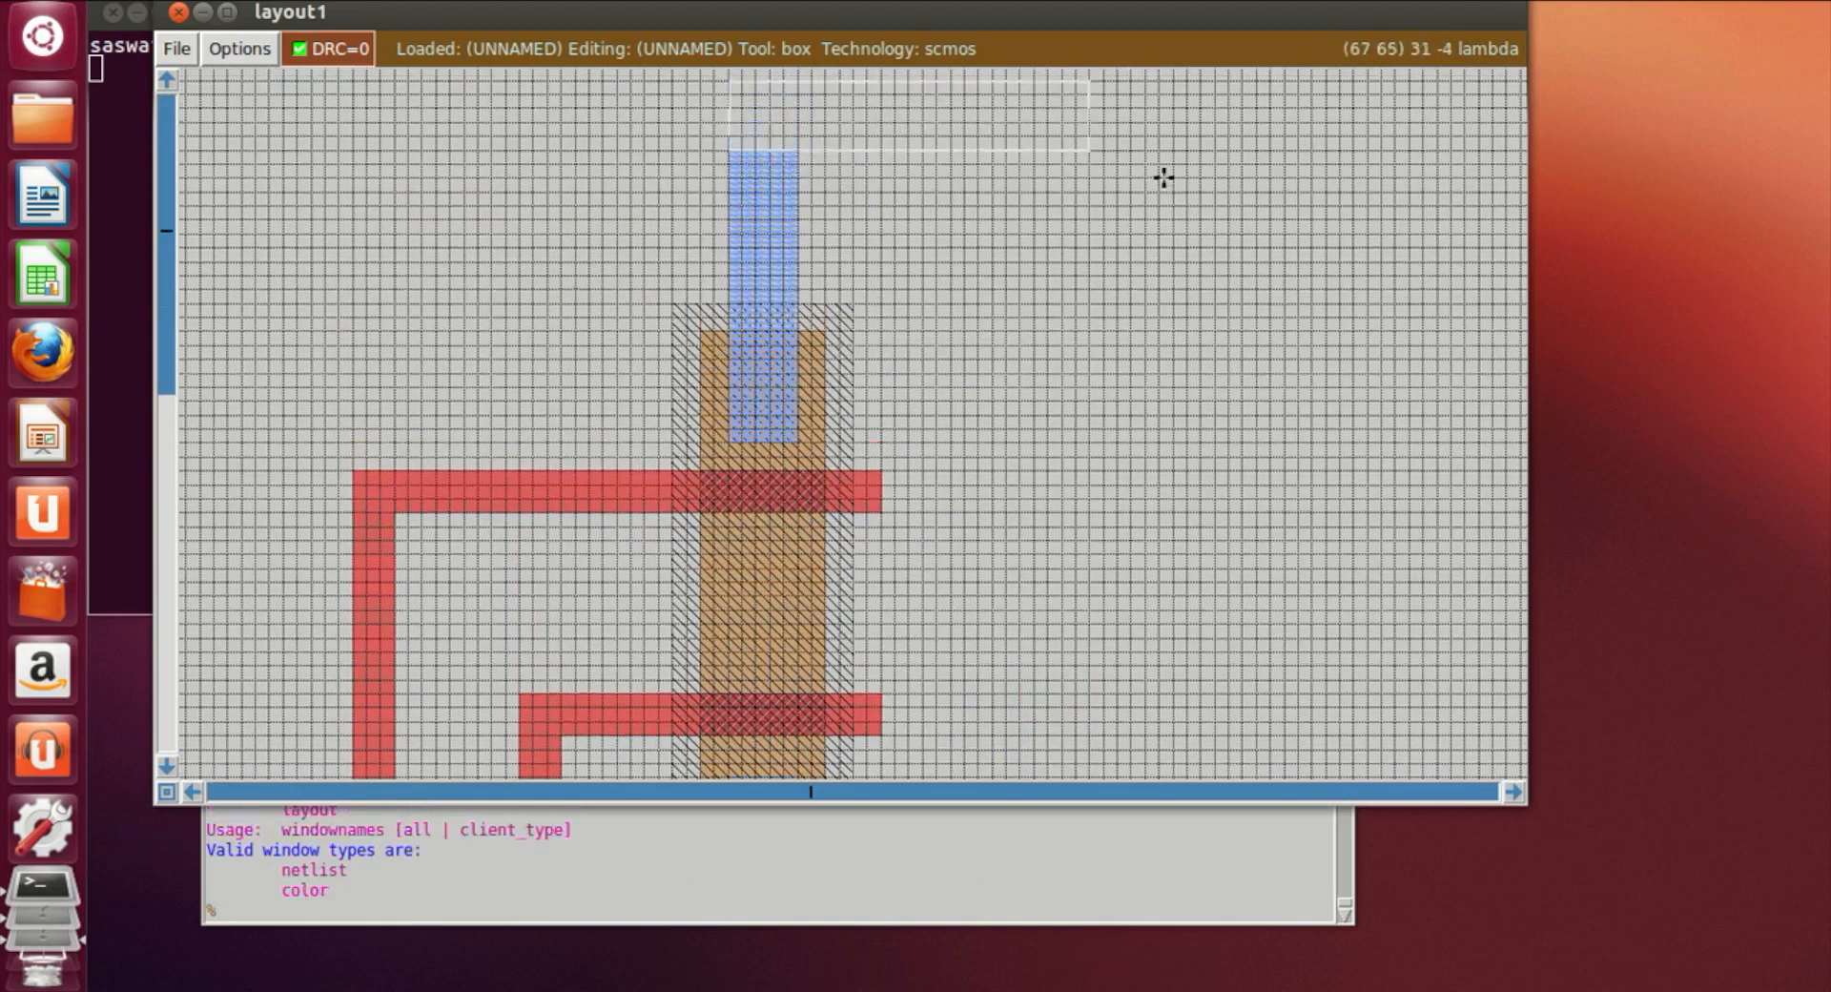
{"action": "right_click", "coordinate": [1435, 181]}
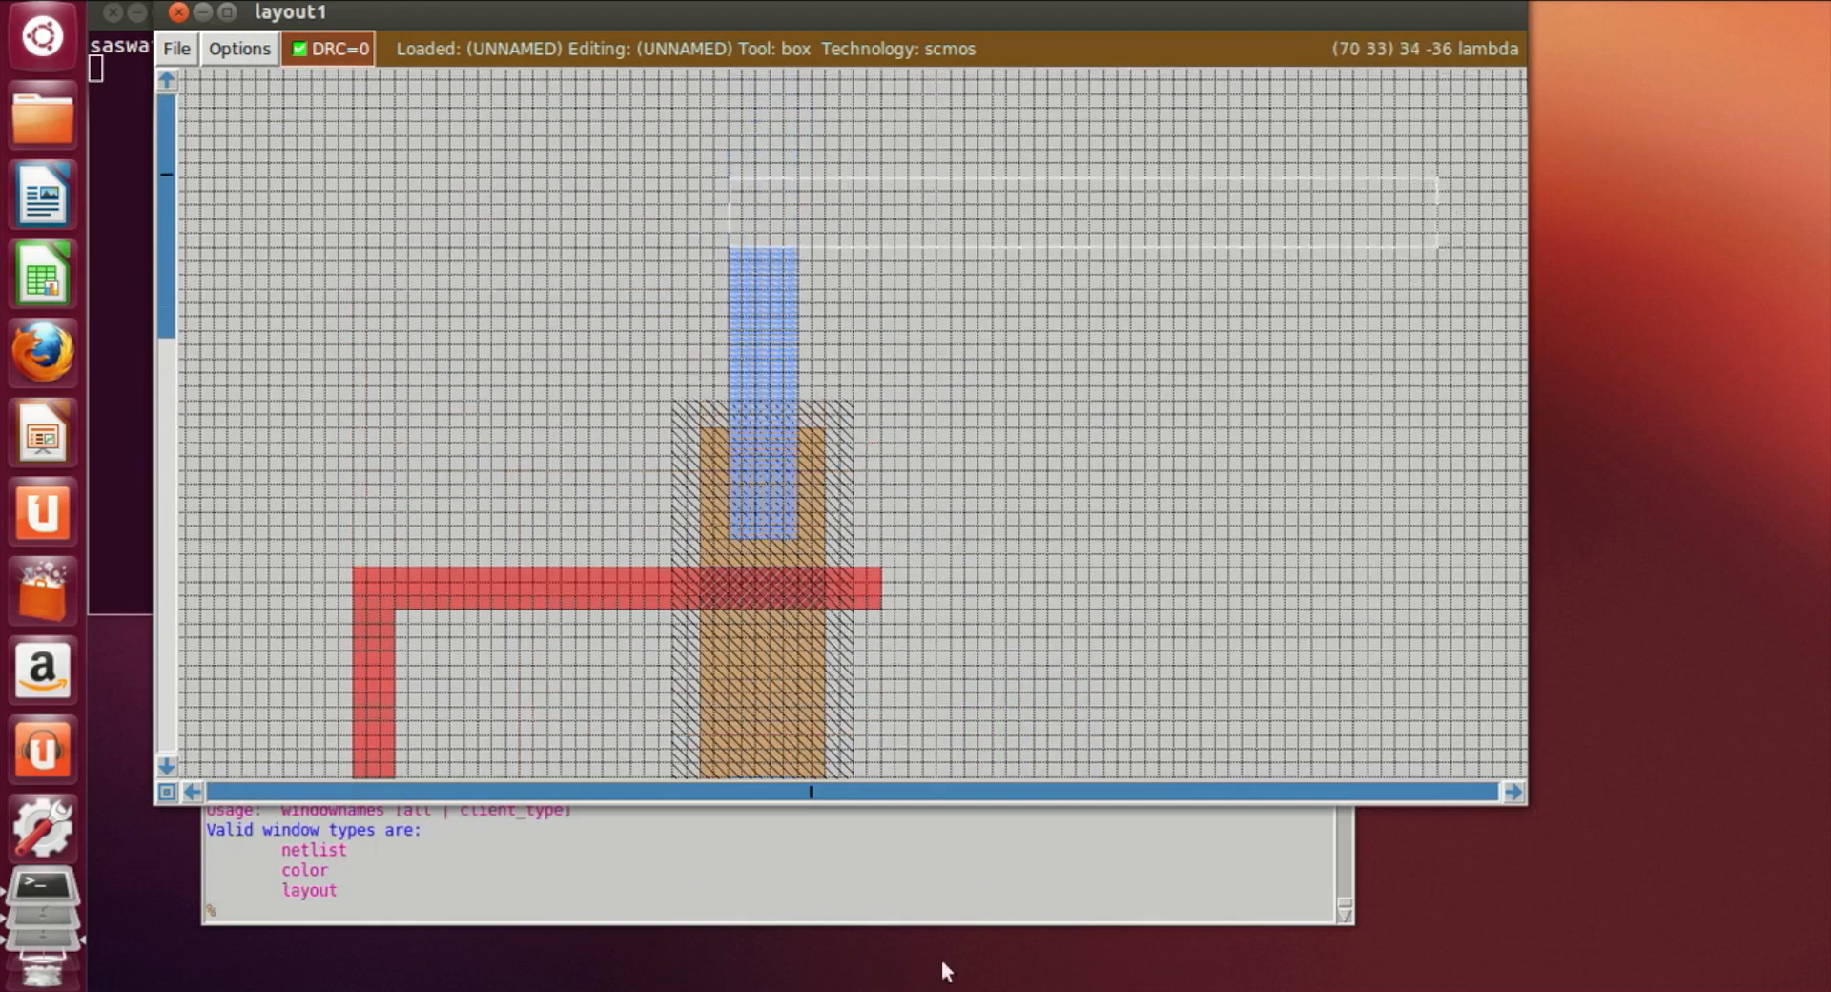
{"action": "left_click", "coordinate": [935, 901]}
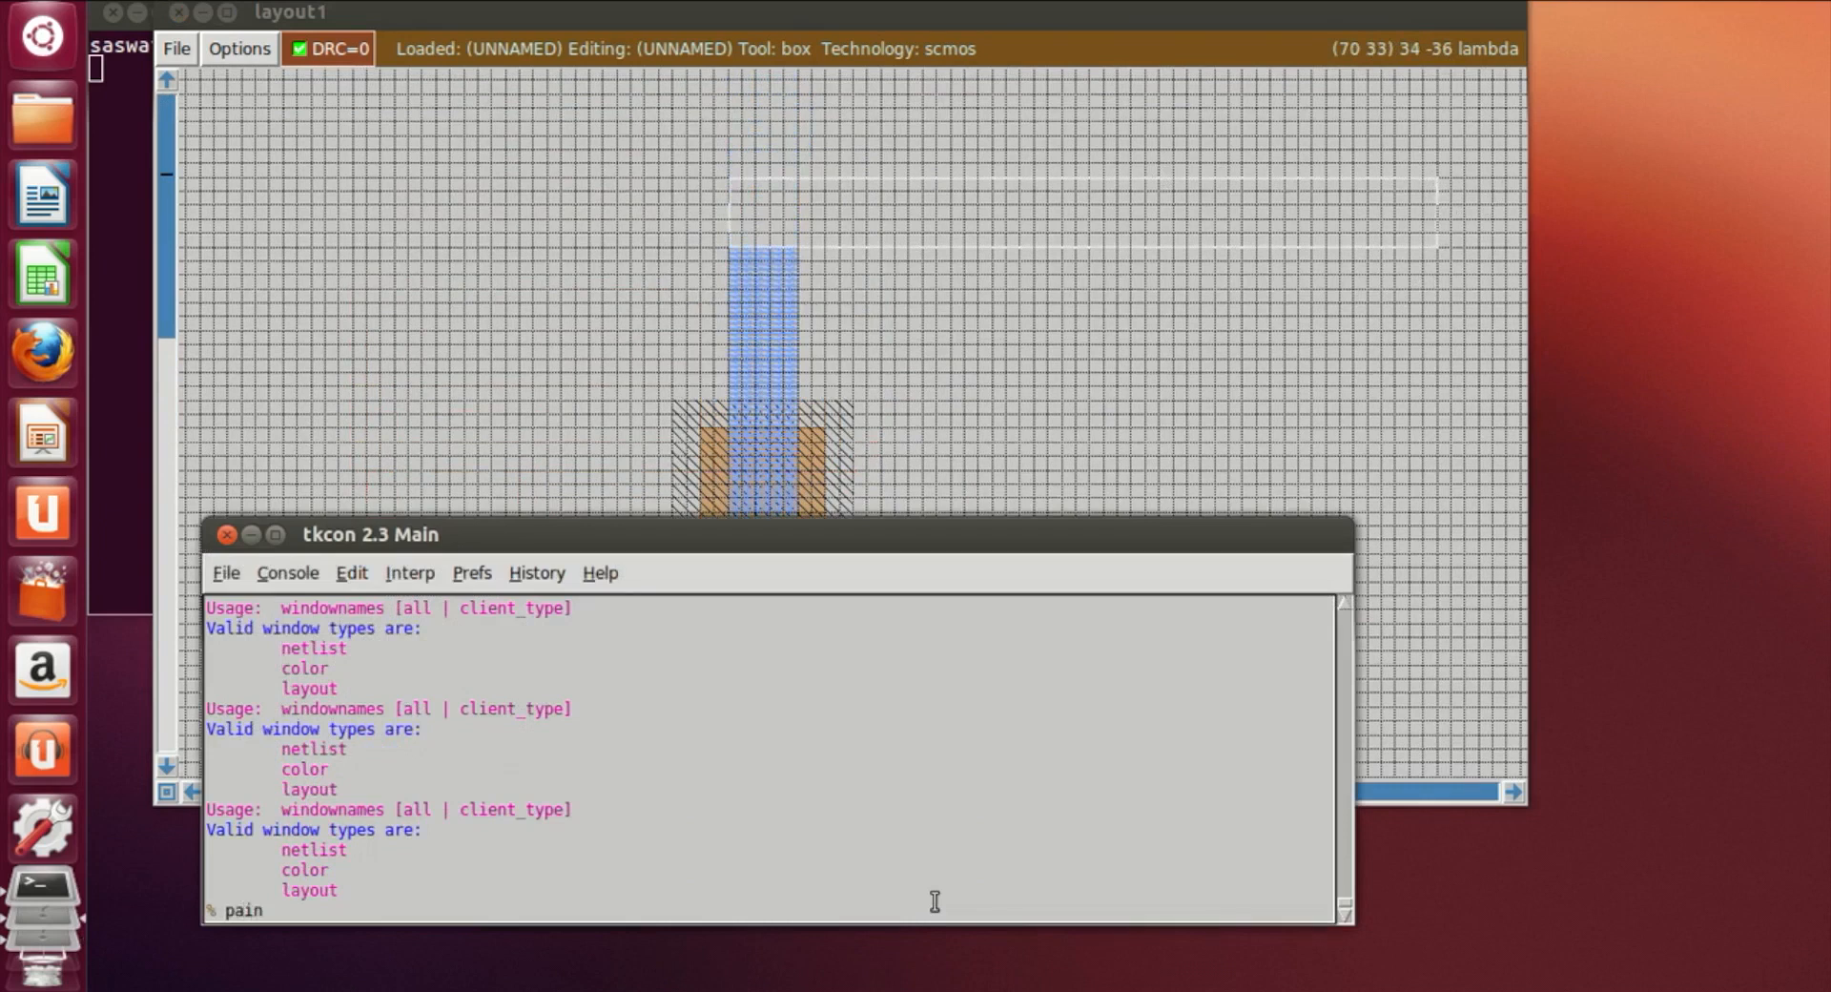
{"action": "type", "text": "paint m1"}
{"action": "key", "text": "Return"}
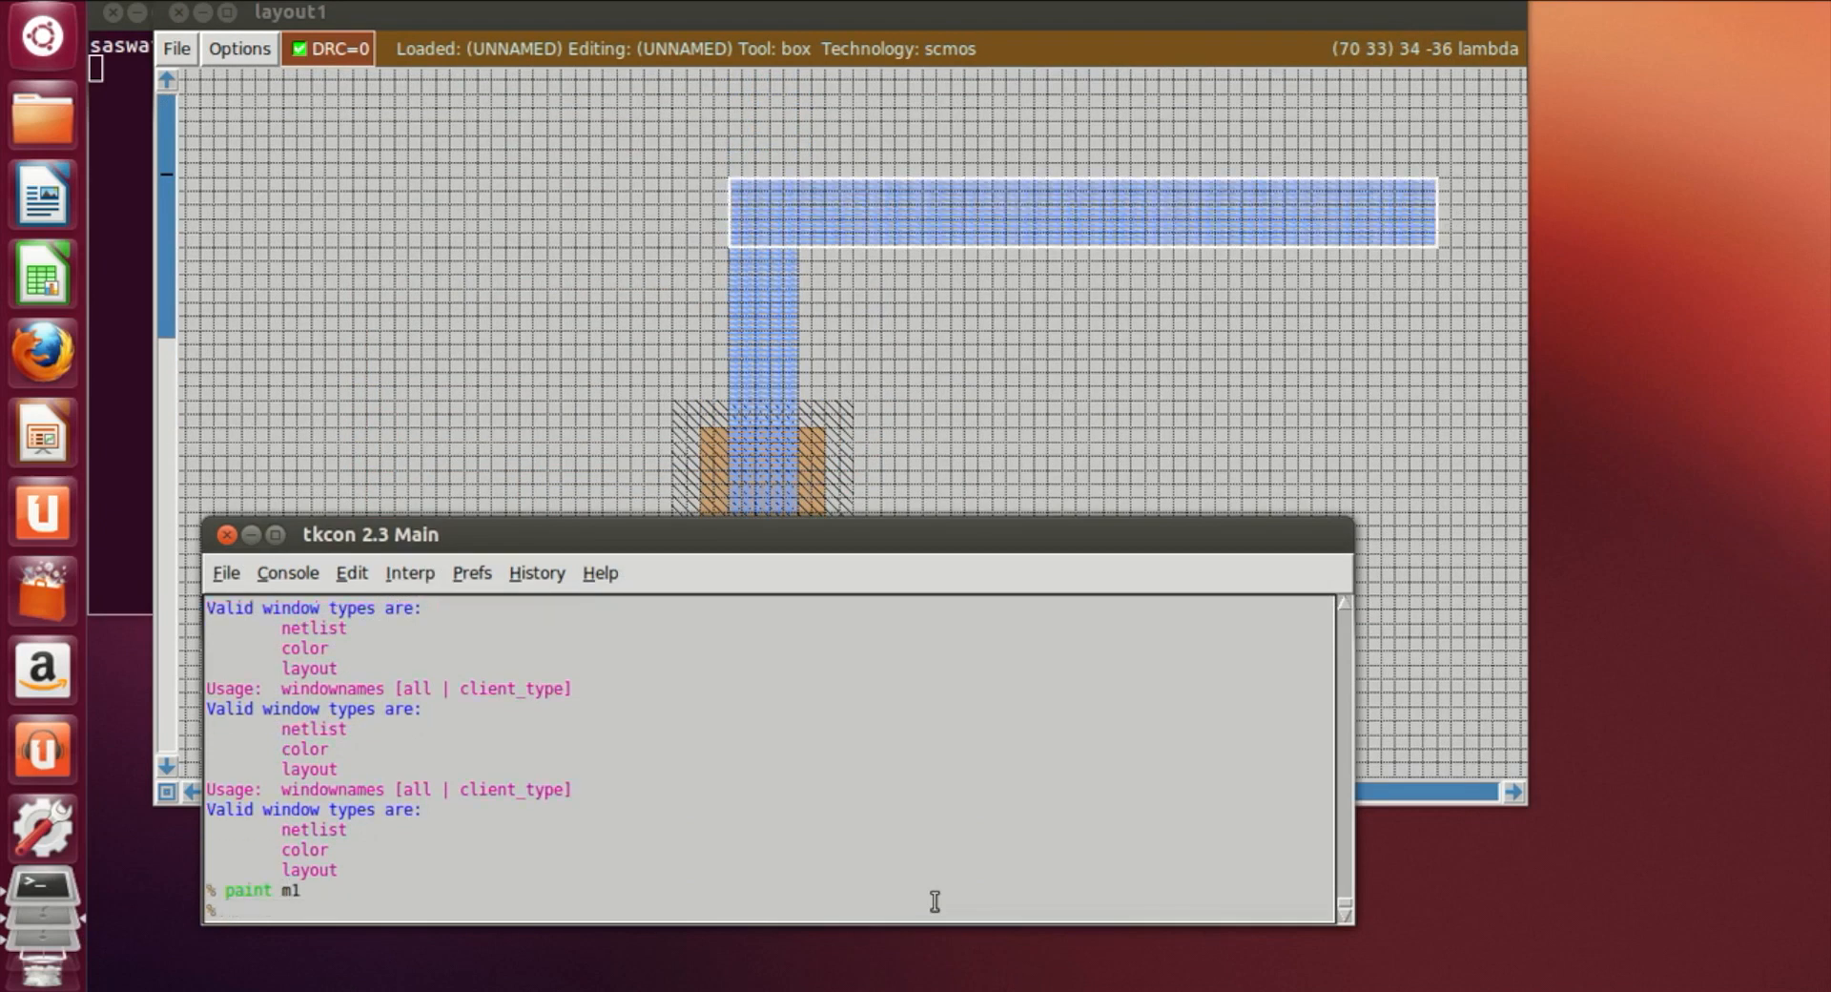
{"action": "left_click", "coordinate": [1030, 395]}
{"action": "scroll", "coordinate": [787, 498], "scroll_direction": "down", "scroll_amount": 1}
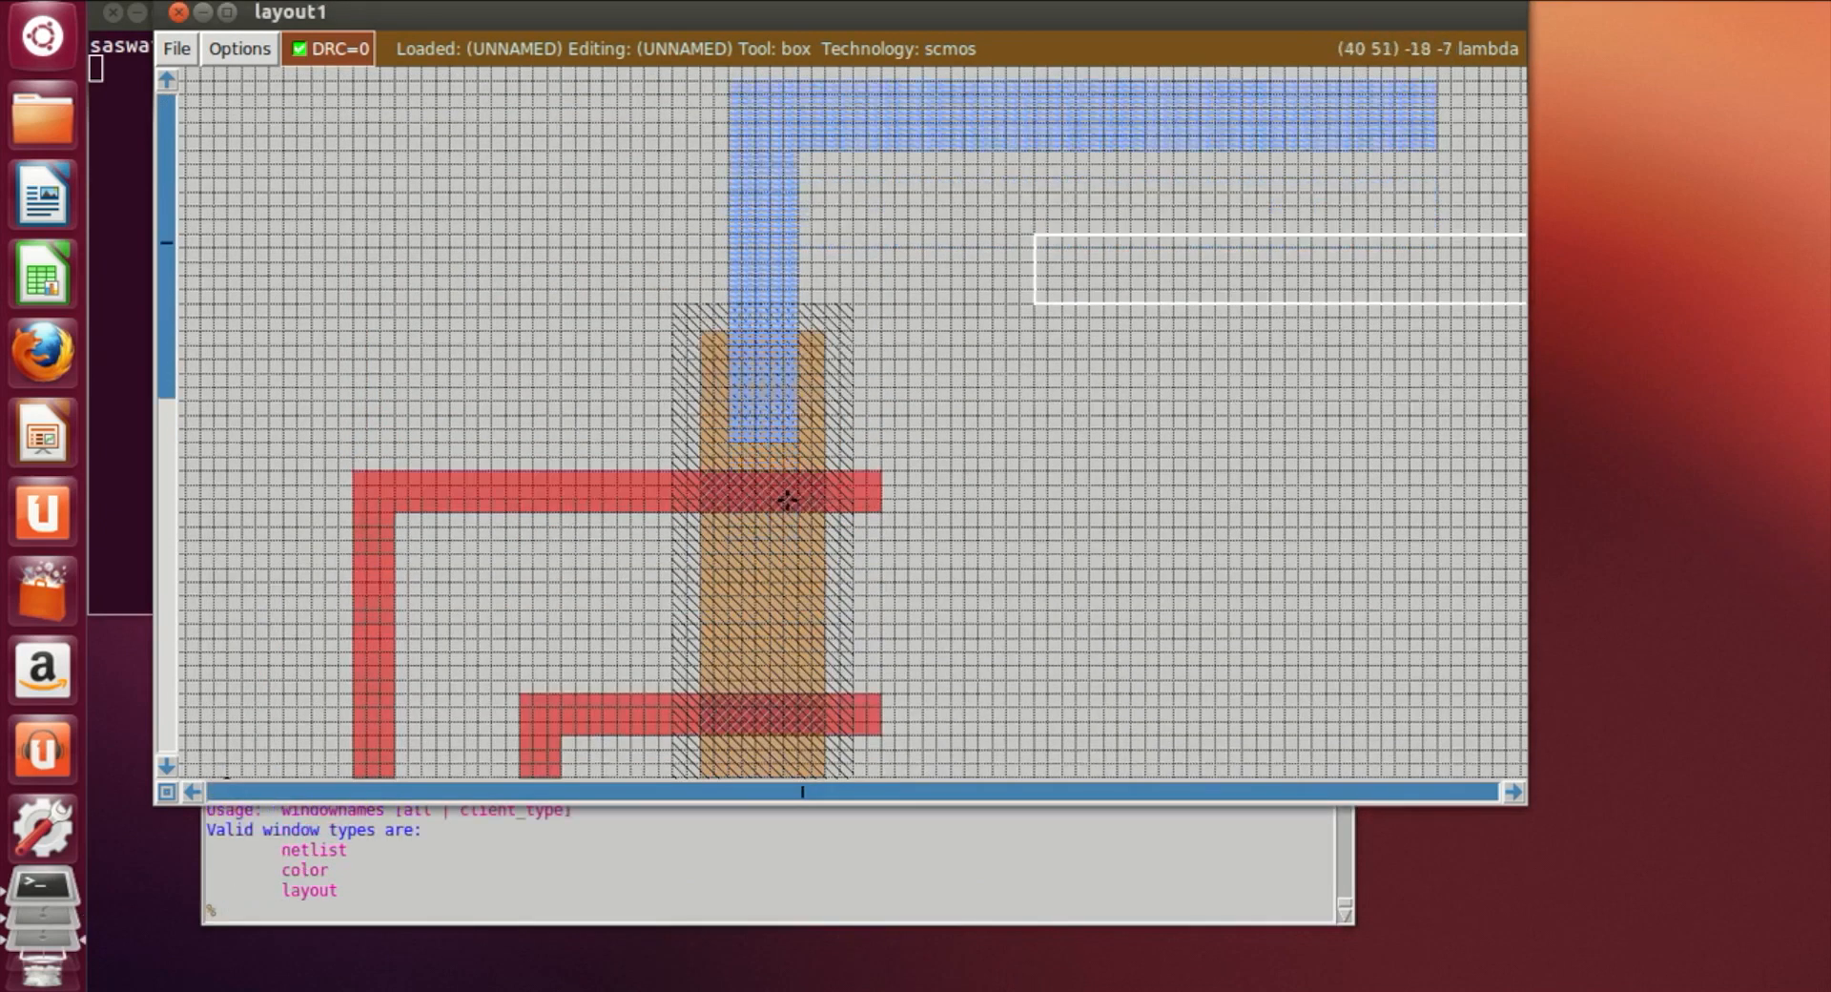
Paint a square pdc contact where the upper metal line ends over the top of the p-diffusion
{"action": "scroll", "coordinate": [999, 268], "scroll_direction": "up", "scroll_amount": 4}
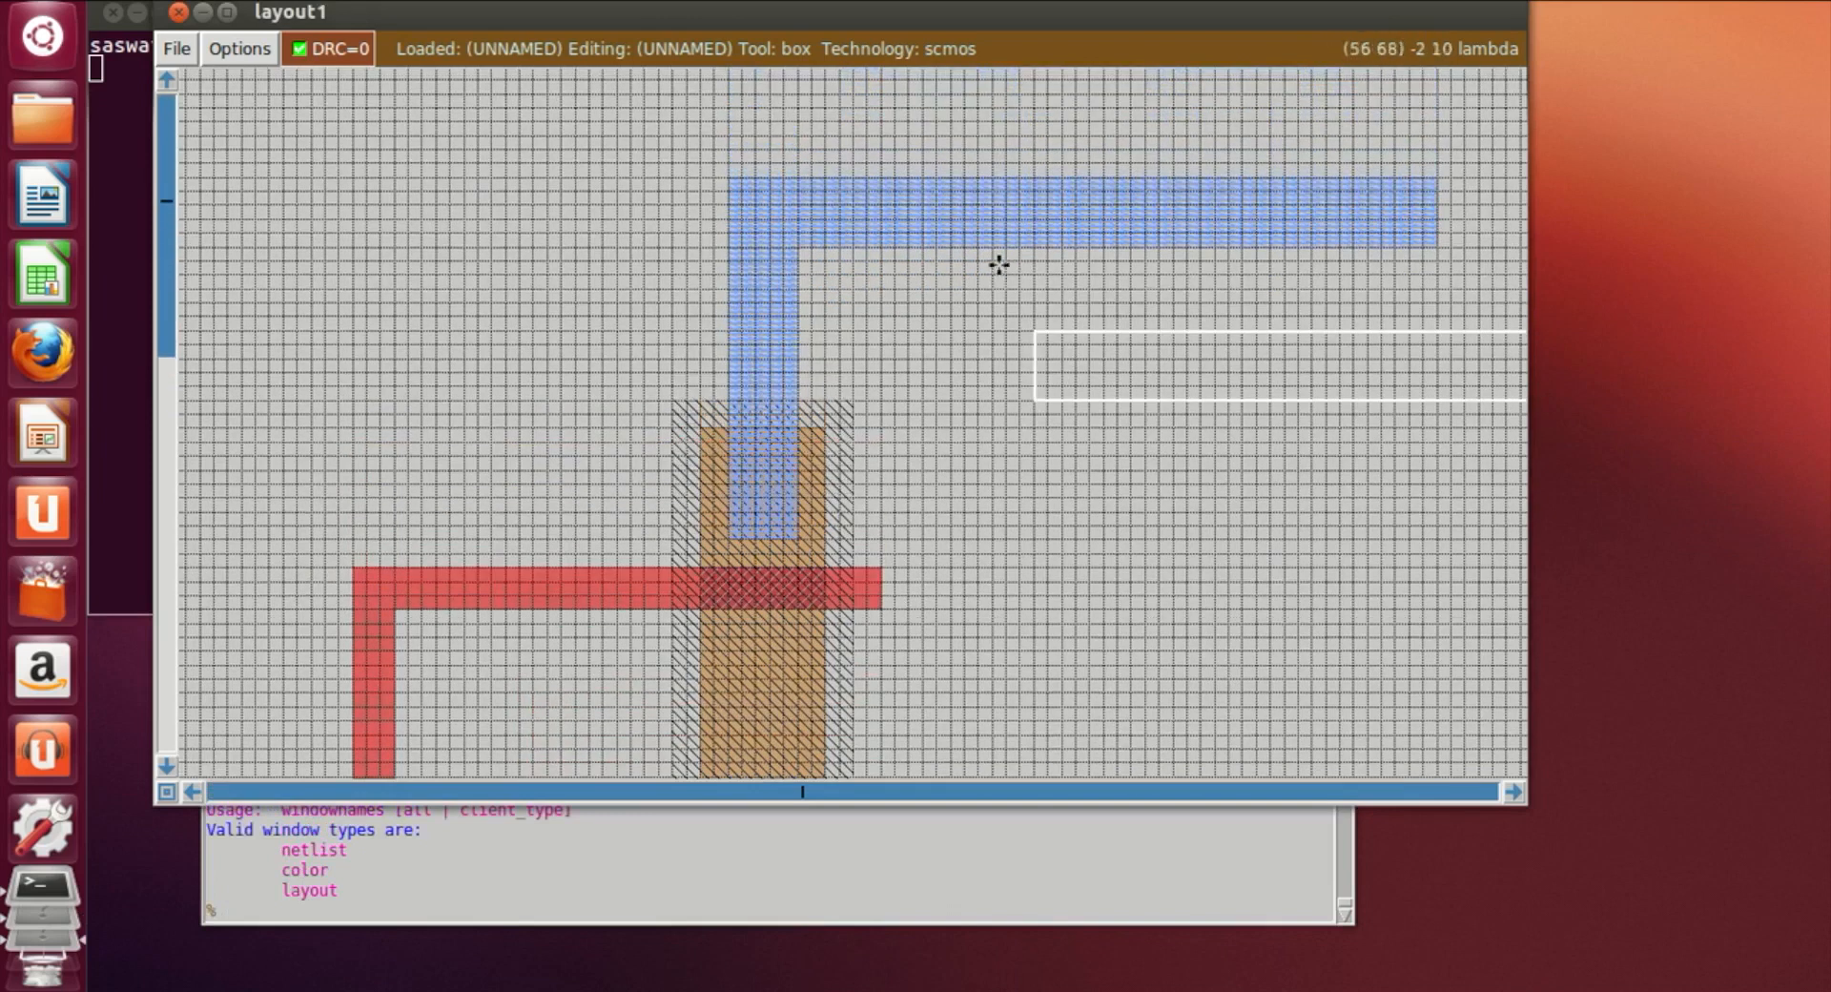
{"action": "left_click", "coordinate": [735, 470]}
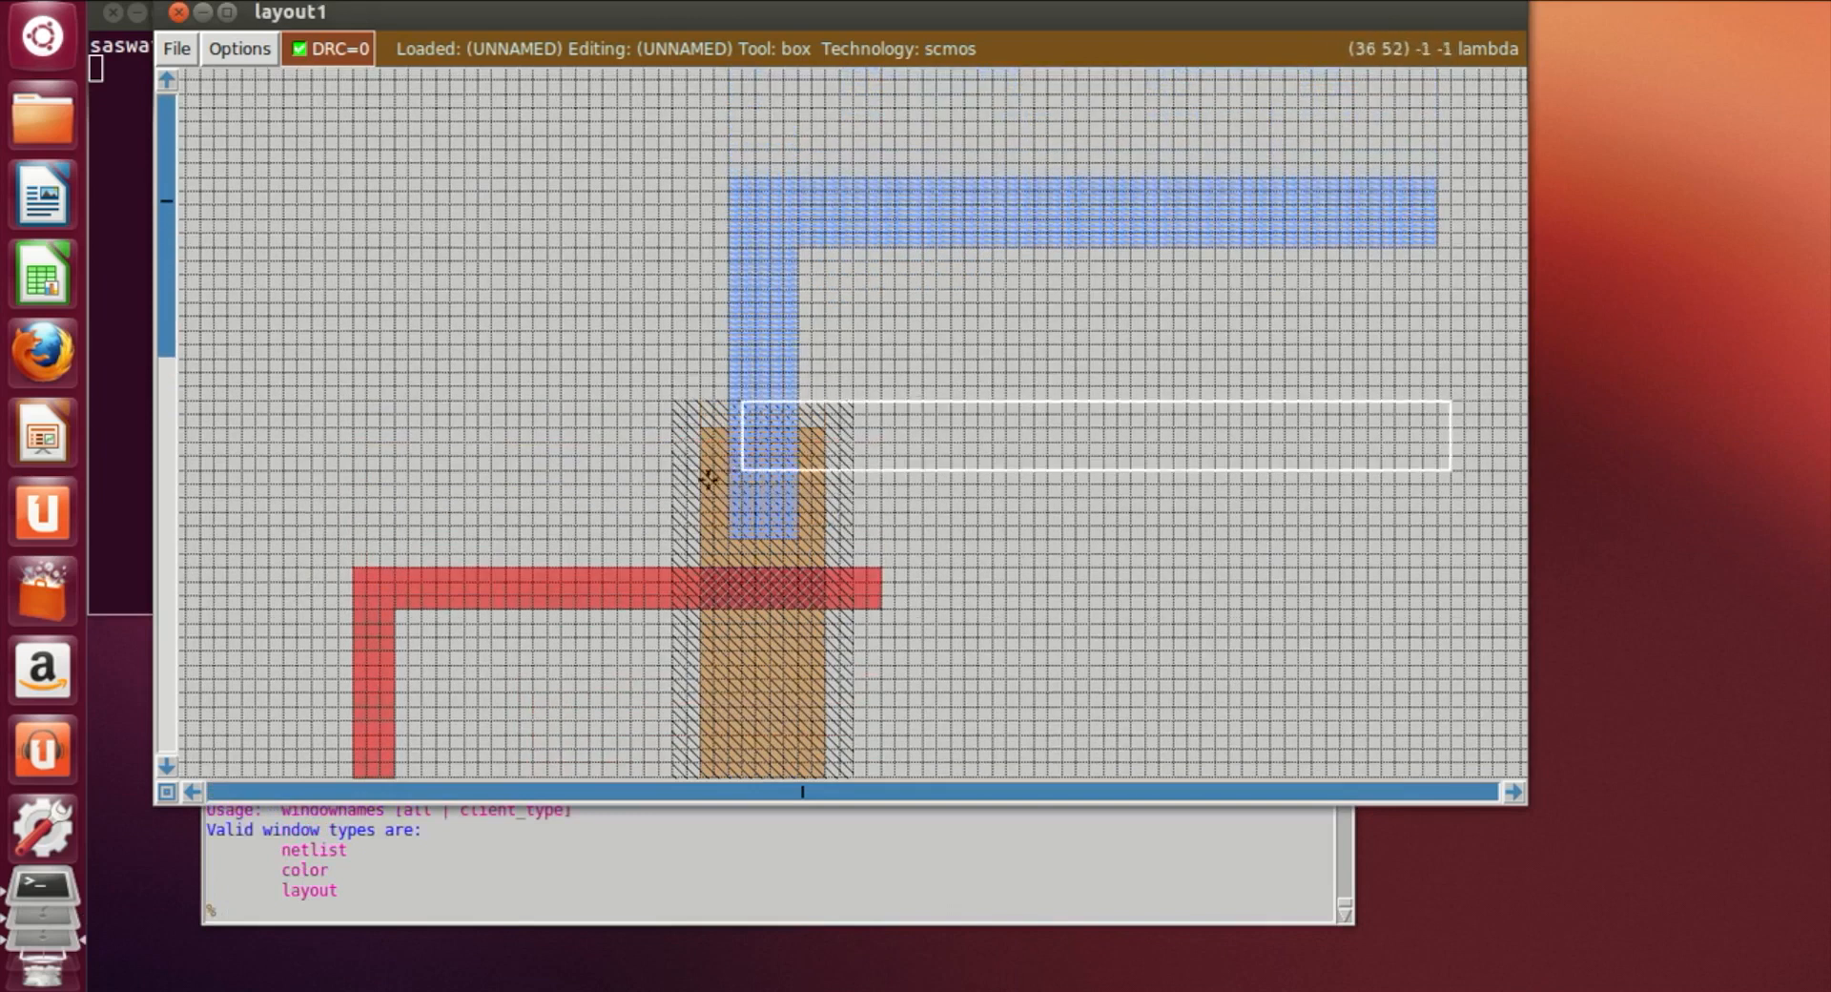
{"action": "right_click", "coordinate": [791, 533]}
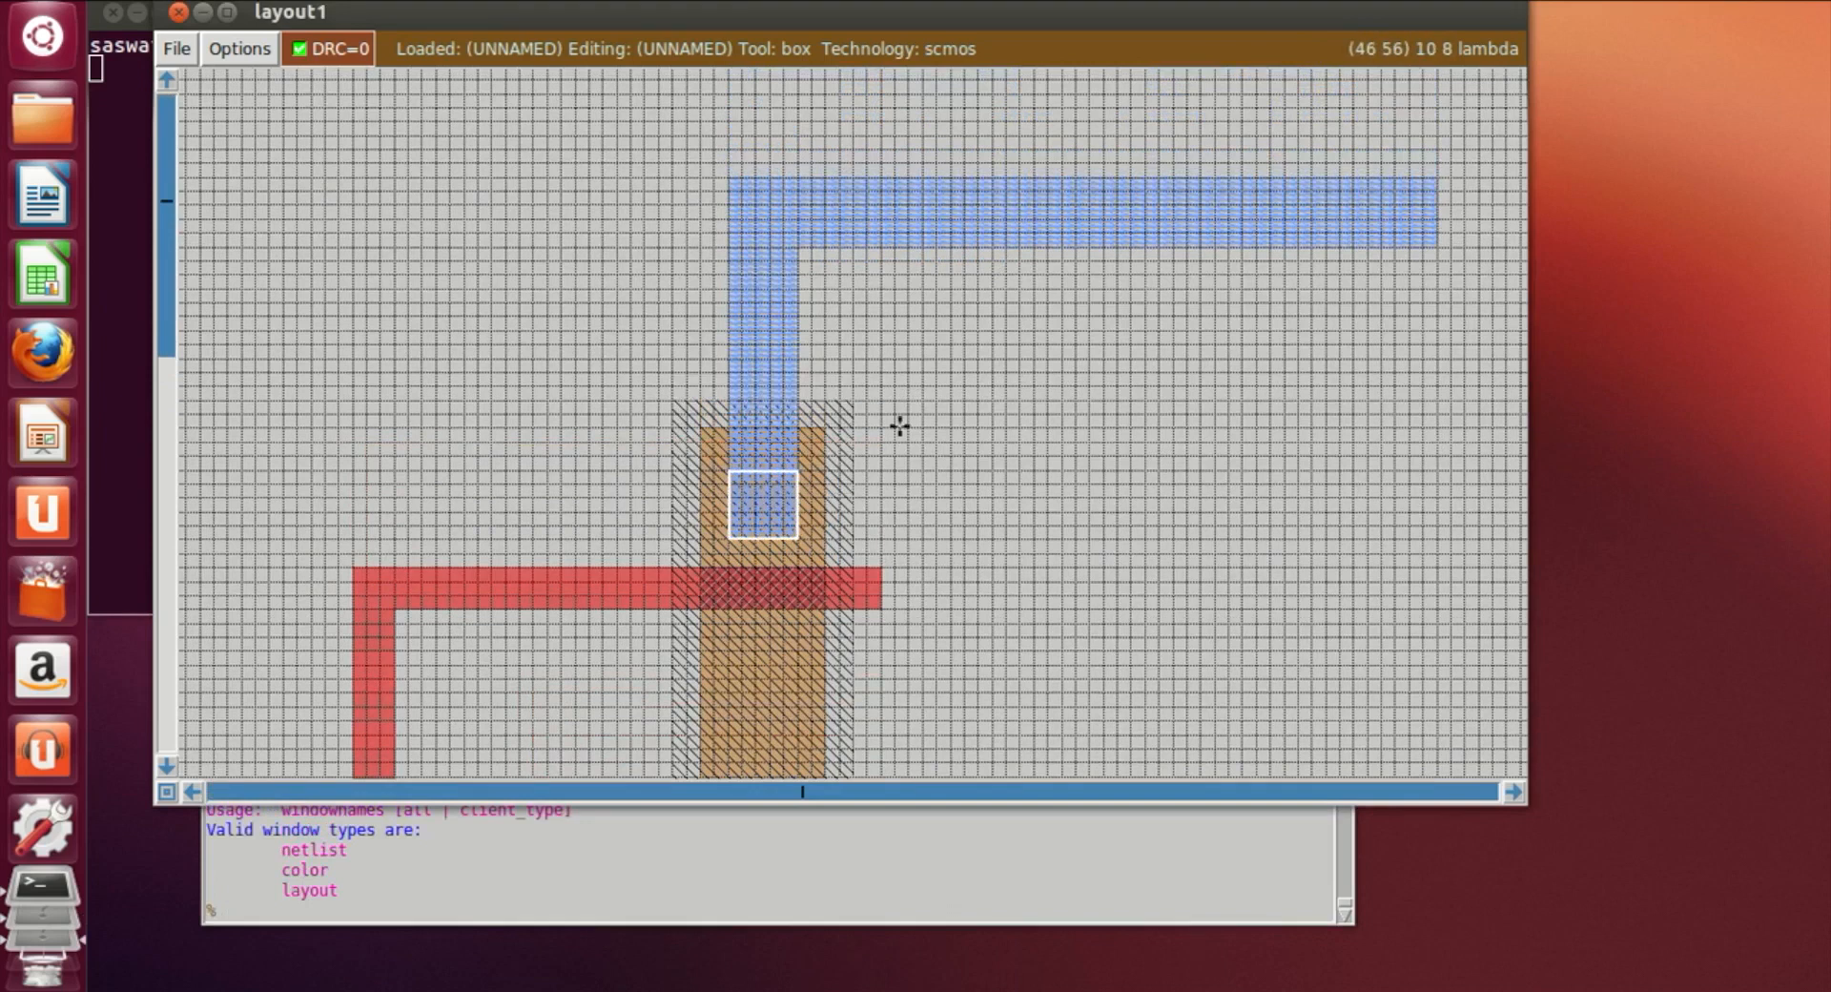
{"action": "right_click", "coordinate": [797, 459]}
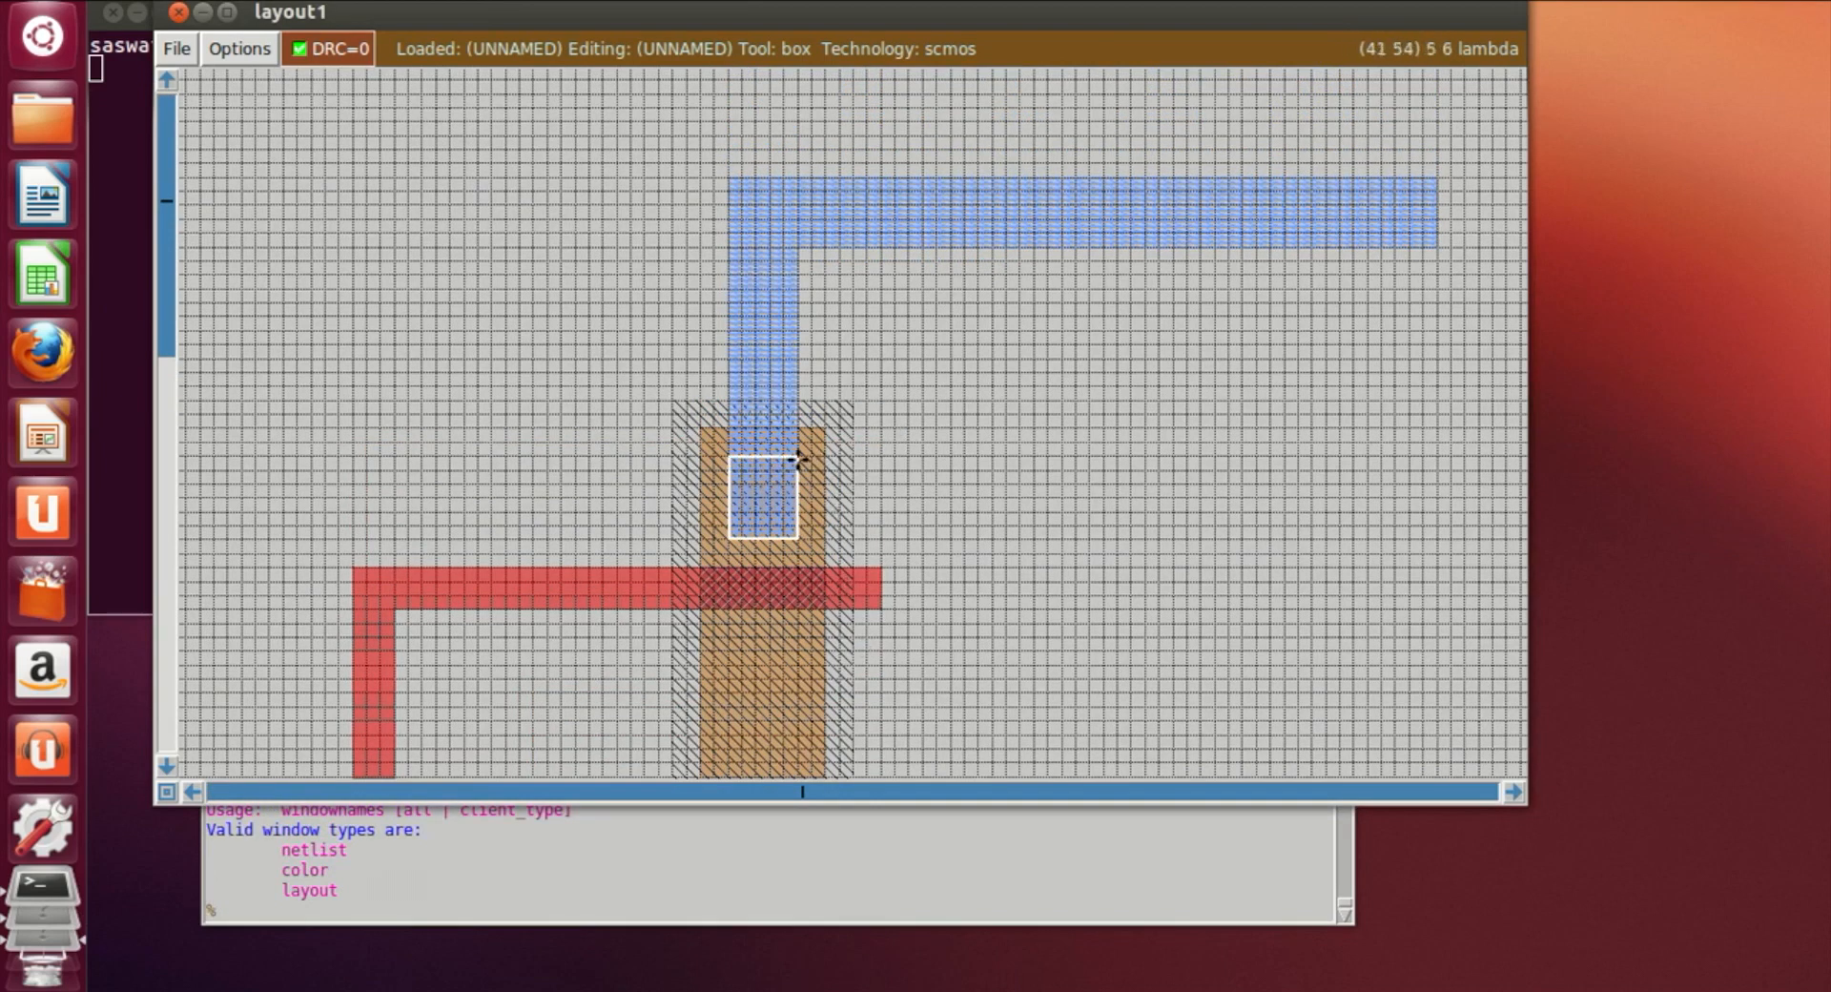
{"action": "right_click", "coordinate": [792, 467]}
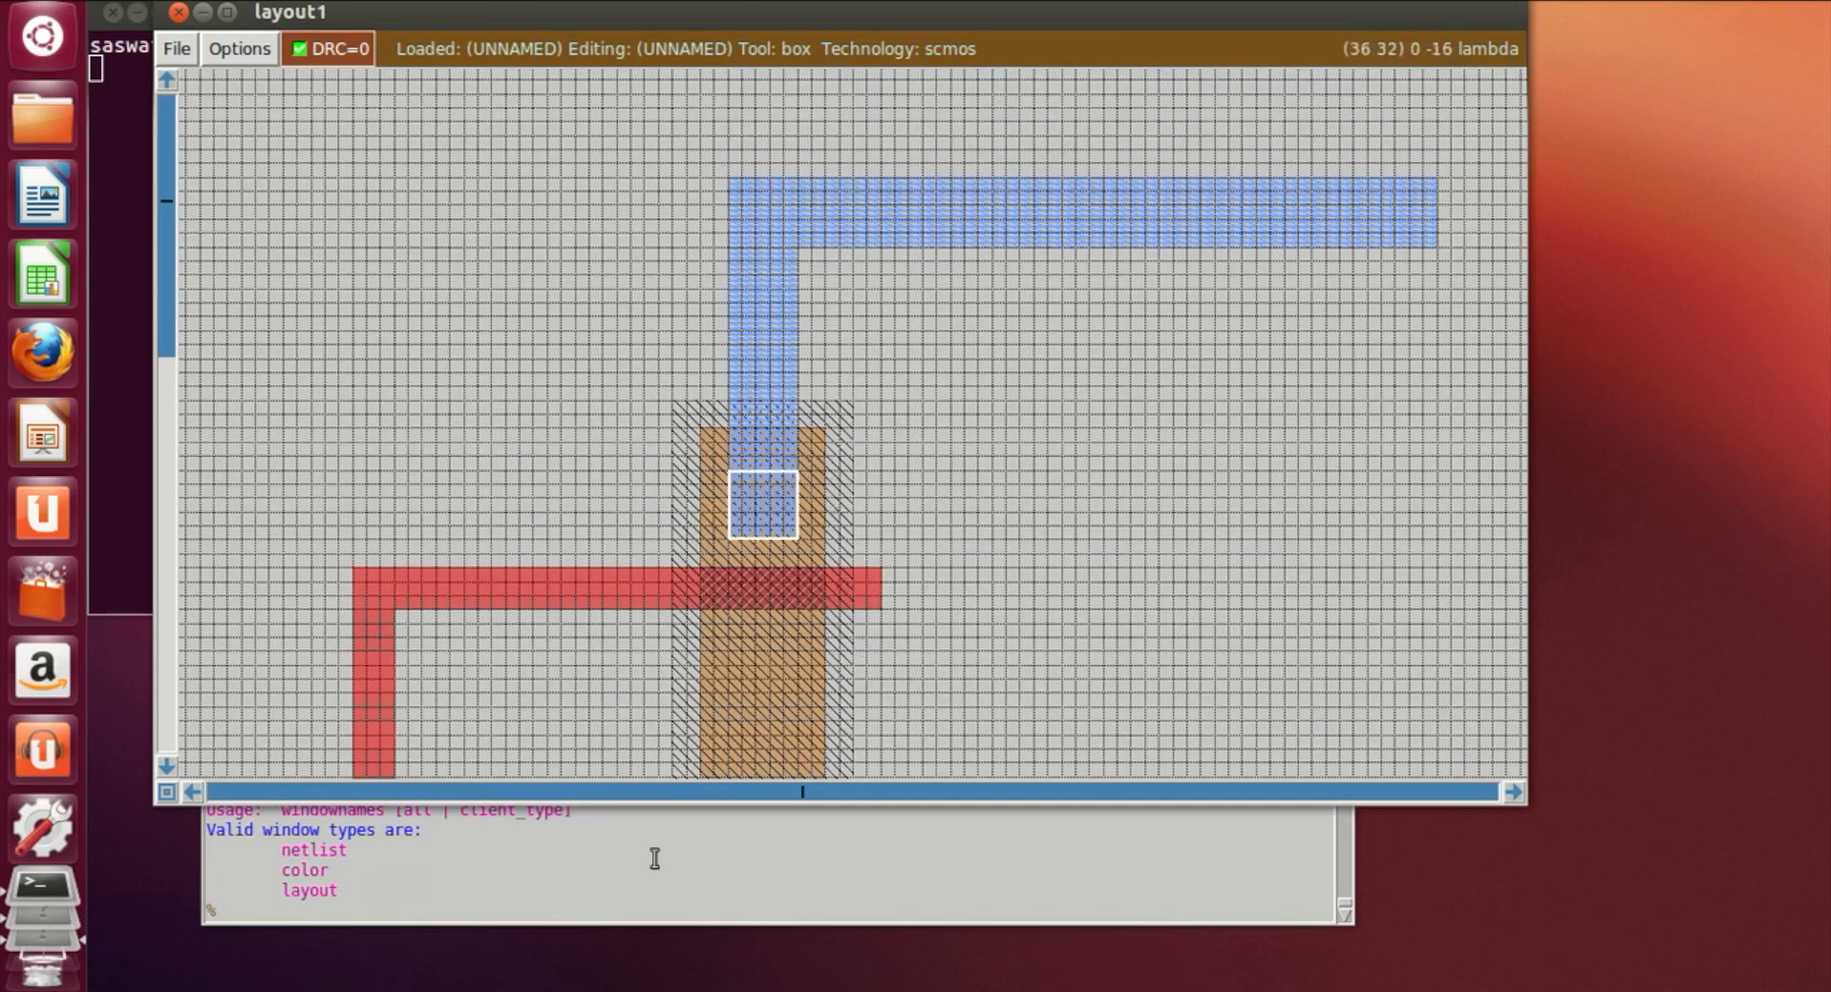
{"action": "left_click", "coordinate": [575, 911]}
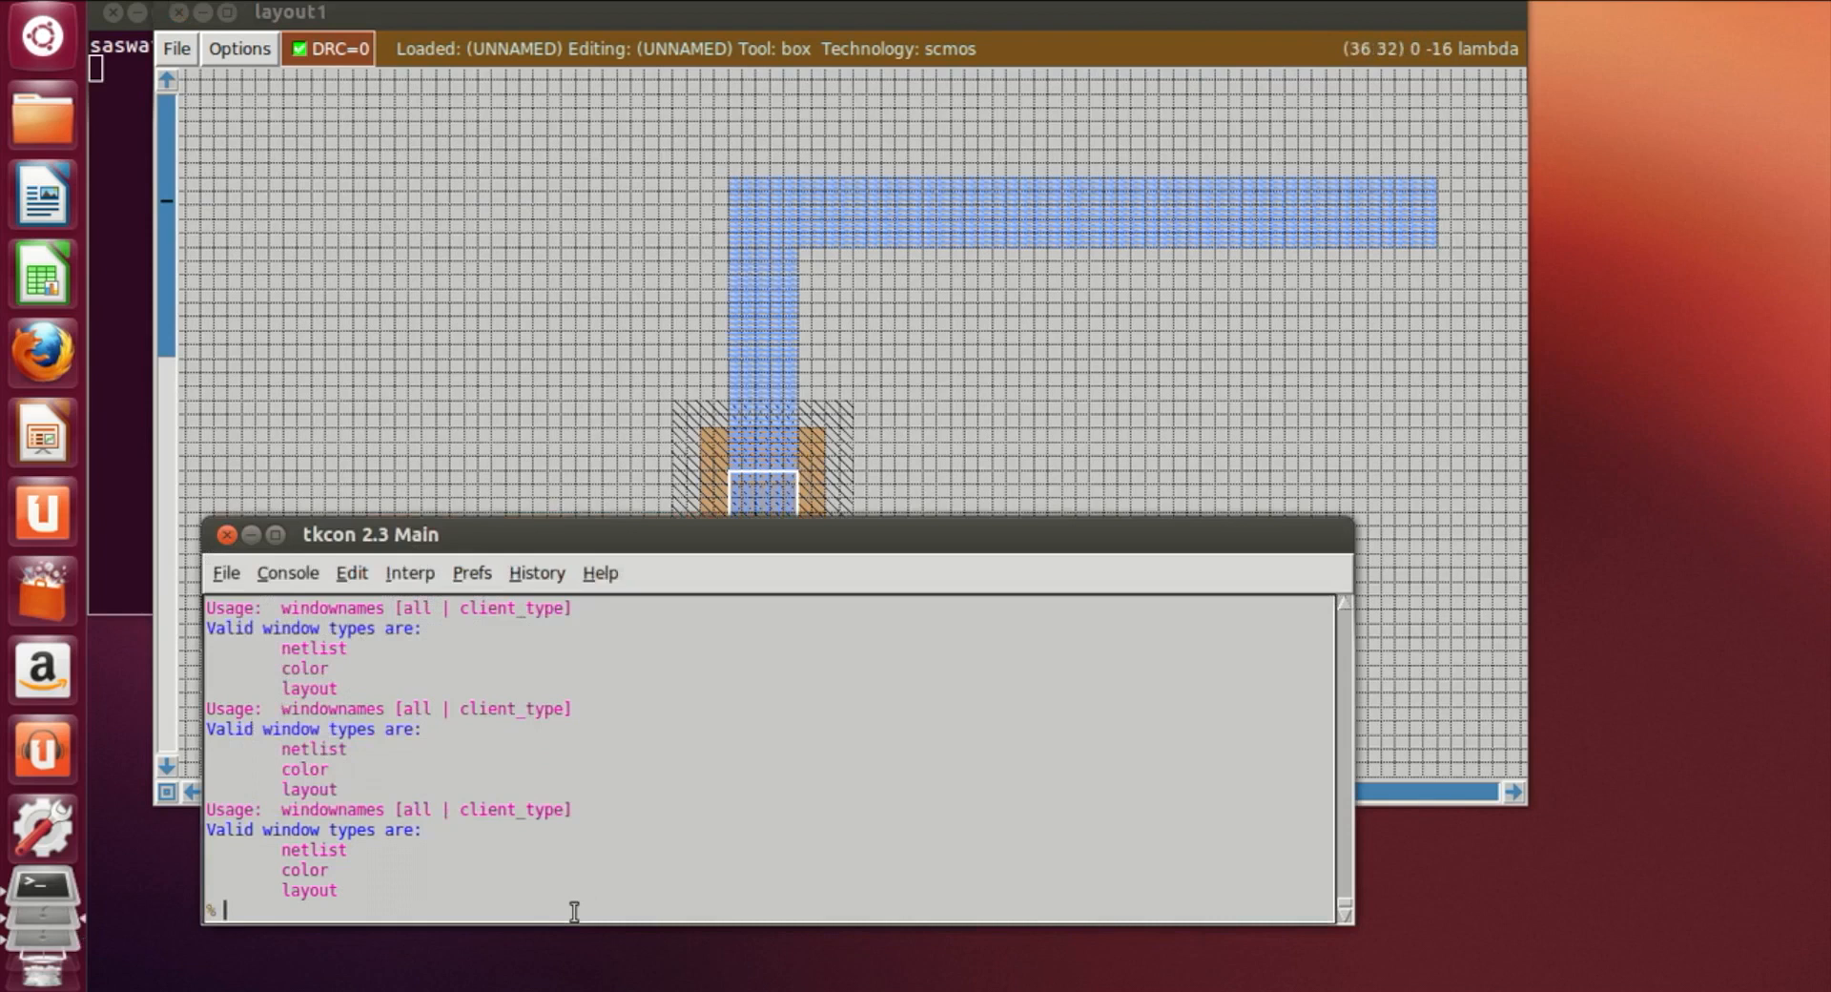
{"action": "type", "text": "paint pdc"}
{"action": "key", "text": "Return"}
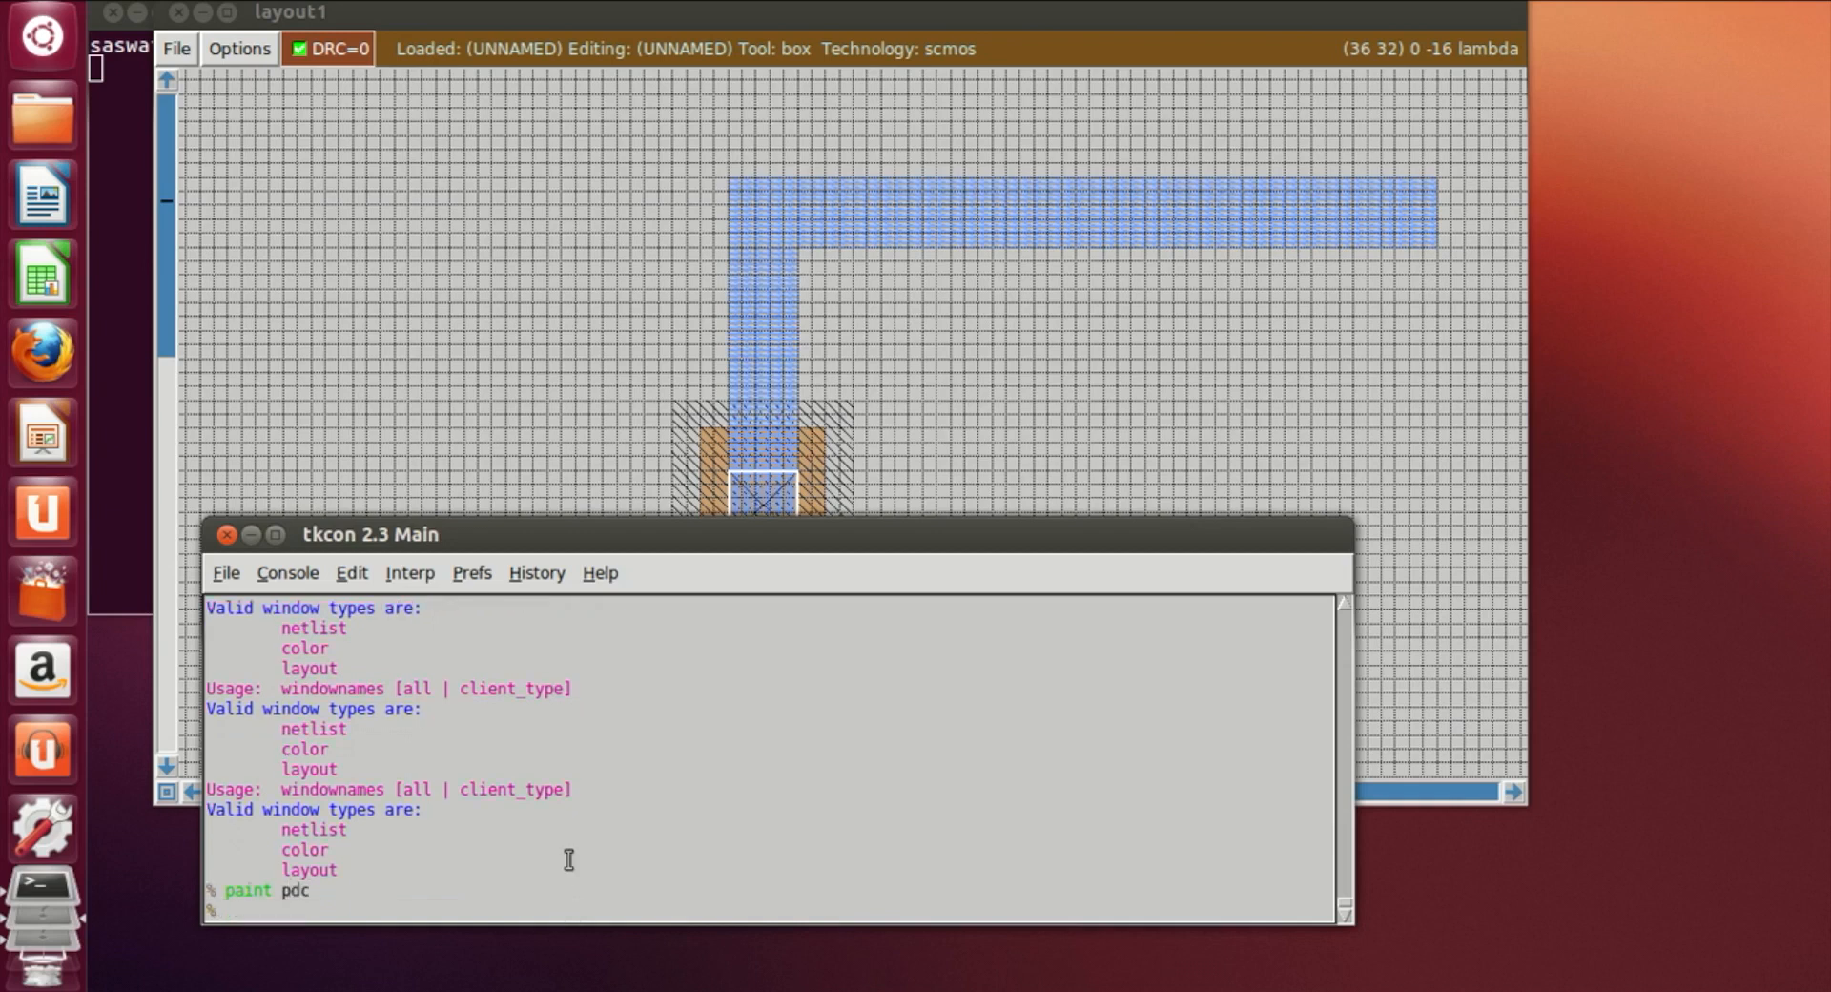
Paint a matching pdc contact where the metal overlaps the lower end of the p-diffusion
{"action": "left_click", "coordinate": [606, 443]}
{"action": "scroll", "coordinate": [630, 528], "scroll_direction": "down", "scroll_amount": 3}
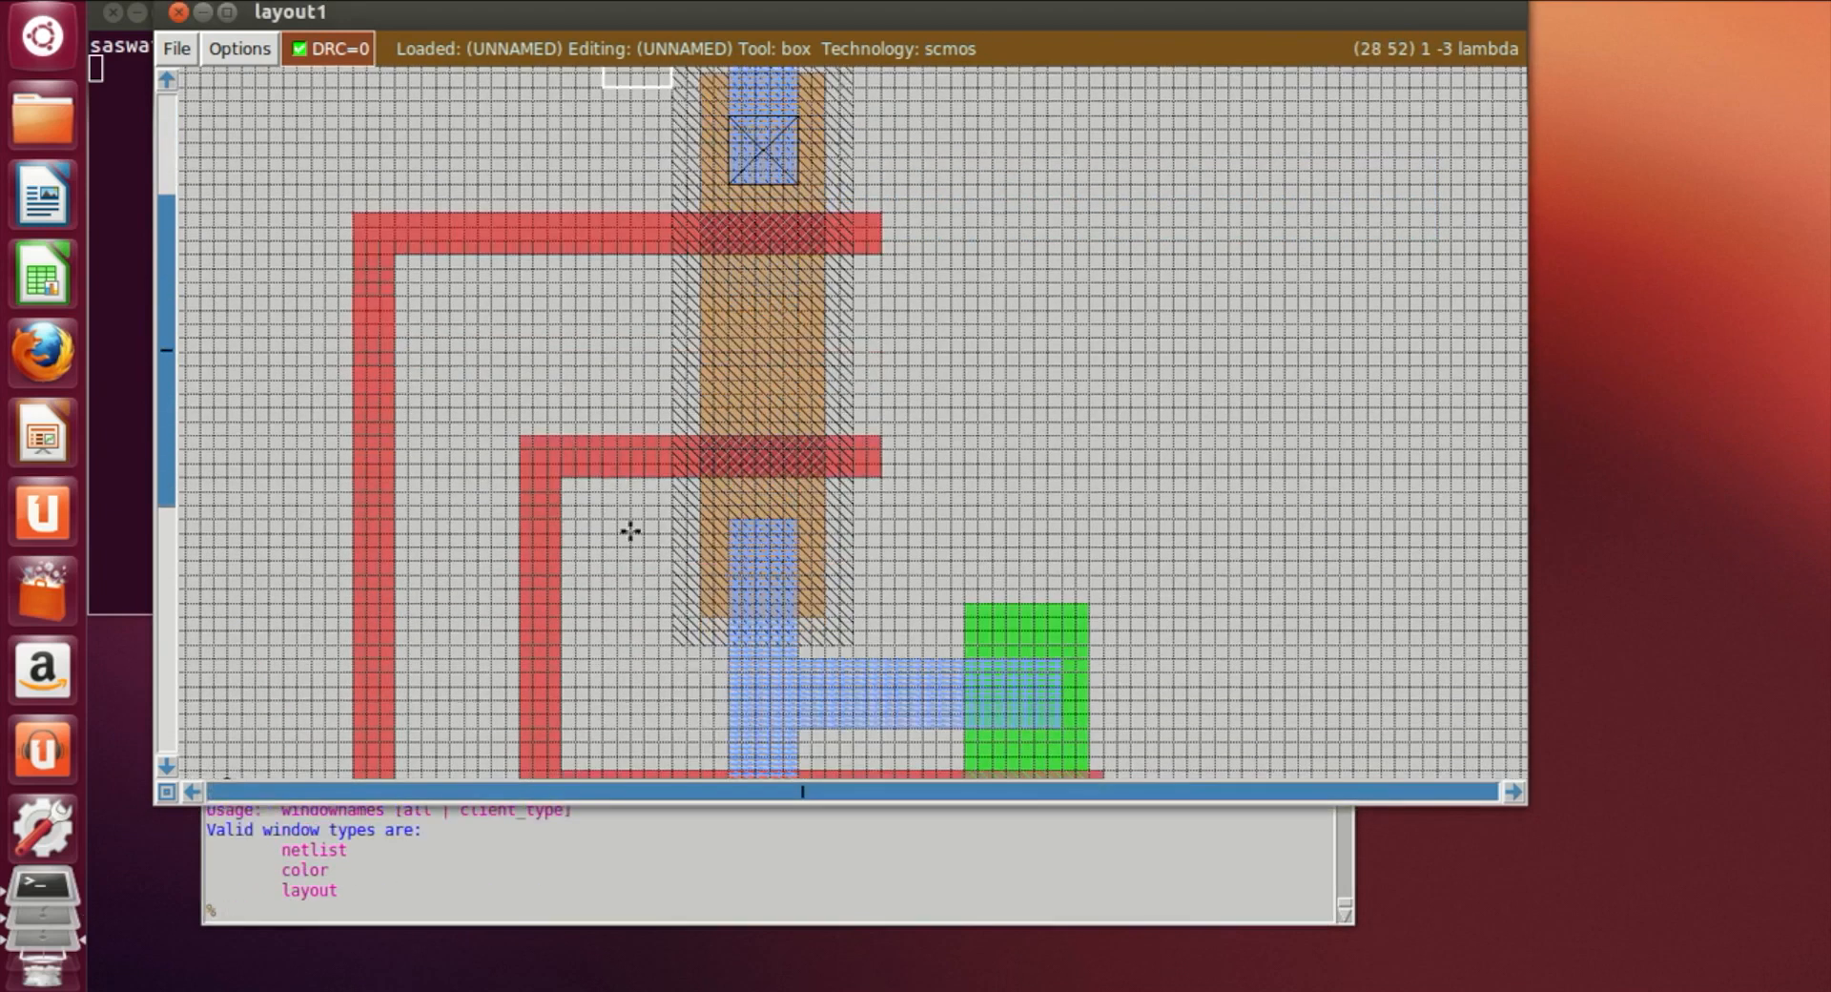
{"action": "left_click", "coordinate": [729, 587]}
{"action": "left_click", "coordinate": [550, 910]}
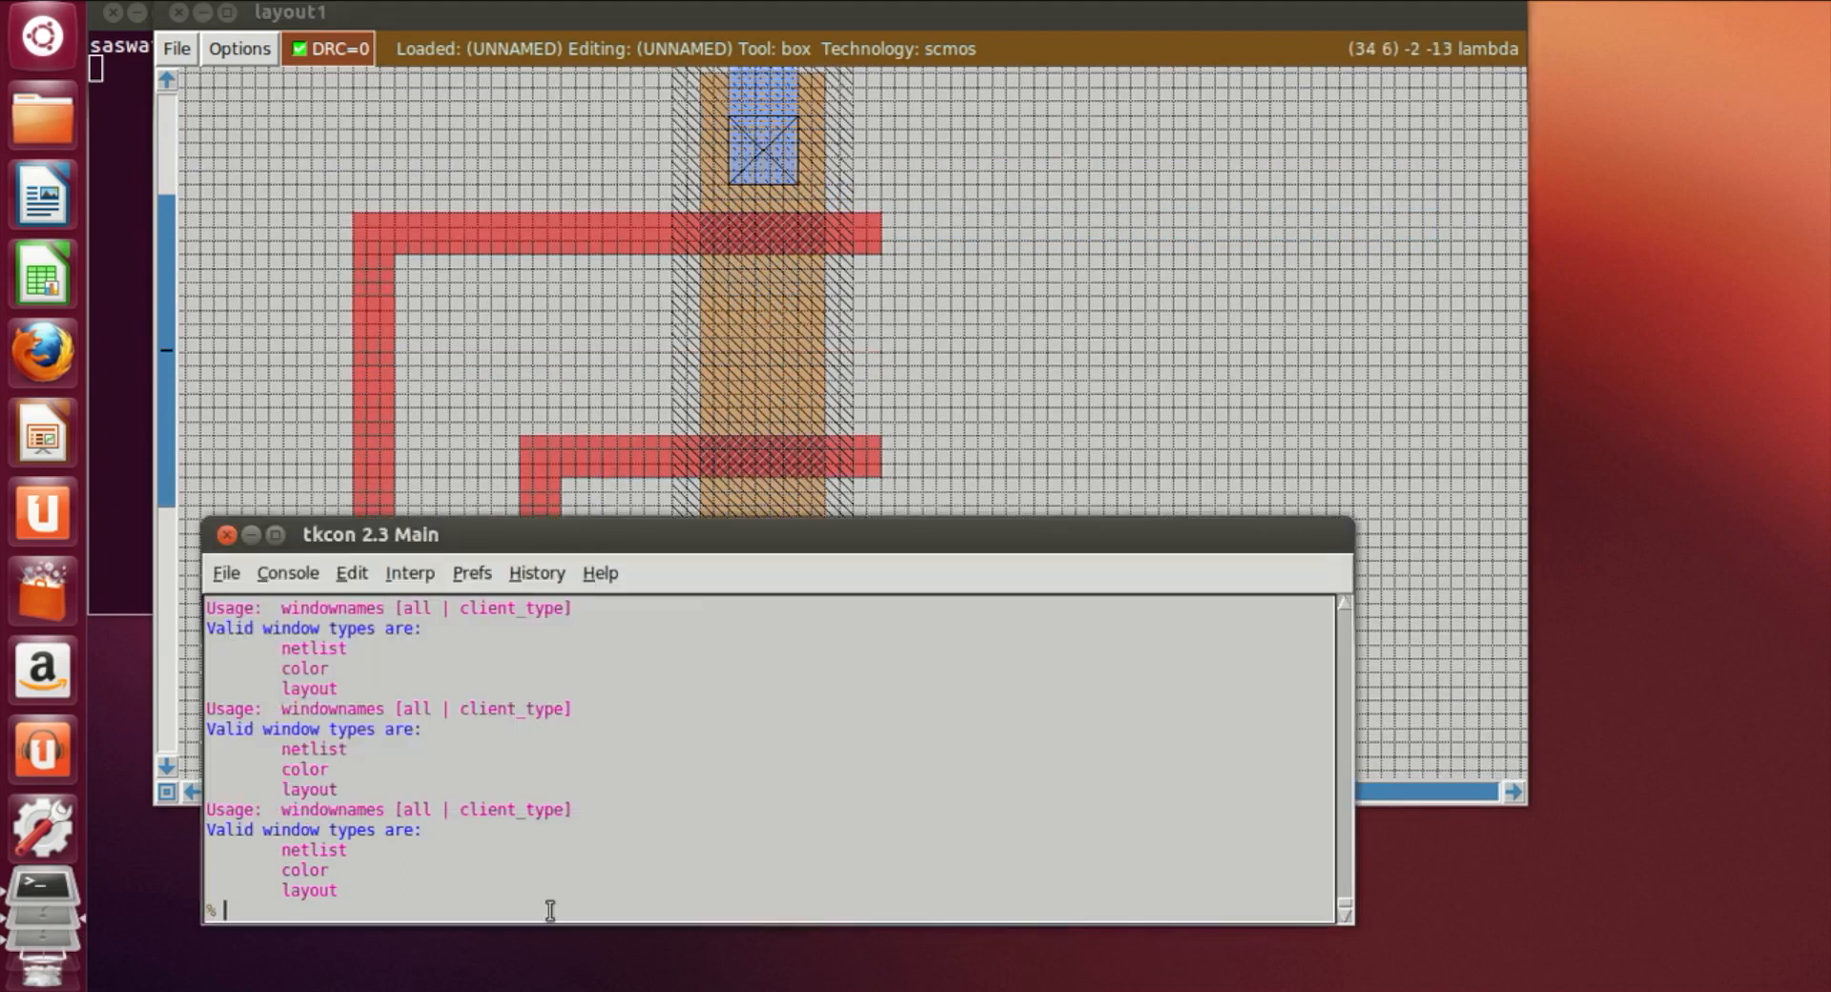
{"action": "type", "text": "paint pdc"}
{"action": "key", "text": "Return"}
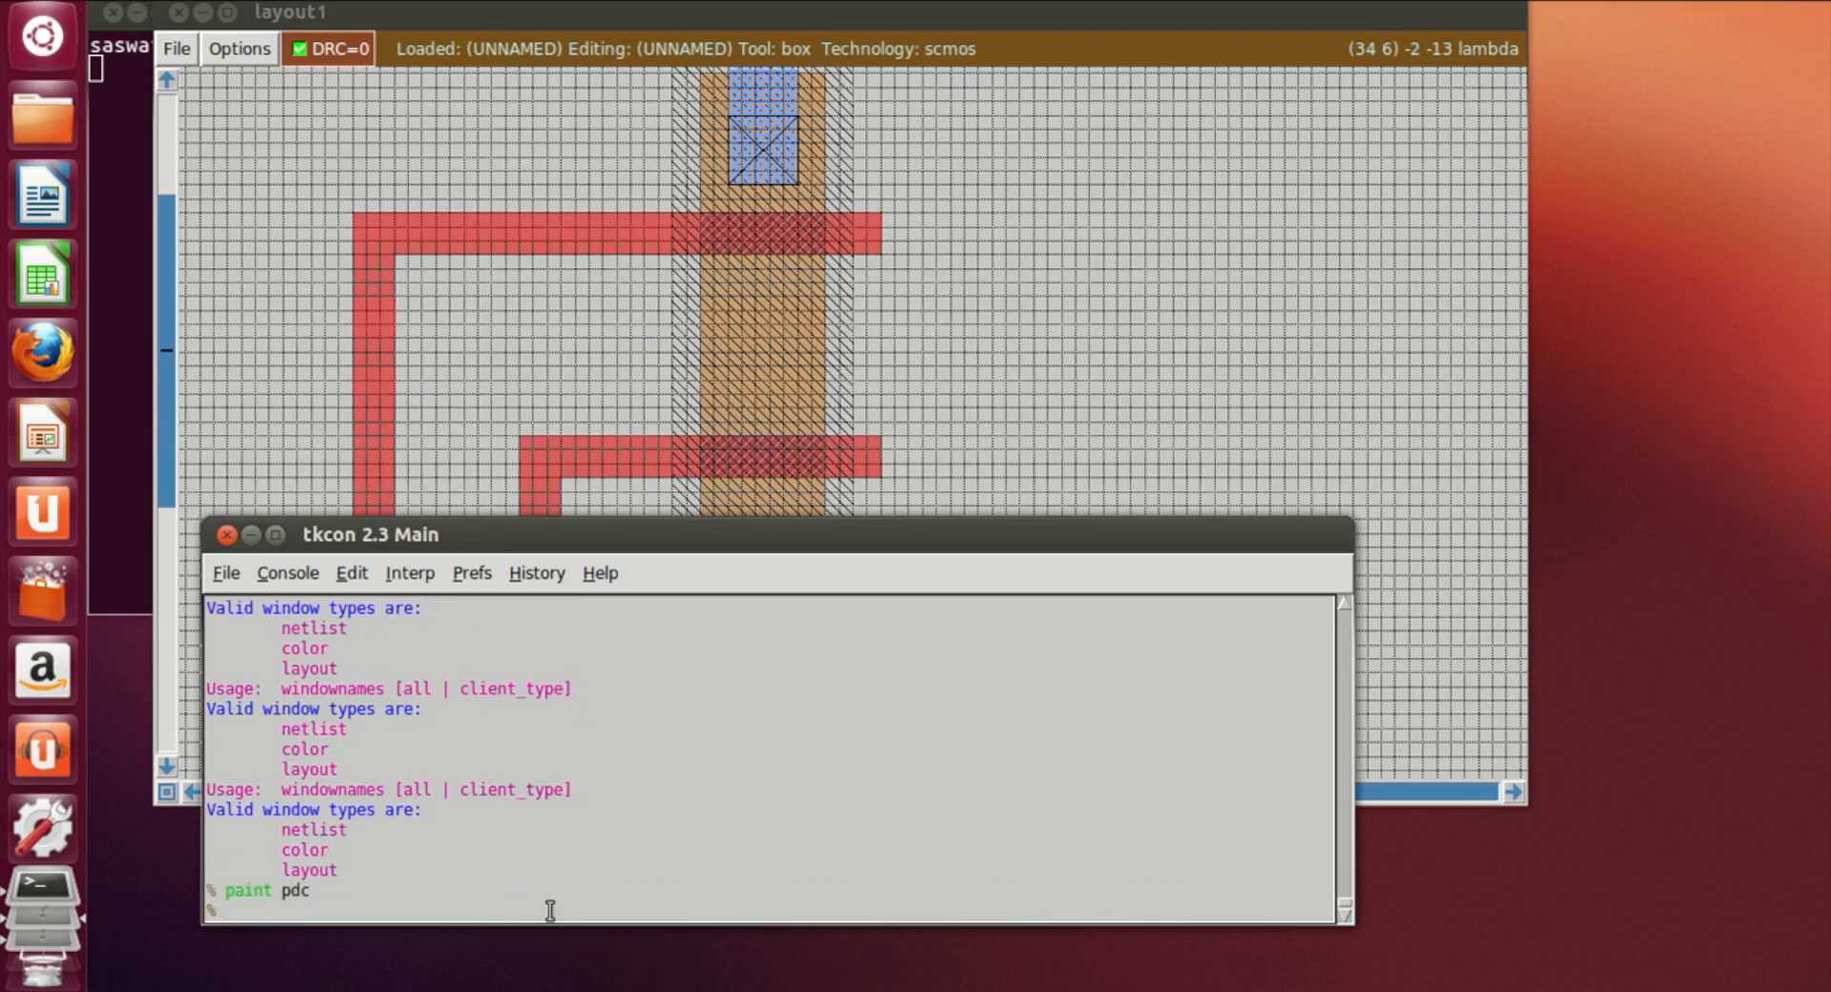
Paint a square ndc contact where the vertical metal ends over the upper part of the left n-diffusion
{"action": "left_click", "coordinate": [941, 396]}
{"action": "scroll", "coordinate": [919, 544], "scroll_direction": "down", "scroll_amount": 2}
{"action": "scroll", "coordinate": [920, 545], "scroll_direction": "up", "scroll_amount": 4}
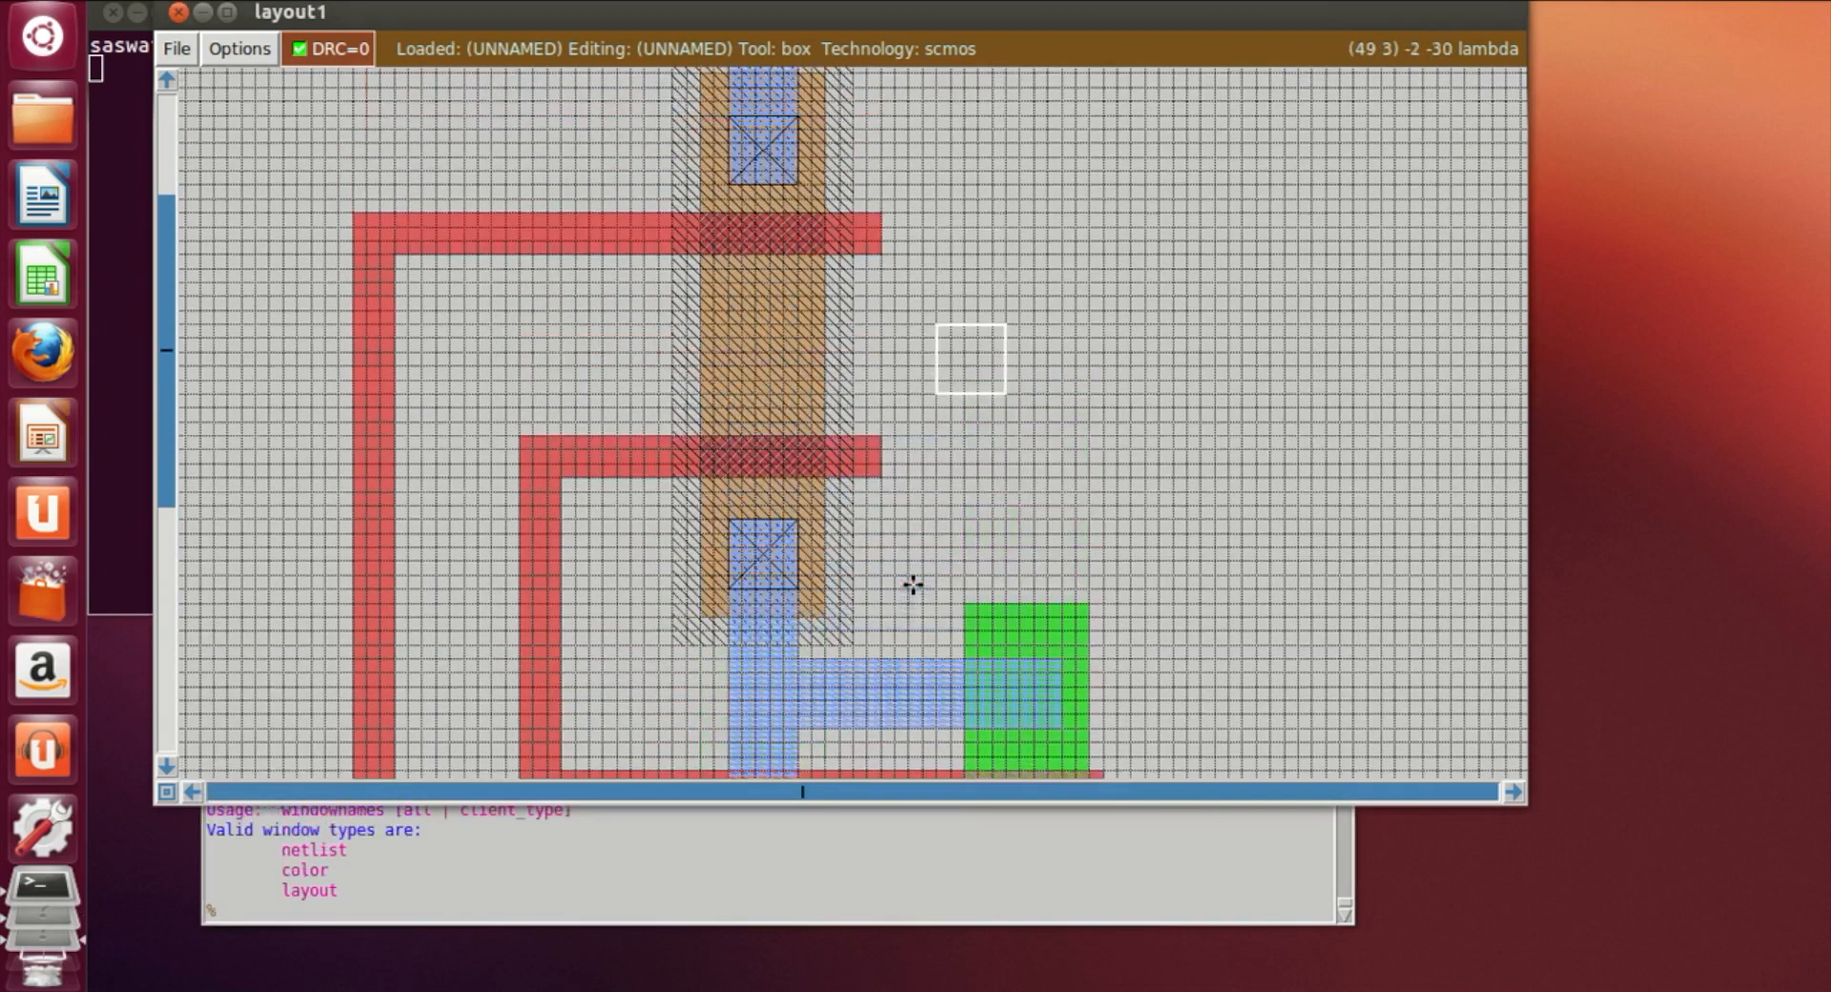
{"action": "scroll", "coordinate": [916, 572], "scroll_direction": "down", "scroll_amount": 5}
{"action": "scroll", "coordinate": [913, 588], "scroll_direction": "down", "scroll_amount": 1}
{"action": "left_click", "coordinate": [739, 499]}
{"action": "left_click", "coordinate": [729, 498]}
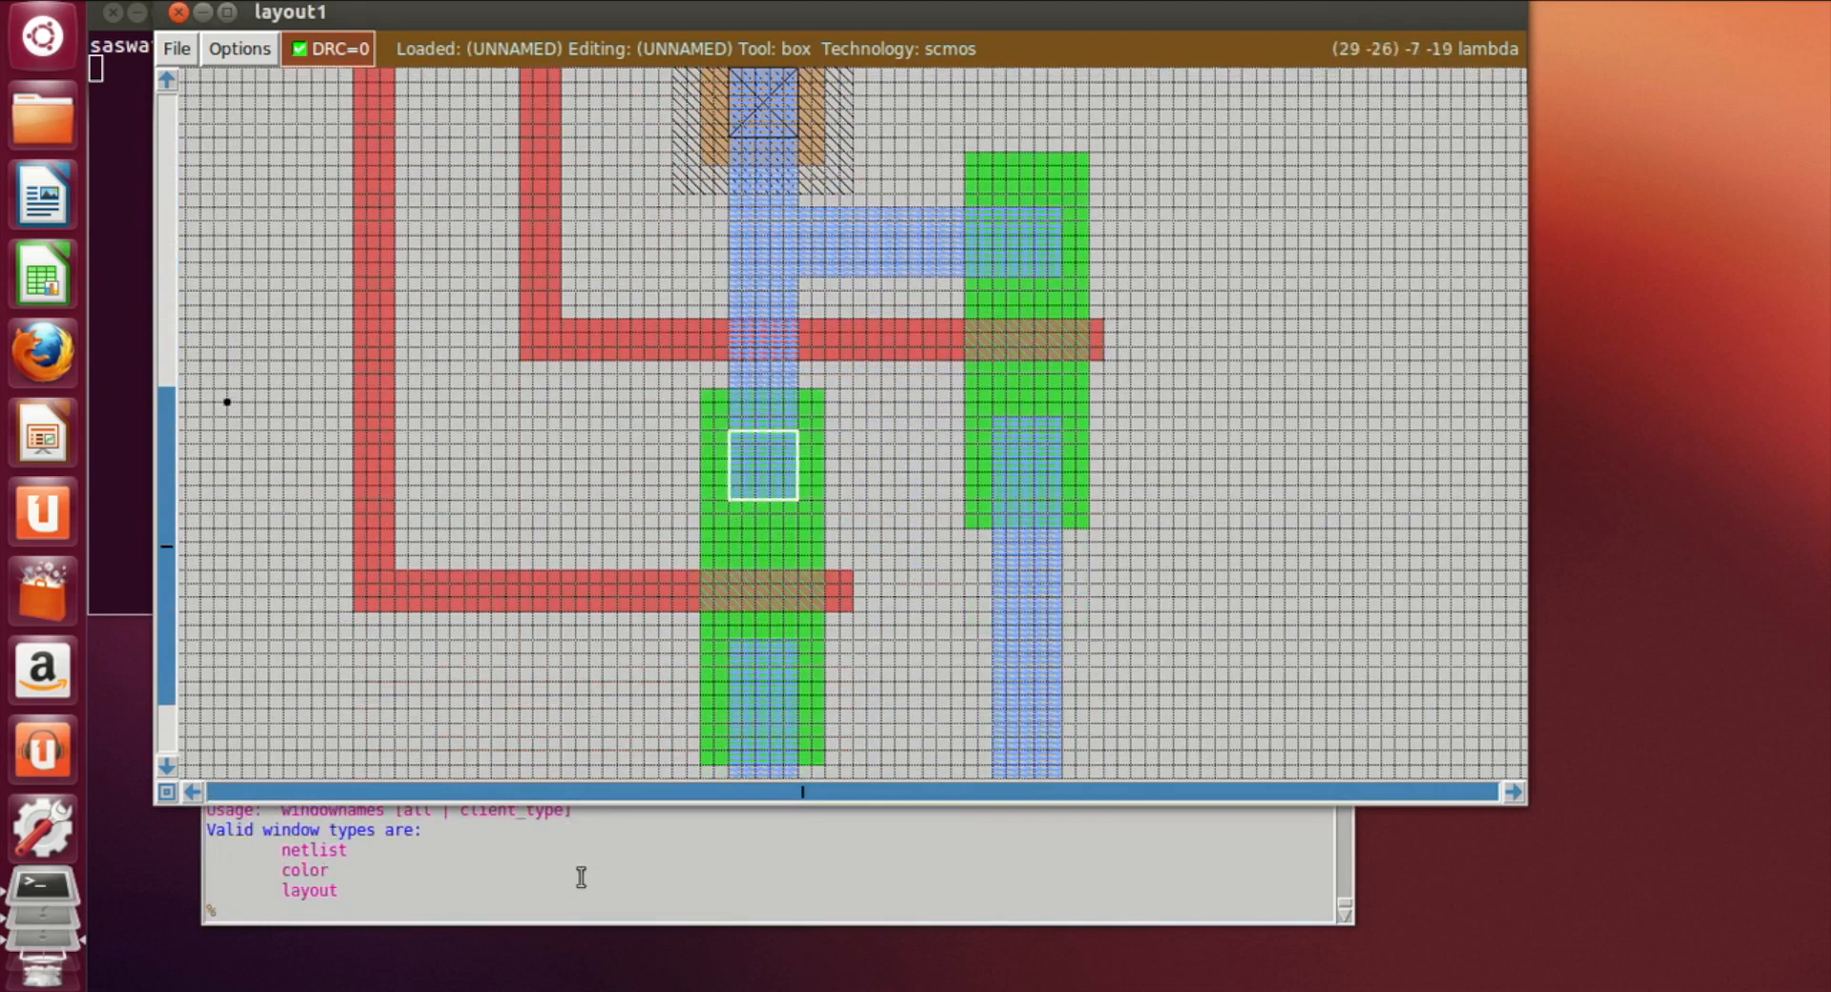
{"action": "left_click", "coordinate": [558, 908]}
{"action": "type", "text": "paint ndc"}
{"action": "key", "text": "Return"}
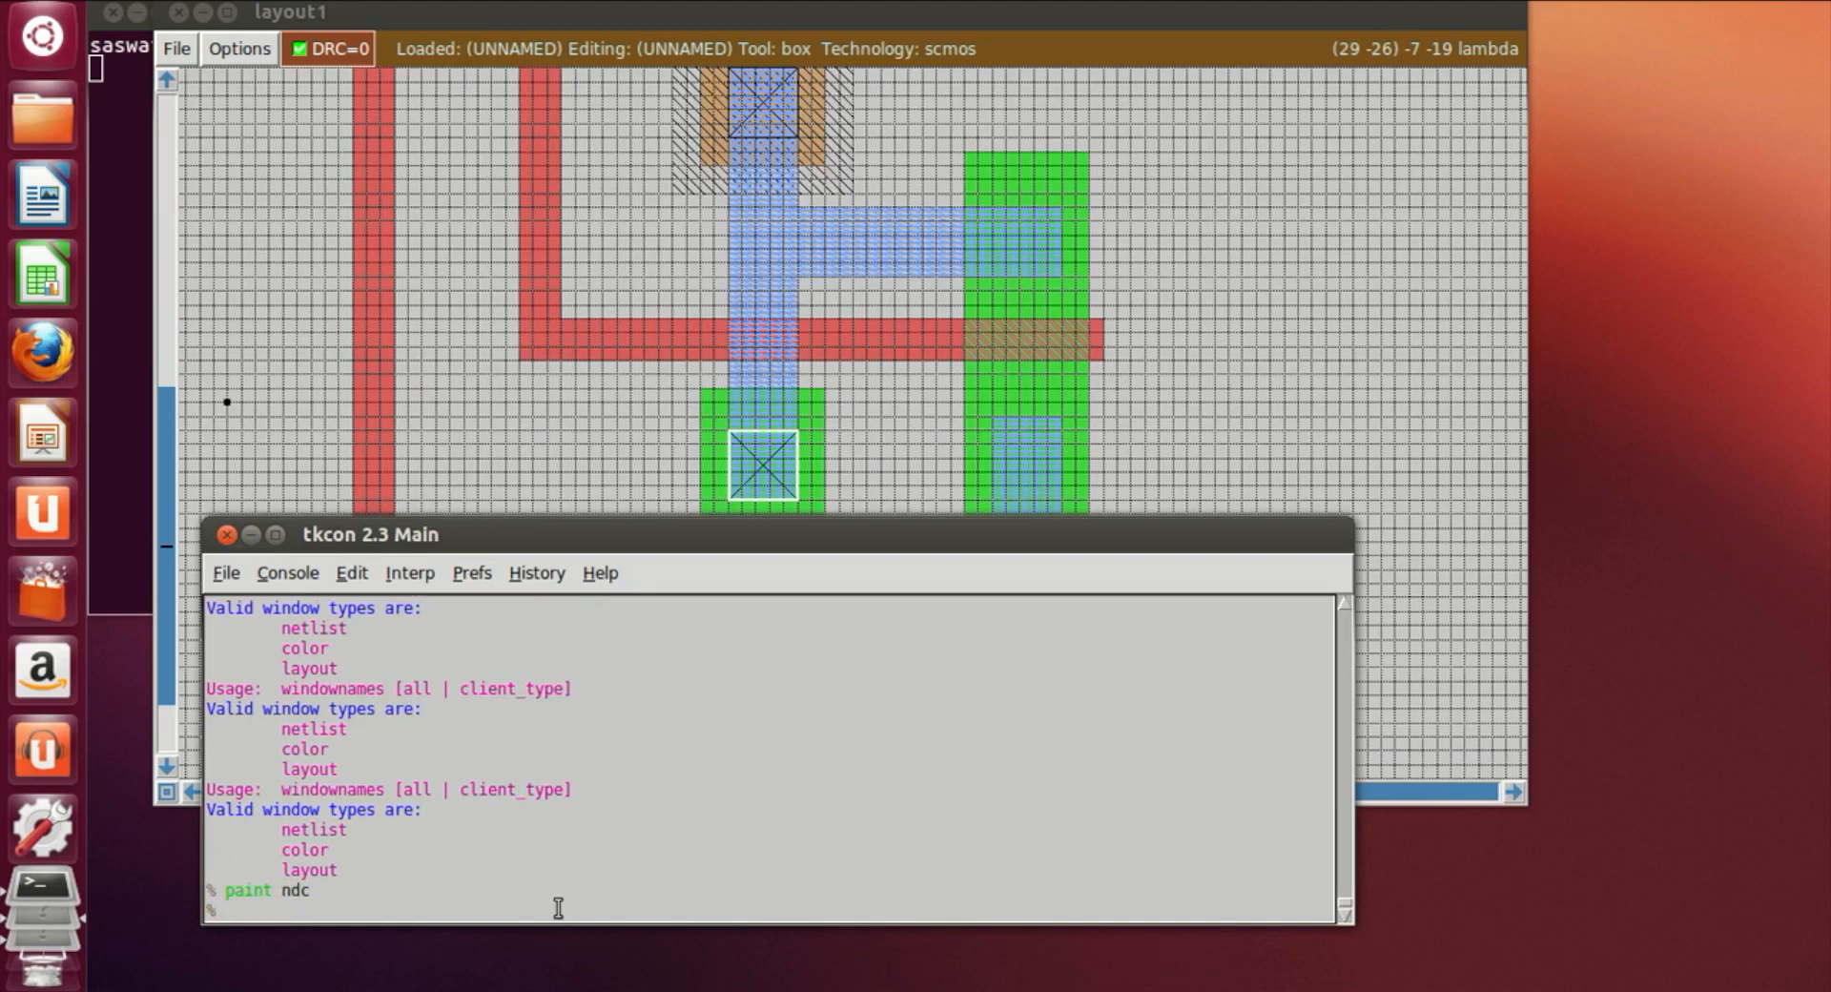
Paint an ndc contact where the horizontal metal branch ends over the upper part of the right n-diffusion
{"action": "left_click", "coordinate": [1018, 277]}
{"action": "left_click", "coordinate": [1000, 267]}
{"action": "left_click", "coordinate": [992, 261]}
{"action": "left_click", "coordinate": [992, 276]}
{"action": "left_click", "coordinate": [567, 898]}
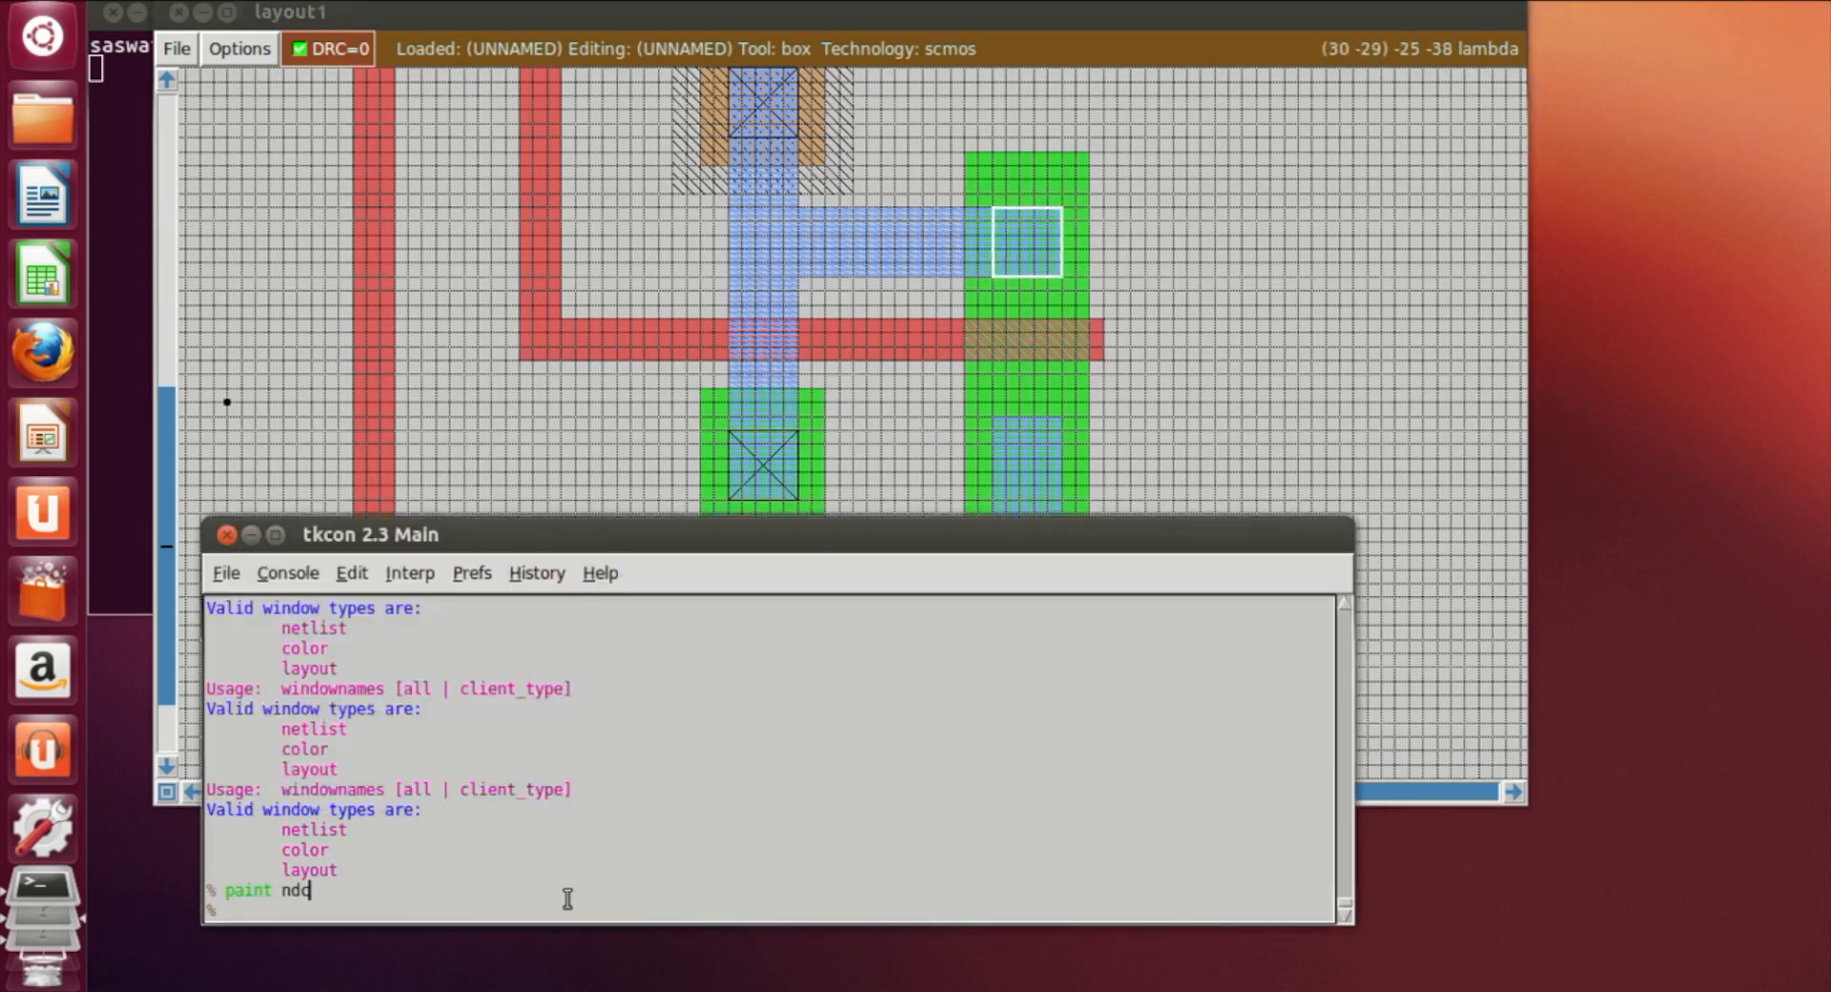
{"action": "type", "text": "paint ndc"}
{"action": "key", "text": "Return"}
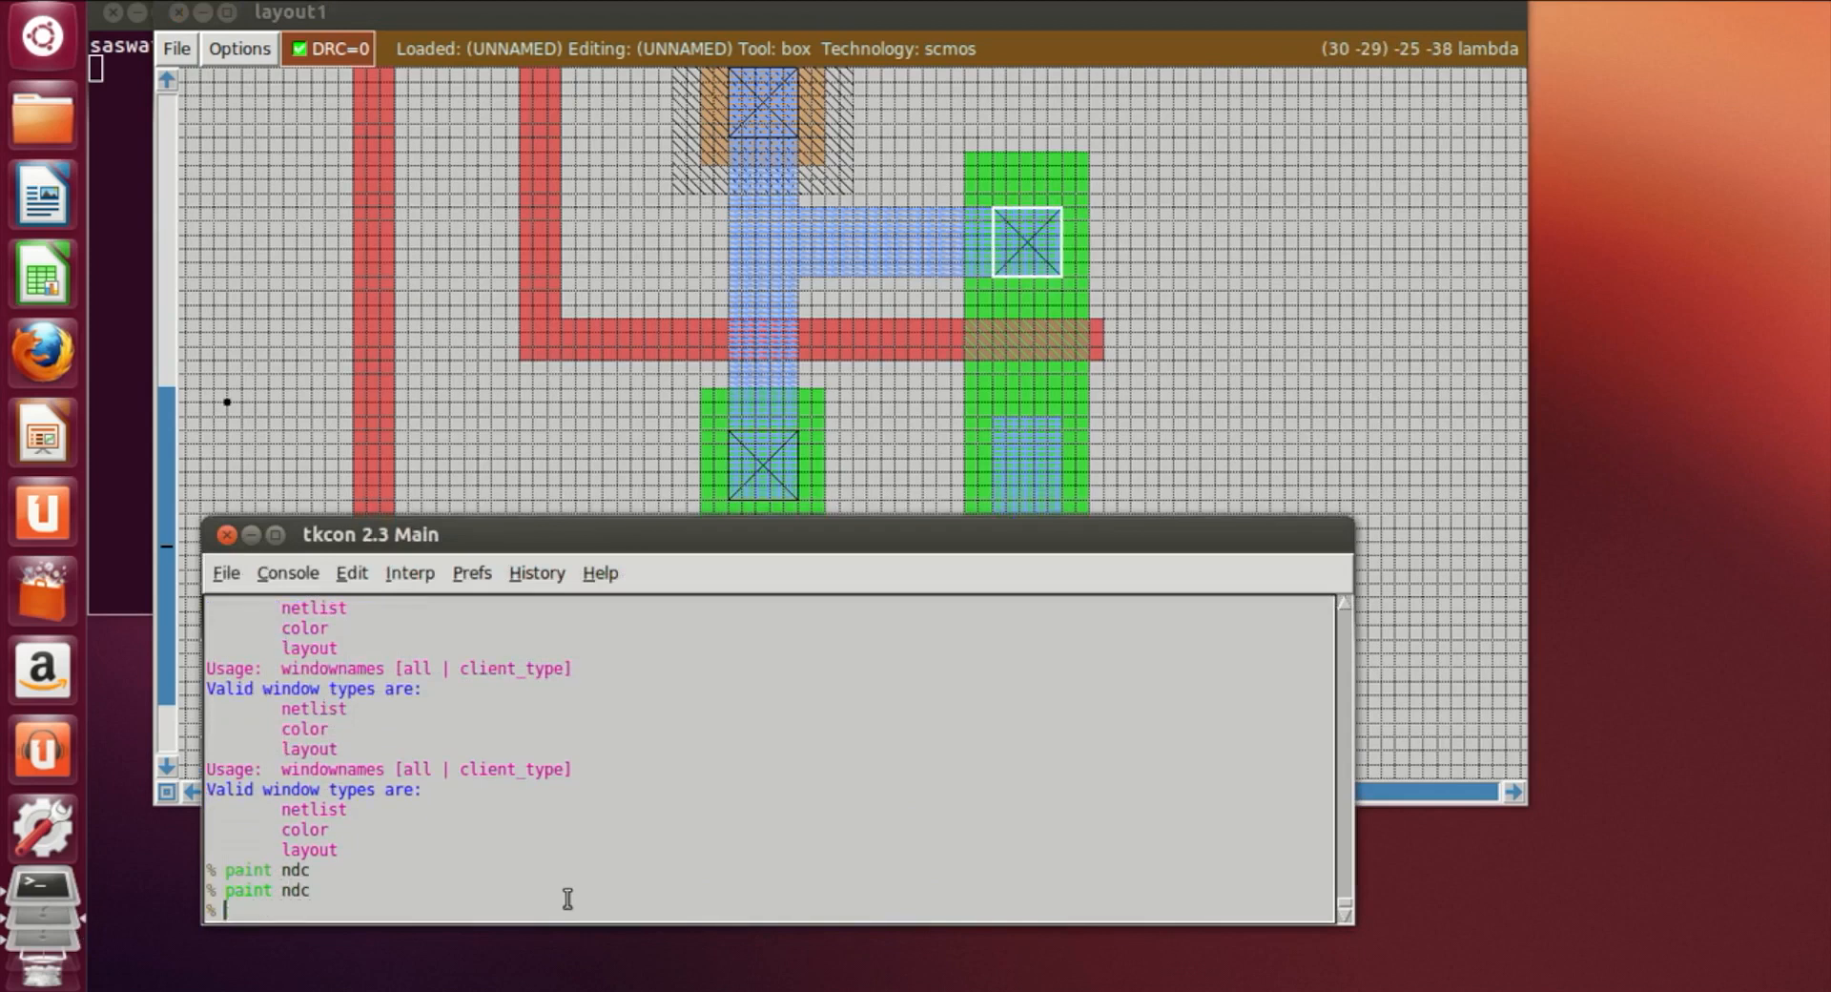
Paint an ndc contact at the top of the metal overlapping the right n-diffusion below its polysilicon gate
{"action": "left_click", "coordinate": [978, 443]}
{"action": "scroll", "coordinate": [977, 443], "scroll_direction": "down", "scroll_amount": 2}
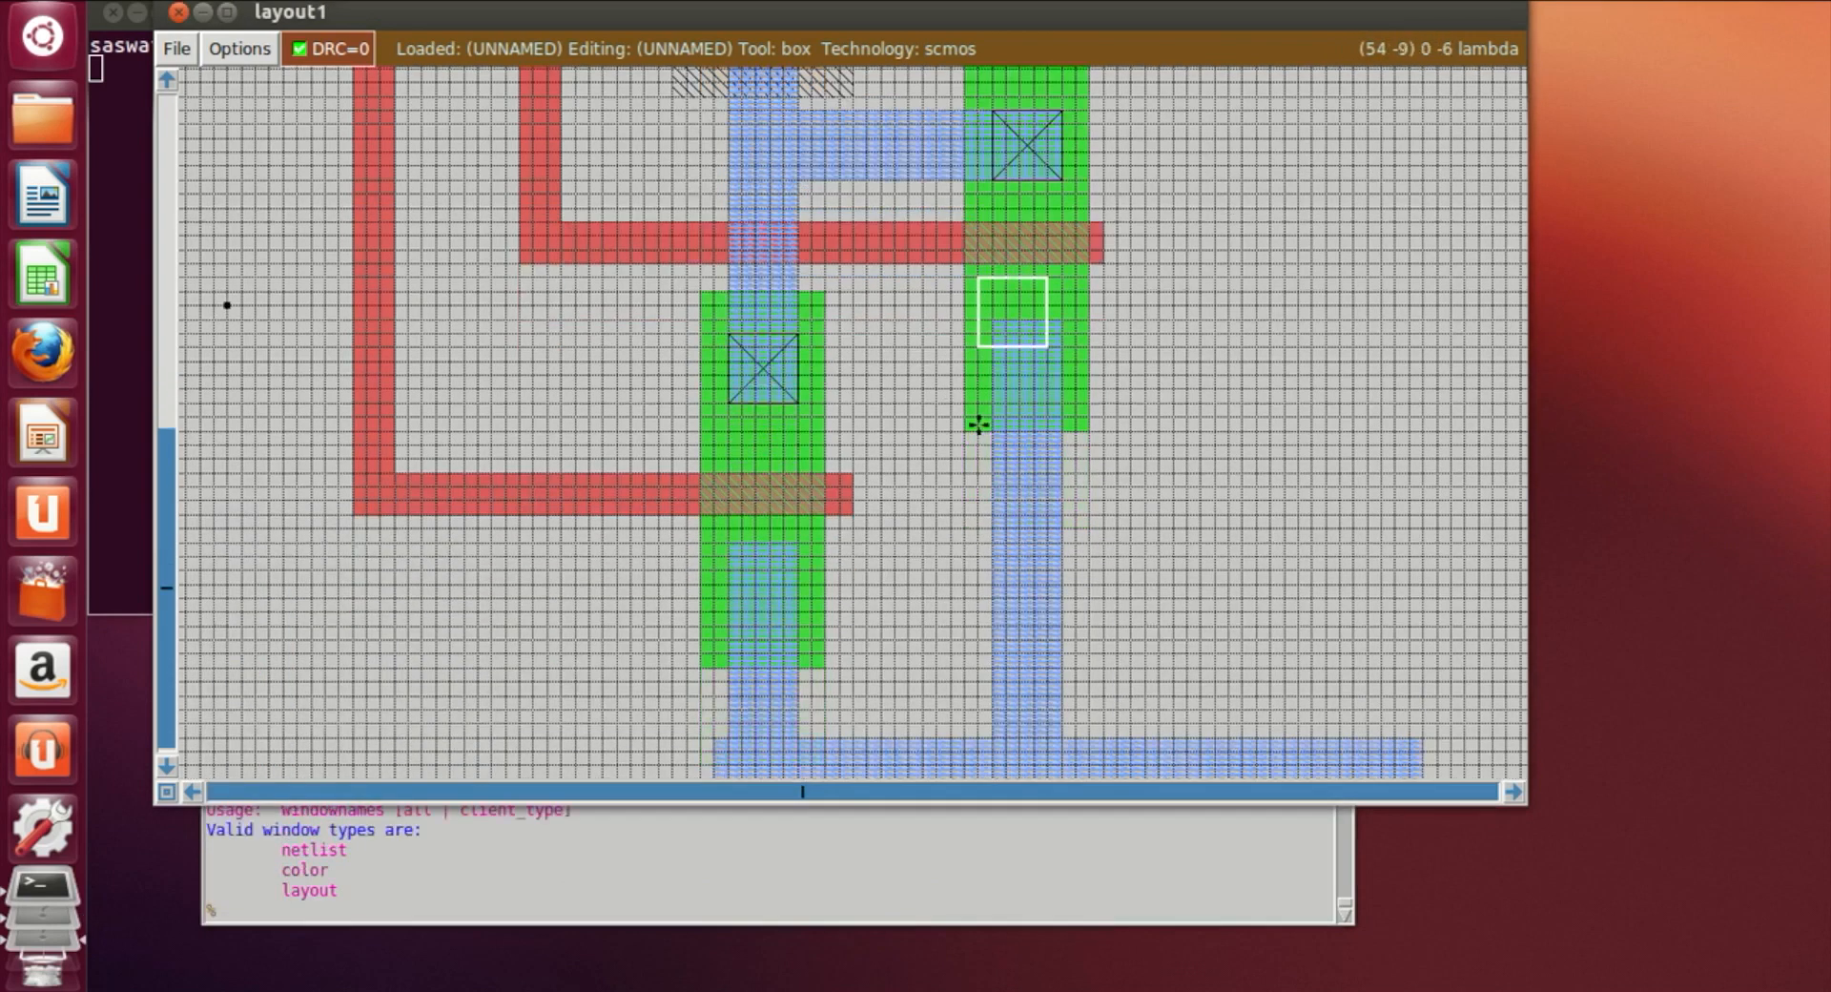
{"action": "left_click", "coordinate": [999, 392]}
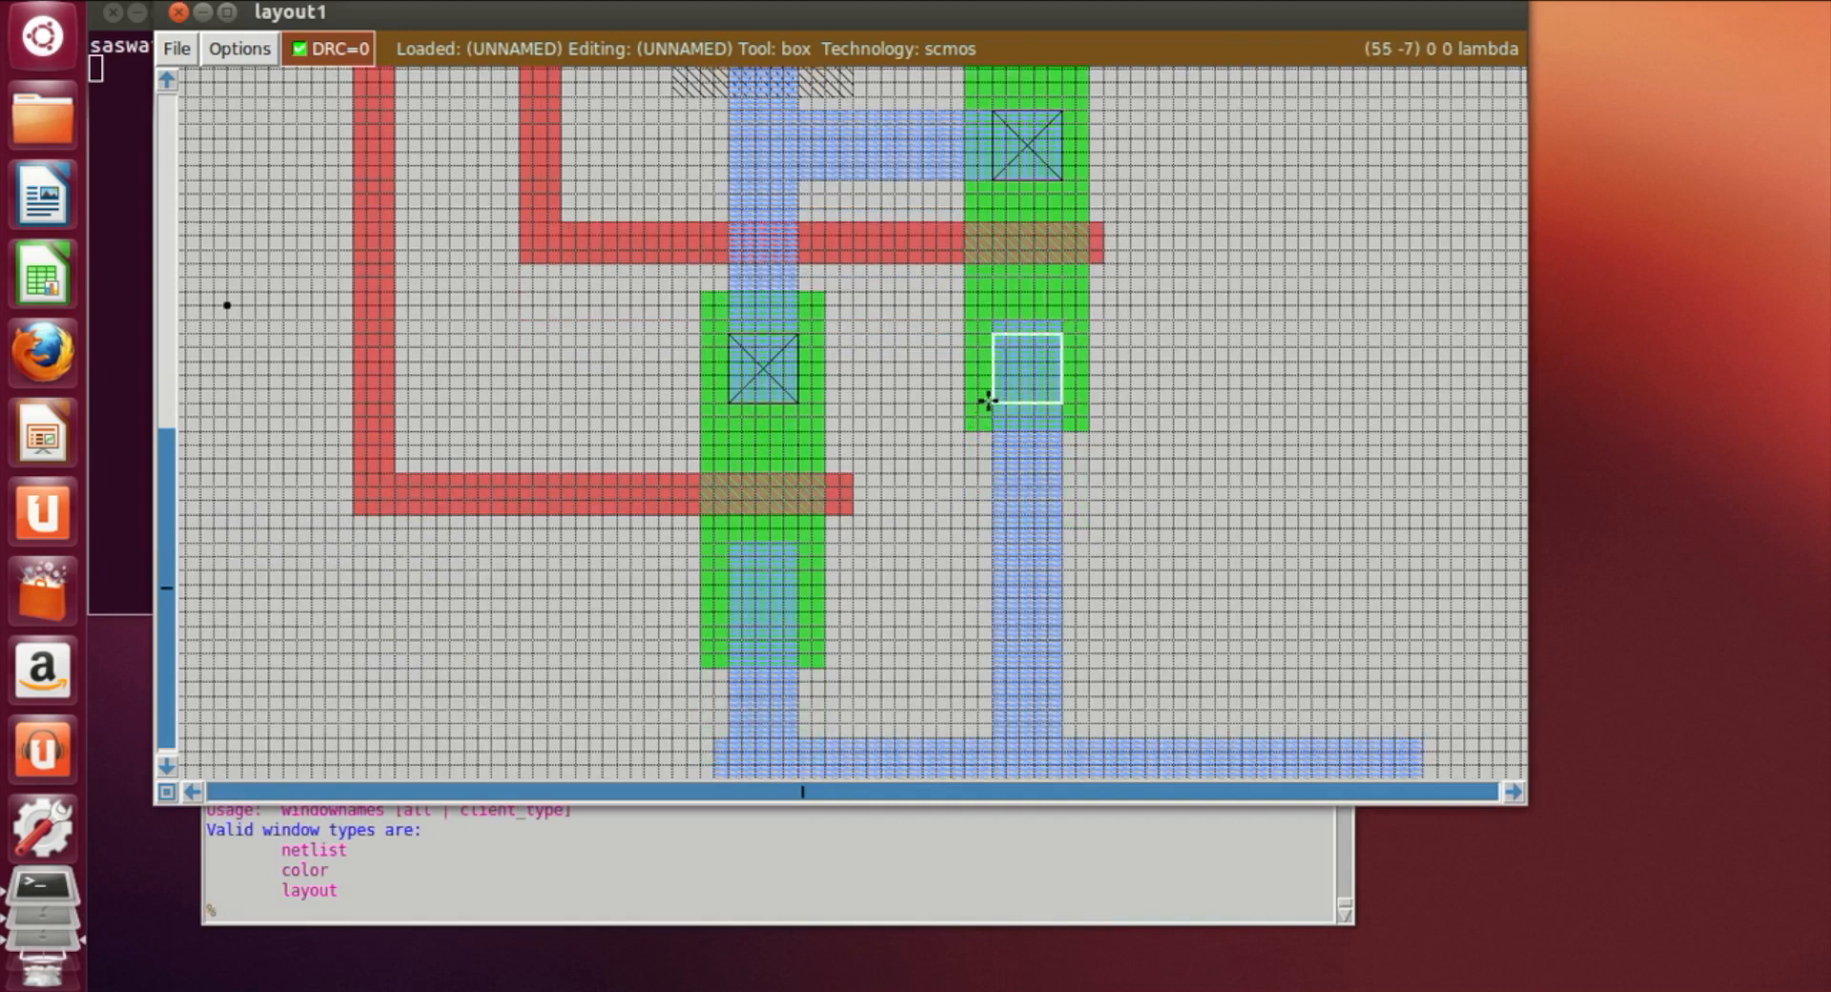
{"action": "left_click", "coordinate": [995, 394]}
{"action": "left_click", "coordinate": [528, 922]}
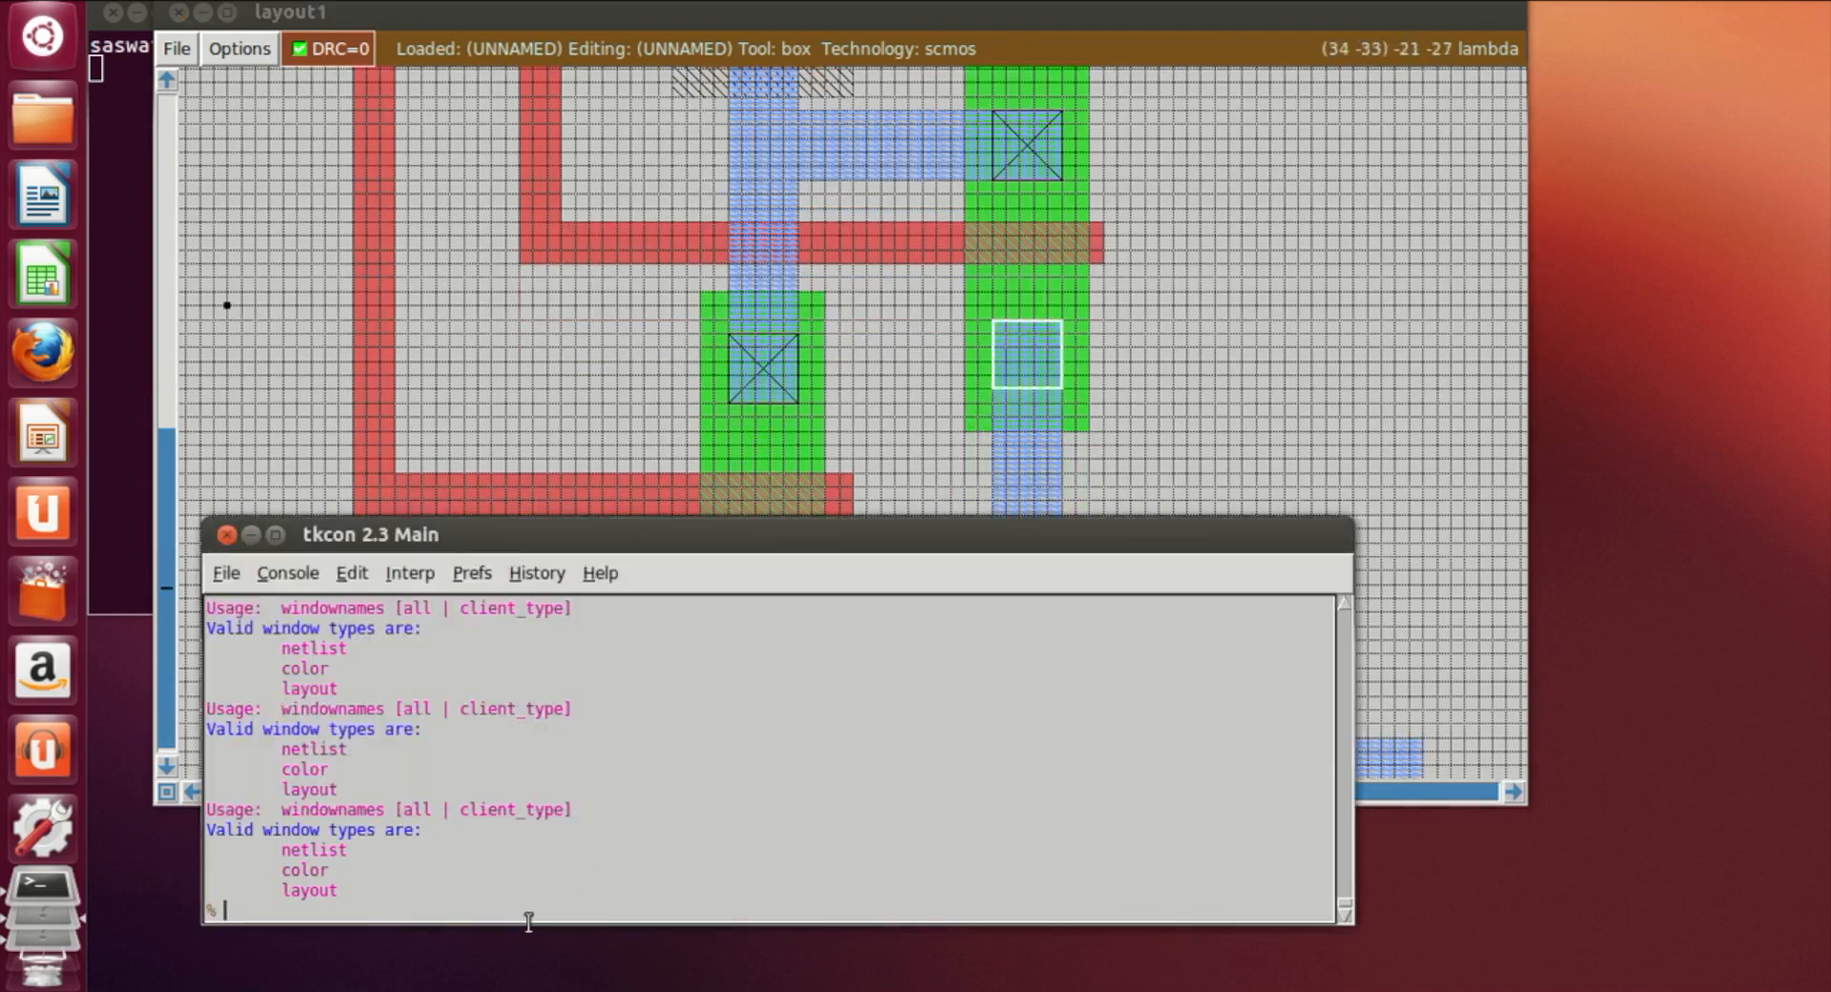
{"action": "type", "text": "paint ndc"}
{"action": "key", "text": "Return"}
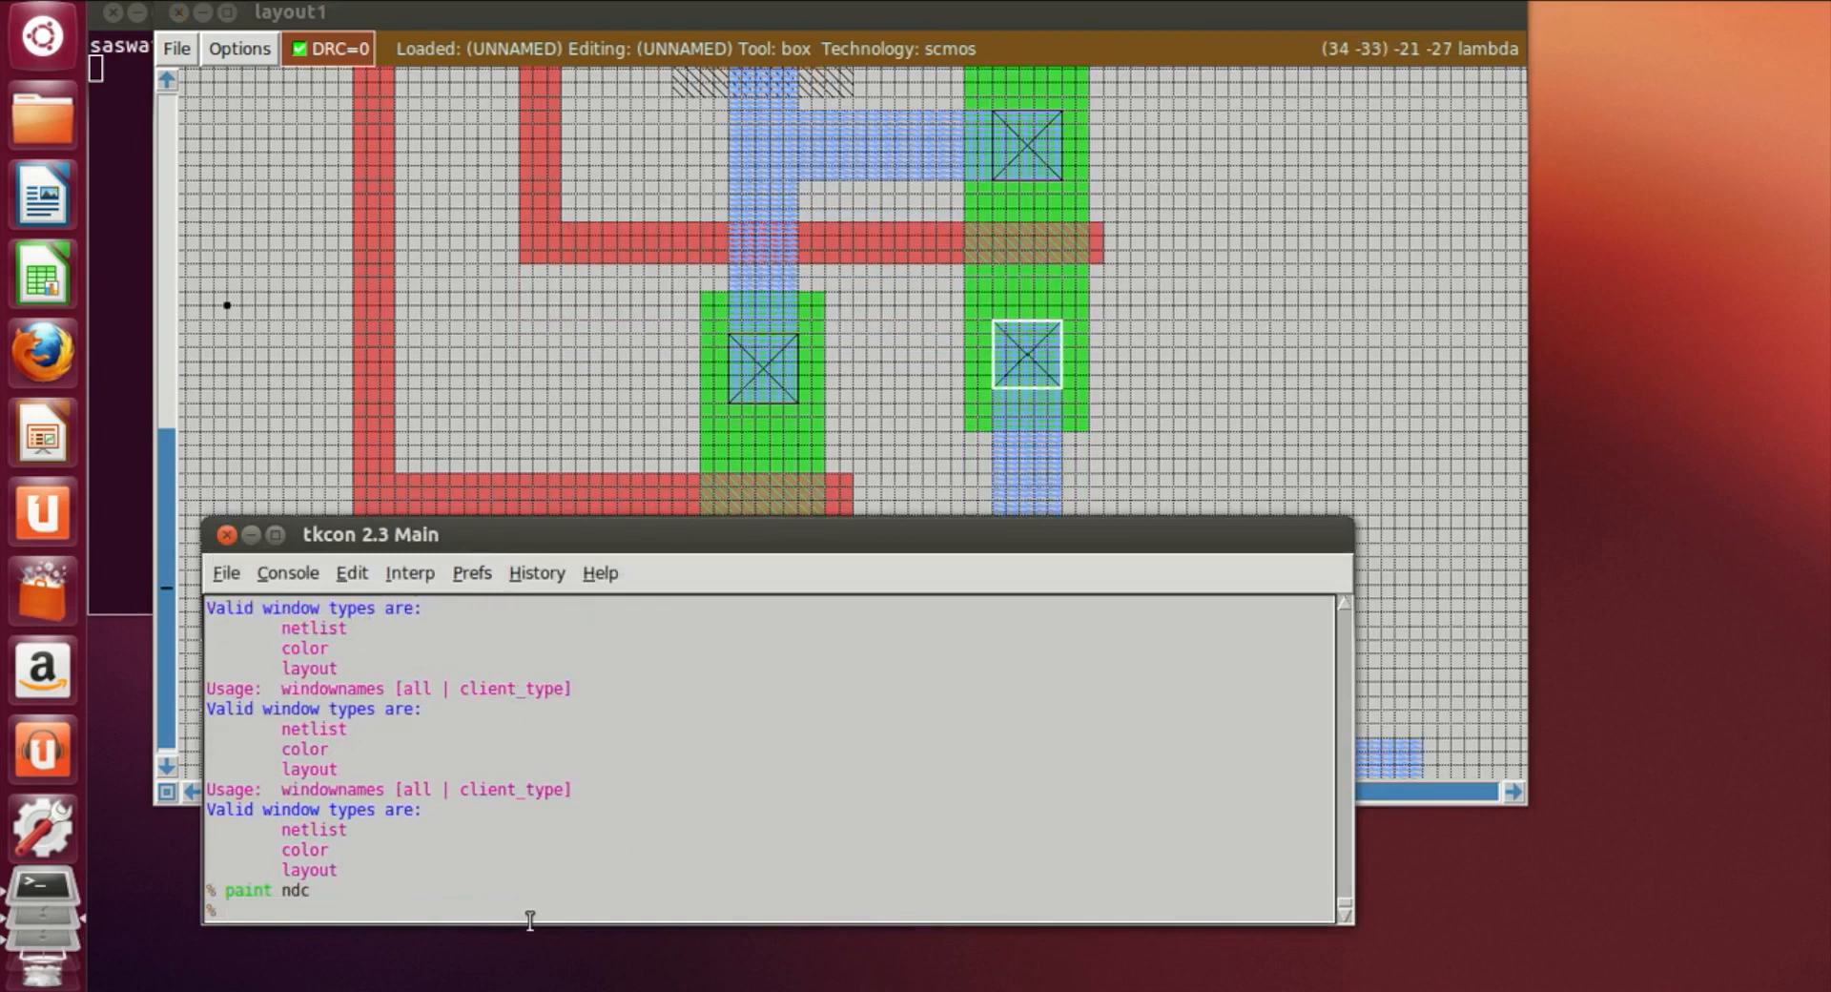
Paint an ndc contact at the top of the metal overlapping the left n-diffusion below its polysilicon gate
{"action": "left_click", "coordinate": [867, 495]}
{"action": "scroll", "coordinate": [867, 494], "scroll_direction": "down", "scroll_amount": 2}
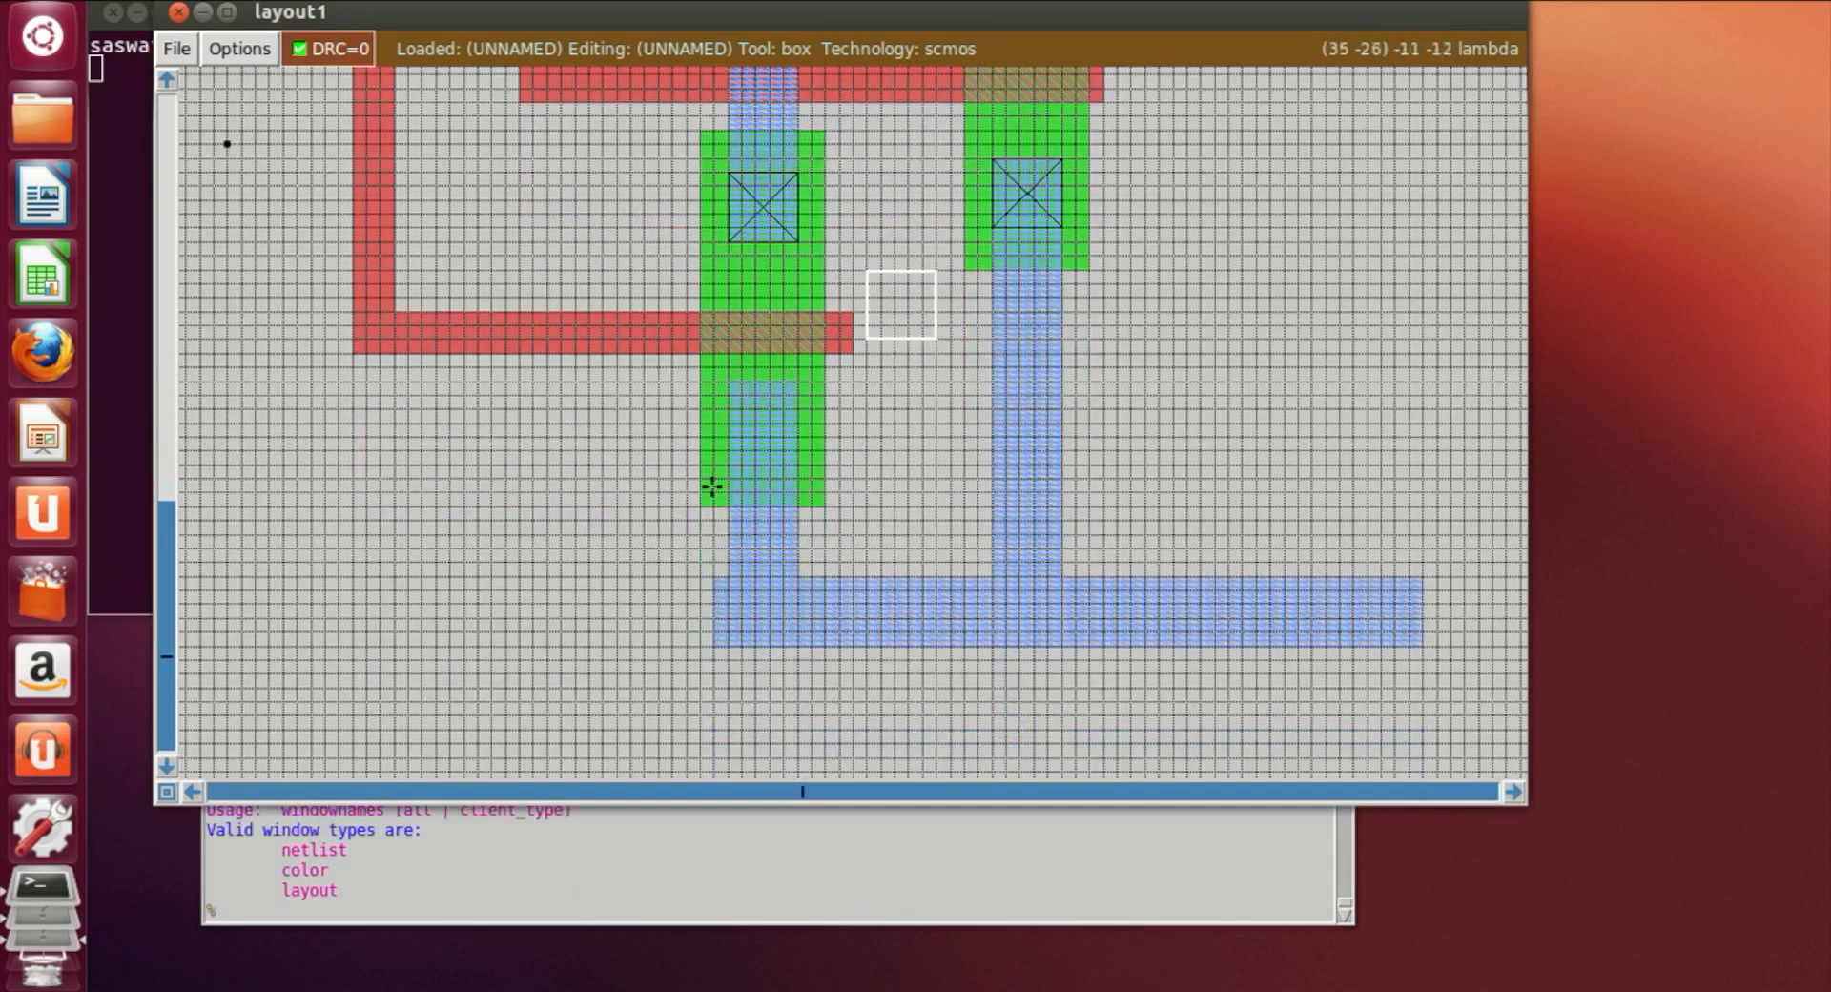
{"action": "left_click", "coordinate": [739, 467]}
{"action": "left_click", "coordinate": [726, 451]}
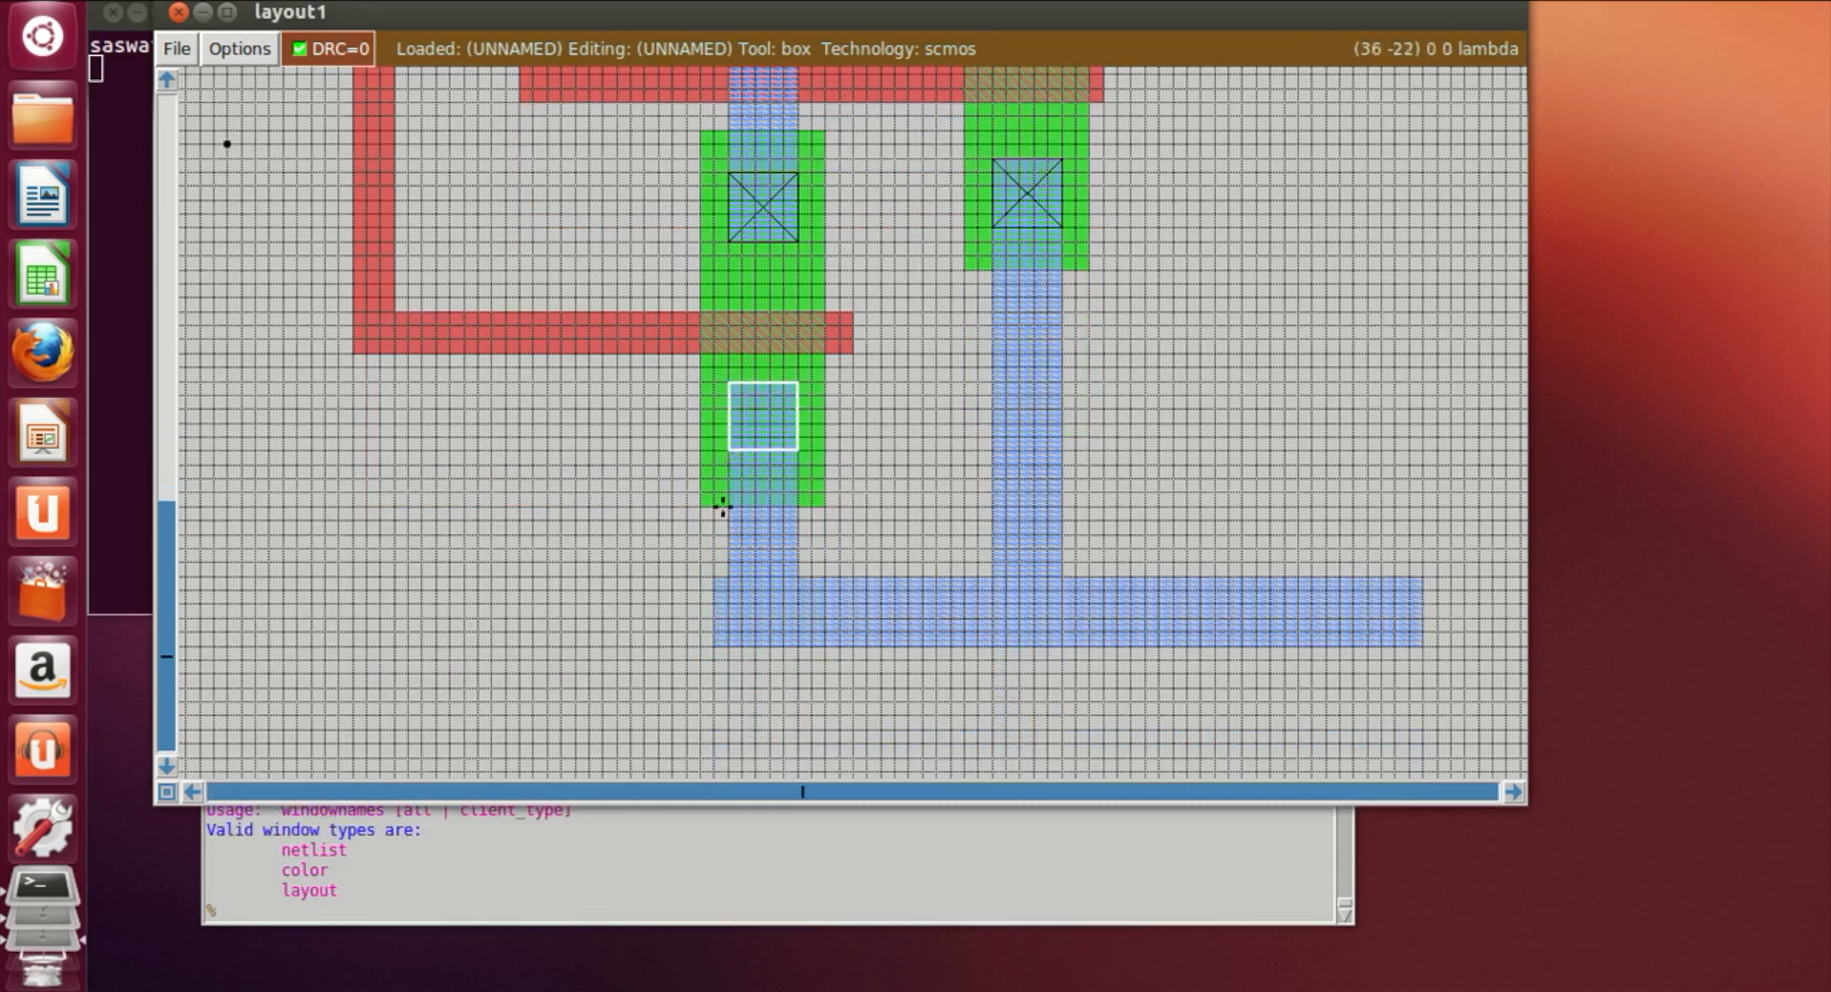
{"action": "left_click", "coordinate": [502, 918]}
{"action": "type", "text": "paint"}
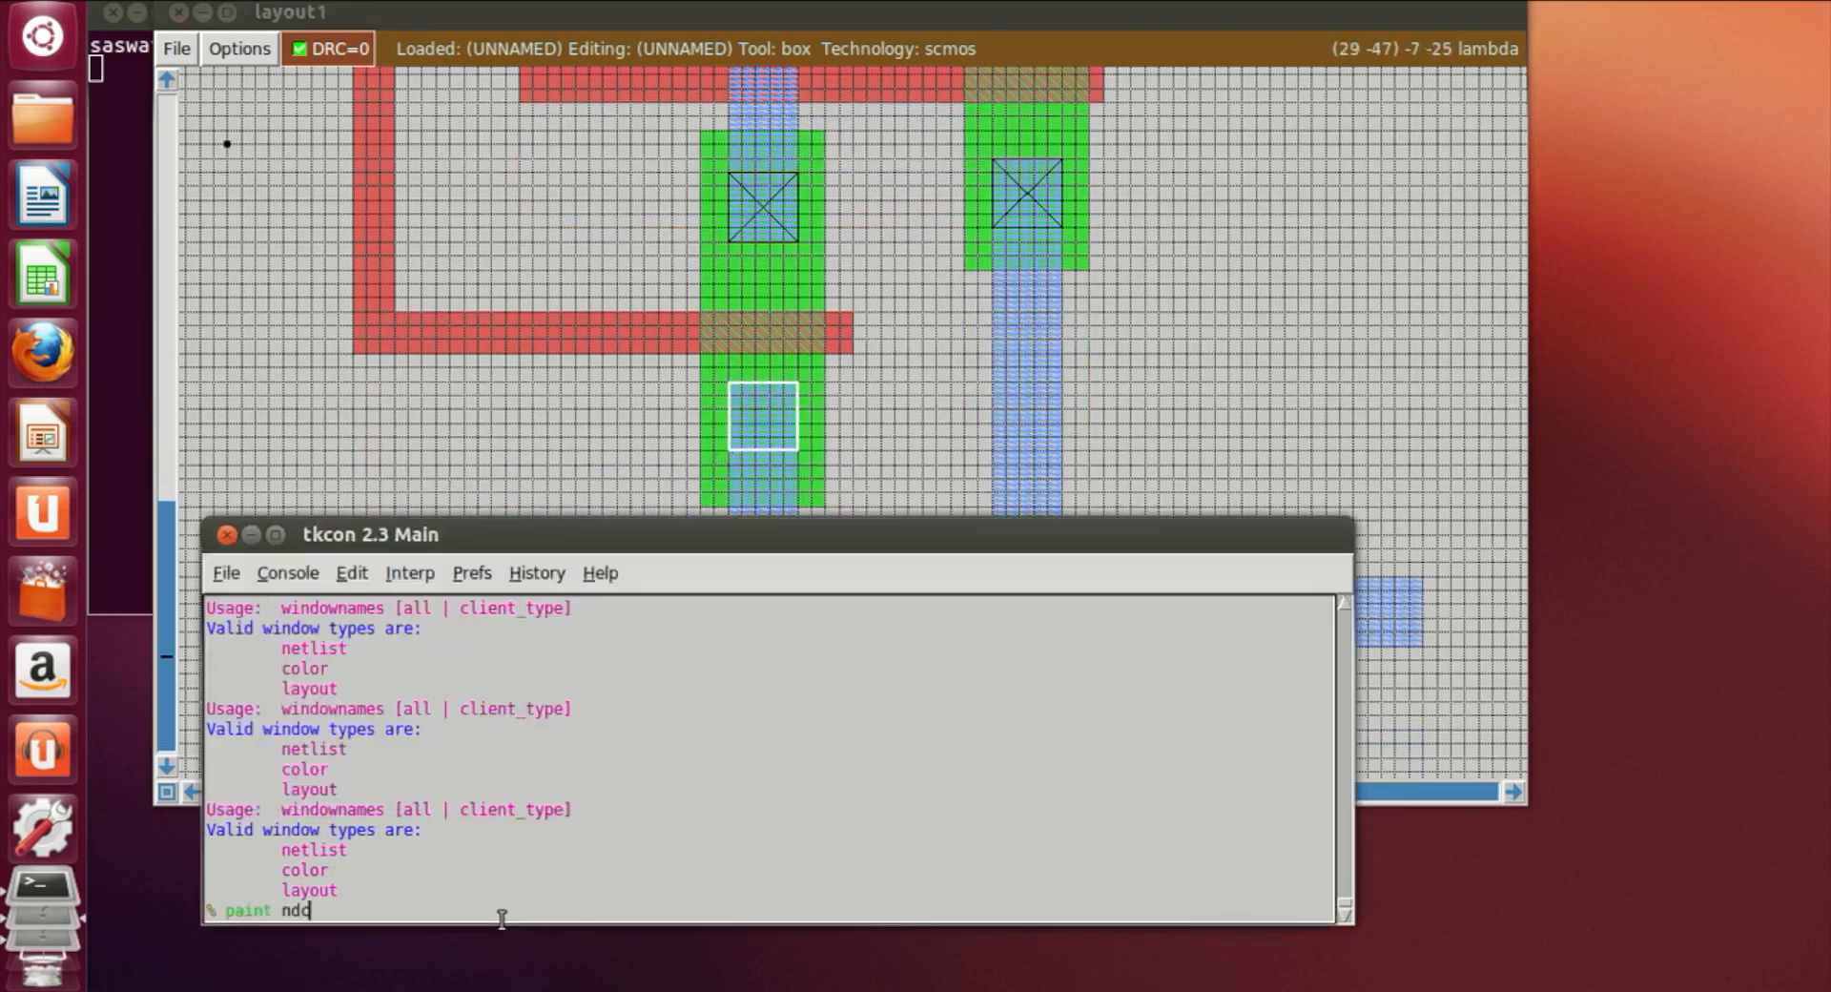
{"action": "type", "text": " ndc"}
{"action": "key", "text": "Return"}
Look over the whole layout from the ground rail up to the supply rail, checking the contacts on both diffusion types
{"action": "left_click", "coordinate": [1314, 372]}
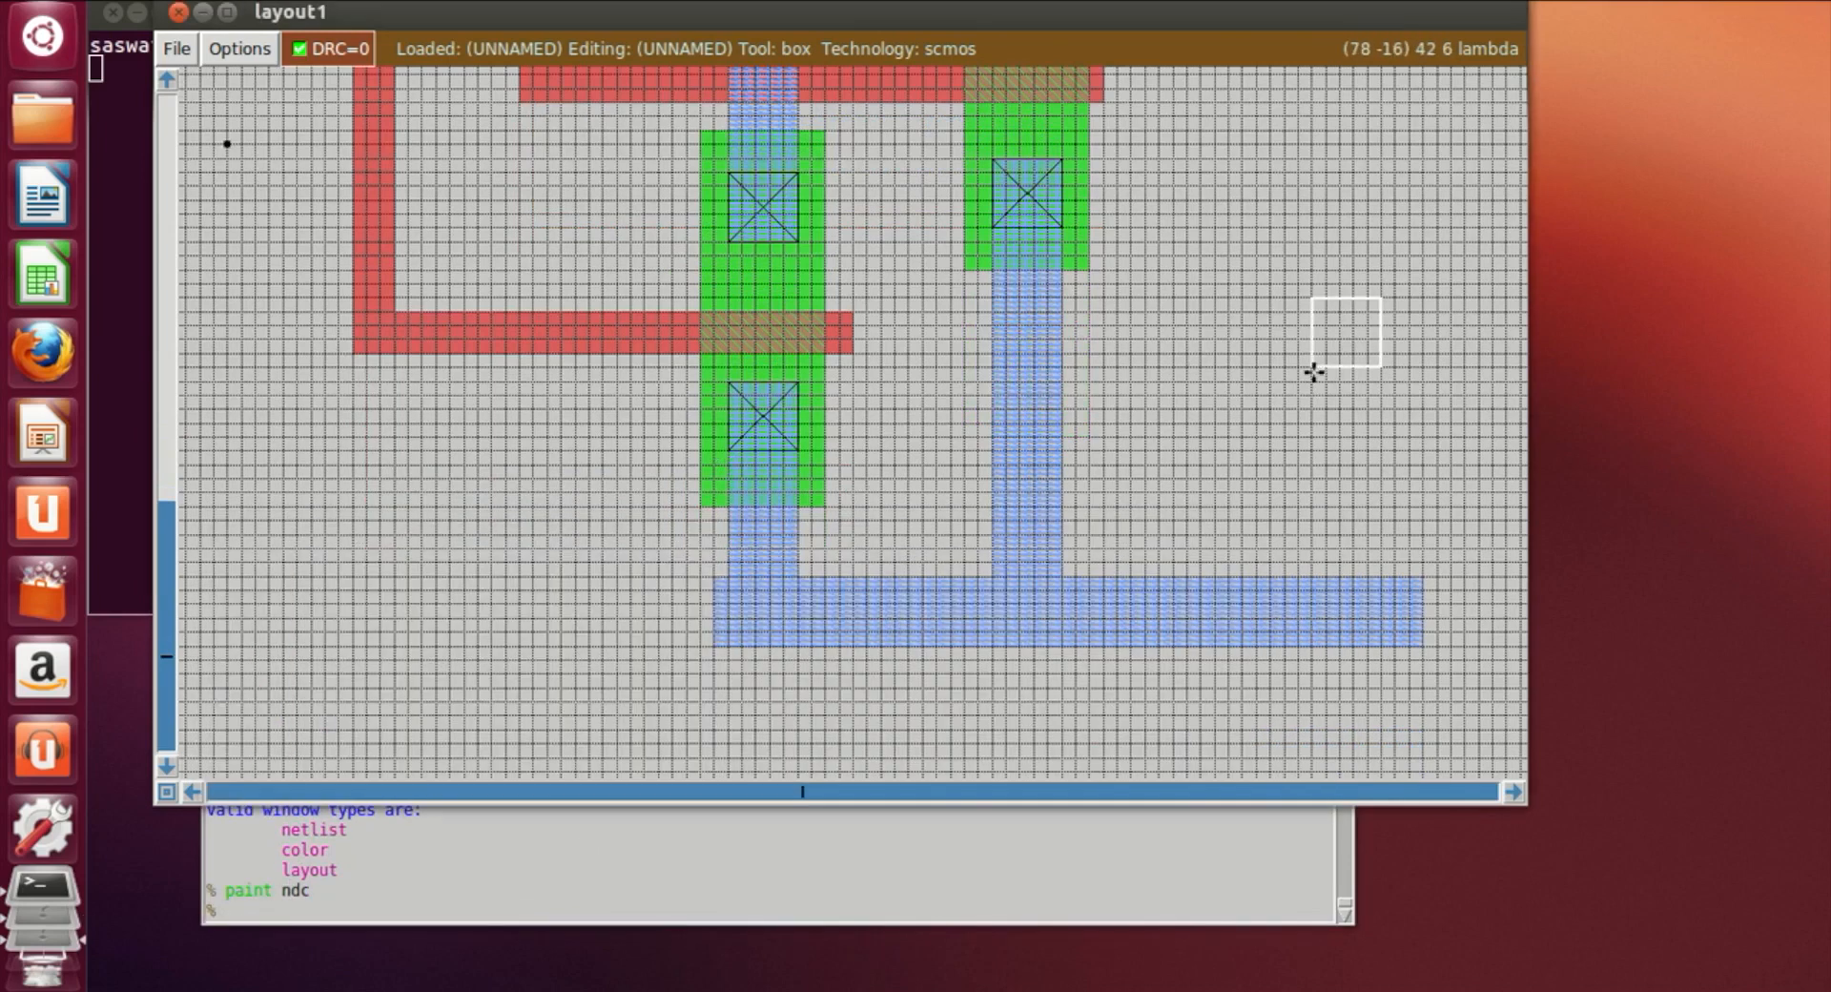
{"action": "scroll", "coordinate": [1280, 386], "scroll_direction": "up", "scroll_amount": 8}
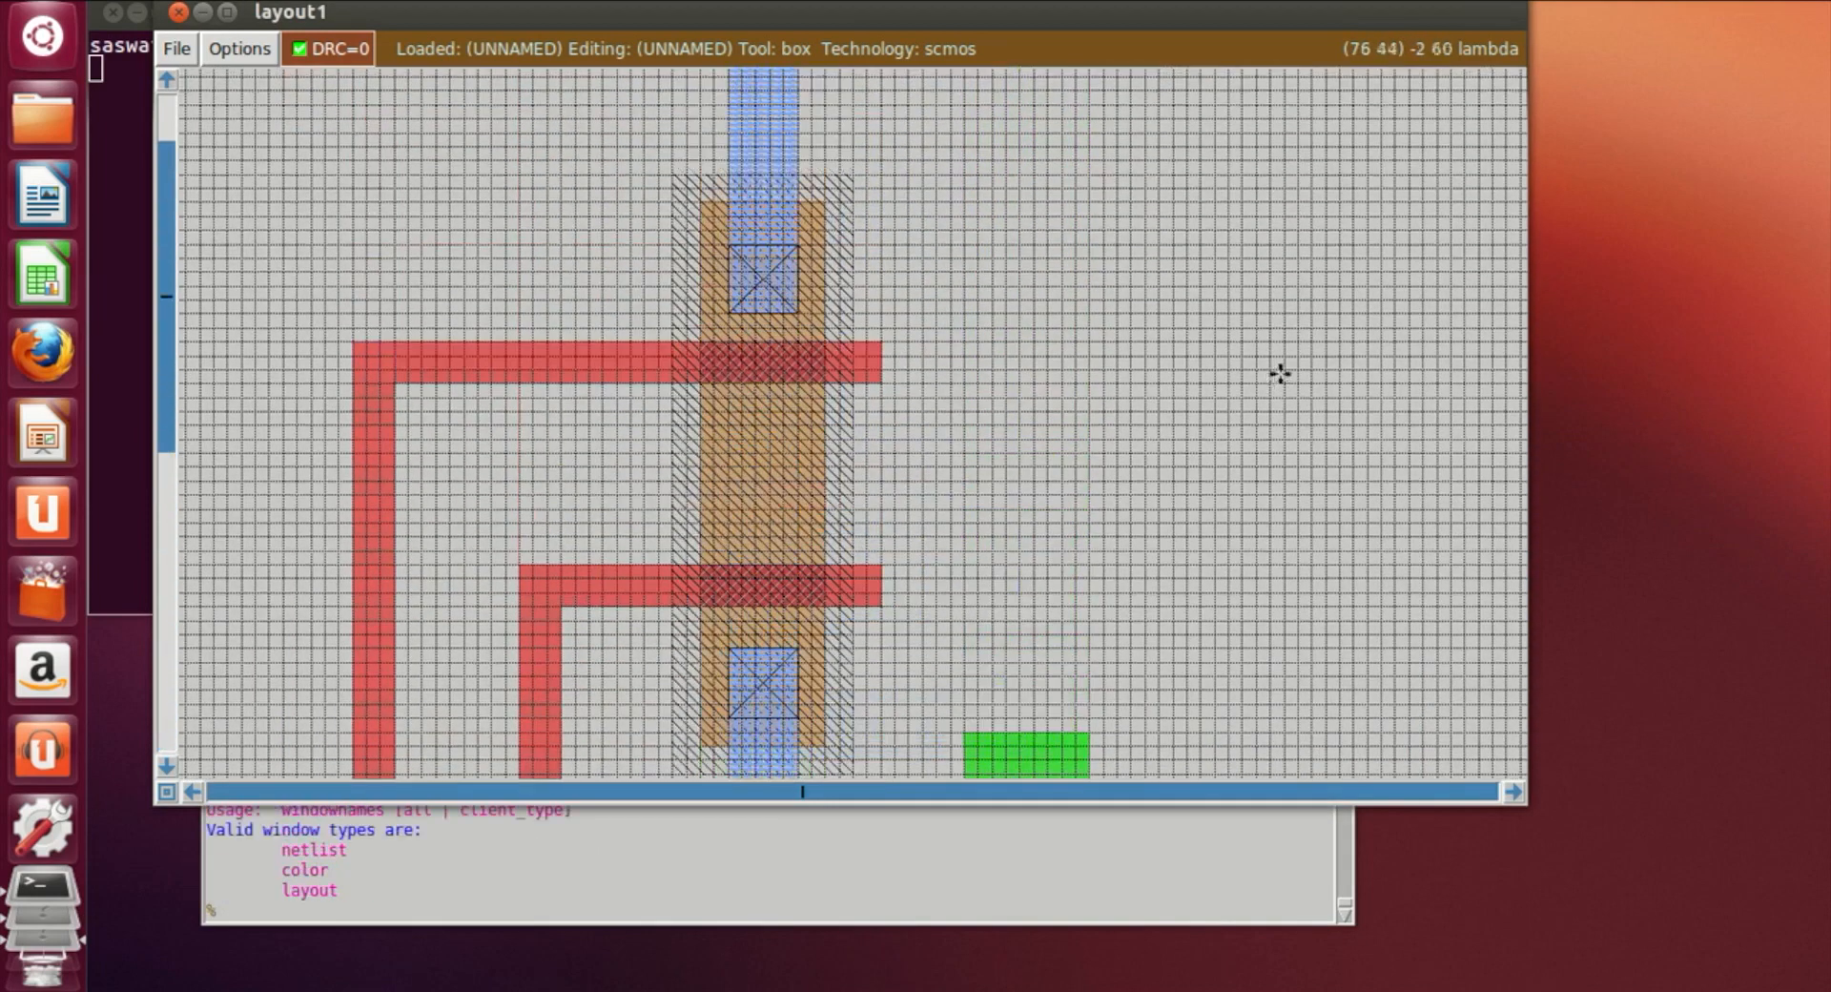
{"action": "scroll", "coordinate": [1282, 368], "scroll_direction": "up", "scroll_amount": 3}
{"action": "scroll", "coordinate": [1288, 363], "scroll_direction": "down", "scroll_amount": 8}
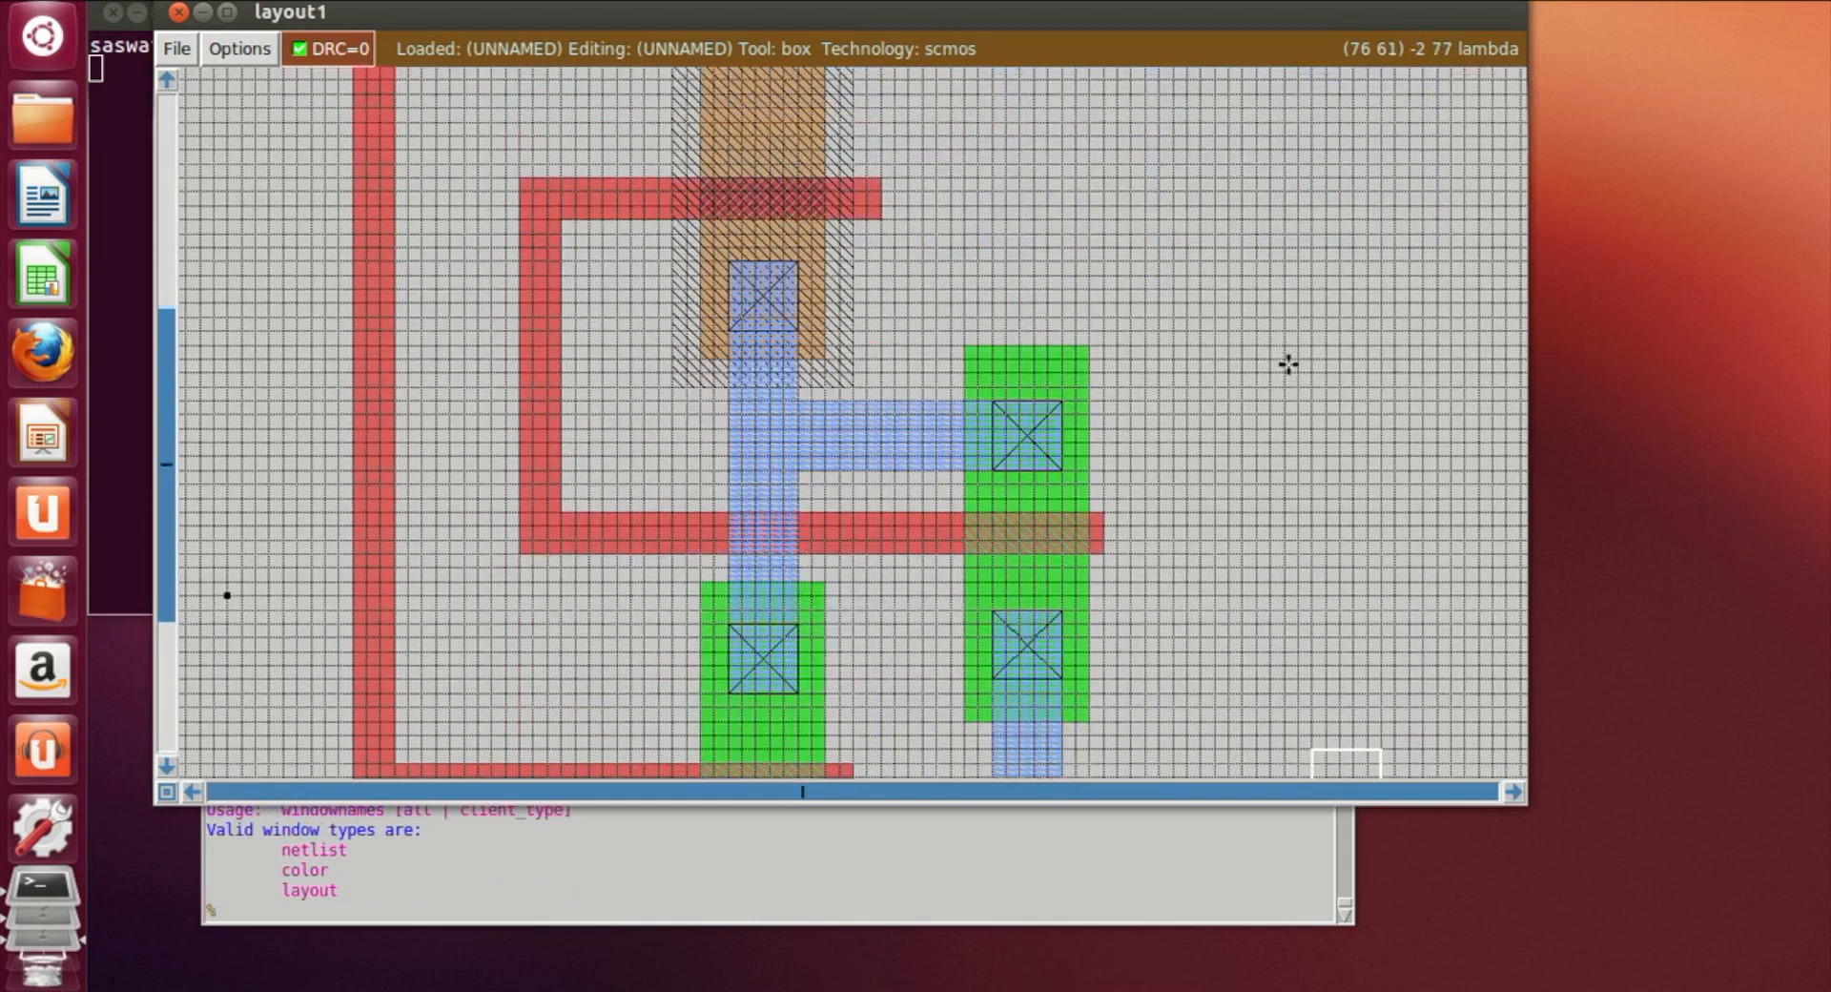
{"action": "scroll", "coordinate": [1288, 364], "scroll_direction": "down", "scroll_amount": 3}
{"action": "scroll", "coordinate": [1287, 364], "scroll_direction": "down", "scroll_amount": 2}
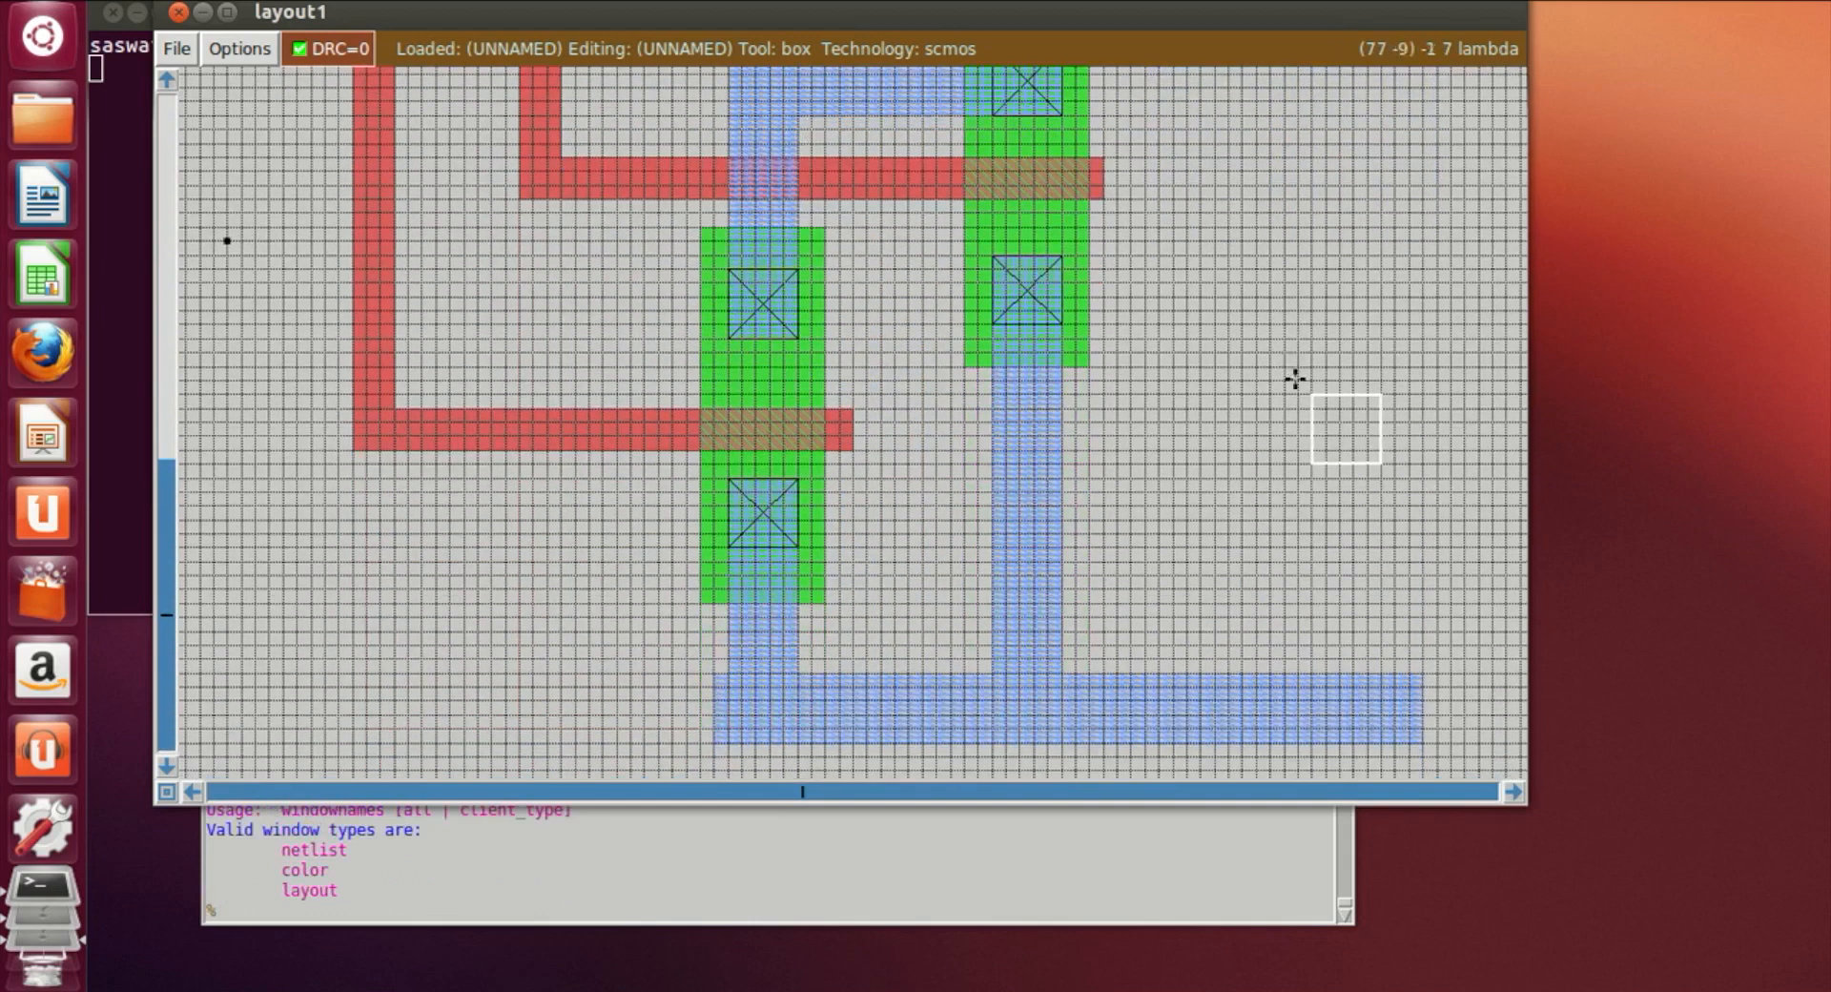
{"action": "scroll", "coordinate": [1288, 366], "scroll_direction": "up", "scroll_amount": 3}
{"action": "scroll", "coordinate": [1296, 379], "scroll_direction": "down", "scroll_amount": 3}
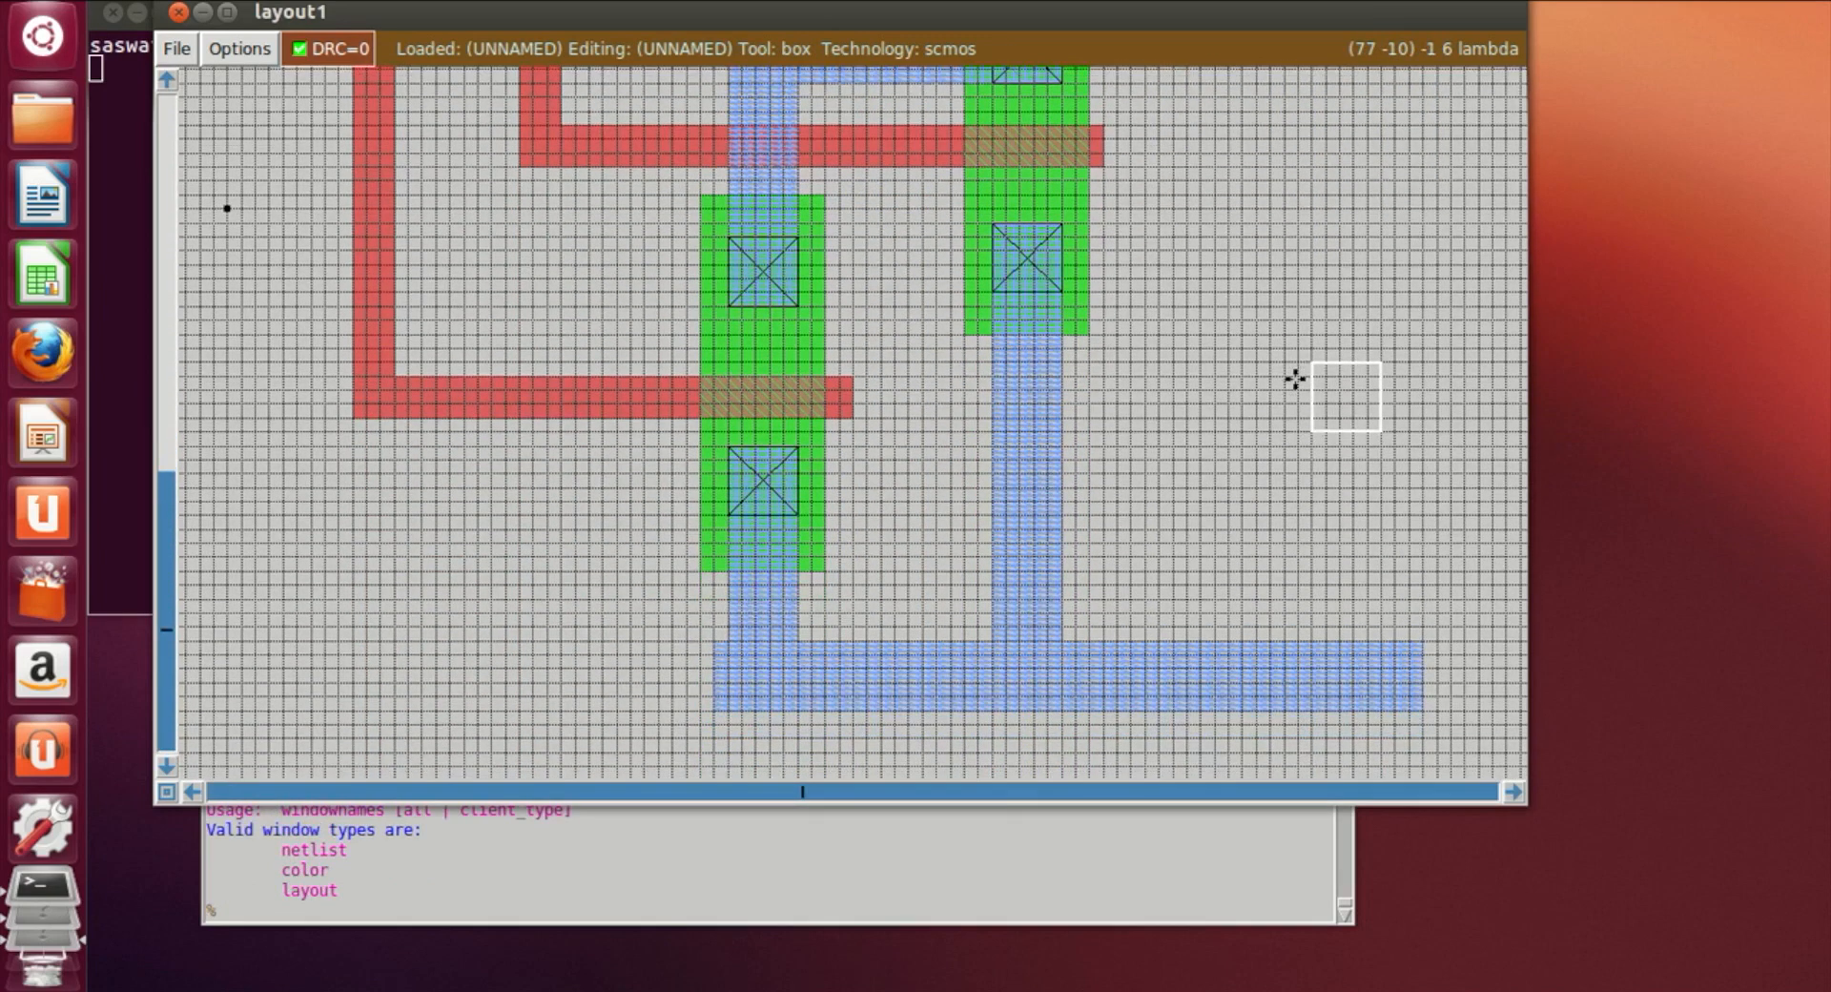
{"action": "scroll", "coordinate": [1296, 378], "scroll_direction": "up", "scroll_amount": 5}
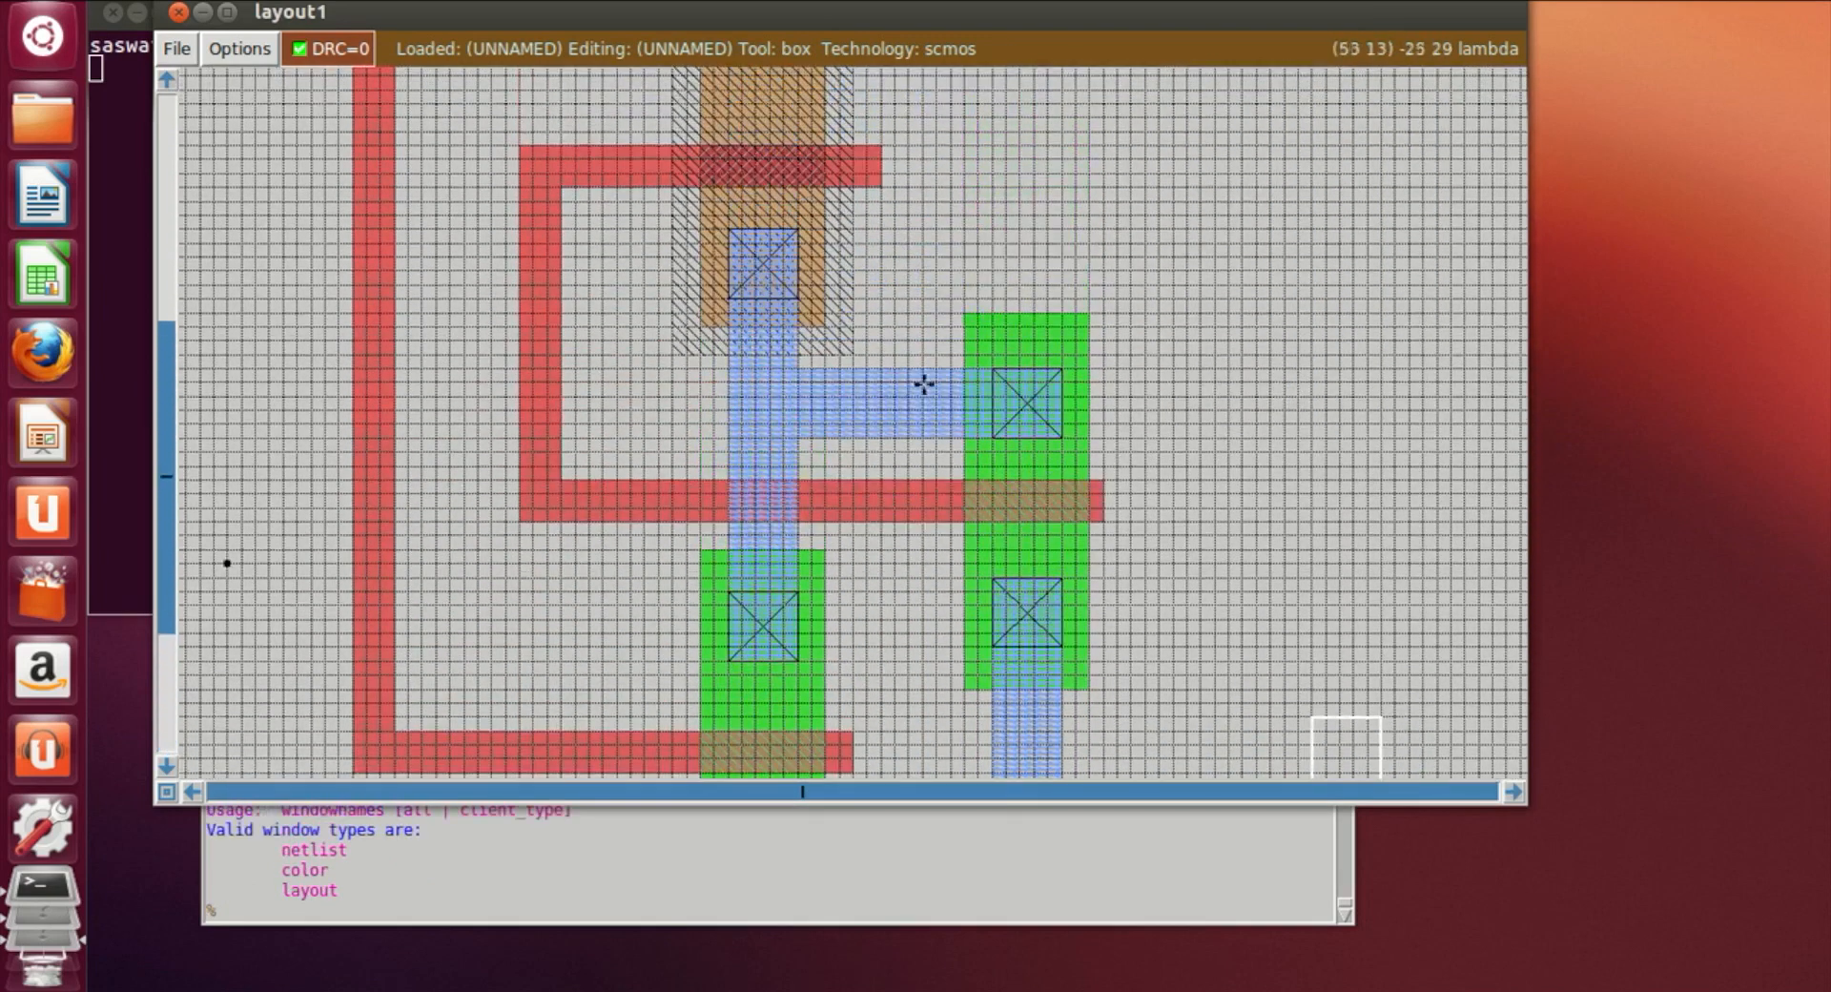
Shrink the box to a point on the outer vertical polysilicon line and label it A
{"action": "left_click", "coordinate": [368, 277]}
{"action": "right_click", "coordinate": [378, 327]}
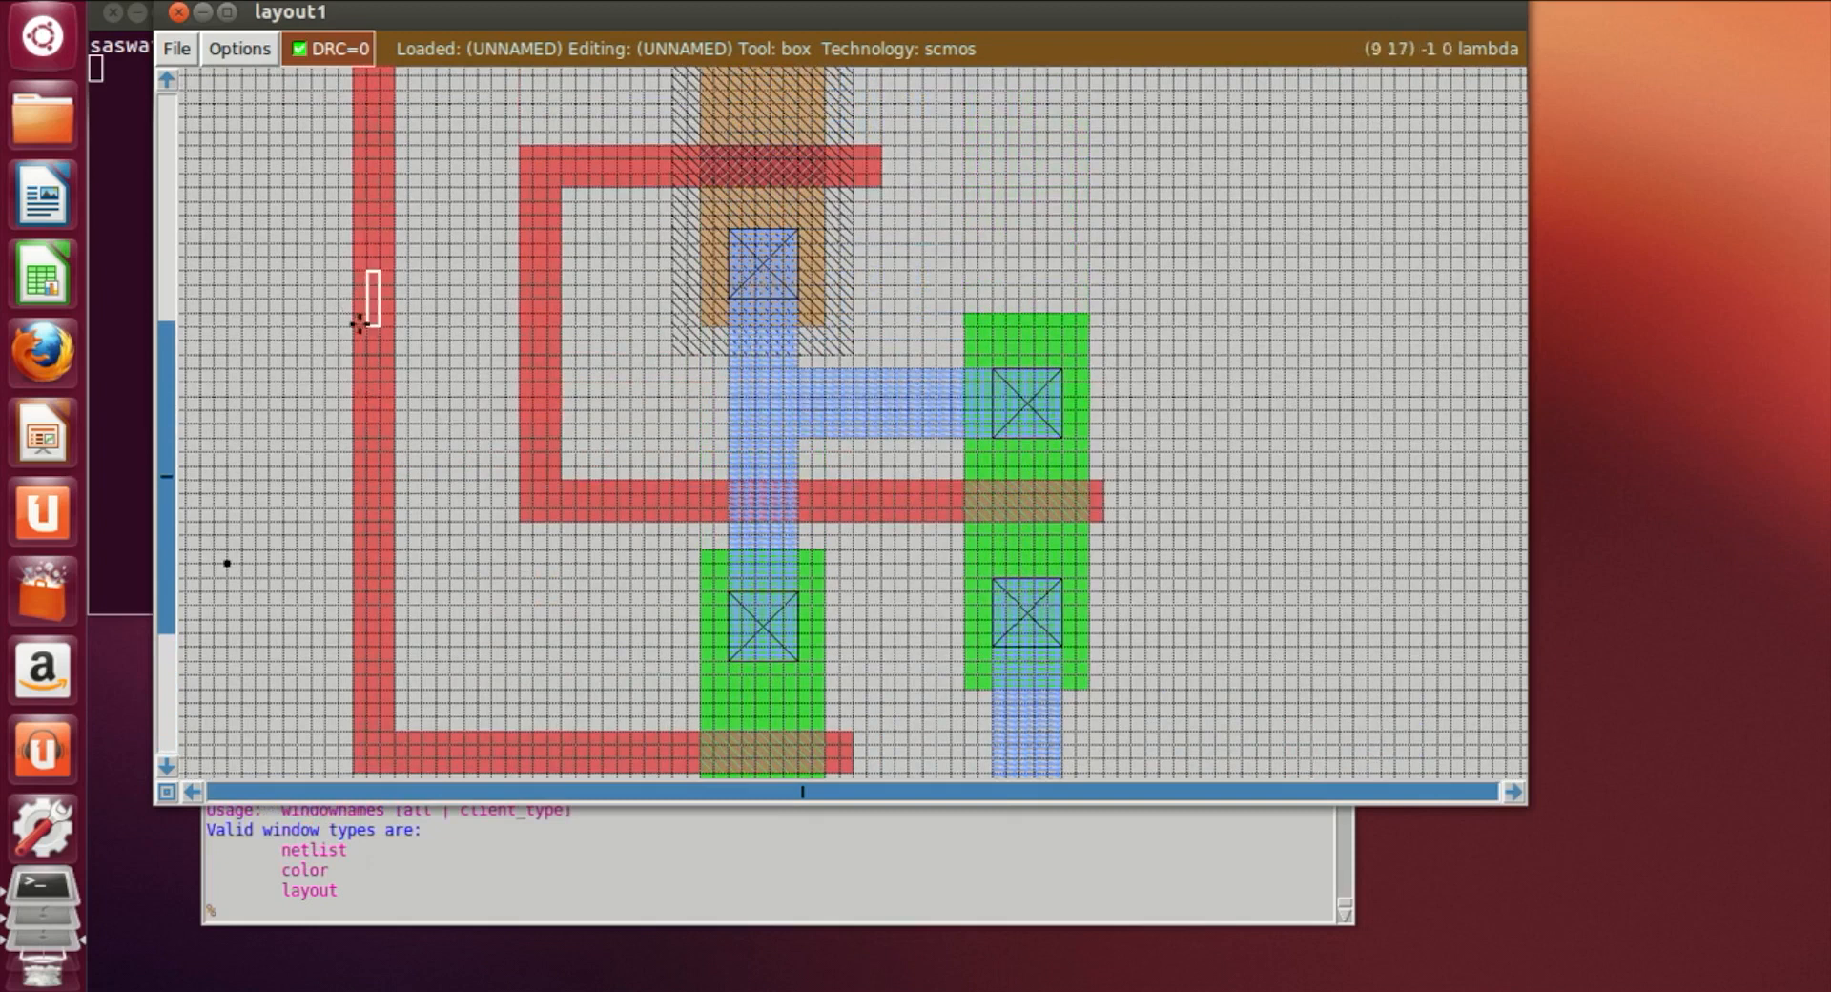
{"action": "right_click", "coordinate": [362, 326]}
{"action": "left_click", "coordinate": [395, 936]}
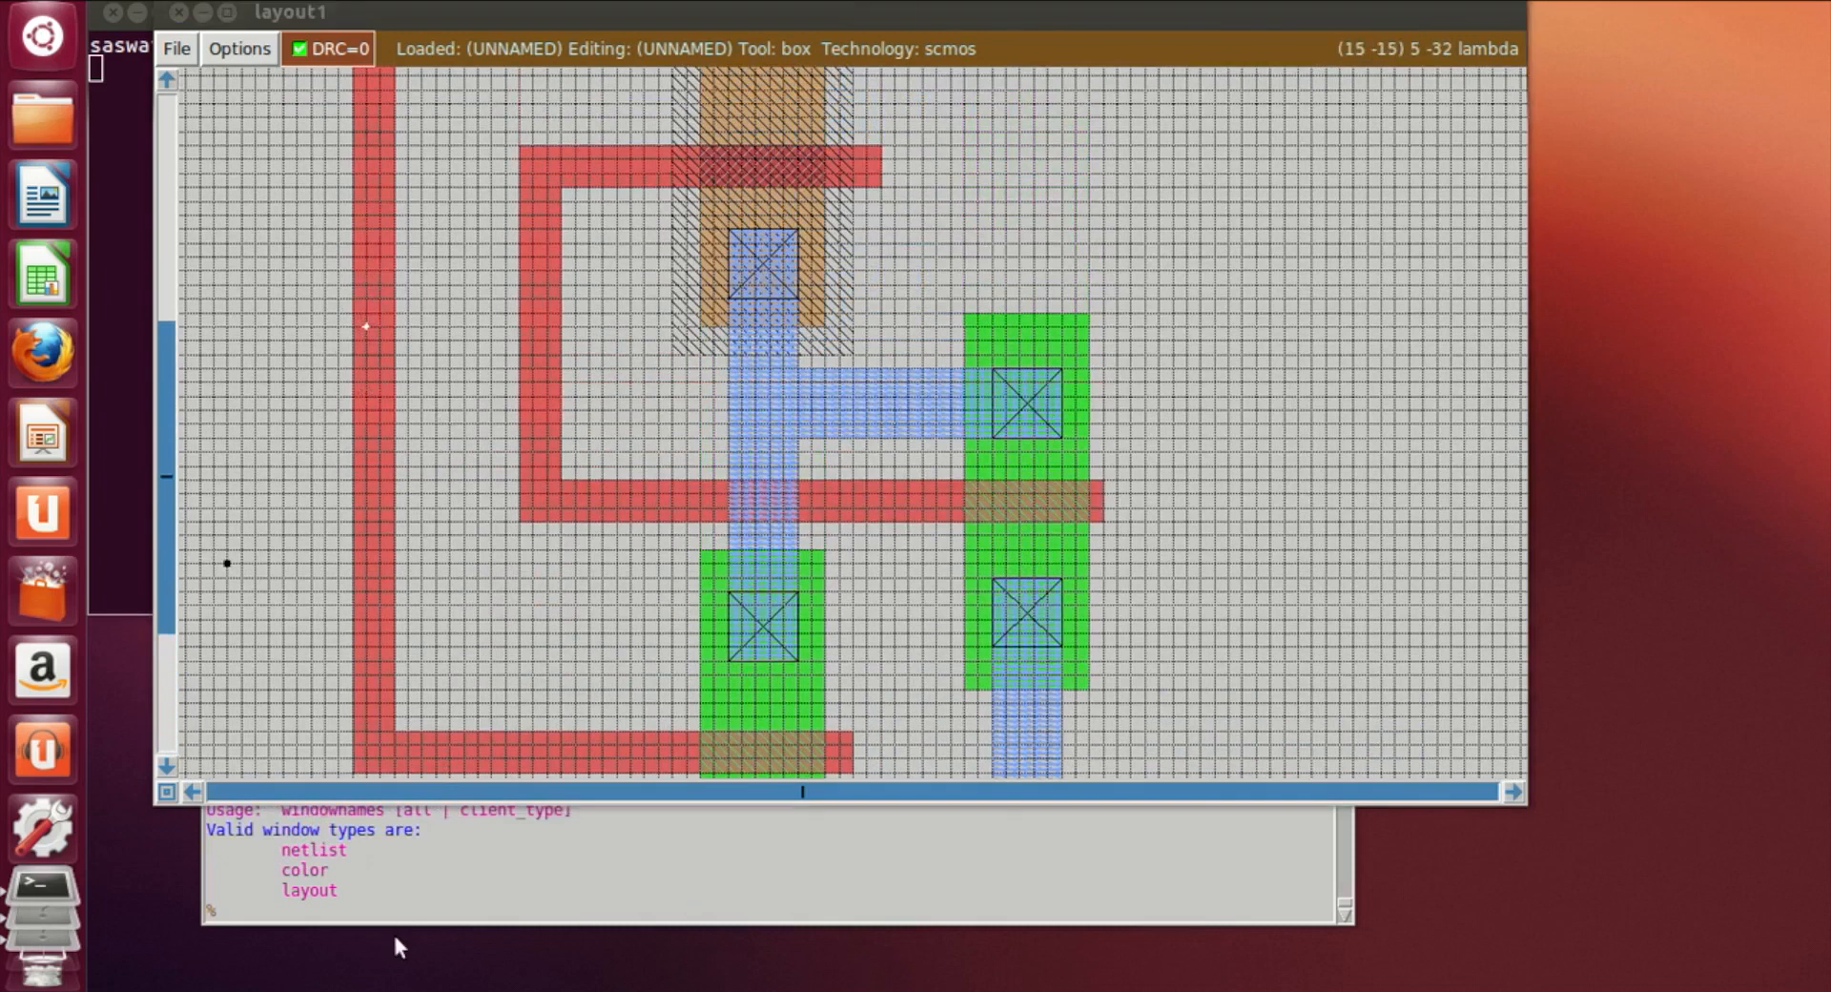
{"action": "left_click", "coordinate": [397, 921]}
{"action": "type", "text": "label A"}
{"action": "key", "text": "Return"}
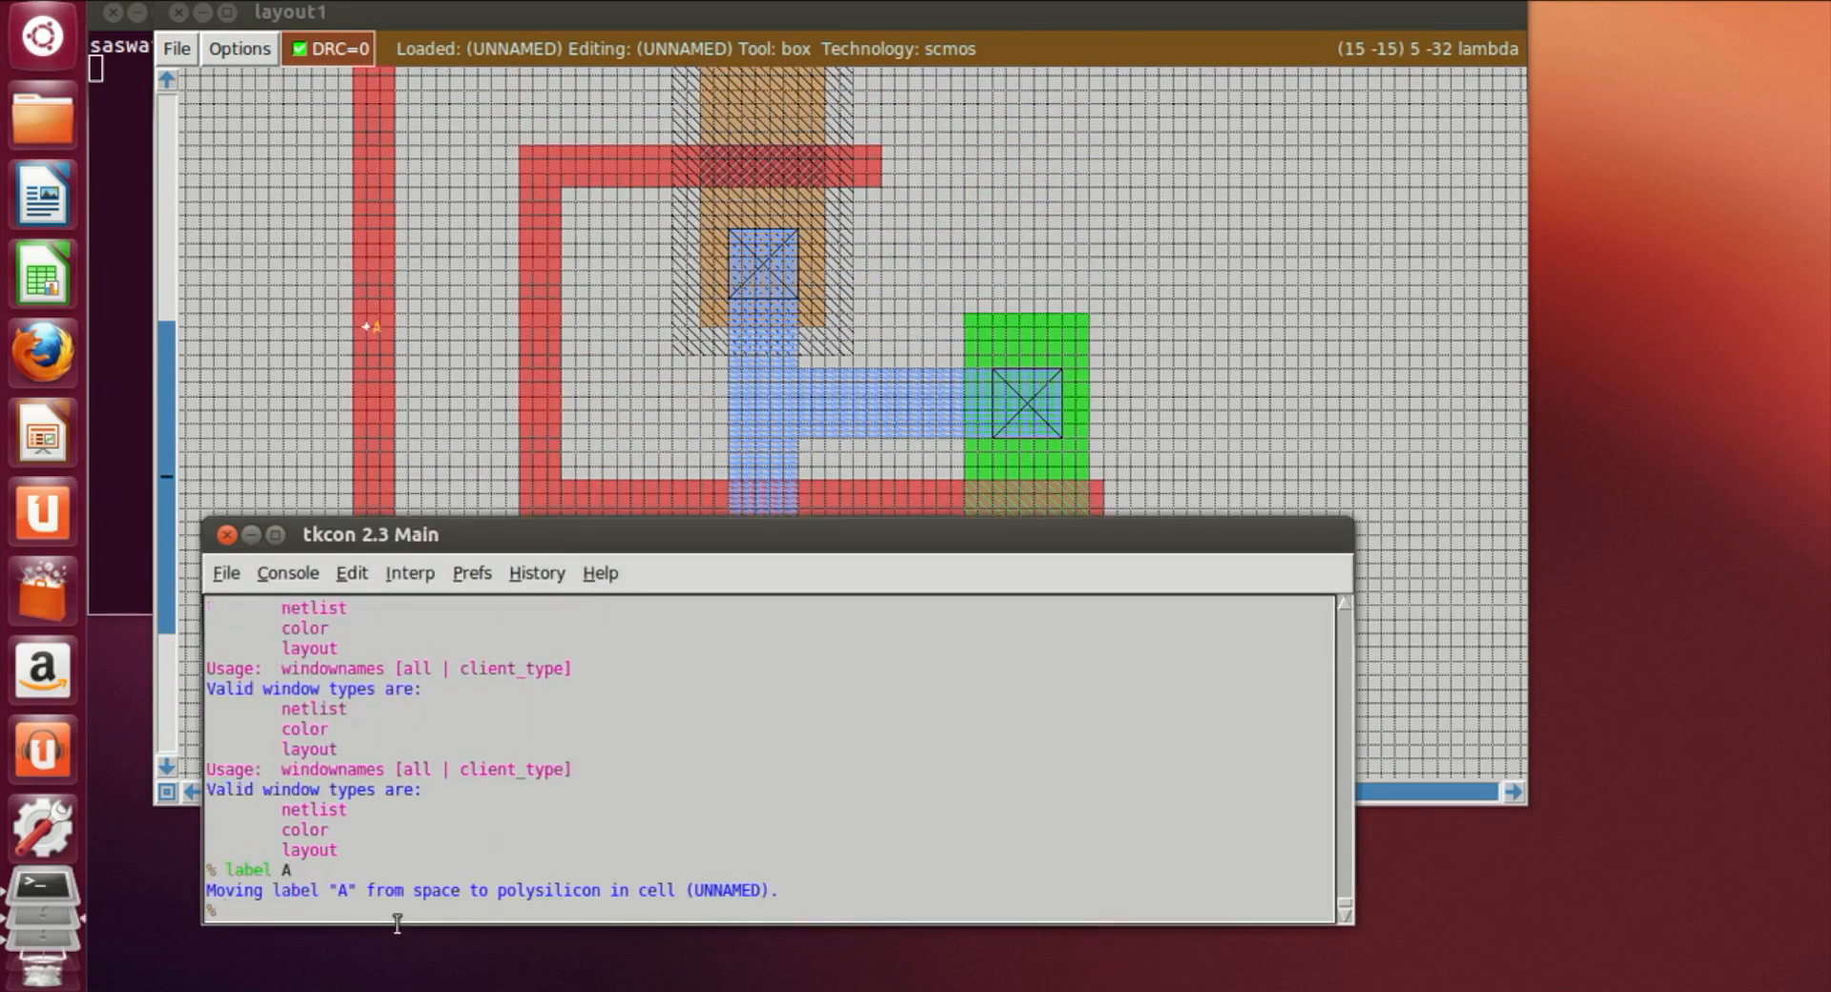
Place the label B on the inner vertical polysilicon line, level with label A
{"action": "left_click", "coordinate": [545, 329]}
{"action": "left_click", "coordinate": [258, 918]}
{"action": "type", "text": "label B"}
{"action": "key", "text": "Return"}
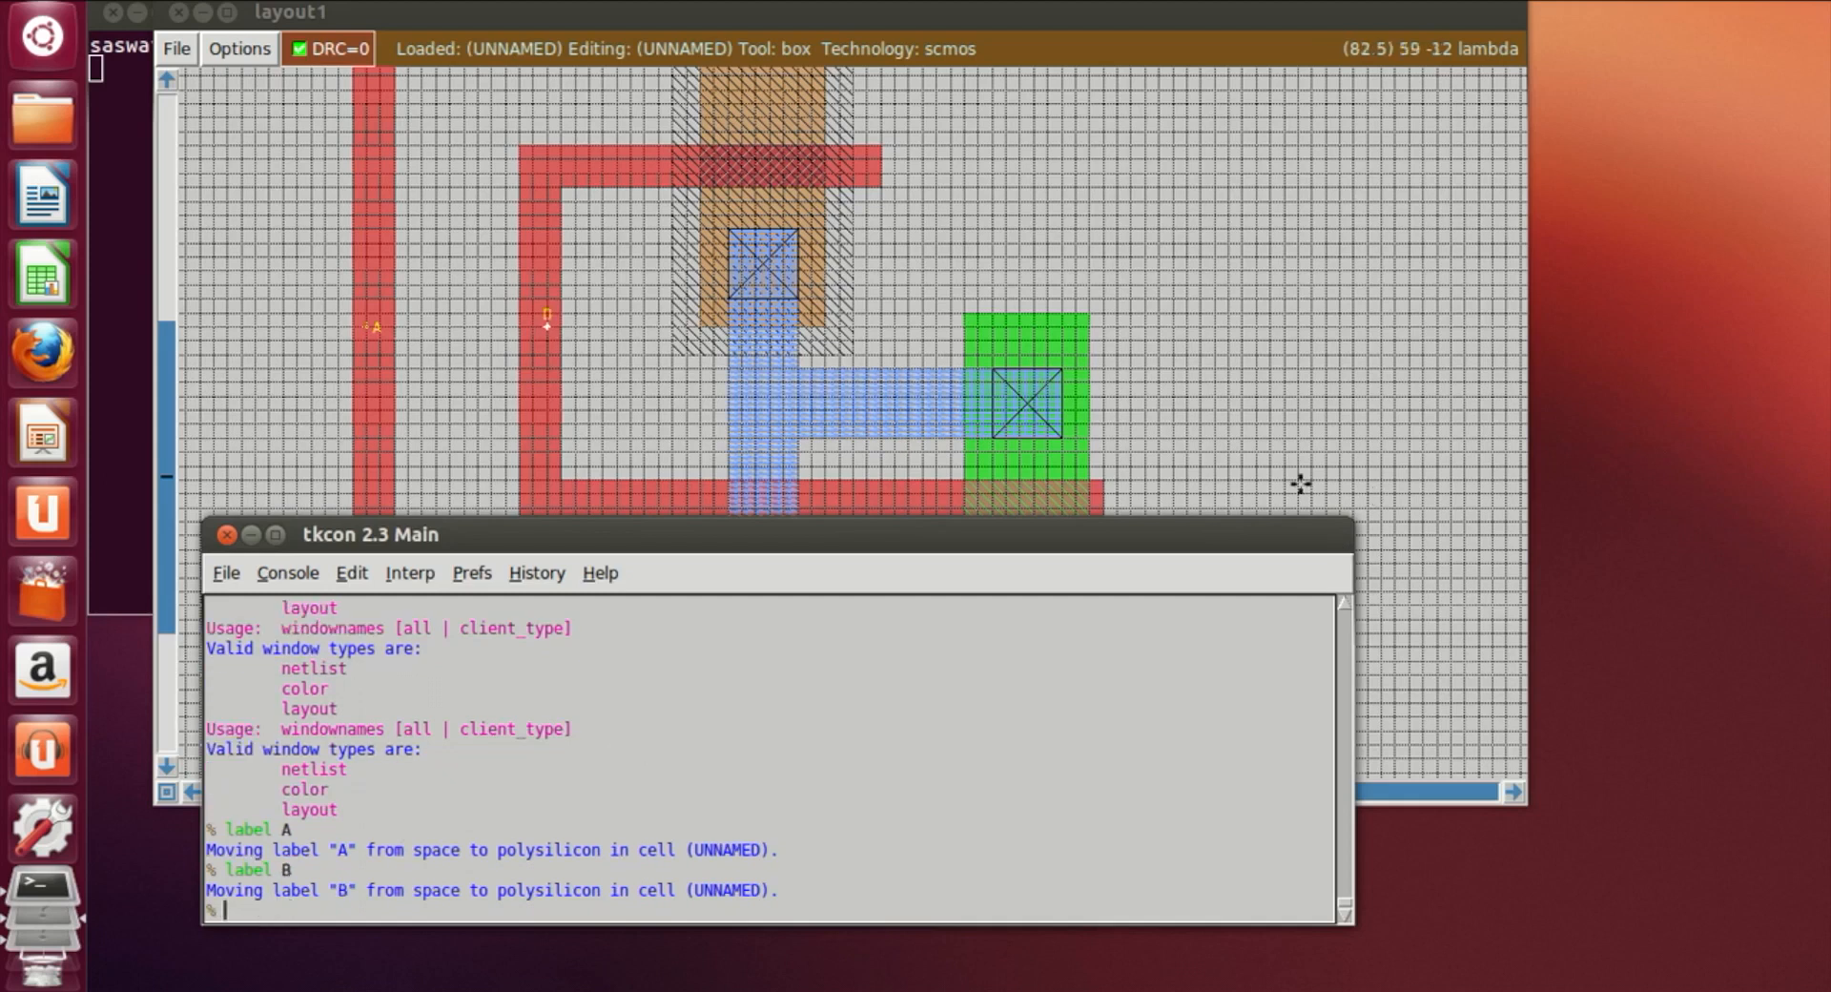
Label the upper metal rail VDD! near its corner with the vertical metal line
{"action": "left_click", "coordinate": [1228, 380]}
{"action": "scroll", "coordinate": [1143, 375], "scroll_direction": "up", "scroll_amount": 2}
{"action": "scroll", "coordinate": [1108, 356], "scroll_direction": "up", "scroll_amount": 5}
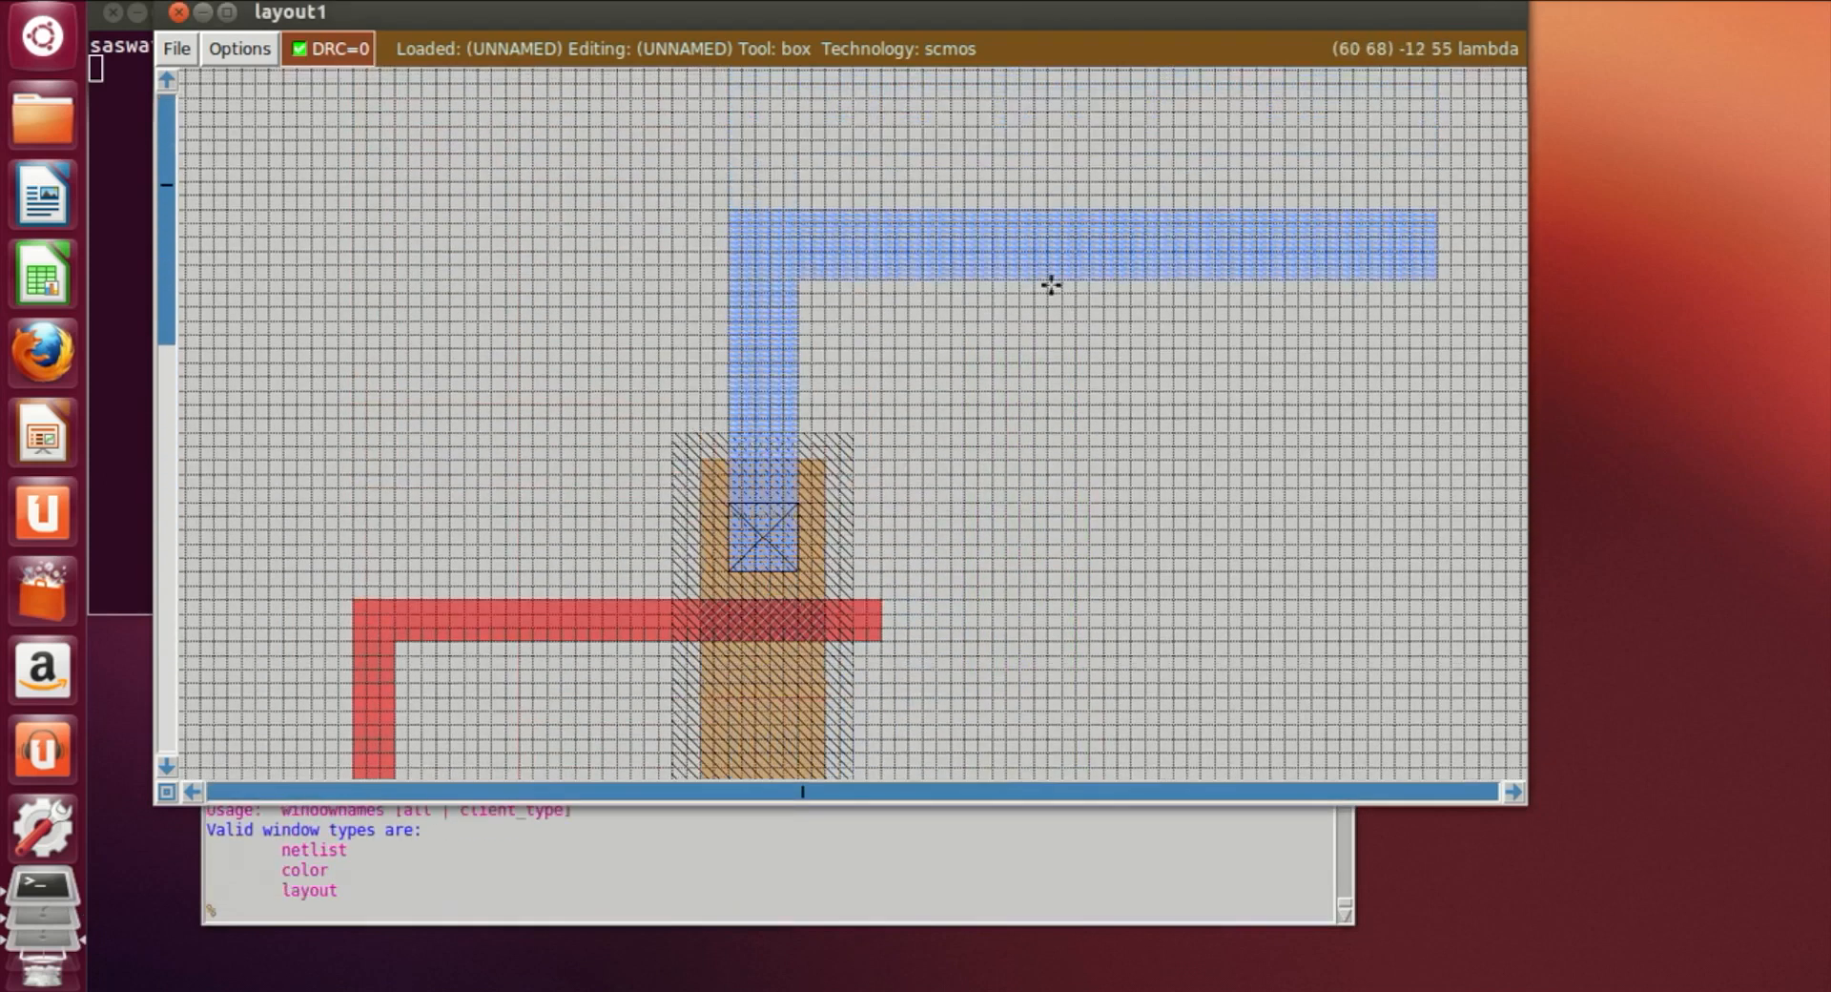
{"action": "left_click", "coordinate": [594, 912]}
{"action": "type", "text": "label VDD!"}
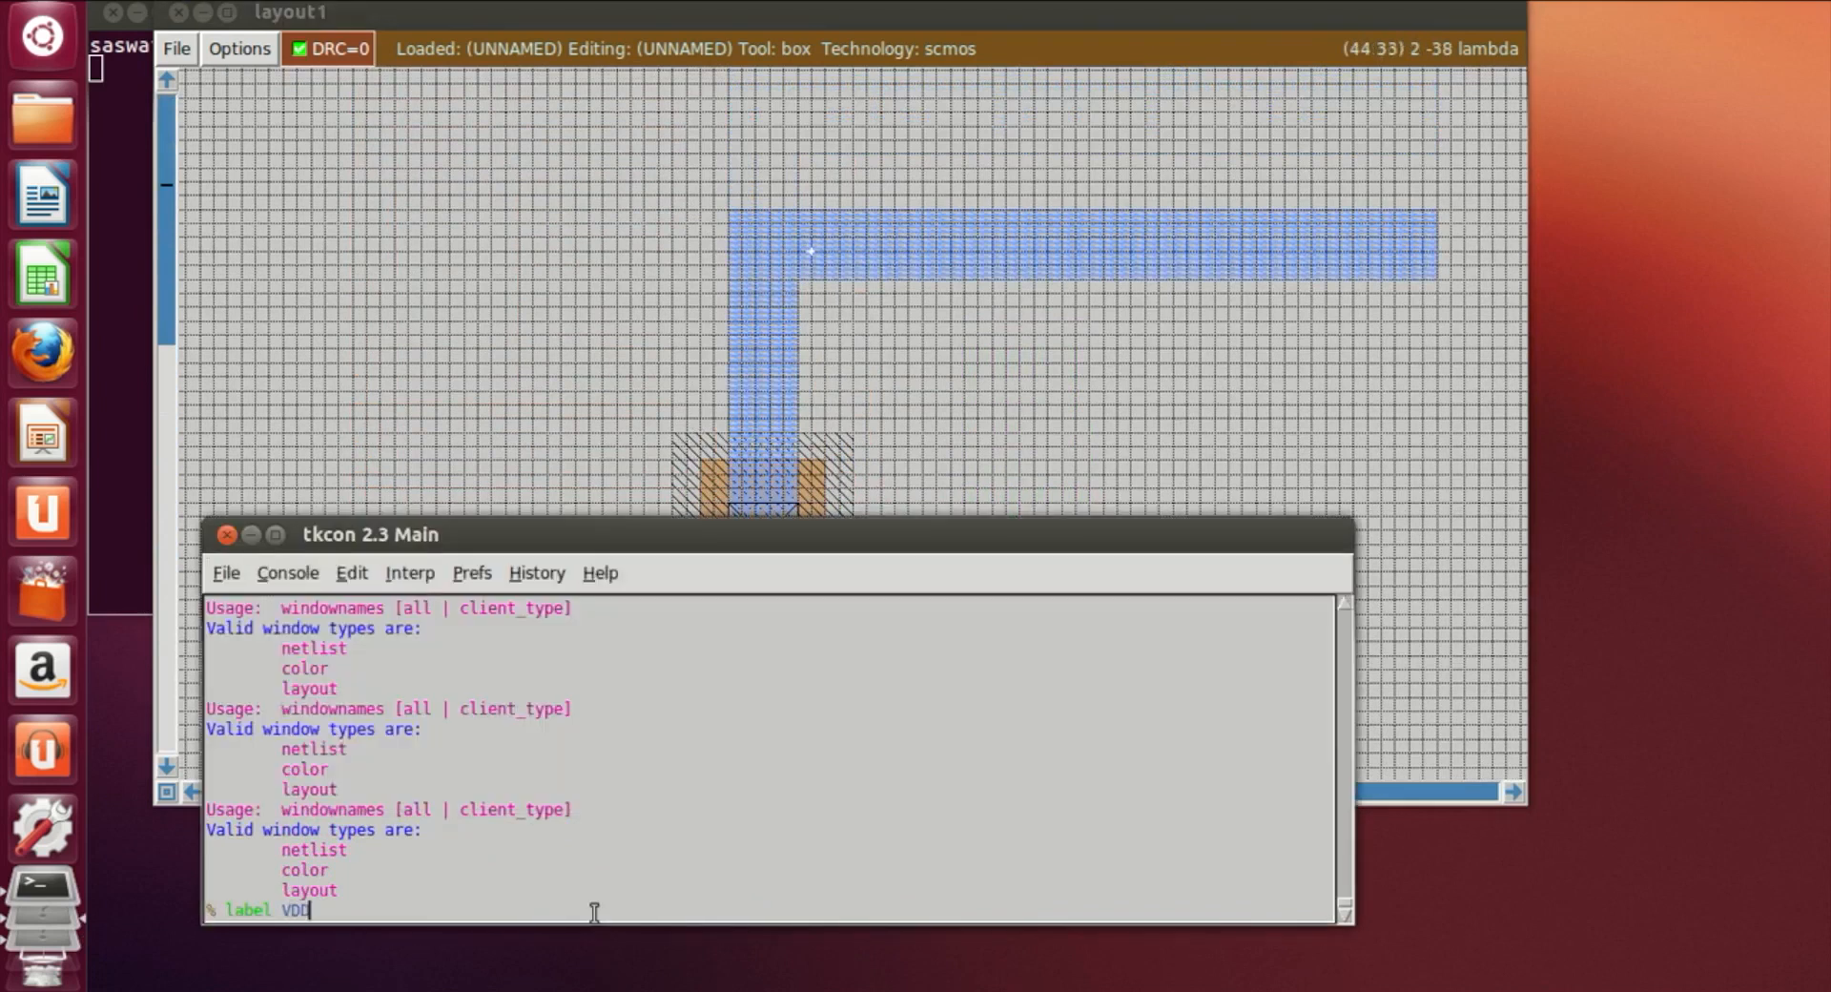
{"action": "key", "text": "Return"}
{"action": "left_click", "coordinate": [907, 314]}
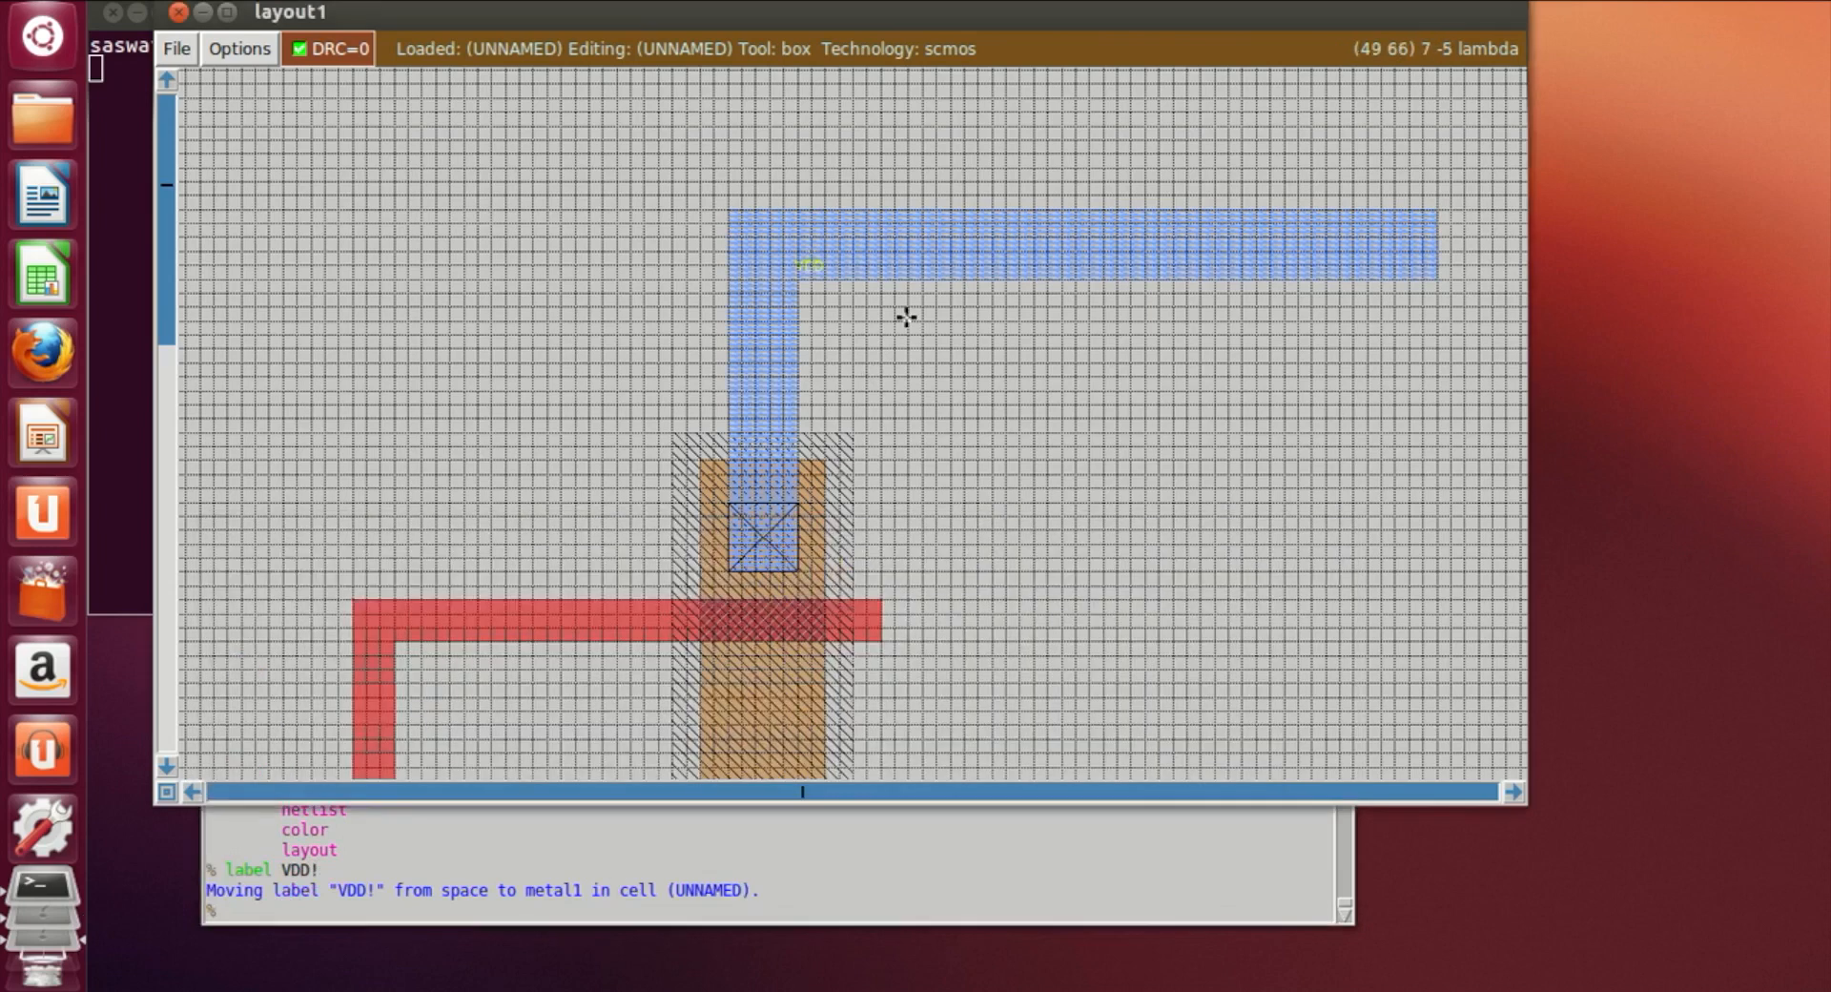
Label the lower metal rail GND! near its junction with the vertical metal line from the first n-diffusion strip
{"action": "scroll", "coordinate": [936, 462], "scroll_direction": "down", "scroll_amount": 10}
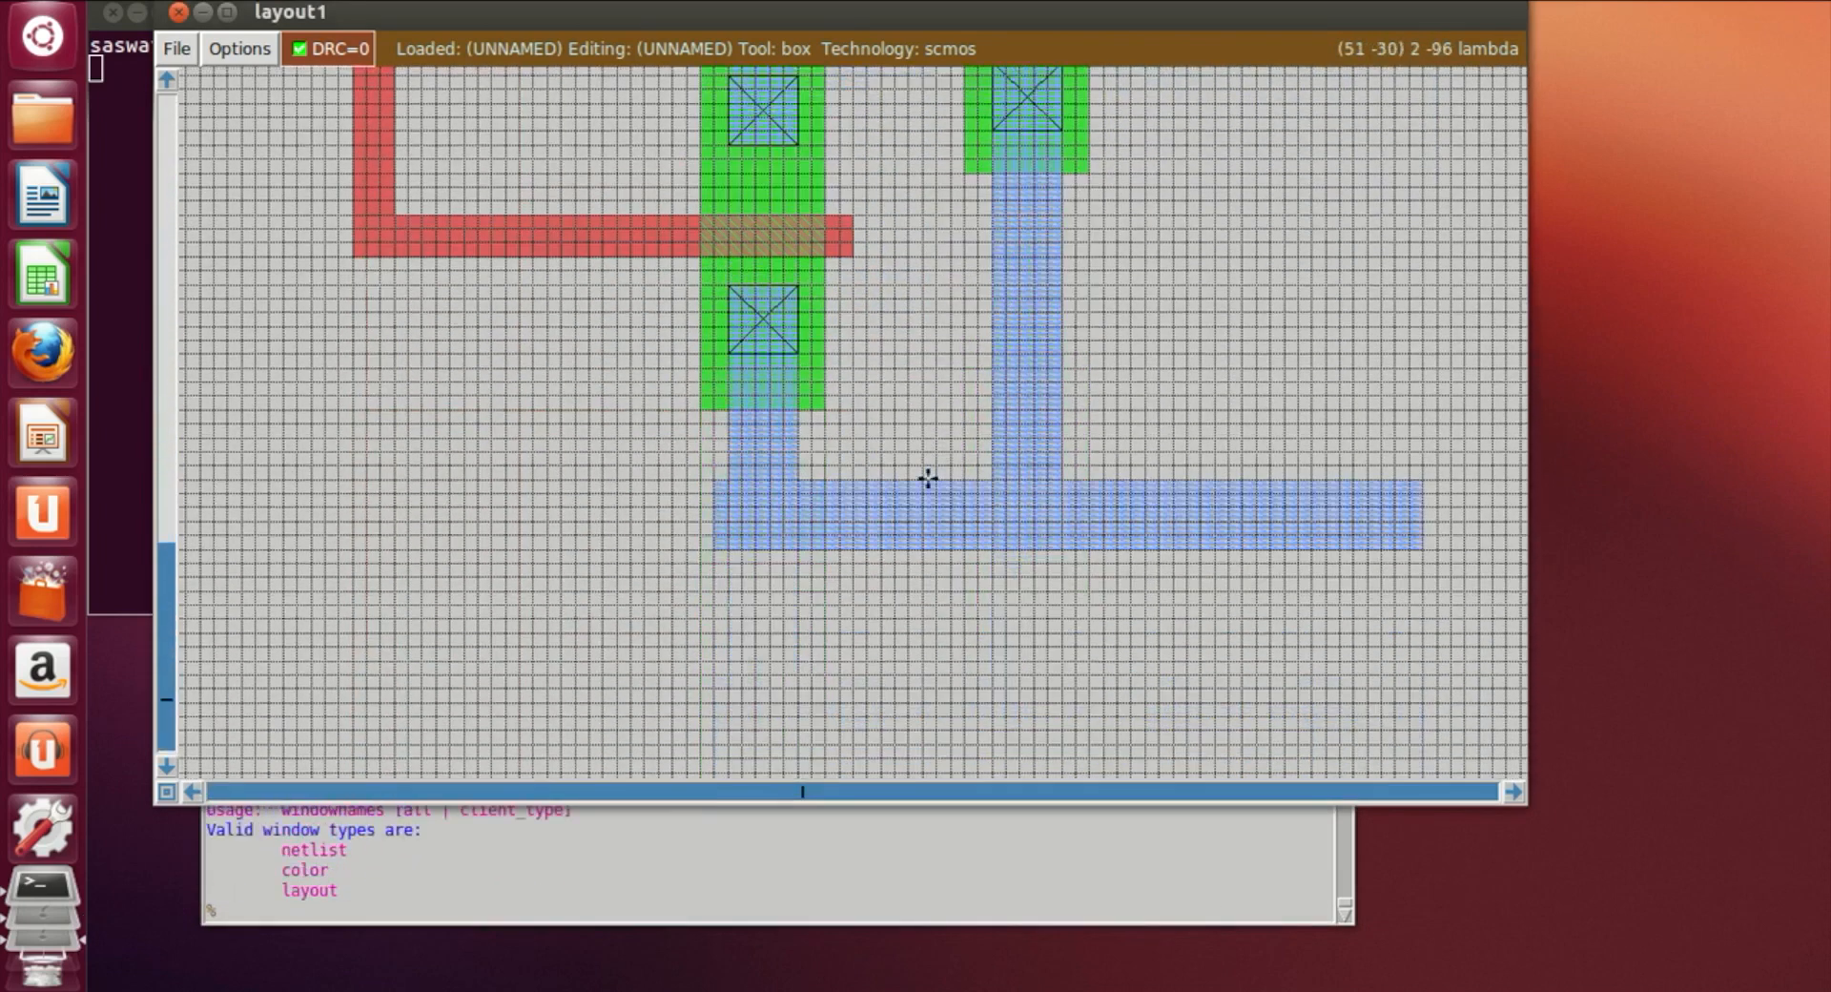
{"action": "left_click", "coordinate": [770, 522]}
{"action": "left_click", "coordinate": [781, 507]}
{"action": "left_click", "coordinate": [416, 914]}
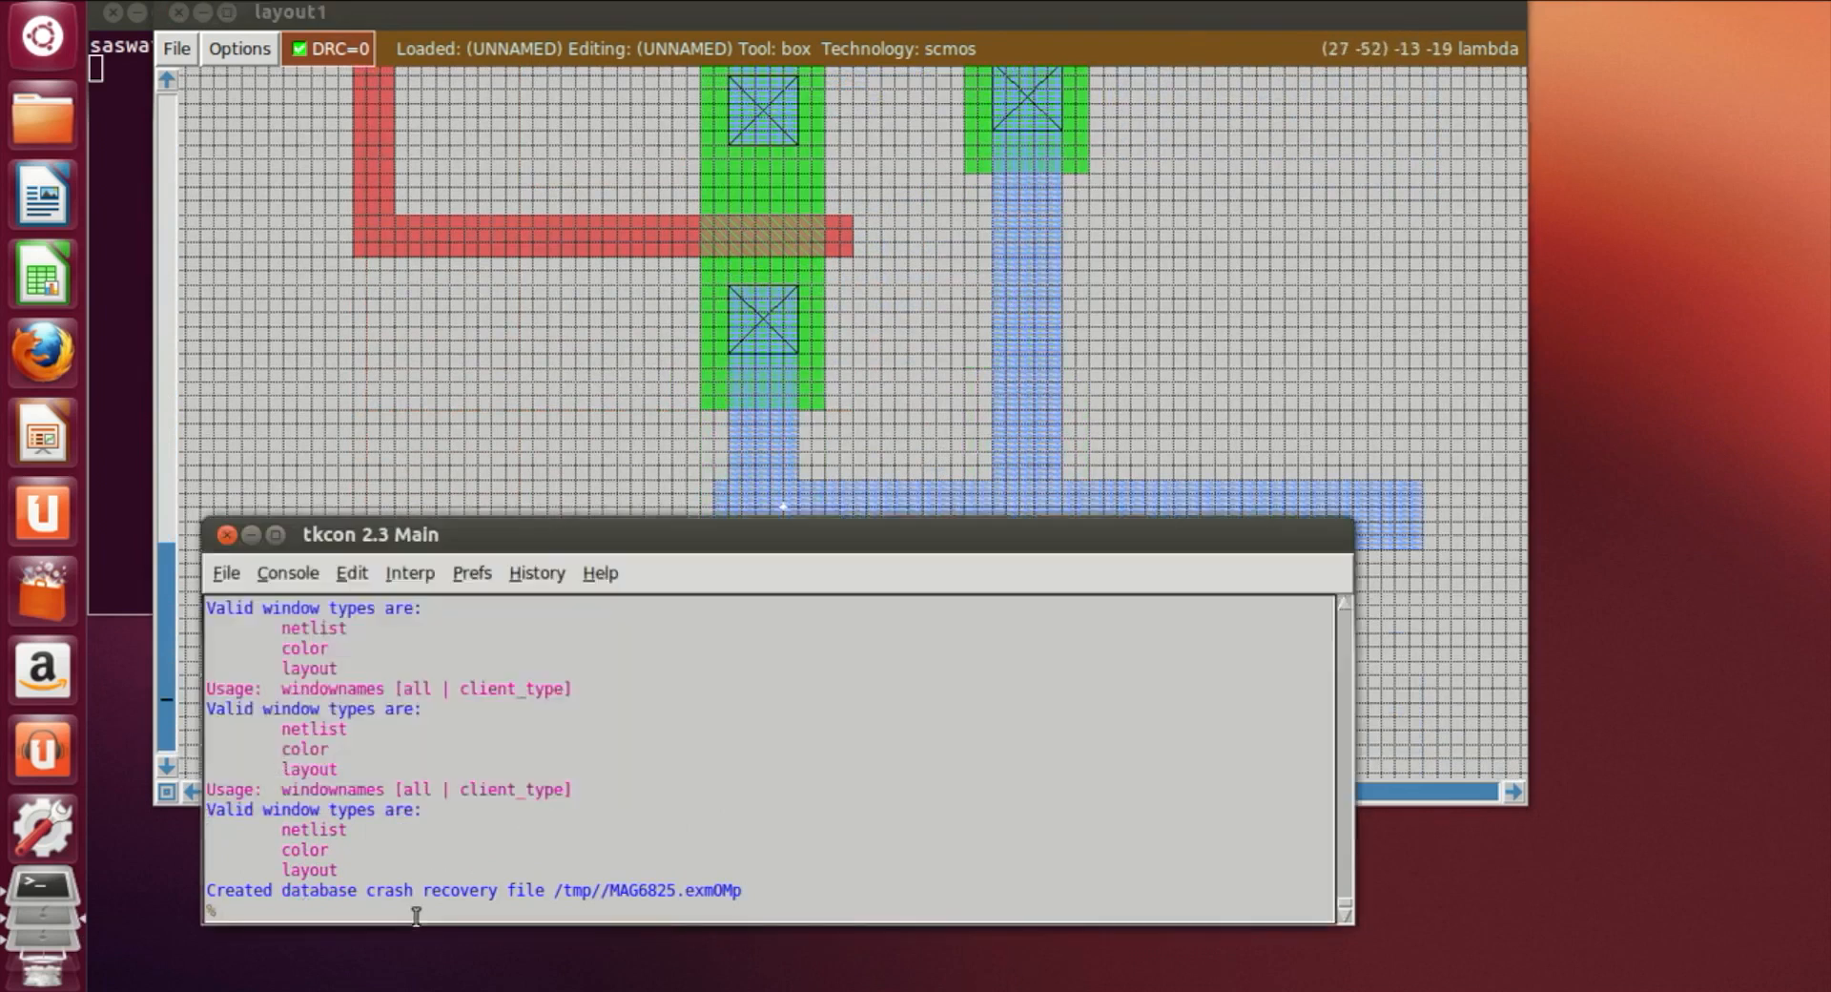
{"action": "type", "text": "label GND!"}
{"action": "key", "text": "Return"}
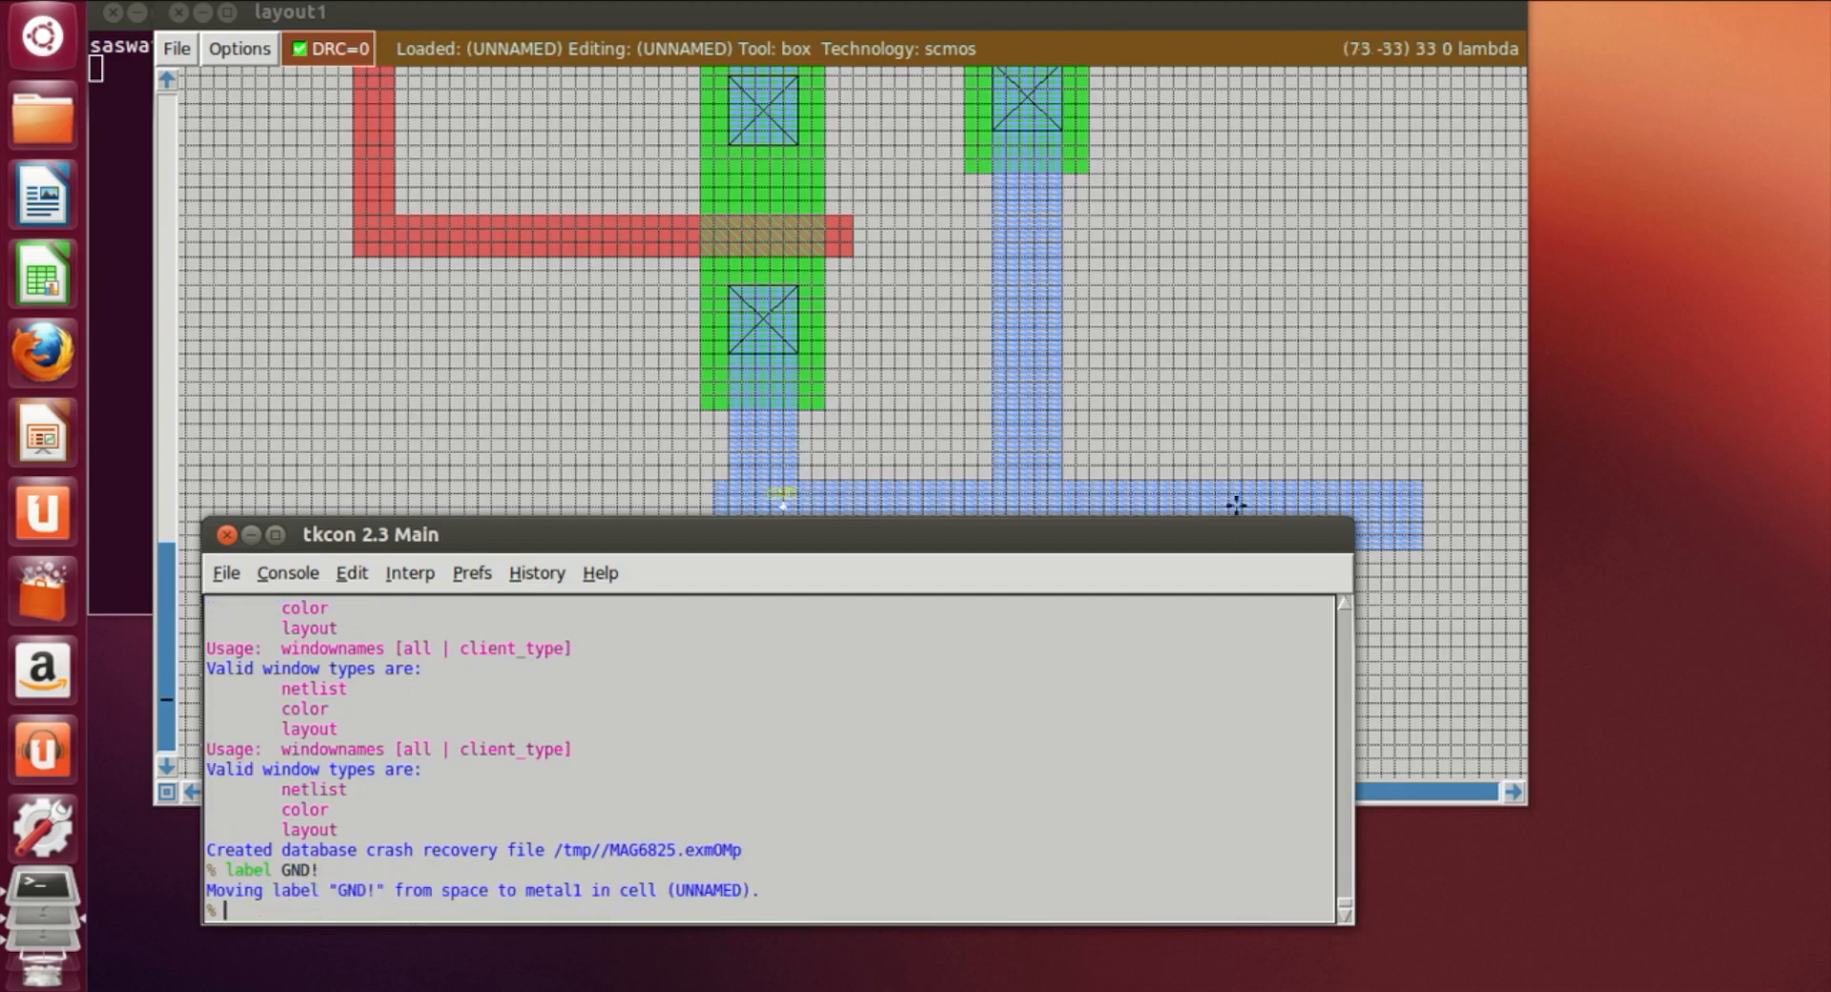
Paint an nwell rectangle about 10 by 28 lambda in the empty area to the right of the existing p-diffusion strip
{"action": "left_click", "coordinate": [1258, 430]}
{"action": "scroll", "coordinate": [936, 695], "scroll_direction": "up", "scroll_amount": 5}
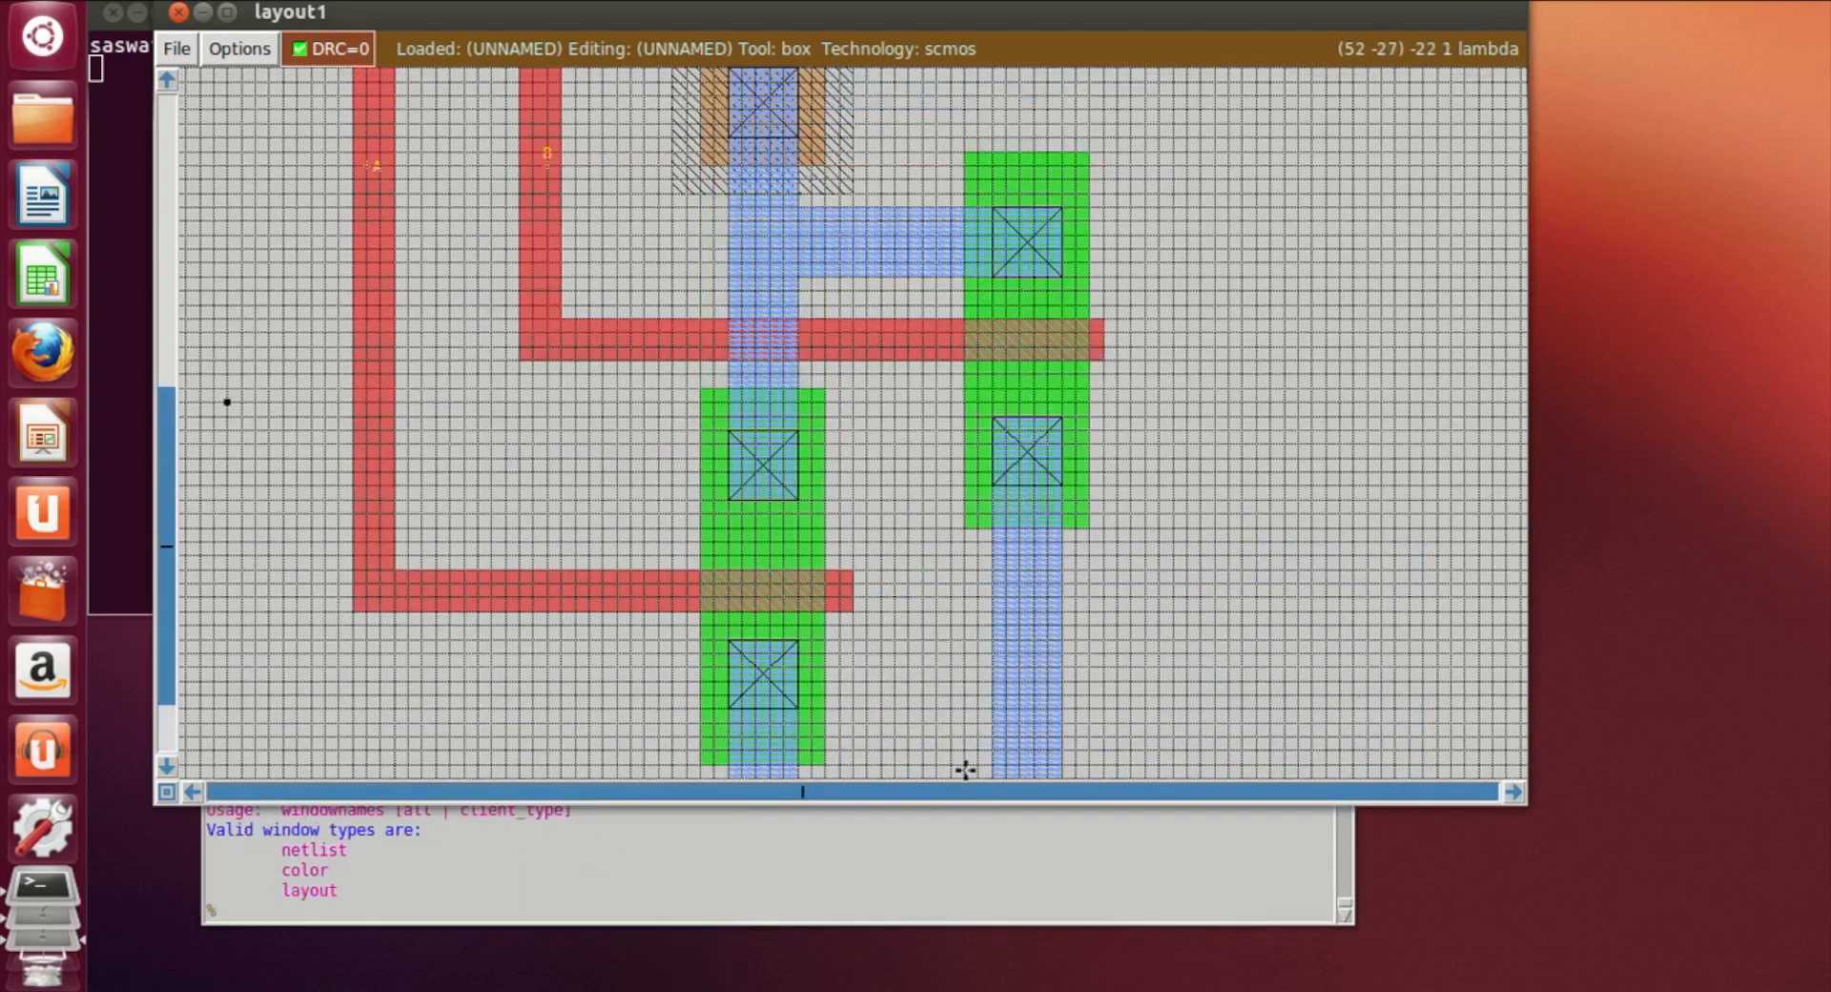
{"action": "scroll", "coordinate": [735, 340], "scroll_direction": "up", "scroll_amount": 2}
{"action": "scroll", "coordinate": [955, 404], "scroll_direction": "up", "scroll_amount": 2}
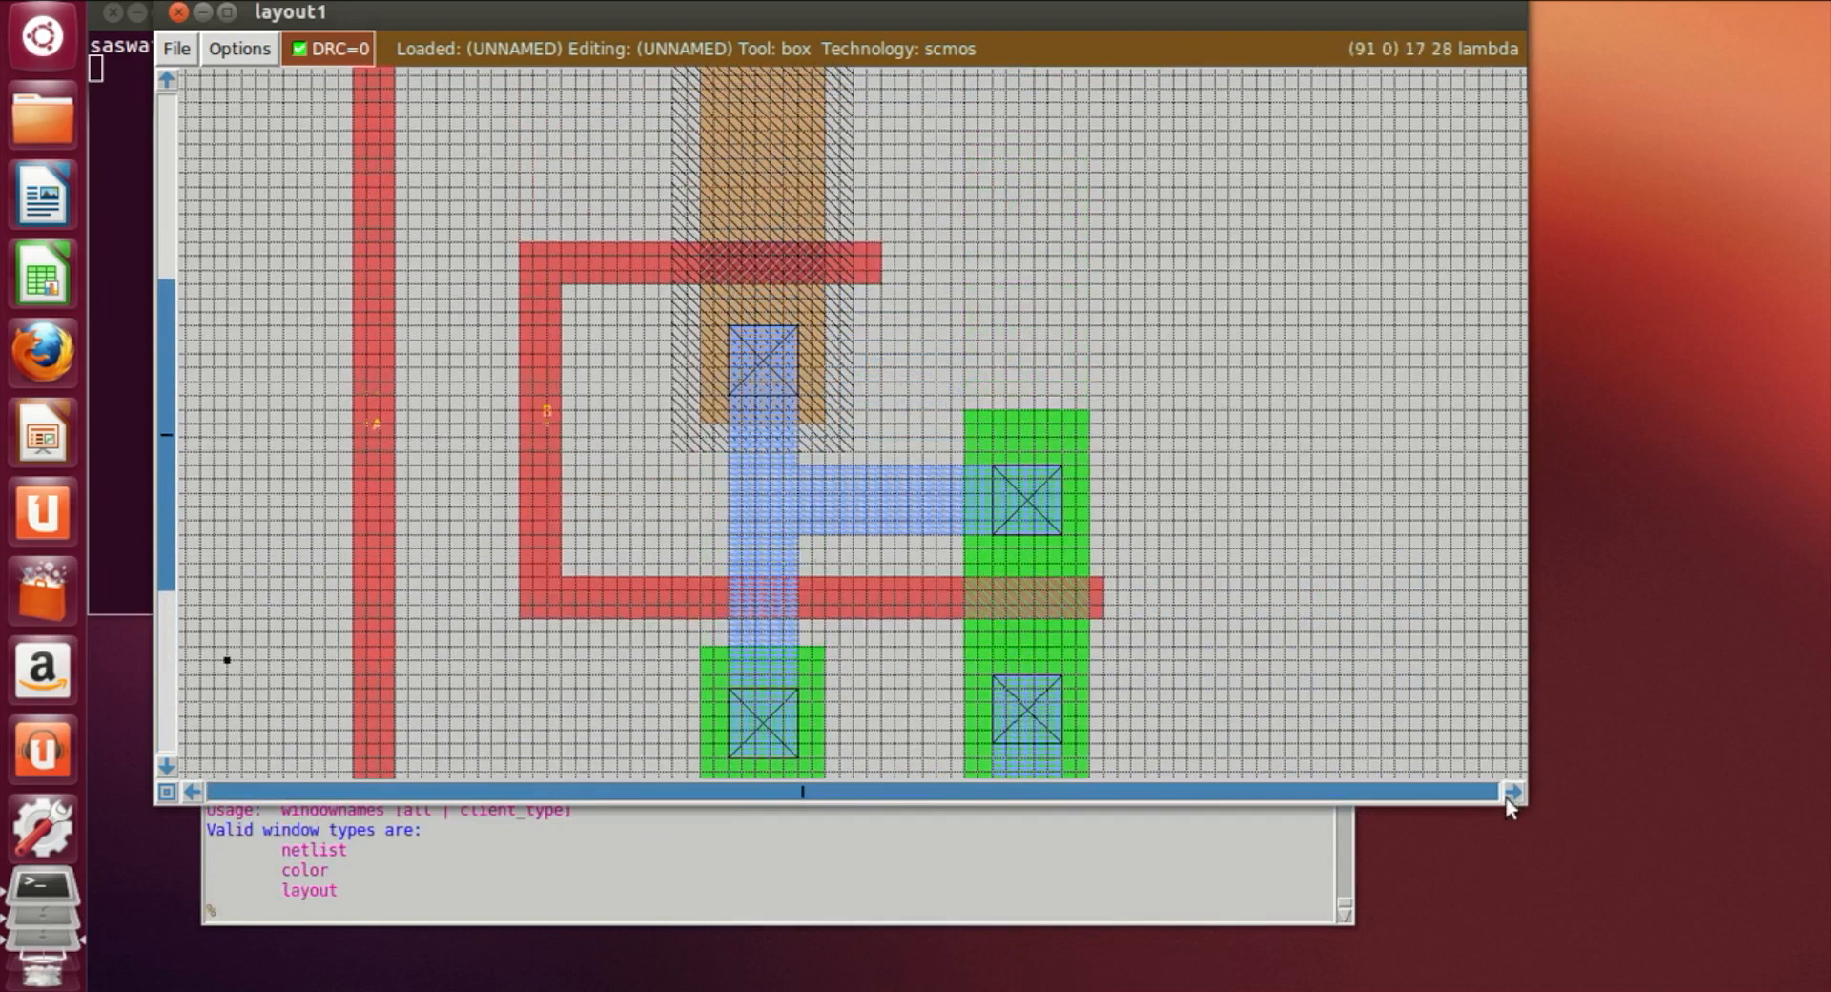
{"action": "left_click", "coordinate": [1511, 794]}
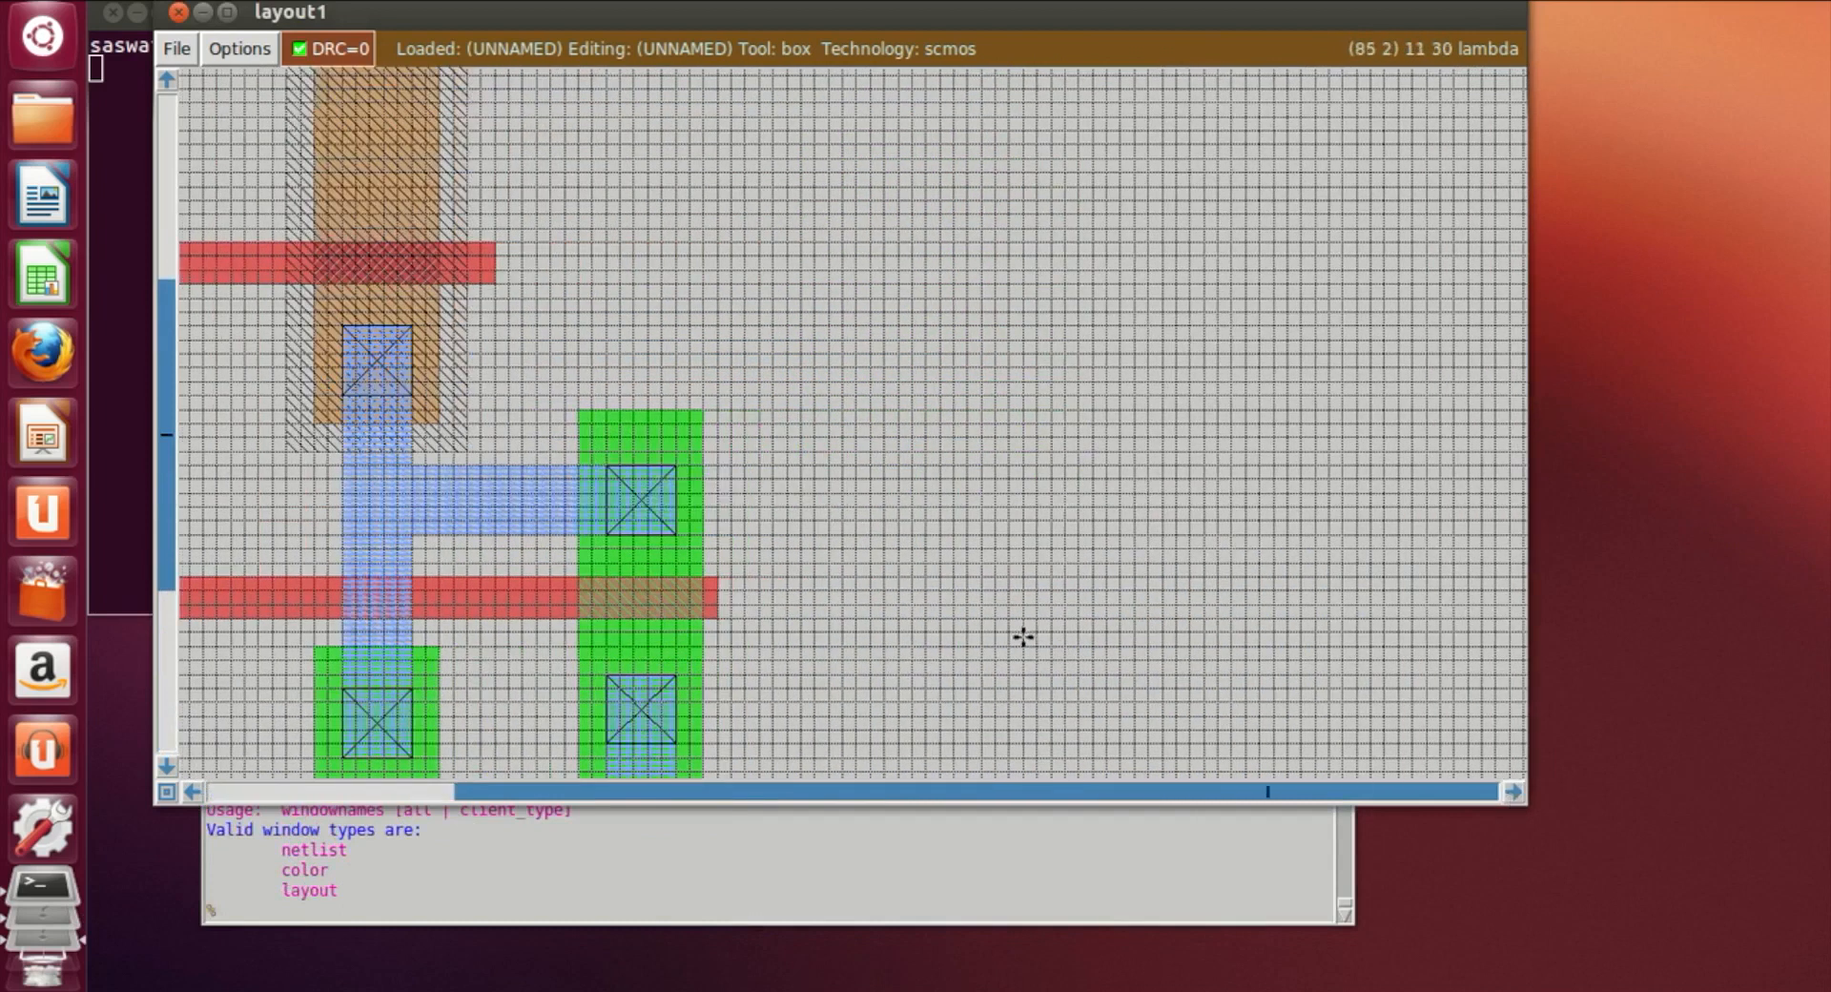
{"action": "key", "text": "shift+z"}
{"action": "scroll", "coordinate": [954, 620], "scroll_direction": "up", "scroll_amount": 2}
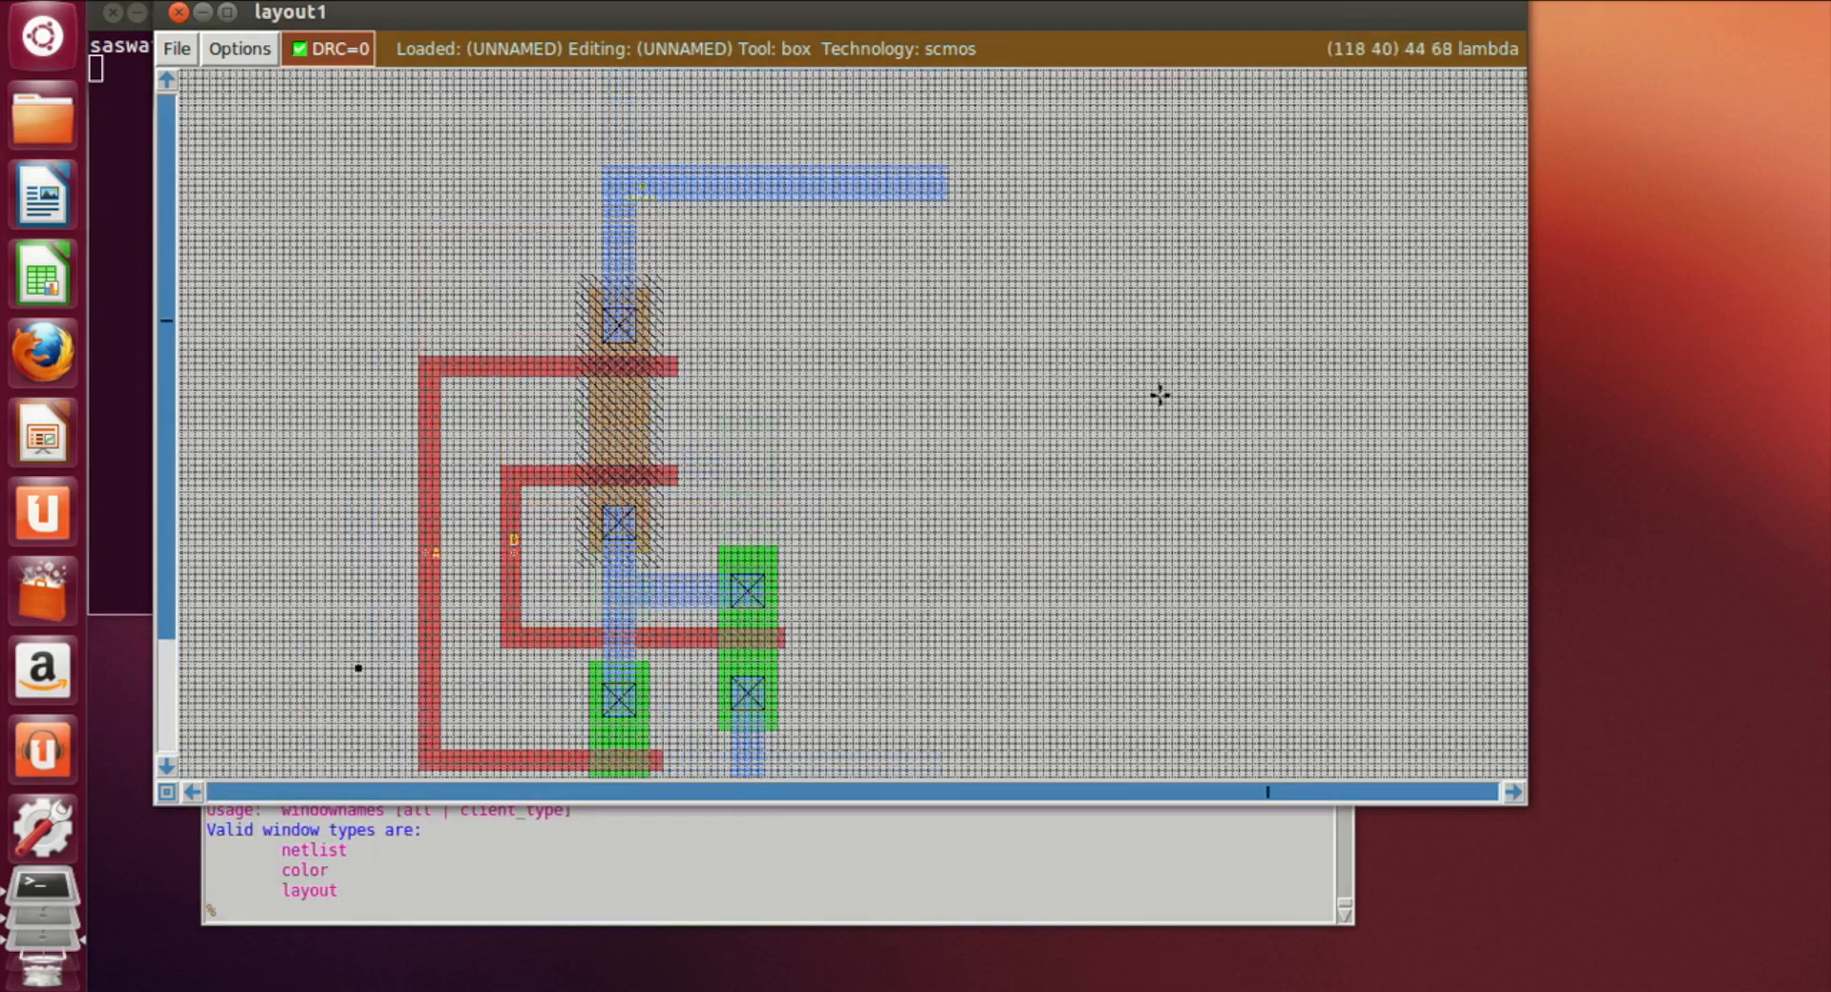
{"action": "key", "text": "z"}
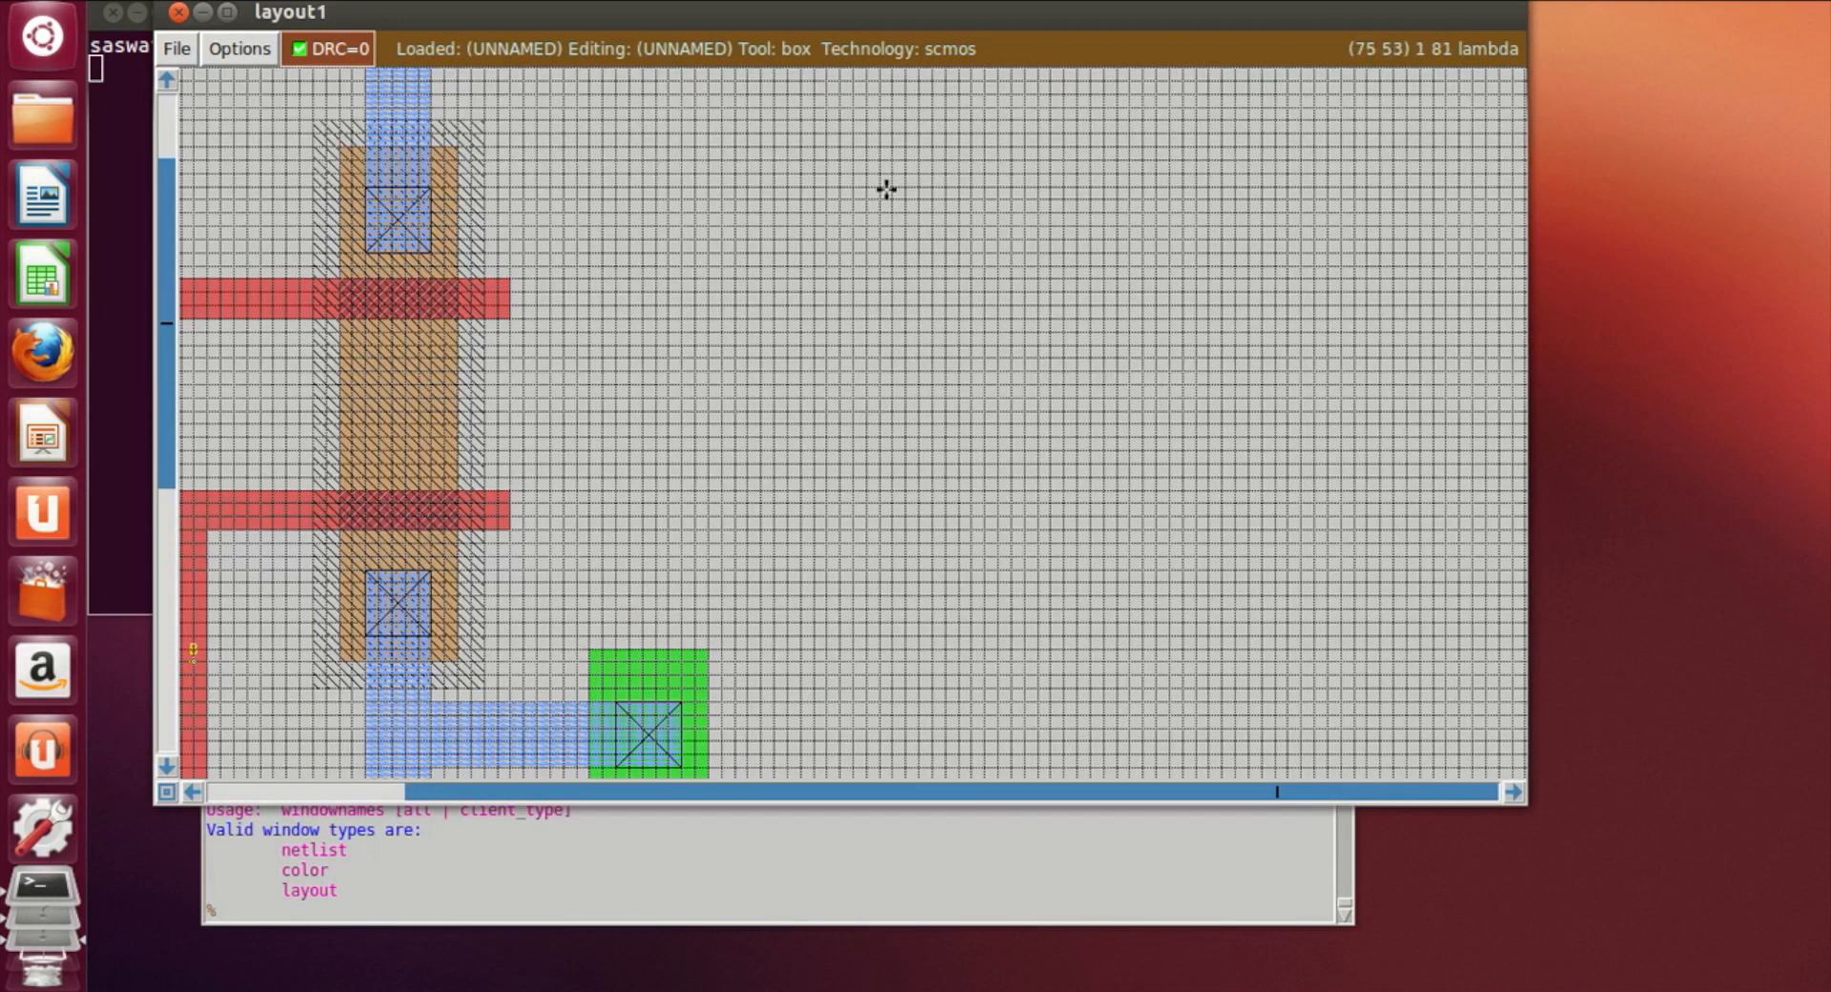
{"action": "left_click", "coordinate": [944, 164]}
{"action": "right_click", "coordinate": [1077, 529]}
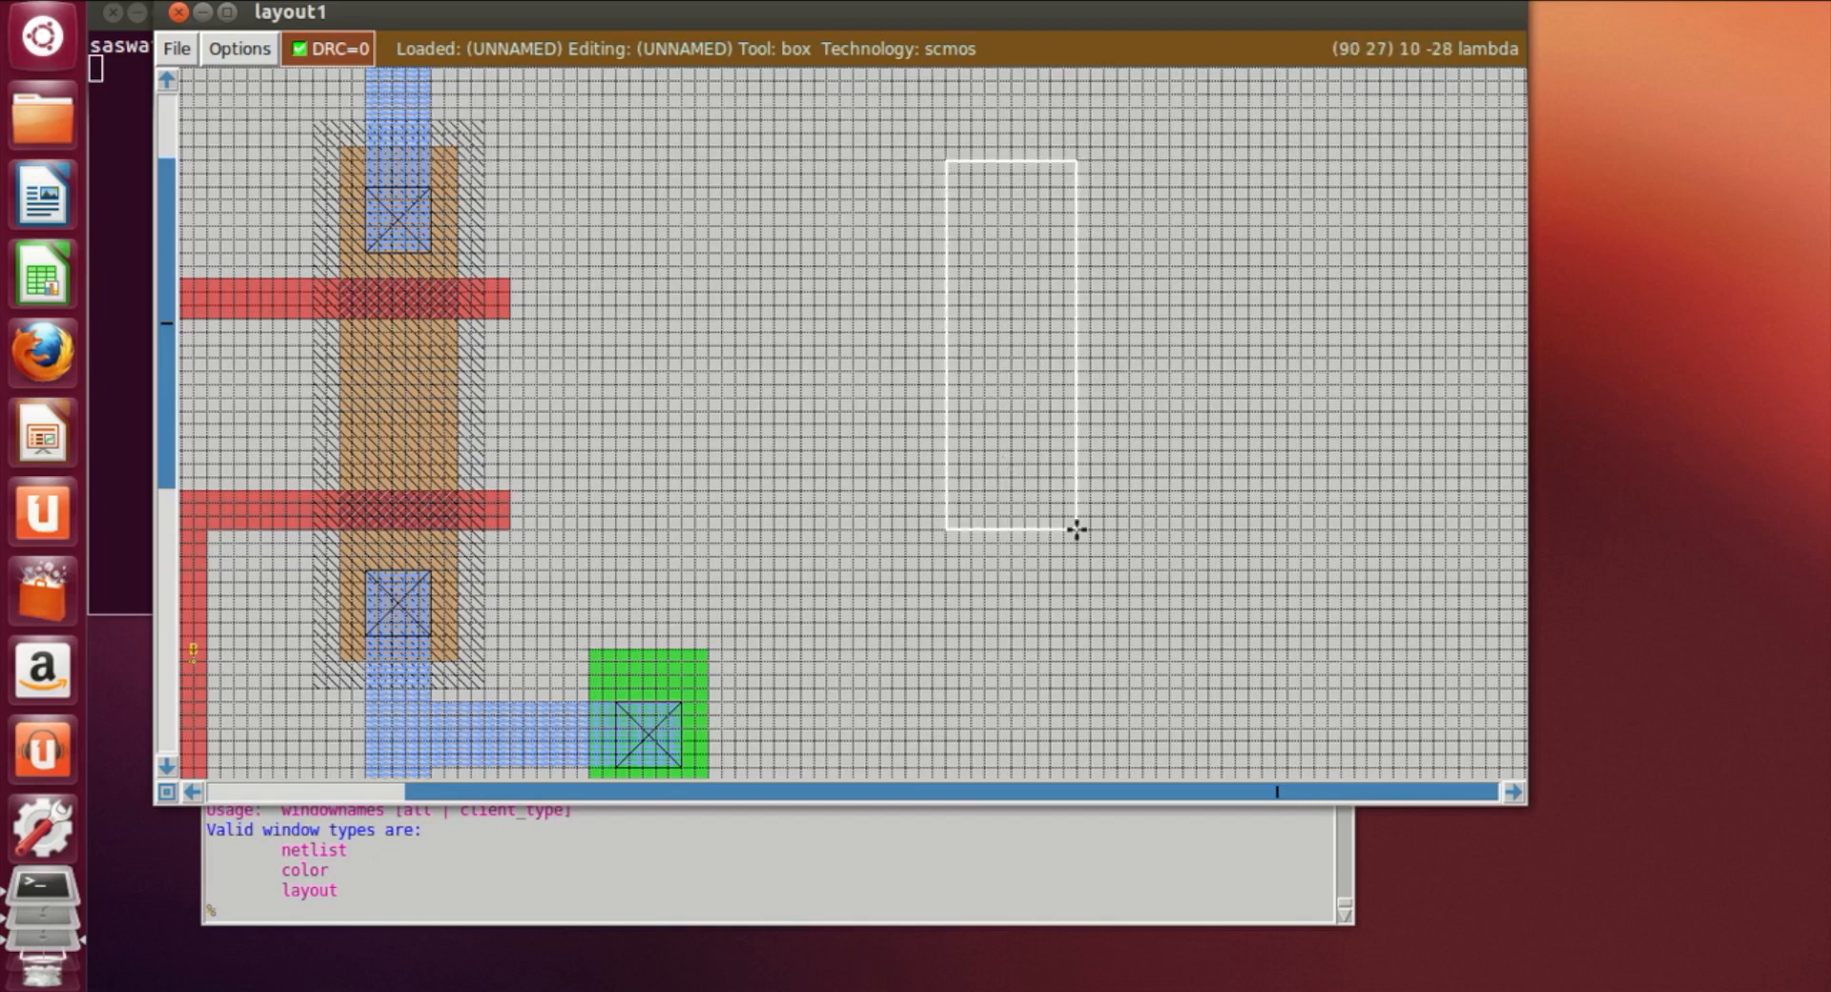
{"action": "left_click", "coordinate": [725, 912]}
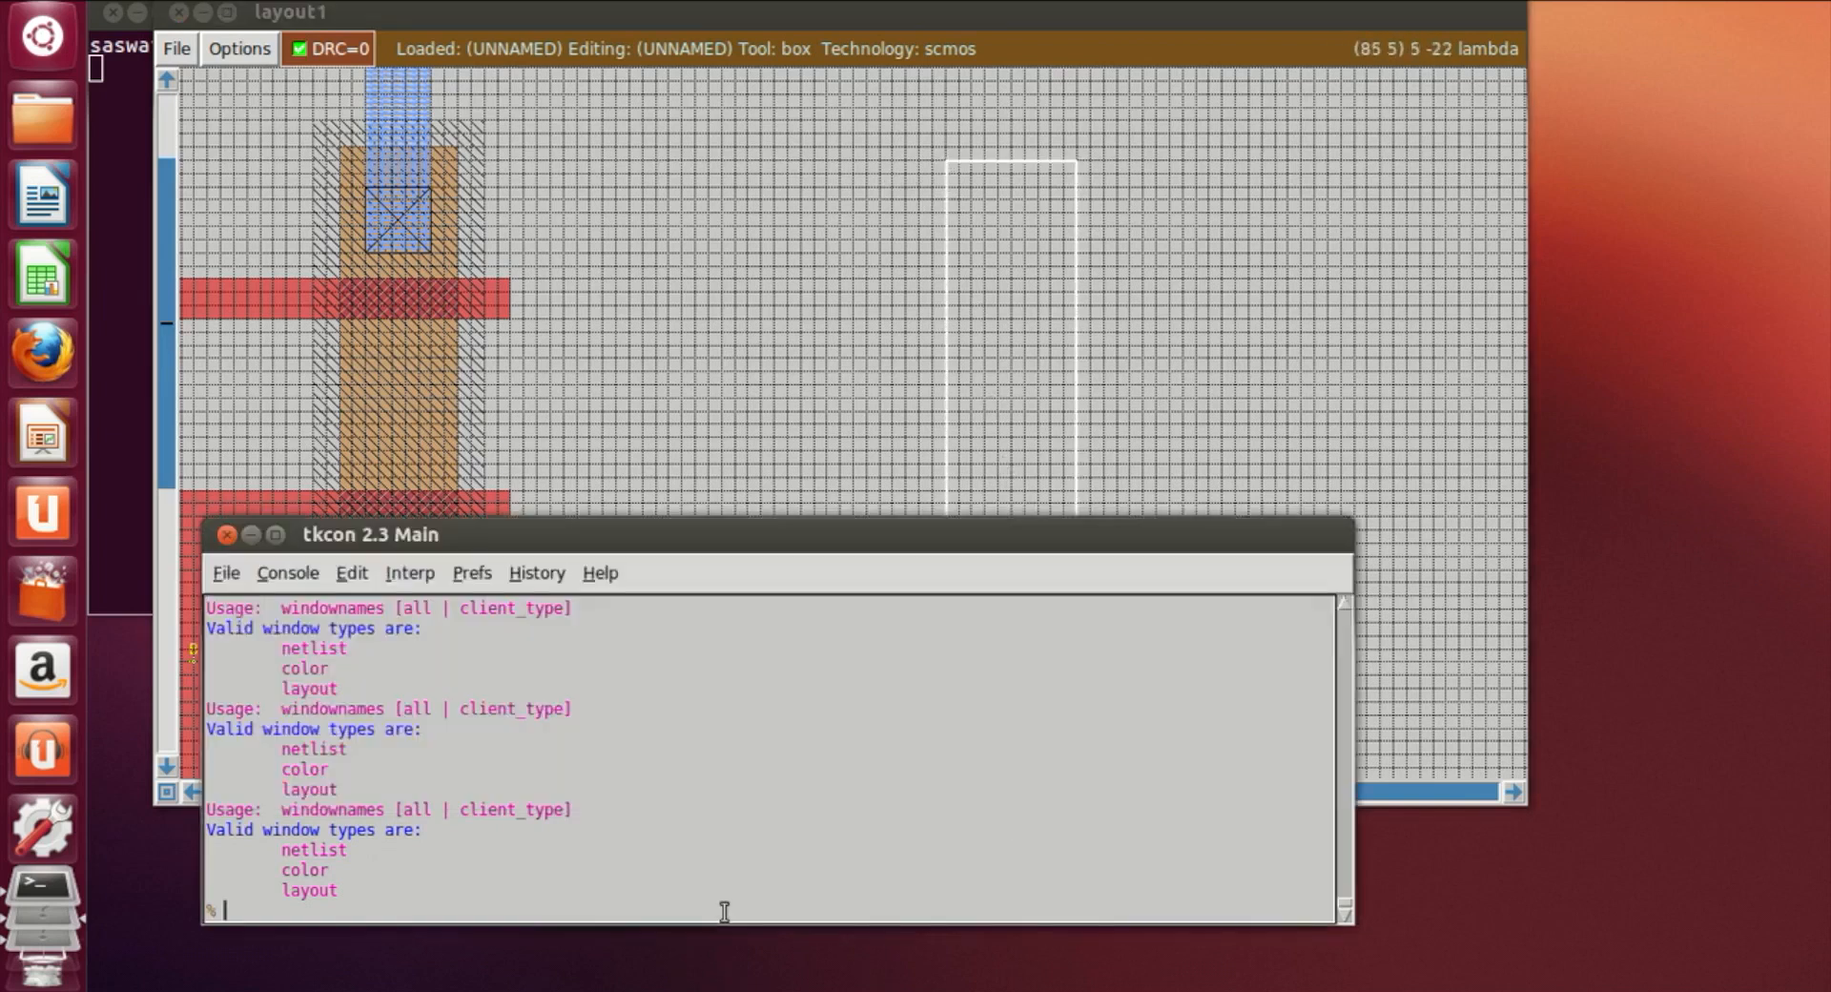
{"action": "type", "text": "paint nwell"}
{"action": "key", "text": "Return"}
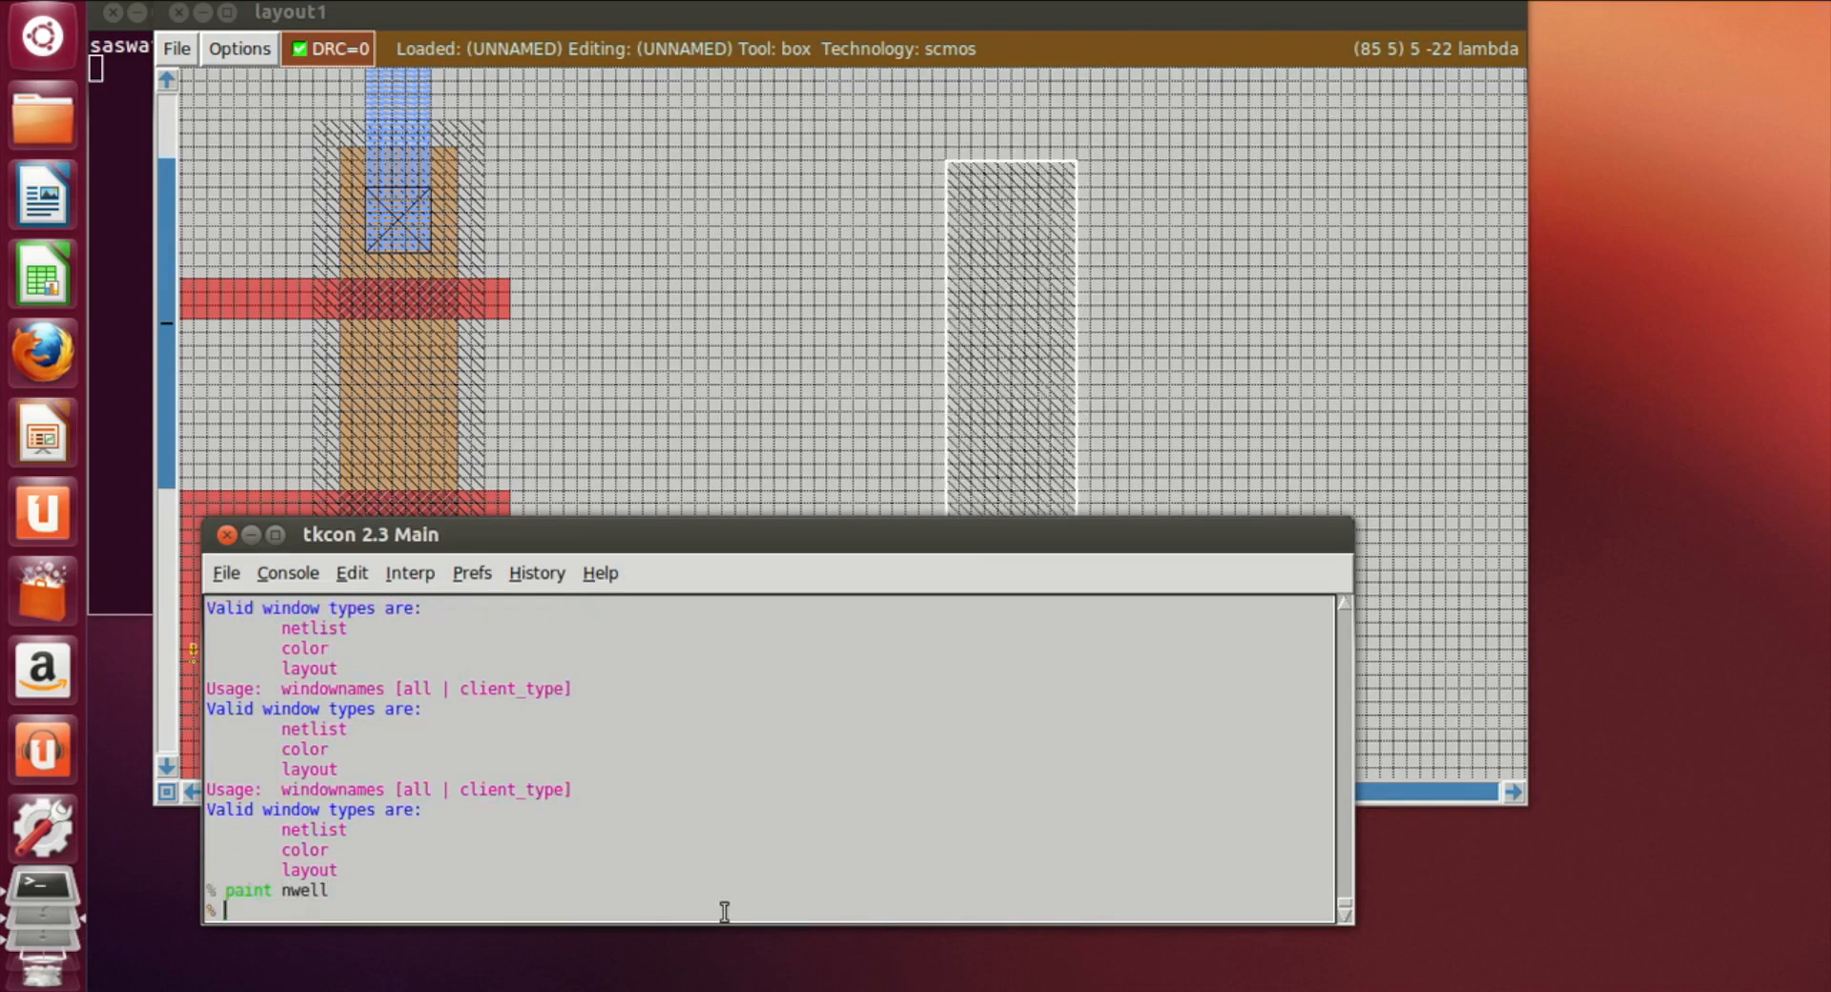
Paint a pdiff strip about 6 by 24 lambda inside the new n-well, inset 2 lambda from every edge
{"action": "left_click", "coordinate": [1078, 290]}
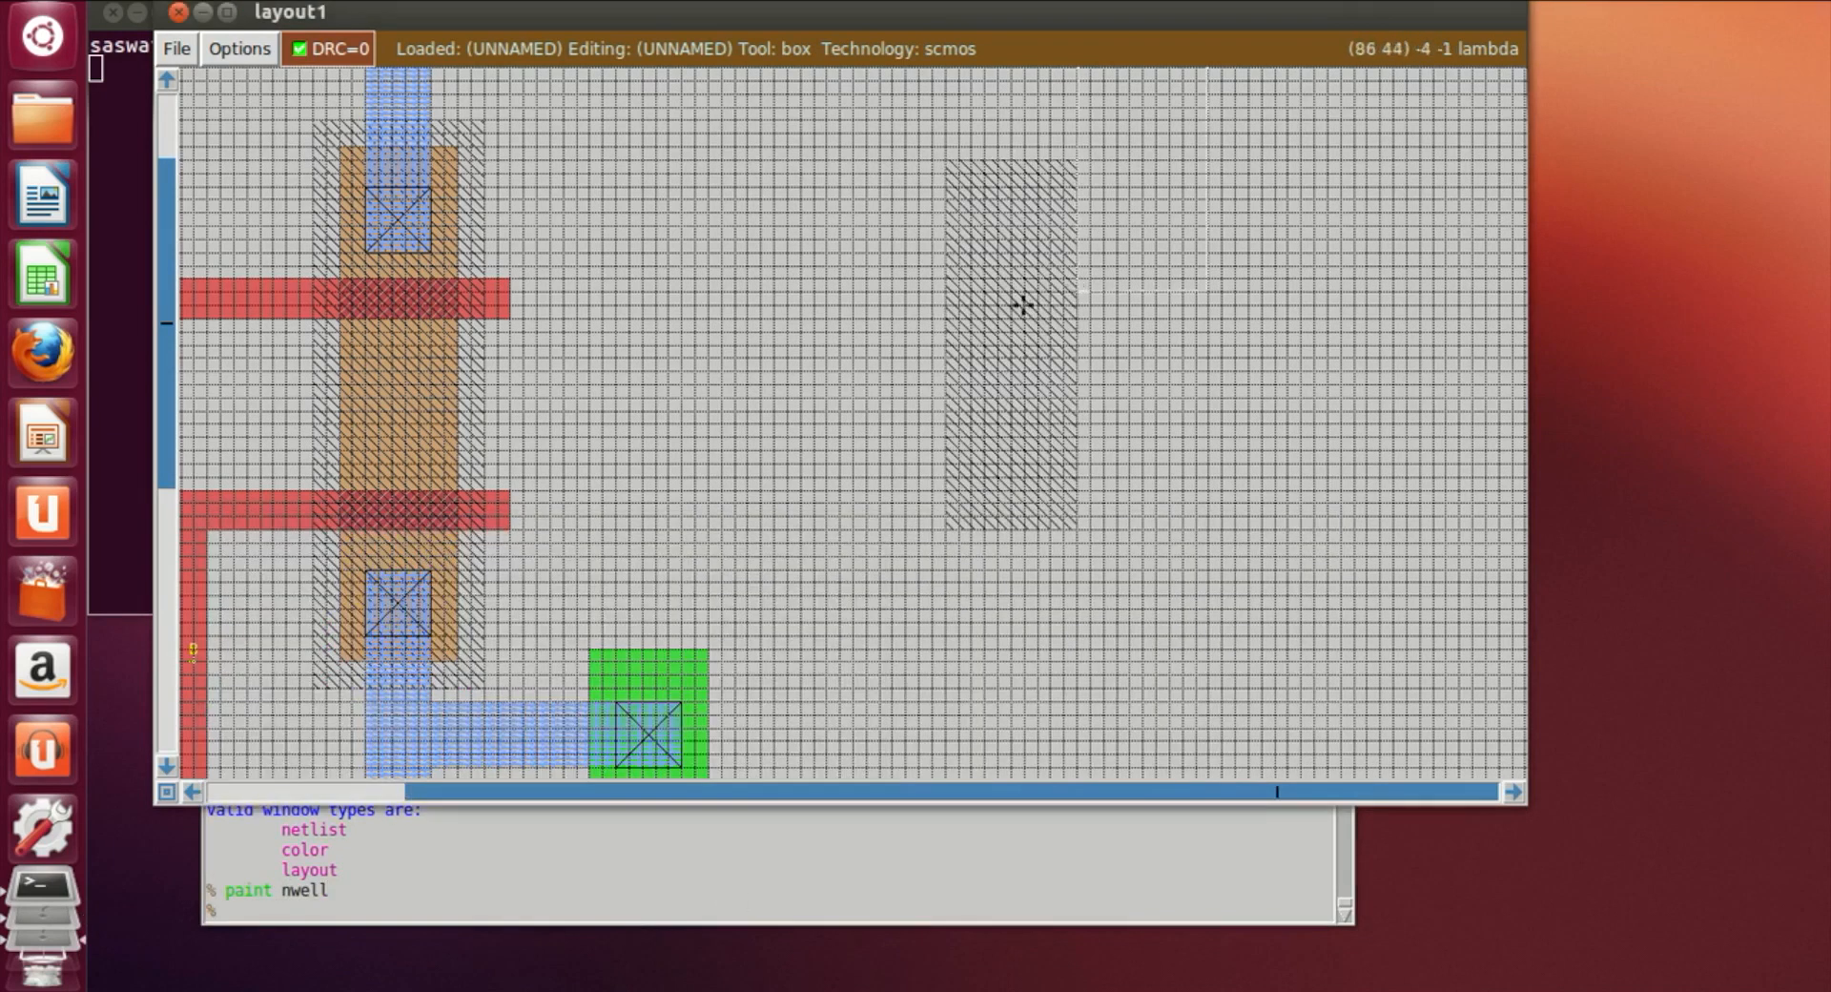
{"action": "left_click", "coordinate": [968, 181]}
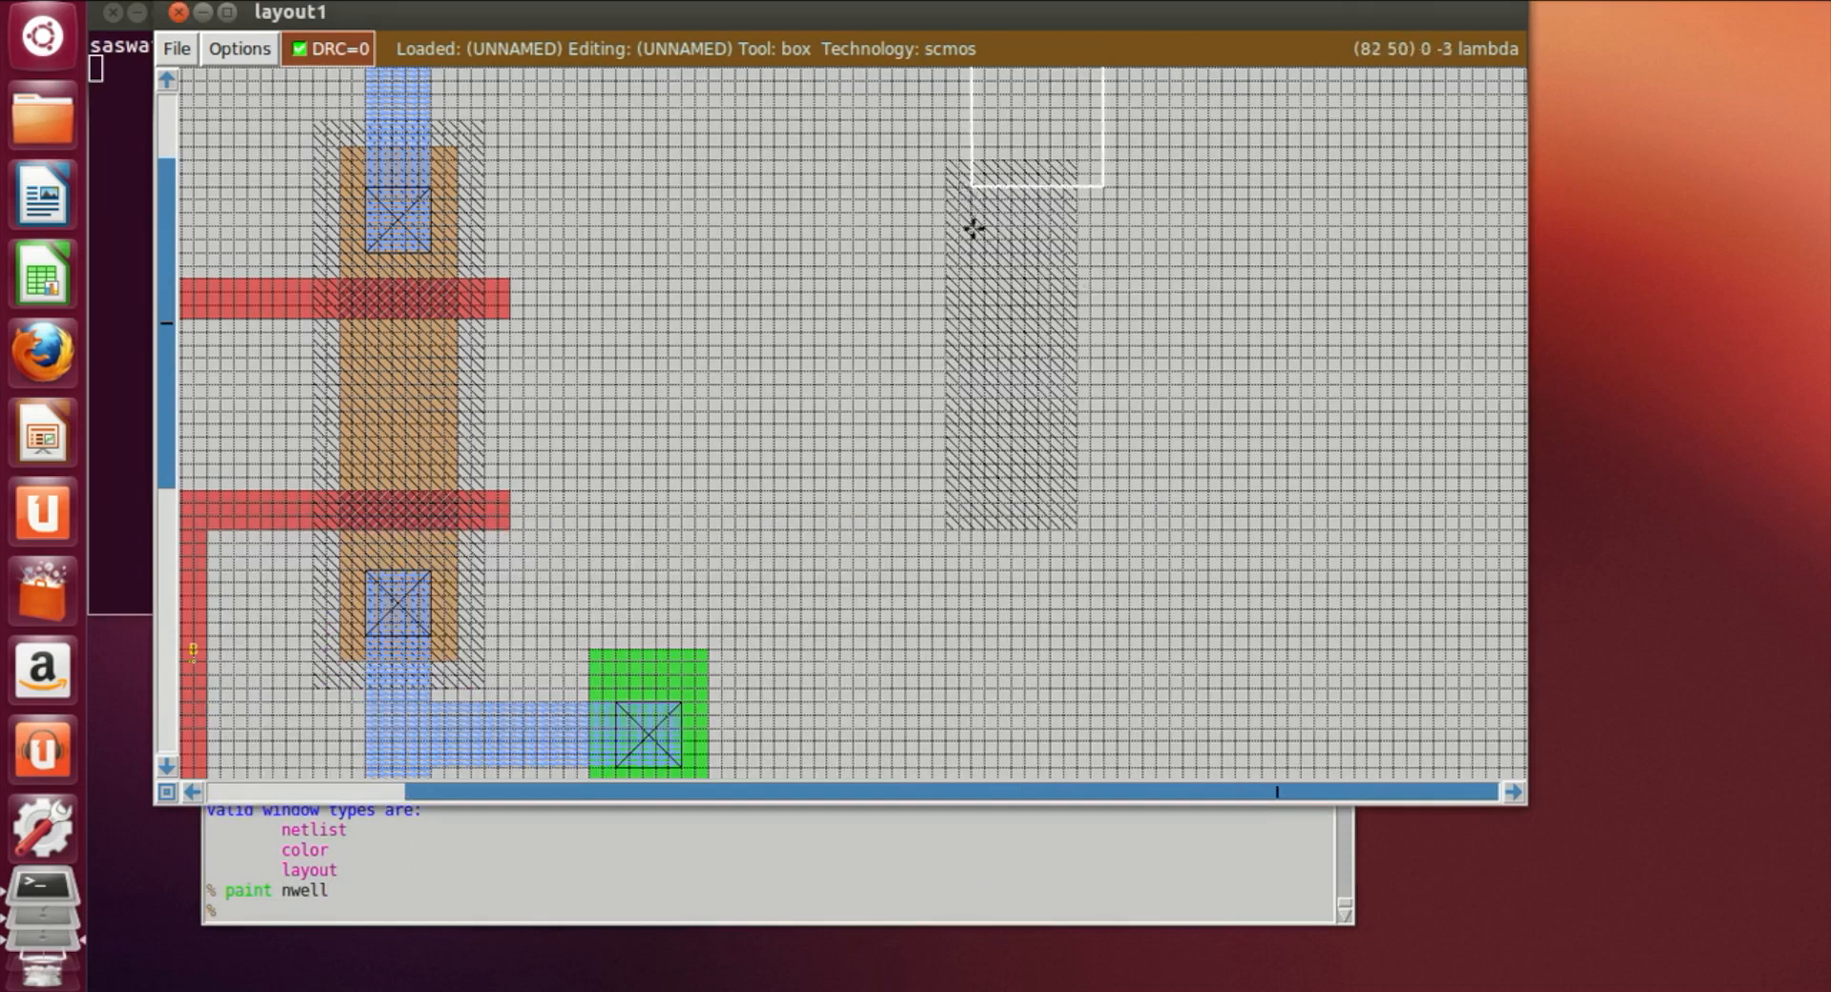
{"action": "right_click", "coordinate": [1050, 498]}
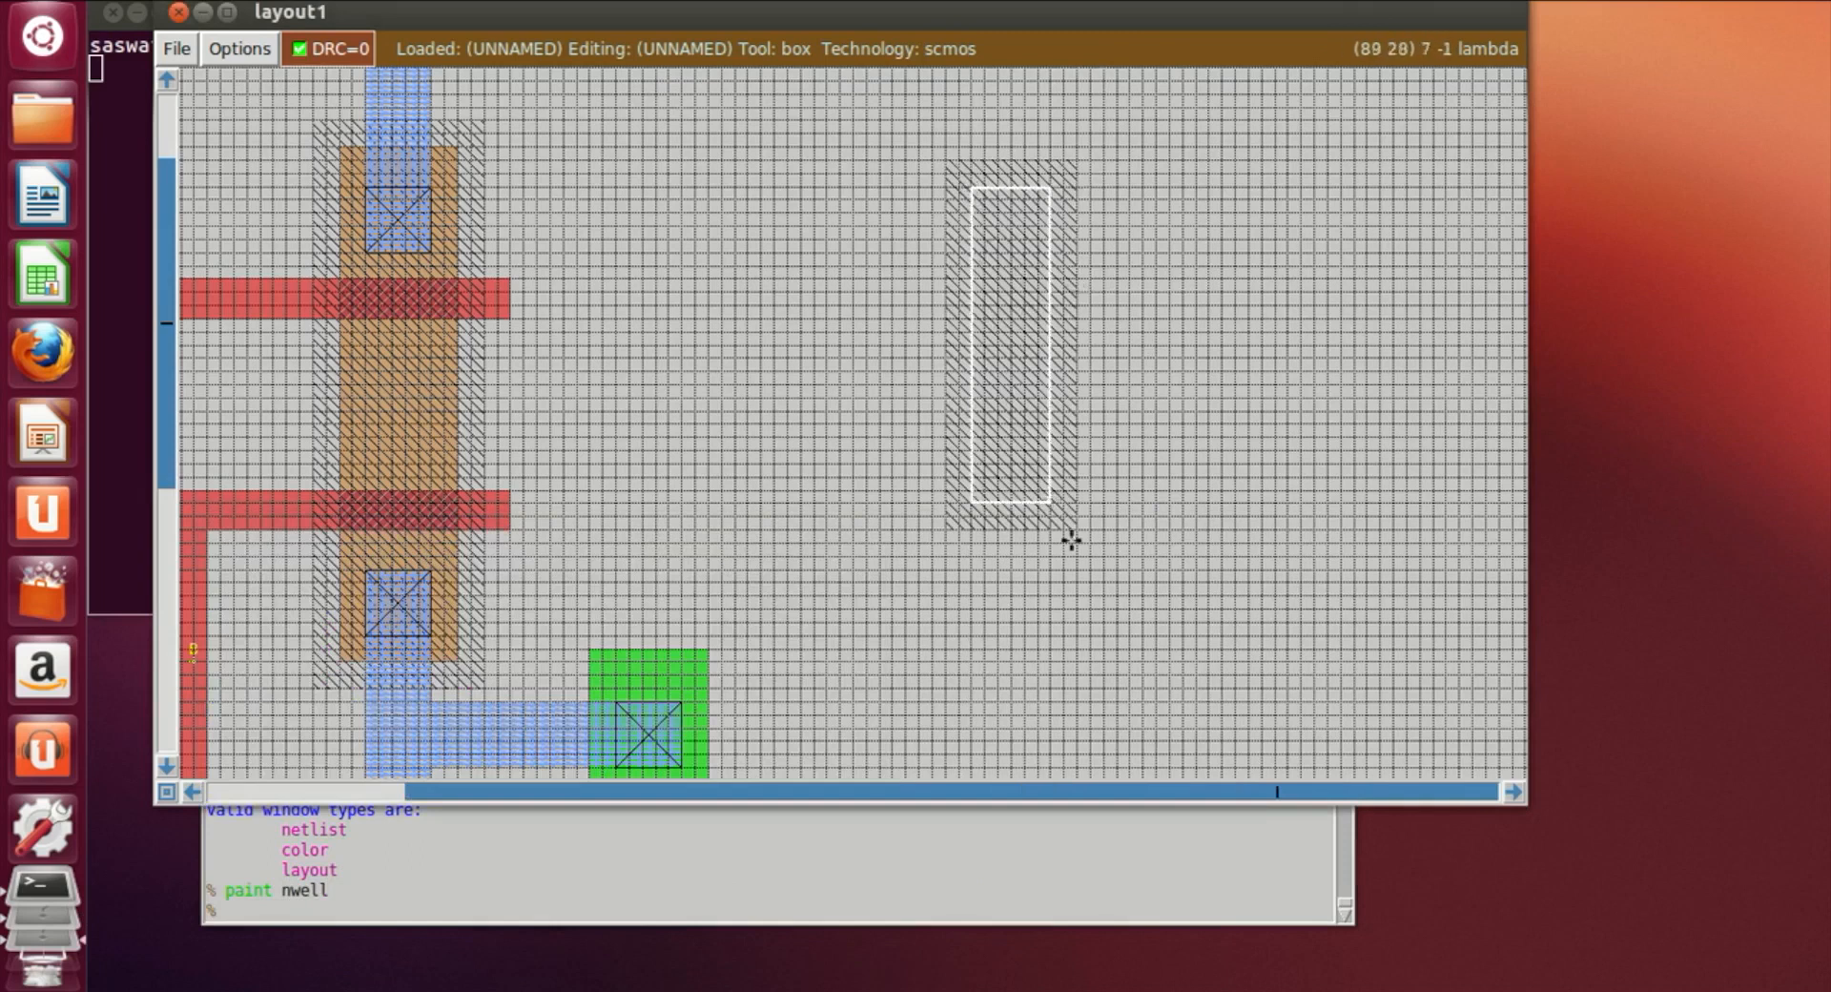
{"action": "left_click", "coordinate": [789, 912]}
{"action": "type", "text": "paint "}
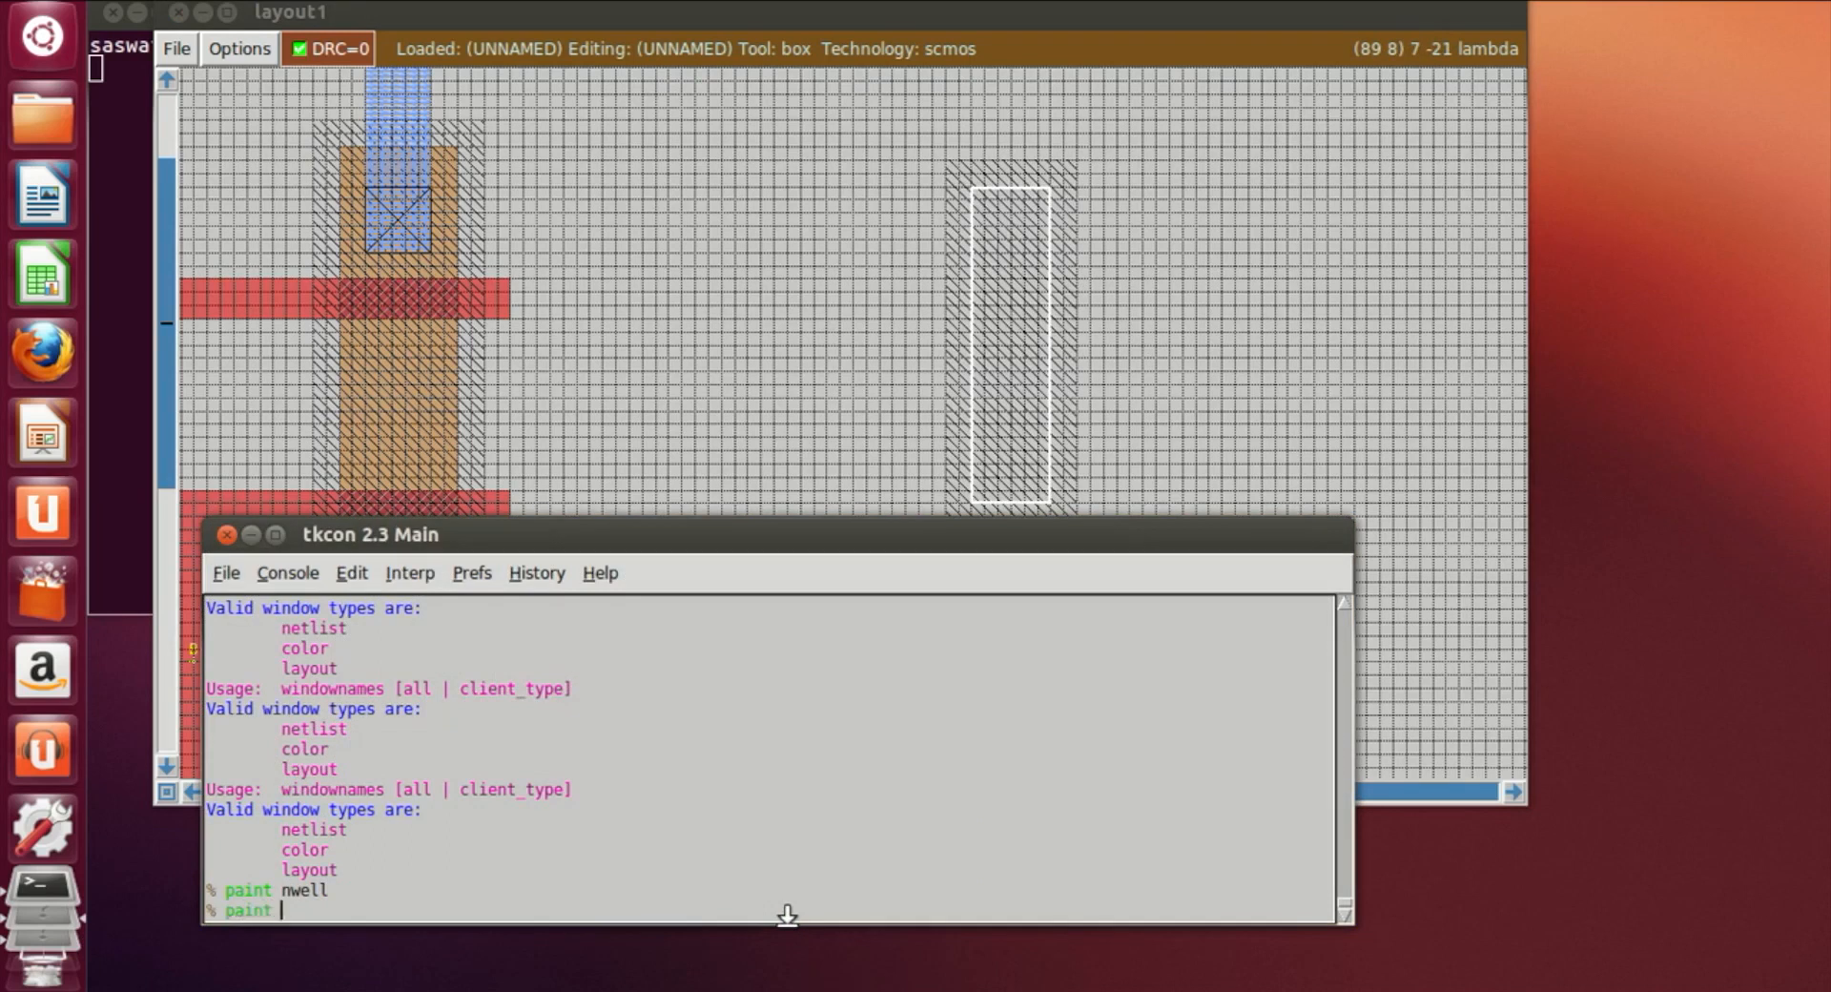
{"action": "type", "text": "pdiff"}
{"action": "key", "text": "Return"}
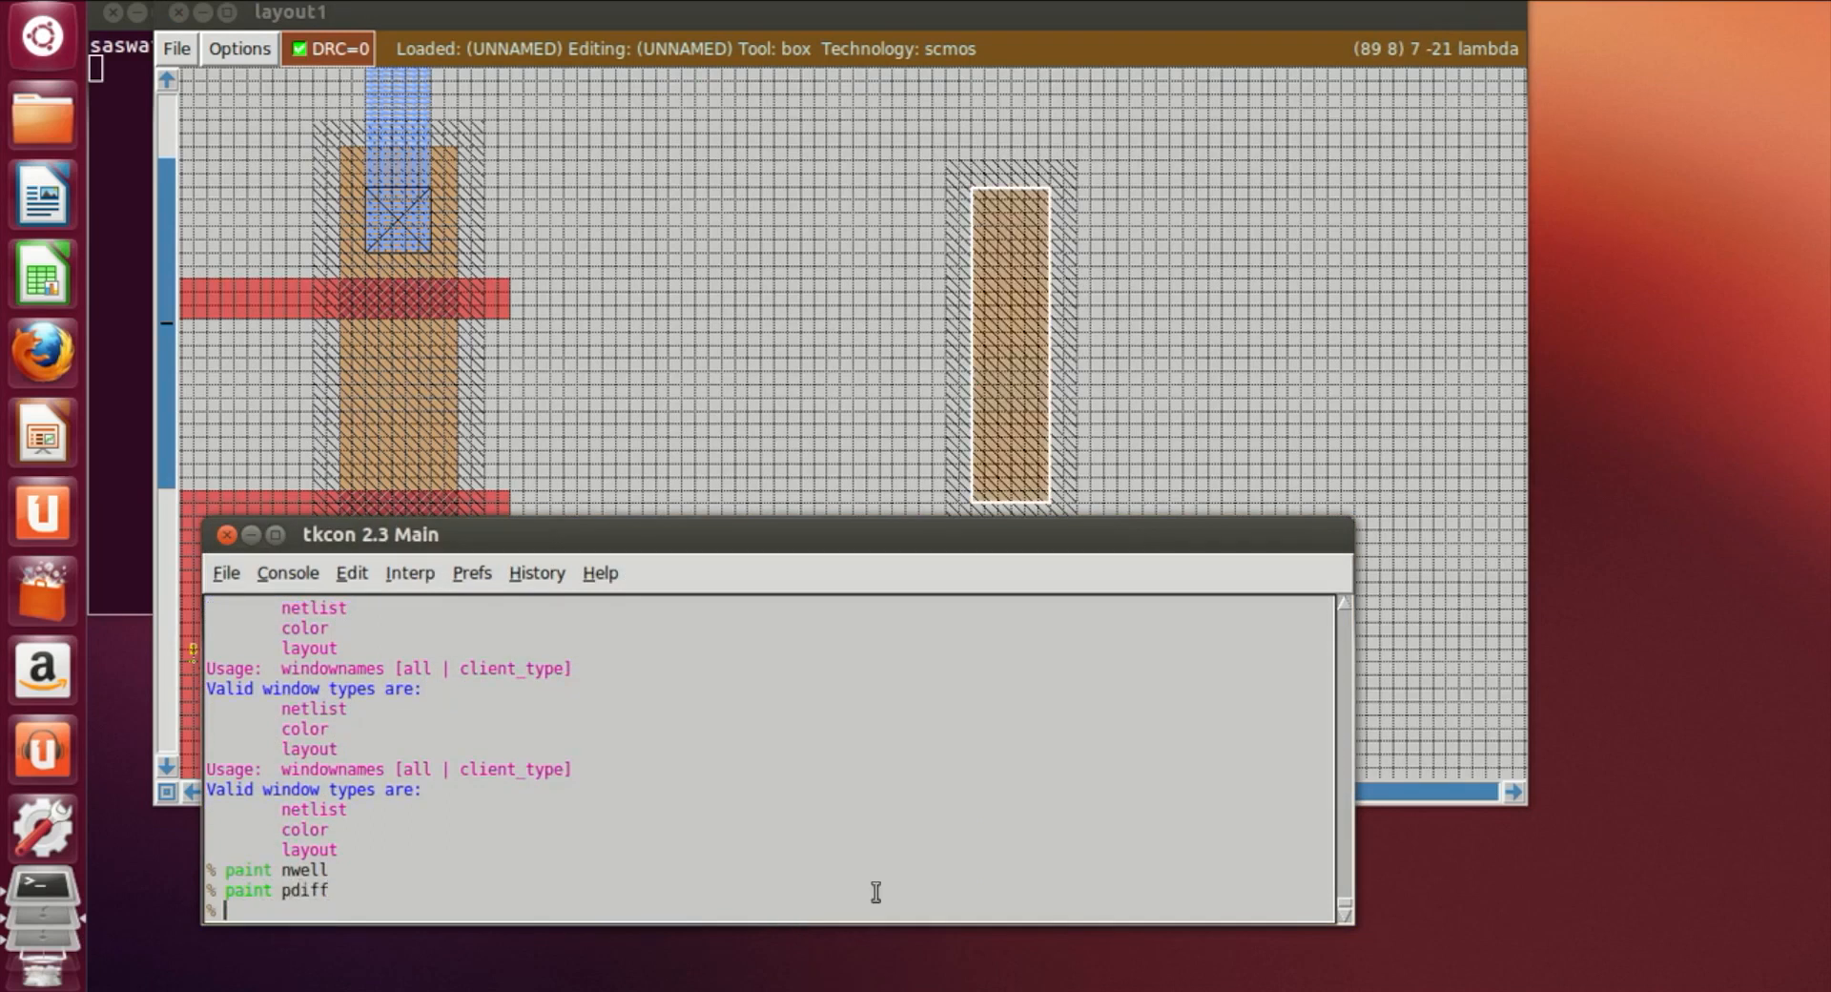
Paint an ndiff strip about 6 by 24 lambda below the new n-well, with its upper edge level with the existing right n-diffusion strip
{"action": "left_click", "coordinate": [1176, 500]}
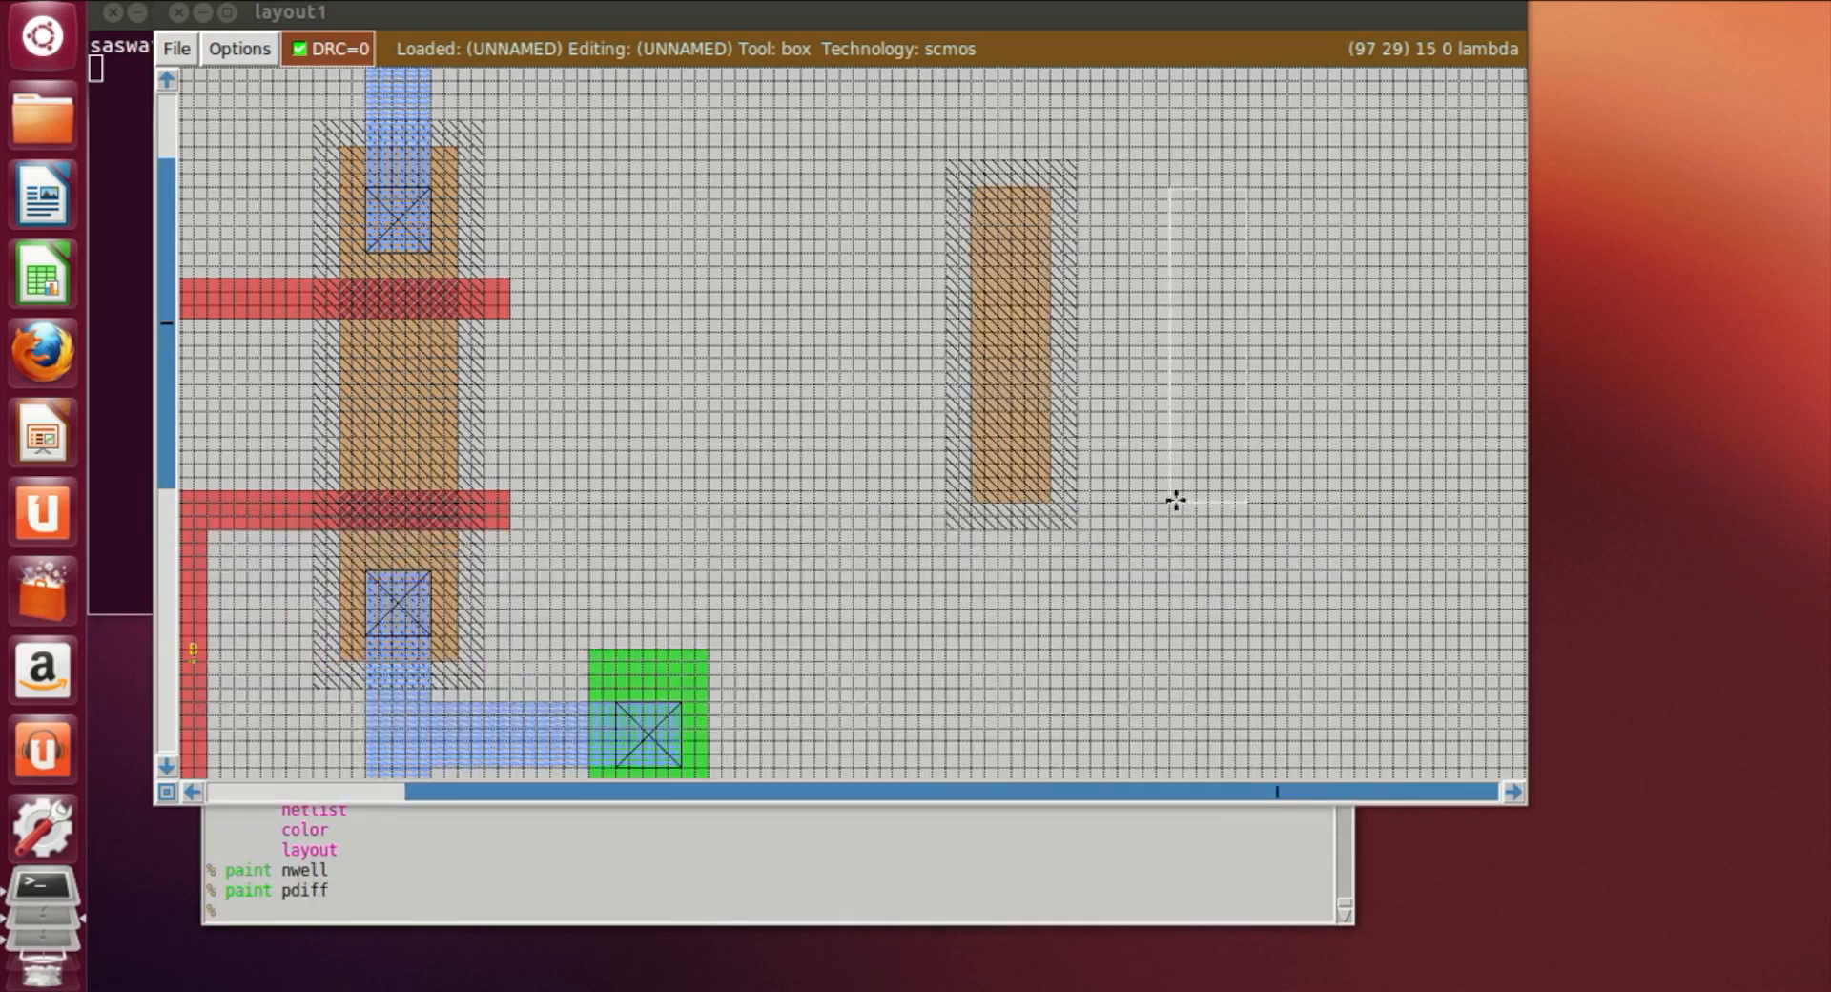
{"action": "scroll", "coordinate": [1174, 499], "scroll_direction": "down", "scroll_amount": 2}
{"action": "left_click", "coordinate": [1013, 540]}
{"action": "left_click", "coordinate": [955, 579]}
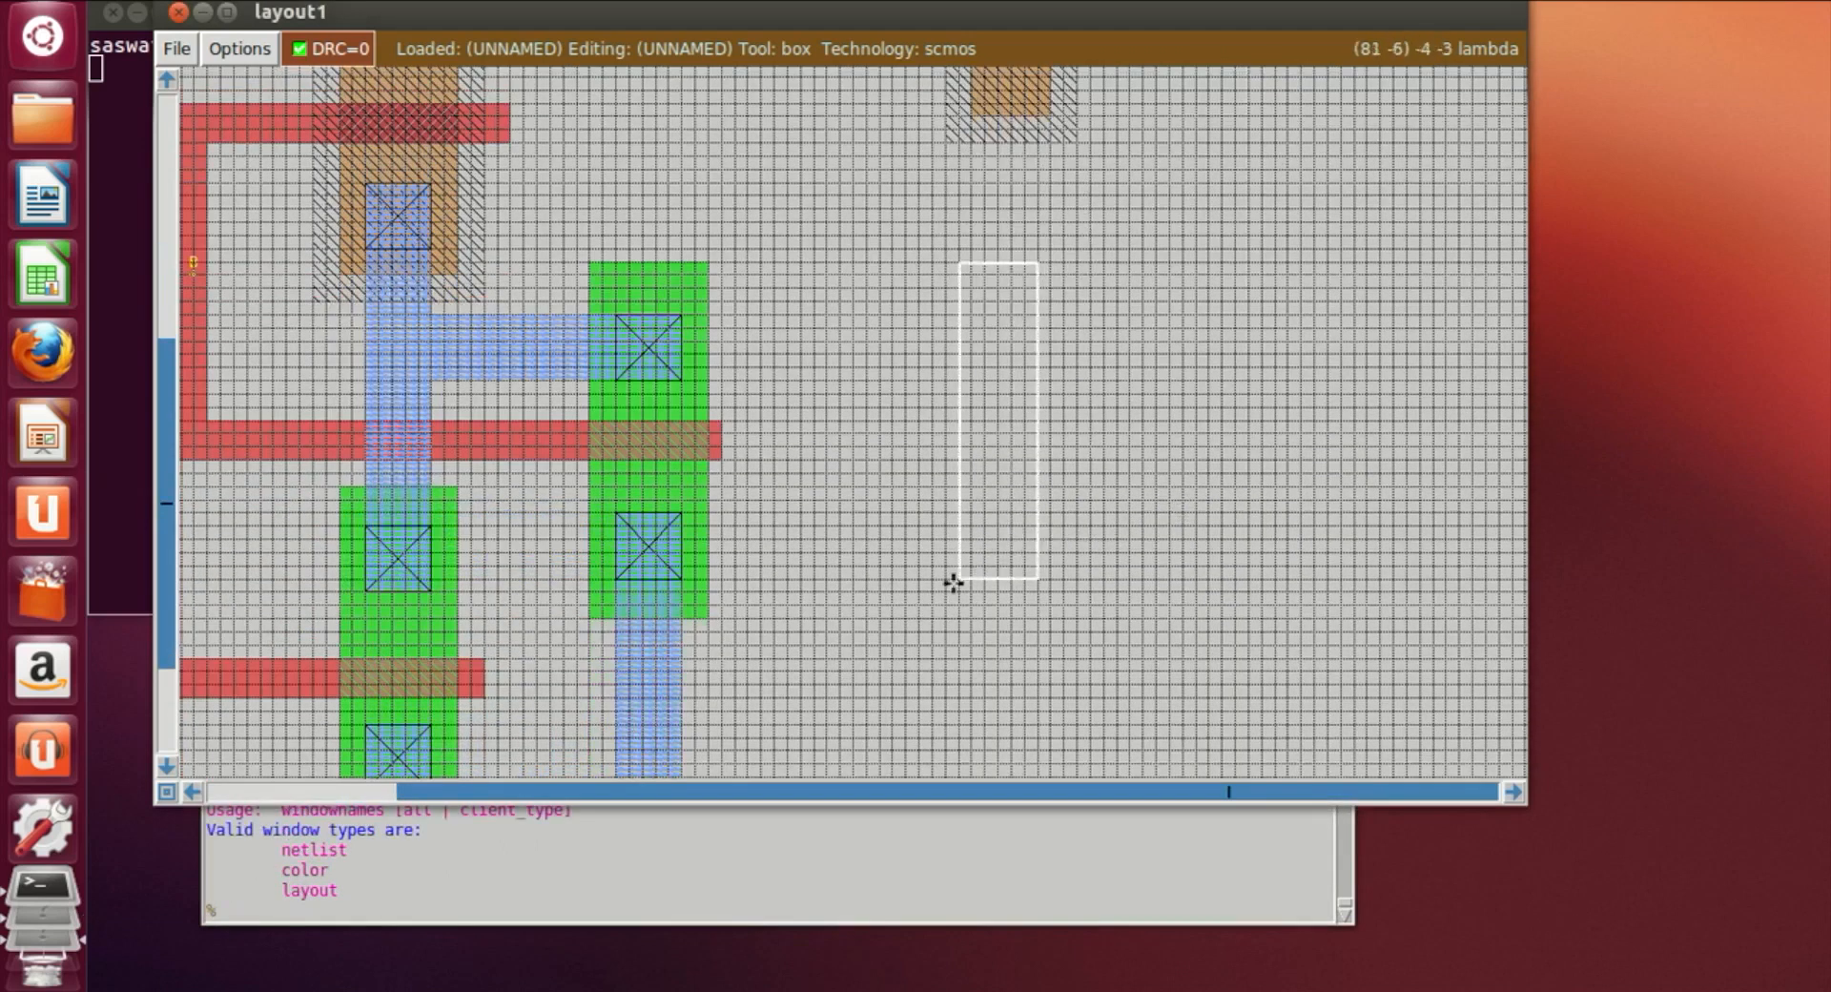
{"action": "left_click", "coordinate": [987, 565]}
{"action": "left_click", "coordinate": [983, 591]}
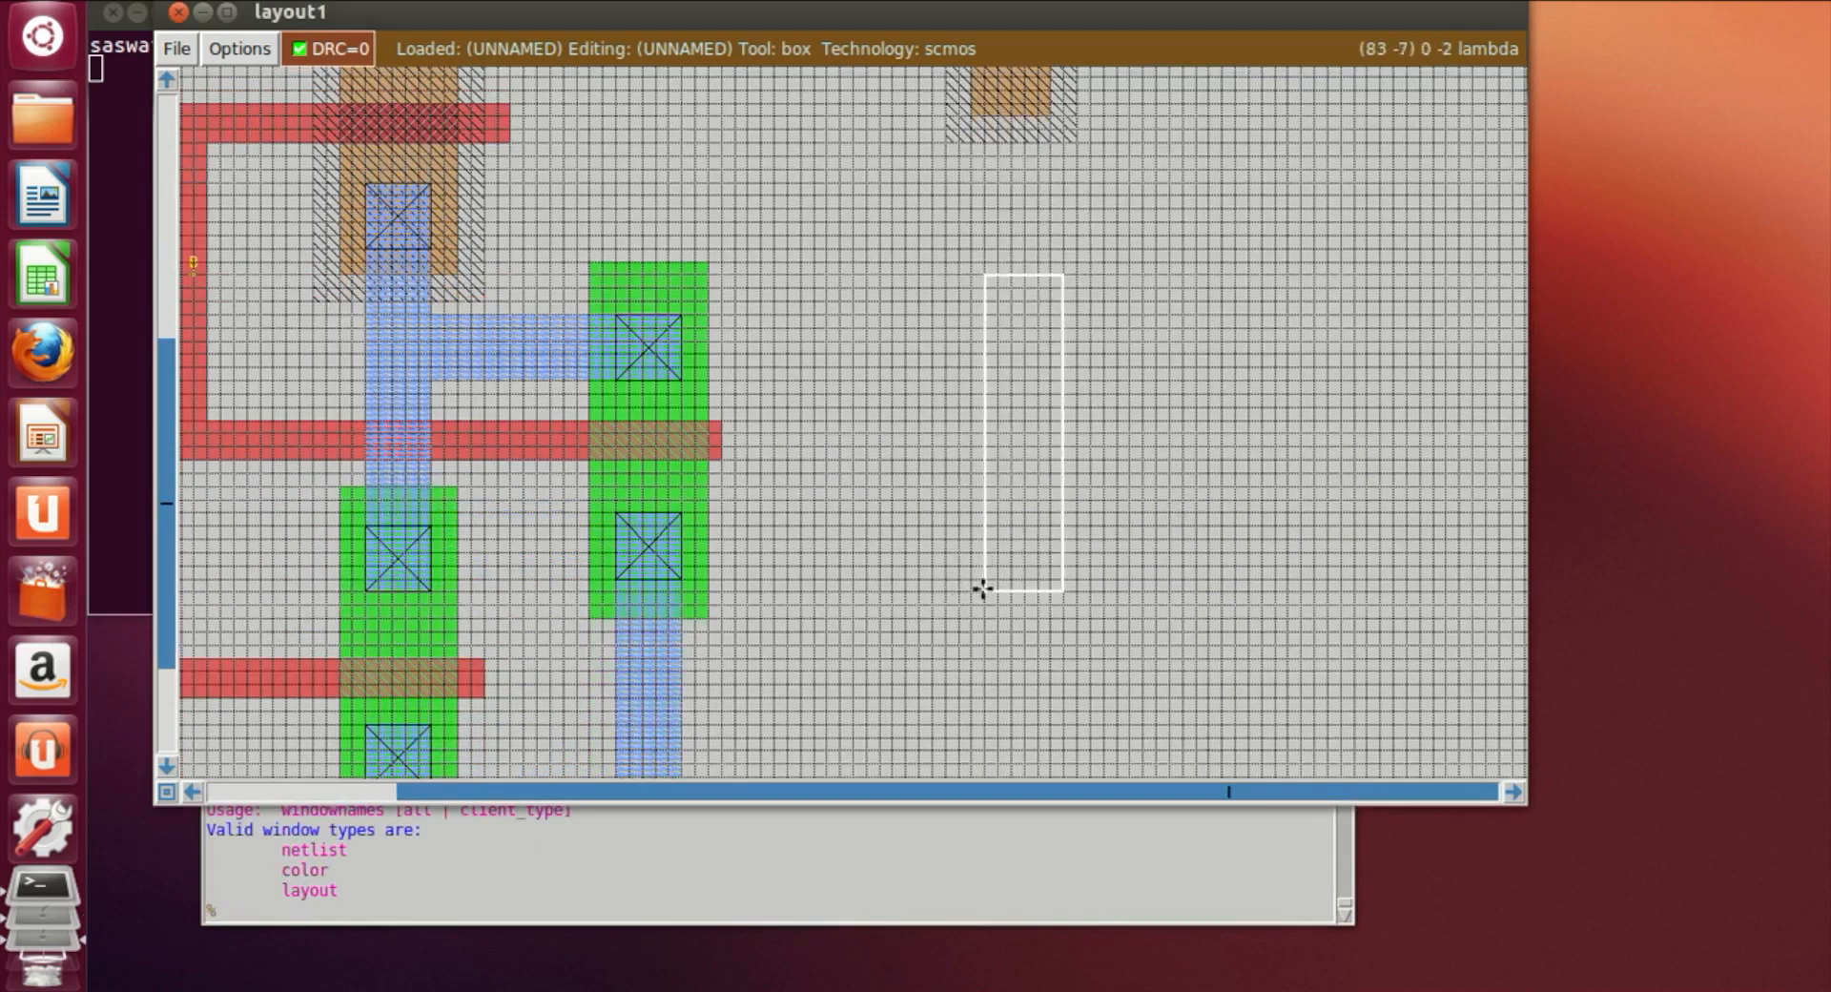
{"action": "left_click", "coordinate": [982, 576]}
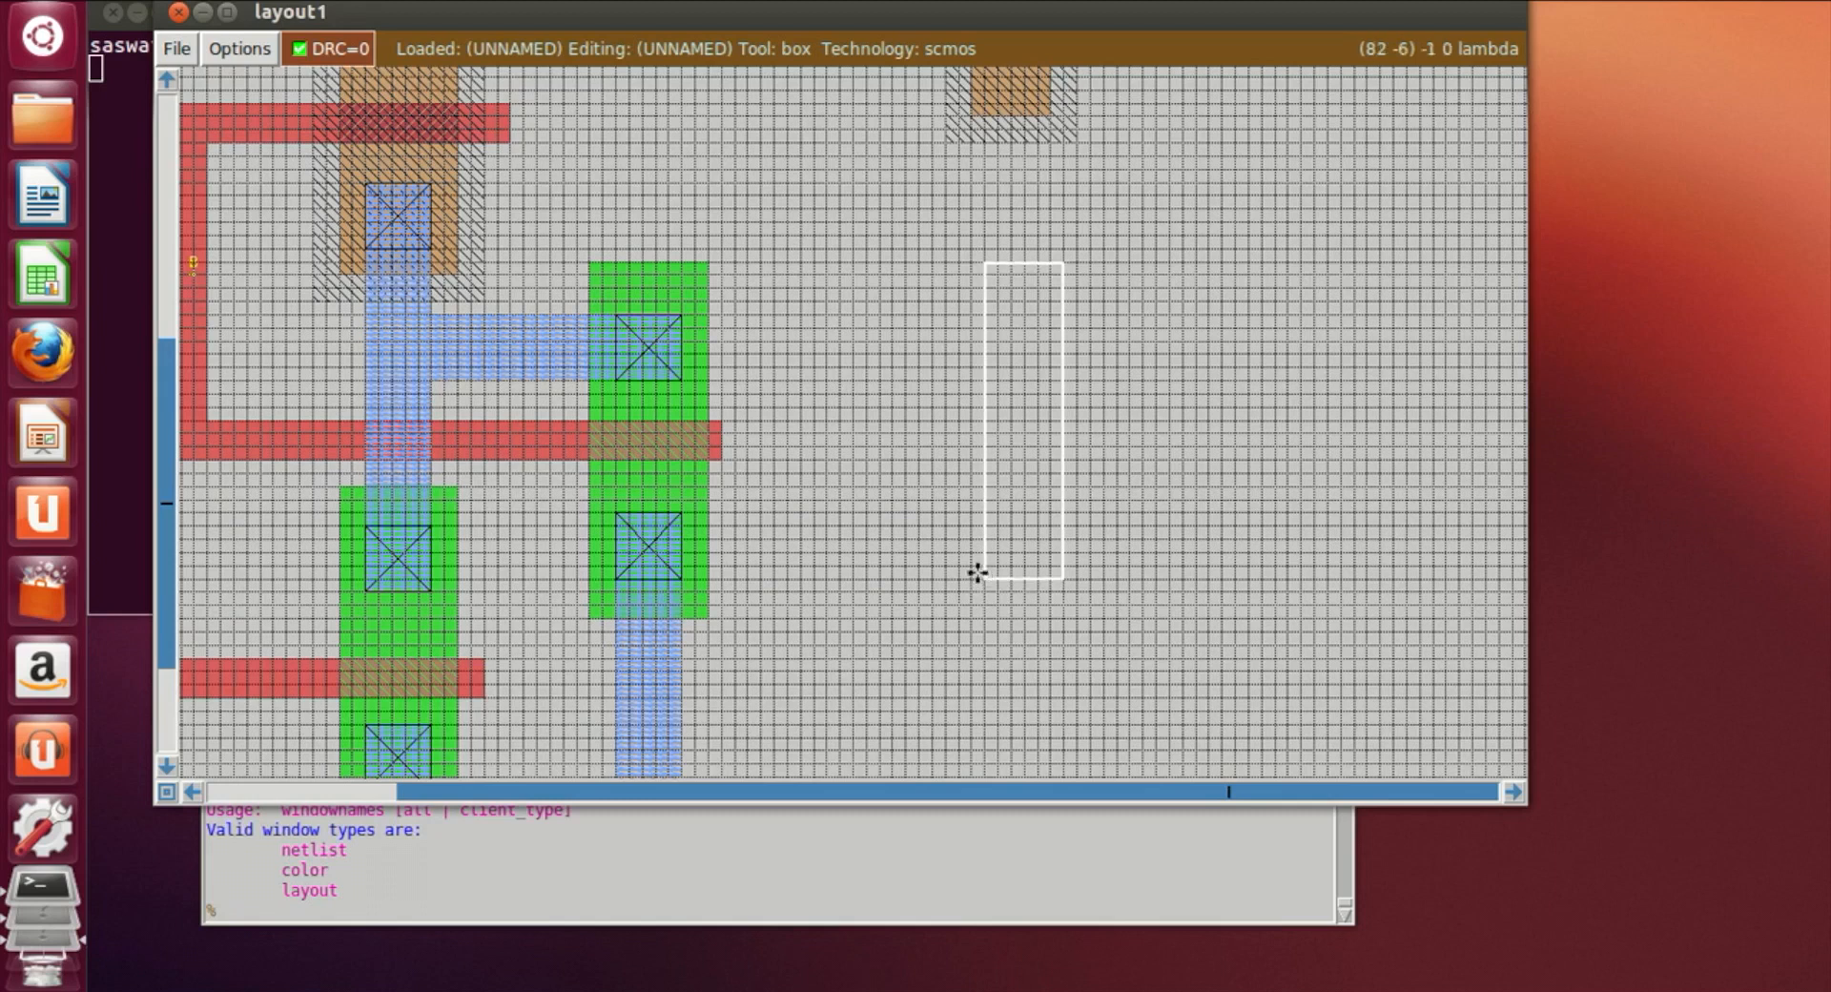
{"action": "left_click", "coordinate": [763, 902]}
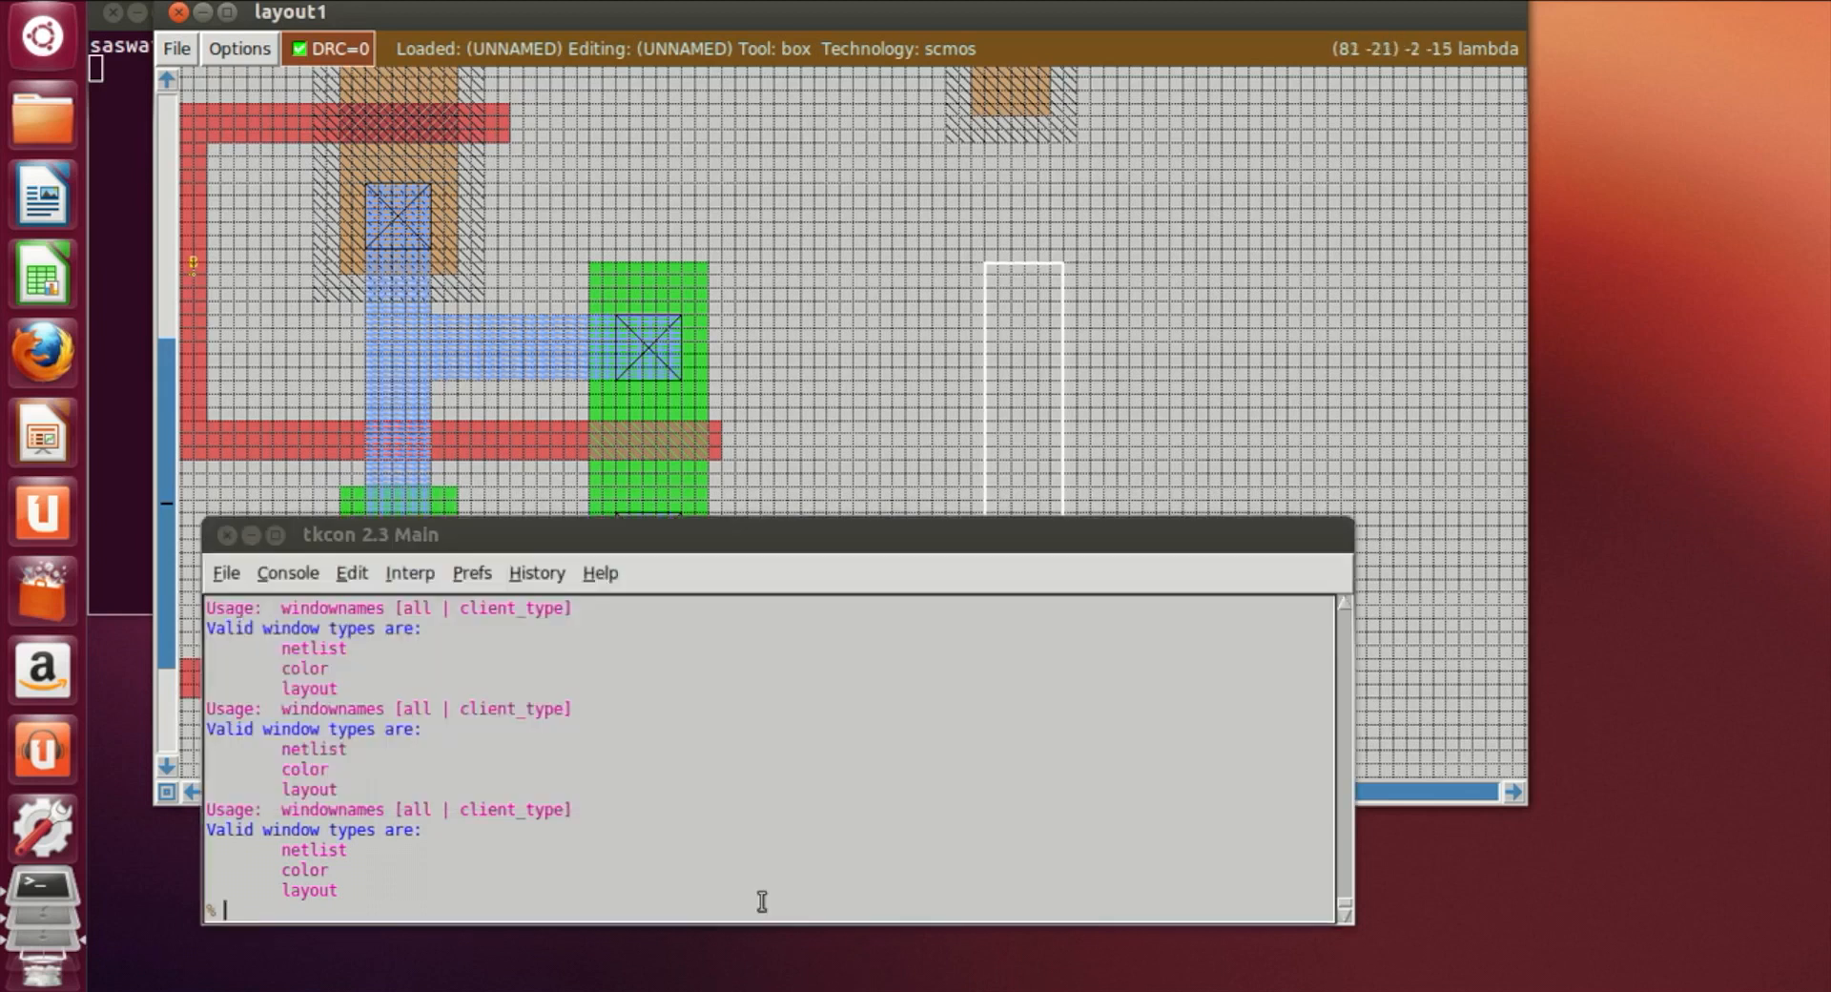
{"action": "type", "text": "paint "}
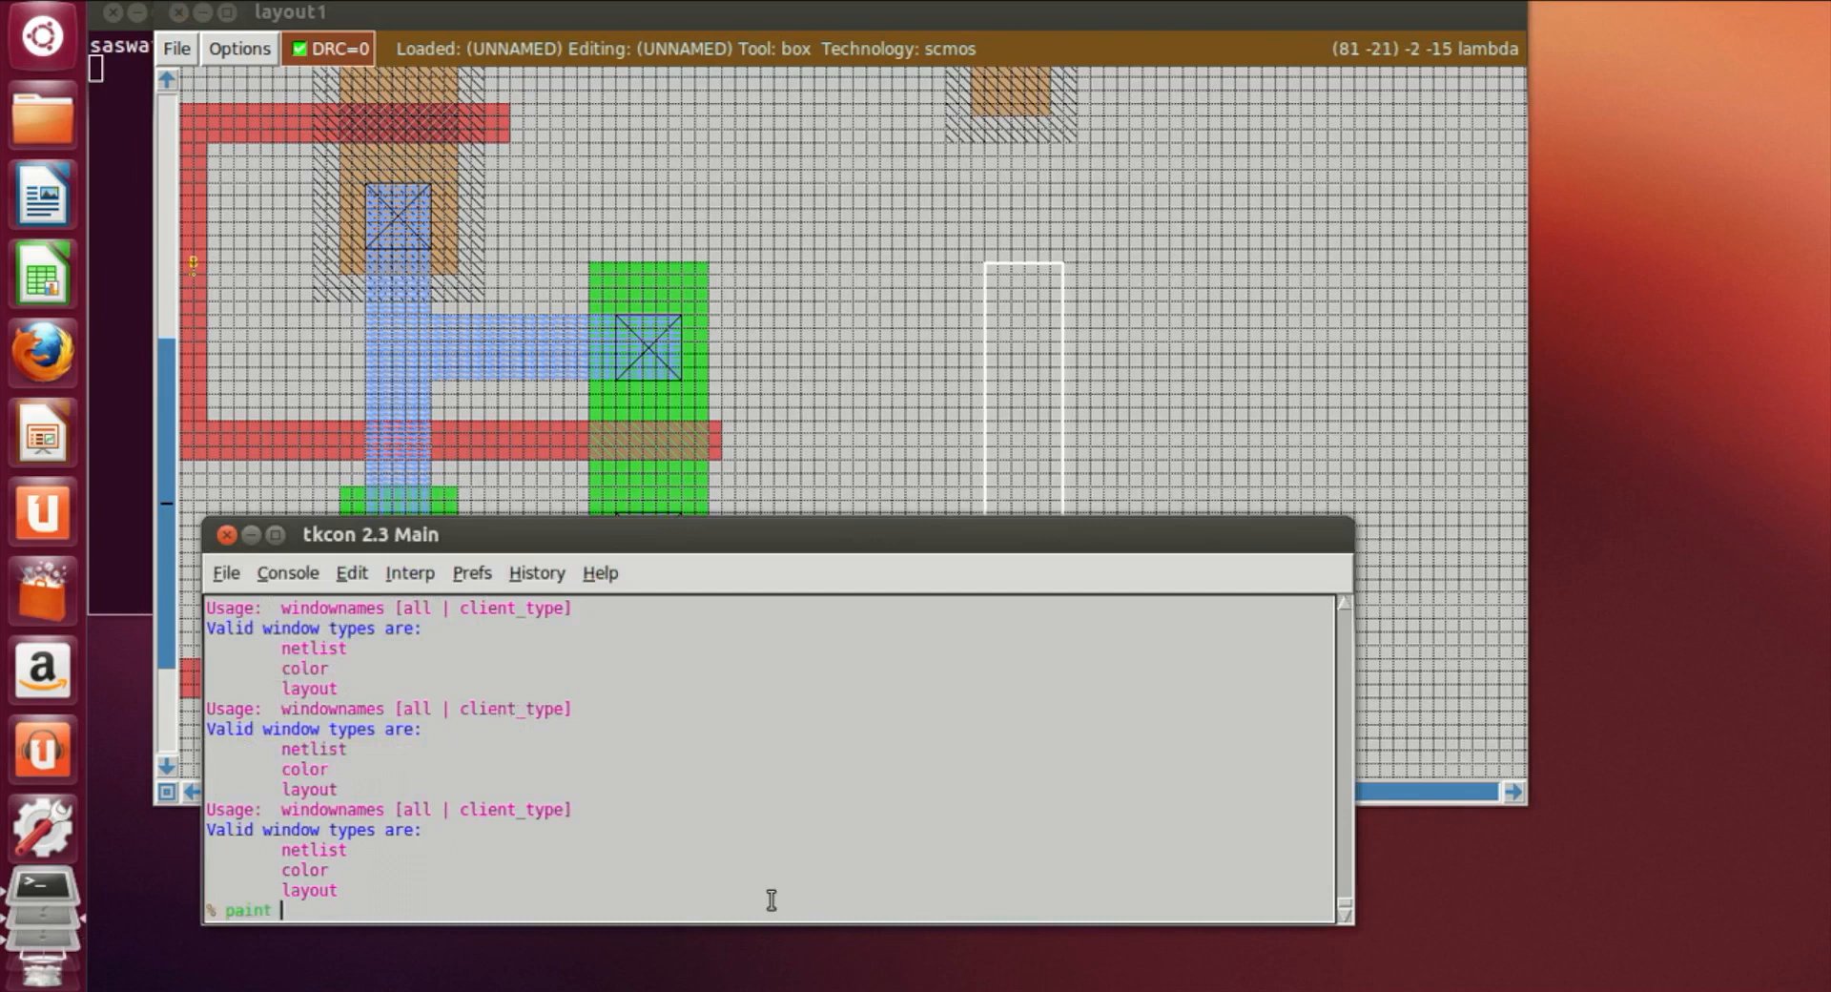
{"action": "type", "text": "ndiff"}
{"action": "key", "text": "Return"}
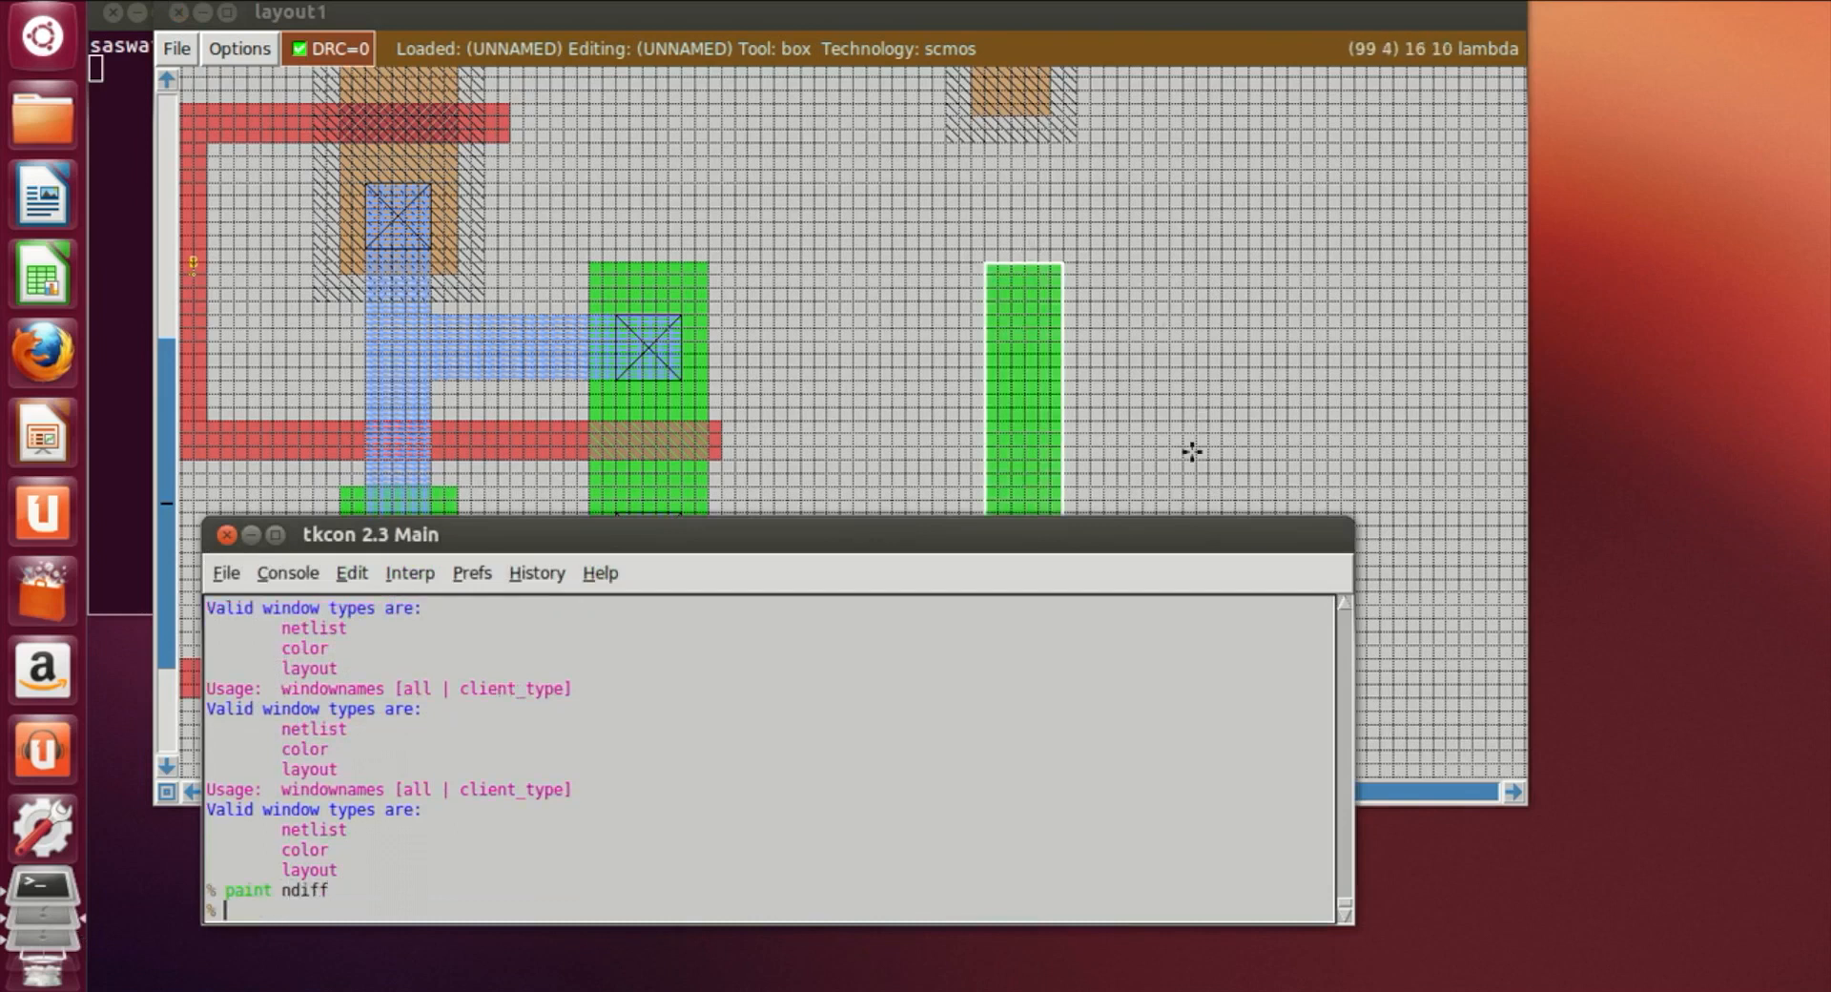
Widen the new n-well by painting a 2-lambda-wide nwell strip along its full right edge
{"action": "left_click", "coordinate": [955, 267]}
{"action": "scroll", "coordinate": [993, 278], "scroll_direction": "up", "scroll_amount": 10}
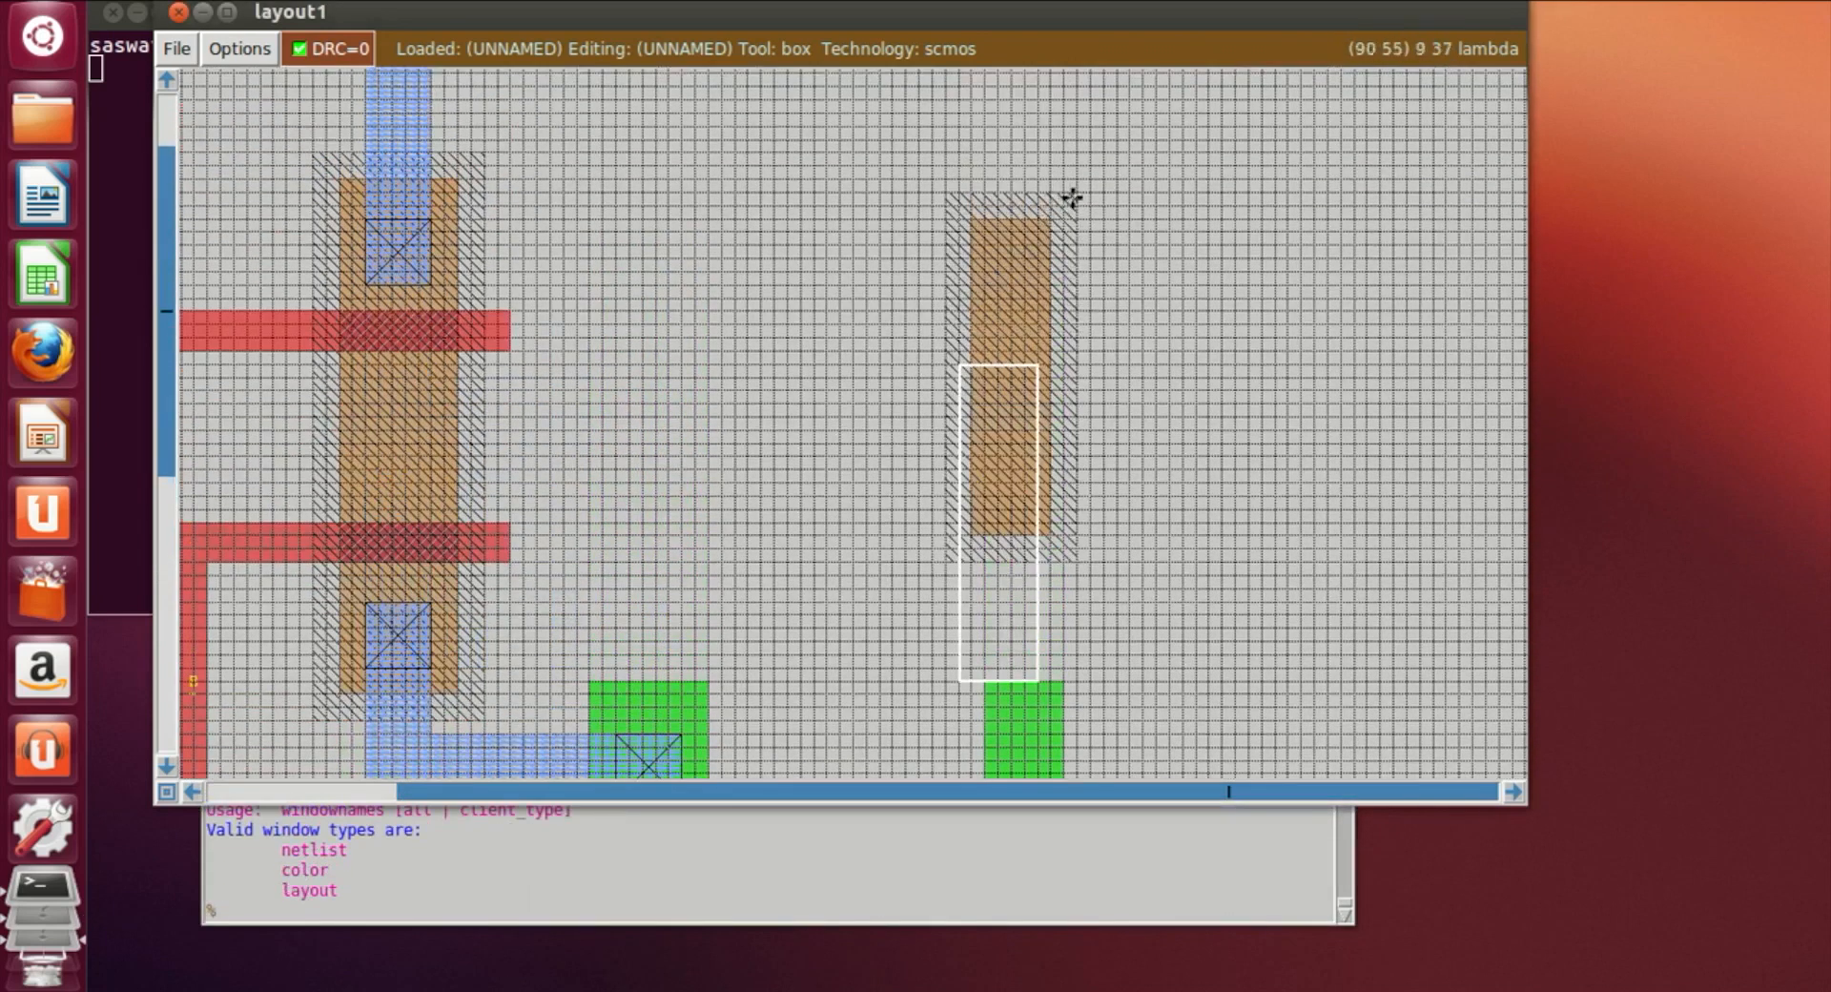
{"action": "left_click", "coordinate": [1081, 194]}
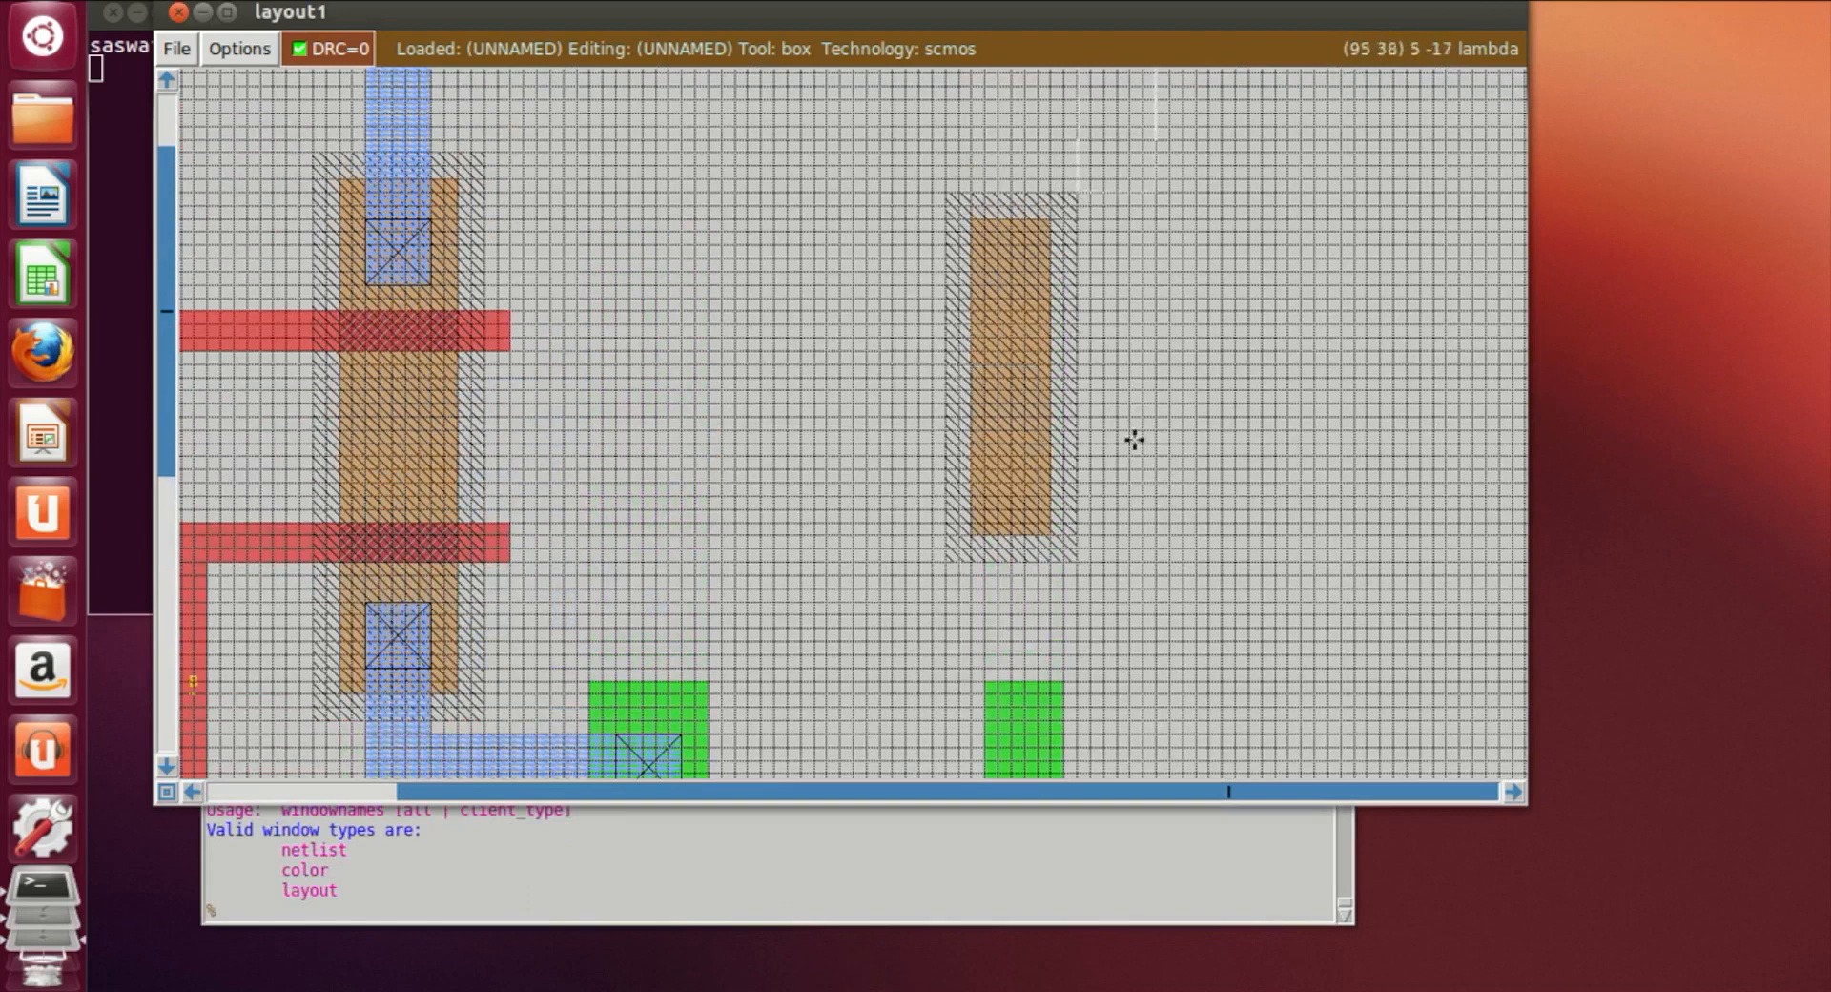
{"action": "right_click", "coordinate": [1104, 550]}
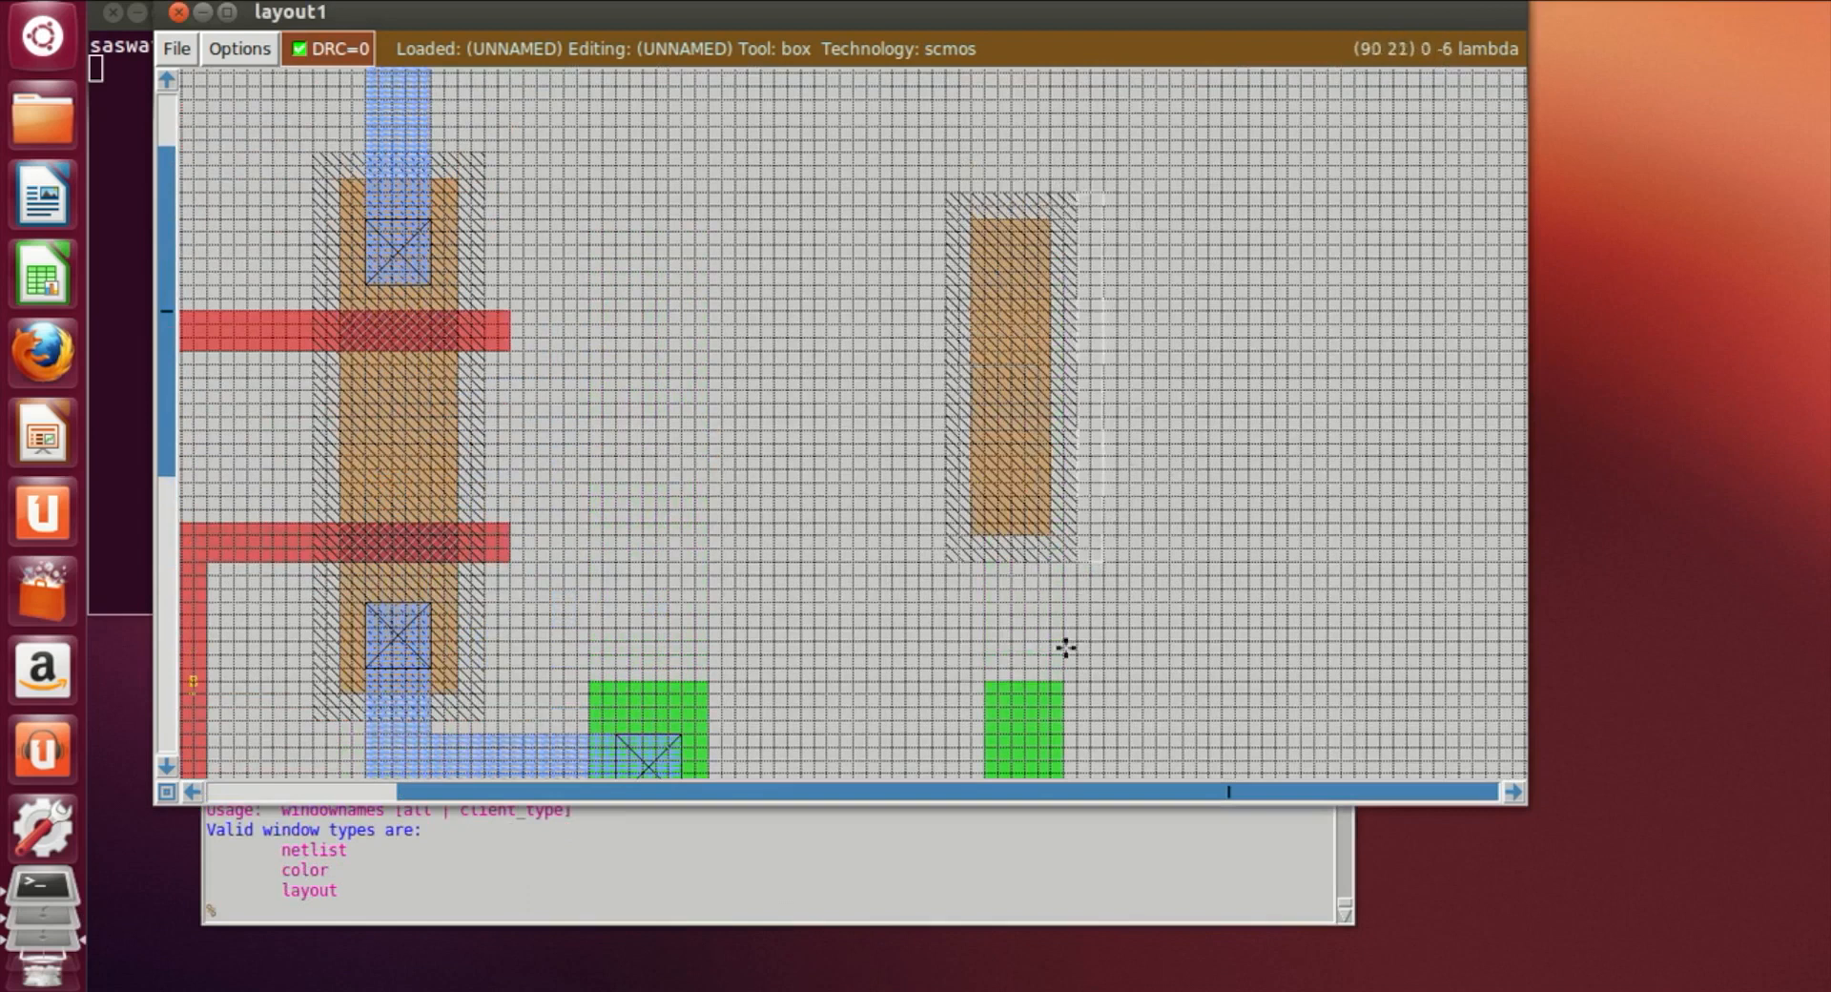
{"action": "left_click", "coordinate": [655, 907]}
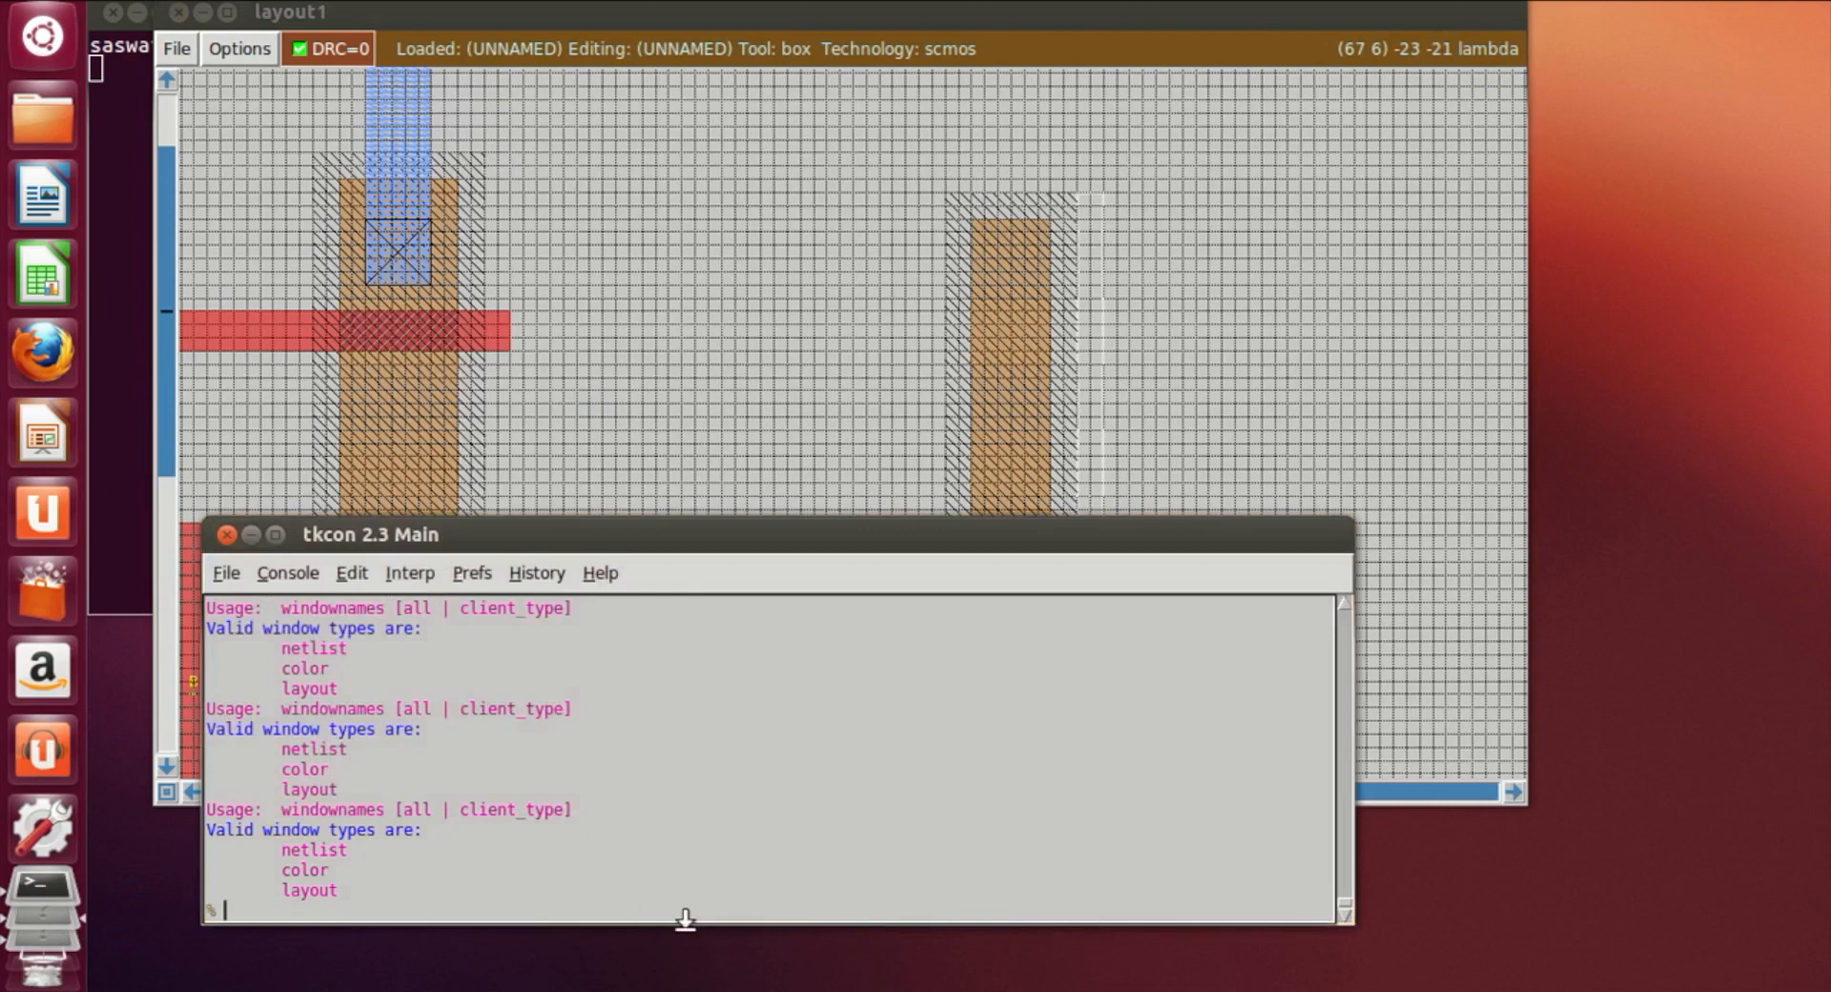
{"action": "type", "text": "paint nwell"}
{"action": "key", "text": "Return"}
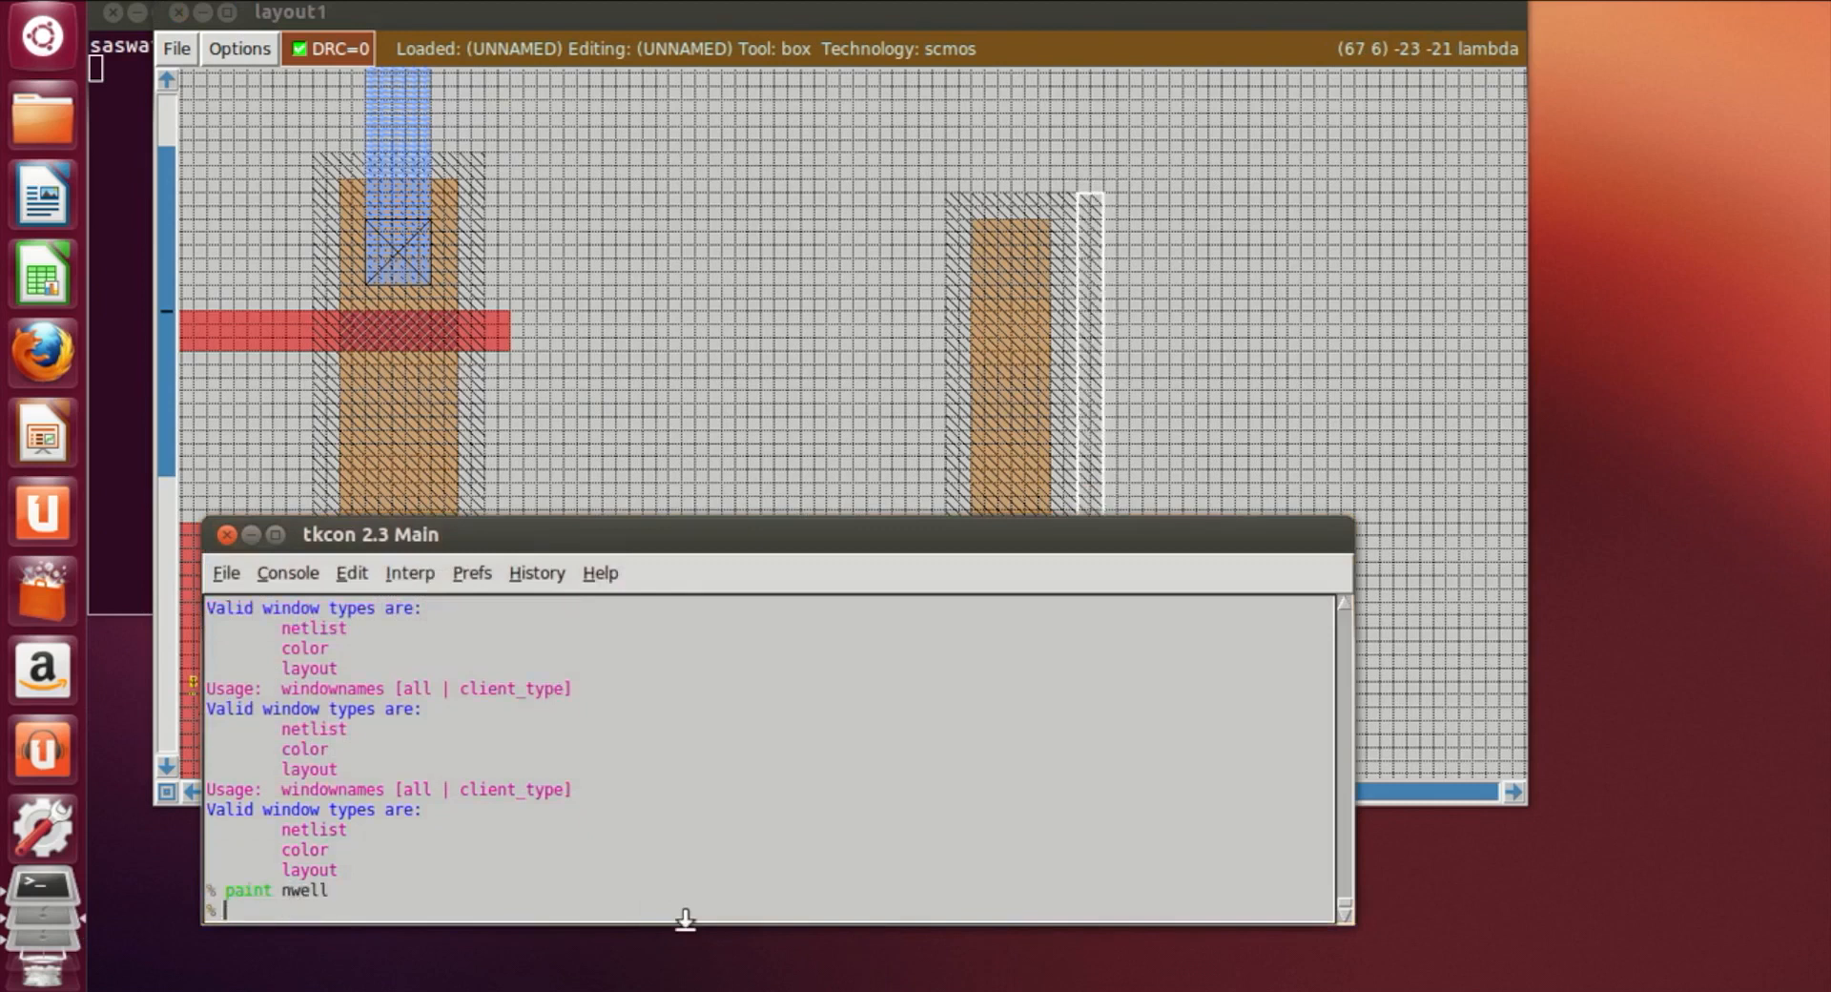
Widen the new p-diffusion strip by painting a 2-lambda-wide pdiff strip along its full right edge
{"action": "left_click", "coordinate": [1267, 427]}
{"action": "left_click", "coordinate": [1053, 220]}
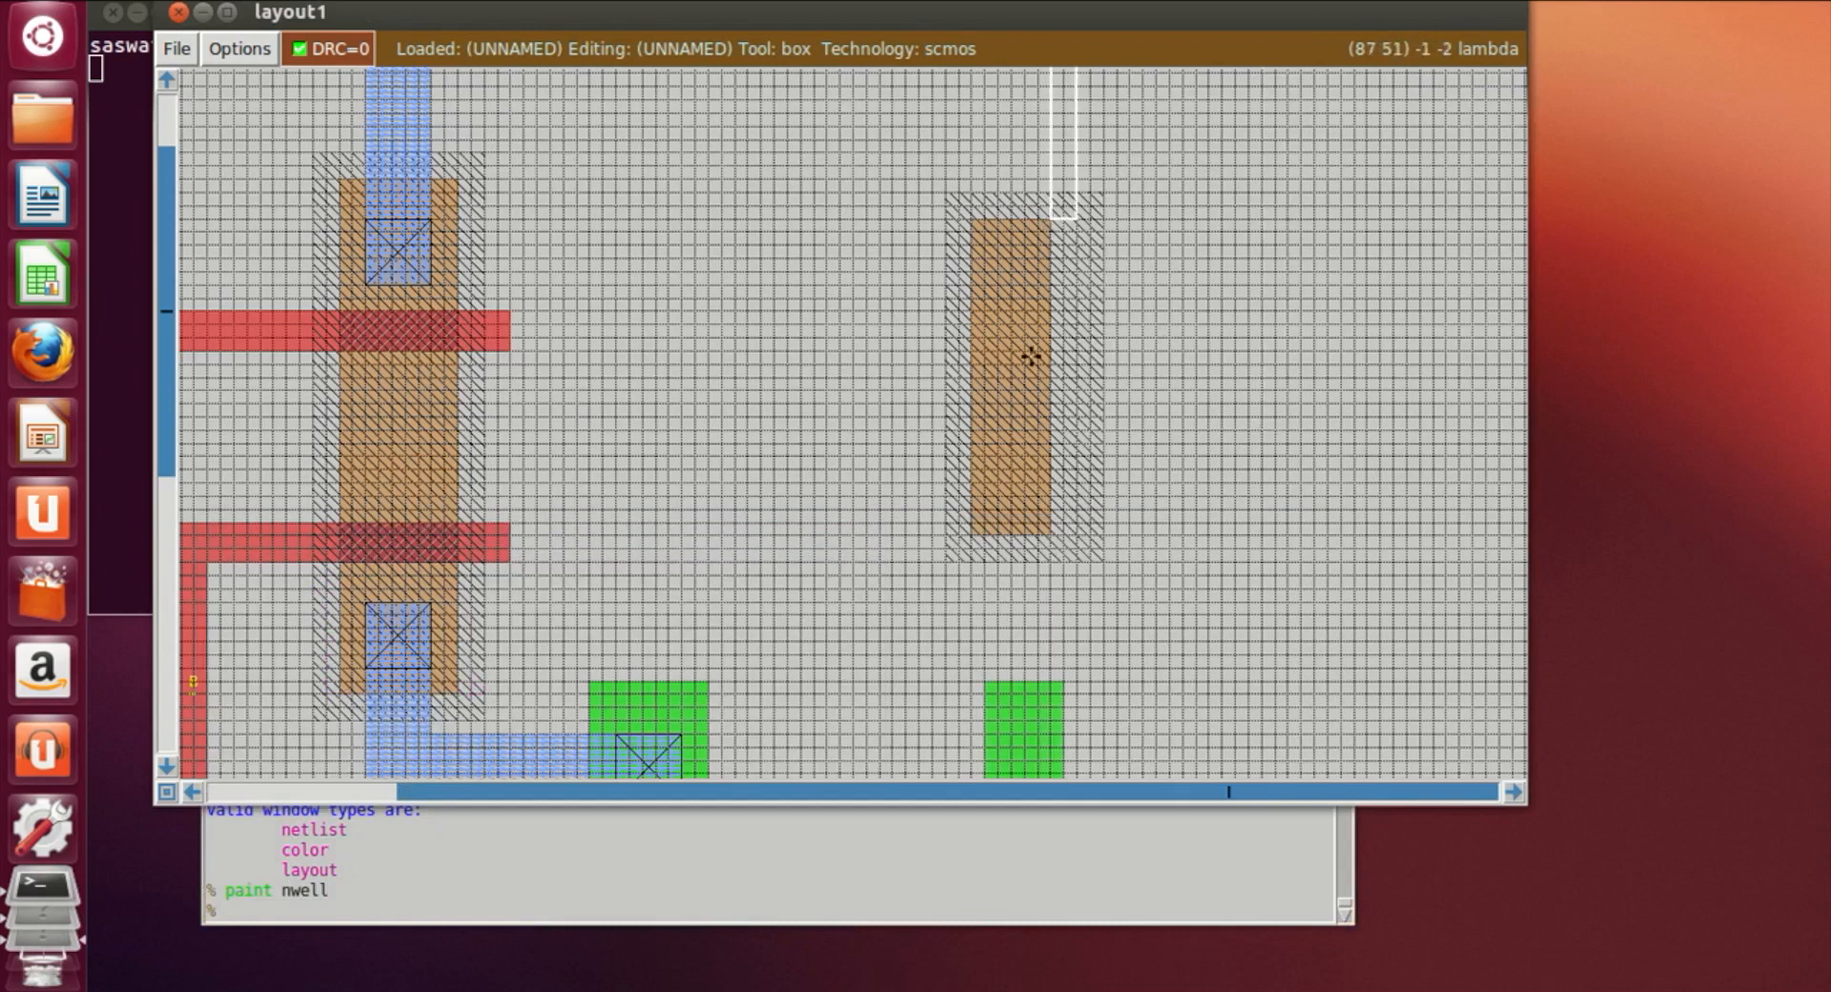
{"action": "right_click", "coordinate": [1075, 532]}
{"action": "left_click", "coordinate": [857, 918]}
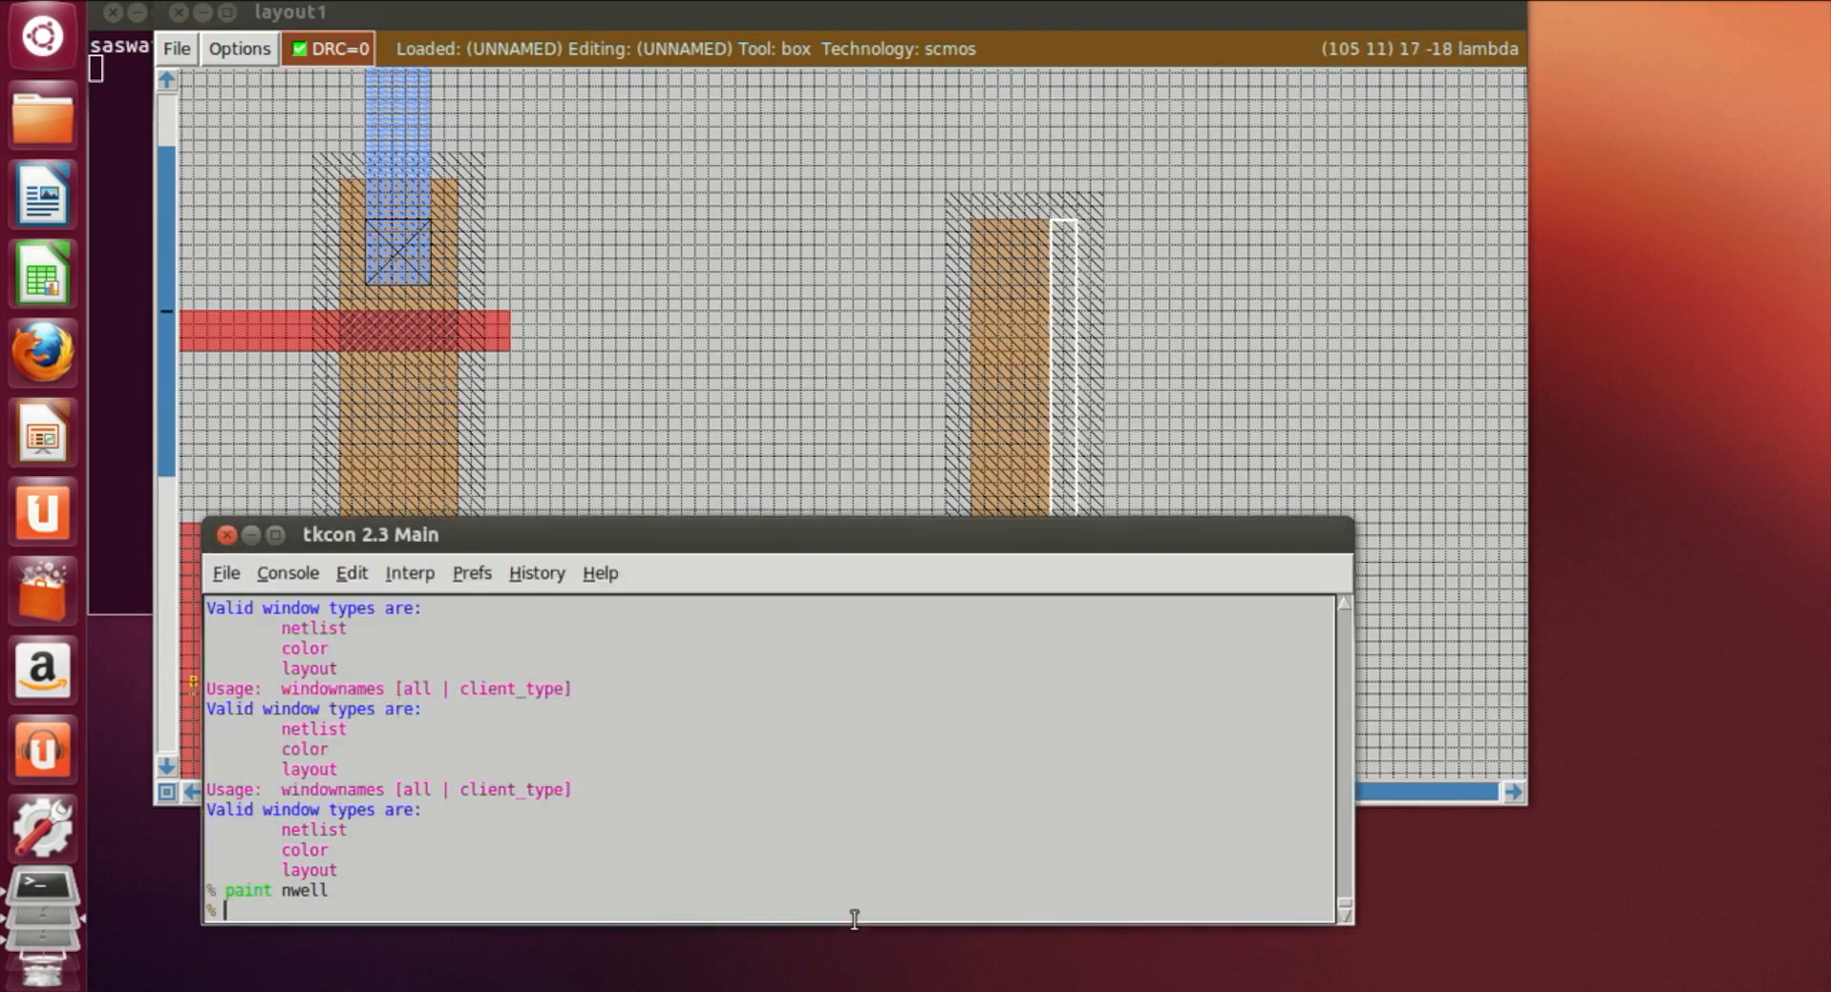
{"action": "type", "text": "poant pdiff"}
{"action": "key", "text": "Return"}
Place the 2-lambda-wide box along the full right edge of the new n-diffusion strip and switch to the command console
{"action": "left_click", "coordinate": [1179, 314]}
{"action": "scroll", "coordinate": [1152, 424], "scroll_direction": "down", "scroll_amount": 2}
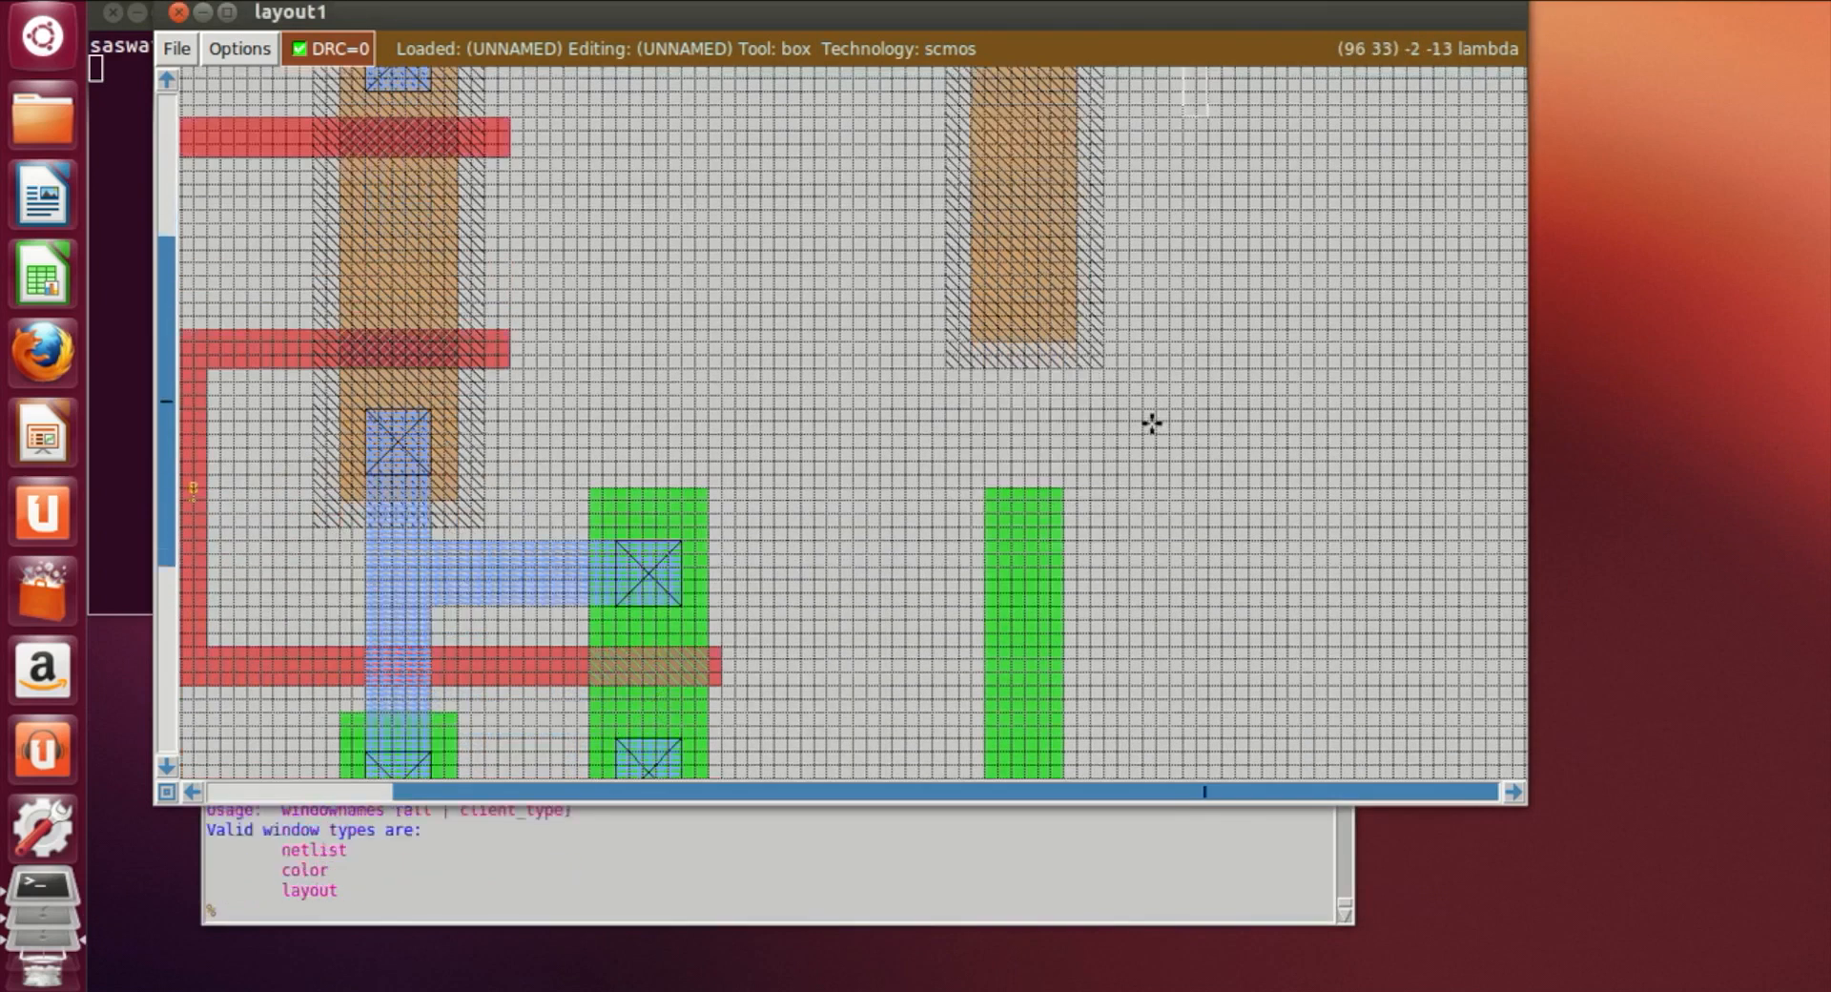
{"action": "scroll", "coordinate": [1152, 423], "scroll_direction": "down", "scroll_amount": 2}
{"action": "left_click", "coordinate": [1063, 648]}
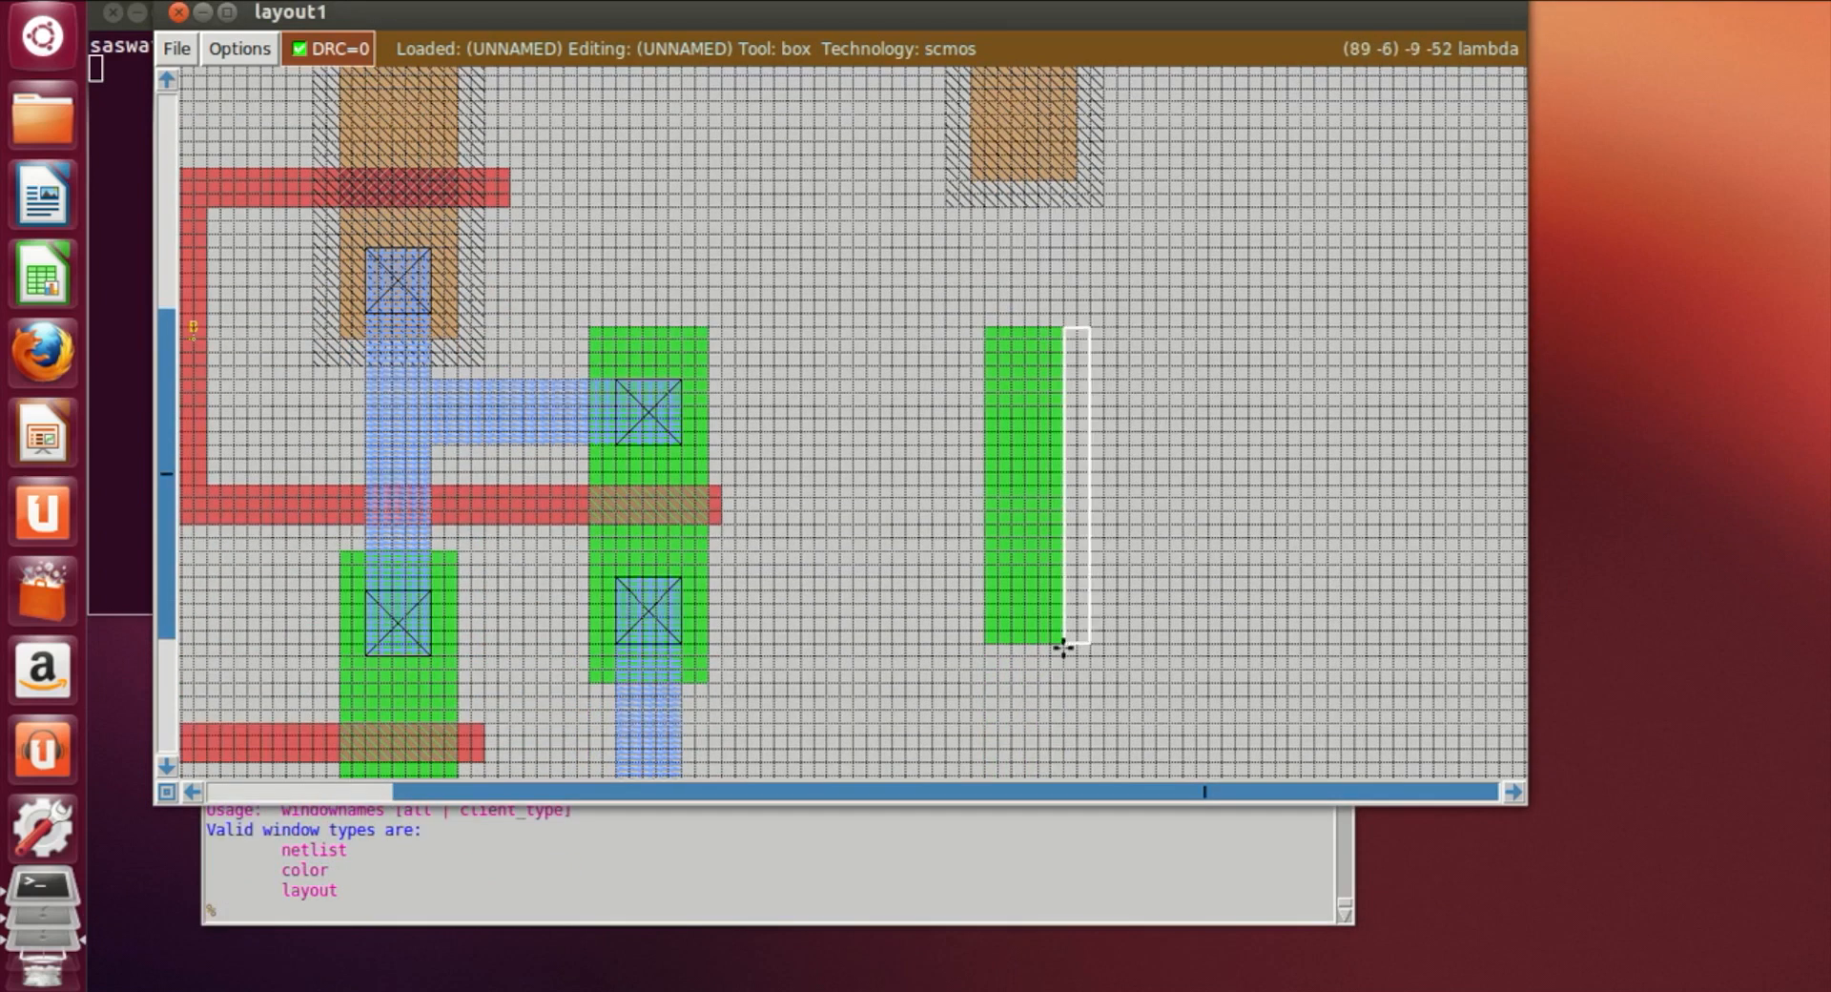
{"action": "left_click", "coordinate": [552, 922]}
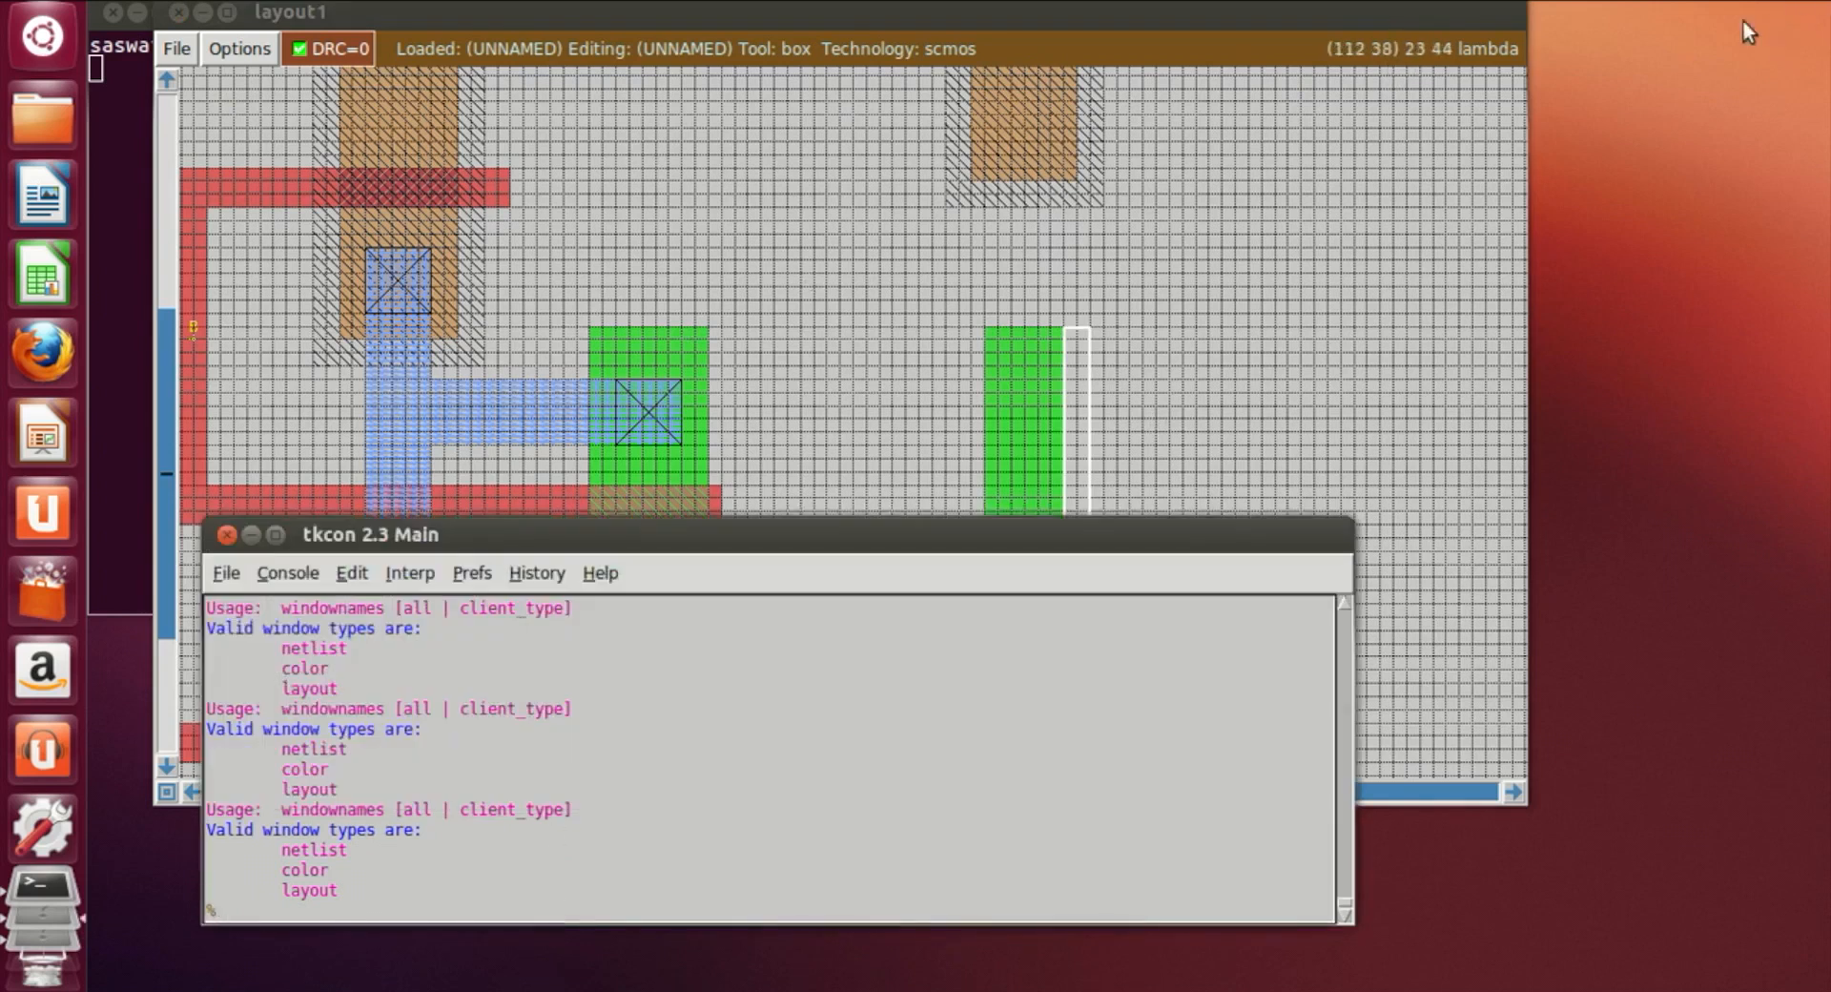
{"action": "left_click", "coordinate": [1580, 1]}
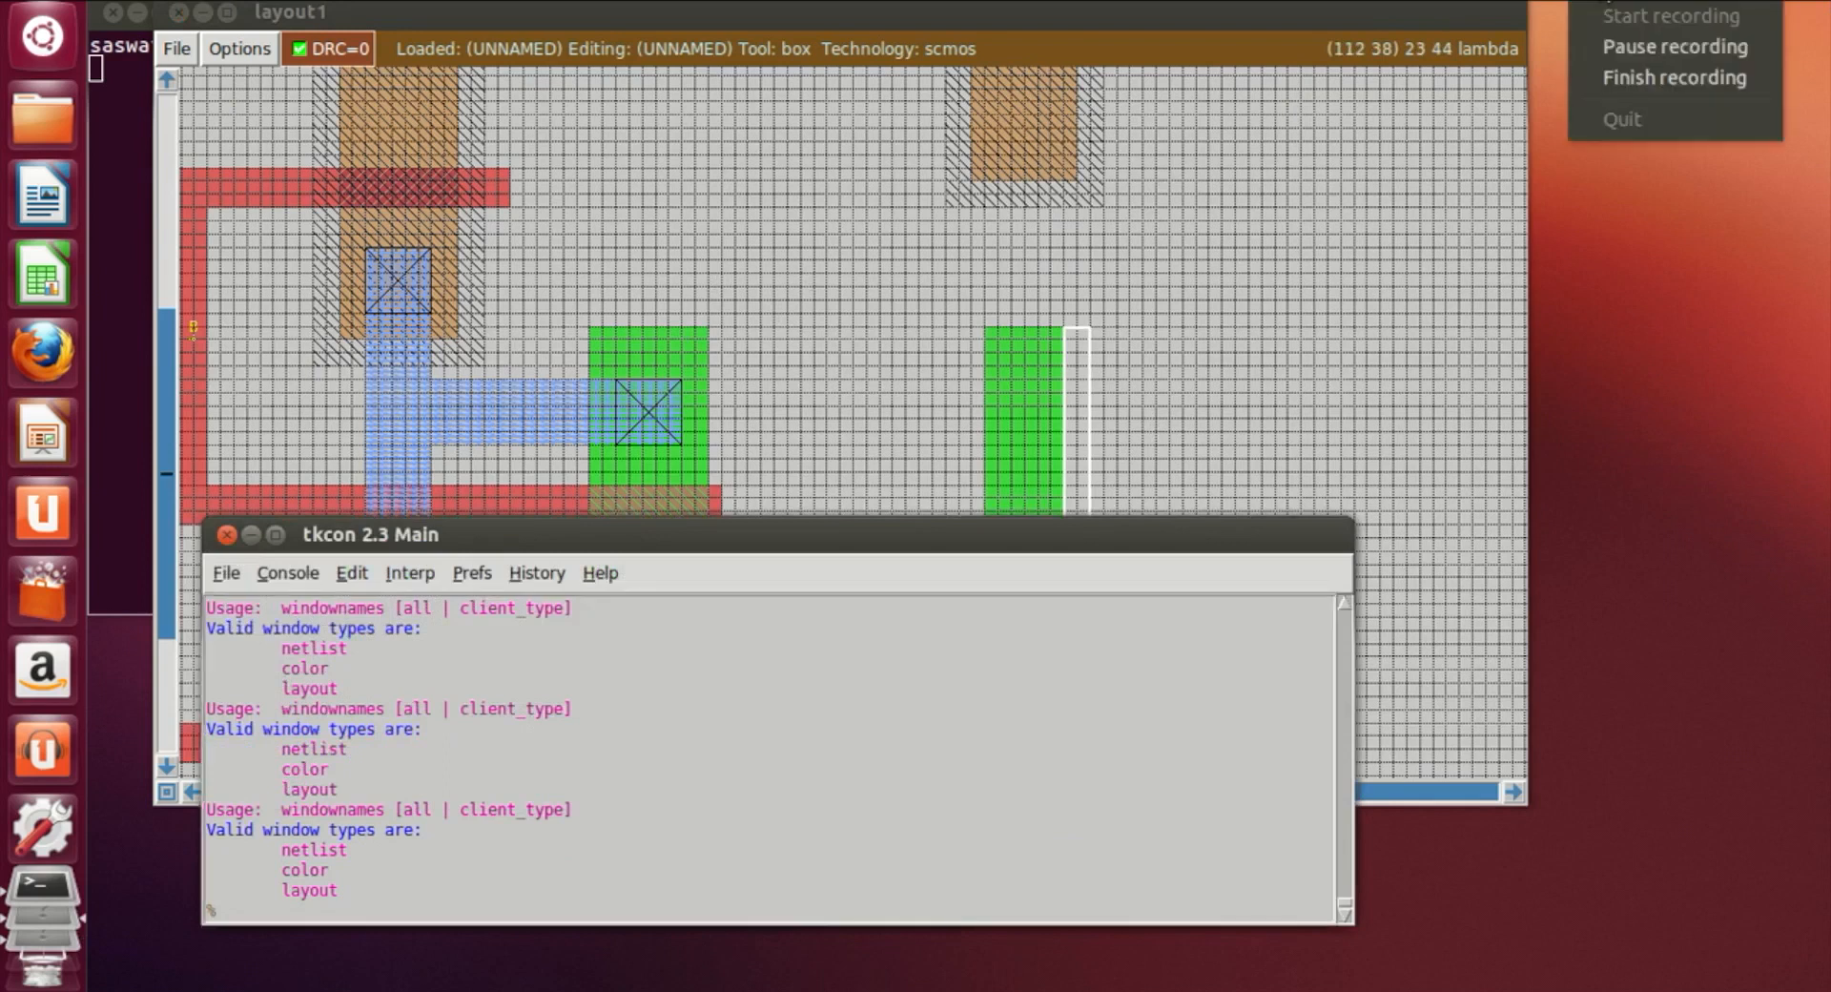
{"action": "left_click", "coordinate": [1610, 39]}
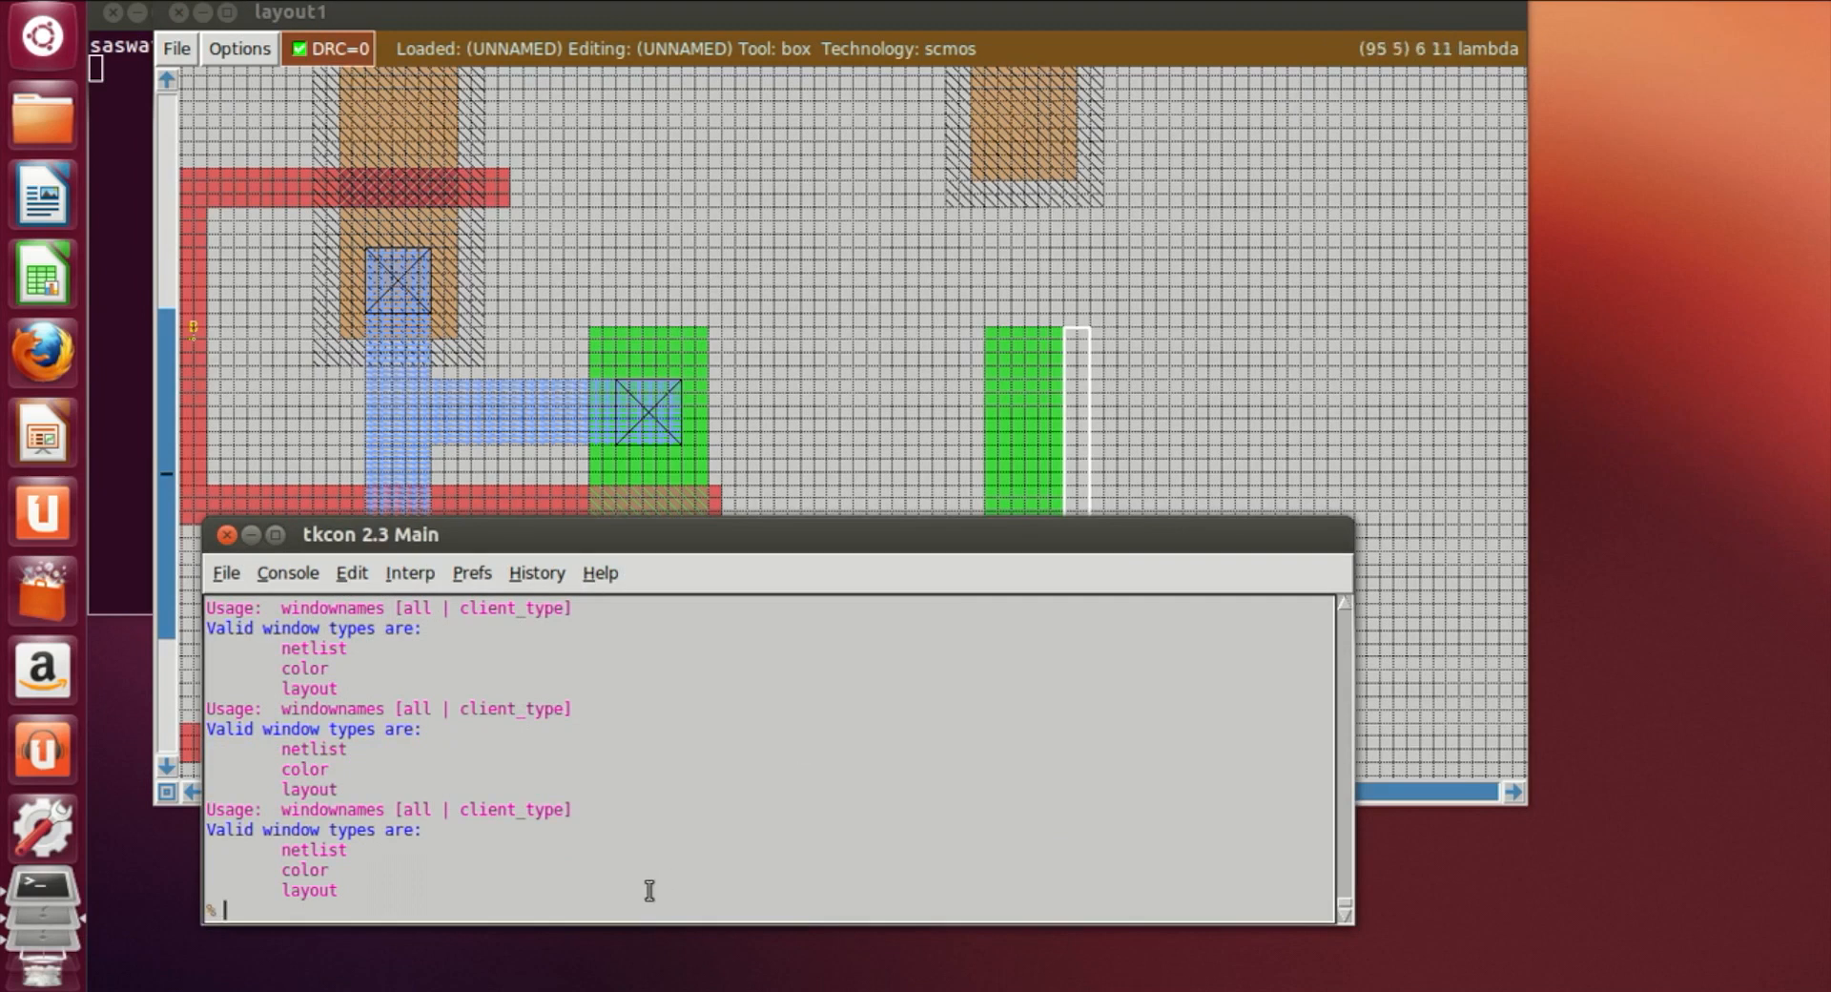
Widen the new n-diffusion strip by painting ndiff in the 2-lambda-wide box along its full right edge
{"action": "type", "text": "nt ndiff"}
{"action": "key", "text": "Return"}
{"action": "left_click", "coordinate": [1231, 410]}
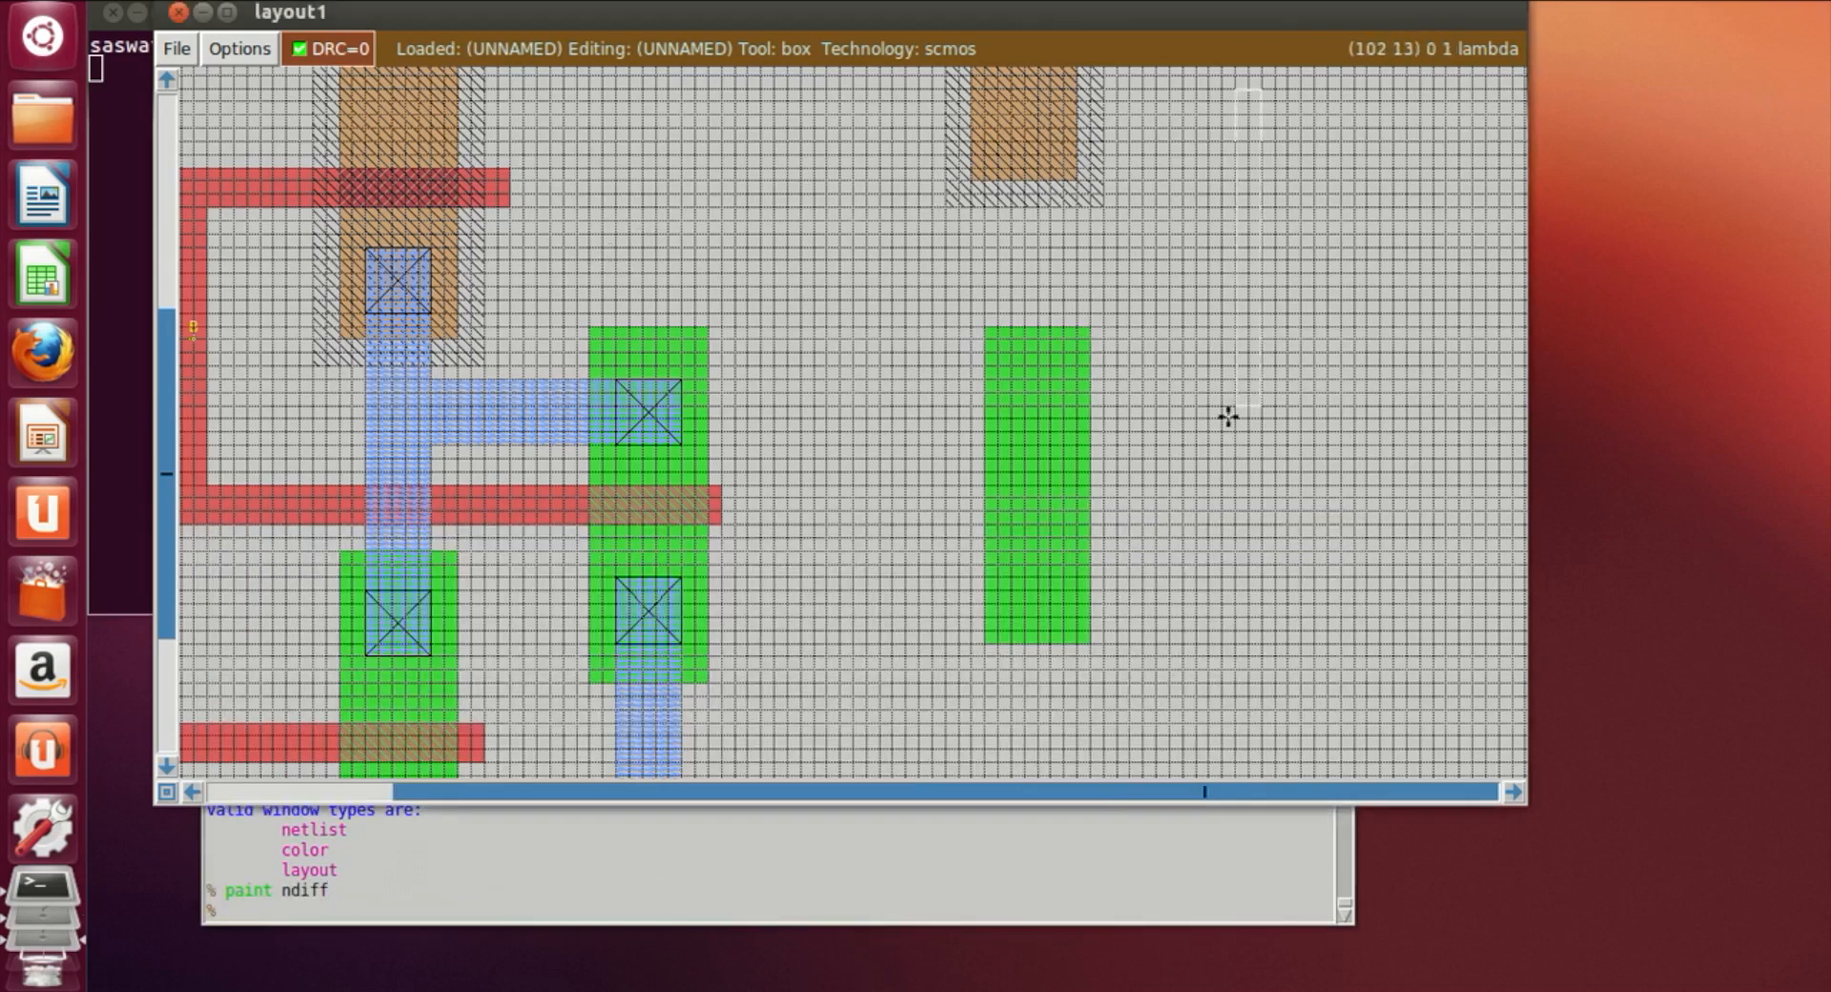
Size the box to 34 by 3 lambda, crossing the new p-diffusion strip horizontally near its middle
{"action": "scroll", "coordinate": [1043, 749], "scroll_direction": "up", "scroll_amount": 3}
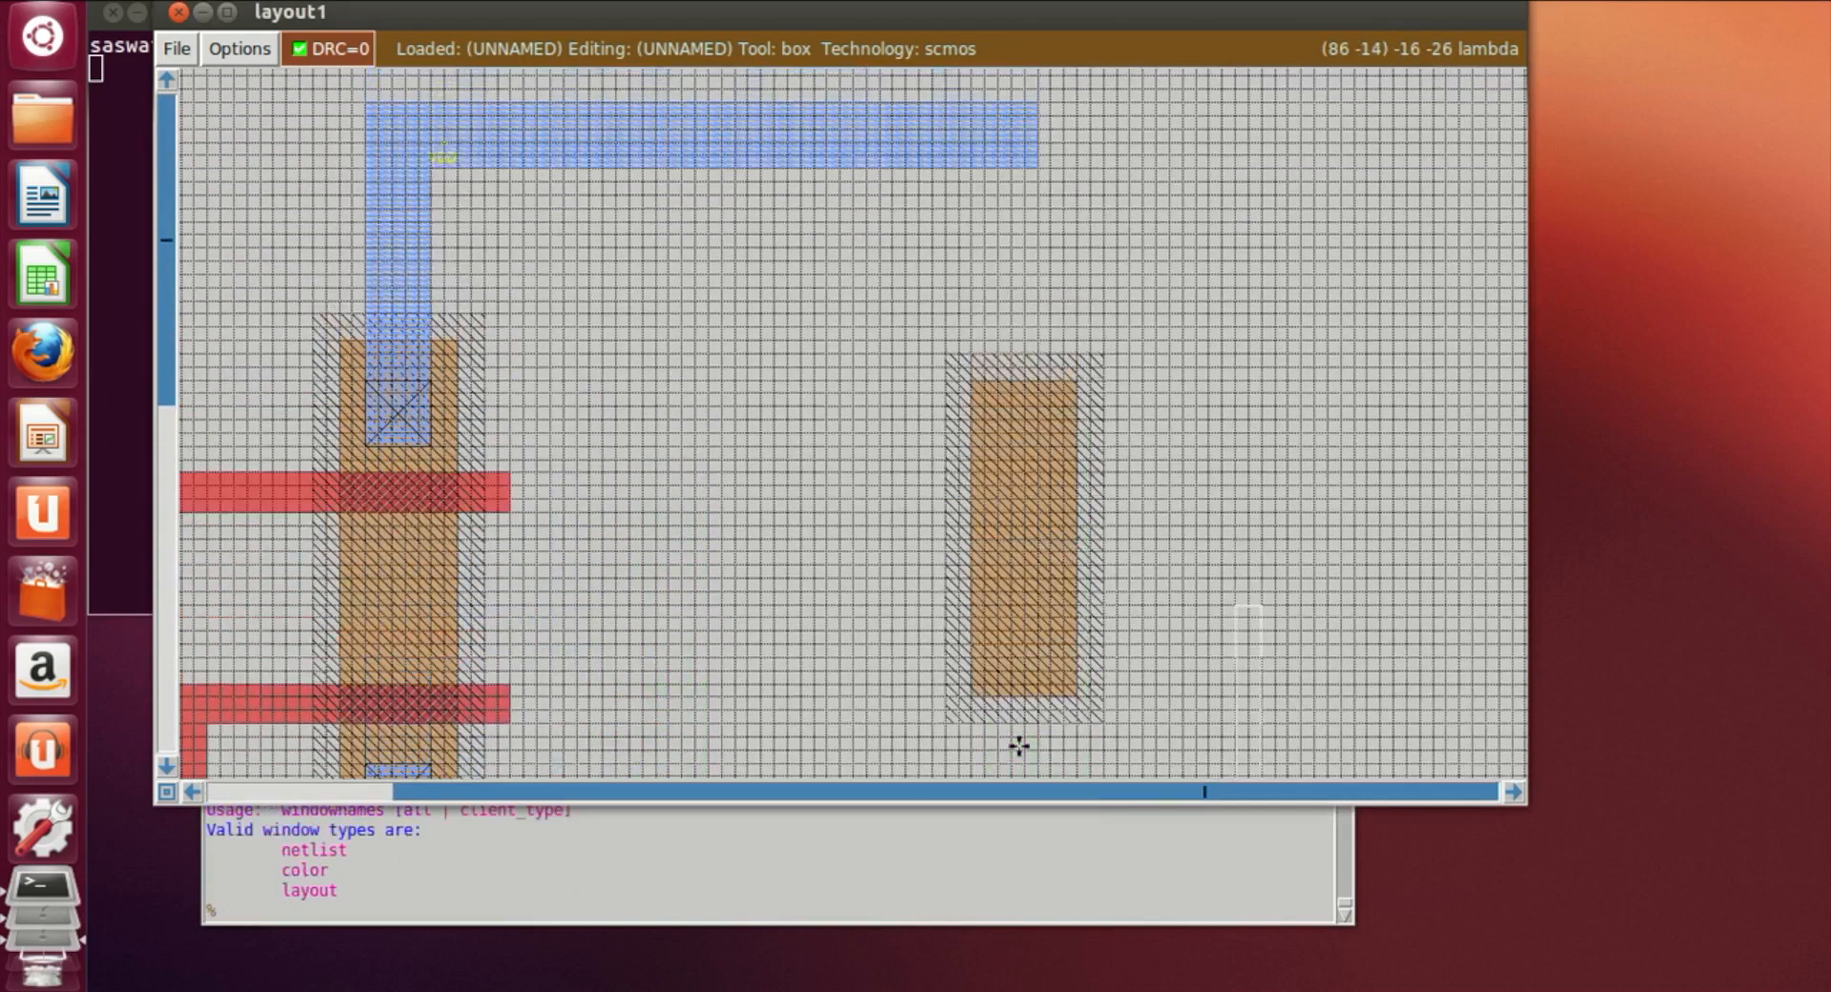
{"action": "scroll", "coordinate": [1019, 746], "scroll_direction": "up", "scroll_amount": 2}
{"action": "scroll", "coordinate": [1046, 568], "scroll_direction": "down", "scroll_amount": 10}
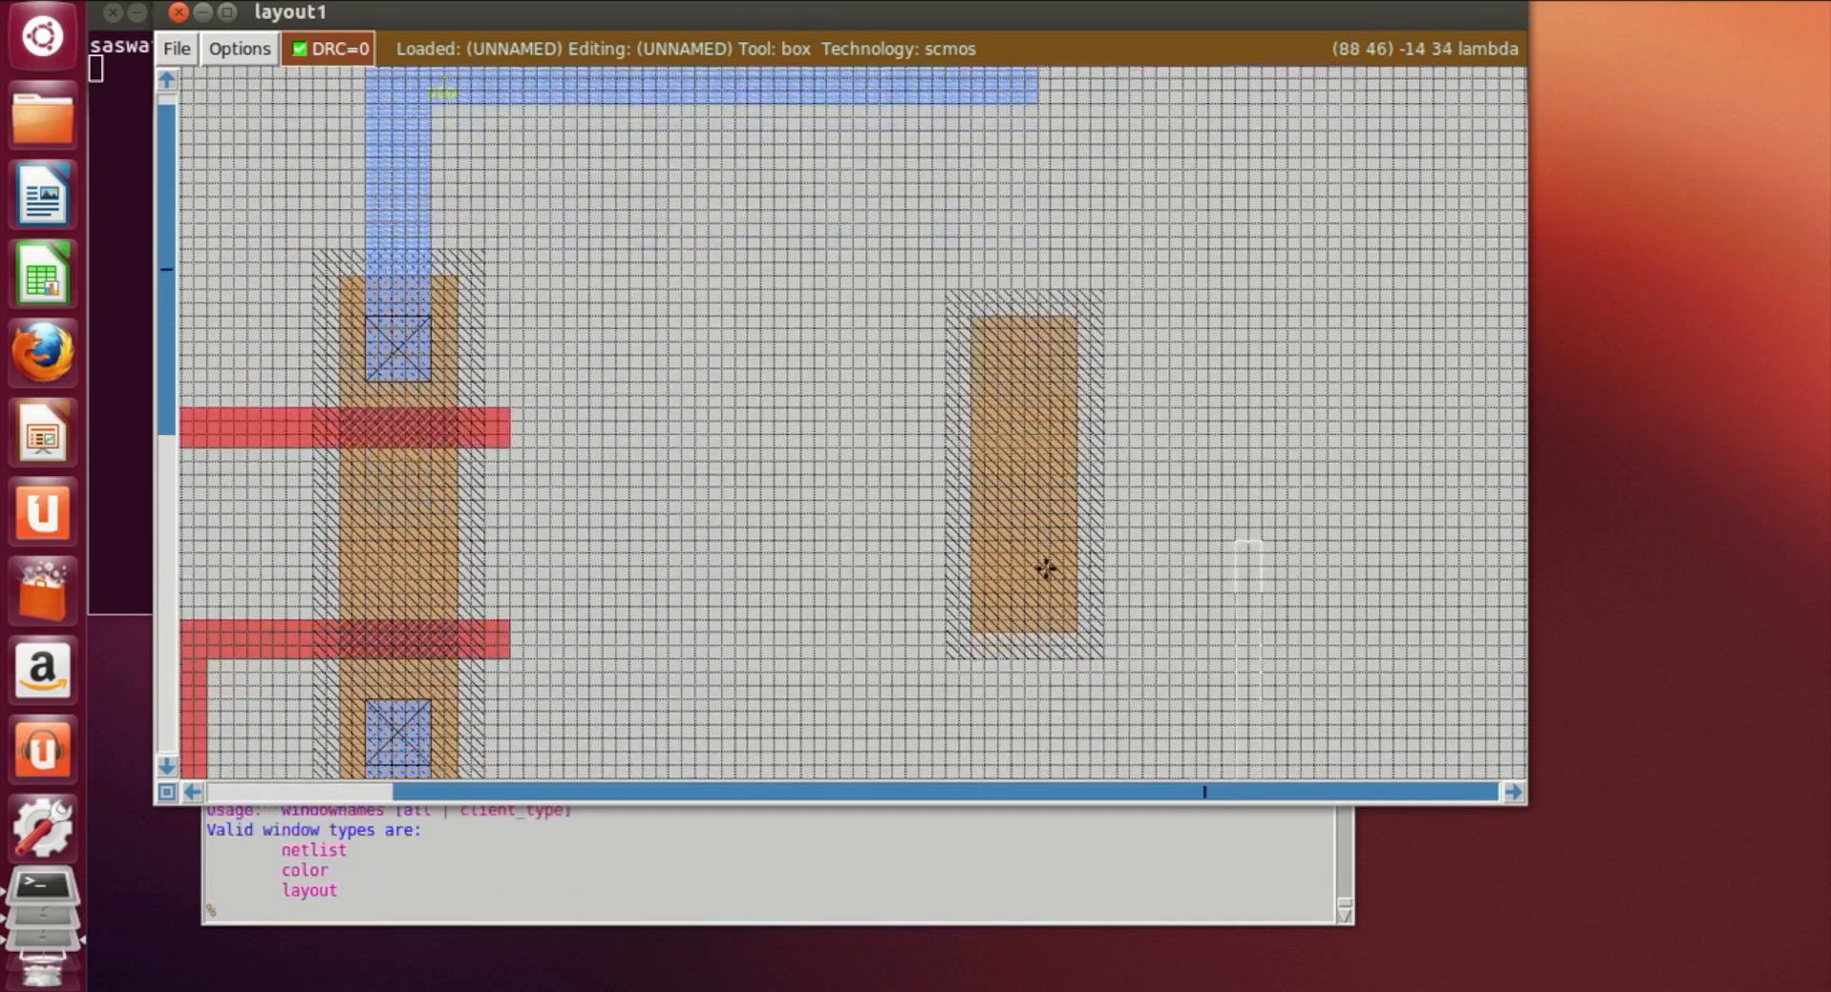
{"action": "left_click", "coordinate": [747, 134]}
{"action": "scroll", "coordinate": [1269, 318], "scroll_direction": "up", "scroll_amount": 2}
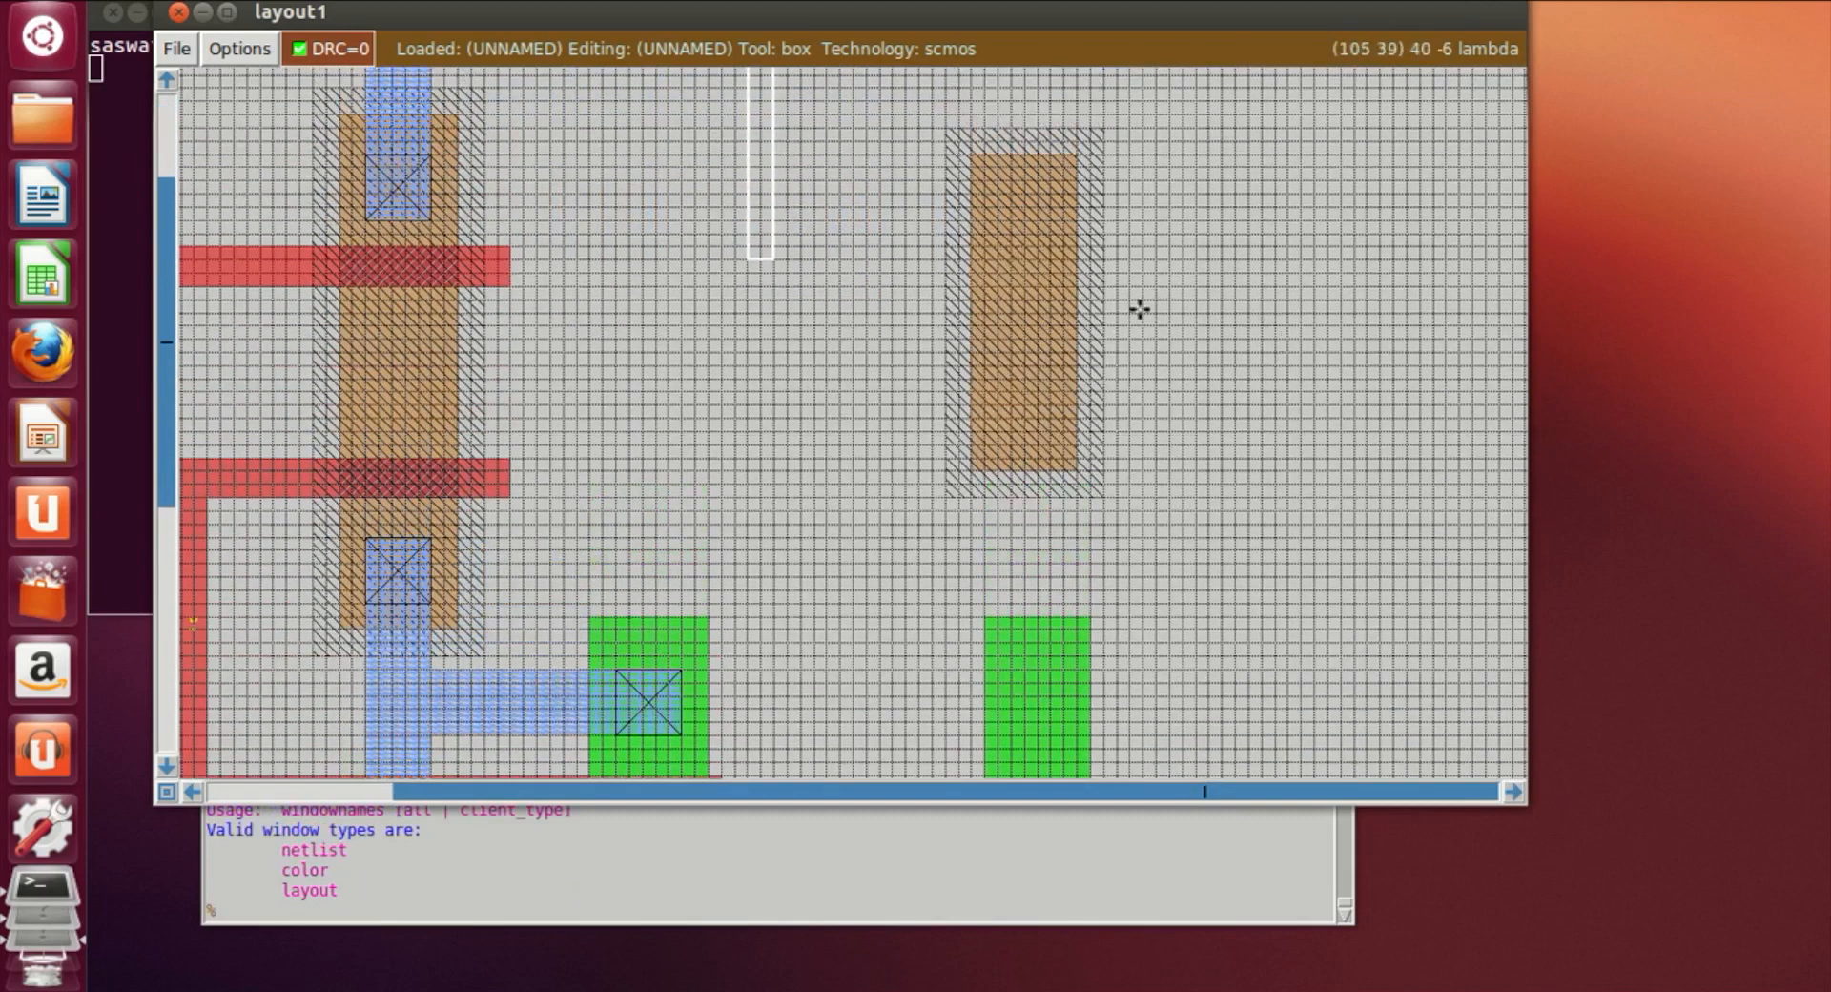
{"action": "right_click", "coordinate": [1207, 340]}
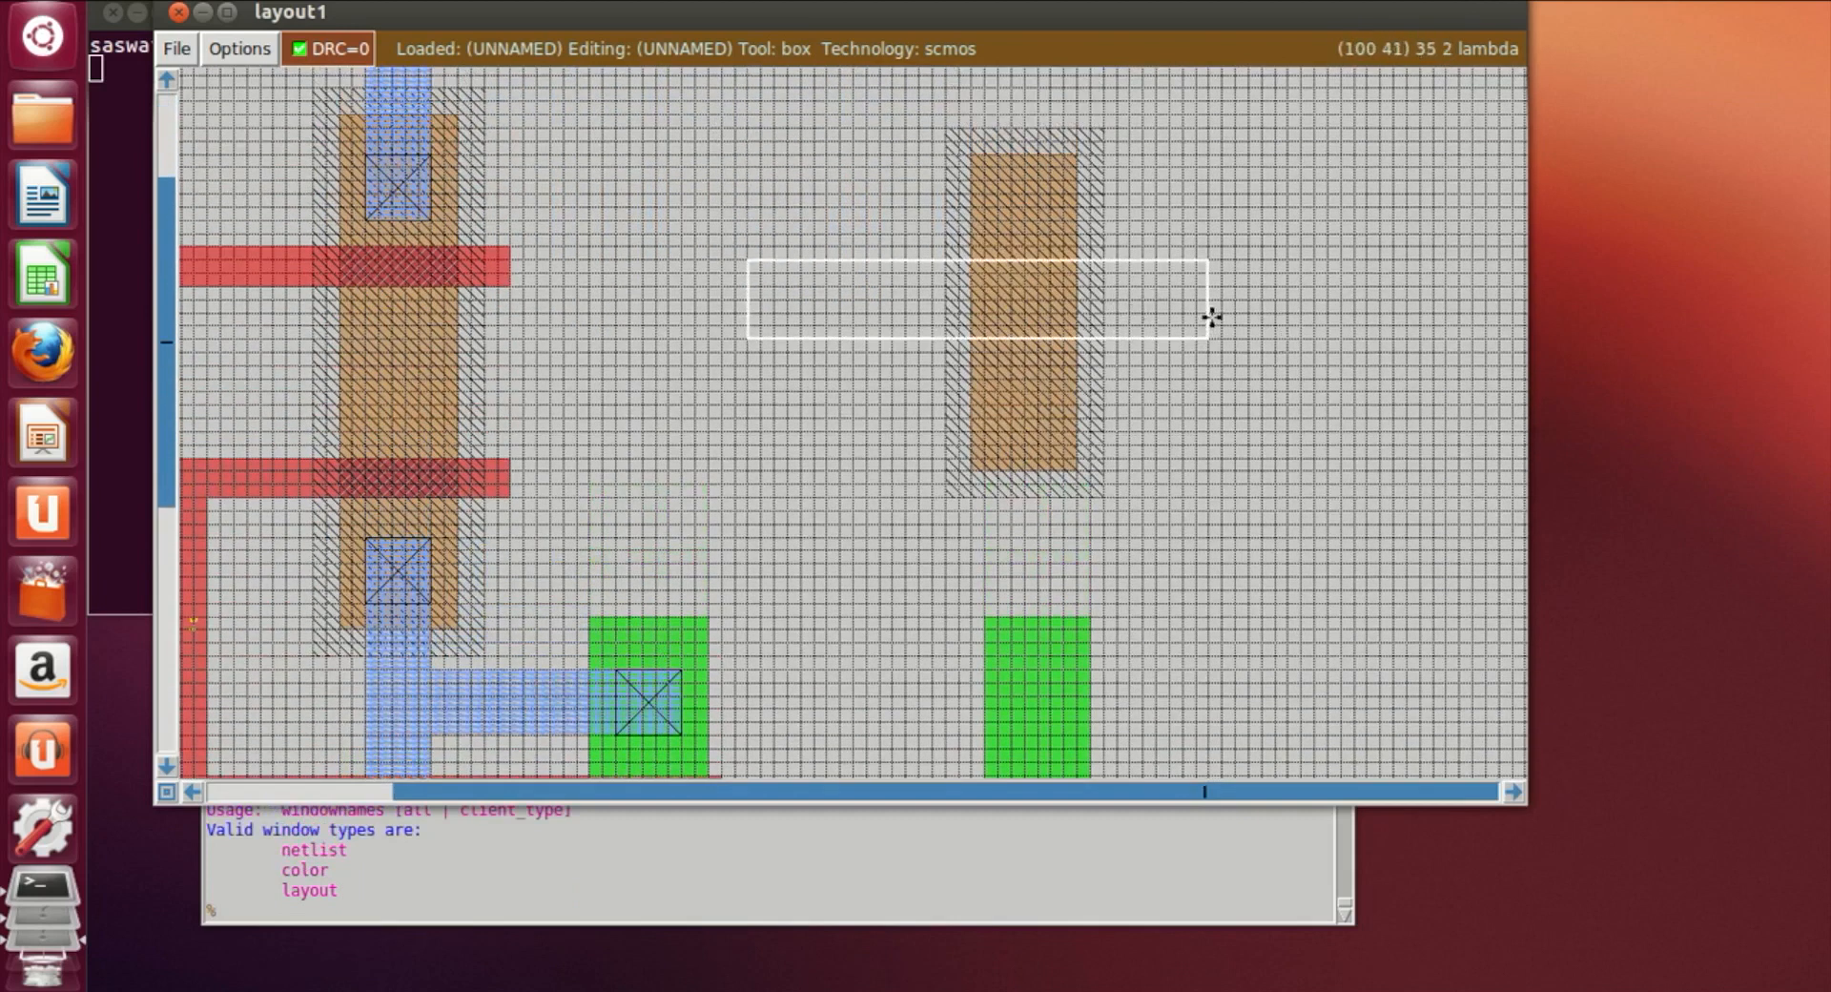
{"action": "right_click", "coordinate": [1193, 274]}
{"action": "right_click", "coordinate": [1192, 280]}
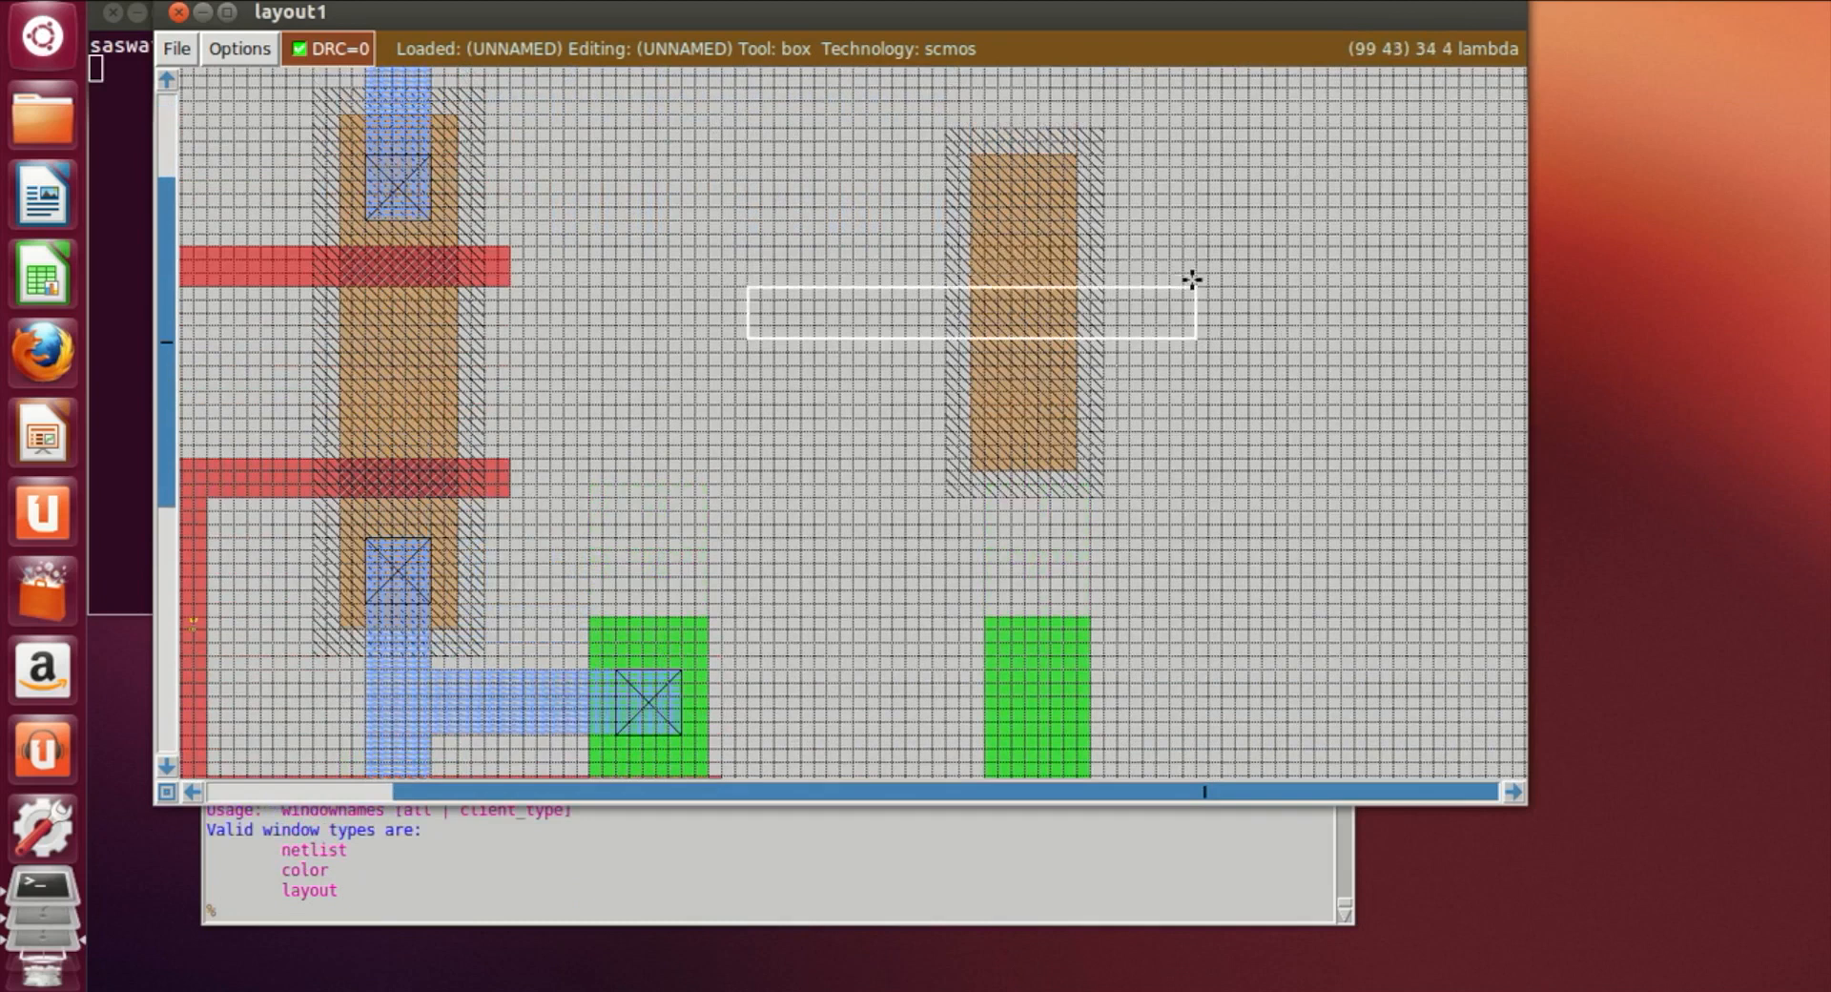
{"action": "right_click", "coordinate": [1191, 295]}
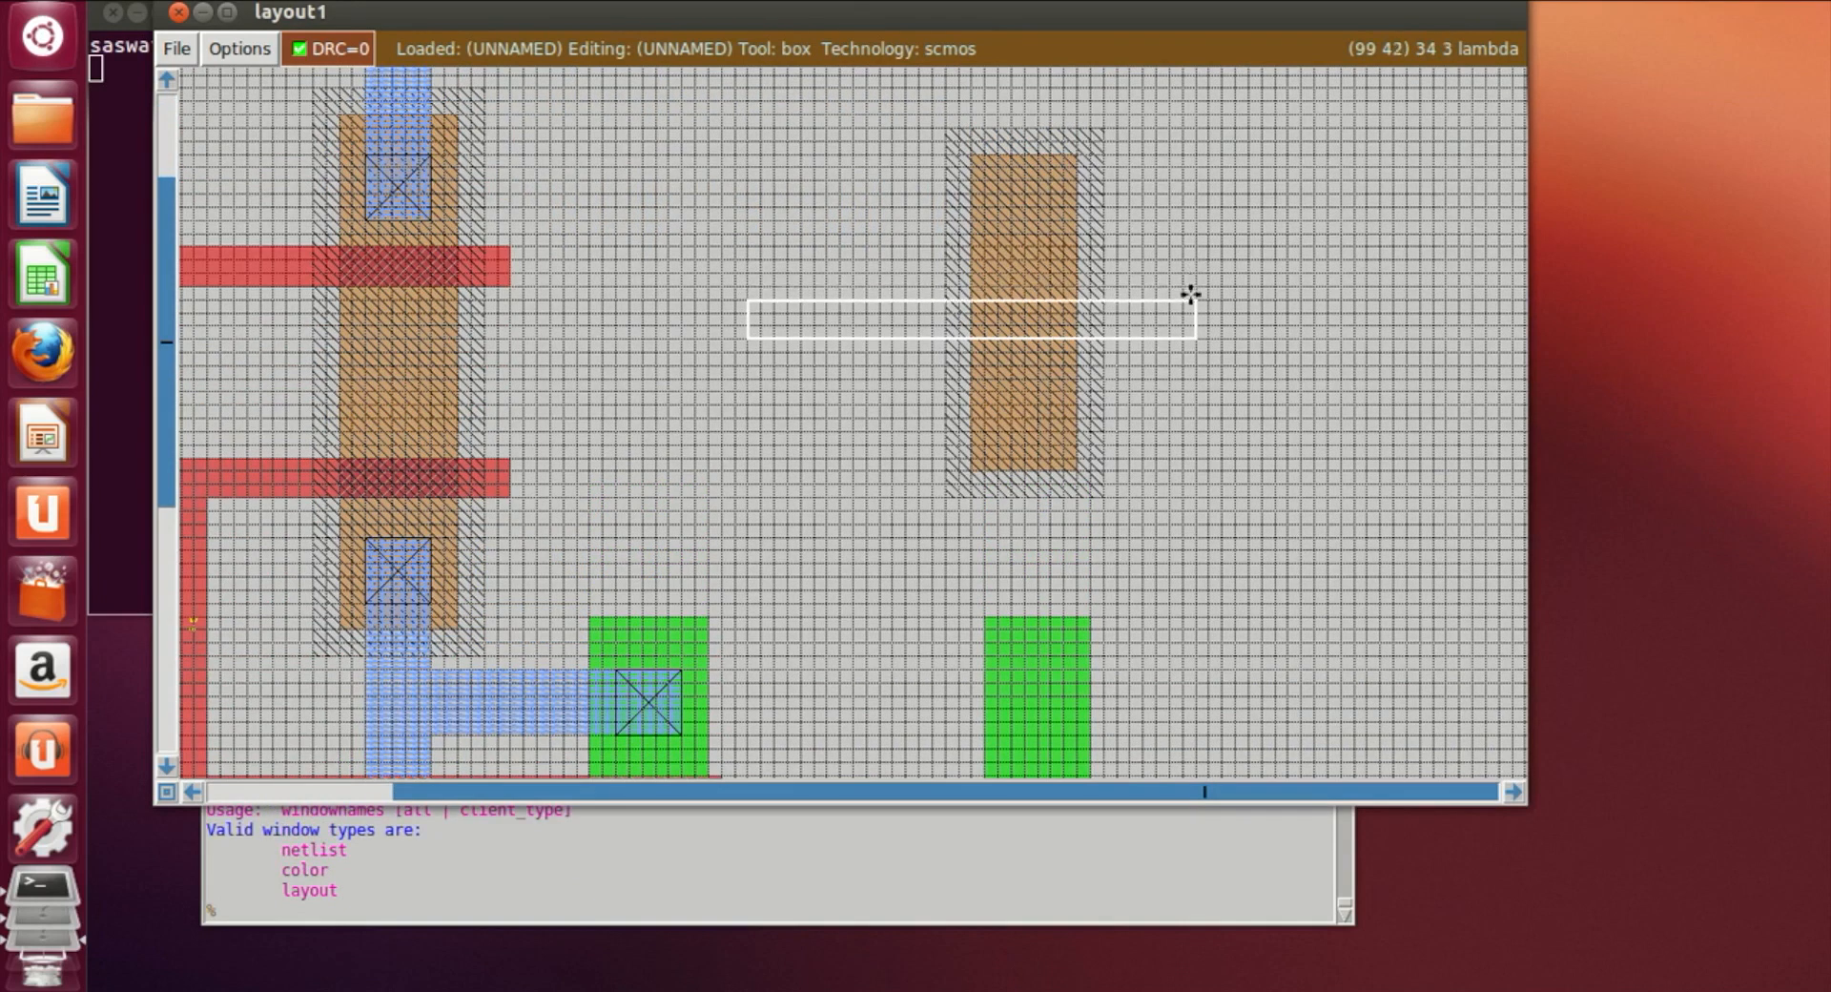
Shift the box so it starts about 9 lambda left of the new n-well and paint poly across the p-diffusion
{"action": "left_click", "coordinate": [749, 326]}
{"action": "left_click", "coordinate": [726, 336]}
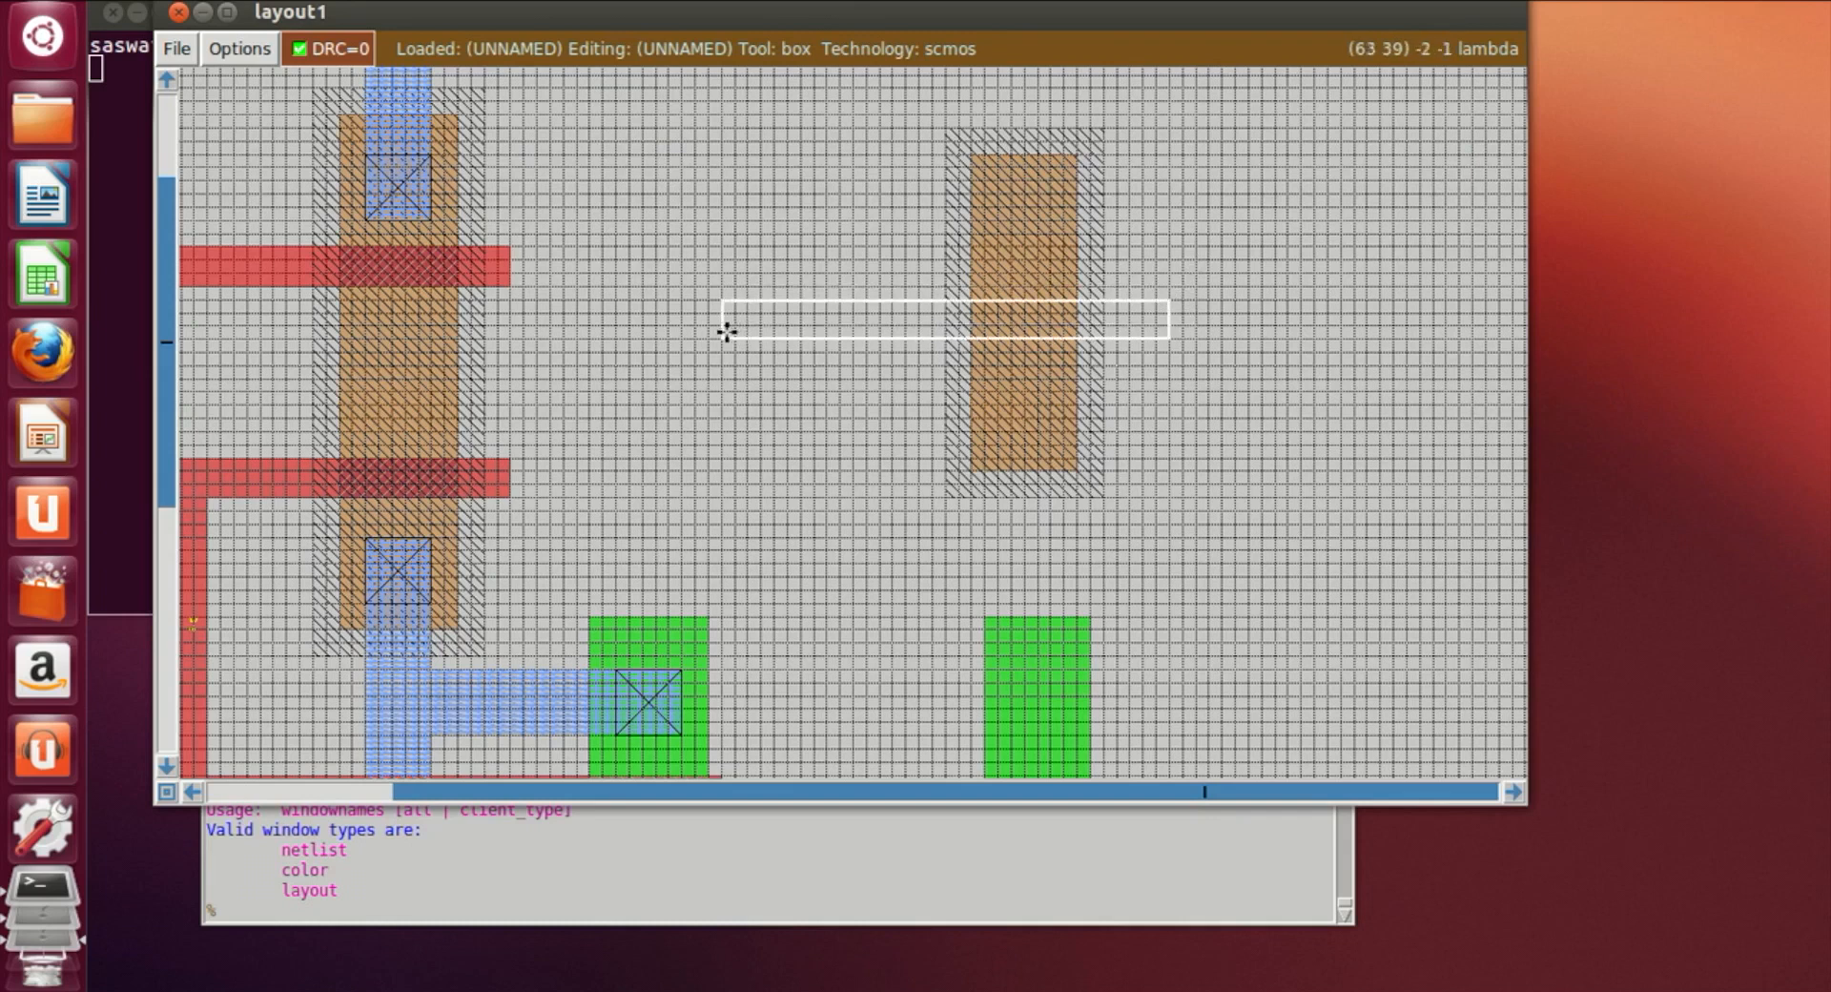
{"action": "left_click", "coordinate": [747, 330]}
{"action": "left_click", "coordinate": [771, 335]}
{"action": "left_click", "coordinate": [788, 336]}
{"action": "left_click", "coordinate": [813, 336]}
{"action": "left_click", "coordinate": [826, 336]}
{"action": "scroll", "coordinate": [874, 433], "scroll_direction": "down", "scroll_amount": 6}
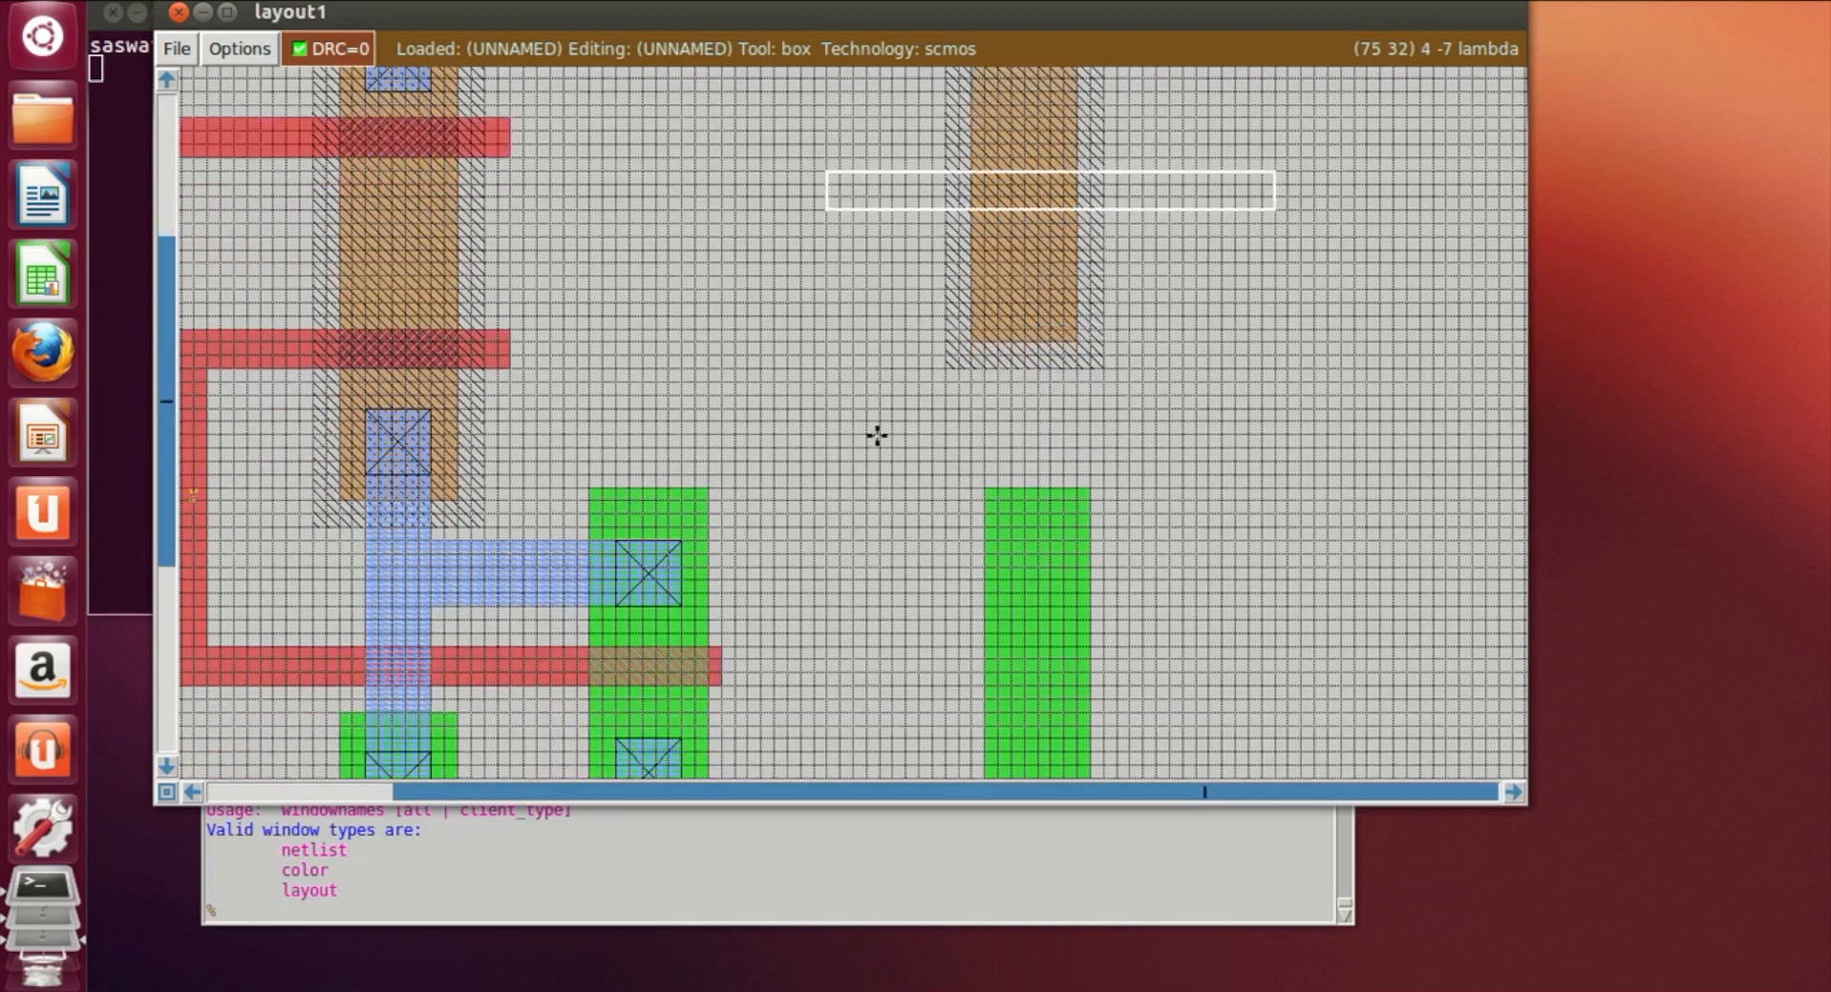
{"action": "left_click", "coordinate": [748, 882]}
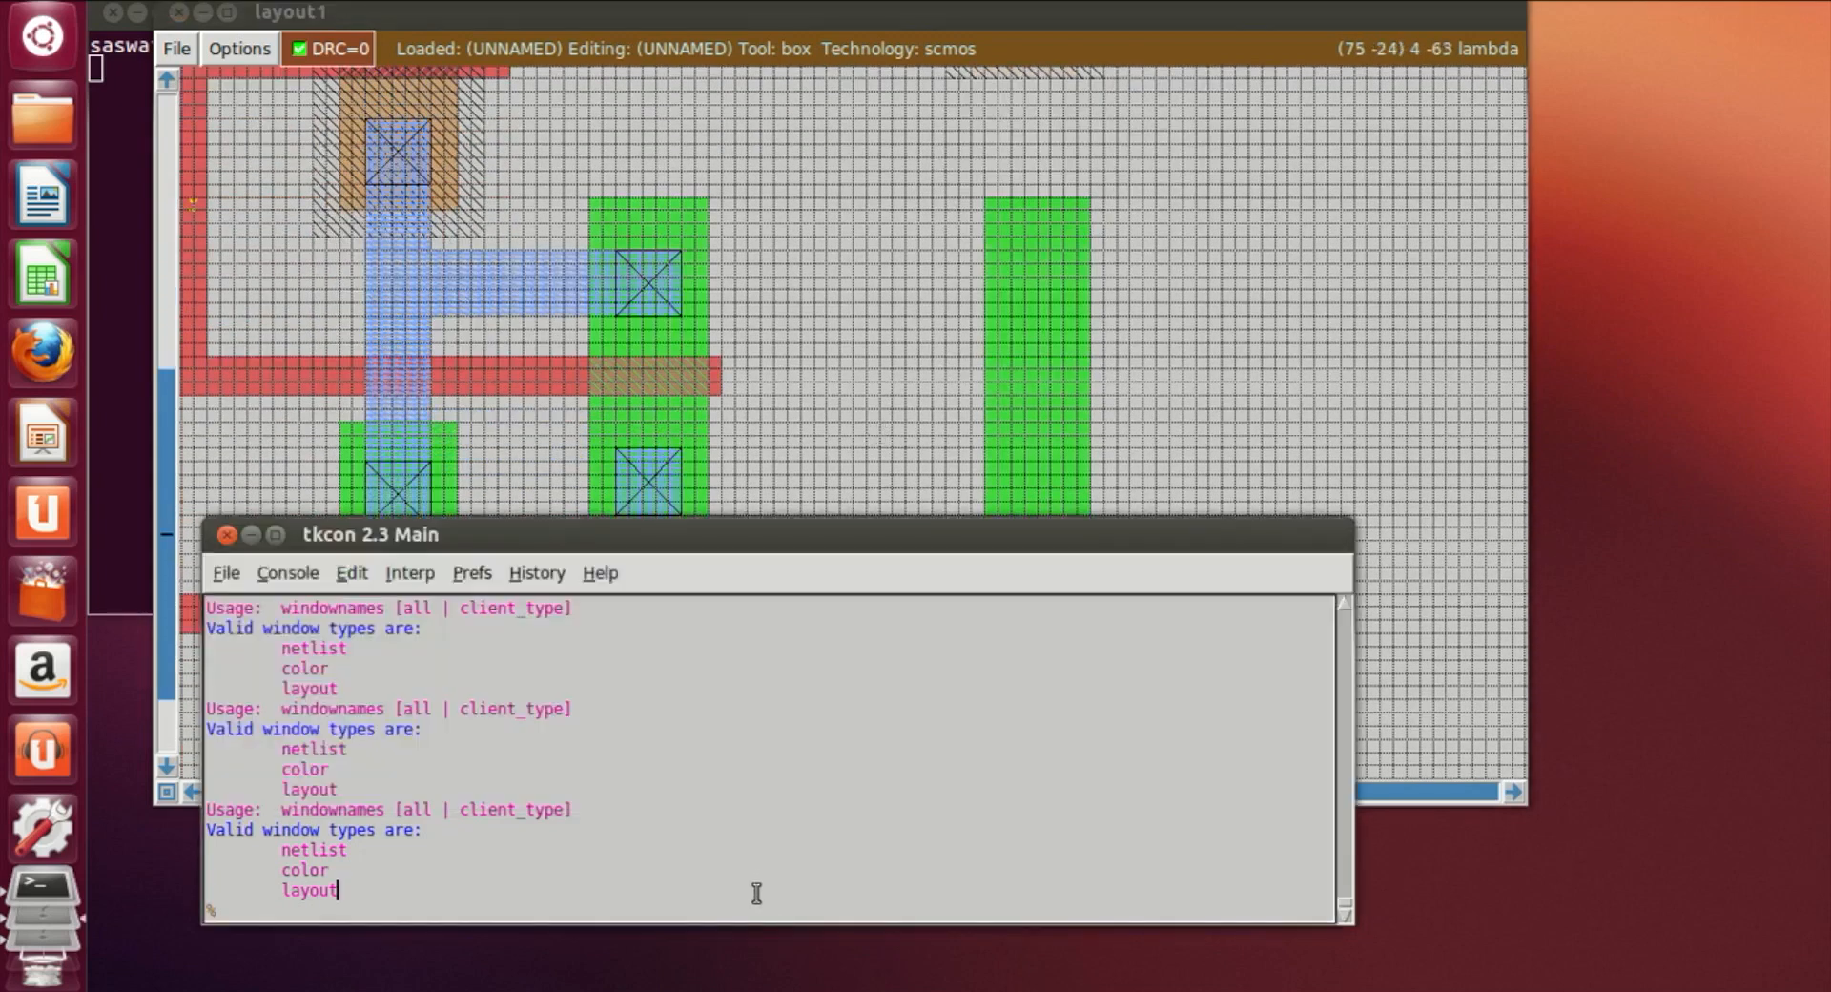
{"action": "type", "text": "paint"}
{"action": "key", "text": "Return"}
Paint a matching 34-by-3-lambda poly strip across the middle of the new n-diffusion, its left end aligned with the upper poly strip
{"action": "left_click", "coordinate": [853, 478]}
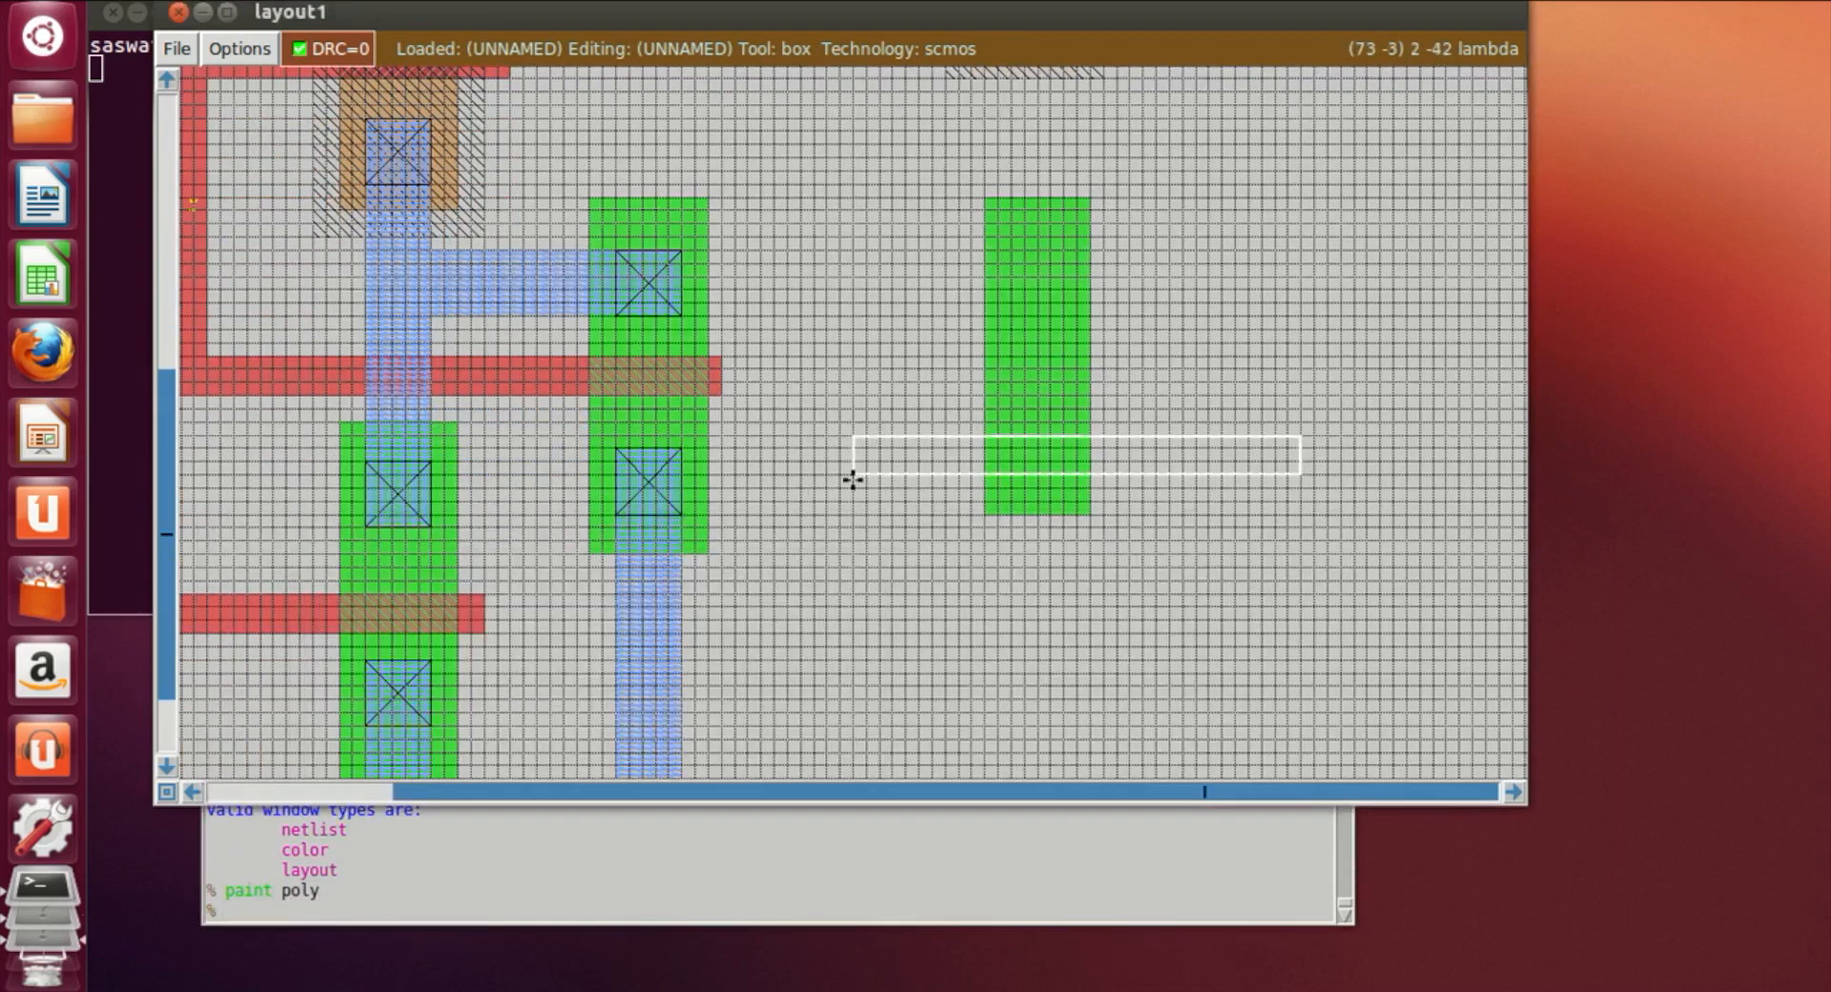
{"action": "scroll", "coordinate": [846, 417], "scroll_direction": "down", "scroll_amount": 2}
{"action": "left_click", "coordinate": [830, 303]}
{"action": "left_click", "coordinate": [789, 305]}
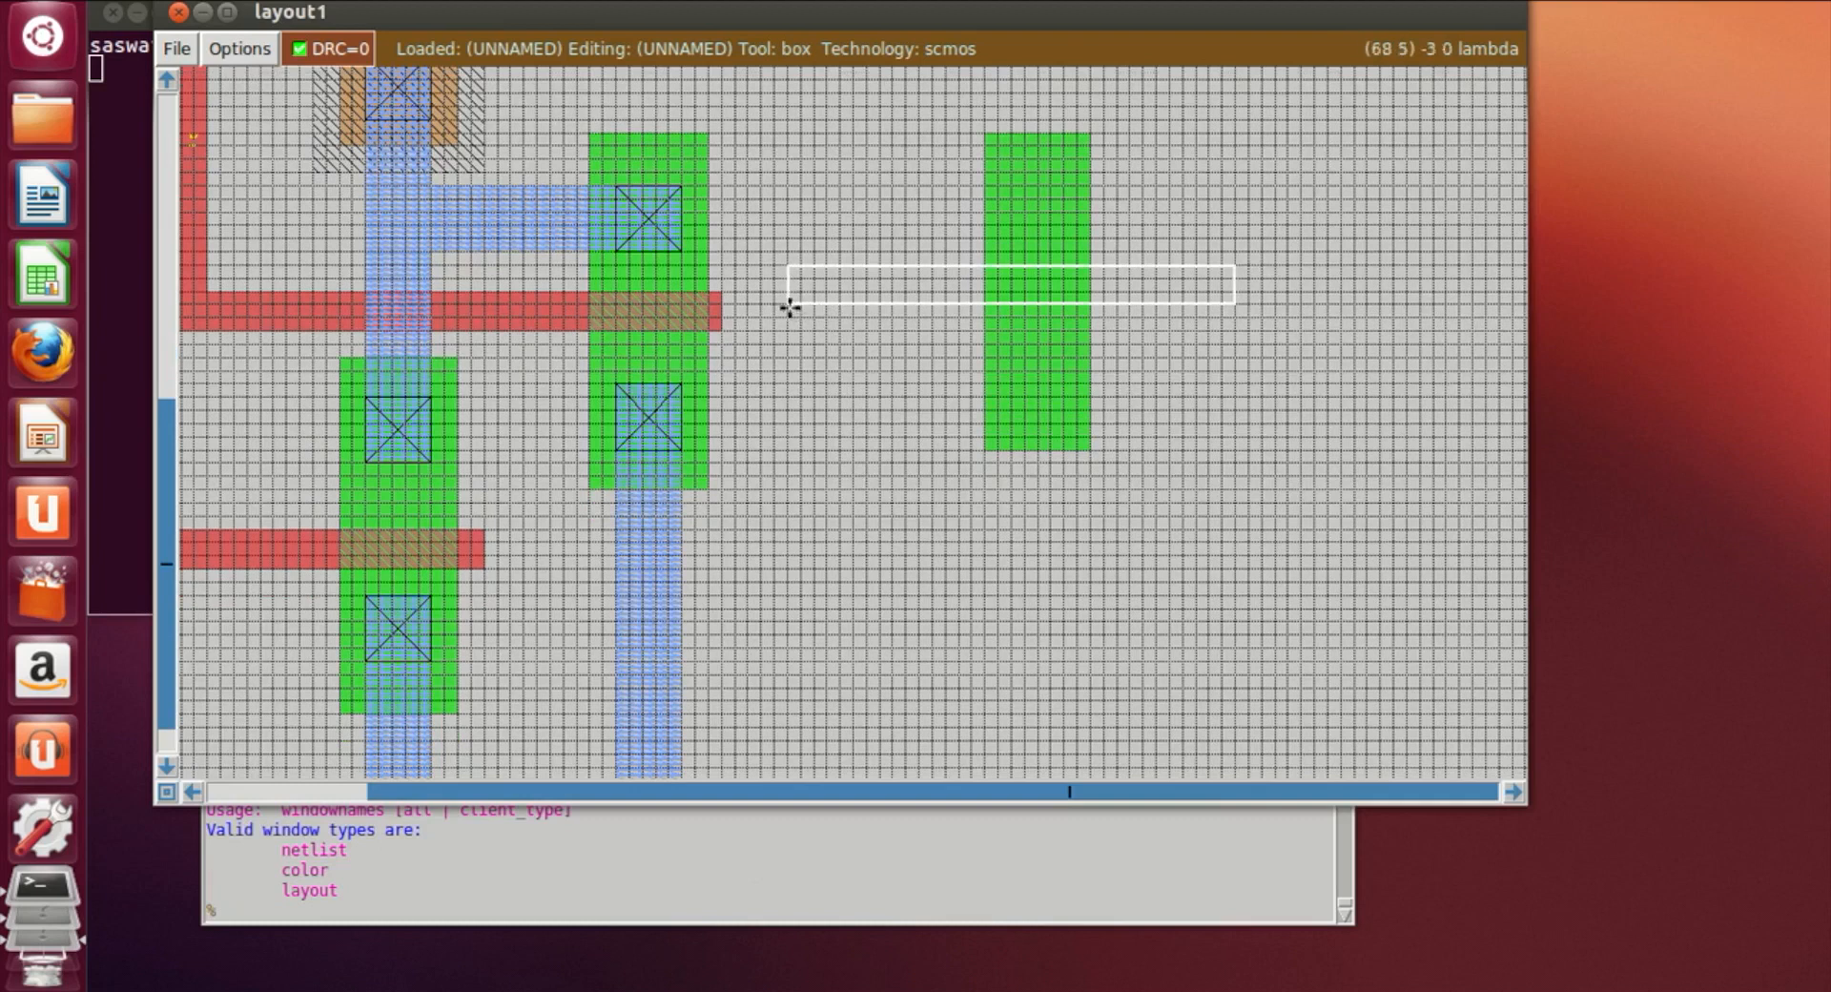
{"action": "left_click", "coordinate": [815, 303]}
{"action": "left_click", "coordinate": [824, 317]}
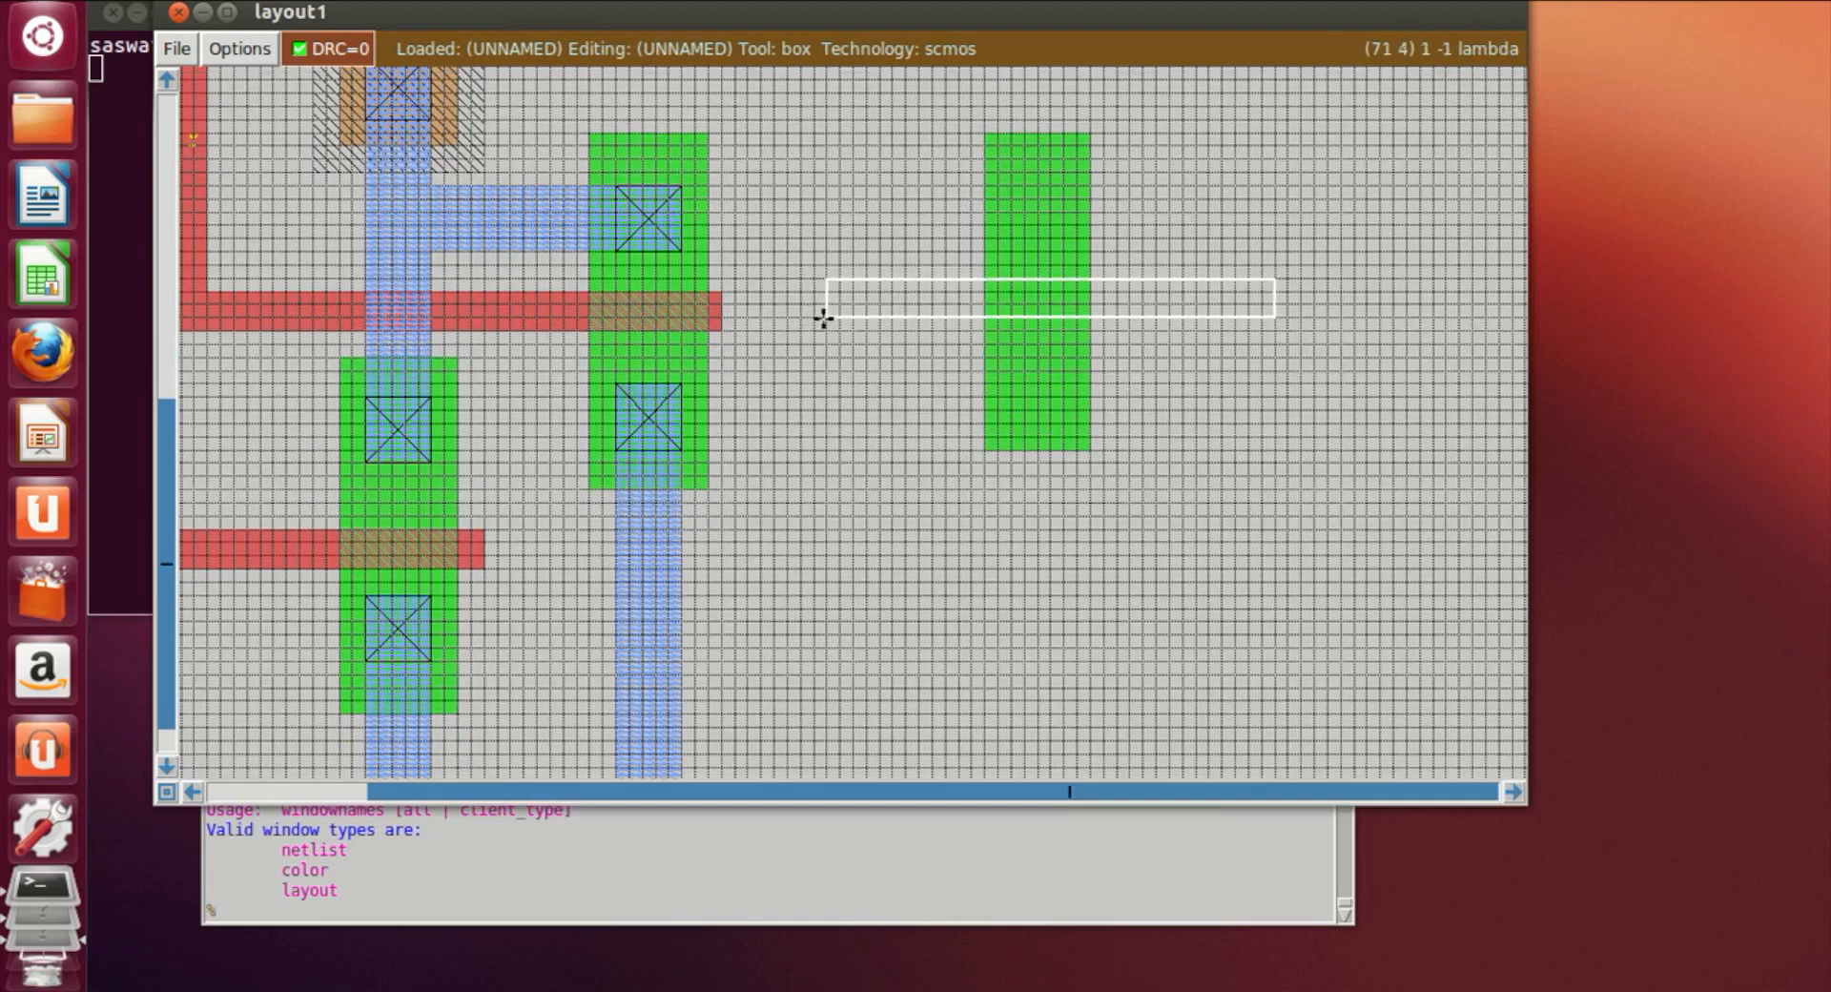
{"action": "left_click", "coordinate": [1047, 900]}
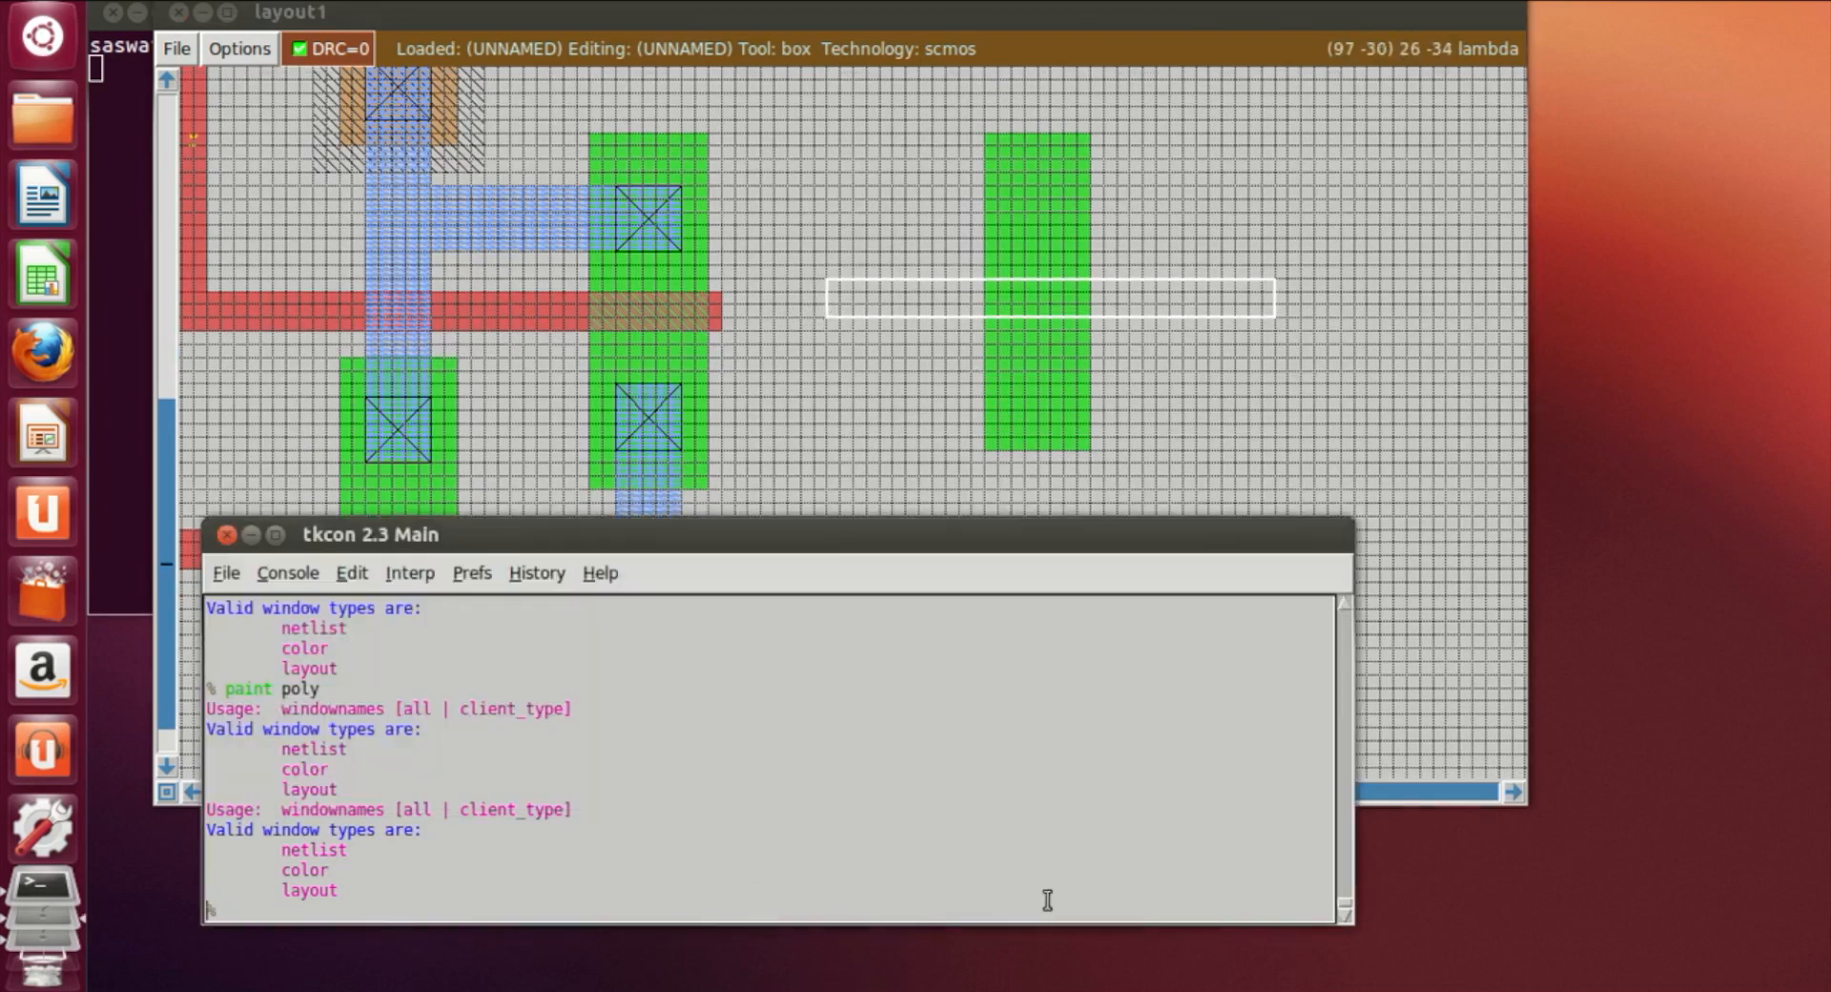
{"action": "type", "text": "paint poly"}
{"action": "key", "text": "Return"}
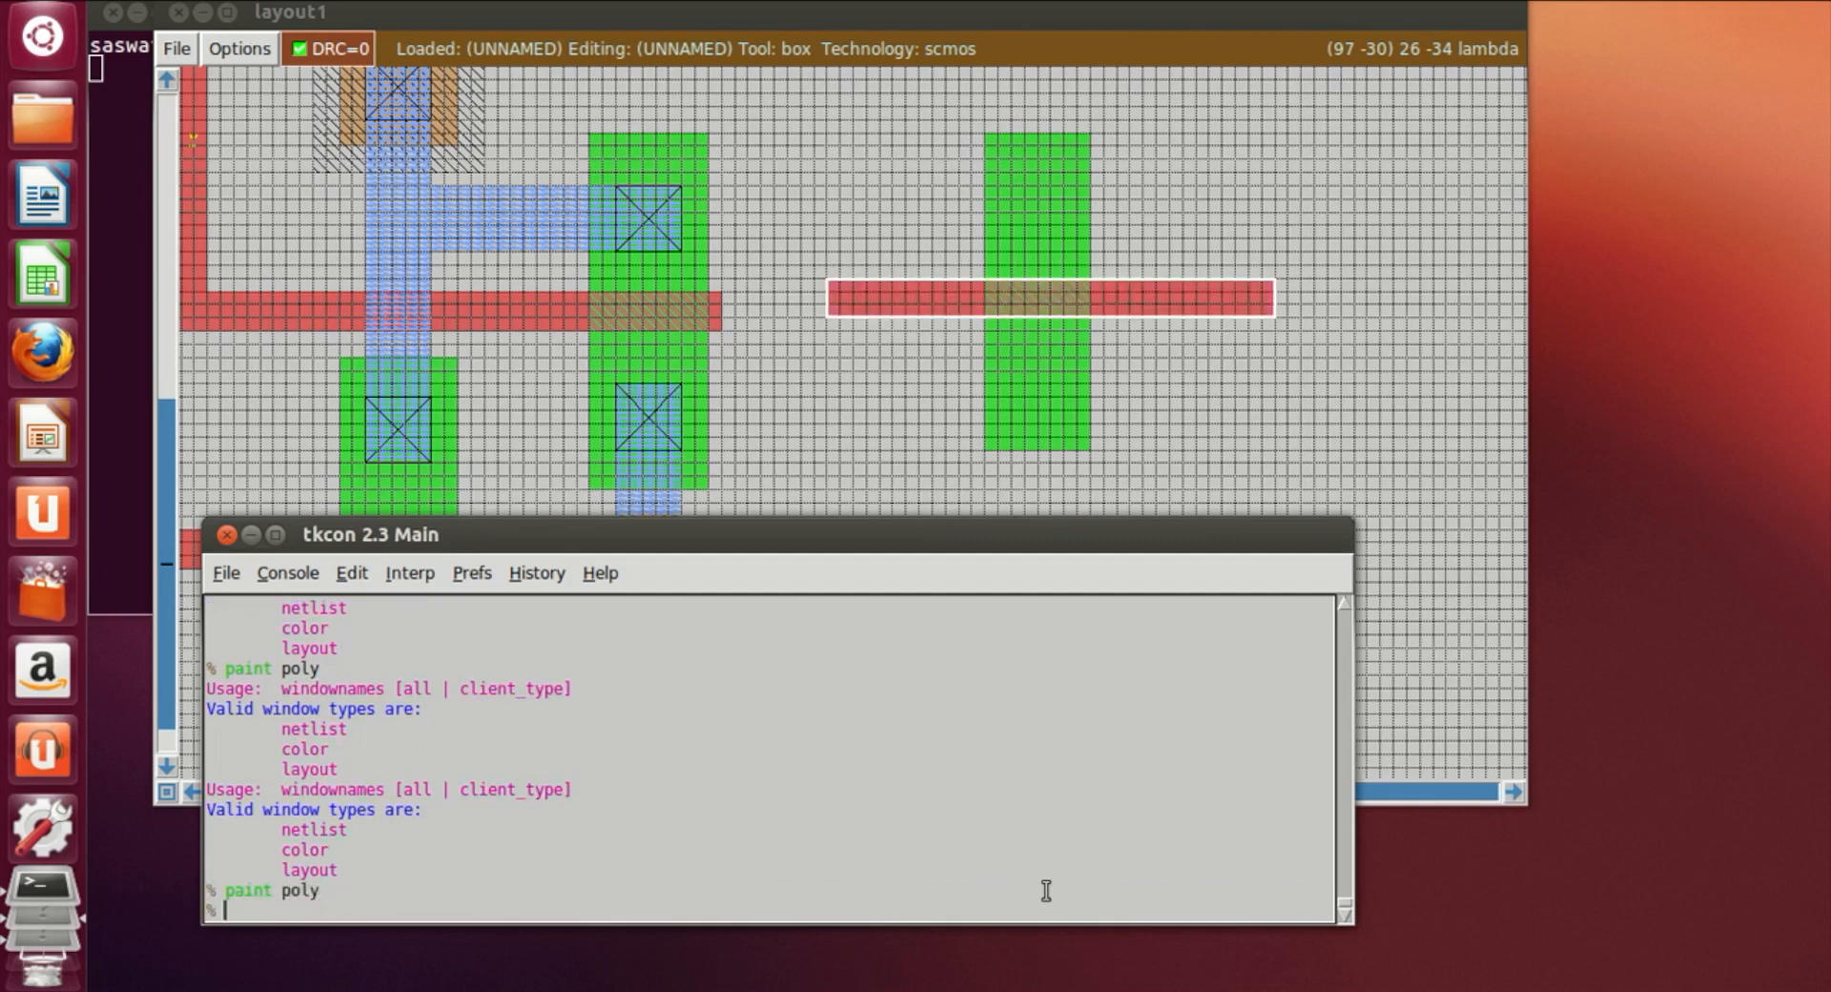
Erase the right ends of both new poly strips from about 2 lambda beyond the n-well's right edge
{"action": "left_click", "coordinate": [1166, 408]}
{"action": "scroll", "coordinate": [1259, 458], "scroll_direction": "up", "scroll_amount": 5}
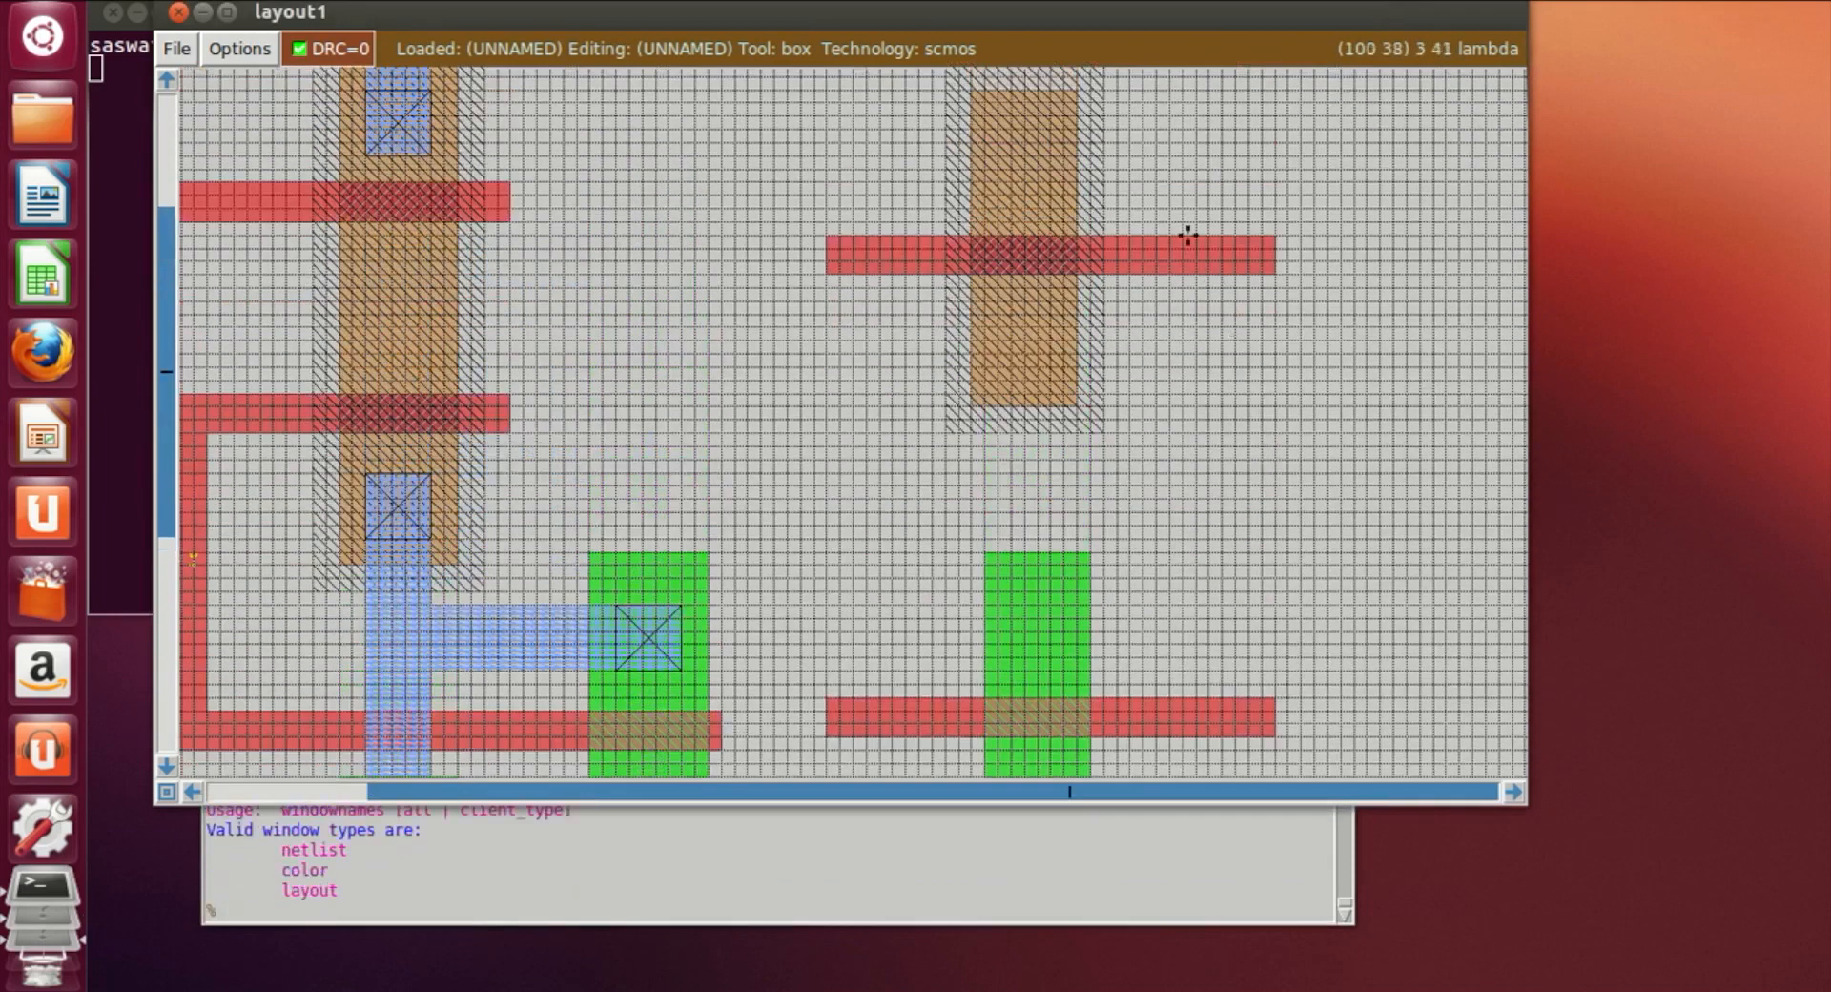
{"action": "left_click", "coordinate": [1157, 181]}
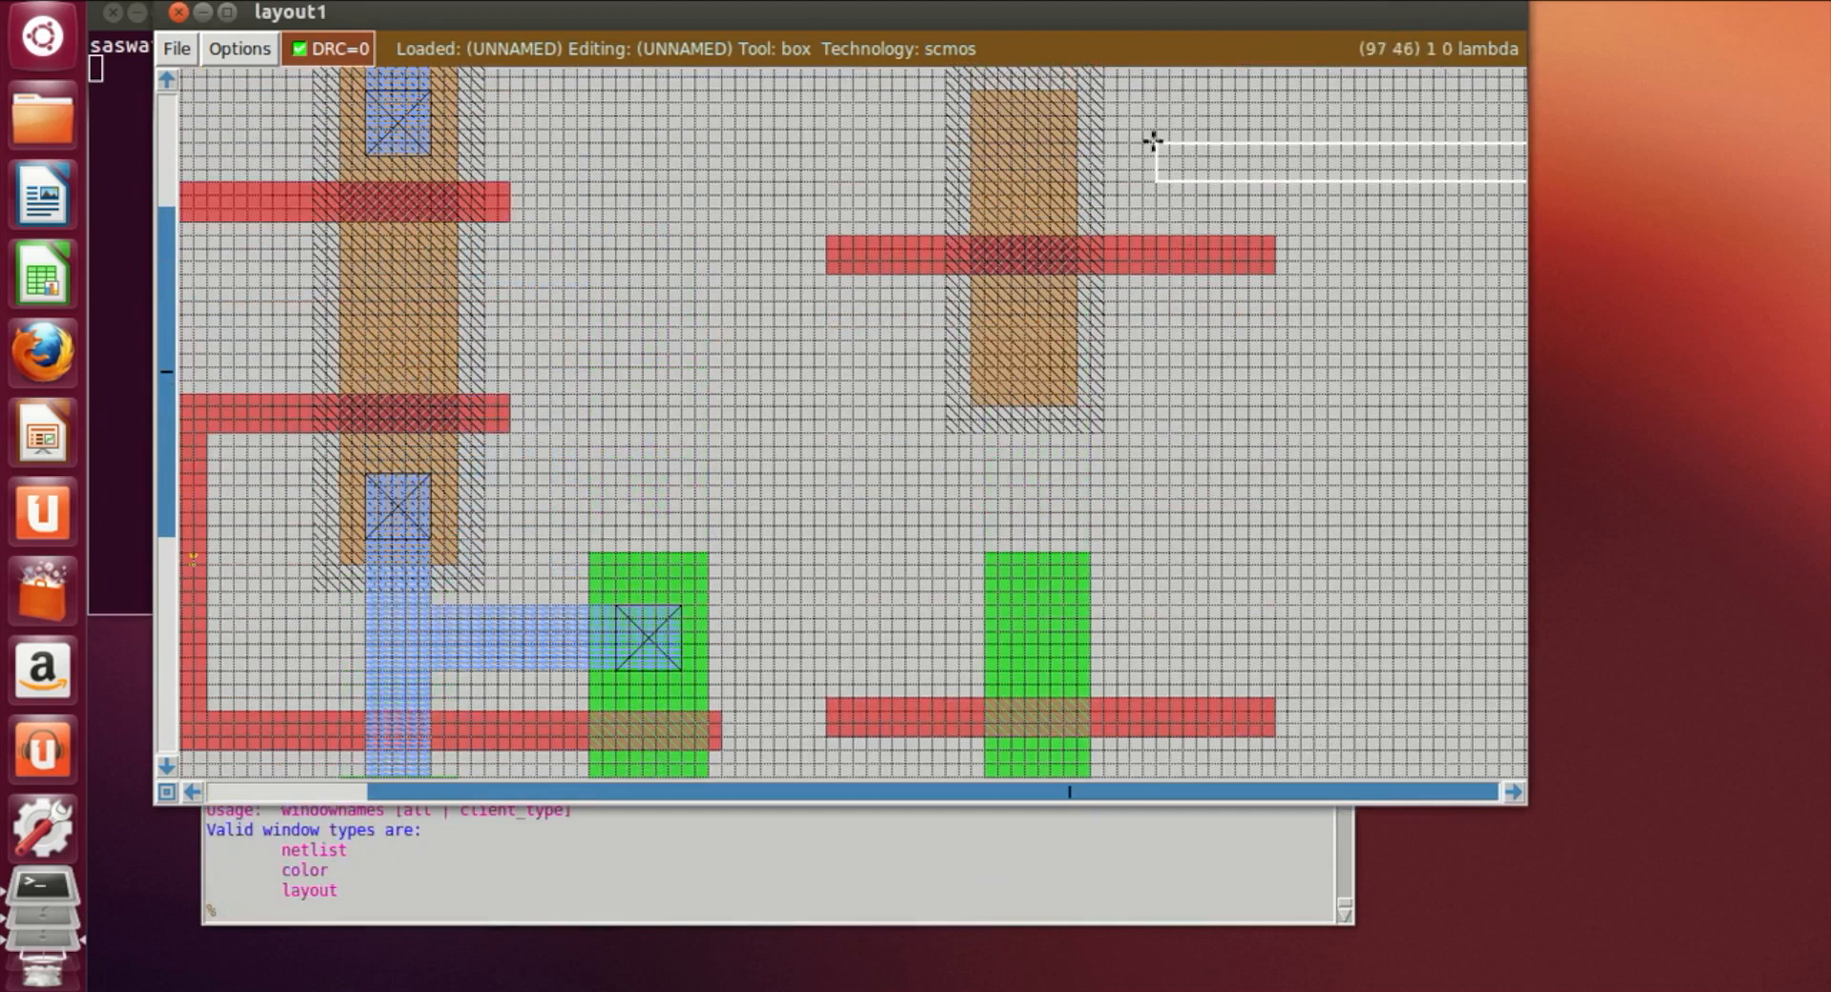
{"action": "left_click", "coordinate": [1130, 168]}
{"action": "right_click", "coordinate": [1316, 748]}
{"action": "left_click", "coordinate": [749, 916]}
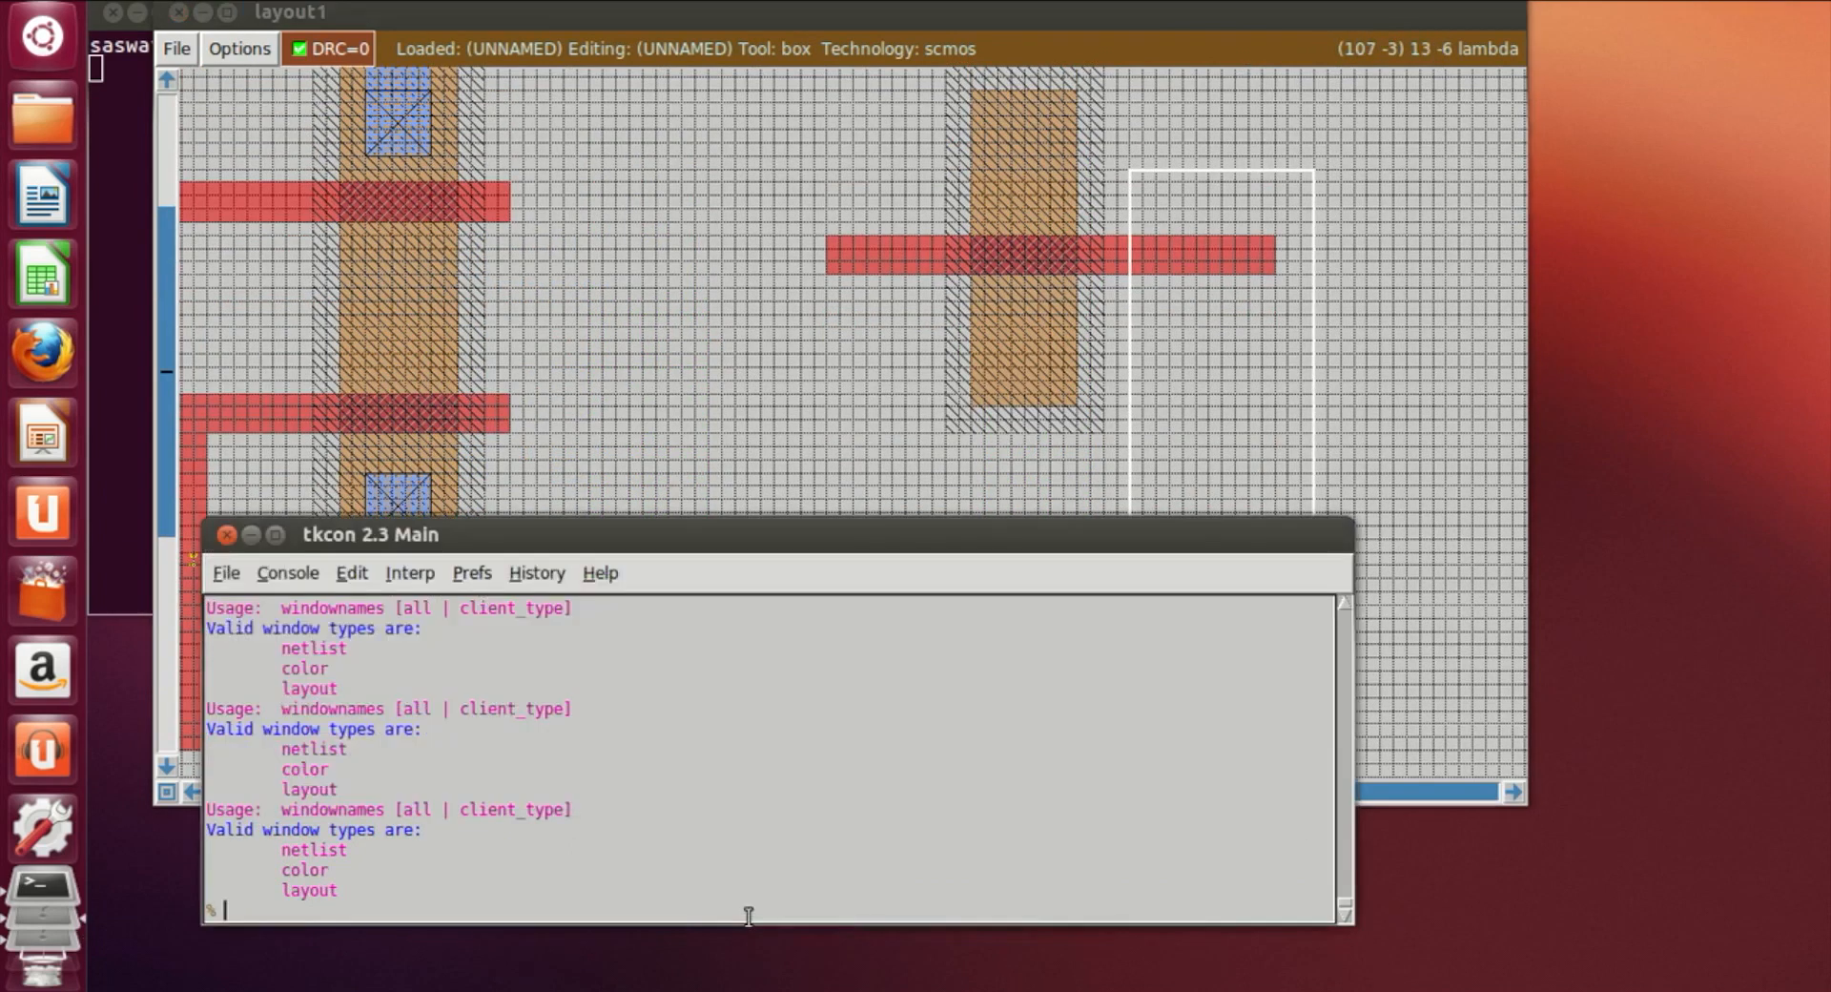
{"action": "type", "text": "erase"}
{"action": "key", "text": "Return"}
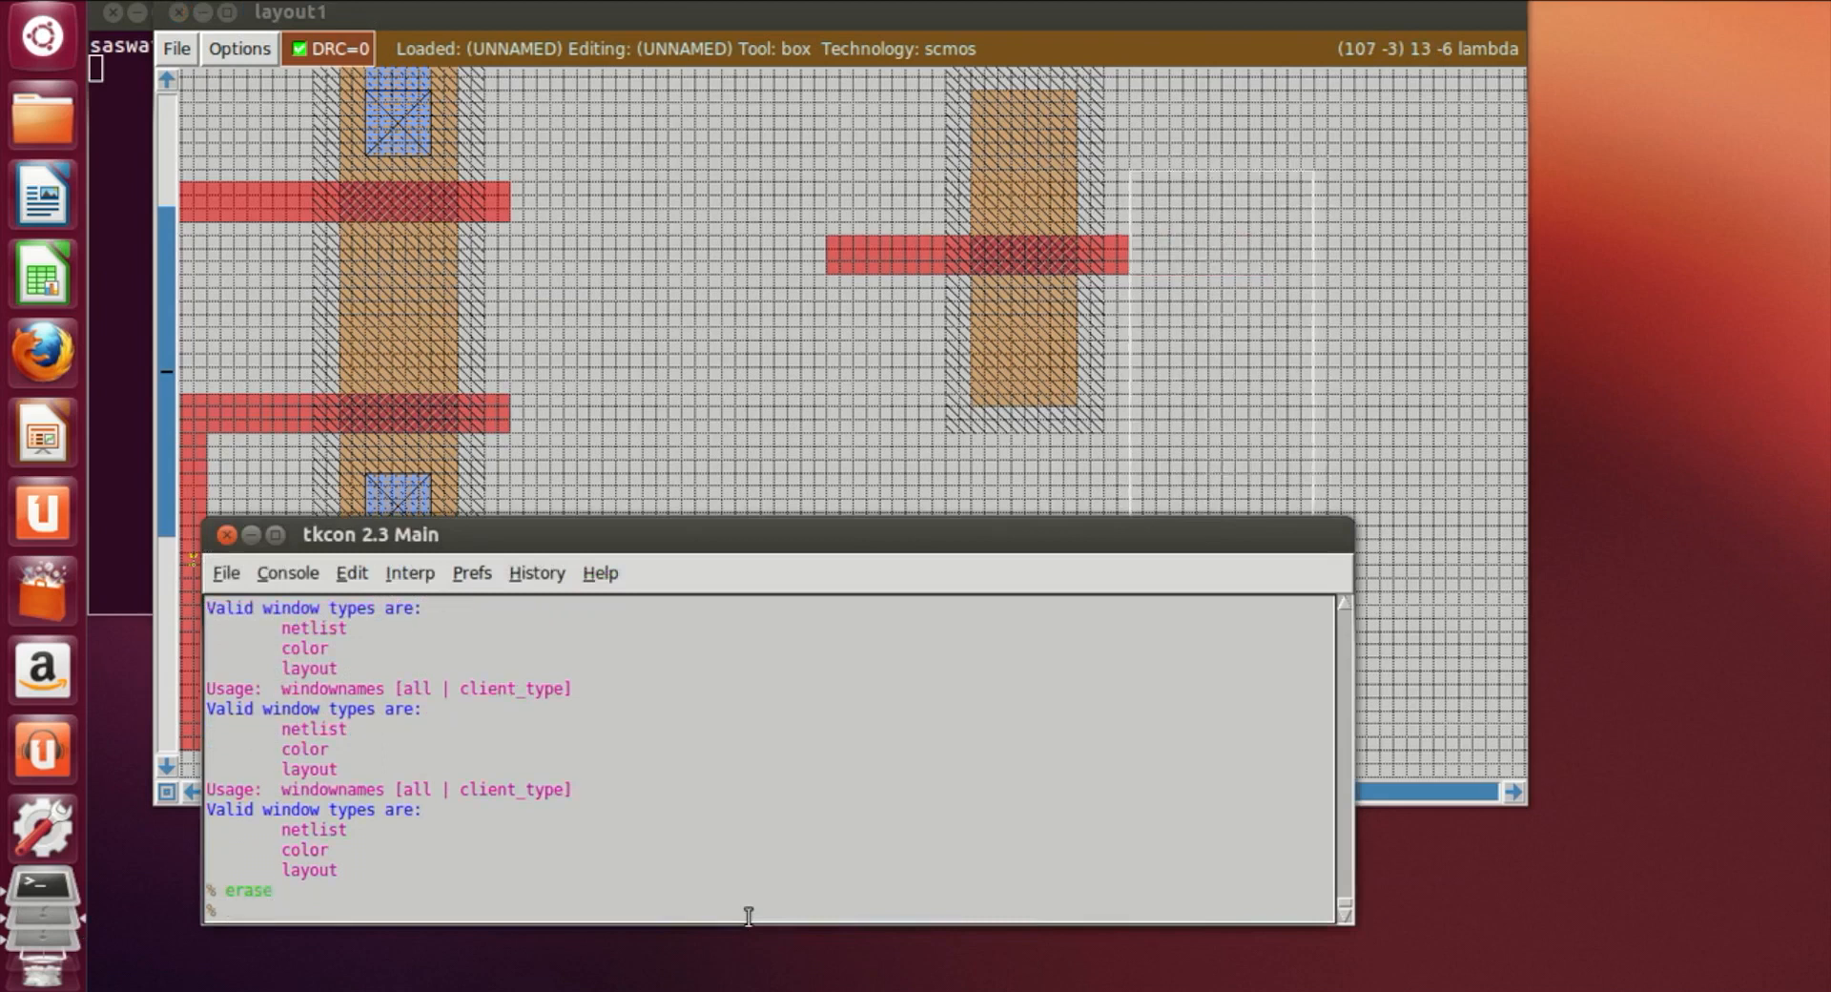
Join the left ends of the two new poly strips with a vertical poly strip 3 lambda wide and 32 lambda tall
{"action": "left_click", "coordinate": [1329, 381]}
{"action": "scroll", "coordinate": [1263, 560], "scroll_direction": "down", "scroll_amount": 2}
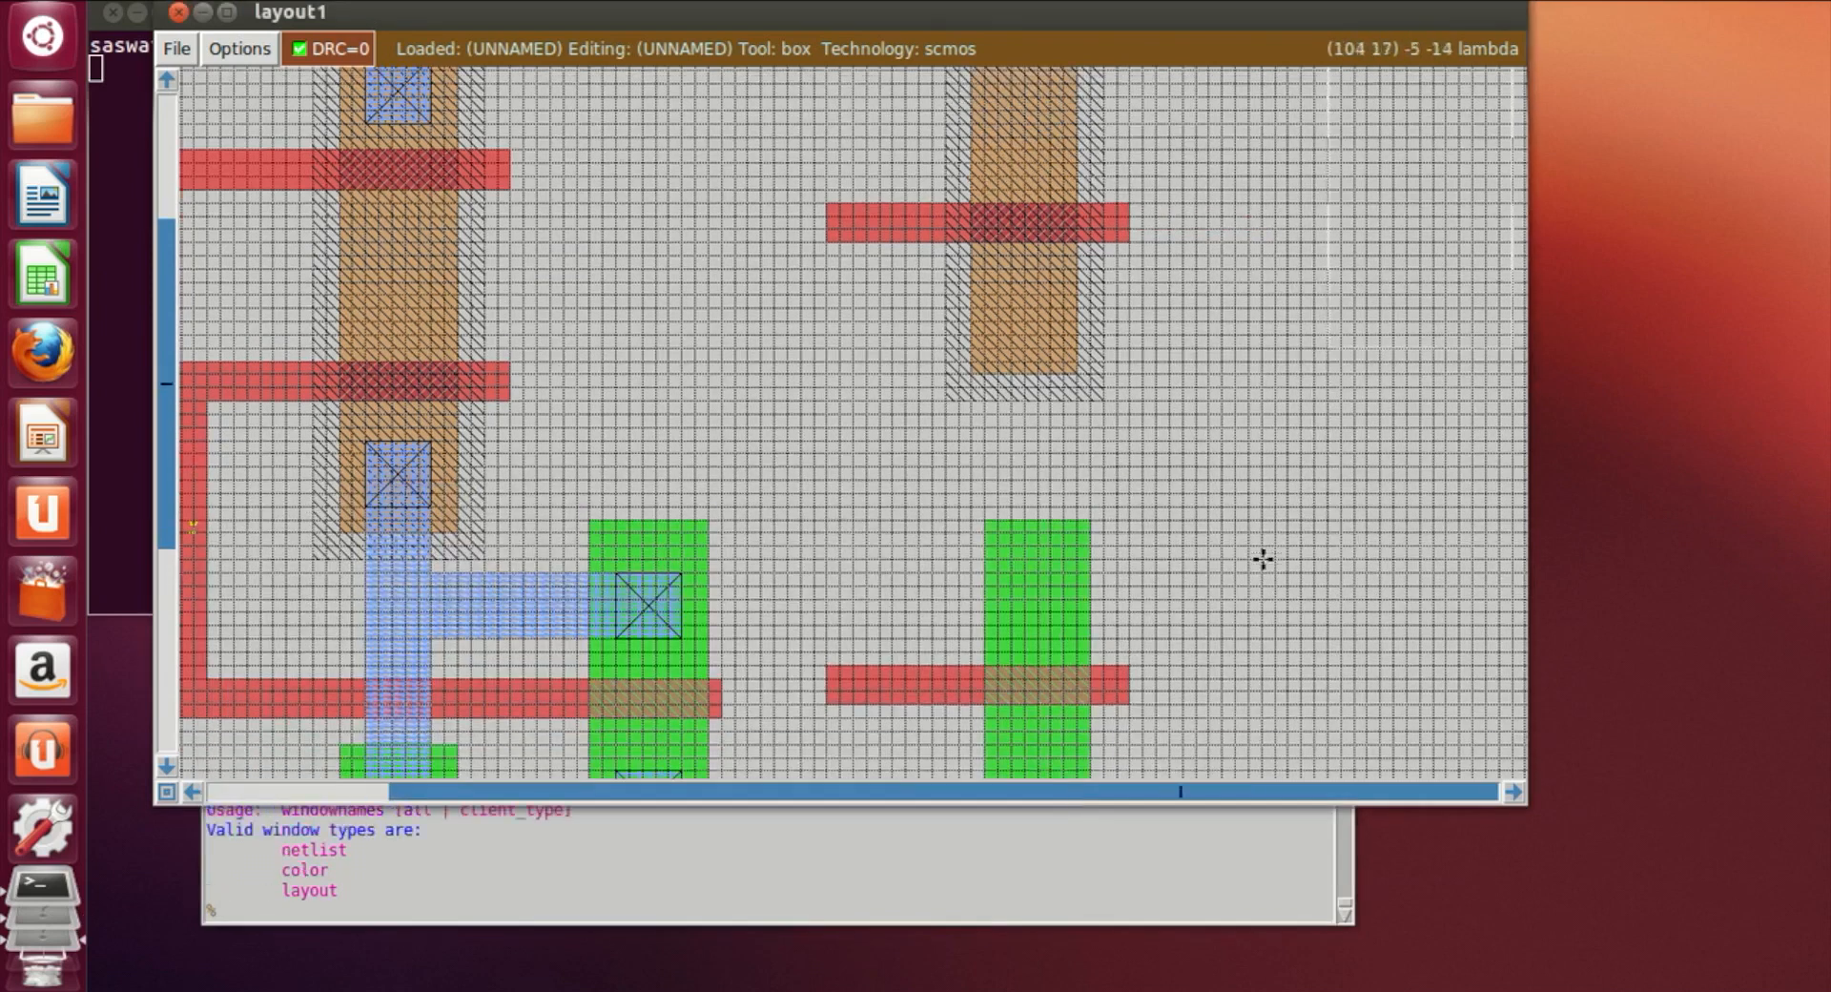
{"action": "left_click", "coordinate": [828, 208]}
{"action": "right_click", "coordinate": [856, 629]}
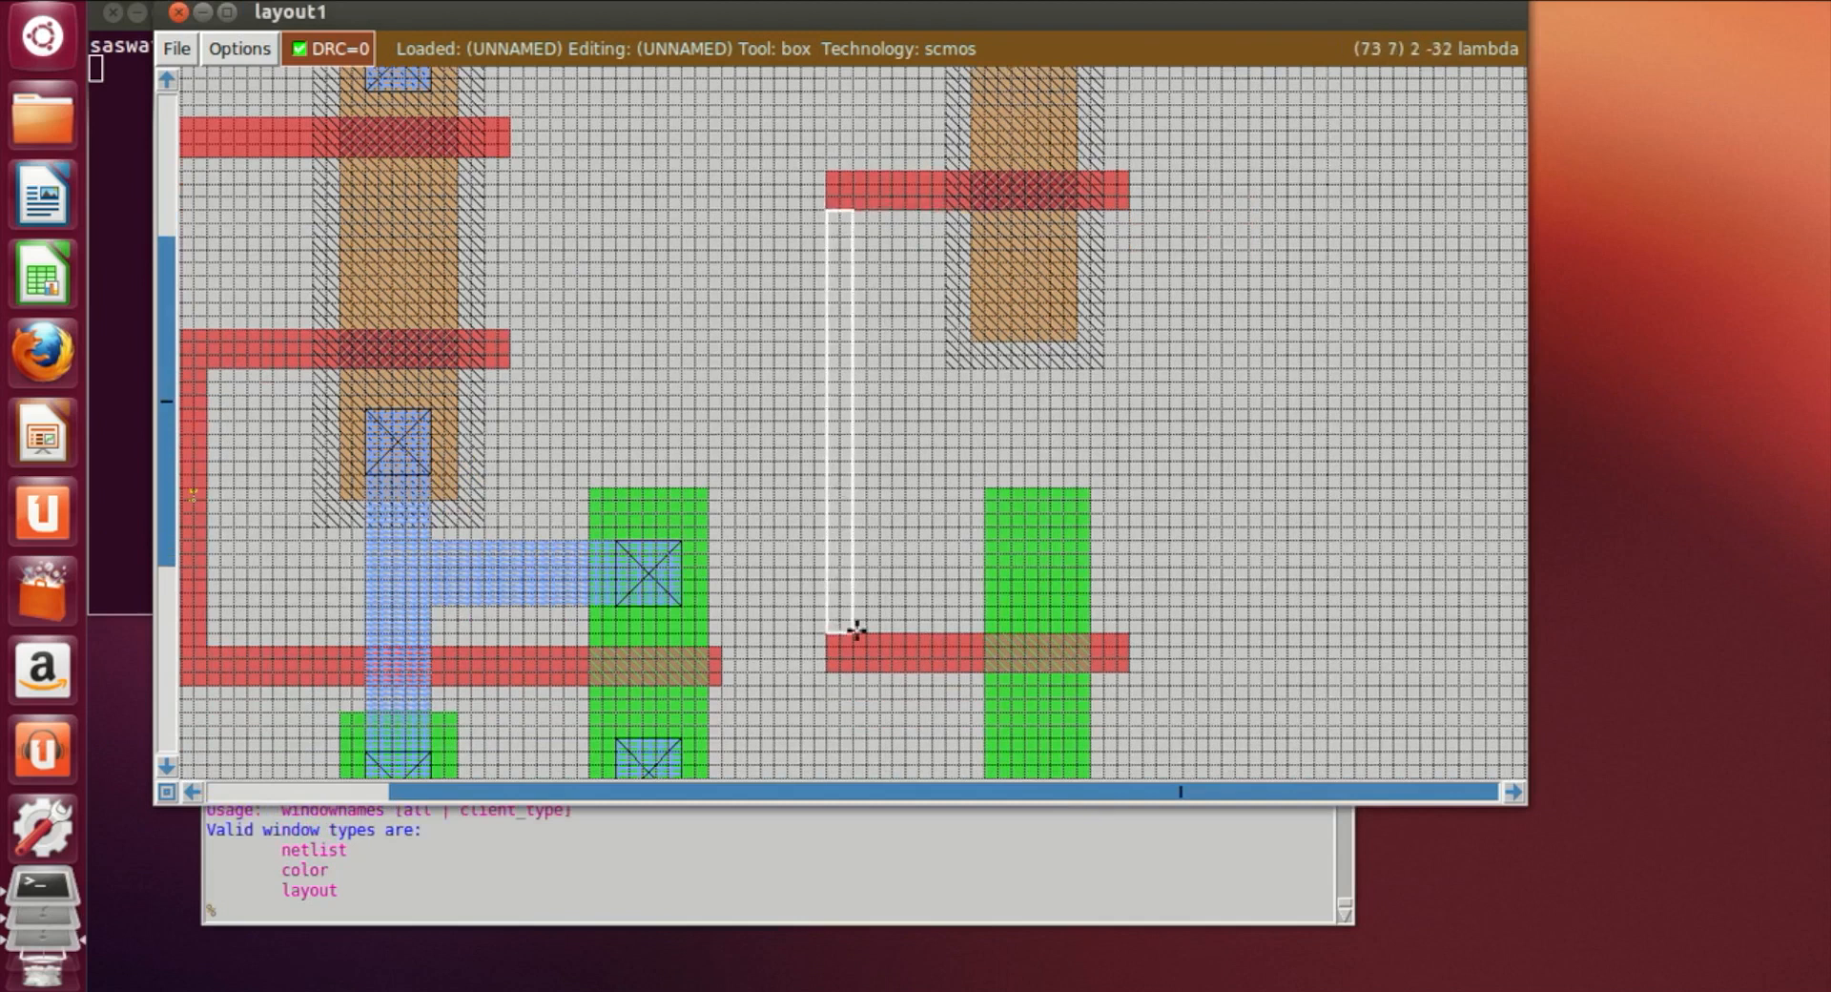
{"action": "right_click", "coordinate": [878, 613]}
{"action": "right_click", "coordinate": [879, 489]}
{"action": "right_click_drag", "start_coordinate": [897, 418], "coordinate": [873, 210]}
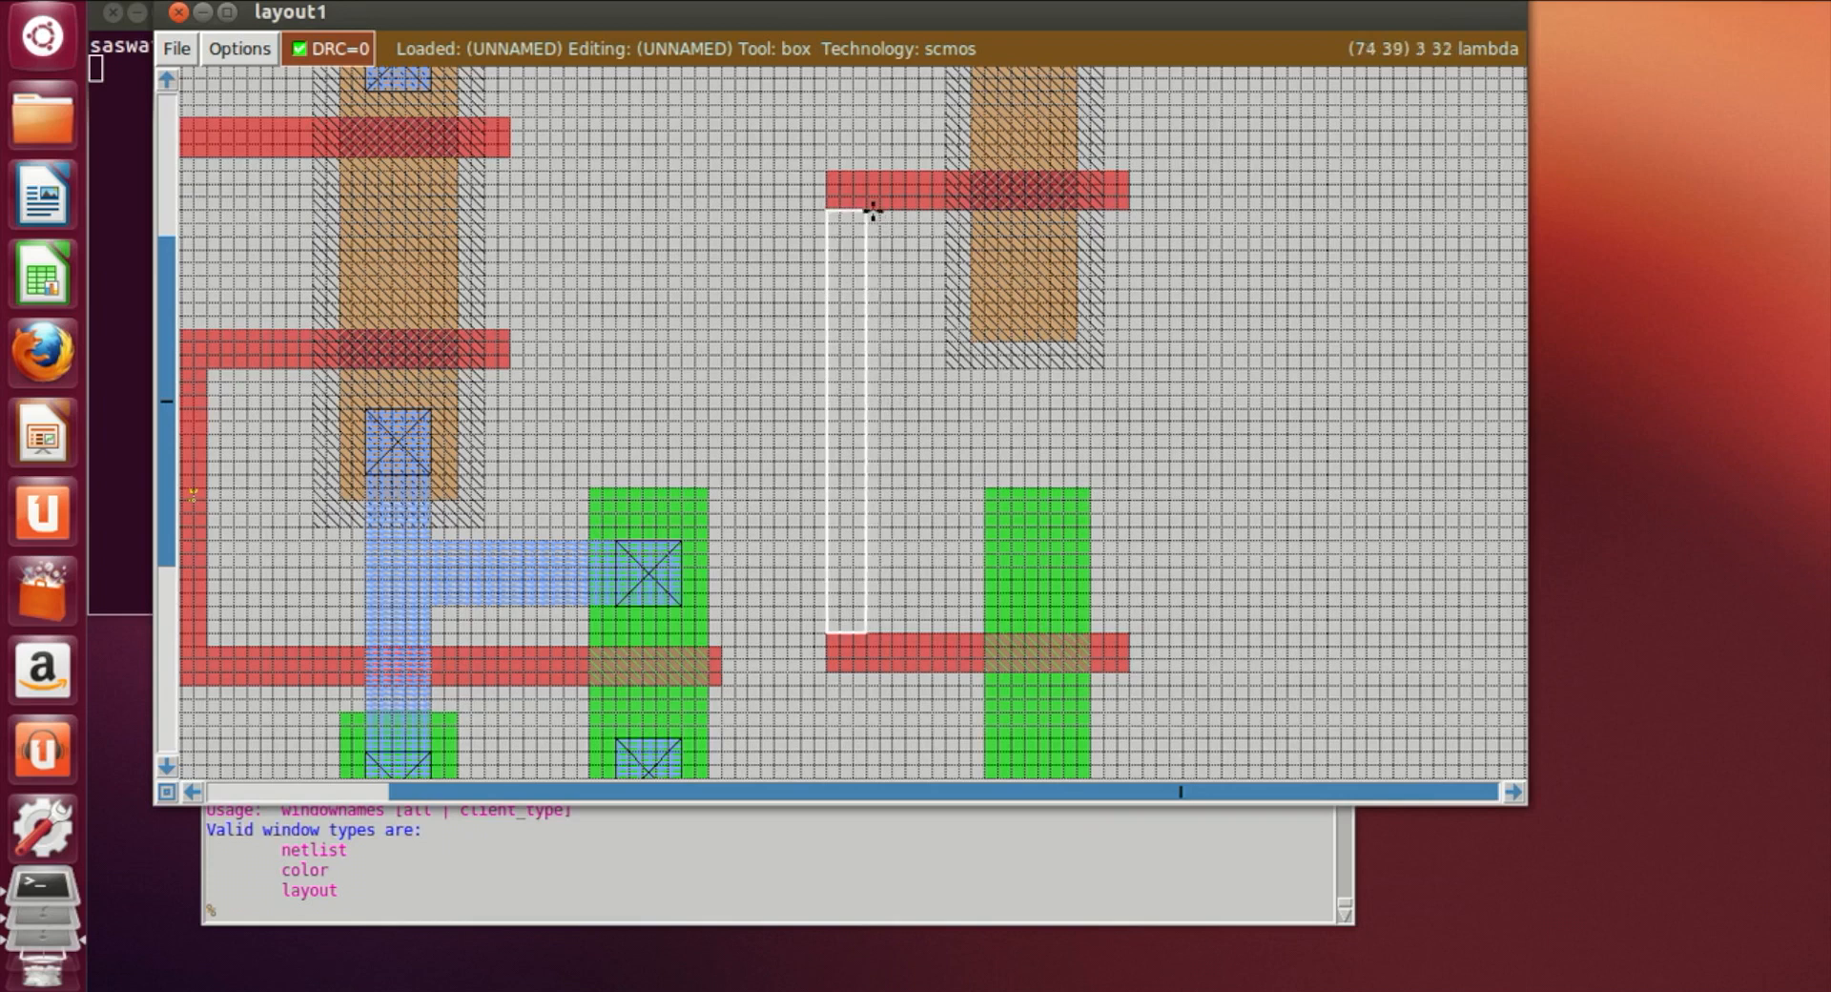
{"action": "left_click", "coordinate": [683, 913]}
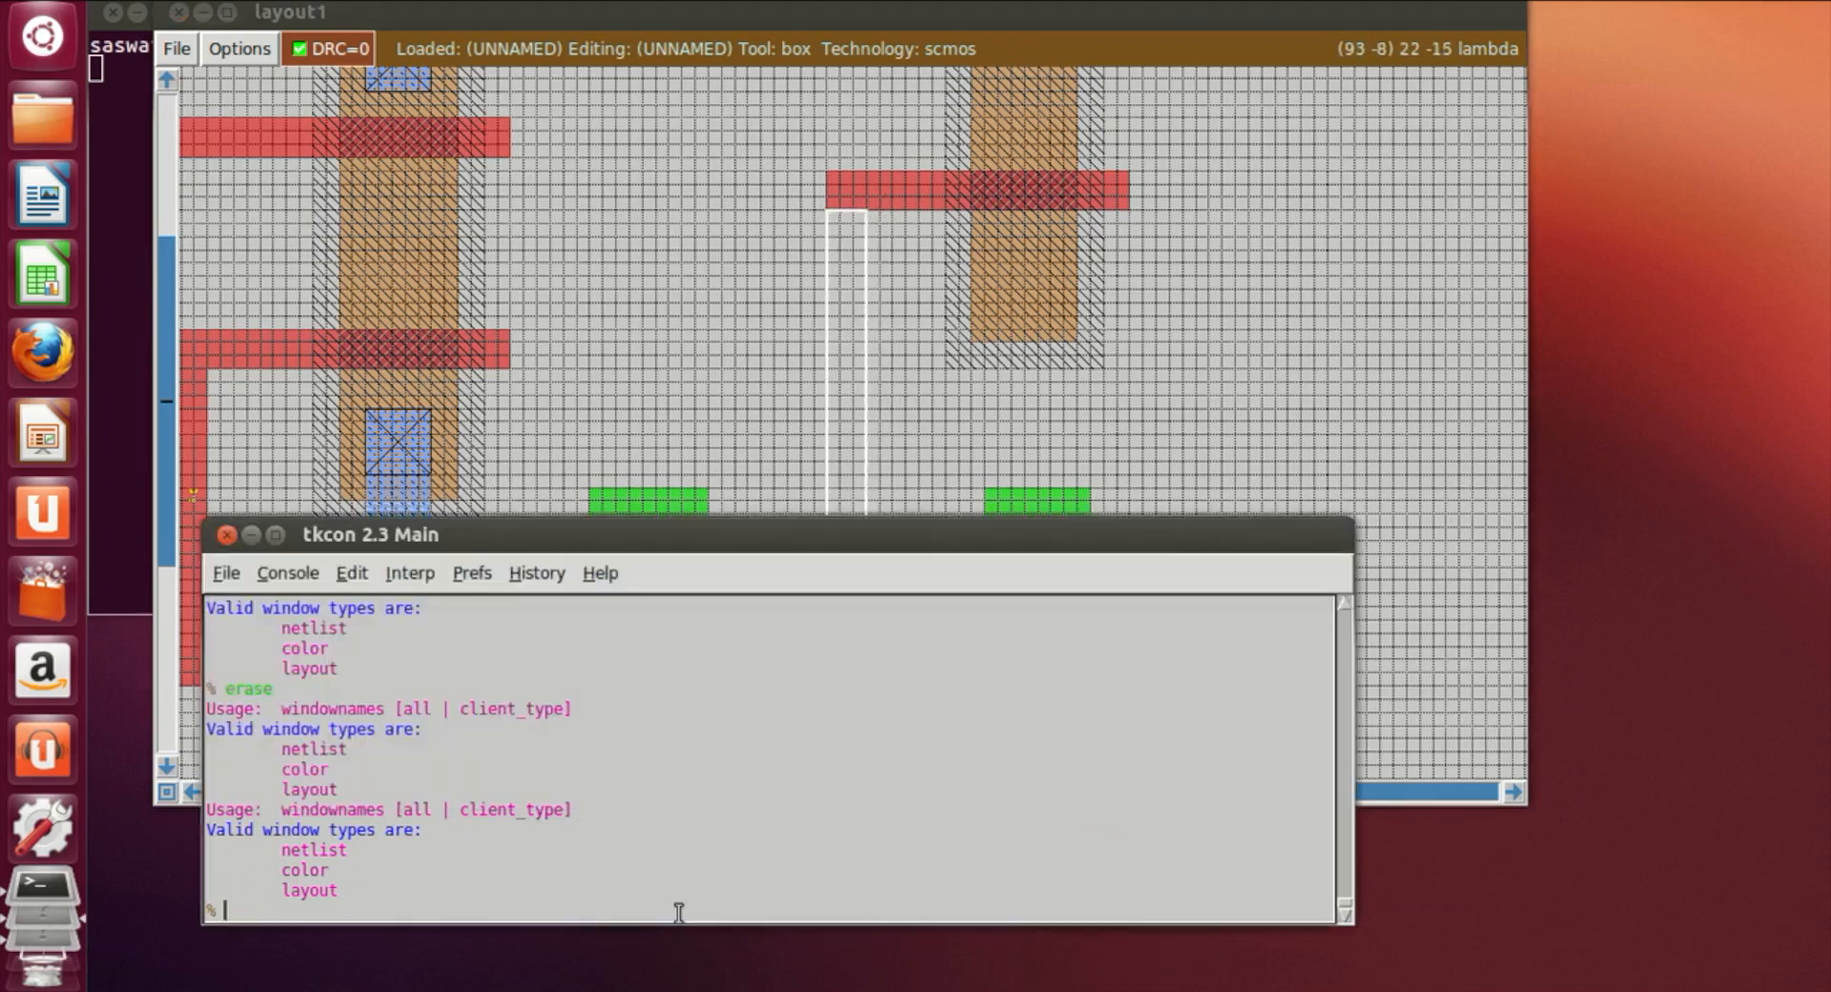
{"action": "type", "text": "paint poly"}
{"action": "key", "text": "Return"}
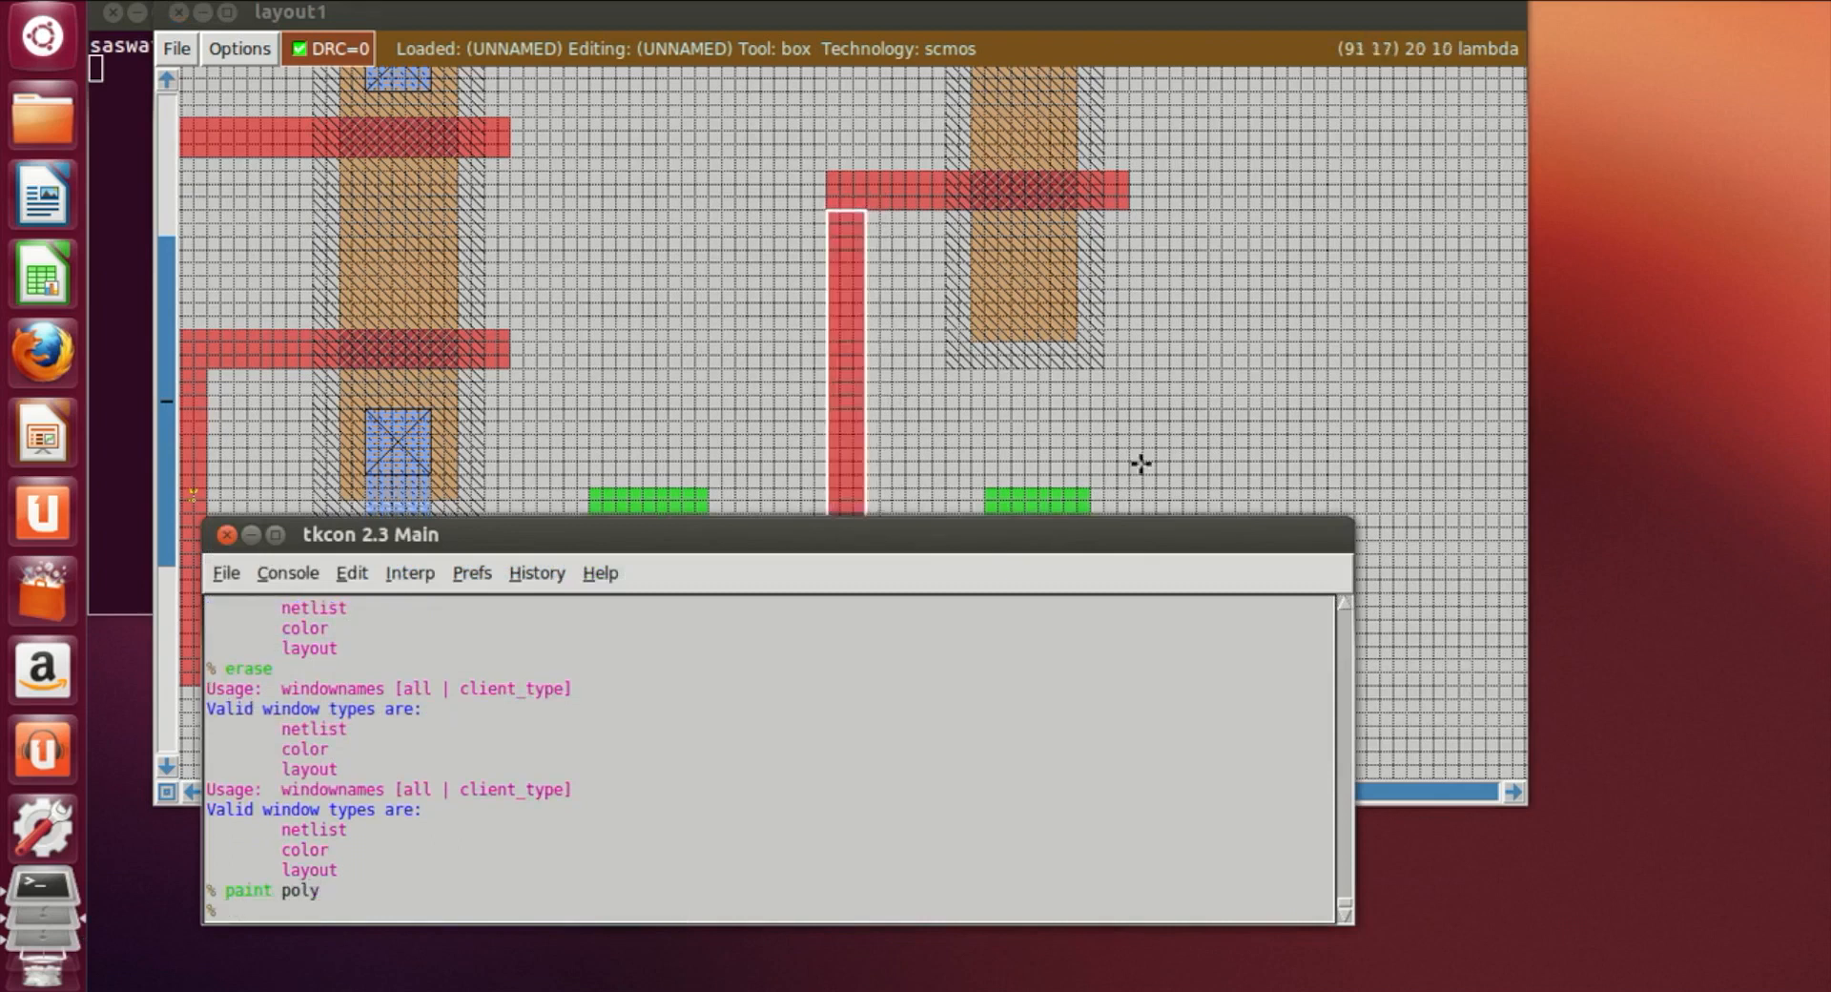
Paint a vertical m1 strip about 5 by 30 lambda from the VDD rail's right end down onto the new p-diffusion's upper part
{"action": "left_click", "coordinate": [1250, 432]}
{"action": "scroll", "coordinate": [1241, 578], "scroll_direction": "up", "scroll_amount": 2}
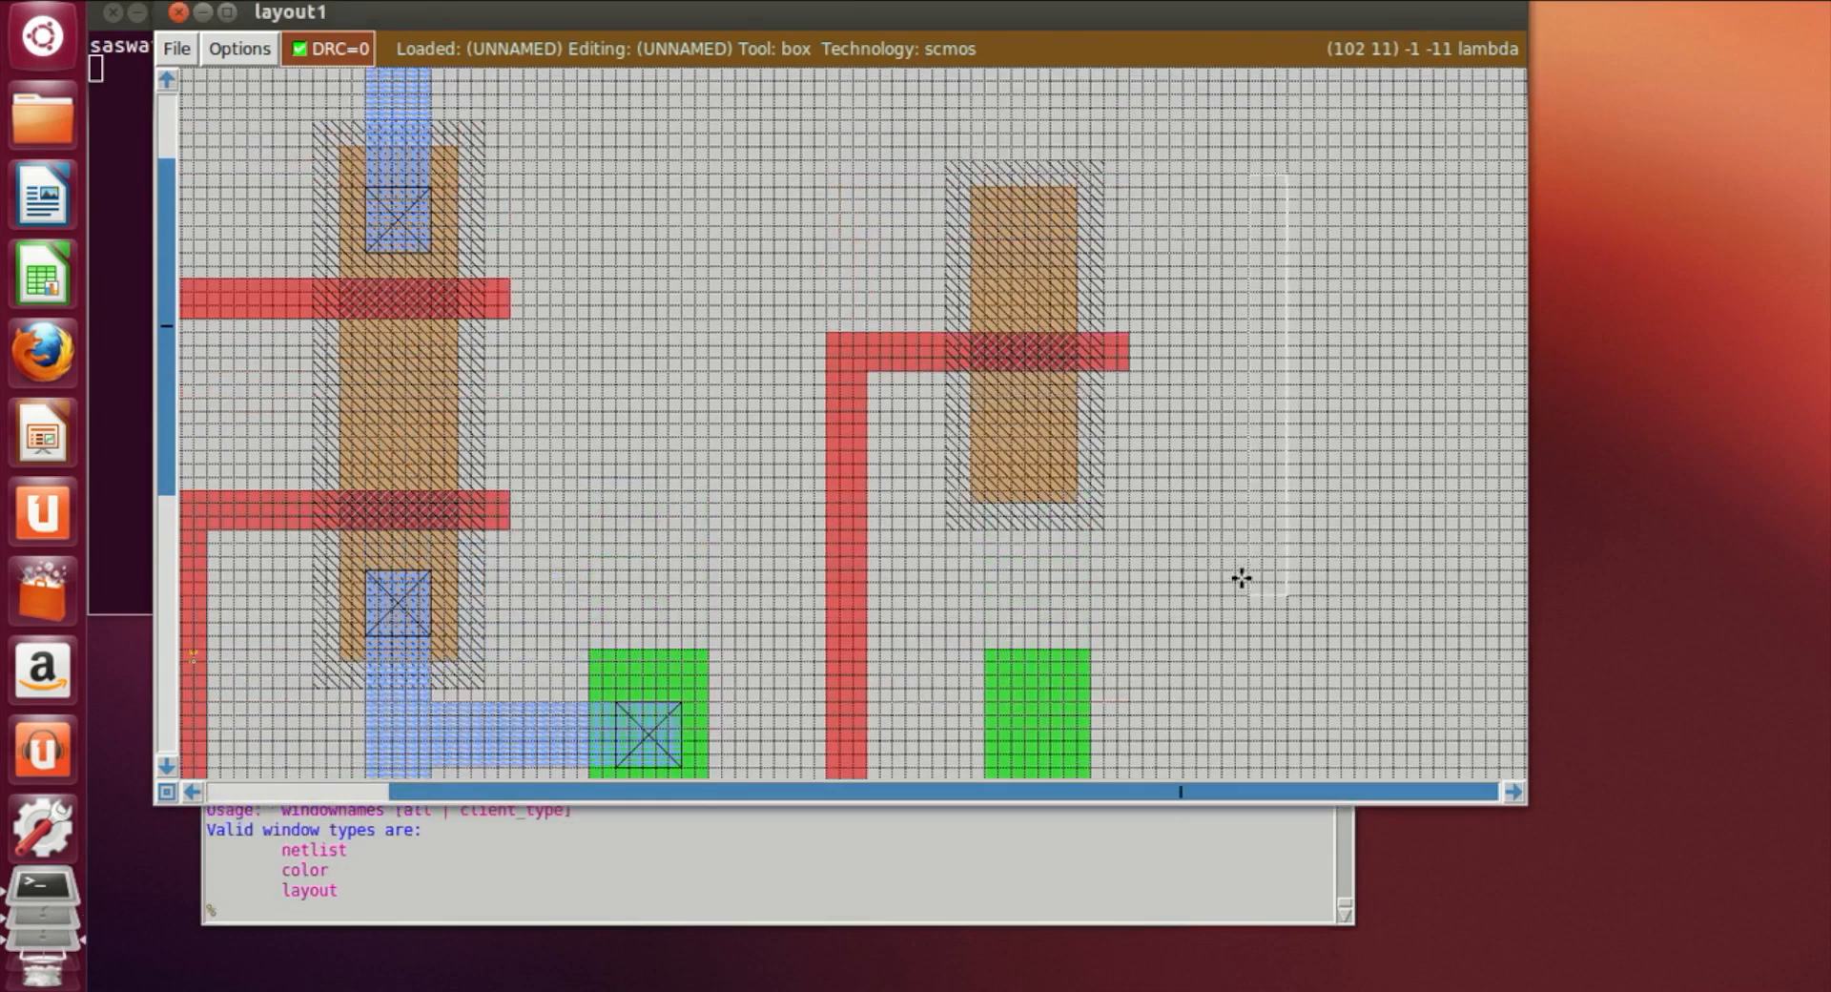
{"action": "scroll", "coordinate": [1241, 578], "scroll_direction": "up", "scroll_amount": 2}
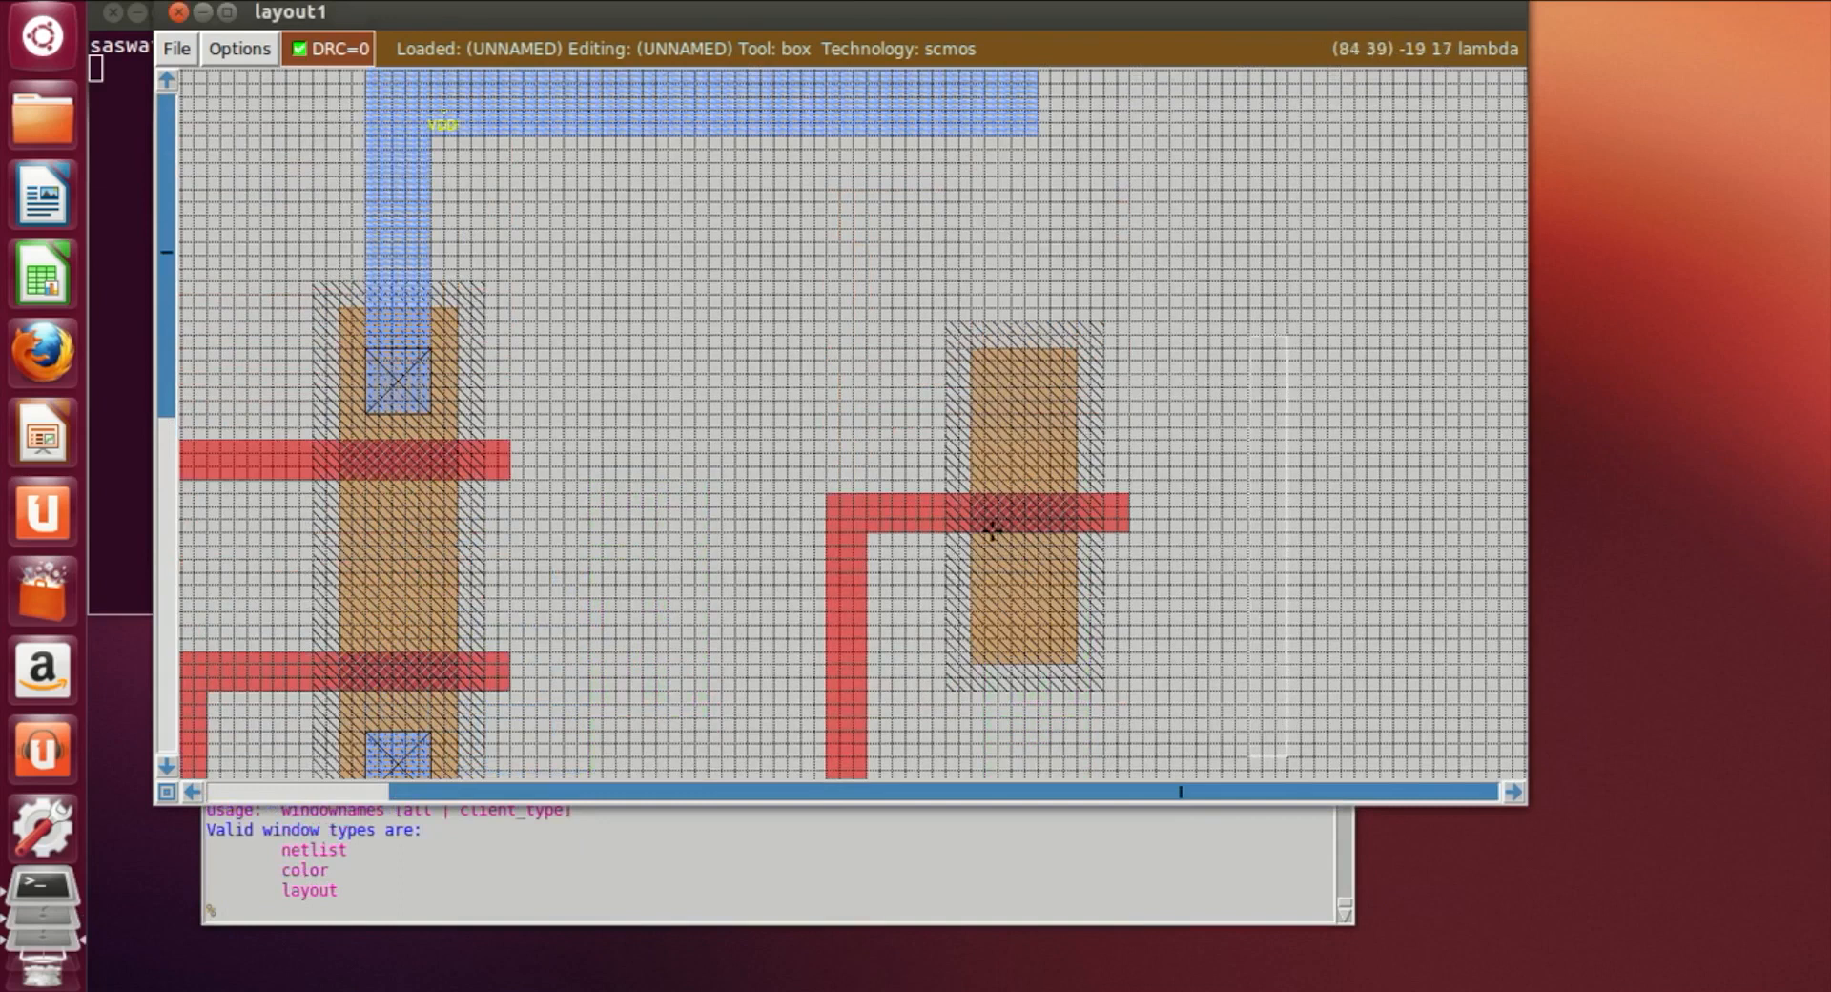
{"action": "scroll", "coordinate": [1101, 773], "scroll_direction": "down", "scroll_amount": 4}
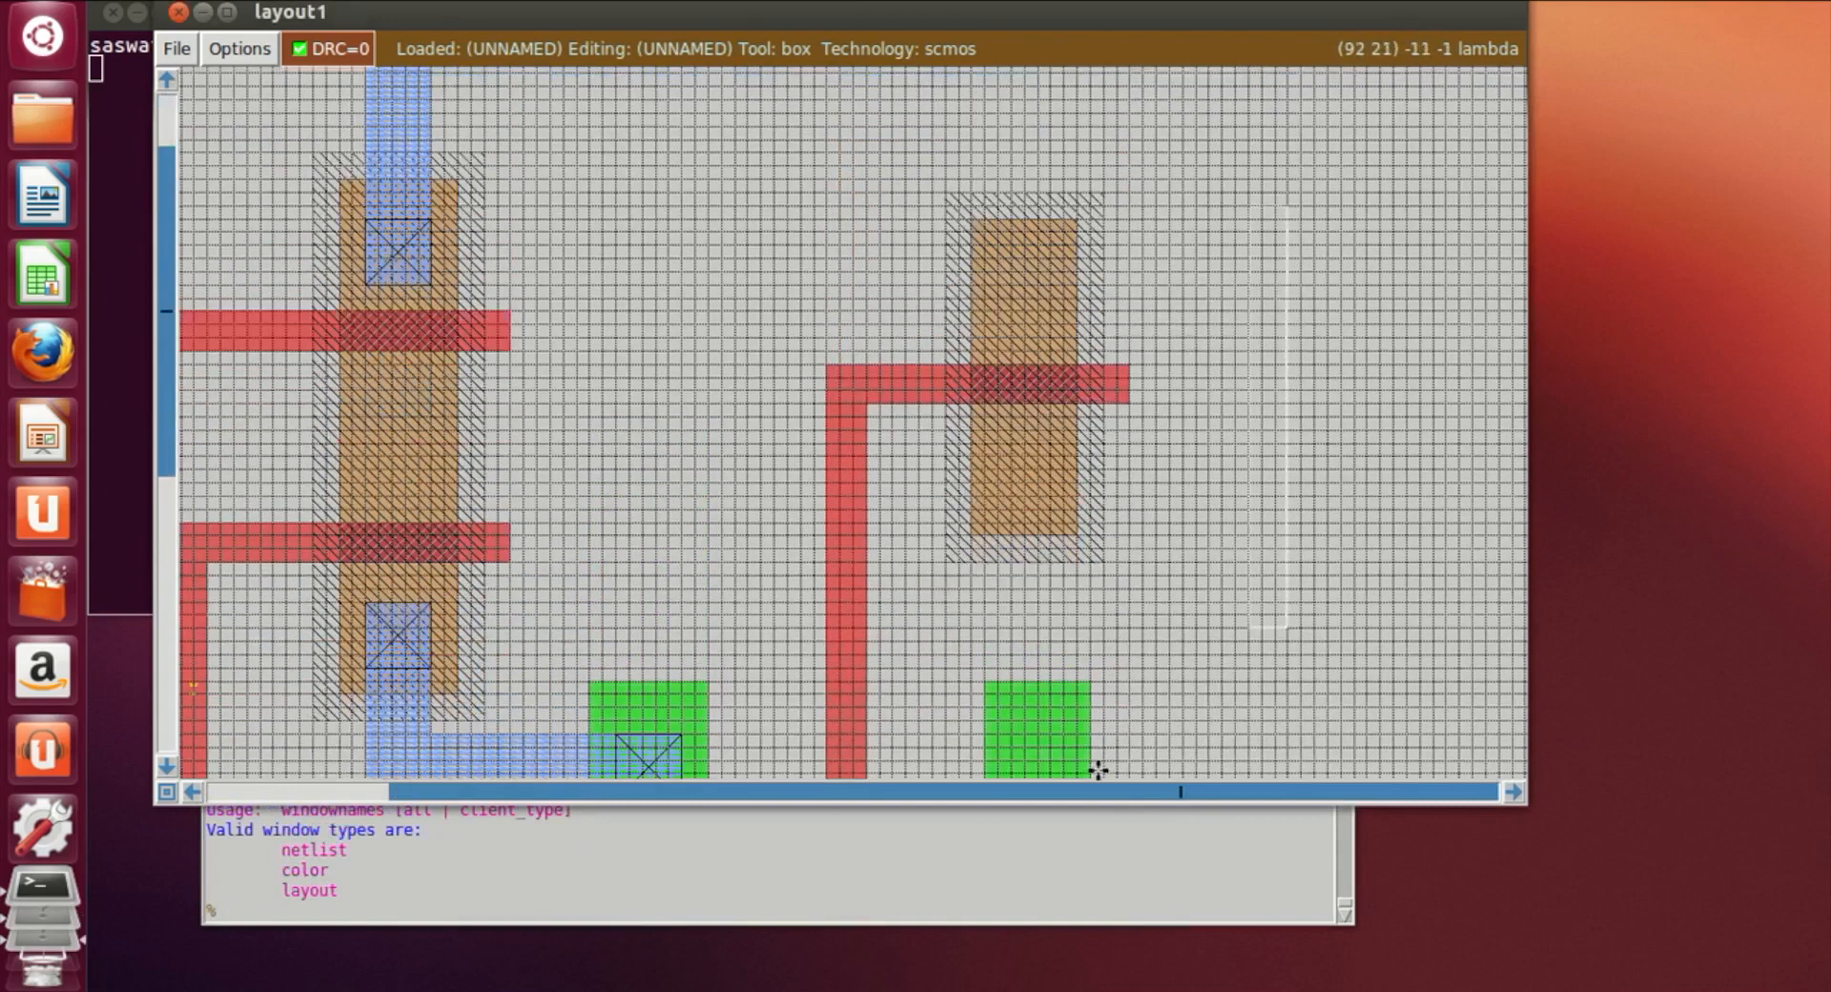
{"action": "scroll", "coordinate": [1014, 535], "scroll_direction": "up", "scroll_amount": 5}
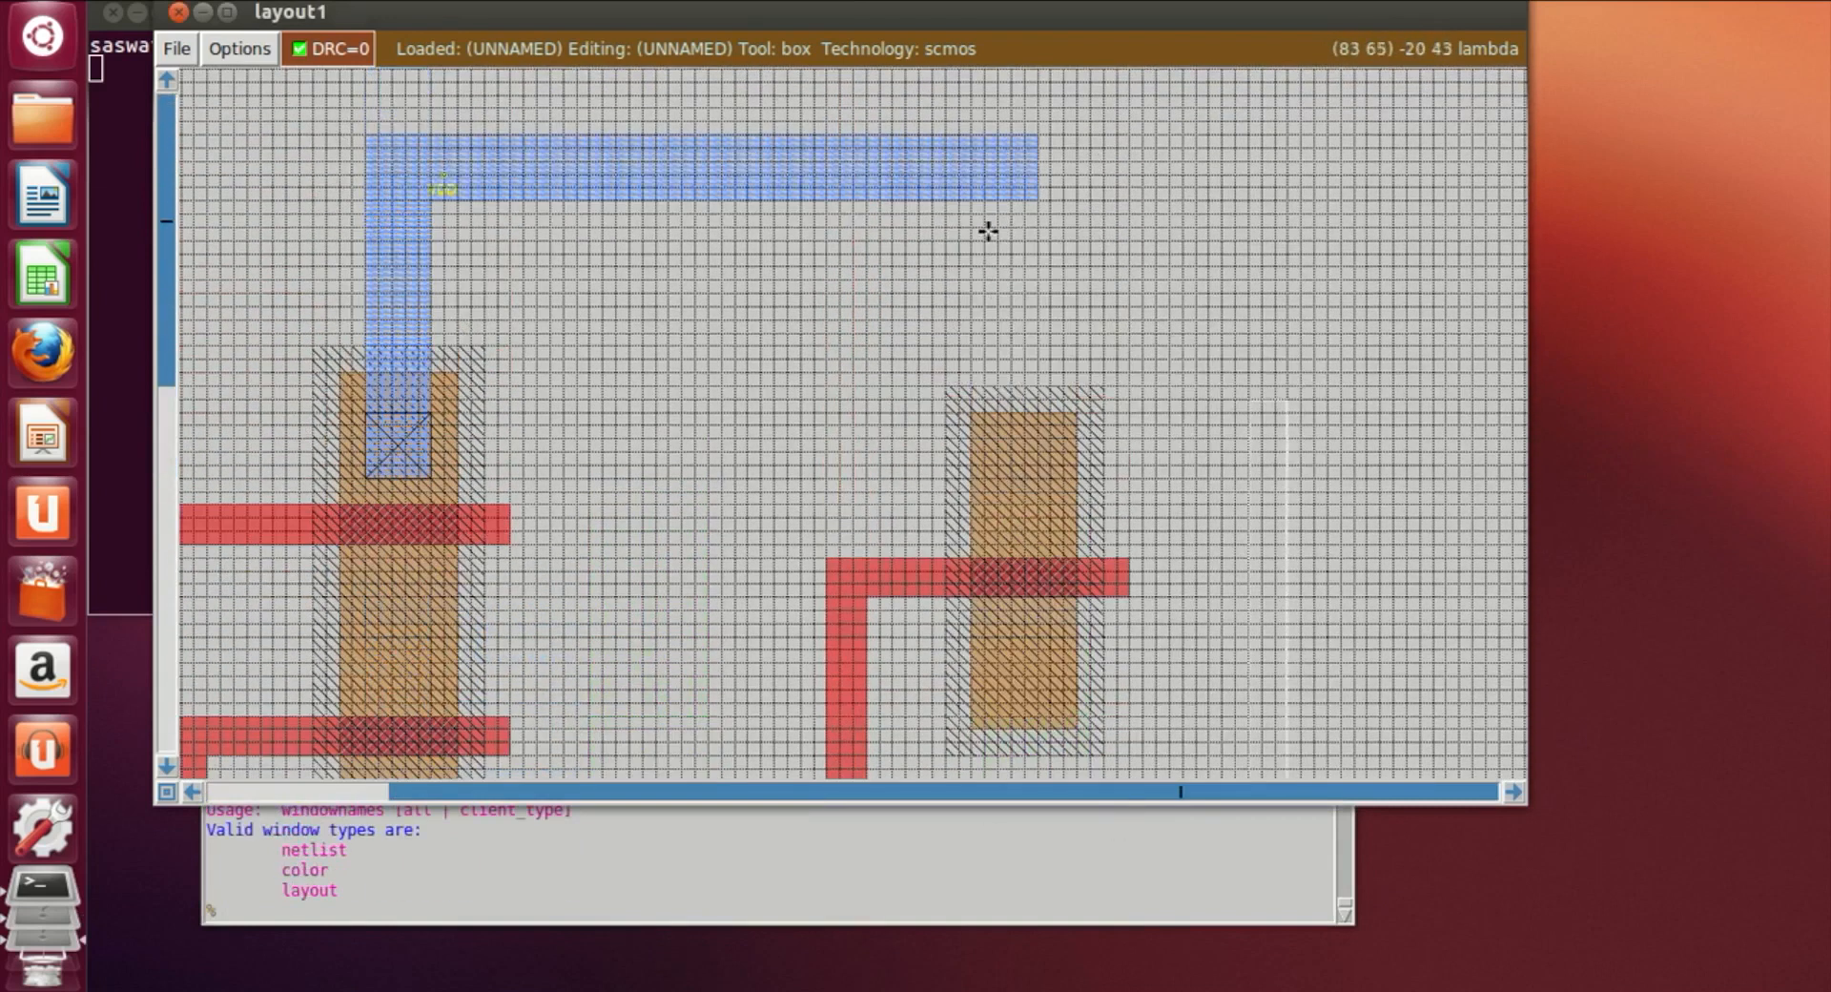
{"action": "left_click", "coordinate": [986, 197]}
{"action": "right_click", "coordinate": [1052, 502]}
{"action": "right_click", "coordinate": [1051, 506]}
{"action": "right_click_drag", "start_coordinate": [1050, 533], "coordinate": [1048, 190]}
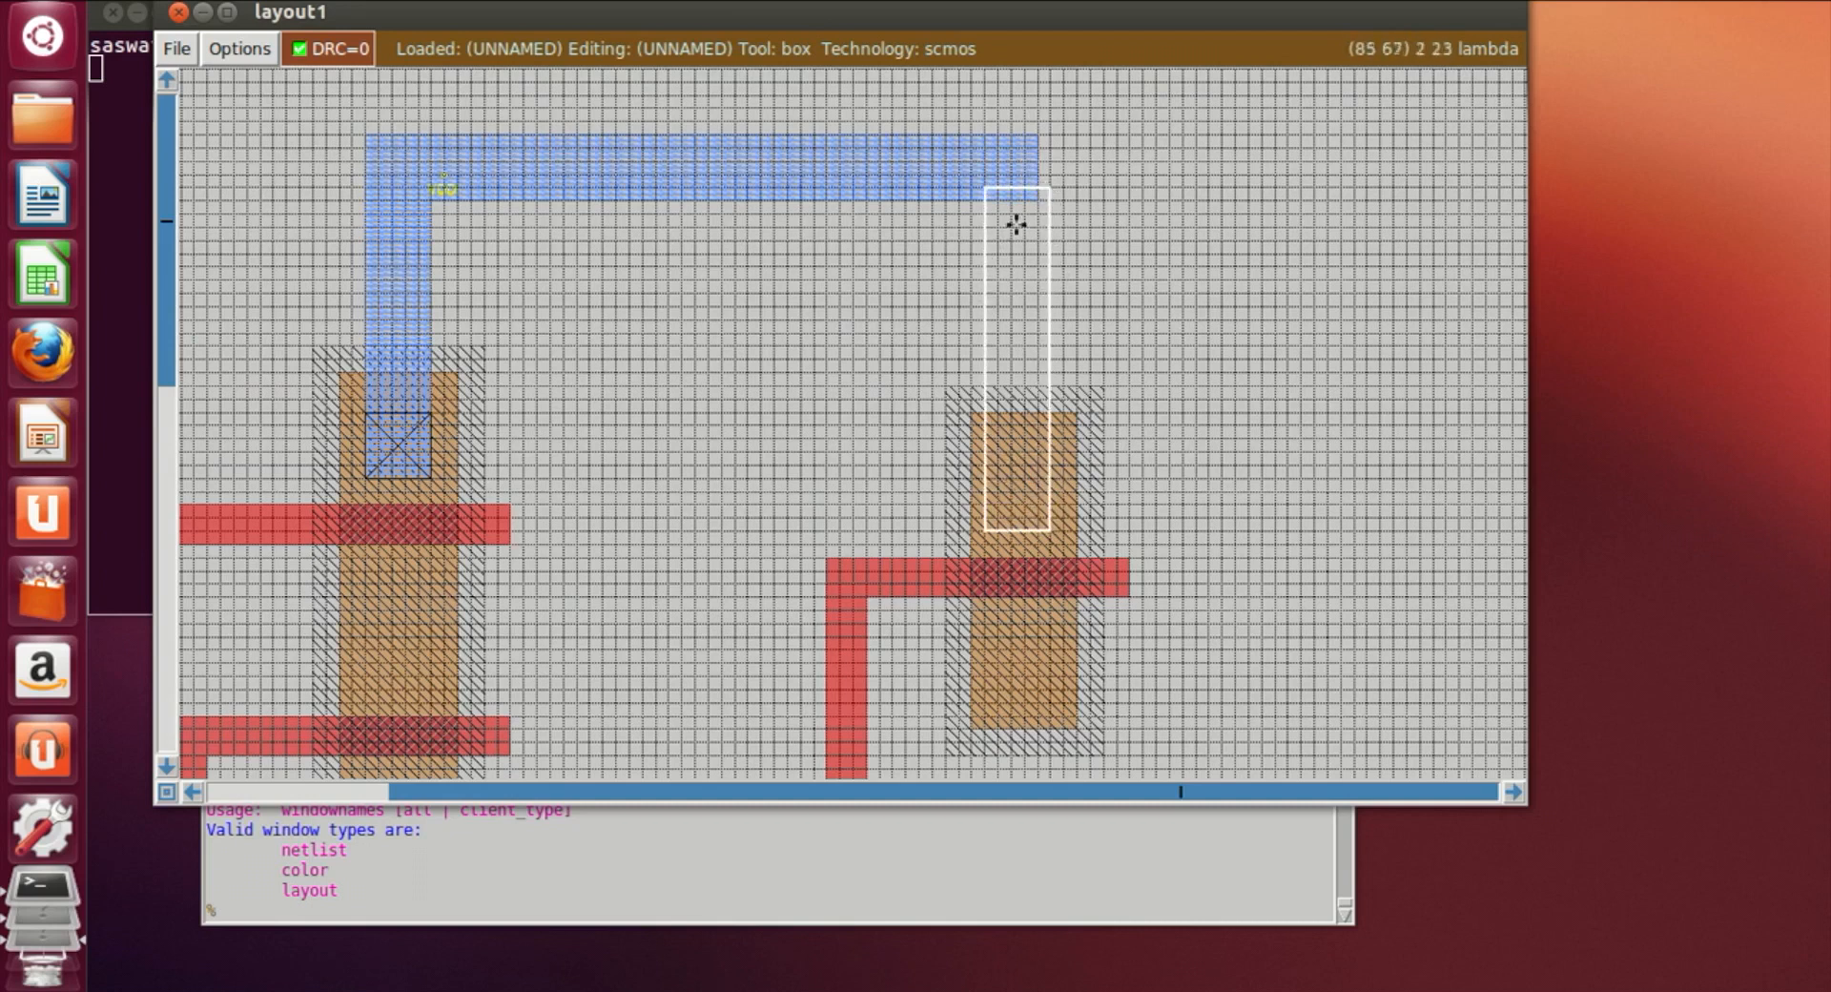
{"action": "right_click", "coordinate": [1034, 201]}
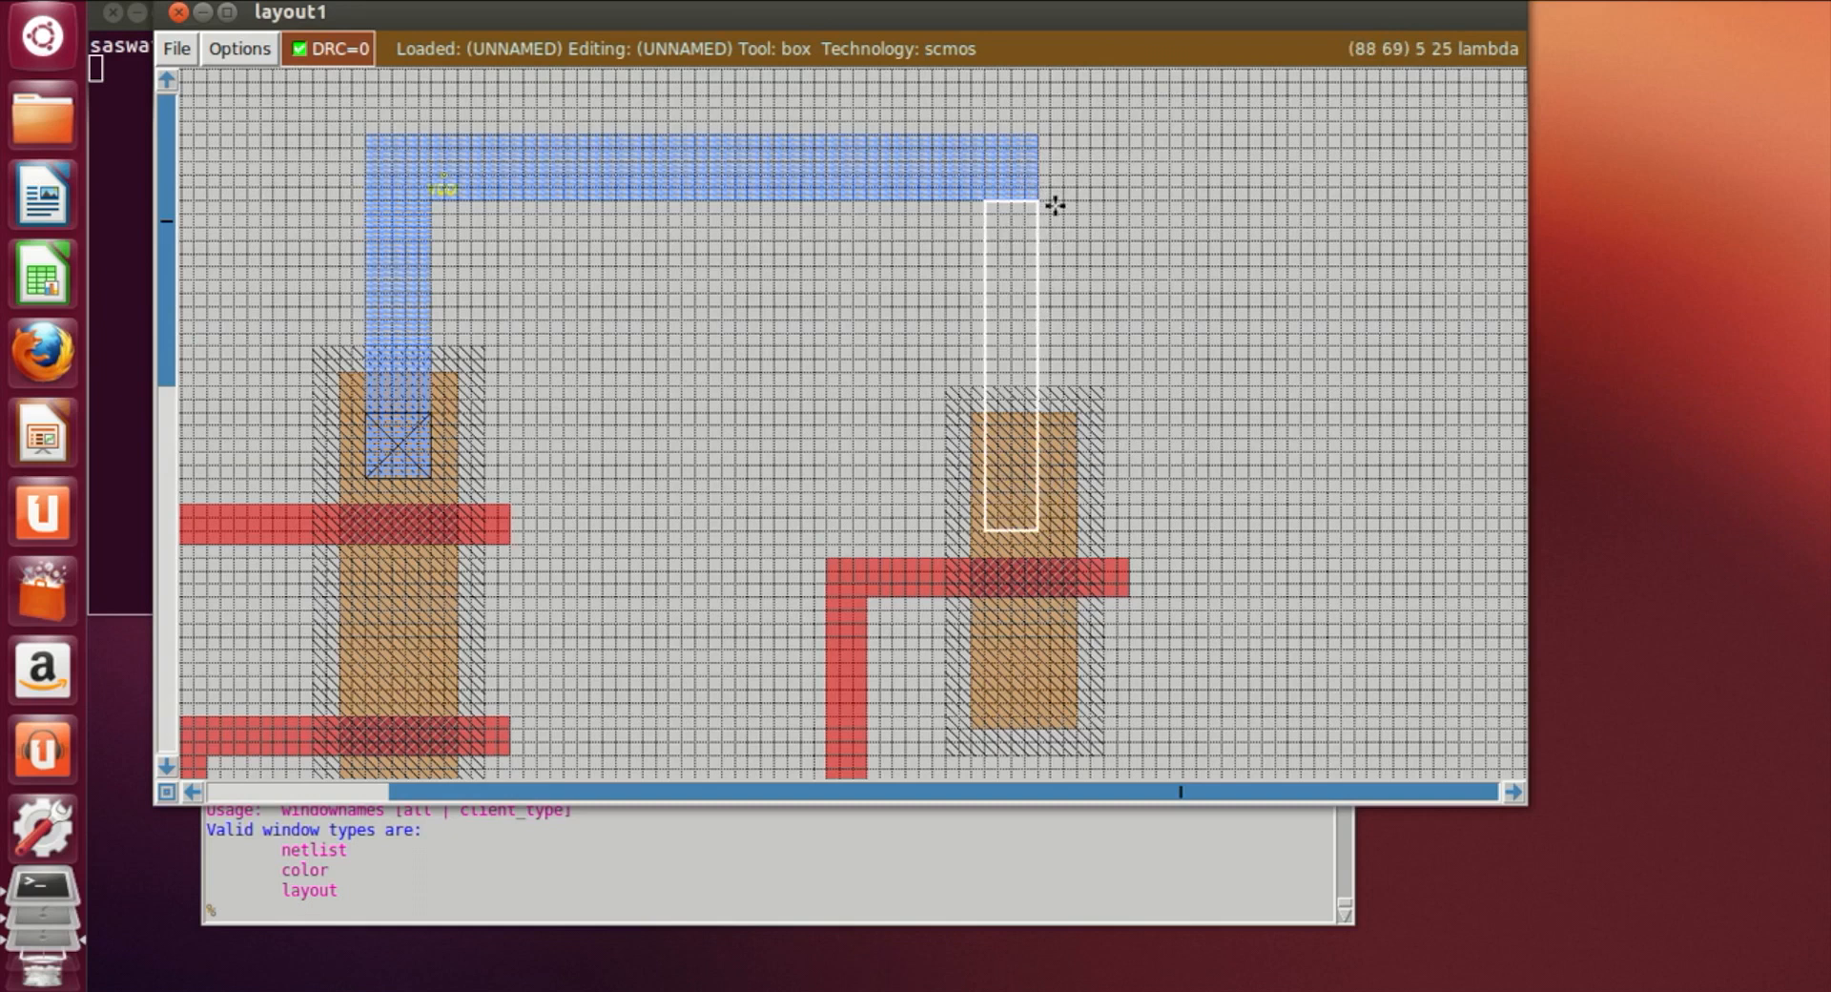
{"action": "right_click_drag", "start_coordinate": [1054, 205], "coordinate": [1056, 132]}
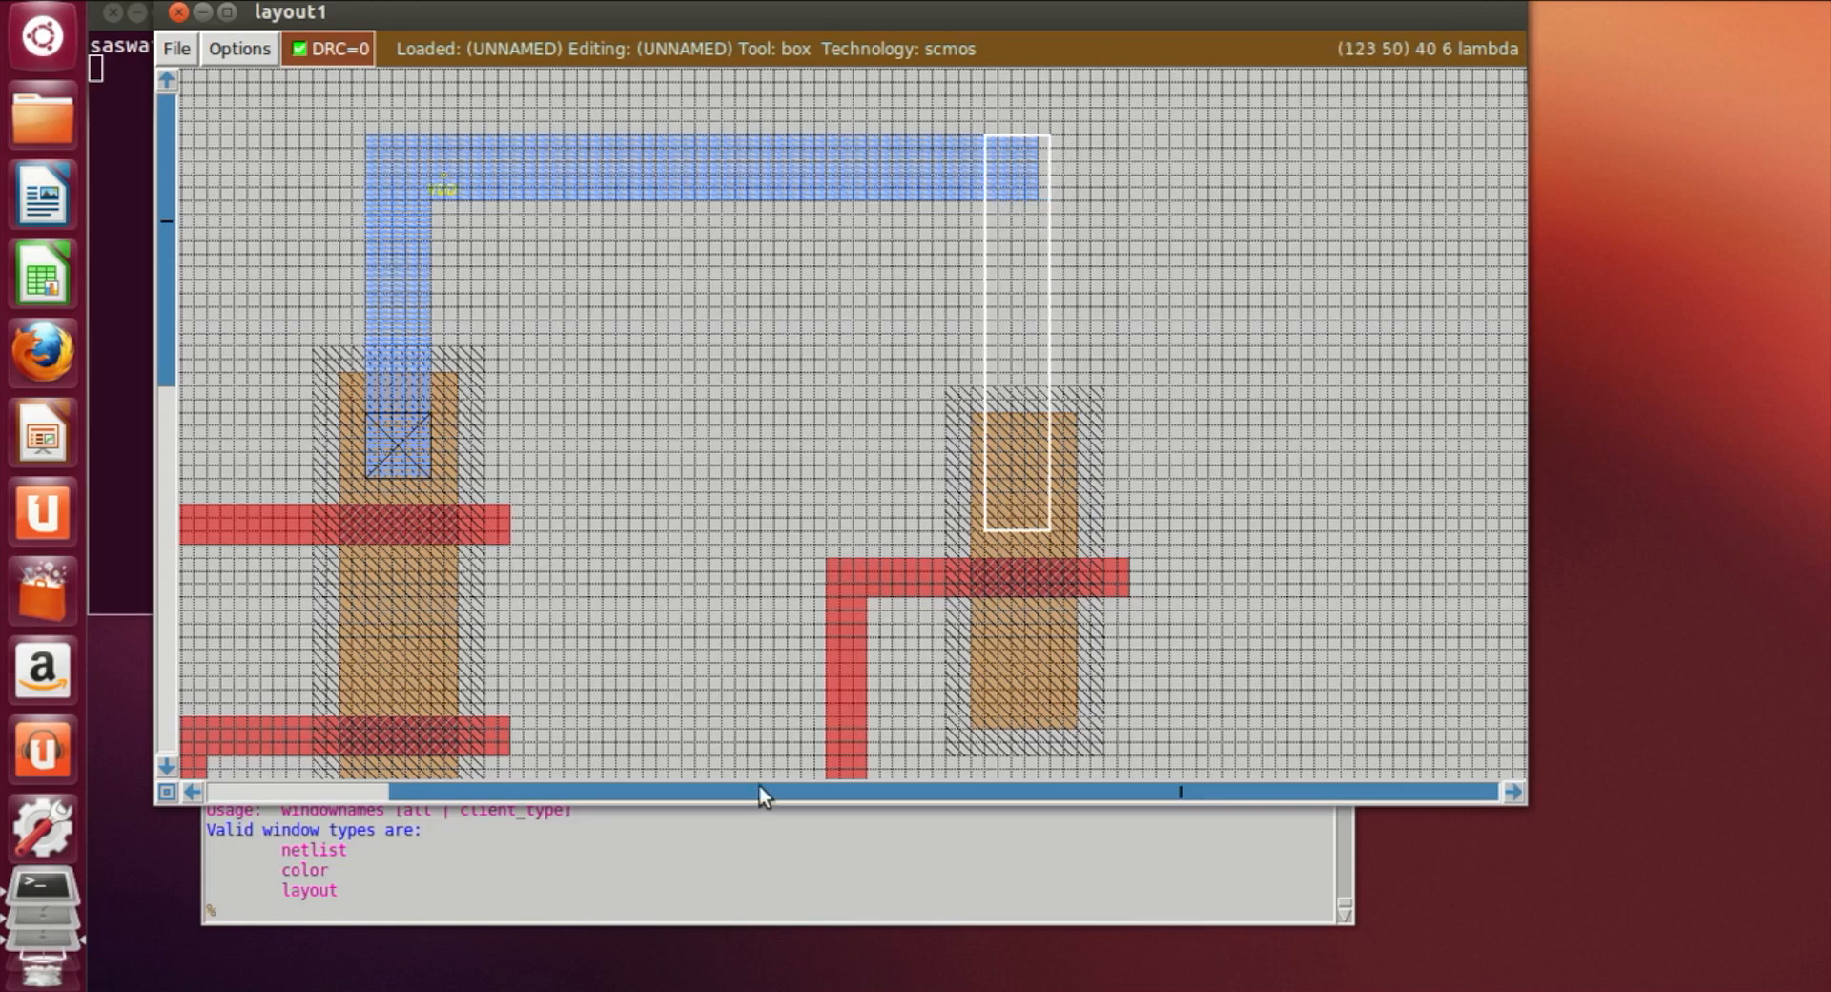
{"action": "left_click", "coordinate": [709, 906]}
{"action": "type", "text": "paint m1"}
{"action": "key", "text": "Return"}
Paint a vertical m1 strip 5 by 38 lambda from the ground rail's right end up onto the new n-diffusion's lower part
{"action": "left_click", "coordinate": [1451, 482]}
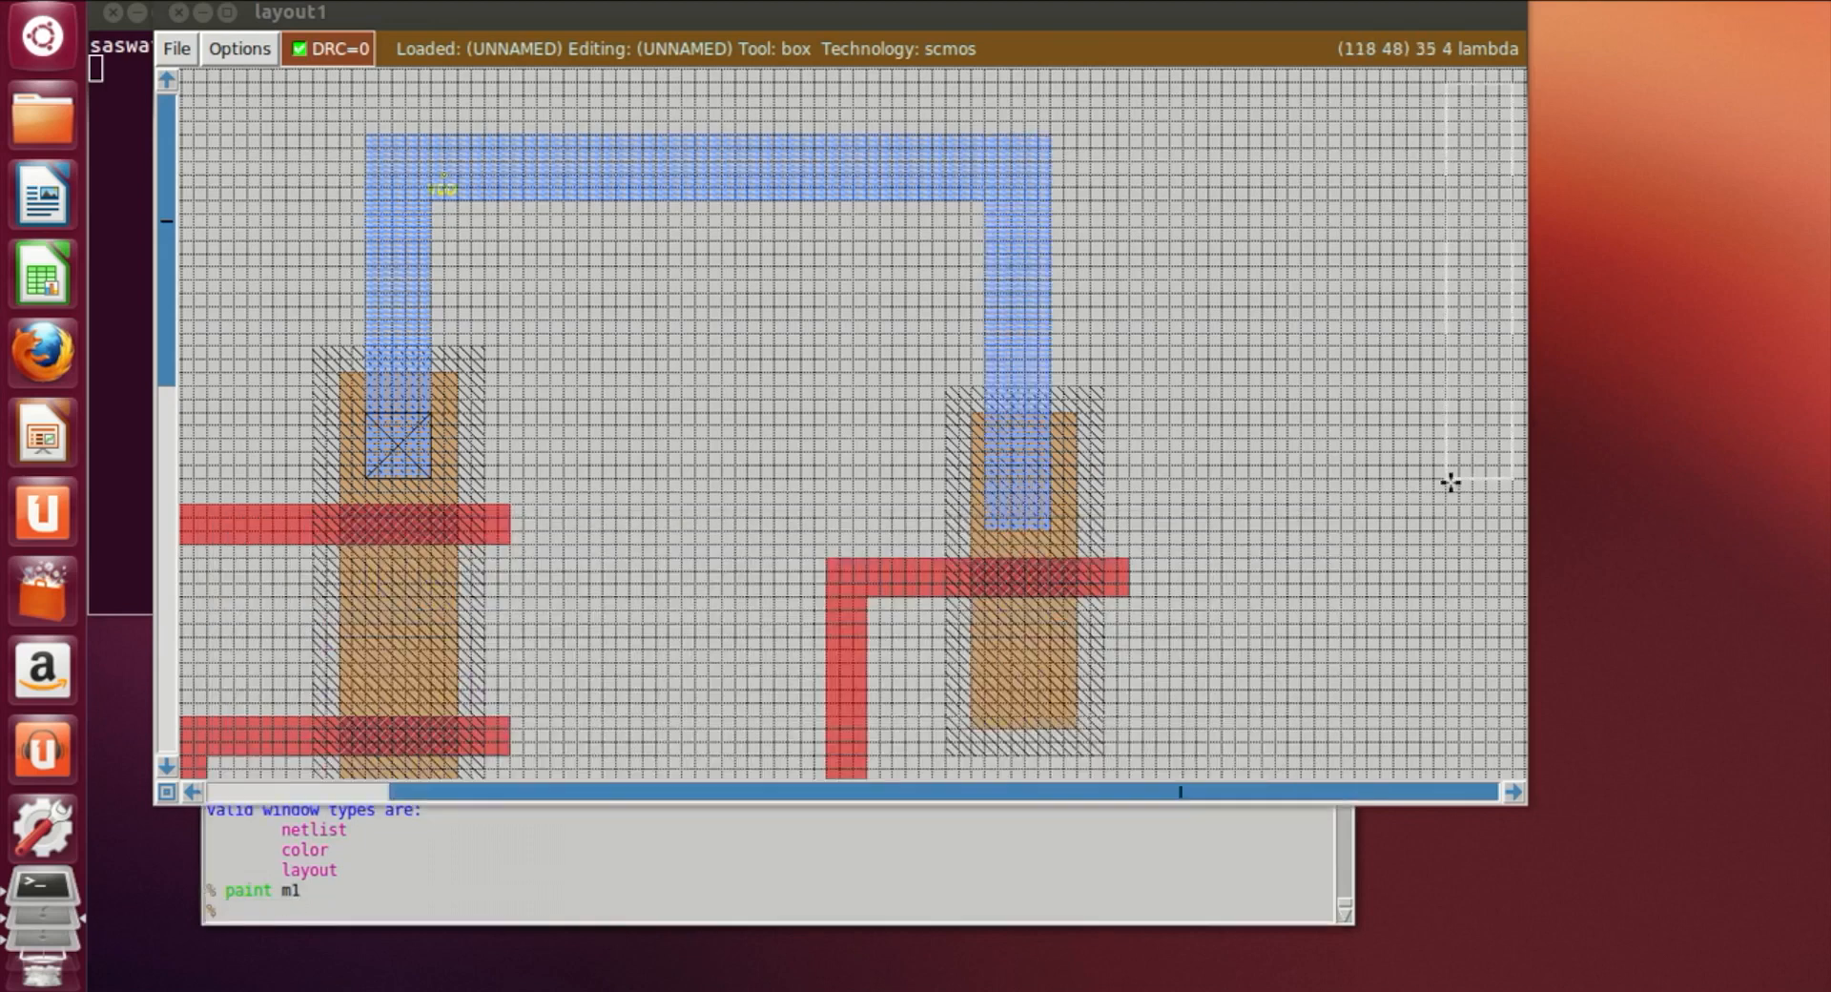
{"action": "scroll", "coordinate": [1308, 567], "scroll_direction": "down", "scroll_amount": 10}
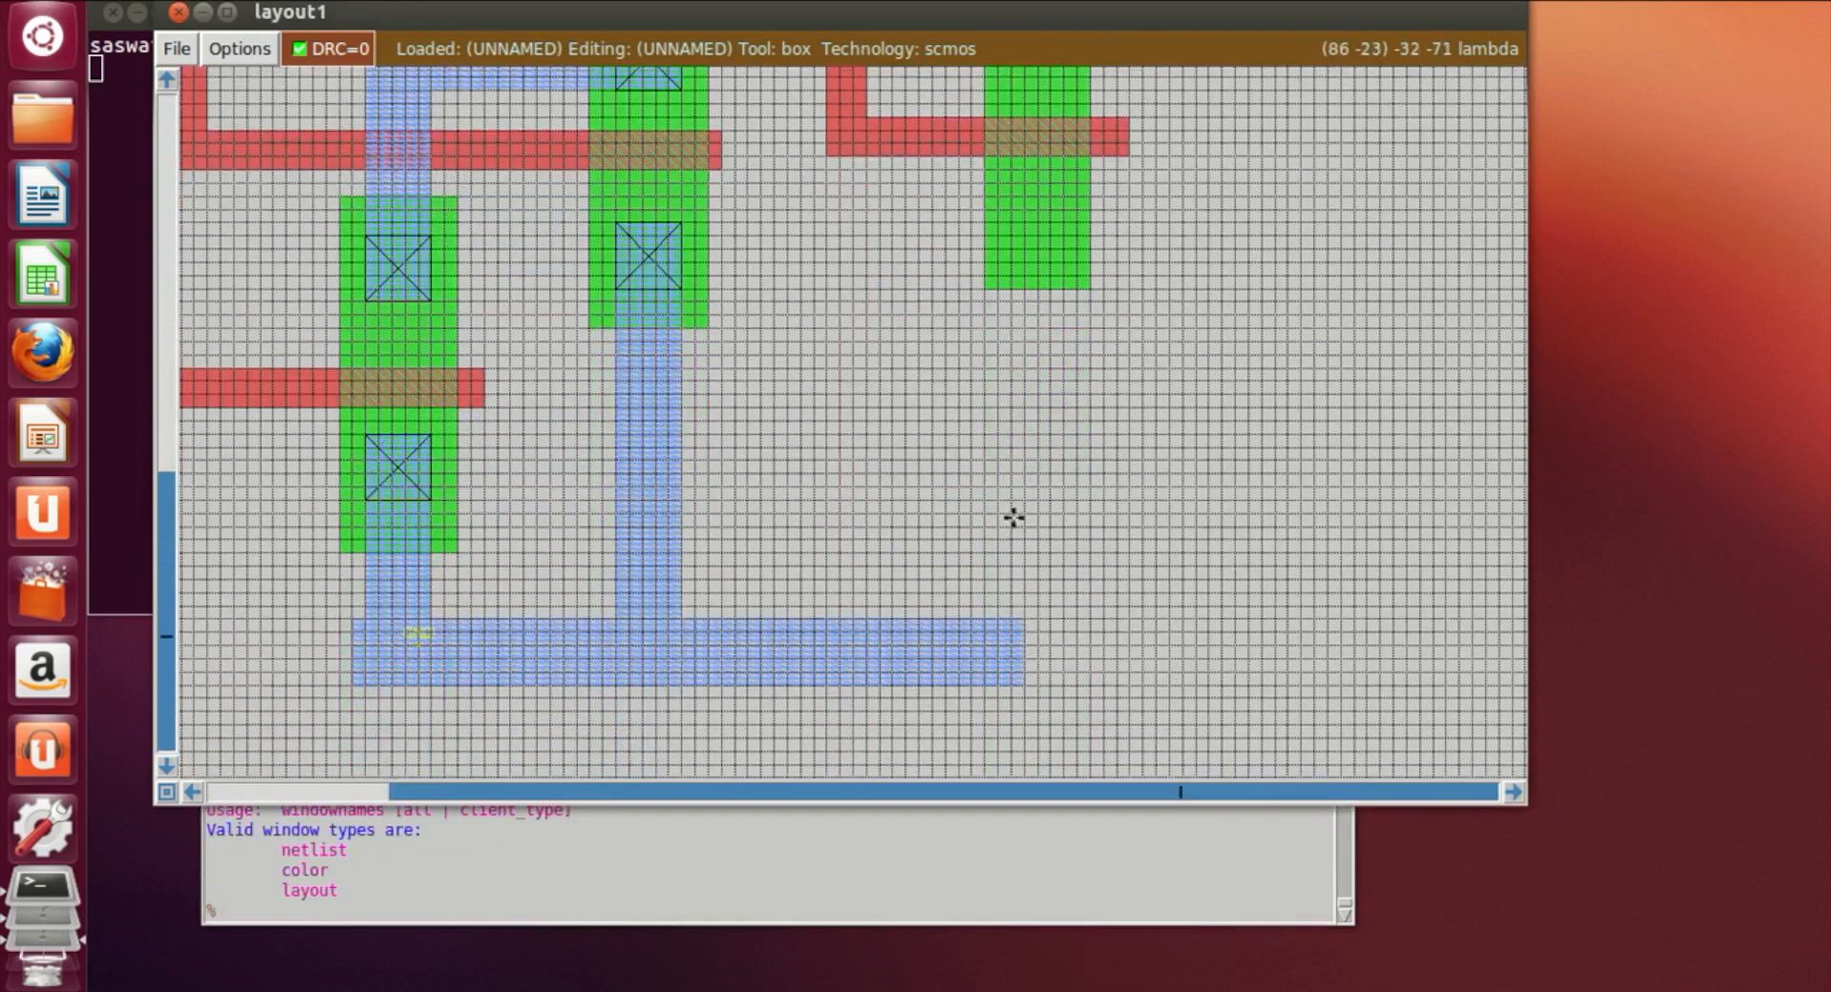
{"action": "left_click_drag", "start_coordinate": [988, 626], "coordinate": [992, 592]}
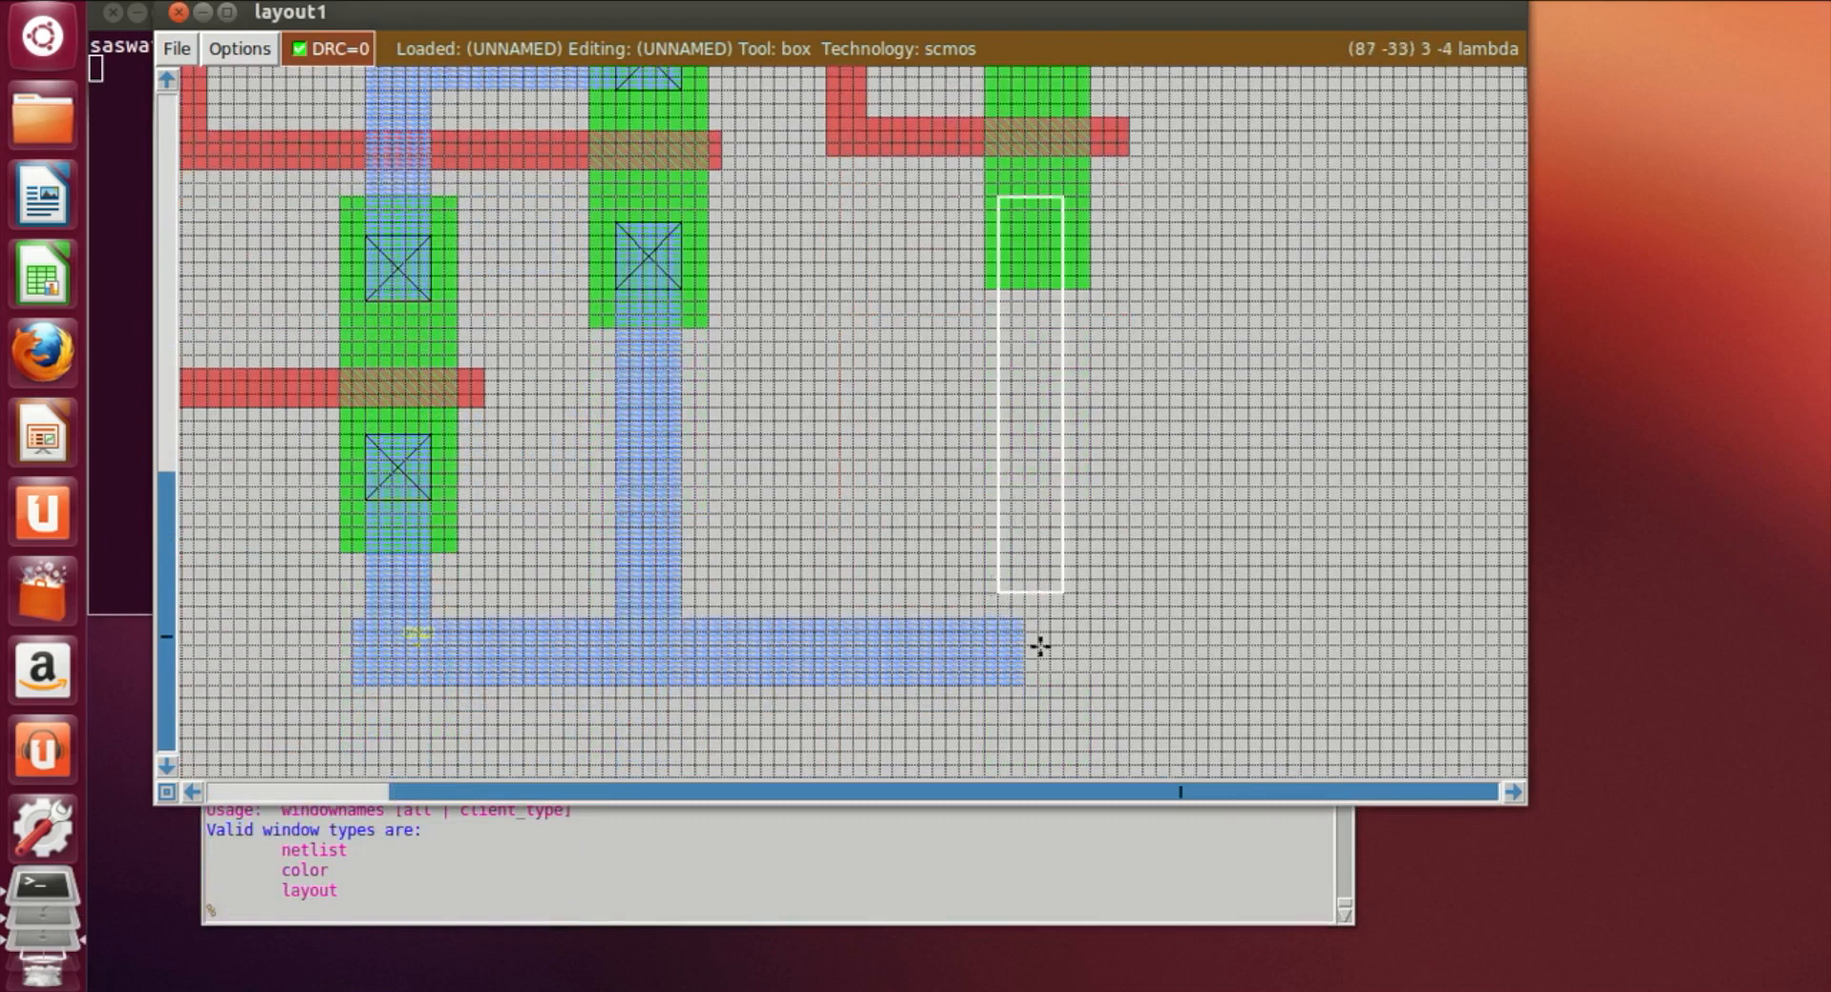
{"action": "left_click", "coordinate": [1021, 683]}
{"action": "left_click", "coordinate": [1006, 672]}
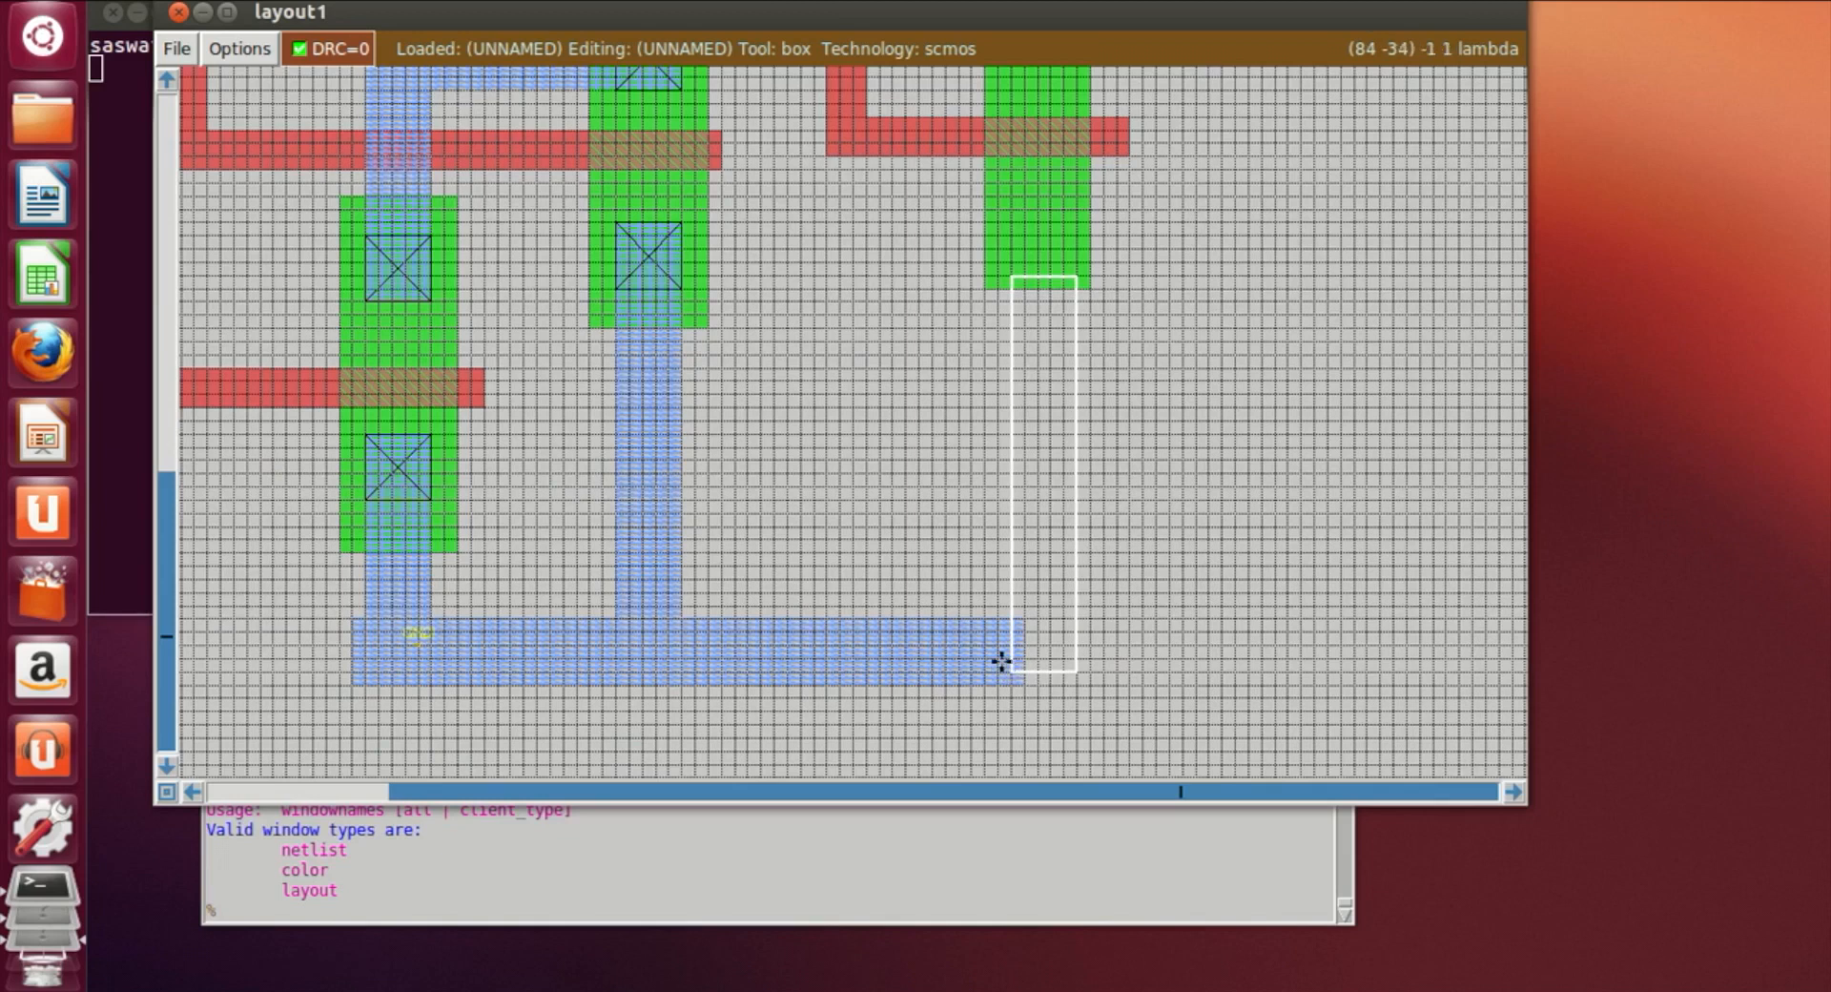
{"action": "right_click", "coordinate": [1061, 210]}
{"action": "right_click", "coordinate": [1063, 198]}
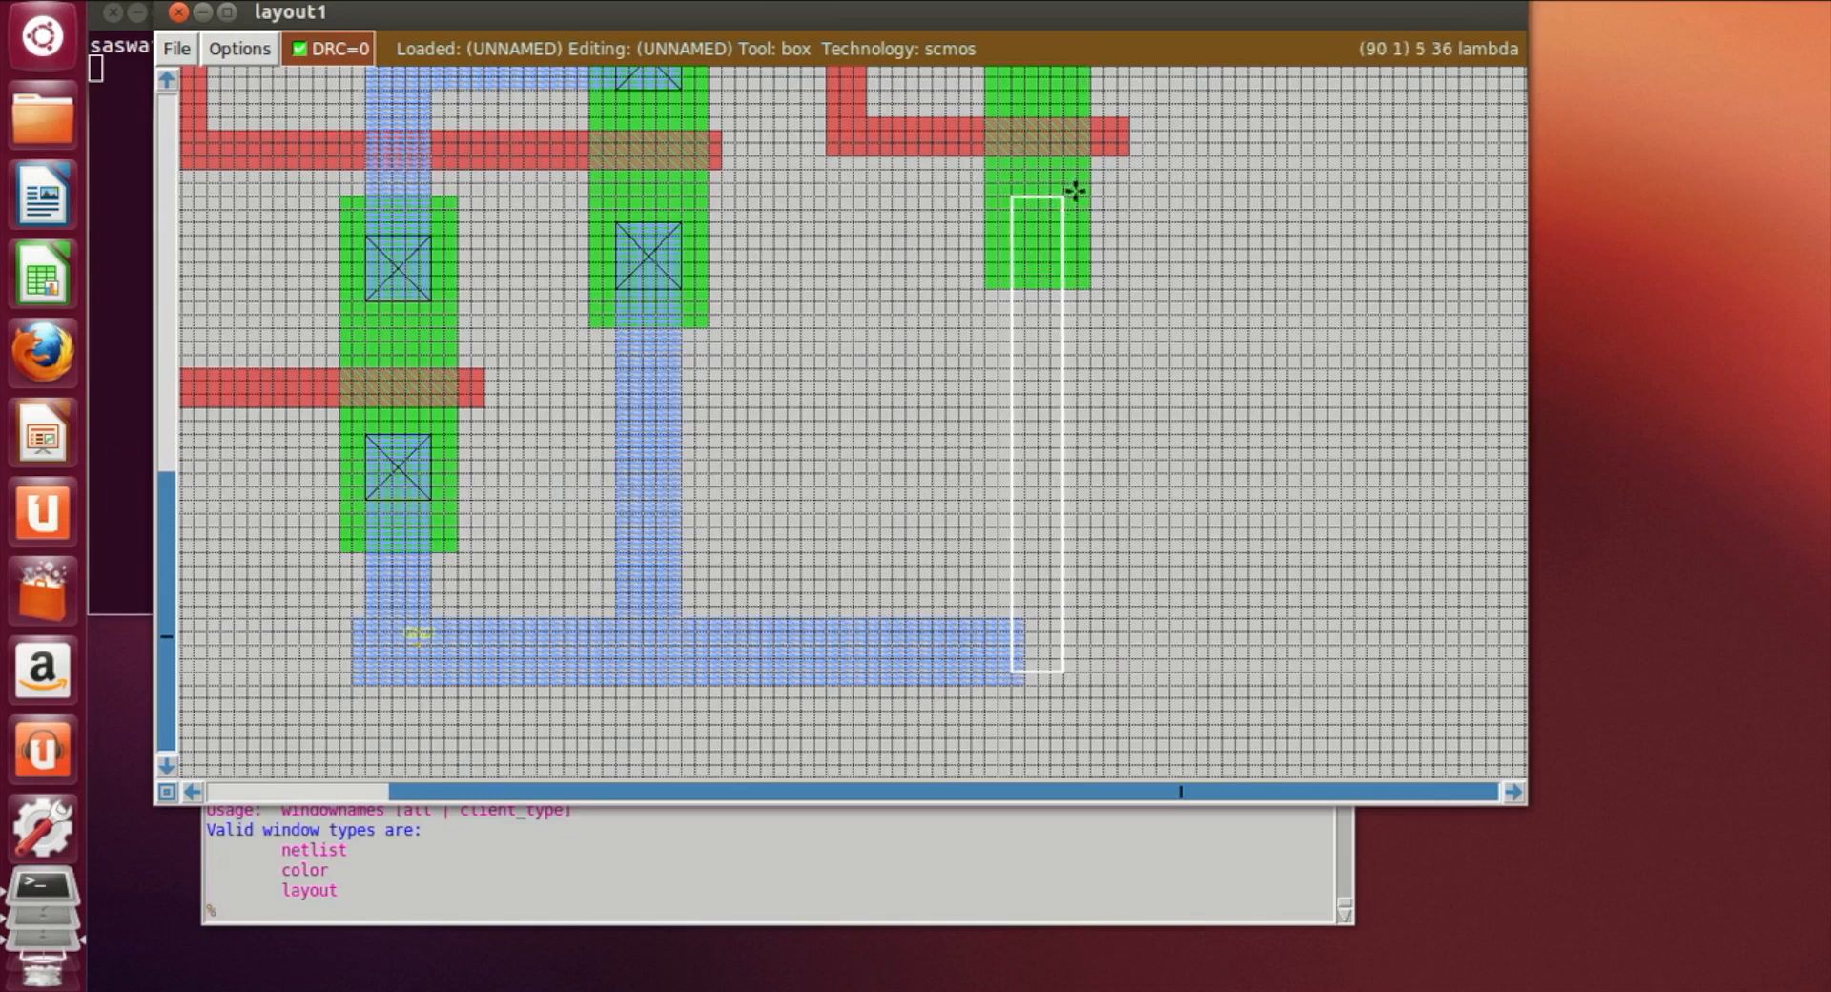
{"action": "right_click", "coordinate": [1075, 193]}
{"action": "left_click", "coordinate": [1014, 681]}
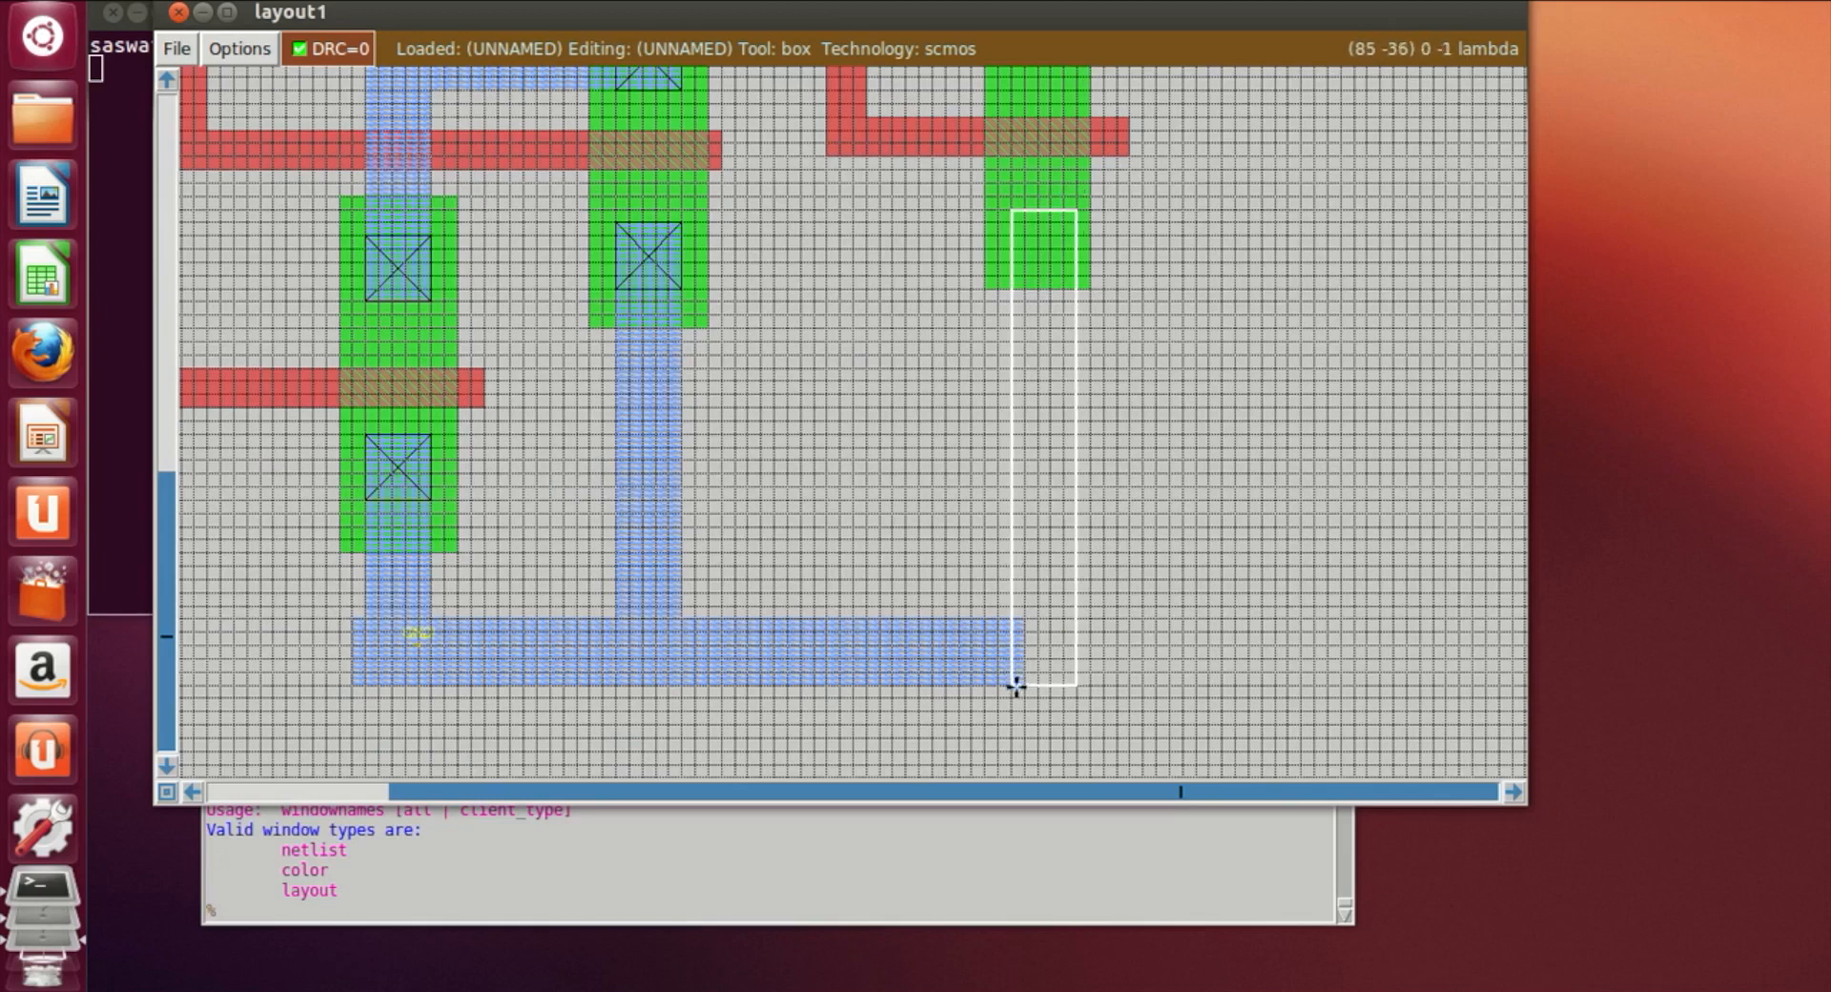
{"action": "right_click", "coordinate": [1068, 194]}
{"action": "right_click", "coordinate": [1073, 181]}
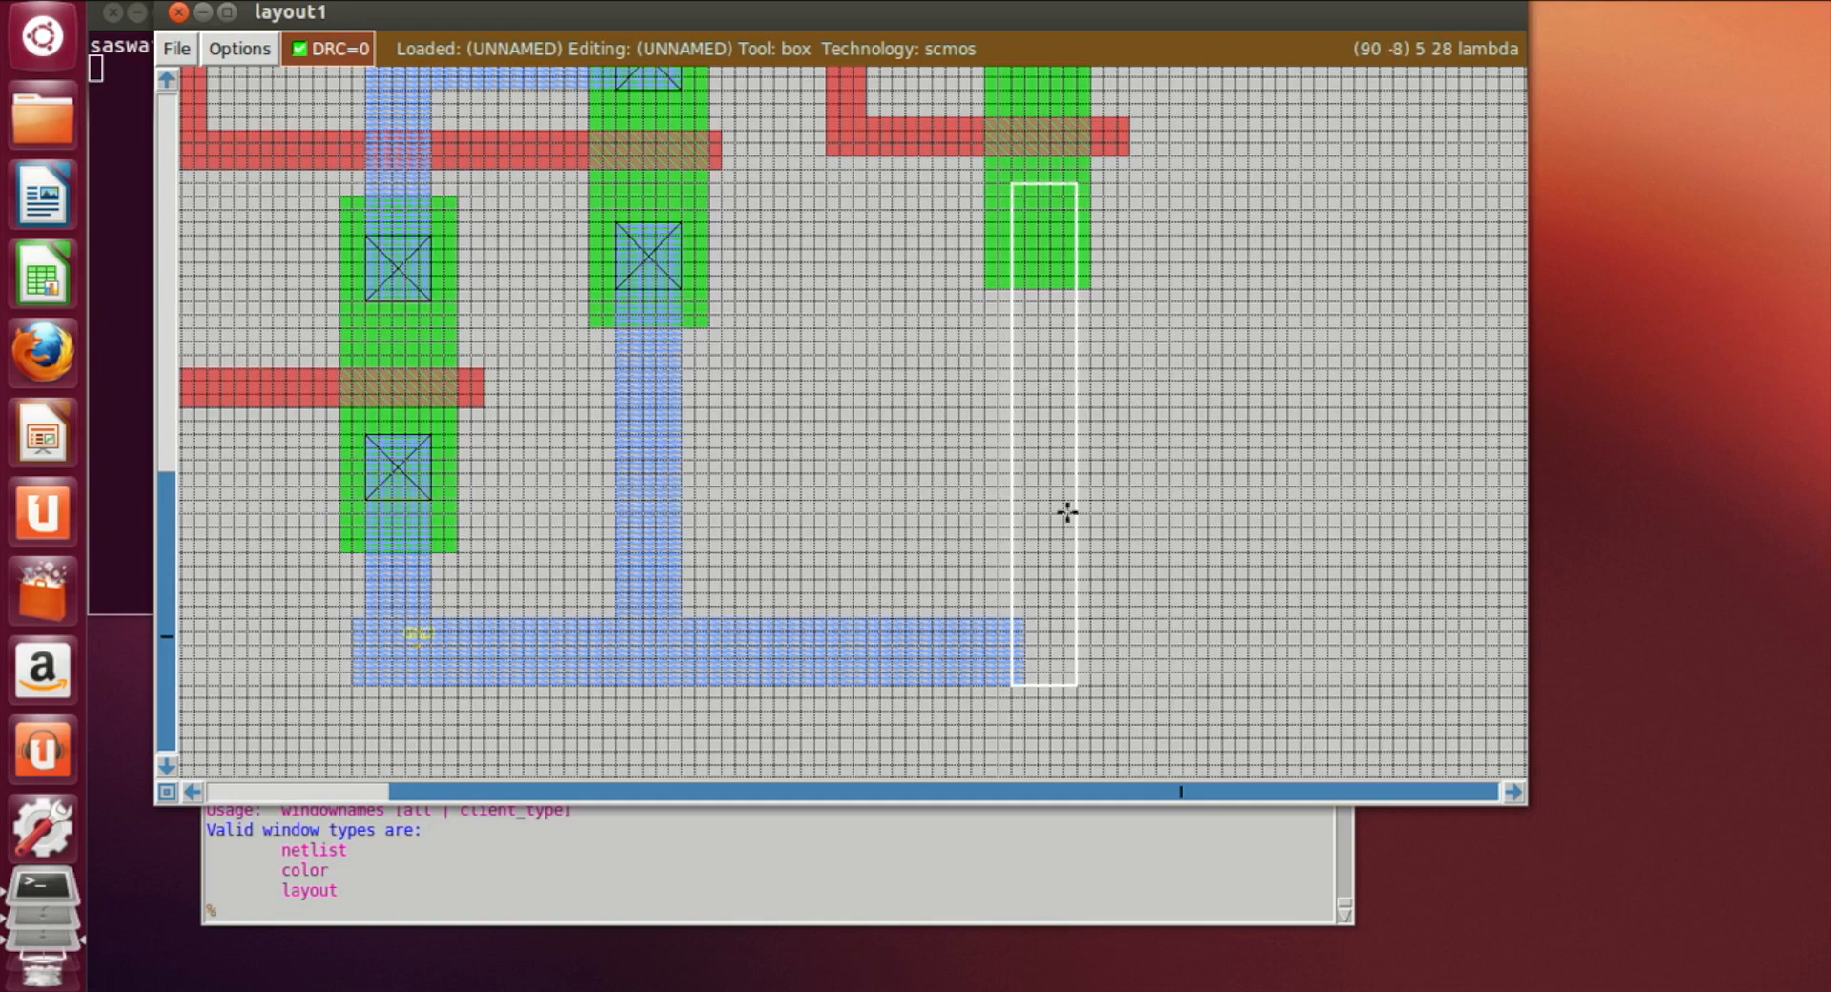
{"action": "left_click", "coordinate": [879, 894]}
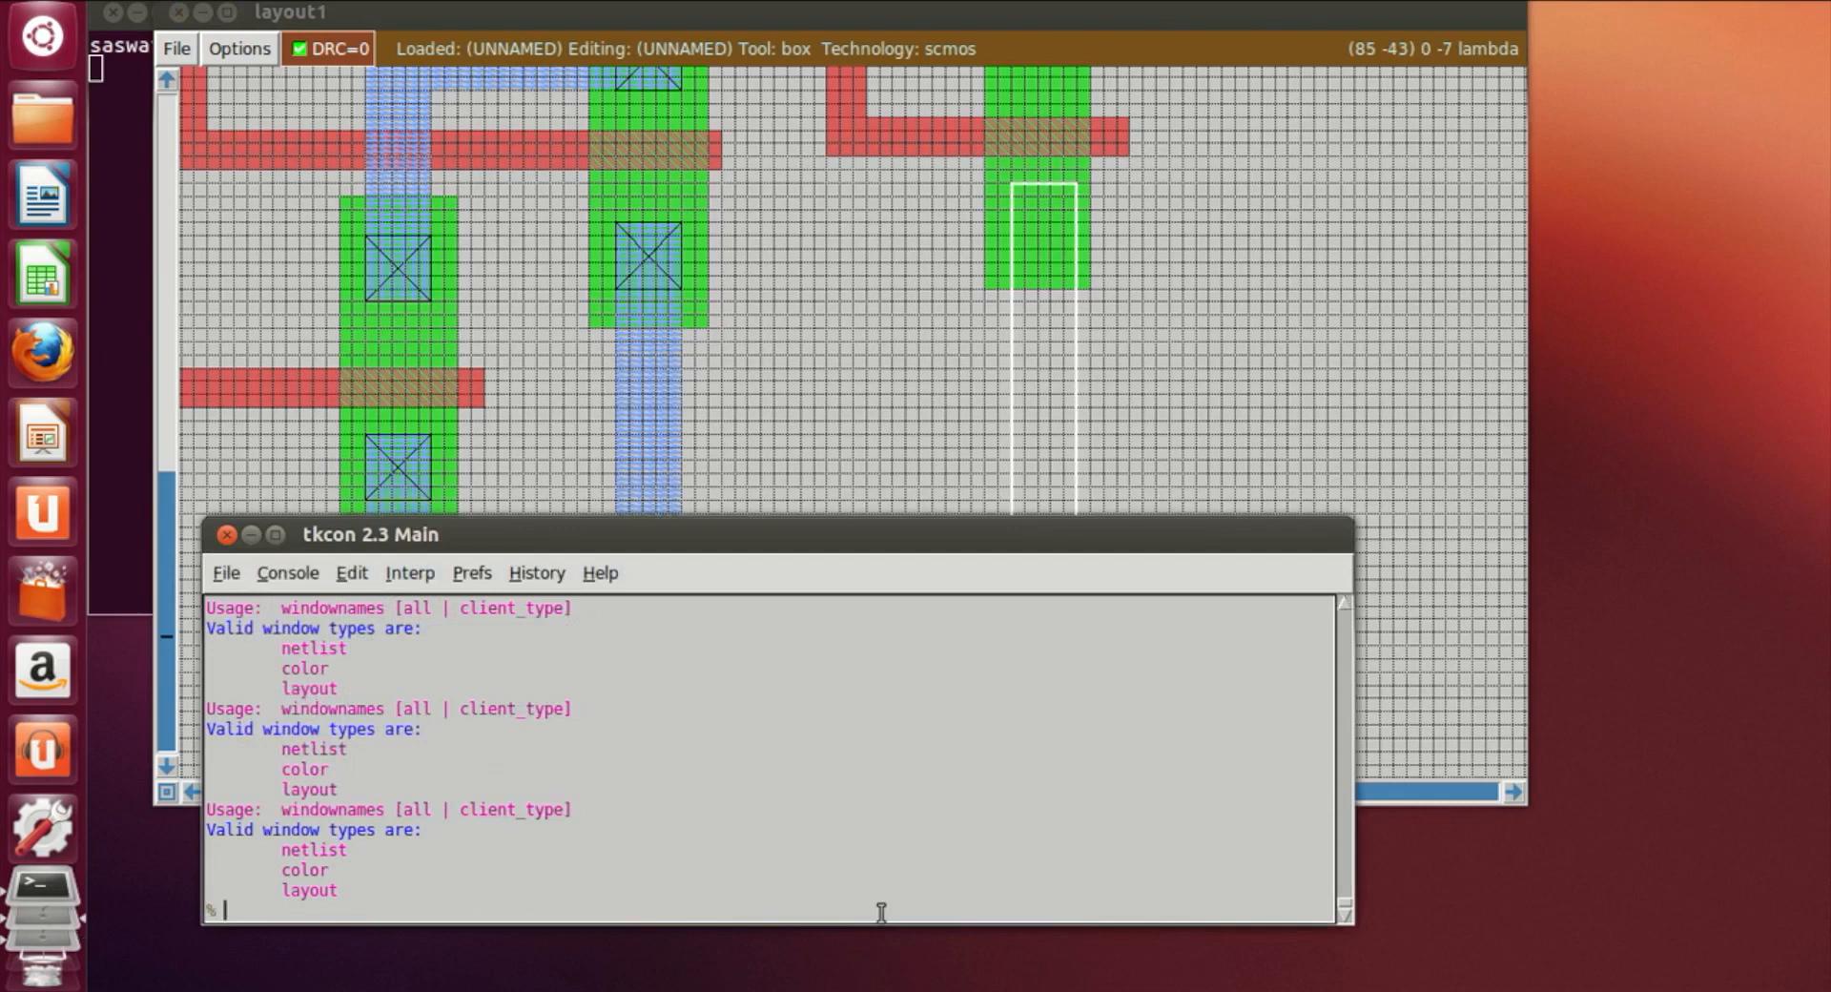
{"action": "type", "text": "paint m1"}
{"action": "key", "text": "Return"}
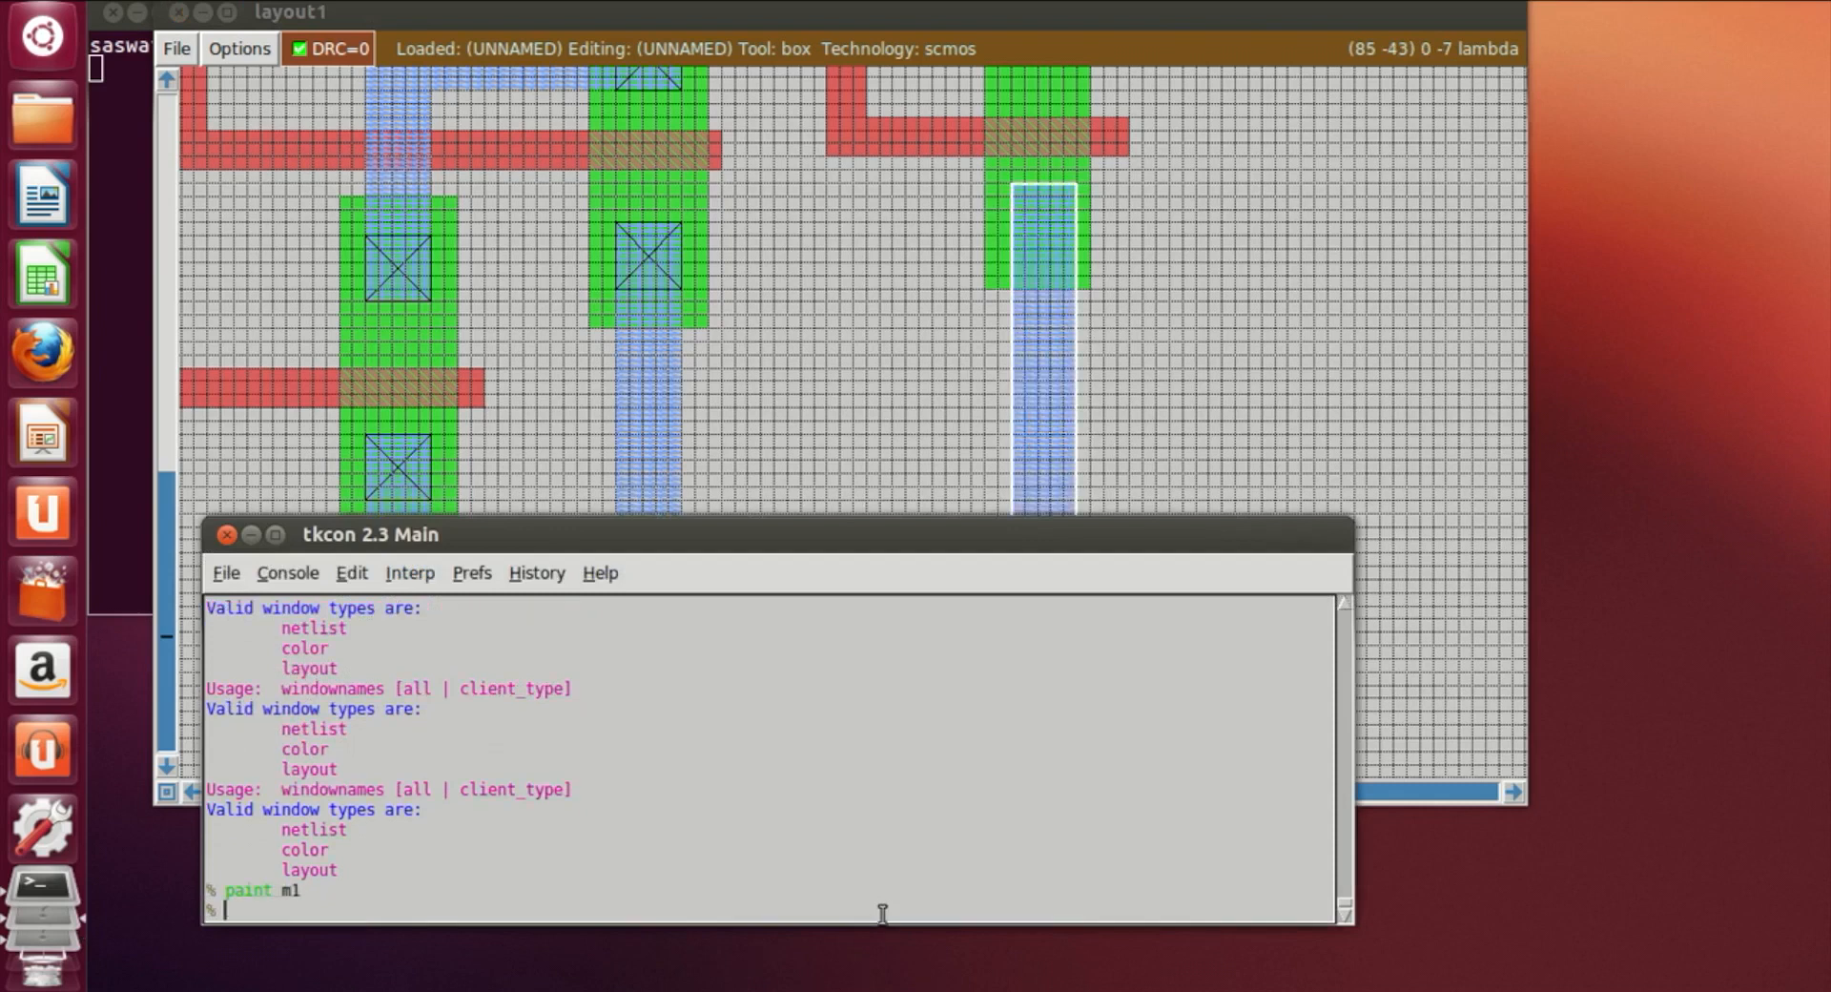
{"action": "left_click", "coordinate": [1278, 388]}
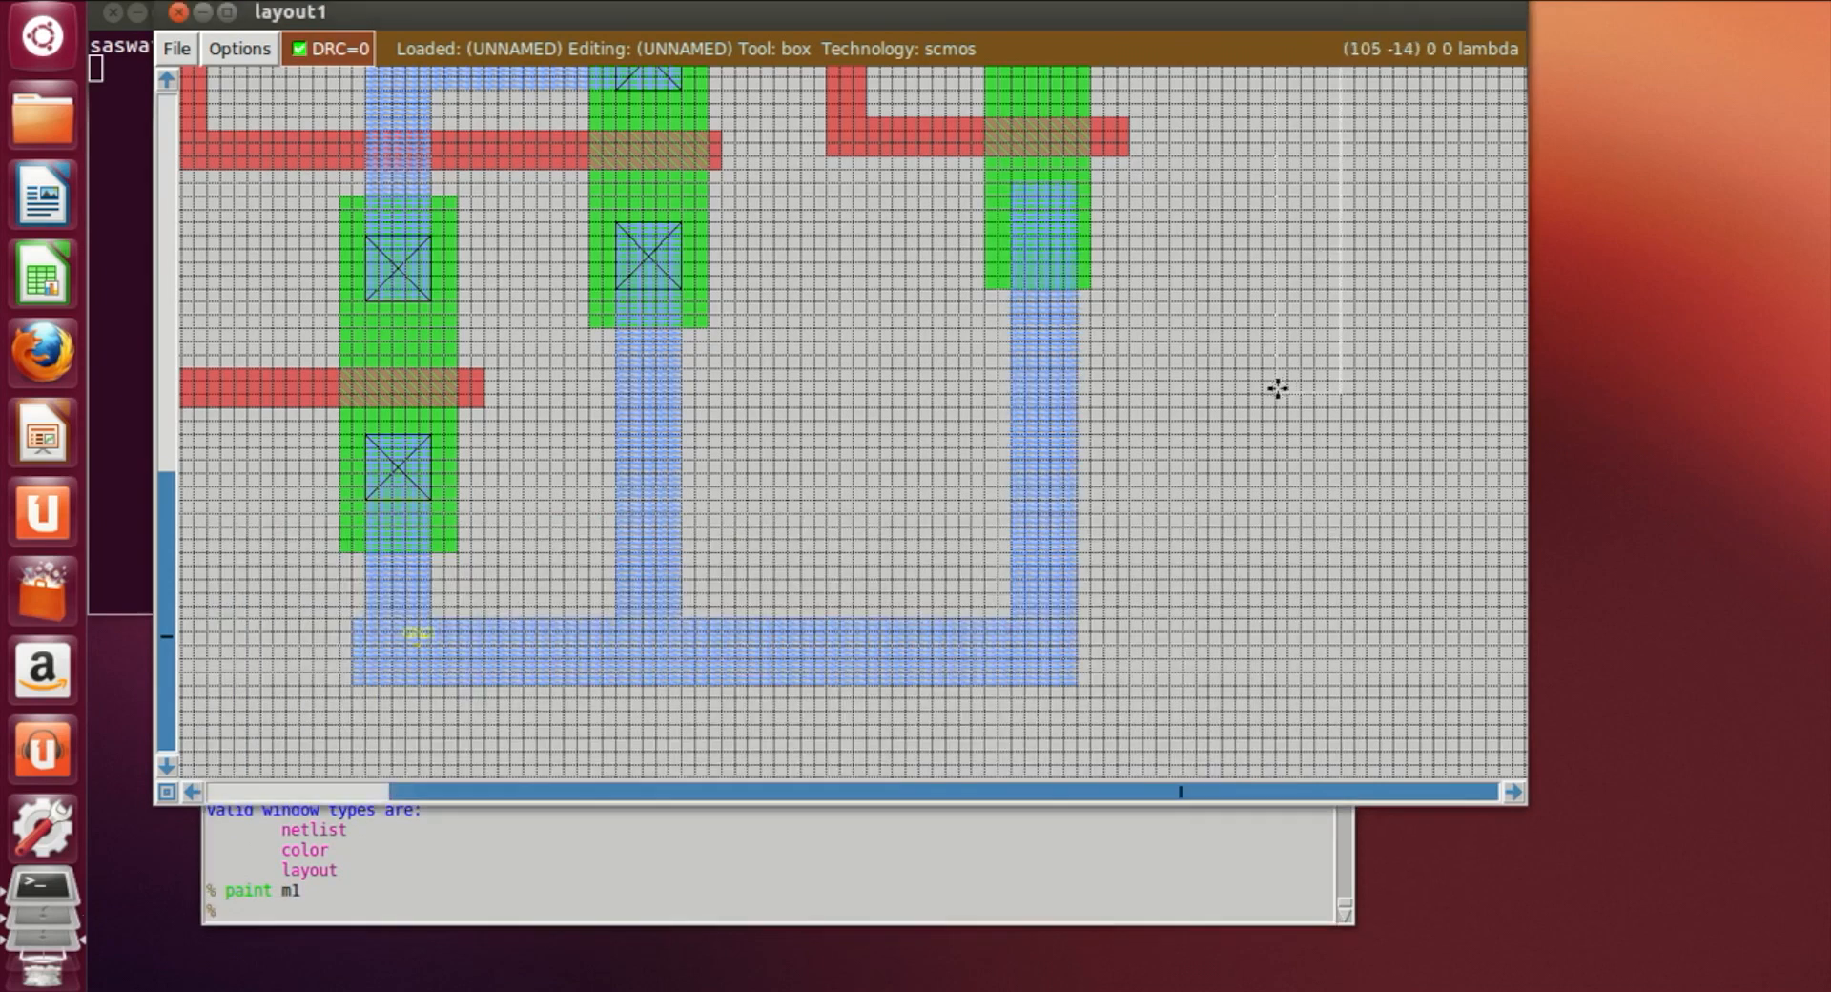
Paint a vertical m1 strip 5 by 26 lambda linking the new p-diffusion's lower part to the new n-diffusion's upper part
{"action": "scroll", "coordinate": [1236, 412], "scroll_direction": "up", "scroll_amount": 6}
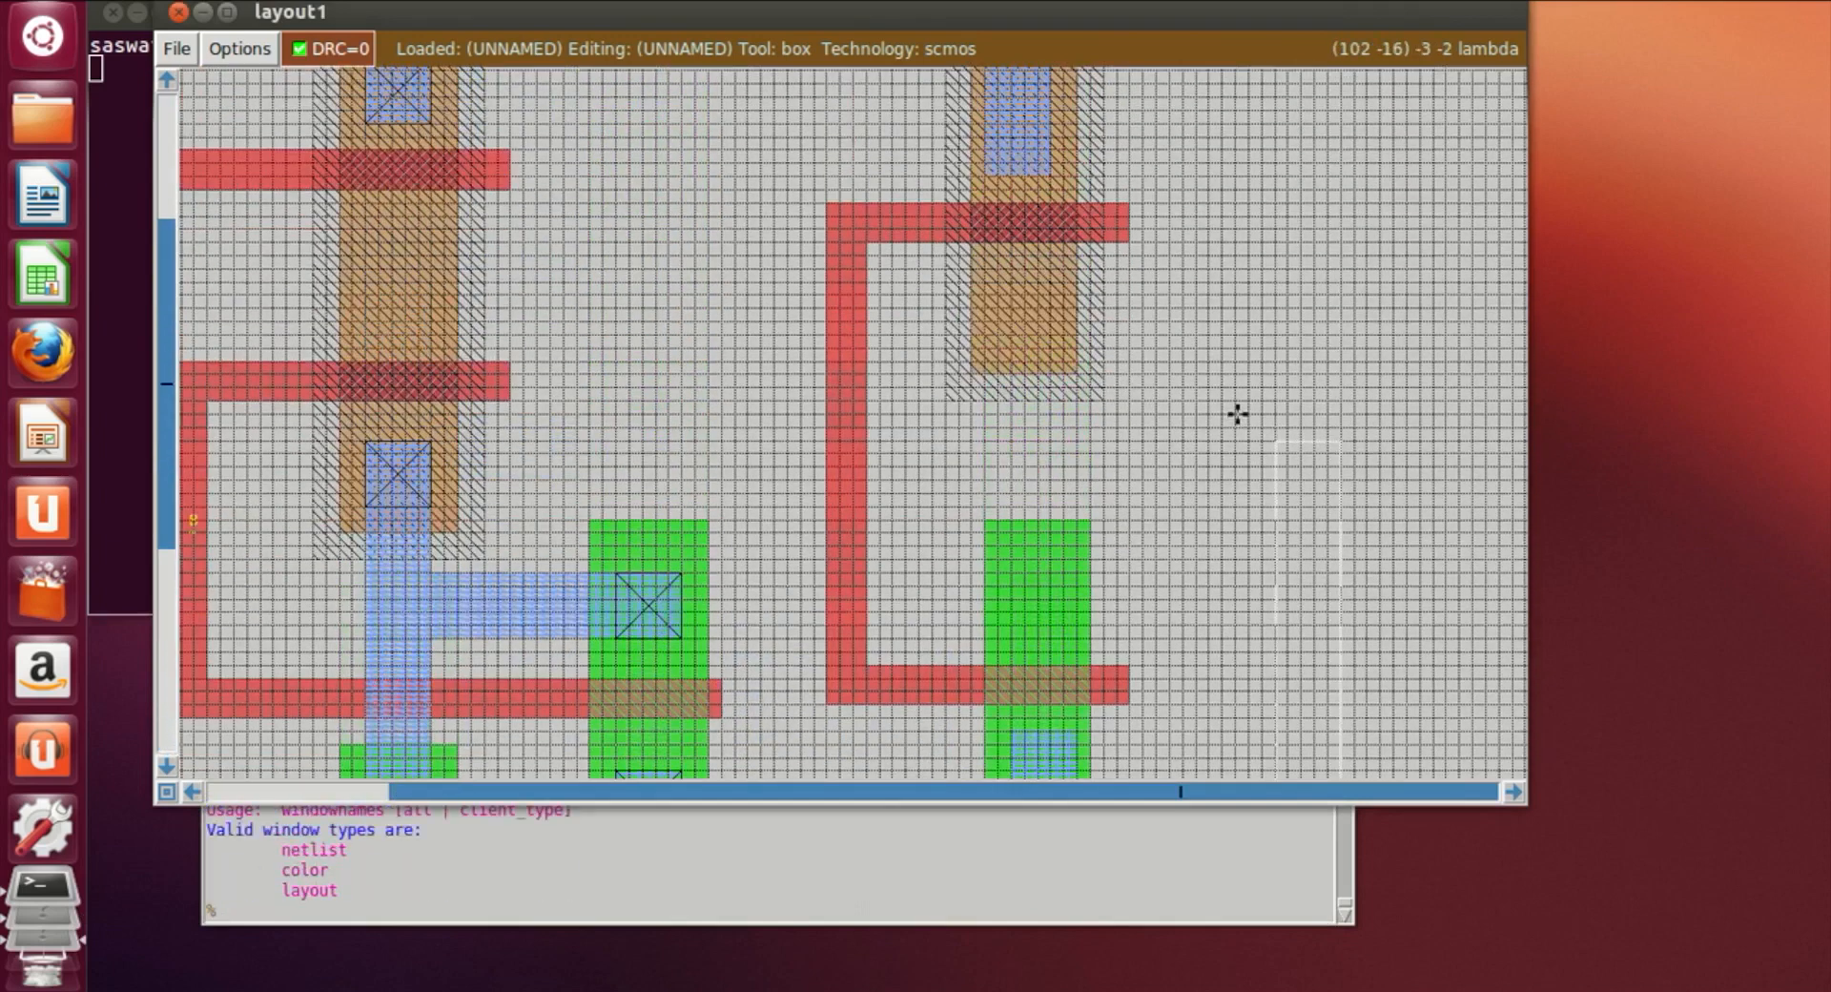
{"action": "left_click", "coordinate": [1000, 280]}
{"action": "right_click", "coordinate": [1059, 625]}
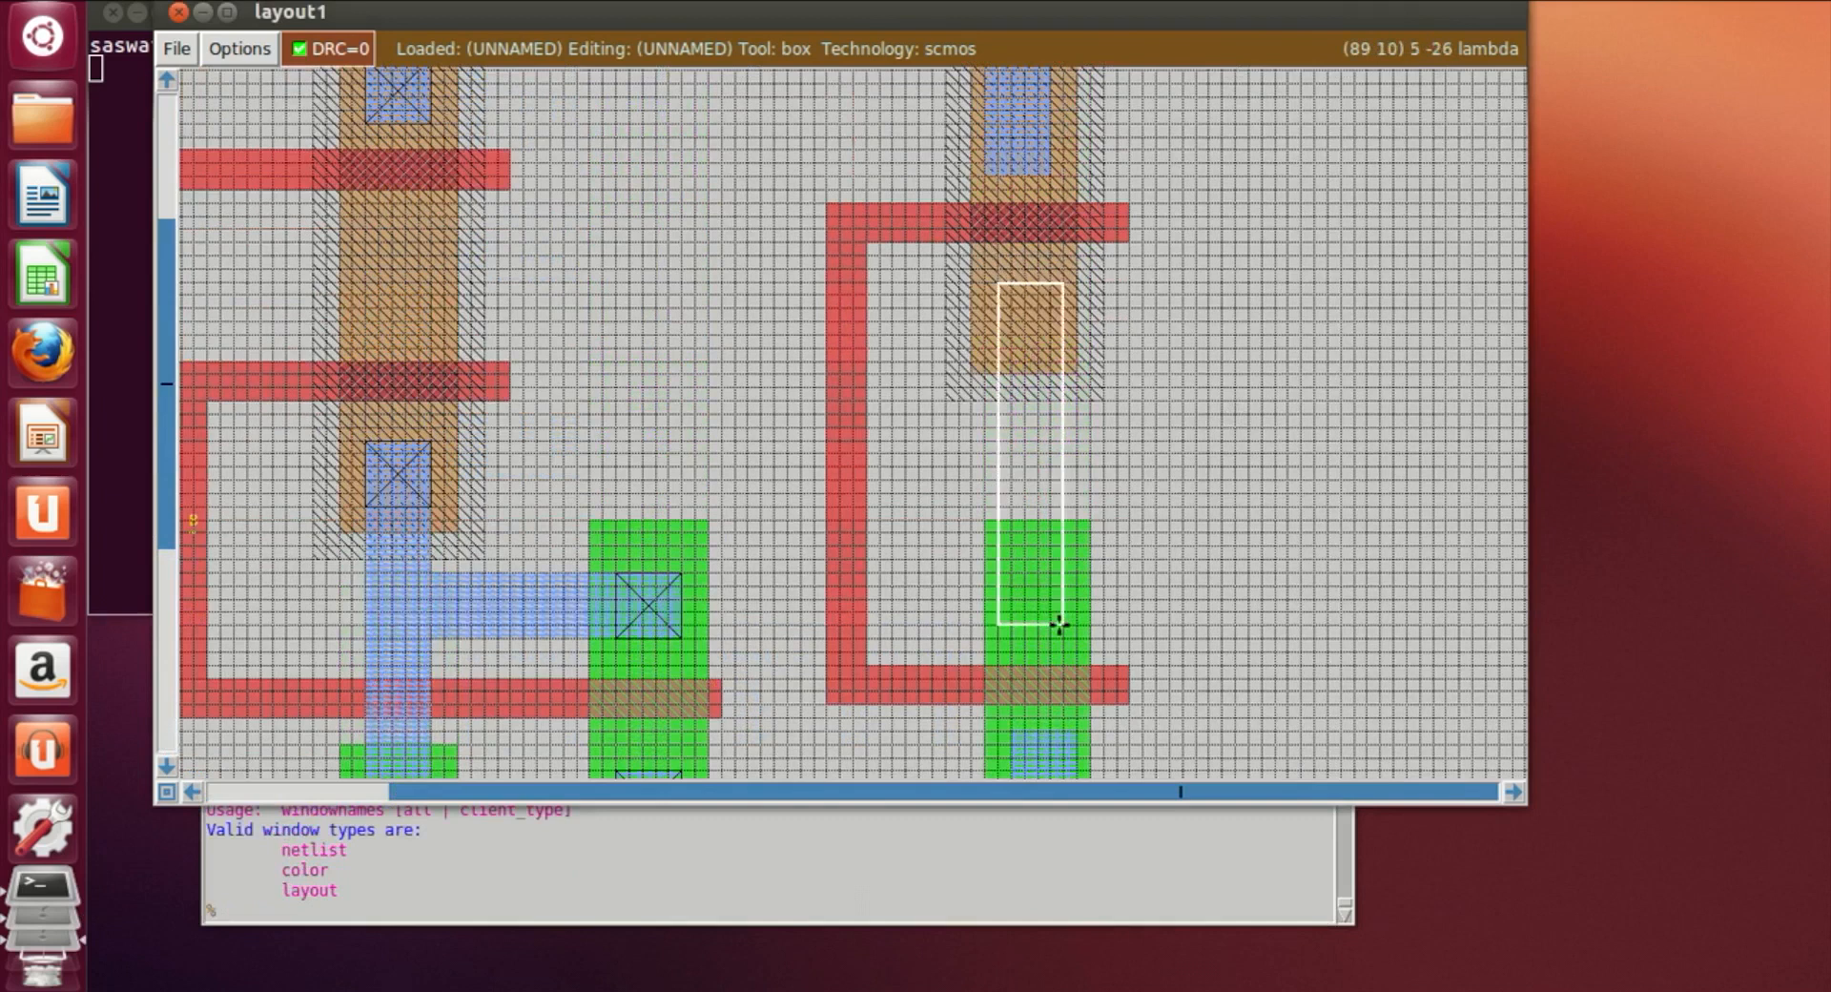
{"action": "left_click", "coordinate": [684, 899]}
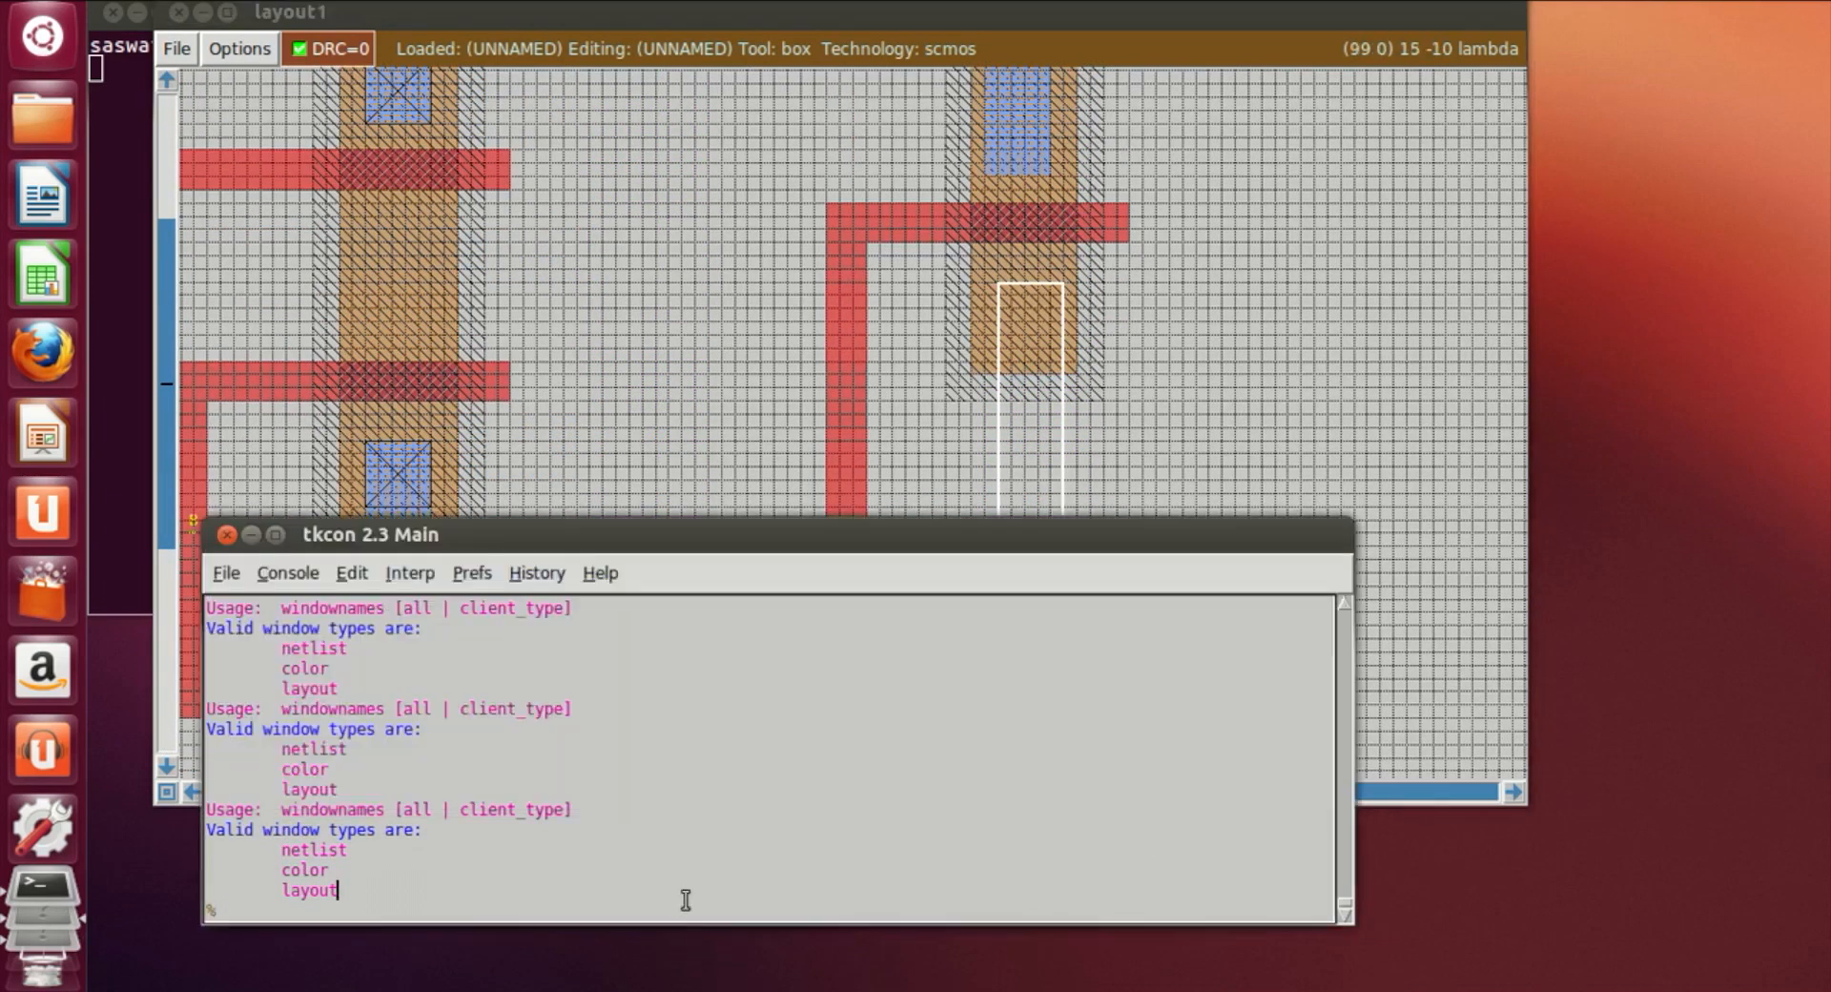
{"action": "type", "text": "paint m1"}
{"action": "key", "text": "Return"}
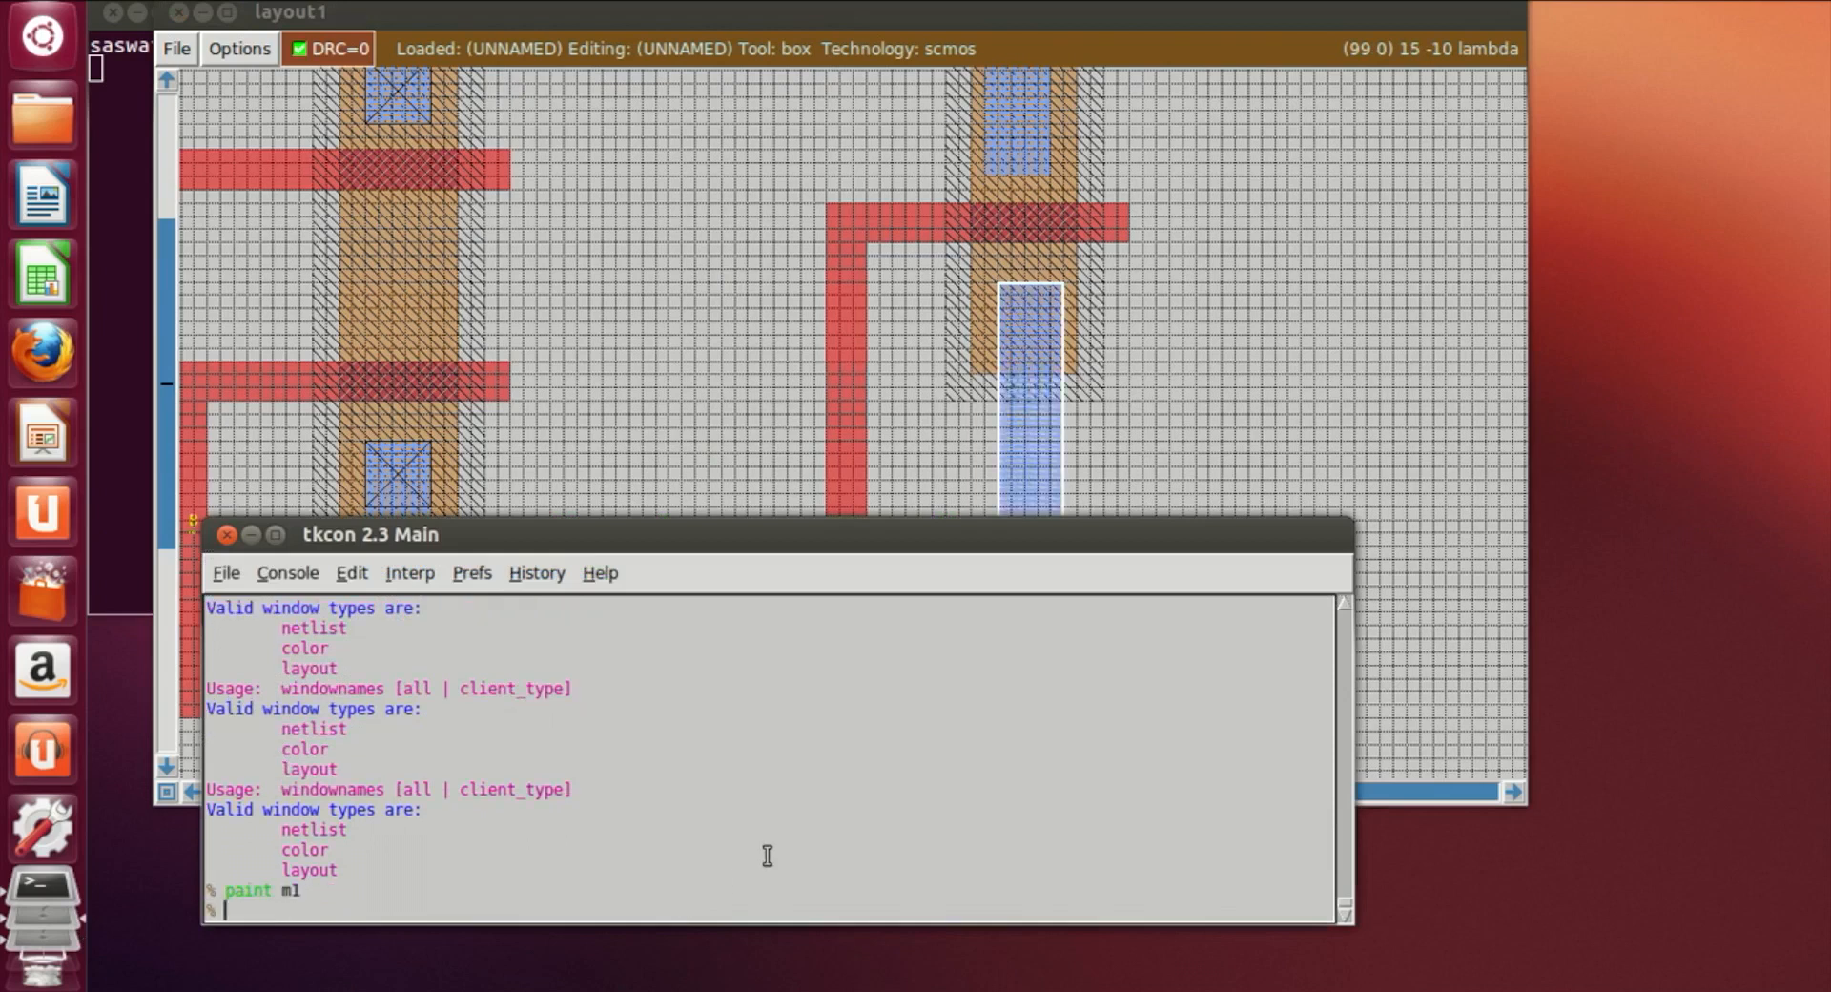
{"action": "left_click", "coordinate": [1179, 453]}
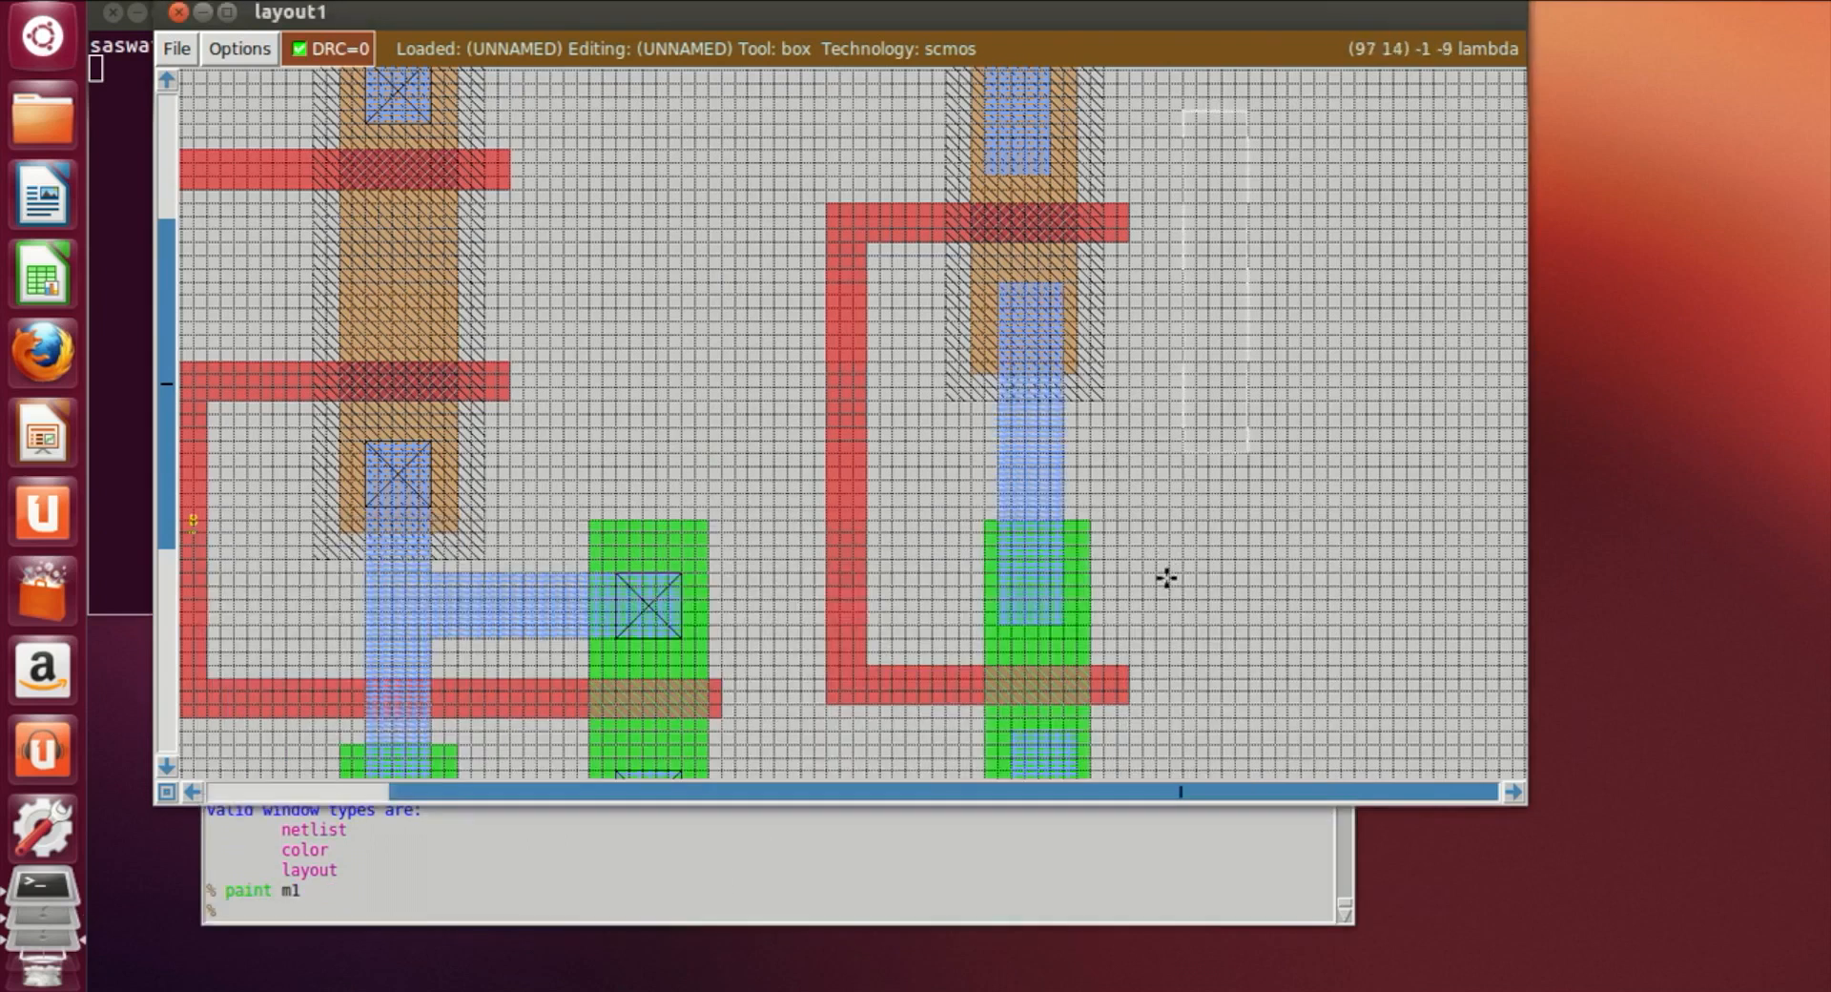
Paint a 5-by-5-lambda pdc contact at the lower end of the VDD strip on the new p-diffusion
{"action": "scroll", "coordinate": [1167, 577], "scroll_direction": "up", "scroll_amount": 5}
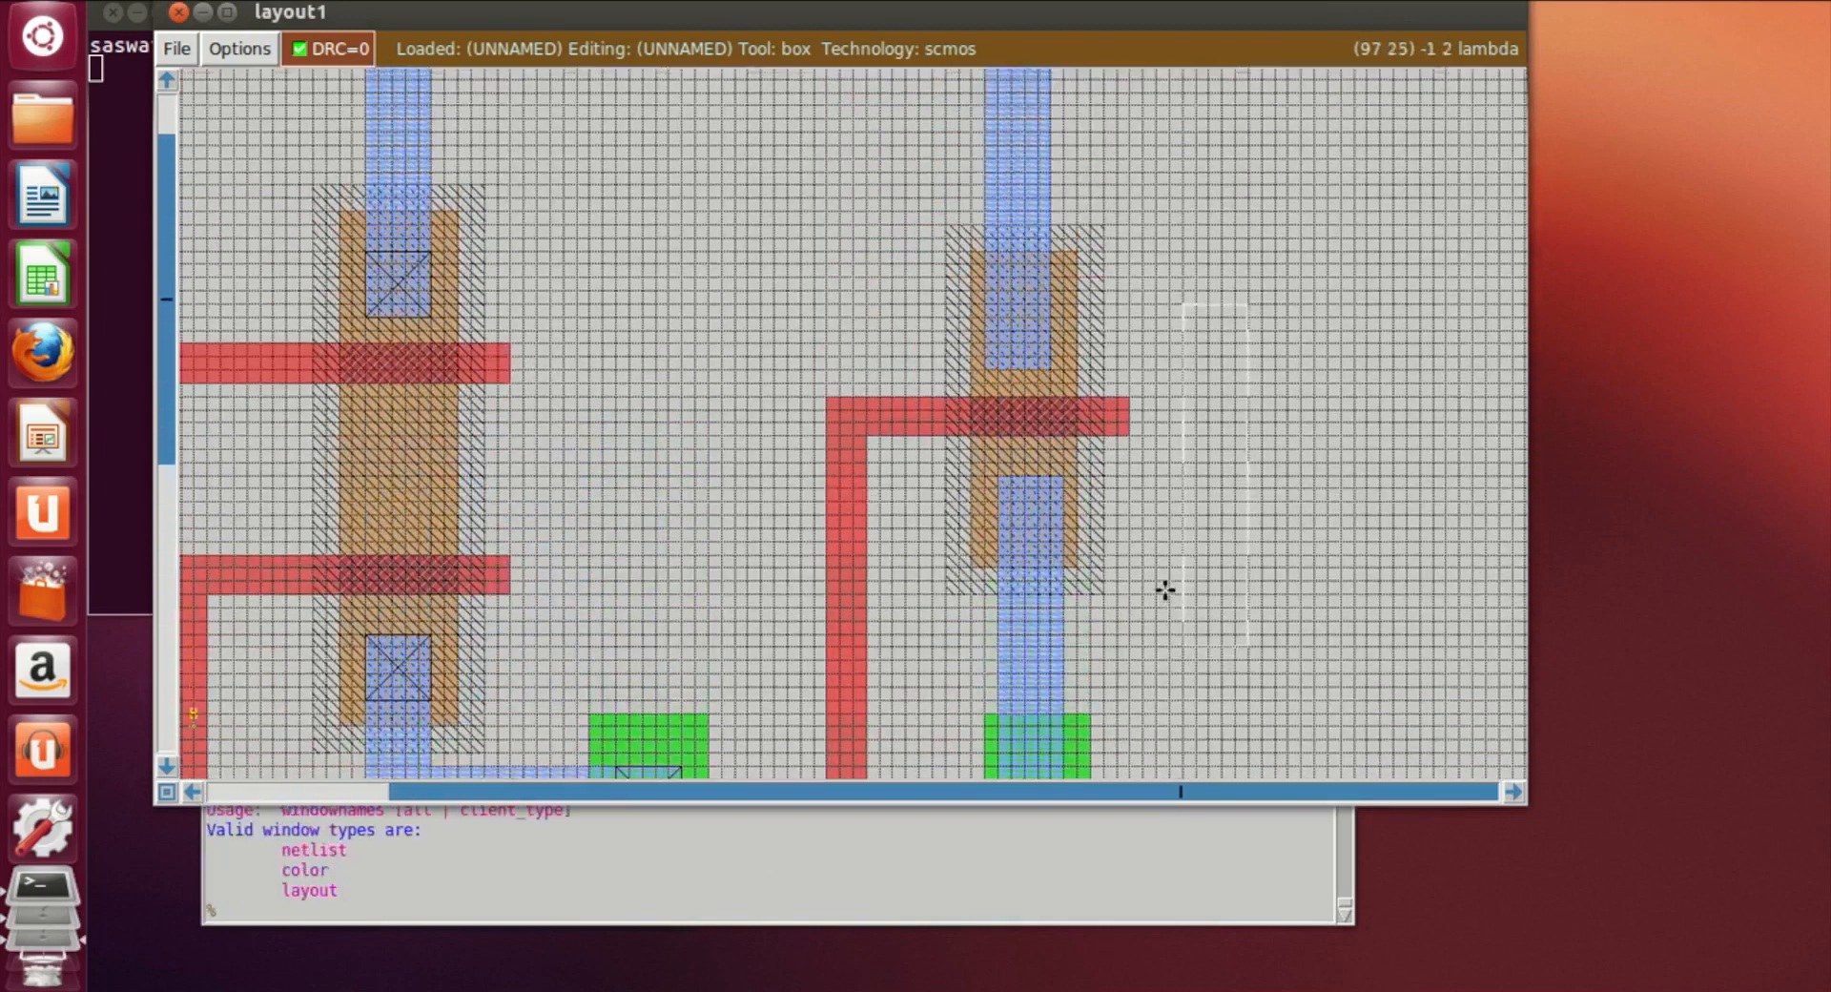
{"action": "left_click", "coordinate": [984, 463]}
{"action": "right_click", "coordinate": [1042, 524]}
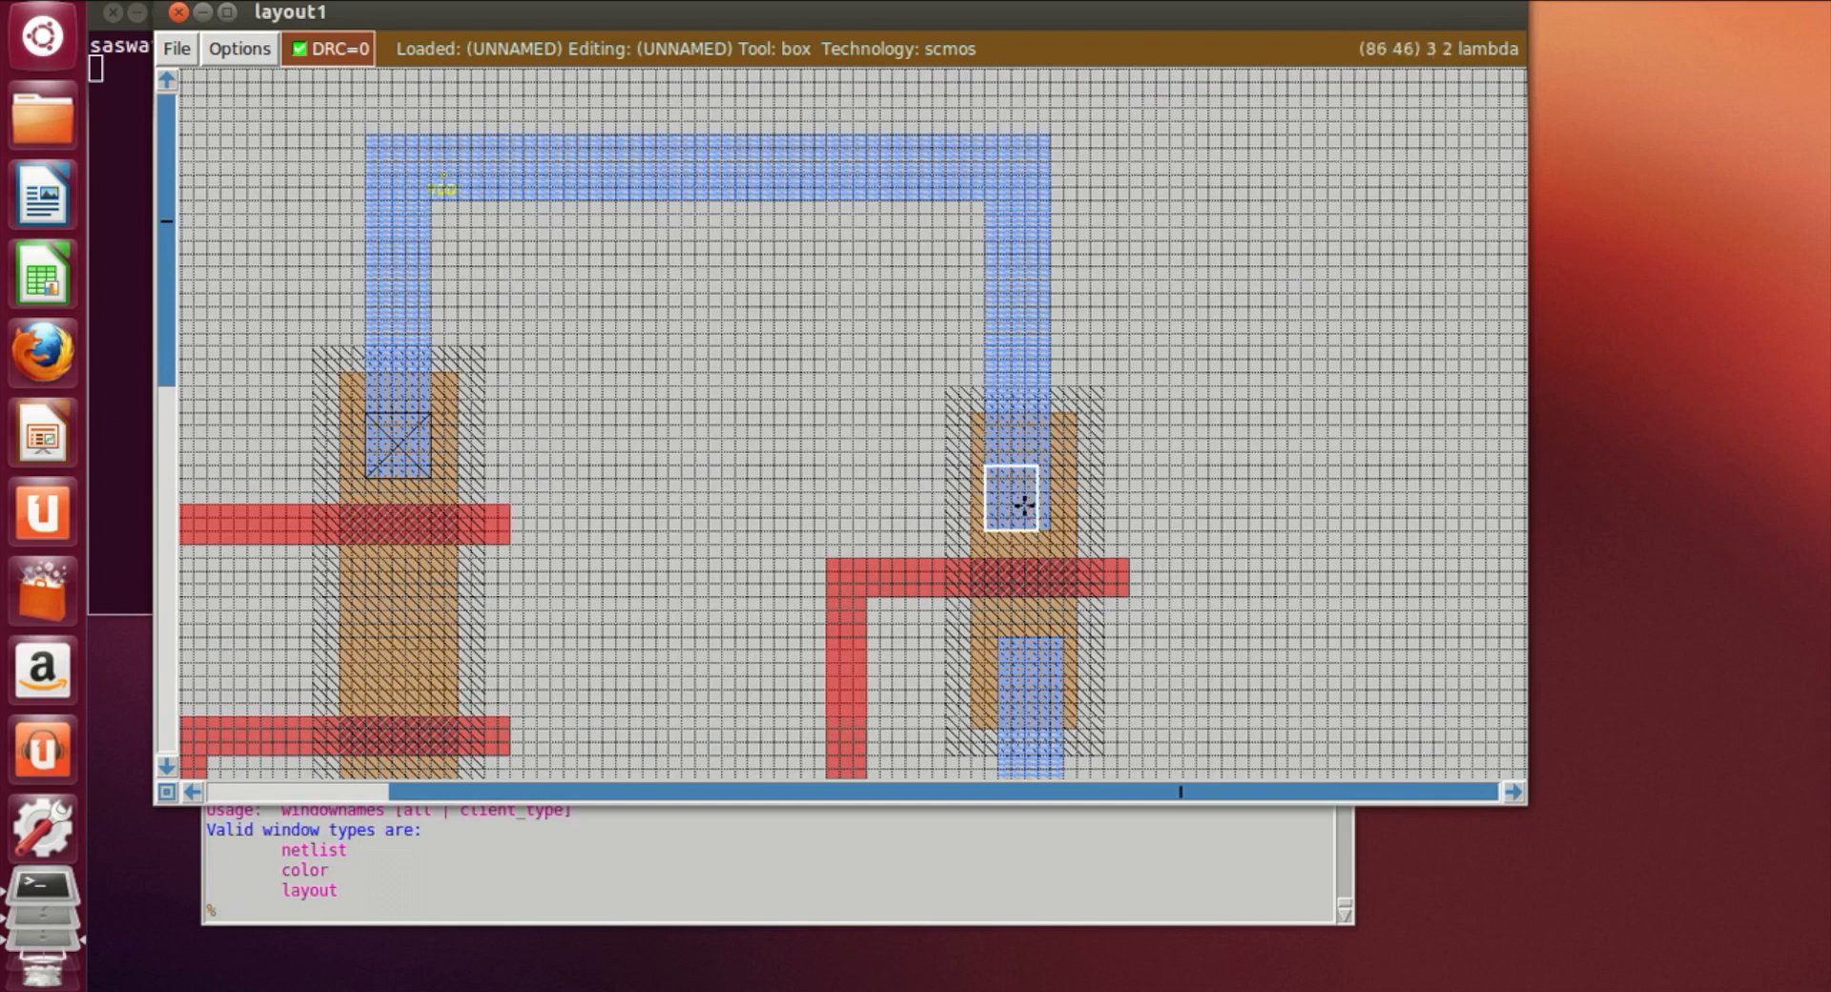
{"action": "right_click", "coordinate": [1051, 465]}
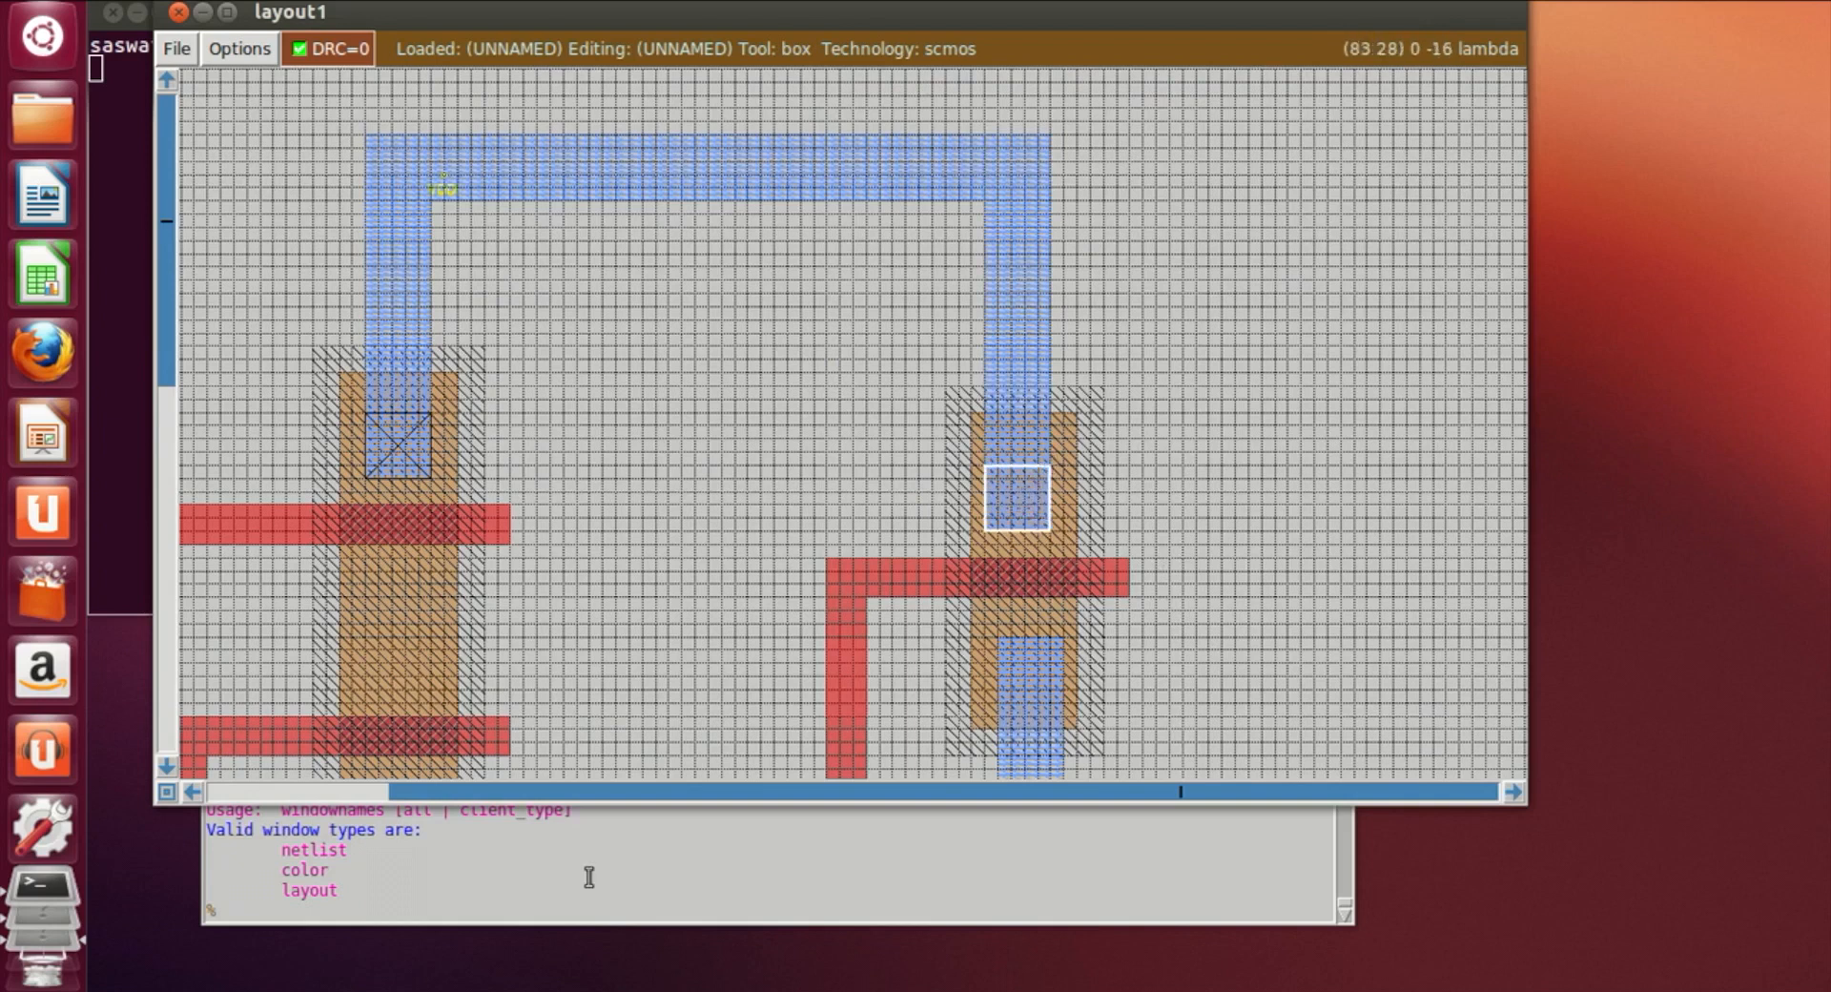
{"action": "left_click", "coordinate": [530, 905]}
{"action": "type", "text": "paint "}
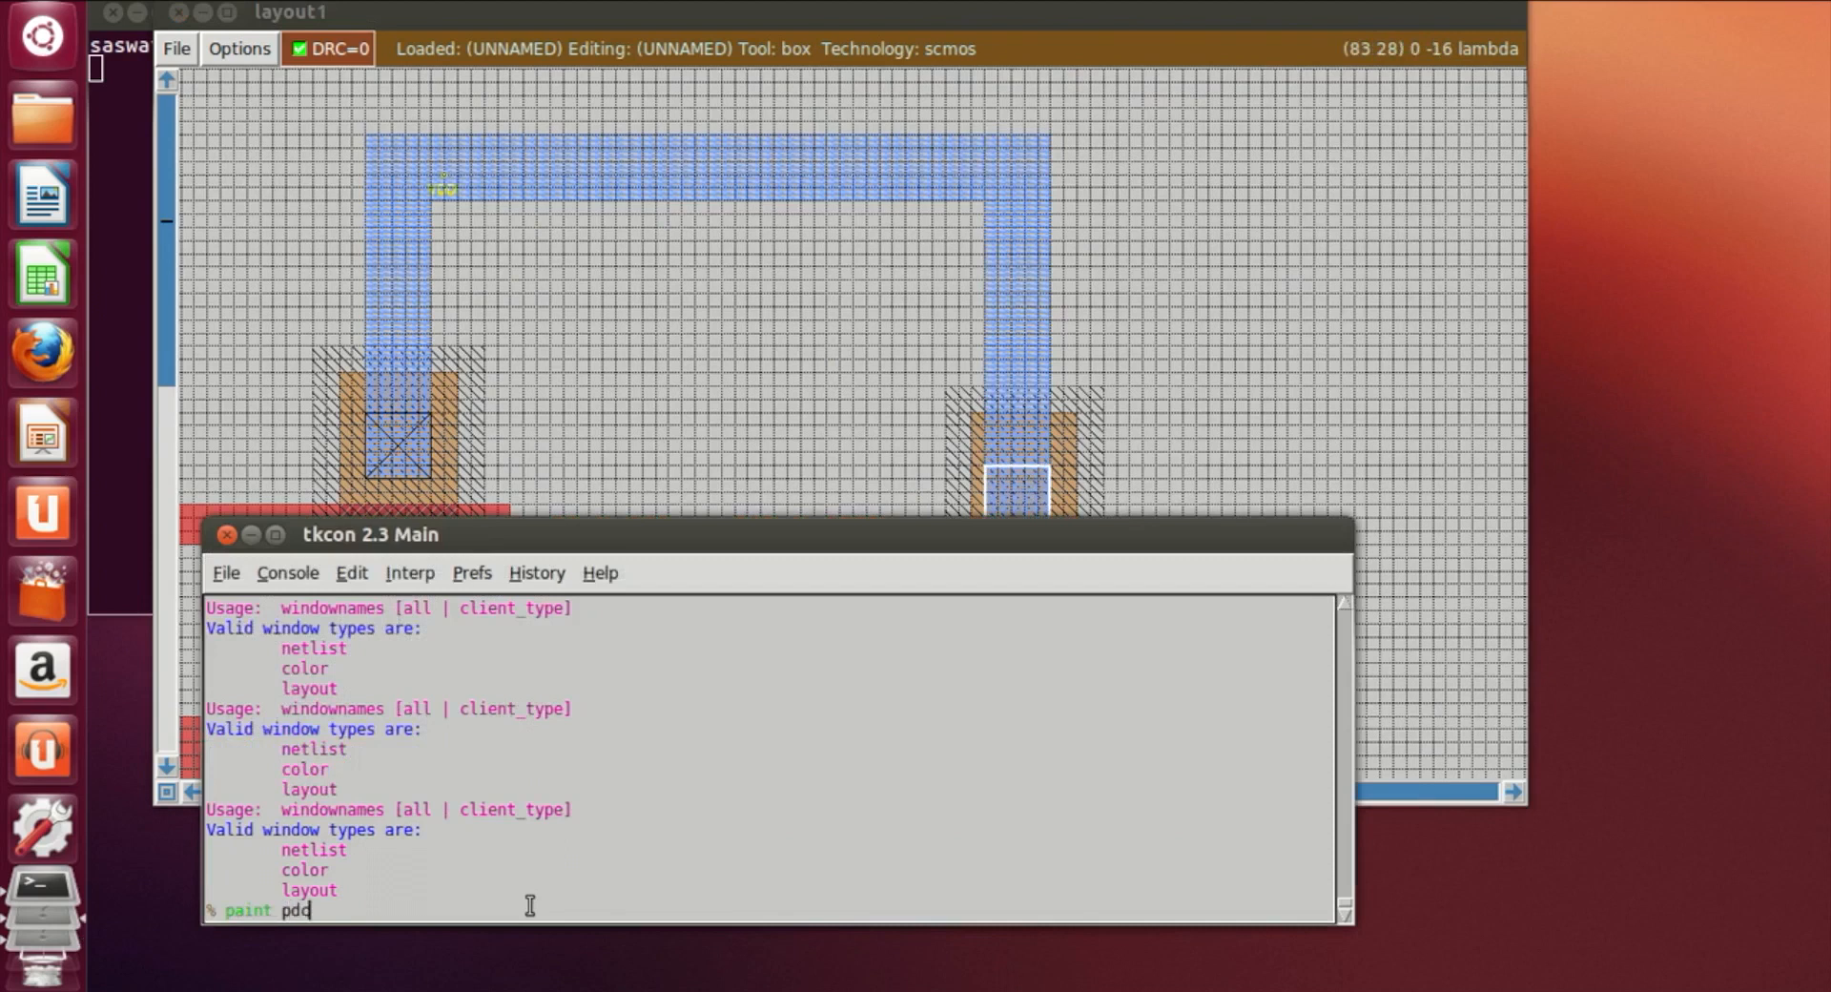
{"action": "type", "text": "pdc"}
{"action": "key", "text": "Return"}
{"action": "left_click", "coordinate": [1194, 389]}
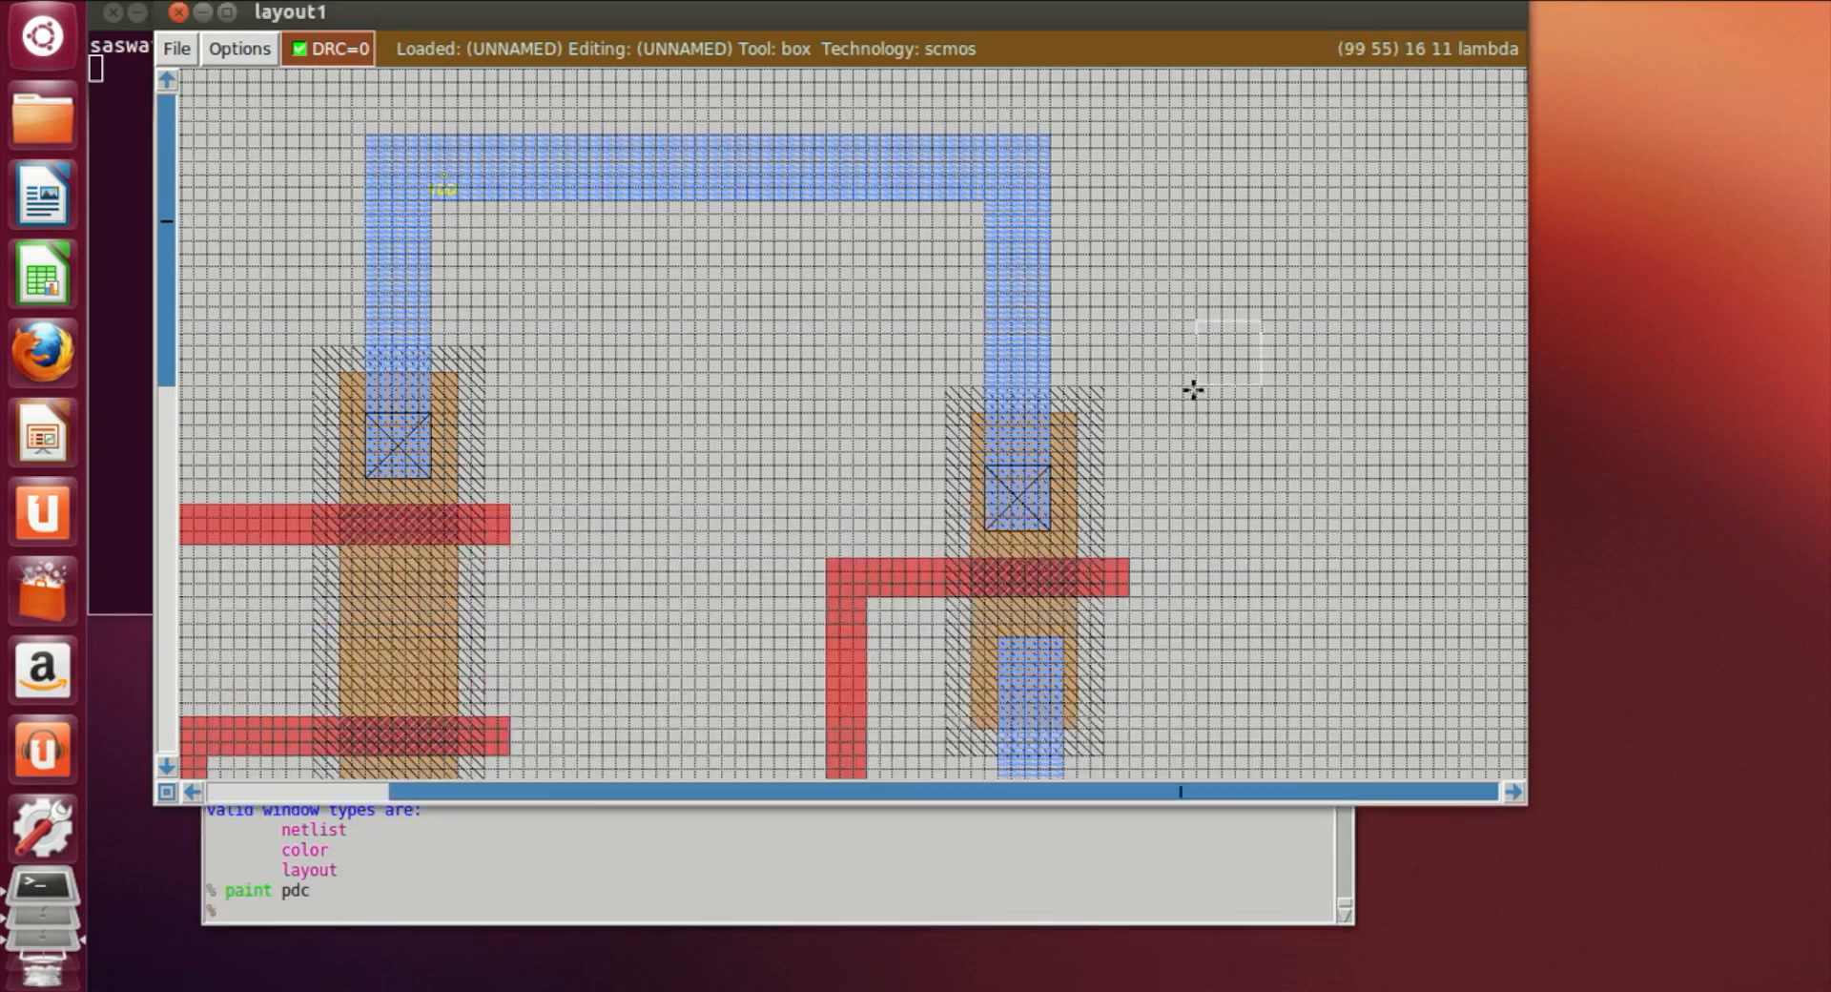
Paint a 5-by-5-lambda pdc contact at the upper end of the output m1 strip on the new p-diffusion
{"action": "scroll", "coordinate": [1178, 393], "scroll_direction": "down", "scroll_amount": 3}
{"action": "left_click", "coordinate": [1013, 460]}
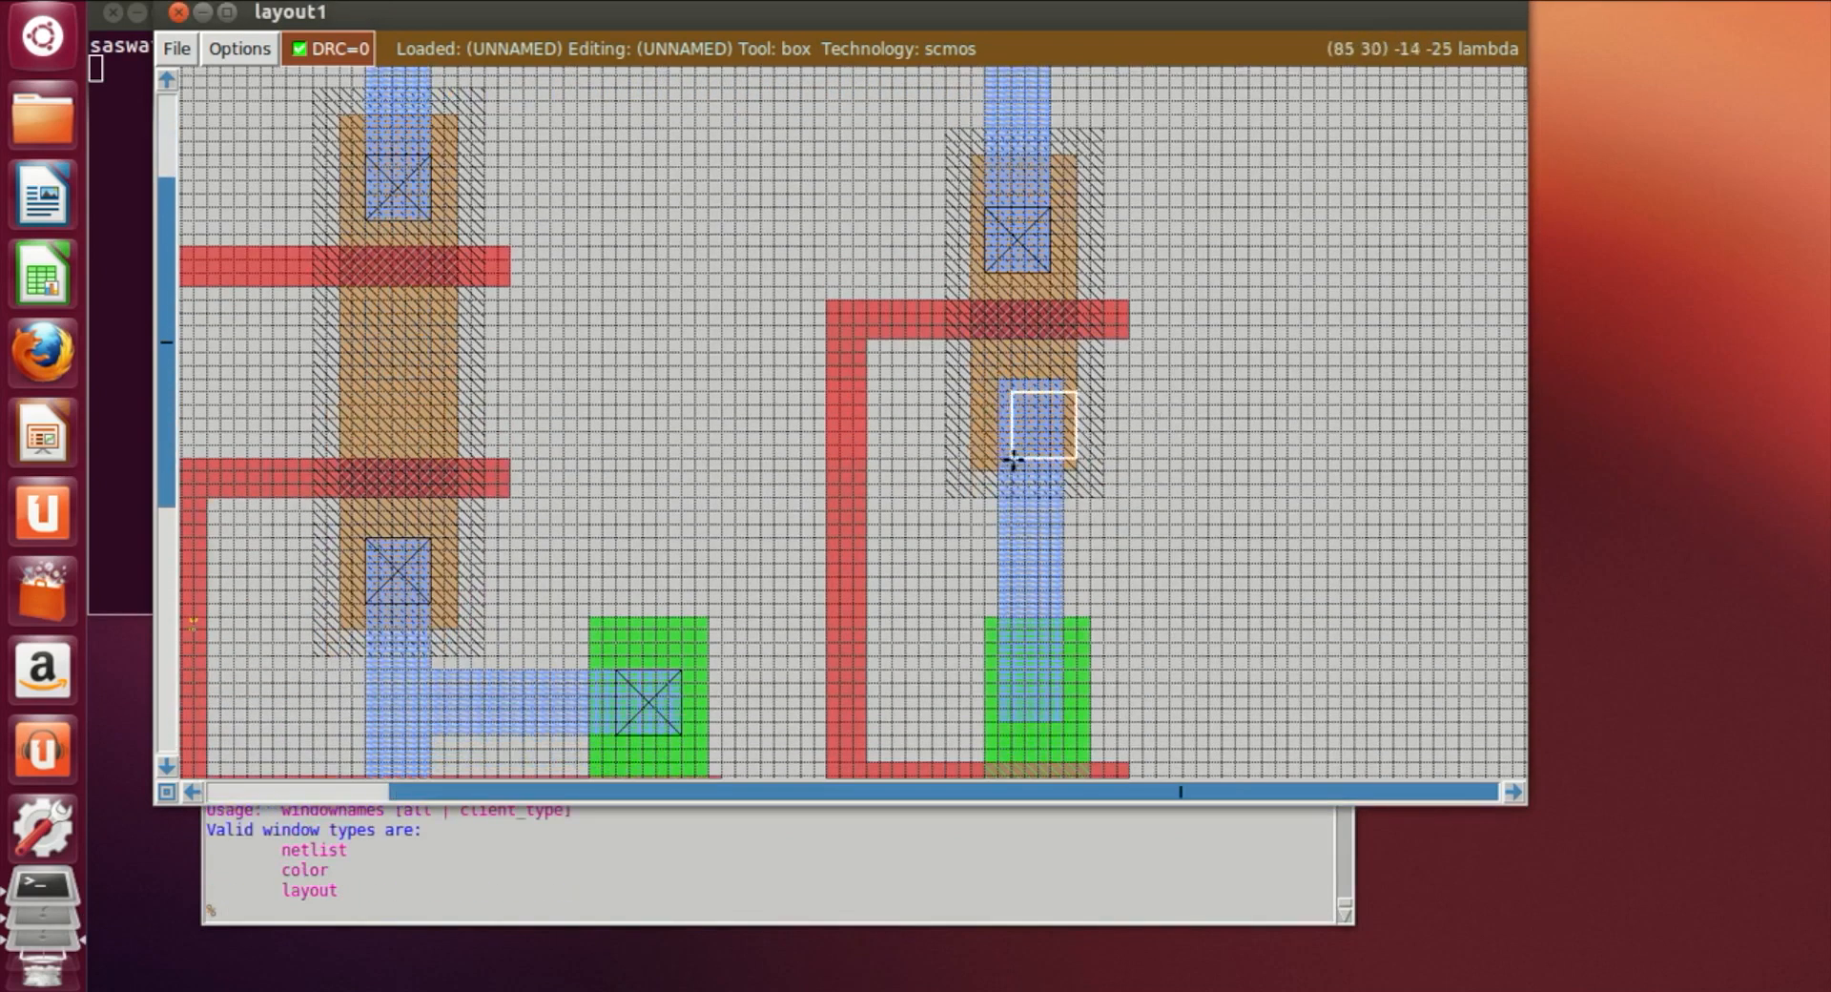
{"action": "left_click", "coordinate": [988, 448]}
{"action": "left_click", "coordinate": [1007, 443]}
{"action": "left_click", "coordinate": [1001, 445]}
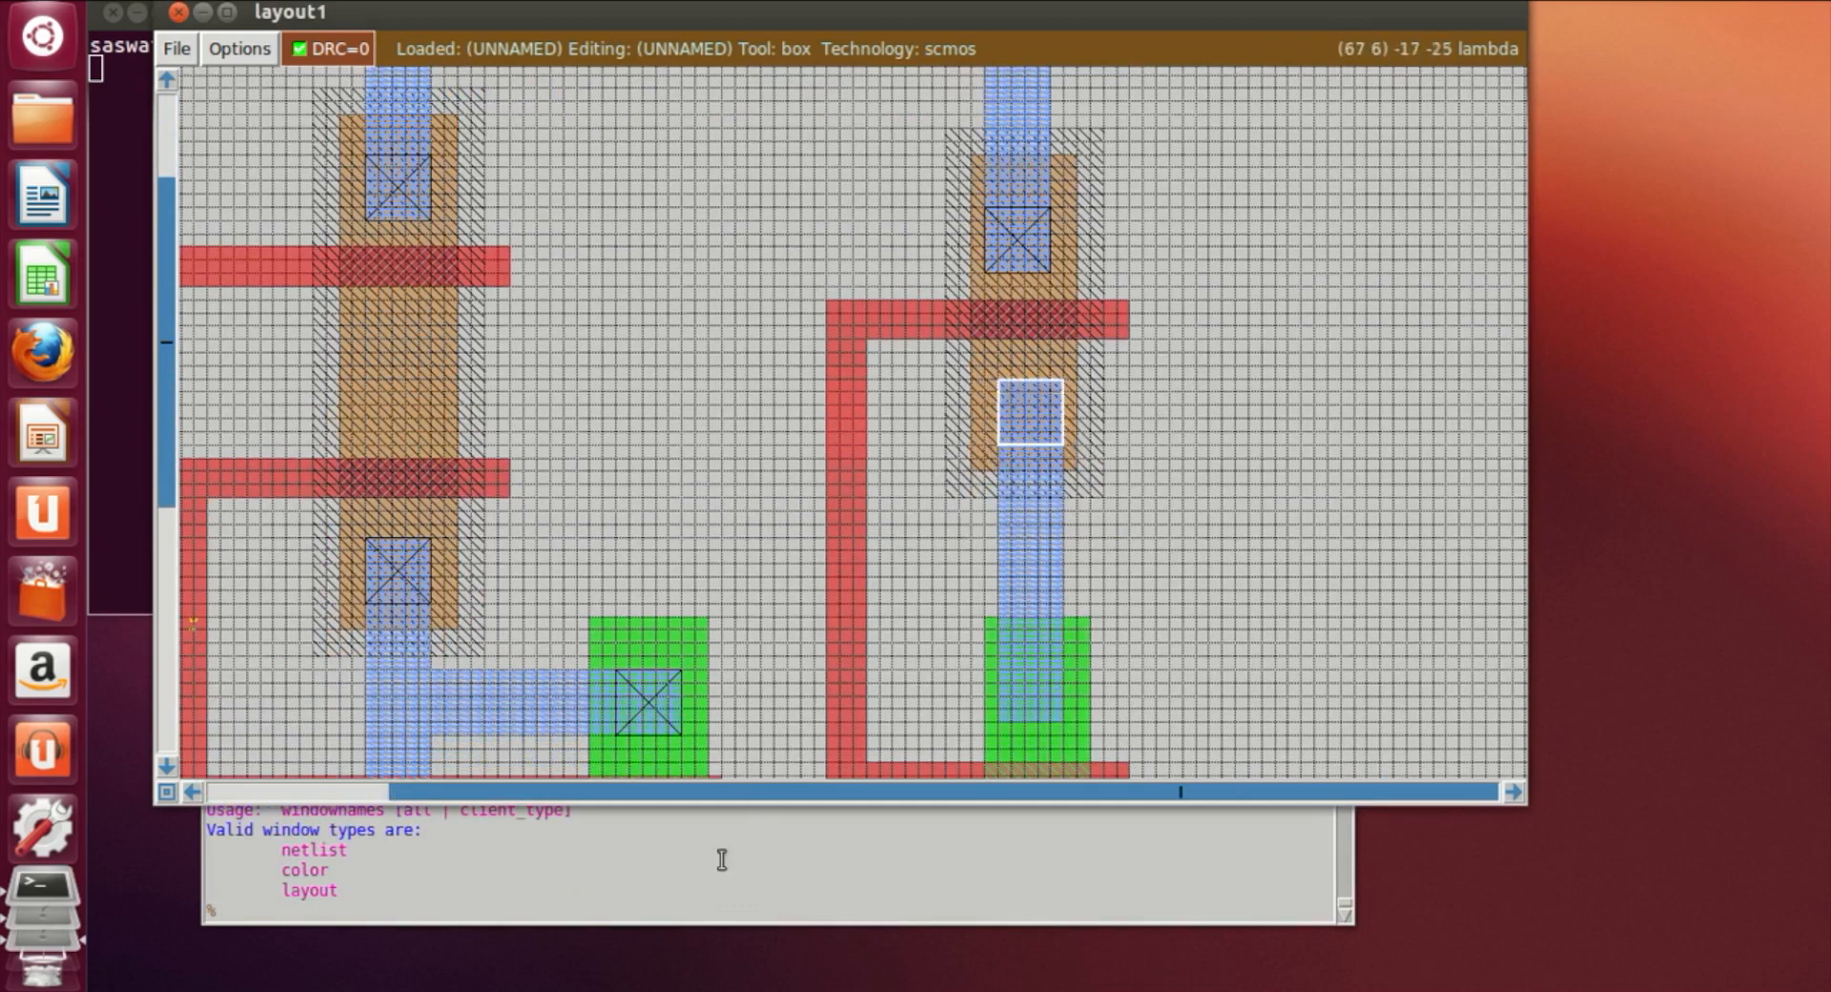
{"action": "left_click", "coordinate": [687, 914]}
{"action": "type", "text": "paint pdc"}
{"action": "key", "text": "Return"}
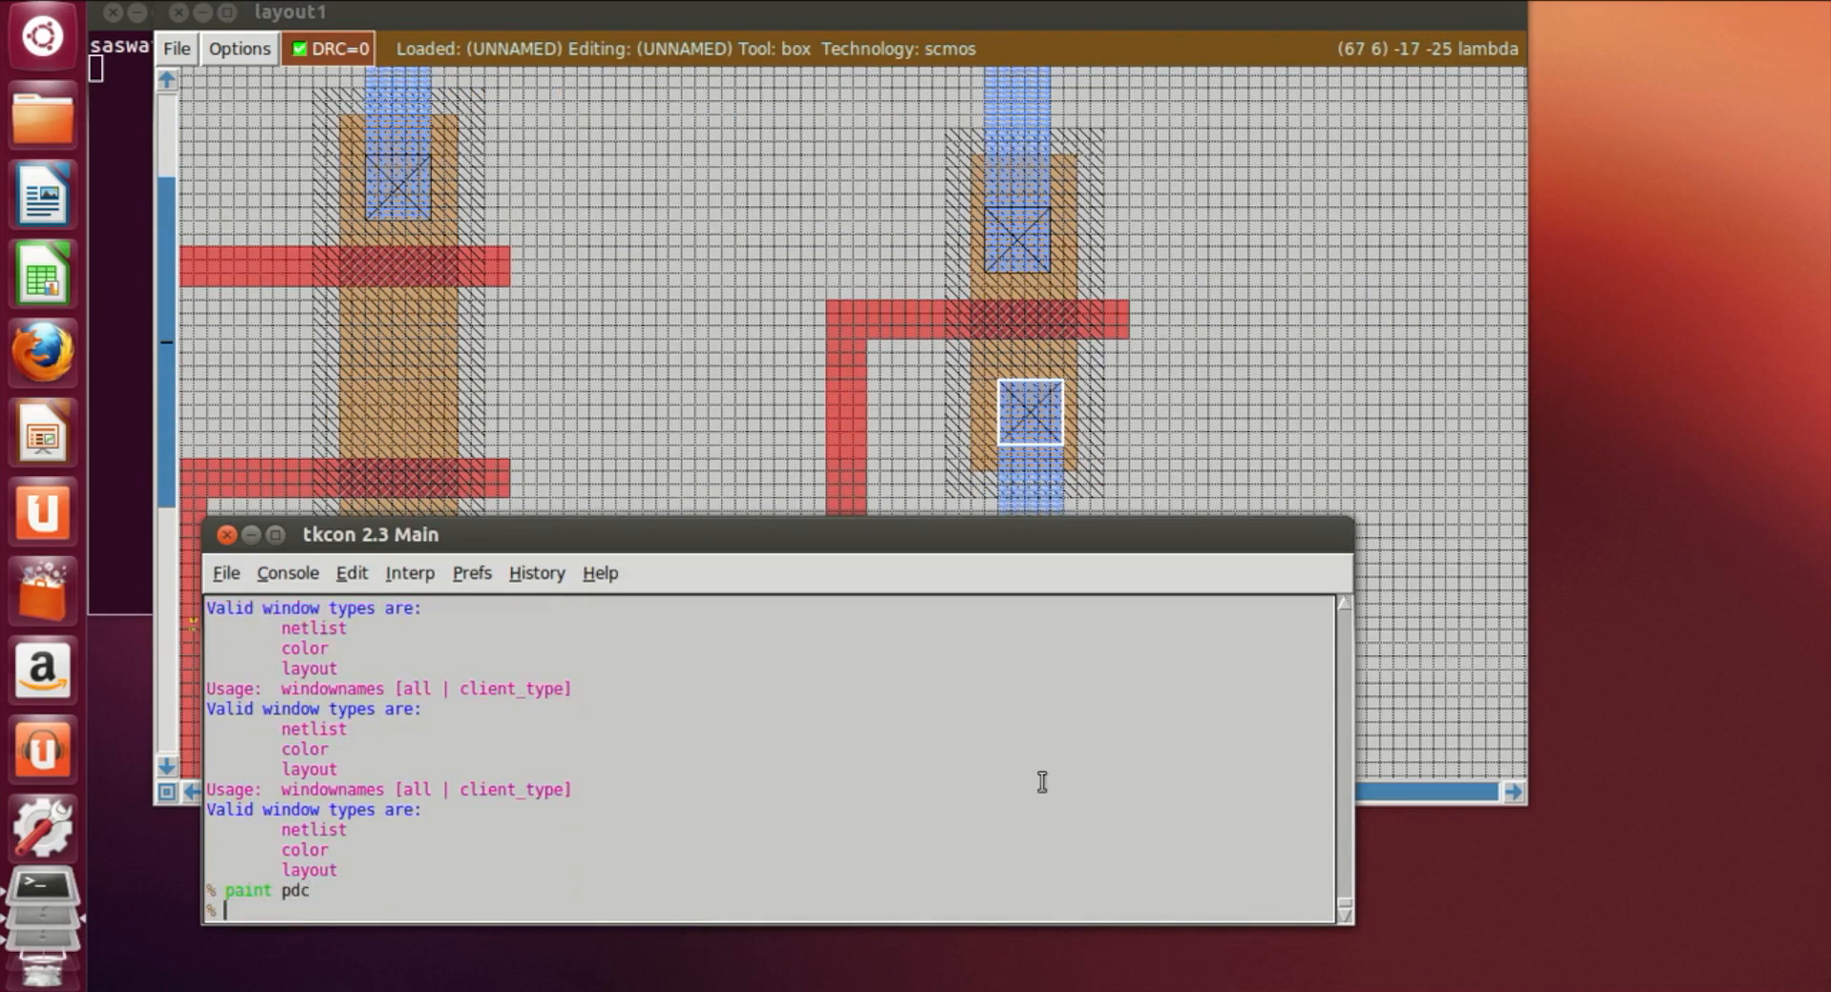
{"action": "left_click", "coordinate": [1304, 366]}
Paint a 5-by-5-lambda ndc contact at the lower end of the output m1 strip on the new n-diffusion
{"action": "scroll", "coordinate": [1146, 652], "scroll_direction": "down", "scroll_amount": 1}
{"action": "left_click", "coordinate": [997, 592]}
{"action": "left_click", "coordinate": [385, 900]}
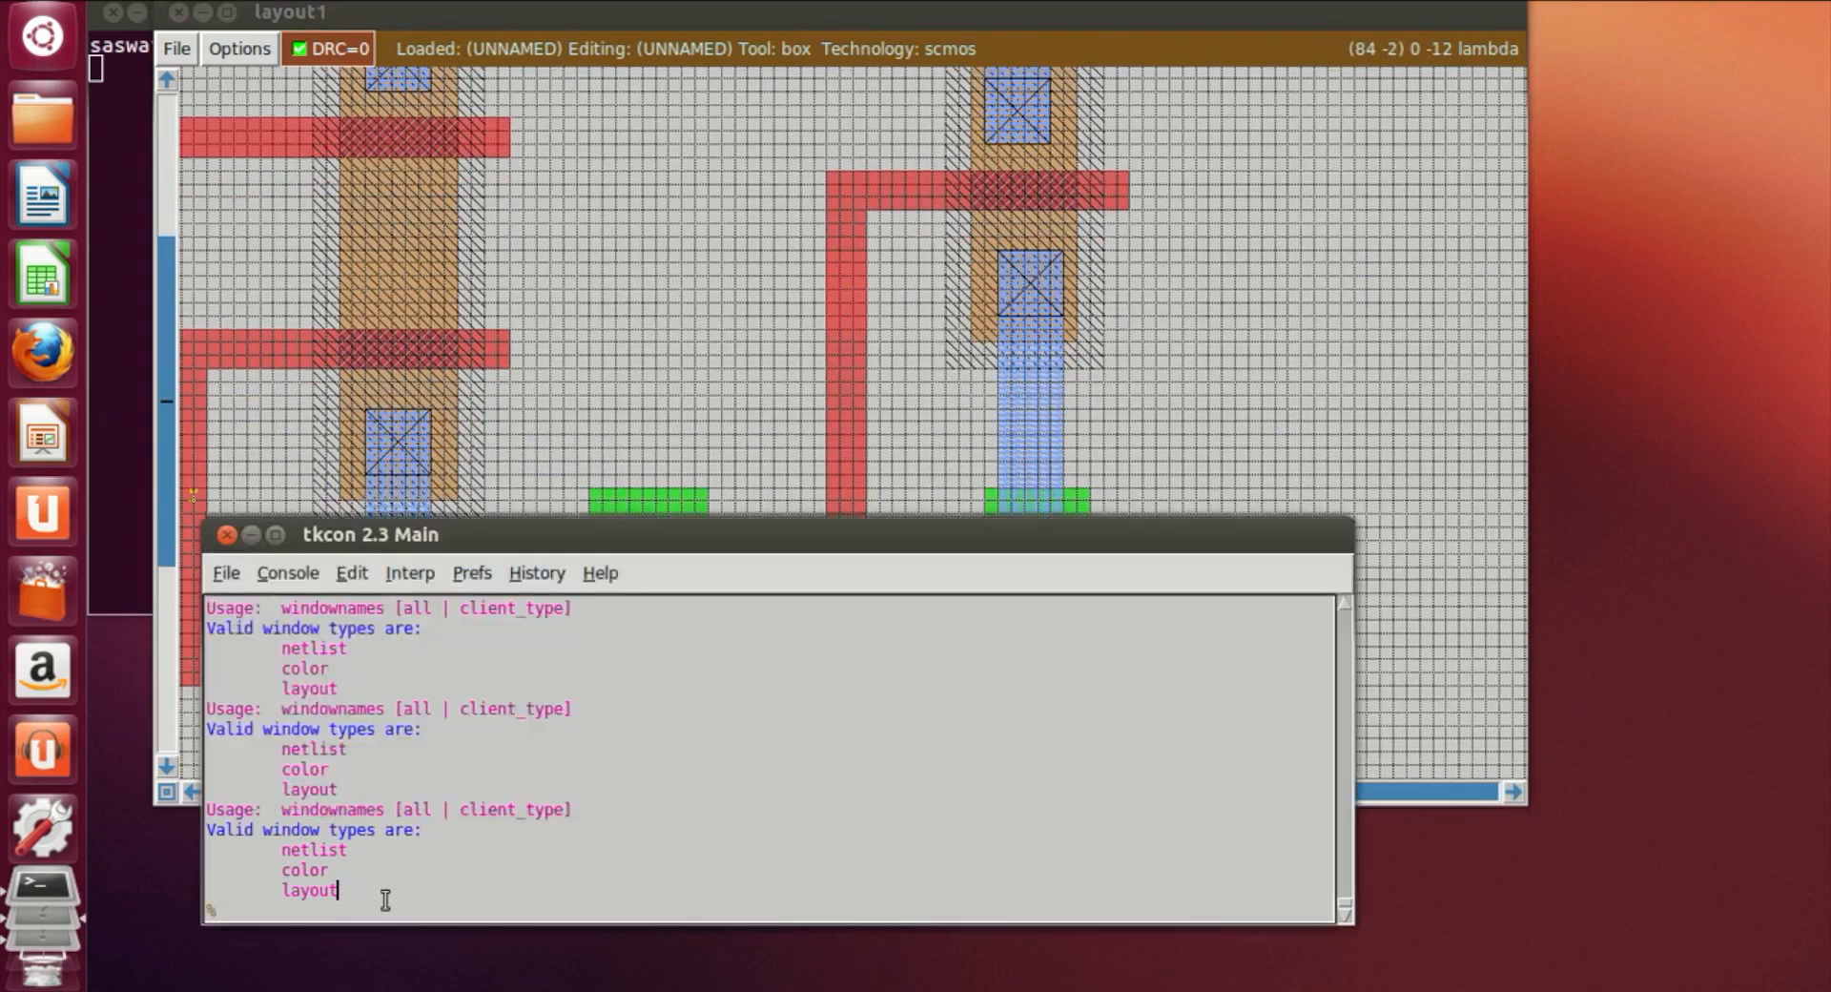
{"action": "type", "text": "paint ndc"}
{"action": "key", "text": "Return"}
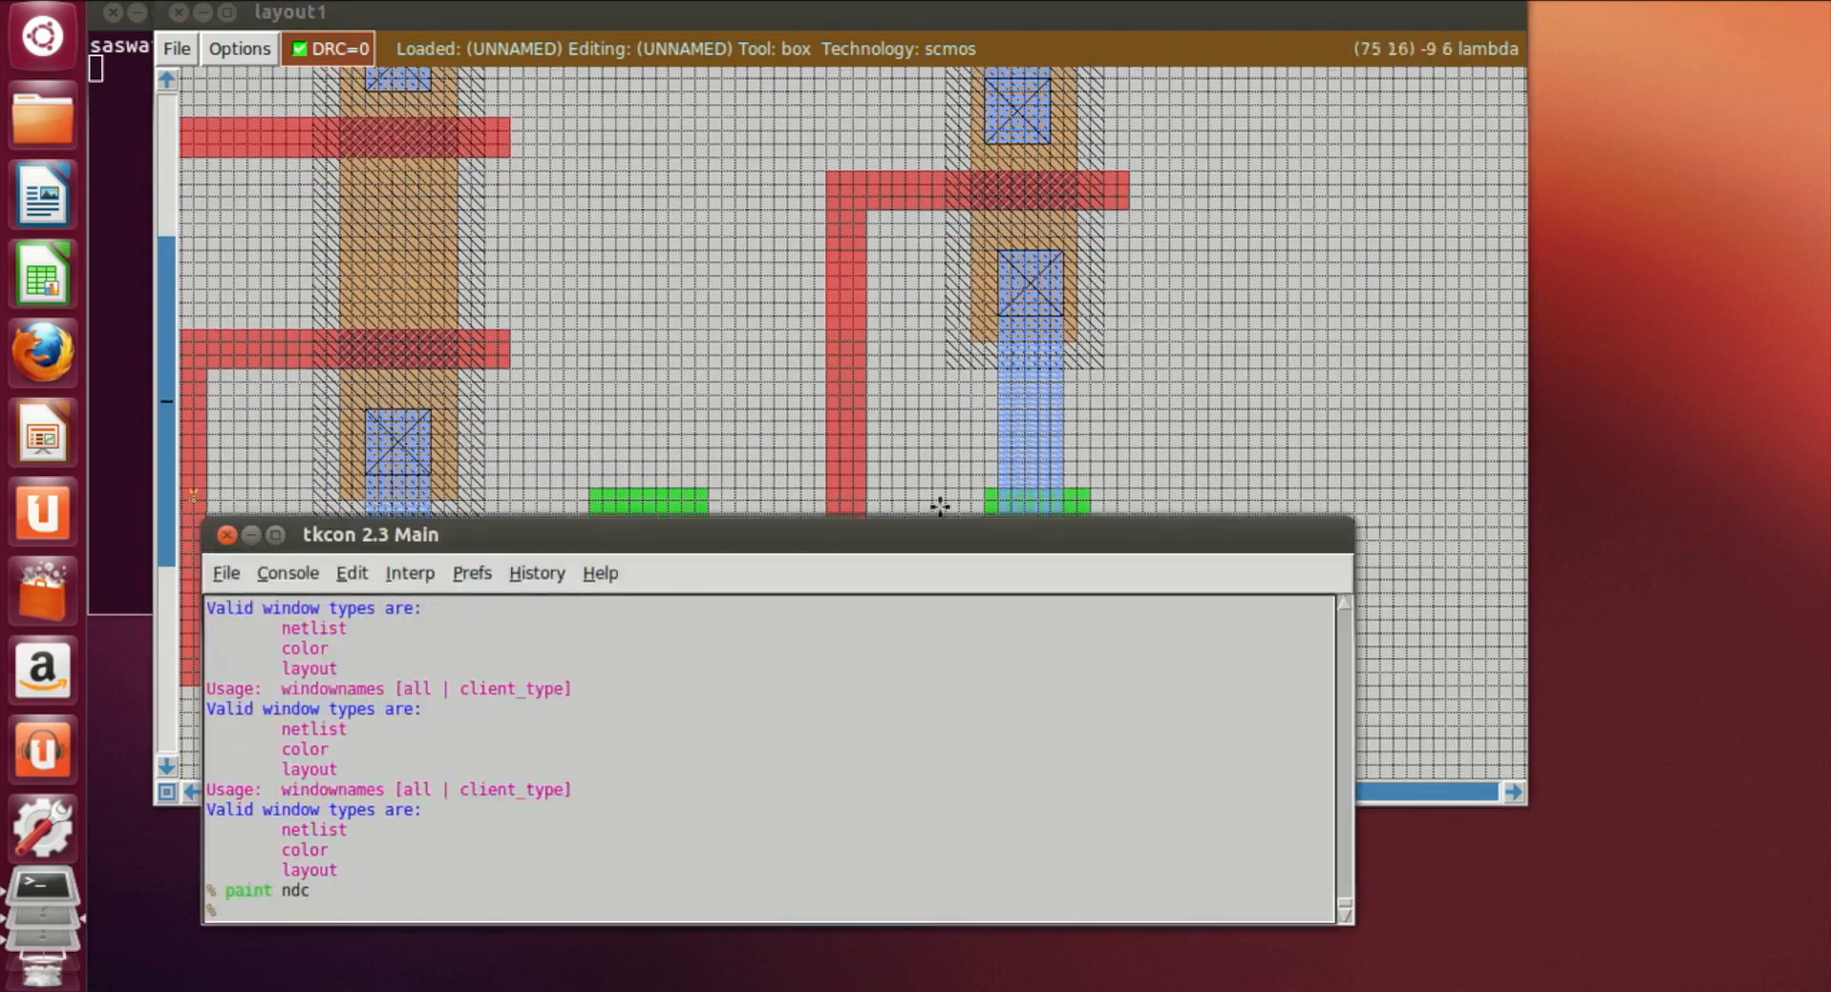
{"action": "left_click", "coordinate": [1092, 474]}
Paint a 5-by-5-lambda ndc contact at the upper end of the ground strip on the new n-diffusion's lower part
{"action": "scroll", "coordinate": [1091, 474], "scroll_direction": "down", "scroll_amount": 6}
{"action": "left_click", "coordinate": [1026, 491]}
{"action": "left_click", "coordinate": [1014, 483]}
{"action": "left_click", "coordinate": [1014, 473]}
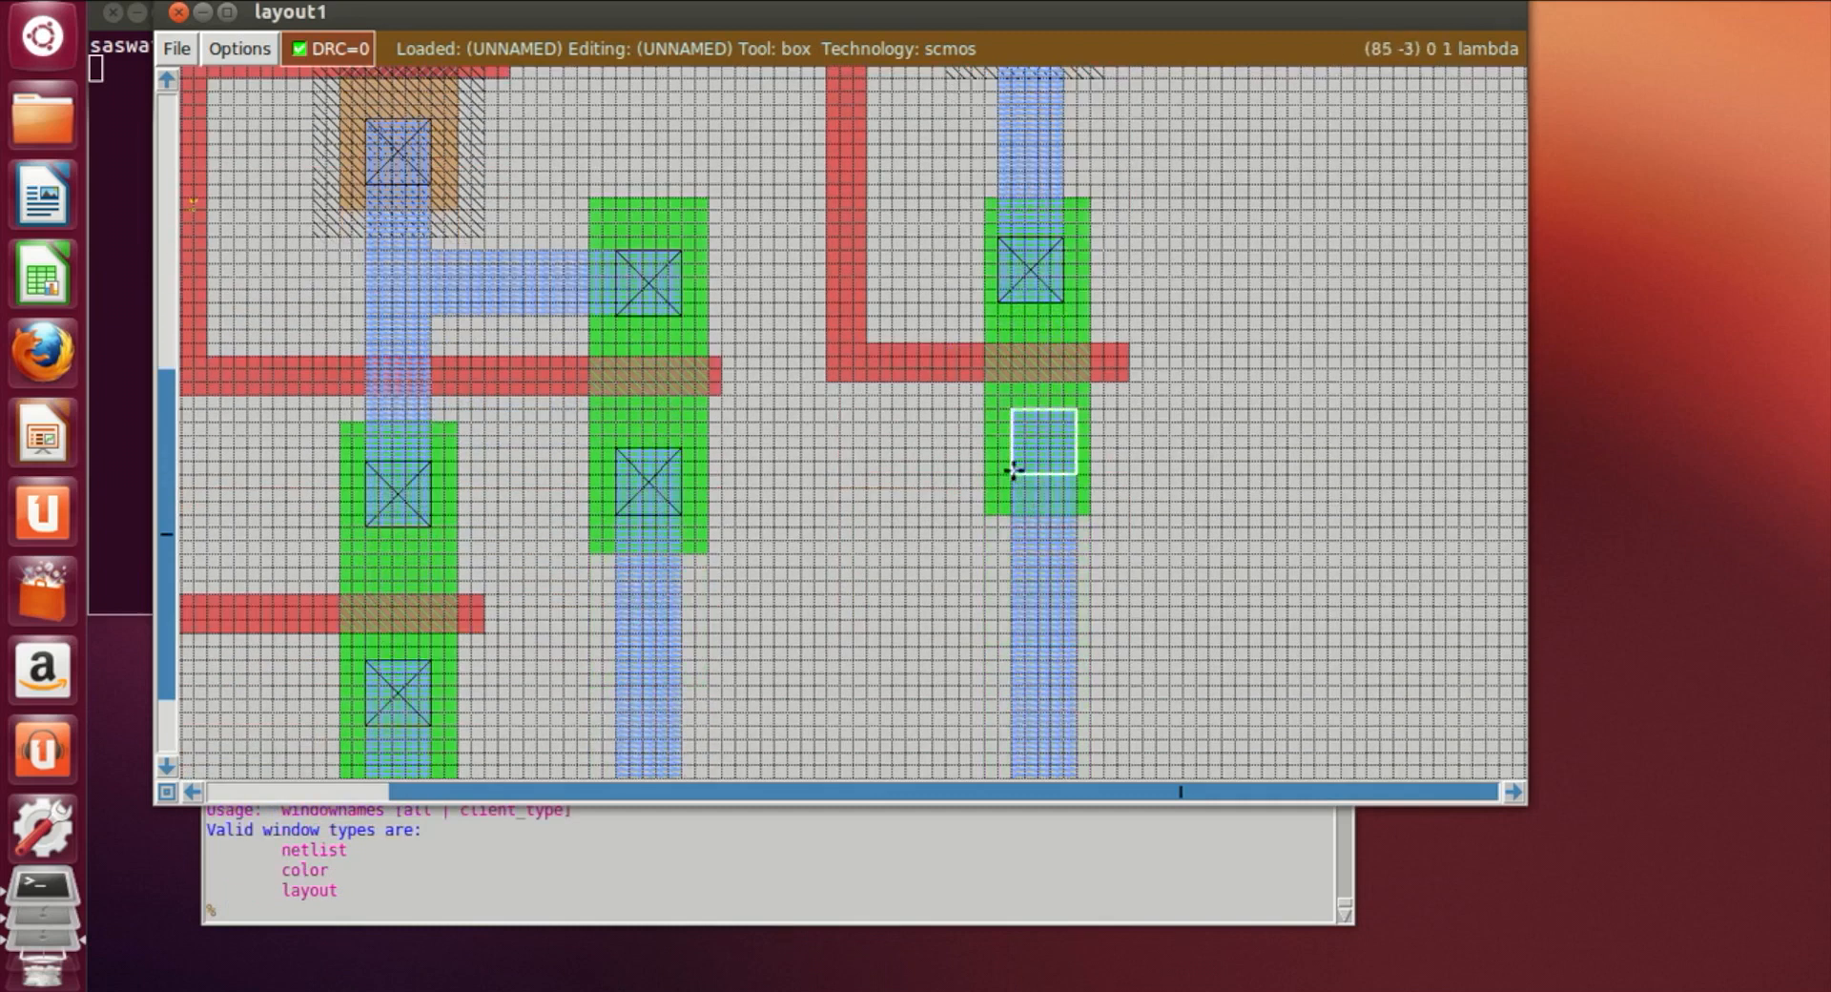
{"action": "left_click", "coordinate": [468, 892]}
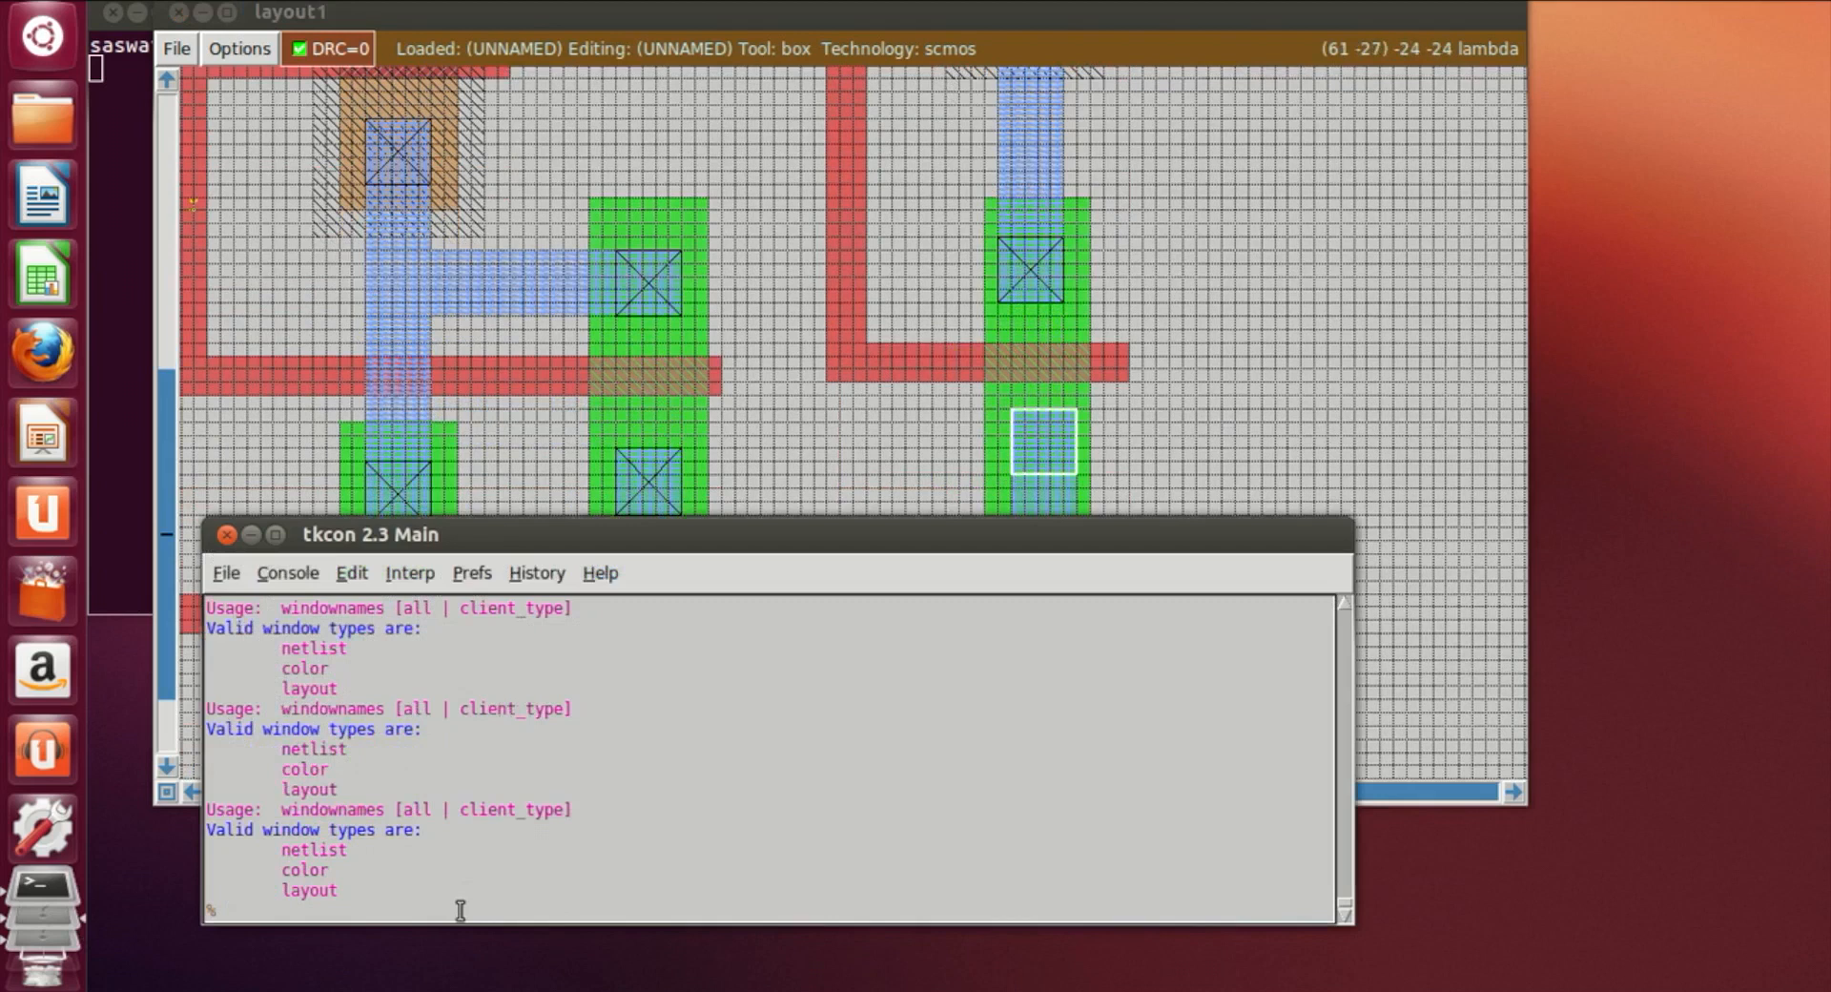
{"action": "type", "text": "paint"}
{"action": "key", "text": "Return"}
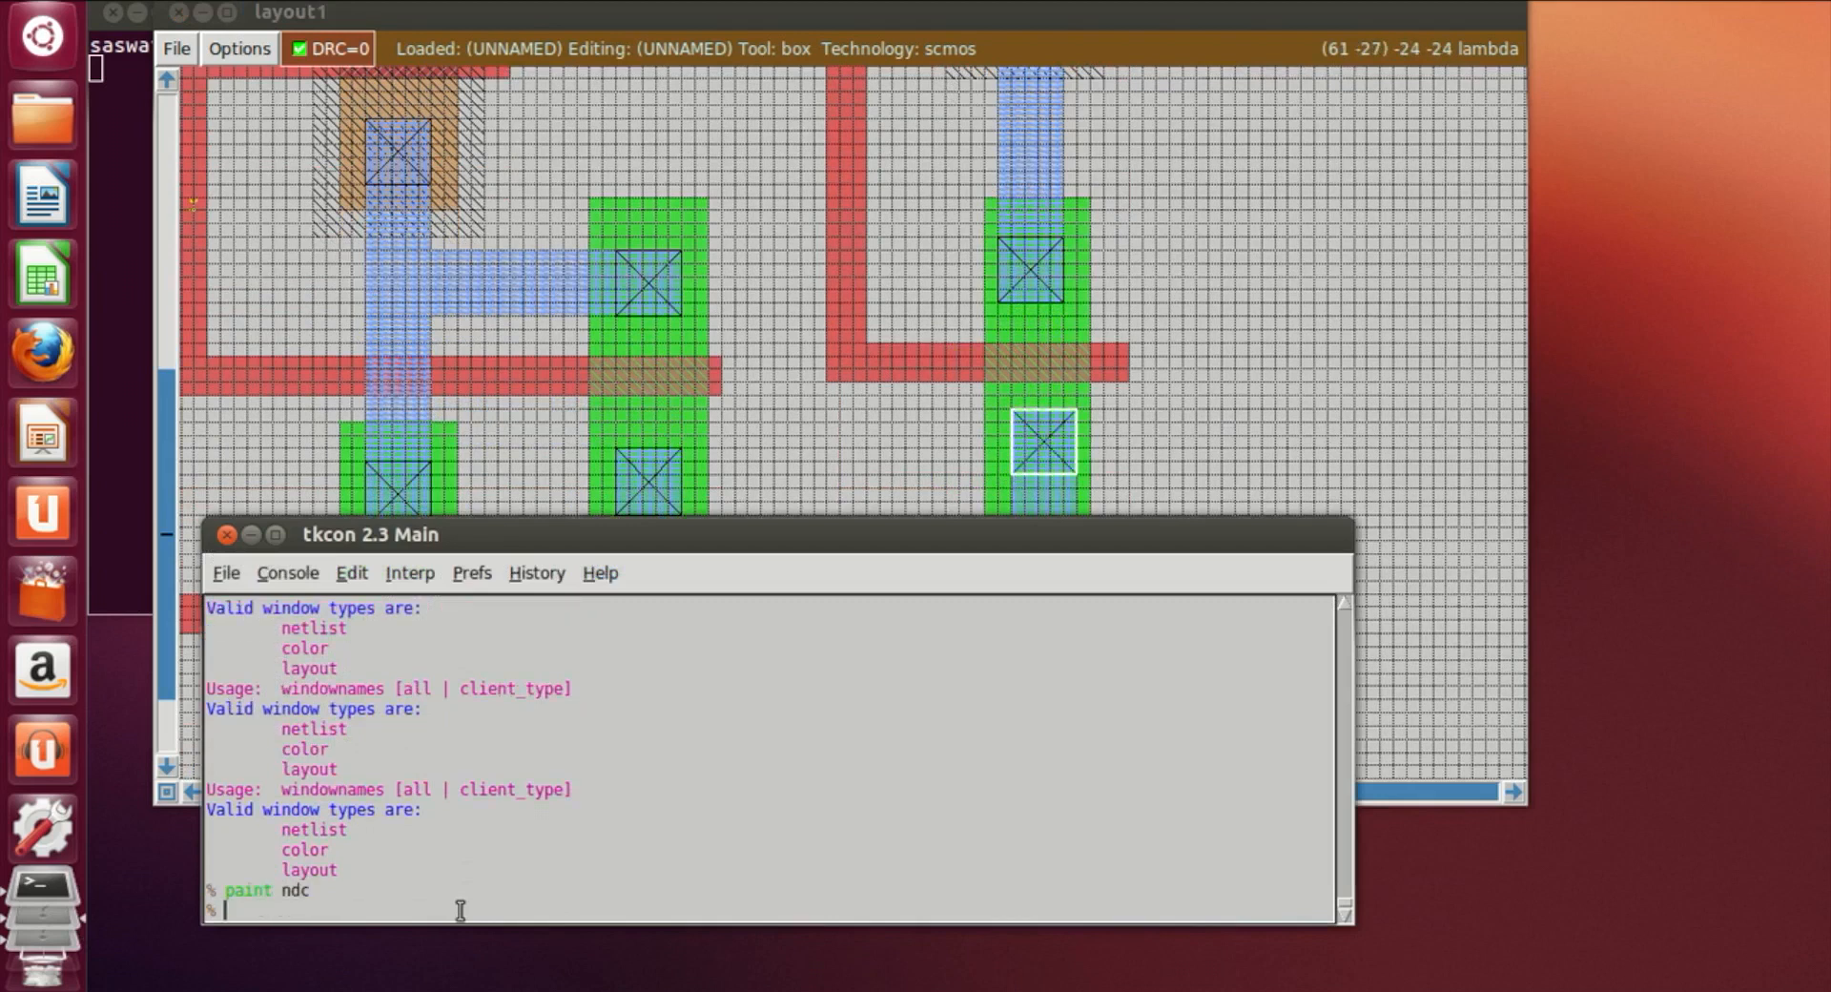
{"action": "left_click", "coordinate": [1177, 421]}
Paint a 5-by-5-lambda pwc contact on the ground rail, between the vertical ground strips of the first two n-diffusions
{"action": "scroll", "coordinate": [1189, 417], "scroll_direction": "down", "scroll_amount": 3}
{"action": "scroll", "coordinate": [1191, 416], "scroll_direction": "up", "scroll_amount": 4}
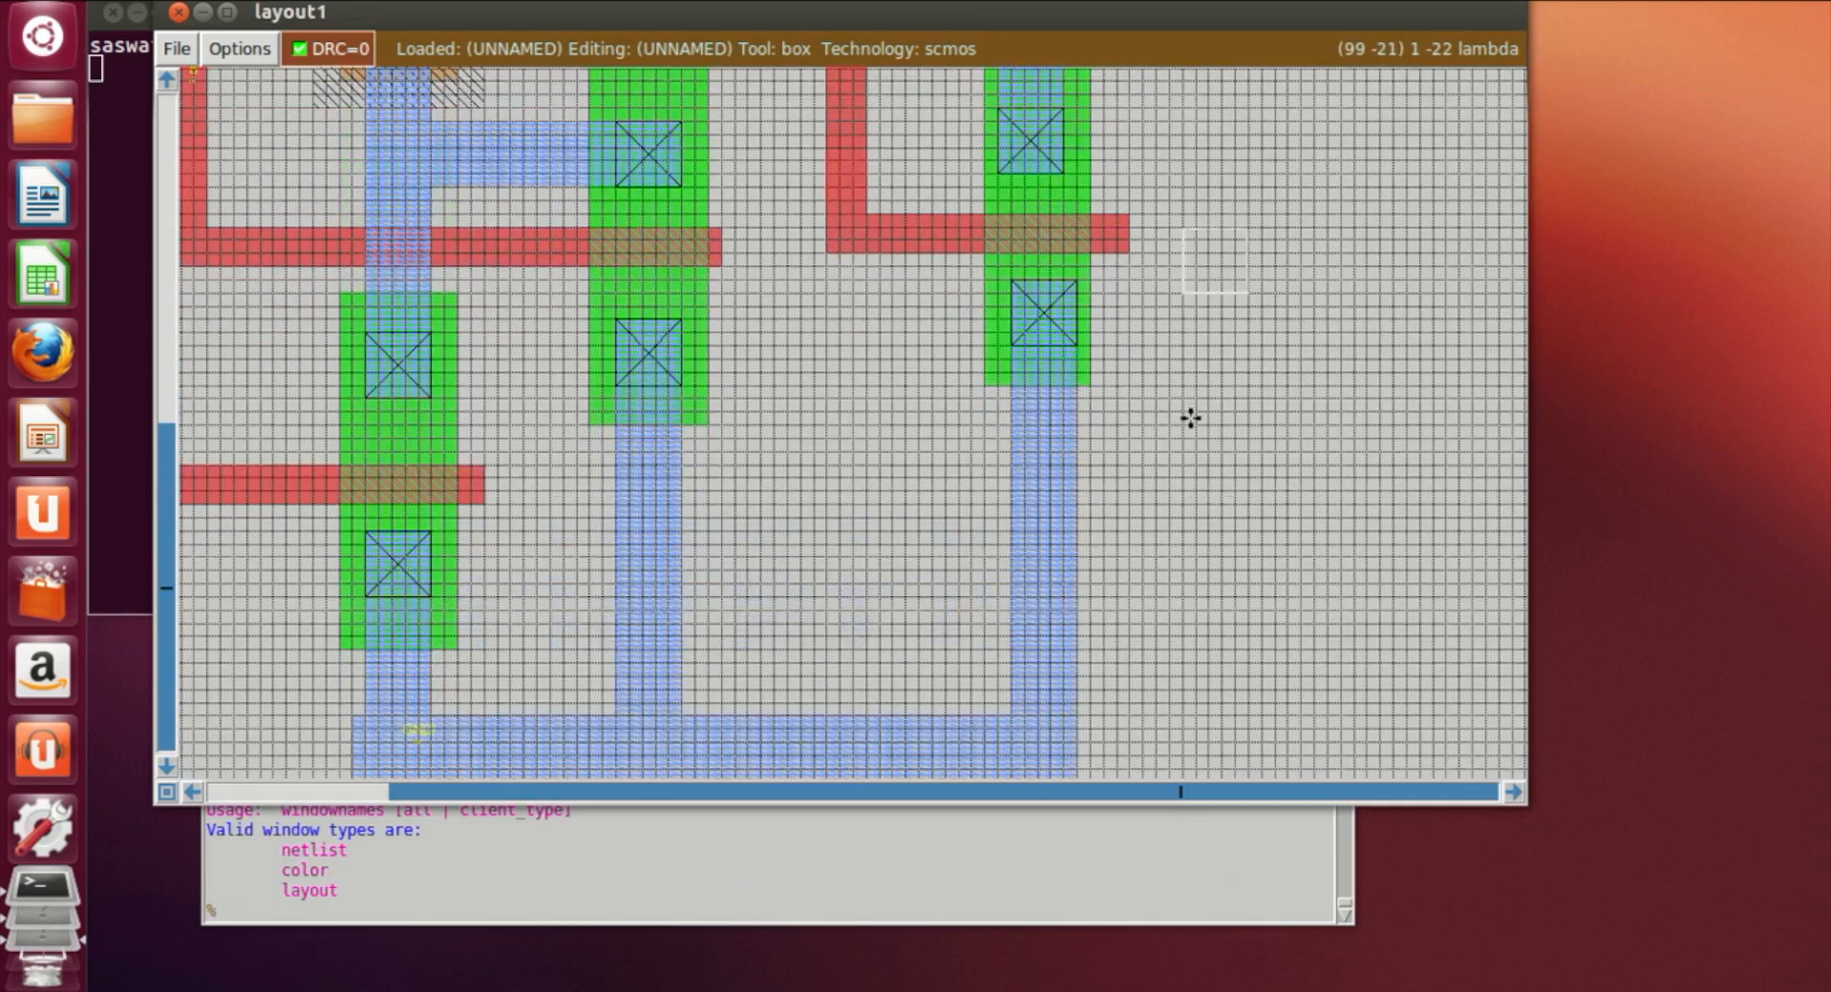
{"action": "scroll", "coordinate": [1192, 417], "scroll_direction": "up", "scroll_amount": 1}
{"action": "scroll", "coordinate": [1211, 416], "scroll_direction": "up", "scroll_amount": 1}
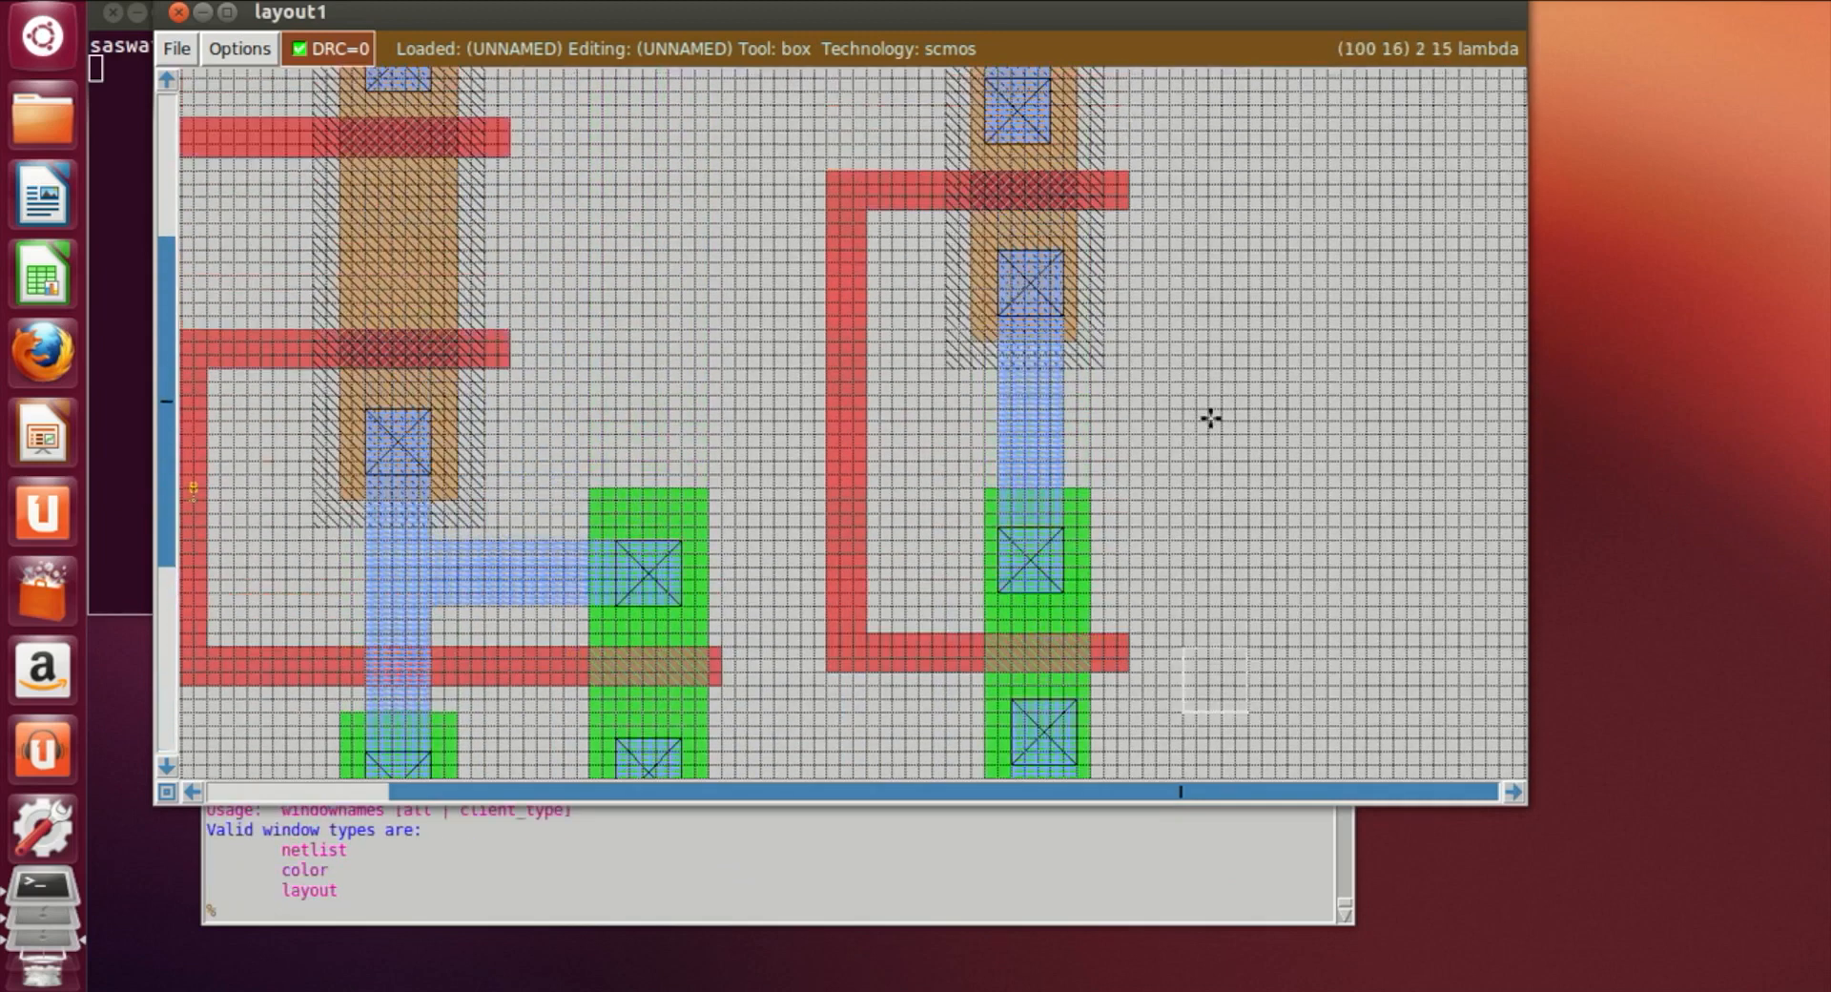
{"action": "scroll", "coordinate": [1211, 418], "scroll_direction": "up", "scroll_amount": 2}
{"action": "scroll", "coordinate": [1215, 421], "scroll_direction": "down", "scroll_amount": 3}
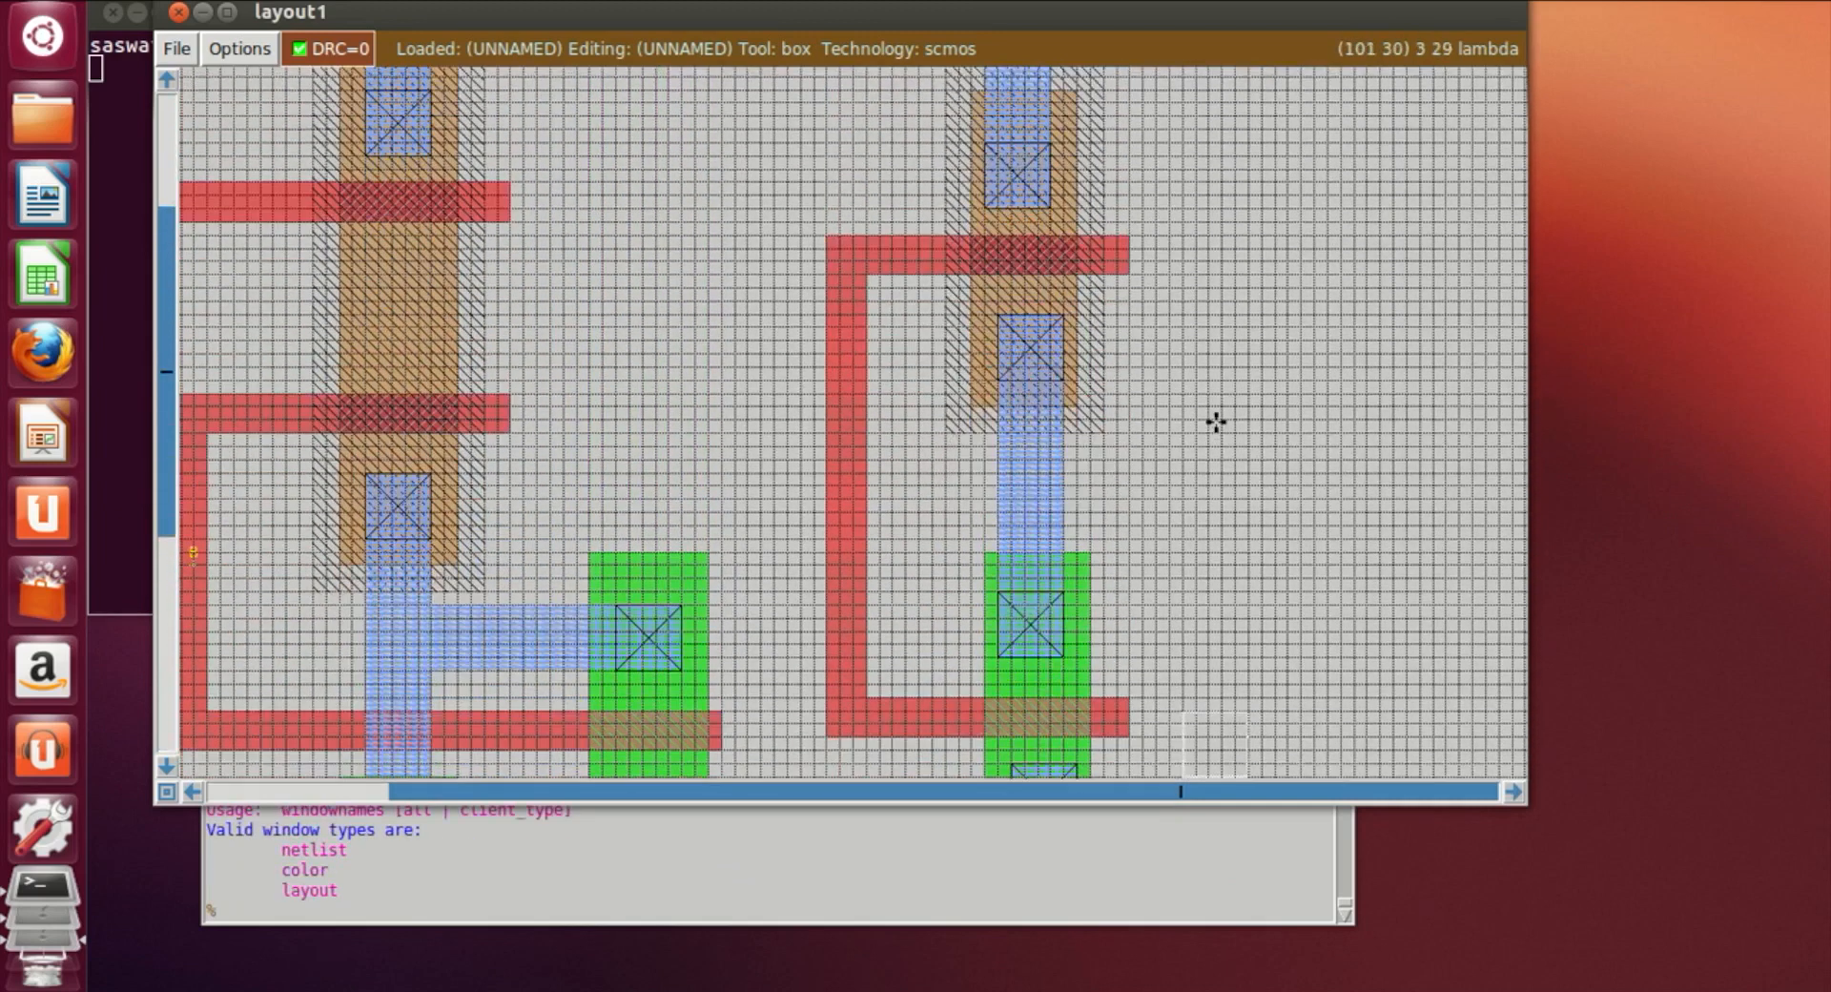
{"action": "scroll", "coordinate": [708, 419], "scroll_direction": "down", "scroll_amount": 5}
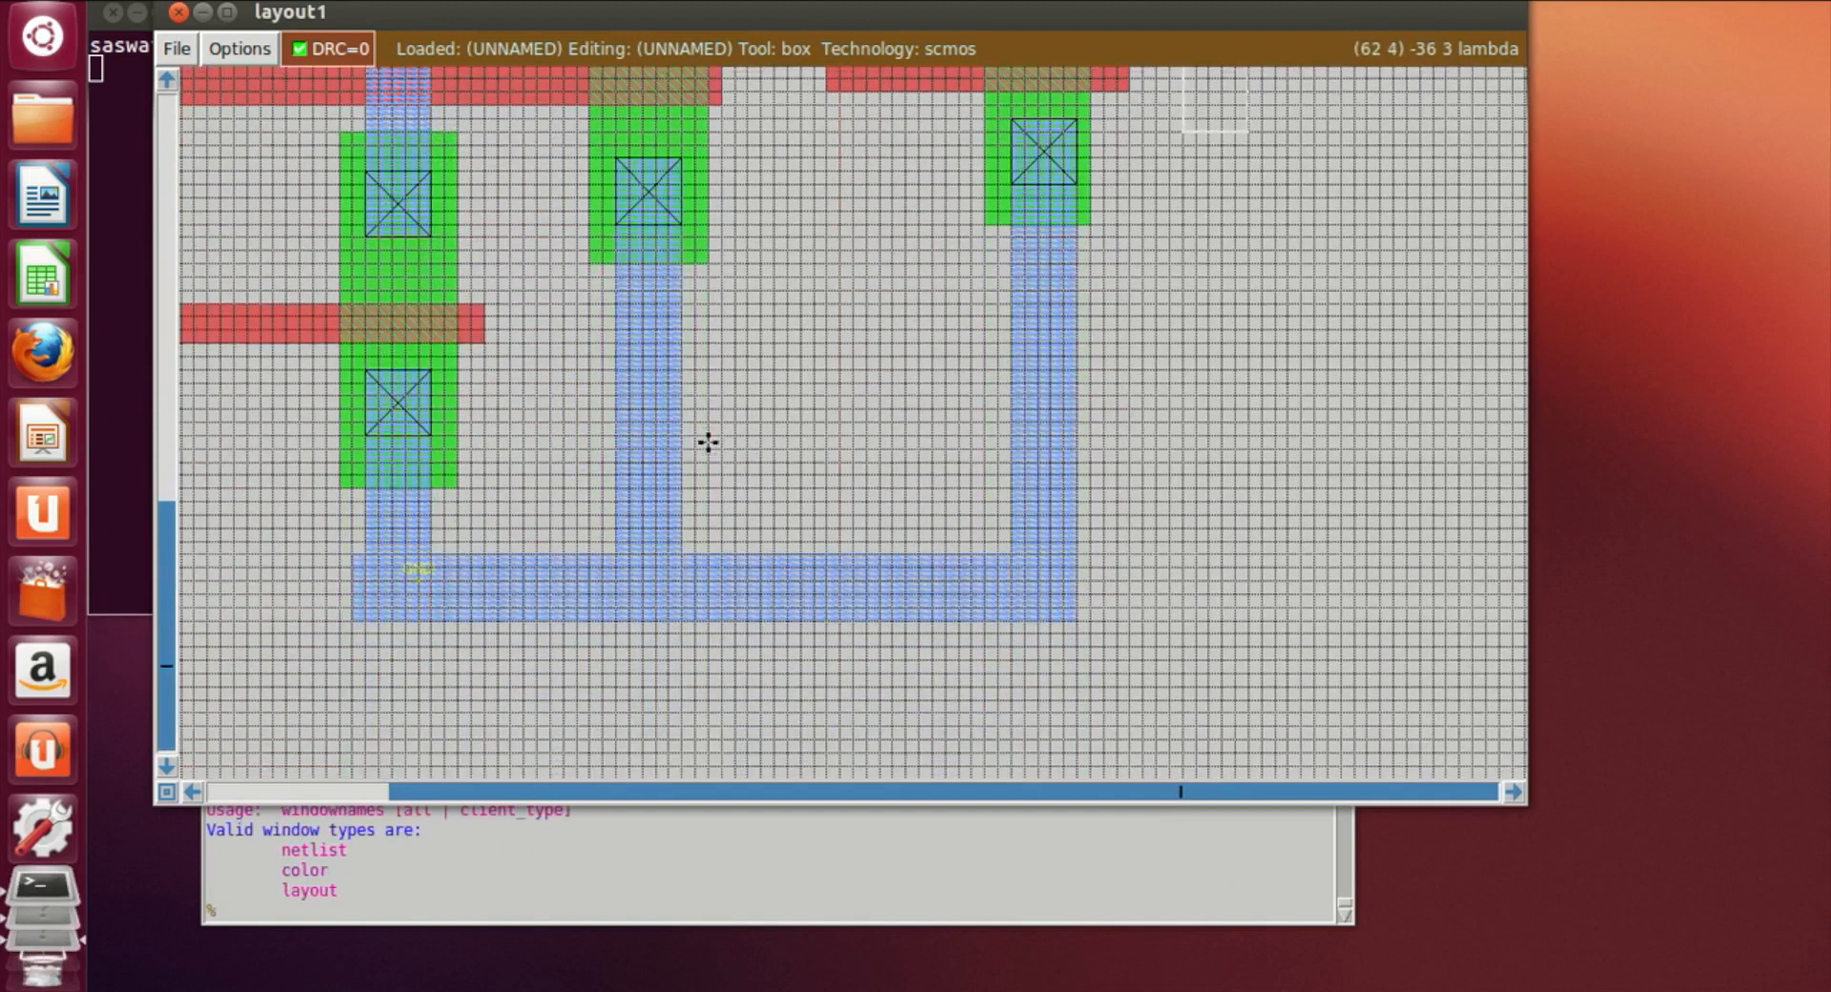
{"action": "scroll", "coordinate": [708, 440], "scroll_direction": "up", "scroll_amount": 1}
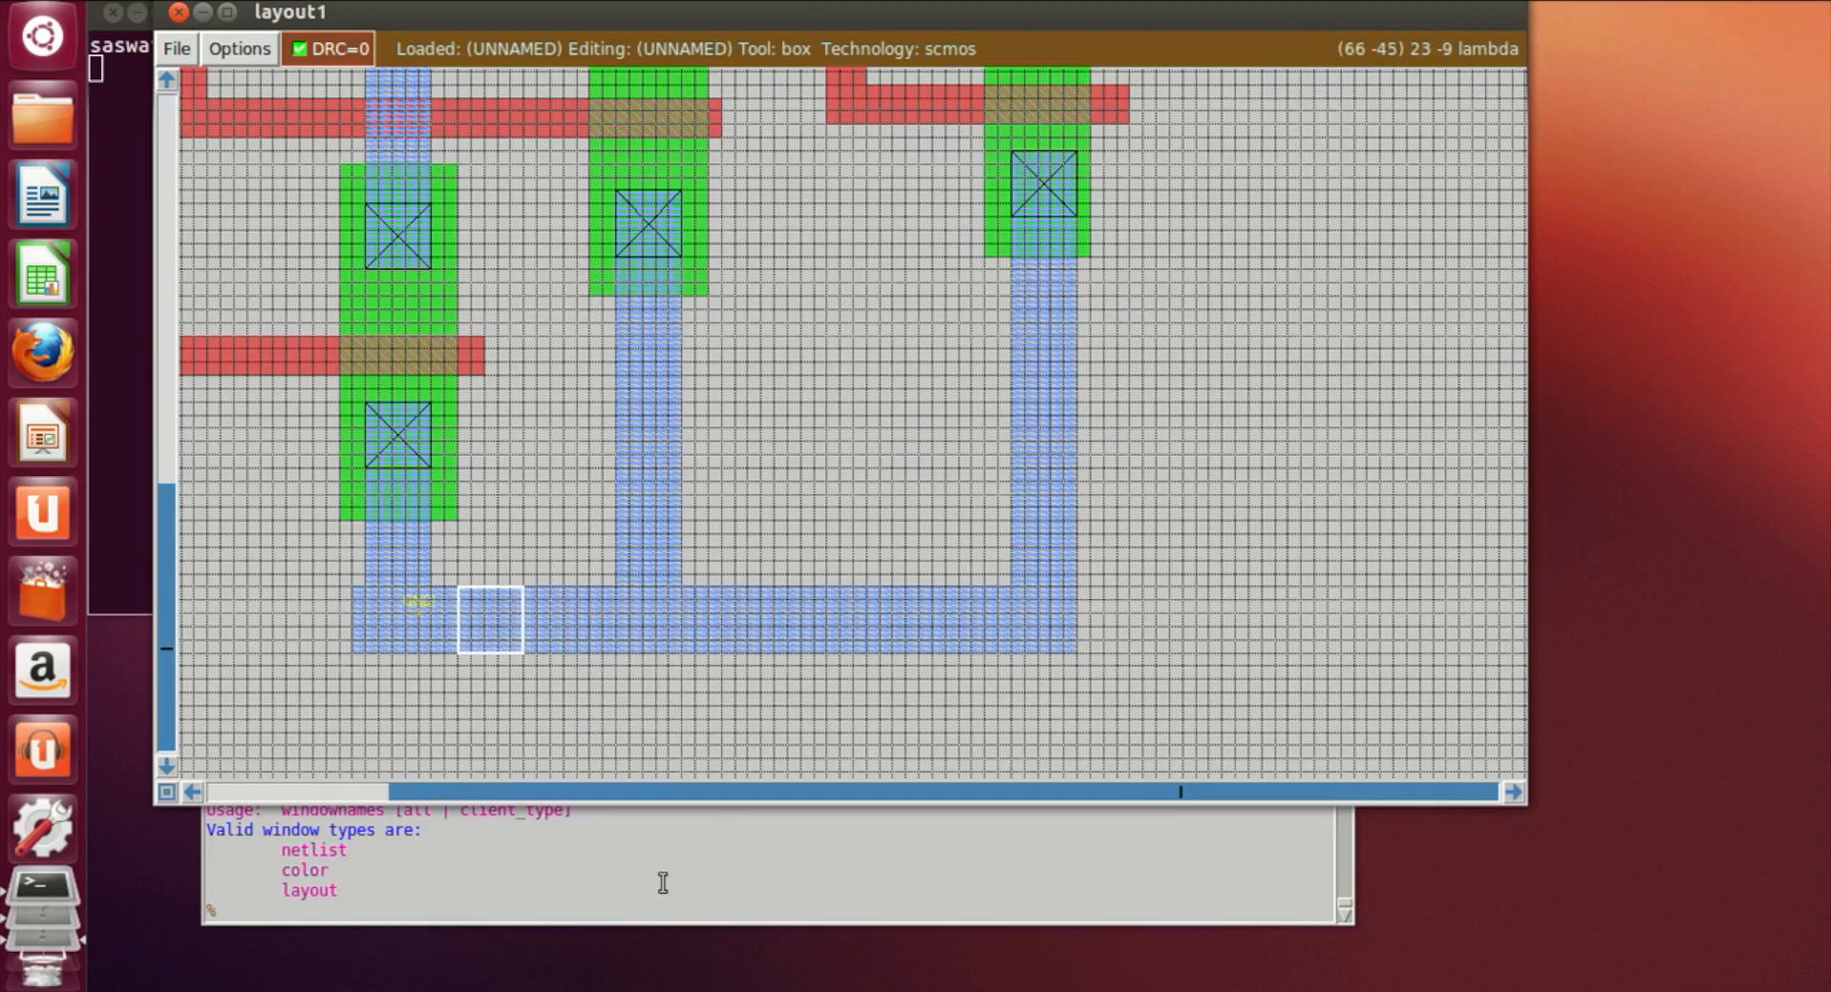
{"action": "left_click", "coordinate": [589, 911]}
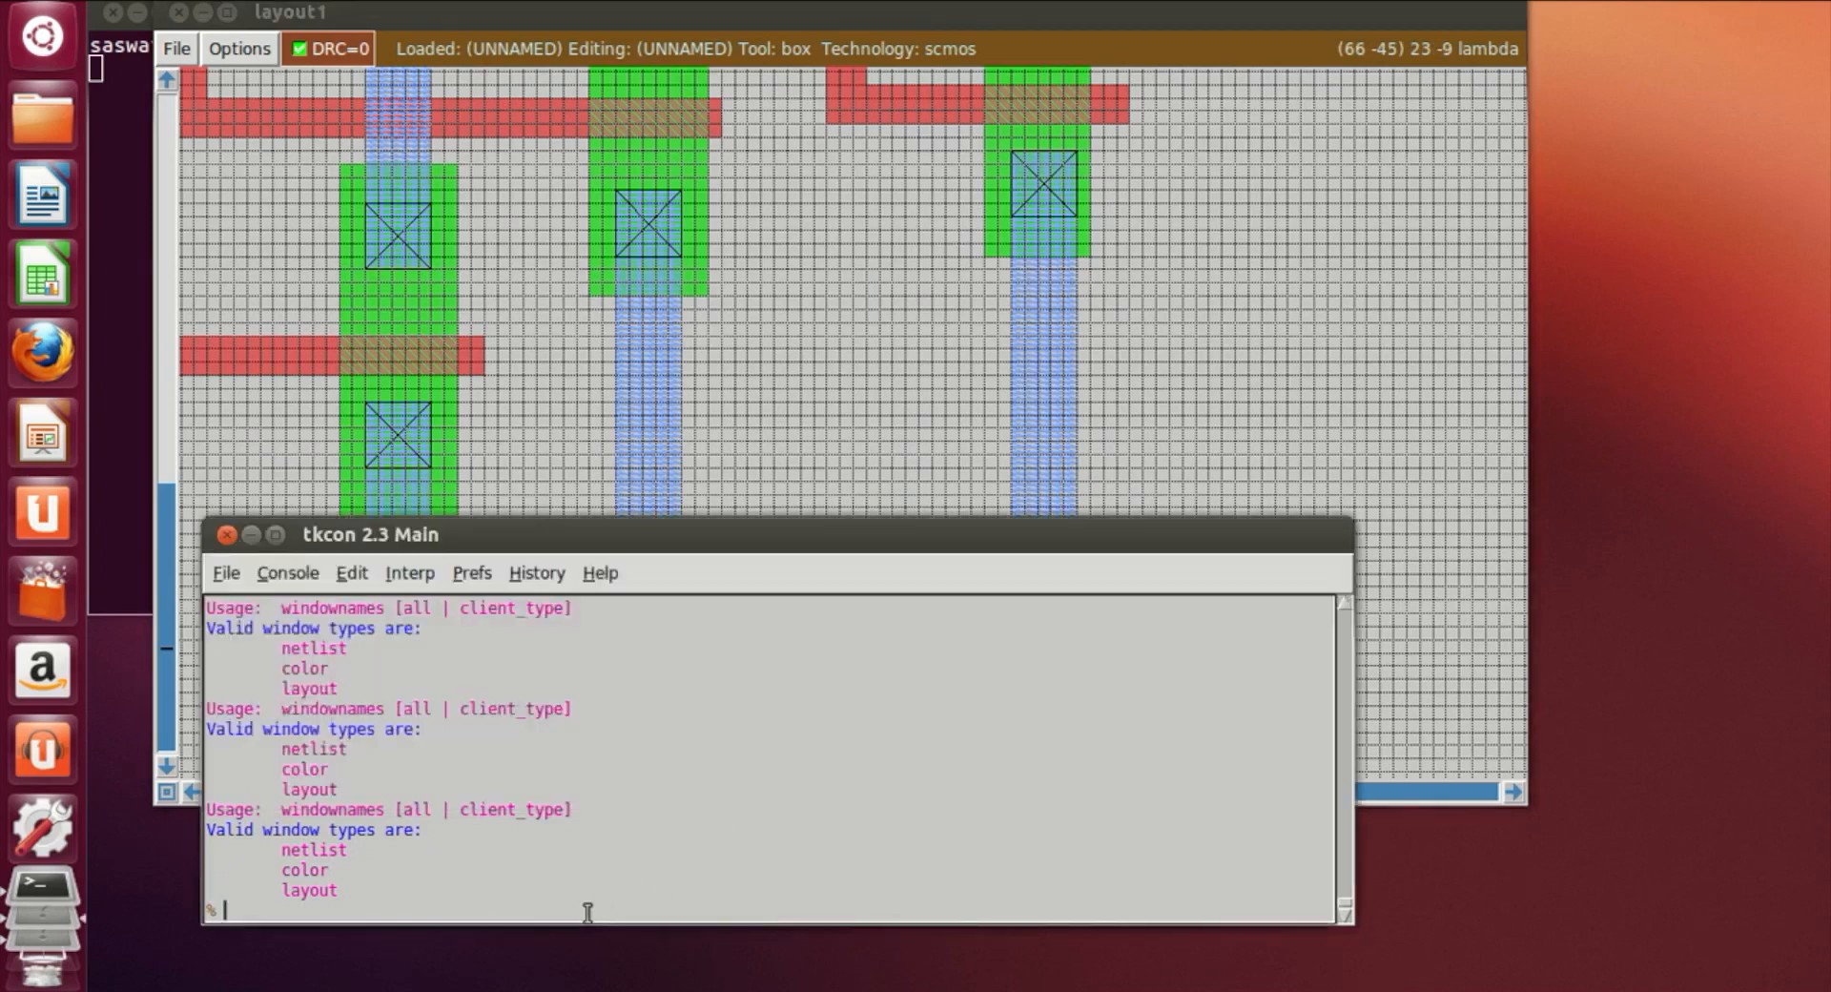
{"action": "type", "text": "paint pwc"}
{"action": "key", "text": "Return"}
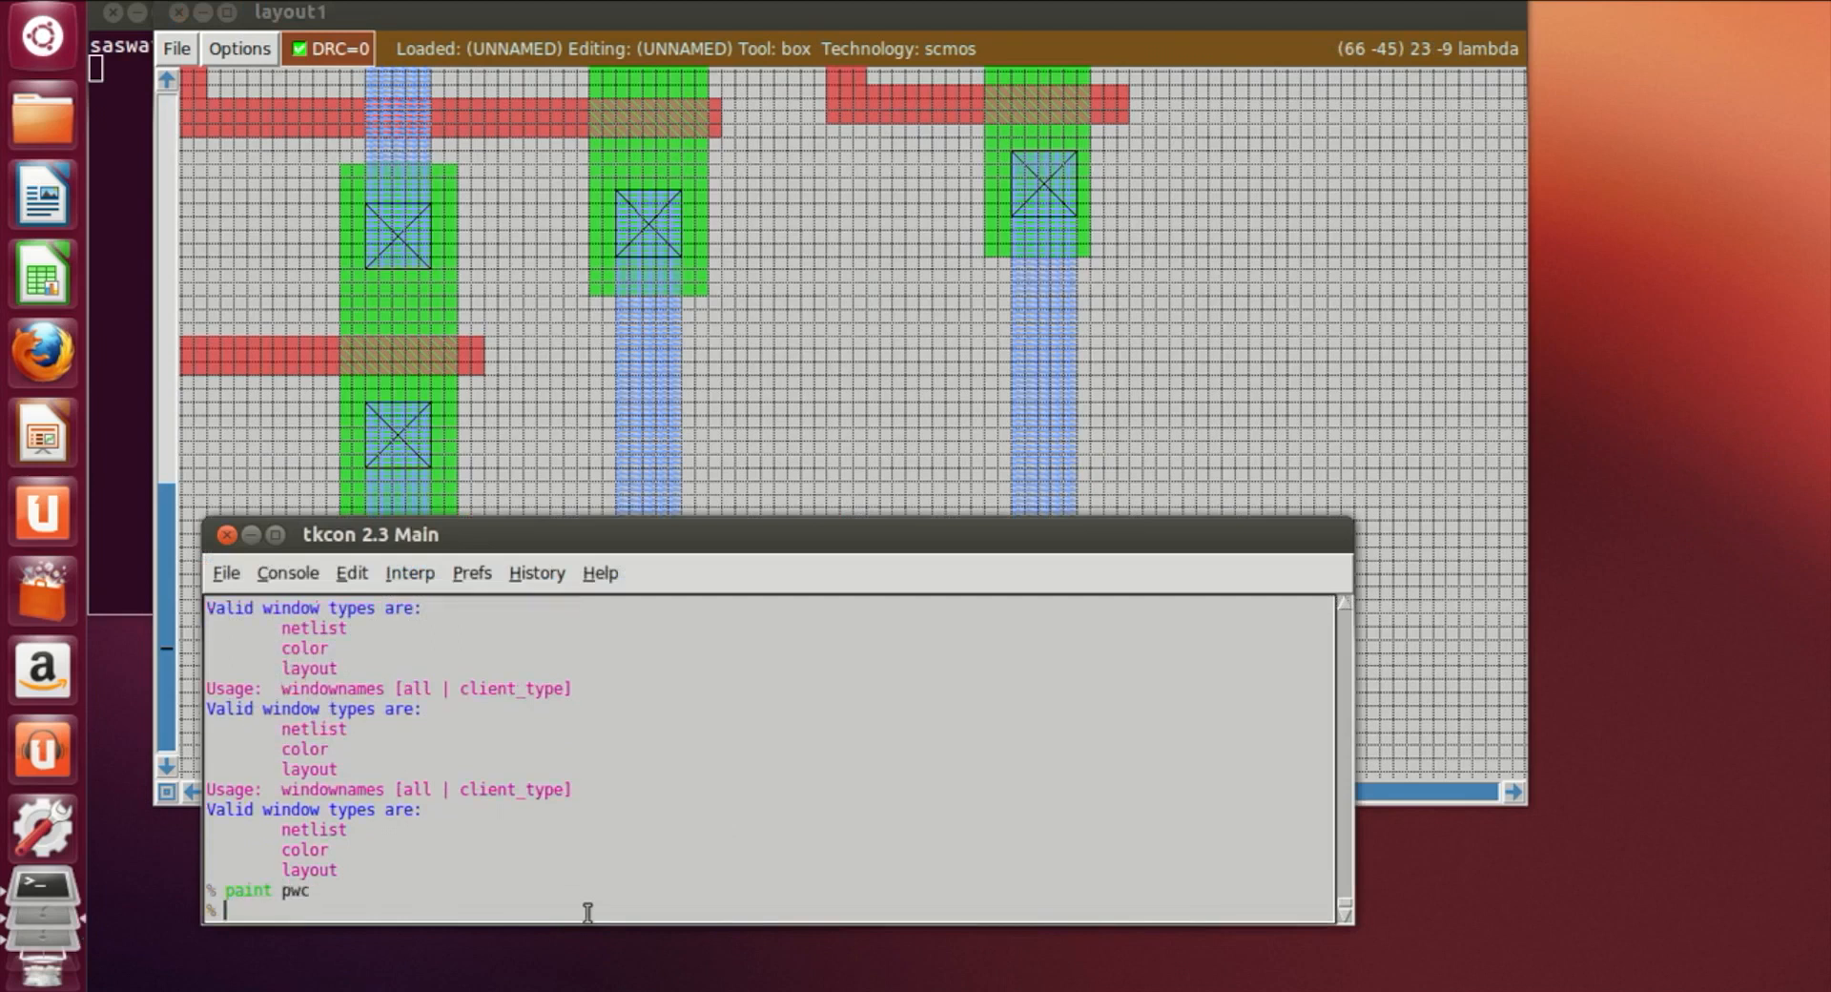
Paint a 5-by-5-lambda pwc contact on the ground rail, just past the second n-diffusion's vertical ground strip on the inverter side
{"action": "left_click", "coordinate": [727, 442]}
{"action": "scroll", "coordinate": [548, 544], "scroll_direction": "down", "scroll_amount": 2}
{"action": "left_click", "coordinate": [670, 583]}
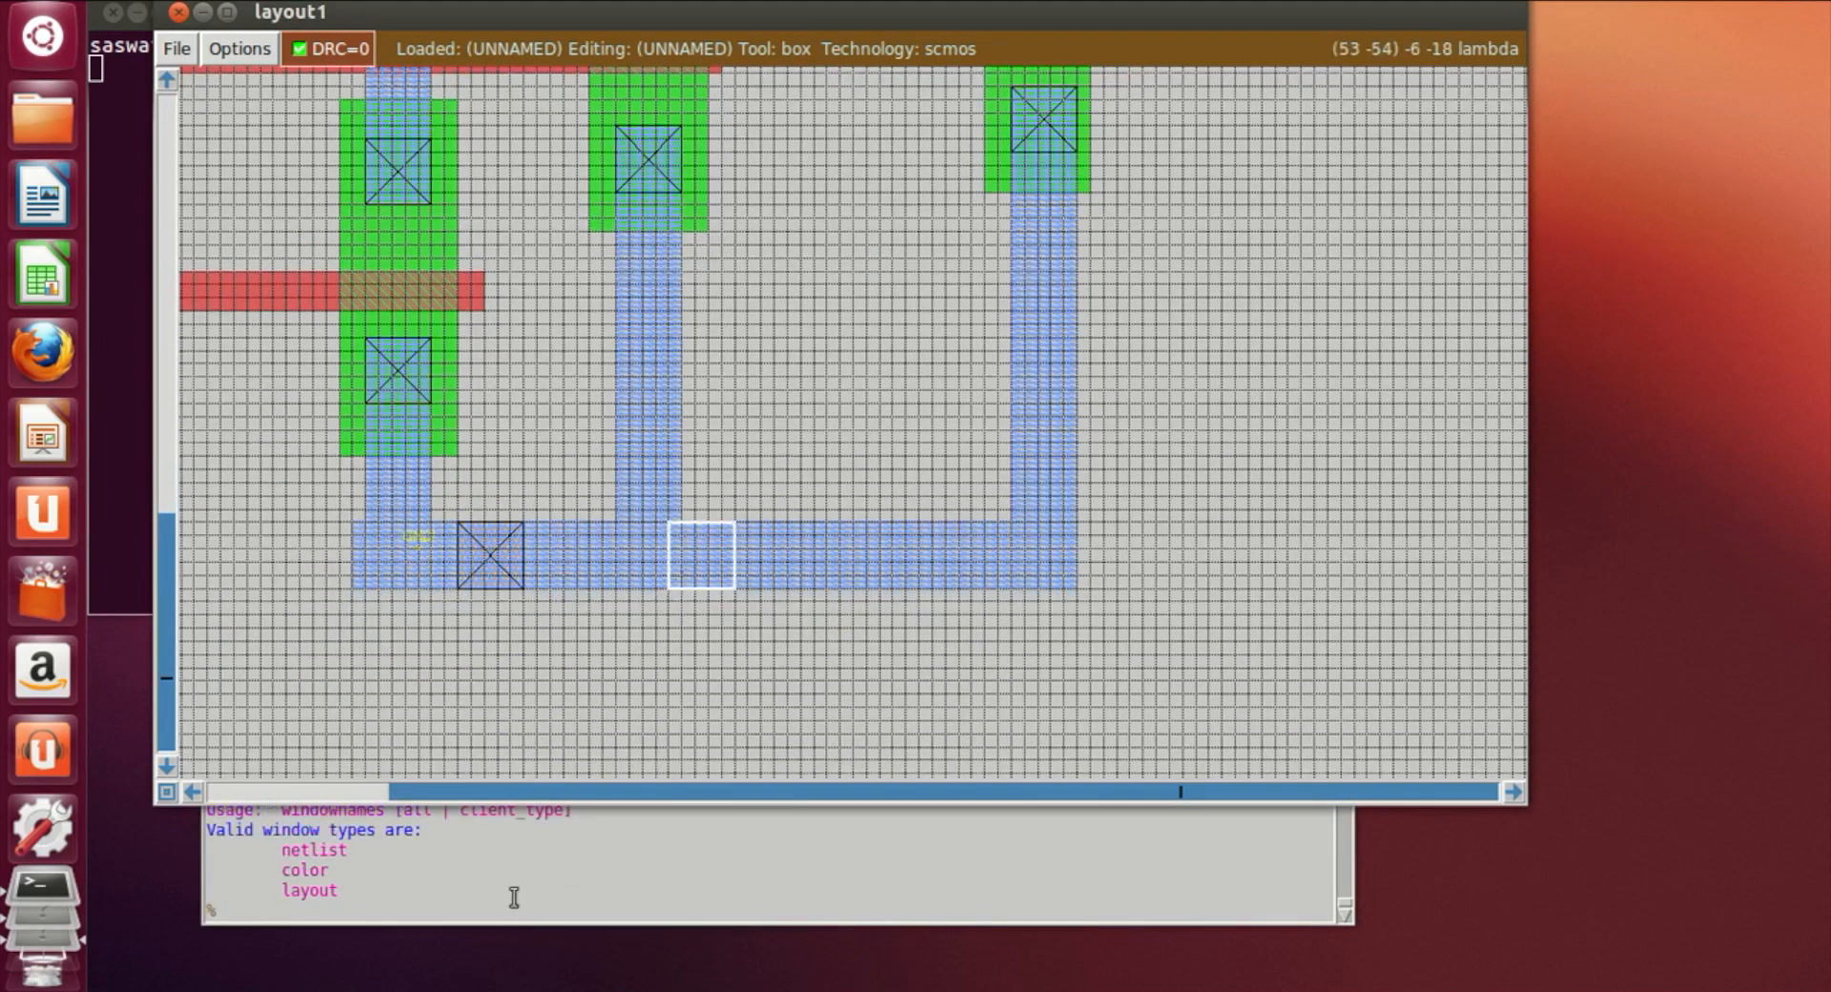
{"action": "left_click", "coordinate": [708, 581]}
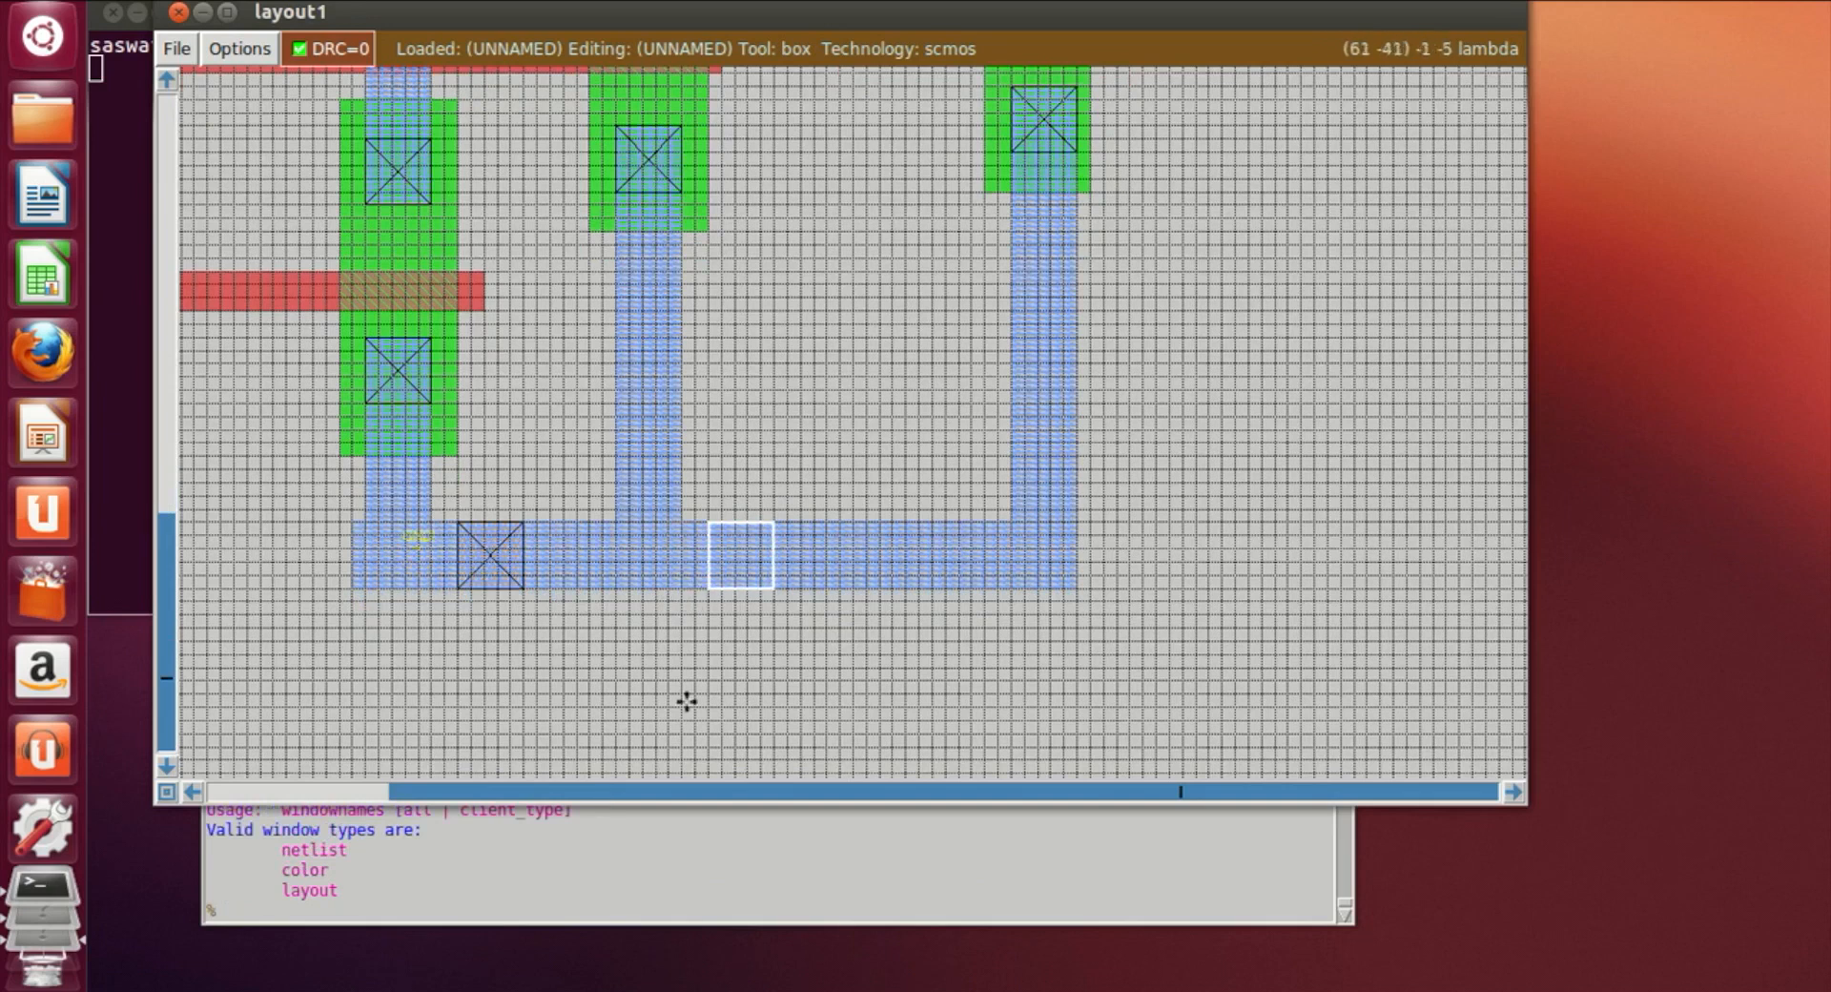
{"action": "left_click", "coordinate": [696, 588]}
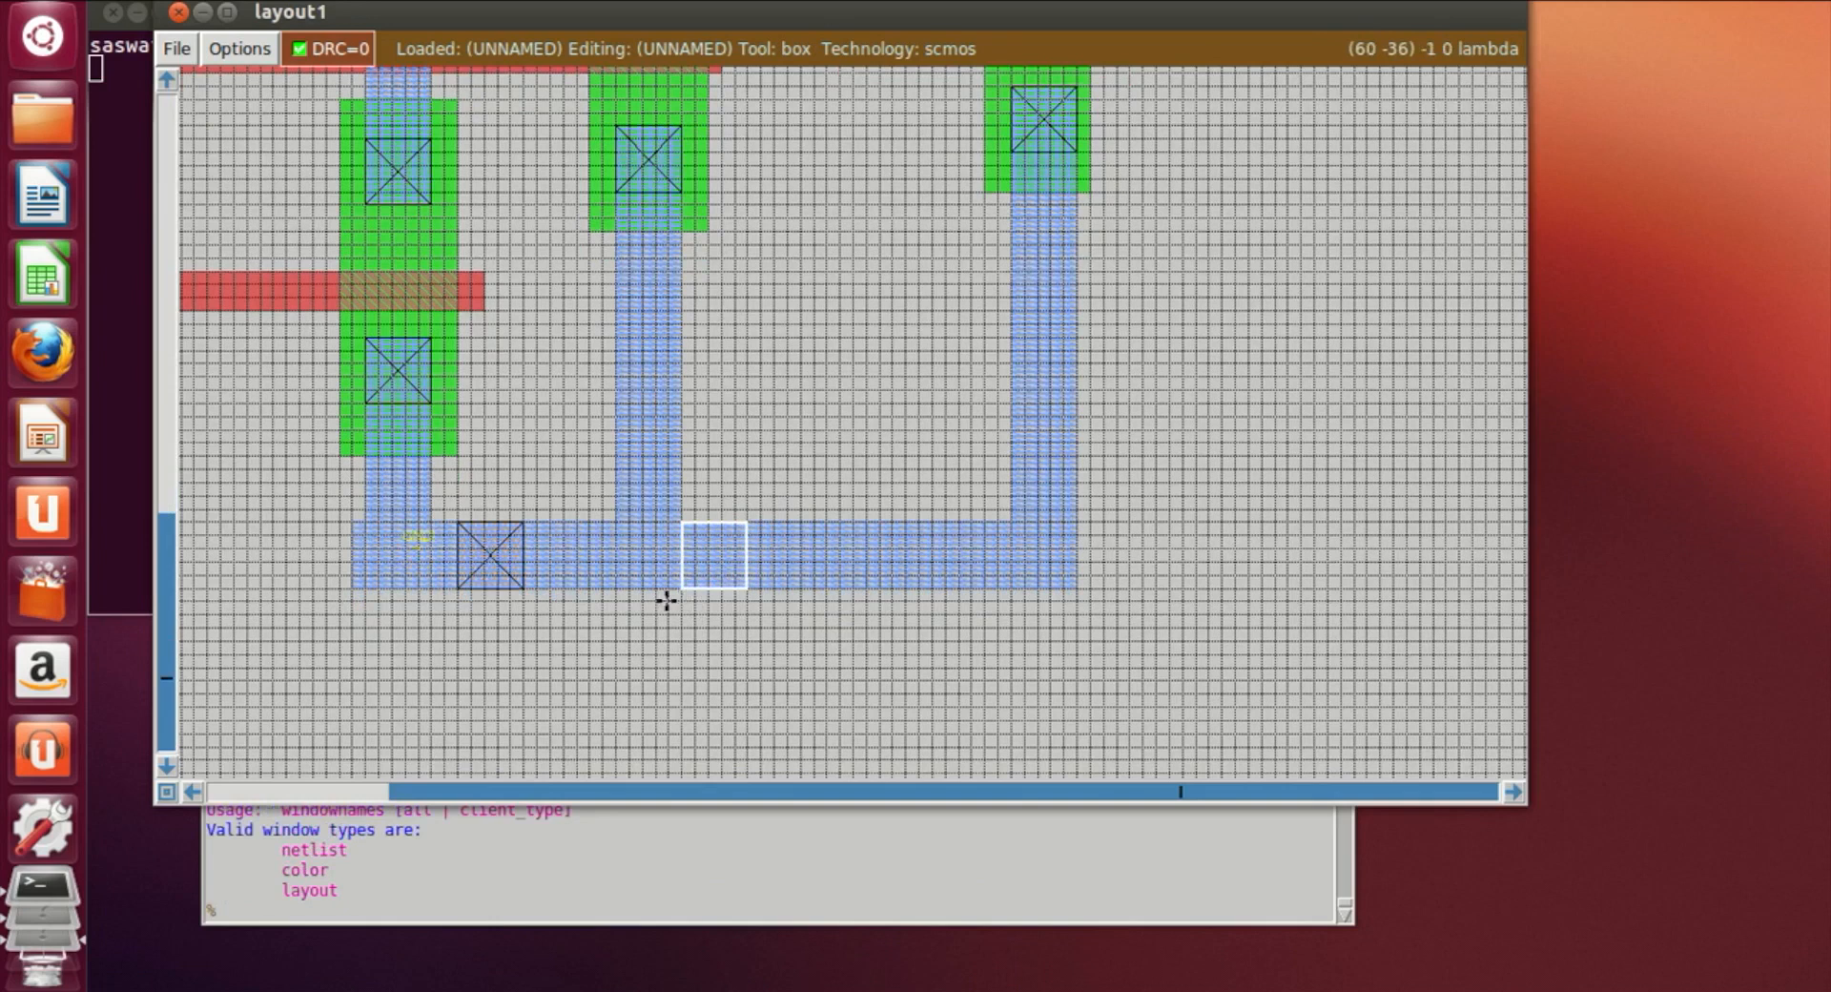
{"action": "left_click", "coordinate": [376, 914]}
{"action": "type", "text": "pa"}
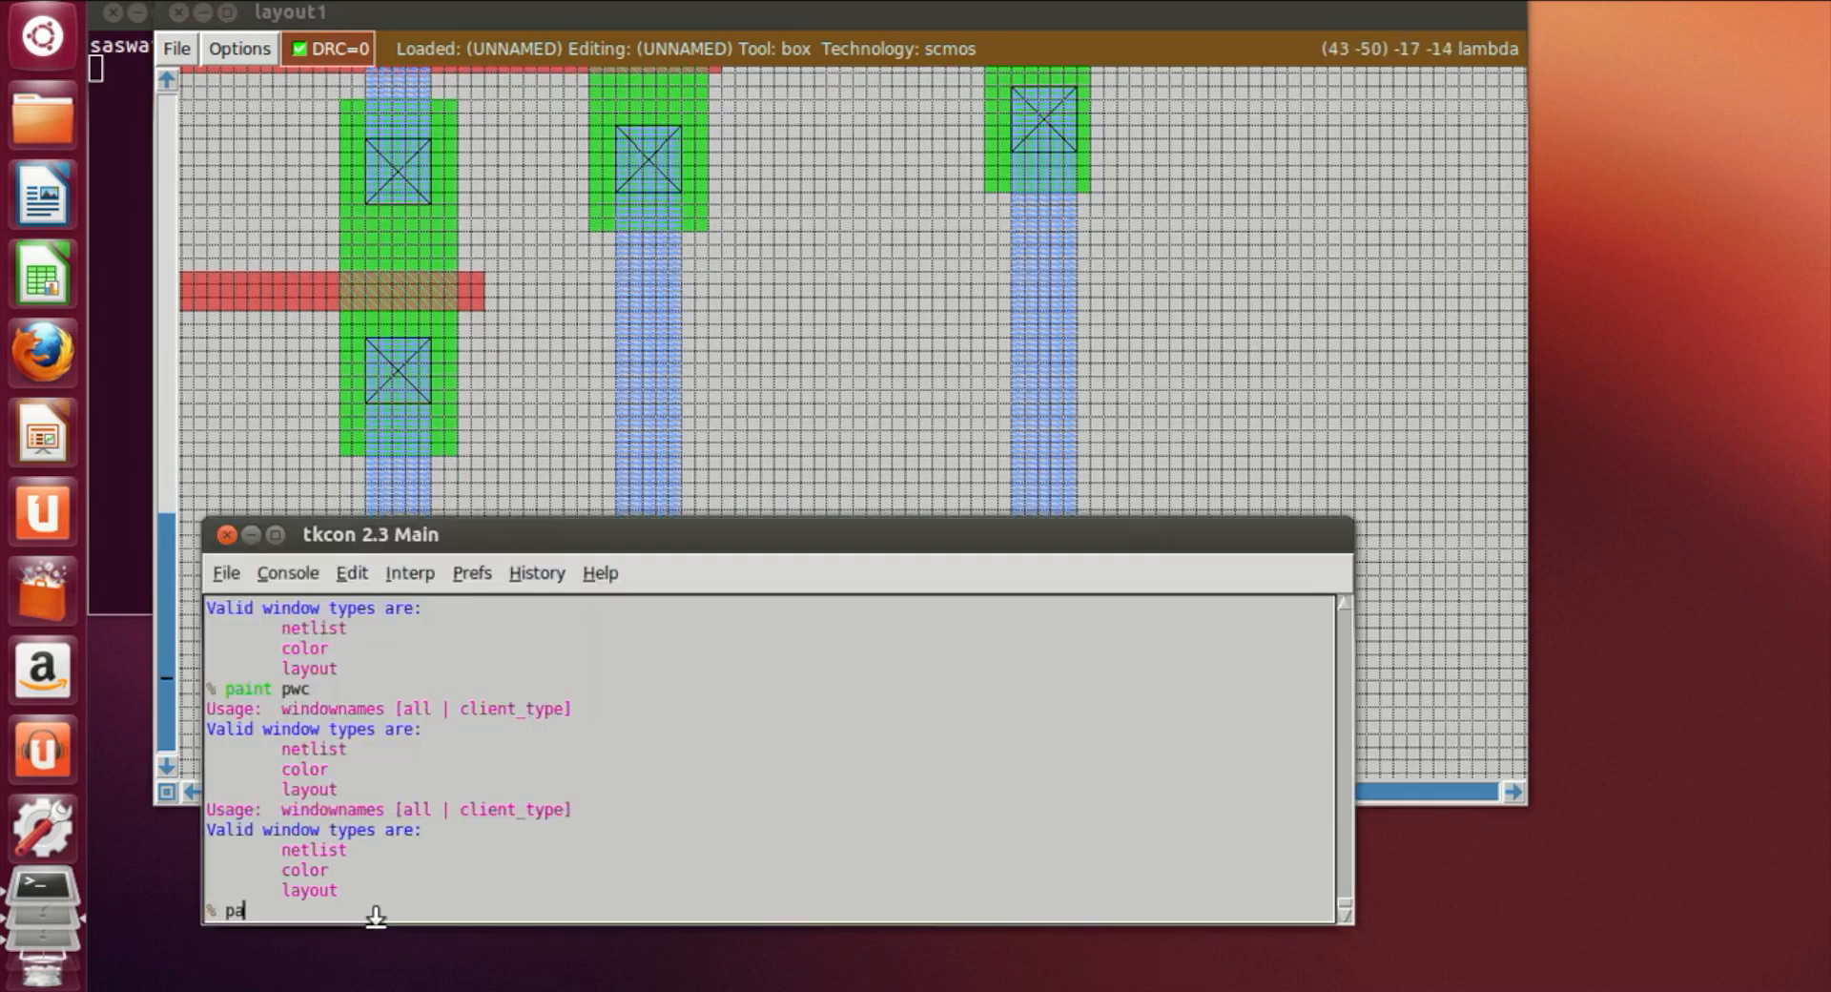
{"action": "type", "text": "int pwc"}
{"action": "key", "text": "Return"}
Paint a 5-by-5-lambda pwc contact on the ground rail, close to the inverter's vertical ground strip
{"action": "left_click", "coordinate": [1420, 648]}
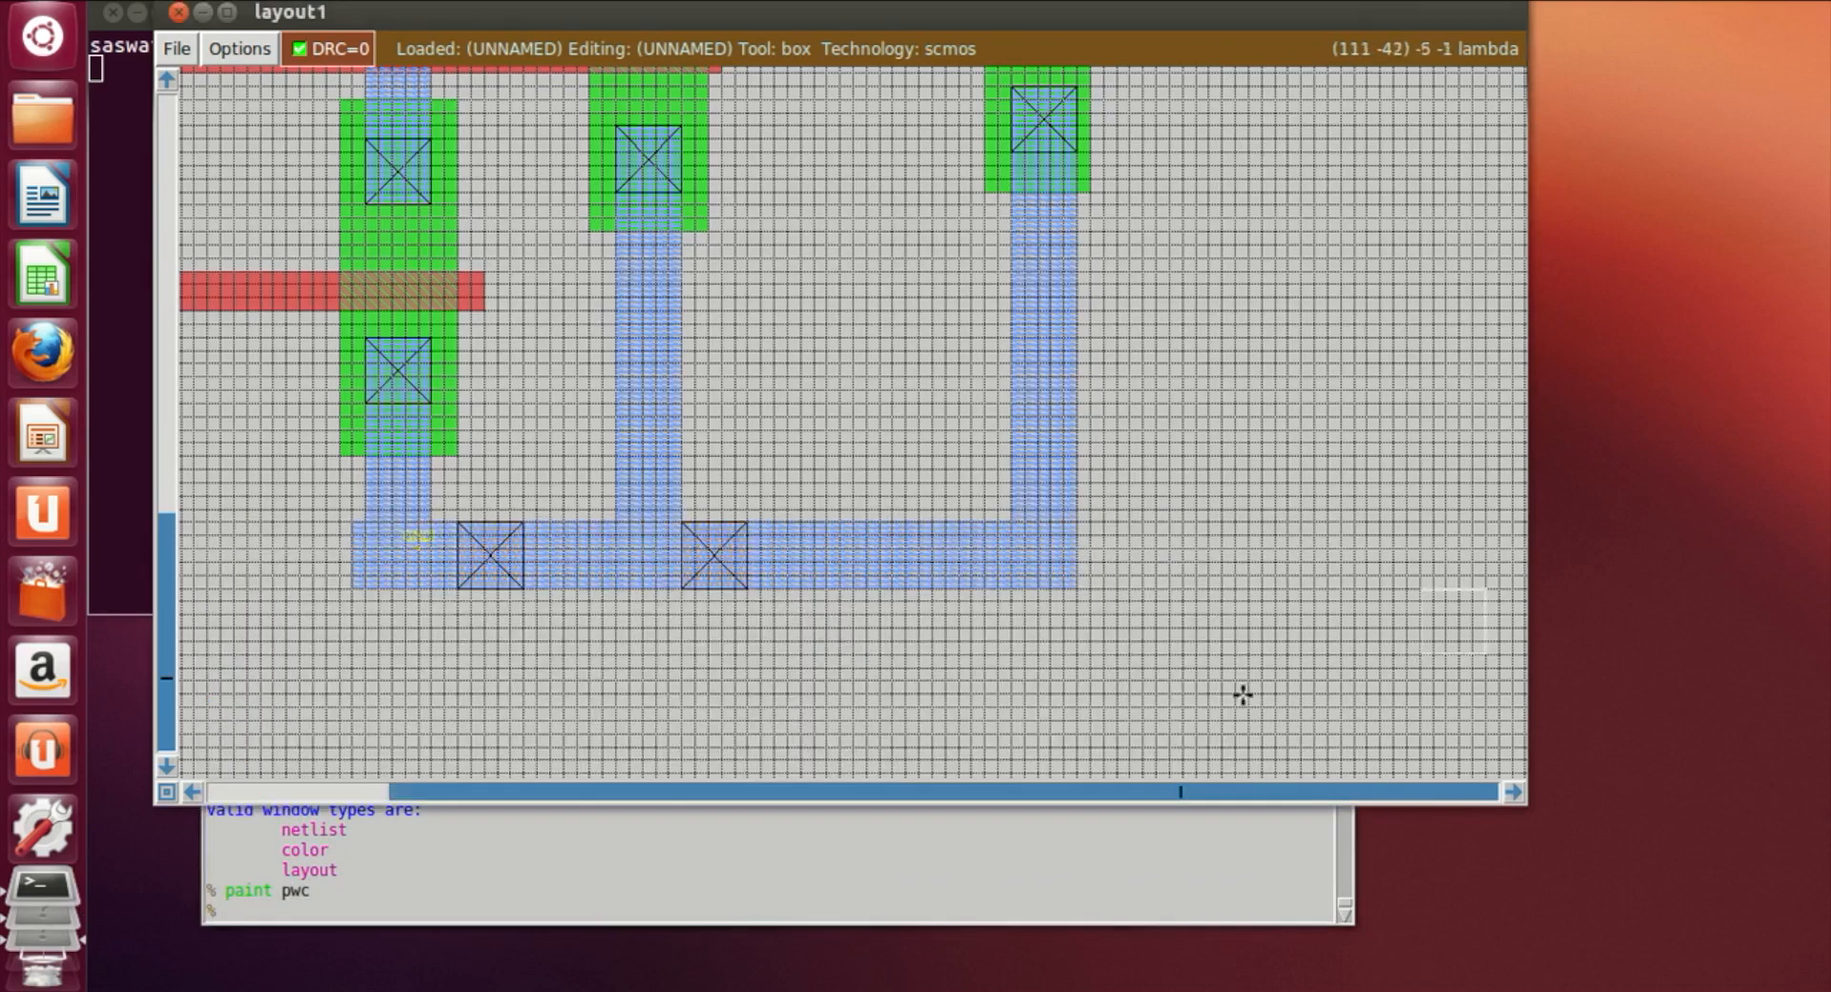
{"action": "left_click", "coordinate": [897, 584]}
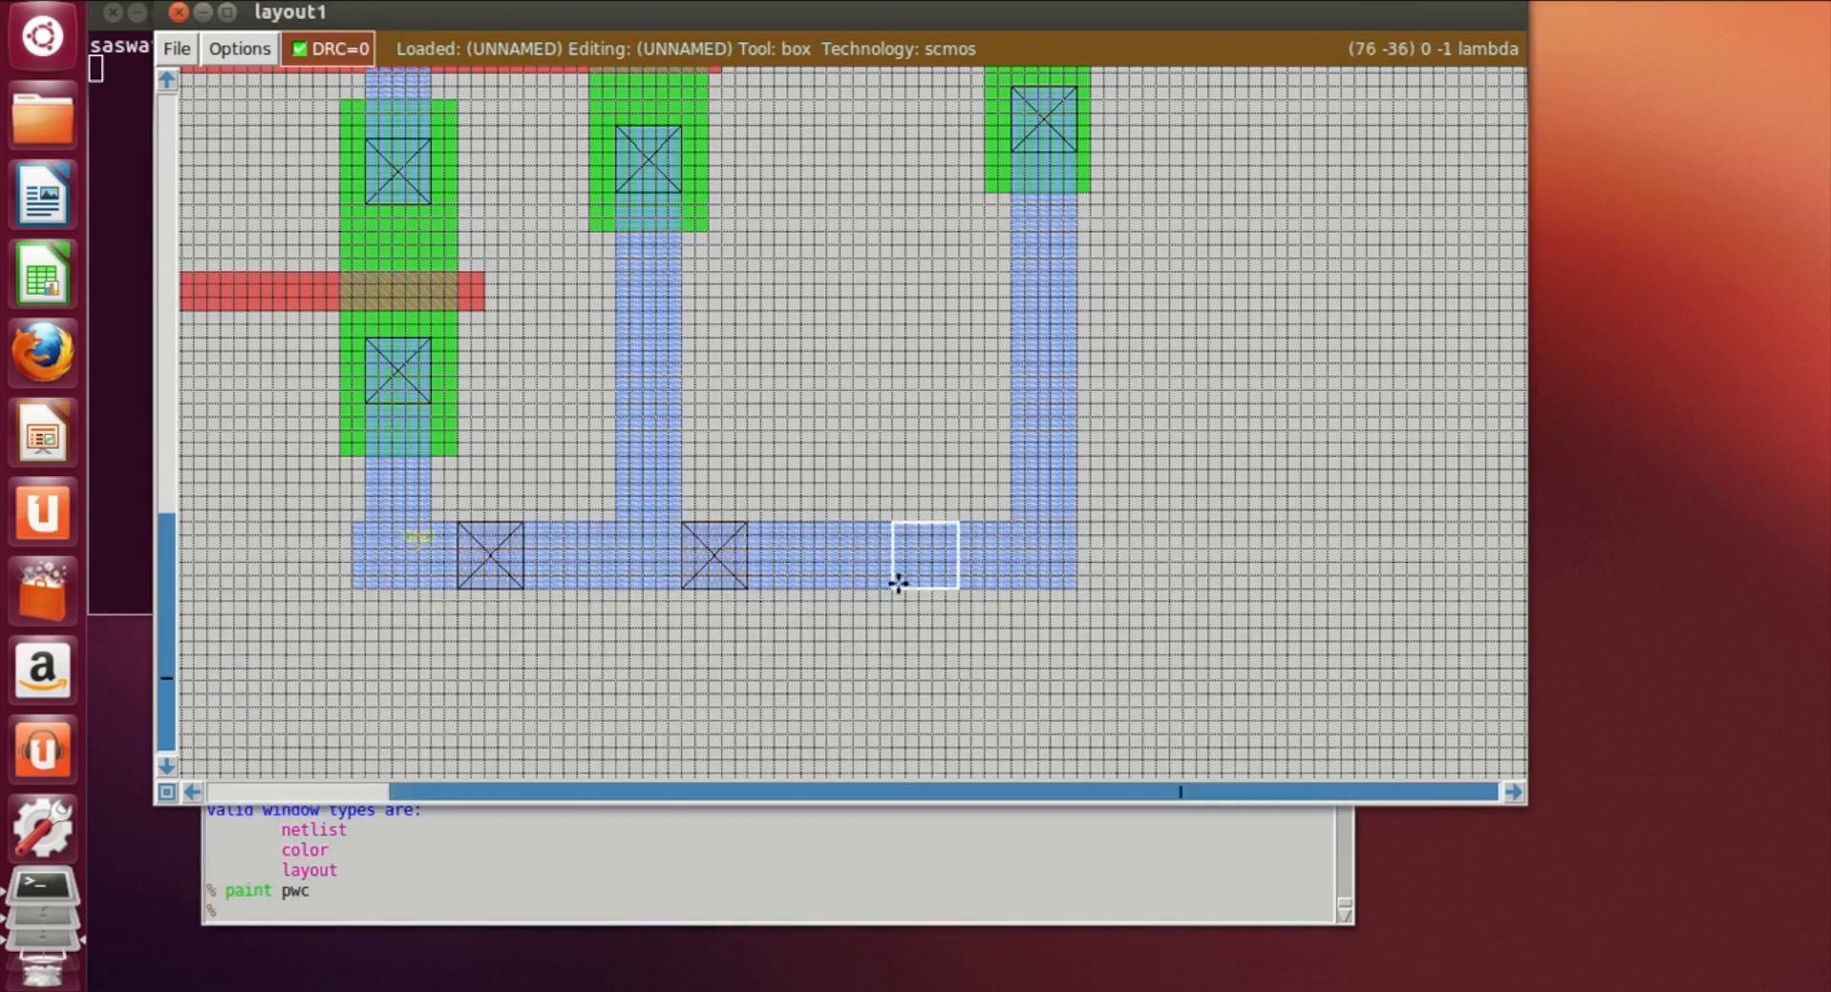
{"action": "left_click", "coordinate": [573, 892]}
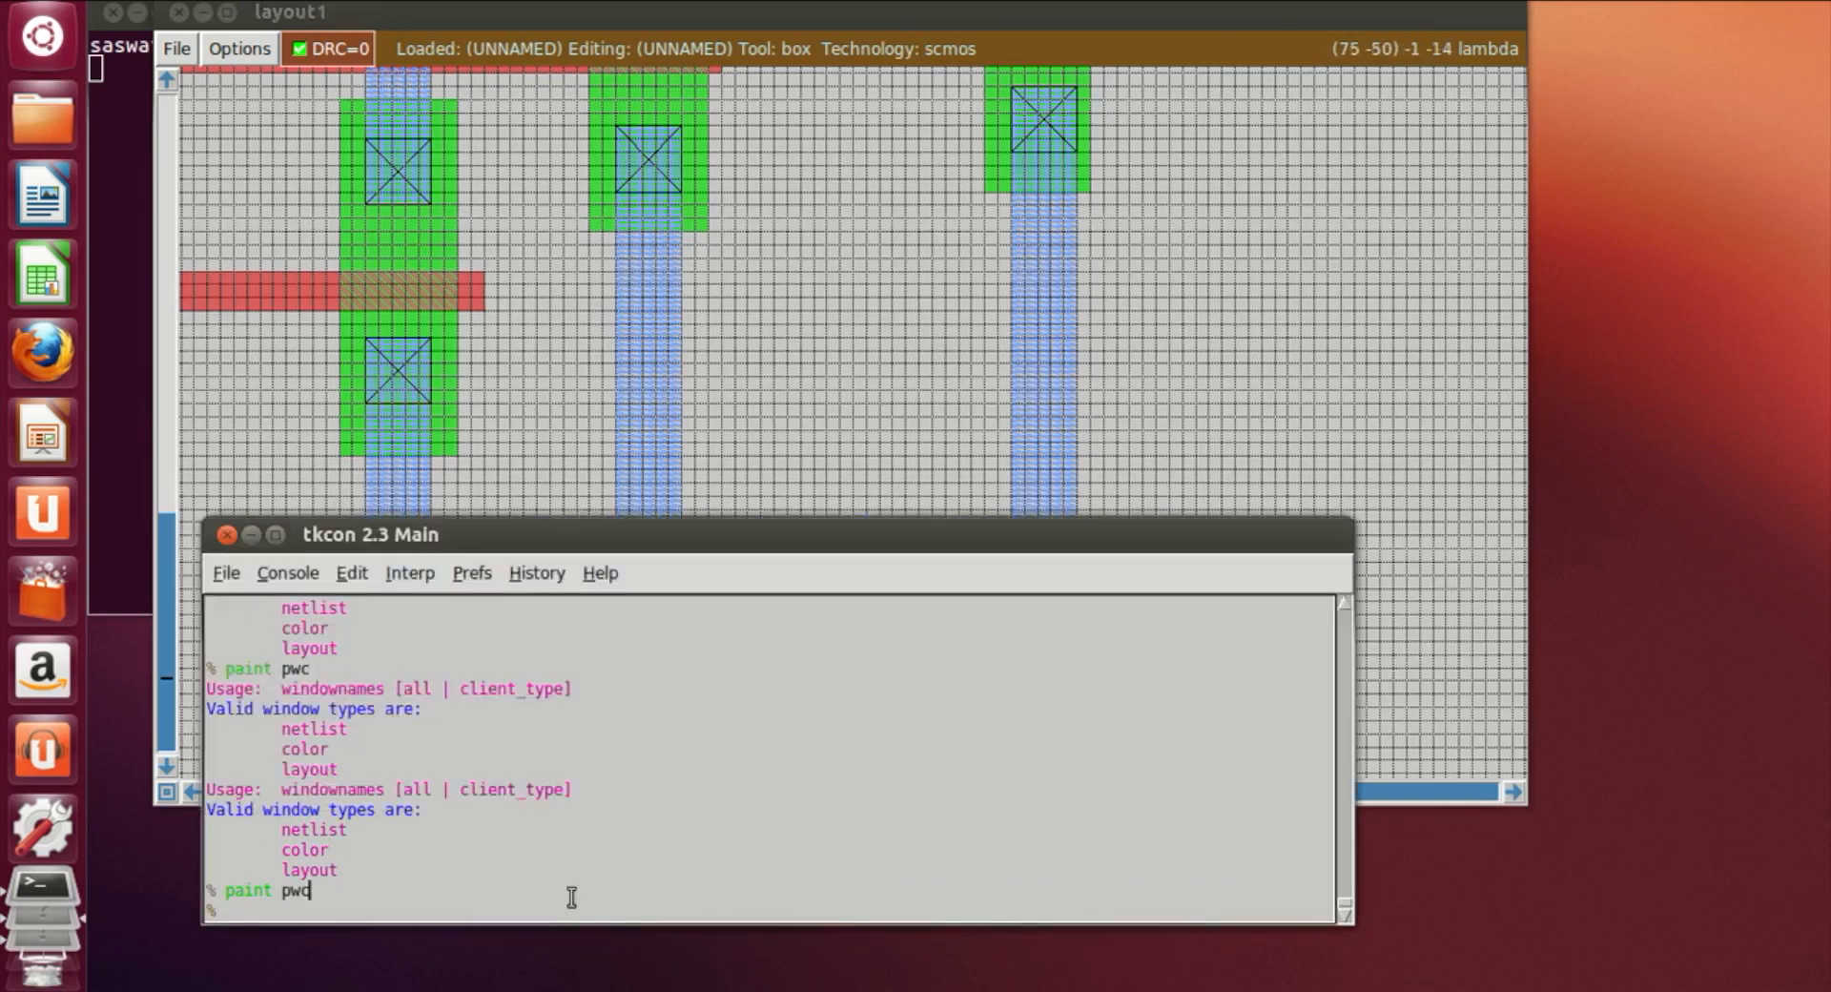
{"action": "type", "text": "paint pwc"}
{"action": "key", "text": "Return"}
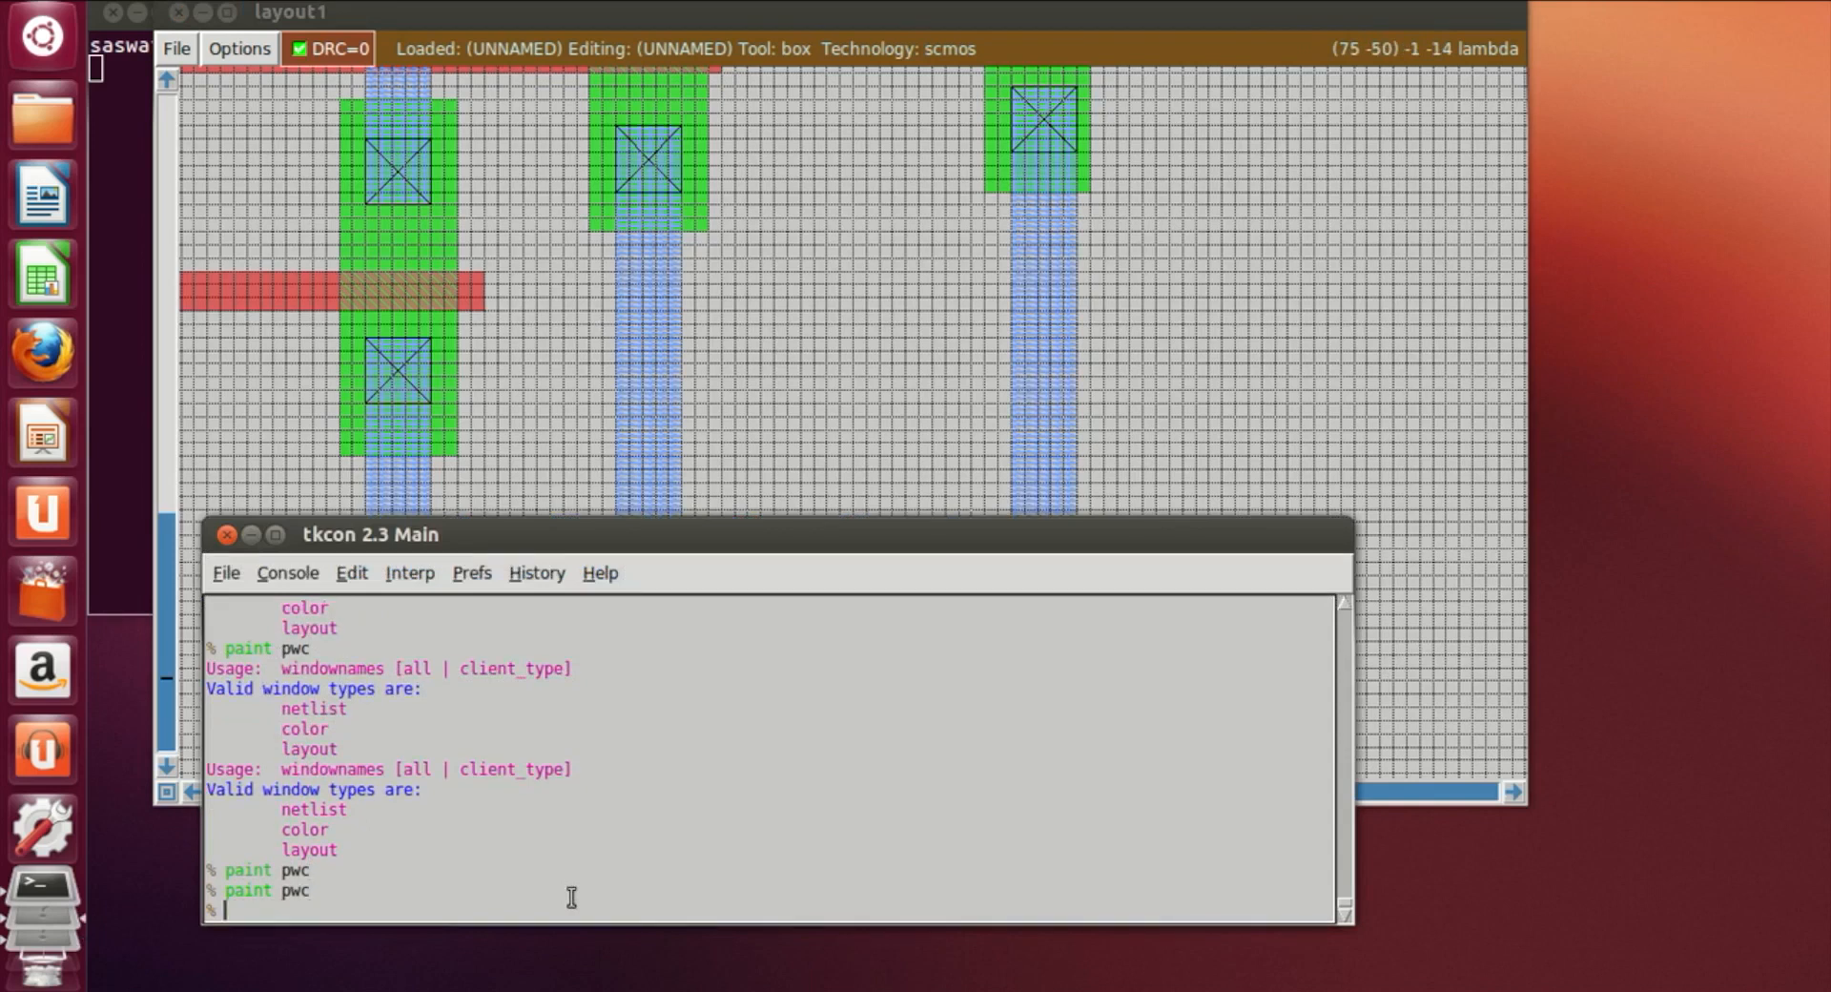
Paint a 5-by-5-lambda nwc contact on the m1 supply rail, near the first gate's vertical supply strip
{"action": "left_click", "coordinate": [1250, 380]}
{"action": "scroll", "coordinate": [1250, 391], "scroll_direction": "up", "scroll_amount": 4}
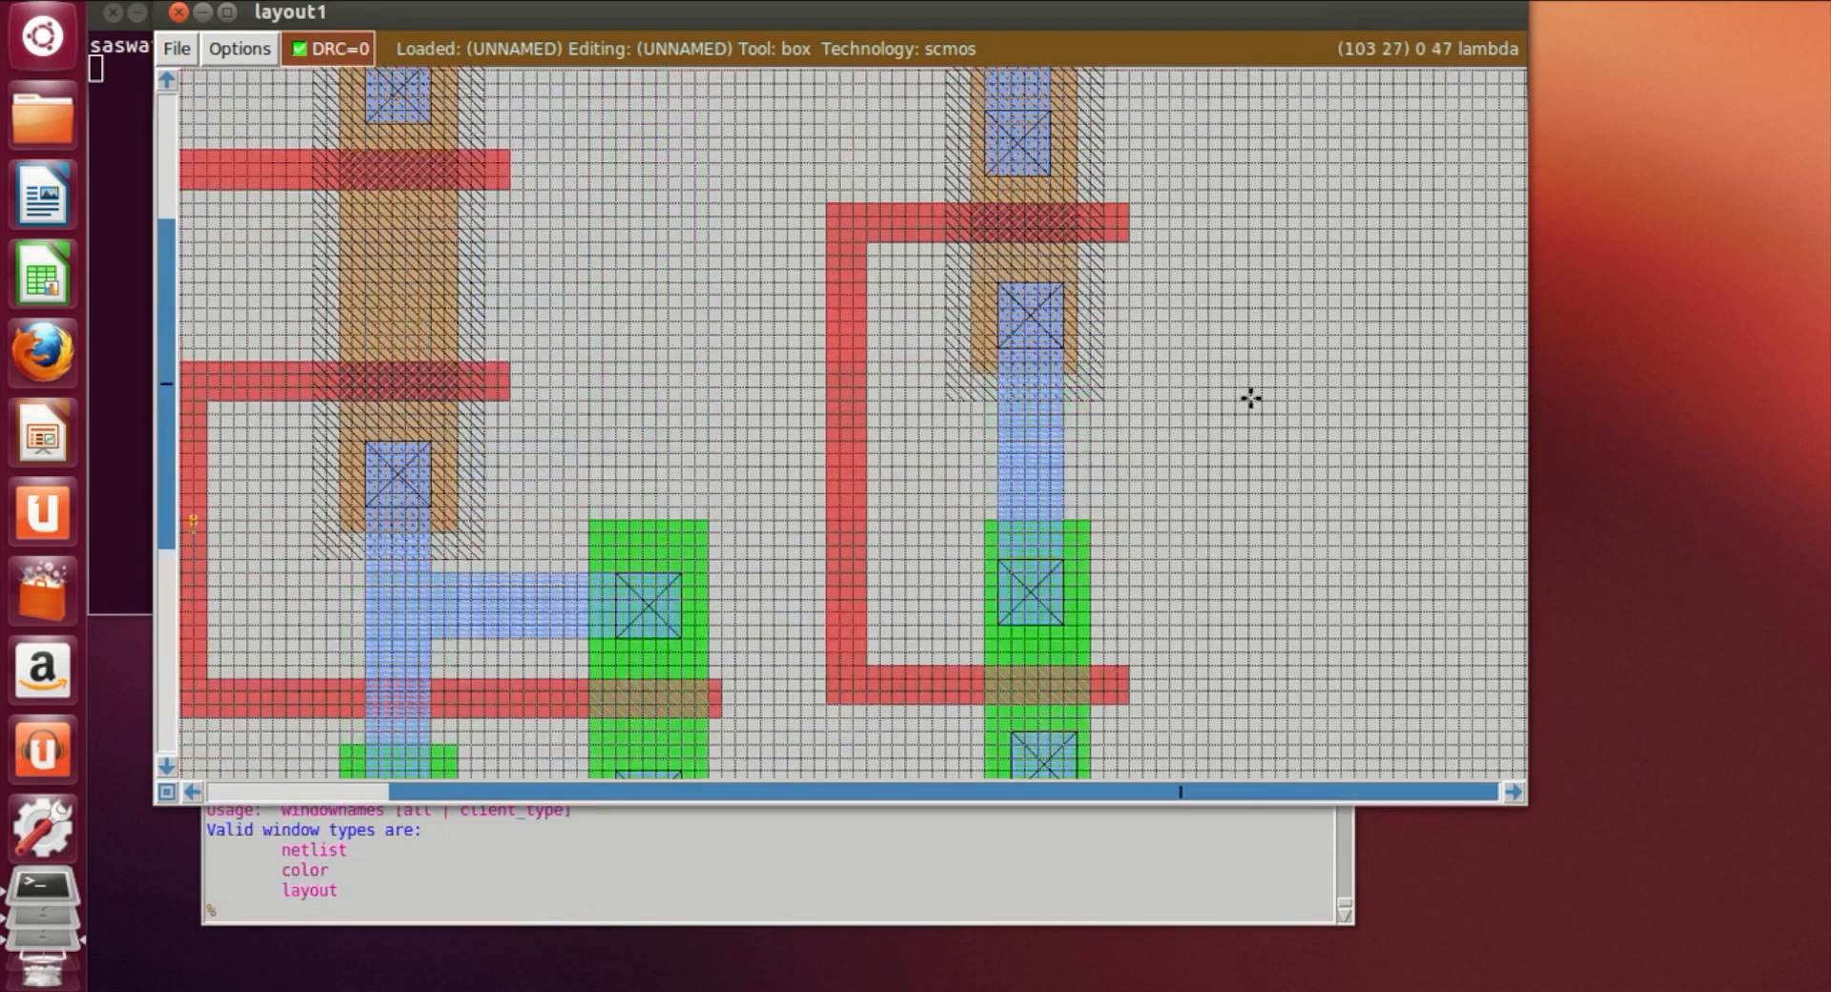
{"action": "scroll", "coordinate": [1250, 398], "scroll_direction": "up", "scroll_amount": 2}
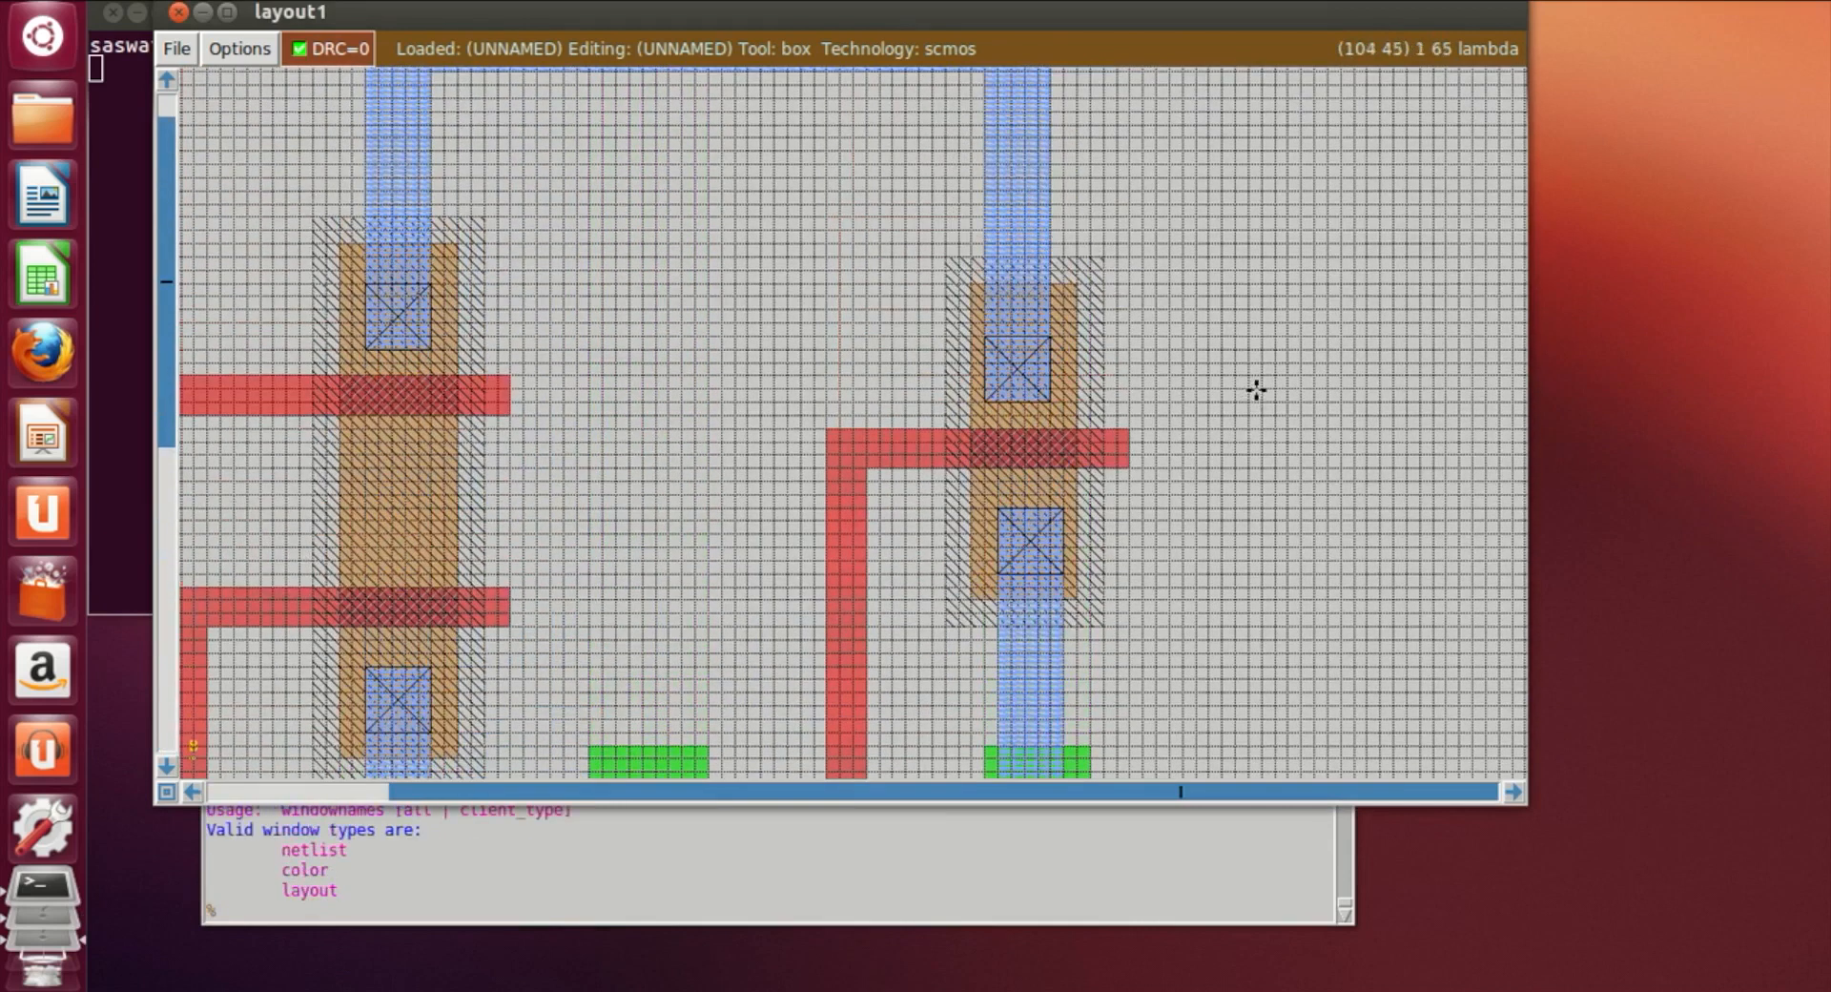
{"action": "scroll", "coordinate": [1257, 390], "scroll_direction": "up", "scroll_amount": 2}
{"action": "left_click", "coordinate": [554, 258]}
{"action": "left_click", "coordinate": [369, 914]}
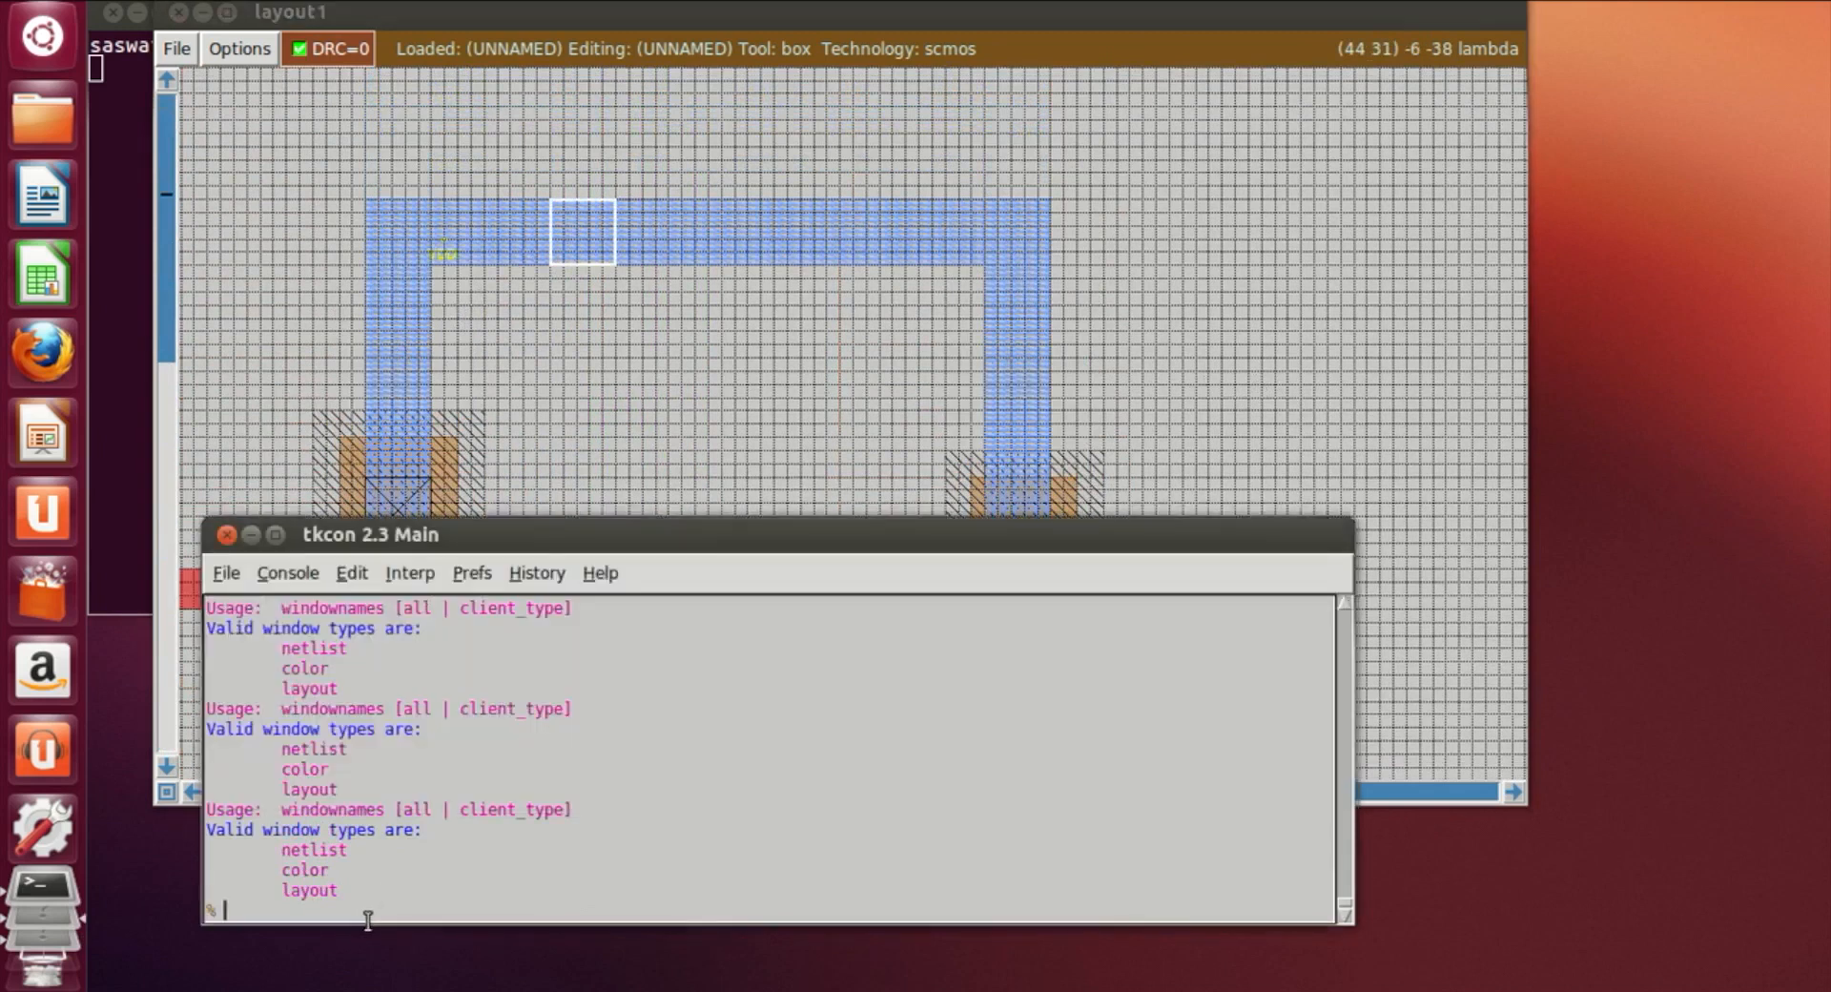
{"action": "type", "text": "paint m"}
{"action": "type", "text": "wc"}
{"action": "key", "text": "Return"}
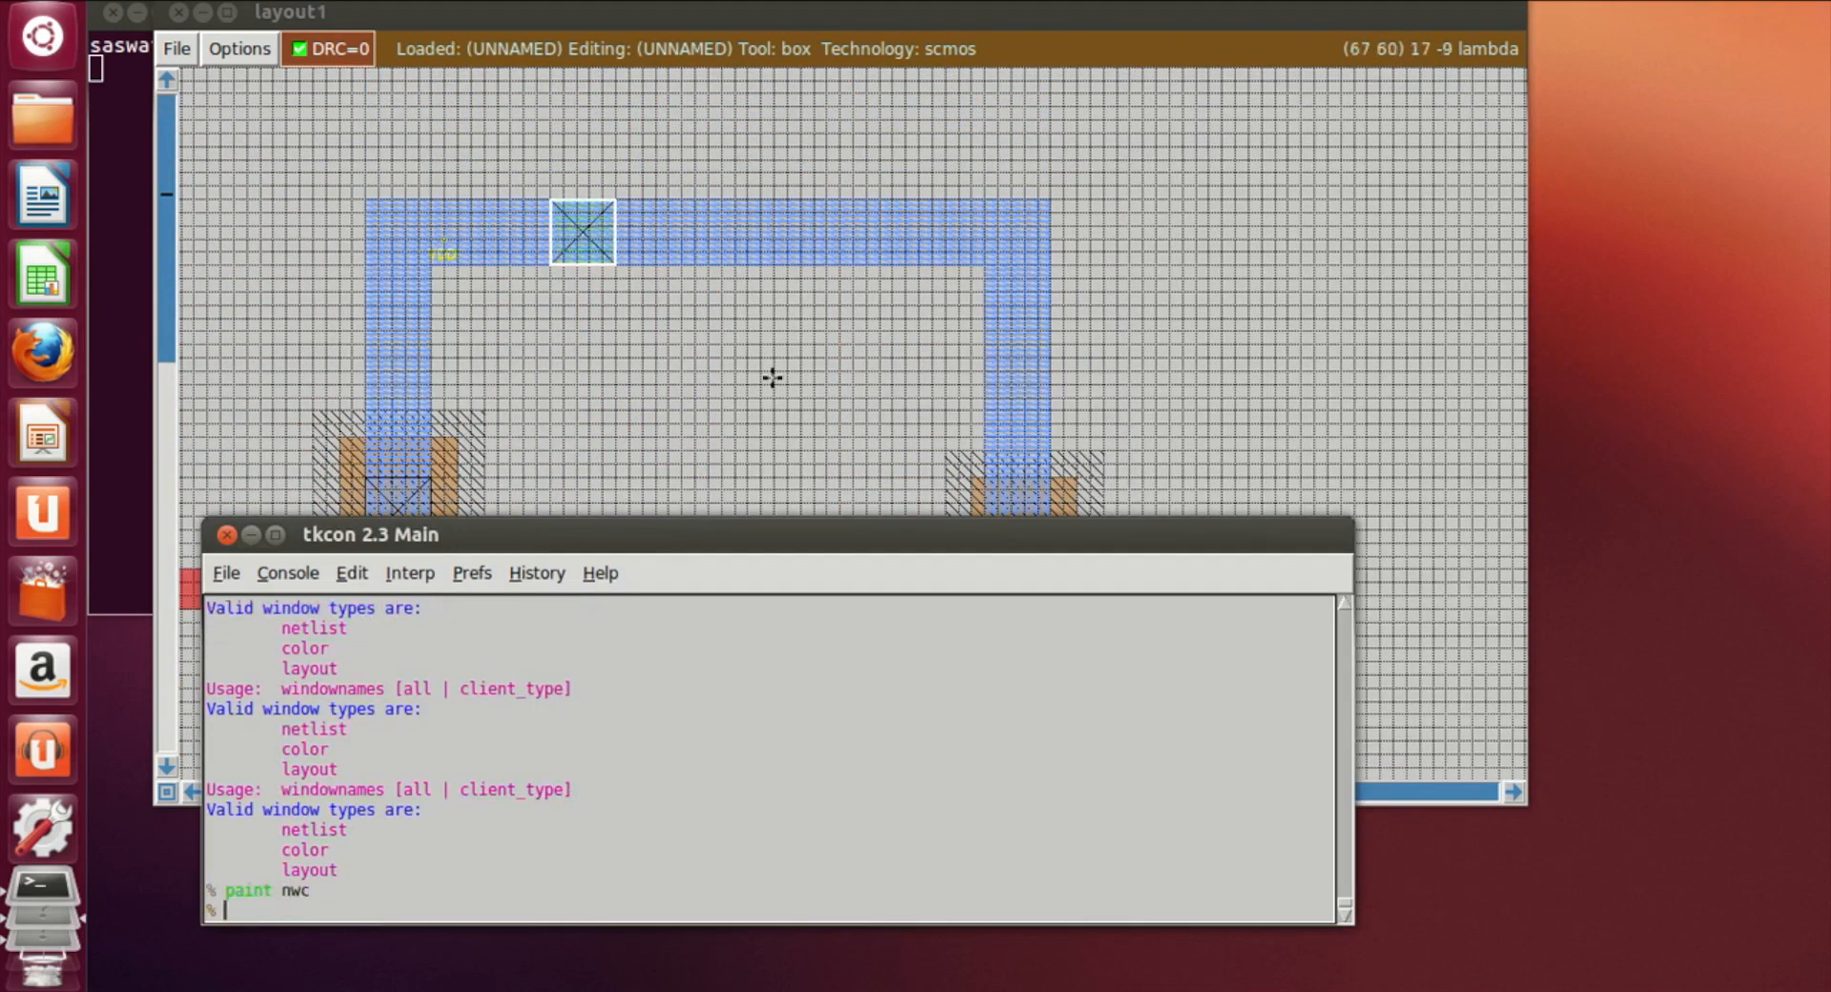
Paint a 5-by-5-lambda nwc contact near the middle of the m1 supply rail
{"action": "left_click", "coordinate": [750, 259]}
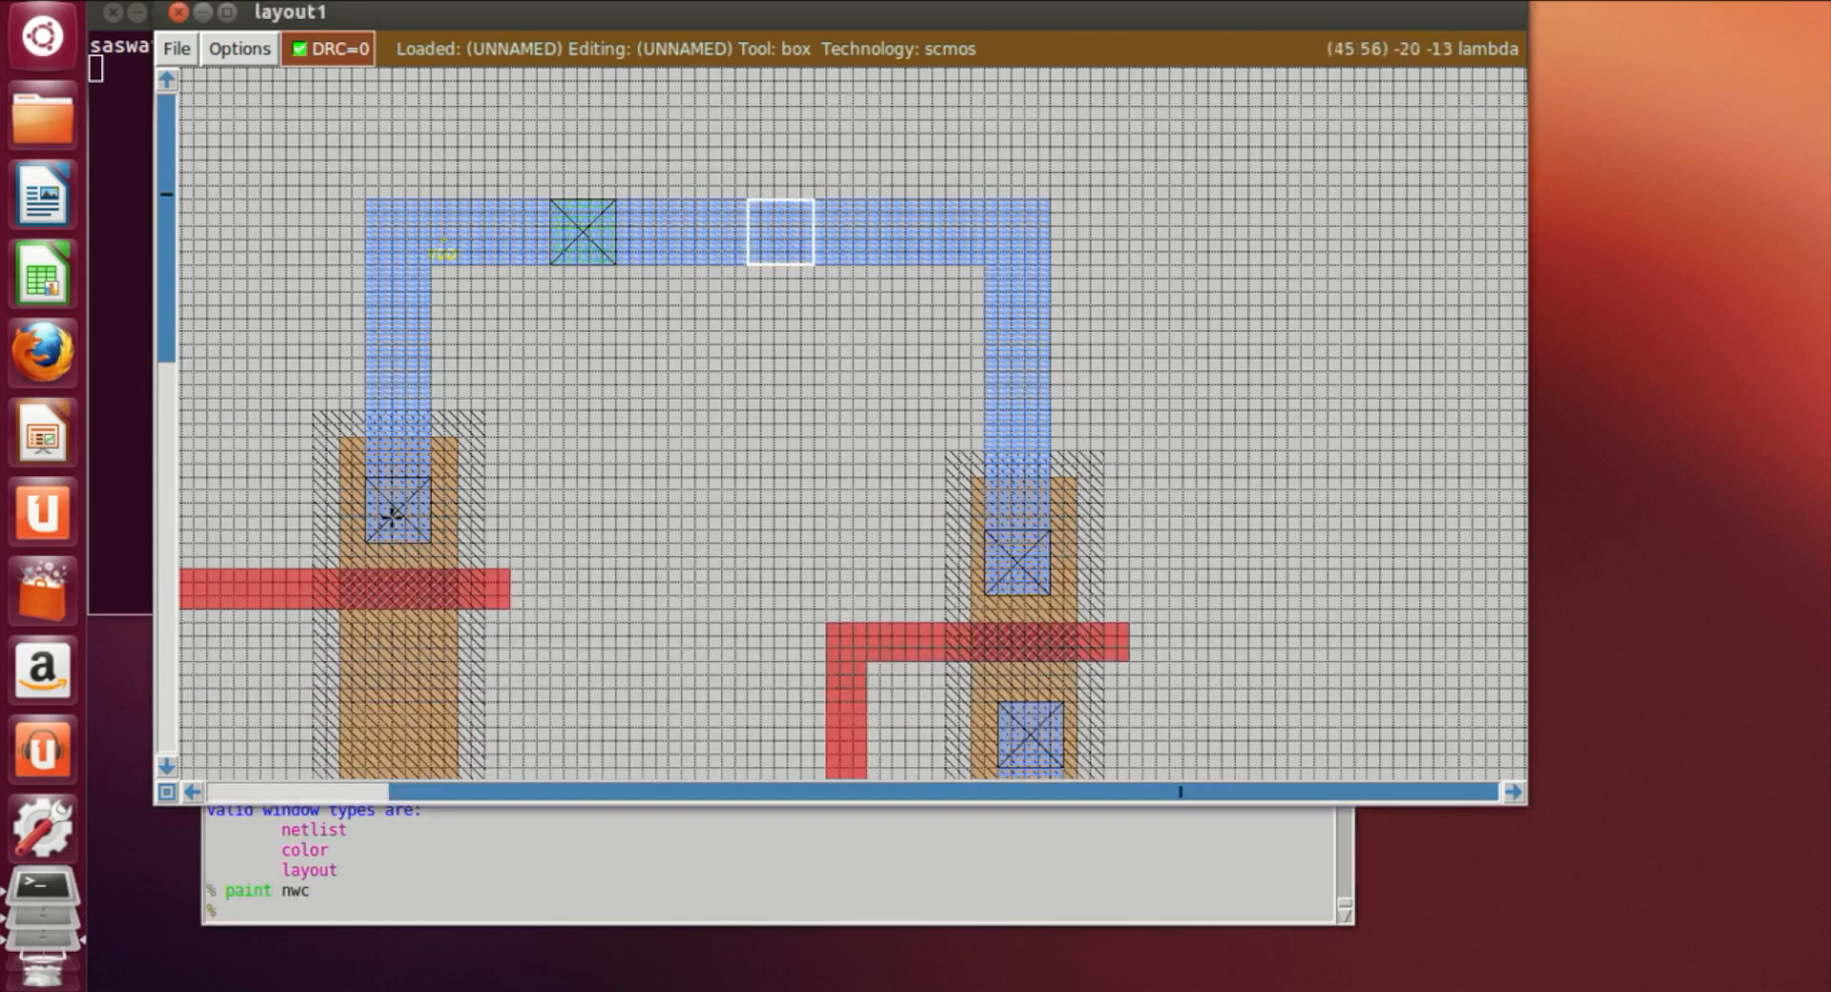
{"action": "left_click", "coordinate": [284, 917]}
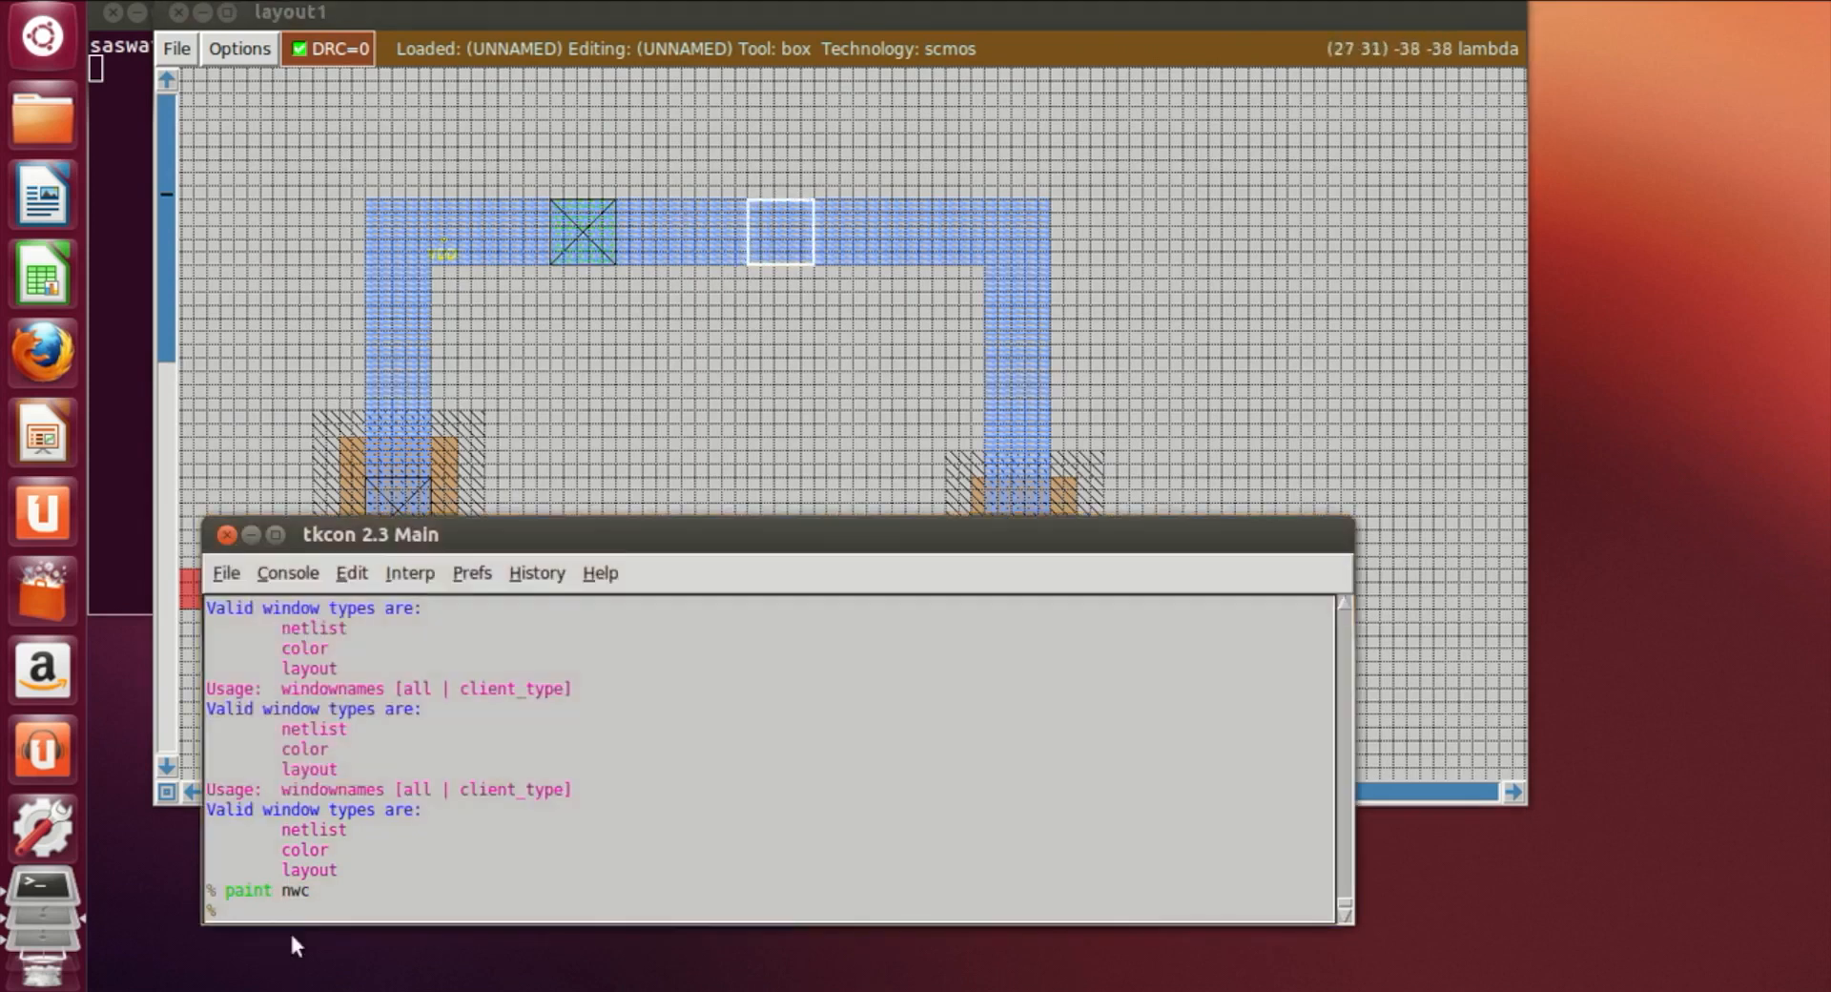
{"action": "type", "text": "paint nwc"}
{"action": "key", "text": "Return"}
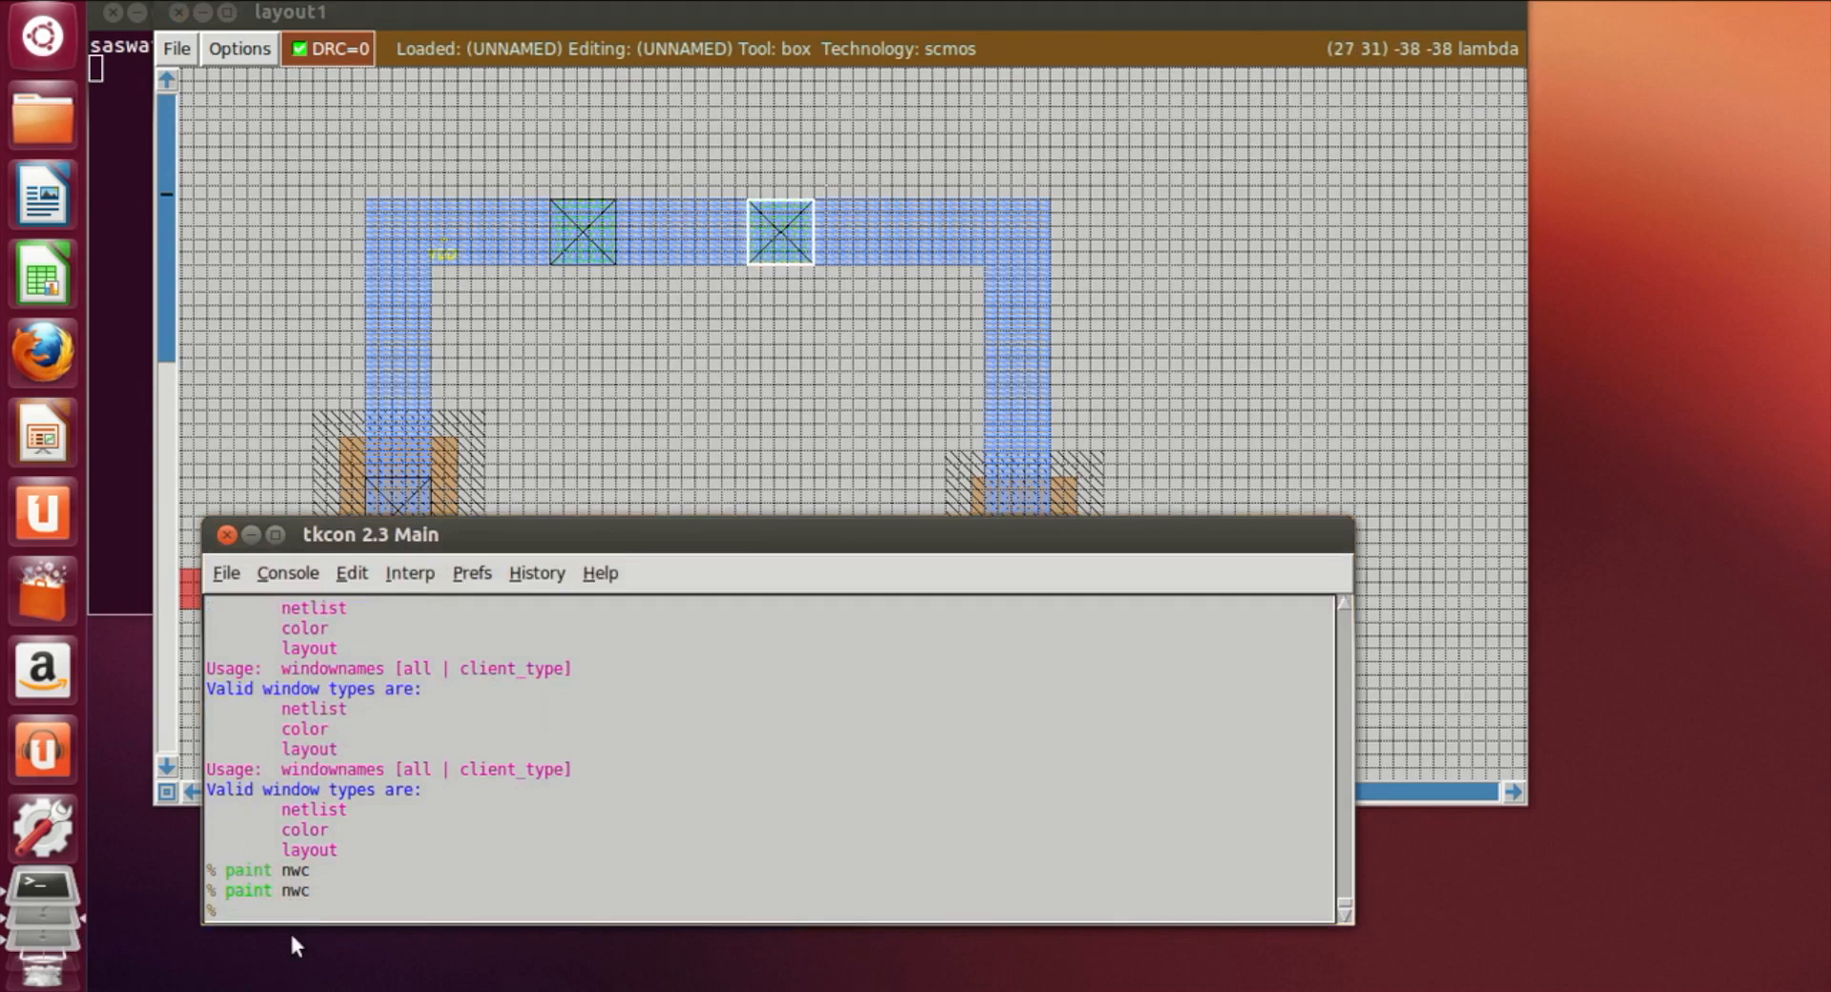
Paint a 5-by-5-lambda nwc contact on the m1 supply rail, directly beside the inverter's vertical supply strip
{"action": "left_click", "coordinate": [941, 259]}
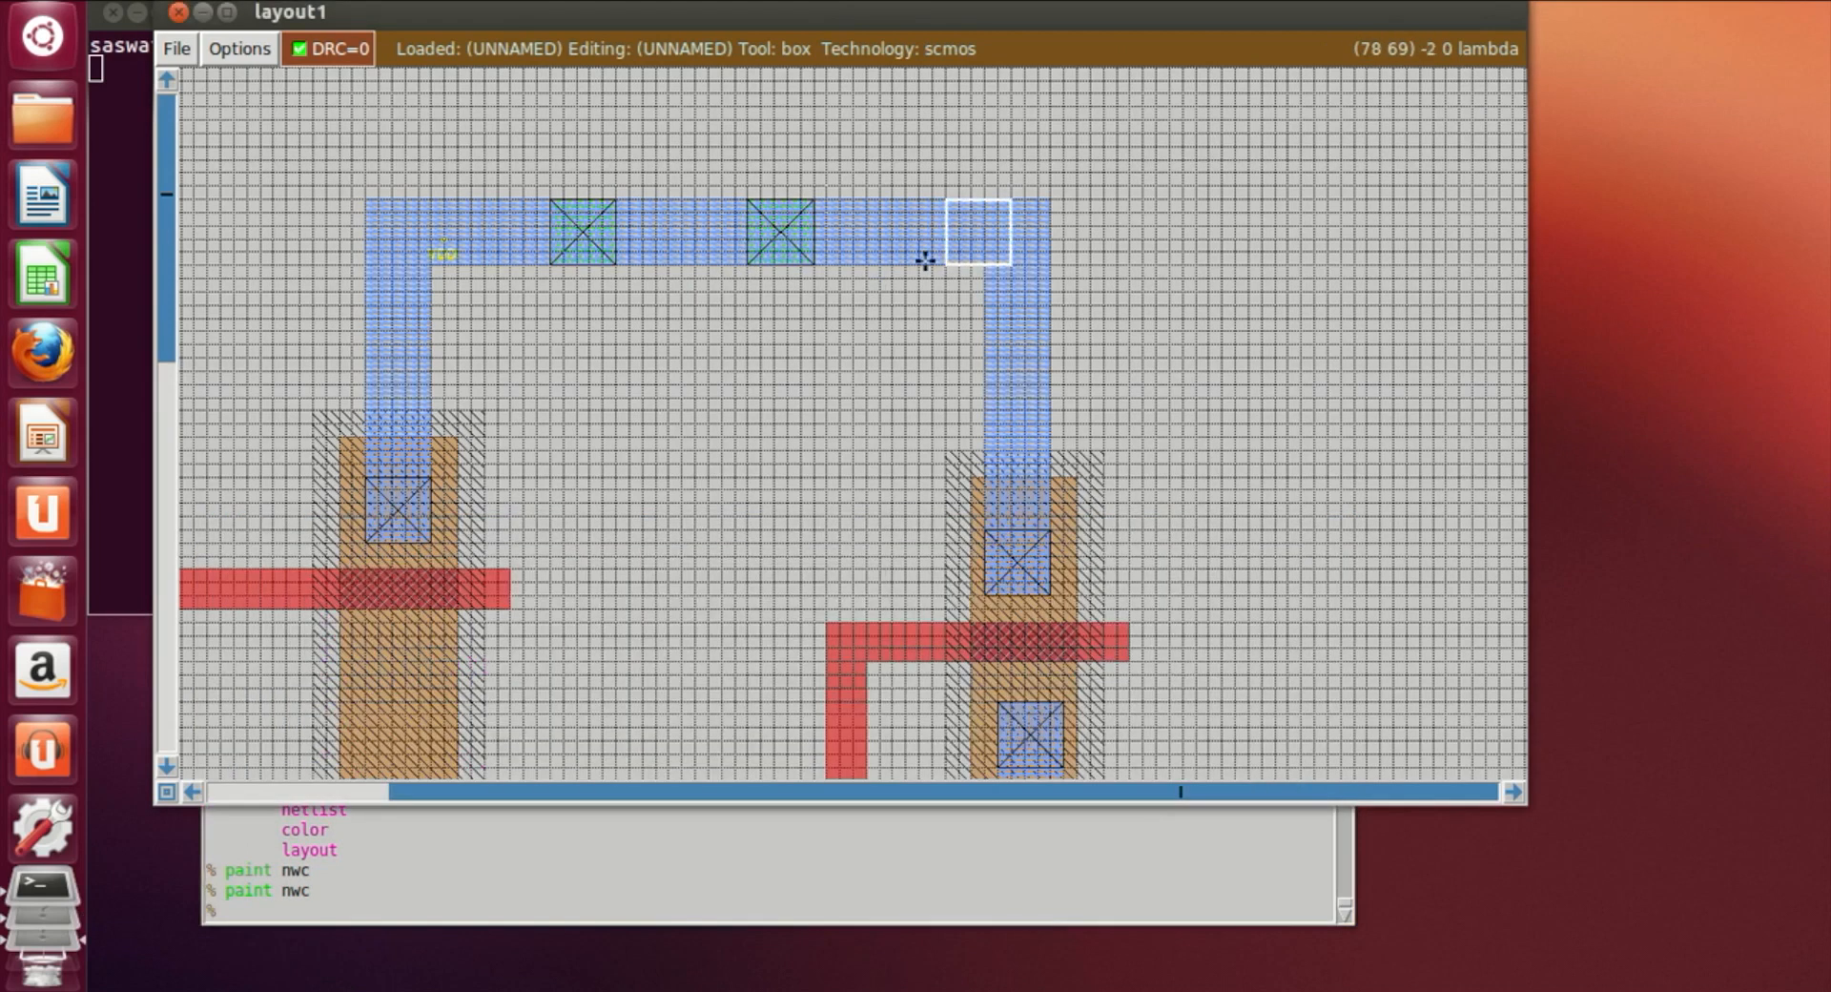
{"action": "left_click", "coordinate": [922, 263]}
{"action": "left_click", "coordinate": [569, 918]}
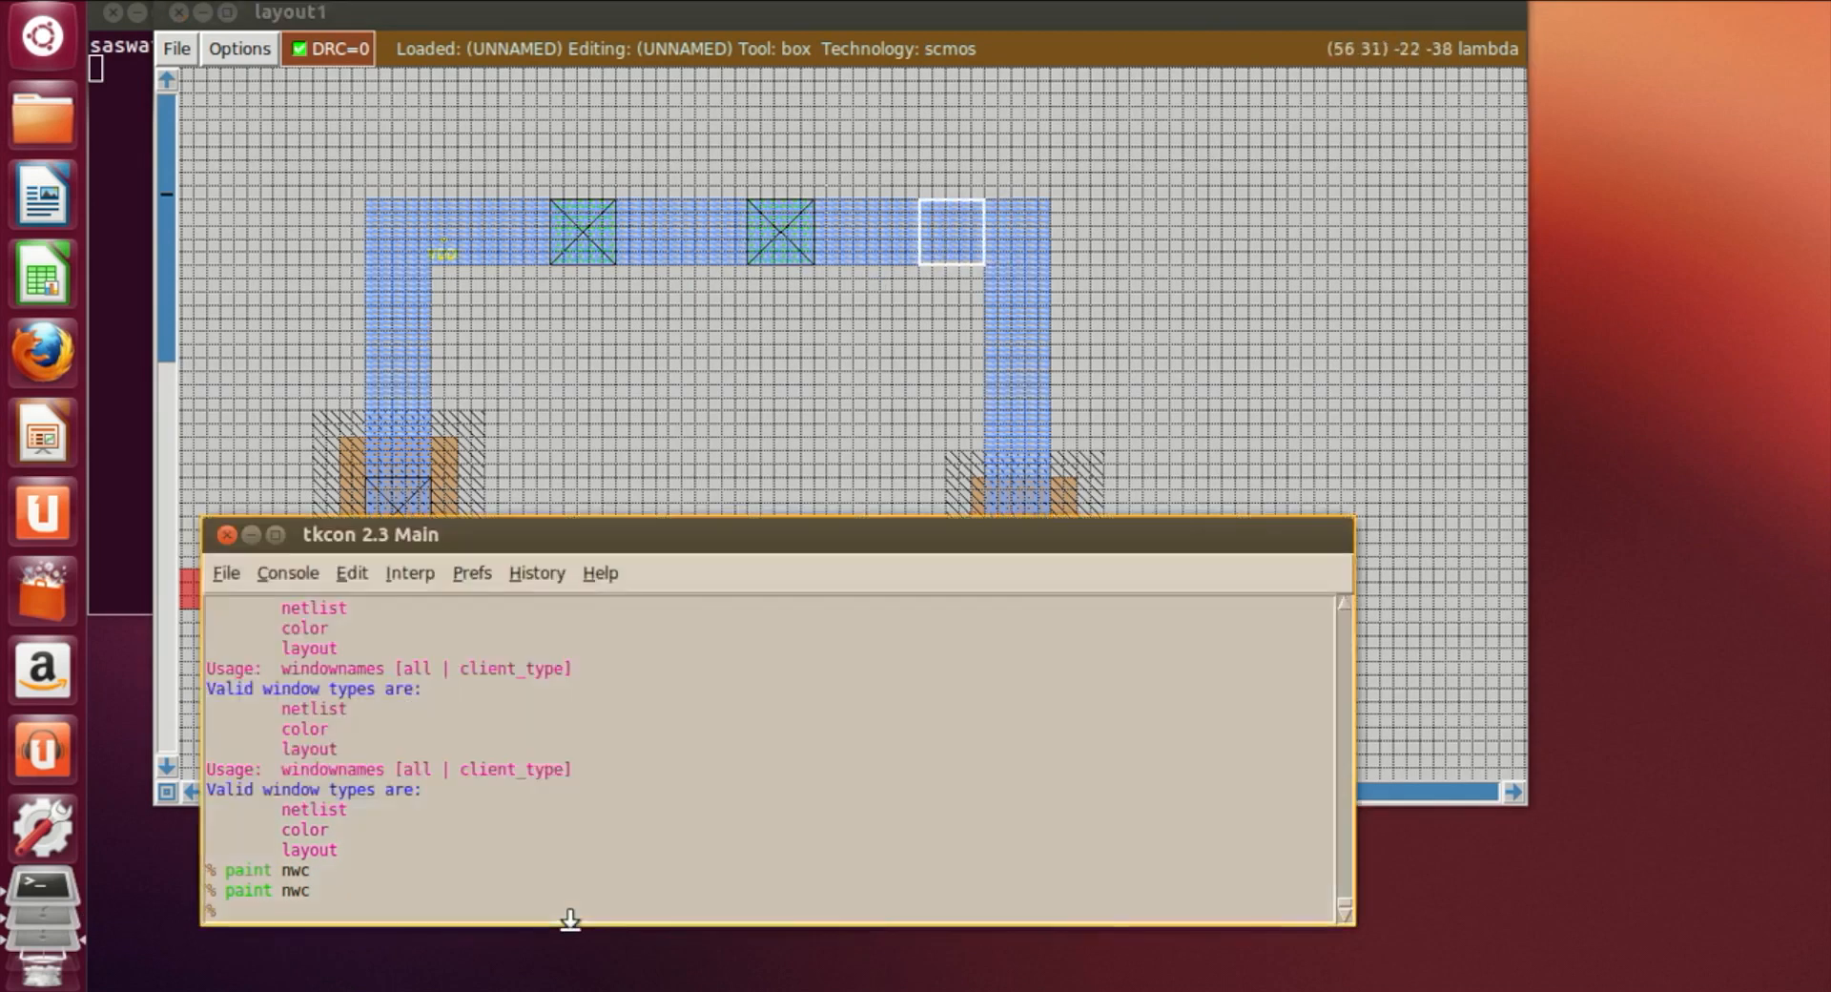
{"action": "type", "text": "paint "}
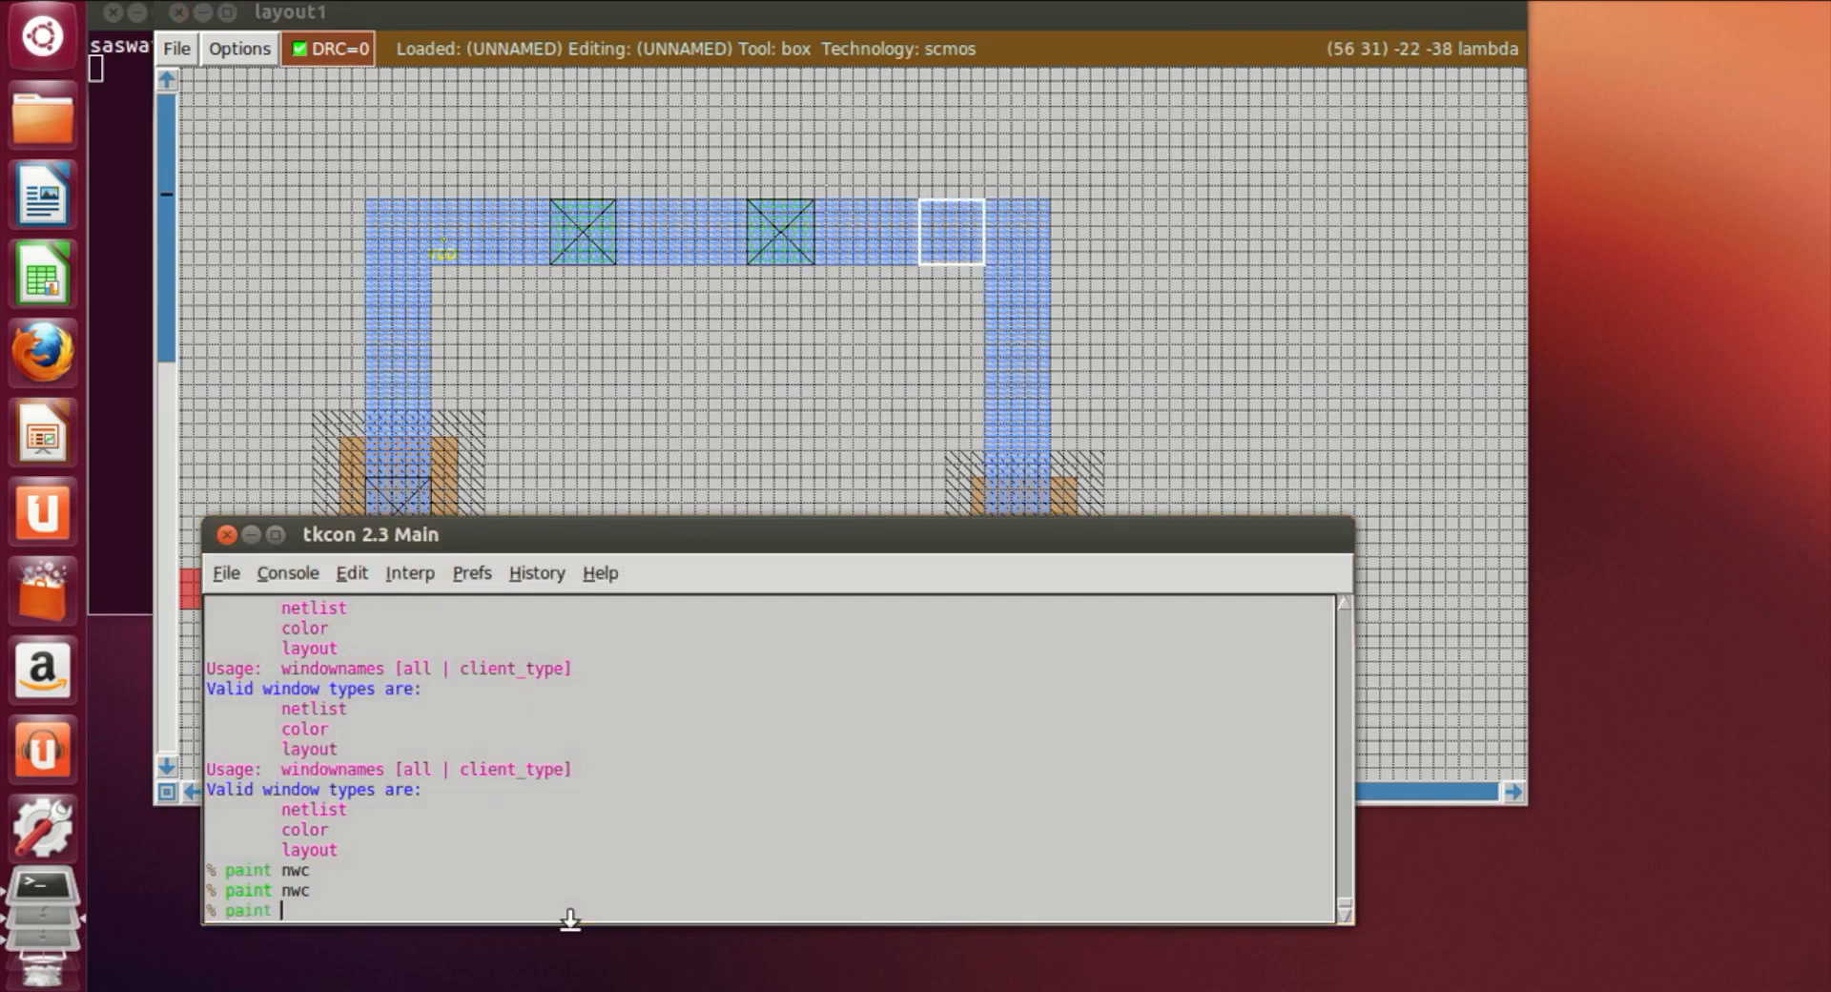
{"action": "type", "text": "nwvc"}
{"action": "key", "text": "Return"}
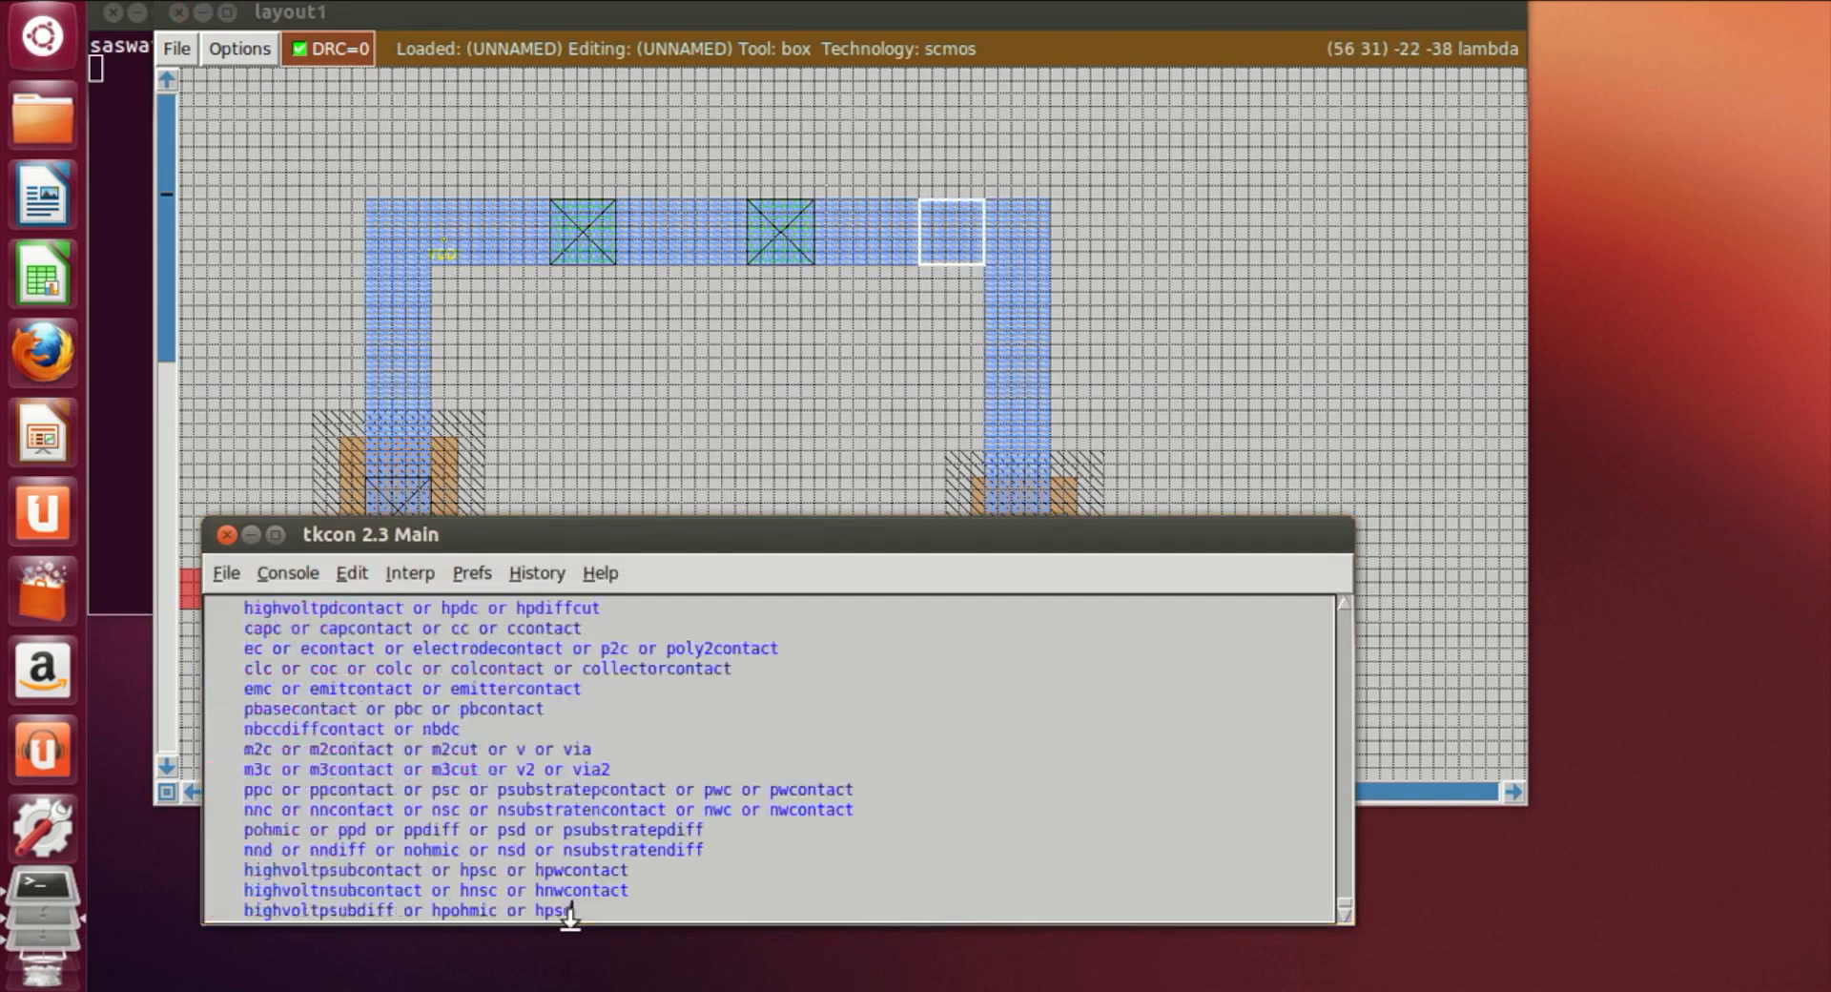
{"action": "key", "text": "Up"}
{"action": "type", "text": "c"}
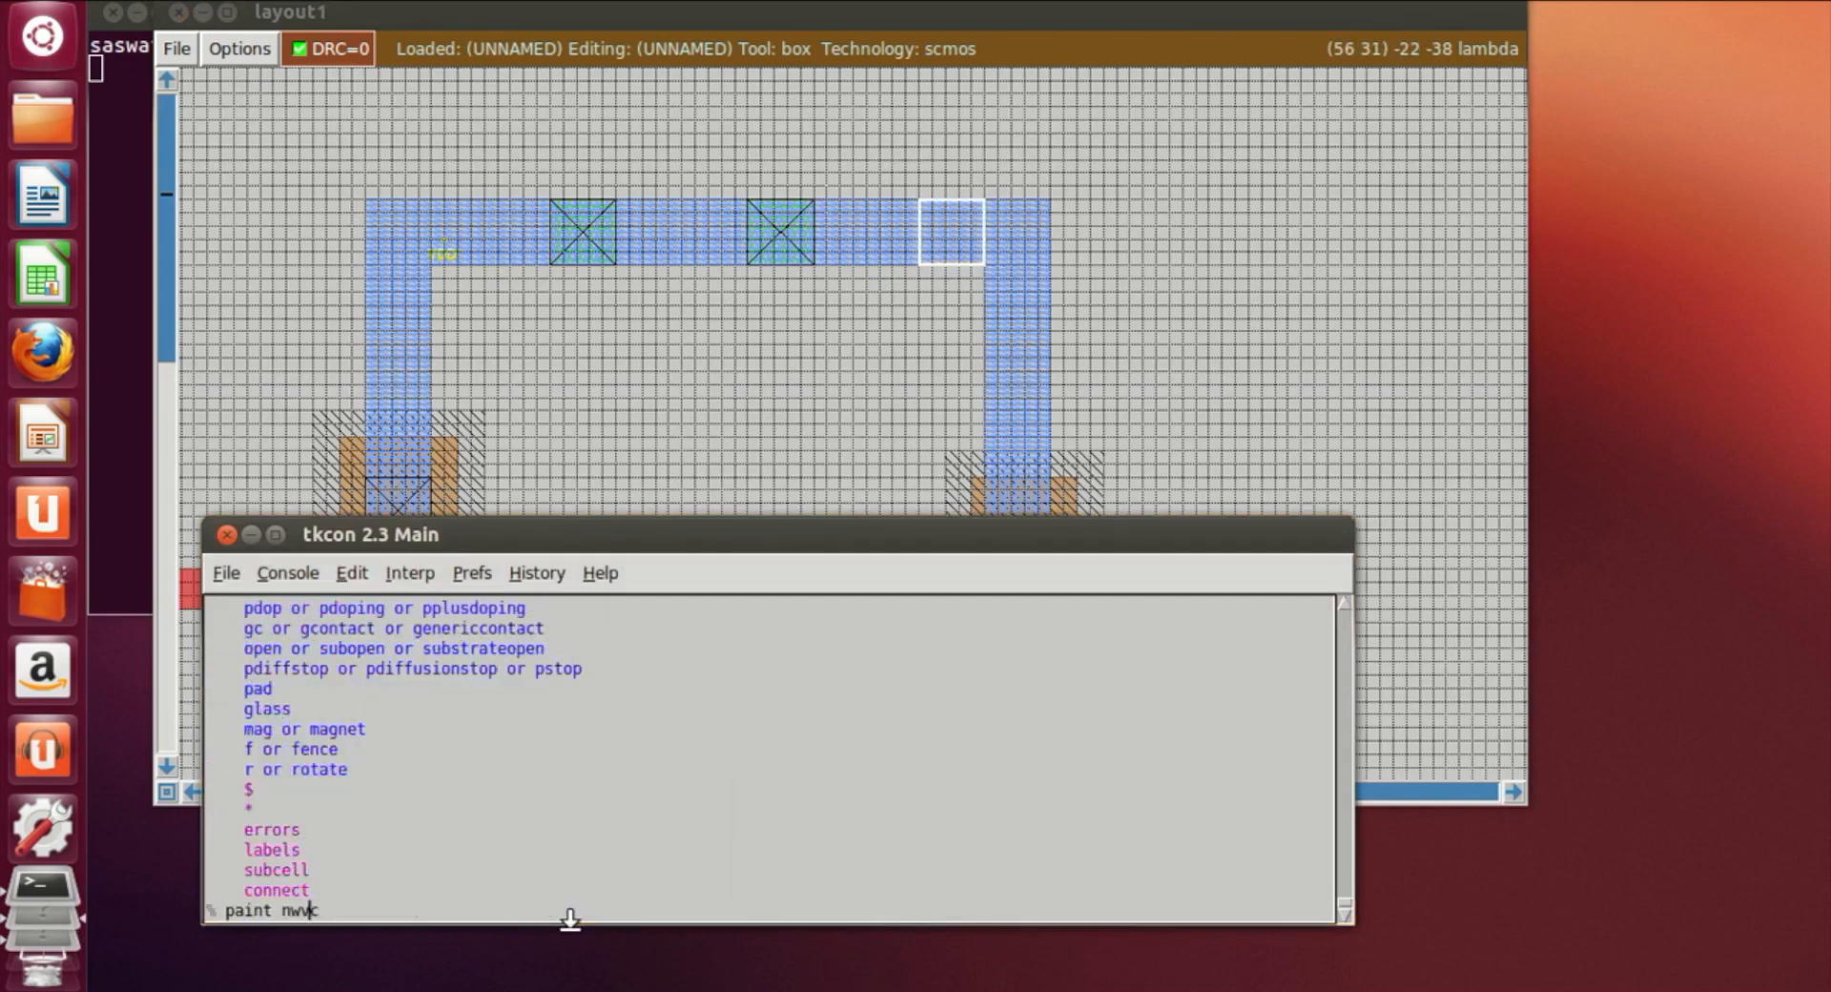
{"action": "key", "text": "Return"}
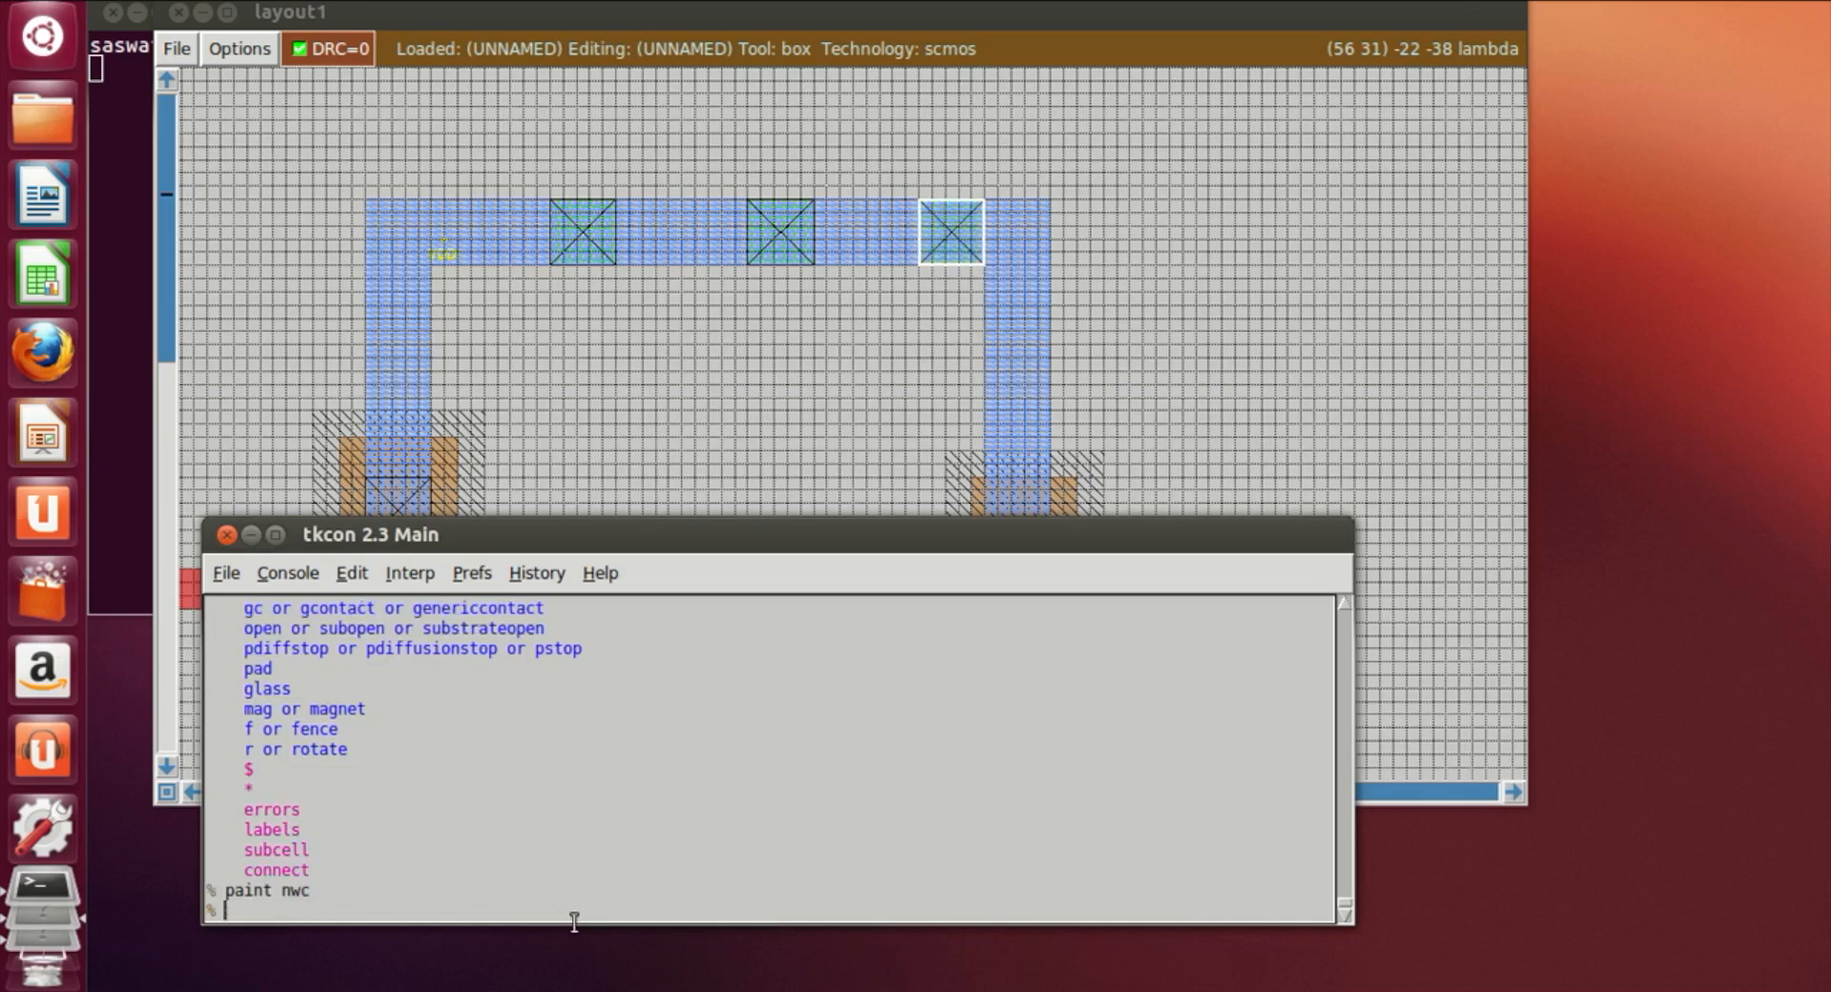
Extend the first gate's output with a 9-by-5-lambda m1 strip from the second n-diffusion's upper contact toward the inverter's poly input
{"action": "left_click", "coordinate": [1298, 406]}
{"action": "scroll", "coordinate": [1298, 401], "scroll_direction": "down", "scroll_amount": 3}
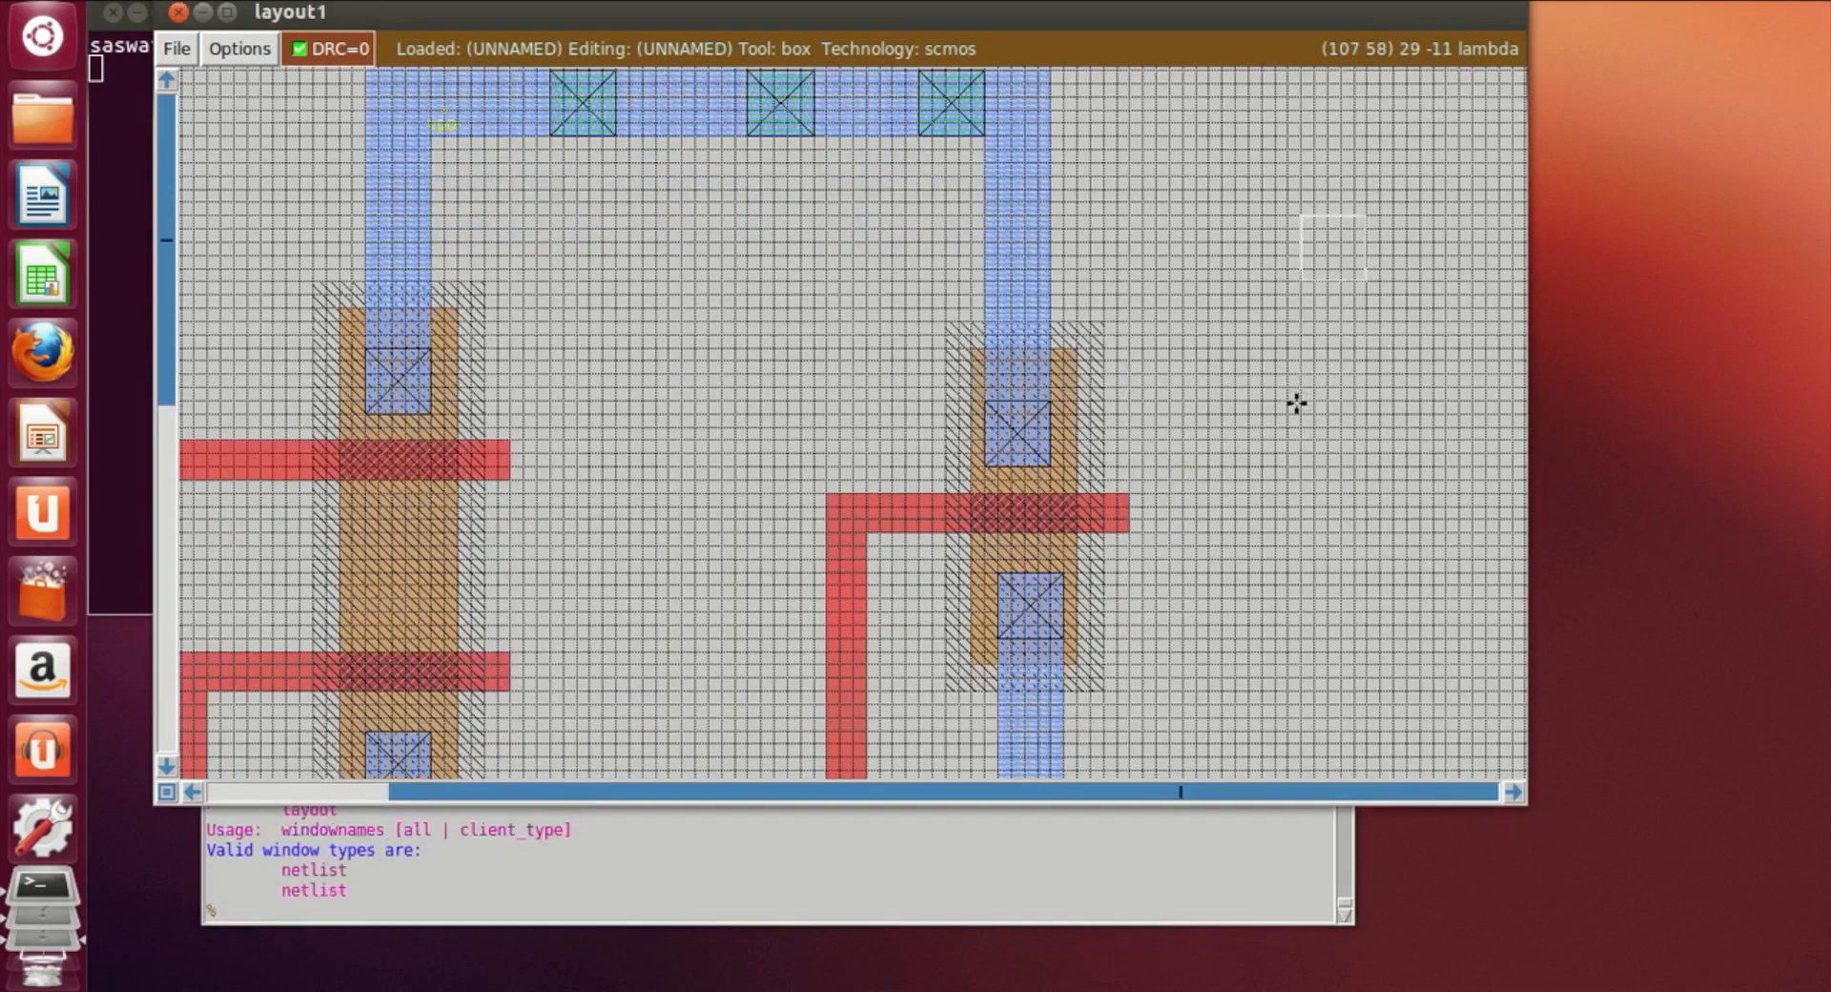
{"action": "scroll", "coordinate": [1298, 381], "scroll_direction": "down", "scroll_amount": 5}
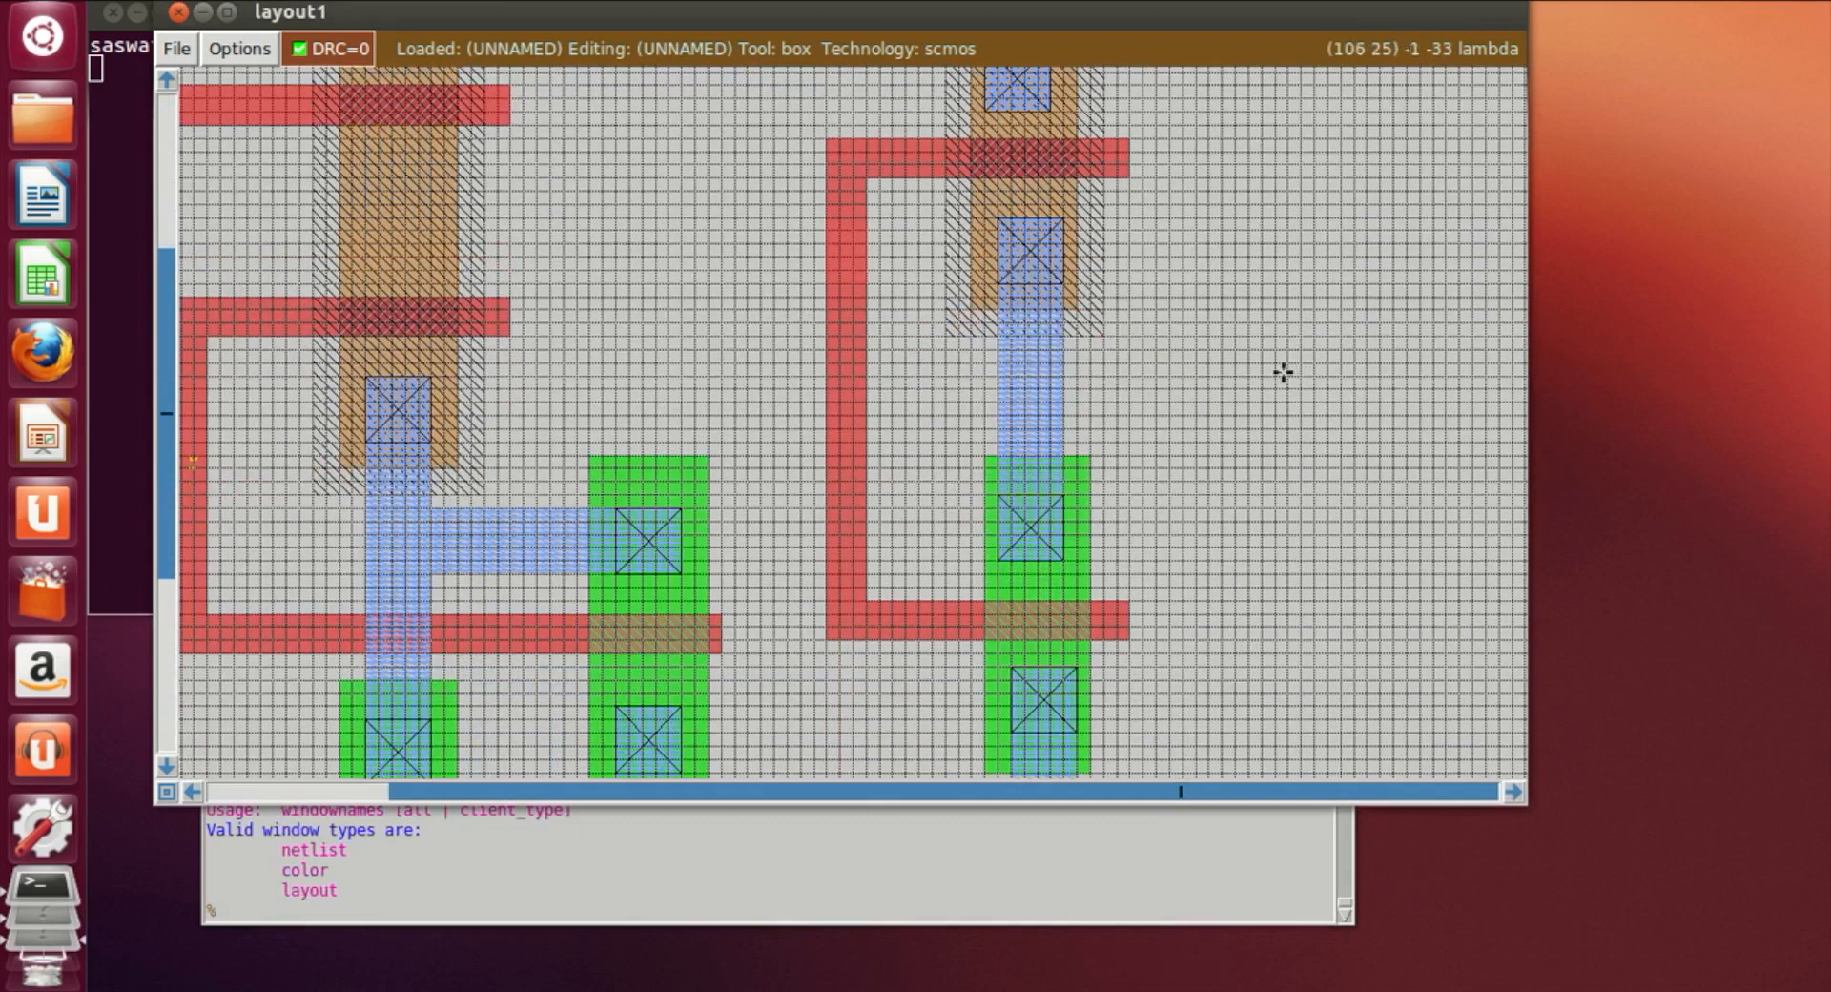
{"action": "scroll", "coordinate": [1296, 358], "scroll_direction": "up", "scroll_amount": 2}
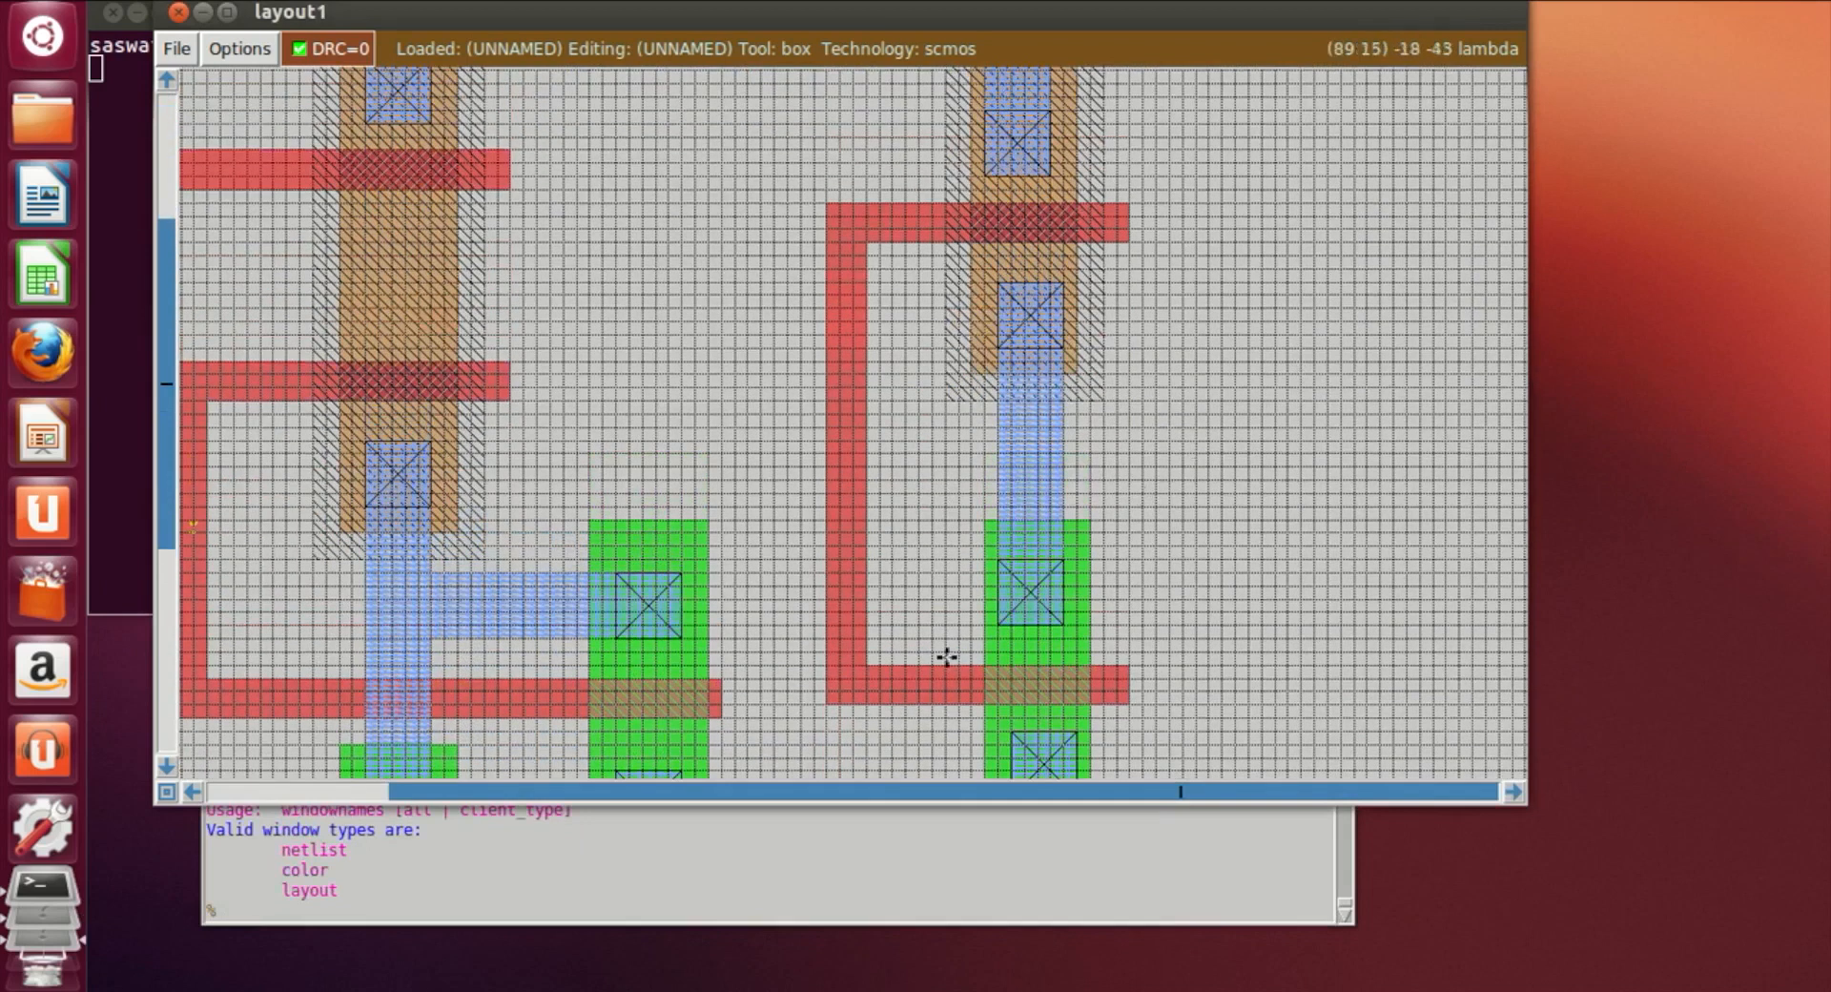
{"action": "left_click", "coordinate": [681, 584]}
{"action": "left_click", "coordinate": [685, 572]}
{"action": "right_click", "coordinate": [770, 641]}
{"action": "right_click", "coordinate": [797, 640]}
{"action": "right_click", "coordinate": [801, 612]}
{"action": "right_click", "coordinate": [803, 570]}
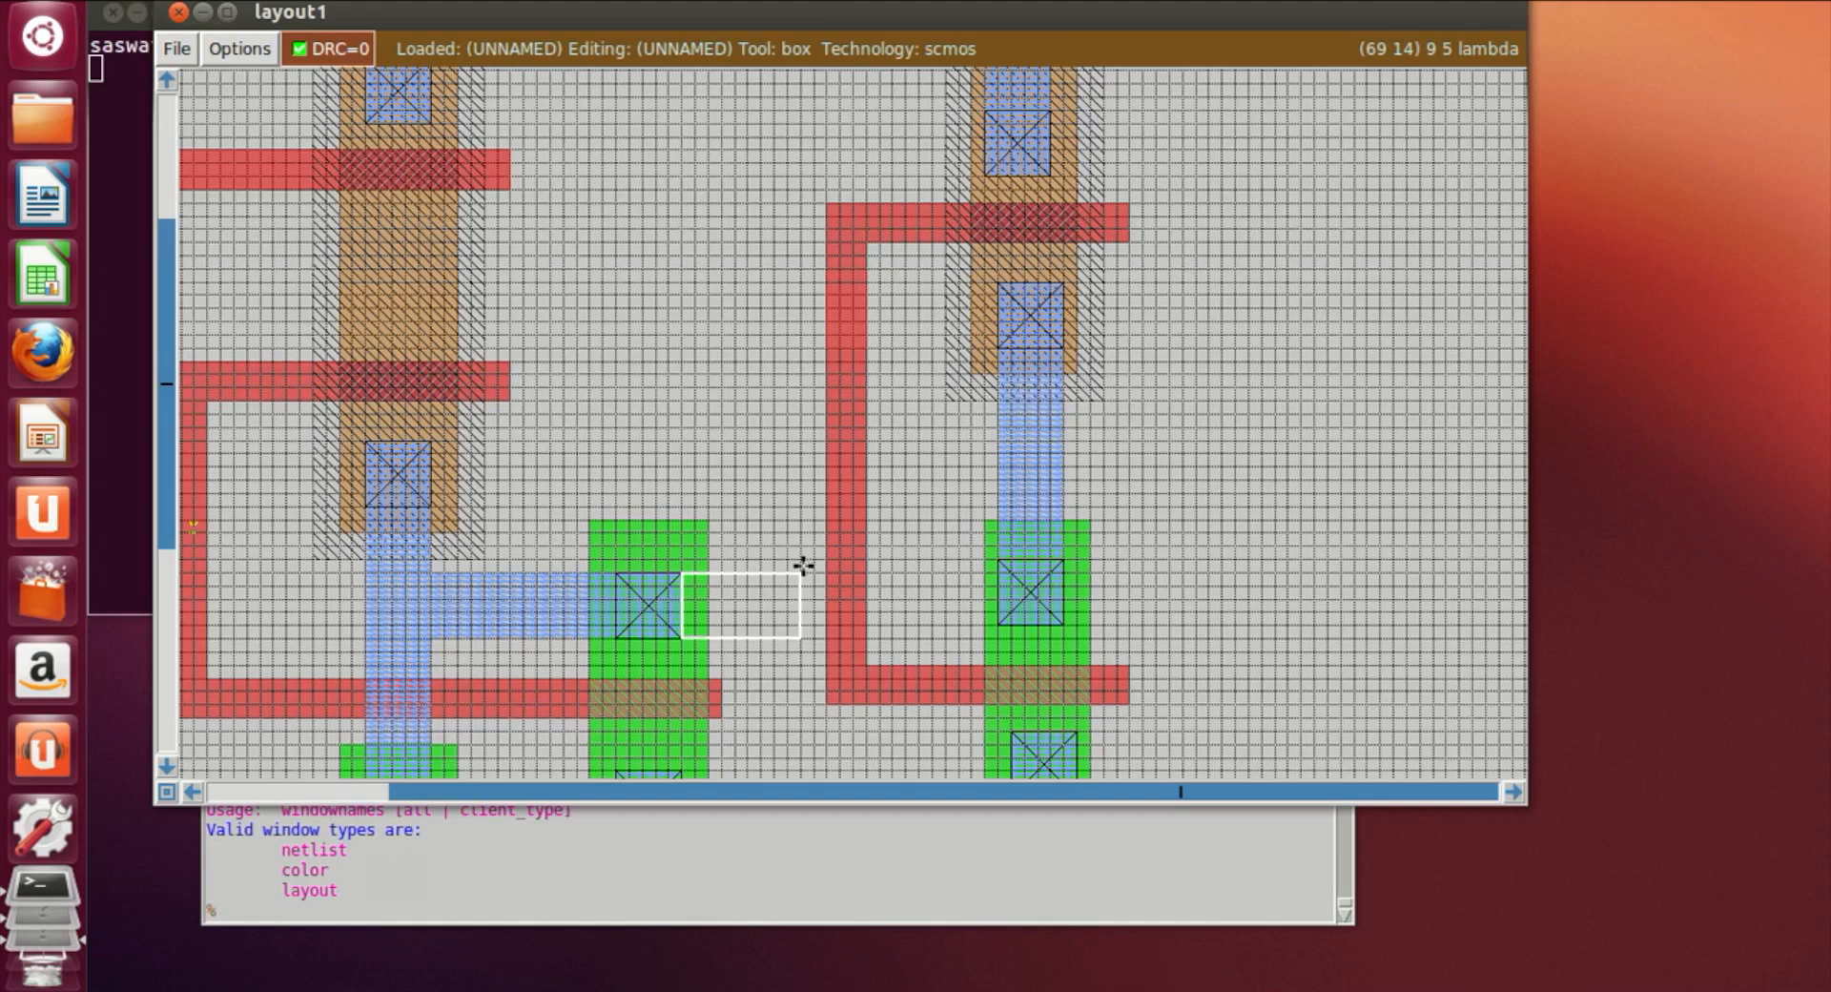
{"action": "left_click", "coordinate": [528, 917]}
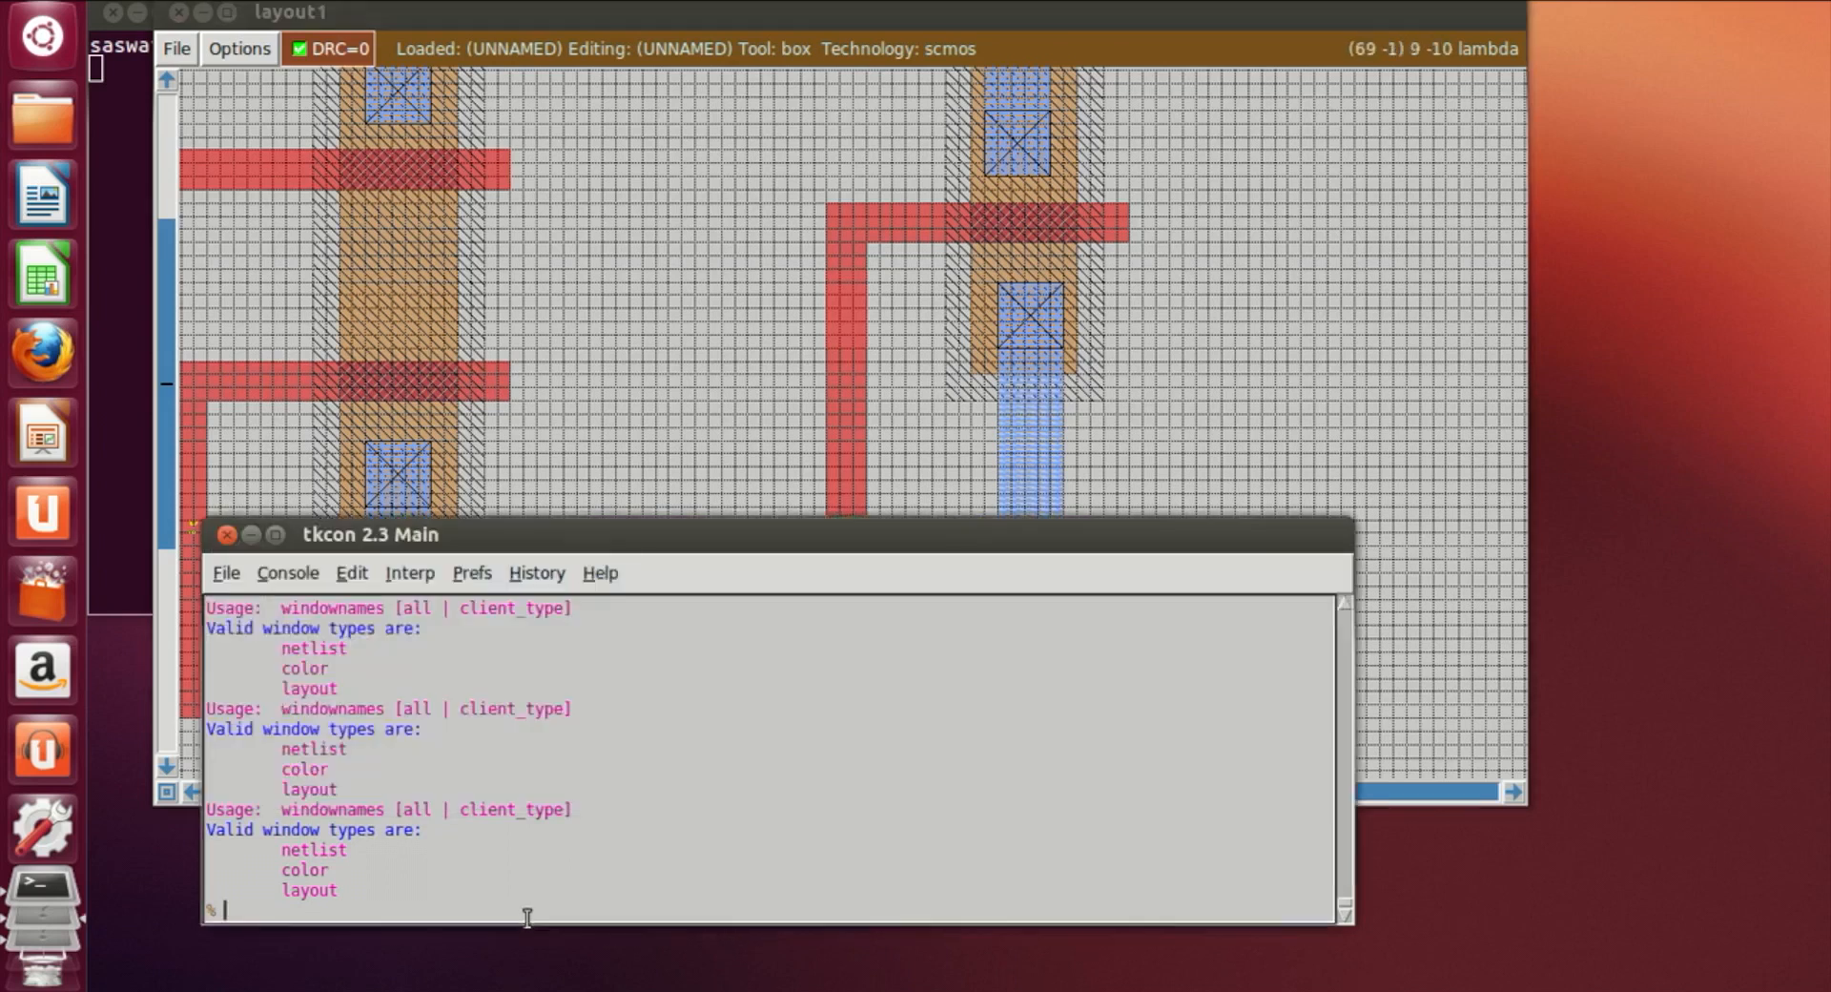
{"action": "type", "text": "paint m1"}
{"action": "key", "text": "Return"}
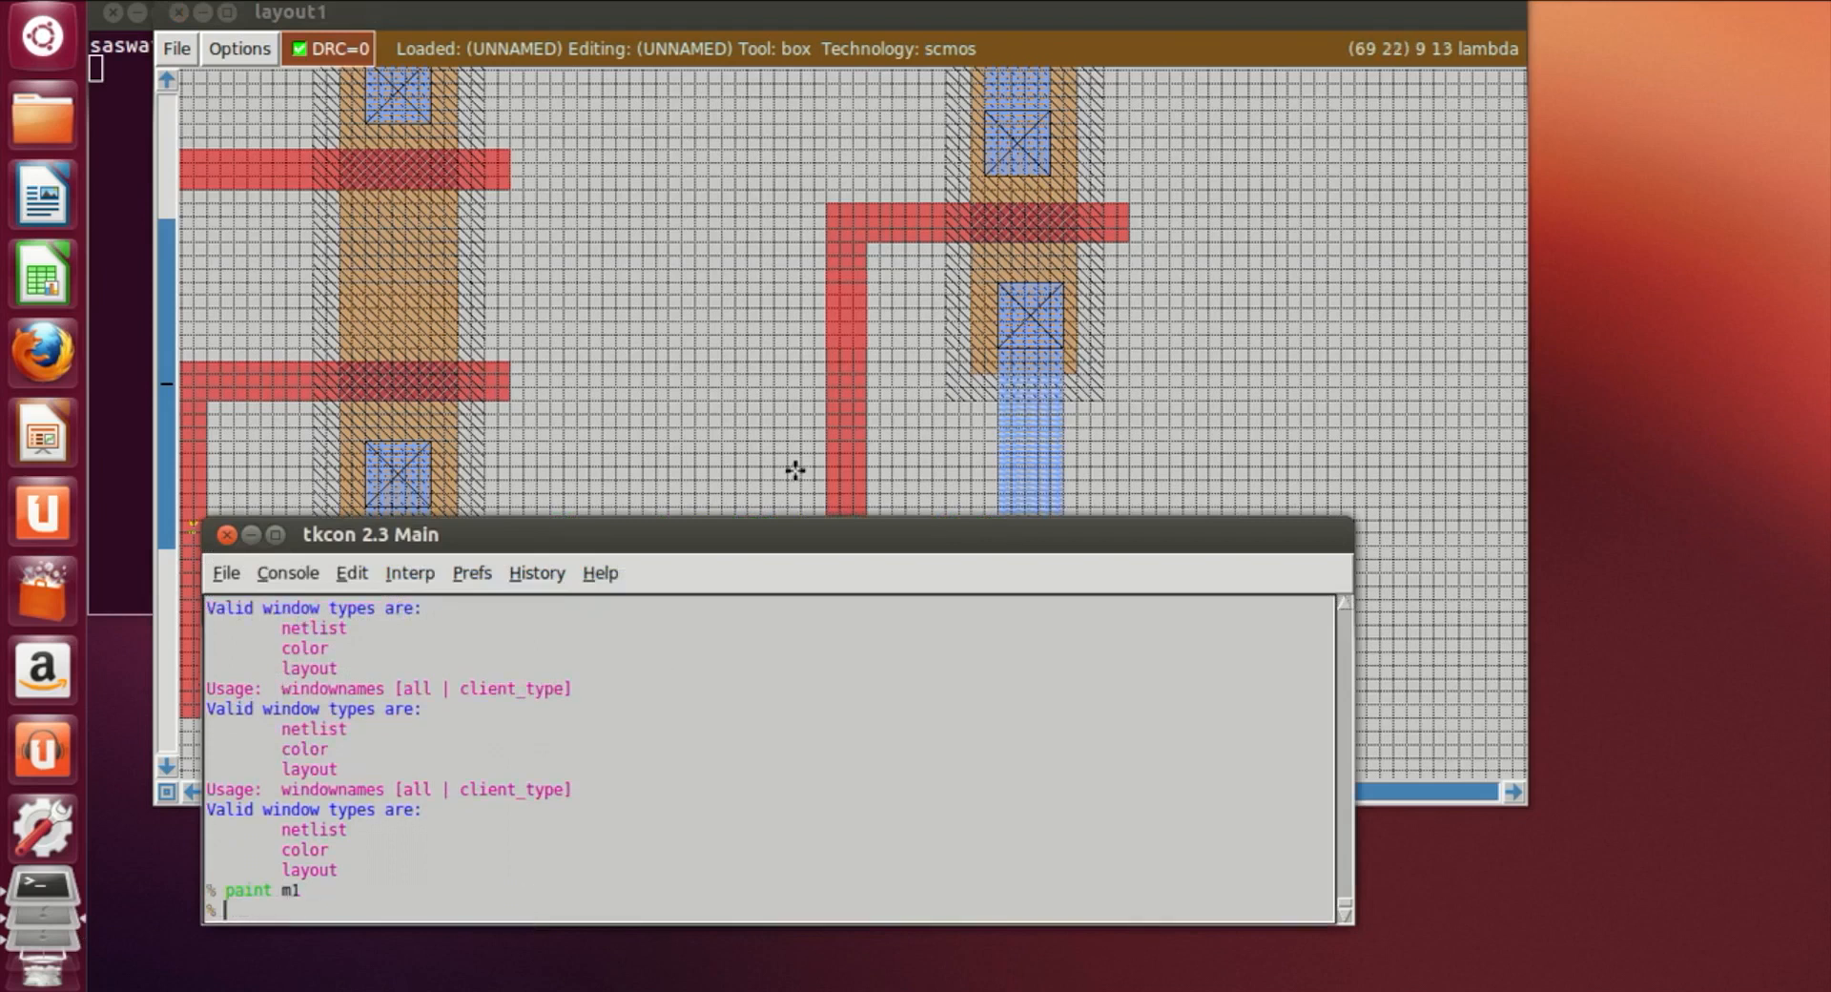
Paint a 7-by-5-lambda poly strip from the inverter's vertical poly input back over the end of the gate's output m1
{"action": "left_click", "coordinate": [895, 440]}
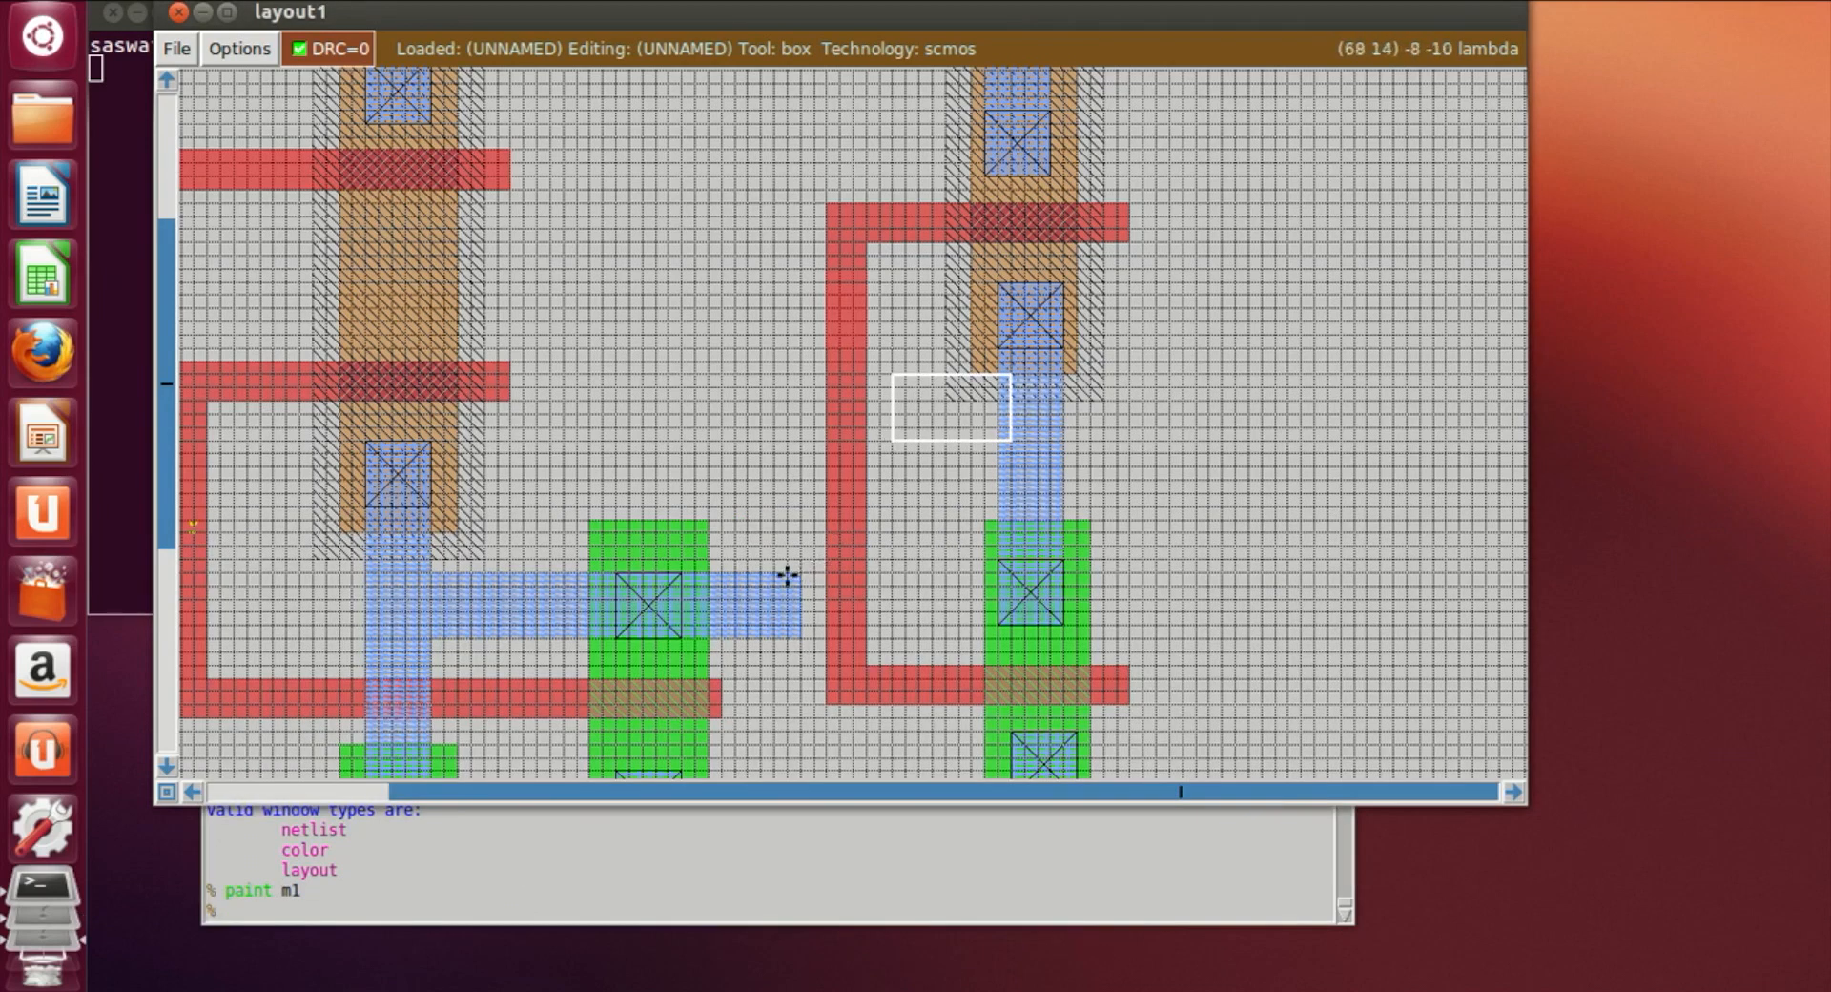
{"action": "left_click", "coordinate": [740, 575]}
{"action": "right_click", "coordinate": [826, 625]}
{"action": "right_click", "coordinate": [814, 637]}
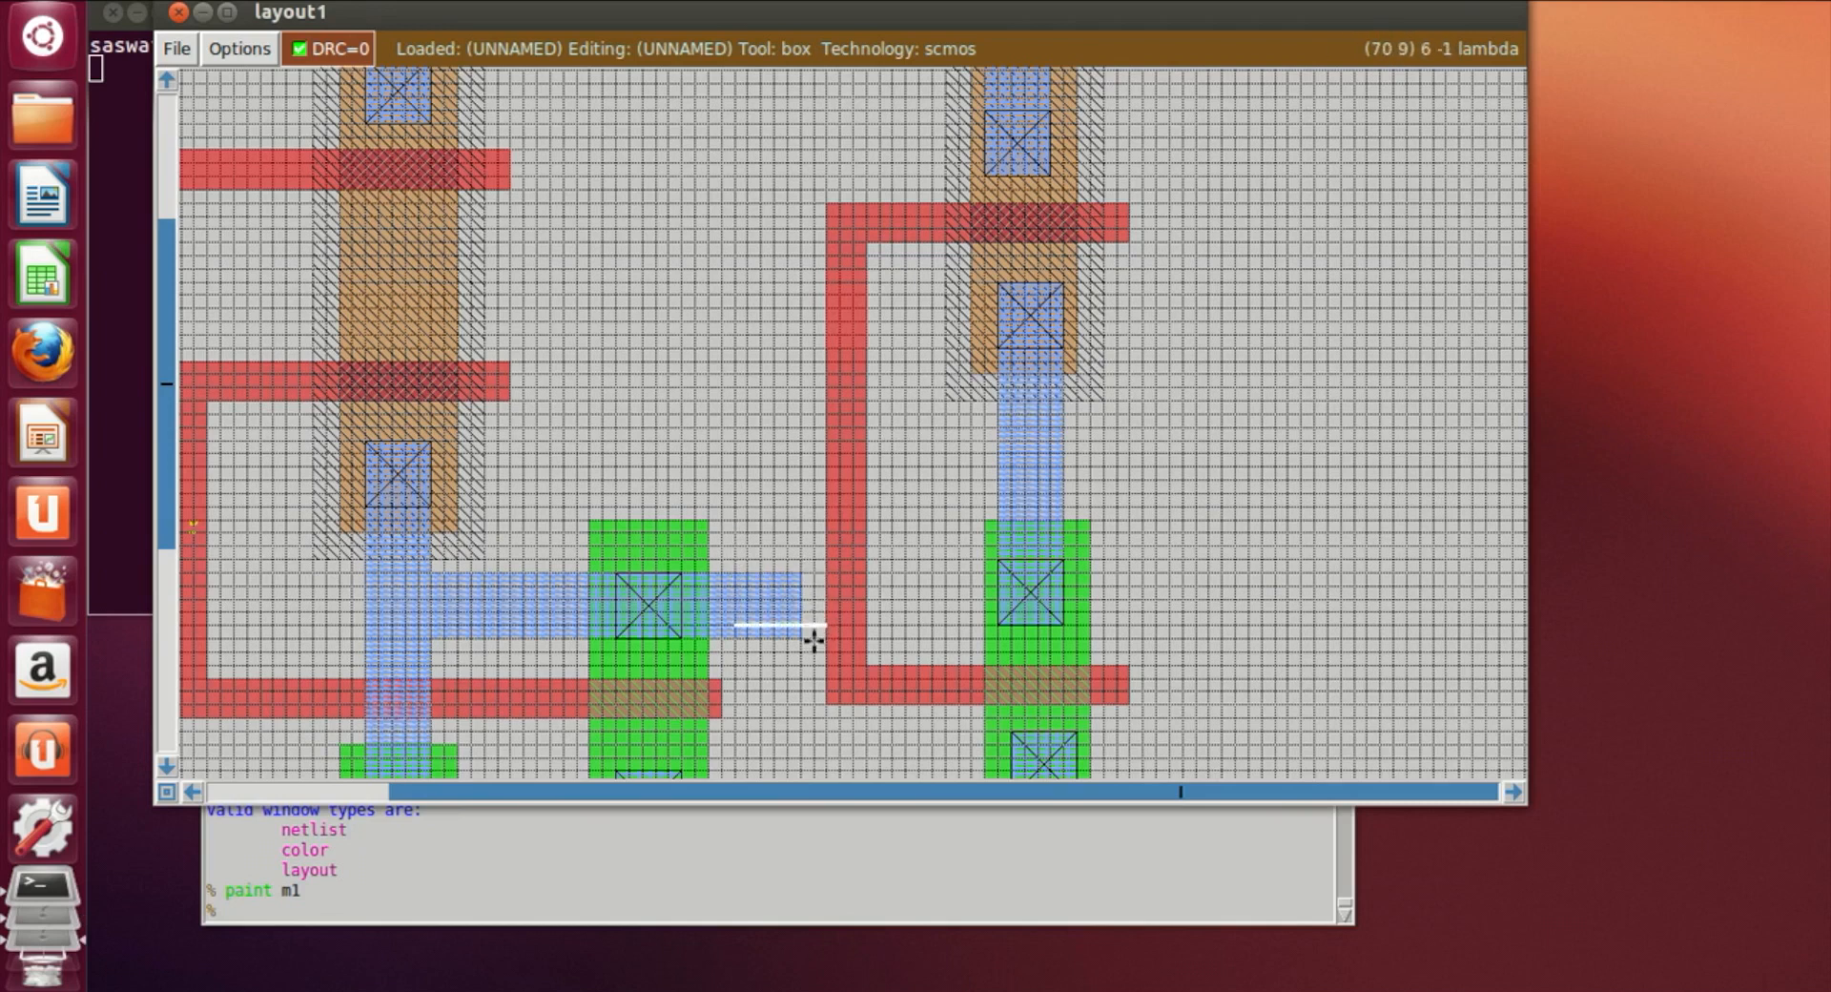
{"action": "right_click", "coordinate": [826, 562]}
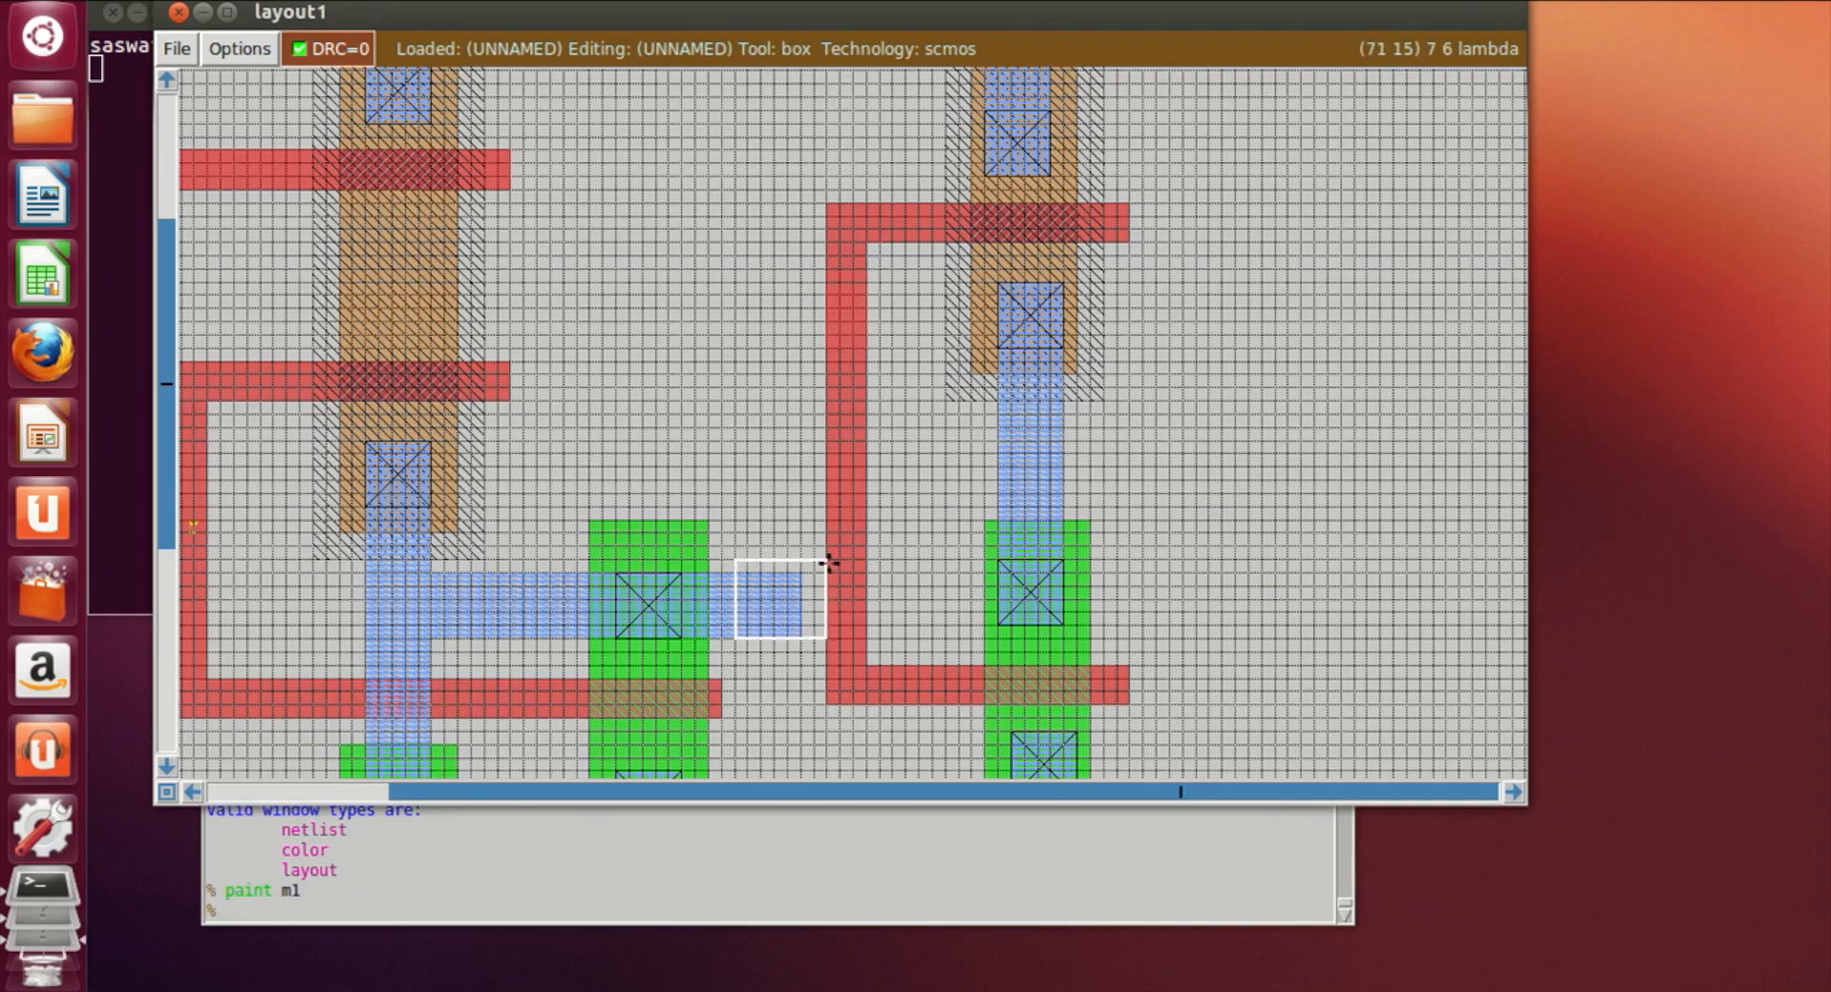
{"action": "left_click", "coordinate": [702, 906]}
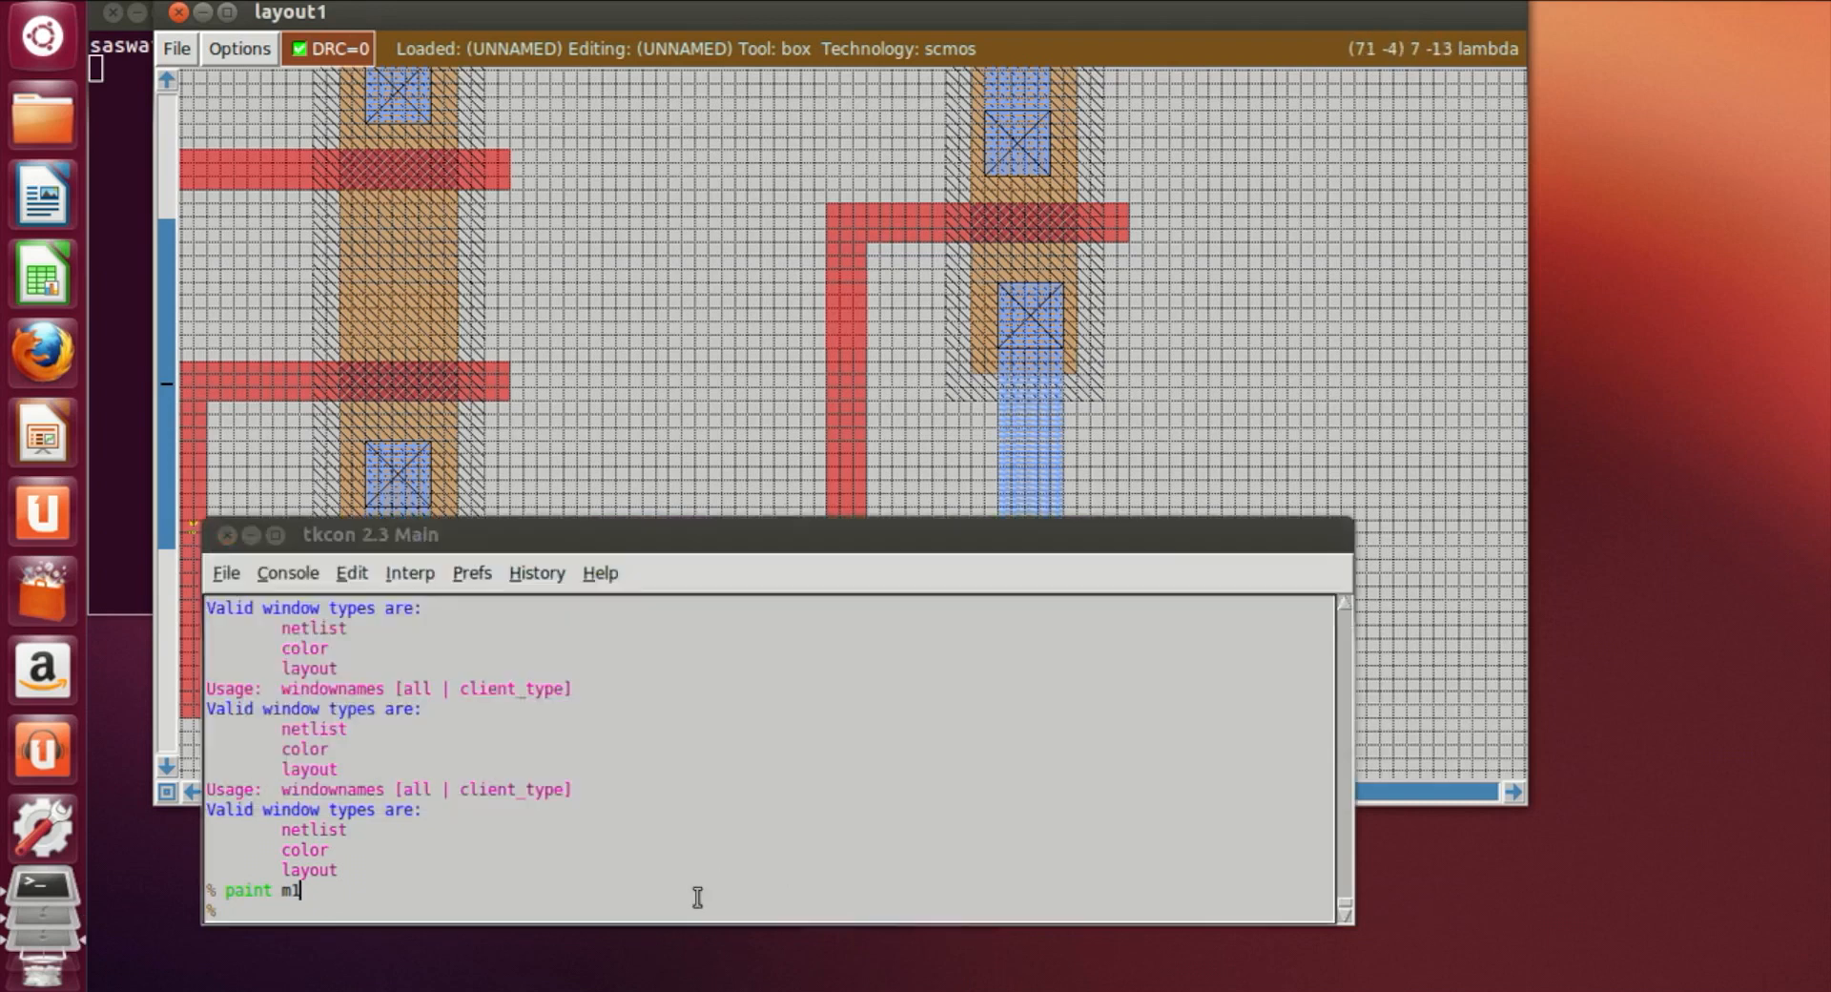
{"action": "key", "text": "Return"}
{"action": "type", "text": "paint poly"}
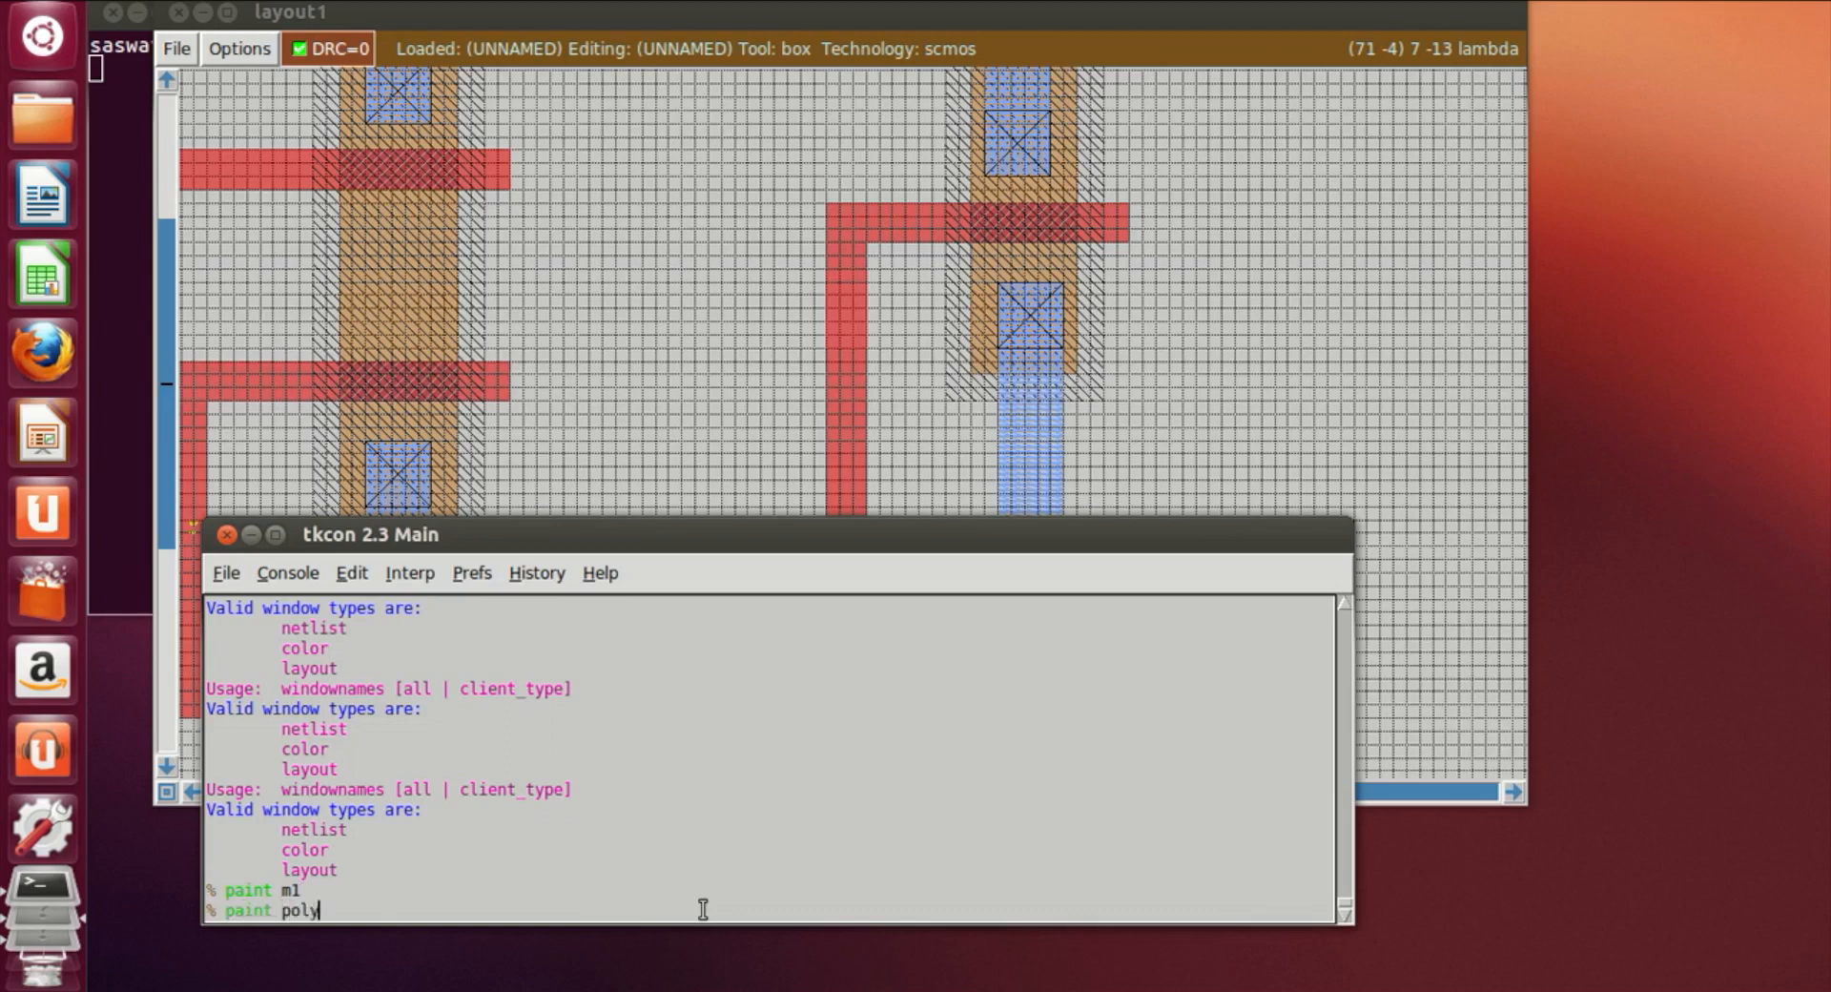
{"action": "key", "text": "Return"}
Paint a 5-by-5-lambda polycontact where the gate's output m1 overlaps the inverter's poly input strip
{"action": "left_click", "coordinate": [694, 386]}
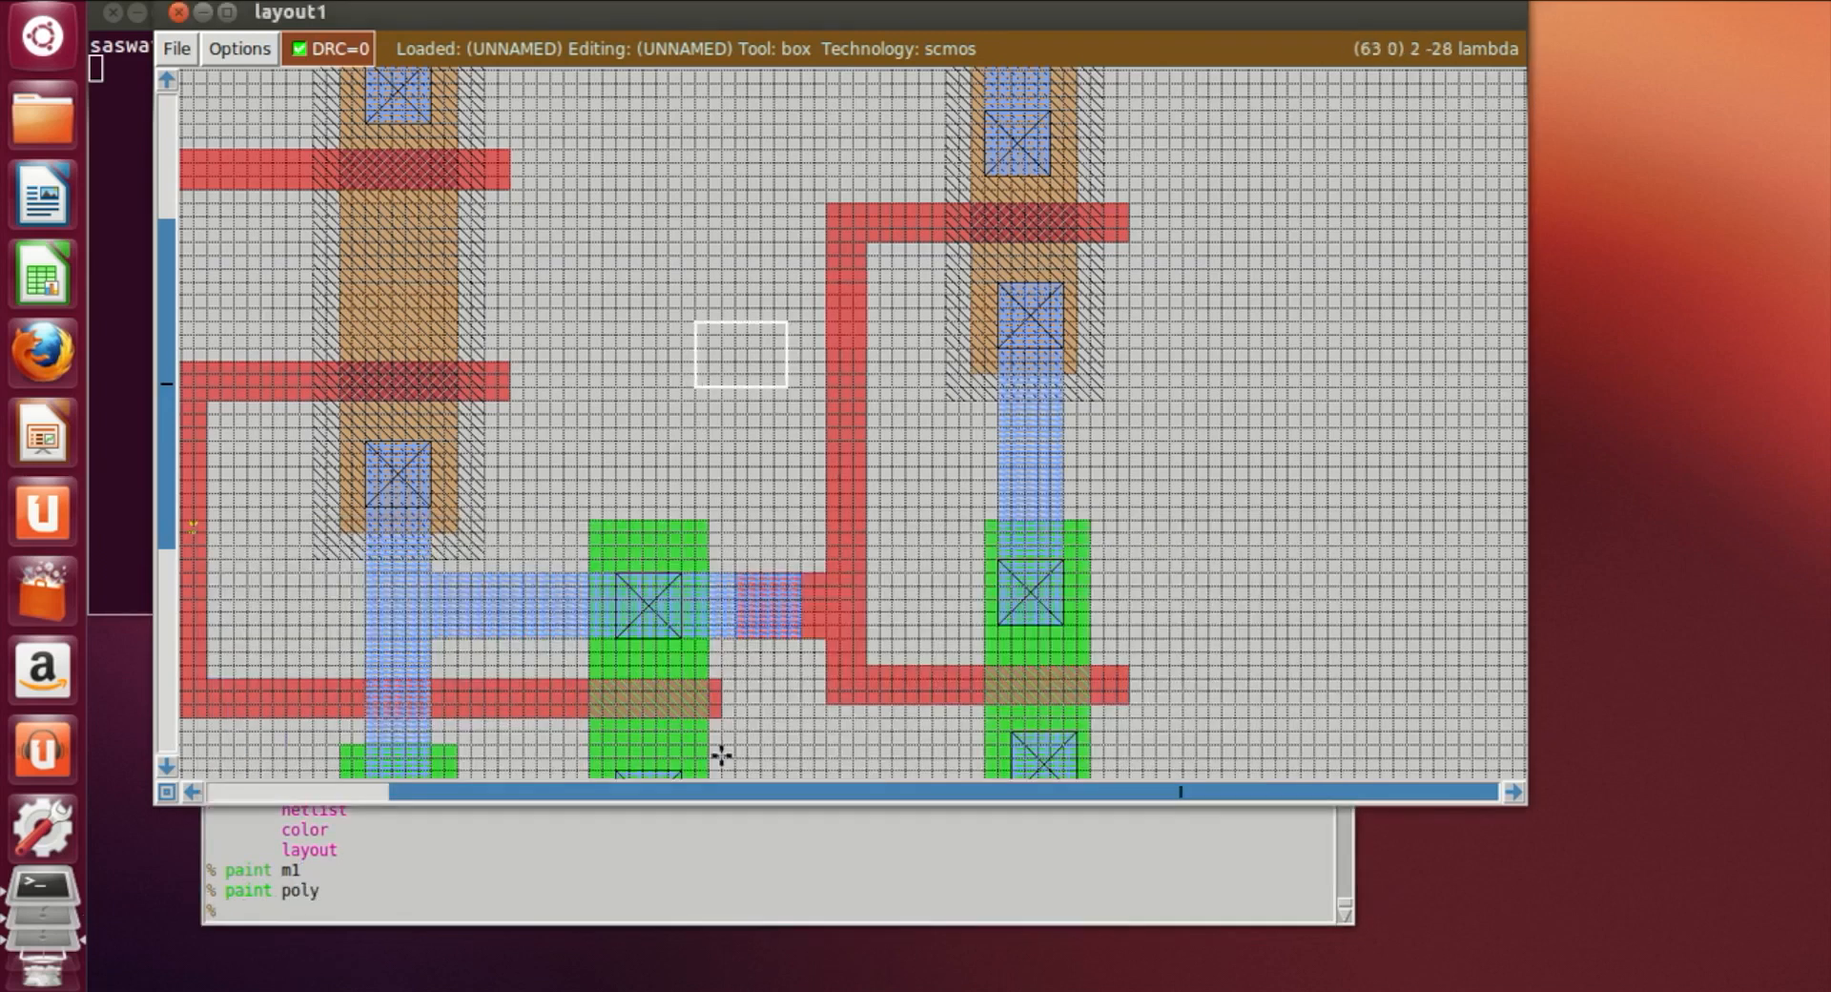
{"action": "left_click", "coordinate": [740, 575]}
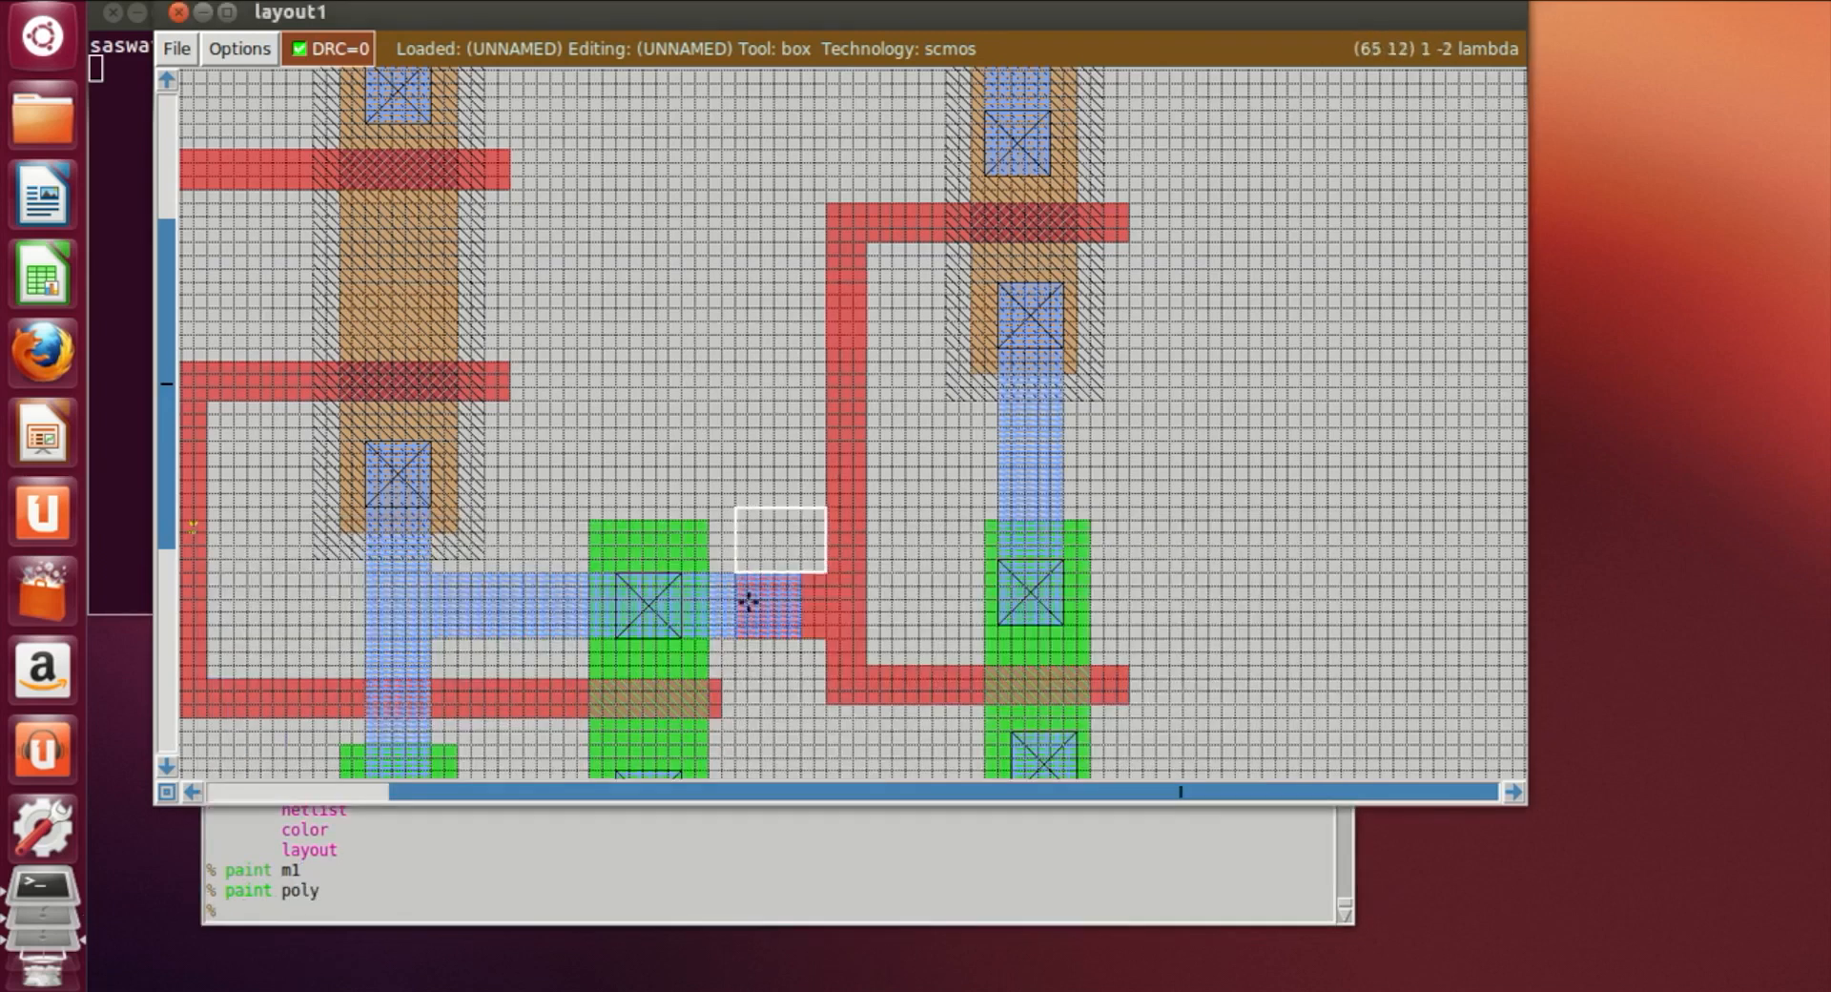
{"action": "right_click", "coordinate": [801, 636]}
{"action": "left_click", "coordinate": [483, 908]}
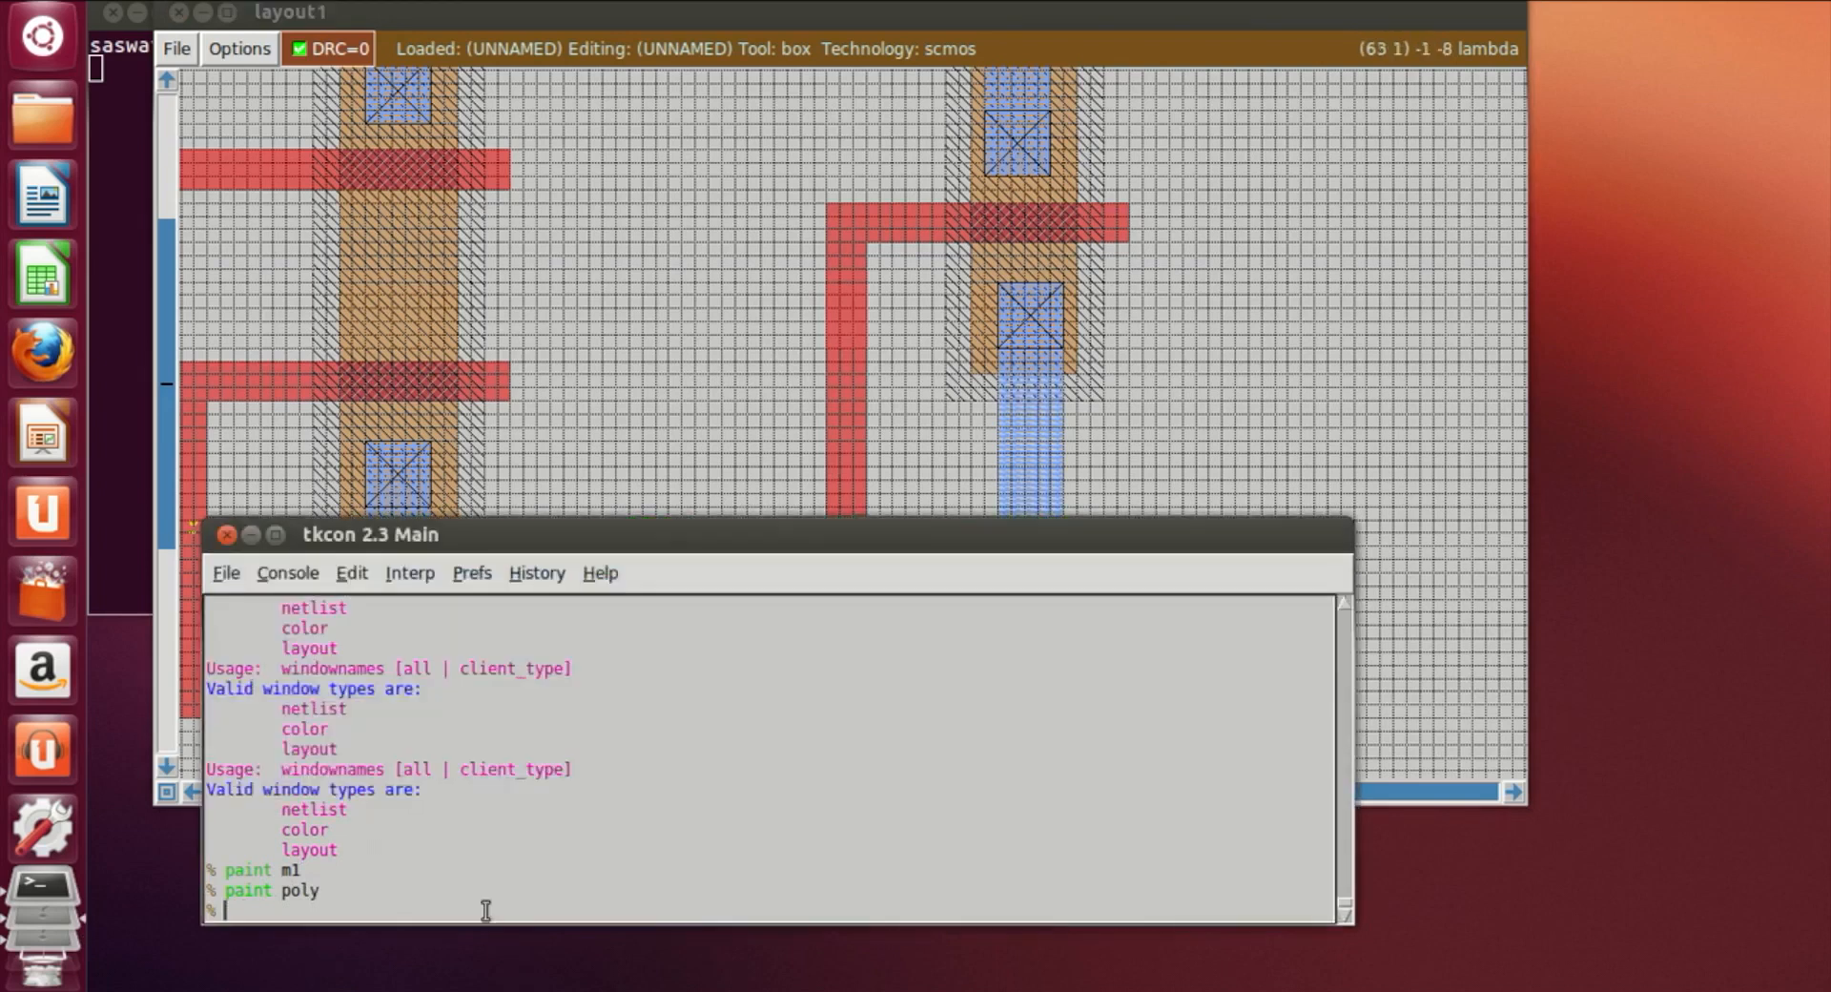
{"action": "type", "text": "paint polycontact"}
{"action": "key", "text": "Return"}
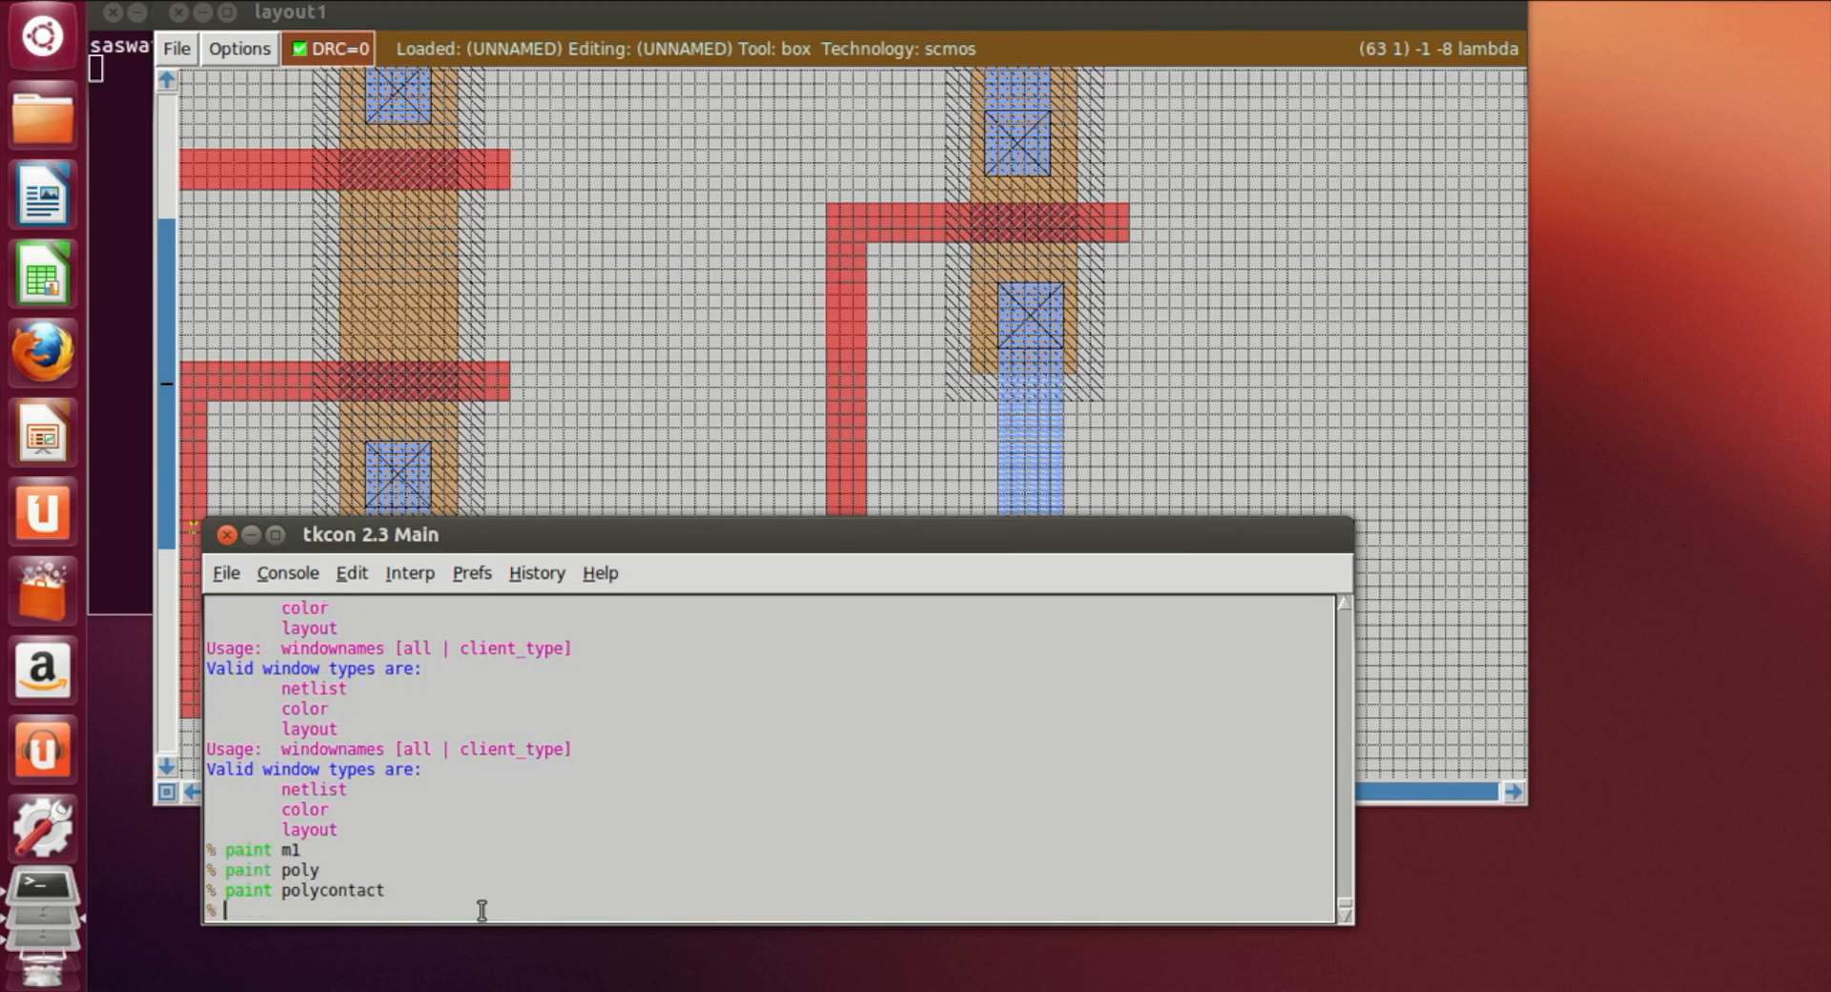
Paint an 18-by-5-lambda m1 output strip extending outward from the inverter's vertical m1 between its two diffusions
{"action": "left_click", "coordinate": [999, 398]}
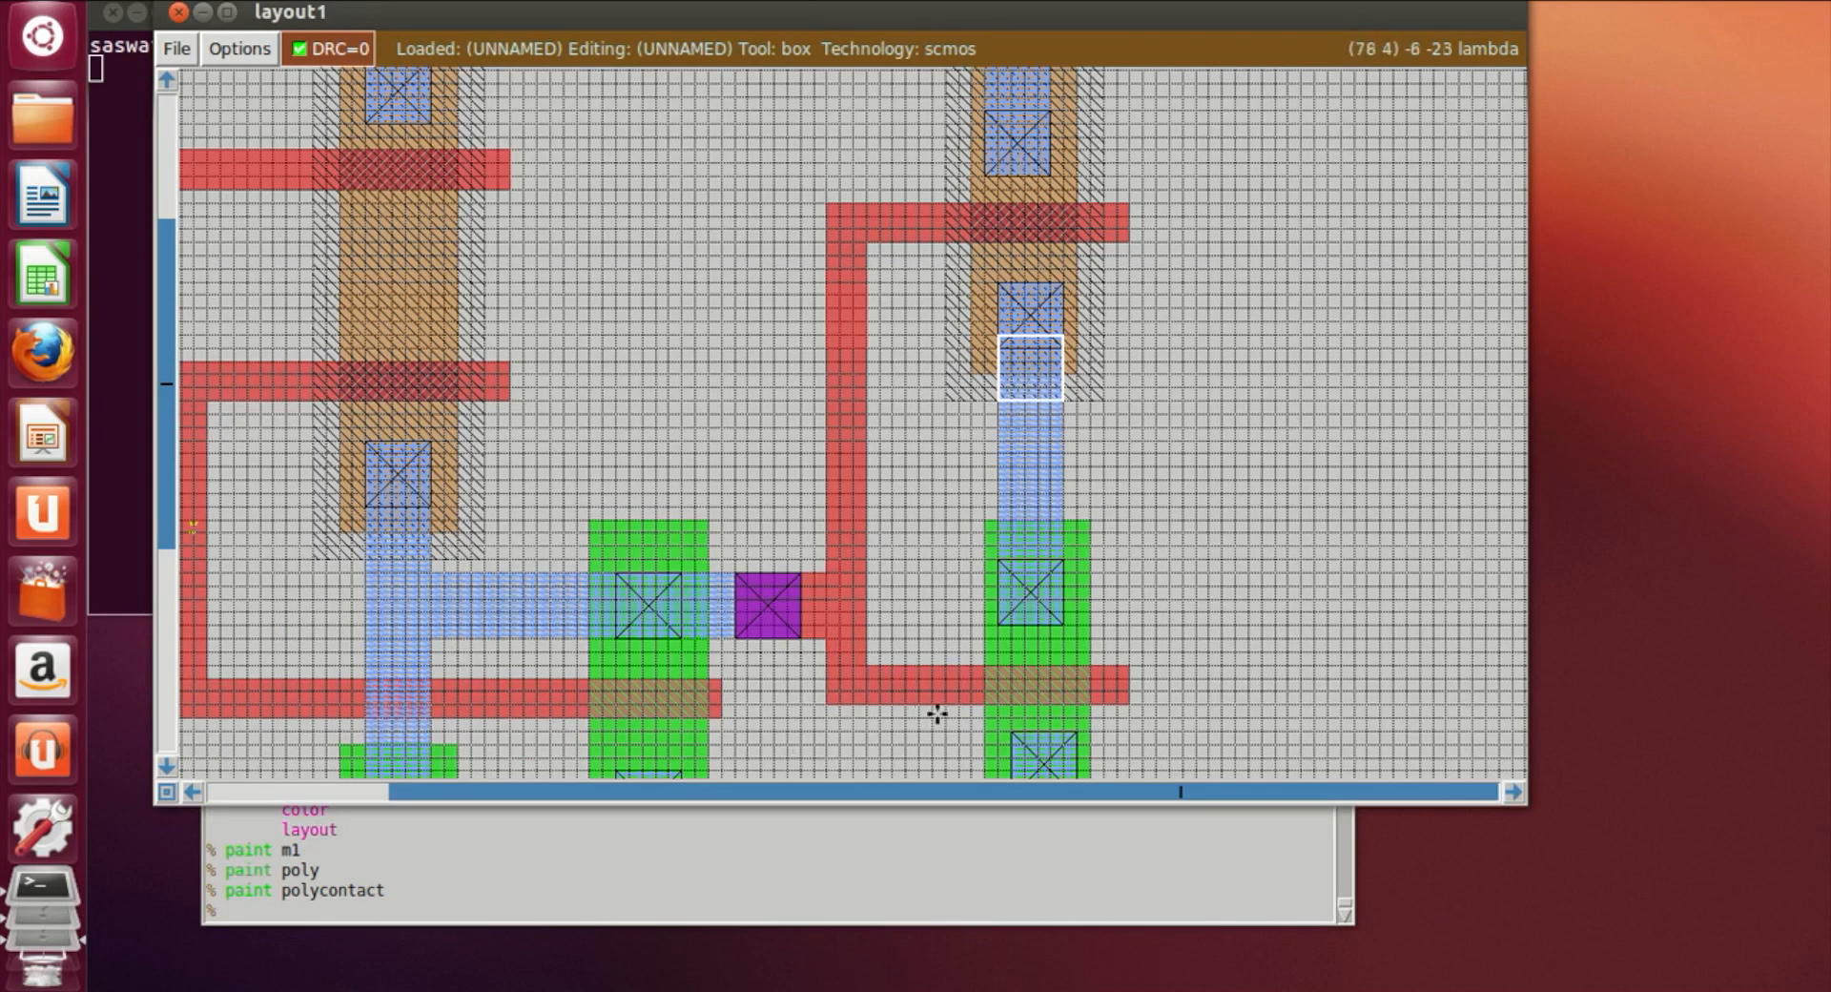
{"action": "left_click", "coordinate": [1075, 438]}
{"action": "left_click", "coordinate": [1067, 452]}
{"action": "left_click", "coordinate": [1066, 492]}
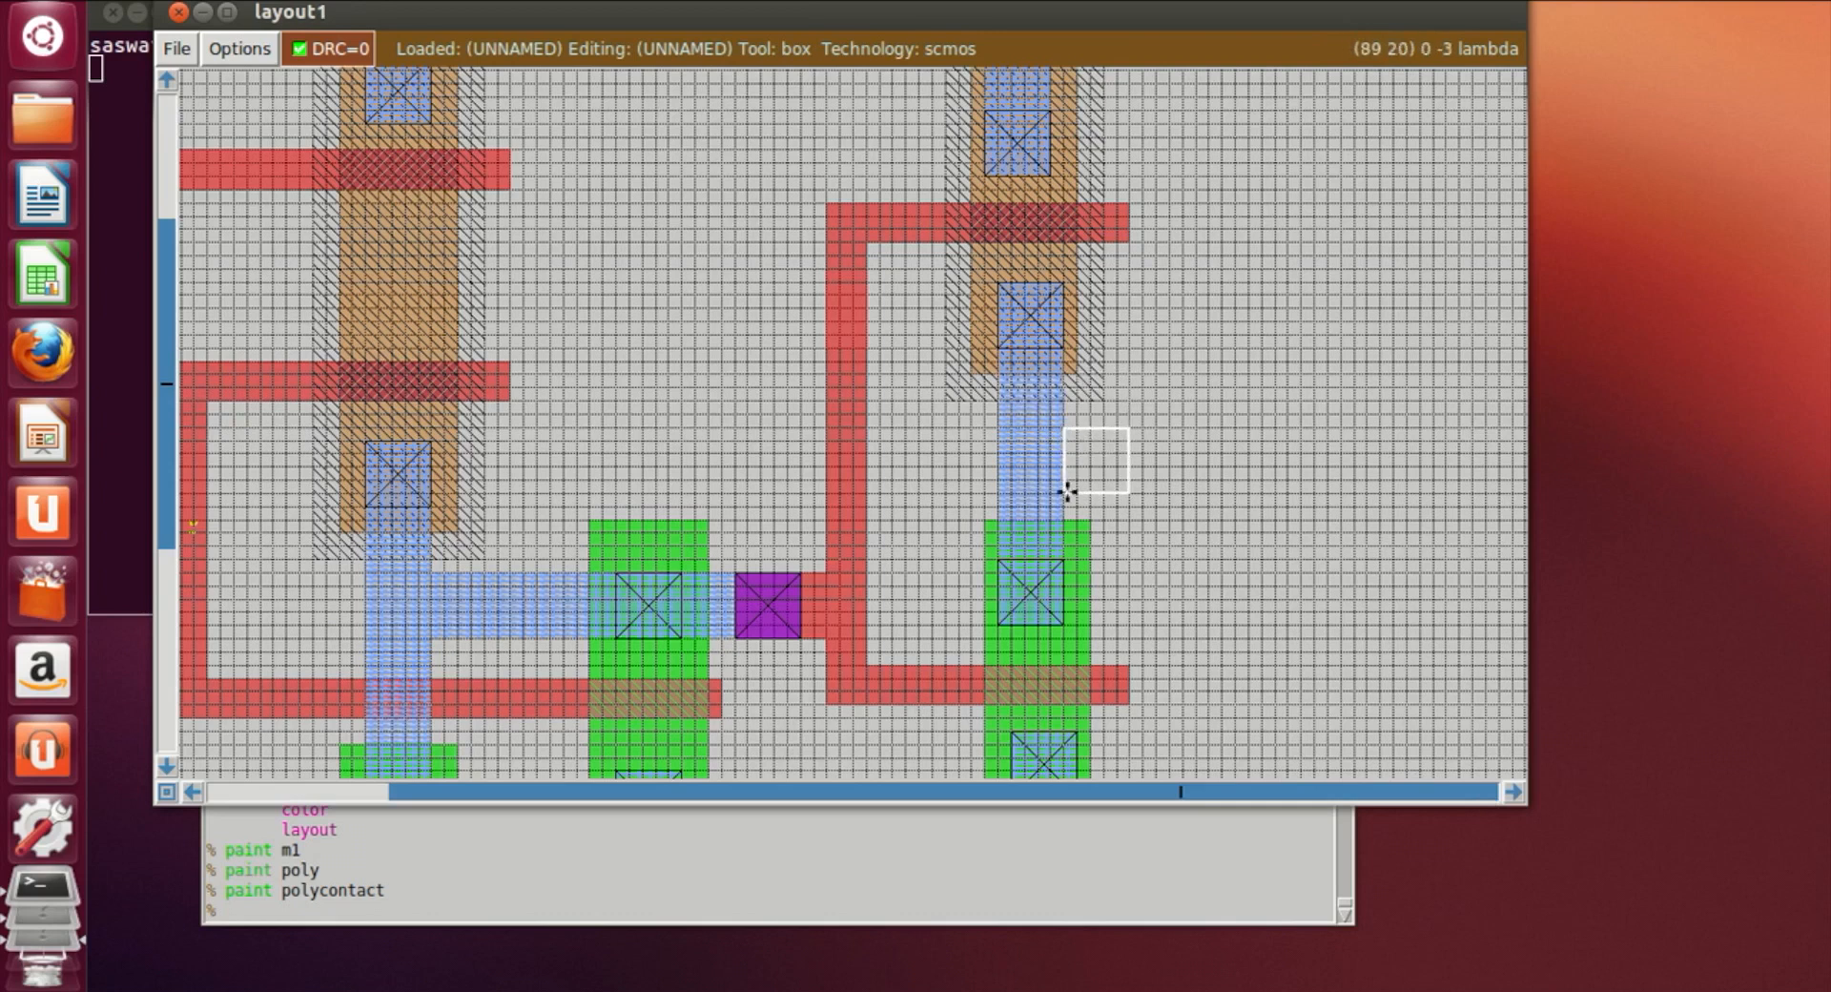
{"action": "right_click", "coordinate": [1289, 454]}
{"action": "right_click", "coordinate": [1297, 428]}
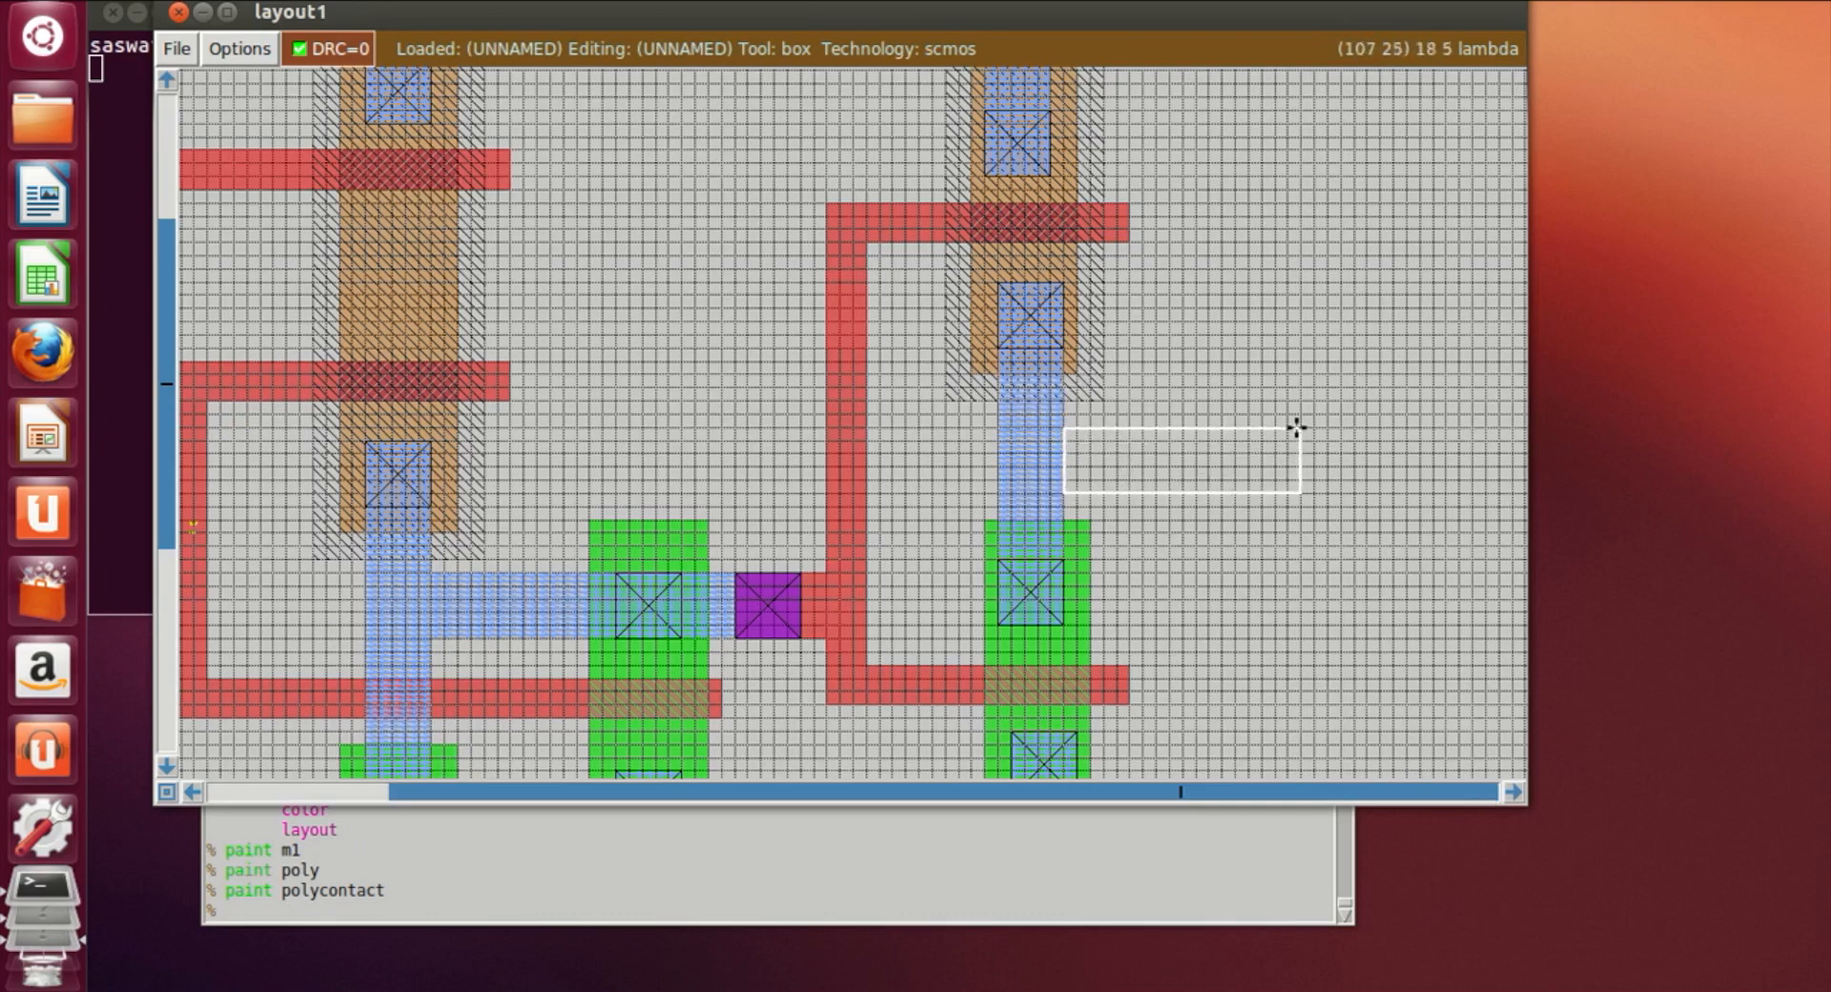
{"action": "left_click", "coordinate": [947, 902]}
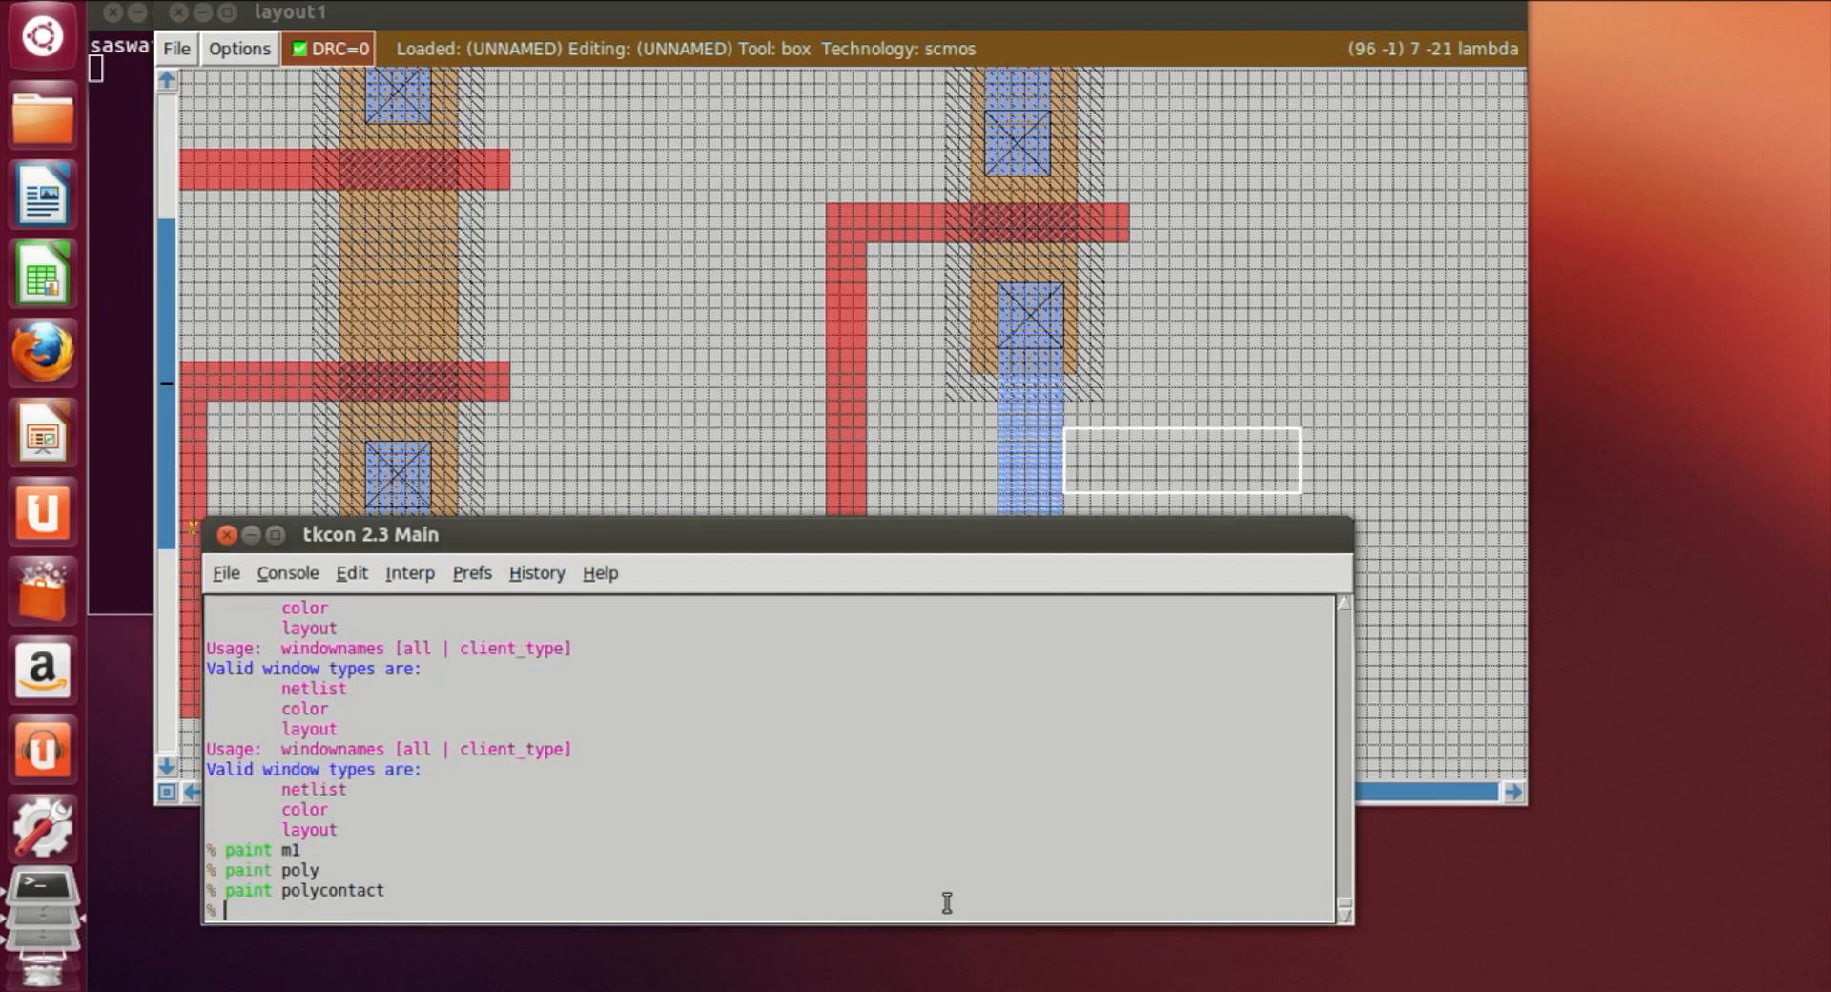
{"action": "type", "text": "paint m1"}
{"action": "key", "text": "Return"}
Add the label Y on the inverter's vertical m1, level with the horizontal output strip
{"action": "left_click", "coordinate": [1382, 413]}
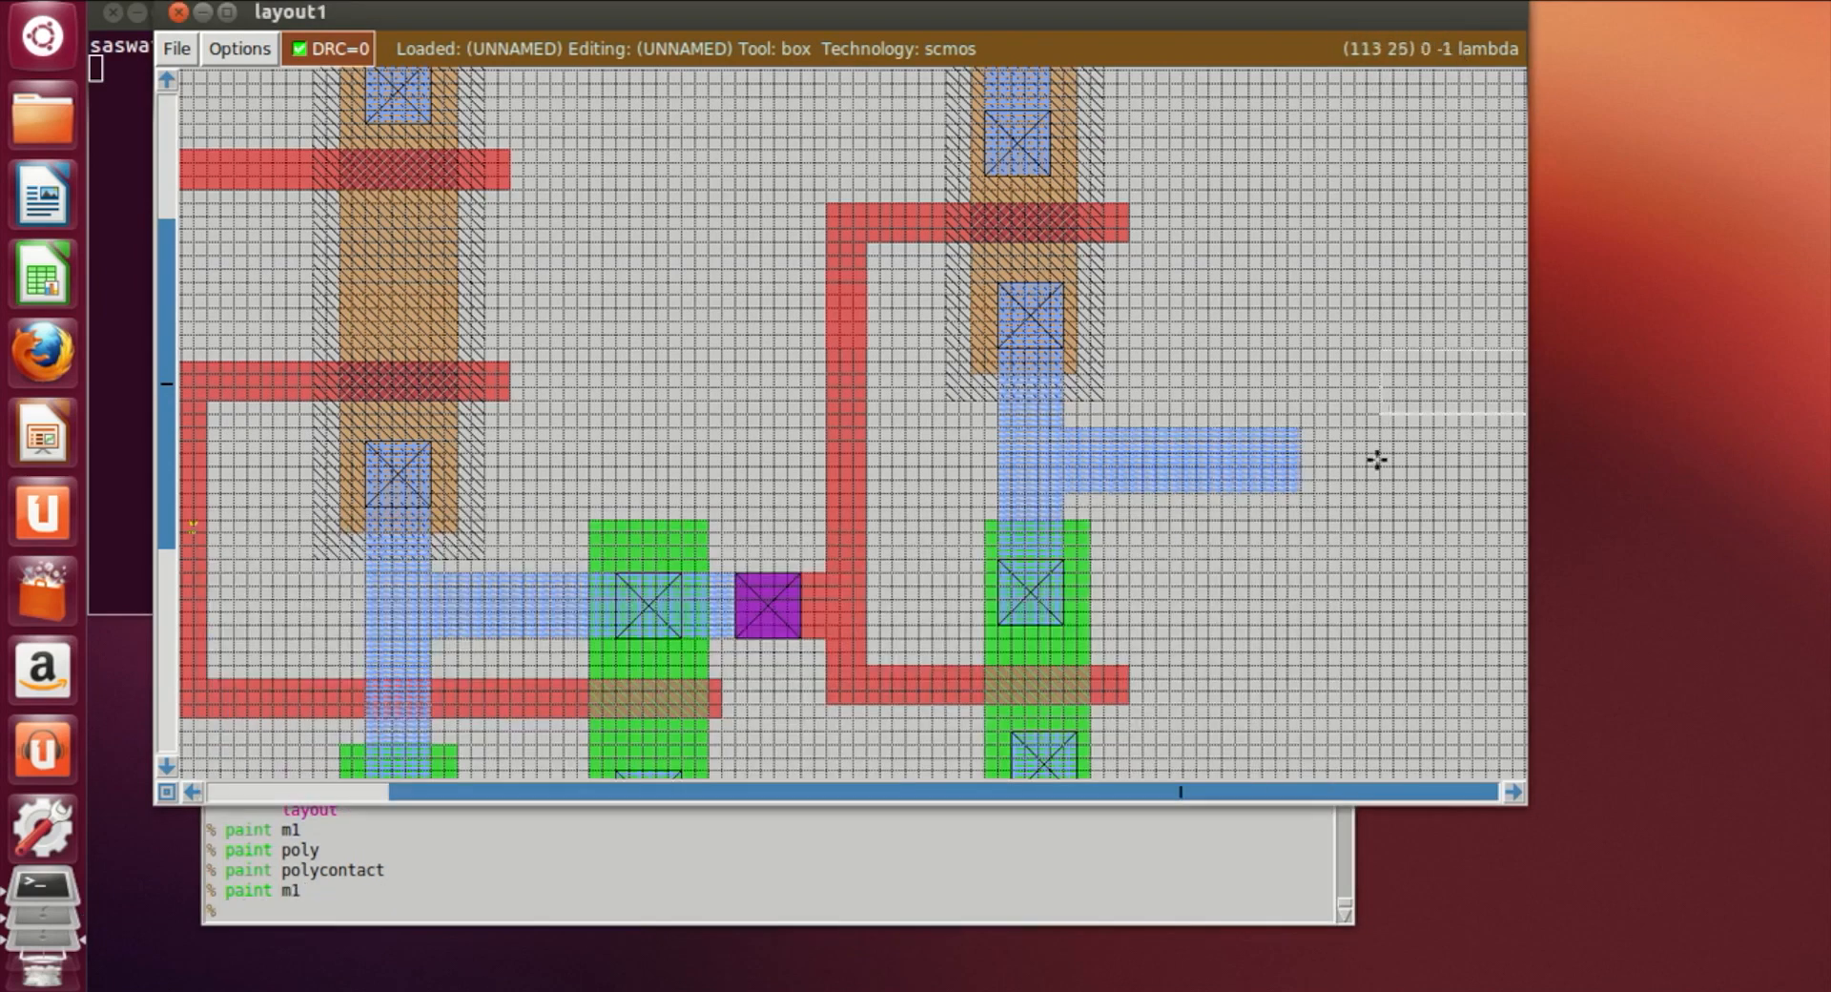
{"action": "key", "text": "z"}
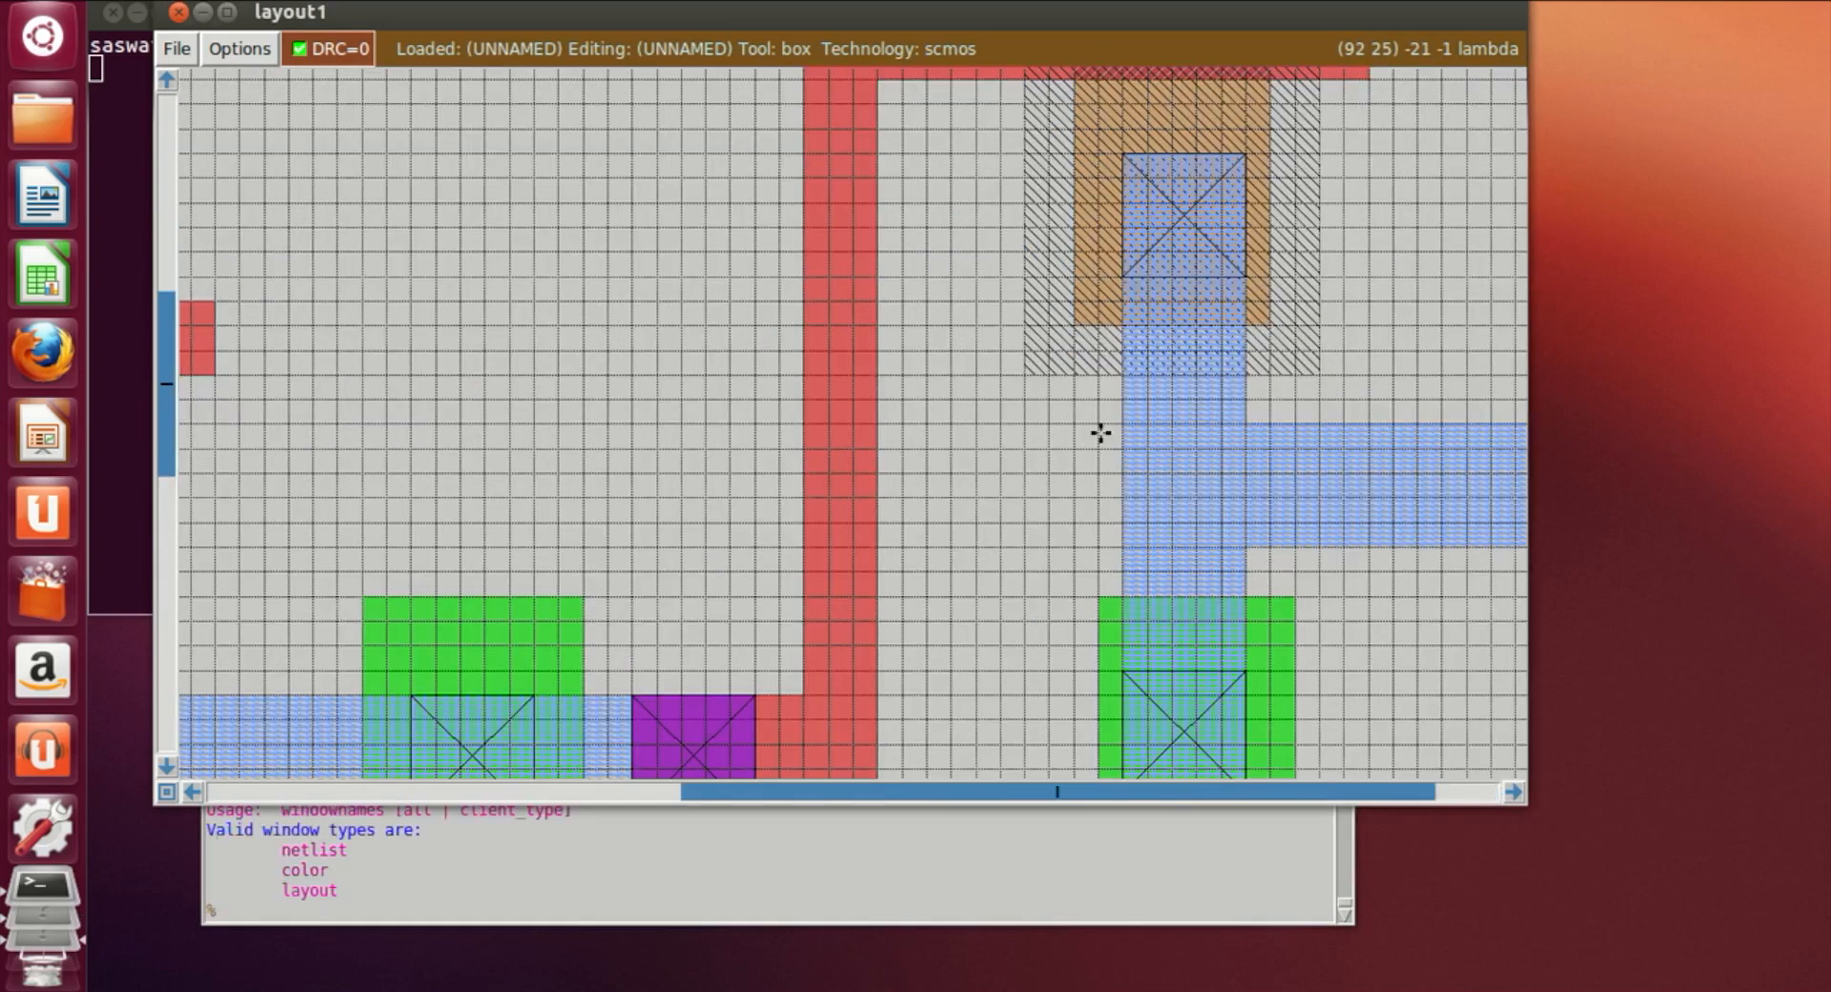
{"action": "left_click", "coordinate": [1512, 793]}
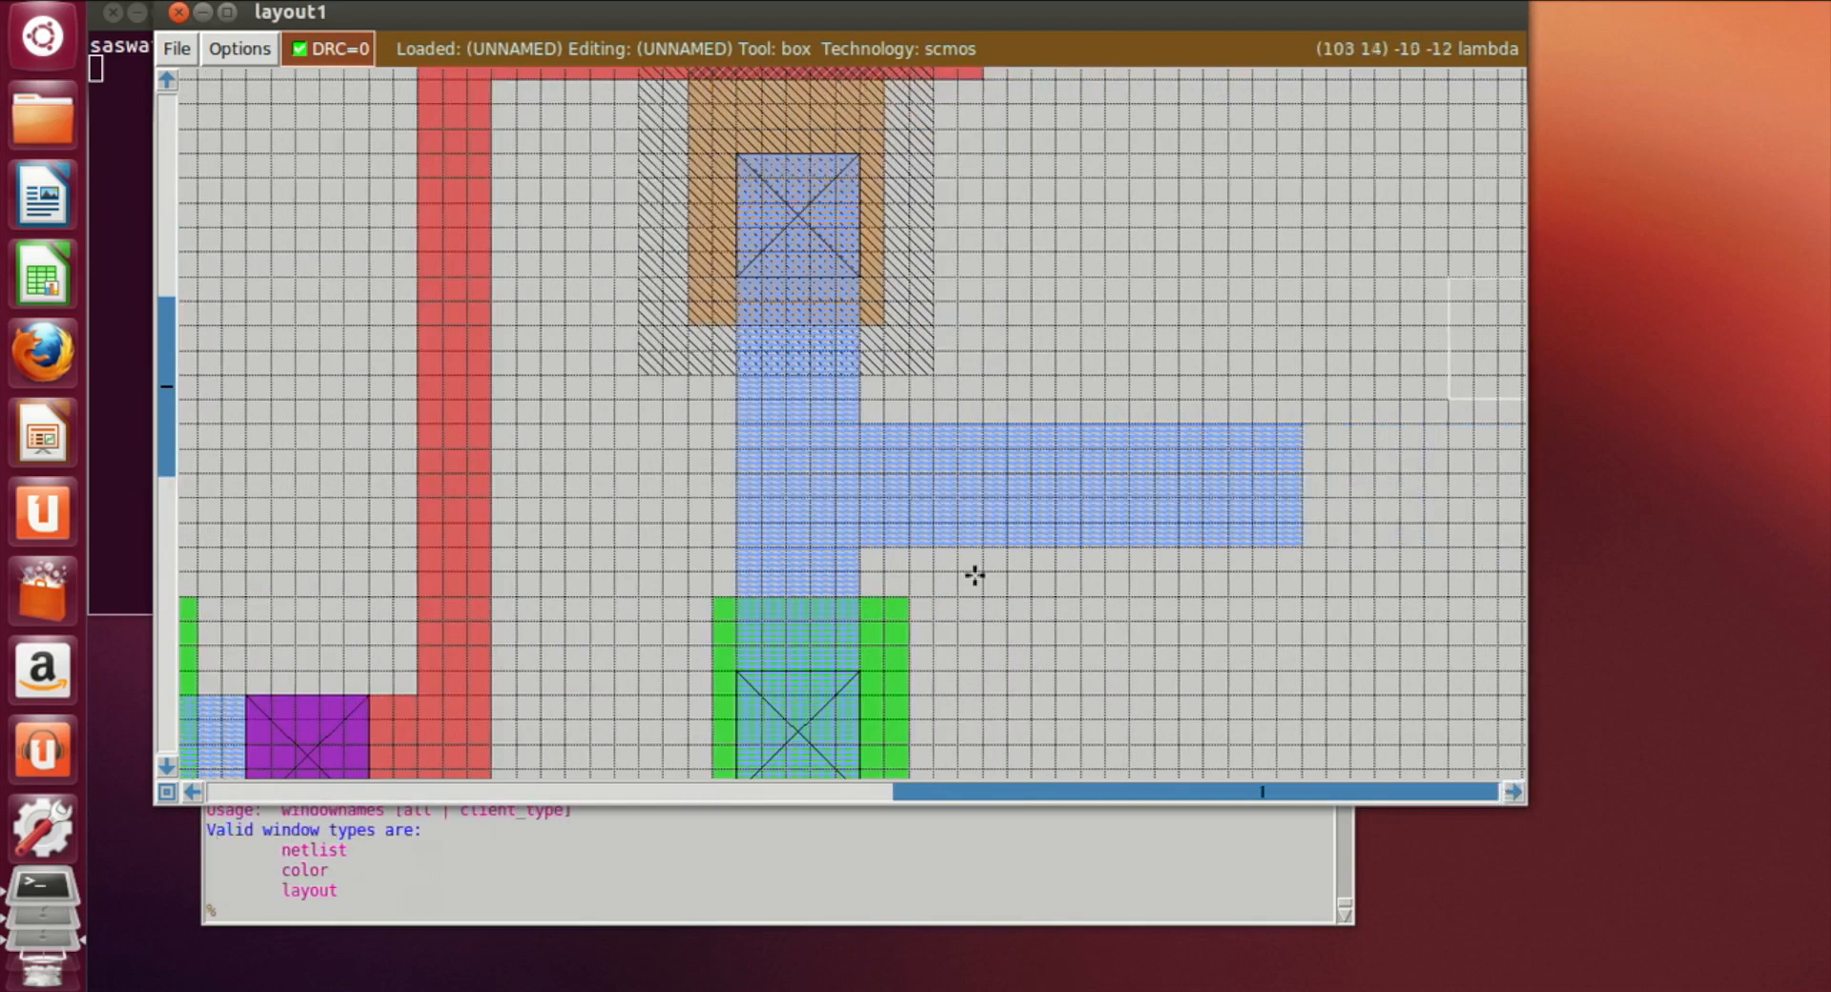
{"action": "left_click", "coordinate": [891, 457]}
{"action": "right_click", "coordinate": [982, 523]}
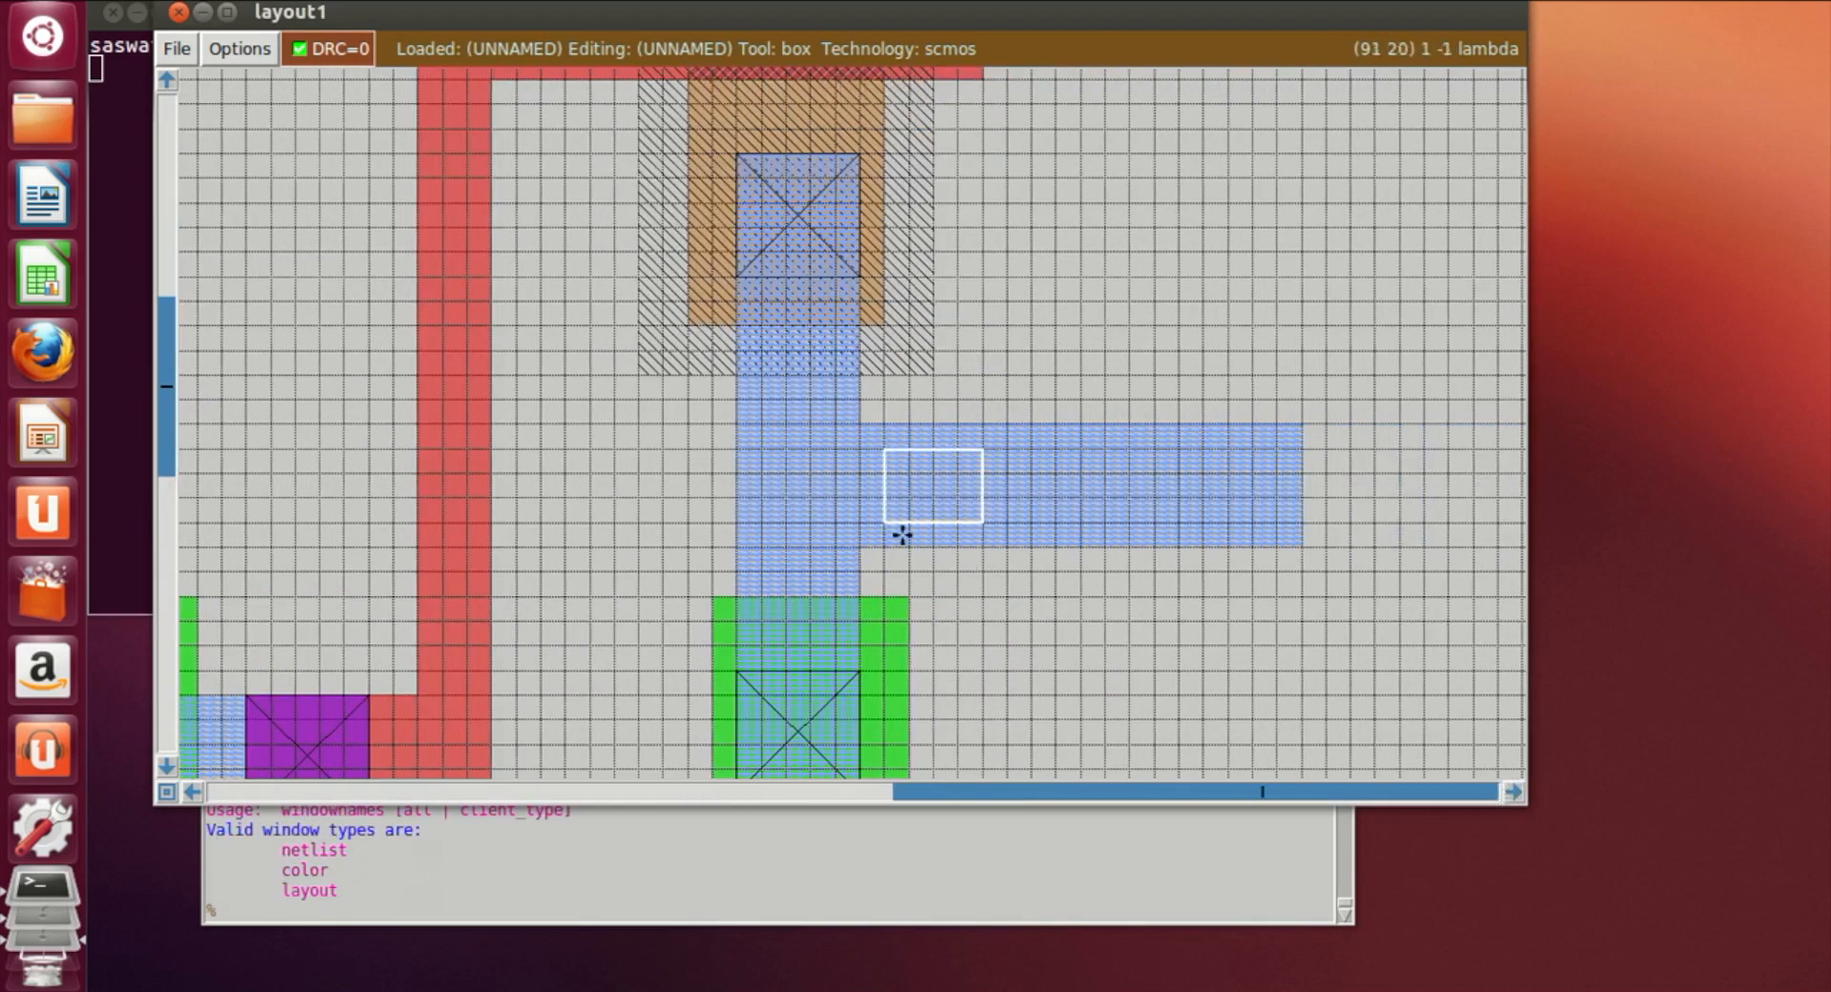
{"action": "left_click", "coordinate": [809, 447]}
{"action": "right_click", "coordinate": [955, 506]}
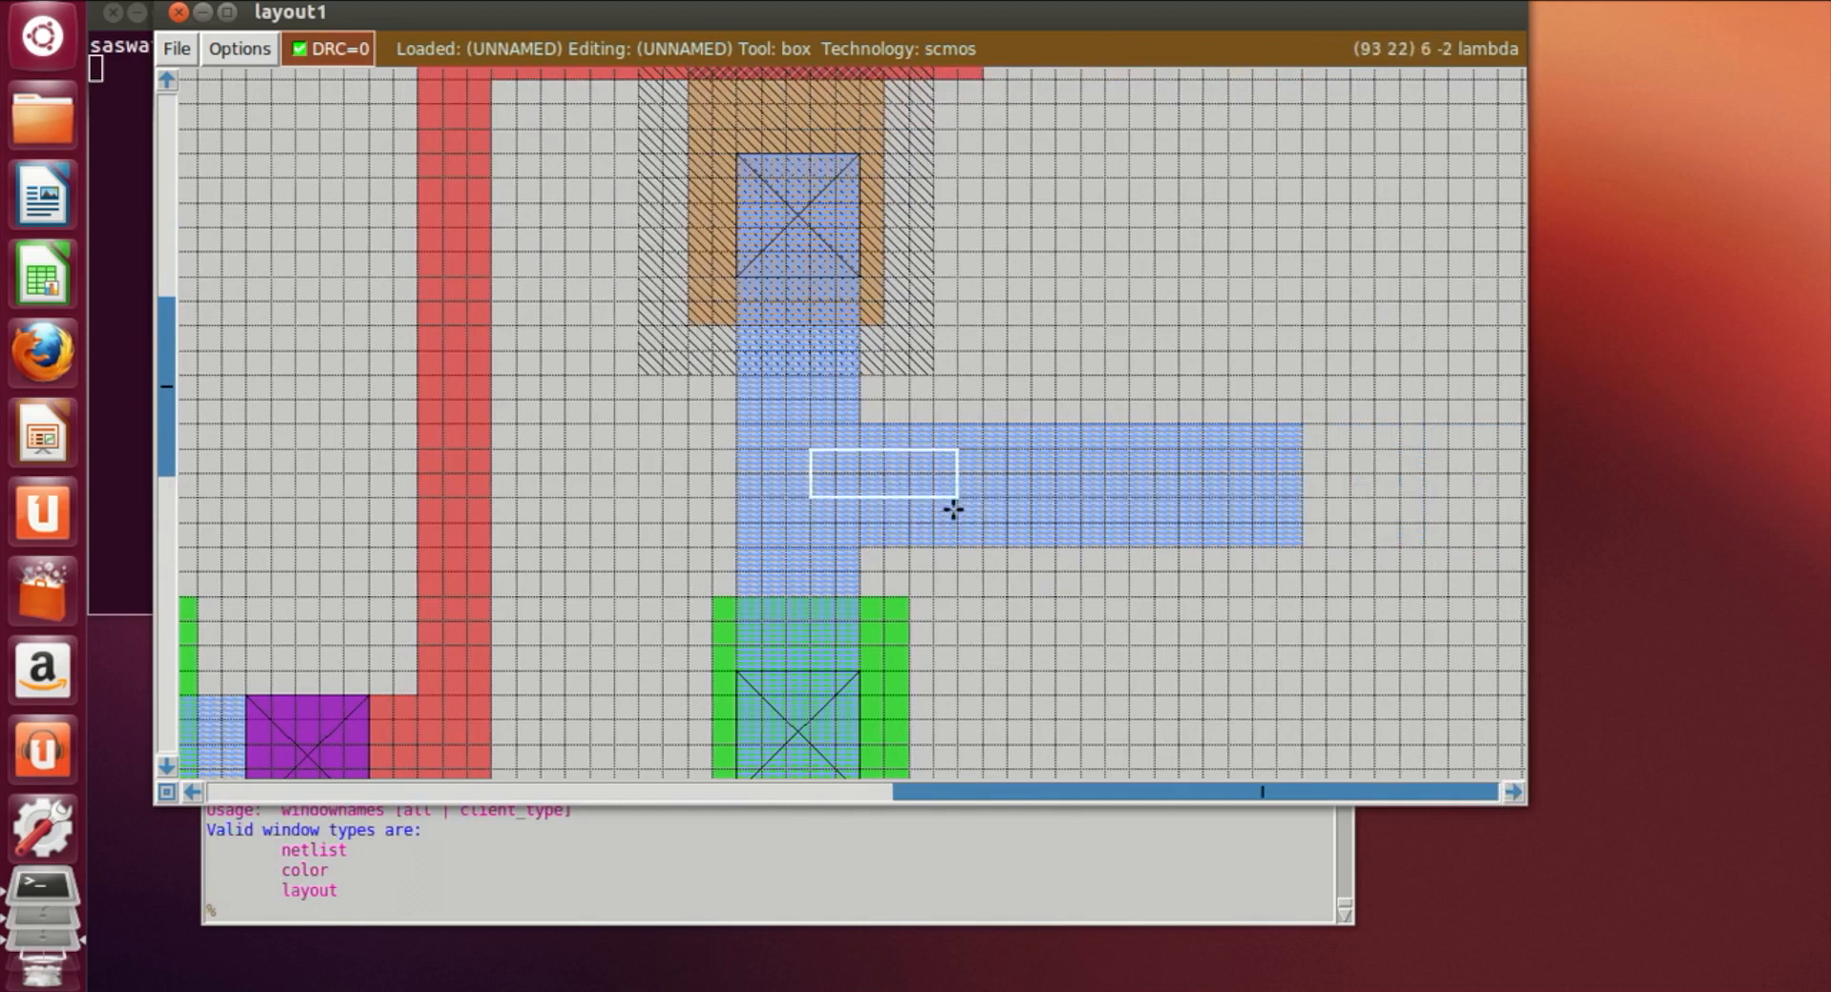
{"action": "right_click", "coordinate": [798, 497]}
{"action": "left_click", "coordinate": [818, 440]}
{"action": "right_click", "coordinate": [942, 508]}
{"action": "right_click", "coordinate": [811, 497]}
{"action": "left_click", "coordinate": [697, 920]}
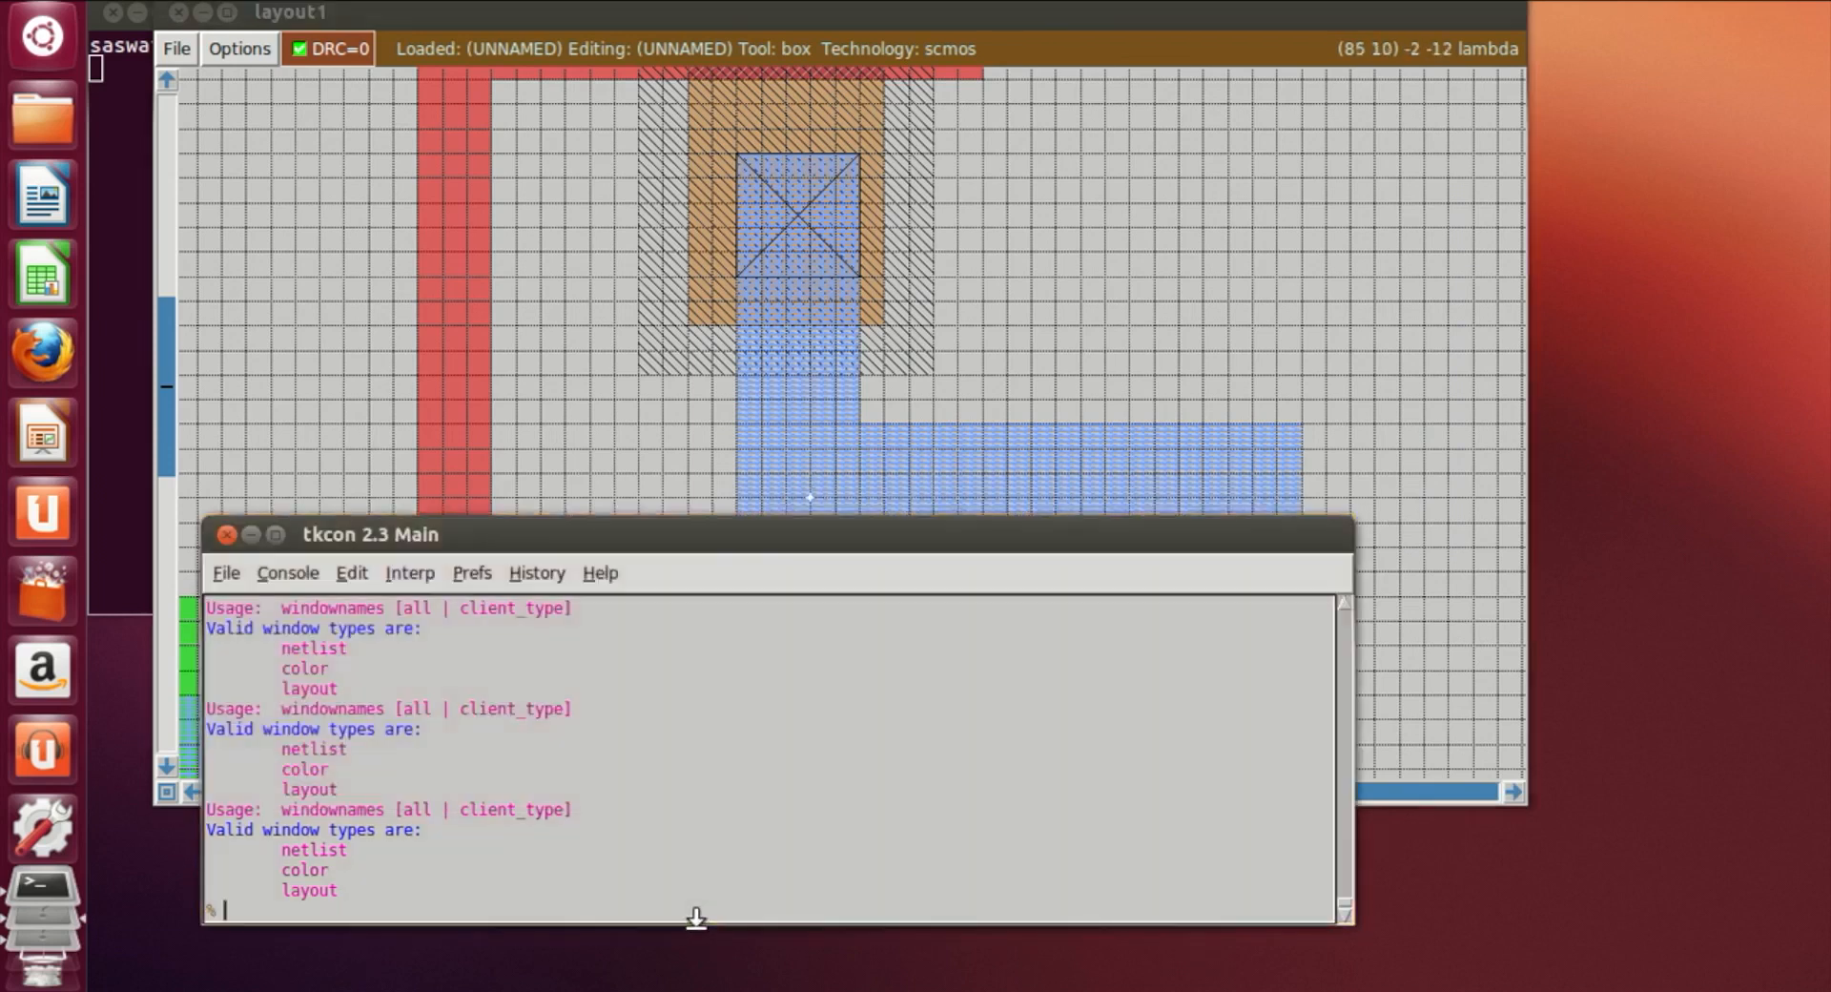
{"action": "type", "text": "label Y"}
{"action": "key", "text": "Return"}
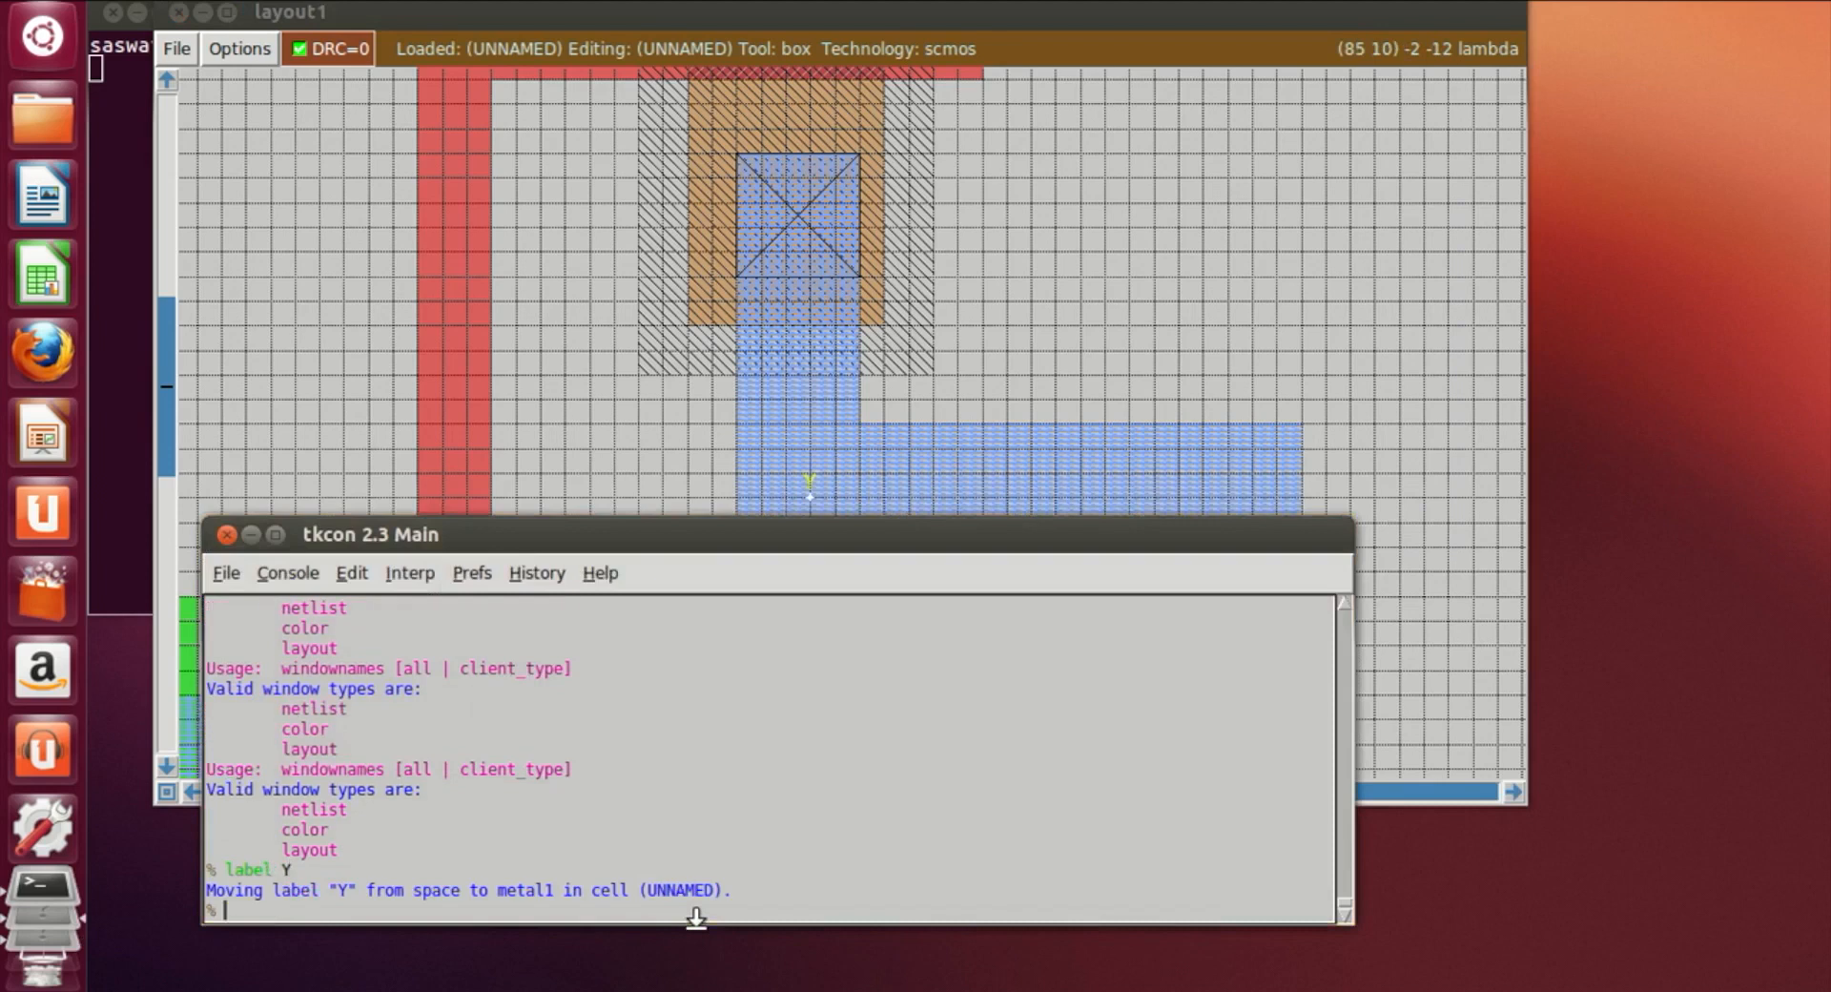
Review the complete layout, including both supply rails, the A and B inputs, and the output branch
{"action": "left_click", "coordinate": [1427, 363]}
{"action": "key", "text": "z"}
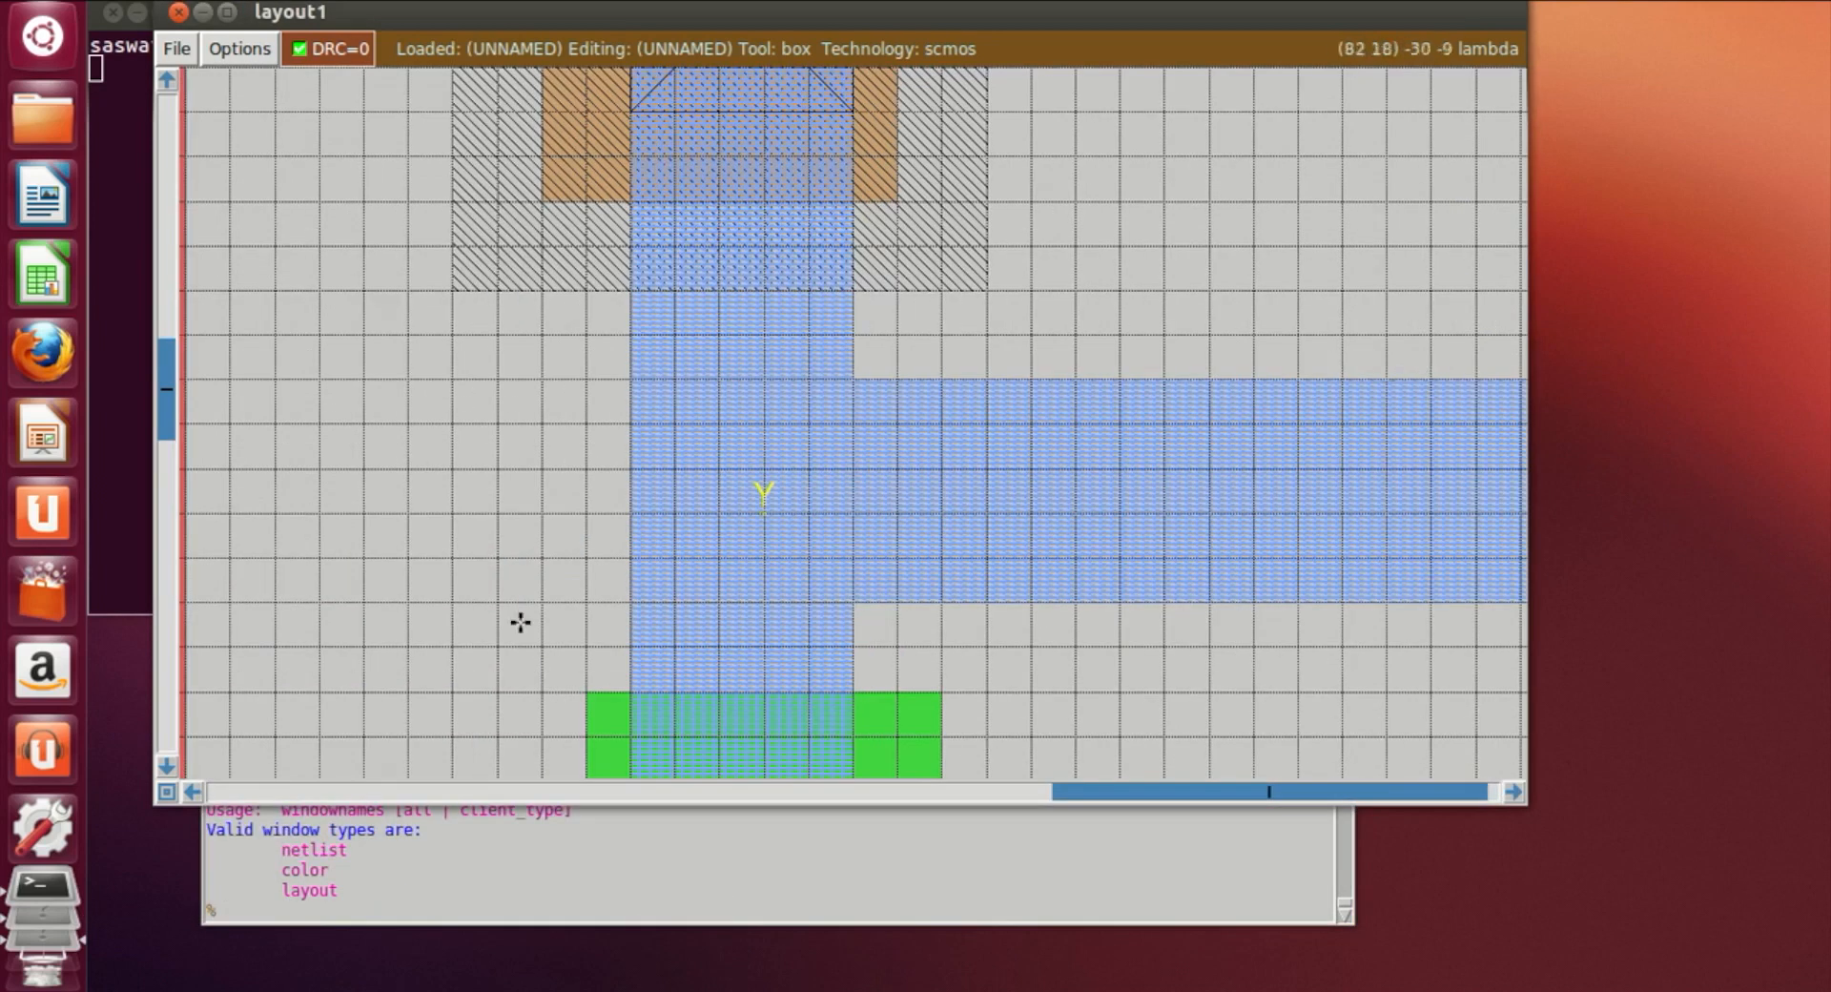
{"action": "key", "text": "shift+z"}
{"action": "key", "text": "shift+z"}
{"action": "key", "text": "shift+z"}
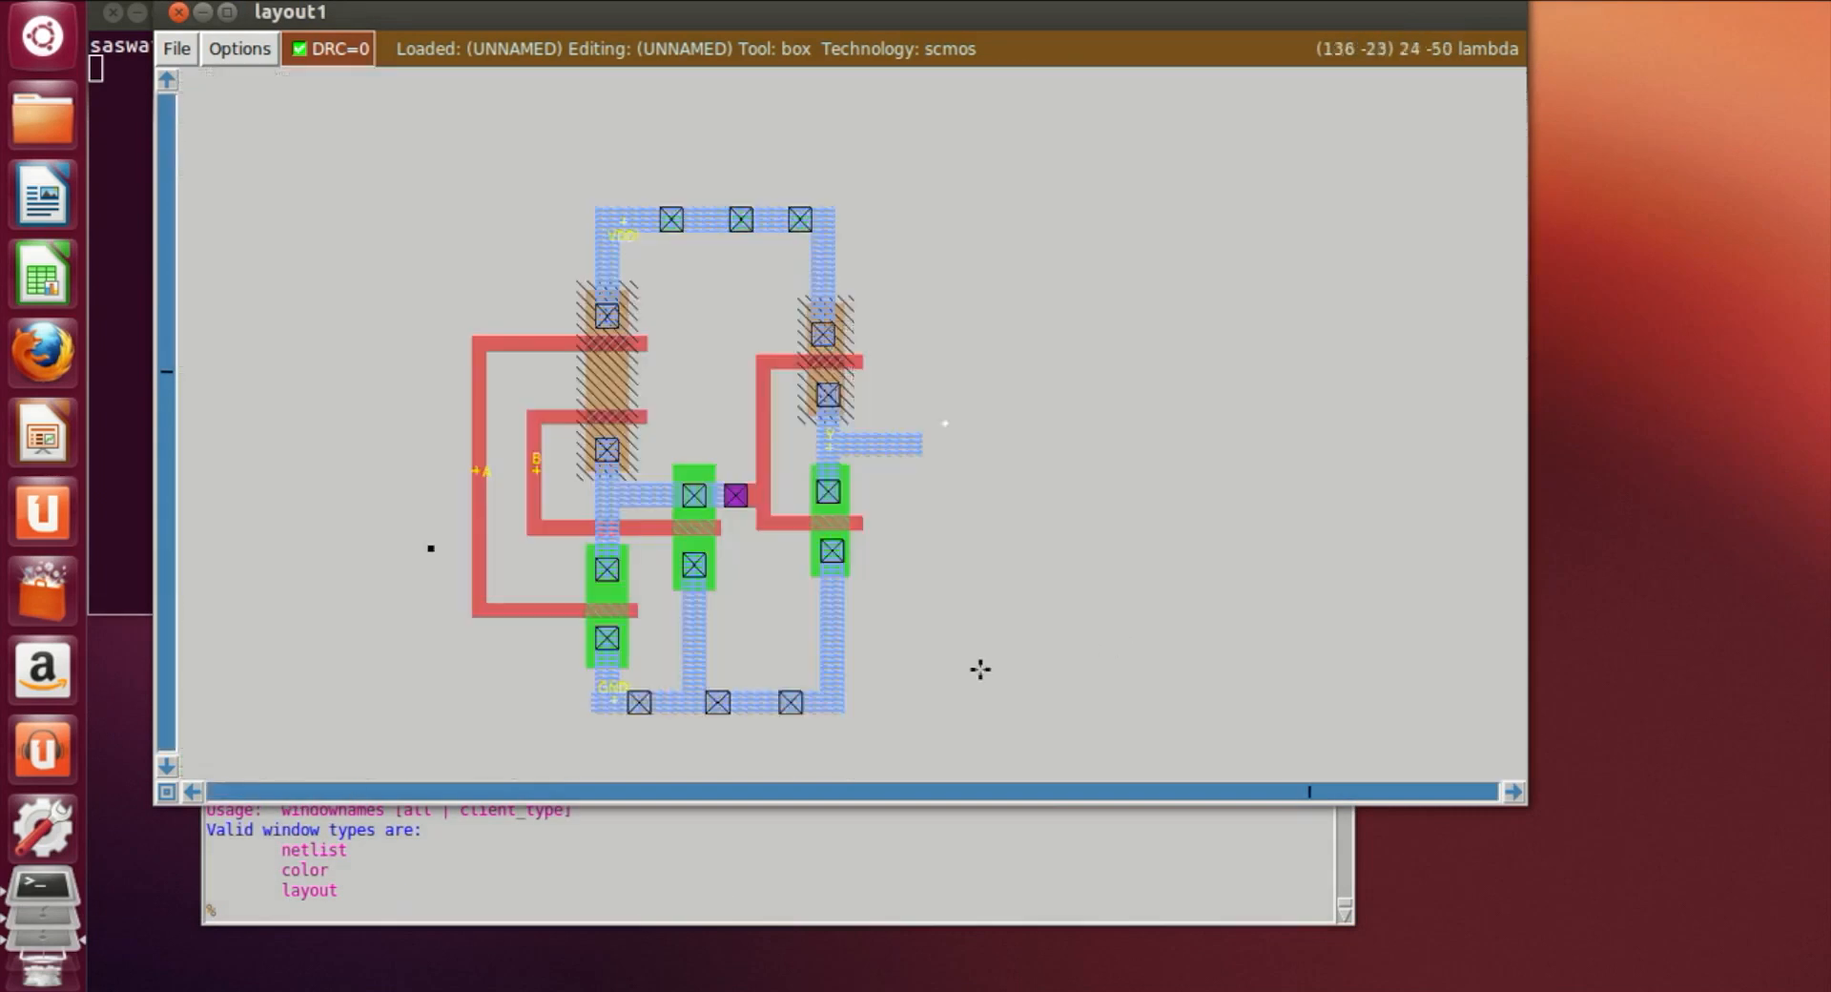
{"action": "key", "text": "z"}
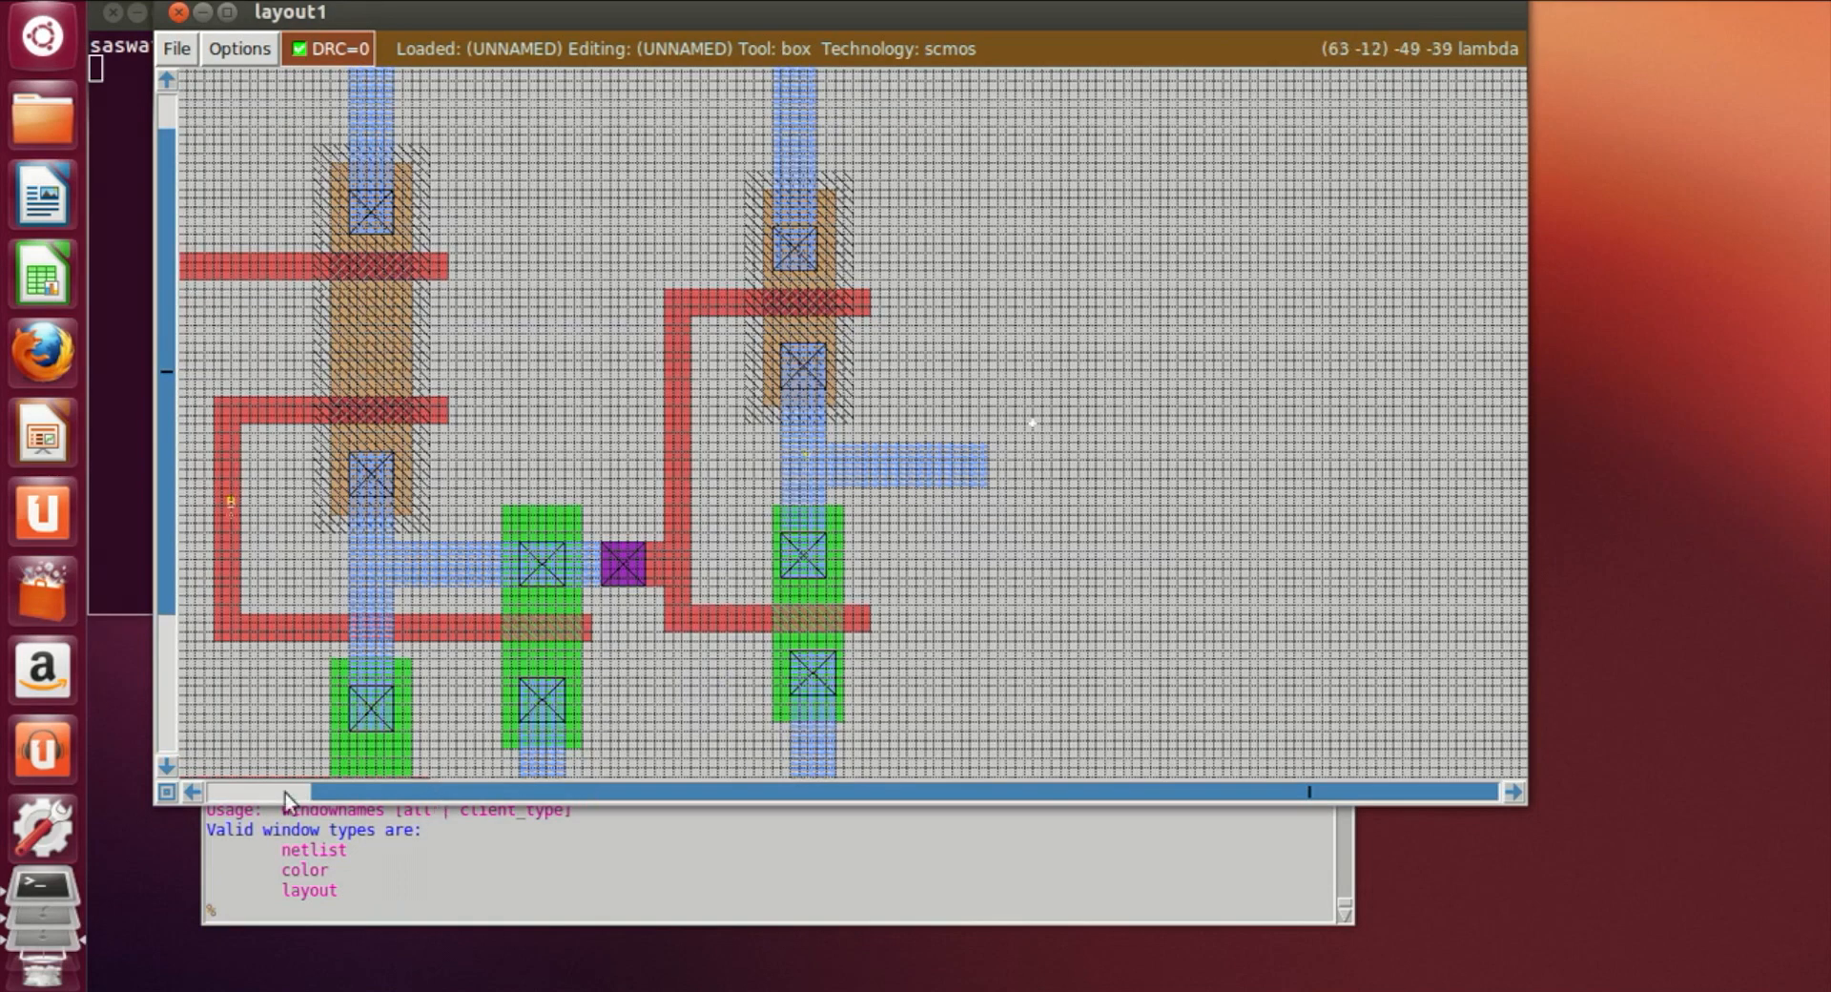
{"action": "left_click", "coordinate": [192, 793]}
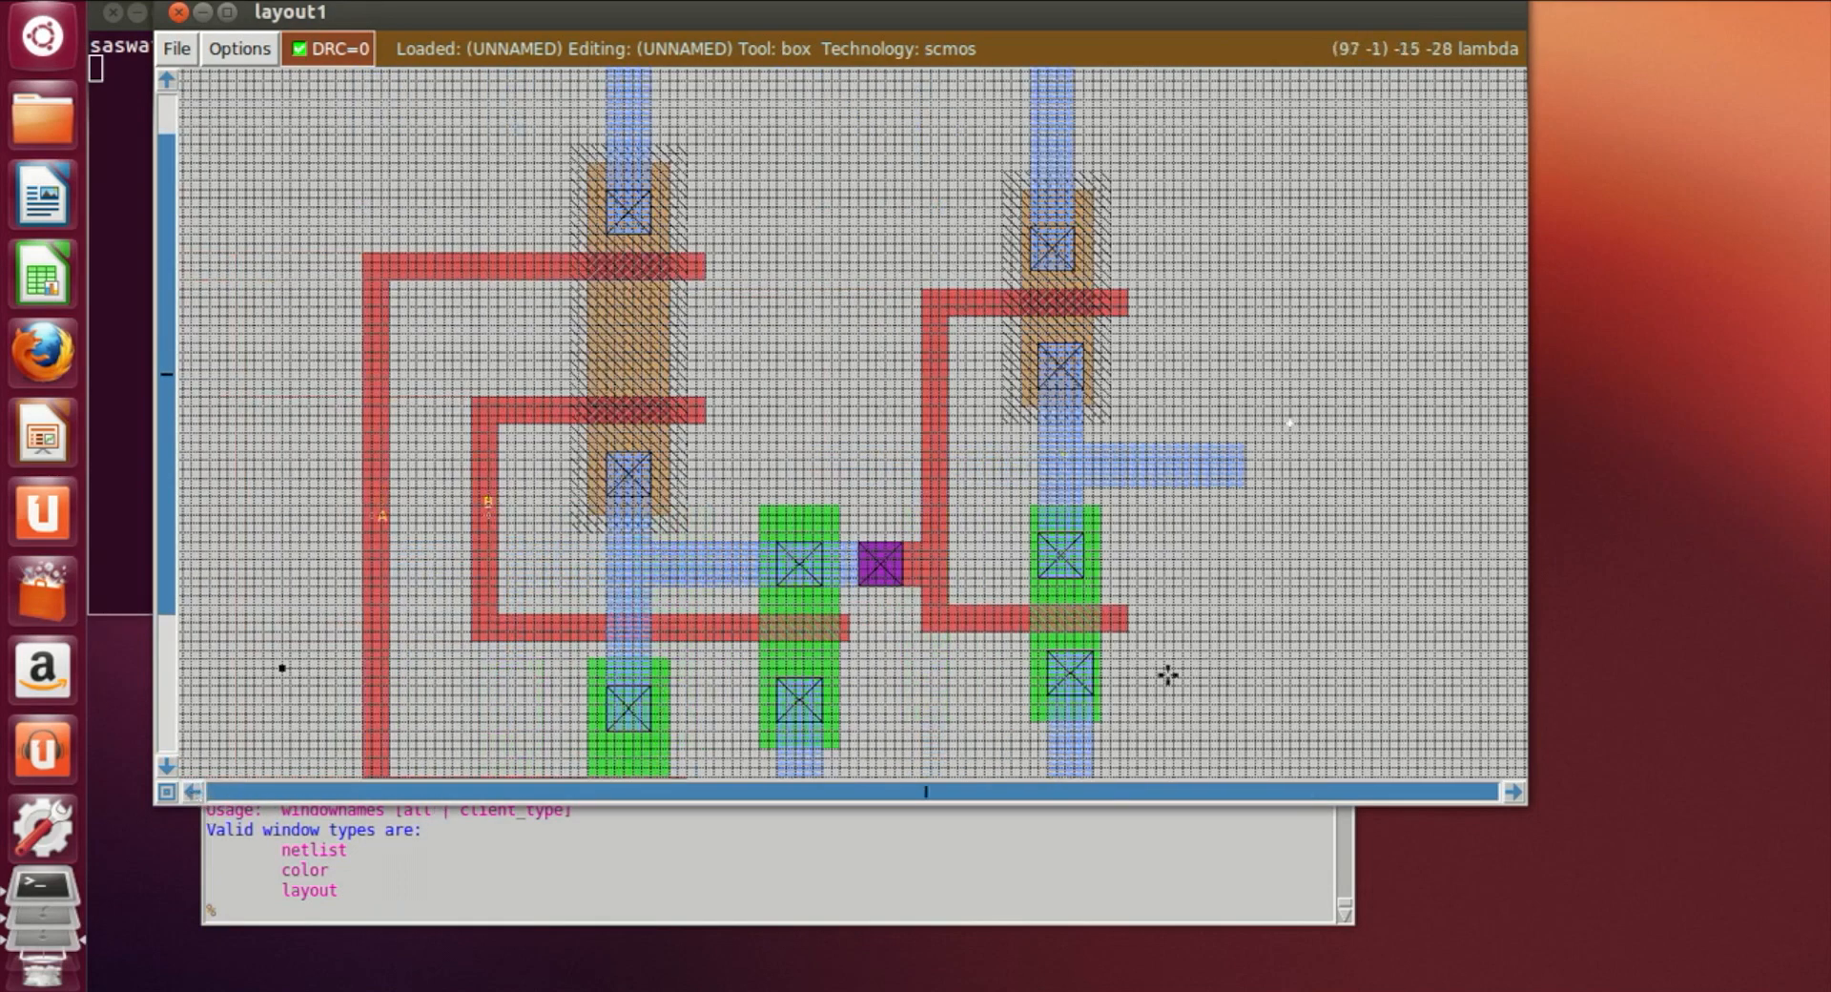
{"action": "scroll", "coordinate": [1169, 675], "scroll_direction": "up", "scroll_amount": 1}
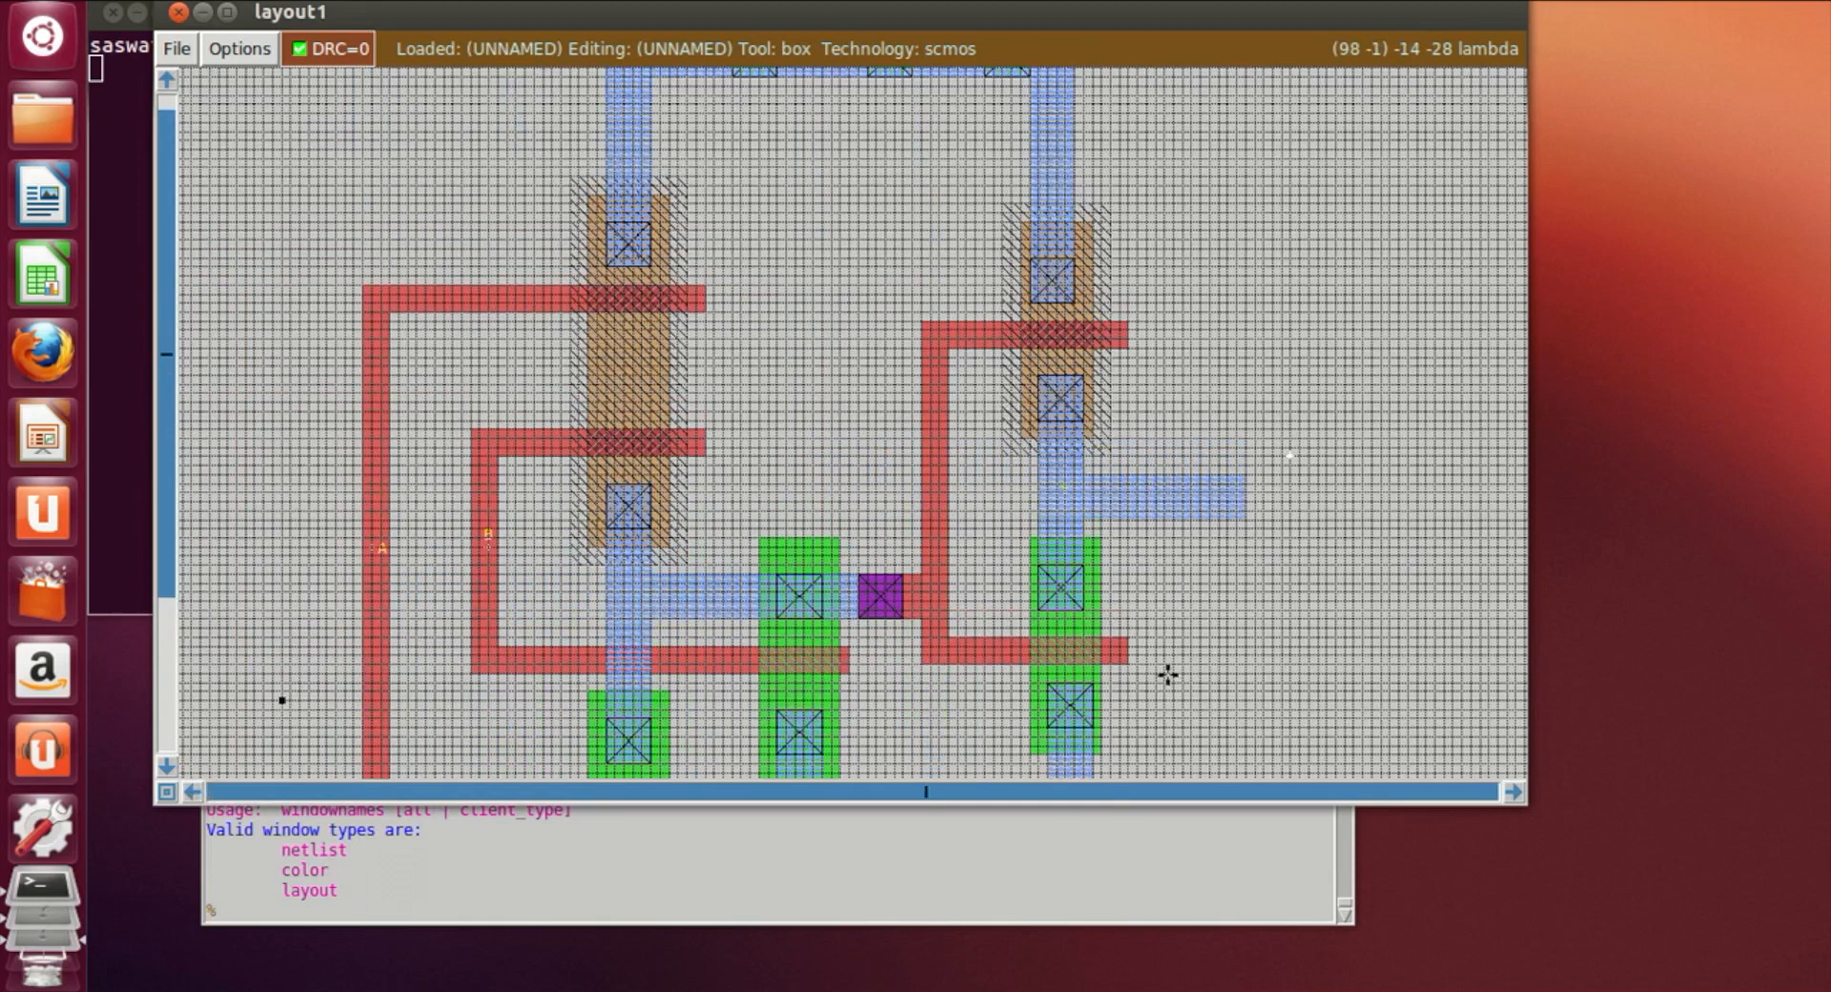
{"action": "key", "text": "shift+z"}
{"action": "key", "text": "z"}
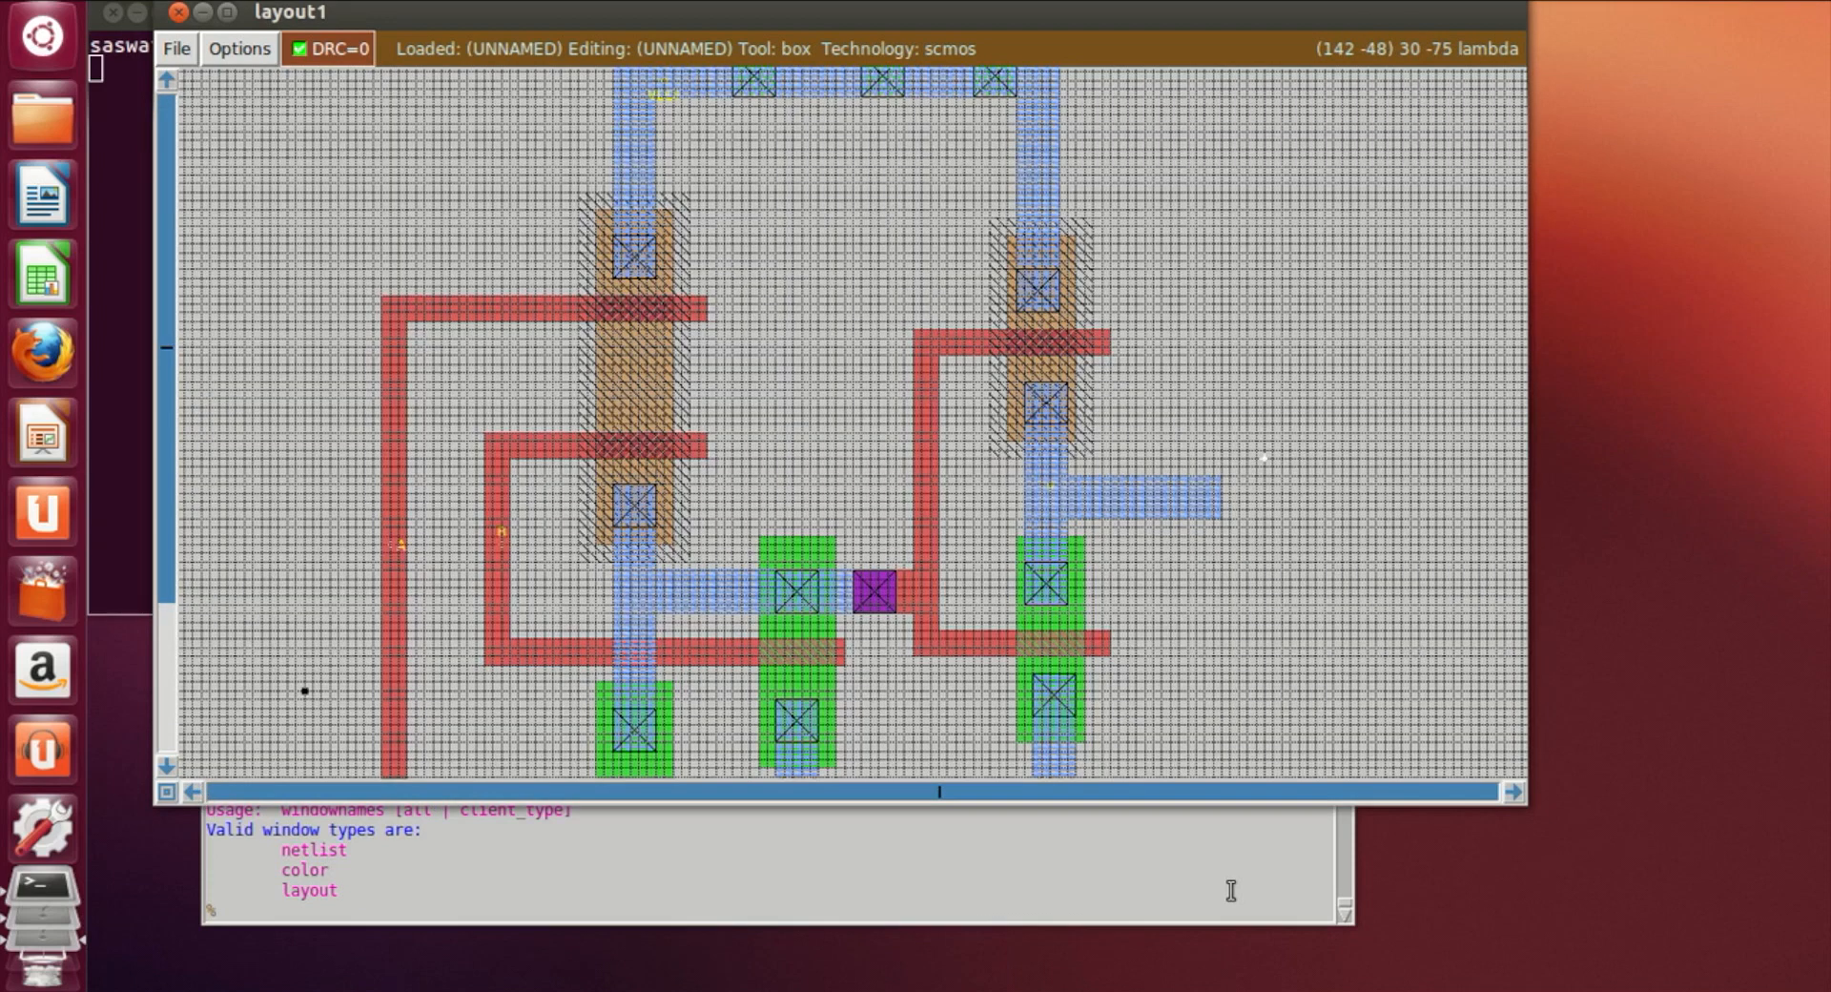
Try to save the layout as or4 from the command console
{"action": "left_click", "coordinate": [1003, 920]}
{"action": "type", "text": "sa"}
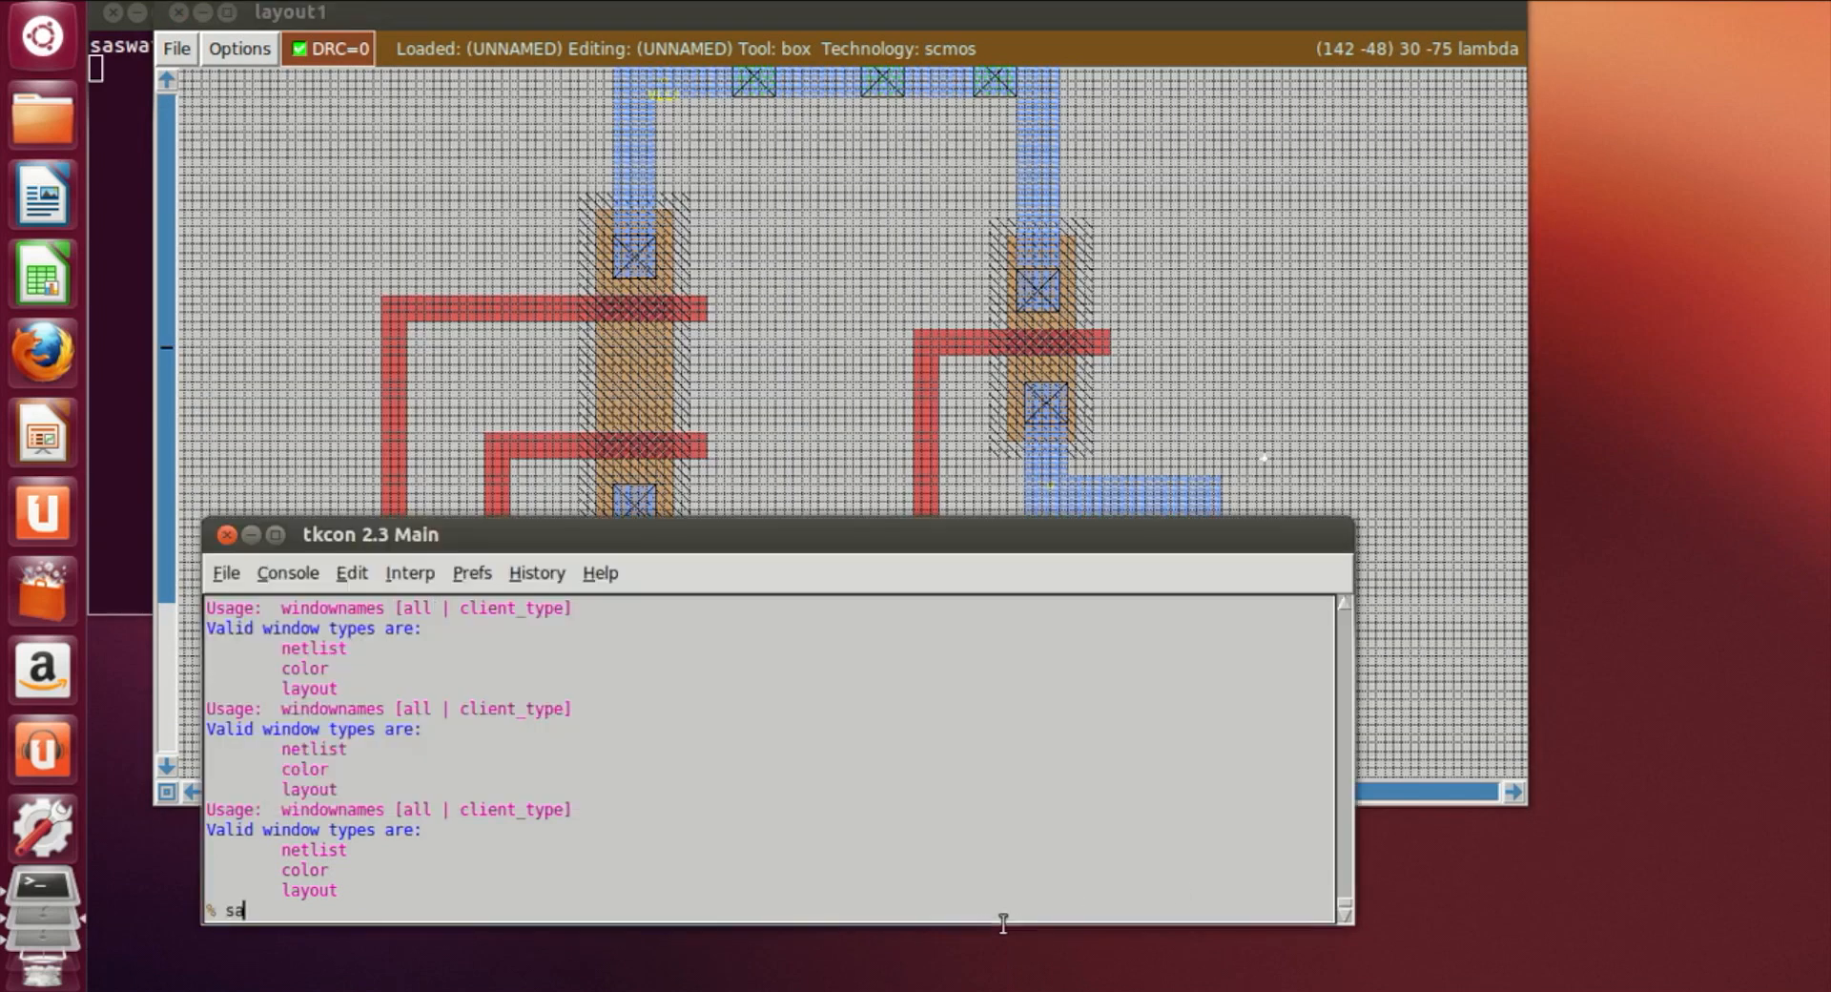
{"action": "type", "text": "ve or4"}
{"action": "key", "text": "Return"}
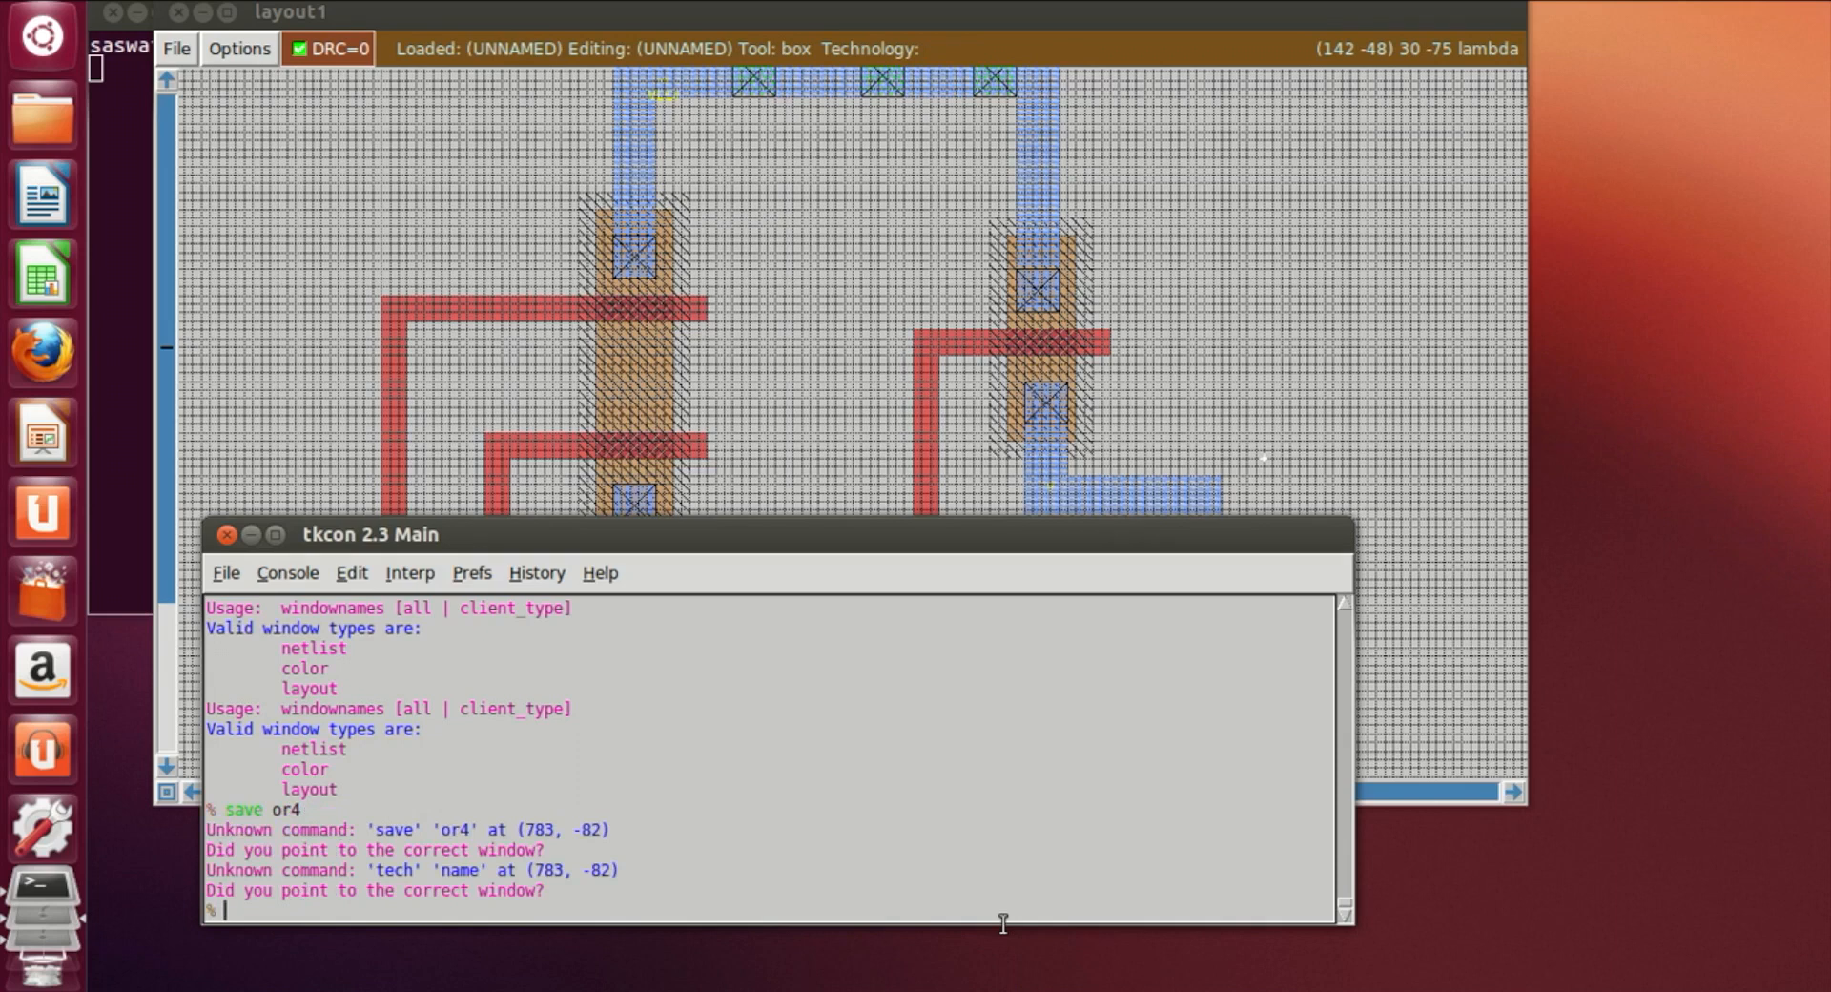
Try to save the layout as or5, and again without giving a name
{"action": "type", "text": "save or4"}
{"action": "key", "text": "BackSpace"}
{"action": "type", "text": "5"}
{"action": "key", "text": "Return"}
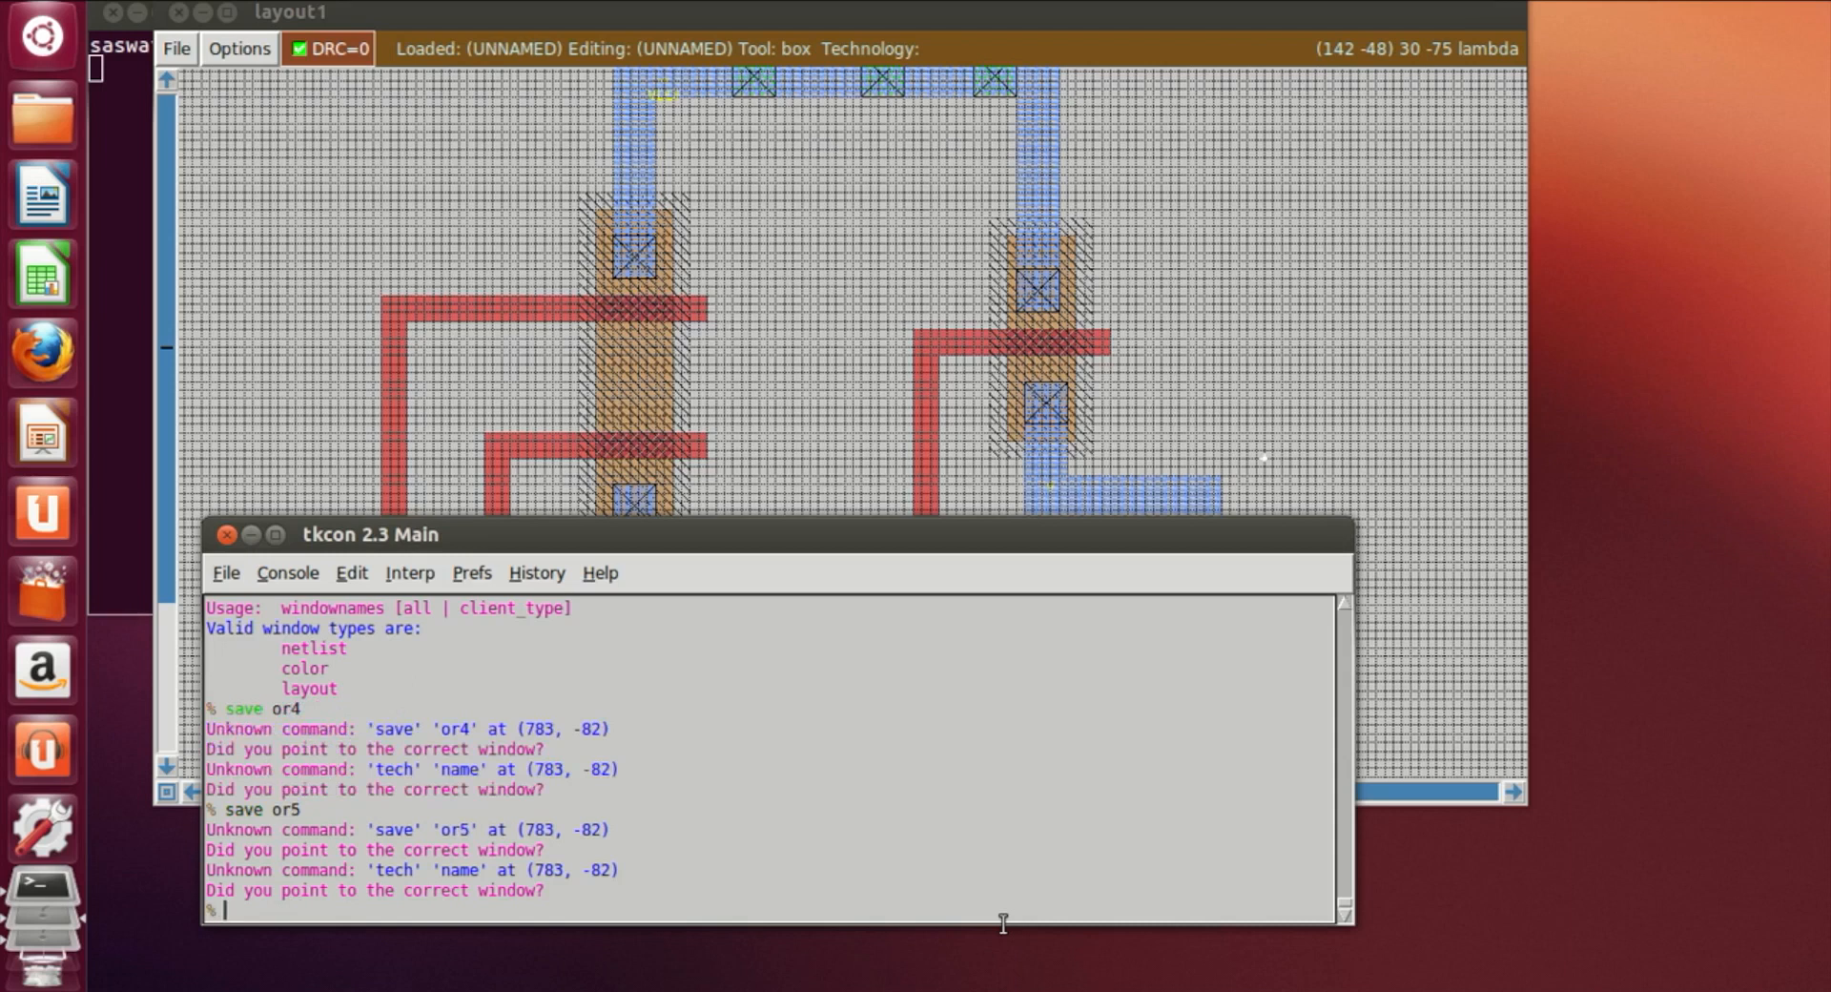
{"action": "type", "text": "save"}
{"action": "key", "text": "Return"}
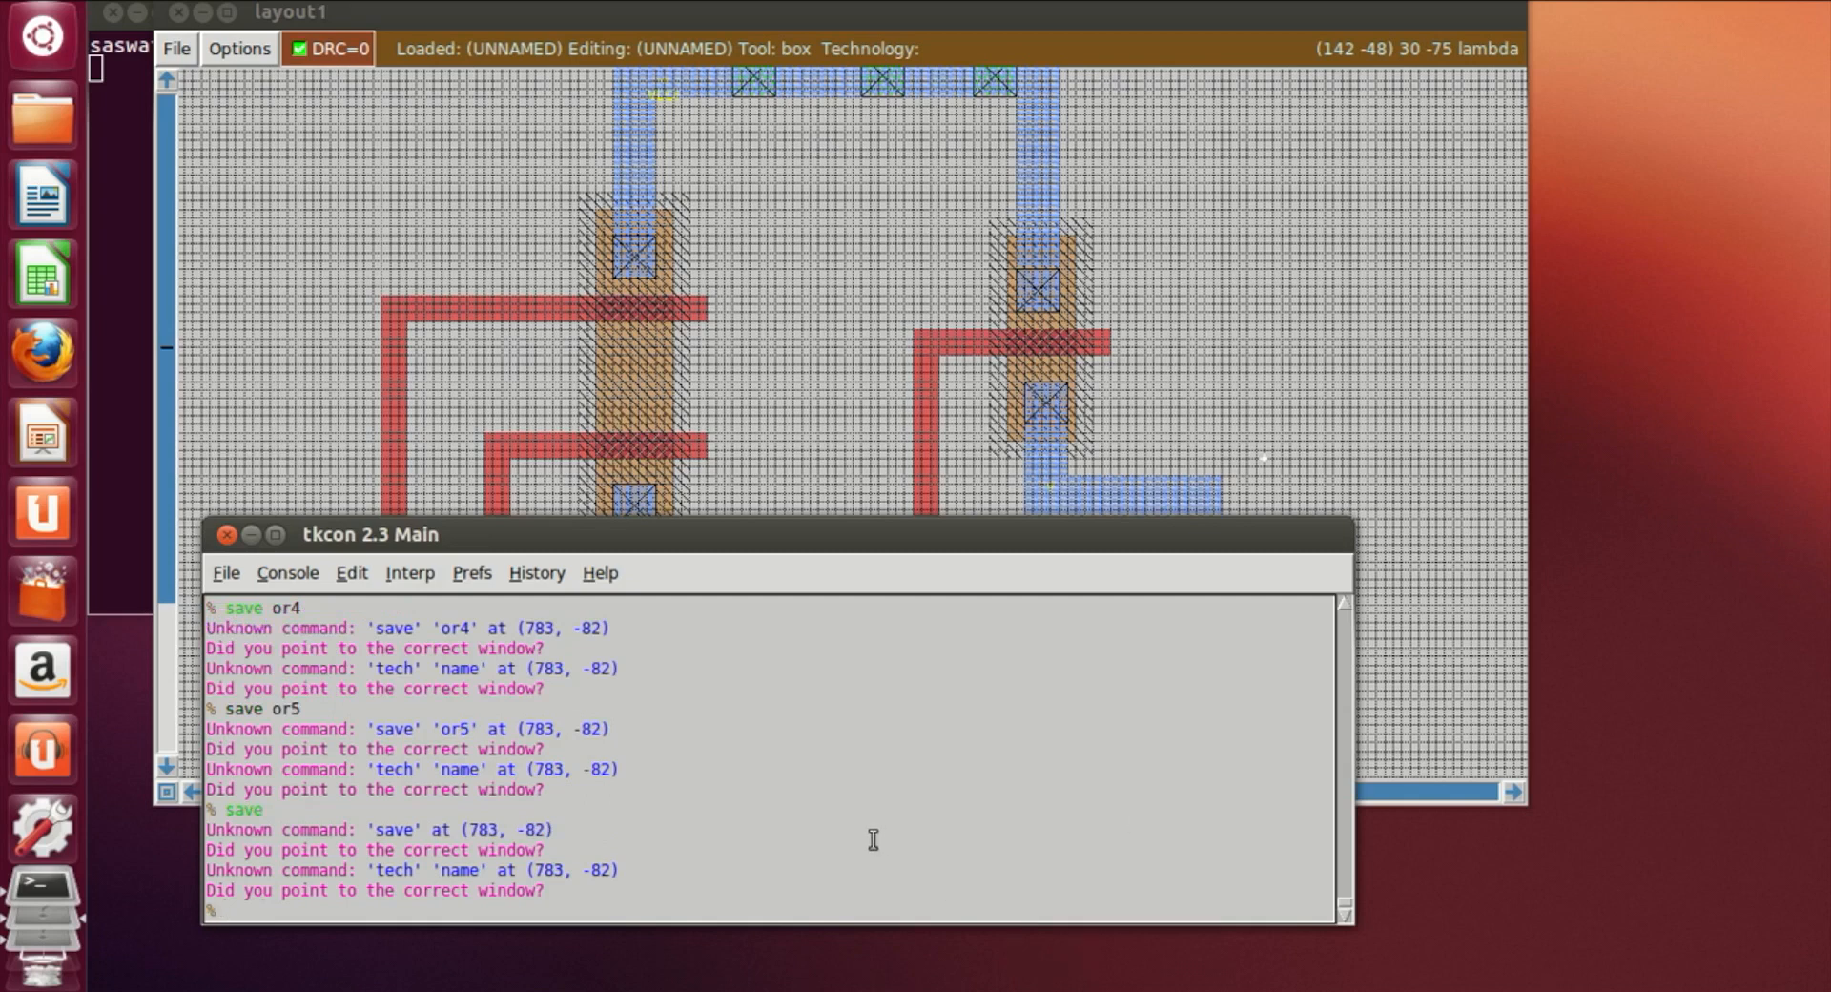
Examine the earlier command output in the console history
{"action": "scroll", "coordinate": [873, 839], "scroll_direction": "up", "scroll_amount": 10}
{"action": "scroll", "coordinate": [872, 839], "scroll_direction": "down", "scroll_amount": 2}
{"action": "scroll", "coordinate": [872, 840], "scroll_direction": "up", "scroll_amount": 5}
{"action": "scroll", "coordinate": [872, 839], "scroll_direction": "up", "scroll_amount": 3}
{"action": "scroll", "coordinate": [872, 839], "scroll_direction": "down", "scroll_amount": 6}
{"action": "scroll", "coordinate": [926, 887], "scroll_direction": "up", "scroll_amount": 10}
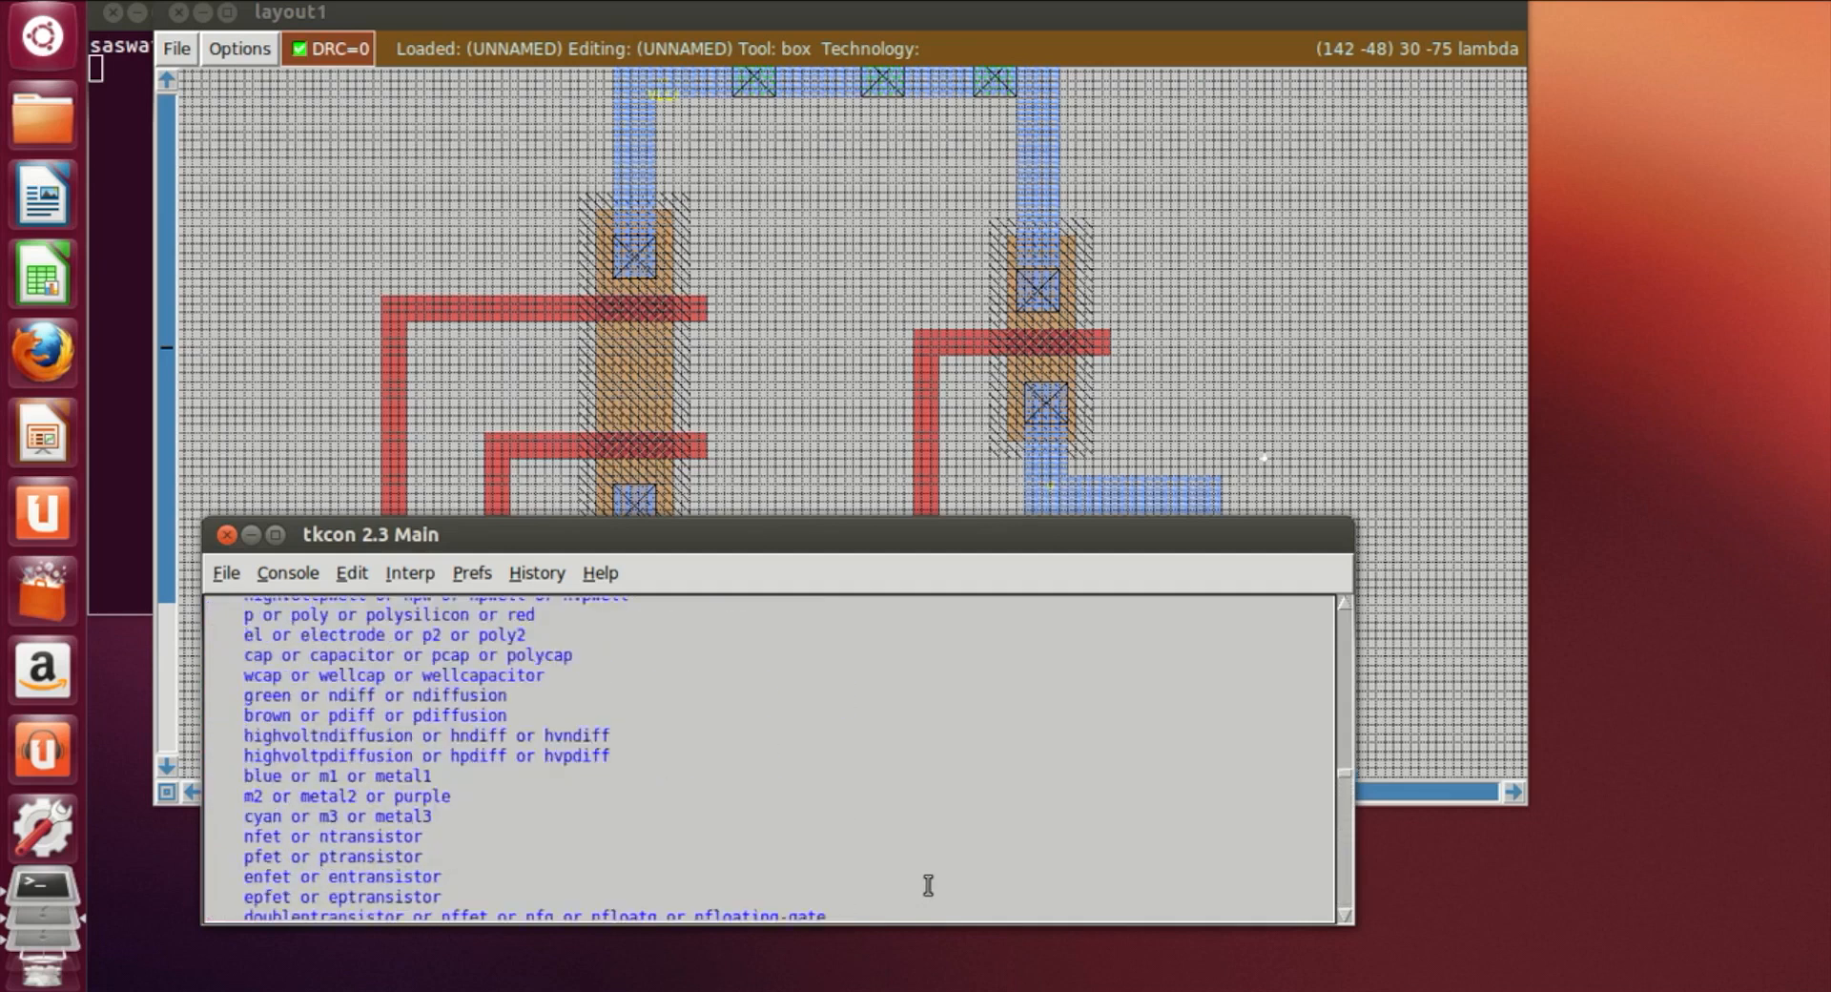
{"action": "scroll", "coordinate": [928, 885], "scroll_direction": "up", "scroll_amount": 5}
{"action": "scroll", "coordinate": [928, 883], "scroll_direction": "up", "scroll_amount": 5}
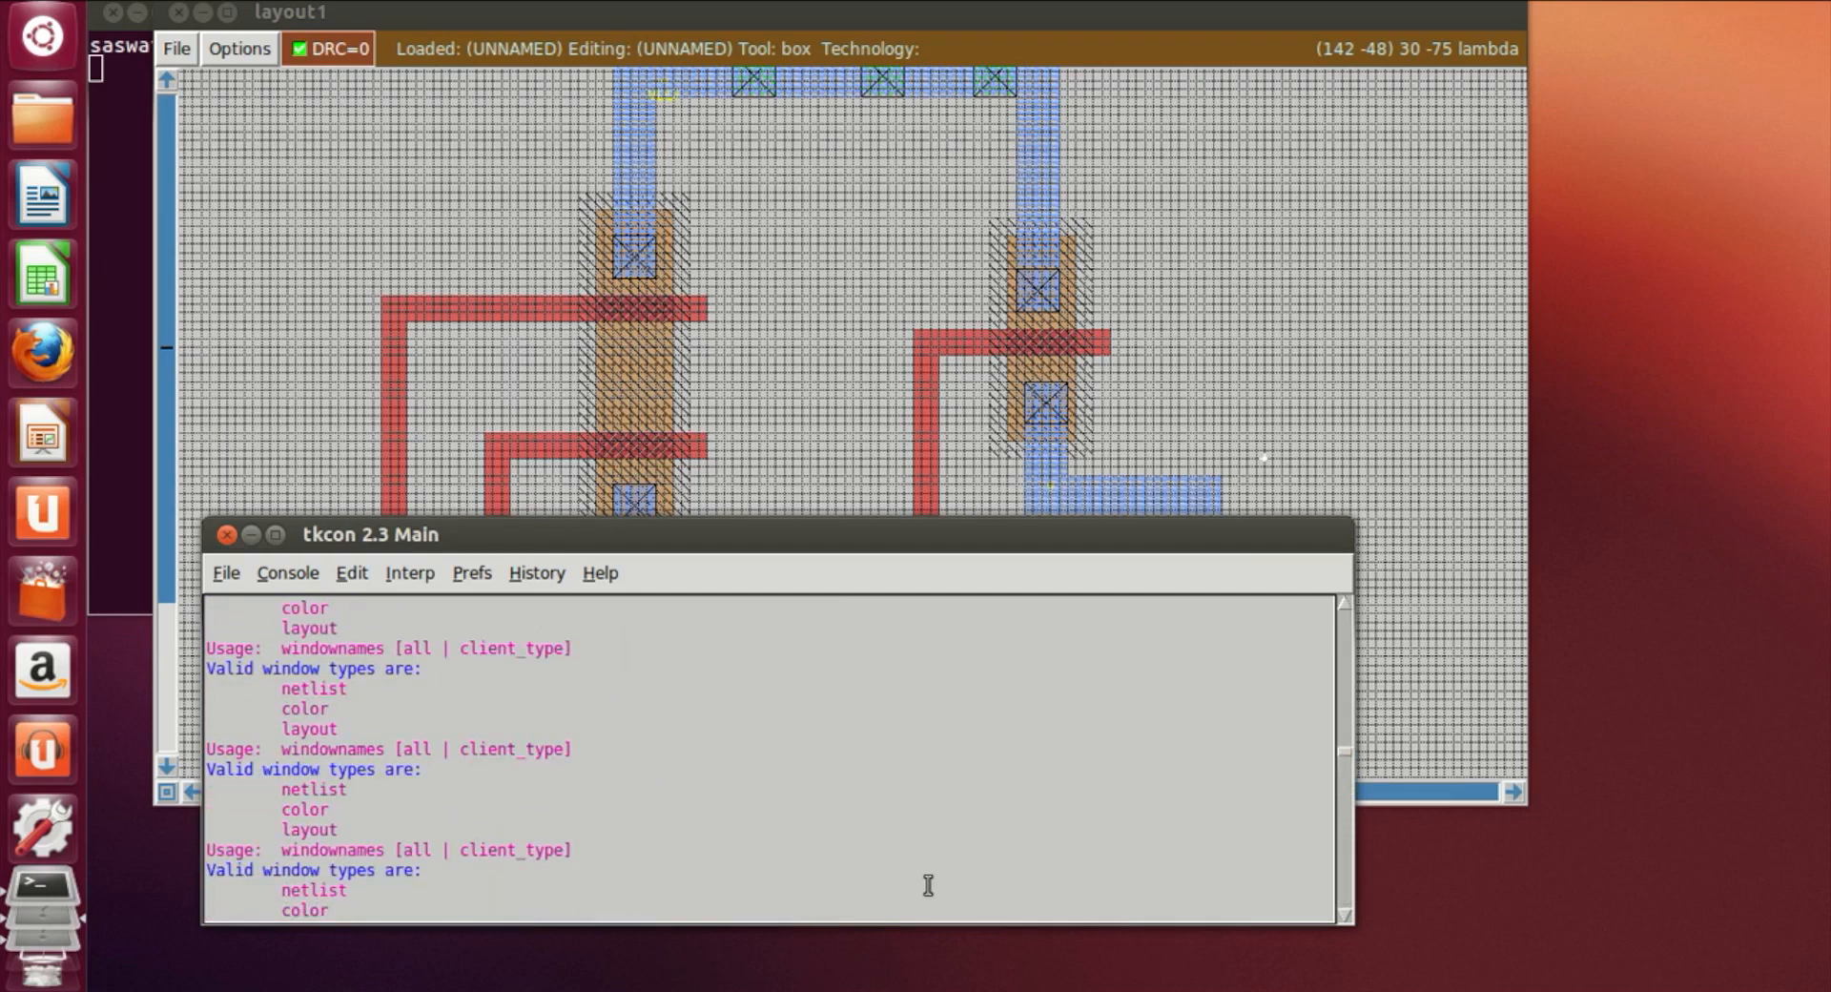
Reactivate the layout window and return to the latest prompt in the command console
{"action": "left_click", "coordinate": [581, 28]}
{"action": "mouse_move", "coordinate": [584, 7]}
{"action": "left_mouse_down"}
{"action": "mouse_move", "coordinate": [587, 157]}
{"action": "mouse_move", "coordinate": [591, 3]}
{"action": "left_mouse_up"}
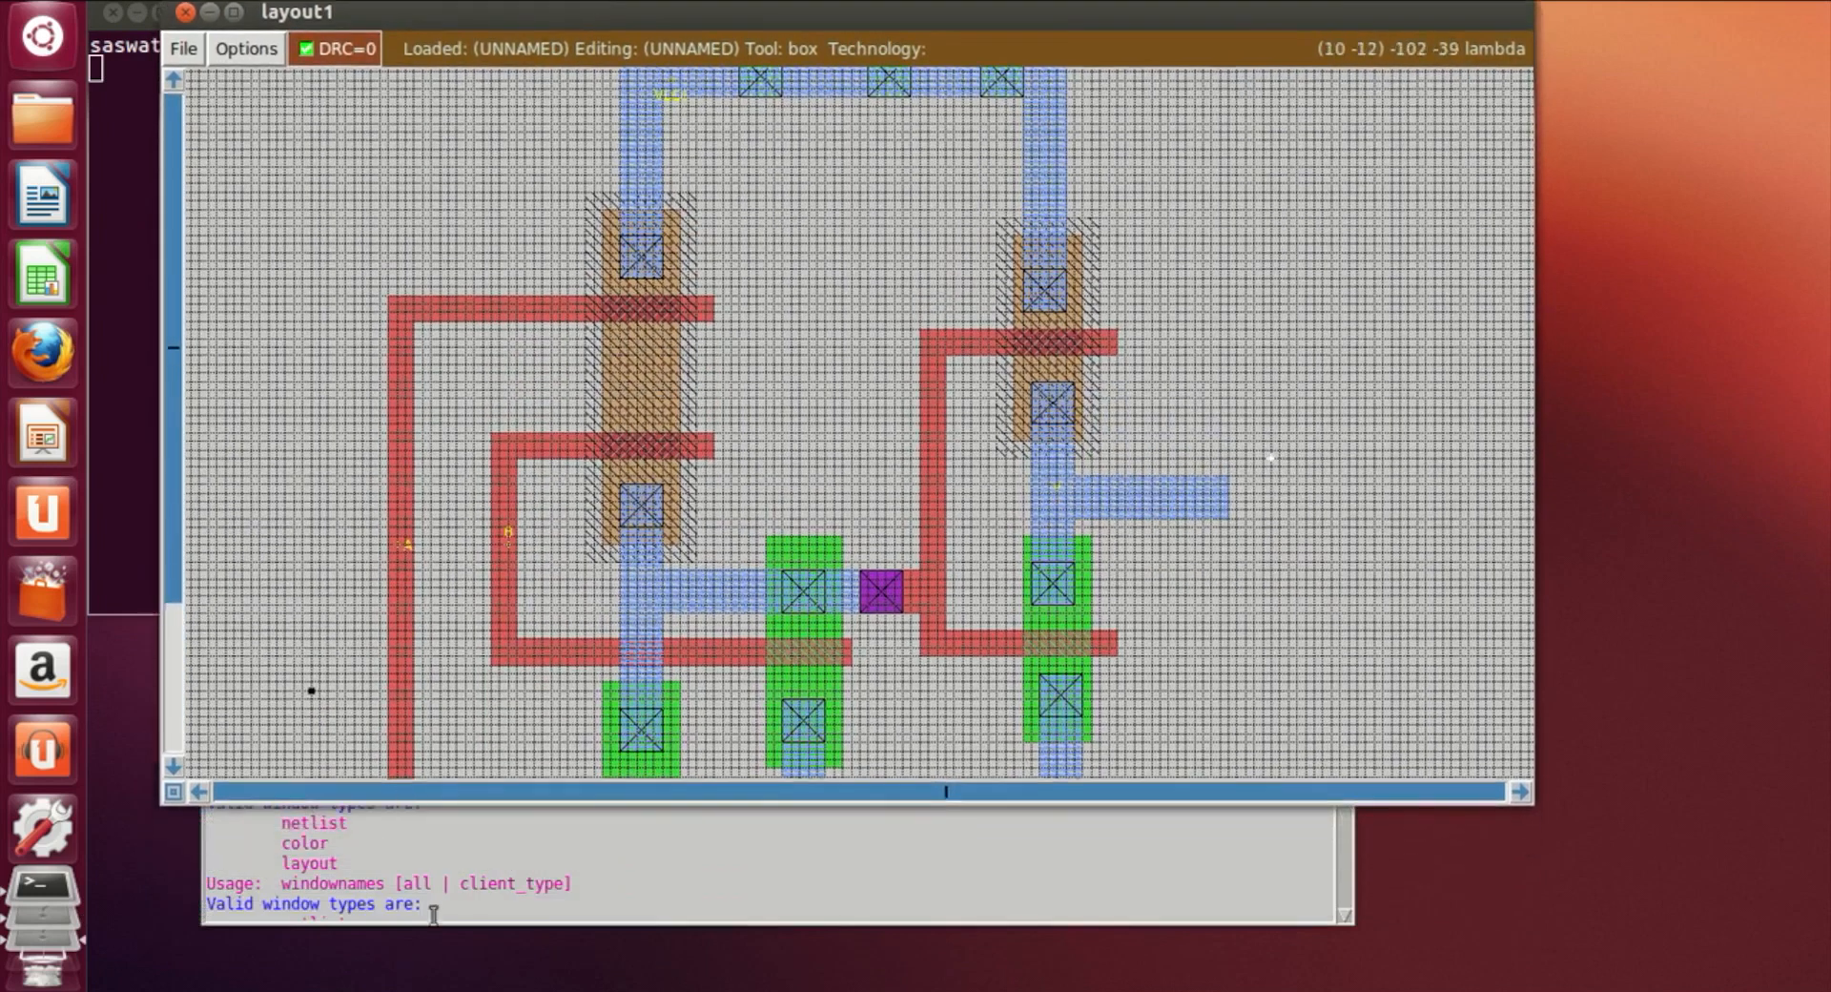
{"action": "left_click", "coordinate": [416, 911]}
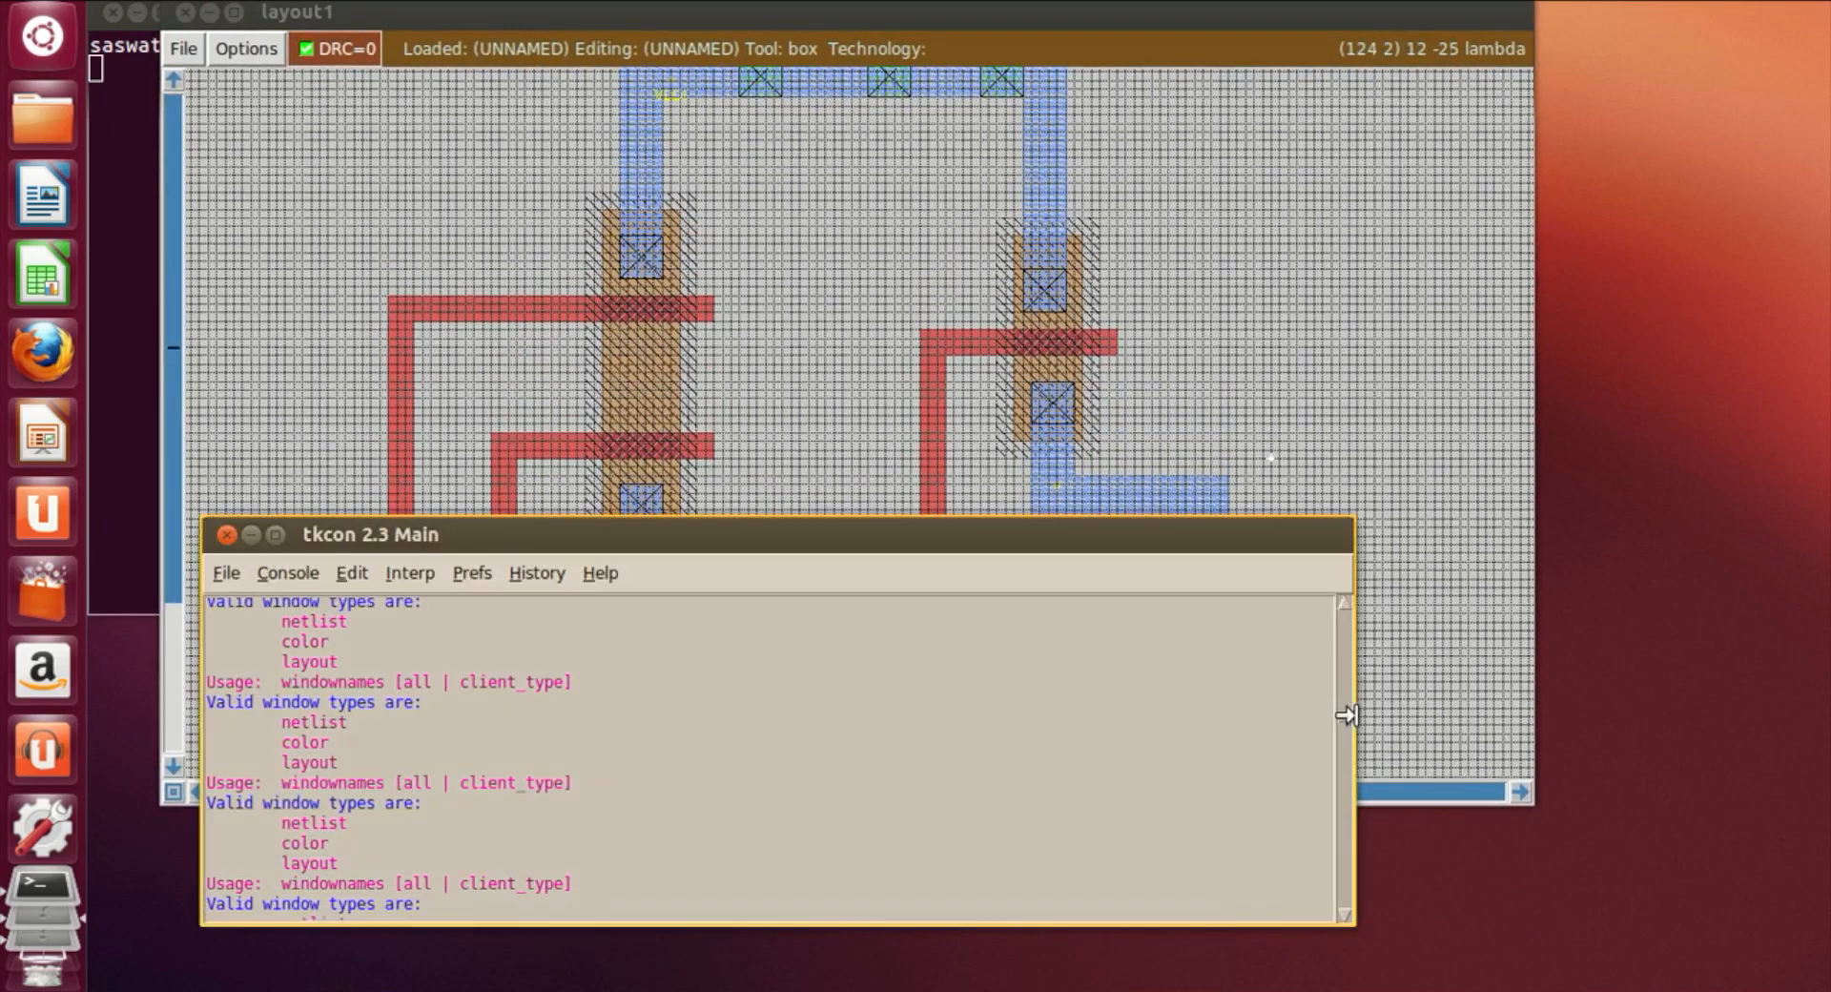
{"action": "left_click_drag", "start_coordinate": [1342, 735], "coordinate": [1344, 906]}
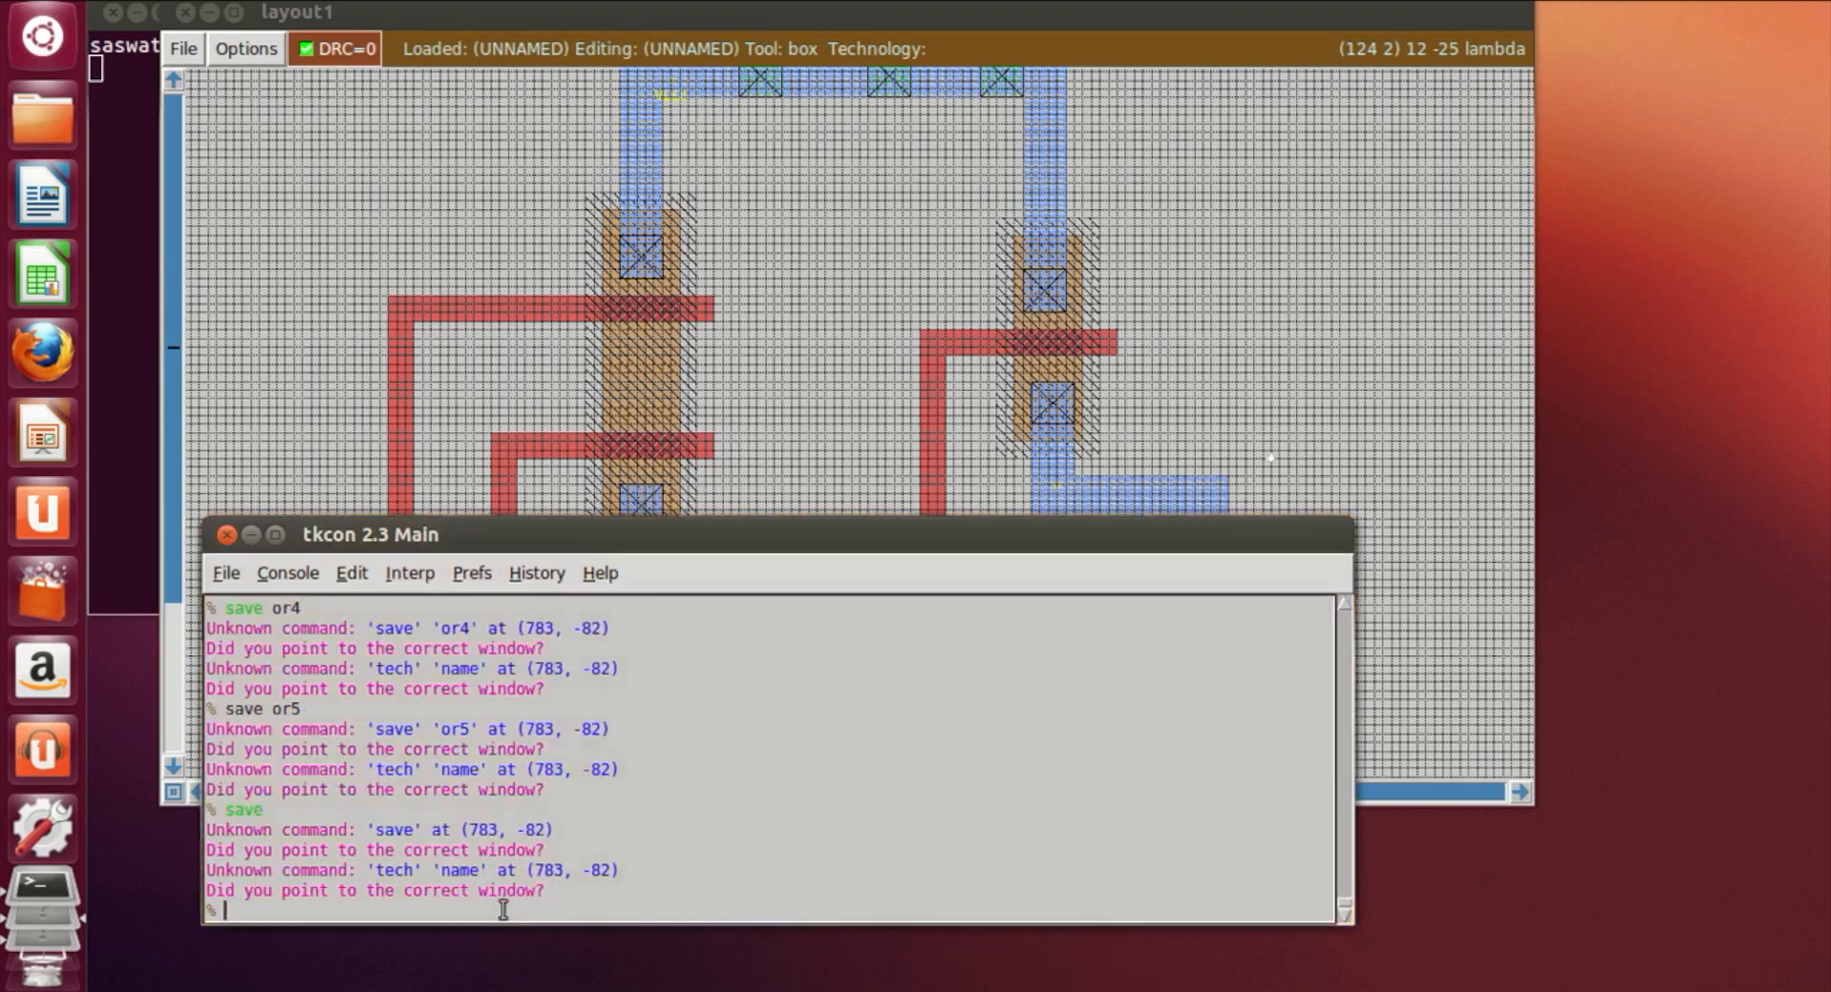
Try to write the layout to a file with the command write or4
{"action": "type", "text": "save"}
{"action": "key", "text": "BackSpace"}
{"action": "key", "text": "BackSpace"}
{"action": "key", "text": "BackSpace"}
{"action": "key", "text": "BackSpace"}
{"action": "key", "text": "BackSpace"}
{"action": "type", "text": "write or4"}
{"action": "key", "text": "Return"}
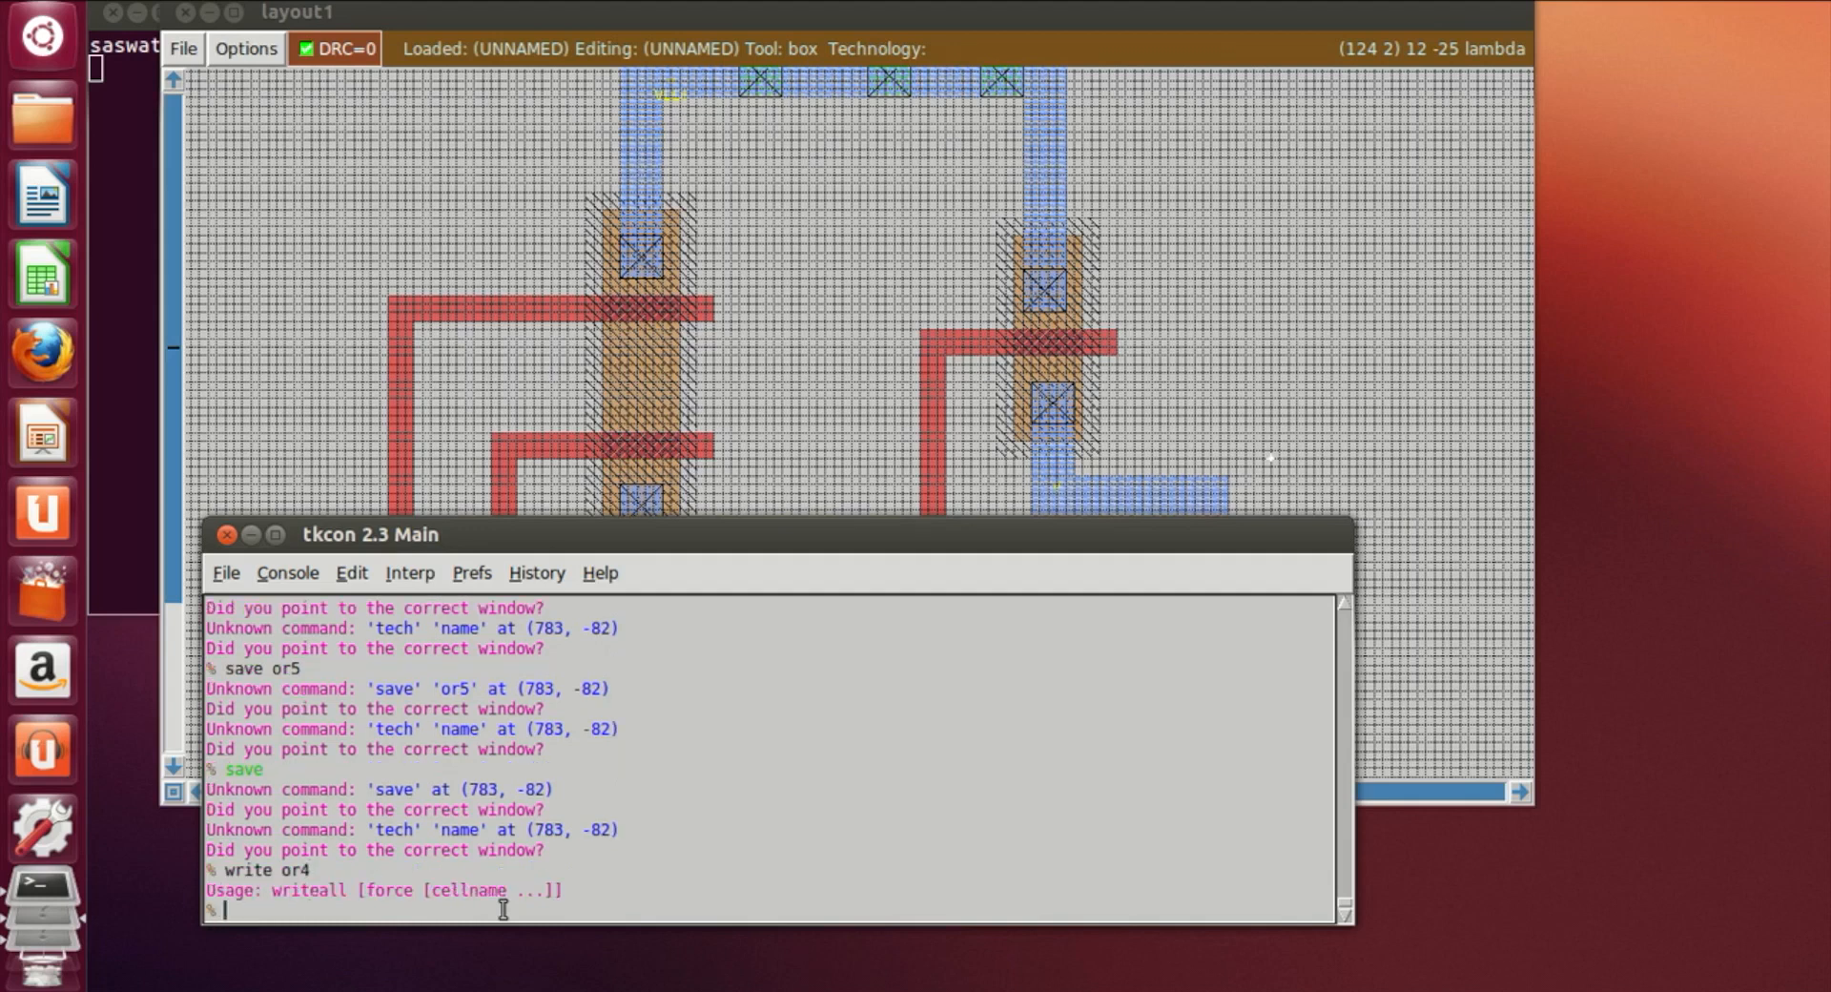
Save the unnamed cell with the save command, entering "save or4" as its file name
{"action": "key", "text": "Up"}
{"action": "key", "text": "Left"}
{"action": "key", "text": "Left"}
{"action": "key", "text": "Left"}
{"action": "key", "text": "Left"}
{"action": "key", "text": "BackSpace"}
{"action": "key", "text": "BackSpace"}
{"action": "key", "text": "BackSpace"}
{"action": "key", "text": "BackSpace"}
{"action": "key", "text": "Right"}
{"action": "key", "text": "BackSpace"}
{"action": "key", "text": "BackSpace"}
{"action": "key", "text": "BackSpace"}
{"action": "key", "text": "BackSpace"}
{"action": "key", "text": "BackSpace"}
{"action": "type", "text": "save"}
{"action": "key", "text": "Return"}
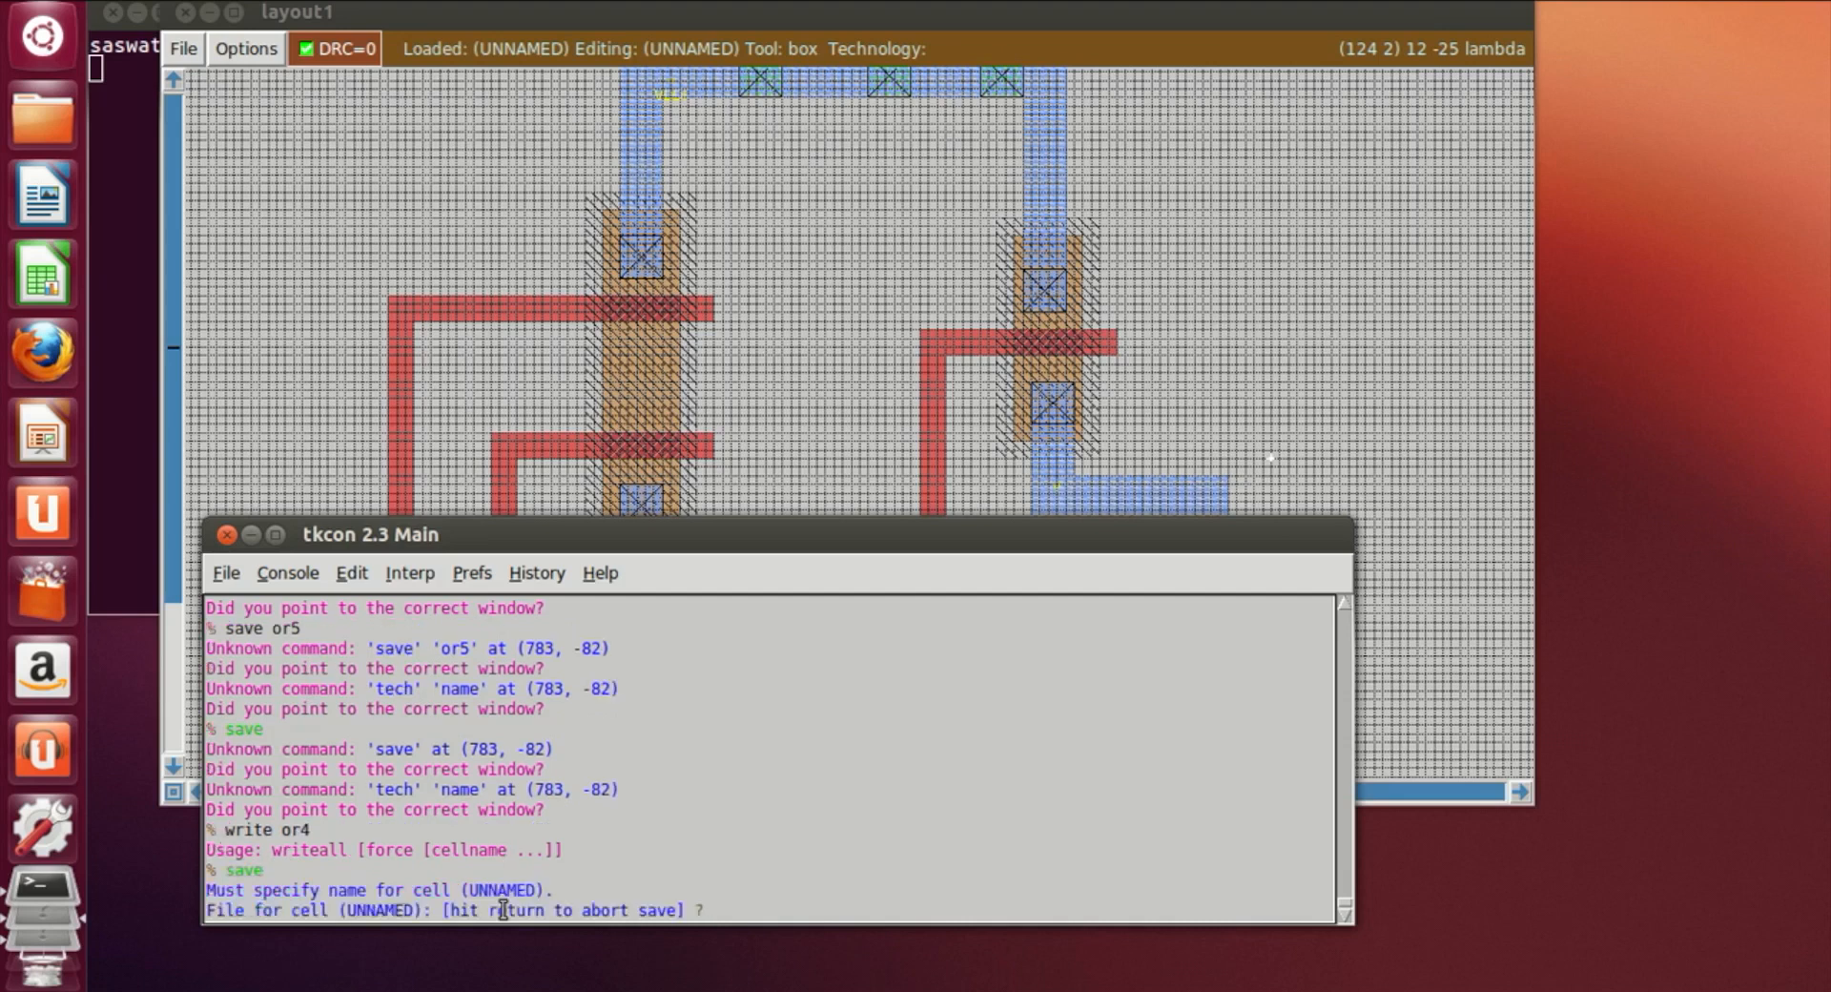
{"action": "type", "text": "save or4"}
{"action": "key", "text": "Return"}
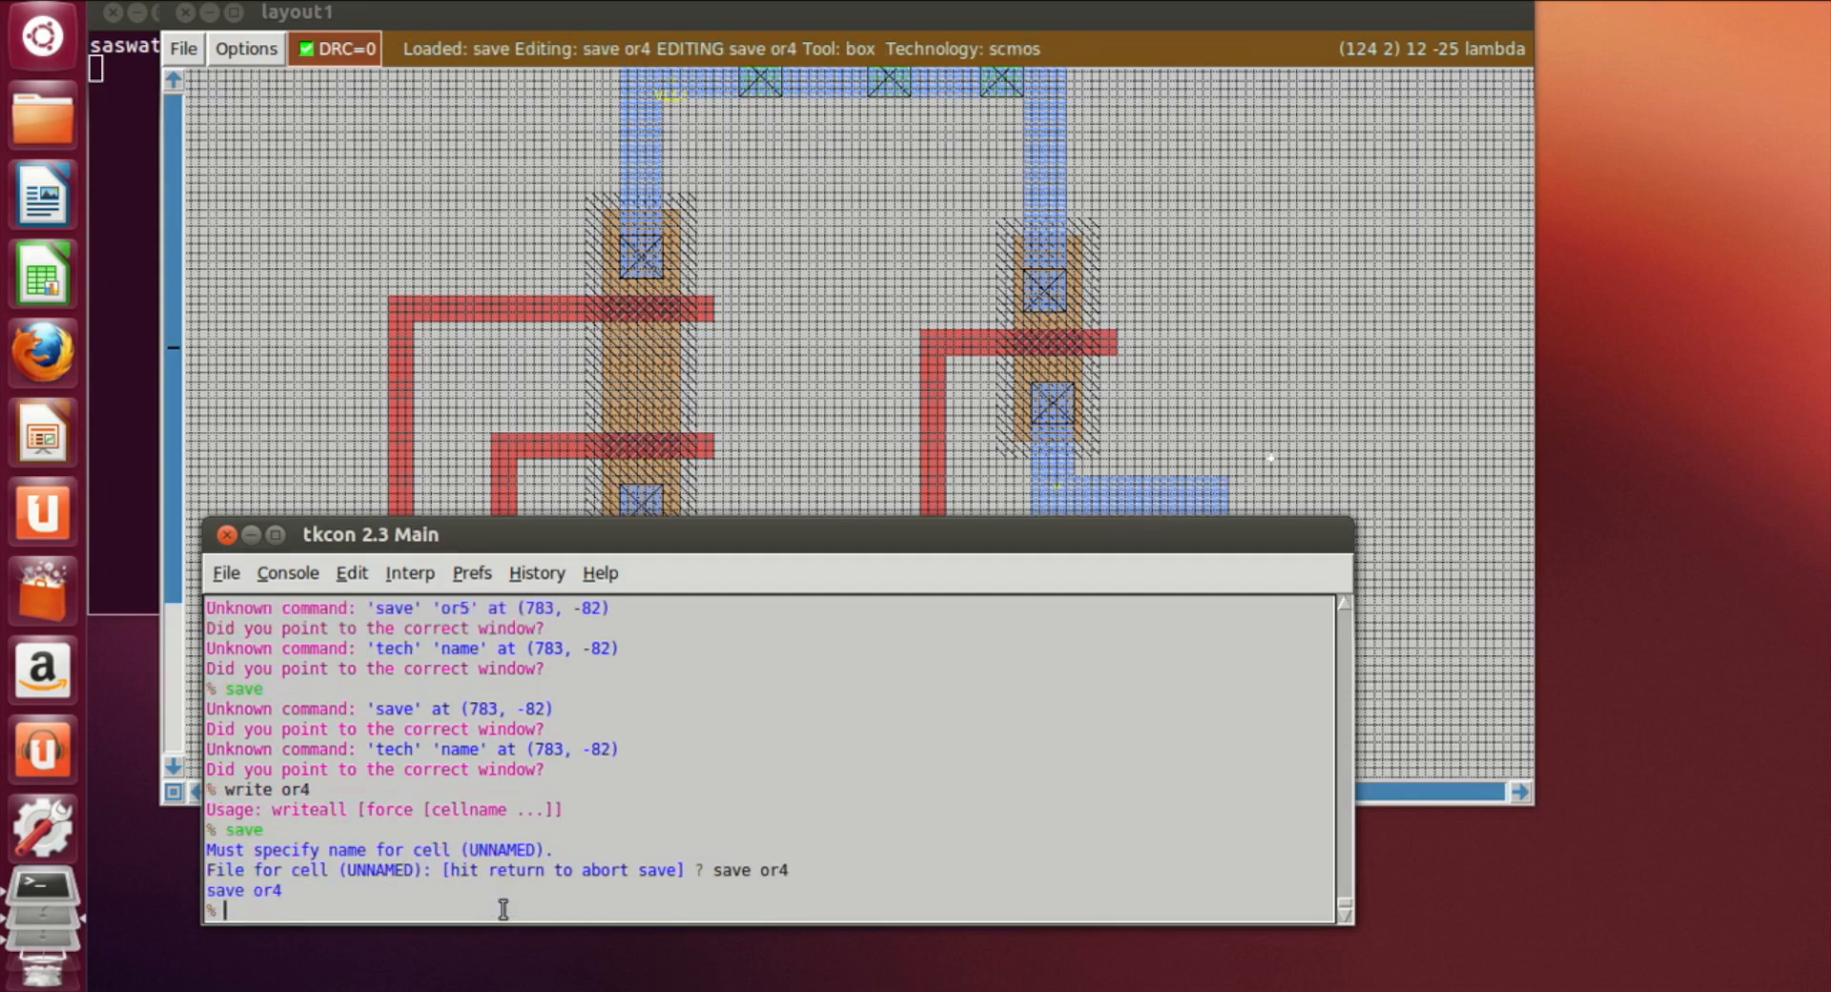
Save the named cell once more and extract its circuit with extract all
{"action": "type", "text": "save"}
{"action": "key", "text": "Return"}
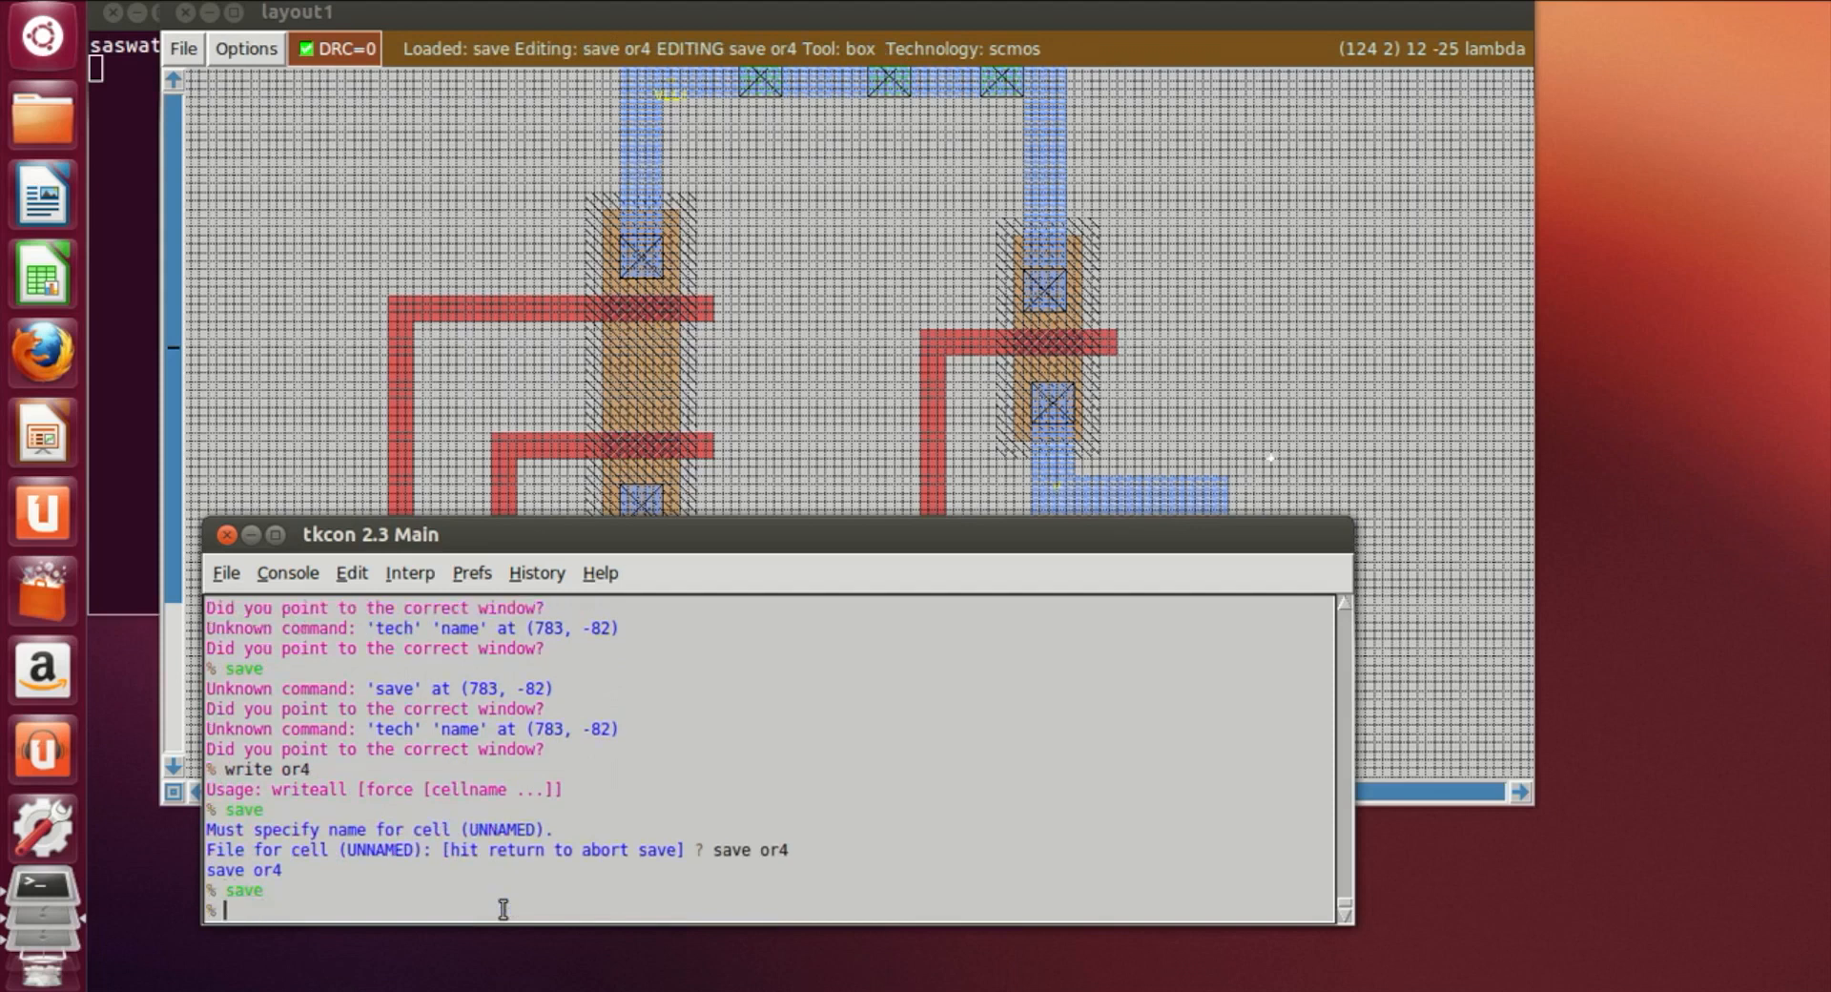
{"action": "type", "text": "extract all"}
{"action": "key", "text": "Return"}
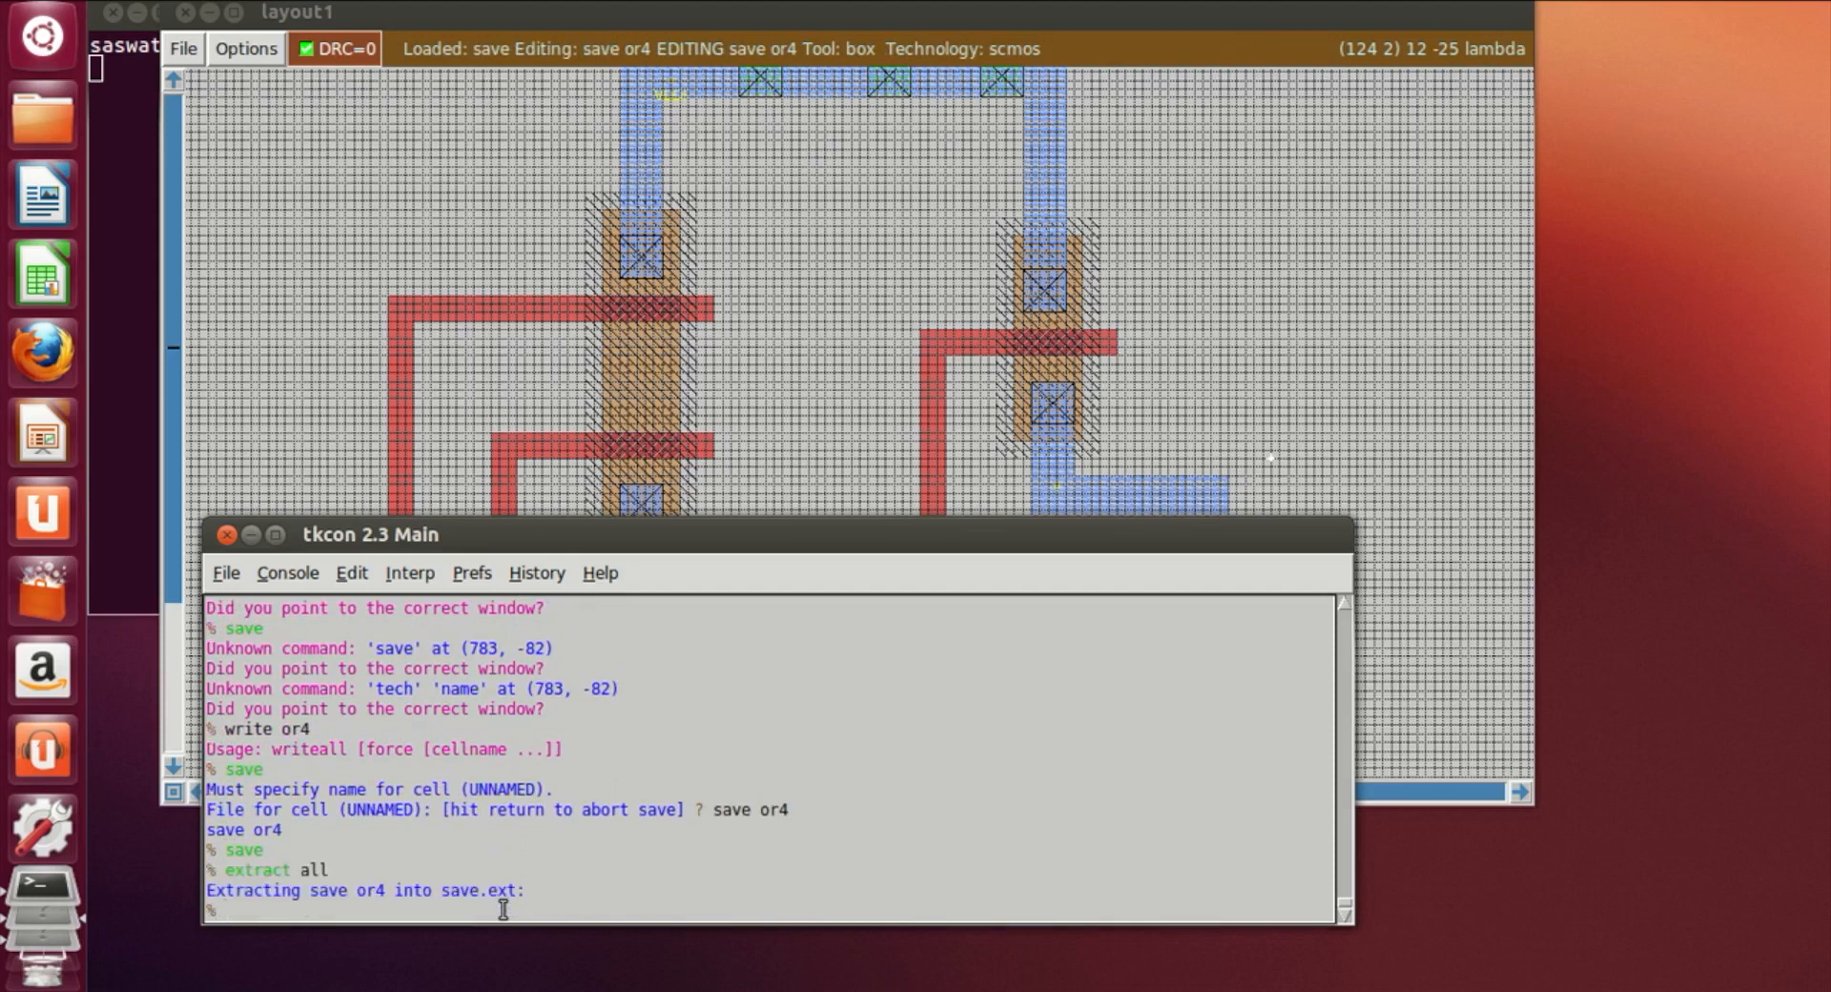
Try to convert the extracted circuit to a SPICE netlist with ext2spice, and exit the layout program
{"action": "type", "text": "ext2spice"}
{"action": "key", "text": "Return"}
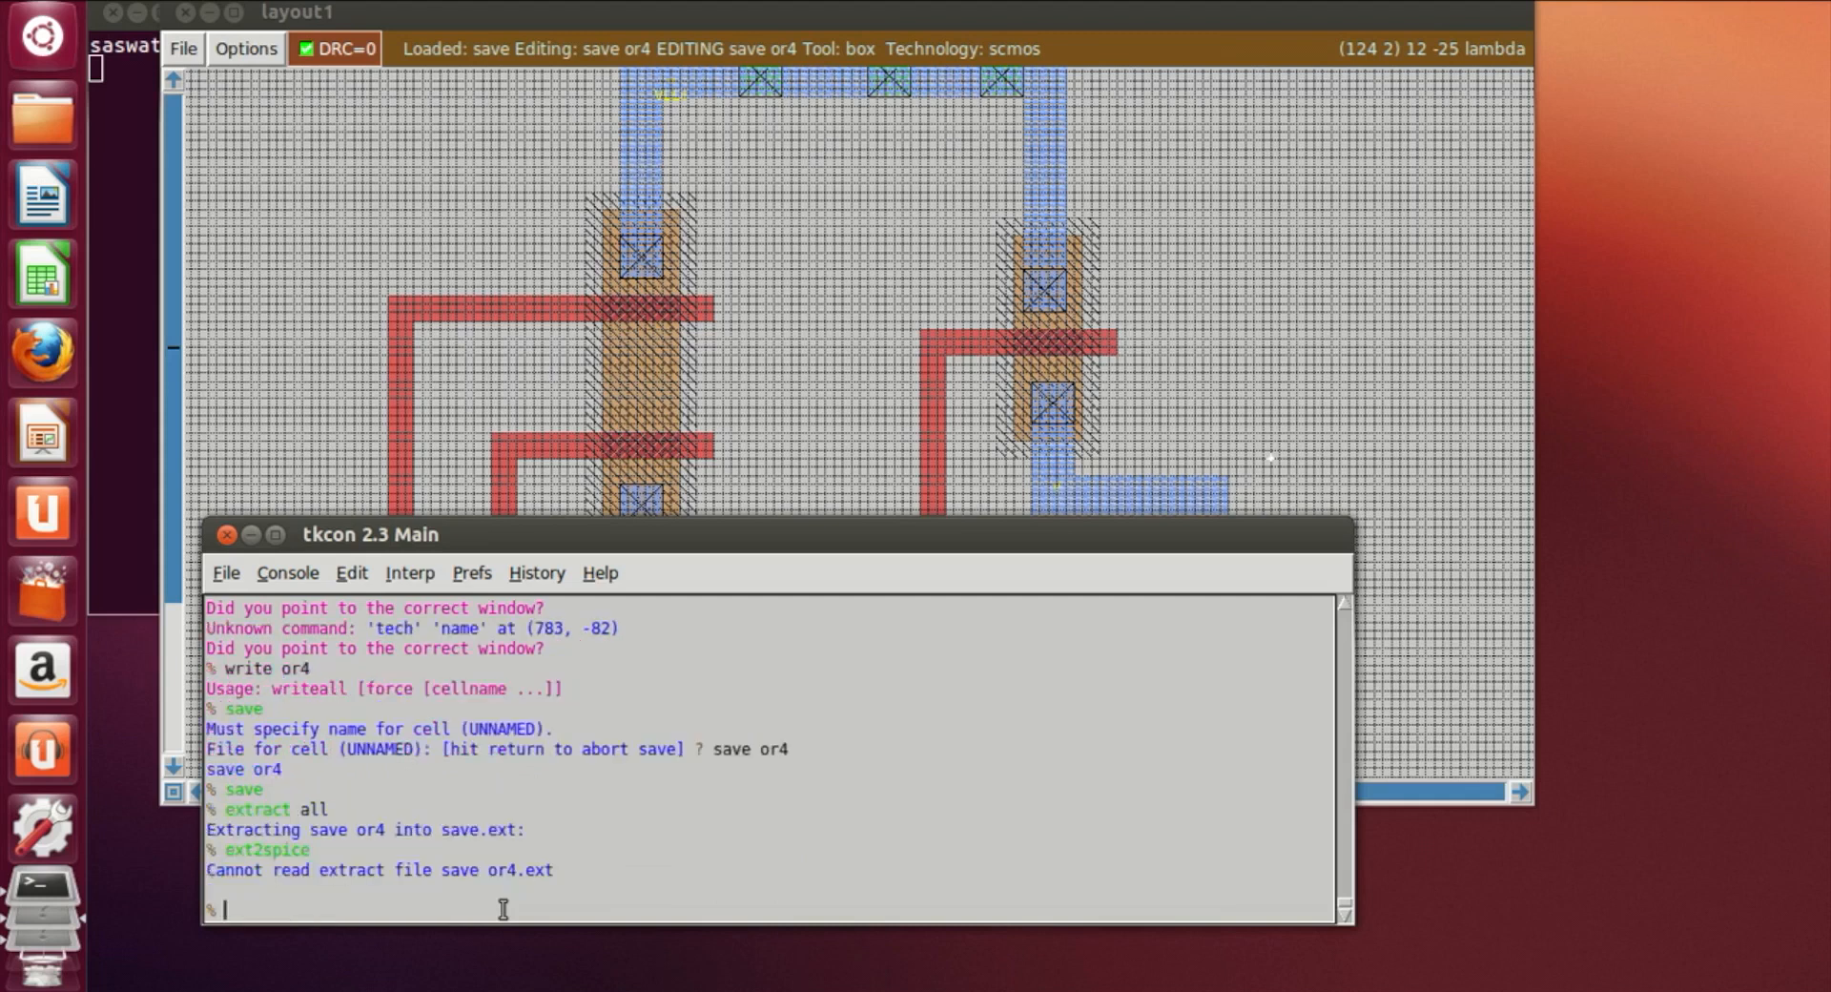
{"action": "type", "text": "exit"}
{"action": "key", "text": "Return"}
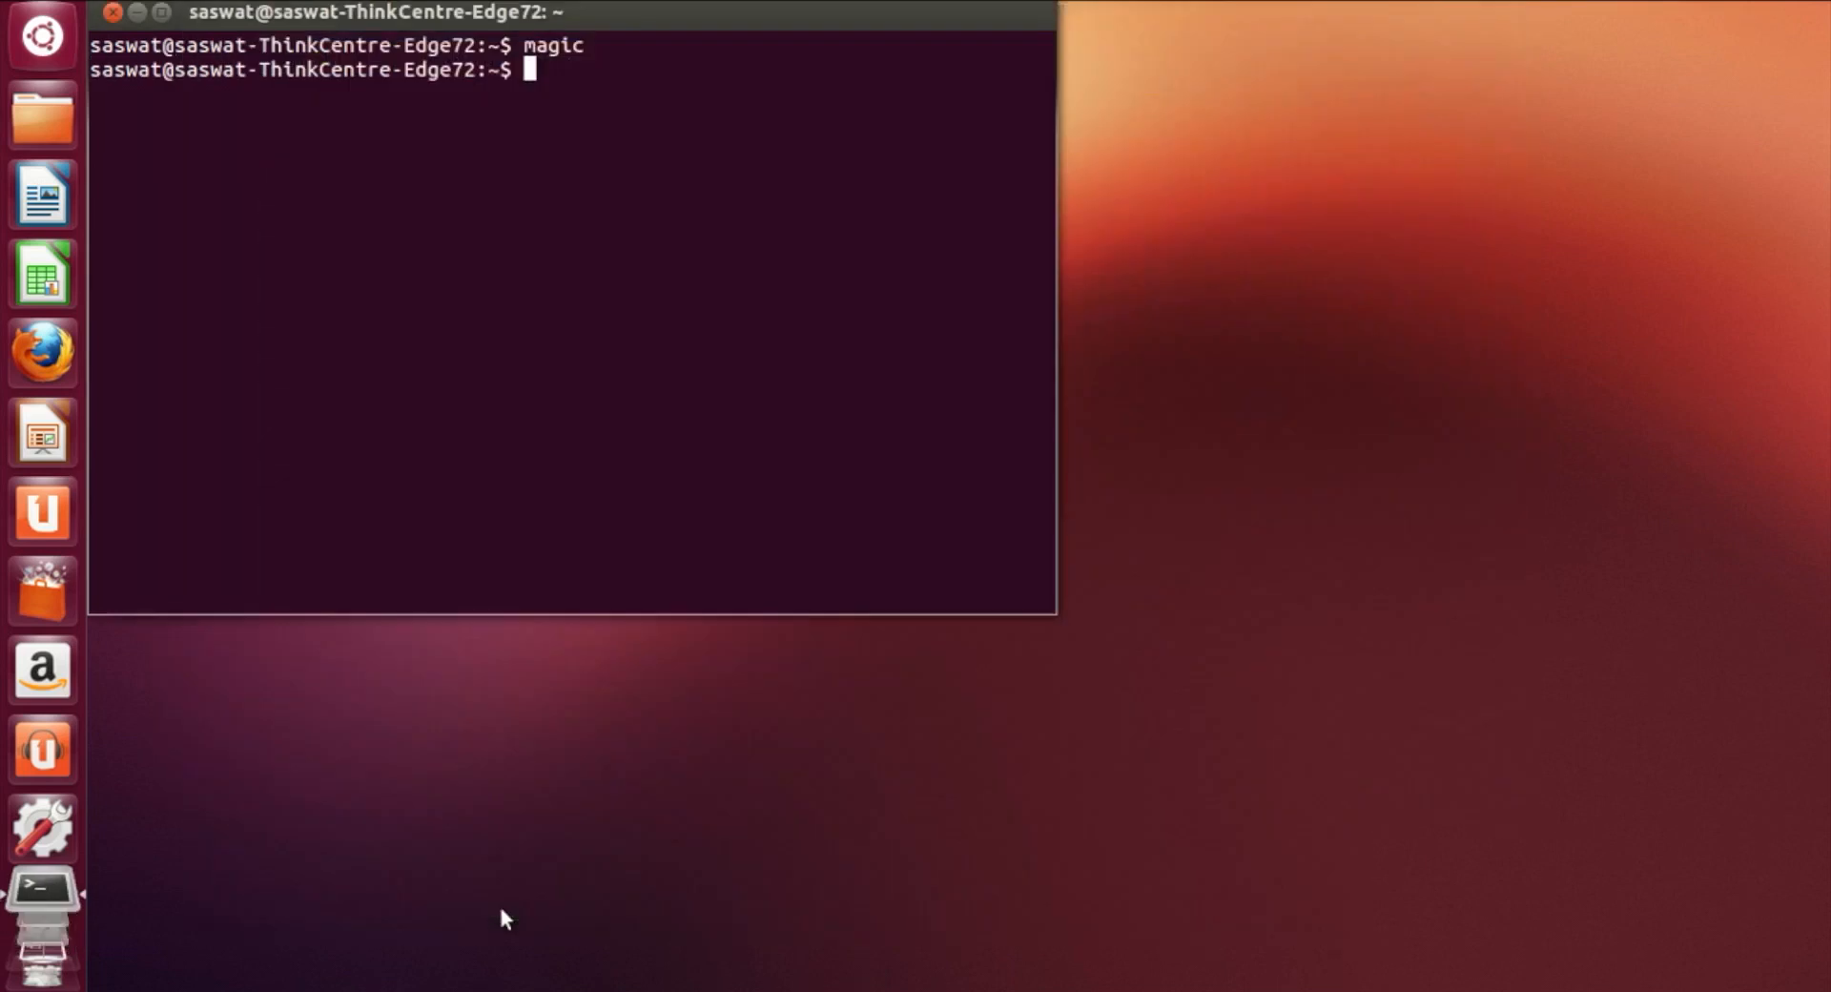
Check the file or4.spice in vi and quit the editor without changing anything
{"action": "type", "text": "vi "}
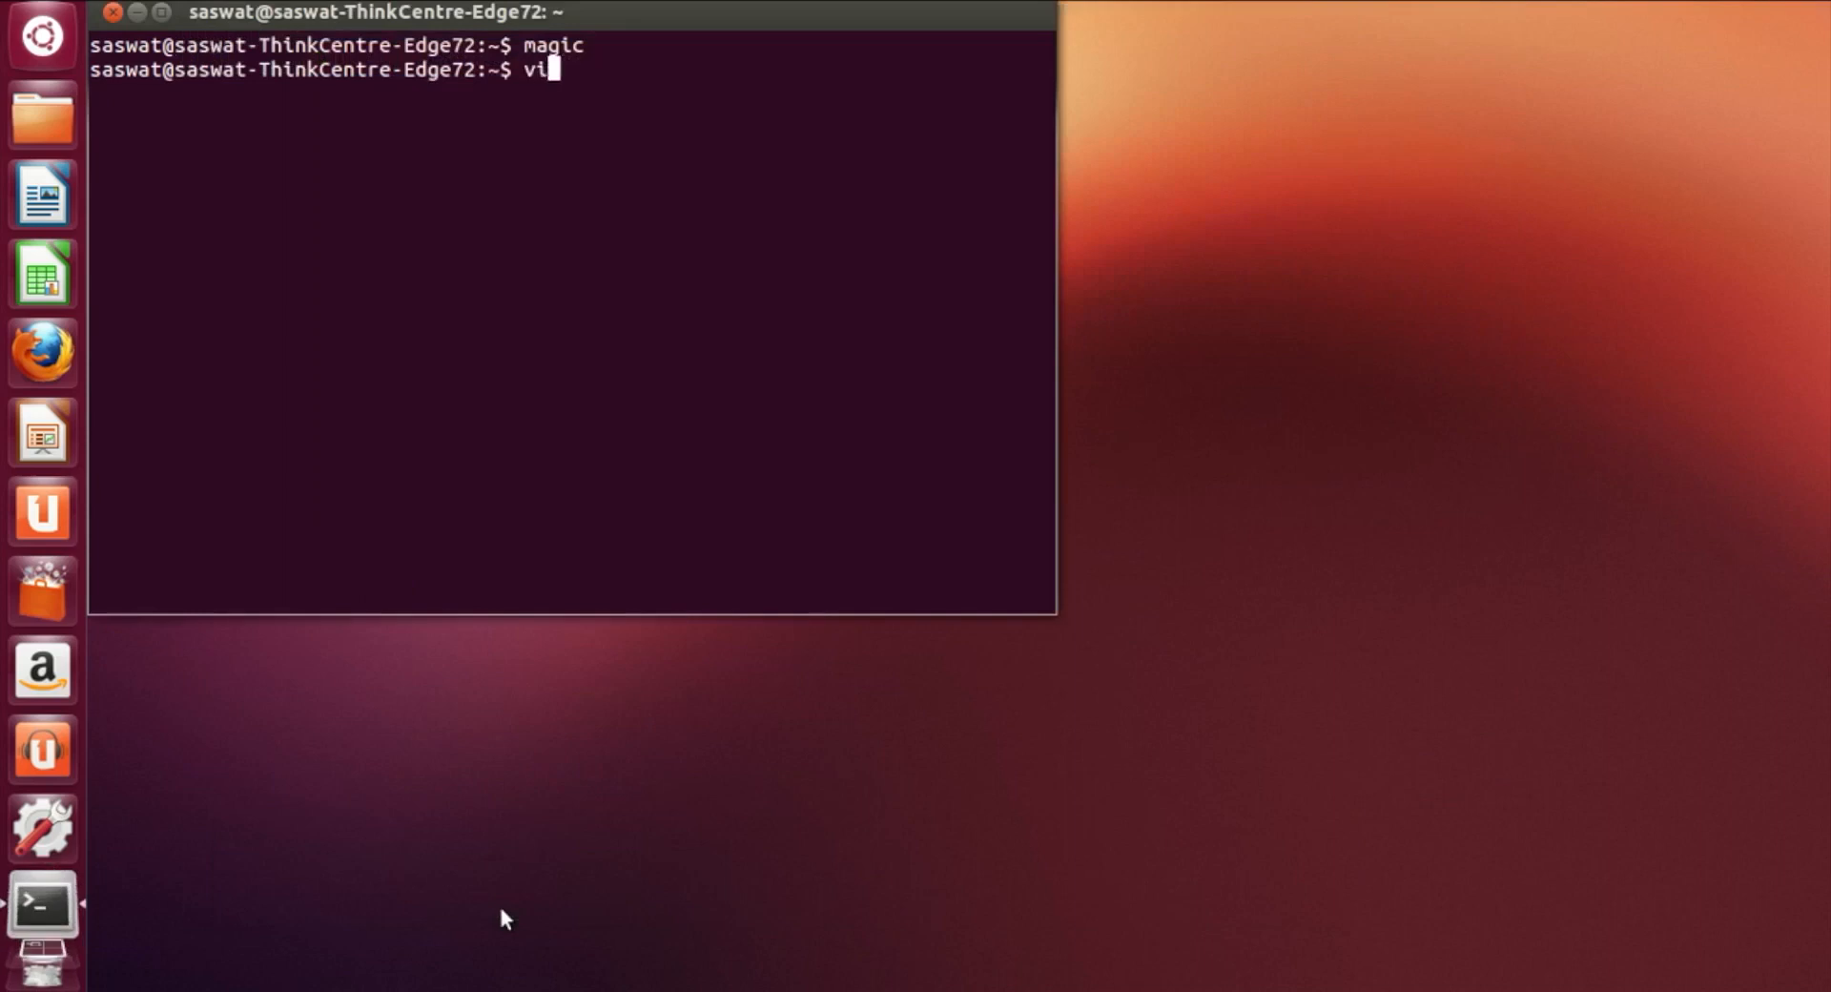
{"action": "type", "text": "or4.spice"}
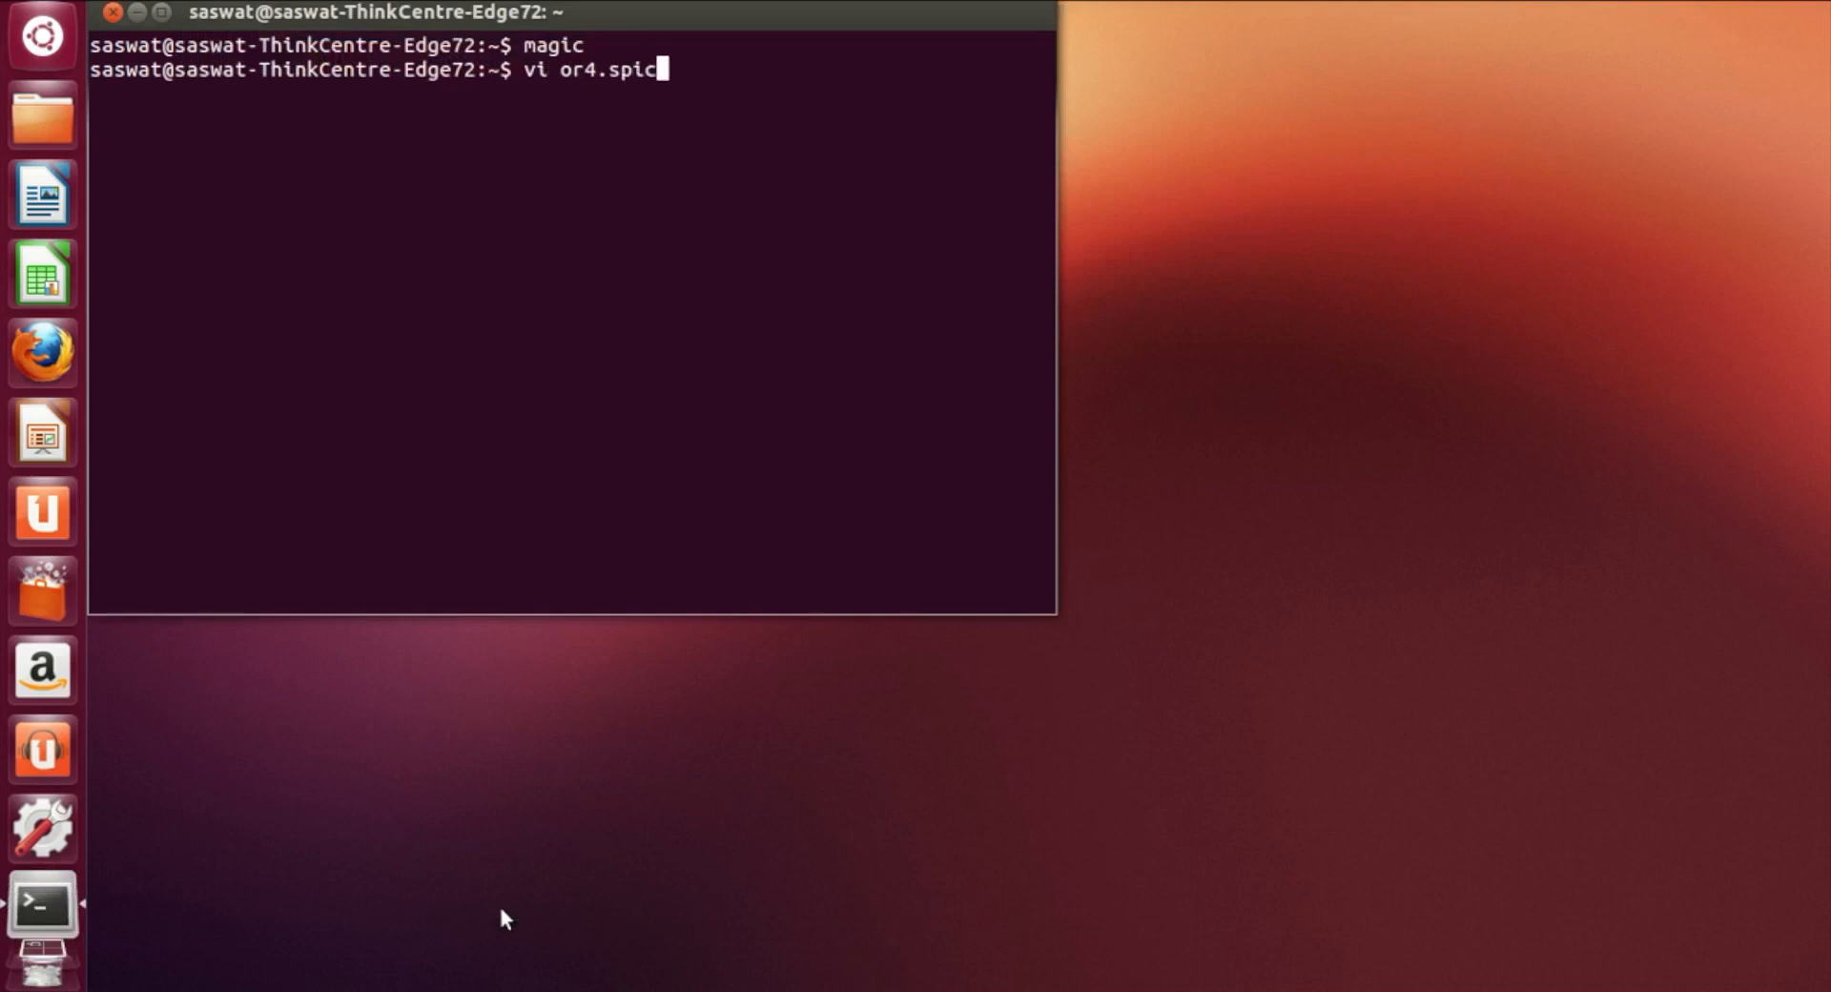
{"action": "key", "text": "Return"}
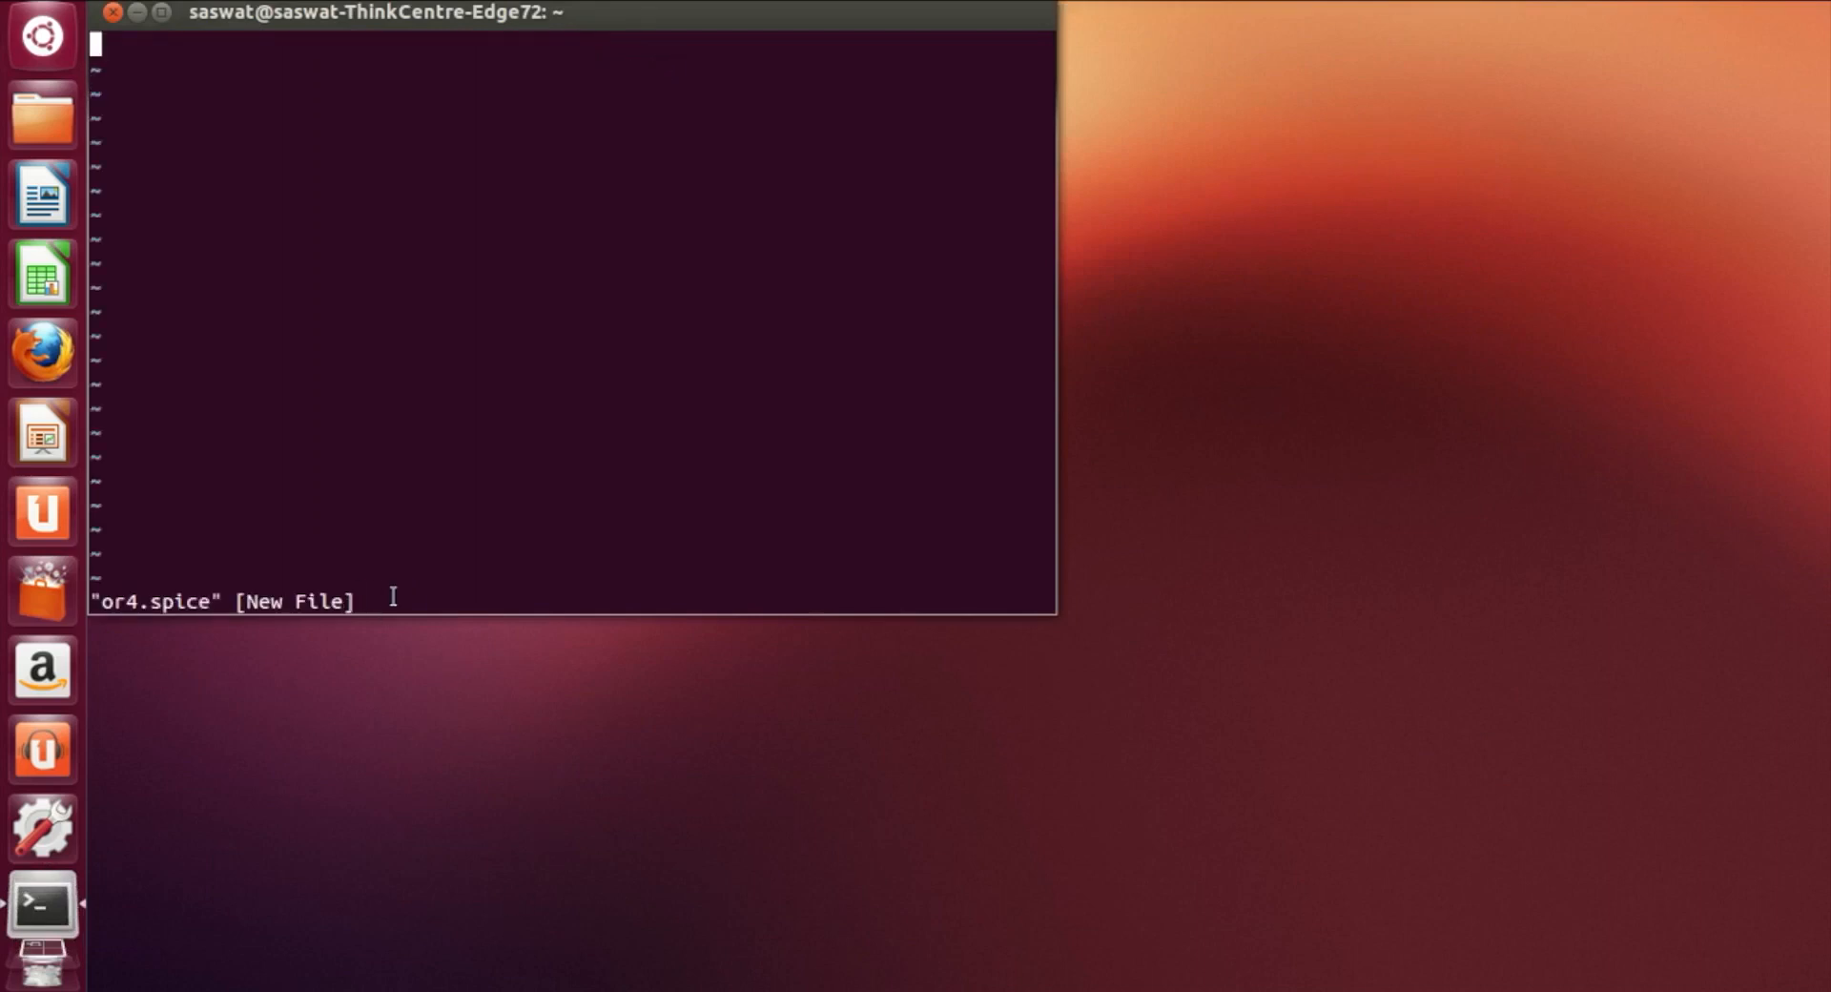
{"action": "type", "text": ":q"}
{"action": "key", "text": "Return"}
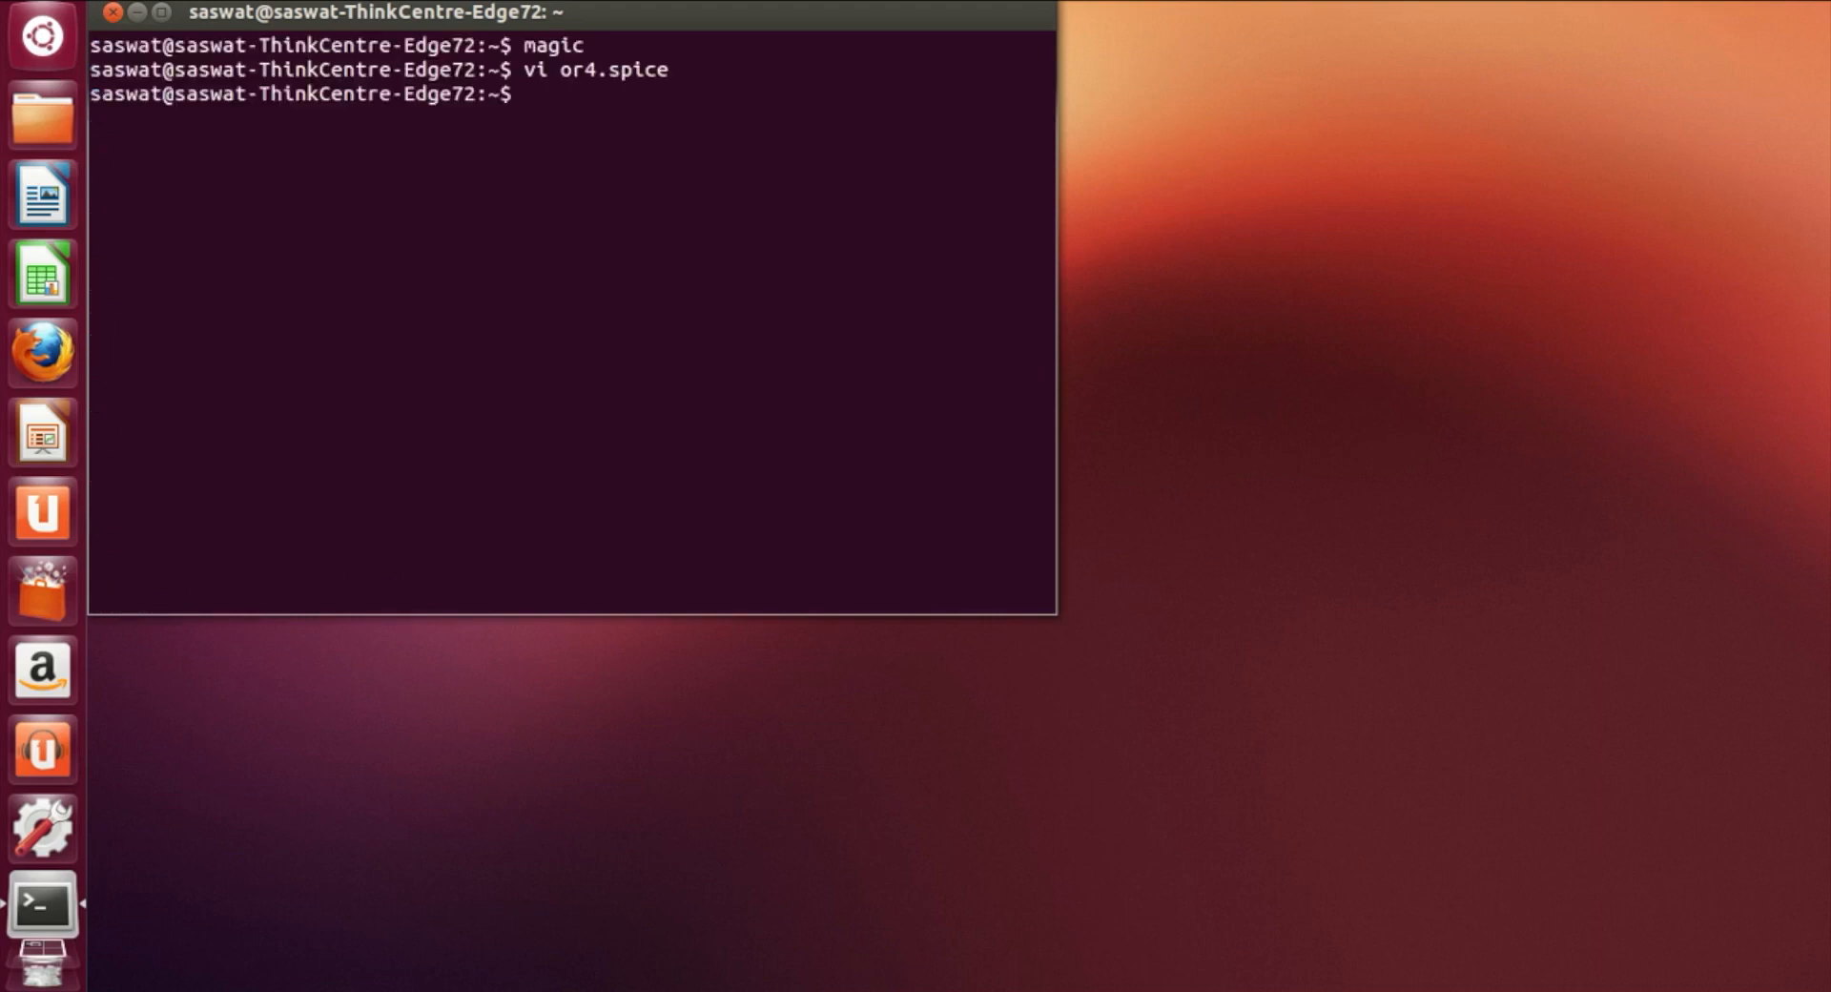
Start Magic with the layout file or4.mag and fit its contents to the window
{"action": "type", "text": "magic or4.mag"}
{"action": "key", "text": "Return"}
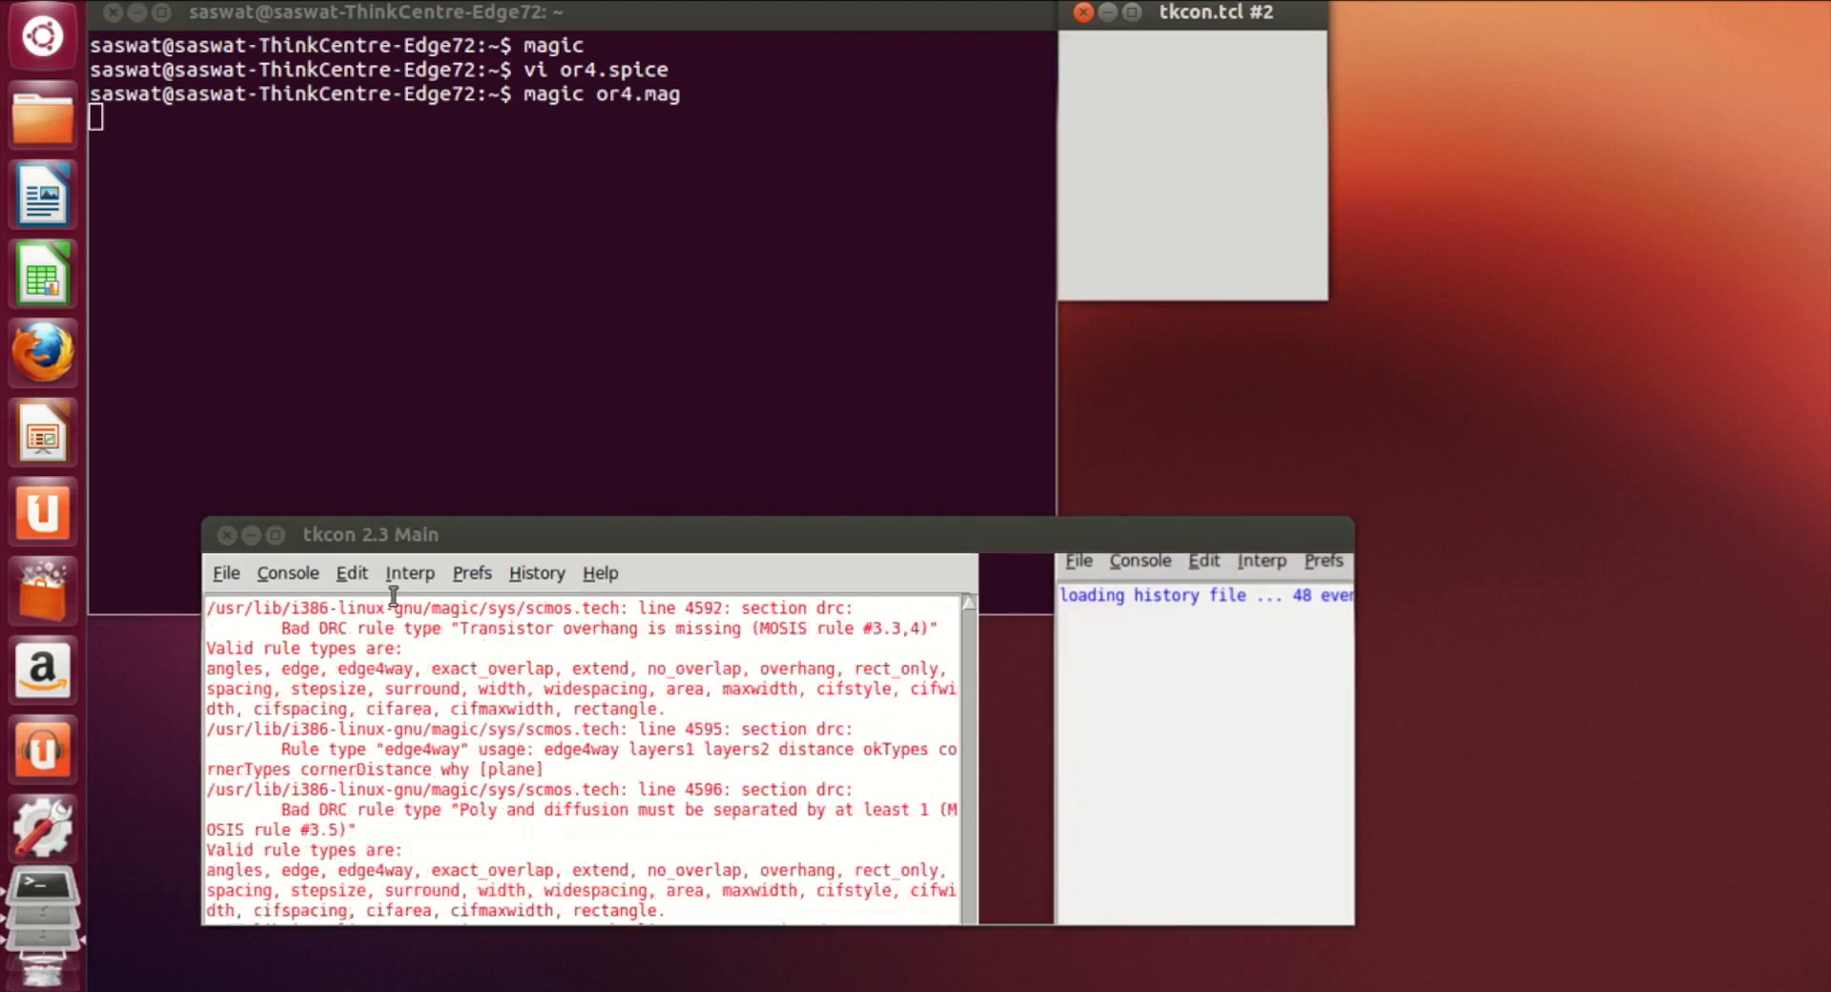
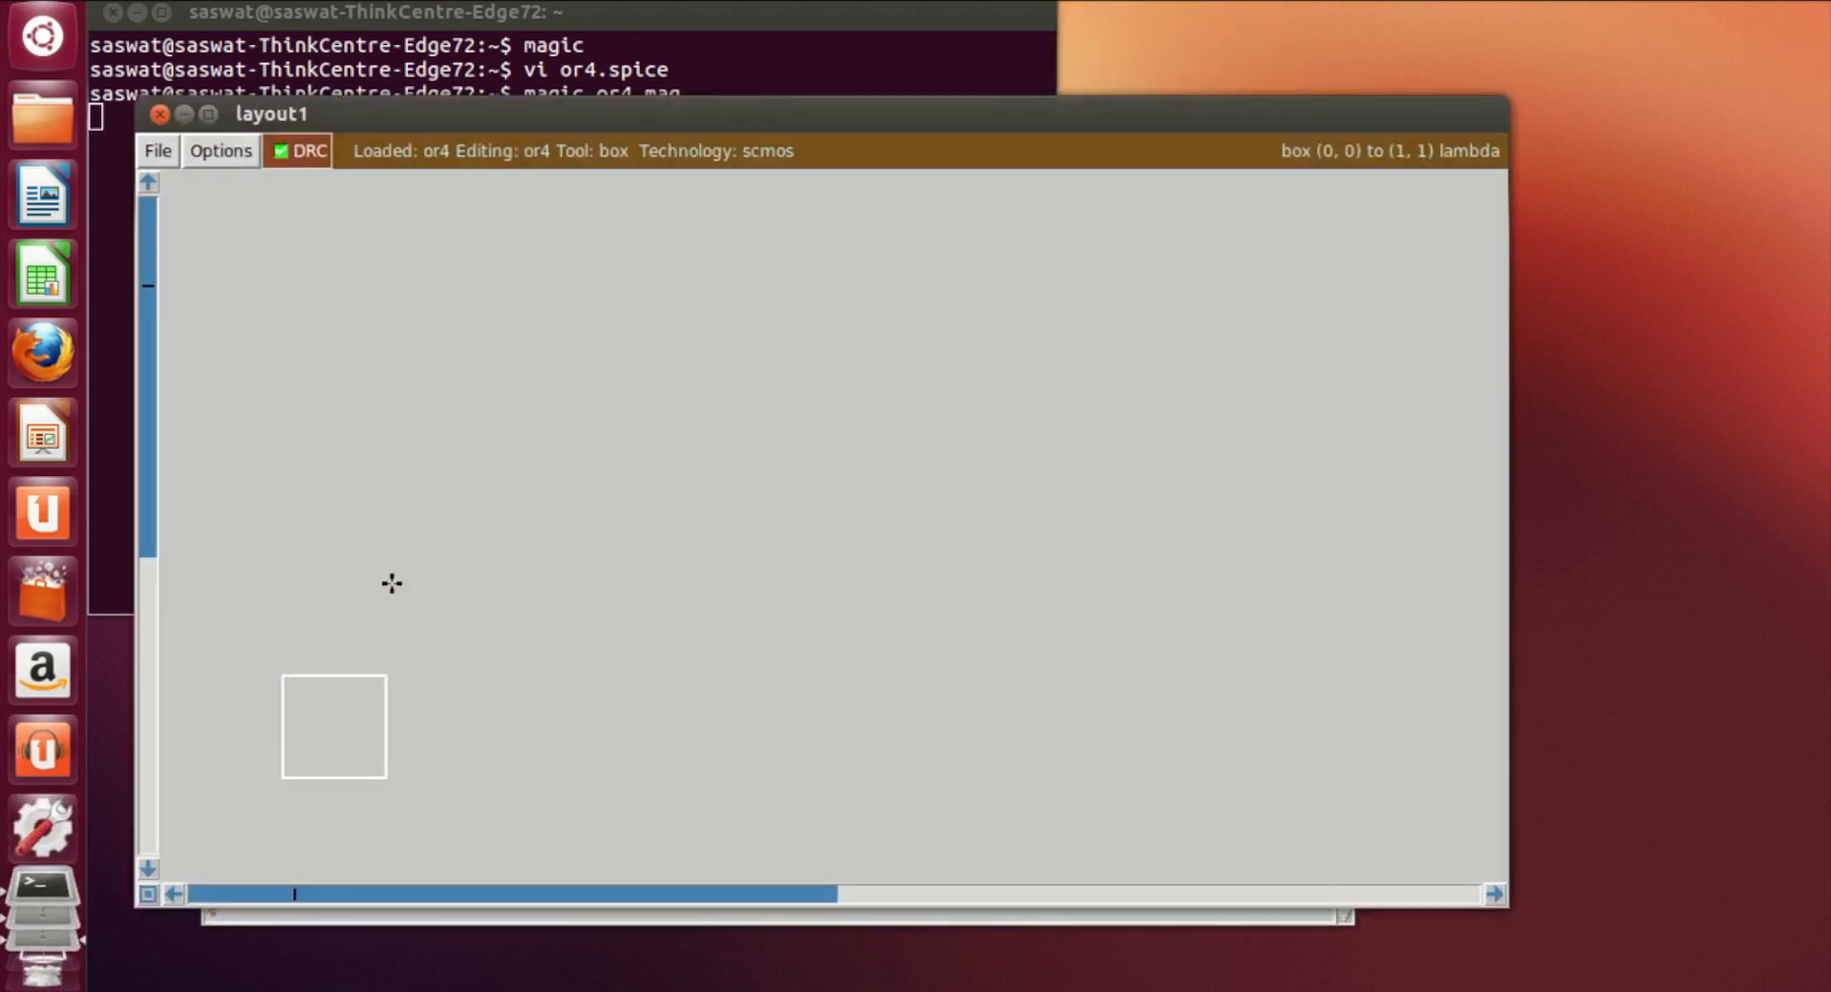
{"action": "key", "text": "v"}
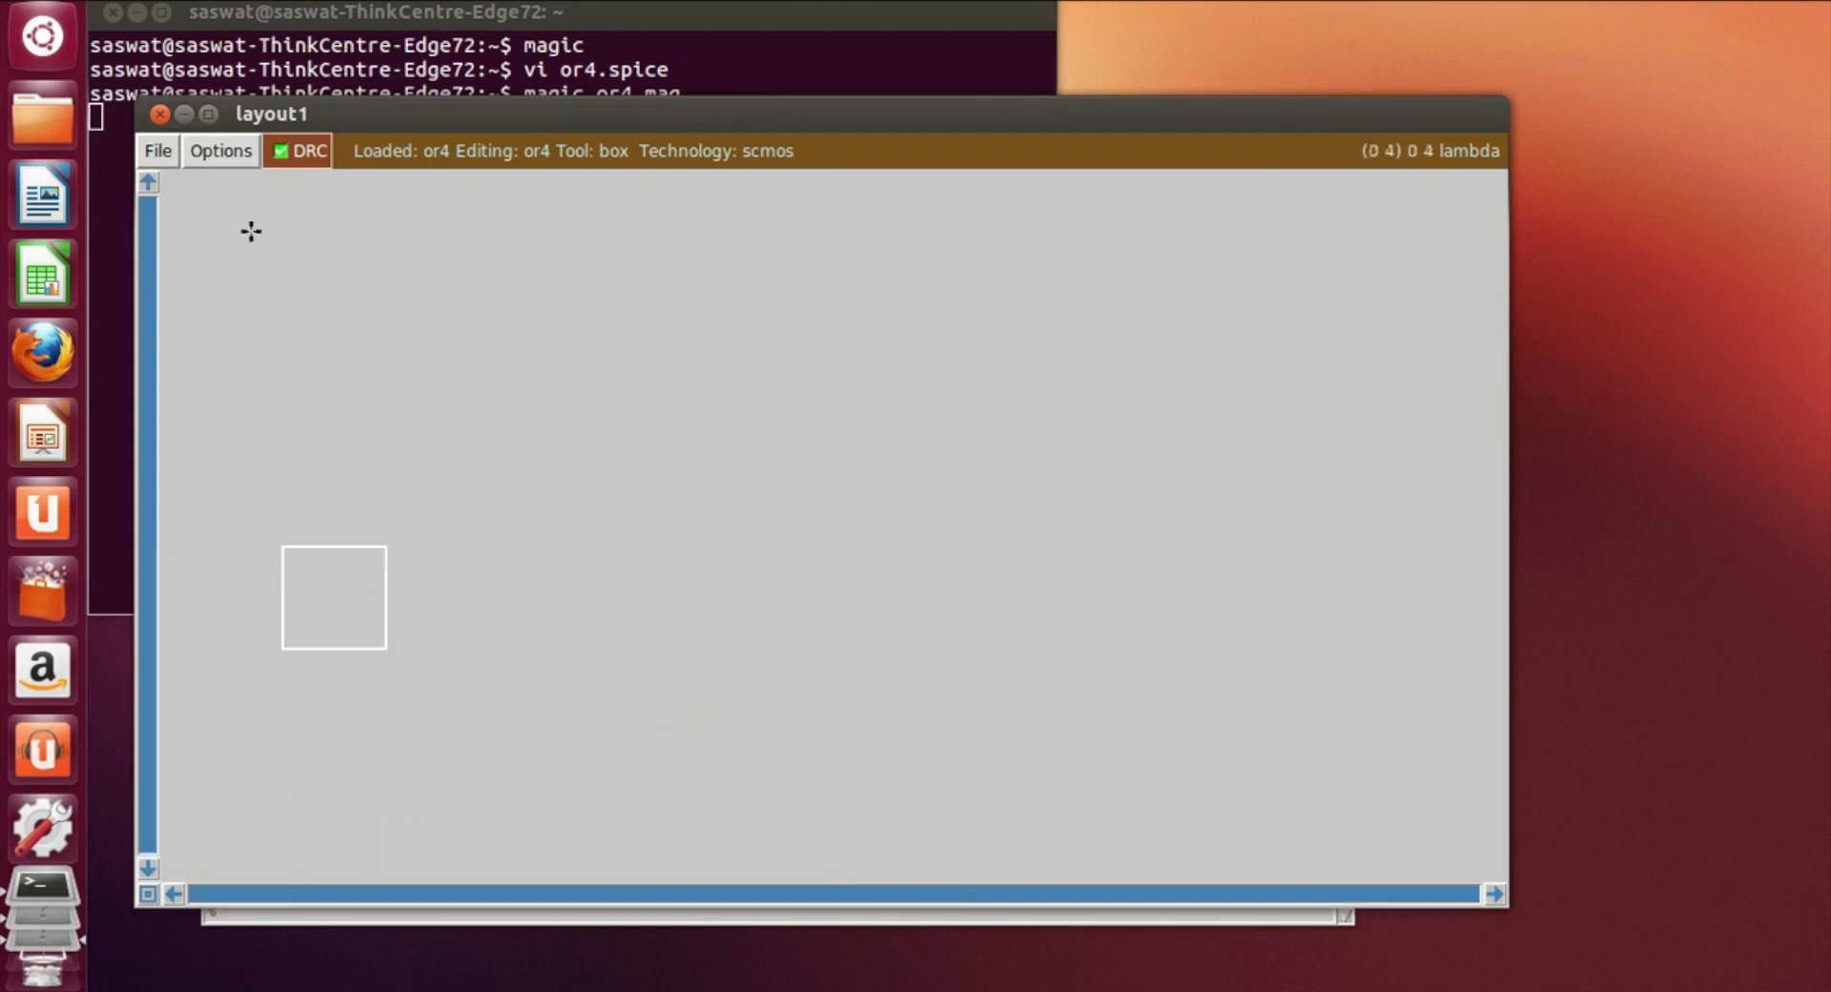
Browse the saved Magic layout files in the home directory for the OR gate, and cancel opening a file
{"action": "left_click", "coordinate": [210, 157]}
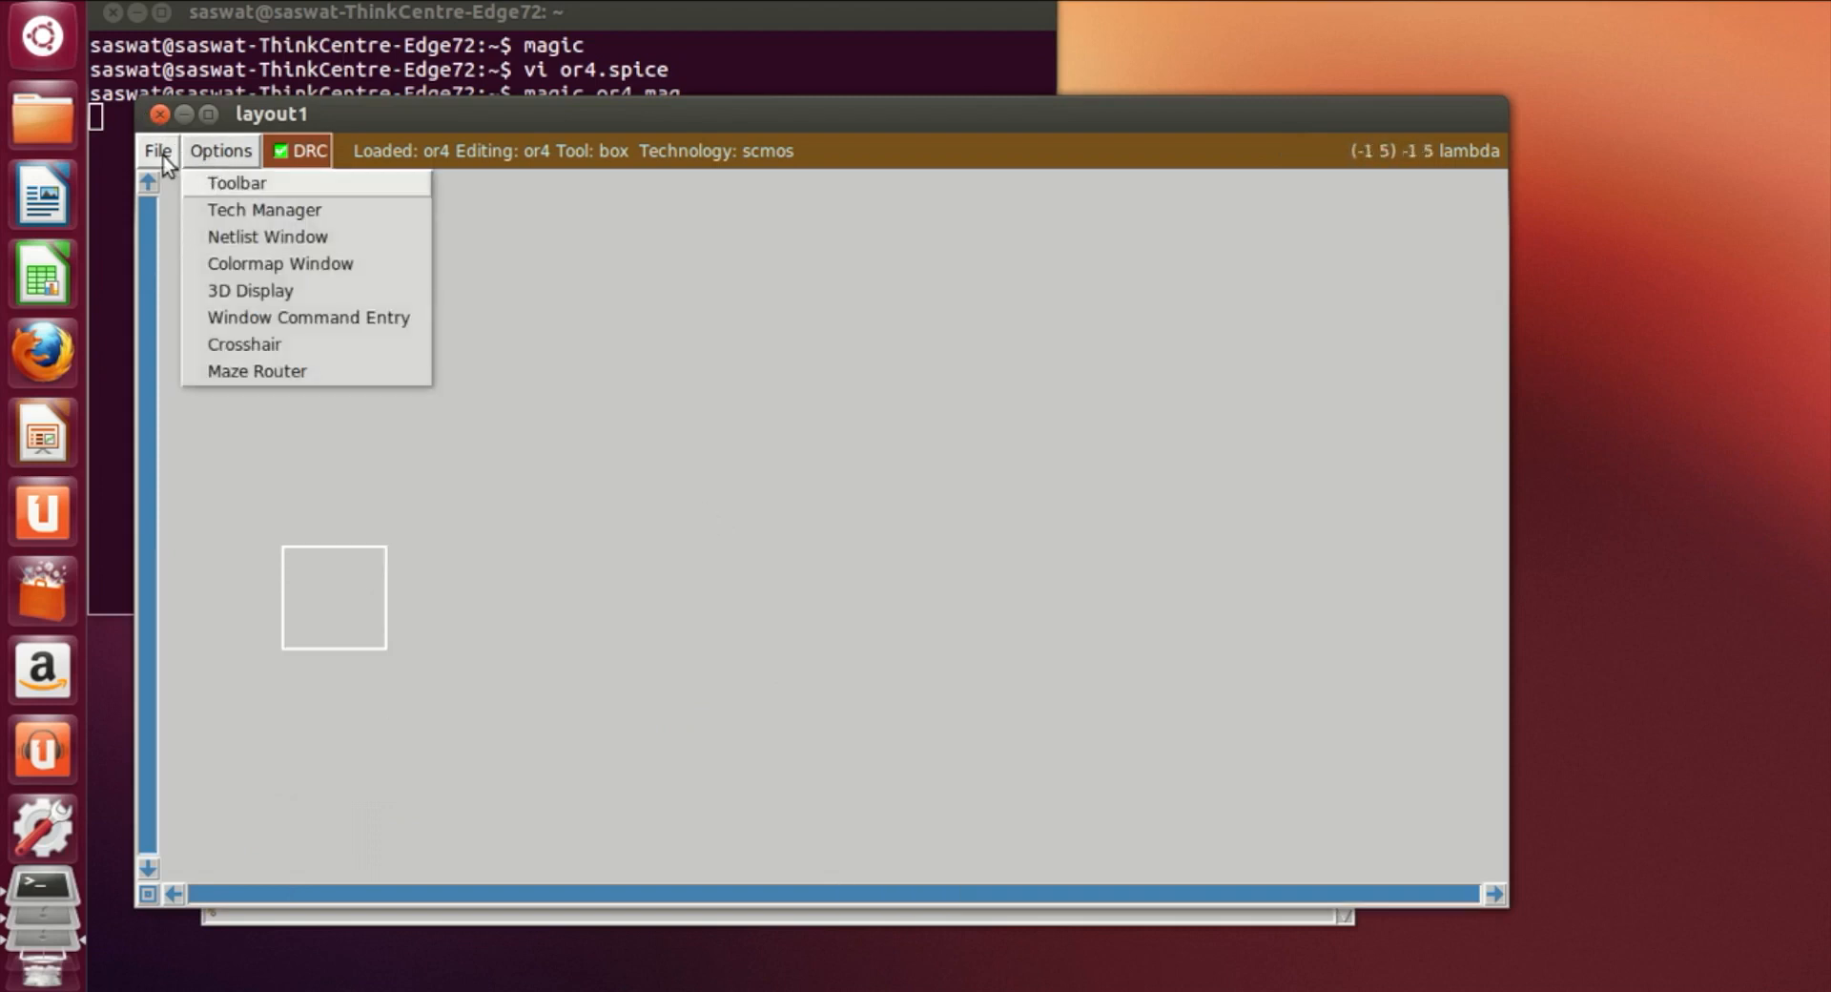
{"action": "left_click", "coordinate": [158, 150]}
{"action": "left_click", "coordinate": [177, 259]}
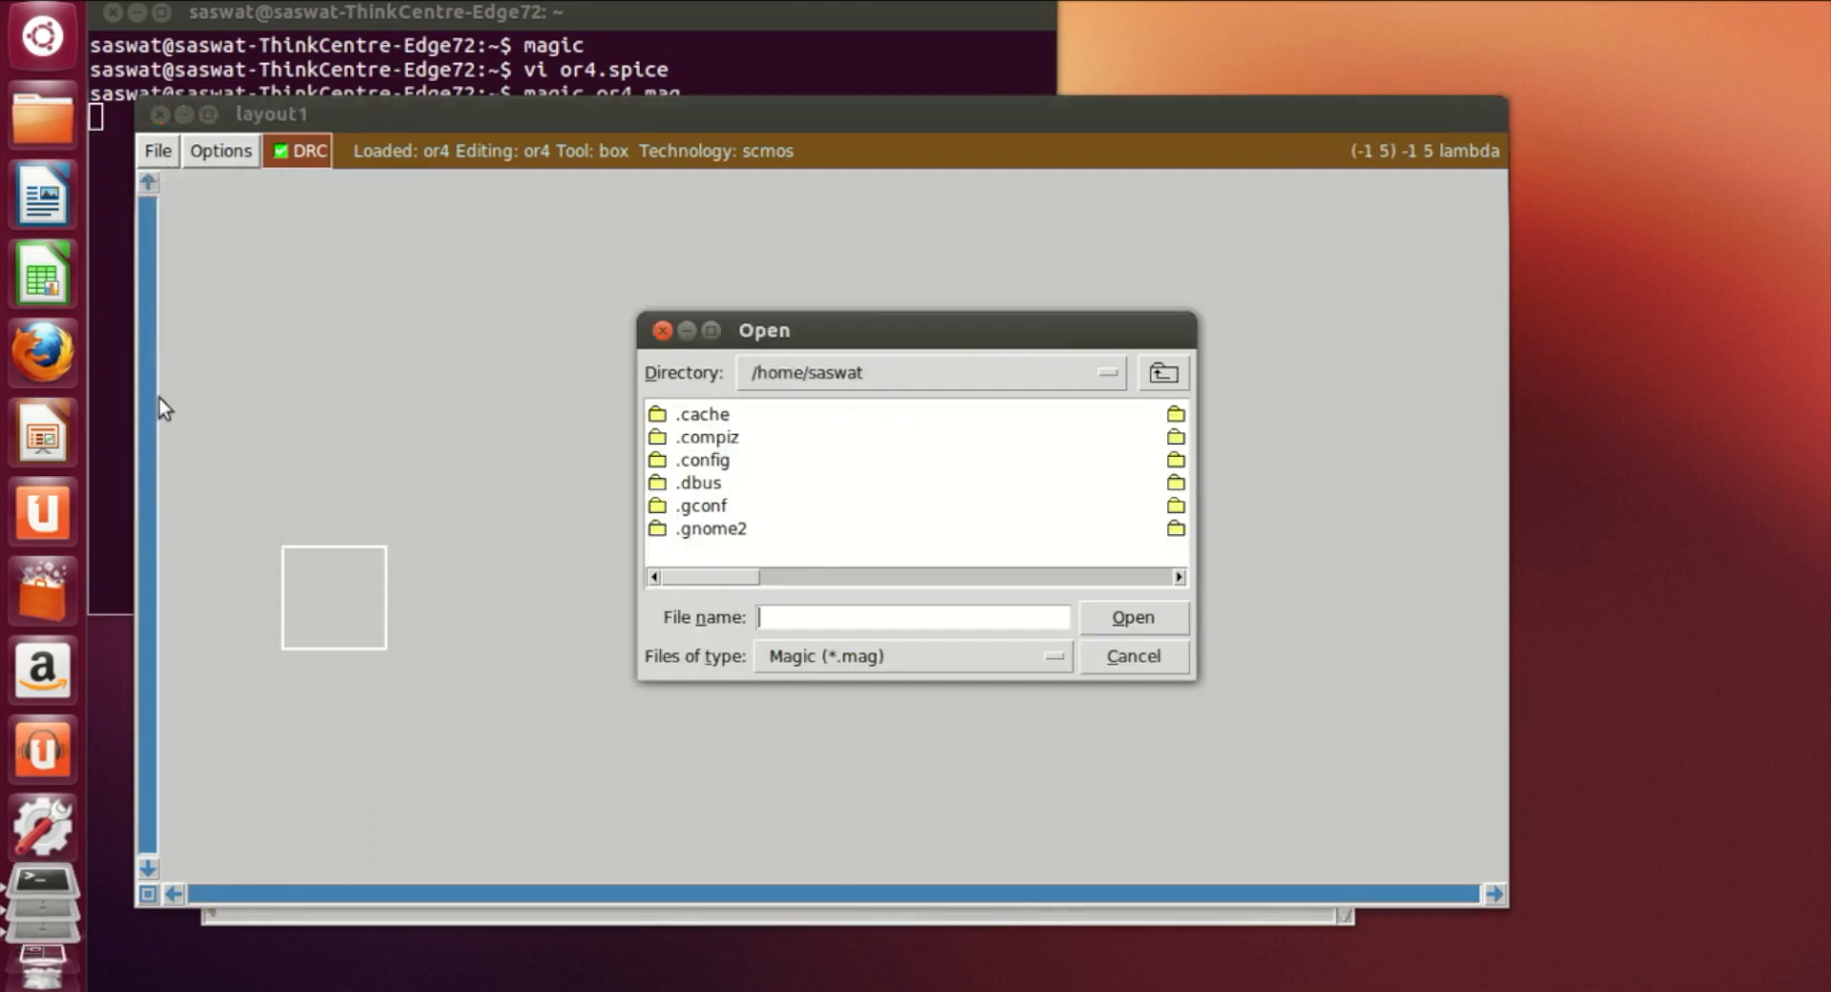
{"action": "left_click_drag", "start_coordinate": [696, 585], "coordinate": [1065, 585]}
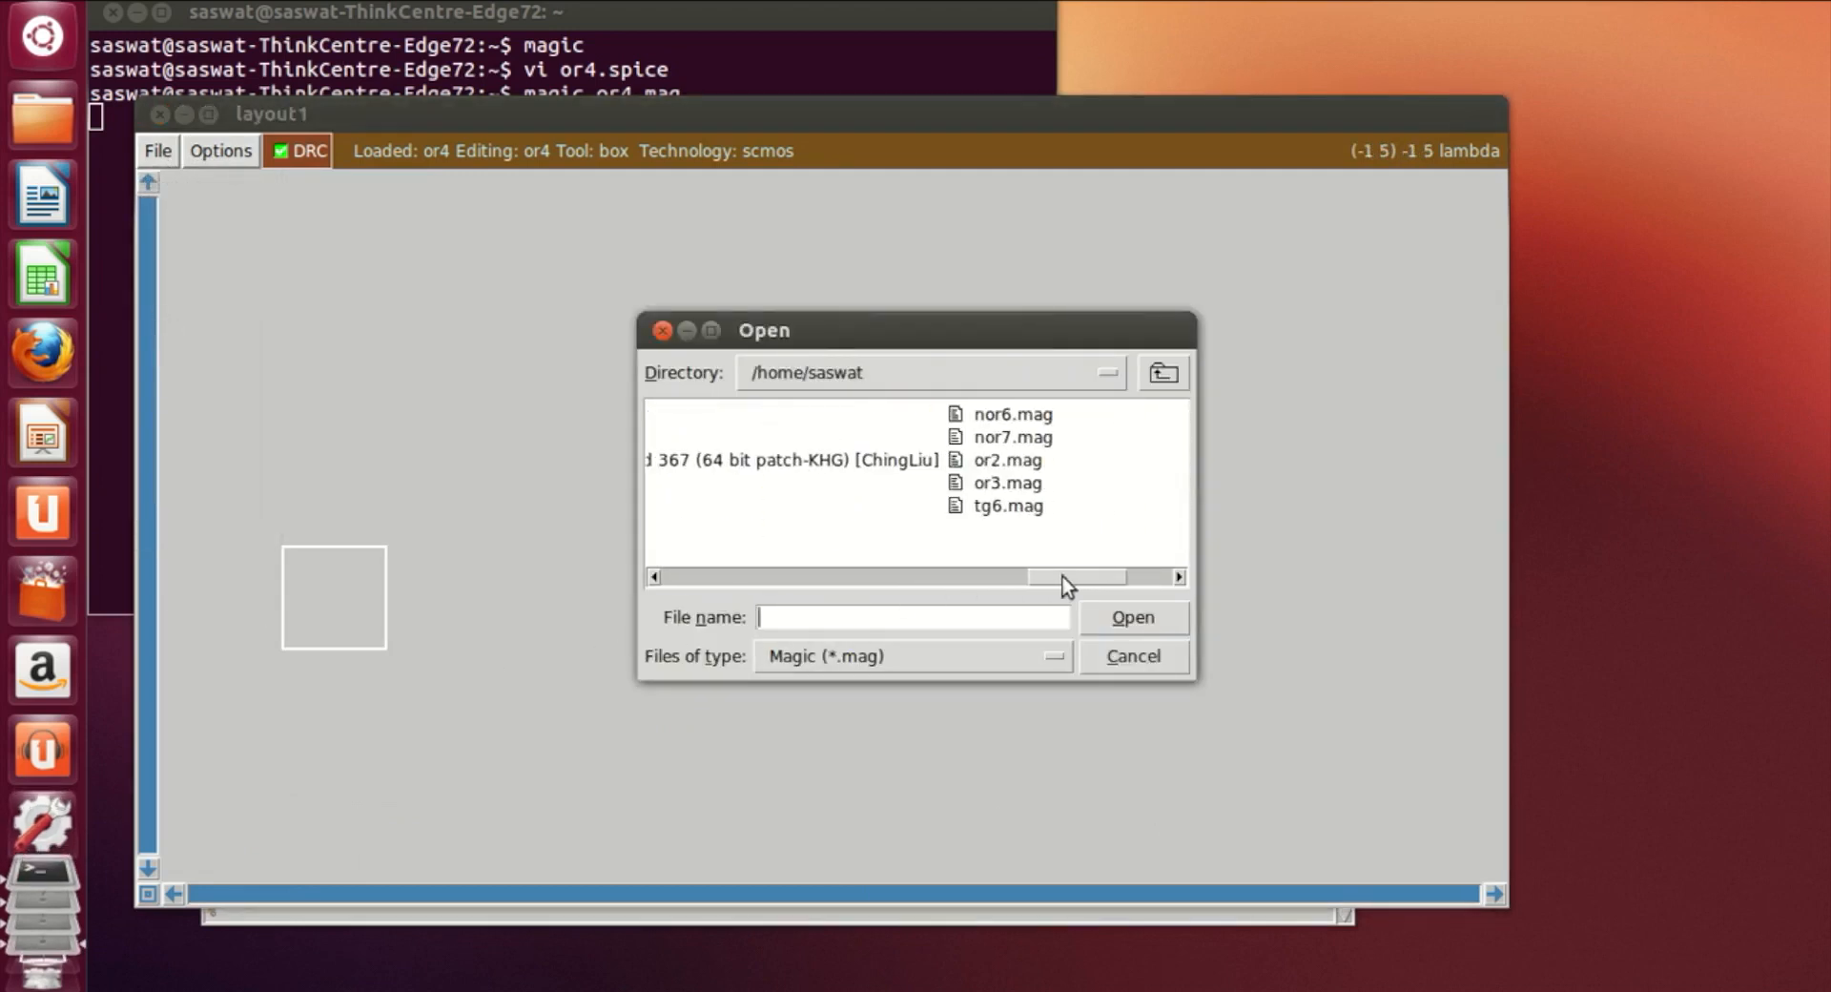
{"action": "left_click_drag", "start_coordinate": [1066, 572], "coordinate": [1032, 589]}
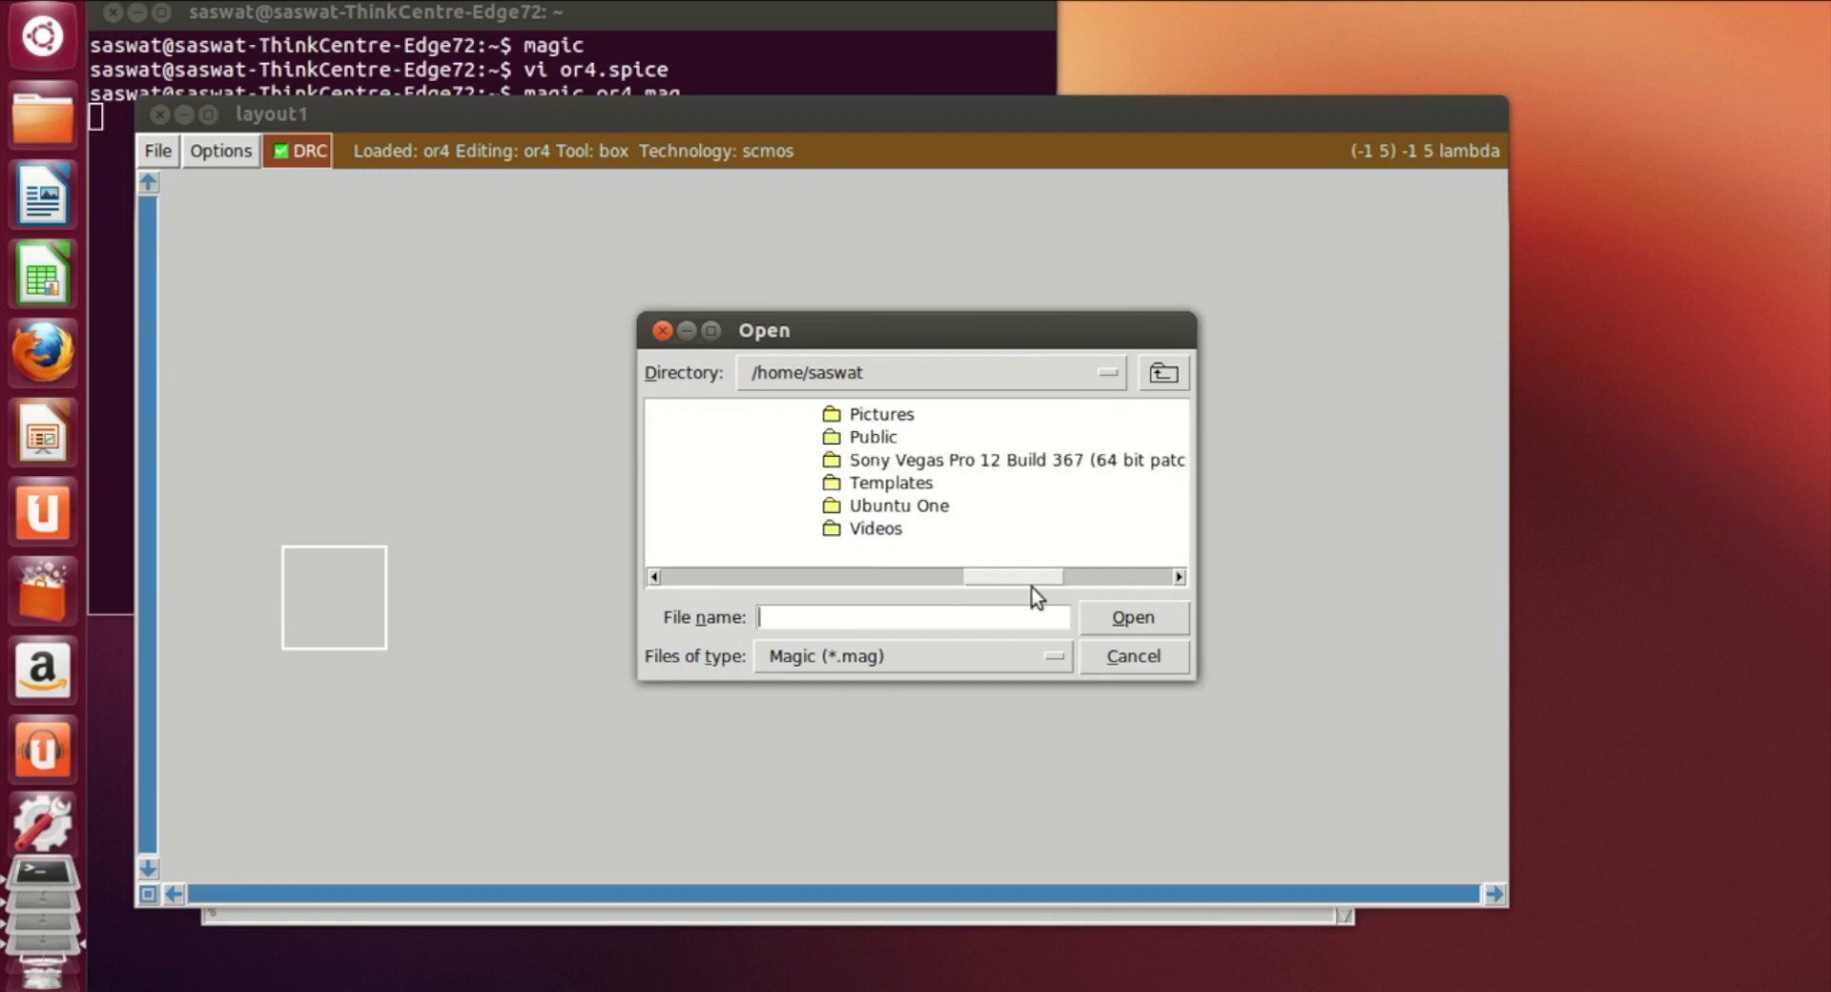
{"action": "left_click", "coordinate": [1097, 655]}
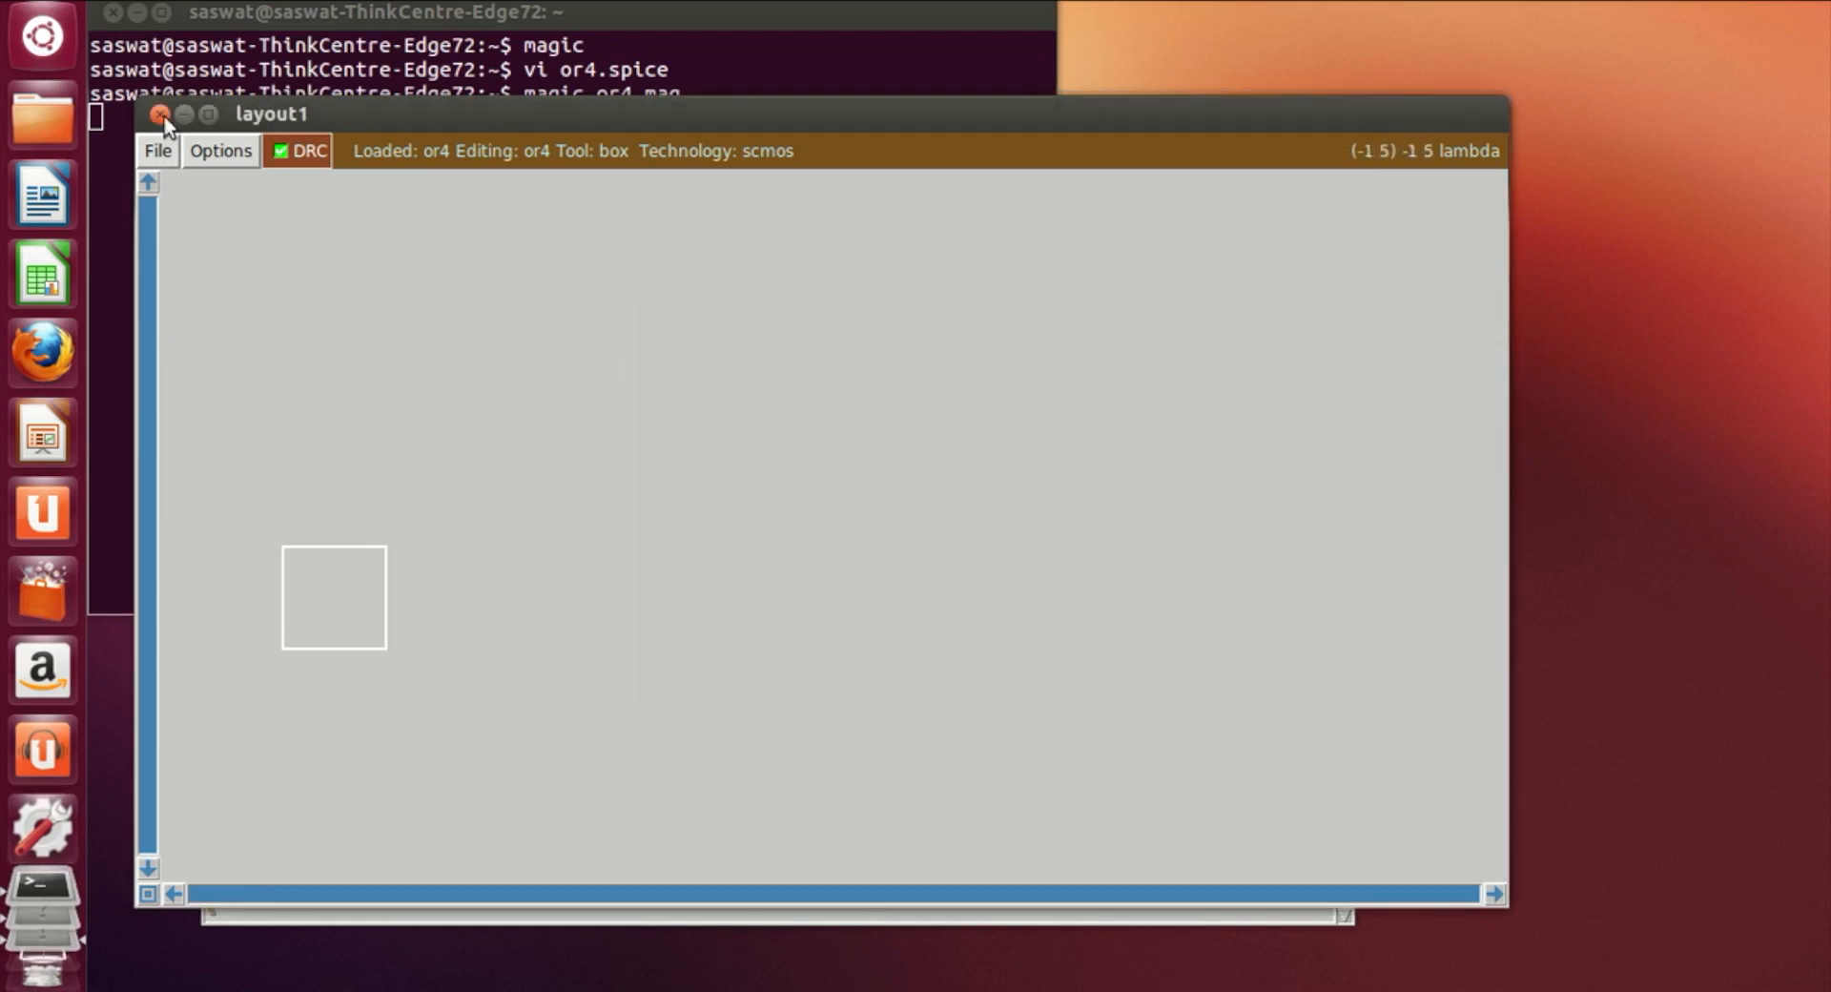
Close the empty or4 layout, the command console and the terminal
{"action": "left_click", "coordinate": [159, 114]}
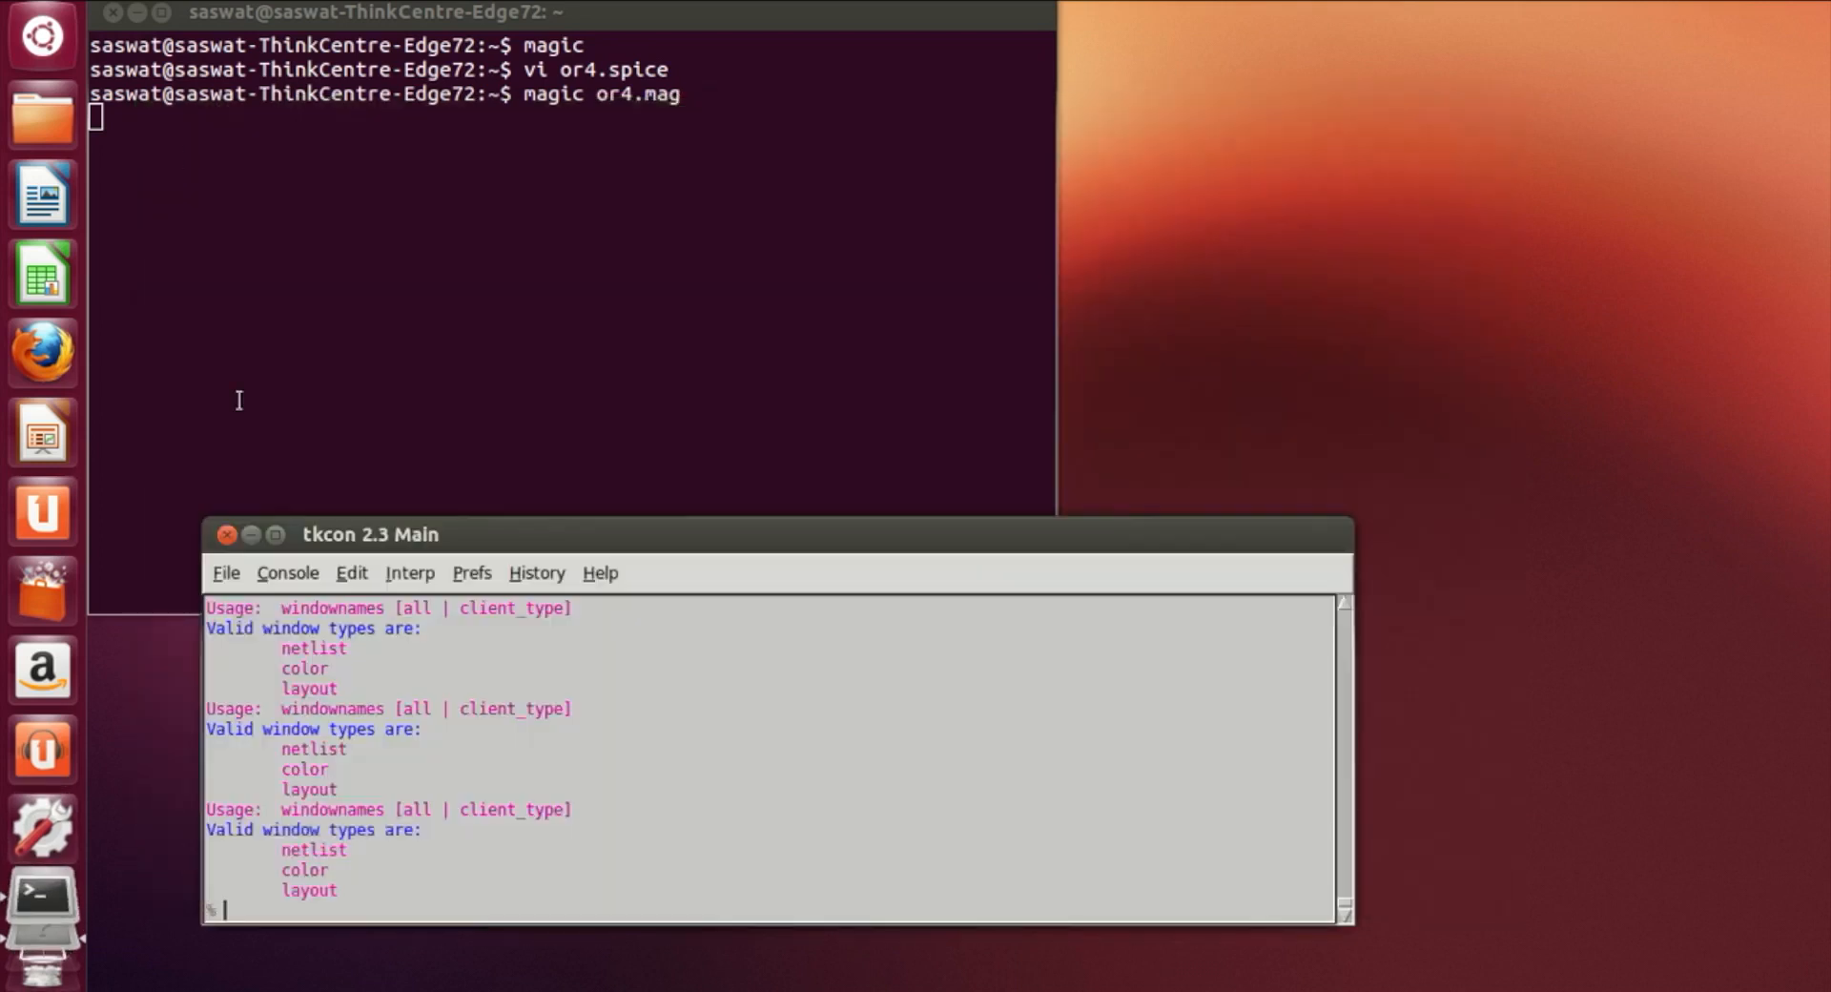
{"action": "left_click", "coordinate": [225, 534]}
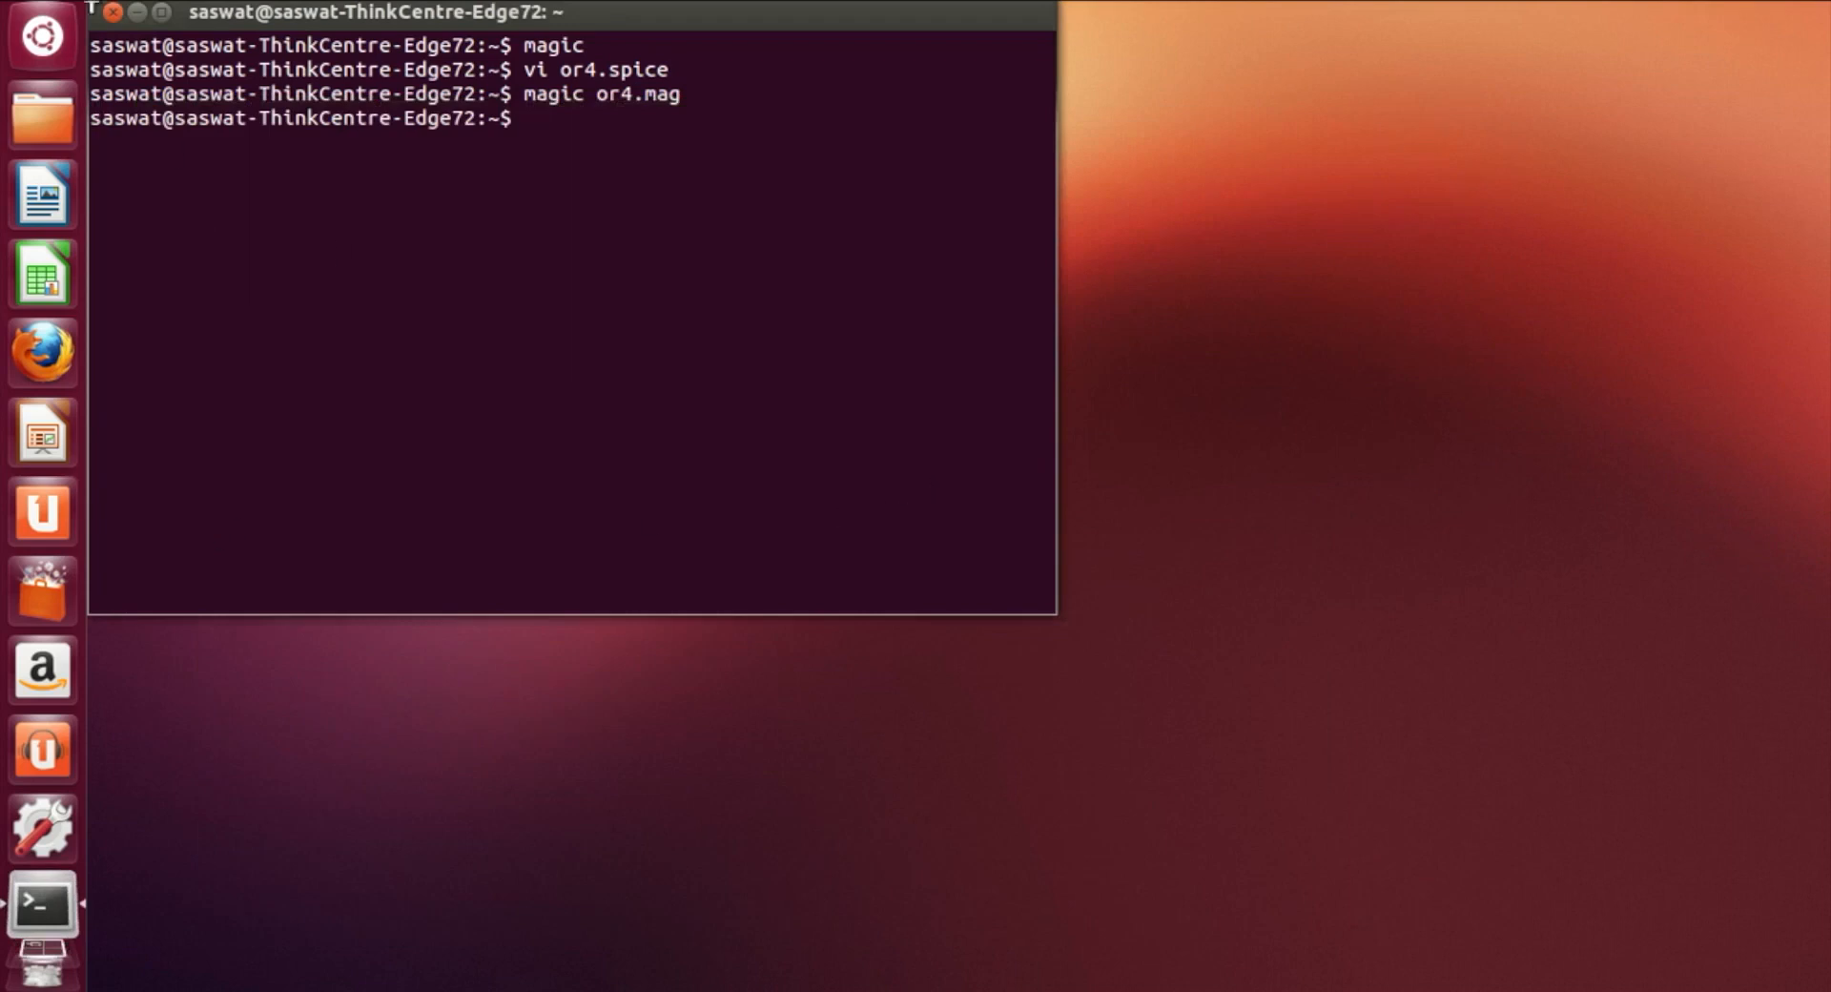
{"action": "left_click", "coordinate": [113, 14]}
{"action": "left_click", "coordinate": [1584, 1]}
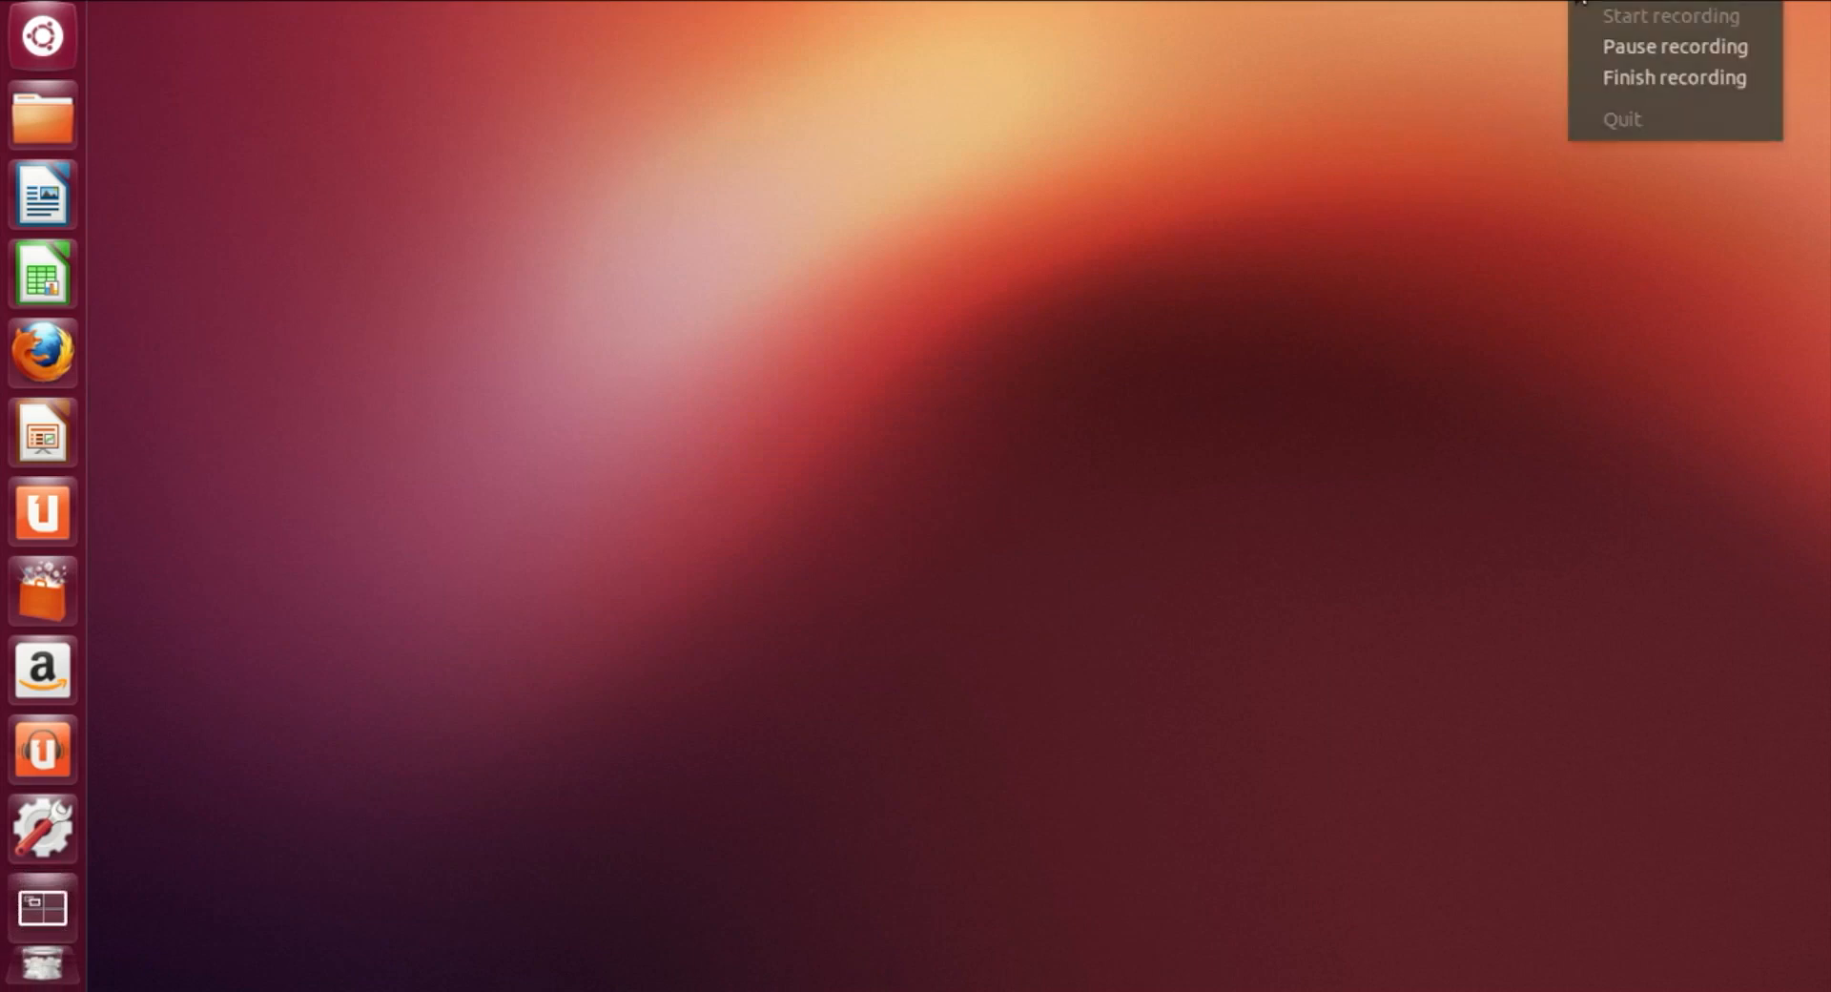
{"action": "left_click", "coordinate": [1610, 77]}
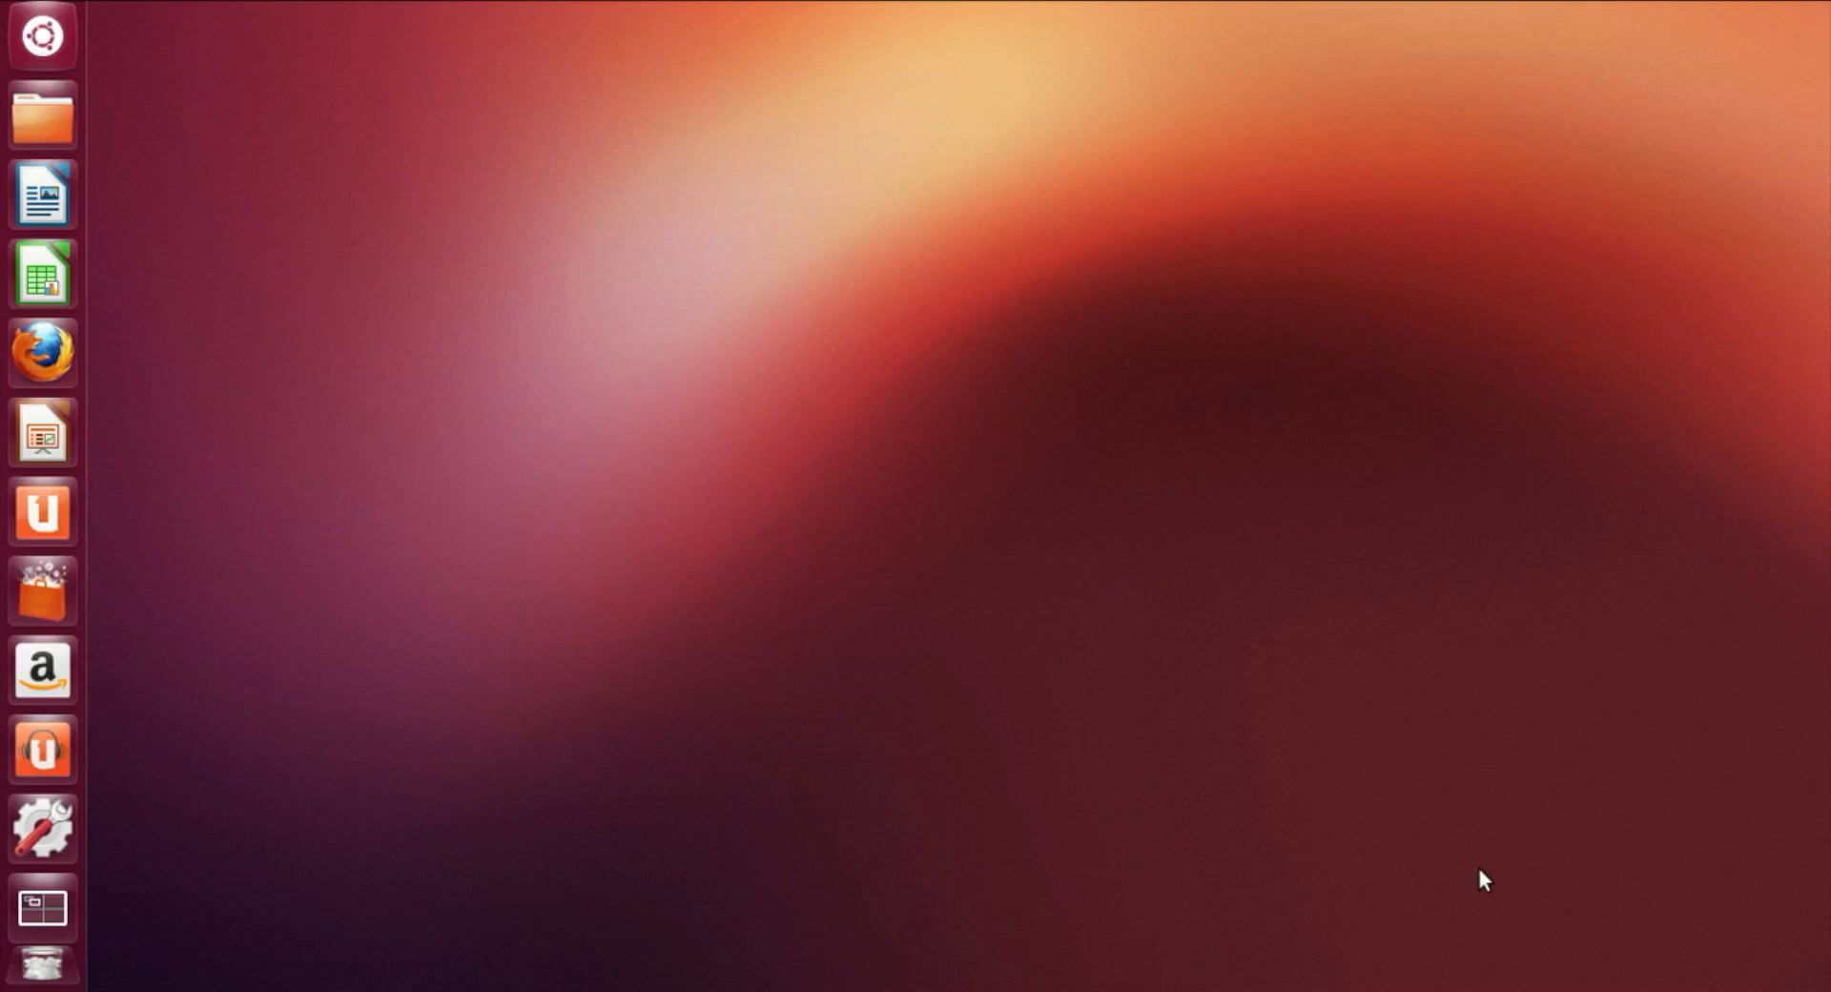
Start Magic with a new unnamed layout from a fresh terminal, and move the layout window to uncover the command console
{"action": "key", "text": "ctrl+alt+t"}
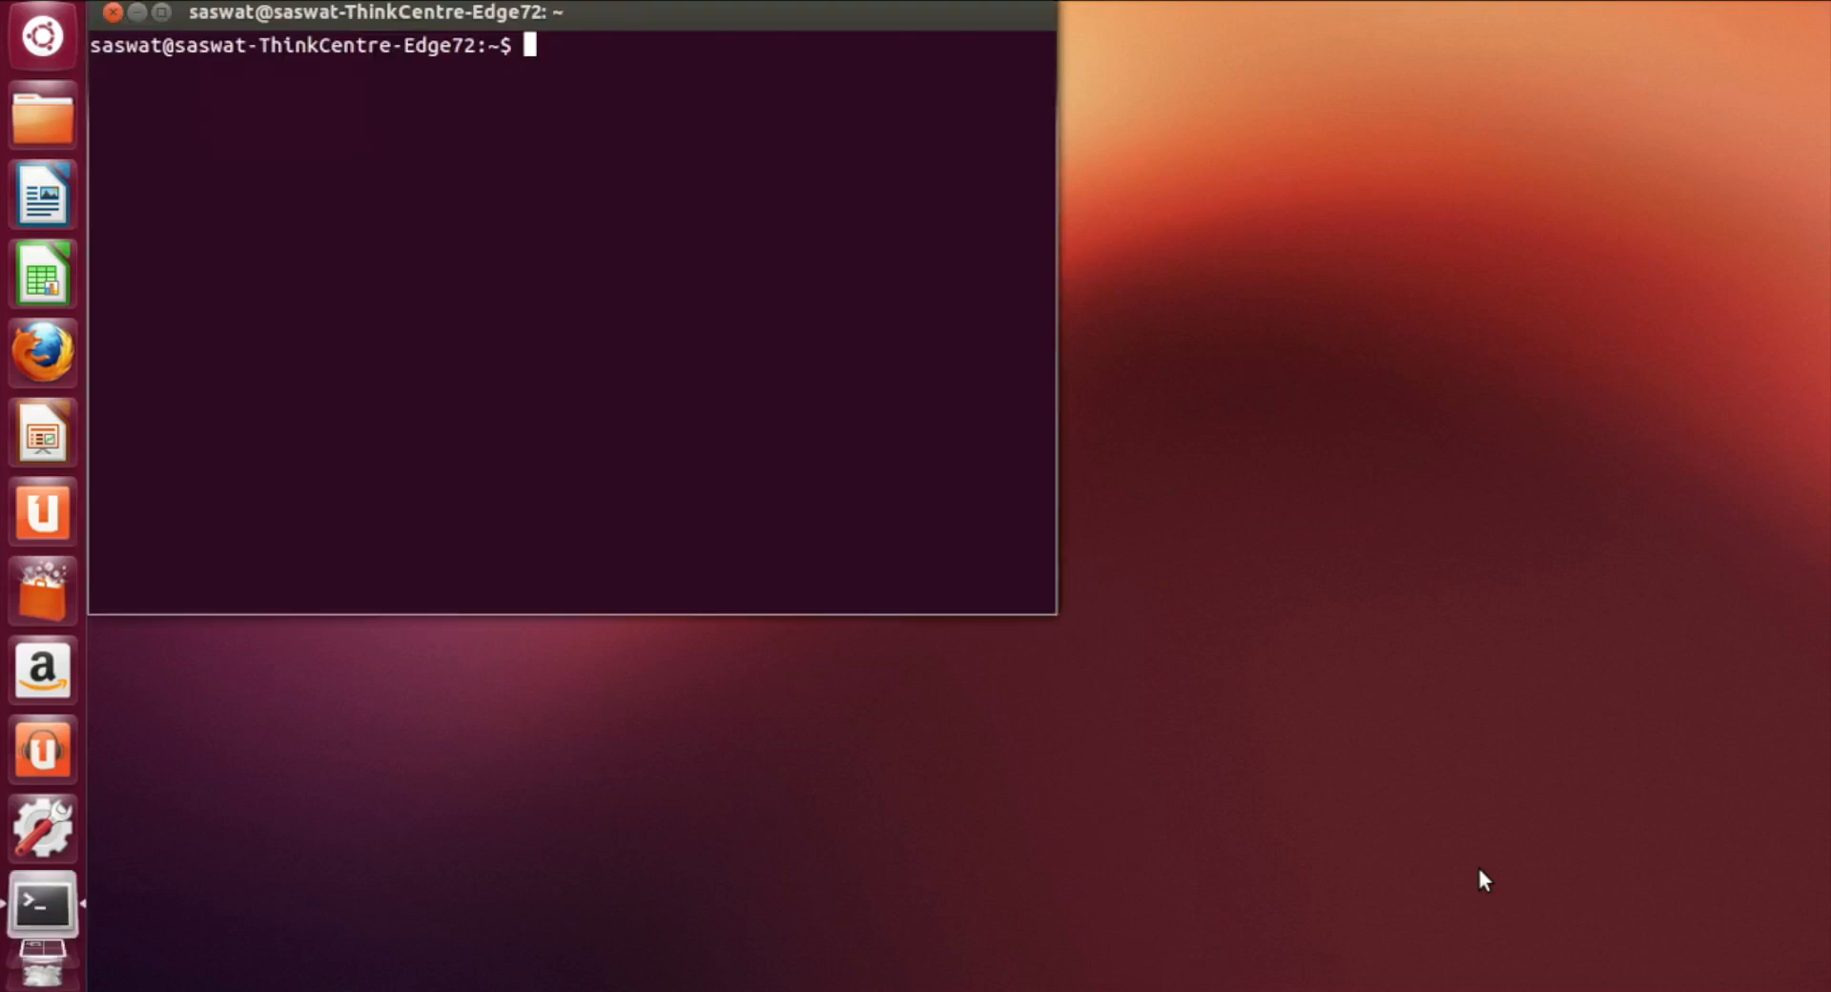
{"action": "type", "text": "magic"}
{"action": "key", "text": "Return"}
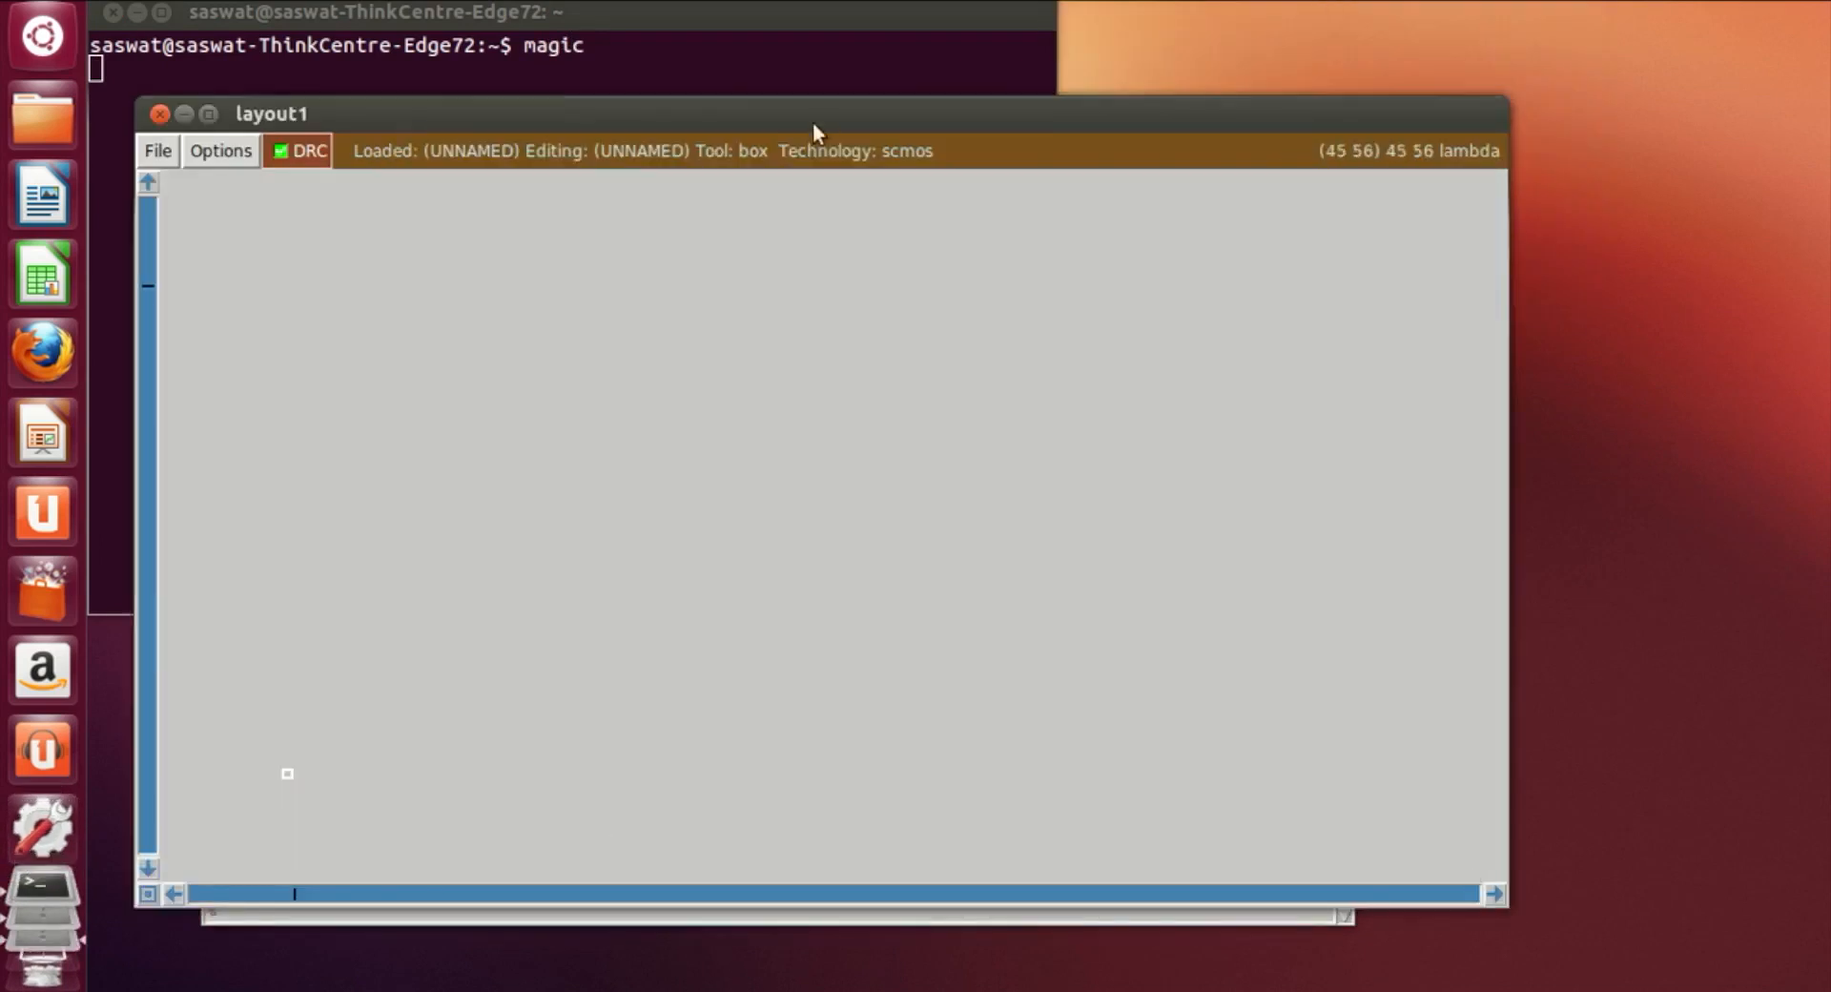
{"action": "left_click_drag", "start_coordinate": [834, 117], "coordinate": [845, 44]}
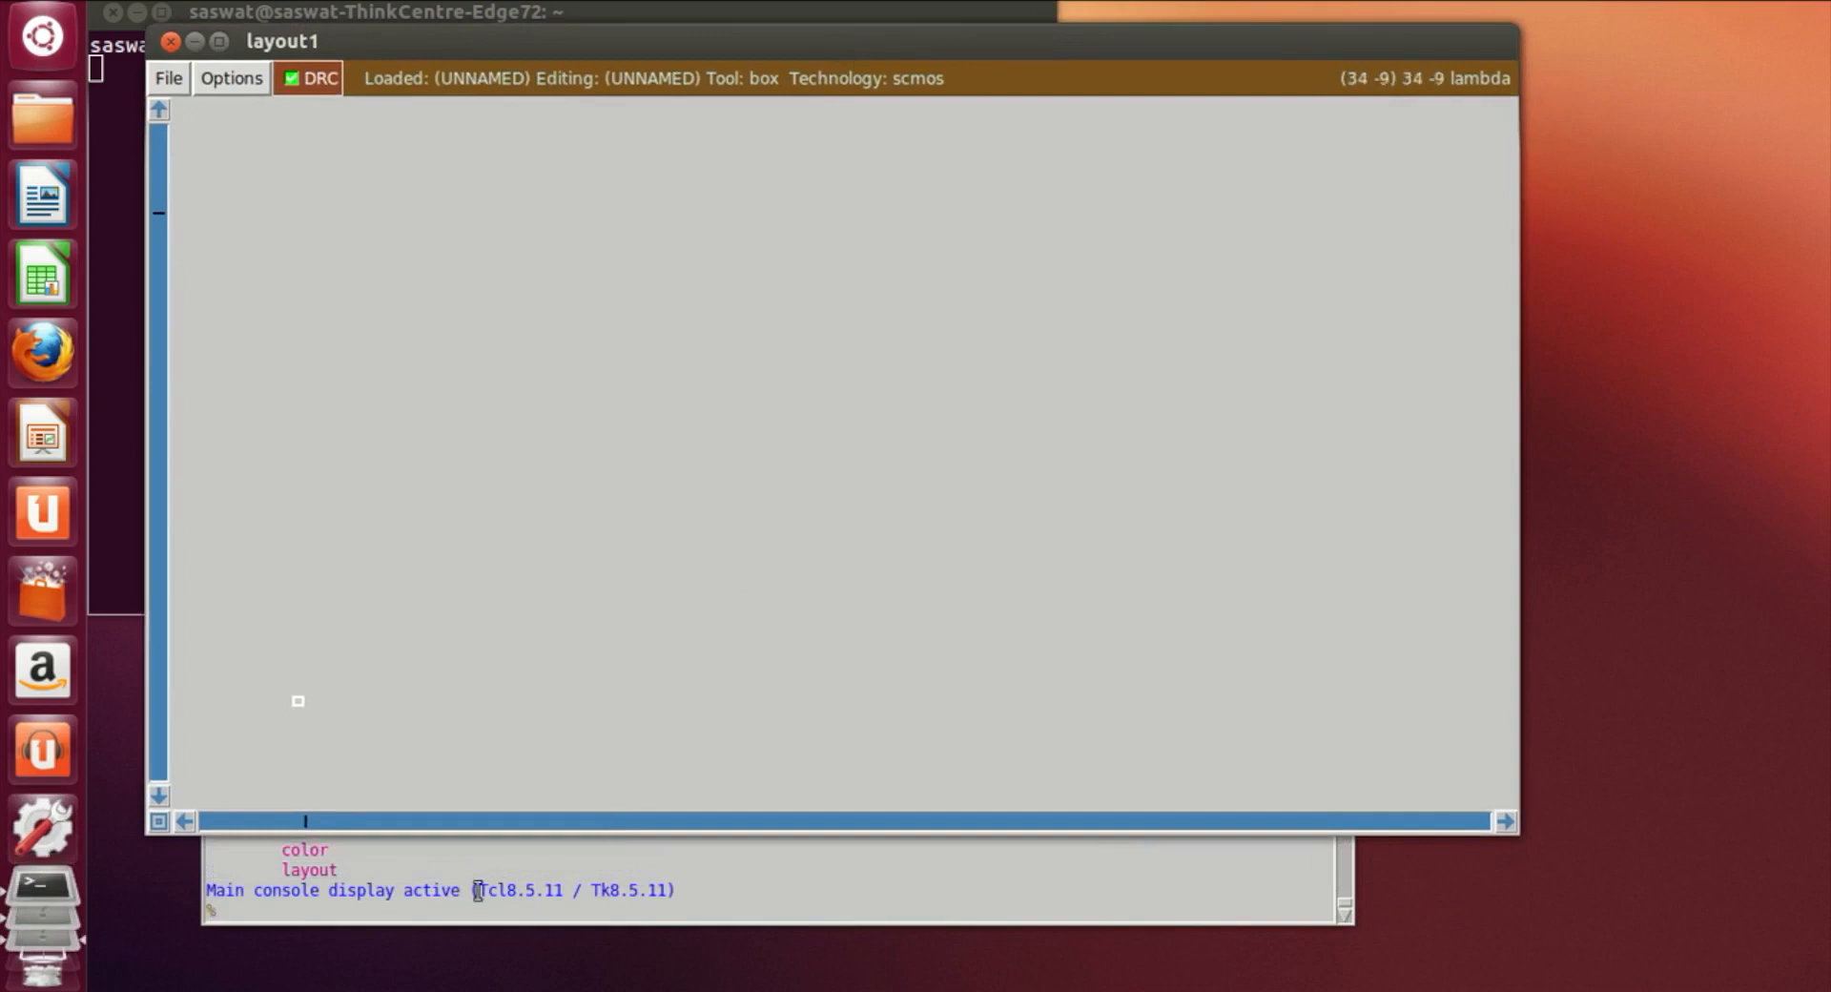
Turn on the grid in the new layout and zoom in on the empty drawing area
{"action": "left_click", "coordinate": [450, 910]}
{"action": "type", "text": "grid"}
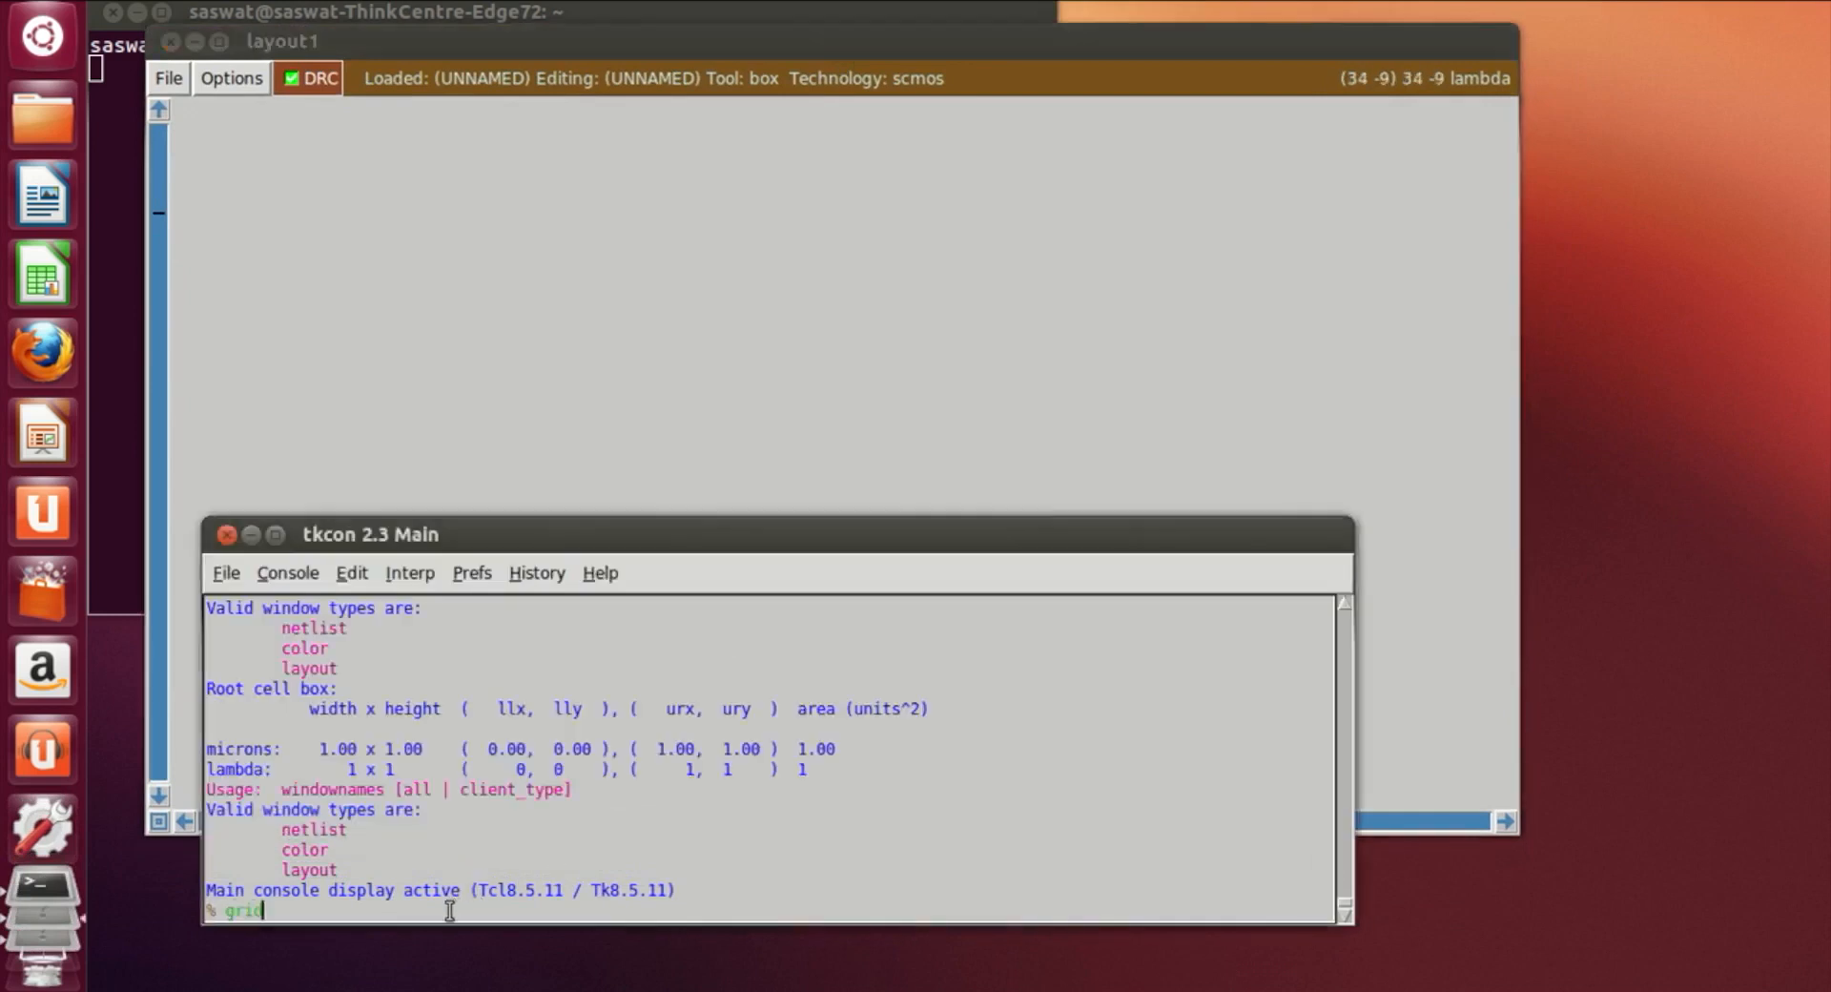
{"action": "key", "text": "Return"}
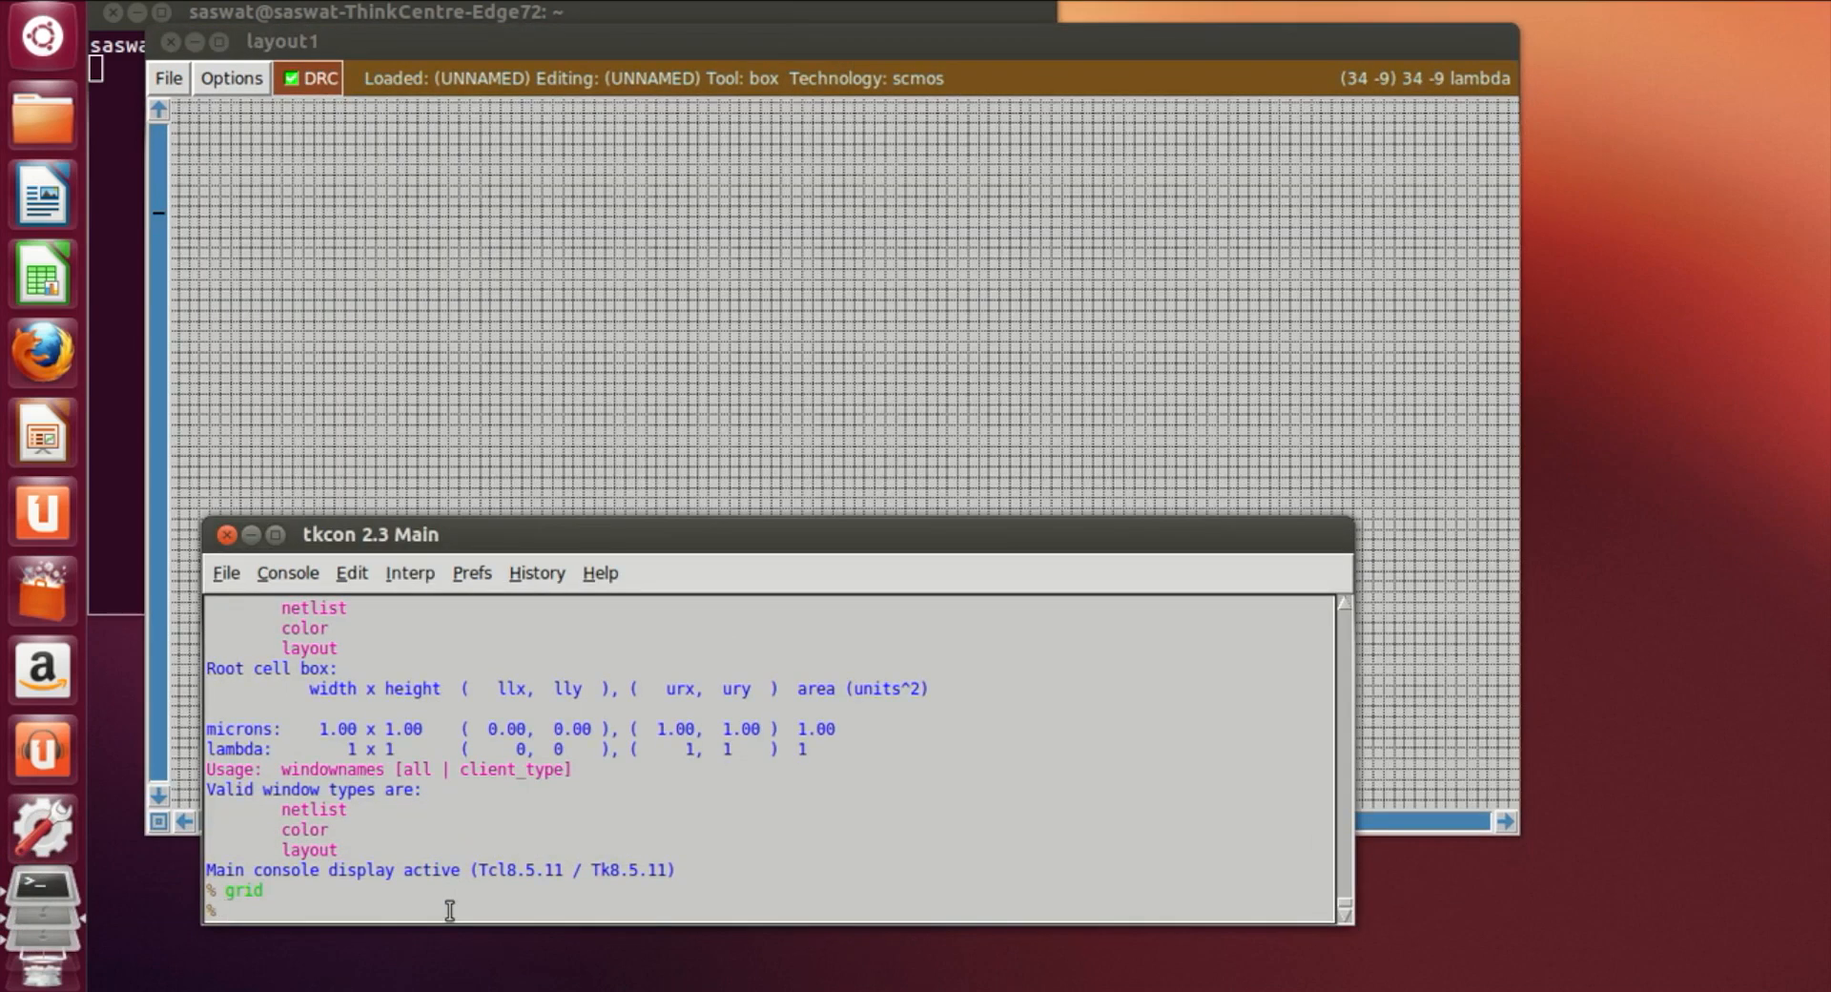
{"action": "left_click", "coordinate": [575, 327]}
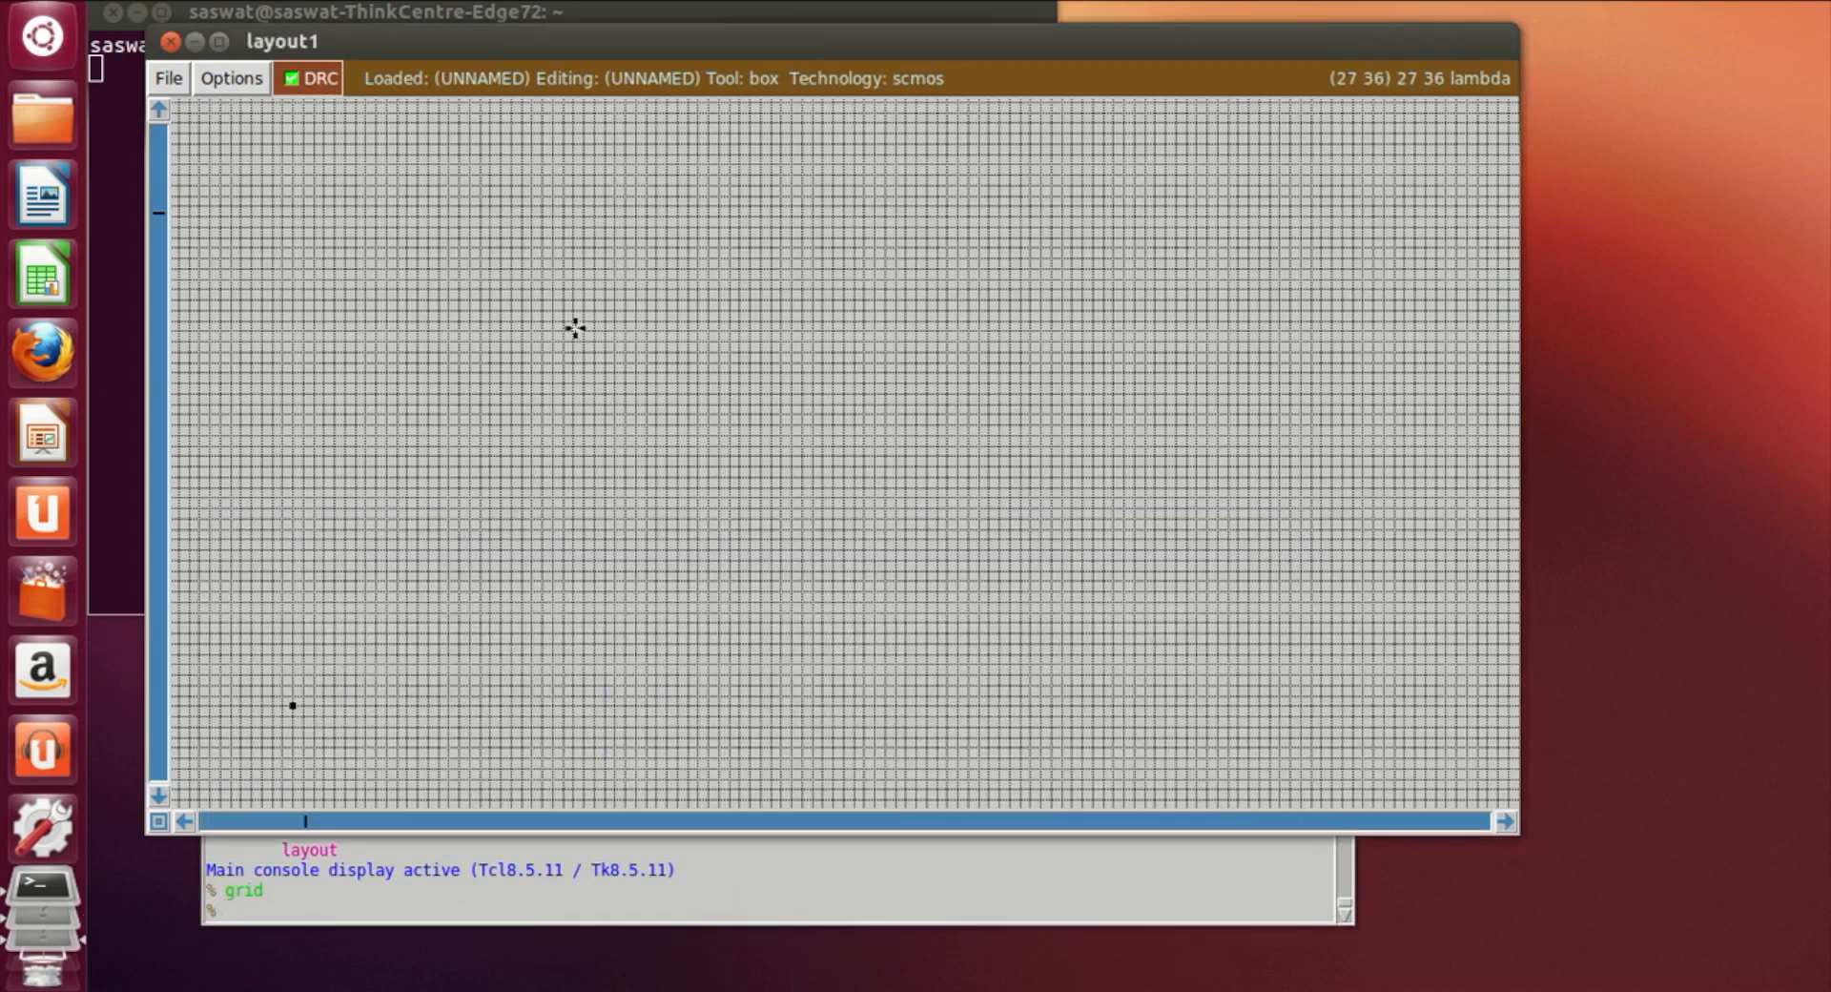
{"action": "key", "text": "z"}
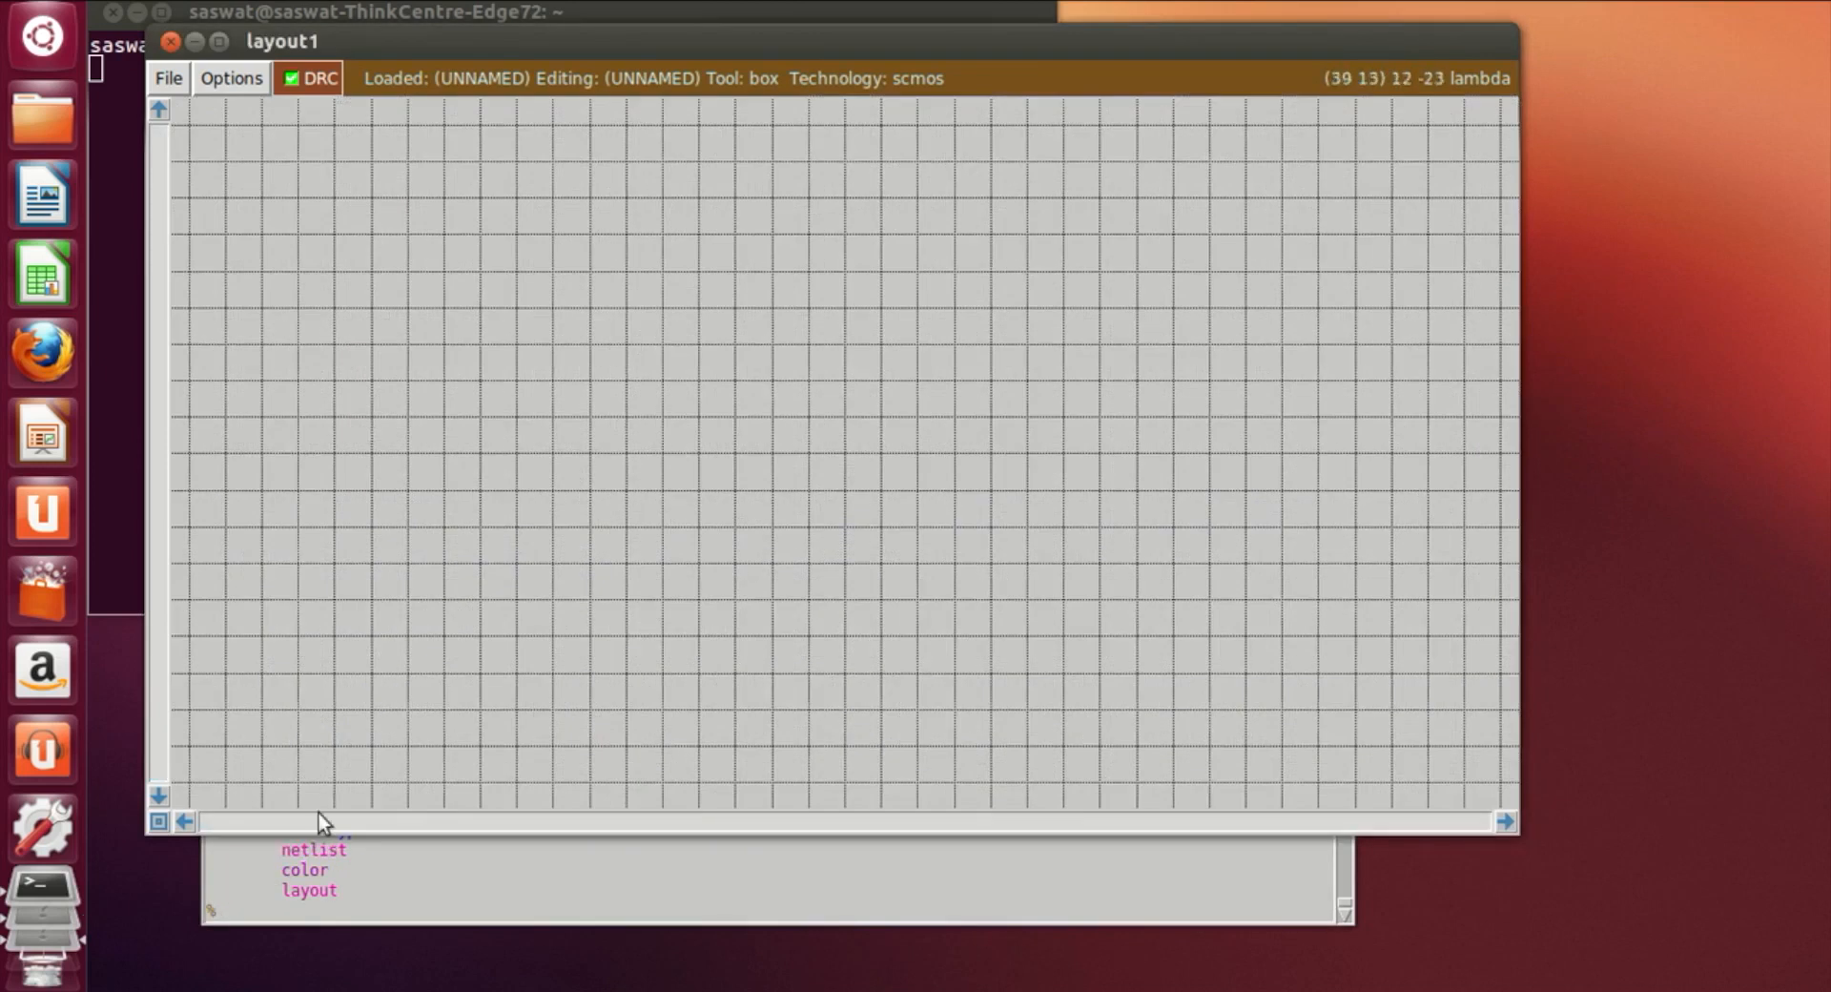
Place an instance of the cell nor4 in the layout with the getcell command
{"action": "left_click", "coordinate": [287, 920]}
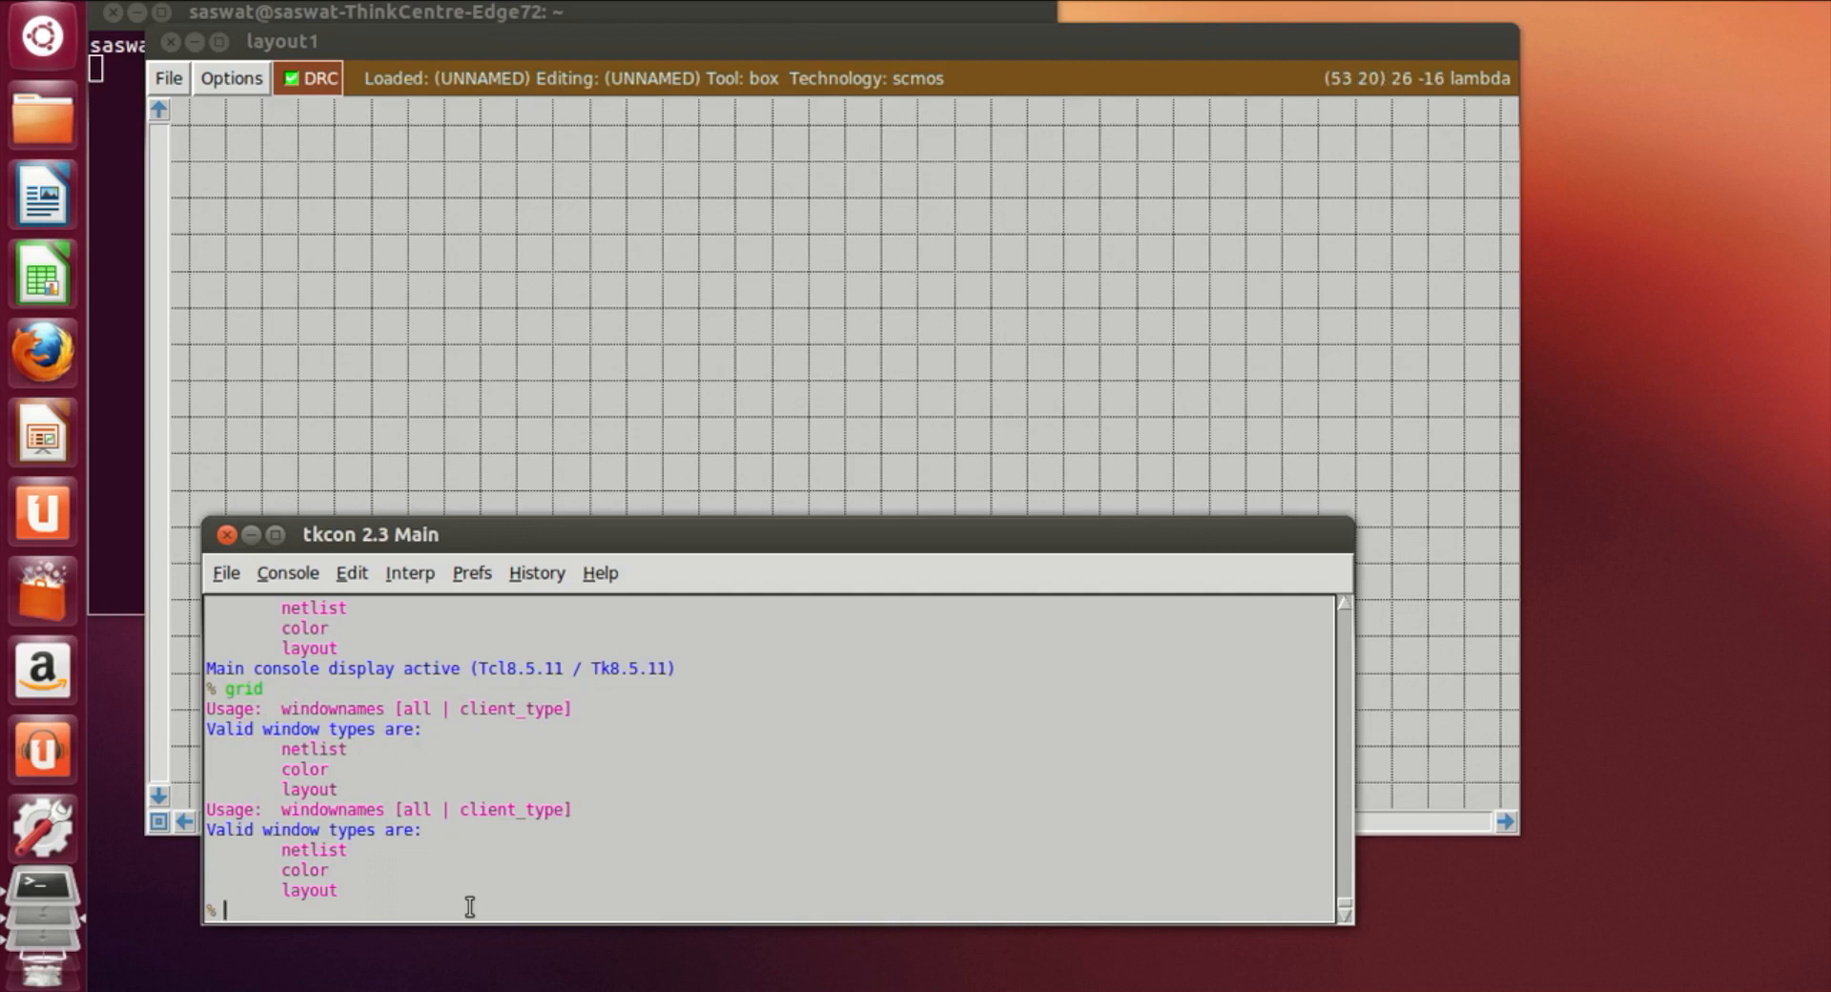
{"action": "type", "text": "getcell nor"}
{"action": "key", "text": "Return"}
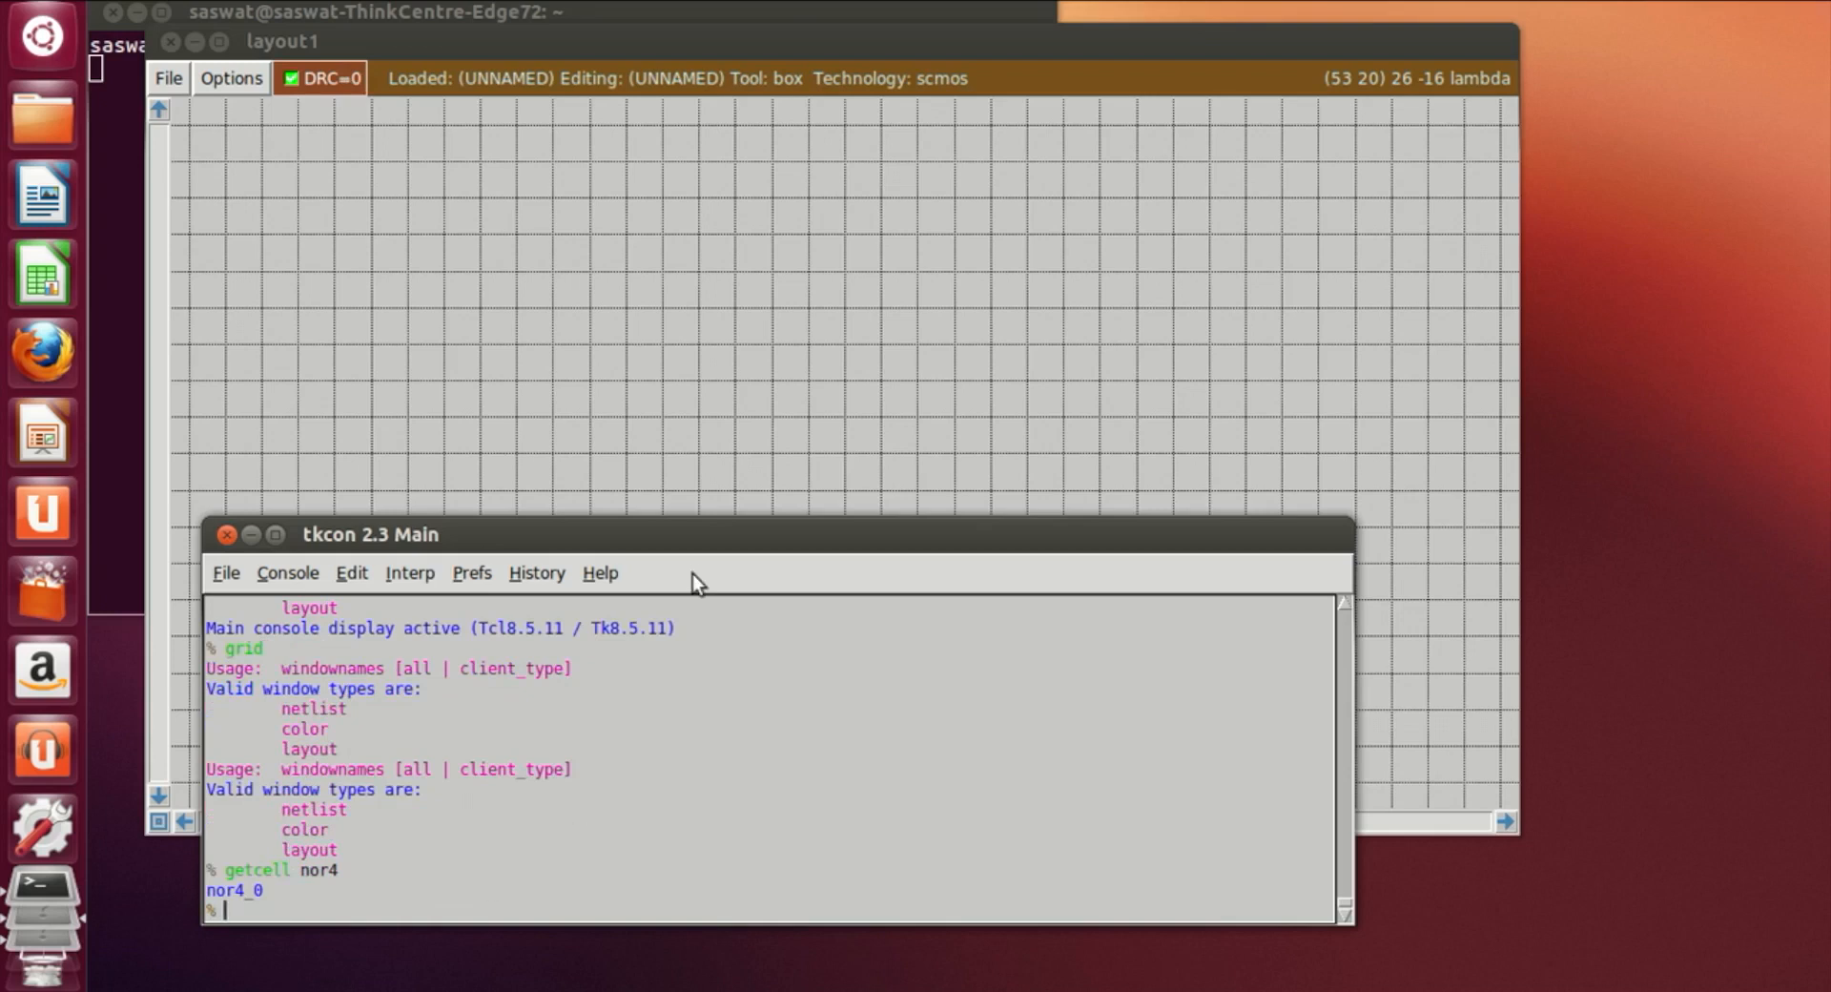
Draw a box enclosing the whole nor4 instance and expand the cell to display its internal layers
{"action": "left_click", "coordinate": [703, 498]}
{"action": "left_click", "coordinate": [584, 675]}
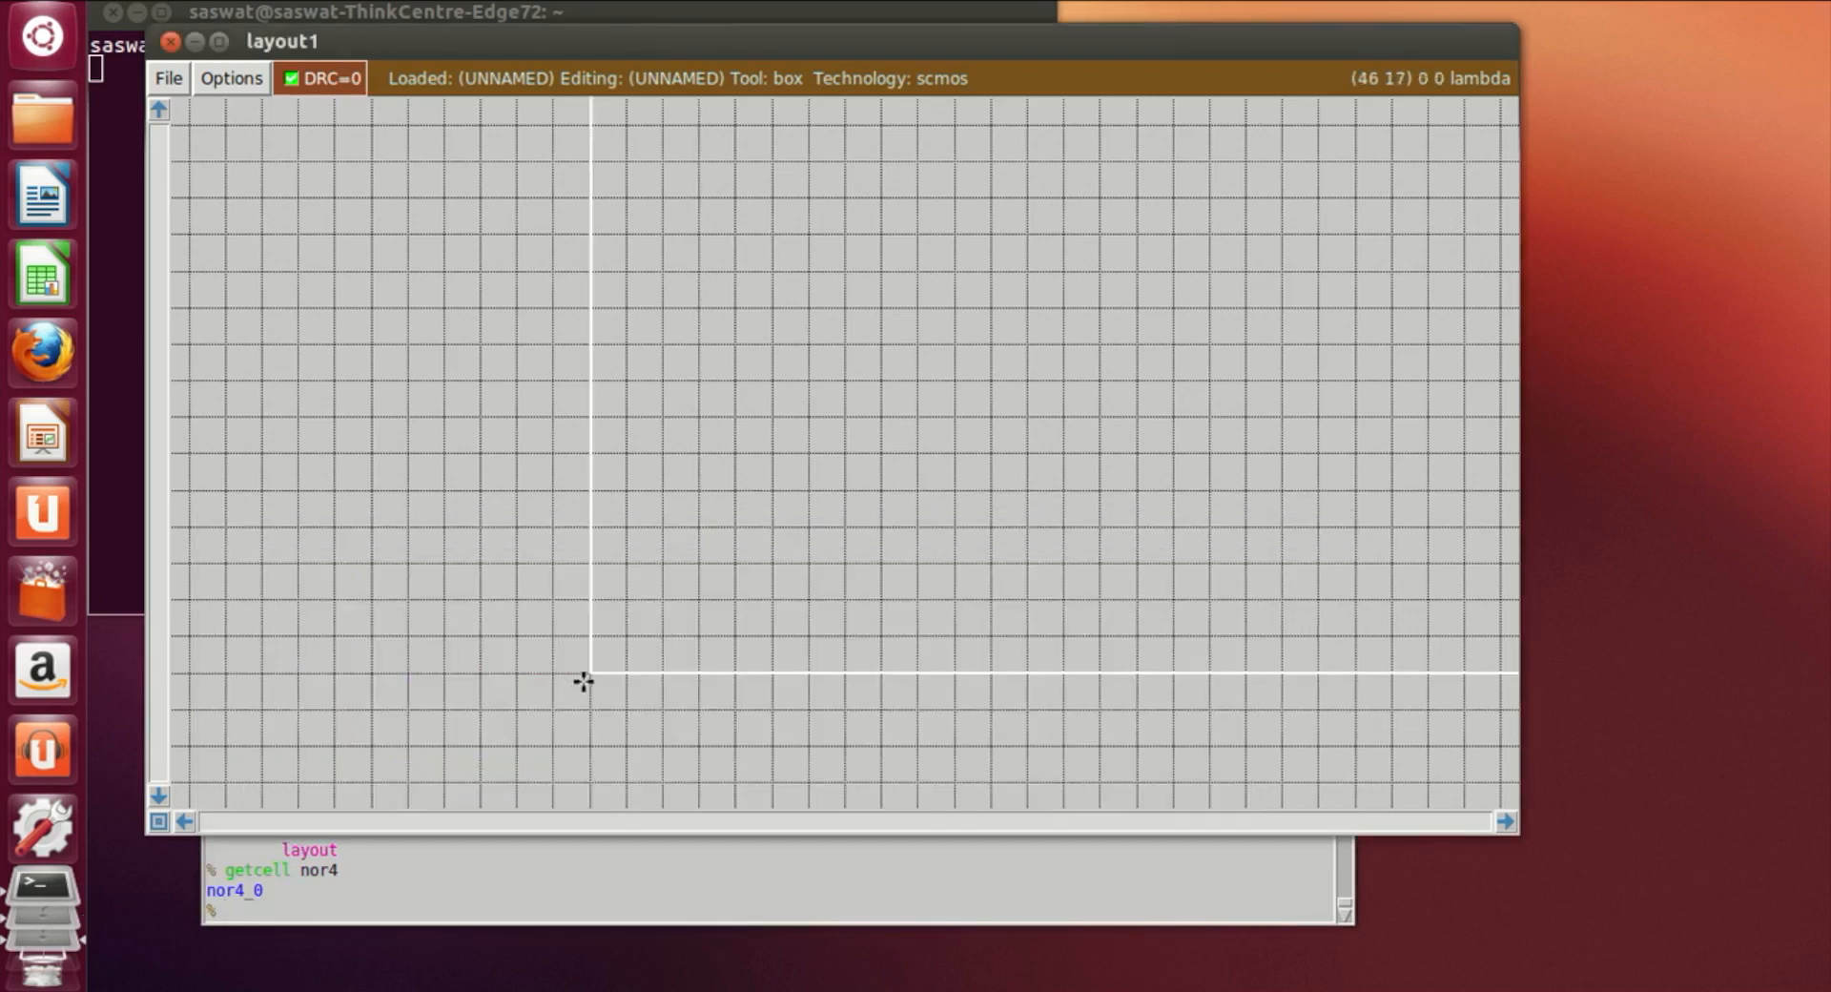
{"action": "key", "text": "shift+z"}
{"action": "key", "text": "shift+z"}
{"action": "scroll", "coordinate": [556, 708], "scroll_direction": "up", "scroll_amount": 9}
{"action": "left_click", "coordinate": [525, 688]}
{"action": "left_click", "coordinate": [486, 163]}
{"action": "right_click", "coordinate": [1055, 742]}
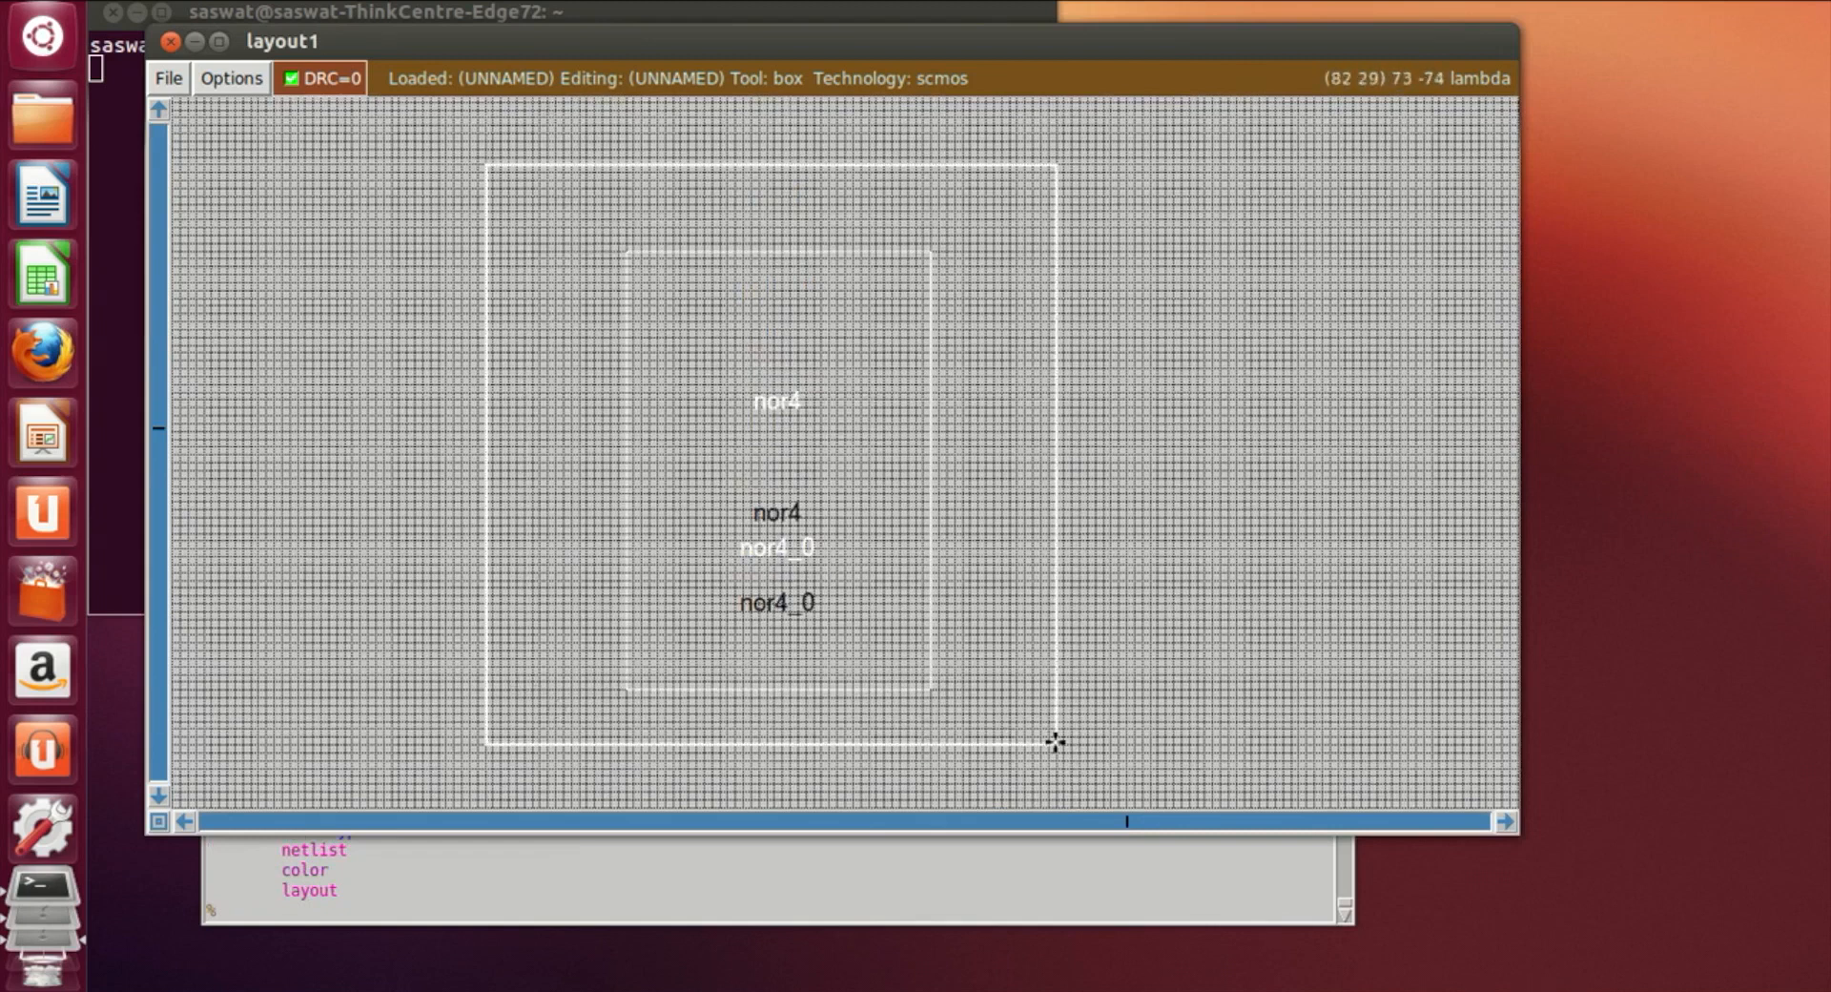
{"action": "key", "text": "x"}
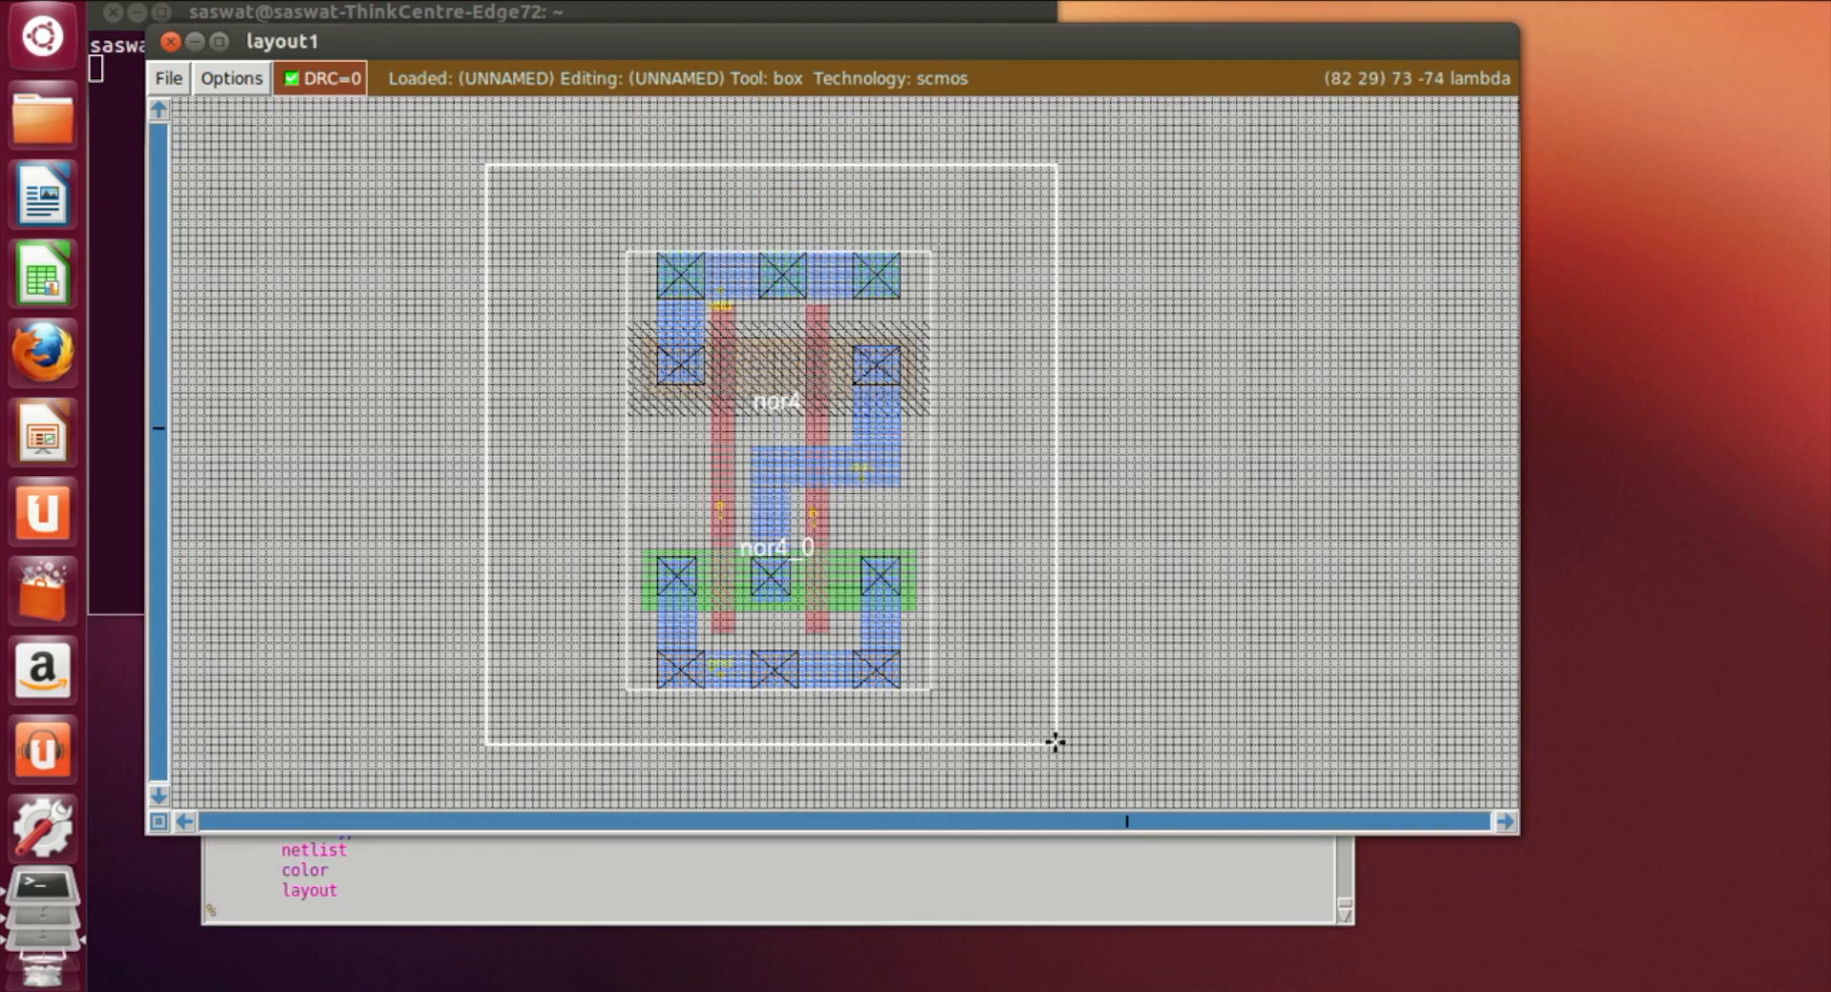
Examine the expanded nor4 cell's transistors, metal routing and labels from the supply rail to the ground rail
{"action": "key", "text": "z"}
{"action": "scroll", "coordinate": [1041, 742], "scroll_direction": "up", "scroll_amount": 2}
{"action": "scroll", "coordinate": [1041, 742], "scroll_direction": "down", "scroll_amount": 1}
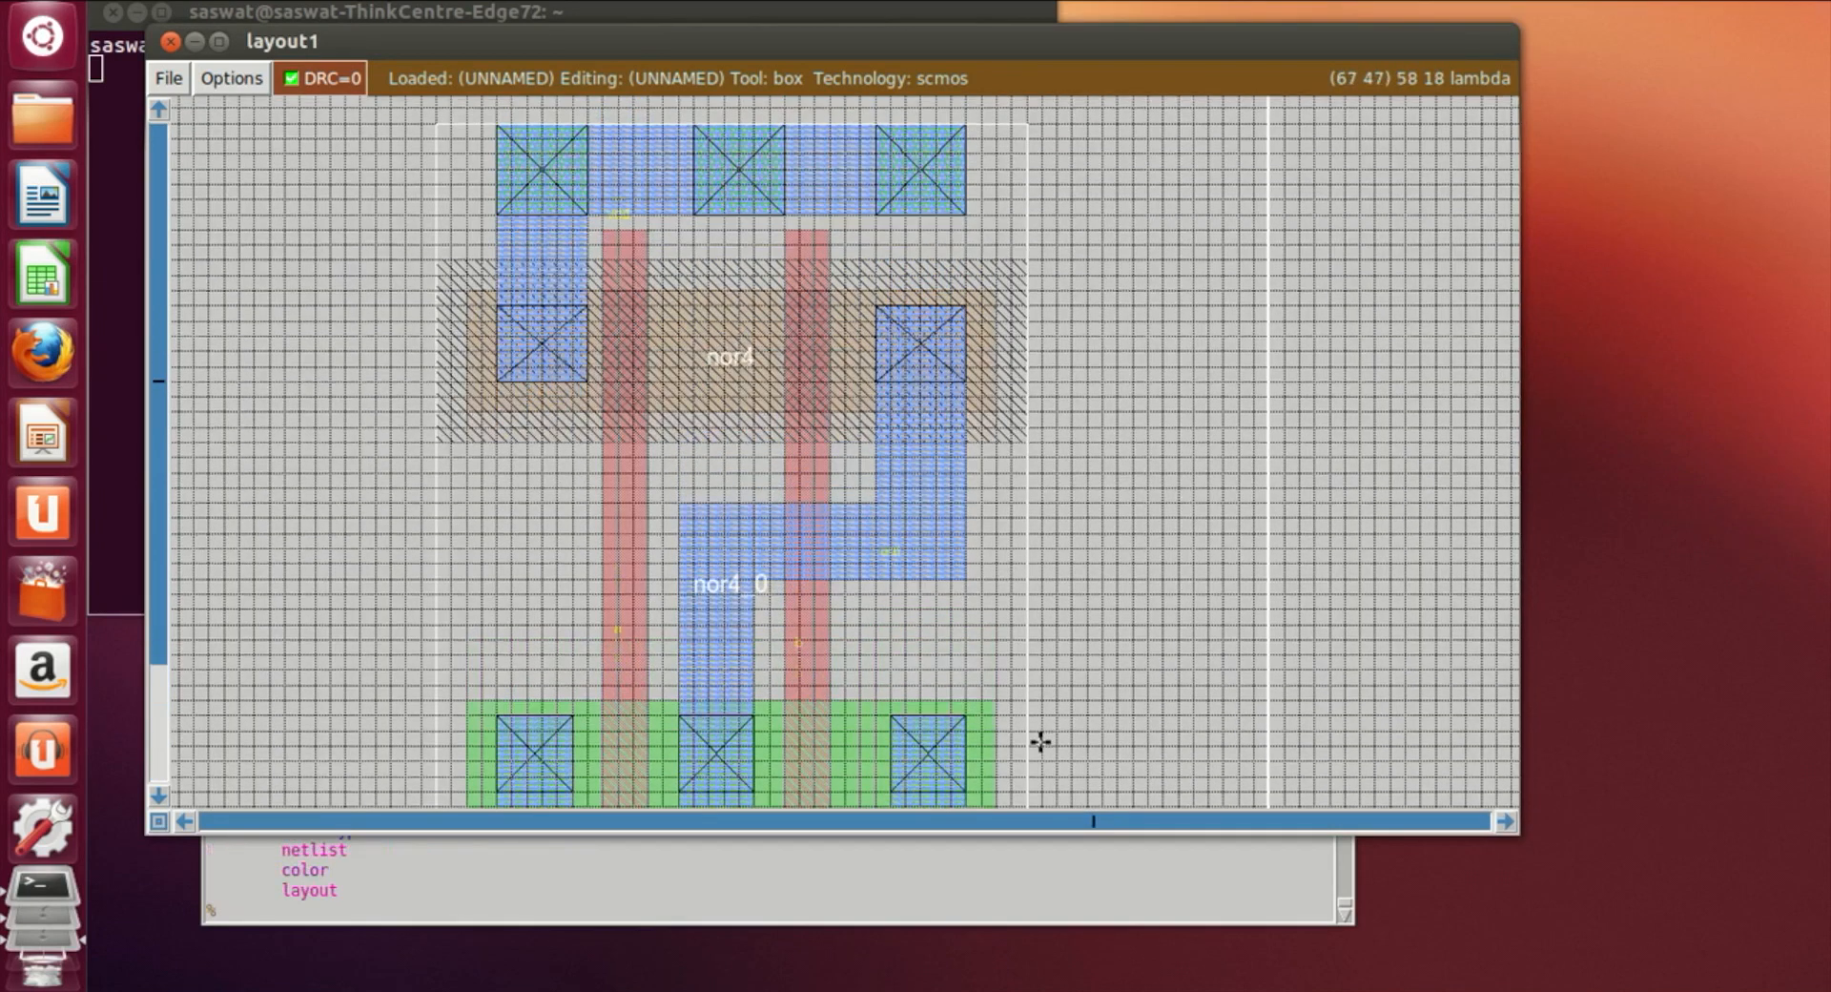
{"action": "scroll", "coordinate": [1041, 742], "scroll_direction": "down", "scroll_amount": 5}
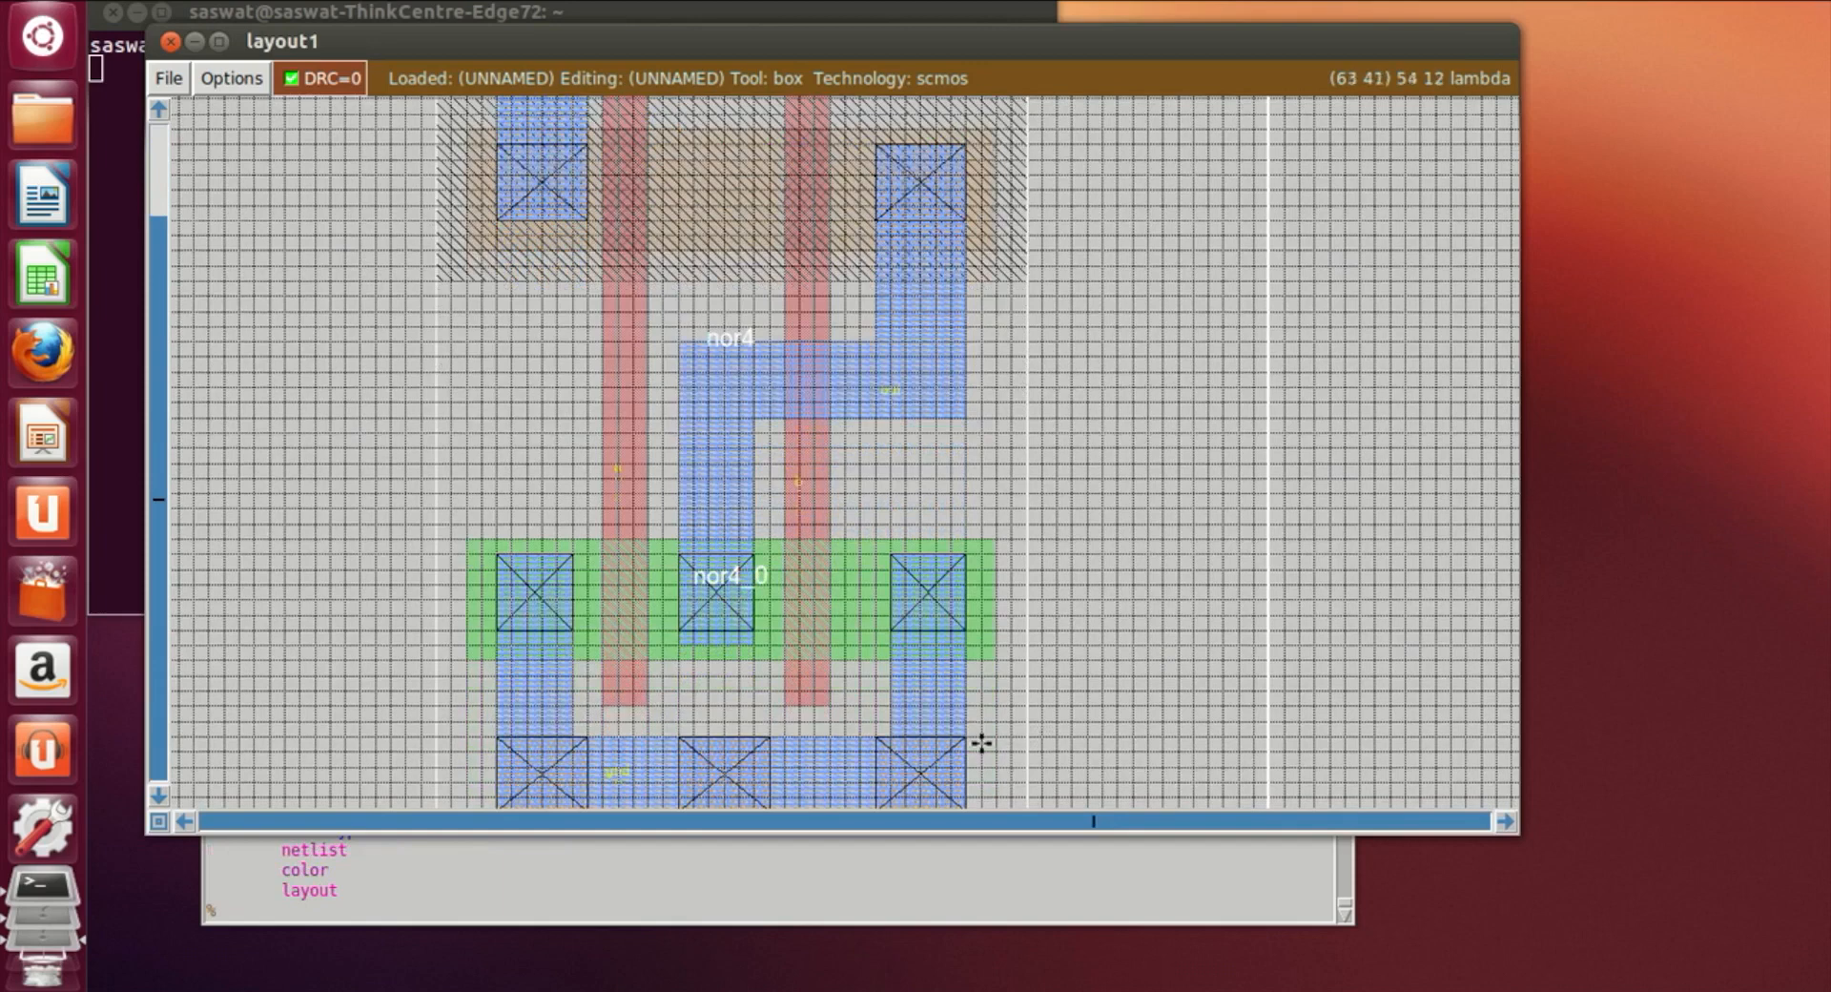
{"action": "scroll", "coordinate": [982, 743], "scroll_direction": "down", "scroll_amount": 4}
{"action": "scroll", "coordinate": [764, 746], "scroll_direction": "up", "scroll_amount": 5}
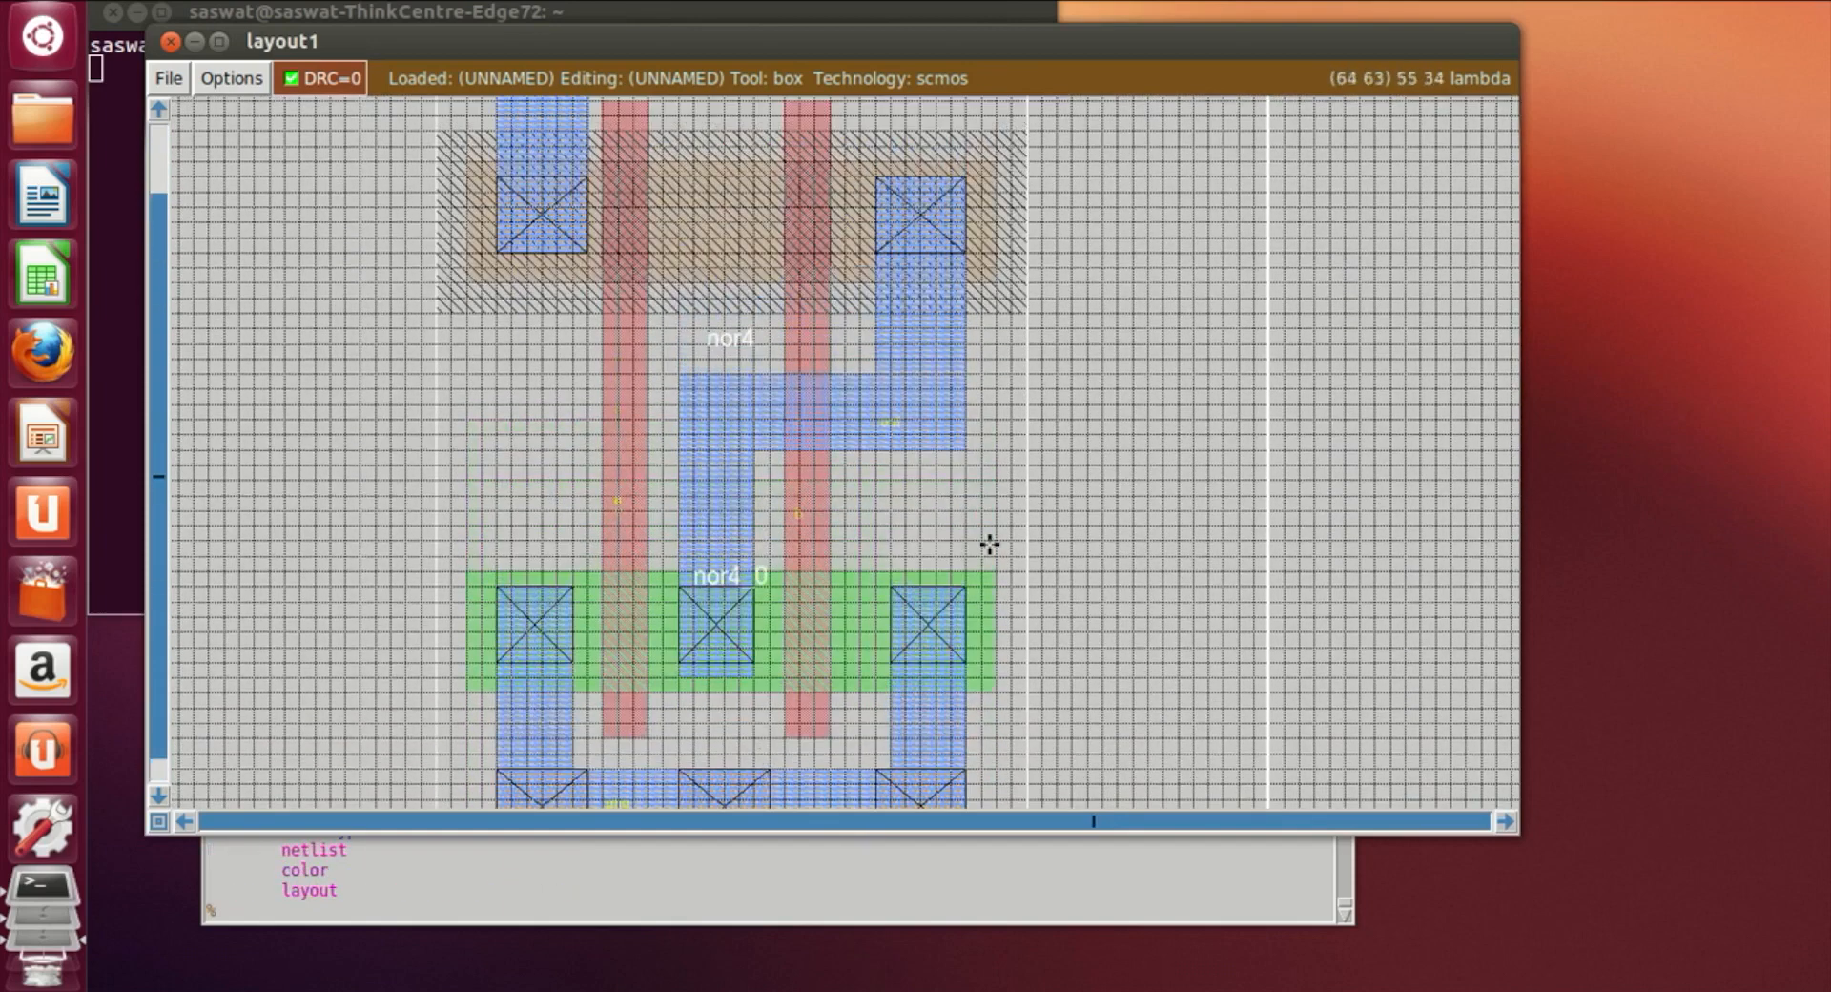
{"action": "scroll", "coordinate": [990, 642], "scroll_direction": "up", "scroll_amount": 2}
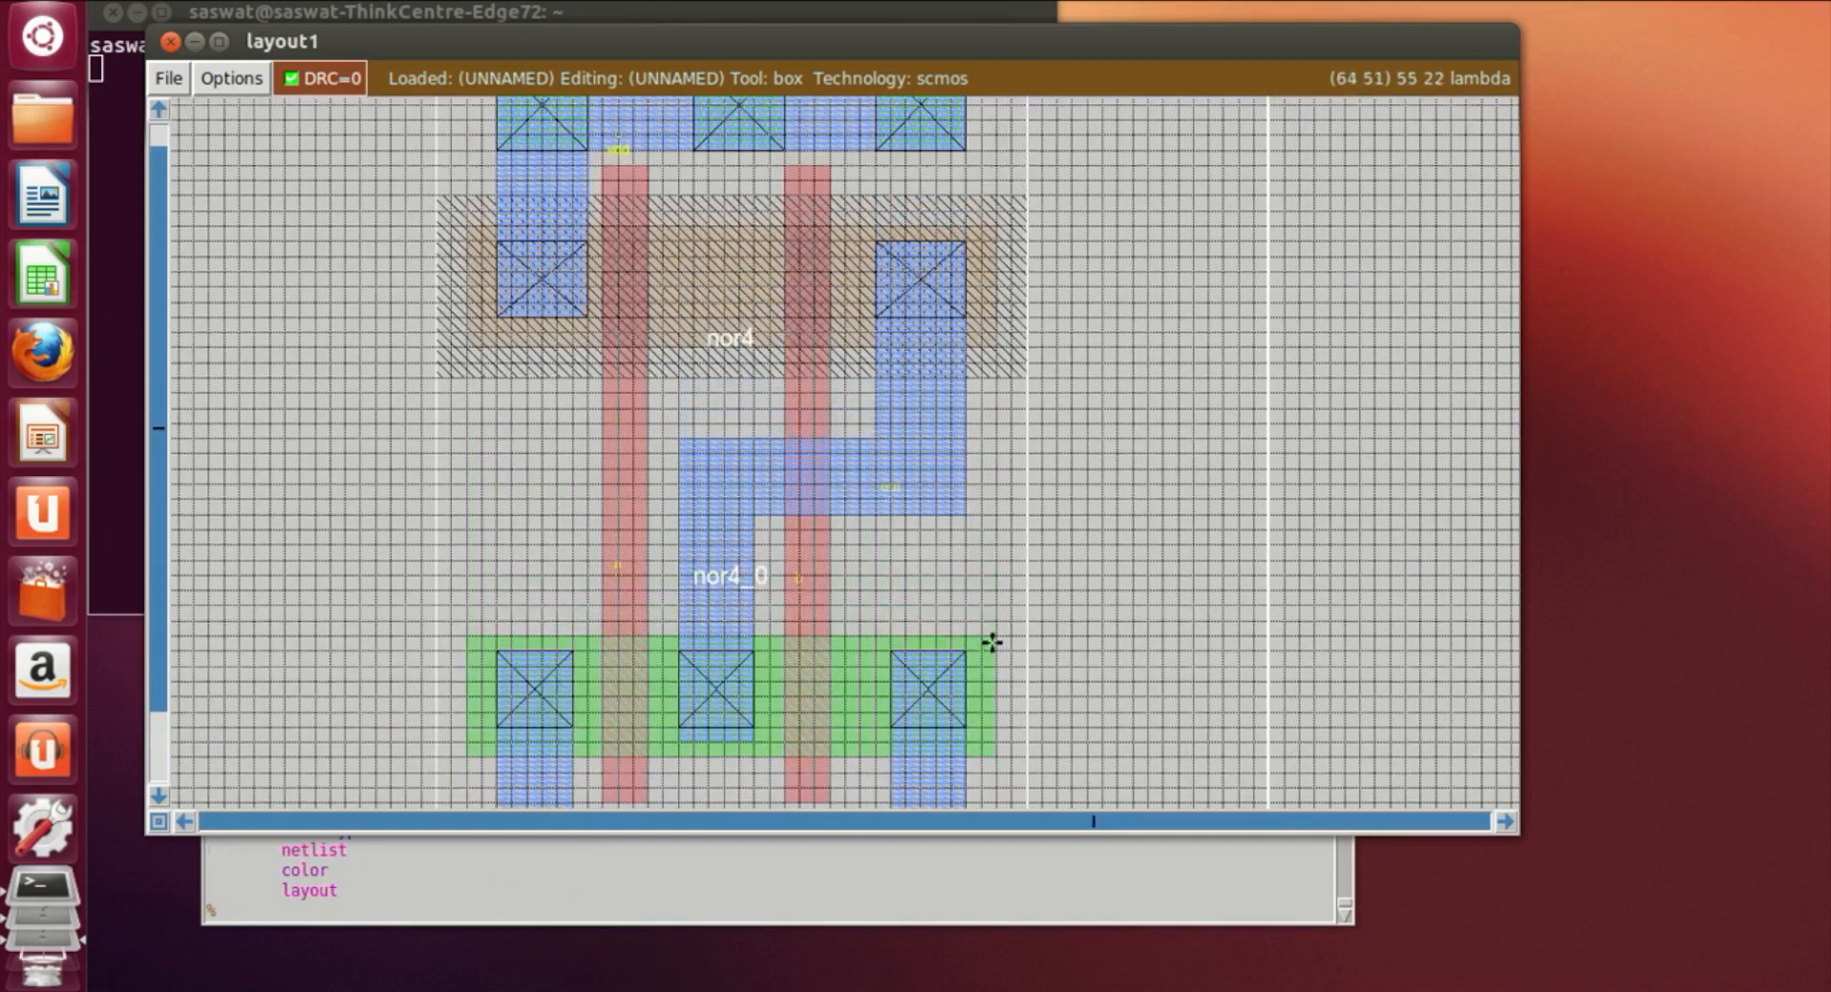
Paint an nwell region about 35 by 12 lambda beside the nor4 instance, level with its own nwell
{"action": "key", "text": "shift+z"}
{"action": "left_click", "coordinate": [1328, 704]}
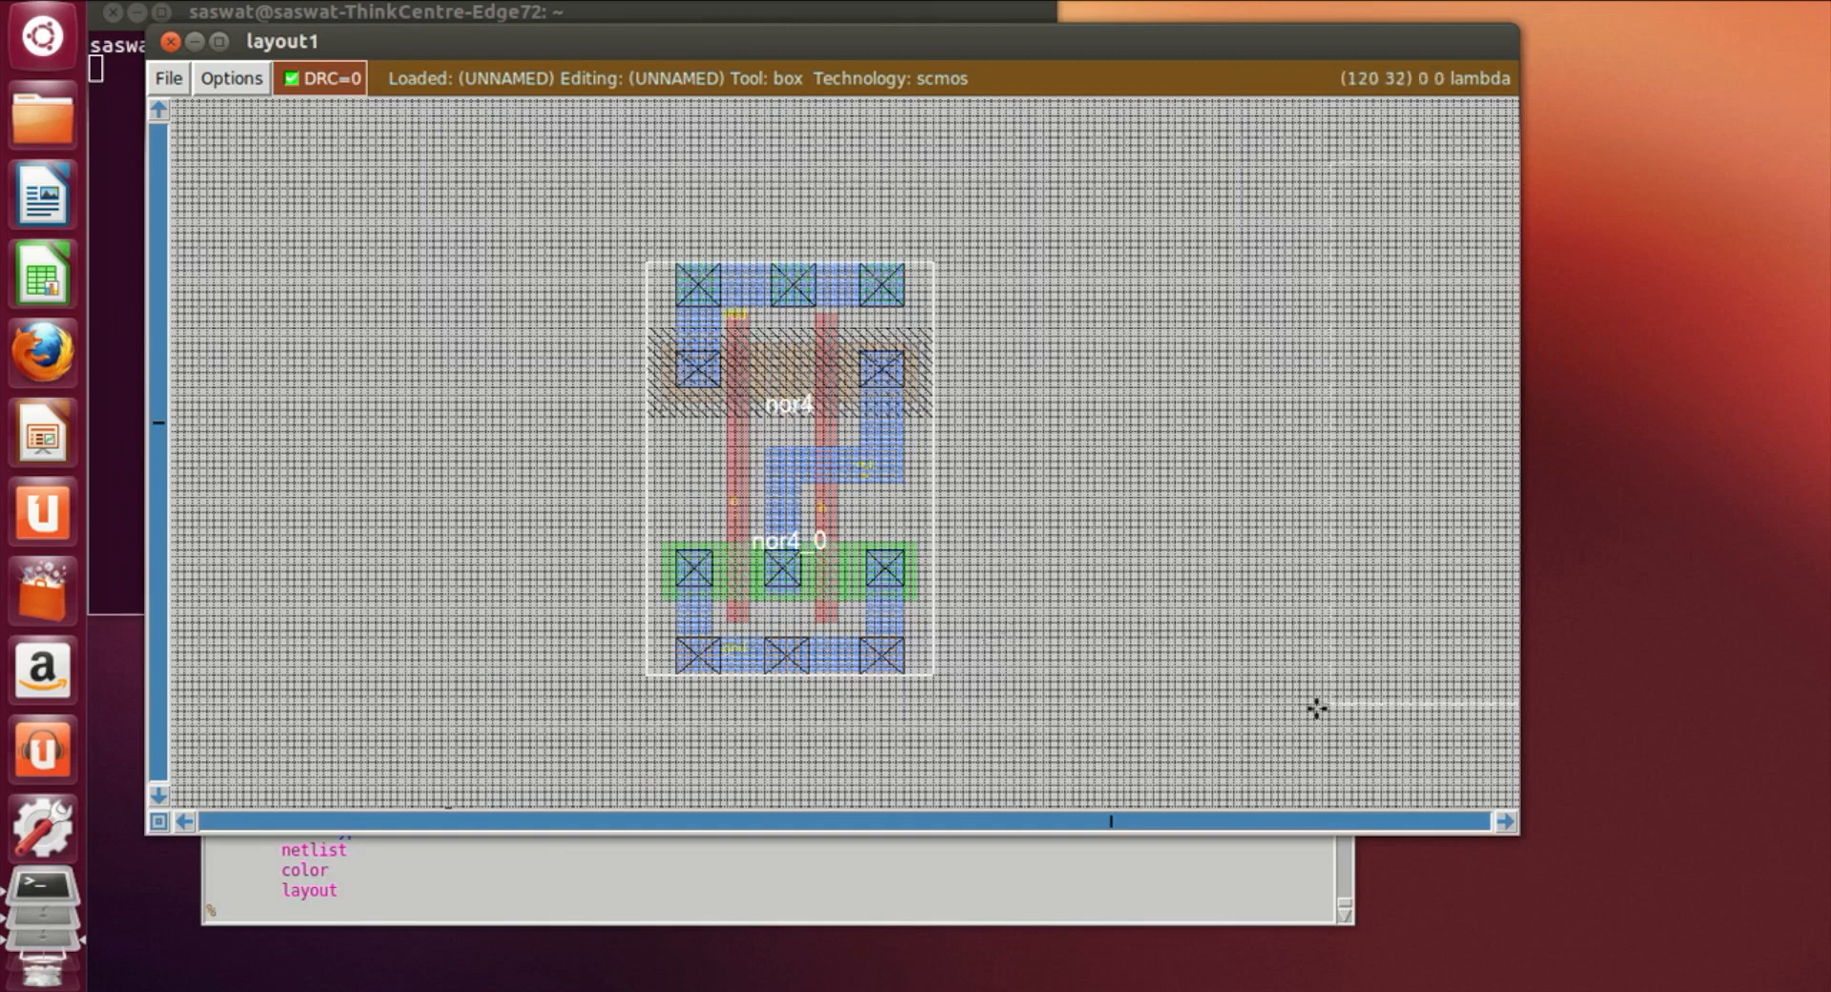
{"action": "key", "text": "z"}
{"action": "scroll", "coordinate": [1268, 768], "scroll_direction": "up", "scroll_amount": 2}
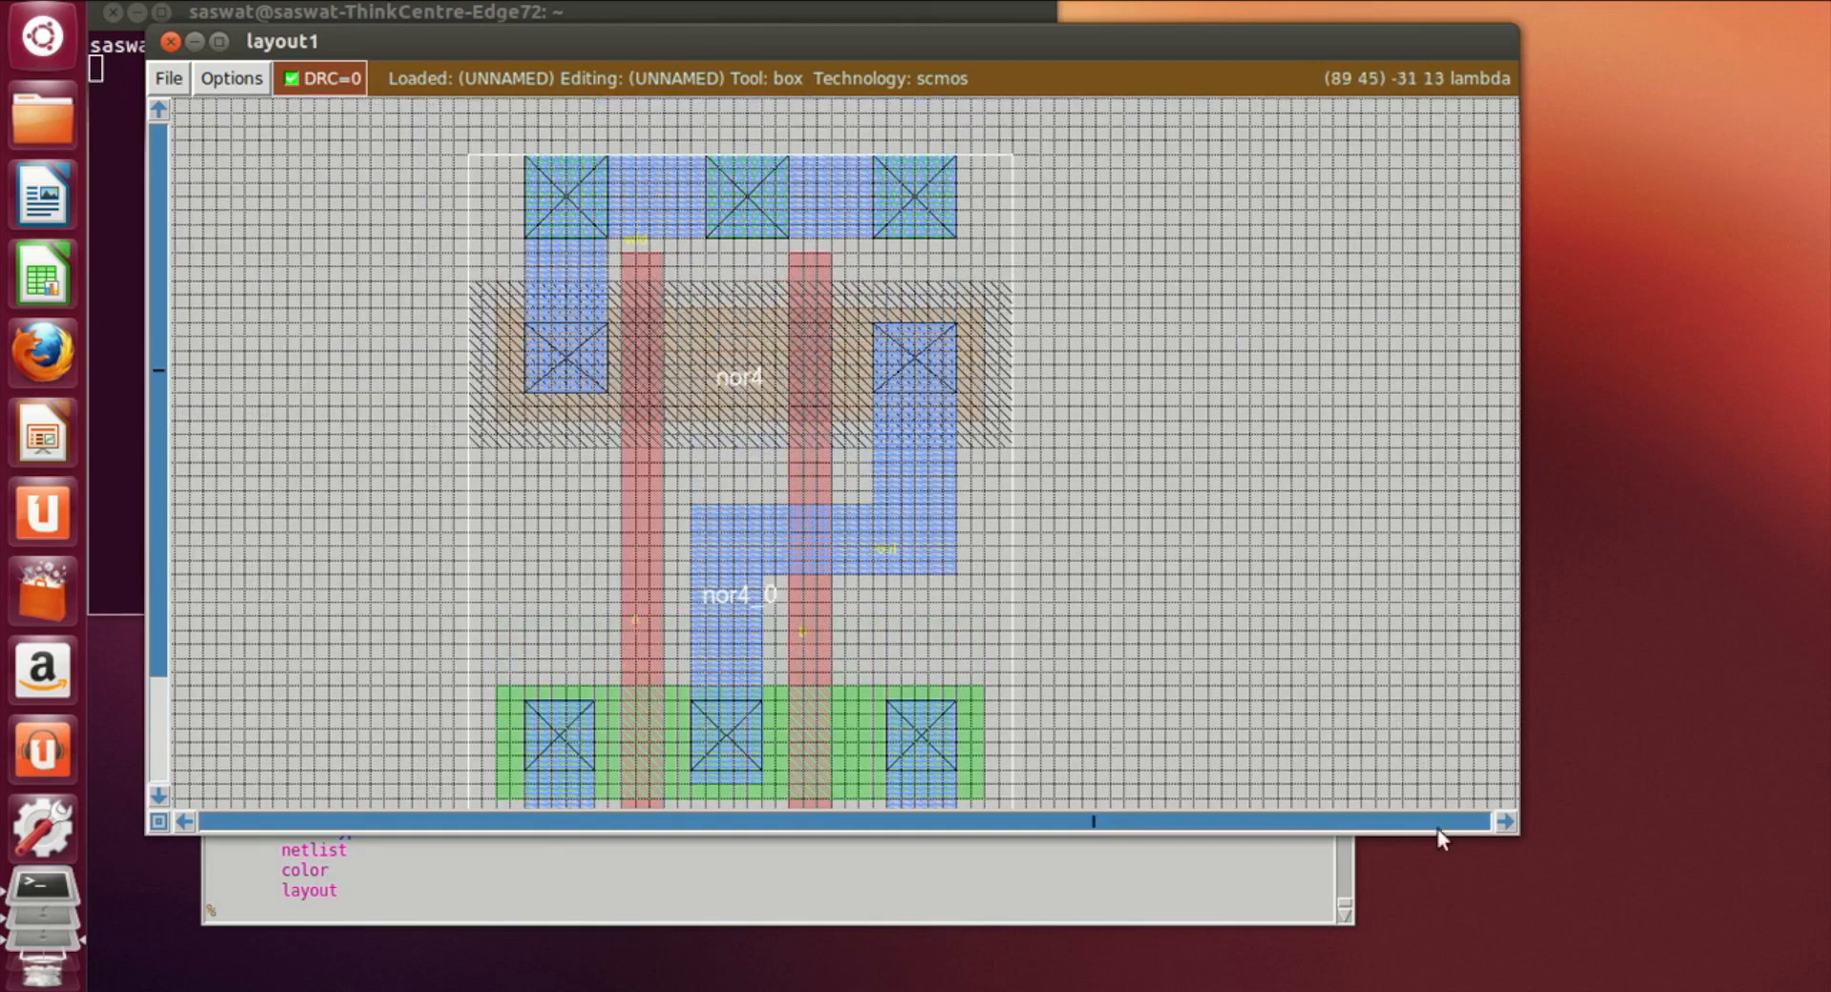
{"action": "left_click", "coordinate": [1503, 821]}
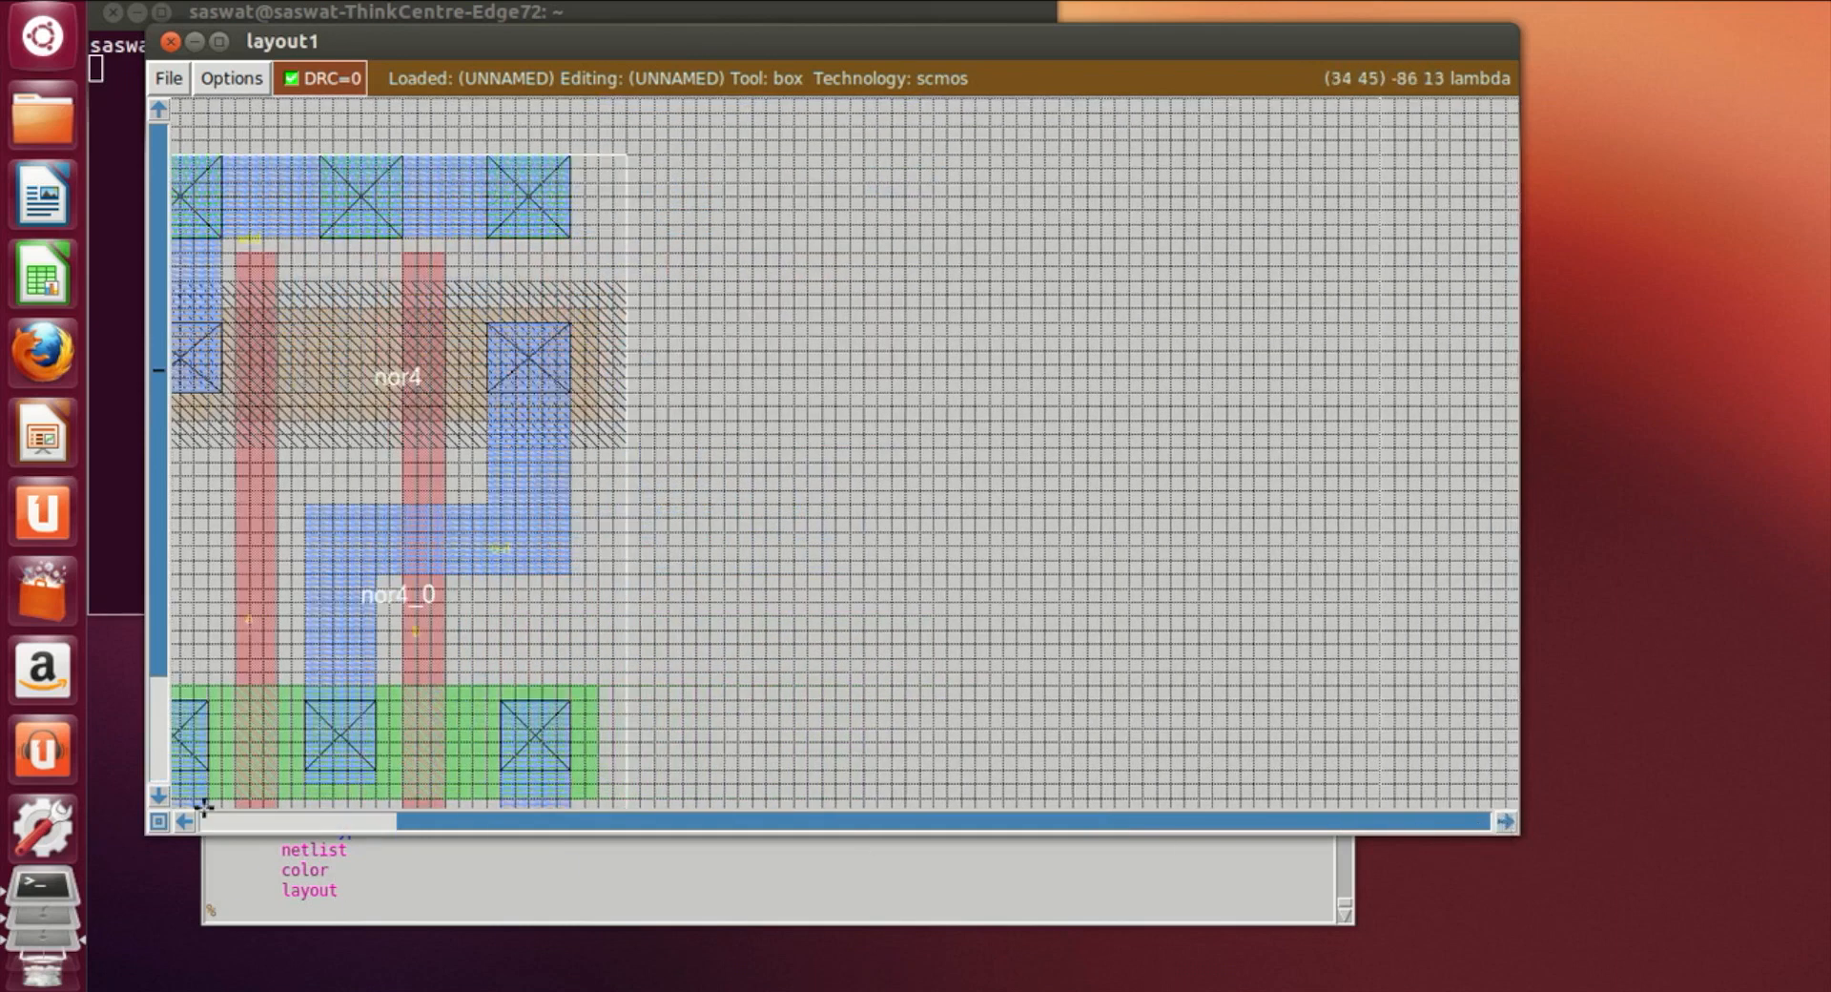
{"action": "left_click", "coordinate": [189, 824]}
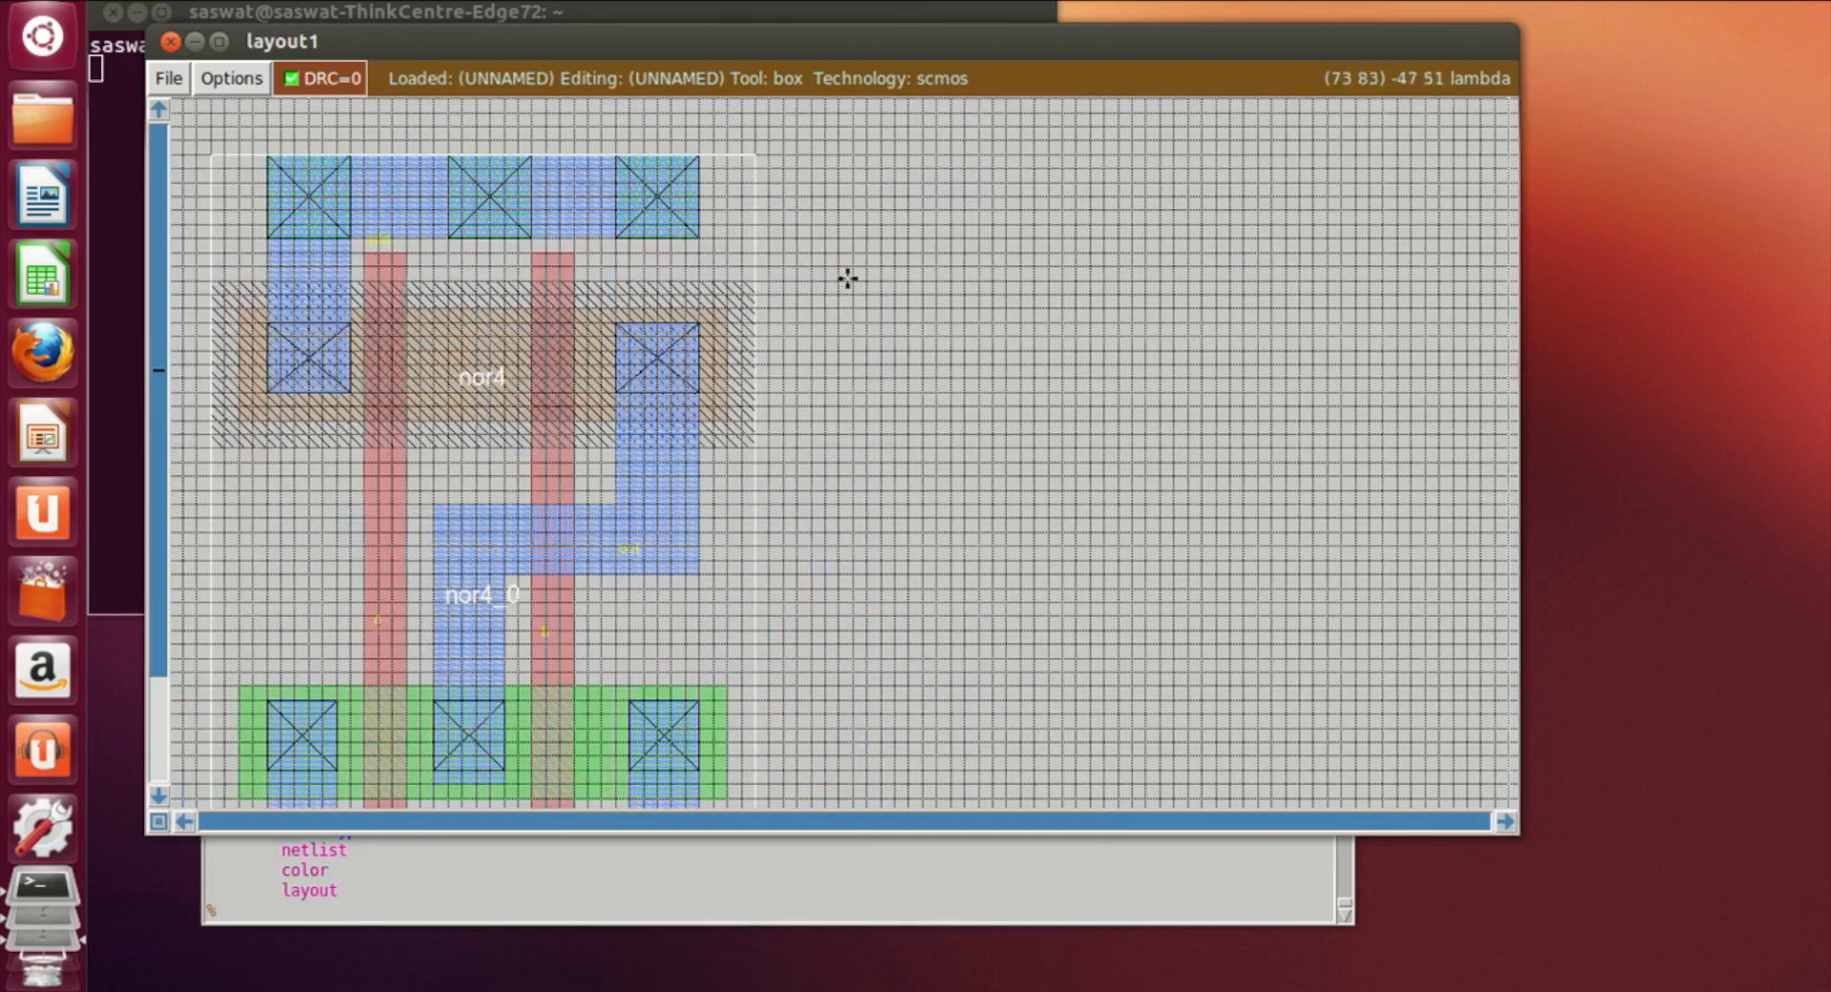
{"action": "left_click_drag", "start_coordinate": [843, 283], "coordinate": [1322, 444]}
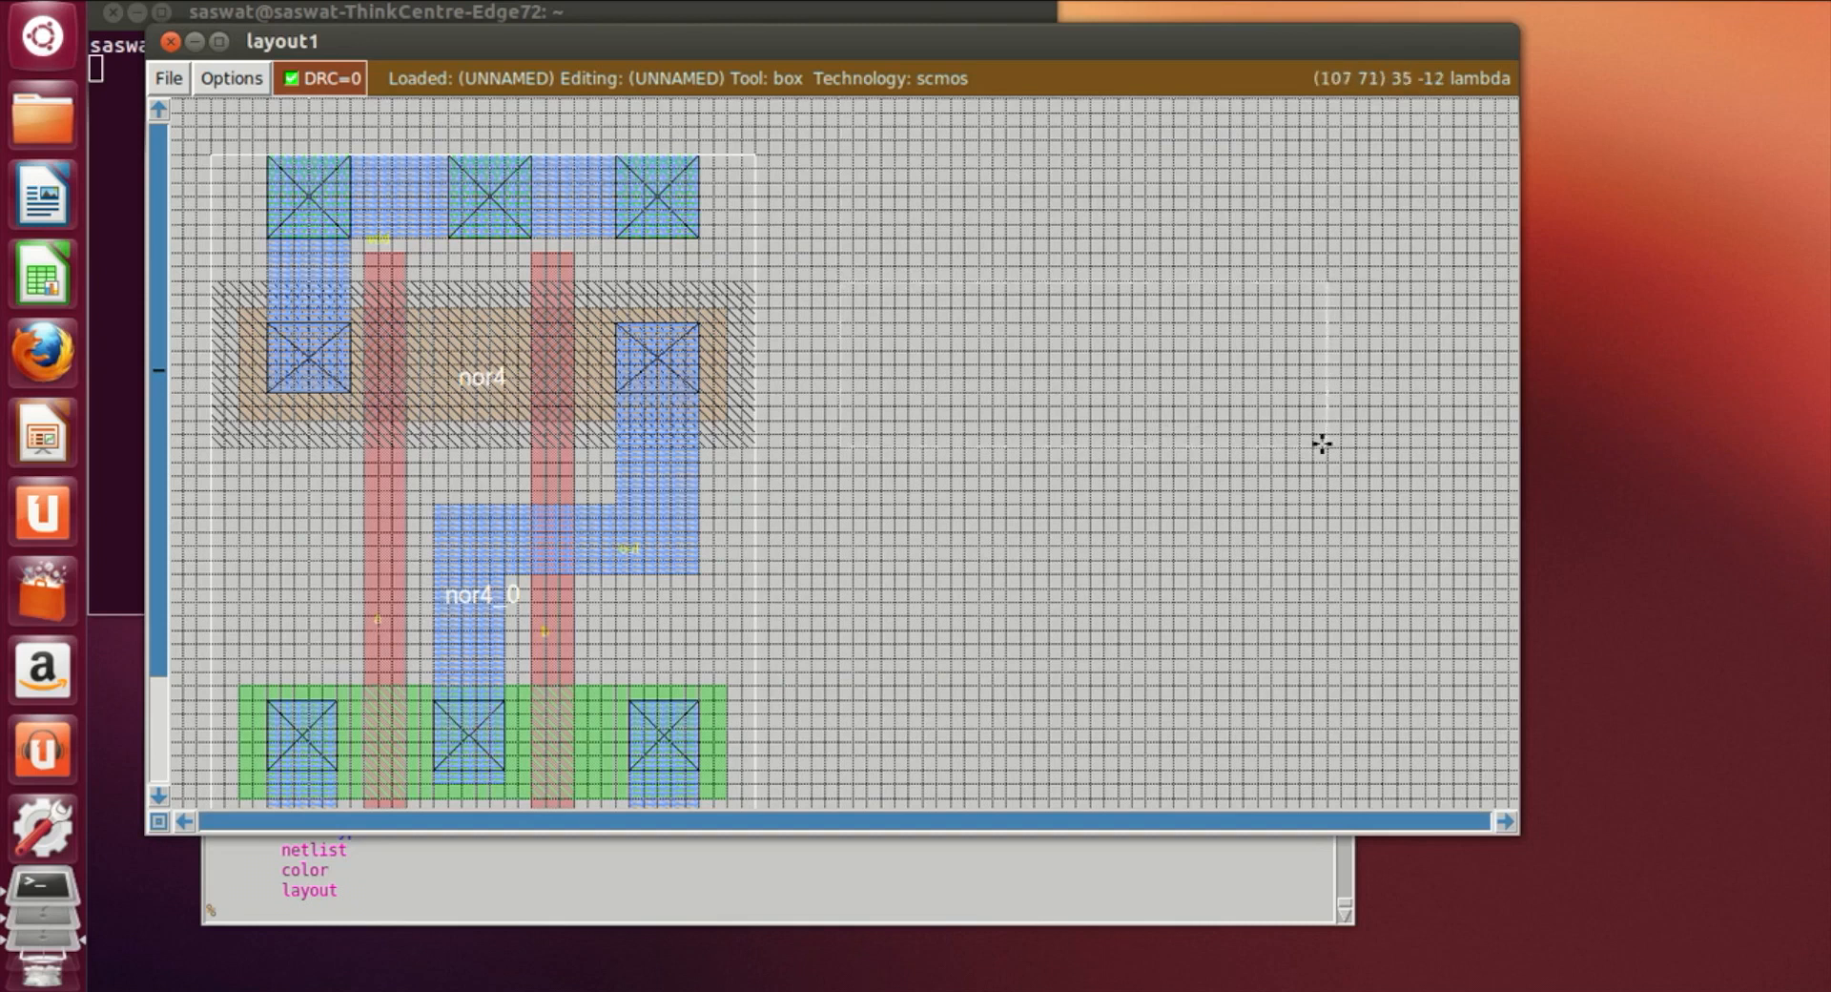
{"action": "left_click", "coordinate": [537, 920]}
{"action": "type", "text": "paint nwell"}
{"action": "key", "text": "Return"}
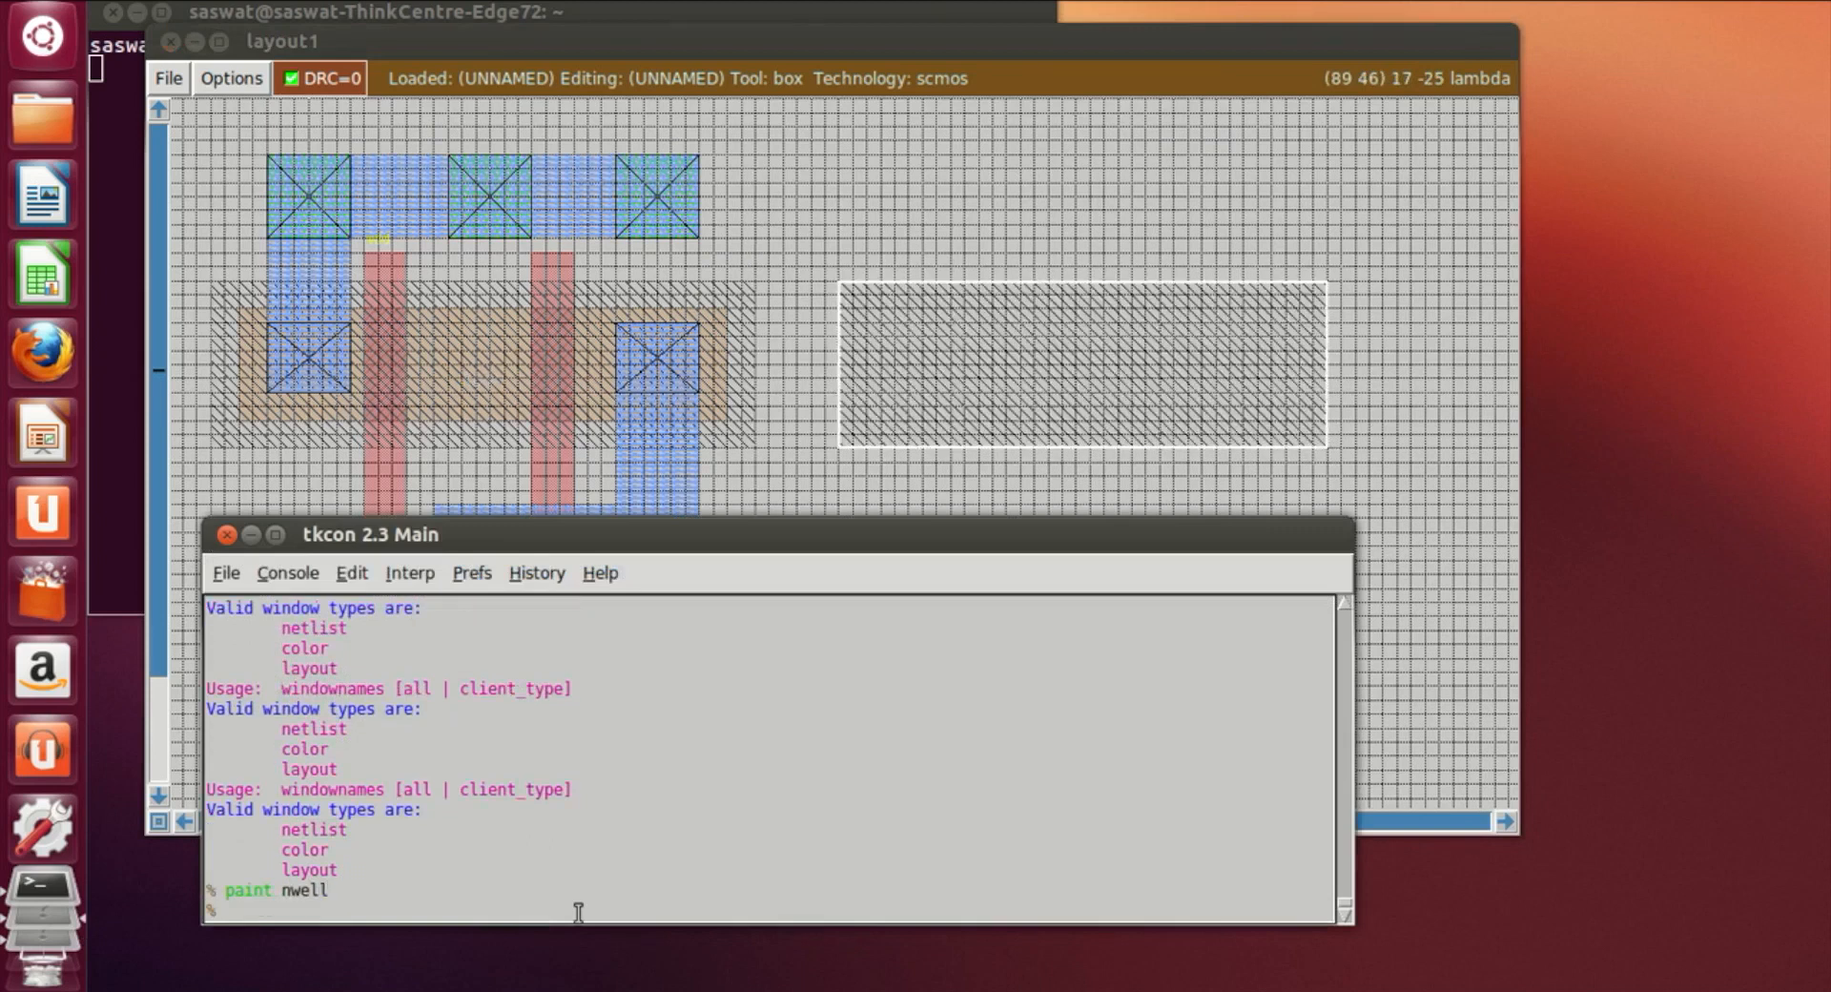
Paint a pdiff area about 31 by 8 lambda inside the new nwell, inset on every side
{"action": "left_click", "coordinate": [865, 306]}
{"action": "right_click", "coordinate": [1298, 417]}
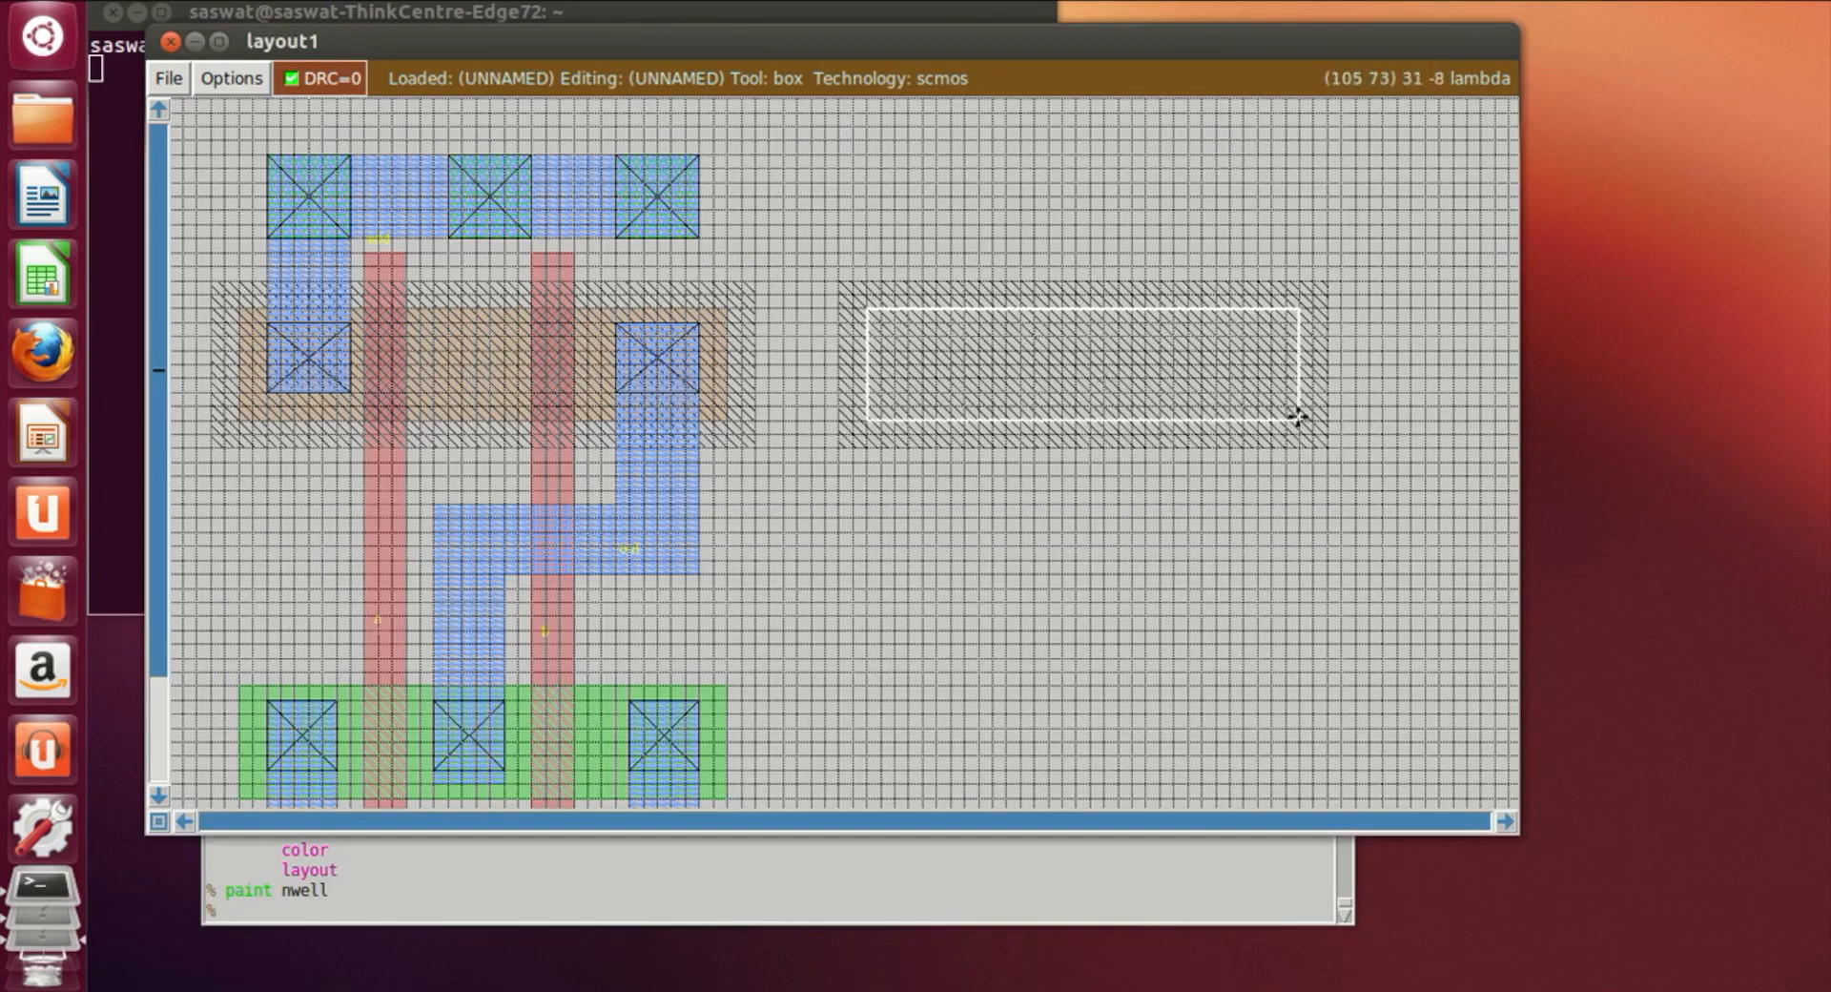
{"action": "left_click", "coordinate": [532, 918]}
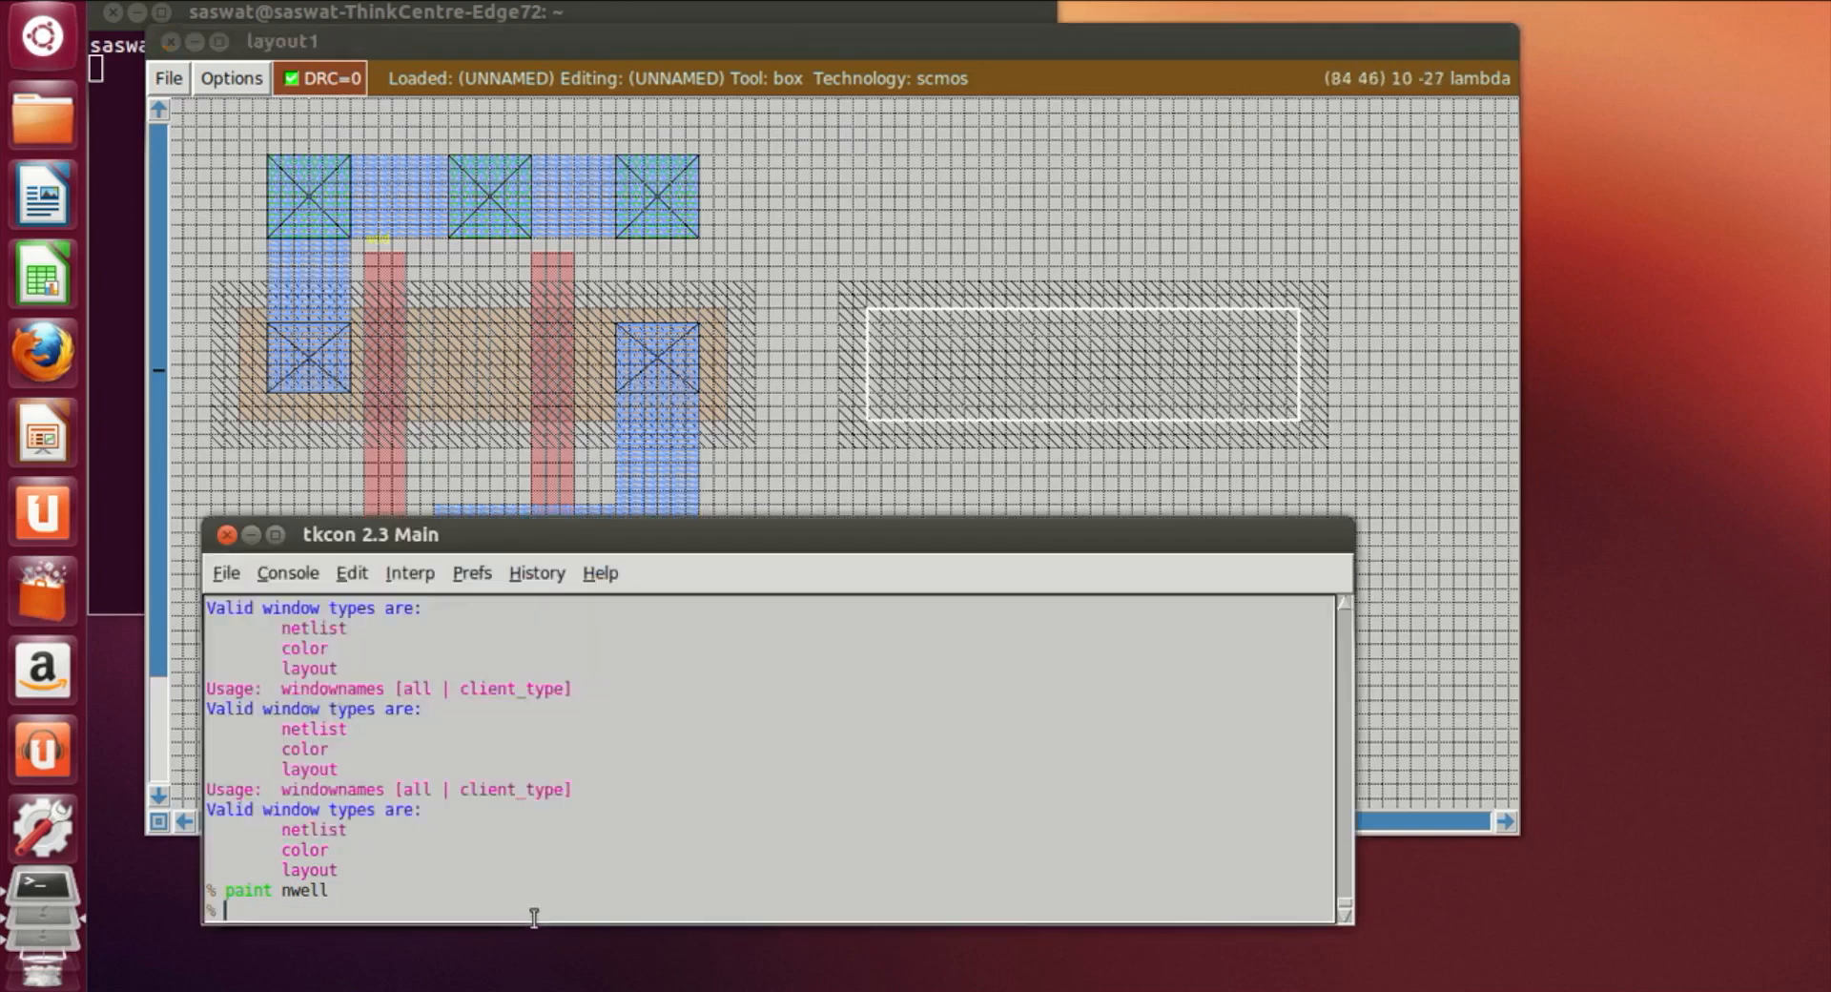
{"action": "type", "text": "paint pdiff"}
{"action": "key", "text": "Return"}
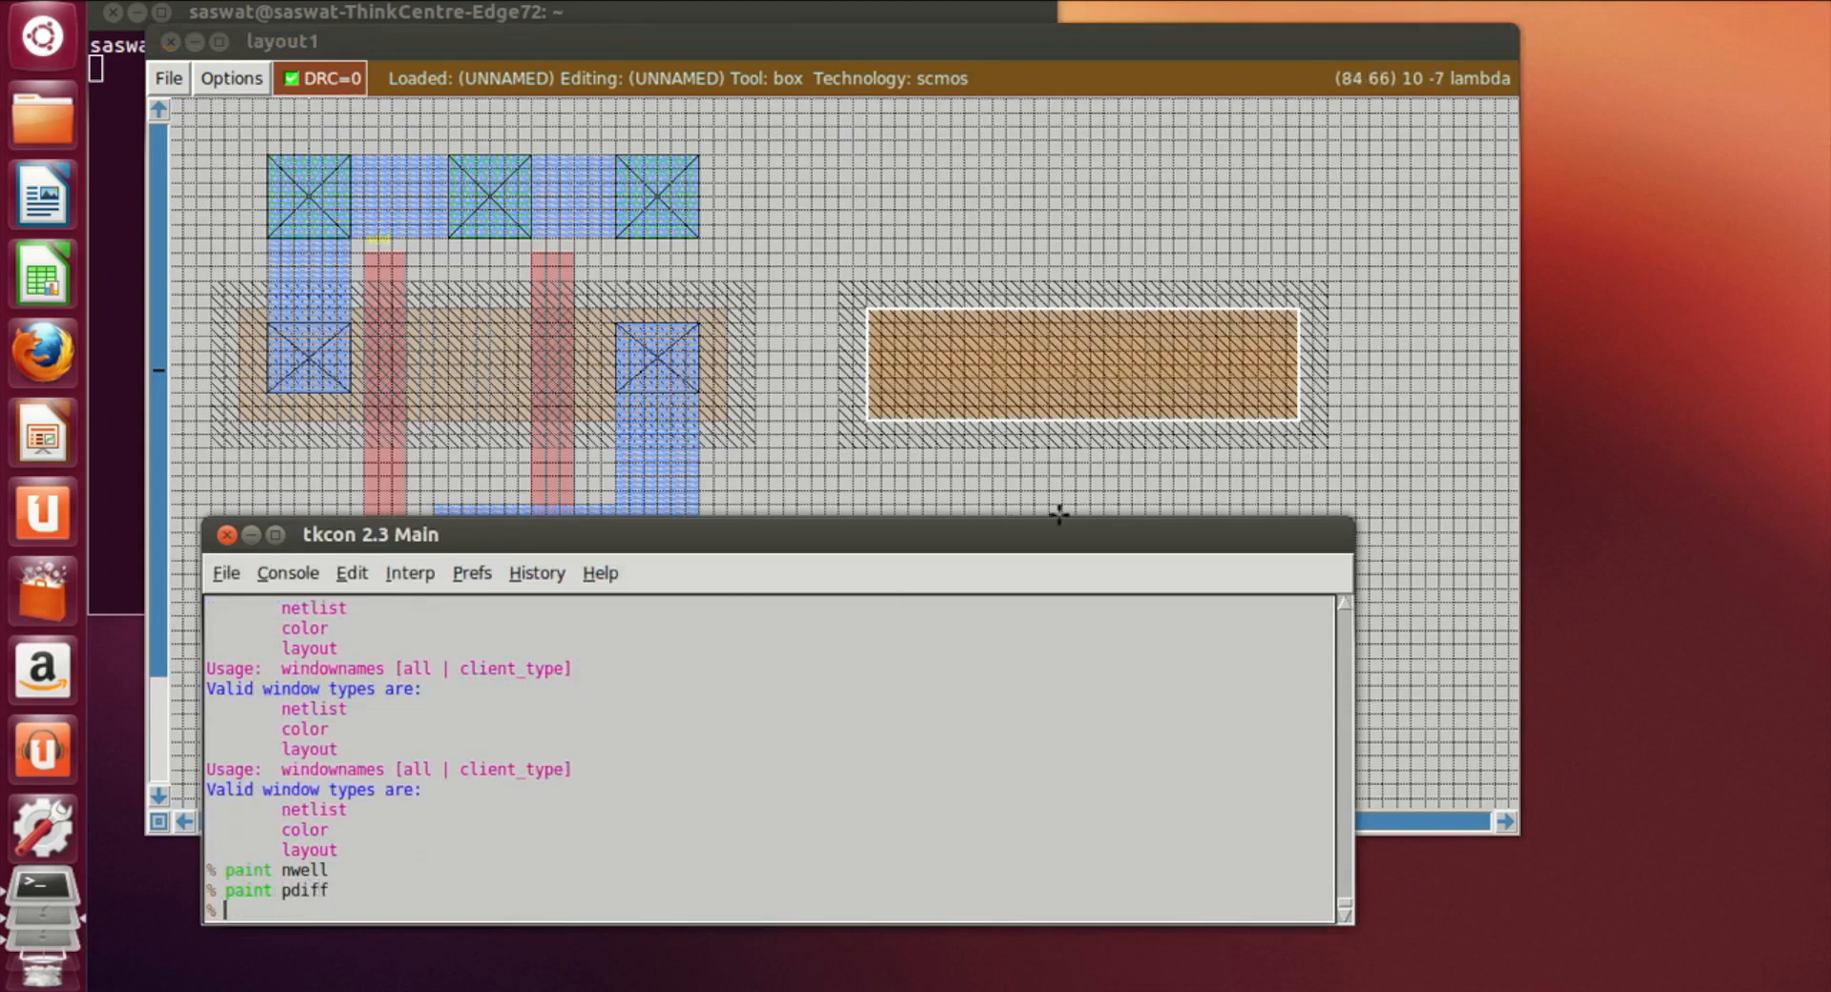
Paint an ndiff strip of the same size as the new pdiff directly below it, roughly level with nor4's ndiff
{"action": "left_click", "coordinate": [1435, 473]}
{"action": "scroll", "coordinate": [1144, 668], "scroll_direction": "down", "scroll_amount": 3}
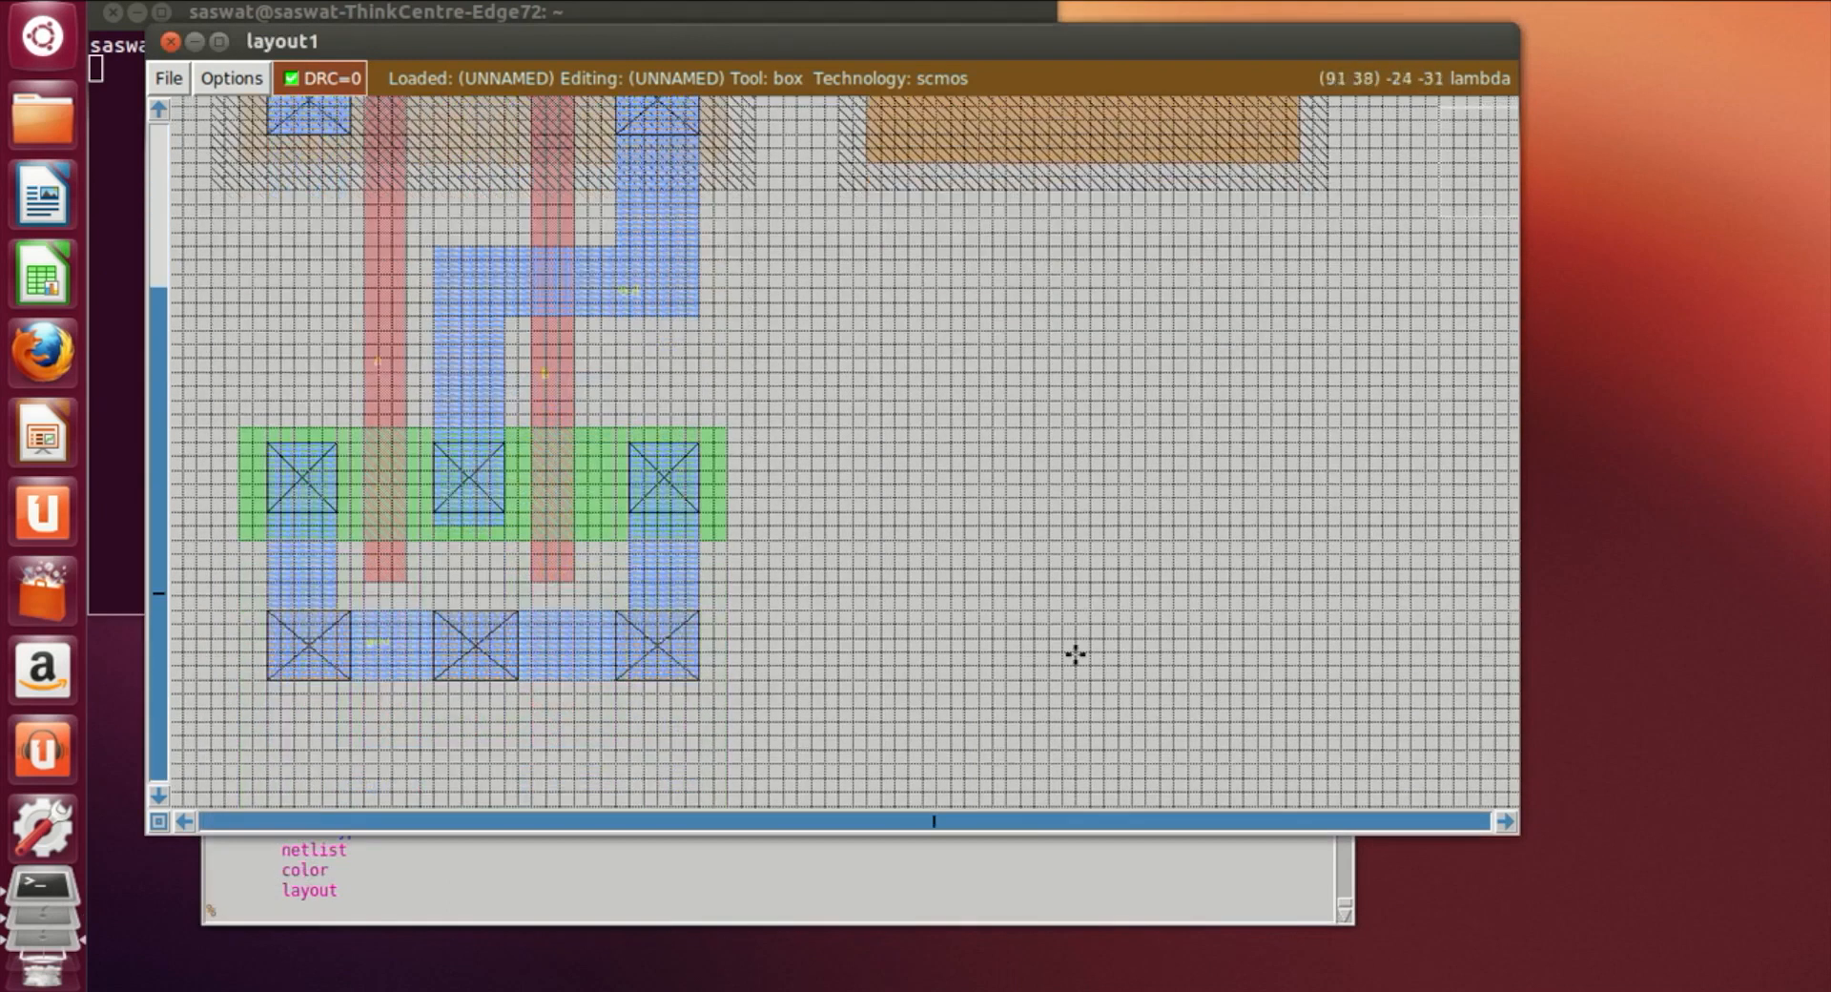
{"action": "left_click", "coordinate": [904, 517]}
{"action": "left_click", "coordinate": [873, 528]}
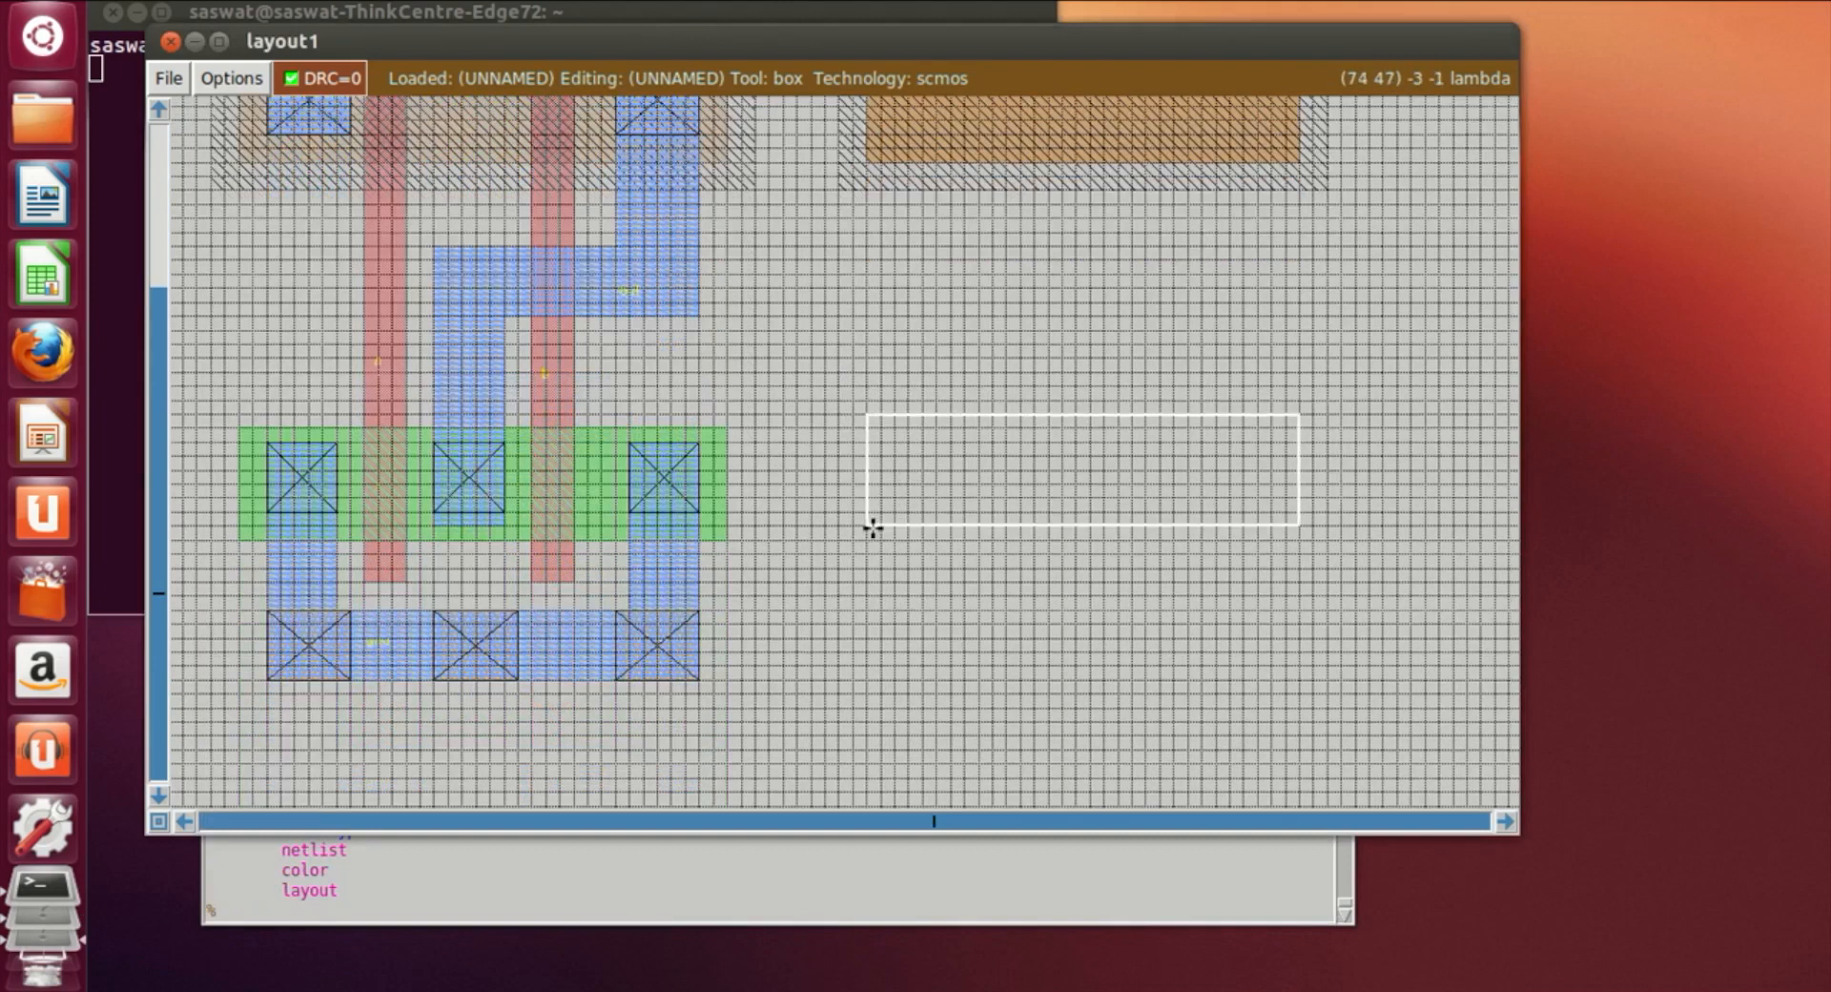
{"action": "left_click", "coordinate": [508, 916]}
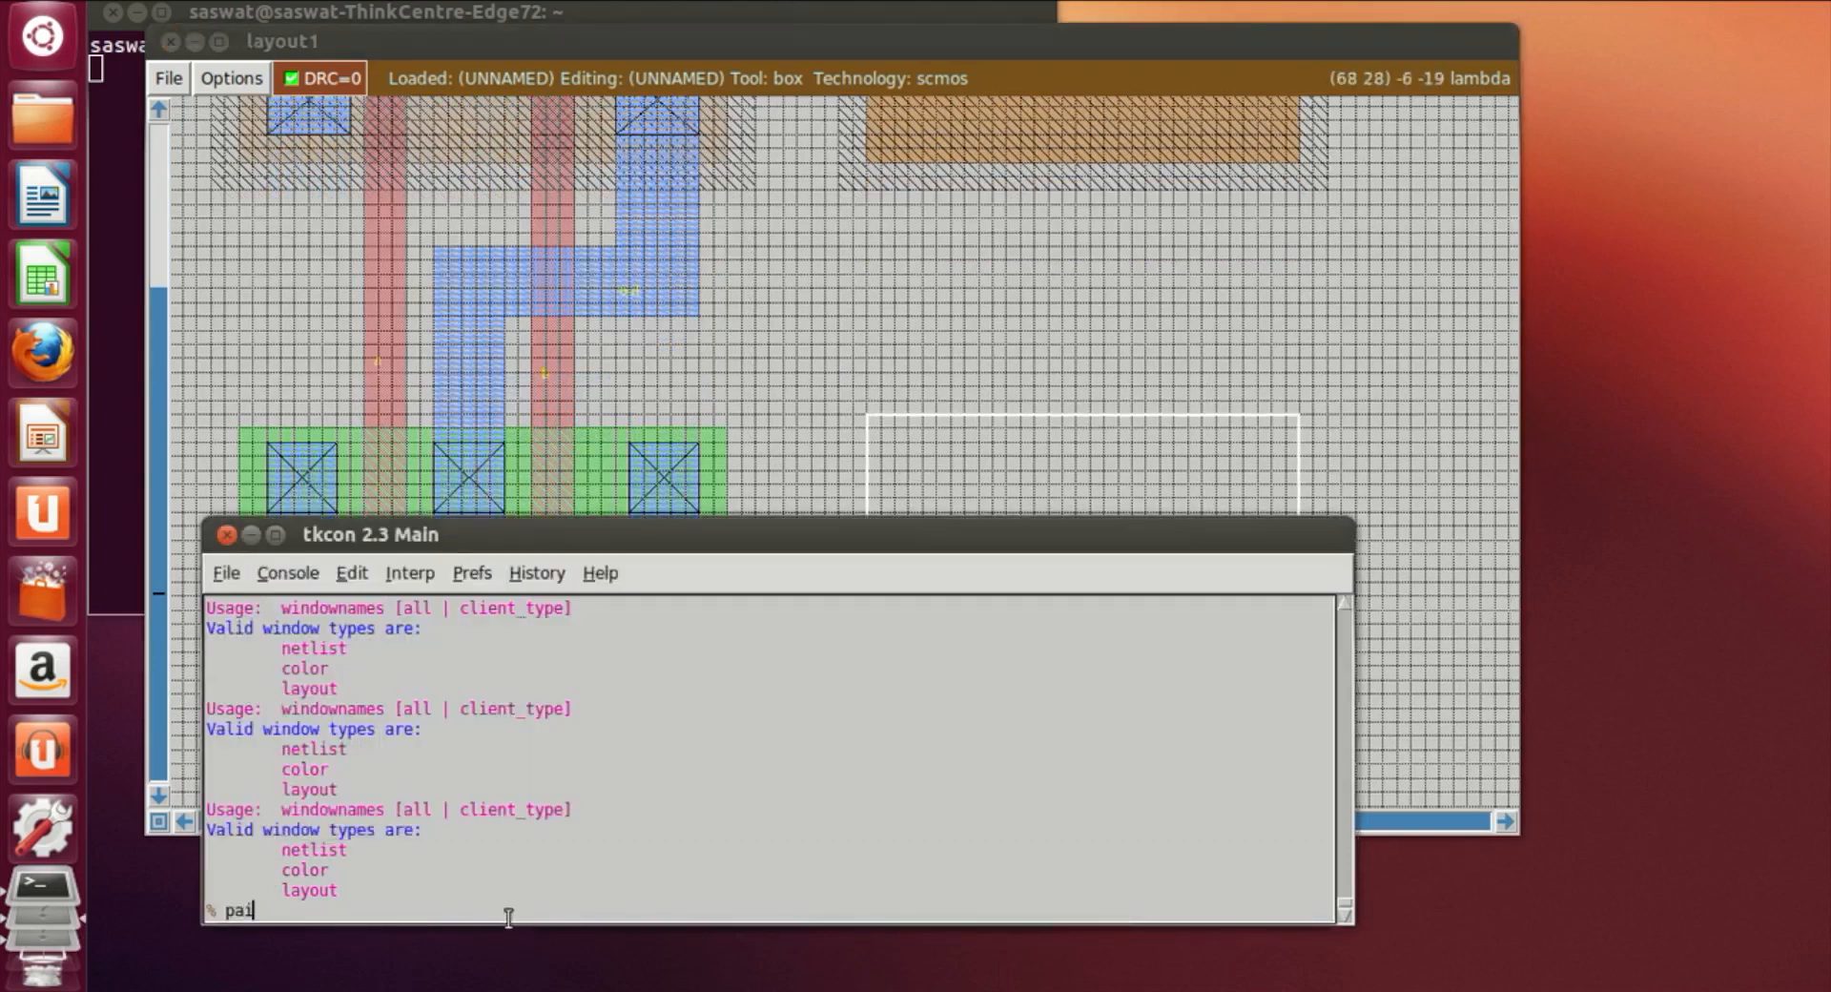
{"action": "type", "text": "paint ndiff"}
{"action": "key", "text": "Return"}
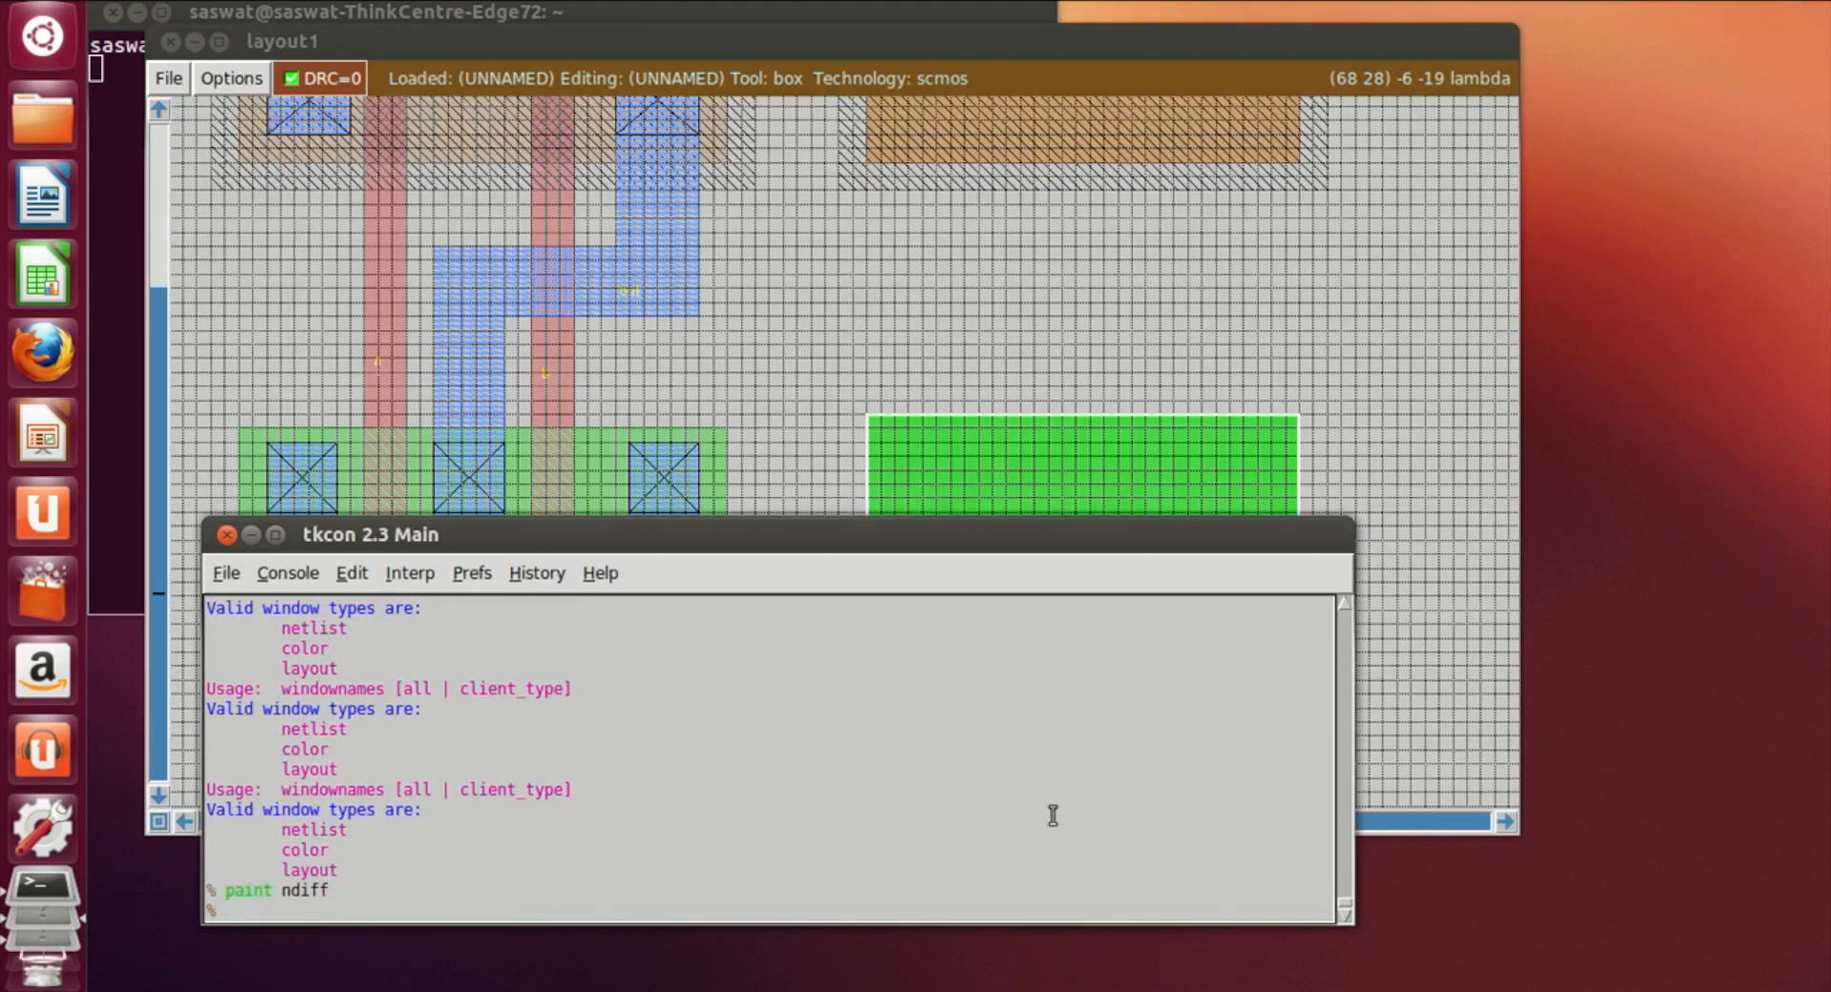
Paint a narrow vertical poly gate through the middle of the new pdiff and ndiff, extending past both
{"action": "left_click", "coordinate": [1423, 482]}
{"action": "scroll", "coordinate": [1377, 531], "scroll_direction": "up", "scroll_amount": 3}
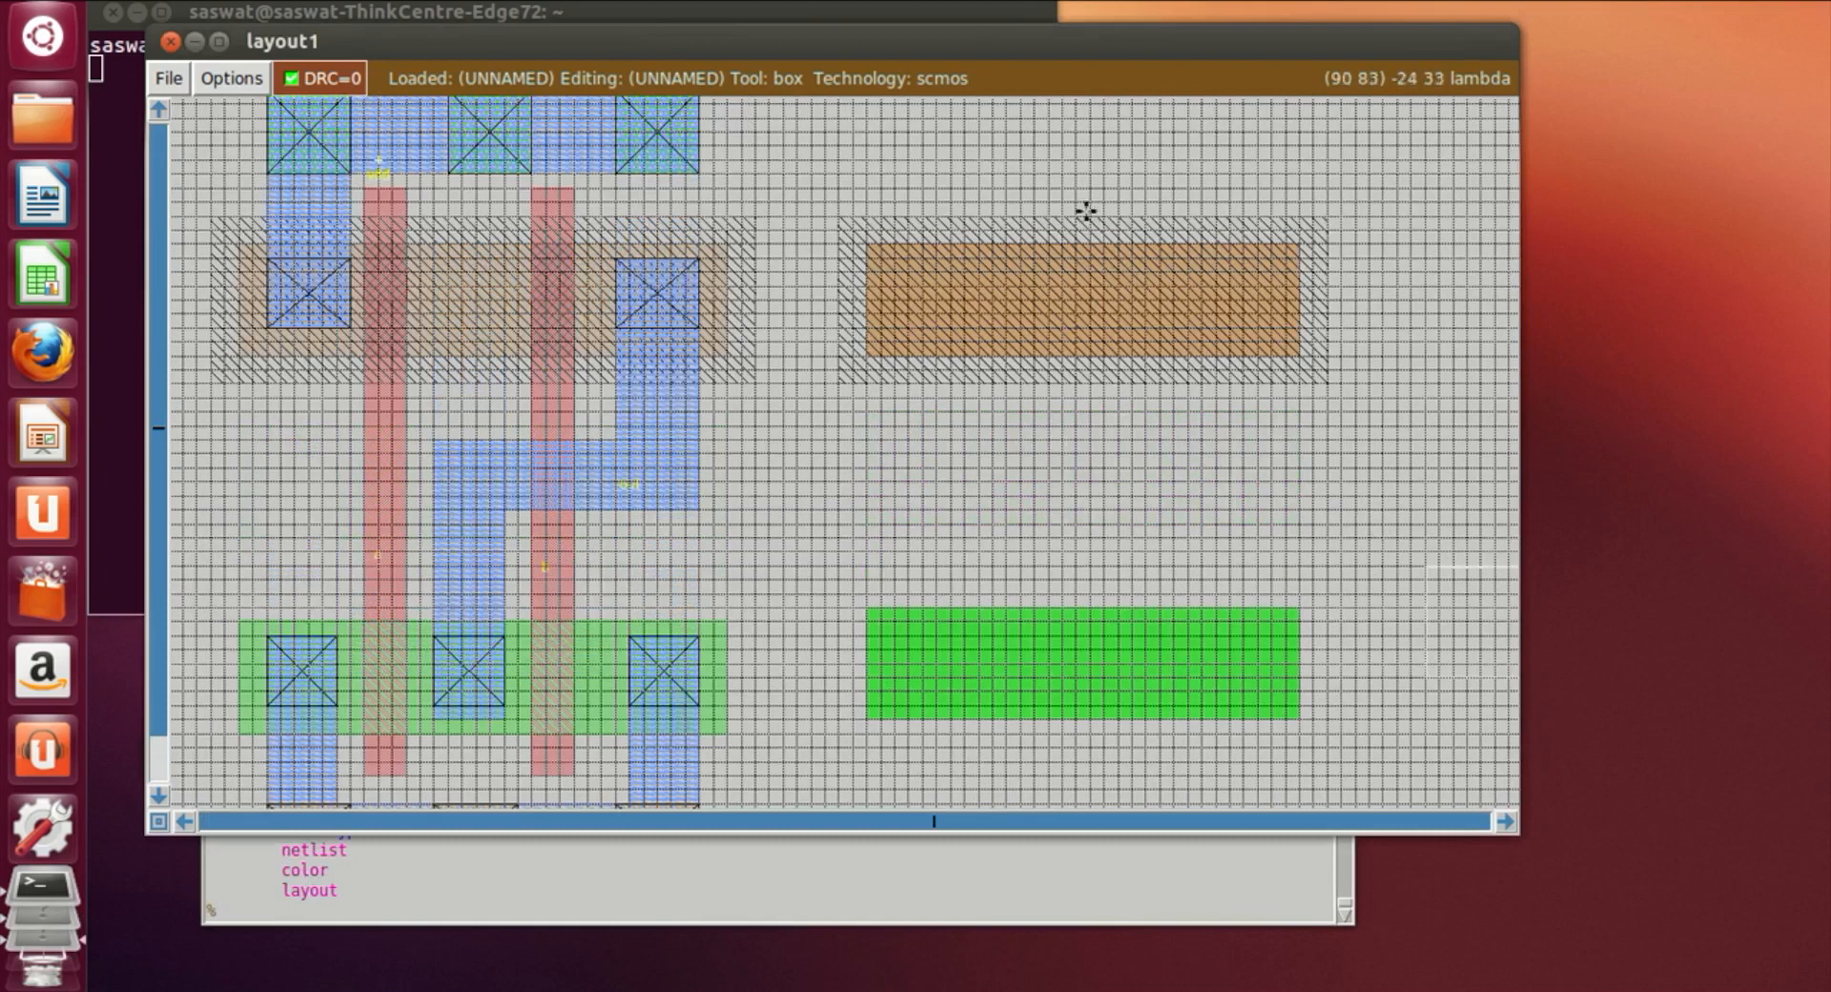
{"action": "left_click", "coordinate": [1036, 173]}
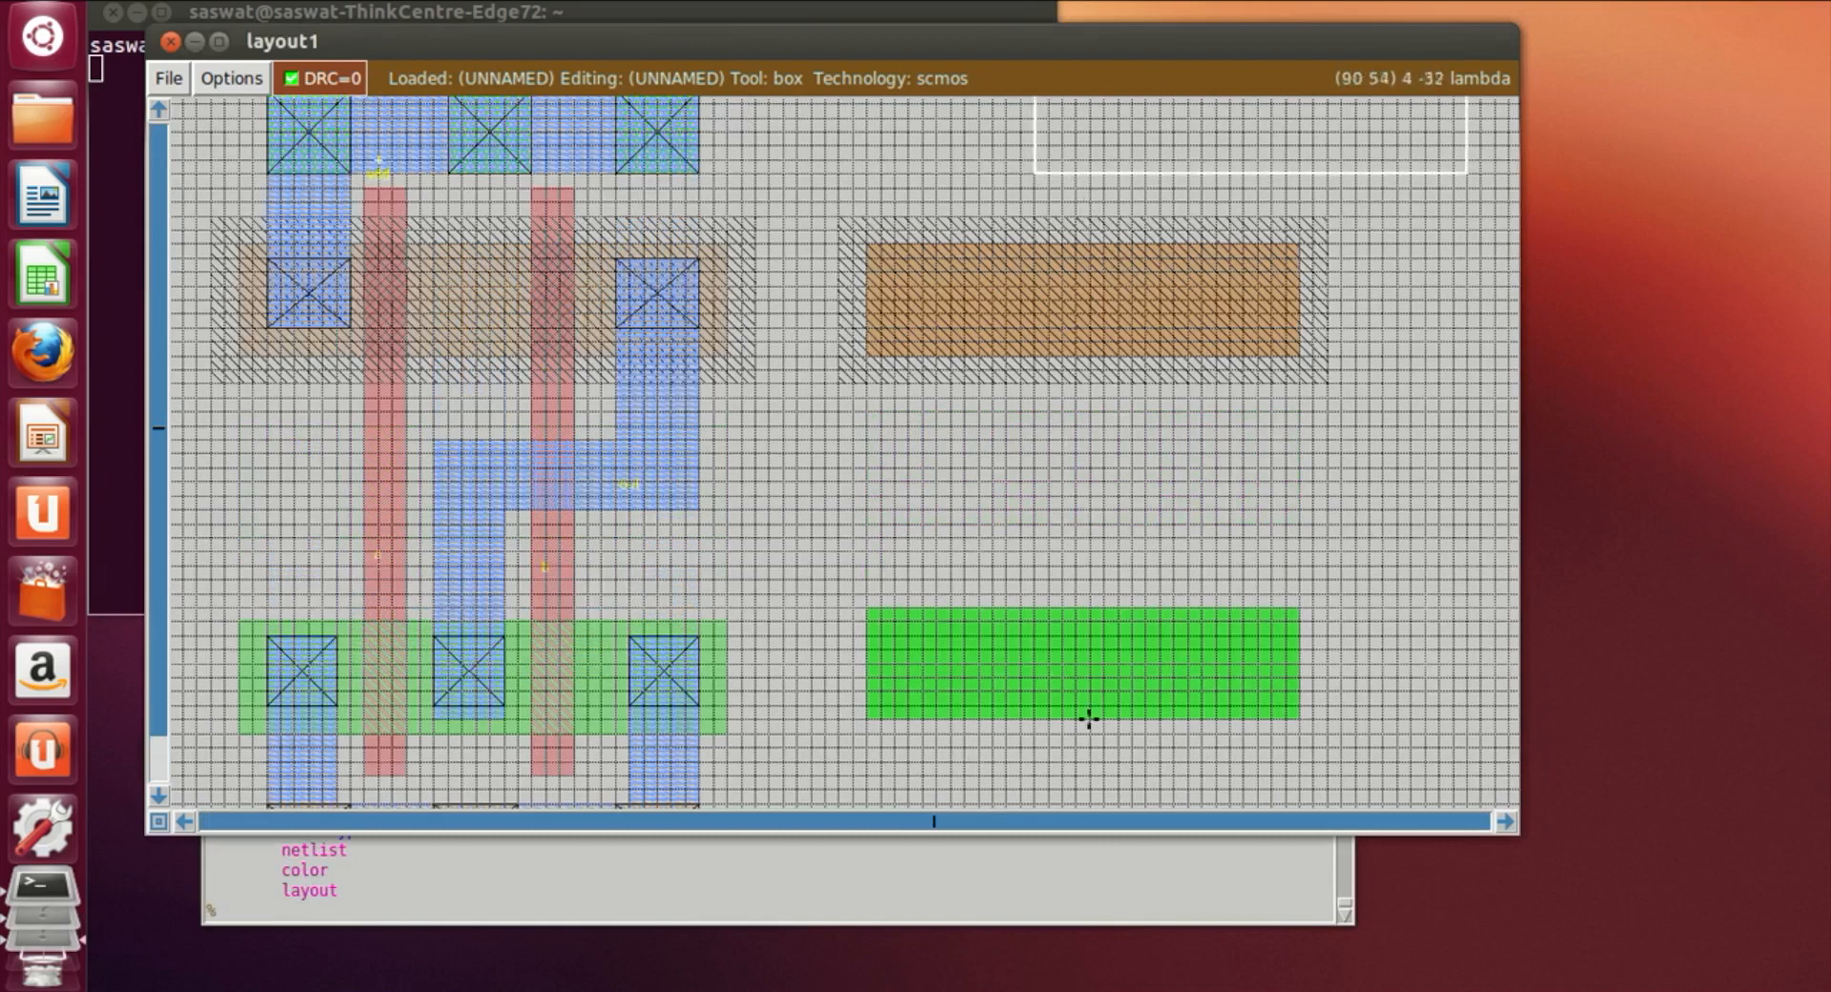
{"action": "right_click", "coordinate": [1063, 775]}
{"action": "right_click", "coordinate": [1076, 774]}
{"action": "right_click_drag", "start_coordinate": [1077, 774], "coordinate": [1076, 596]}
{"action": "right_click_drag", "start_coordinate": [1086, 500], "coordinate": [1074, 182]}
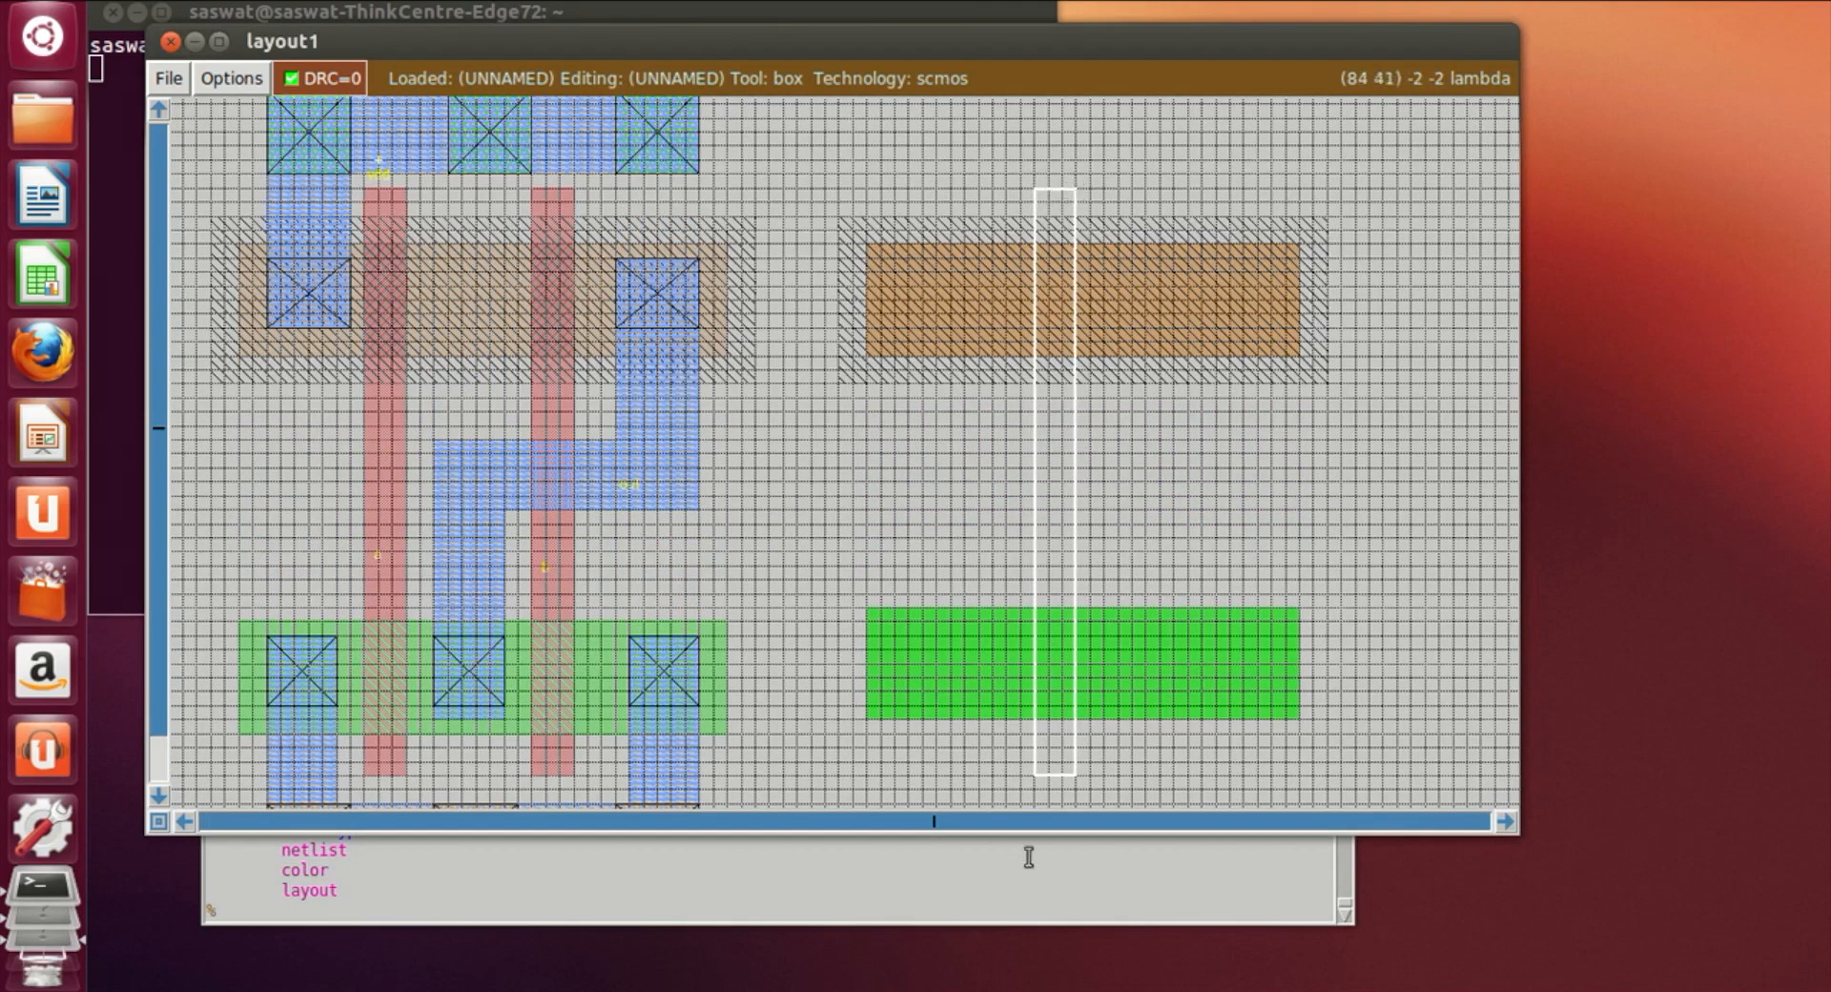
{"action": "left_click", "coordinate": [1047, 774]}
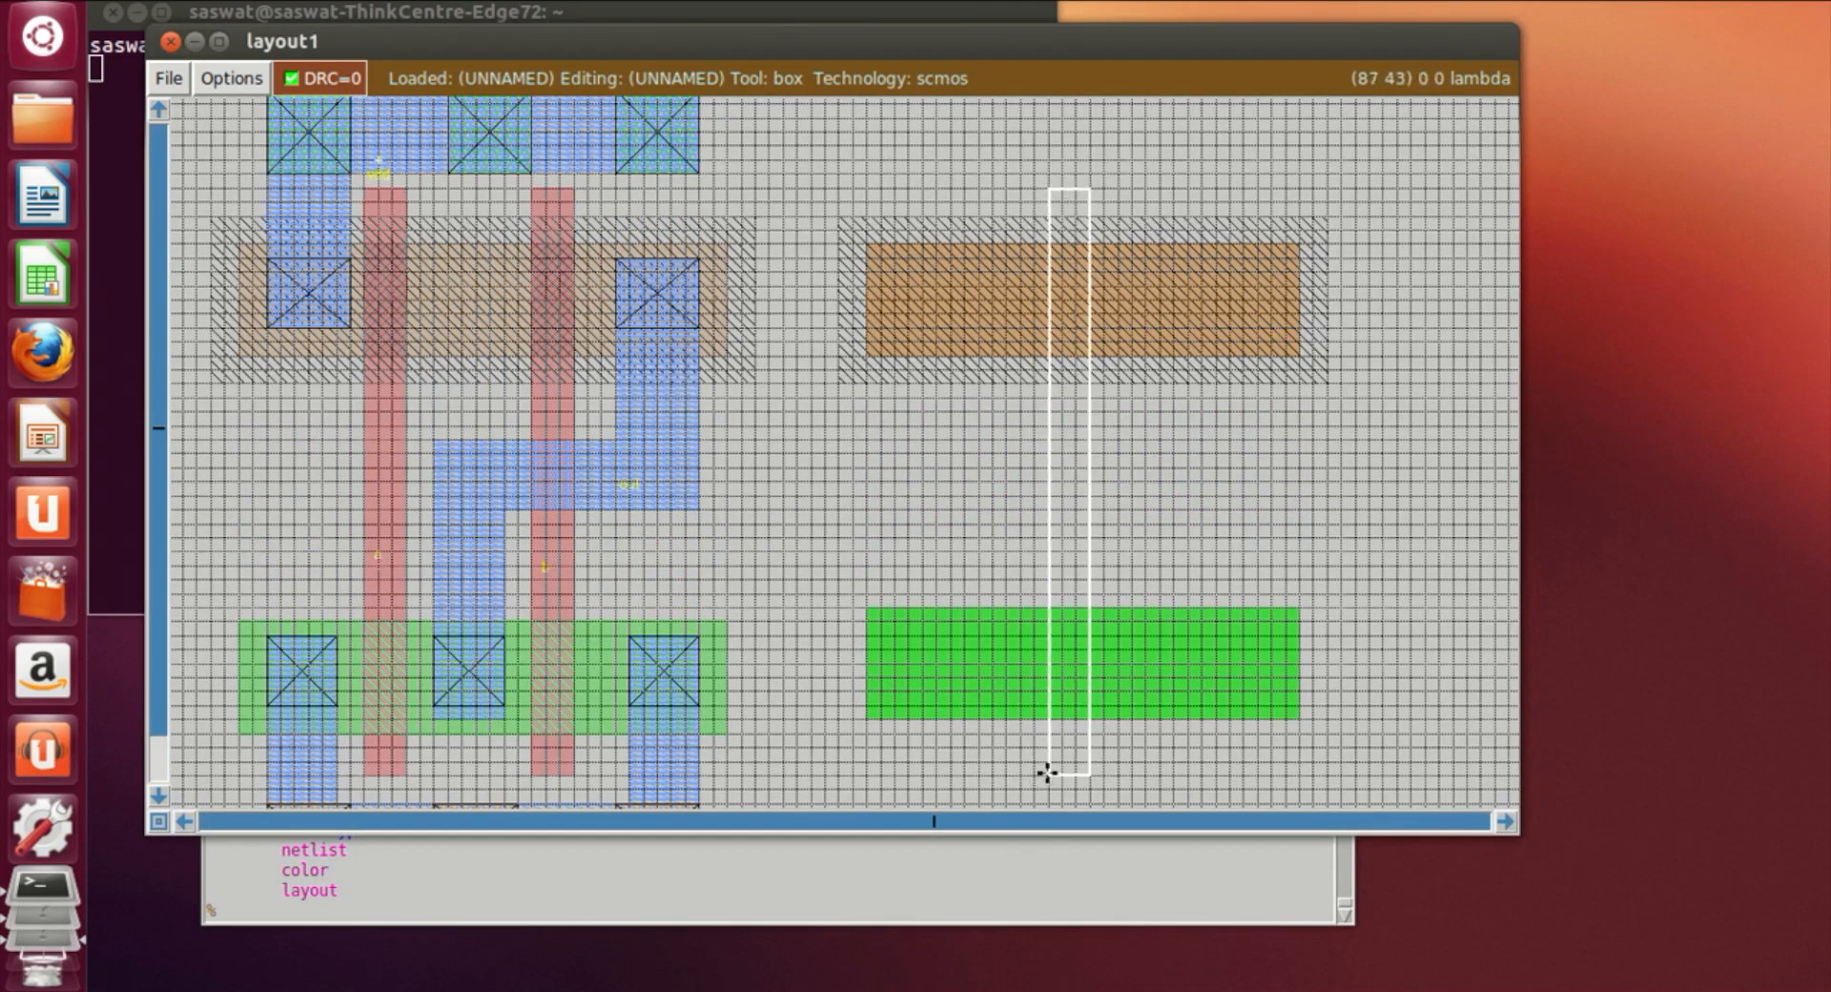
{"action": "left_click", "coordinate": [1056, 771]}
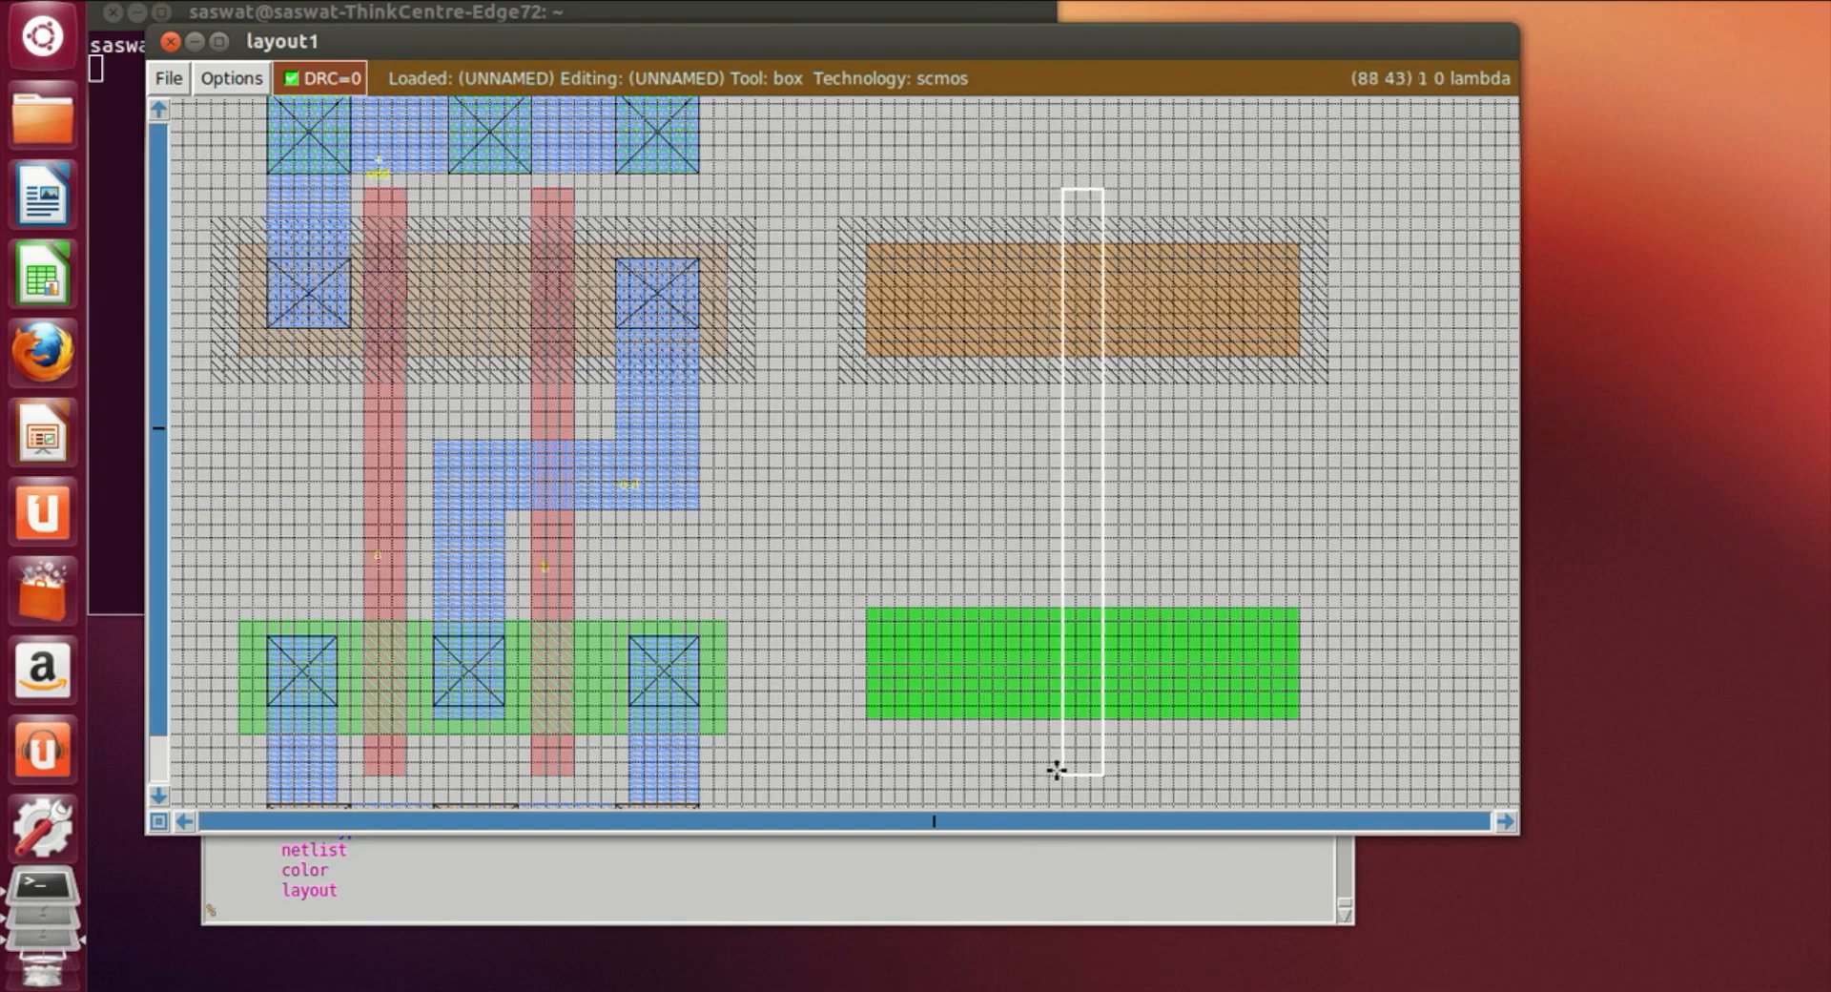
{"action": "left_click", "coordinate": [795, 918]}
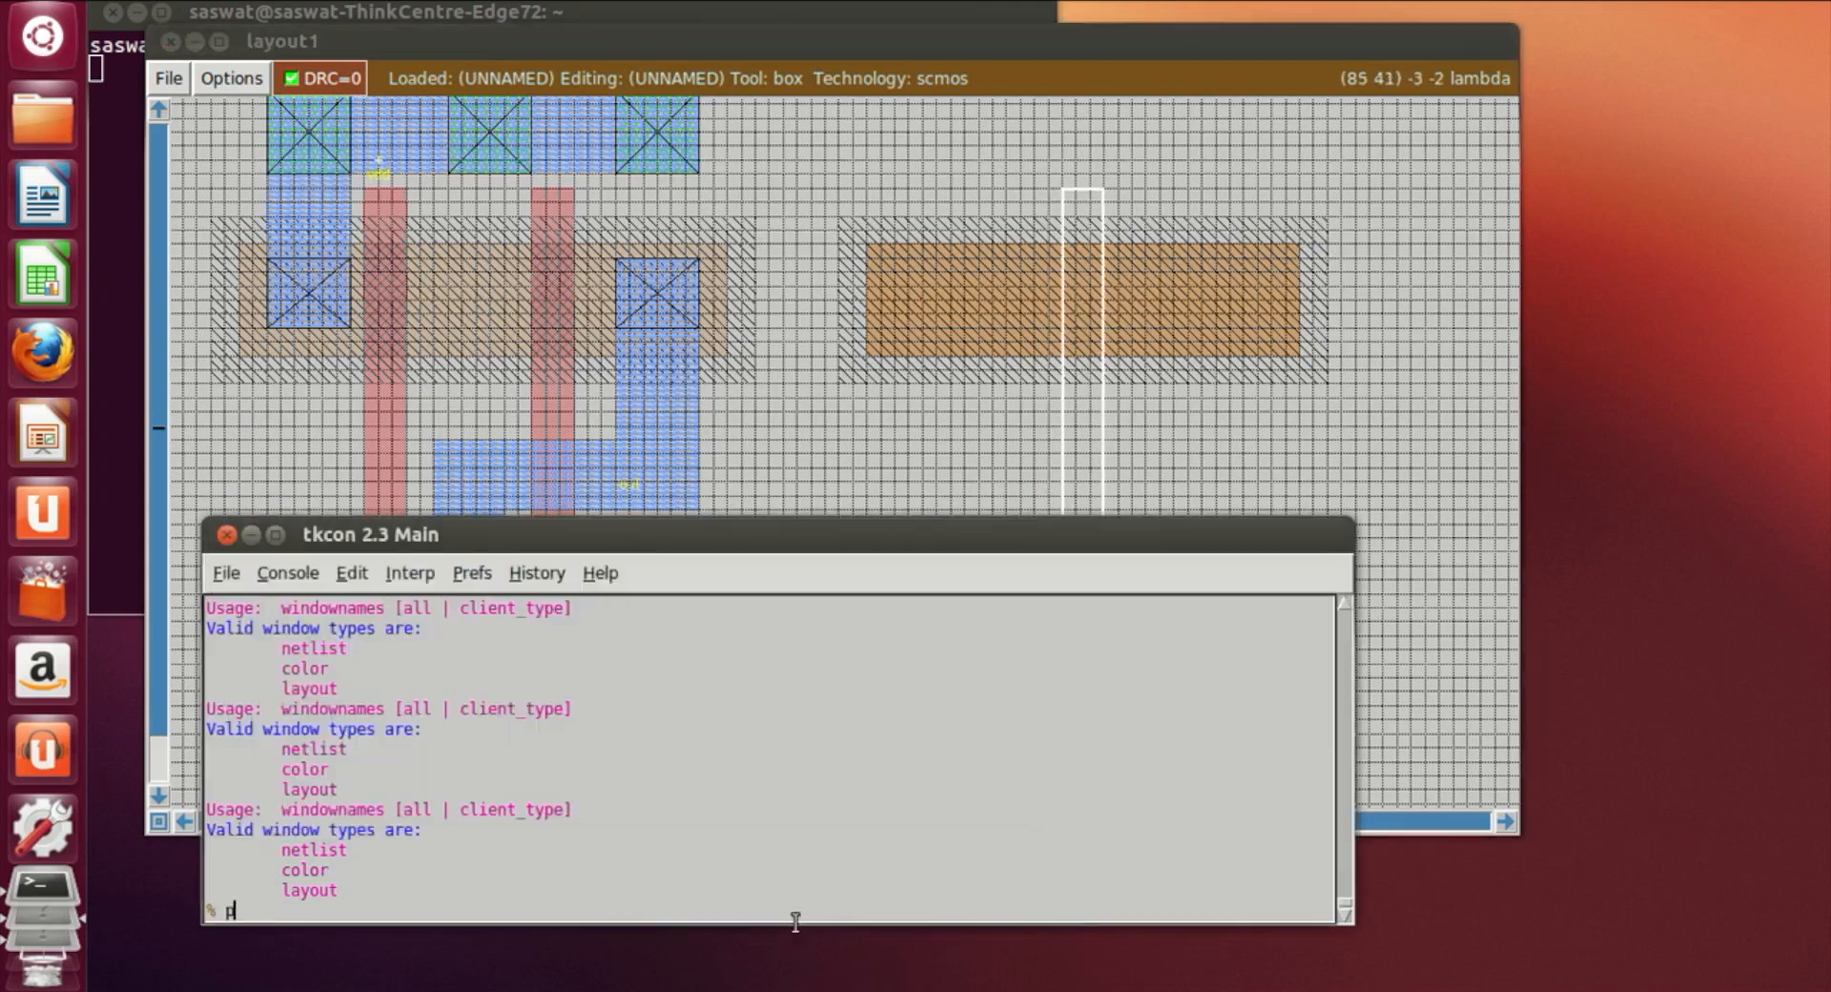
{"action": "type", "text": "paint poly"}
{"action": "key", "text": "Return"}
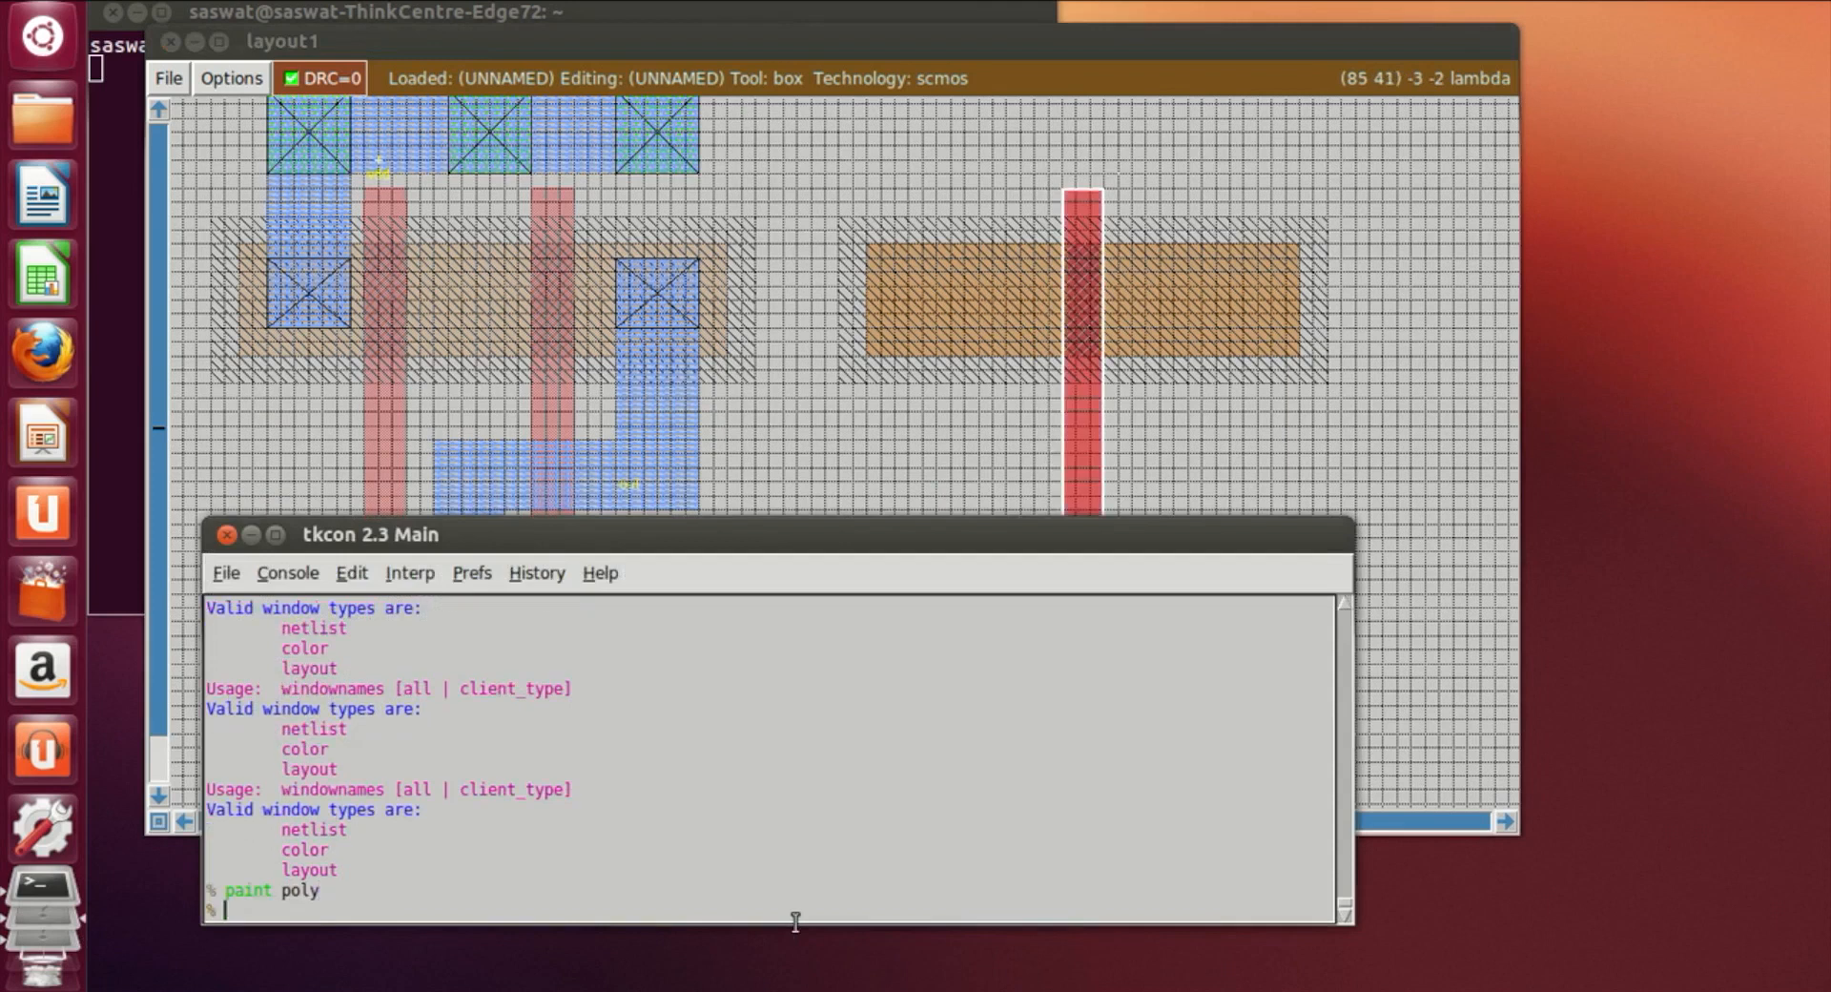
Paint an m1 strip about 6 by 17 lambda from the new pdiff's source side up to nor4's supply rail level
{"action": "left_click", "coordinate": [1244, 482]}
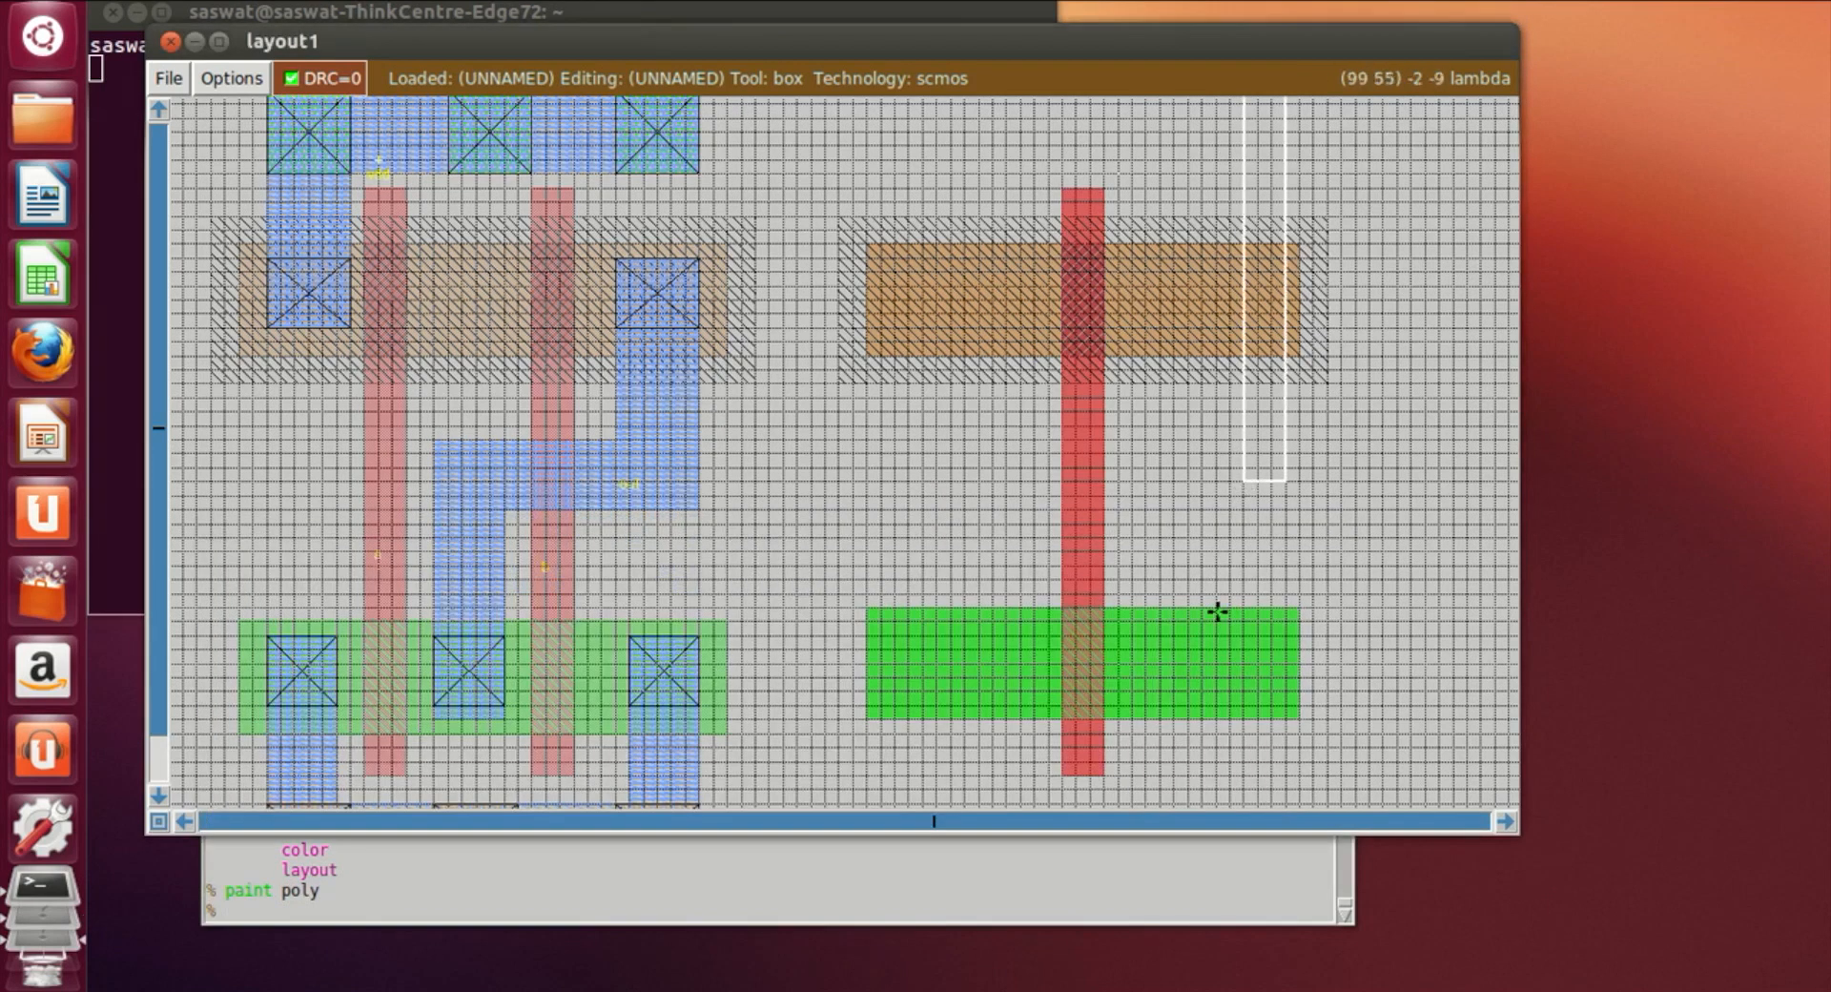
{"action": "scroll", "coordinate": [1023, 744], "scroll_direction": "up", "scroll_amount": 1}
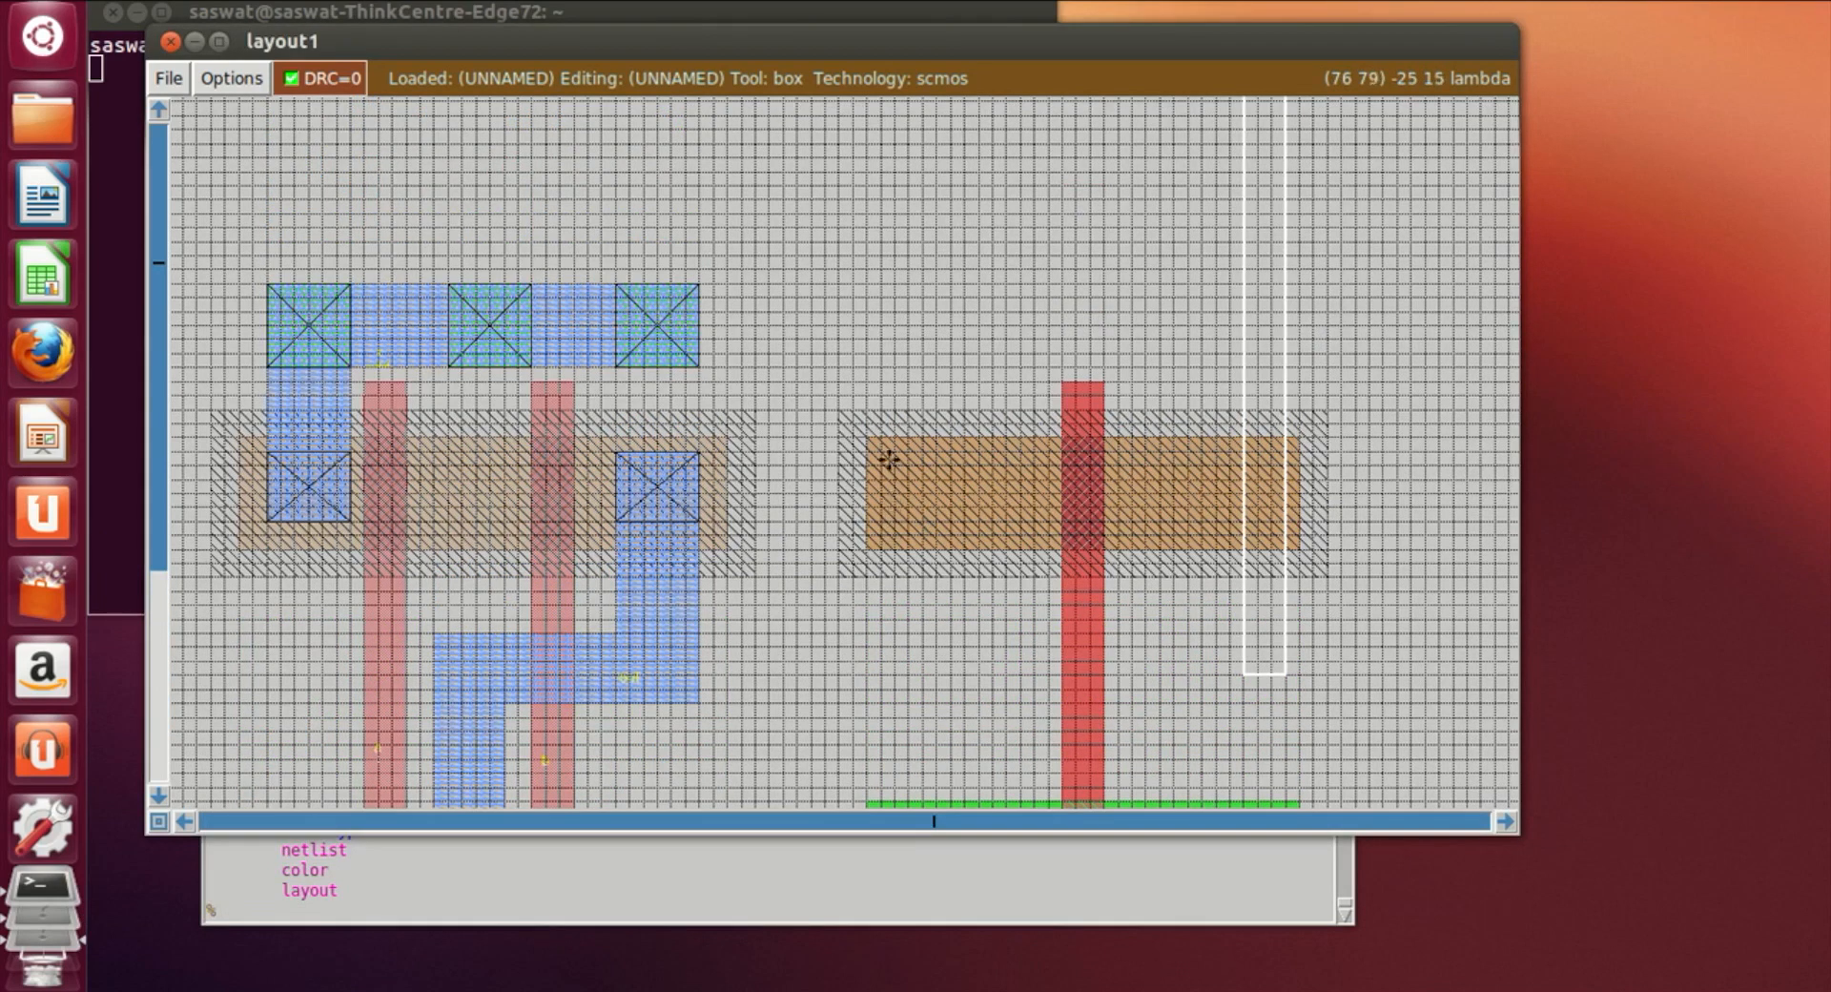
{"action": "left_click", "coordinate": [926, 522]}
{"action": "right_click", "coordinate": [997, 351]}
{"action": "right_click", "coordinate": [1001, 289]}
{"action": "right_click", "coordinate": [1002, 276]}
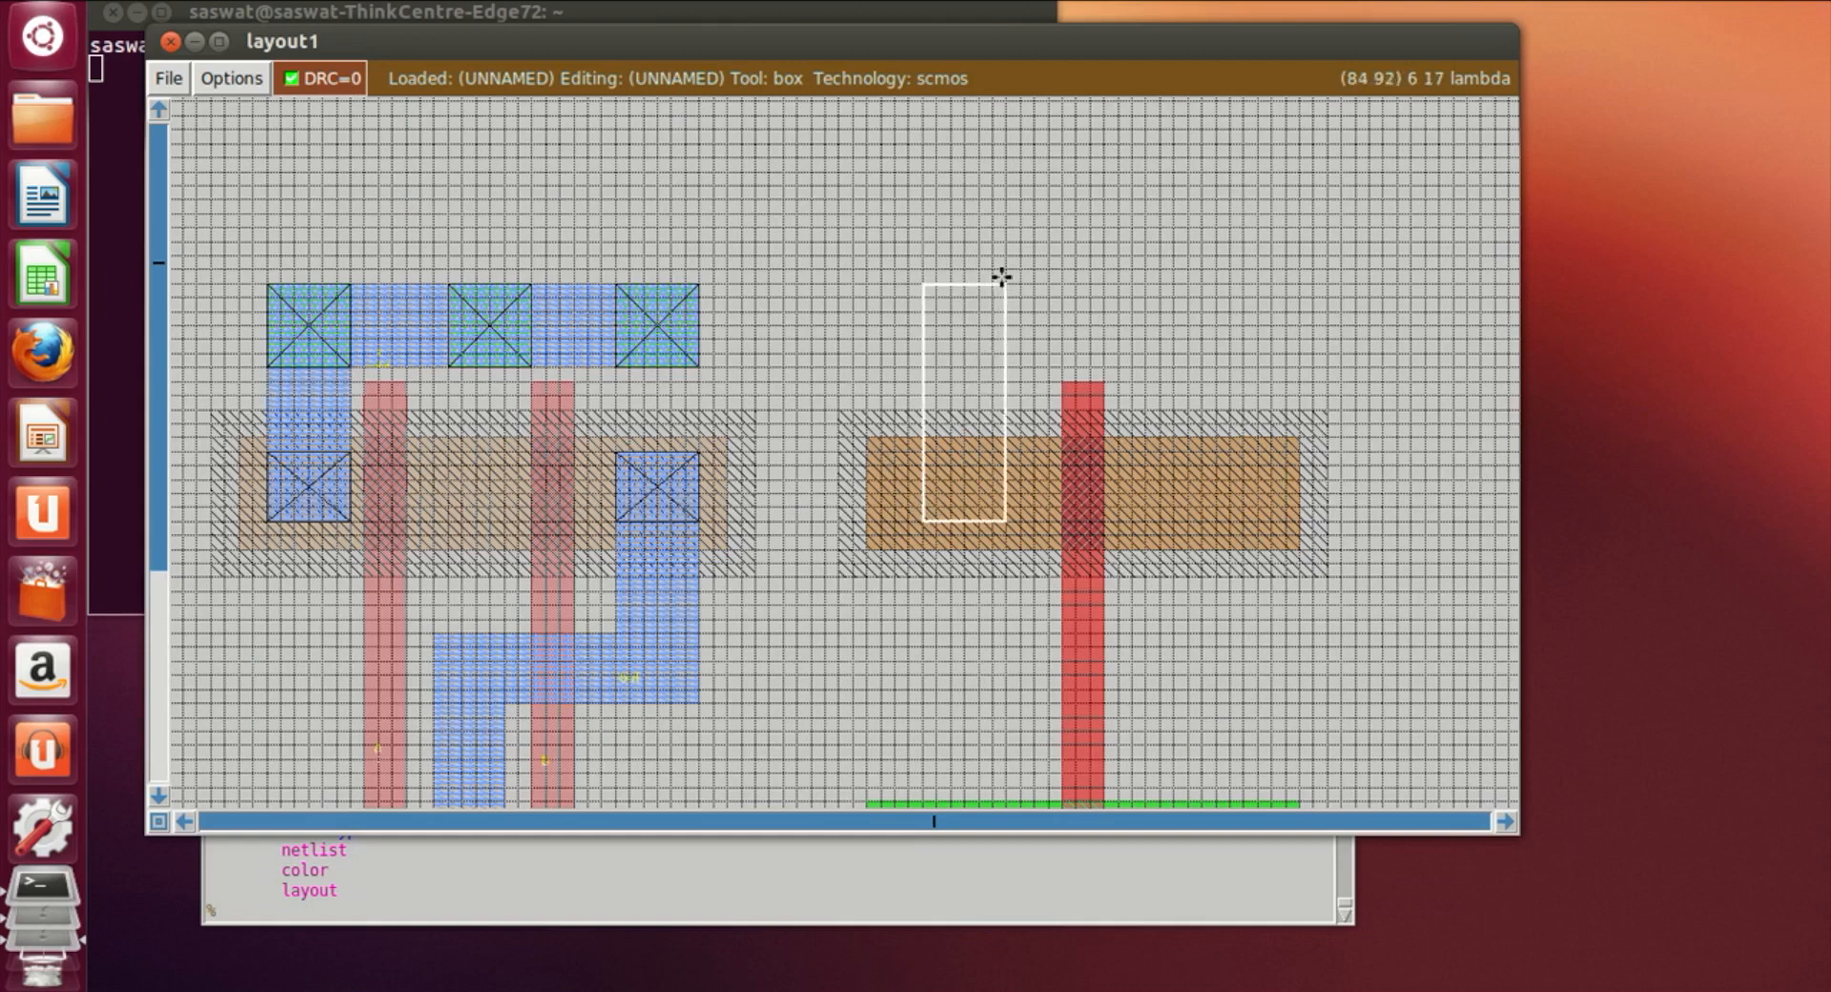
{"action": "left_click", "coordinate": [1018, 913]}
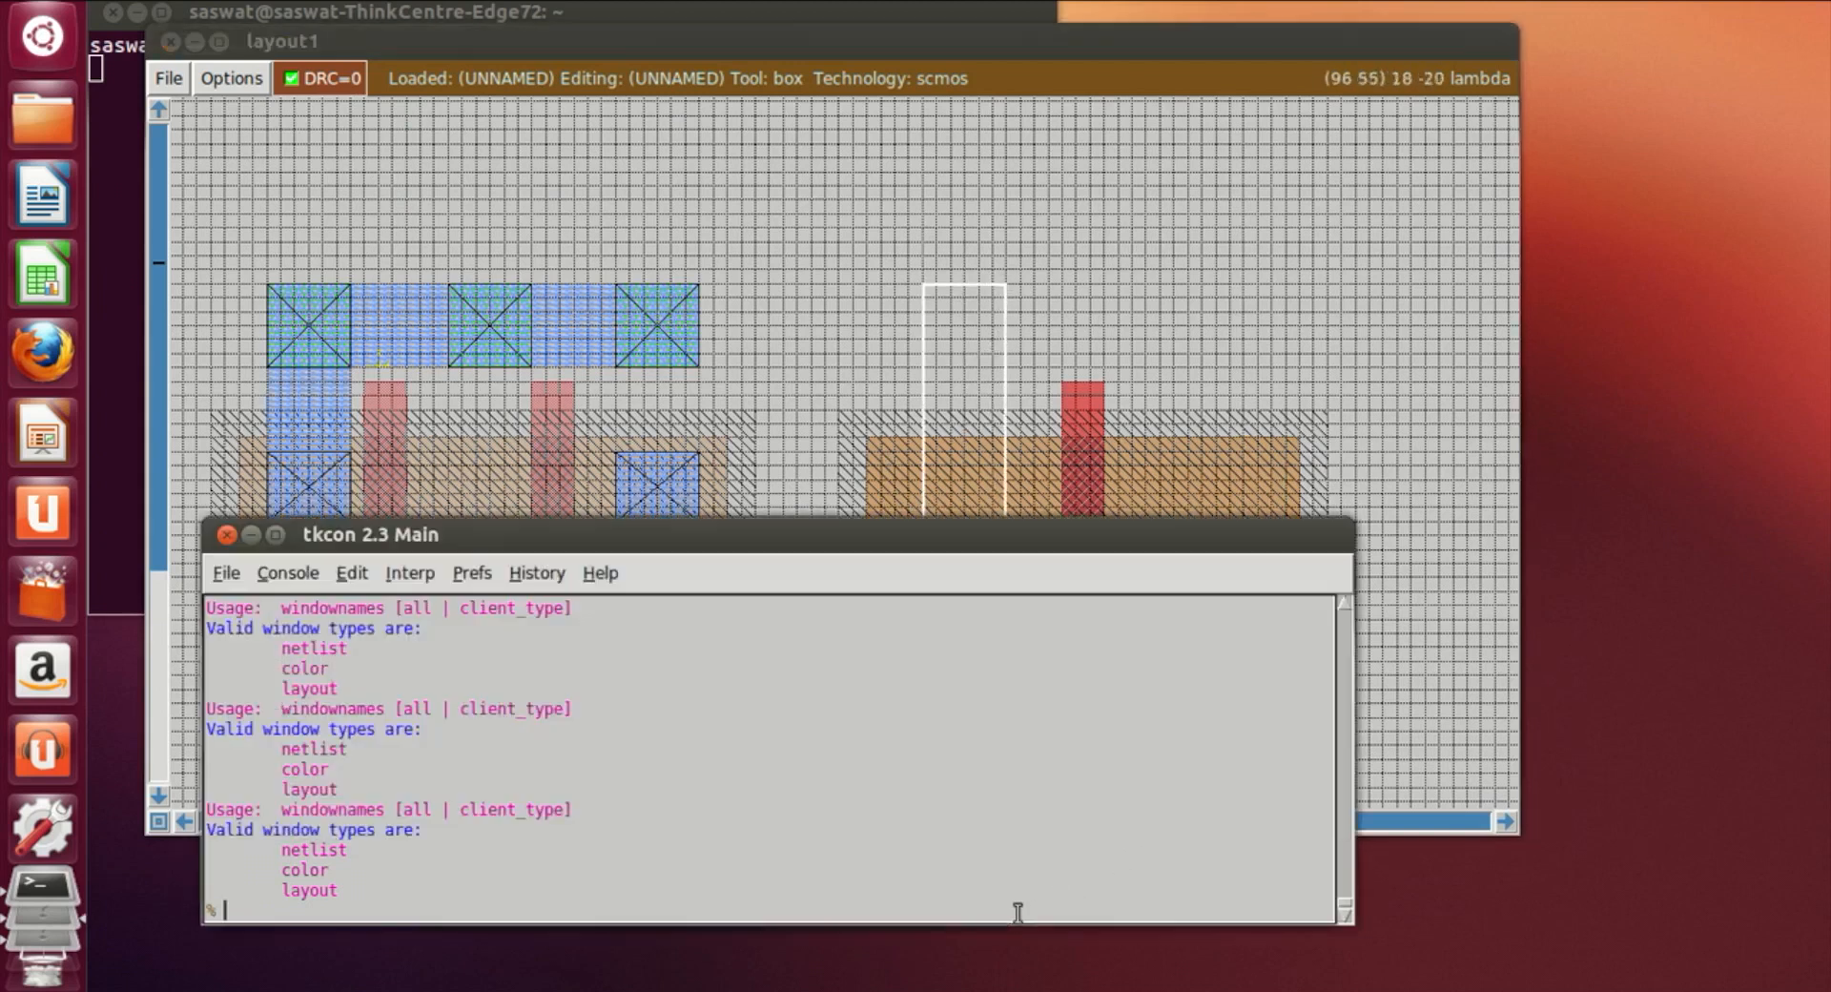
{"action": "type", "text": "paint m1"}
{"action": "key", "text": "Return"}
Paint a matching vertical m1 strip from the new ndiff's source side down to nor4's ground rail level
{"action": "scroll", "coordinate": [1018, 474], "scroll_direction": "down", "scroll_amount": 5}
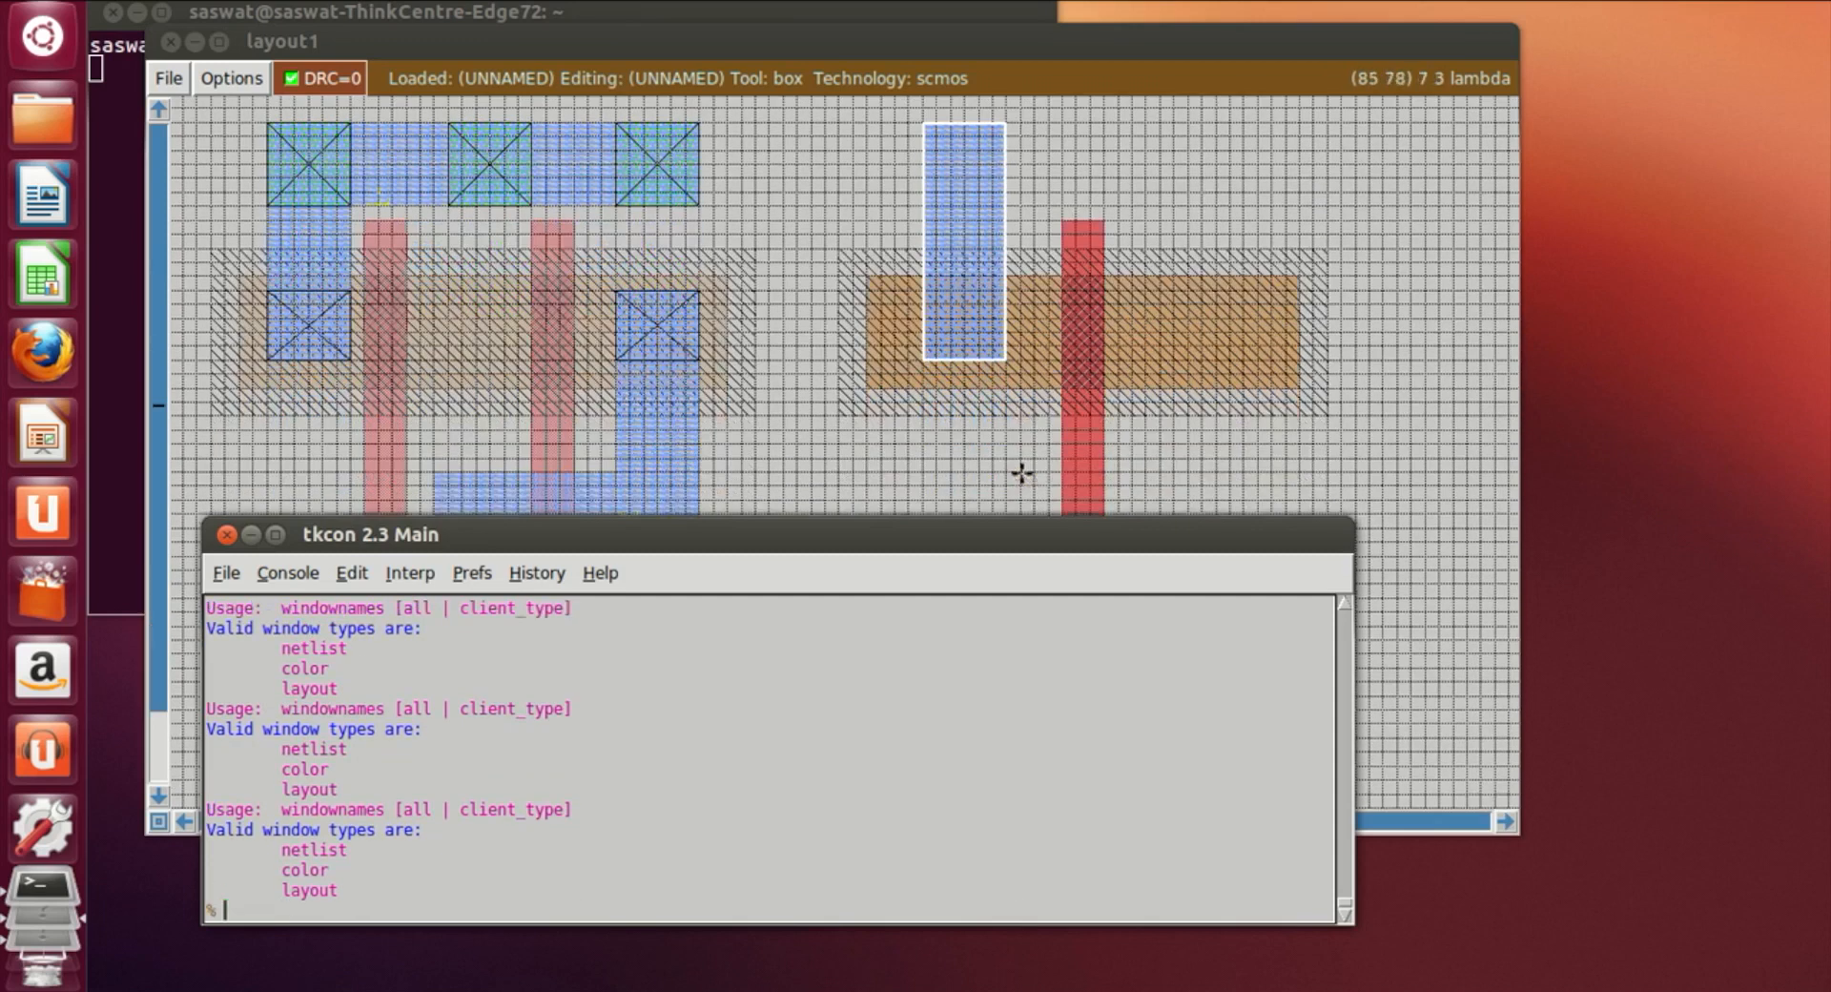
{"action": "left_click_drag", "start_coordinate": [903, 449], "coordinate": [922, 595]}
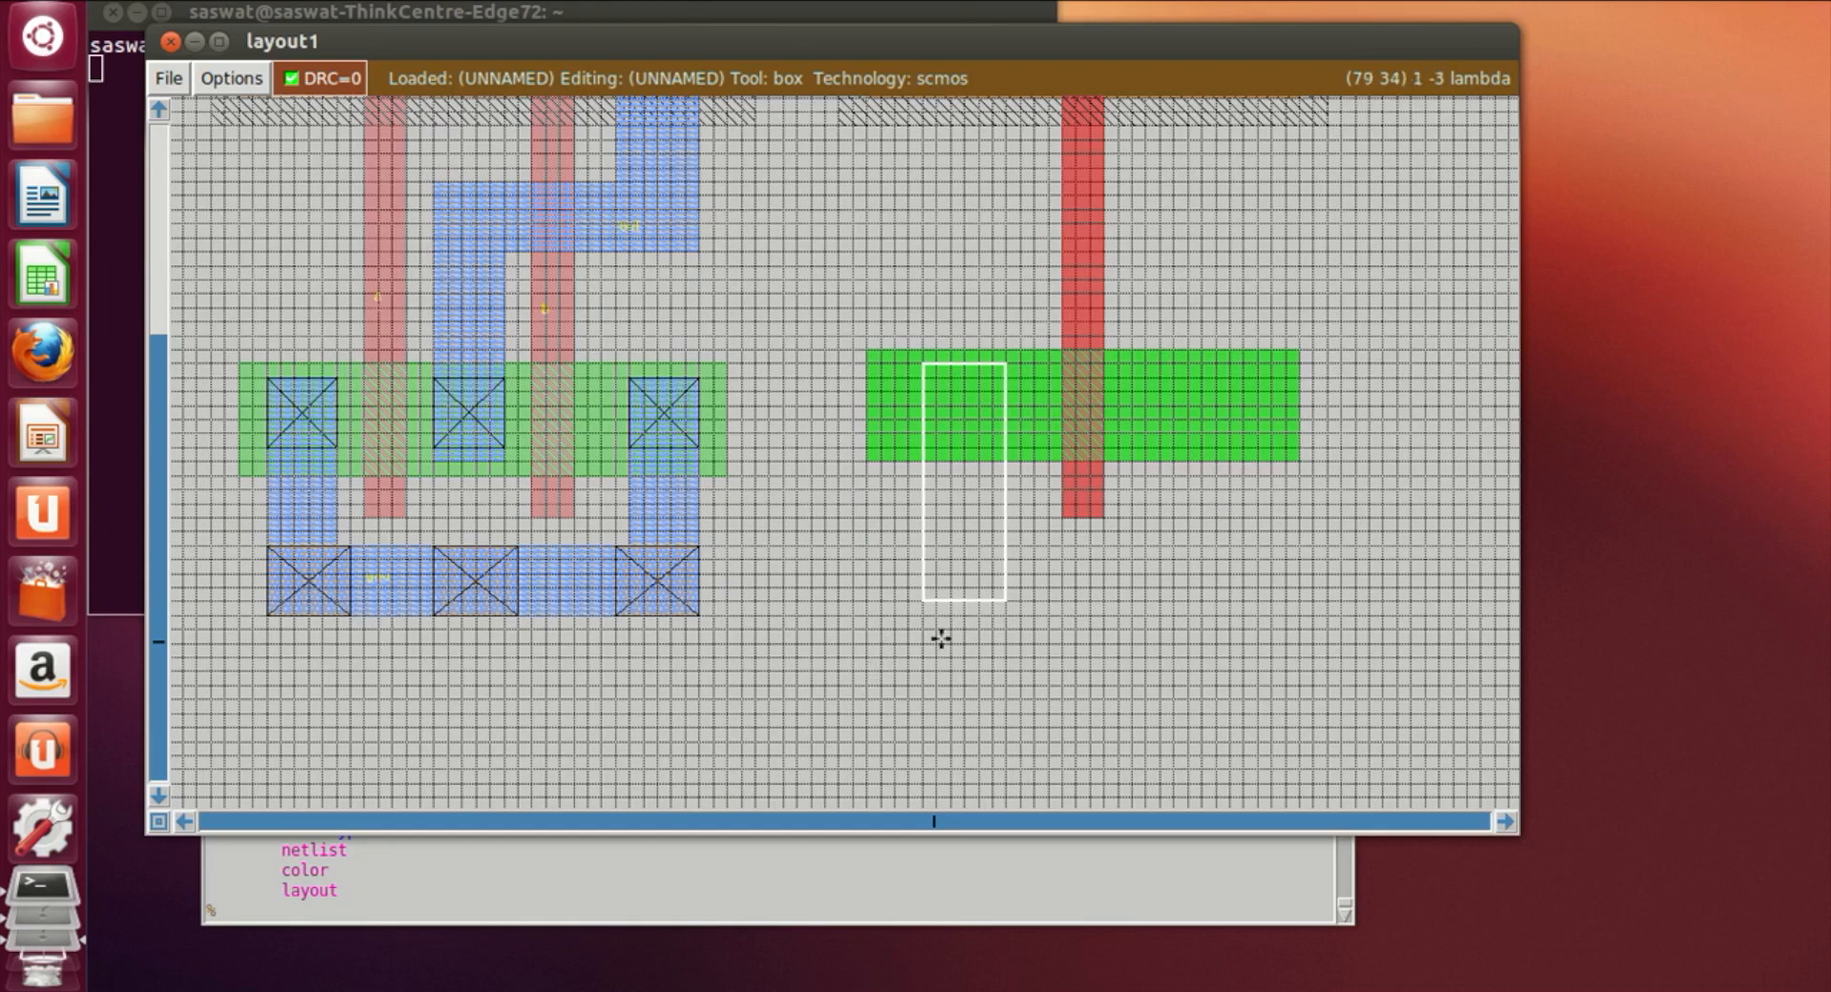
{"action": "left_click", "coordinate": [923, 616]}
{"action": "right_click", "coordinate": [1000, 367]}
{"action": "left_click", "coordinate": [999, 895]}
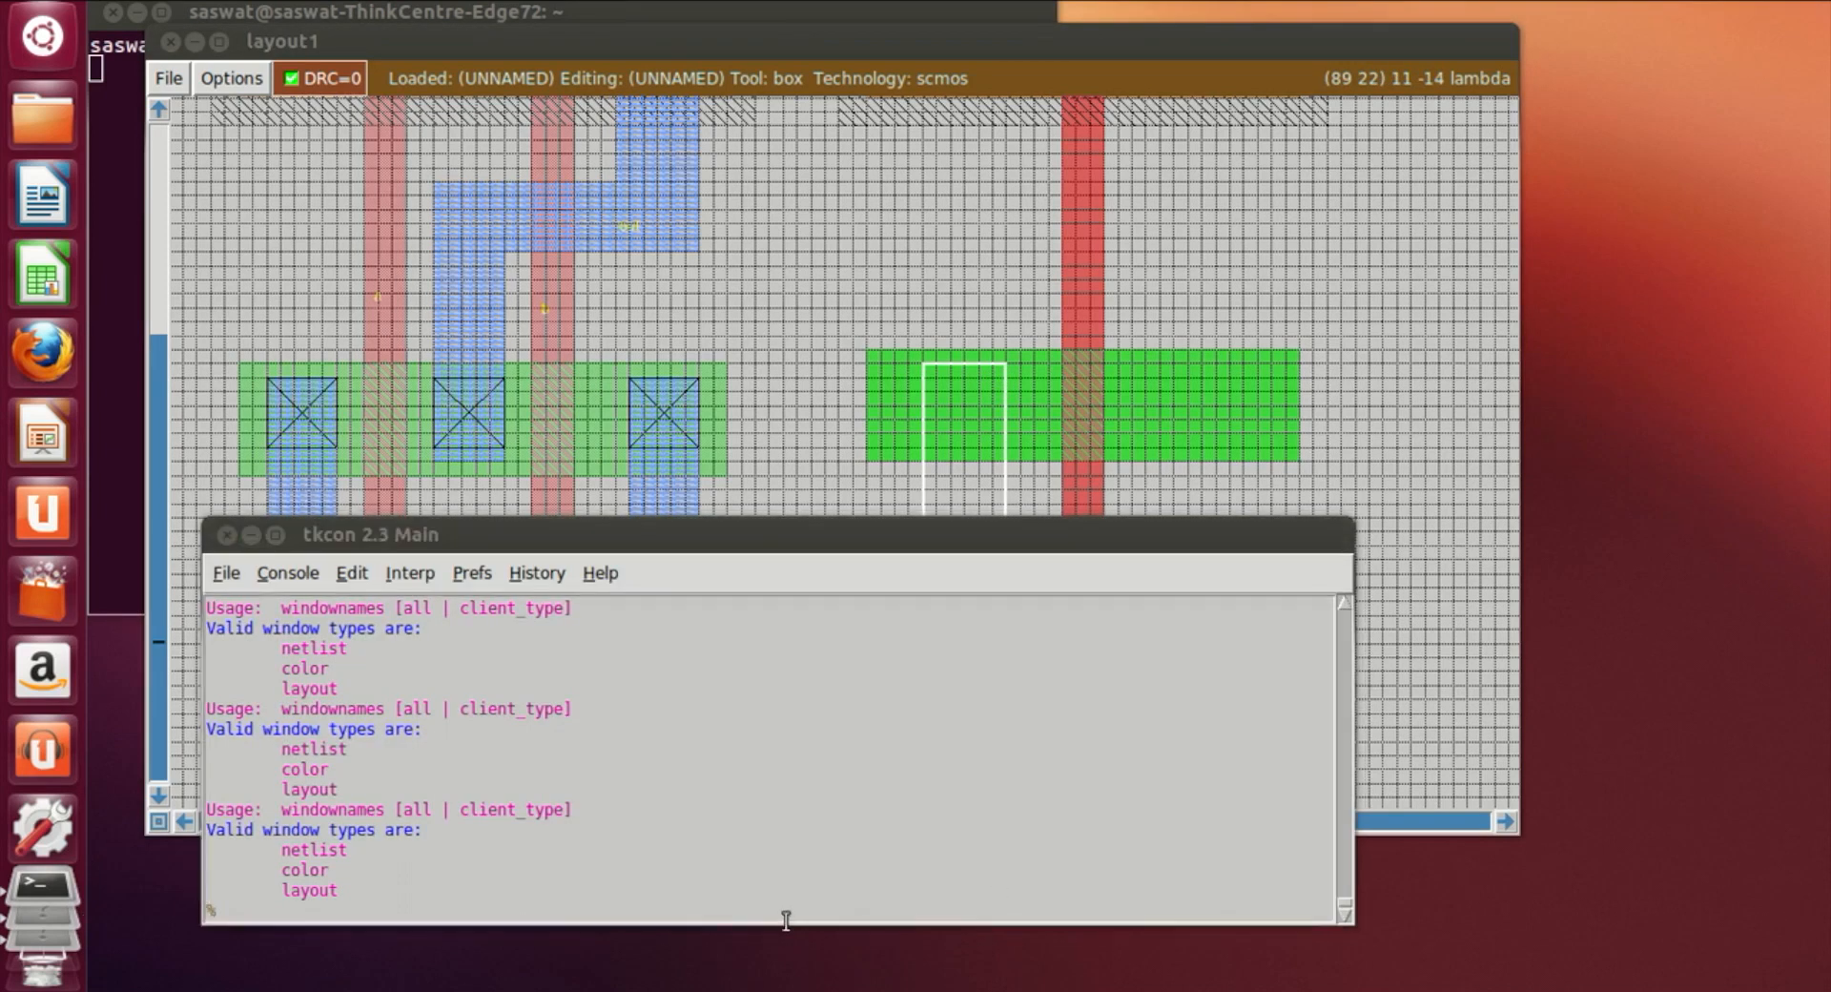
{"action": "type", "text": "paint m1"}
{"action": "key", "text": "Return"}
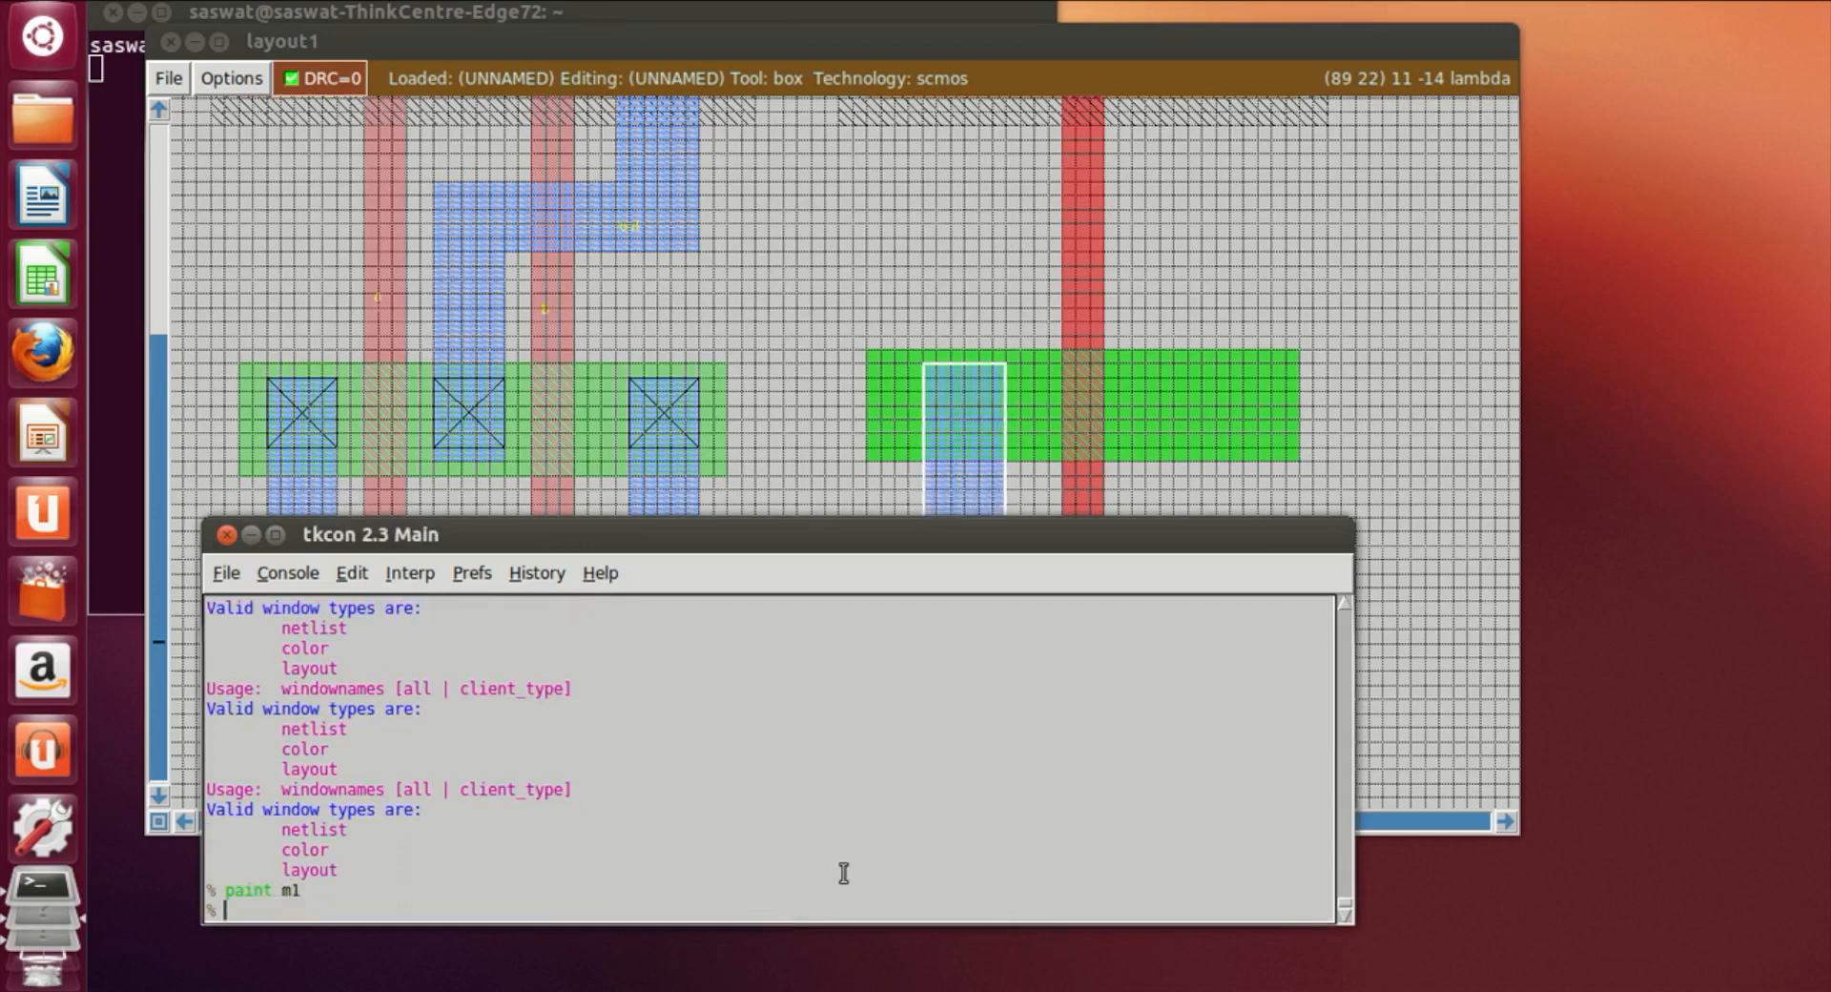
Join nor4's supply rail to the new pdiff's metal strip with an m1 bridge about 16 by 6 lambda
{"action": "left_click", "coordinate": [1359, 415]}
{"action": "scroll", "coordinate": [1366, 412], "scroll_direction": "up", "scroll_amount": 5}
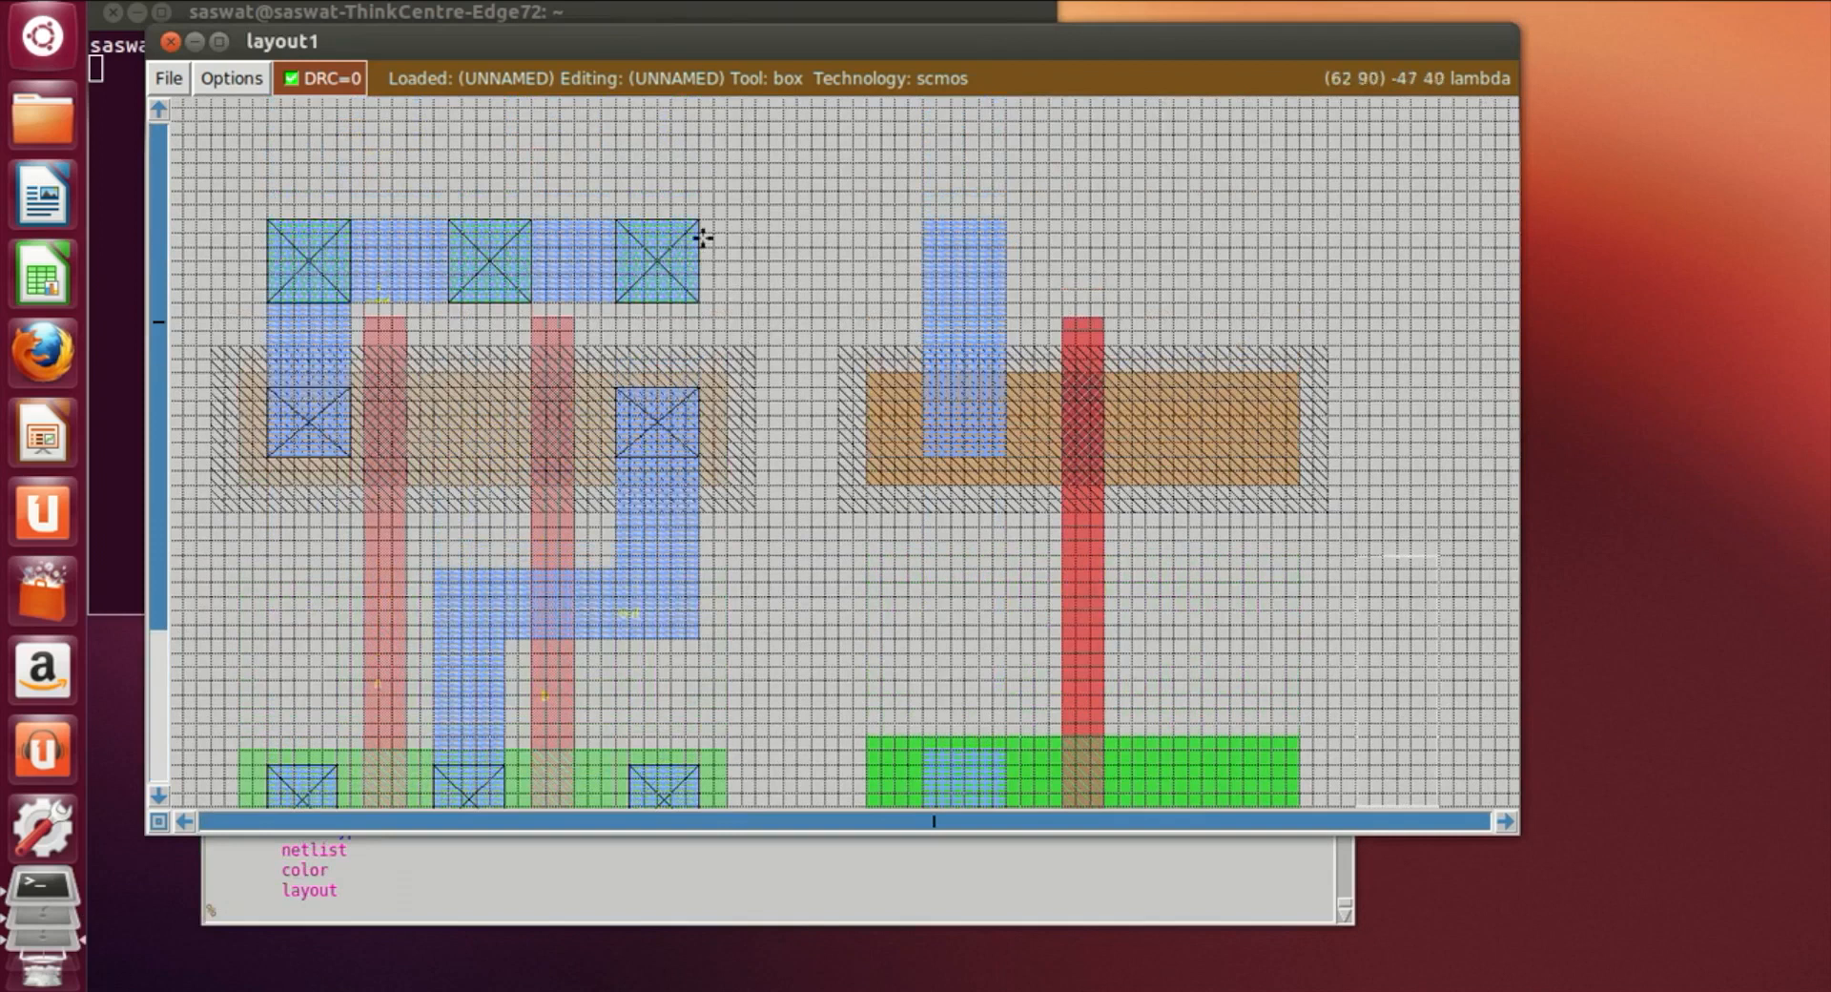
{"action": "left_click", "coordinate": [703, 224]}
{"action": "right_click", "coordinate": [908, 315]}
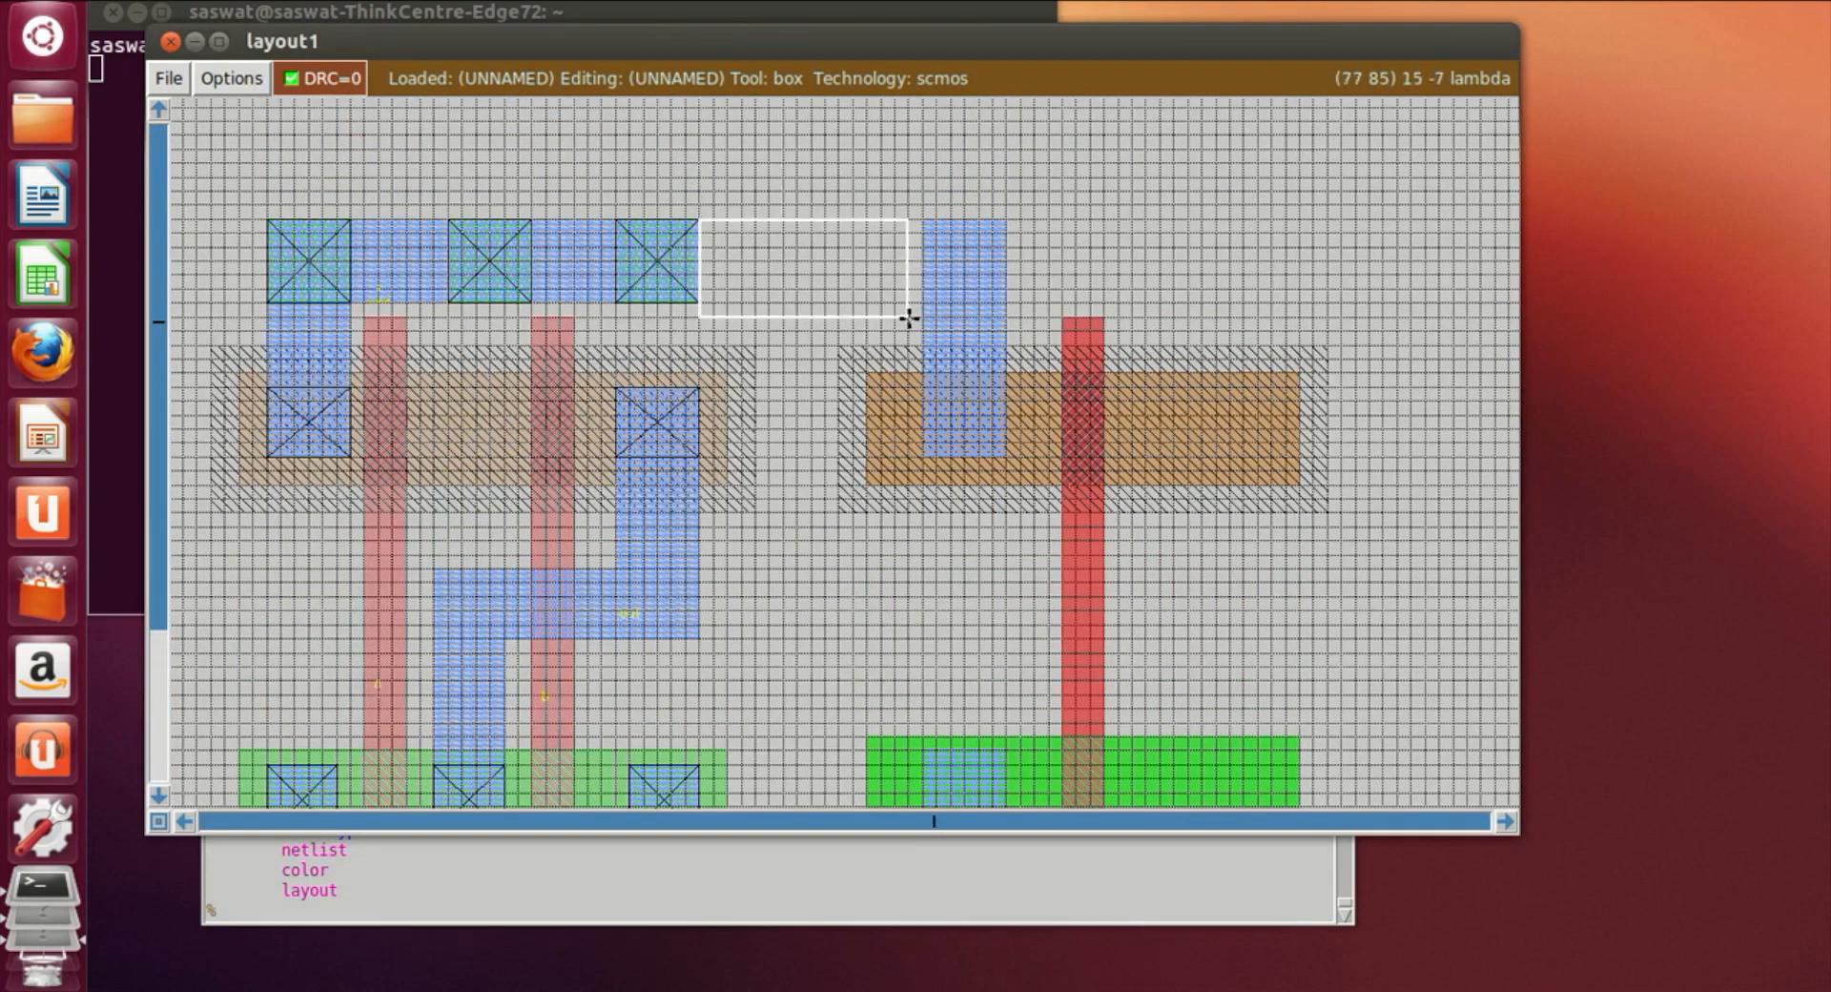
{"action": "left_click", "coordinate": [704, 300]}
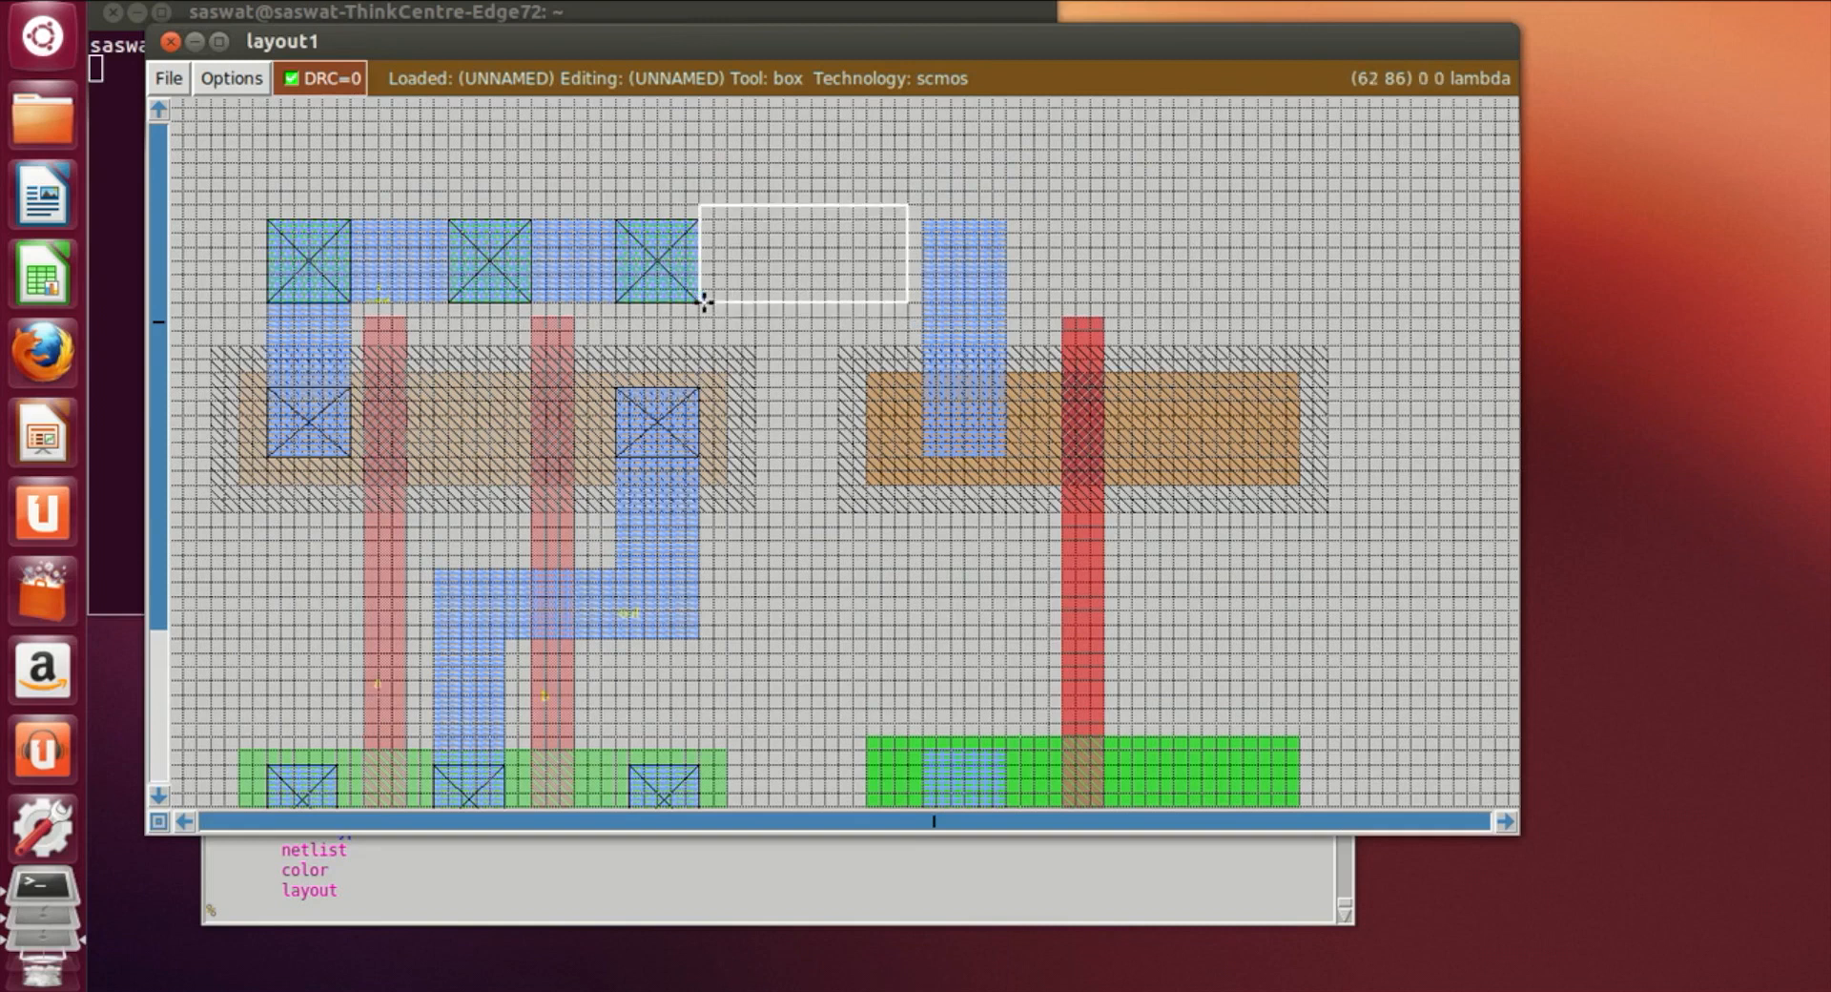
{"action": "right_click", "coordinate": [931, 227]}
{"action": "right_click", "coordinate": [927, 223]}
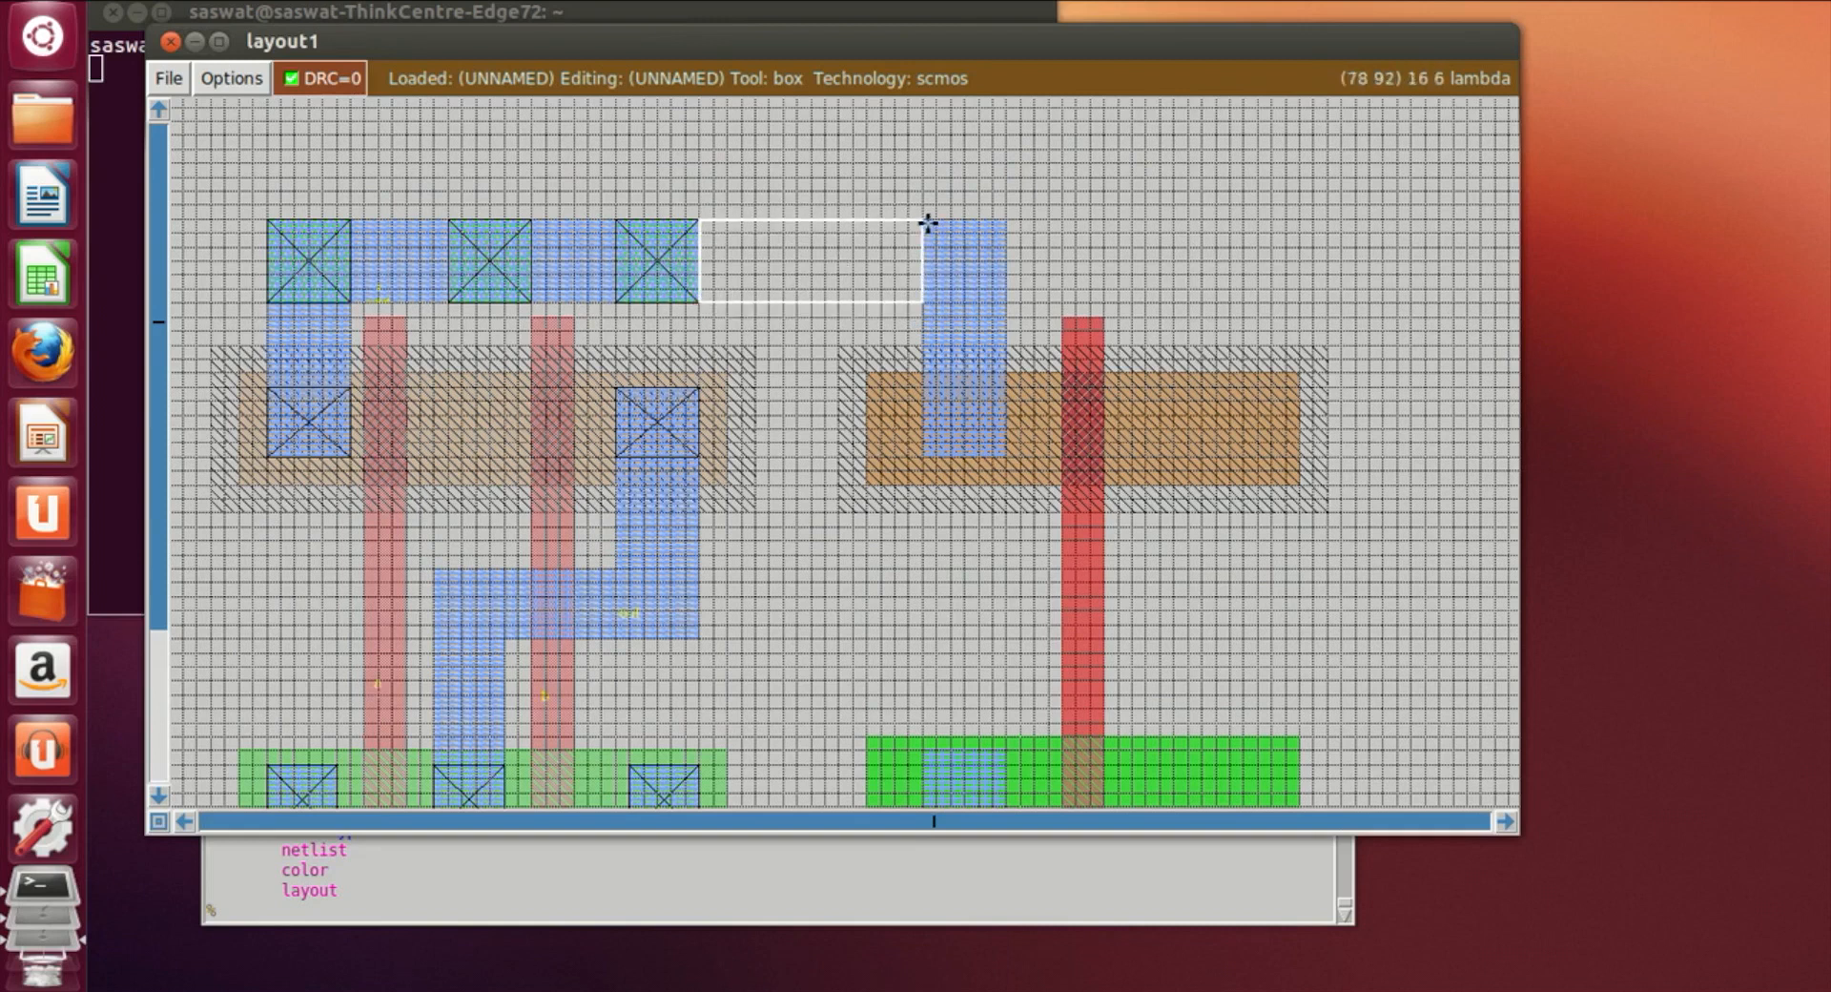
{"action": "left_click", "coordinate": [920, 906]}
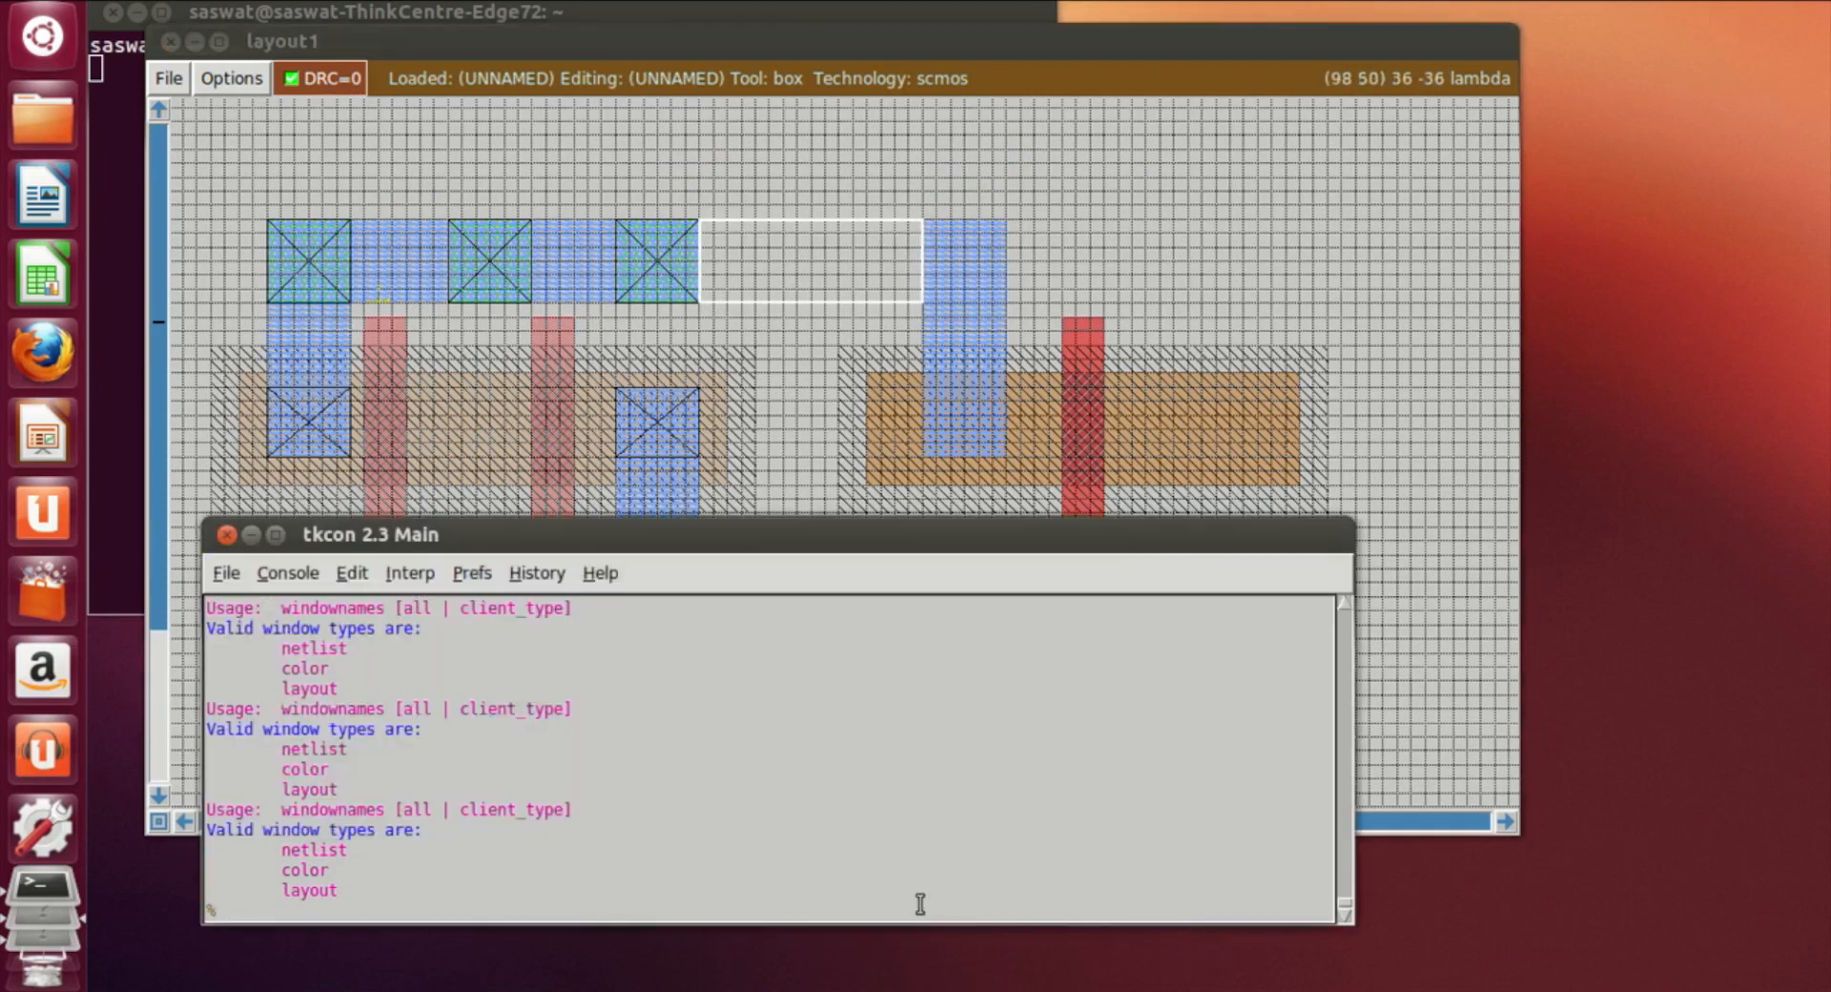
{"action": "type", "text": "paint m1"}
{"action": "key", "text": "Return"}
Join nor4's ground rail to the new ndiff's metal strip with an m1 bridge about 16 by 5 lambda
{"action": "left_click", "coordinate": [1314, 315]}
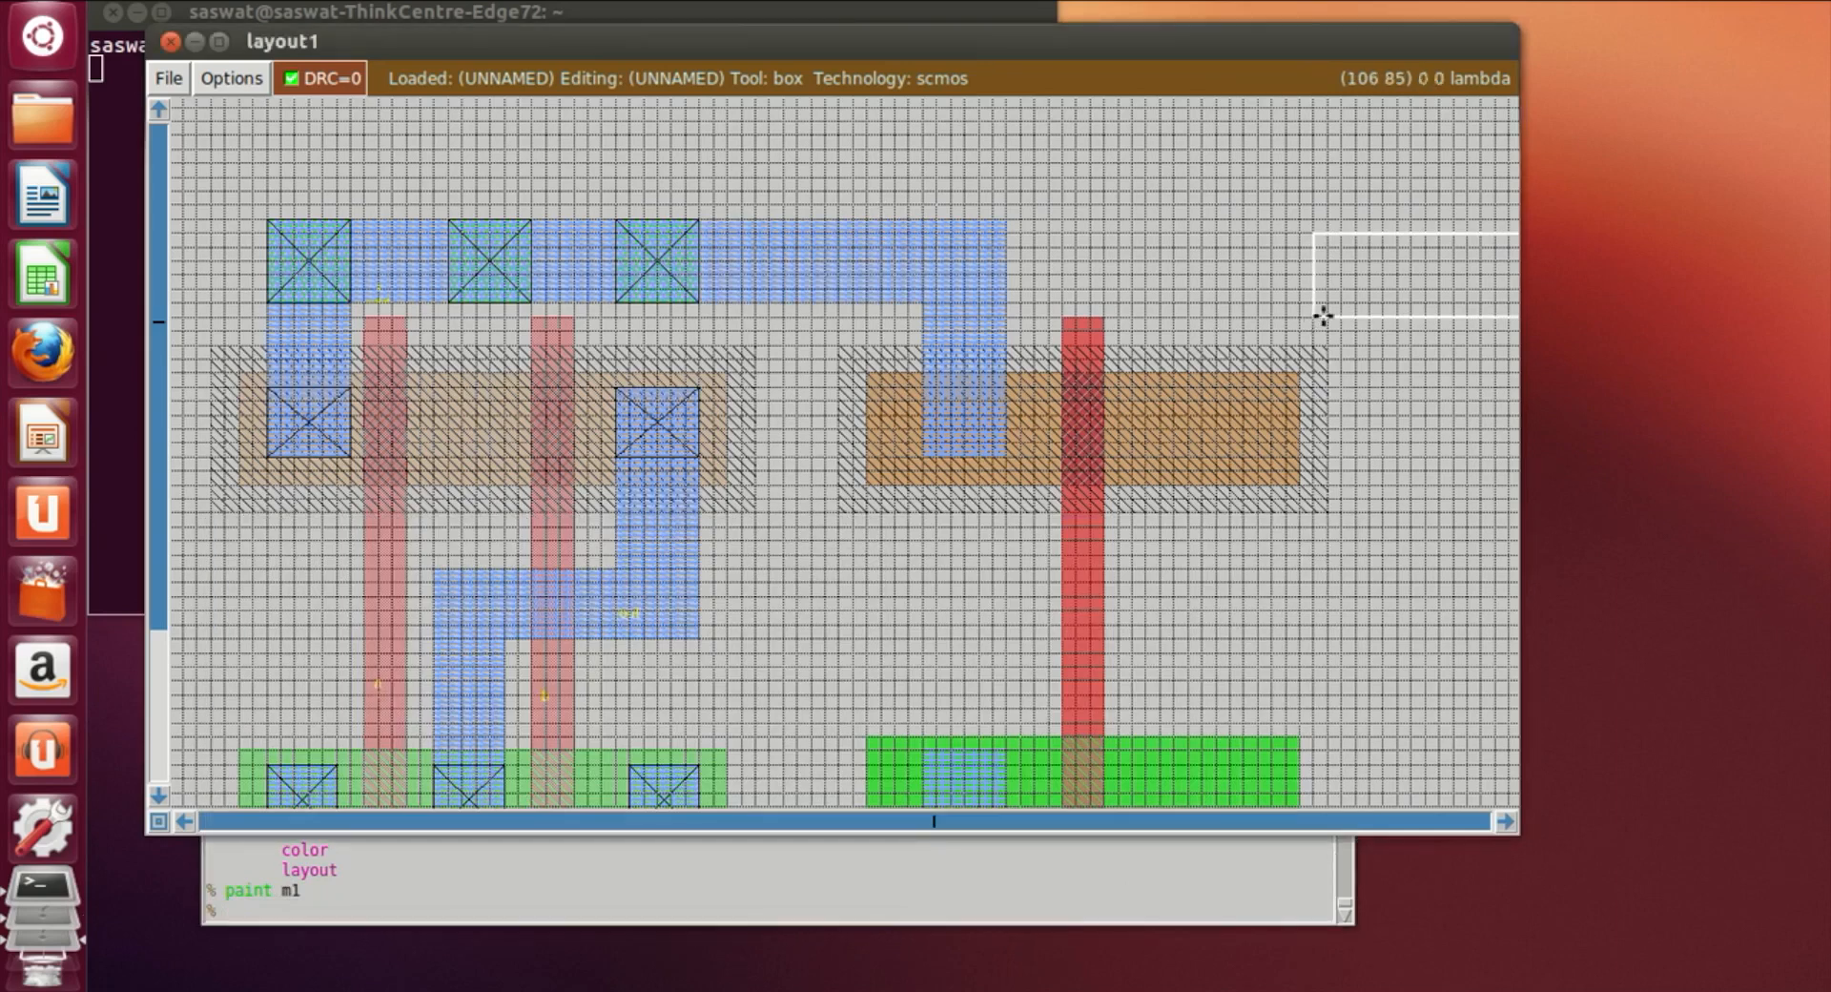
{"action": "scroll", "coordinate": [1193, 573], "scroll_direction": "down", "scroll_amount": 2}
{"action": "scroll", "coordinate": [1192, 572], "scroll_direction": "down", "scroll_amount": 1}
{"action": "left_click", "coordinate": [703, 454]}
{"action": "right_click", "coordinate": [914, 386]}
{"action": "right_click", "coordinate": [925, 382]}
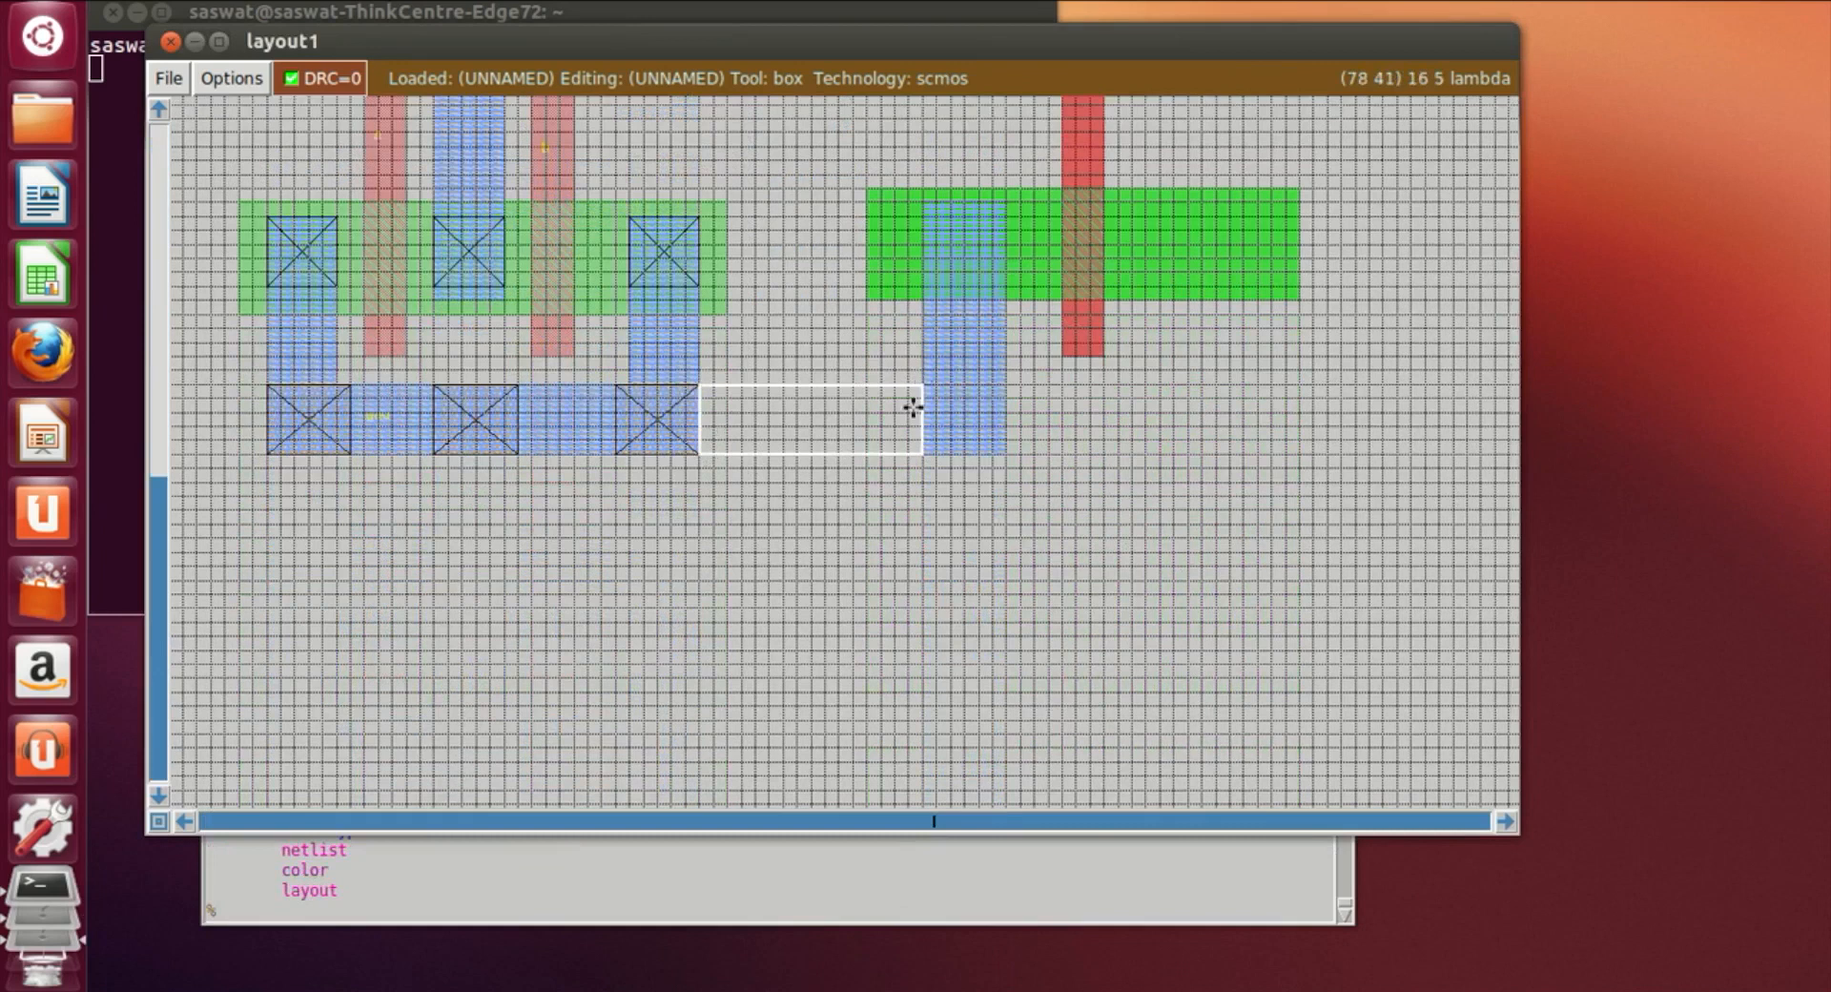
{"action": "left_click", "coordinate": [561, 893]}
{"action": "type", "text": "paint m1"}
{"action": "key", "text": "Return"}
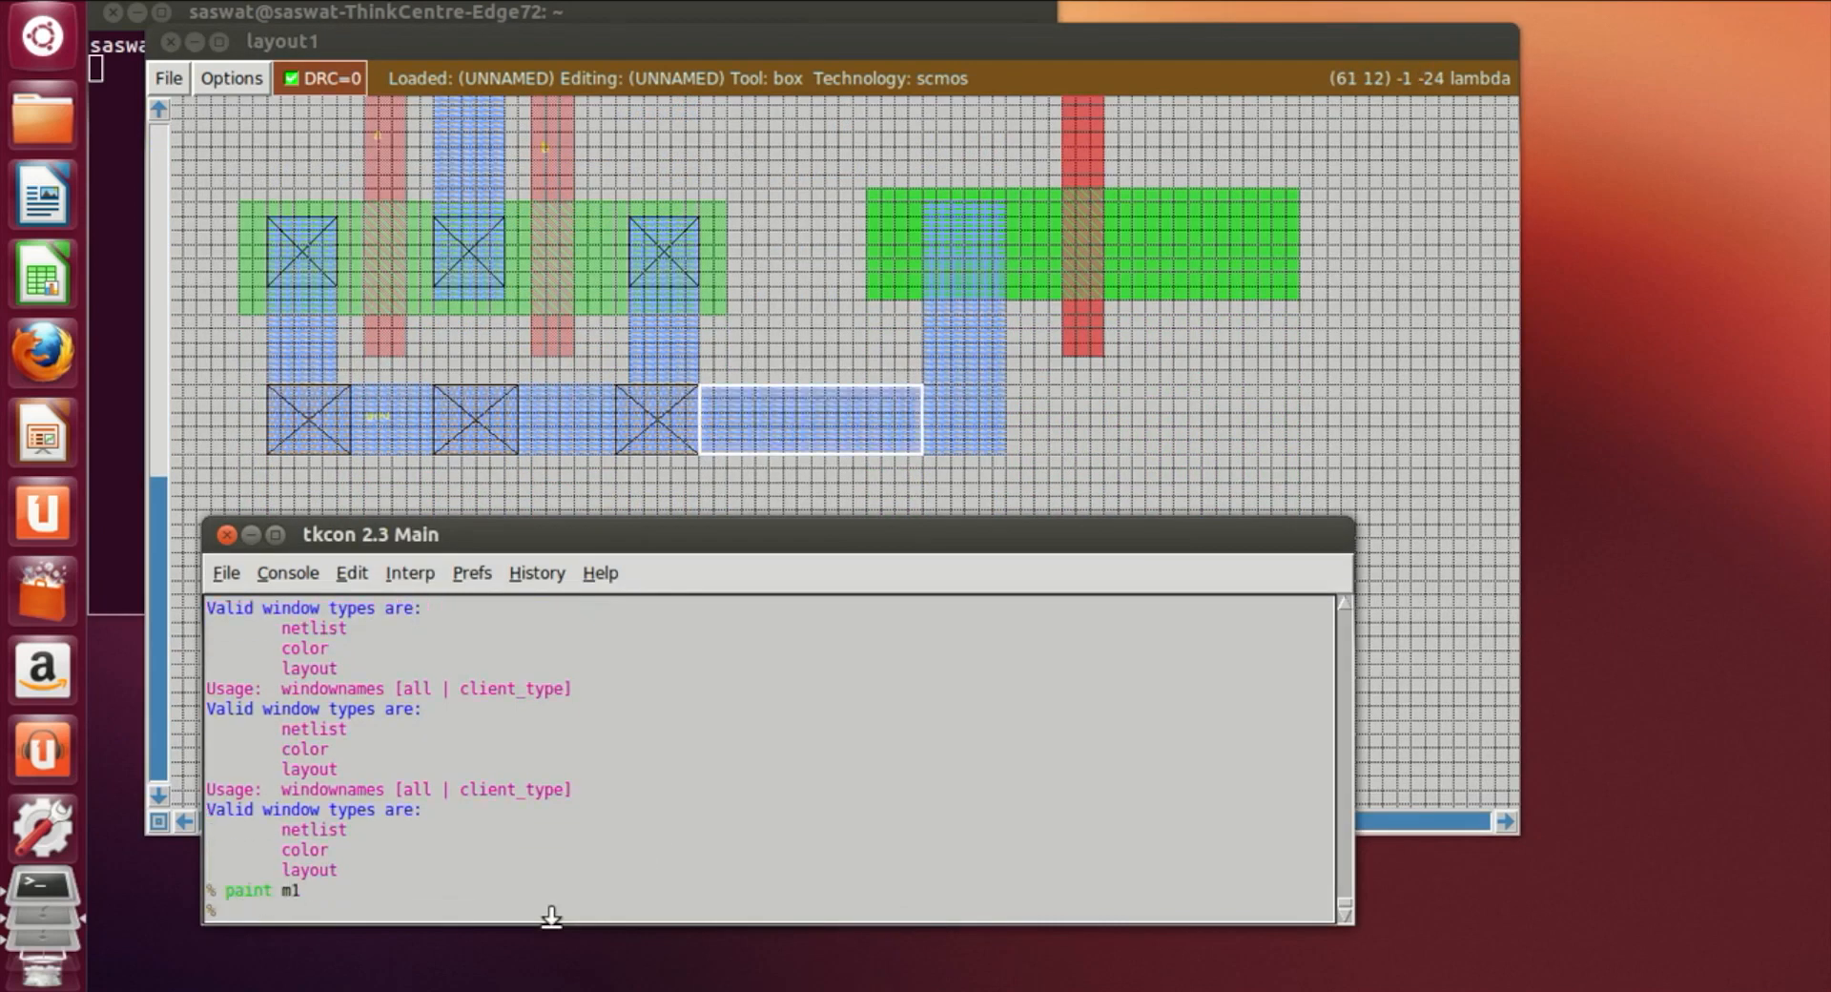
Paint a vertical m1 output strip about 6 by 32 lambda linking the drain sides of the new pdiff and ndiff
{"action": "left_click", "coordinate": [1349, 429]}
{"action": "scroll", "coordinate": [1326, 458], "scroll_direction": "up", "scroll_amount": 3}
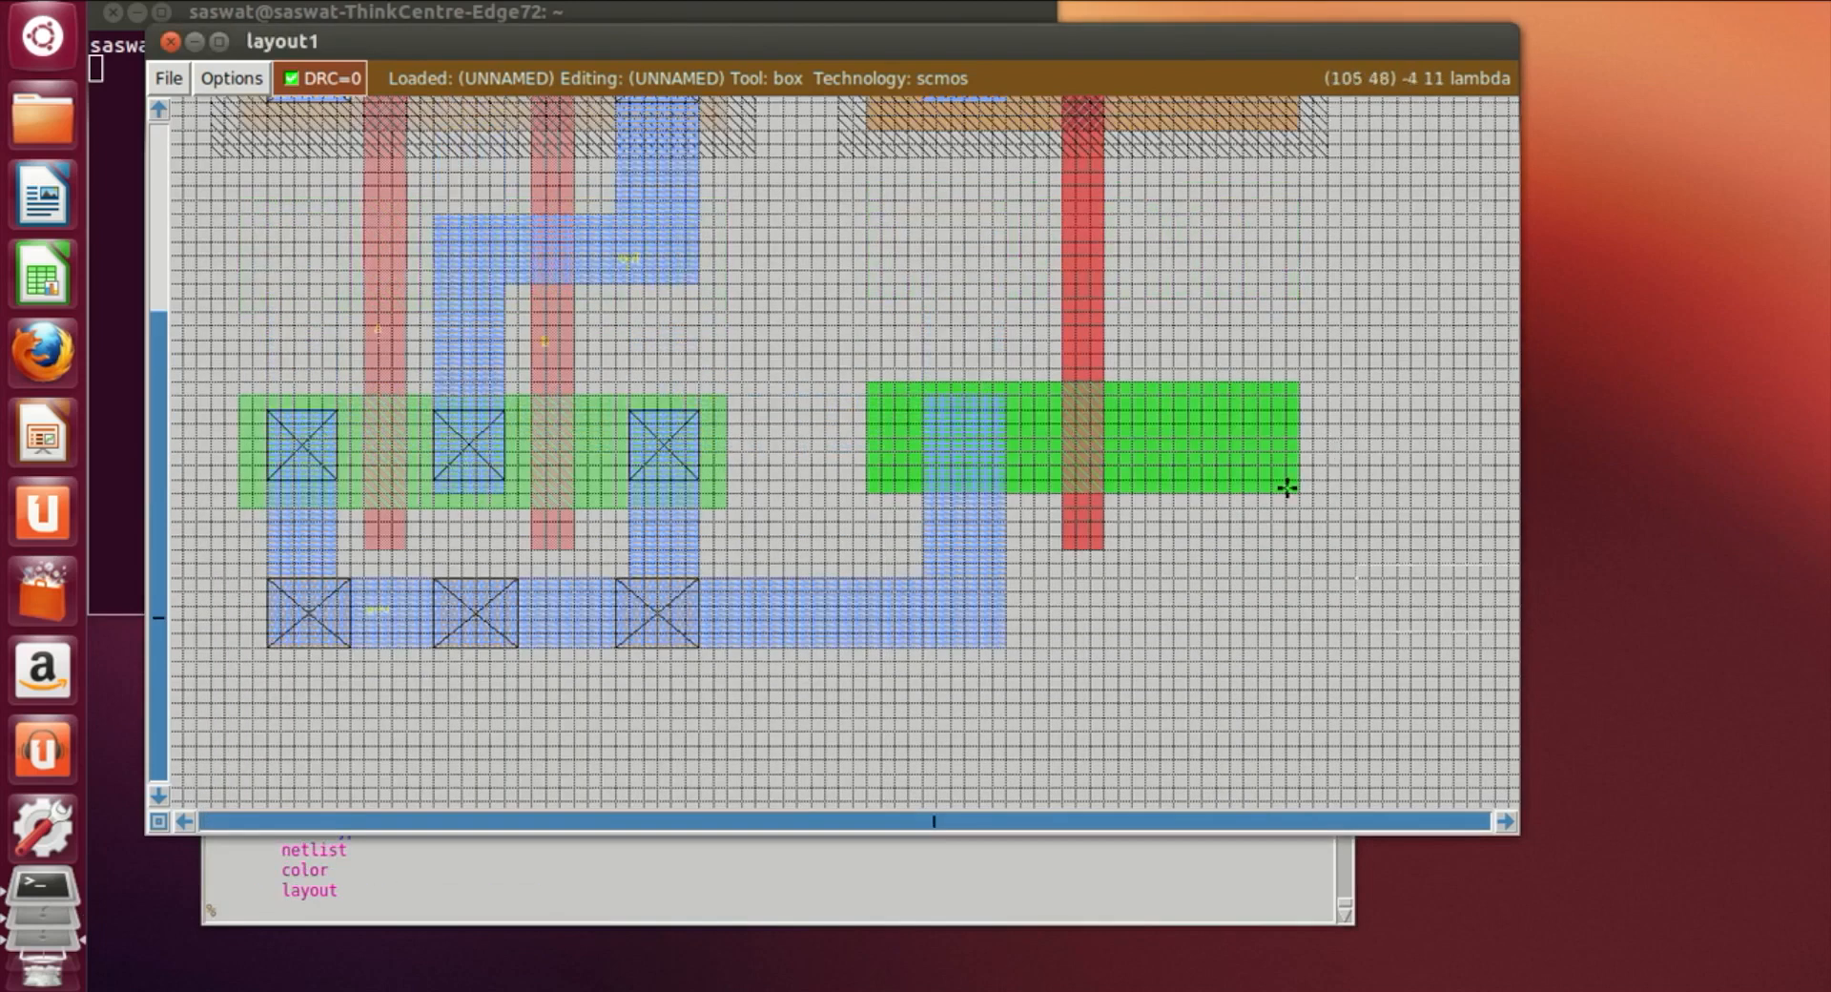
{"action": "scroll", "coordinate": [1287, 488], "scroll_direction": "up", "scroll_amount": 5}
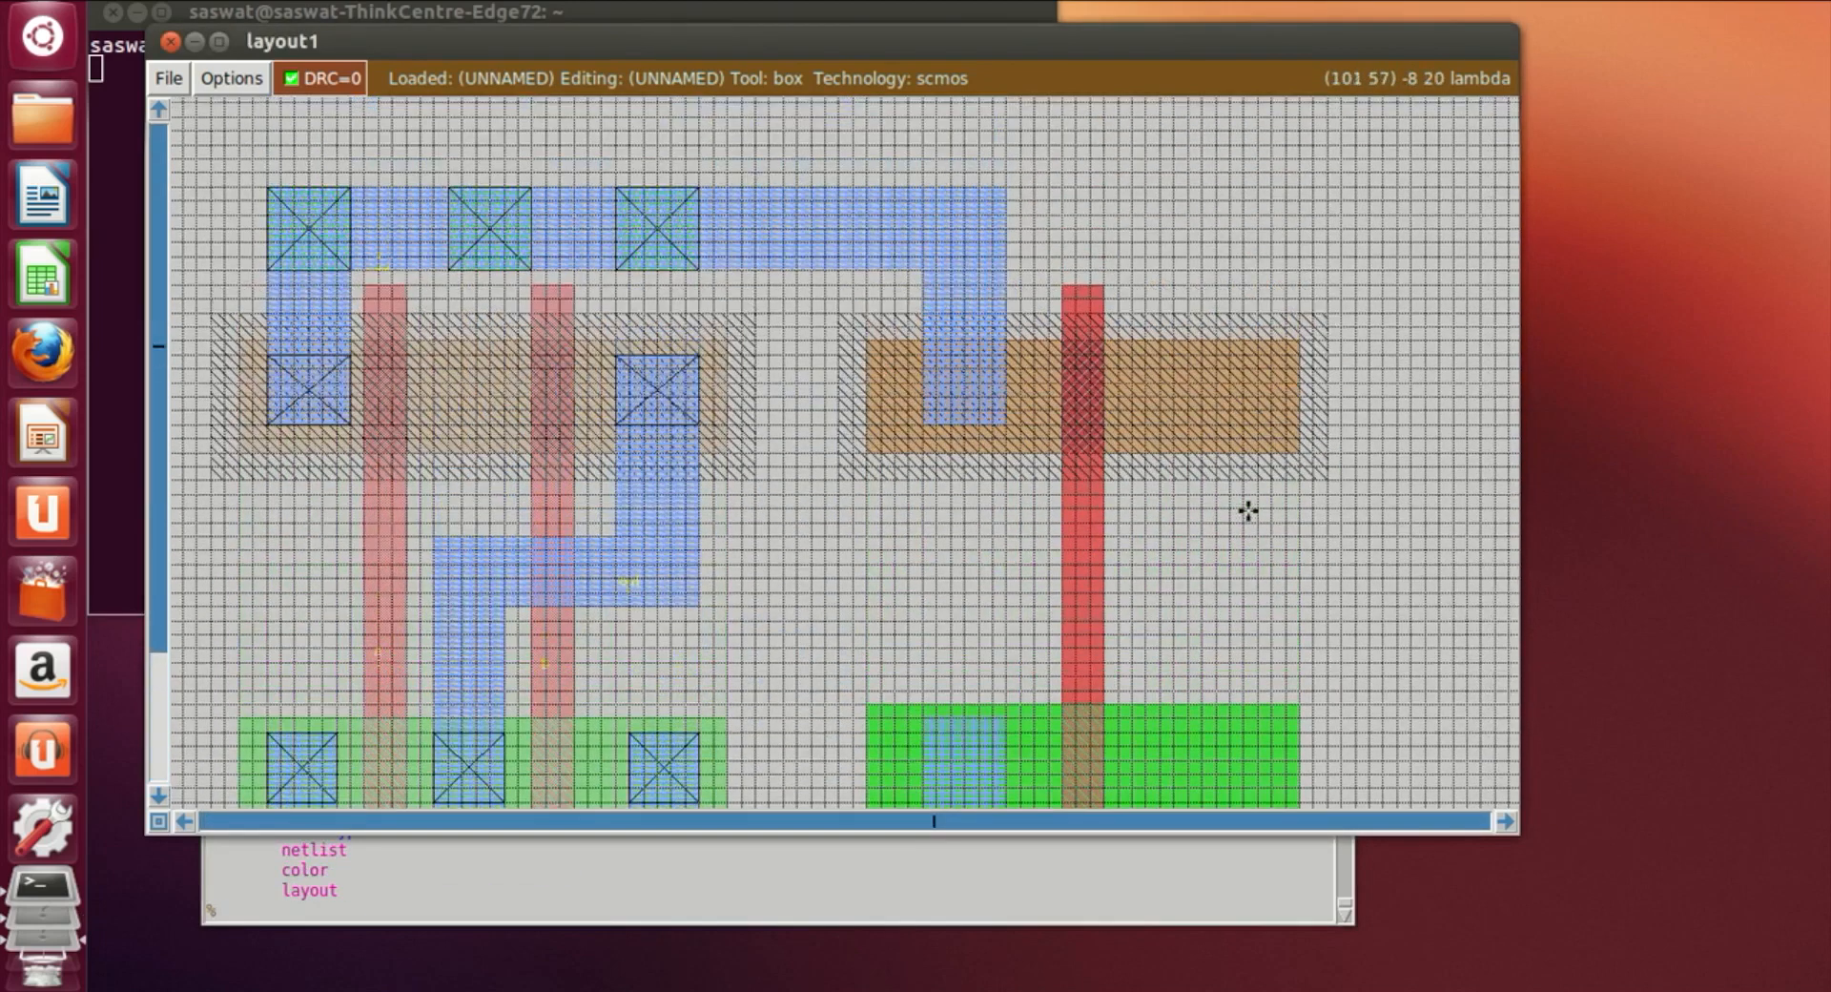
{"action": "scroll", "coordinate": [1116, 360], "scroll_direction": "down", "scroll_amount": 2}
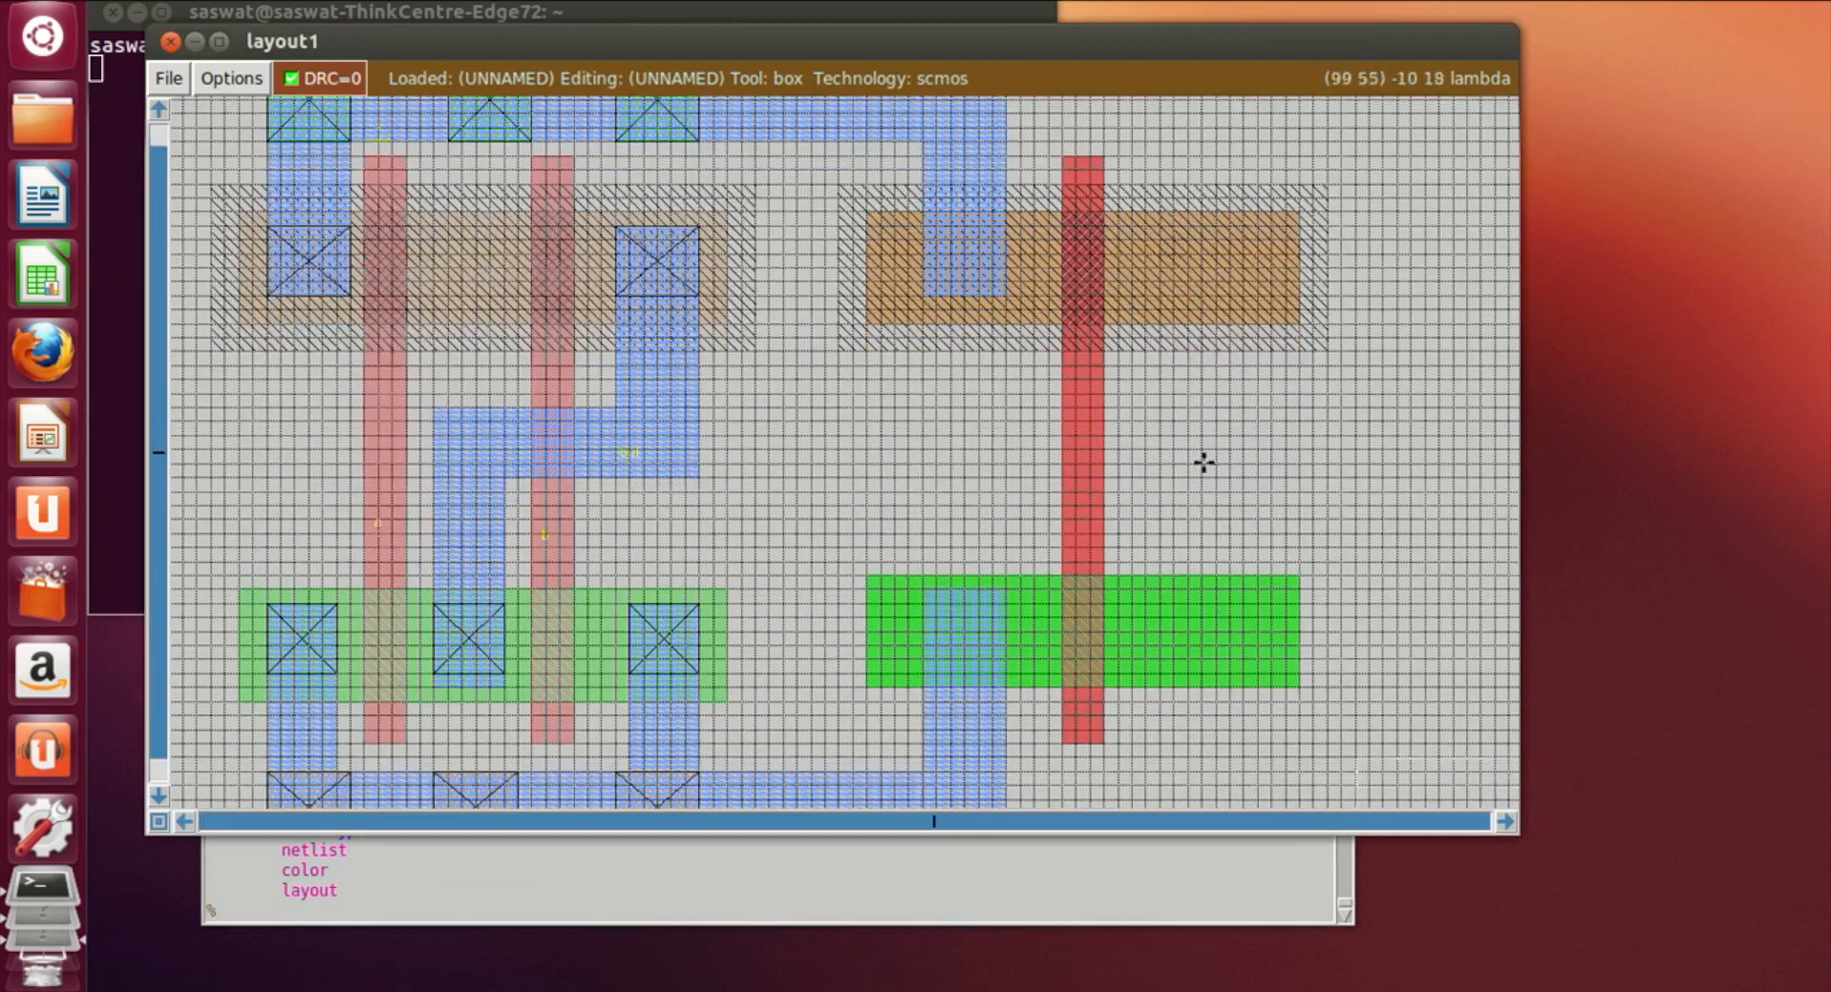
{"action": "left_click", "coordinate": [1144, 252]}
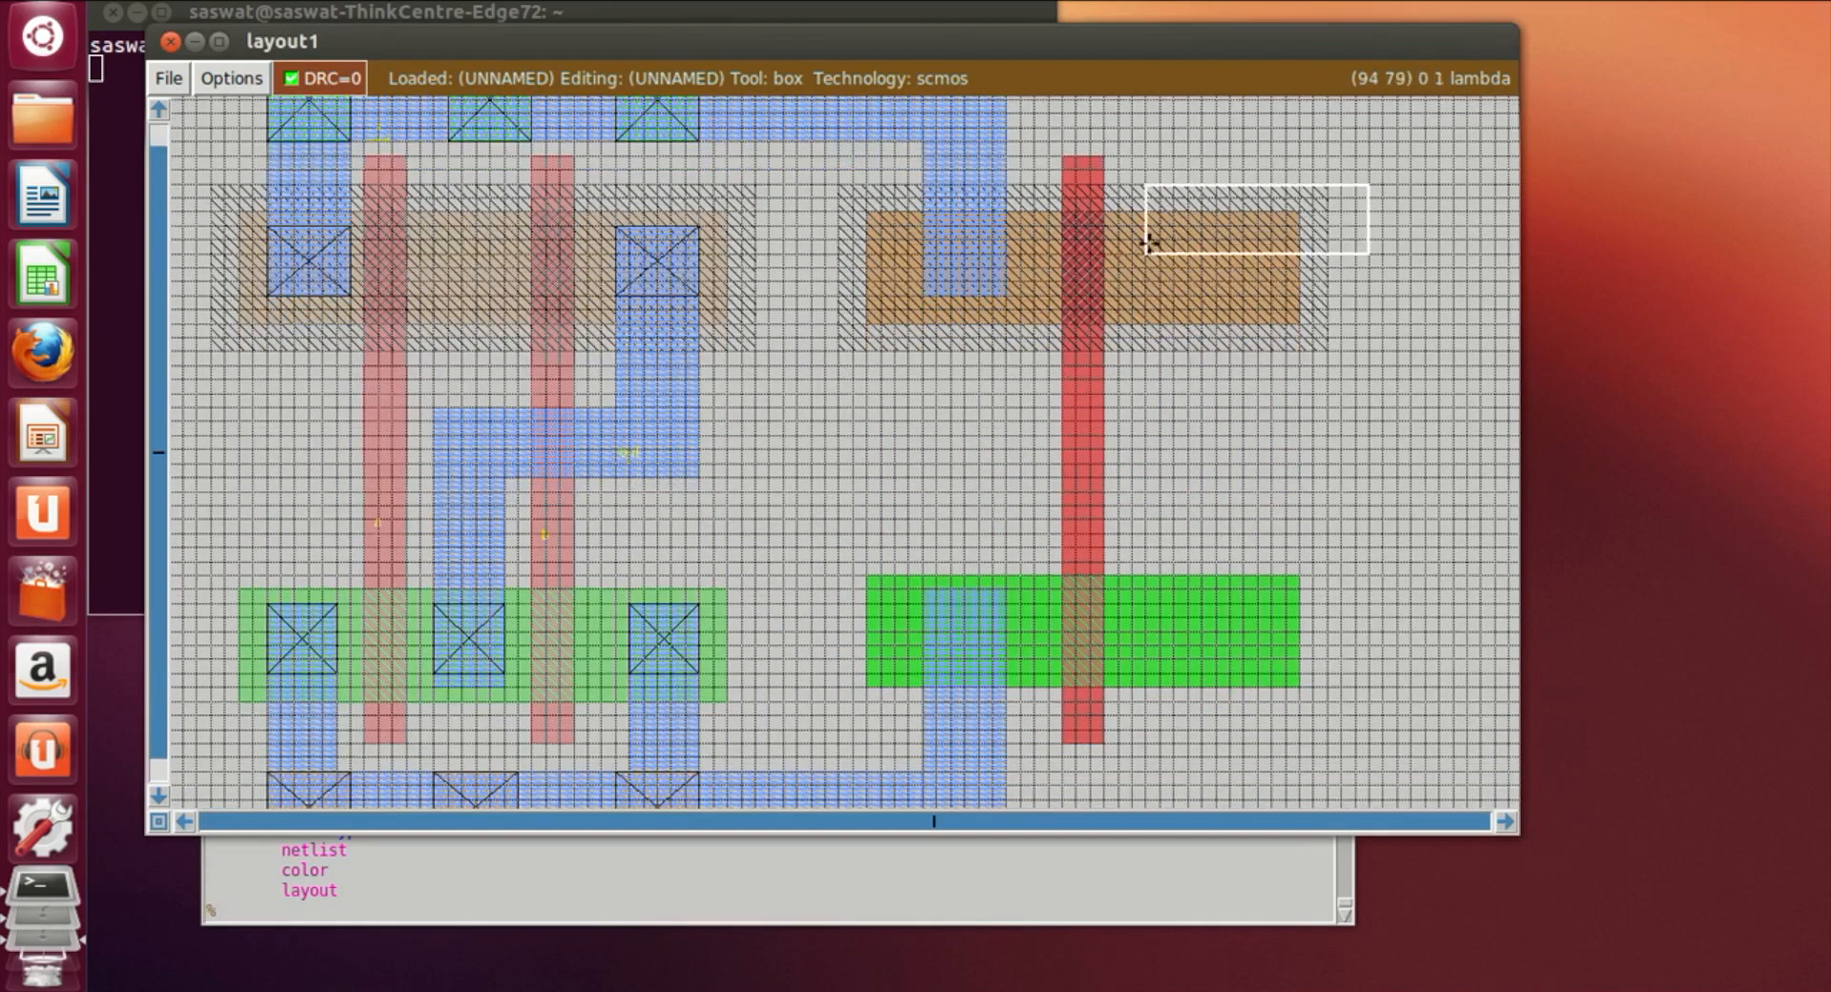
{"action": "right_click", "coordinate": [1234, 663]}
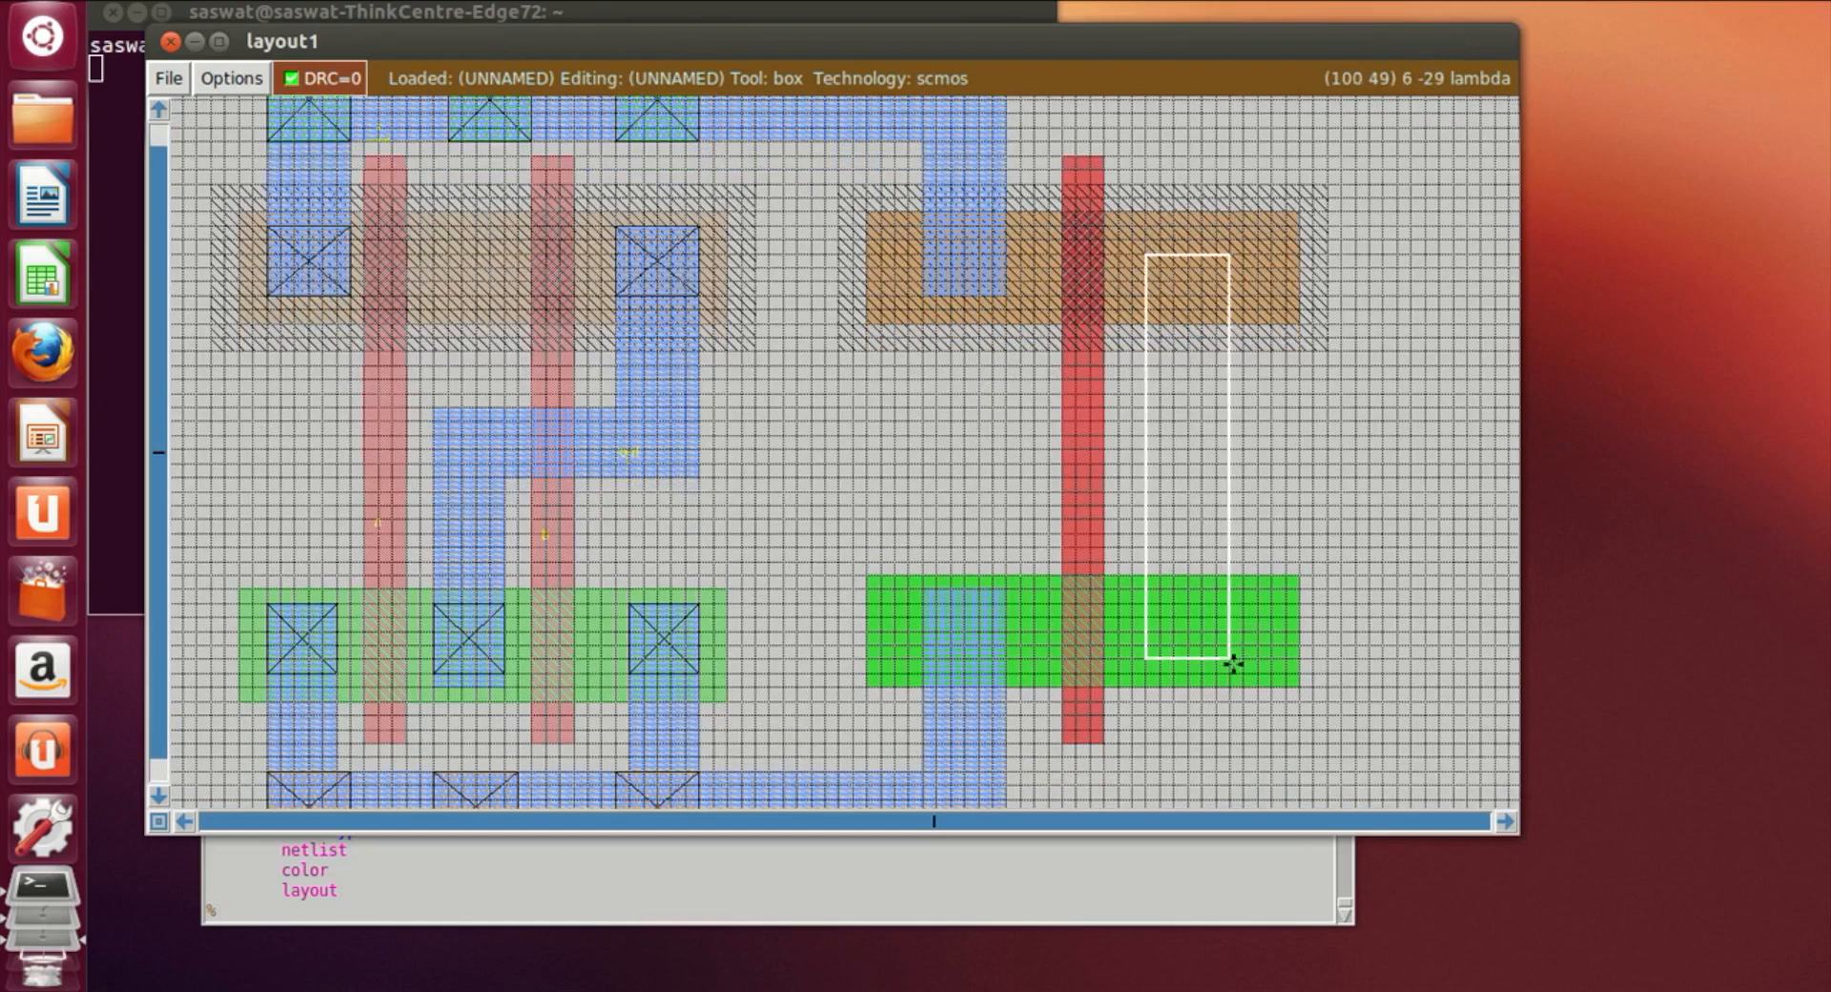
{"action": "right_click", "coordinate": [1227, 229]}
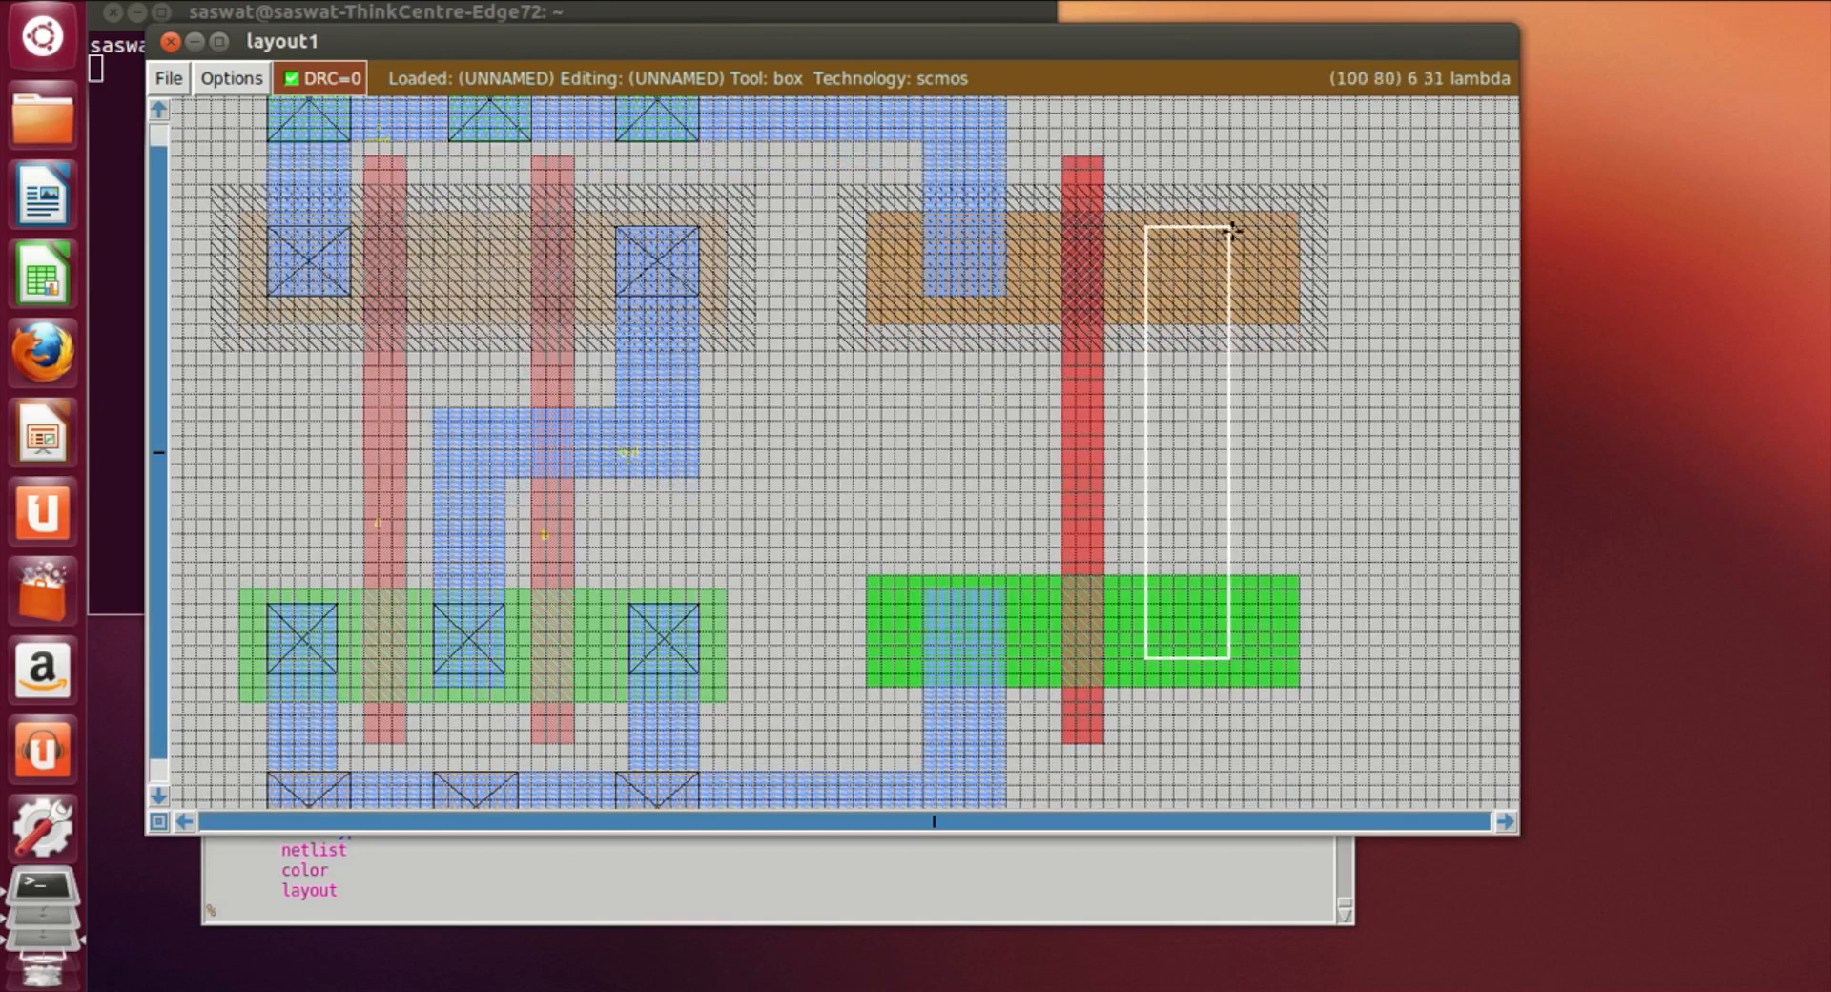
{"action": "left_click", "coordinate": [1156, 674]}
{"action": "left_click", "coordinate": [1145, 672]}
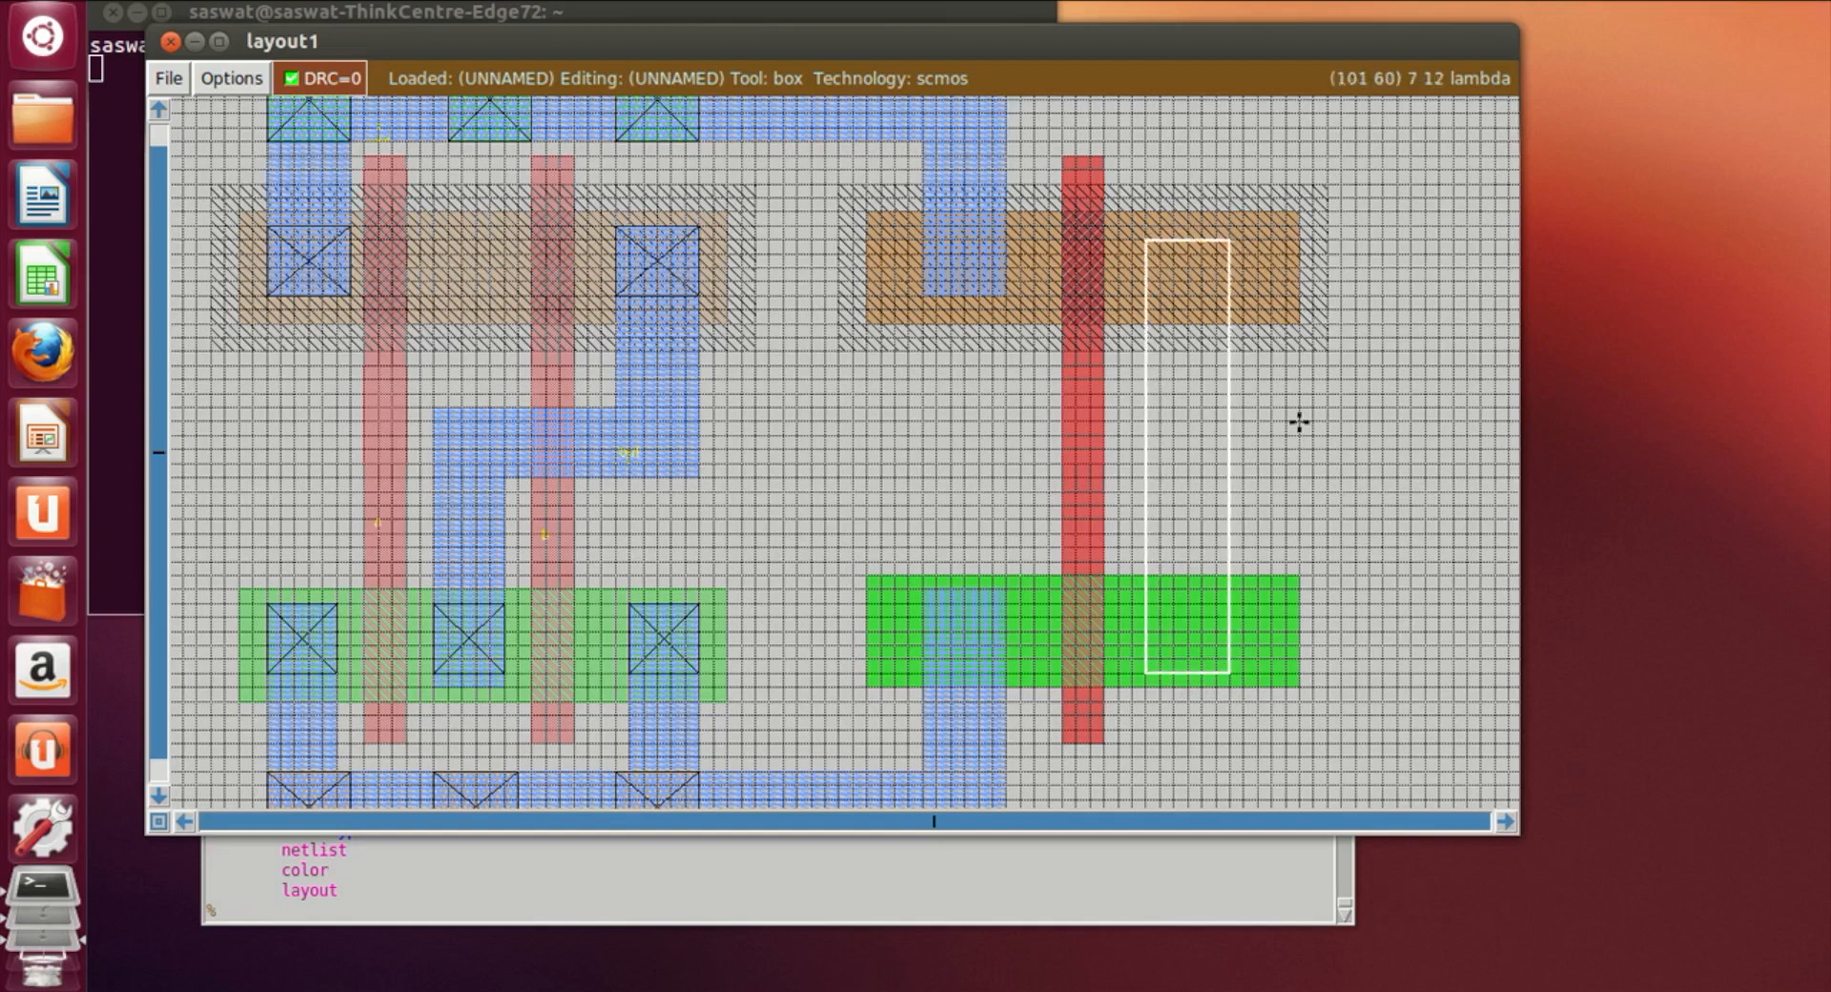
{"action": "right_click", "coordinate": [1215, 227]}
{"action": "right_click", "coordinate": [1230, 226]}
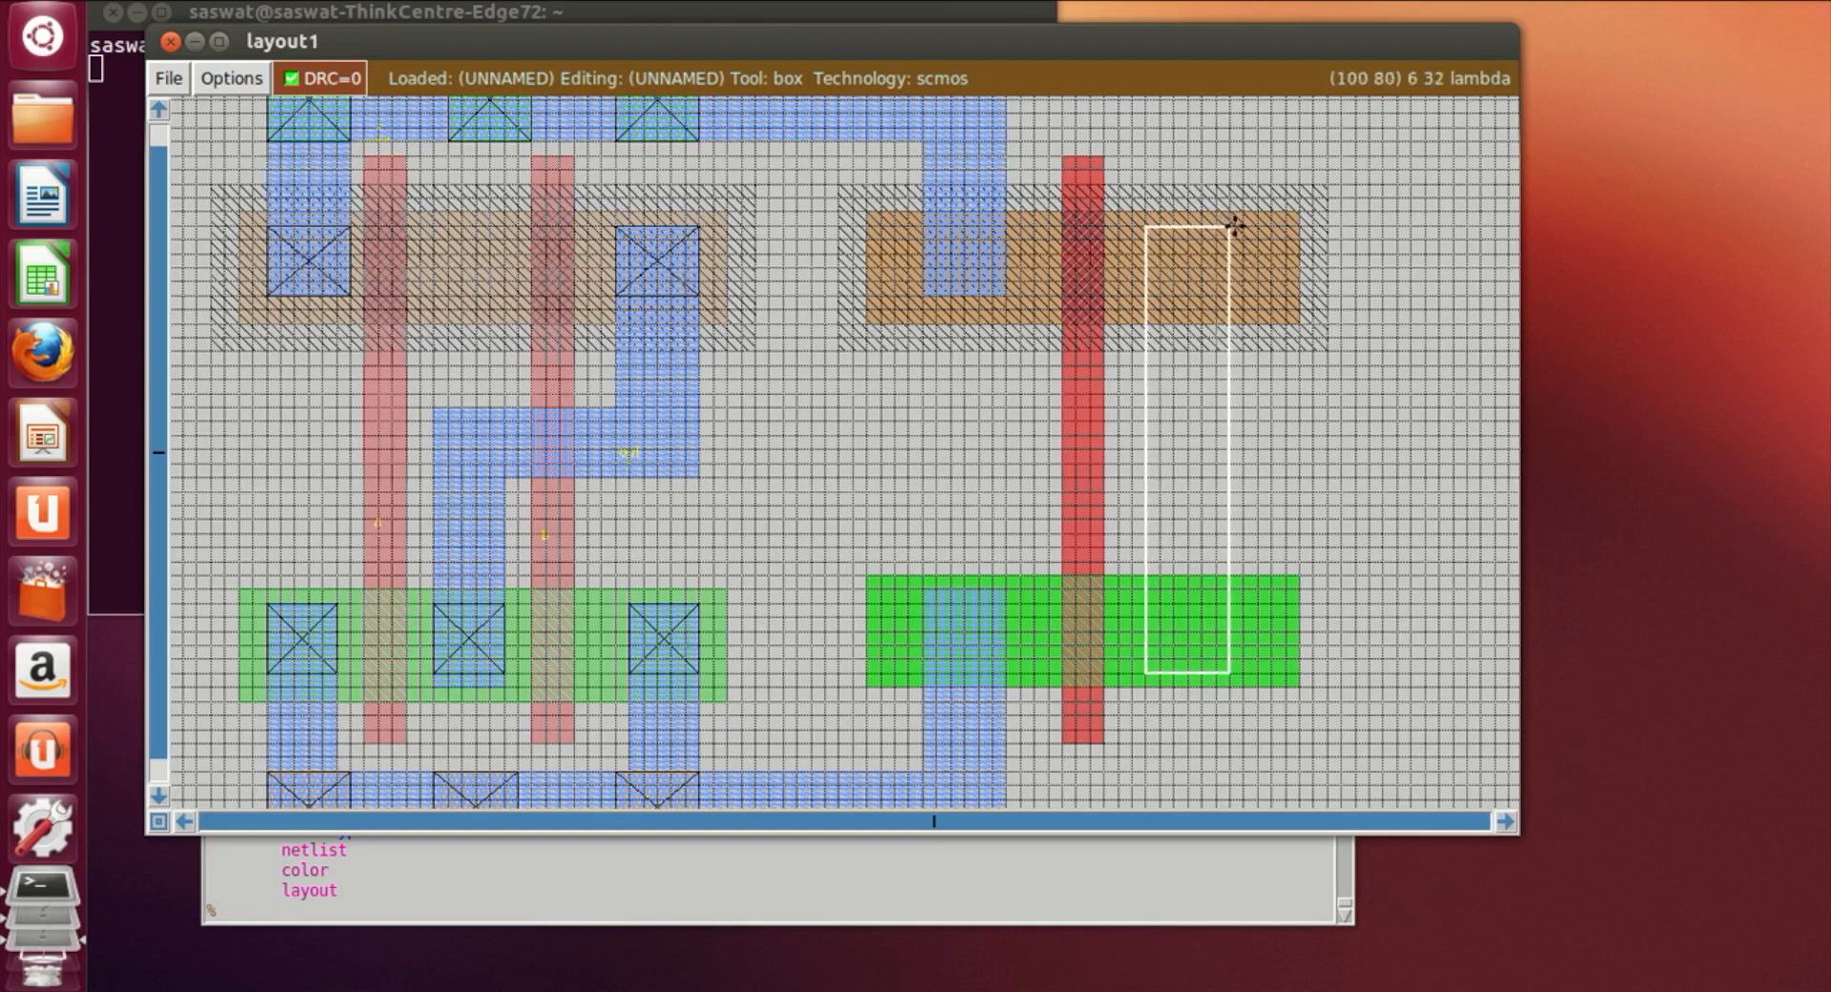
{"action": "right_click", "coordinate": [1238, 226]}
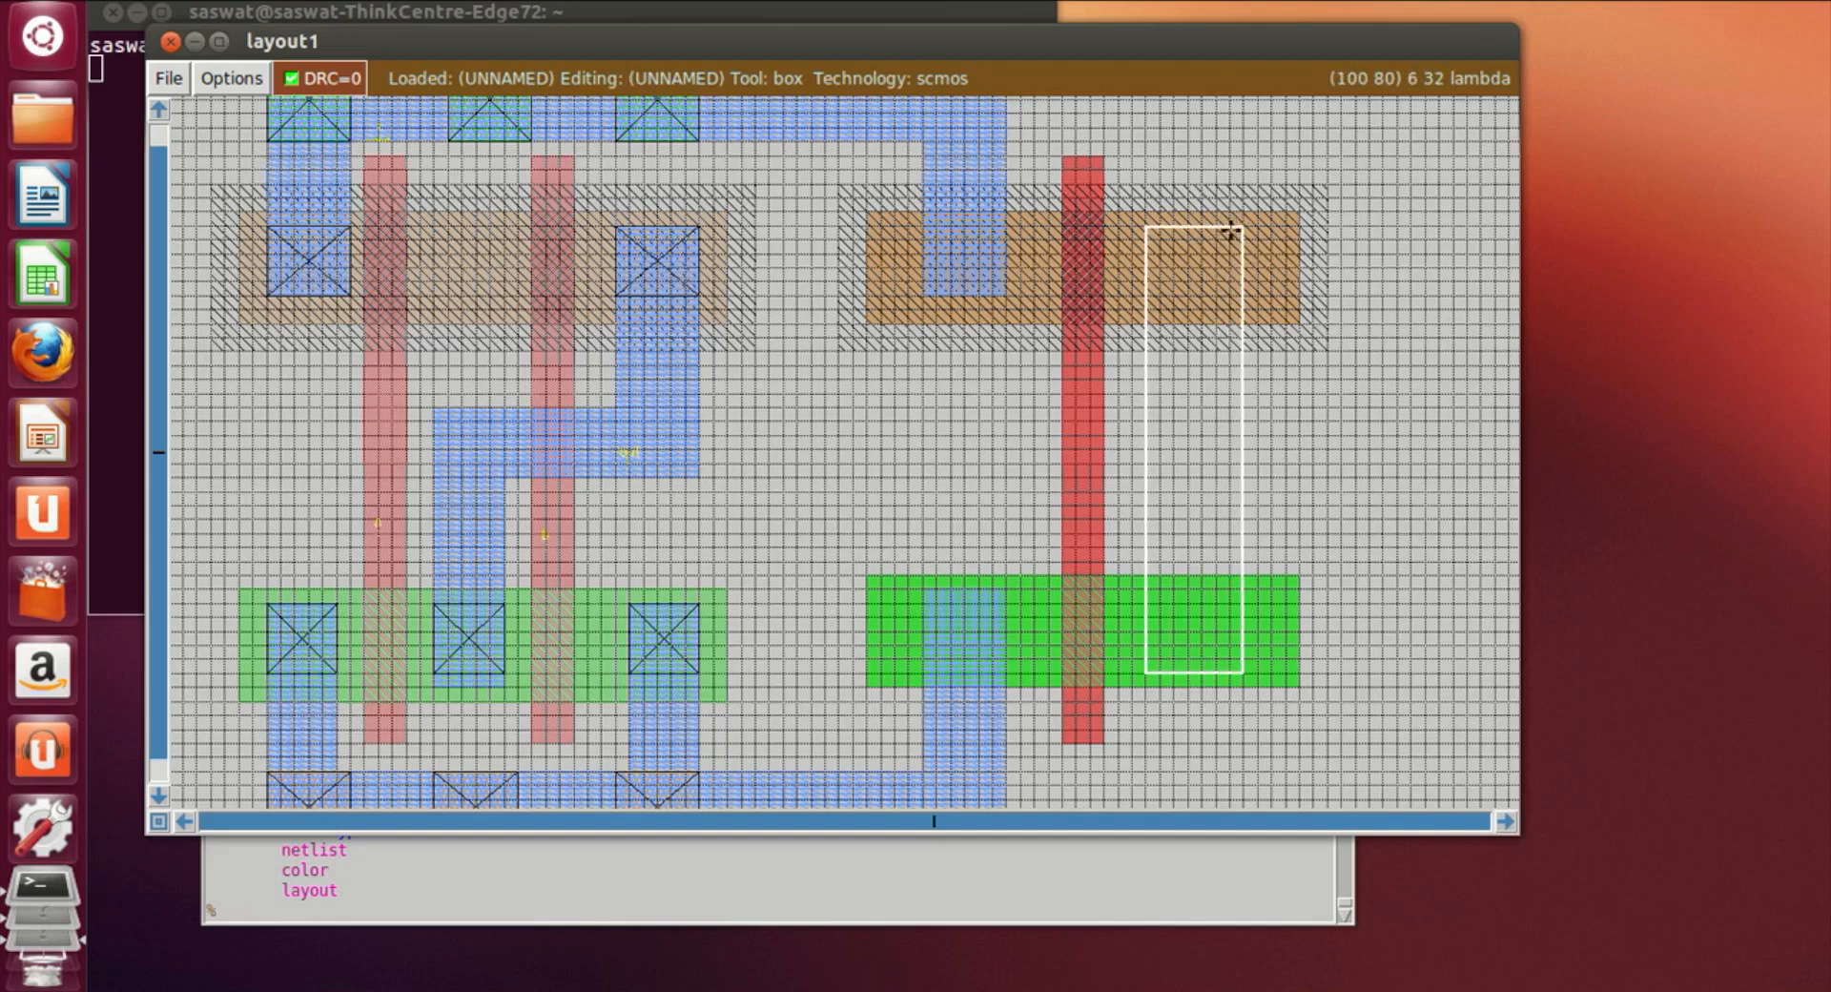
{"action": "right_click", "coordinate": [1230, 226]}
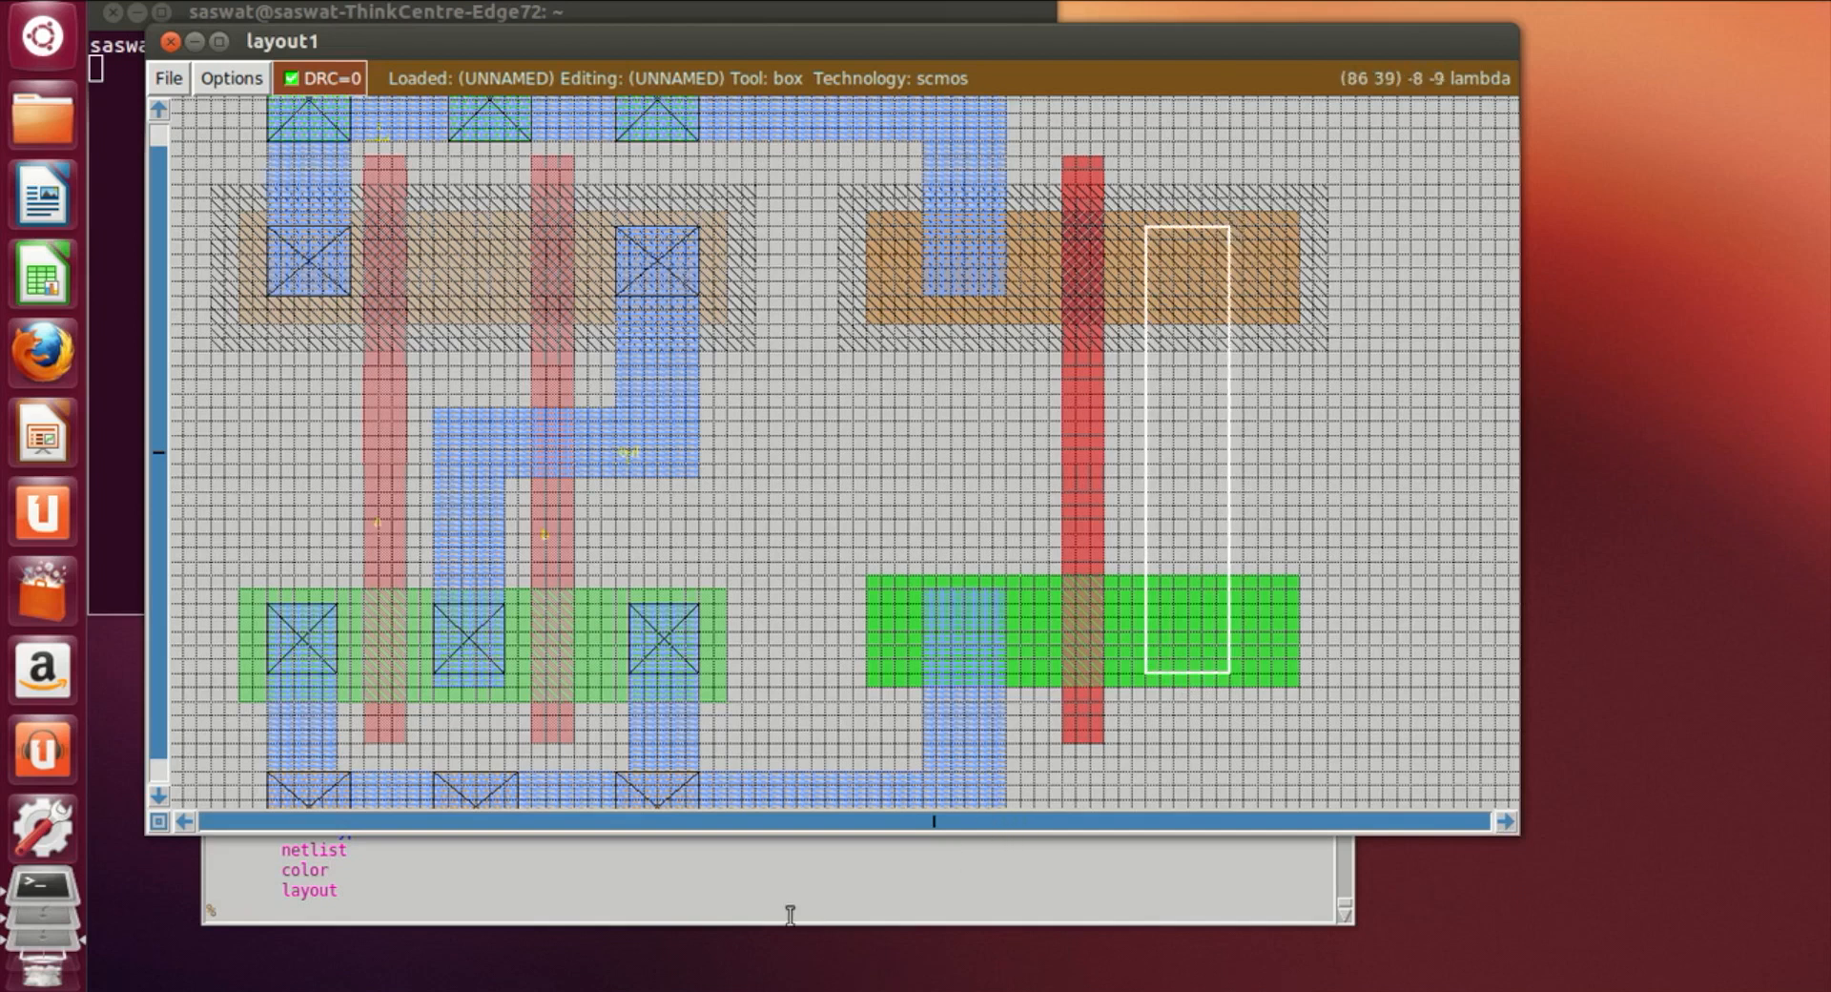
{"action": "left_click", "coordinate": [659, 865]}
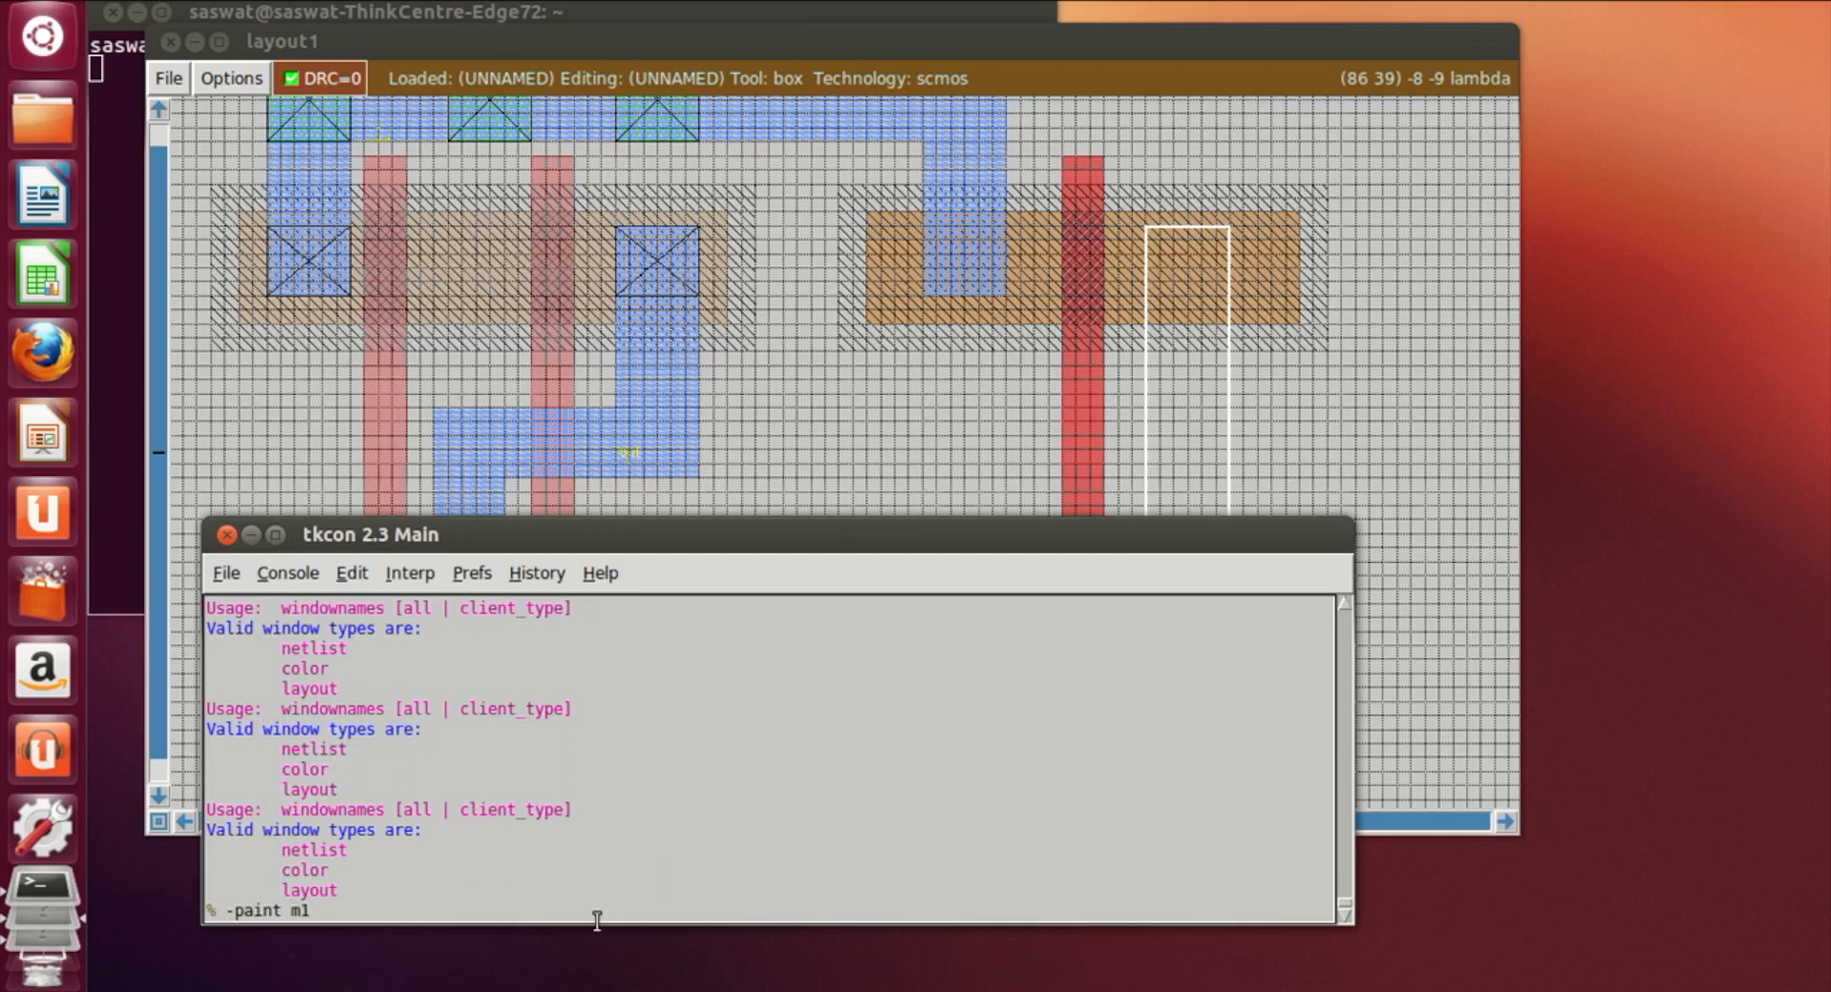
{"action": "key", "text": "Return"}
{"action": "key", "text": "Up"}
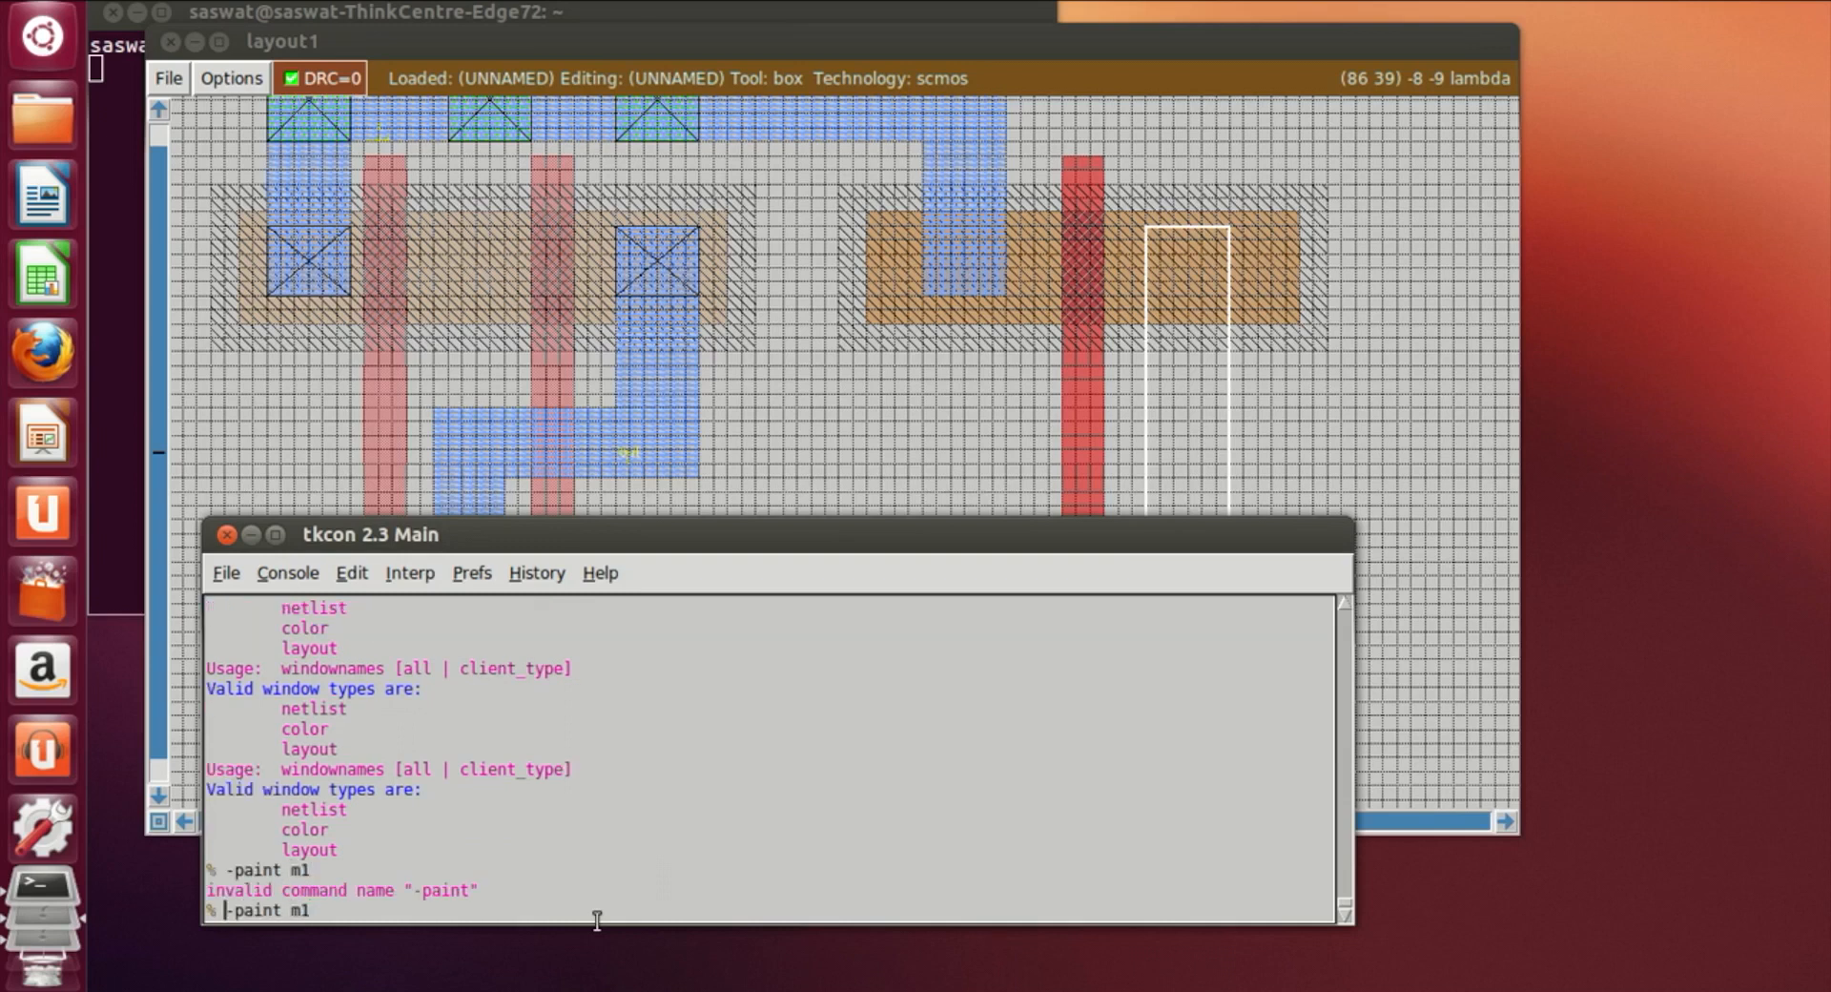
{"action": "key", "text": "Home"}
{"action": "key", "text": "Delete"}
{"action": "key", "text": "Return"}
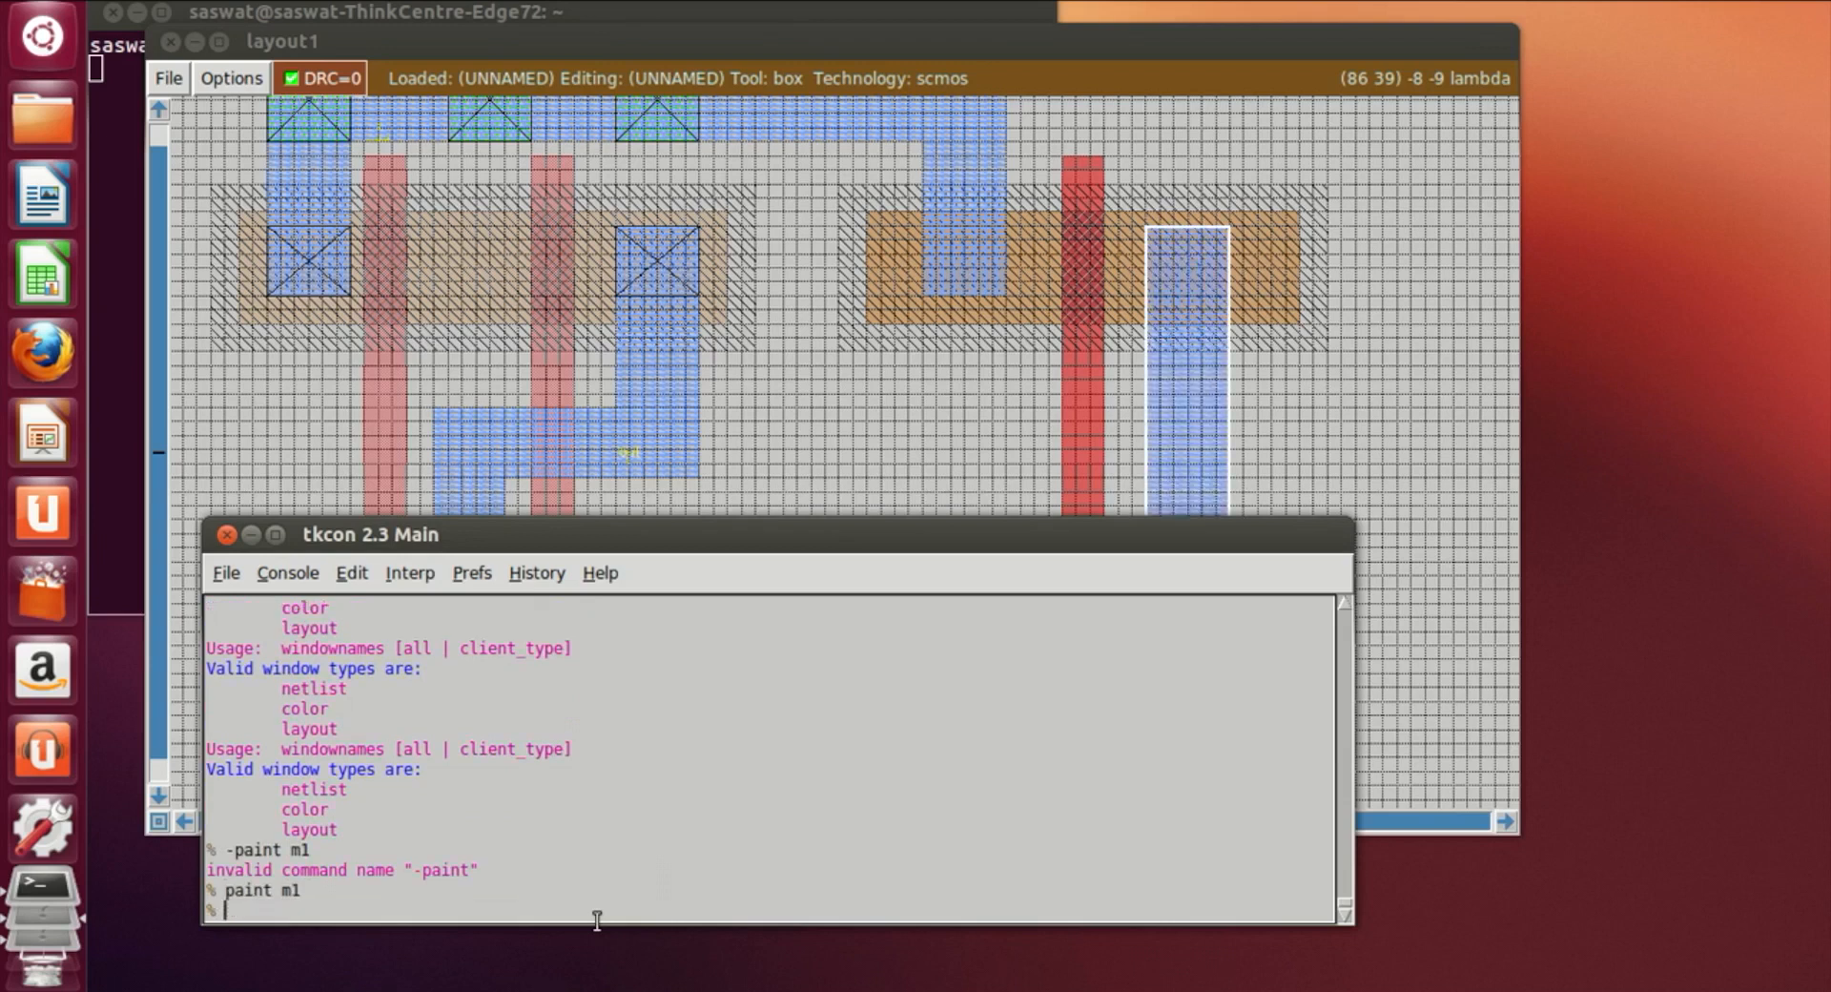
Extend the supply metal strip 1 lambda further down over the new pdiff's source side by painting m1
{"action": "left_click", "coordinate": [1343, 449]}
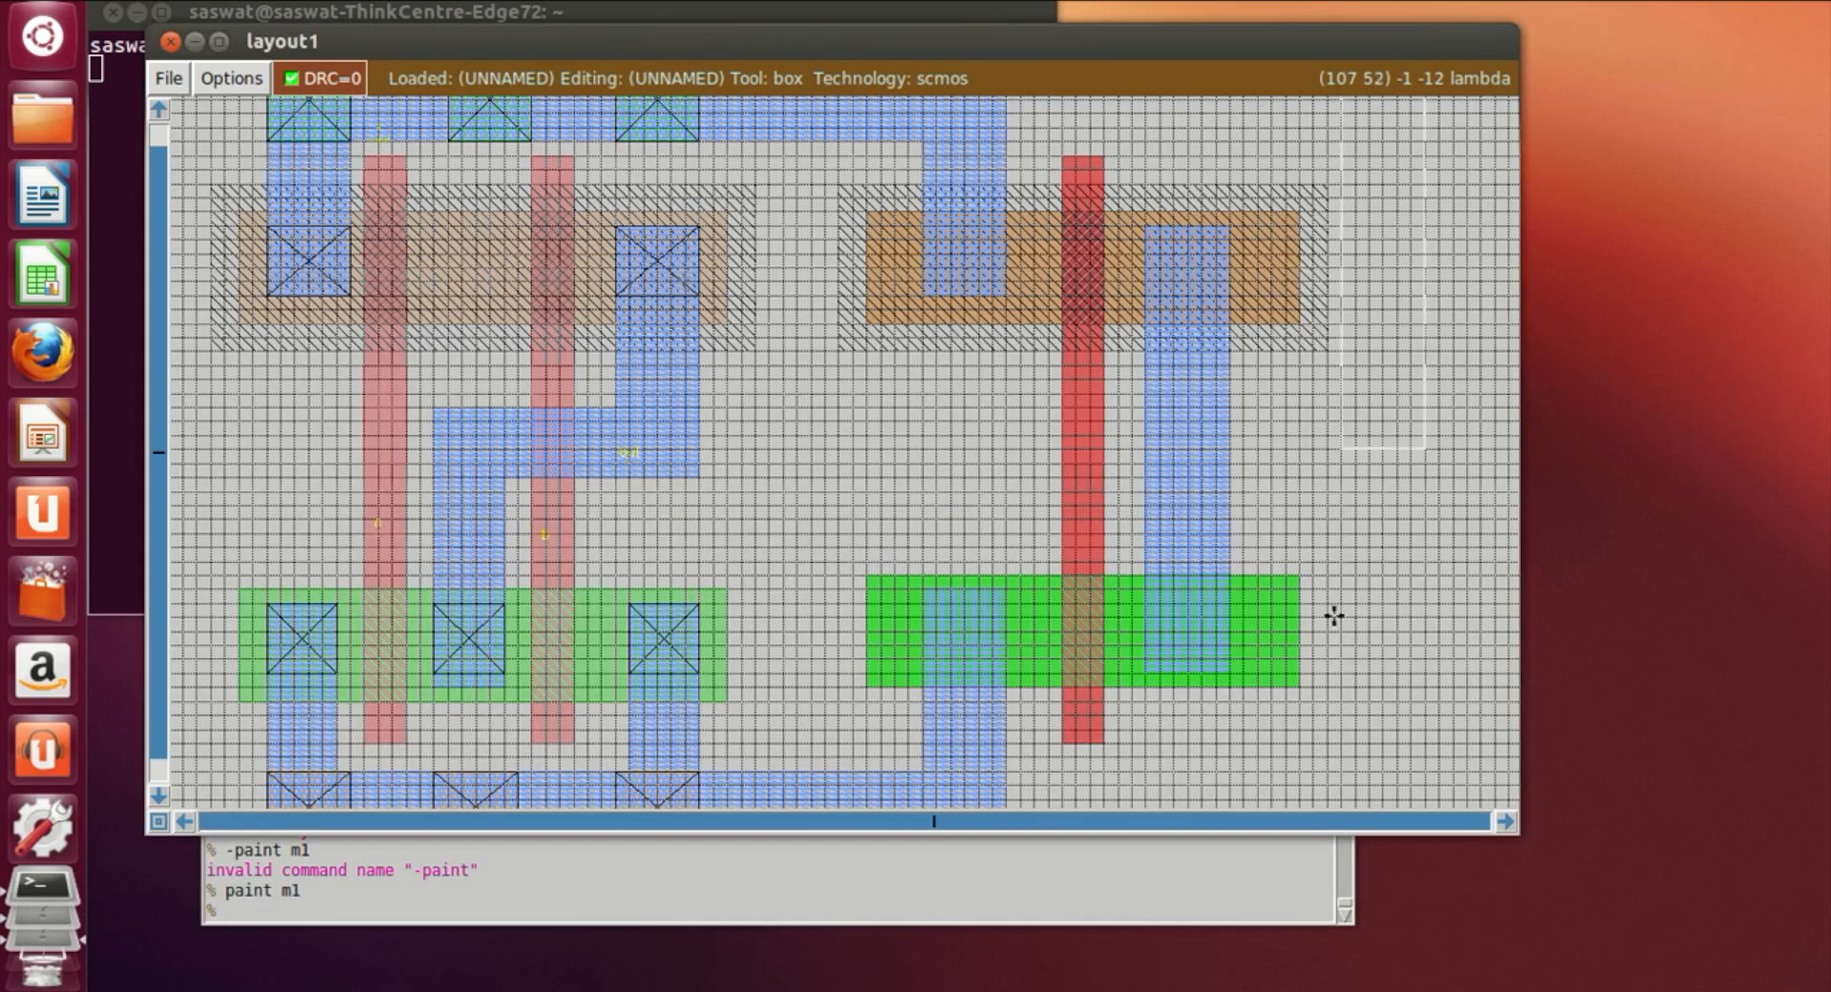
{"action": "left_click", "coordinate": [813, 505]}
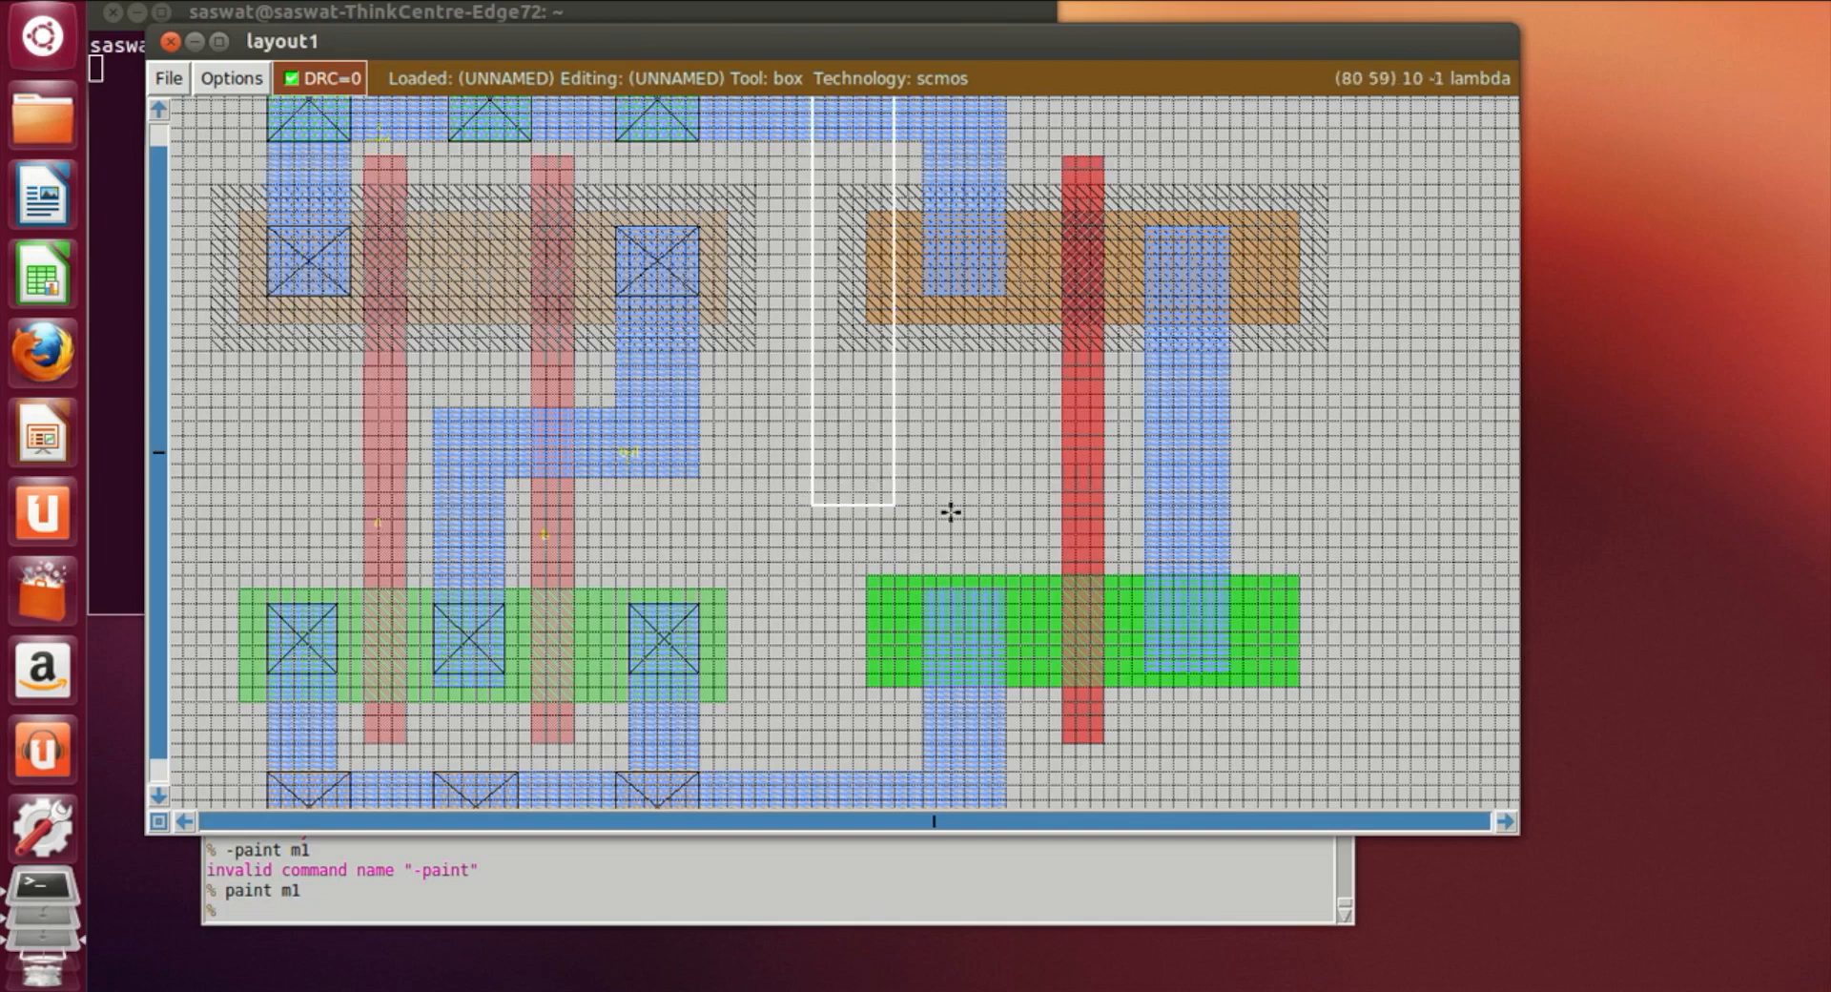
{"action": "key", "text": "z"}
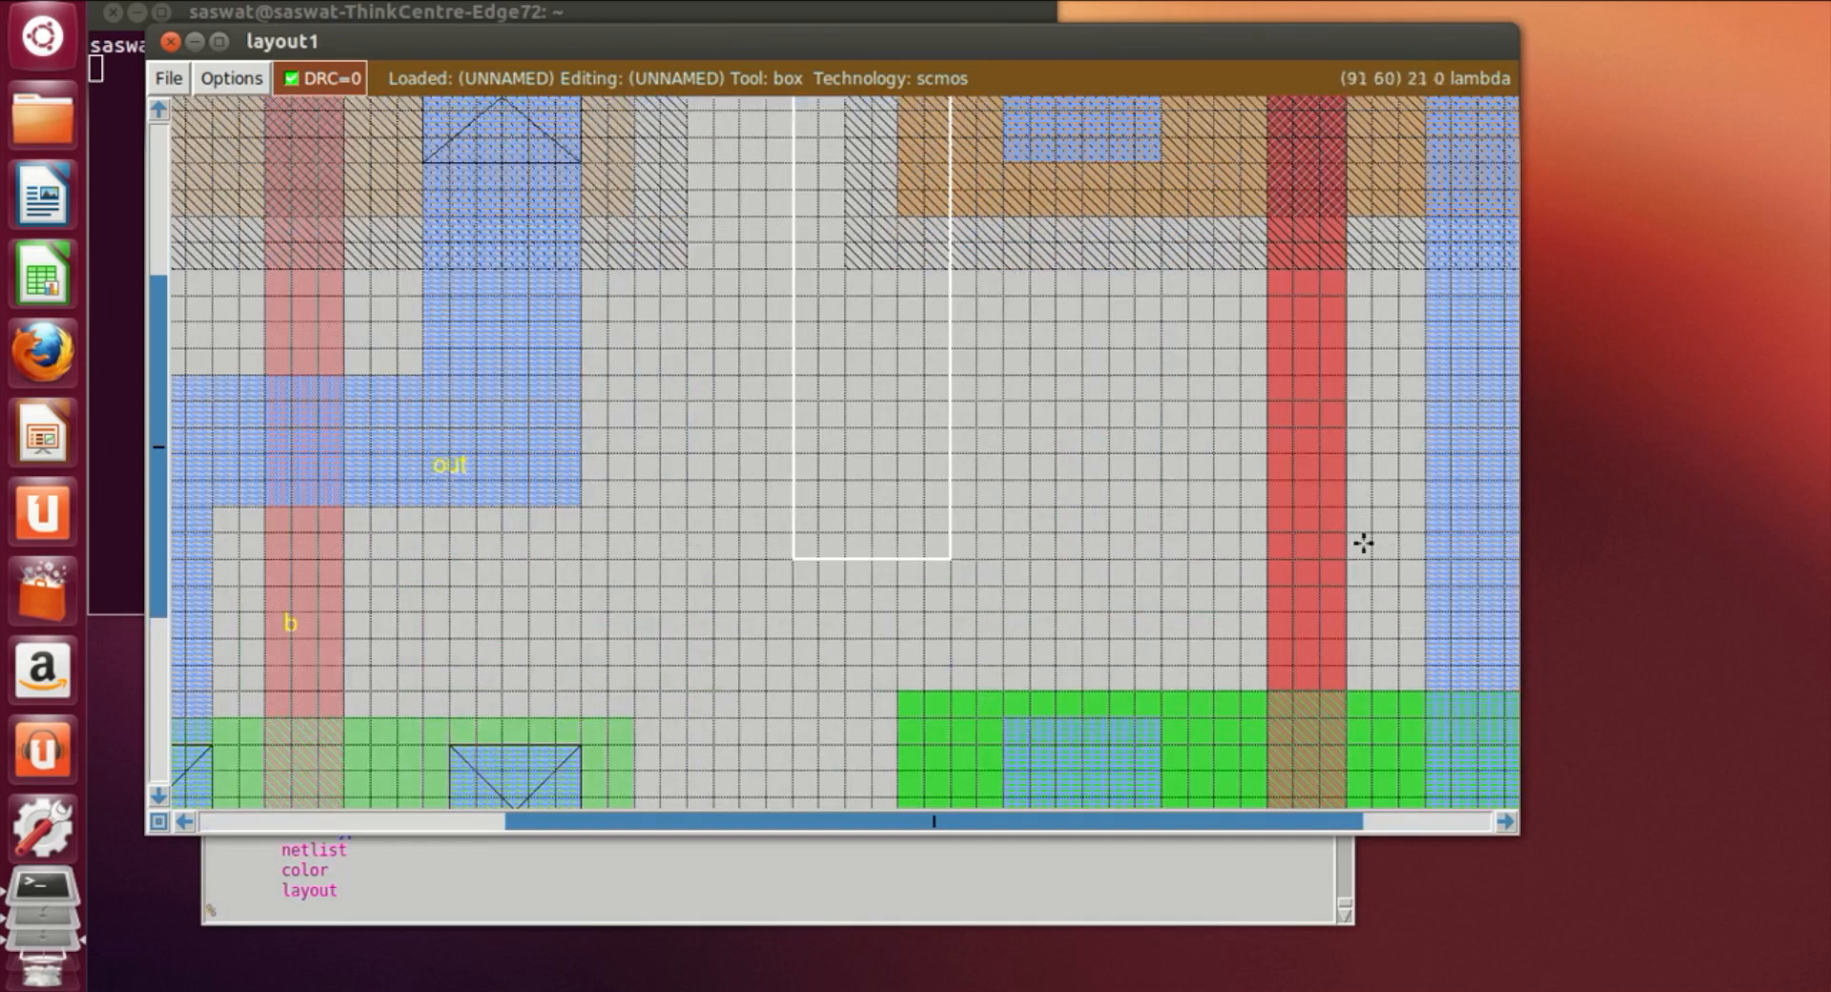
{"action": "scroll", "coordinate": [1363, 539], "scroll_direction": "up", "scroll_amount": 3}
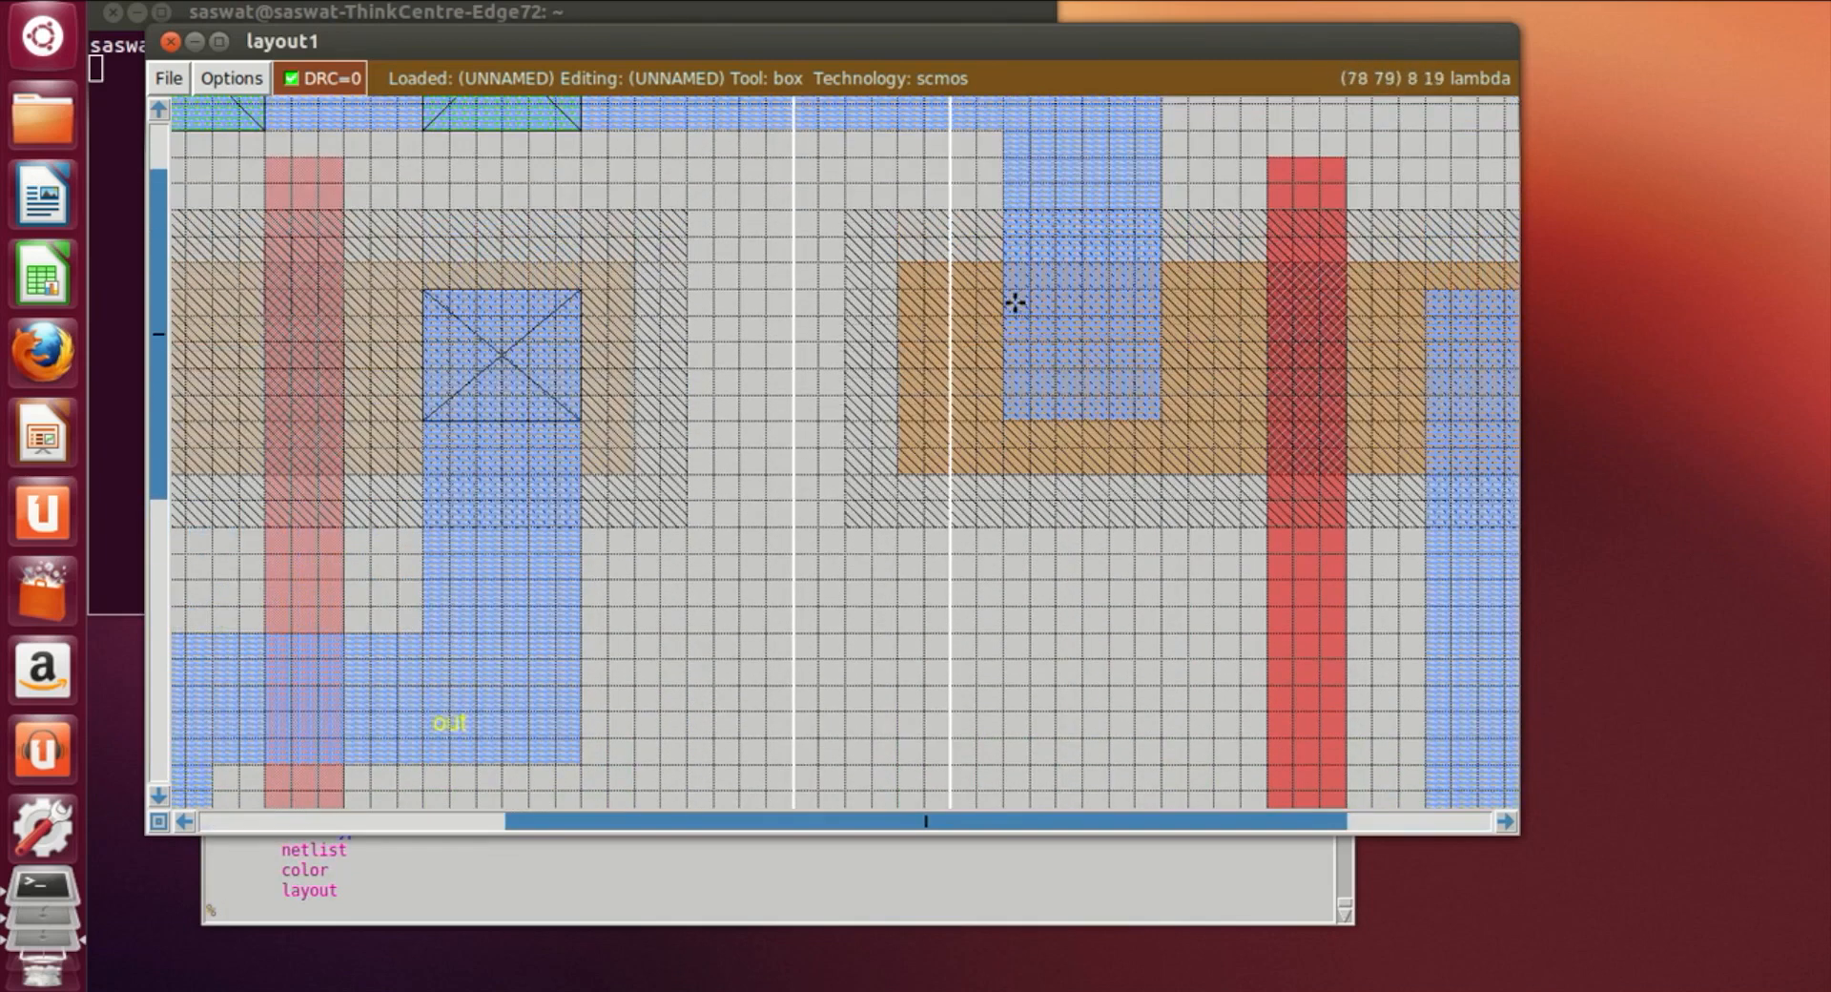
{"action": "left_click", "coordinate": [1004, 291]}
{"action": "right_click", "coordinate": [1161, 420]}
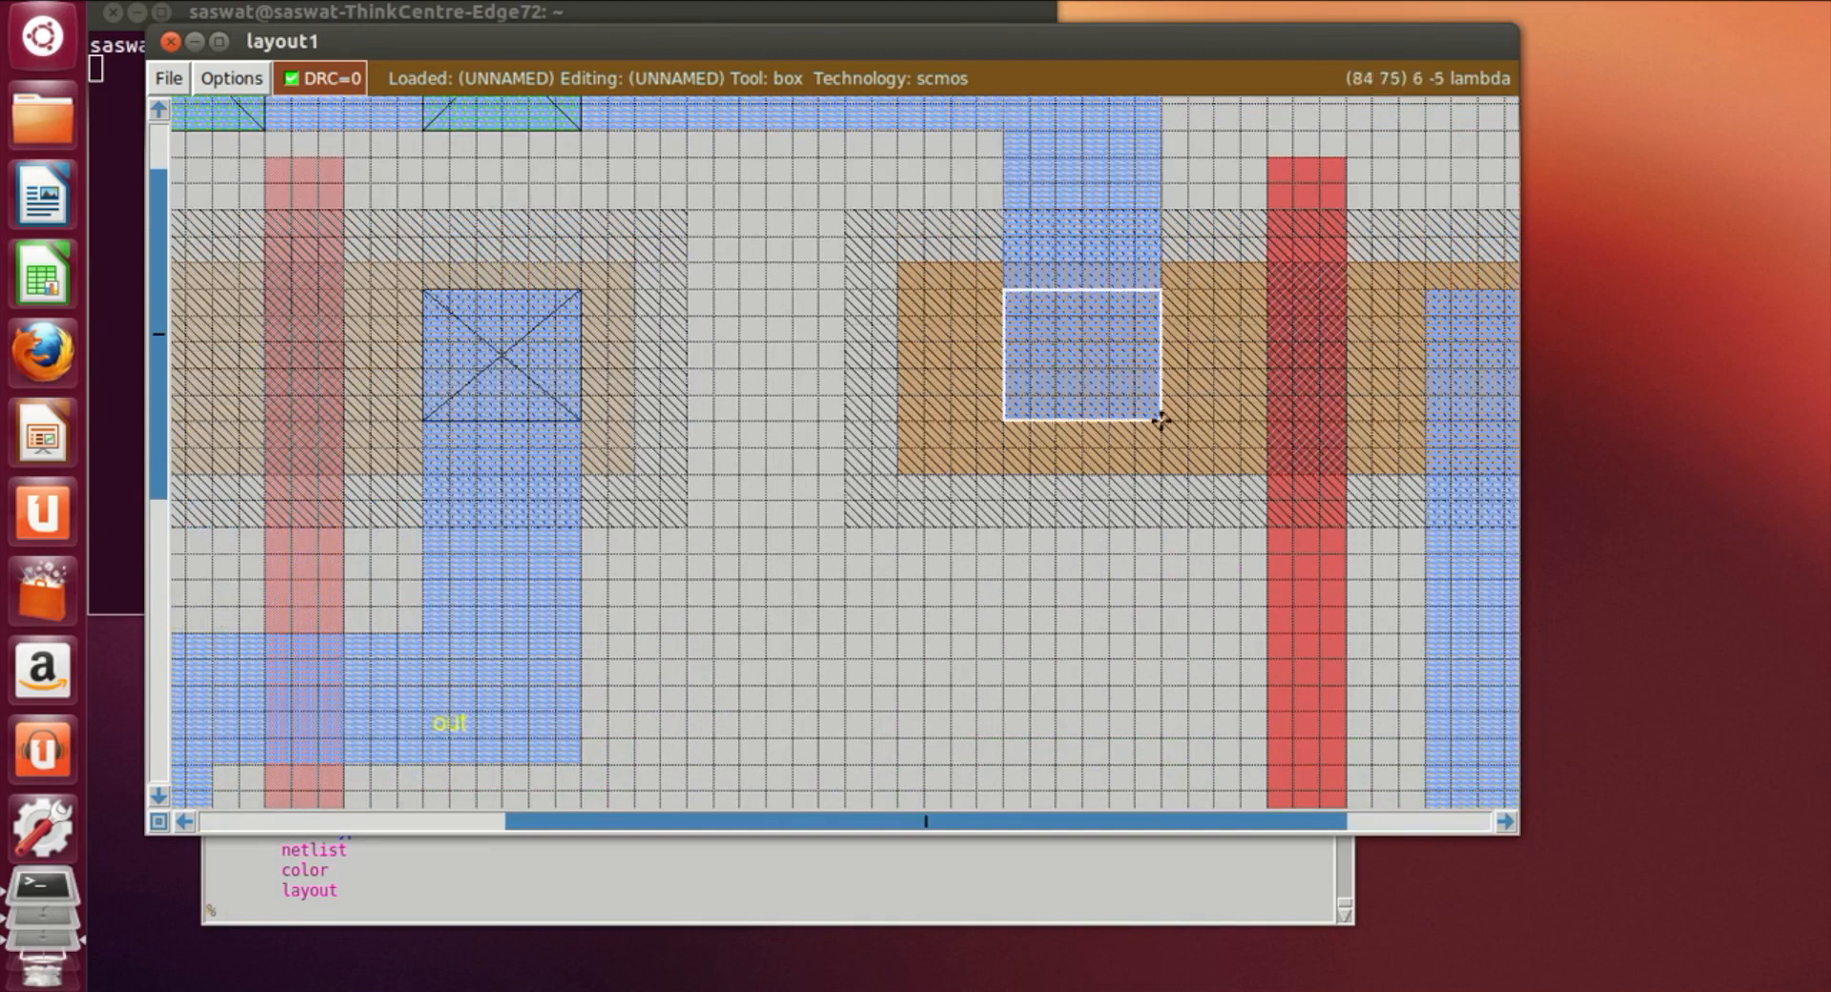
{"action": "left_click", "coordinate": [1016, 437]}
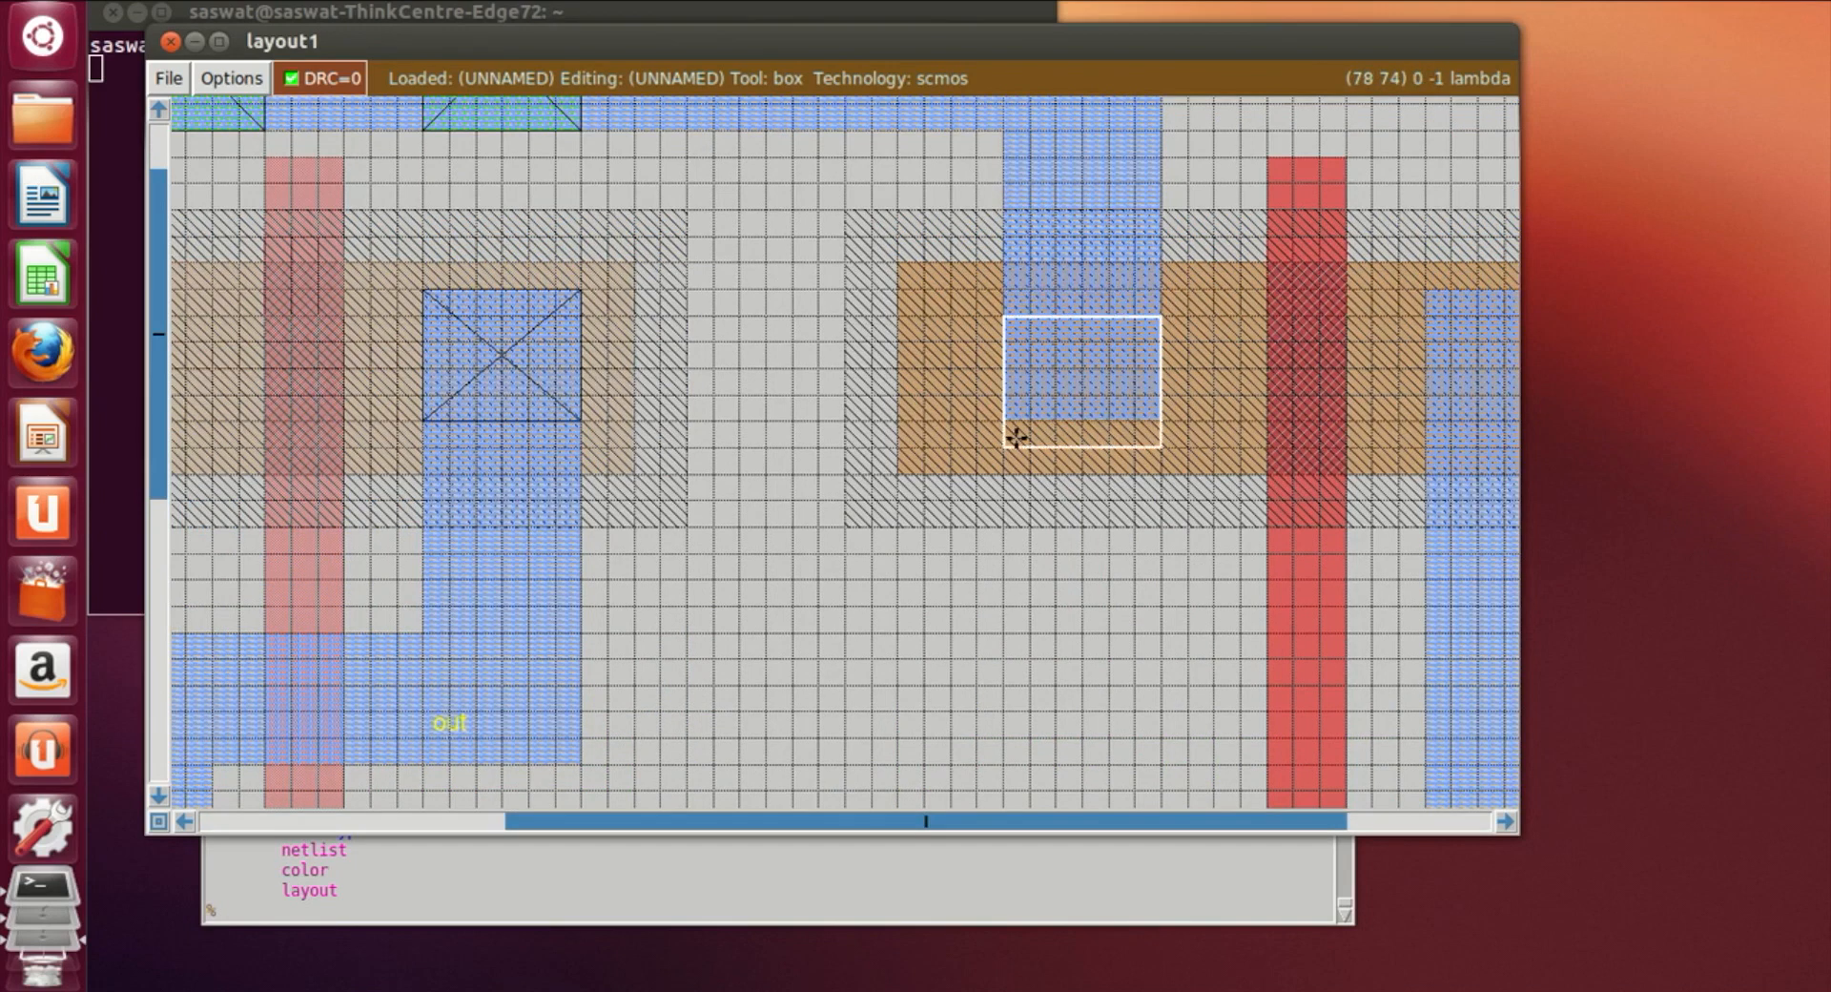
{"action": "left_click", "coordinate": [310, 919]}
{"action": "type", "text": "paint m"}
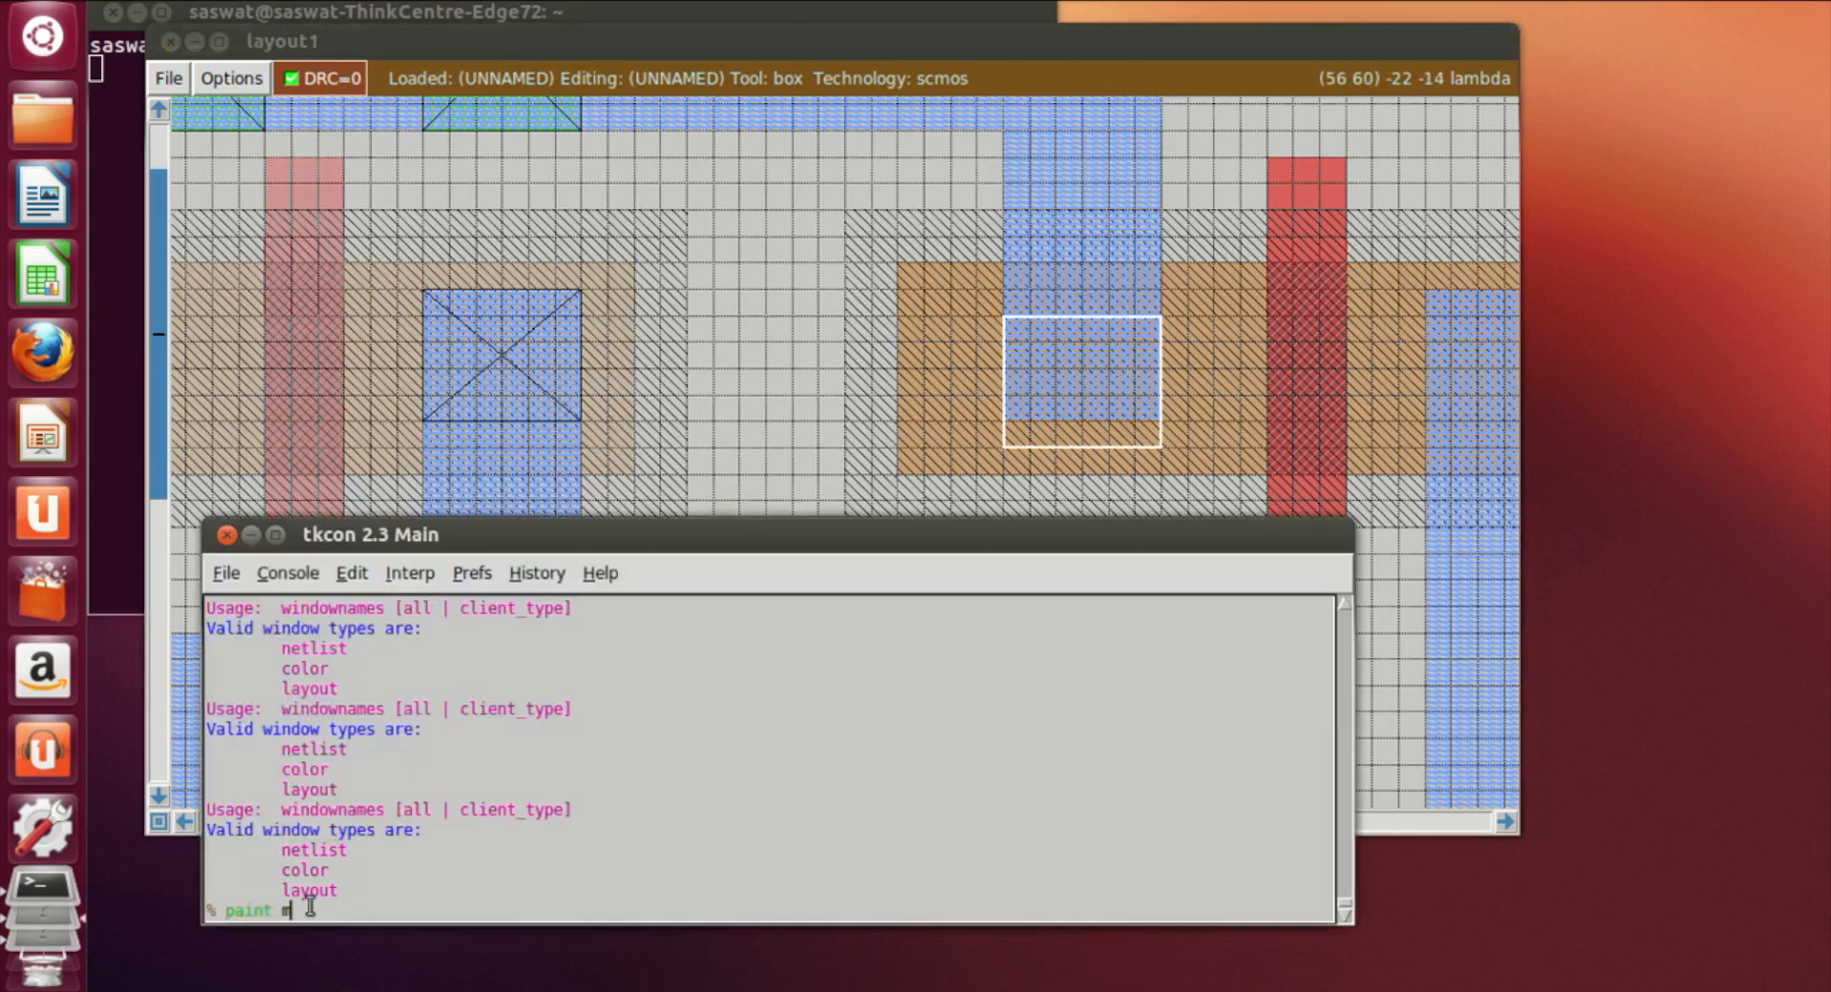
{"action": "type", "text": "1"}
{"action": "key", "text": "Return"}
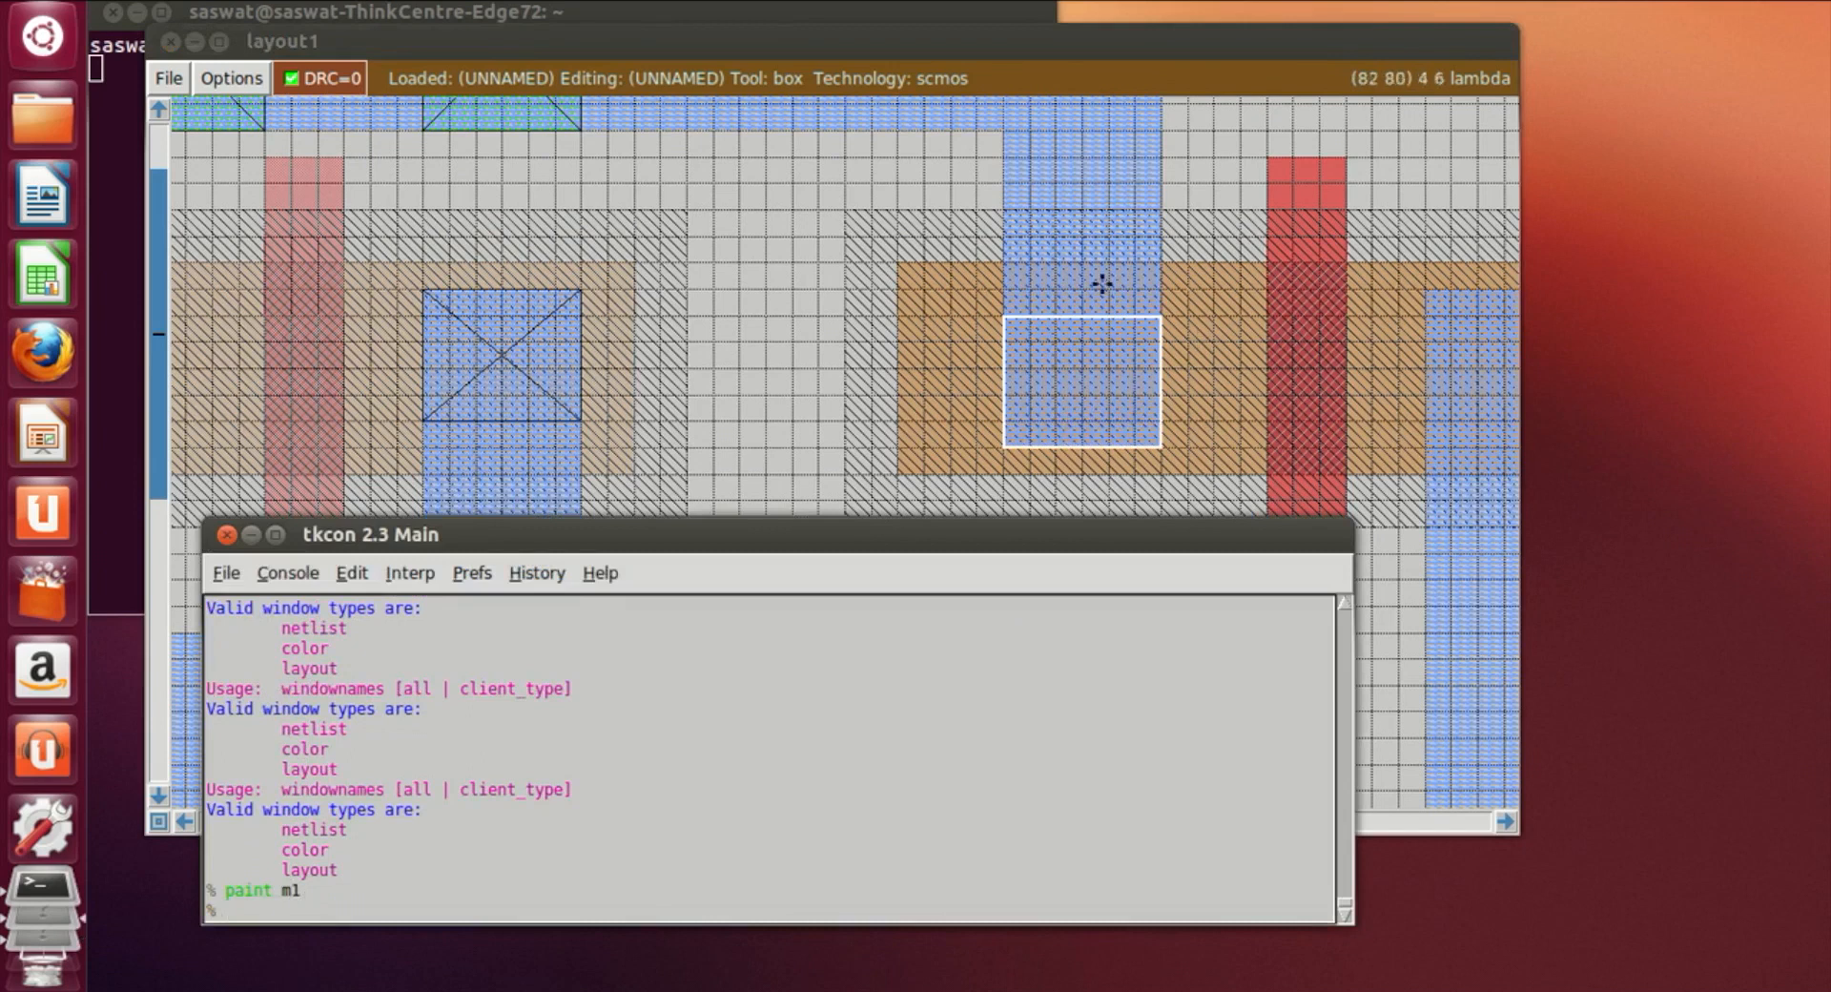
Paint a pdc contact about 6 by 6 lambda where the supply metal strip overlaps the new pdiff's source side
{"action": "left_click", "coordinate": [592, 922]}
{"action": "type", "text": "paint "}
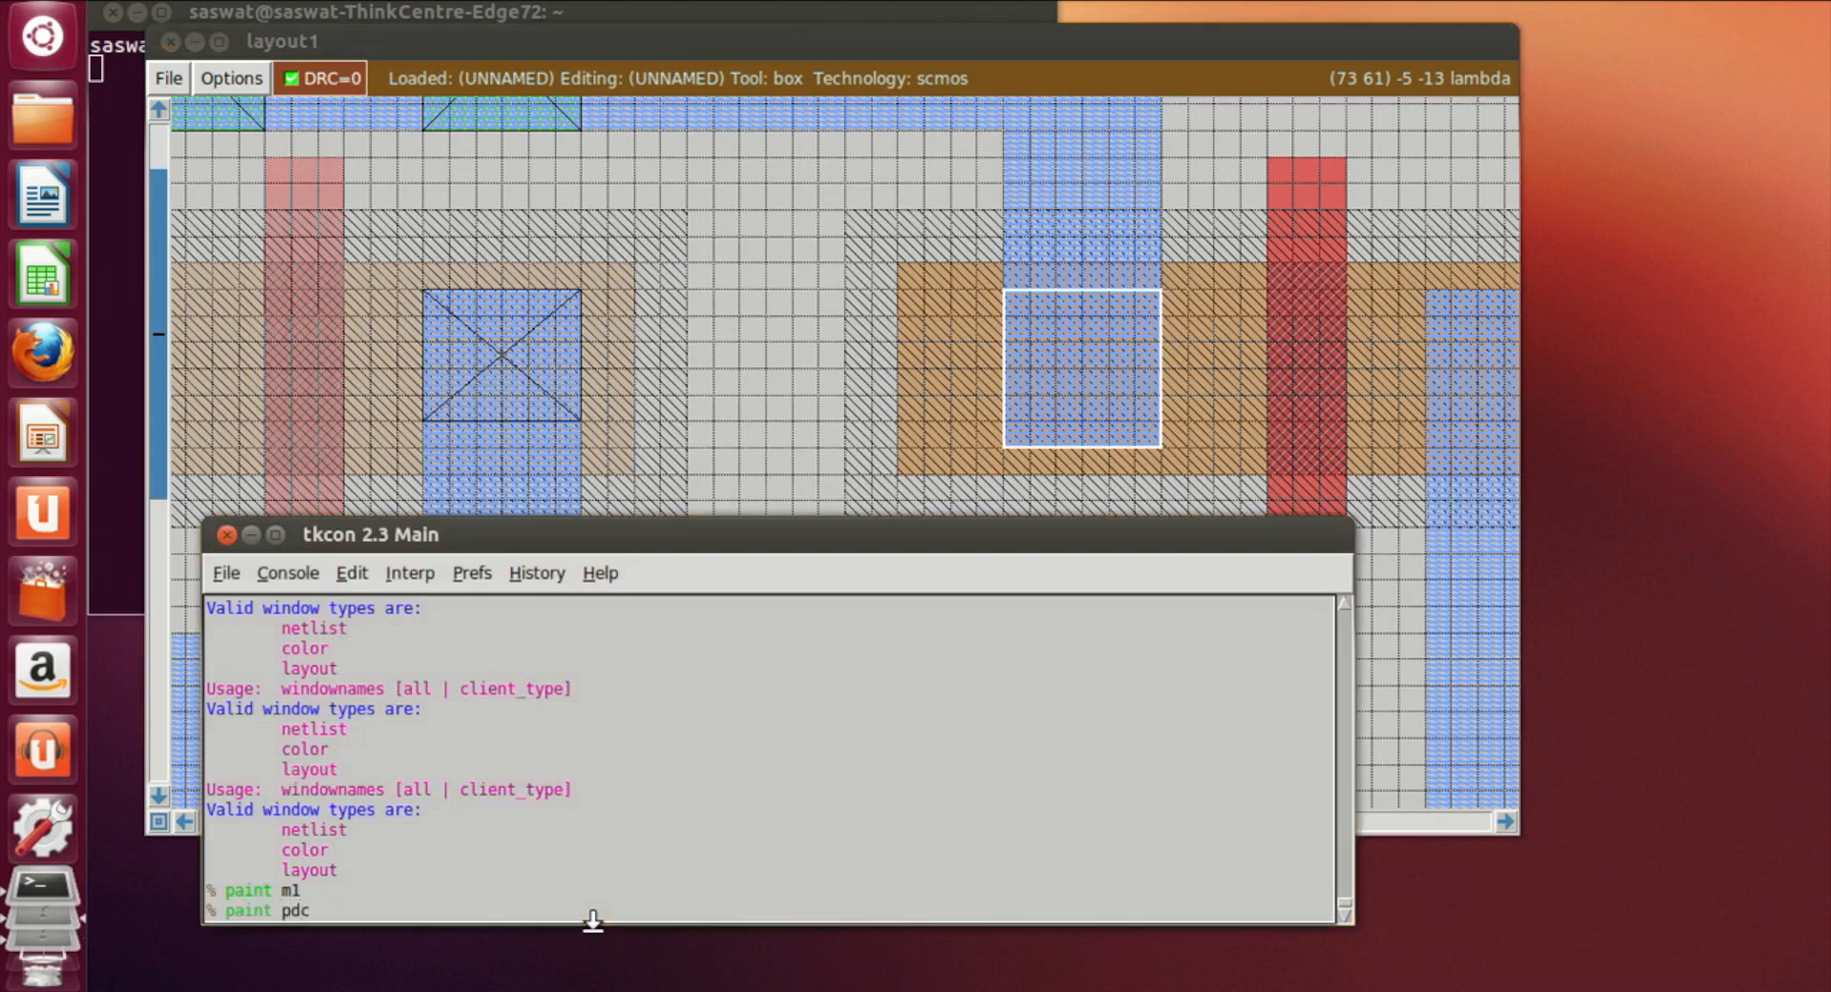
{"action": "type", "text": "pdc"}
{"action": "key", "text": "Return"}
{"action": "left_click", "coordinate": [817, 372]}
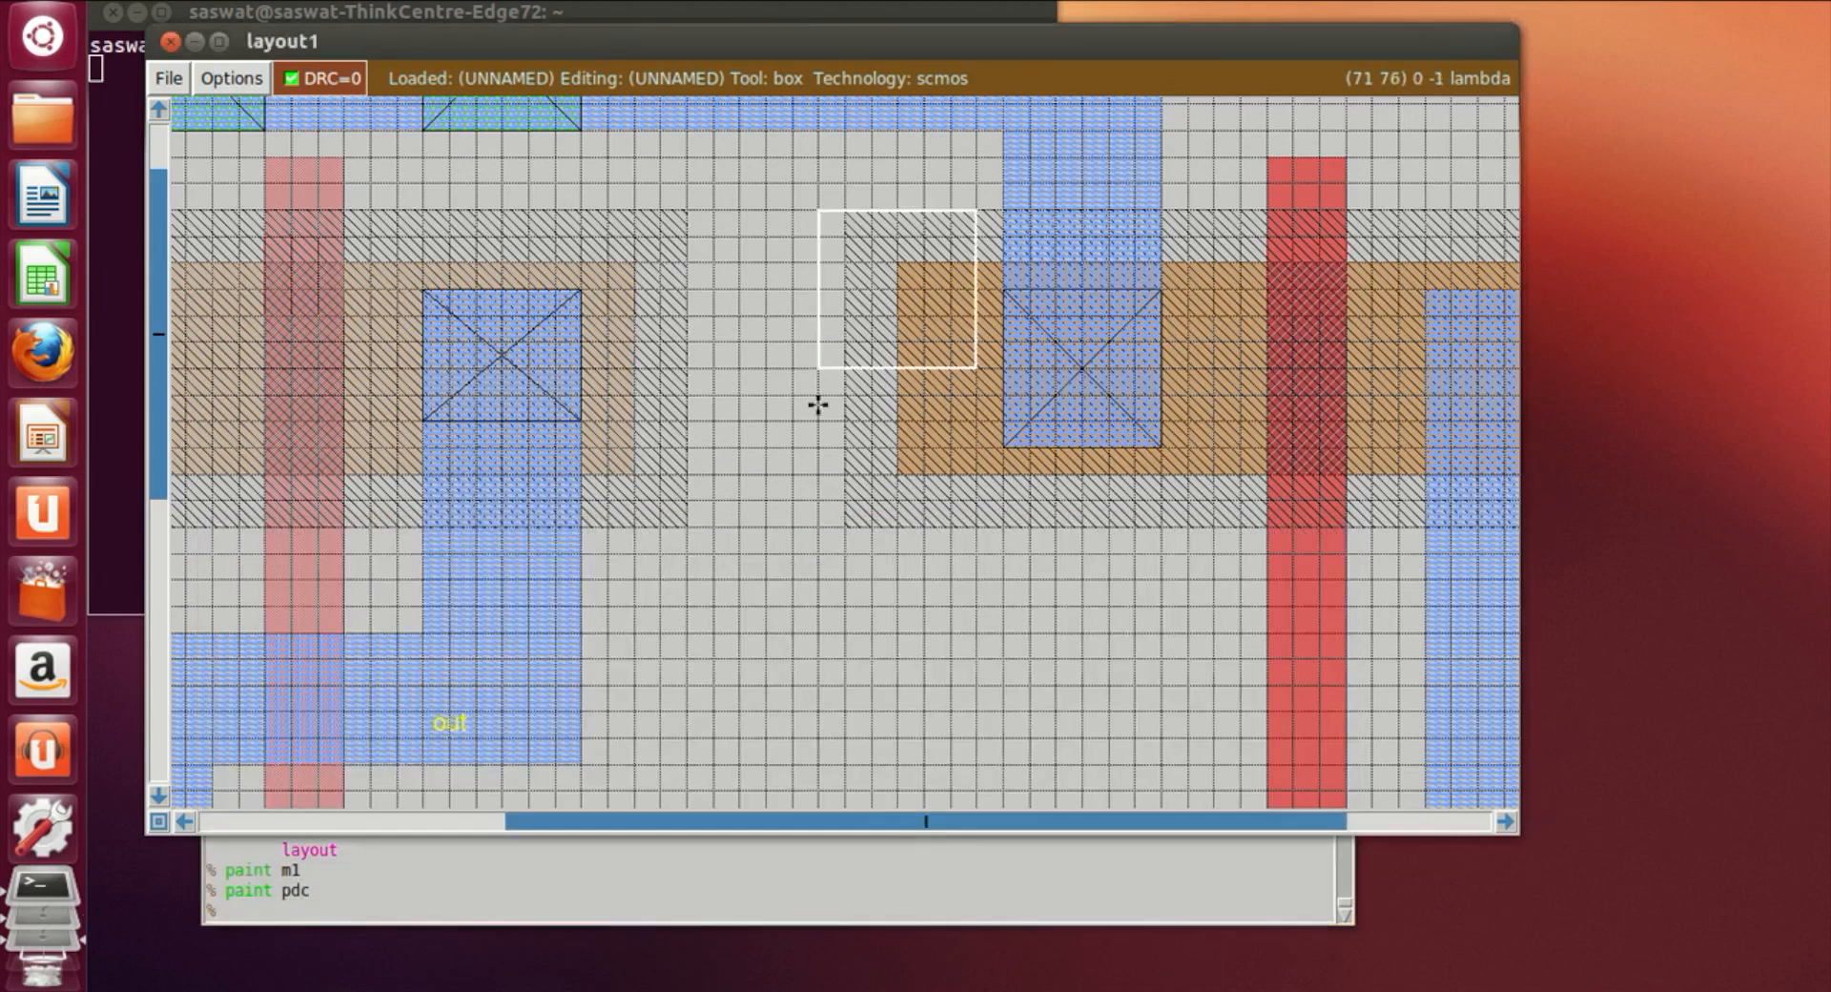
{"action": "scroll", "coordinate": [817, 400], "scroll_direction": "down", "scroll_amount": 5}
{"action": "left_click", "coordinate": [1019, 568]}
{"action": "left_click", "coordinate": [1004, 585]}
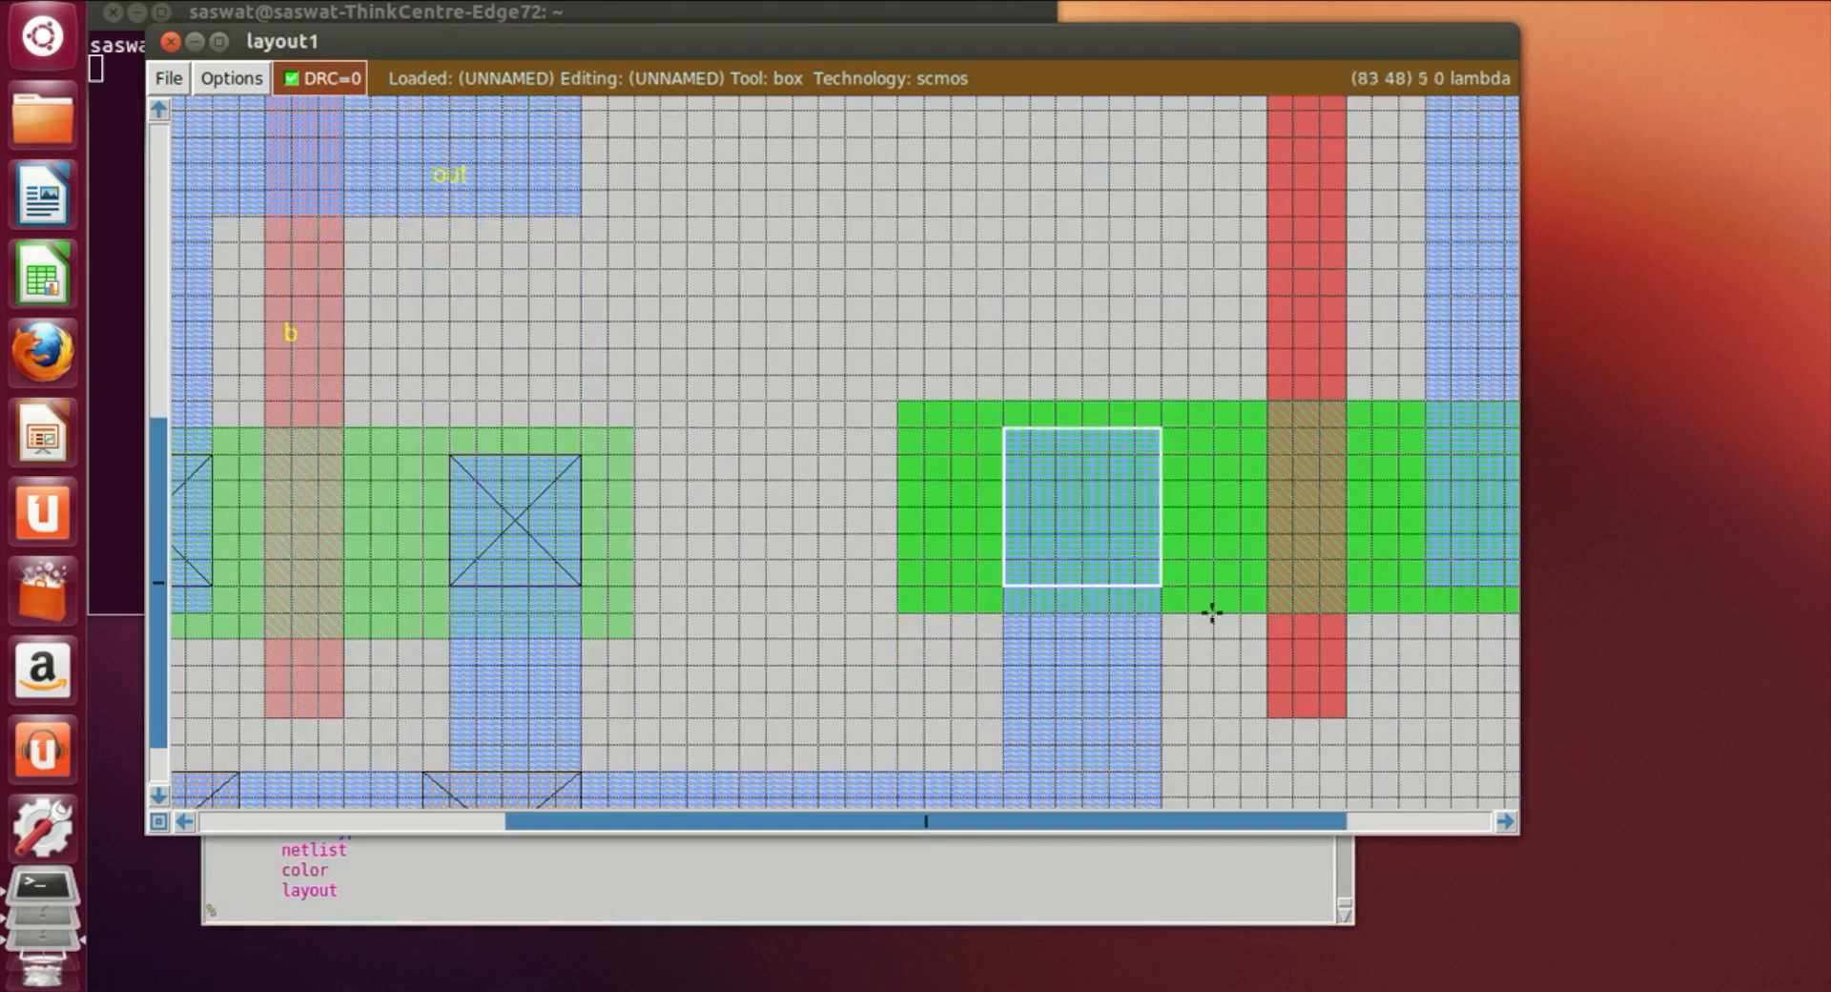
Paint a pdc contact about 6 by 6 lambda where the output metal strip overlaps the new pdiff's drain side
{"action": "left_click", "coordinate": [1505, 821]}
{"action": "left_click", "coordinate": [1505, 821]}
{"action": "left_click", "coordinate": [1505, 821]}
{"action": "scroll", "coordinate": [1116, 621], "scroll_direction": "up", "scroll_amount": 5}
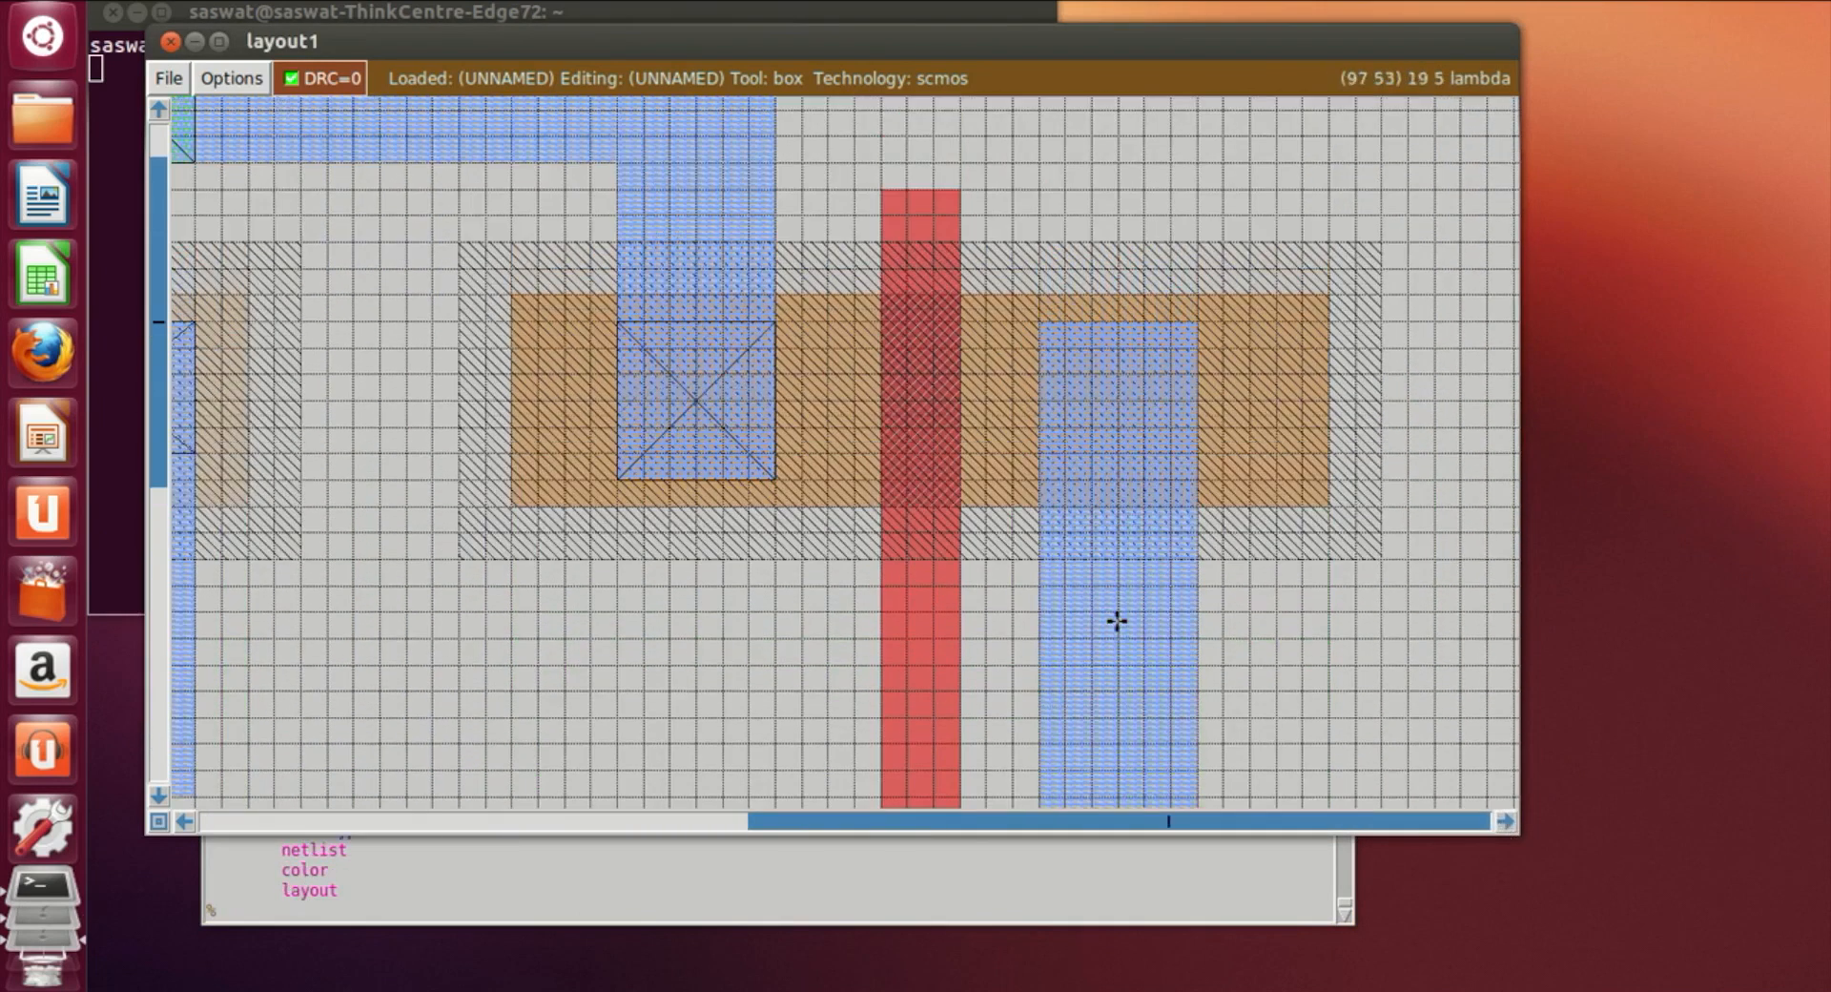
{"action": "left_click", "coordinate": [1062, 476]}
{"action": "left_click", "coordinate": [1041, 478]}
{"action": "left_click", "coordinate": [637, 914]}
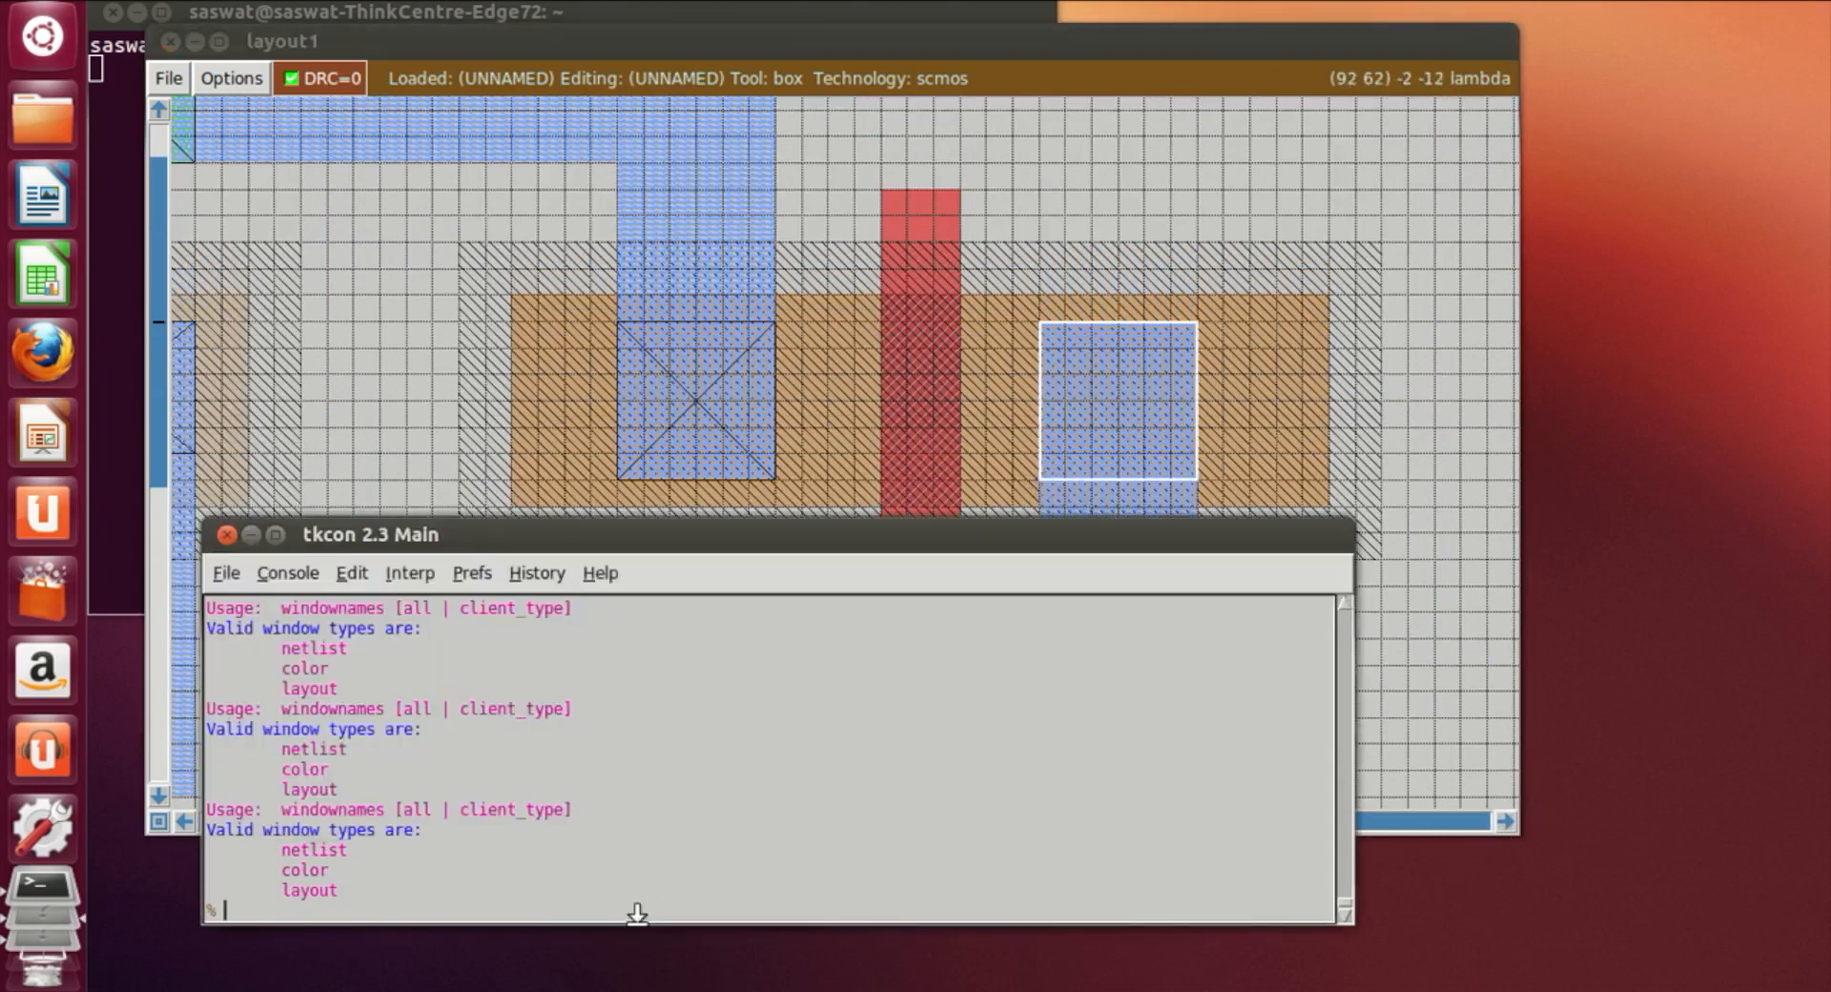
{"action": "type", "text": "paint pdc"}
{"action": "key", "text": "Return"}
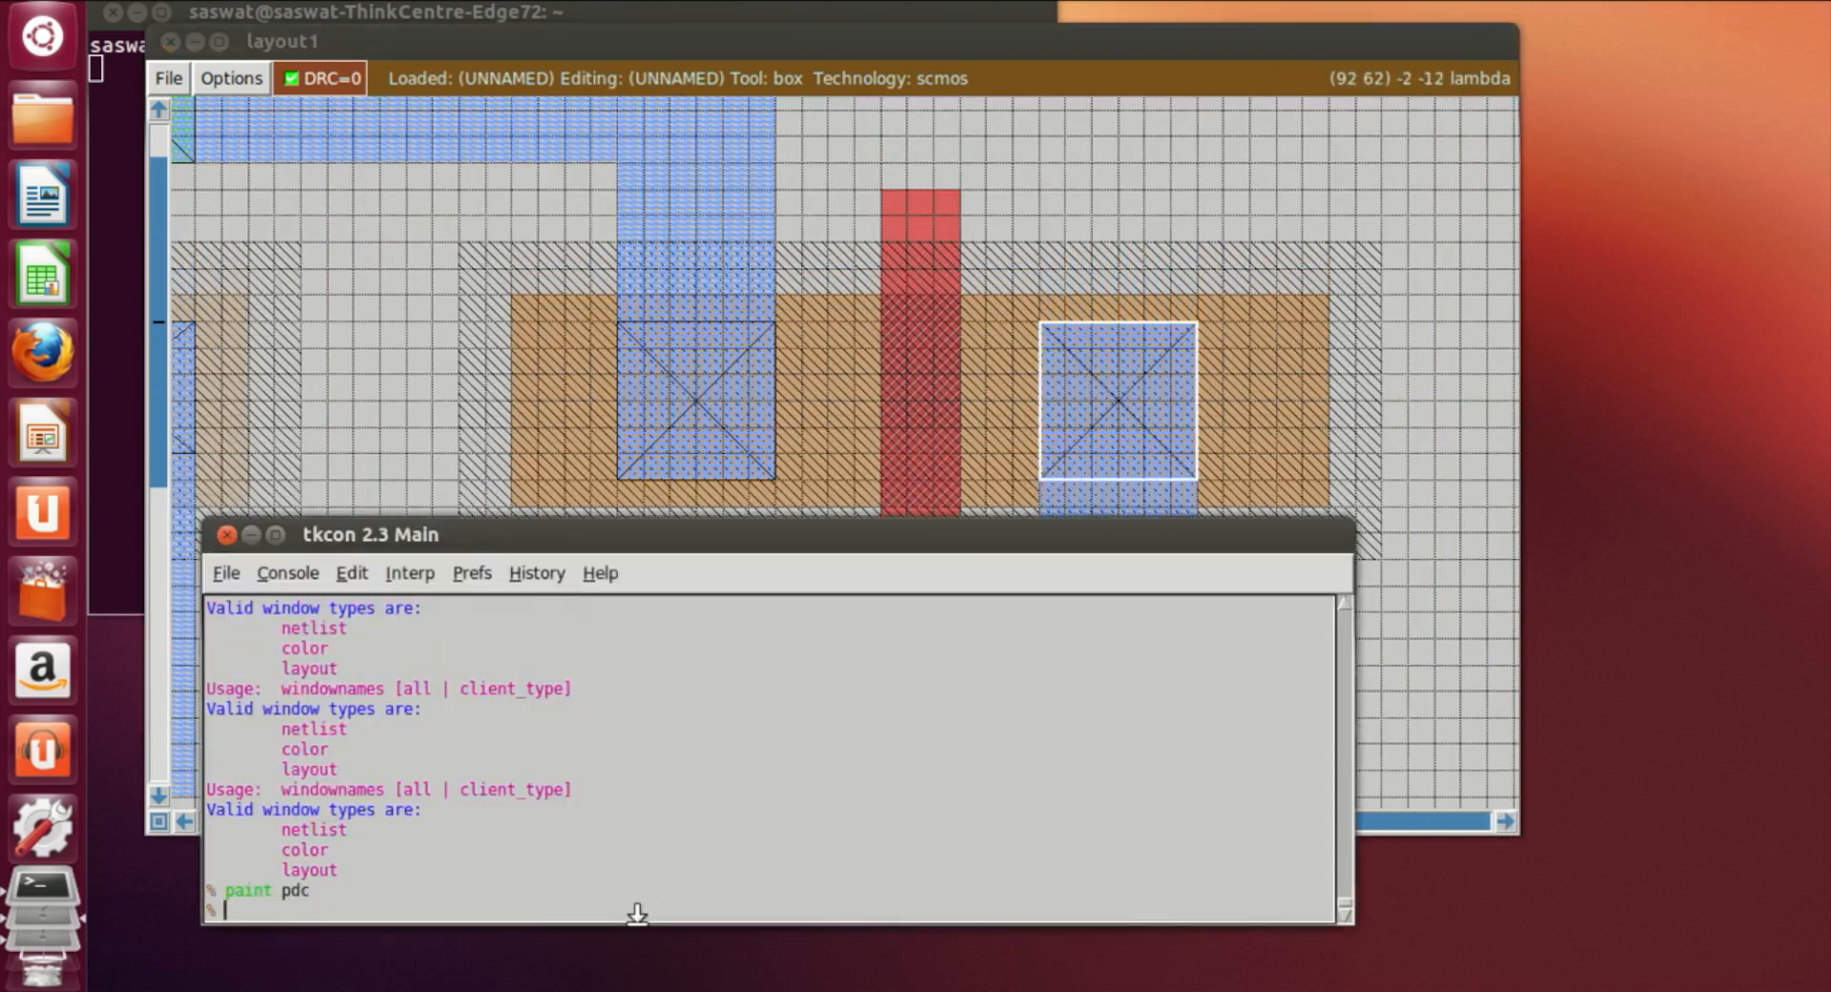
Paint an ndc contact about 6 by 6 lambda where the ground metal strip overlaps the new ndiff's source side
{"action": "left_click", "coordinate": [1302, 505]}
{"action": "scroll", "coordinate": [1288, 515], "scroll_direction": "down", "scroll_amount": 2}
{"action": "scroll", "coordinate": [1285, 519], "scroll_direction": "down", "scroll_amount": 2}
{"action": "left_click", "coordinate": [611, 584]}
{"action": "left_click", "coordinate": [545, 913]}
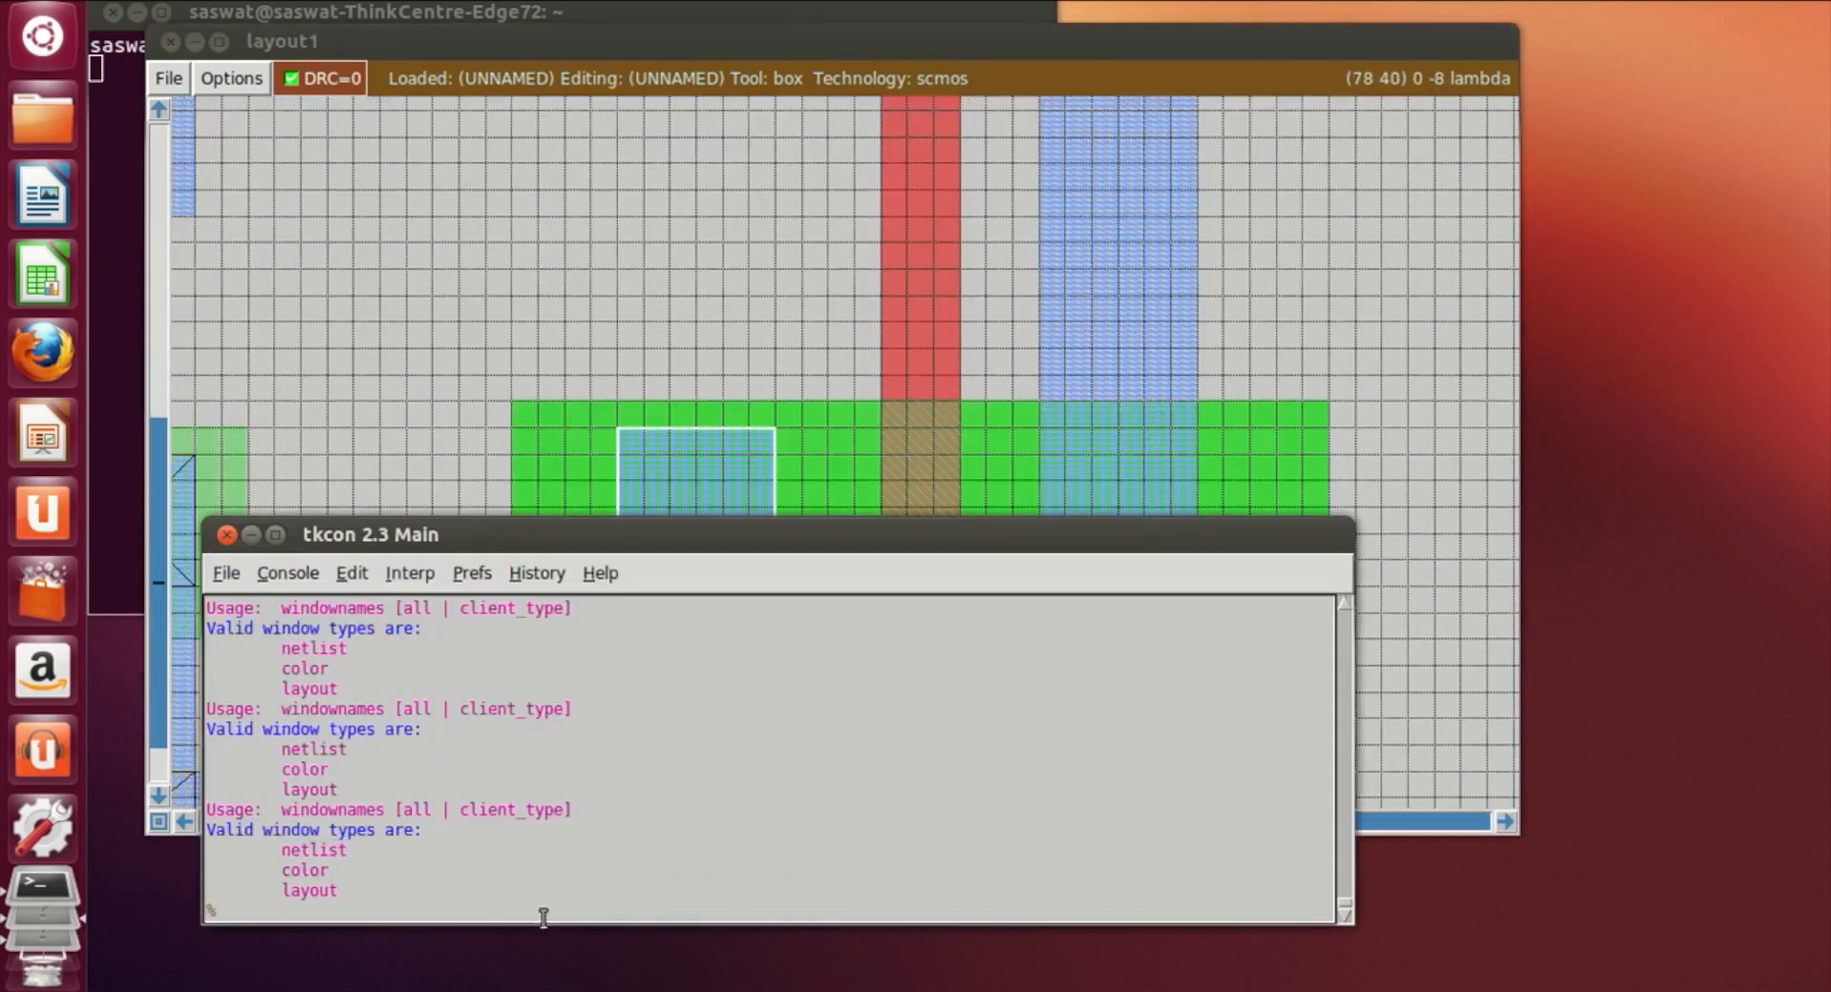
{"action": "type", "text": "paint ndc"}
{"action": "key", "text": "Return"}
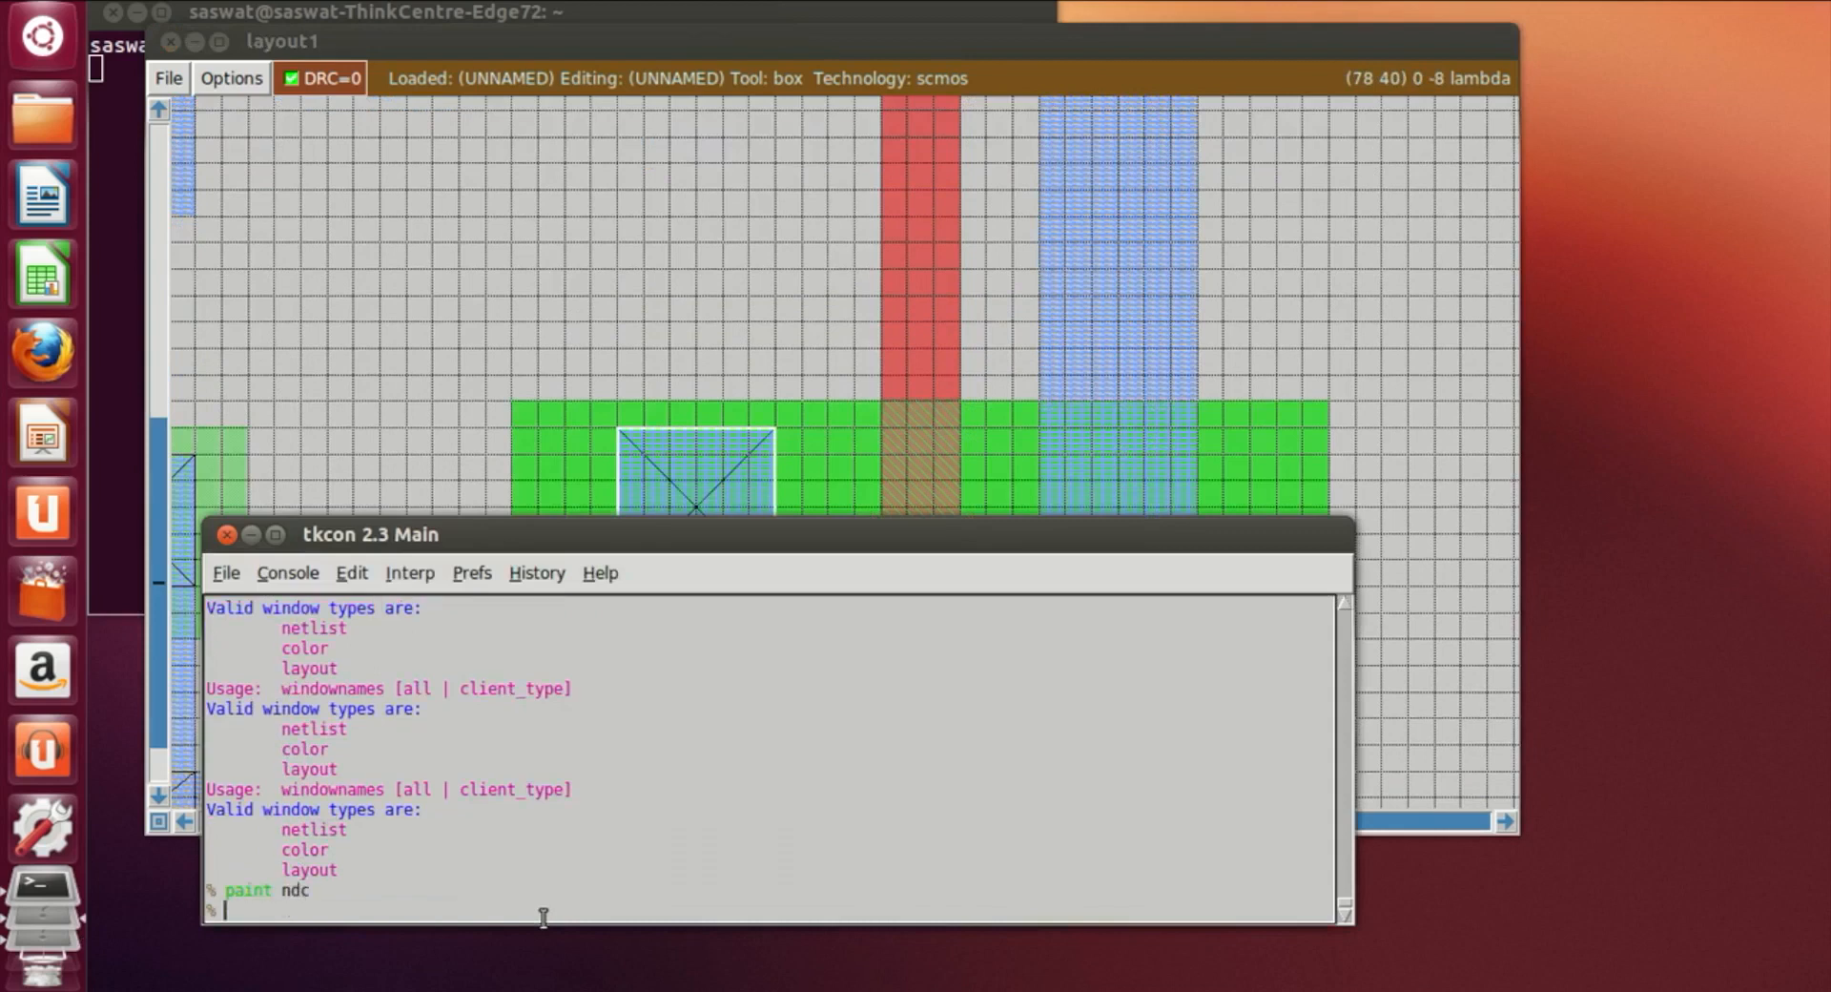
Paint an ndc contact about 6 by 6 lambda where the output metal strip overlaps the new ndiff's drain side
{"action": "left_click", "coordinate": [983, 458]}
{"action": "scroll", "coordinate": [980, 462], "scroll_direction": "down", "scroll_amount": 2}
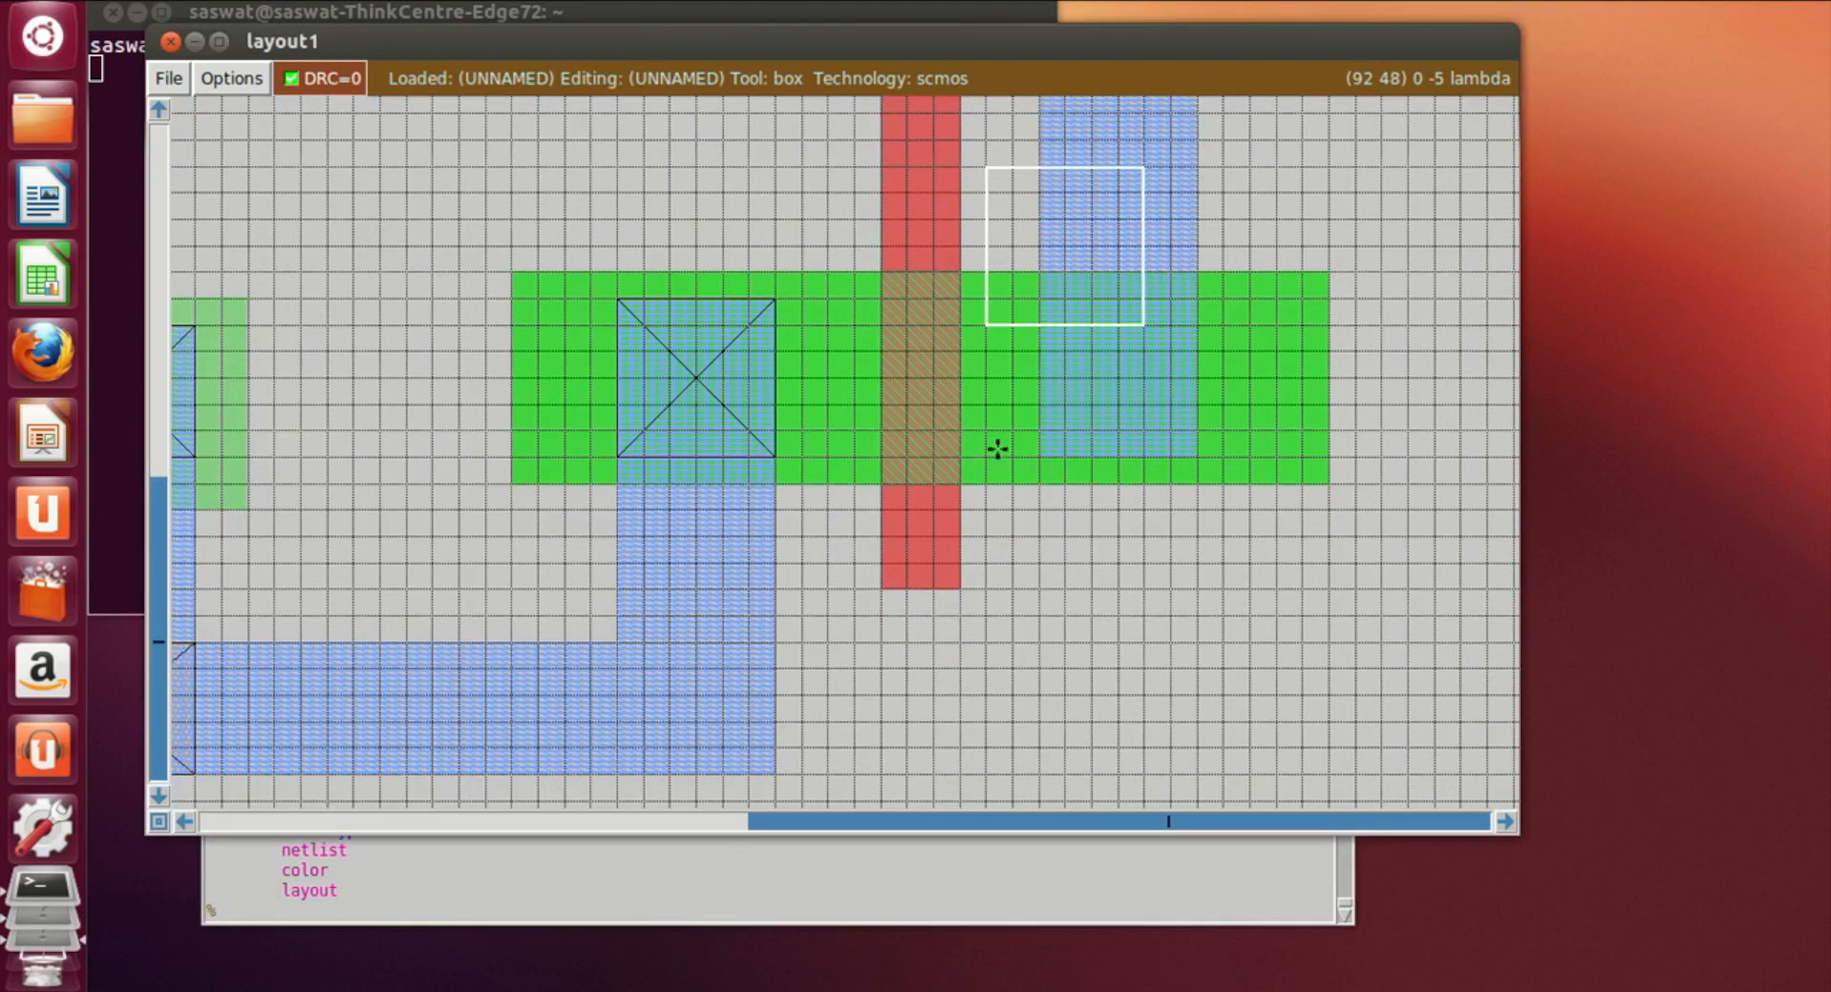
{"action": "left_click", "coordinate": [1046, 455]}
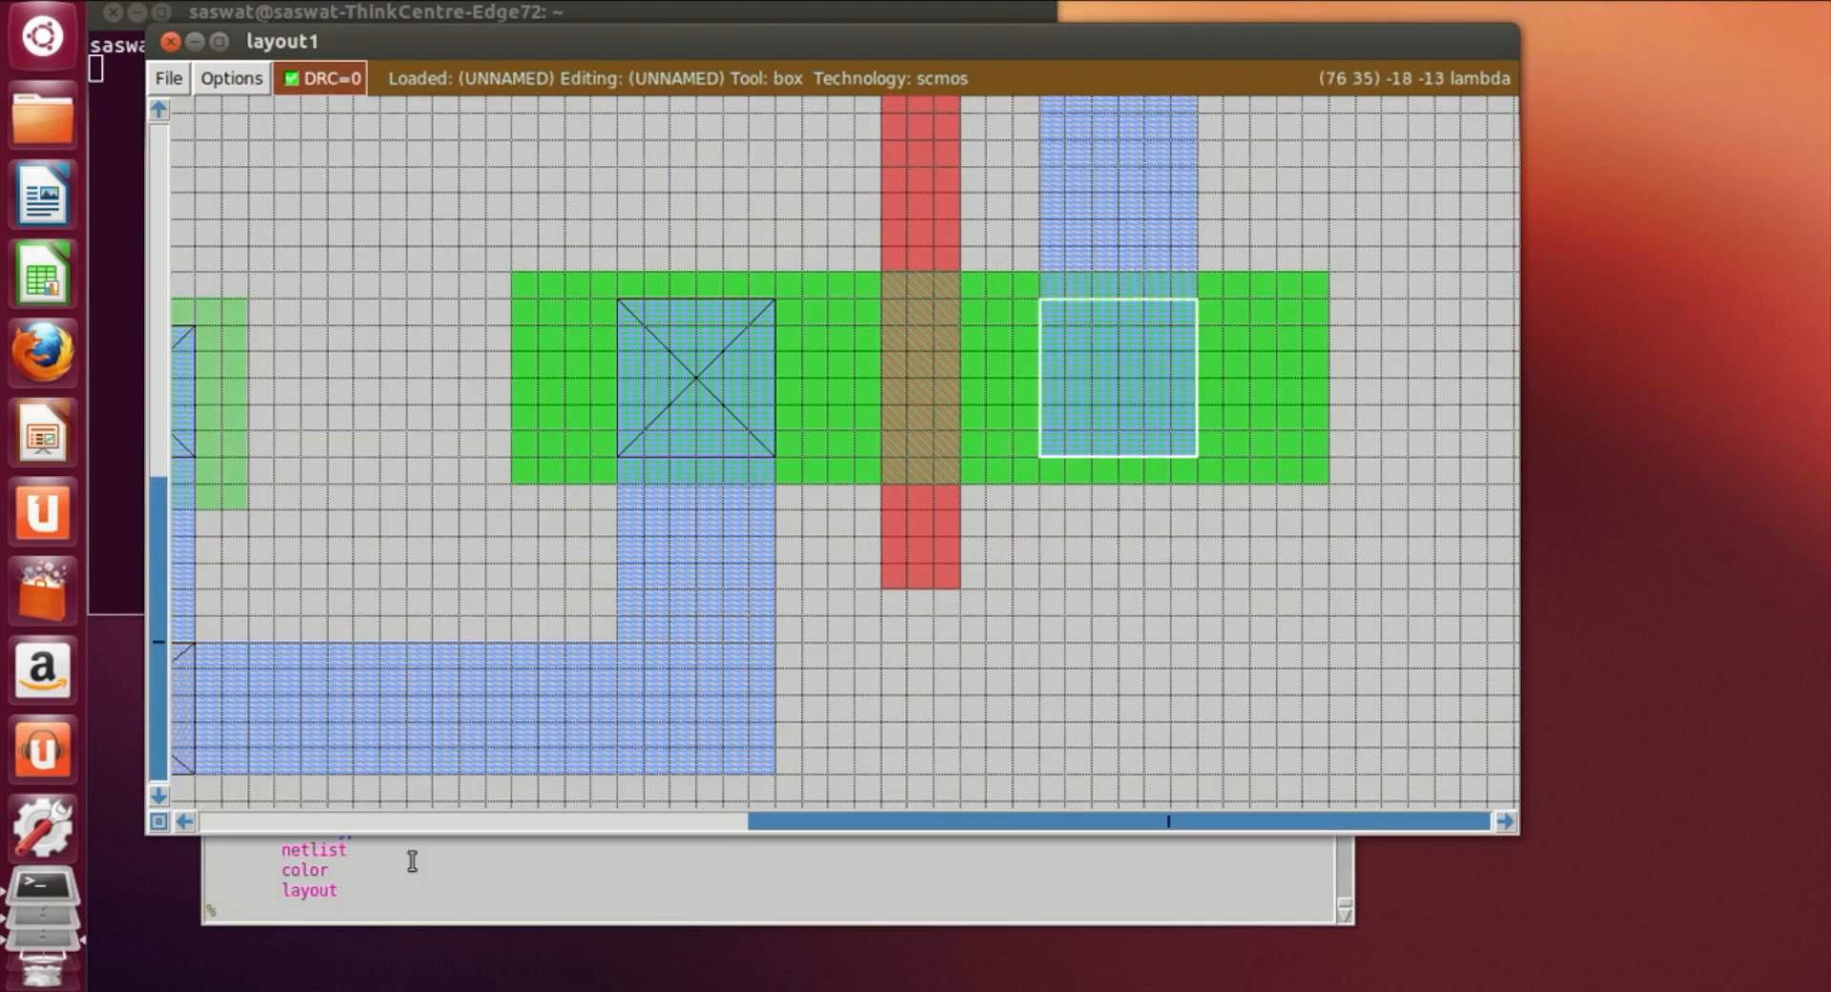
{"action": "left_click", "coordinate": [258, 916]}
{"action": "type", "text": "pai"}
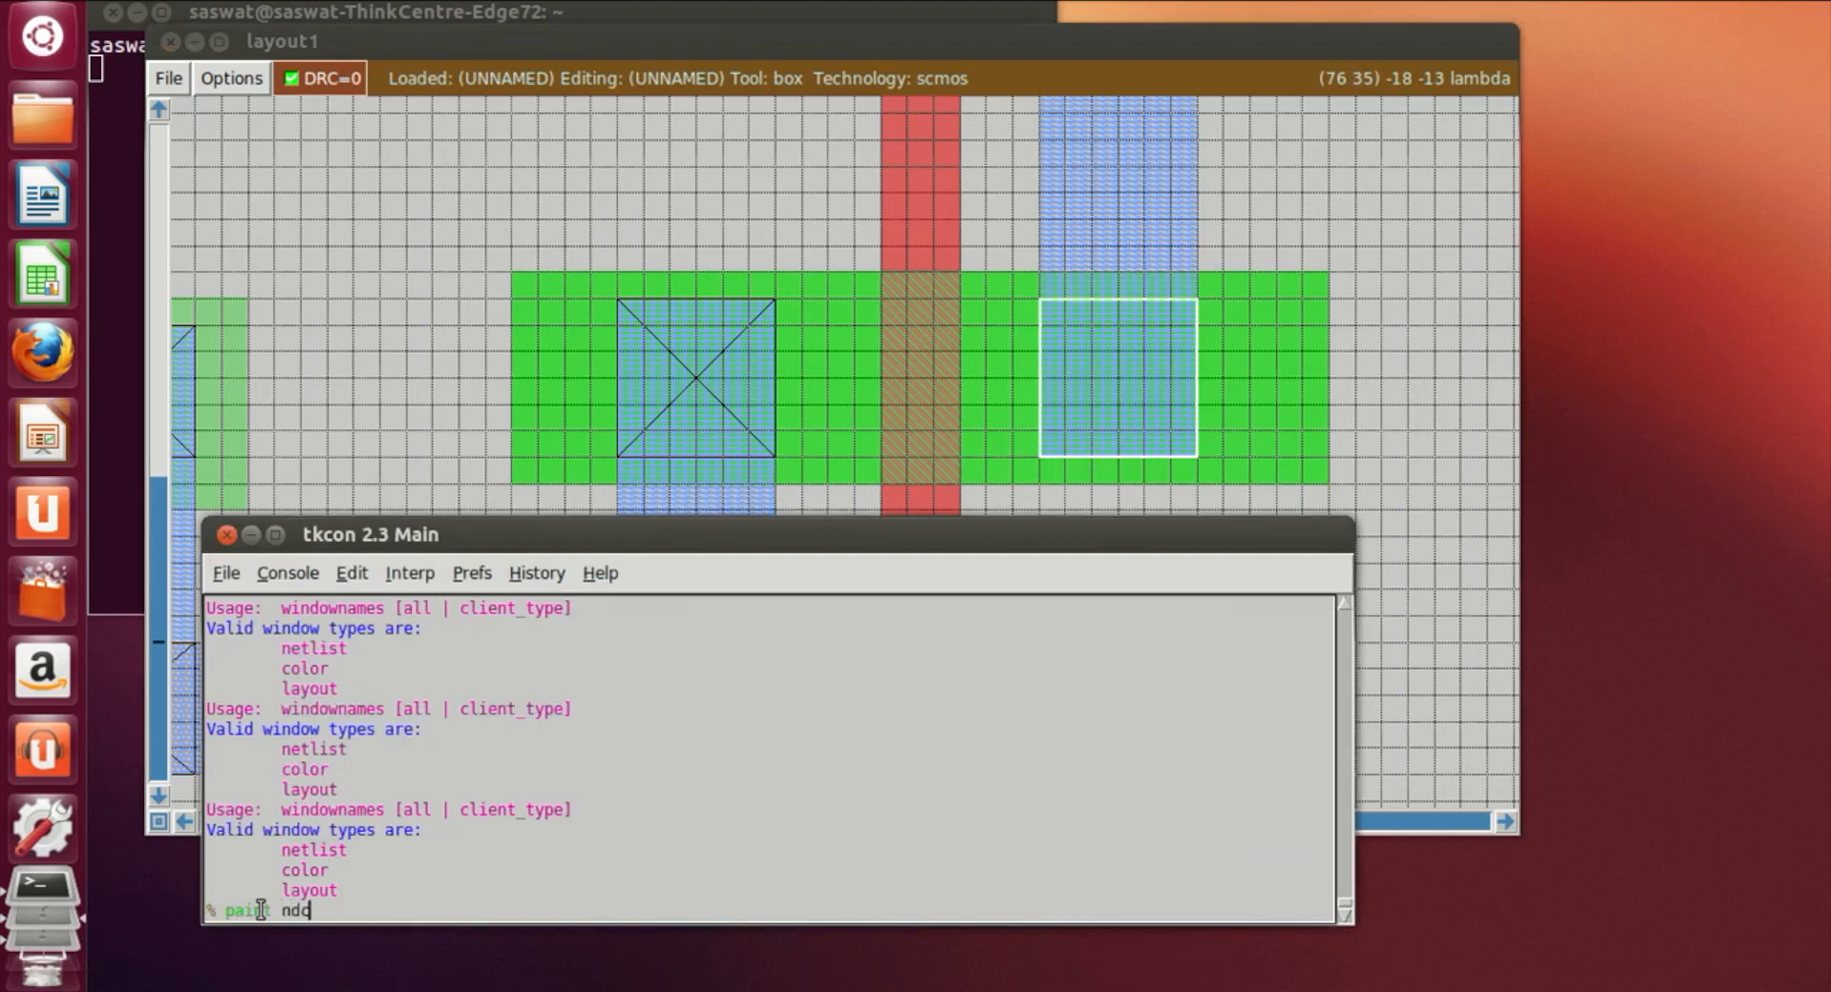
{"action": "type", "text": "nt ndc"}
{"action": "key", "text": "Return"}
Paint a pwc contact about 6 by 5 lambda on the ground rail, just before it turns up to the new ndiff
{"action": "left_click", "coordinate": [1352, 503]}
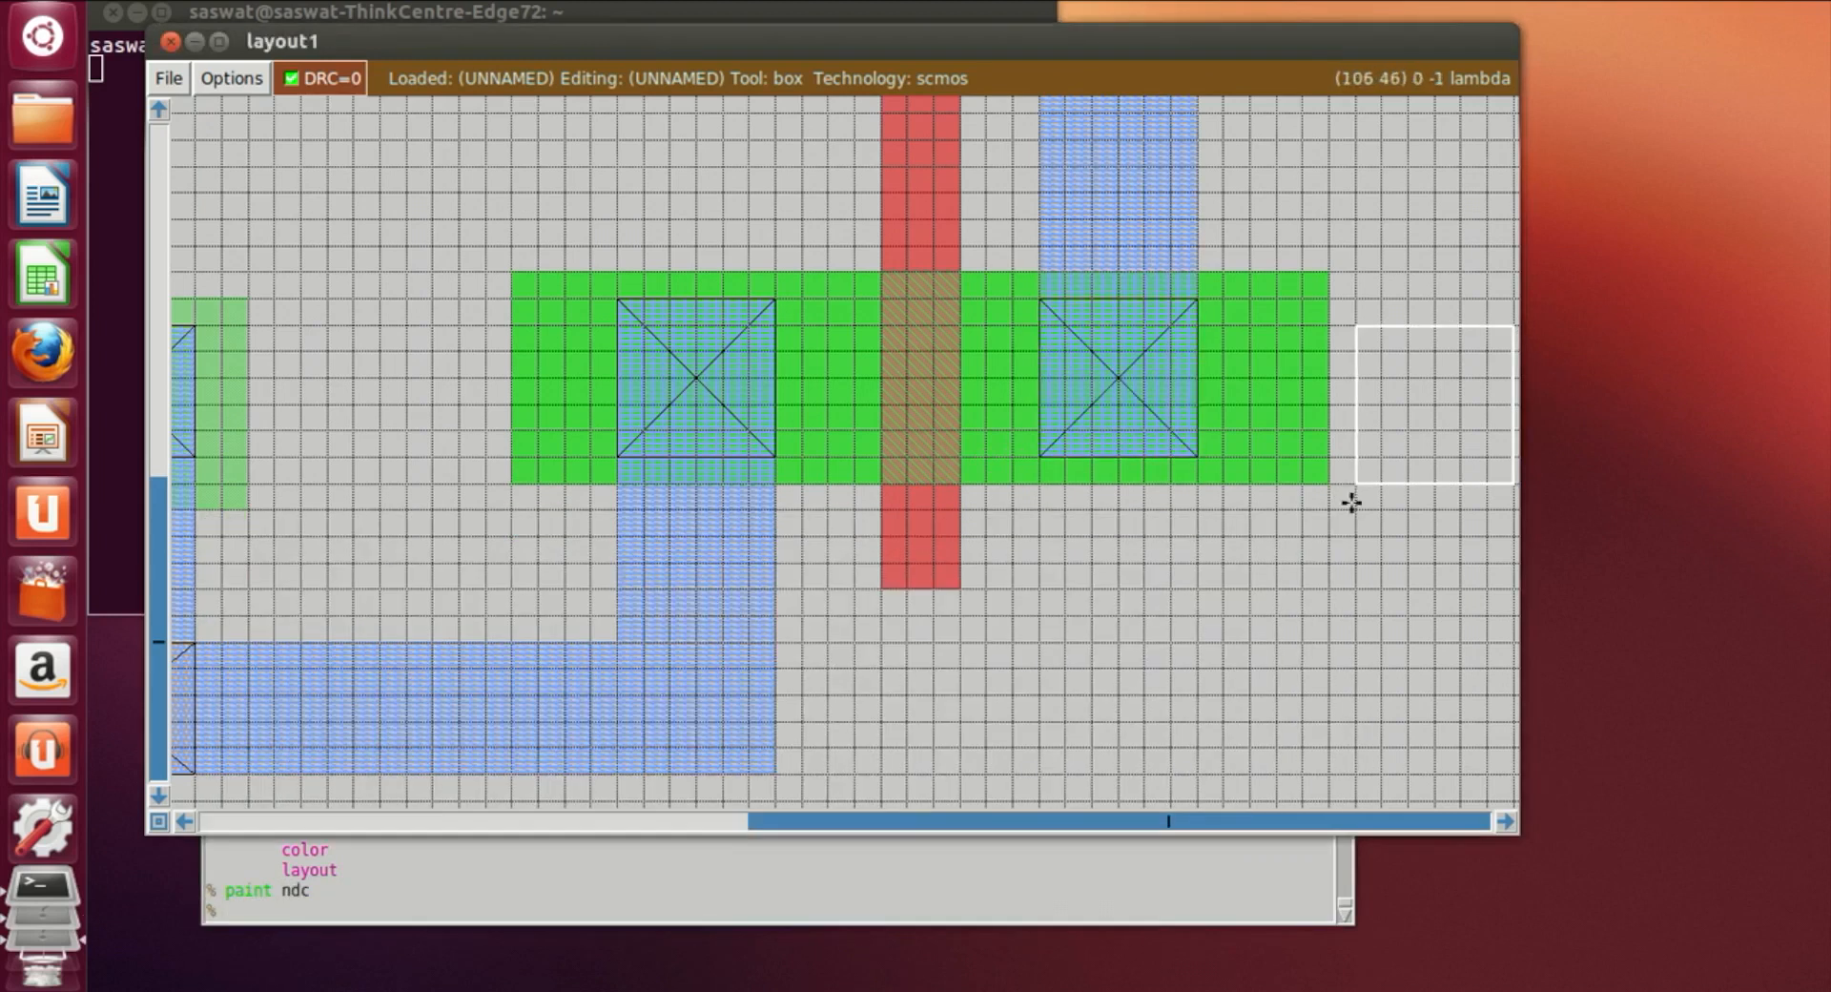
{"action": "scroll", "coordinate": [1352, 502], "scroll_direction": "down", "scroll_amount": 2}
{"action": "left_click", "coordinate": [459, 613]}
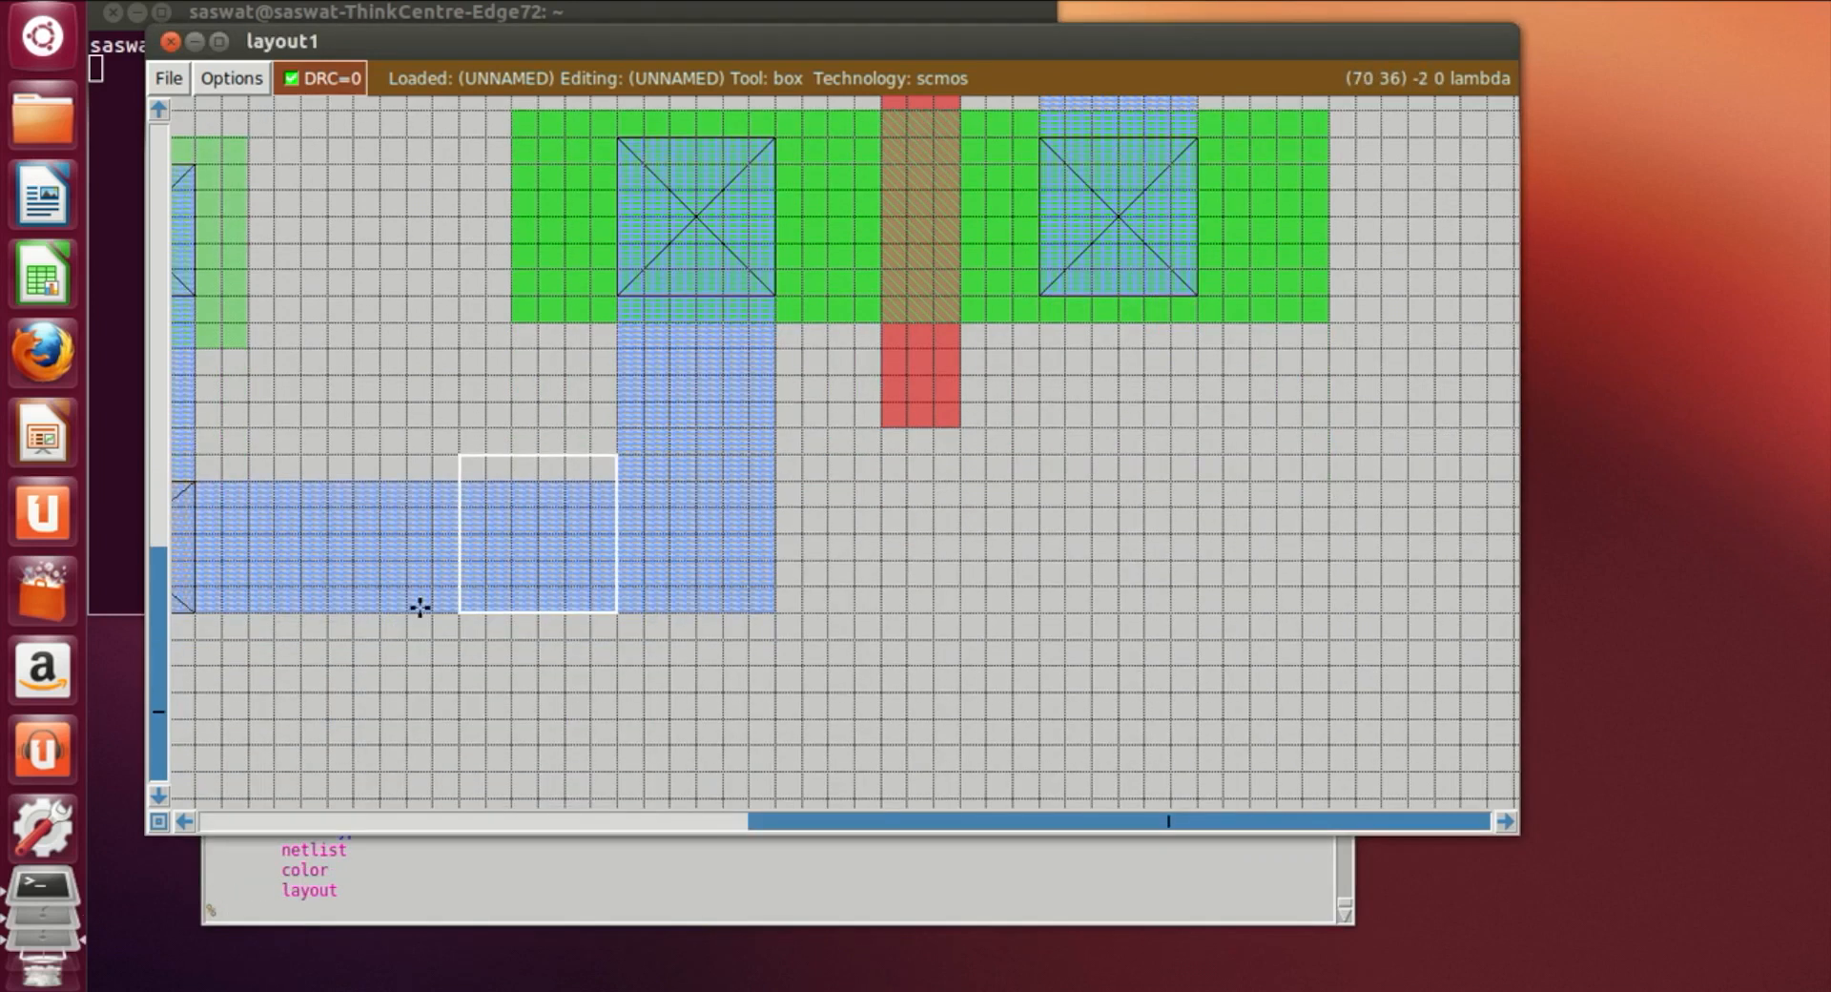
{"action": "left_click", "coordinate": [360, 601]}
{"action": "right_click", "coordinate": [505, 489]}
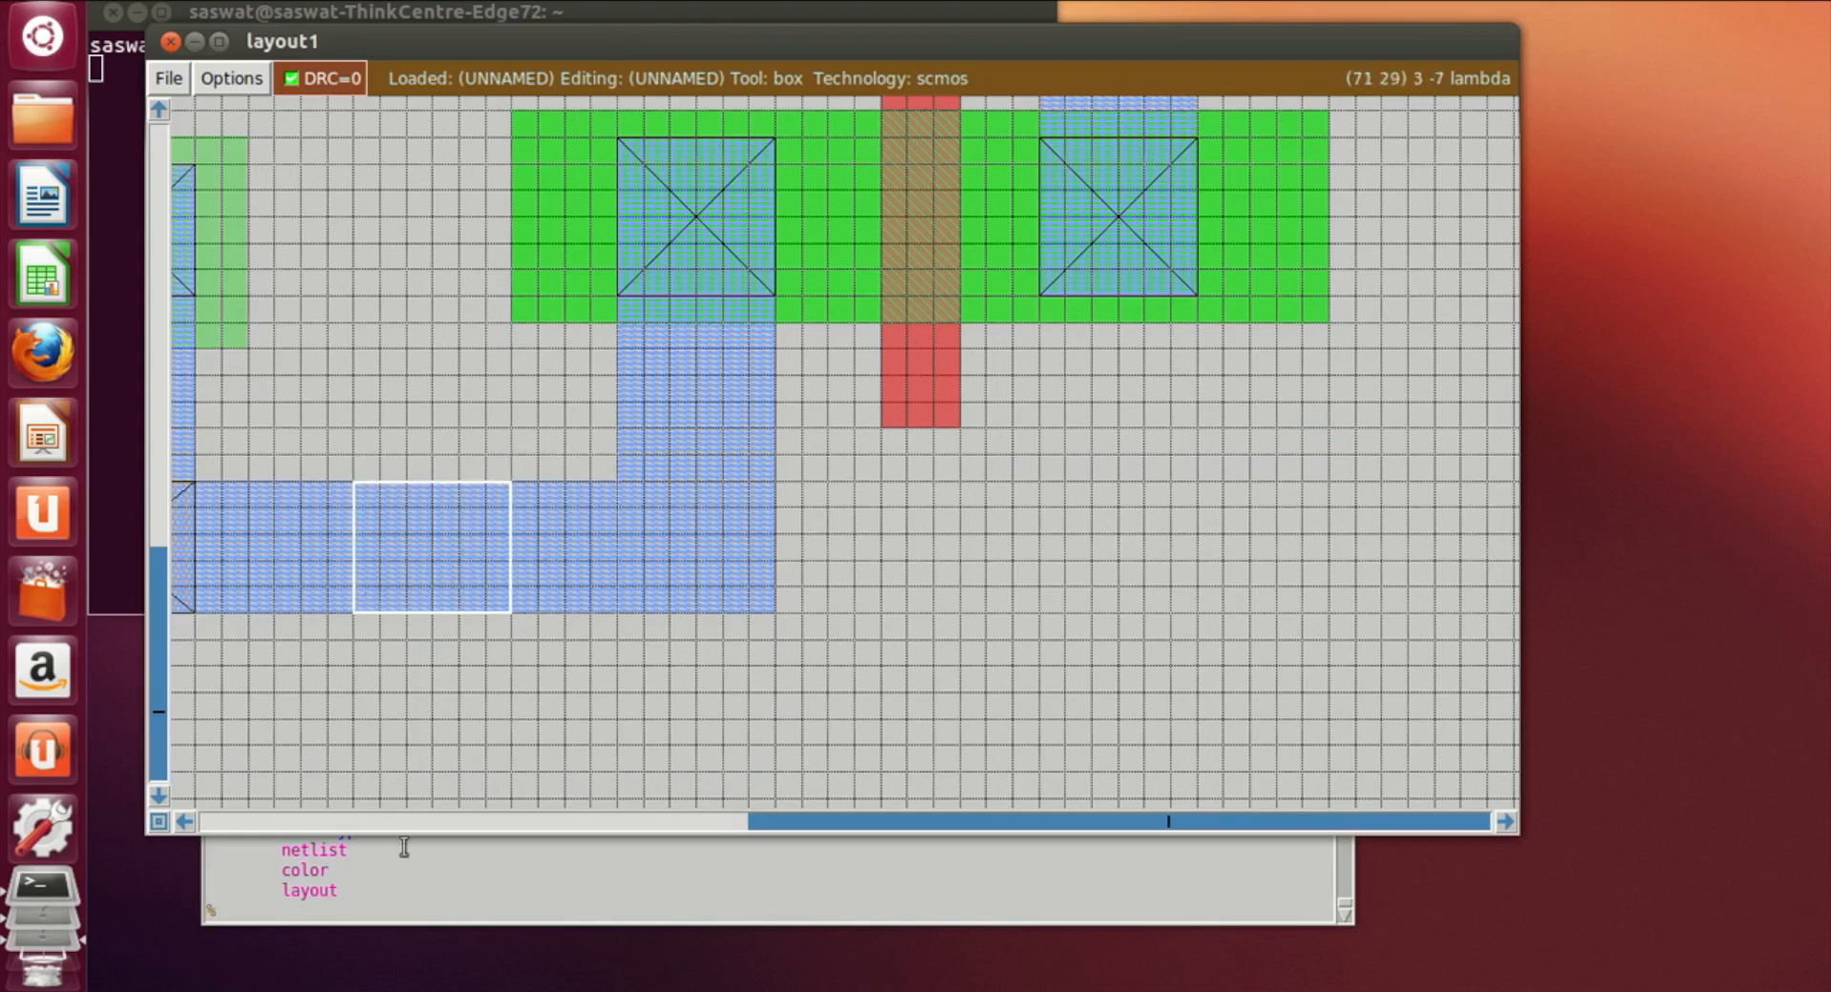
{"action": "left_click", "coordinate": [362, 913]}
{"action": "type", "text": "paint"}
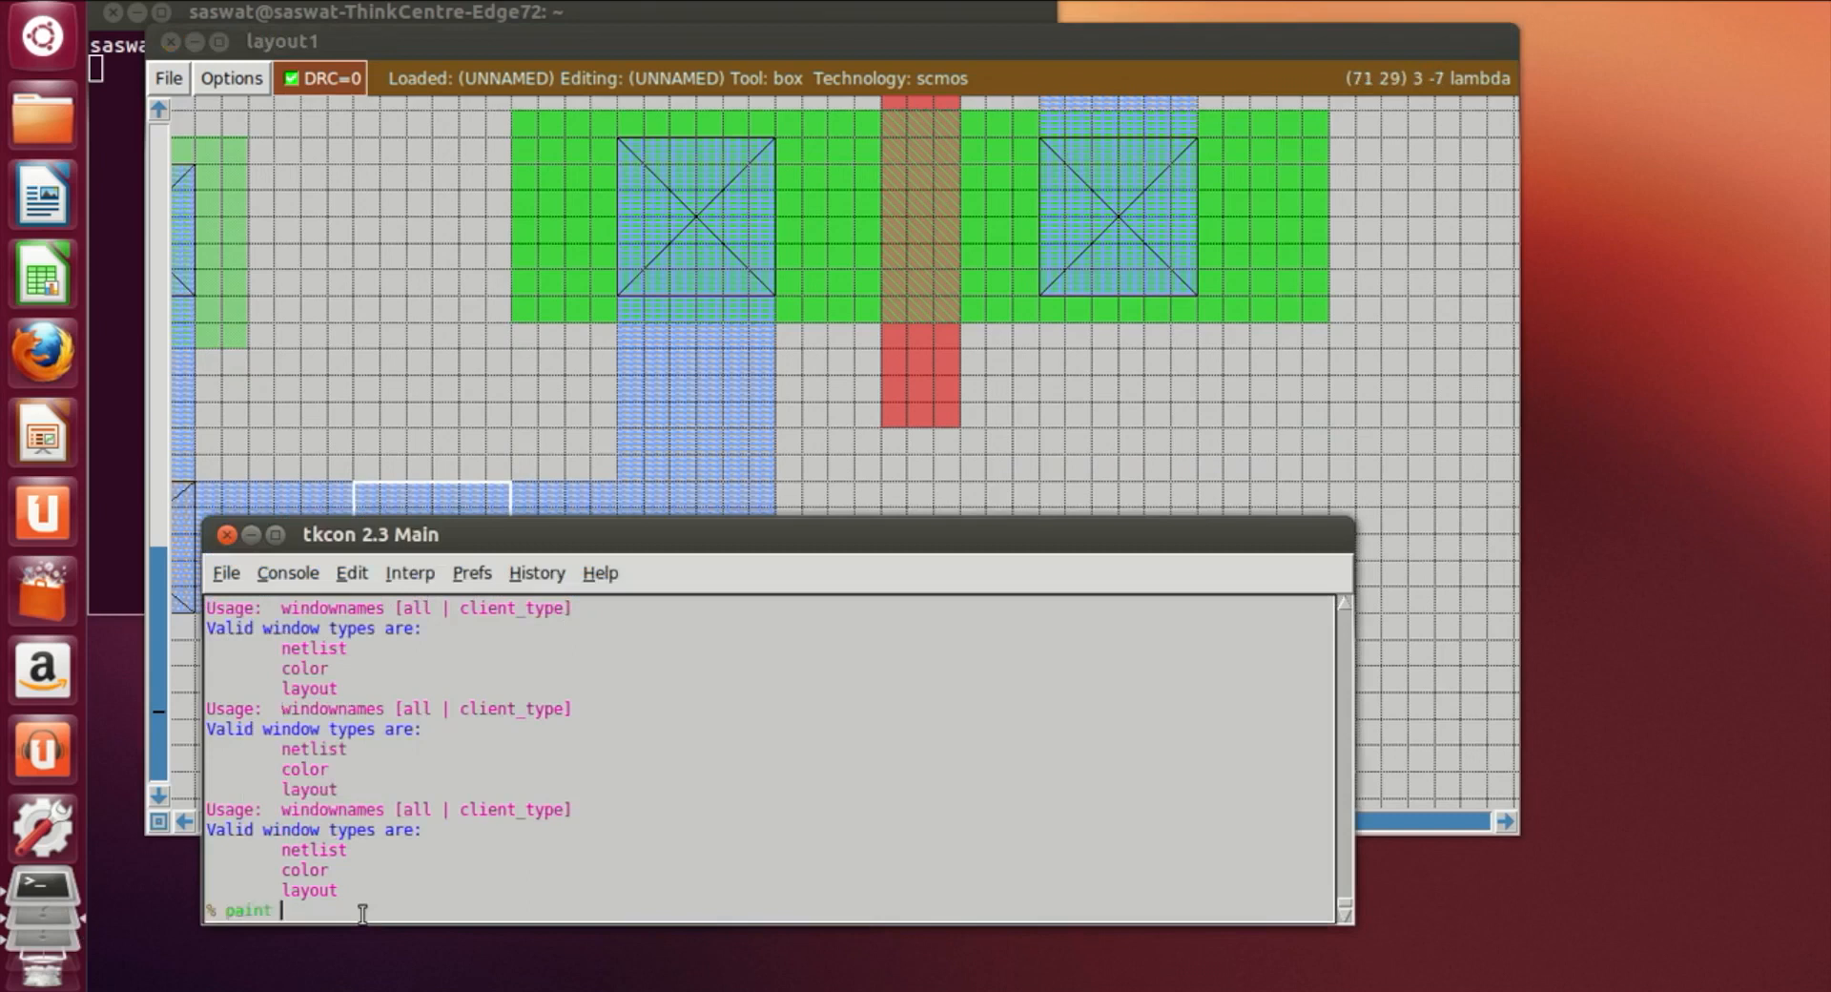
{"action": "type", "text": " pwc"}
{"action": "key", "text": "Return"}
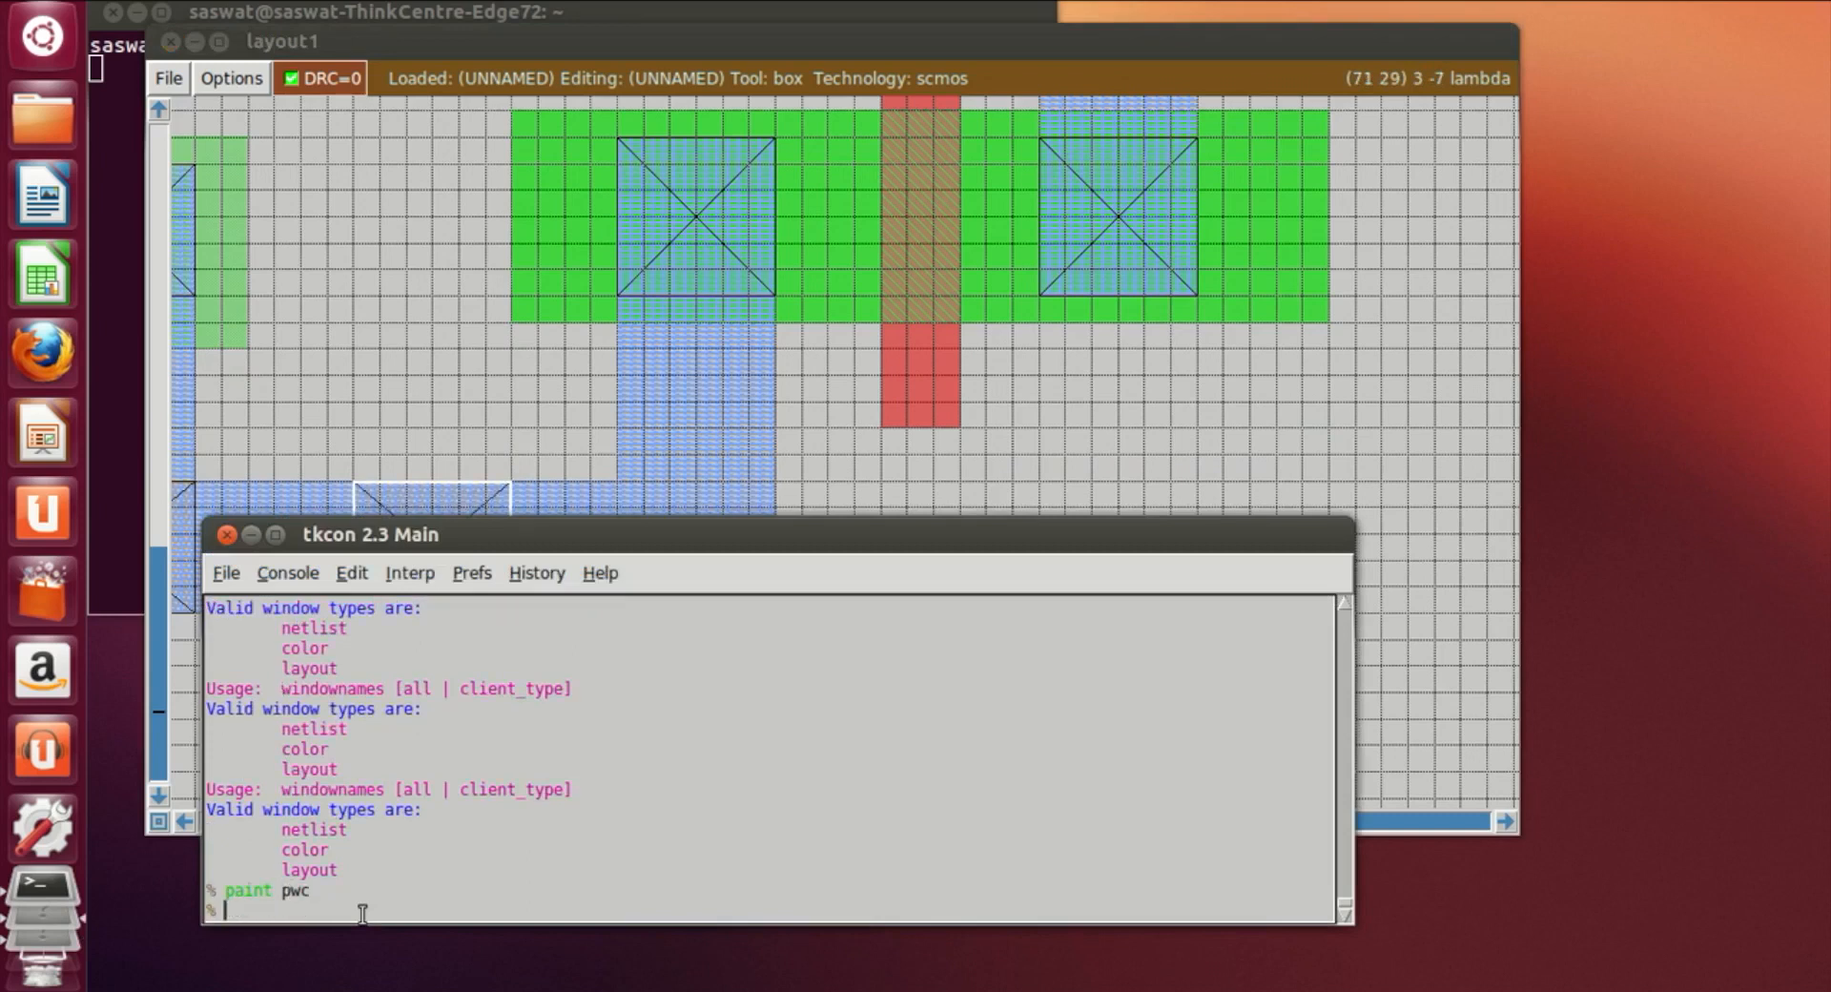
Paint an nwc contact about 6 by 6 lambda on the supply rail, just before it turns down to the new pdiff
{"action": "scroll", "coordinate": [911, 331], "scroll_direction": "up", "scroll_amount": 15}
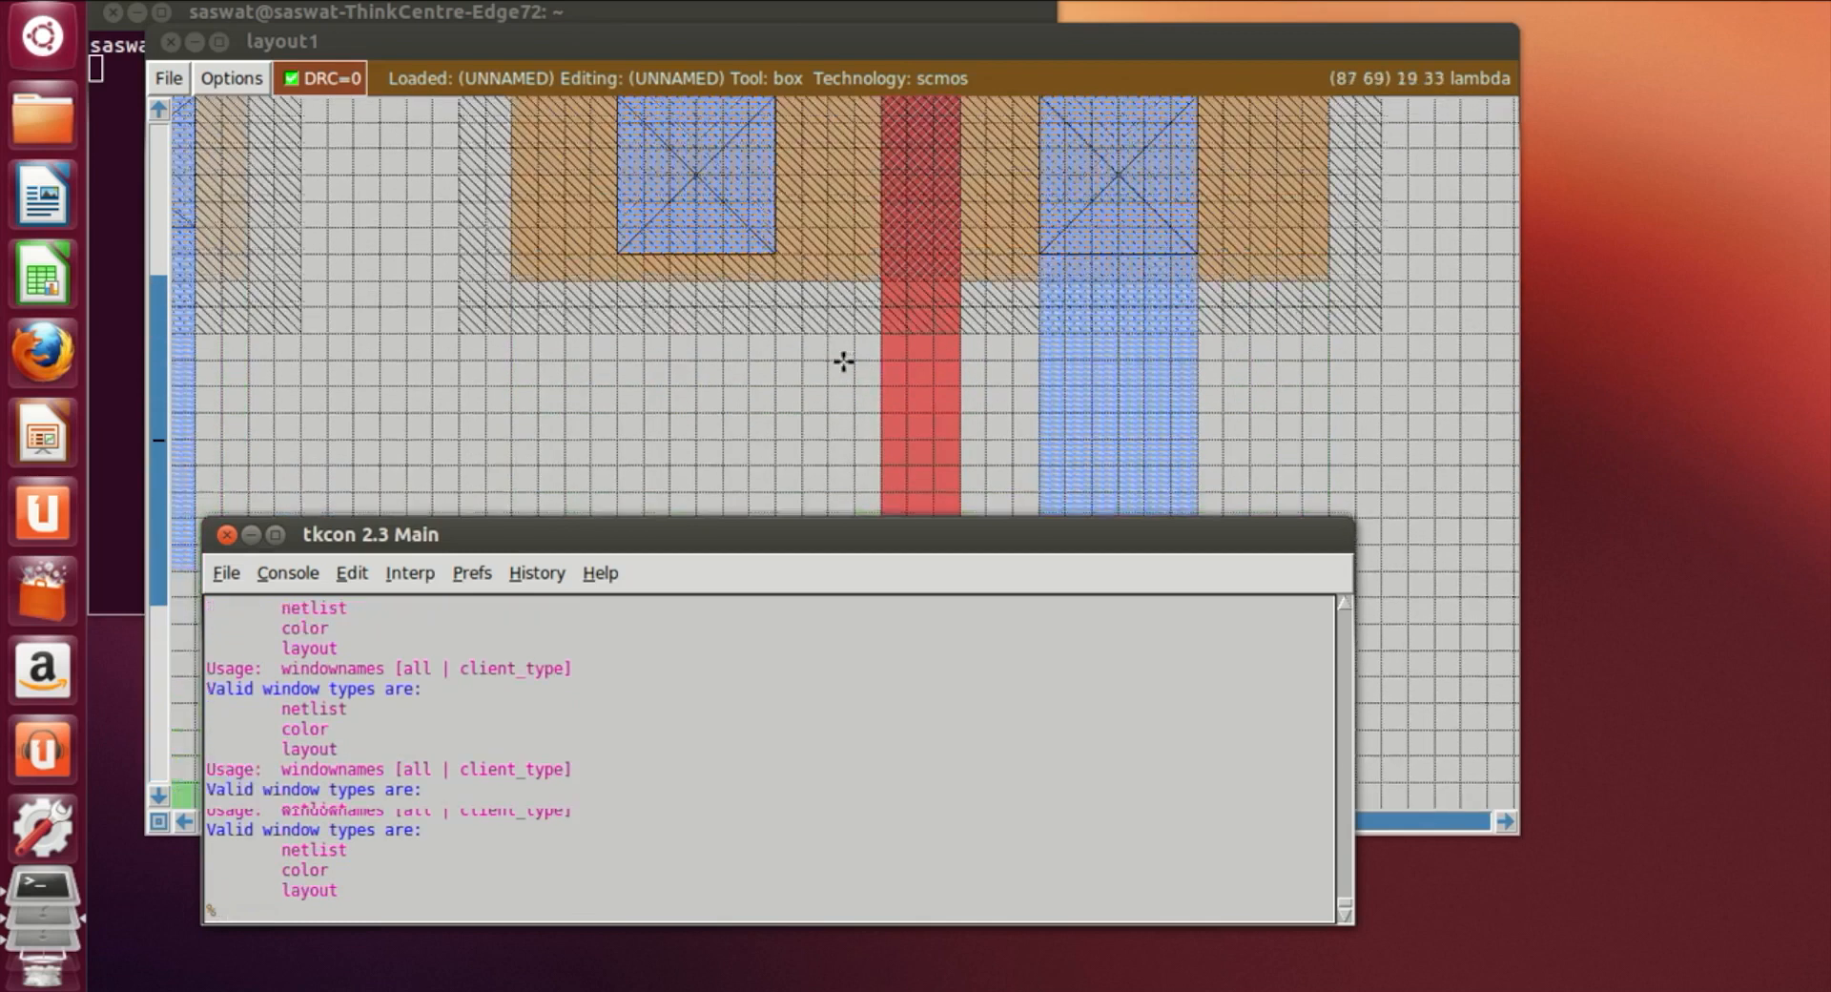
{"action": "scroll", "coordinate": [830, 357], "scroll_direction": "up", "scroll_amount": 10}
{"action": "left_click", "coordinate": [364, 452]}
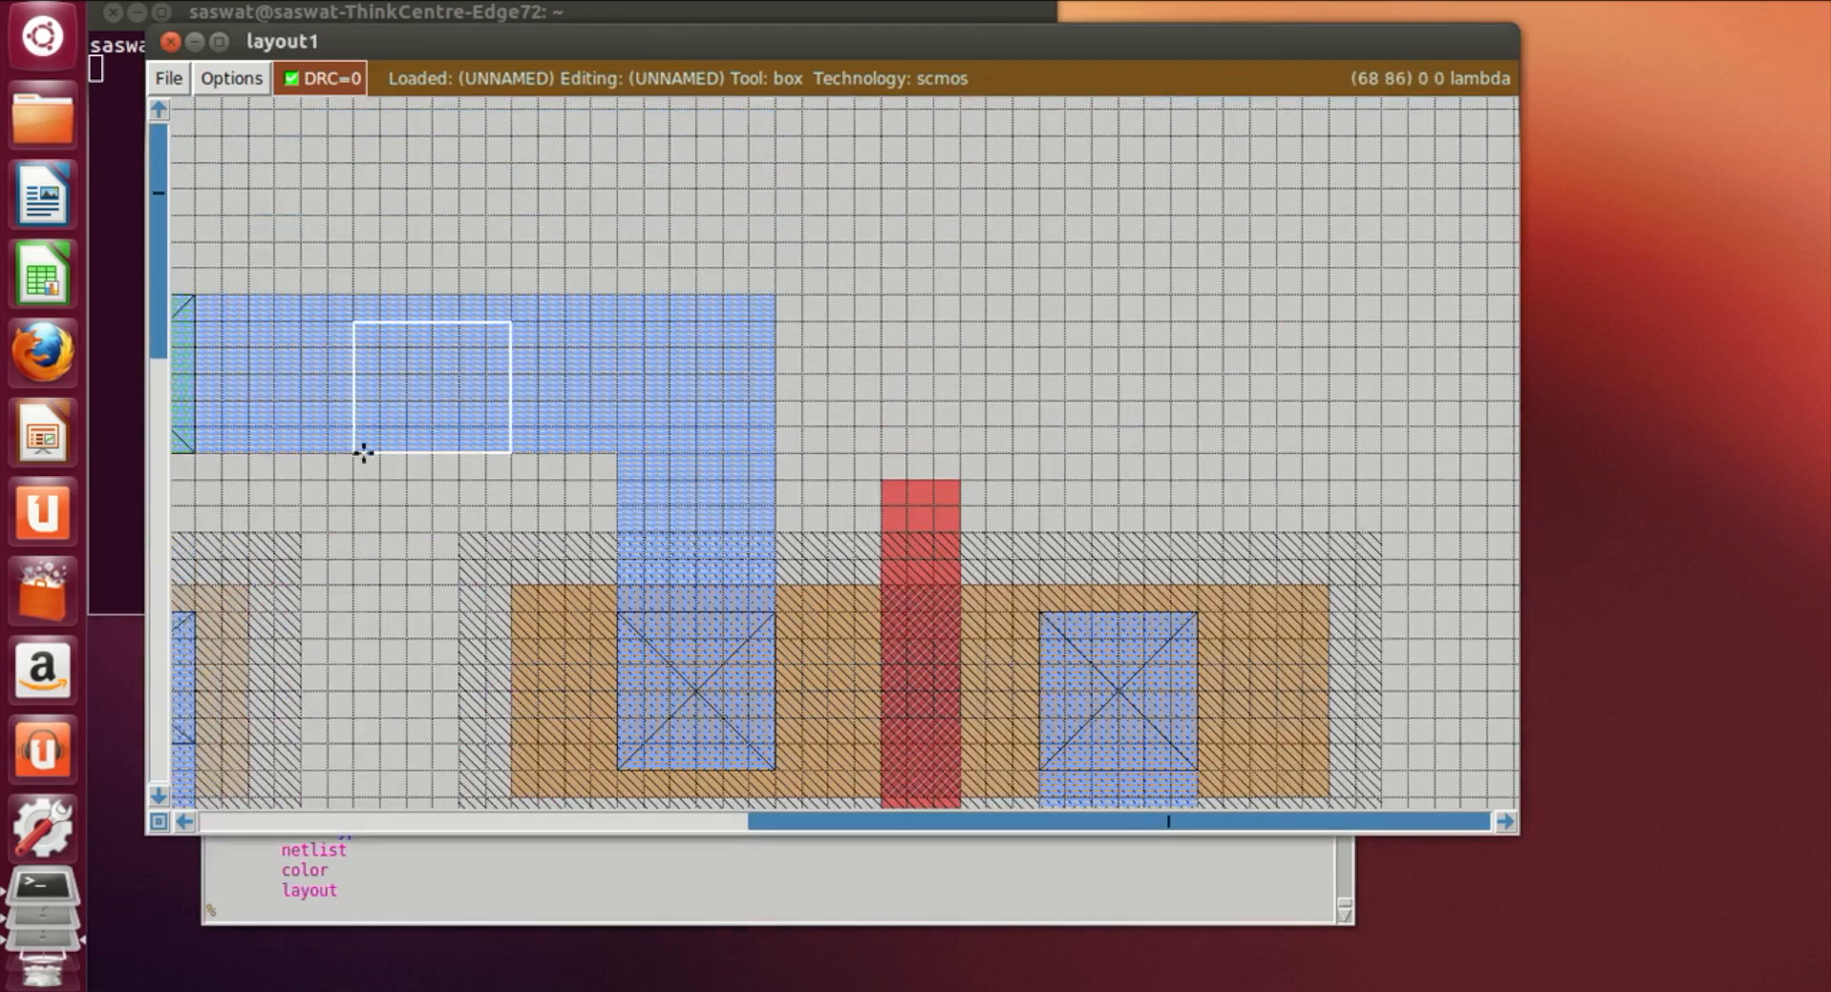
{"action": "right_click", "coordinate": [508, 302]}
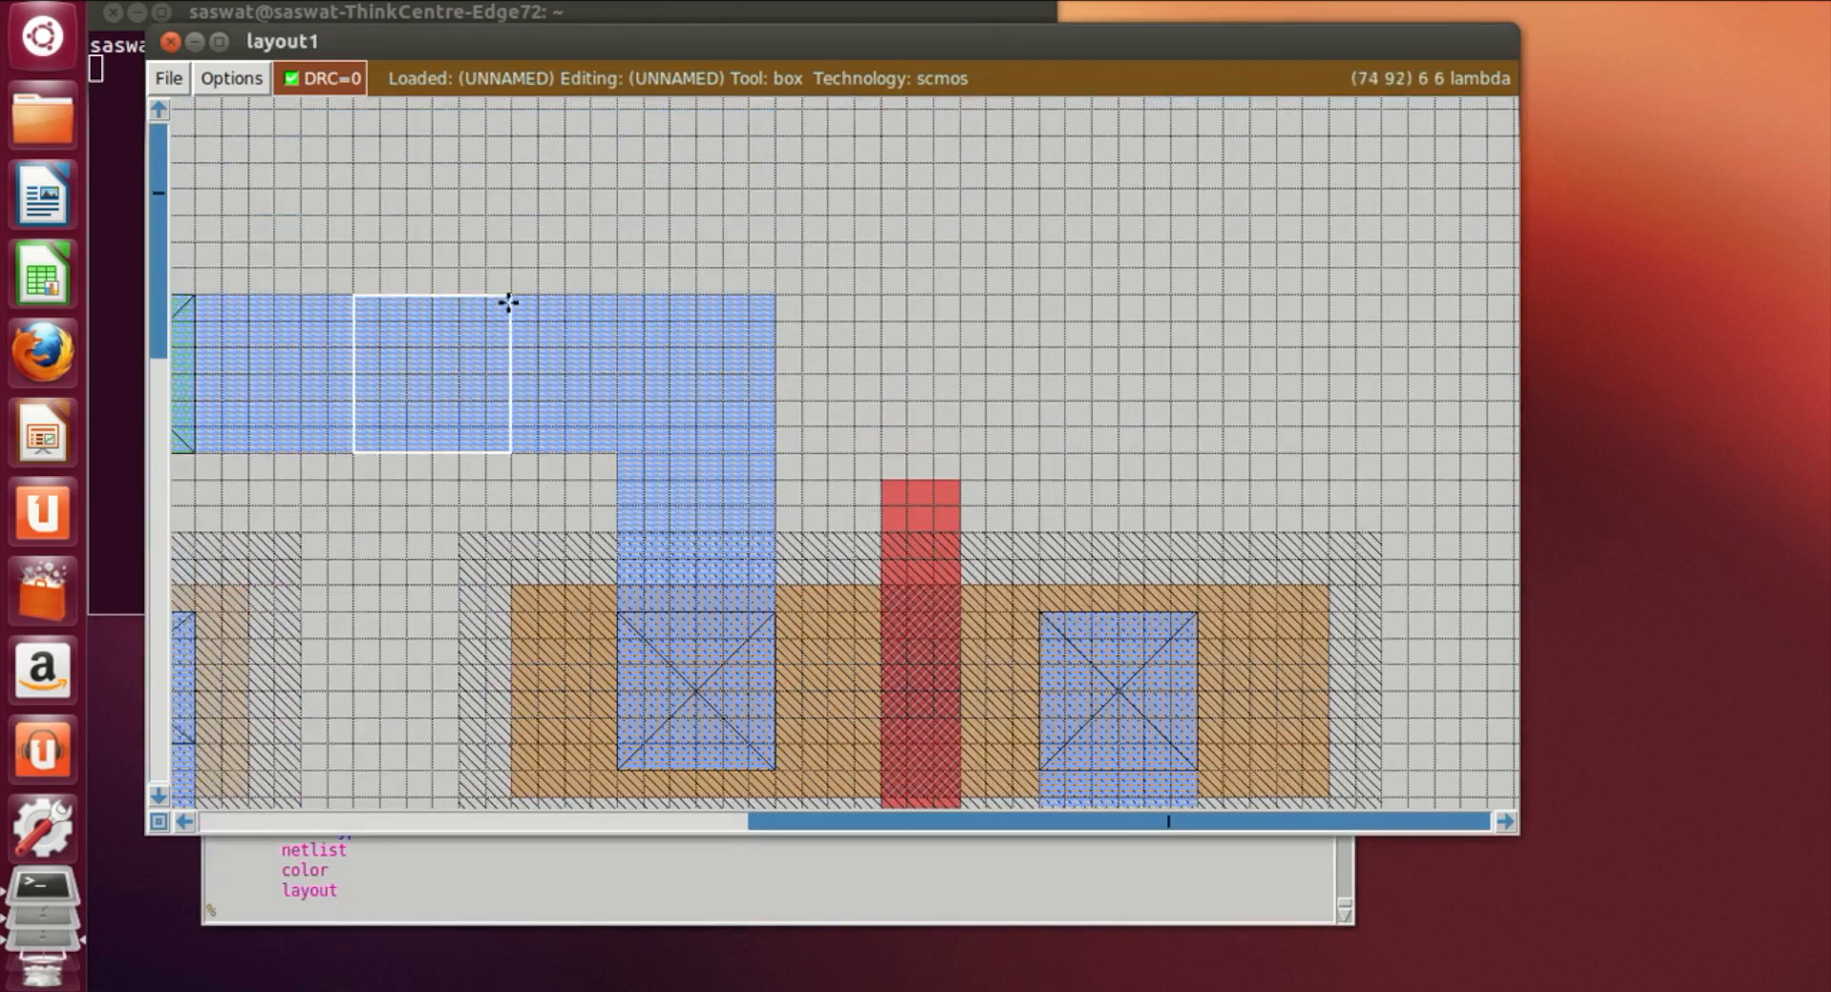
{"action": "left_click", "coordinate": [465, 917]}
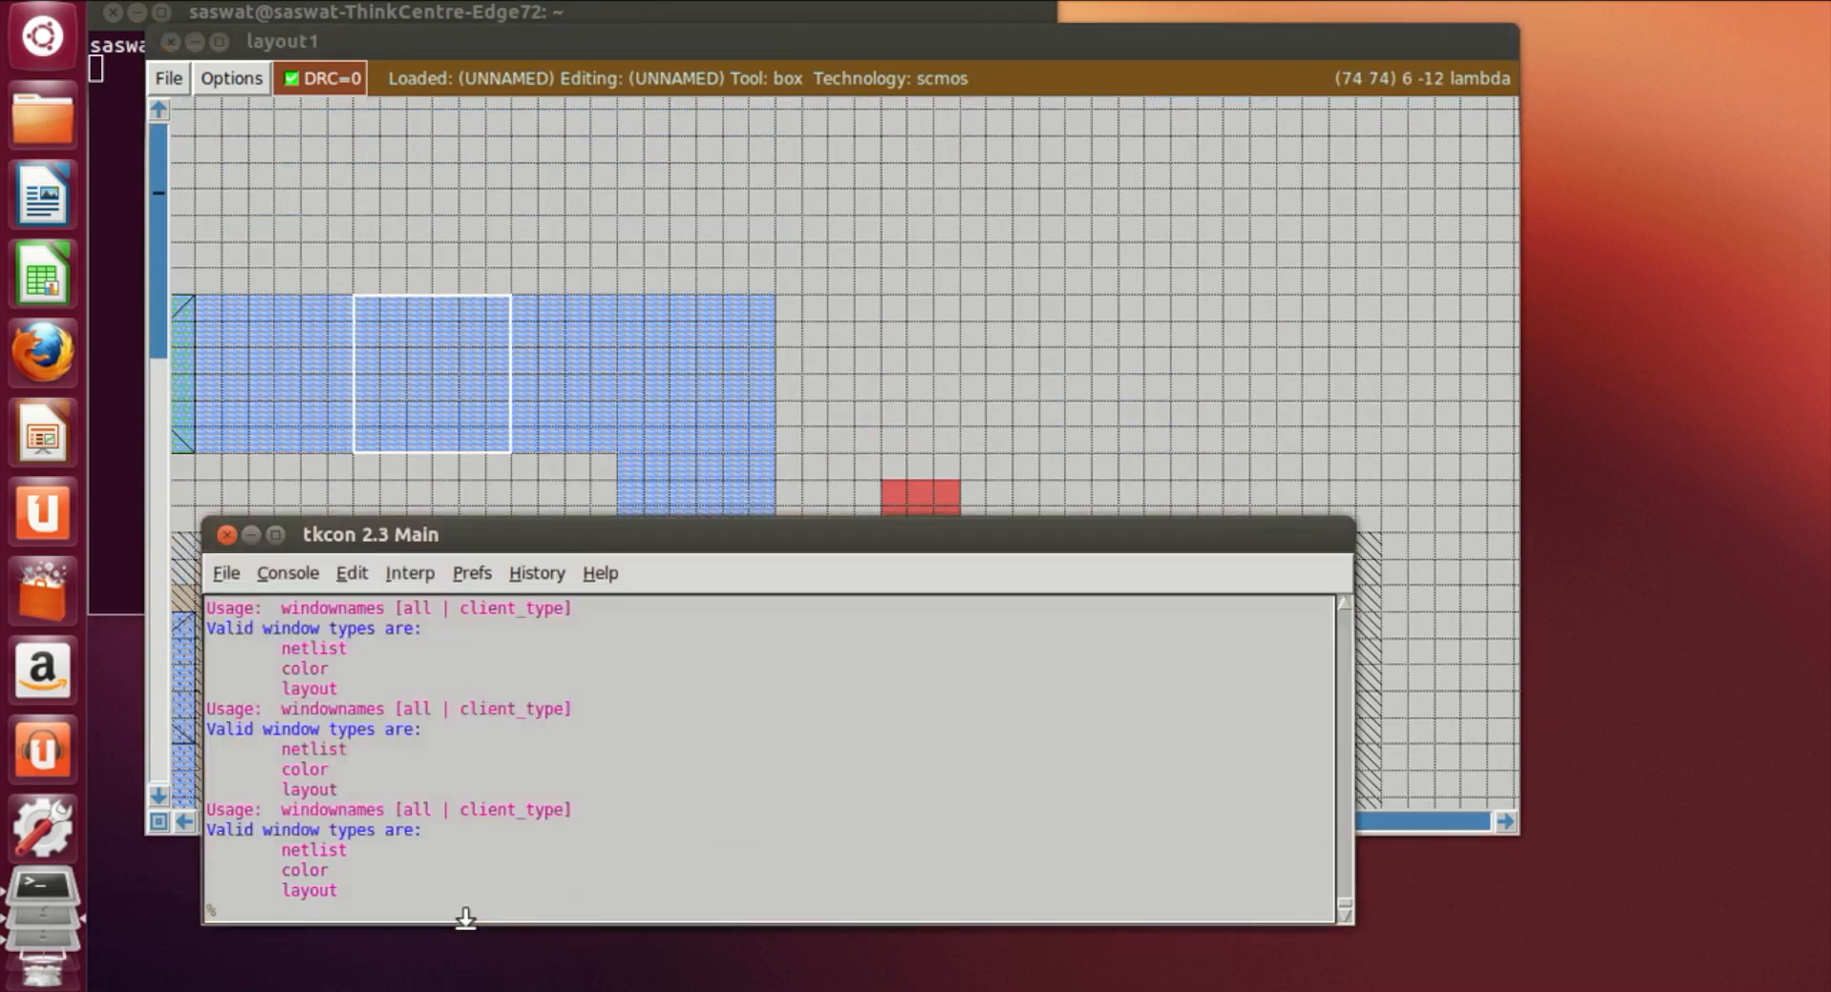
{"action": "type", "text": "paint nwc"}
{"action": "key", "text": "Return"}
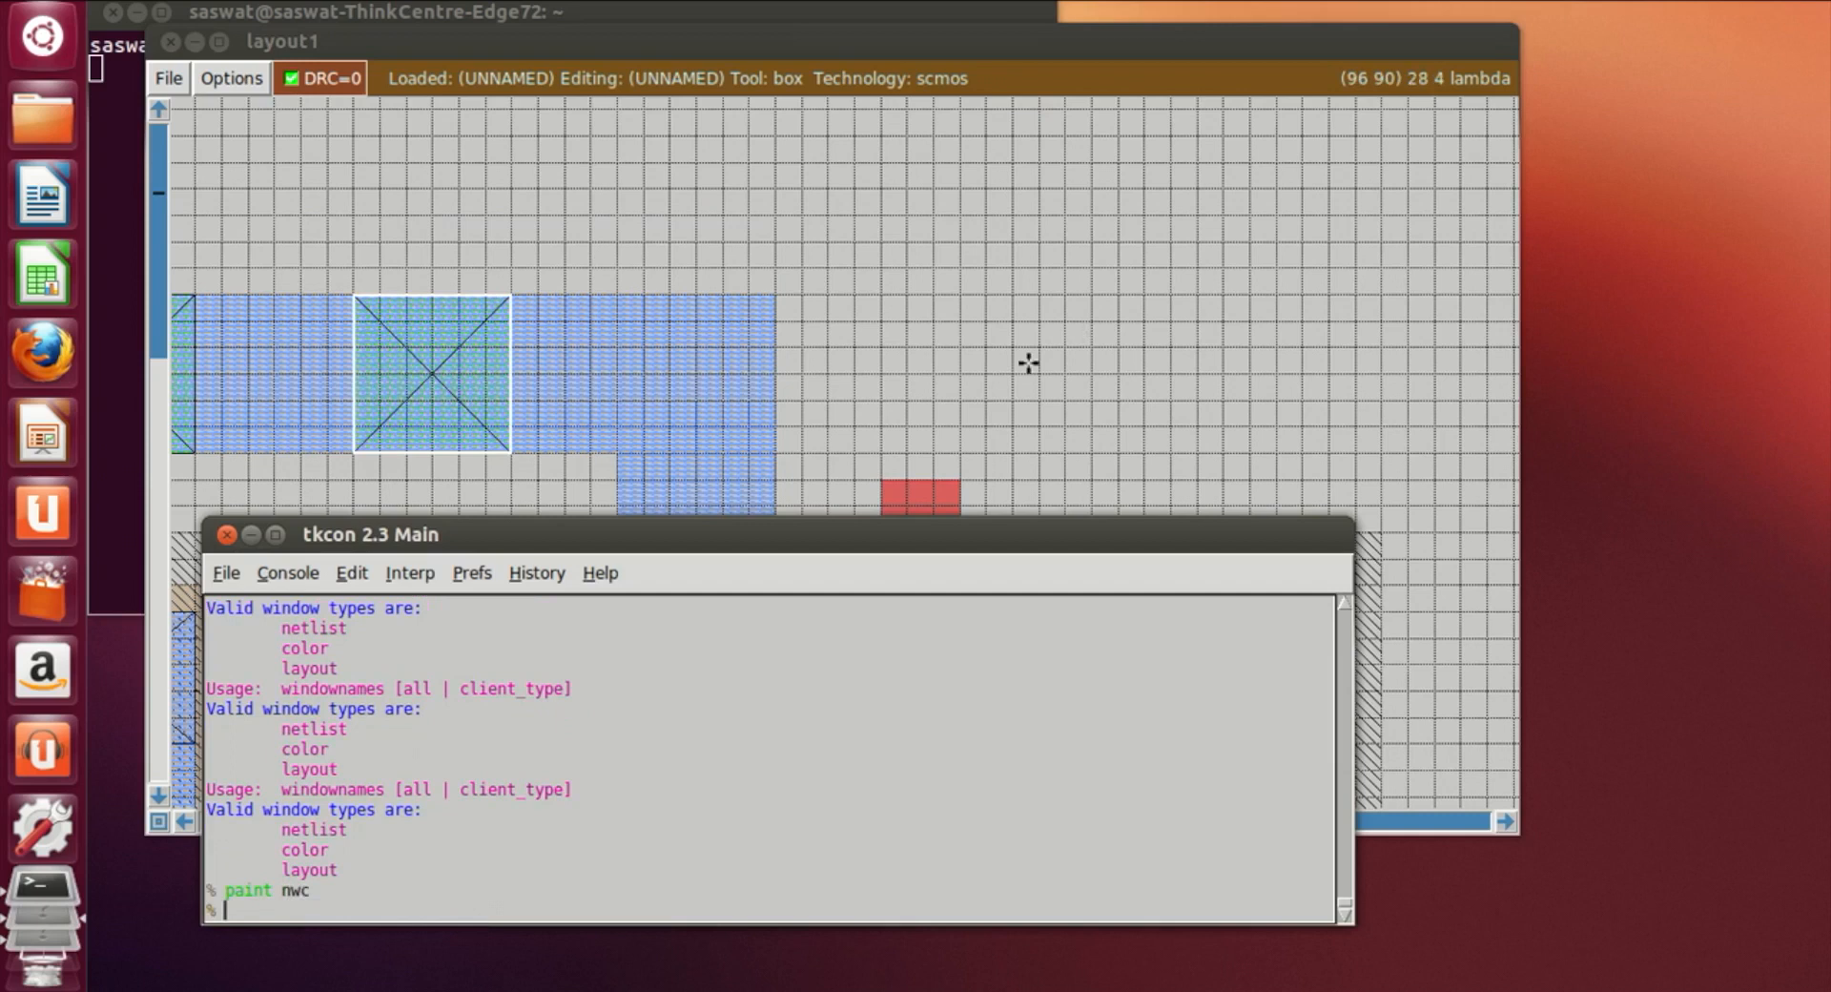
Paint an m1 strip about 17 by 4 lambda from the NOR cell's output metal towards the inverter's poly gate
{"action": "left_click", "coordinate": [902, 449]}
{"action": "scroll", "coordinate": [912, 425], "scroll_direction": "down", "scroll_amount": 3}
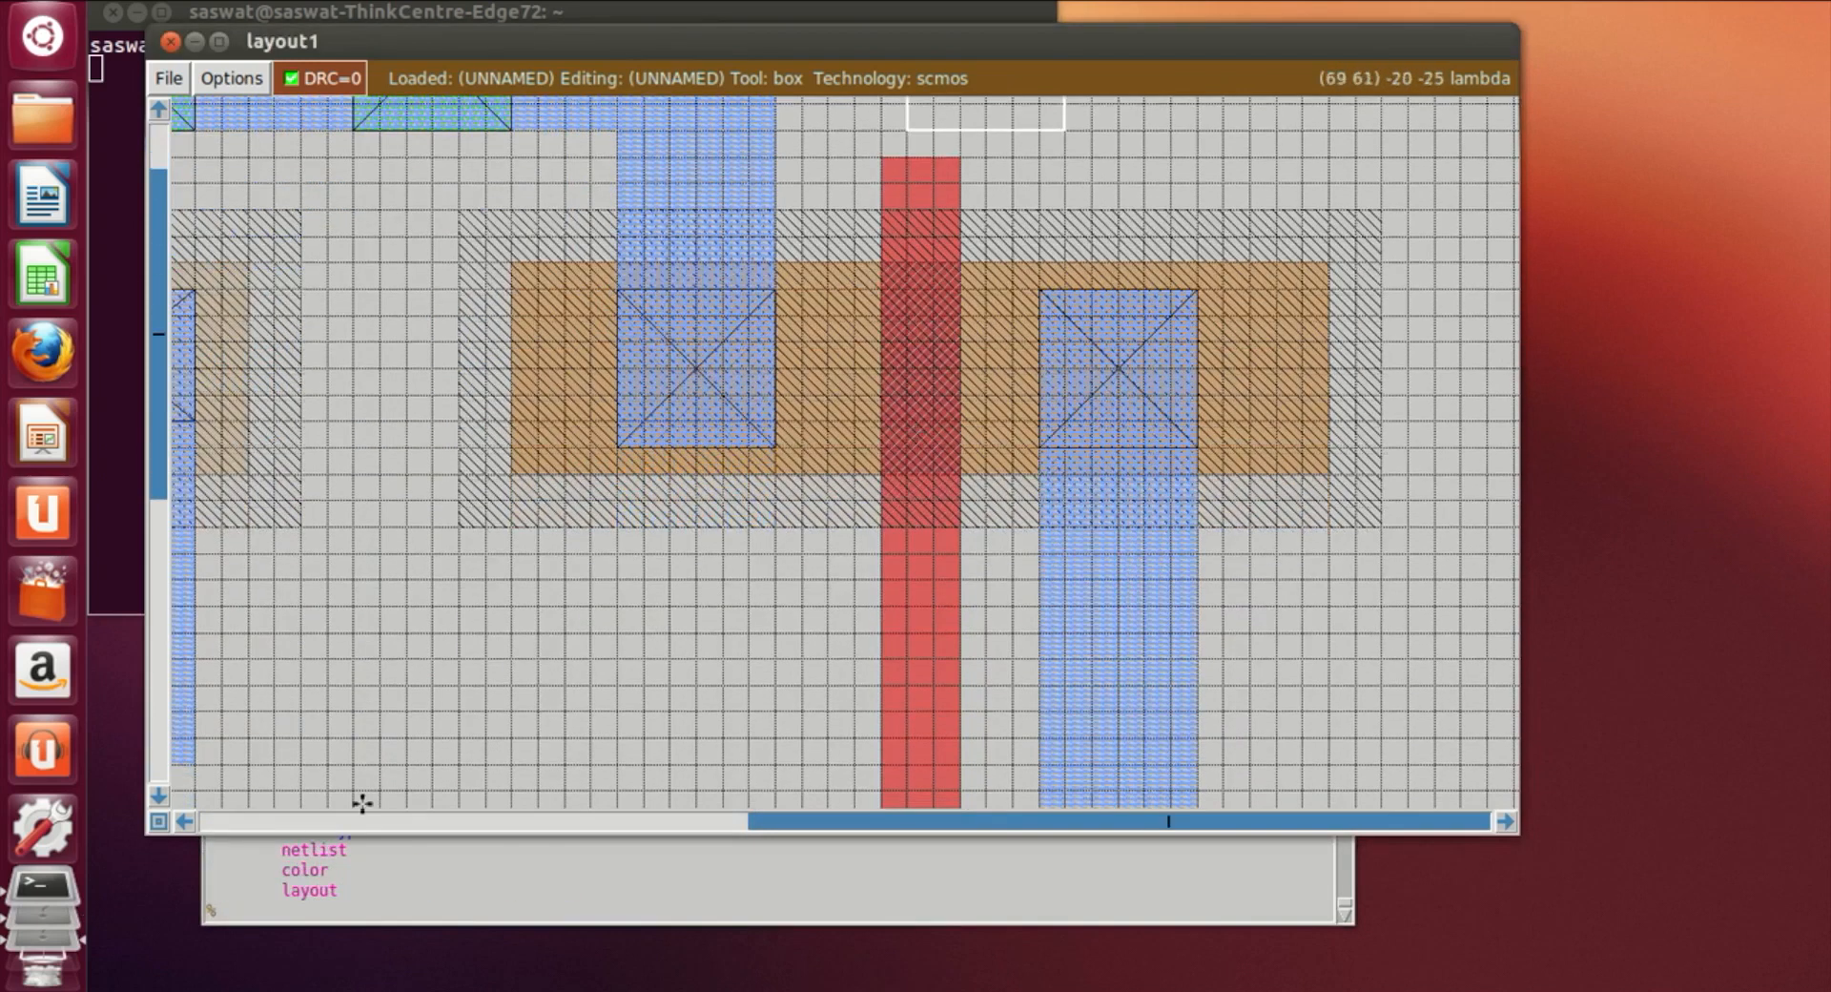
{"action": "key", "text": "shift+z"}
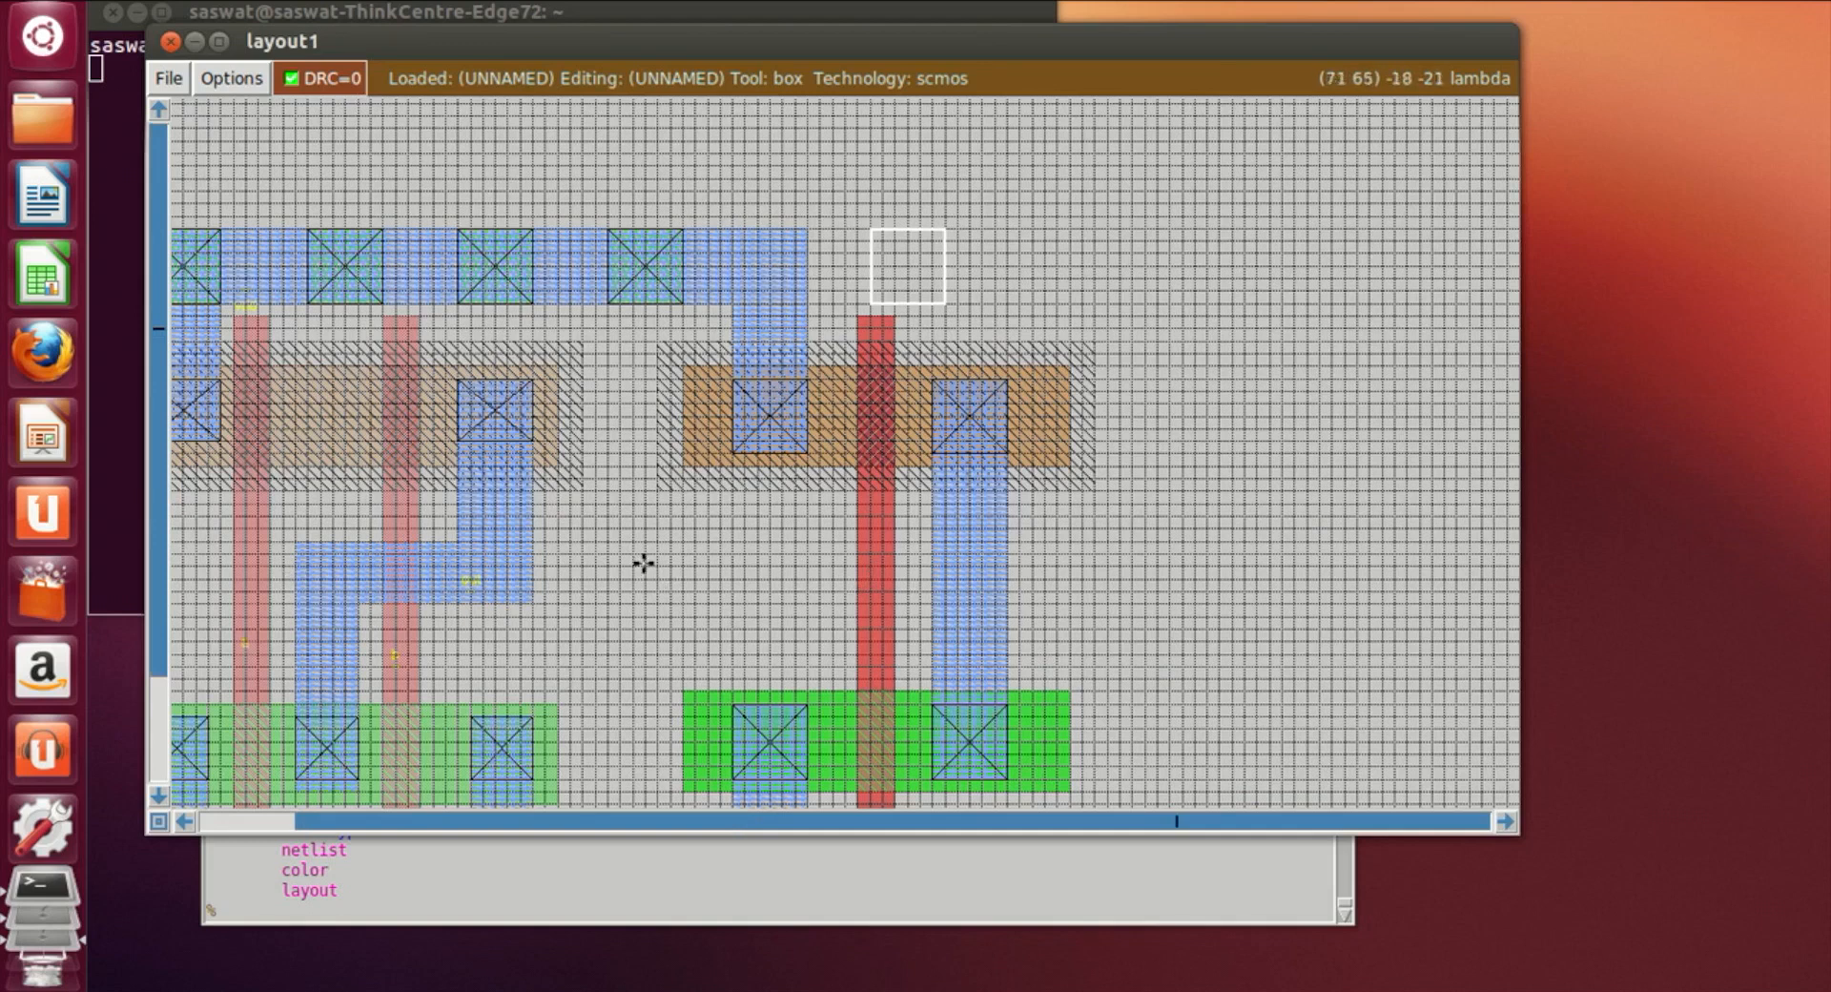
{"action": "left_click", "coordinate": [533, 544]}
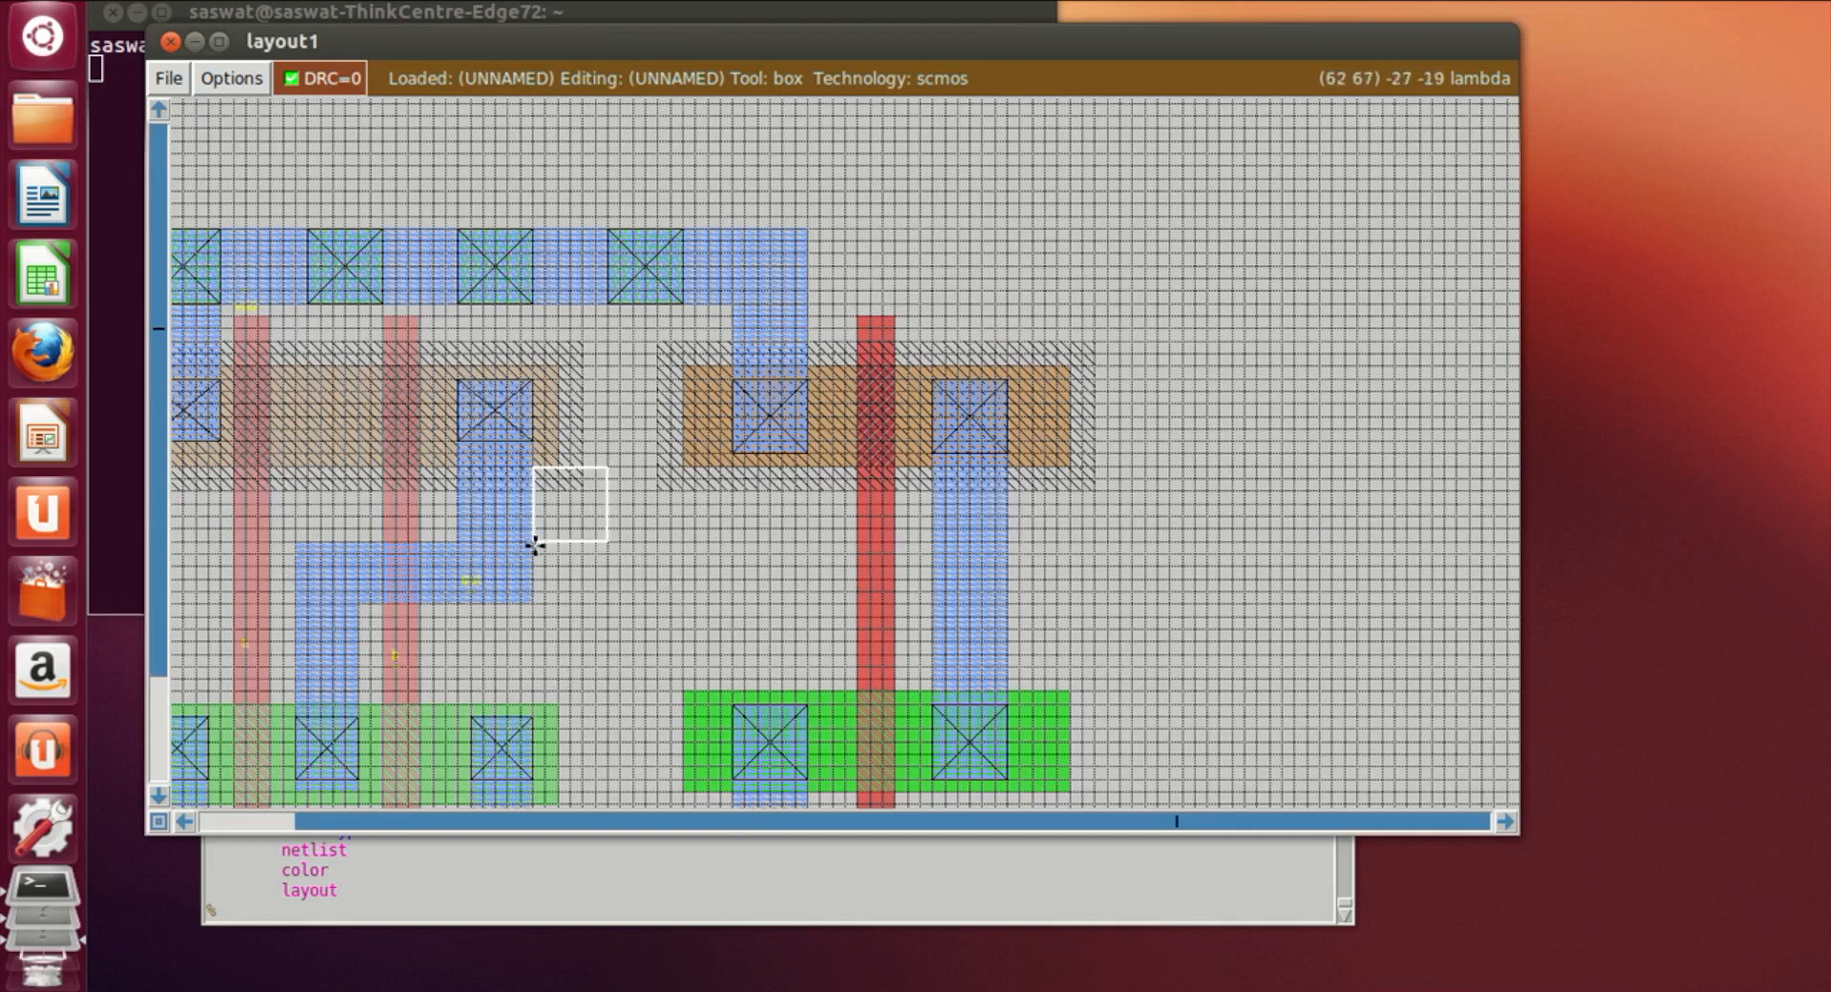
{"action": "left_click", "coordinate": [534, 598]}
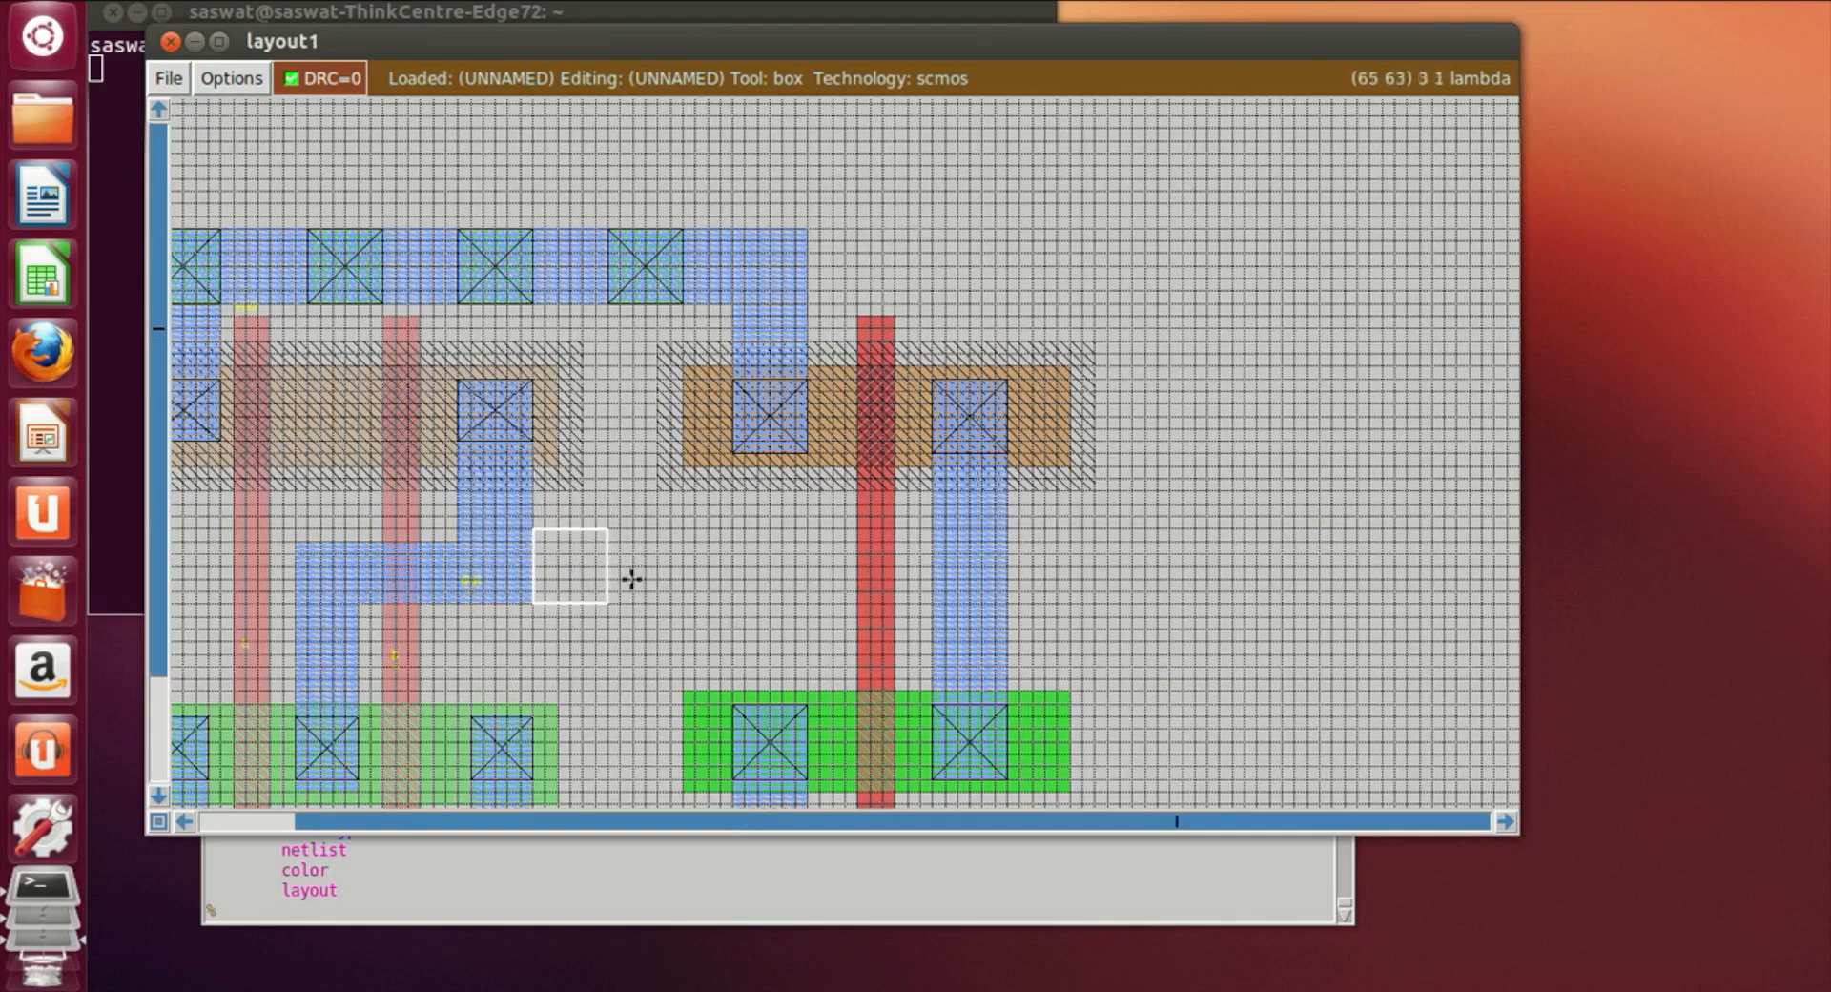
{"action": "right_click_drag", "start_coordinate": [671, 544], "coordinate": [740, 545]}
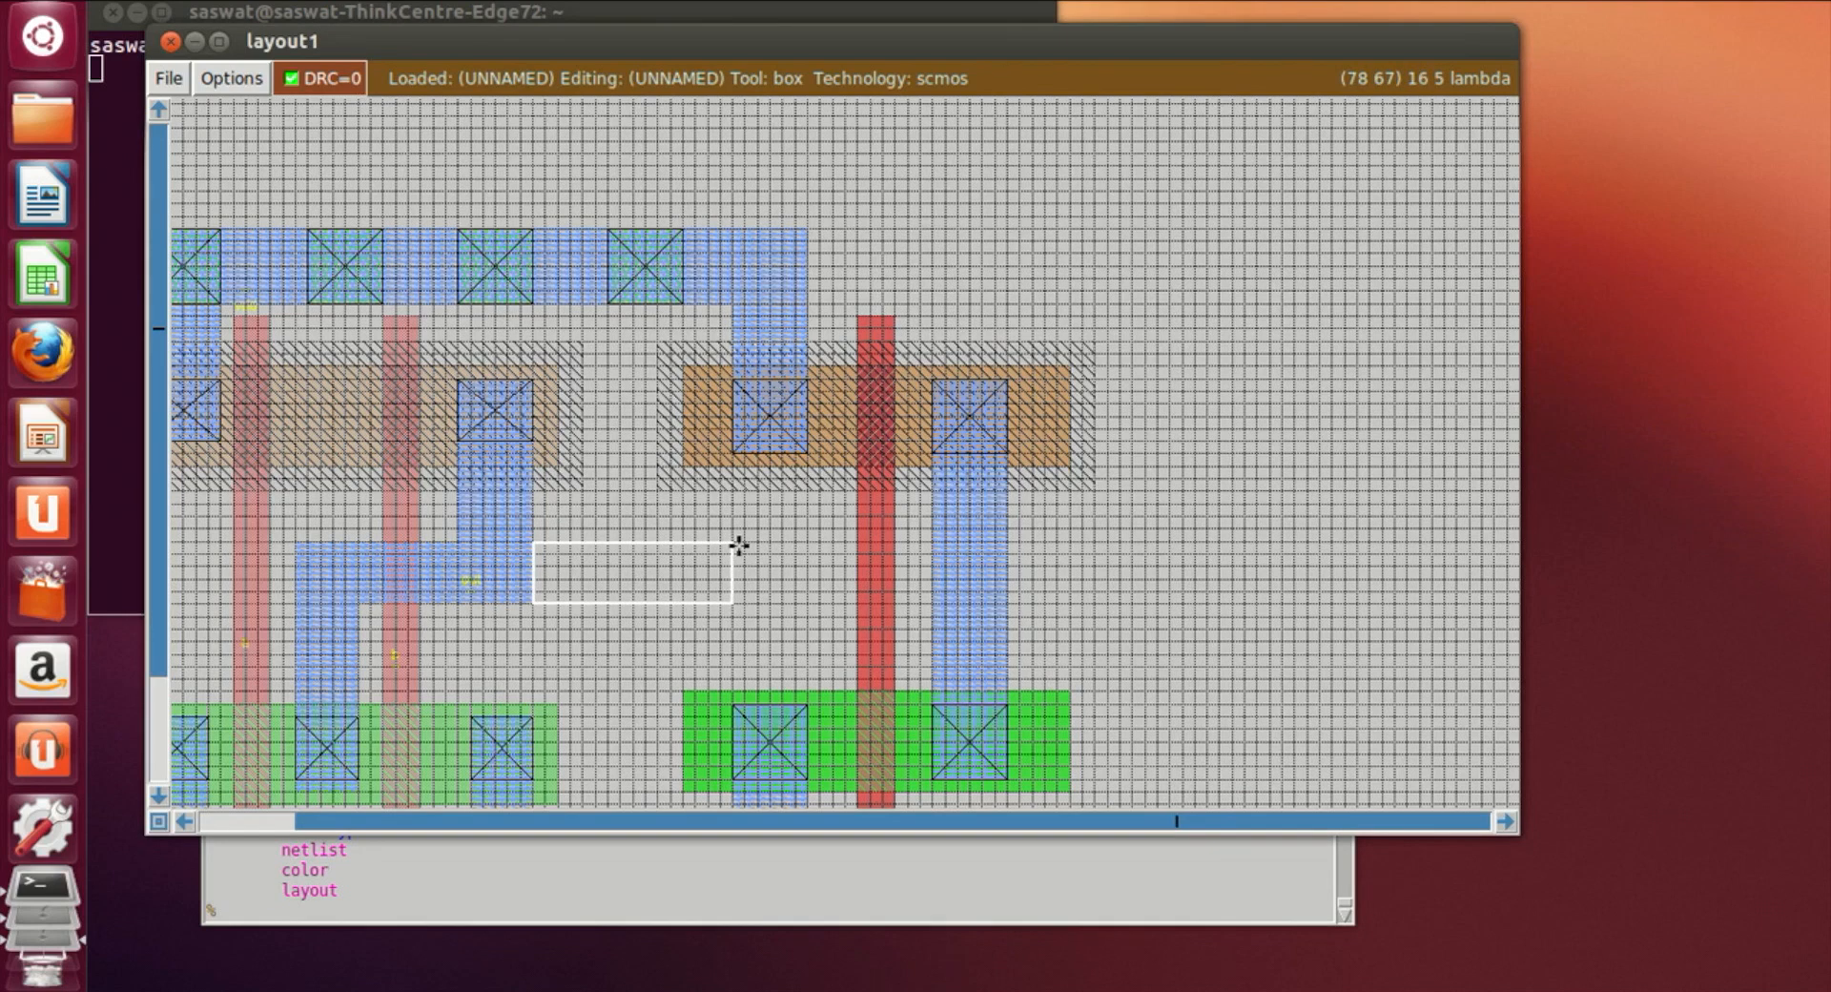
{"action": "right_click", "coordinate": [748, 553]}
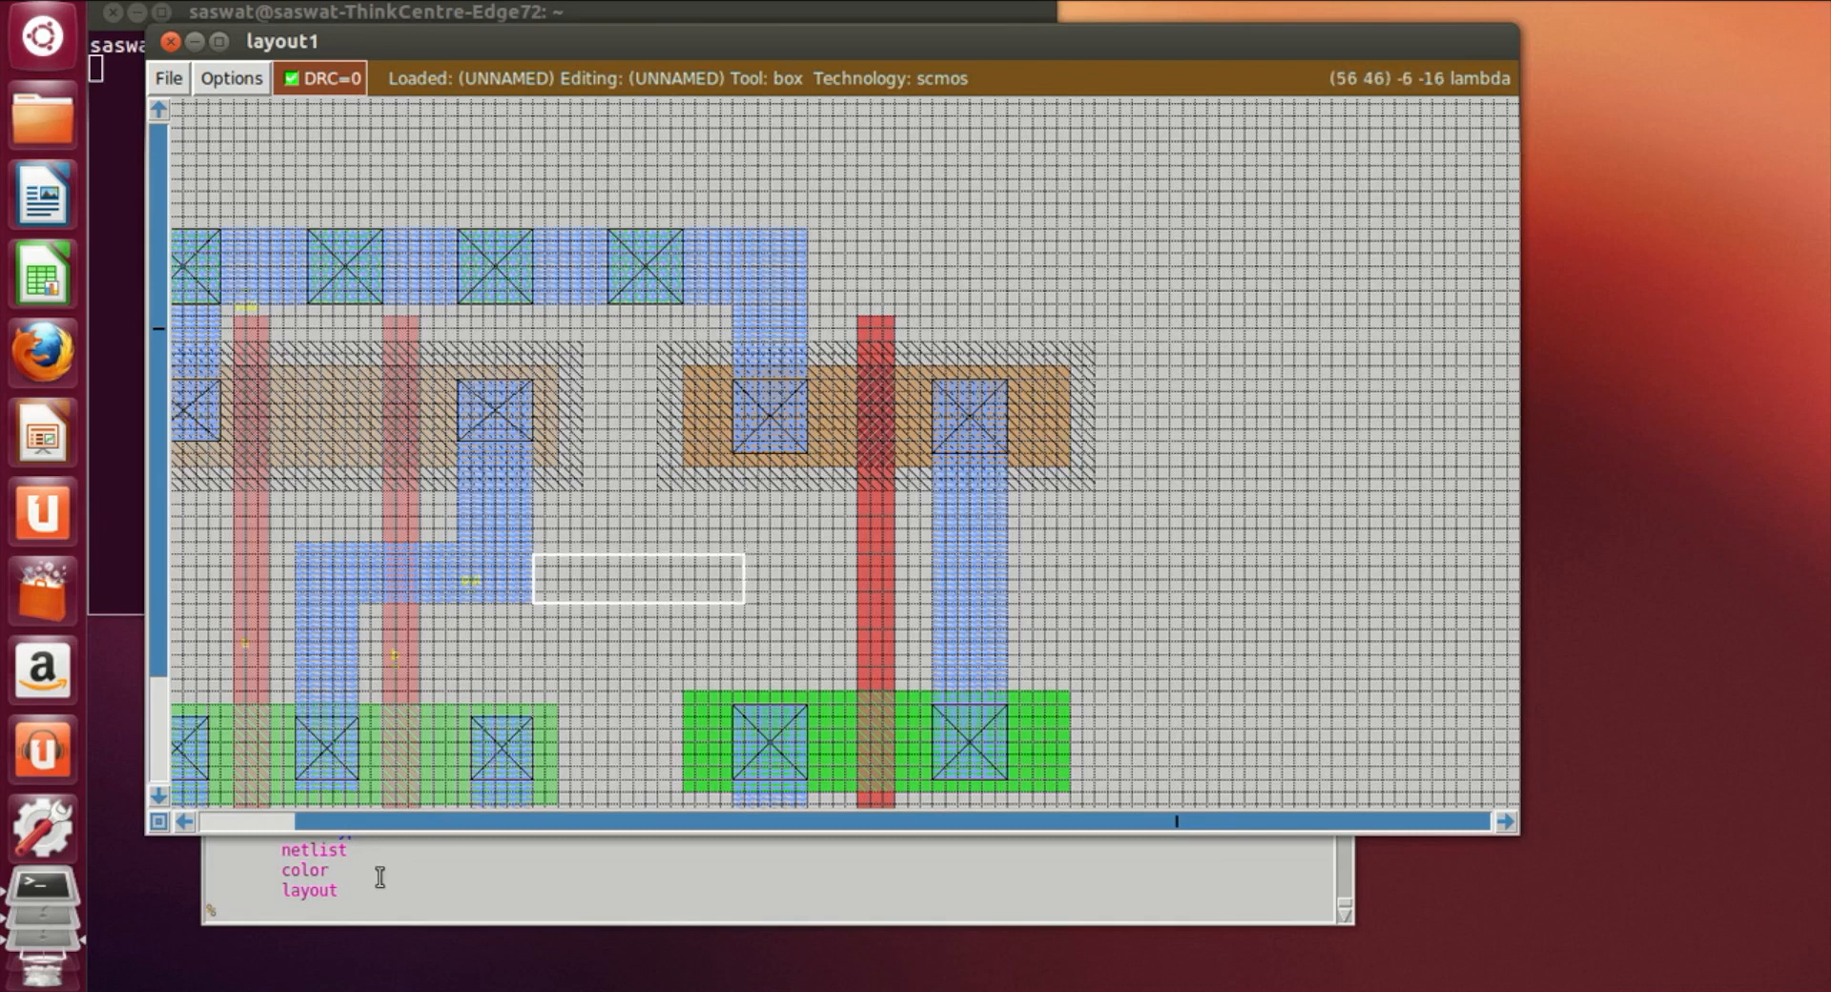
{"action": "left_click", "coordinate": [354, 914]}
{"action": "type", "text": "paint m1"}
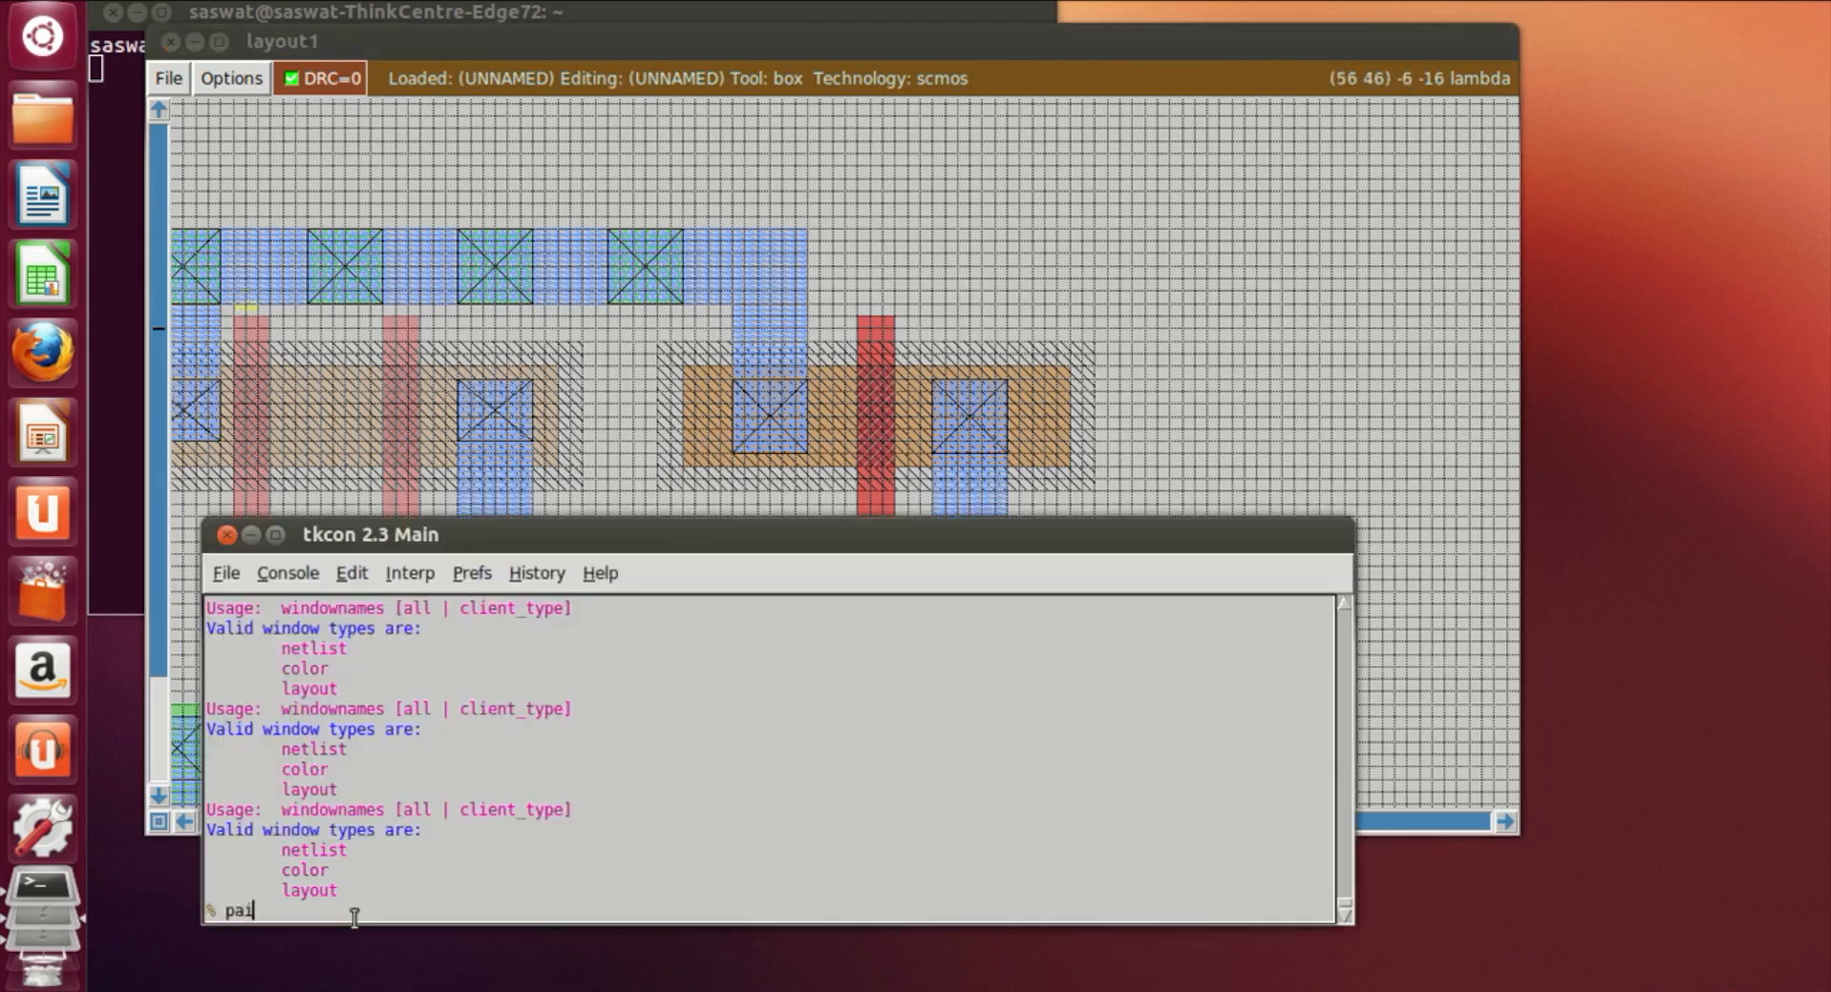
{"action": "key", "text": "Return"}
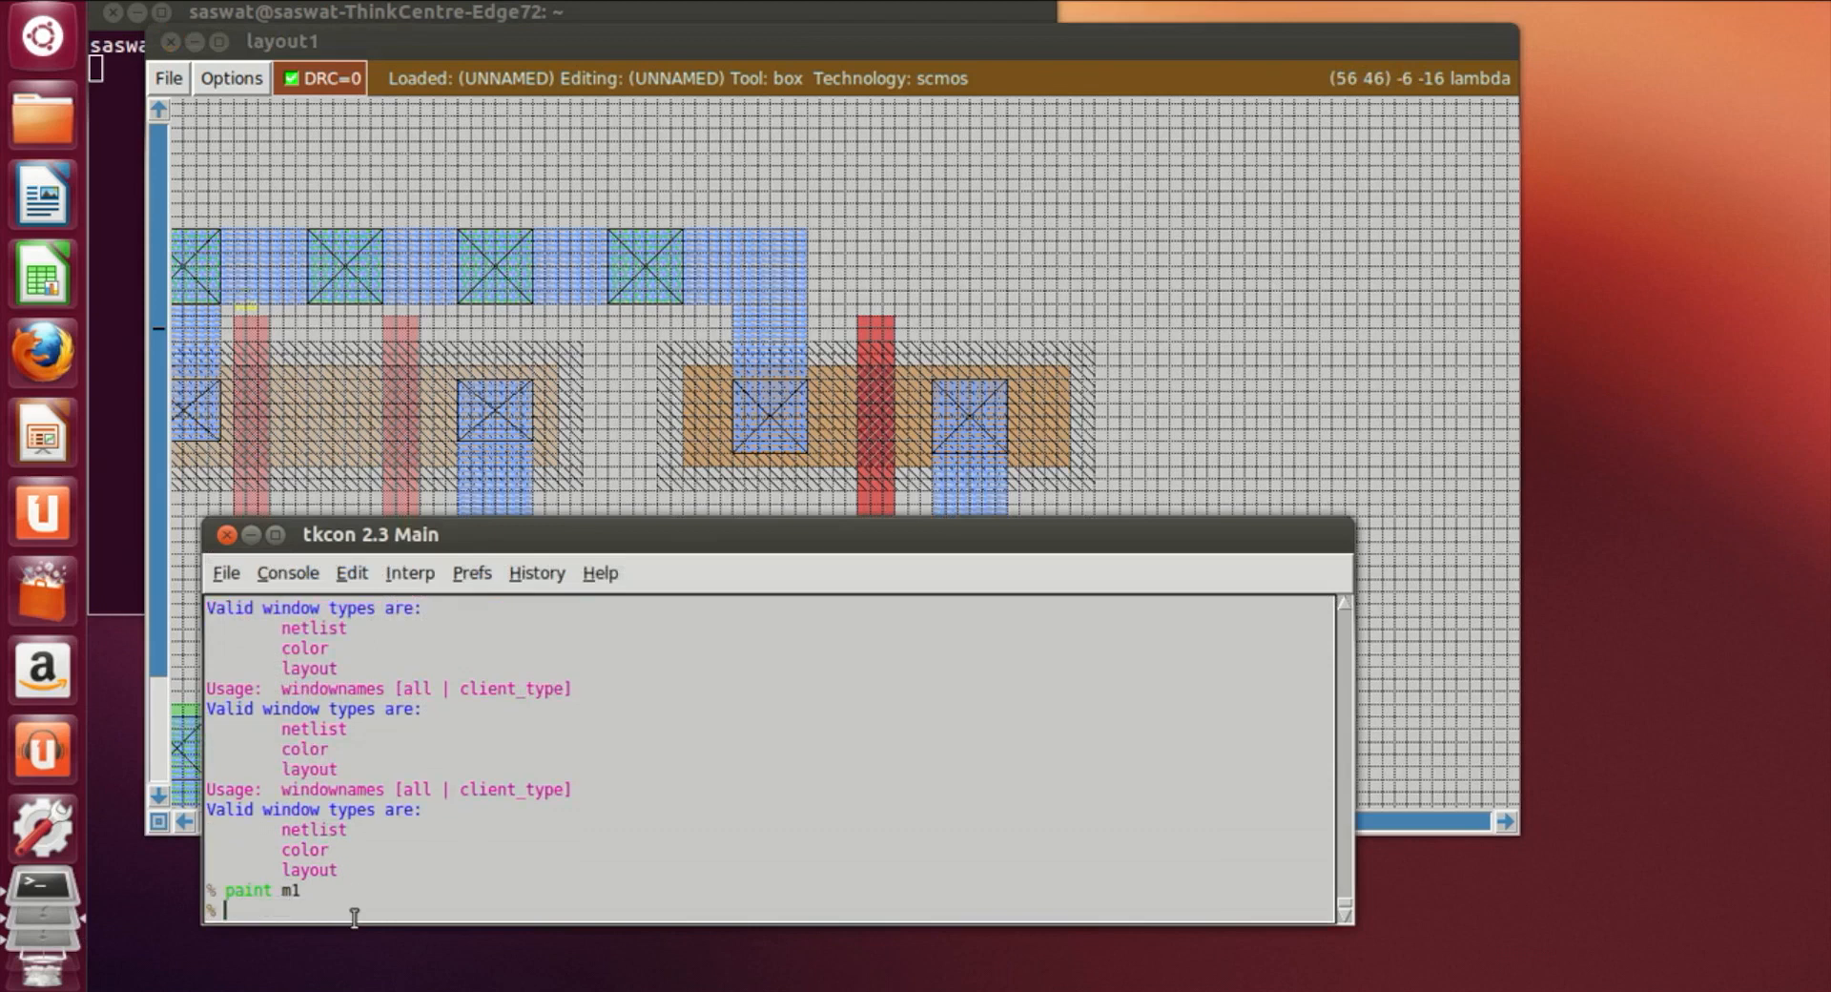
Paint a poly strip about 17 by 4 lambda from the end of the new m1 strip across the inverter's poly gate
{"action": "left_click", "coordinate": [765, 507]}
{"action": "left_click", "coordinate": [674, 607]}
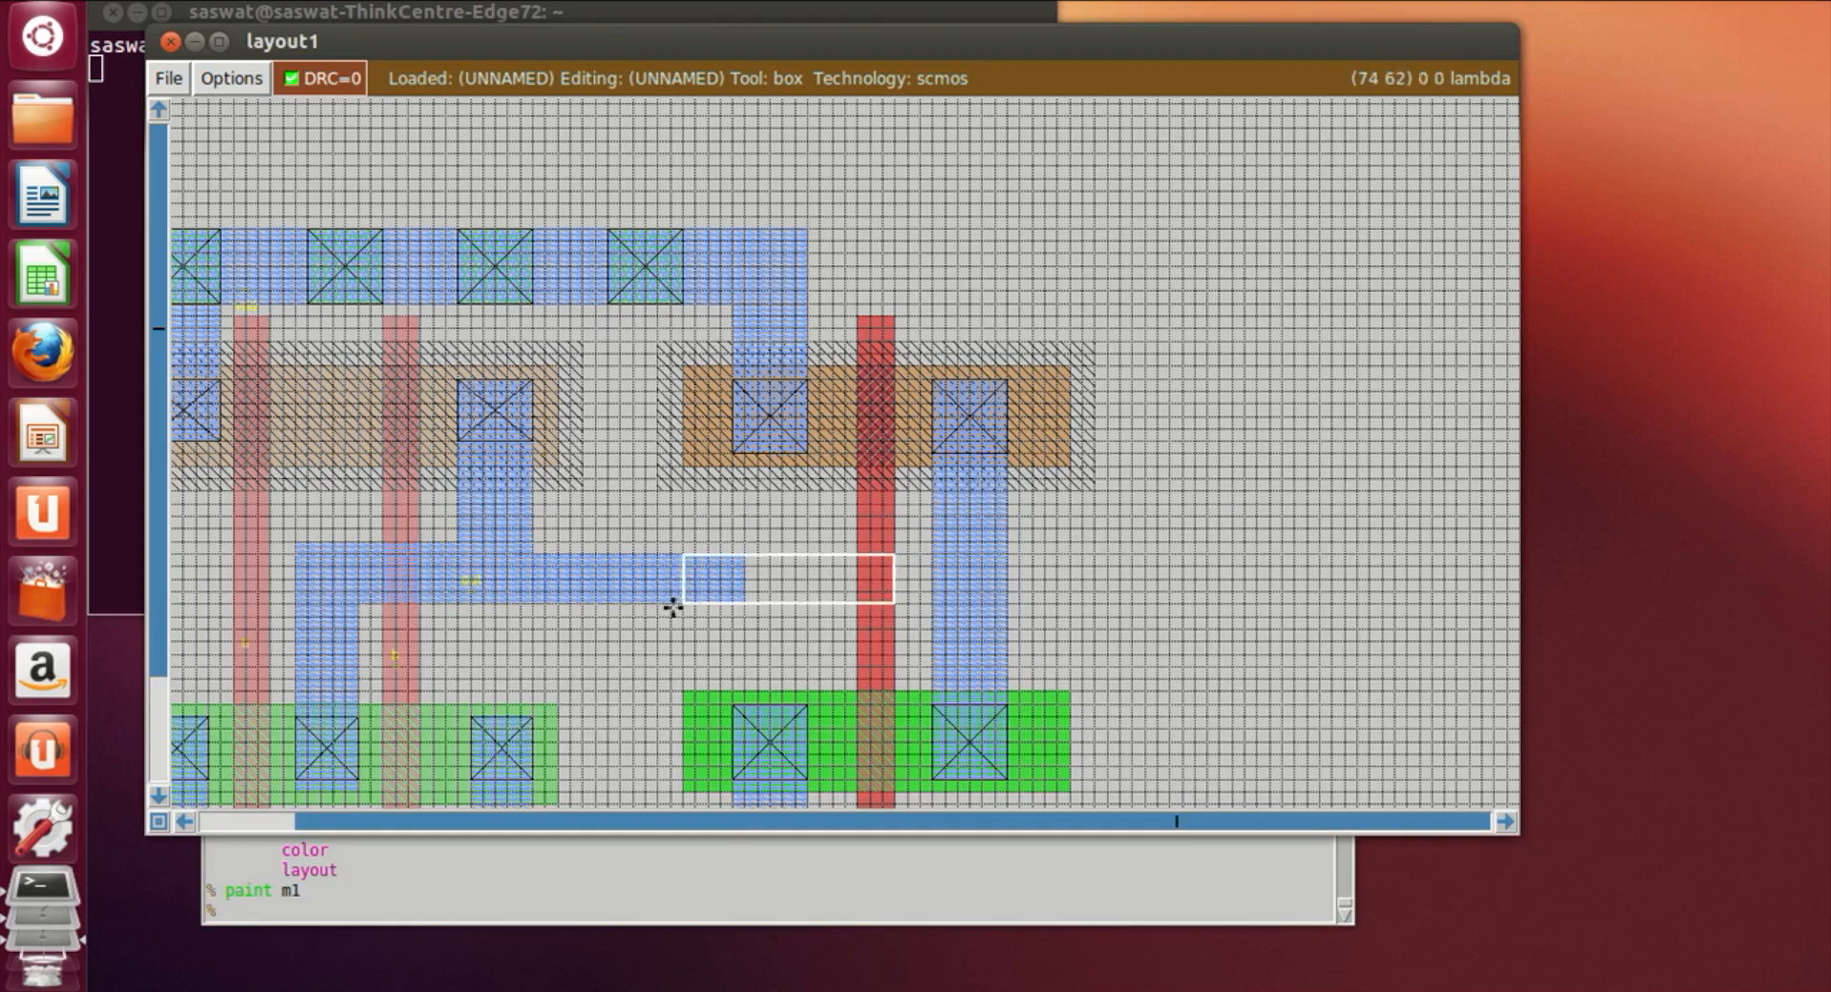
{"action": "left_click", "coordinate": [648, 602]}
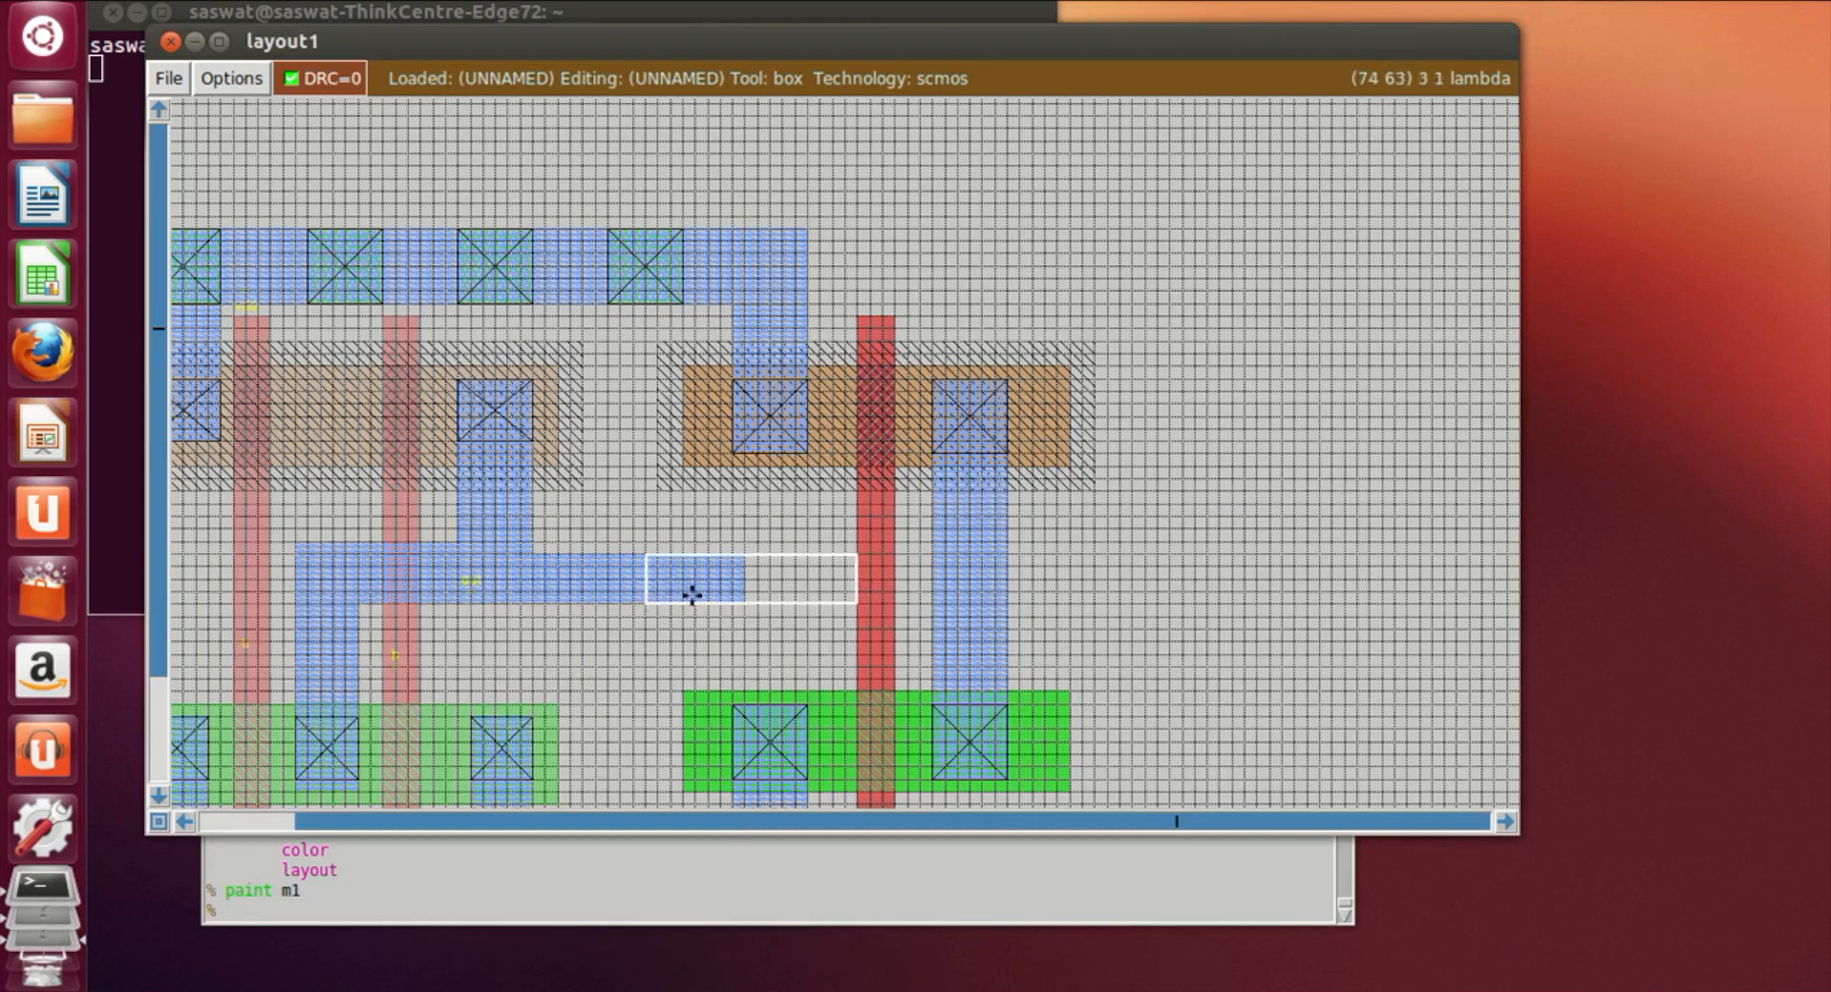
{"action": "left_click", "coordinate": [693, 601]}
{"action": "left_click", "coordinate": [680, 606]}
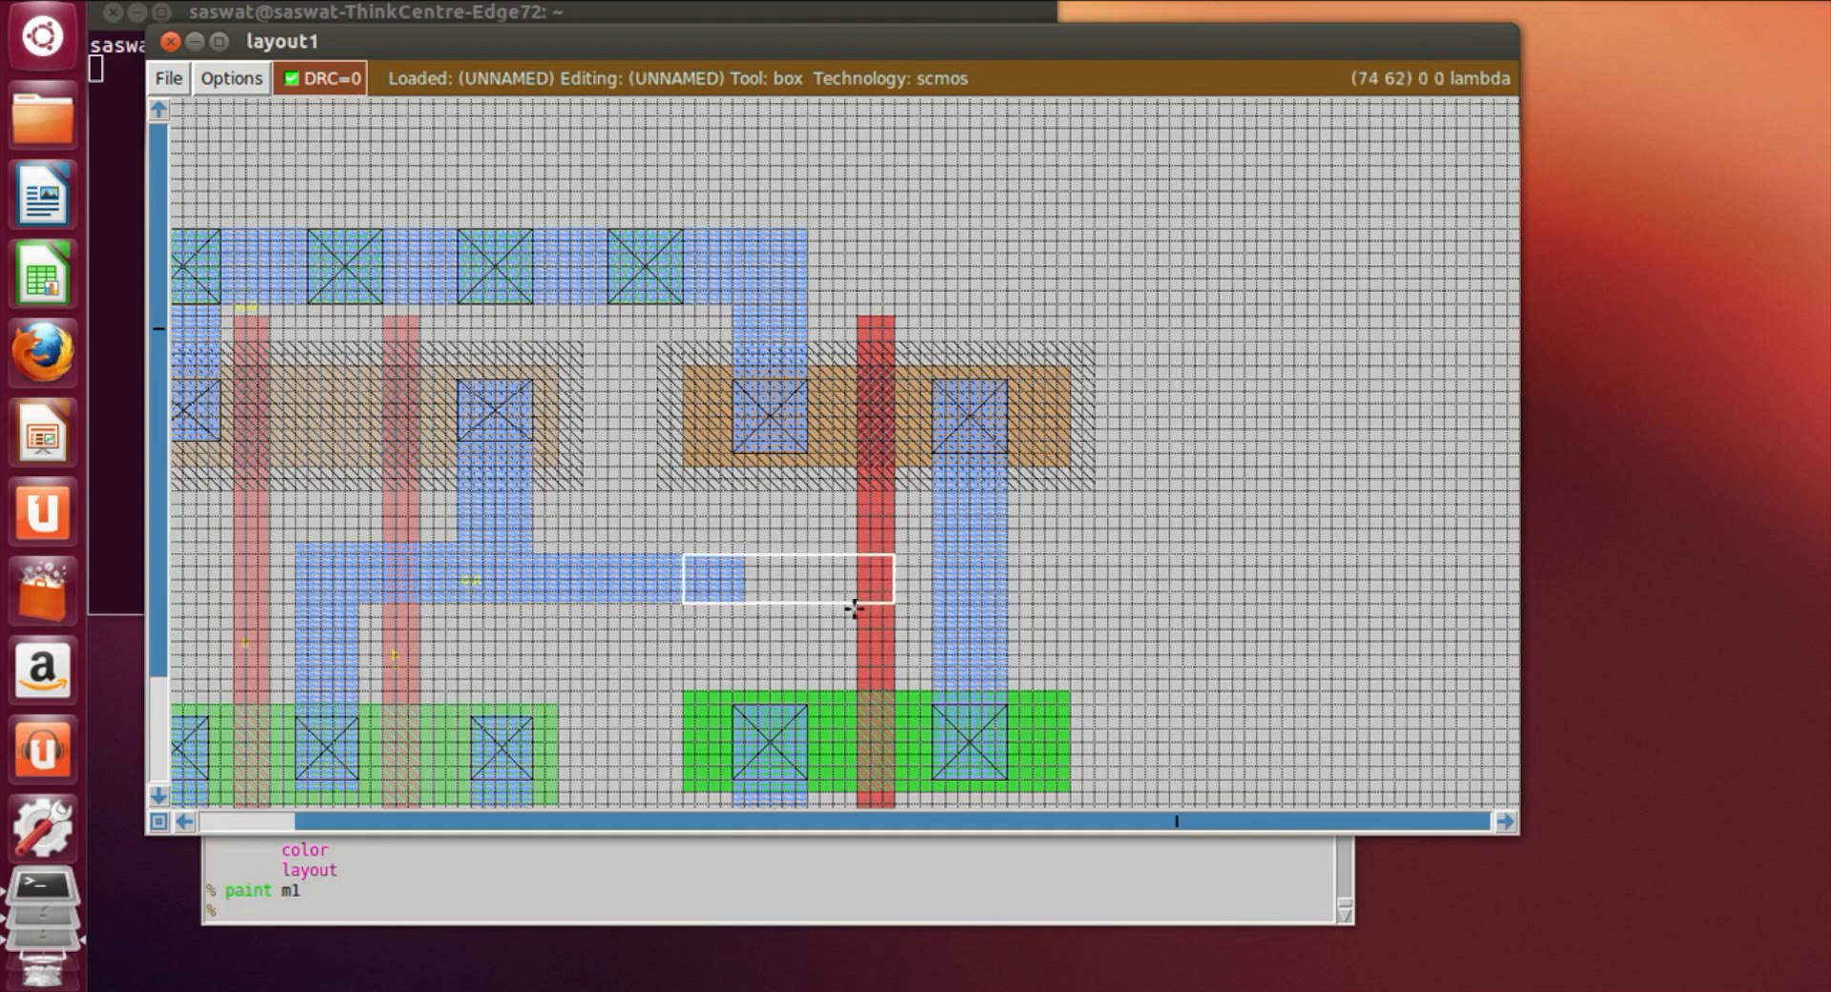
{"action": "left_click", "coordinate": [797, 885]}
{"action": "type", "text": "paint po"}
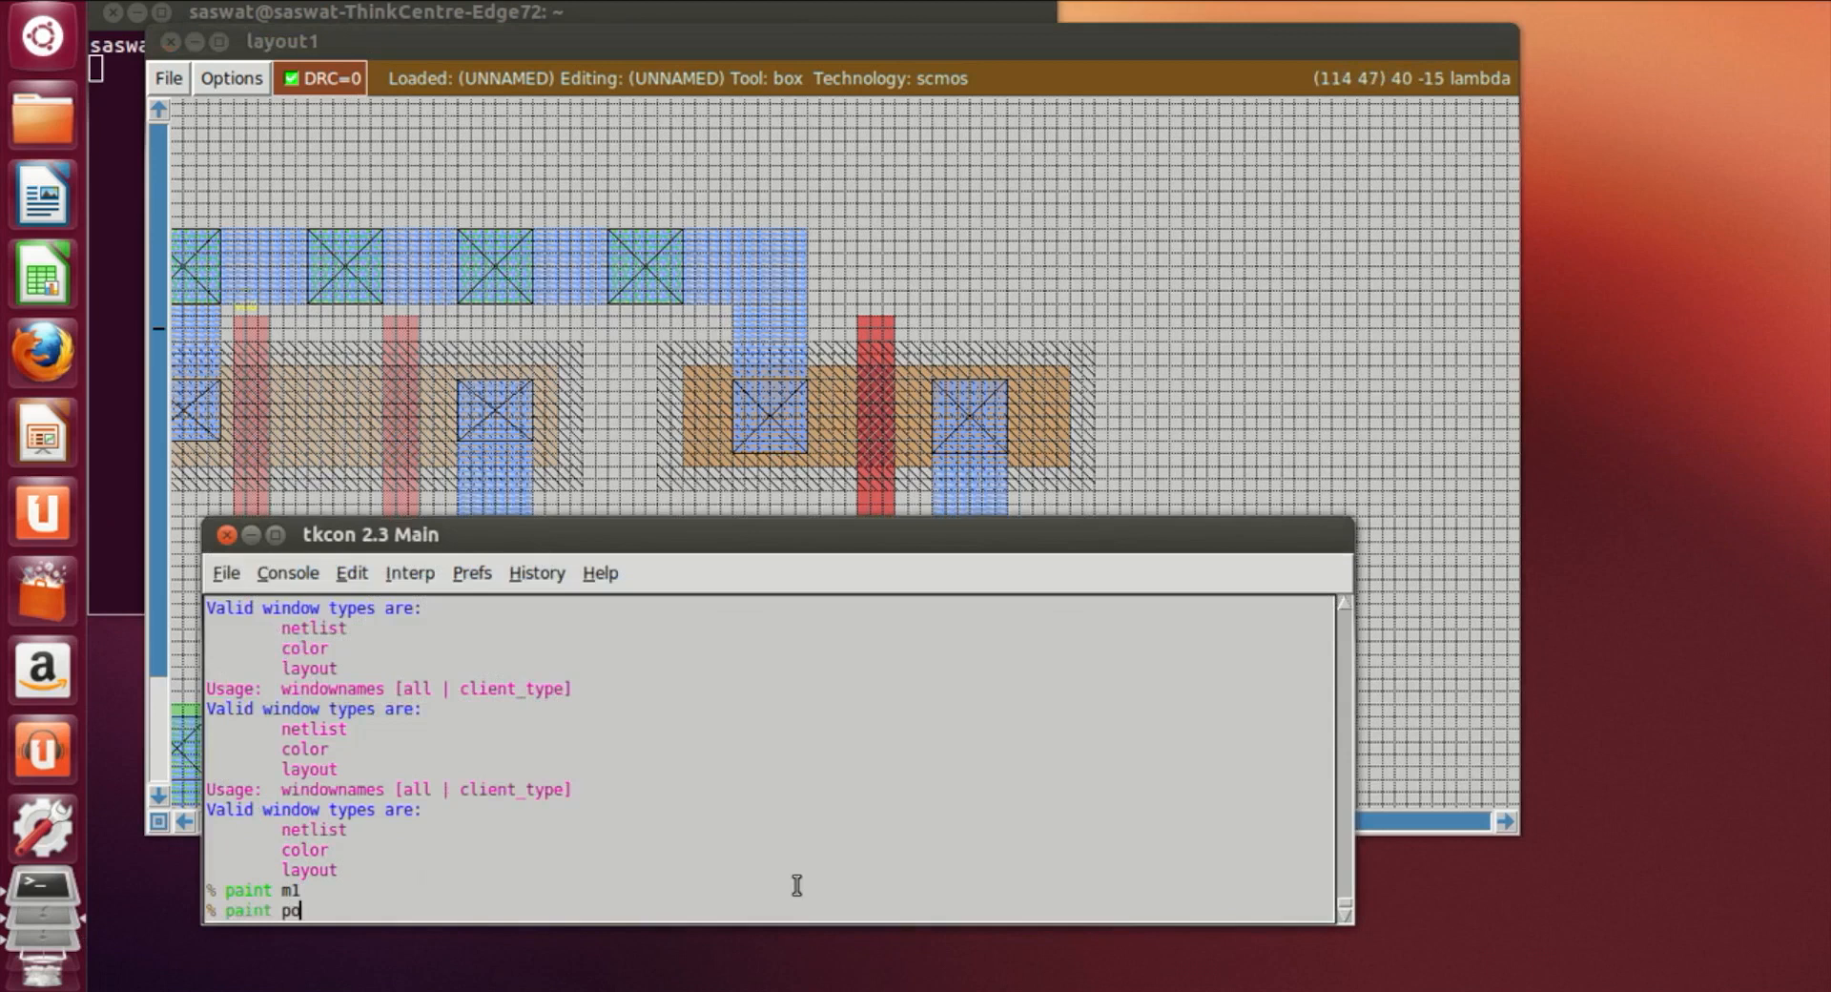
{"action": "type", "text": "ly"}
{"action": "key", "text": "Return"}
Paint a polycontact about 5 by 4 lambda where the connecting m1 and poly strips overlap
{"action": "left_click", "coordinate": [1317, 468]}
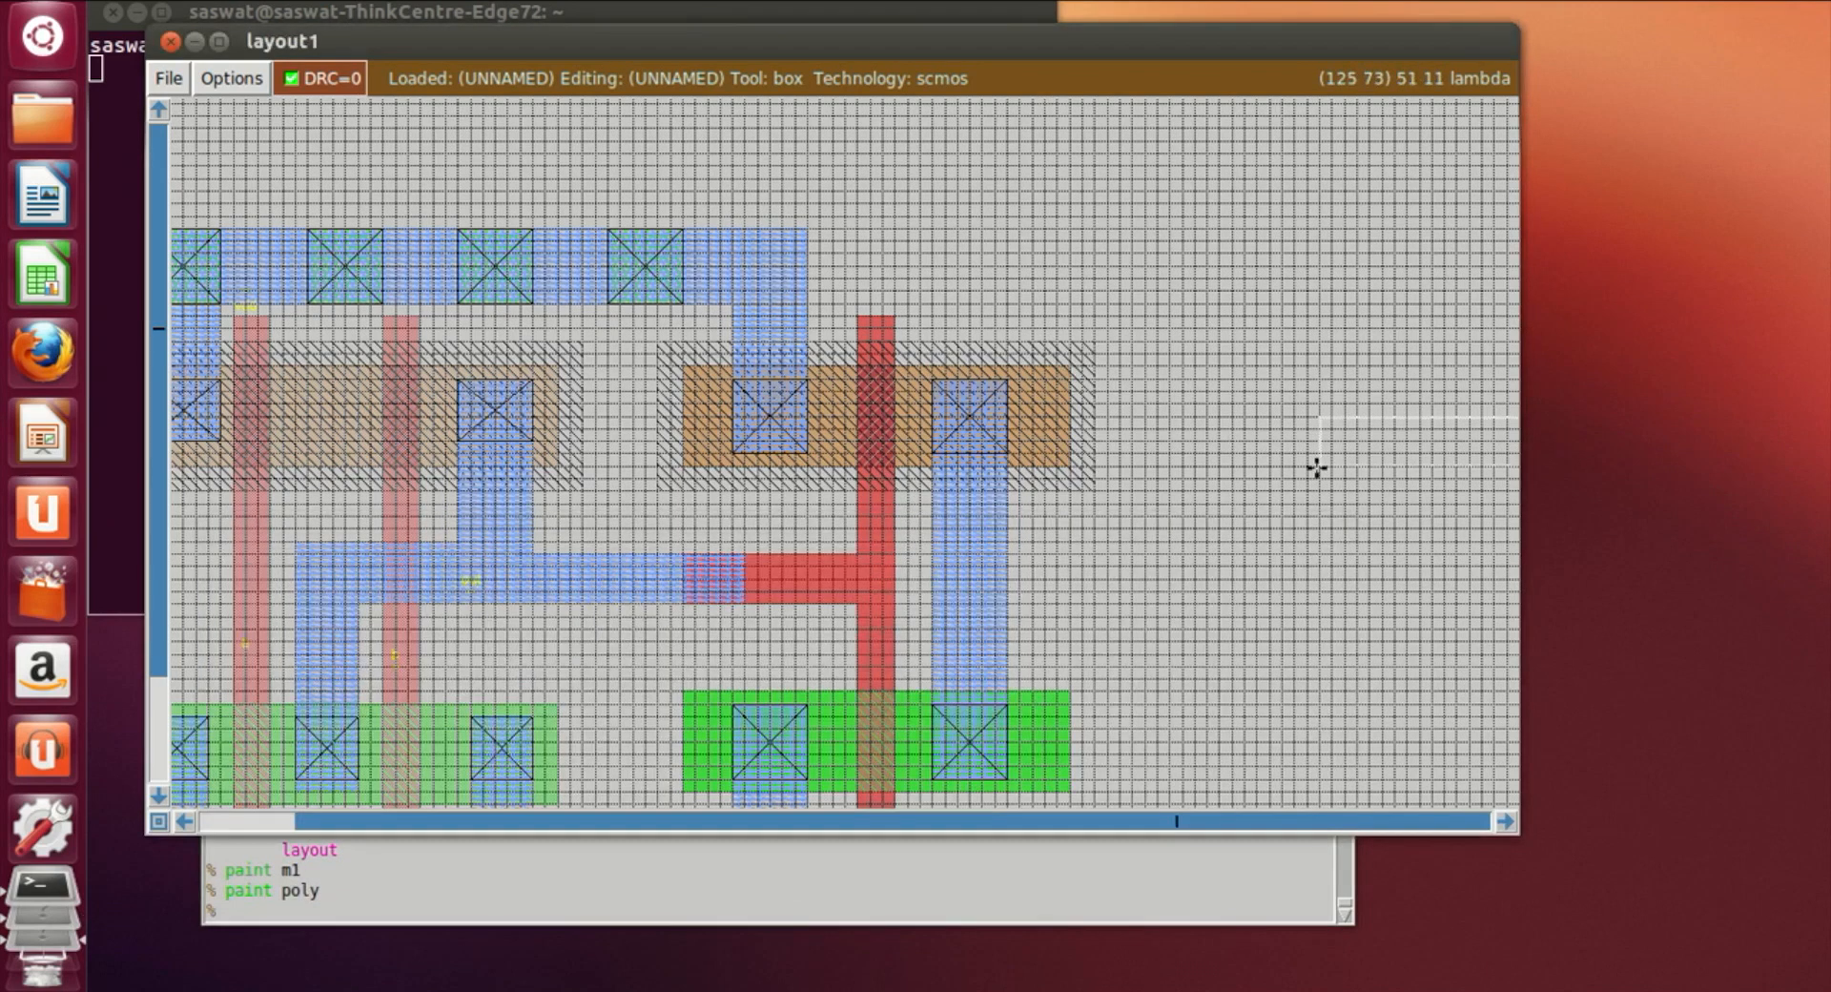
{"action": "key", "text": "z"}
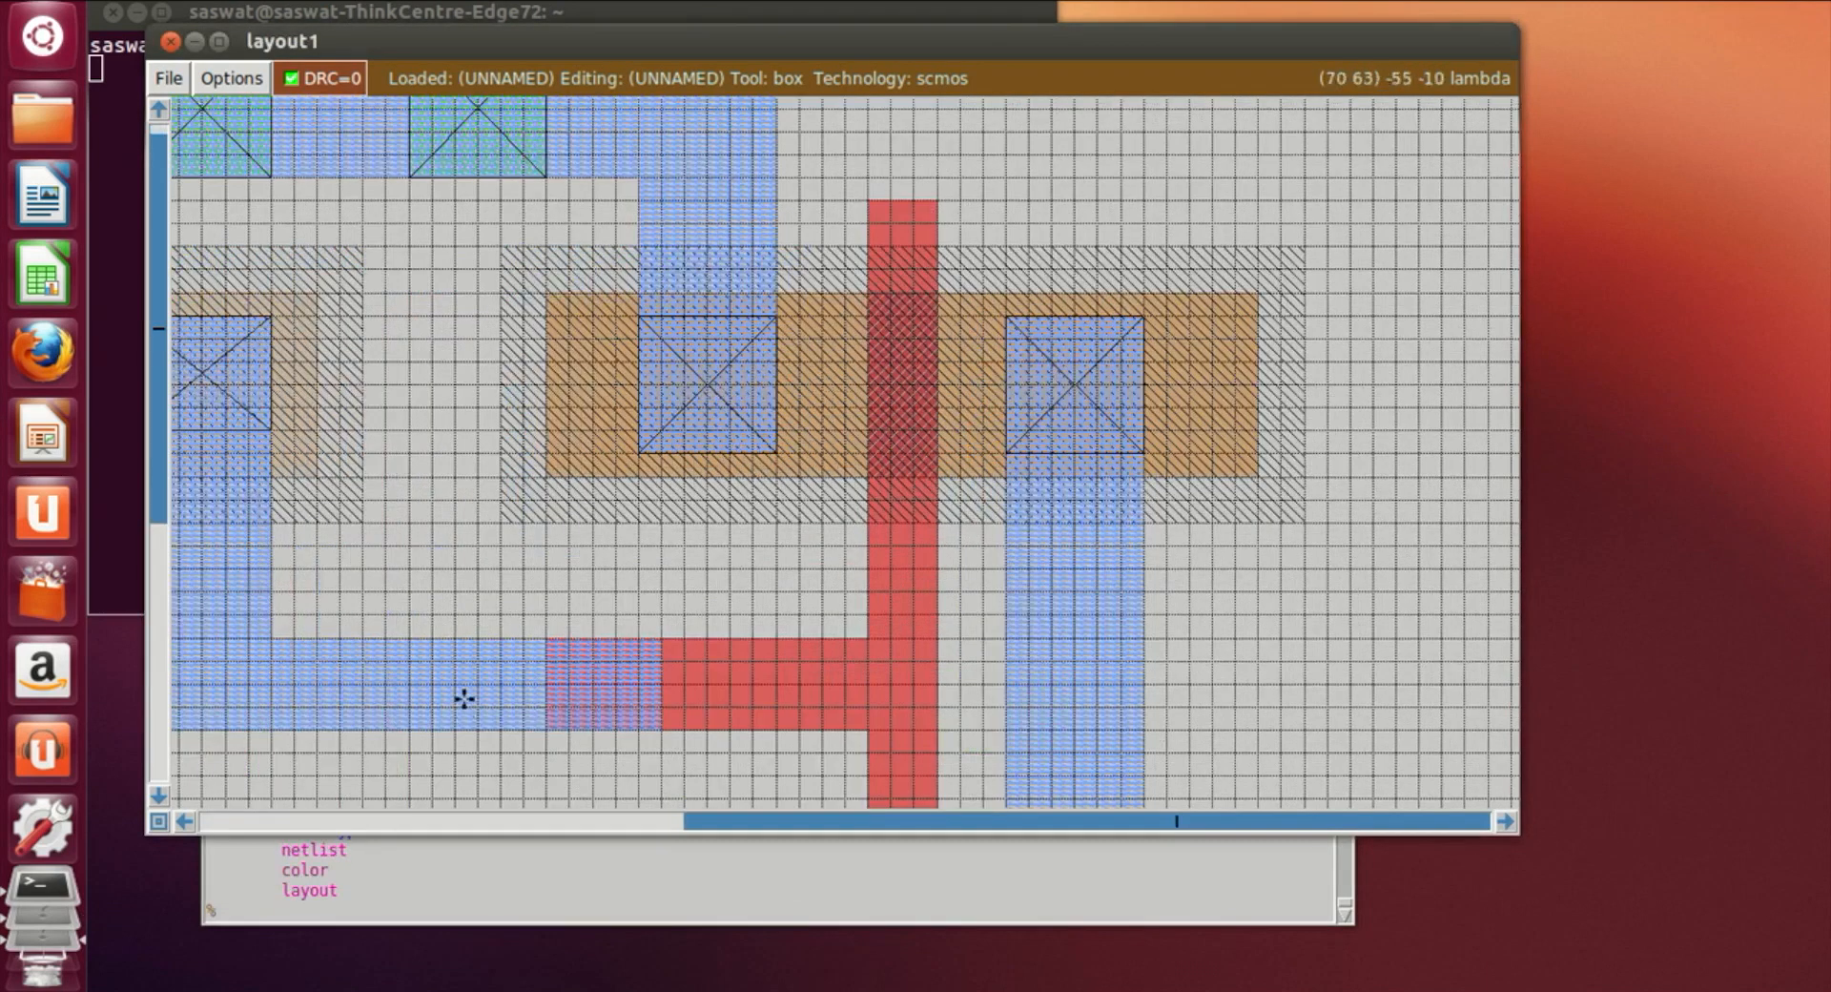
{"action": "left_click", "coordinate": [547, 641]}
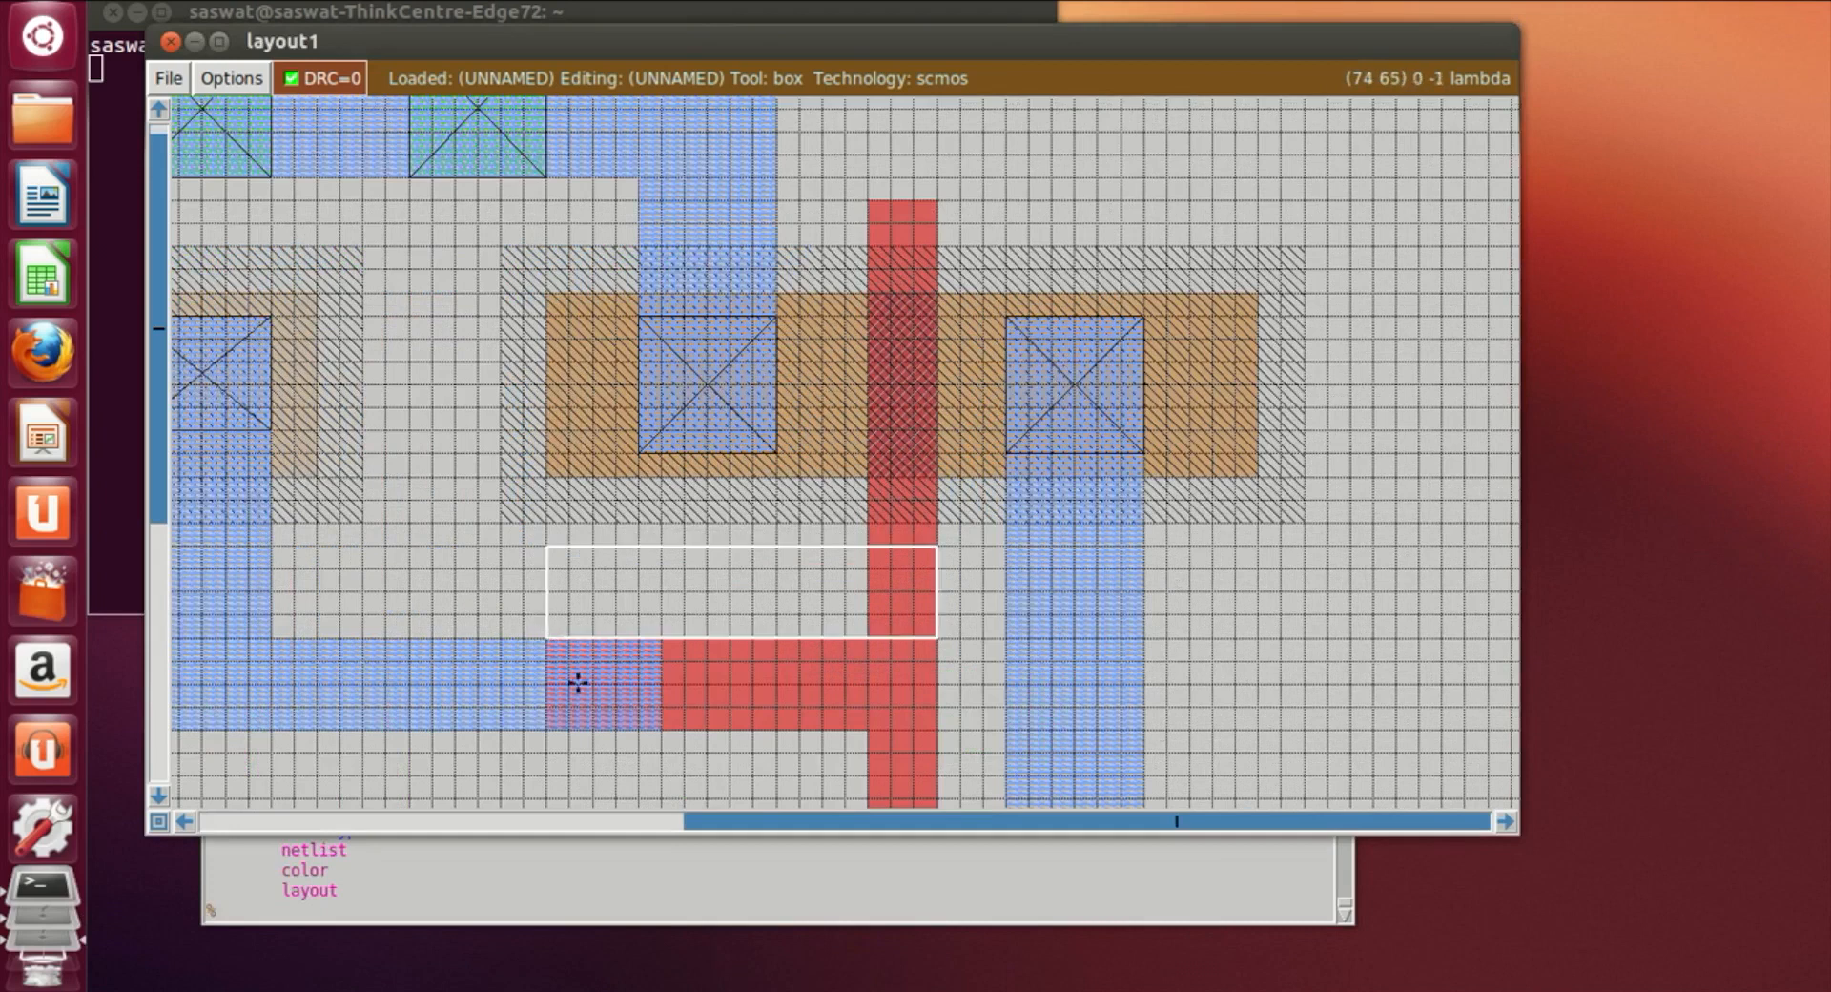
{"action": "right_click", "coordinate": [649, 728]}
{"action": "right_click_drag", "start_coordinate": [649, 727], "coordinate": [656, 647]}
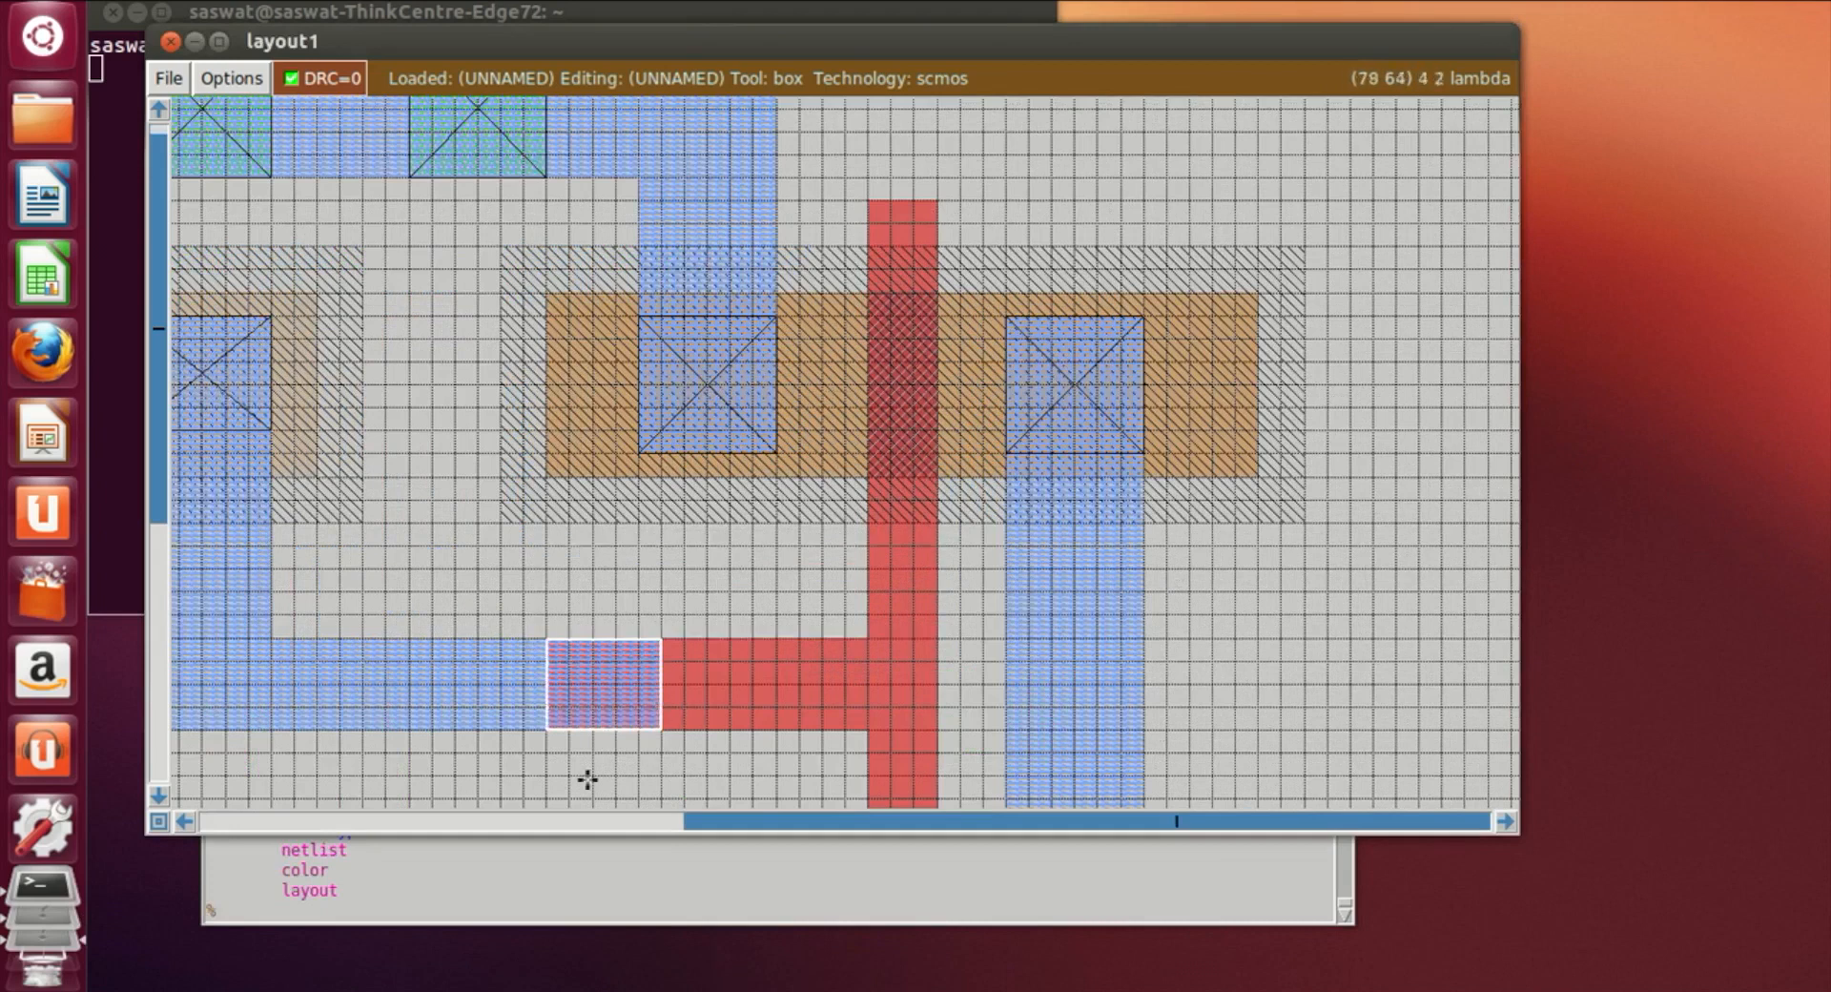
{"action": "left_click", "coordinate": [412, 916]}
{"action": "type", "text": "paint pol"}
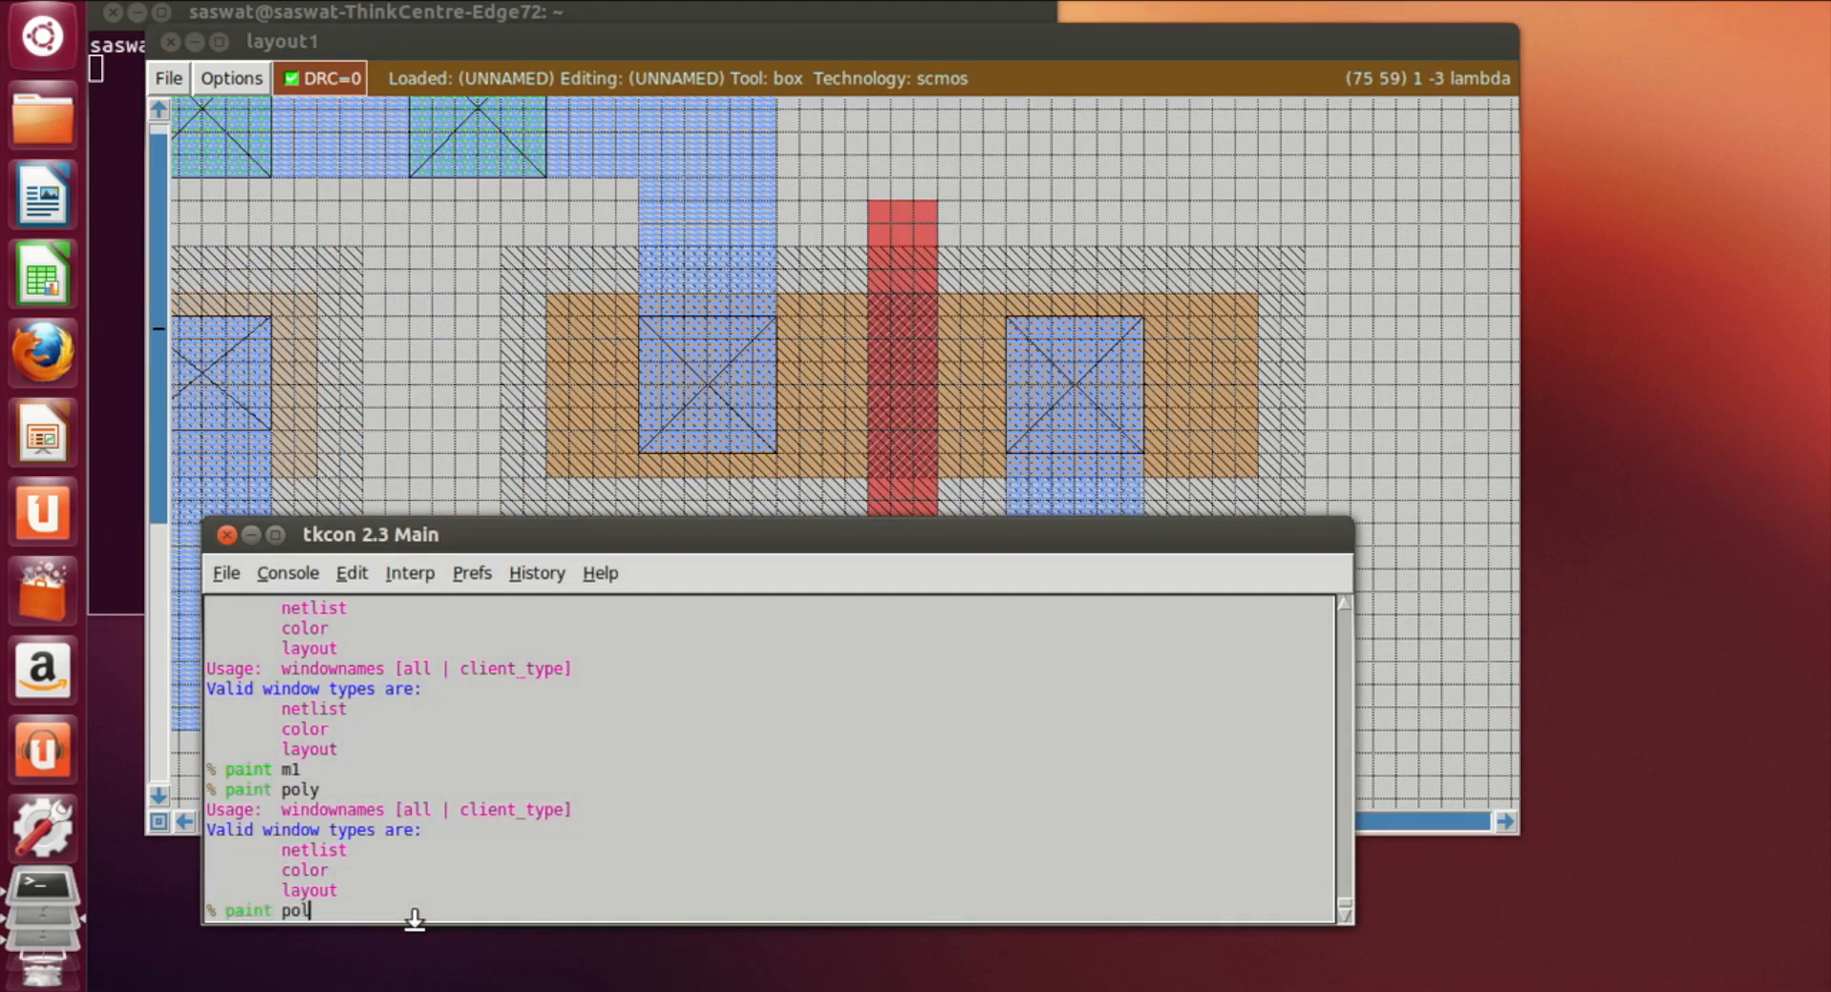
{"action": "type", "text": "ycontacty"}
{"action": "key", "text": "Return"}
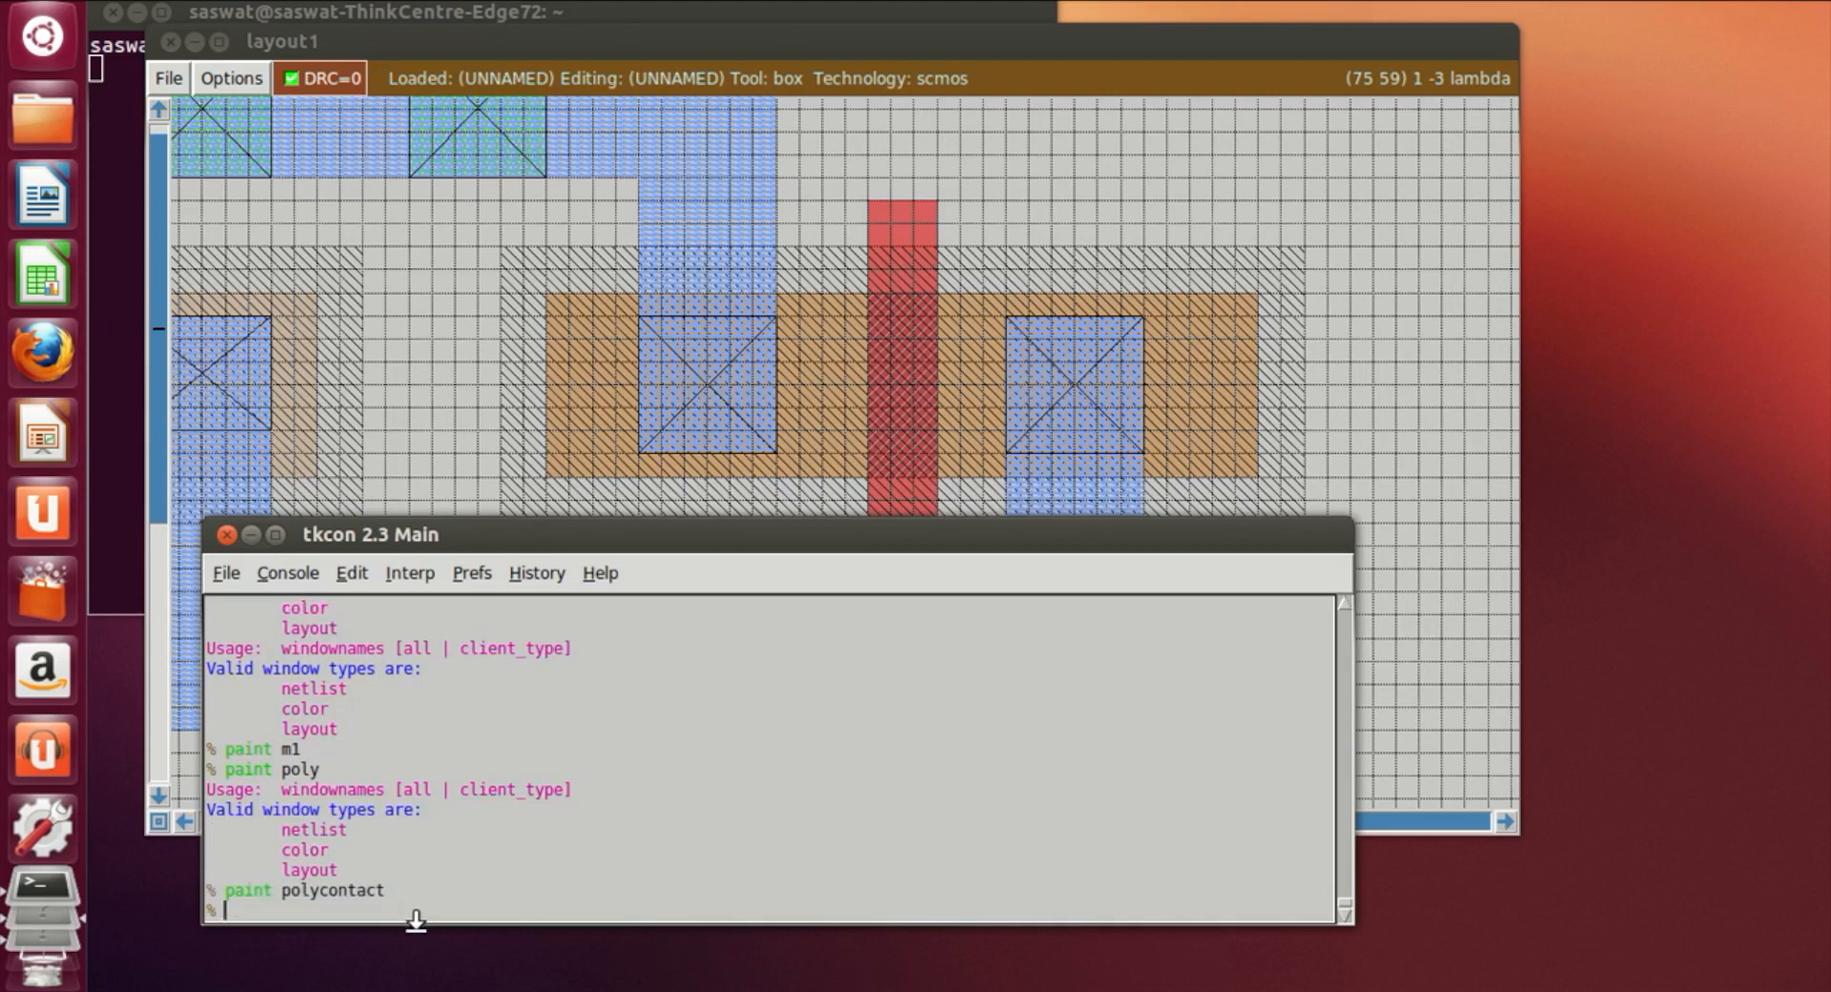
Label the inverter's output metal strip between the pdiff and ndiff contacts as y
{"action": "left_click", "coordinate": [869, 425]}
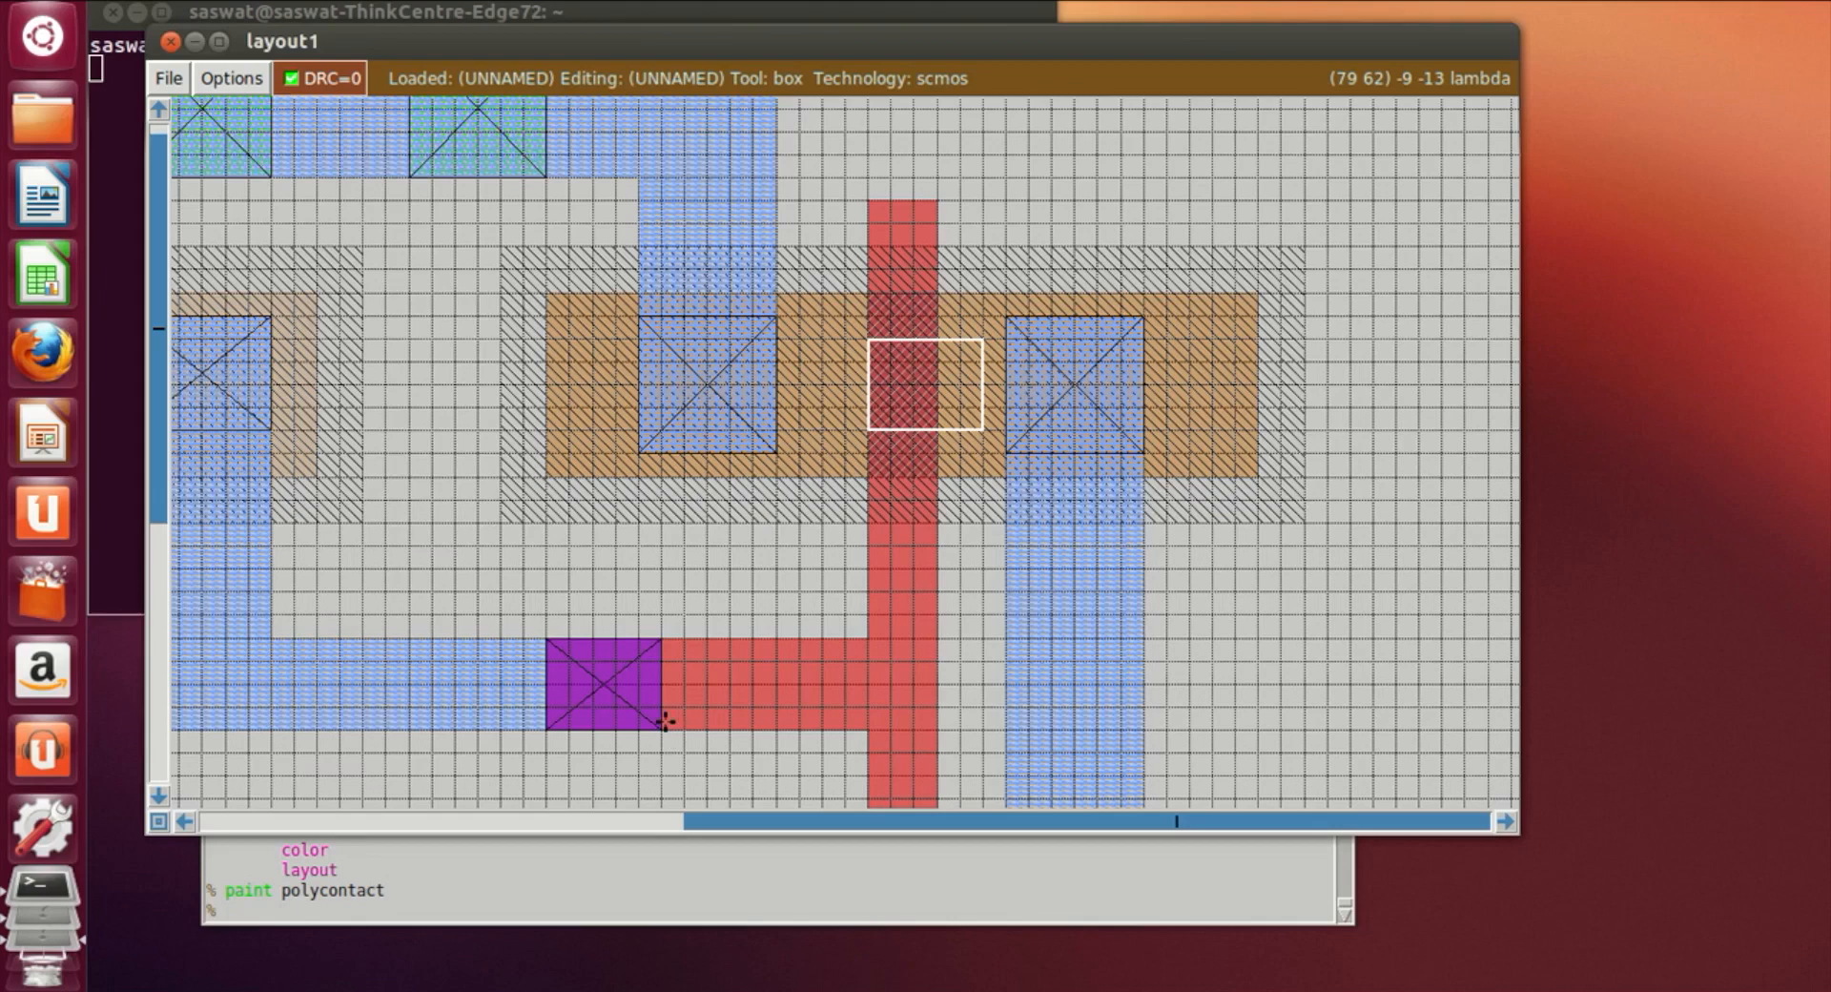
{"action": "key", "text": "shift+z"}
{"action": "key", "text": "z"}
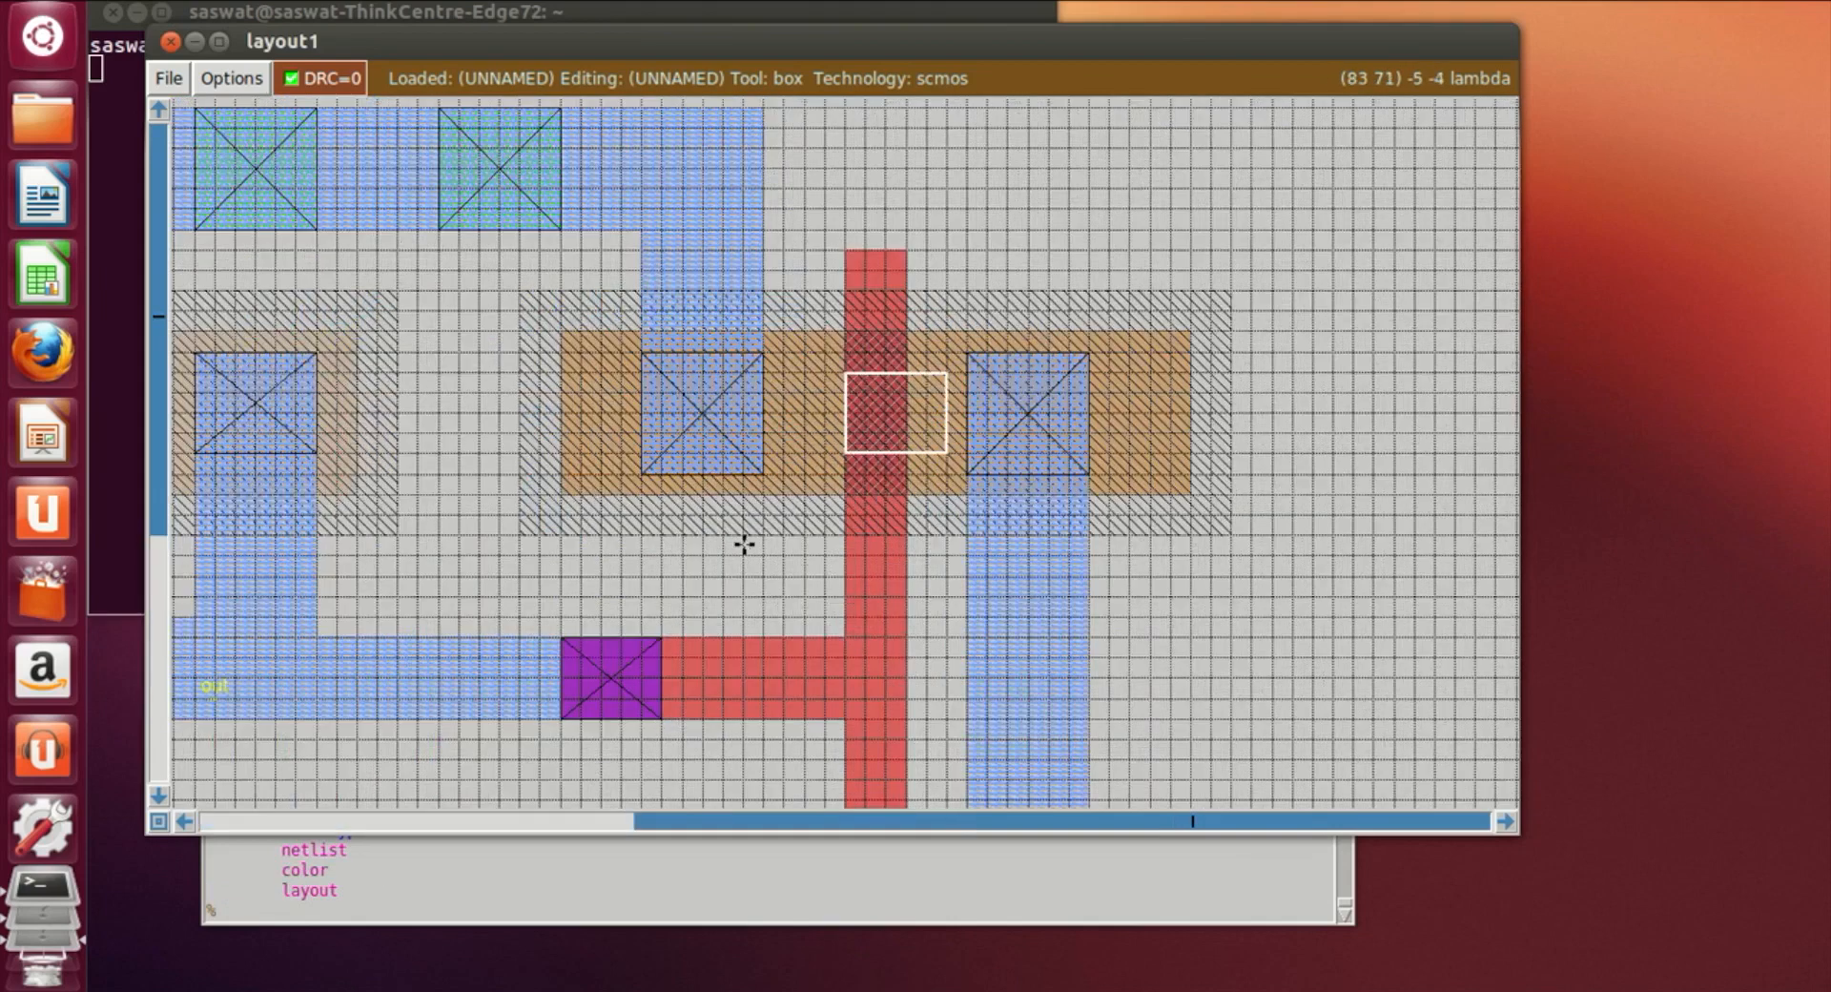
{"action": "scroll", "coordinate": [748, 539], "scroll_direction": "down", "scroll_amount": 2}
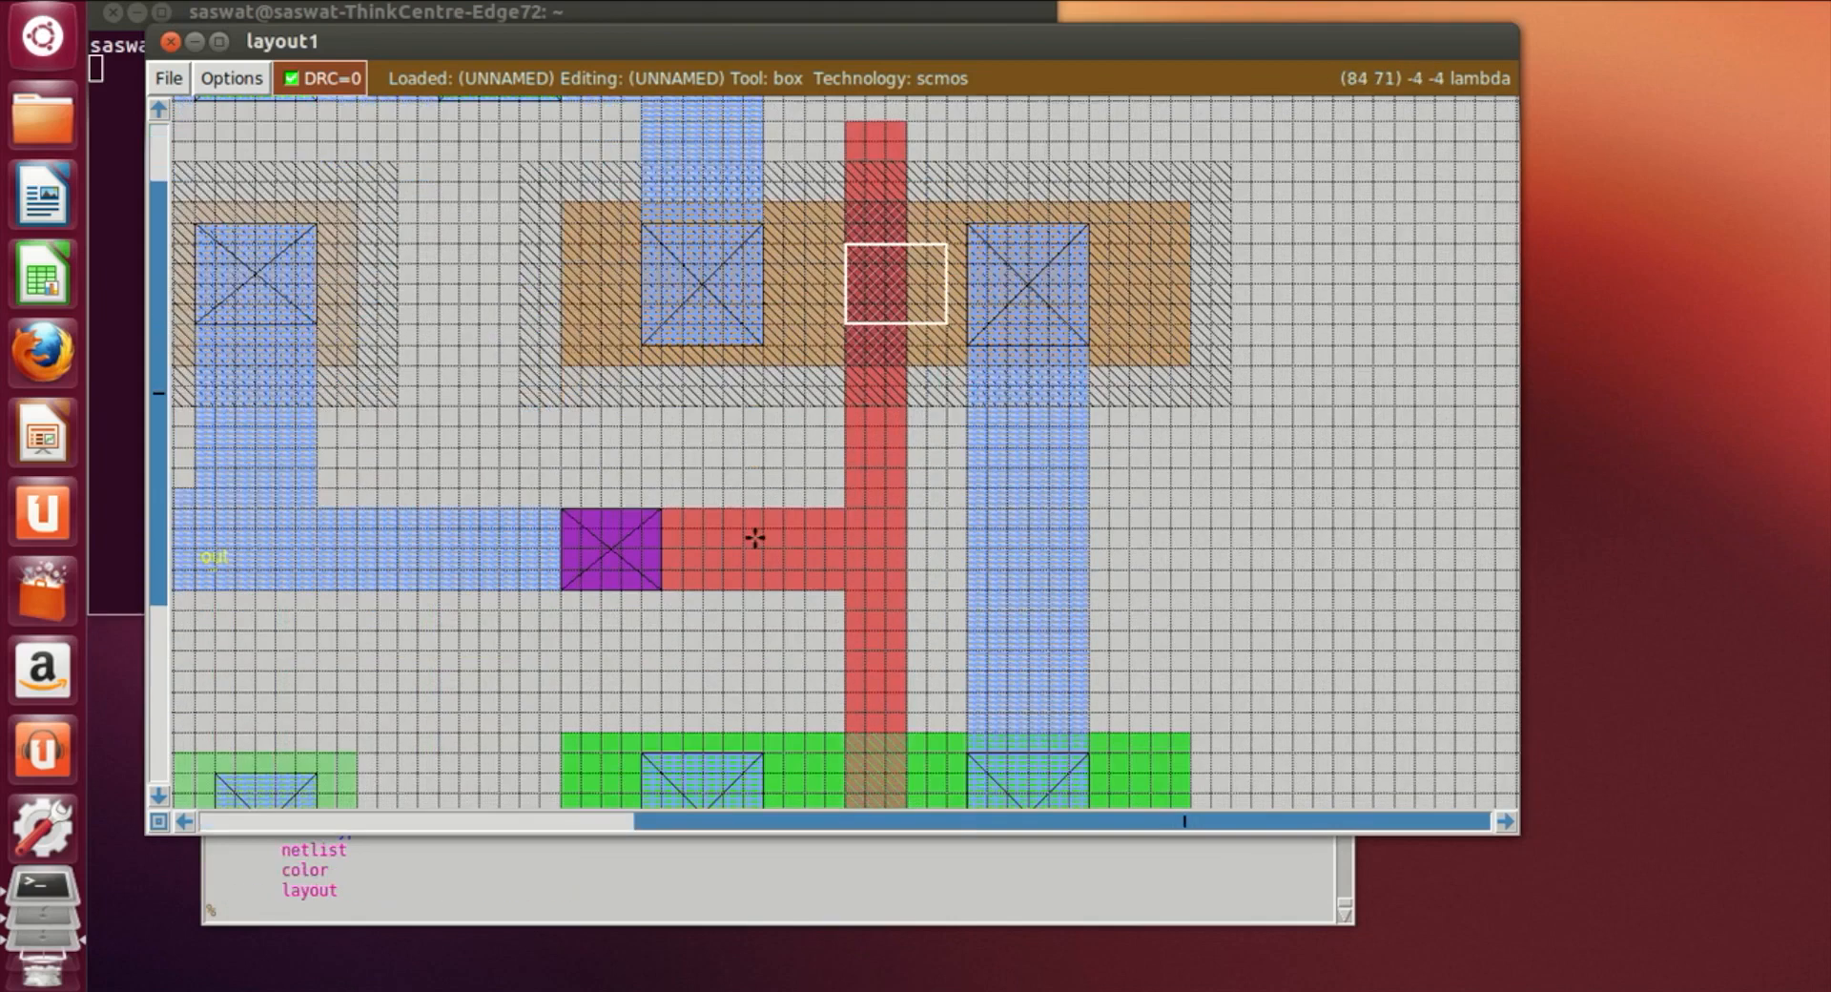
{"action": "left_click", "coordinate": [1008, 506]}
{"action": "right_click", "coordinate": [1048, 611]}
{"action": "right_click", "coordinate": [1006, 610]}
{"action": "left_click", "coordinate": [560, 910]}
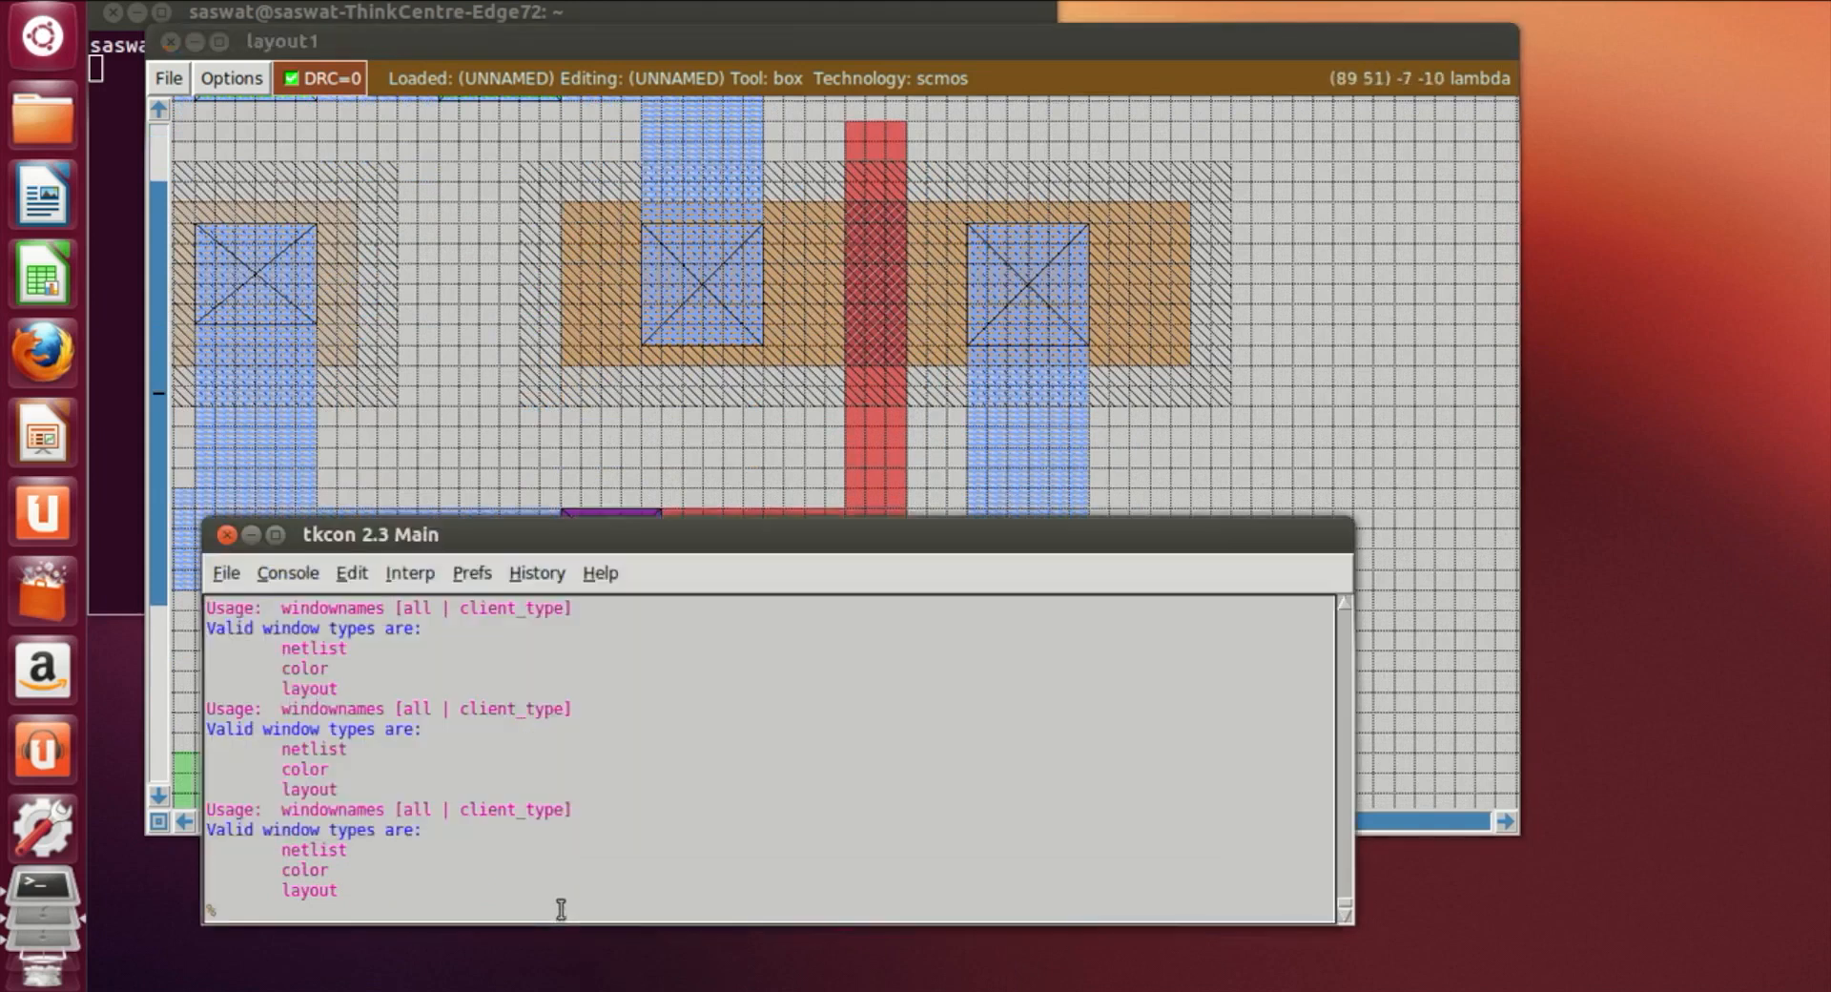
{"action": "type", "text": "label y"}
{"action": "key", "text": "Return"}
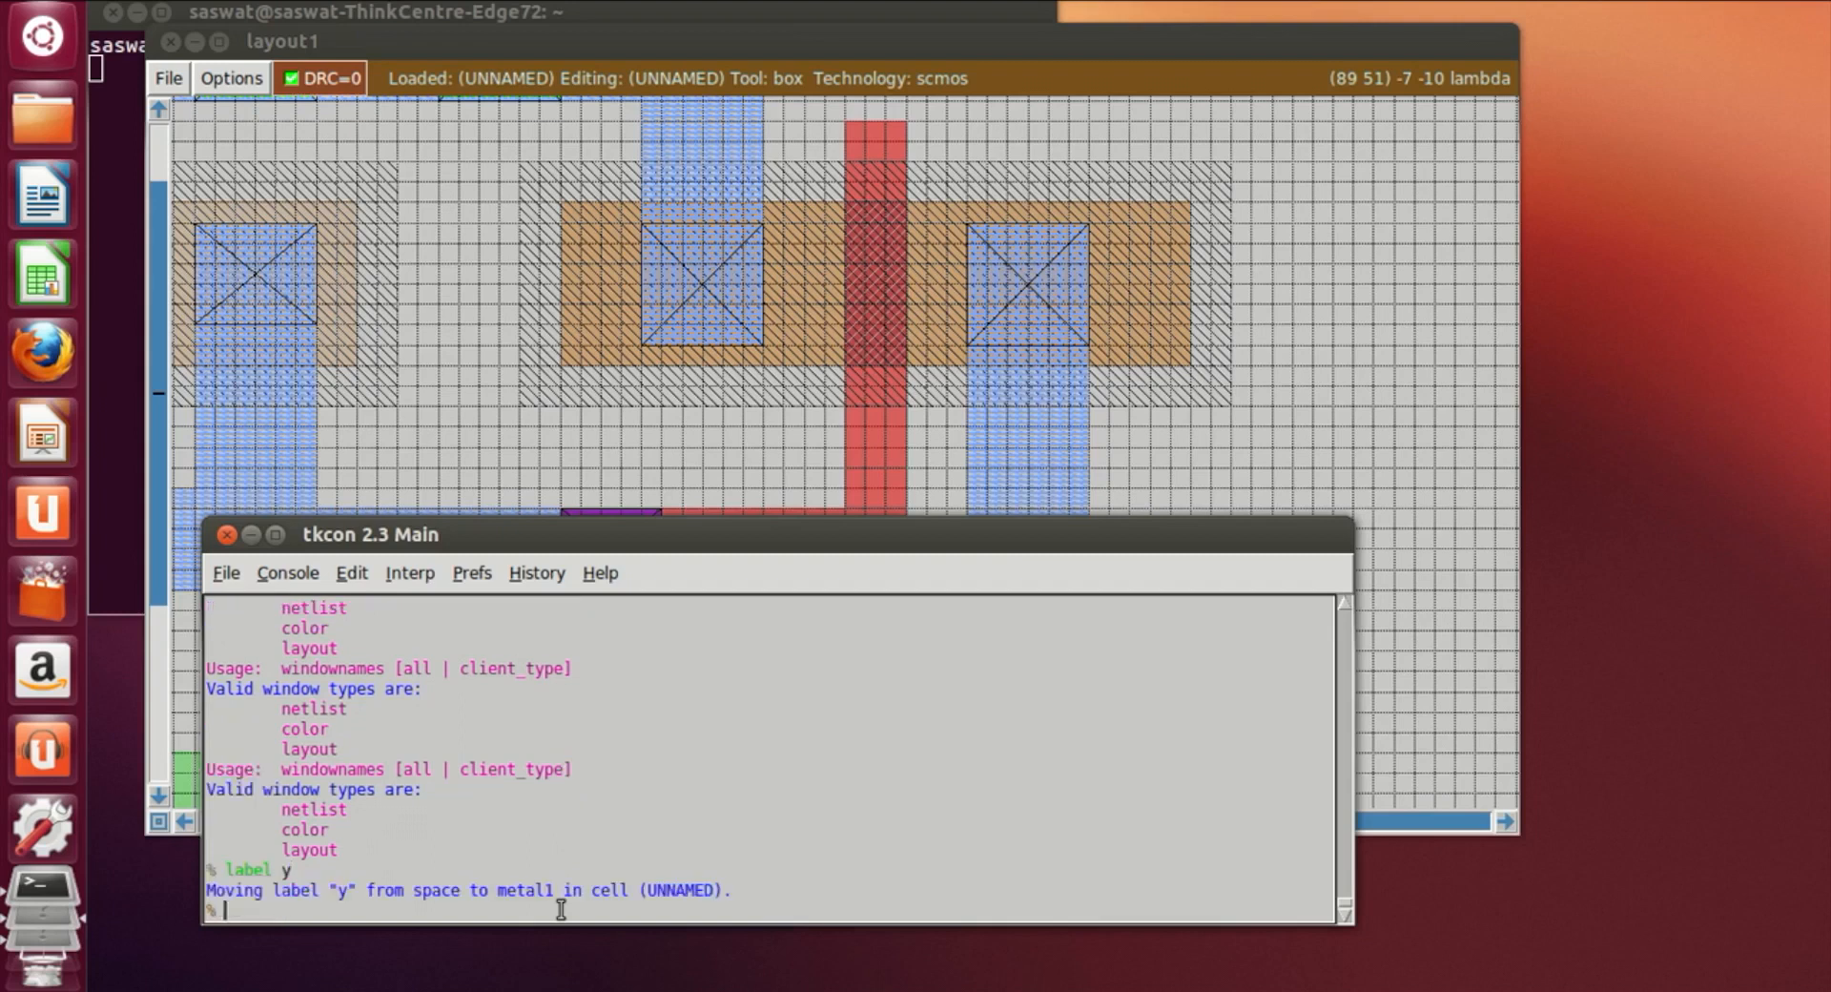
Save the layout as or4 and extract all of its cells
{"action": "type", "text": "save or4"}
{"action": "key", "text": "Return"}
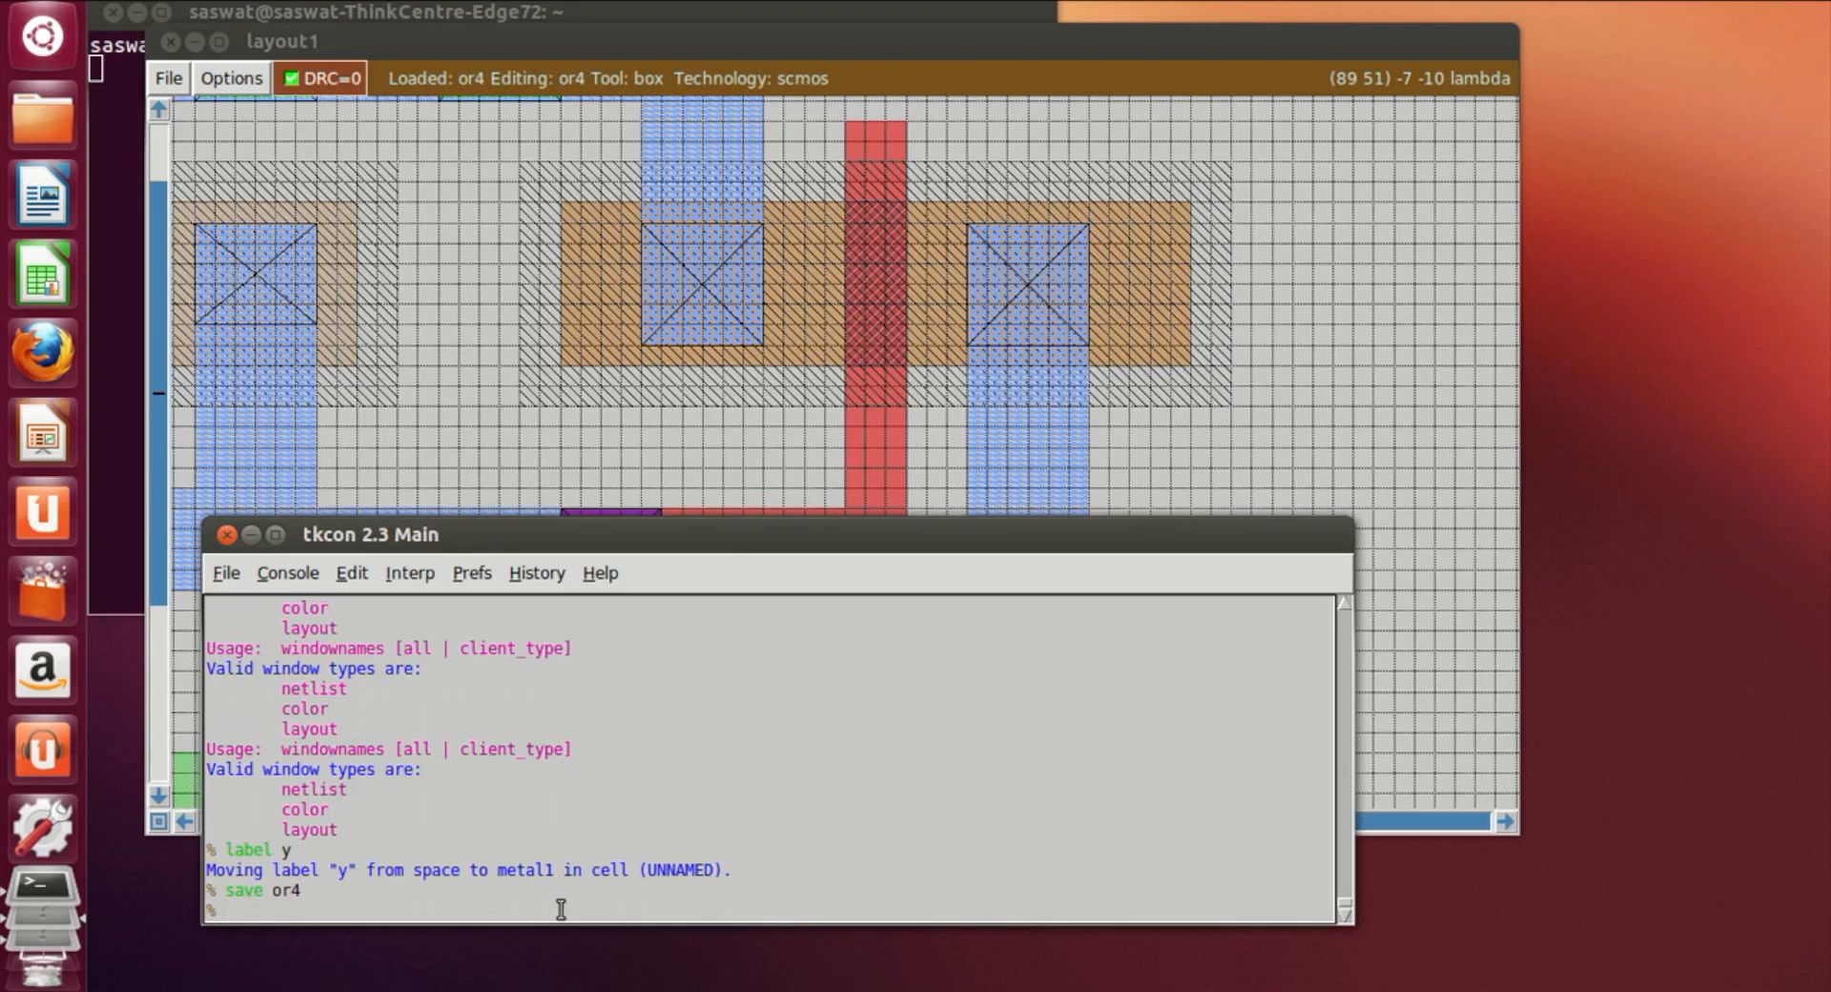
{"action": "type", "text": "extract all"}
{"action": "key", "text": "Return"}
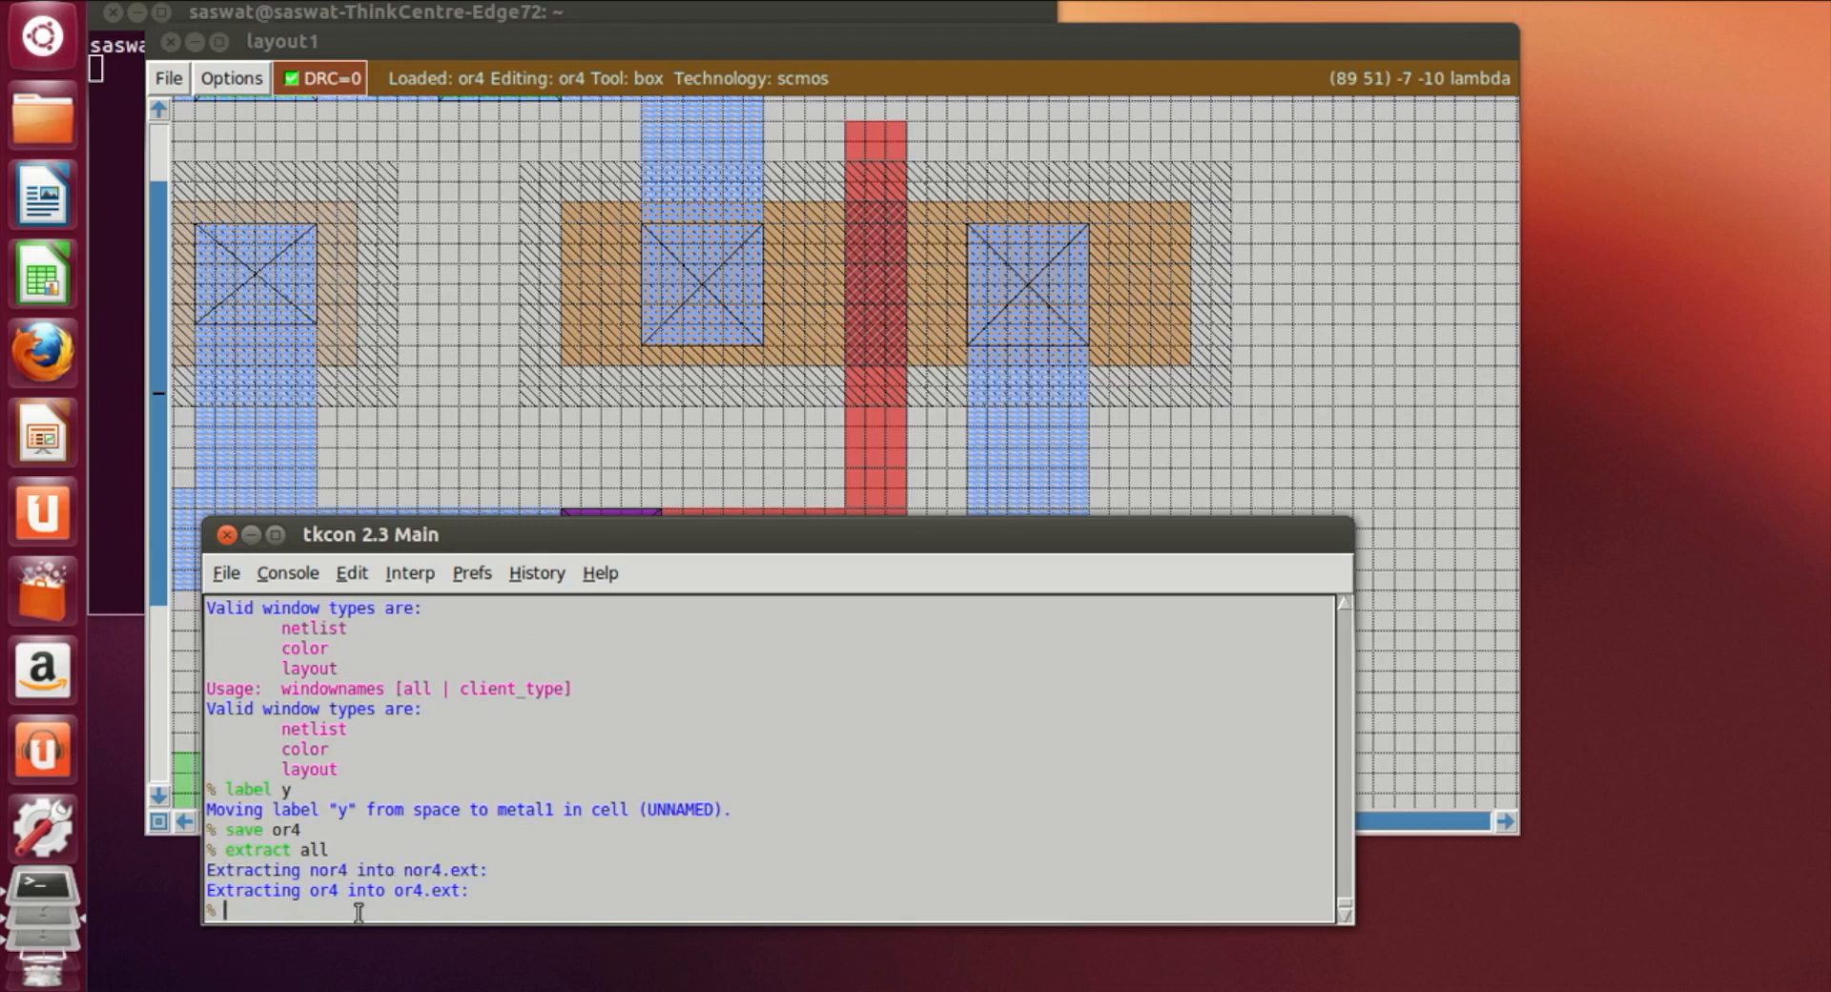
Convert the extracted layout to a SPICE netlist with ext2spice and exit Magic
{"action": "type", "text": "ext2spice"}
{"action": "key", "text": "Return"}
{"action": "type", "text": "exit"}
{"action": "key", "text": "Return"}
Open or4.spice in vi to review the transistors and capacitances of the netlist, and leave with wq
{"action": "type", "text": "vi o"}
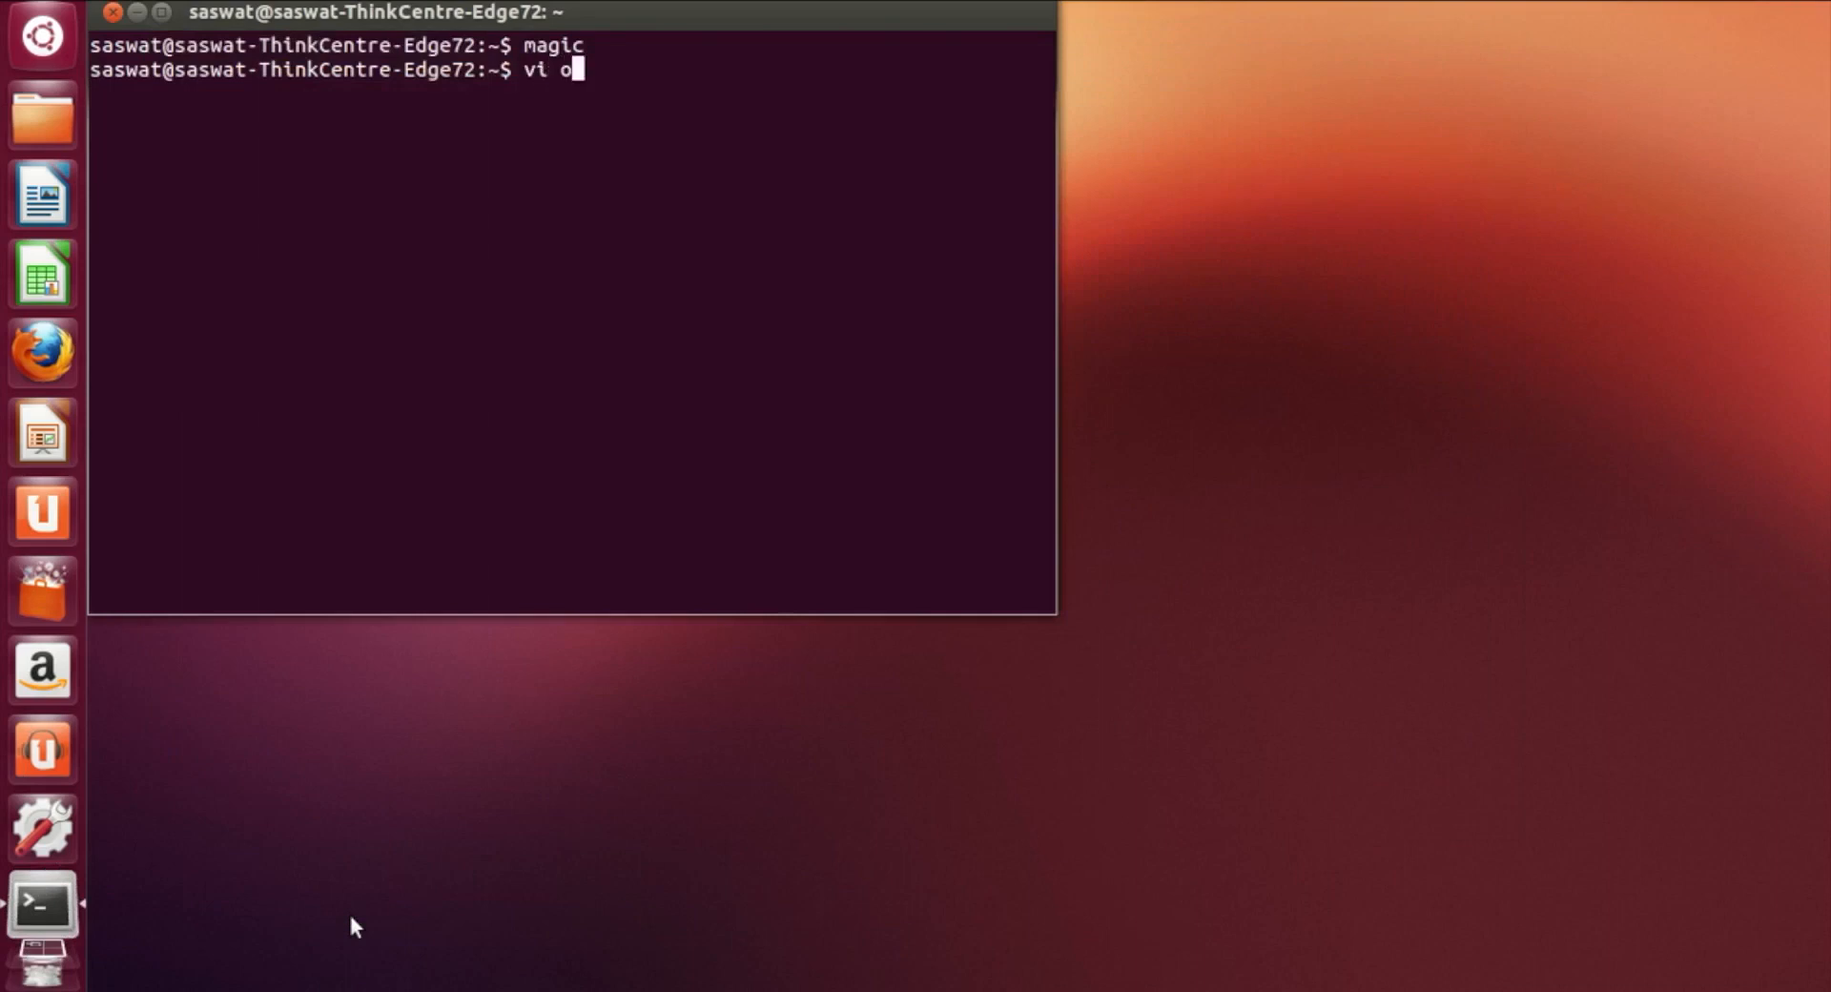
{"action": "type", "text": "r4.spice"}
{"action": "key", "text": "Return"}
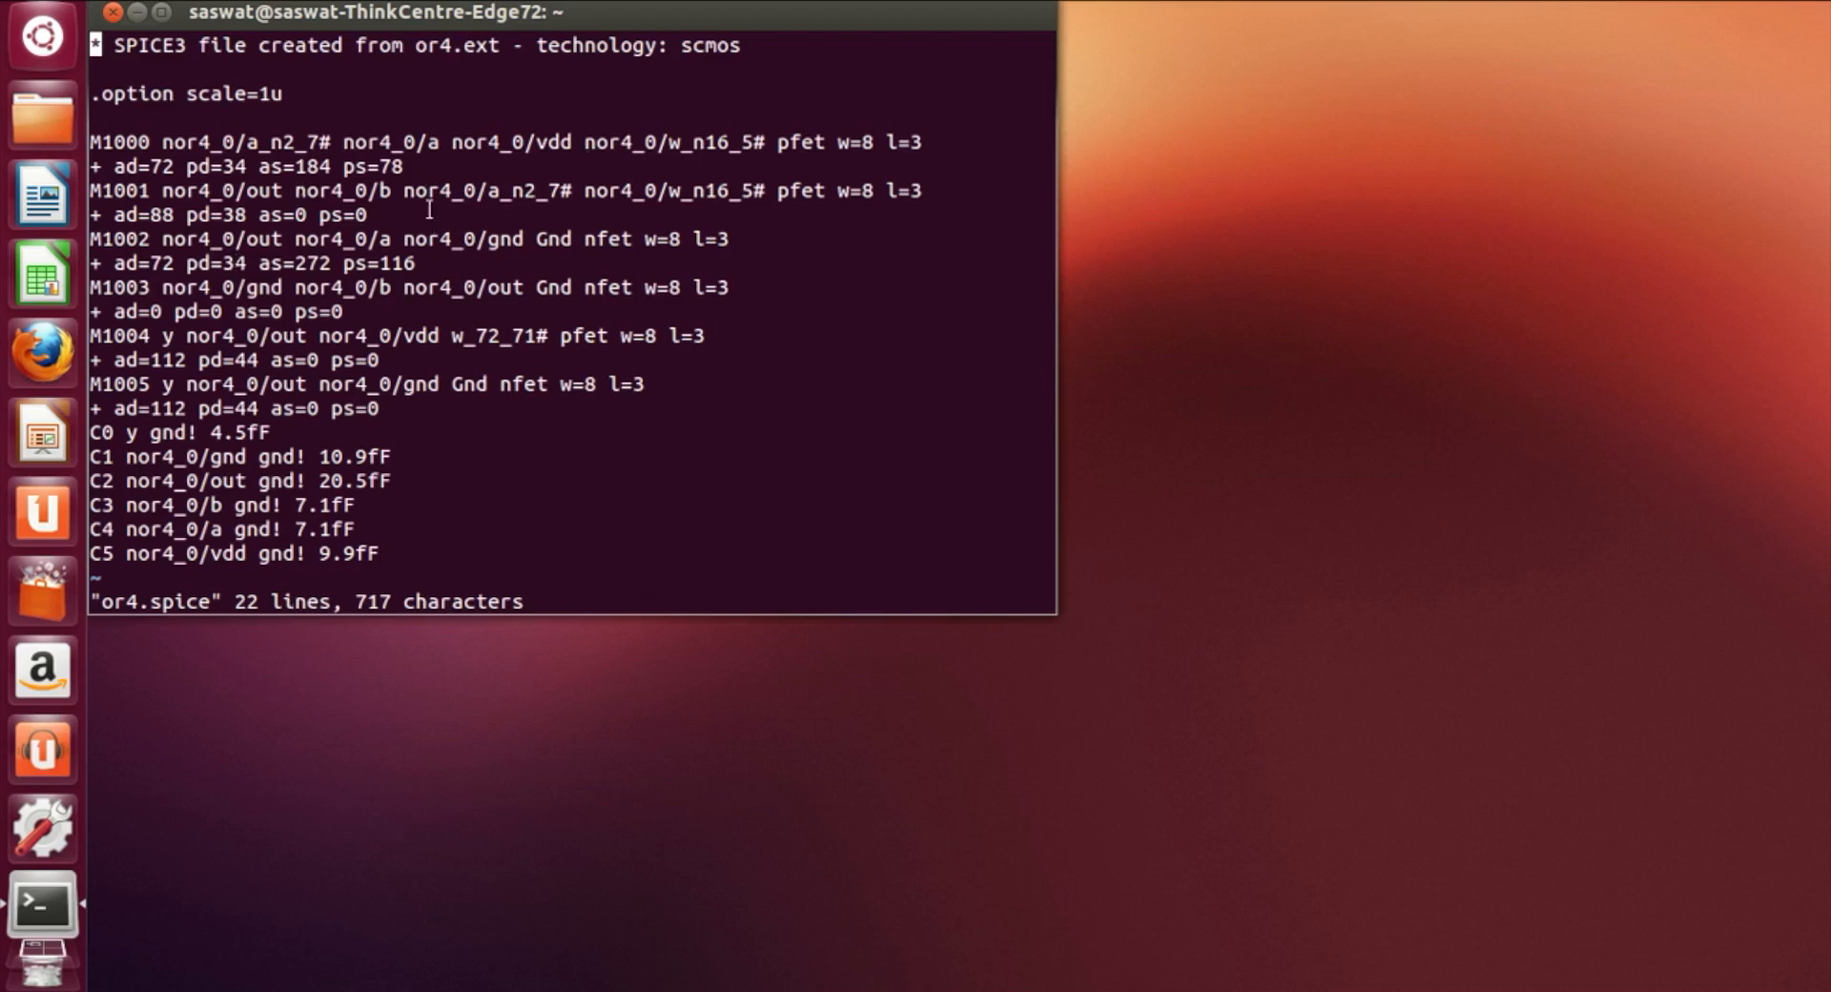
{"action": "type", "text": ":"}
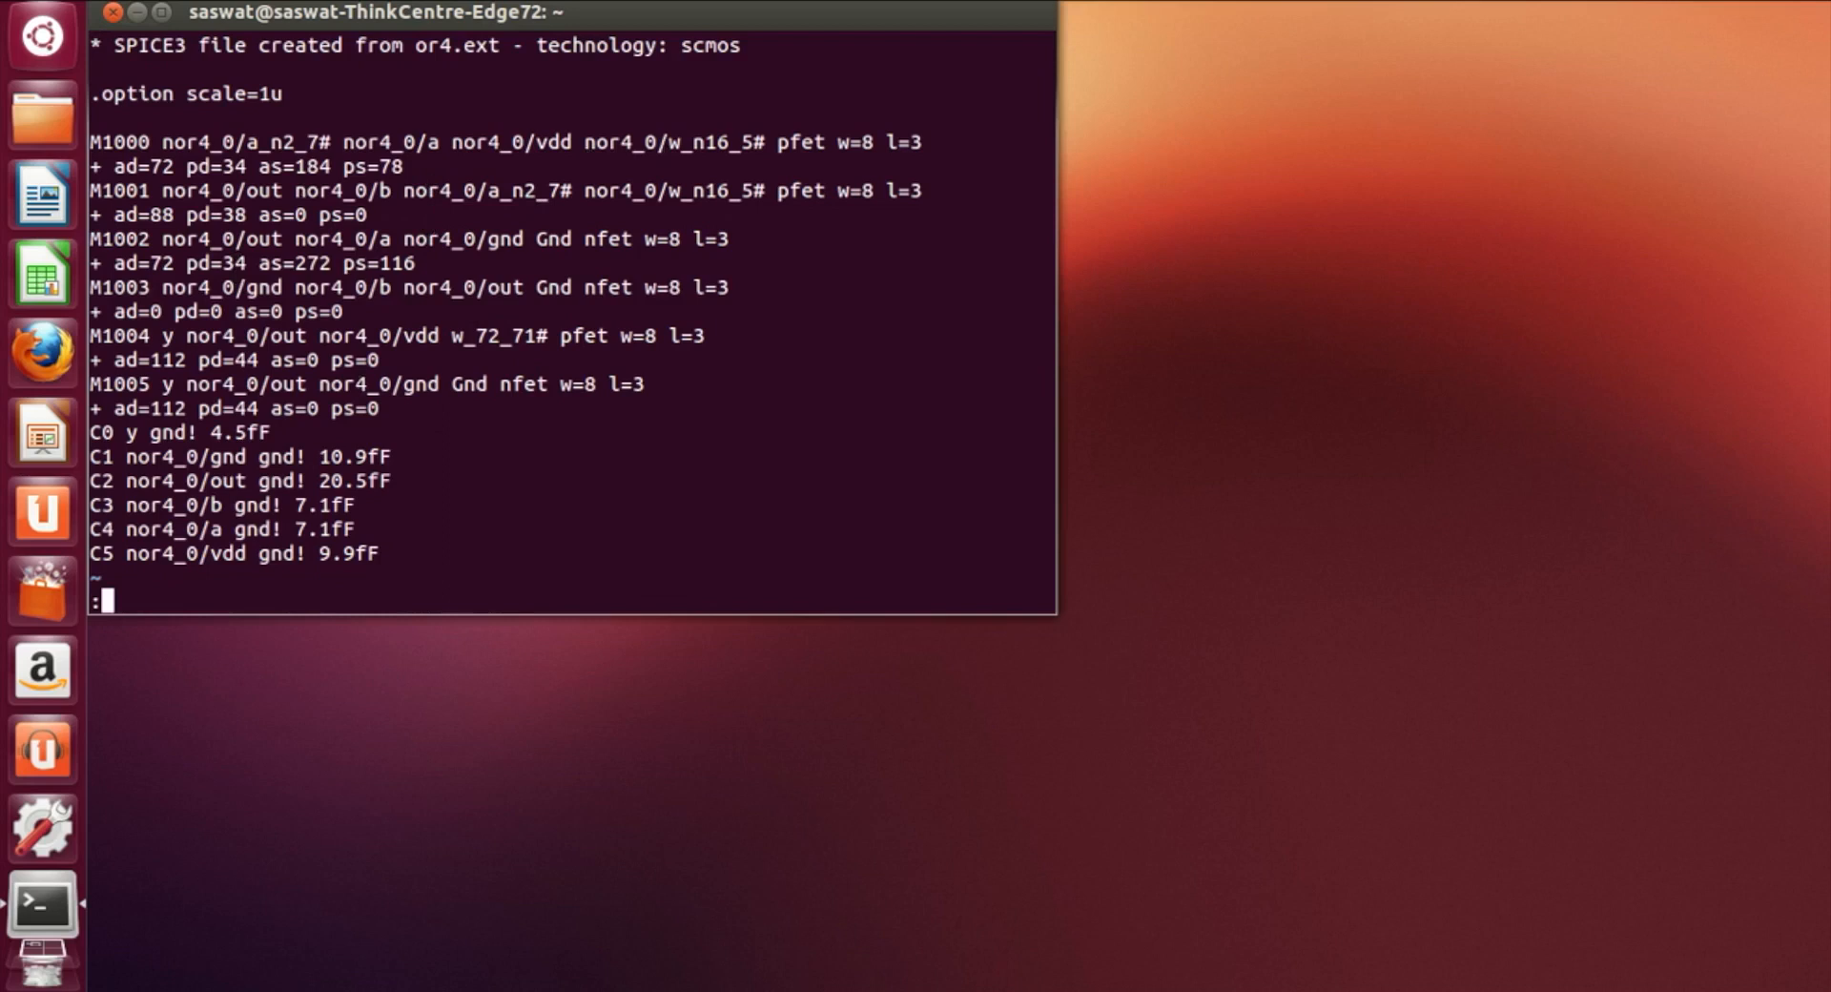
{"action": "type", "text": "wq"}
{"action": "key", "text": "Return"}
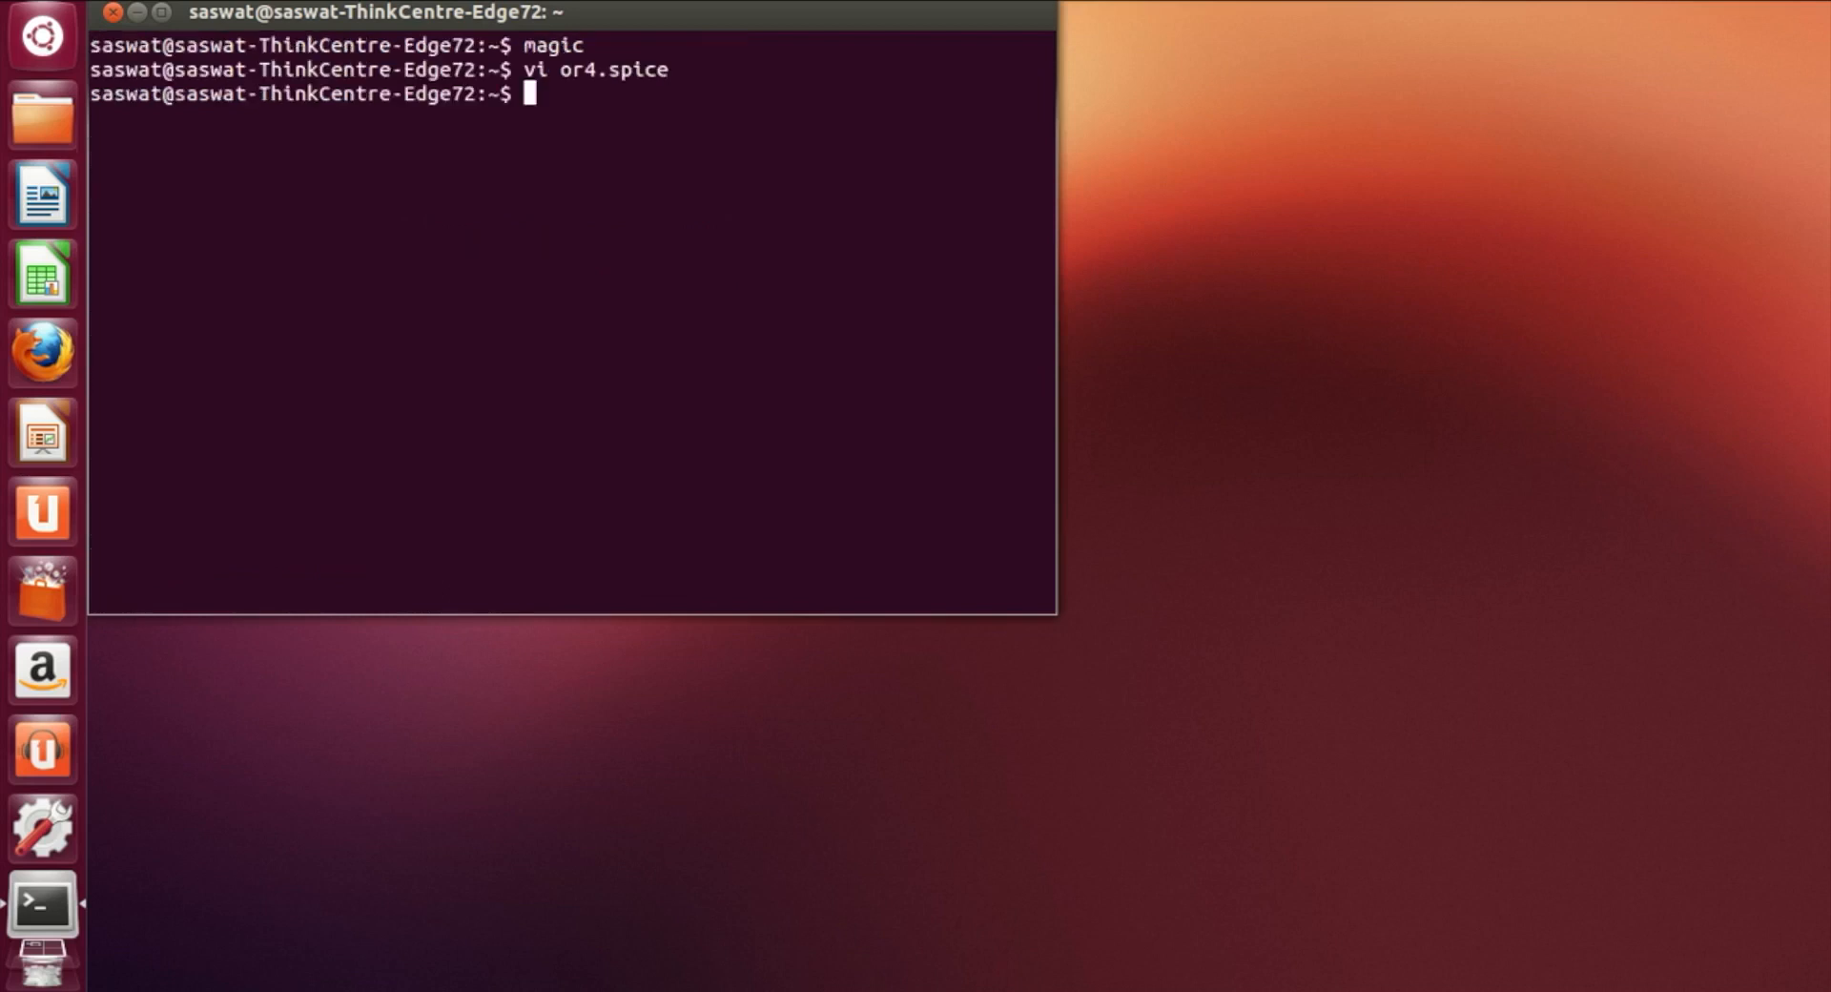
{"action": "type", "text": "magic or4.amg"}
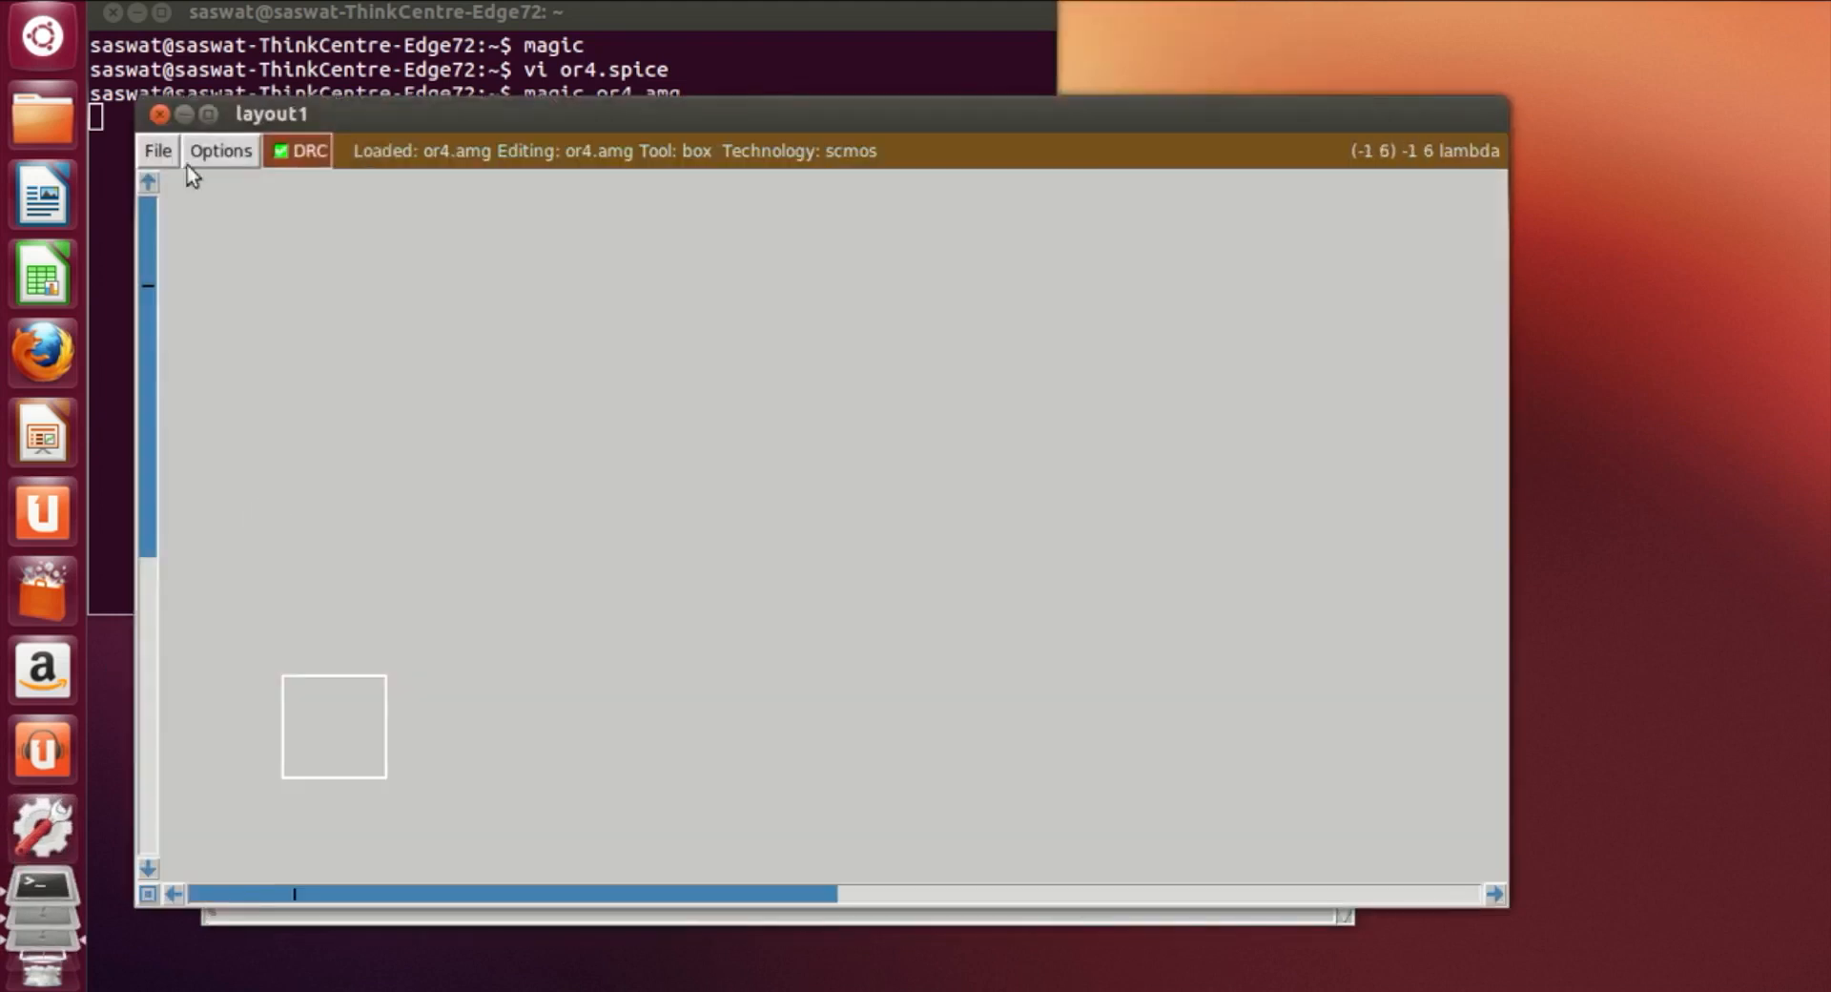
{"action": "left_click", "coordinate": [159, 116]}
{"action": "left_click", "coordinate": [227, 536]}
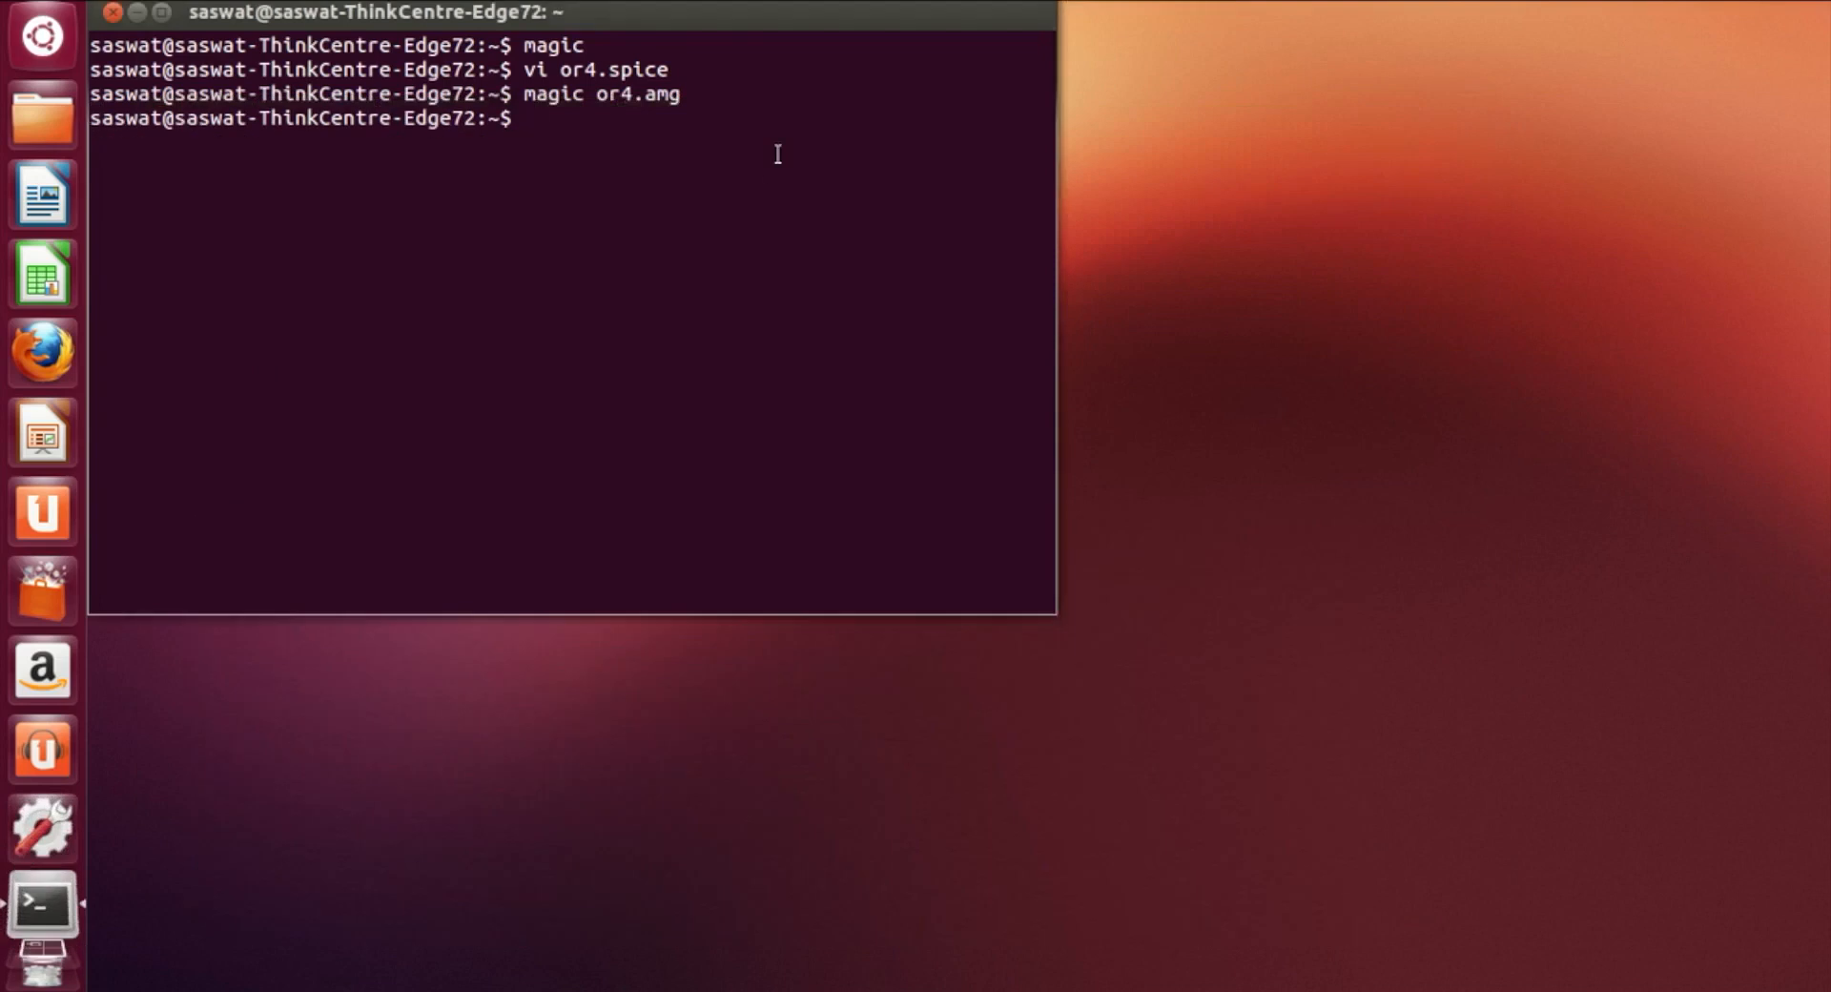
Launch Magic from the terminal with the saved or4 layout loaded
{"action": "key", "text": "Up"}
{"action": "key", "text": "Return"}
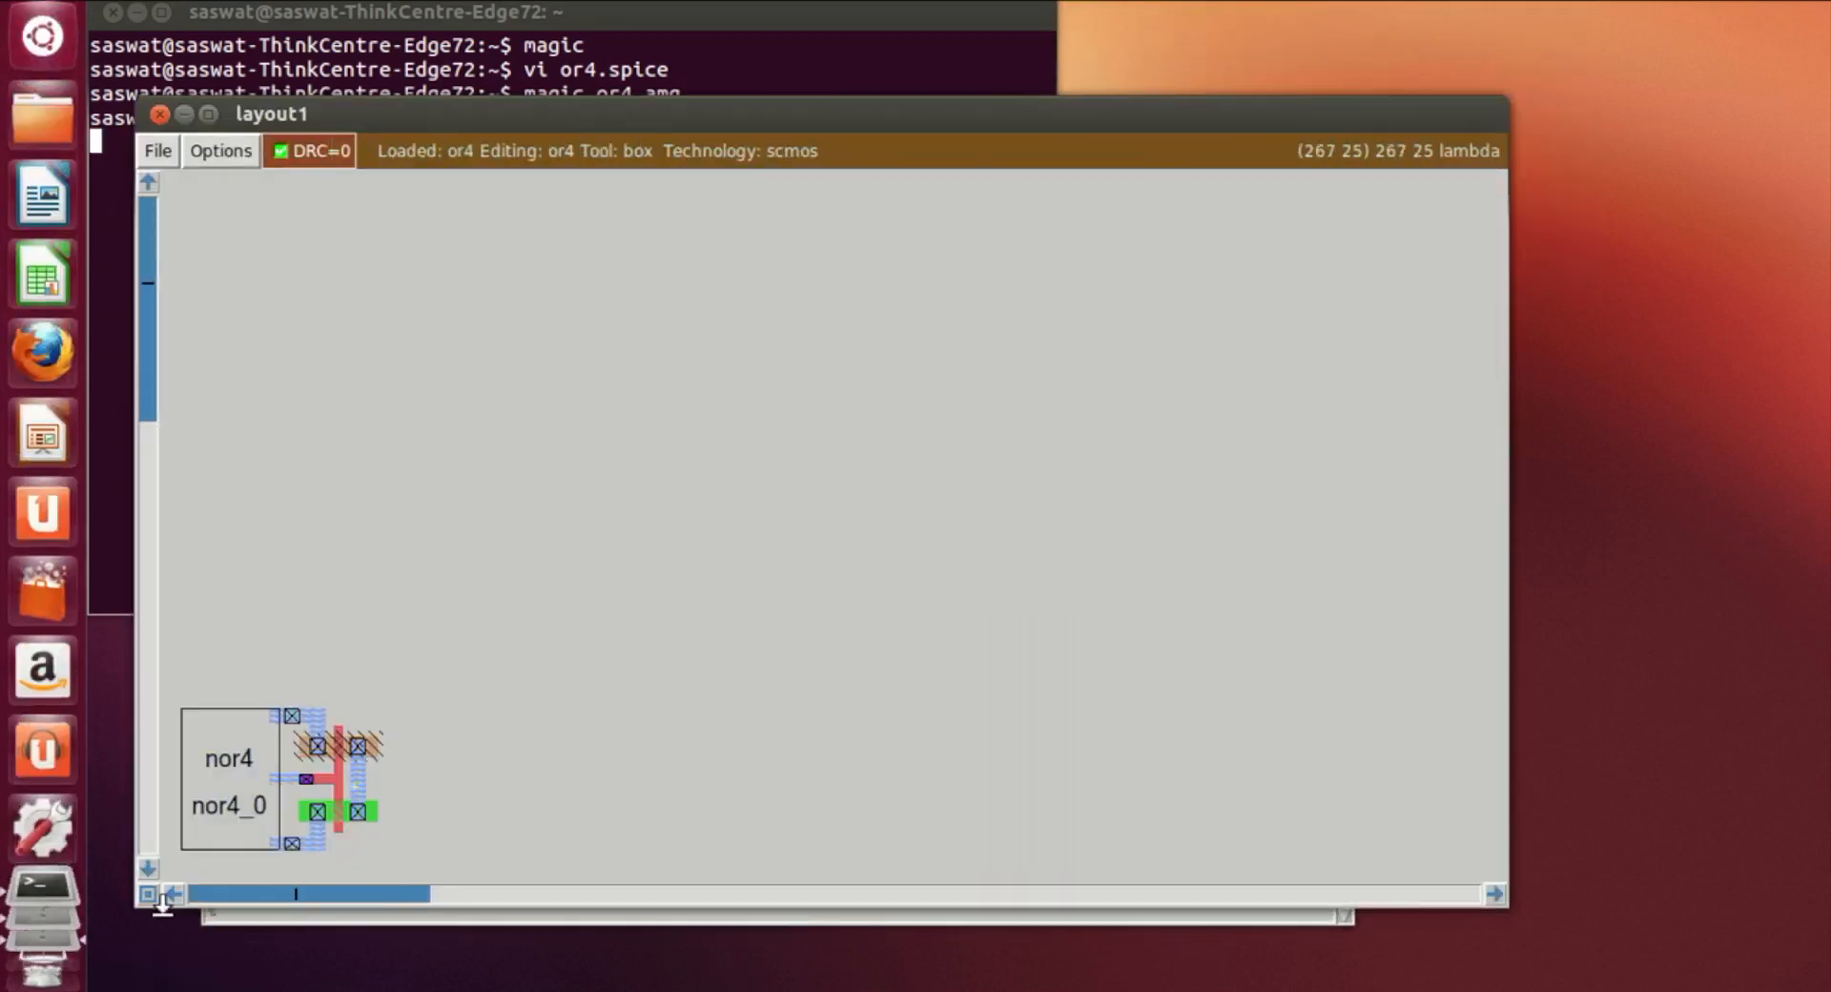
{"action": "left_click", "coordinate": [165, 899]}
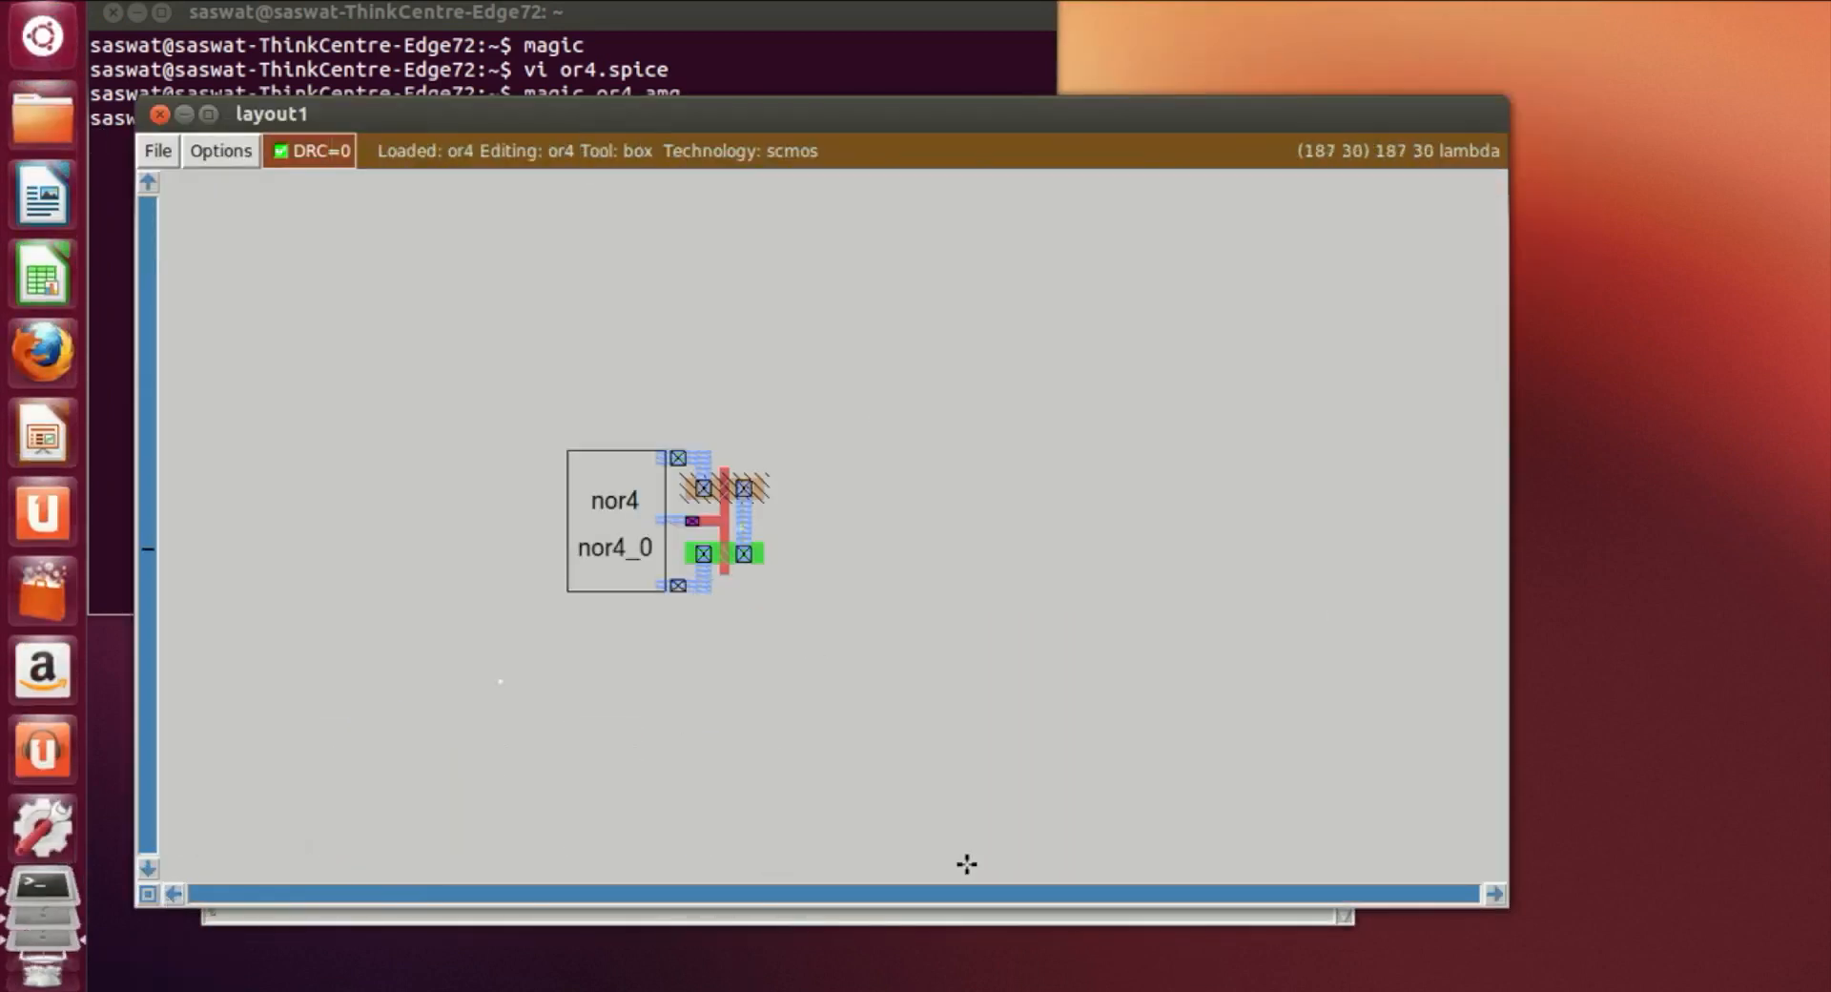
{"action": "key", "text": "z"}
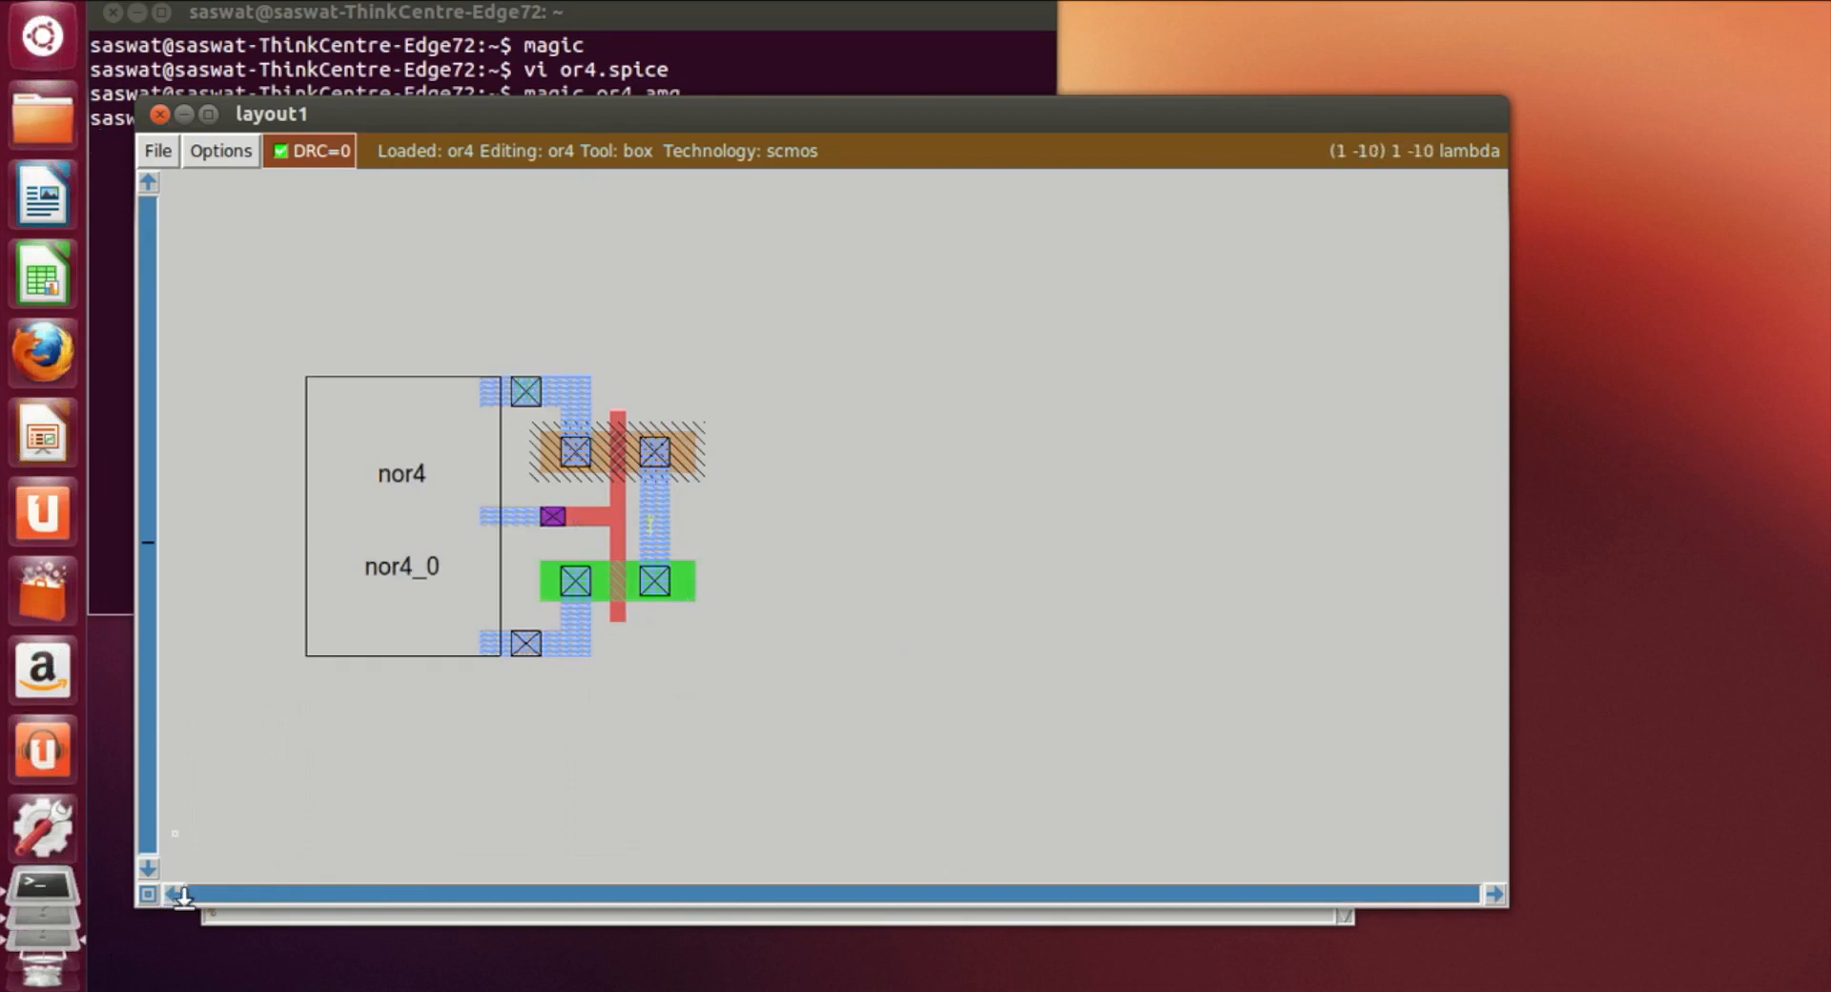
{"action": "key", "text": "z"}
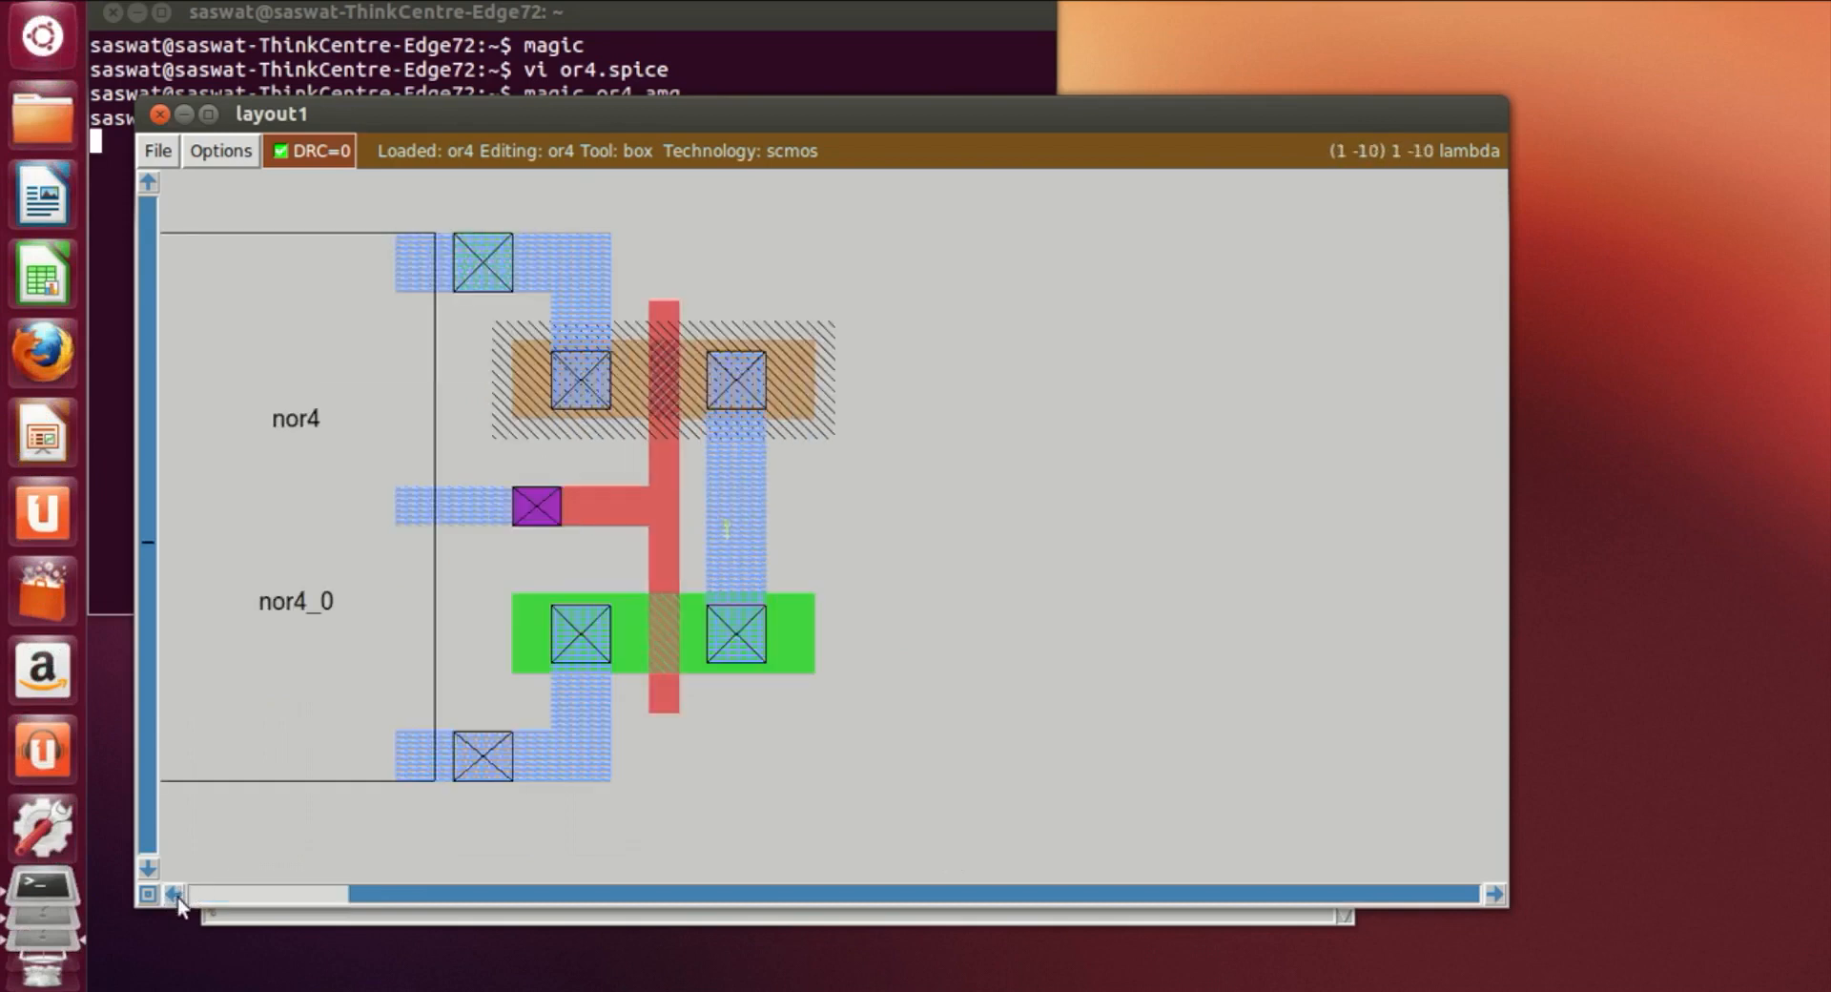
{"action": "left_click", "coordinate": [177, 897]}
{"action": "left_click", "coordinate": [177, 896]}
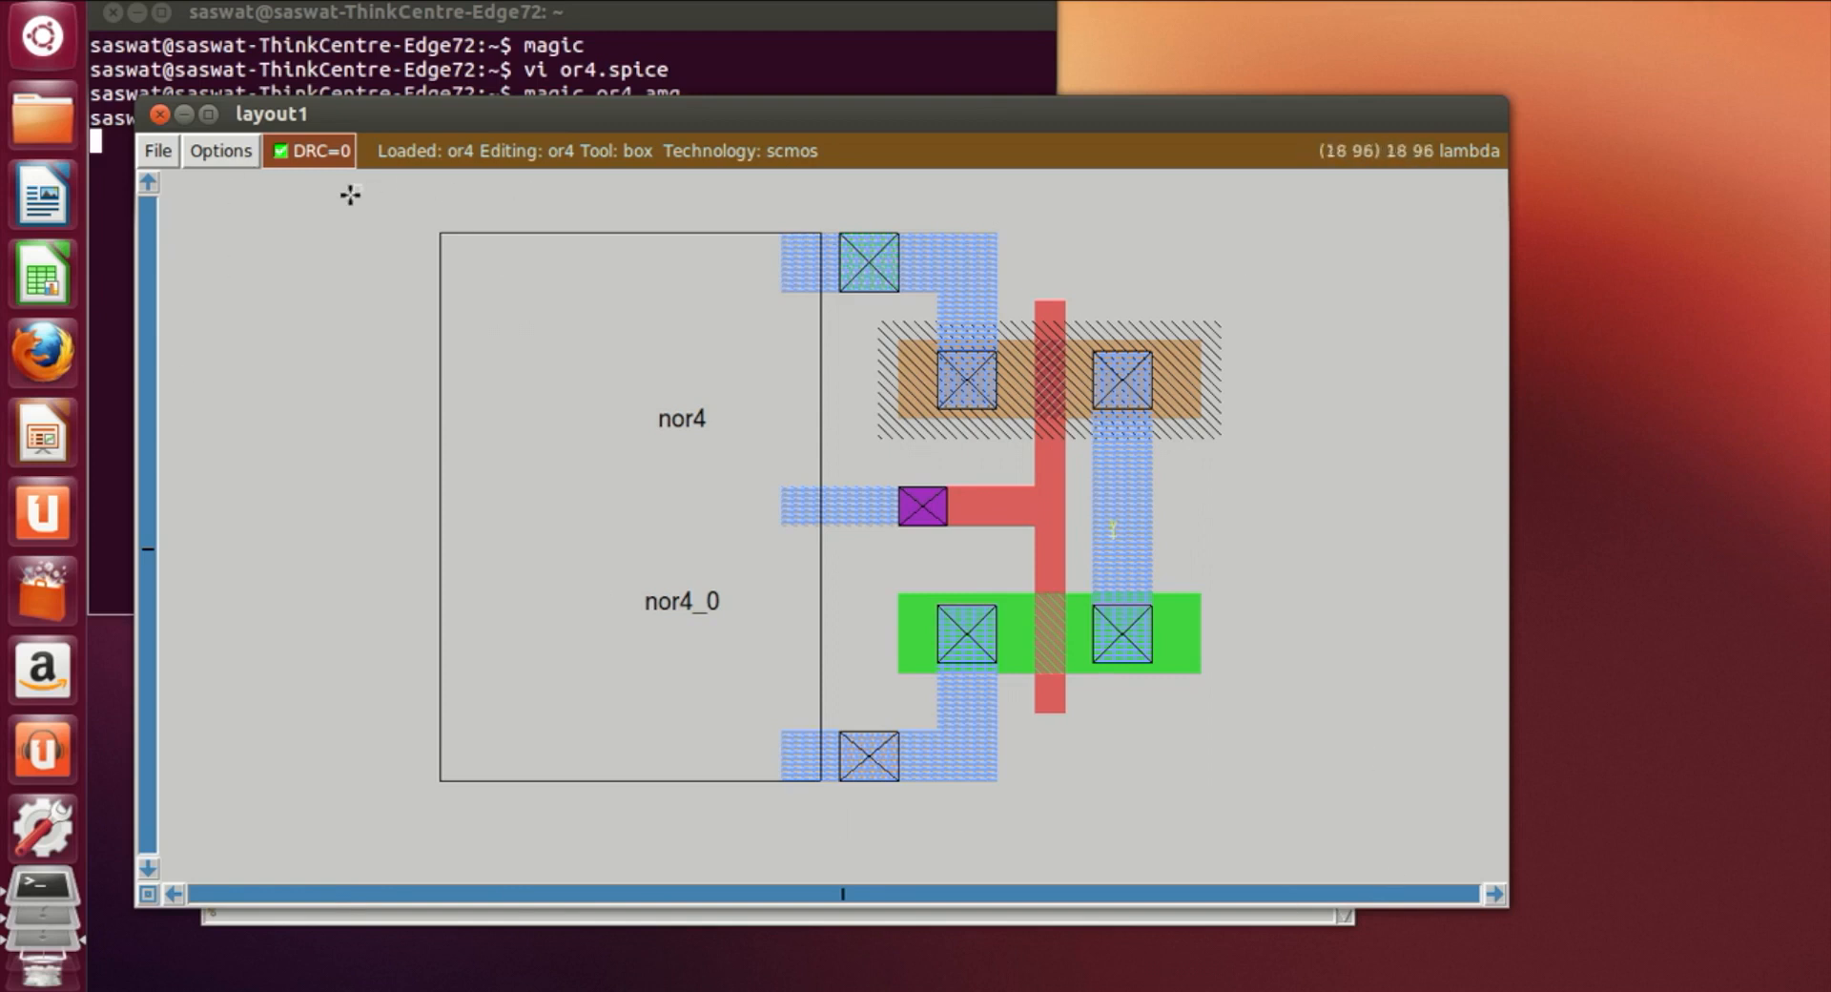
Enclose the nor4_0 instance in the box and expand it to show its internal layout
{"action": "right_click", "coordinate": [870, 830]}
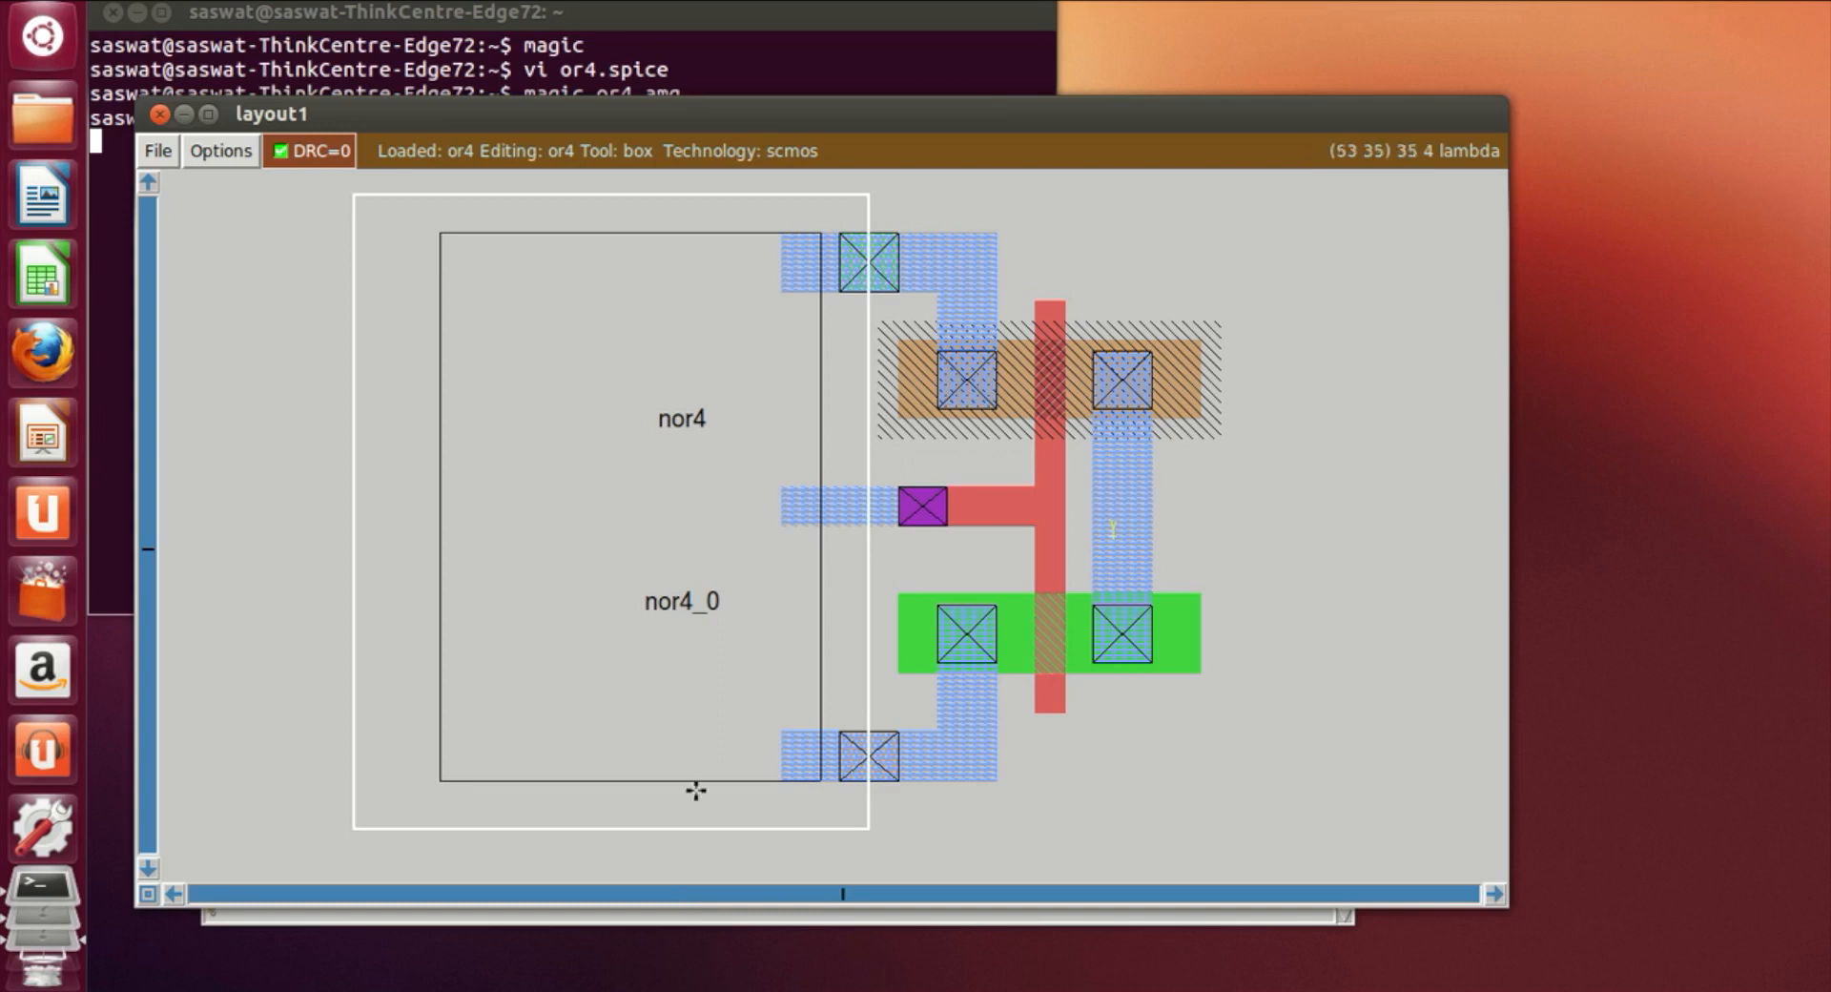
{"action": "left_click", "coordinate": [380, 200]}
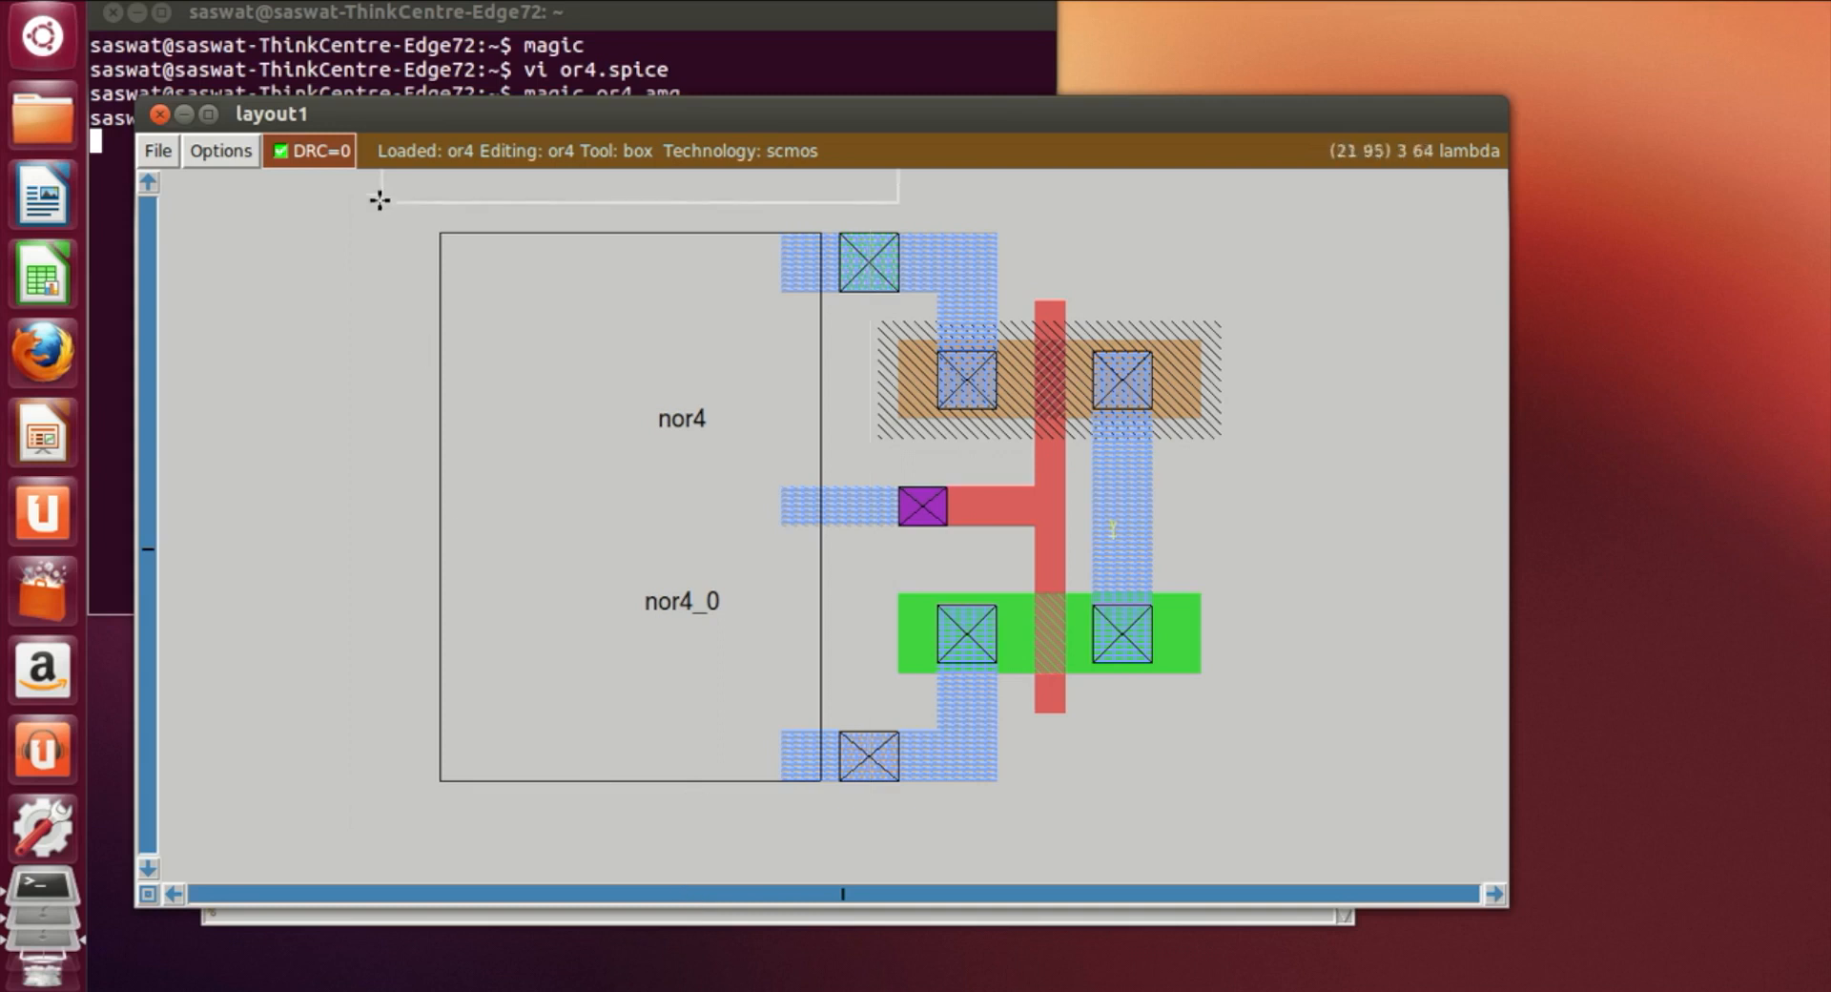
{"action": "right_click", "coordinate": [870, 816]}
{"action": "key", "text": "x"}
{"action": "left_click", "coordinate": [1308, 859]}
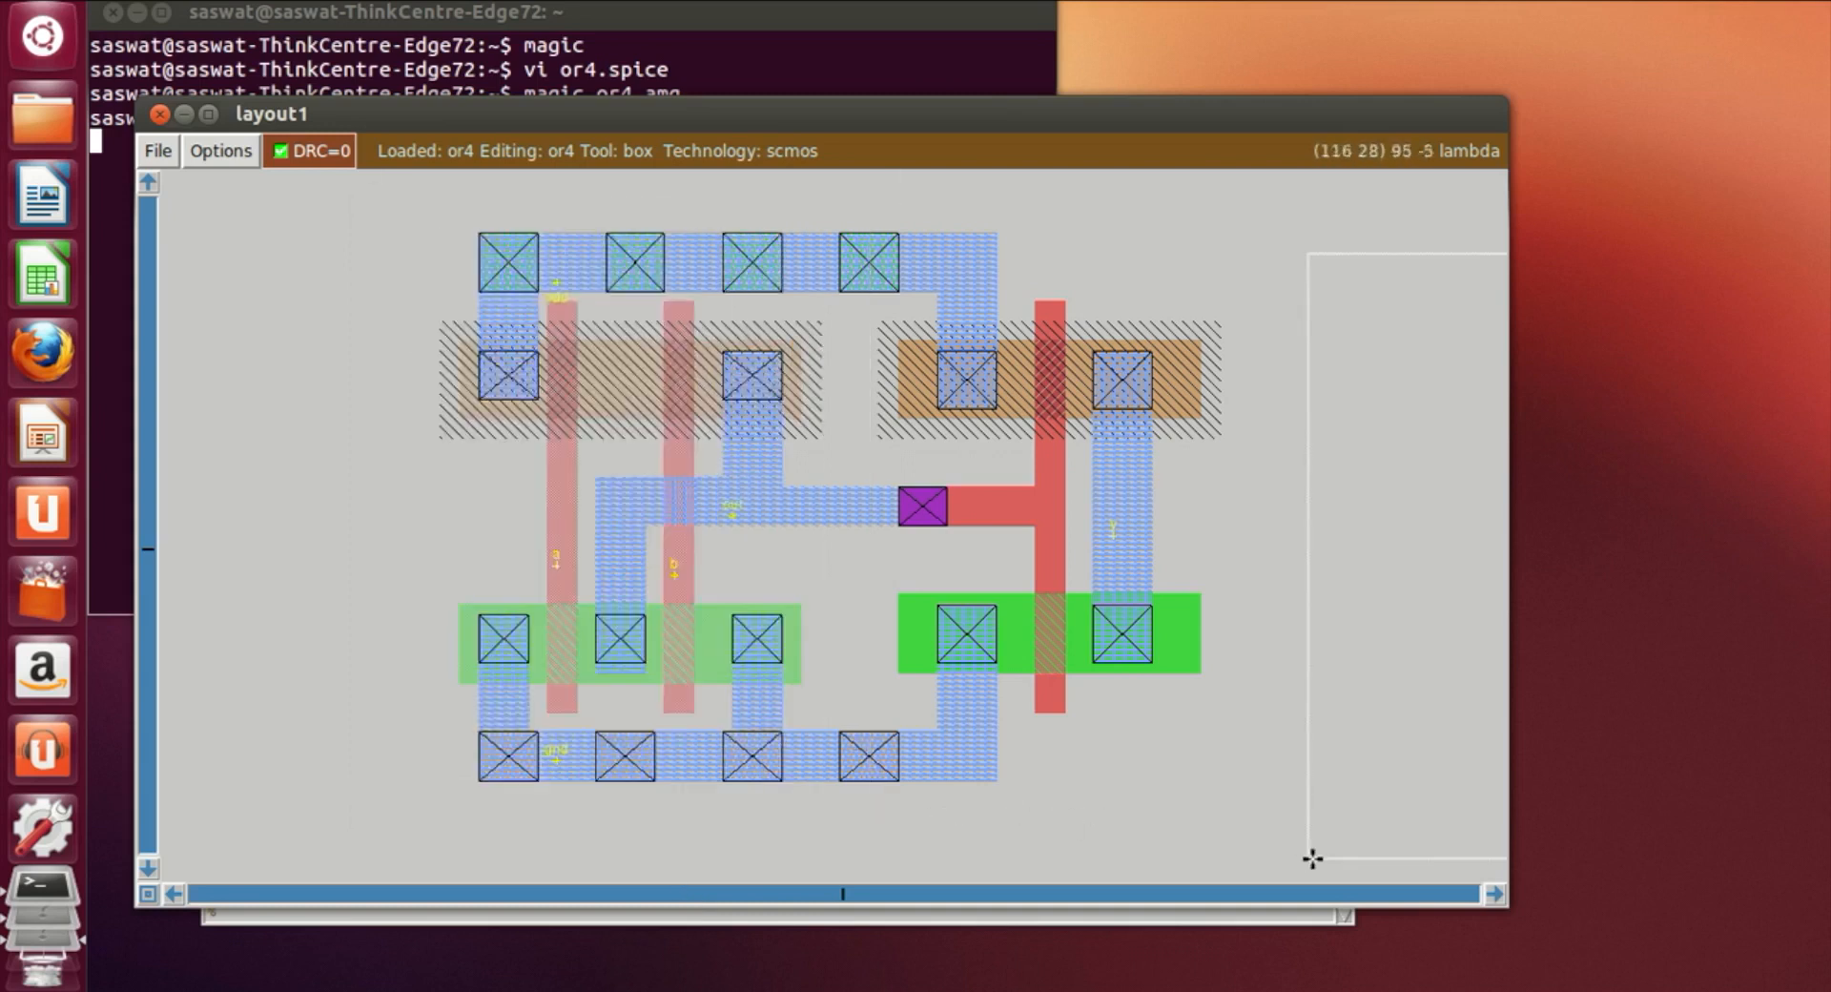